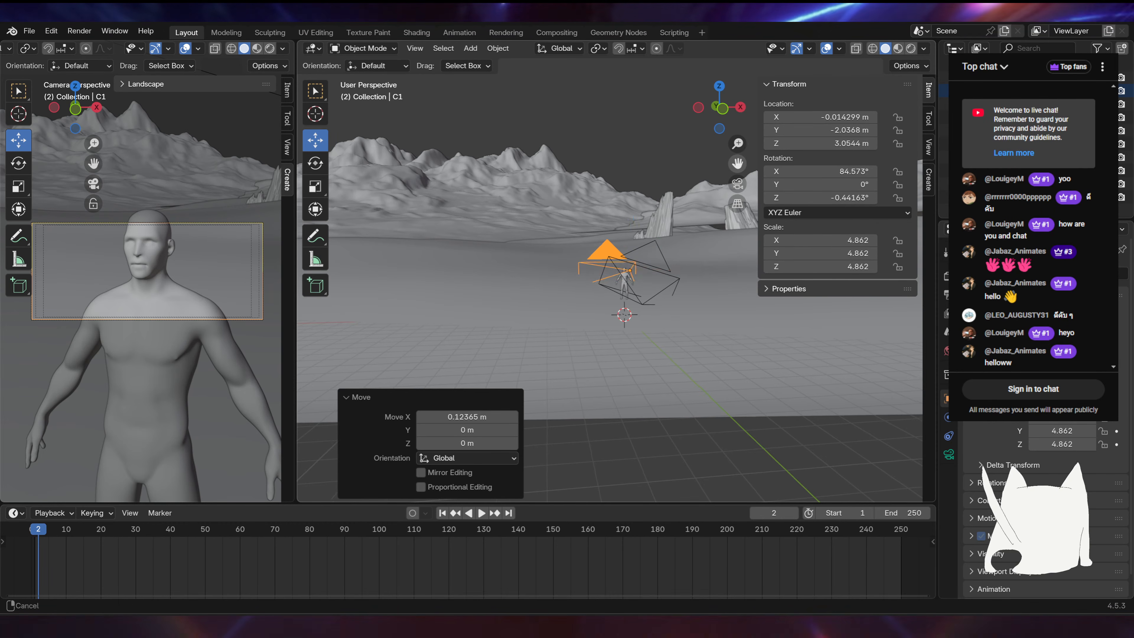
Step: Examine the mountain landscape meshes surrounding the character and cameras from several angles in the 3D scene
drag(634, 250, 623, 228)
scroll(616, 233, down, 5)
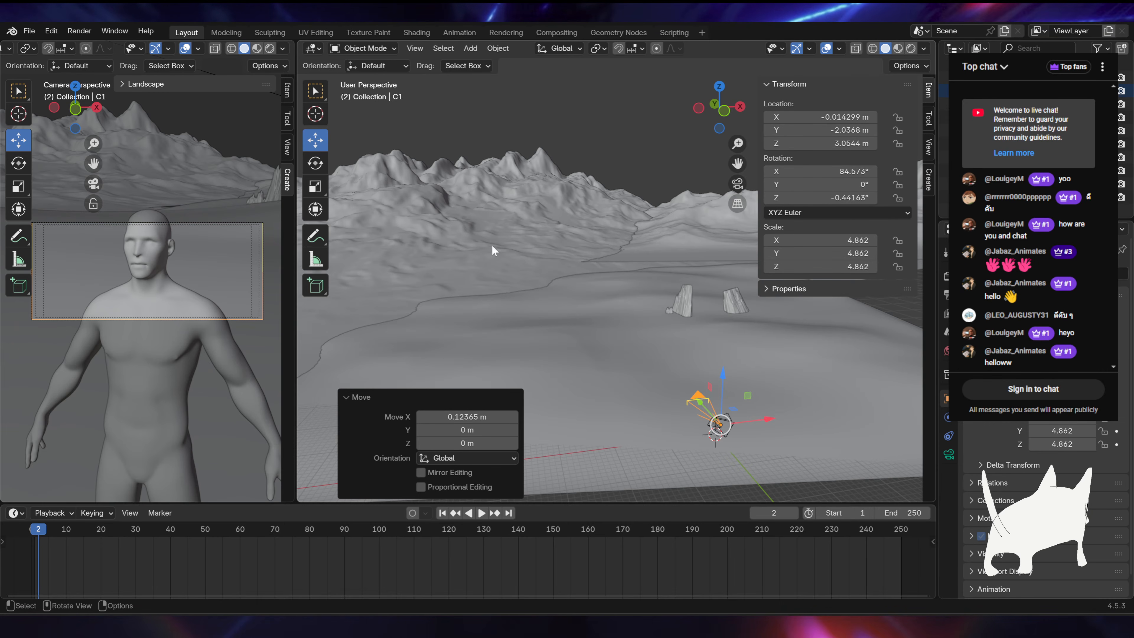
drag(491, 244, 538, 277)
click(586, 248)
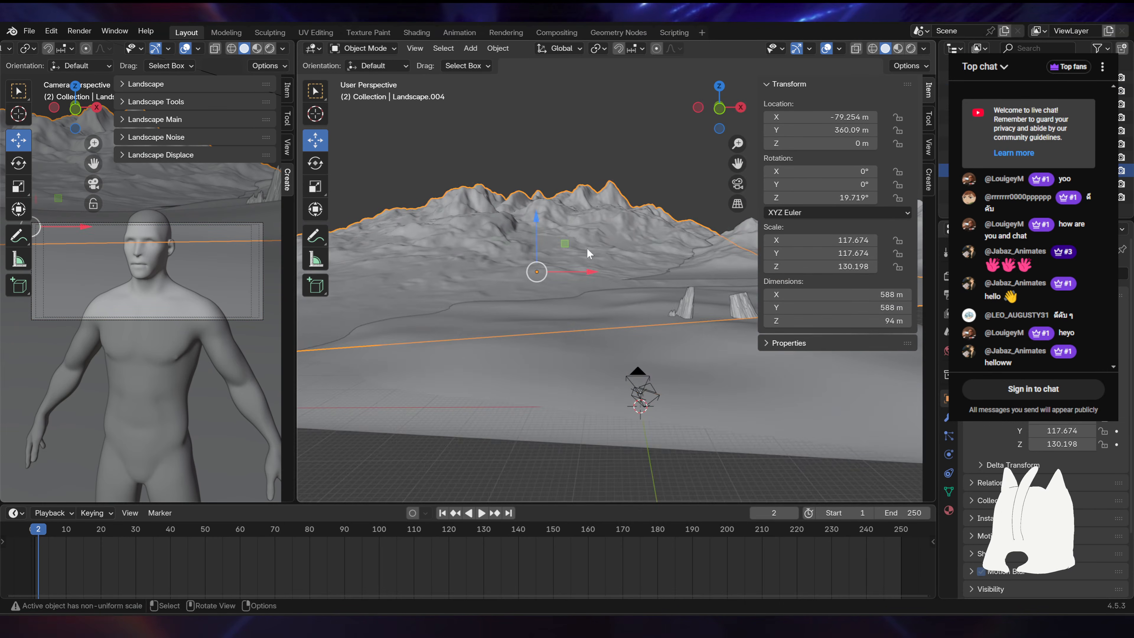
drag(588, 249, 680, 234)
click(687, 236)
drag(735, 165, 513, 161)
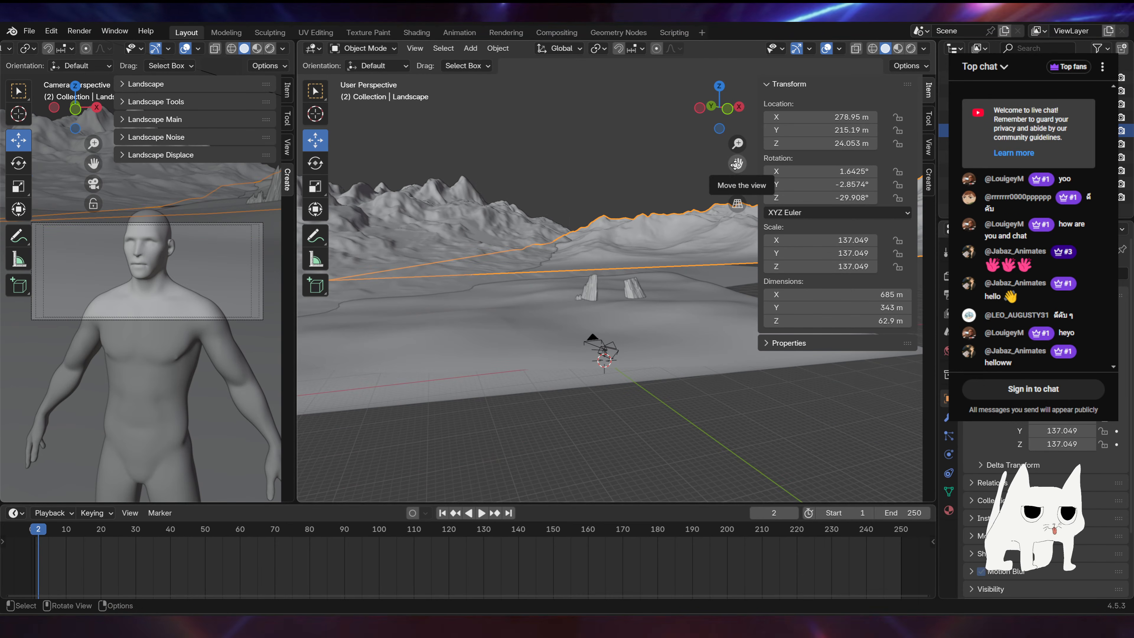
Step: Compare the shots from cameras C1 and C2, ending on C2
click(603, 350)
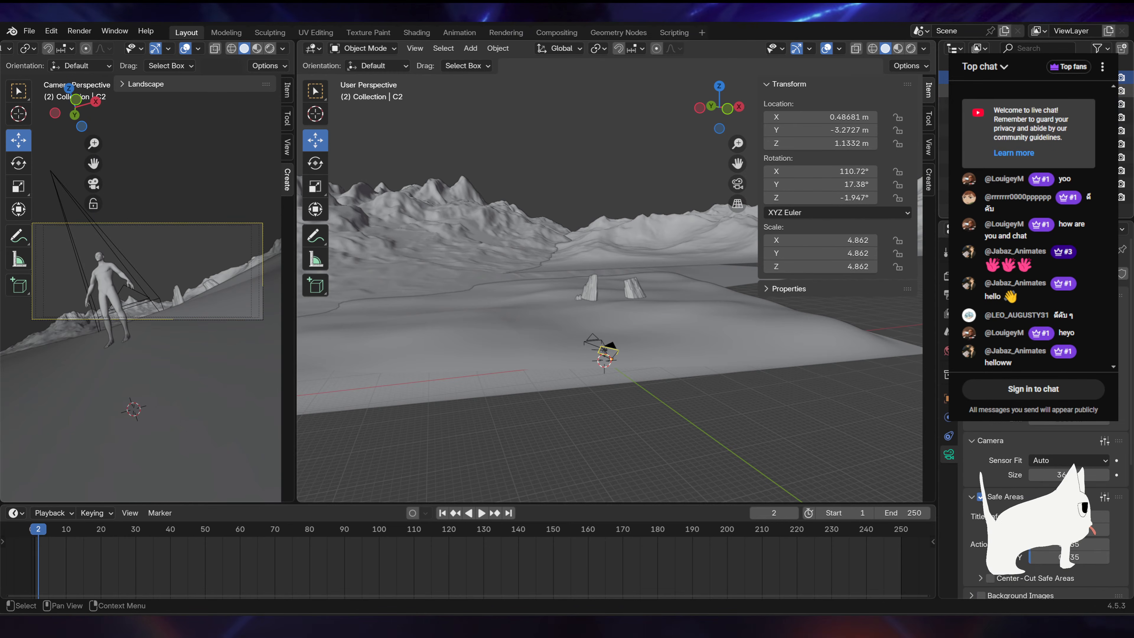
click(995, 91)
click(996, 104)
click(996, 91)
click(996, 104)
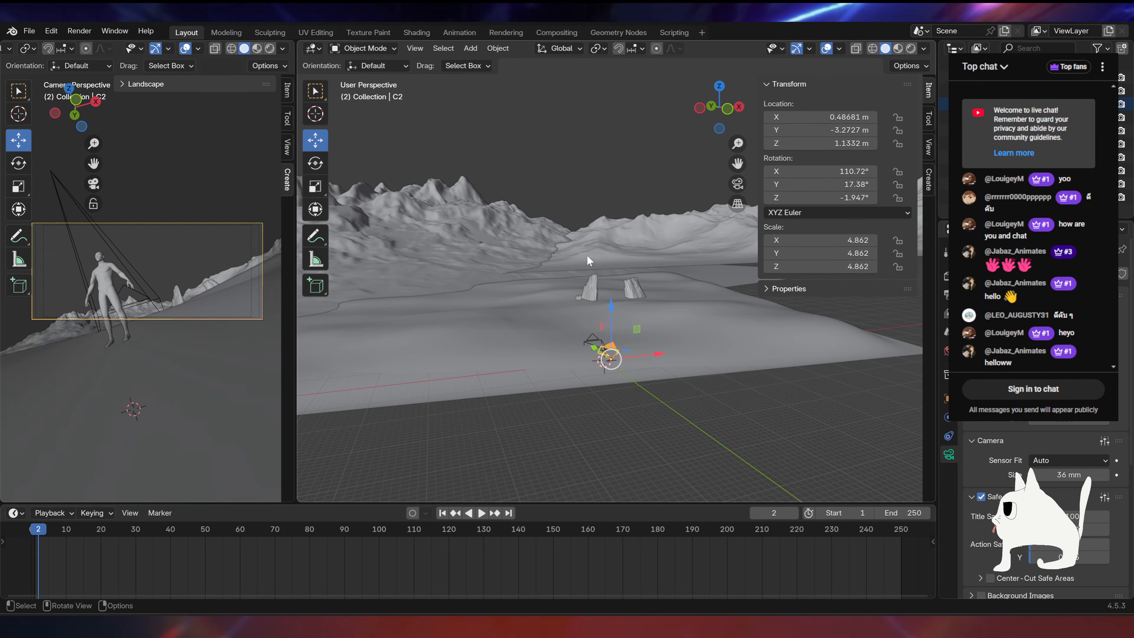
drag(587, 254, 585, 239)
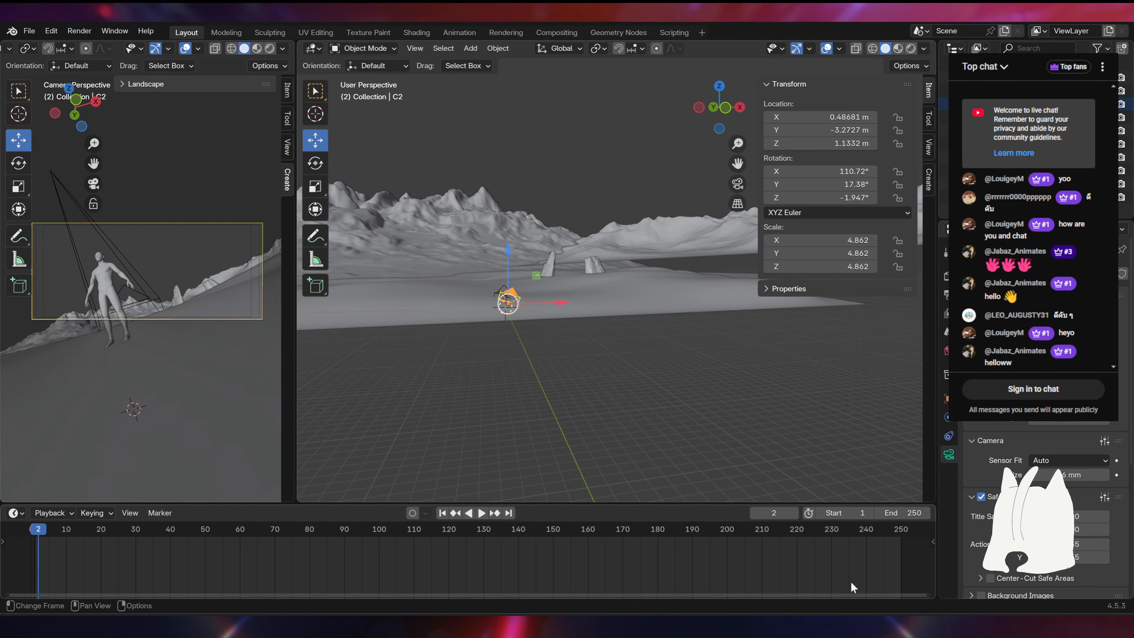
Step: Switch to the poster painting in Clip Studio Paint and resize the panels to enlarge the canvas and the Sub View reference
click(670, 626)
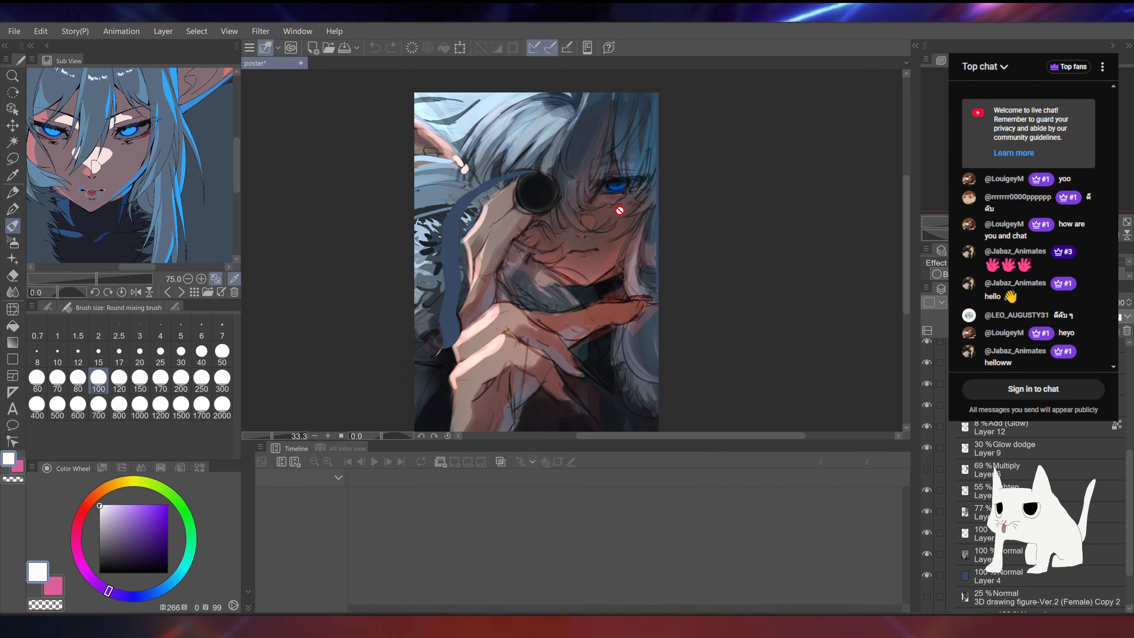
scroll(621, 208, up, 2)
drag(567, 228, 567, 216)
drag(525, 443, 526, 536)
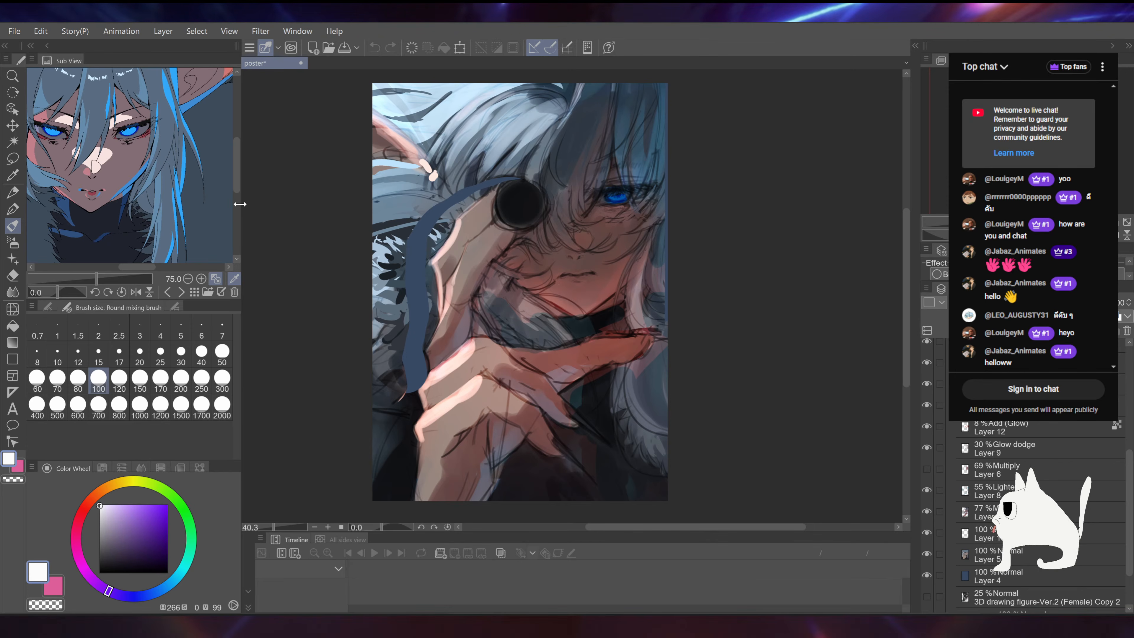
drag(241, 195, 301, 195)
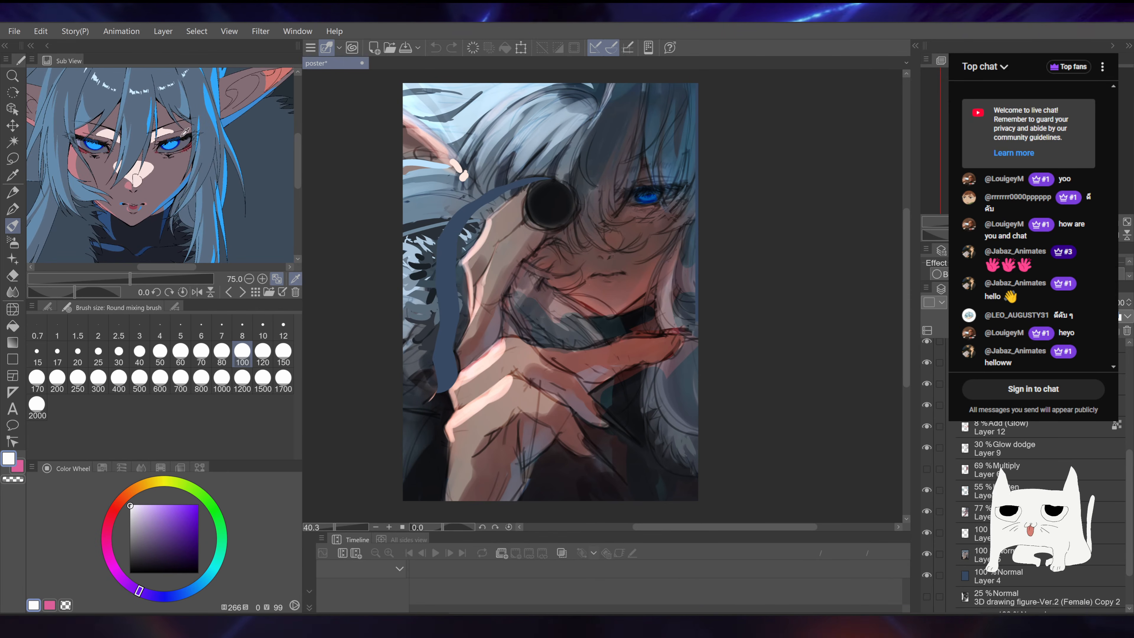
drag(127, 147, 149, 143)
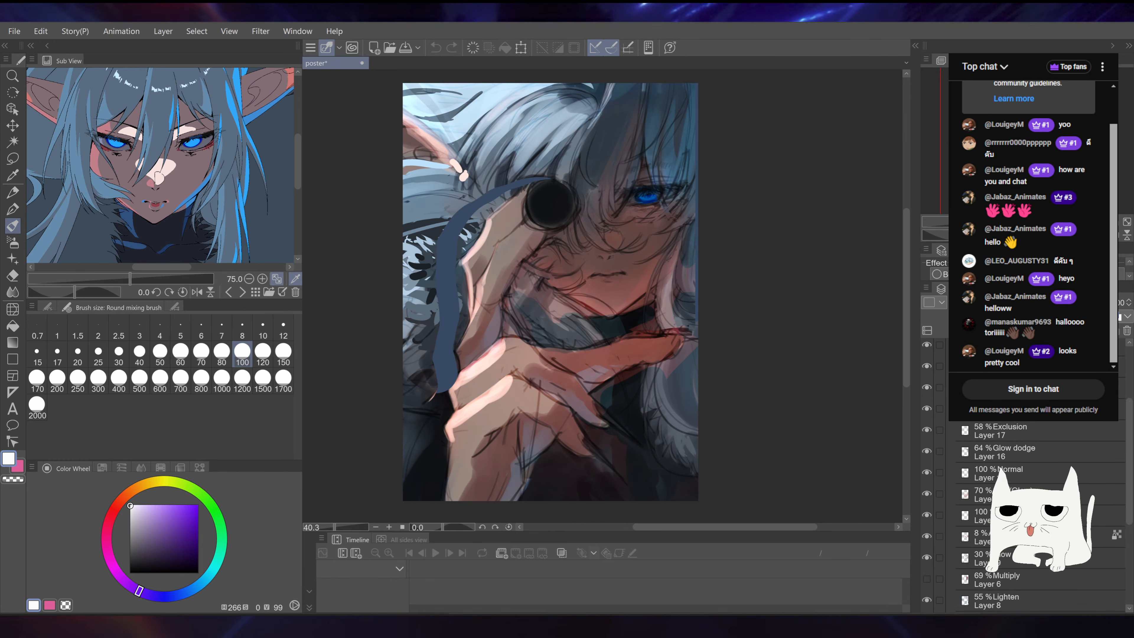
Step: Examine the hands and face in the poster painting up close and at full size
drag(525, 270, 559, 293)
scroll(520, 287, up, 1)
scroll(514, 324, up, 2)
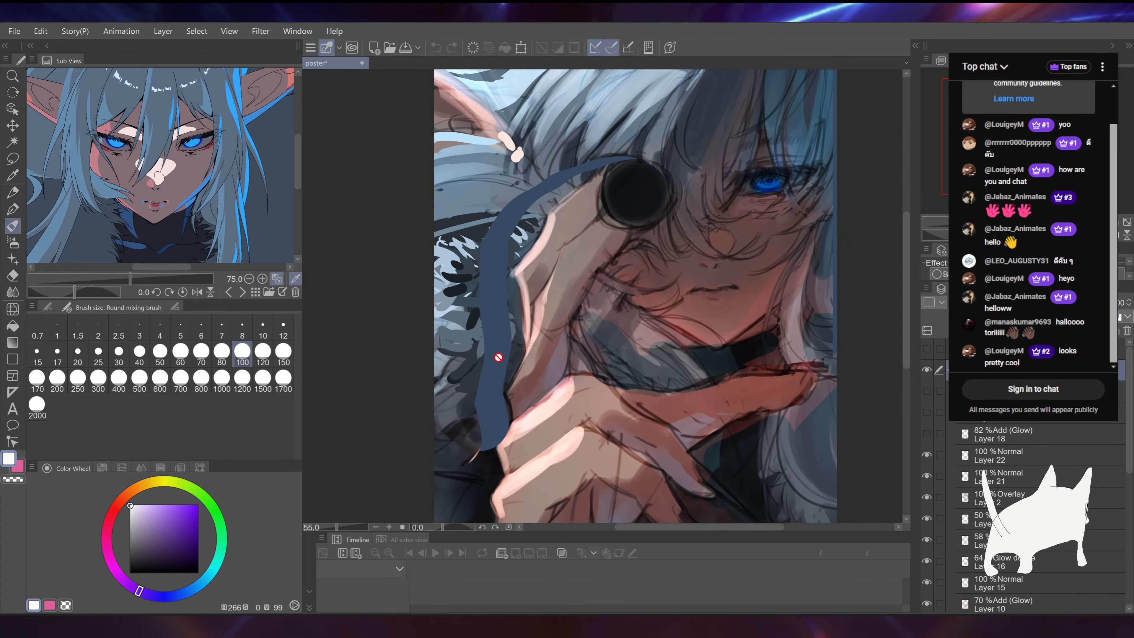
drag(485, 386, 220, 435)
drag(628, 399, 772, 349)
drag(641, 360, 687, 379)
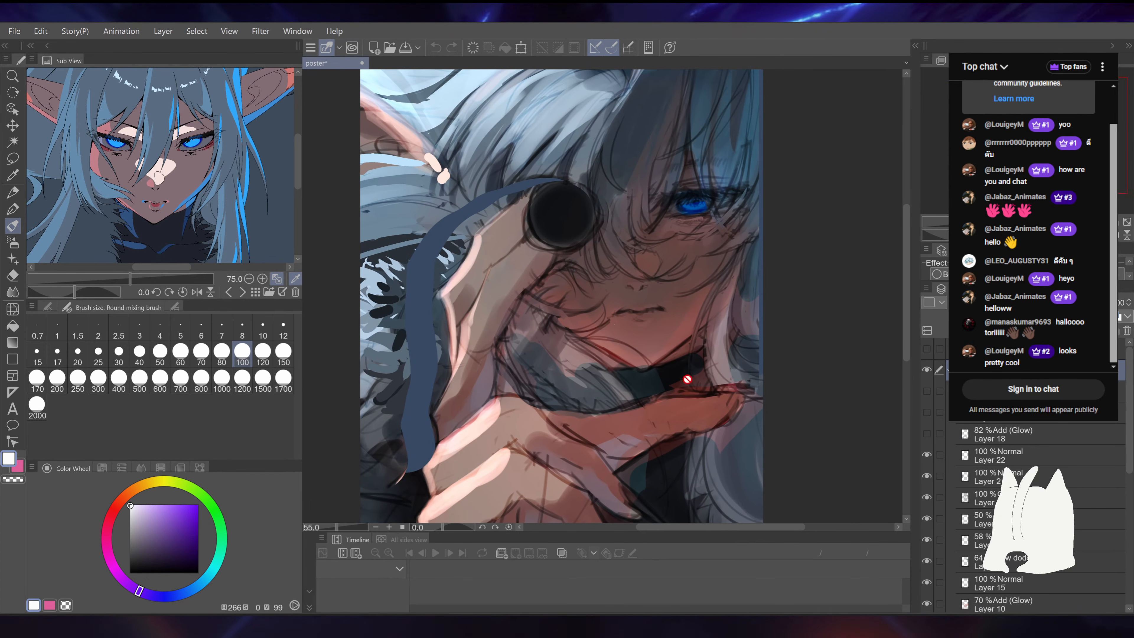
scroll(517, 364, down, 3)
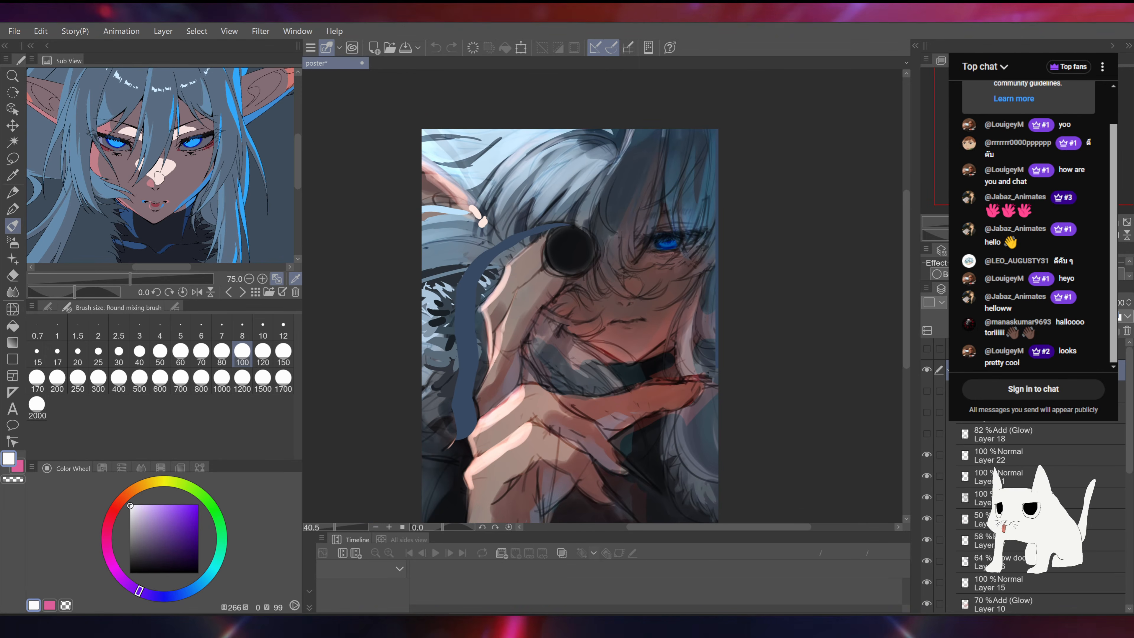
Step: Select a paintable layer, sample the dark blue shadow color near the fur, and choose the G-pen at size 40
click(982, 382)
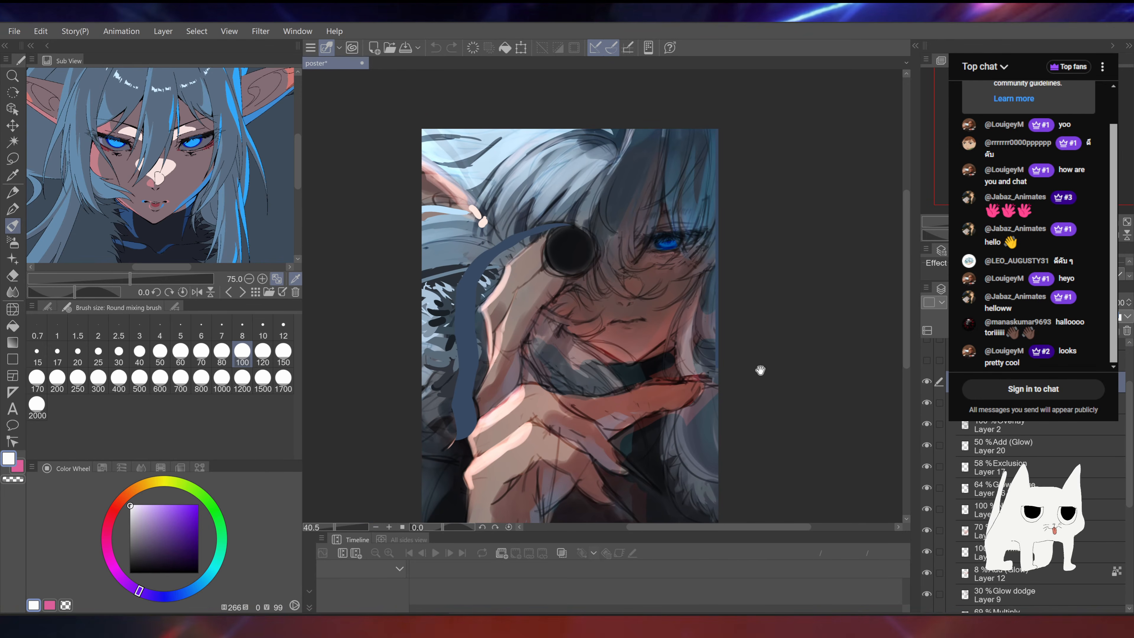
drag(760, 370, 753, 377)
drag(621, 222, 658, 205)
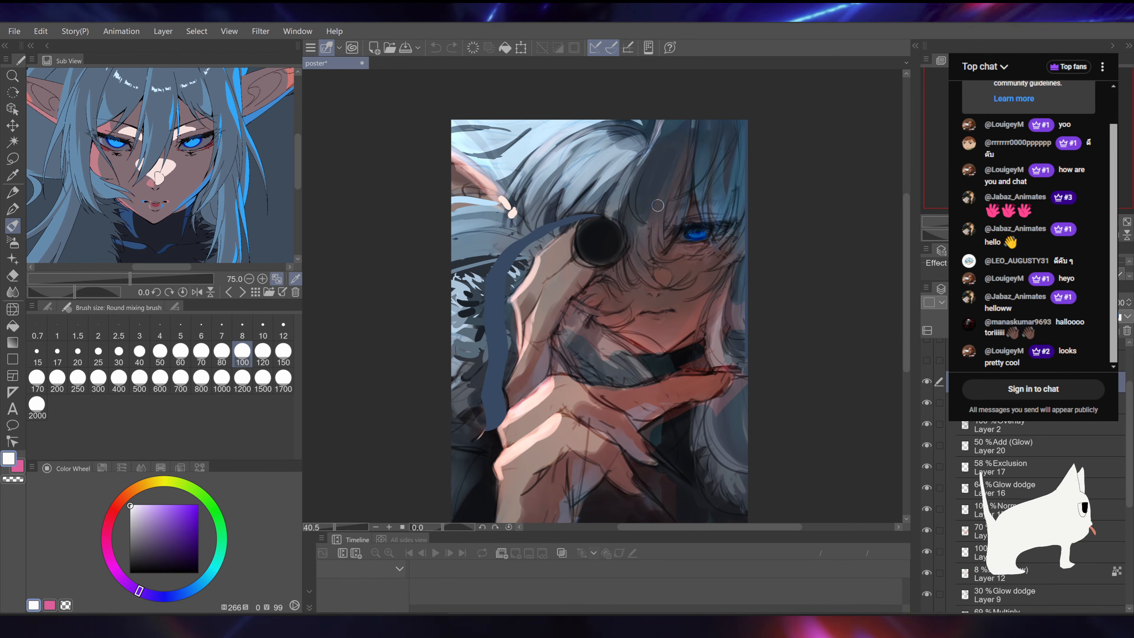
alt+click(480, 263)
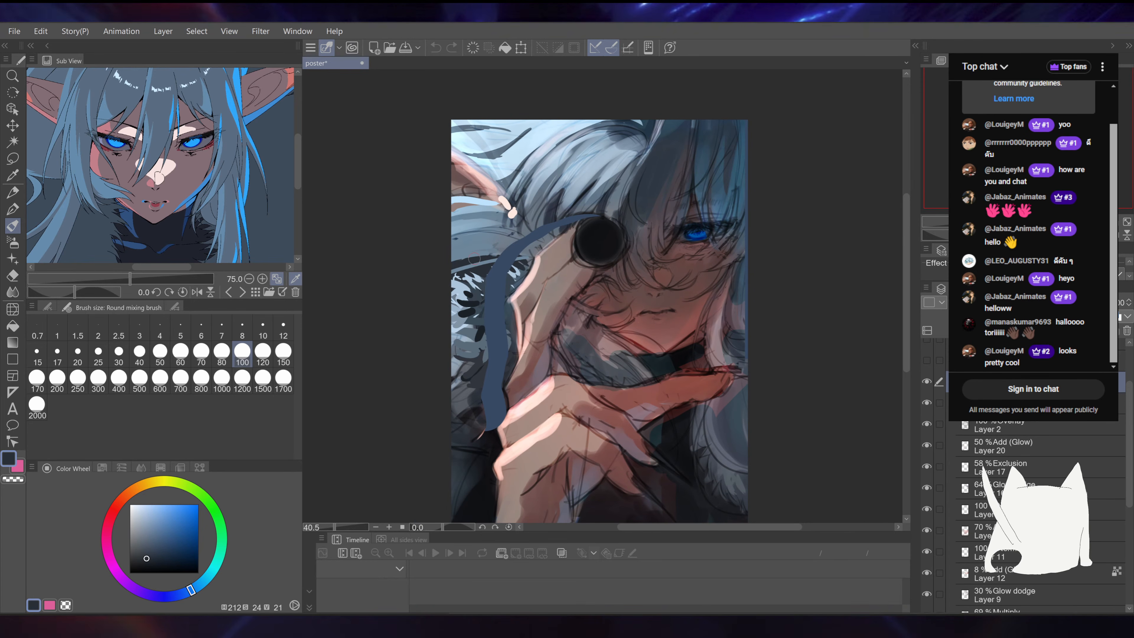
click(17, 210)
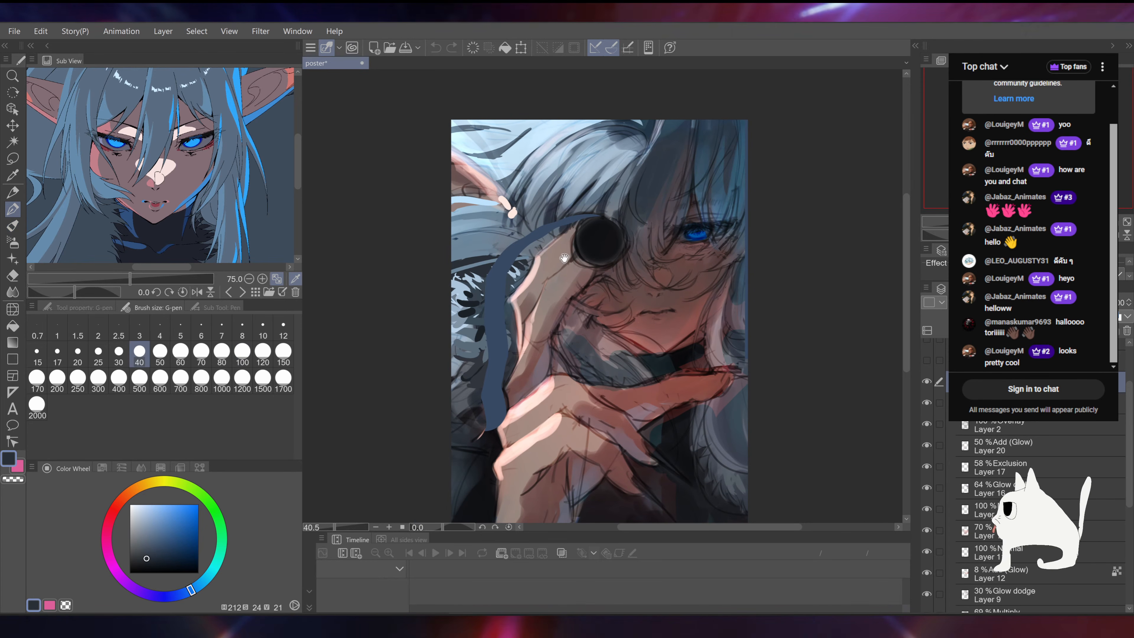
drag(457, 293, 469, 298)
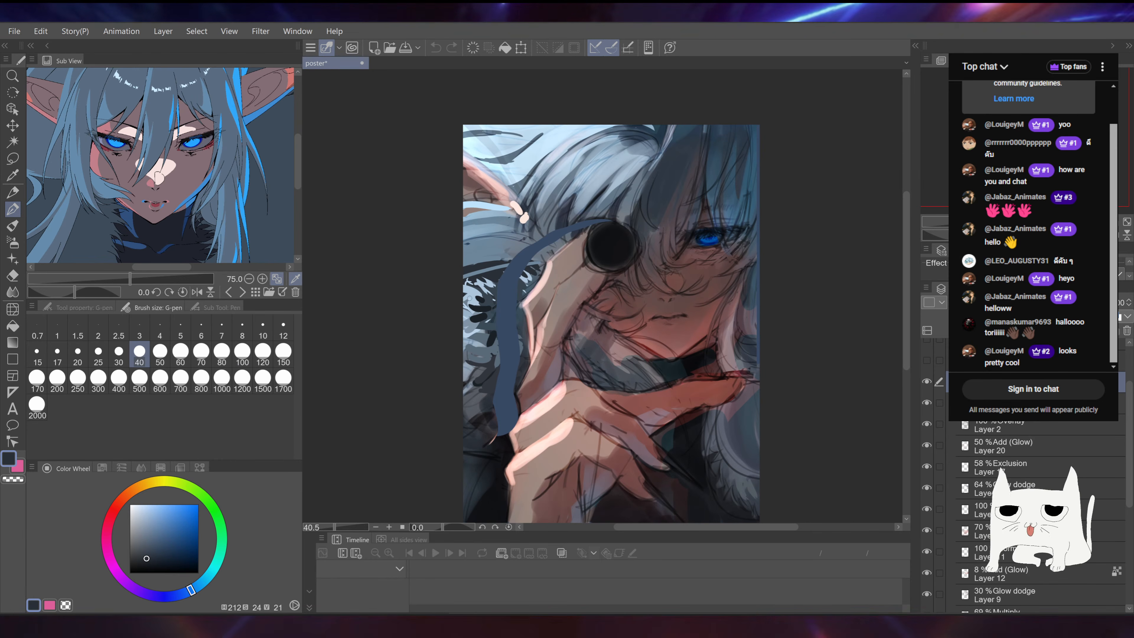
drag(469, 299, 462, 345)
Step: Retouch the pale earring beads below the elf ear using sampled light pink and grey-blue
alt+click(491, 233)
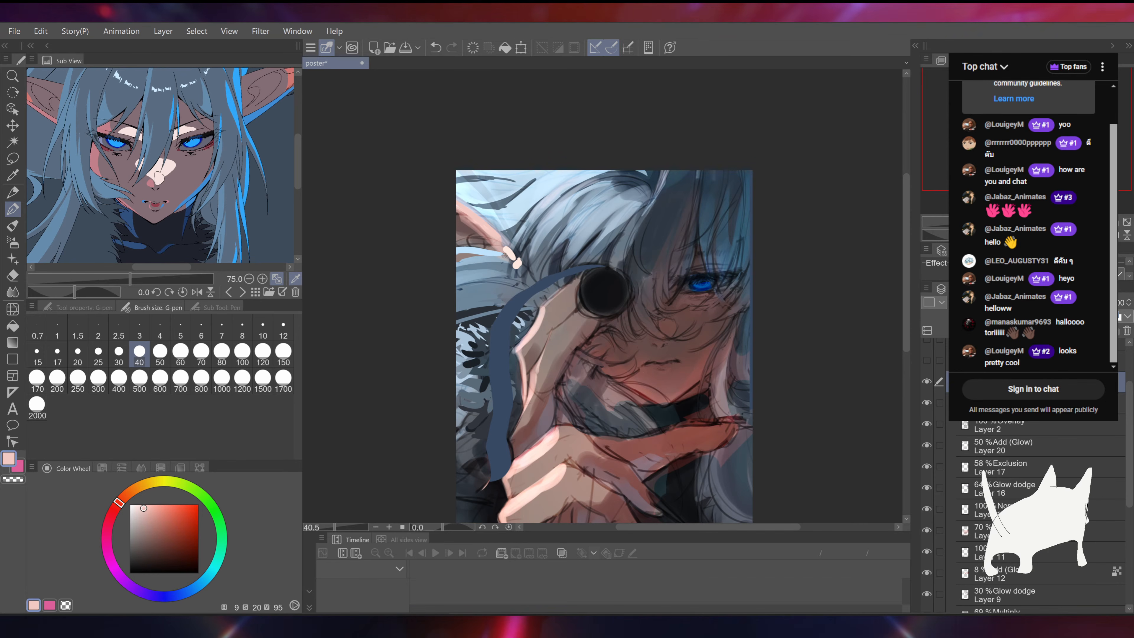
drag(666, 235, 663, 243)
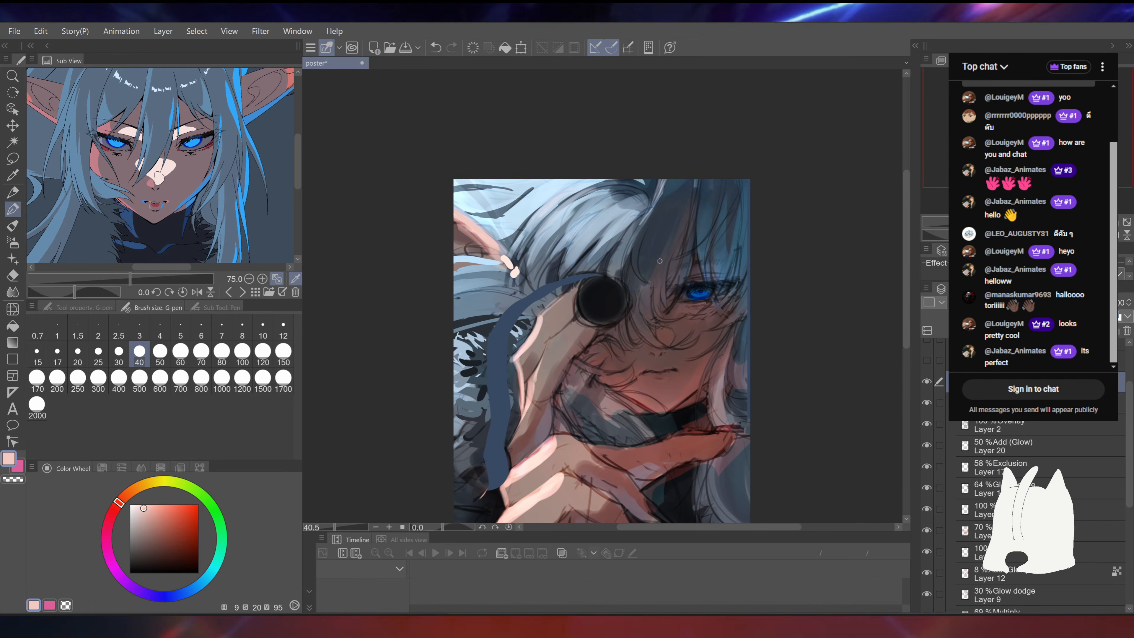
alt+click(510, 255)
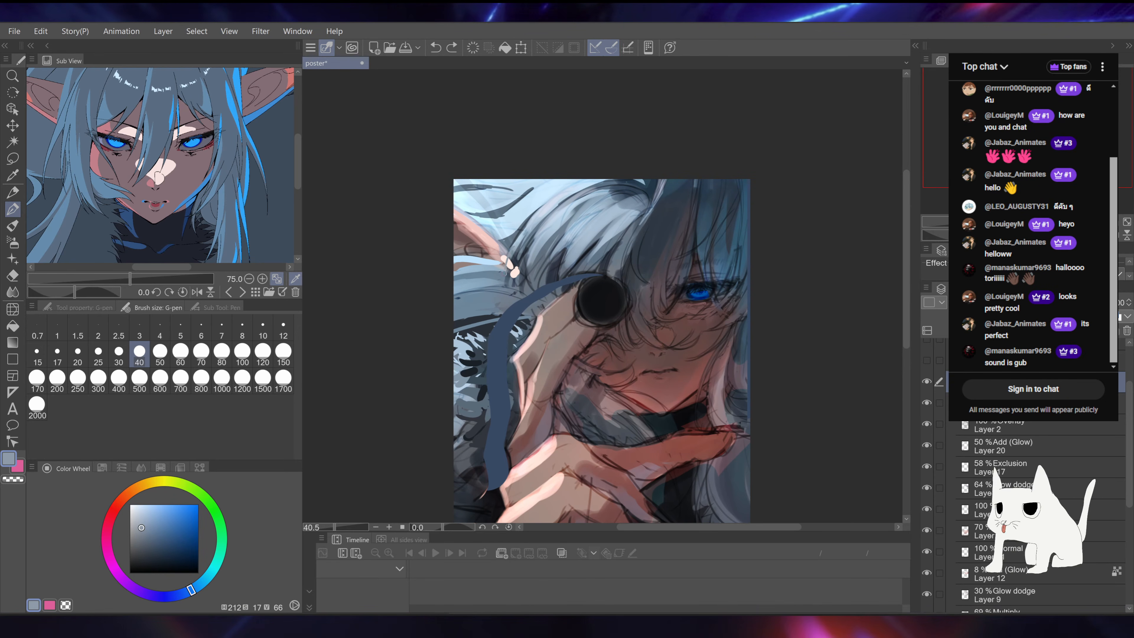
drag(524, 239, 515, 288)
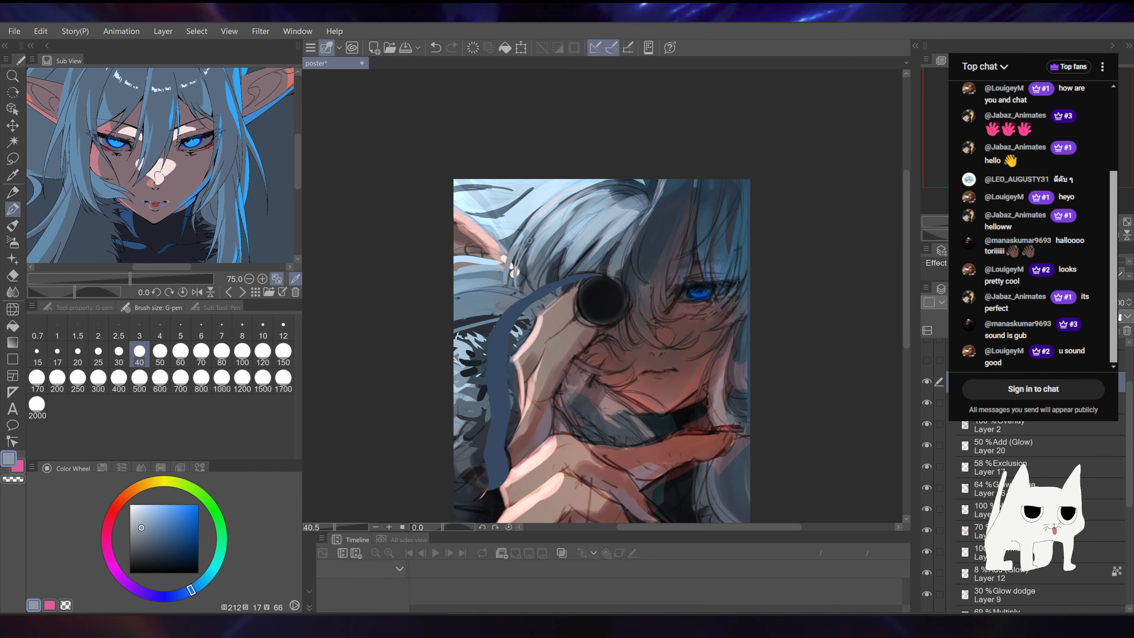
Step: Sample the pale skin highlight and touch up the outer knuckle edge of the lower hand
drag(654, 277, 621, 236)
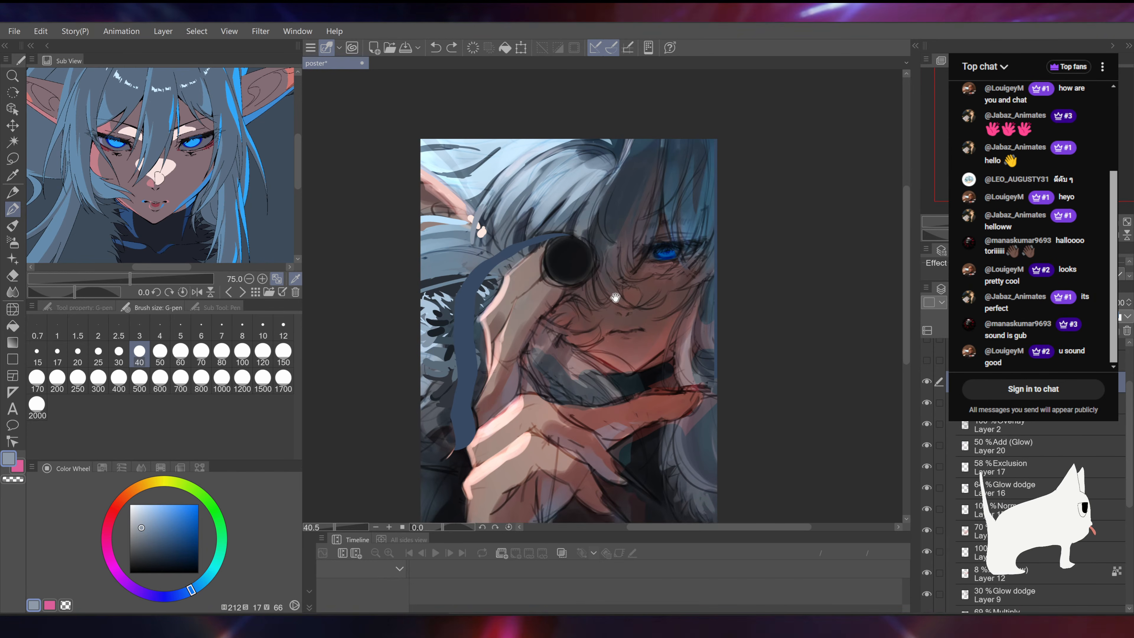
drag(501, 407, 540, 359)
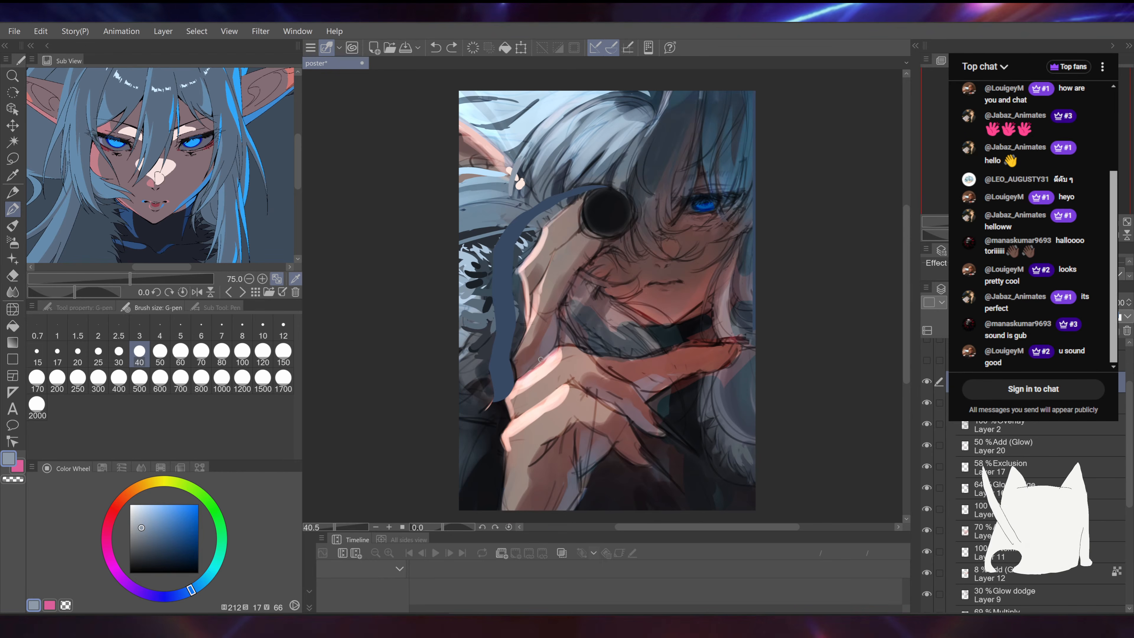
alt+click(516, 386)
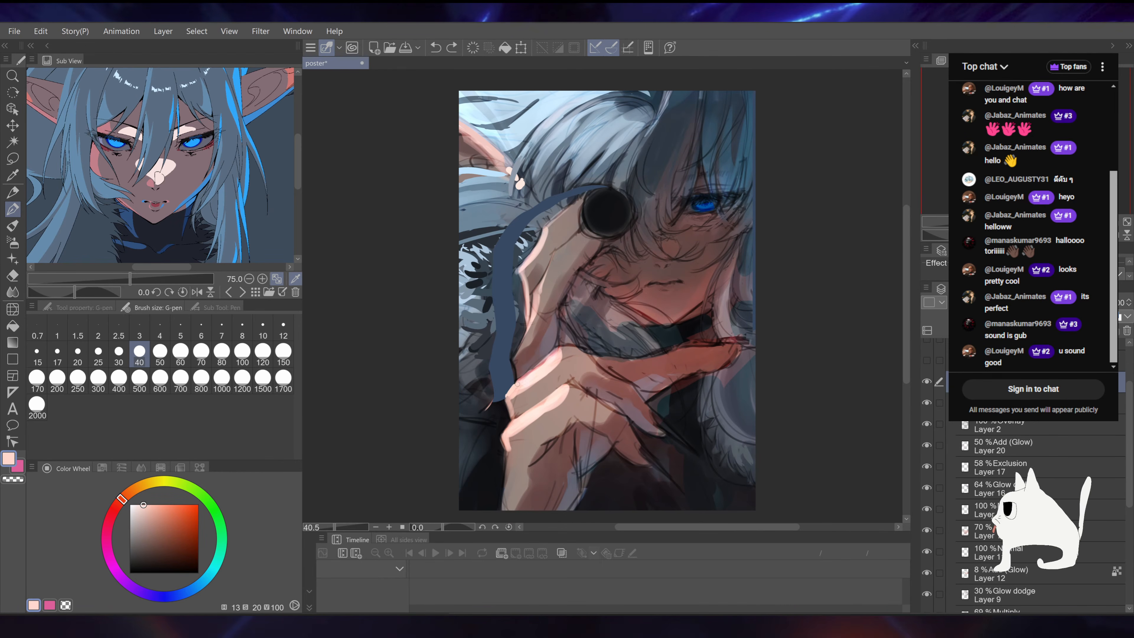
drag(507, 397, 517, 385)
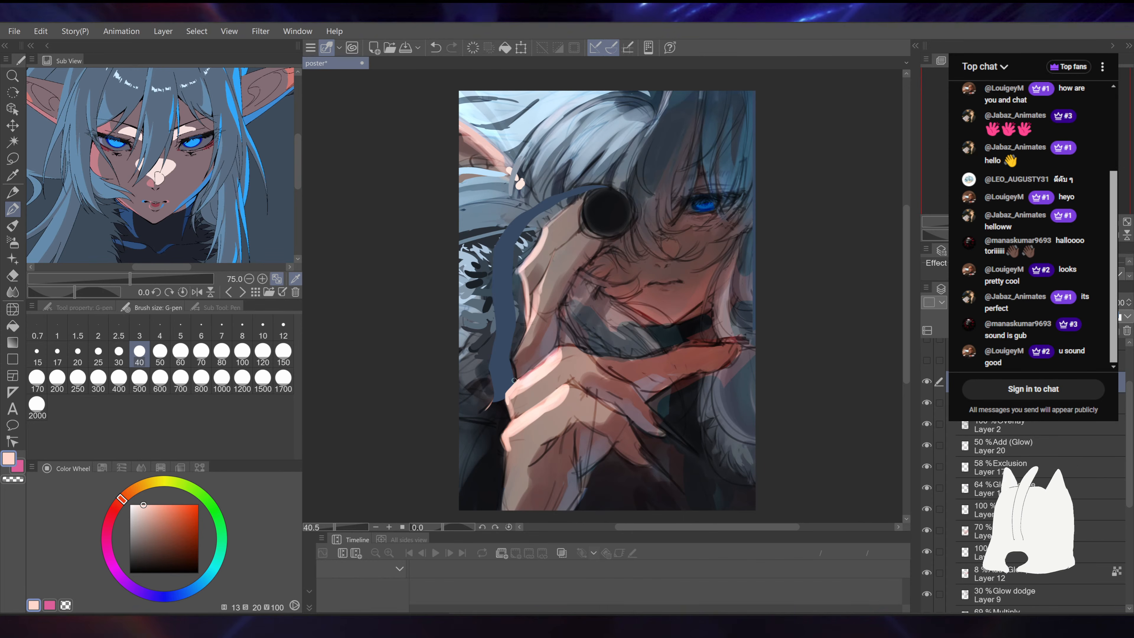
Step: Paint fur over the lower end of the blue band beside the hand with sampled dark blues at brush size 80
alt+click(483, 347)
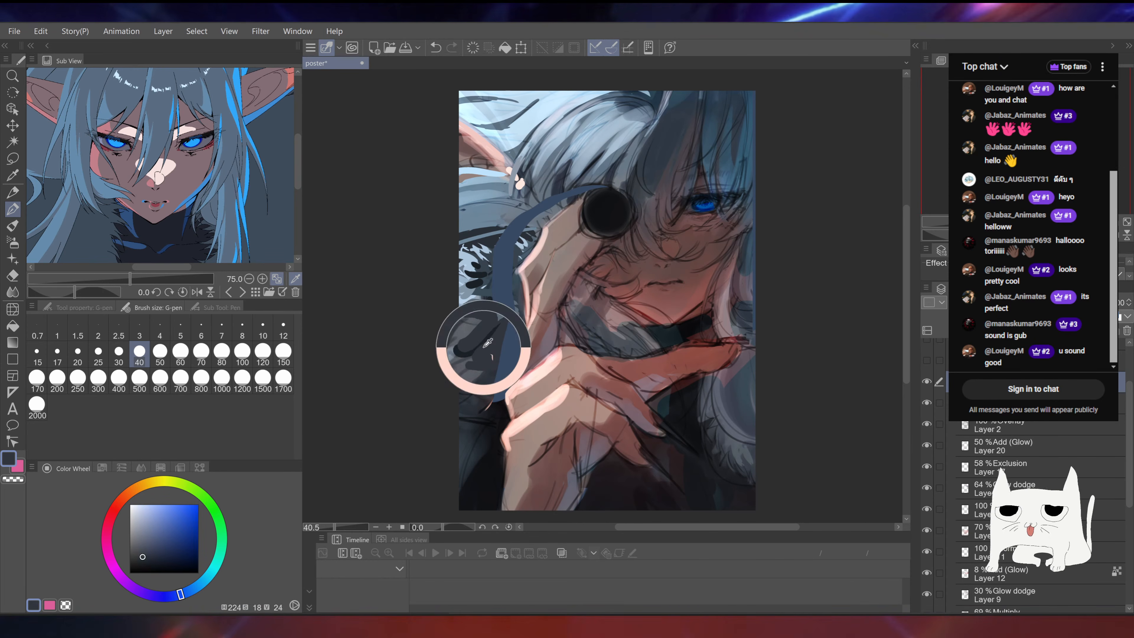
click(222, 353)
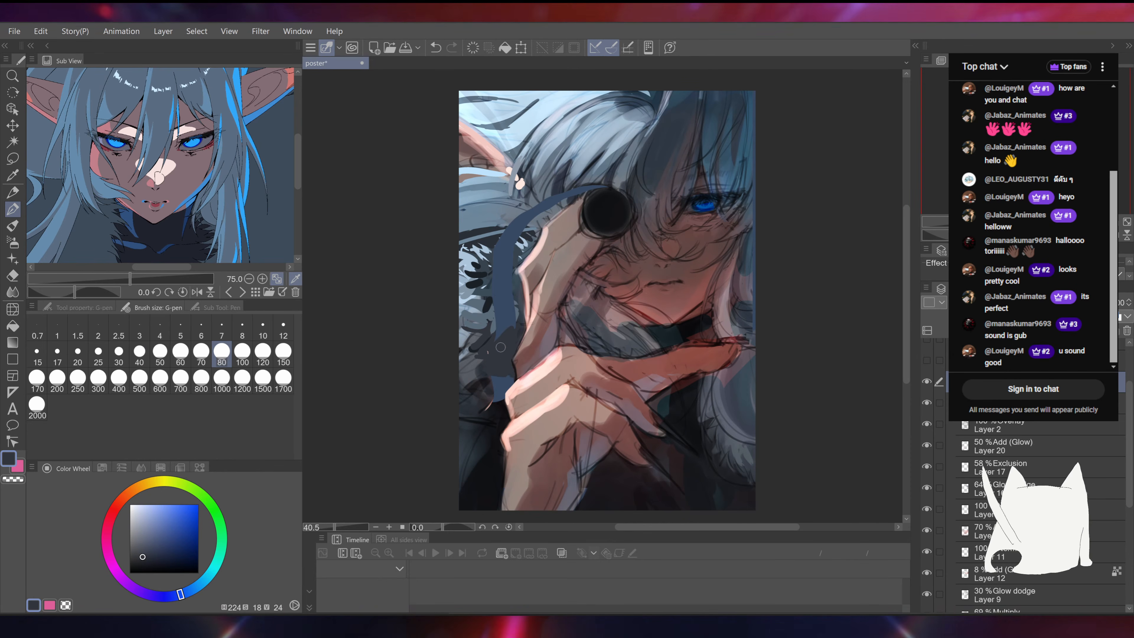
alt+click(485, 370)
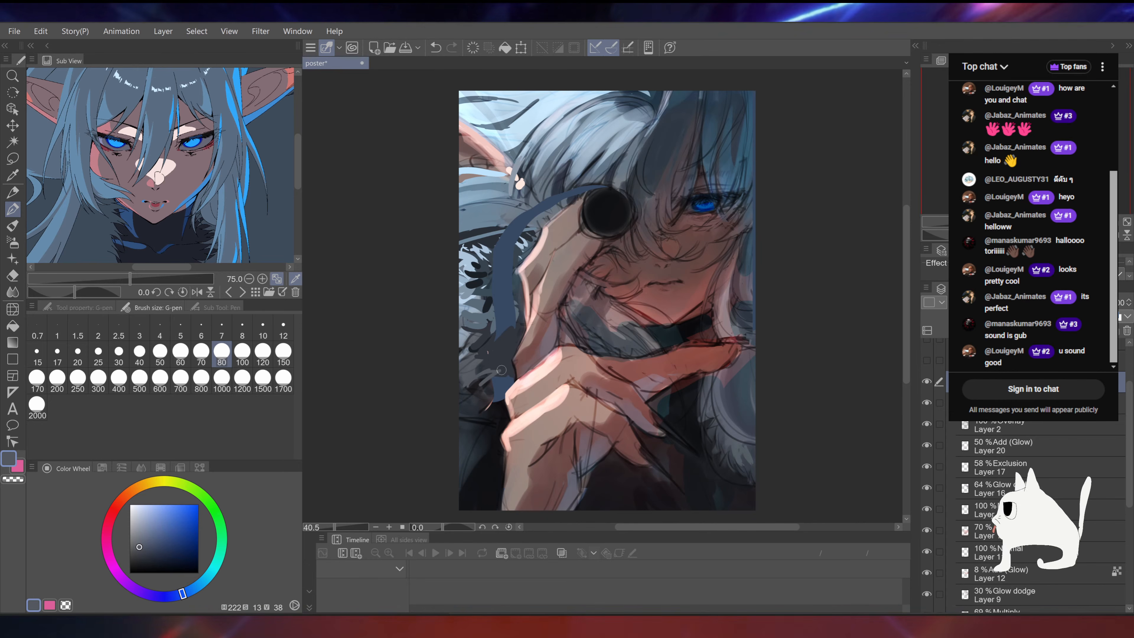
drag(499, 378, 494, 410)
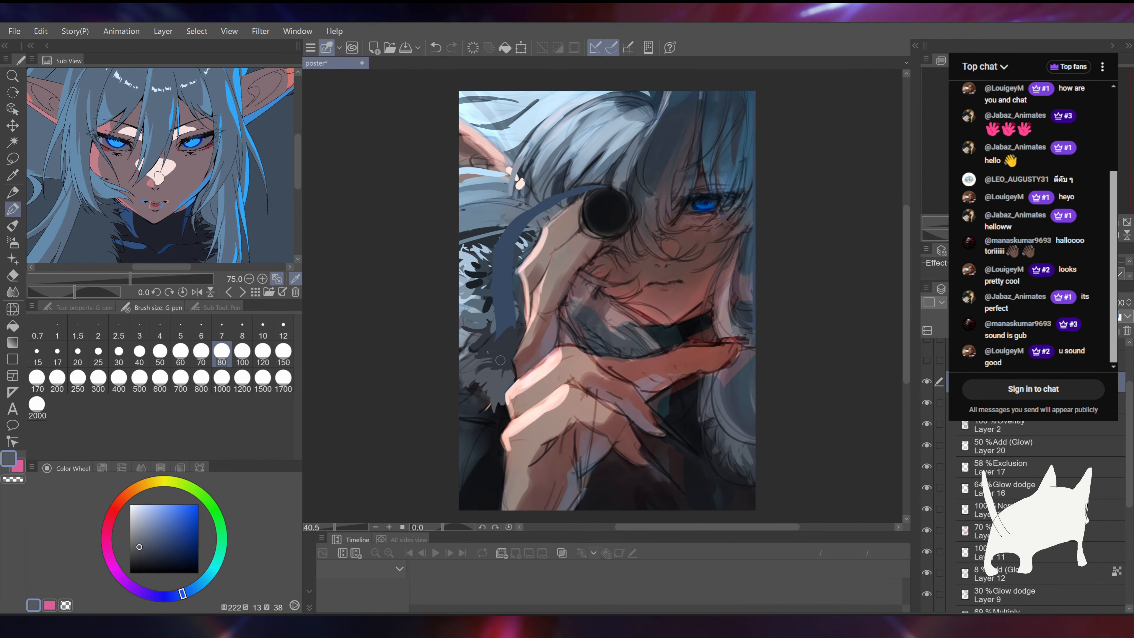
Step: Extend the fur texture further up the blue band beside the raised hand, alternating sampled mid and dark blues
drag(692, 290, 659, 285)
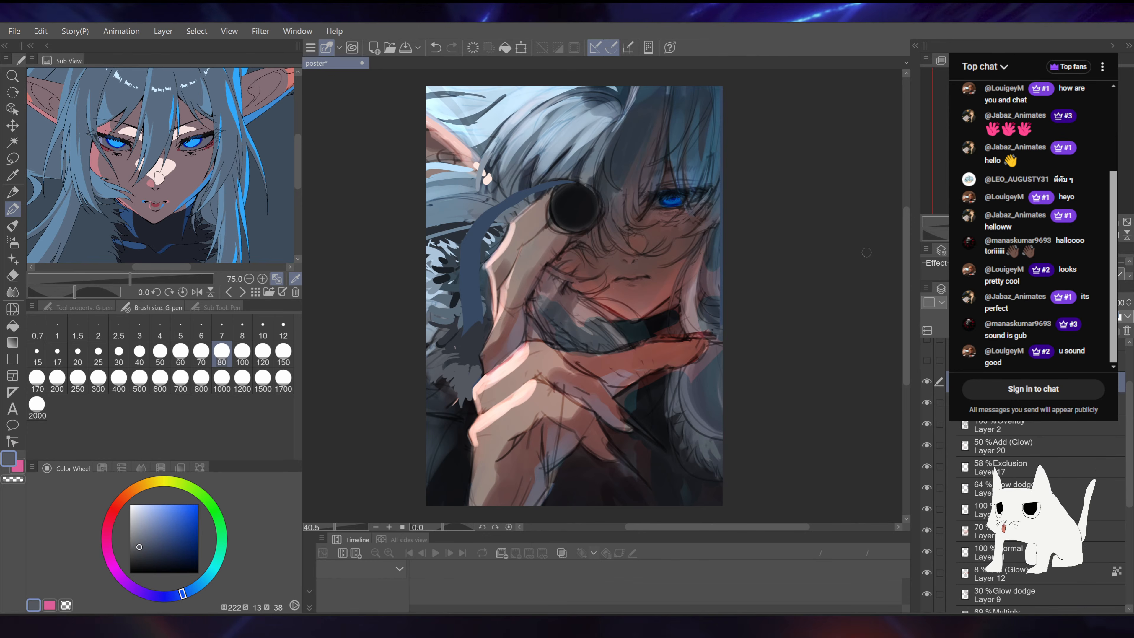
drag(866, 252, 882, 277)
alt+click(472, 337)
alt+click(499, 316)
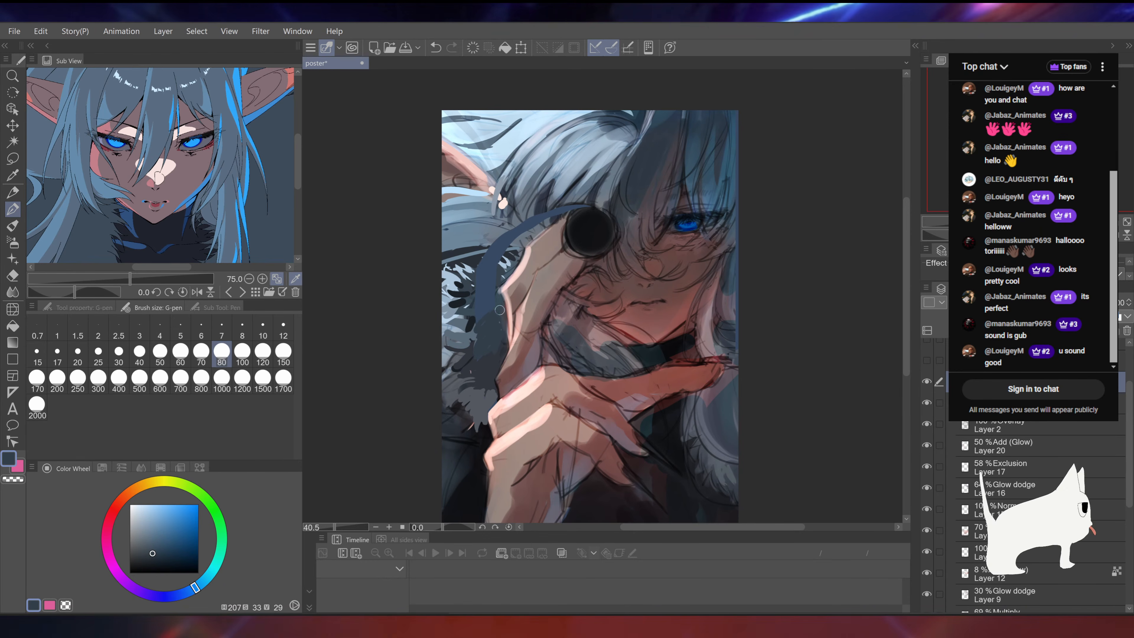
drag(479, 303, 486, 301)
alt+click(480, 347)
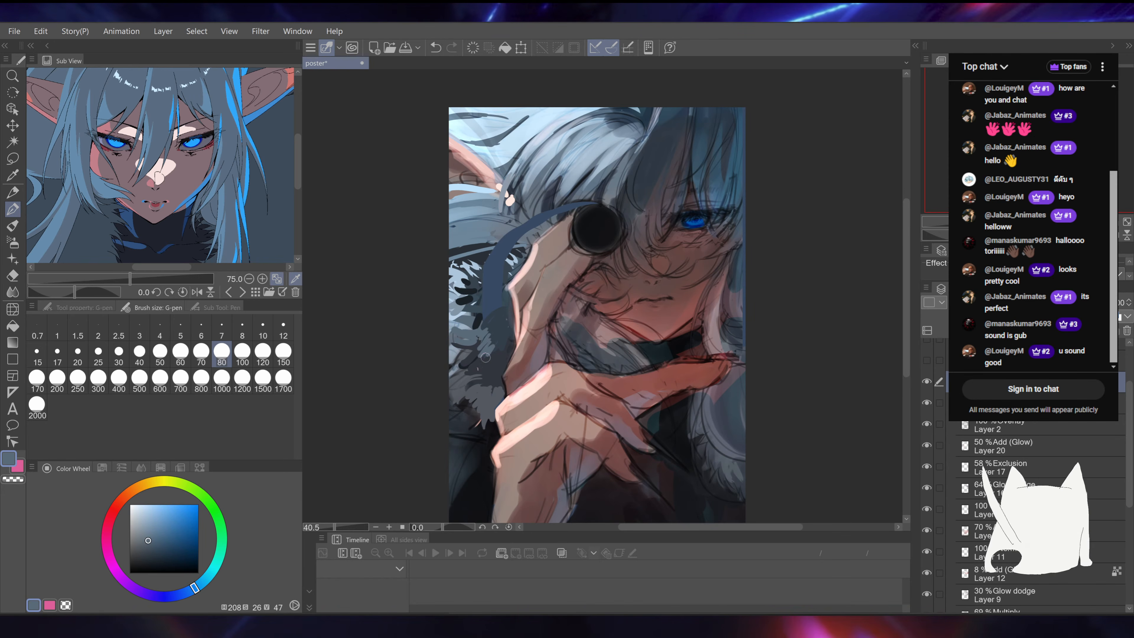
alt+click(481, 318)
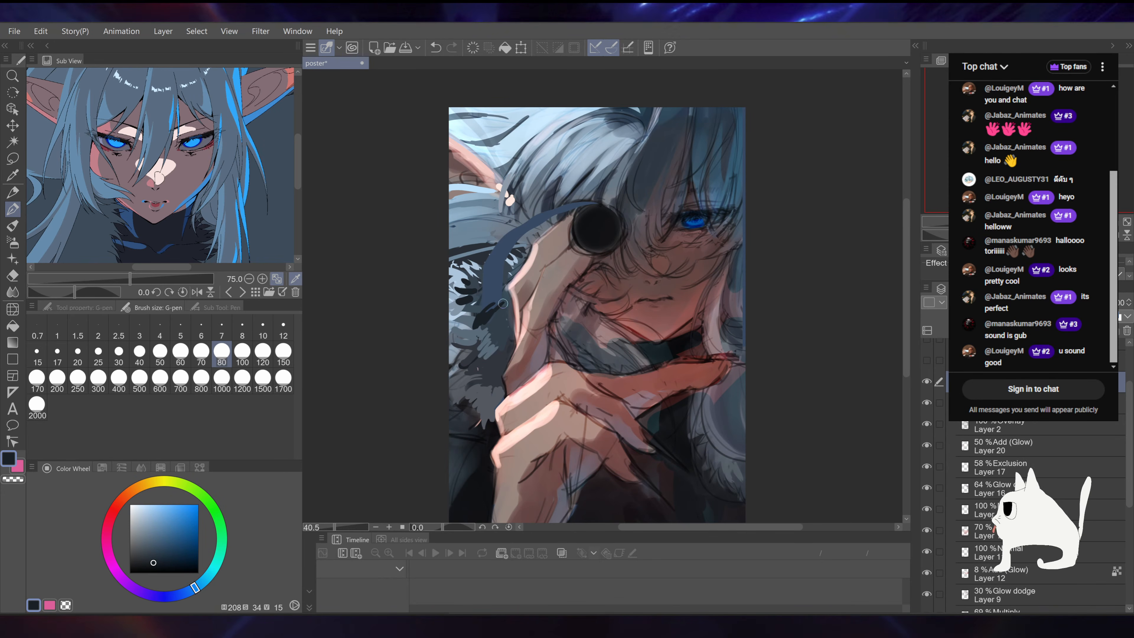
drag(503, 304, 486, 309)
mouse_move(575, 252)
mouse_down()
mouse_move(578, 293)
mouse_move(566, 273)
mouse_up()
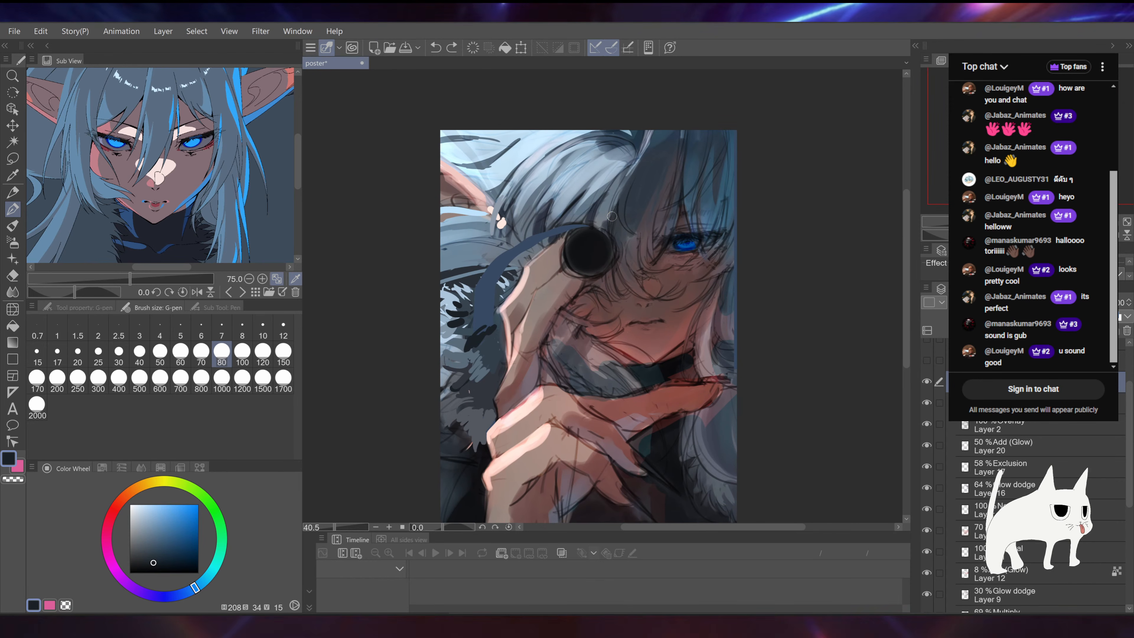
Step: Paint over the earring beads below the elf ear with sampled grey-blue hair tones and light pink
drag(563, 200, 541, 210)
scroll(593, 179, up, 3)
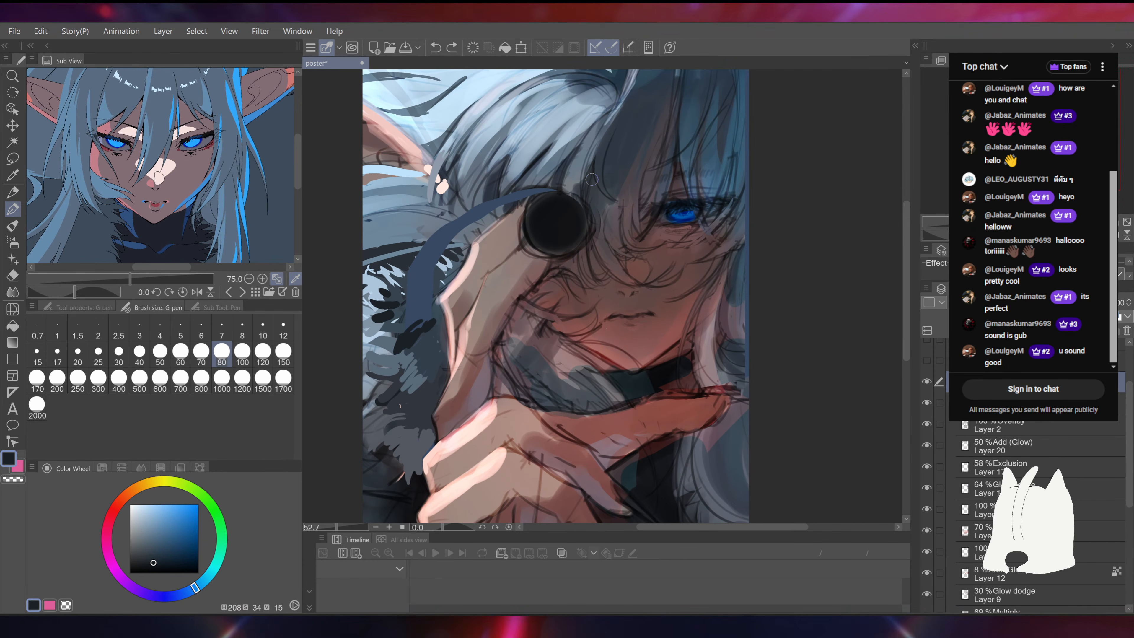
alt+click(453, 178)
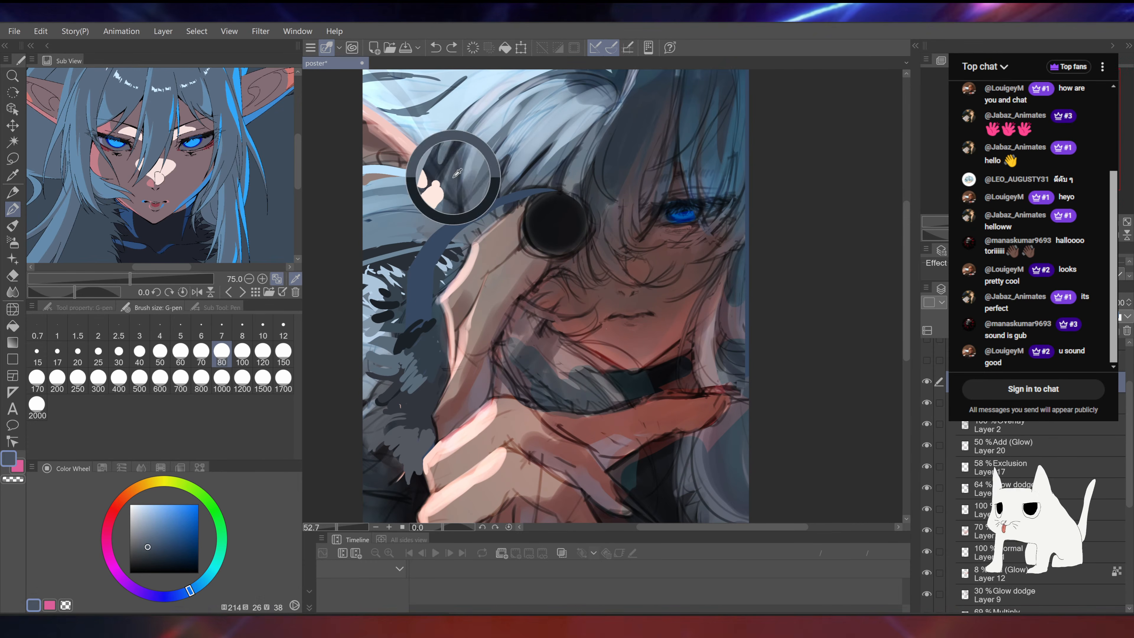
drag(448, 161, 442, 203)
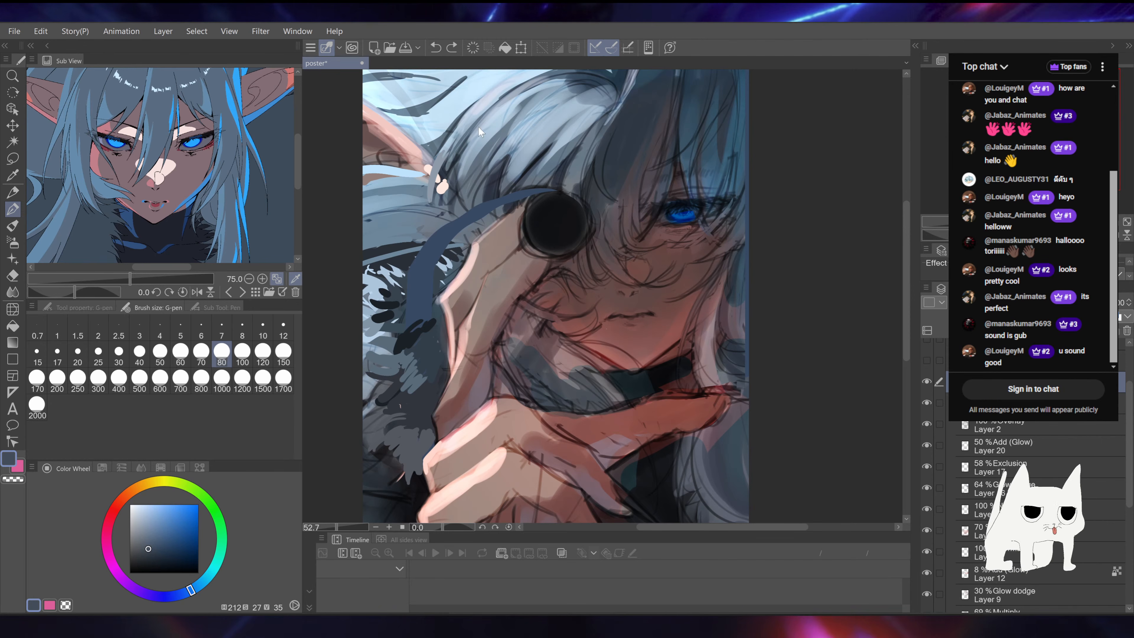
drag(473, 129, 423, 286)
mouse_move(429, 232)
mouse_down()
mouse_move(422, 281)
mouse_move(444, 215)
mouse_move(432, 288)
mouse_move(448, 231)
mouse_move(475, 249)
mouse_move(498, 225)
mouse_move(452, 256)
mouse_move(457, 291)
mouse_move(486, 263)
mouse_move(480, 305)
mouse_up()
alt+click(458, 291)
key(ctrl+z)
alt+click(472, 291)
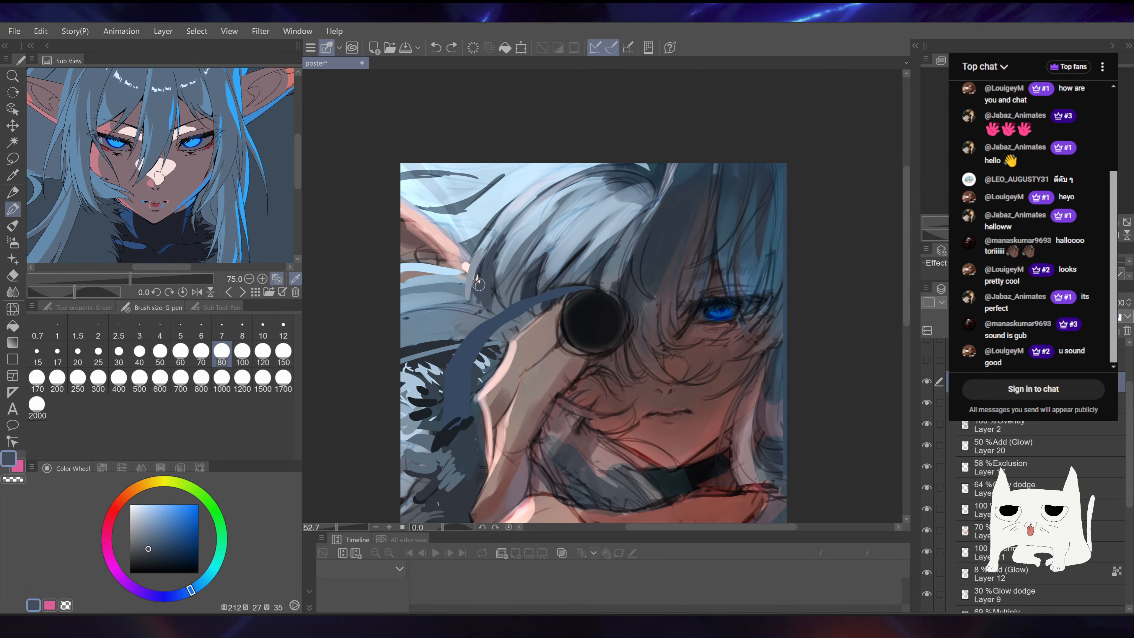
alt+click(453, 250)
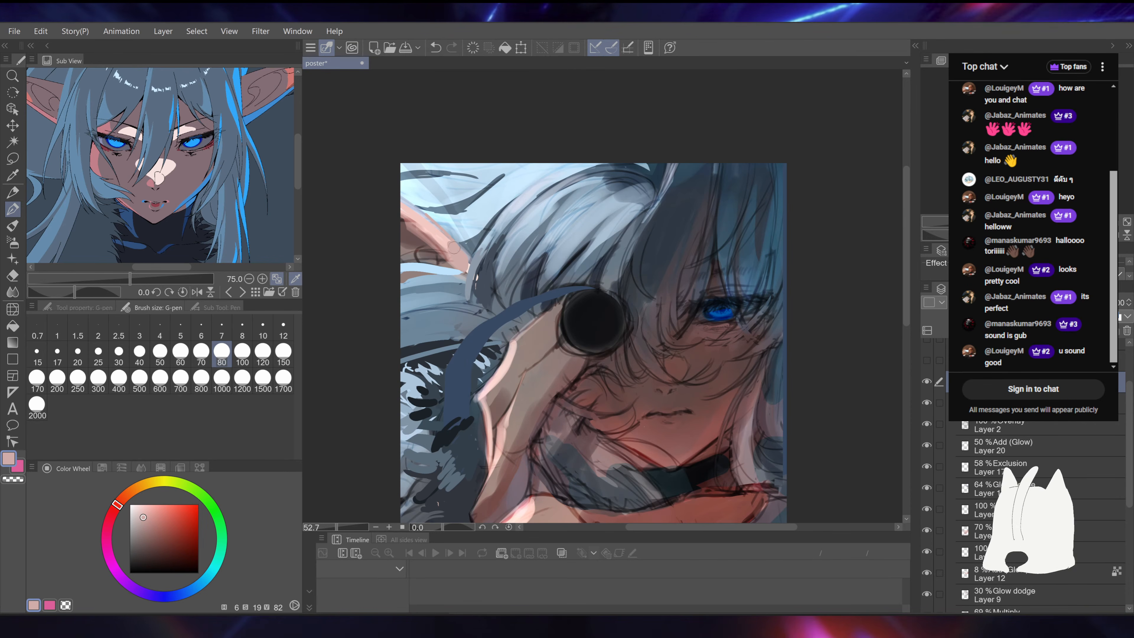
Step: Cover more of the blue band's lower end beside the raised hand with sampled dark blue fur
drag(559, 267, 532, 237)
drag(764, 241, 691, 227)
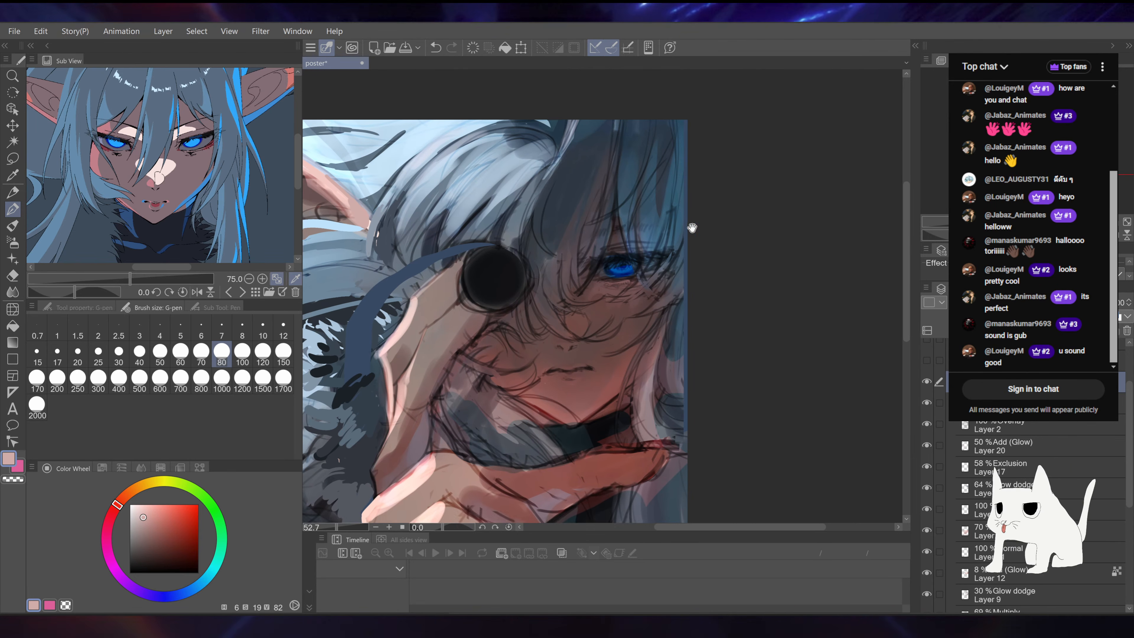
mouse_move(577, 245)
mouse_down()
mouse_move(653, 184)
mouse_move(720, 170)
mouse_up()
alt+click(479, 278)
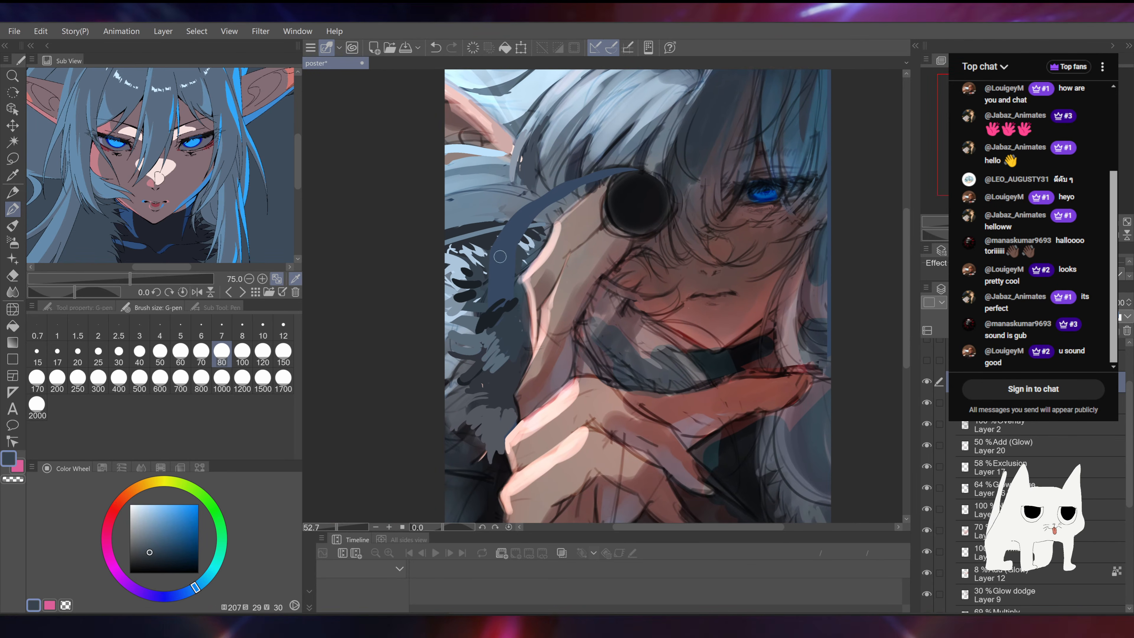
drag(484, 270, 502, 275)
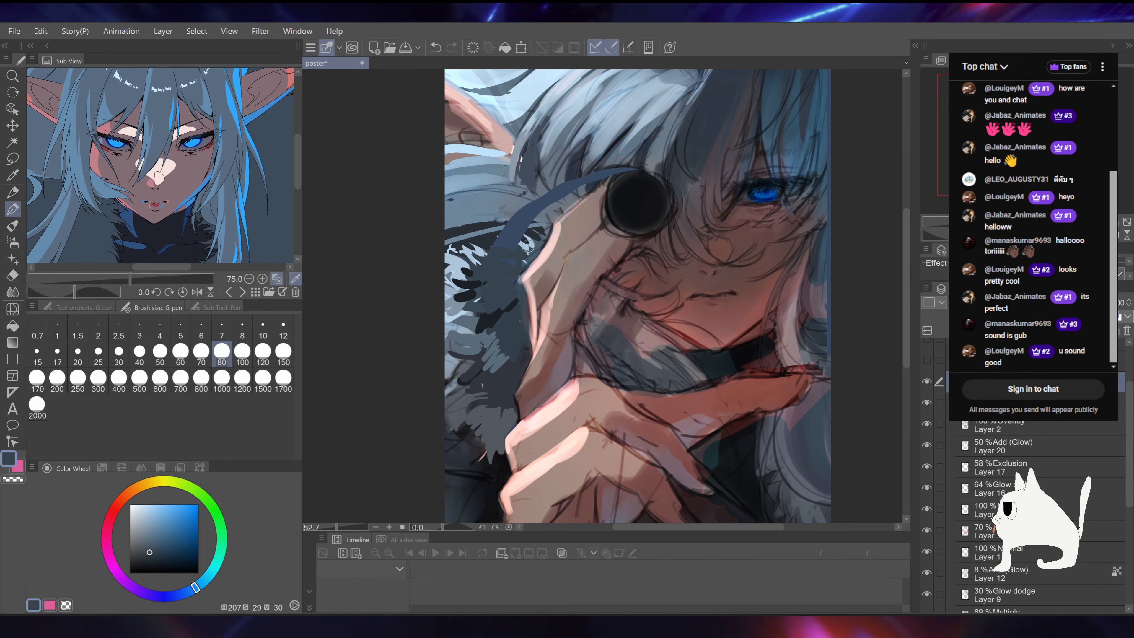
Step: Rework the fur edge where the blue band meets the raised hand, using sampled light, dark and mid blues
alt+click(478, 253)
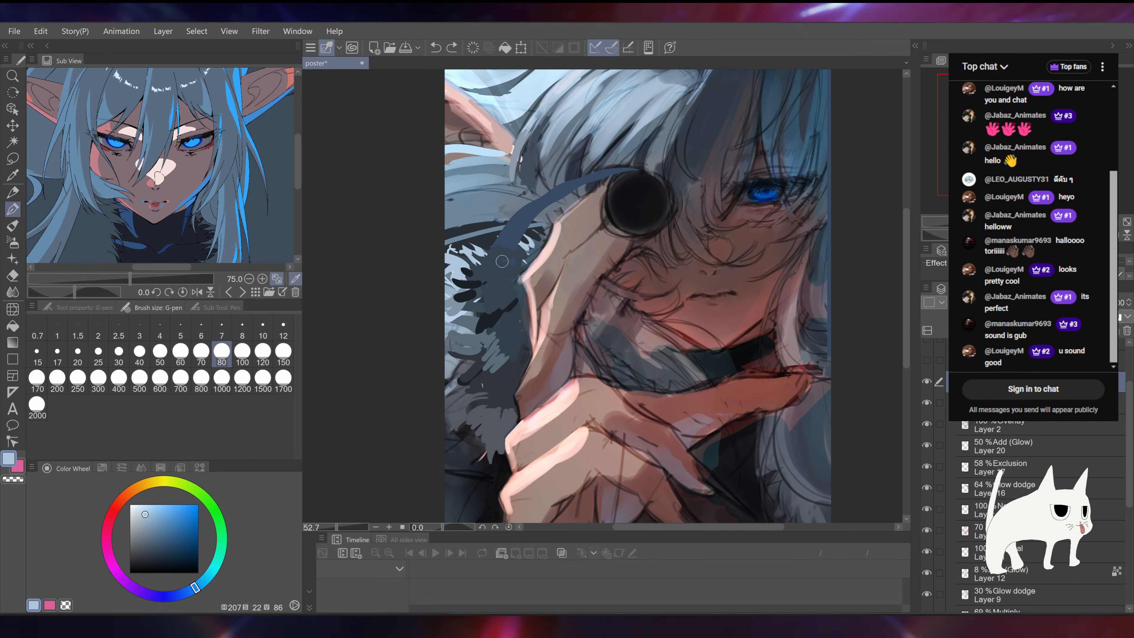
key(ctrl+z)
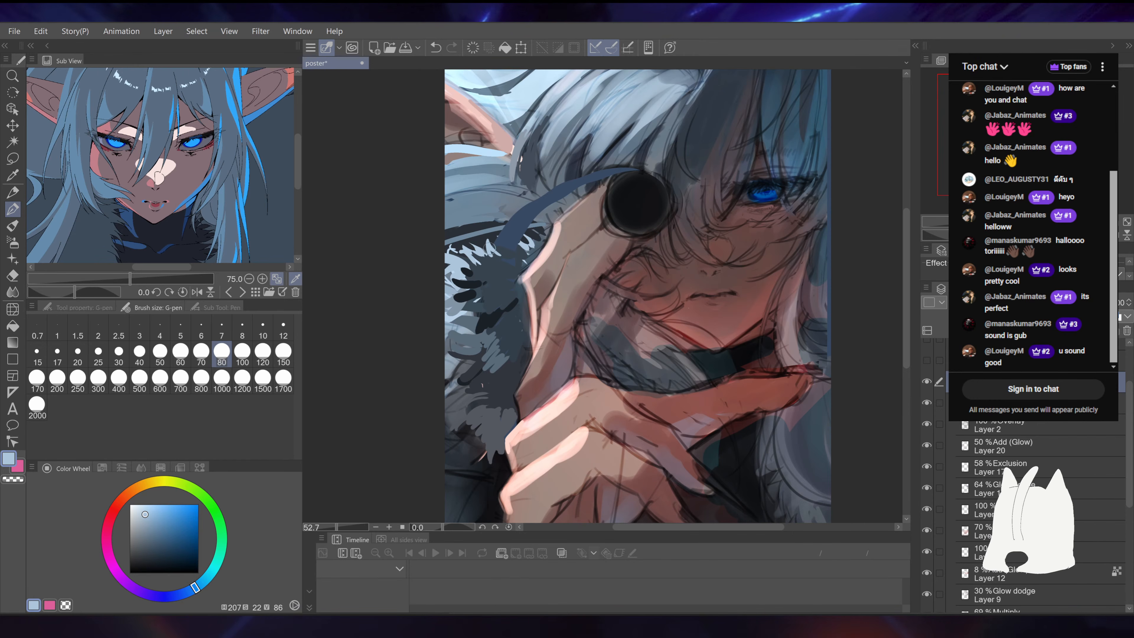
drag(506, 258, 503, 280)
alt+click(492, 260)
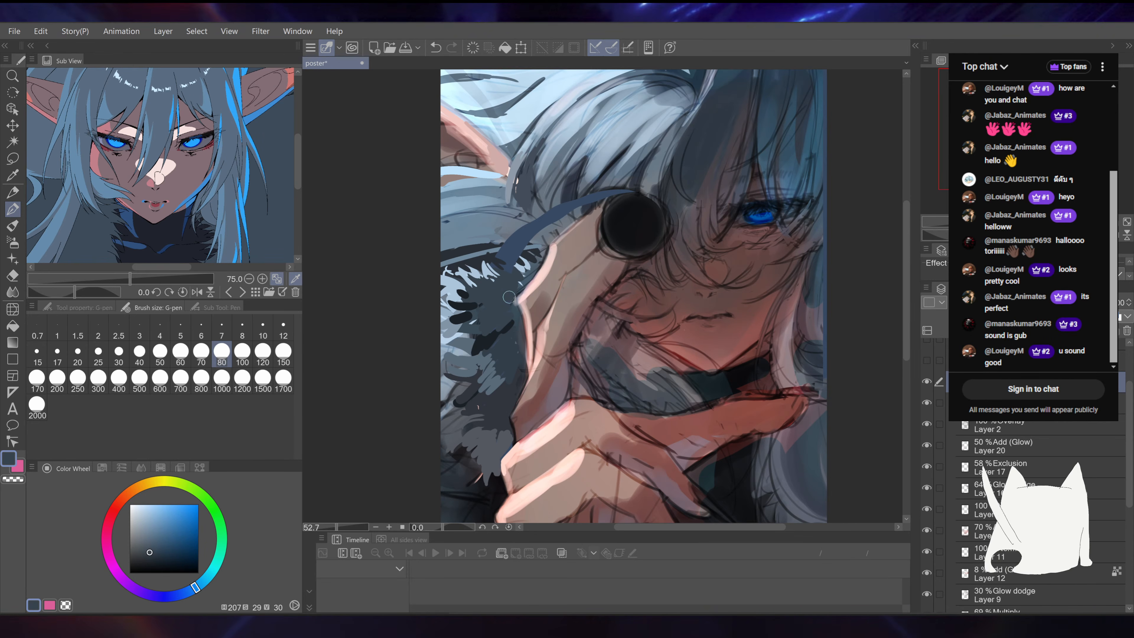
alt+click(467, 342)
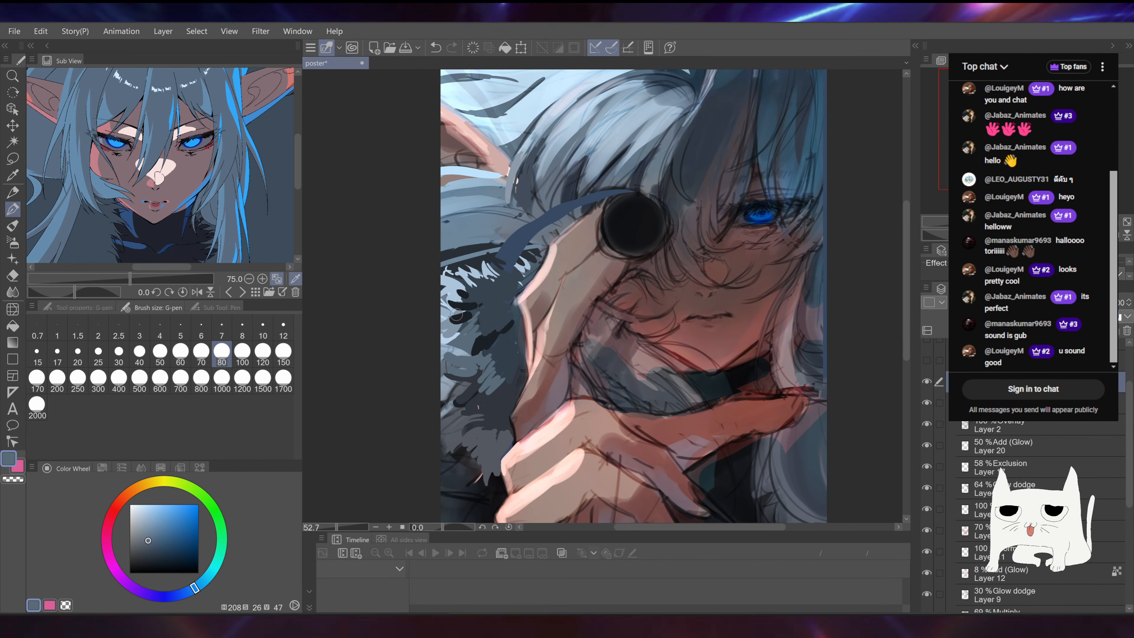
Step: Paint the upper part of the hair lock between the raised hand and collar with sampled mauve and dark blue-grey
mouse_move(773, 301)
mouse_down()
mouse_move(703, 196)
mouse_move(646, 277)
mouse_up()
alt+click(510, 333)
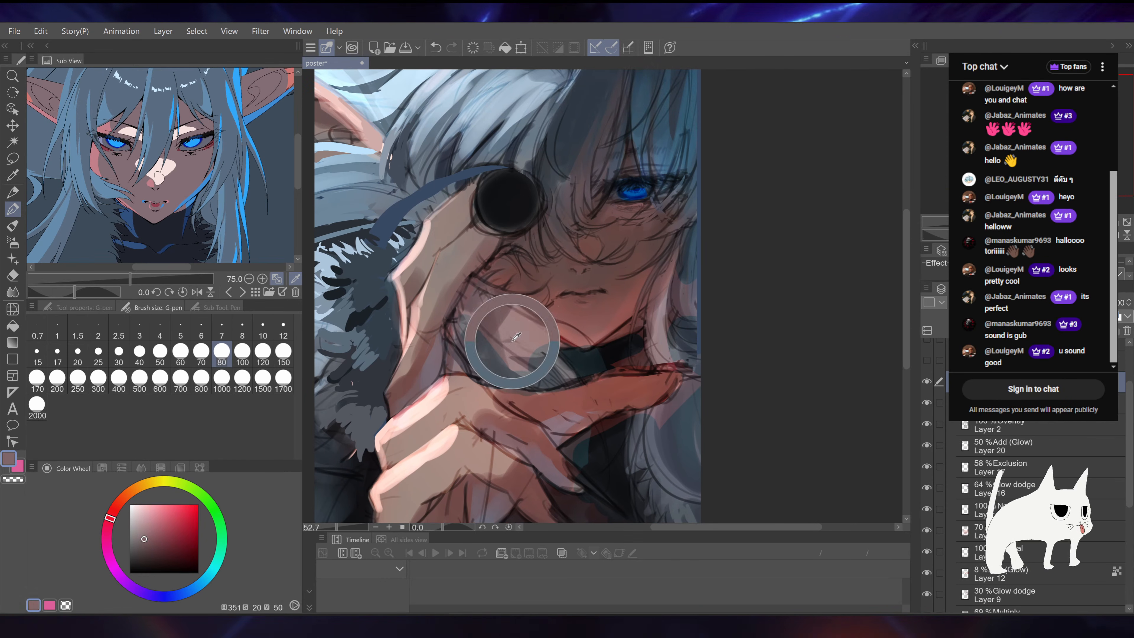
mouse_move(510, 328)
mouse_down()
mouse_move(540, 233)
mouse_move(545, 327)
mouse_move(561, 254)
mouse_move(553, 329)
mouse_move(505, 289)
mouse_move(534, 306)
mouse_up()
alt+click(505, 289)
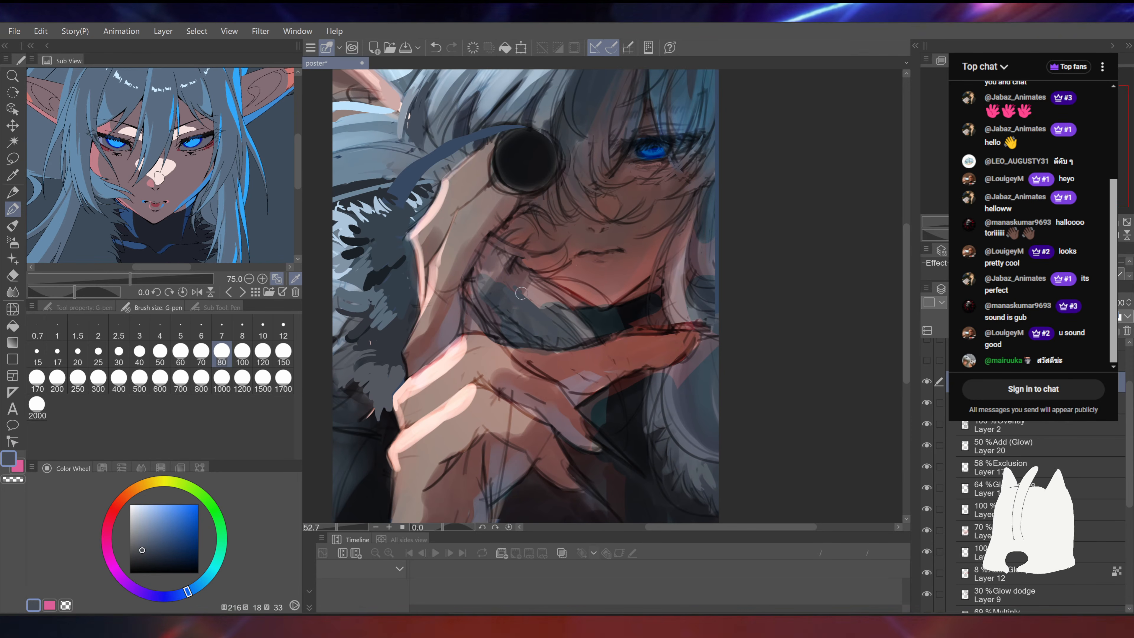
Step: Extend the grey-blue fill of the hair lock over its pinkish edge below the cheek with the G-pen
click(196, 307)
mouse_move(576, 254)
mouse_down()
mouse_move(623, 284)
mouse_move(714, 281)
mouse_up()
drag(741, 216, 615, 331)
drag(752, 233, 803, 221)
mouse_move(701, 152)
mouse_down()
mouse_move(579, 113)
mouse_move(707, 485)
mouse_move(512, 469)
mouse_move(654, 114)
mouse_up()
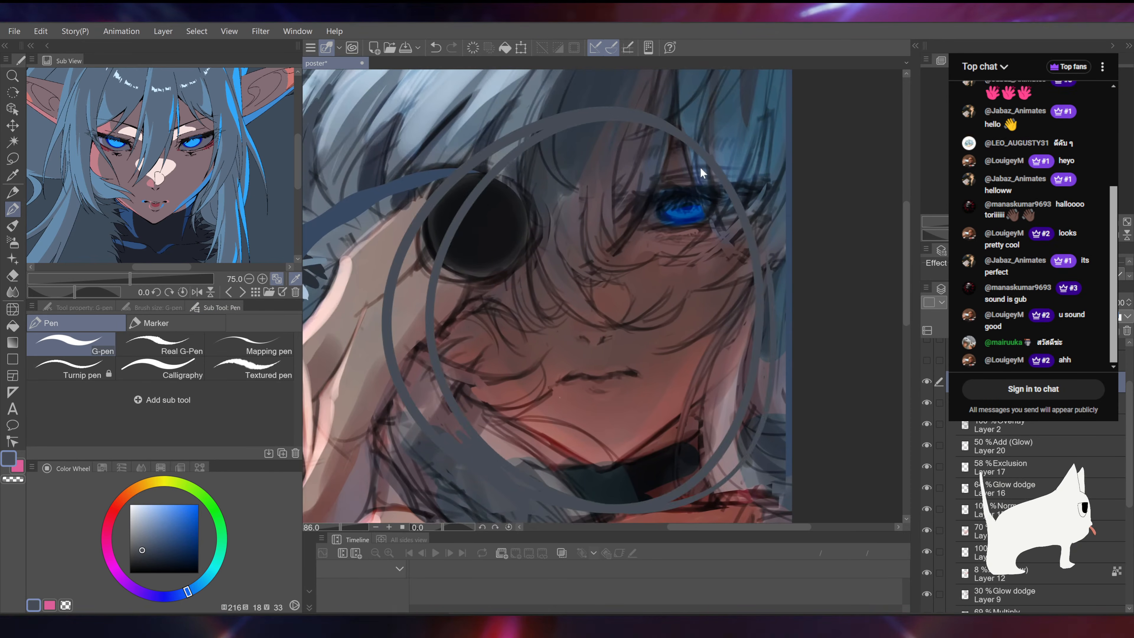
key(ctrl+z)
drag(576, 371, 647, 296)
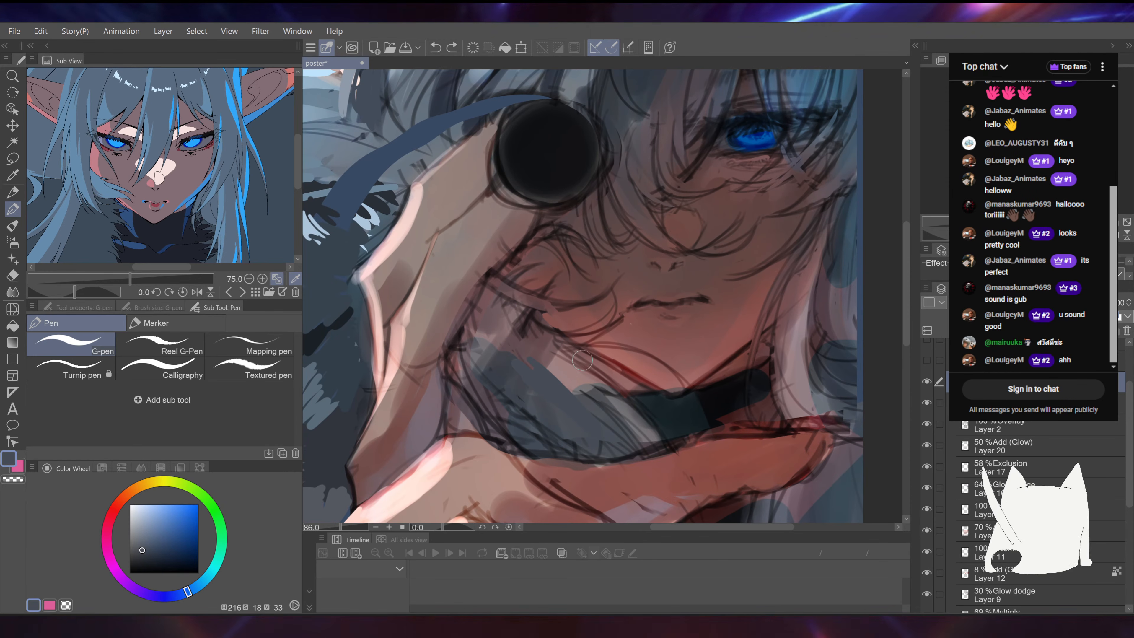
alt+click(600, 400)
drag(588, 386, 558, 356)
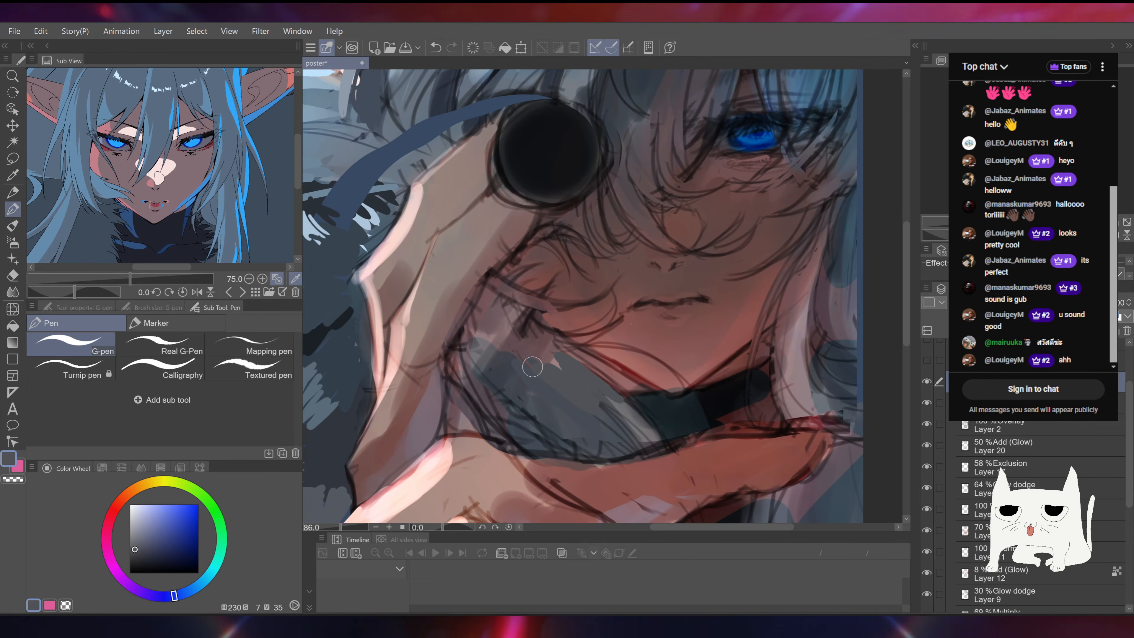
Step: Blend the grey-blue hair lock below the cheek with the Round mixing brush at size 100, using sampled blue-greys and mauve
click(158, 306)
click(216, 306)
click(105, 306)
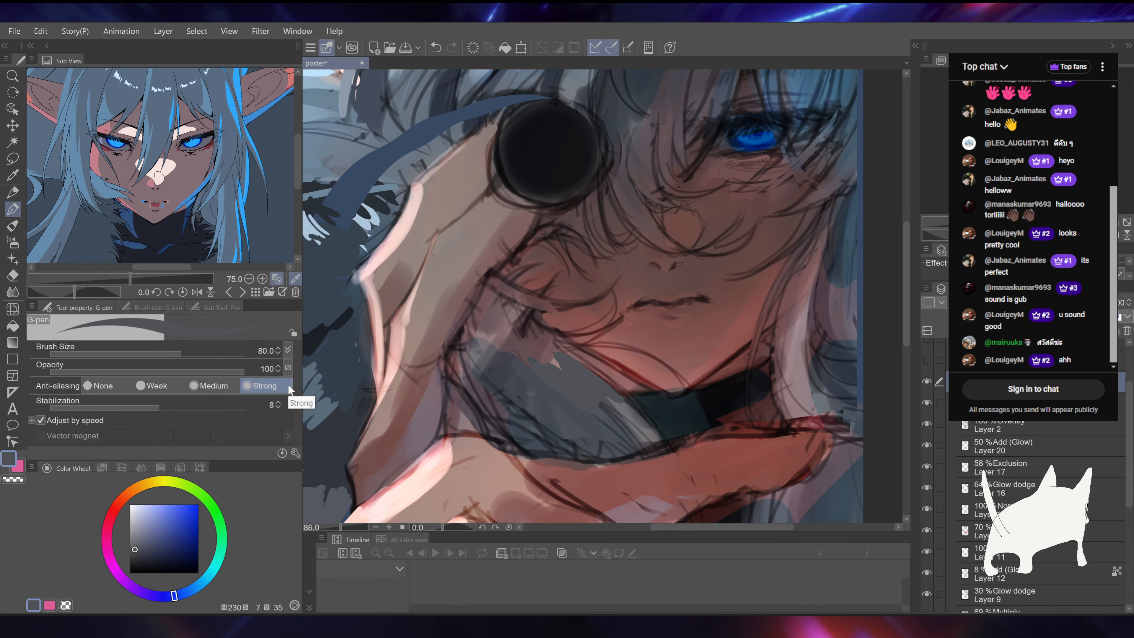
click(13, 227)
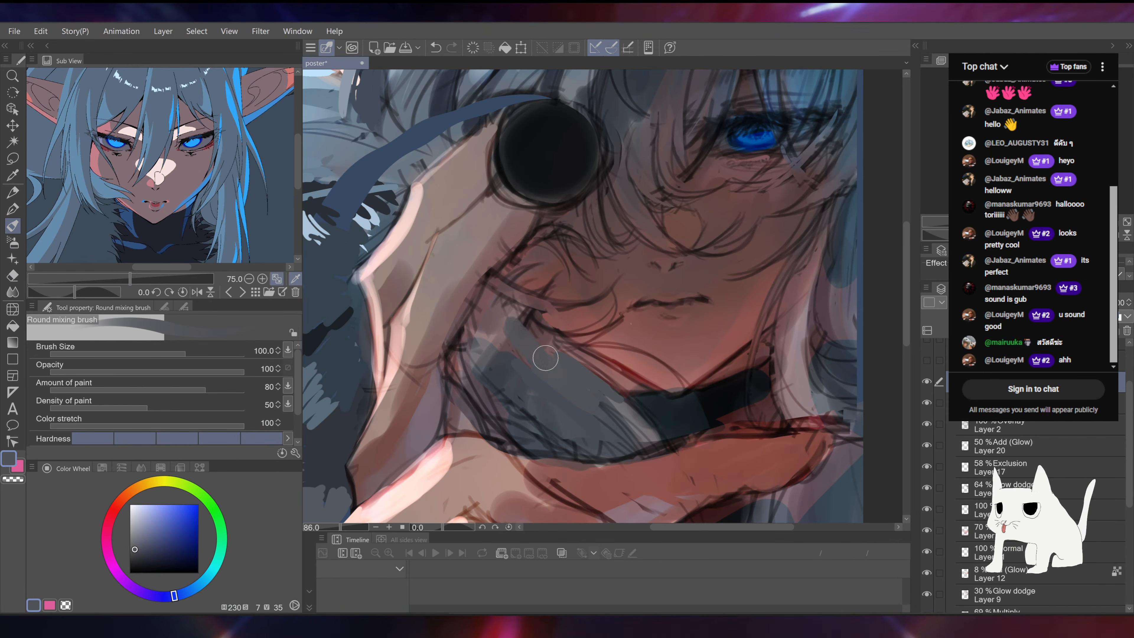
alt+click(497, 360)
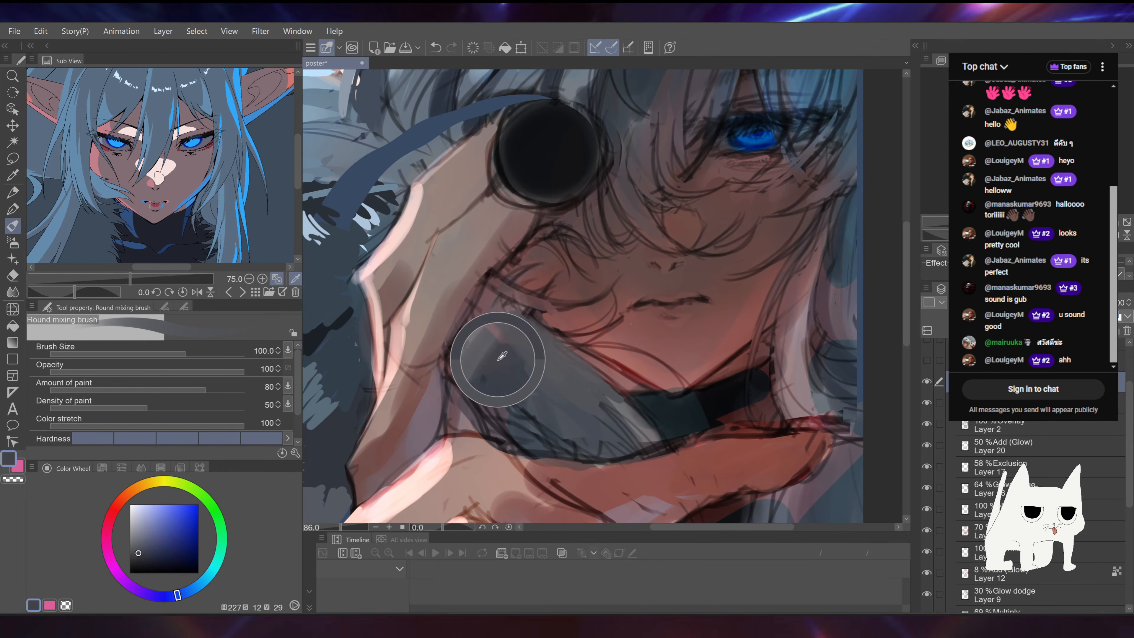
alt+click(490, 352)
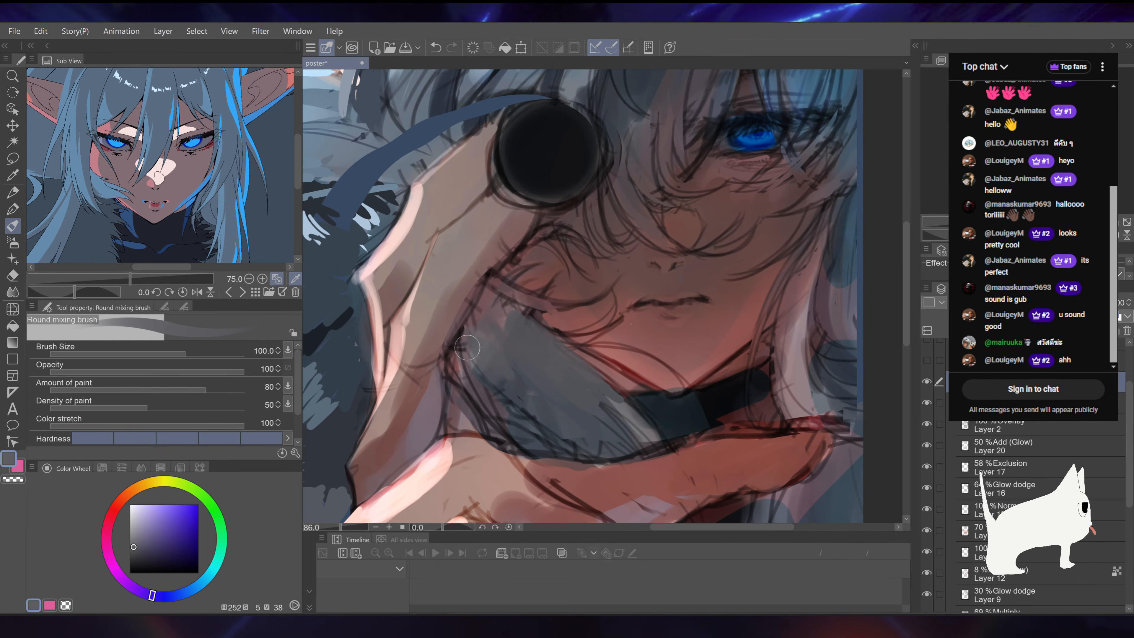
drag(517, 367, 485, 390)
alt+click(492, 363)
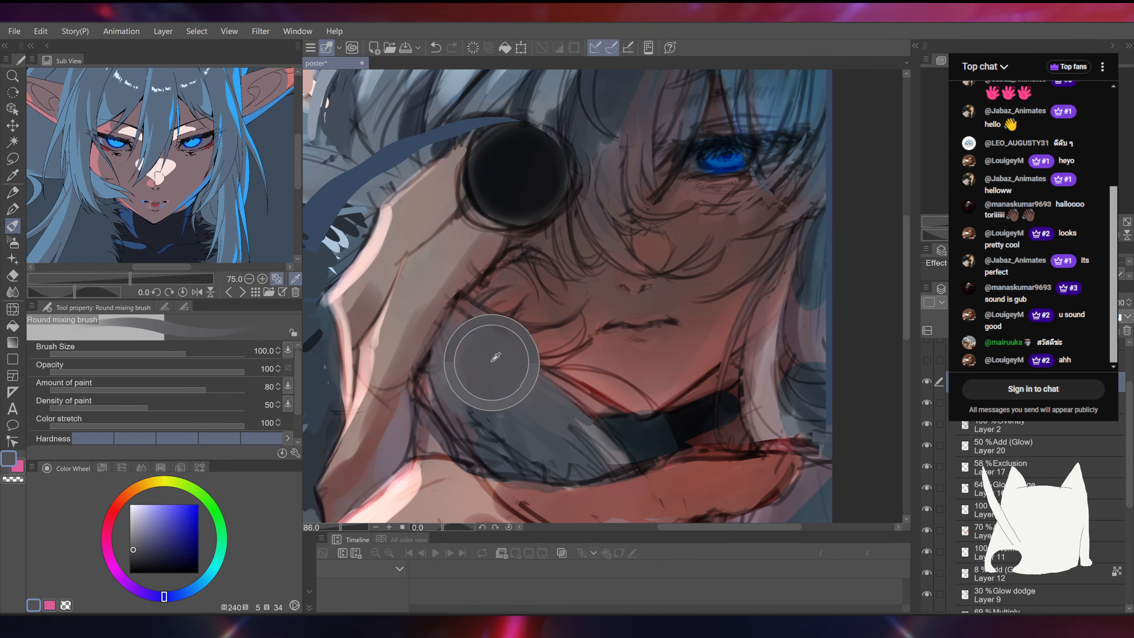
alt+click(480, 335)
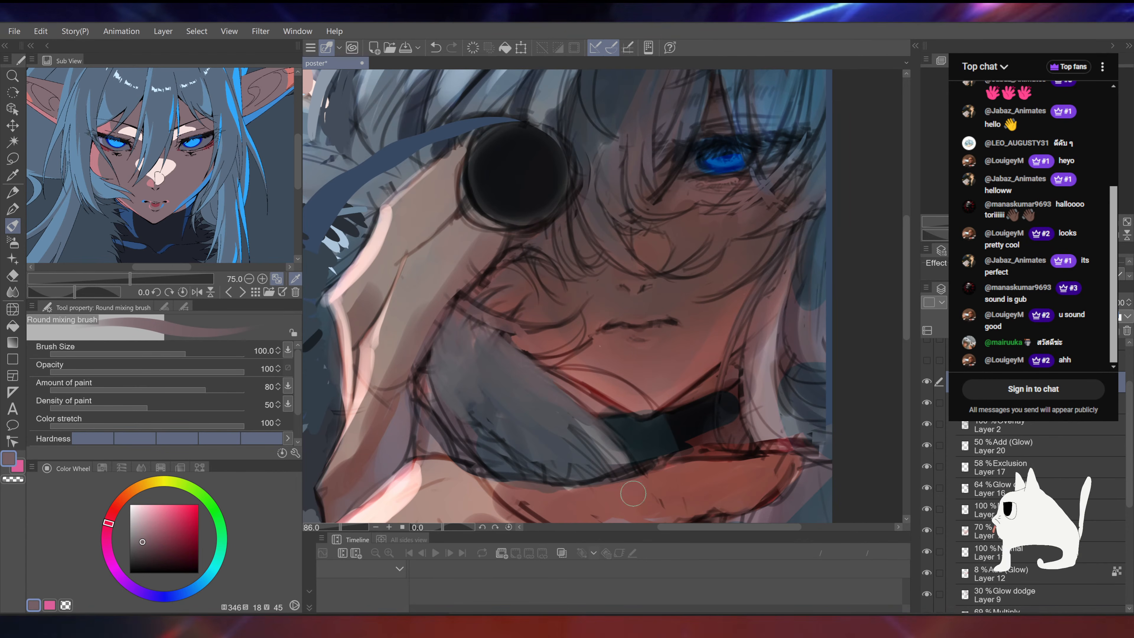
Step: Paint a thin mauve hair strand across the cheek at brush size 53.7 and refine its tip with sampled skin colour
drag(661, 332, 687, 299)
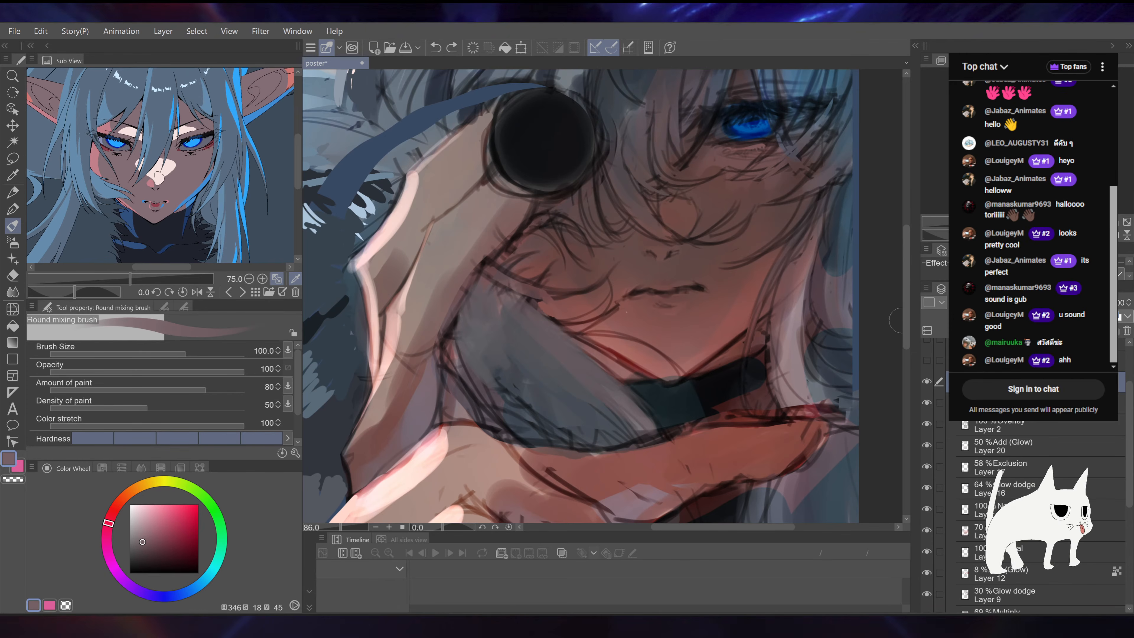
mouse_move(620, 190)
mouse_down()
mouse_move(694, 180)
mouse_move(668, 354)
mouse_up()
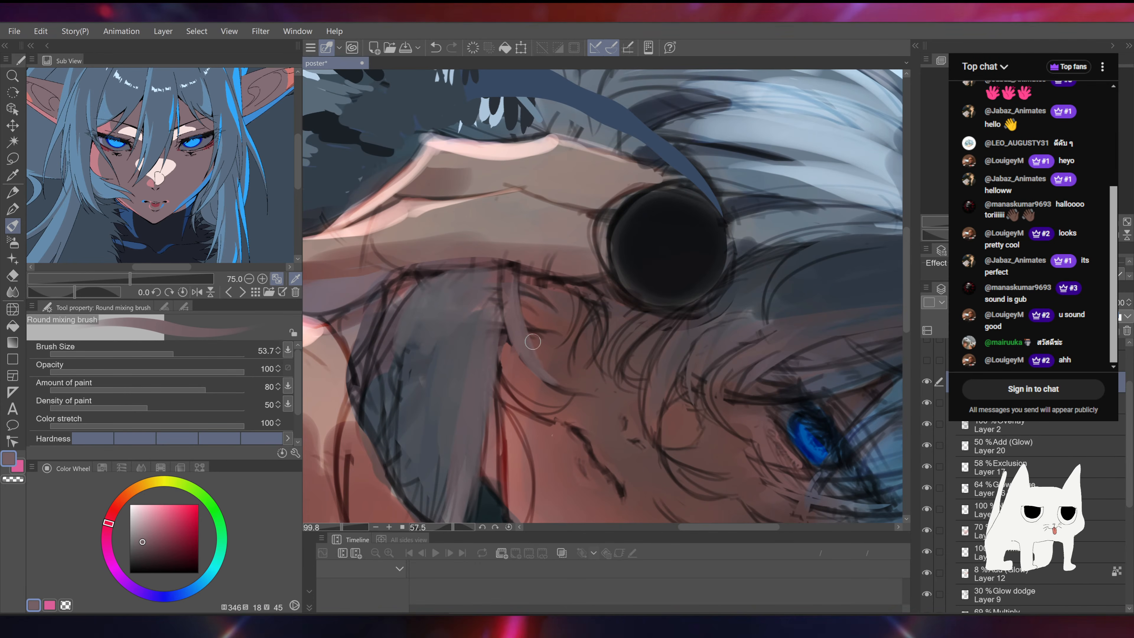
key(ctrl+z)
alt+click(544, 363)
mouse_move(547, 373)
mouse_down()
mouse_move(581, 384)
mouse_move(562, 367)
mouse_move(581, 401)
mouse_move(557, 378)
mouse_up()
alt+click(570, 380)
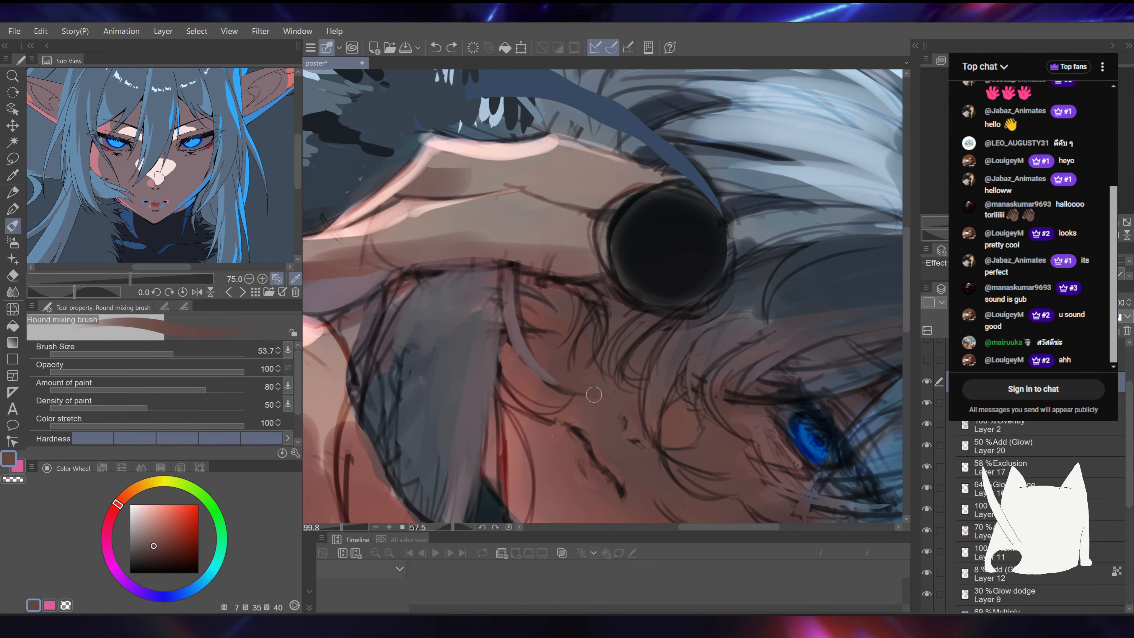
Step: Paint the hair strands between the black disc and the nose with sampled muted mauve-grey over the face sketch
drag(711, 406, 751, 256)
drag(752, 255, 666, 207)
alt+click(610, 306)
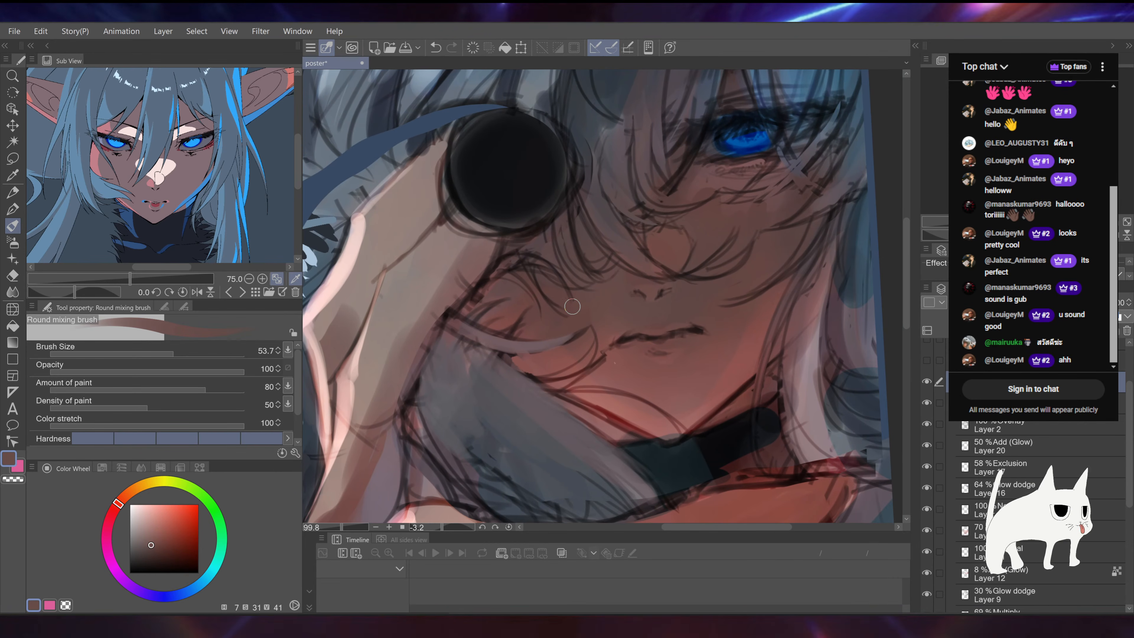
drag(617, 223, 586, 298)
alt+click(586, 298)
alt+click(582, 303)
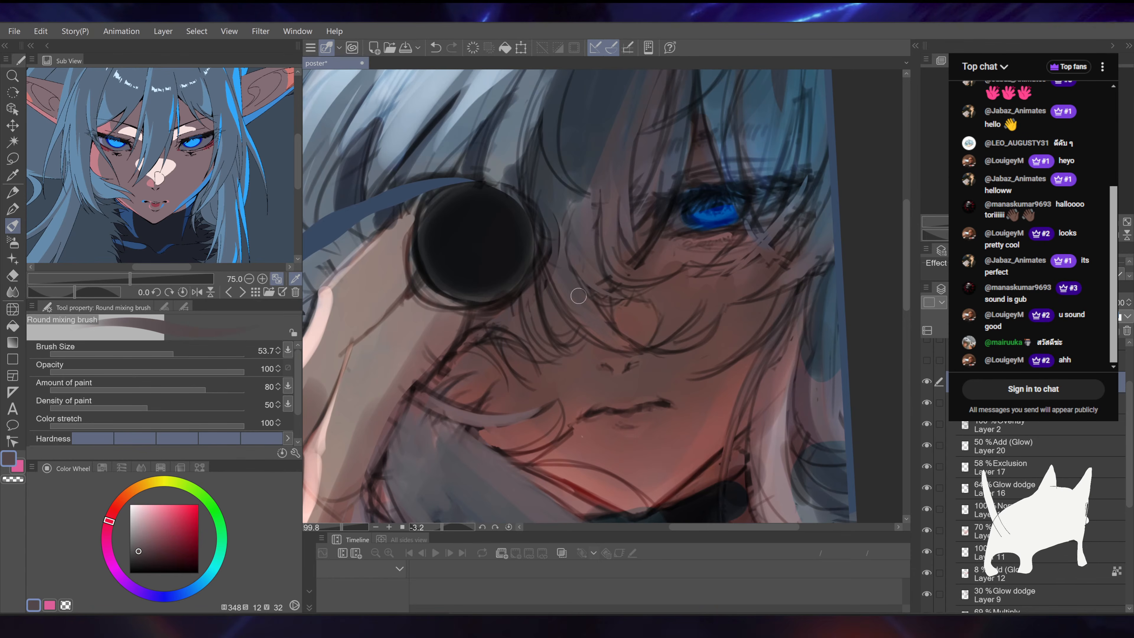
drag(558, 282, 635, 342)
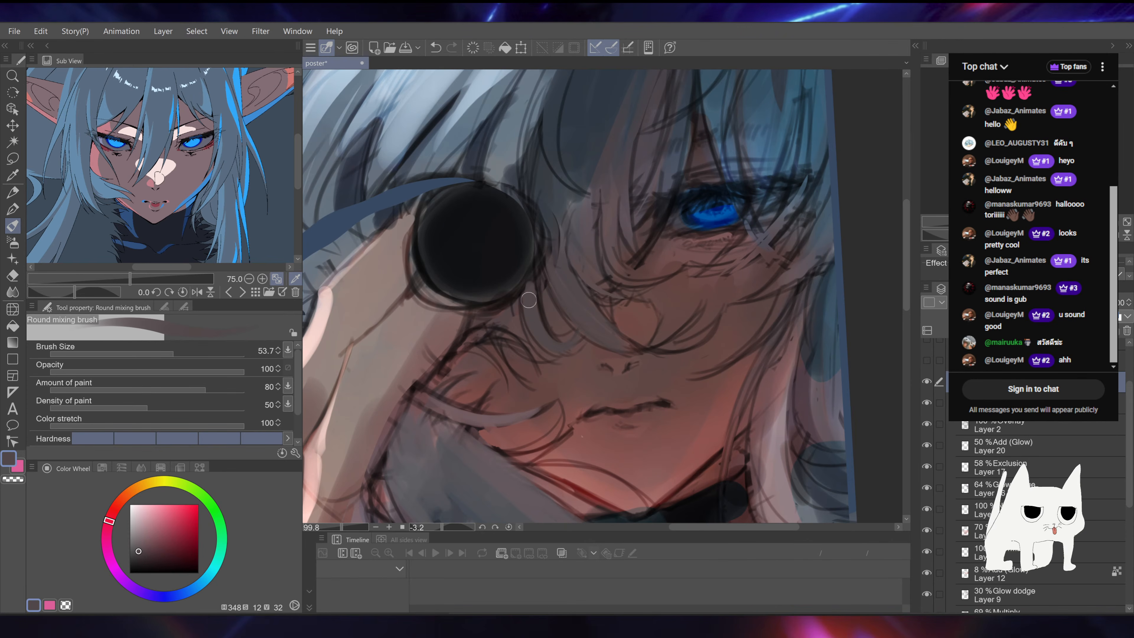
drag(538, 318, 578, 326)
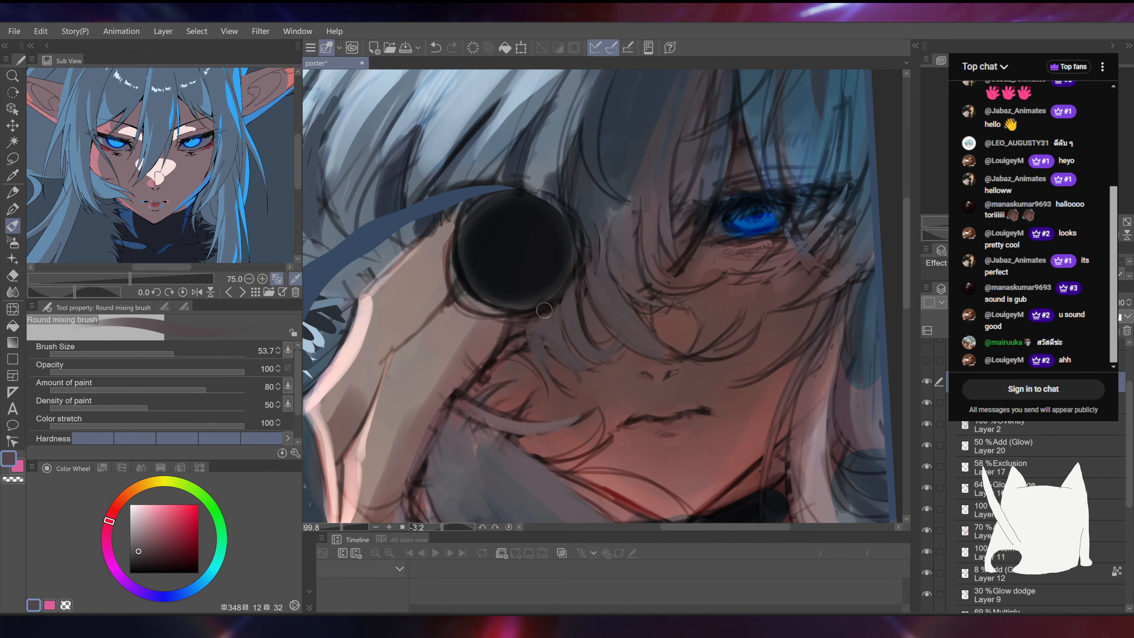
Step: Paint over the sketch lines on the nose bridge and below the inner eye with sampled reddish-brown skin tones
mouse_move(787, 226)
mouse_down()
mouse_move(755, 208)
mouse_move(717, 263)
mouse_up()
alt+click(608, 363)
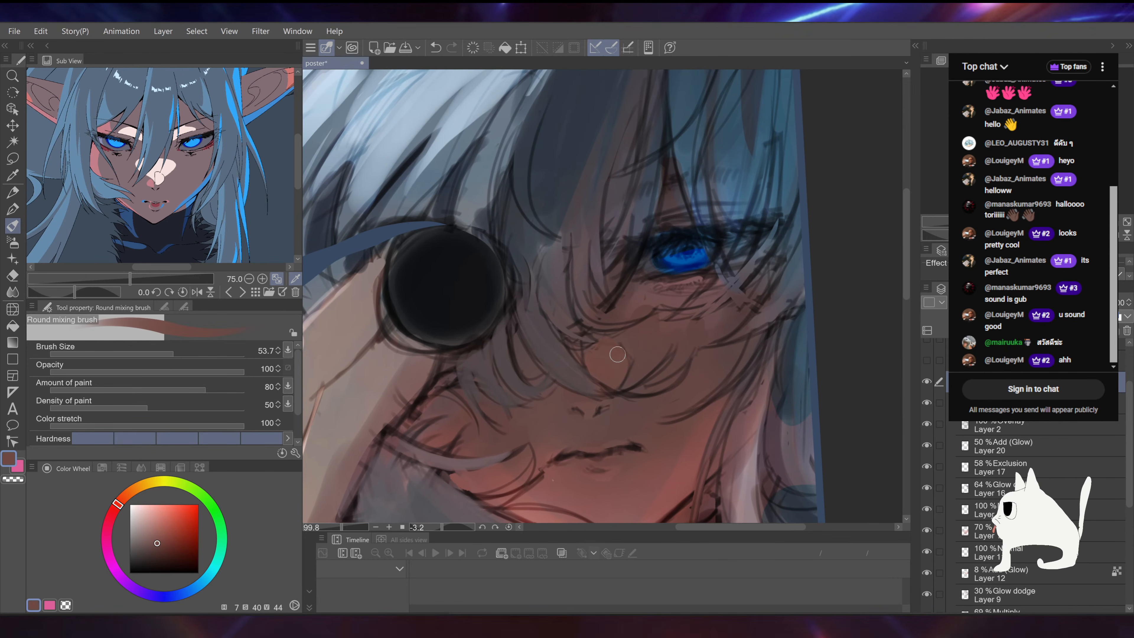
mouse_move(716, 309)
mouse_down()
mouse_move(701, 234)
mouse_move(711, 309)
mouse_up()
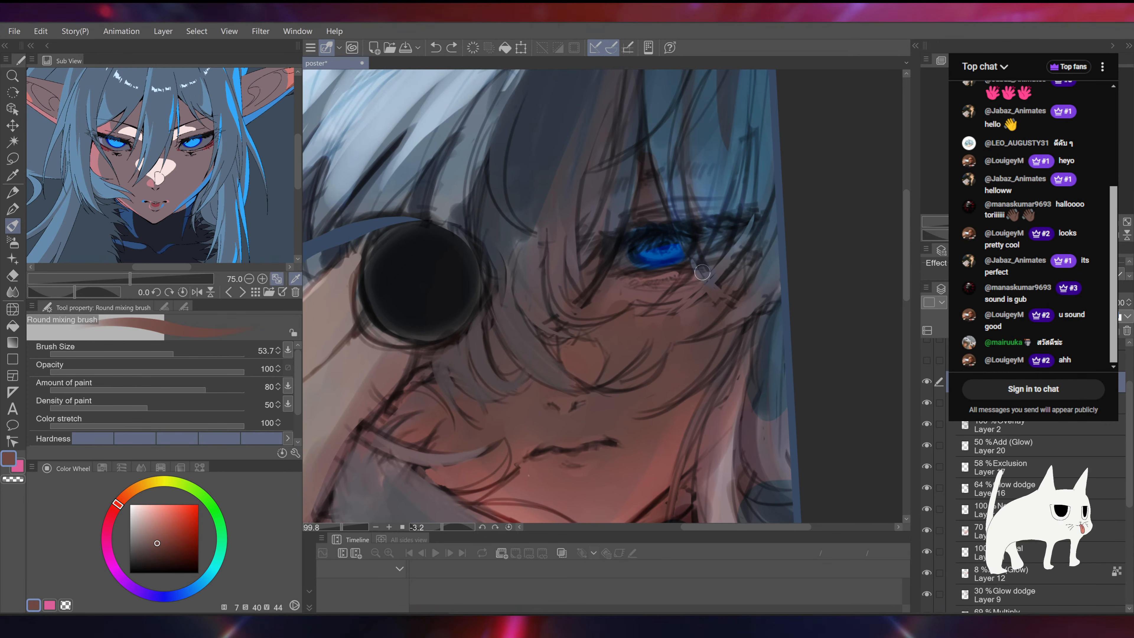
drag(735, 272, 739, 272)
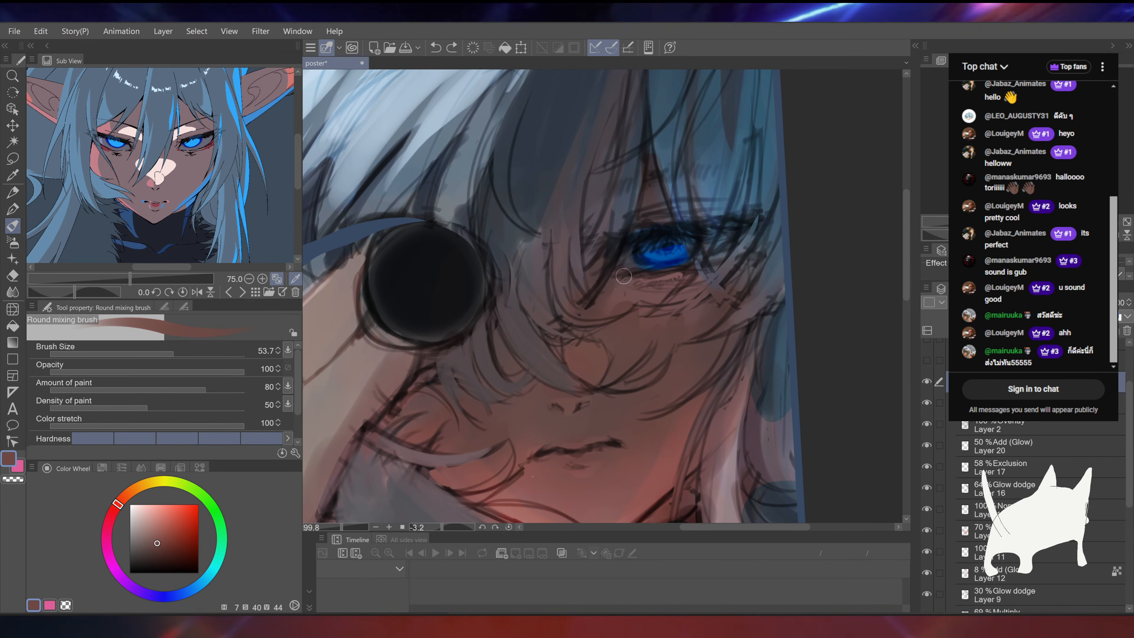
alt+click(631, 295)
drag(624, 290, 590, 313)
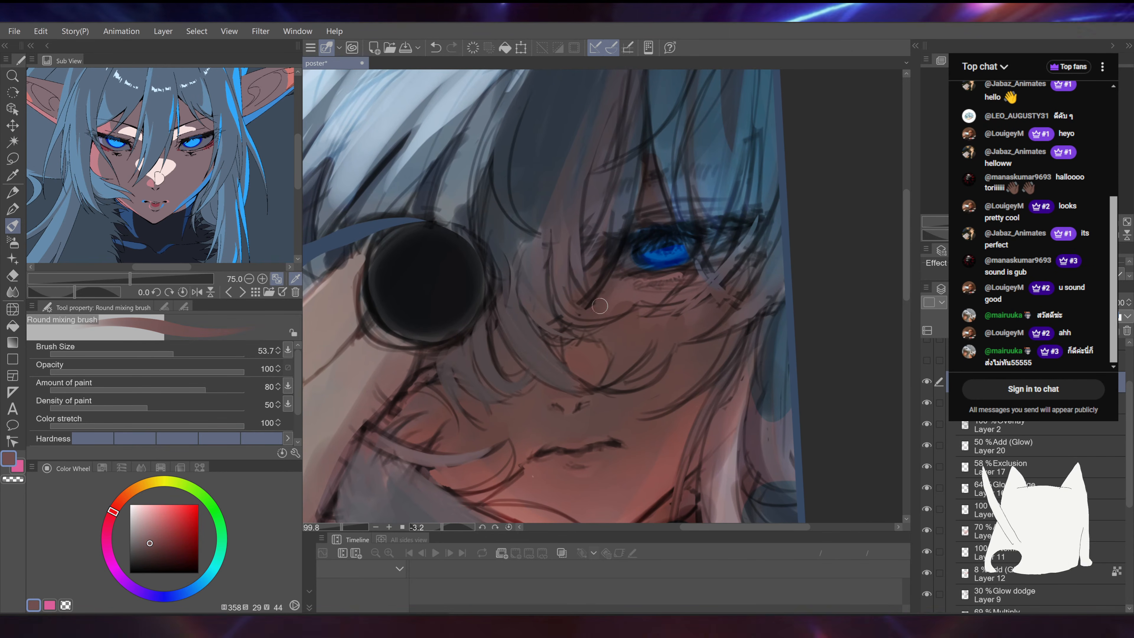
alt+click(587, 353)
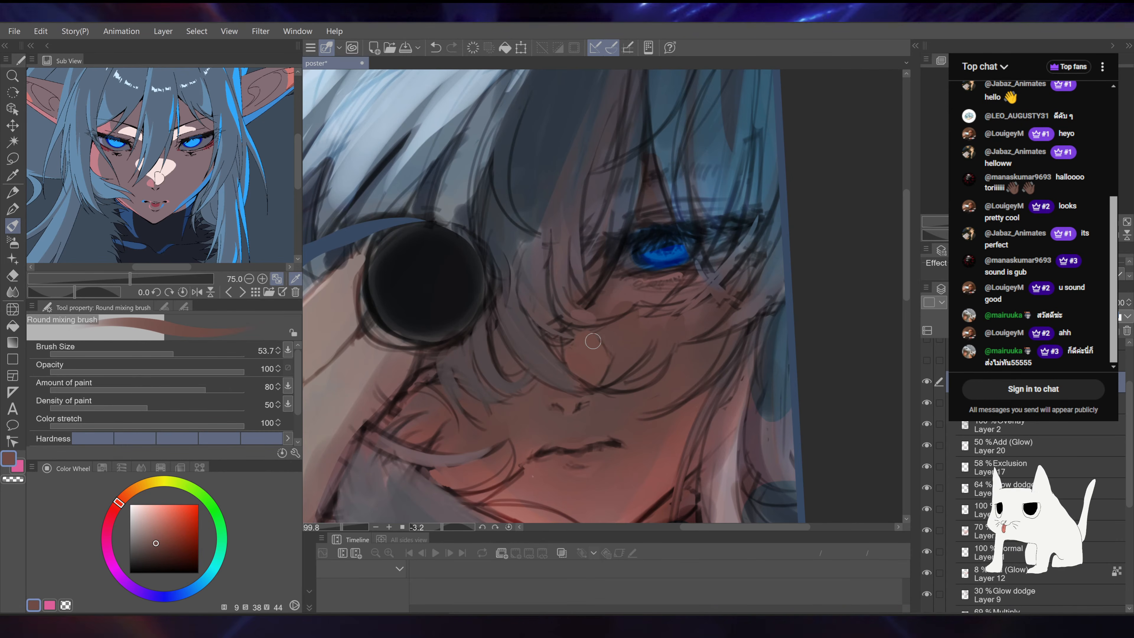
Step: Undo the last stroke and repaint the skin around the hair tips on the nose with a sampled darker brown
key(ctrl+z)
drag(616, 306, 599, 252)
alt+click(603, 307)
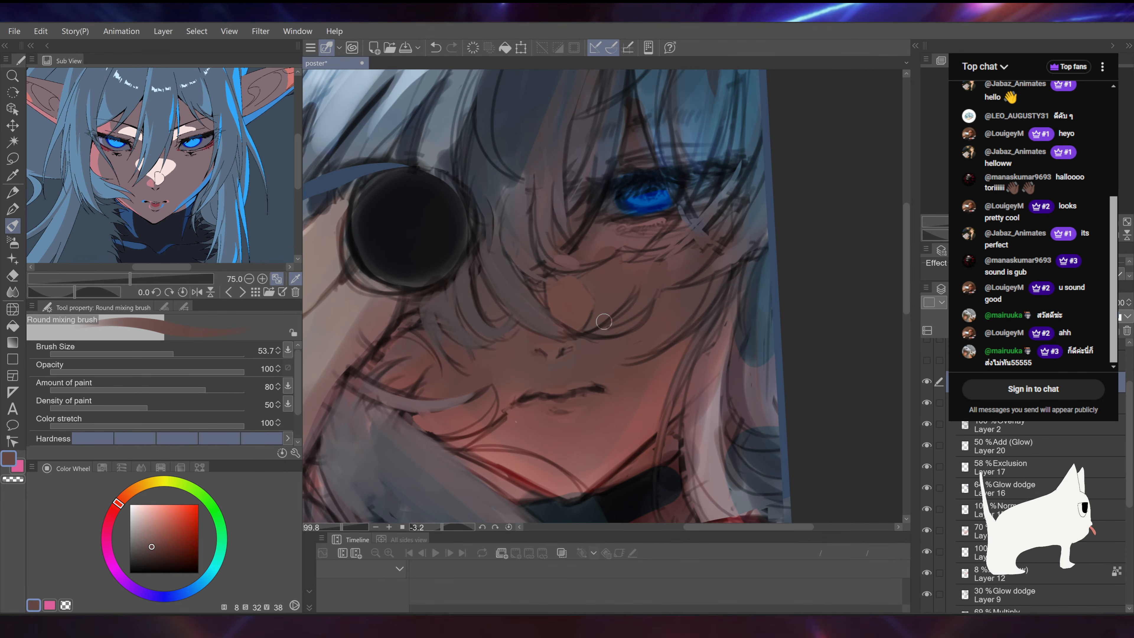
drag(594, 320, 585, 331)
drag(613, 266, 629, 282)
Step: Refine the hair strands beside the black disc with sampled mauve-greys and trim their tips over the cheek with brown skin tones
alt+click(563, 362)
alt+click(568, 345)
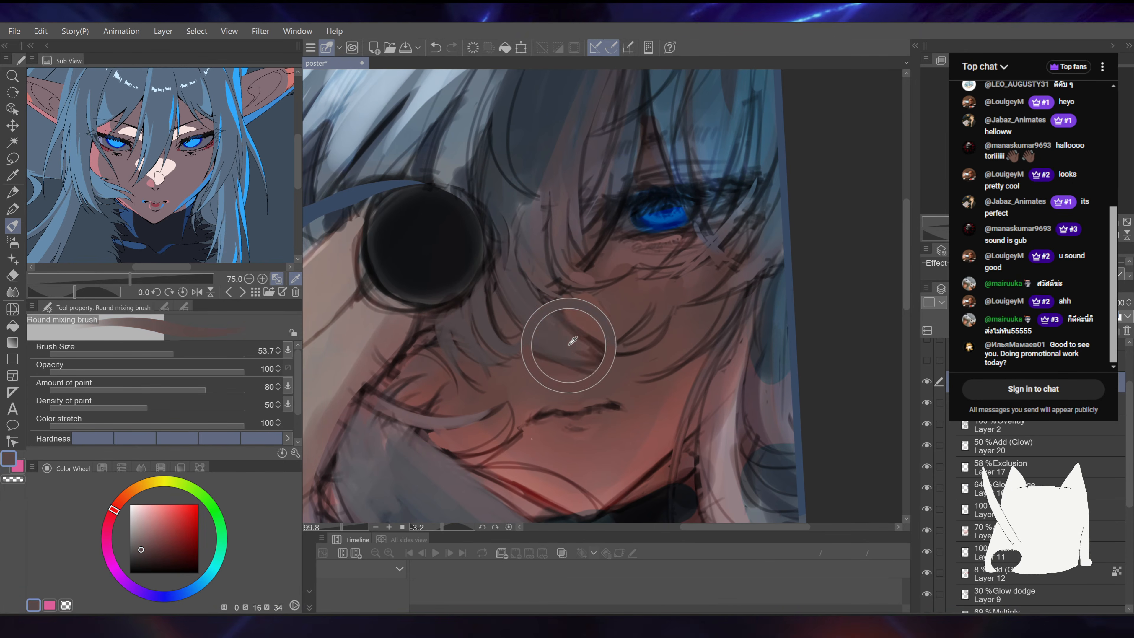
alt+click(571, 344)
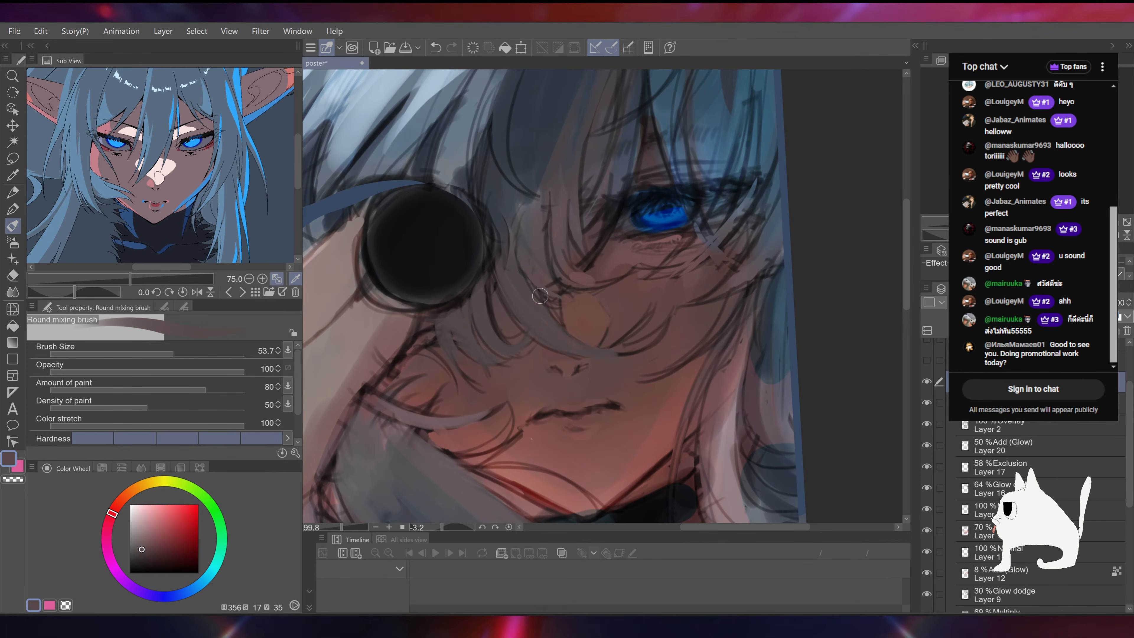
drag(524, 311, 541, 359)
alt+click(532, 321)
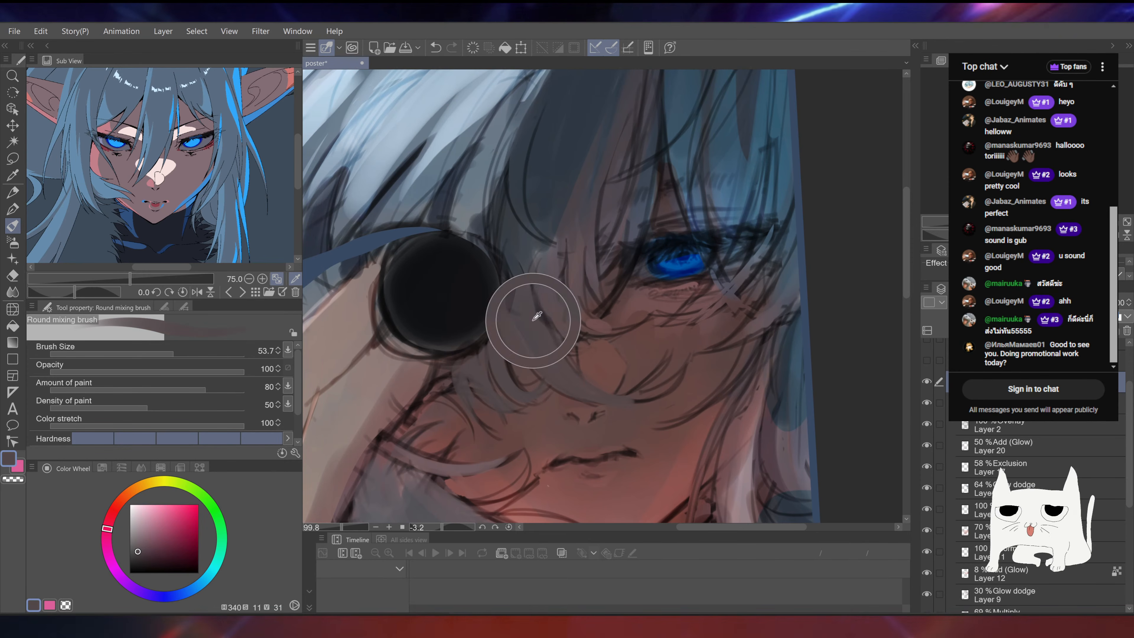
drag(528, 306, 523, 261)
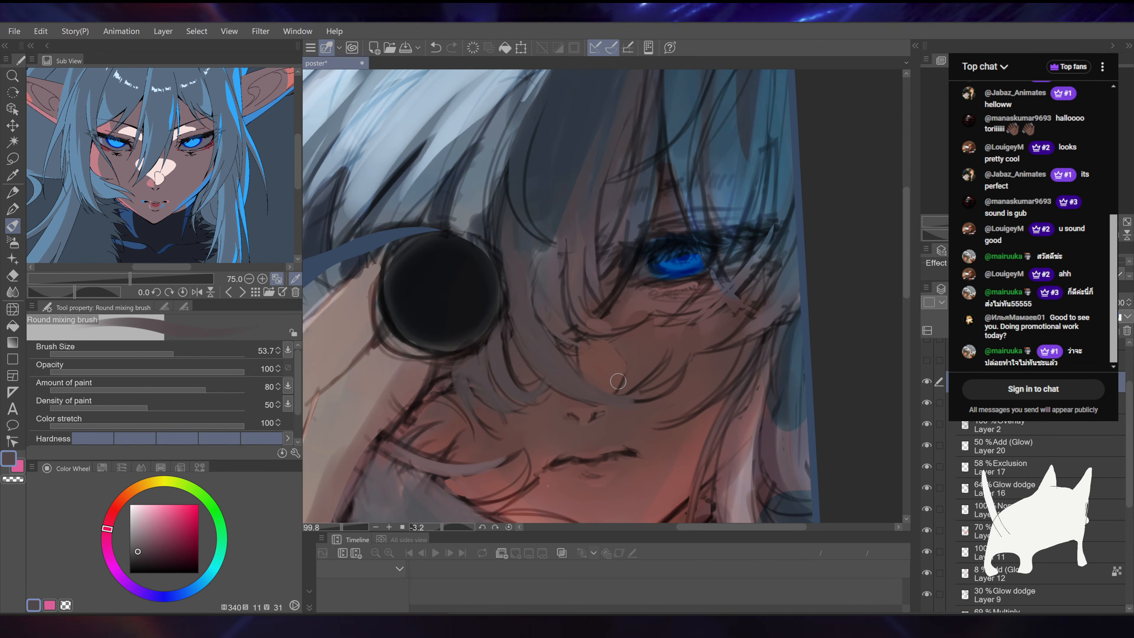
drag(526, 361, 543, 333)
alt+click(545, 352)
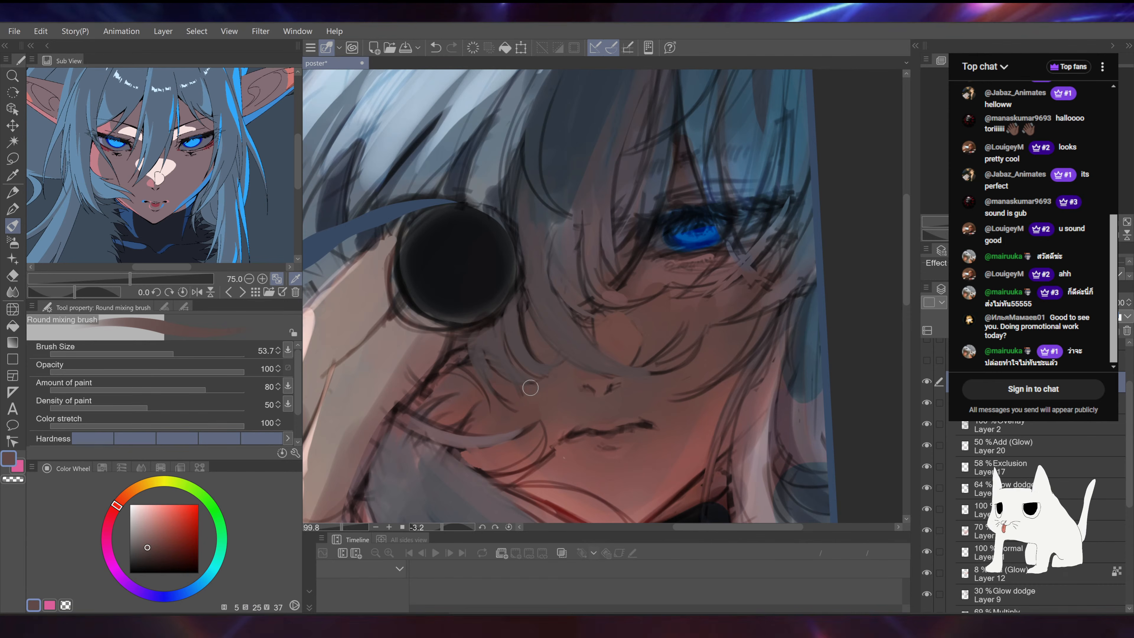
drag(510, 361, 551, 332)
alt+click(543, 371)
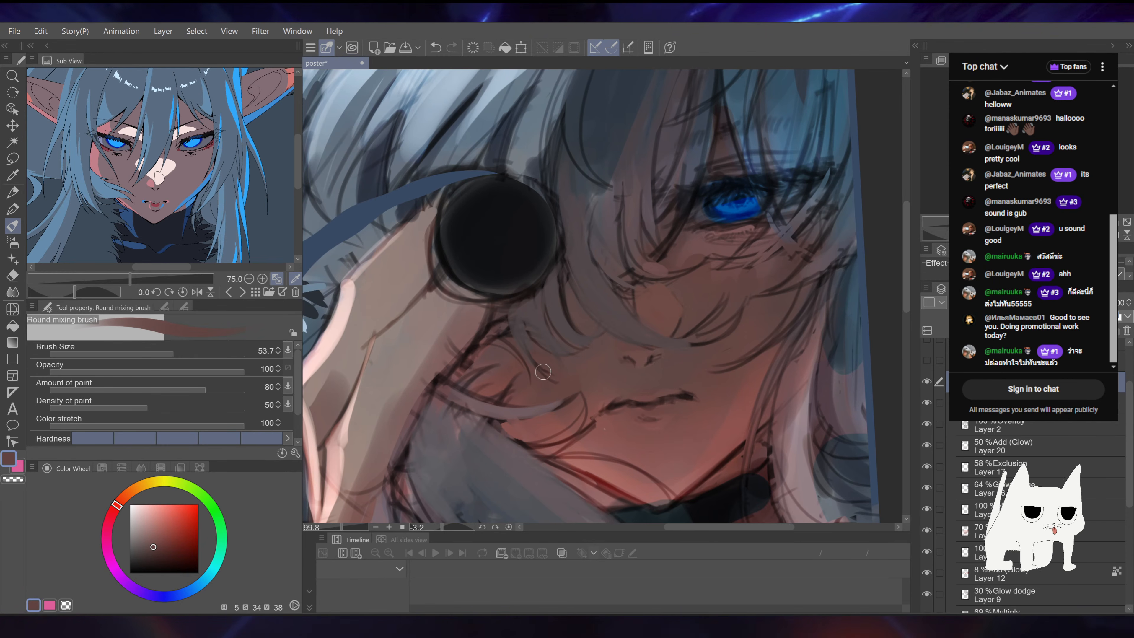
Step: Paint a curved mauve-grey hair strand across the cheek beside the nose with a colour sampled from the neighbouring hair
drag(681, 333, 653, 335)
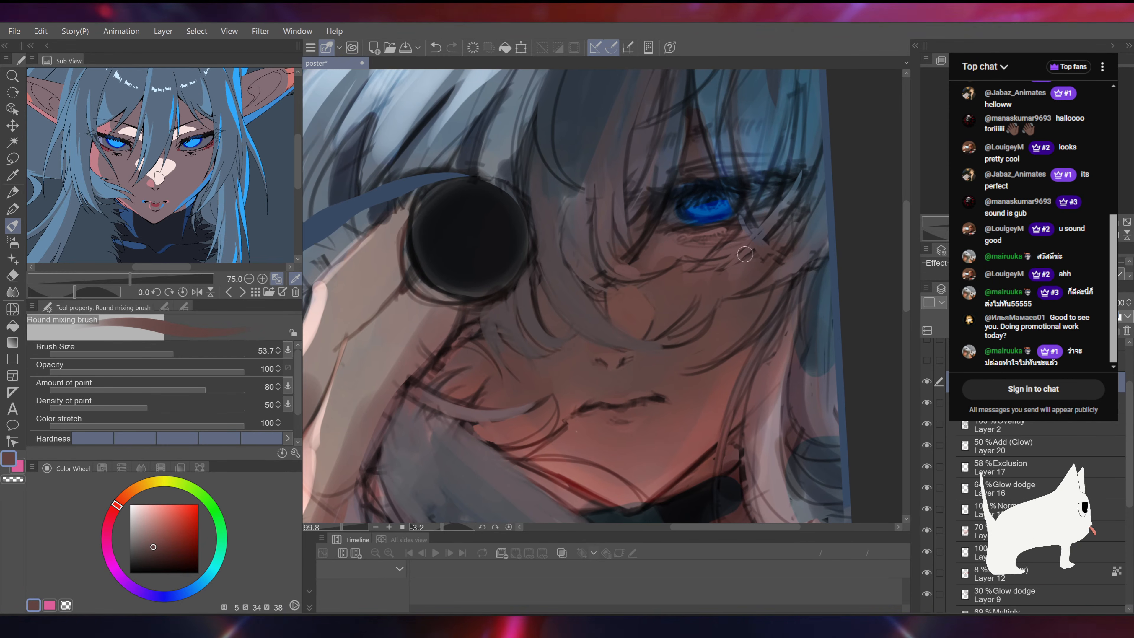
alt+click(645, 347)
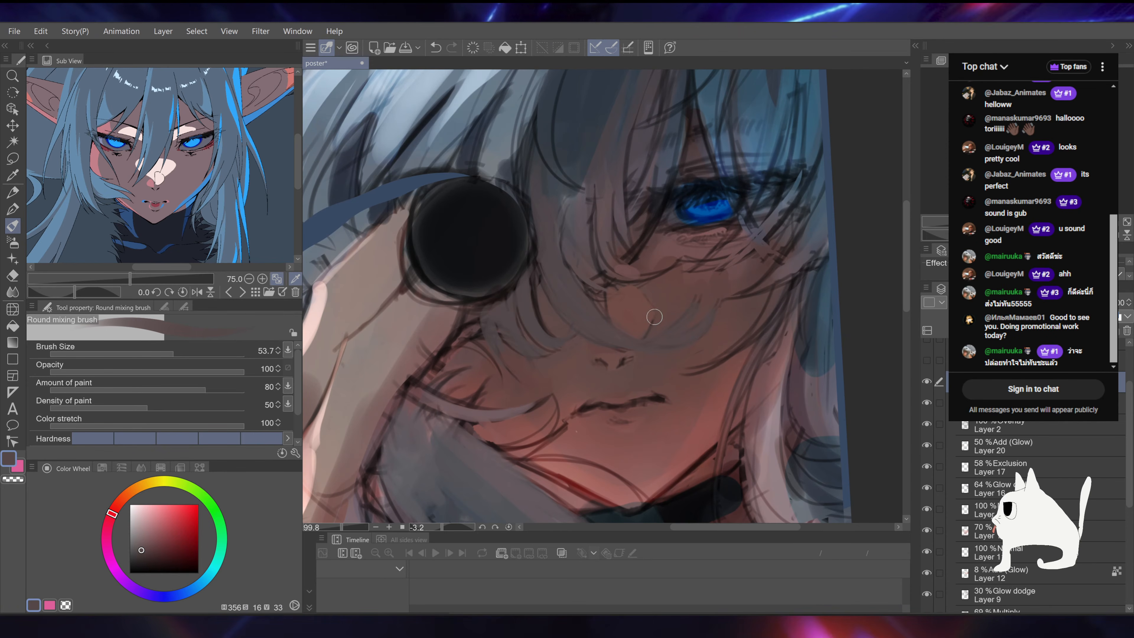
drag(754, 253, 675, 277)
drag(990, 210, 1020, 146)
drag(594, 277, 549, 277)
mouse_move(780, 148)
mouse_down()
mouse_move(648, 337)
mouse_move(646, 362)
mouse_up()
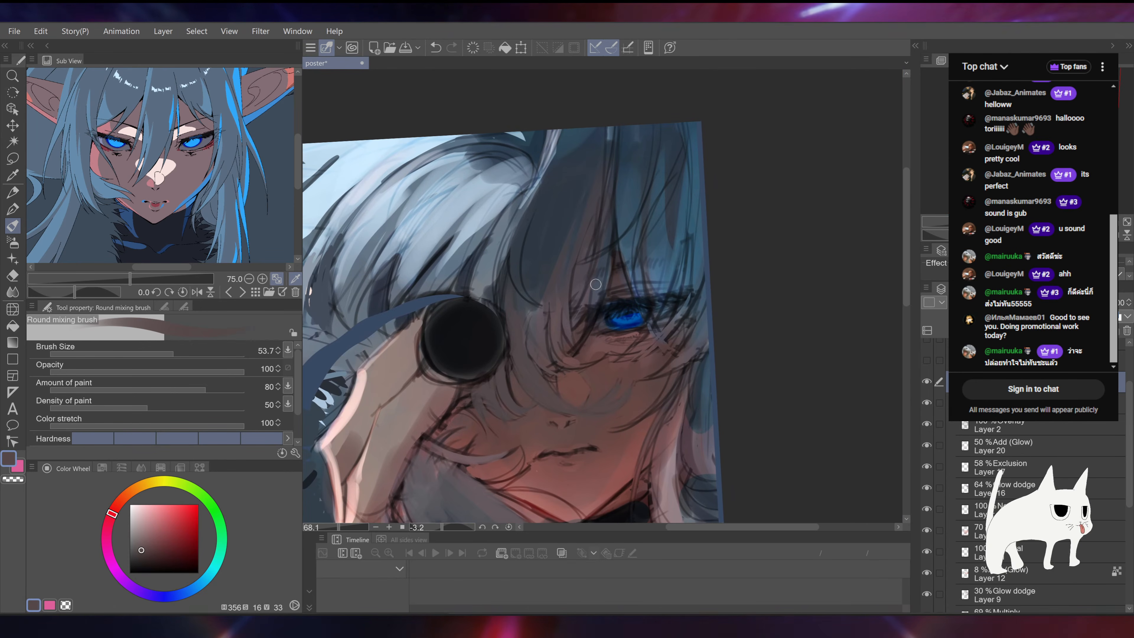
Step: Paint a blue-grey hair strand falling past the inner corner of the eye, redo its stroke and blend it with sampled mauve
alt+click(598, 292)
mouse_move(591, 291)
mouse_down()
mouse_move(577, 353)
mouse_move(580, 340)
mouse_up()
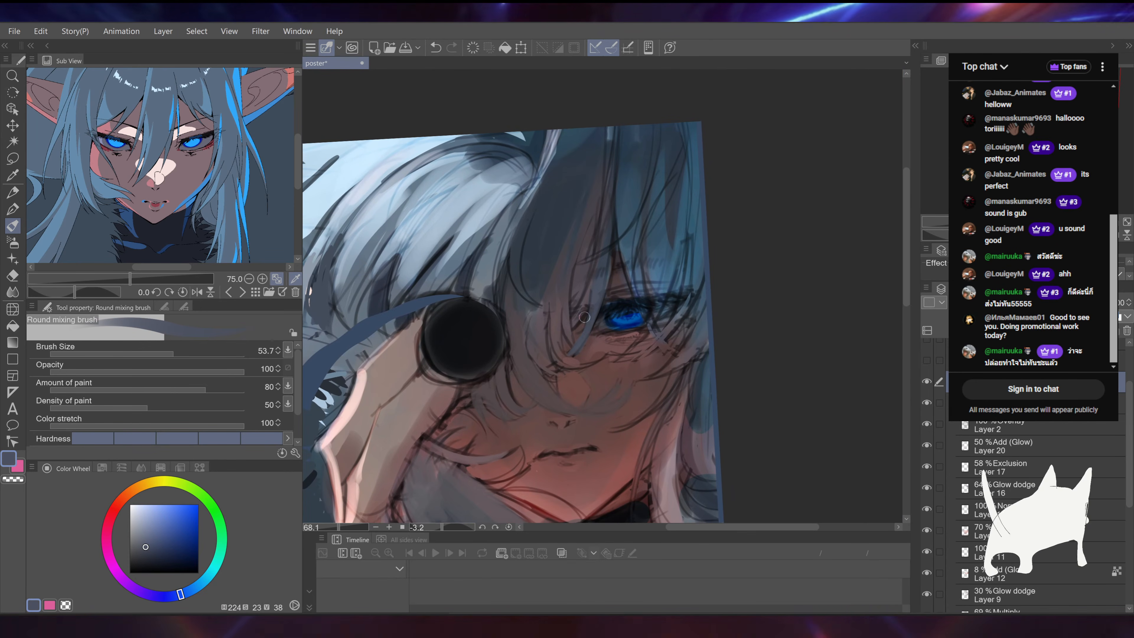
key(ctrl+z)
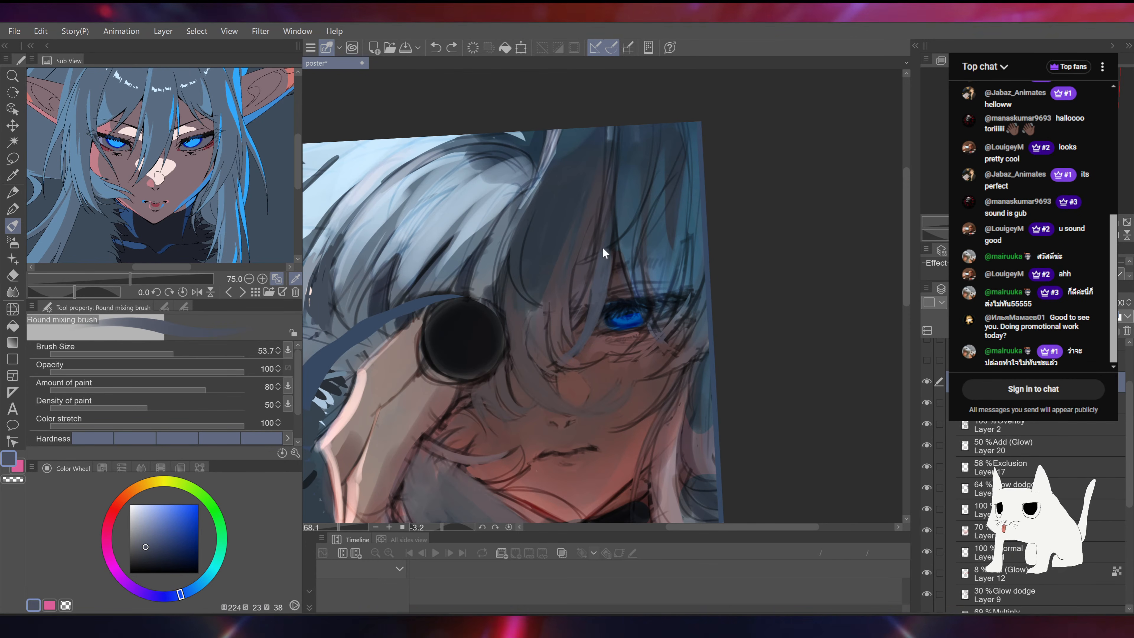
alt+click(593, 231)
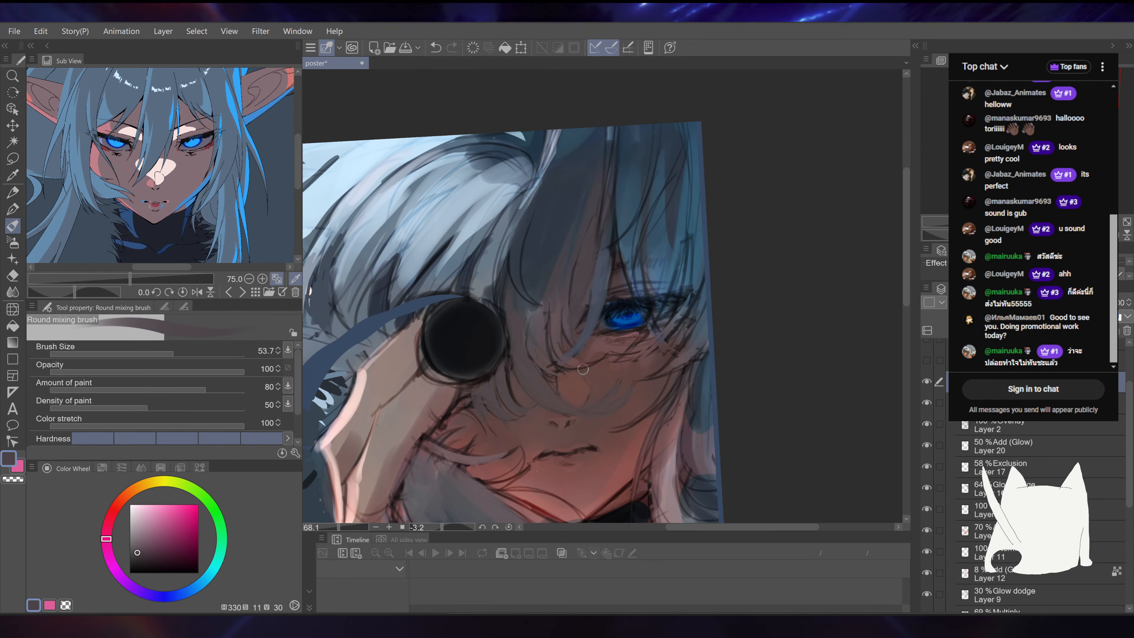
alt+click(568, 325)
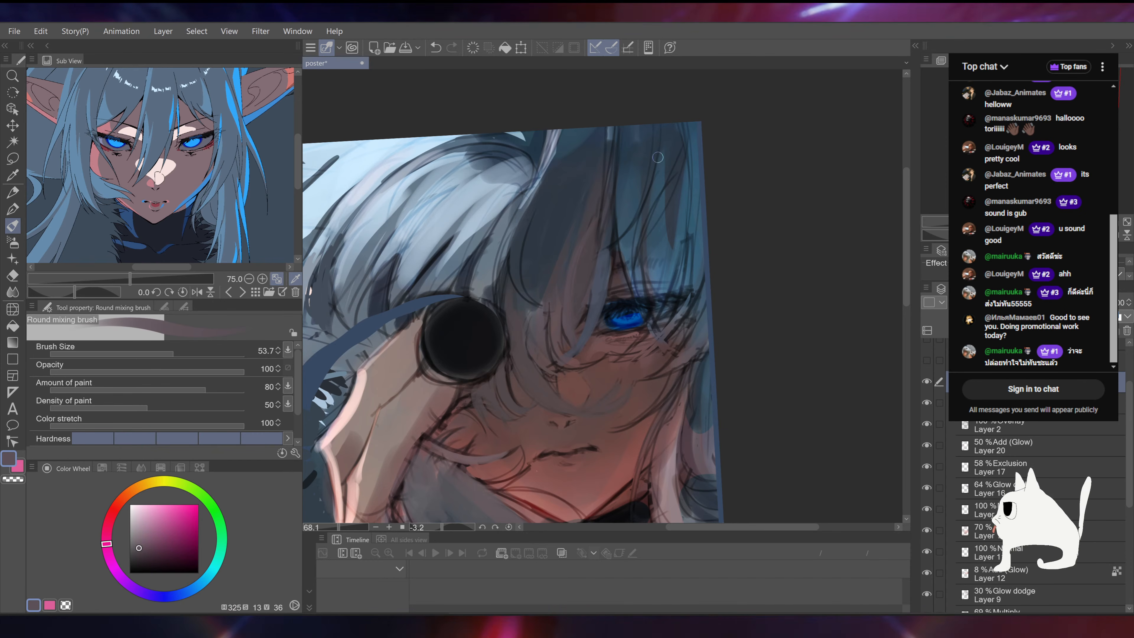
Step: Shape the pointed tip of the dark forelock above the nose with sampled mauve-grey and dark blue
scroll(402, 322, up, 2)
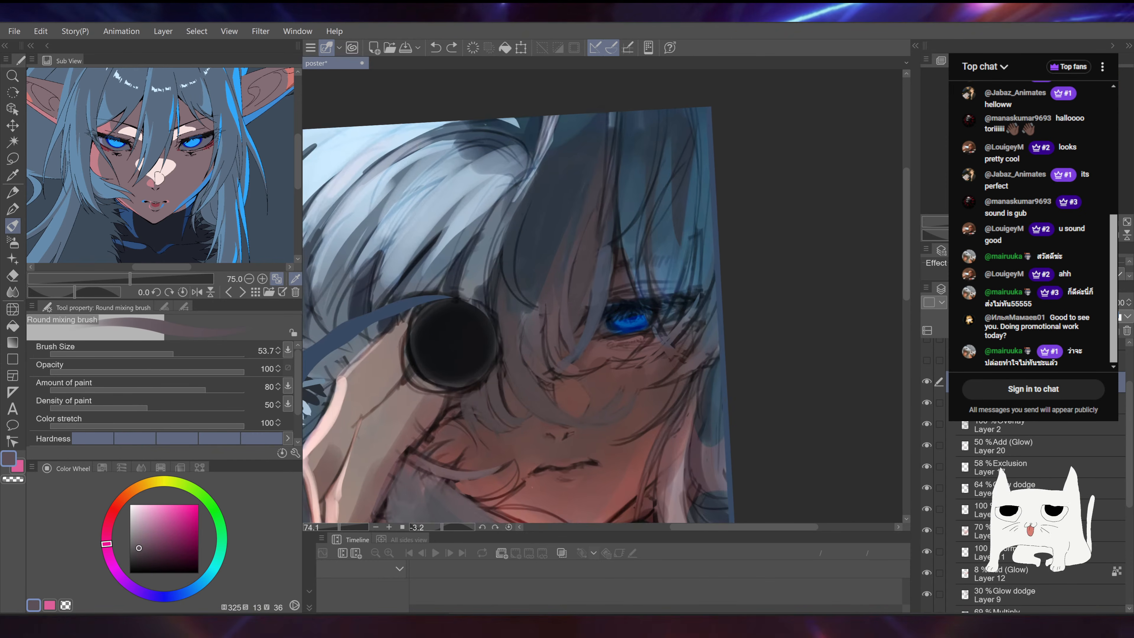
alt+click(581, 315)
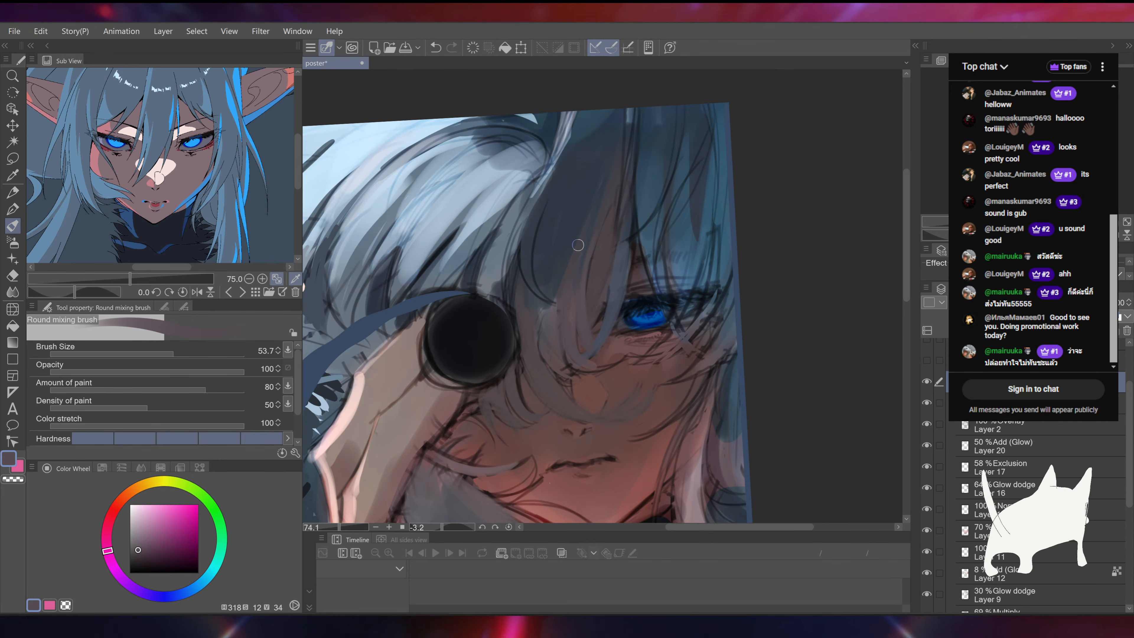
alt+click(561, 309)
alt+click(560, 302)
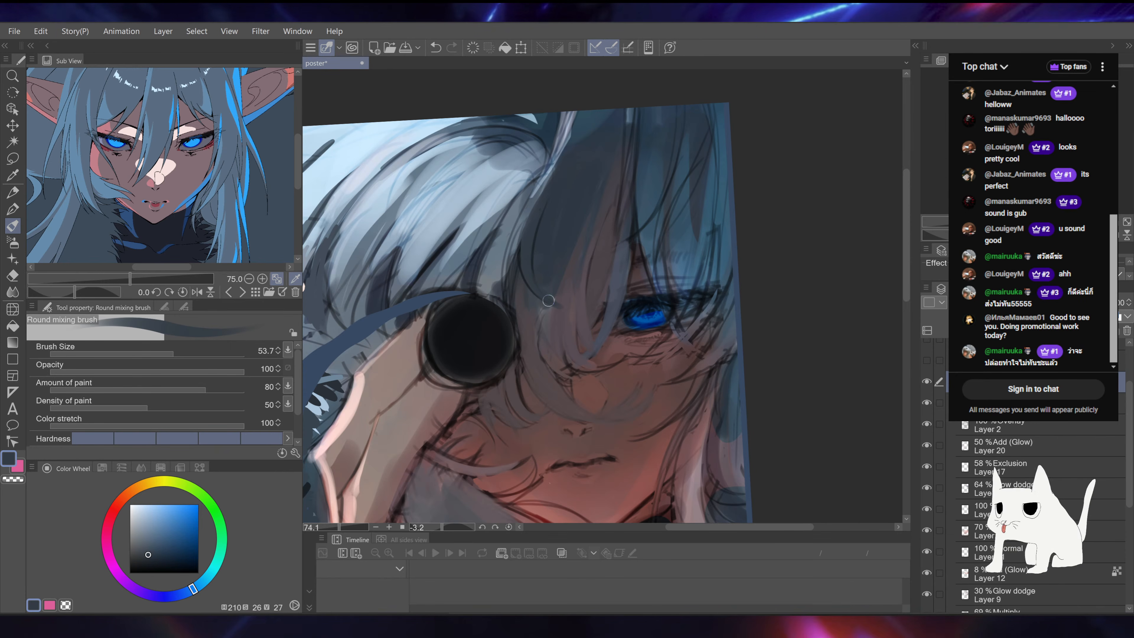
alt+click(558, 297)
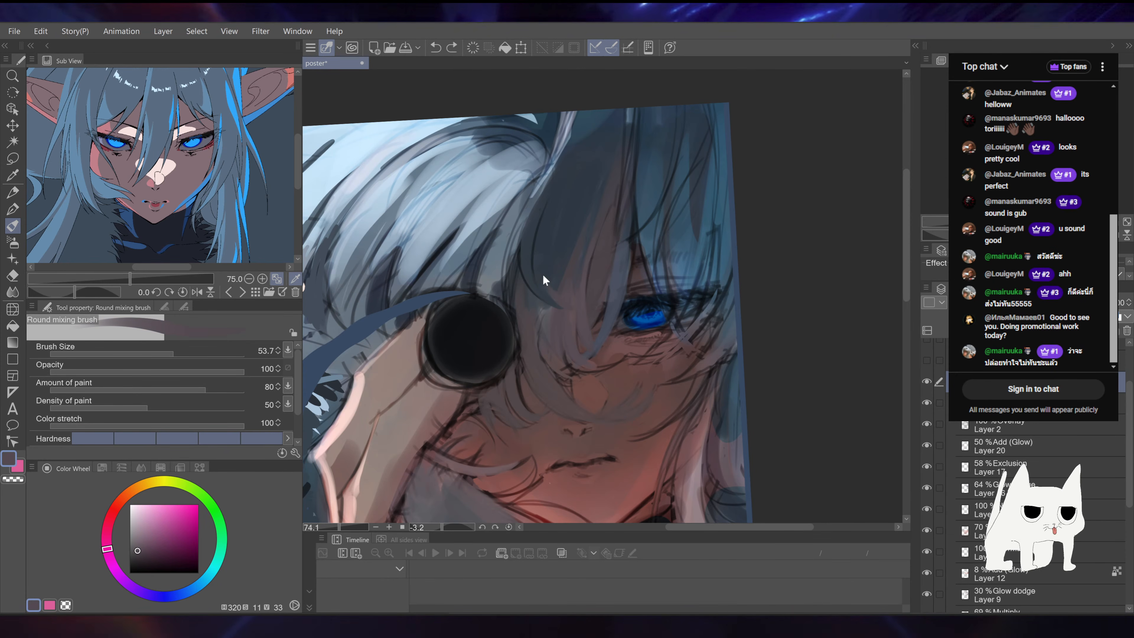
alt+click(548, 287)
drag(550, 290, 564, 304)
drag(617, 241, 641, 226)
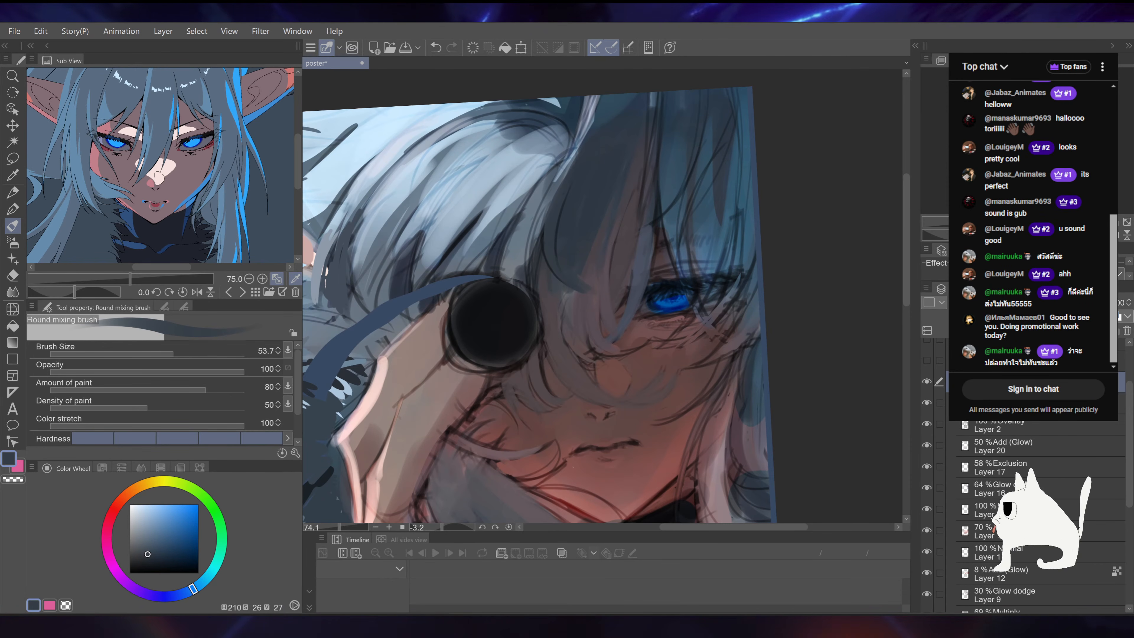
Step: Refine the mauve strands between the forelock and the eye and clean their tips with sampled skin colour
alt+click(588, 280)
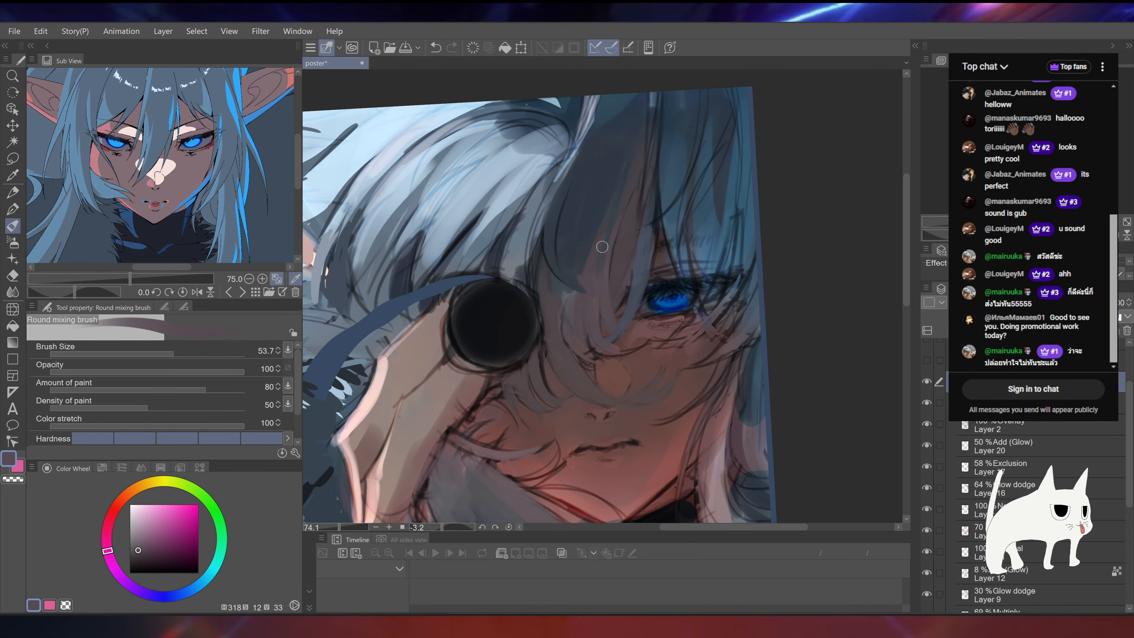
mouse_move(606, 335)
mouse_down()
mouse_move(603, 293)
mouse_move(636, 262)
mouse_move(638, 285)
mouse_up()
alt+click(608, 329)
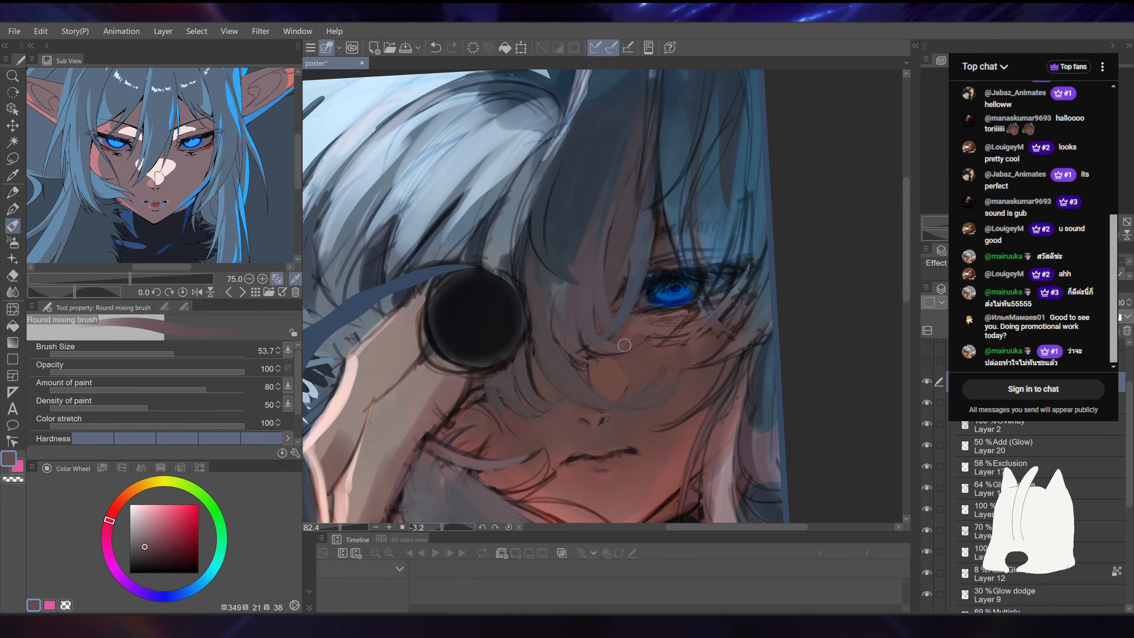
alt+click(622, 344)
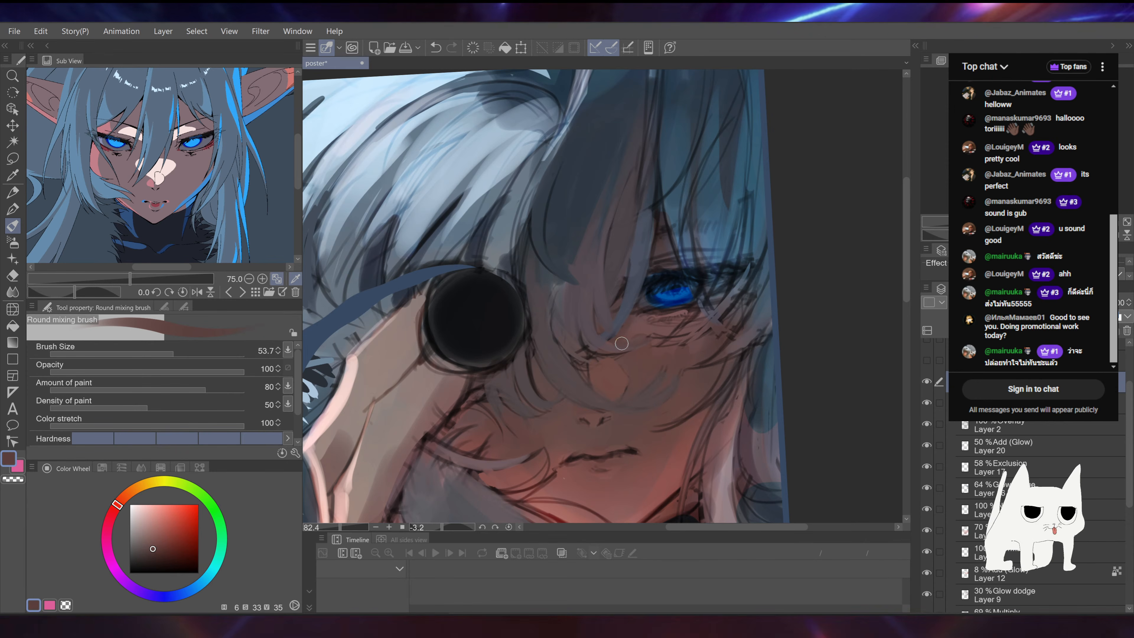
Step: Smooth the skin below the blue eye over the sketch lines with sampled reddish-brown tones
alt+click(654, 331)
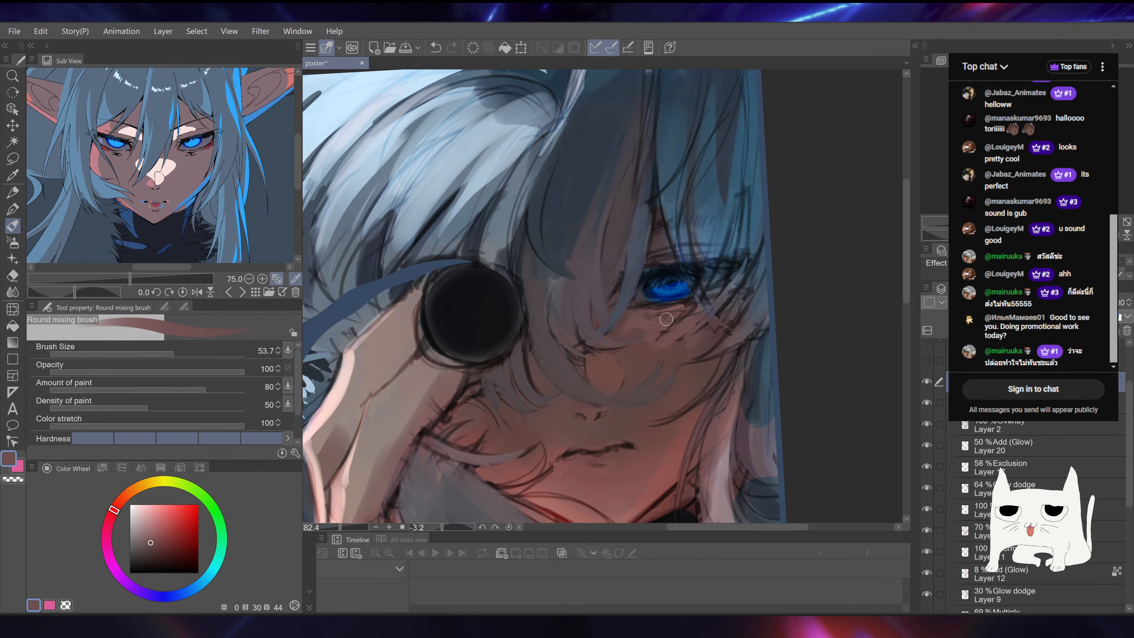
drag(734, 256, 716, 232)
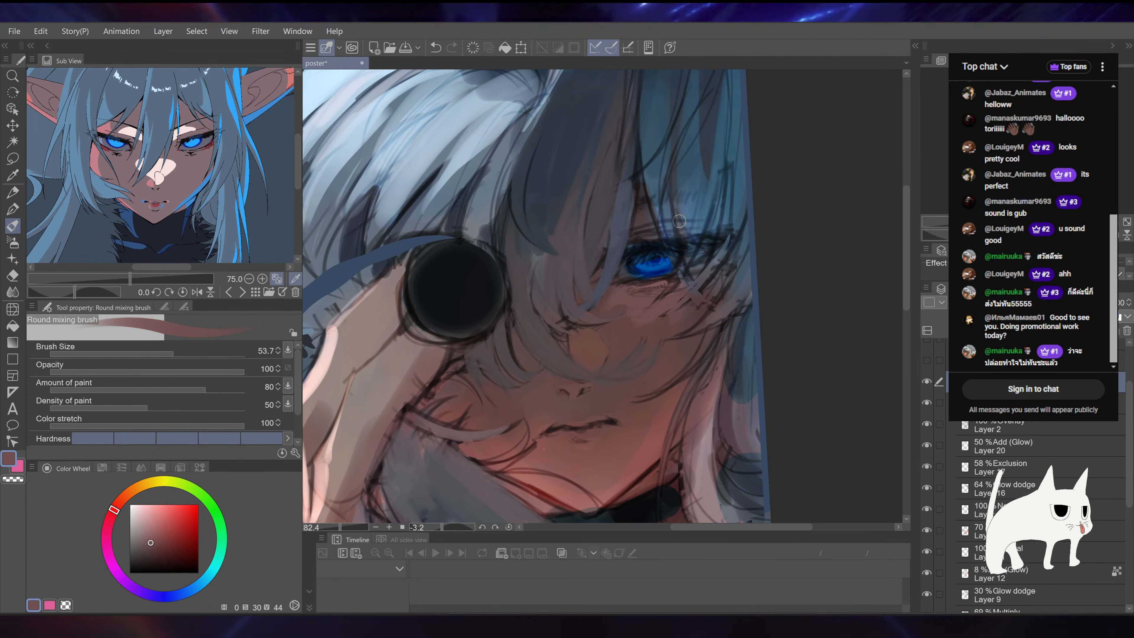
alt+click(641, 323)
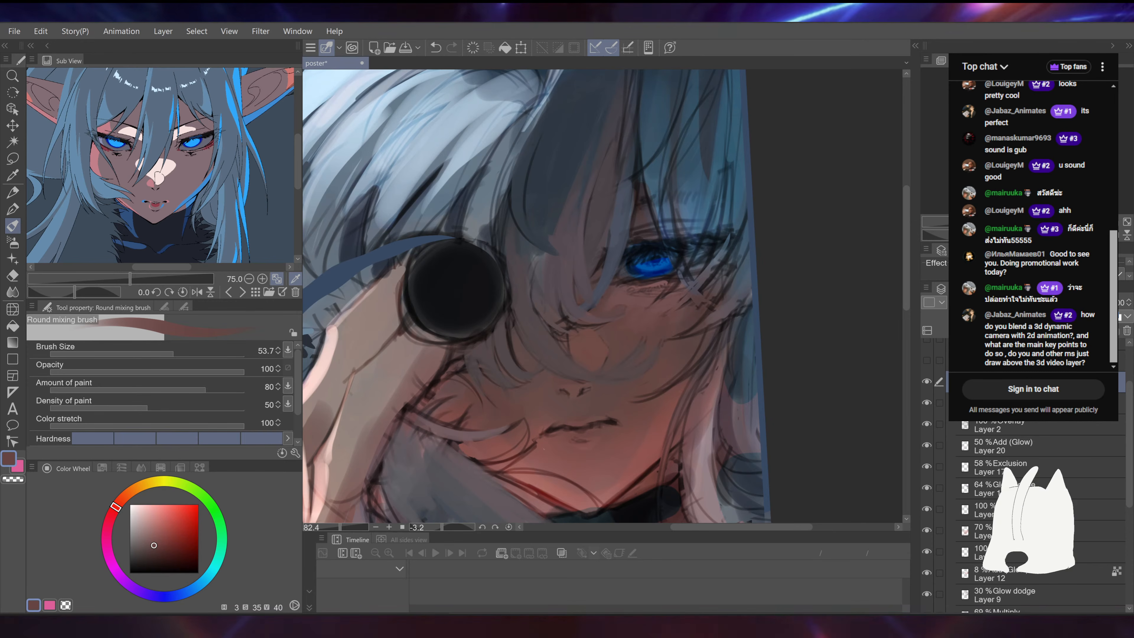
Step: Reset the canvas rotation to 0 and save the poster file
key(ctrl+minus)
key(ctrl+minus)
key(ctrl+minus)
key(ctrl+minus)
key(ctrl+minus)
key(ctrl+minus)
key(ctrl+plus)
key(ctrl+plus)
key(ctrl+plus)
key(ctrl+plus)
key(ctrl+plus)
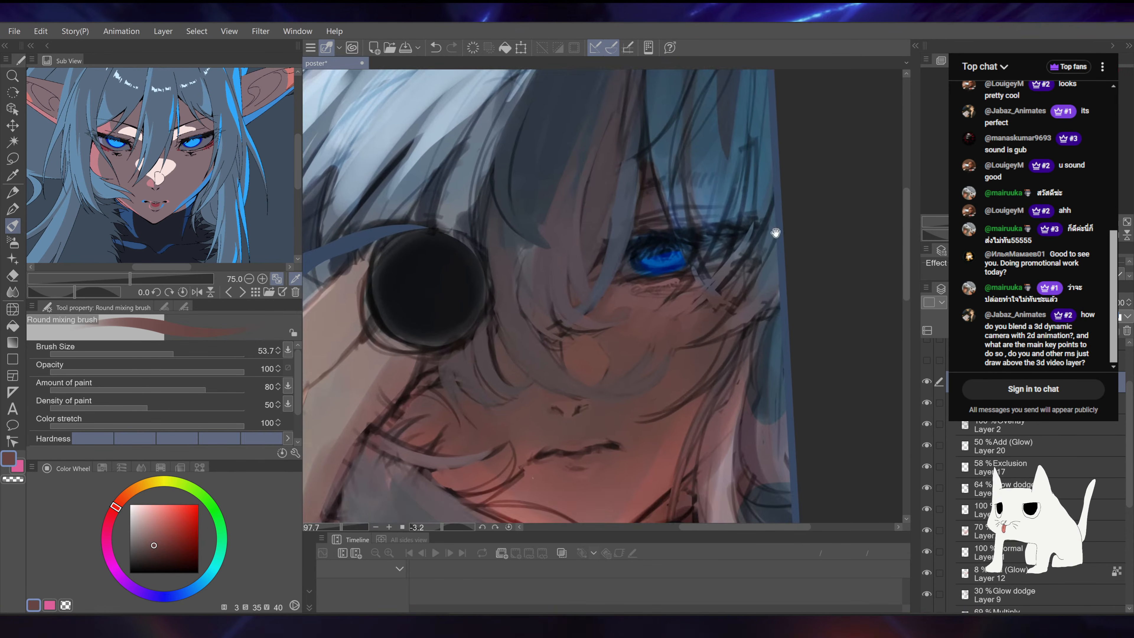
mouse_move(777, 235)
mouse_down()
mouse_move(771, 261)
mouse_move(755, 238)
mouse_up()
key(ctrl+at)
key(ctrl+s)
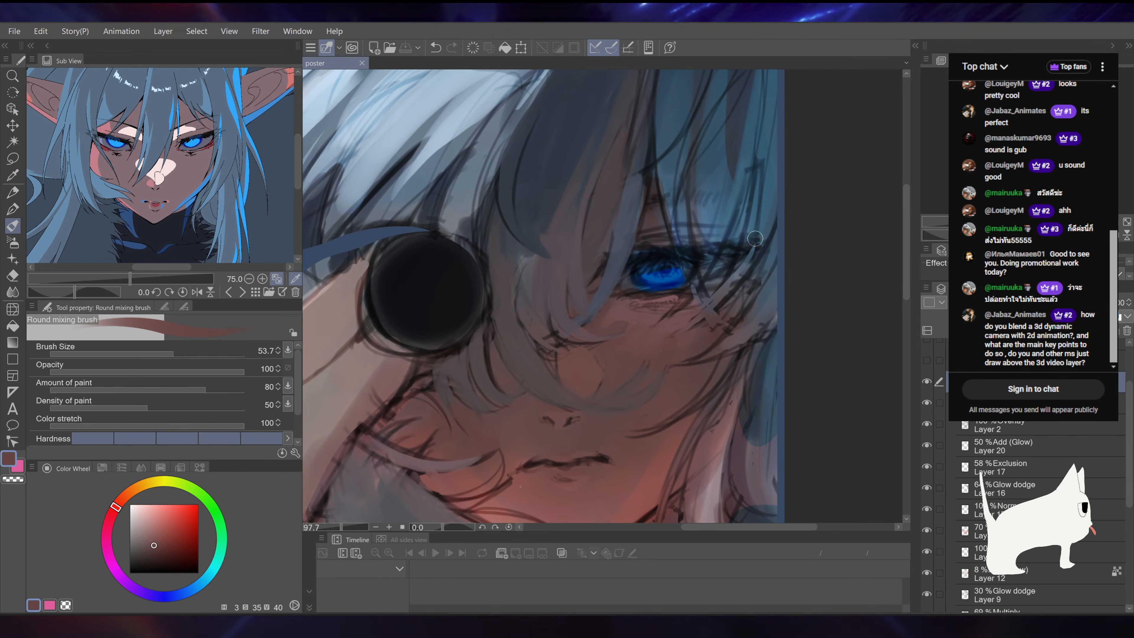
Step: Paint over the sketch lines beside the nose bridge with sampled reddish-brown skin tones and undo the last stroke
mouse_move(550, 360)
mouse_down()
mouse_move(576, 347)
mouse_move(610, 352)
mouse_up()
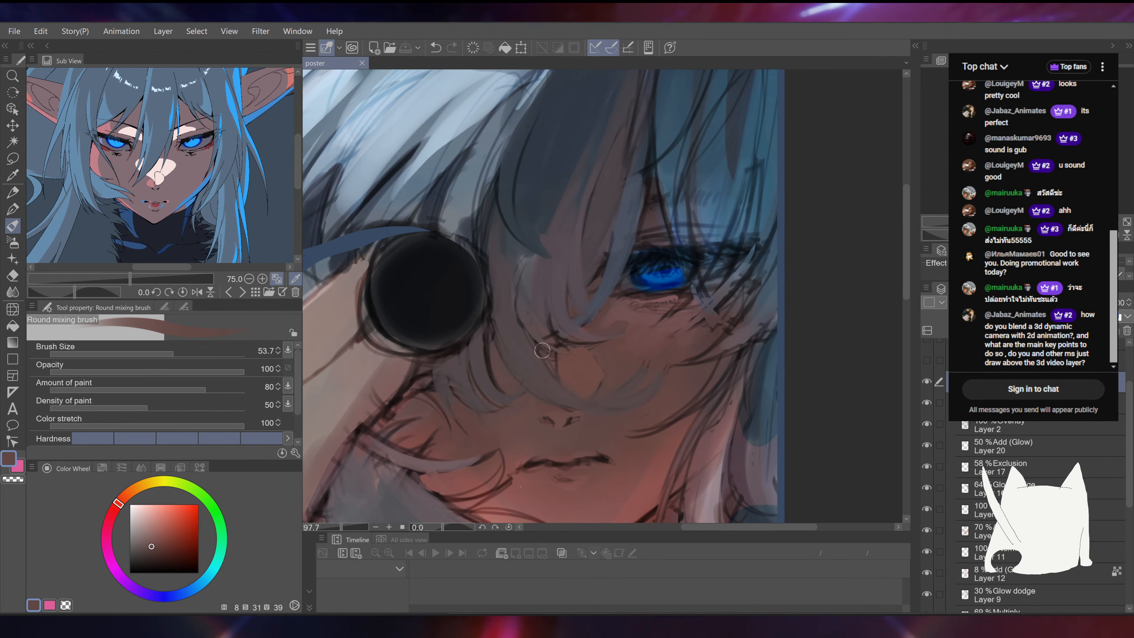
mouse_move(542, 350)
mouse_down()
mouse_move(546, 334)
mouse_move(549, 344)
mouse_up()
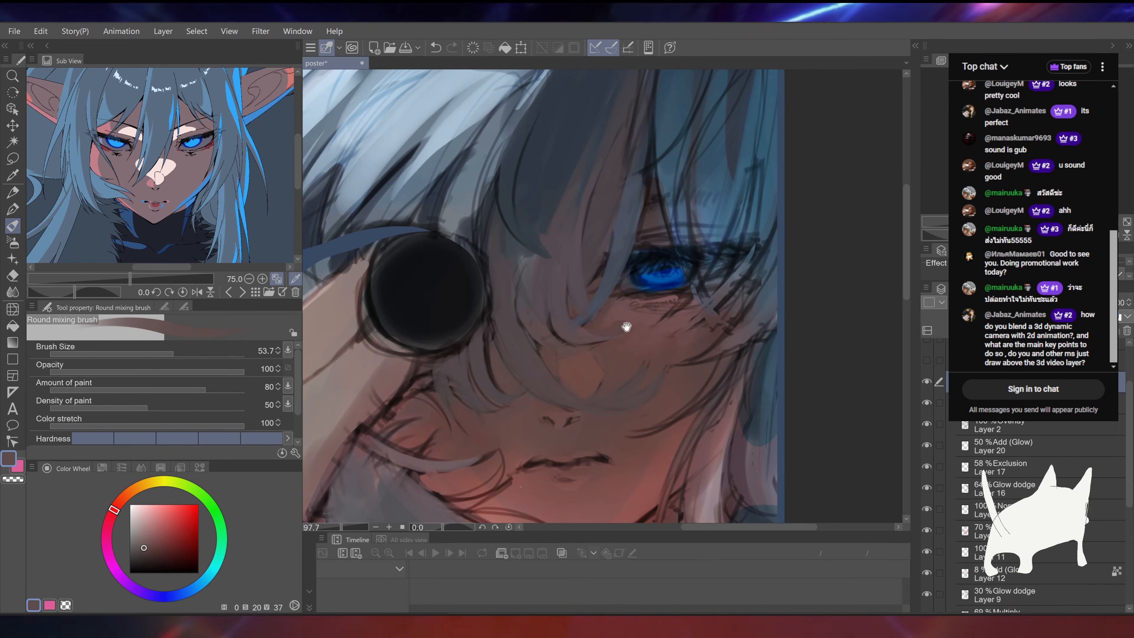
drag(625, 327, 616, 274)
alt+click(582, 324)
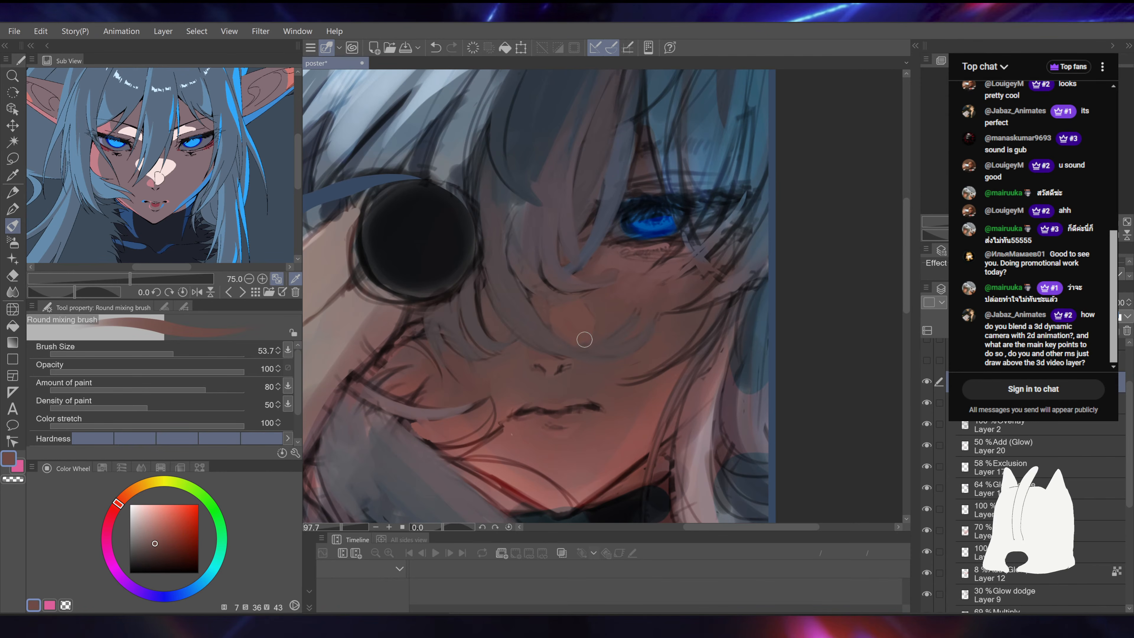
key(ctrl+z)
key(ctrl+minus)
key(ctrl+minus)
key(ctrl+minus)
key(ctrl+plus)
key(ctrl+plus)
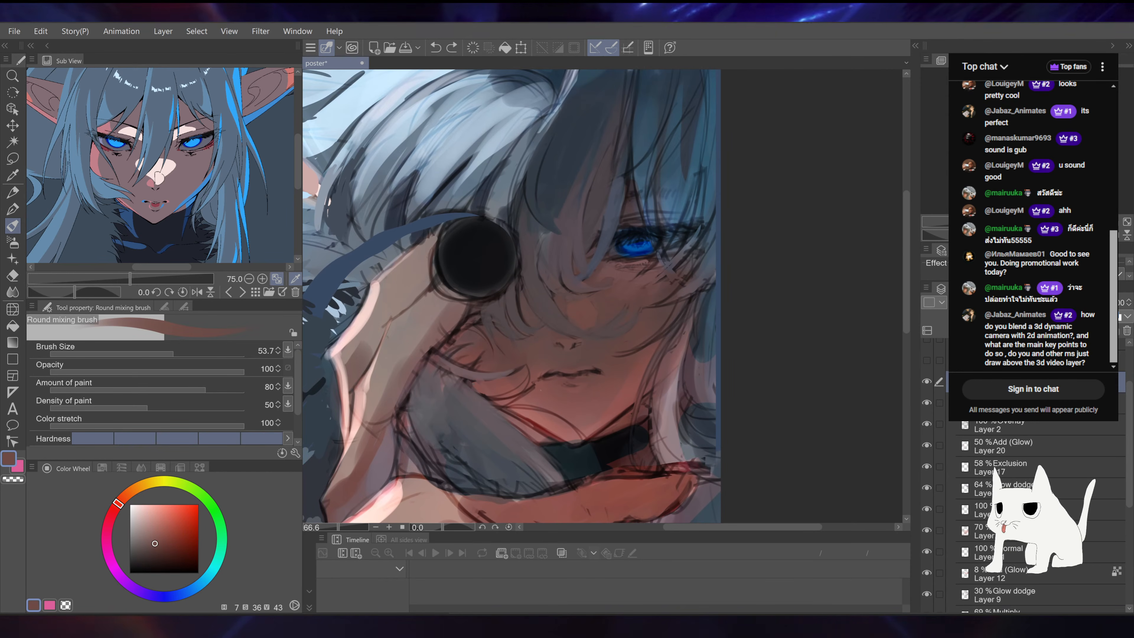
drag(745, 224, 785, 181)
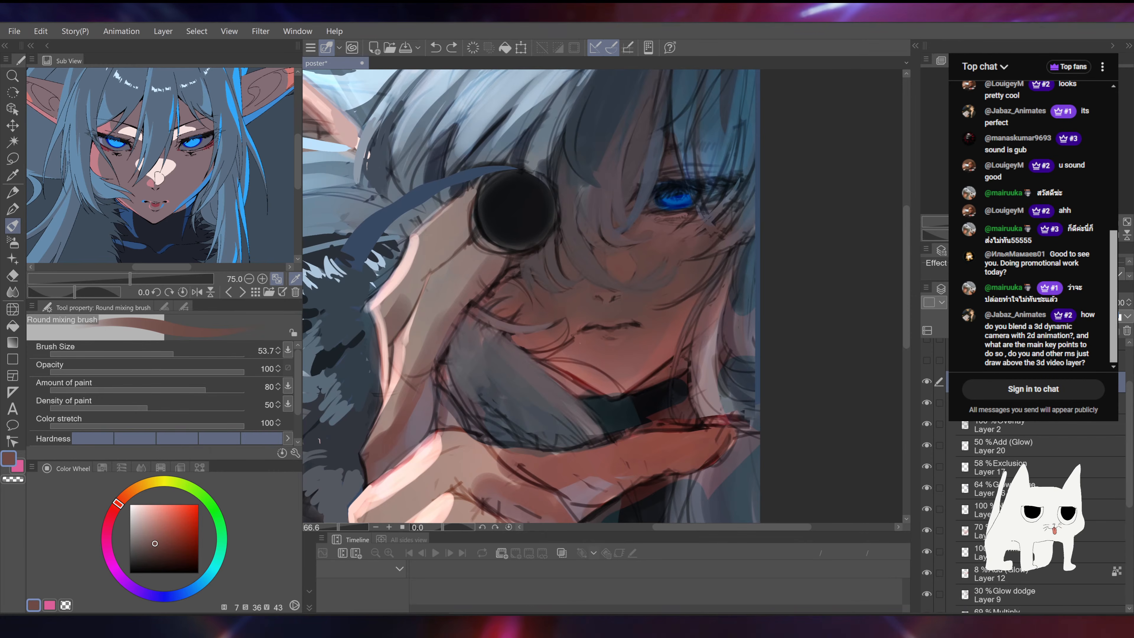
Step: Smooth the skin just below the corner of the mouth with a sampled reddish-brown tone
key(ctrl+plus)
key(ctrl+plus)
drag(777, 251, 752, 217)
alt+click(621, 325)
drag(615, 318, 638, 316)
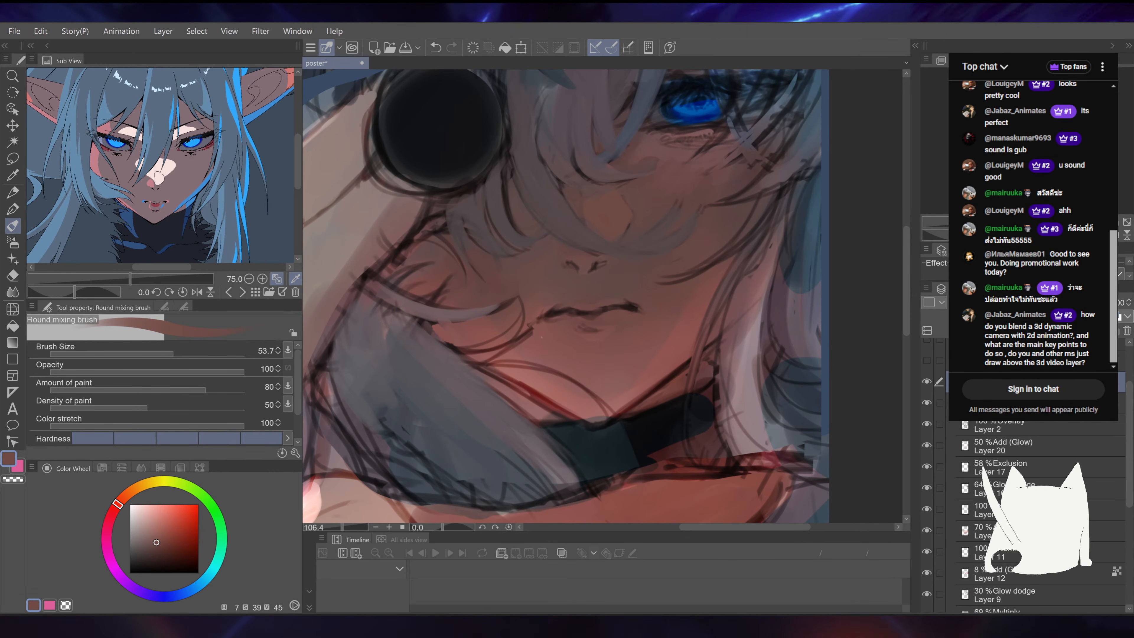
Step: Switch to Blender and examine the C2 camera's placement relative to the character figure and the mountain landscape from several angles
key(alt+Tab)
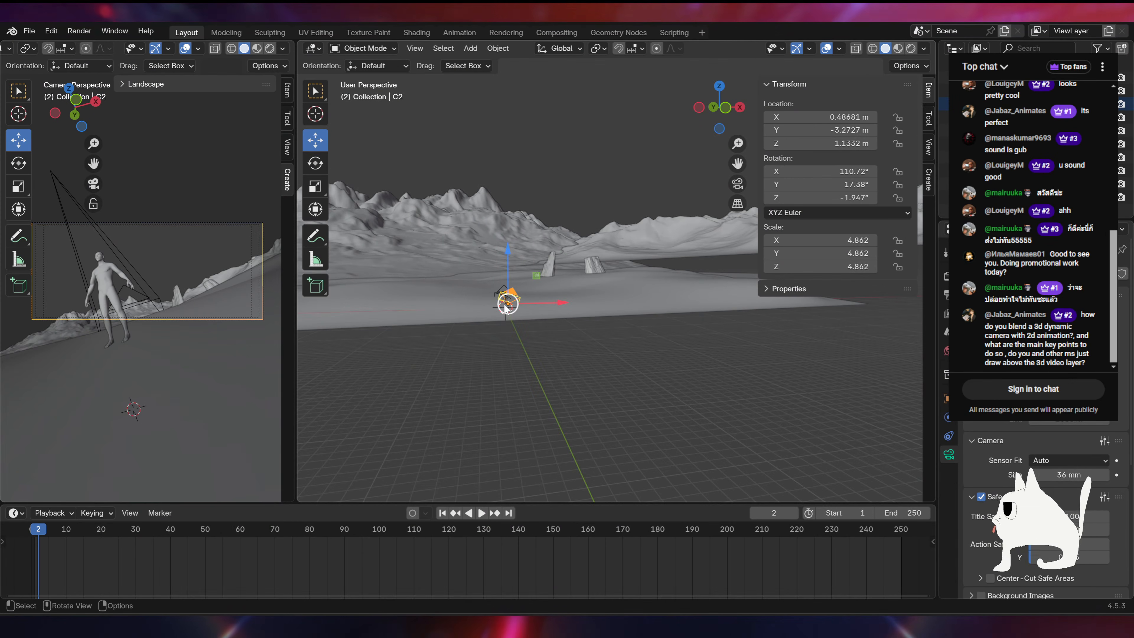
scroll(472, 354, up, 4)
drag(474, 355, 497, 350)
drag(738, 164, 799, 166)
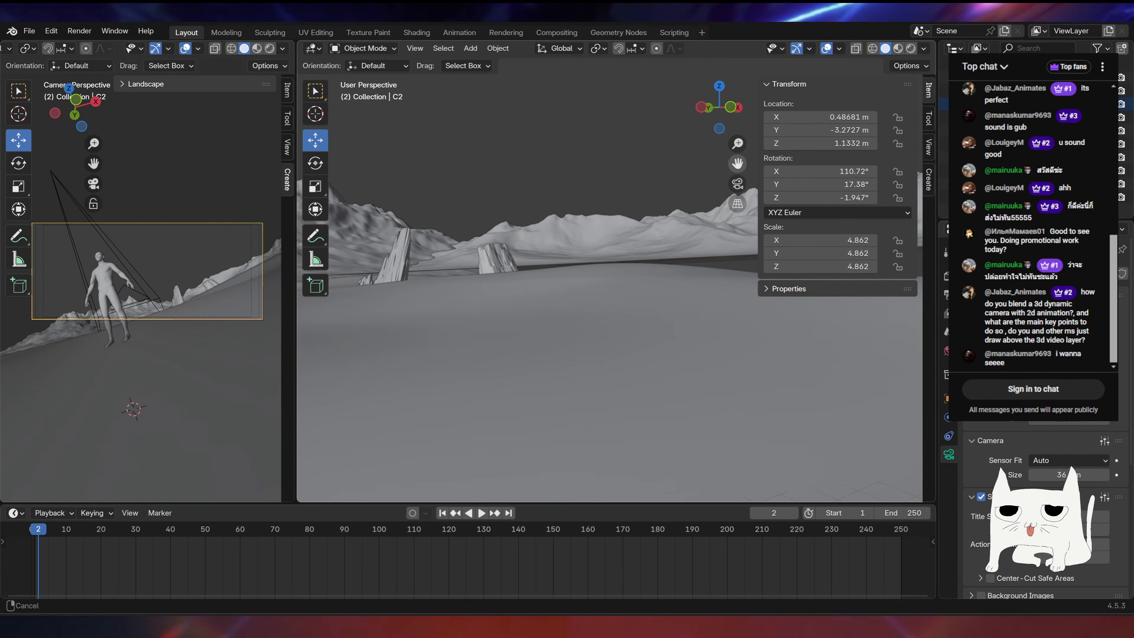
scroll(566, 295, down, 5)
scroll(565, 294, up, 3)
drag(308, 336, 513, 304)
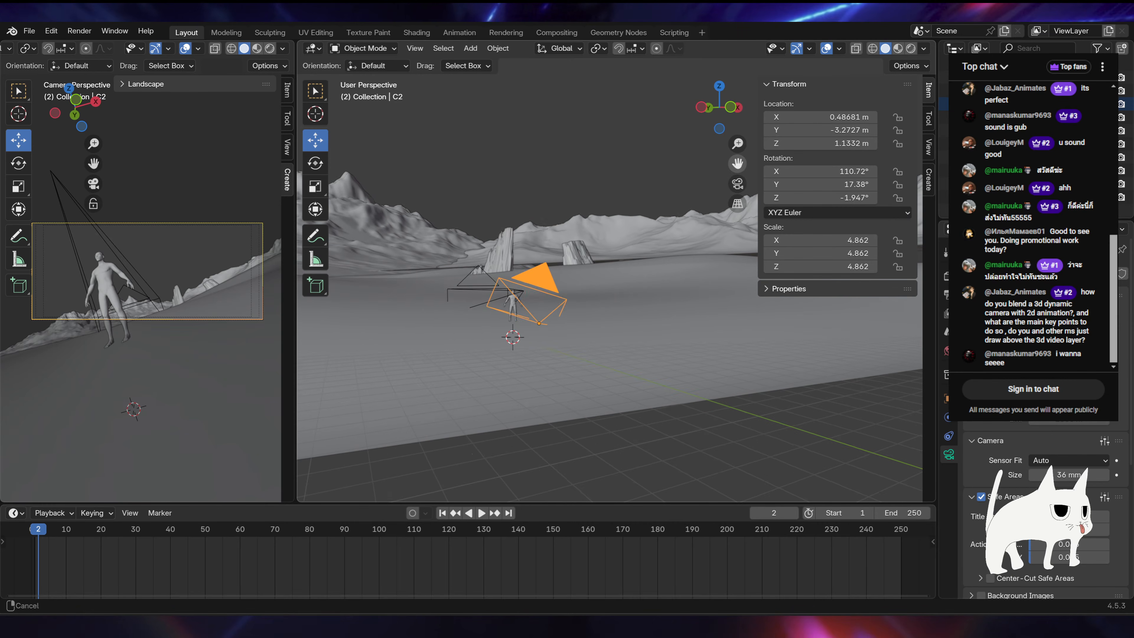
scroll(513, 304, up, 4)
drag(397, 334, 541, 342)
scroll(541, 343, down, 6)
scroll(607, 284, up, 6)
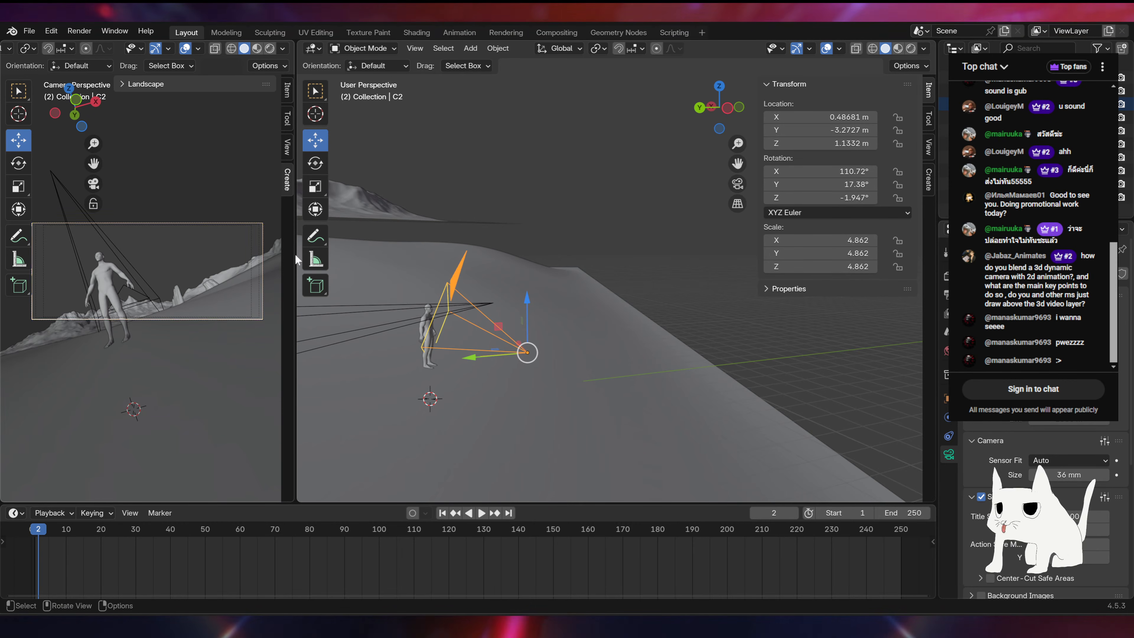
drag(672, 230, 598, 219)
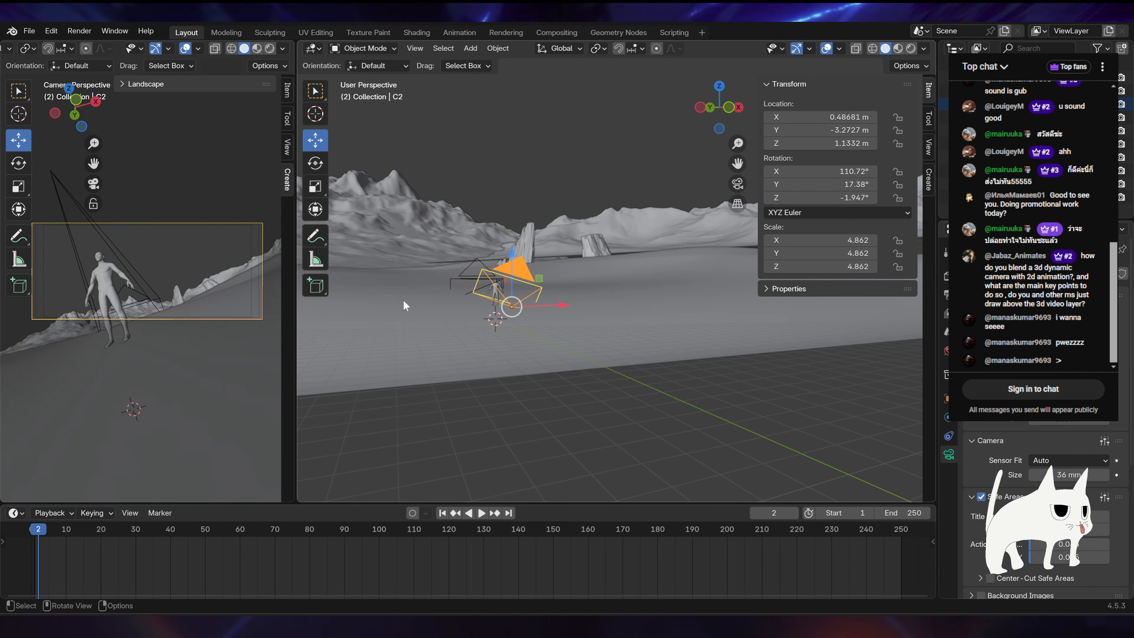
scroll(526, 327, up, 2)
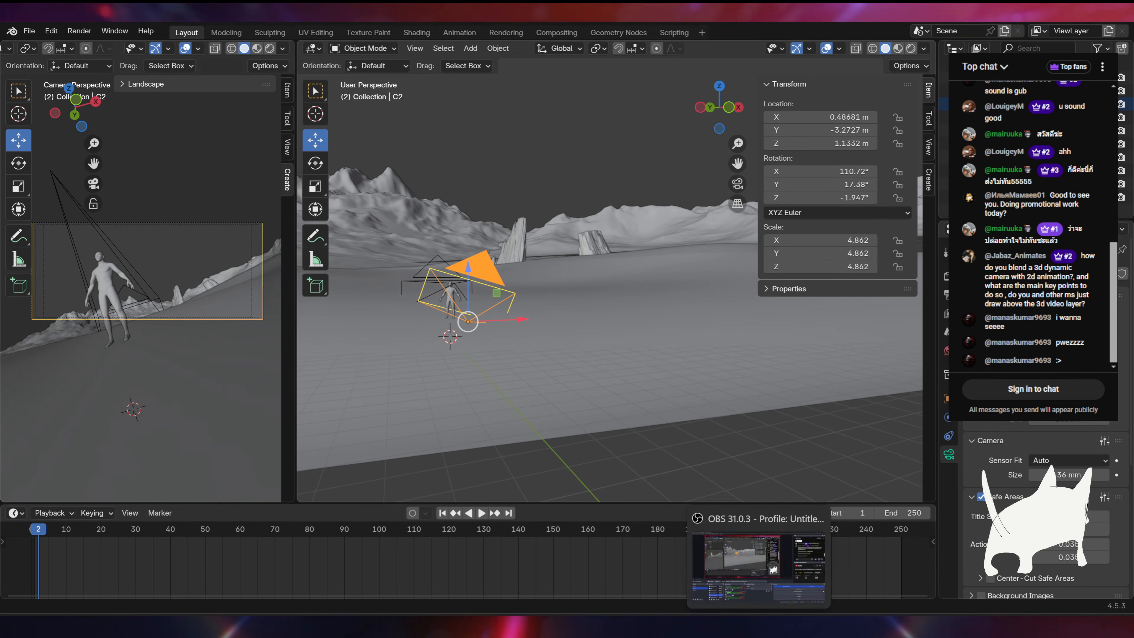
Step: Return to Clip Studio Paint and try strokes in sampled skin and blue tones around the blue eye and its hair strands
click(817, 624)
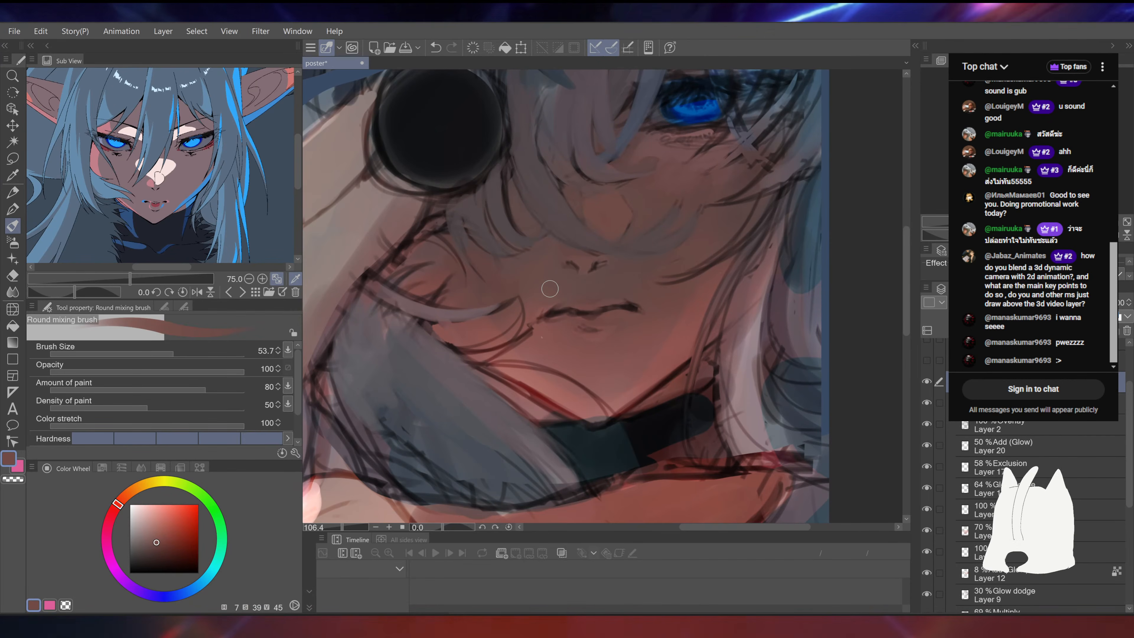
alt+click(674, 202)
mouse_move(660, 215)
mouse_down()
mouse_move(694, 190)
mouse_move(704, 208)
mouse_move(646, 287)
mouse_up()
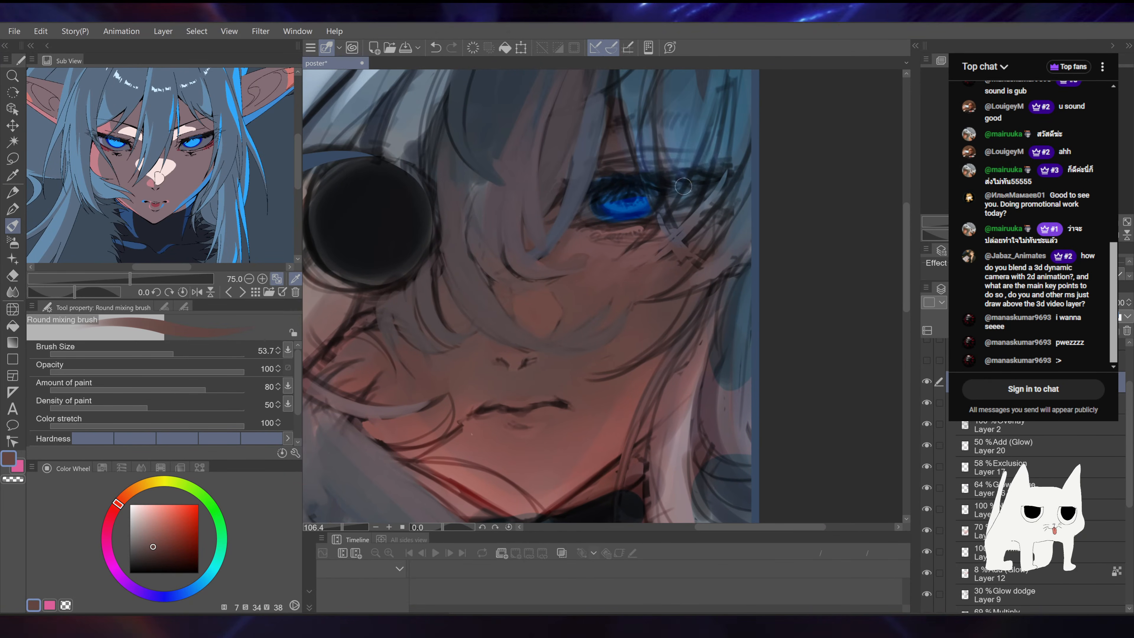
alt+click(678, 190)
mouse_move(683, 179)
mouse_down()
mouse_move(639, 233)
mouse_move(612, 307)
mouse_up()
key(ctrl+z)
key(ctrl+z)
drag(681, 263, 681, 277)
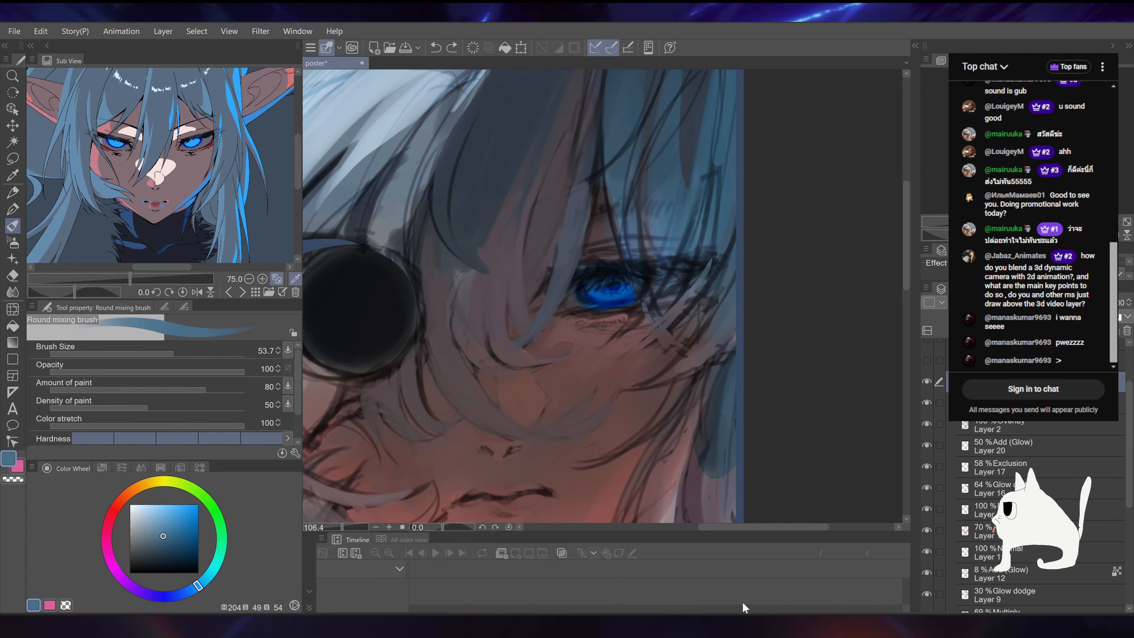
Step: Switch back to the Blender scene with the C2 camera
key(alt+Tab)
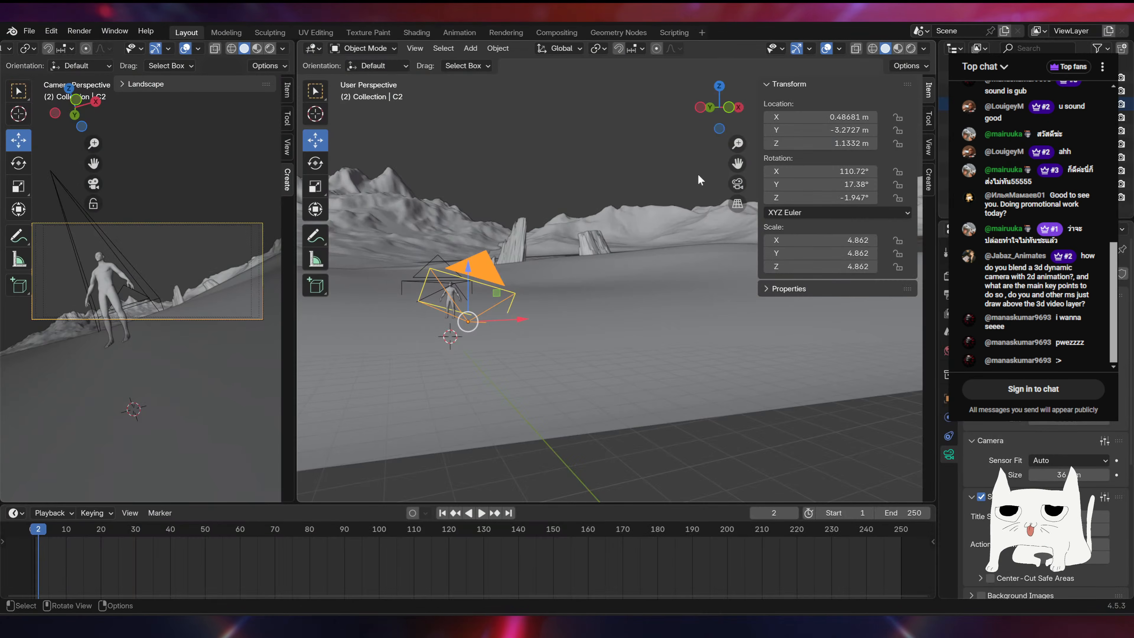
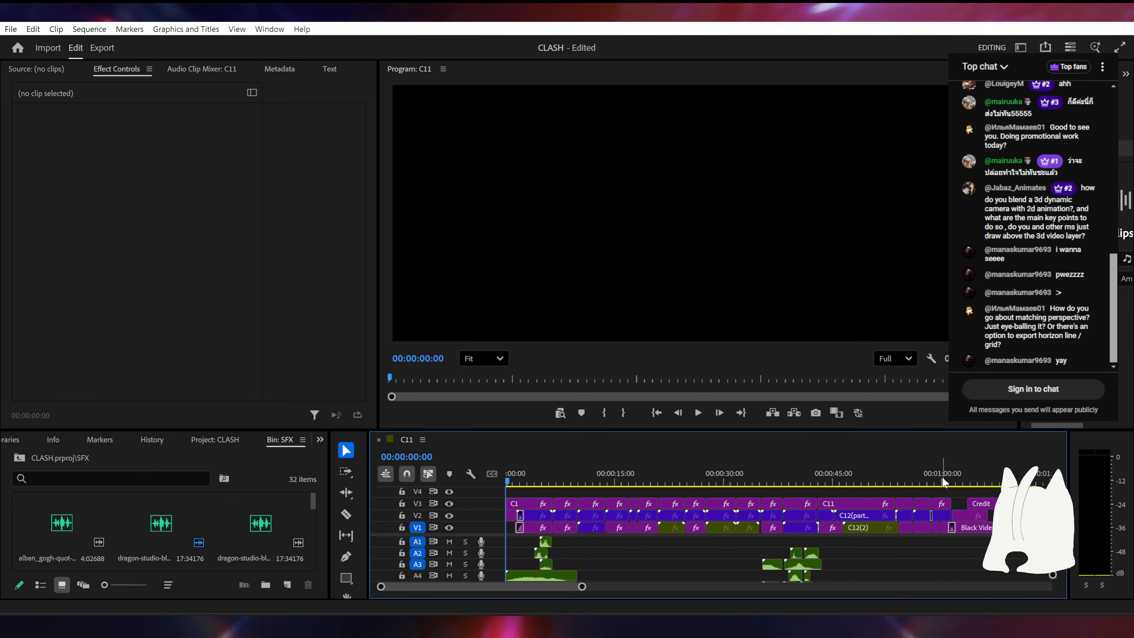
Step: In Premiere Pro, return the playhead to the start of the C11 sequence and enlarge the Program monitor
click(950, 479)
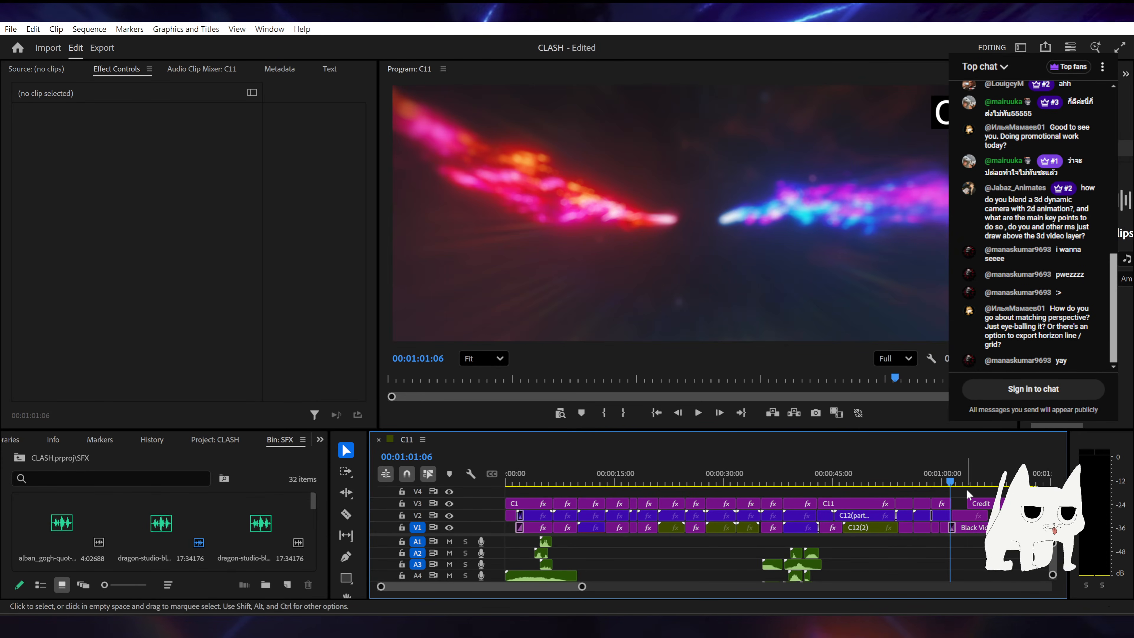
key(Home)
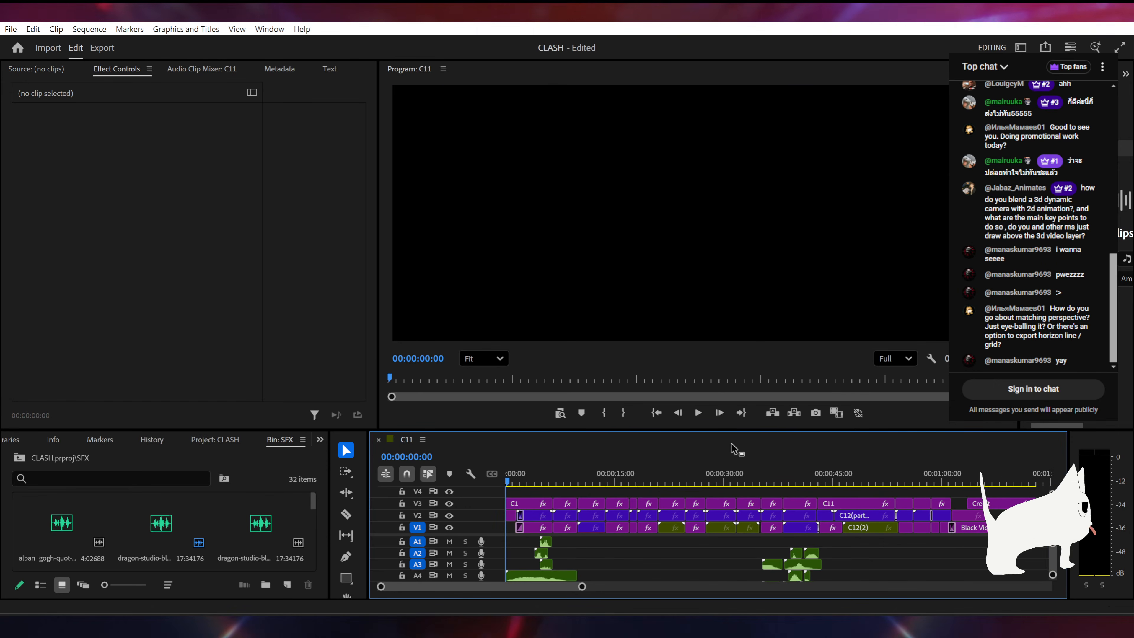
drag(694, 431, 694, 454)
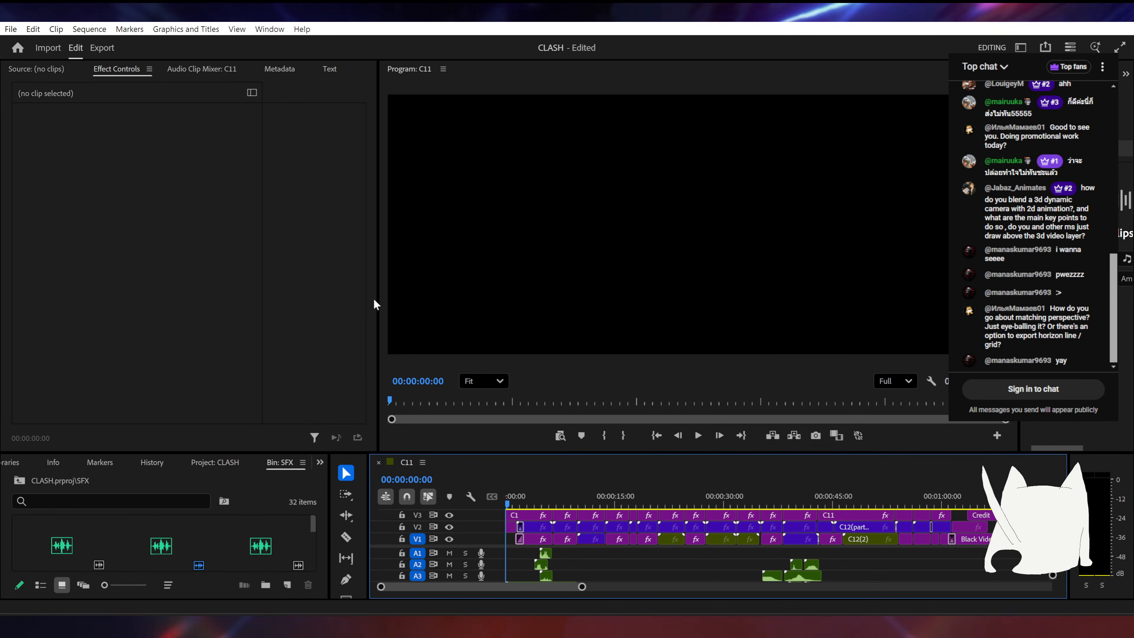
drag(375, 298, 166, 291)
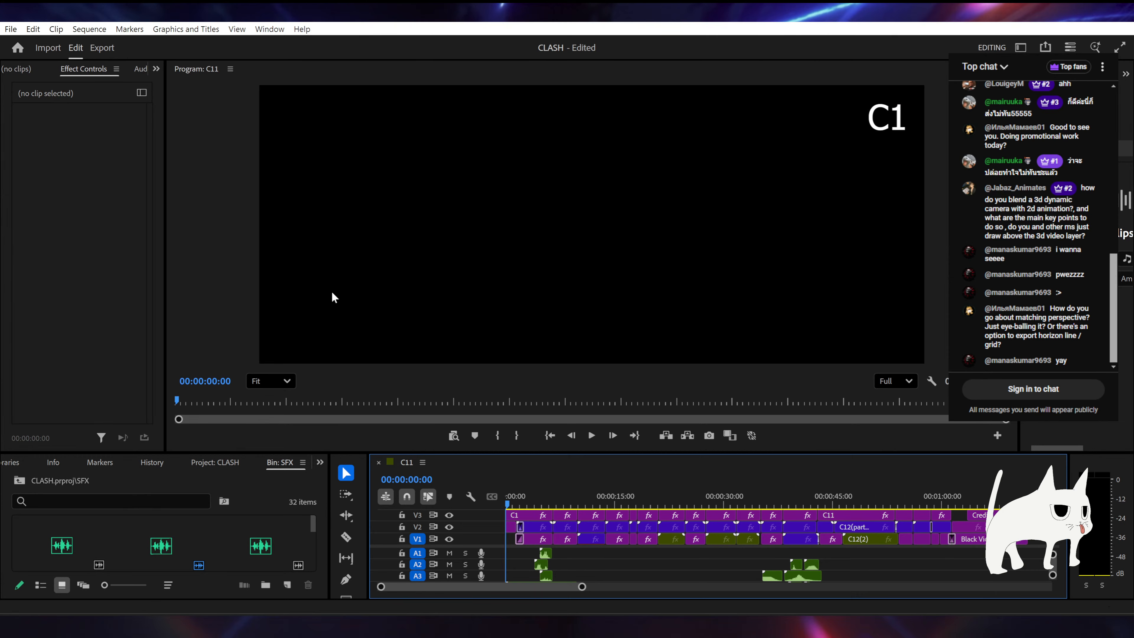
Step: Play the C11 sequence from the start to the Credit clip and revisit shots C14, C6 and C7
click(589, 435)
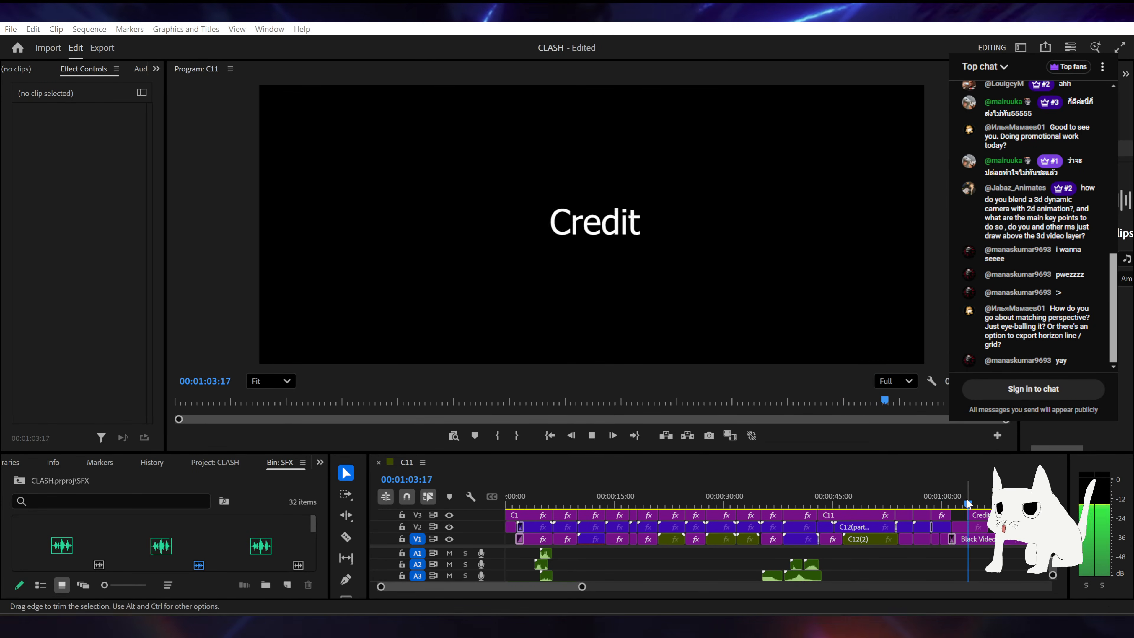
drag(967, 501, 952, 501)
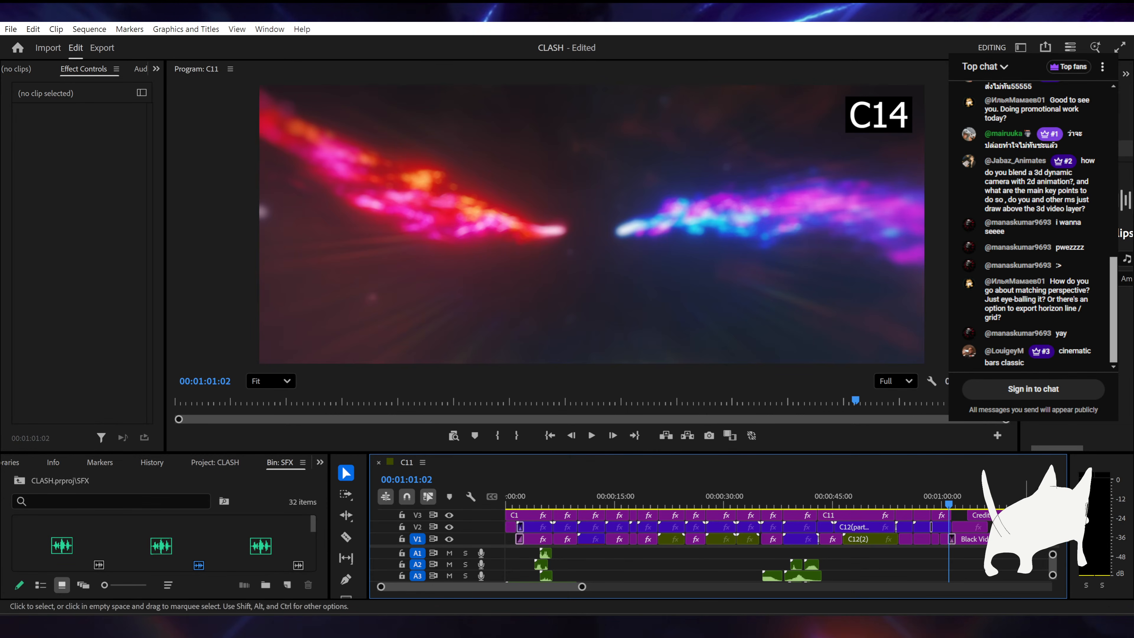
drag(951, 501, 659, 504)
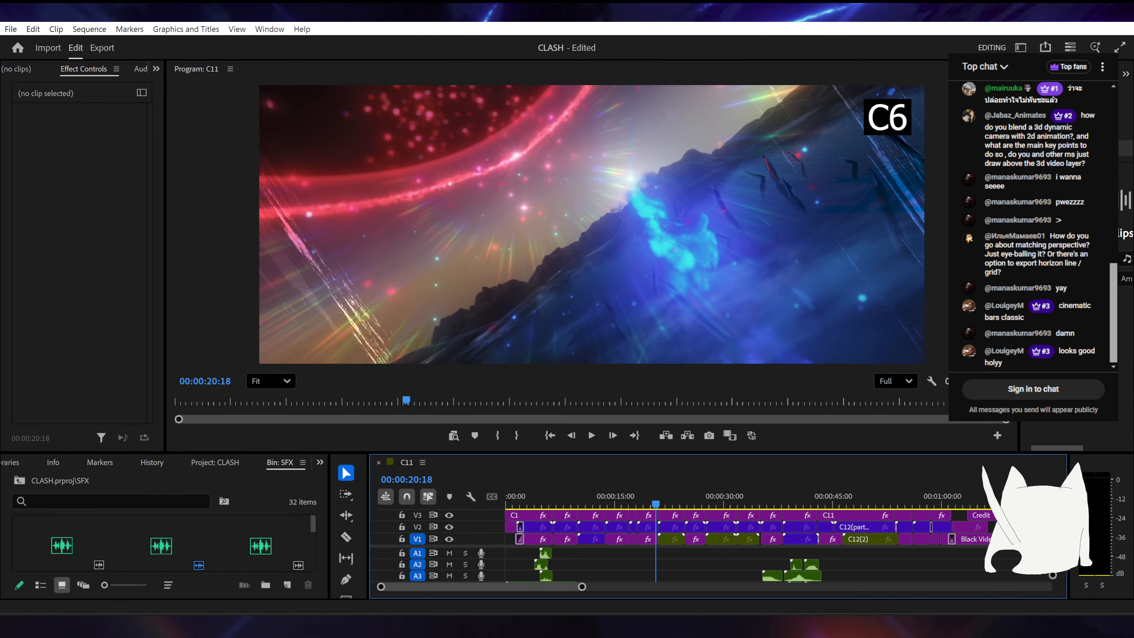
click(671, 500)
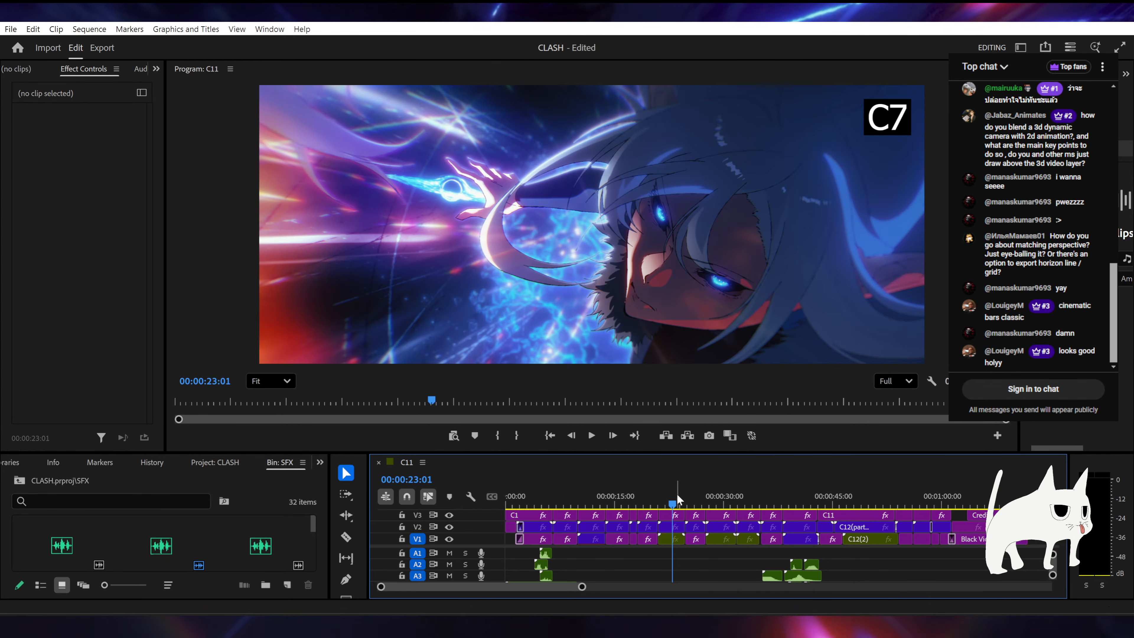
drag(679, 497, 685, 497)
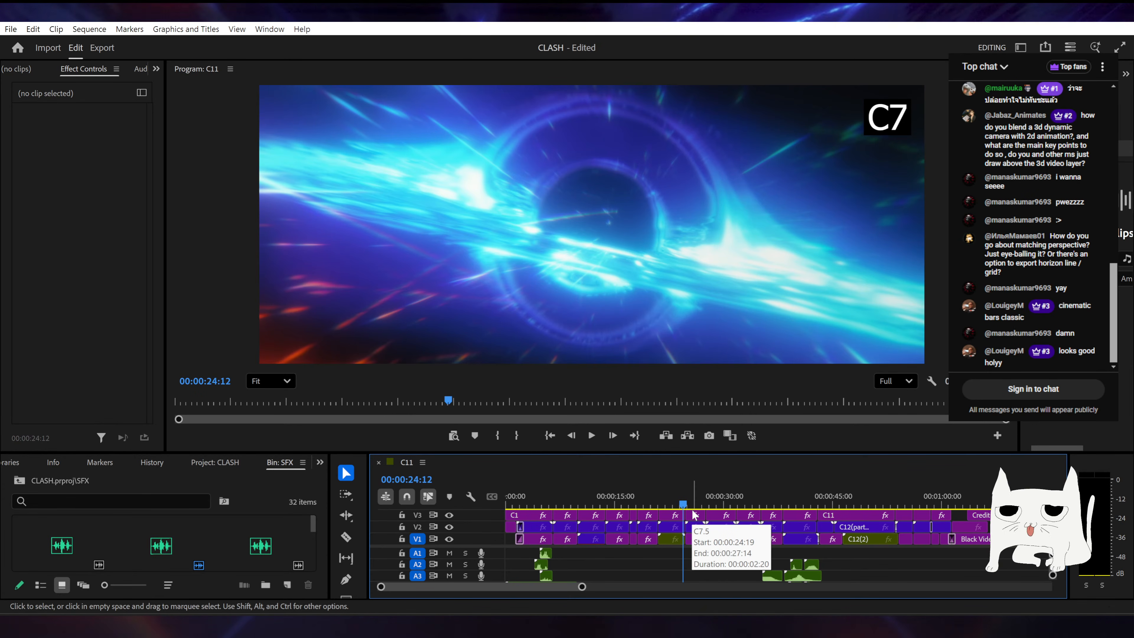
Step: Examine shots C13, C11 and C10 and the cut between shots C8 and C9
click(925, 507)
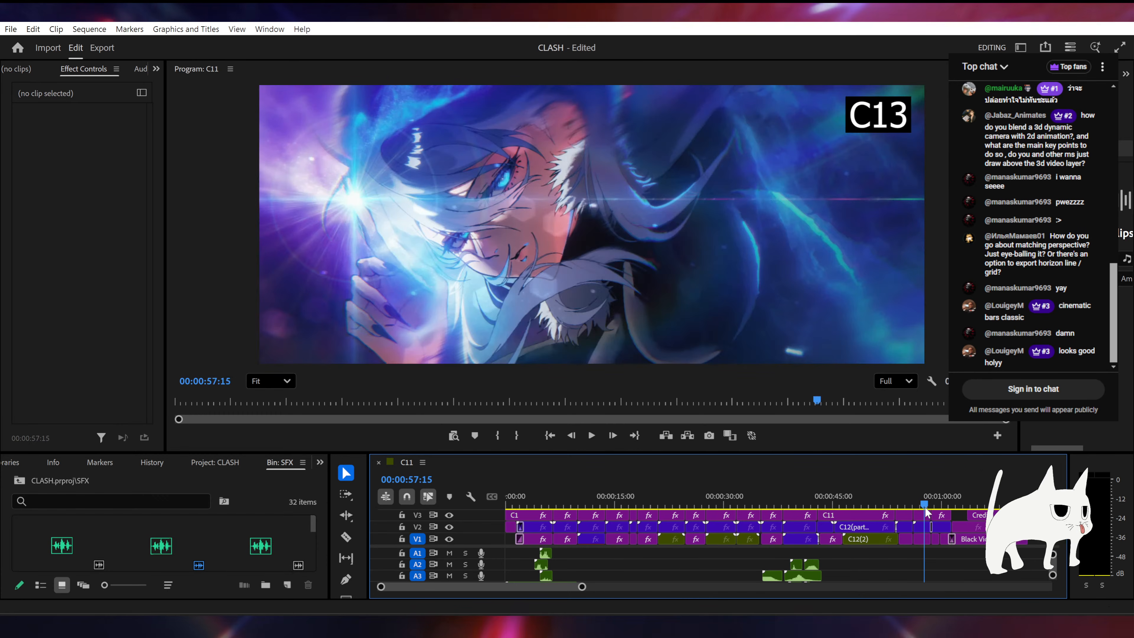
click(819, 496)
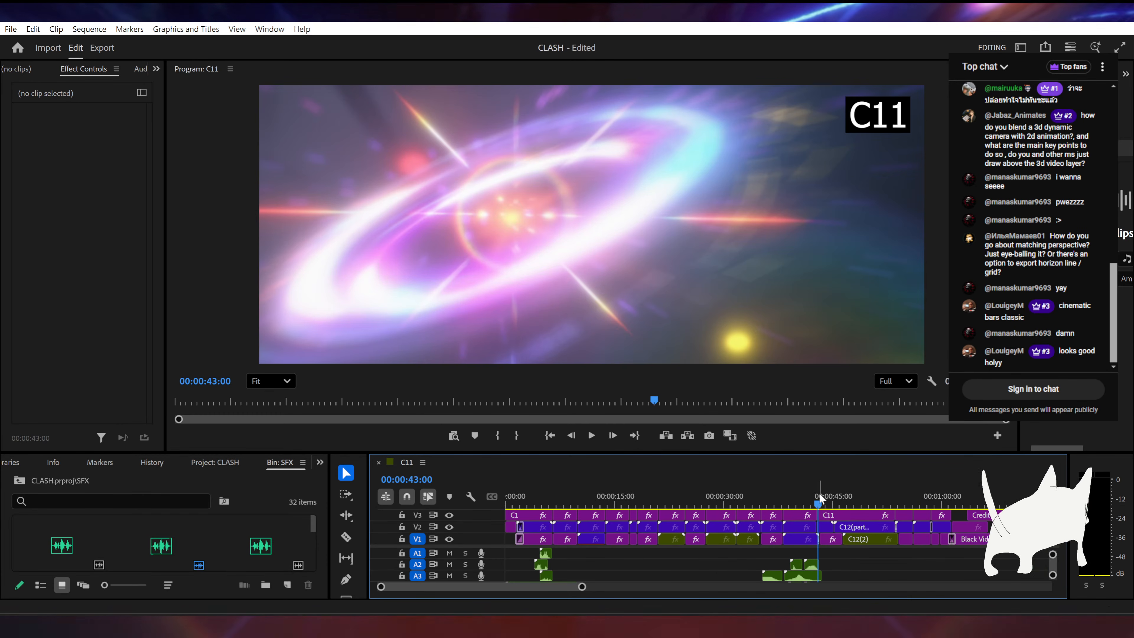
click(768, 498)
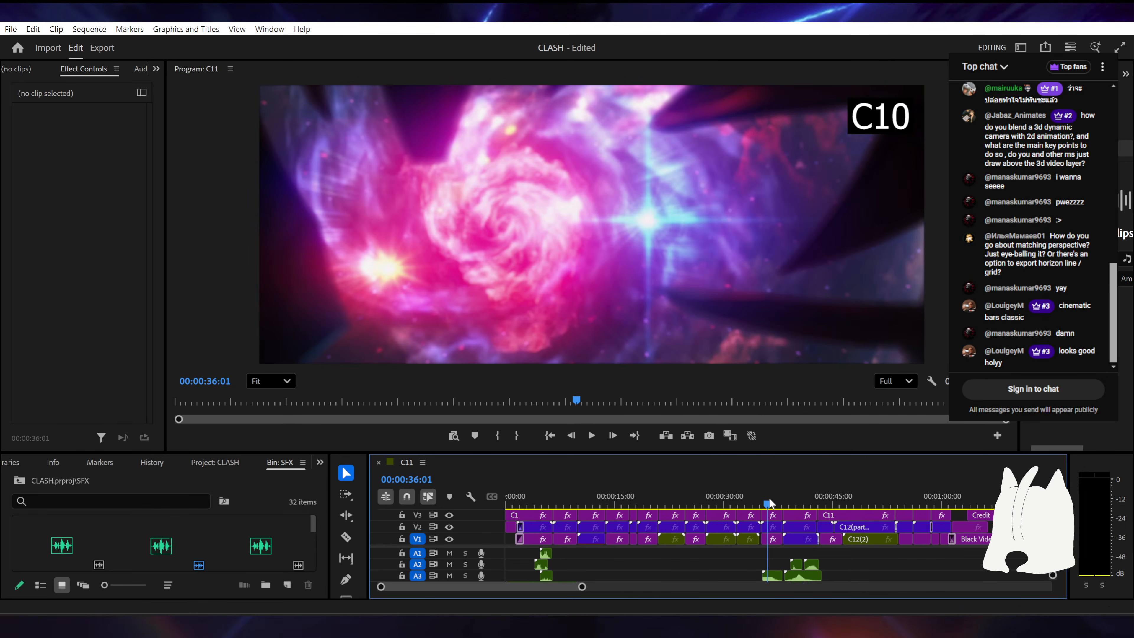
drag(769, 498, 743, 500)
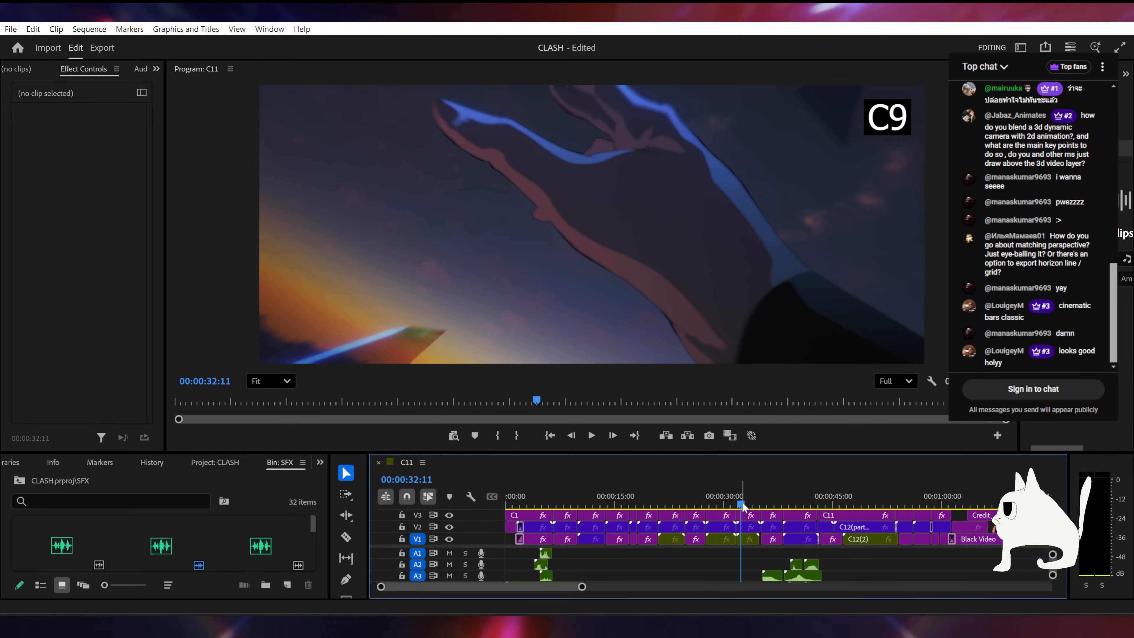
drag(743, 502, 734, 503)
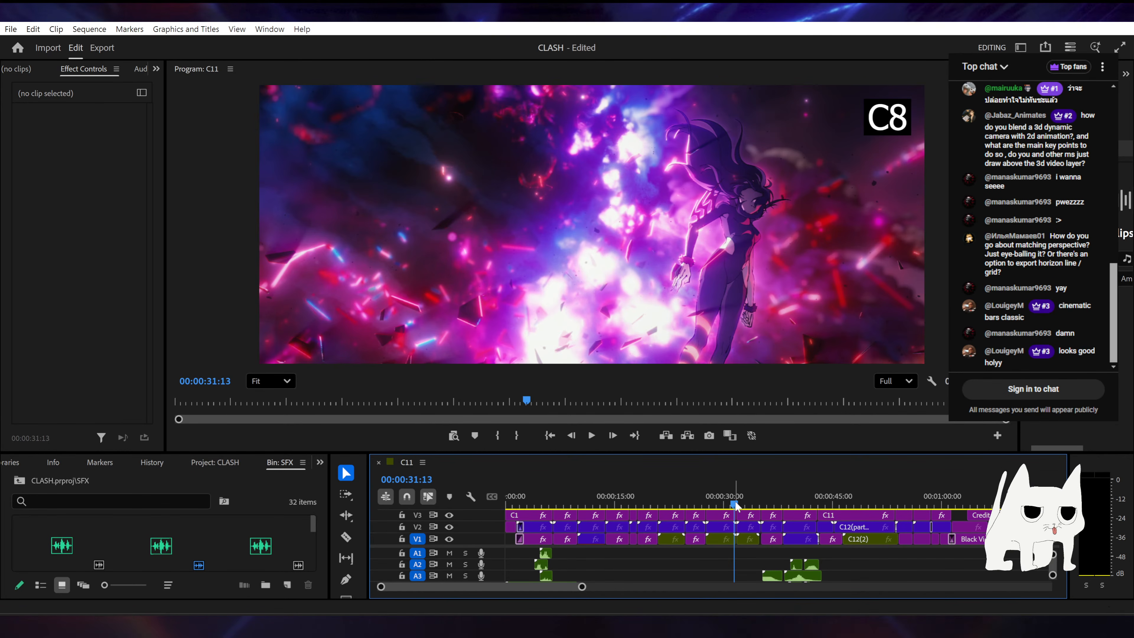
drag(735, 504, 739, 505)
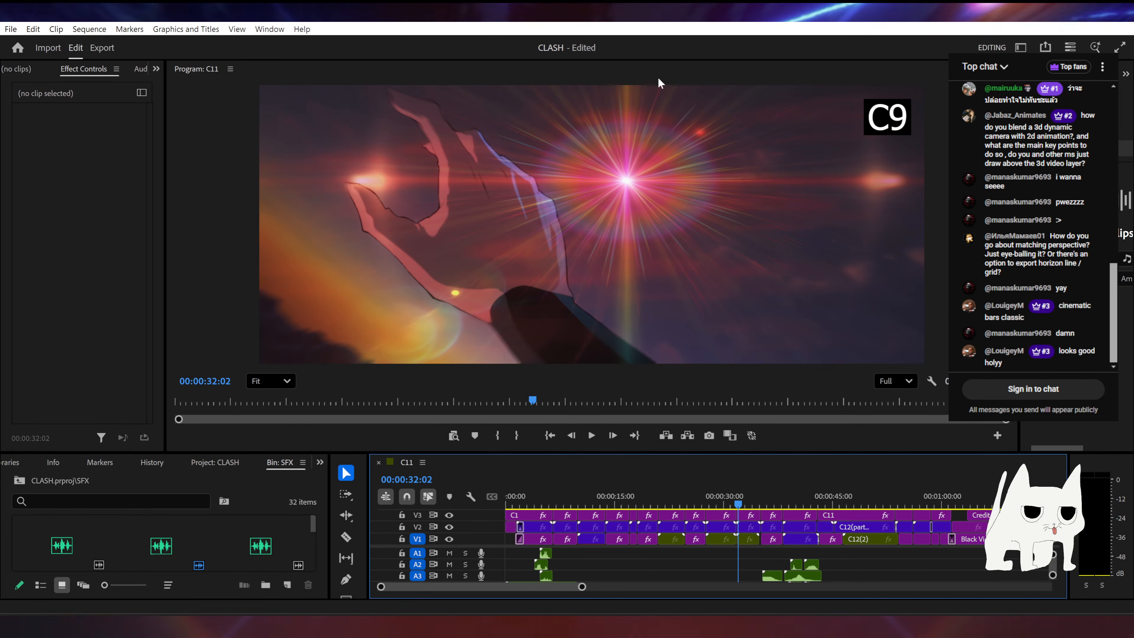
Step: Inspect shots C9 and C10 at changed preview magnifications, ending on C10 at 173%
scroll(634, 134, down, 5)
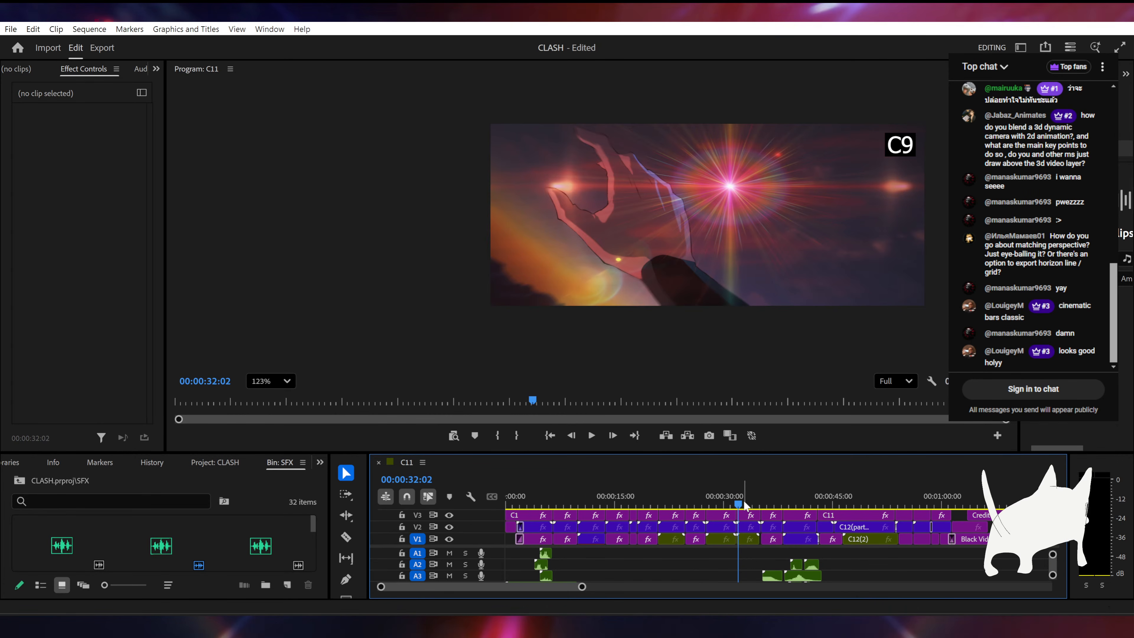
drag(743, 500, 769, 504)
drag(770, 506, 768, 505)
scroll(739, 194, up, 2)
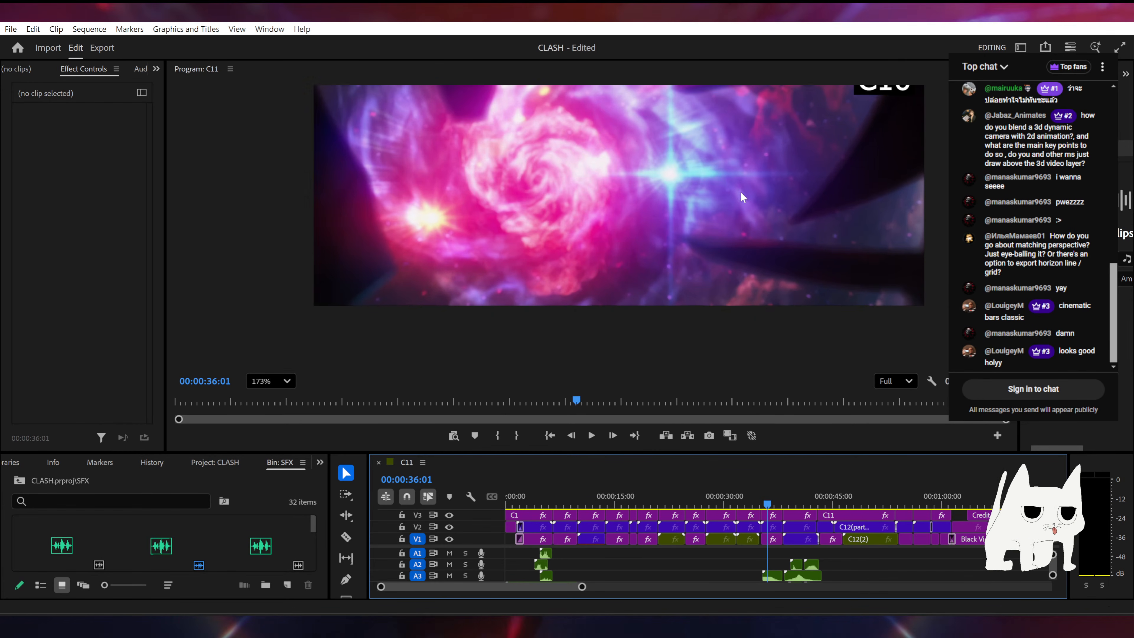
scroll(742, 195, down, 1)
scroll(742, 195, up, 1)
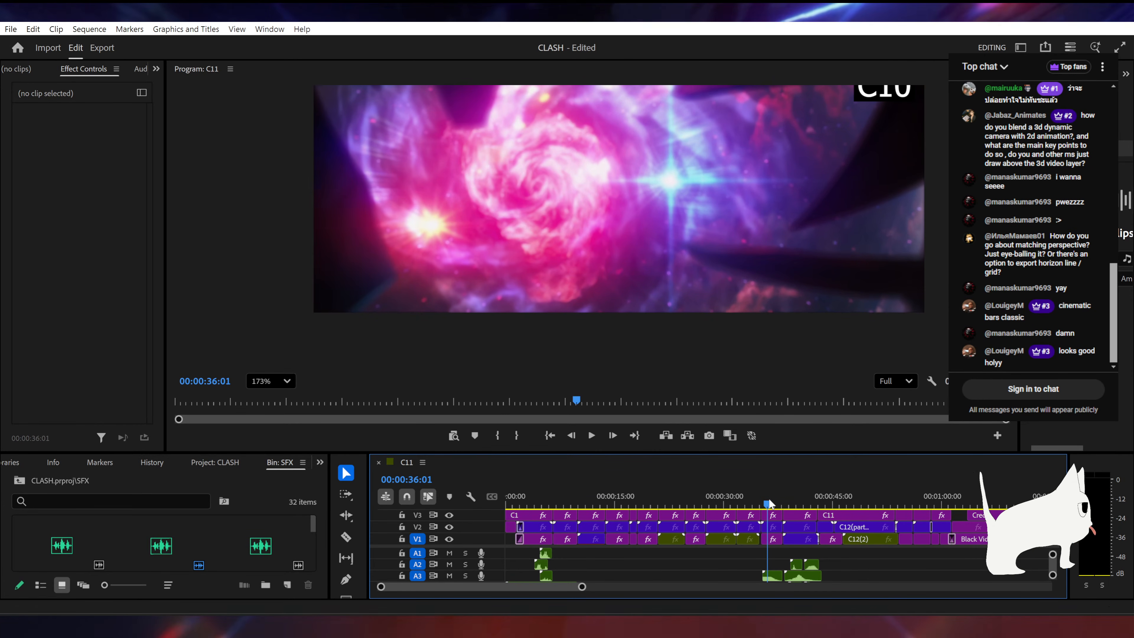
Step: Examine the later part of shot C10 and shot C12 in the C11 sequence, viewing C12 at 146% magnification
click(775, 504)
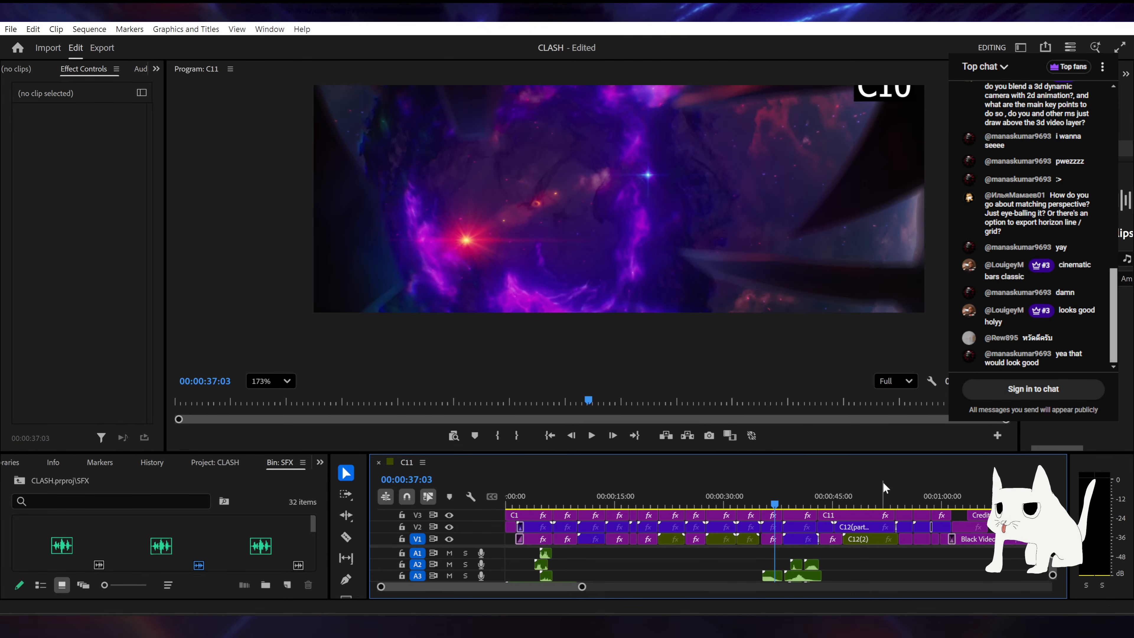
click(896, 501)
drag(898, 499, 913, 502)
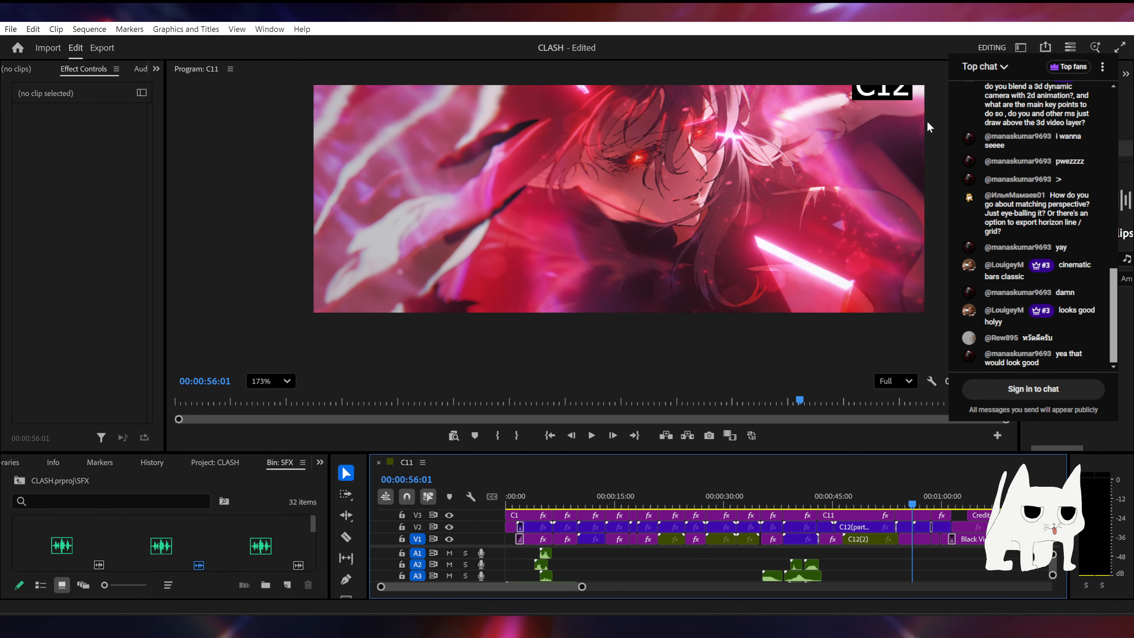
scroll(750, 179, down, 4)
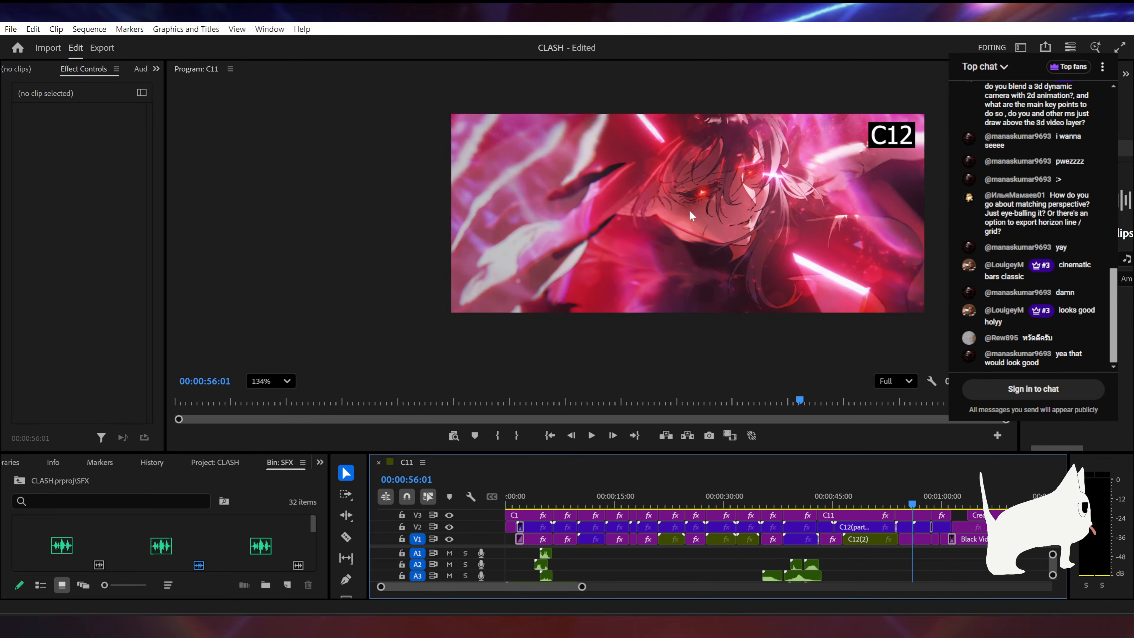
scroll(754, 164, up, 2)
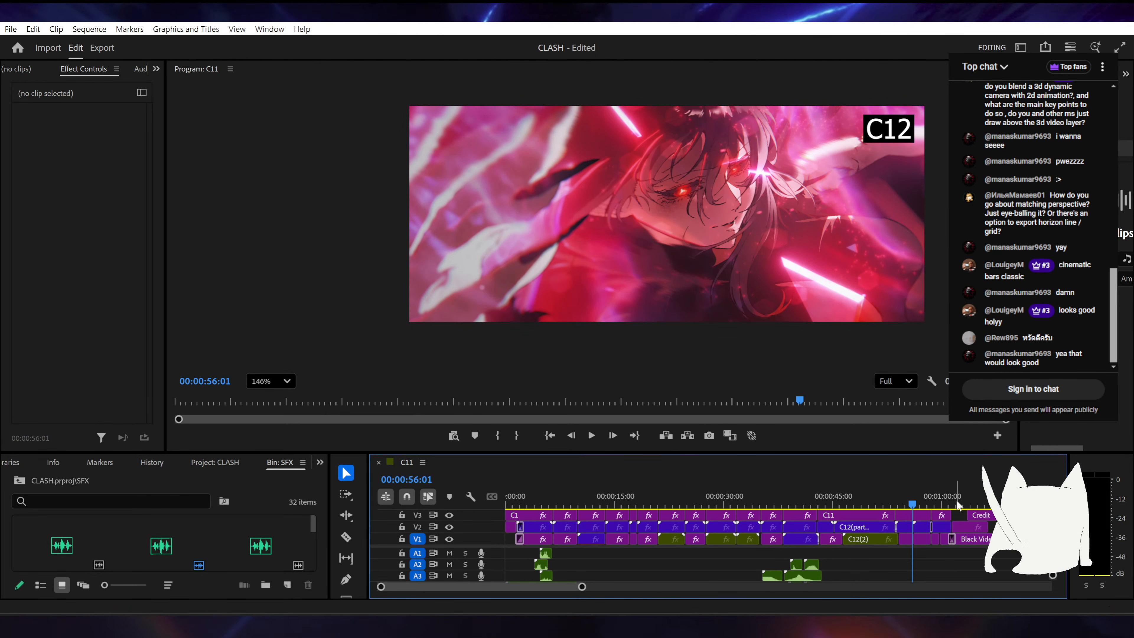
Step: Switch to Clip Studio Paint and paint the skin between the nose and the blue eye with sampled reddish-brown tones and the Round mixing brush
click(797, 625)
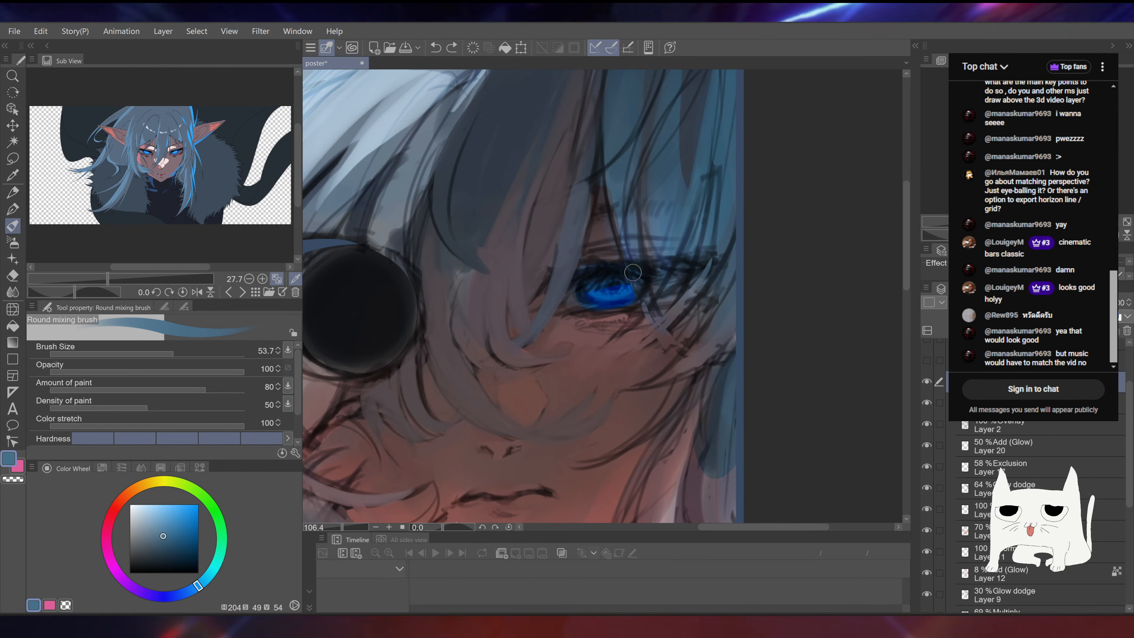
alt+click(565, 339)
drag(565, 340, 577, 334)
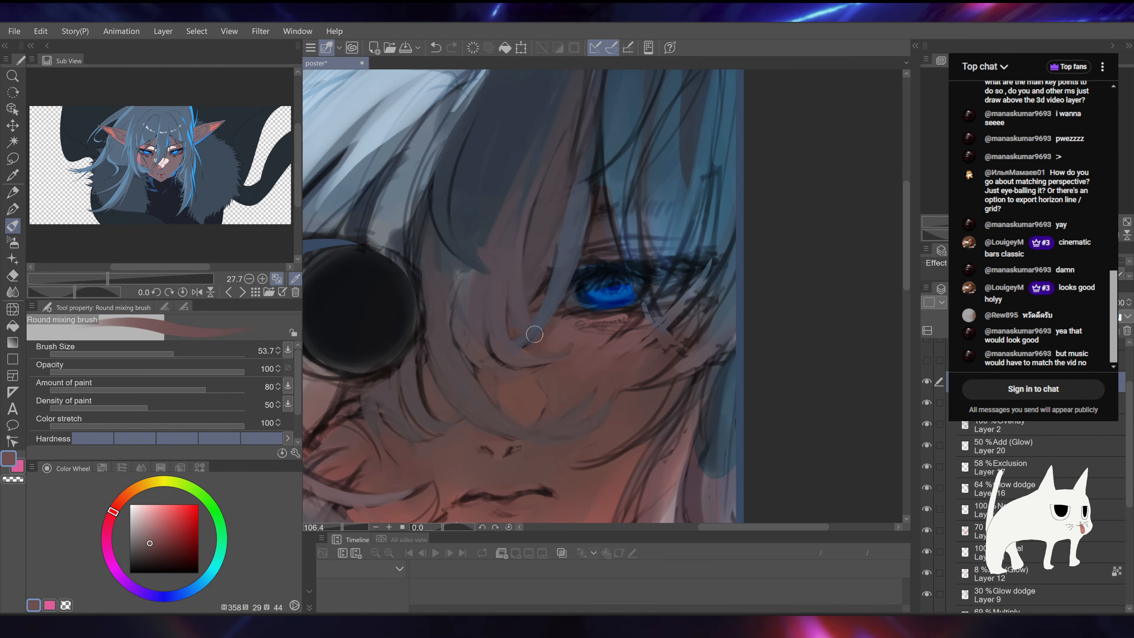
drag(636, 278, 669, 289)
key(ctrl+z)
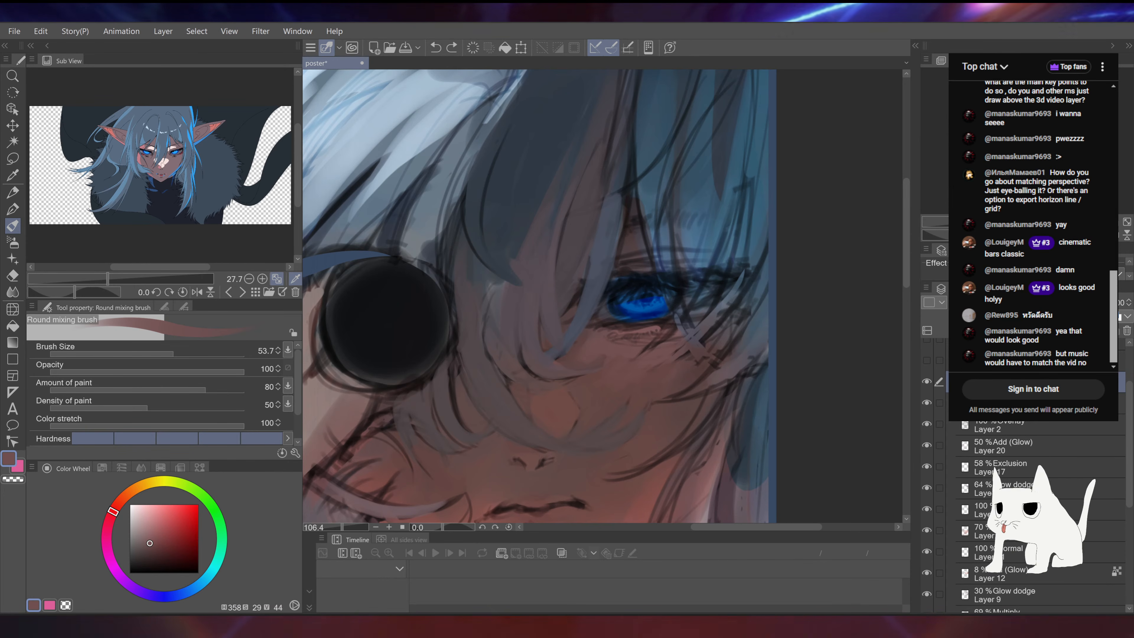
alt+click(585, 344)
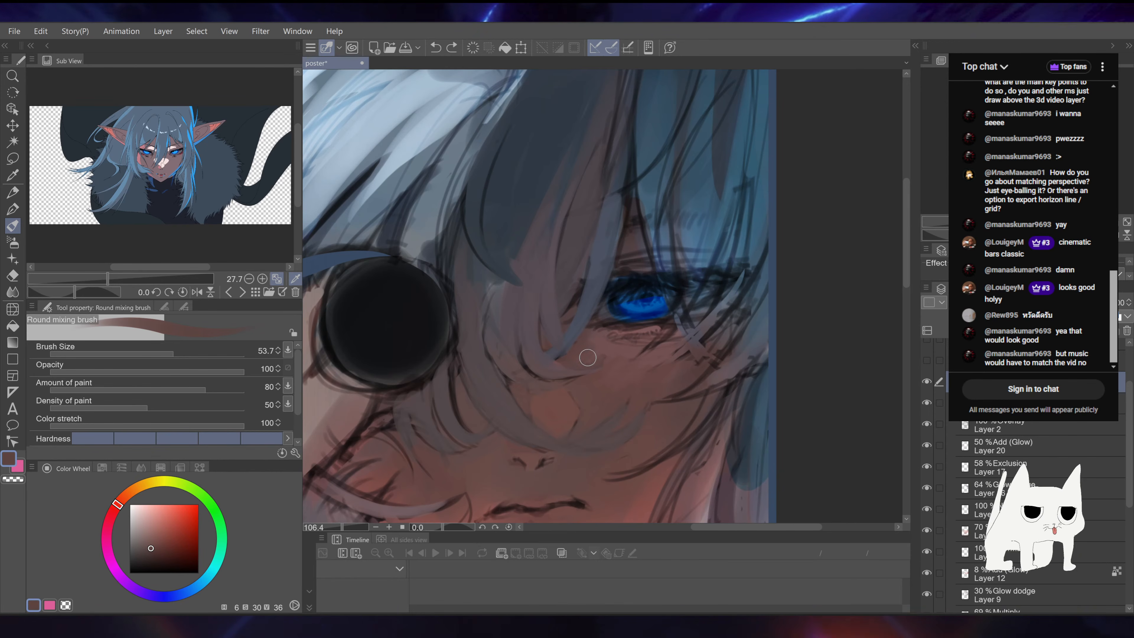
drag(600, 358, 594, 376)
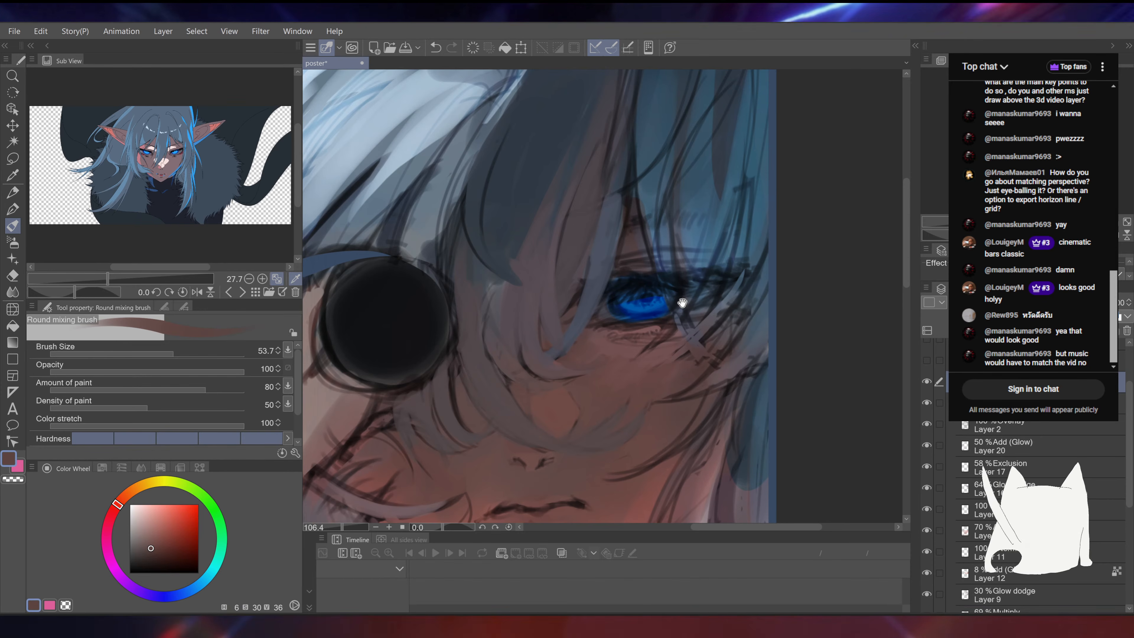
Step: Blend the hair strands beside the nose and at the tips of the dark bangs using sampled purplish and blue-grey tones
scroll(626, 286, down, 1)
scroll(625, 273, up, 3)
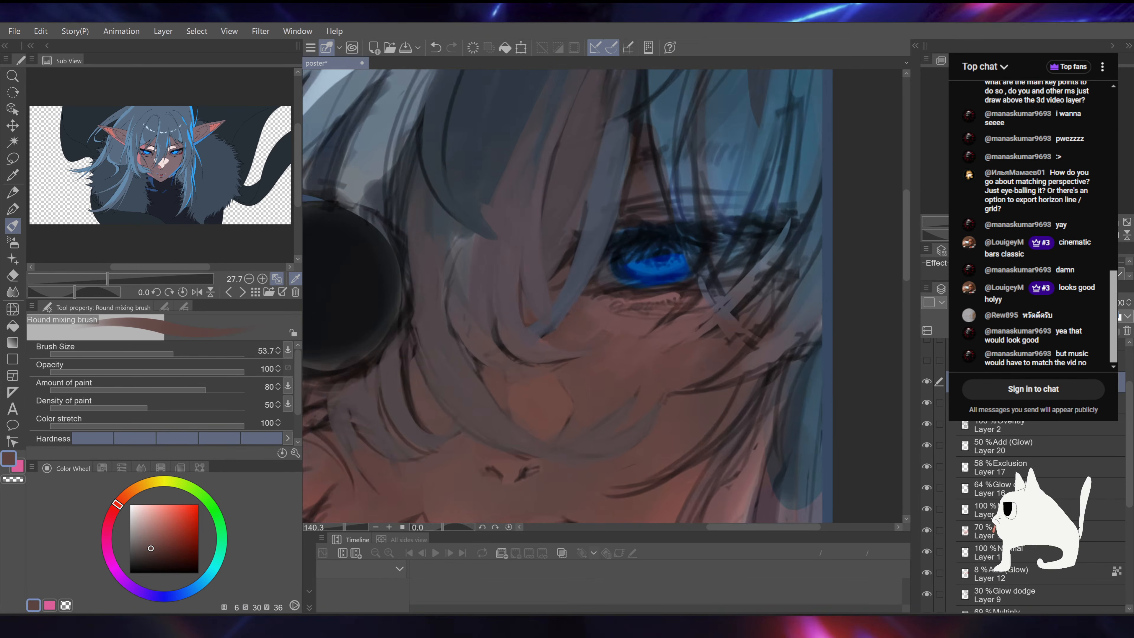
scroll(626, 274, down, 4)
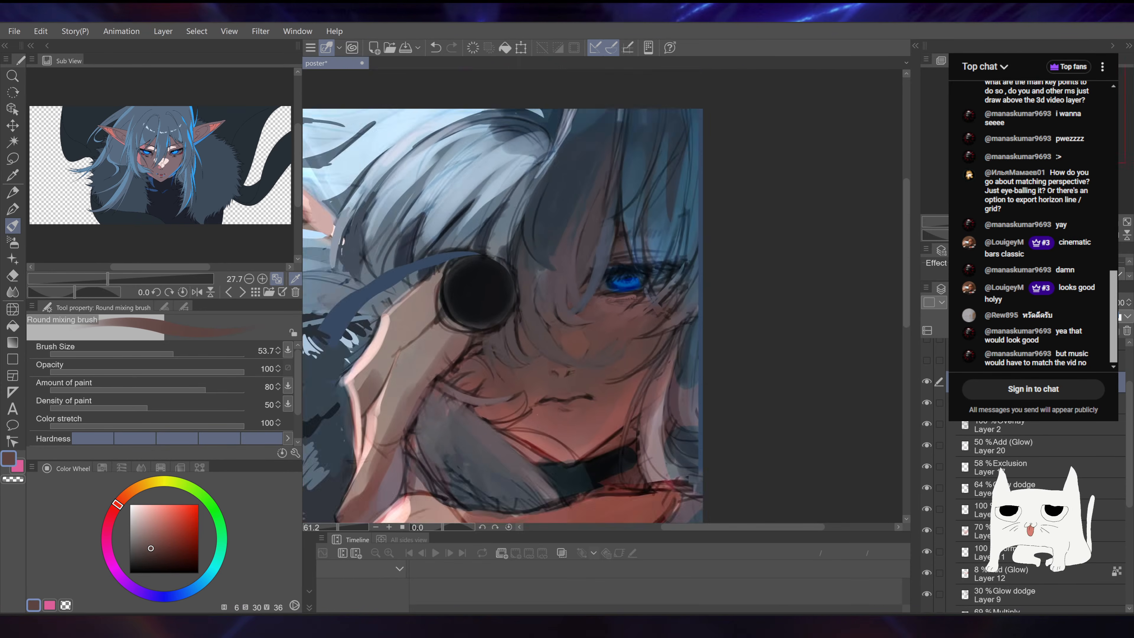
scroll(625, 312, up, 1)
drag(686, 249, 722, 272)
alt+click(582, 335)
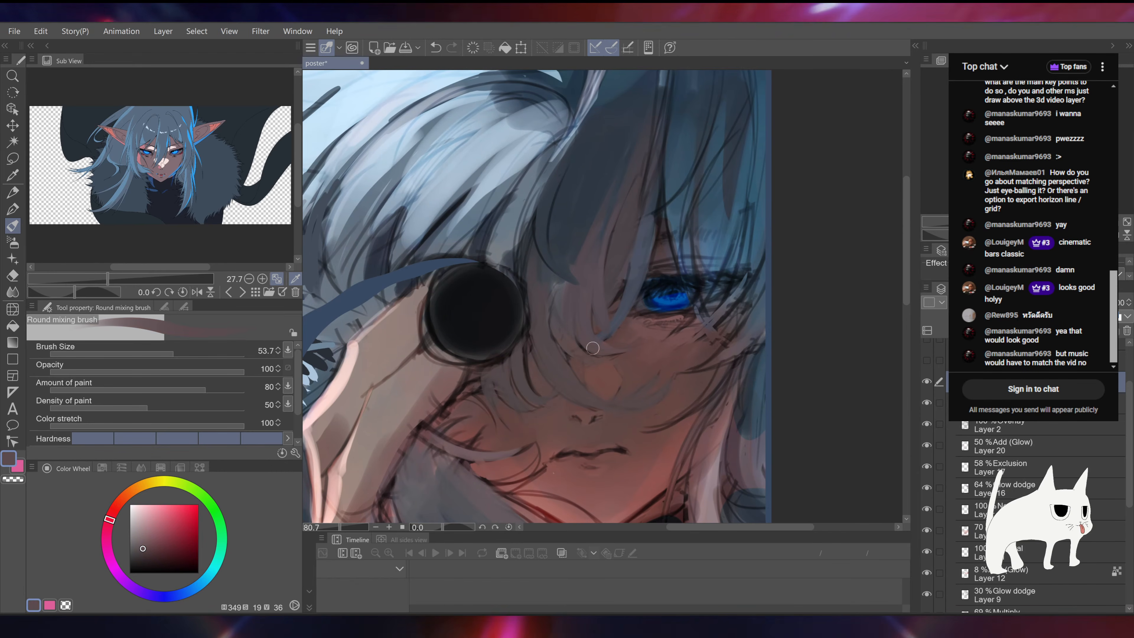
alt+click(566, 274)
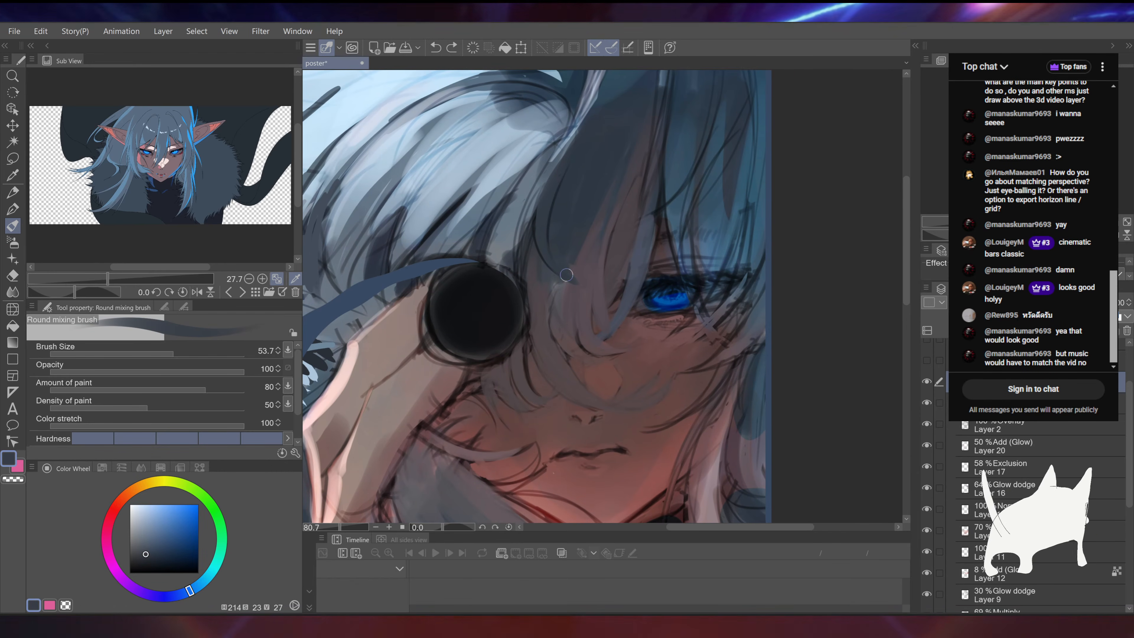
alt+click(591, 284)
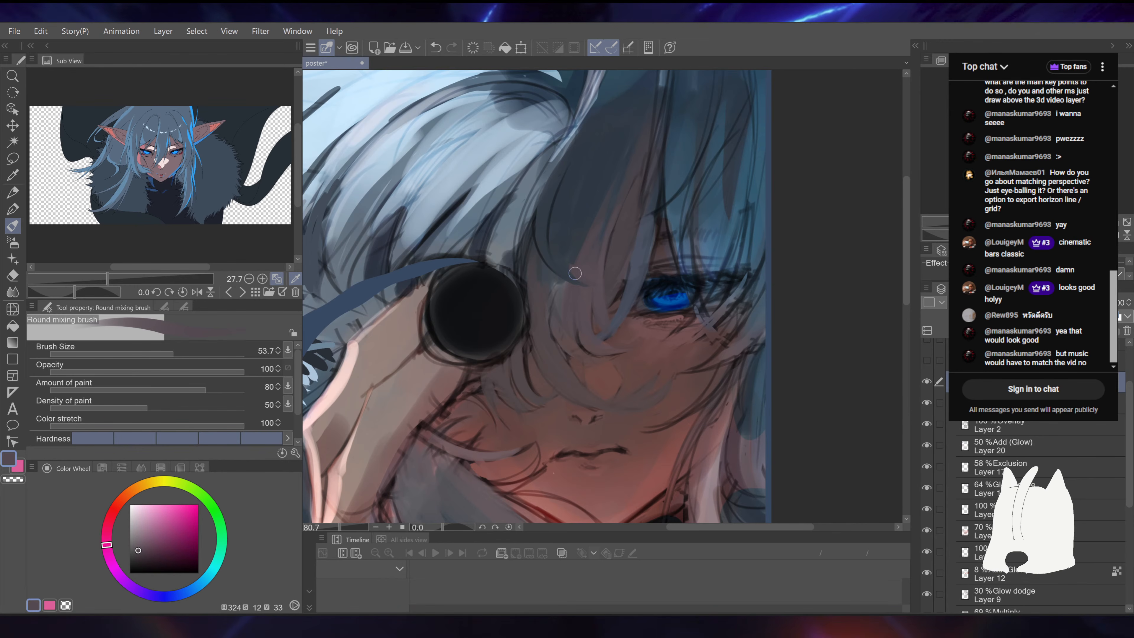
Step: Refine the bangs above the blue eye with muted purple tones sampled from the surrounding hair
drag(661, 209, 677, 276)
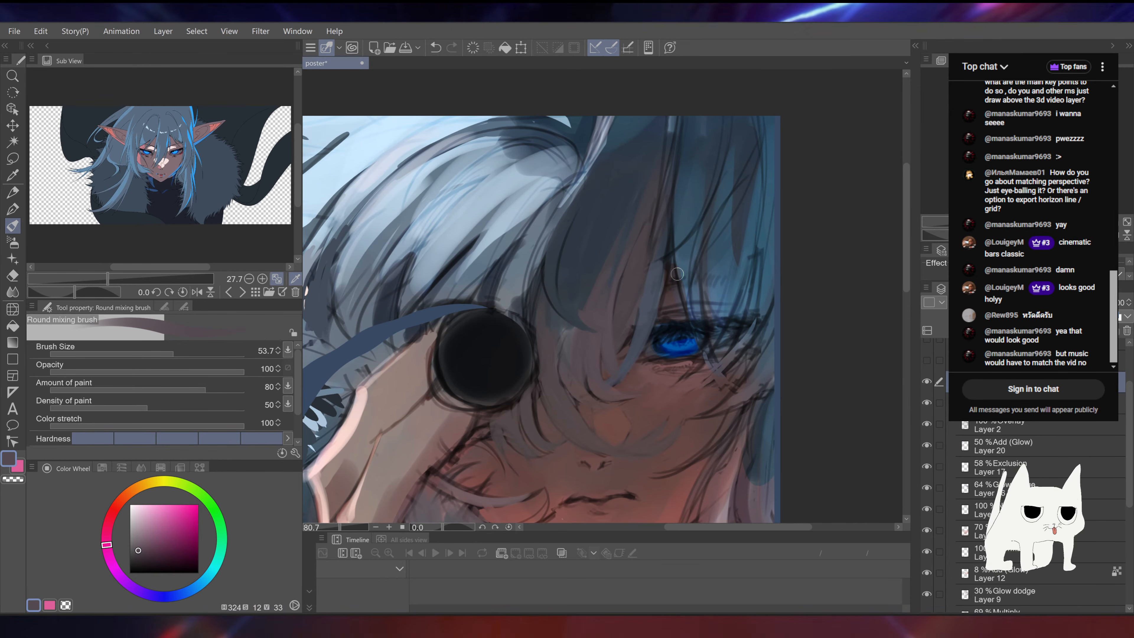
alt+click(616, 284)
alt+click(605, 311)
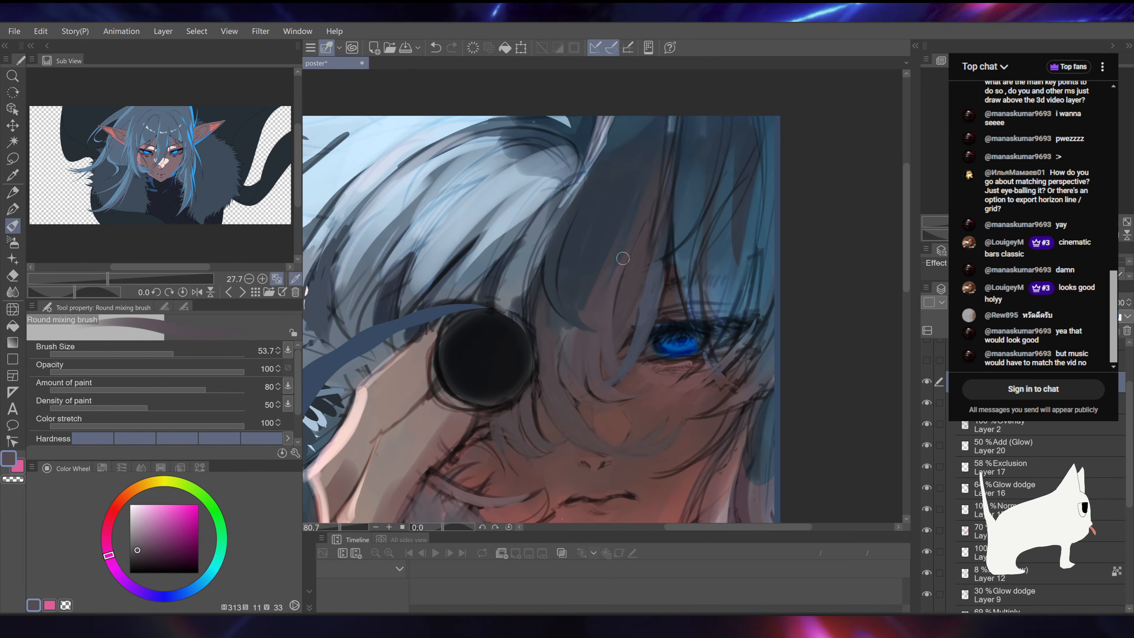
drag(699, 308, 693, 219)
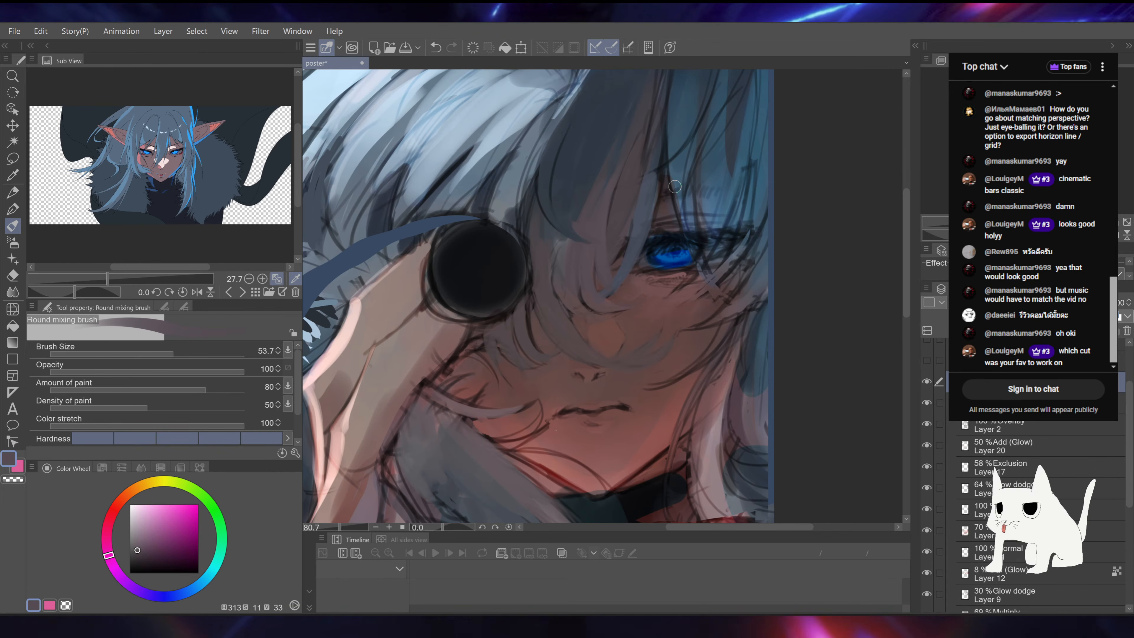
Step: Shade the raised hand below the black disc with a sampled reddish-brown skin tone
alt+click(440, 344)
mouse_move(423, 370)
mouse_down()
mouse_move(458, 253)
mouse_move(497, 290)
mouse_up()
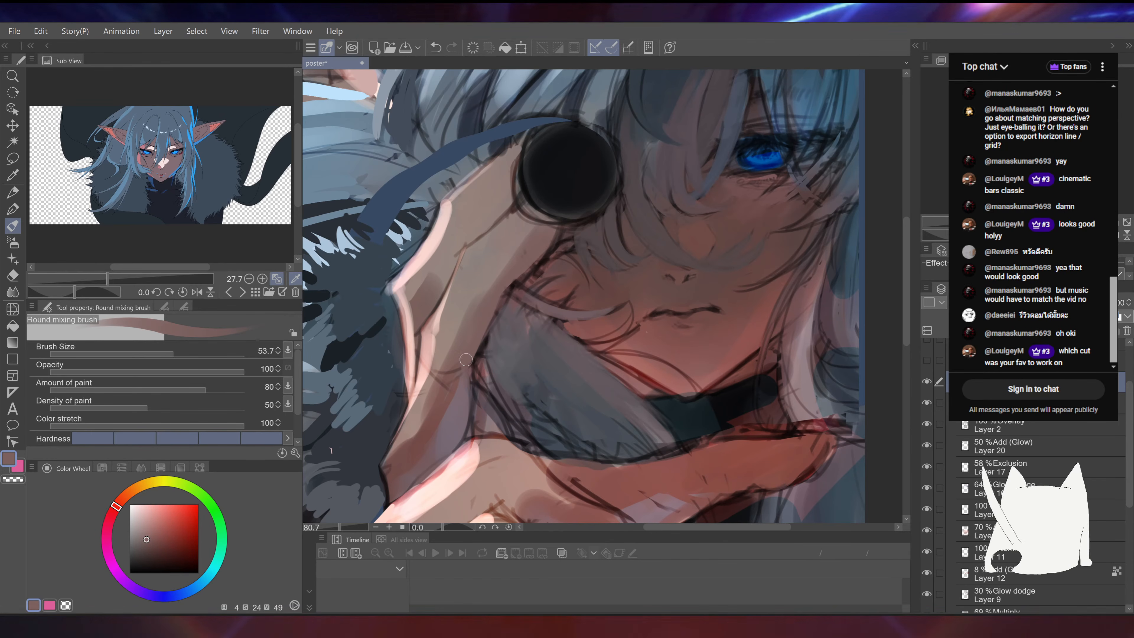
mouse_move(466, 360)
mouse_down()
mouse_move(545, 304)
mouse_move(560, 307)
mouse_up()
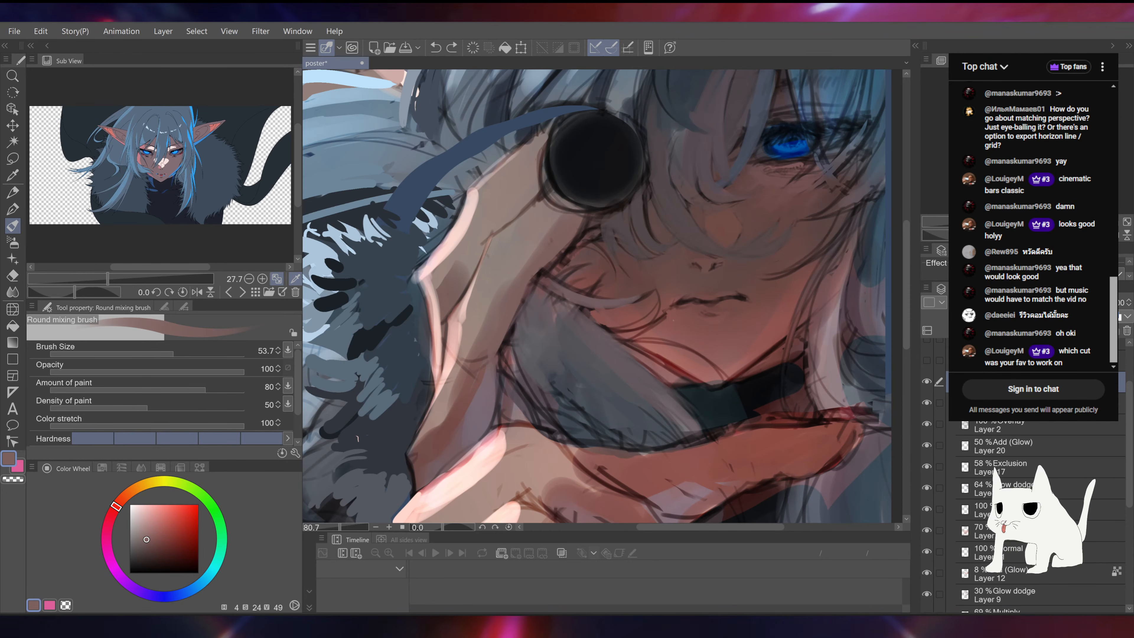
Step: Open Task Manager and examine the computer's CPU, memory and GPU specifications, then return to the poster painting
key(ctrl+shift+Escape)
click(552, 159)
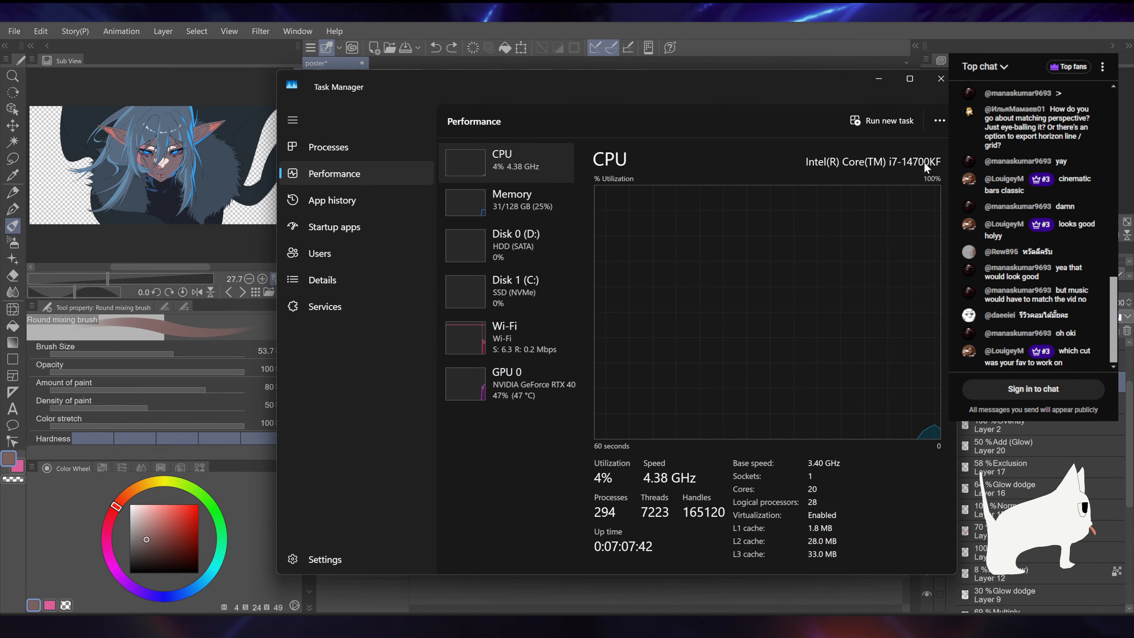
click(501, 209)
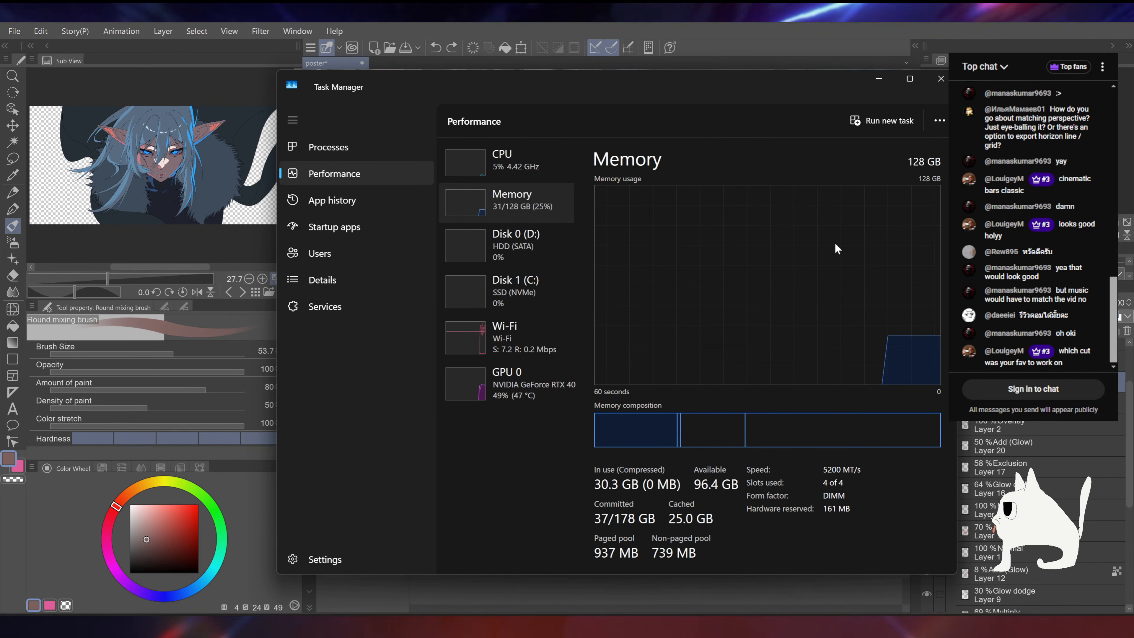
click(526, 397)
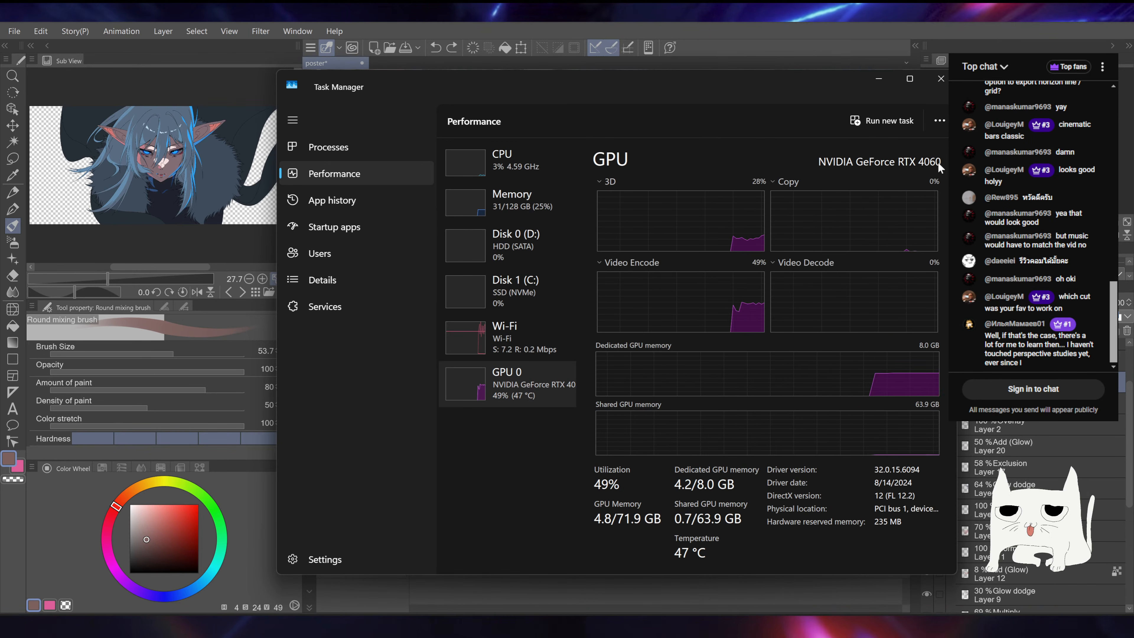
drag(583, 103, 1133, 223)
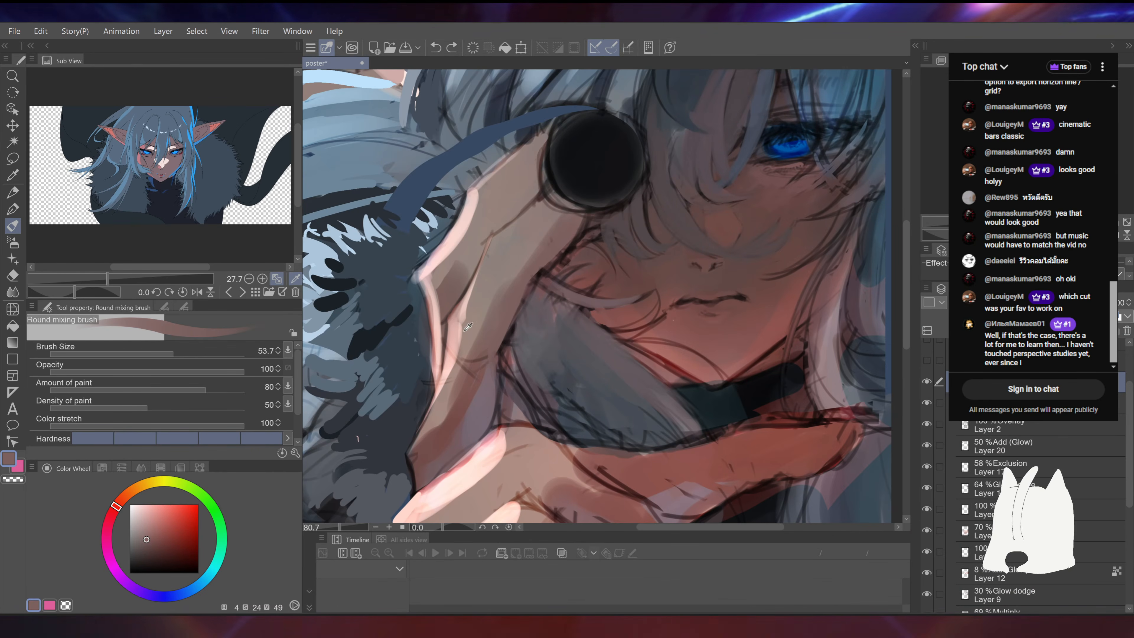
Step: Paint the shadow planes on the back of the raised hand with sampled greyish-brown skin tones
alt+click(464, 333)
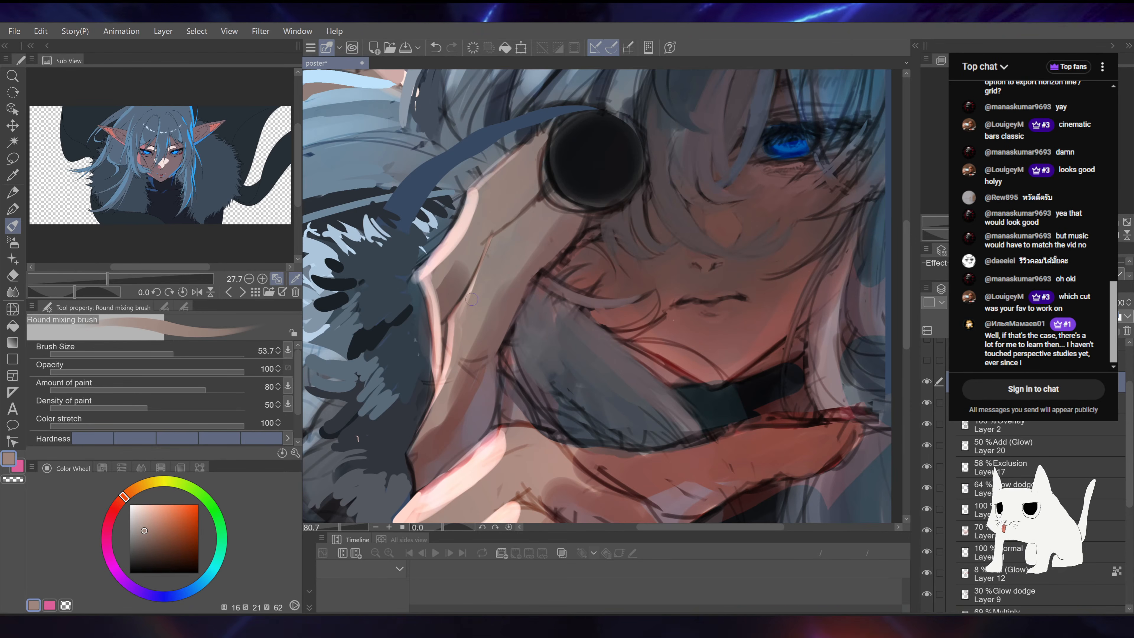
alt+click(446, 274)
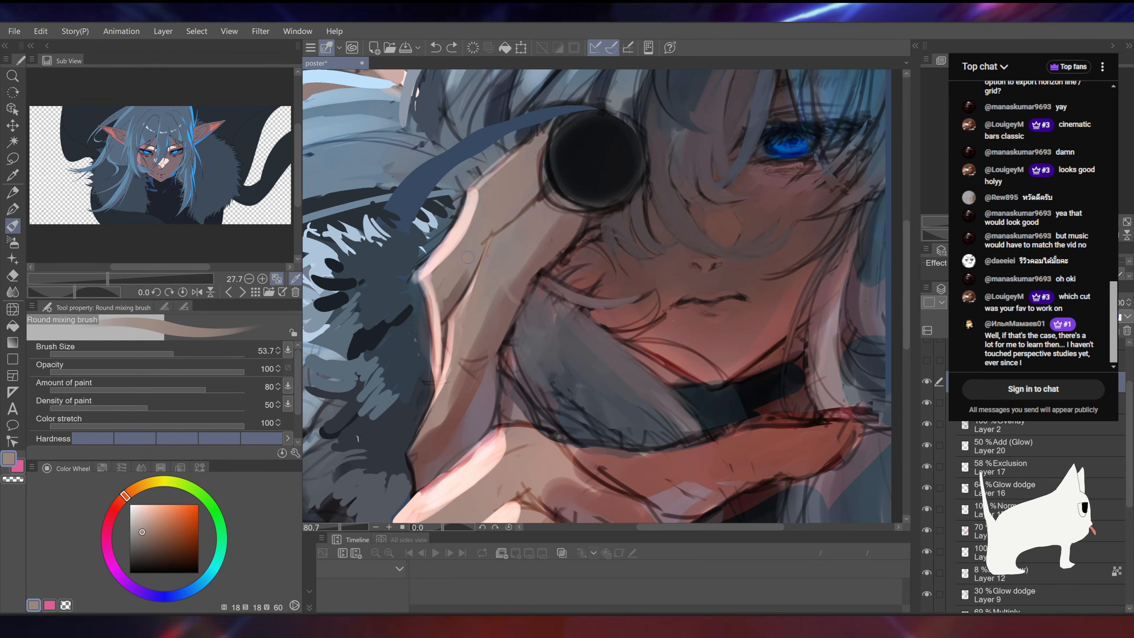
drag(463, 261, 444, 308)
drag(481, 251, 482, 279)
Step: Paint the lit outer edge of the raised hand with sampled pale pink and peach, and resample the greyish-brown shadow tone
alt+click(434, 286)
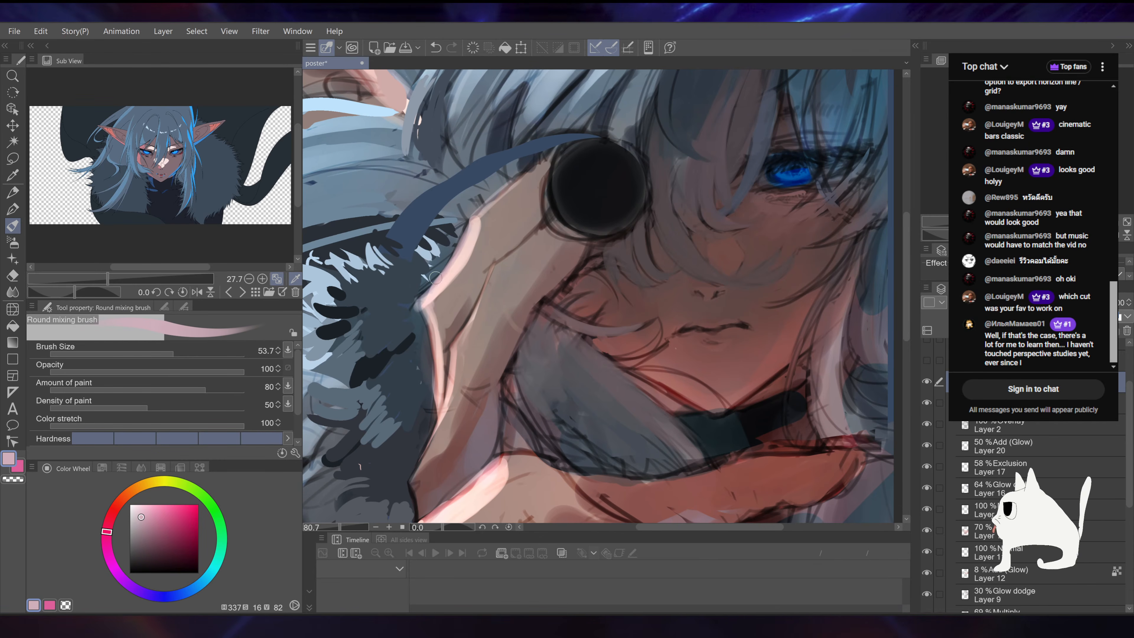
drag(425, 307, 436, 370)
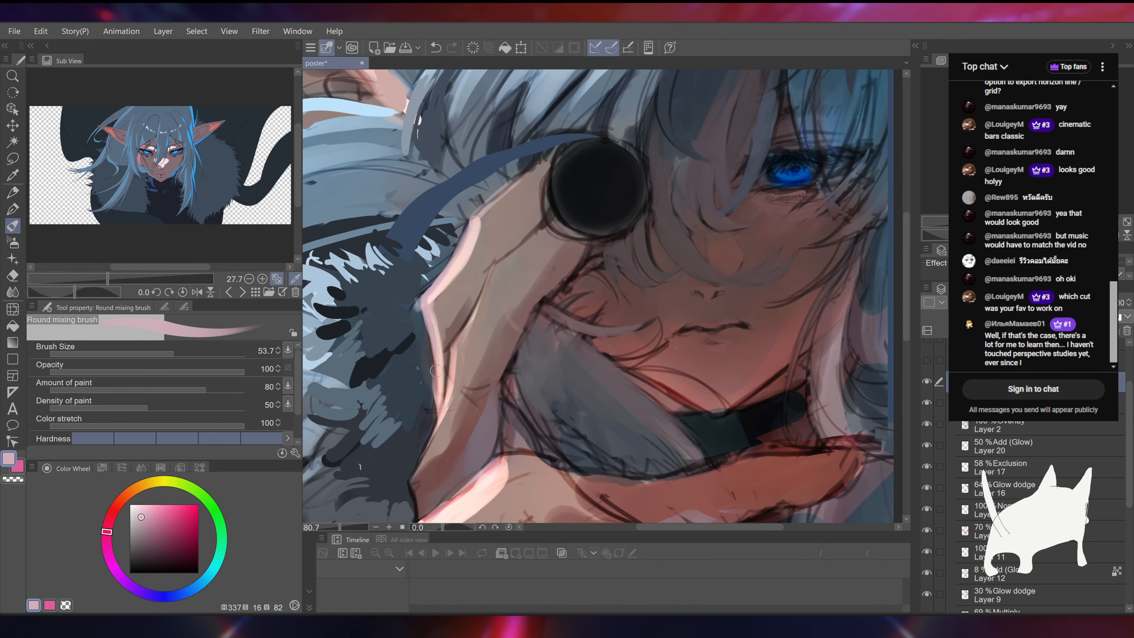
alt+click(430, 320)
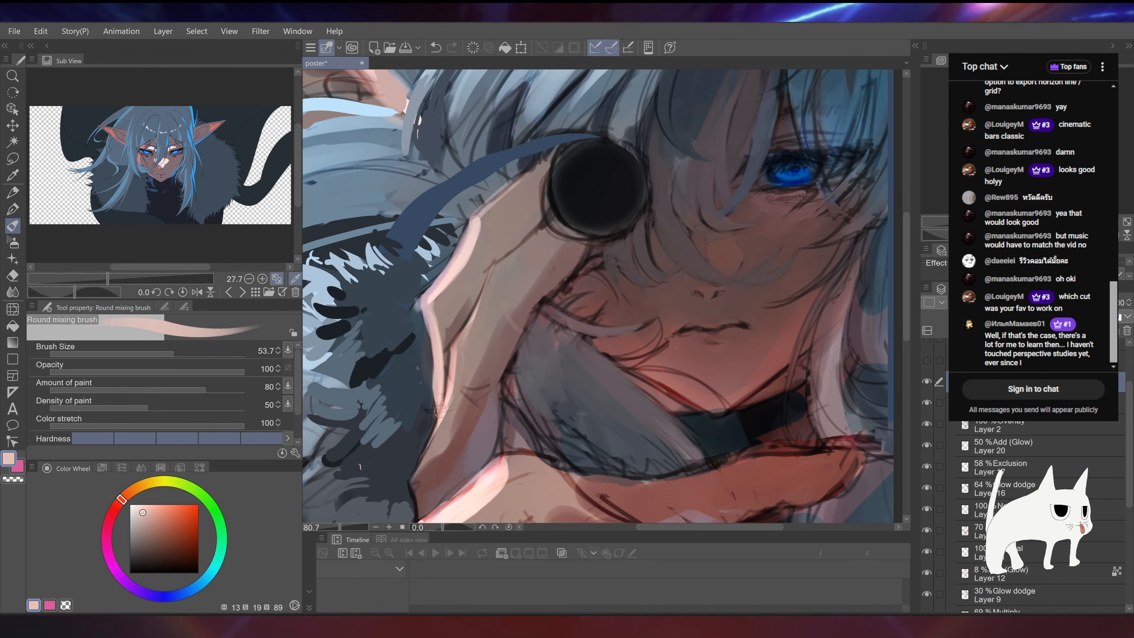
drag(492, 307, 507, 331)
alt+click(448, 333)
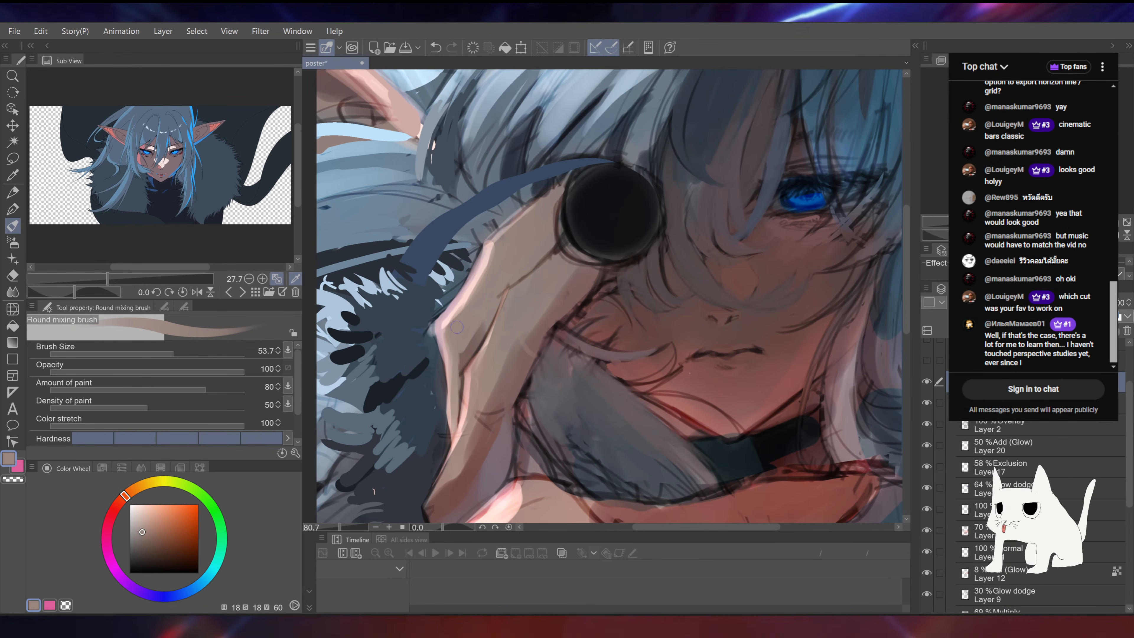
Step: Sample the dark brown mouth line, set the Round mixing brush size to 25.3 and try a fine line along the nose
scroll(602, 295, down, 4)
drag(698, 264, 597, 272)
alt+click(600, 340)
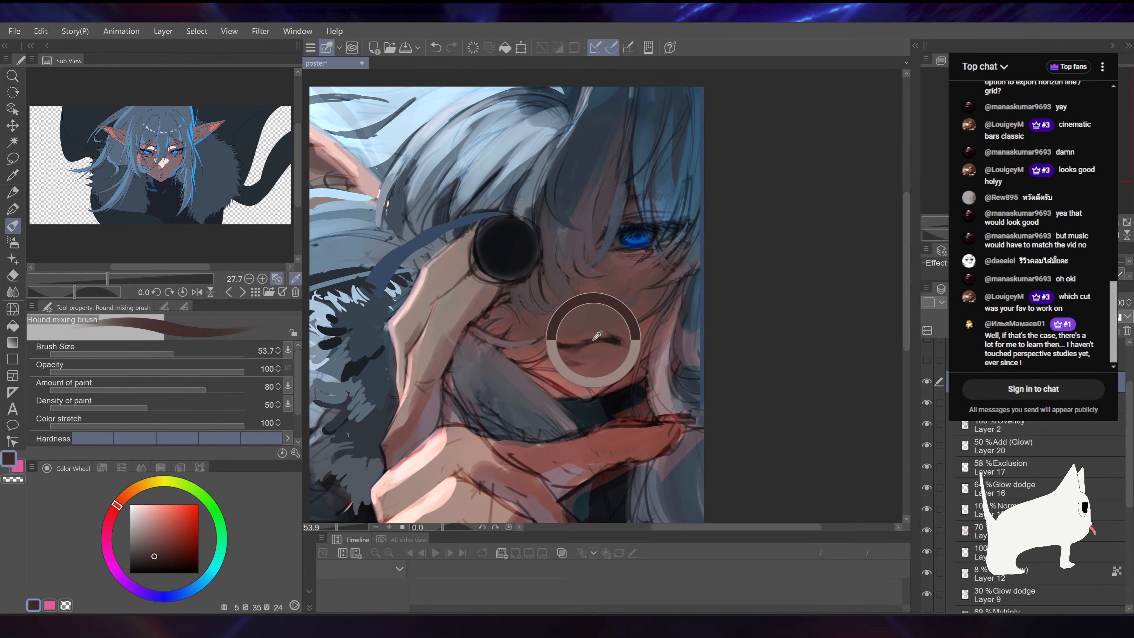
scroll(668, 319, up, 4)
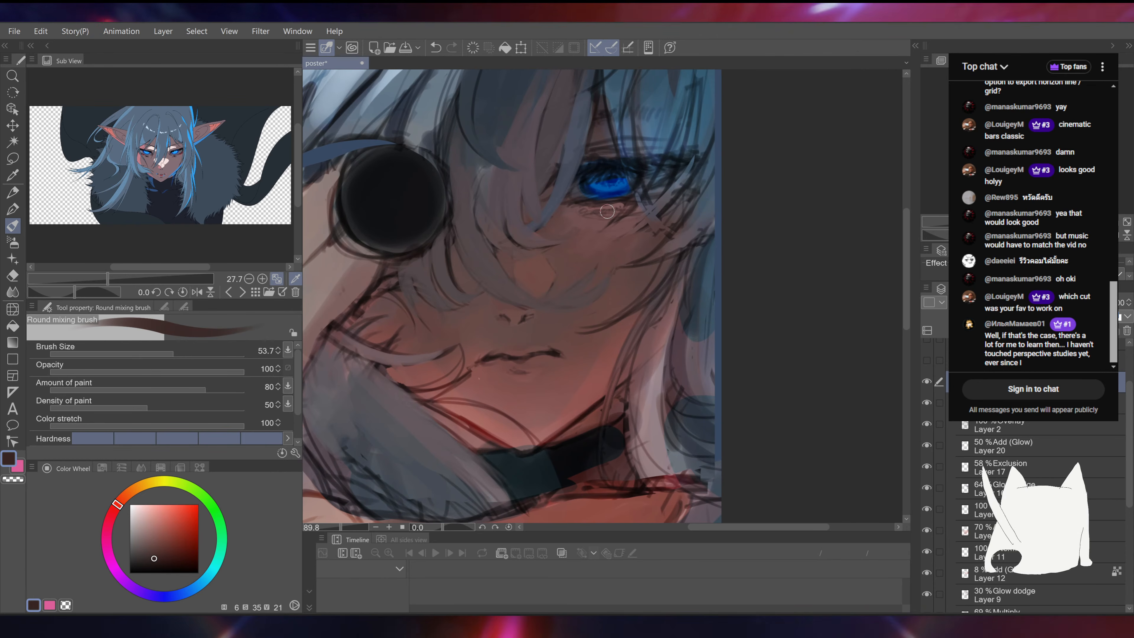
click(158, 354)
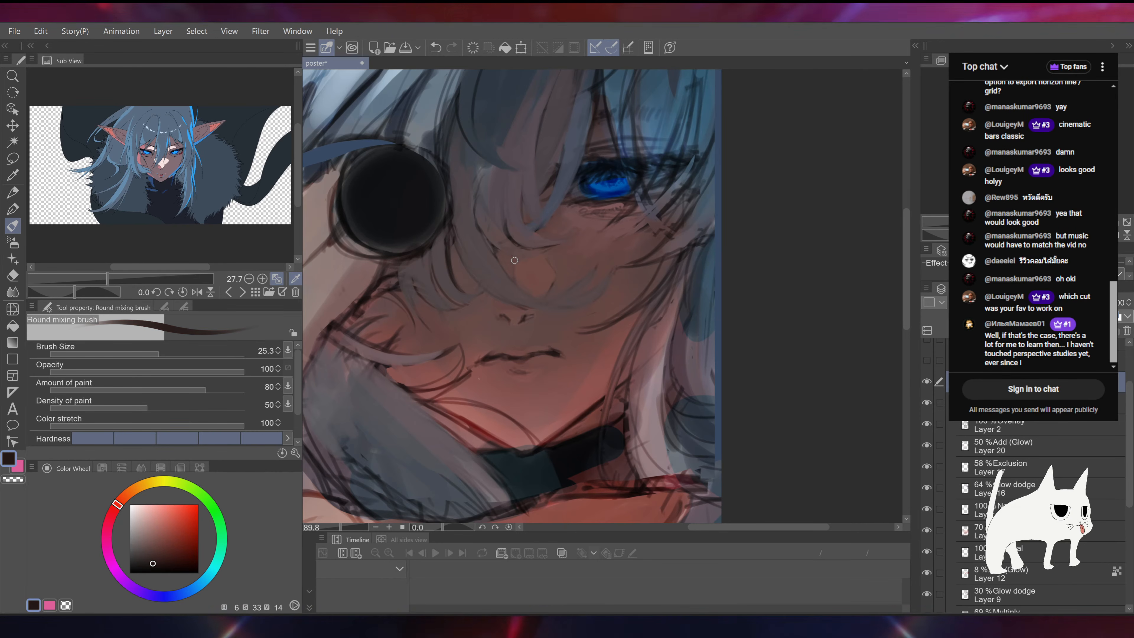
drag(514, 278, 513, 251)
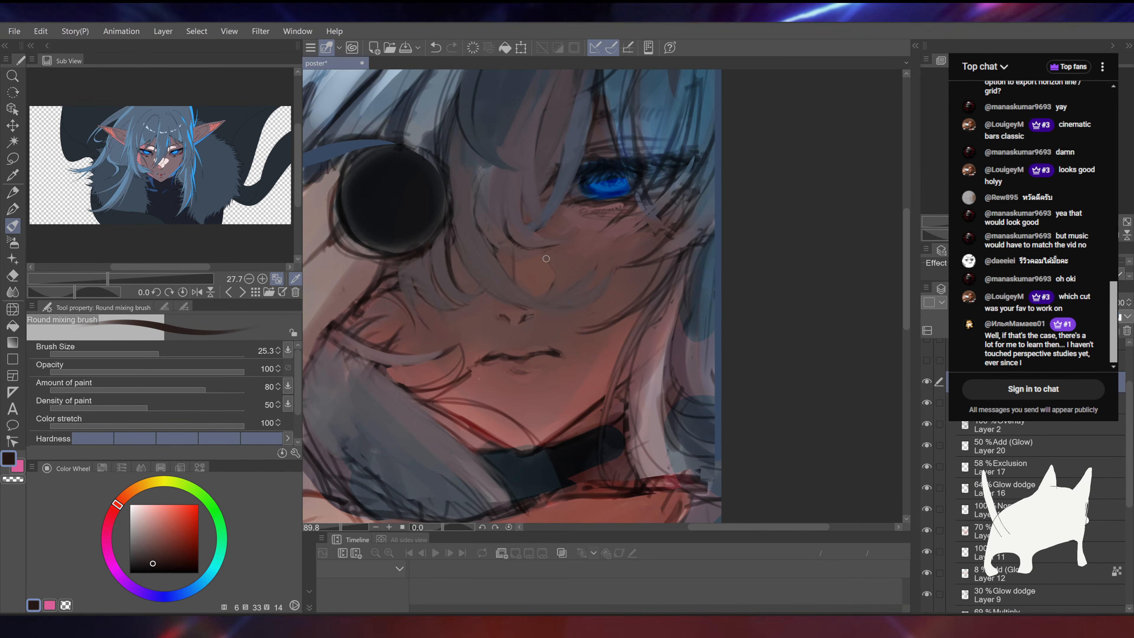
key(ctrl+z)
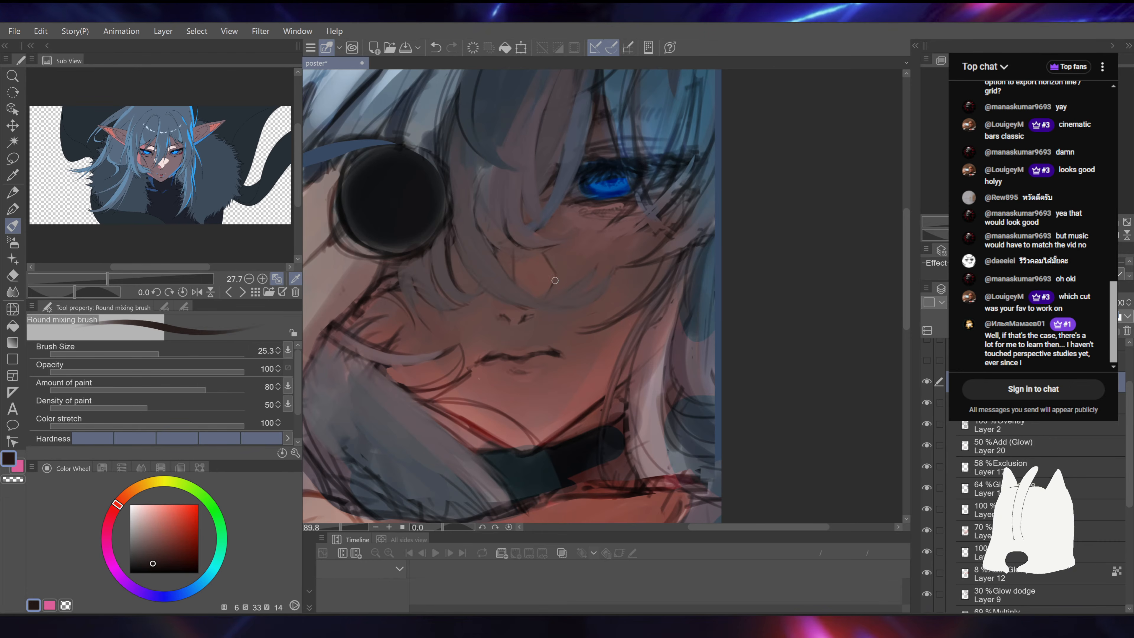
drag(525, 308, 552, 325)
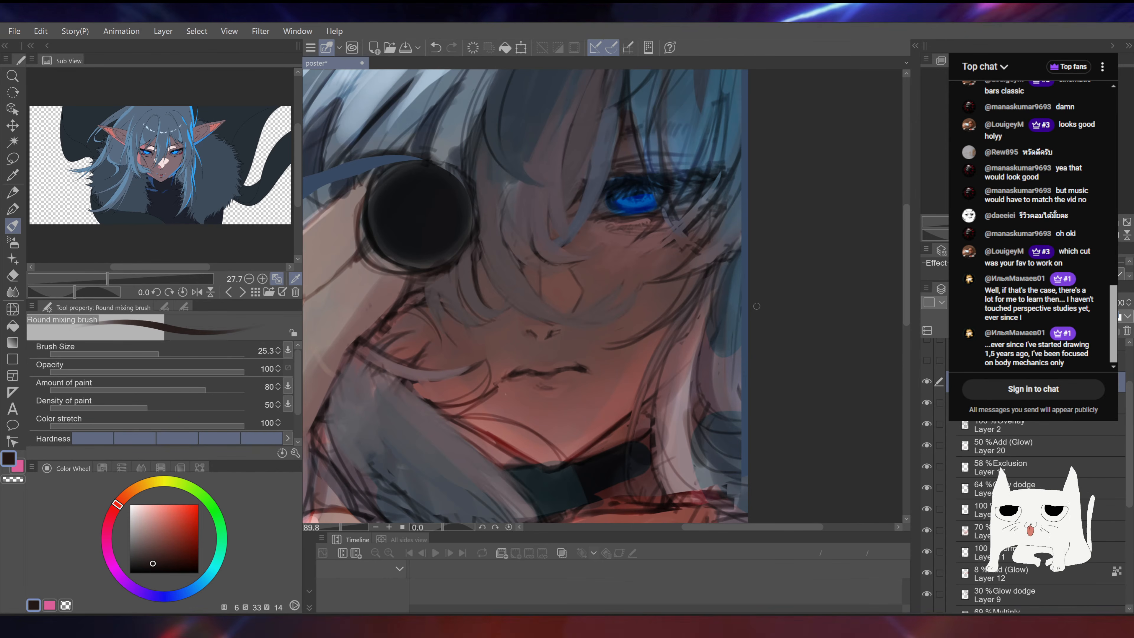
Step: Refine the mouth line and the shadow beneath the lower lip with sampled reddish-brown and dark brown tones
alt+click(506, 397)
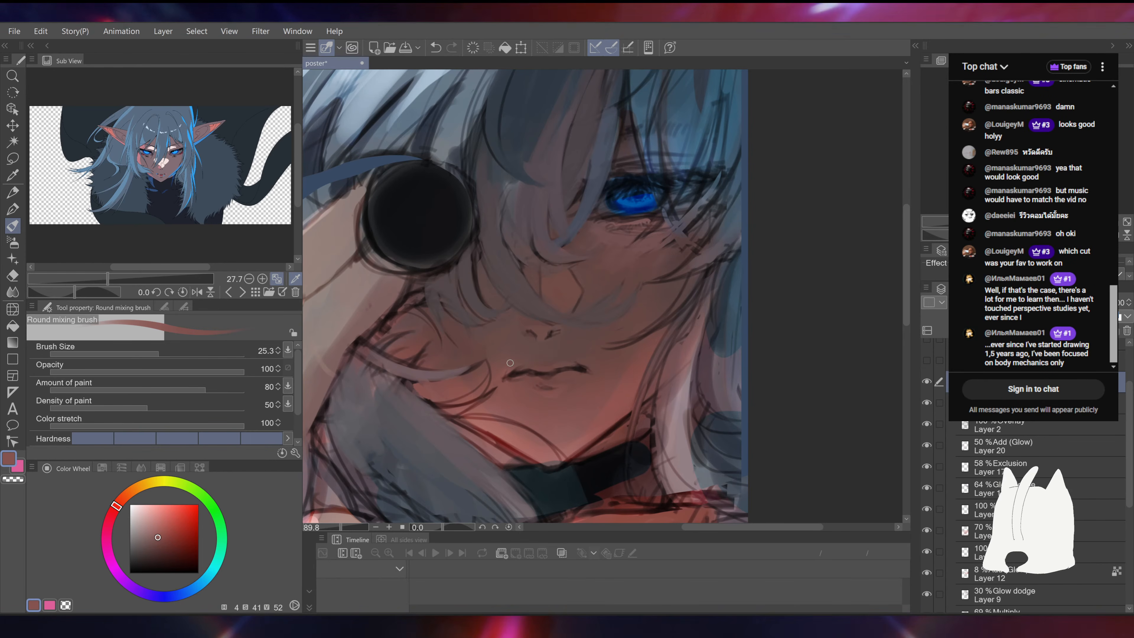
alt+click(582, 369)
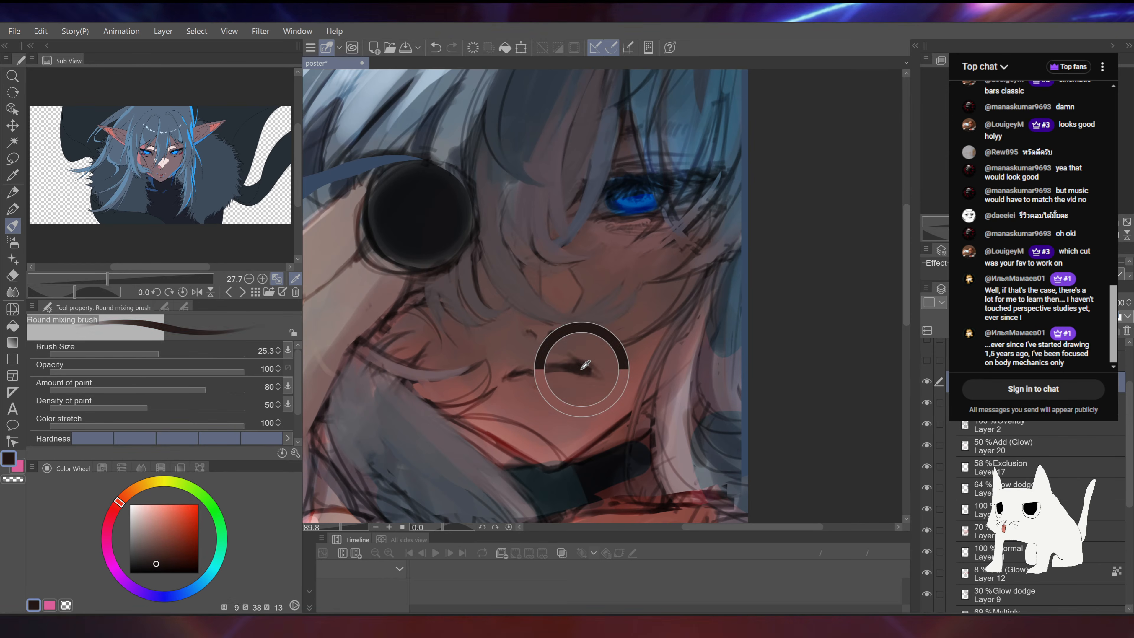
alt+click(554, 365)
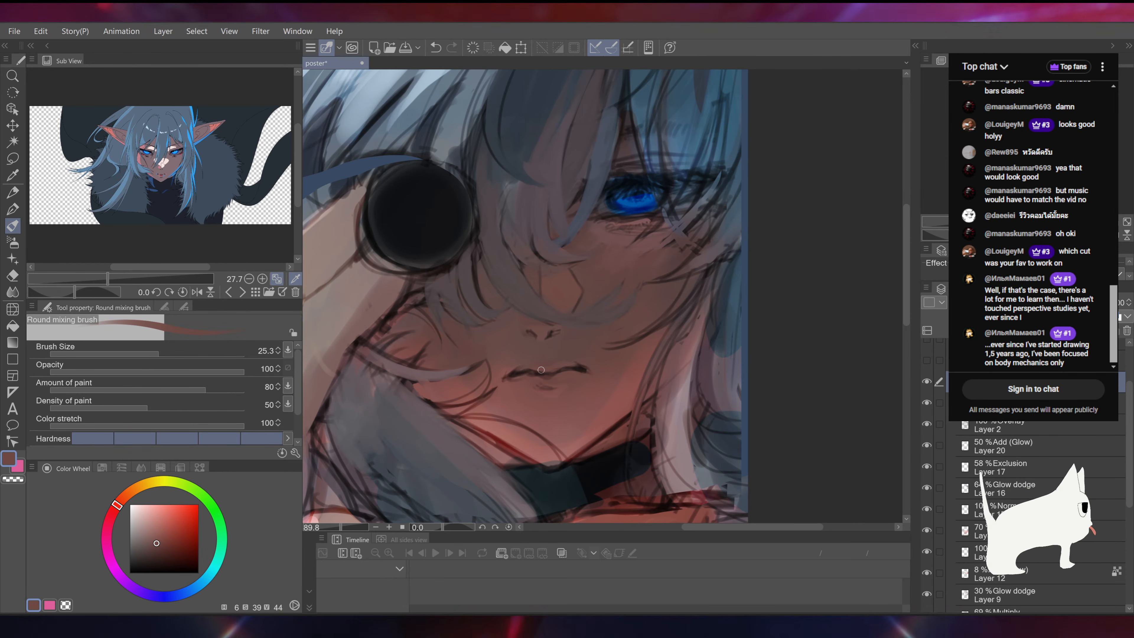
alt+click(546, 379)
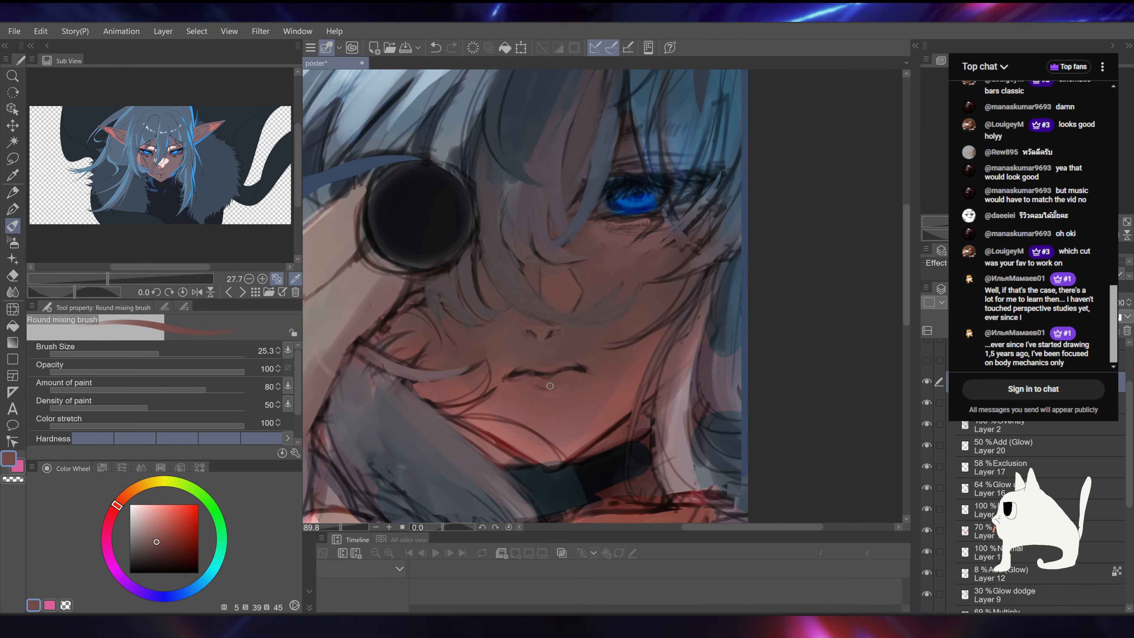
alt+click(540, 387)
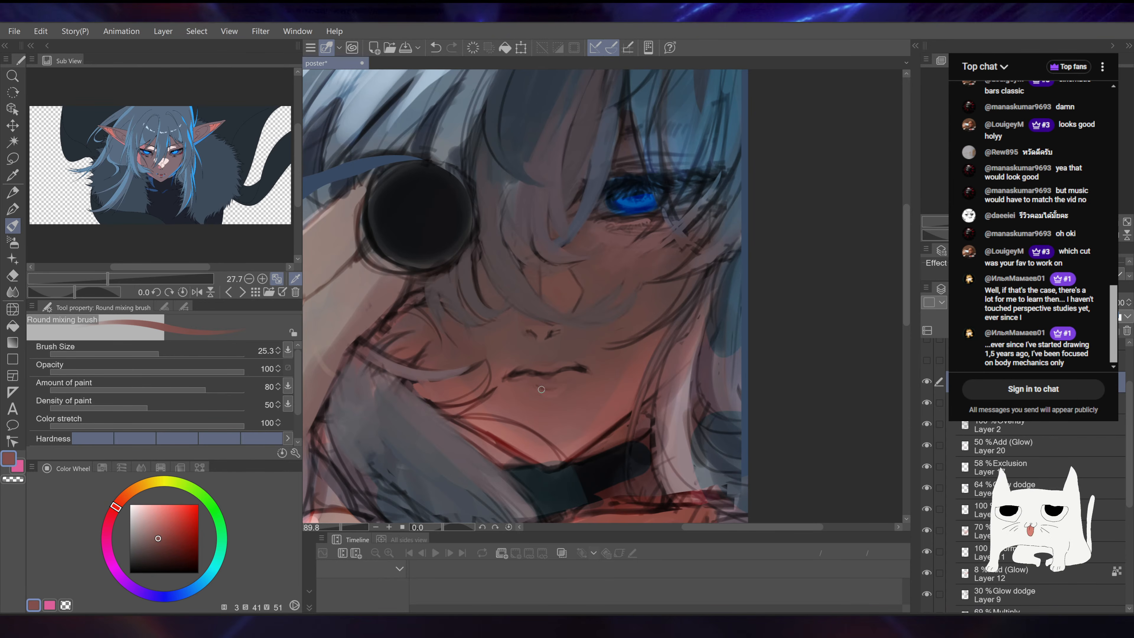
drag(554, 392, 567, 387)
Step: Rework the nostrils and the underside of the nose with sampled dark brown and muted reddish-brown skin tones
mouse_move(679, 248)
mouse_down()
mouse_move(696, 245)
mouse_move(707, 261)
mouse_move(729, 237)
mouse_up()
alt+click(623, 307)
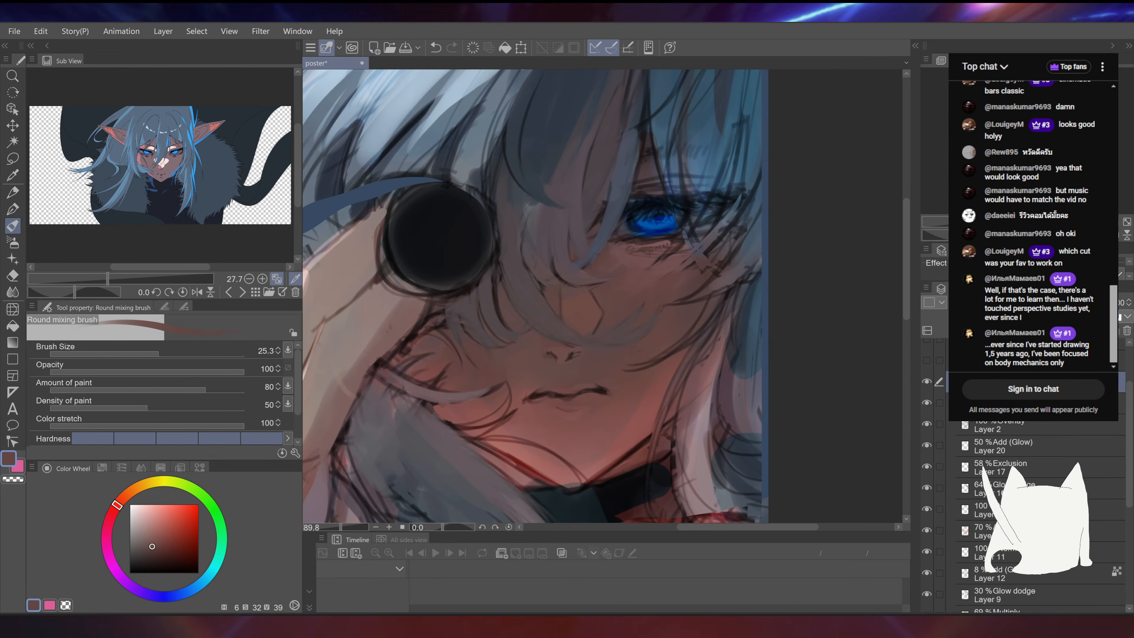
alt+click(563, 358)
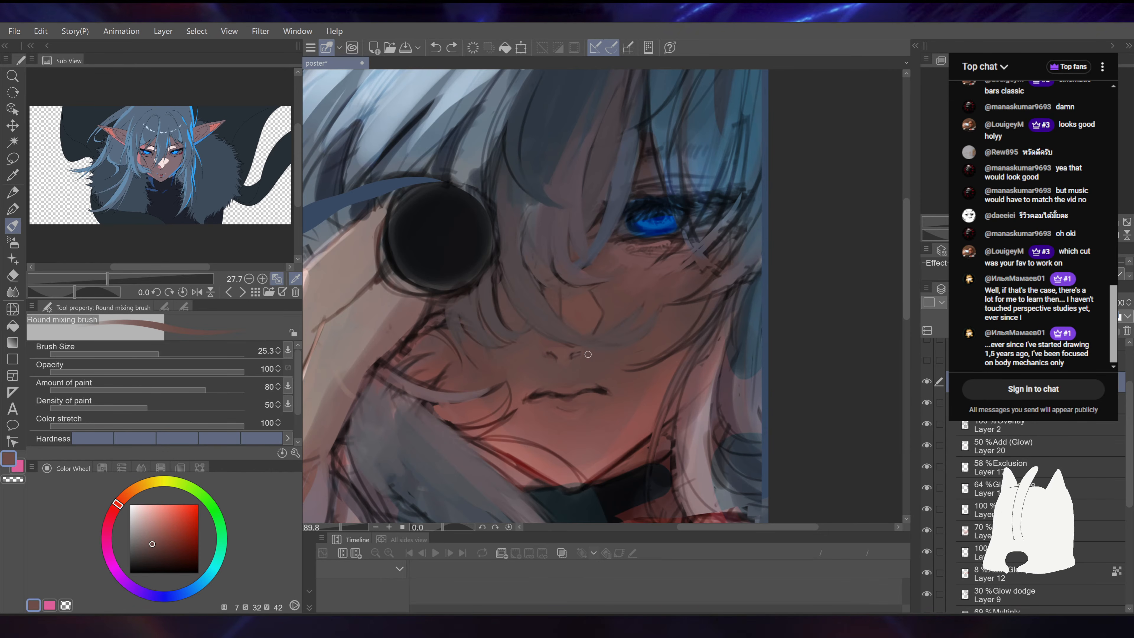
alt+click(601, 391)
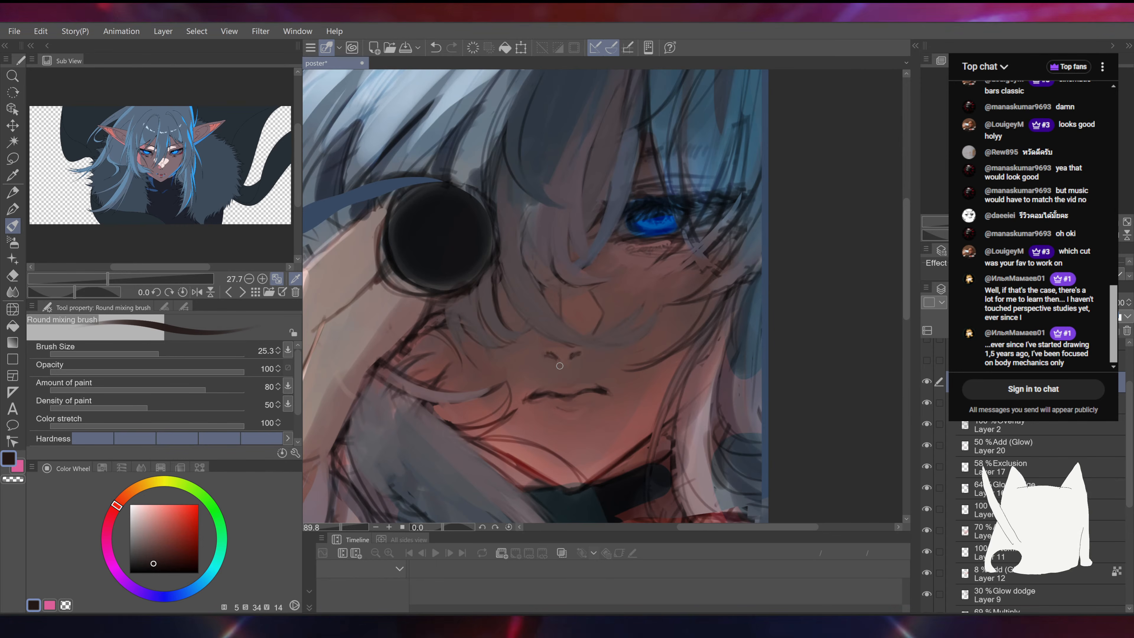
alt+click(552, 355)
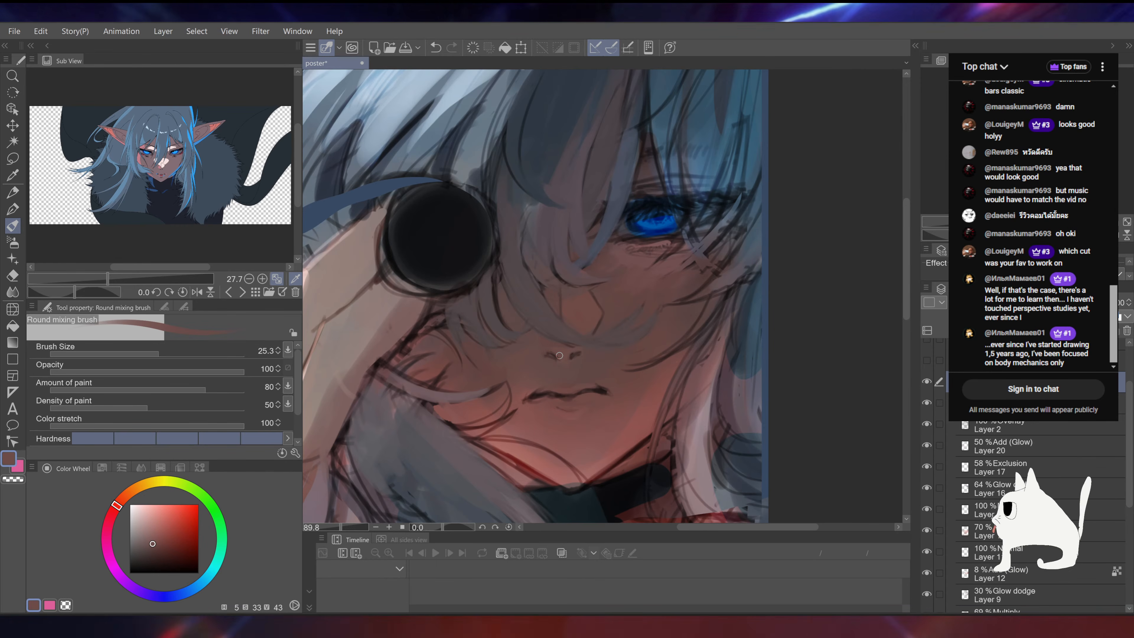
alt+click(545, 357)
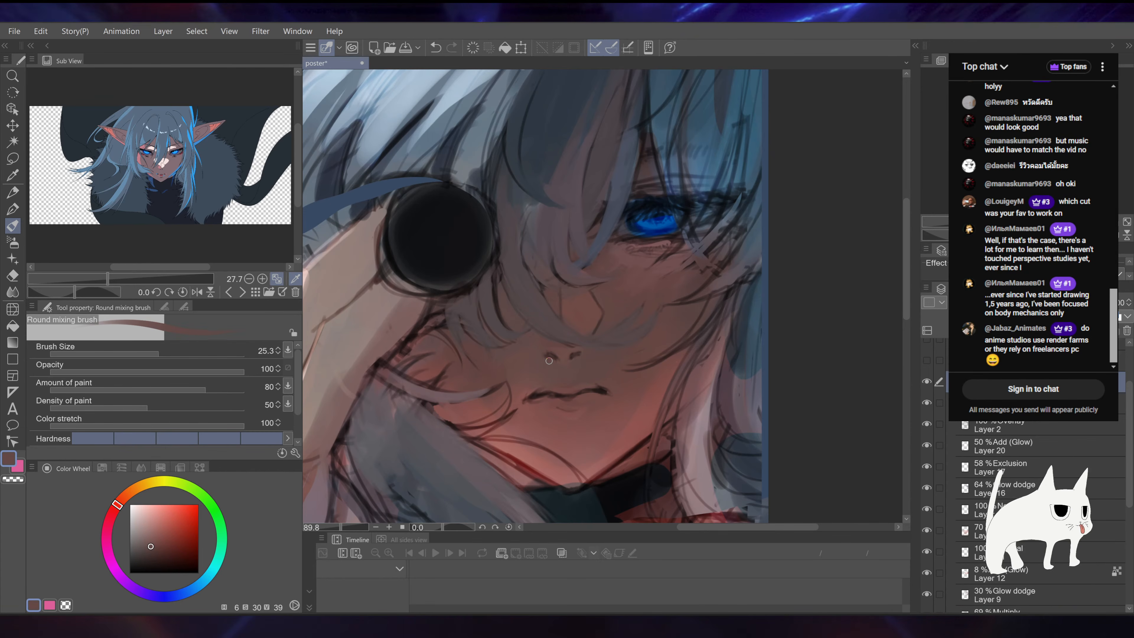
alt+click(561, 367)
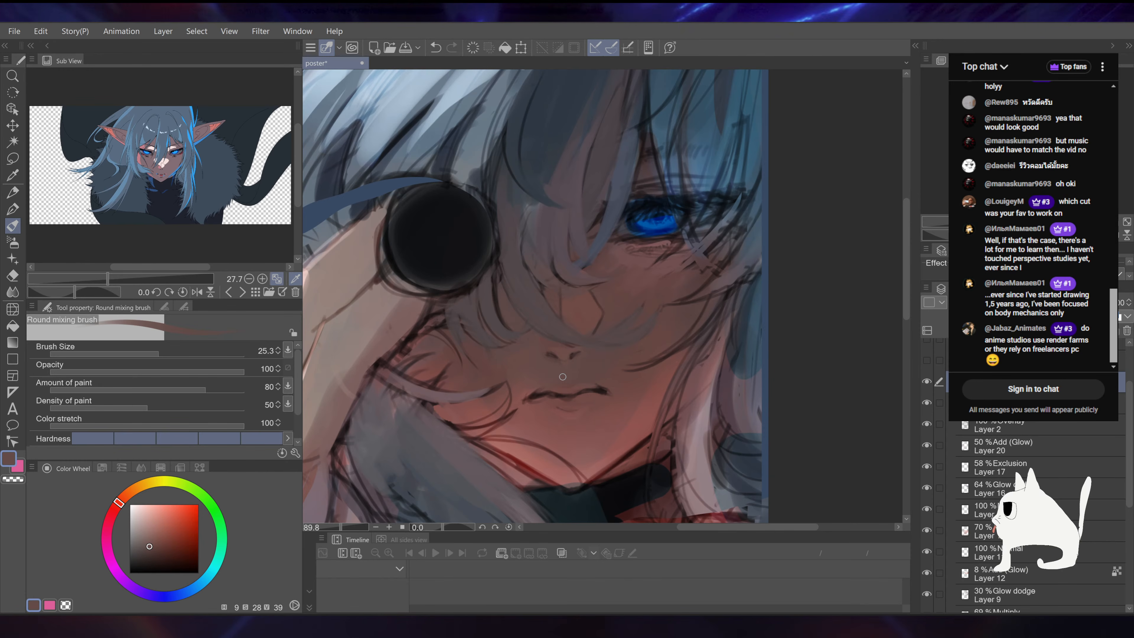
alt+click(564, 364)
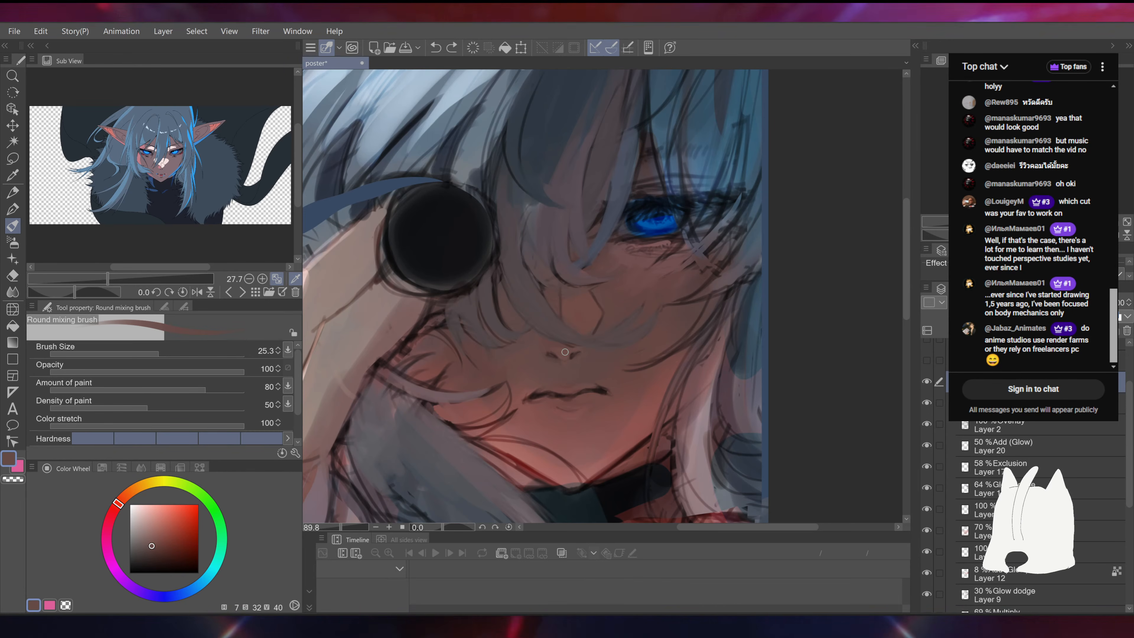
Step: Sample the near-black tone of the round object by the hand and touch up its dark rim beside the hair
drag(521, 292, 550, 316)
alt+click(483, 298)
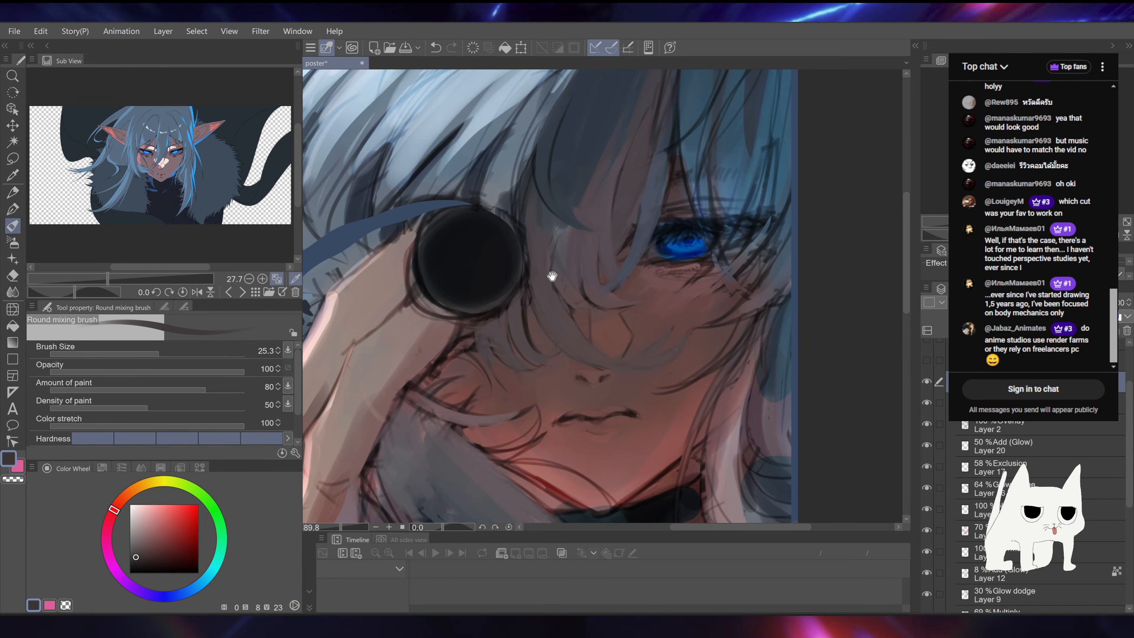
drag(552, 276, 557, 375)
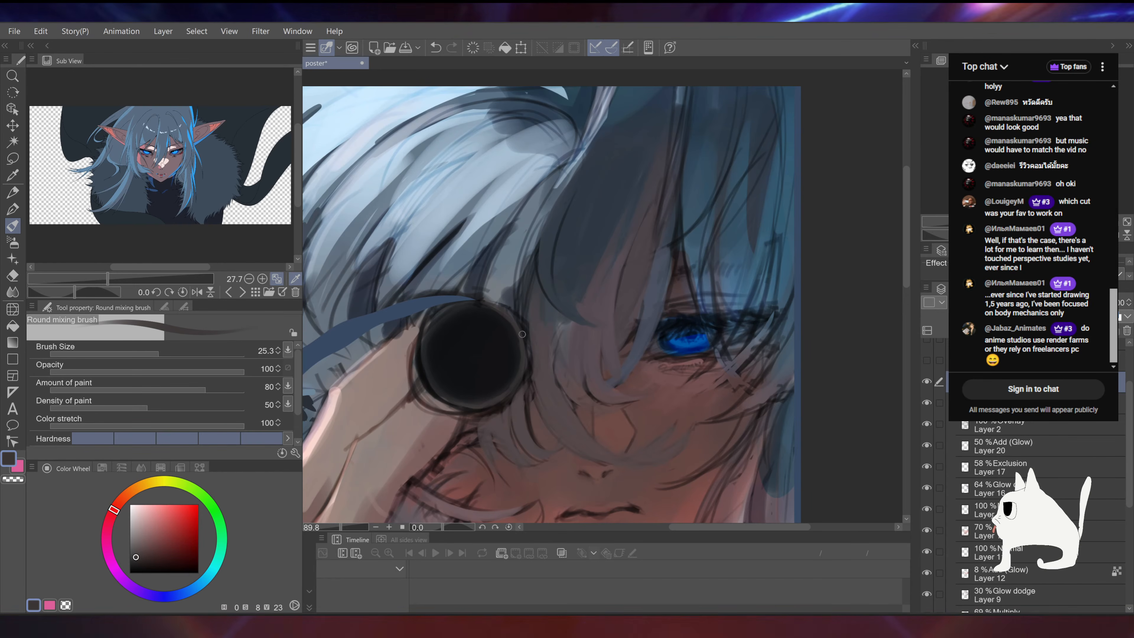
drag(526, 346, 602, 182)
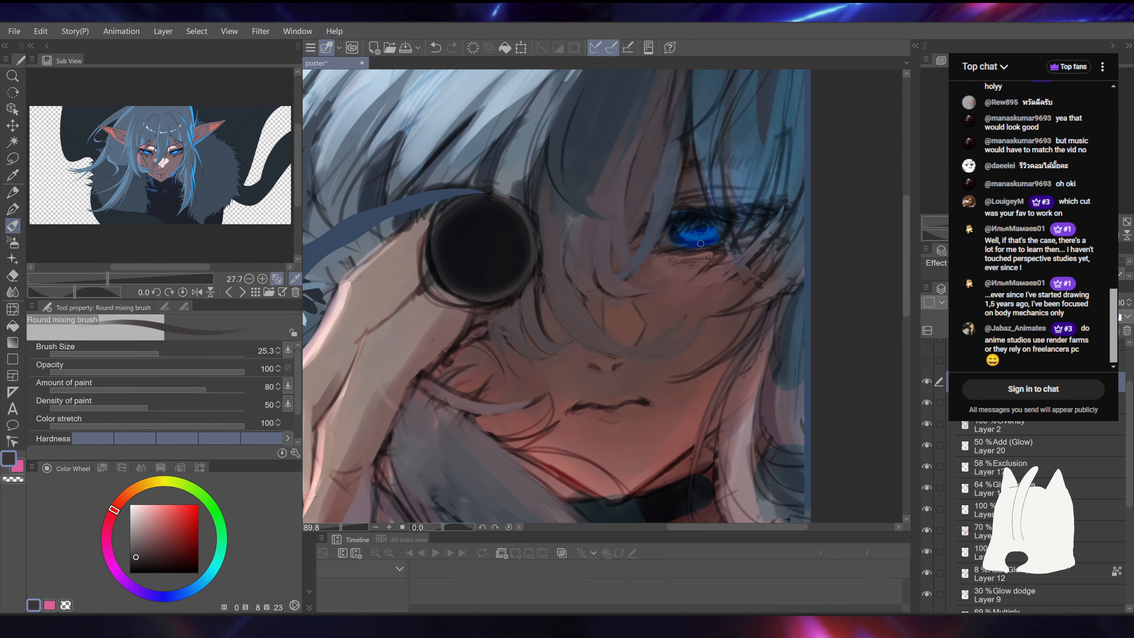
Step: Paint the skin beneath the blue eye with sampled reddish-brown tones, enlarging the Round mixing brush to 50.5
alt+click(699, 253)
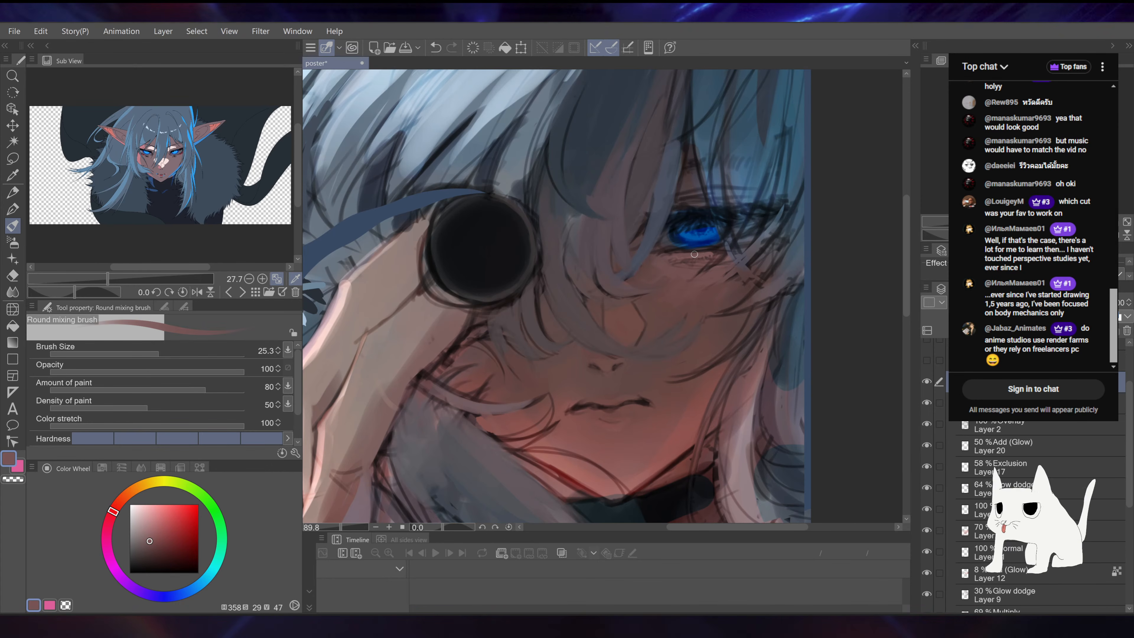
drag(781, 173, 761, 195)
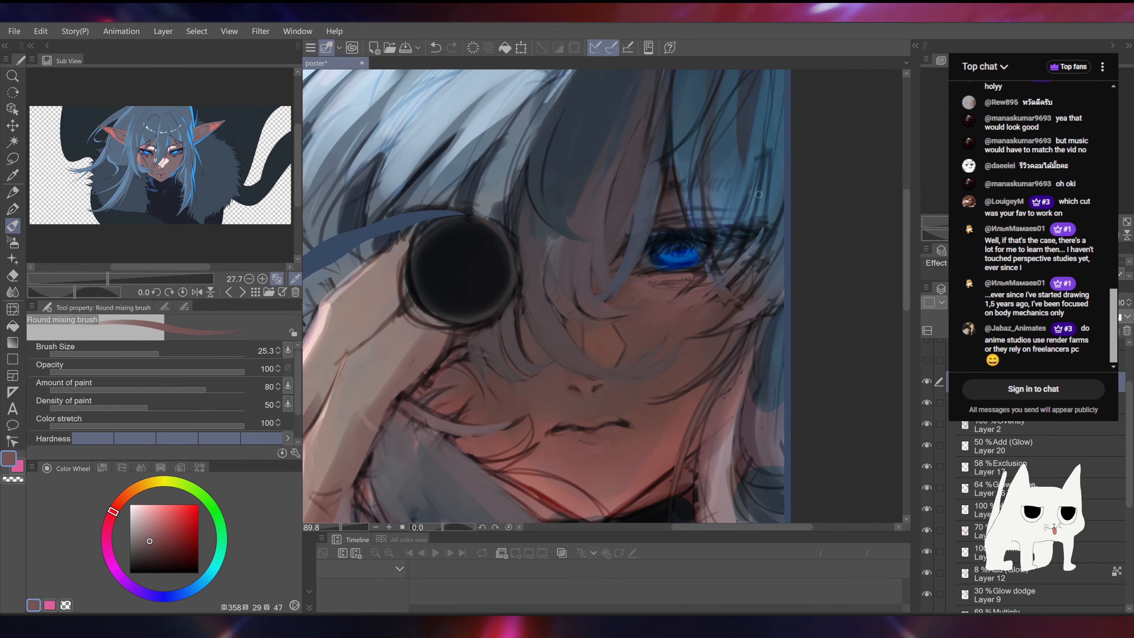
alt+click(663, 284)
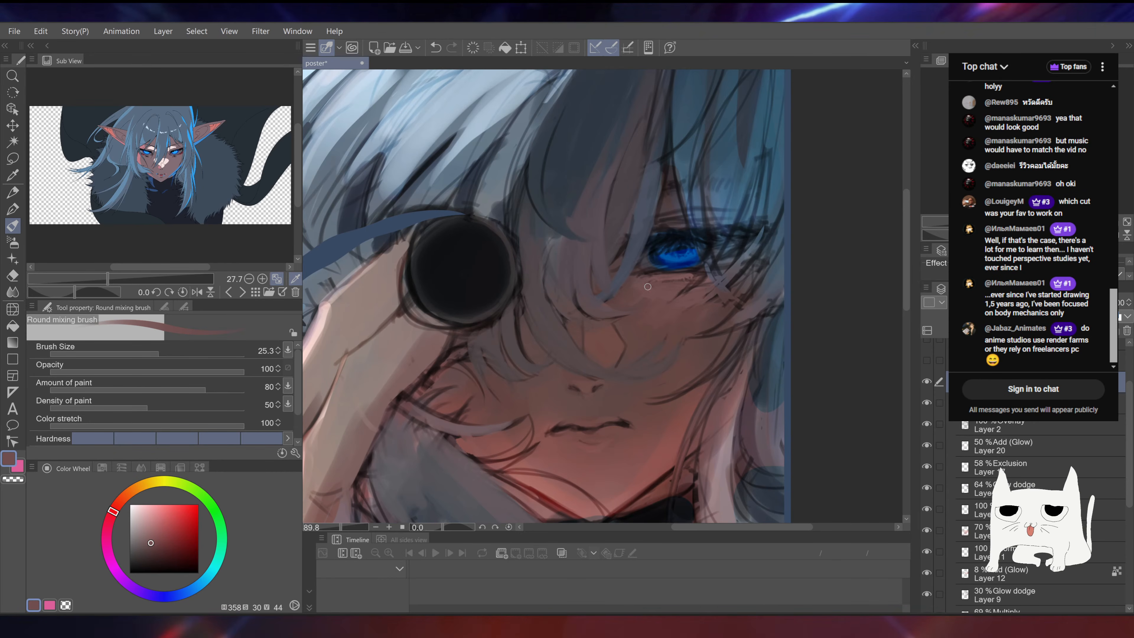
drag(744, 226, 713, 208)
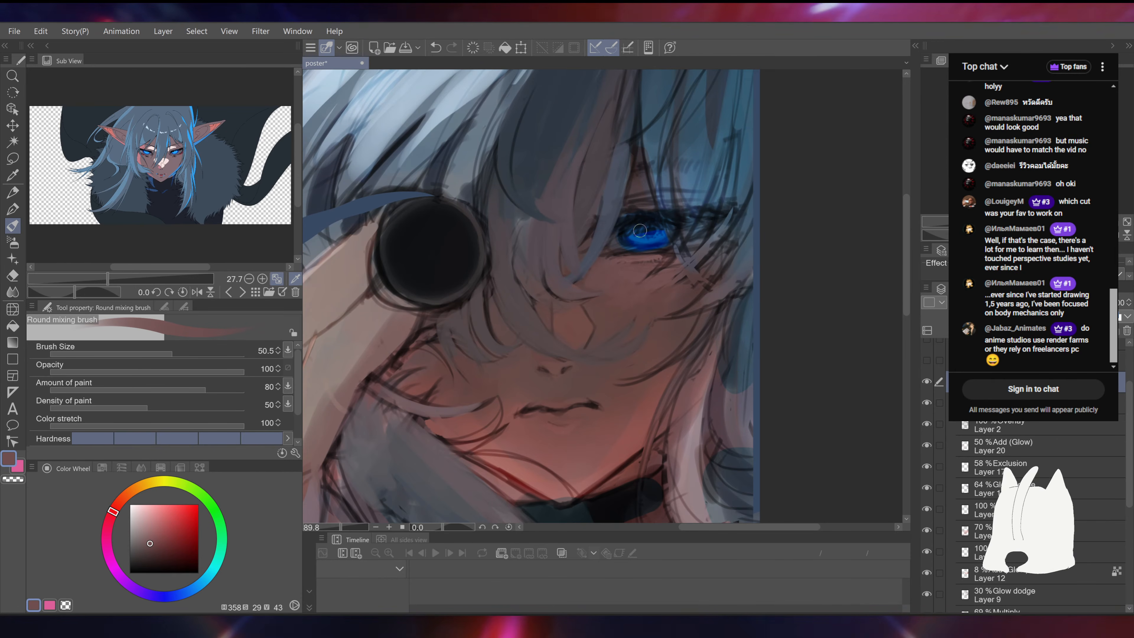
scroll(594, 273, down, 1)
scroll(600, 286, down, 5)
scroll(600, 286, up, 5)
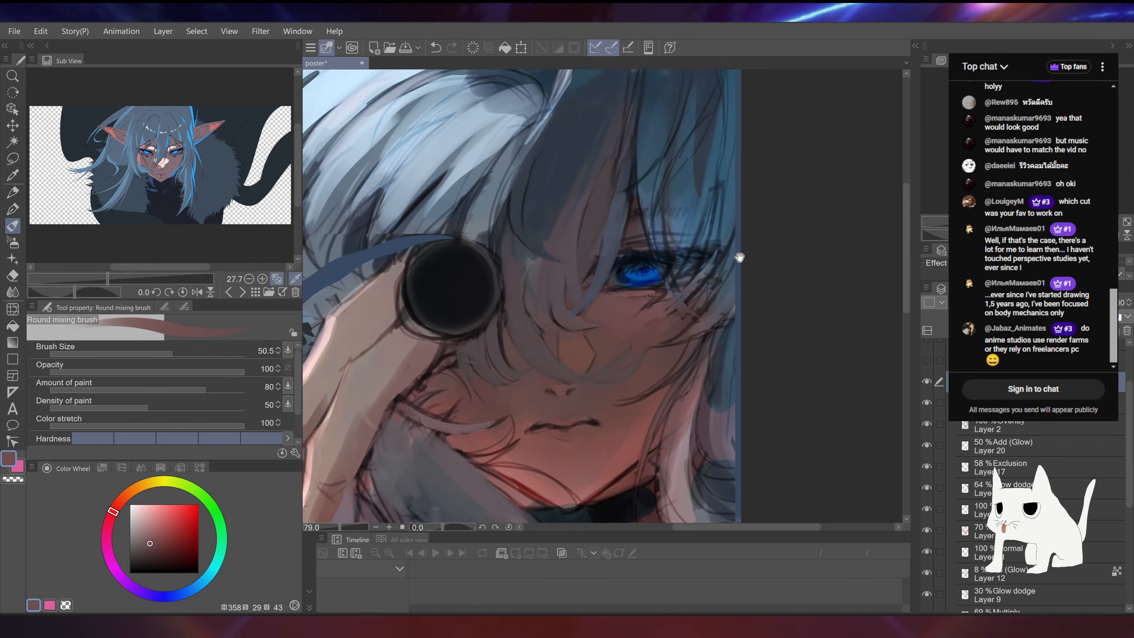
drag(582, 228, 581, 273)
alt+click(571, 285)
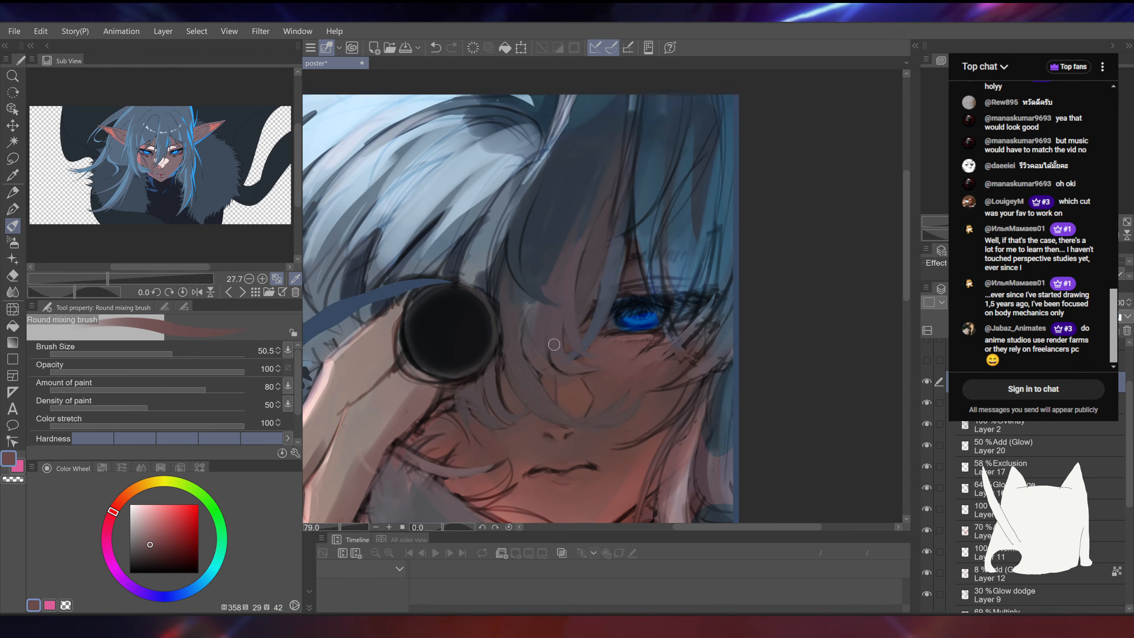
Step: Paint thin blue hair strands falling across the outer side of the eye with sampled grey-blue and brighter blue hair tones
drag(672, 166, 622, 231)
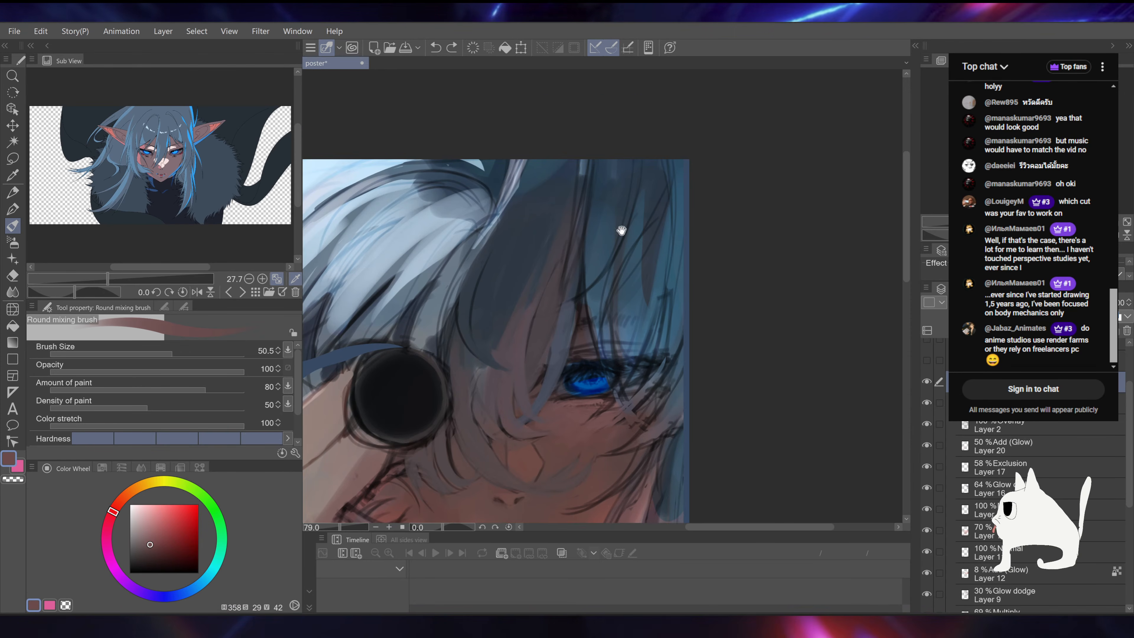
alt+click(598, 309)
drag(600, 313, 603, 352)
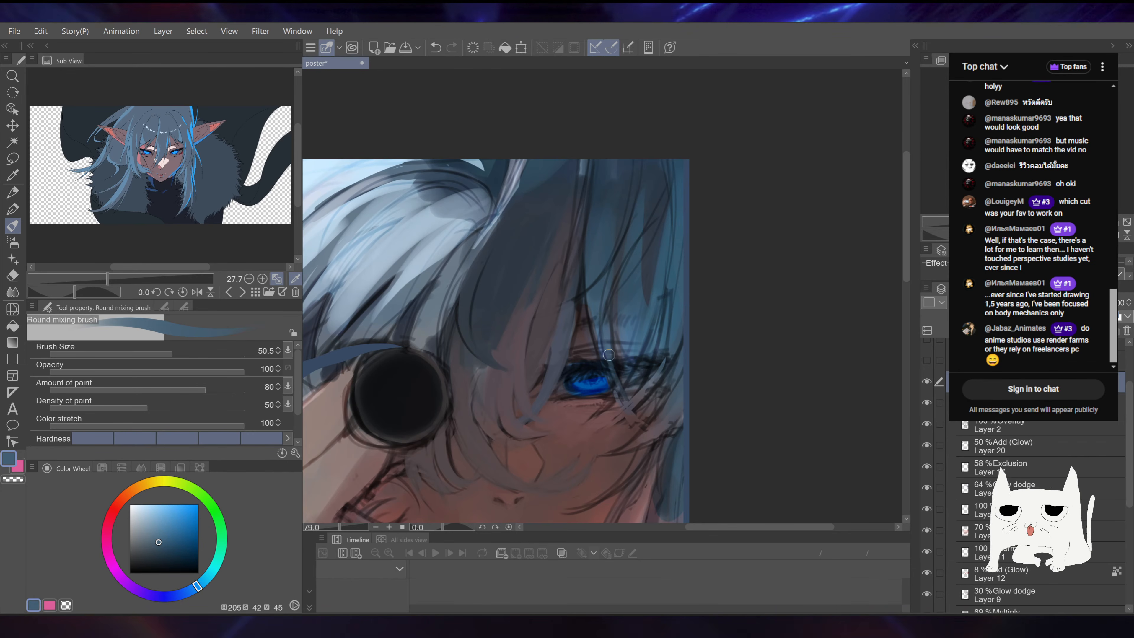
drag(600, 333, 621, 393)
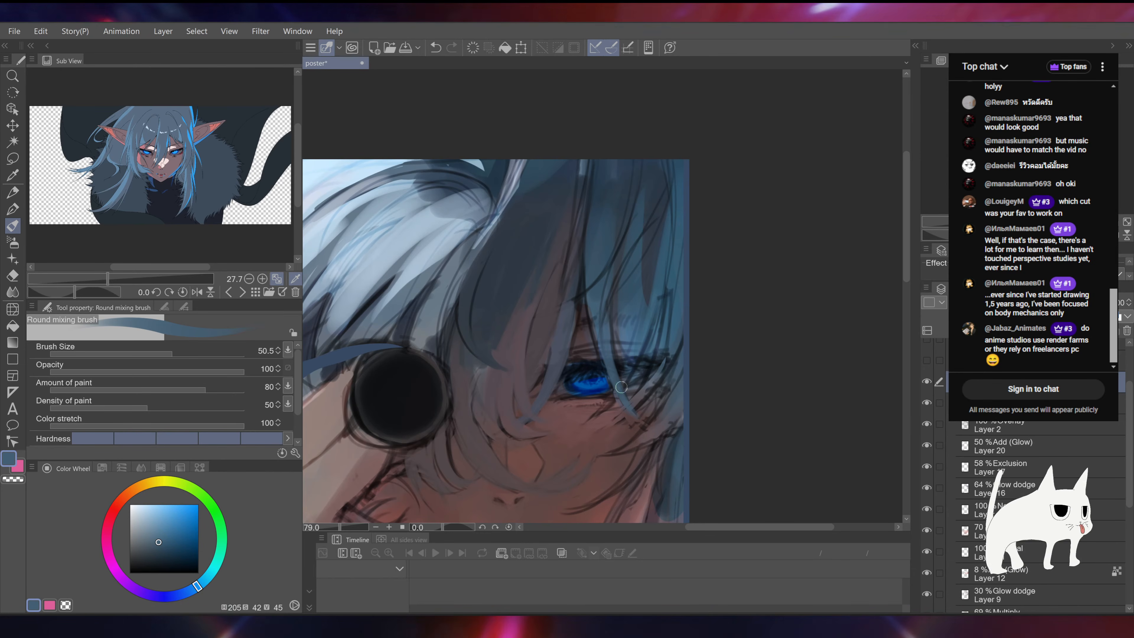
alt+click(596, 330)
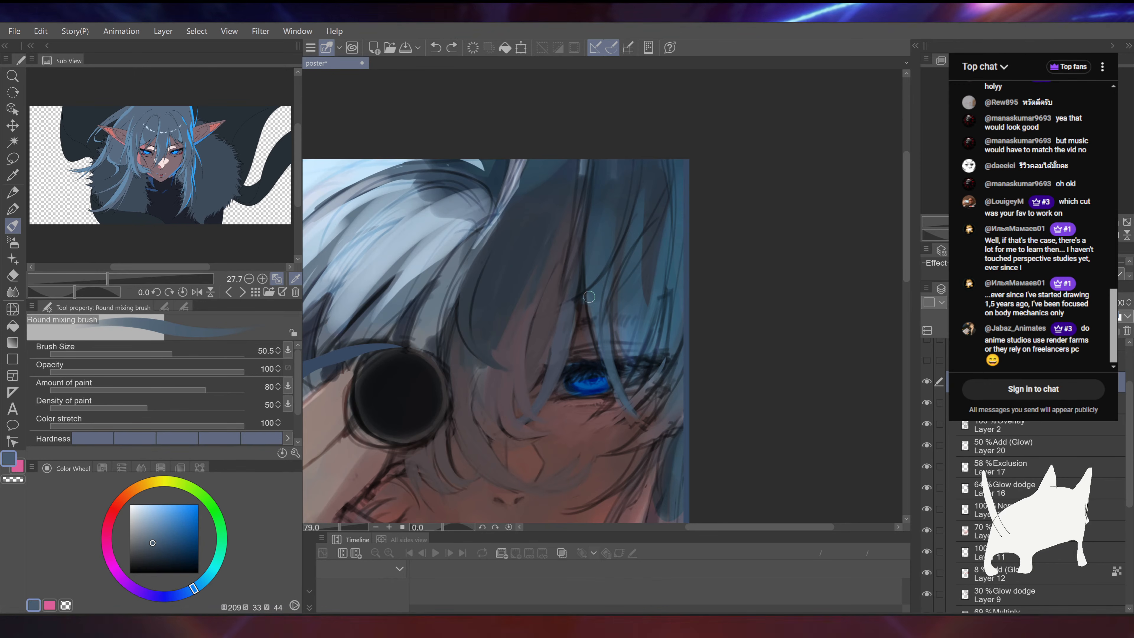
alt+click(637, 335)
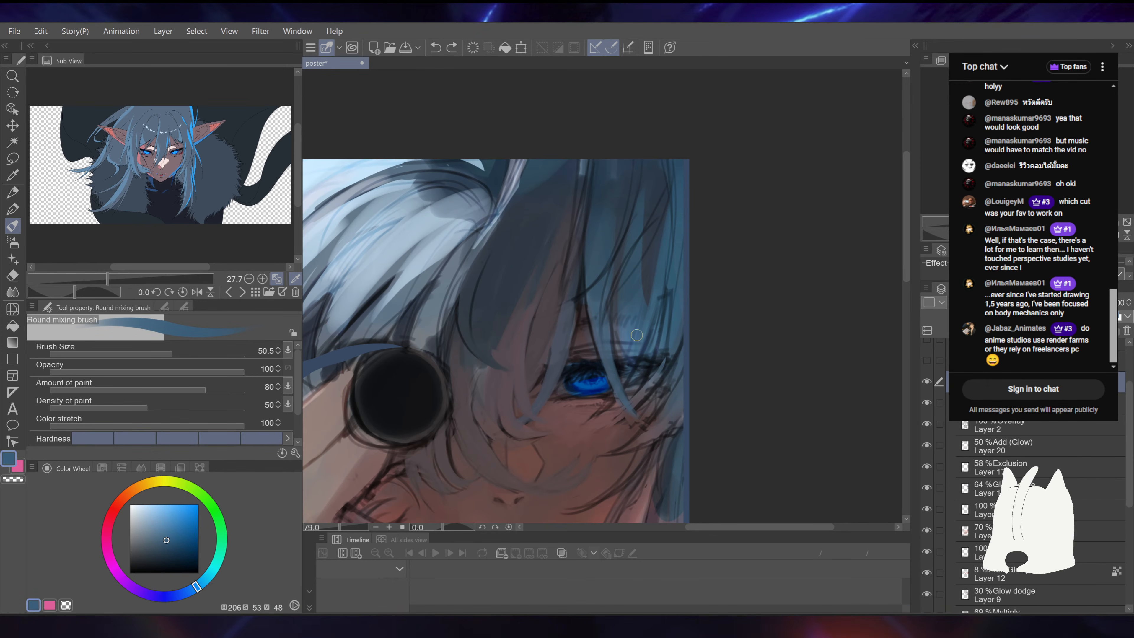
drag(615, 367, 640, 273)
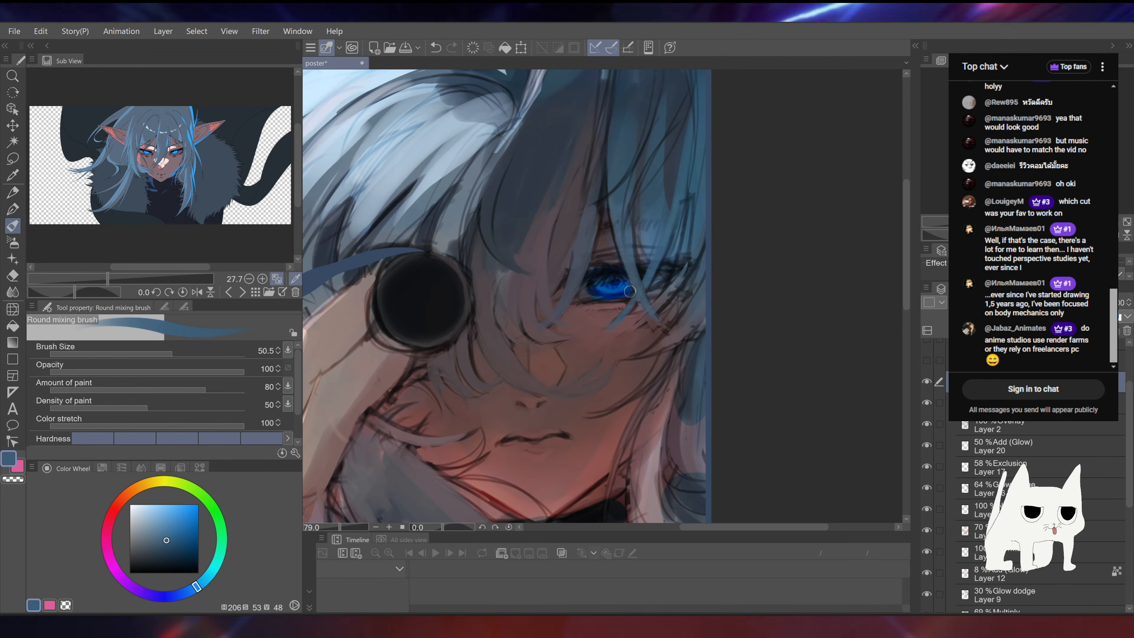
Step: Sample the reddish-brown skin tone beneath the eye and undo the last stroke
drag(622, 327, 582, 367)
alt+click(595, 358)
key(ctrl+z)
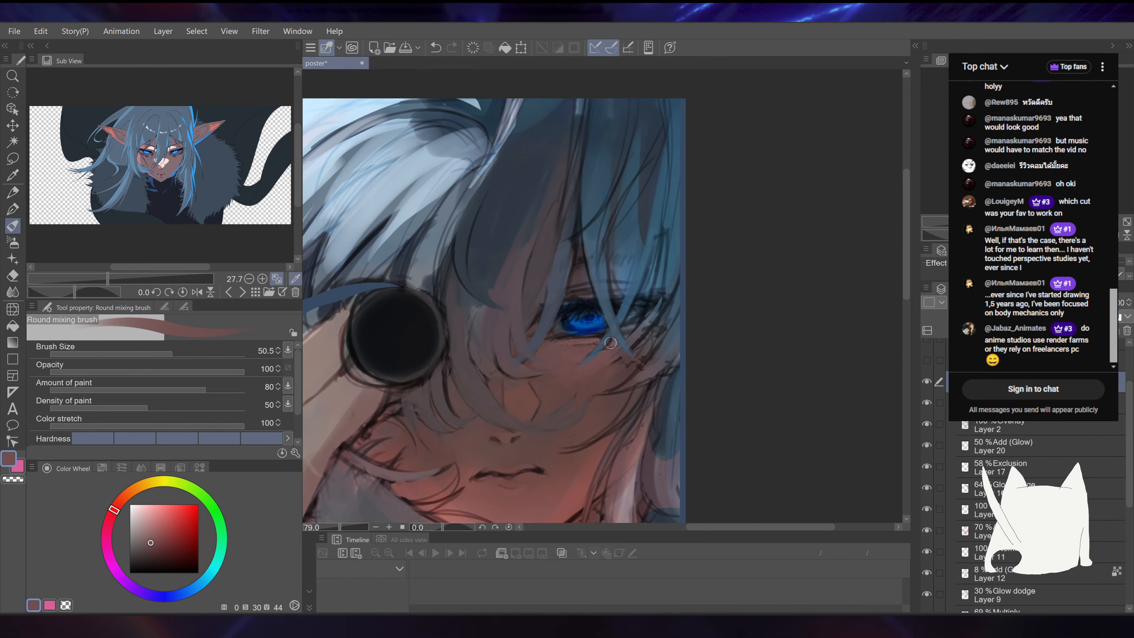
Step: Paint the blue bangs directly above the eye with sampled grey-blue hair tones
scroll(611, 343, down, 5)
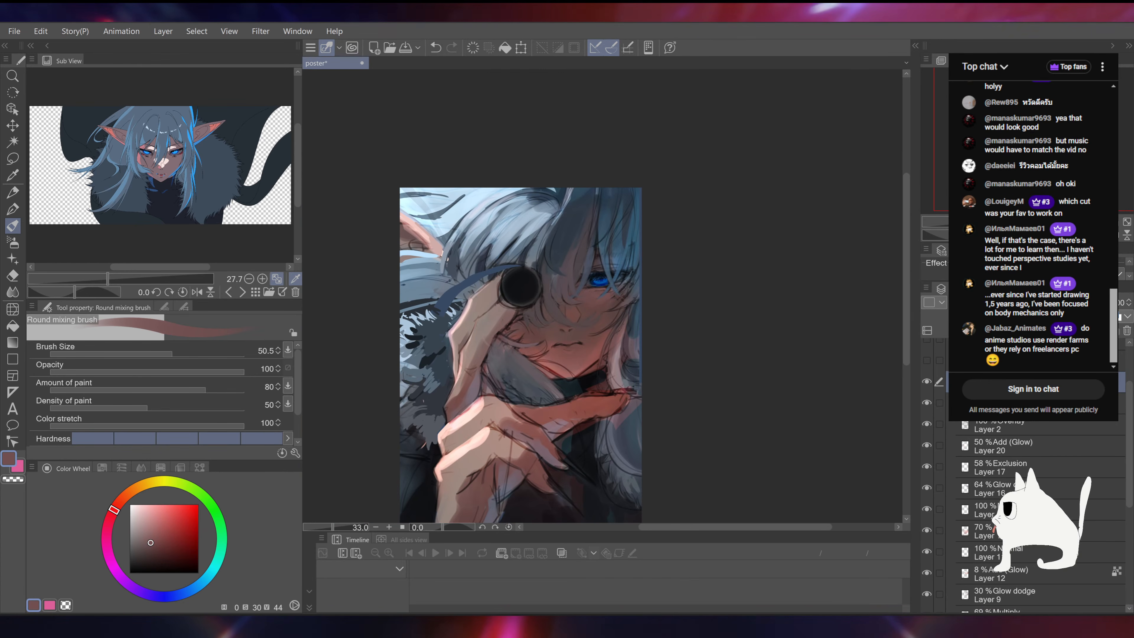
scroll(588, 341, up, 5)
alt+click(588, 341)
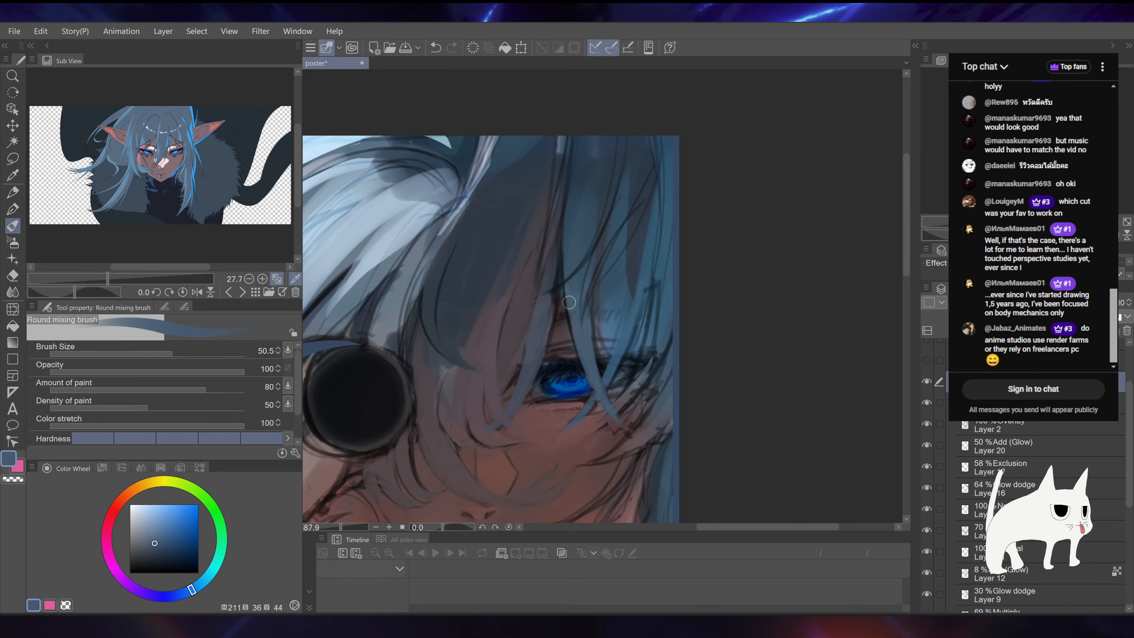
alt+click(607, 326)
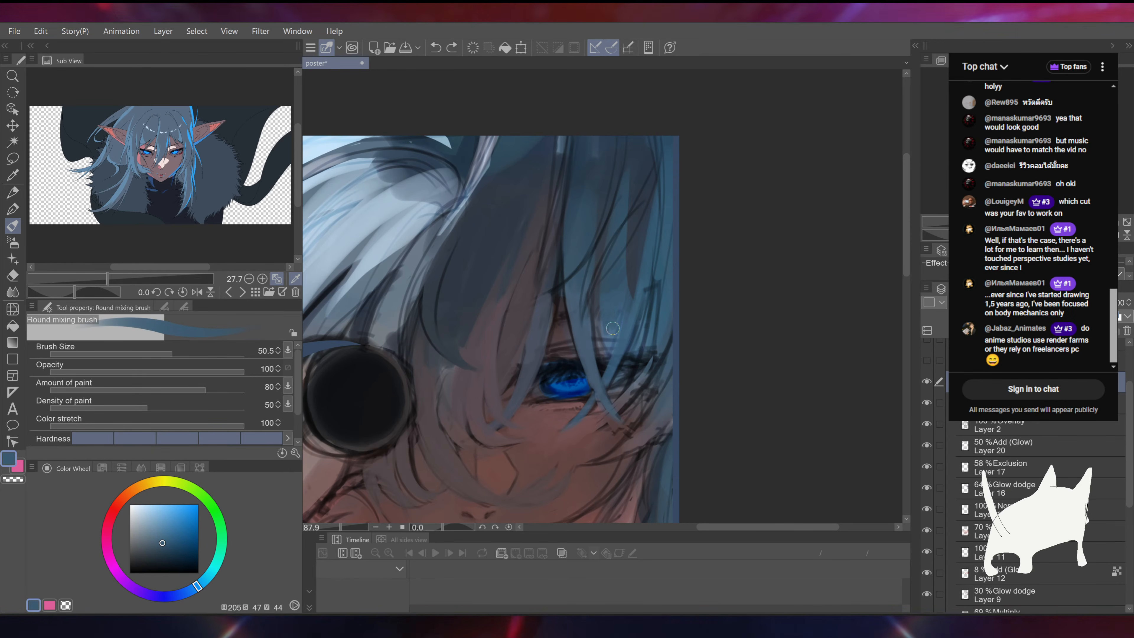
drag(611, 346, 594, 332)
Step: Paint the upper bangs above the blue eye with sampled dark grey-blue hair tones using the Round mixing brush
alt+click(603, 246)
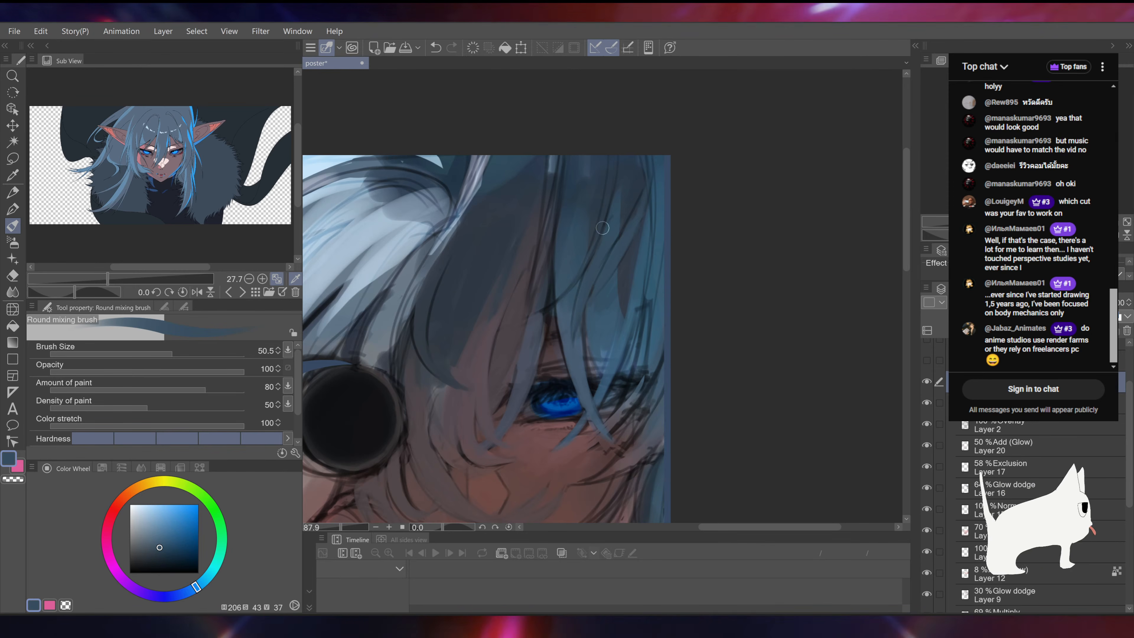
drag(644, 230, 602, 326)
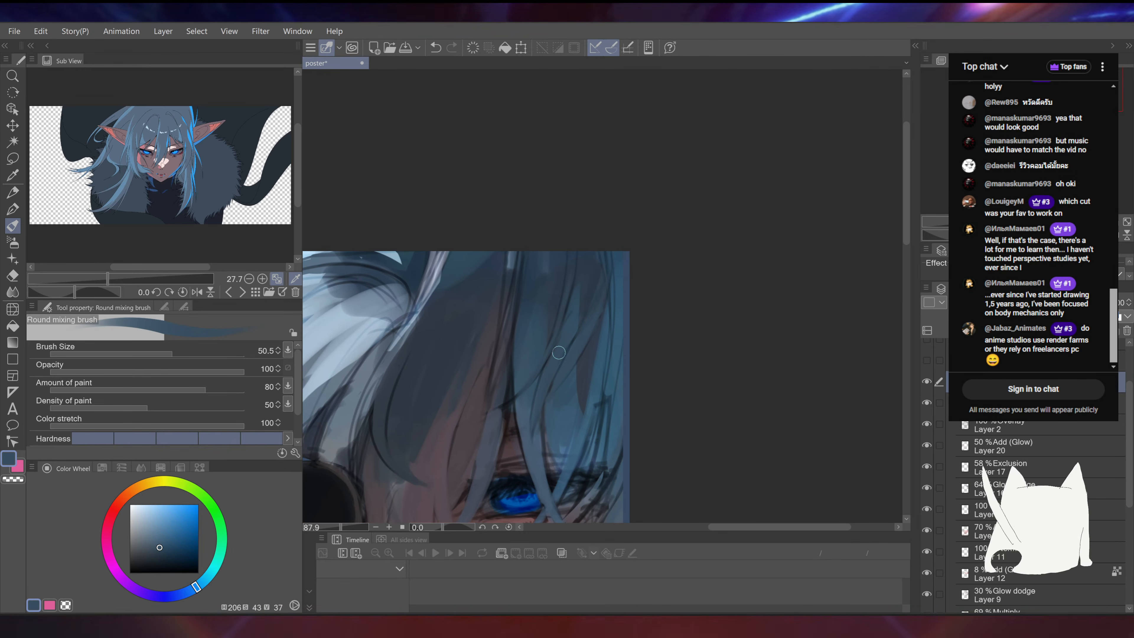
mouse_move(613, 245)
mouse_down()
mouse_move(607, 202)
mouse_move(653, 296)
mouse_up()
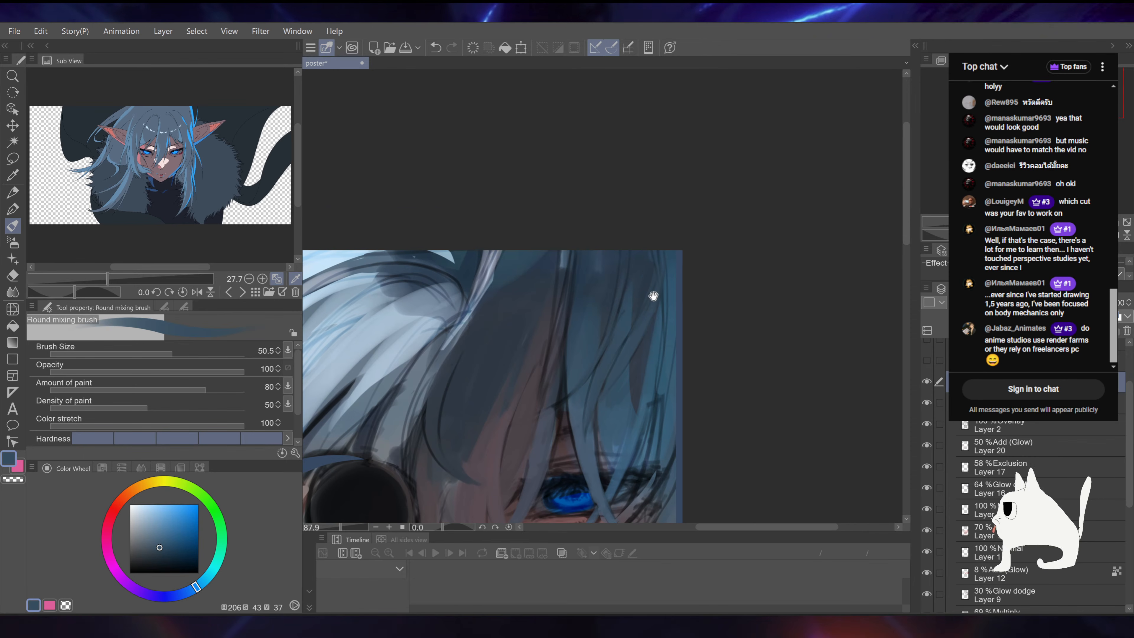
alt+click(581, 278)
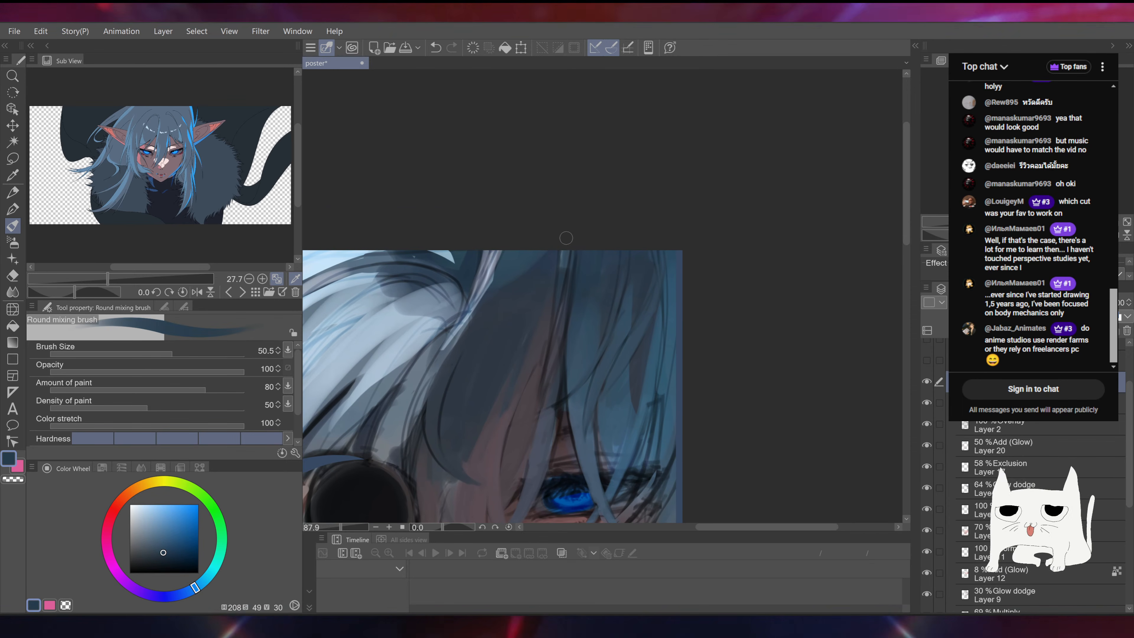
drag(565, 293, 579, 228)
alt+click(547, 246)
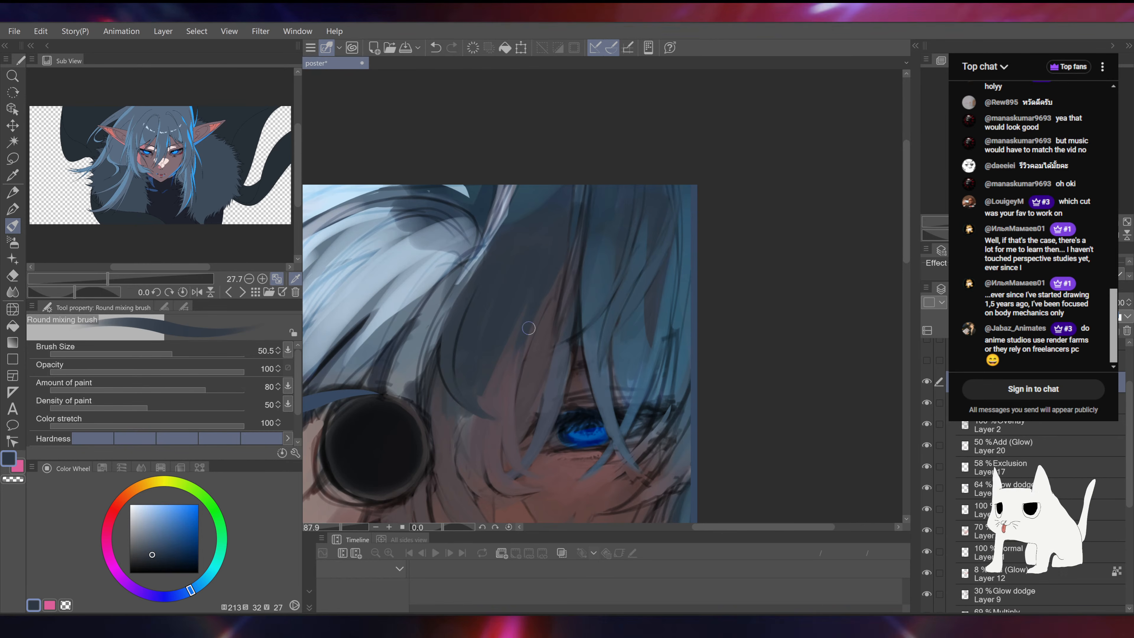
drag(504, 430, 514, 357)
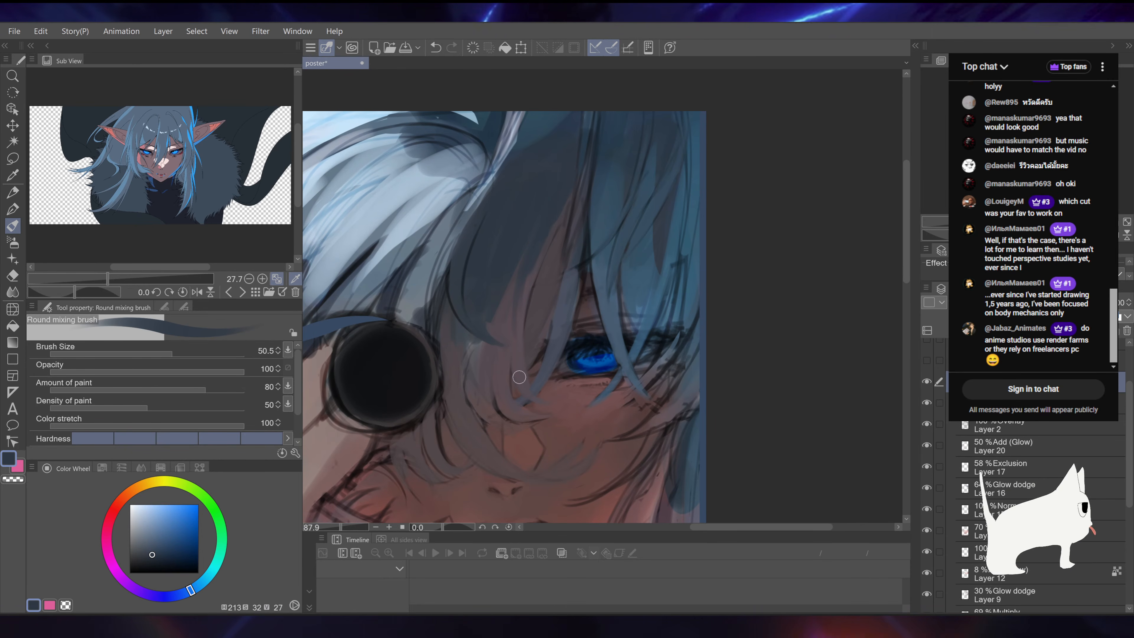
Step: Blend the hair strands between the dark forelock and the eye with sampled purplish-grey and grey-blue tones
alt+click(526, 296)
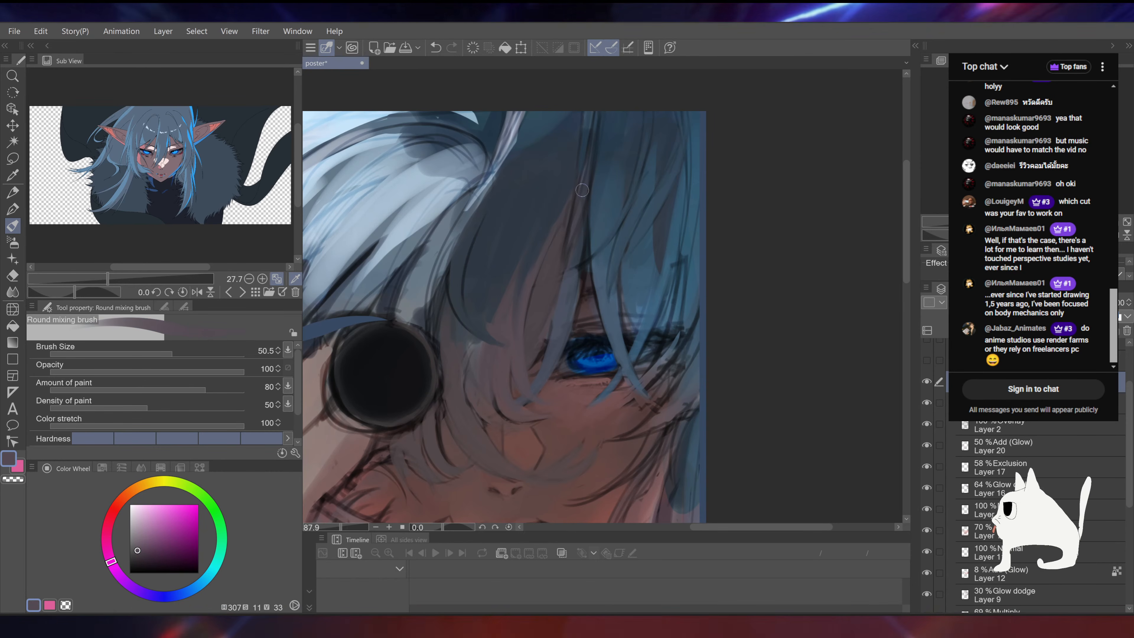
alt+click(558, 264)
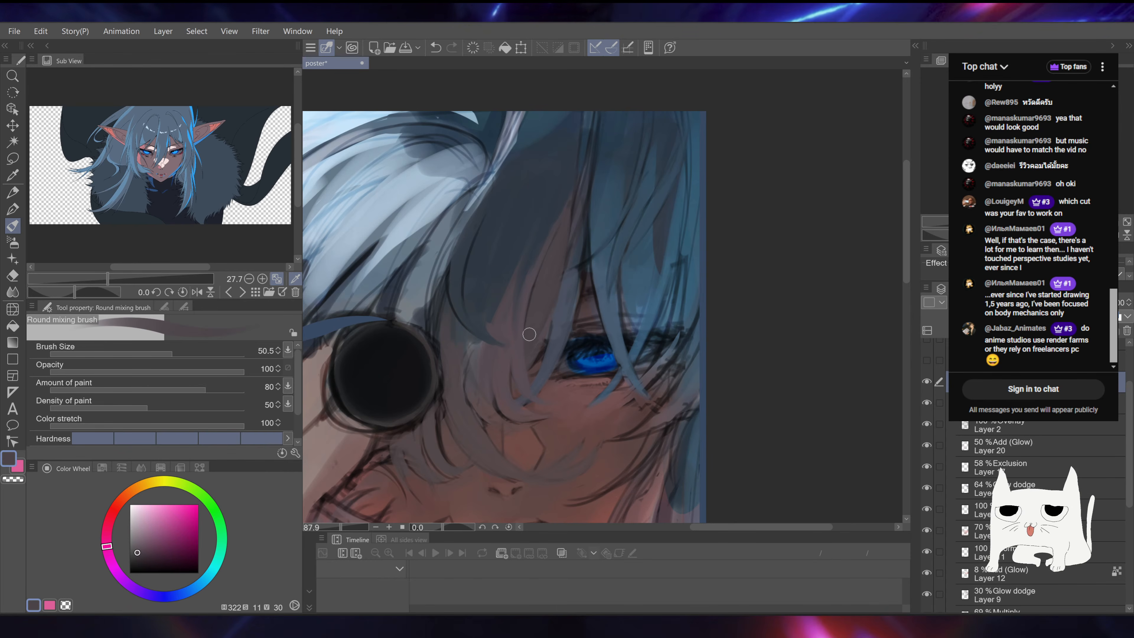
alt+click(623, 211)
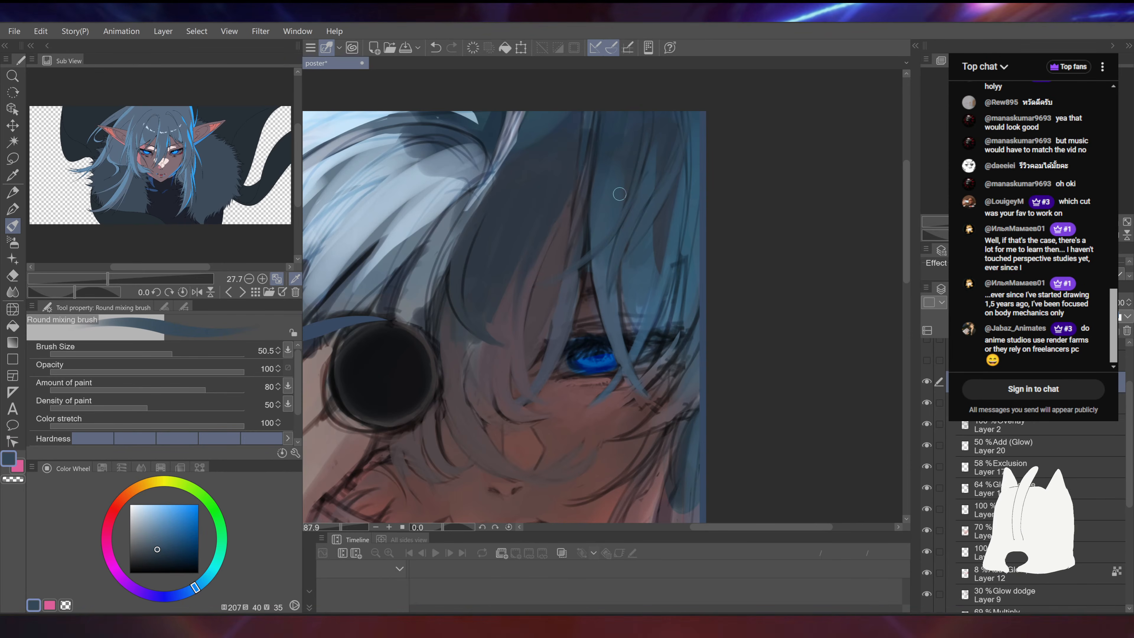
alt+click(554, 274)
scroll(536, 277, down, 2)
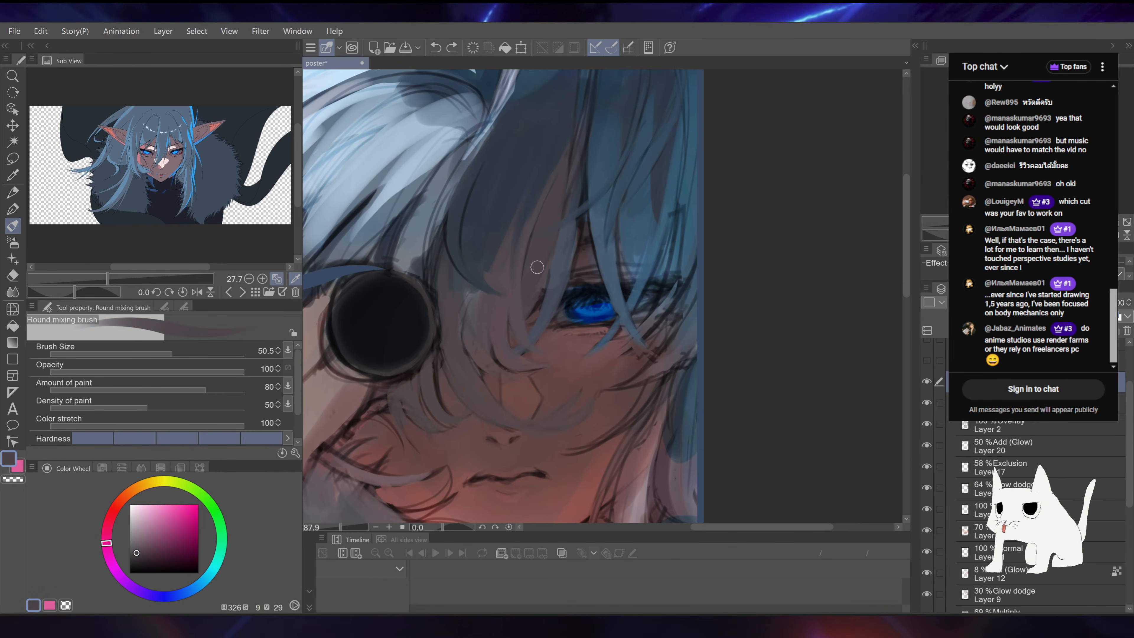
Step: Enlarge the Round mixing brush to 115.8 and brush a sampled muted blue-grey over the bangs beside the eye
alt+click(566, 243)
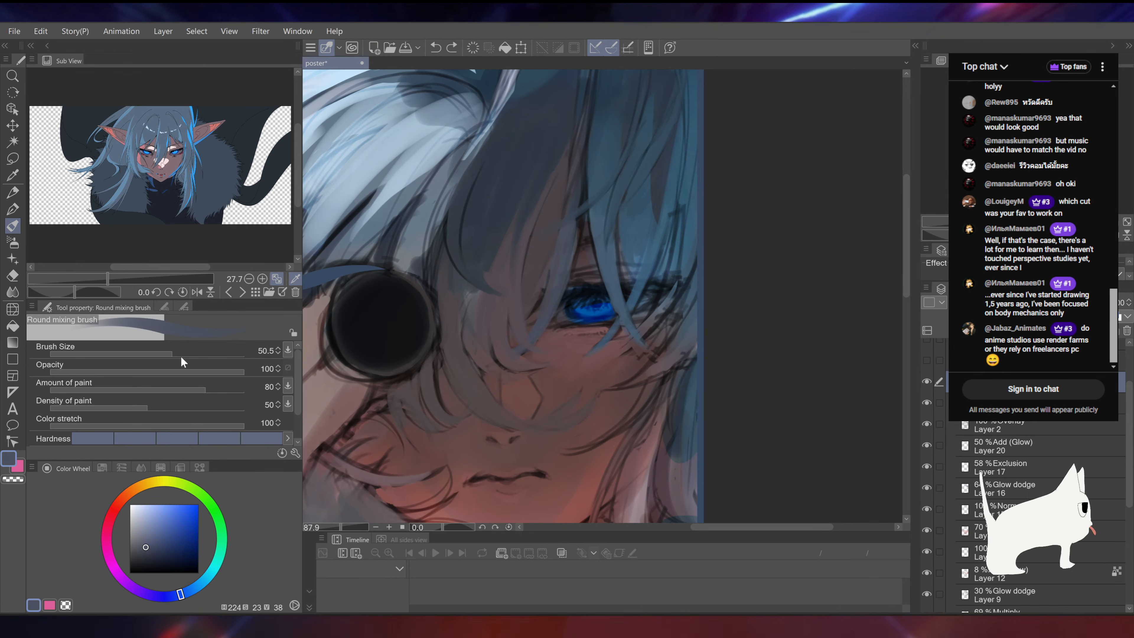
drag(181, 354, 189, 353)
drag(562, 181, 534, 258)
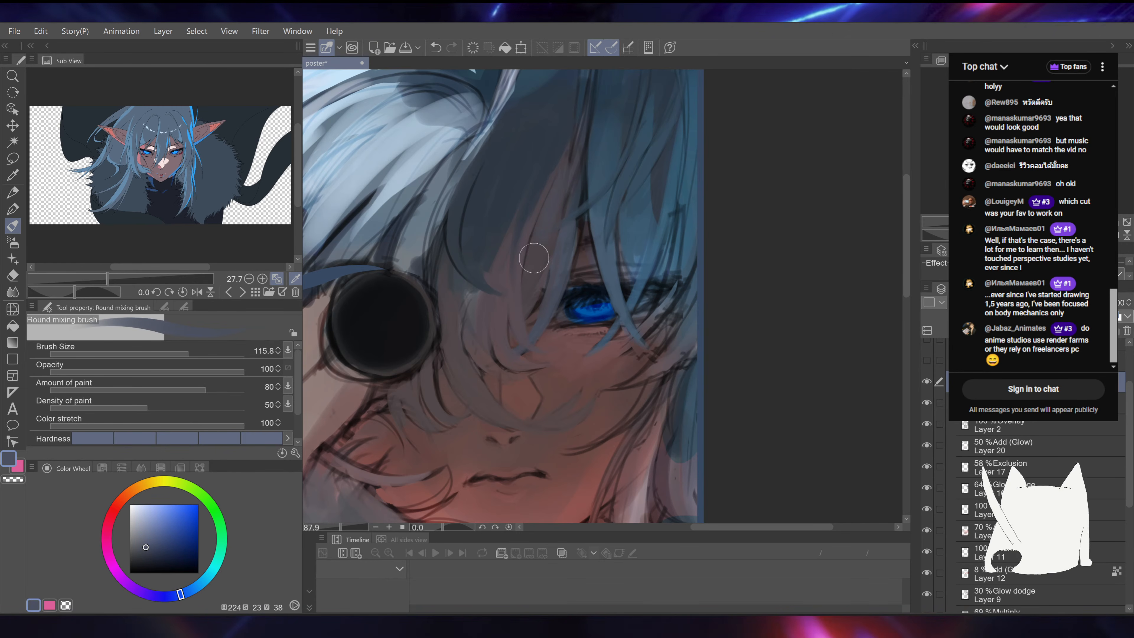
drag(779, 242, 795, 174)
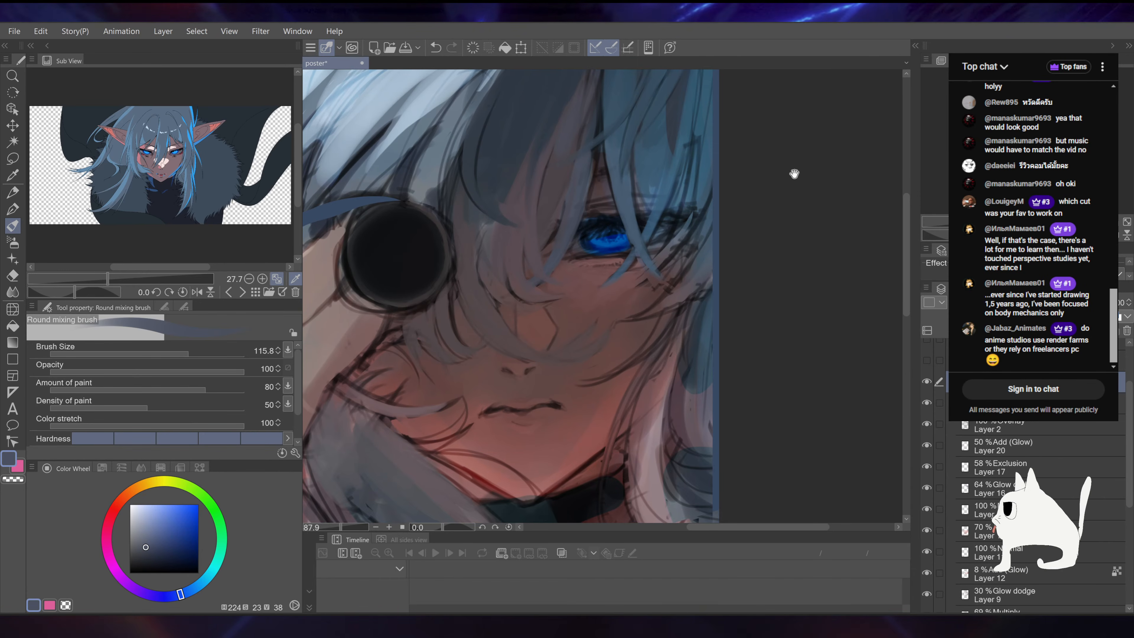
mouse_move(598, 299)
mouse_down()
mouse_move(554, 298)
mouse_move(600, 298)
mouse_move(619, 276)
mouse_up()
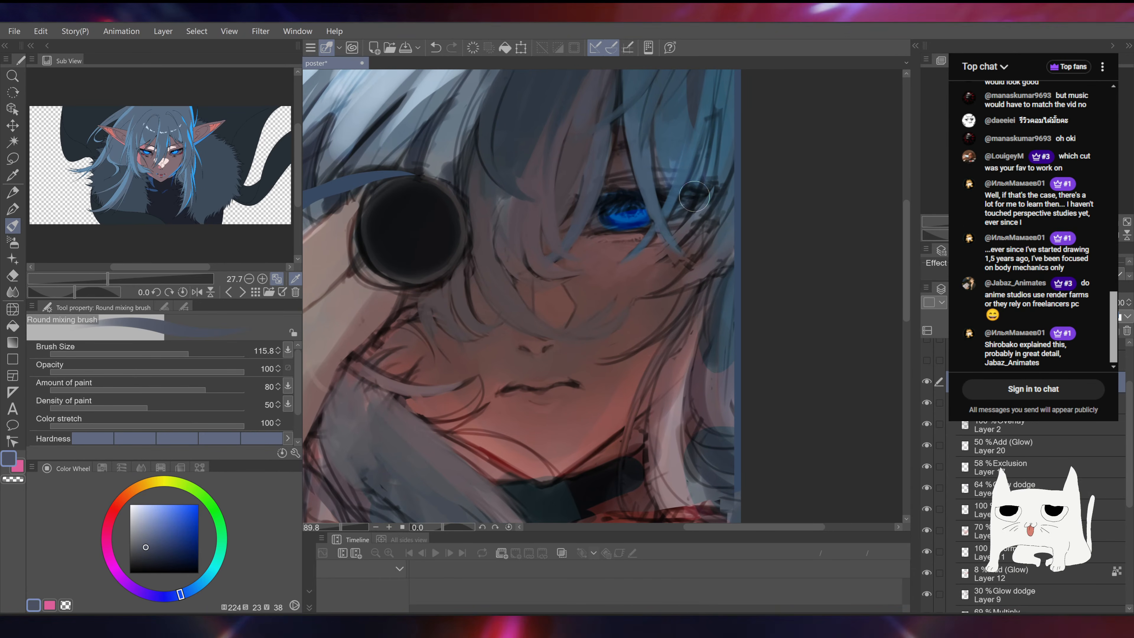
Step: Reduce the brush to 63.4, work on the strands at the outer cheek with sampled grey-blue, and undo the last stroke
alt+click(638, 288)
alt+click(714, 241)
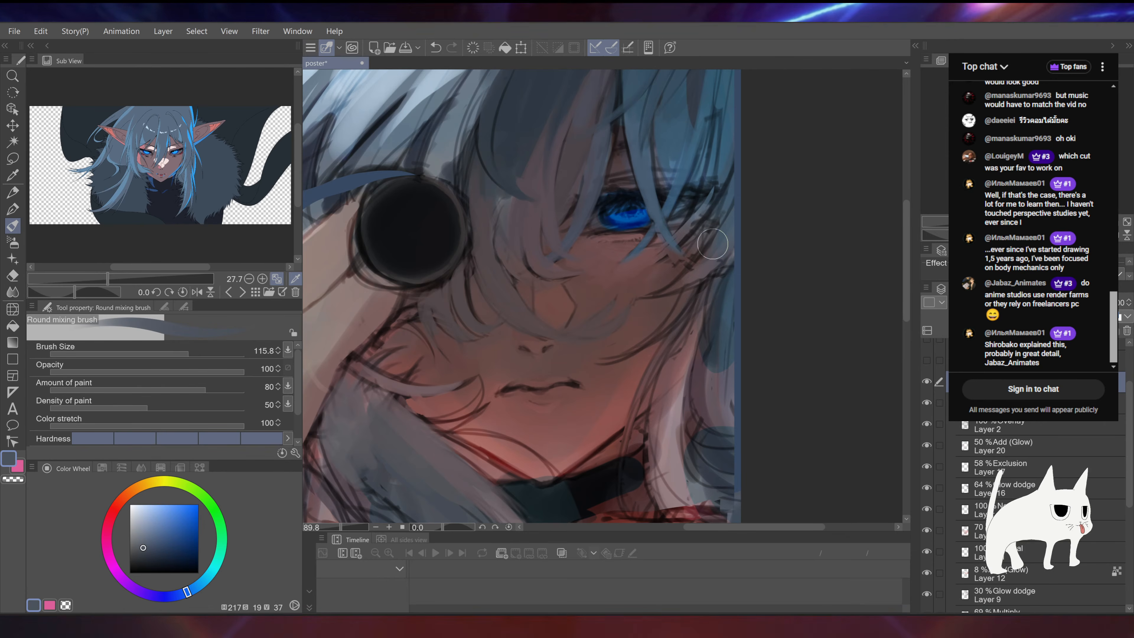
click(176, 356)
key(ctrl+s)
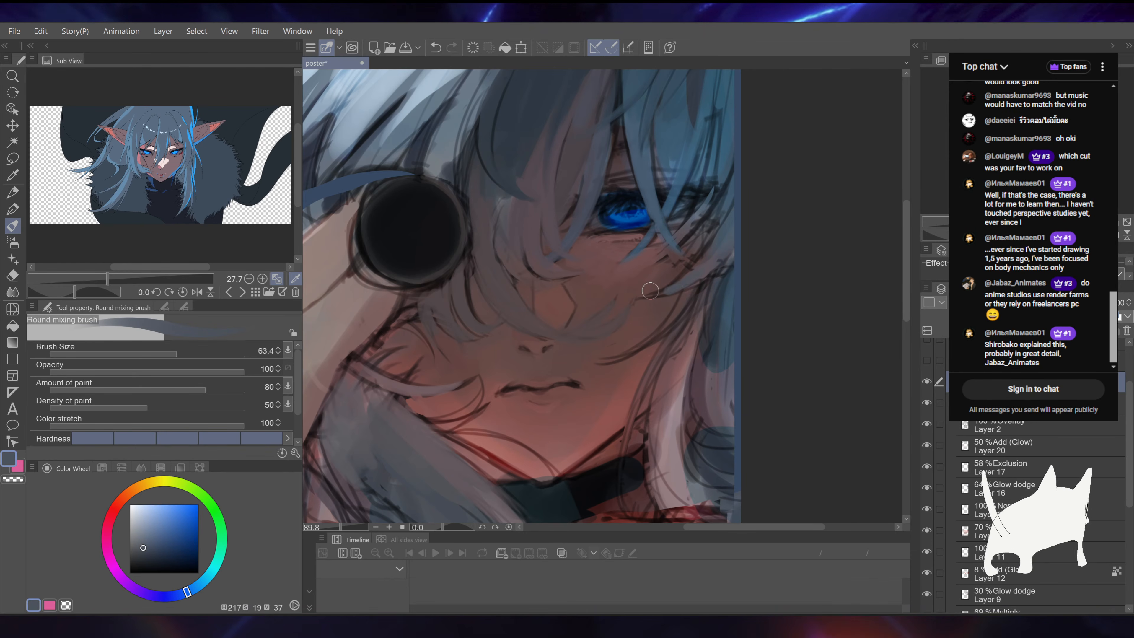
key(ctrl+z)
drag(724, 286, 714, 306)
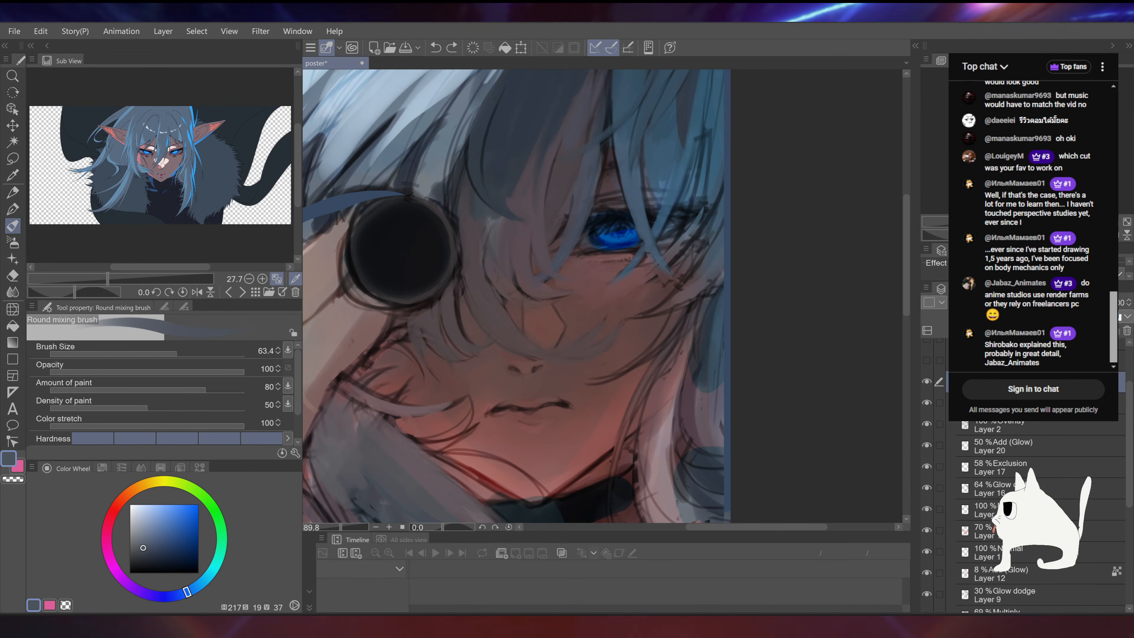
Step: Paint the hair along the canvas edge beside the eye and cheek with sampled grey-blue tones
alt+click(711, 259)
alt+click(716, 223)
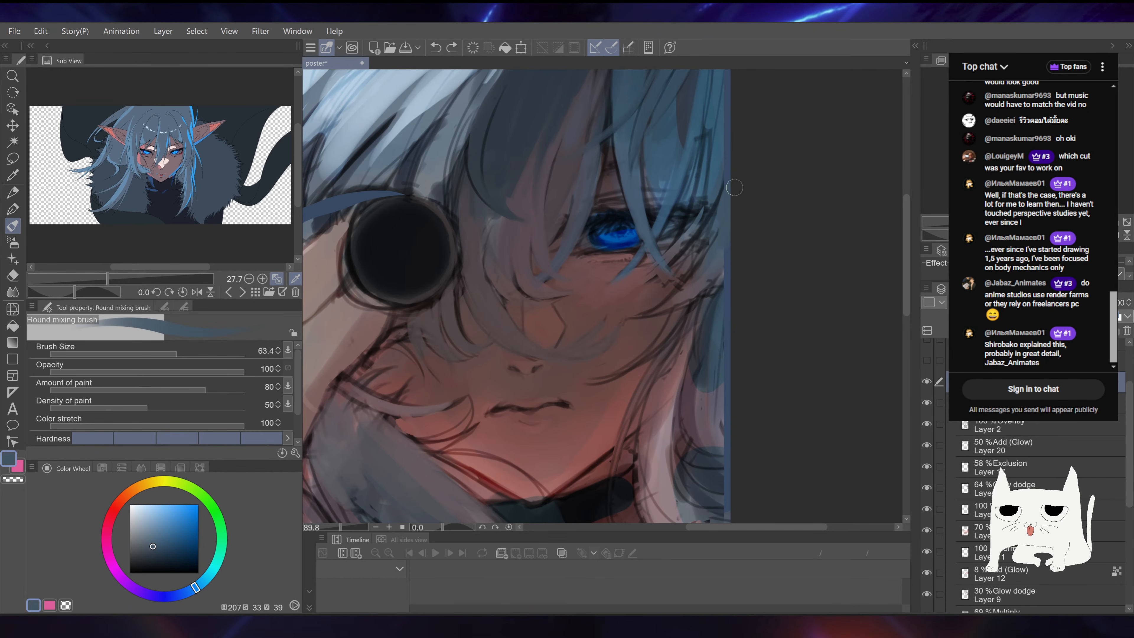
drag(753, 206, 744, 241)
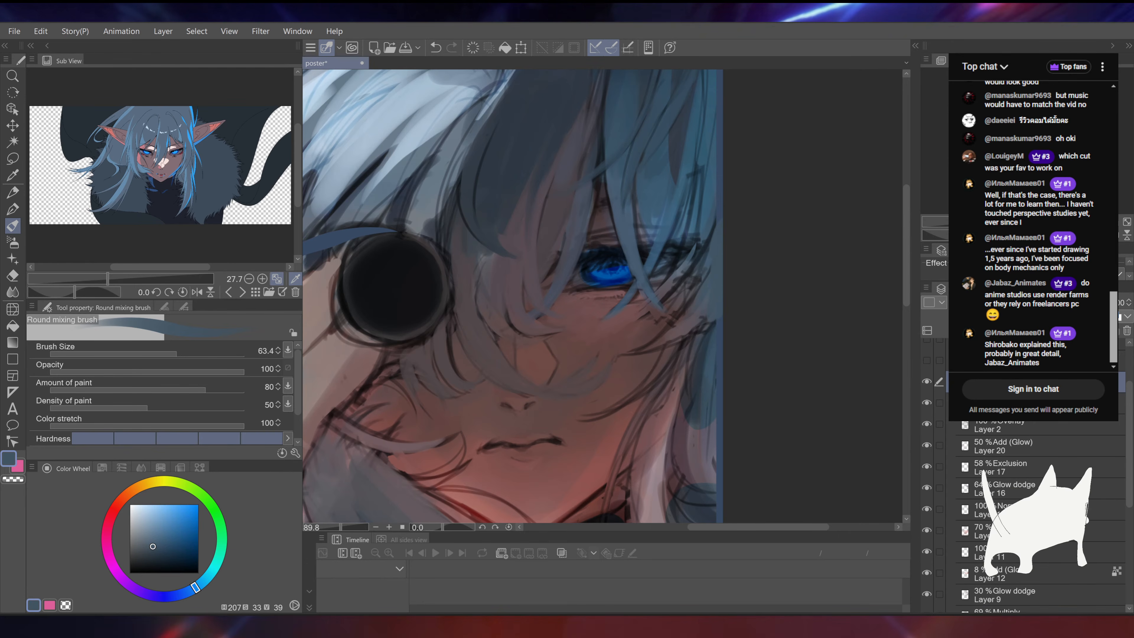
key(ctrl+minus)
drag(687, 319, 663, 278)
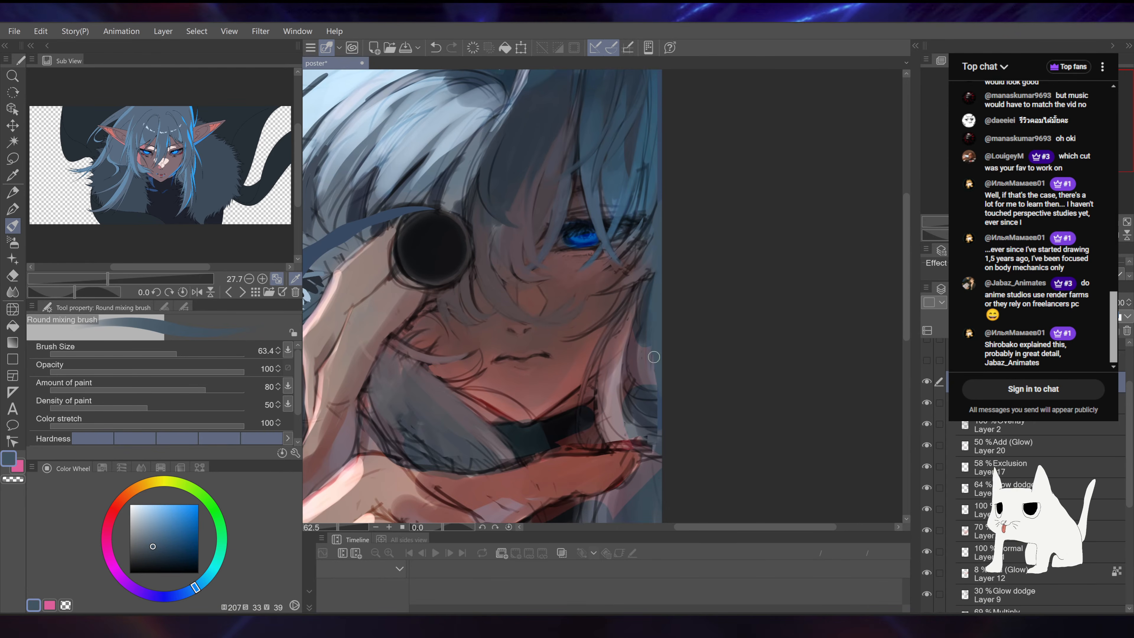
drag(660, 276, 655, 225)
alt+click(638, 215)
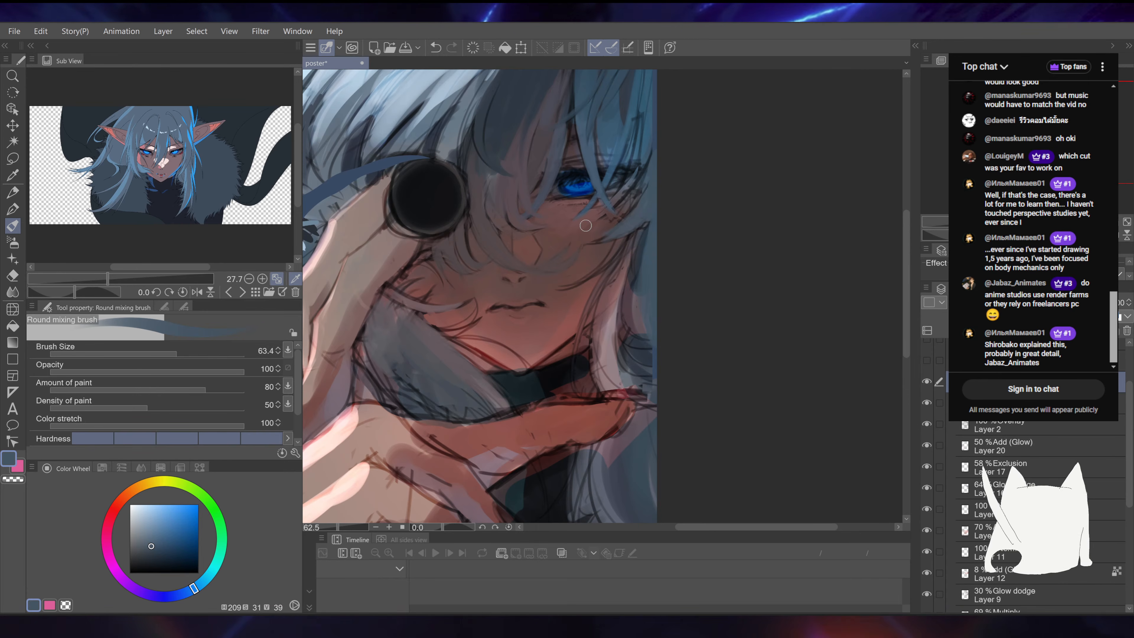
drag(664, 175, 651, 219)
Step: Touch up the outer eye corner with sampled reddish-brown skin and grey-blue hair tones, undoing the last strokes
alt+click(579, 271)
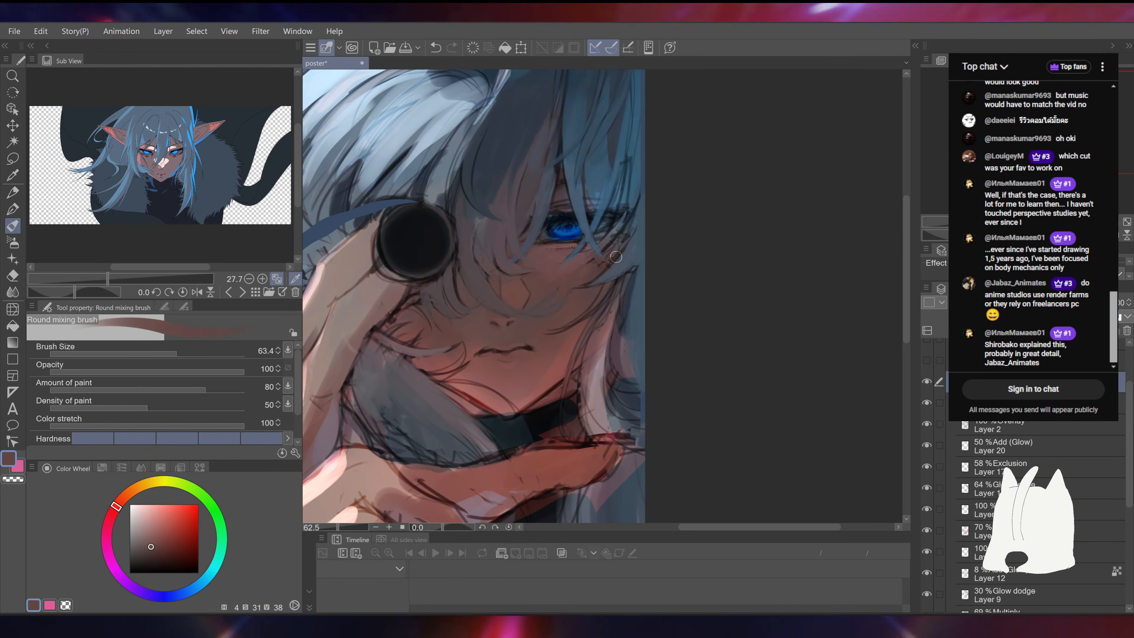
alt+click(622, 246)
alt+click(626, 256)
mouse_move(619, 241)
mouse_down()
mouse_move(619, 251)
mouse_move(643, 197)
mouse_up()
key(ctrl+z)
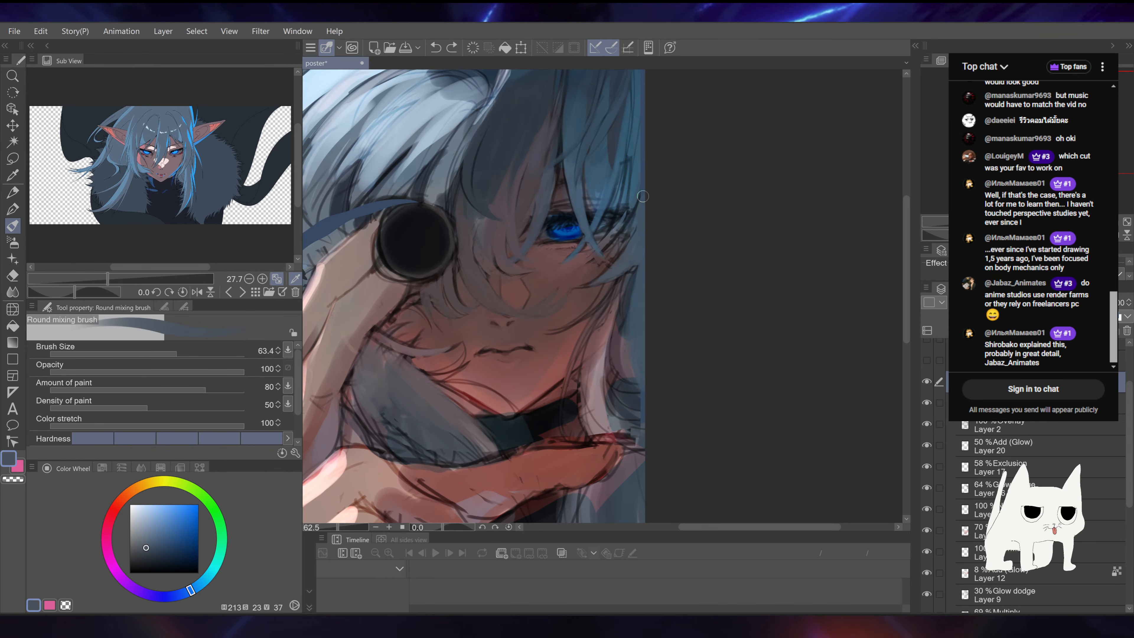
key(ctrl+z)
Step: Paint the outer hair strands beside the eye with a sampled brighter blue, undoing one stroke and repainting it
drag(591, 254, 574, 312)
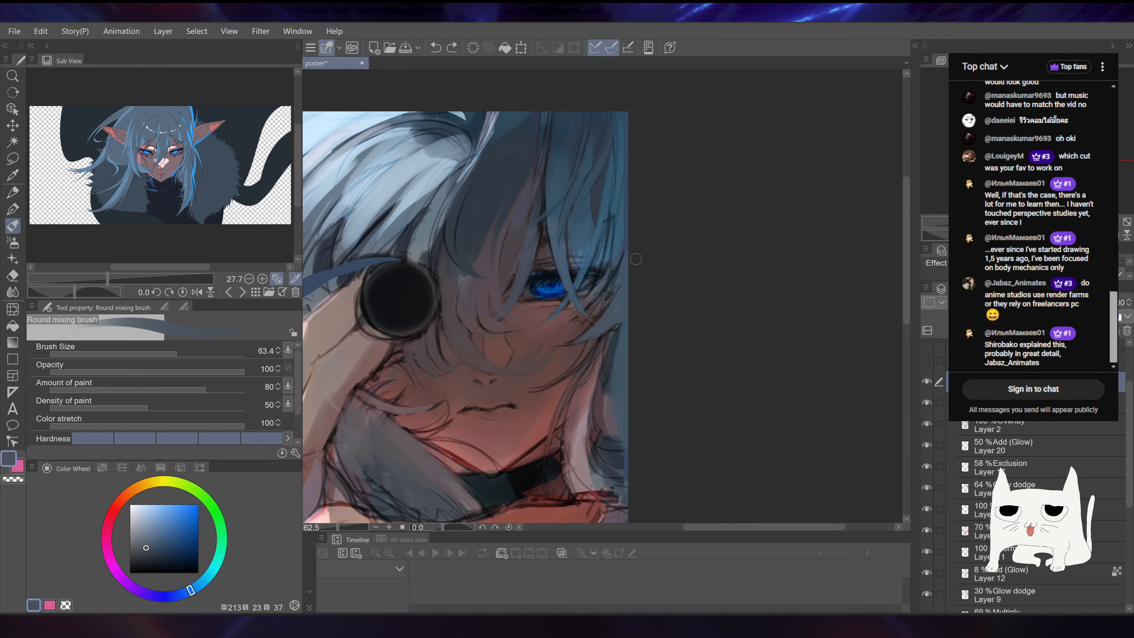
alt+click(616, 230)
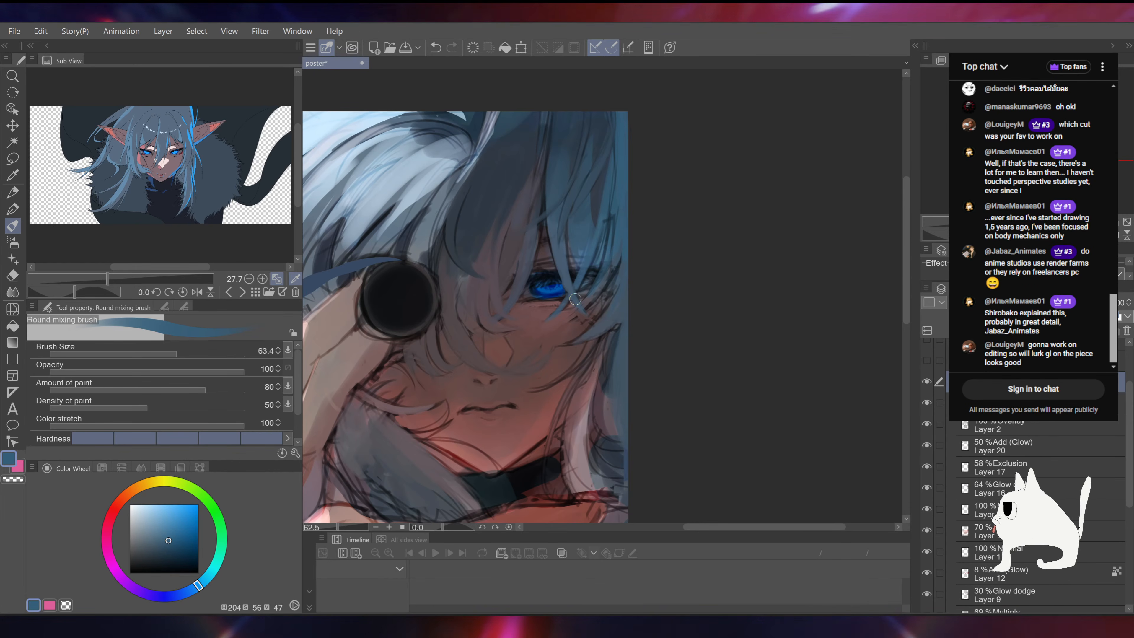
drag(605, 261, 575, 299)
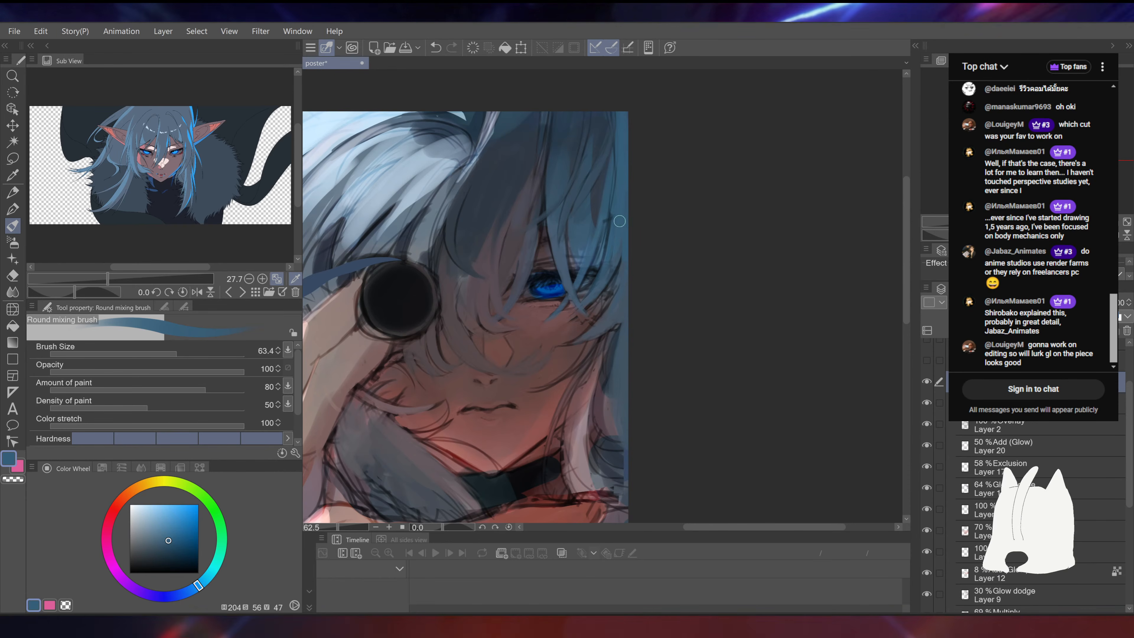
key(ctrl+z)
click(618, 246)
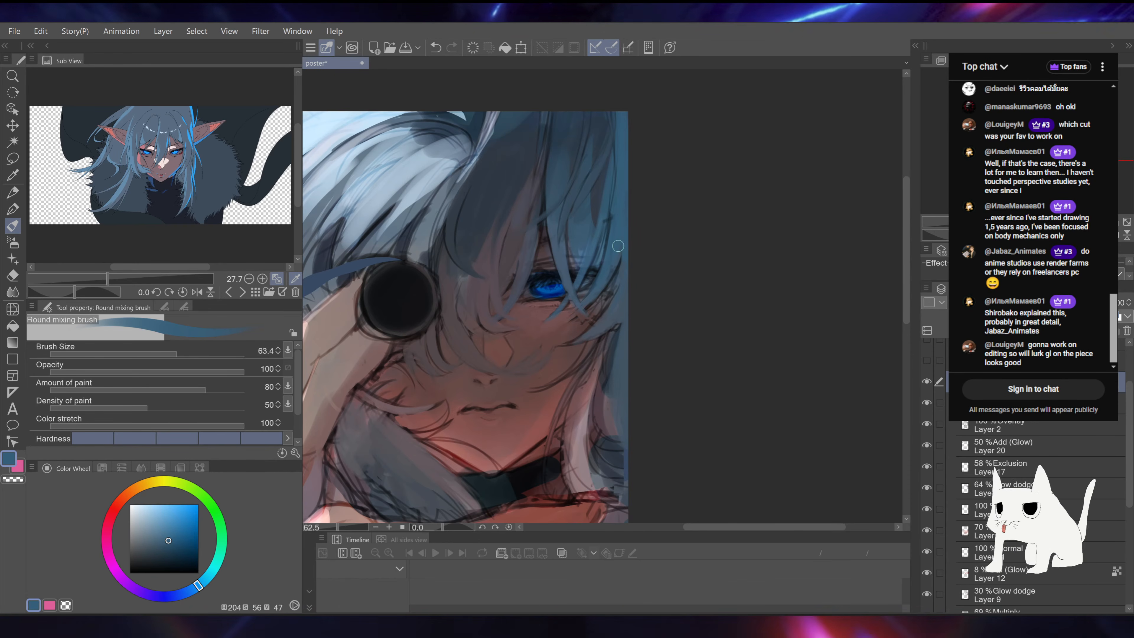
drag(626, 231, 640, 240)
Step: Sample the near-black blue at the eye, reduce the brush to 22.4 for the lash area, and undo the last stroke
alt+click(558, 282)
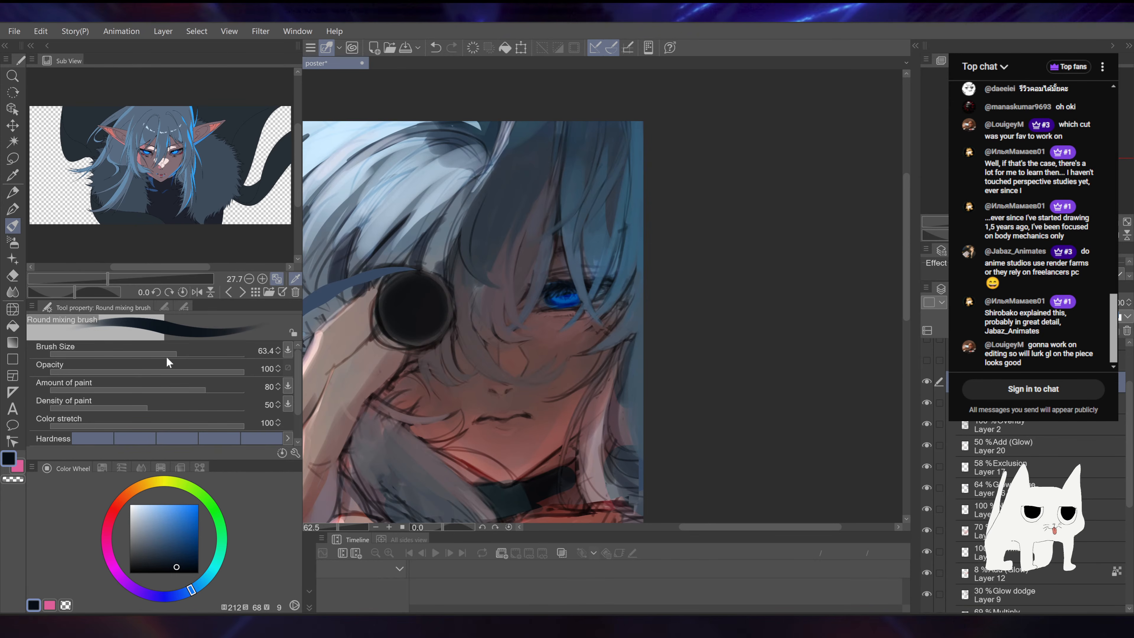
drag(168, 358, 157, 355)
drag(579, 285, 576, 313)
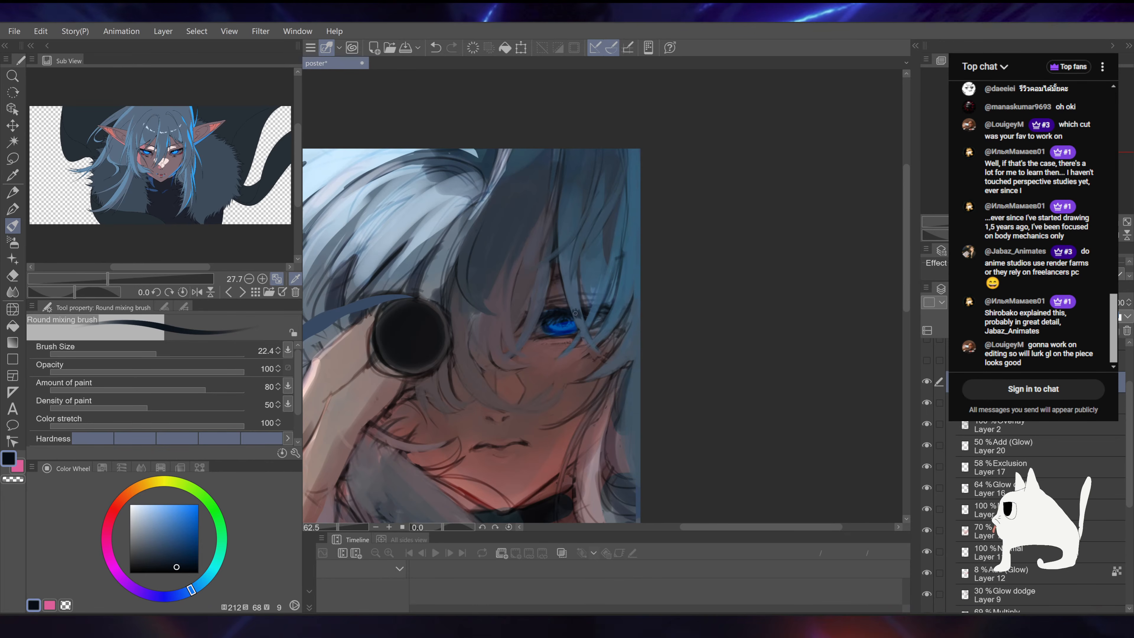
key(ctrl+z)
Step: Paint fine hair strands over the outer cheek below the eye with a sampled grey-blue hair tone
alt+click(572, 295)
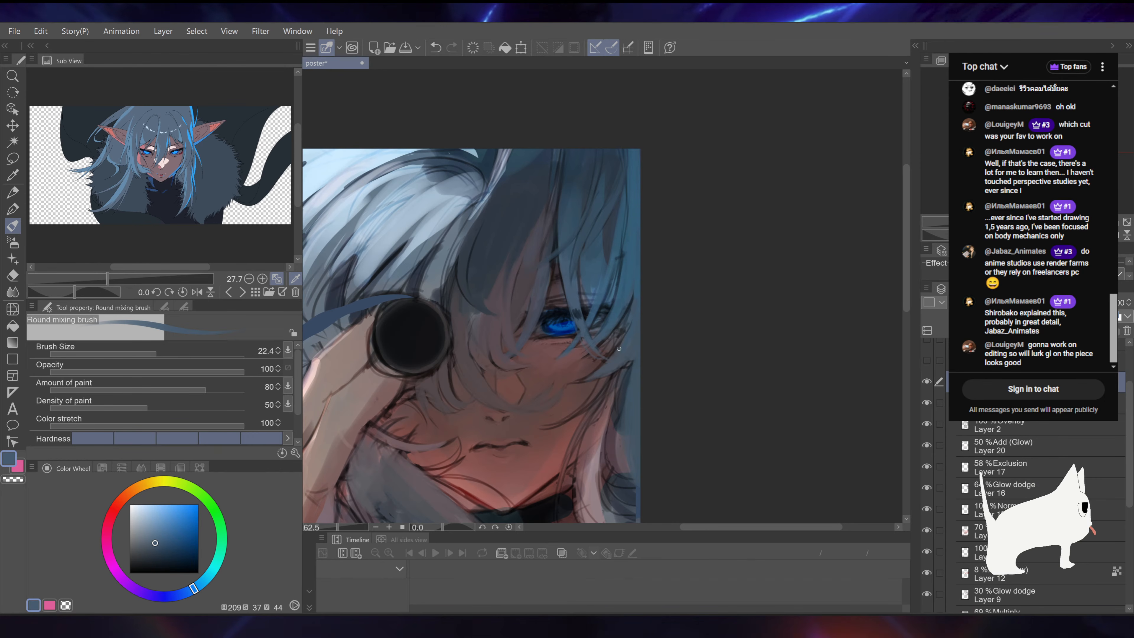
drag(629, 360, 655, 282)
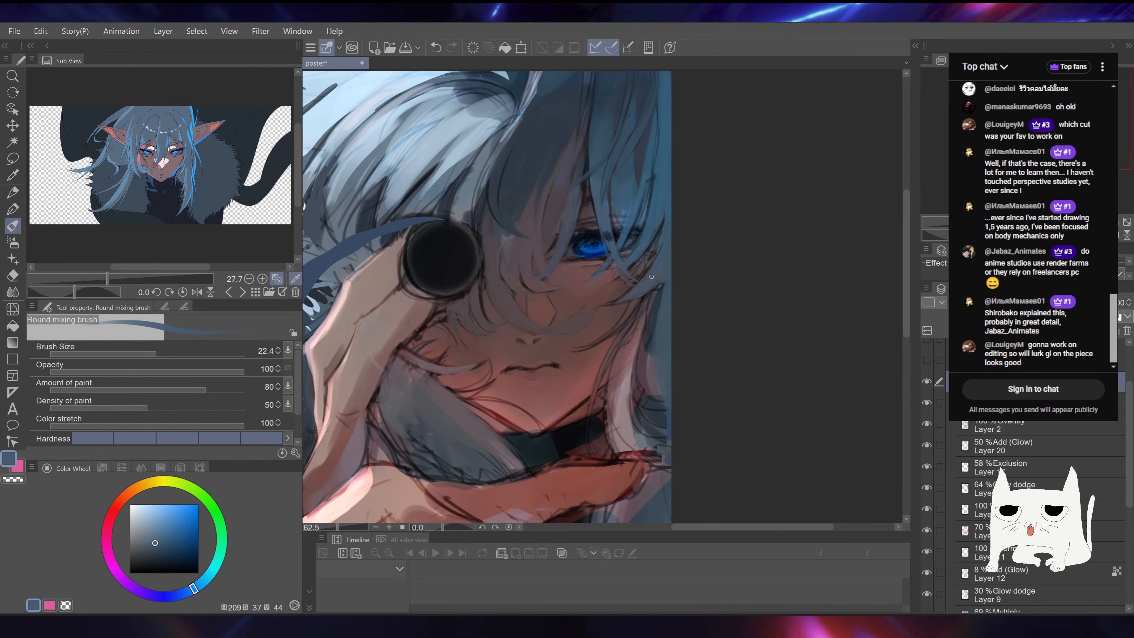
drag(697, 193, 670, 268)
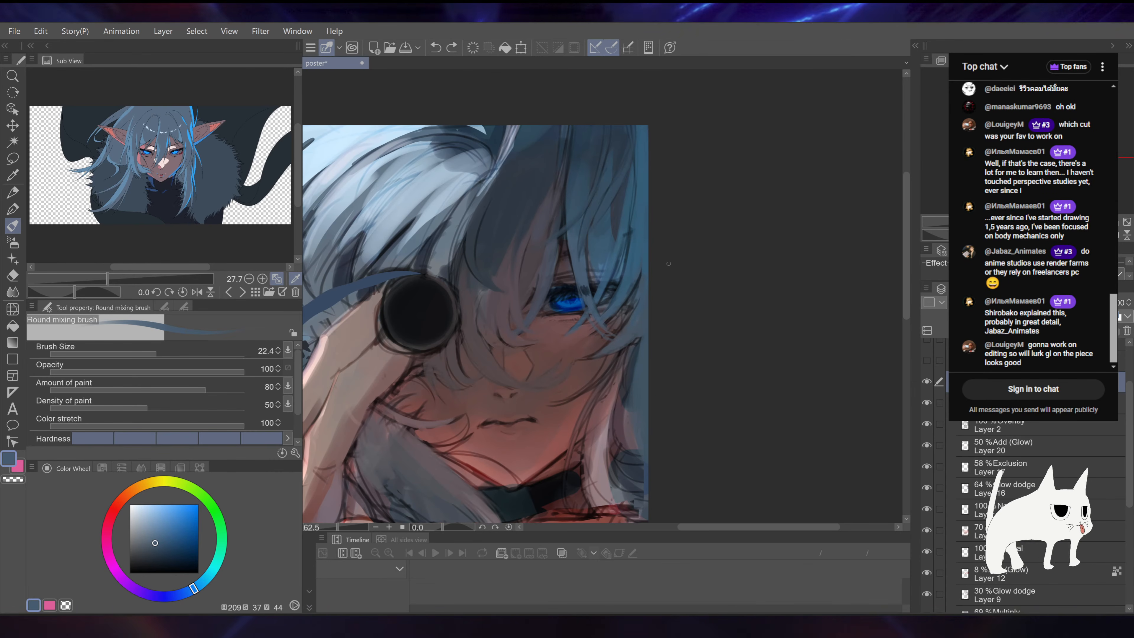
Step: Enlarge the brush to 33.6 and paint sampled dark grey-blue hair across the outer corner of the eye
alt+click(631, 300)
click(164, 355)
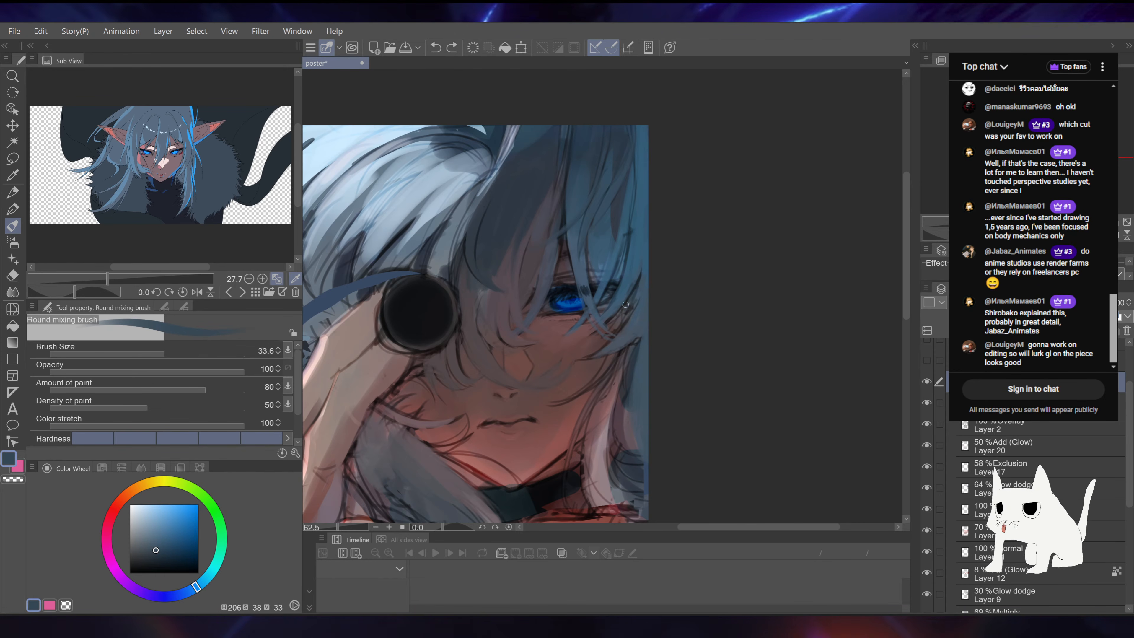
drag(636, 295, 629, 315)
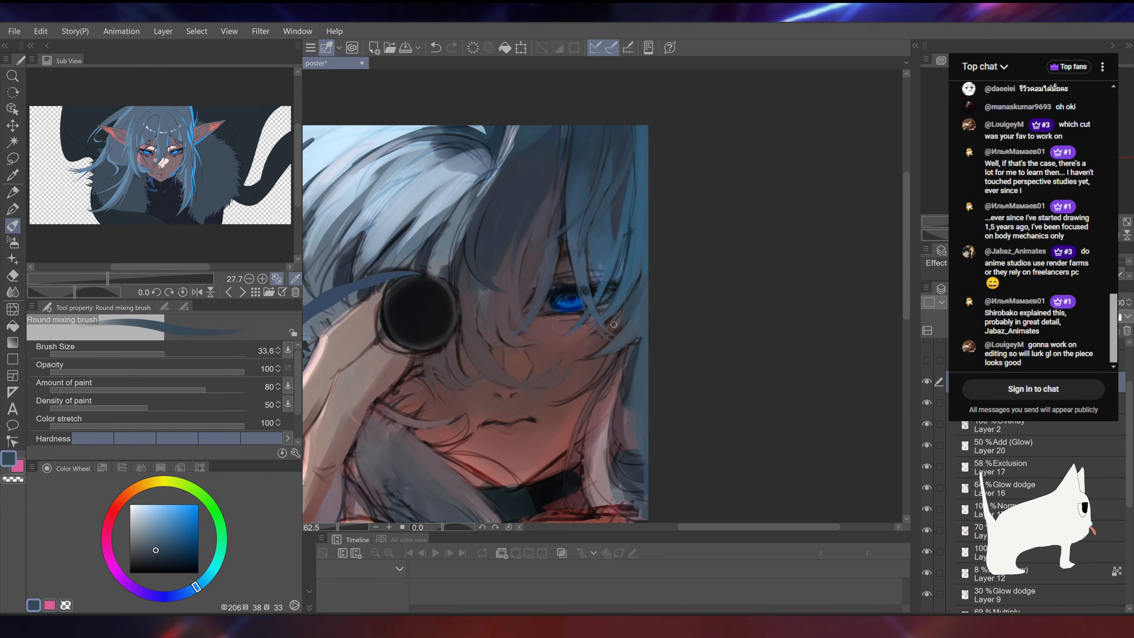
scroll(653, 203, down, 1)
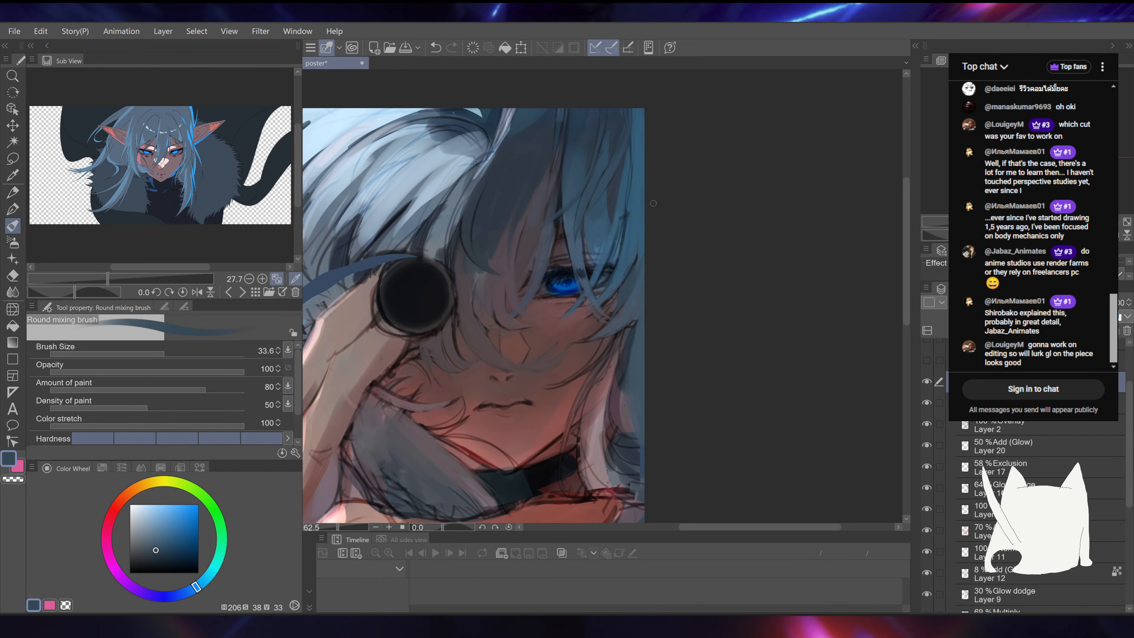
Step: Paint the hair strand tips below the outer corner of the eye with a sampled grey-blue
drag(698, 268, 698, 278)
alt+click(604, 309)
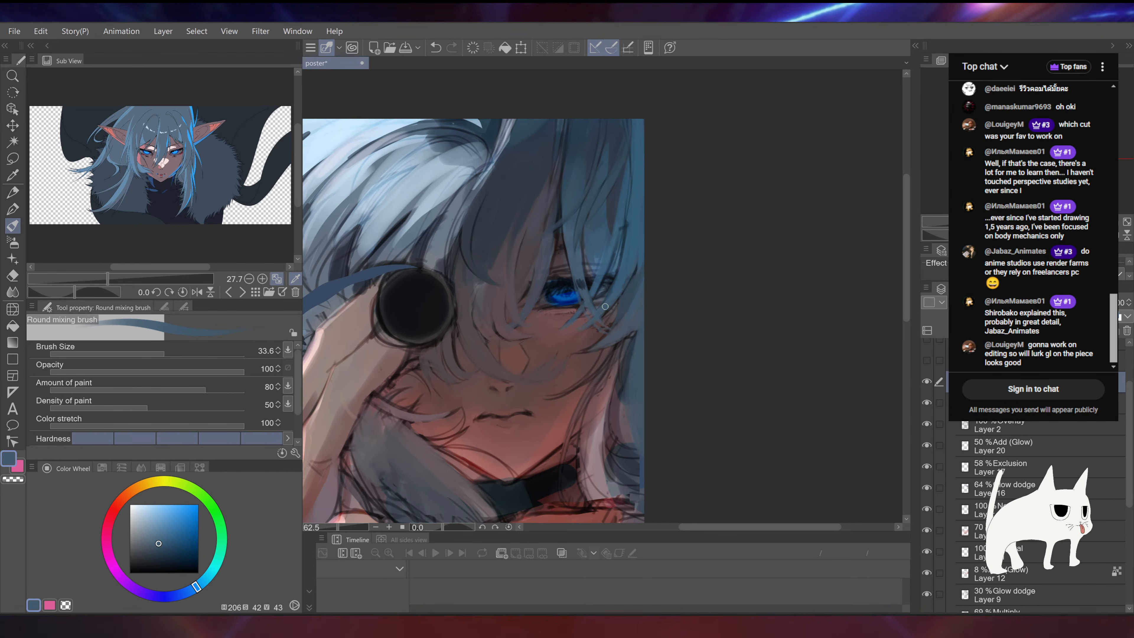
drag(601, 310, 593, 319)
drag(649, 224, 648, 214)
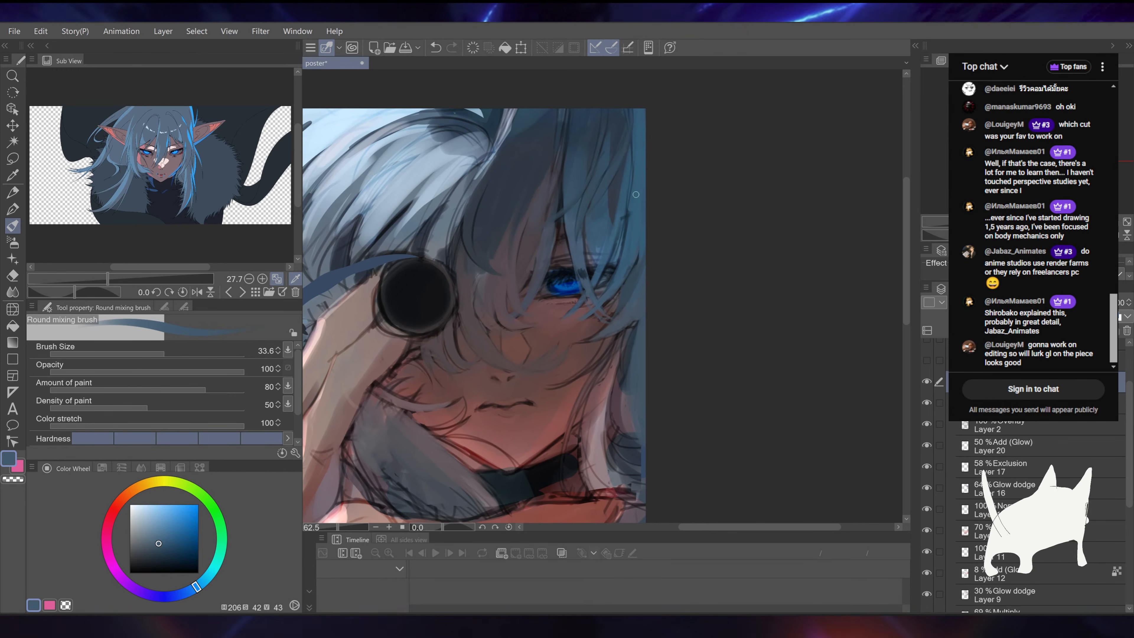
Step: Sample the muted reddish skin below the eye, enlarge the brush to 70.4, and undo the last stroke
alt+click(578, 316)
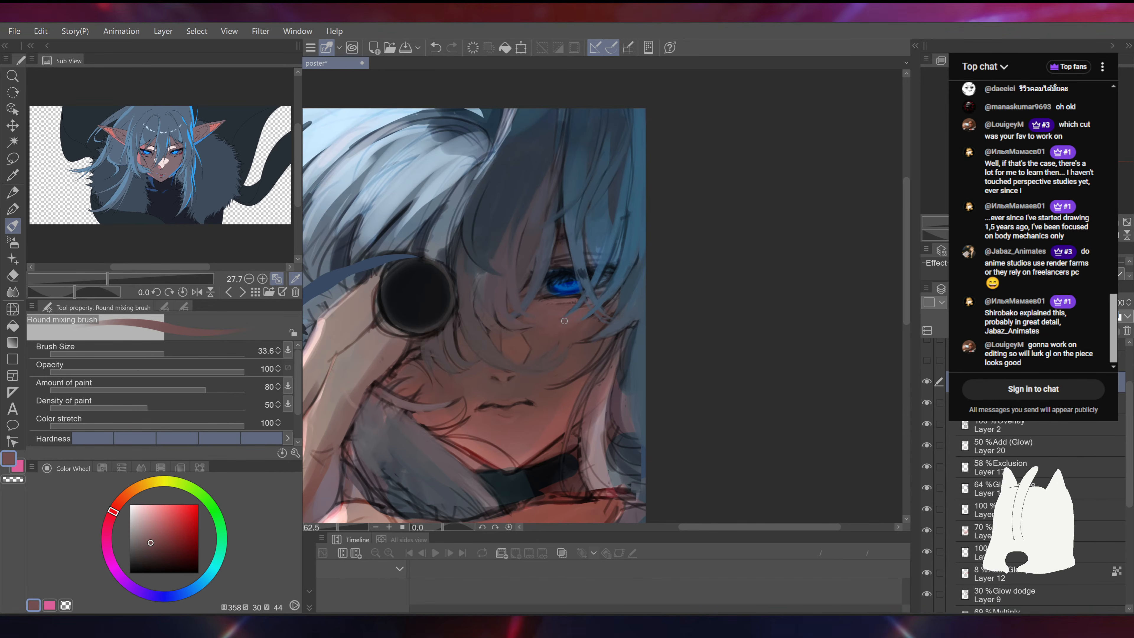
click(178, 354)
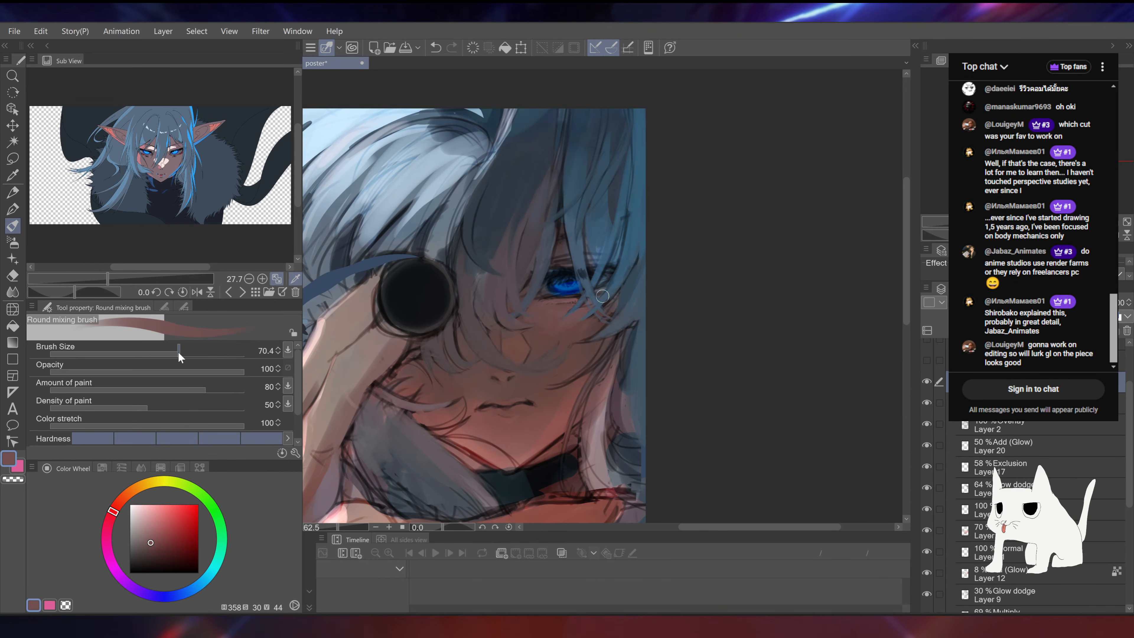
alt+click(543, 342)
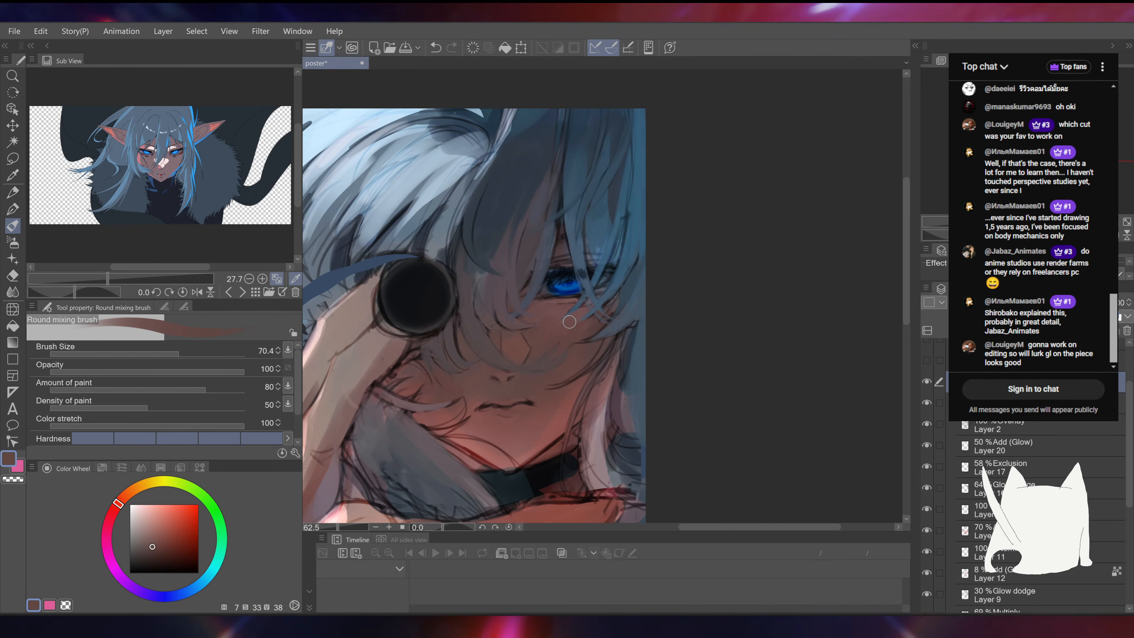
key(ctrl+z)
Step: Smooth the skin directly under the eye with a sampled muted red skin tone
drag(663, 240, 709, 200)
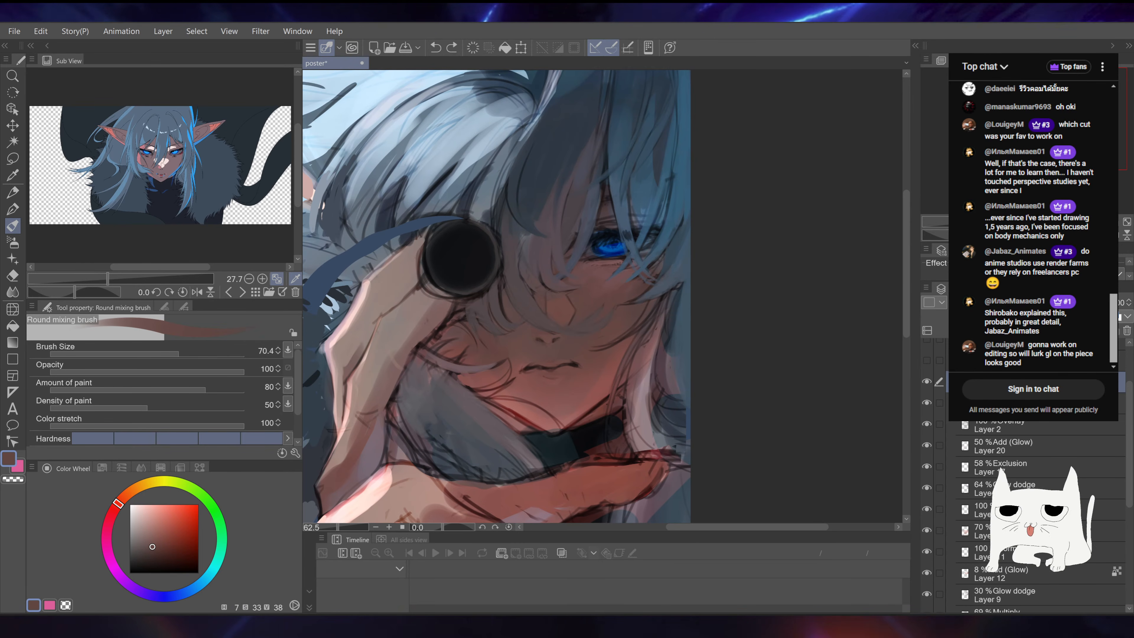
scroll(771, 210, up, 3)
alt+click(673, 245)
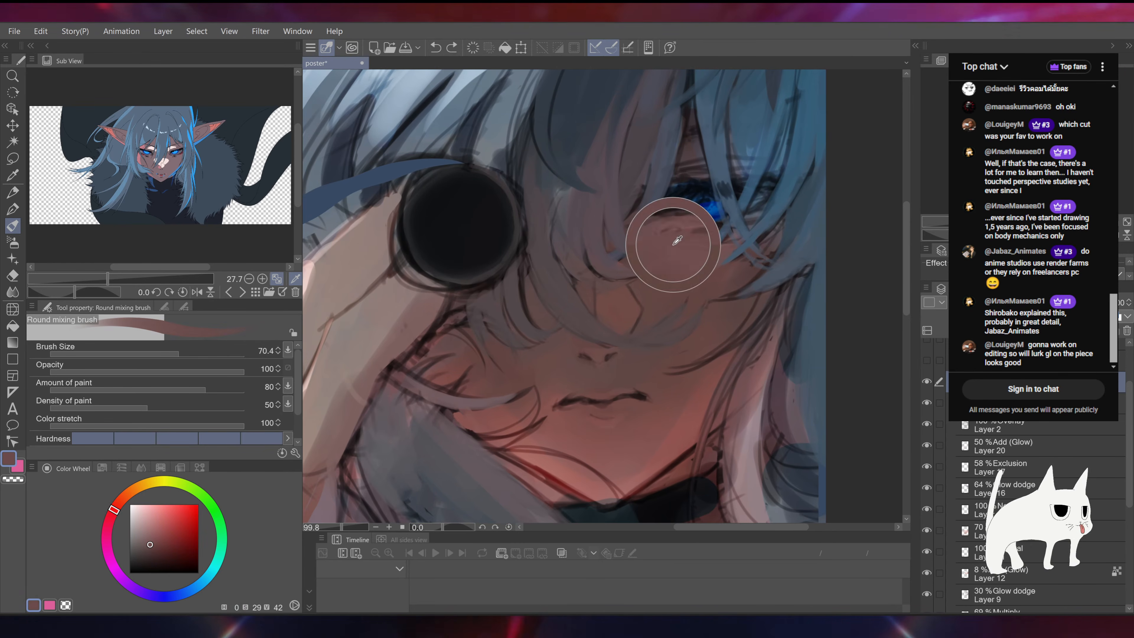
drag(692, 245, 669, 248)
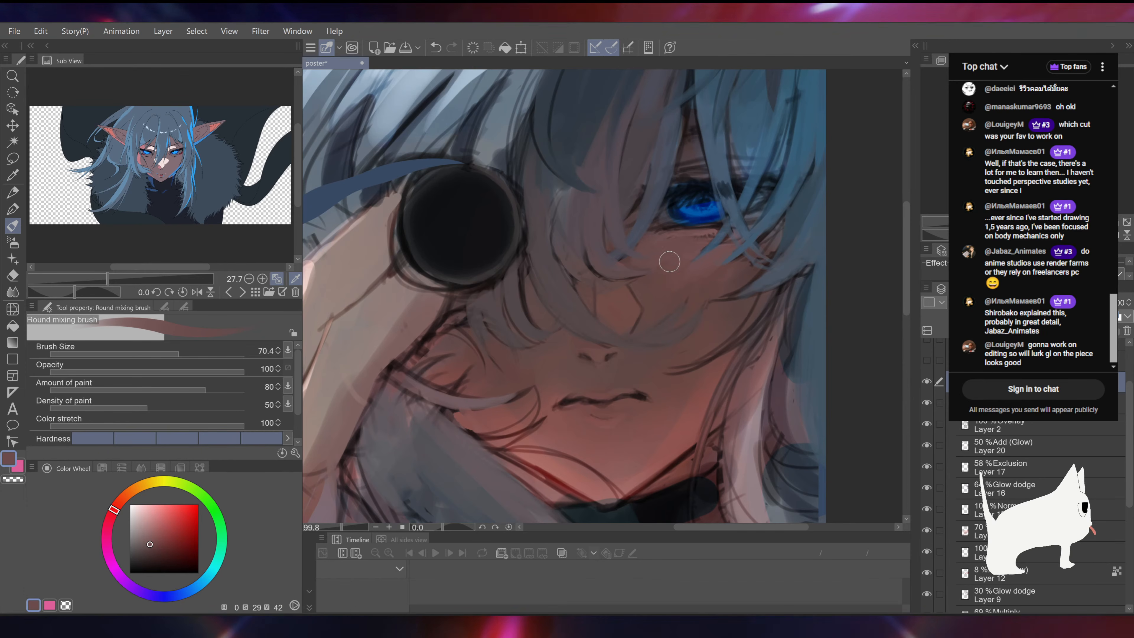
Step: Soften the sketched mouth line with a reddish skin tone sampled beside the lips
alt+click(605, 400)
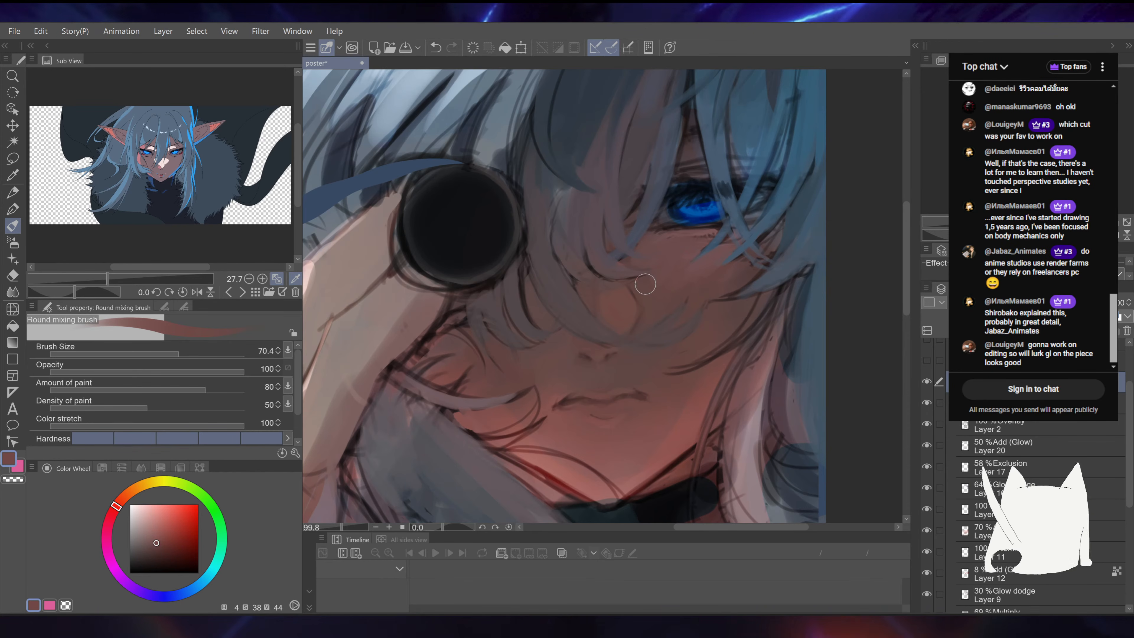
scroll(600, 293, down, 8)
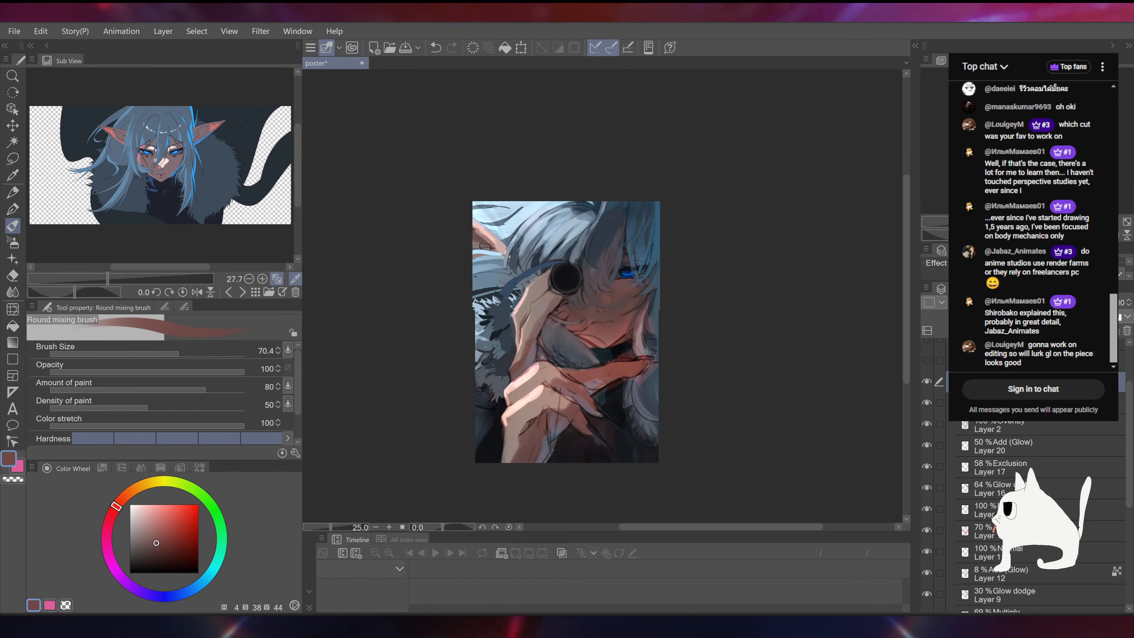
scroll(596, 295, up, 9)
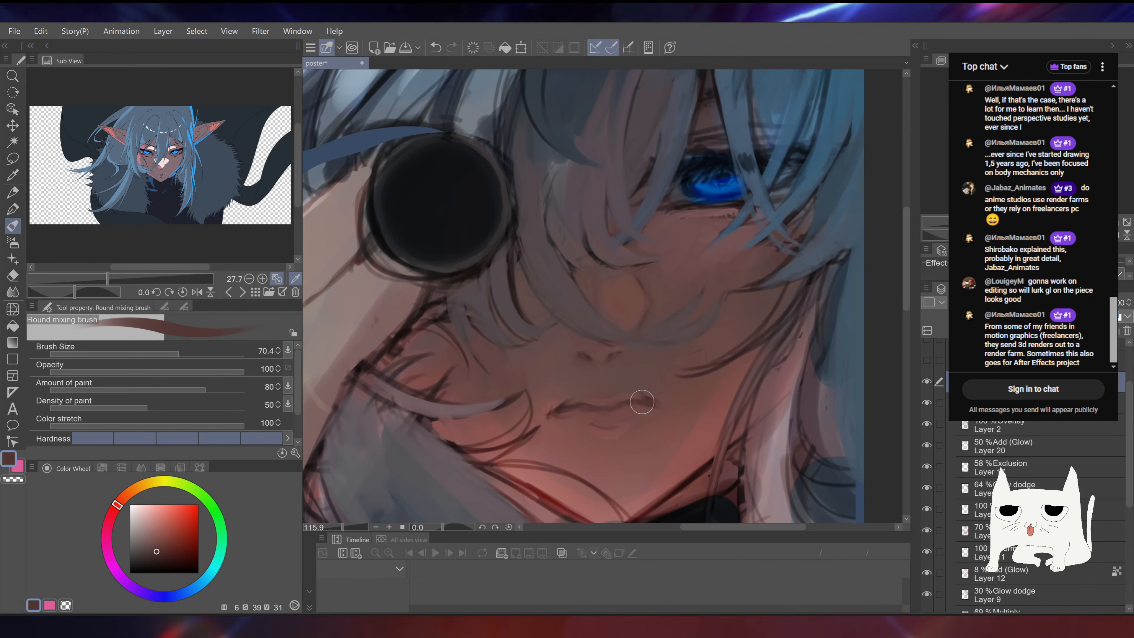
Step: Pick a saturated dark red, reduce the brush to 25.7, and repaint the line between the lips
click(172, 553)
drag(174, 355, 170, 353)
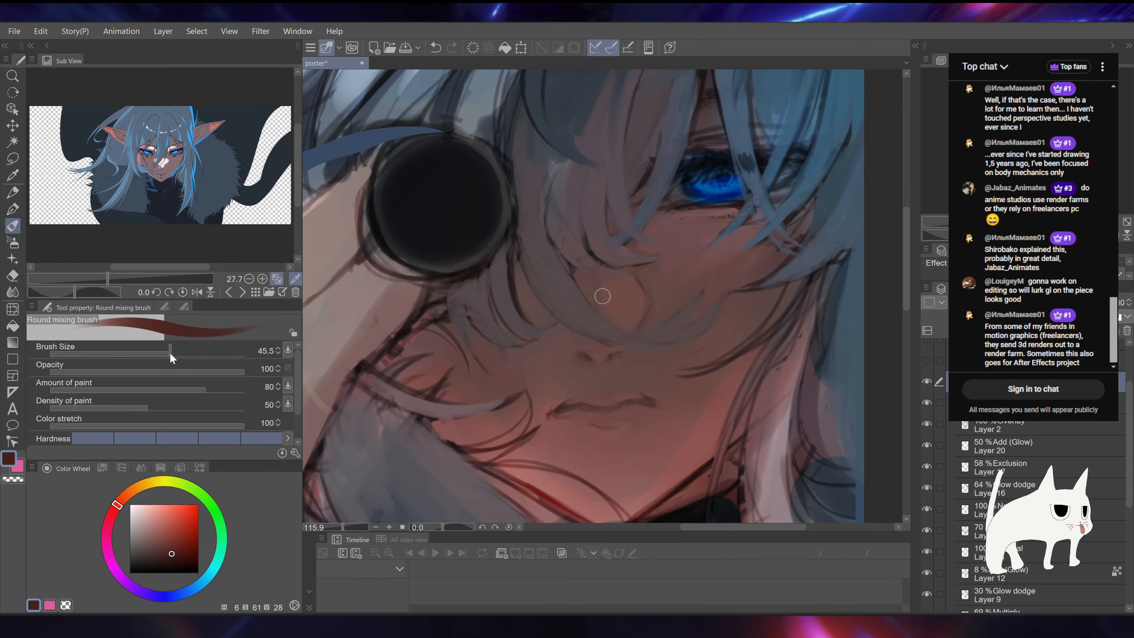
click(180, 550)
drag(587, 404, 565, 408)
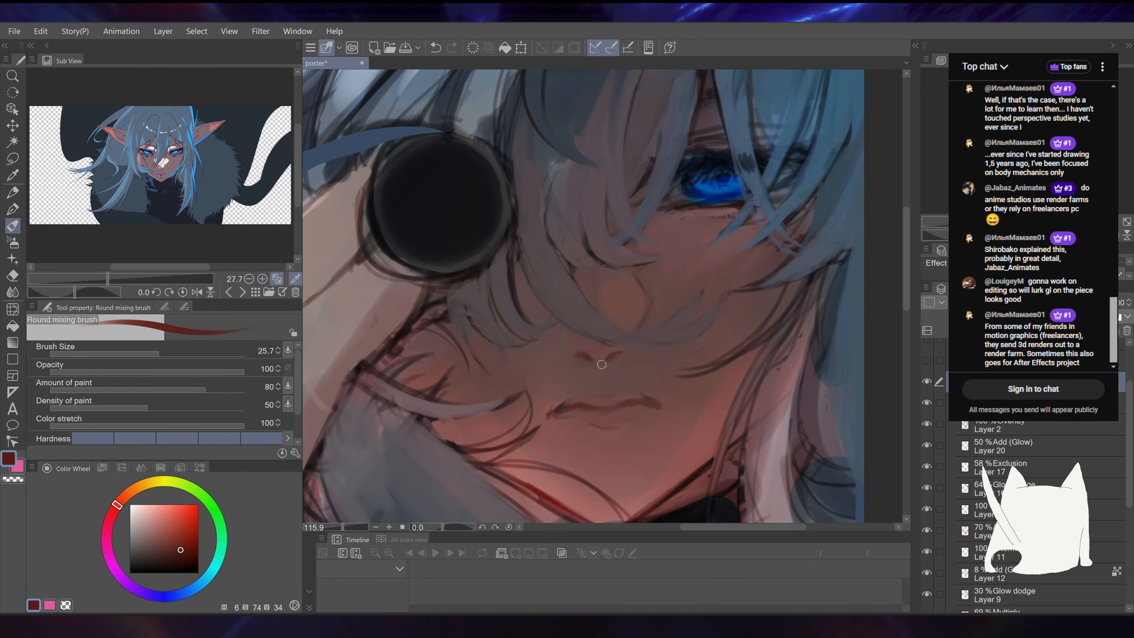
Step: Darken the mouth line and nostrils with a near-black red at brush size 17.9
click(173, 561)
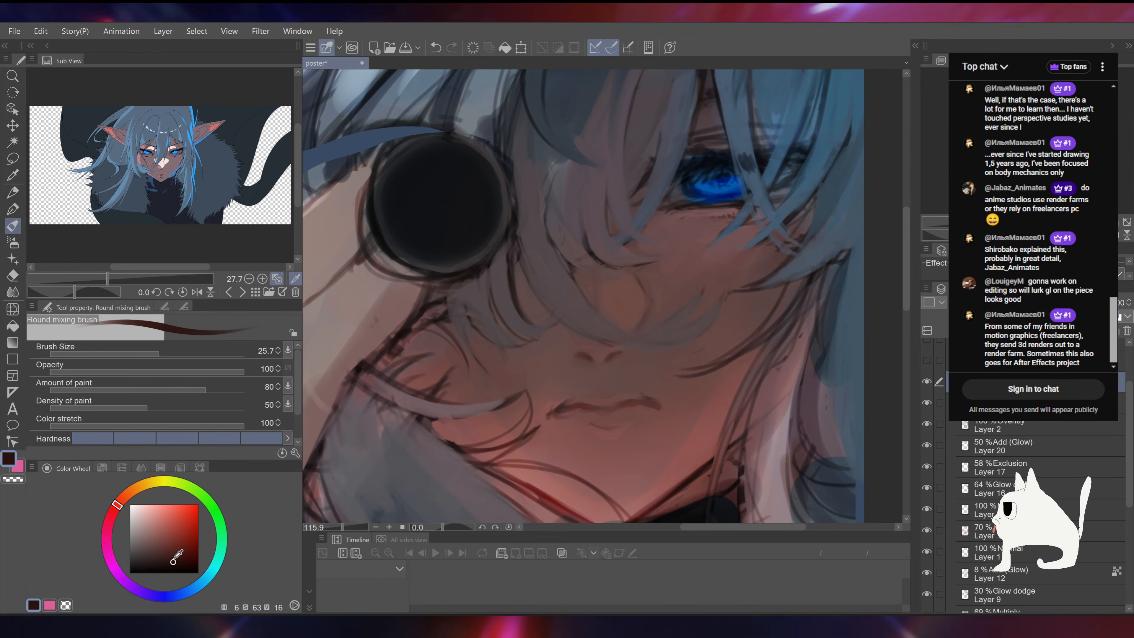
click(152, 353)
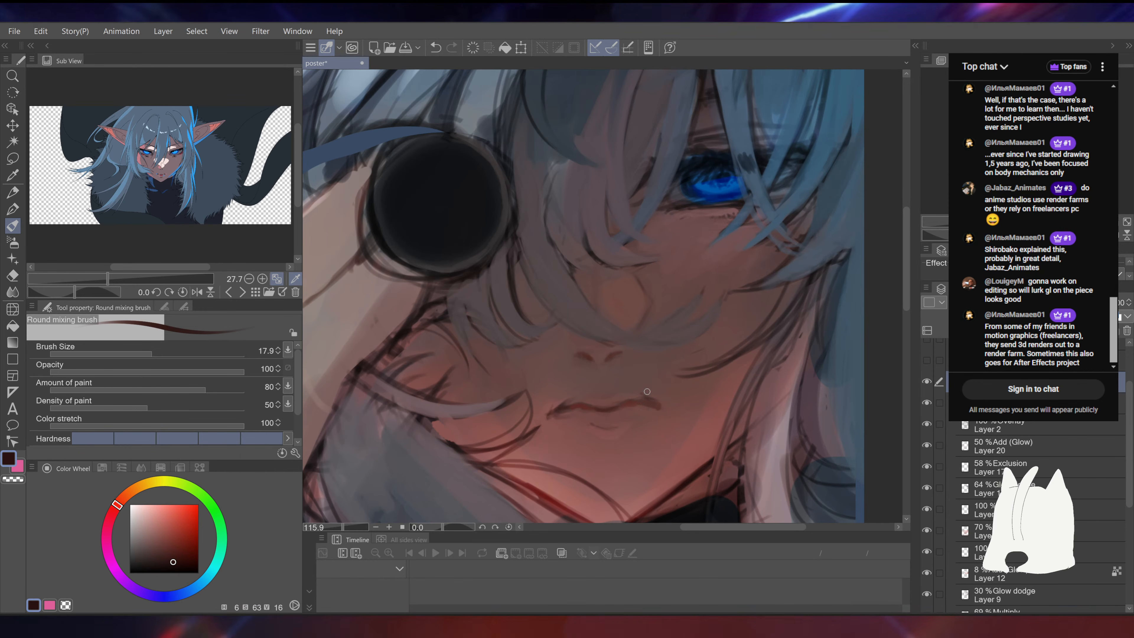
drag(646, 405, 632, 362)
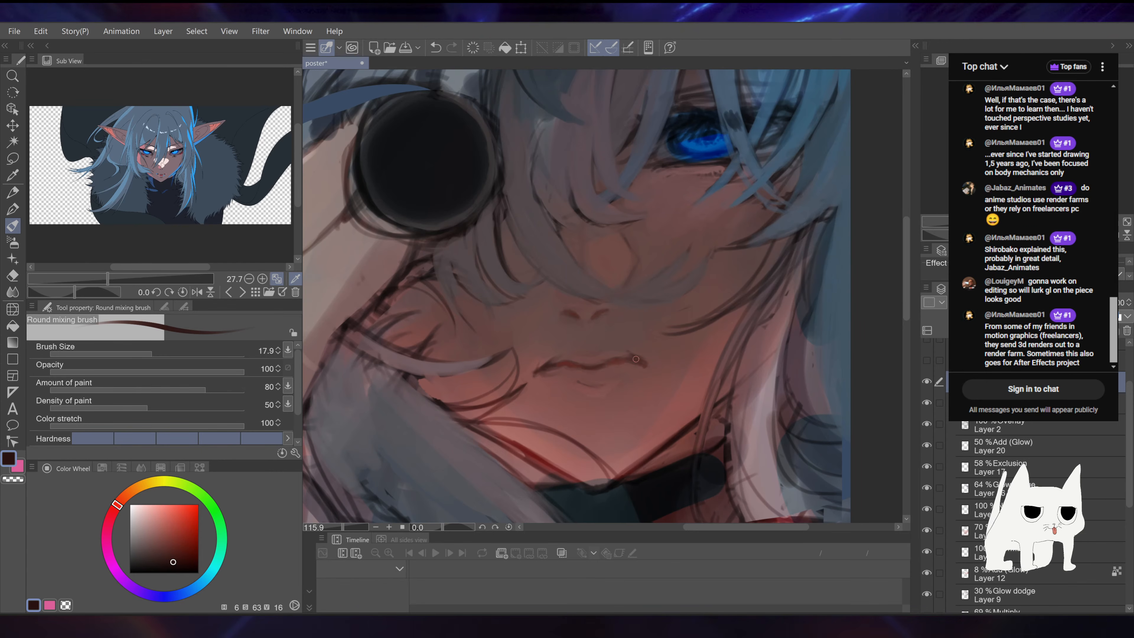
drag(690, 297, 699, 315)
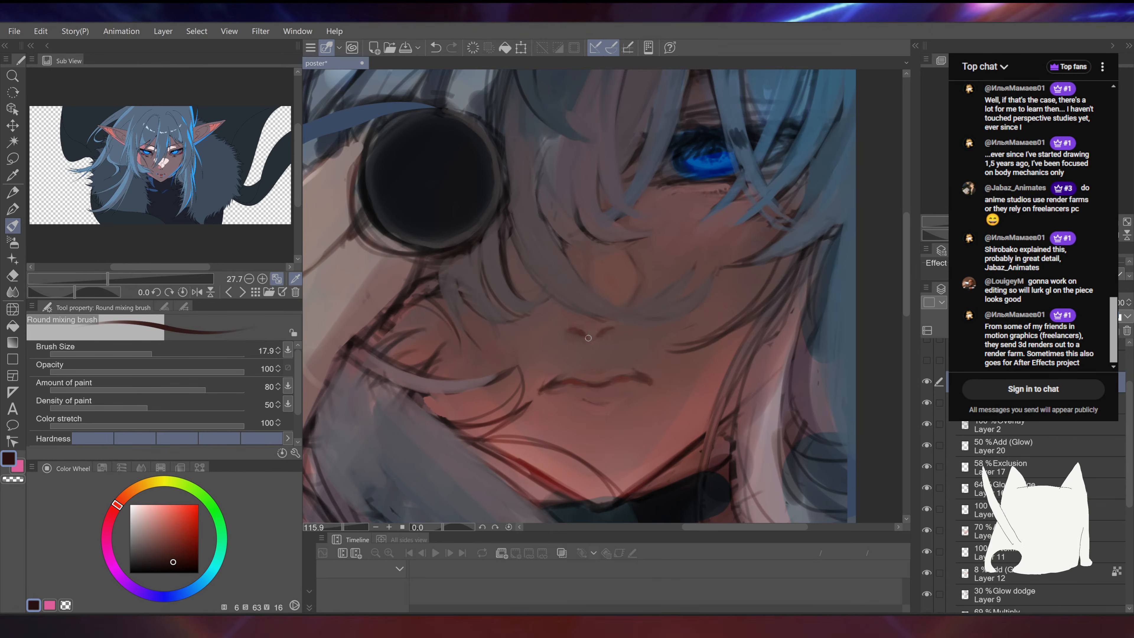
Step: Clean up the edges of the nostrils and mouth line with sampled reddish skin tones
alt+click(584, 327)
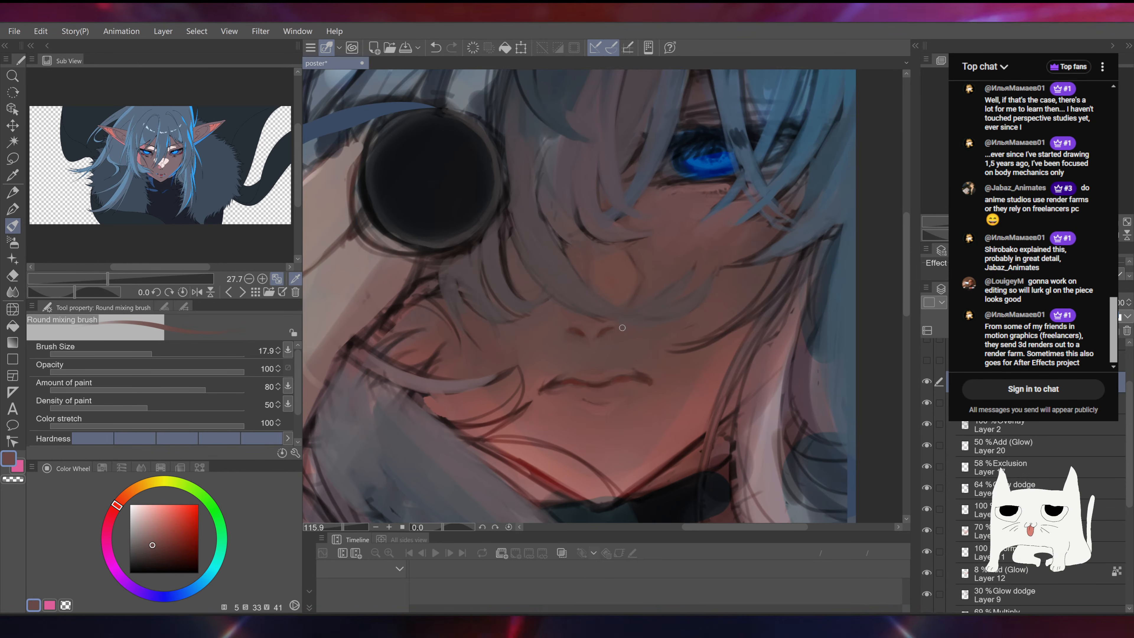
drag(575, 328, 570, 329)
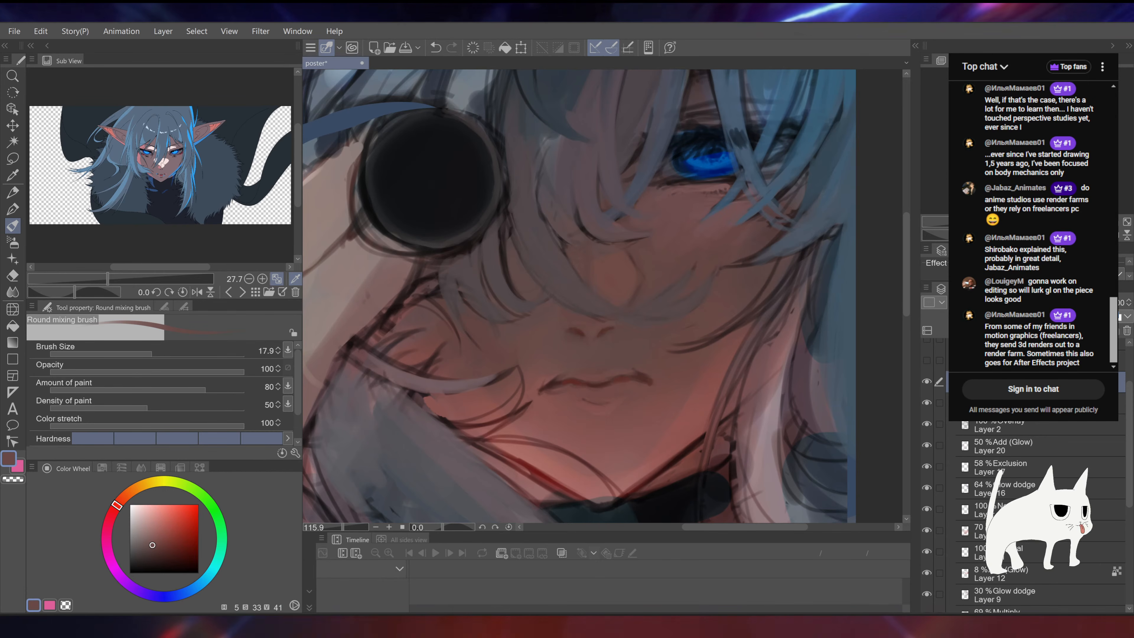
scroll(596, 354, down, 2)
drag(579, 365, 599, 334)
alt+click(584, 336)
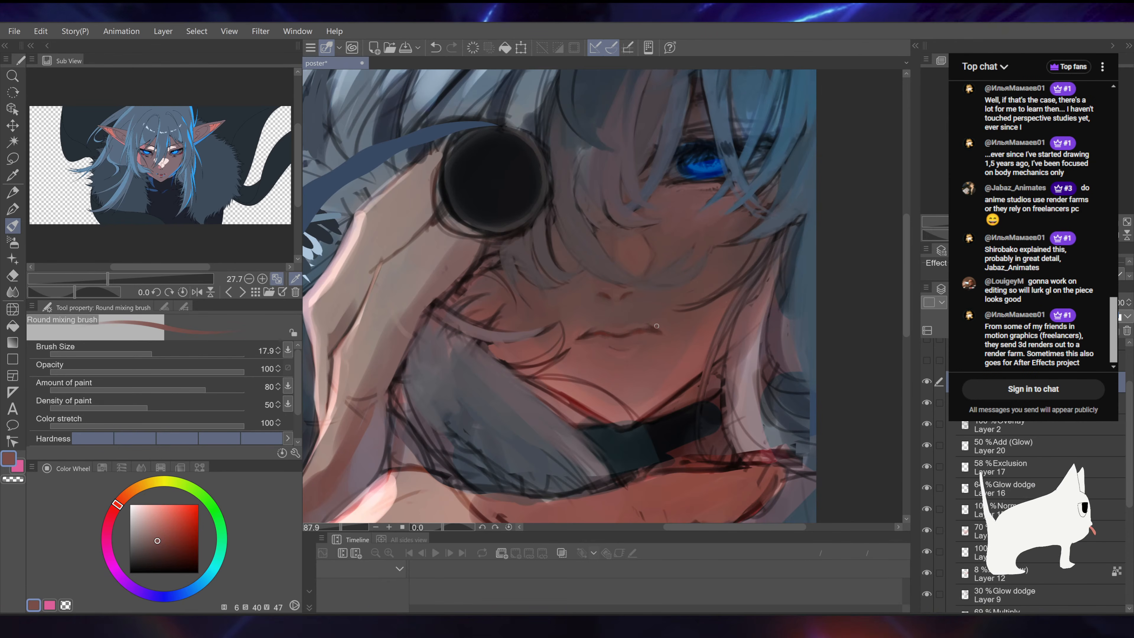
drag(652, 326, 630, 333)
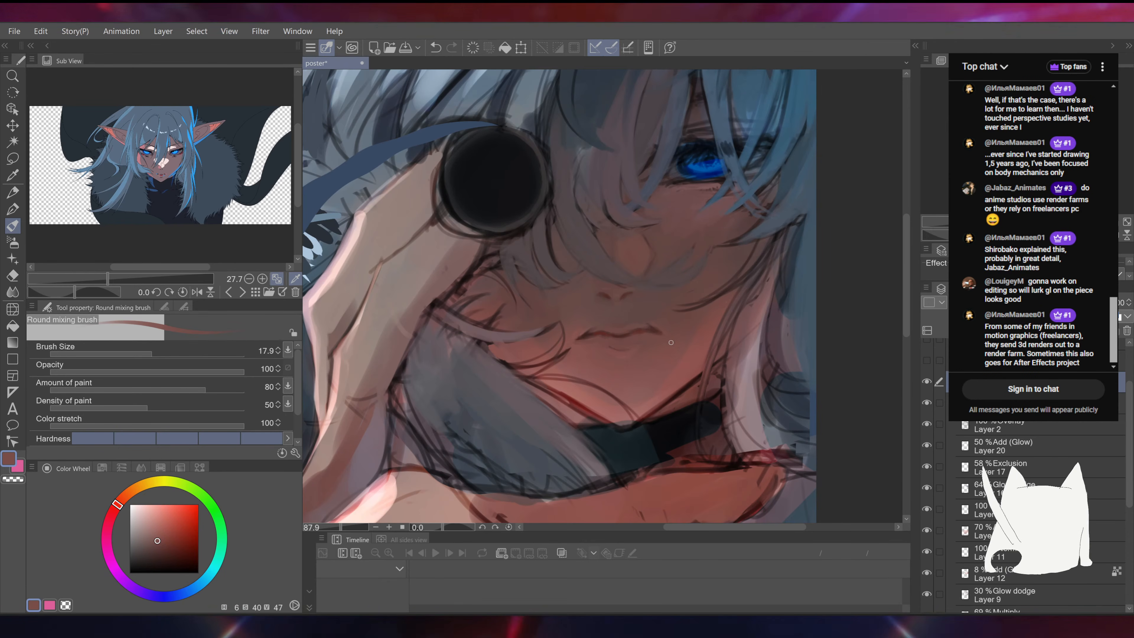
Step: Enlarge the brush to 29.4 and paint the lower lip in deep red, undoing a trial stroke in brighter red
drag(685, 245, 681, 212)
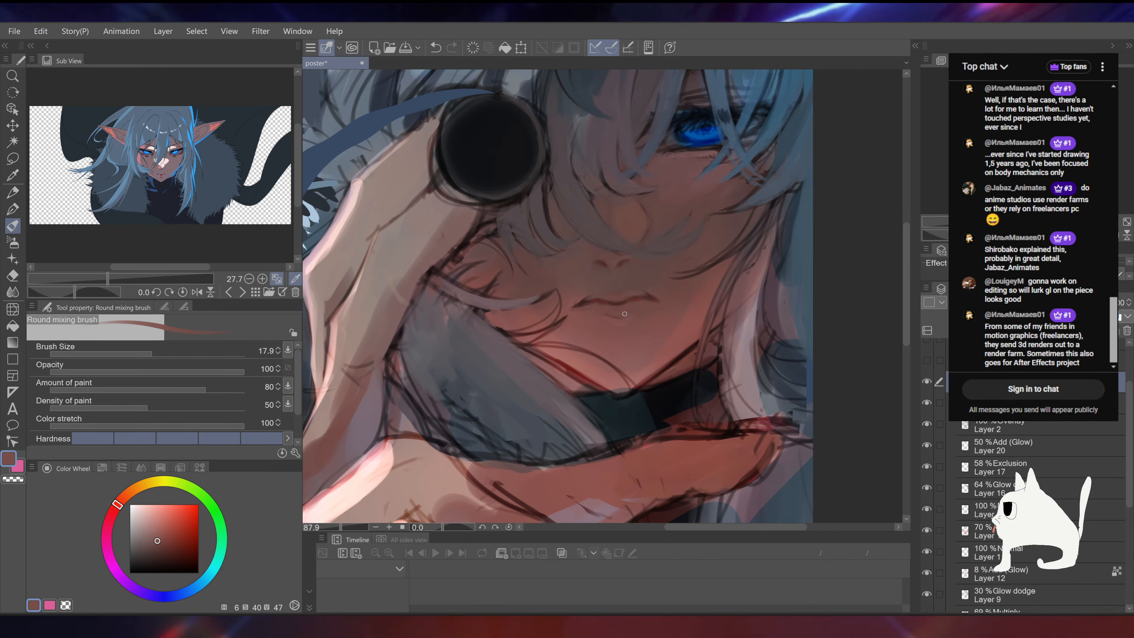
click(168, 547)
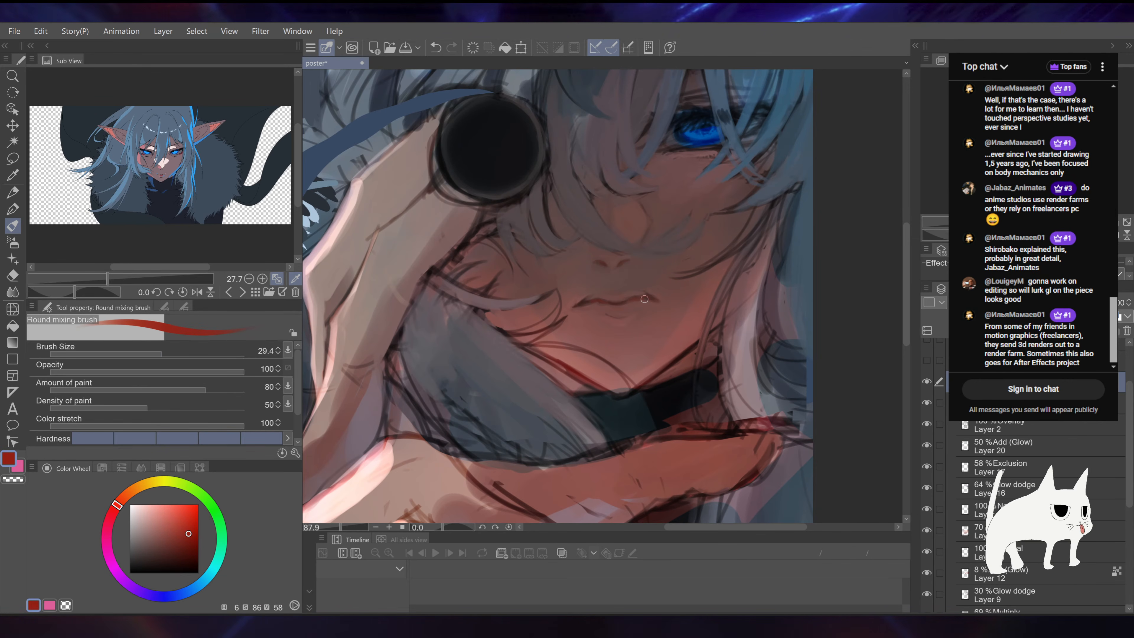
key(ctrl+z)
click(184, 544)
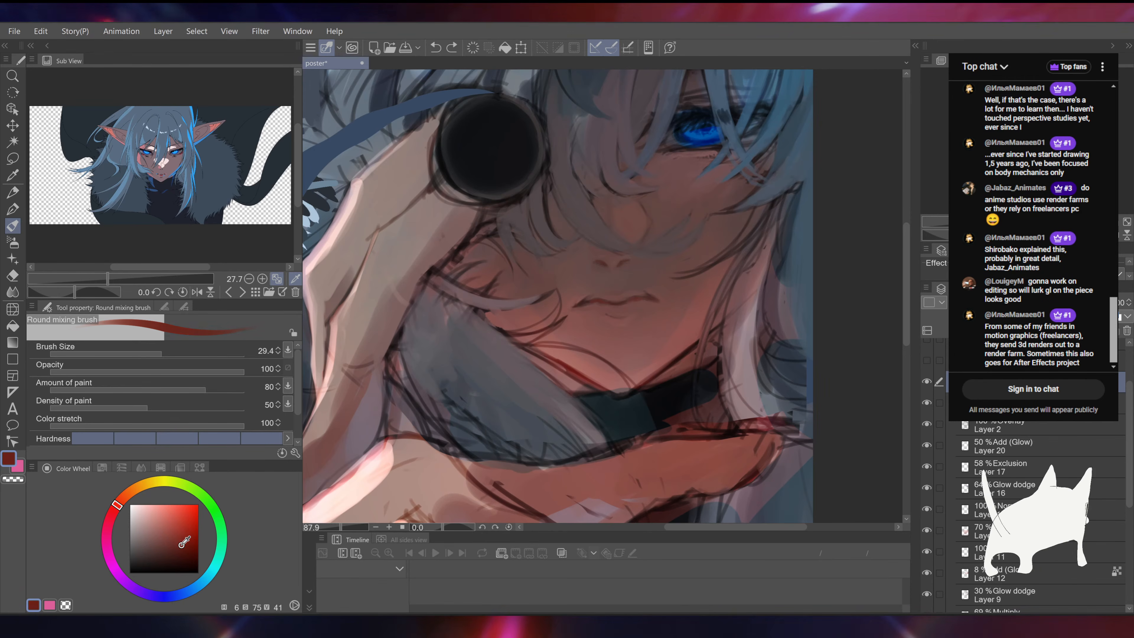
drag(606, 315, 636, 312)
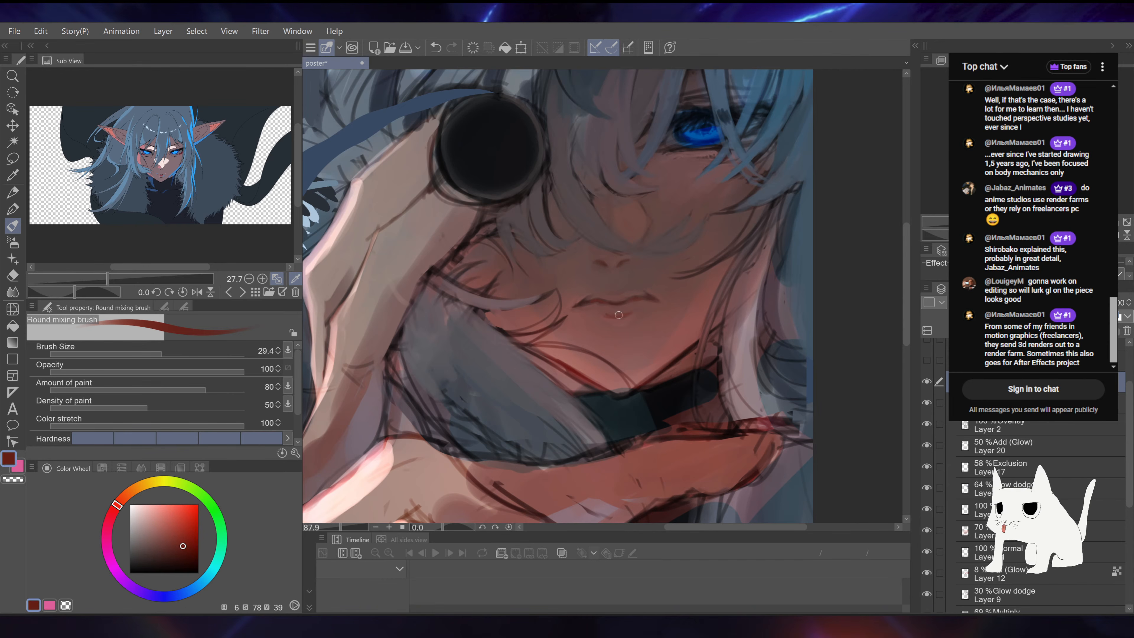
Step: Undo the last lower lip stroke and rework both lips in the same deep red, undoing one more stroke
key(ctrl+z)
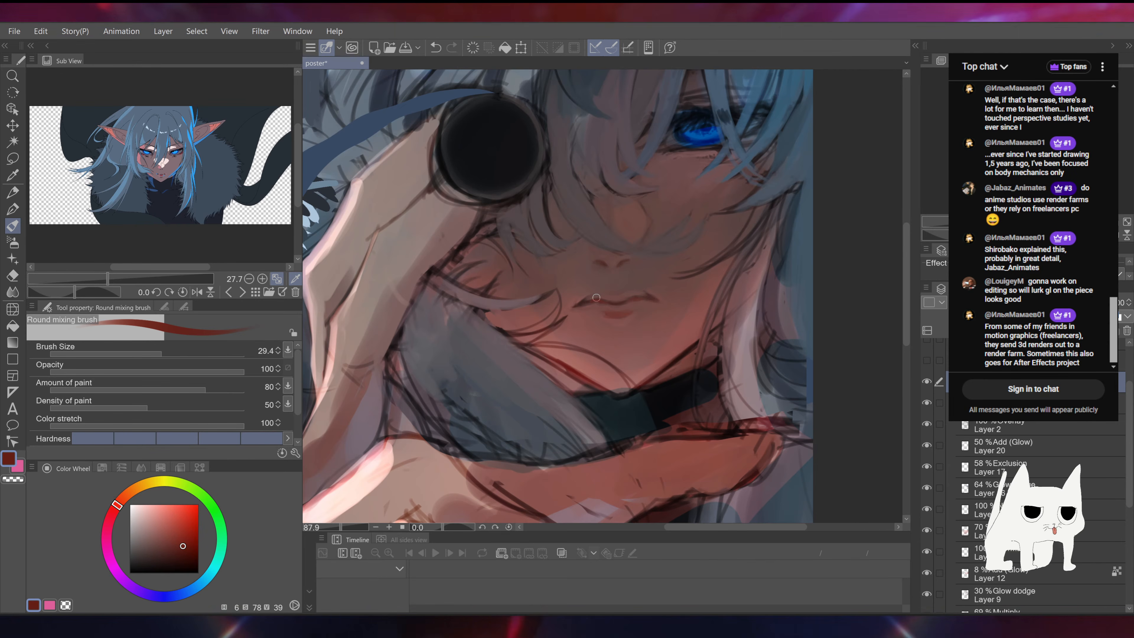
drag(595, 299, 590, 314)
scroll(604, 296, down, 6)
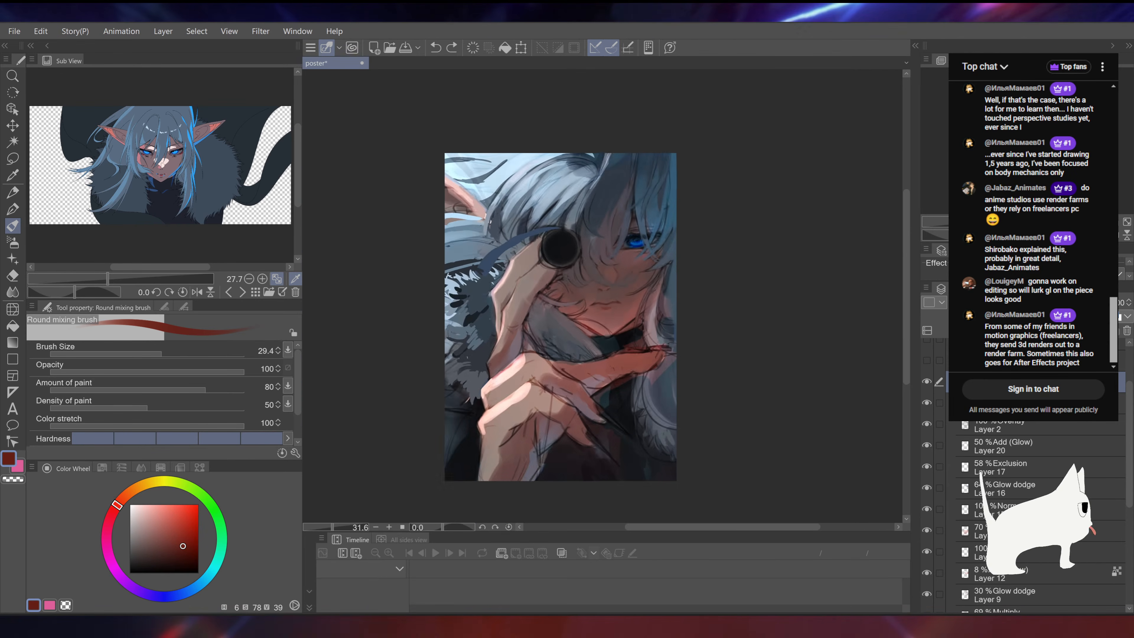
scroll(604, 296, up, 8)
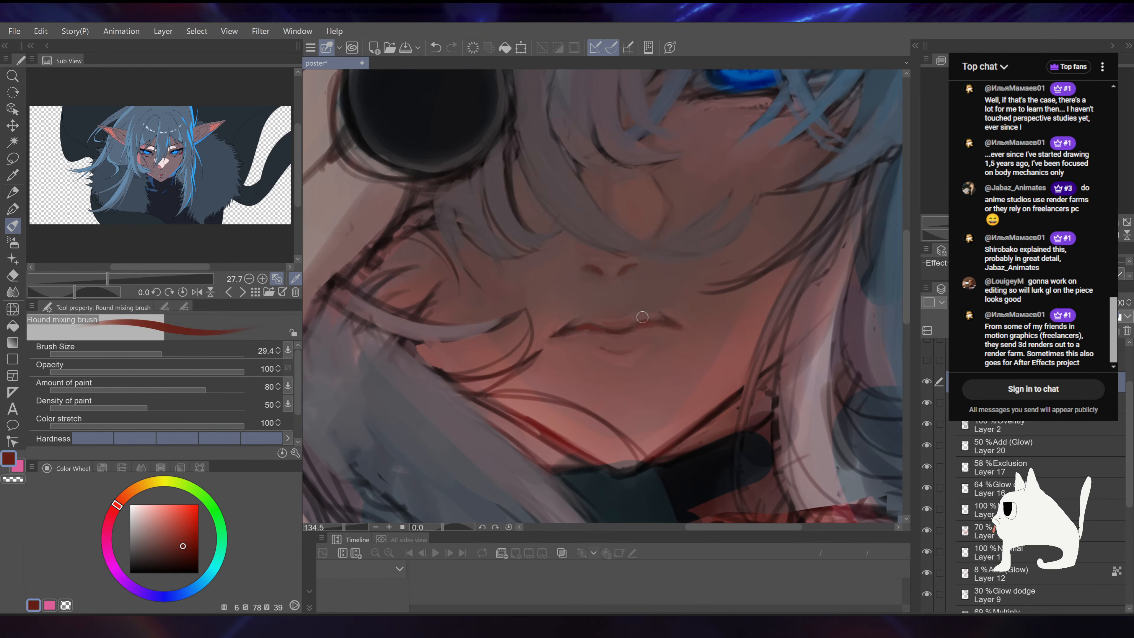
key(ctrl+z)
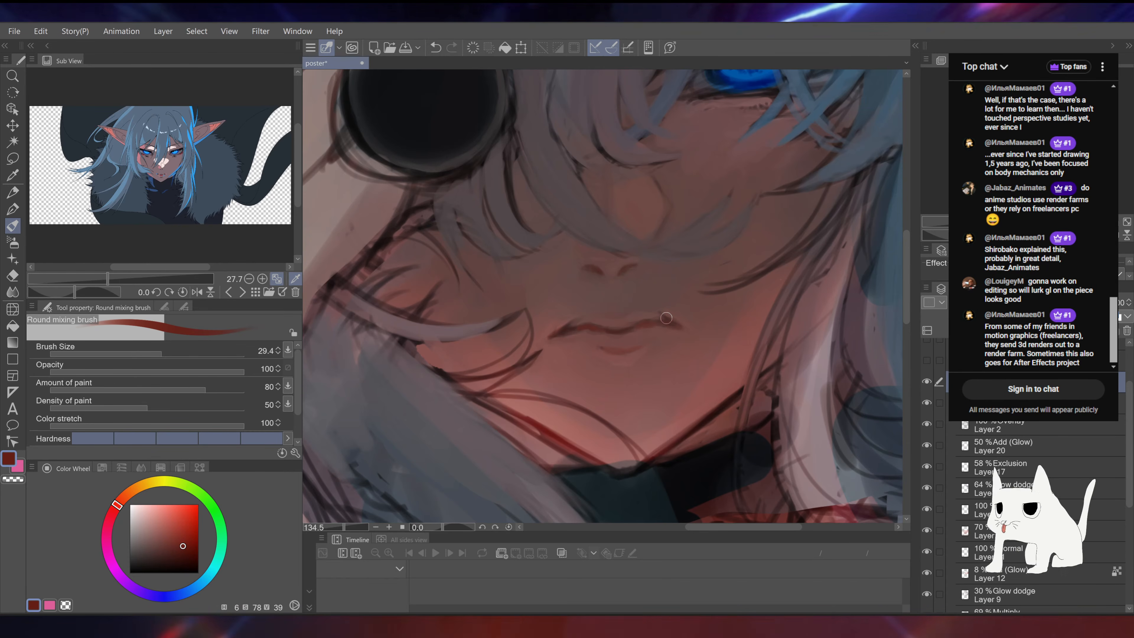
Step: Undo the last stroke and refine the mouth corner and lower lip with skin tones sampled around the mouth
drag(813, 227, 750, 228)
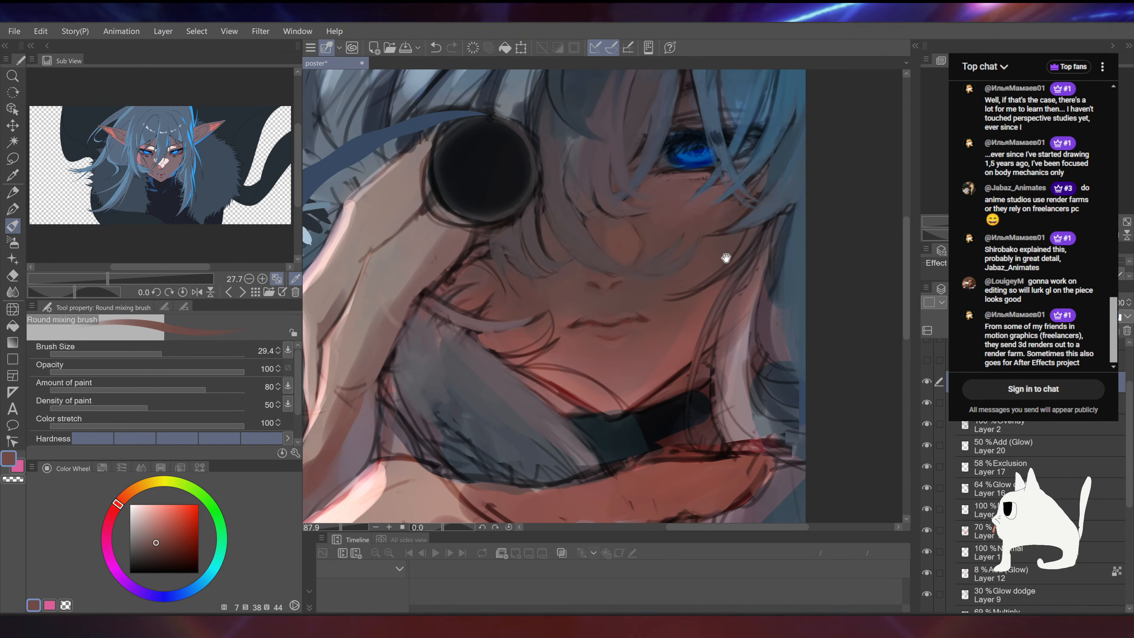
drag(724, 258, 749, 269)
key(ctrl+z)
alt+click(588, 335)
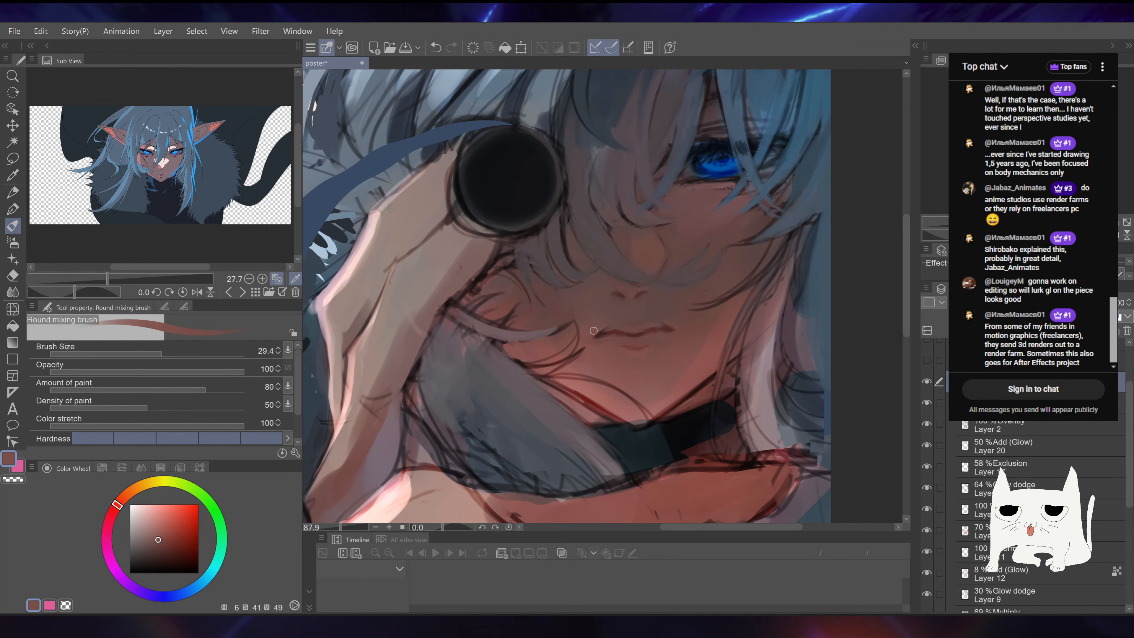
alt+click(603, 347)
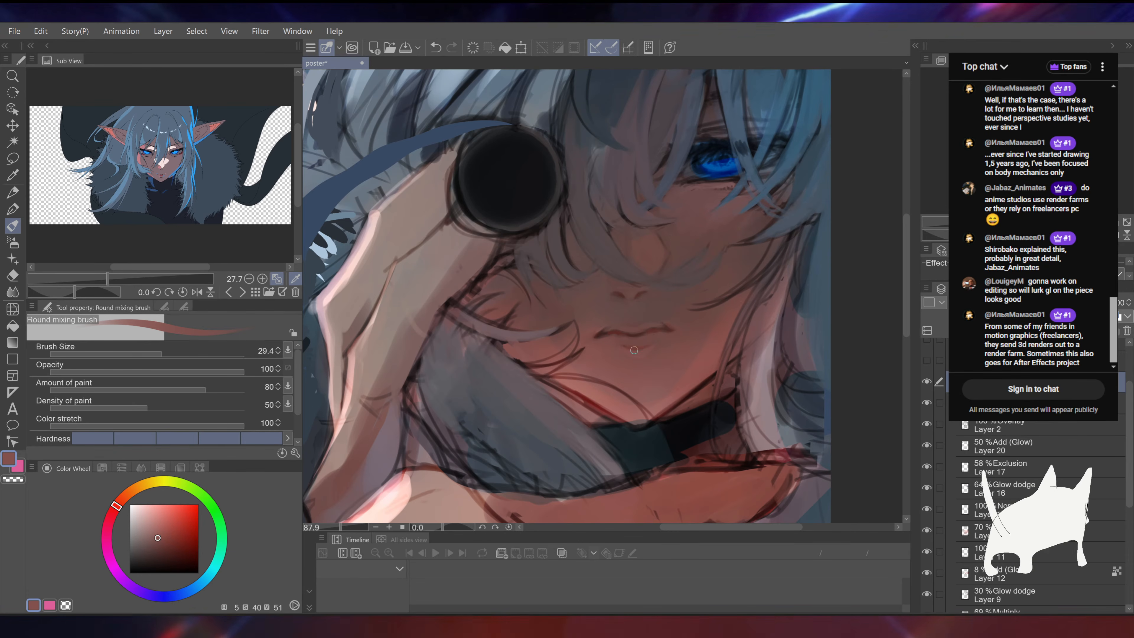
Step: Sample a darker skin tone on the cheek below the eye and undo the last stroke there
drag(771, 237, 733, 267)
drag(733, 266, 686, 295)
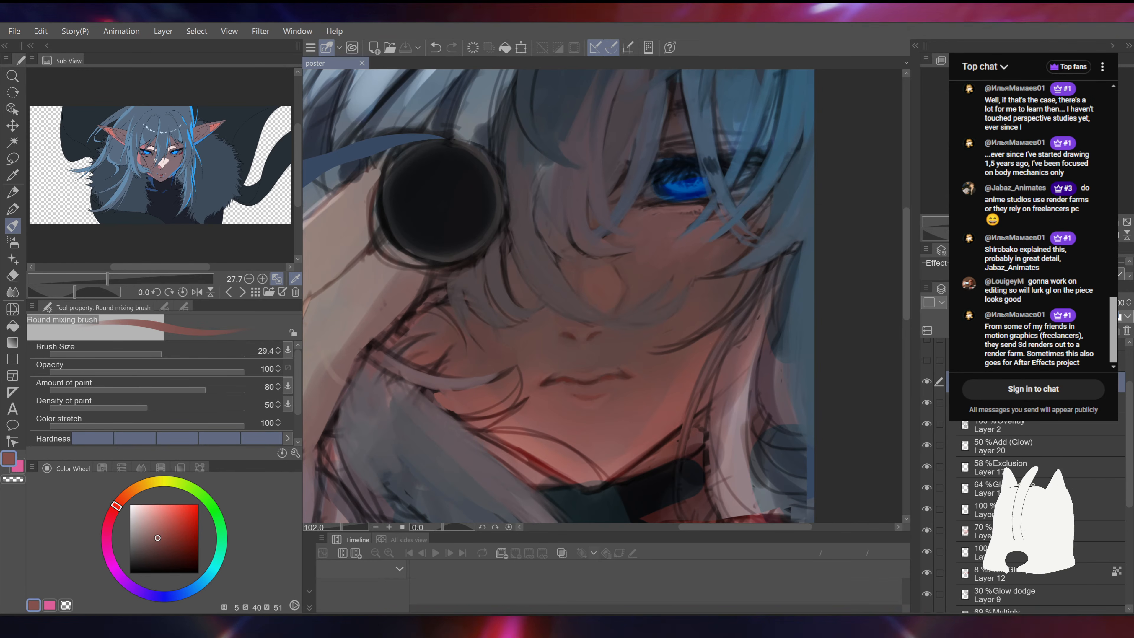
alt+click(684, 262)
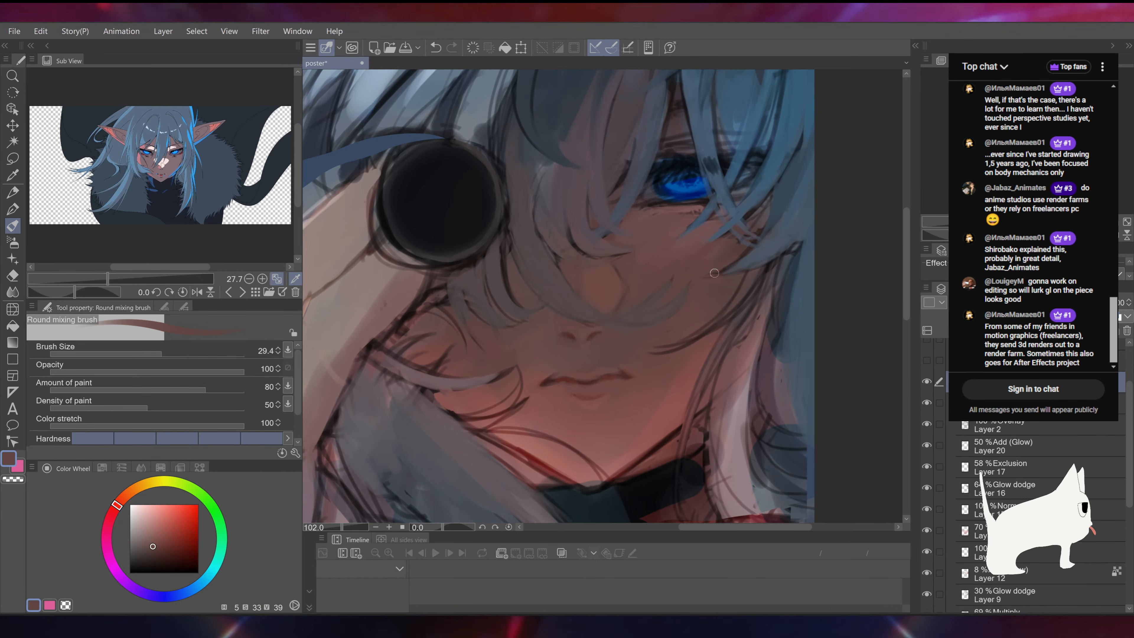
key(ctrl+z)
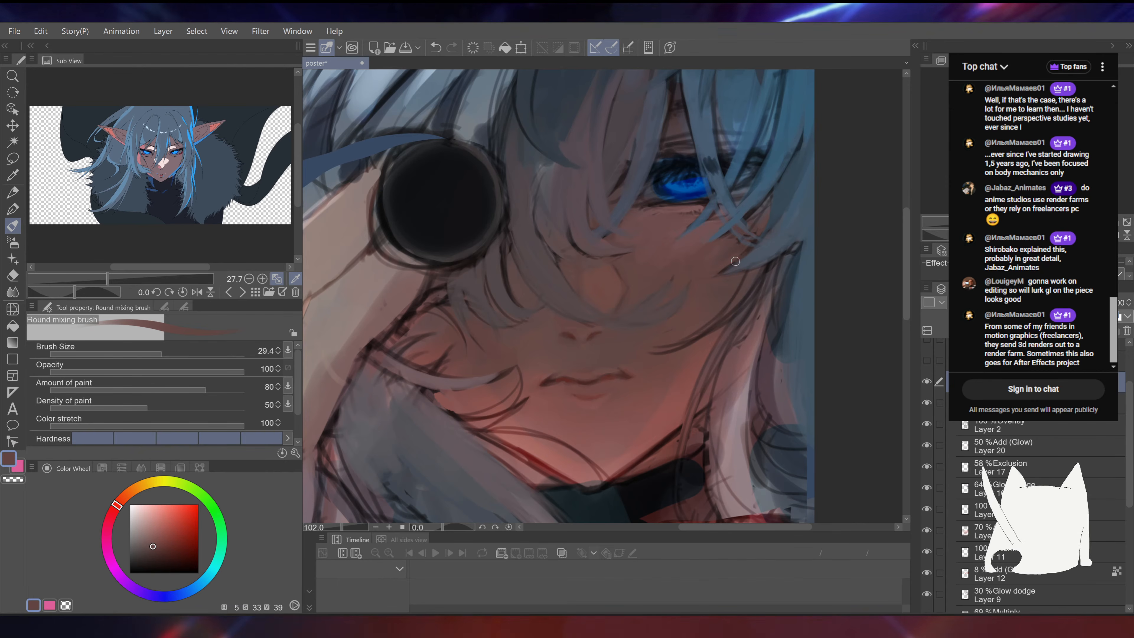
Step: Paint a hair strand beside the cheek below the eye in grey-blue sampled from the surrounding hair
drag(710, 265, 602, 297)
alt+click(716, 245)
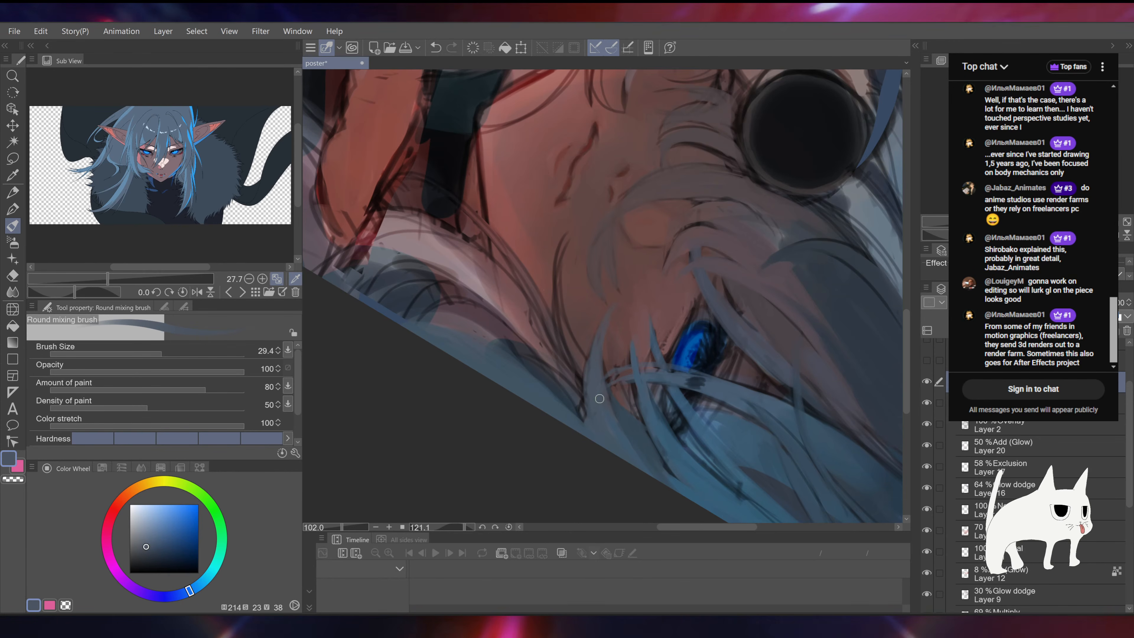
drag(582, 421, 586, 375)
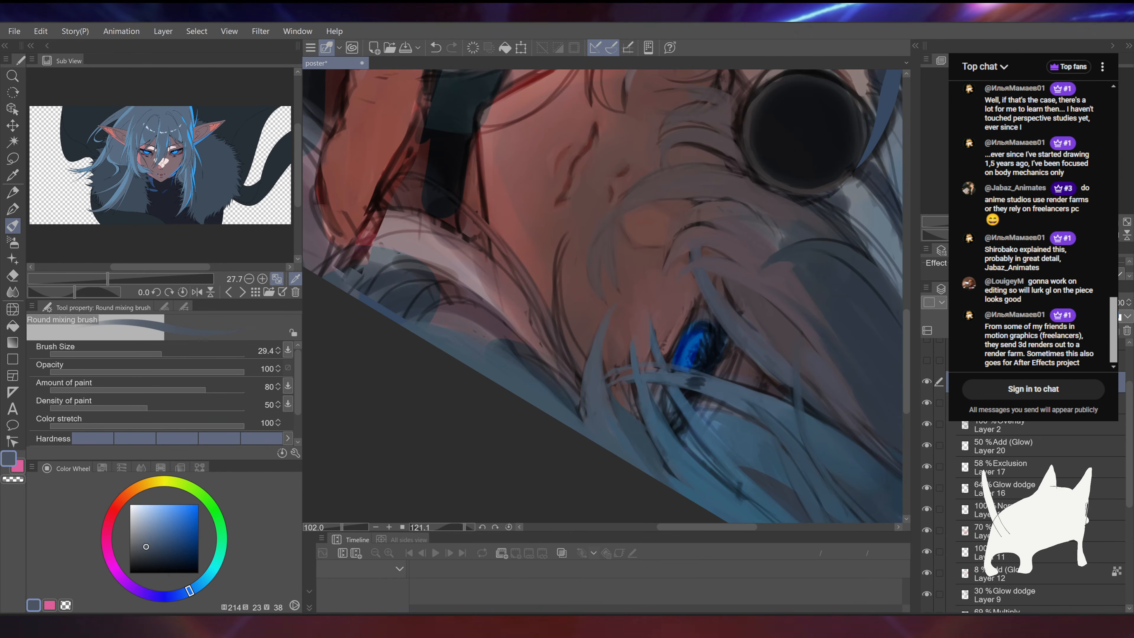
mouse_move(723, 330)
mouse_down()
mouse_move(649, 180)
mouse_move(720, 252)
mouse_move(709, 276)
mouse_up()
Step: Repaint the cheek between the hair strands below the eye with sampled reddish-brown skin tones, undoing one stroke
alt+click(614, 332)
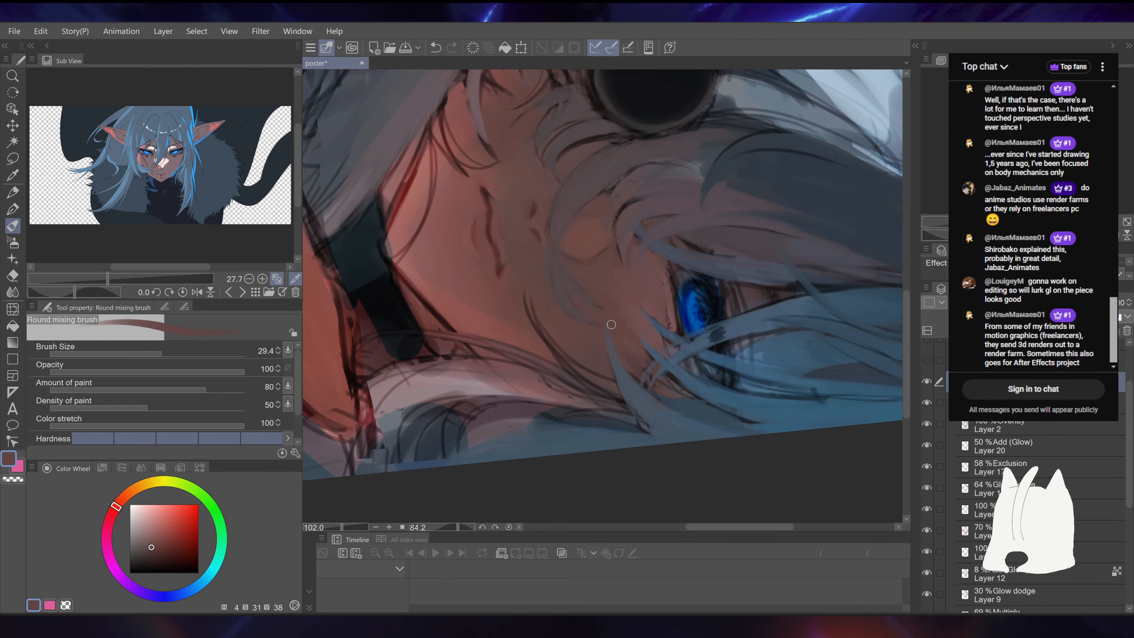
mouse_move(655, 376)
mouse_down()
mouse_move(714, 242)
mouse_move(663, 237)
mouse_move(670, 248)
mouse_up()
alt+click(663, 237)
key(ctrl+z)
alt+click(645, 254)
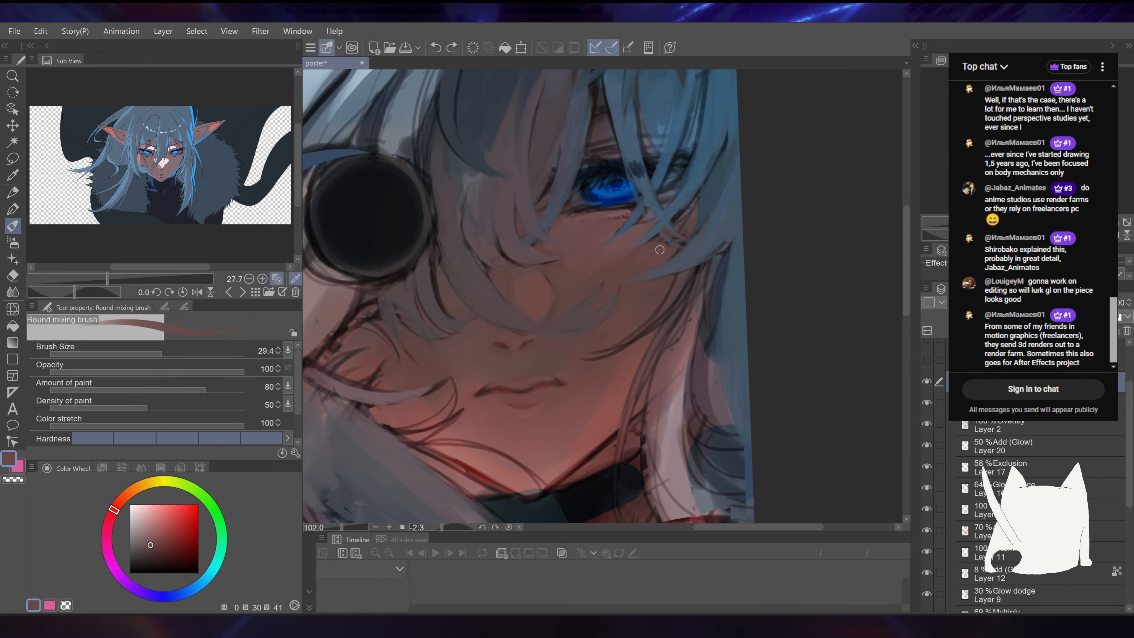
drag(654, 216, 678, 230)
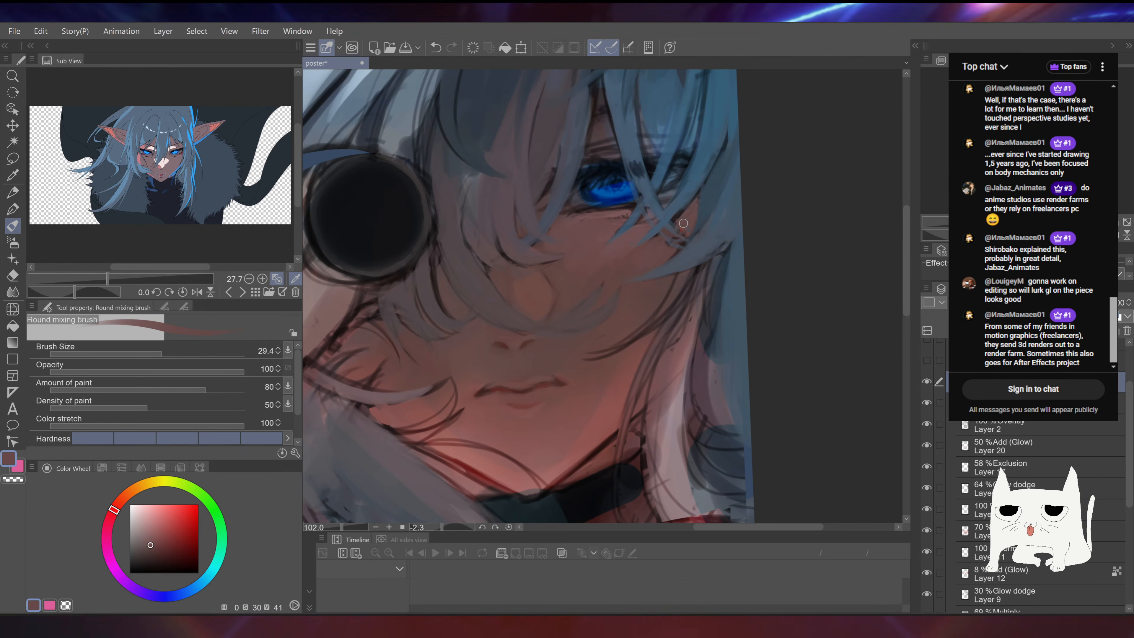
Step: Sample a lighter skin tone from the lower face and paint along the jaw edge beside the hair
drag(787, 228, 805, 282)
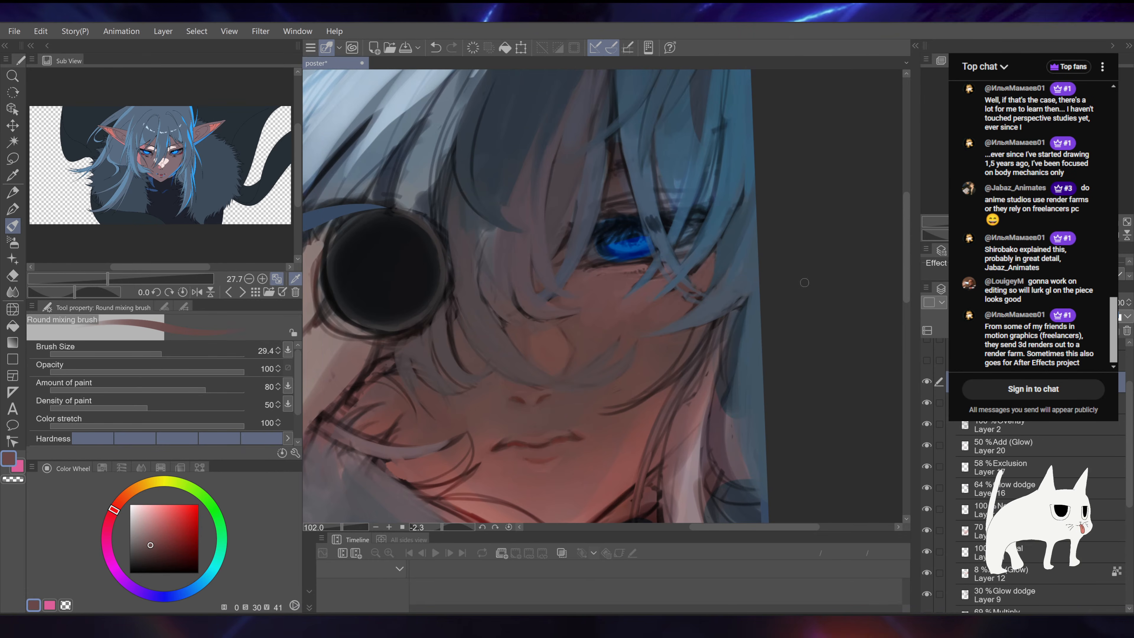
drag(447, 500, 539, 448)
scroll(558, 286, down, 3)
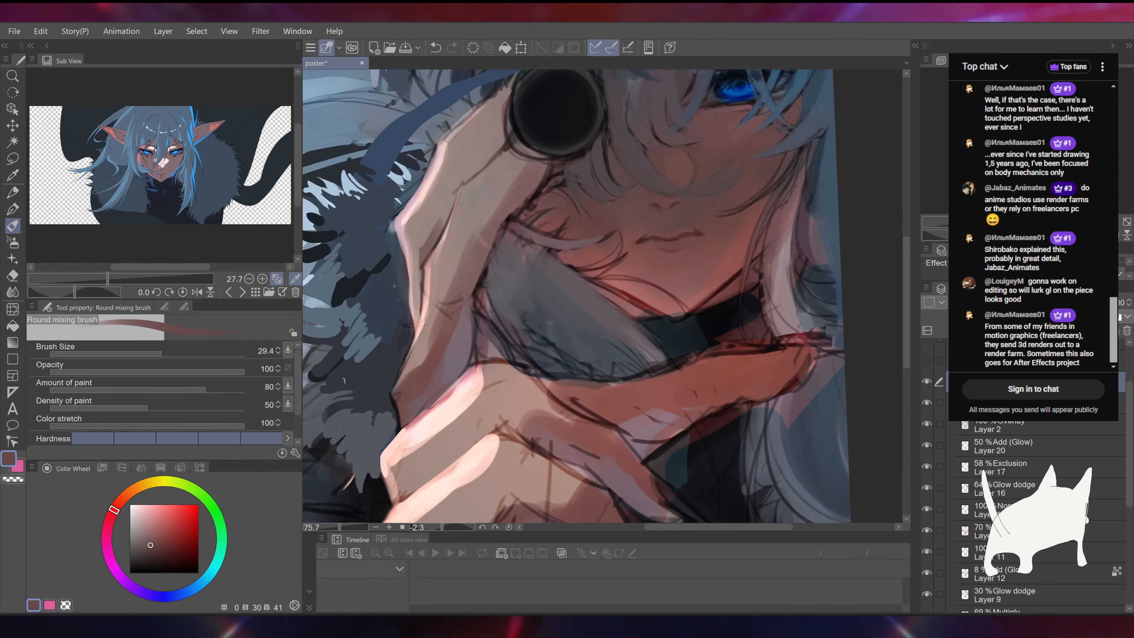
drag(765, 197, 675, 287)
alt+click(542, 380)
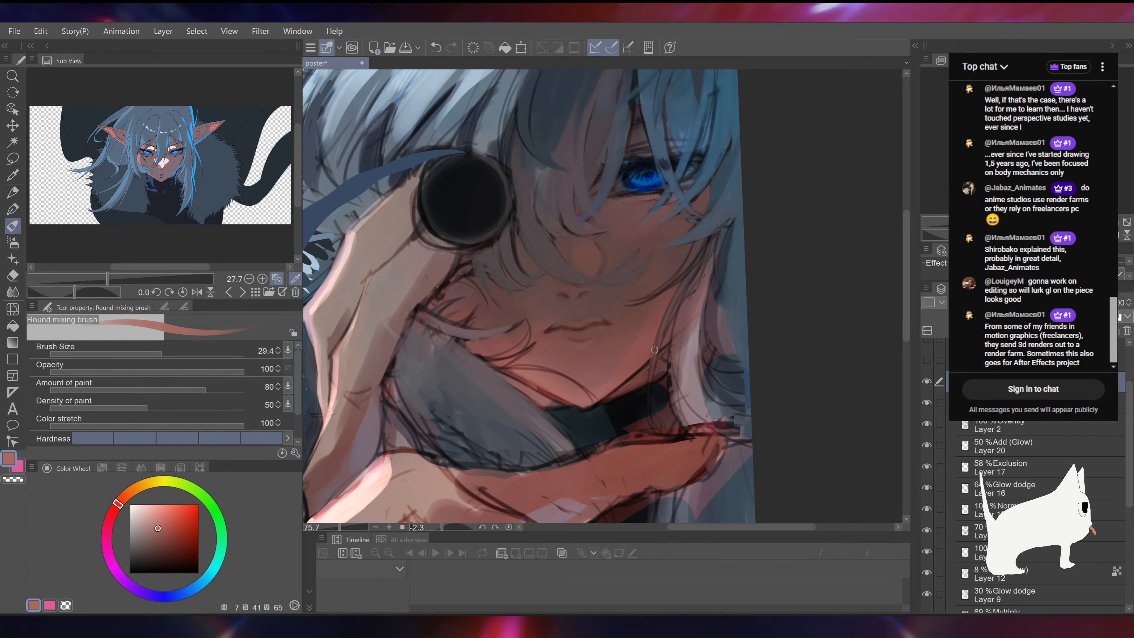
drag(654, 350, 665, 309)
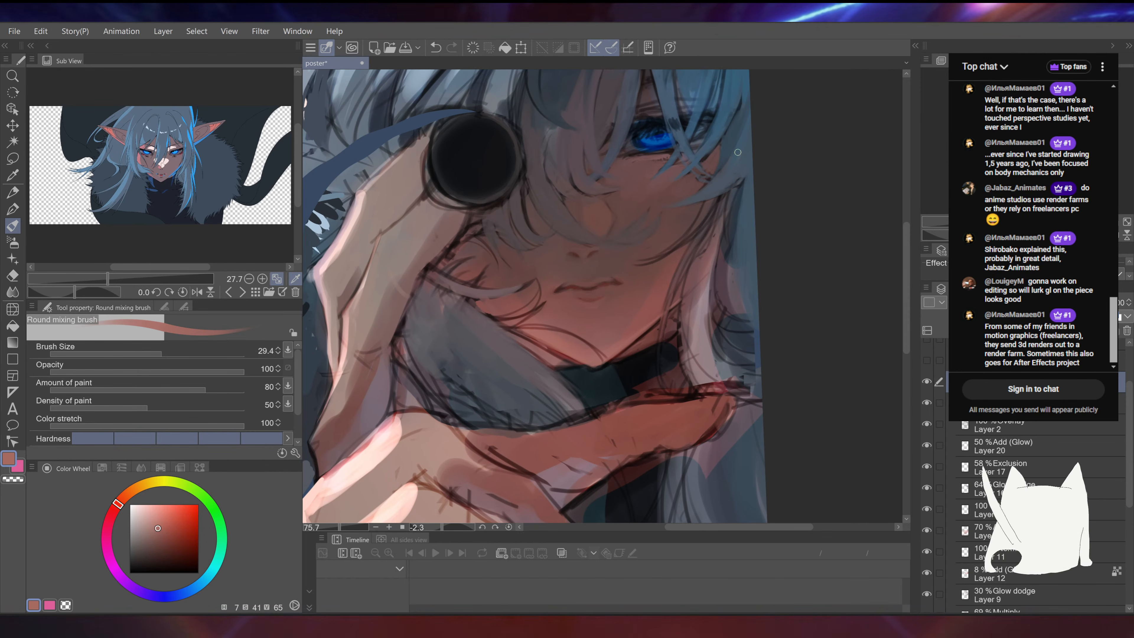
Step: Sample a muted reddish-brown at the outer cheek and set the brush size to 44.1
alt+click(683, 262)
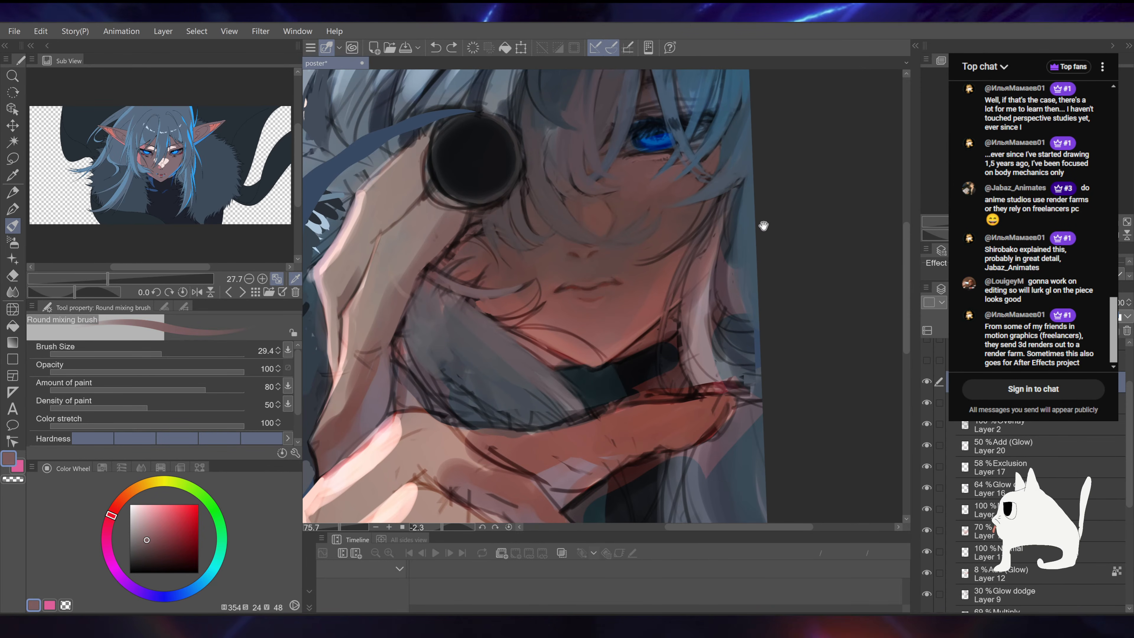
drag(763, 226, 662, 286)
drag(169, 352, 169, 352)
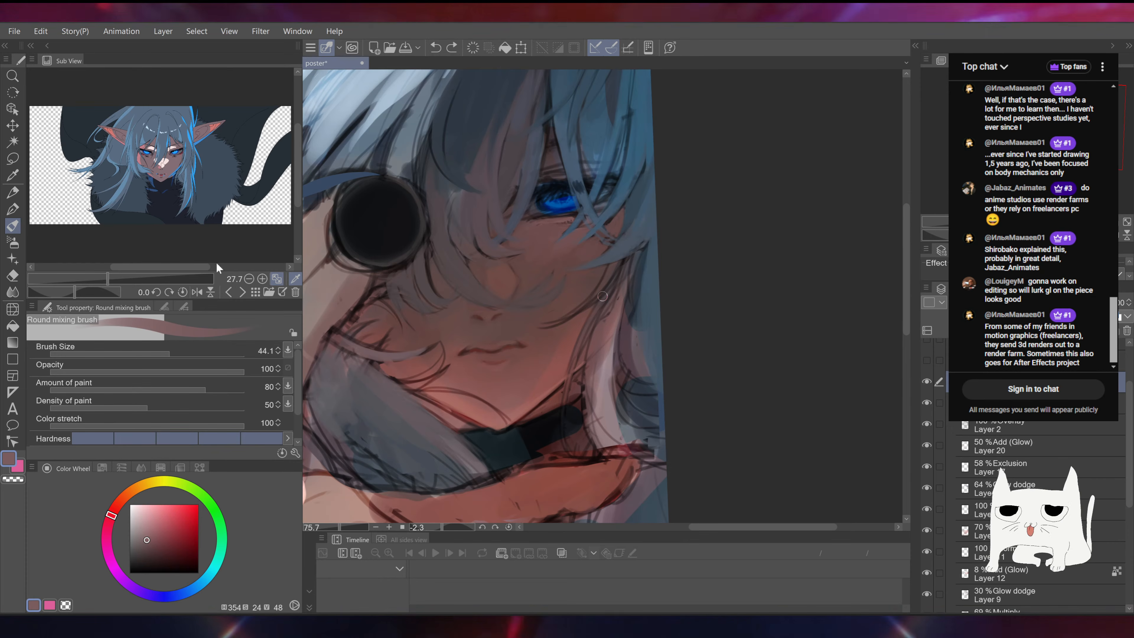
Step: Enlarge the reference image to 80.4 and centre it on the character's face
drag(134, 274, 131, 276)
drag(586, 212, 612, 286)
drag(252, 216, 250, 231)
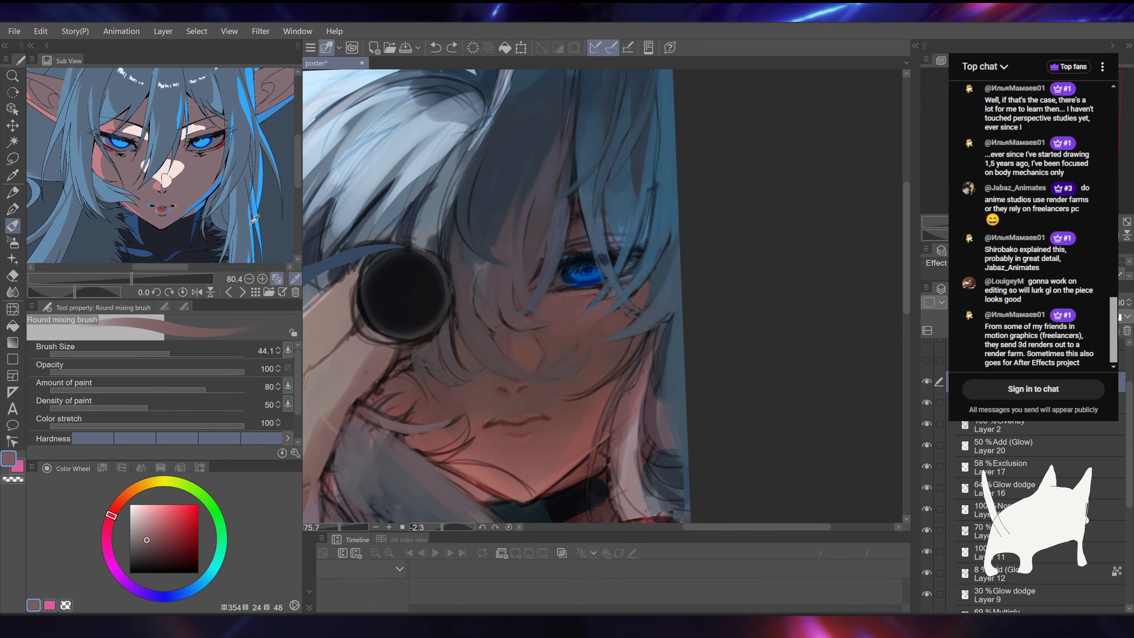
drag(599, 240, 665, 171)
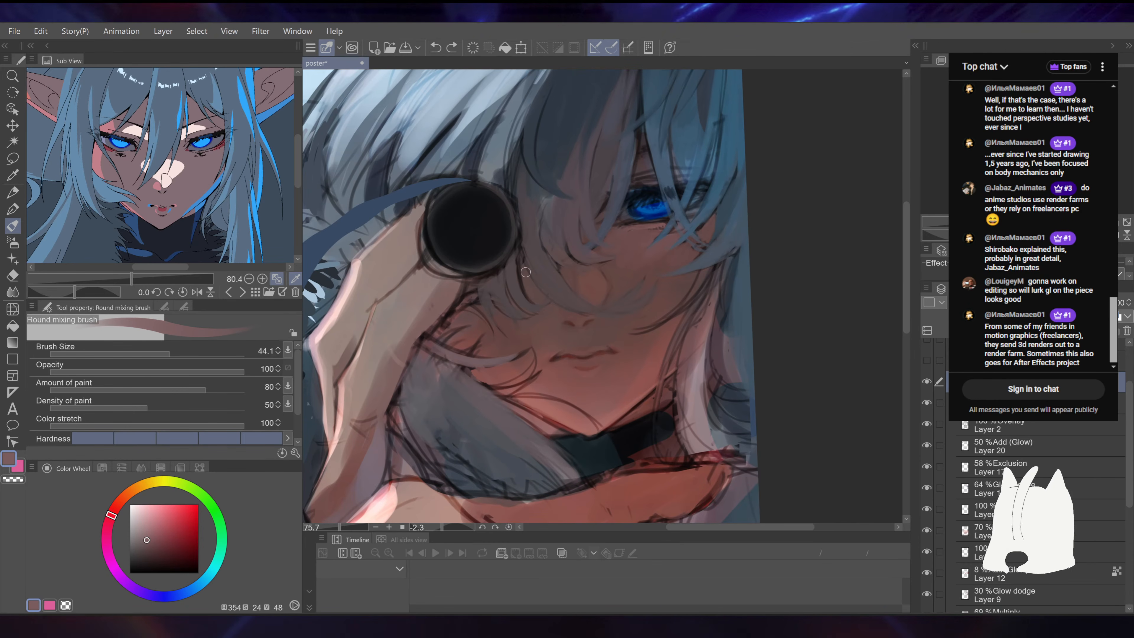
drag(201, 125, 184, 138)
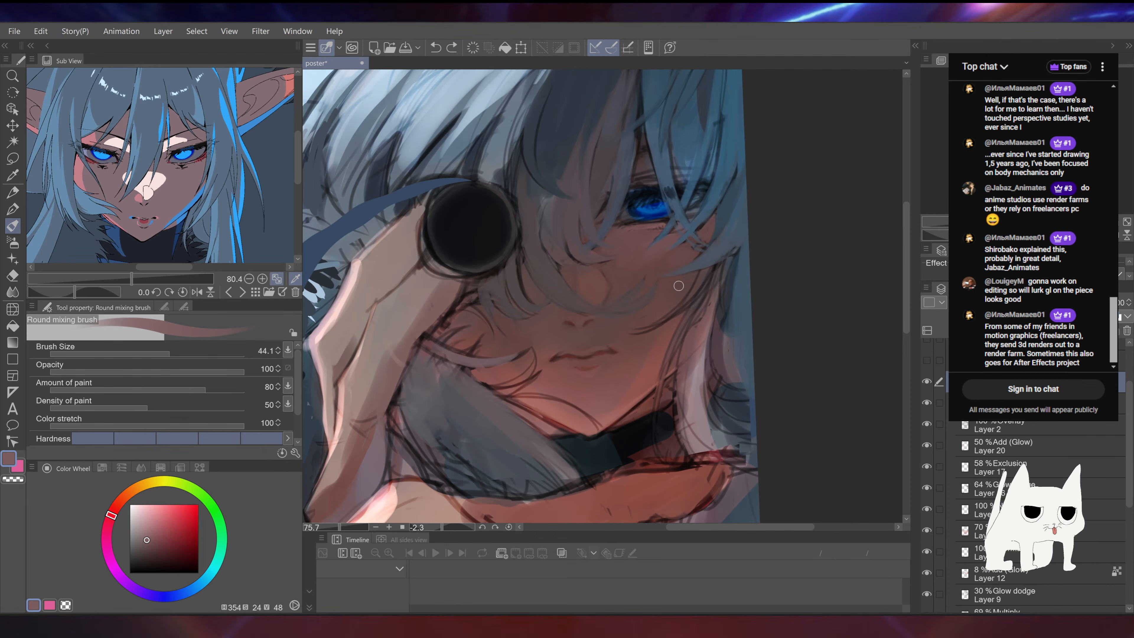
Step: Sample a dark blue from the hair beside the cheek and deepen the shadow along the jaw-side strands
drag(679, 285, 686, 218)
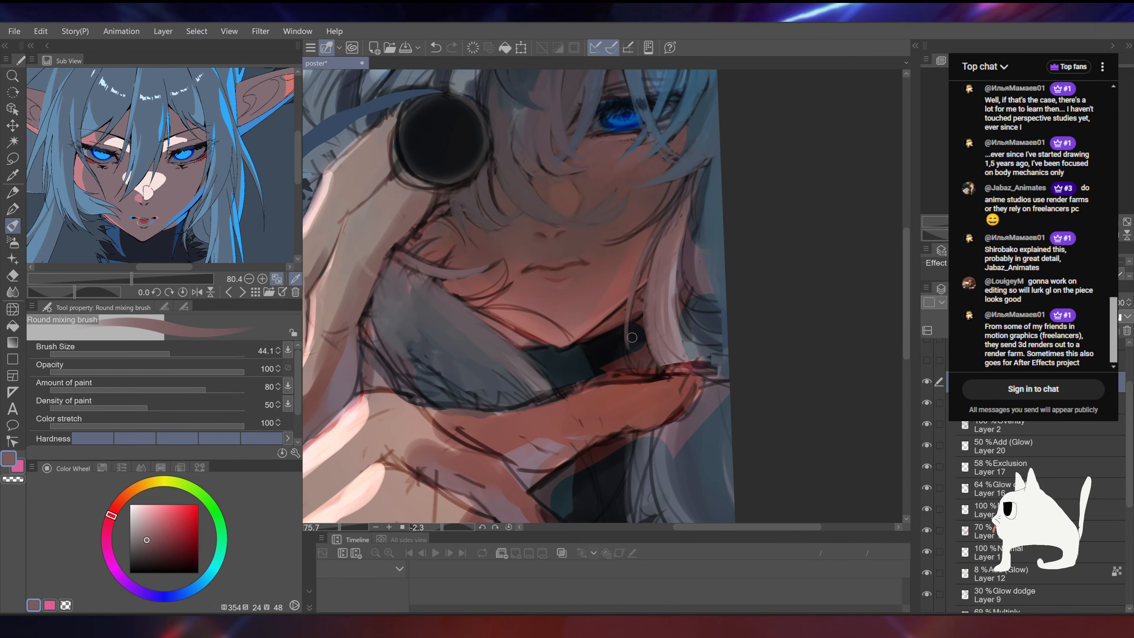
alt+click(694, 203)
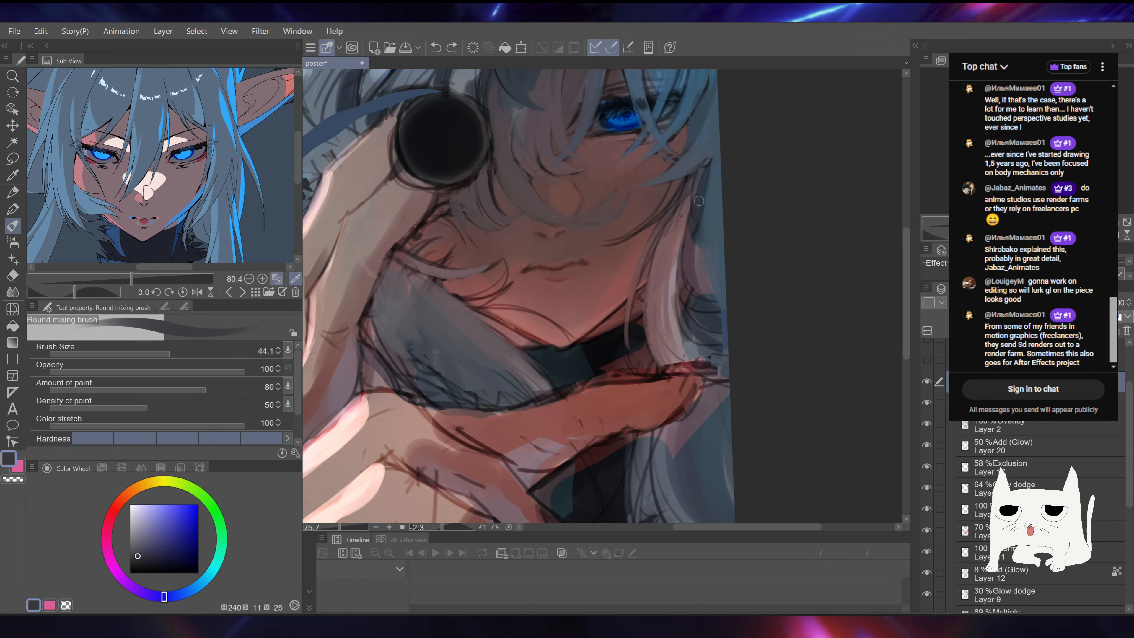
drag(708, 169, 654, 259)
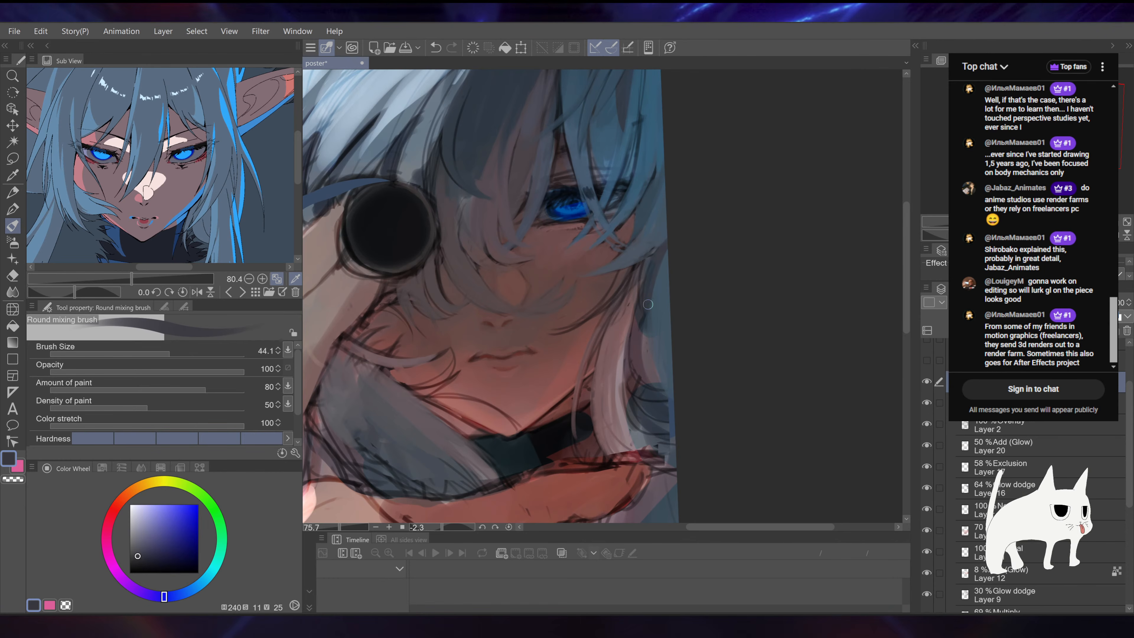
scroll(694, 333, down, 5)
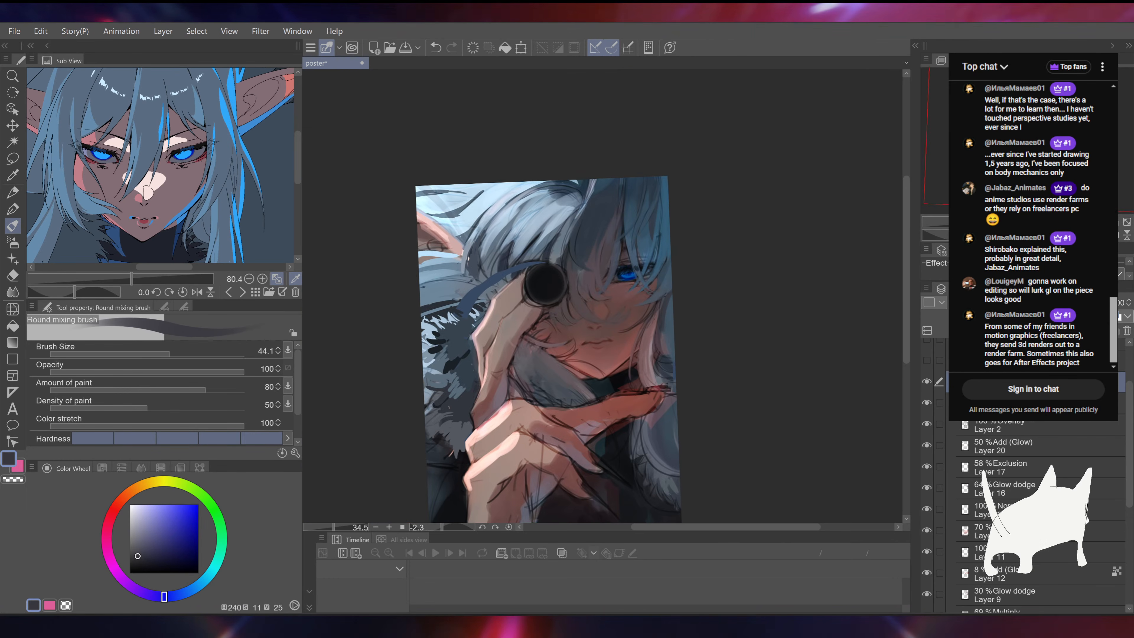
Step: Refine the hair strands along the outer cheek with sampled grey-blue, dark brown and dark navy tones
scroll(679, 340, up, 3)
alt+click(647, 270)
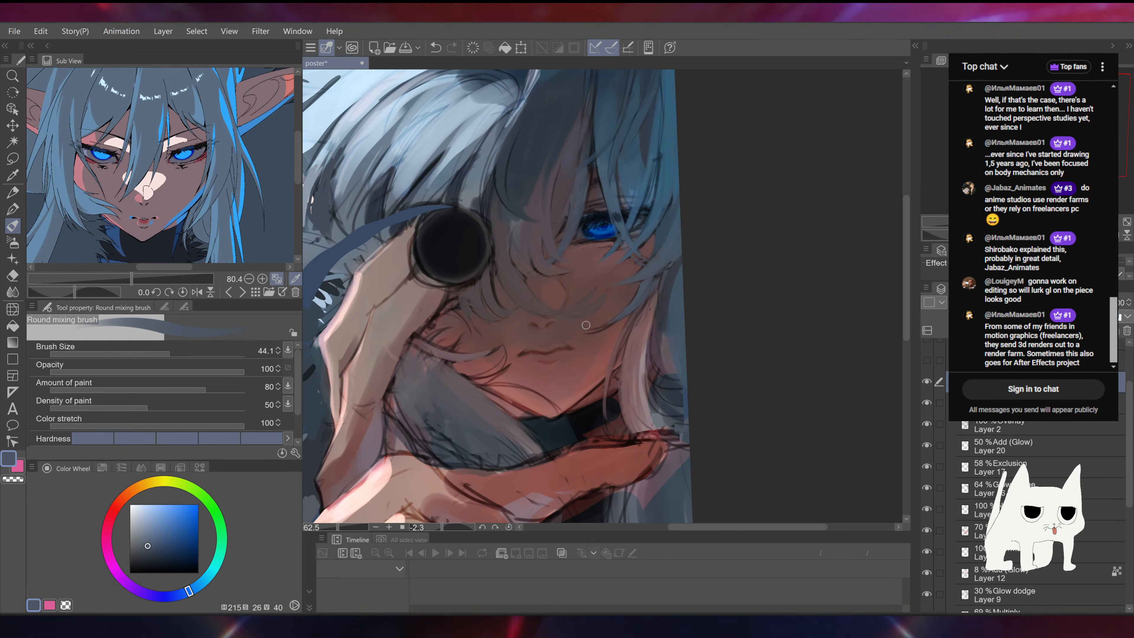
alt+click(607, 295)
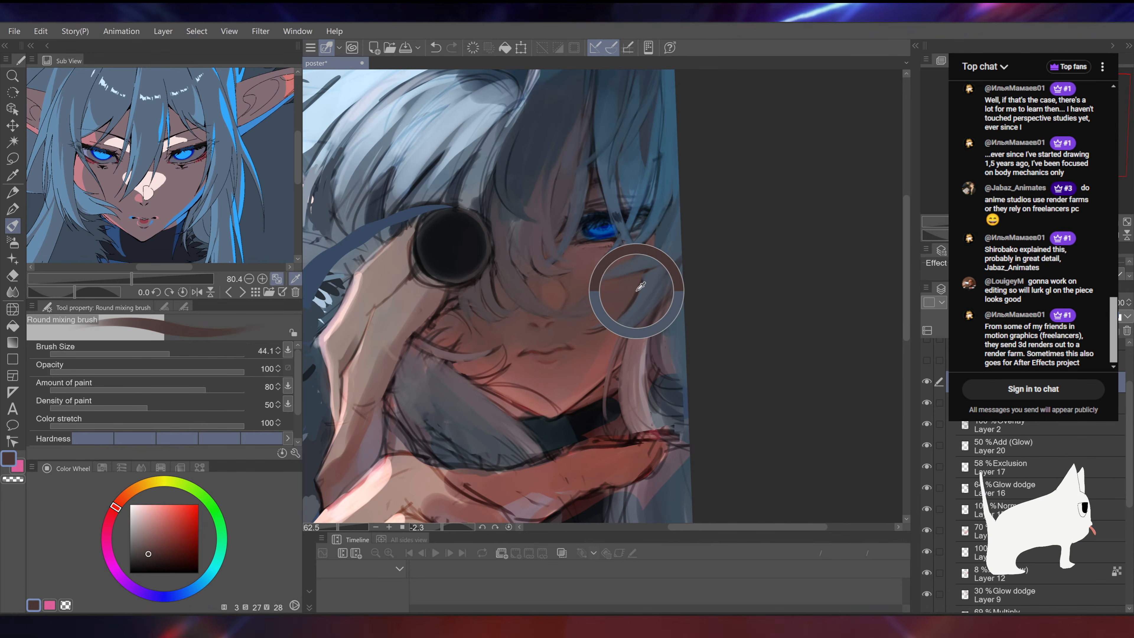
alt+click(681, 267)
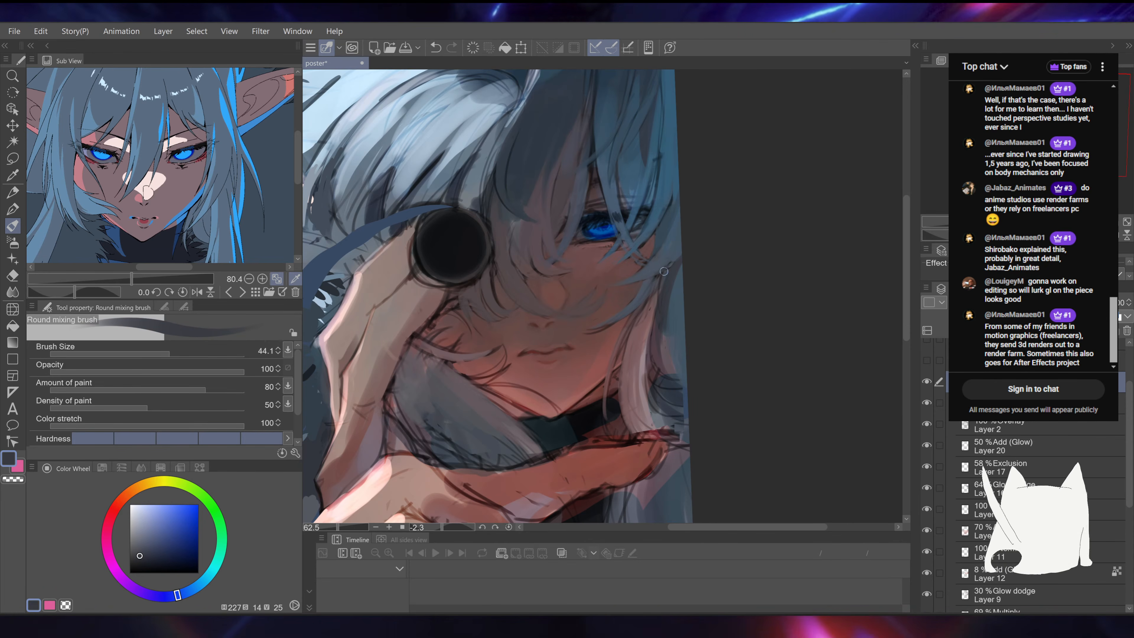
drag(748, 210, 765, 312)
Step: Paint the hair strands beside and over the blue eye with blues sampled from the hair, undoing the last stroke
alt+click(690, 322)
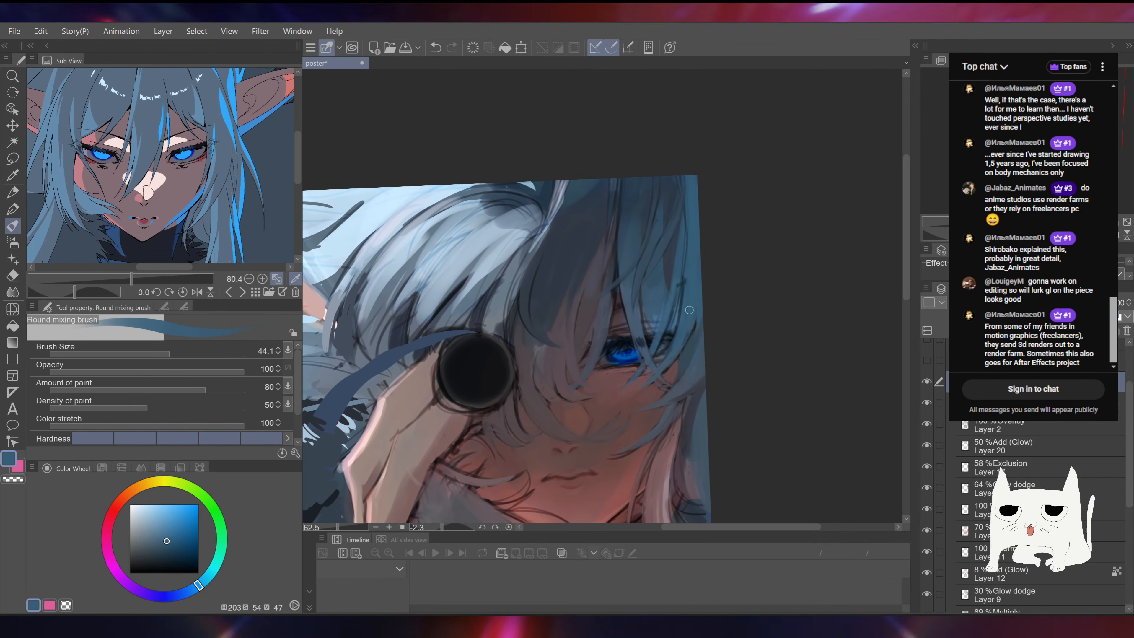
drag(703, 241, 696, 249)
alt+click(669, 292)
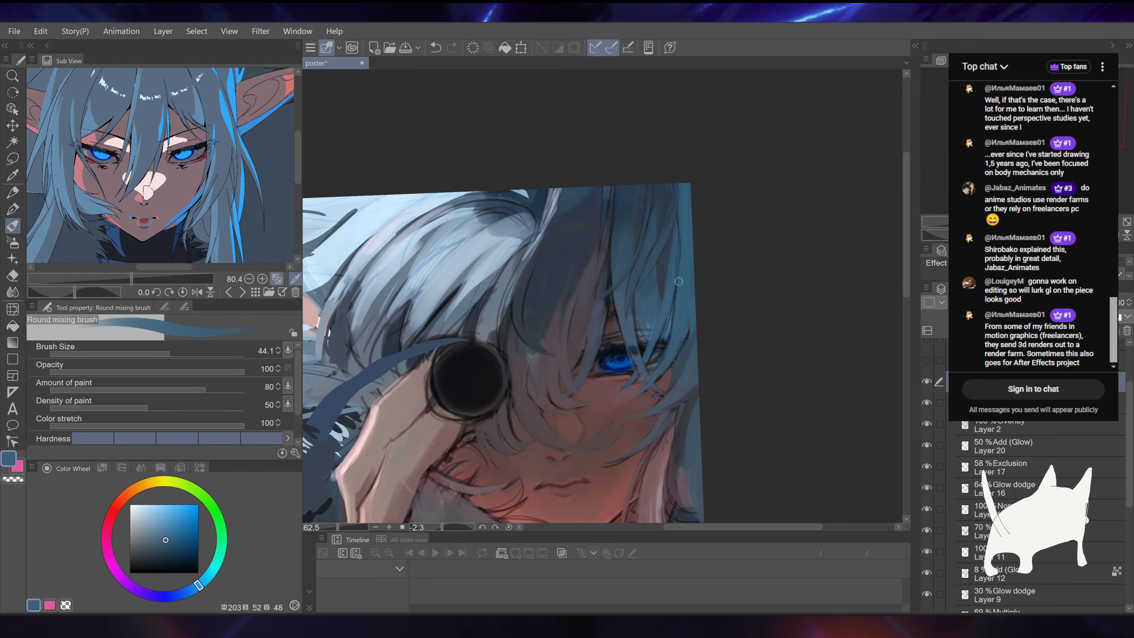
alt+click(666, 333)
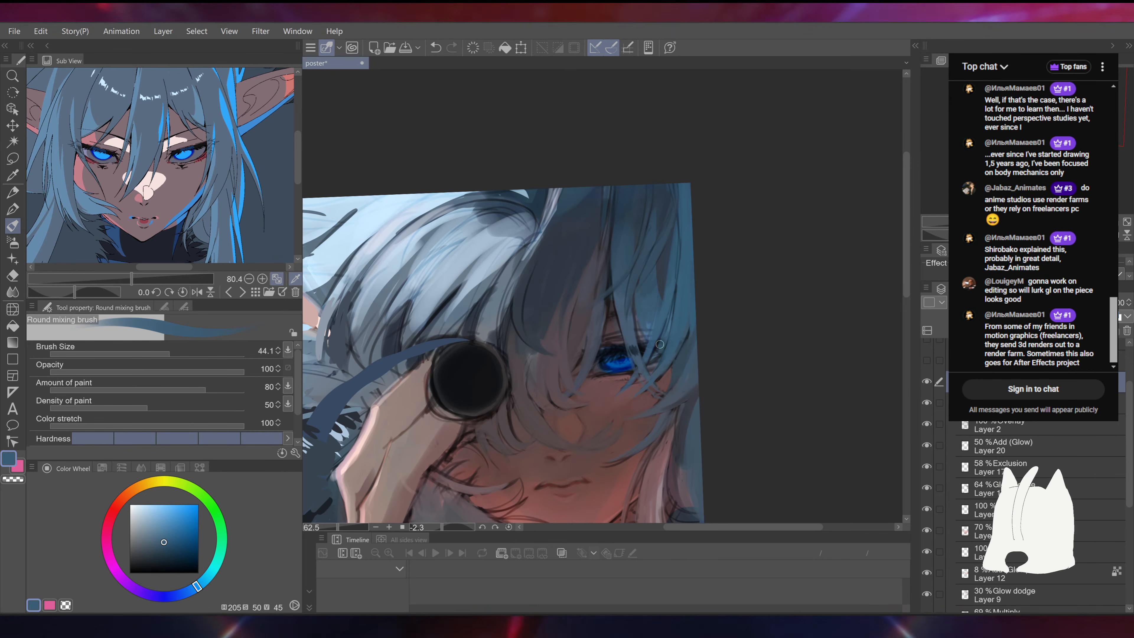
drag(724, 223, 704, 157)
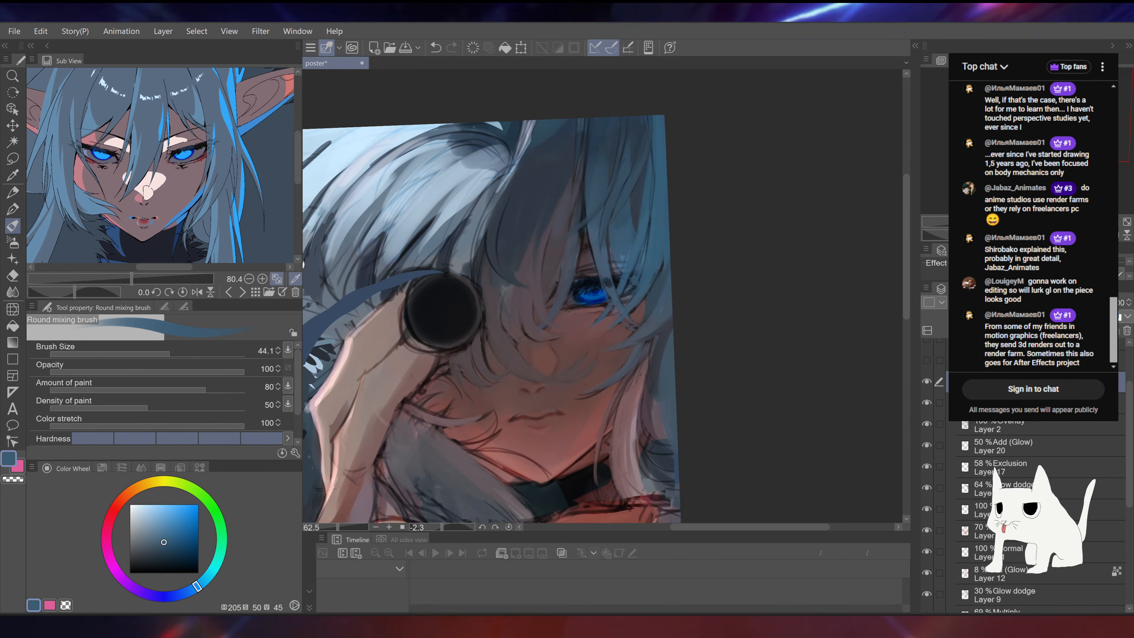
scroll(671, 283, up, 2)
drag(714, 251, 700, 258)
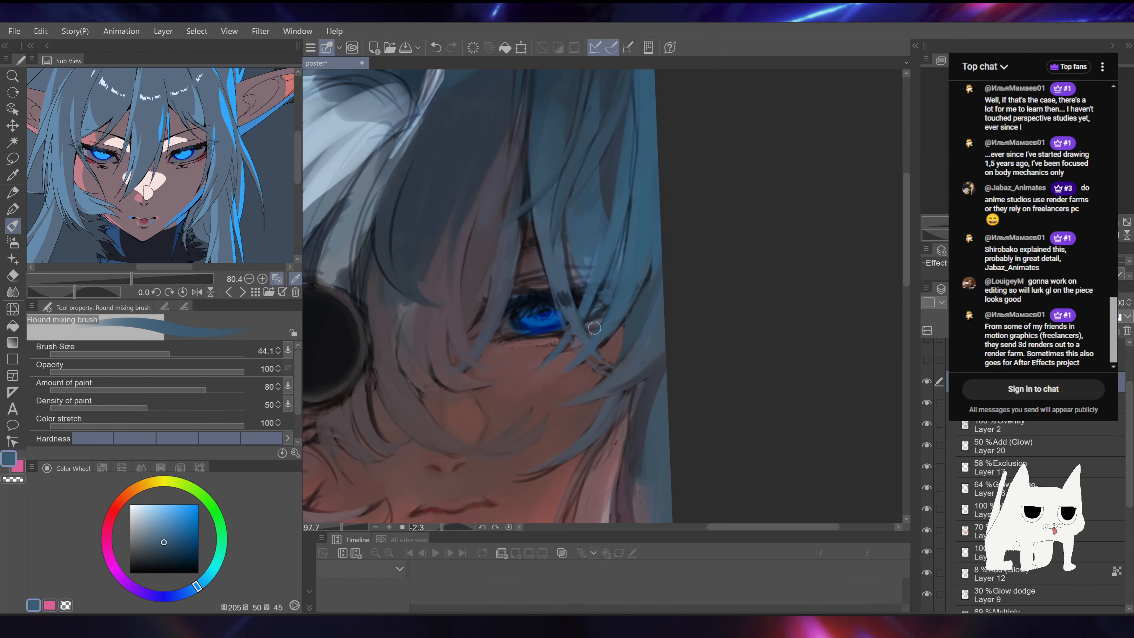
drag(509, 368, 632, 312)
scroll(589, 293, down, 2)
drag(723, 241, 740, 277)
key(ctrl+z)
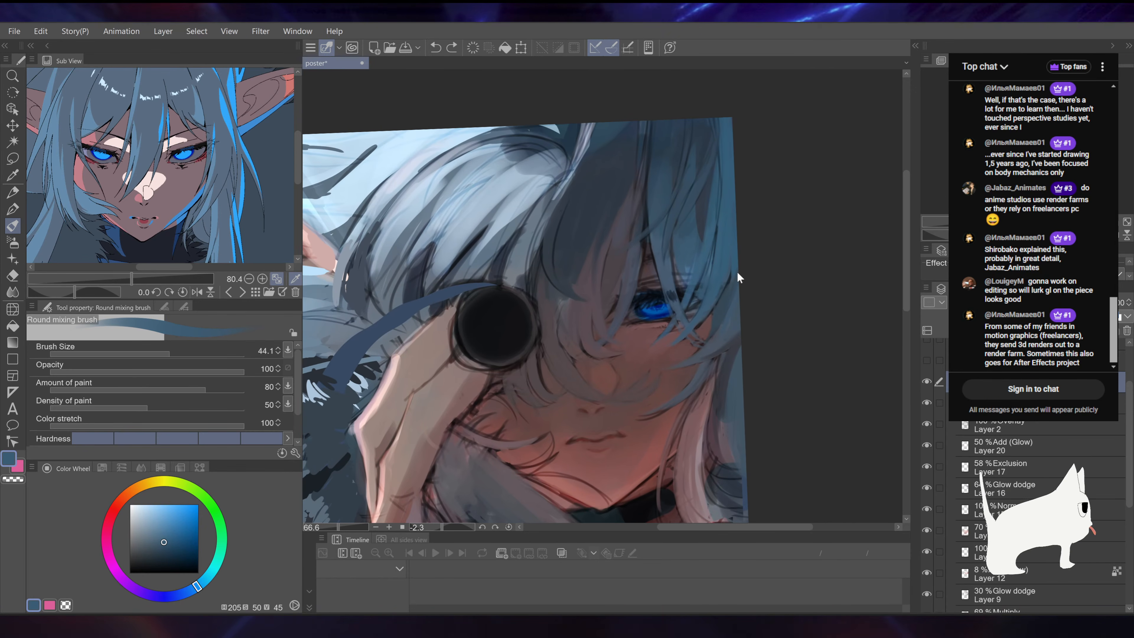
Step: Refine the shadowed hair between the black lens and the nose with sampled purple-grey and dark mauve tones
alt+click(567, 319)
click(569, 326)
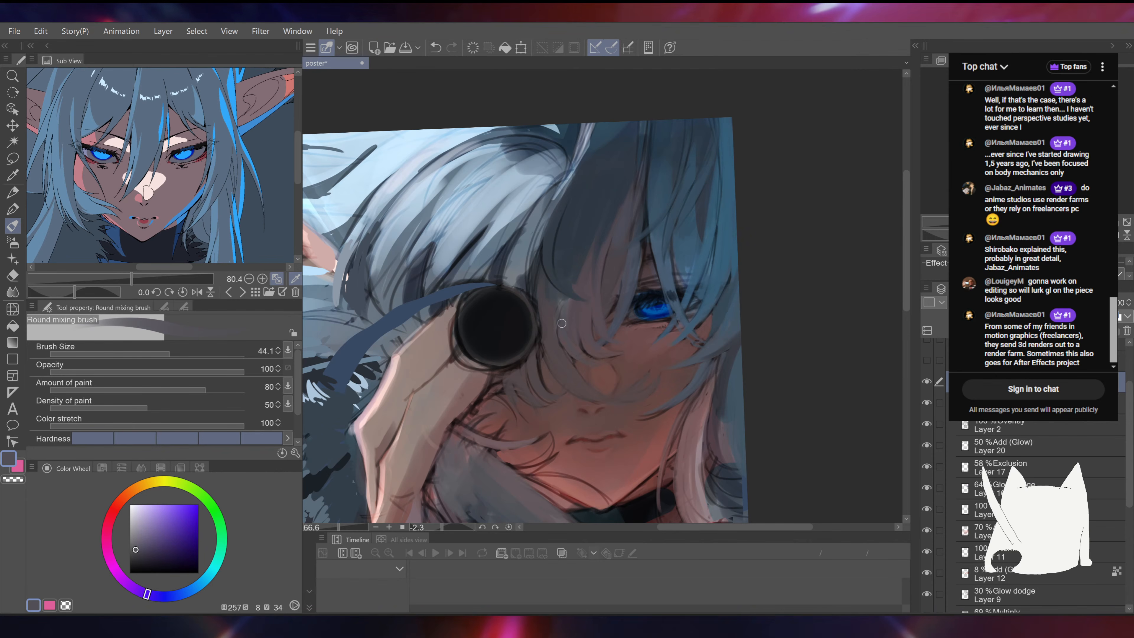
alt+click(575, 344)
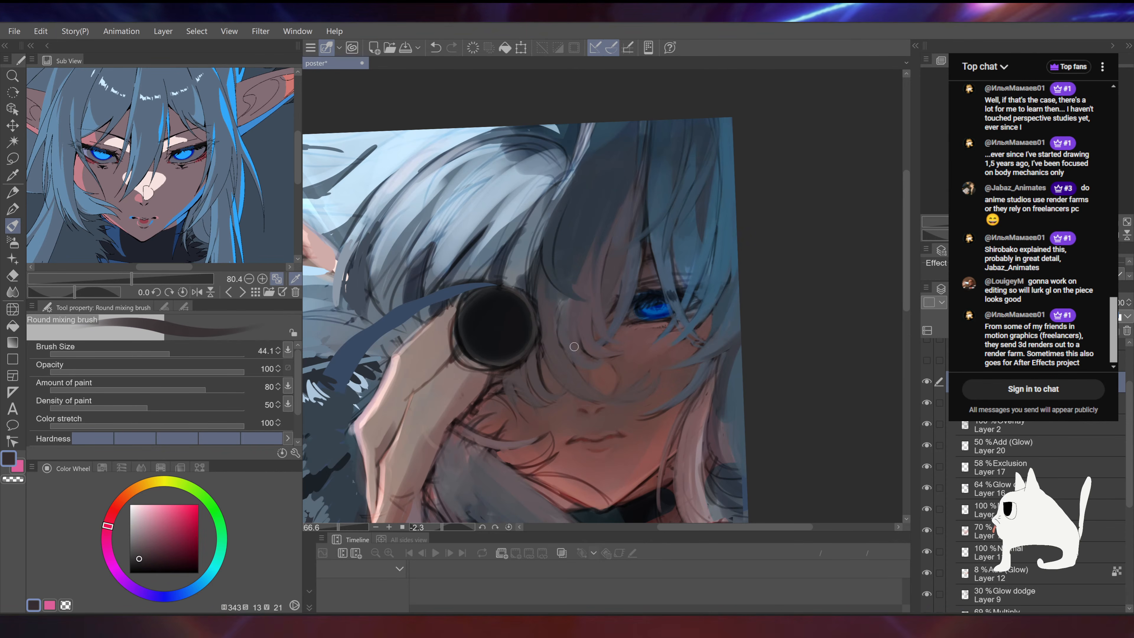
scroll(678, 189, down, 3)
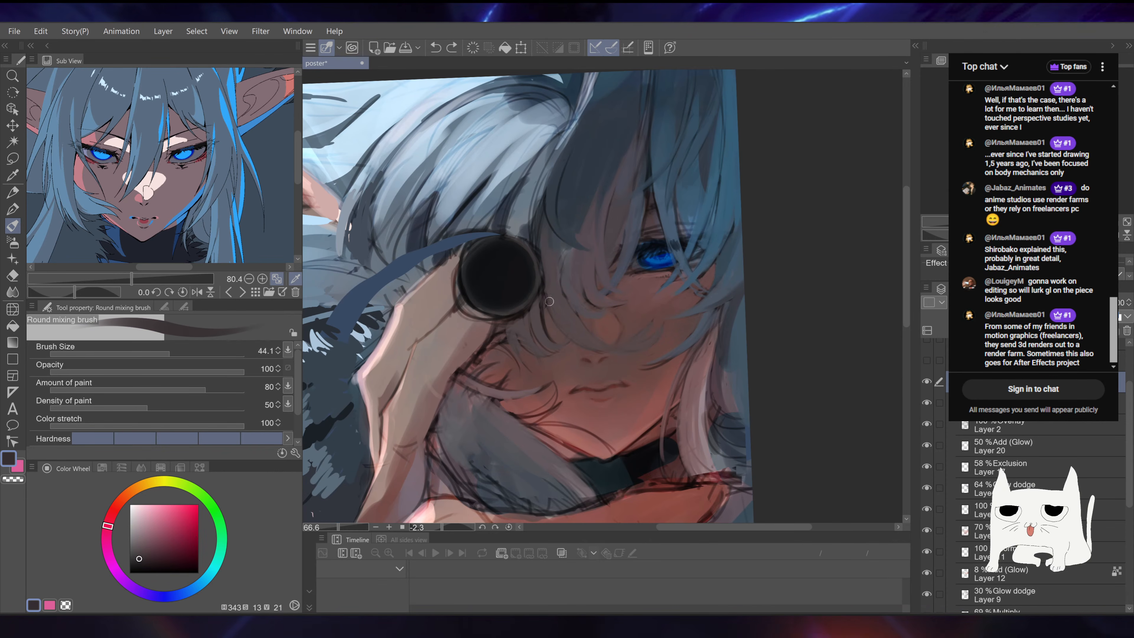
scroll(585, 345, up, 1)
alt+click(526, 335)
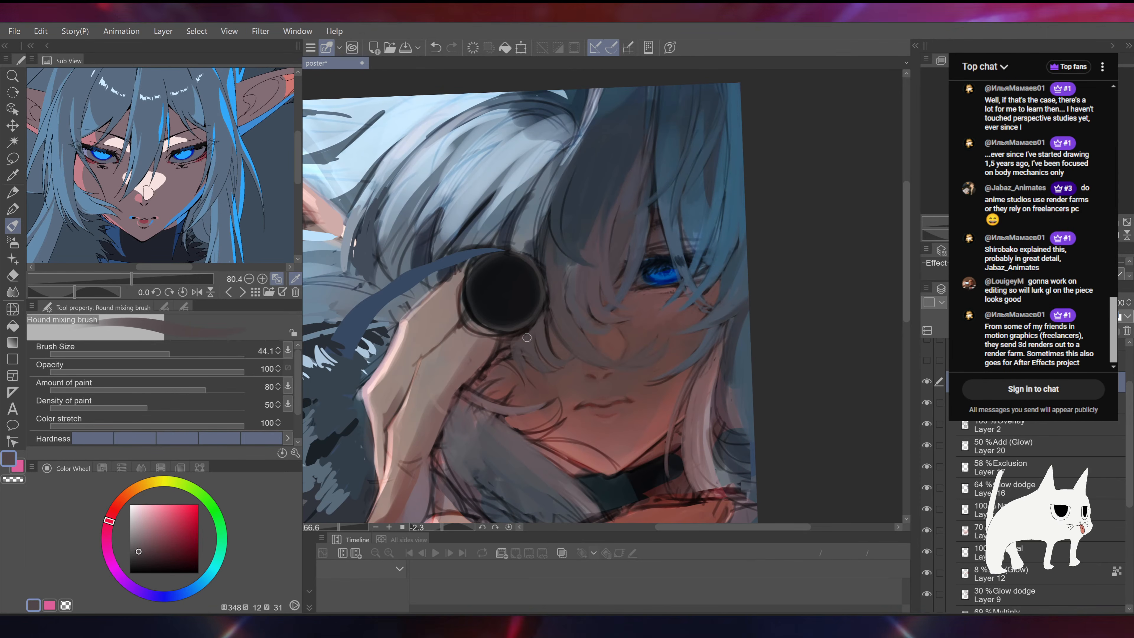
Step: Refine the hair strands just below the black lens with mauve-grey tones sampled from the hair and cheek
drag(505, 337, 620, 300)
drag(737, 246, 752, 245)
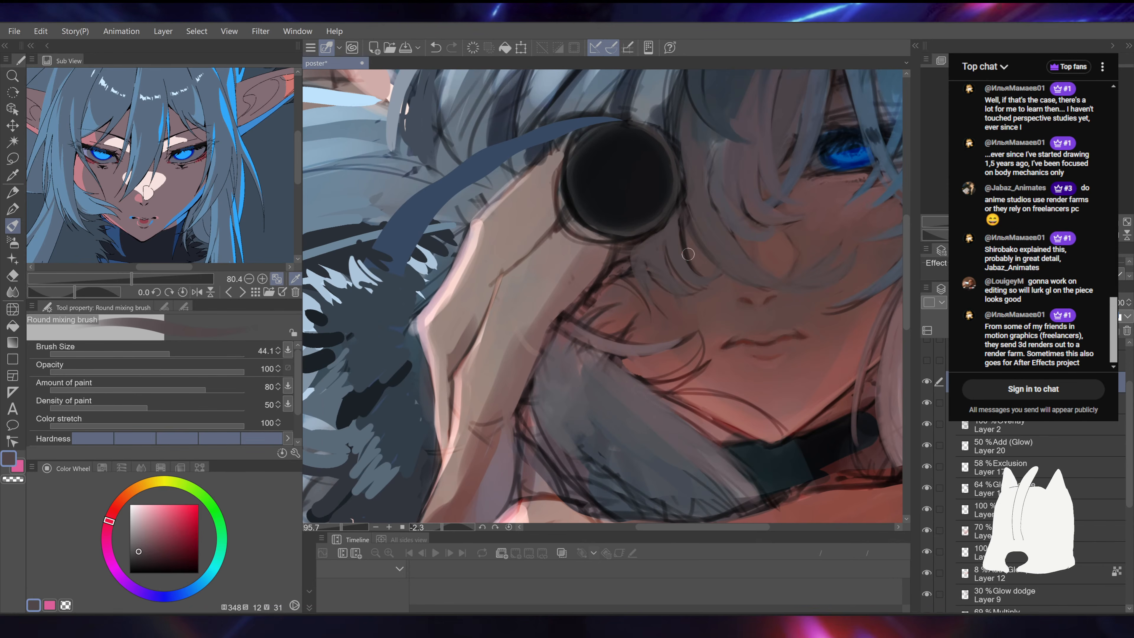
alt+click(582, 338)
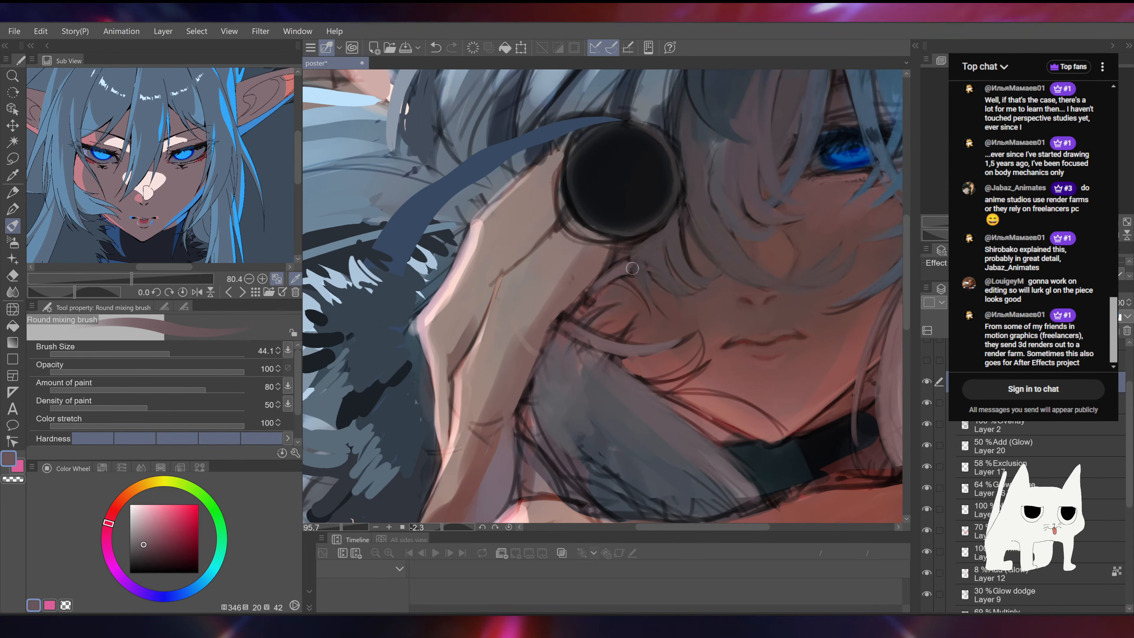
drag(632, 268, 563, 319)
alt+click(600, 334)
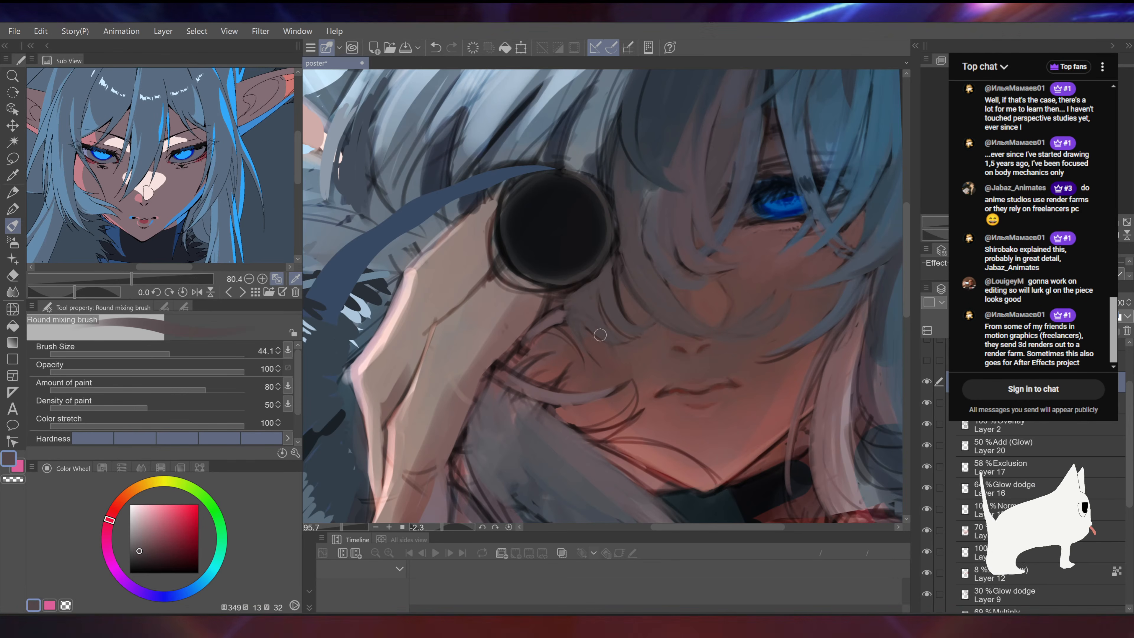
alt+click(551, 318)
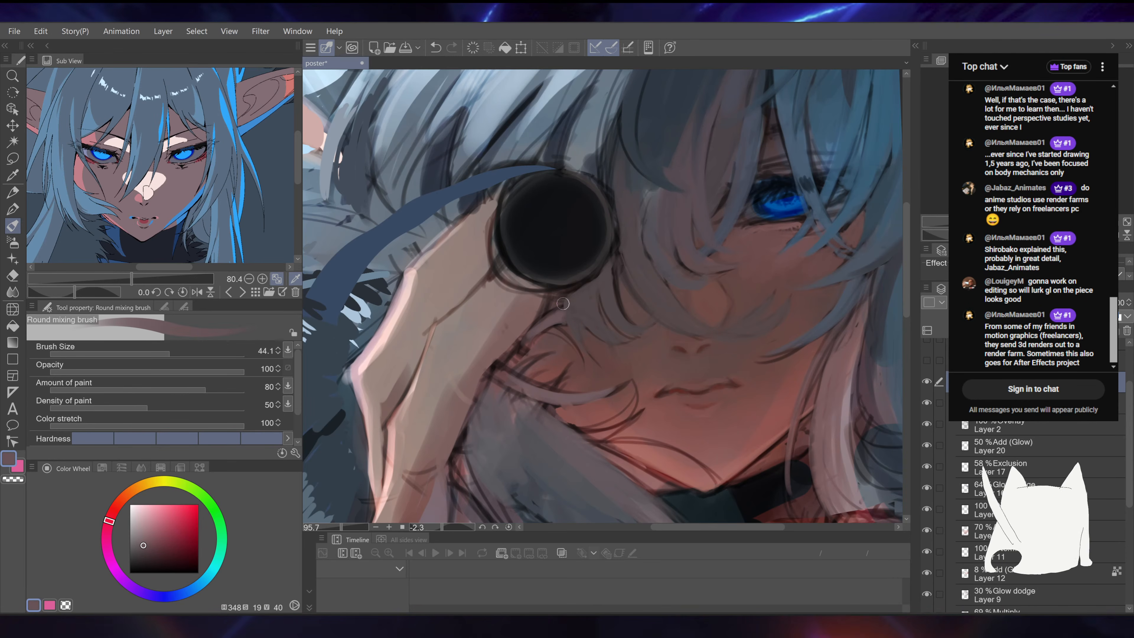
drag(604, 391, 619, 409)
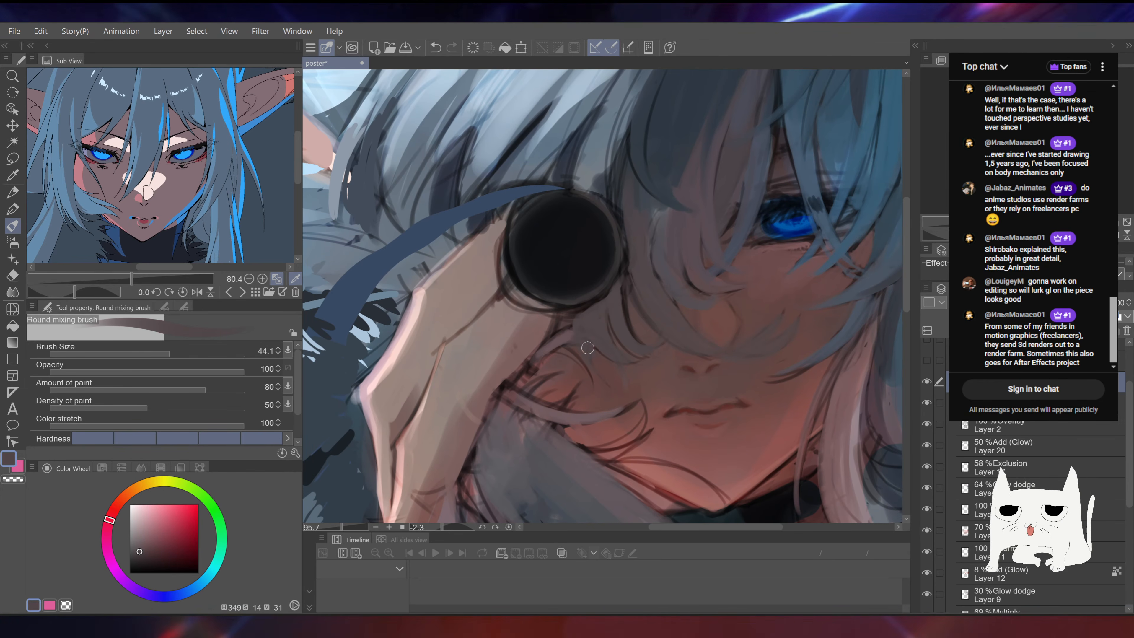
Step: Rework the cheek and hair curls beside the hand with sampled purple-grey and reddish-brown tones
drag(663, 274, 694, 241)
alt+click(554, 400)
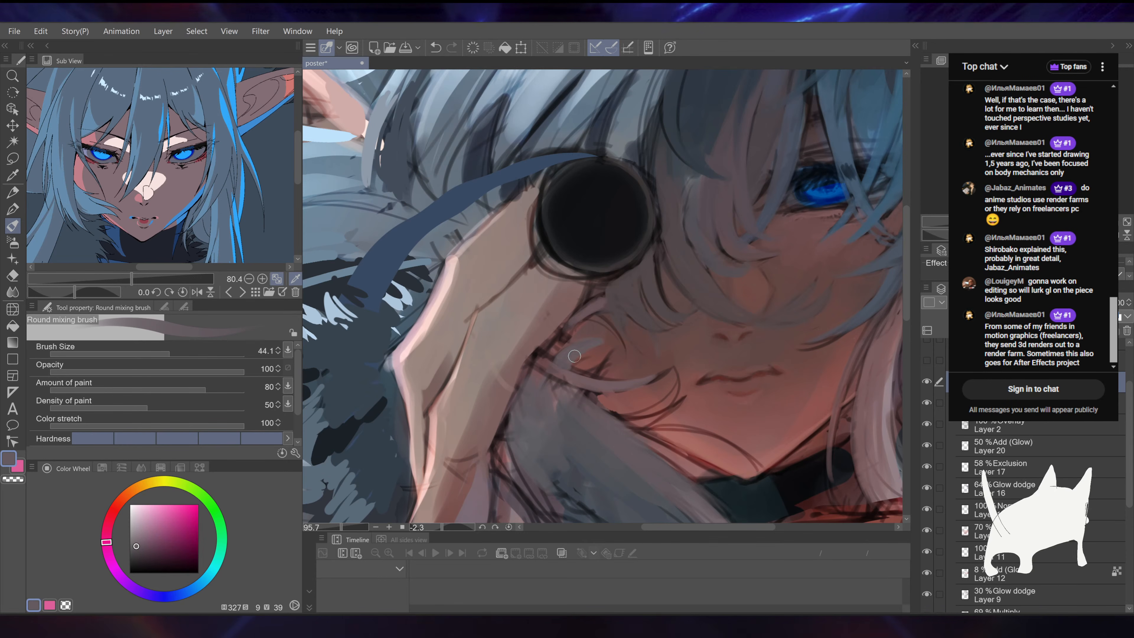
alt+click(596, 355)
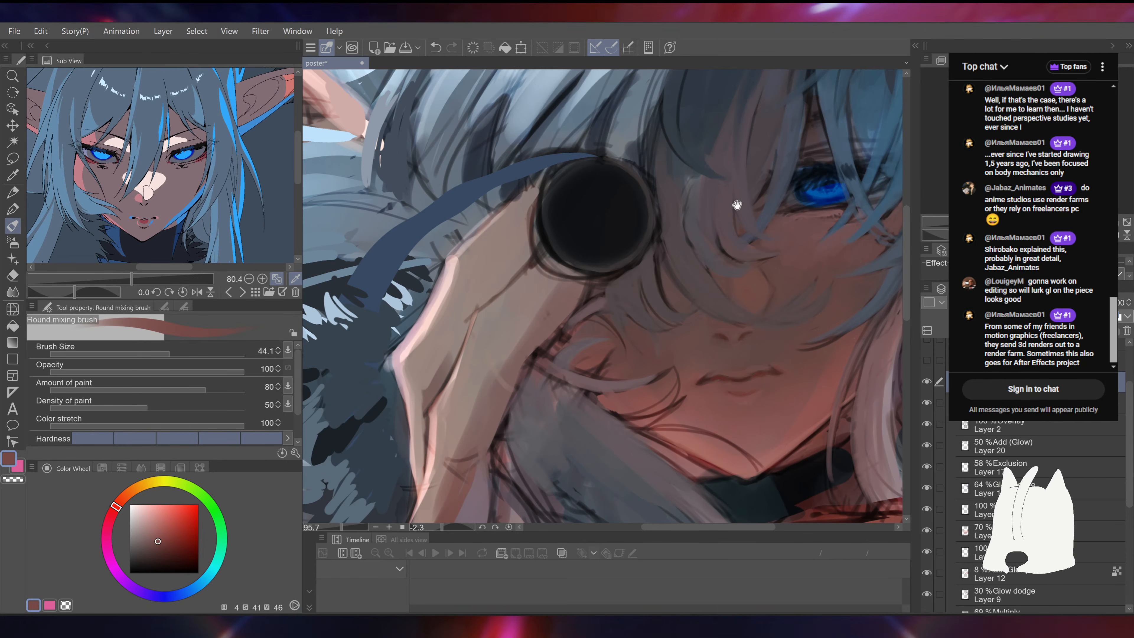
drag(736, 206, 695, 206)
alt+click(593, 327)
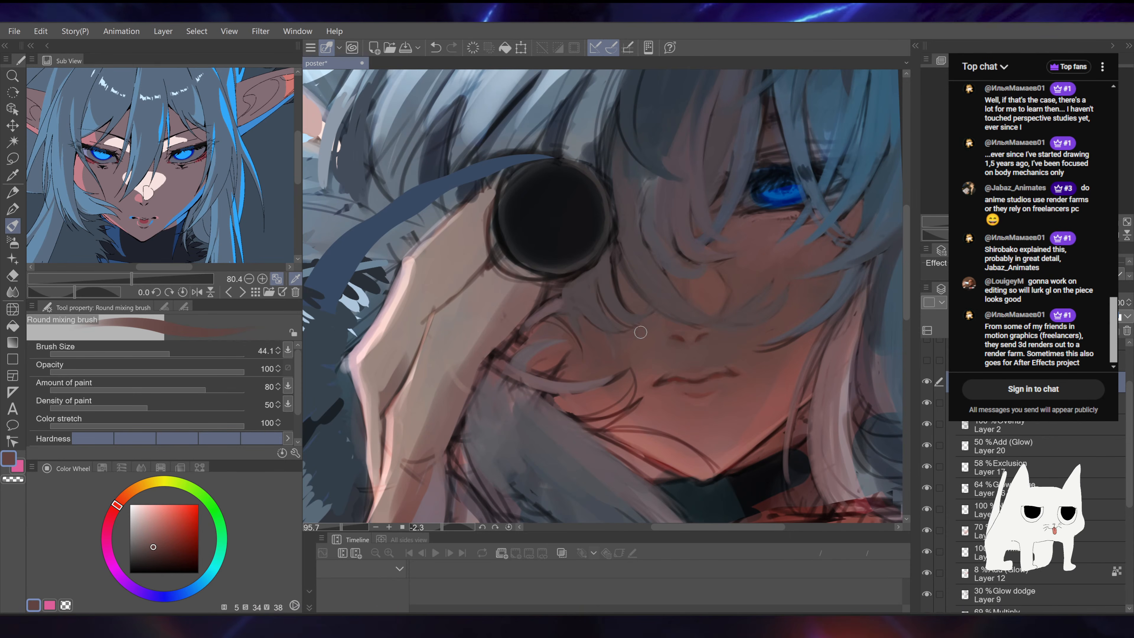
drag(653, 309, 577, 365)
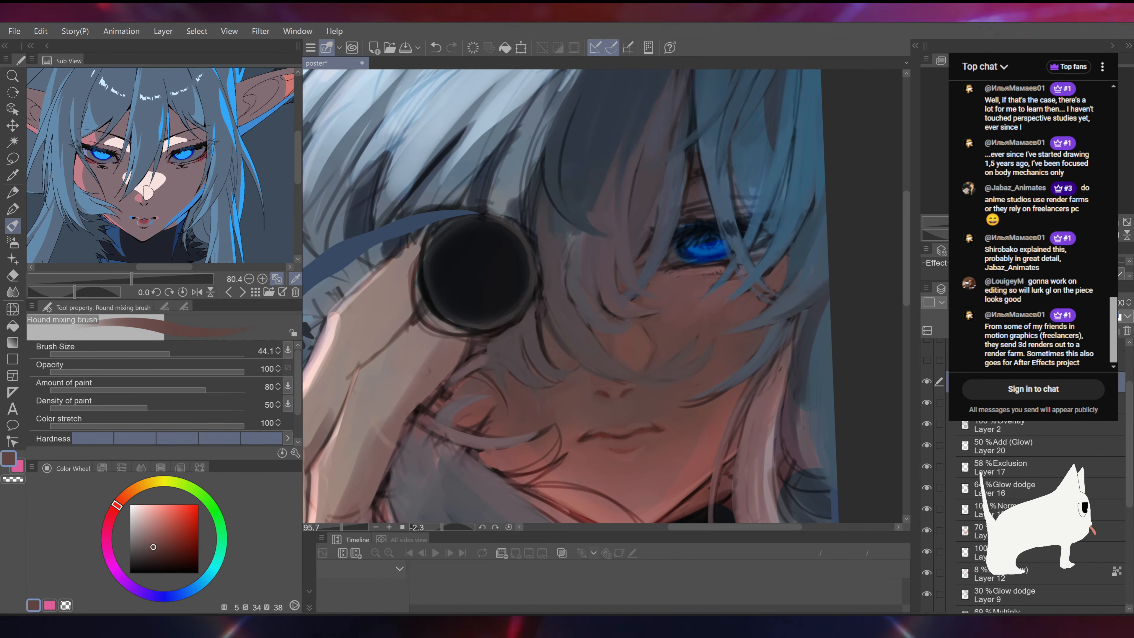
Step: Refine the shadowed strands between the lens and the nose with sampled brown-mauve tones, undoing the last stroke
alt+click(554, 349)
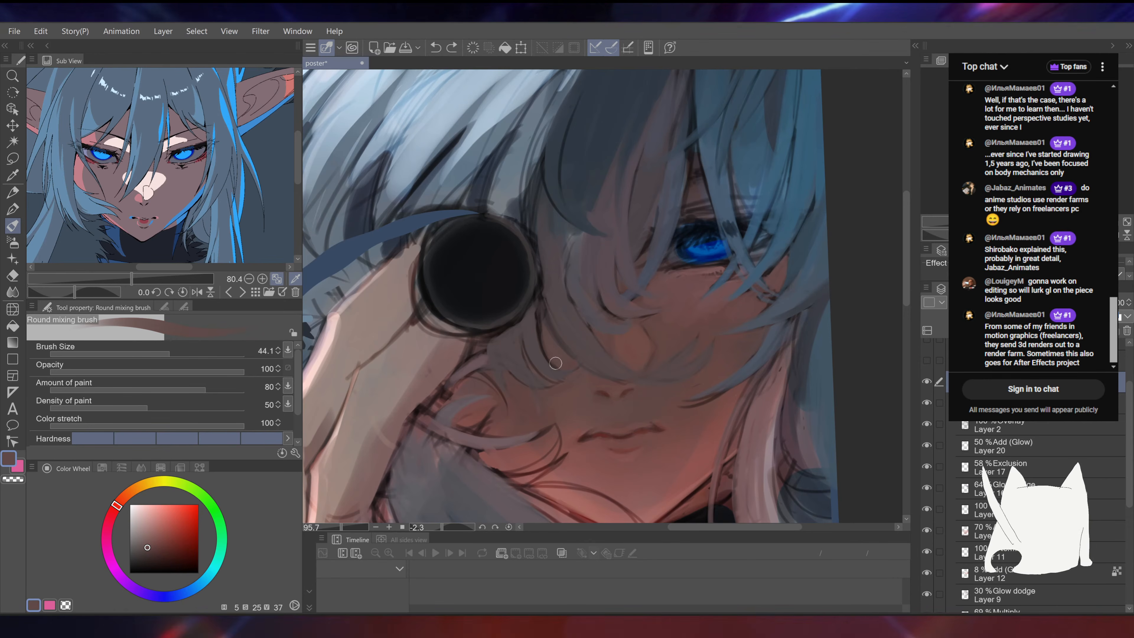
drag(545, 313, 557, 353)
alt+click(587, 361)
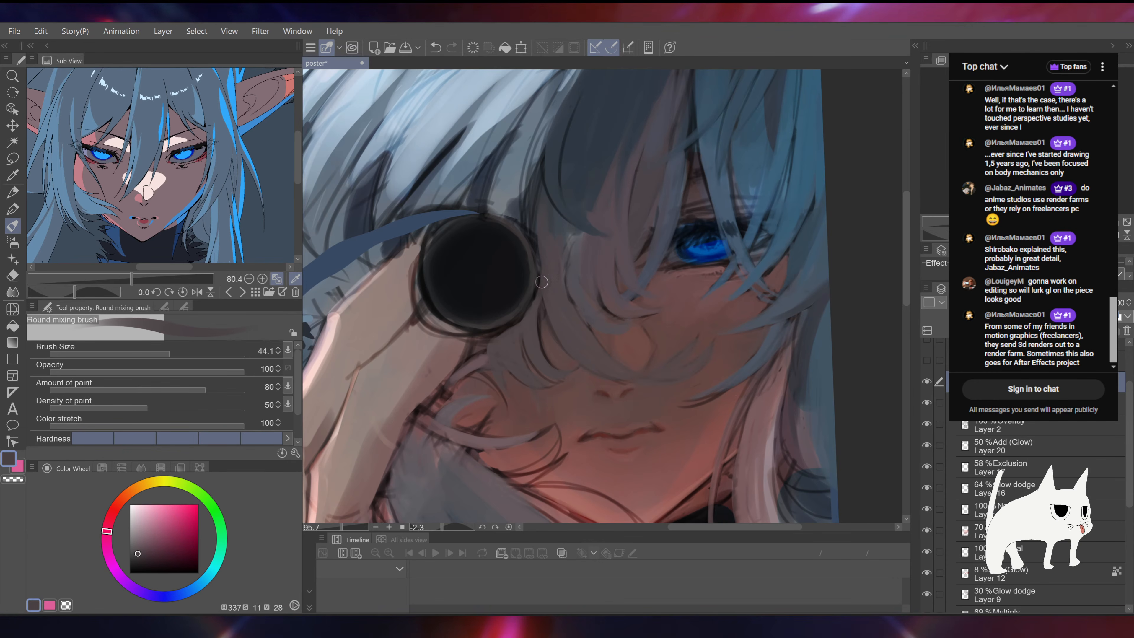
alt+click(540, 250)
key(ctrl+z)
Step: Sample a dark blue from the forelock, set the brush size to 79.4, and try strokes at the lock's tip, undoing them
scroll(600, 296, down, 6)
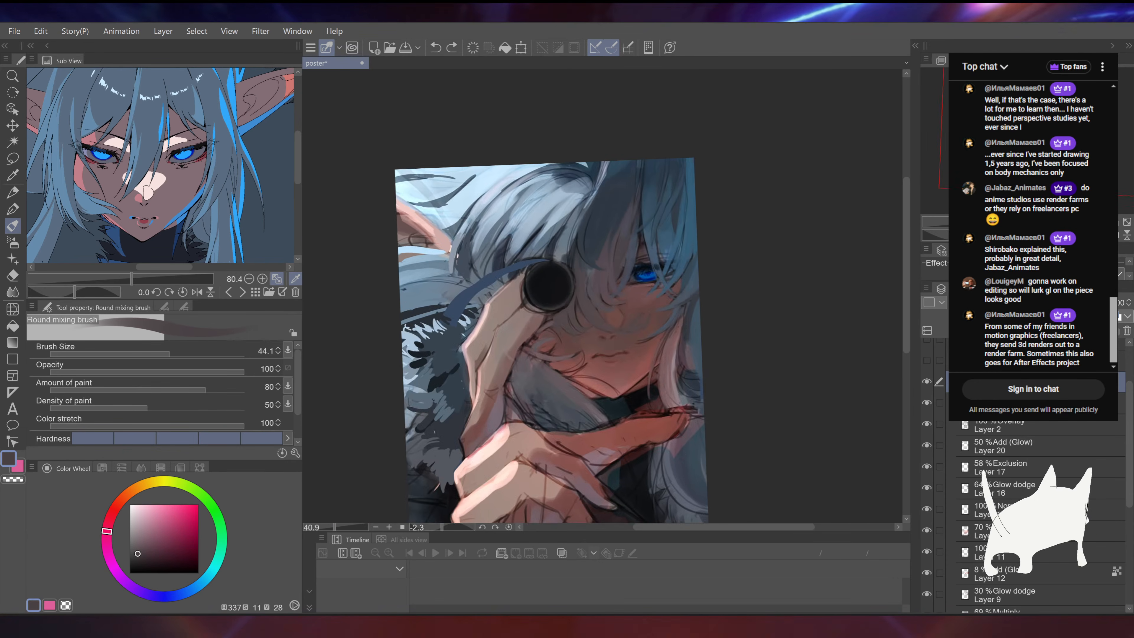
scroll(602, 296, up, 6)
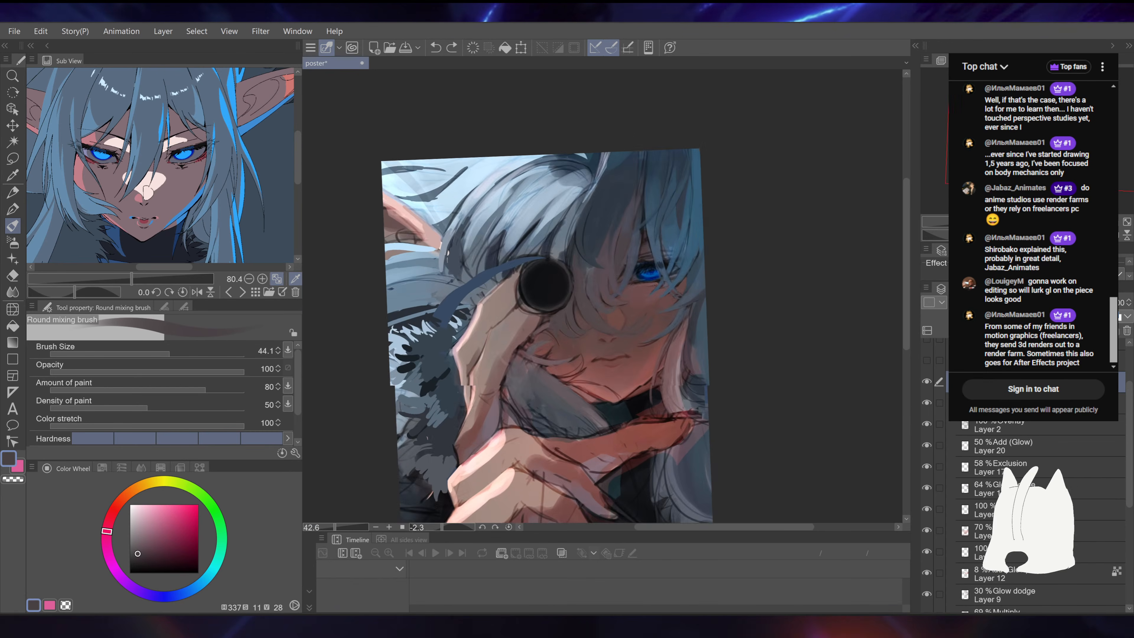
drag(714, 240, 677, 316)
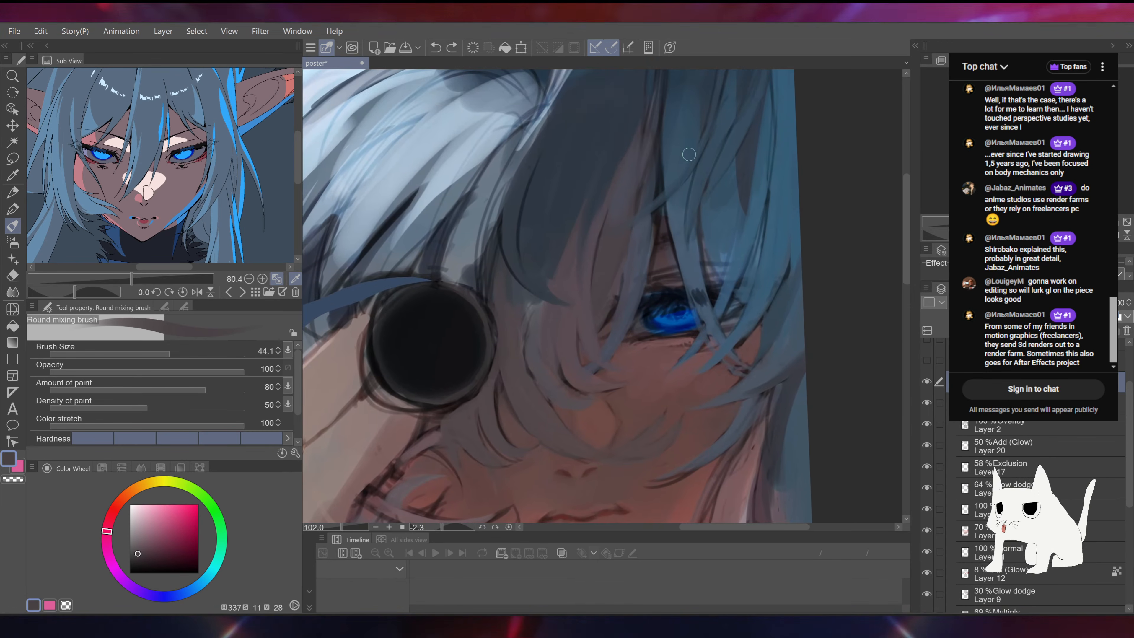
alt+click(559, 241)
click(180, 353)
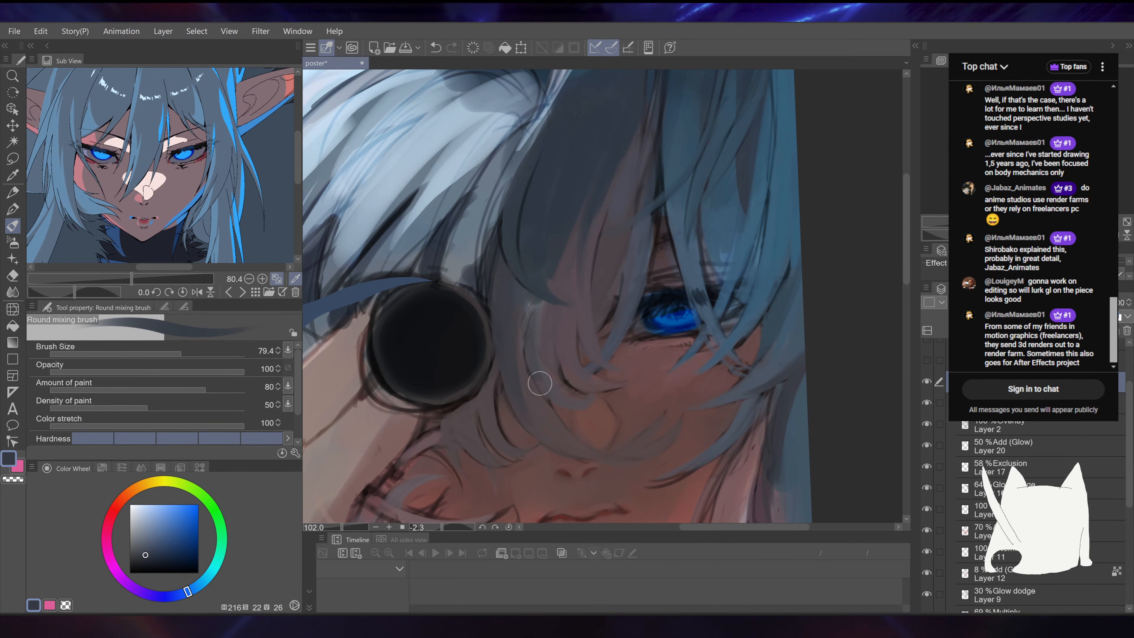
key(ctrl+z)
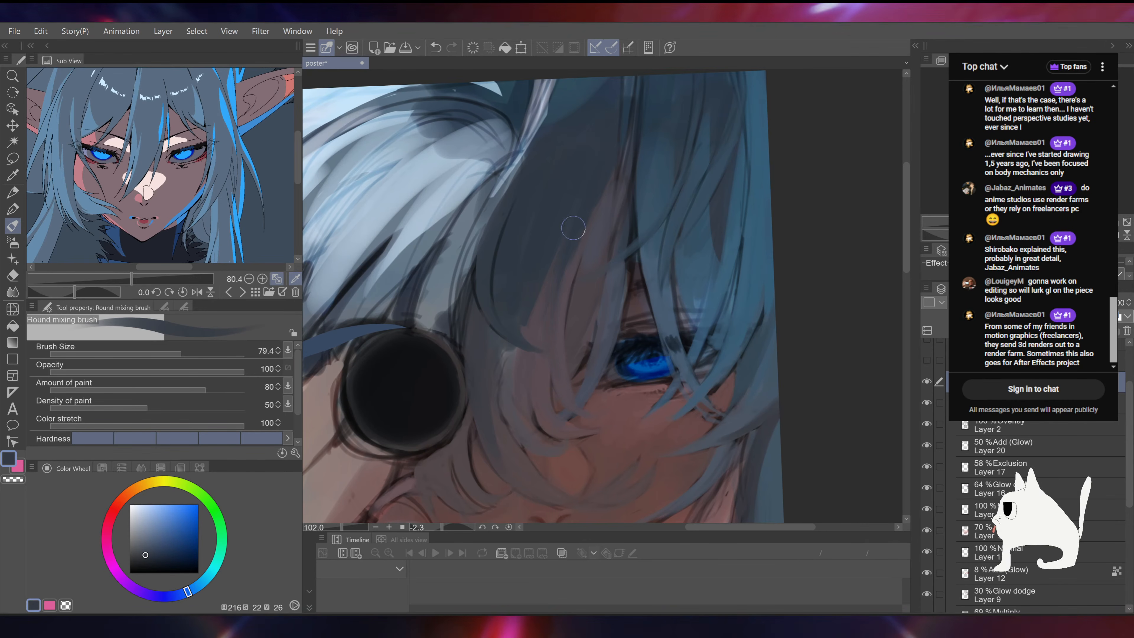
drag(534, 295, 526, 348)
key(ctrl+z)
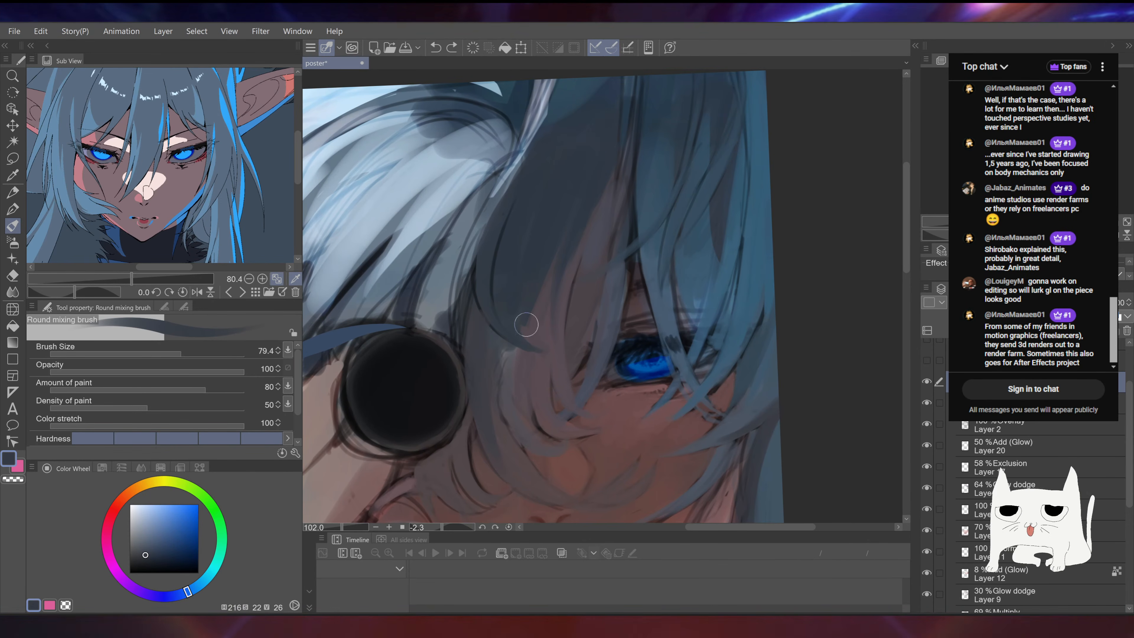
Step: Reshape the tip of the dark forelock beside the lens with dark blue sampled from it
alt+click(533, 324)
mouse_move(531, 306)
mouse_down()
mouse_move(527, 331)
mouse_move(528, 309)
mouse_up()
alt+click(527, 343)
drag(528, 350, 529, 389)
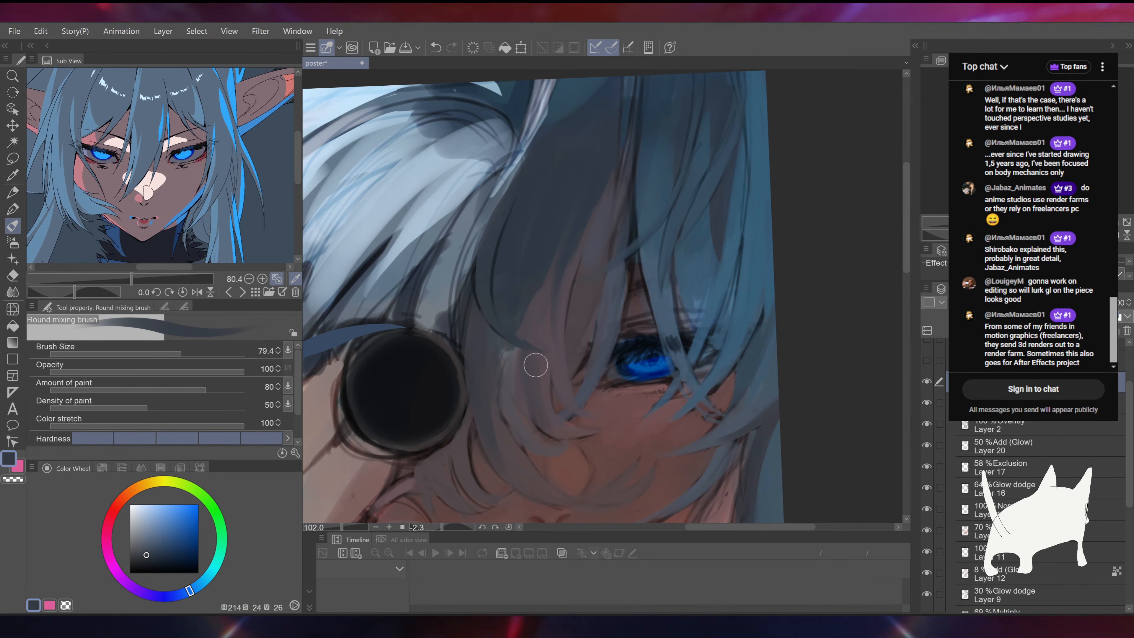
Step: Paint the strands between the dark forelock and the blue eye with a sampled dark purple-grey
alt+click(546, 410)
alt+click(547, 350)
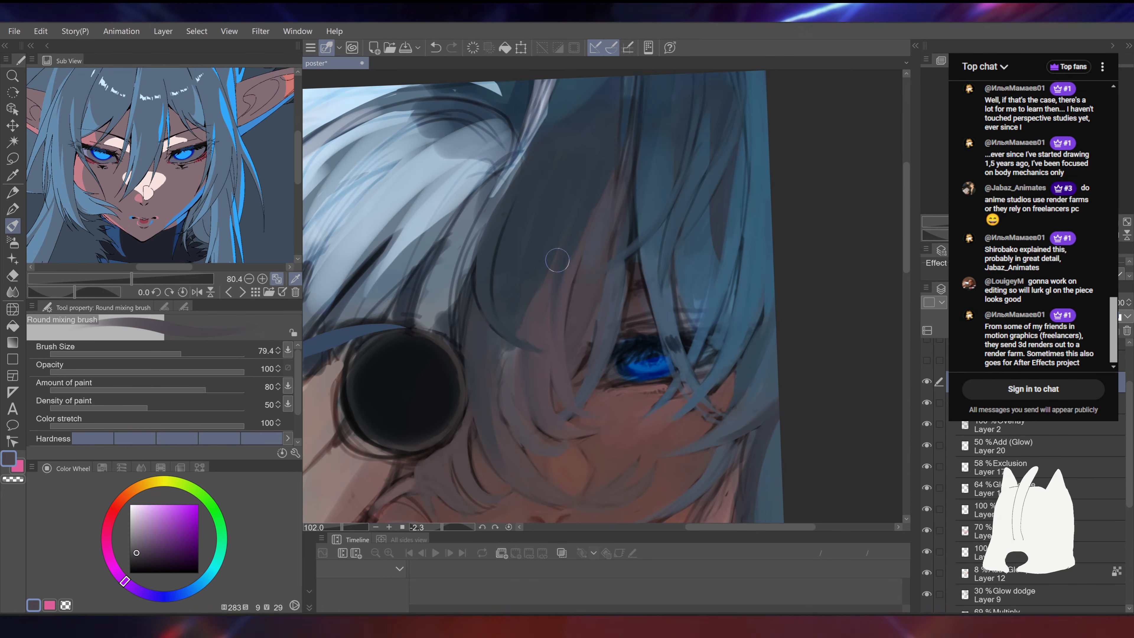
drag(561, 295, 581, 391)
drag(554, 347, 587, 394)
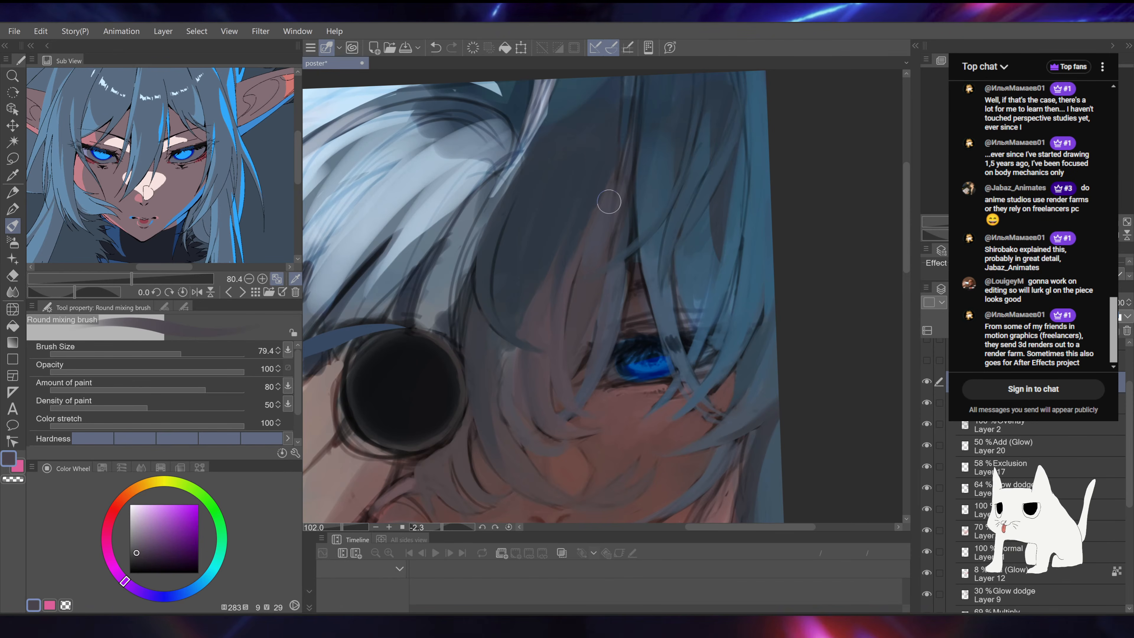
Step: Set the brush size to 61.5 and refine the forelock beside the eye with sampled dark blues, undoing the last stroke
scroll(588, 303, down, 6)
scroll(588, 298, up, 5)
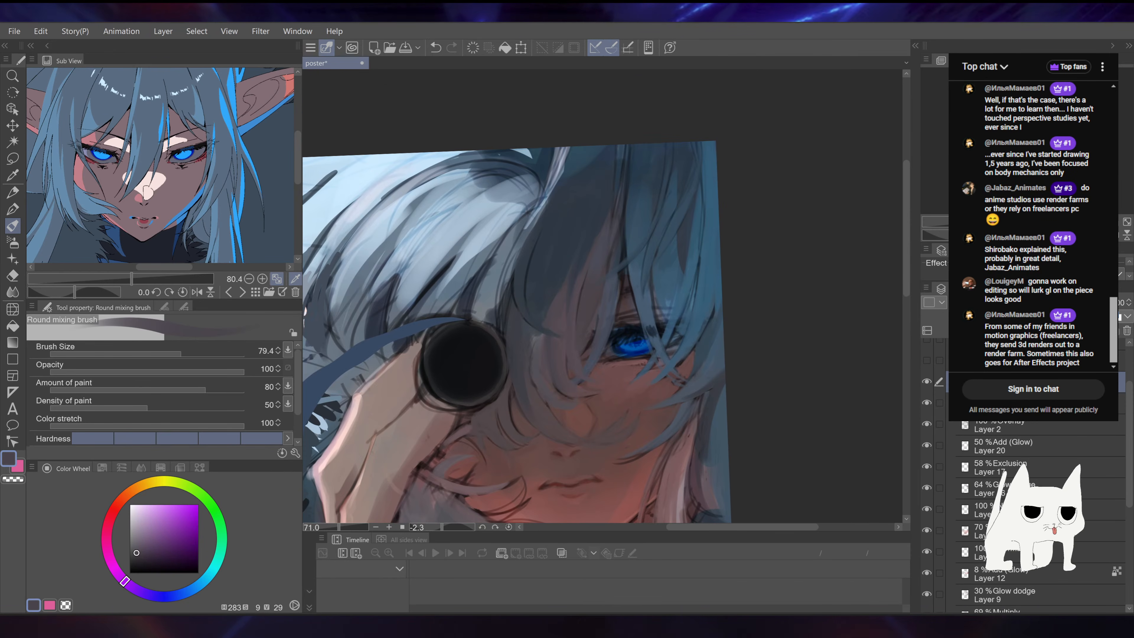
drag(605, 328, 575, 299)
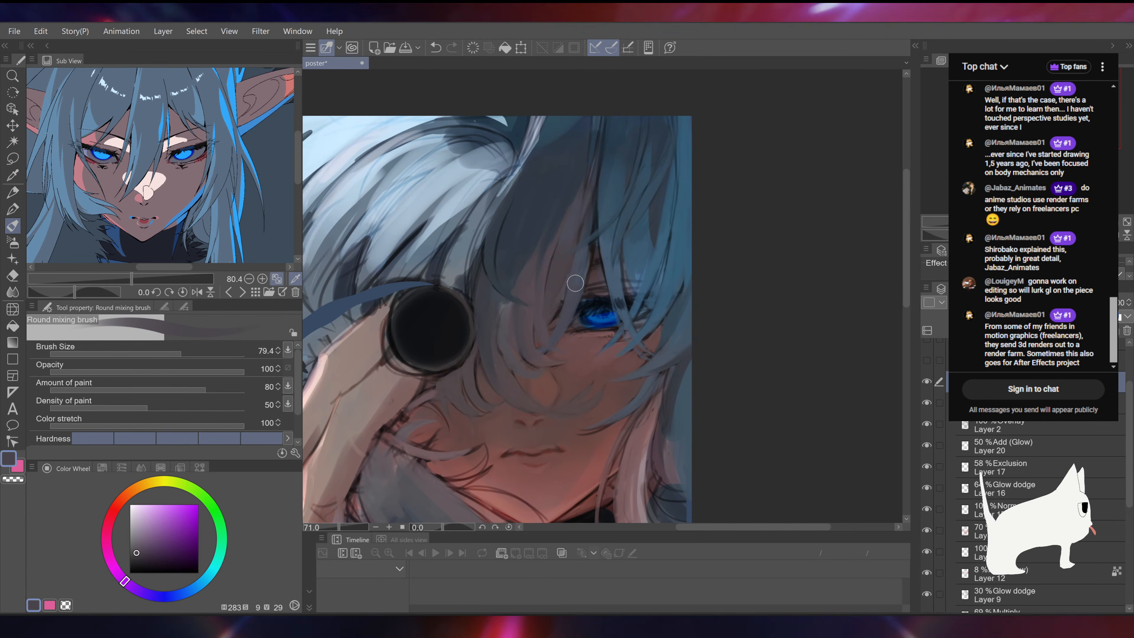
drag(536, 347, 541, 366)
alt+click(520, 293)
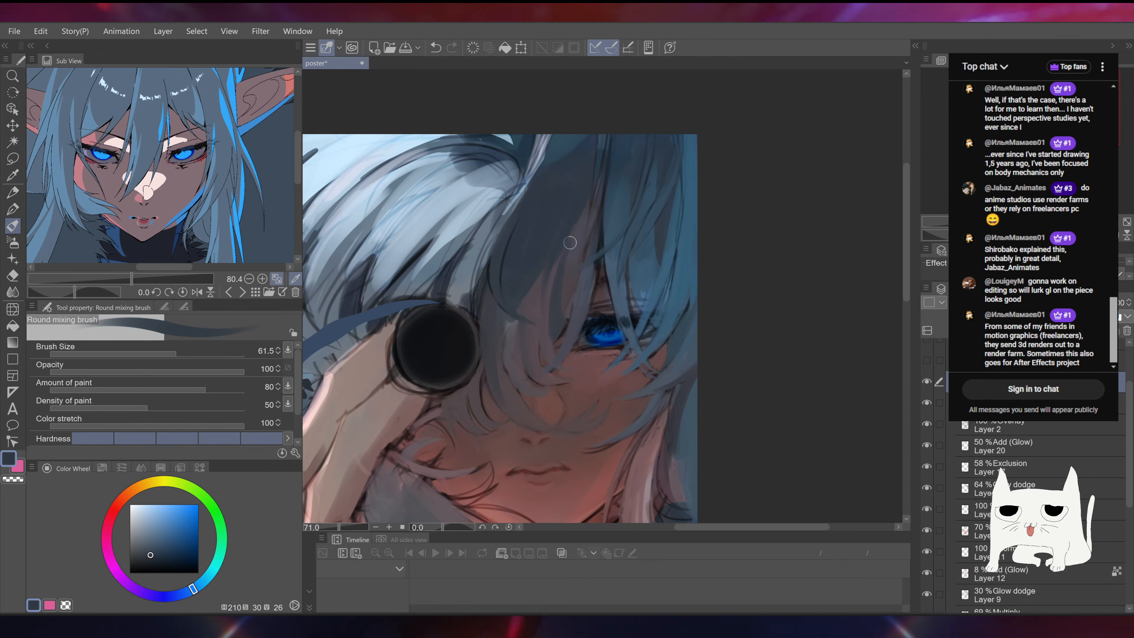
alt+click(561, 313)
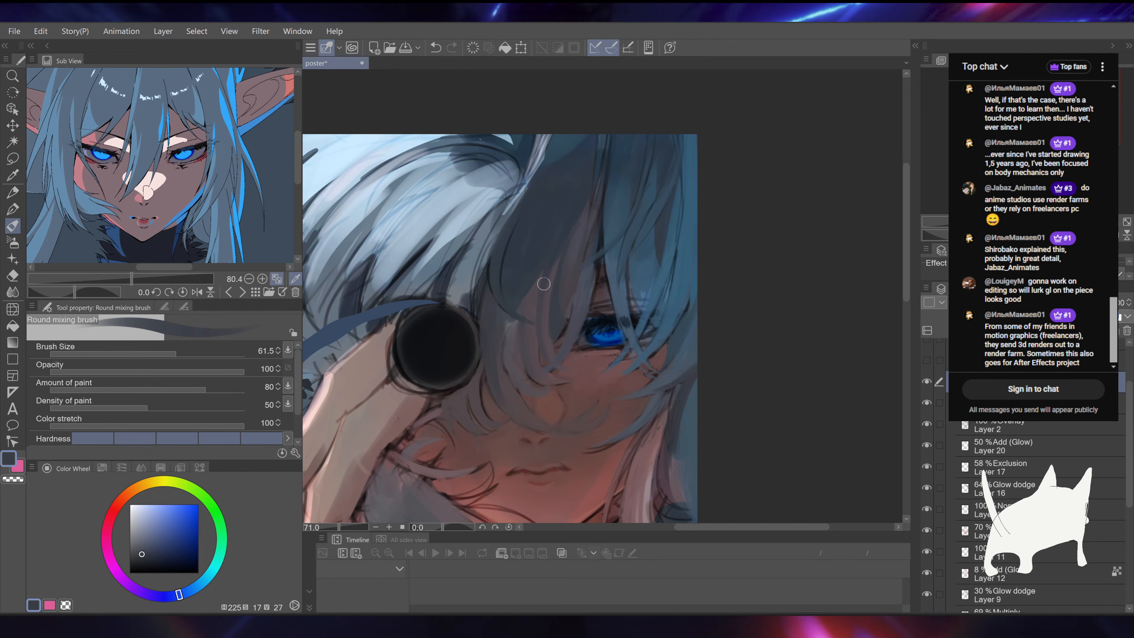
drag(676, 228, 761, 201)
mouse_move(603, 290)
mouse_down()
mouse_move(500, 290)
mouse_move(601, 290)
mouse_up()
key(ctrl+z)
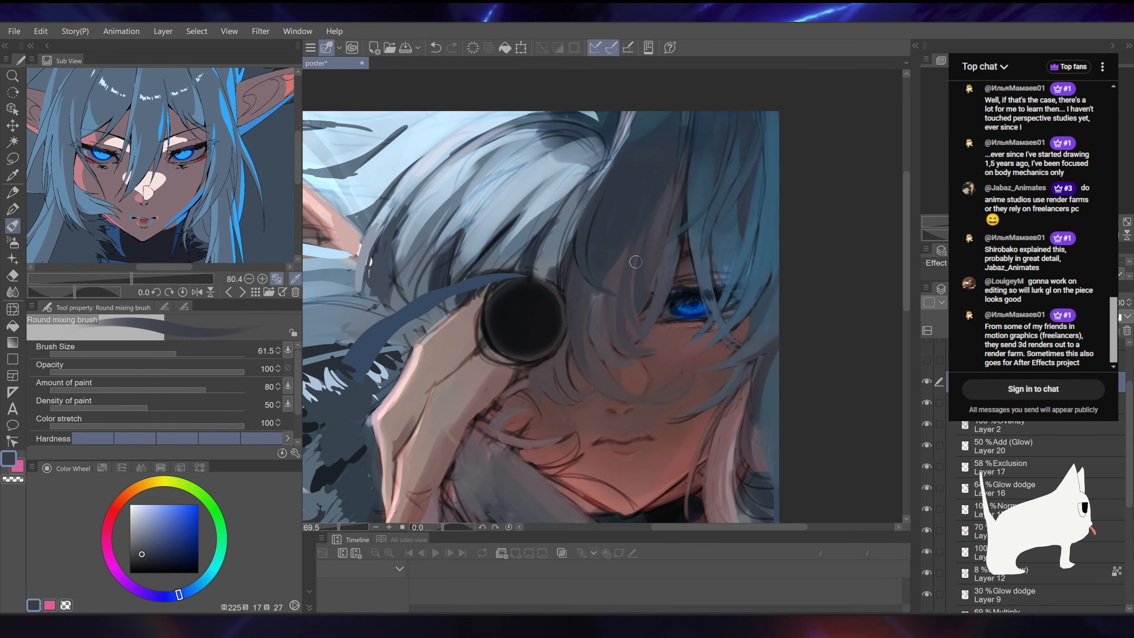
Step: Sample reddish-brown skin tones near the nose and smooth the skin directly below the blue eye
mouse_move(682, 338)
mouse_down()
mouse_move(505, 304)
mouse_move(800, 234)
mouse_move(723, 210)
mouse_up()
alt+click(608, 340)
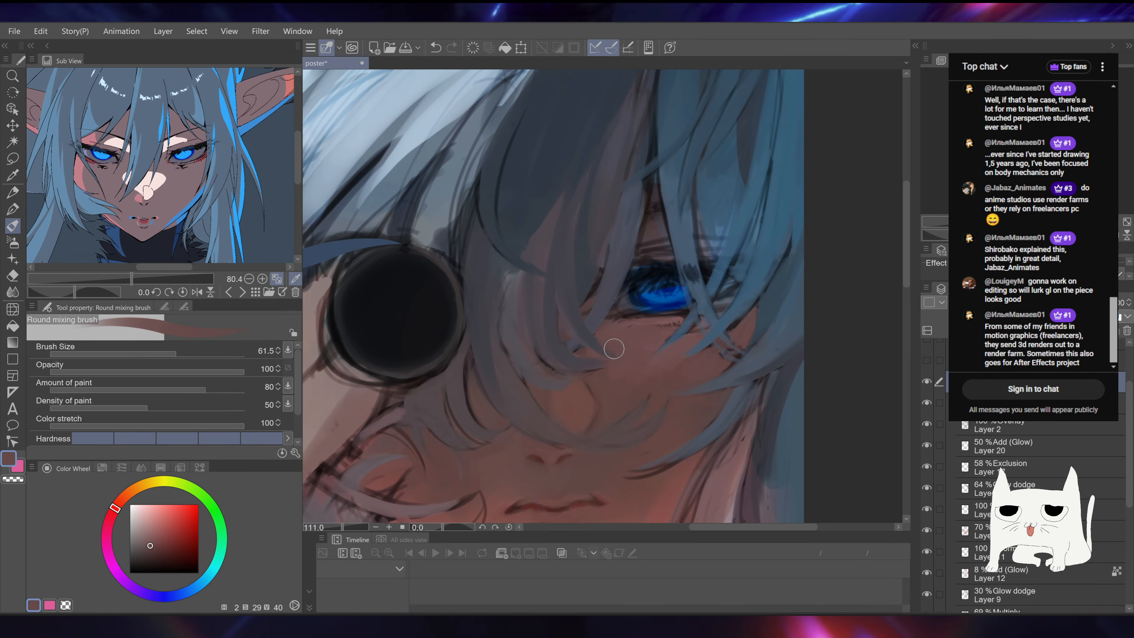
drag(744, 219, 727, 174)
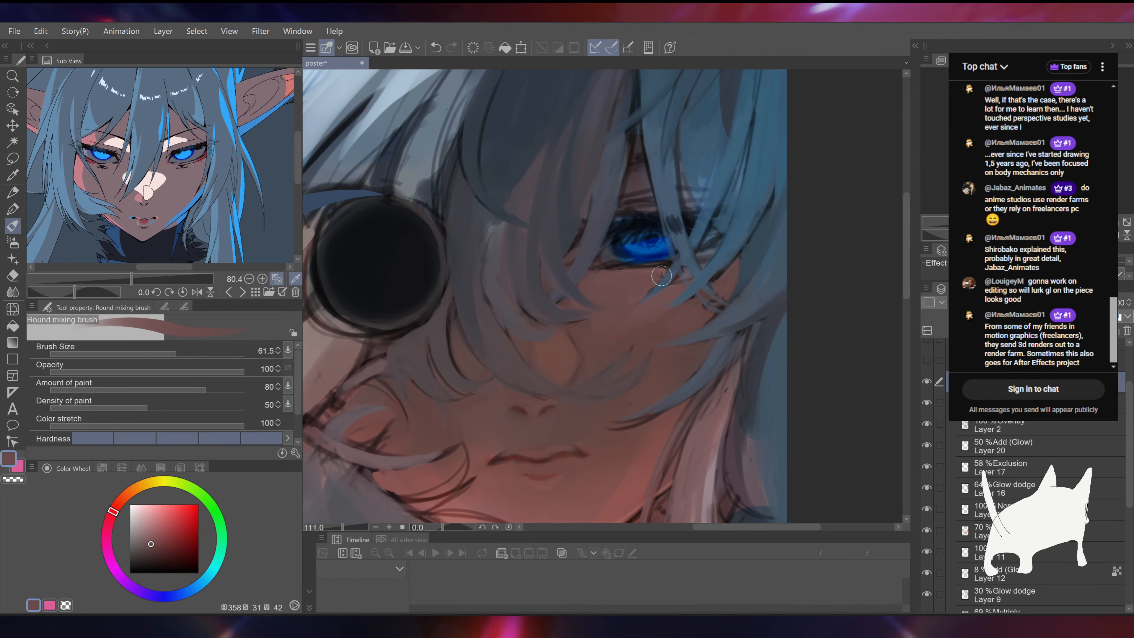
drag(662, 275, 622, 277)
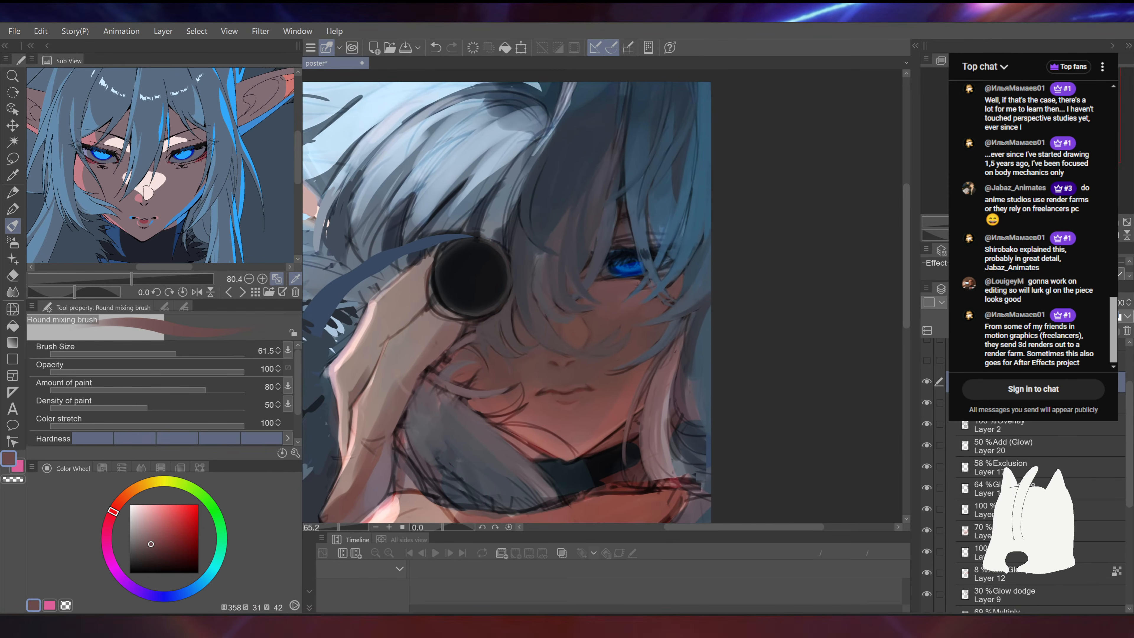
Step: Paint the curl of hair over the cheek beside the mouth in sampled purple-grey at brush size 31.7, undoing the last skin-tone stroke
drag(744, 237, 759, 192)
drag(698, 222, 722, 173)
drag(763, 236, 782, 226)
alt+click(541, 323)
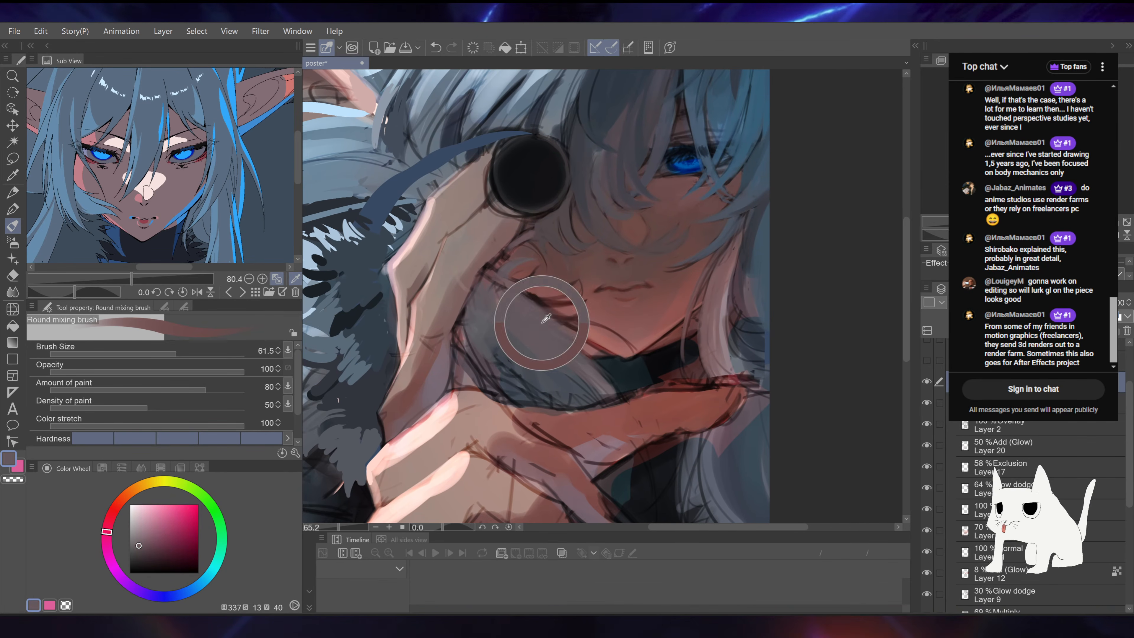
drag(661, 215, 701, 316)
mouse_move(647, 290)
mouse_down()
mouse_move(736, 290)
mouse_move(707, 268)
mouse_up()
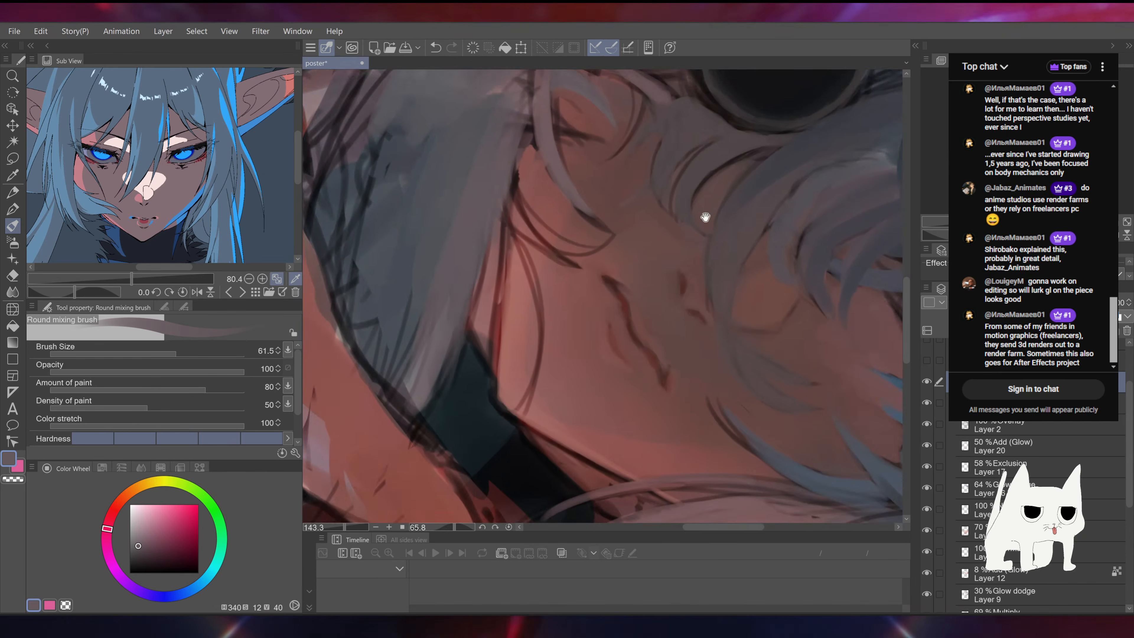
drag(704, 218, 644, 292)
click(163, 354)
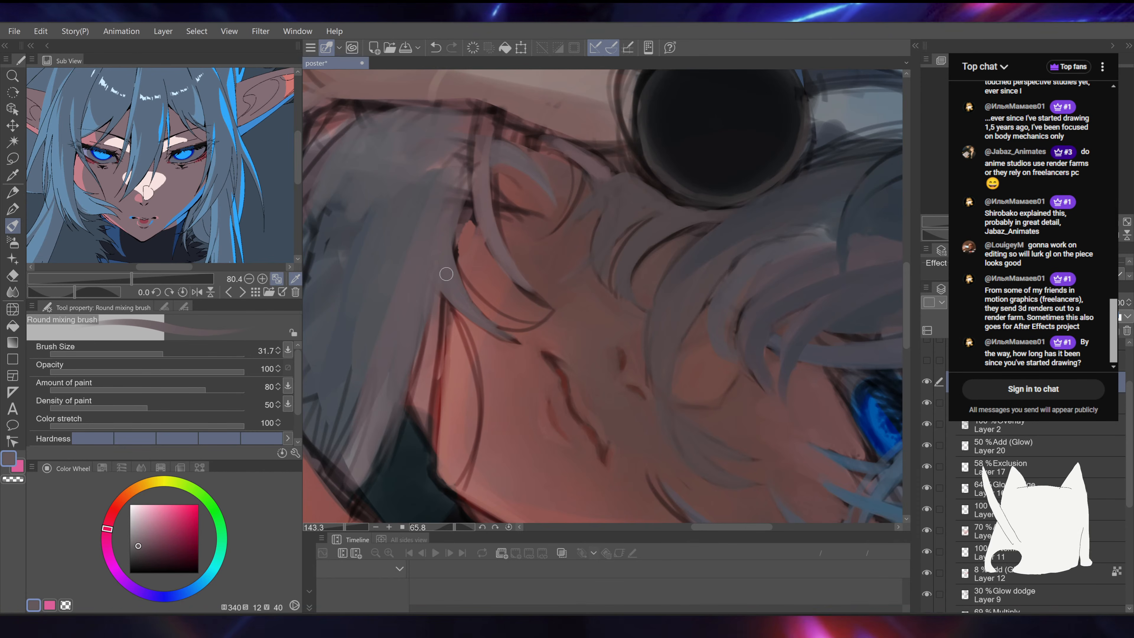
drag(647, 418, 789, 191)
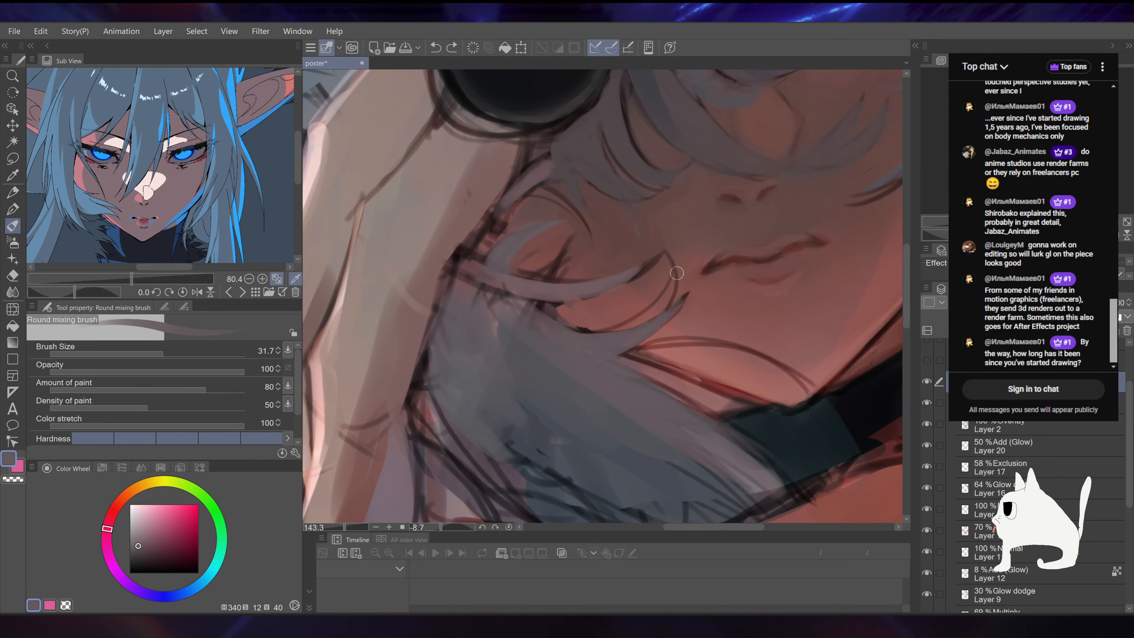
drag(658, 310, 671, 267)
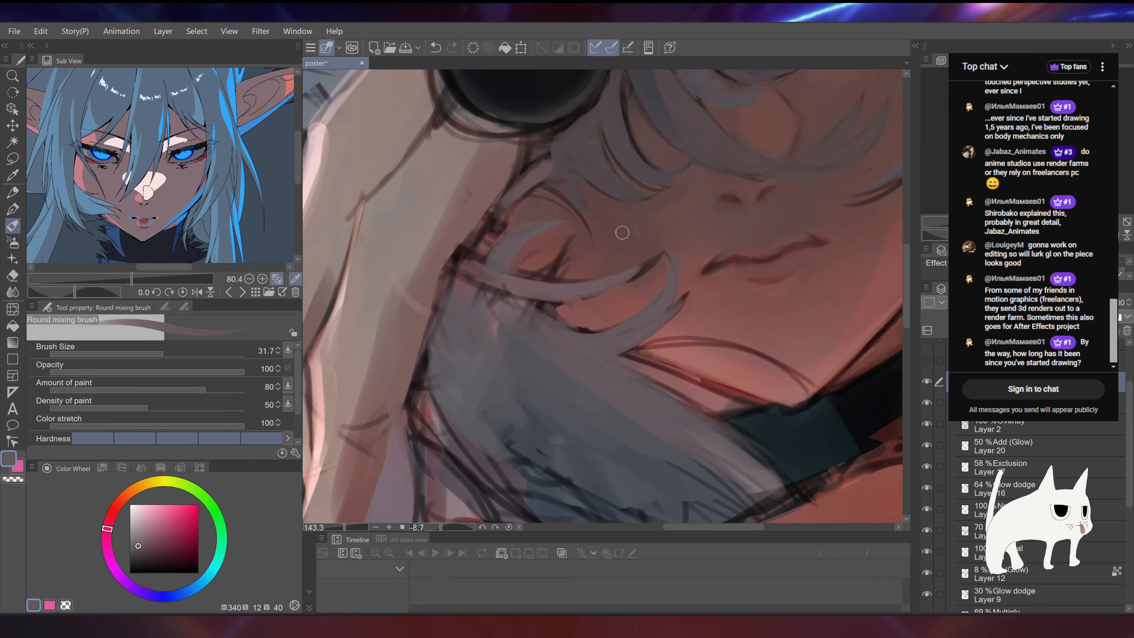
alt+click(621, 213)
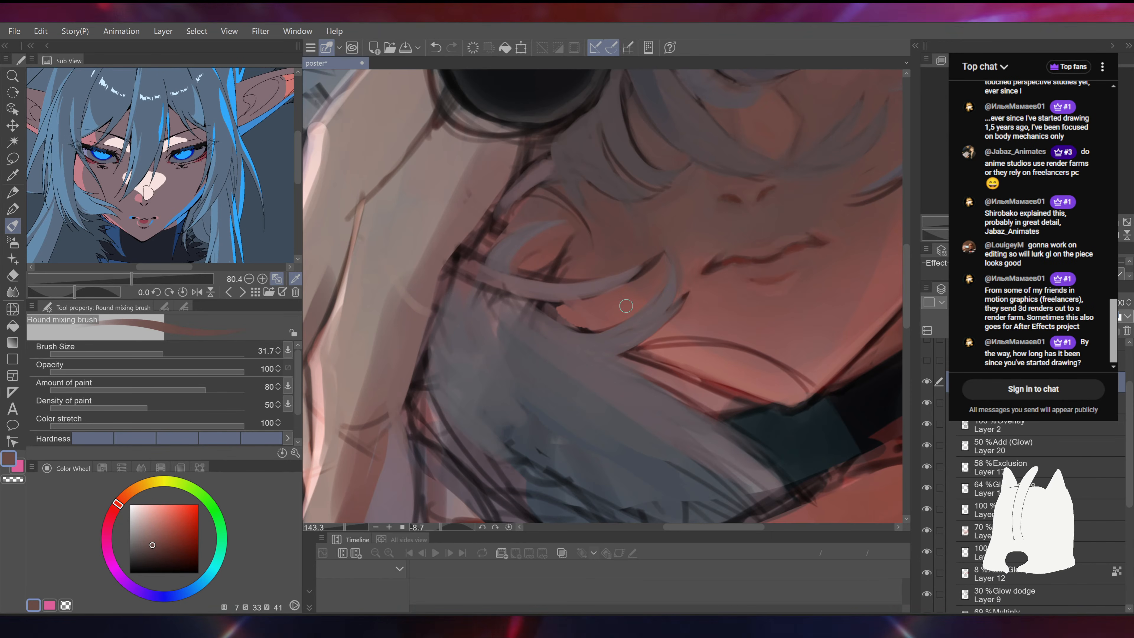
key(ctrl+z)
Step: Sample dark blues around the blue eye and darken its upper lash line and inner corner
key(r)
drag(669, 255, 633, 268)
drag(605, 306, 535, 306)
drag(806, 130, 695, 303)
alt+click(629, 320)
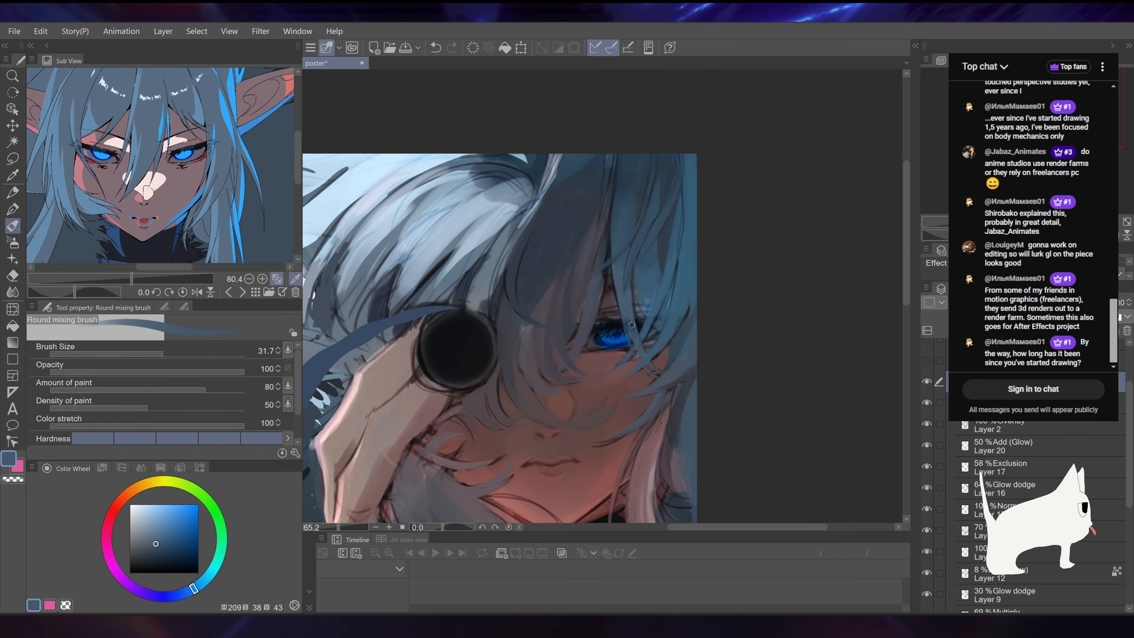
mouse_move(628, 323)
mouse_down()
mouse_move(655, 285)
mouse_move(617, 311)
mouse_up()
alt+click(628, 309)
alt+click(625, 315)
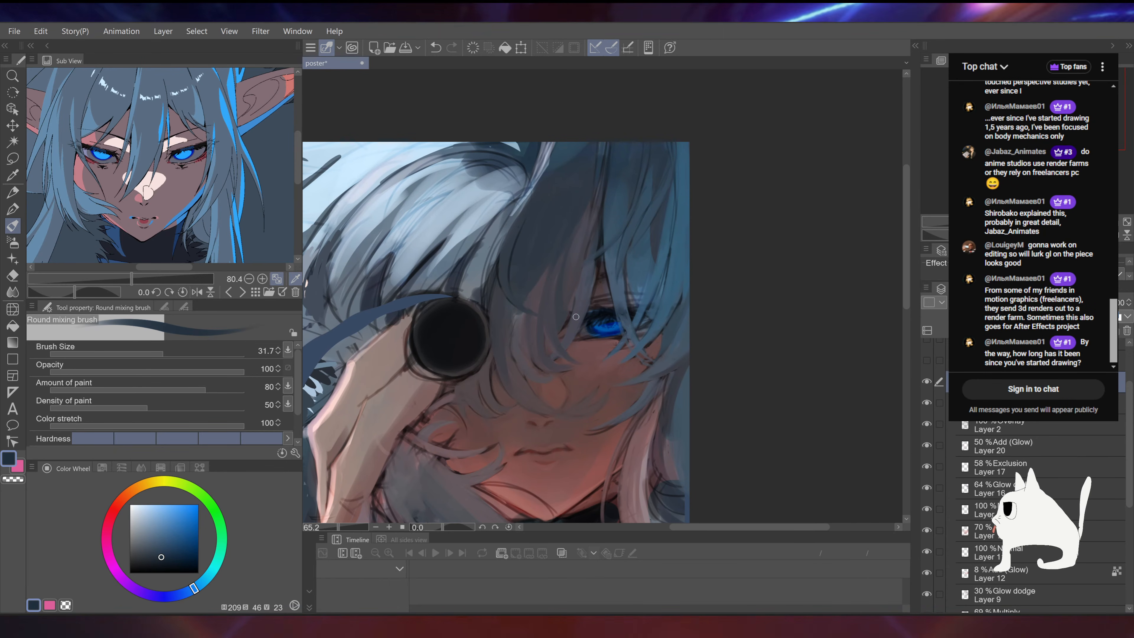
scroll(590, 297, up, 5)
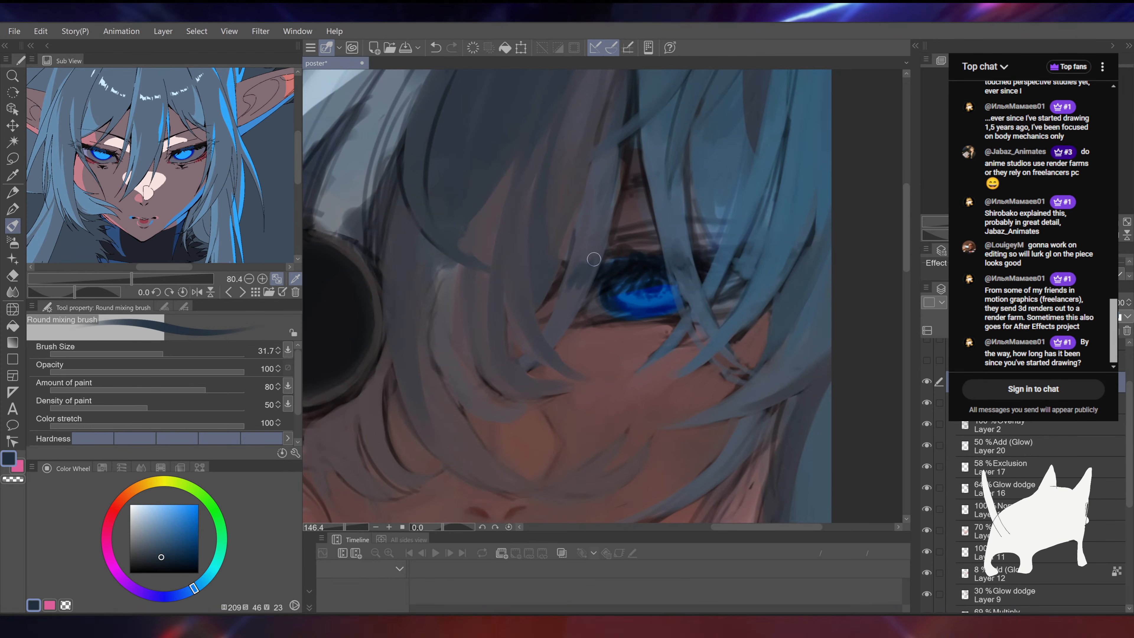
alt+click(605, 272)
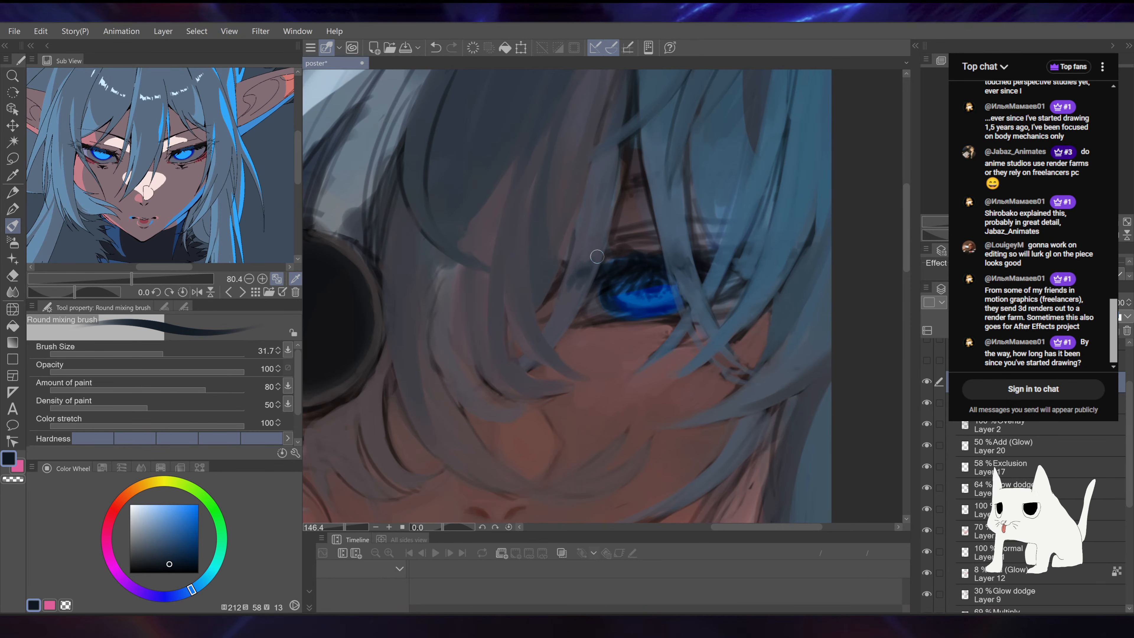
Step: Paint the pupil in a sampled dark navy and refine the iris with sampled bright blue at brush size 6.8
alt+click(646, 290)
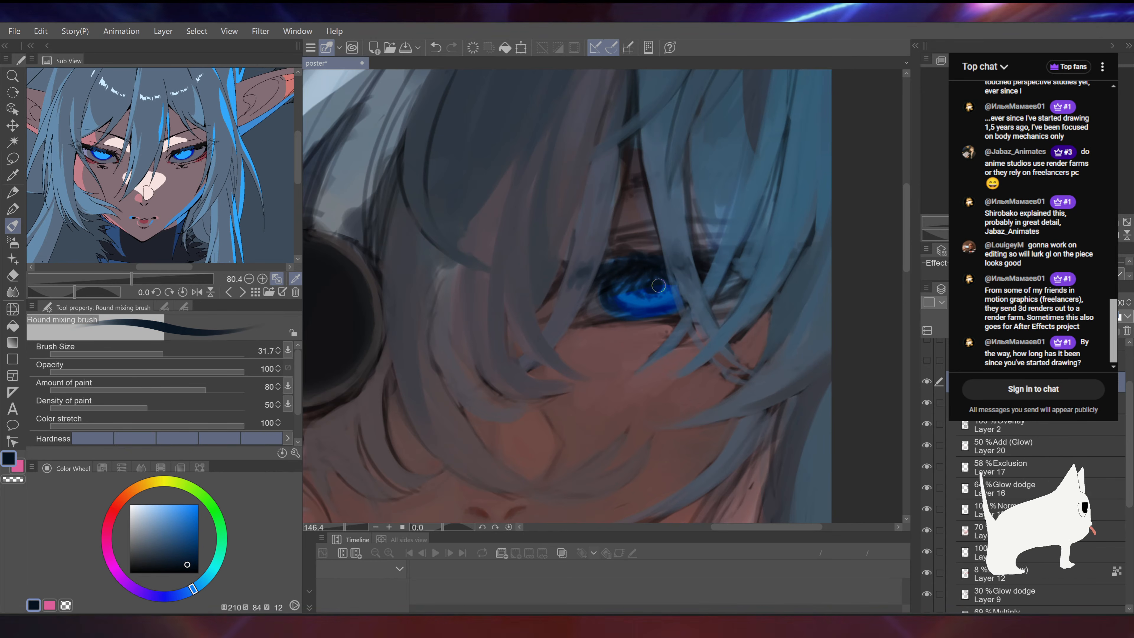
alt+click(627, 300)
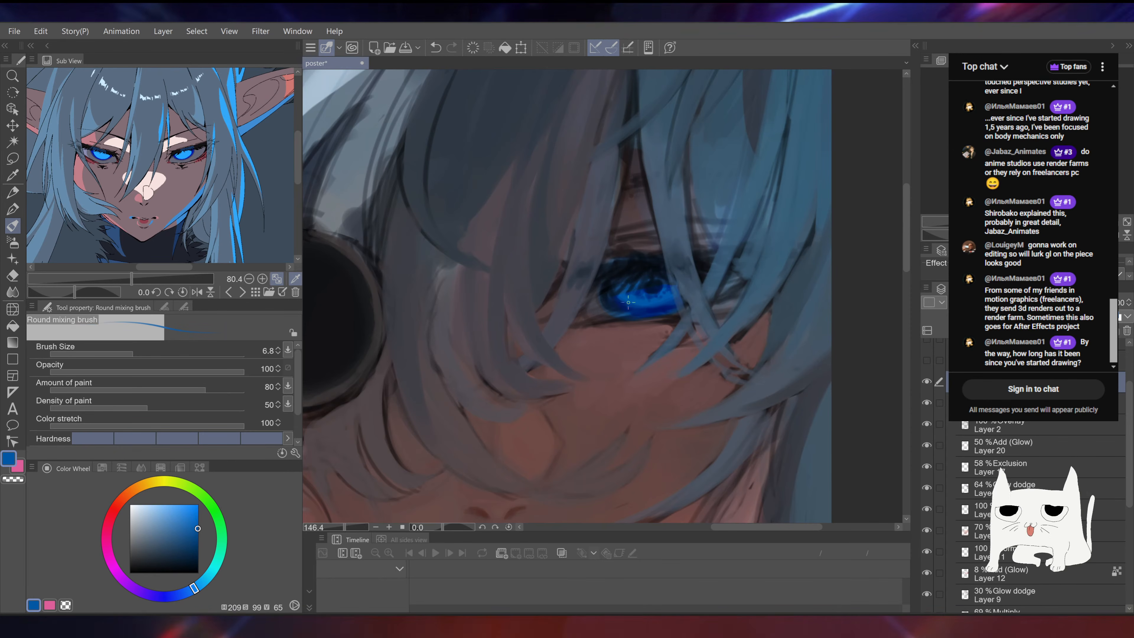
scroll(634, 286, down, 4)
scroll(598, 292, down, 3)
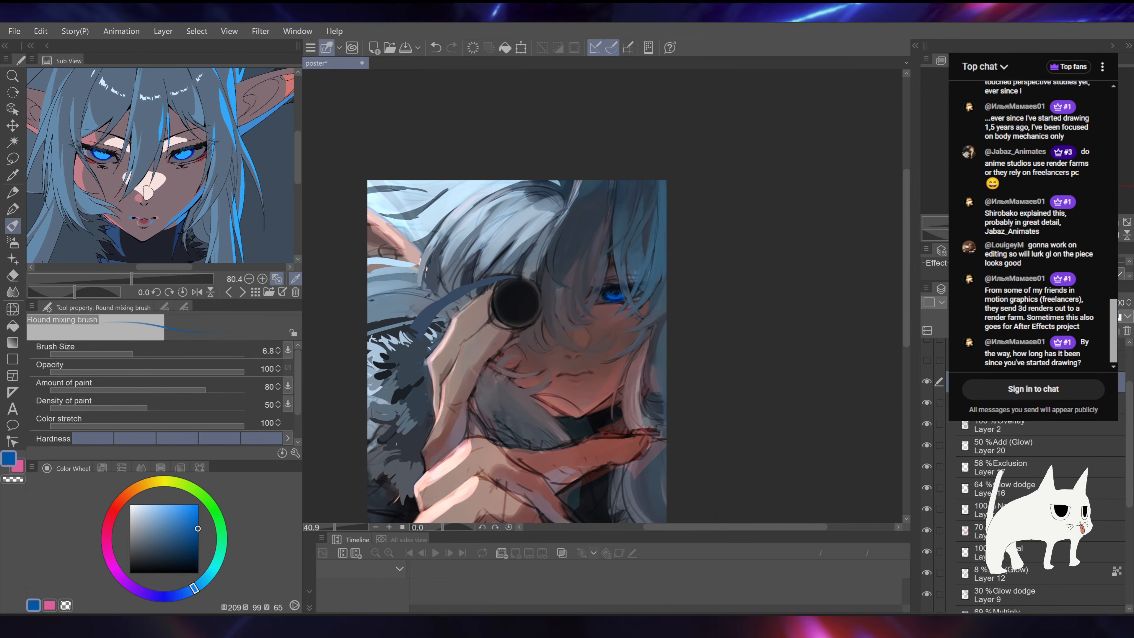
Step: Set the brush size to 17 and rework the nose contour in a sampled dark reddish-brown, undoing the last stroke
scroll(599, 291, up, 5)
drag(699, 326, 753, 211)
alt+click(619, 282)
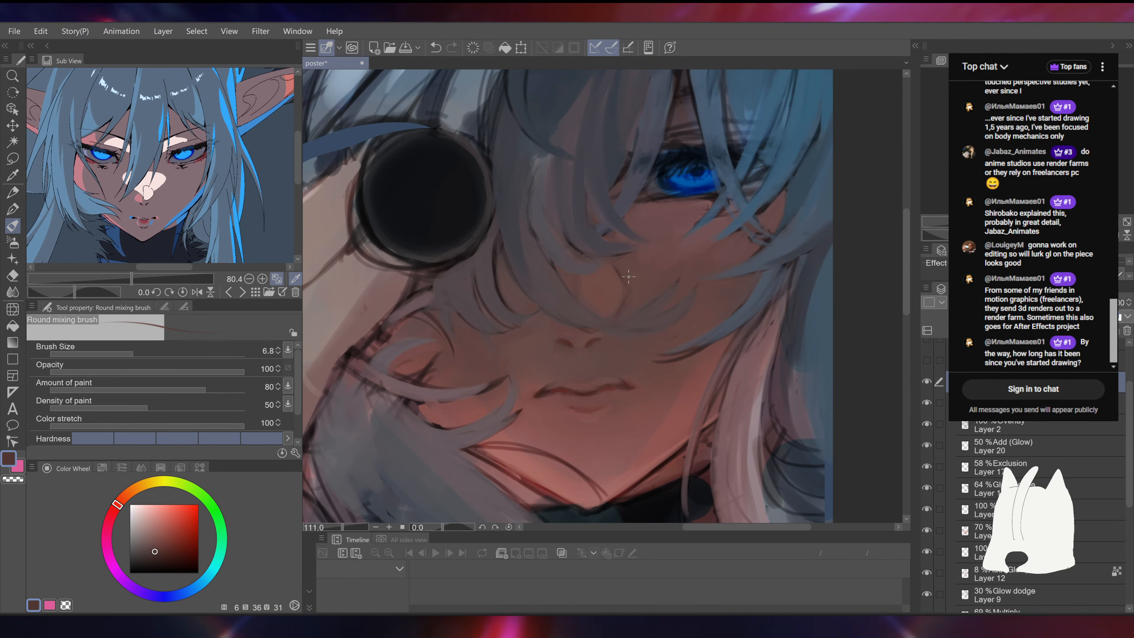
key(ctrl+z)
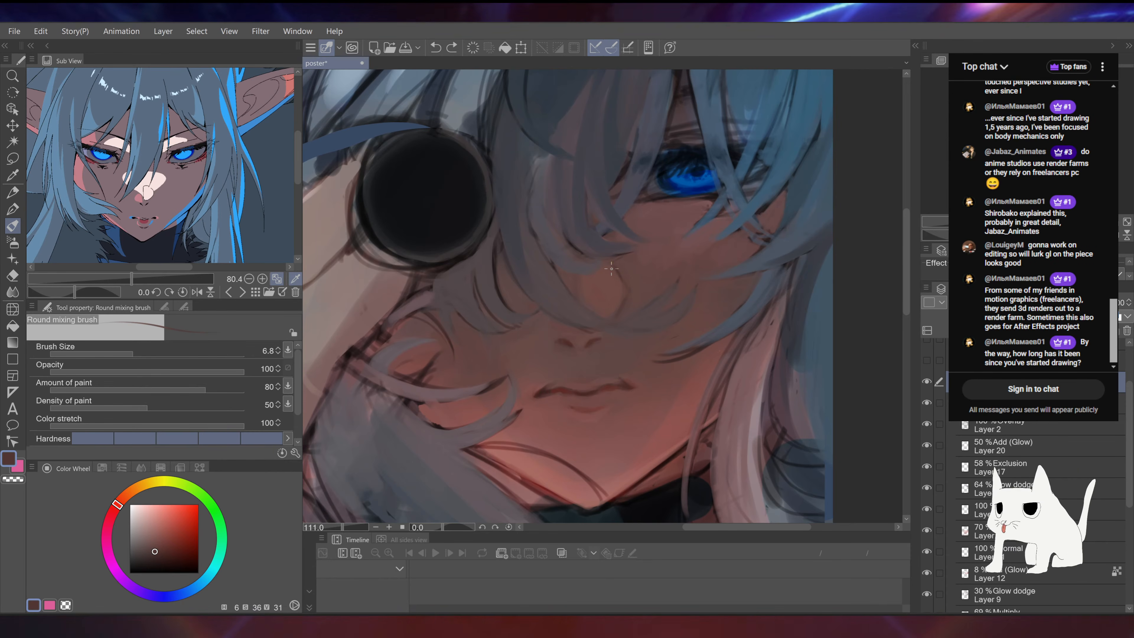
click(164, 307)
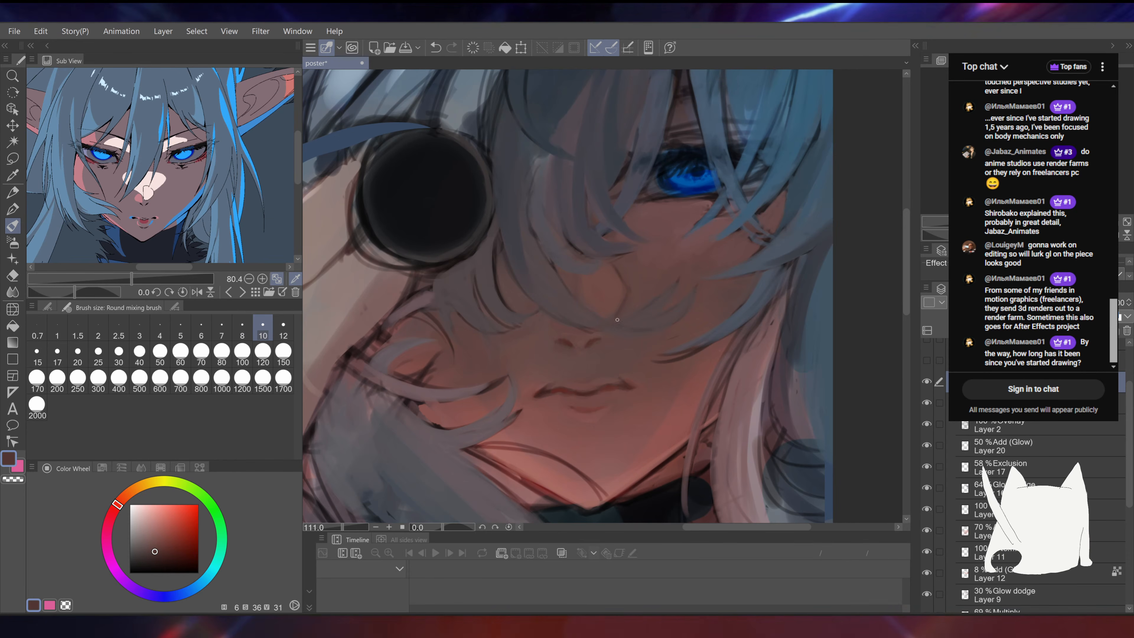
drag(769, 207, 796, 193)
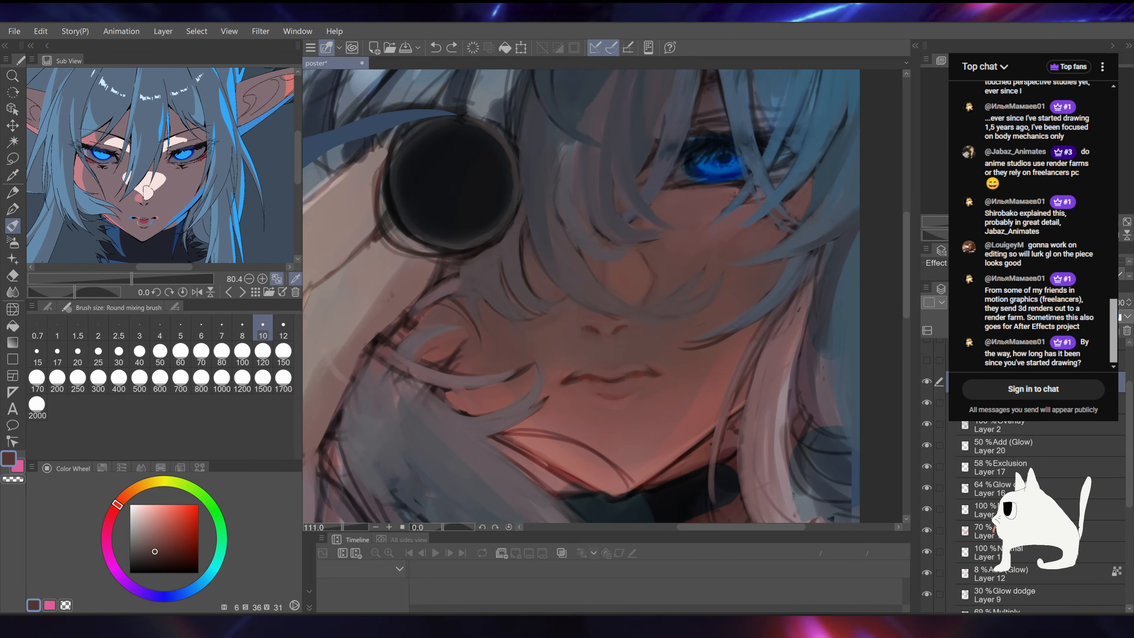
scroll(838, 208, up, 5)
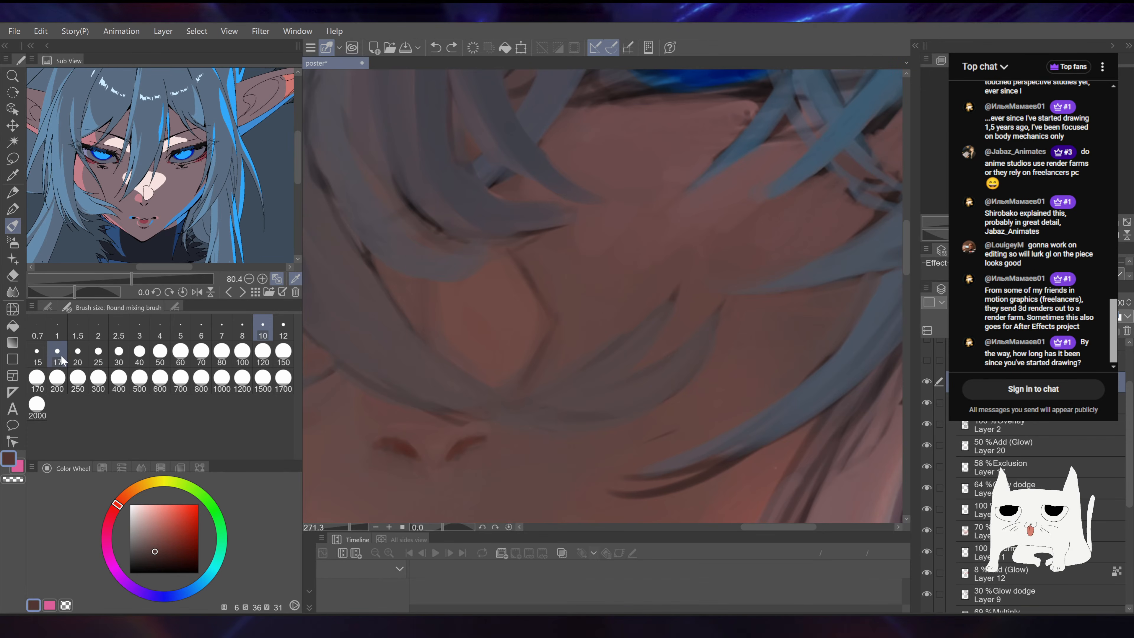
mouse_move(527, 264)
mouse_down()
mouse_move(514, 290)
mouse_move(499, 278)
mouse_up()
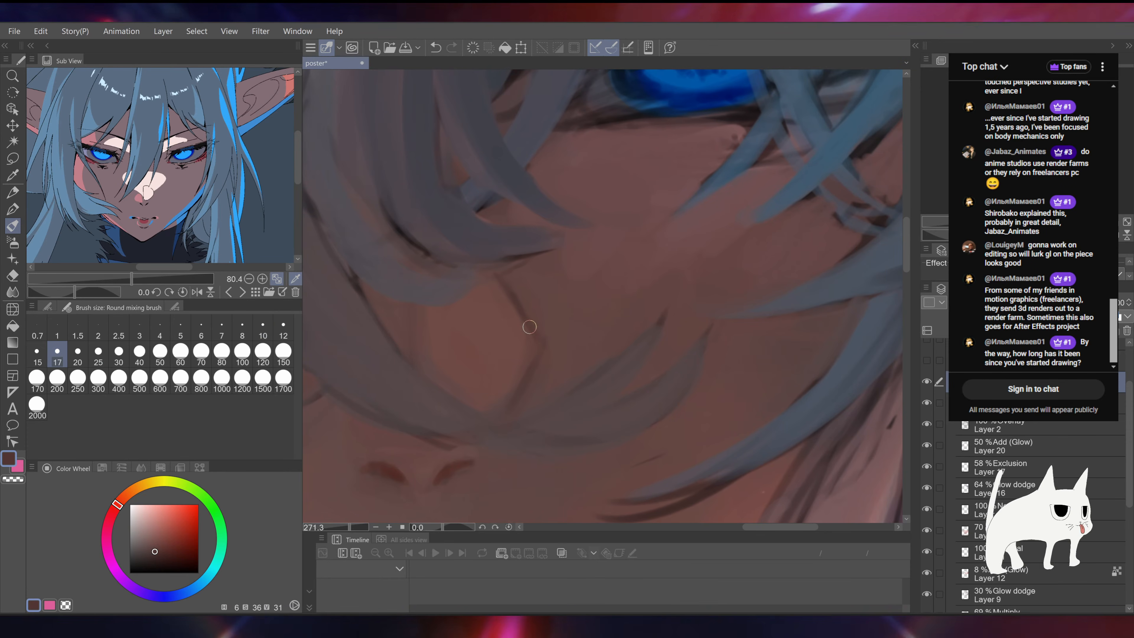
drag(518, 375, 580, 263)
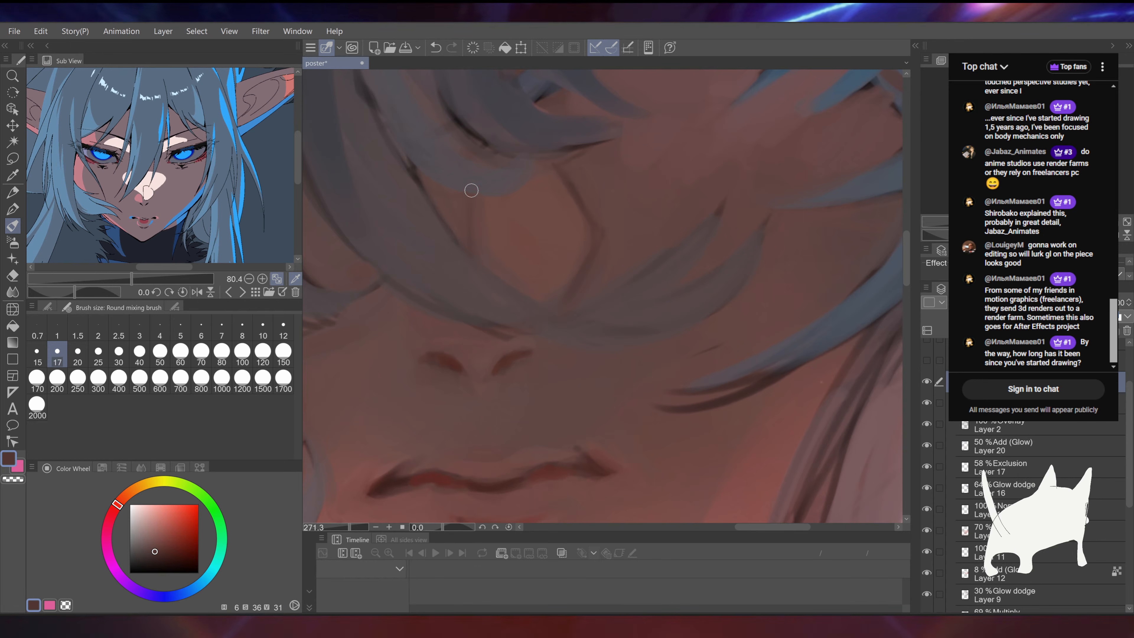
key(ctrl+z)
Step: Soften the nose contour with sampled reddish-brown skin tones and save the poster file
drag(470, 176, 366, 192)
mouse_move(559, 210)
mouse_down()
mouse_move(704, 218)
mouse_move(728, 245)
mouse_up()
alt+click(631, 250)
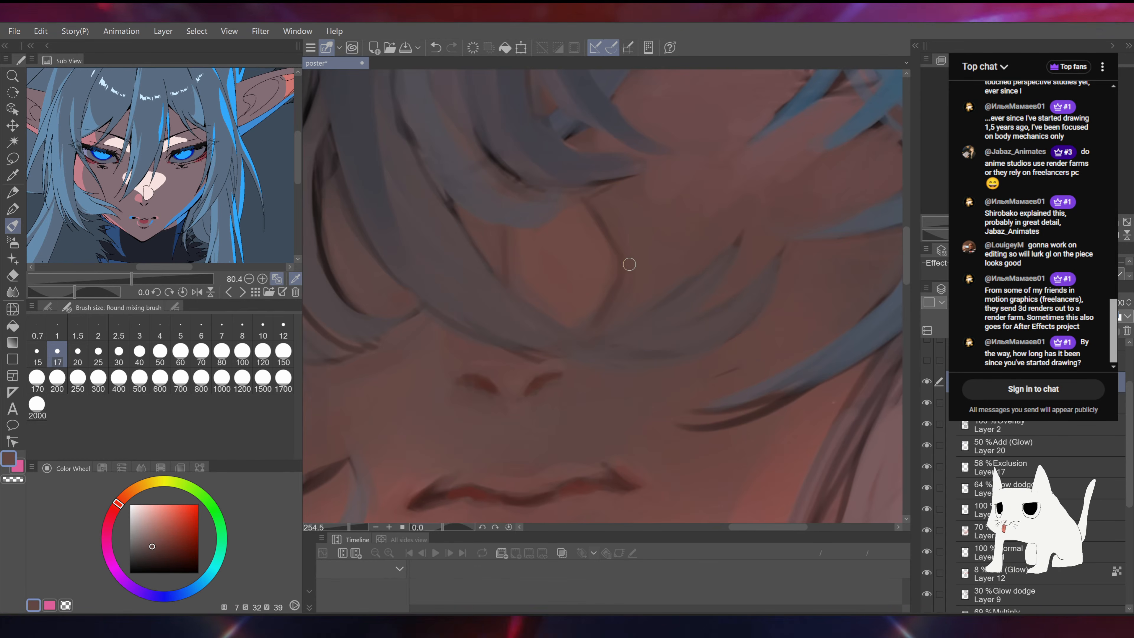
drag(623, 307, 527, 309)
drag(625, 268, 767, 214)
alt+click(619, 307)
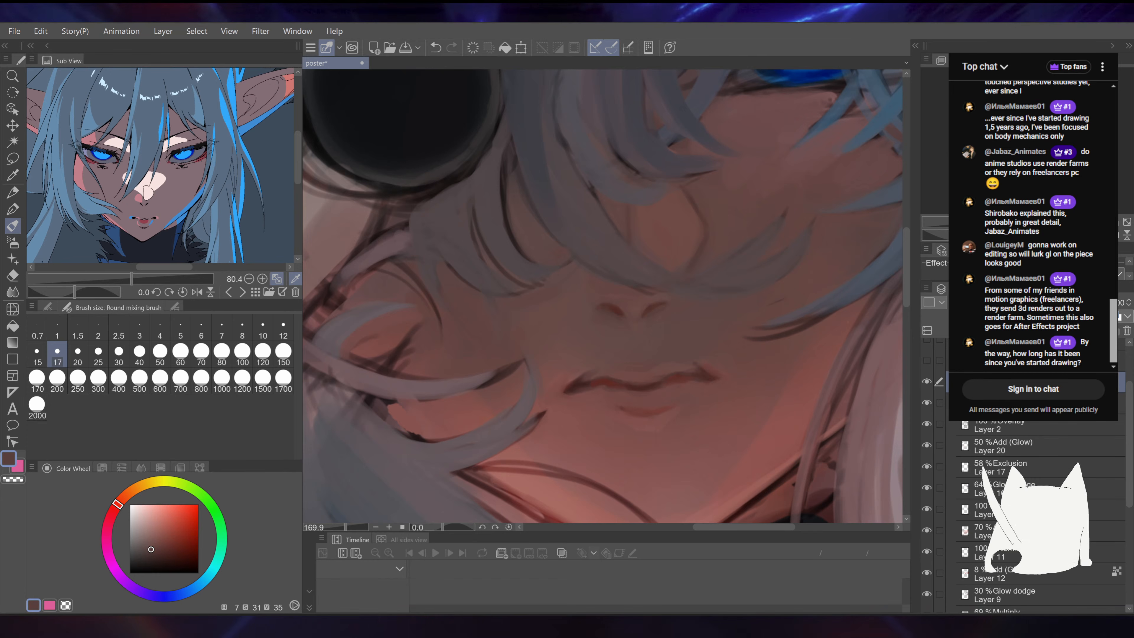
drag(757, 257, 690, 275)
key(ctrl+s)
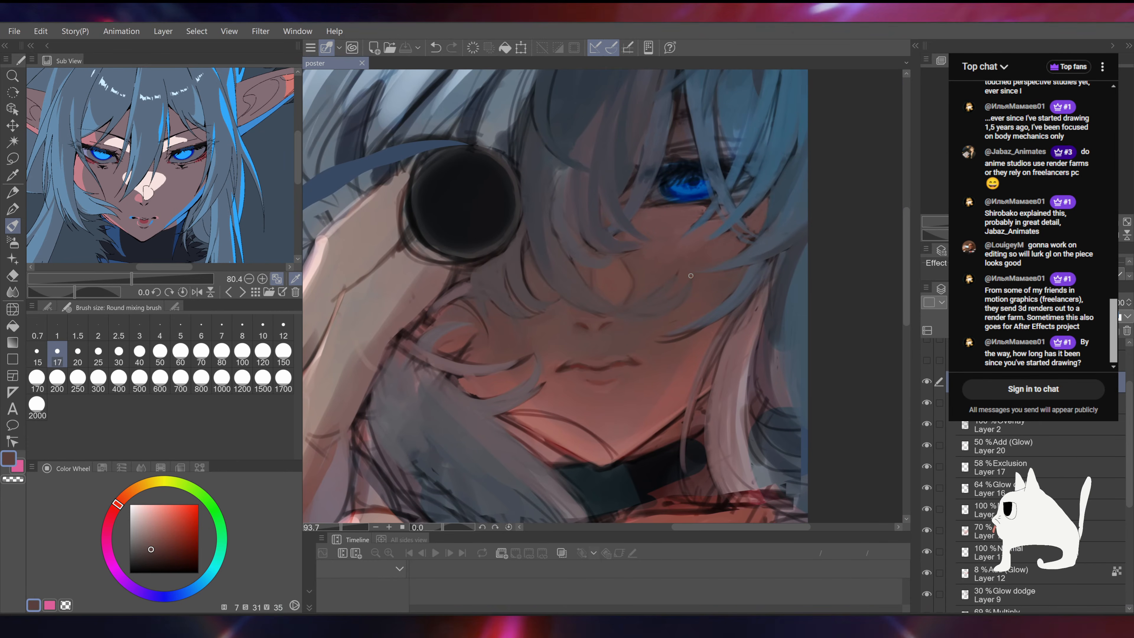
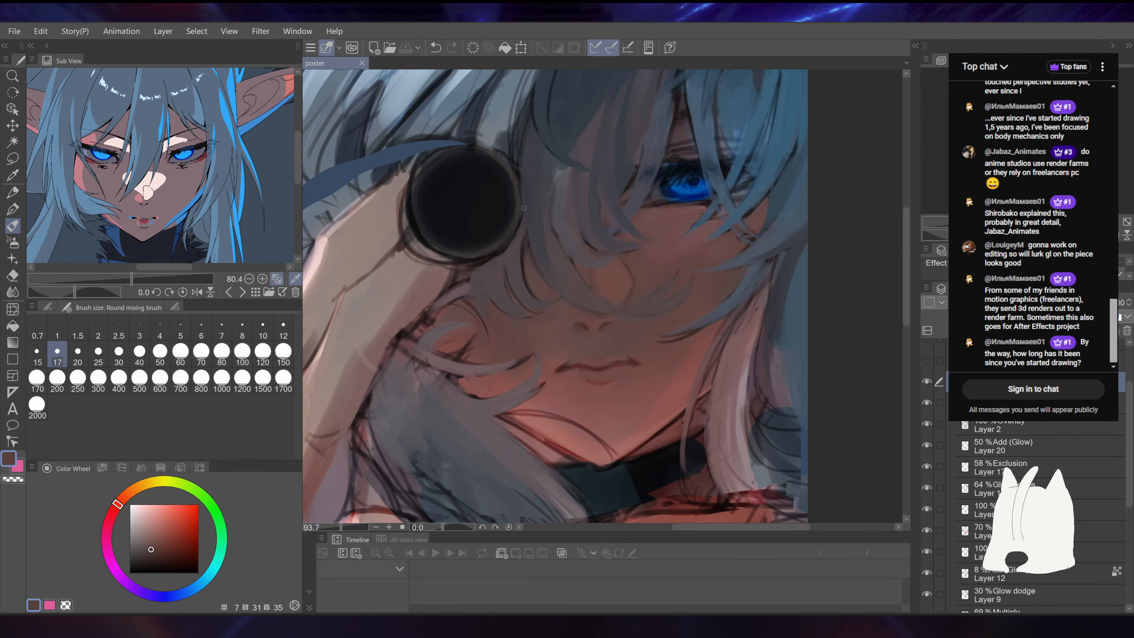
Step: Refine the hair strands between the round black shape and the blue eye with sampled dark purple-greys
alt+click(527, 238)
drag(530, 247, 545, 351)
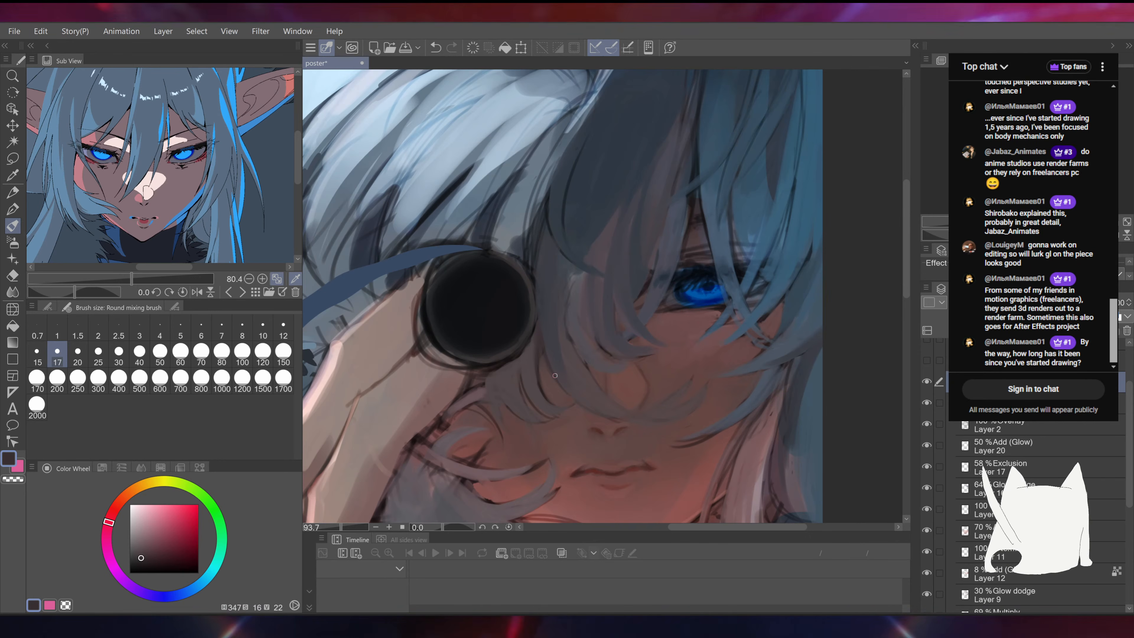
drag(753, 269, 695, 298)
alt+click(577, 351)
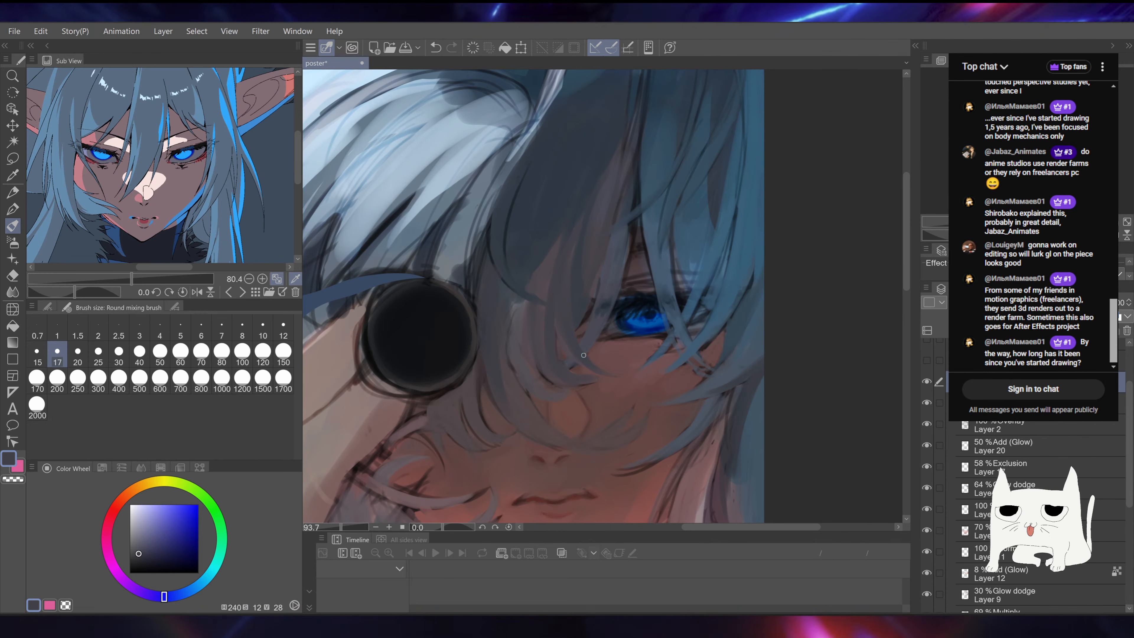
drag(642, 354, 635, 316)
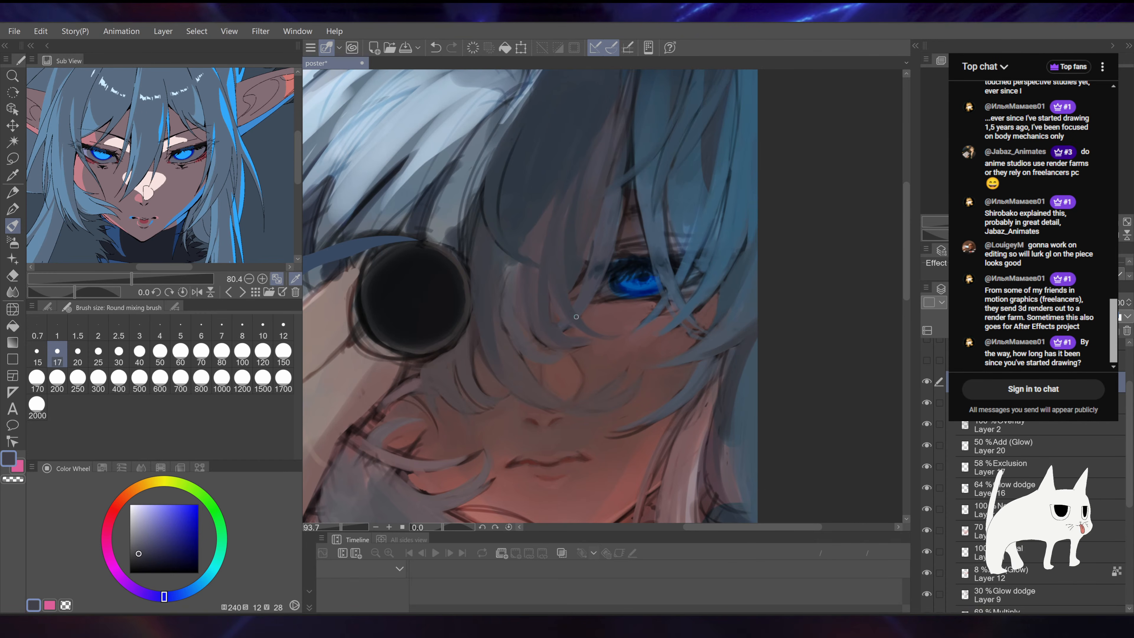
Step: Deepen the blue eye's upper lash line with sampled dark blues
alt+click(604, 262)
mouse_move(666, 207)
mouse_down()
mouse_move(658, 226)
mouse_move(833, 212)
mouse_move(809, 244)
mouse_up()
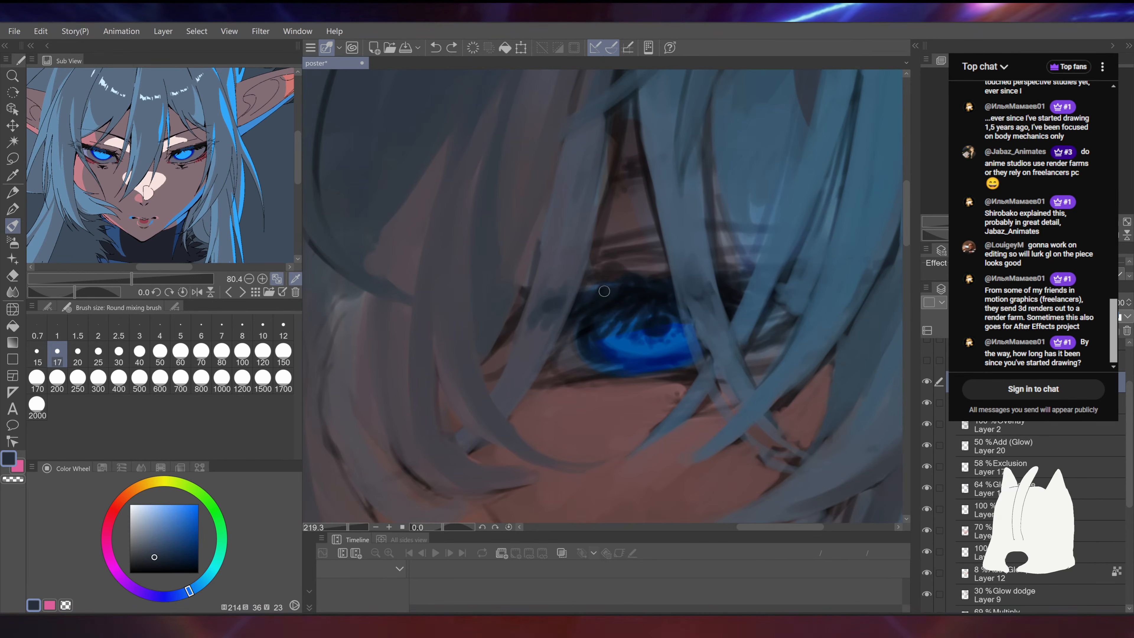
alt+click(600, 286)
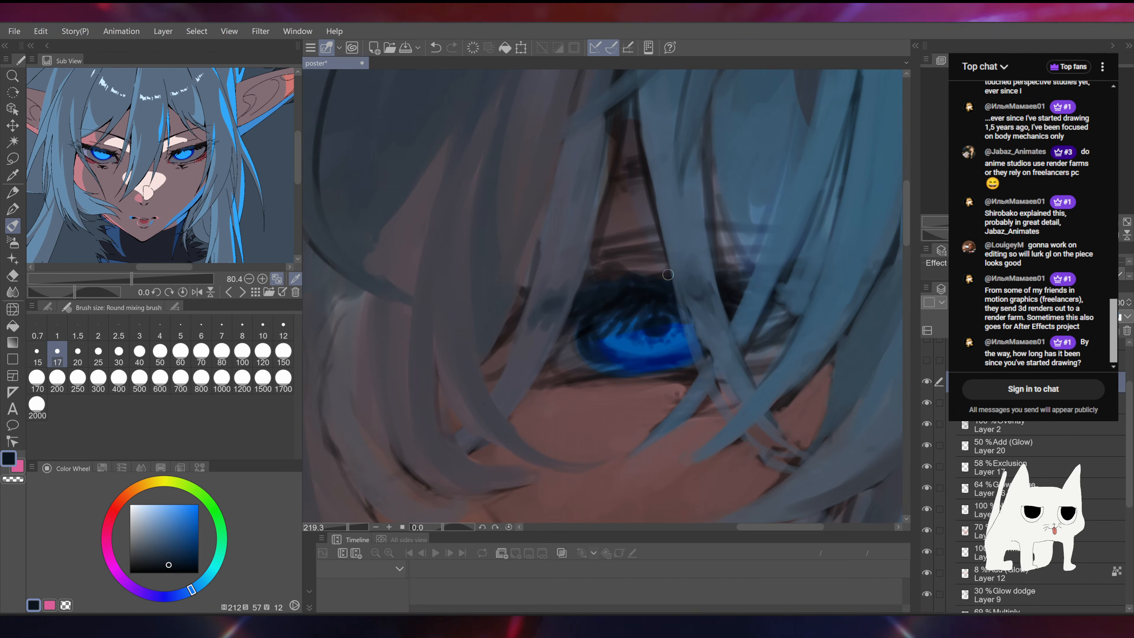
Step: Refine the iris and its dark rim with sampled bright blues and navy
alt+click(621, 337)
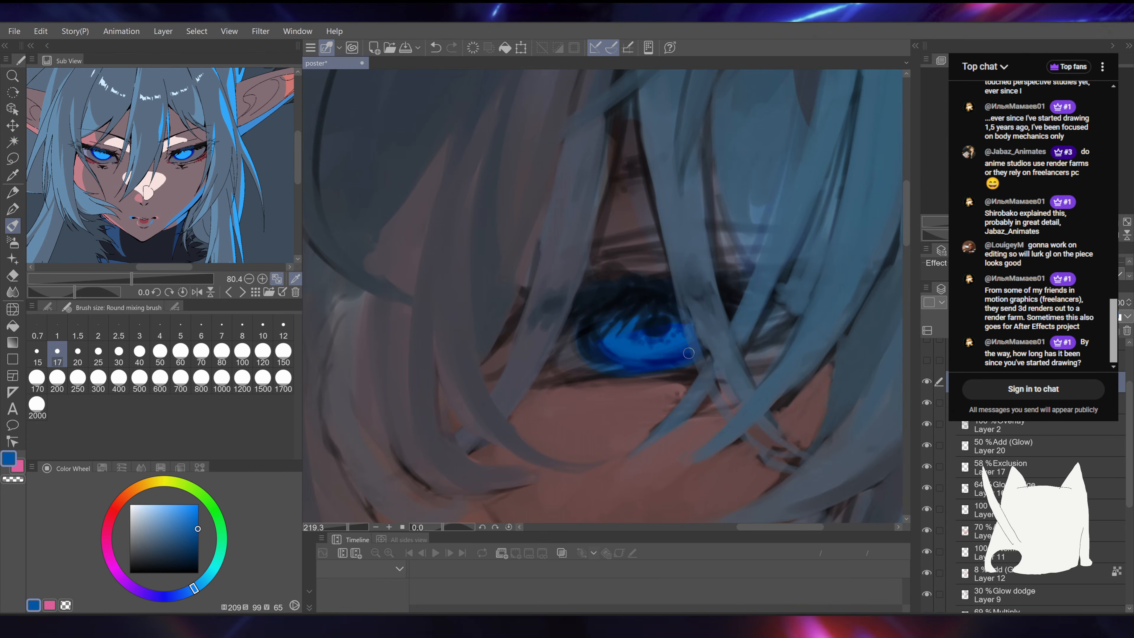
alt+click(605, 346)
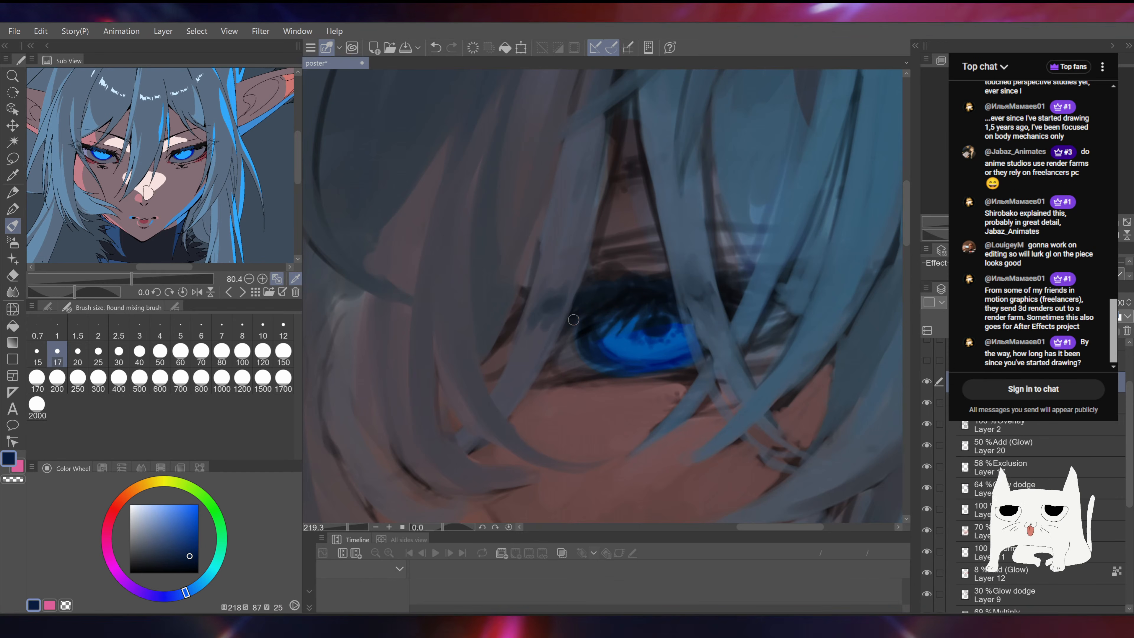
alt+click(682, 357)
alt+click(638, 333)
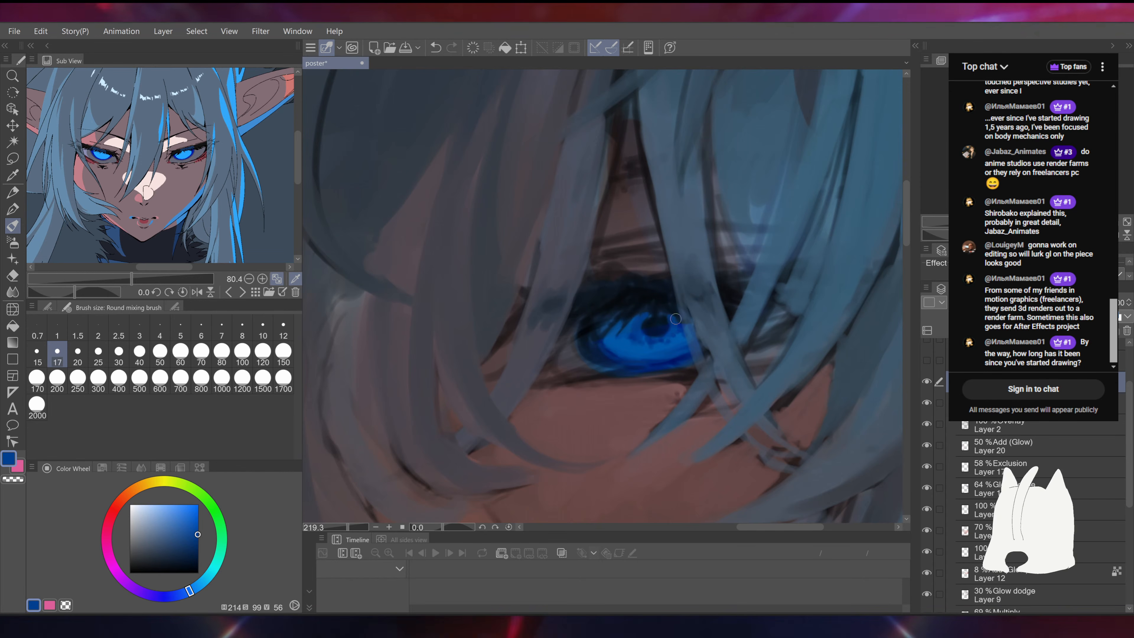
Step: Clean up the gaps between the crossing strands at the eye's outer corner with sampled dark blue and reddish-brown
drag(754, 307, 594, 292)
alt+click(527, 298)
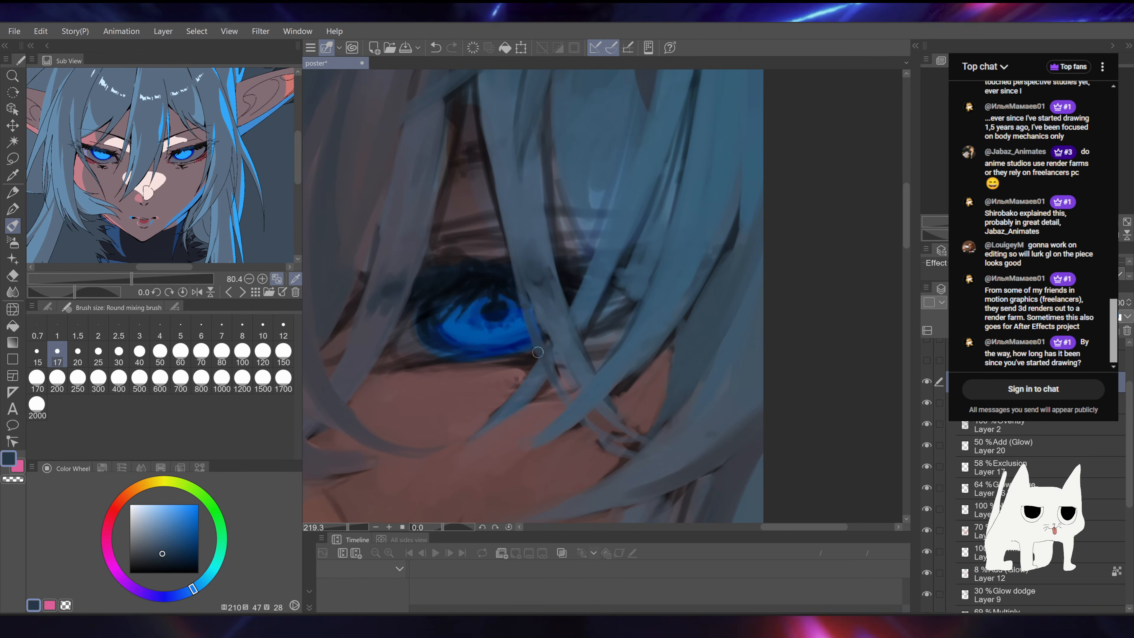
drag(627, 342, 642, 293)
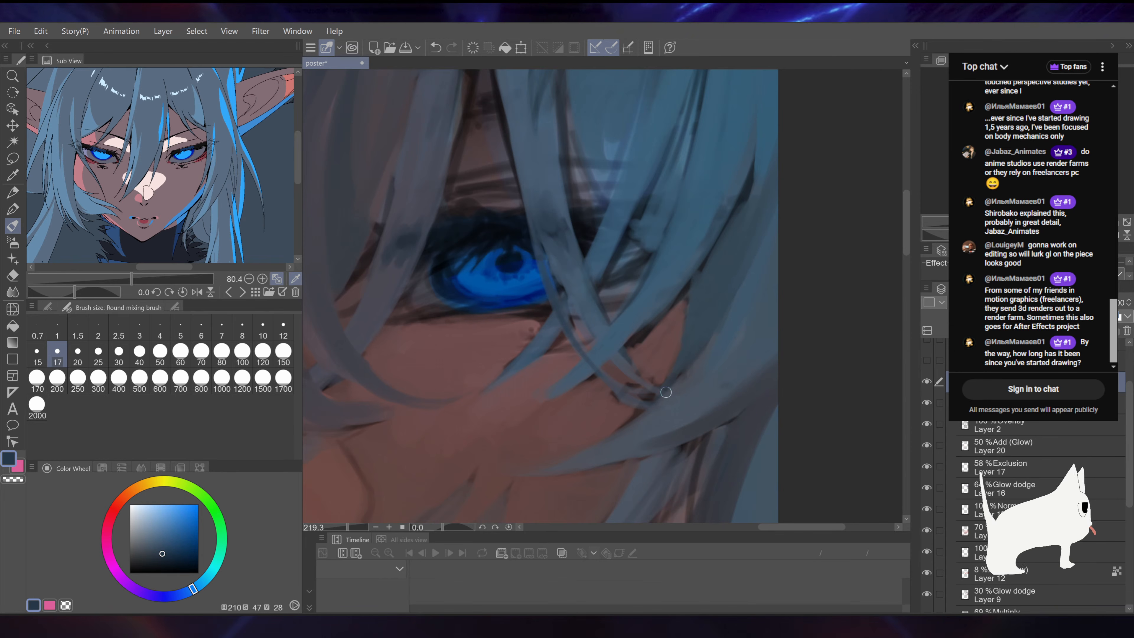
drag(666, 392, 604, 305)
alt+click(547, 301)
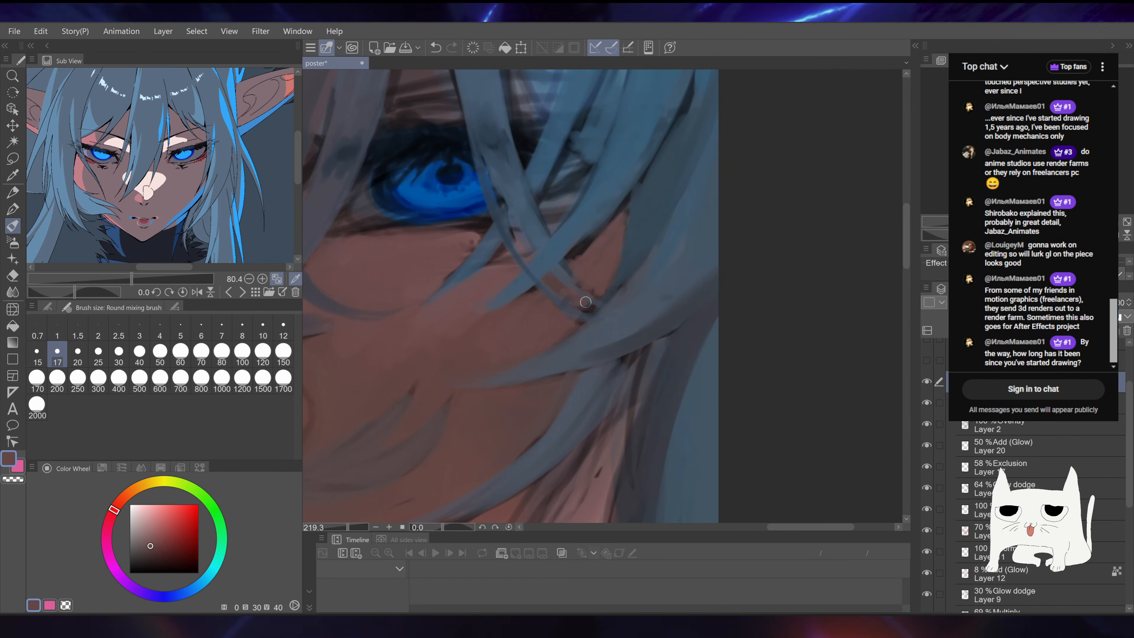
mouse_move(625, 256)
mouse_down()
mouse_move(590, 250)
mouse_move(598, 292)
mouse_up()
Step: Repaint the crossing hair strands below the eye's outer corner in a sampled blue-grey
alt+click(552, 317)
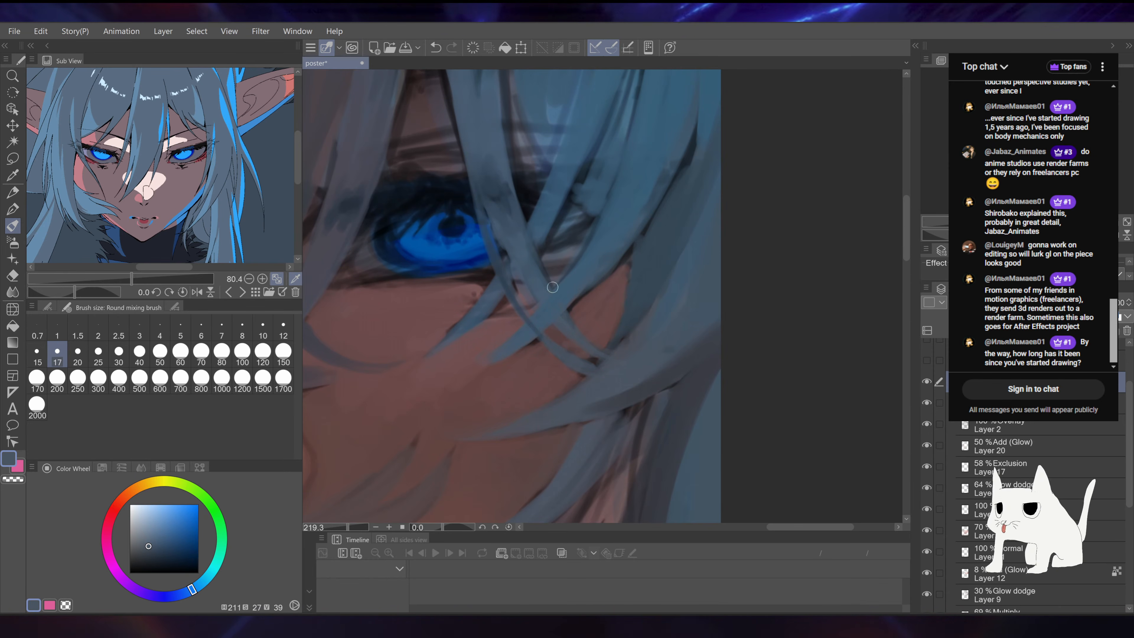
drag(571, 311, 536, 345)
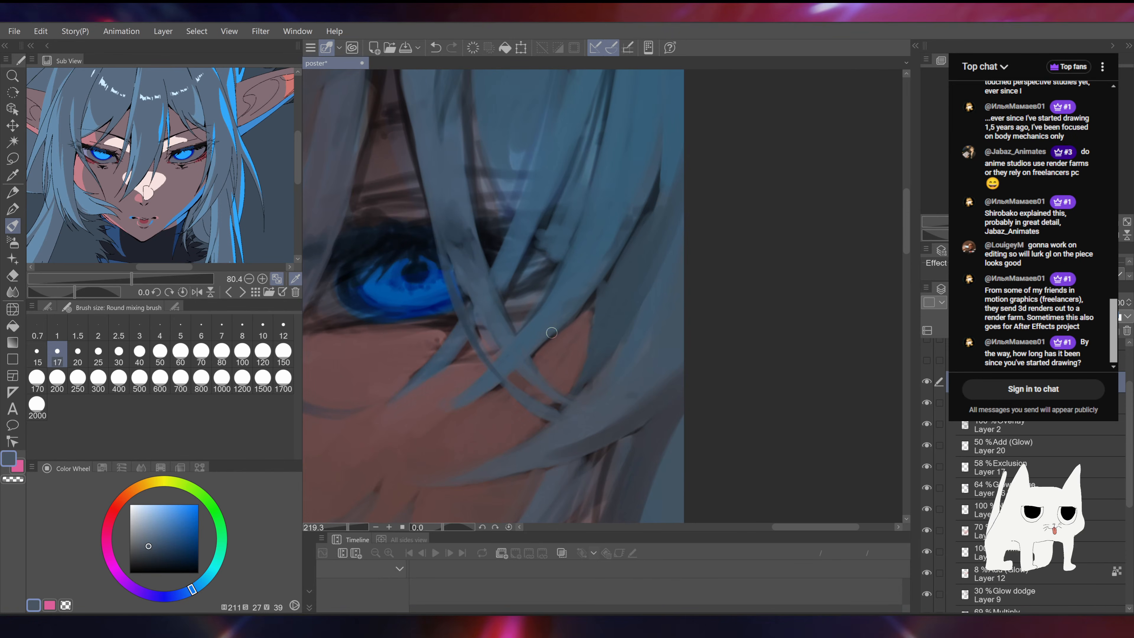
drag(602, 285, 697, 250)
drag(559, 364, 529, 372)
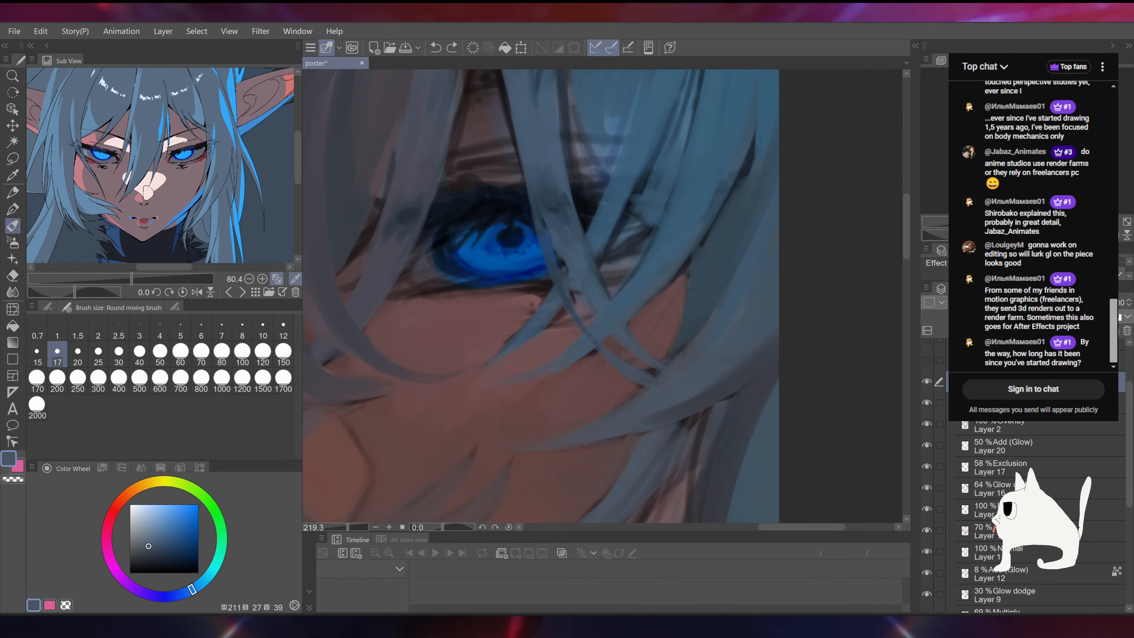
Step: Refine the strand edge beside the iris with a sampled dark blue
scroll(652, 289, down, 5)
alt+click(582, 339)
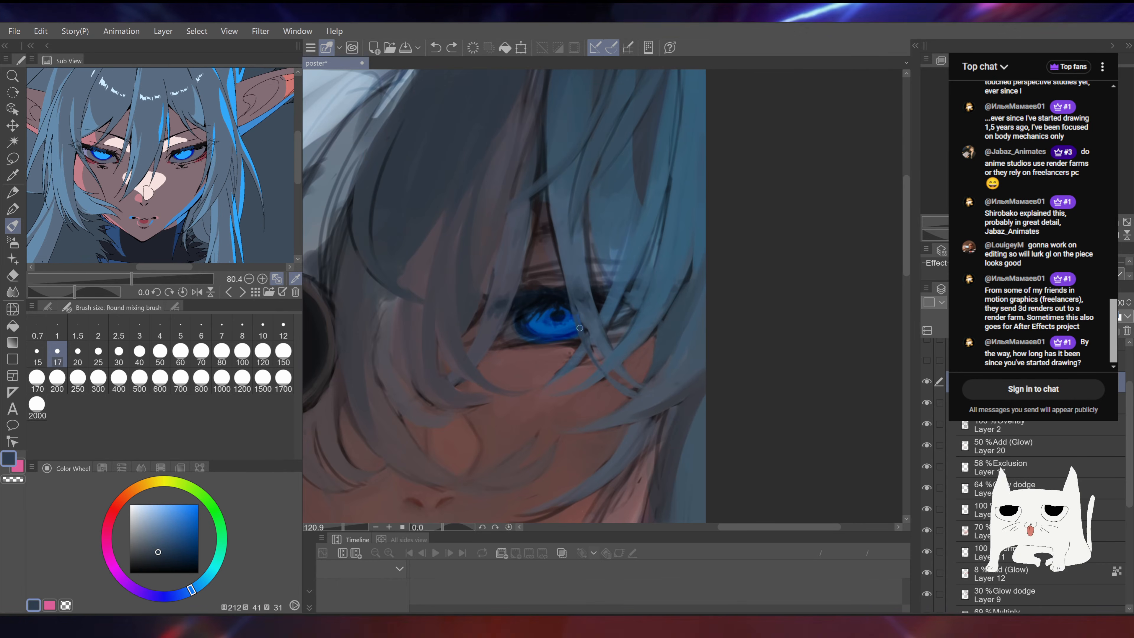
drag(587, 345, 580, 329)
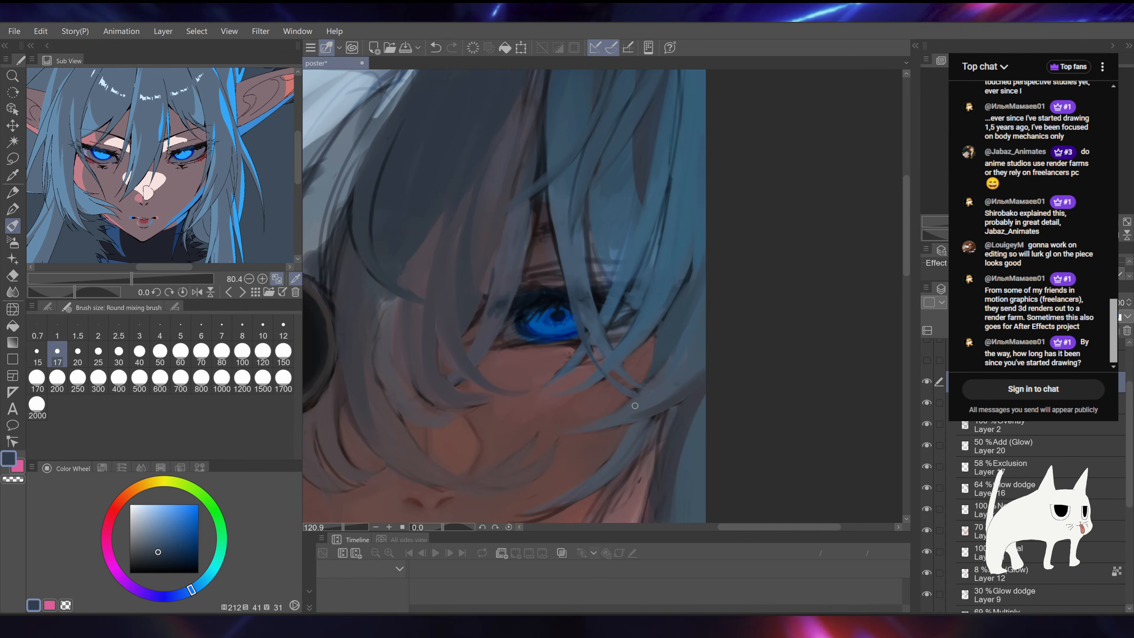
drag(771, 242, 891, 249)
scroll(608, 297, down, 5)
drag(627, 308, 607, 297)
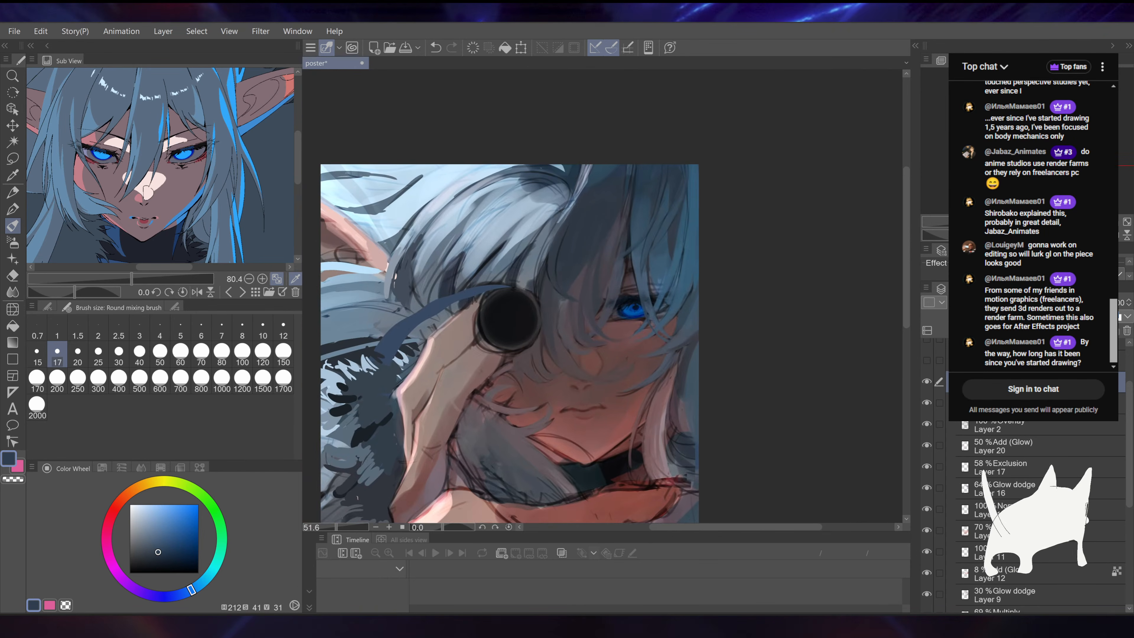
Step: Sample dark purple-grey, near-black and mid blue to refine the strands and lashes at the eye's outer corner
scroll(607, 292, up, 8)
drag(739, 253, 630, 197)
alt+click(544, 315)
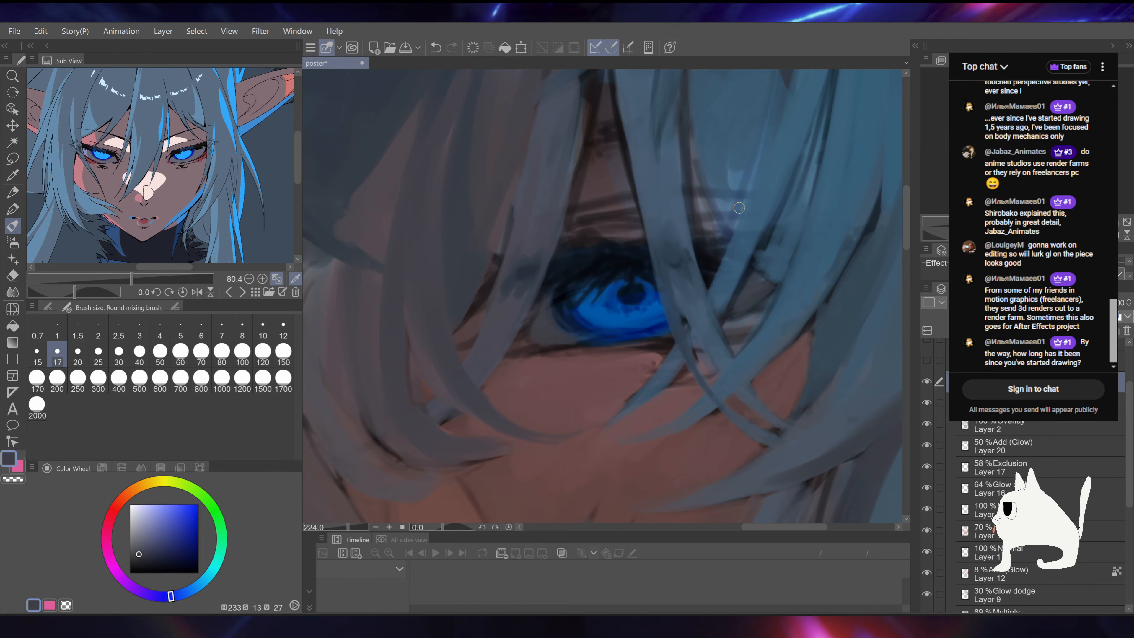
alt+click(716, 259)
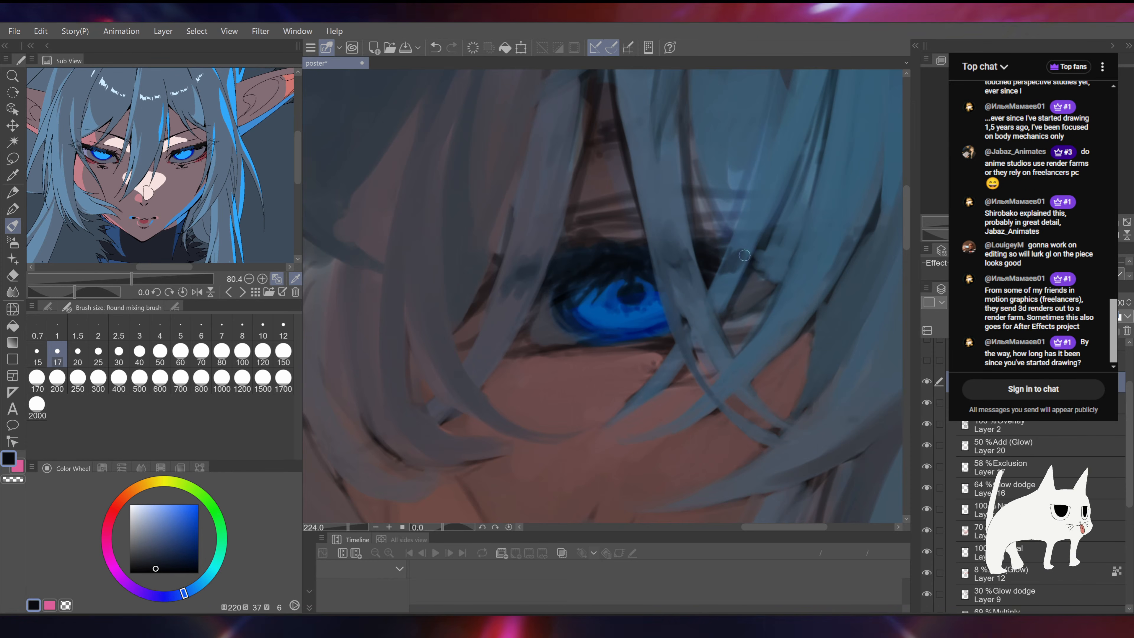
alt+click(741, 245)
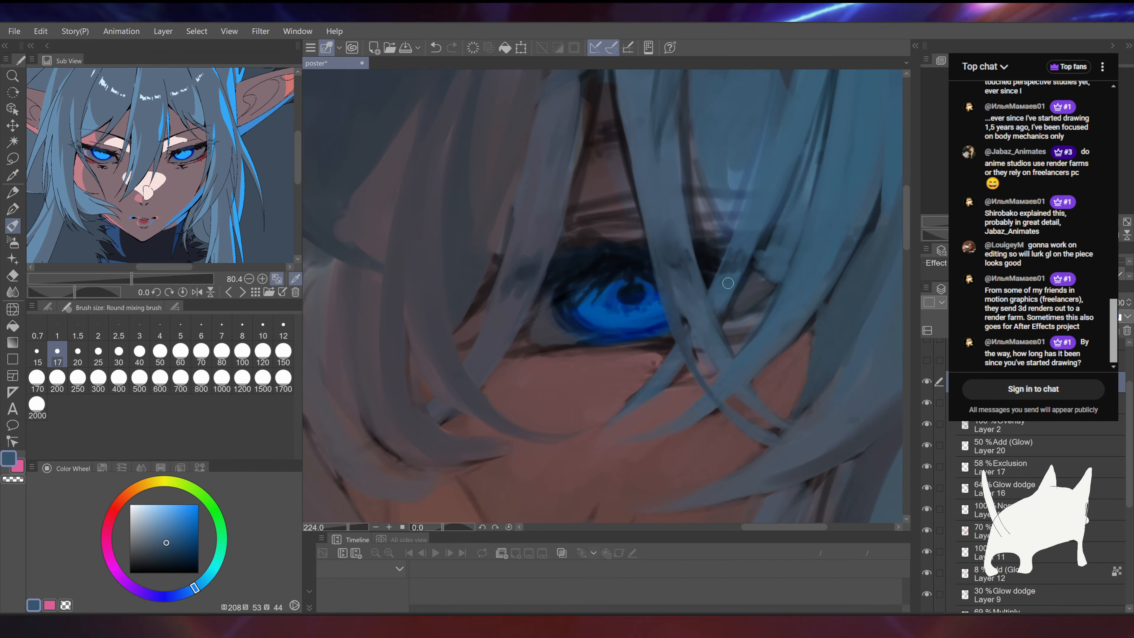
Step: Refine the iris, pupil and neighbouring hair shading with deep blue and near-black tones sampled around the eye
alt+click(514, 271)
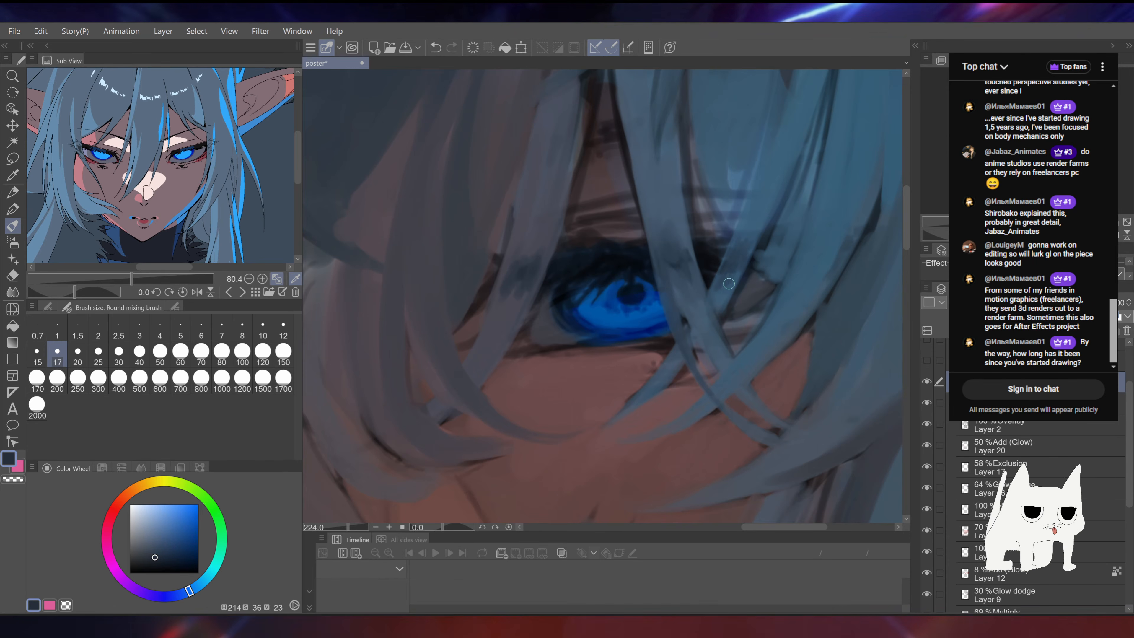
drag(745, 206, 692, 193)
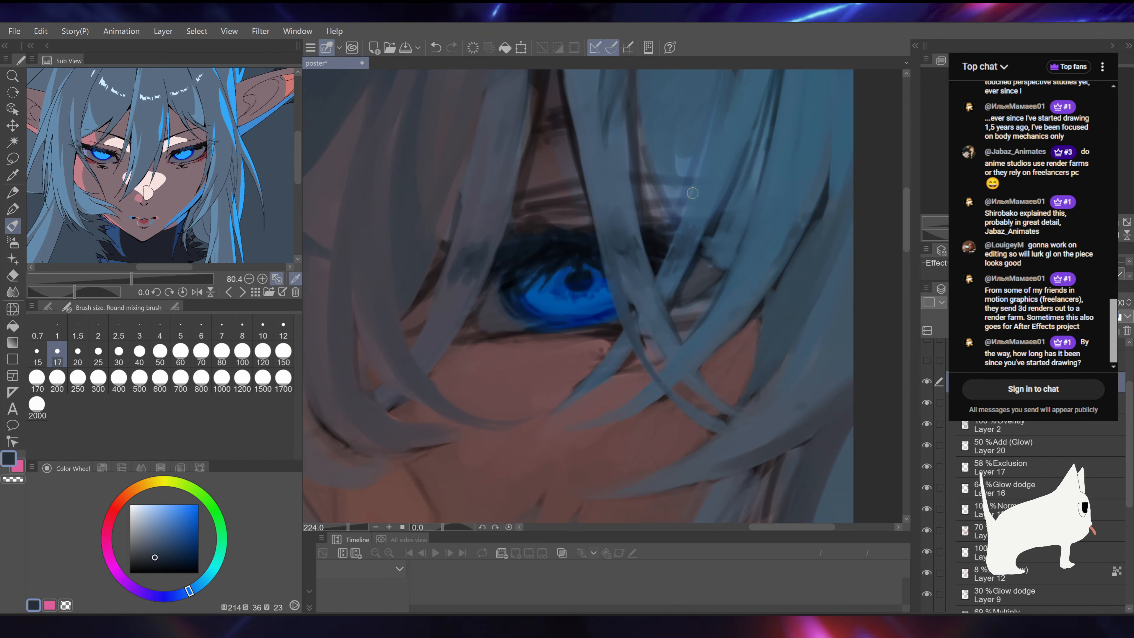
alt+click(573, 279)
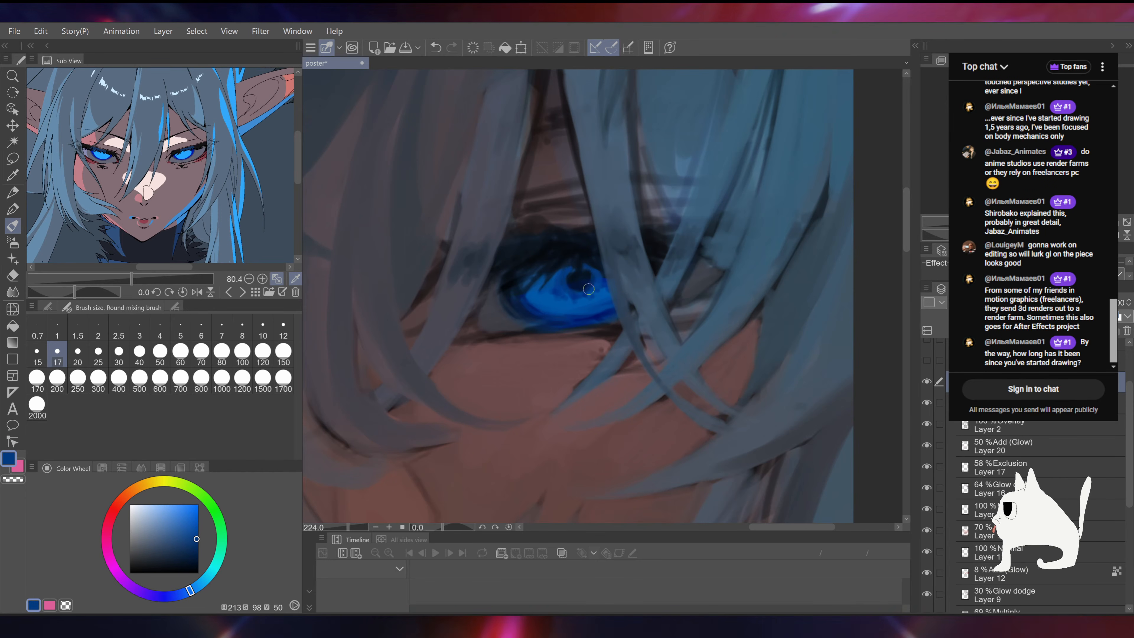
scroll(550, 271, up, 1)
alt+click(550, 271)
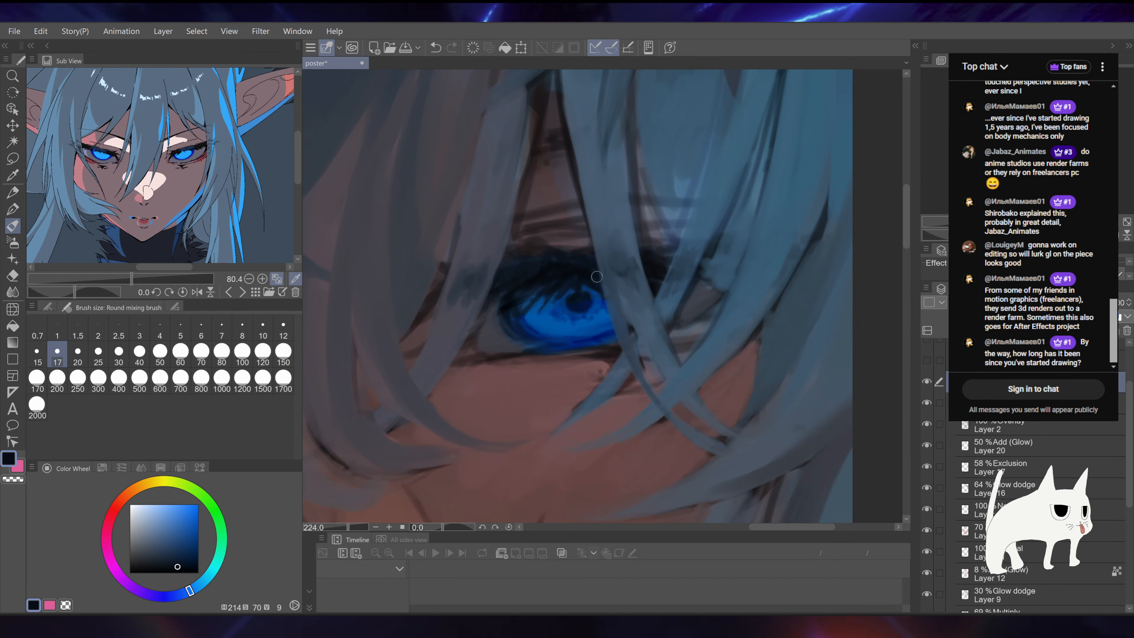
Step: Paint eyelid skin over the upper edge of the lash line with brush size 25 and sampled brownish and violet-grey tones
scroll(581, 278, up, 1)
alt+click(565, 263)
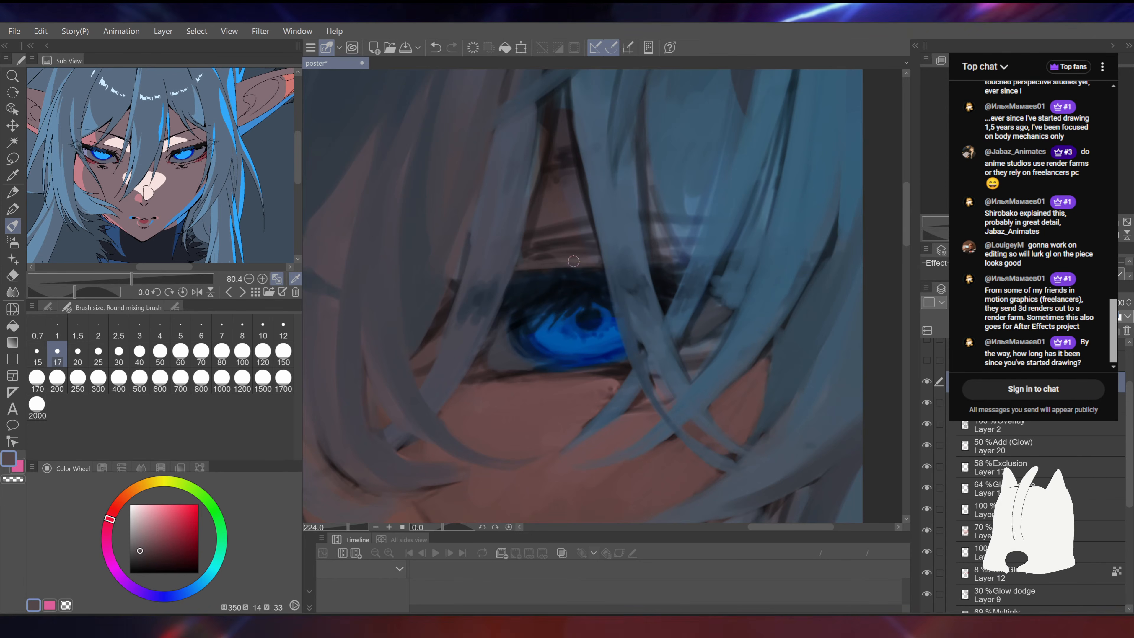
click(103, 357)
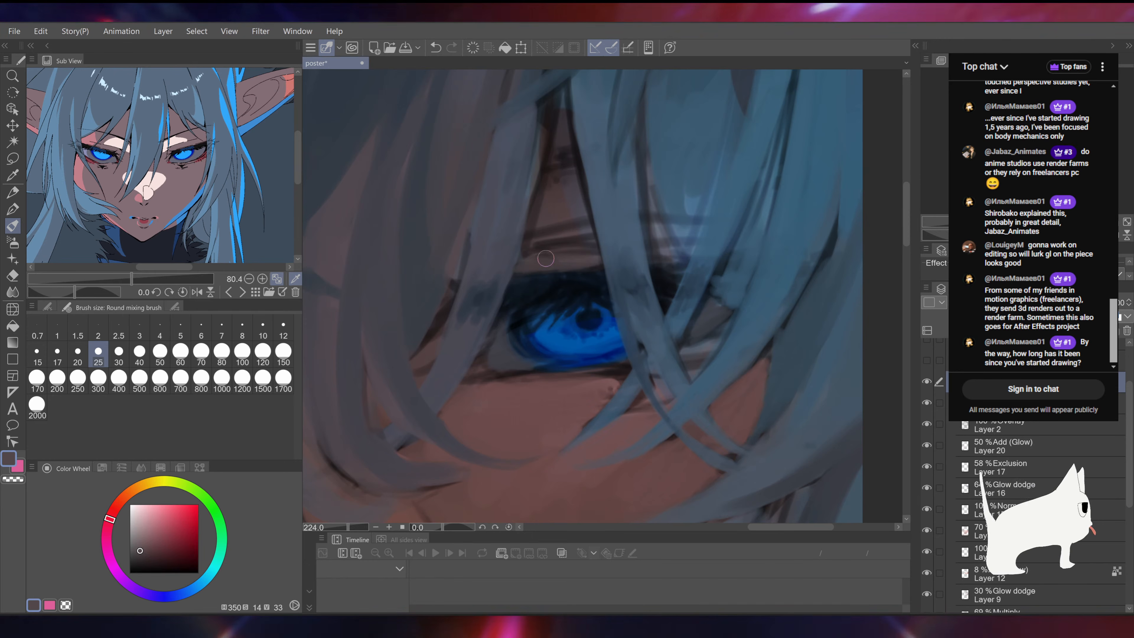
drag(650, 215, 680, 212)
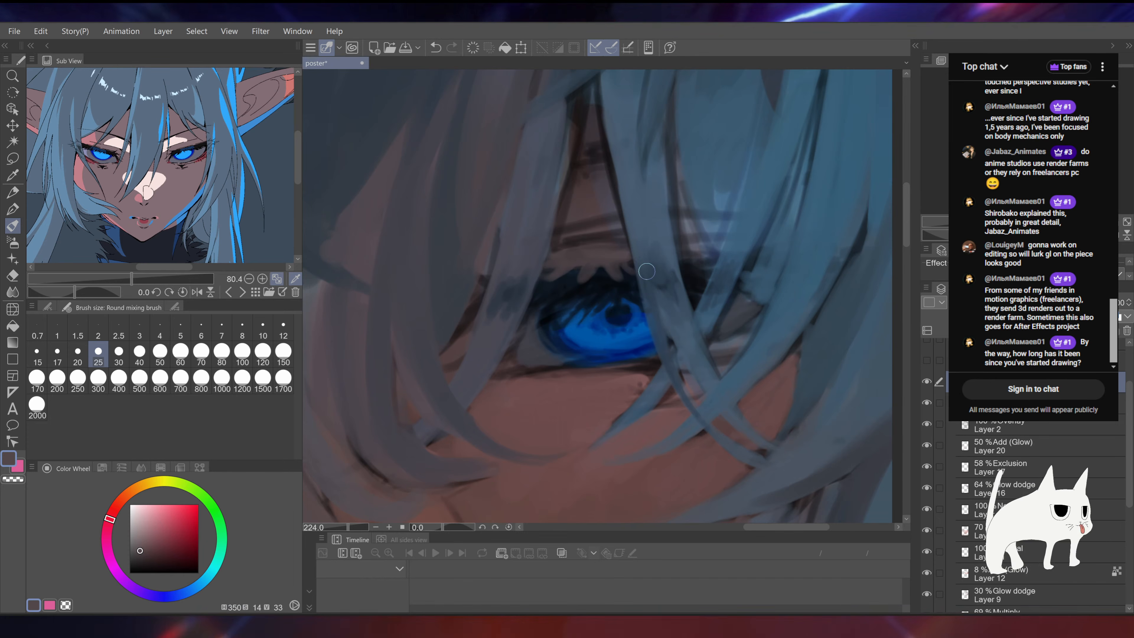
alt+click(687, 249)
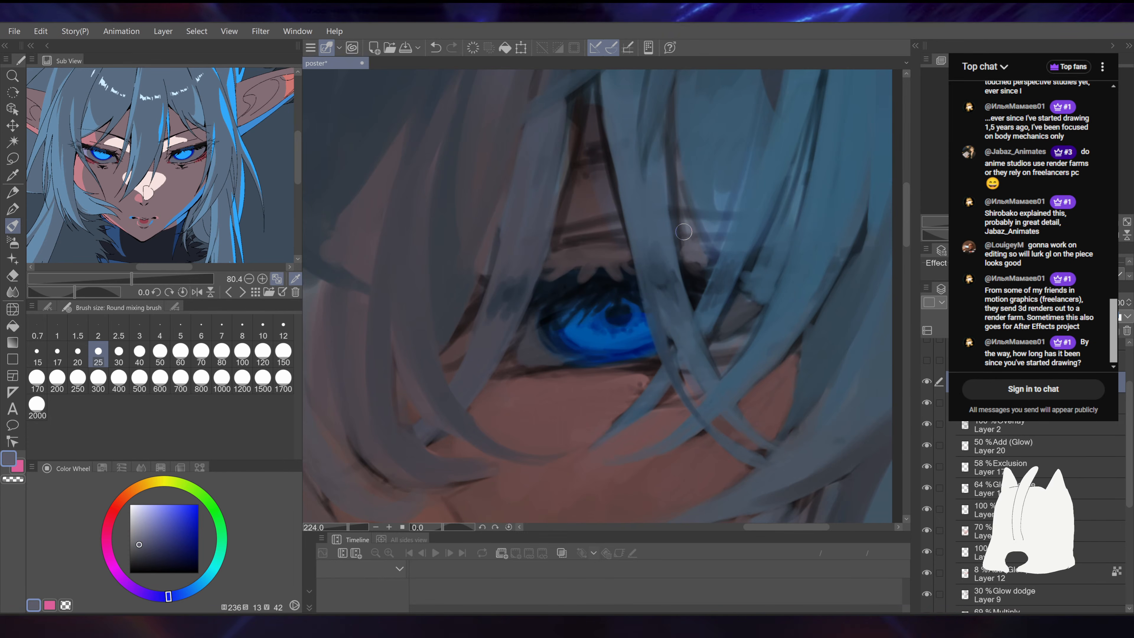
Step: Paint spiky upper lashes above the iris in sampled near-black and save the poster file
alt+click(583, 274)
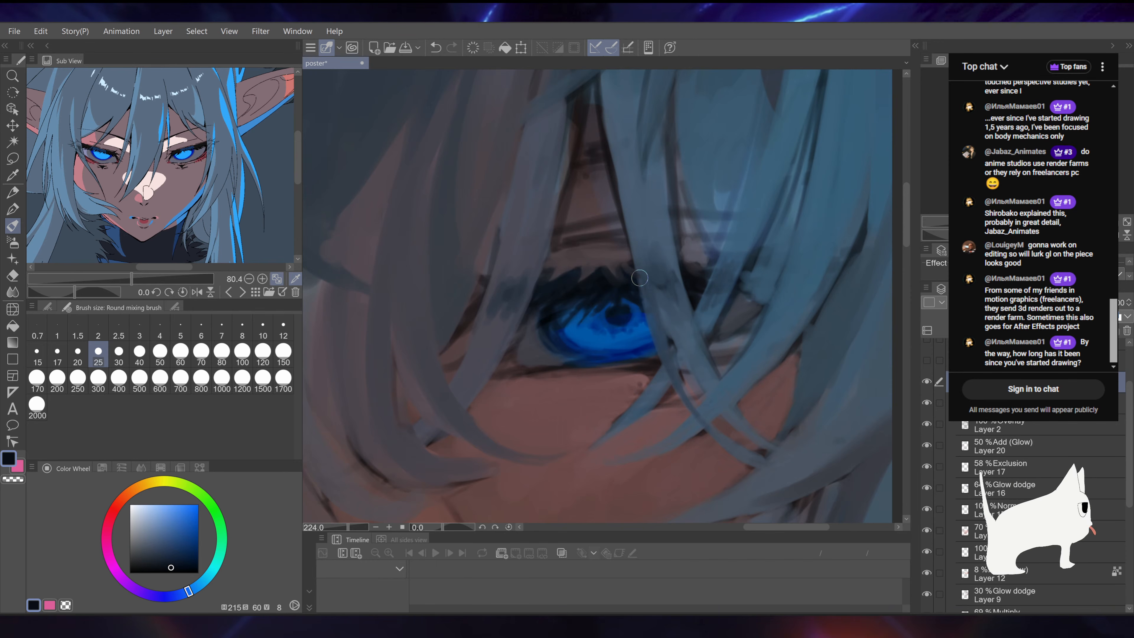
mouse_move(645, 277)
mouse_down()
mouse_move(497, 276)
mouse_move(634, 276)
mouse_up()
key(ctrl+s)
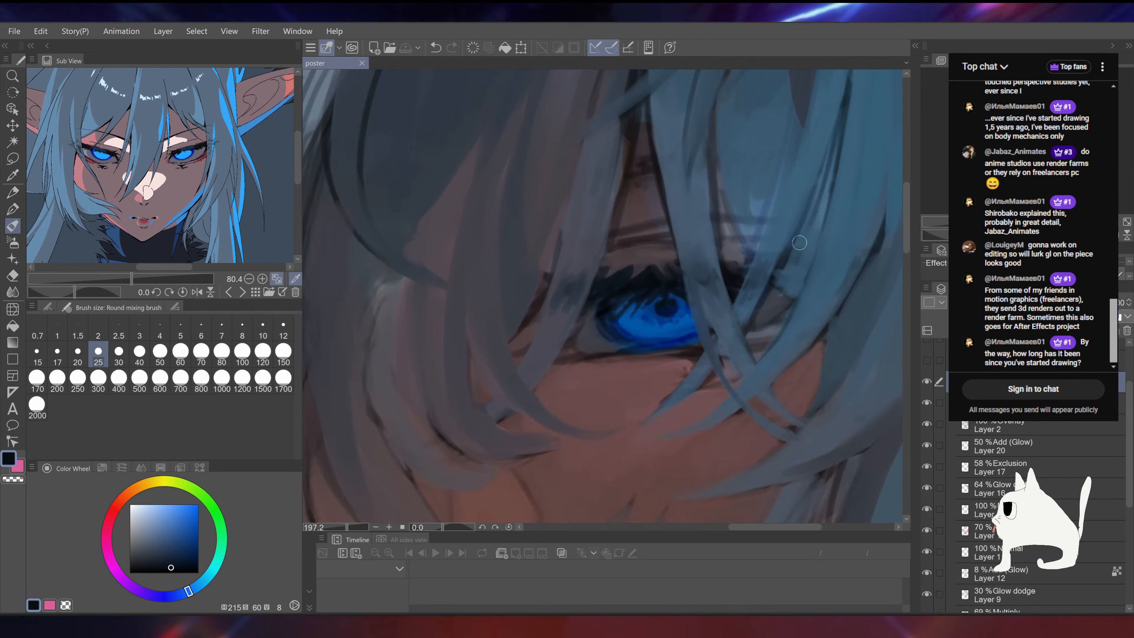
Step: Paint the lower eyelid edge beneath the iris with reddish-brown tones sampled from the nearby skin
drag(759, 344, 752, 264)
drag(752, 264, 716, 239)
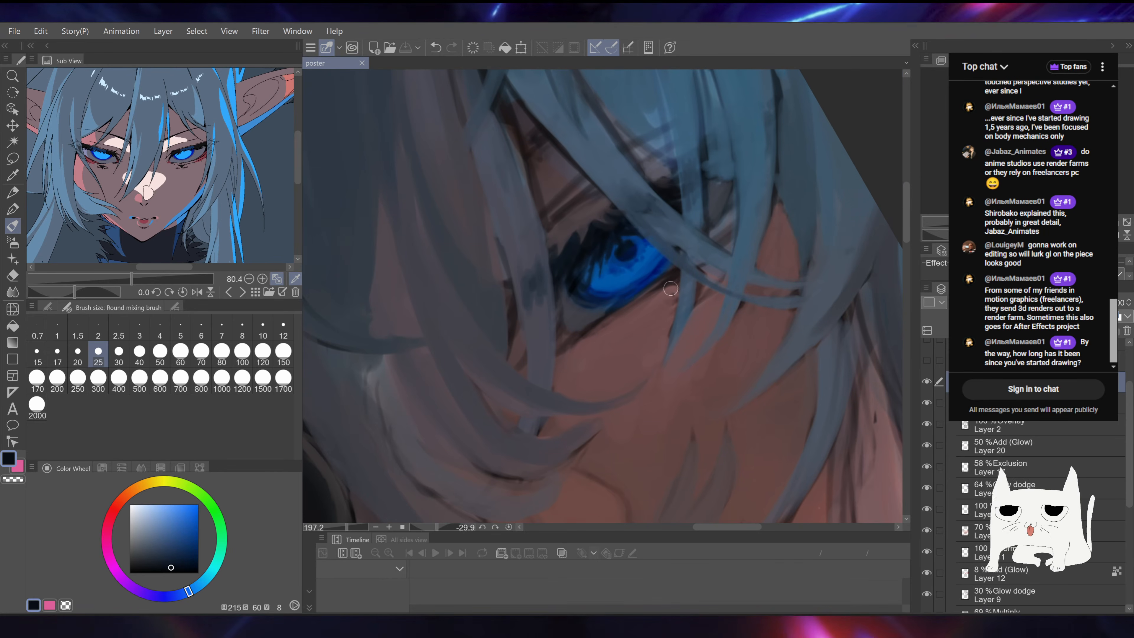
alt+click(669, 297)
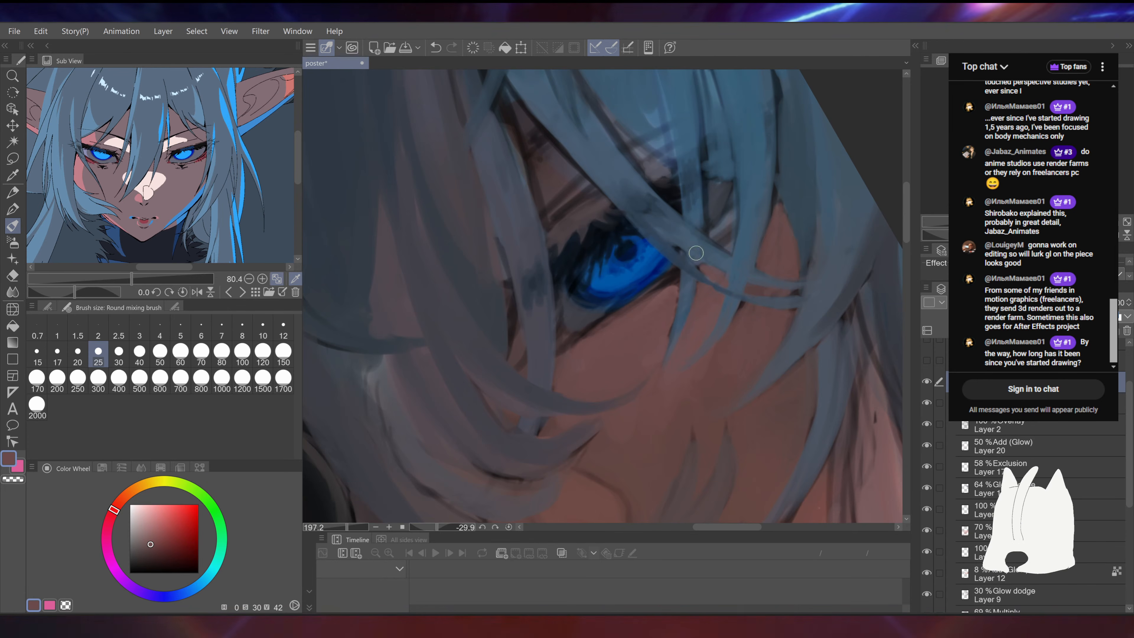
alt+click(683, 281)
alt+click(681, 290)
drag(706, 290, 727, 270)
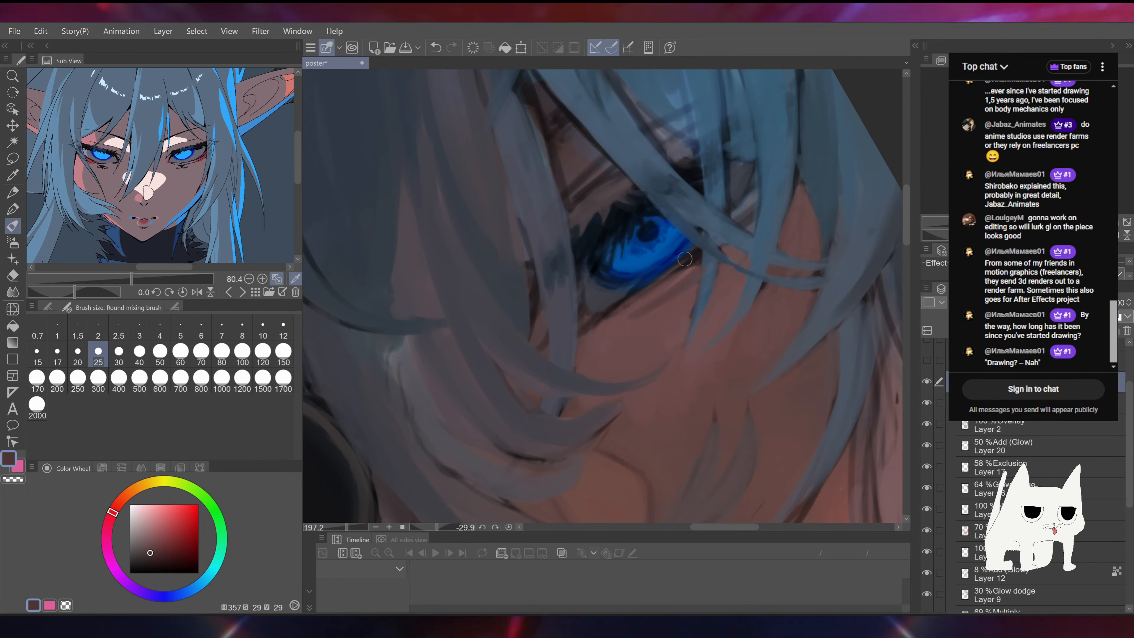
Step: Blend the skin below the lower eyelid and paint a soft crease there with sampled reddish skin tones
alt+click(678, 278)
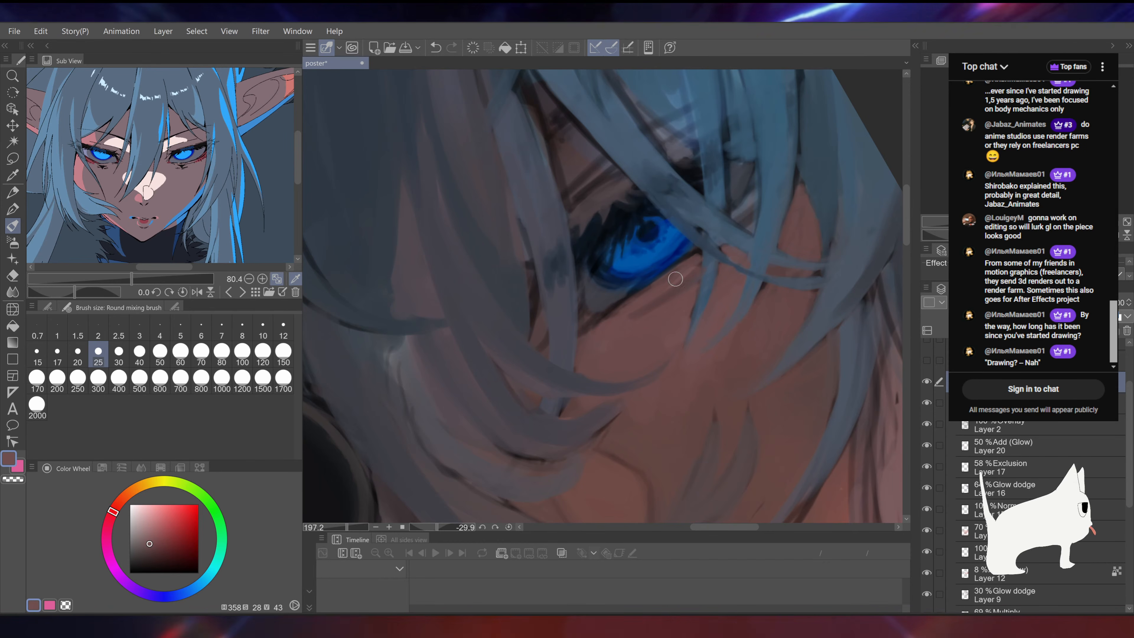
drag(676, 279, 590, 335)
alt+click(684, 282)
drag(714, 265, 637, 319)
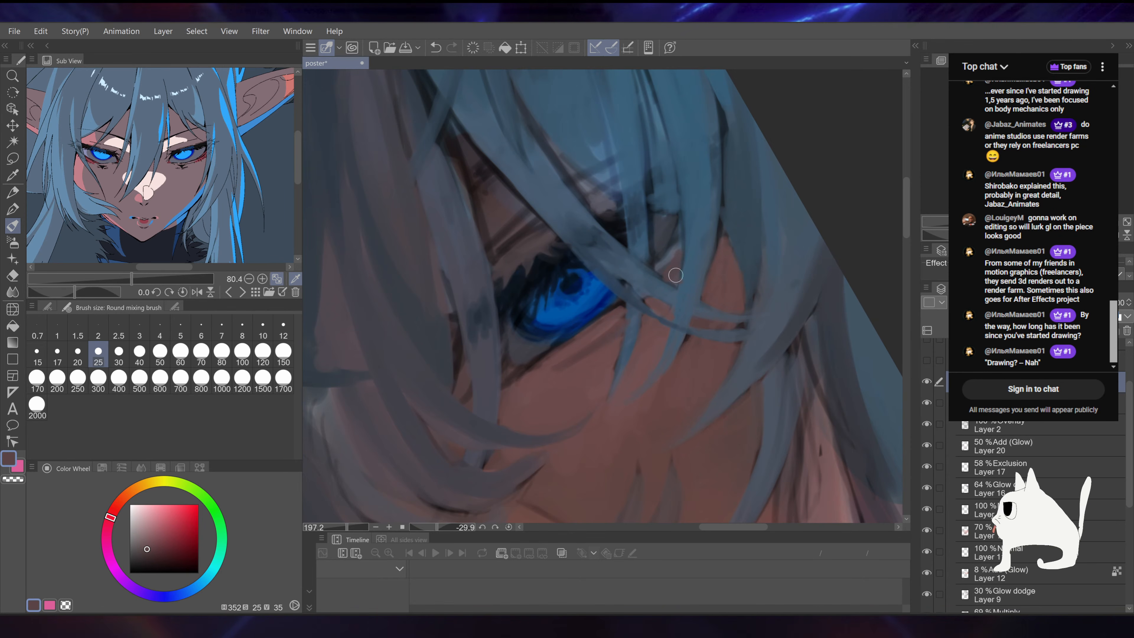
drag(689, 232, 710, 293)
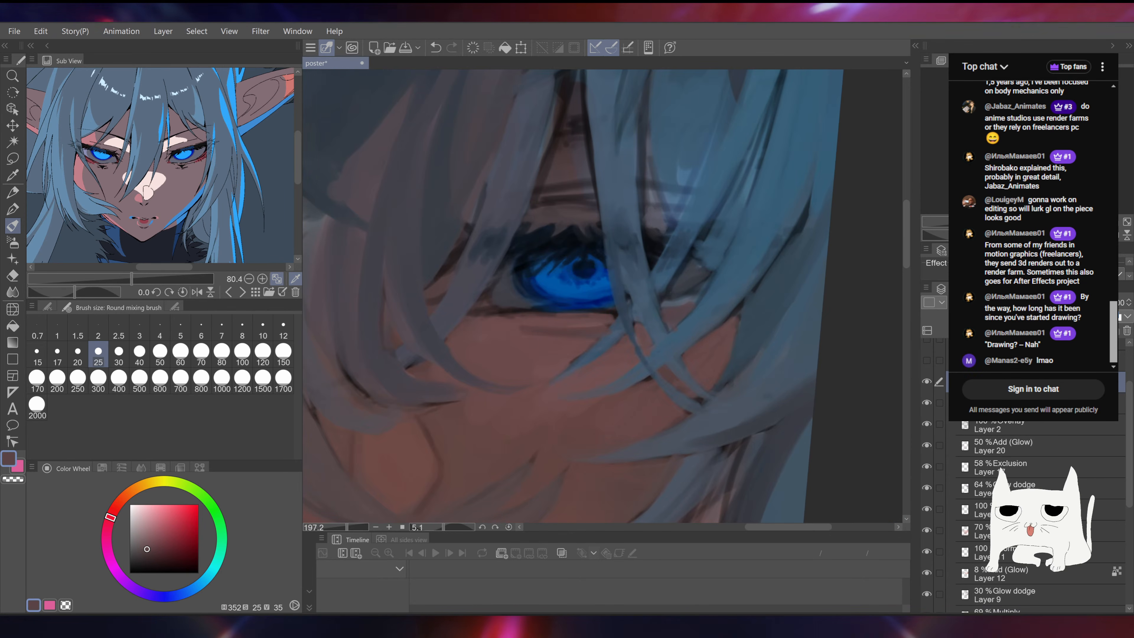
Step: Shade the eye white at the outer corner between the hair strands with sampled violet-grey tones
alt+click(681, 306)
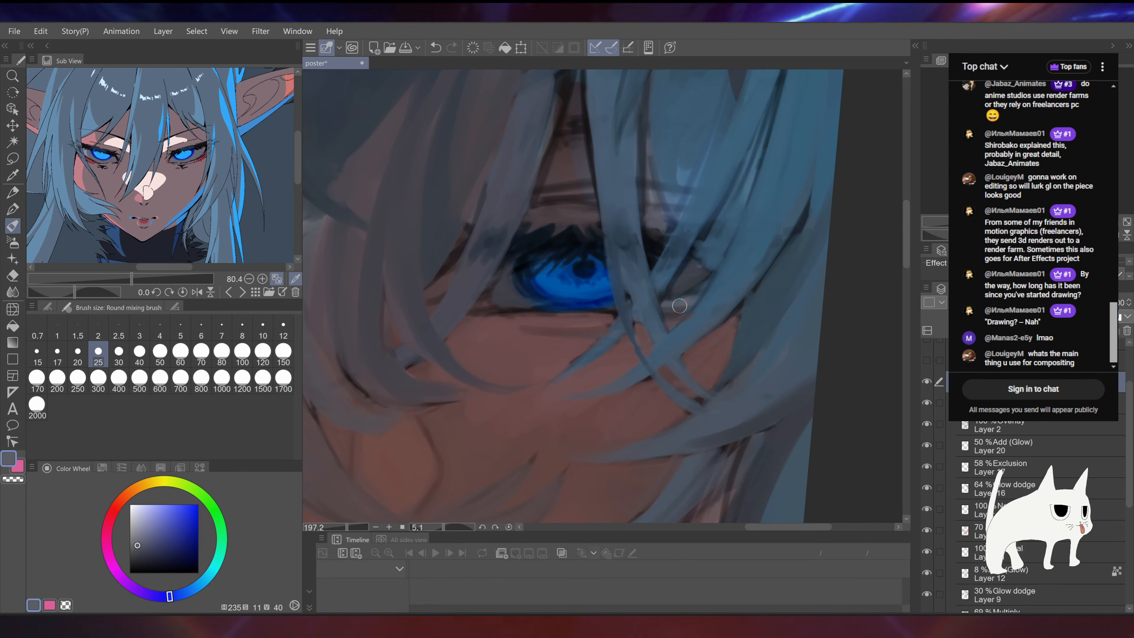
drag(680, 280, 688, 297)
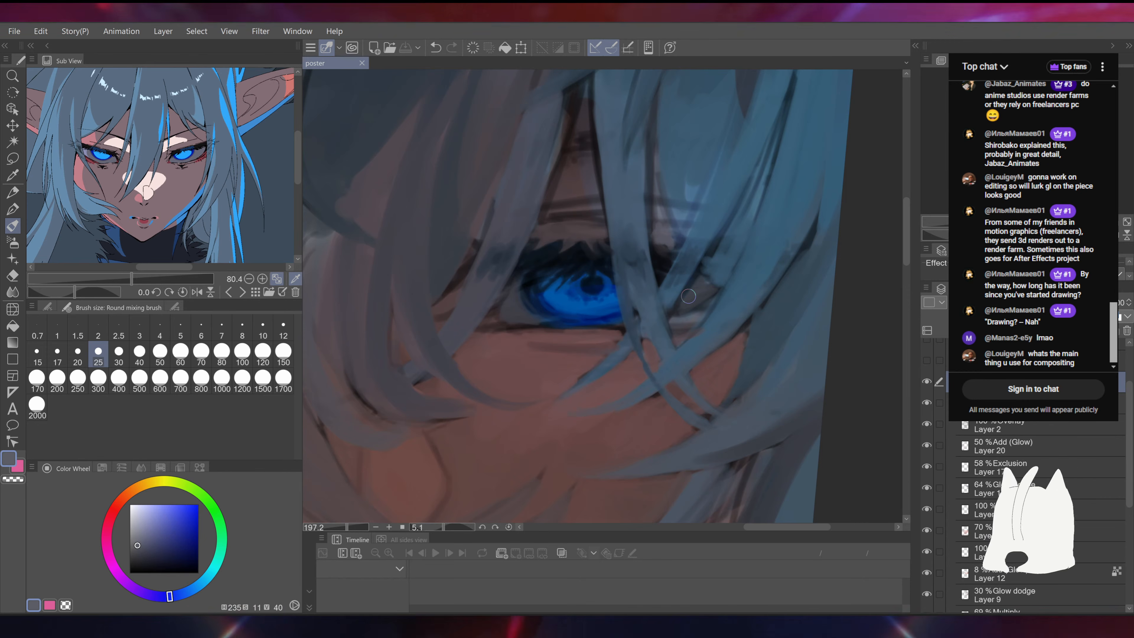
drag(751, 215, 746, 179)
alt+click(685, 278)
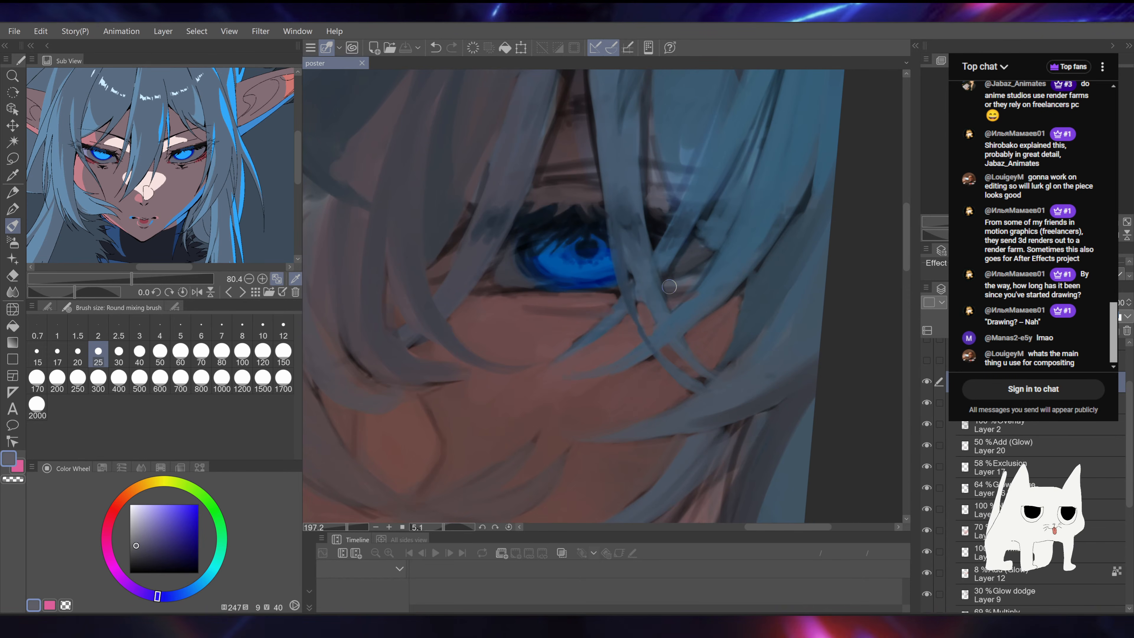
drag(697, 215, 699, 192)
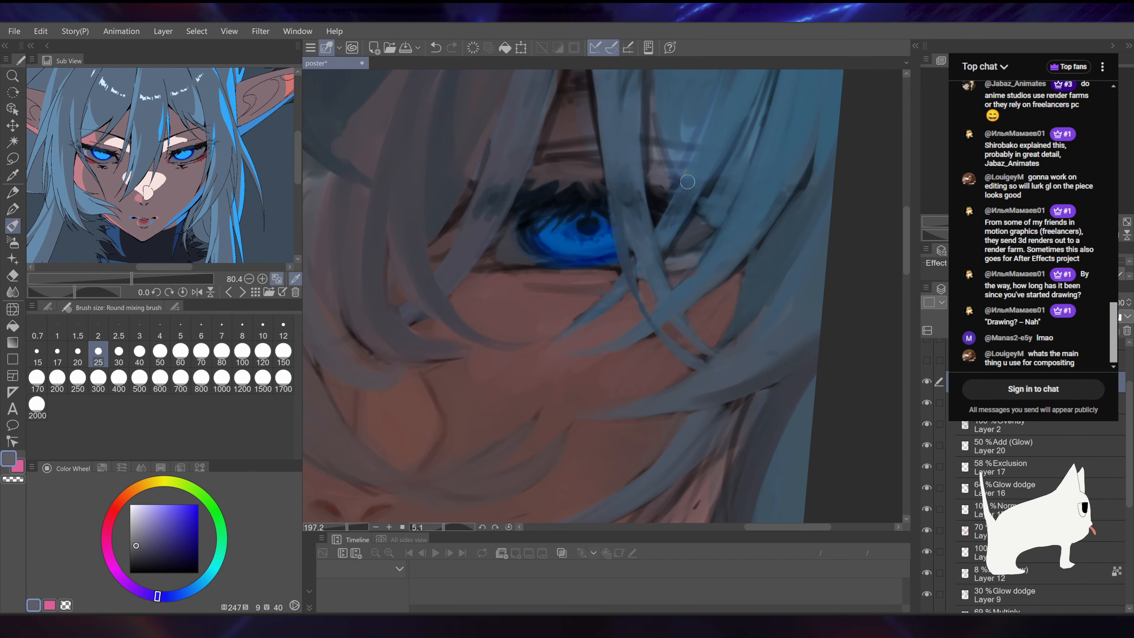
Step: Touch up the outer lashes and crossing hair strands with sampled near-black and hair blue, and undo the last stroke
drag(672, 270, 631, 372)
alt+click(611, 311)
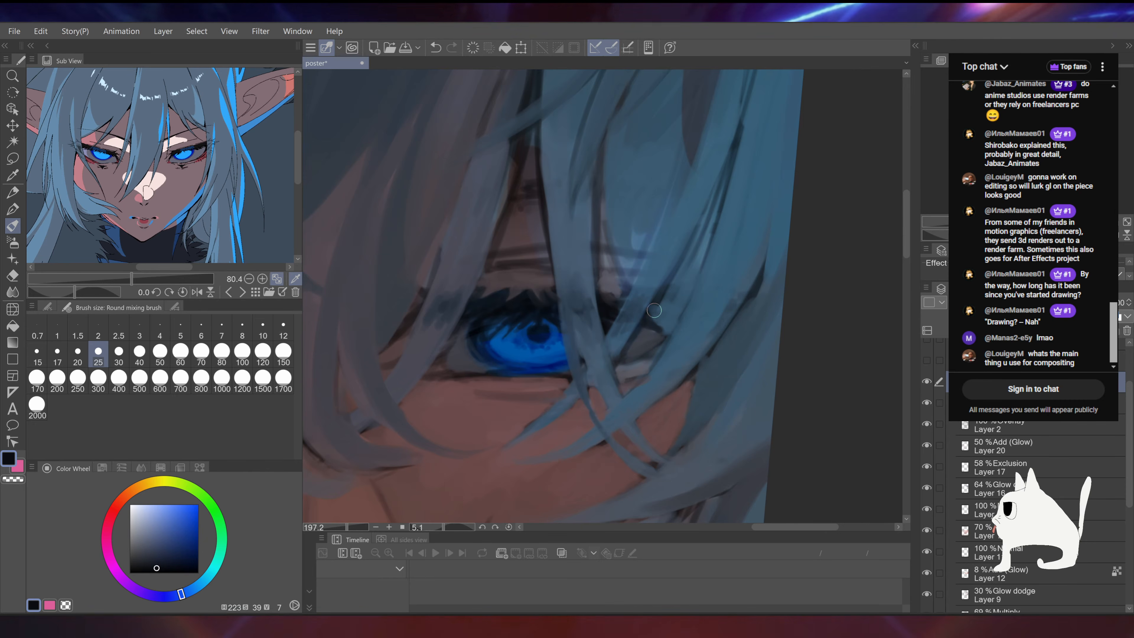
alt+click(673, 311)
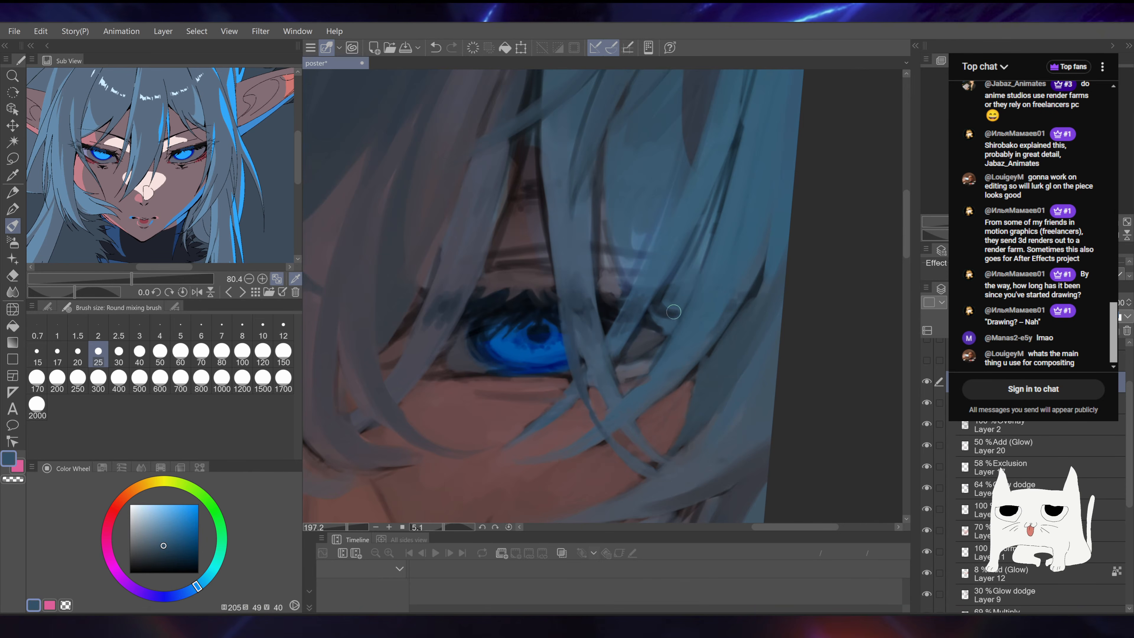
drag(676, 325, 705, 264)
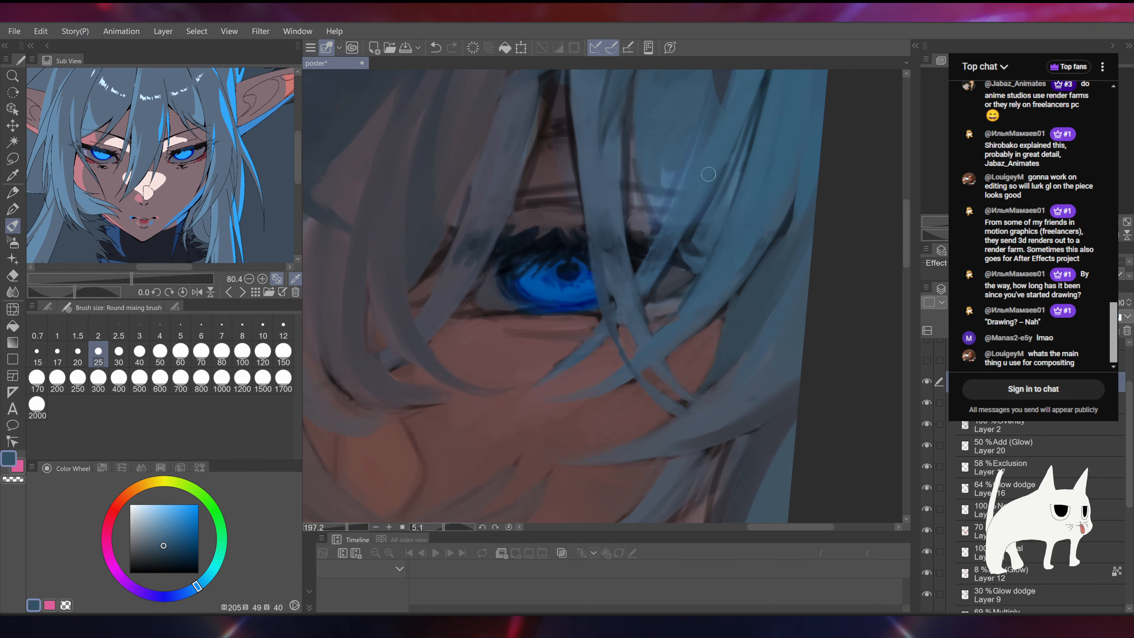
key(ctrl+z)
Step: Paint near-black accents above the pupil and at the outer eye corner with the Thick paint Round mixing brush
alt+click(572, 253)
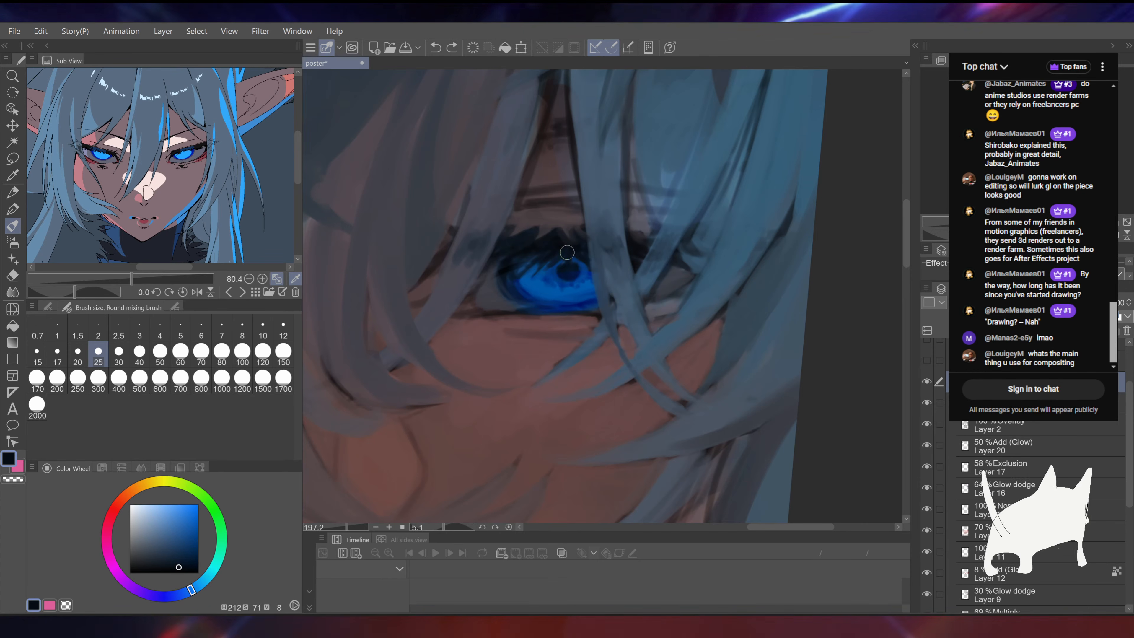
drag(571, 256, 568, 267)
click(173, 307)
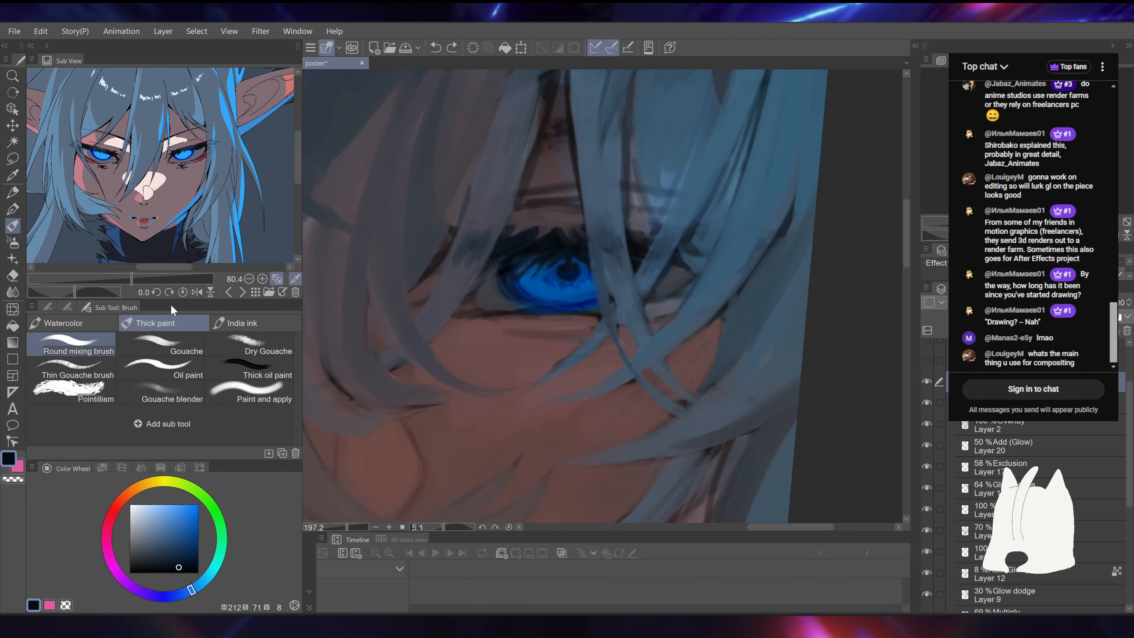
click(97, 318)
click(165, 317)
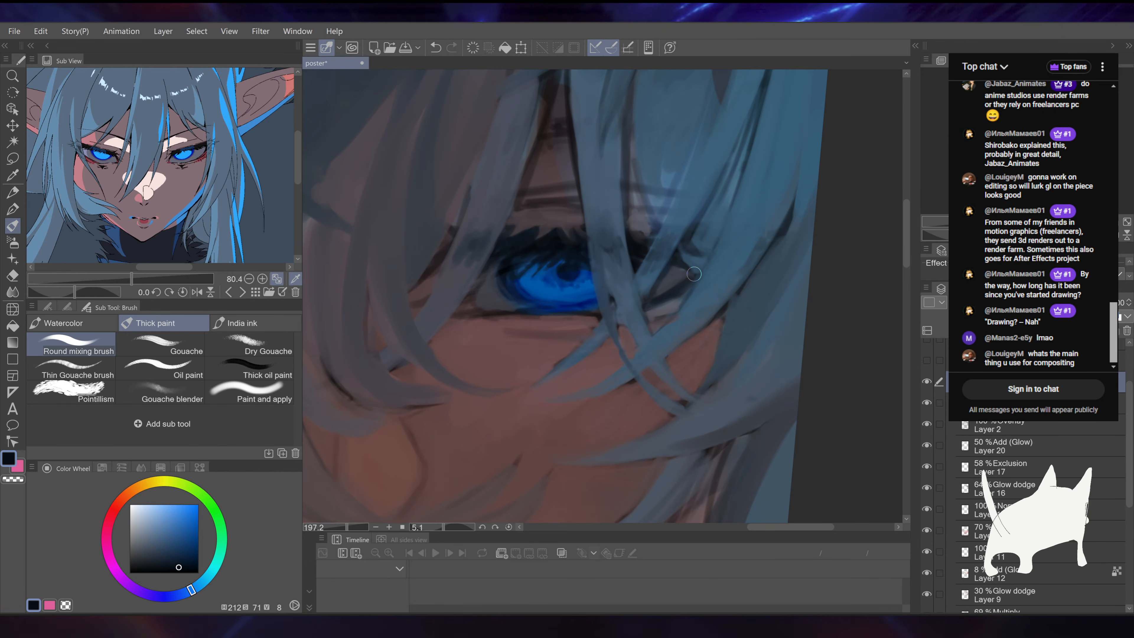
Step: Retouch the hair strands crossing just below the eye with sampled greyish blue and check the face at different magnifications
alt+click(624, 308)
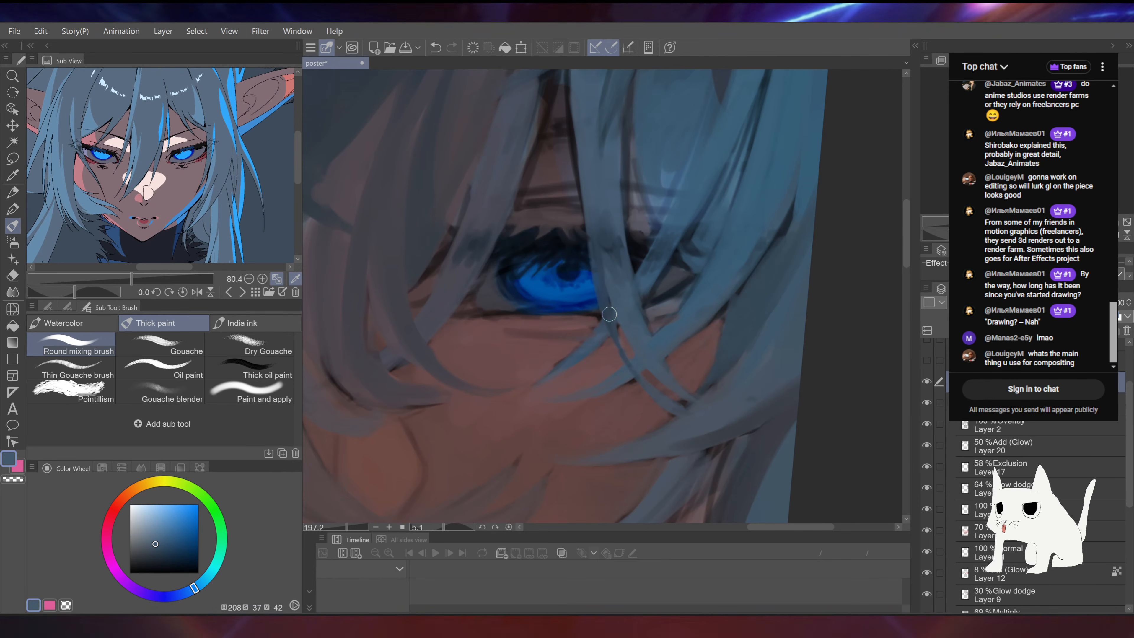
scroll(595, 285, down, 6)
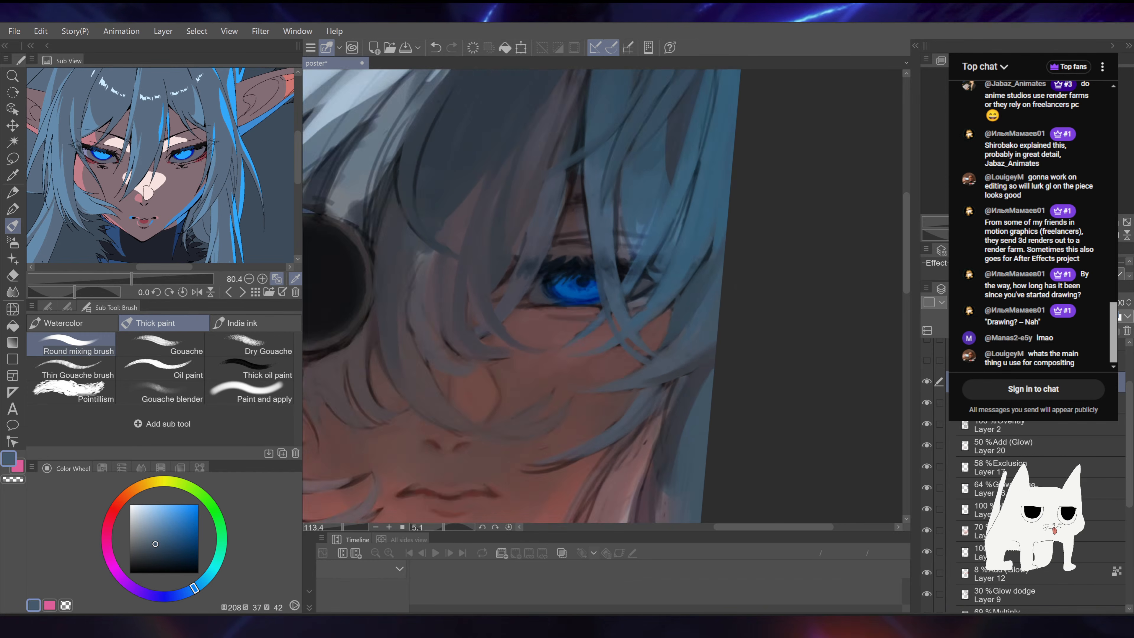
scroll(594, 285, up, 4)
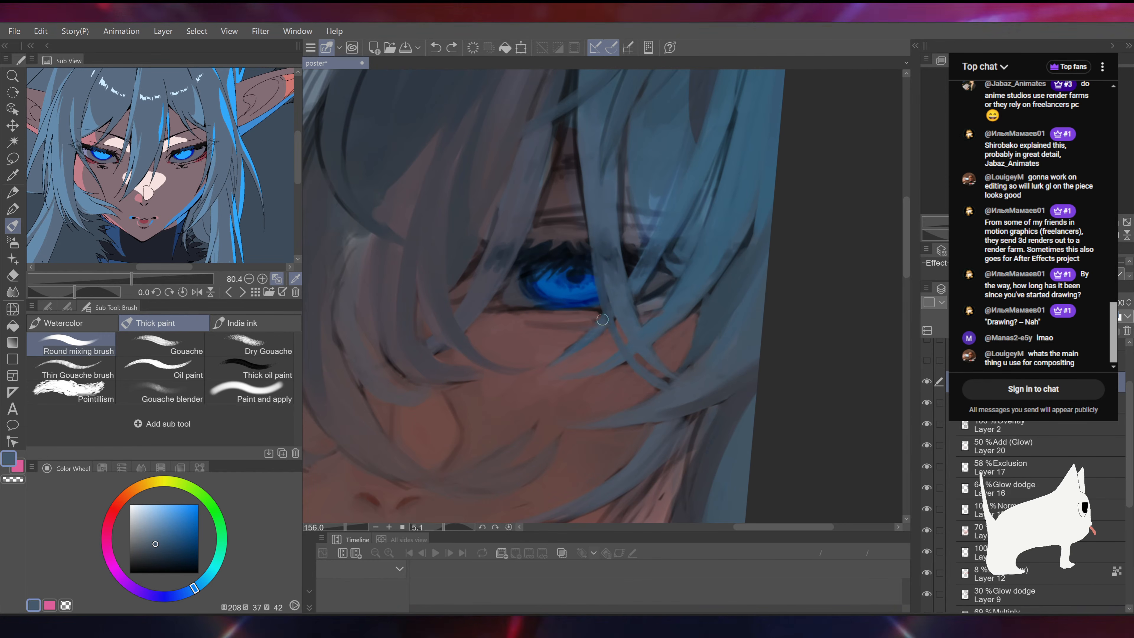
drag(554, 353, 589, 329)
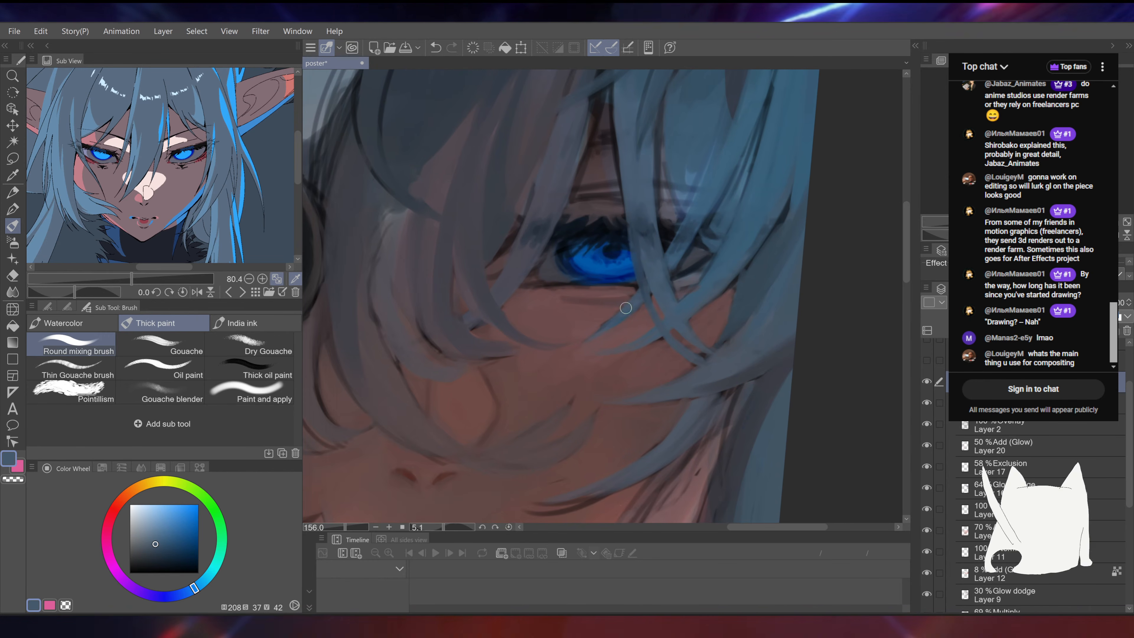
drag(656, 268, 667, 279)
scroll(598, 299, down, 8)
scroll(598, 299, up, 8)
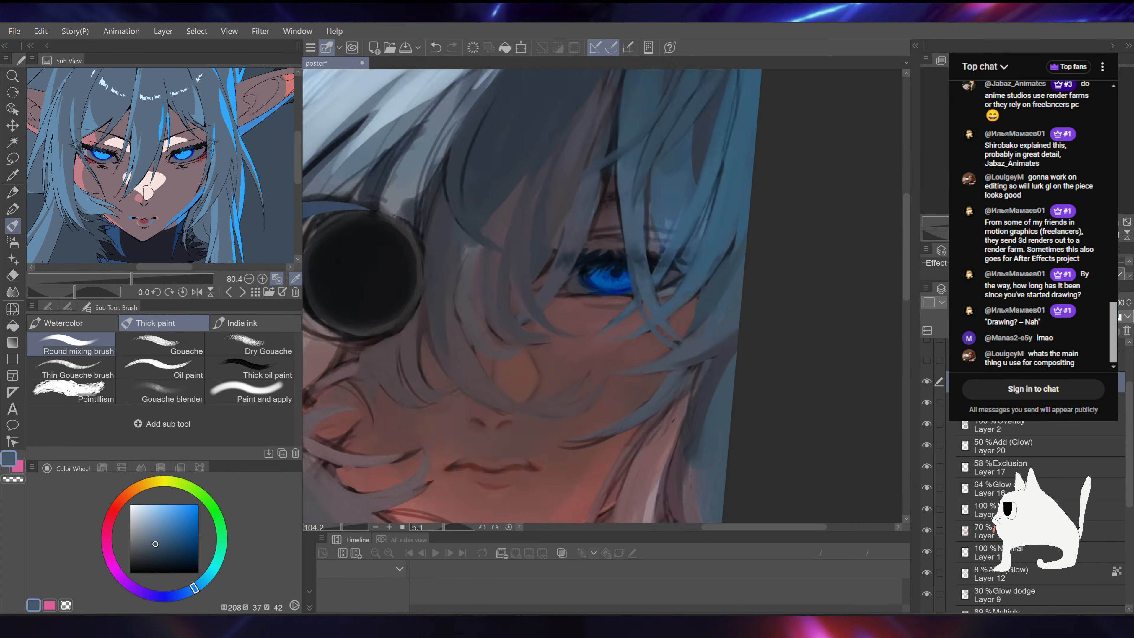
Step: Sample dark blue from the iris, set the Round mixing brush to size 10, and undo a trial stroke along the lower lid
drag(725, 362, 736, 193)
alt+click(605, 240)
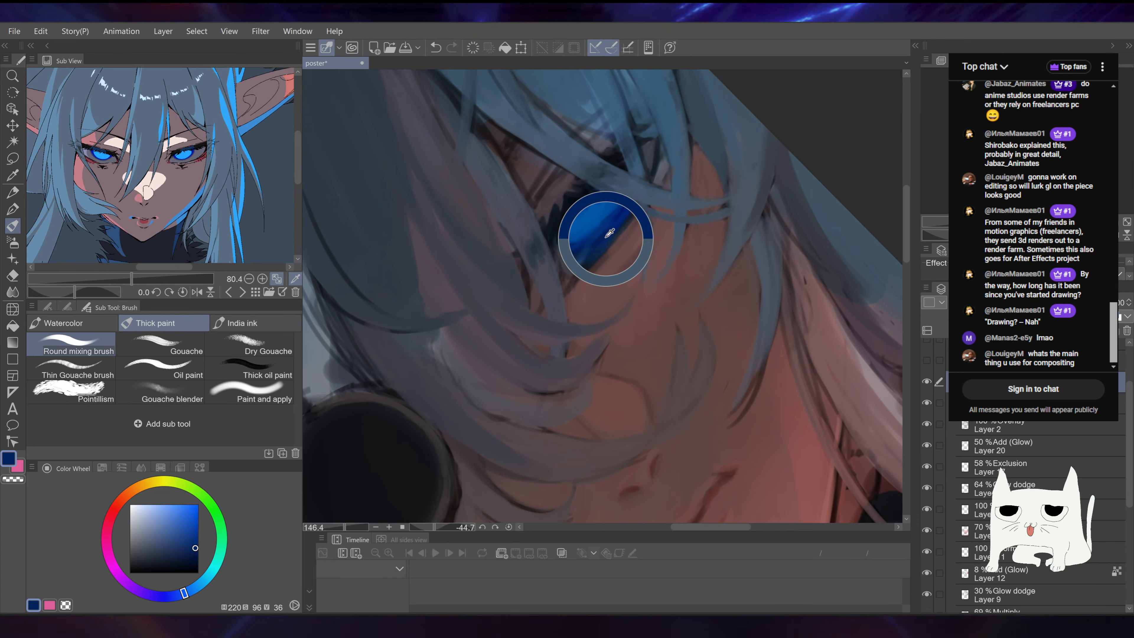
key(ctrl+at)
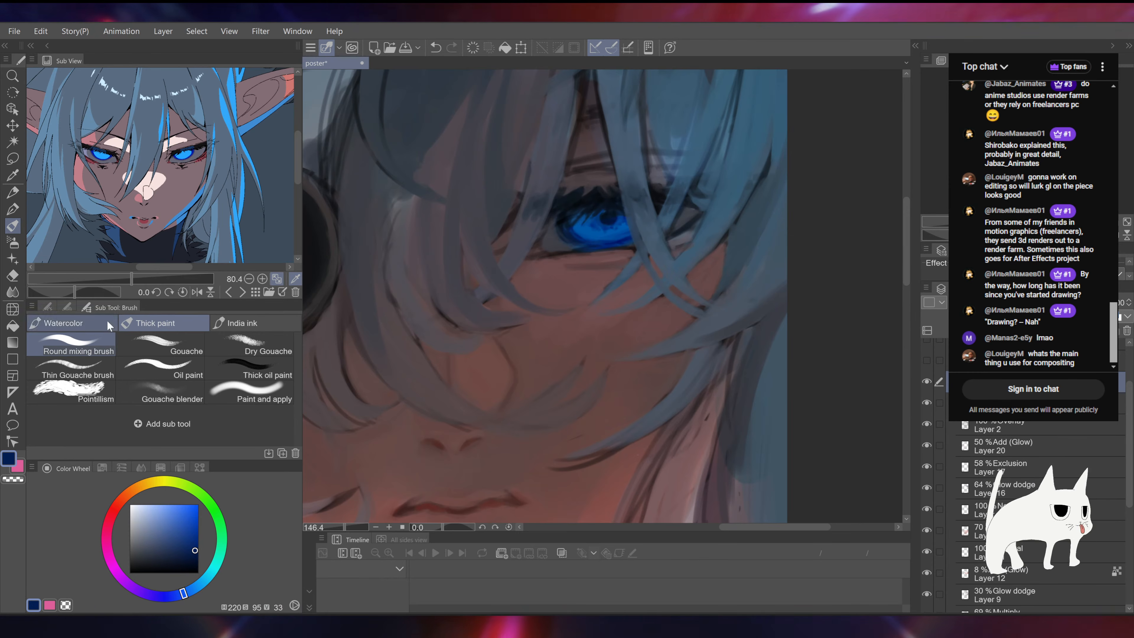
click(66, 304)
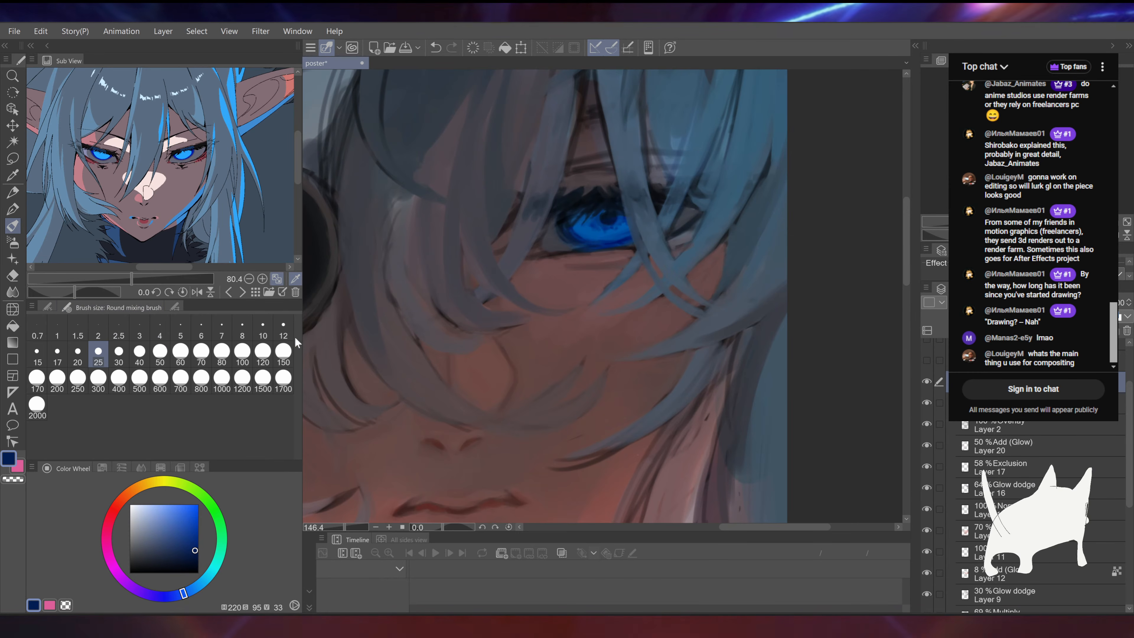
click(263, 328)
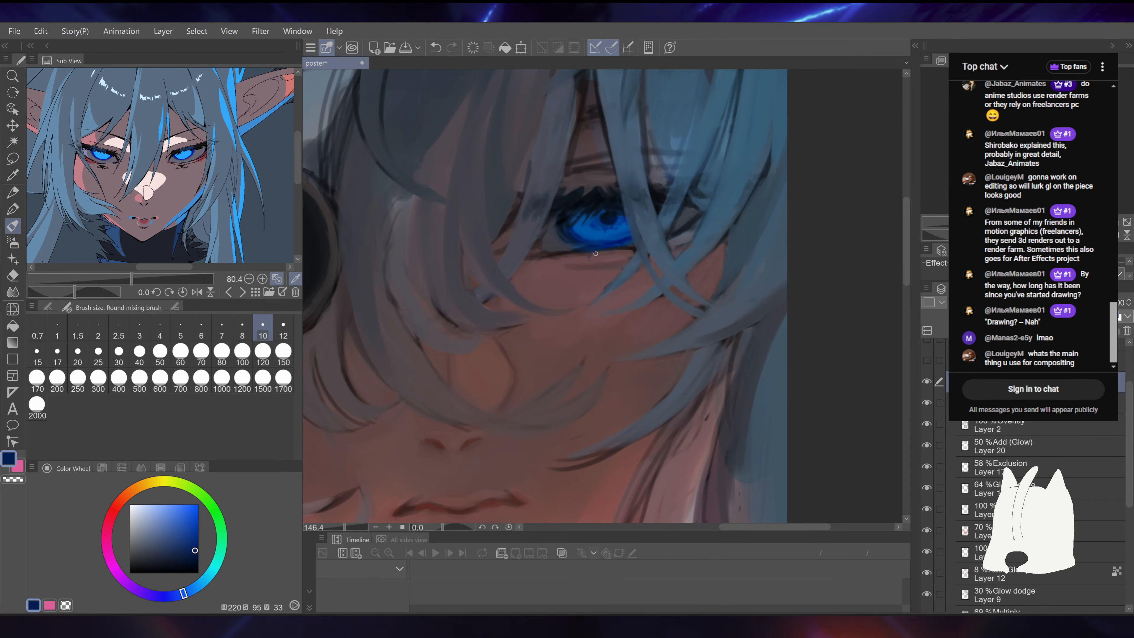
drag(588, 258, 592, 254)
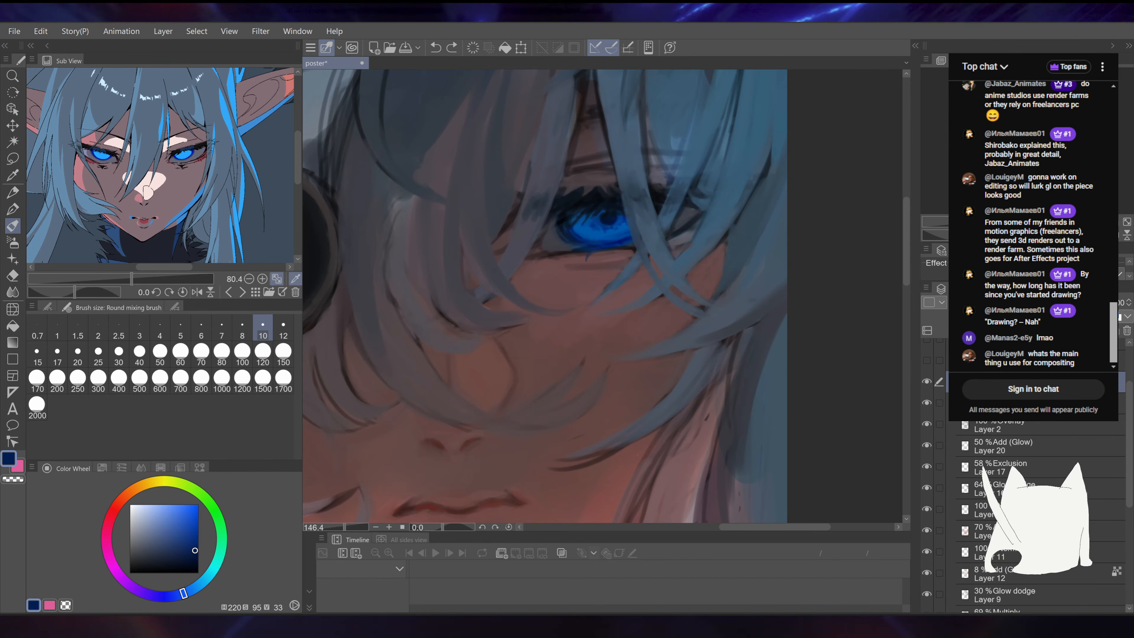
key(ctrl+z)
Step: Refine the upper iris and the shadow around the pupil with sampled near-black and deep blue tones
mouse_move(603, 304)
mouse_down()
mouse_move(710, 224)
mouse_move(711, 266)
mouse_up()
alt+click(593, 194)
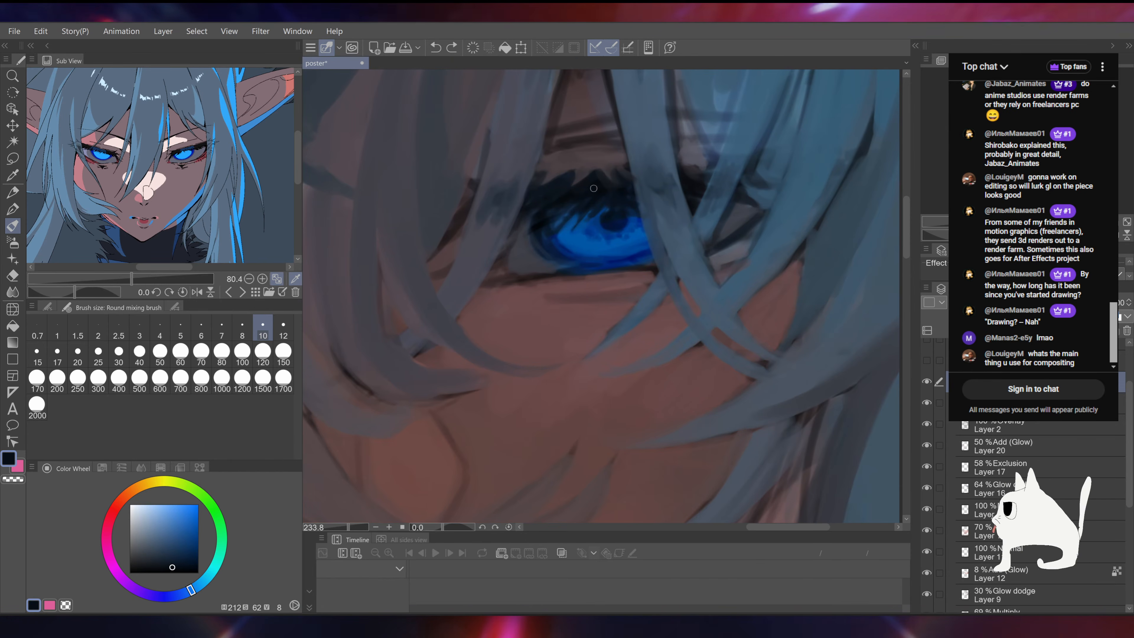
alt+click(593, 211)
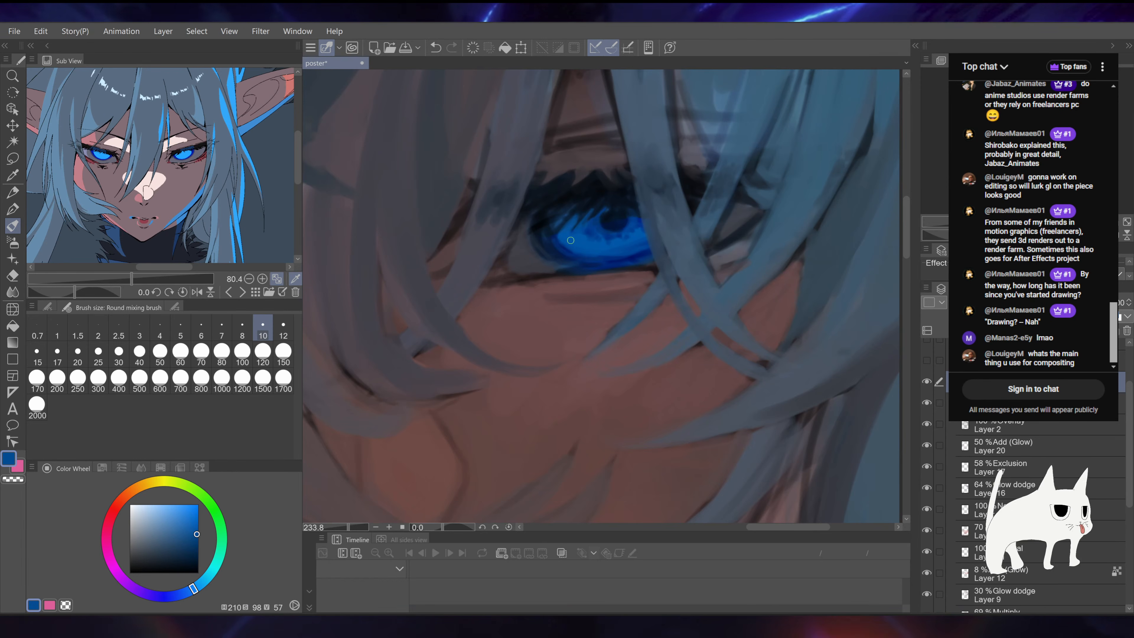
drag(618, 213, 602, 265)
alt+click(578, 261)
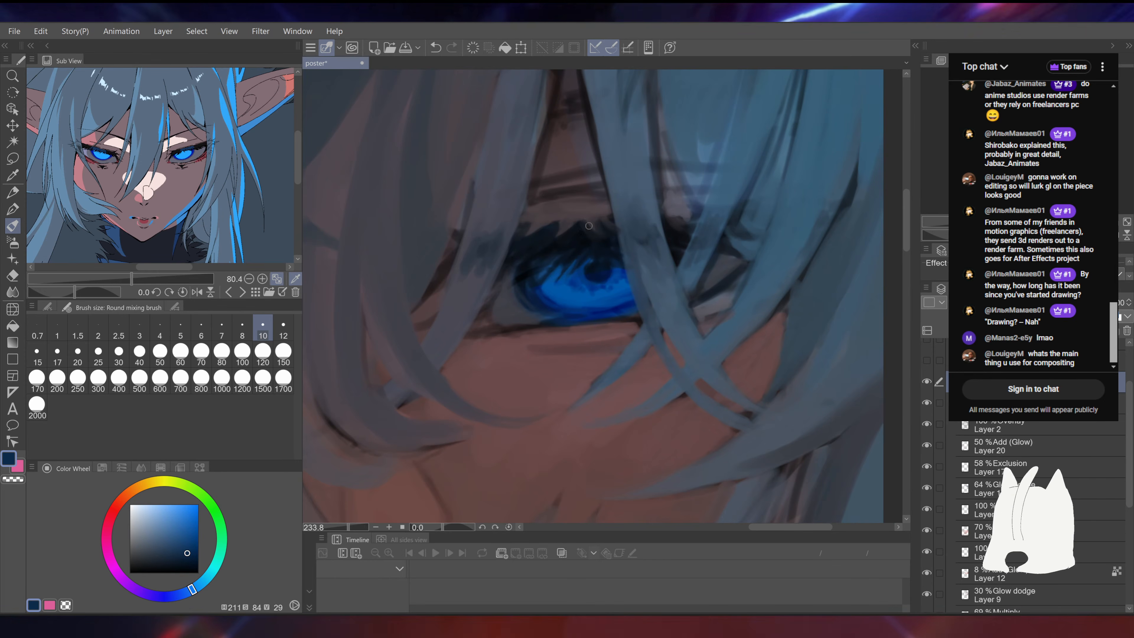
Step: Touch up the upper lashes and the hair strands crossing the eye with sampled dark blue and muted violet-grey
drag(565, 216, 547, 279)
alt+click(547, 279)
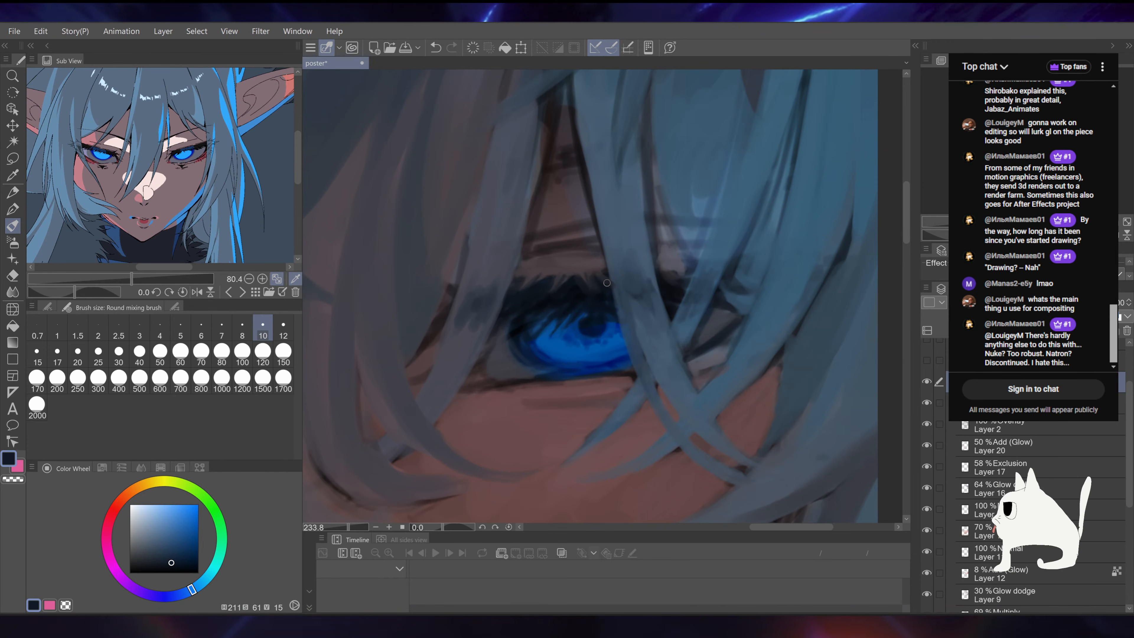
alt+click(619, 298)
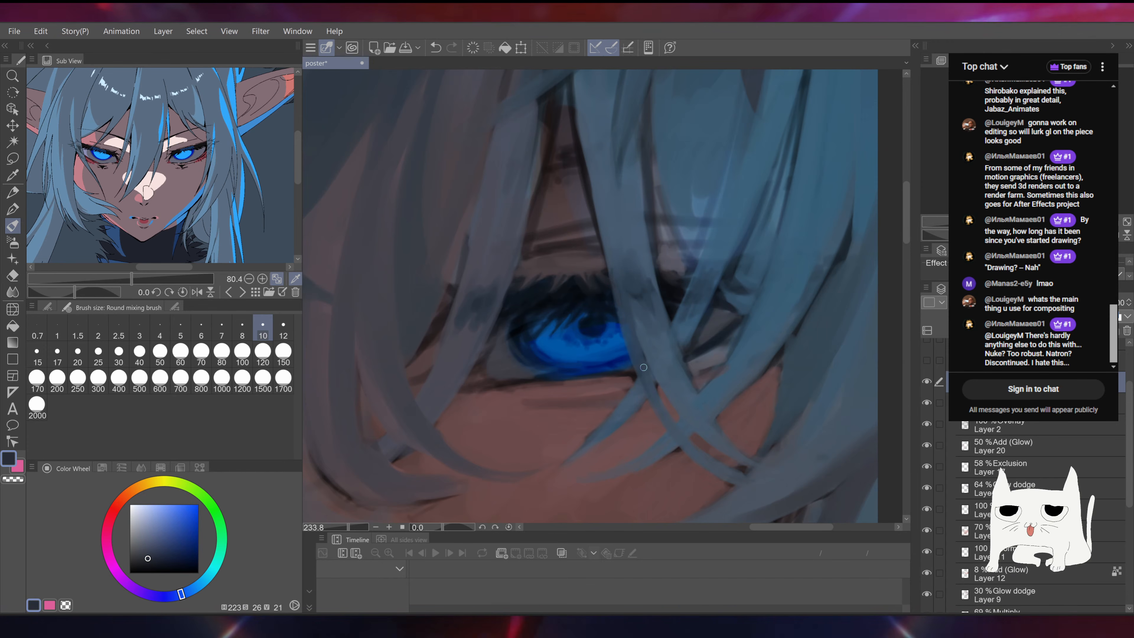
alt+click(676, 278)
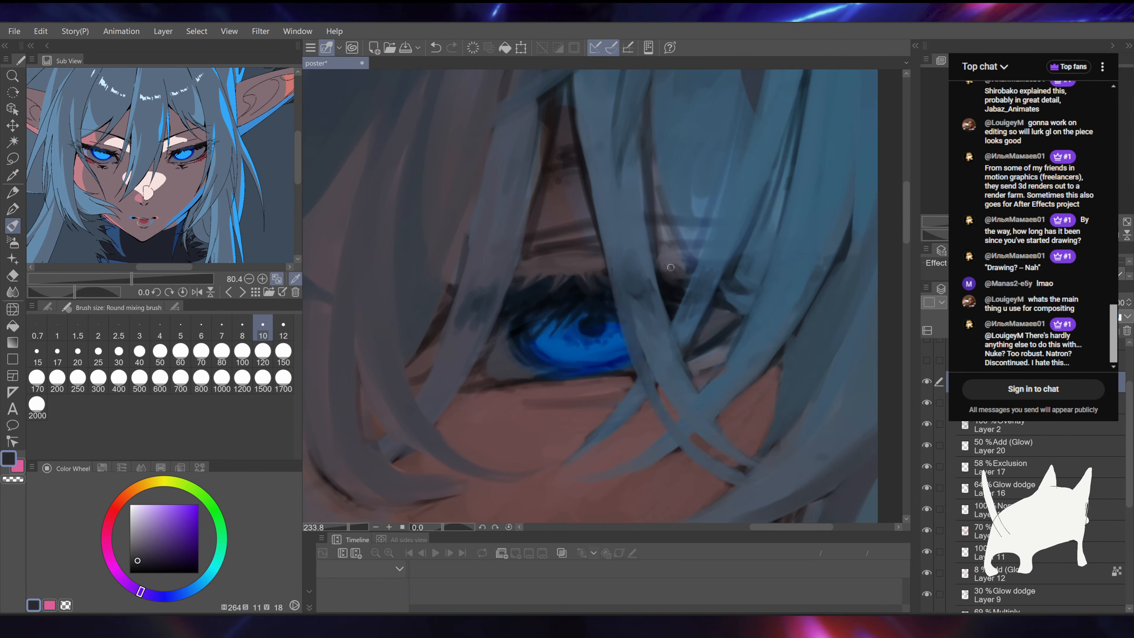
Step: Check the face at different magnifications and save the poster file
scroll(603, 295, down, 8)
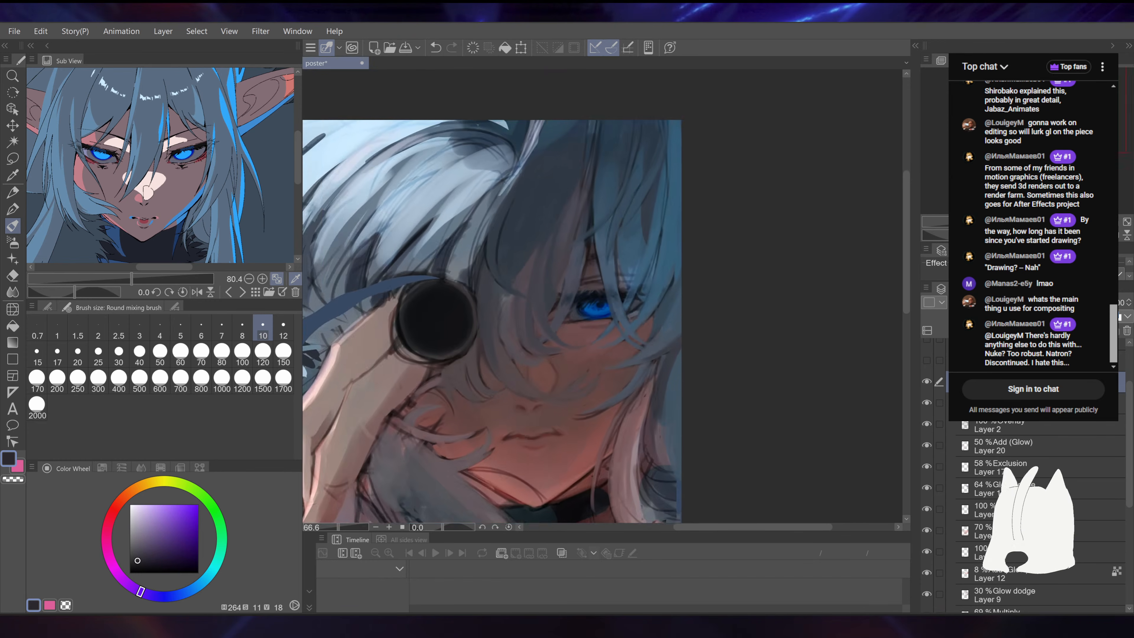
scroll(602, 295, up, 4)
drag(659, 319, 746, 184)
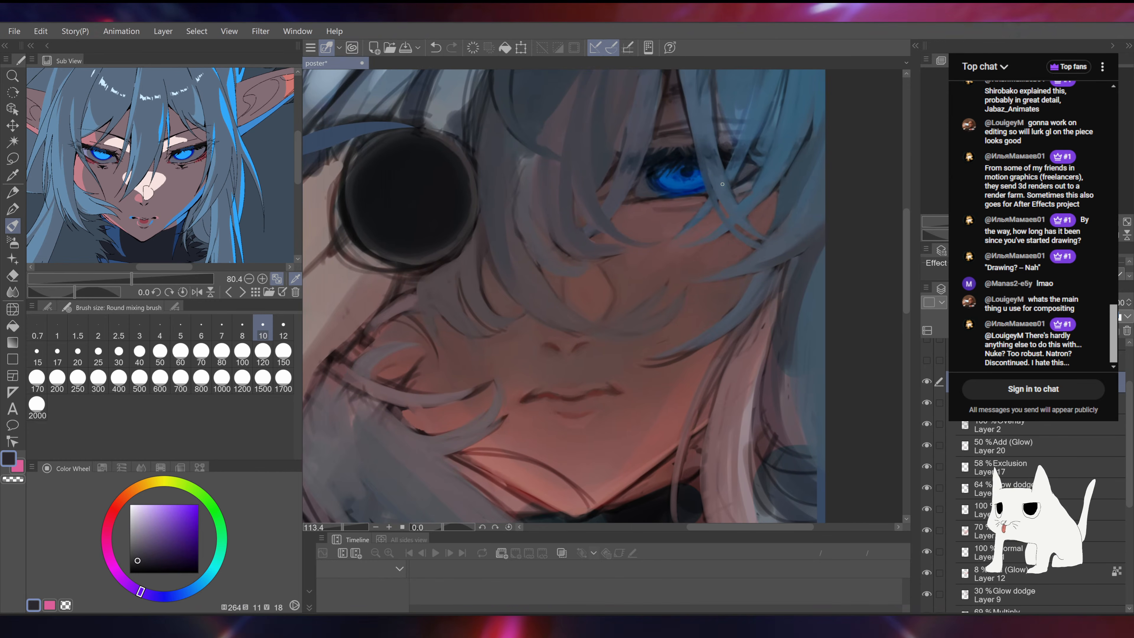
key(ctrl+s)
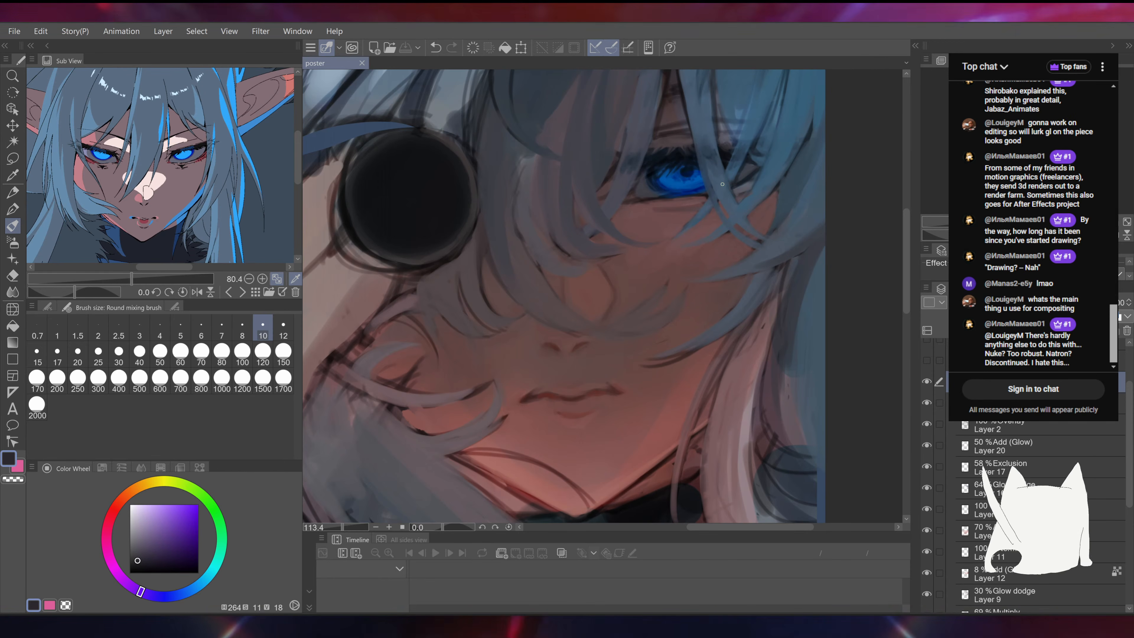
Step: Smooth the hair strands between the round lens and the nose with sampled mauve-grey at brush size 50
scroll(722, 184, up, 2)
drag(708, 206, 774, 203)
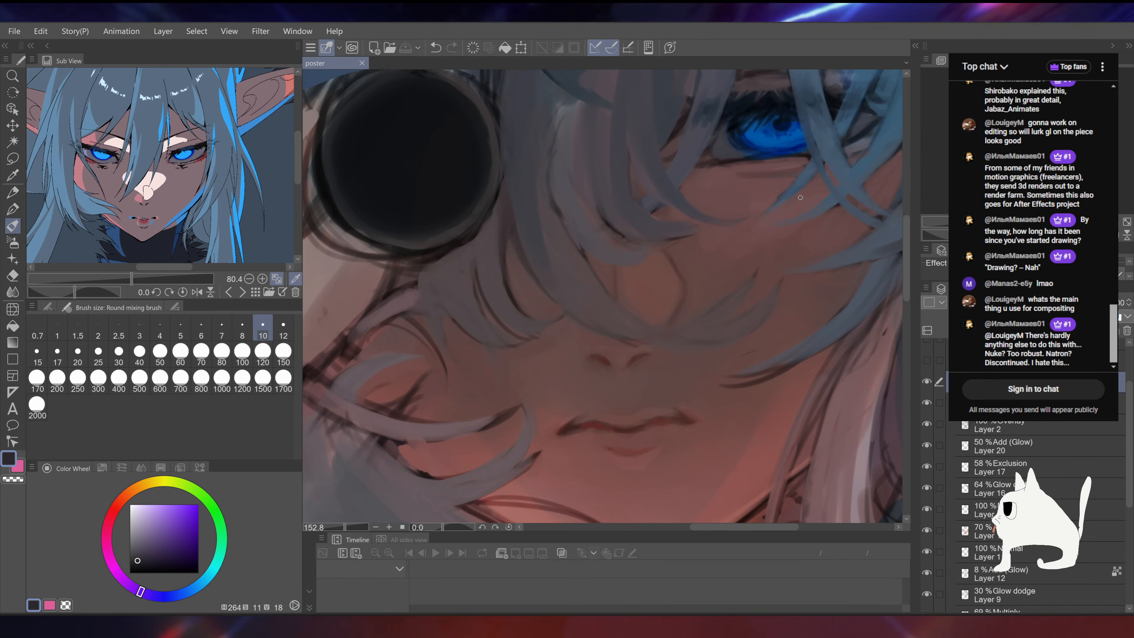
alt+click(606, 279)
drag(607, 272, 617, 390)
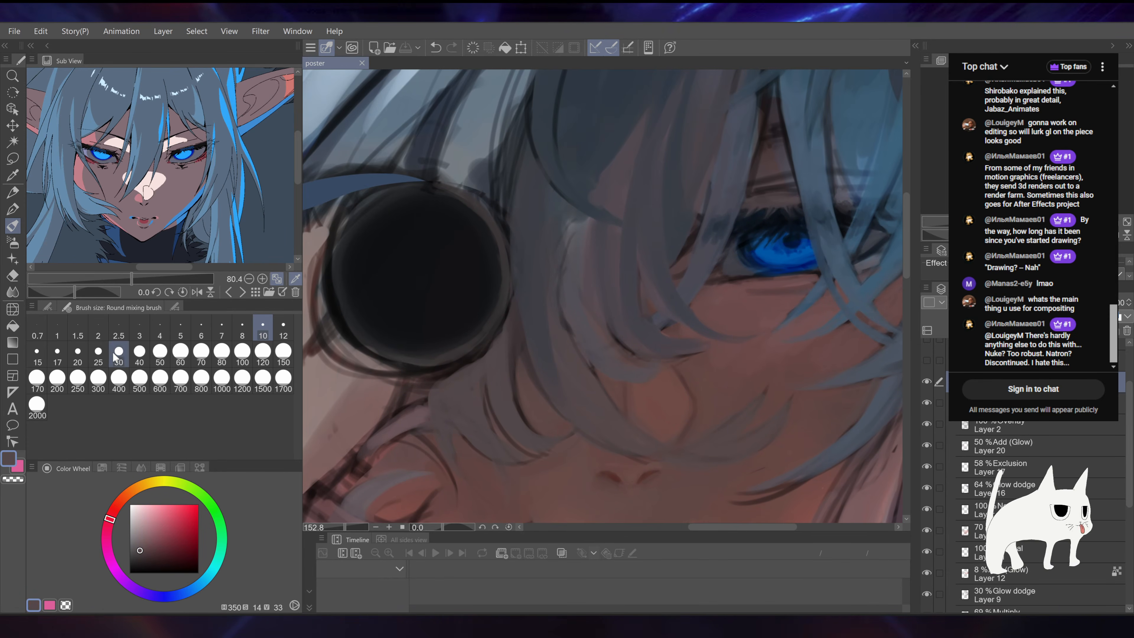
click(160, 351)
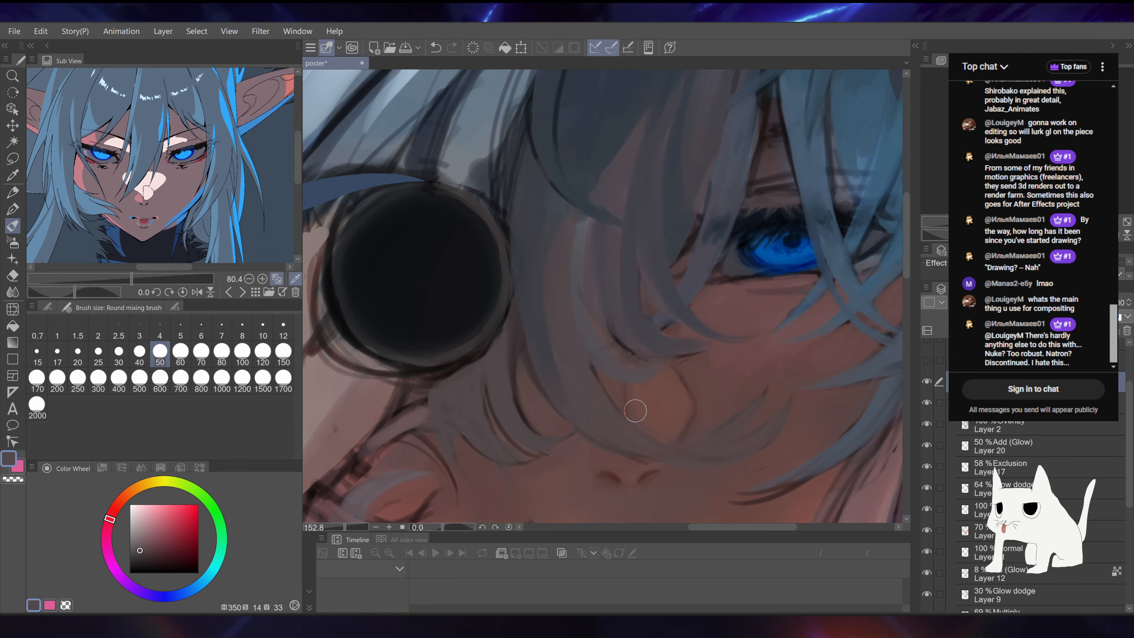
drag(714, 300, 740, 316)
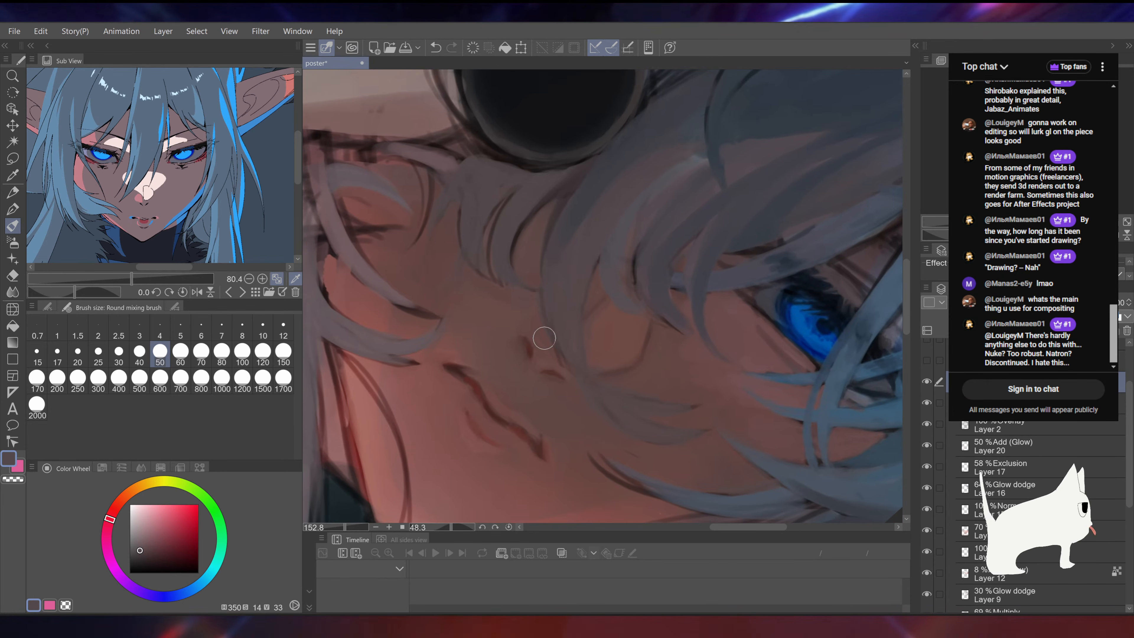
Step: Clean up the skin around the nostrils and the adjoining strand edge with sampled skin brown at brush size 10
alt+click(544, 338)
click(262, 326)
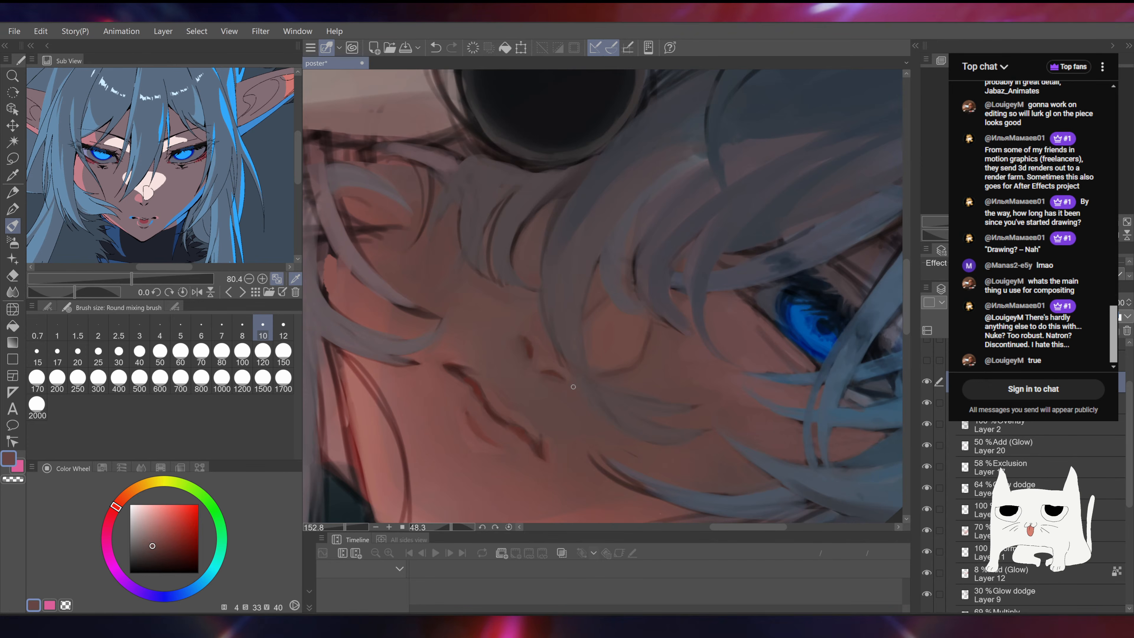
alt+click(547, 347)
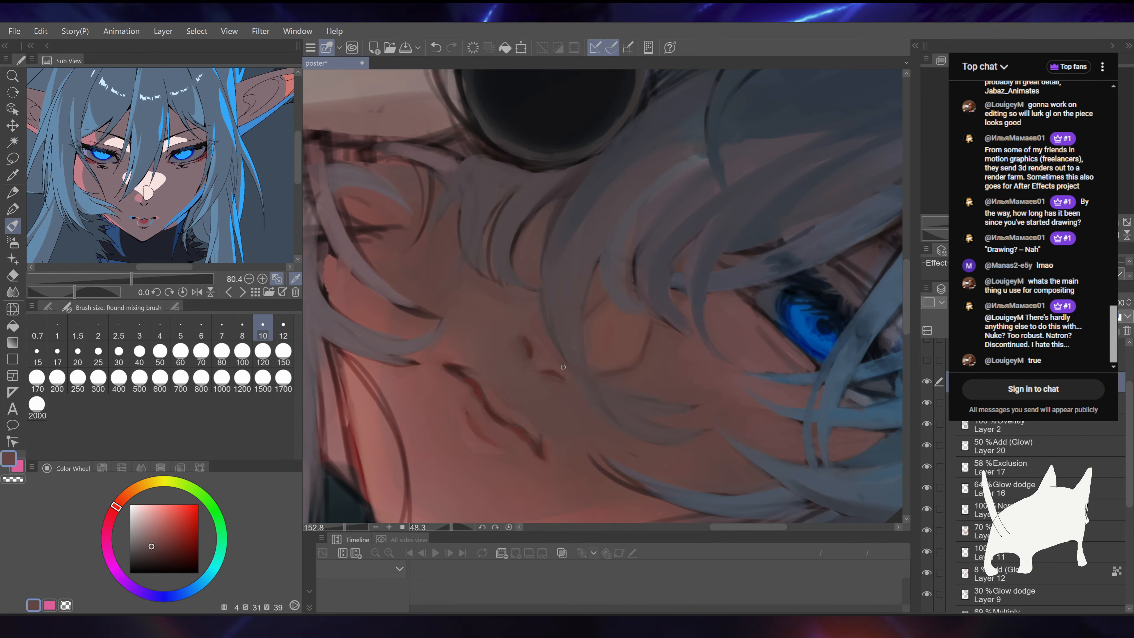
Step: Retouch the curled strand tips beside the round lens with sampled mauve-greys, and undo the latest strokes
drag(540, 243, 581, 216)
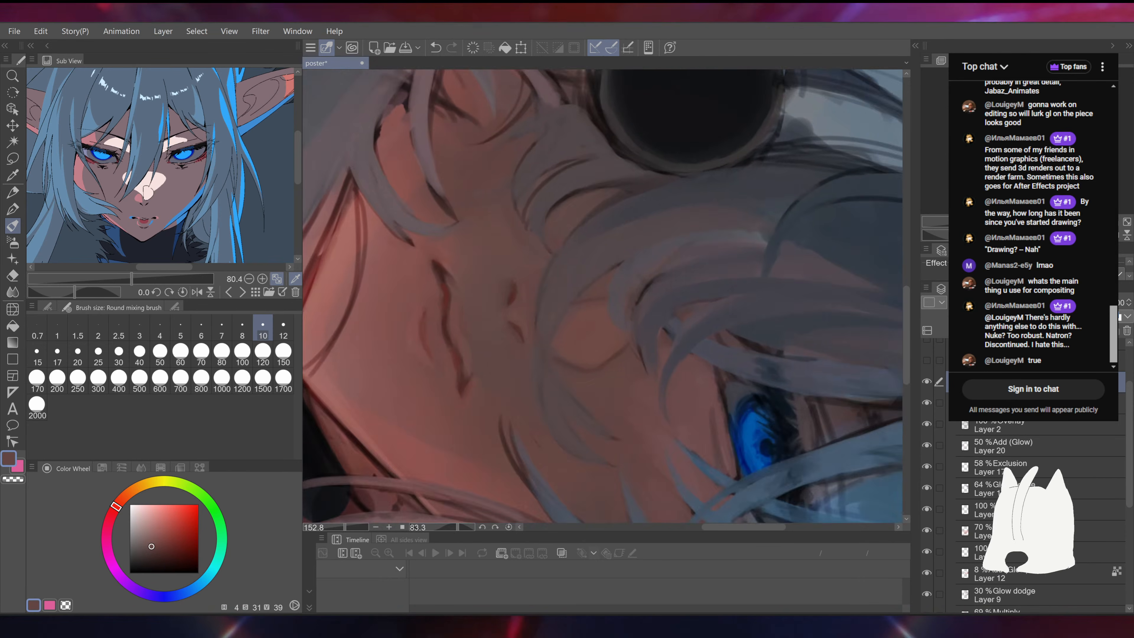
drag(651, 298, 688, 393)
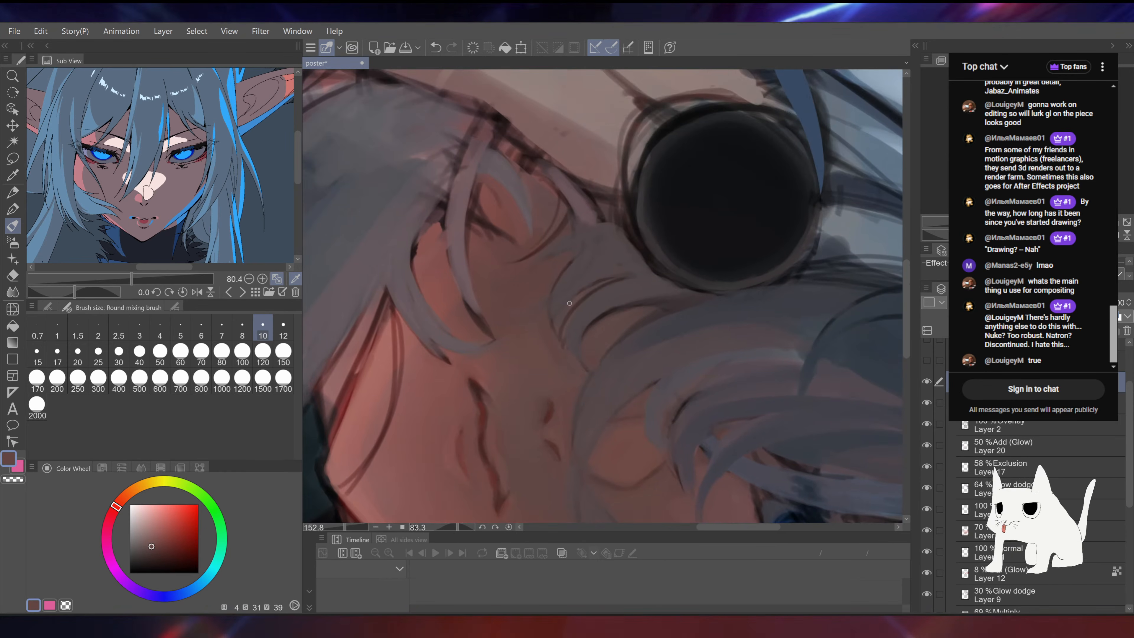
alt+click(566, 333)
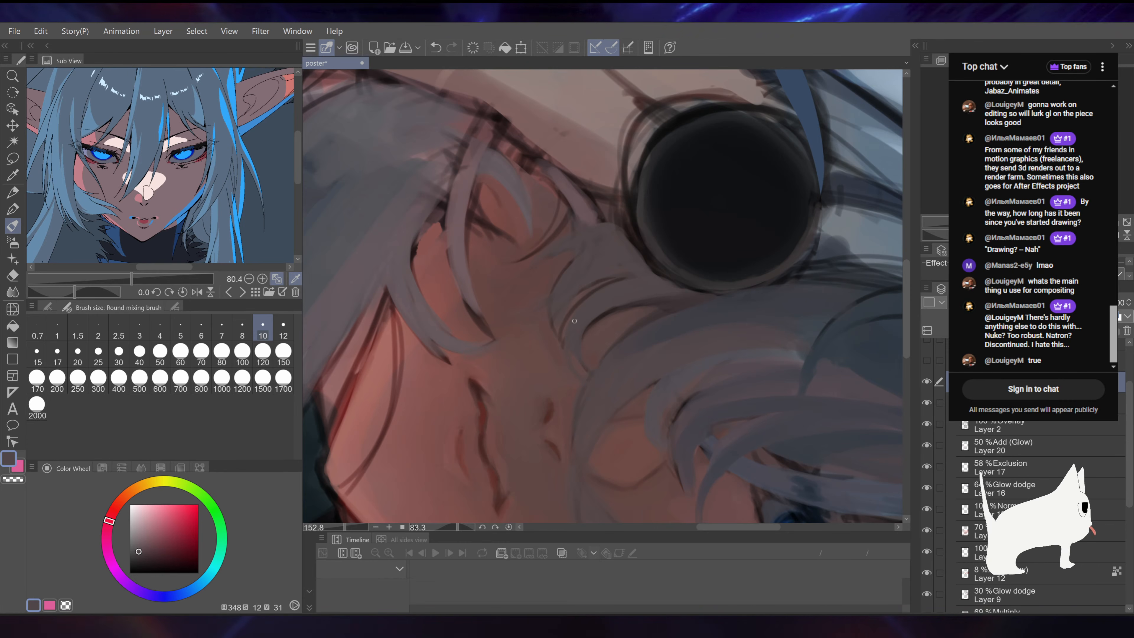
drag(575, 321, 666, 239)
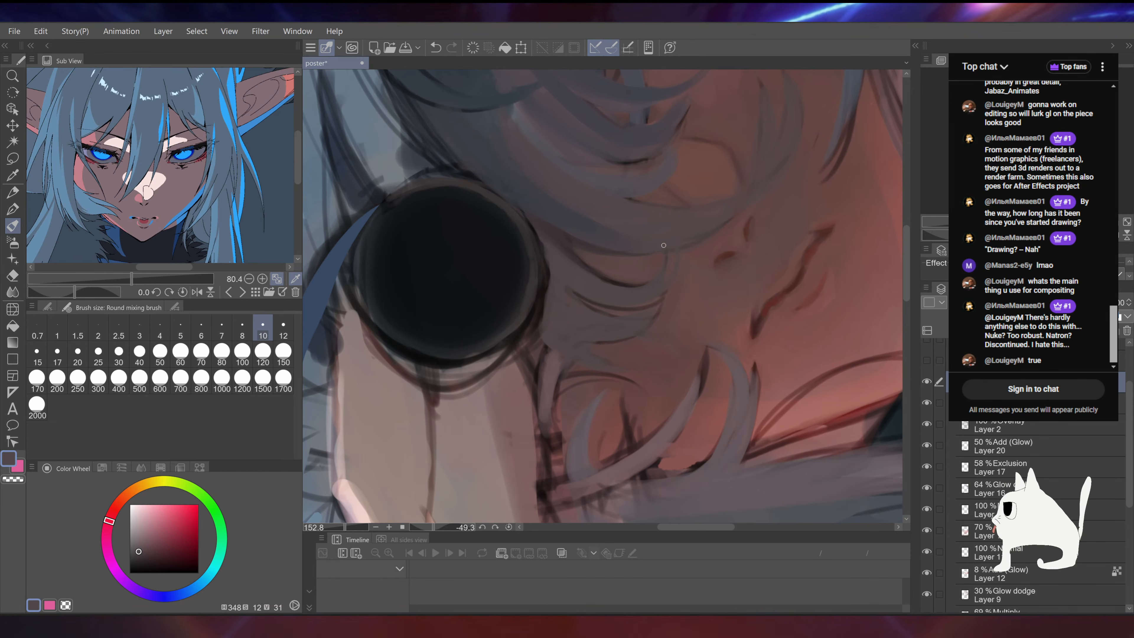
key(ctrl+z)
alt+click(656, 291)
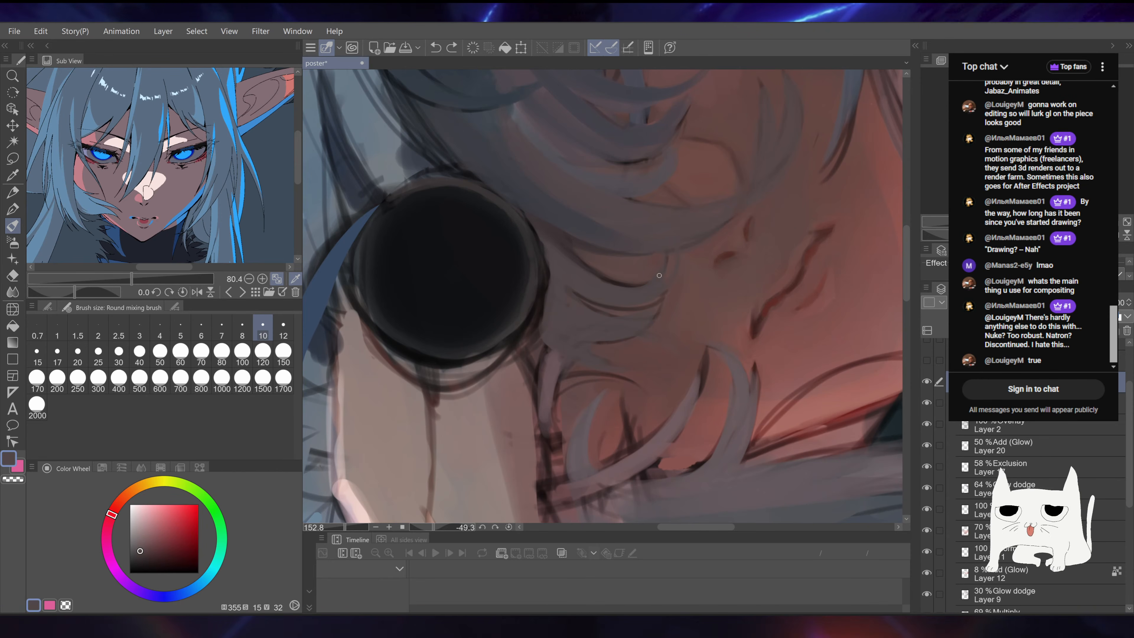
key(ctrl+z)
key(ctrl+at)
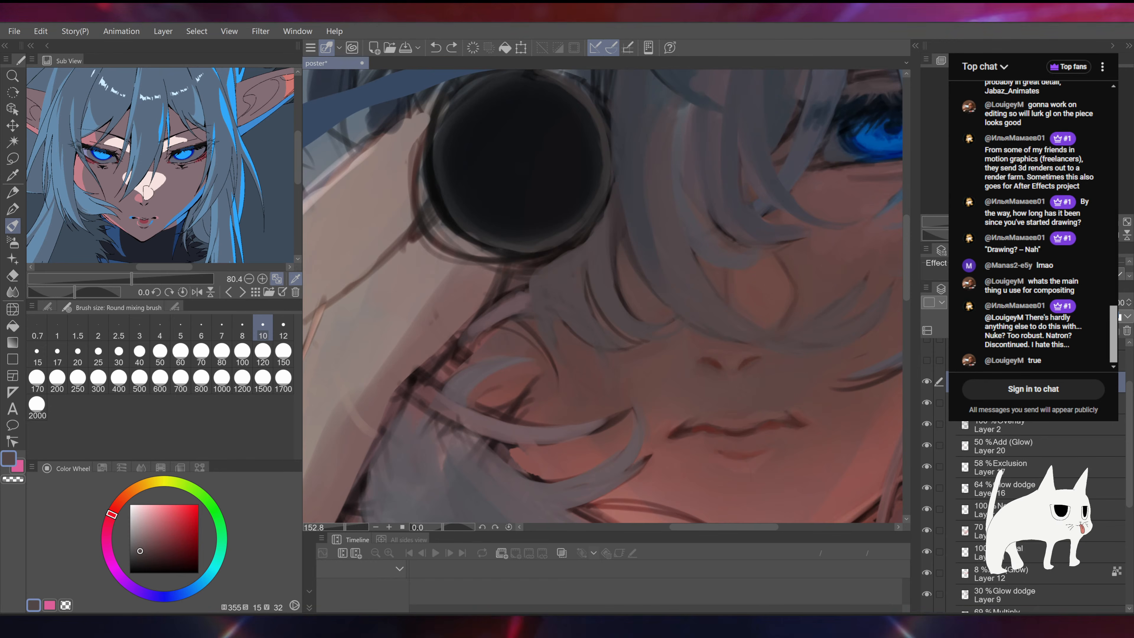
key(ctrl+shift+n)
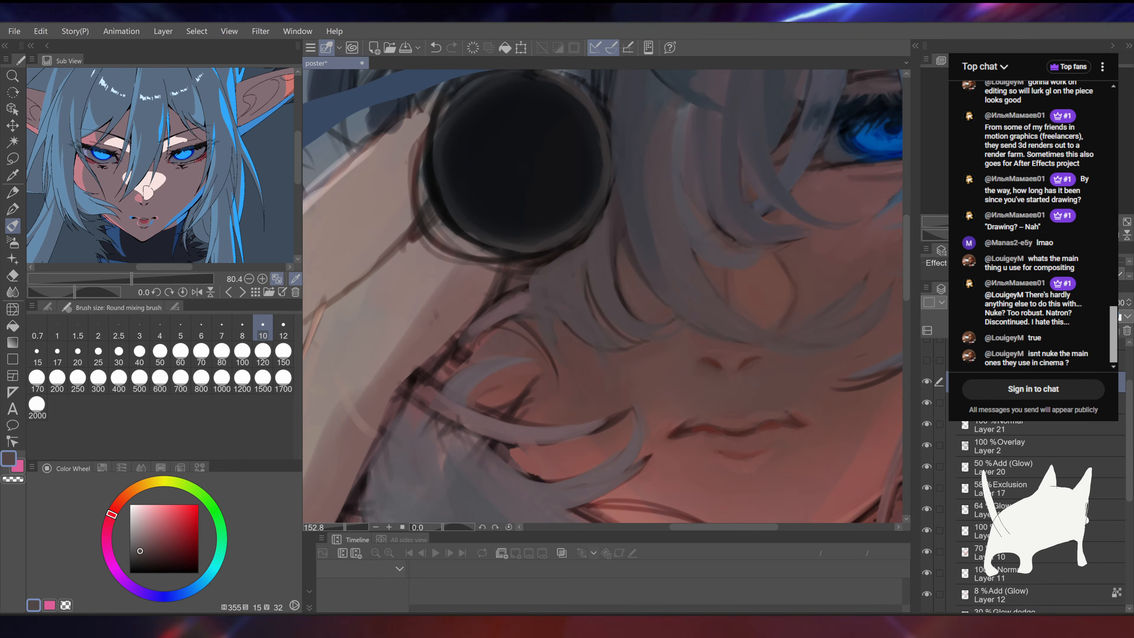
key(ctrl+z)
Step: Fill out the curled hair tips between the round lens and the nose with mauve-grey at brush size 25
drag(741, 235, 668, 235)
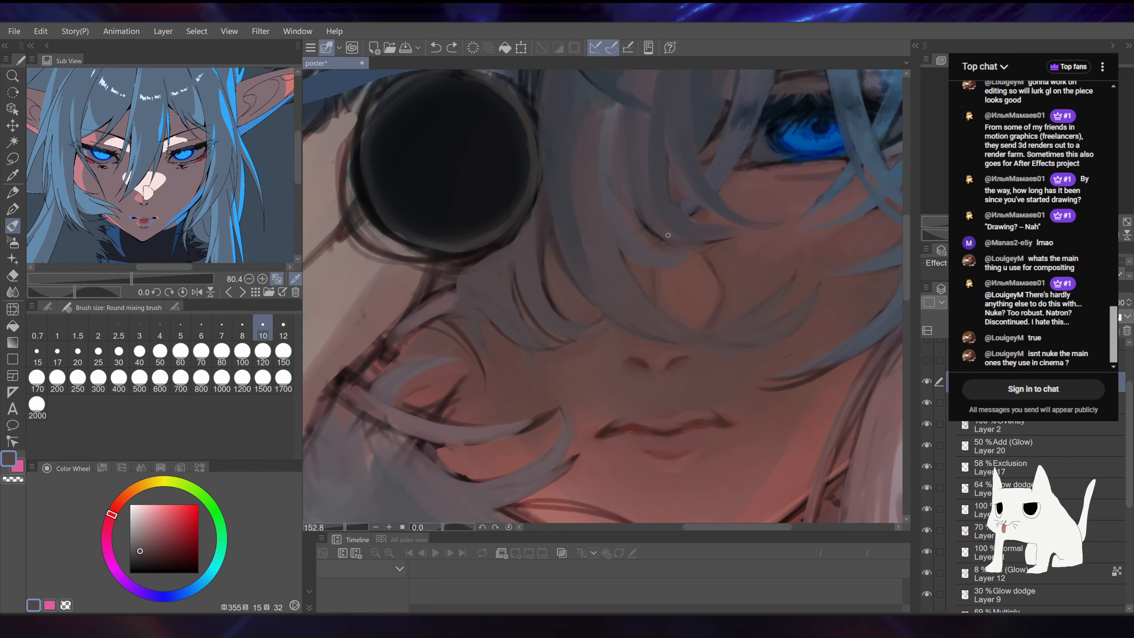
drag(590, 332, 610, 307)
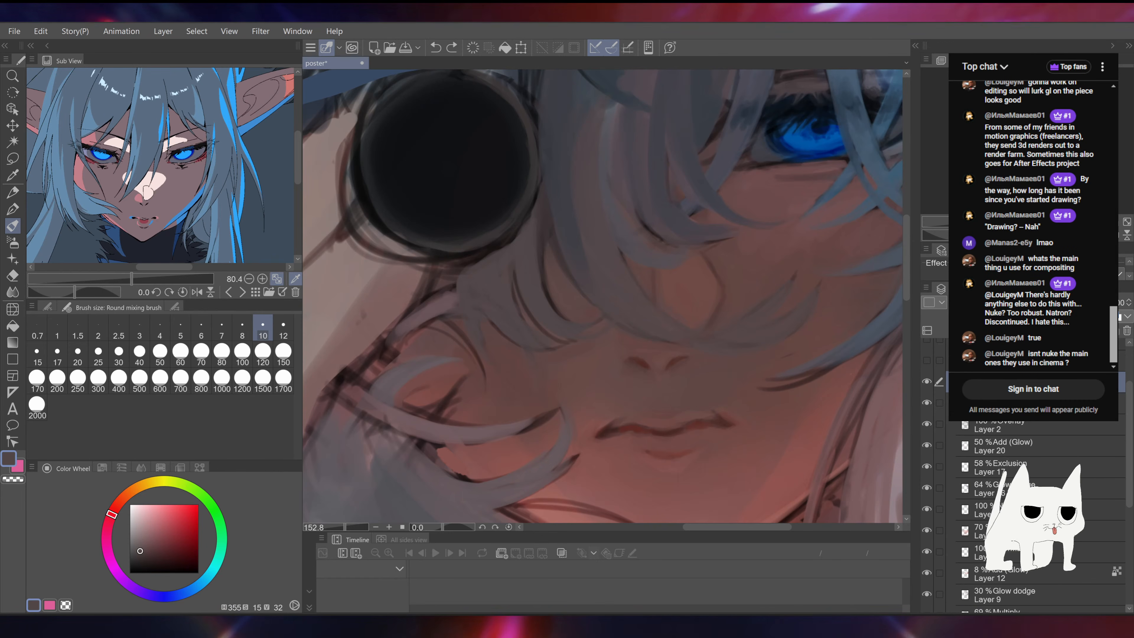
click(98, 352)
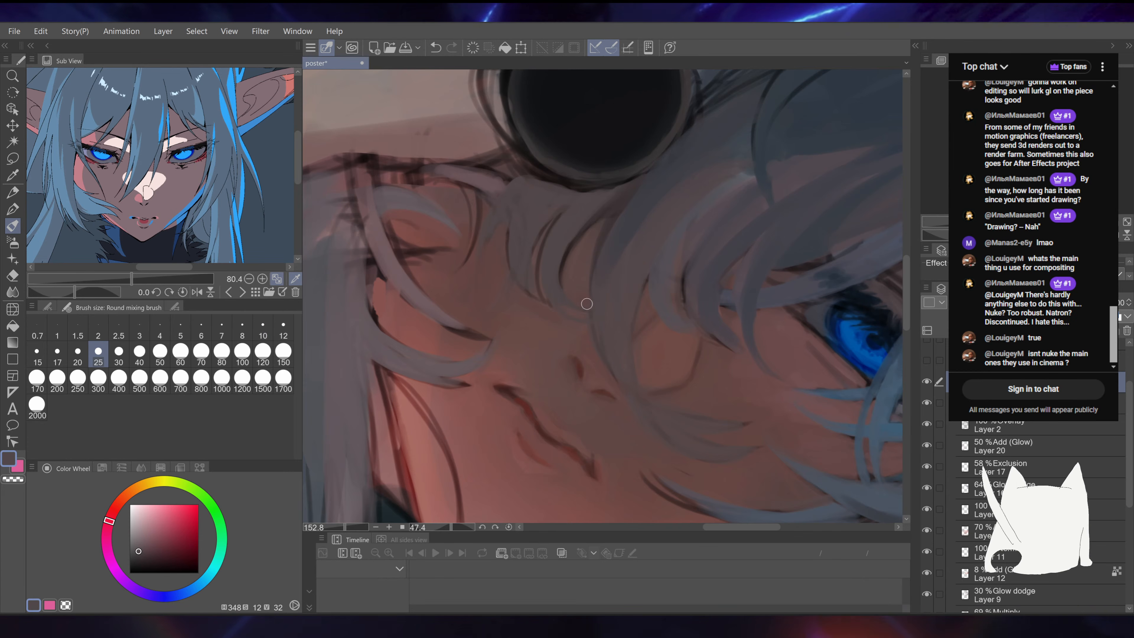
drag(554, 217, 549, 299)
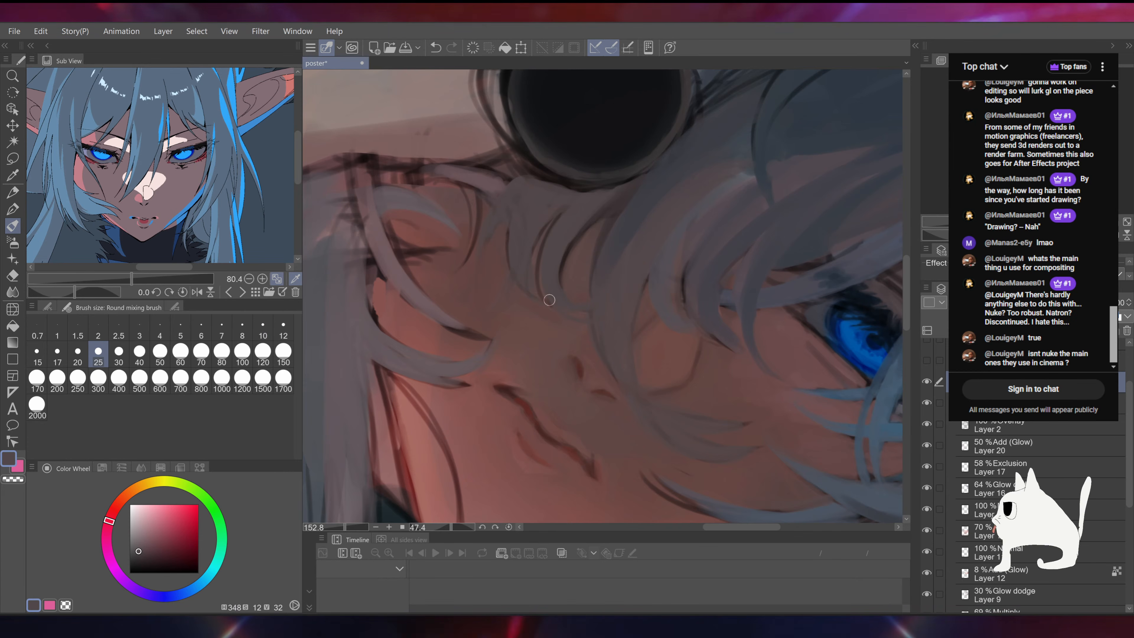
drag(546, 181, 543, 216)
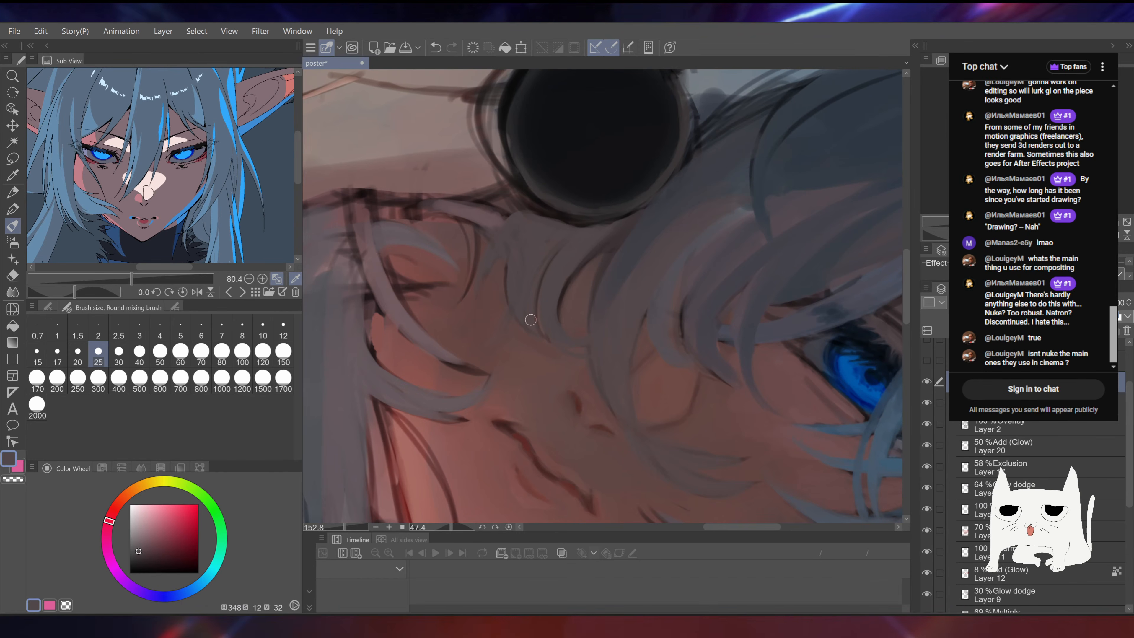
Step: Reshape the hair clump beside the closed eye with sampled skin brown and mauve-grey, and add dark brown detail at brush size 10
alt+click(505, 319)
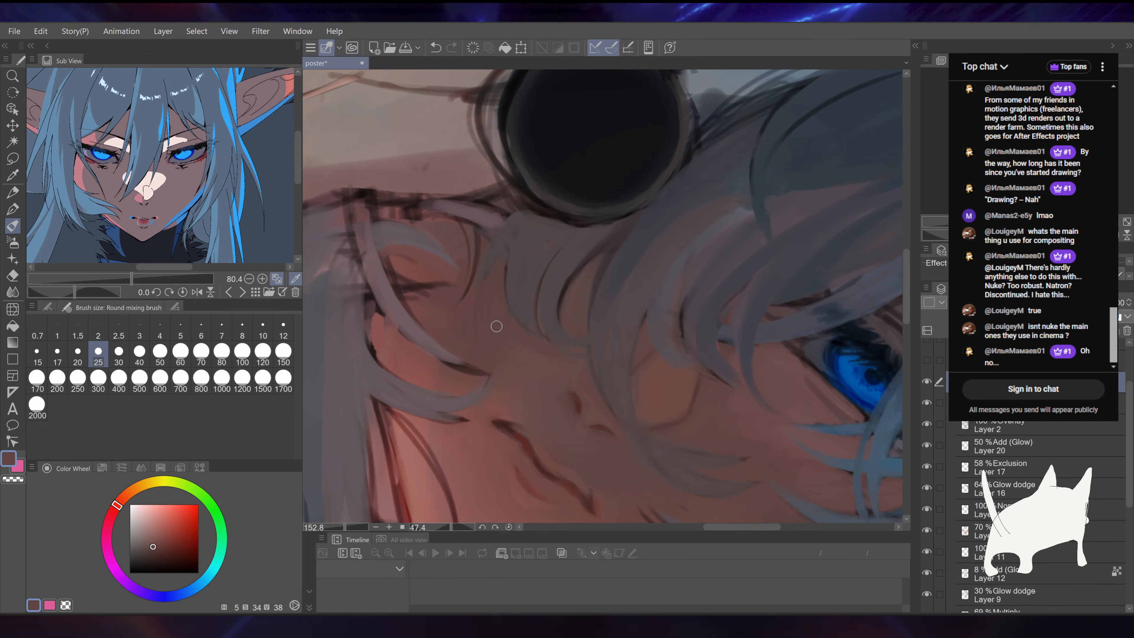
alt+click(500, 236)
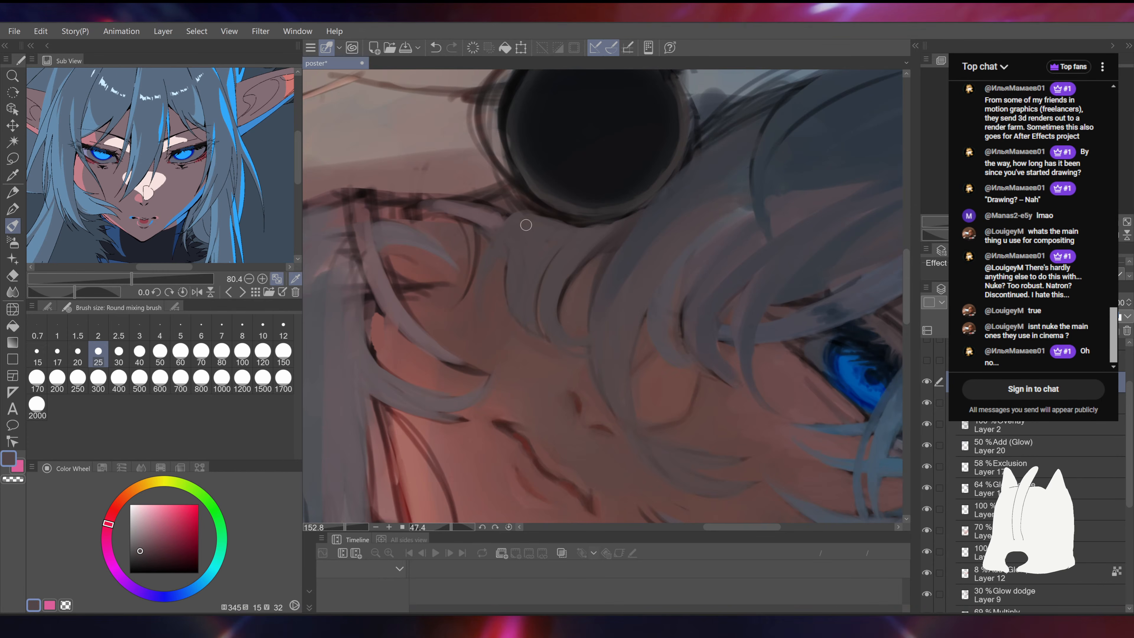
alt+click(506, 266)
click(263, 336)
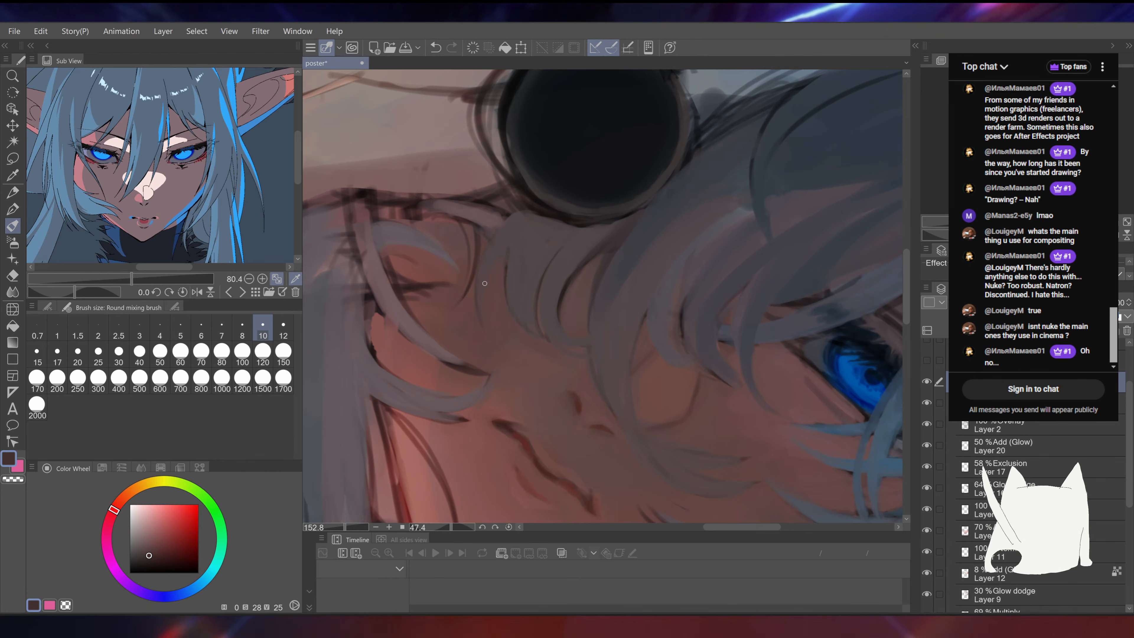
Step: Refine the hair strands between the round lens and the blue eye with sampled dark violet-blue tones at brush size 25
click(98, 350)
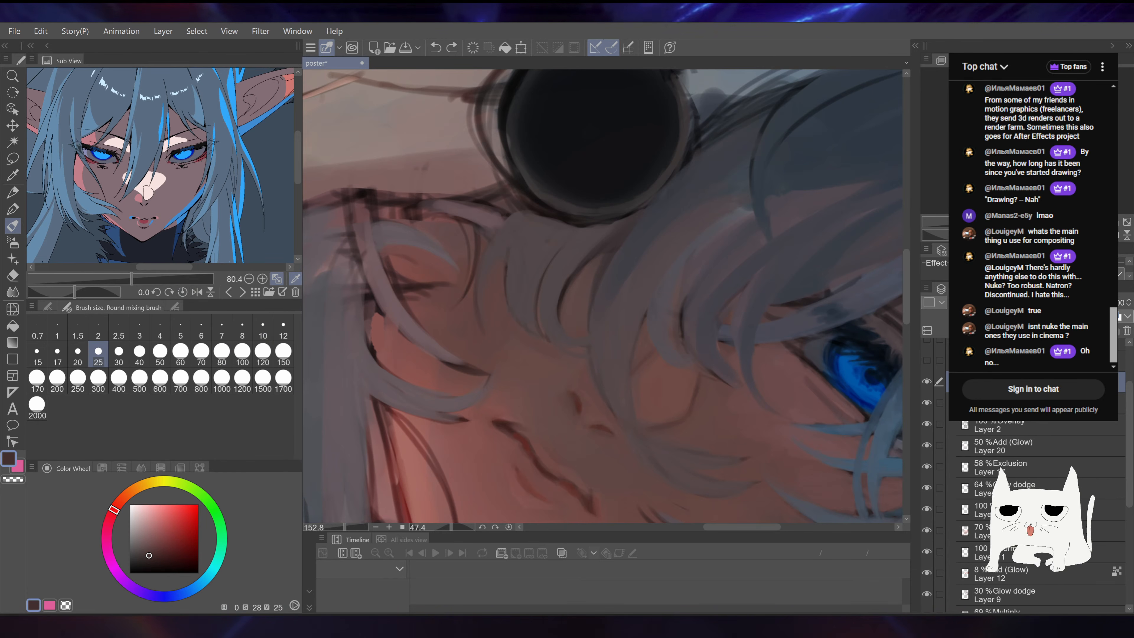
key(minus)
key(ctrl+minus)
key(ctrl+minus)
key(ctrl+minus)
key(minus)
key(ctrl+plus)
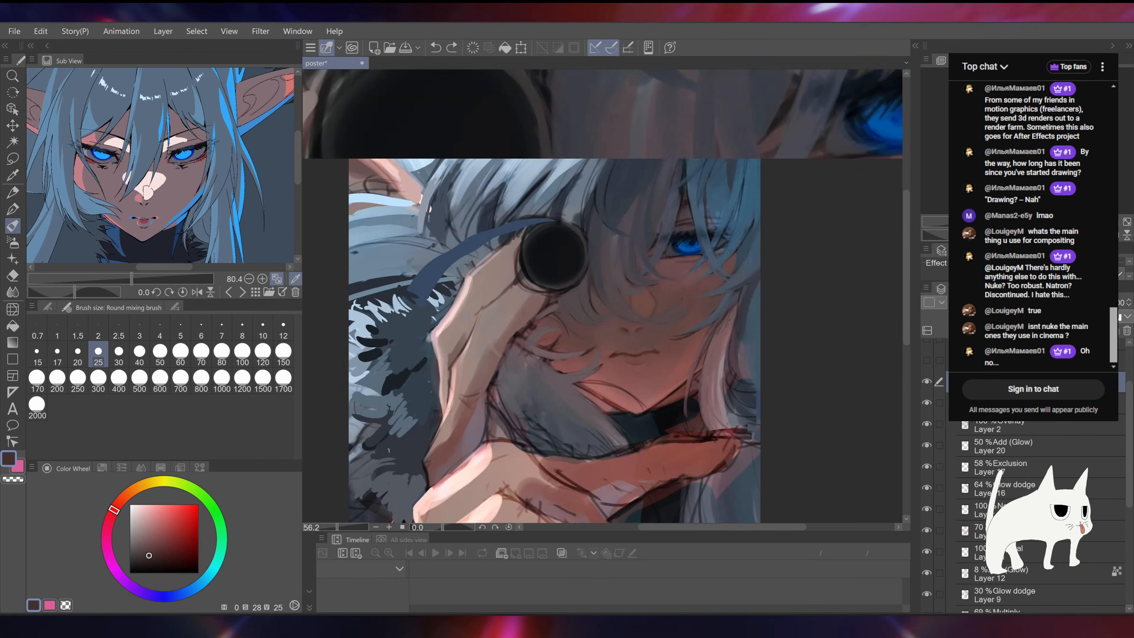
drag(969, 228, 906, 228)
drag(748, 192, 723, 333)
drag(674, 192, 732, 265)
mouse_move(732, 265)
mouse_down()
mouse_move(701, 248)
mouse_move(706, 267)
mouse_up()
alt+click(616, 299)
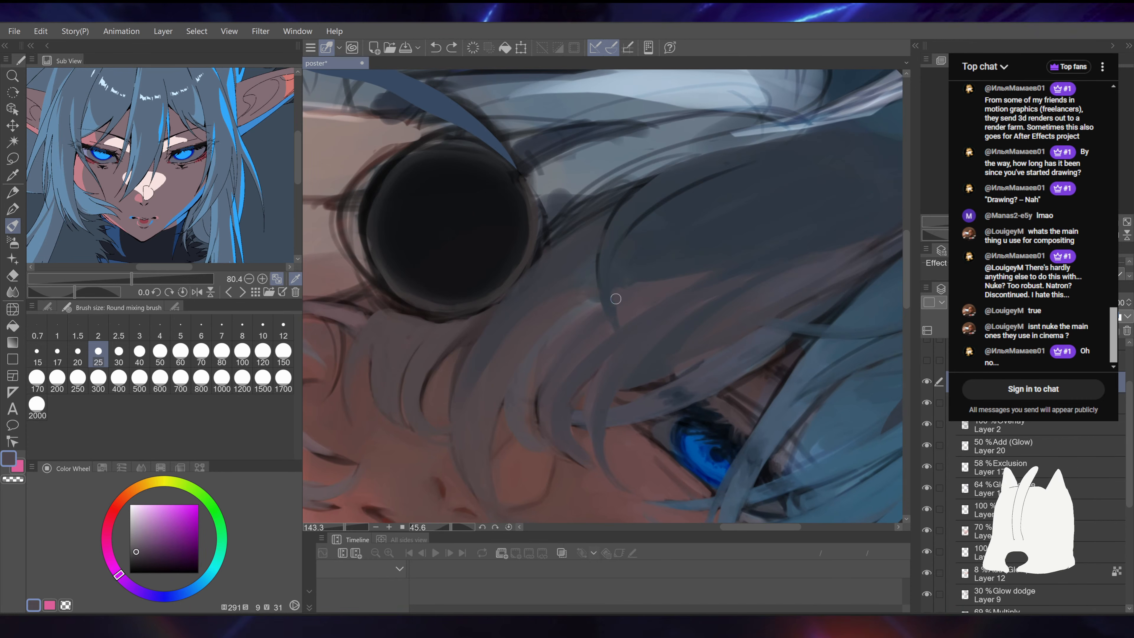
alt+click(630, 332)
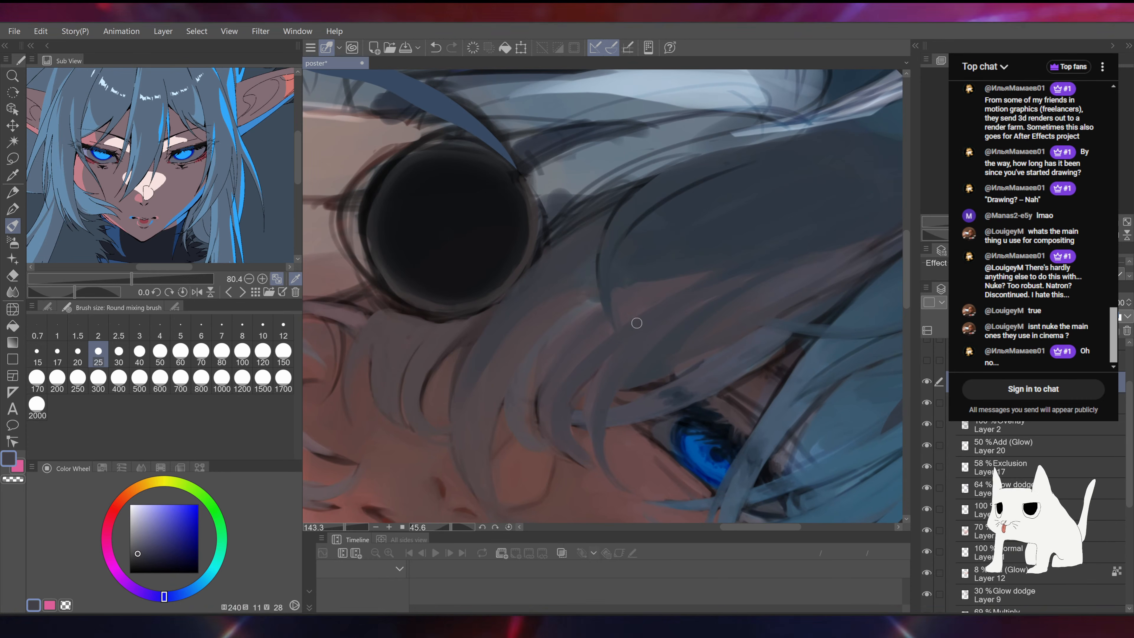
Step: Restore the upright canvas view and save the poster illustration
key(ctrl+at)
drag(857, 268, 795, 268)
drag(794, 264, 728, 237)
key(ctrl+s)
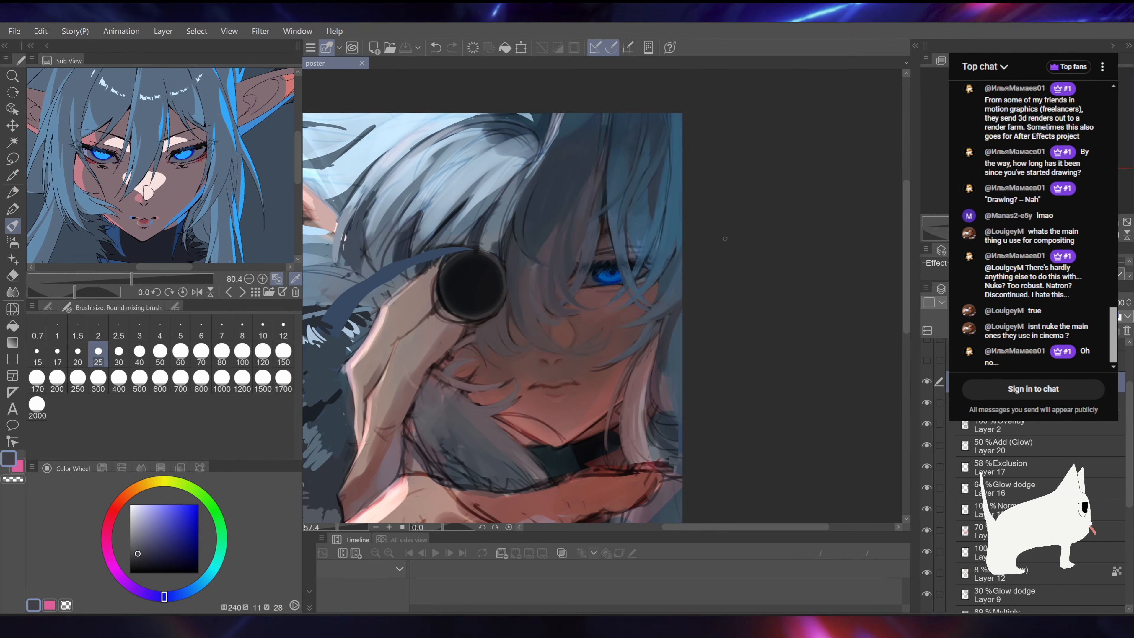
Step: Deepen the dark gap between the hair strands above the blue eye with a sampled near-black
mouse_move(602, 294)
mouse_down()
mouse_move(588, 294)
mouse_move(653, 293)
mouse_up()
mouse_move(610, 172)
mouse_down()
mouse_move(586, 308)
mouse_move(582, 278)
mouse_up()
alt+click(583, 289)
drag(566, 320, 556, 362)
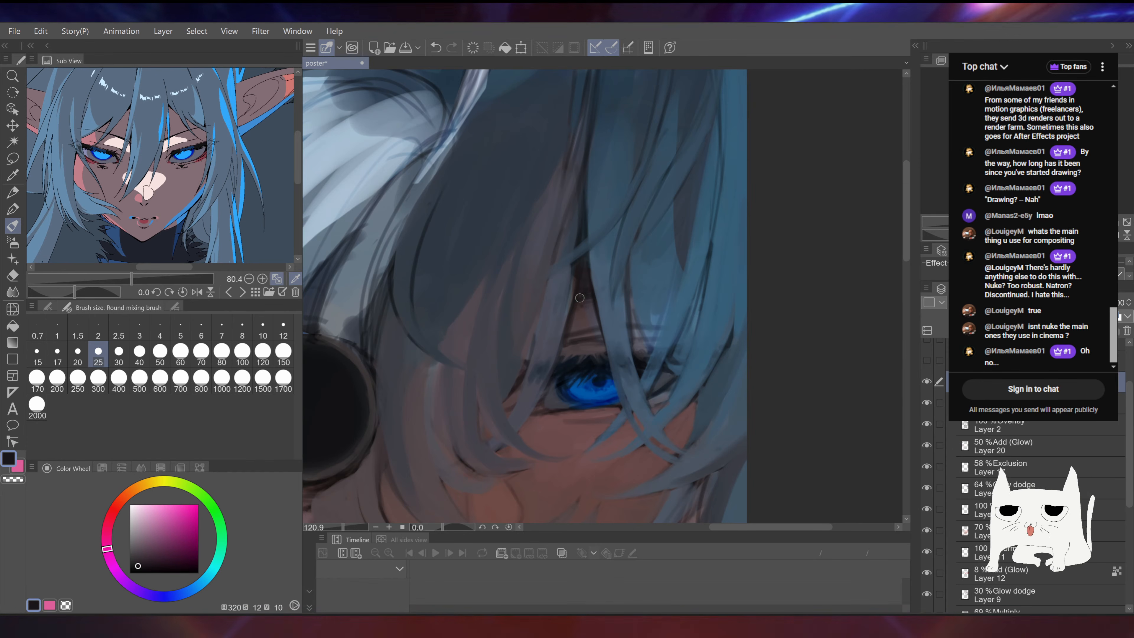
mouse_move(592, 299)
mouse_down()
mouse_move(602, 233)
mouse_move(571, 276)
mouse_up()
Step: Retouch the skin and strand edges above the blue eye's inner corner with sampled muted brown at brush size 25
alt+click(596, 260)
drag(661, 214, 688, 175)
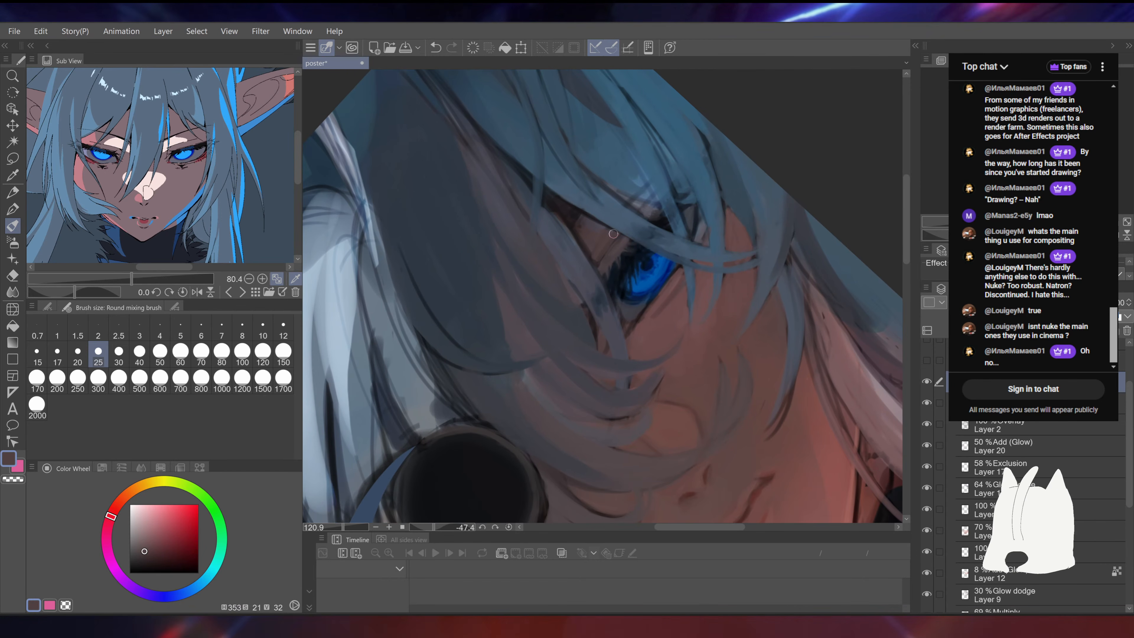
drag(600, 240, 596, 291)
key(ctrl+@)
drag(644, 242, 640, 229)
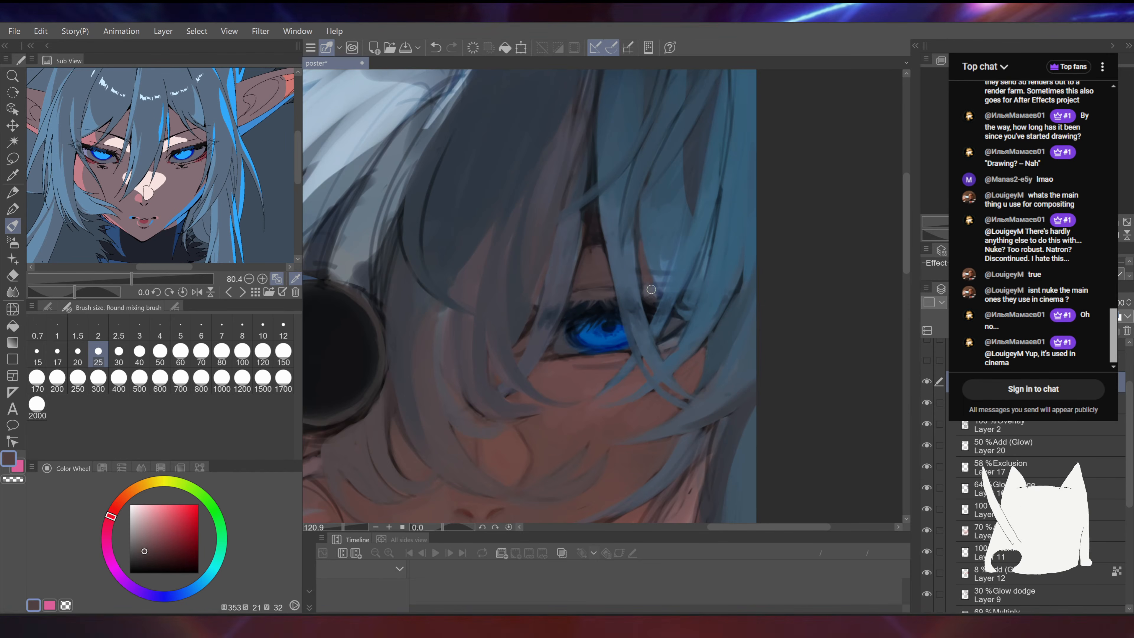
drag(683, 249, 690, 269)
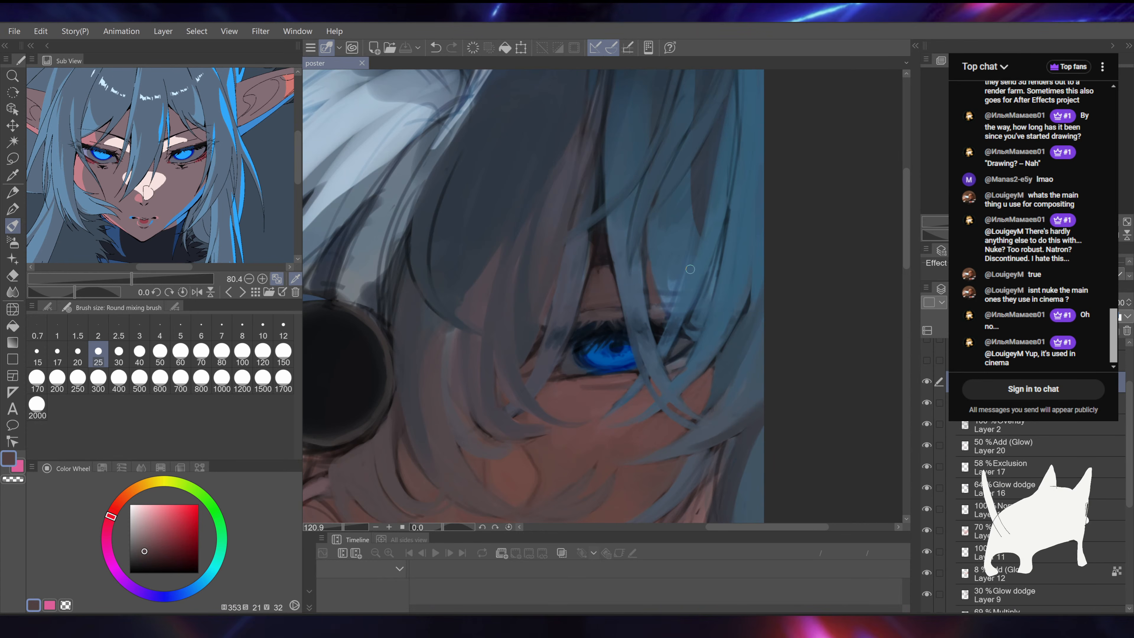
Step: Paint the hair strands above and across the blue eye with sampled medium blue, and undo the unwanted strokes
alt+click(665, 282)
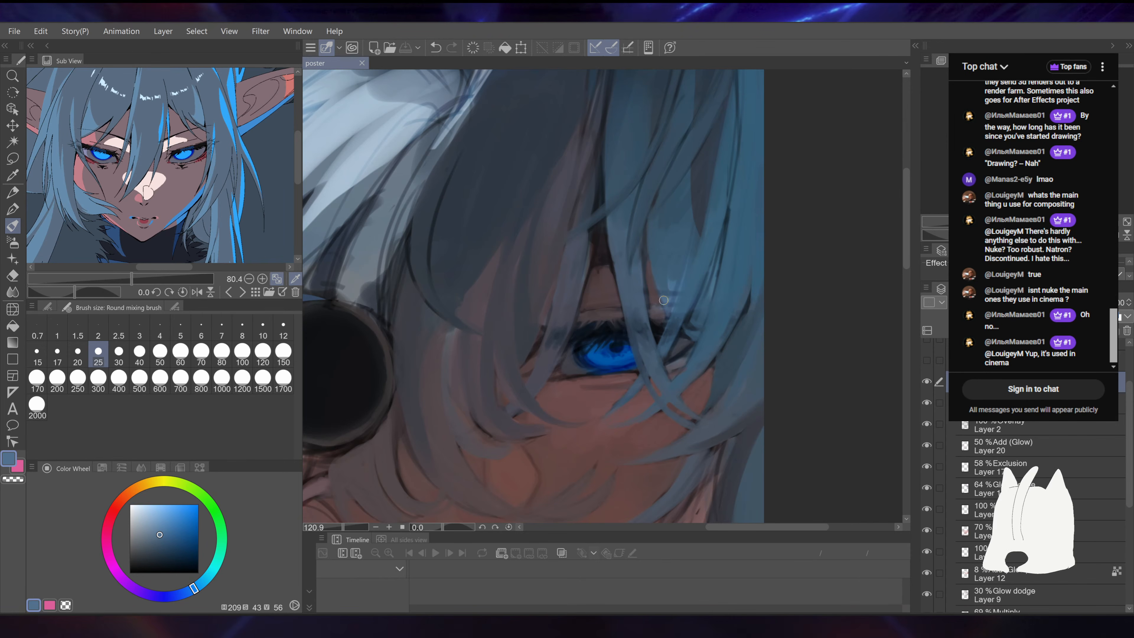
key(ctrl+z)
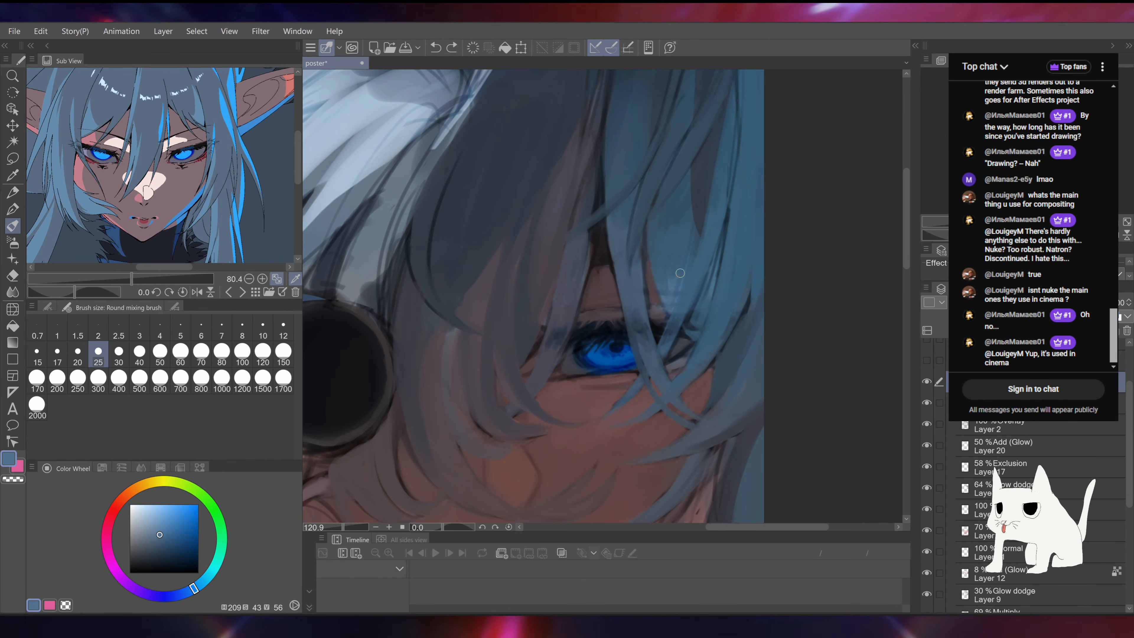
mouse_move(675, 276)
mouse_down()
mouse_move(666, 309)
mouse_move(666, 293)
mouse_up()
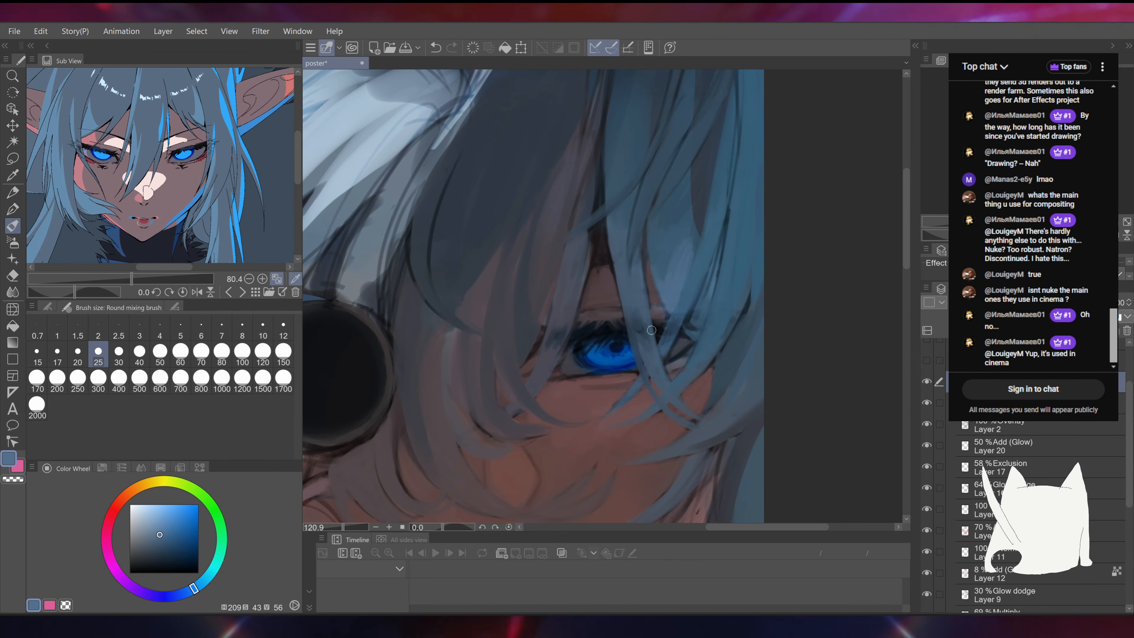
drag(620, 262, 627, 223)
drag(576, 292, 558, 341)
key(ctrl+z)
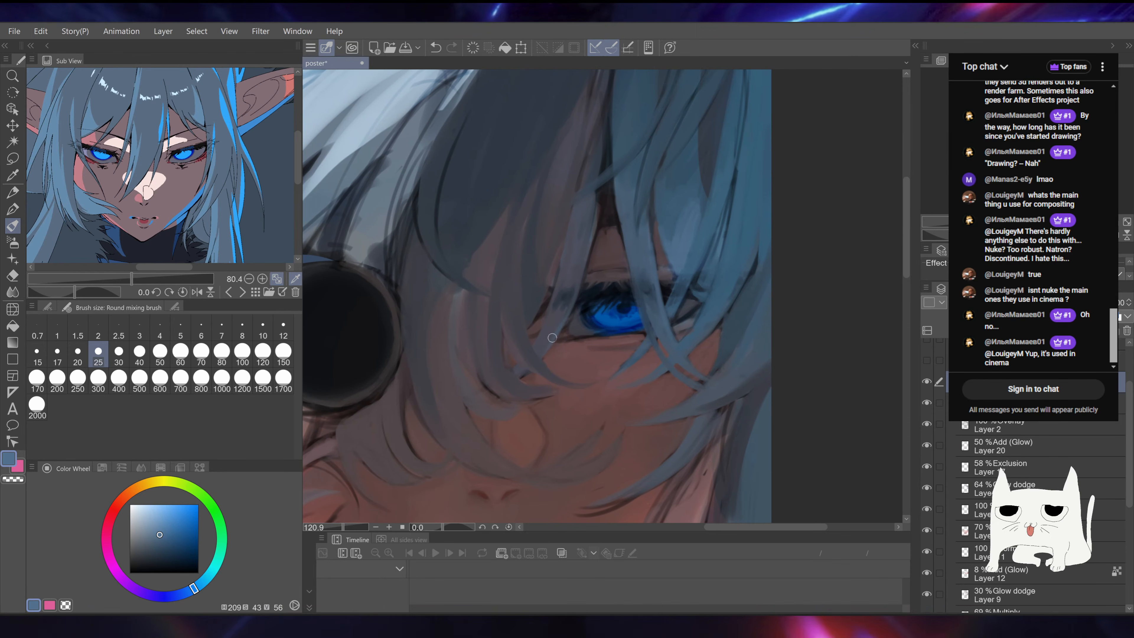
drag(709, 245, 690, 264)
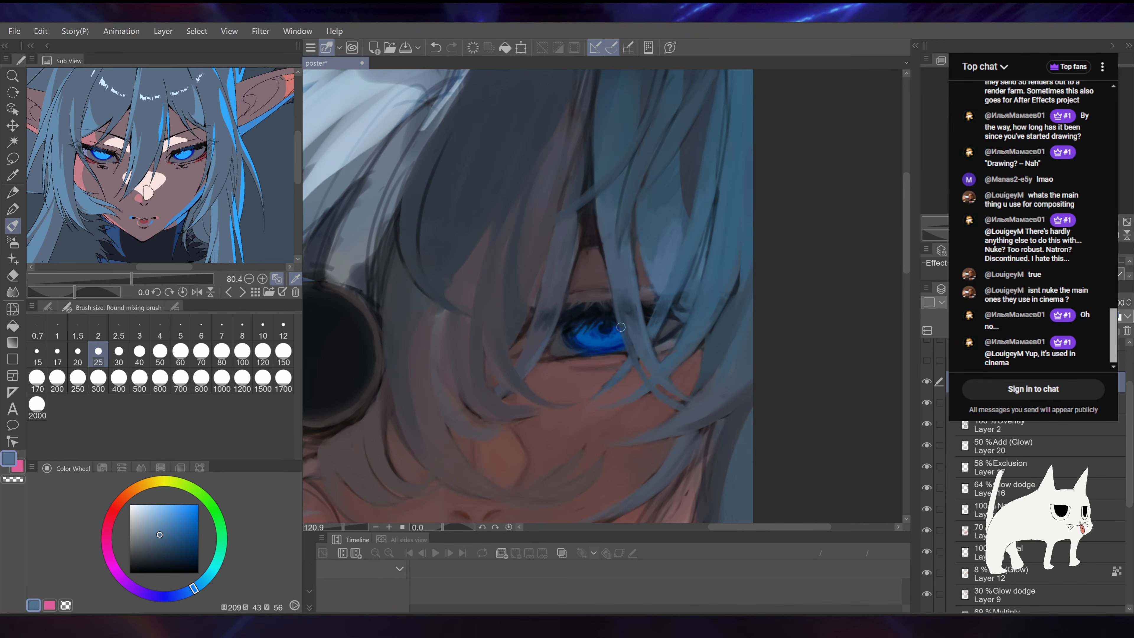
Step: Shape the strand tips beneath the blue eye with sampled slate blue, undoing the stray stroke across the cheek
drag(672, 414, 673, 327)
alt+click(616, 295)
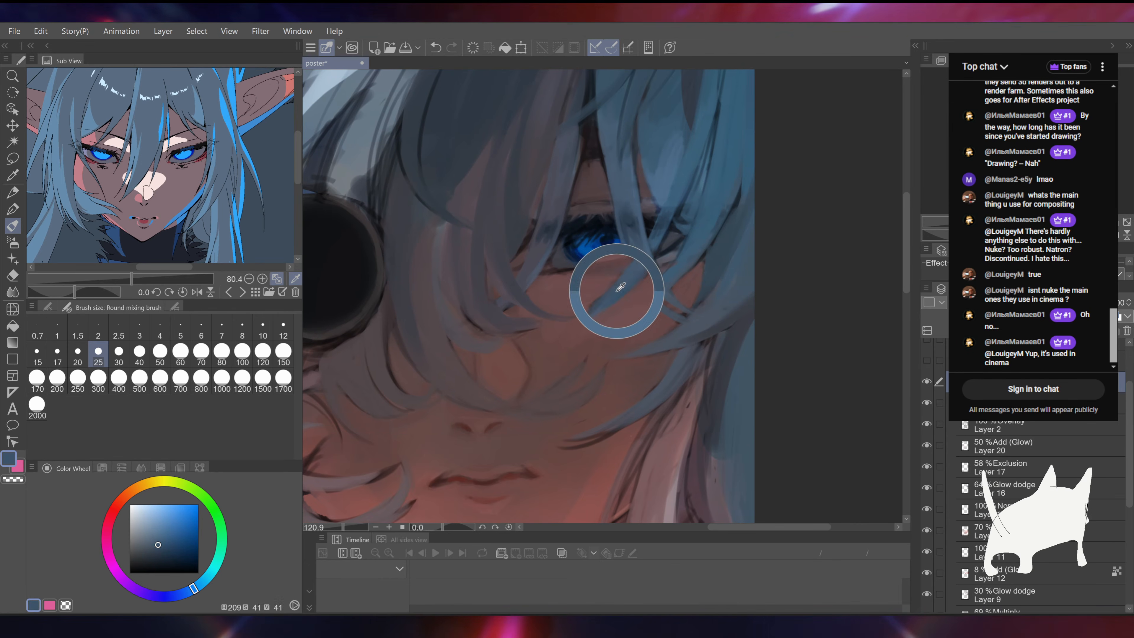
drag(629, 276, 575, 315)
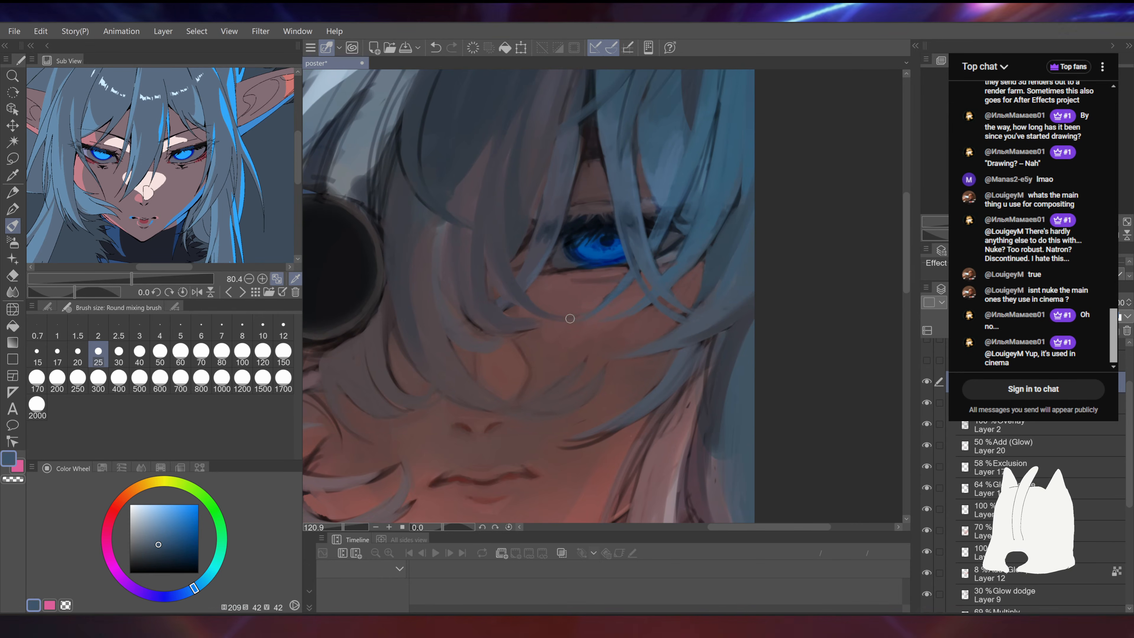
key(ctrl+z)
drag(768, 167, 778, 149)
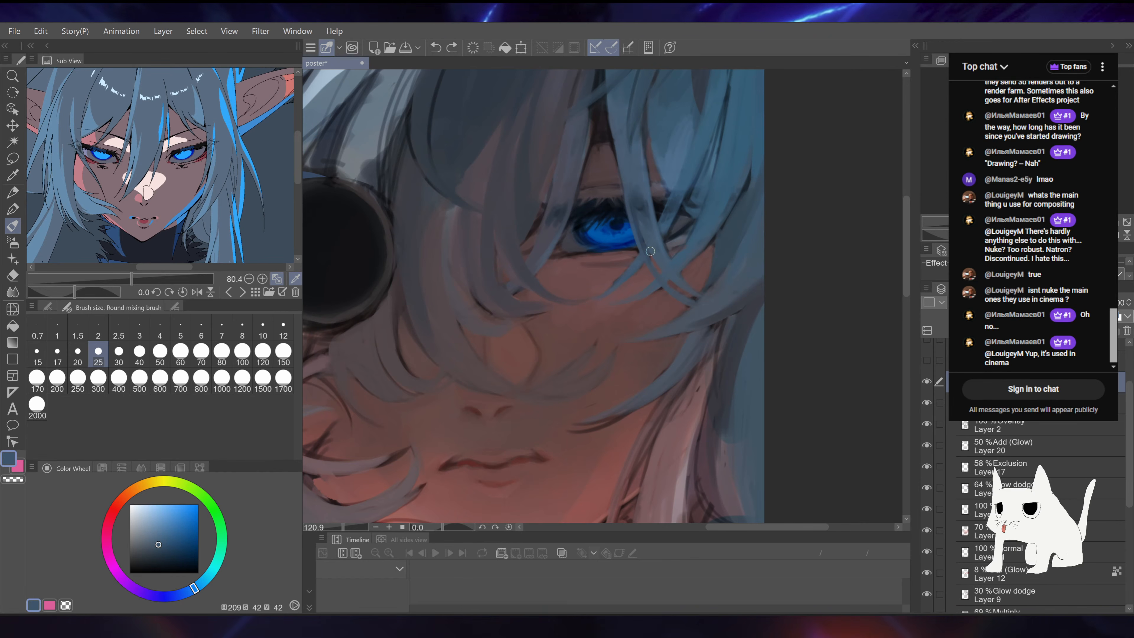
drag(678, 223, 671, 250)
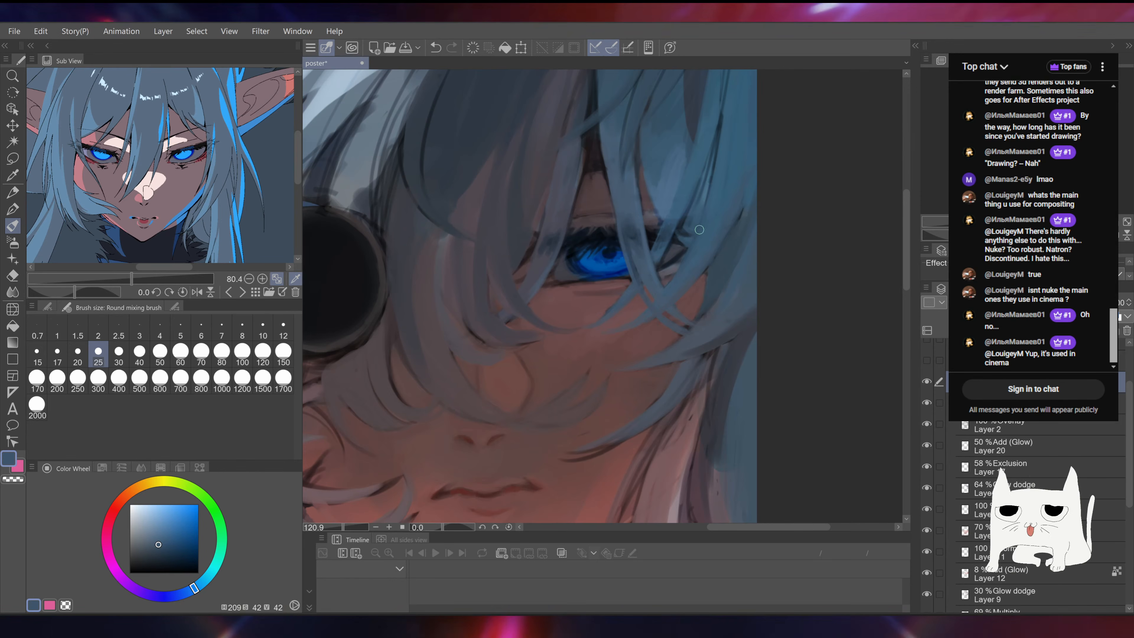
Step: Undo the last stroke and retouch the strand crossing the blue eye with sampled slate blue
scroll(603, 298, down, 8)
key(ctrl+z)
scroll(602, 298, up, 5)
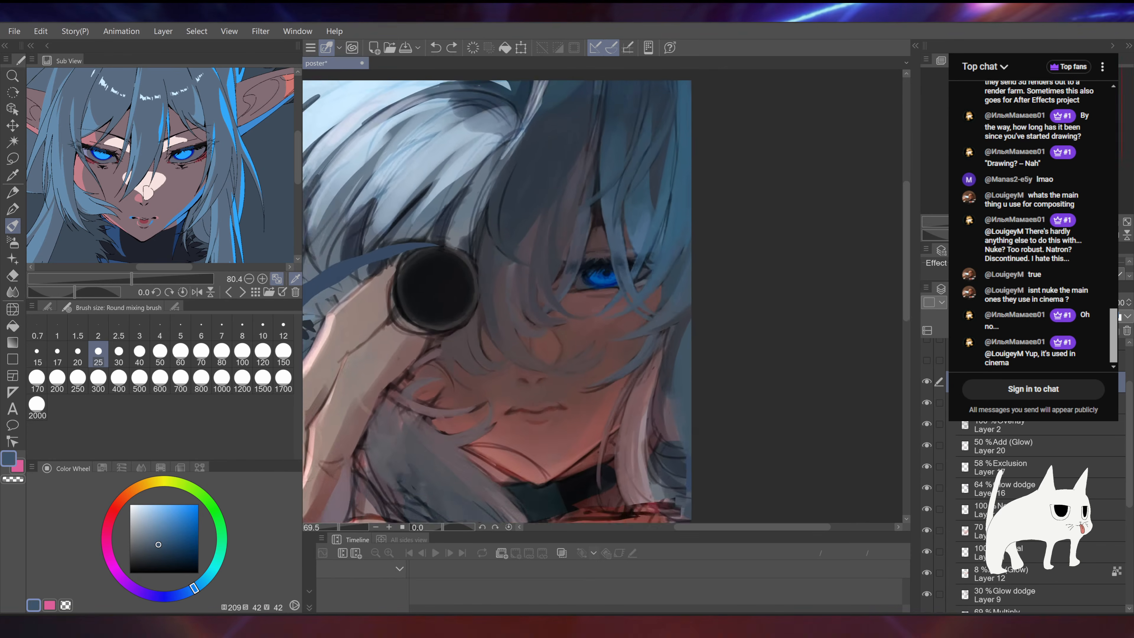
scroll(602, 298, up, 1)
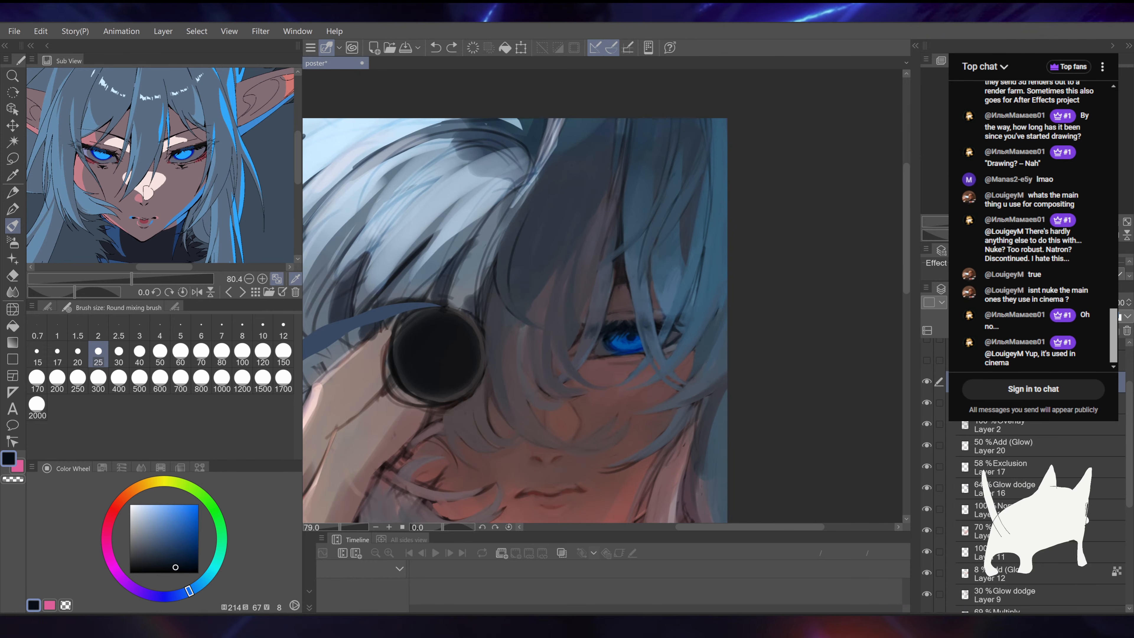
drag(614, 317, 637, 235)
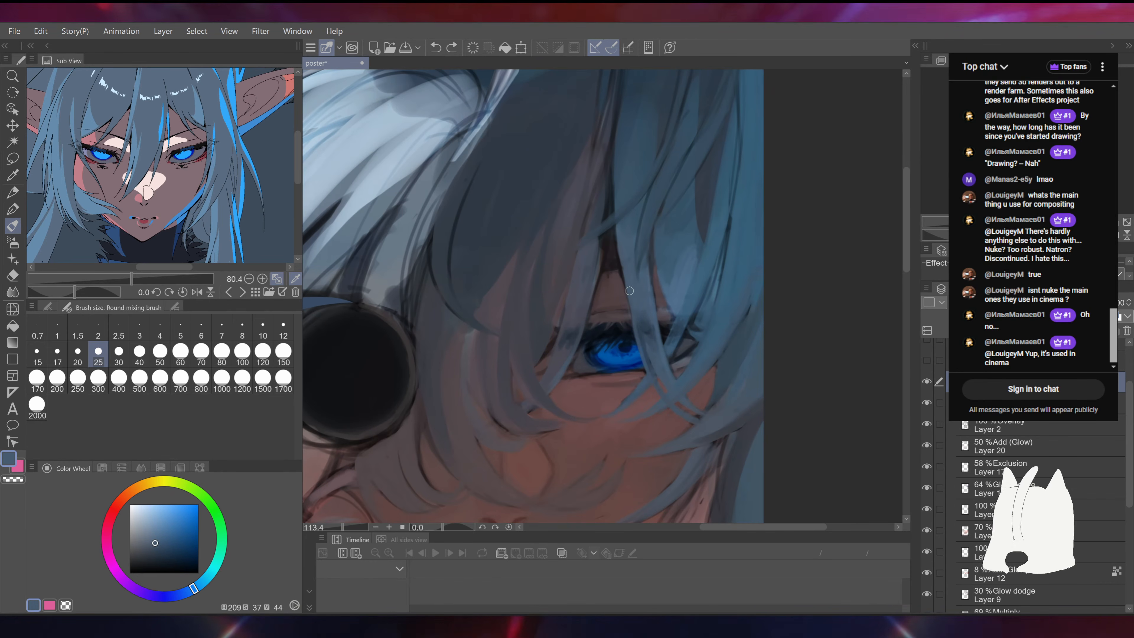
alt+click(638, 333)
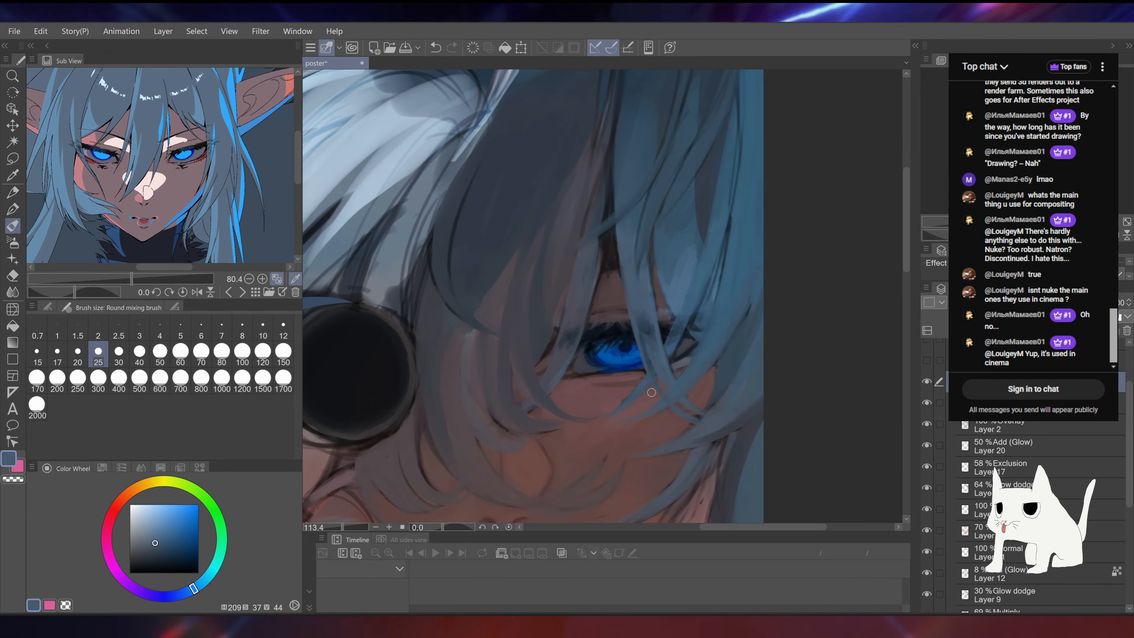
drag(726, 261, 731, 172)
Step: Clean up the skin beneath the blue eye between the strand tips with sampled reddish brown
alt+click(620, 310)
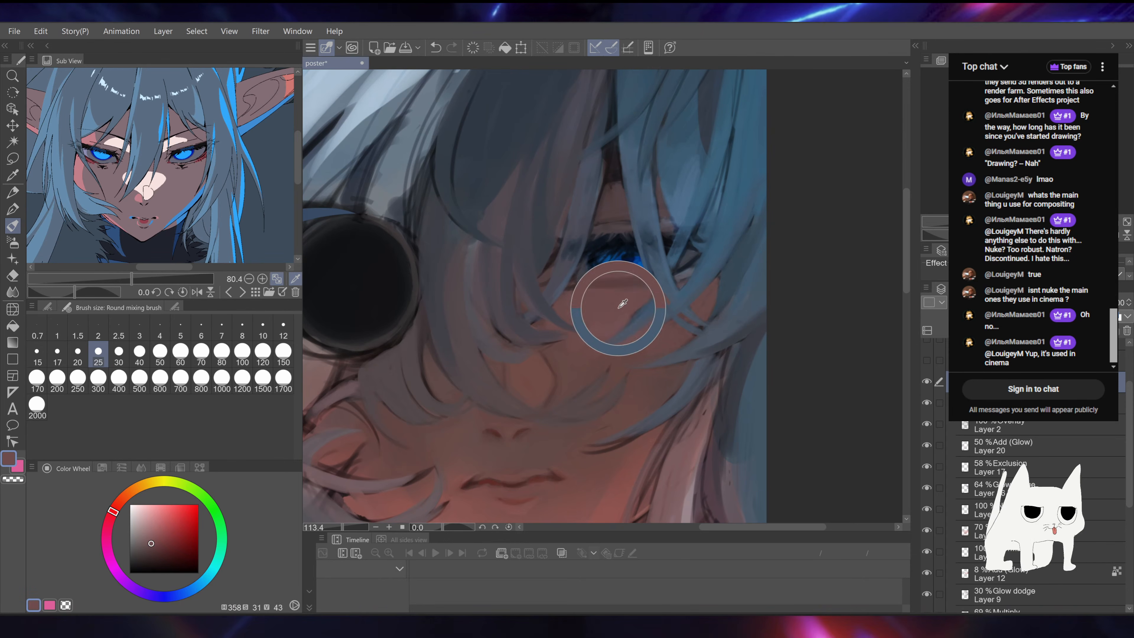
drag(716, 304, 699, 318)
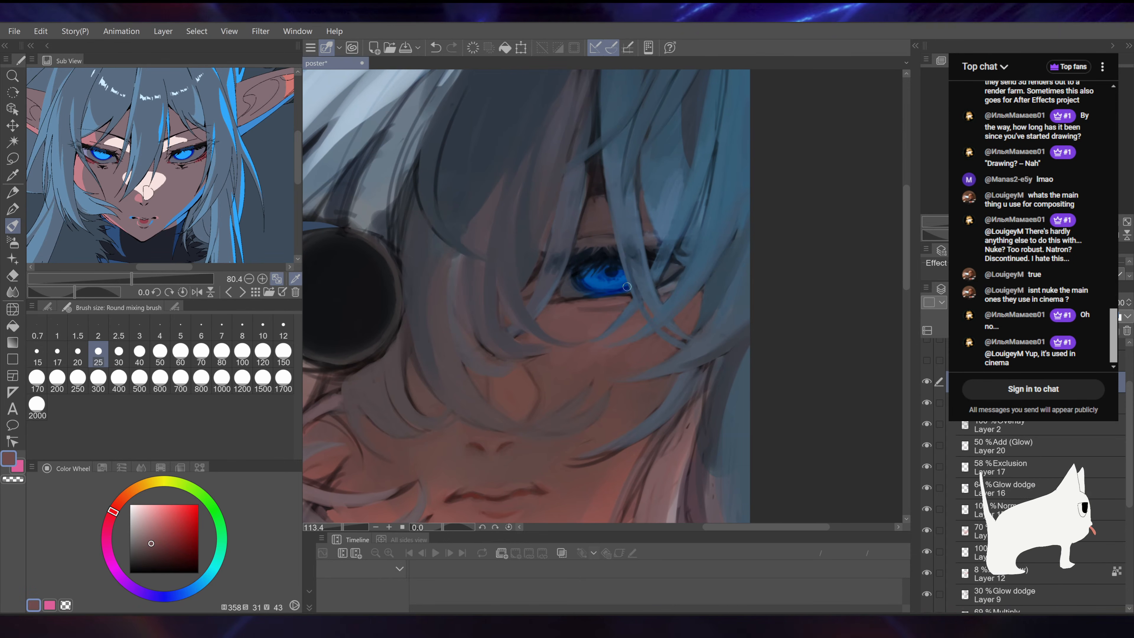
drag(695, 241, 723, 208)
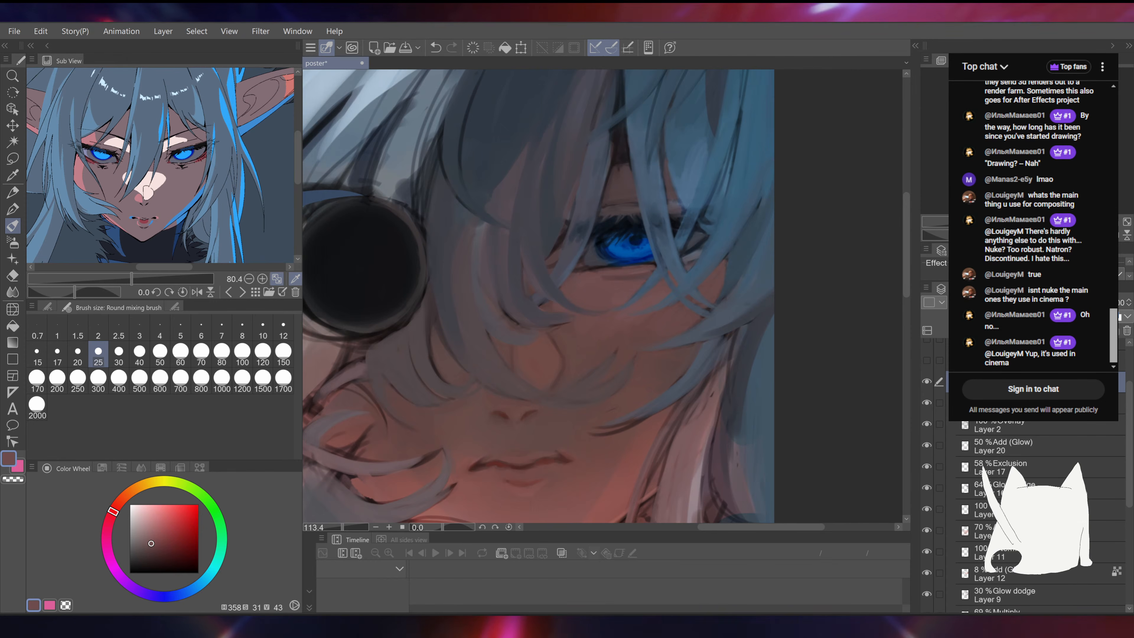
mouse_move(693, 331)
mouse_down()
mouse_move(698, 280)
mouse_move(681, 239)
mouse_up()
drag(681, 238, 686, 228)
alt+click(602, 265)
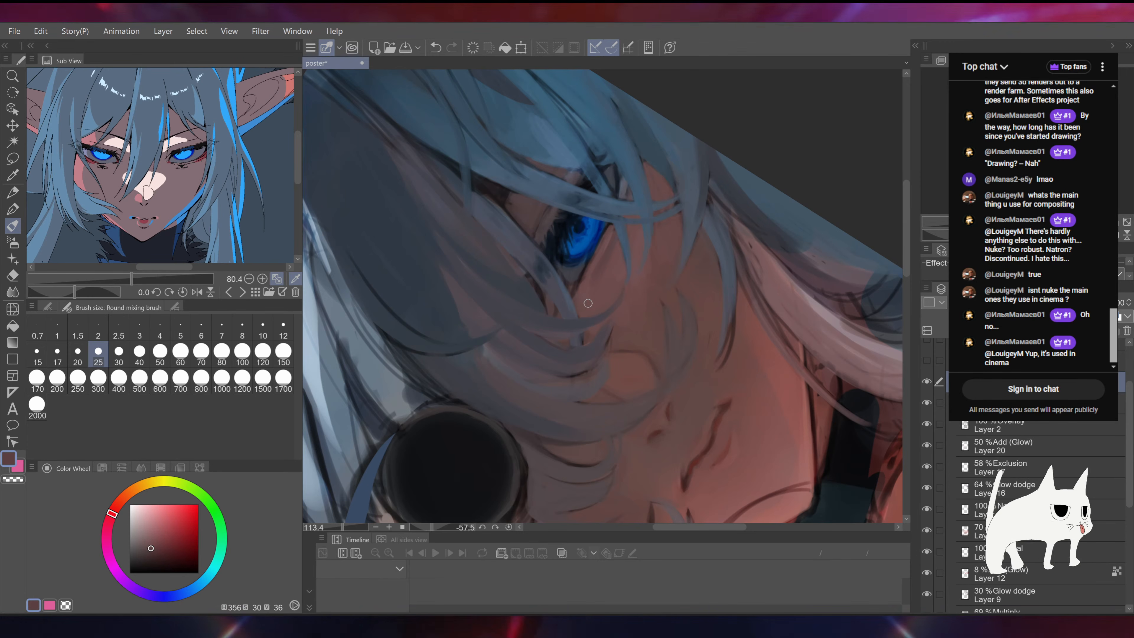
Step: Blend the skin around the blue eye's lower lid and inner corner with freshly sampled reddish brown
key(ctrl+at)
drag(770, 256, 791, 266)
alt+click(621, 283)
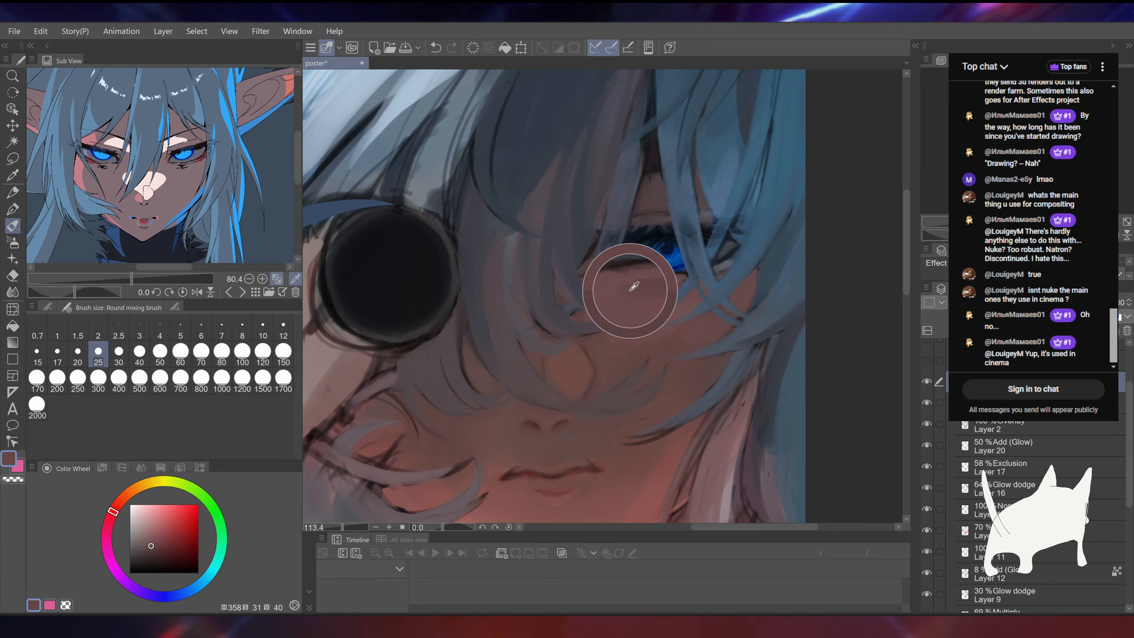
drag(660, 227, 653, 256)
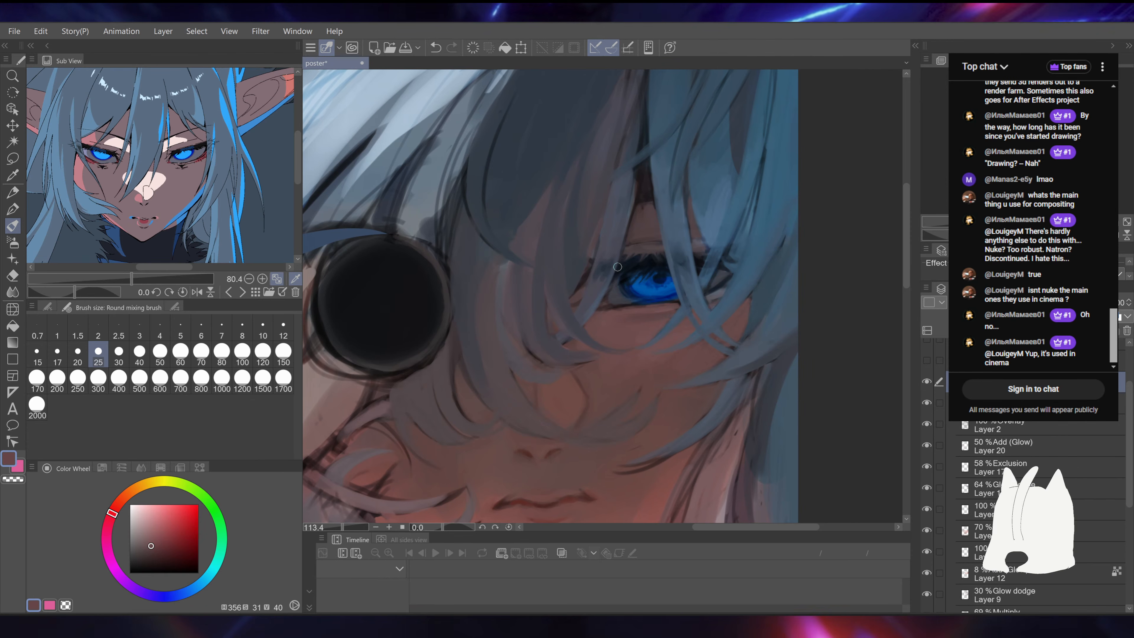
Step: Darken and extend the outer lashes of the blue eye with sampled dark navy and near-black
alt+click(623, 293)
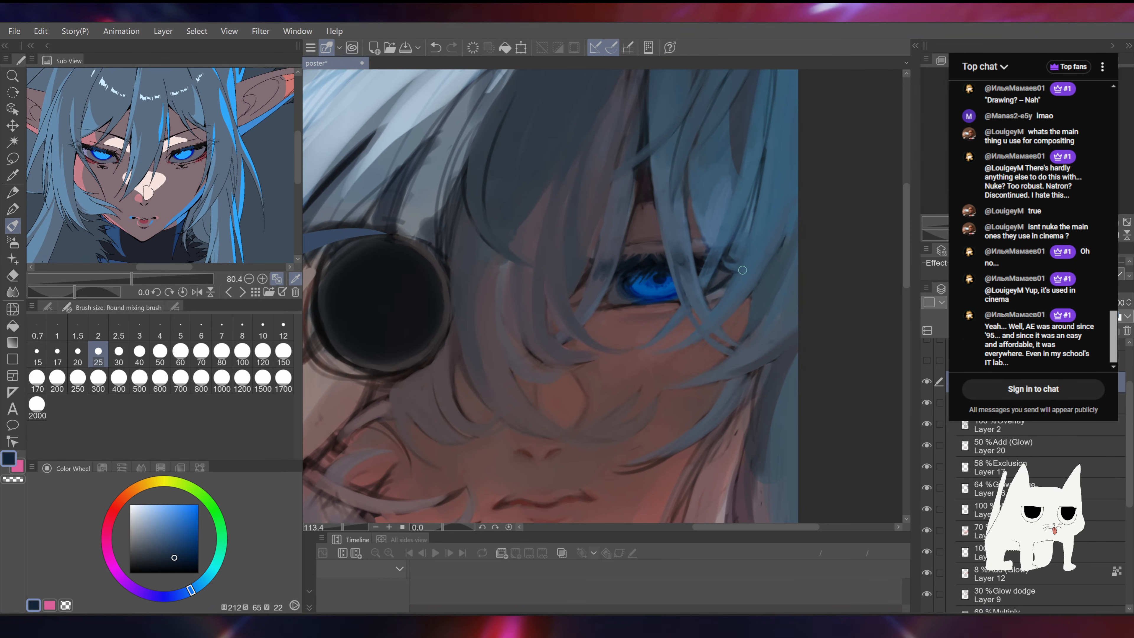
alt+click(695, 261)
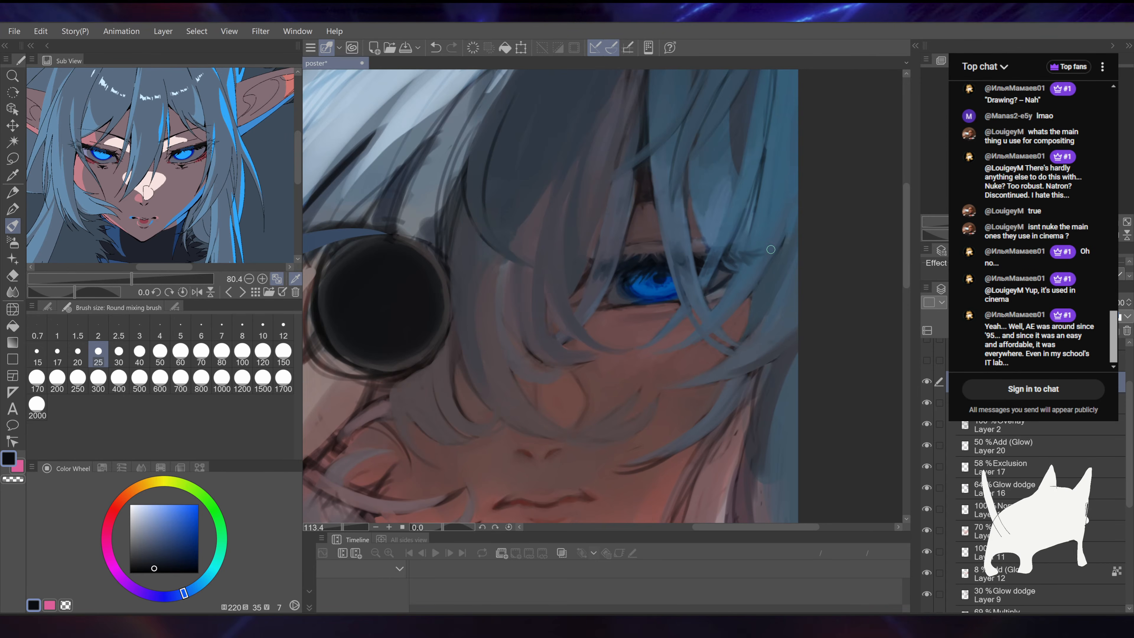
scroll(770, 249, down, 2)
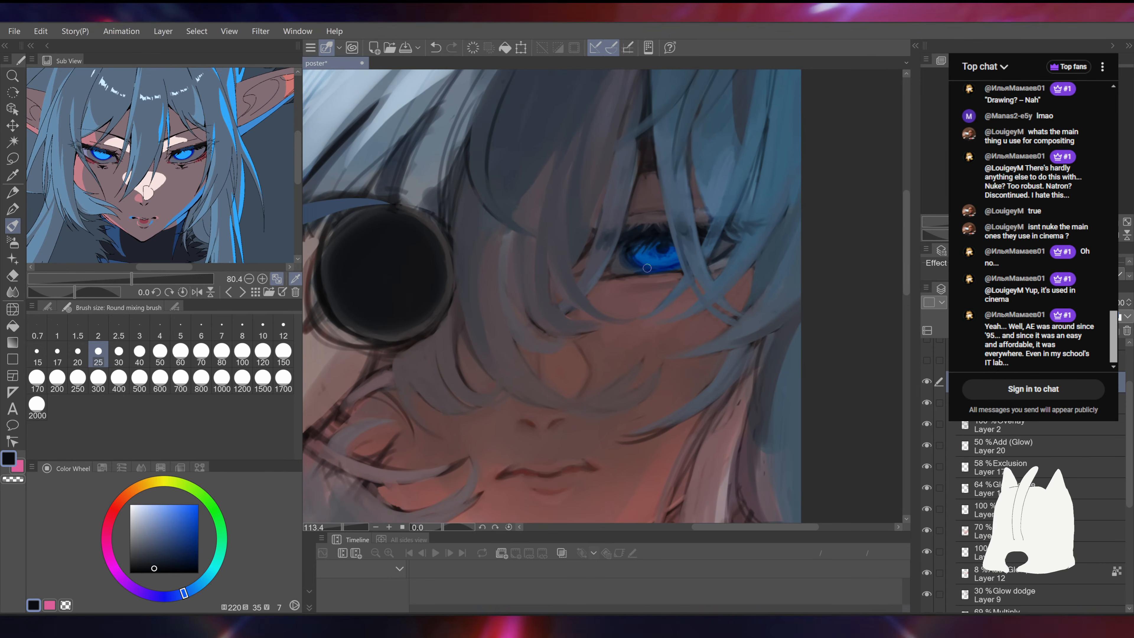
Step: Refine the rim and inner corner of the blue eye with sampled dark tones and muted brown at brush size 10
alt+click(629, 276)
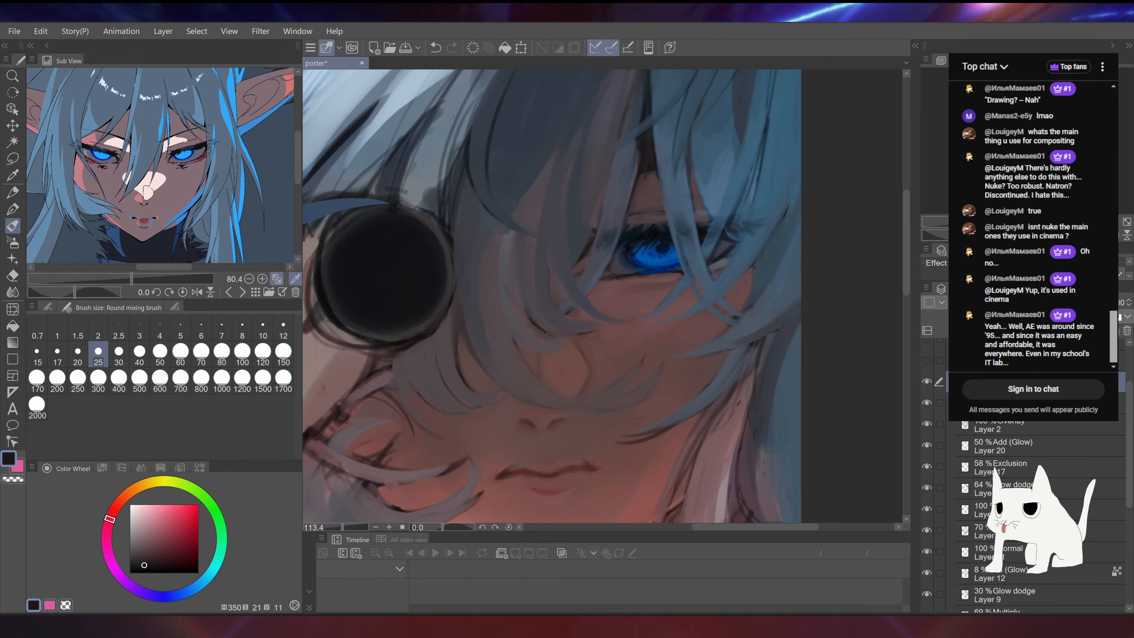
mouse_move(759, 492)
mouse_down()
mouse_move(889, 280)
mouse_move(939, 223)
mouse_up()
drag(615, 175, 612, 188)
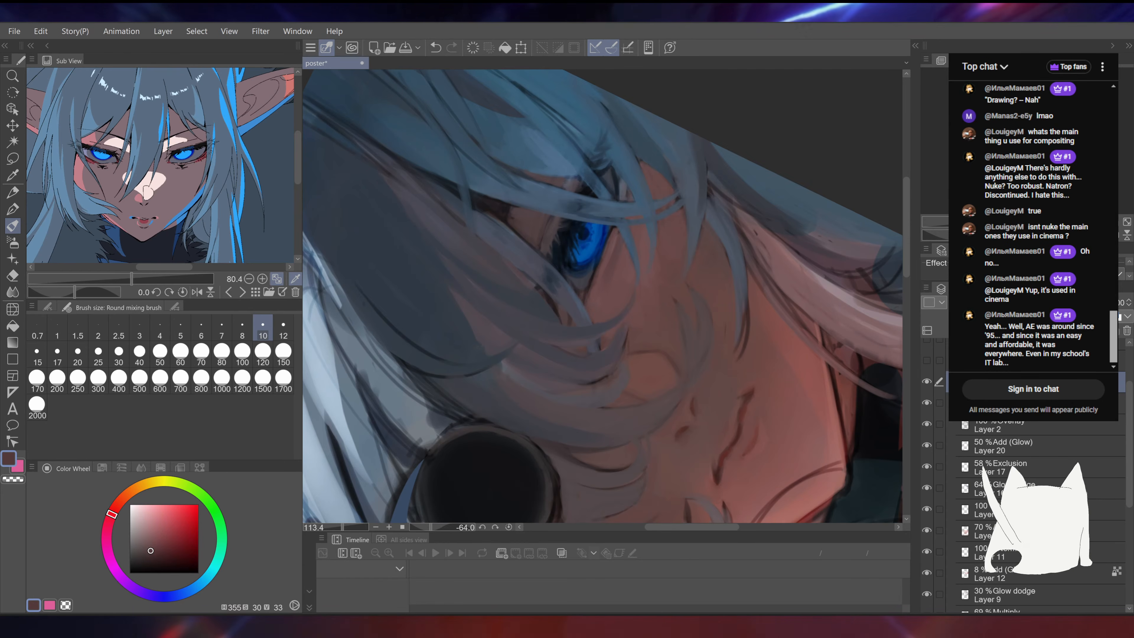
Step: Clean up the outer corner and lower lid of the blue eye with sampled dark reds and muted brown at brush size 50
click(1100, 235)
drag(750, 244, 749, 231)
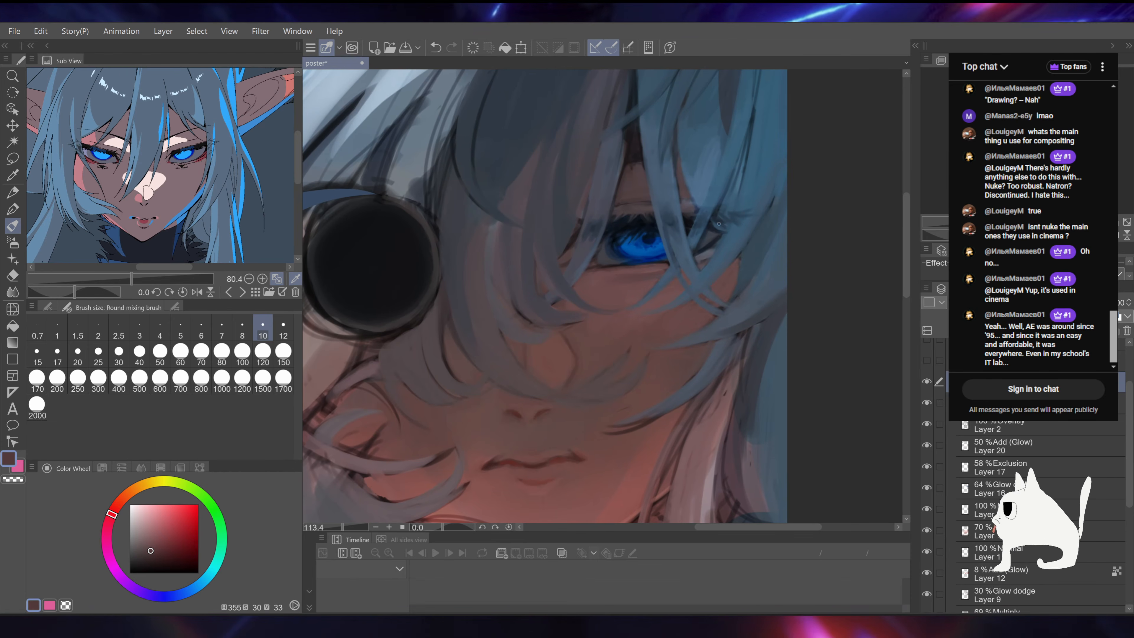
alt+click(634, 270)
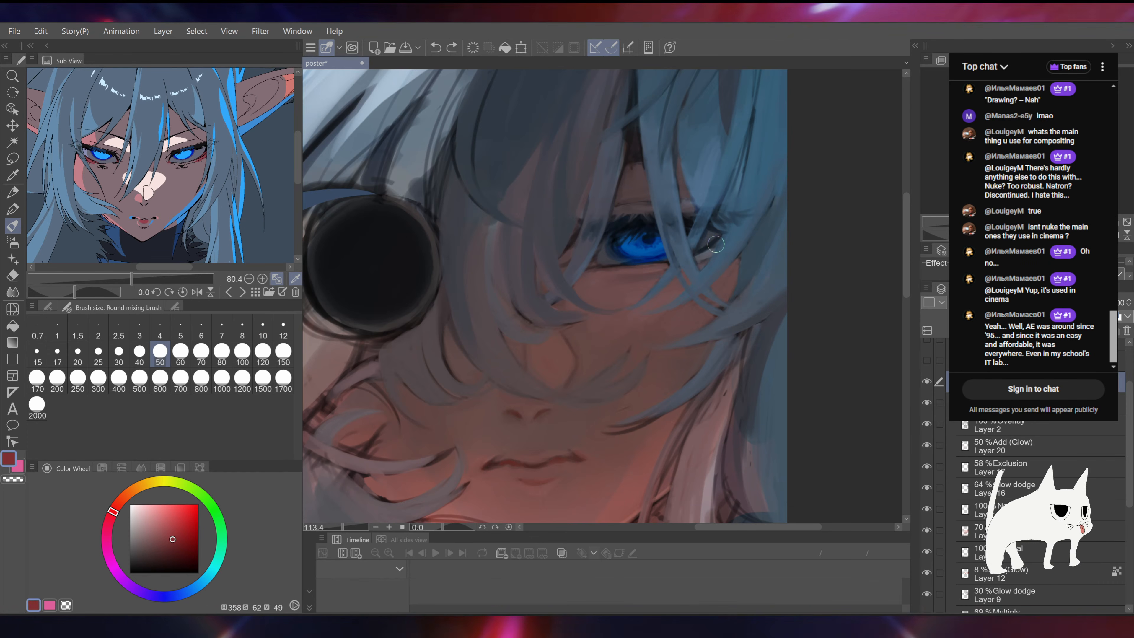
alt+click(701, 257)
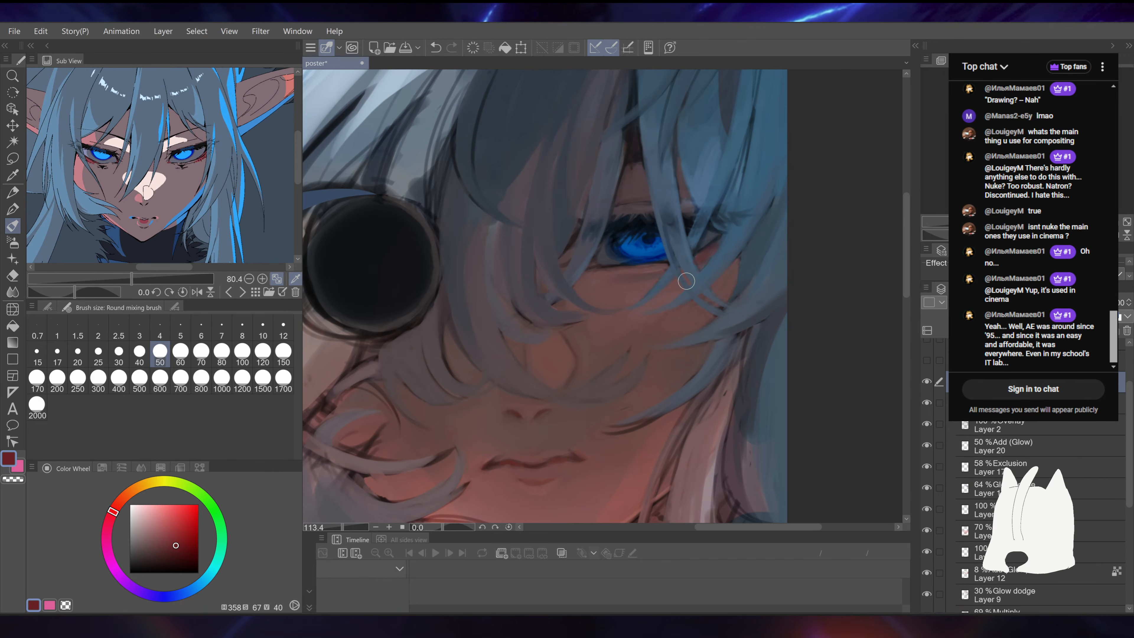
alt+click(724, 243)
alt+click(687, 281)
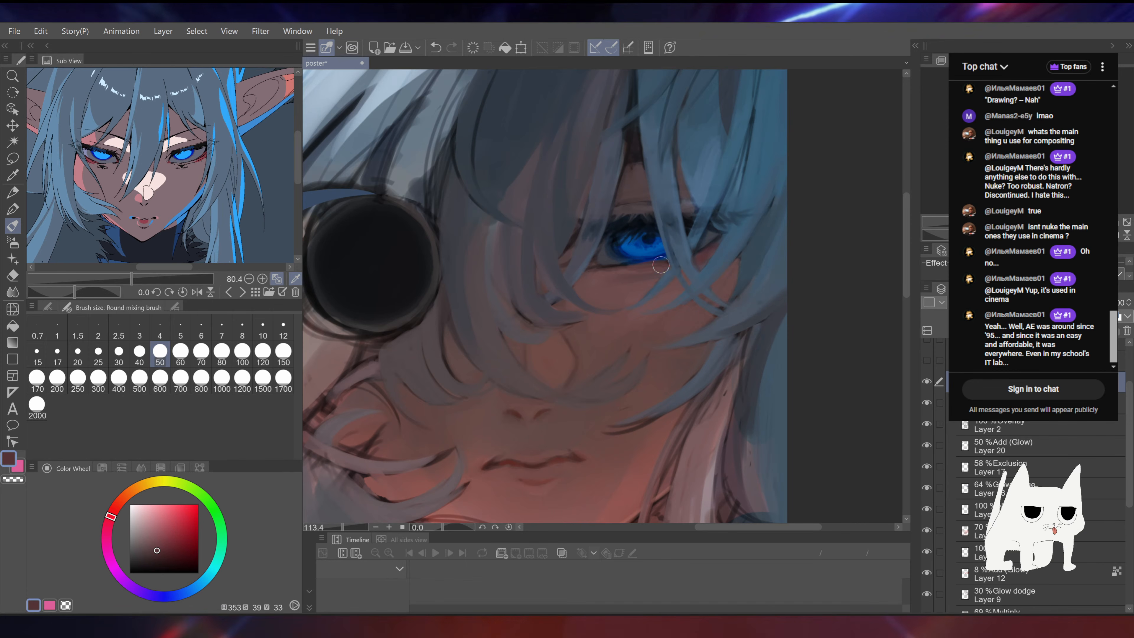
drag(623, 264, 664, 257)
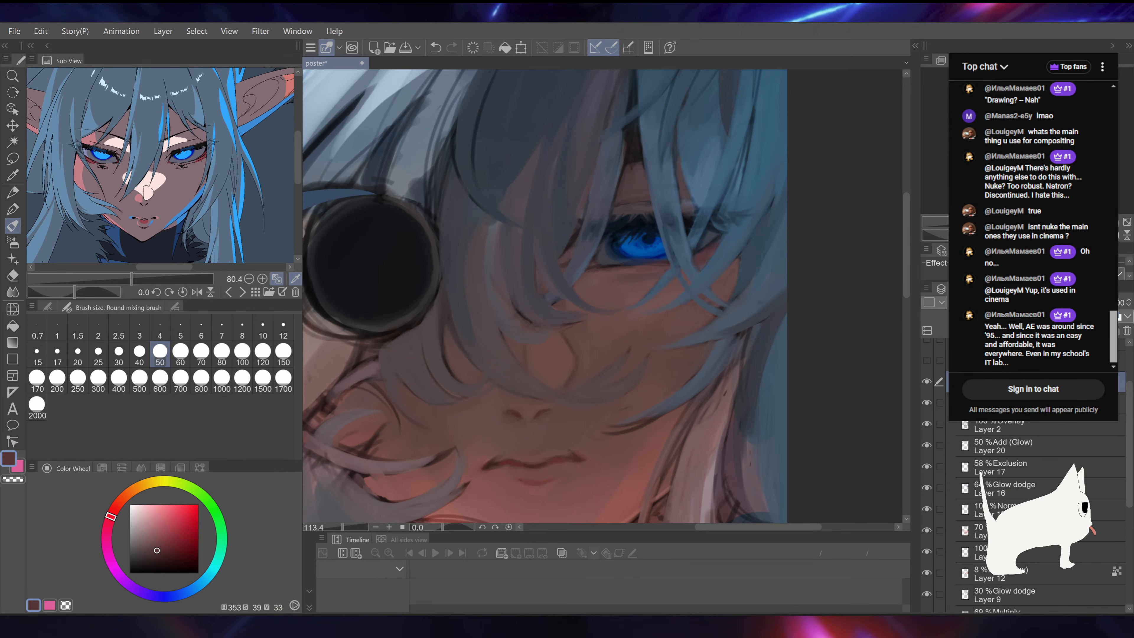
Step: Compare the portrait with and without the current paint layer by repeatedly switching its visibility off and on
scroll(601, 296, down, 9)
scroll(601, 296, up, 8)
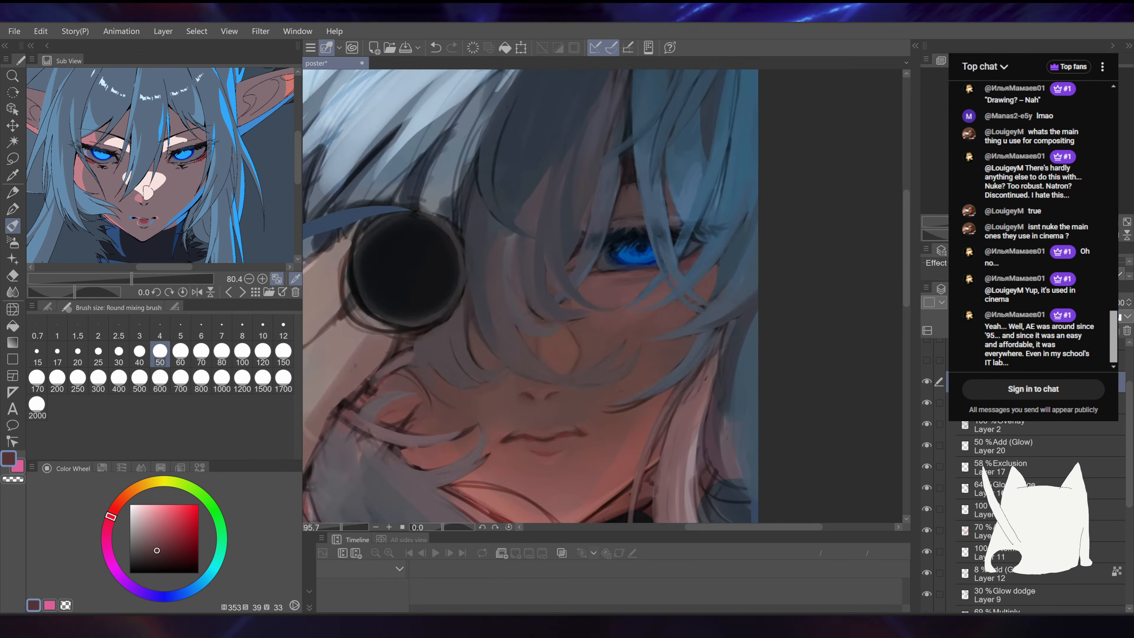
click(927, 381)
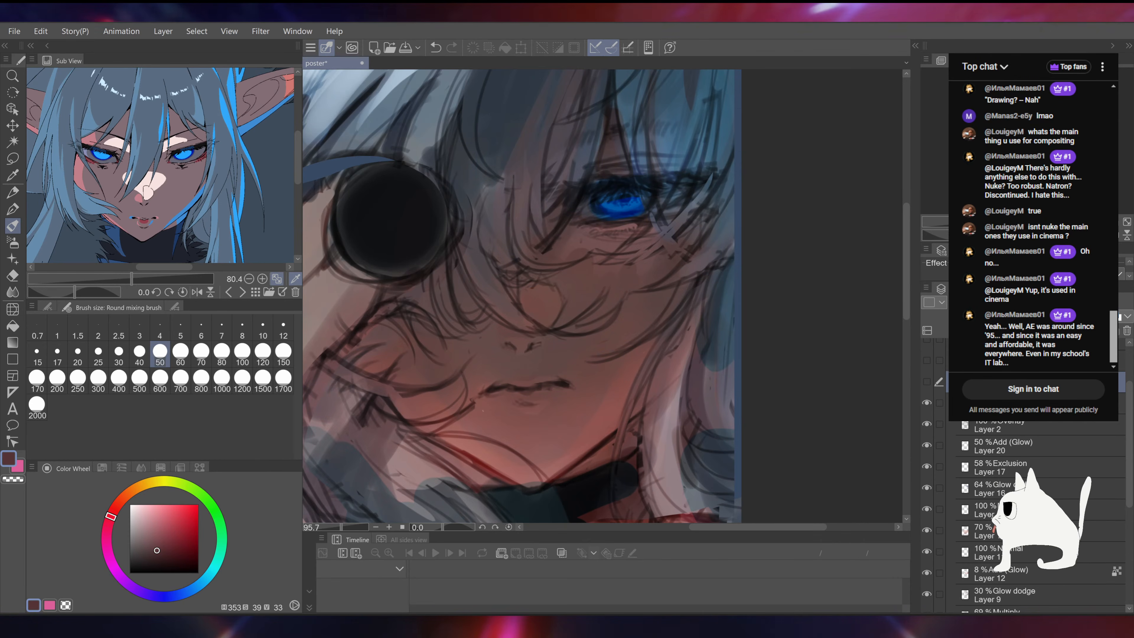
scroll(601, 296, down, 7)
scroll(602, 296, up, 3)
click(929, 383)
click(929, 383)
click(929, 382)
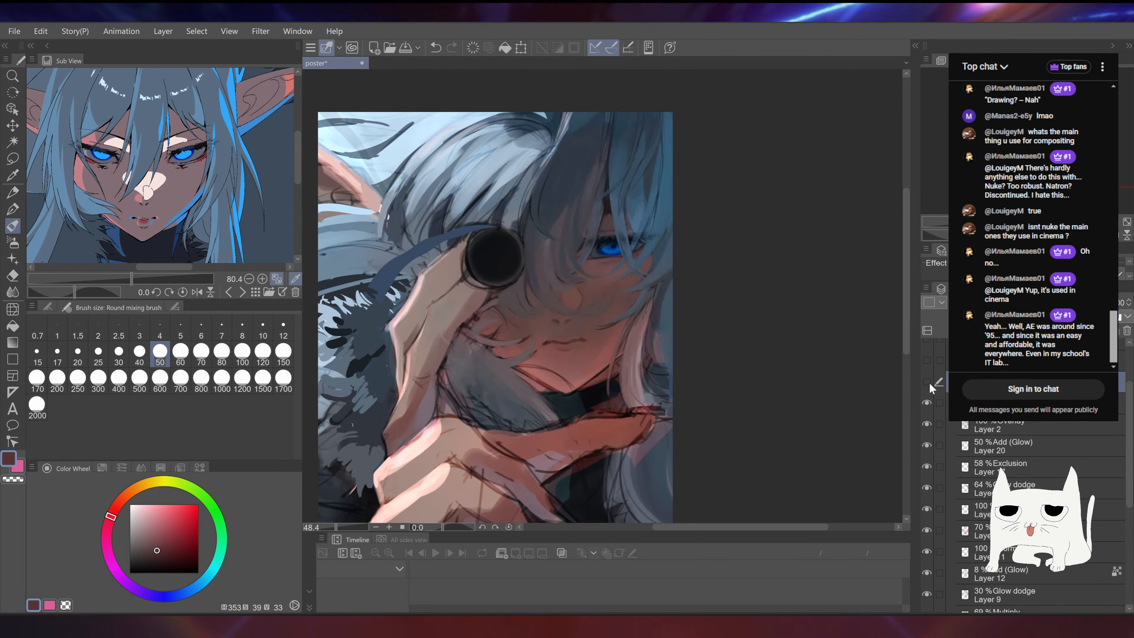
click(928, 384)
click(928, 384)
click(929, 385)
scroll(601, 296, down, 1)
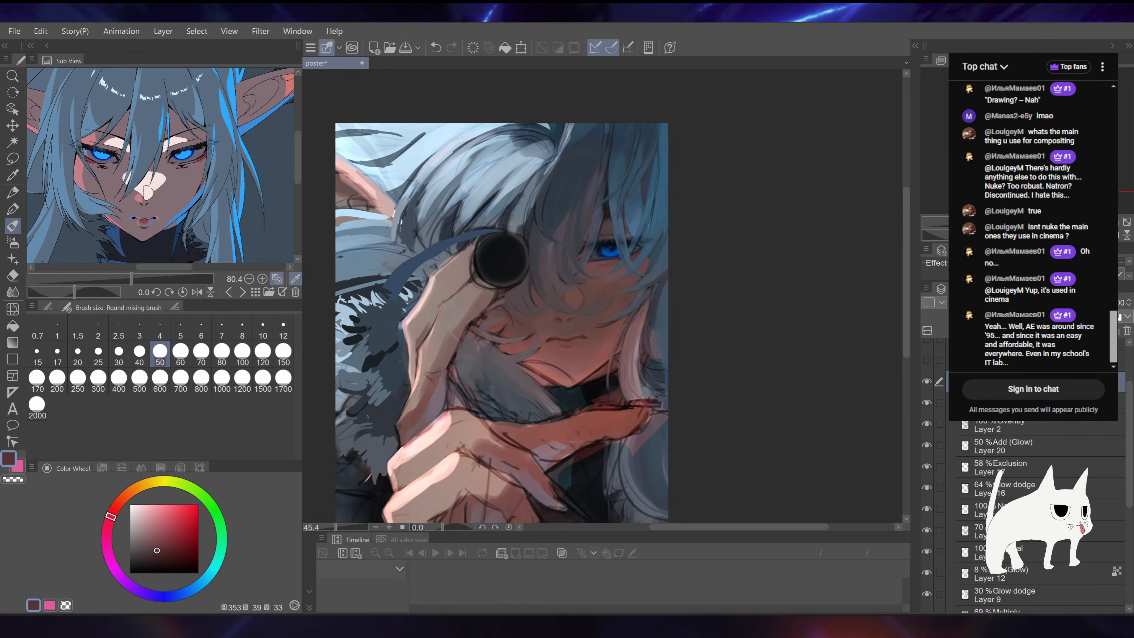
scroll(847, 272, up, 2)
click(927, 381)
click(927, 382)
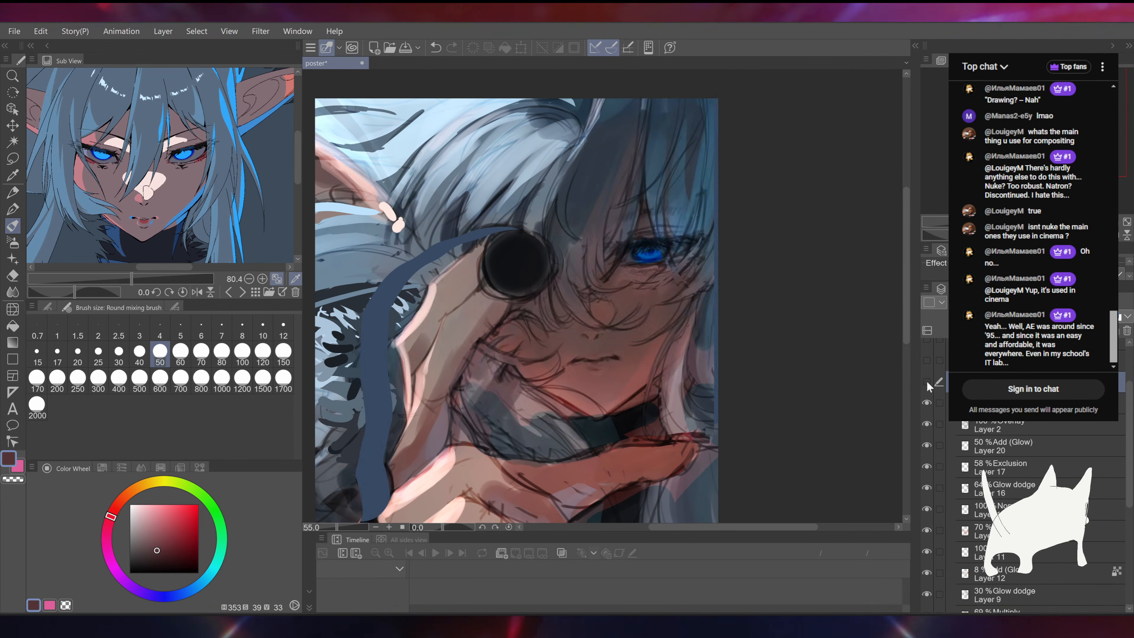
click(928, 383)
click(929, 384)
click(930, 384)
click(928, 383)
click(926, 383)
click(925, 383)
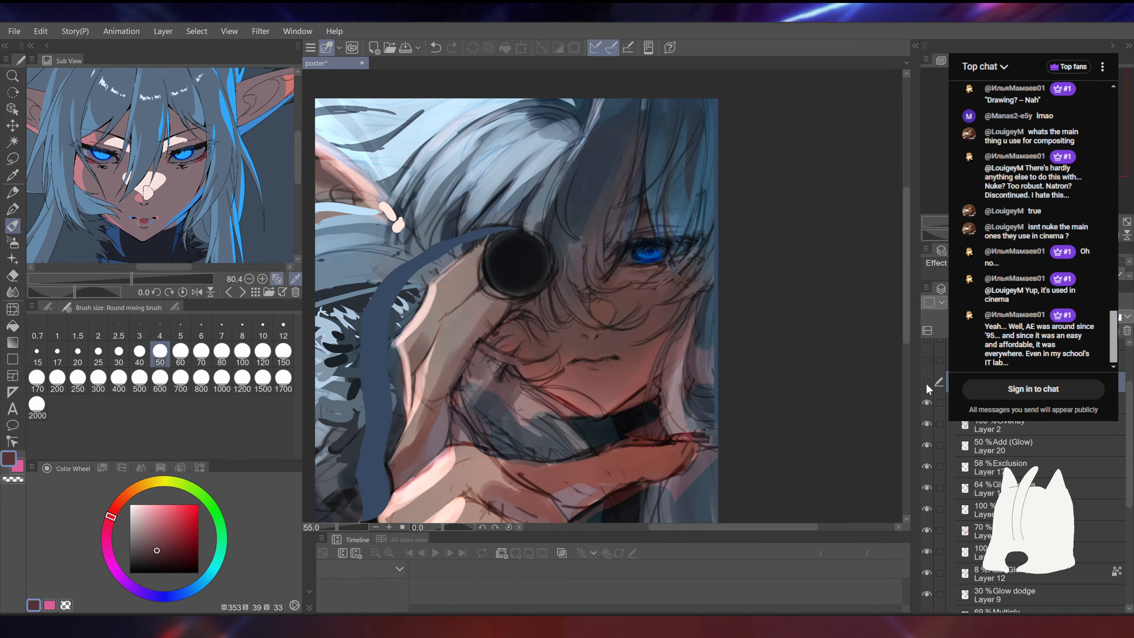
click(926, 383)
click(926, 383)
click(925, 383)
click(925, 383)
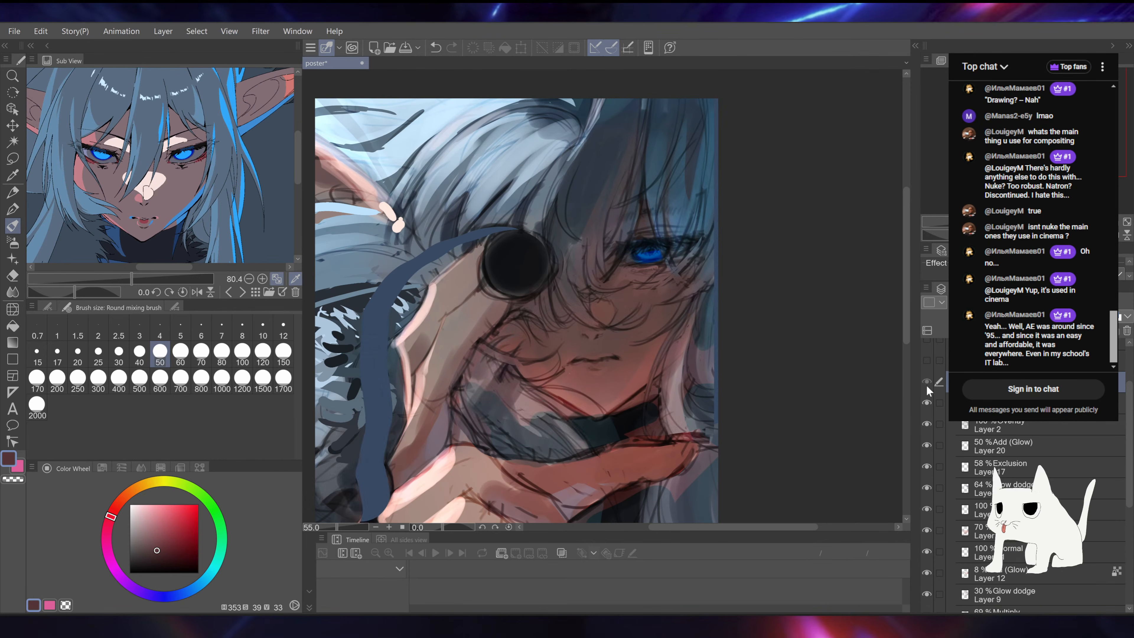
click(925, 383)
click(925, 384)
click(926, 384)
click(926, 384)
click(926, 383)
click(926, 383)
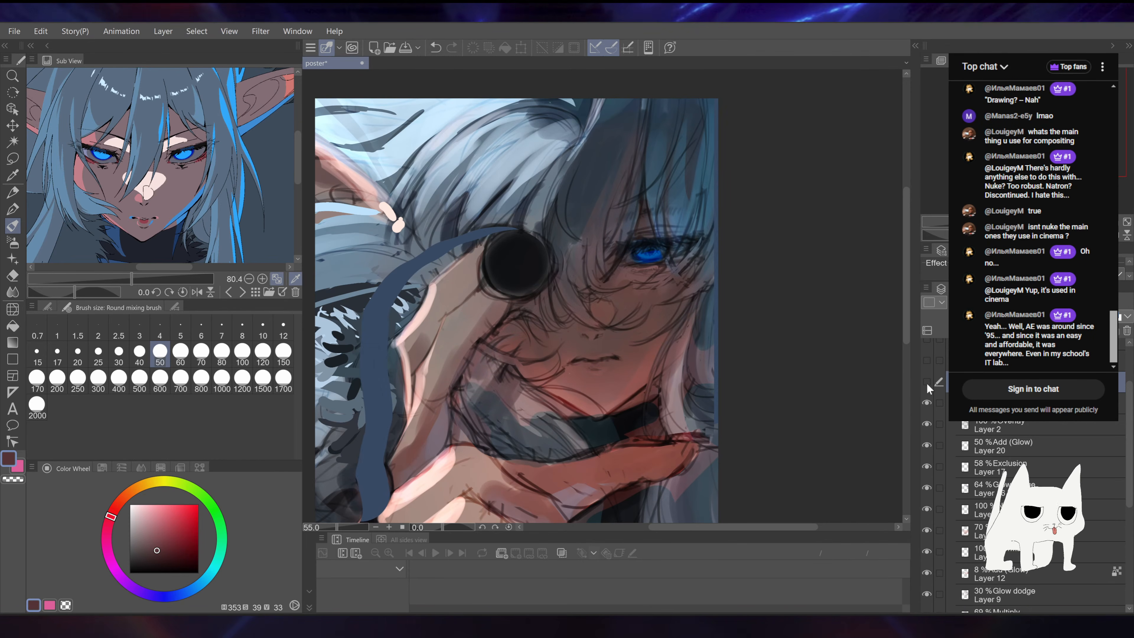
click(926, 382)
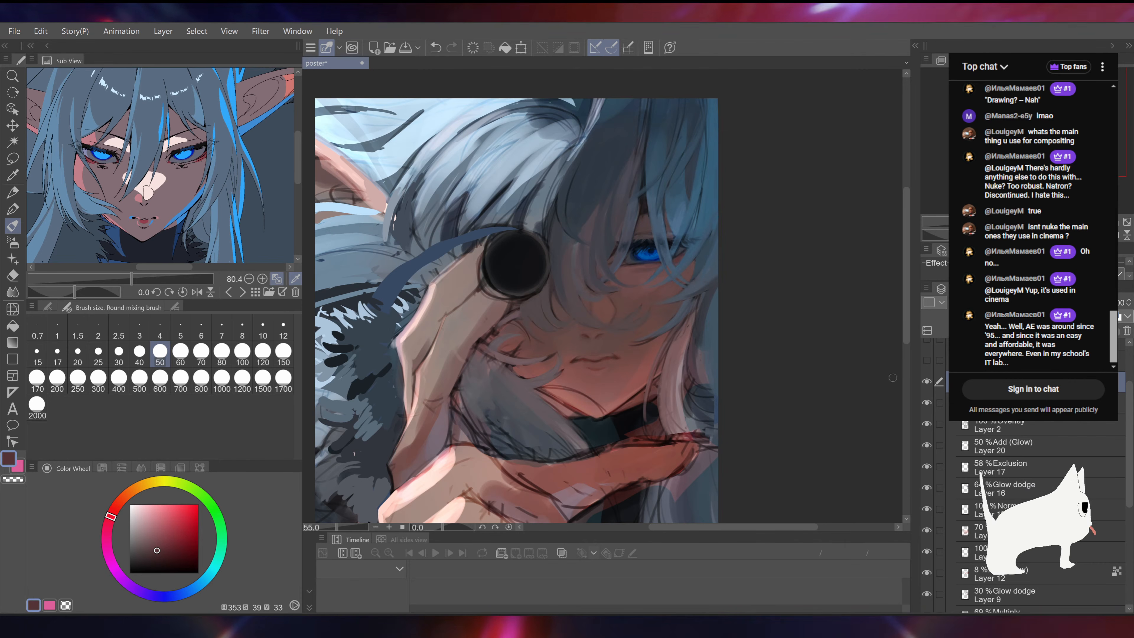
drag(603, 241, 707, 261)
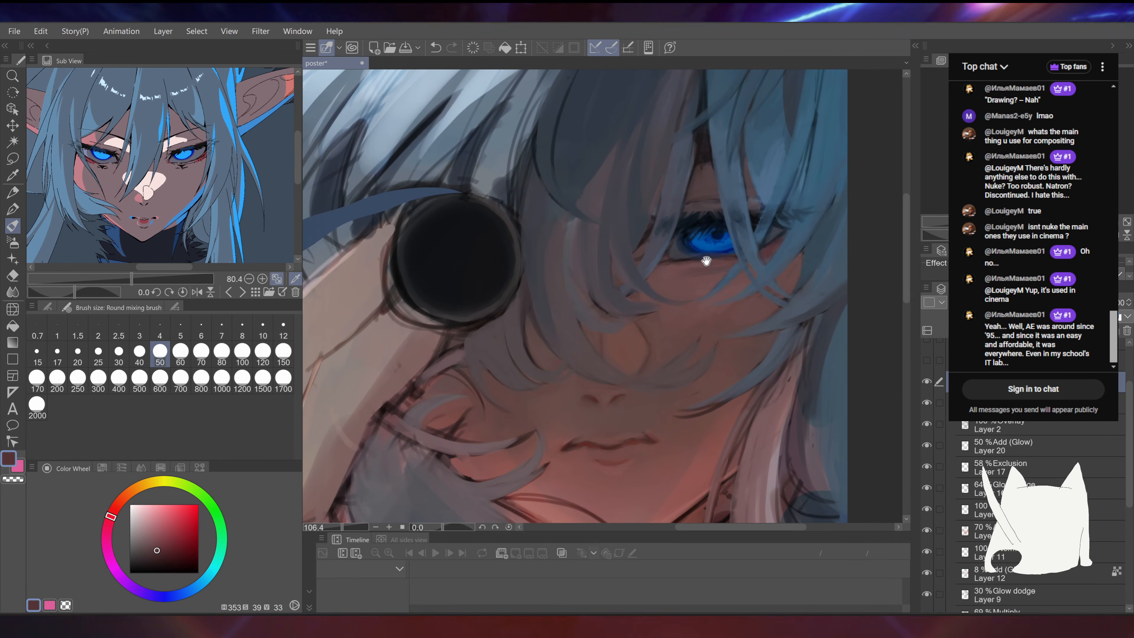
mouse_move(576, 228)
mouse_down()
mouse_move(672, 217)
mouse_move(650, 268)
mouse_move(547, 272)
mouse_up()
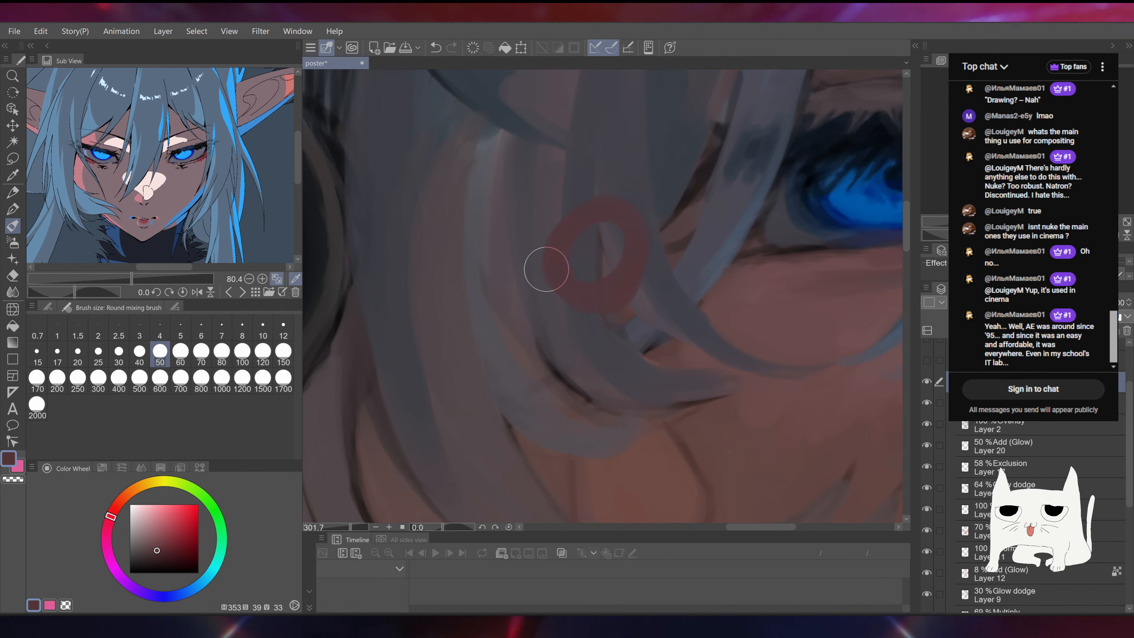
key(ctrl+z)
mouse_move(732, 250)
mouse_down()
mouse_move(630, 250)
mouse_move(671, 248)
mouse_up()
mouse_move(752, 237)
mouse_down()
mouse_move(845, 134)
mouse_move(629, 242)
mouse_up()
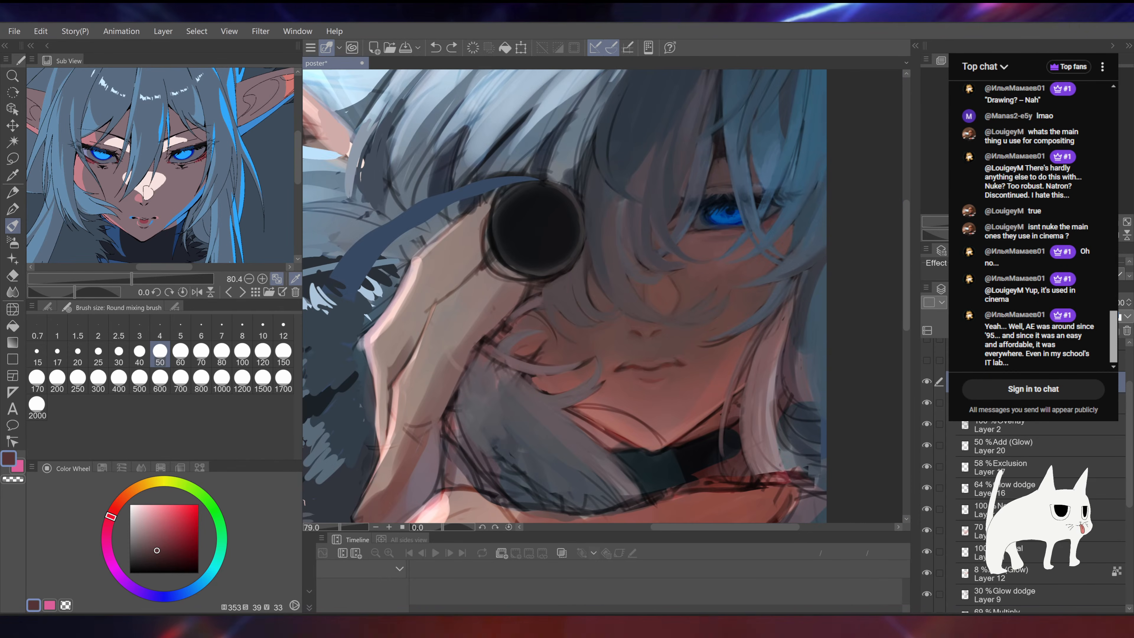
Step: Paint over the dark sketch lines where the grey hair lock meets the raised hand with sampled greyish mauve
alt+click(509, 379)
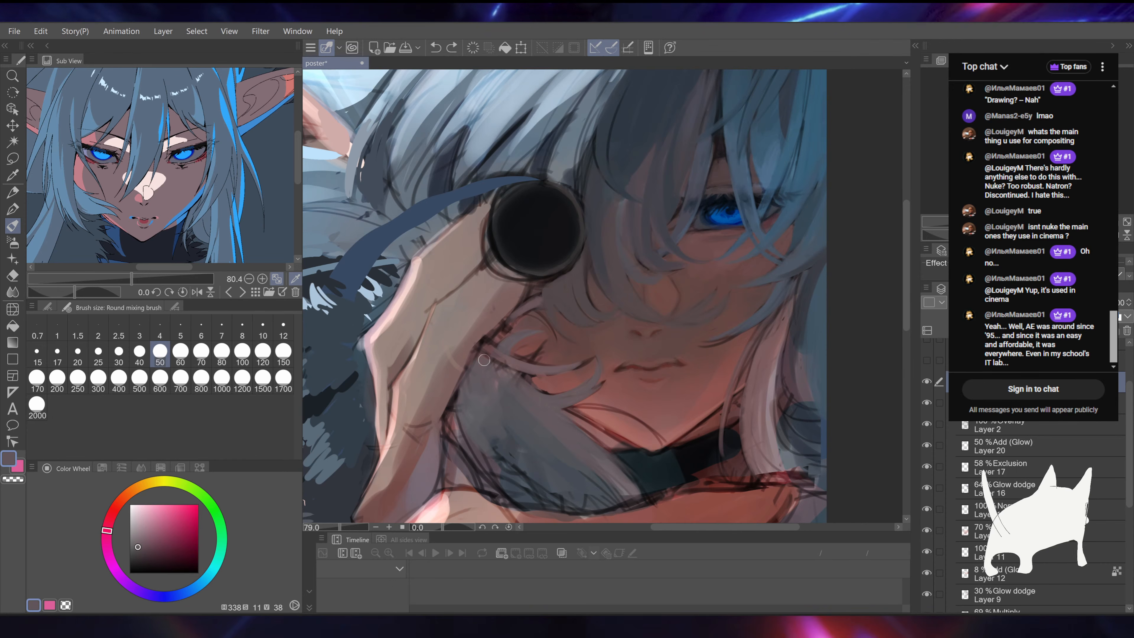
drag(476, 359, 483, 371)
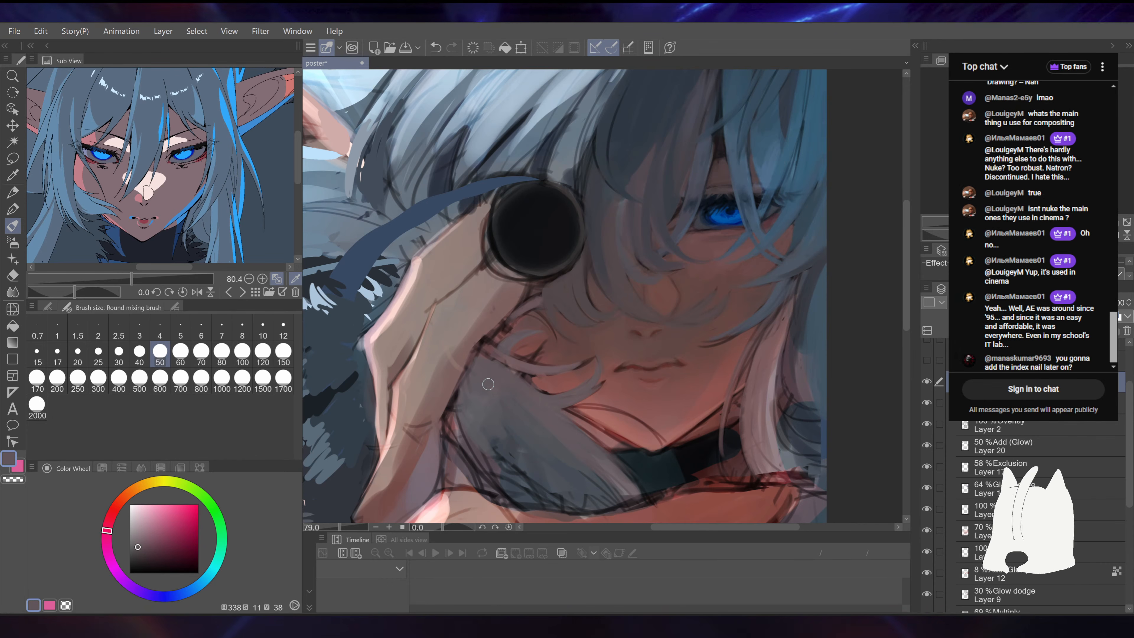
mouse_move(550, 451)
mouse_down()
mouse_move(487, 412)
mouse_move(441, 275)
mouse_up()
drag(685, 257, 729, 341)
Step: Refine the cheek and hair edges near the closed eye and collar with sampled reddish brown and dark navy
alt+click(554, 355)
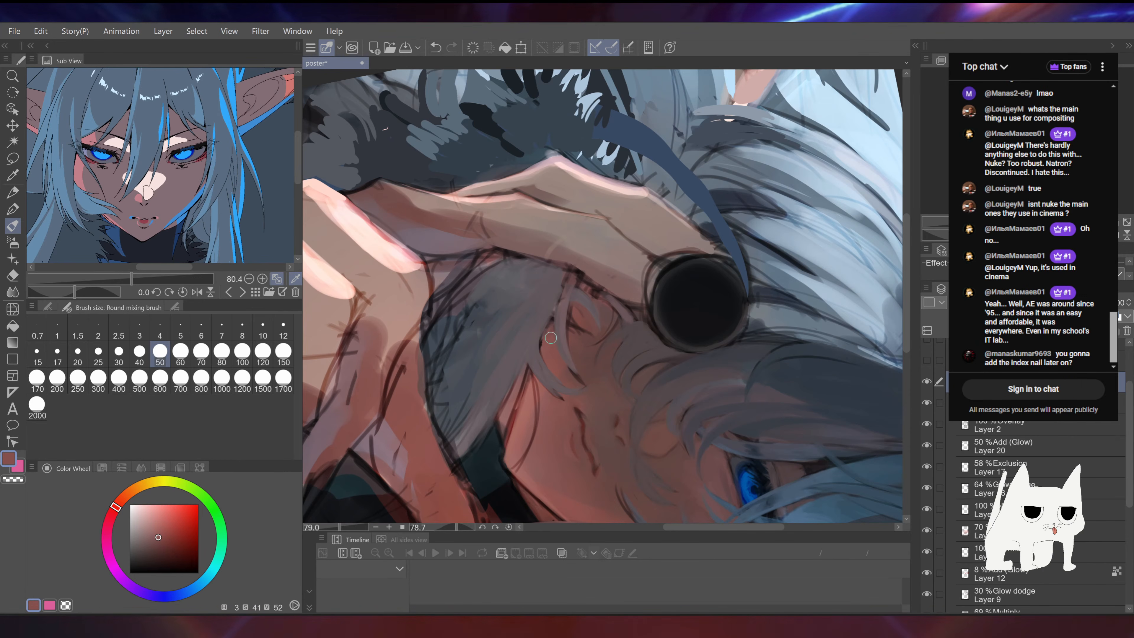
alt+click(549, 315)
alt+click(487, 461)
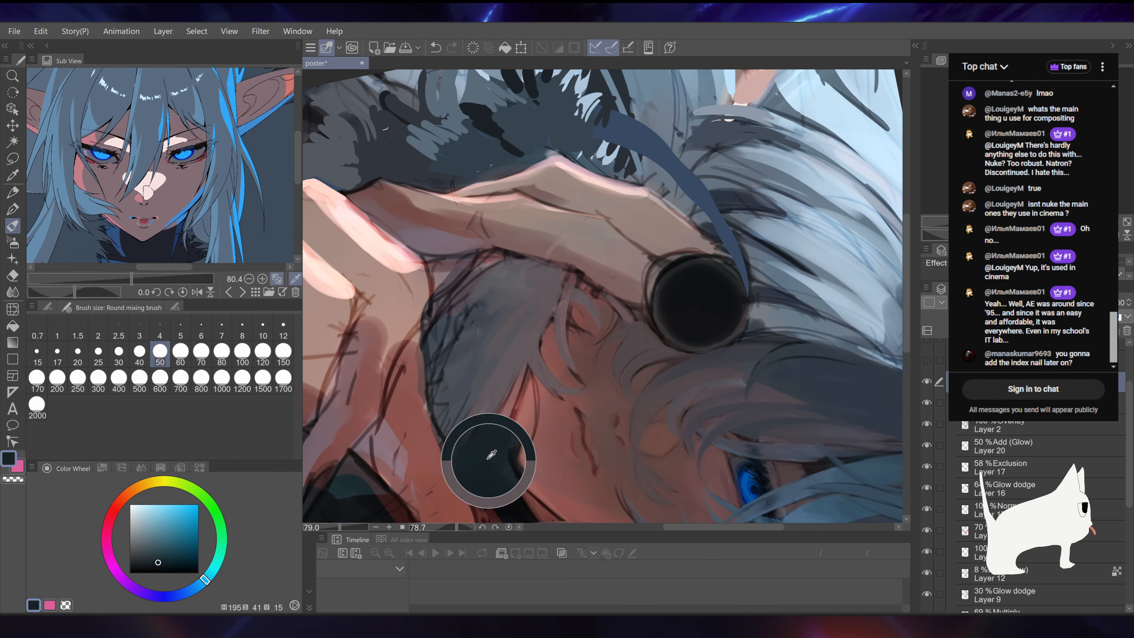
drag(488, 461, 659, 492)
drag(625, 339, 555, 340)
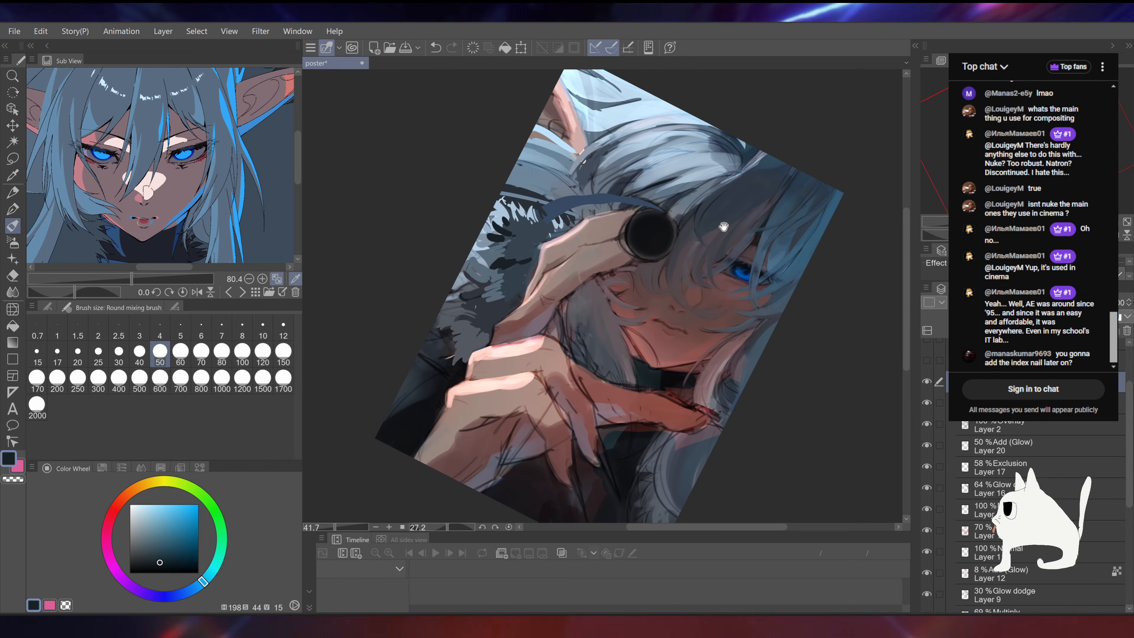
Step: Blend the grey hair lock between the raised hand and the face with sampled slate tones, and save the poster file
alt+click(579, 314)
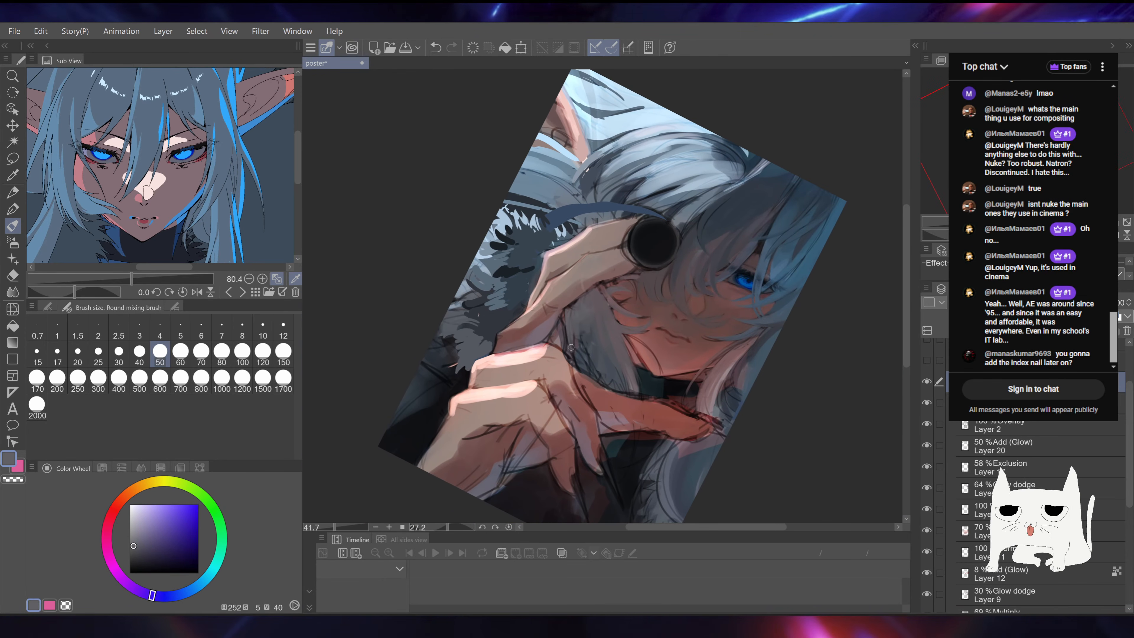
alt+click(598, 356)
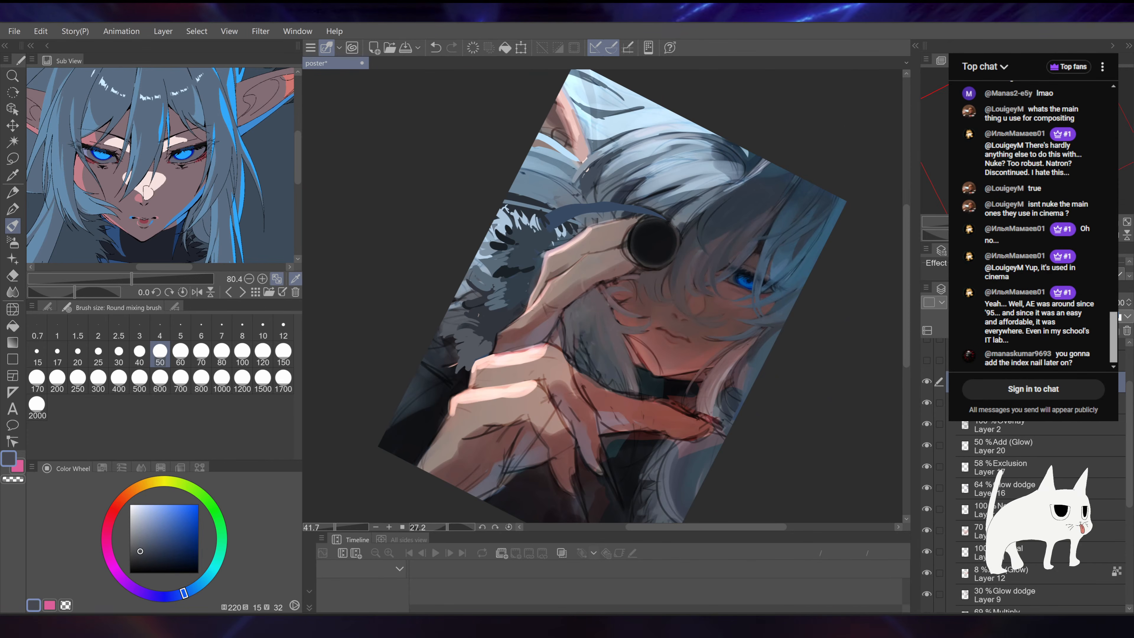
mouse_move(600, 339)
mouse_down()
mouse_move(627, 340)
mouse_move(607, 339)
mouse_up()
drag(655, 240, 603, 219)
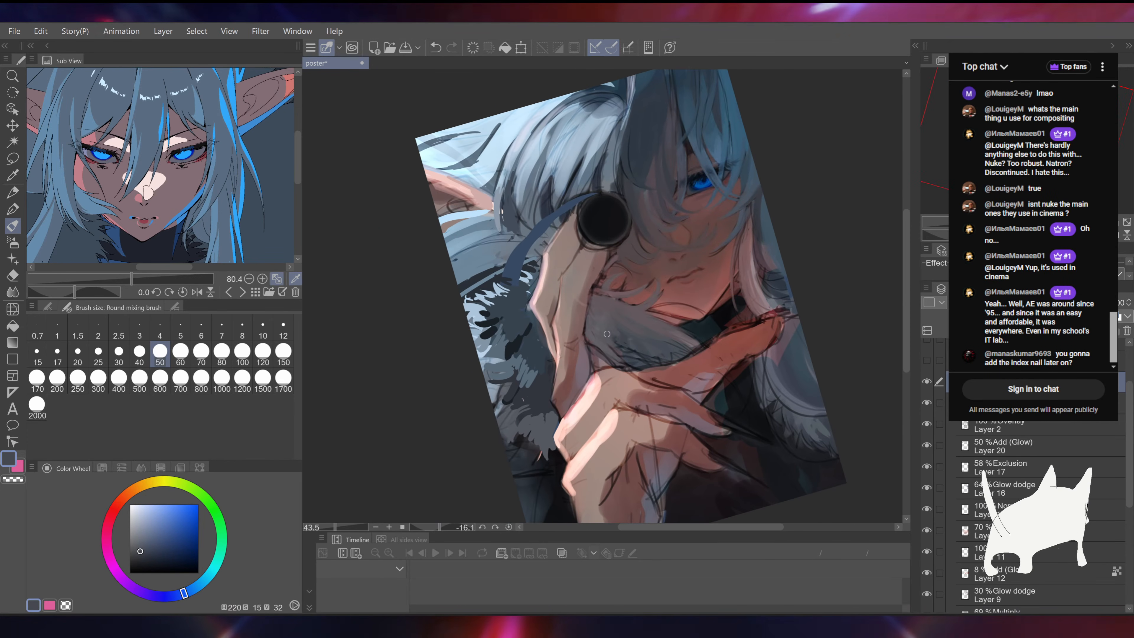
alt+click(620, 330)
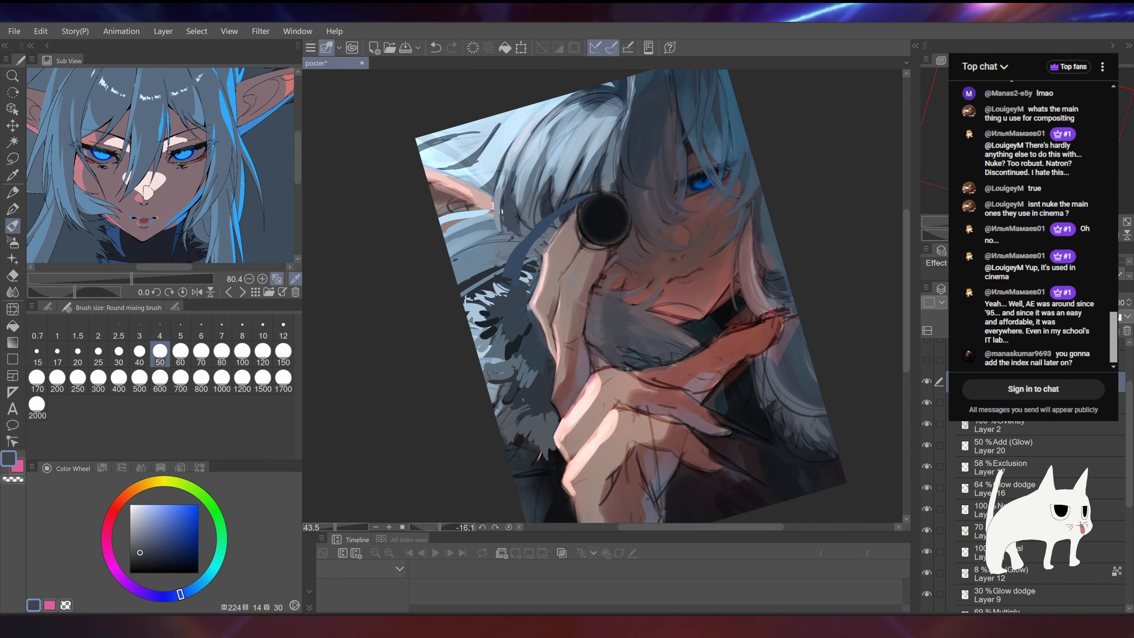
key(ctrl+at)
Step: Refine the outer corner and lower lid of the blue eye with sampled dark navy and muted reddish brown at brush size 25
drag(670, 304, 790, 241)
drag(790, 241, 699, 260)
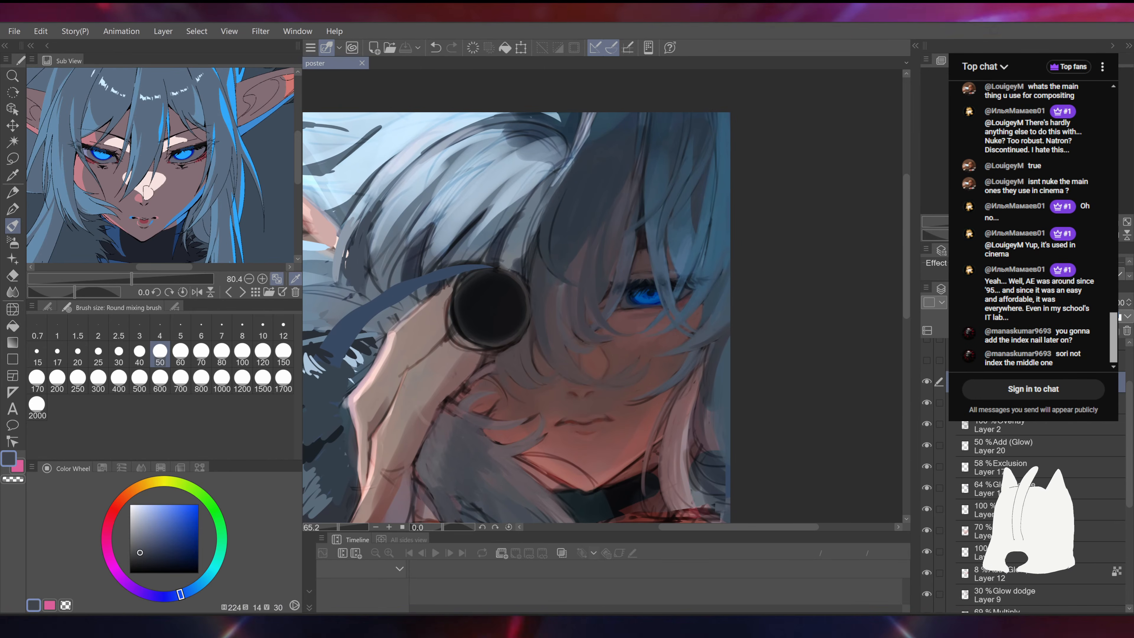
scroll(706, 243, up, 4)
alt+click(668, 293)
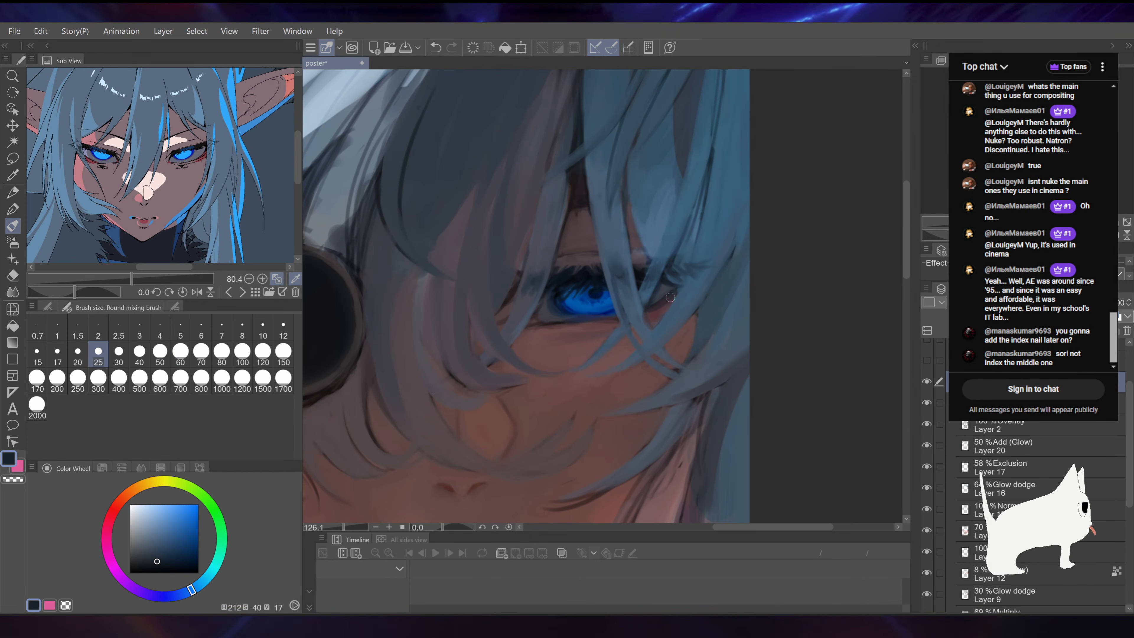
drag(660, 306, 670, 292)
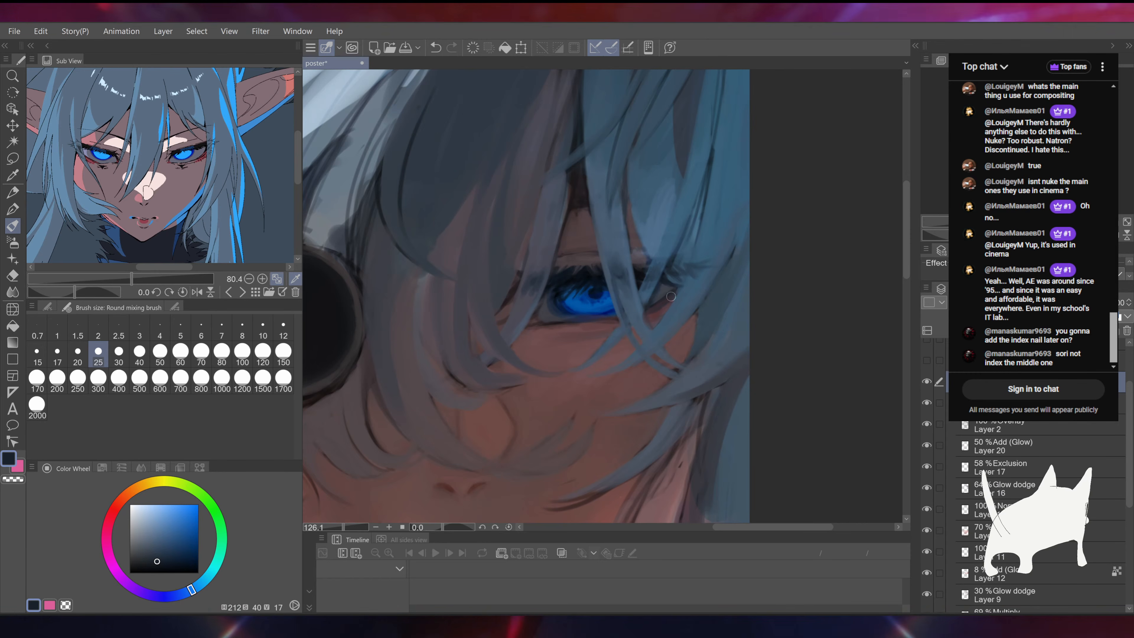
alt+click(651, 319)
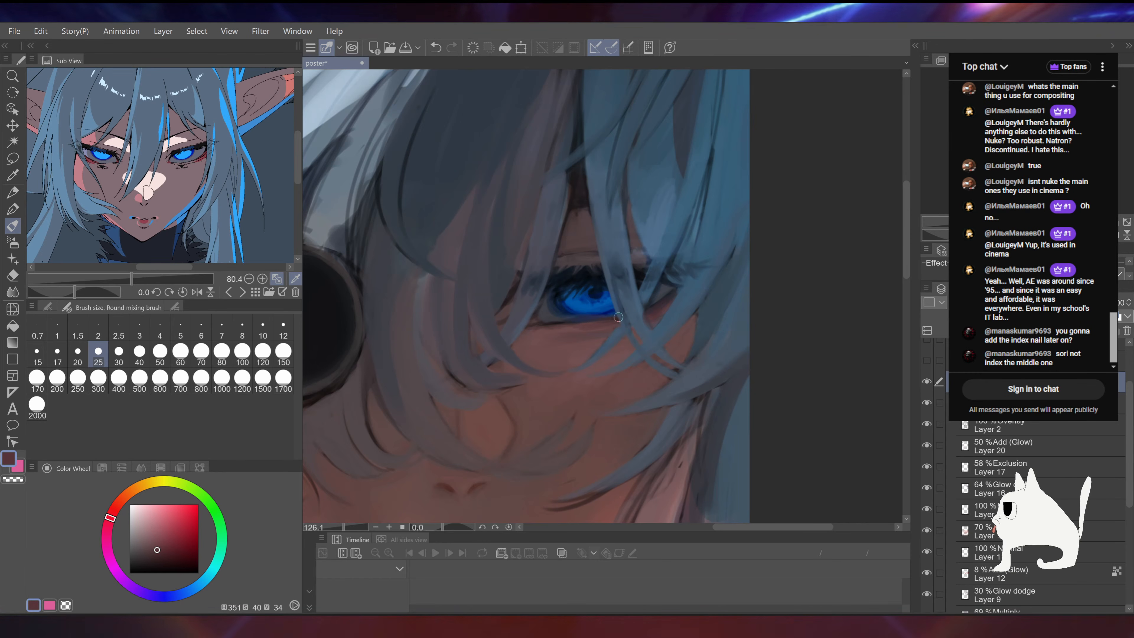
Step: Cover the dark sketch line on the hair strand beside the nose with sampled greyish mauve
drag(643, 296, 717, 290)
alt+click(531, 372)
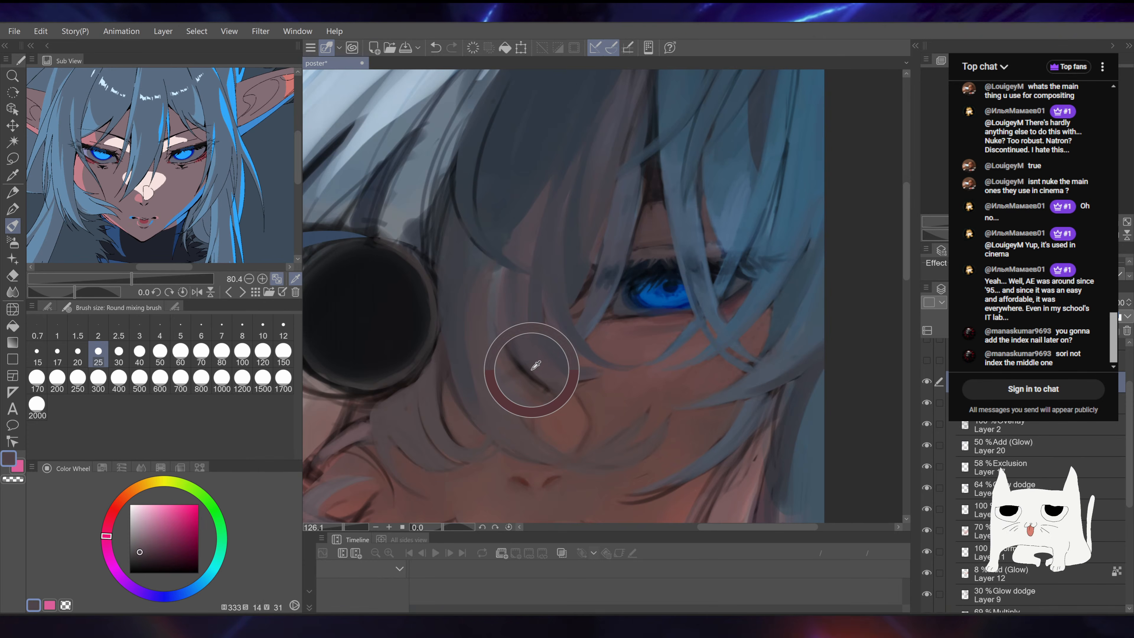
drag(531, 370, 531, 373)
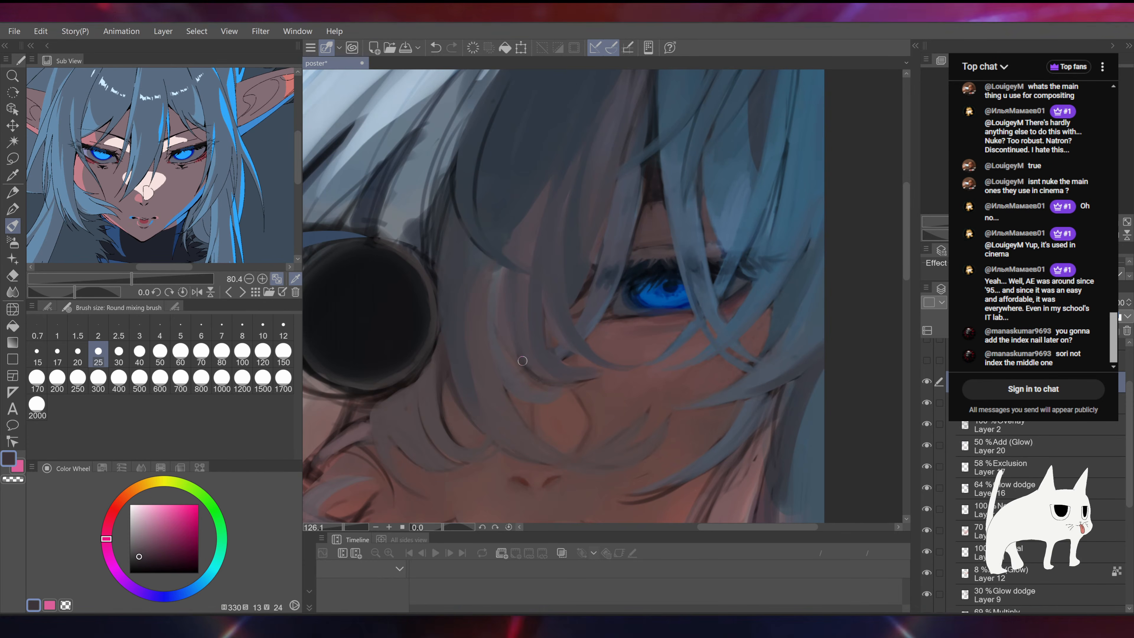
Step: Deepen the skin gap between the hair strands above the blue eye with sampled dark reddish brown
drag(716, 283, 724, 192)
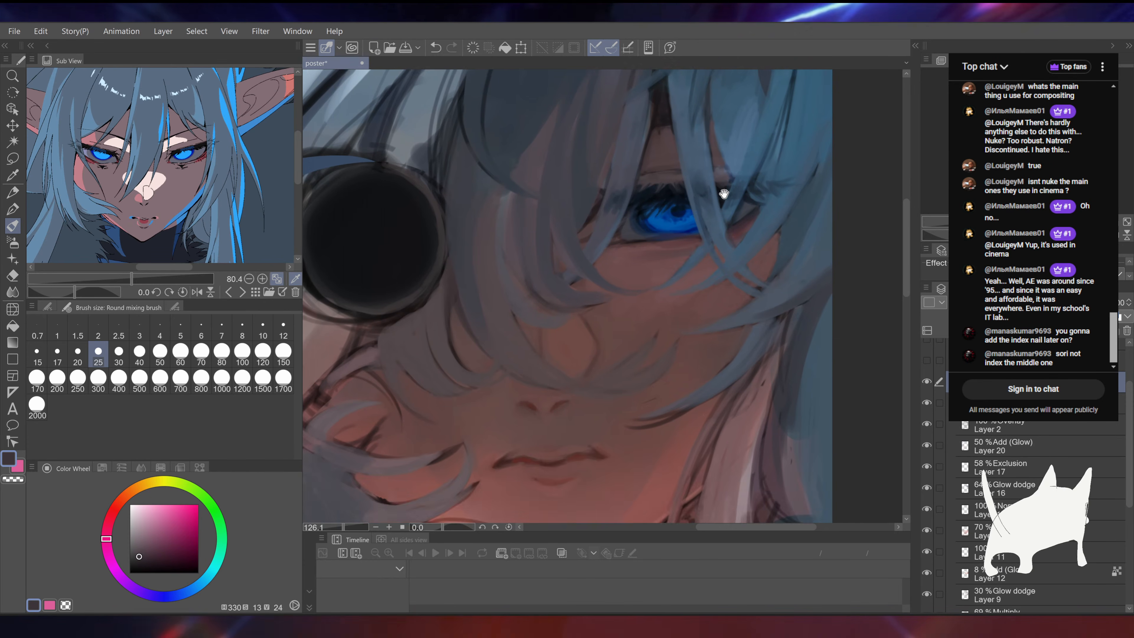
drag(724, 241, 712, 357)
drag(653, 223, 652, 259)
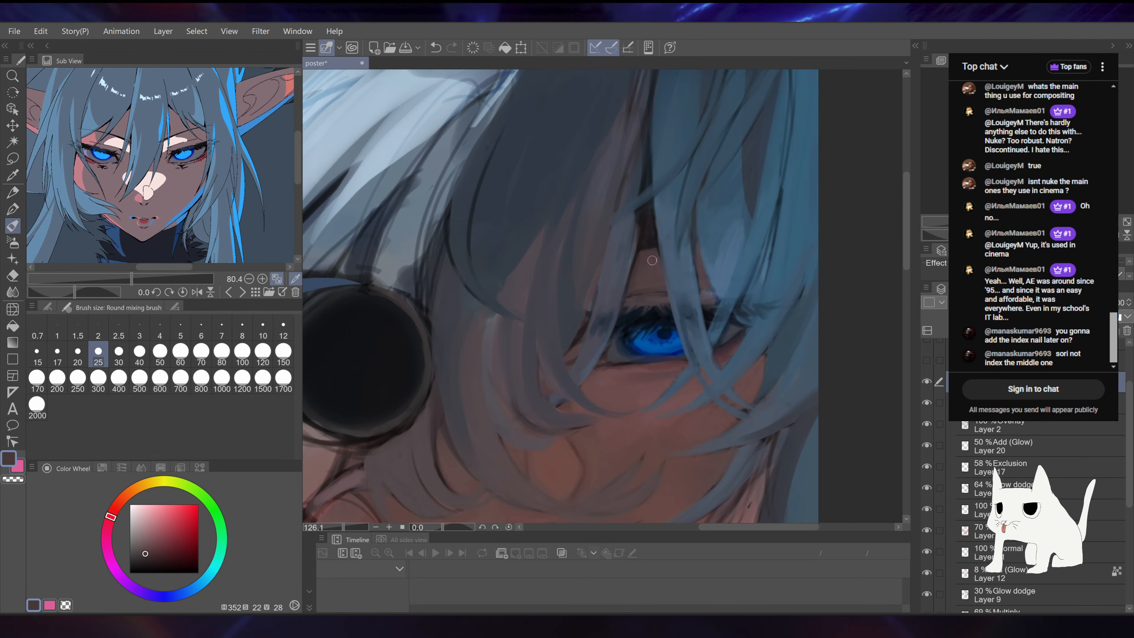
drag(628, 300, 624, 330)
key(ctrl+z)
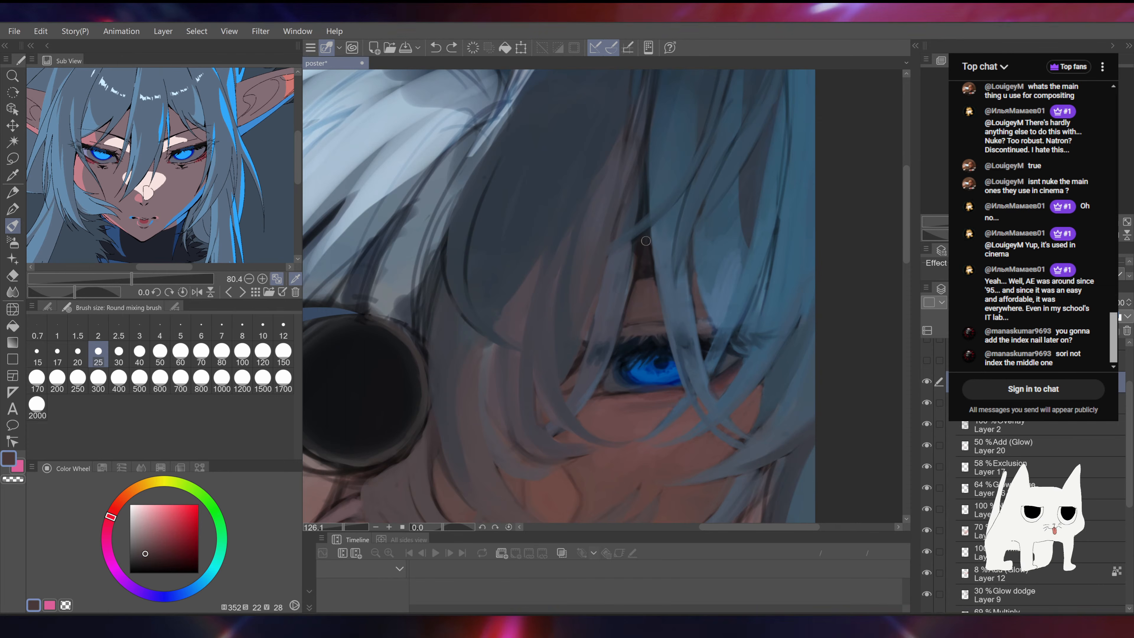
drag(647, 242, 643, 271)
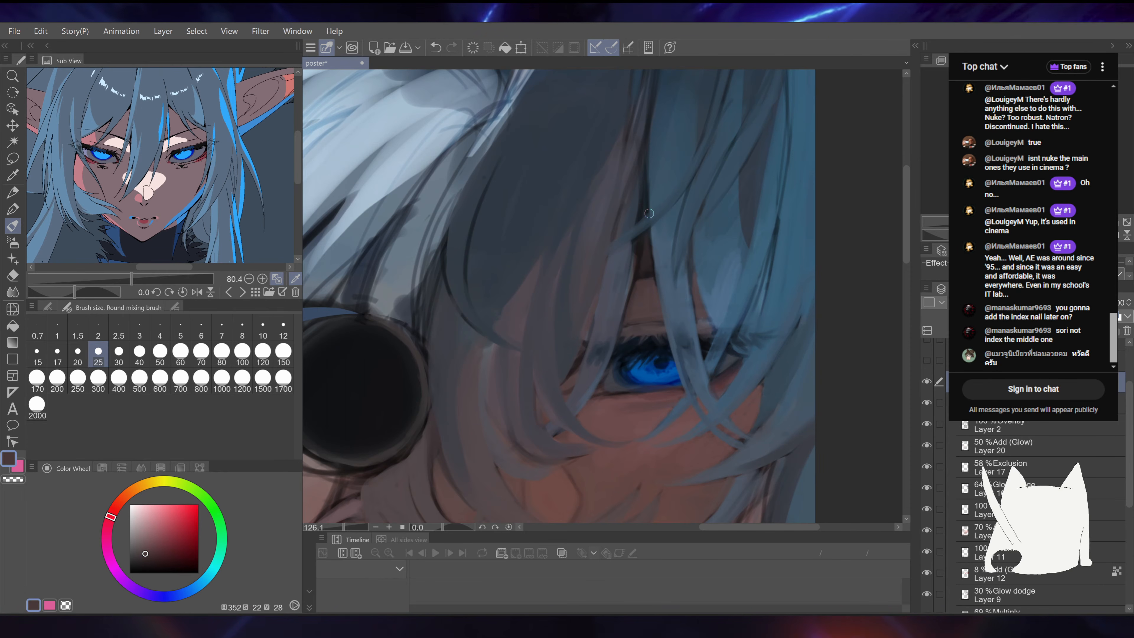
Step: Sharpen the shadow edges of the hair strands between the blue eye and the nose with sampled near-black at brush size 20
scroll(649, 213, down, 9)
scroll(649, 214, up, 12)
drag(714, 214, 780, 195)
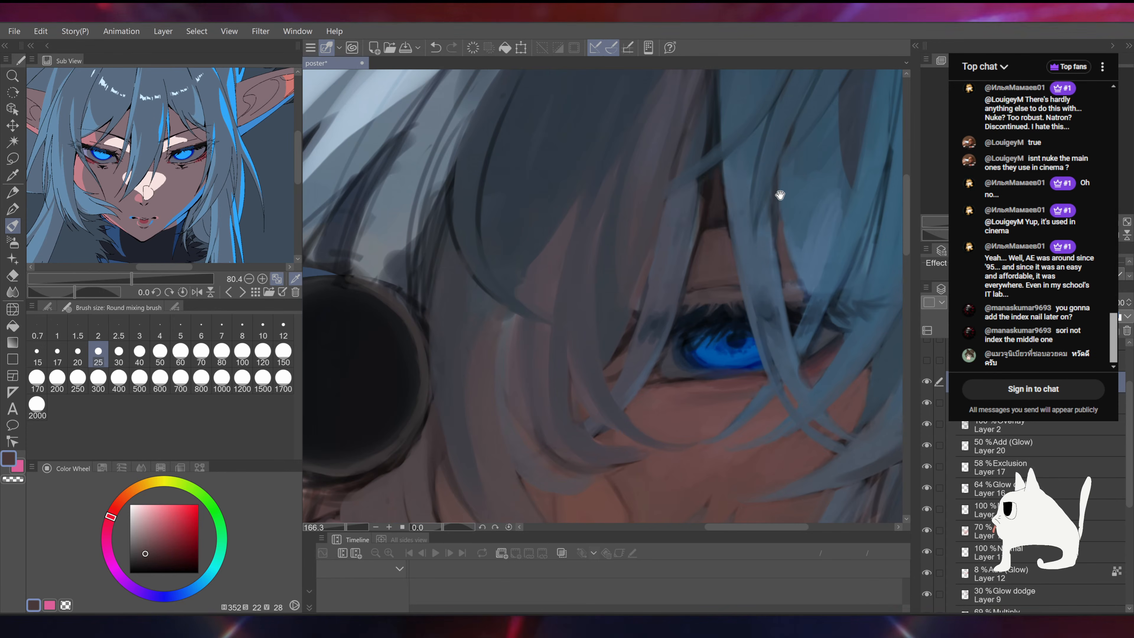
alt+click(715, 221)
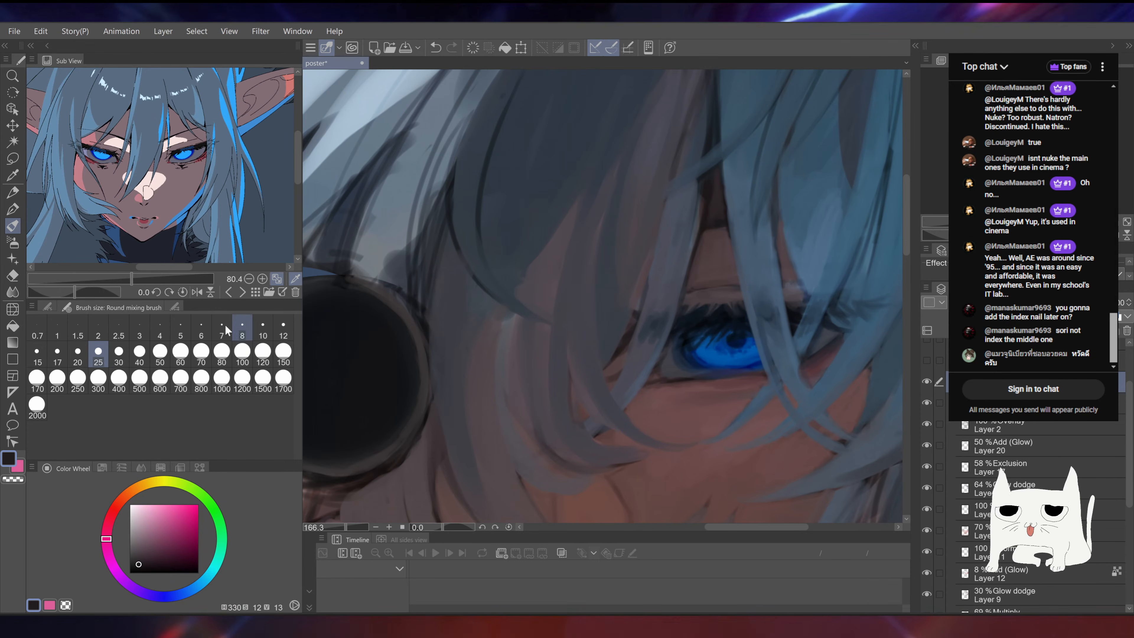
click(77, 351)
mouse_move(591, 371)
mouse_down()
mouse_move(617, 352)
mouse_move(626, 322)
mouse_up()
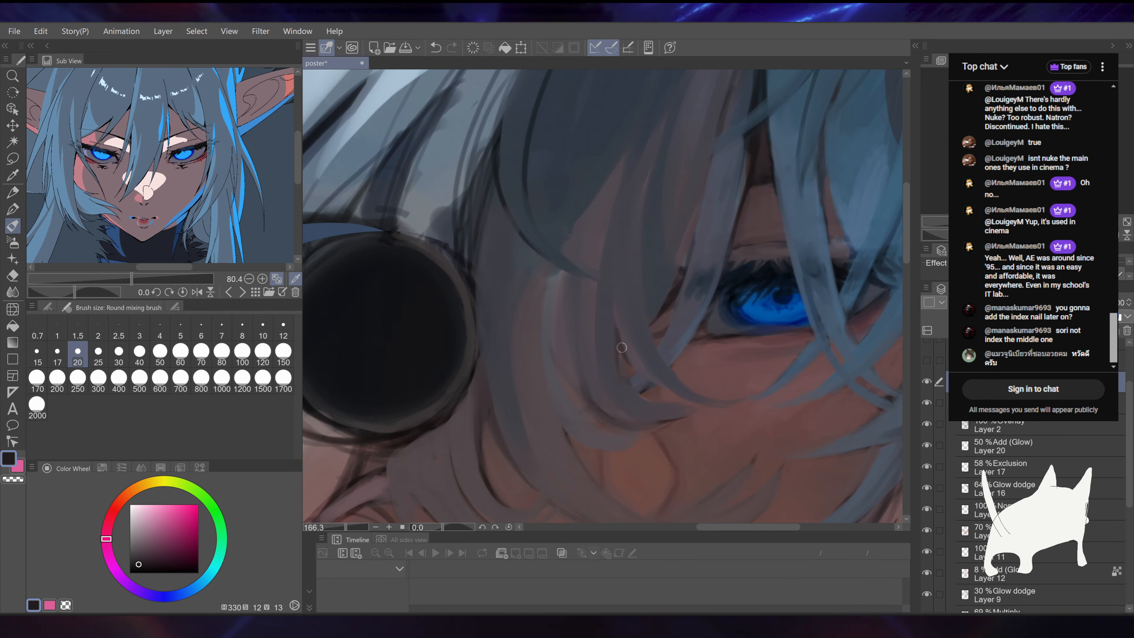
drag(677, 287, 698, 228)
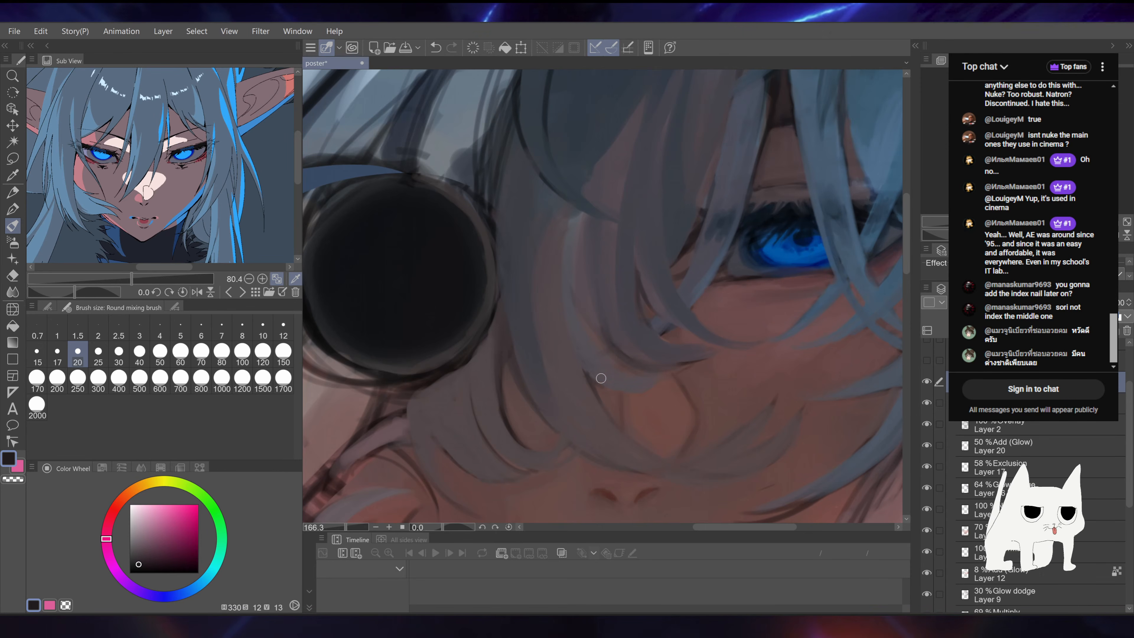
drag(654, 263, 651, 219)
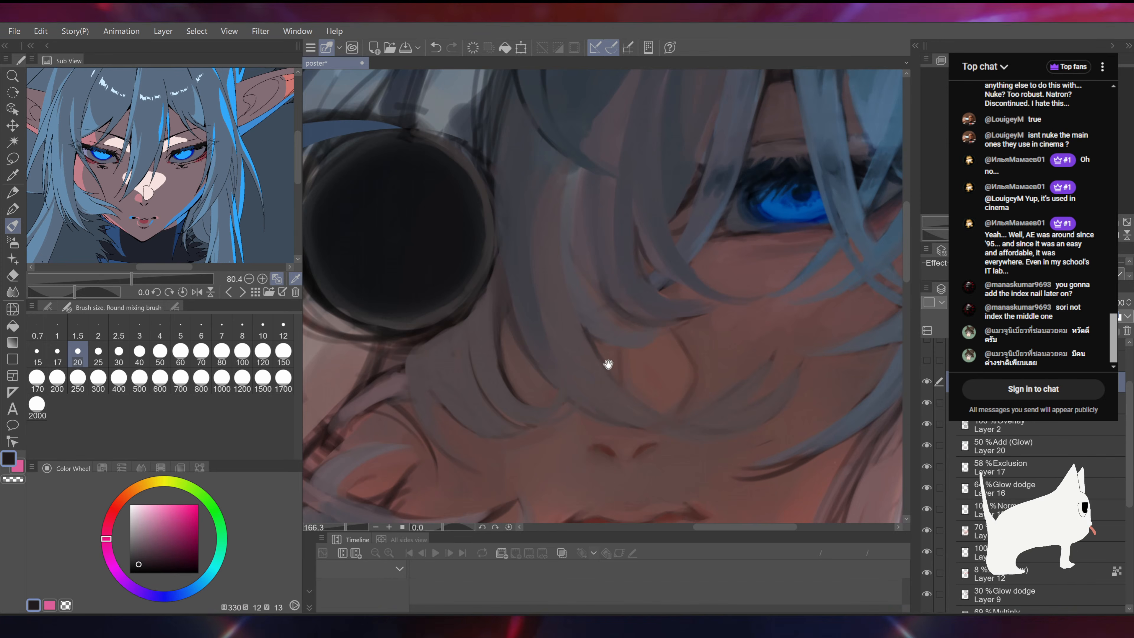
drag(607, 362, 651, 384)
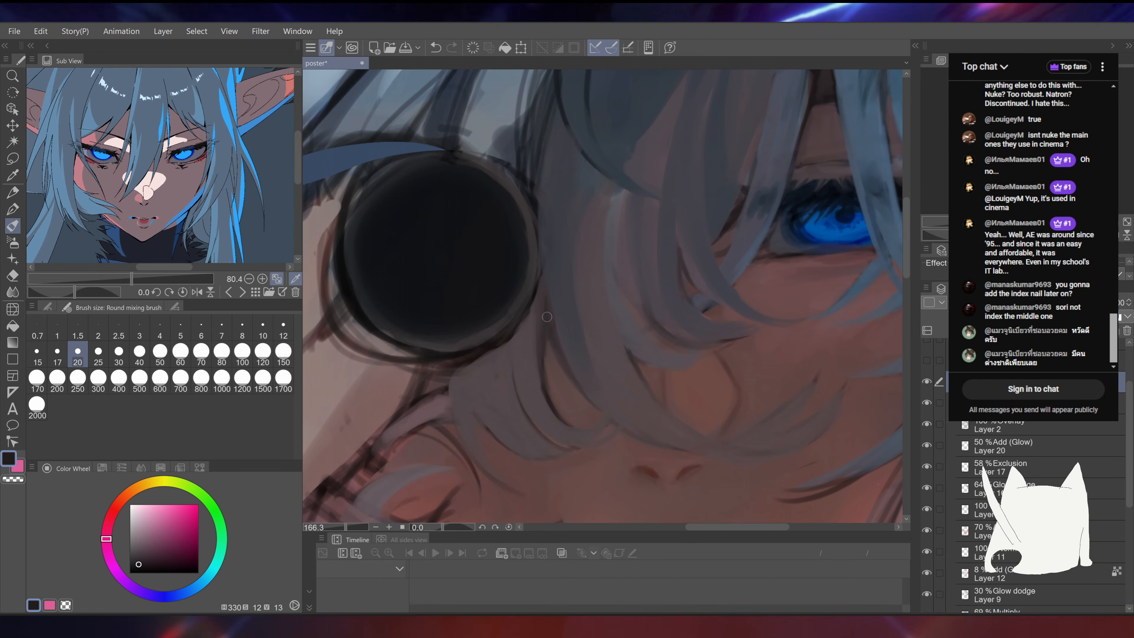
Step: Darken the hair edge beside the black round shape with sampled dark reddish brown, and save the poster file
right_click(551, 405)
alt+click(551, 403)
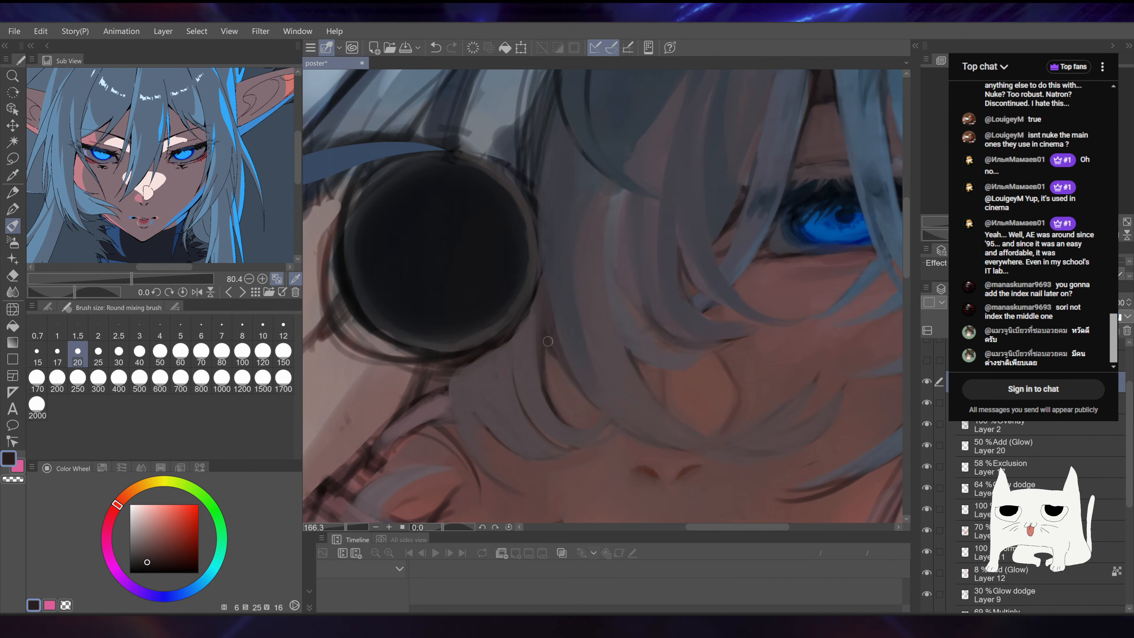
scroll(557, 361, down, 10)
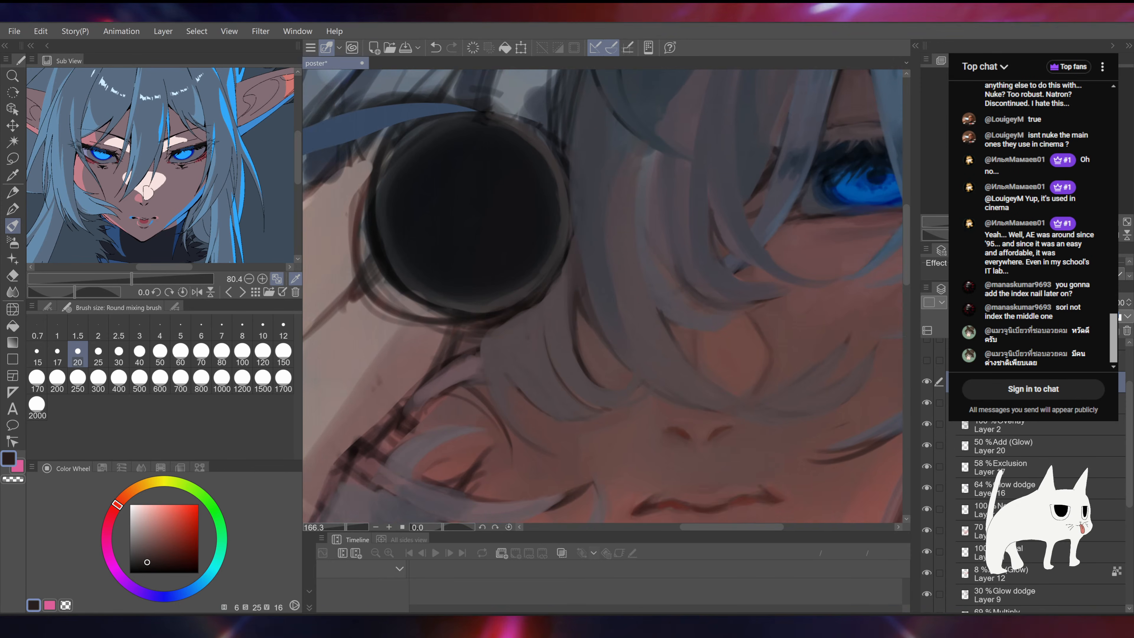
scroll(661, 237, up, 5)
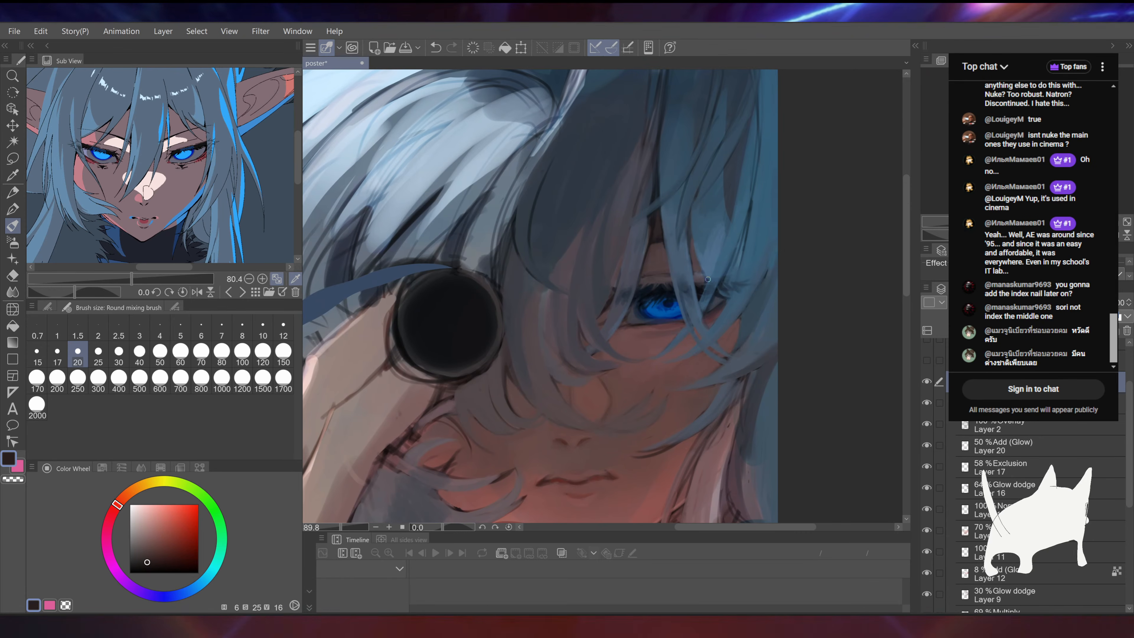
drag(741, 228, 738, 217)
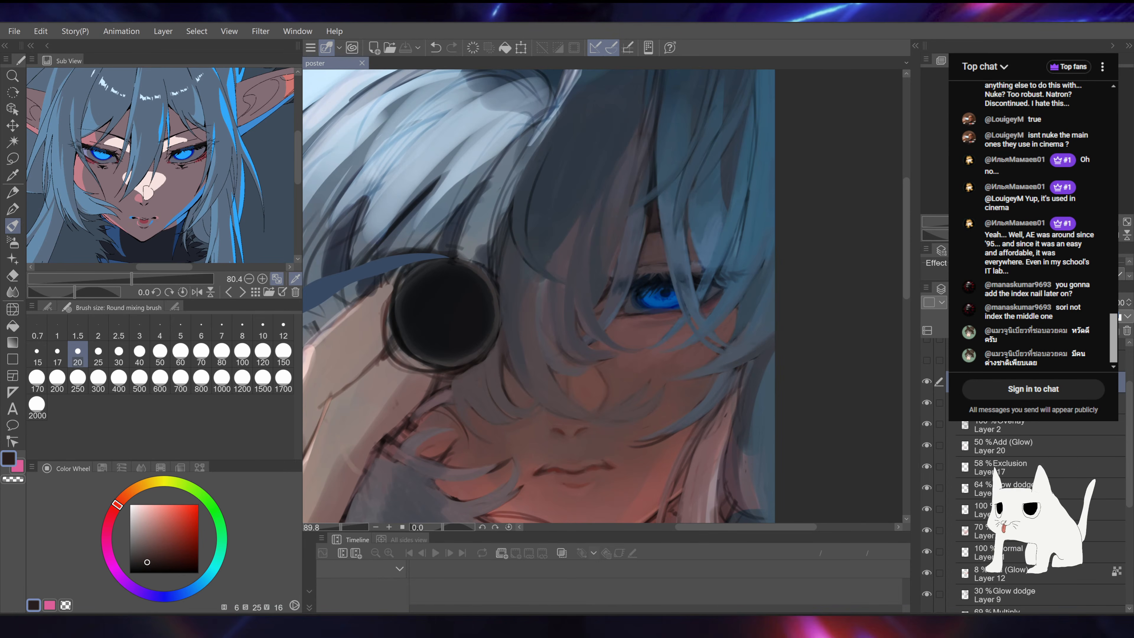
Step: Compare the poster with and without the current paint layer by hiding it and showing it again
scroll(667, 300, down, 5)
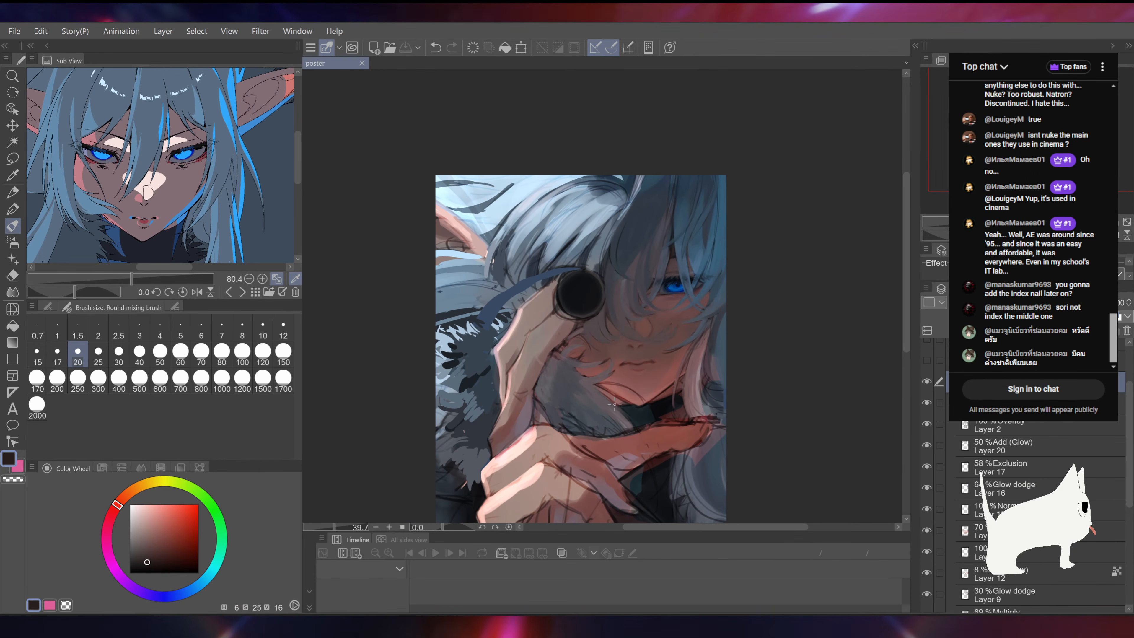
drag(535, 361, 565, 336)
scroll(567, 326, up, 3)
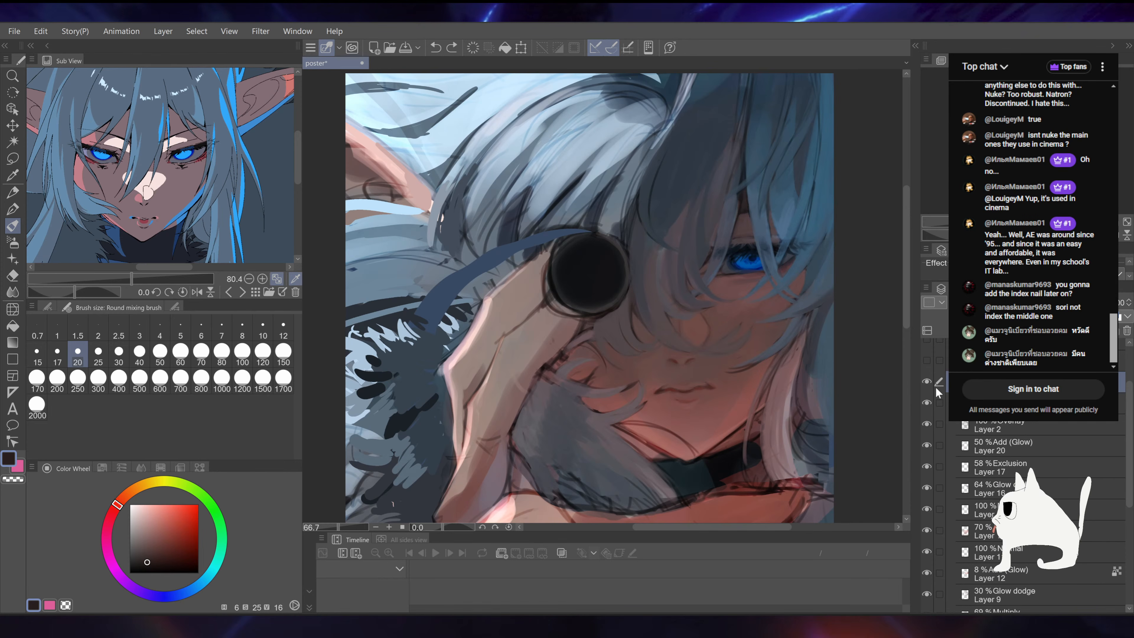
click(928, 381)
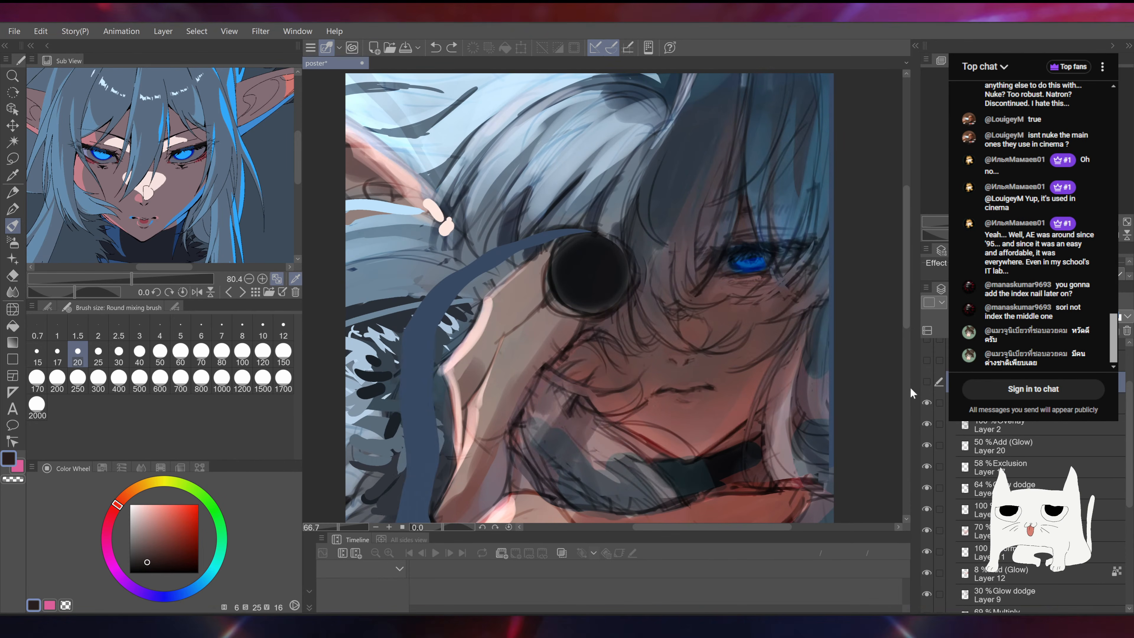
mouse_move(712, 414)
mouse_down()
mouse_move(663, 302)
mouse_move(632, 357)
mouse_move(691, 328)
mouse_up()
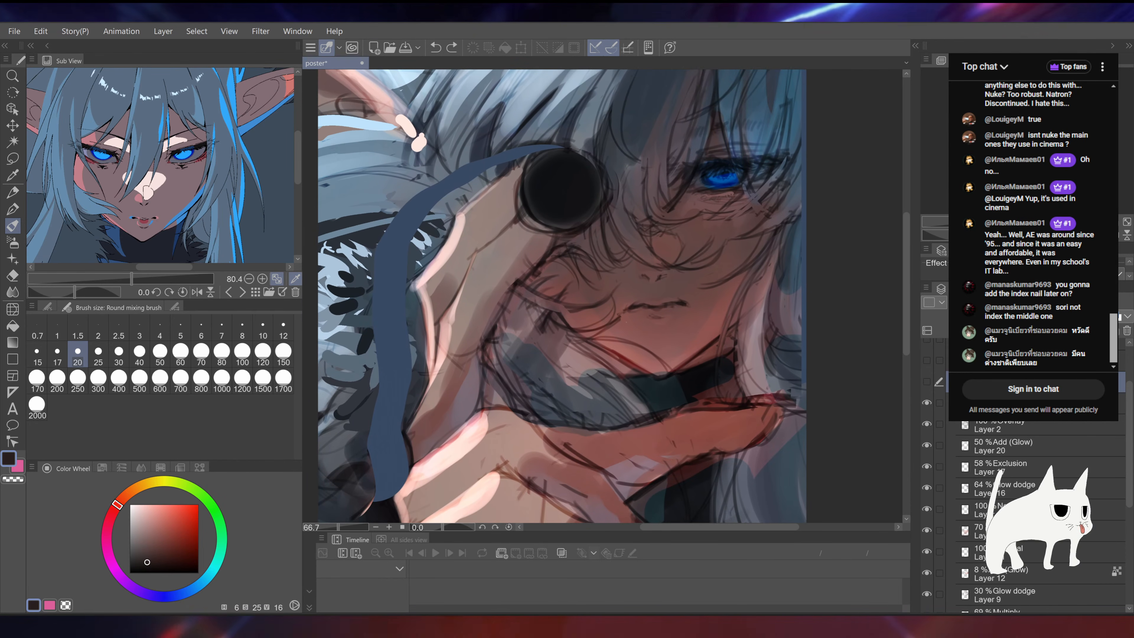
drag(752, 235, 744, 308)
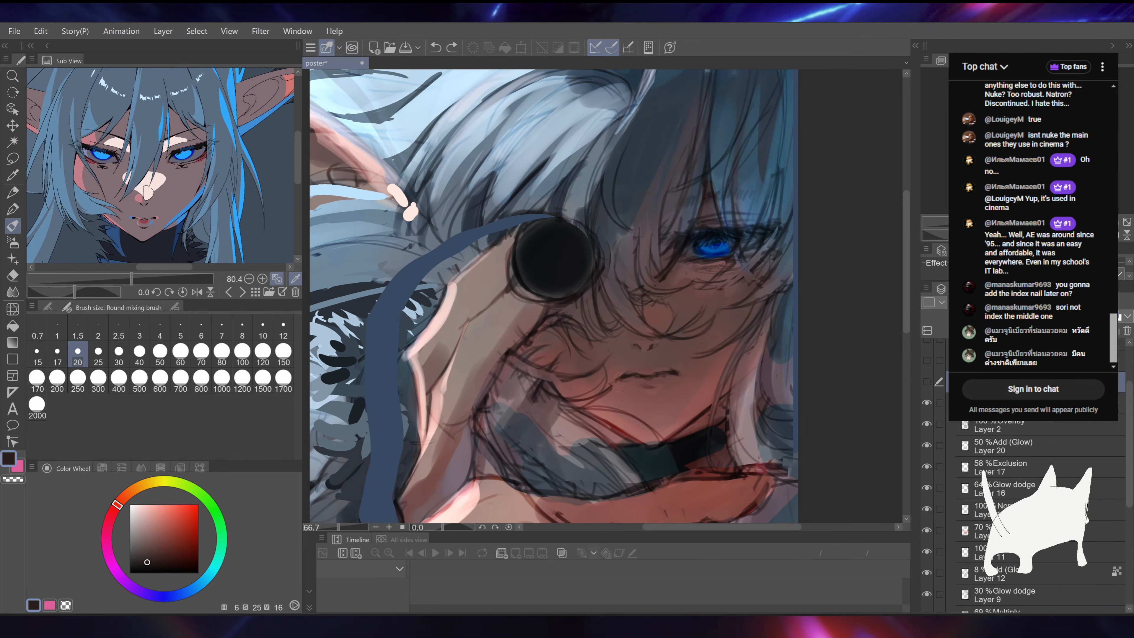
click(927, 382)
scroll(719, 256, up, 5)
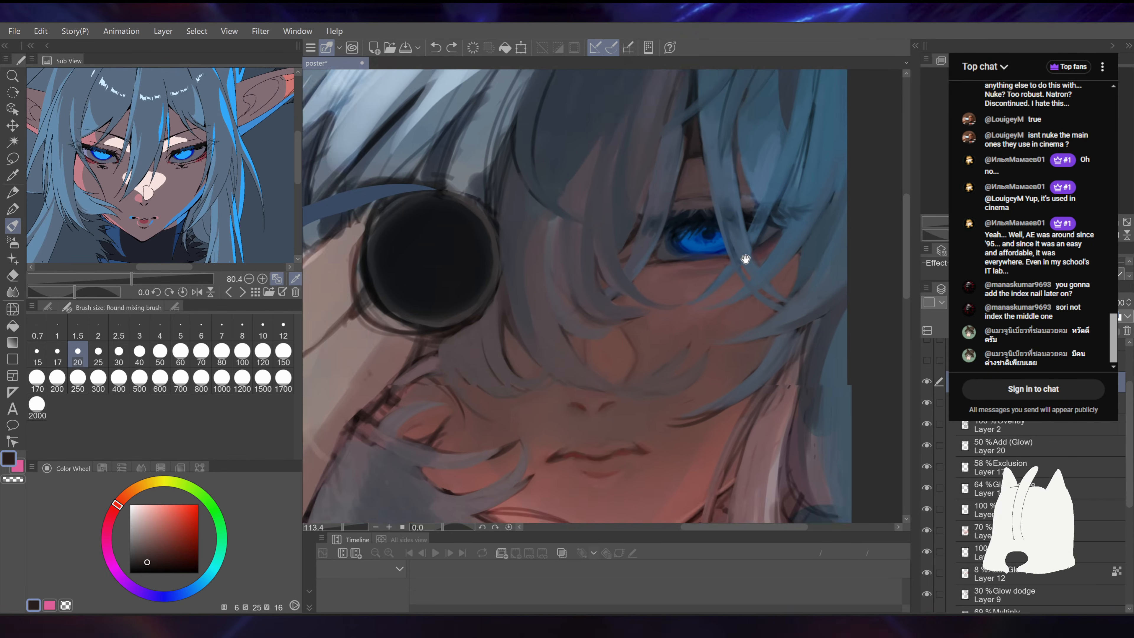
Step: Refine the hair strands beside the nose and the lock below the black round shape with sampled greyish mauve and dark reddish brown
alt+click(576, 307)
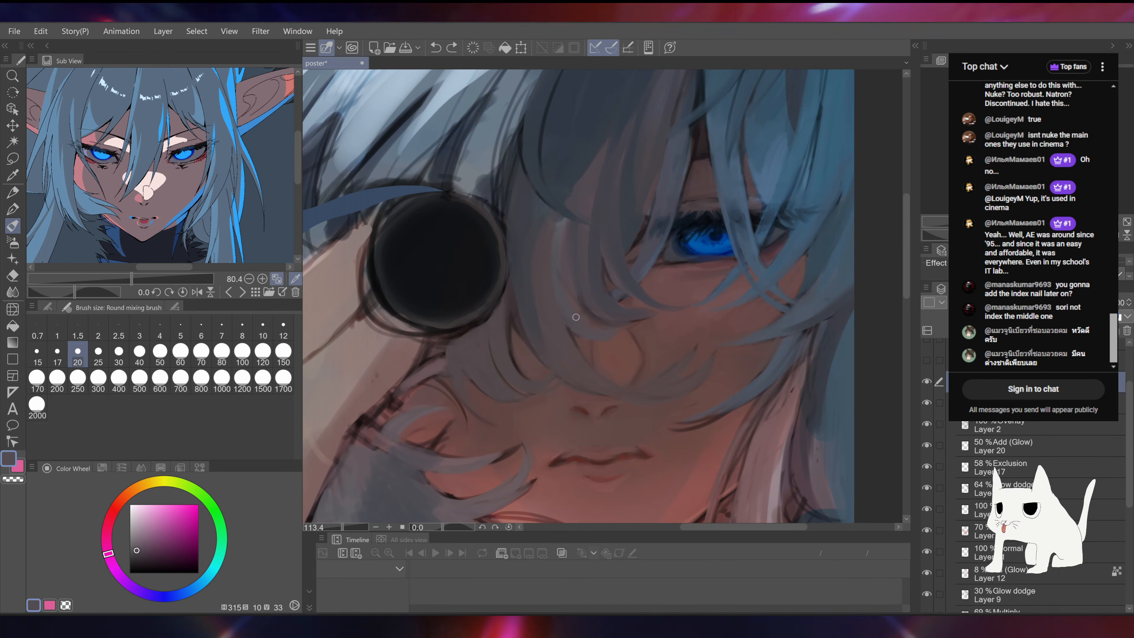
drag(576, 307, 581, 339)
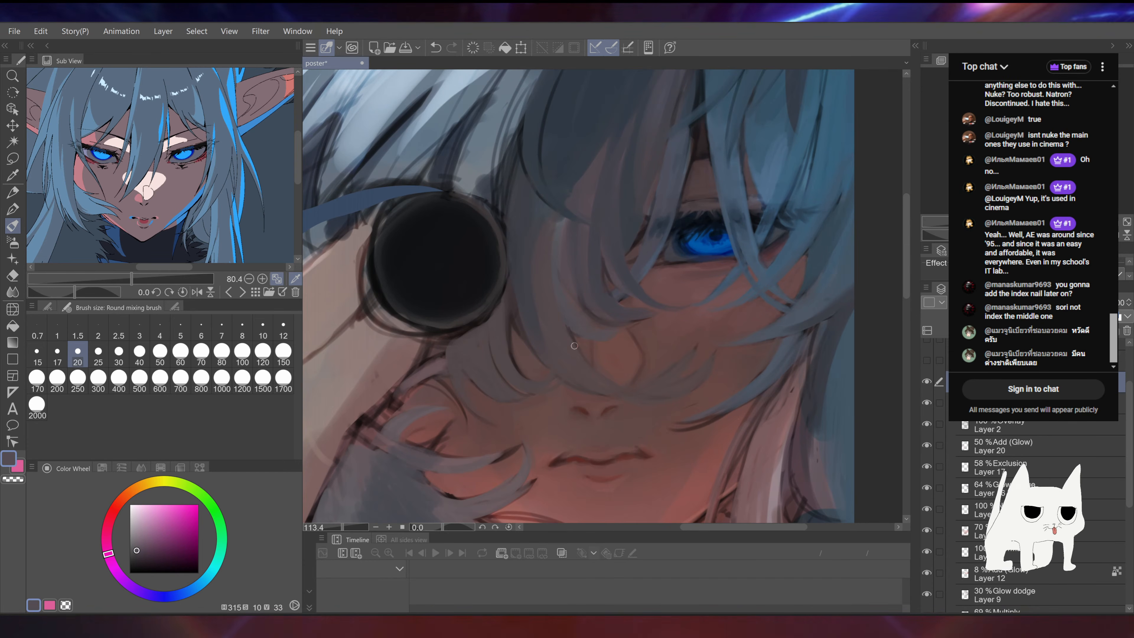
drag(611, 240, 612, 262)
alt+click(606, 293)
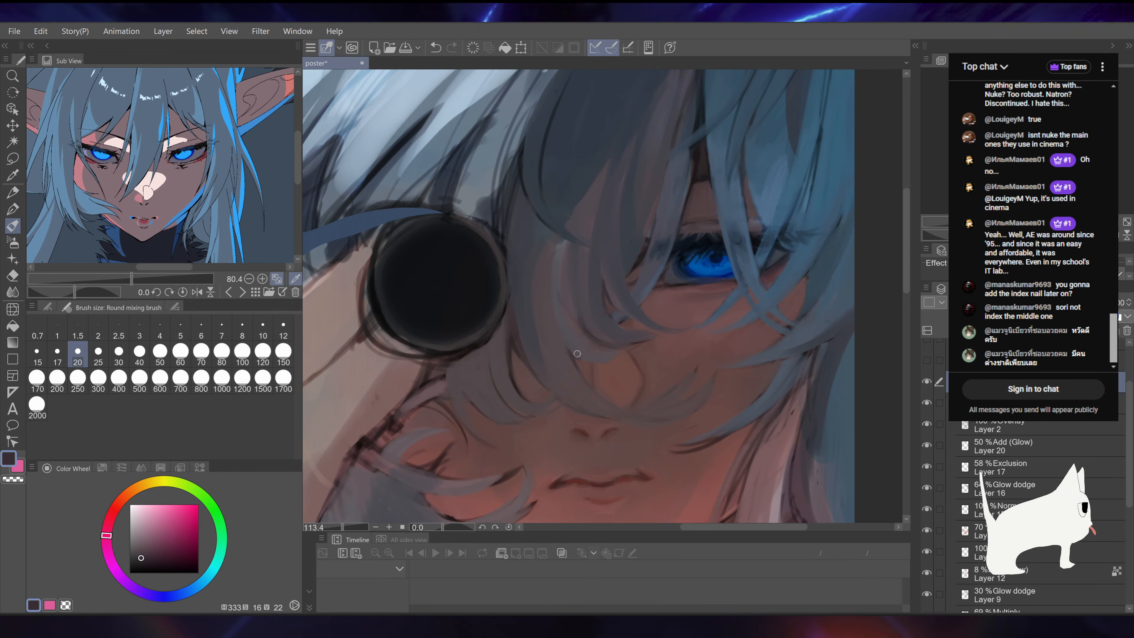
alt+click(518, 387)
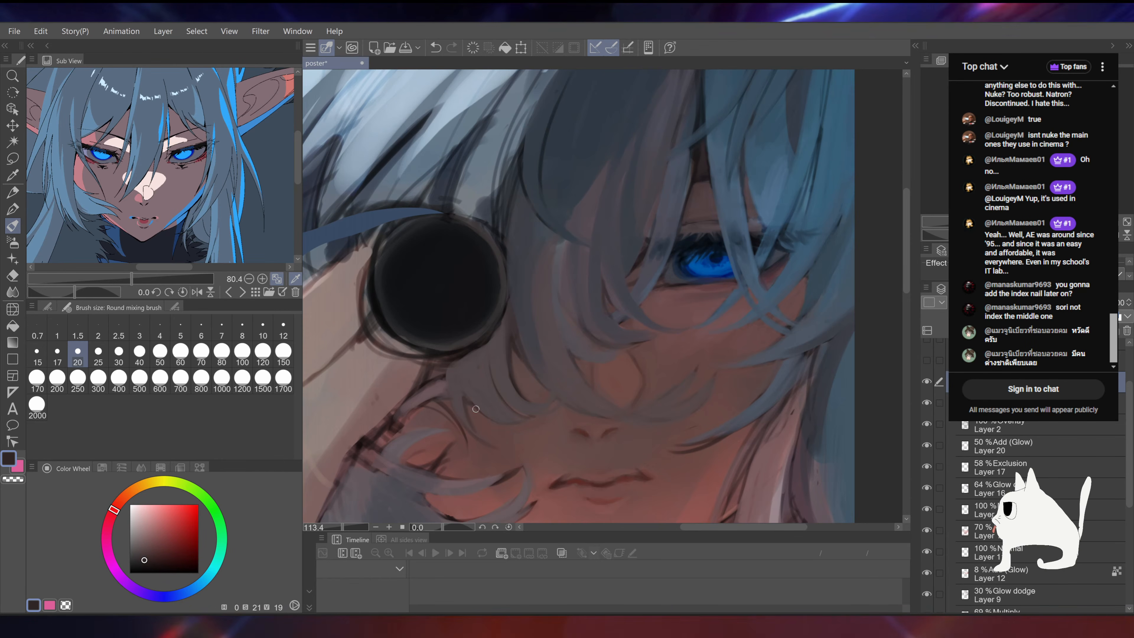
drag(471, 423, 611, 281)
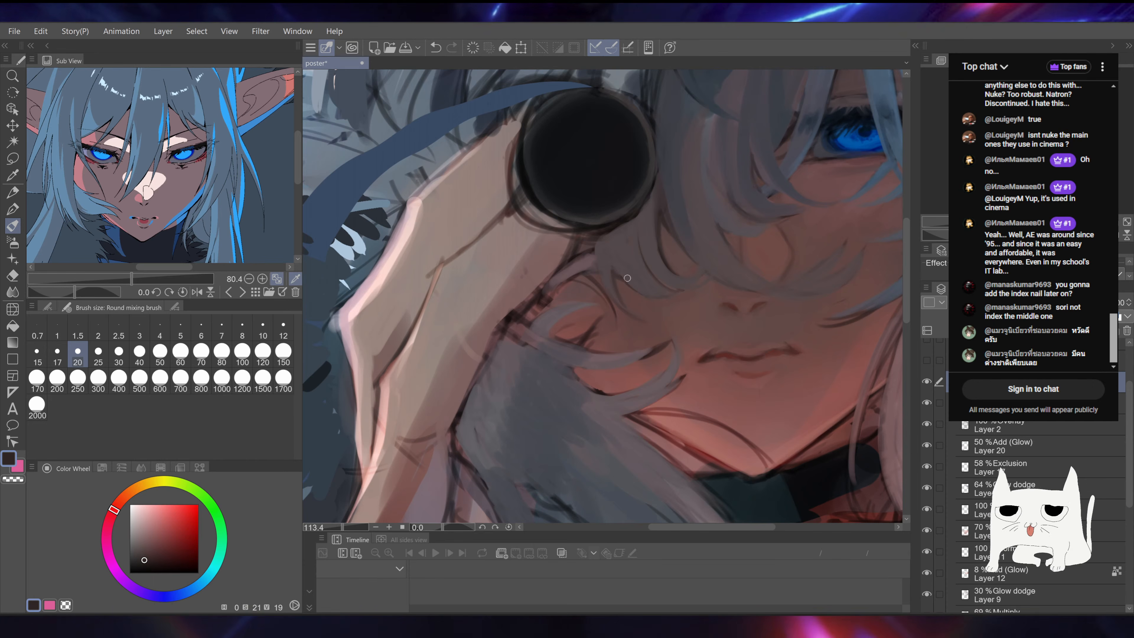
mouse_move(636, 238)
mouse_down()
mouse_move(638, 283)
mouse_move(626, 287)
mouse_move(630, 250)
mouse_up()
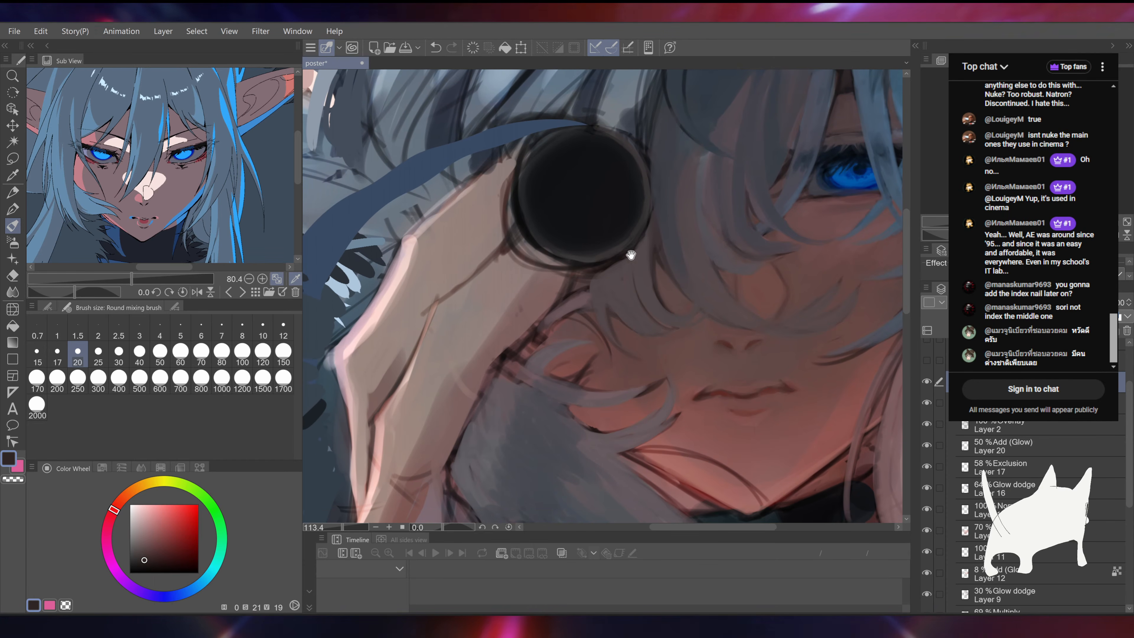
Step: Clean up the sketch marks along the hand's edge near the closed eye with sampled dark and muted reddish brown
alt+click(563, 311)
alt+click(557, 333)
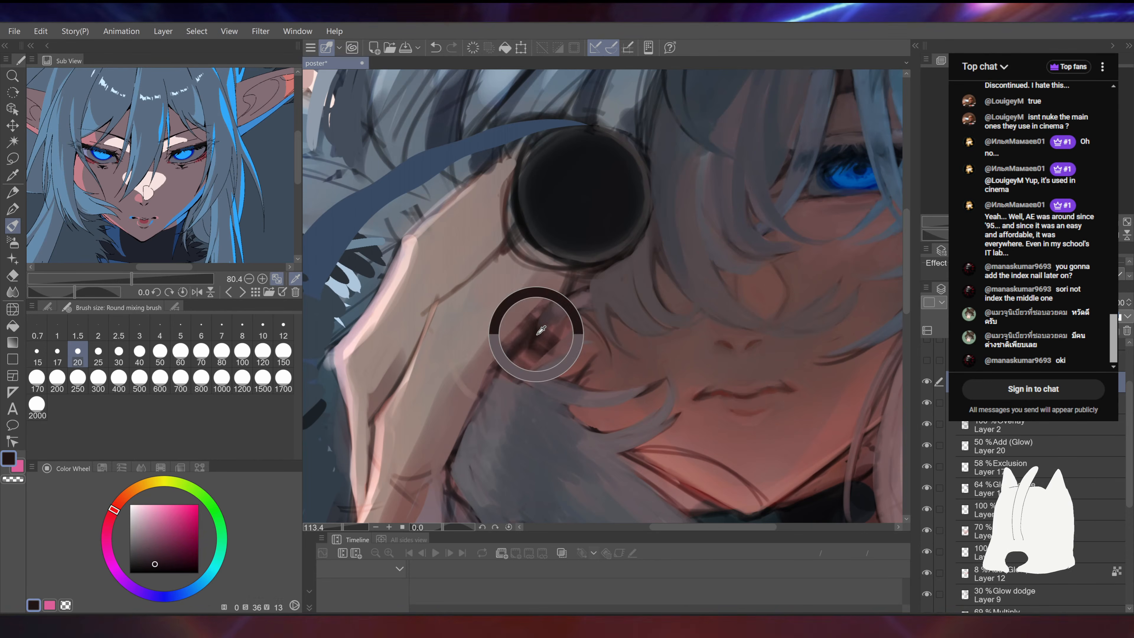
alt+click(532, 339)
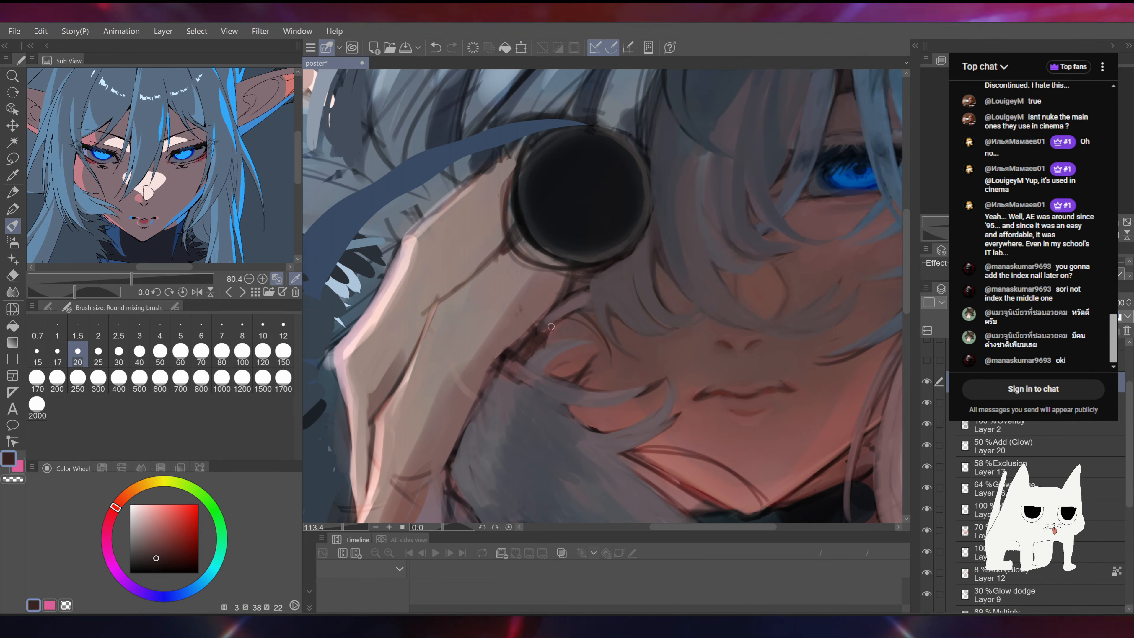
mouse_move(549, 342)
mouse_down()
mouse_move(516, 329)
mouse_move(499, 360)
mouse_up()
alt+click(508, 341)
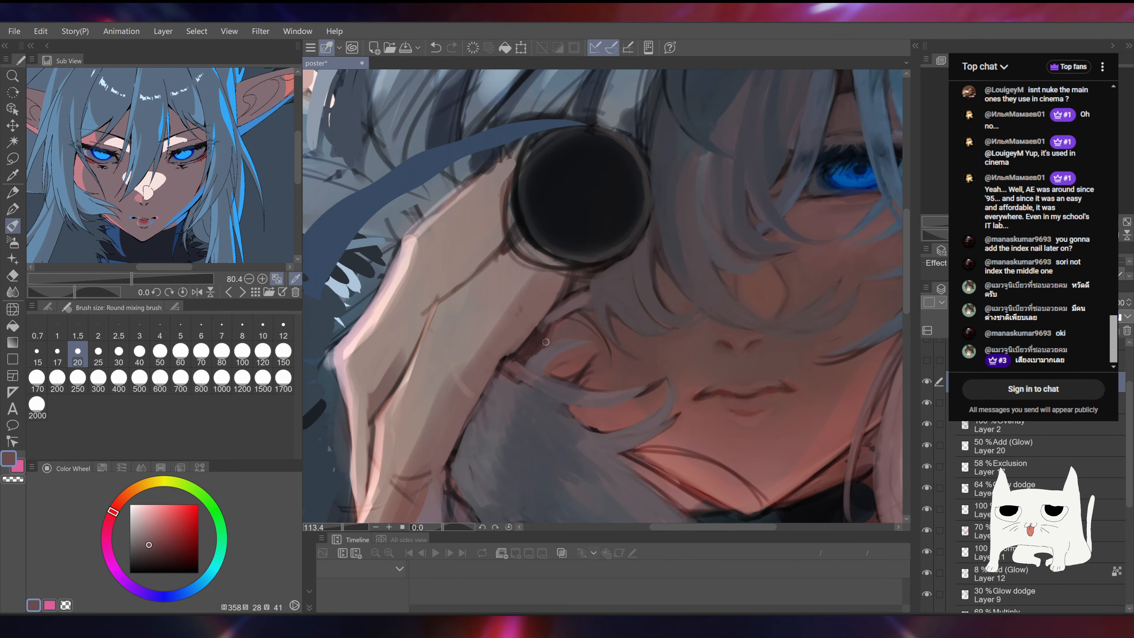
Step: Shape the hair strands between the hand and the closed eye with sampled greyish mauve and dark reddish brown
alt+click(538, 351)
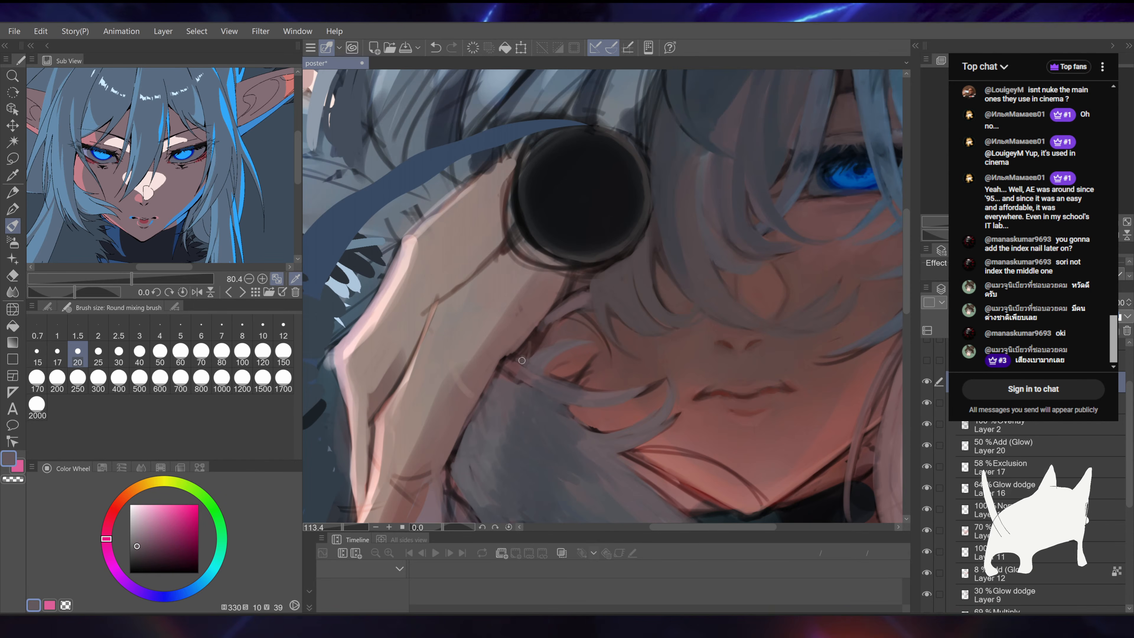
alt+click(529, 339)
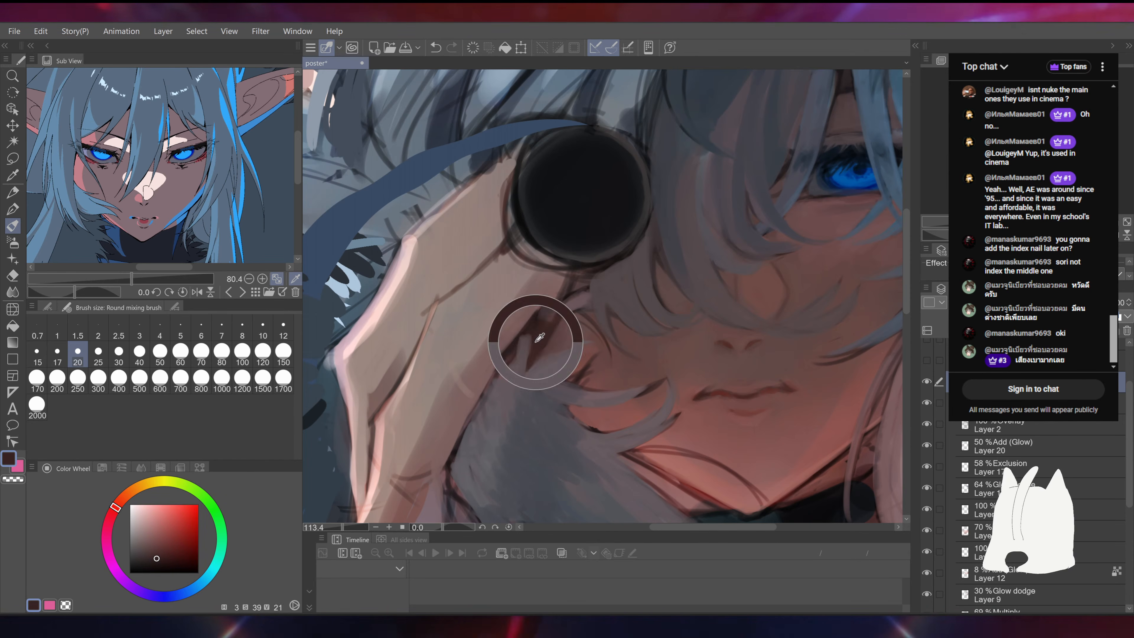
alt+click(534, 359)
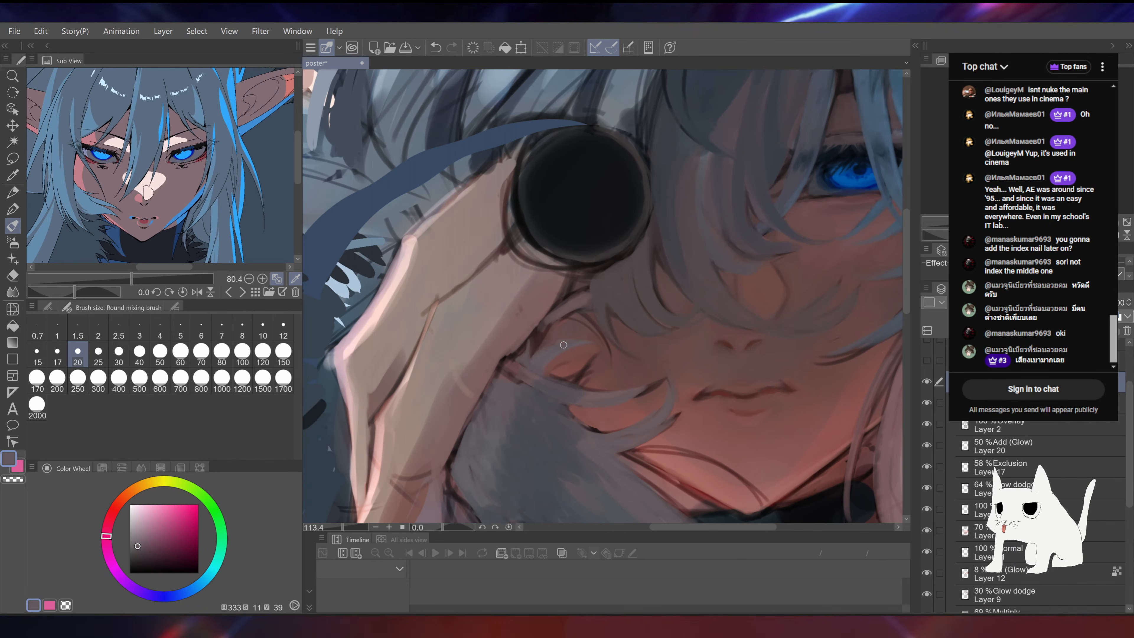
drag(530, 358, 559, 345)
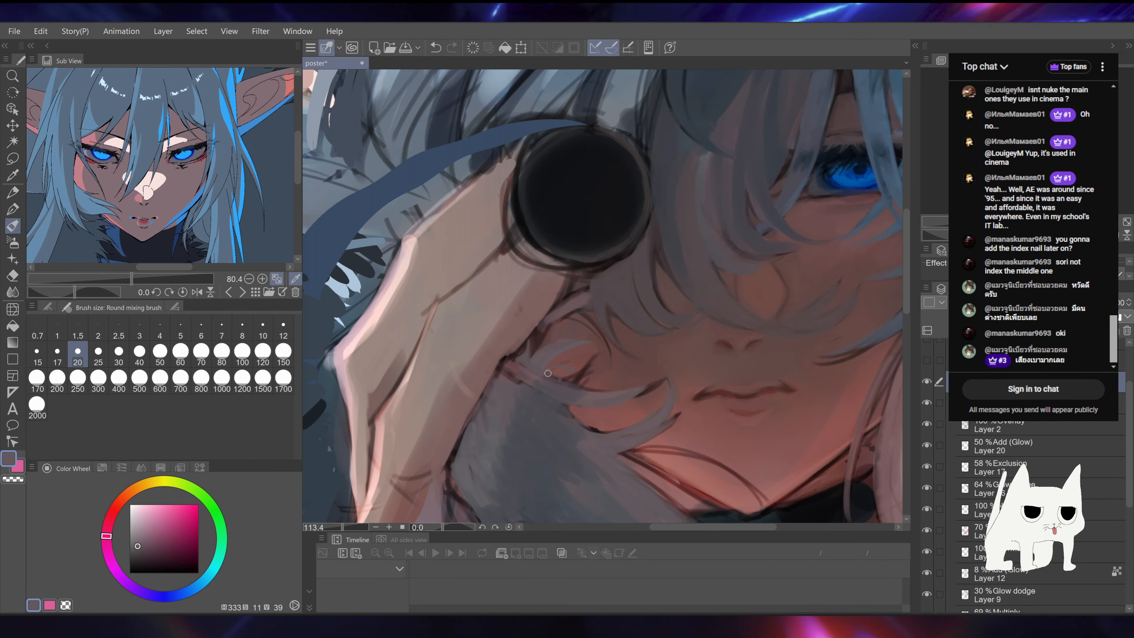
mouse_move(637, 297)
mouse_down()
mouse_move(640, 210)
mouse_move(635, 233)
mouse_up()
key(ctrl+z)
Step: Clean up the hair strand edges and surrounding skin beside the closed eye with sampled muted reddish brown tones
drag(761, 241, 719, 364)
drag(517, 444, 595, 364)
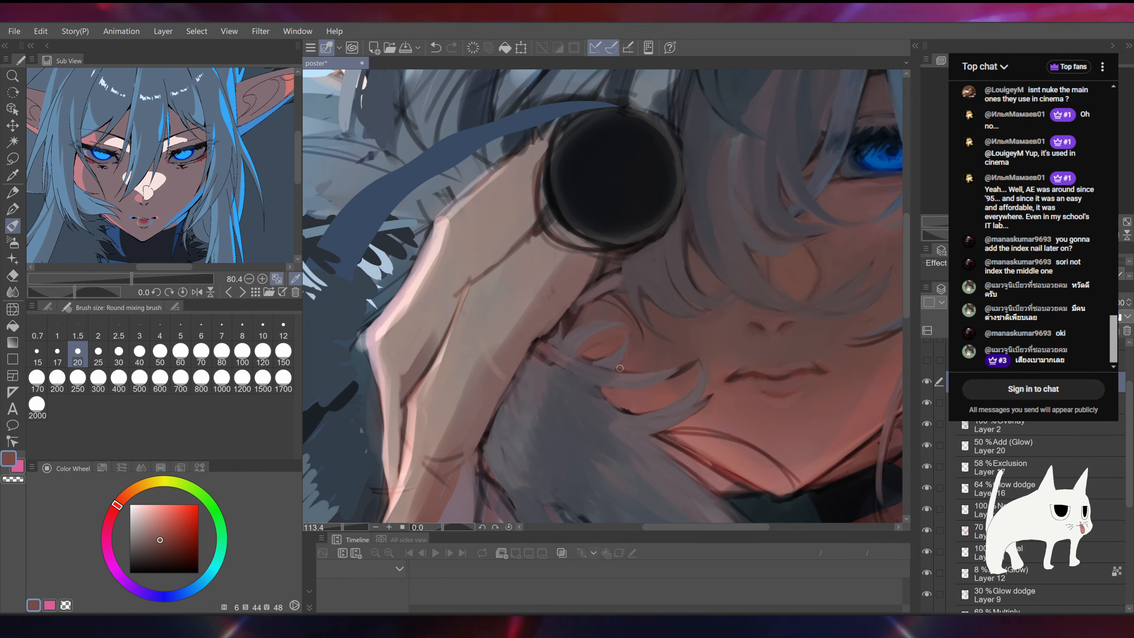
alt+click(629, 345)
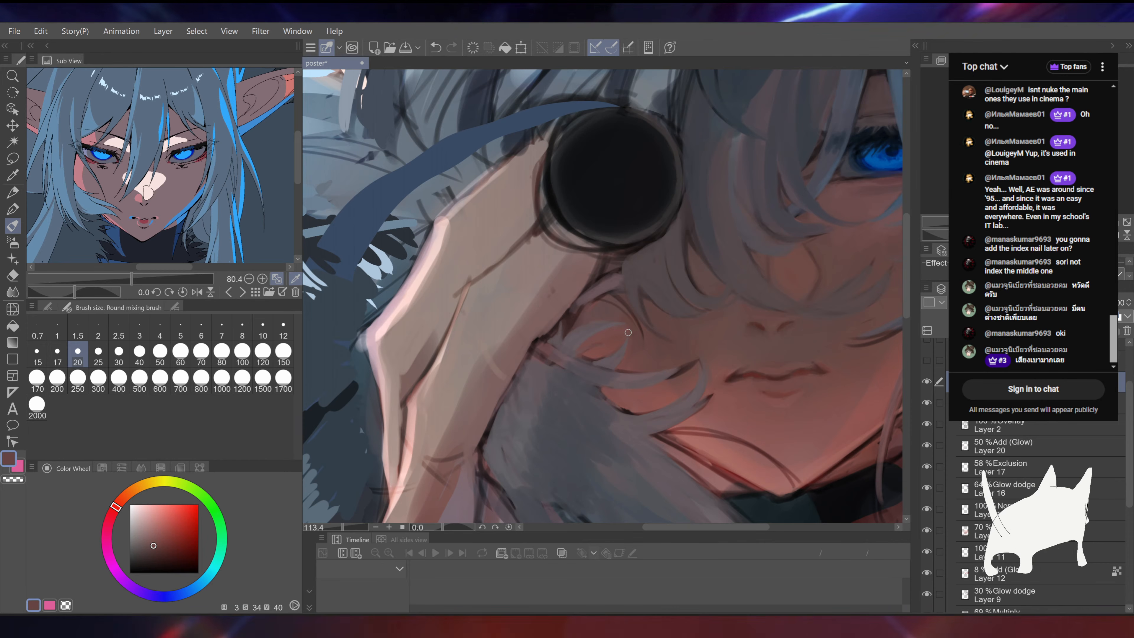
drag(769, 284, 671, 319)
drag(763, 238, 694, 344)
mouse_move(692, 379)
mouse_down()
mouse_move(631, 342)
mouse_move(447, 348)
mouse_move(632, 352)
mouse_up()
Step: Refine the blue iris and its outer edge around the overlapping hair strands with sampled bright, greyish and deep blues
alt+click(630, 341)
alt+click(616, 344)
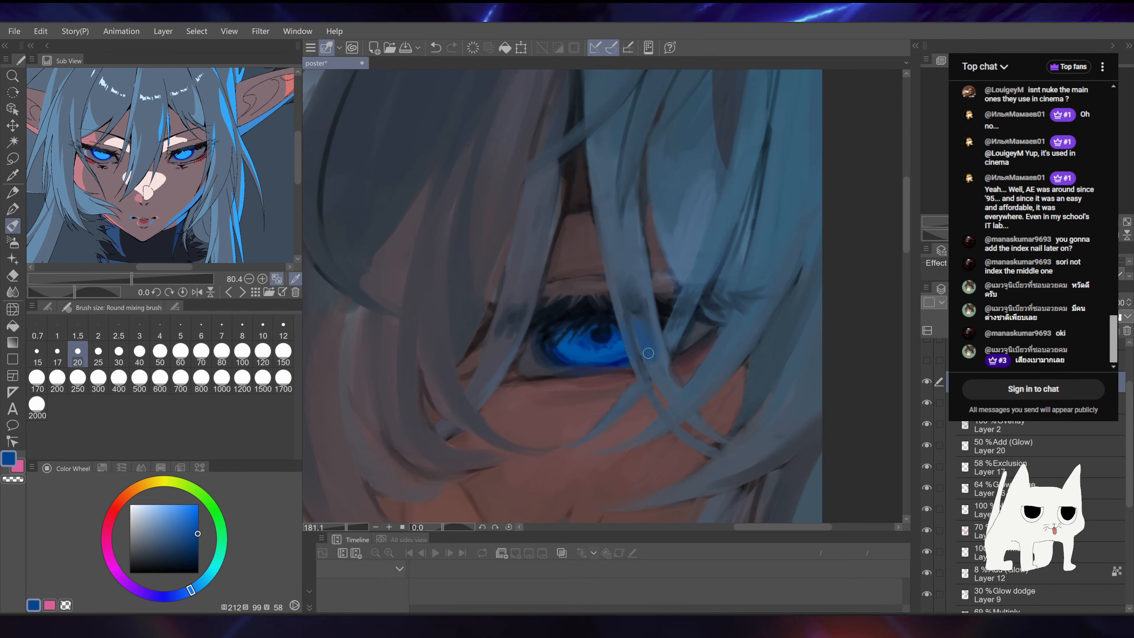
alt+click(619, 349)
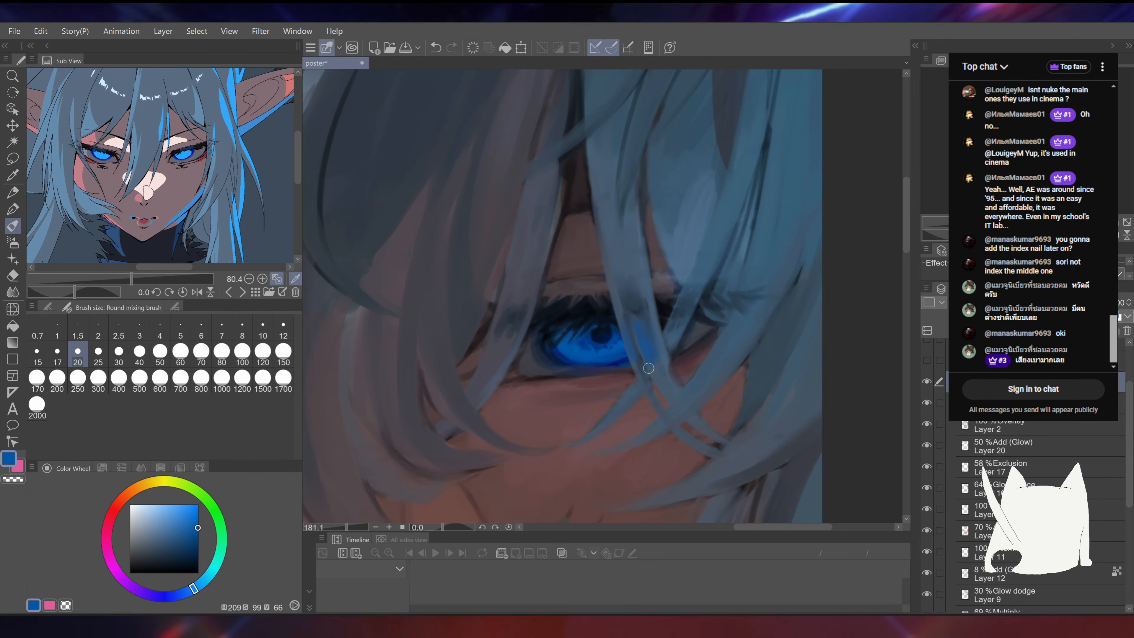
drag(648, 367, 619, 363)
alt+click(633, 334)
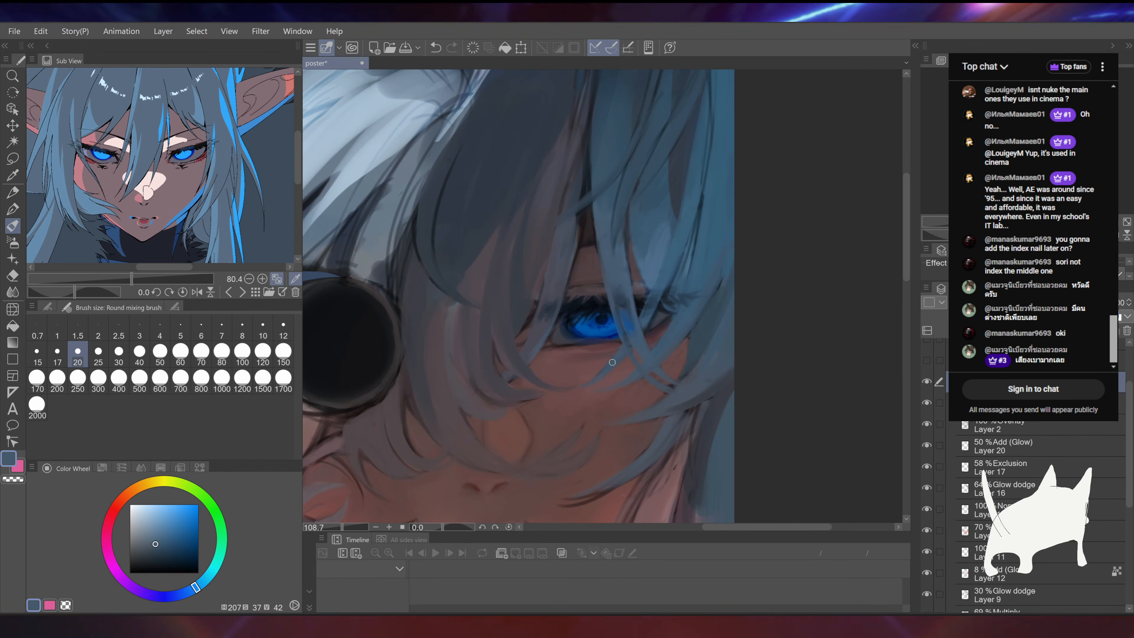
alt+click(613, 335)
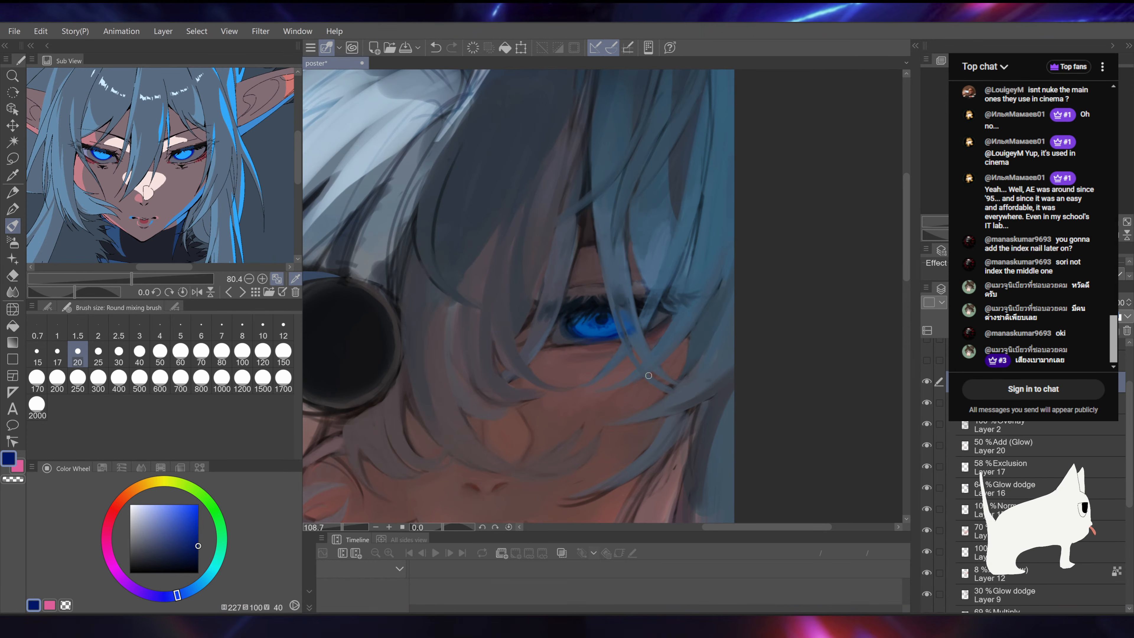
drag(798, 220, 855, 181)
scroll(605, 295, down, 8)
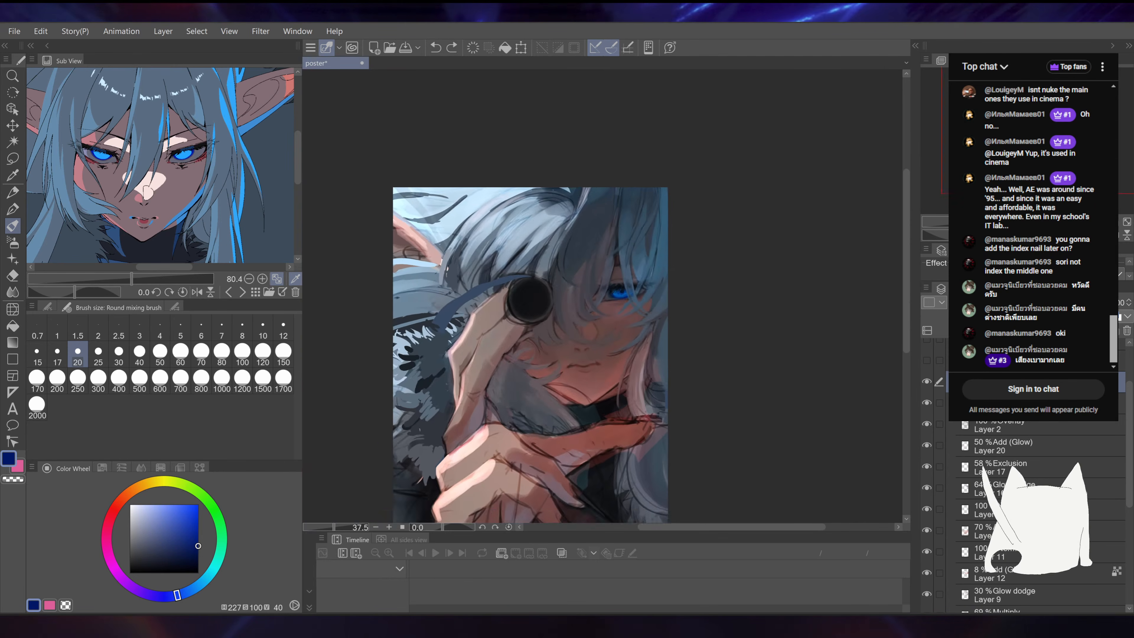
scroll(605, 278, up, 8)
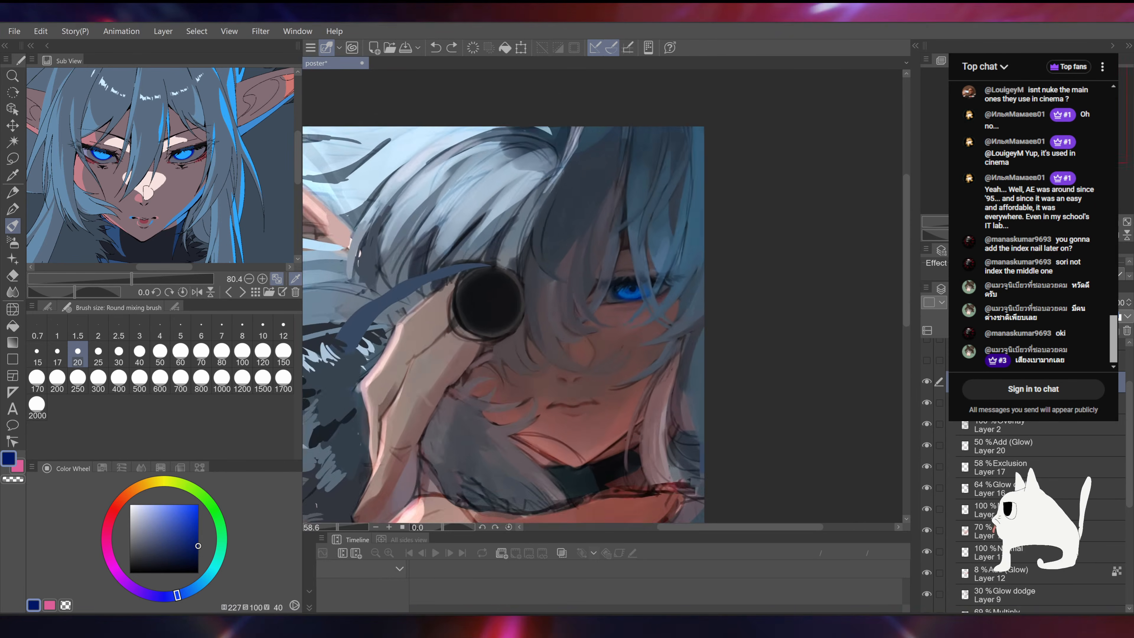
Step: Darken the upper lash line and outer corner of the open eye with sampled near-black blue
alt+click(654, 324)
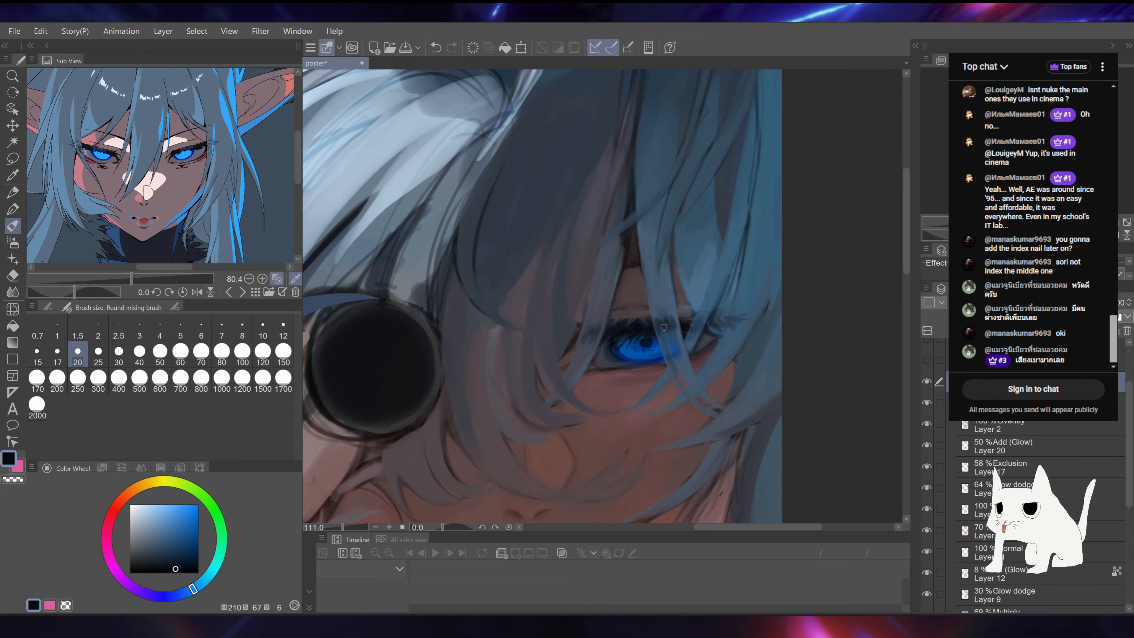
drag(799, 293, 745, 248)
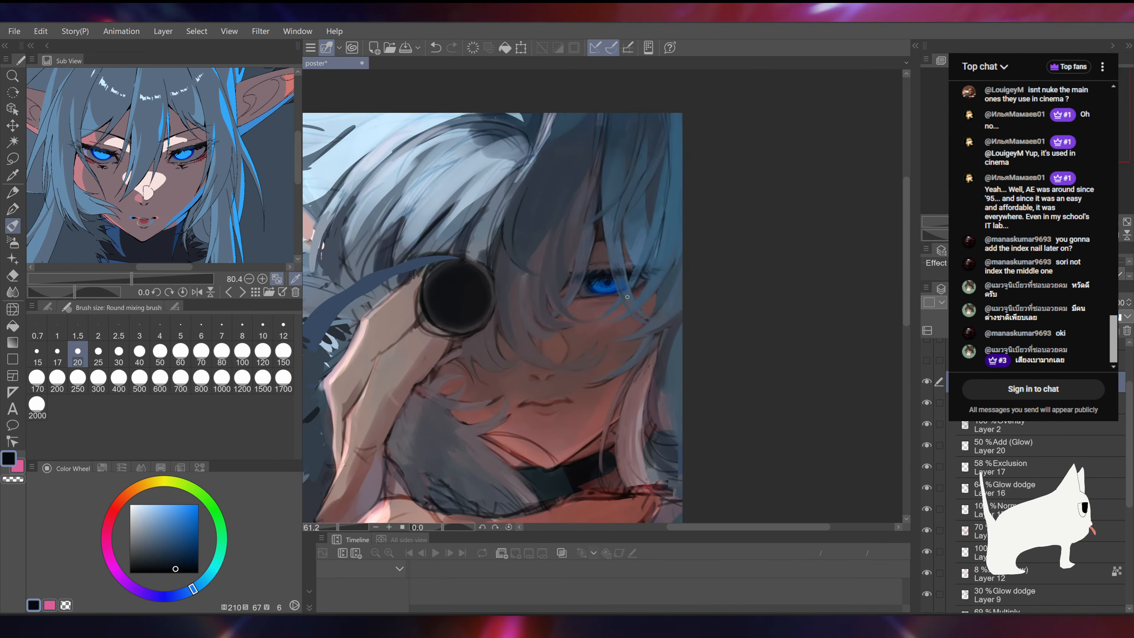
scroll(627, 296, up, 3)
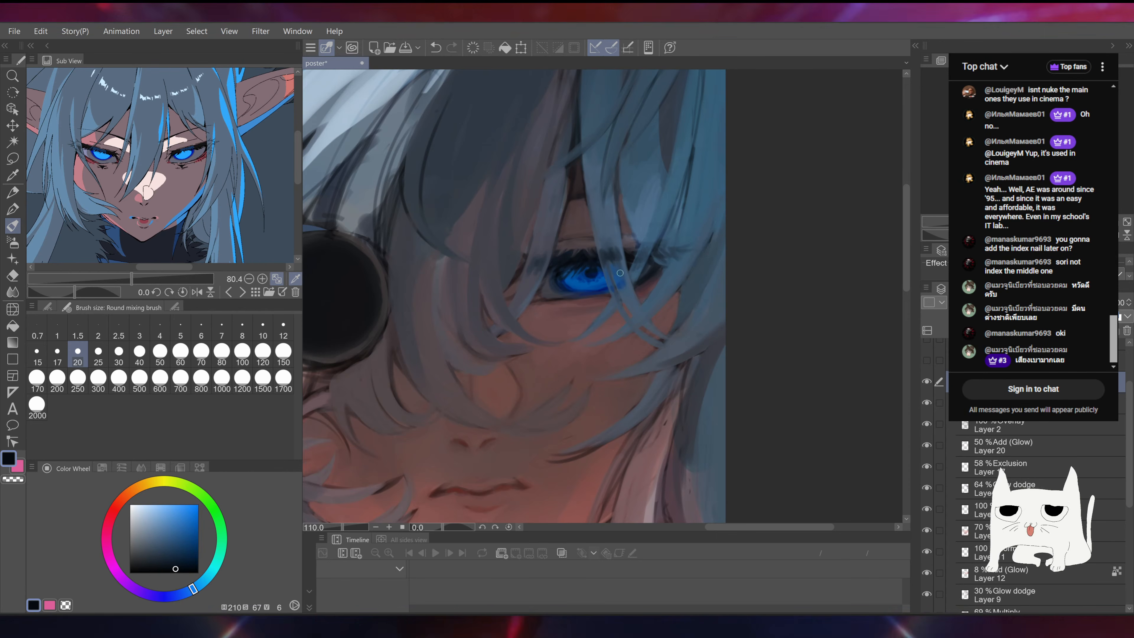
drag(720, 212, 730, 225)
scroll(660, 286, up, 5)
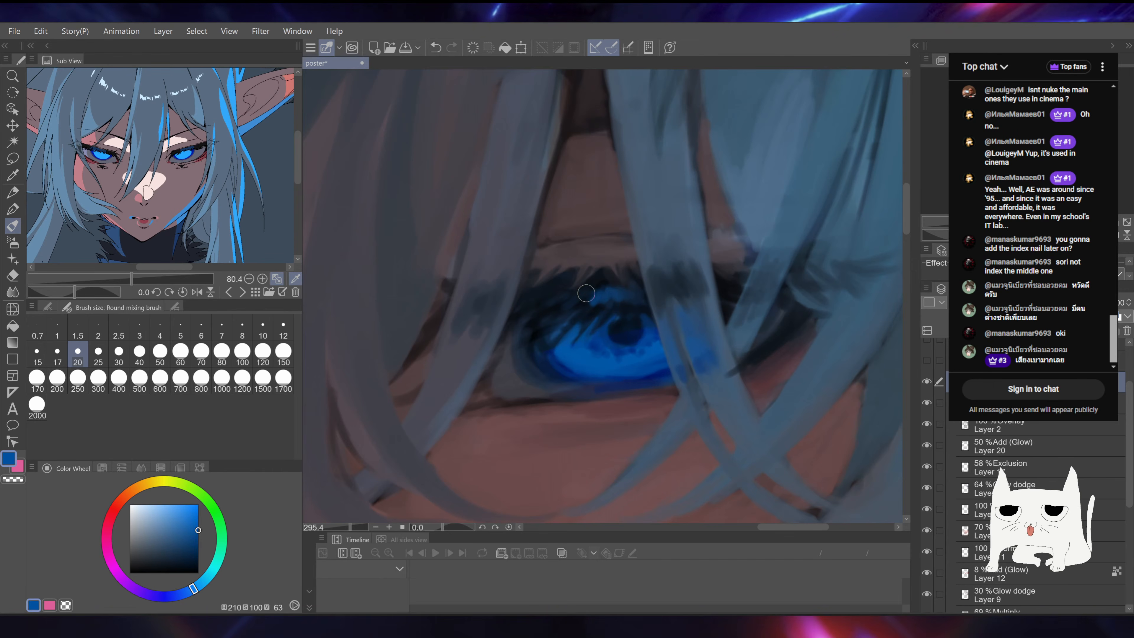
Step: Refine the upper eyelashes and the top of the iris with sampled near-black navy and dark blue
alt+click(597, 305)
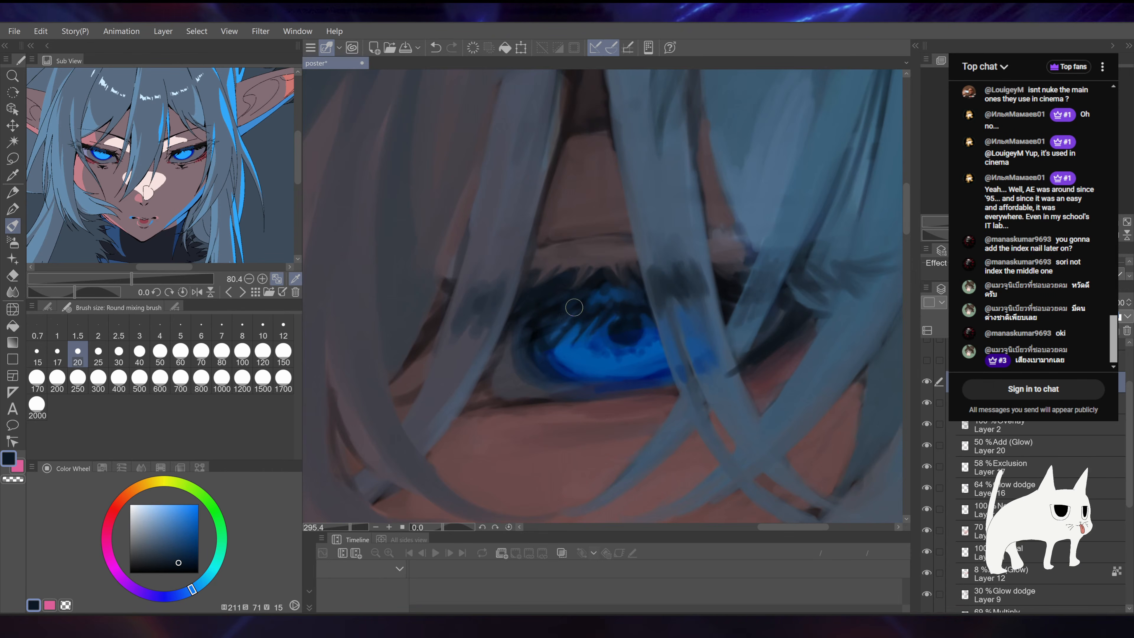
alt+click(613, 278)
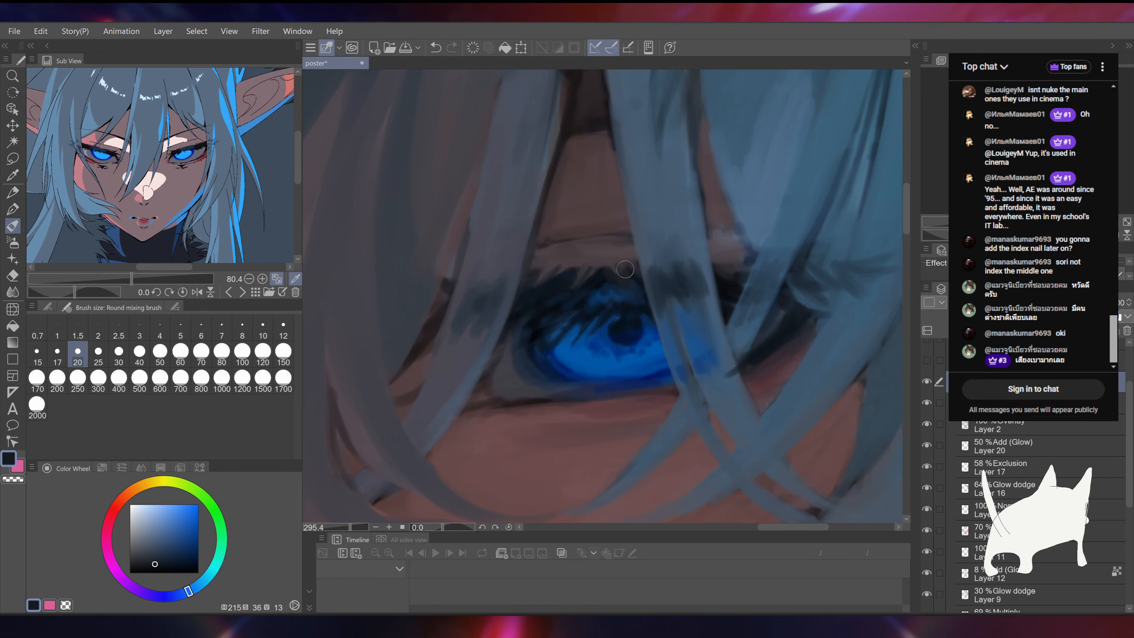
alt+click(577, 299)
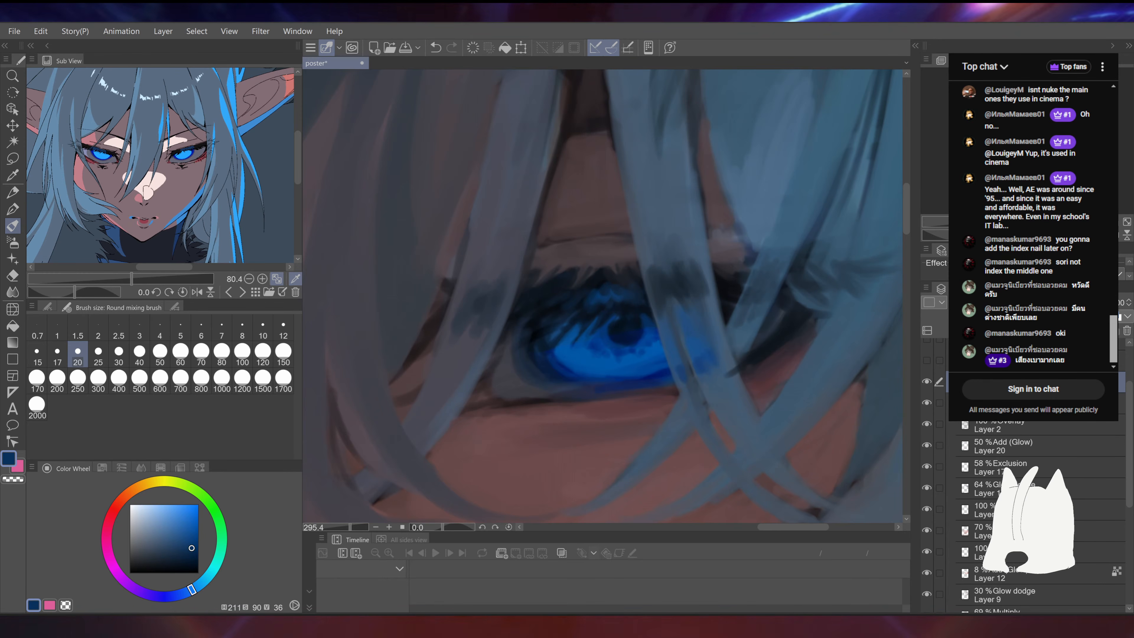
ctrl+drag(794, 285, 711, 276)
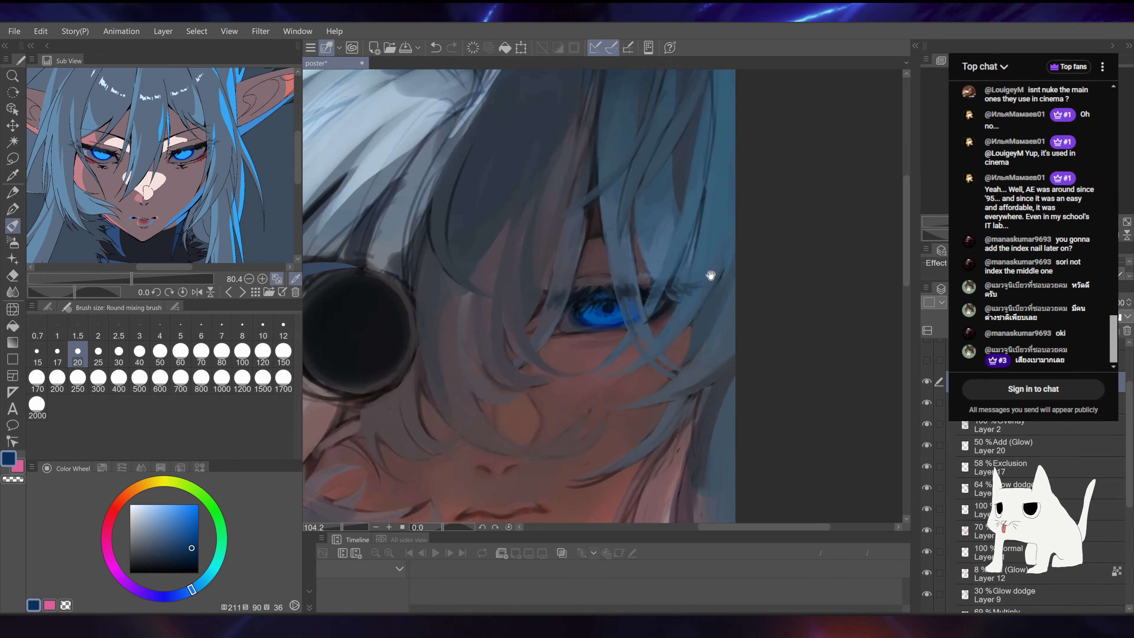
Step: Paint a thin curved hair strand sweeping over the jaw toward the chin with sampled greyish mauve
drag(634, 325, 780, 170)
drag(776, 258, 759, 213)
drag(657, 263, 671, 256)
alt+click(535, 353)
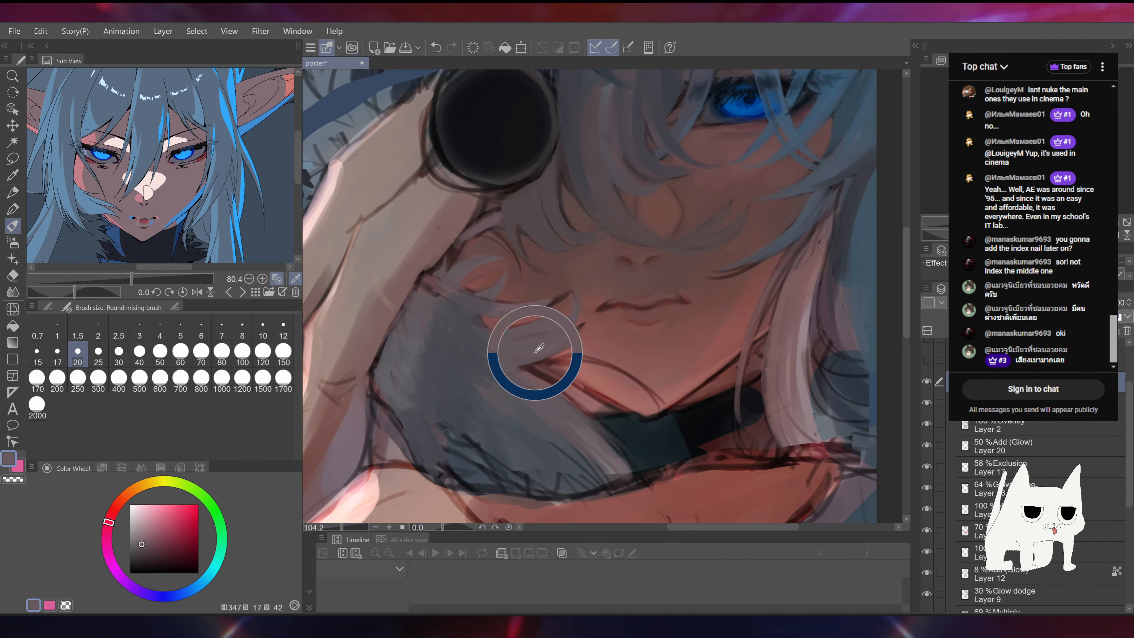
alt+drag(534, 352, 688, 335)
drag(703, 260, 678, 203)
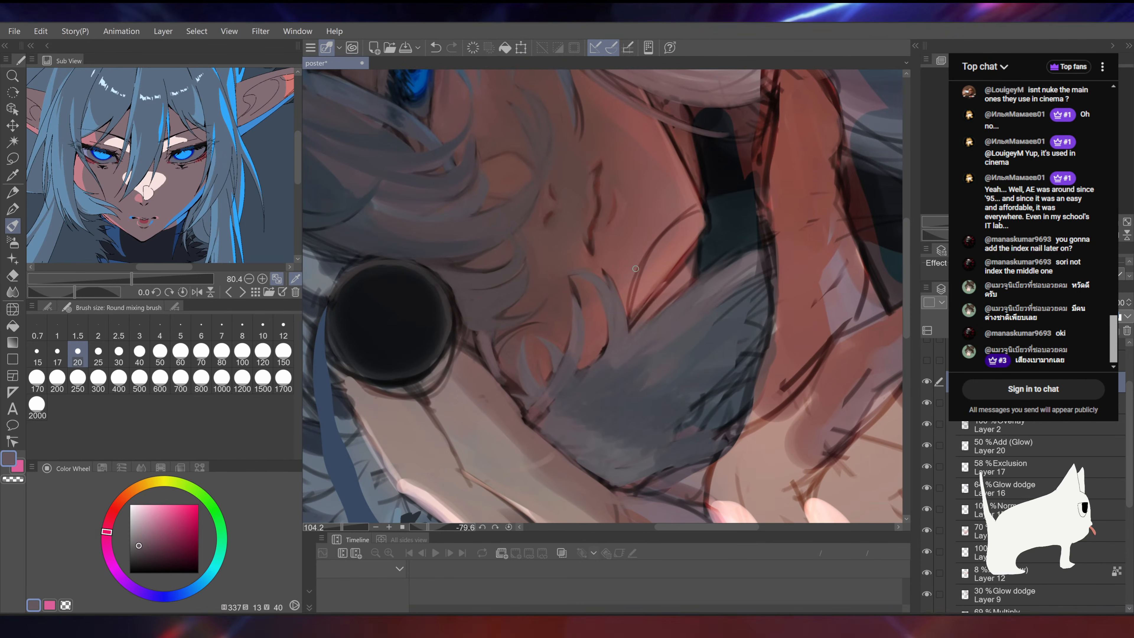
alt+click(629, 343)
key(ctrl+z)
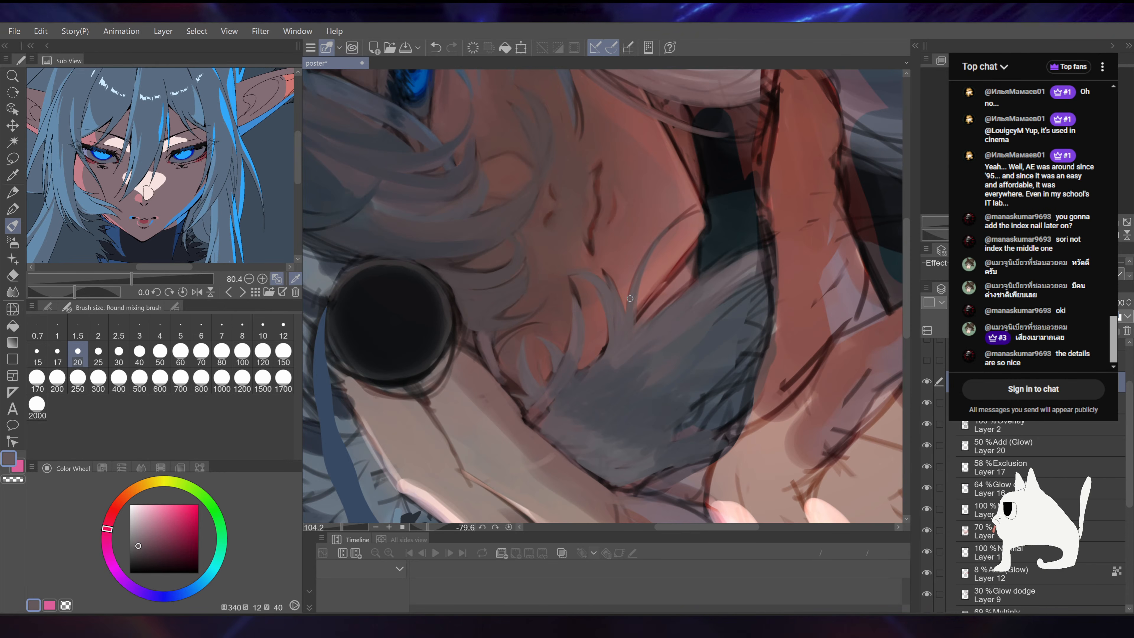
key(ctrl+s)
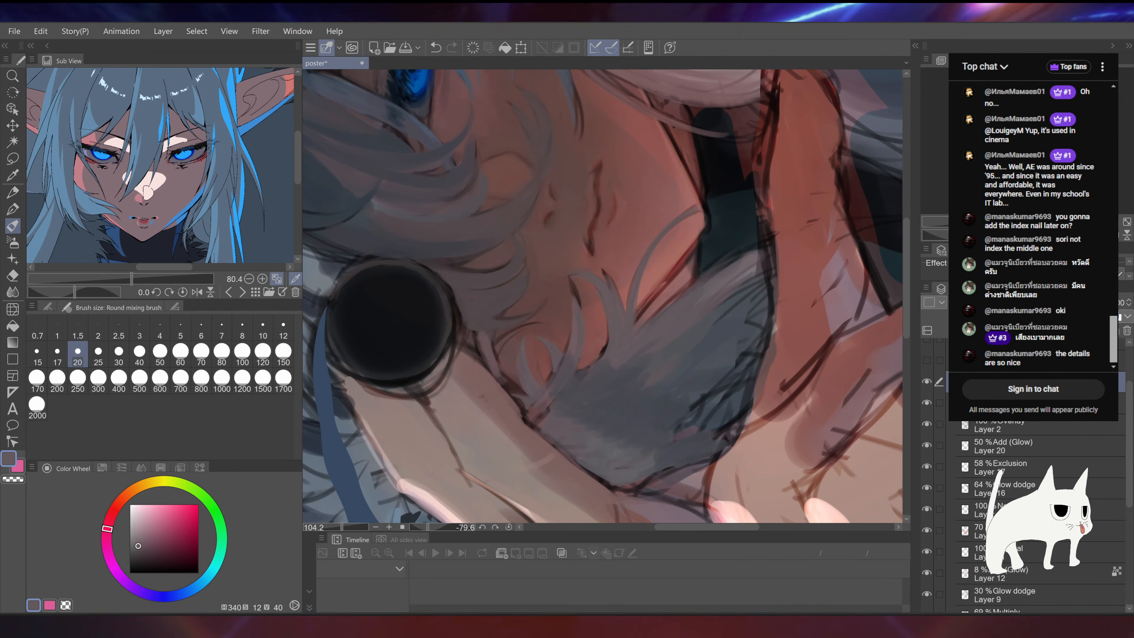
Step: Trim the curved strand's tip and clean the skin around it near the chin with sampled reddish skin tones
drag(695, 207, 612, 352)
alt+click(613, 352)
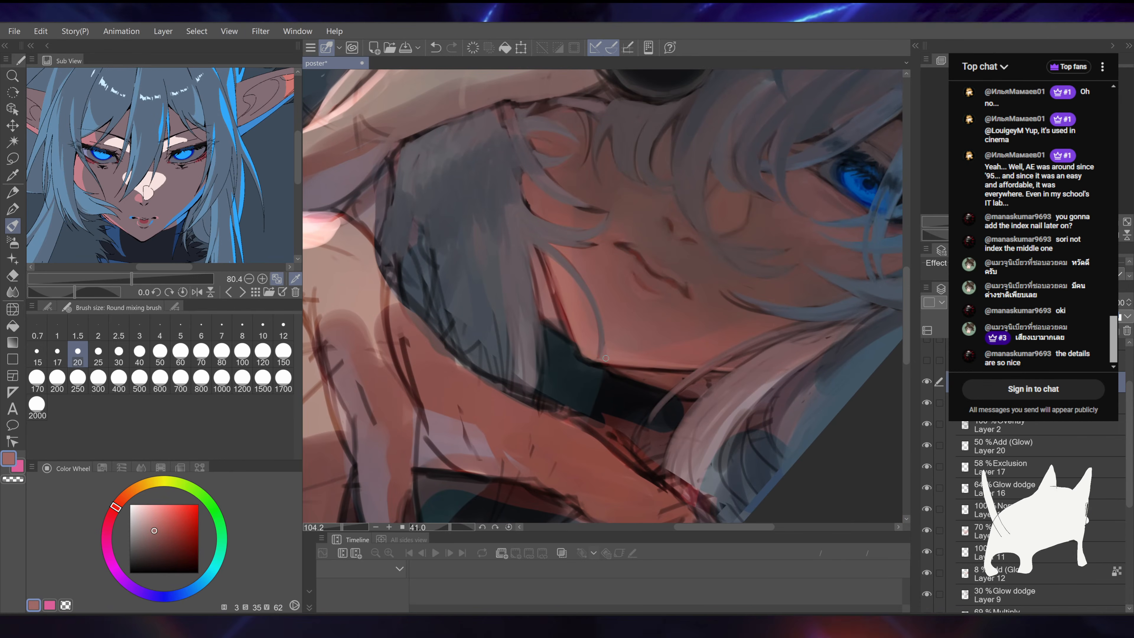
alt+click(603, 326)
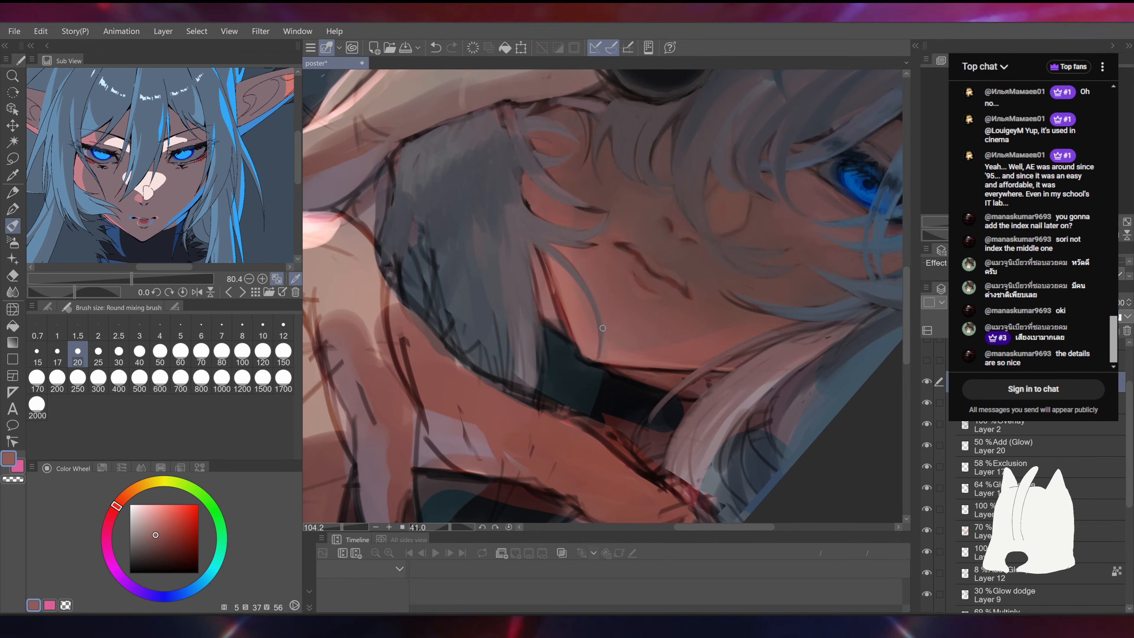
alt+click(600, 356)
drag(640, 260, 576, 259)
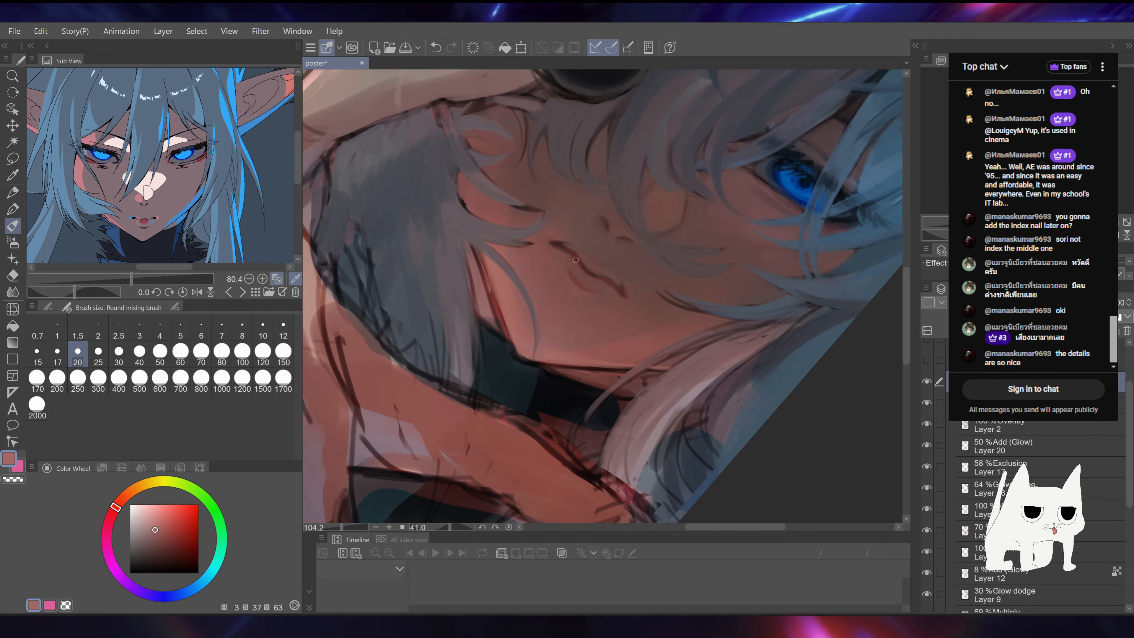
drag(596, 370, 642, 403)
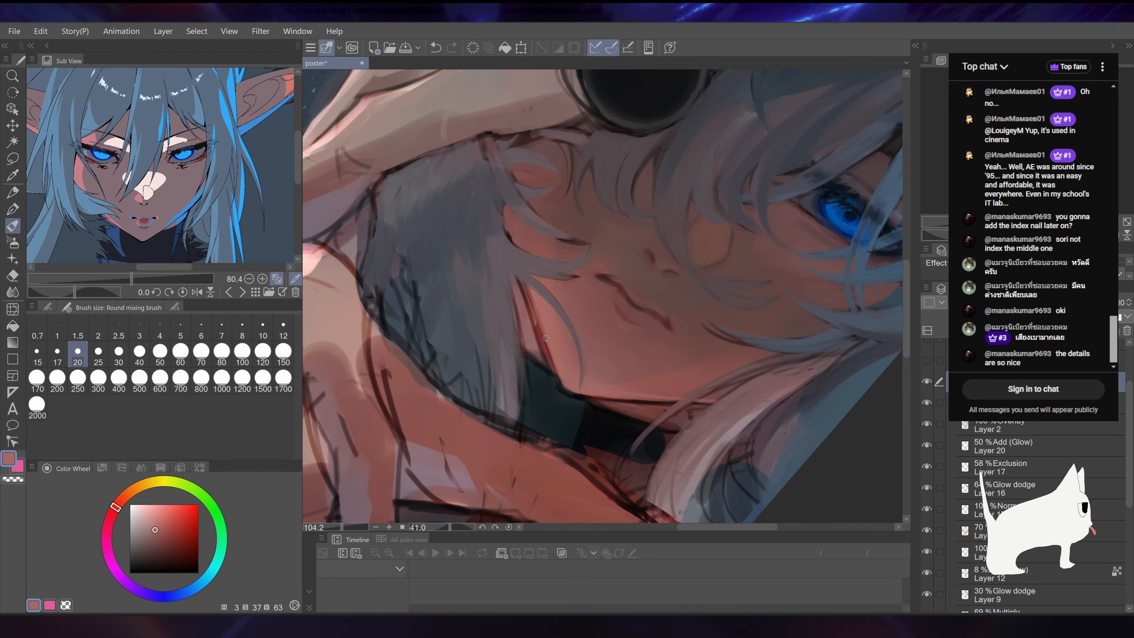
Step: Clean up the dark collar's upper edge below the chin with sampled dark teal
alt+click(570, 401)
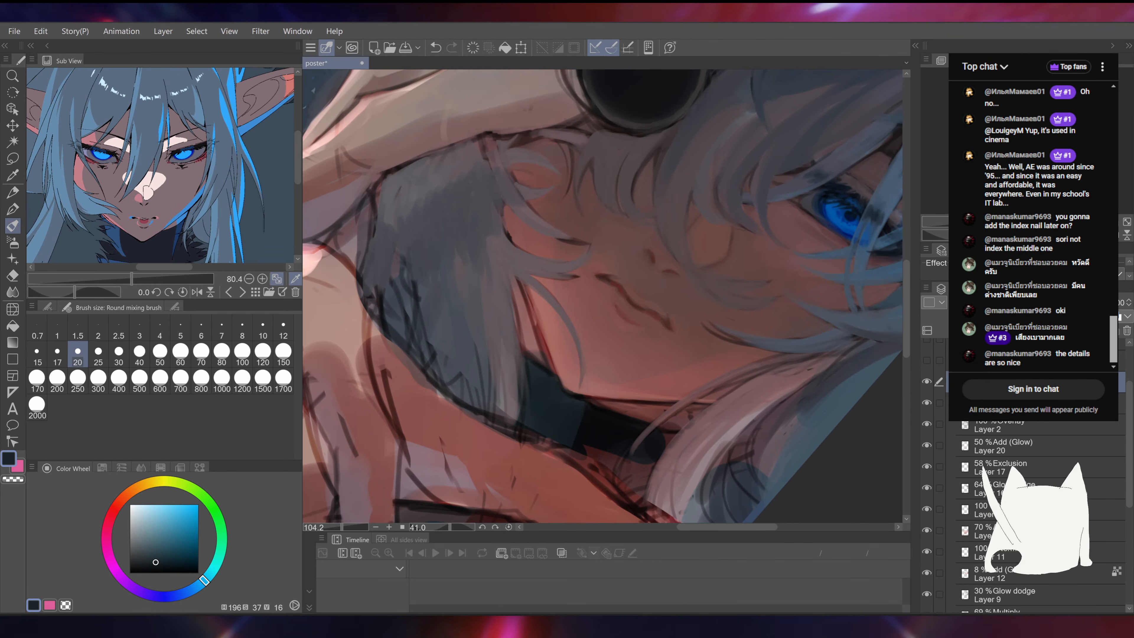
drag(598, 290, 486, 293)
drag(598, 291, 723, 290)
drag(661, 380, 704, 307)
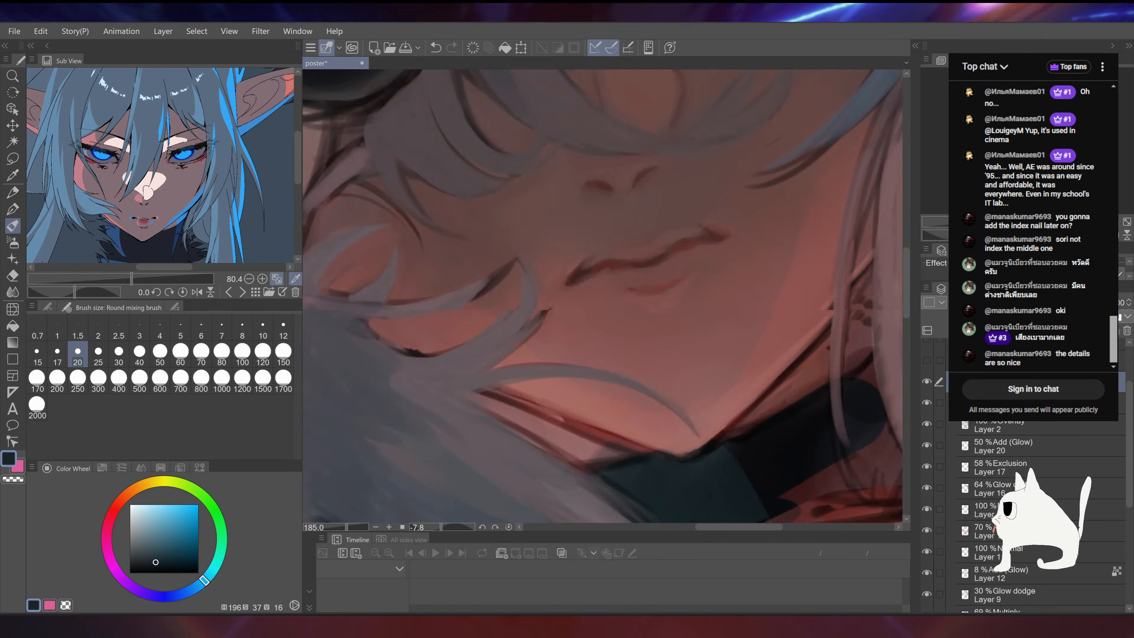
drag(749, 402, 703, 219)
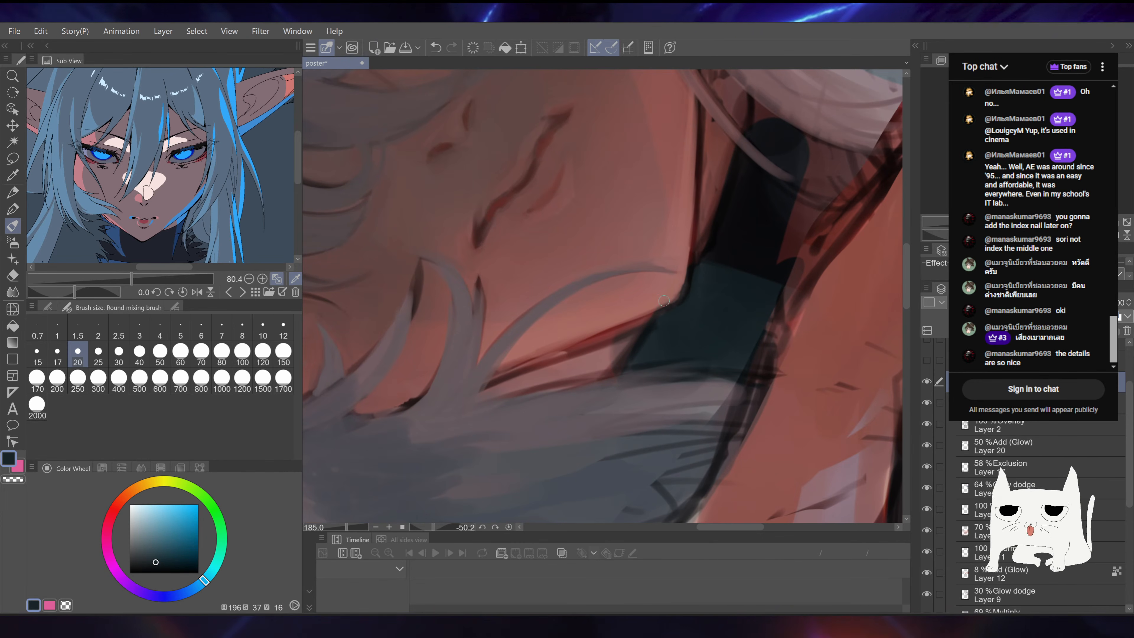
drag(664, 301, 622, 324)
Step: Paint the neck skin between the jawline and the hair with sampled reddish brown at brush size 30
key(h)
mouse_move(553, 223)
mouse_down()
mouse_move(601, 335)
mouse_move(591, 369)
mouse_up()
alt+click(568, 323)
key(bracketright)
key(bracketright)
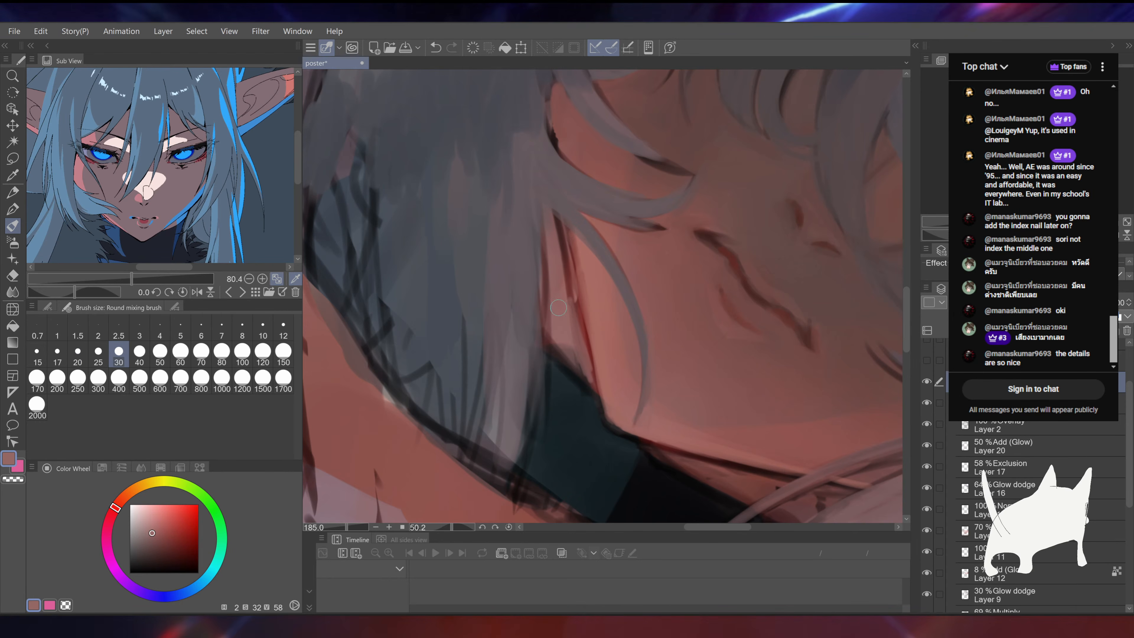
key(ctrl+z)
drag(572, 291, 579, 355)
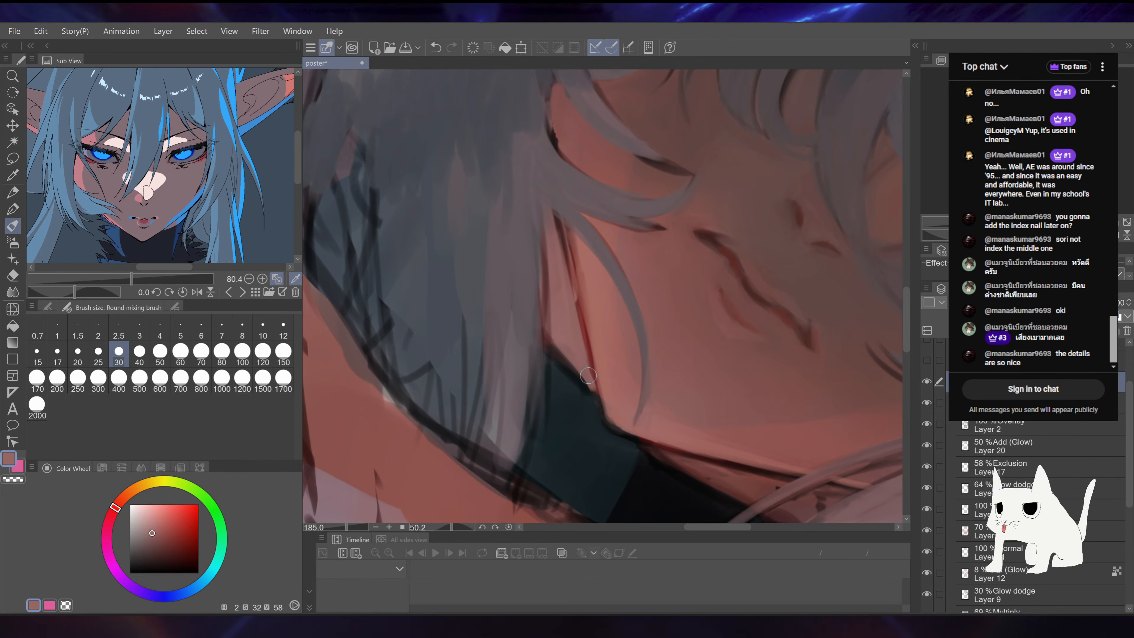
Step: Refine the jawline above the collar with sampled dark red and the adjoining neck with sampled reddish brown
scroll(588, 416, down, 2)
alt+click(606, 378)
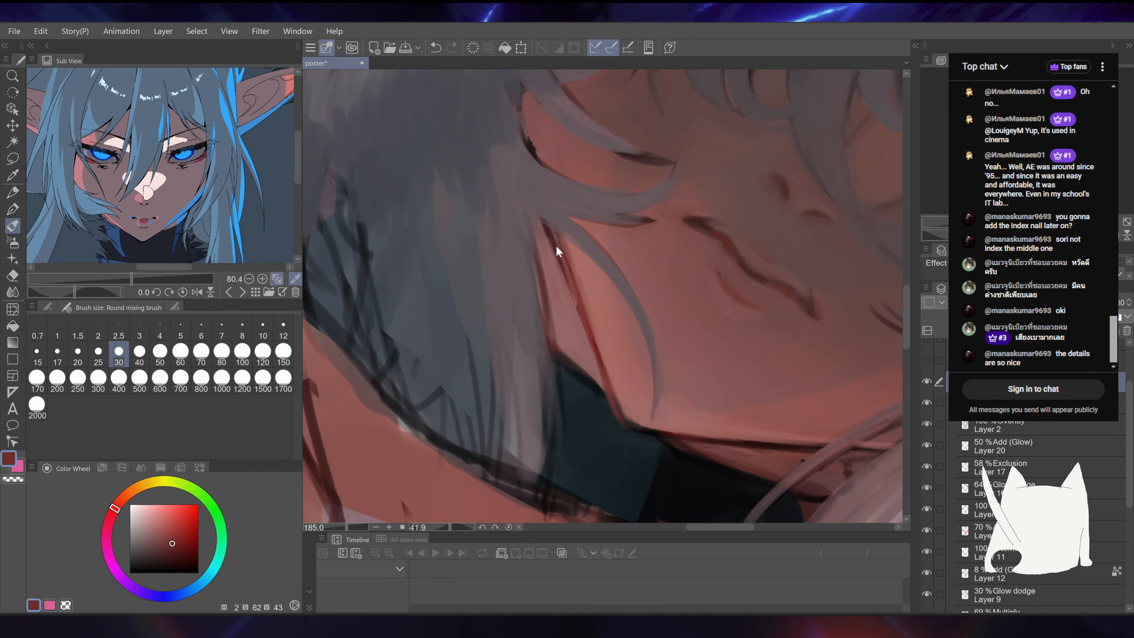
alt+click(569, 302)
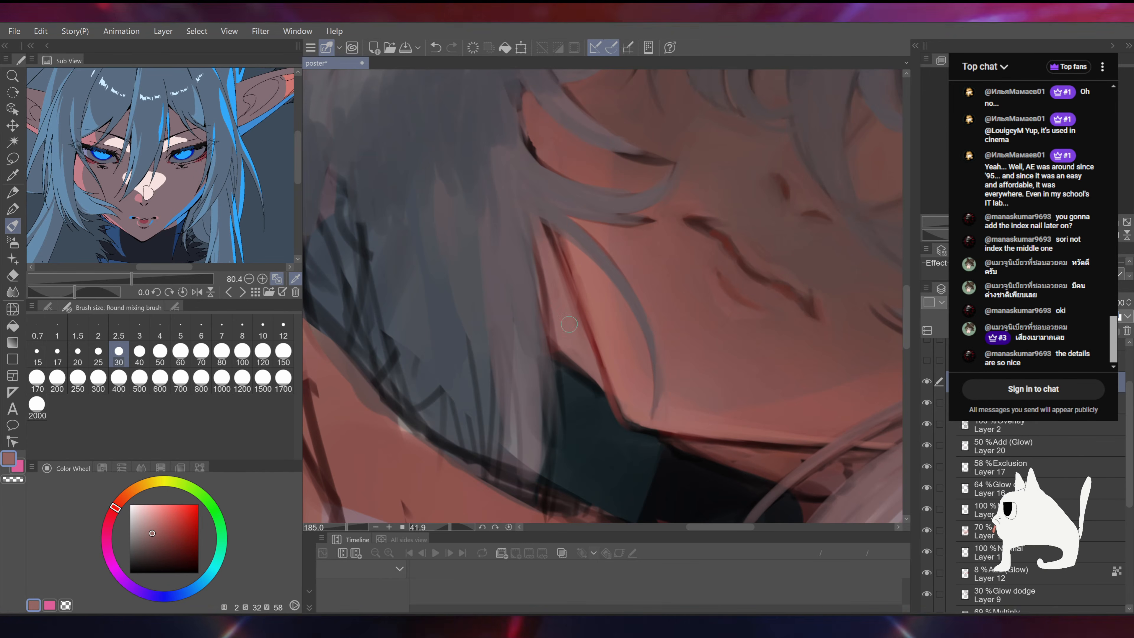
key(ctrl+@)
Step: Save the poster illustration
scroll(602, 296, down, 6)
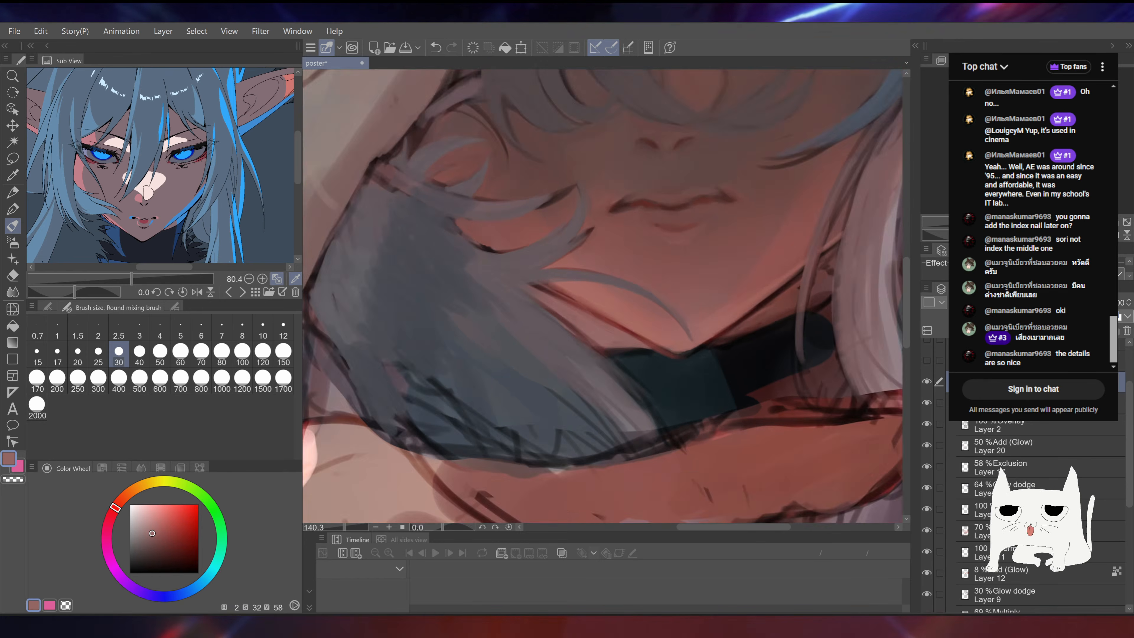
scroll(603, 296, up, 3)
drag(800, 288, 760, 313)
key(ctrl+s)
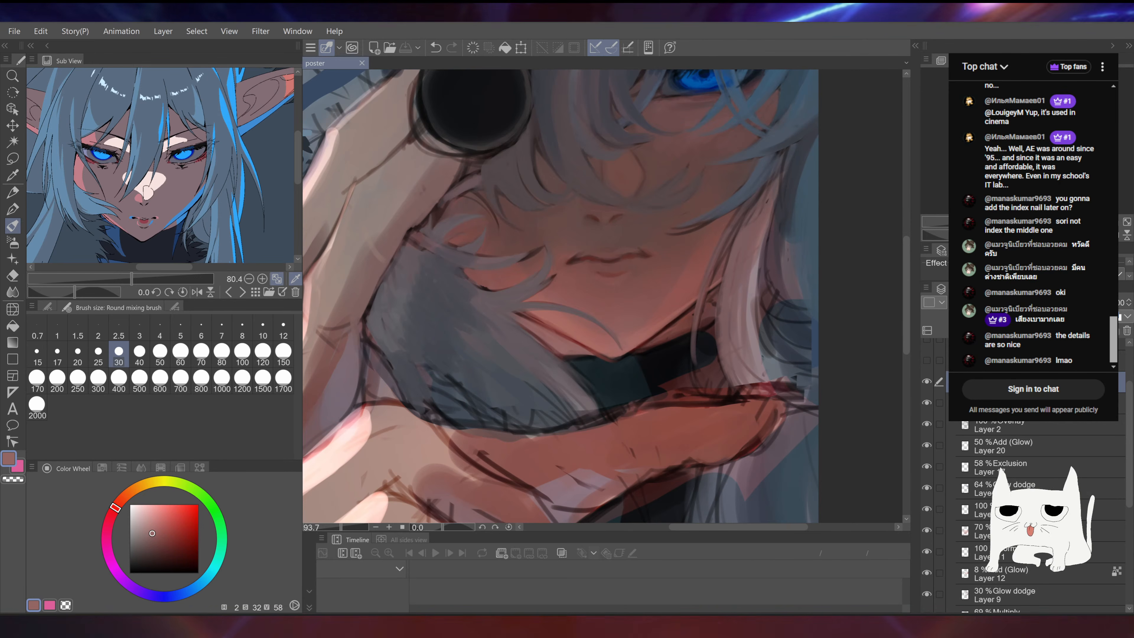
scroll(603, 293, up, 2)
mouse_move(658, 249)
mouse_down()
mouse_move(664, 272)
mouse_move(643, 255)
mouse_up()
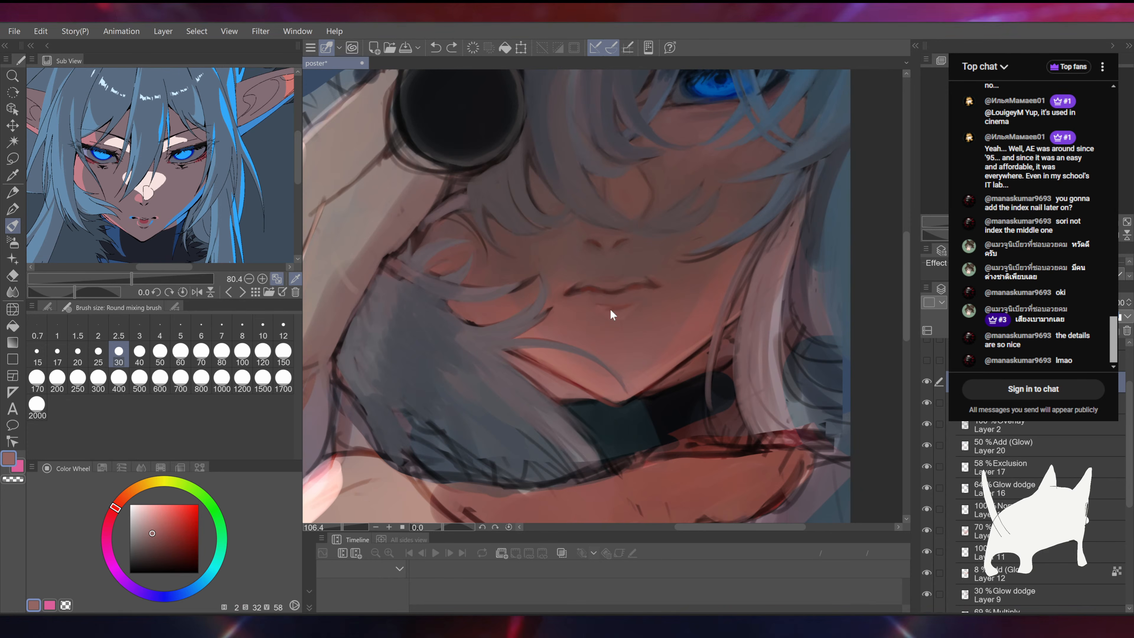
key(ctrl+minus)
key(ctrl+minus)
key(ctrl+minus)
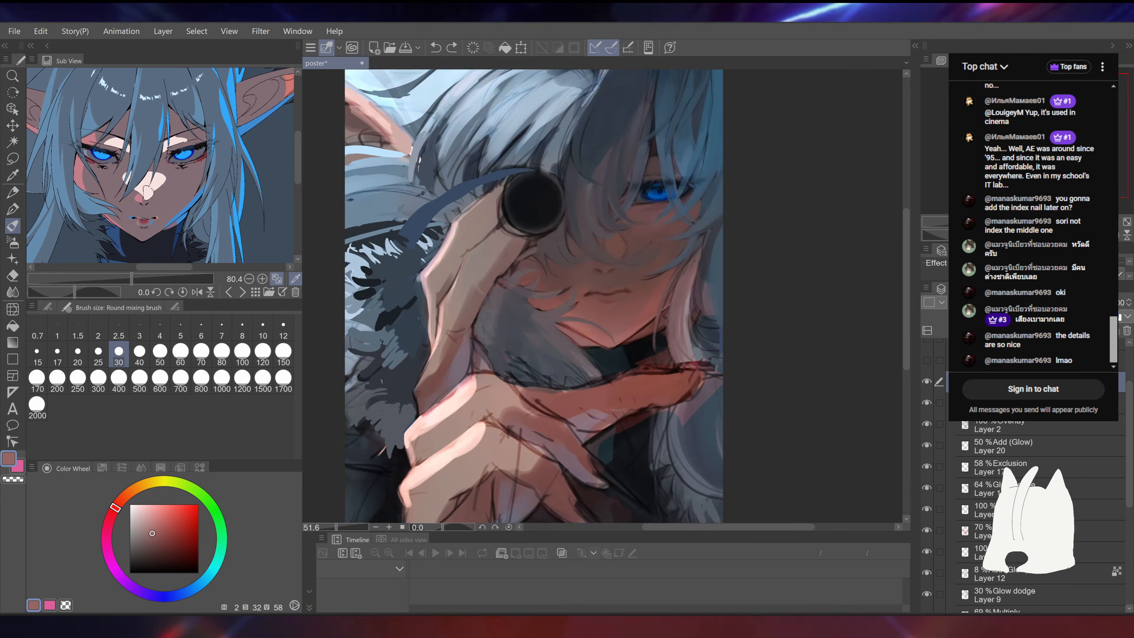
Step: Darken the gaps between the bangs above the blue eye with sampled dark blue tones at brush size 30
key(ctrl+plus)
key(ctrl+z)
drag(755, 275, 770, 315)
drag(853, 170, 806, 266)
drag(602, 296, 663, 297)
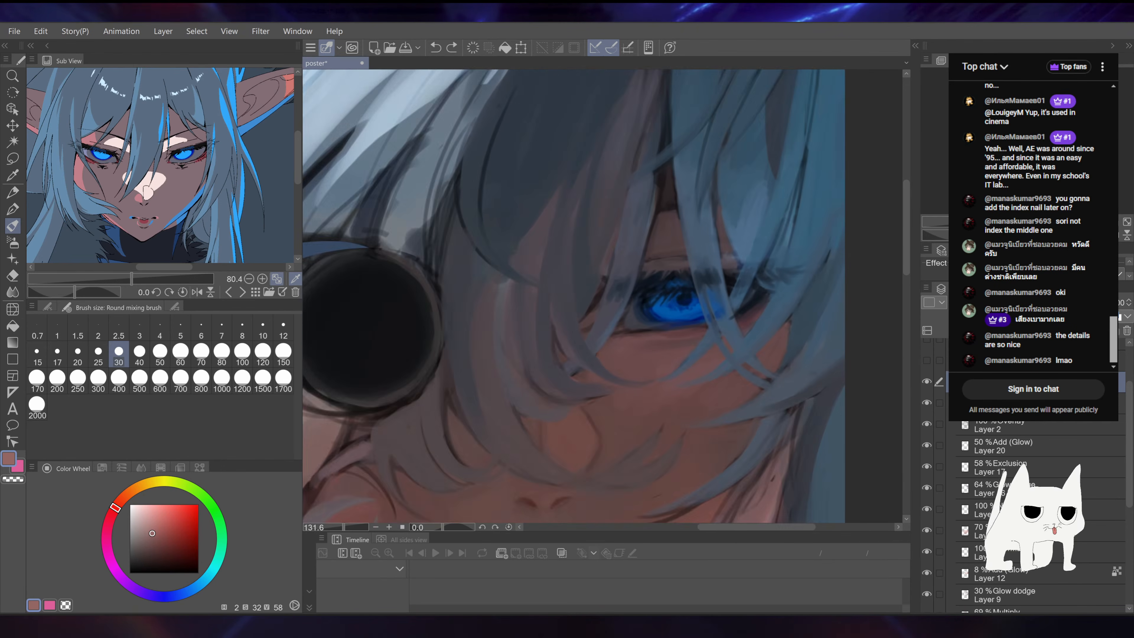
drag(713, 170, 575, 298)
alt+click(574, 258)
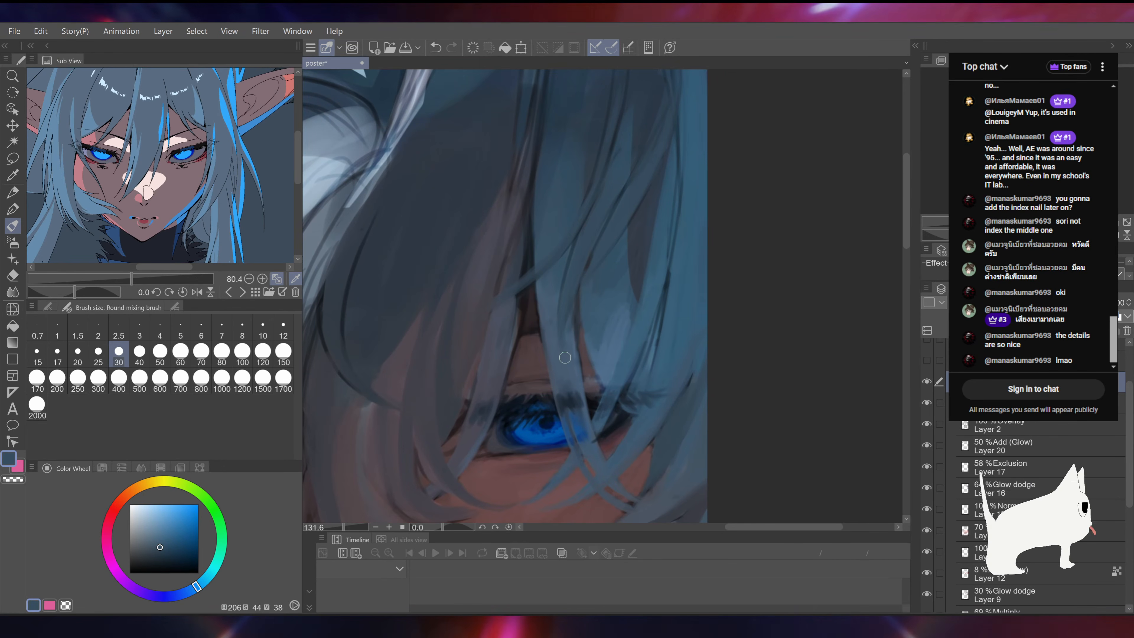
alt+click(570, 238)
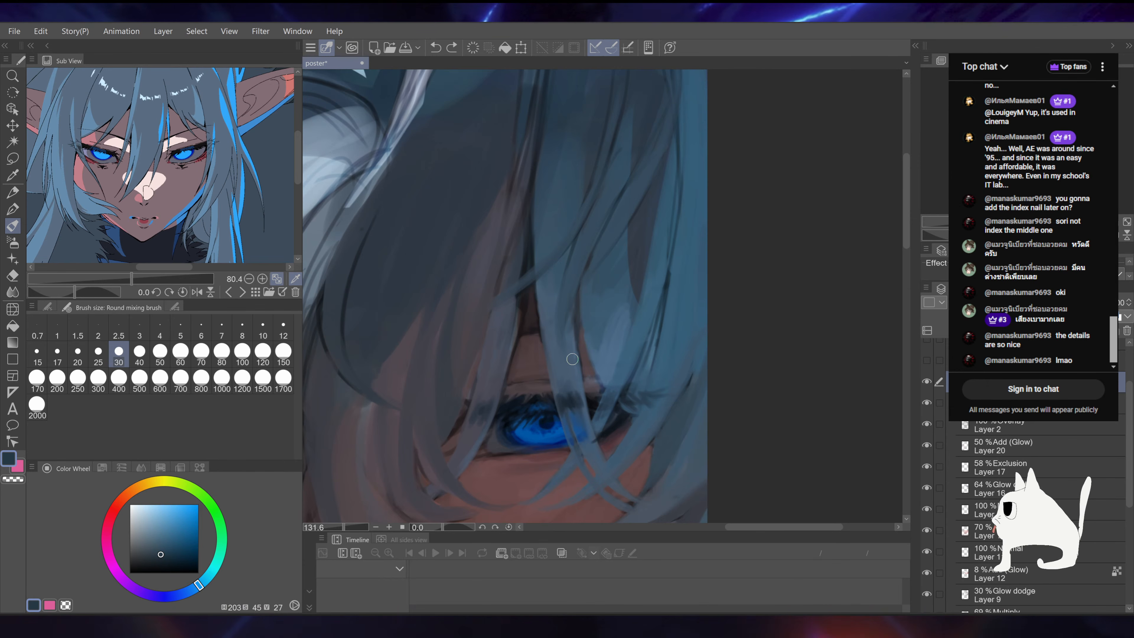
drag(603, 290, 579, 291)
drag(638, 214, 665, 243)
drag(599, 223, 593, 260)
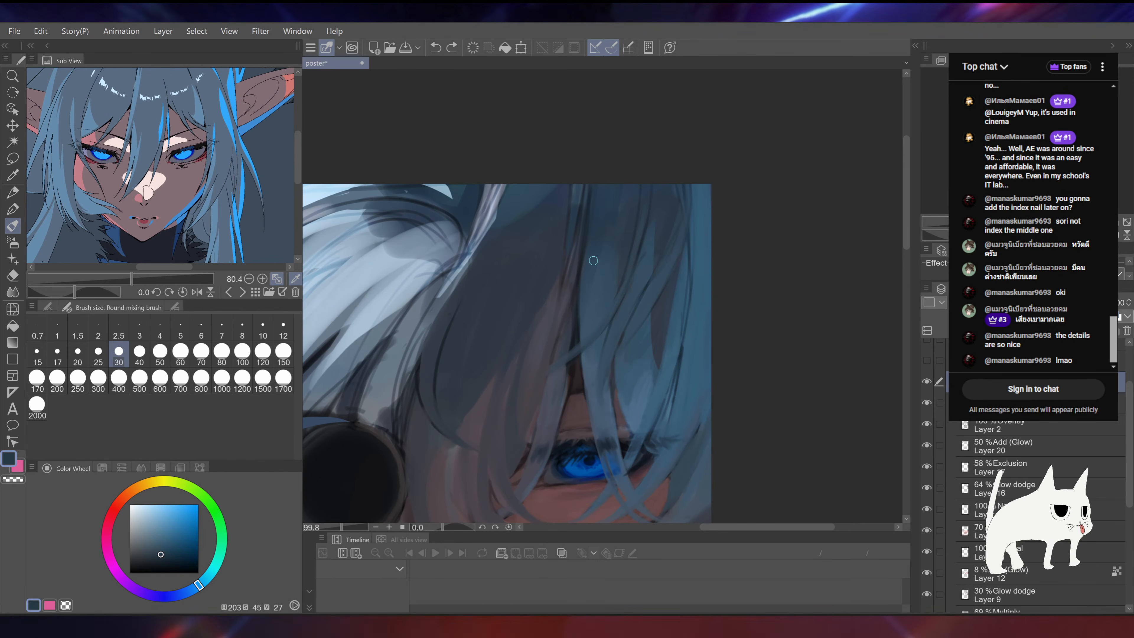
Step: Refine the long hair strands falling beside the eye with sampled dark slate blue tones
alt+click(547, 275)
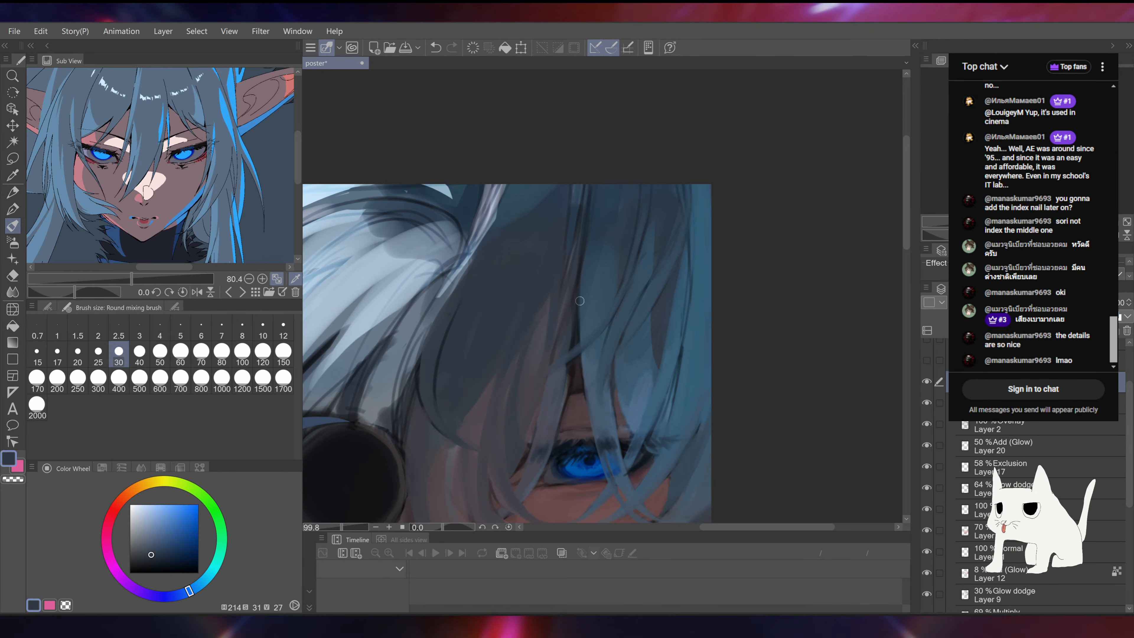
scroll(570, 305, down, 2)
alt+click(569, 304)
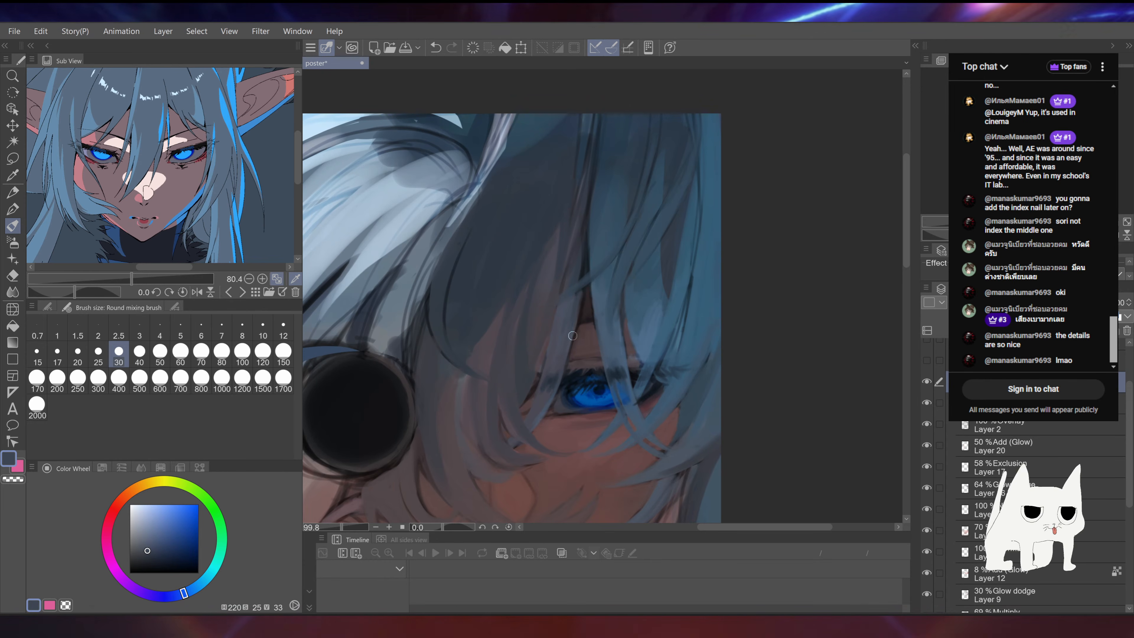
scroll(579, 305, down, 2)
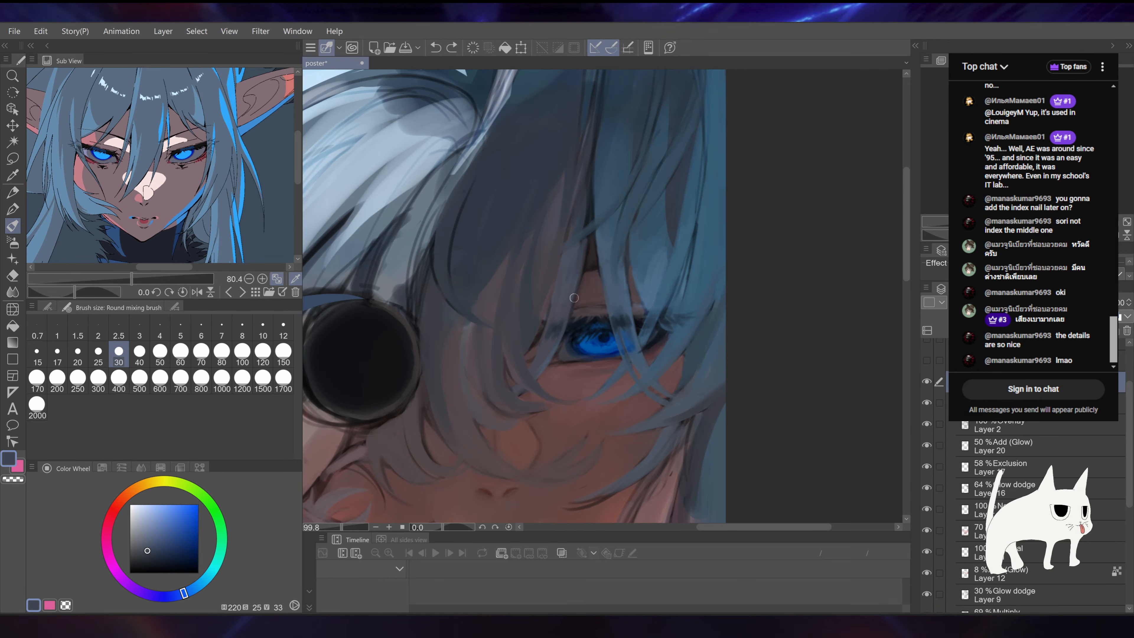
drag(596, 236, 586, 270)
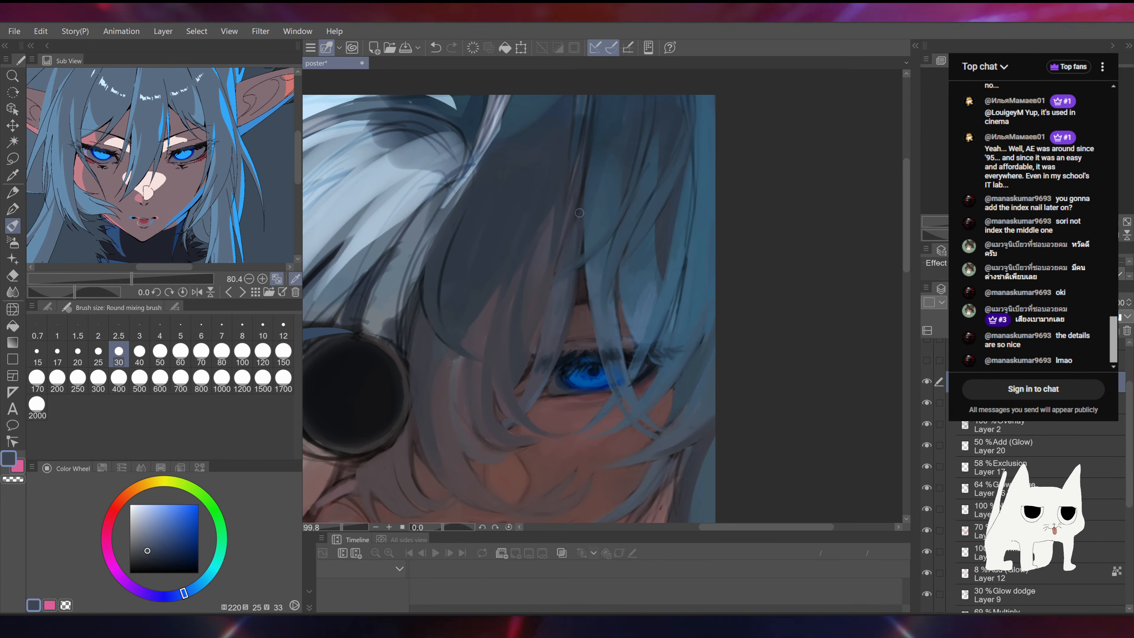
drag(583, 214, 563, 276)
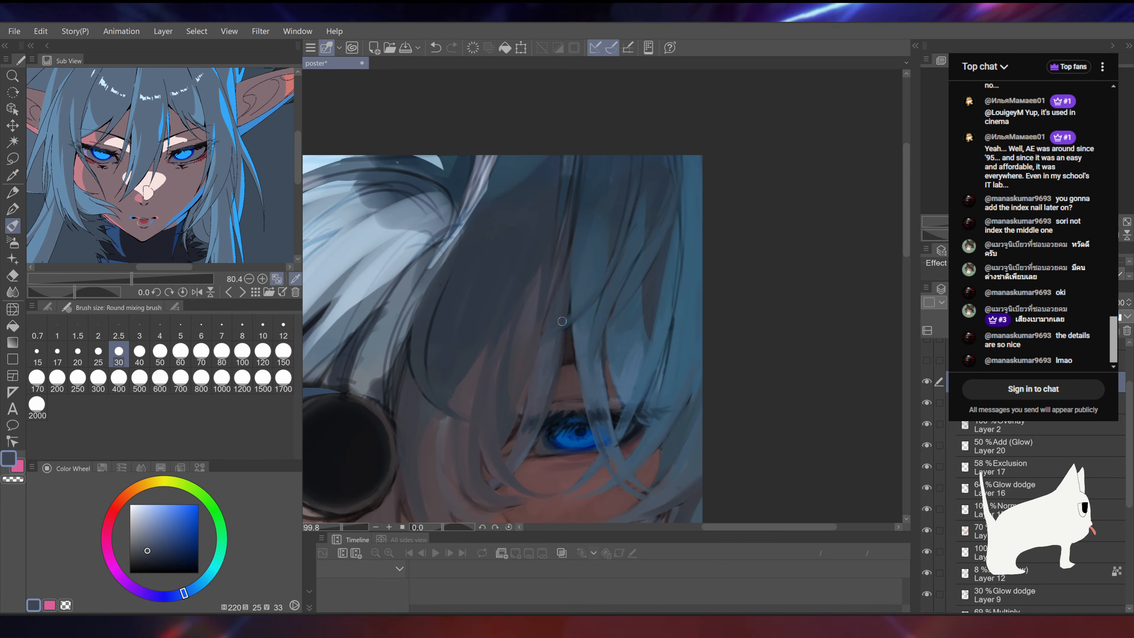
drag(554, 315, 562, 203)
drag(542, 243, 560, 210)
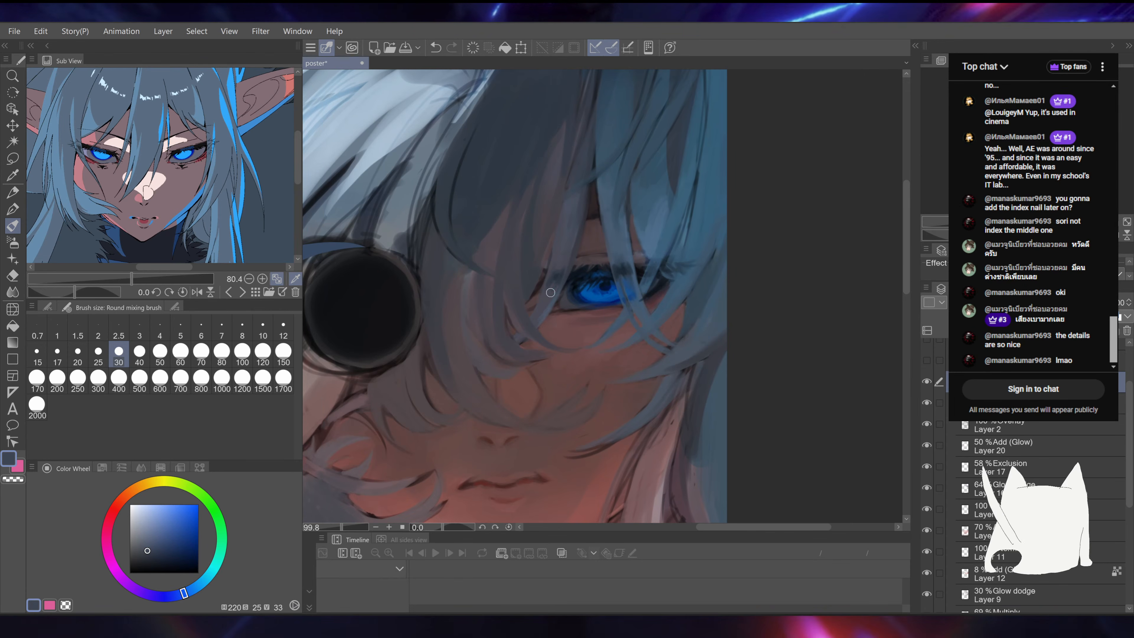
Step: Shade the inner corner and the white of the eye with sampled dark navy and dark grayish violet
alt+click(558, 264)
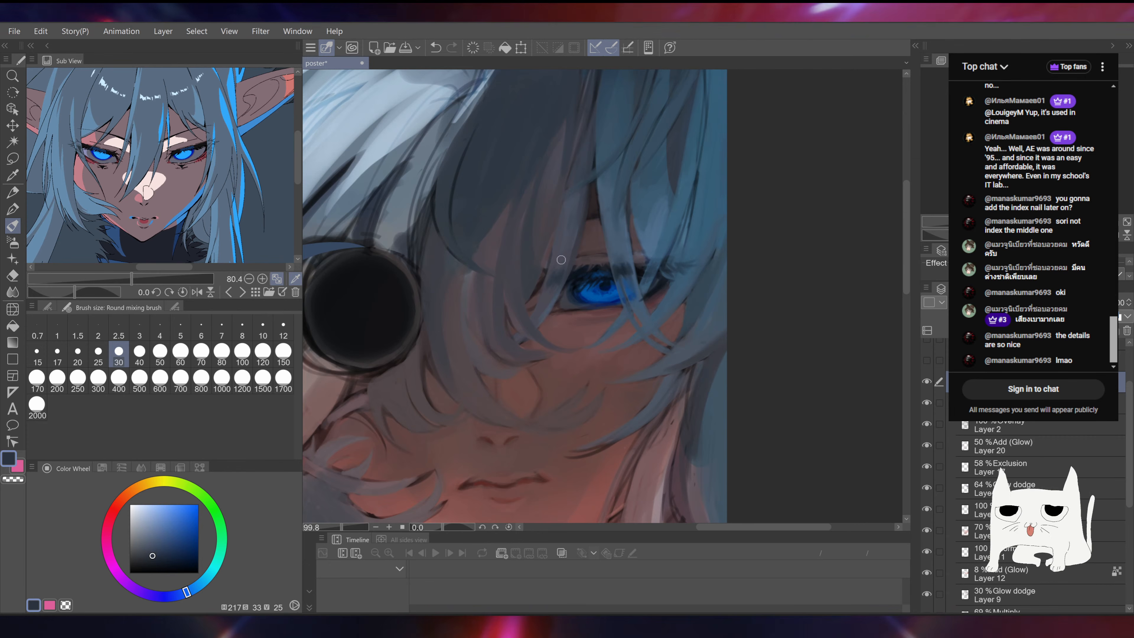
drag(606, 265, 622, 286)
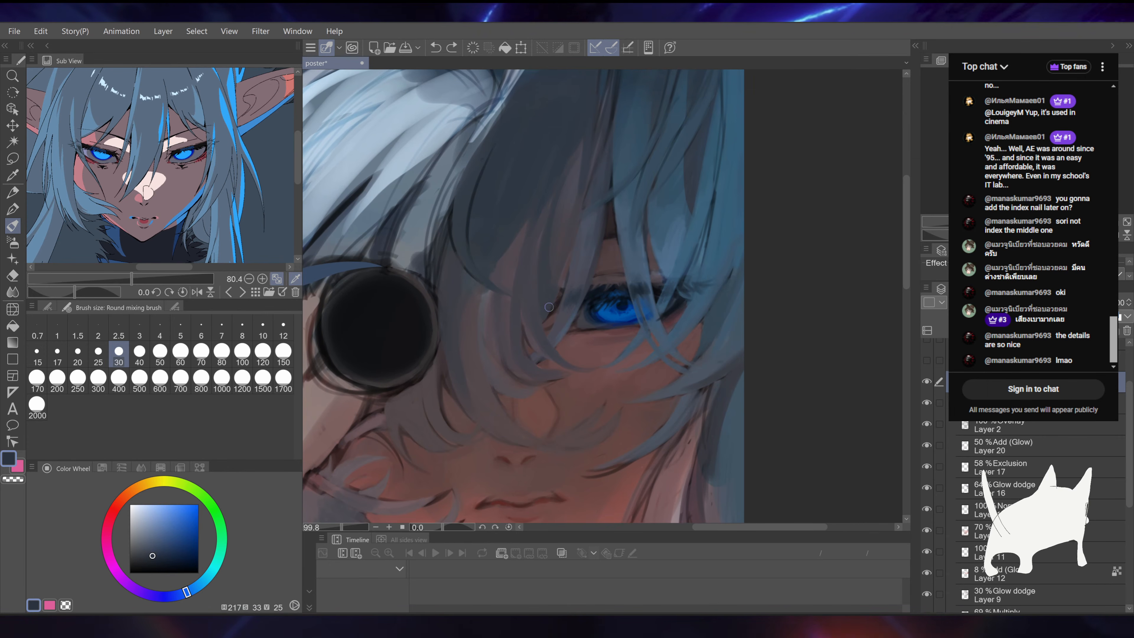
scroll(678, 277, up, 4)
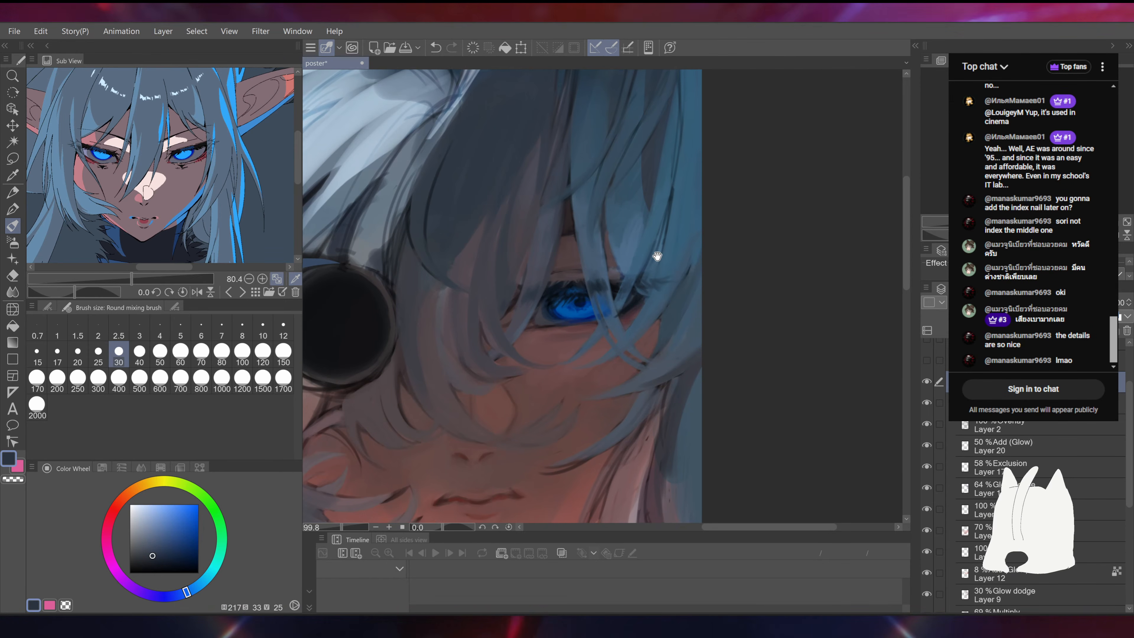
key(ctrl+z)
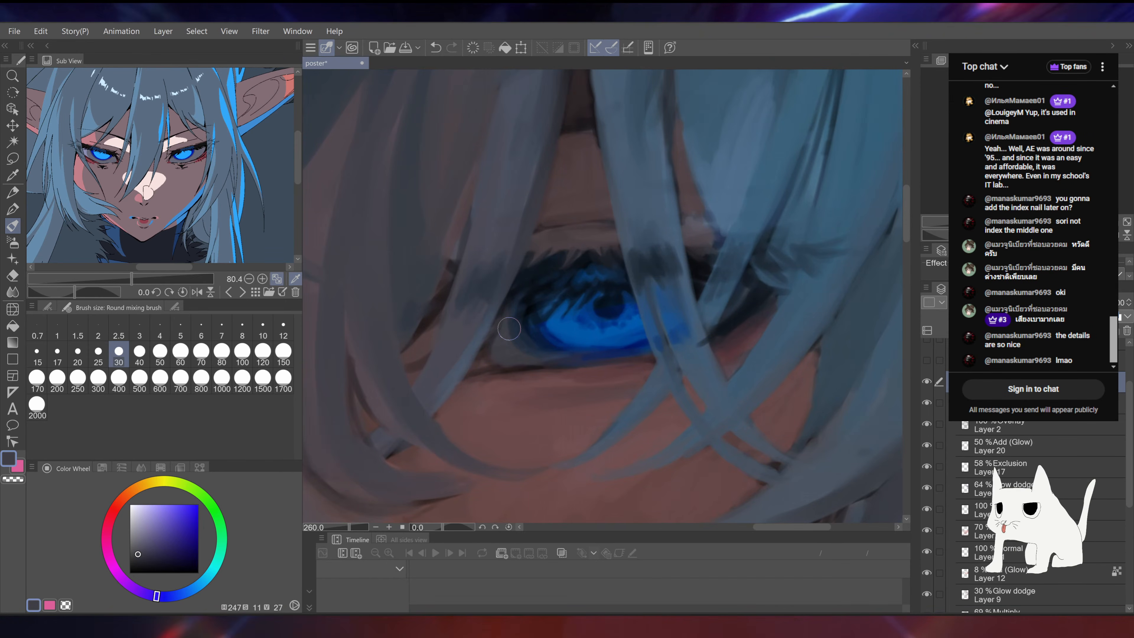
alt+click(519, 338)
drag(510, 315, 531, 352)
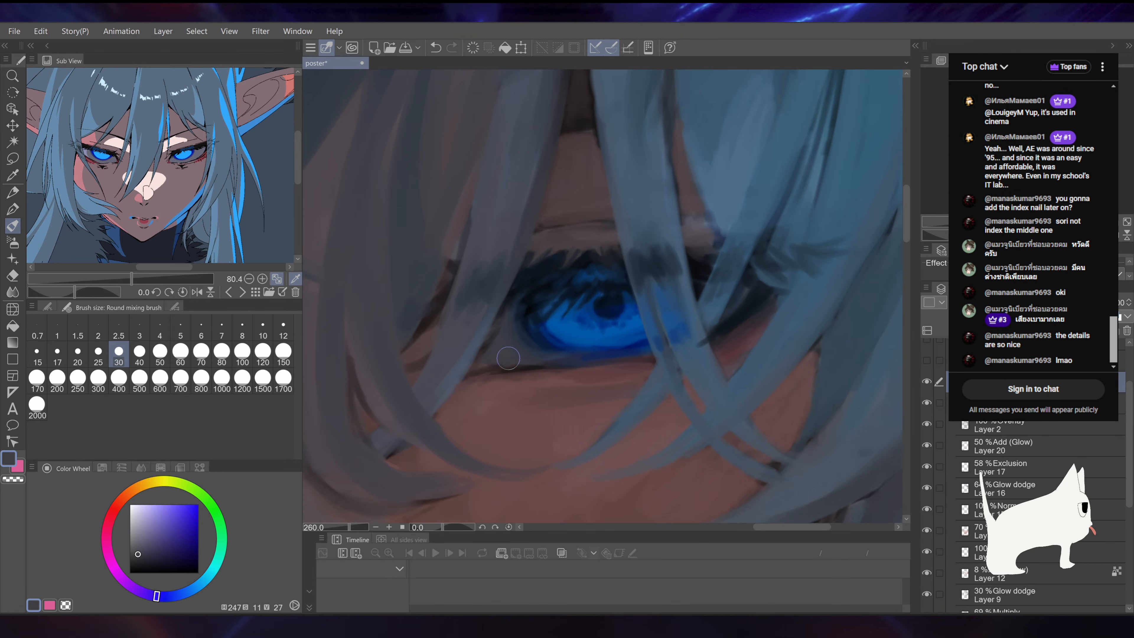
Step: Refine the outer eye corner with sampled dark purple and the hair strand crossing it with sampled muted blue
mouse_move(562, 357)
mouse_down()
mouse_move(616, 368)
mouse_move(593, 316)
mouse_move(559, 357)
mouse_move(529, 282)
mouse_move(556, 250)
mouse_up()
alt+click(594, 316)
drag(602, 296, 558, 297)
drag(661, 290, 628, 311)
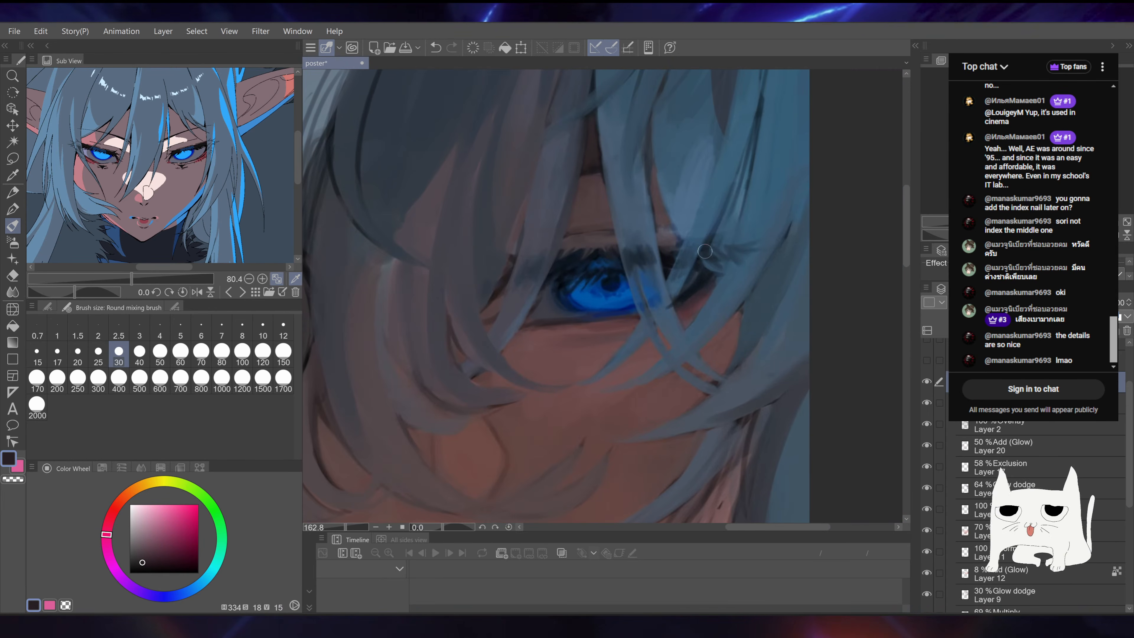
alt+click(667, 329)
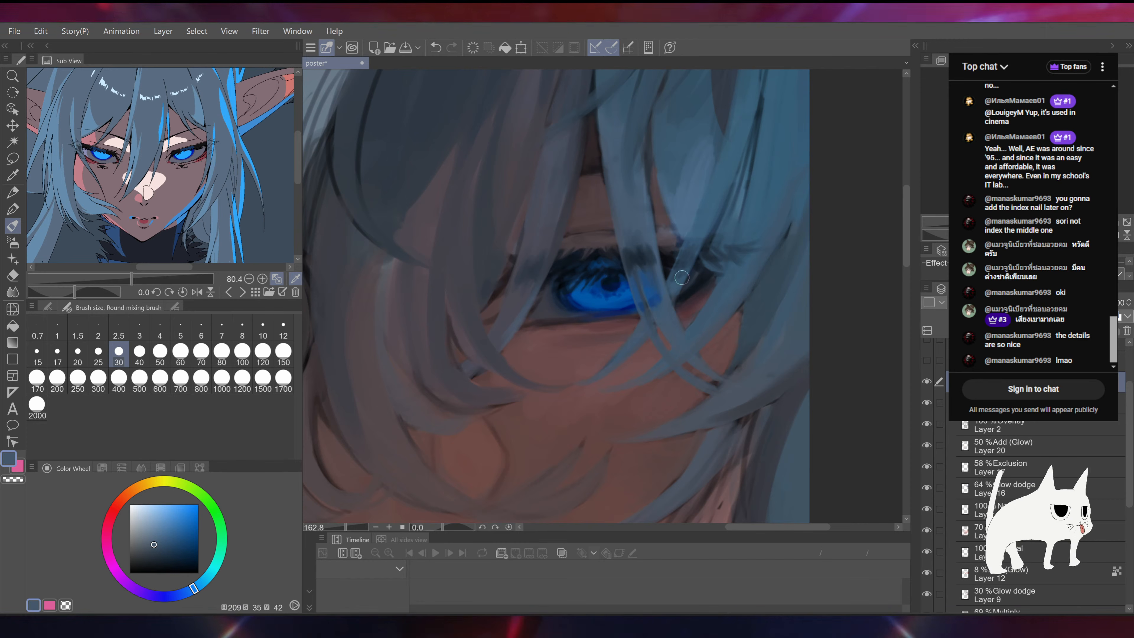
mouse_move(679, 286)
mouse_down()
mouse_move(664, 318)
mouse_move(485, 318)
mouse_move(616, 318)
mouse_up()
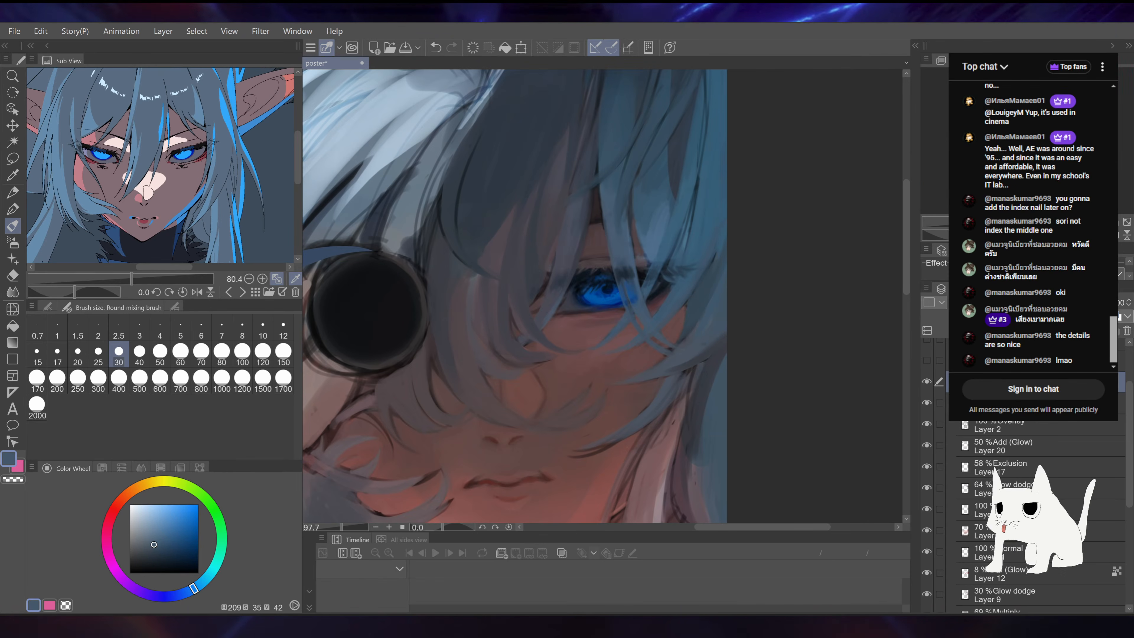
Step: Paint lash and eyebrow strokes over the bangs with sampled near-black navy at brush size 20
alt+click(580, 278)
key(bracketleft)
key(bracketleft)
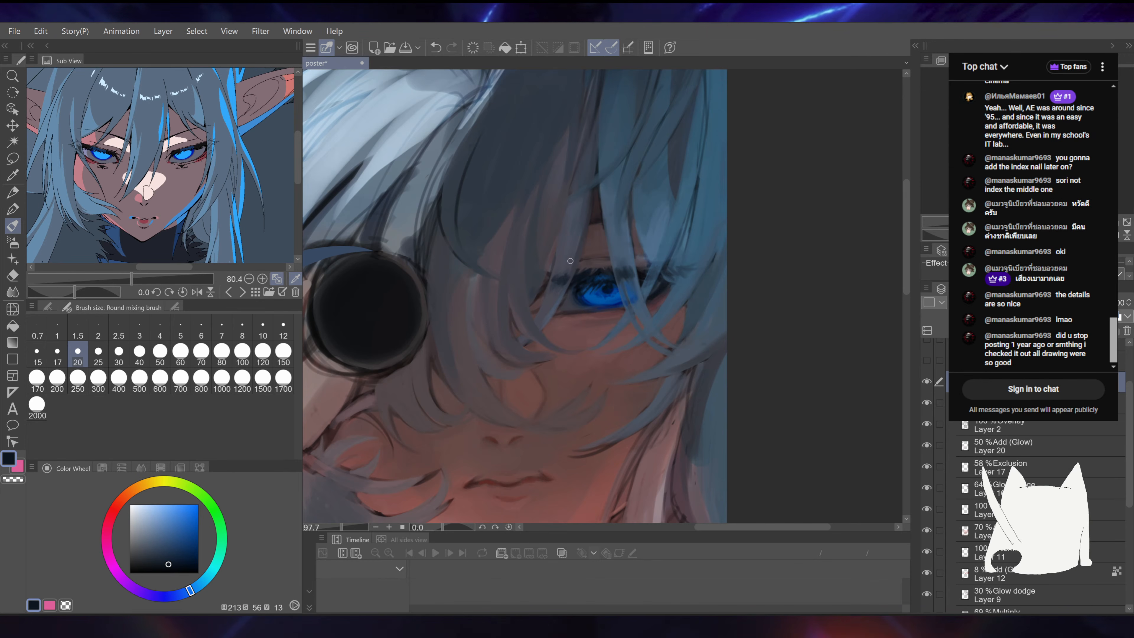
mouse_move(572, 260)
mouse_down()
mouse_move(509, 282)
mouse_move(578, 282)
mouse_up()
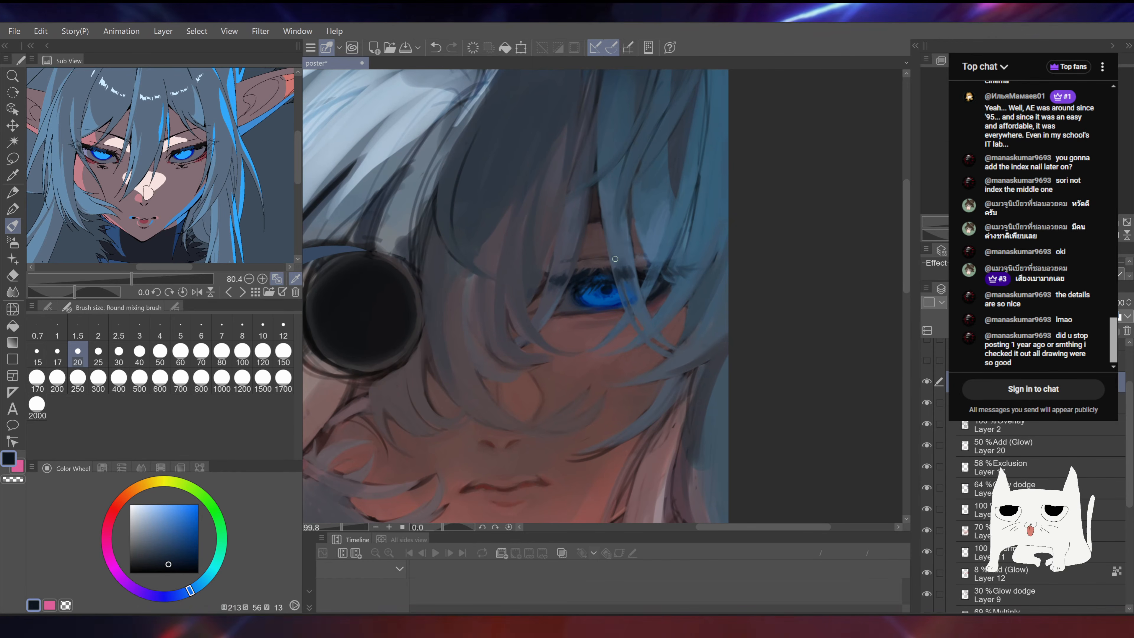
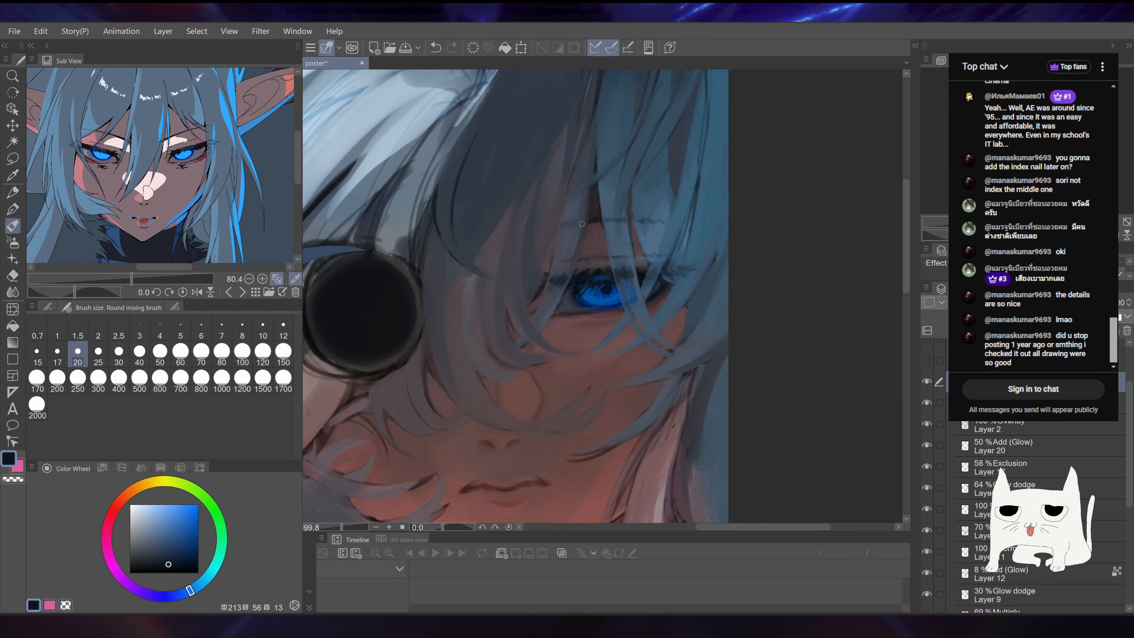
drag(532, 229, 531, 241)
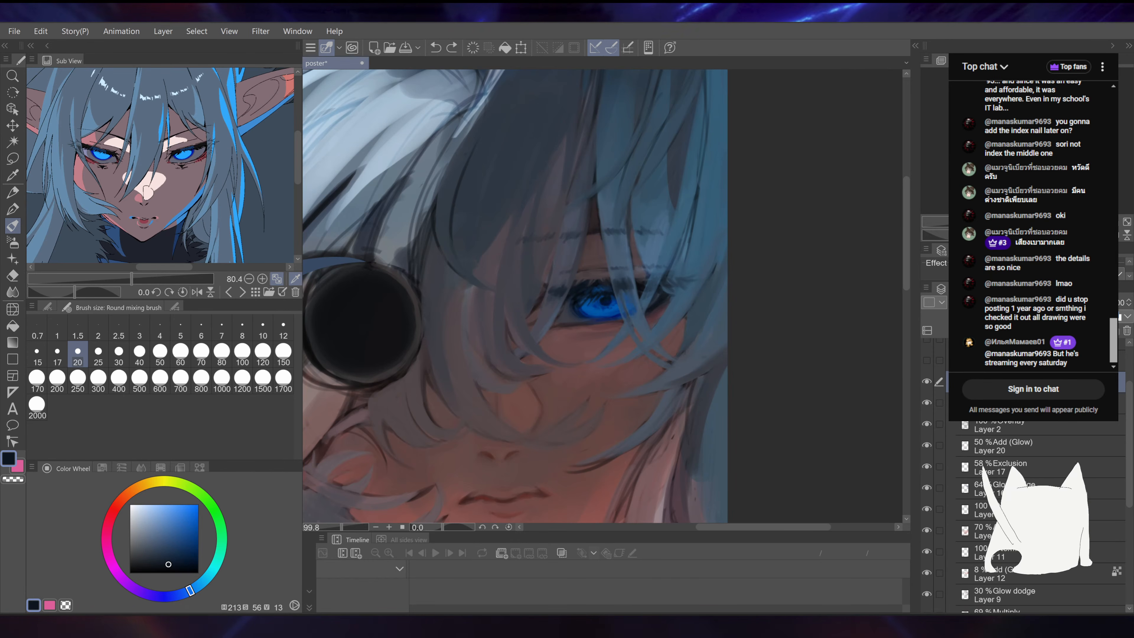
mouse_move(709, 250)
mouse_down()
mouse_move(603, 252)
mouse_move(705, 249)
mouse_up()
drag(706, 249, 718, 277)
Step: Blend the eyebrow strokes into the bangs with sampled violet-gray and slate blue, and save the poster illustration
alt+click(562, 262)
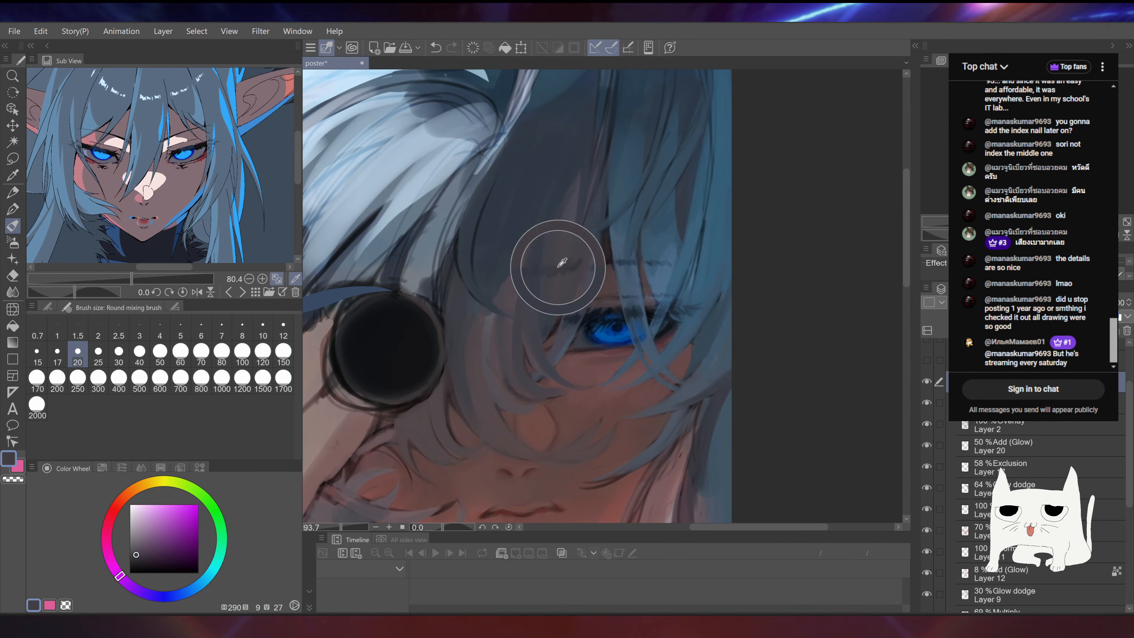
alt+click(561, 253)
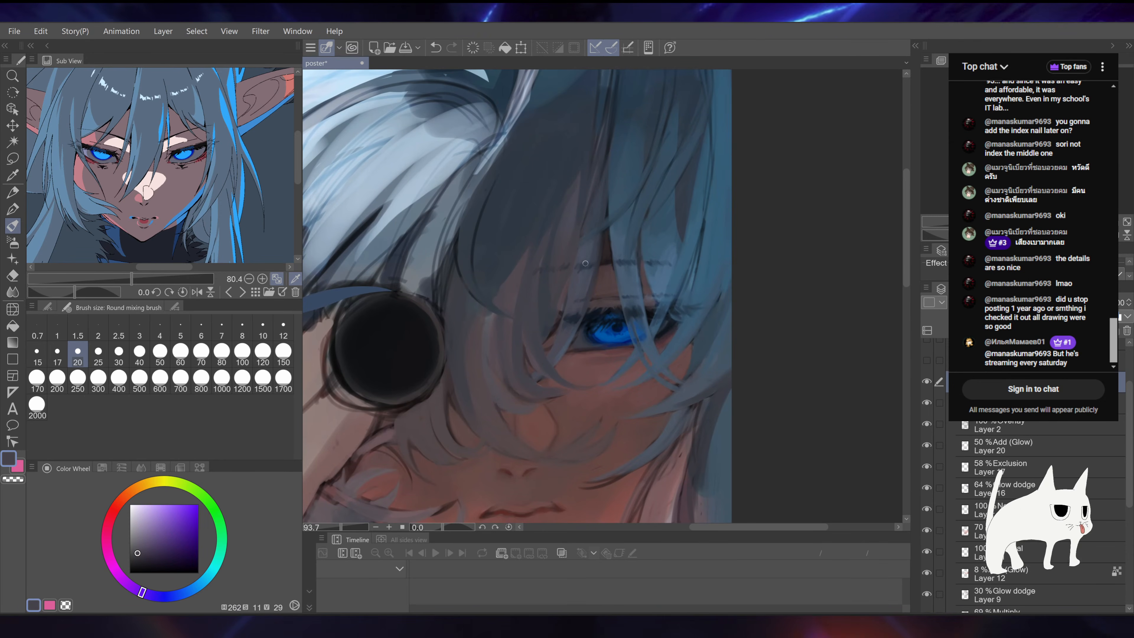
alt+click(584, 254)
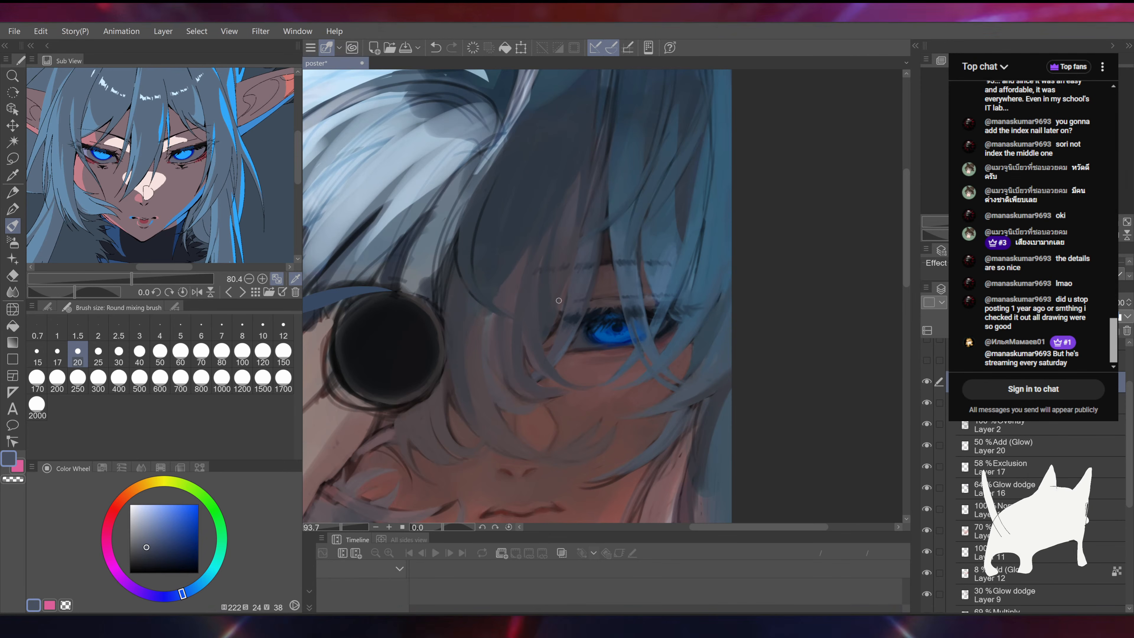
drag(839, 291, 777, 212)
drag(625, 286, 746, 241)
key(ctrl+s)
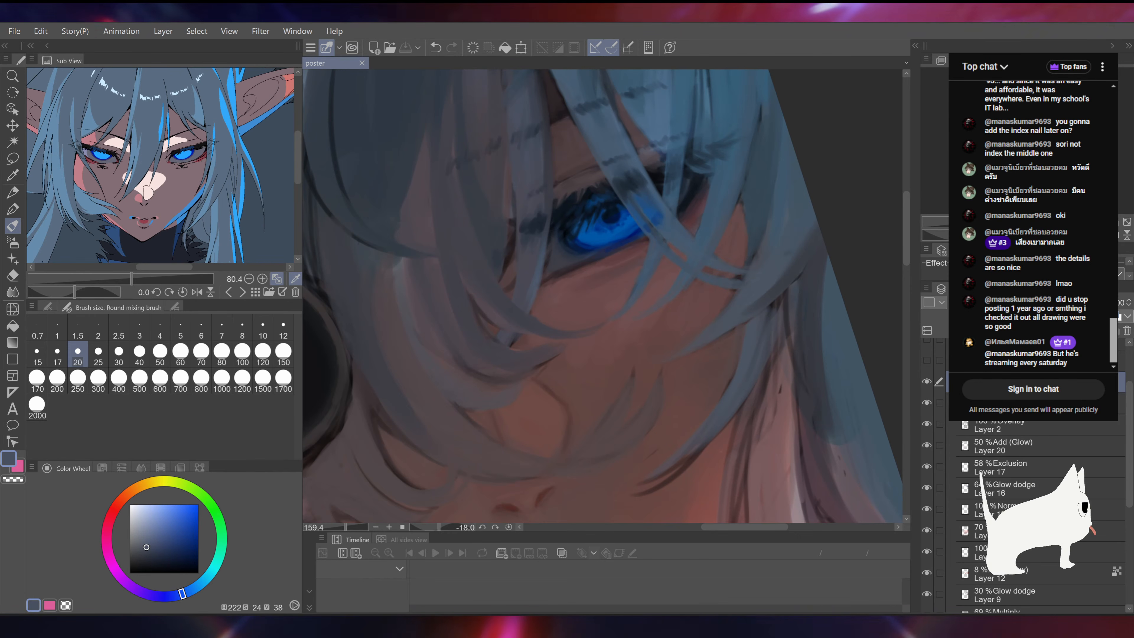
Step: Refine the dark outer corner of the eye between the overlapping strands with sampled dark purple
drag(625, 286, 683, 286)
drag(715, 250, 696, 290)
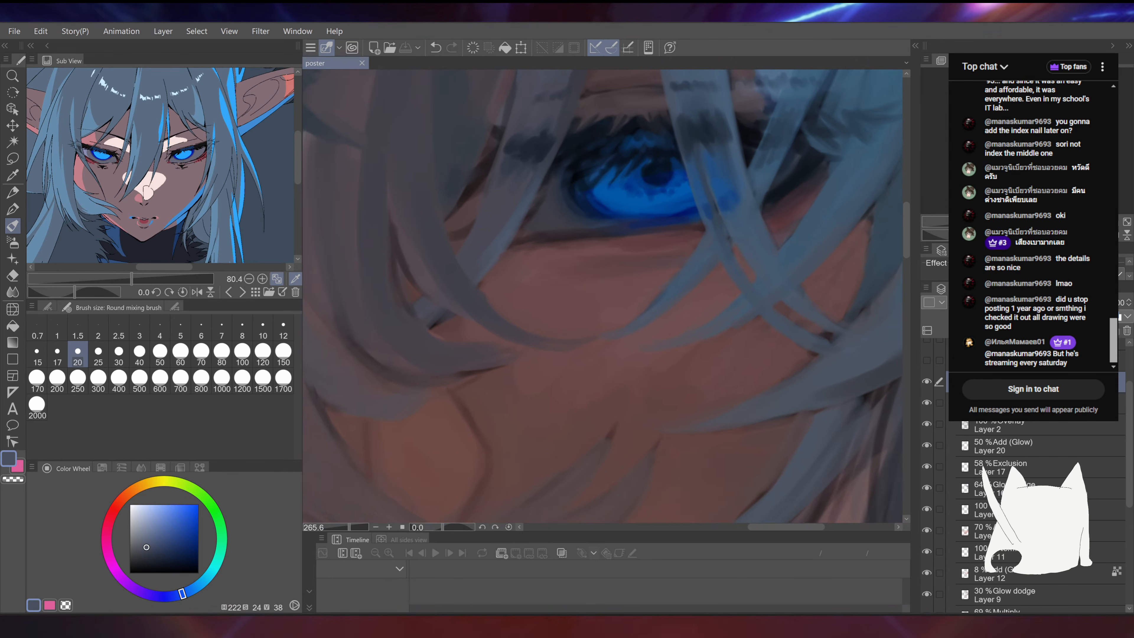
drag(785, 206, 762, 276)
drag(804, 474, 944, 220)
drag(694, 215, 655, 245)
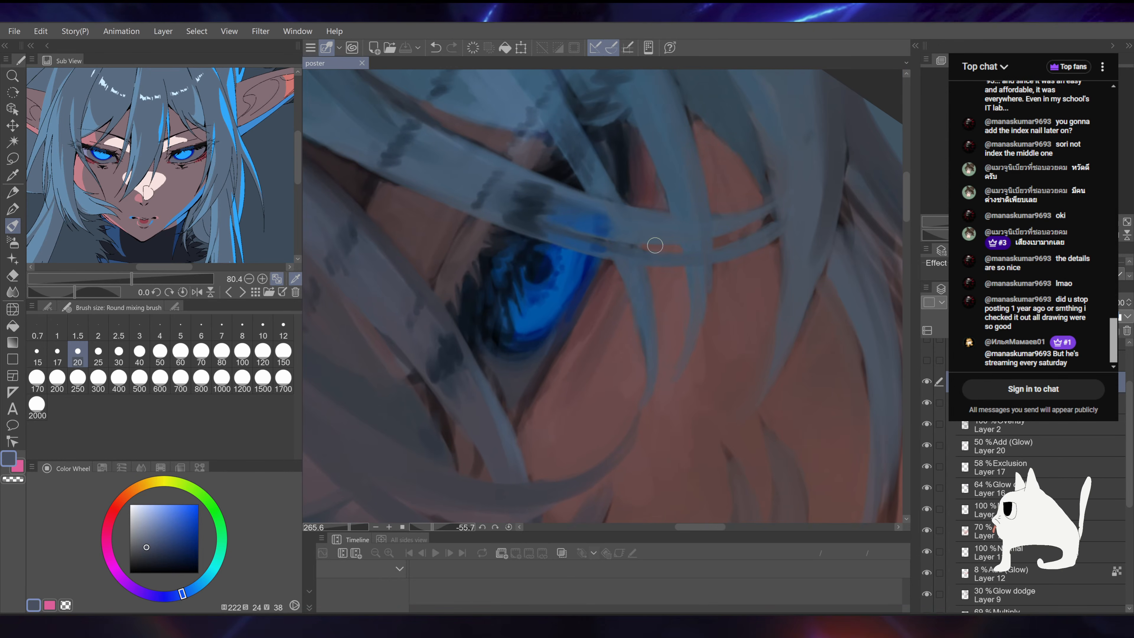
alt+click(626, 185)
mouse_move(633, 186)
mouse_down()
mouse_move(600, 301)
mouse_move(599, 177)
mouse_up()
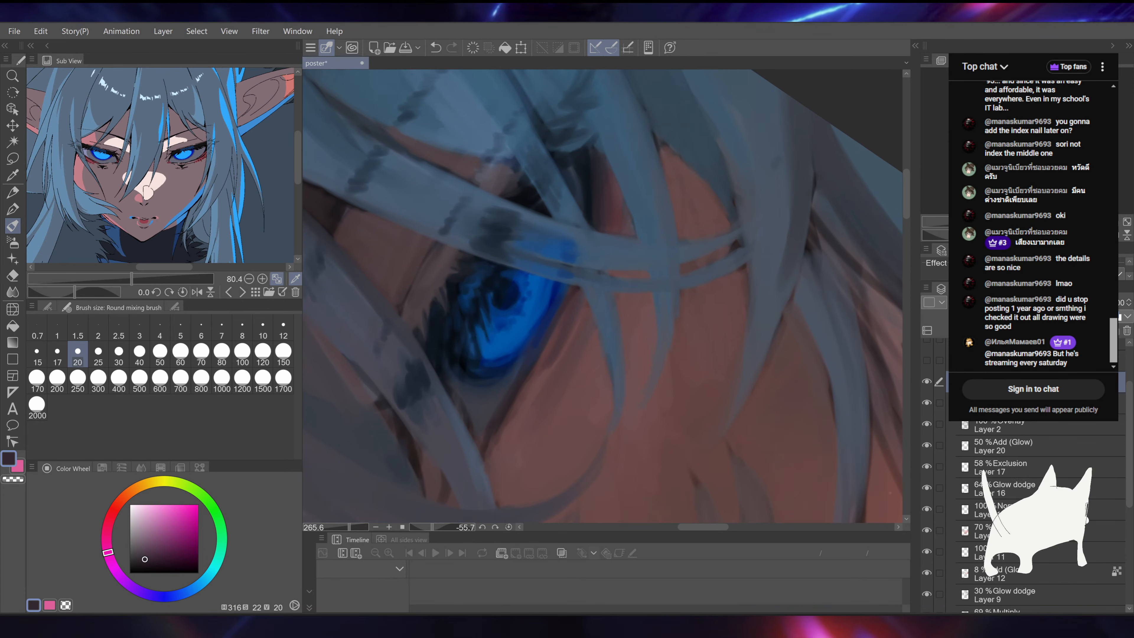
key(r)
mouse_move(755, 232)
mouse_down()
mouse_move(656, 230)
mouse_move(710, 227)
mouse_move(777, 255)
mouse_move(665, 143)
mouse_up()
key(ctrl+z)
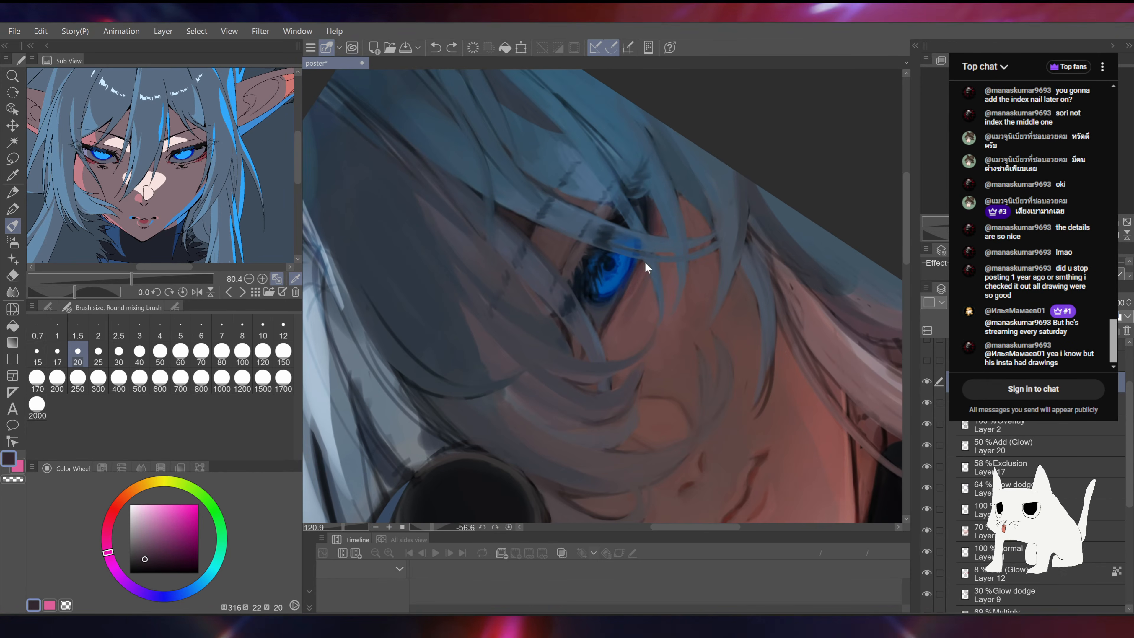
drag(644, 265, 630, 290)
key(ctrl+z)
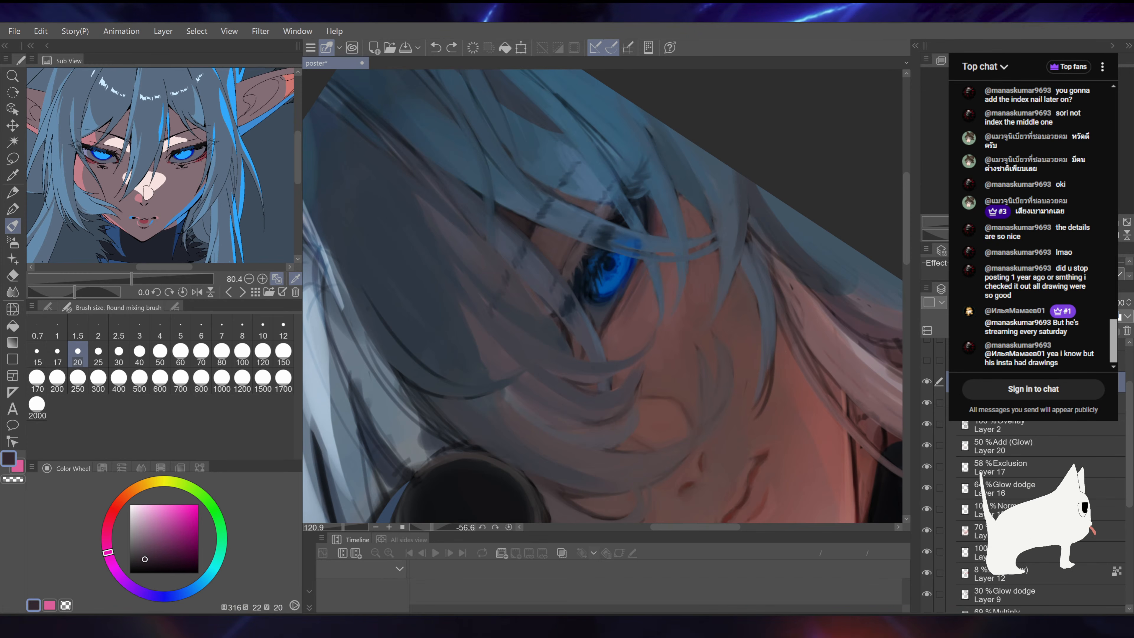
Step: Reset the canvas rotation and paint the skin beneath the inner eye corner with sampled muted reddish brown
key(ctrl+at)
scroll(602, 294, down, 8)
scroll(602, 294, up, 5)
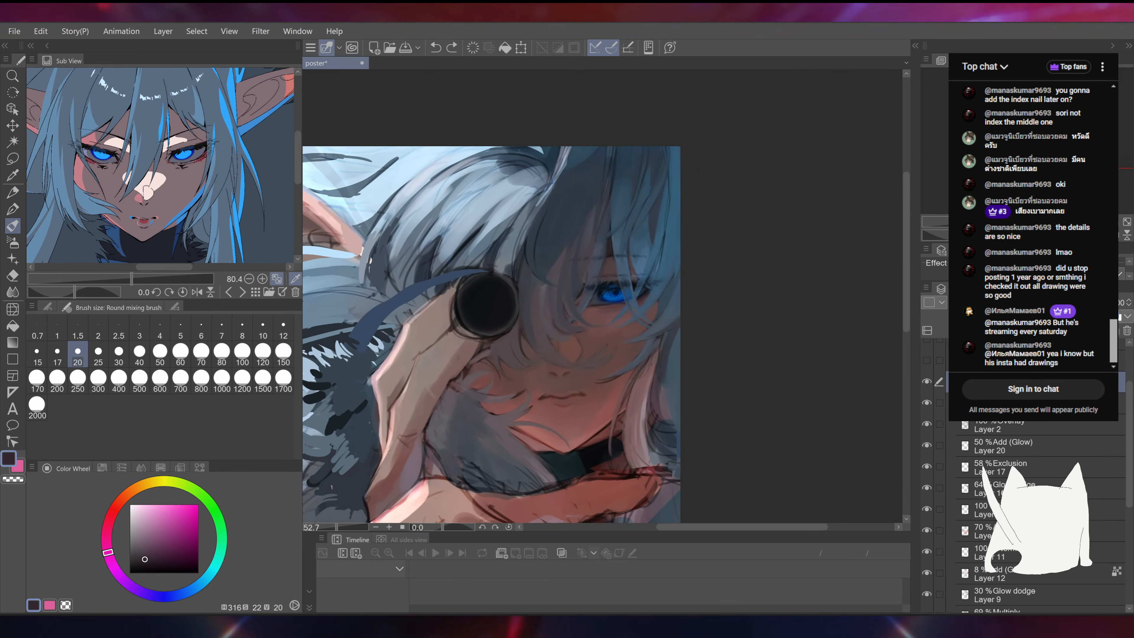
scroll(576, 357, up, 4)
alt+click(575, 362)
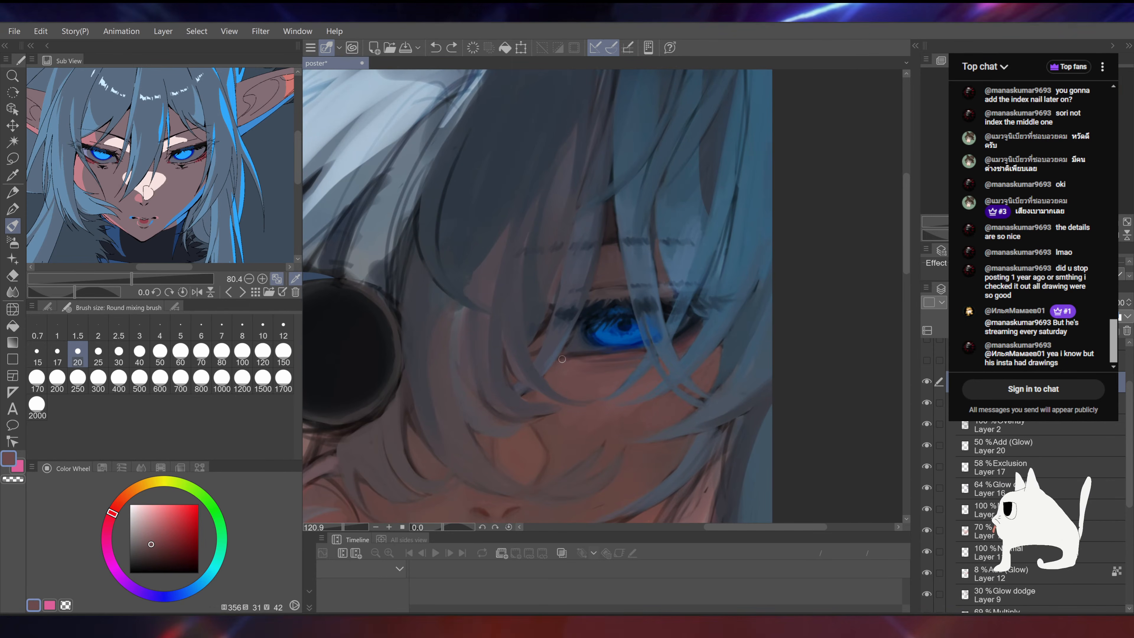
drag(562, 359, 568, 355)
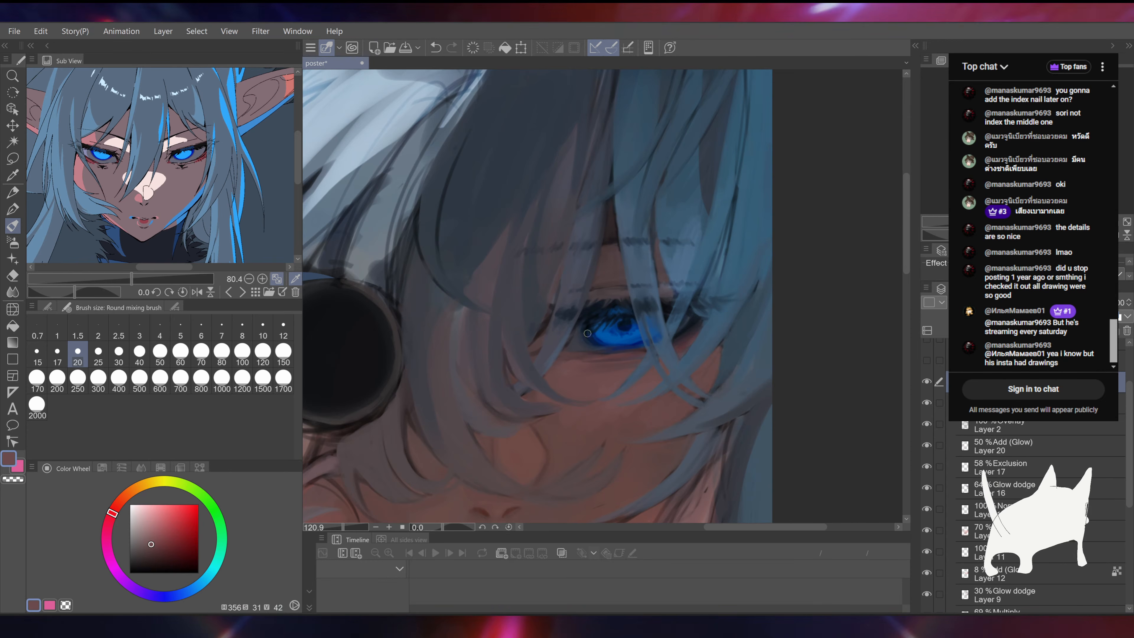
Step: Rework the inner eye corner and its lashes with sampled dark navy, and sample the deep blue of the iris
alt+click(572, 339)
key(ctrl+z)
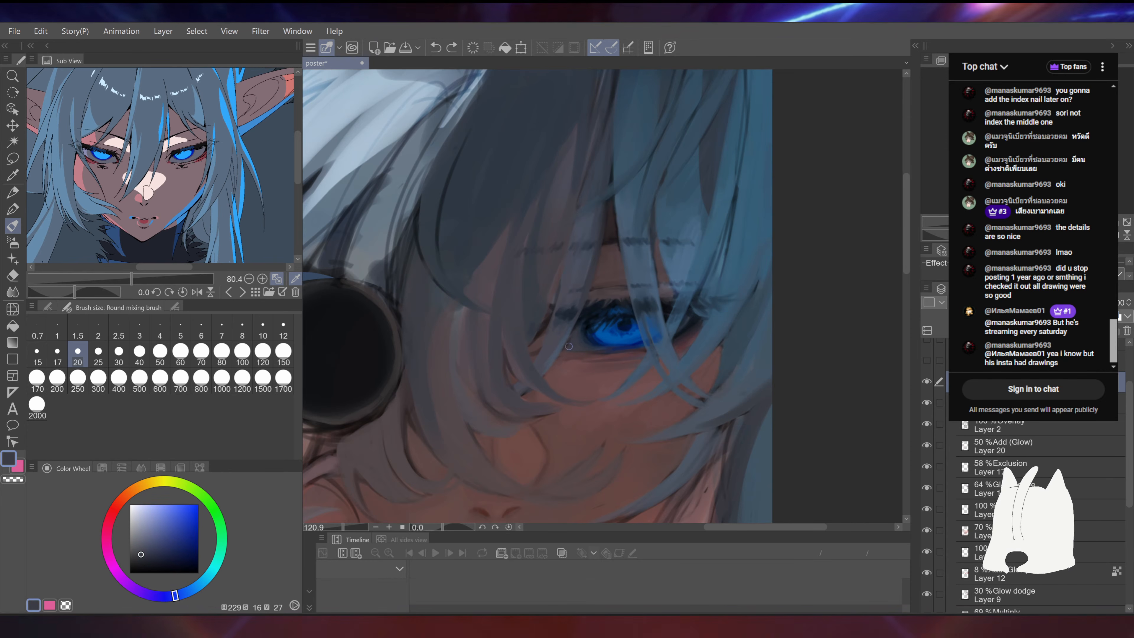
drag(569, 346, 589, 304)
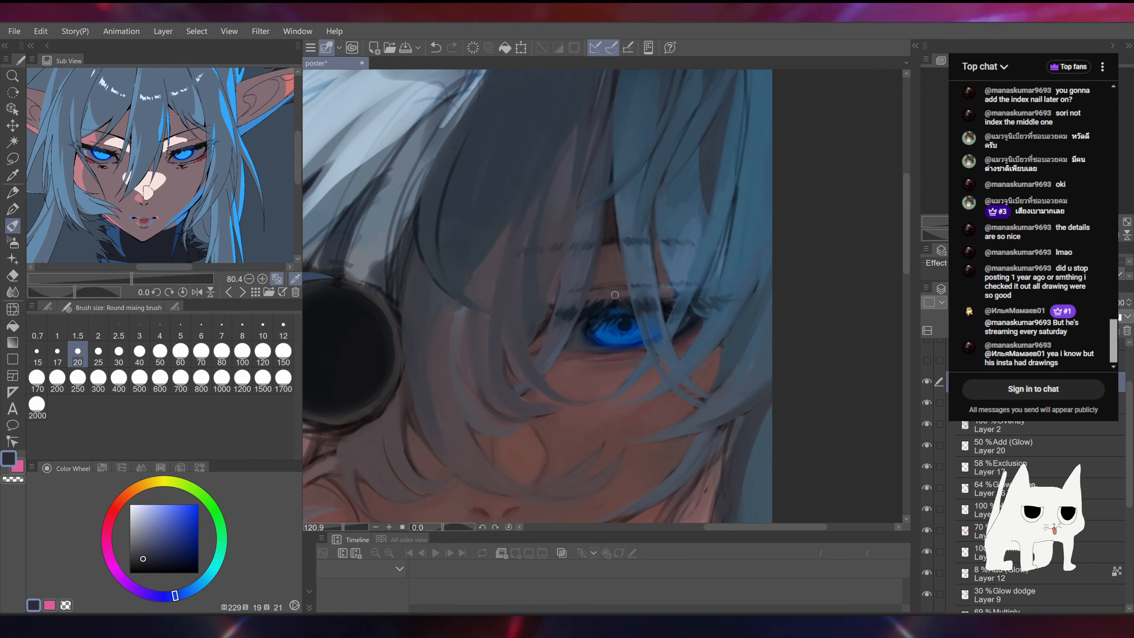
key(ctrl+z)
alt+click(567, 313)
mouse_move(547, 328)
mouse_down()
mouse_move(687, 249)
mouse_move(580, 294)
mouse_up()
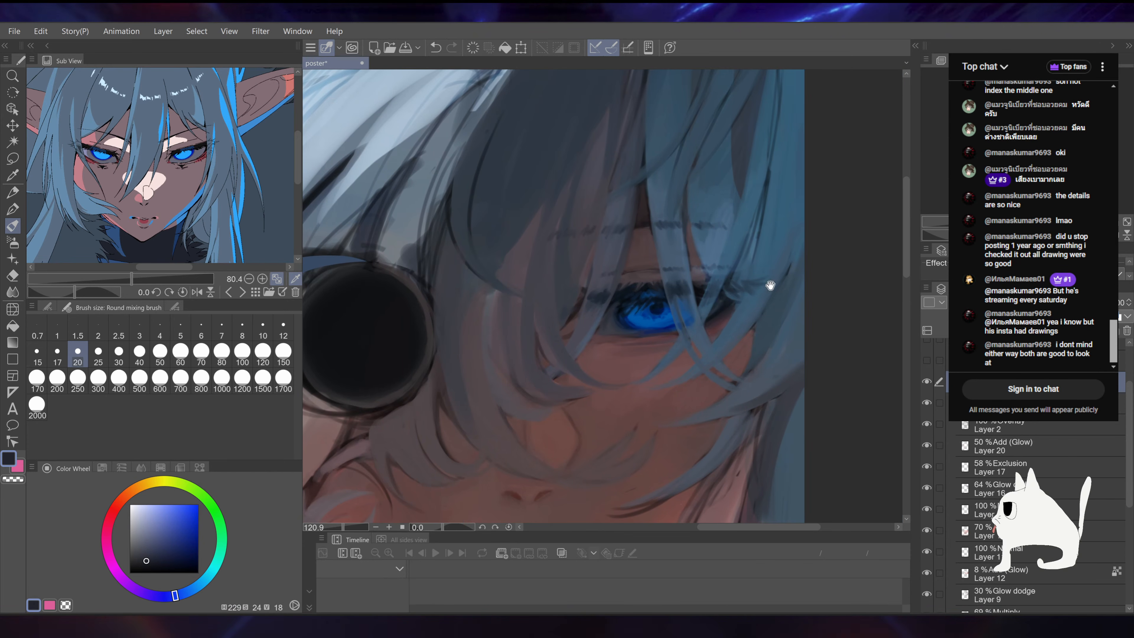
drag(770, 285, 795, 277)
alt+click(670, 323)
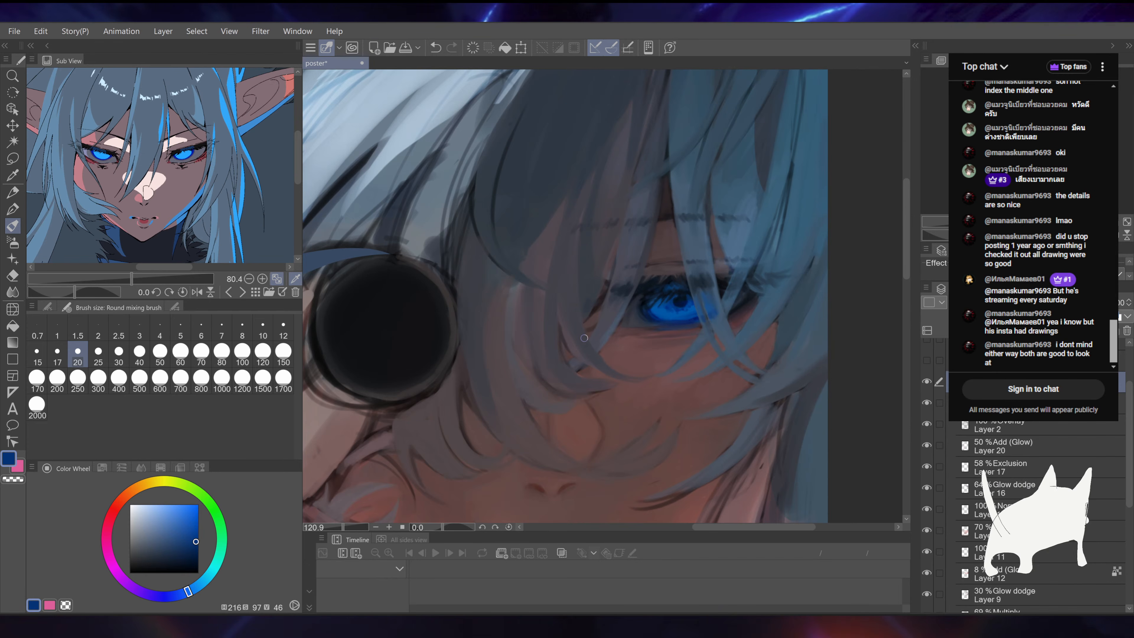
Step: Examine the eye and bangs both within the whole poster composition and up close
scroll(602, 297, down, 10)
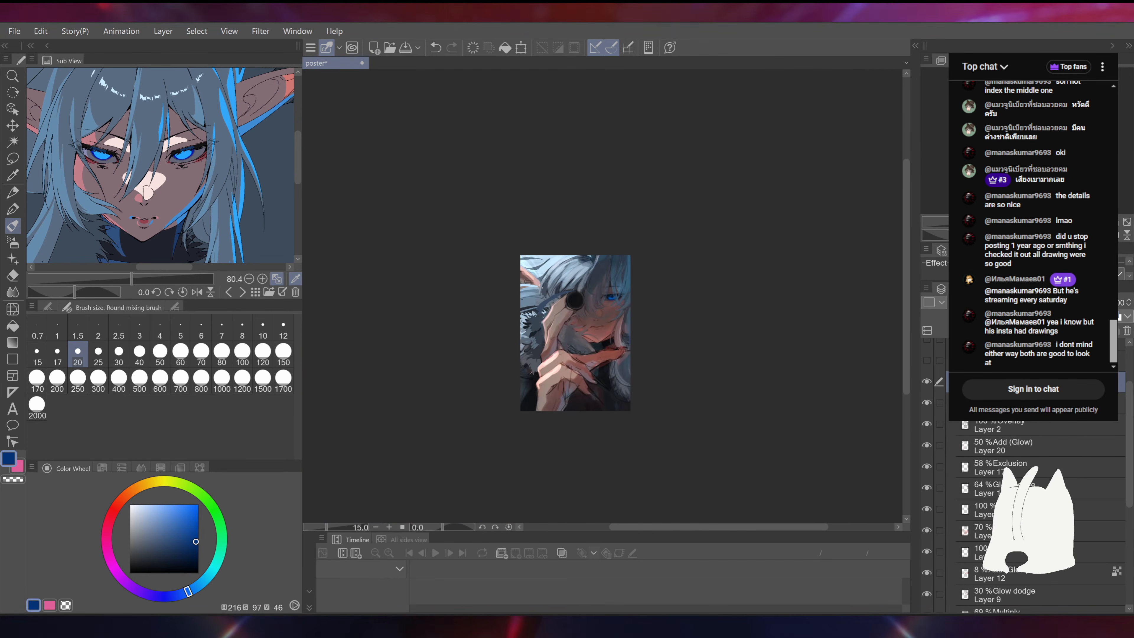
scroll(602, 297, up, 4)
scroll(602, 297, up, 2)
scroll(603, 297, down, 2)
scroll(603, 297, up, 7)
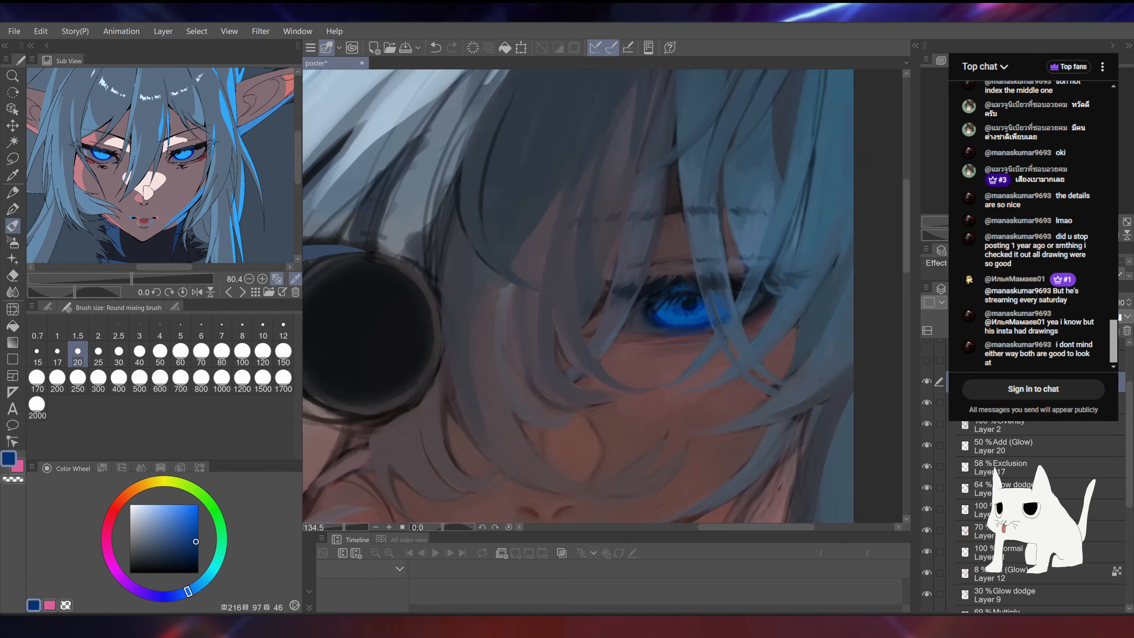
scroll(603, 297, down, 4)
scroll(603, 297, down, 3)
scroll(602, 298, up, 3)
scroll(602, 297, down, 4)
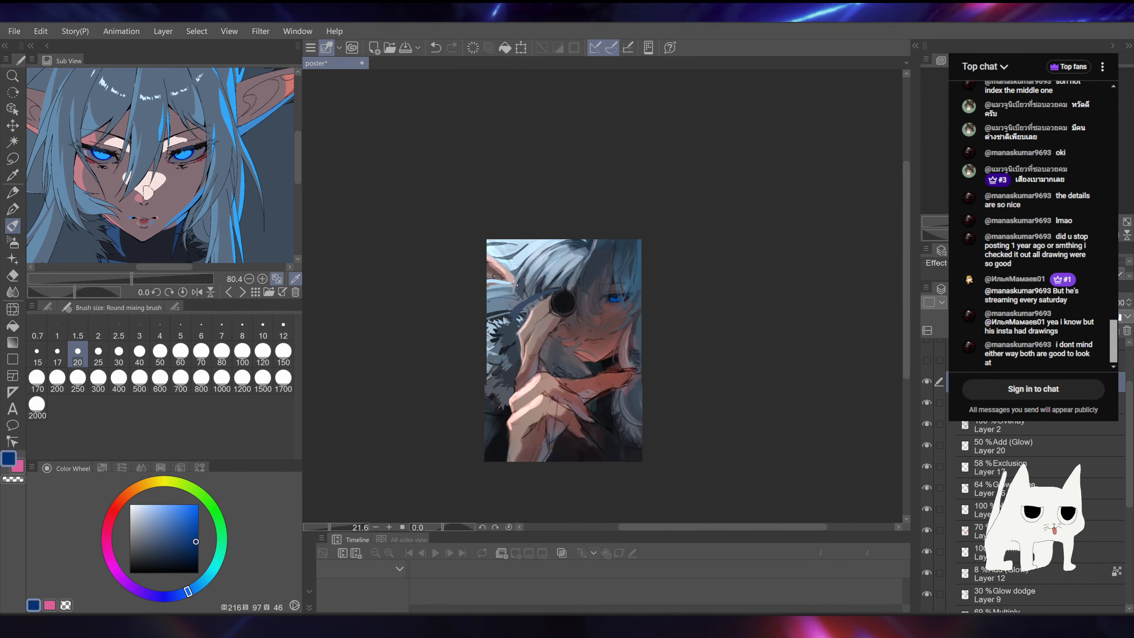
scroll(602, 297, up, 2)
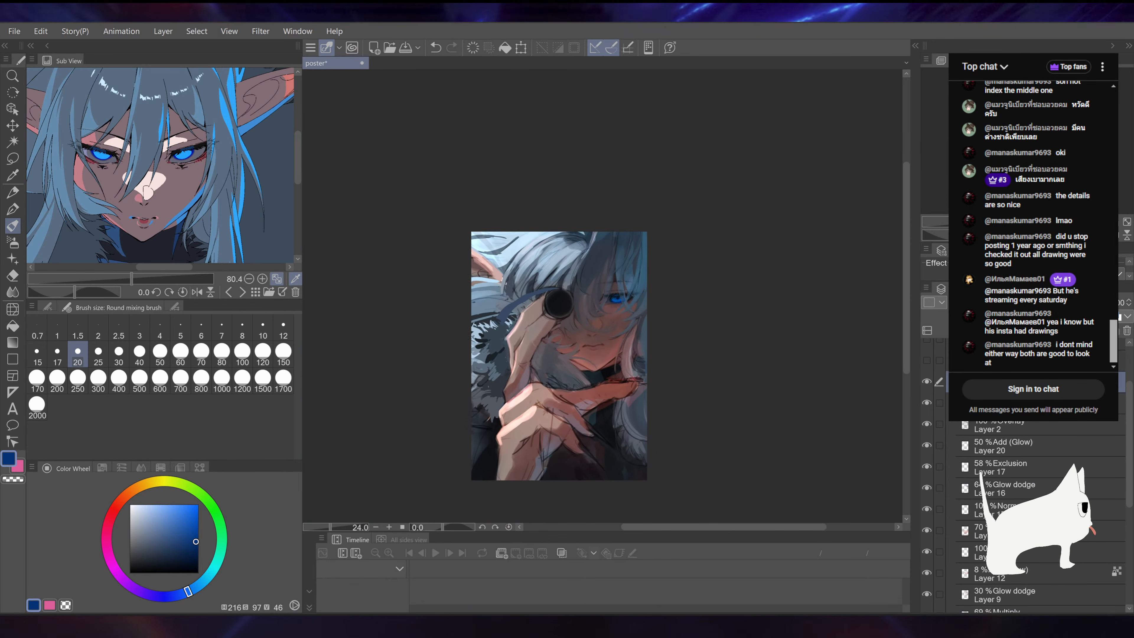
scroll(651, 274, down, 1)
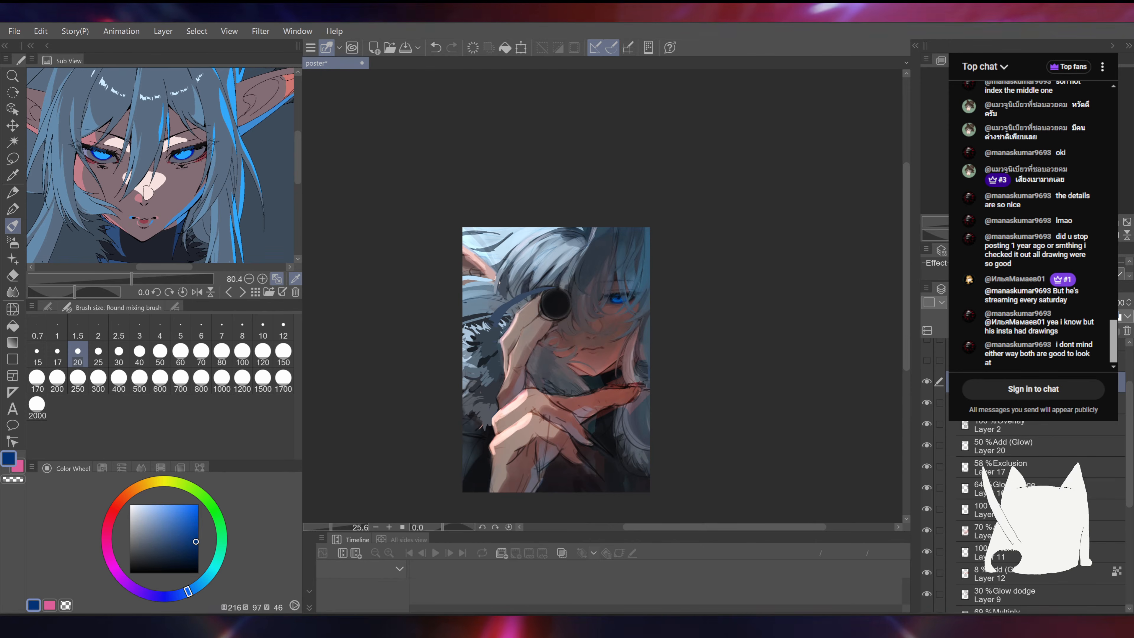
scroll(763, 216, up, 8)
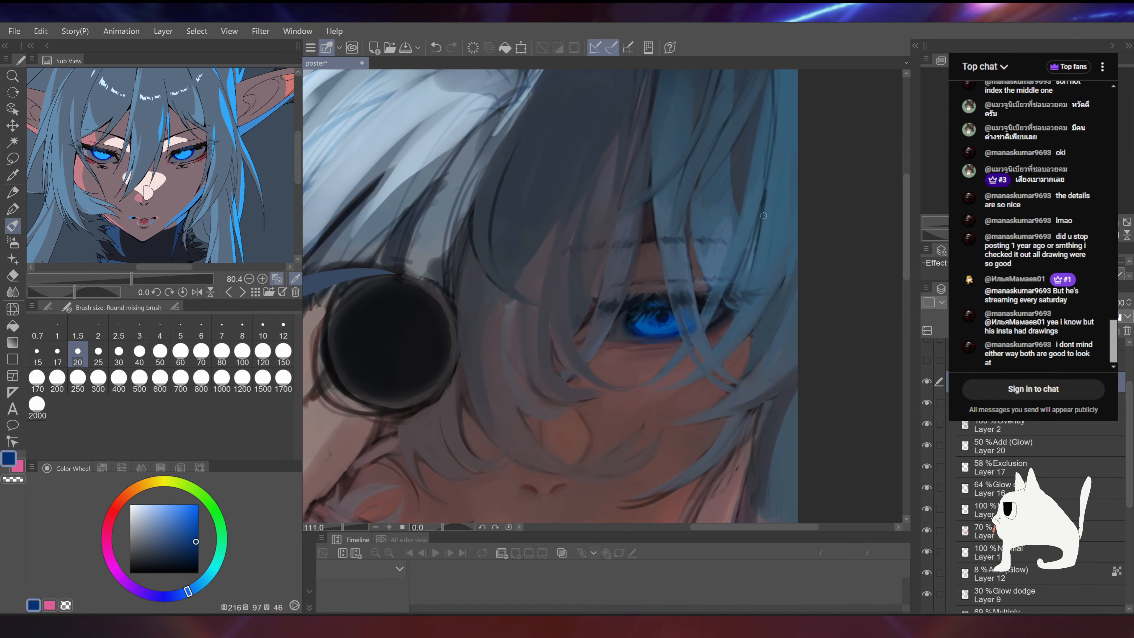
Step: Touch up the upper lash line above the iris with sampled near-black navy
alt+click(654, 298)
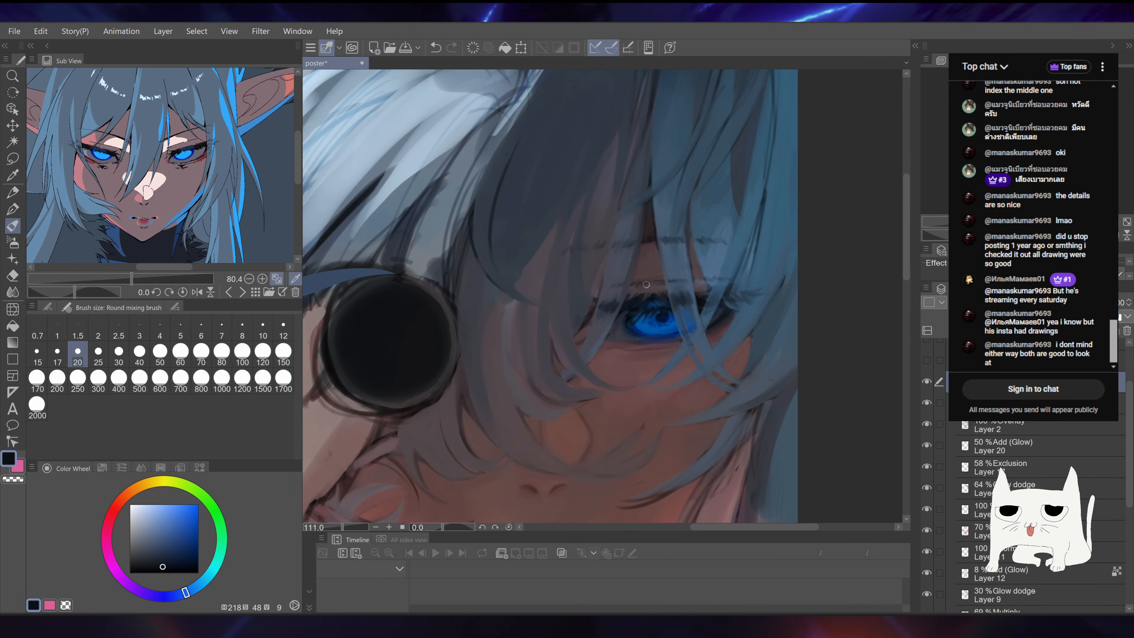
scroll(656, 283, down, 4)
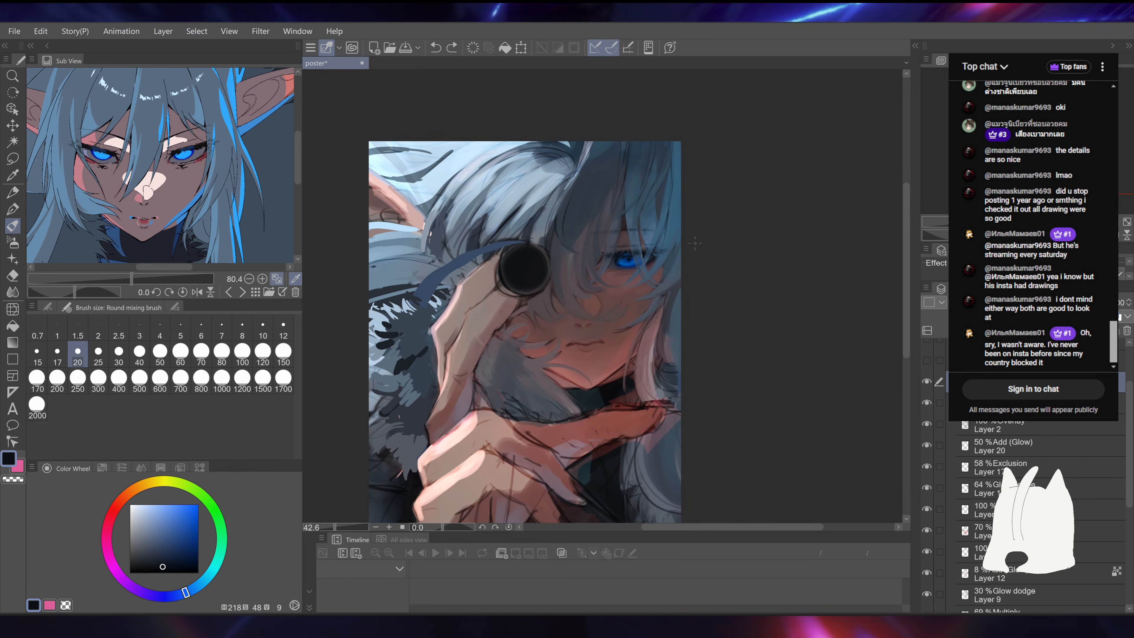
scroll(621, 400, up, 2)
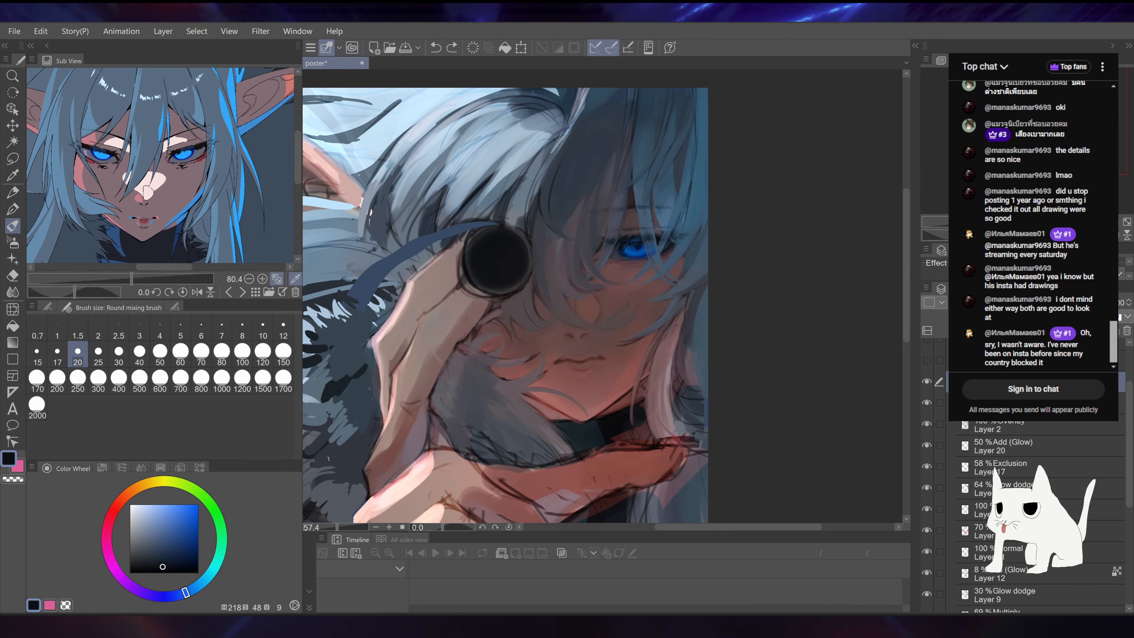
Step: Define the jaw edge between the raised hand and the gray fur collar with sampled dark reddish brown
alt+click(504, 378)
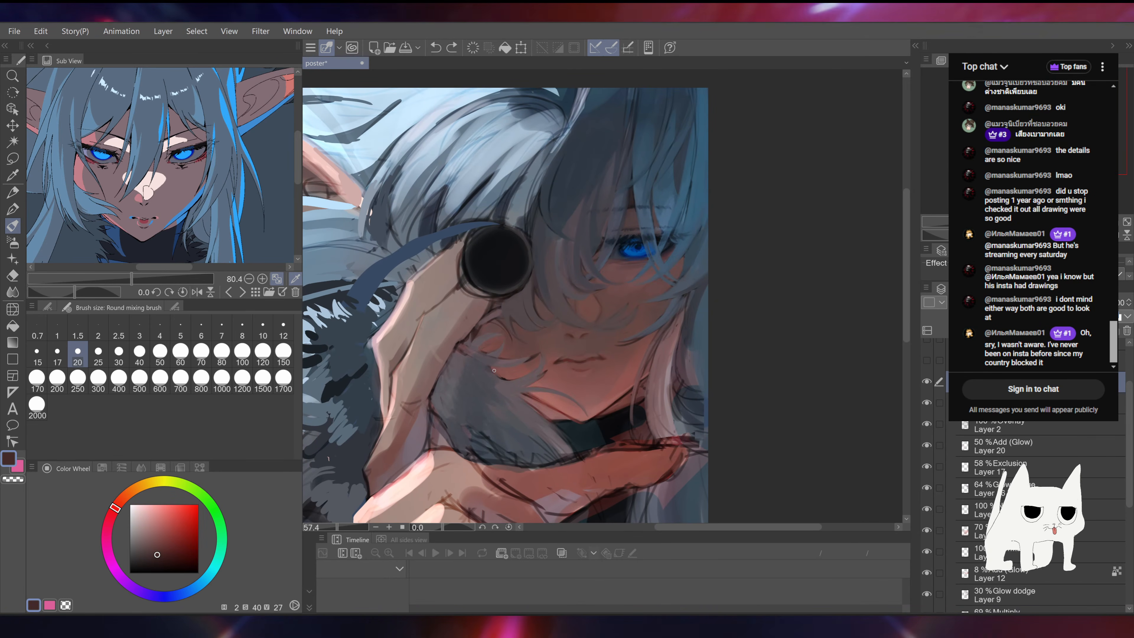
drag(495, 371, 514, 381)
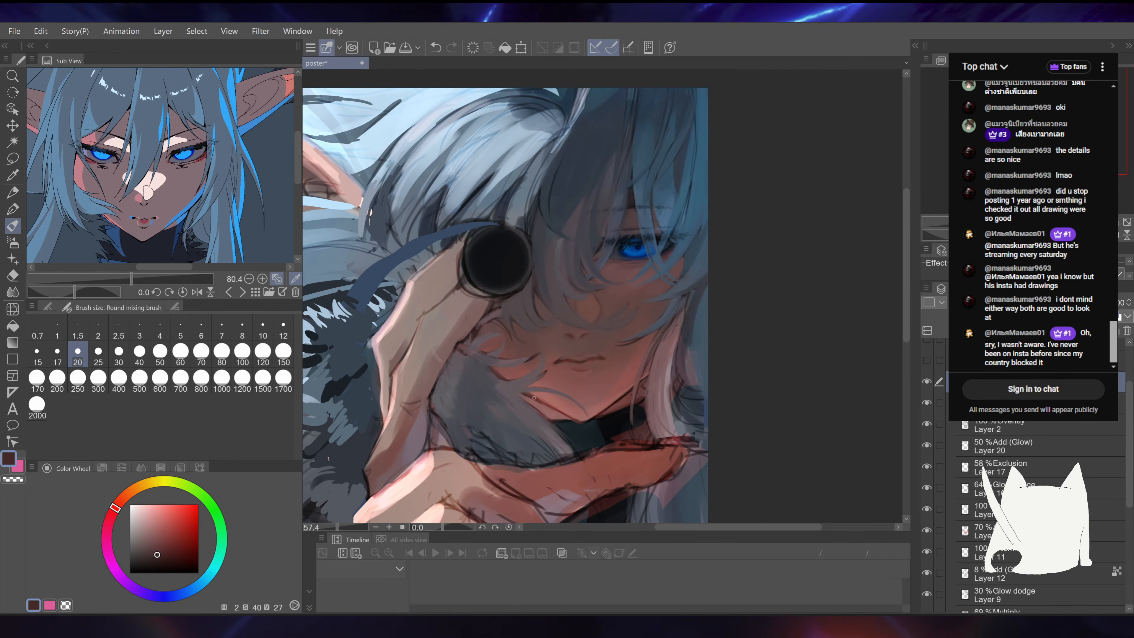
drag(581, 420, 598, 379)
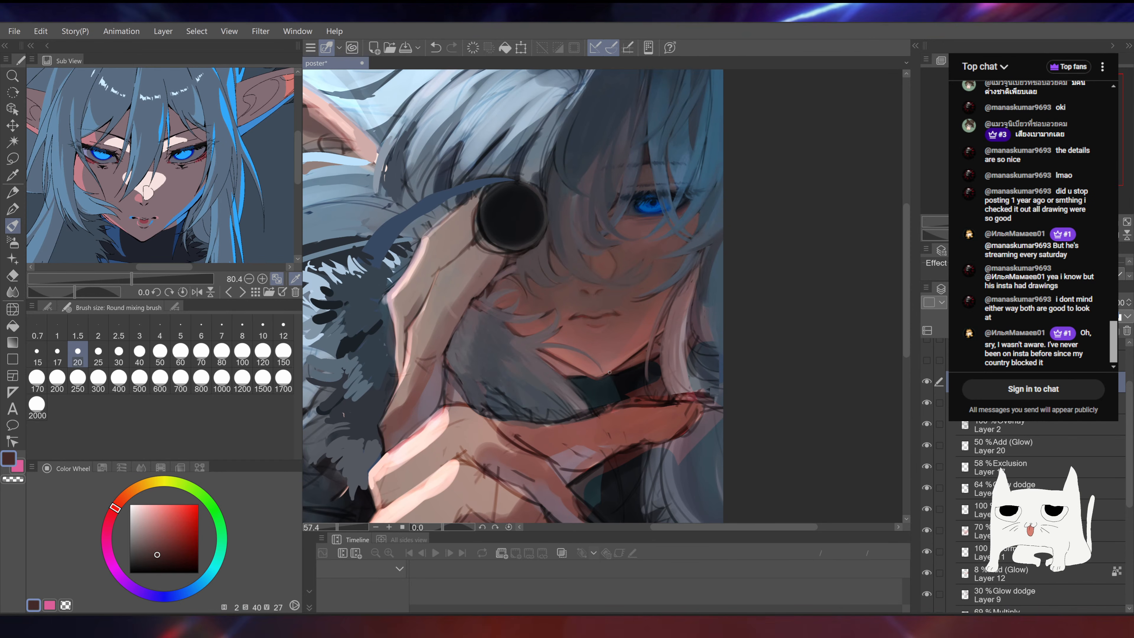
Step: Refine the edge between the jaw and the side hair strands with sampled reddish and dark browns, and save the illustration
alt+click(635, 361)
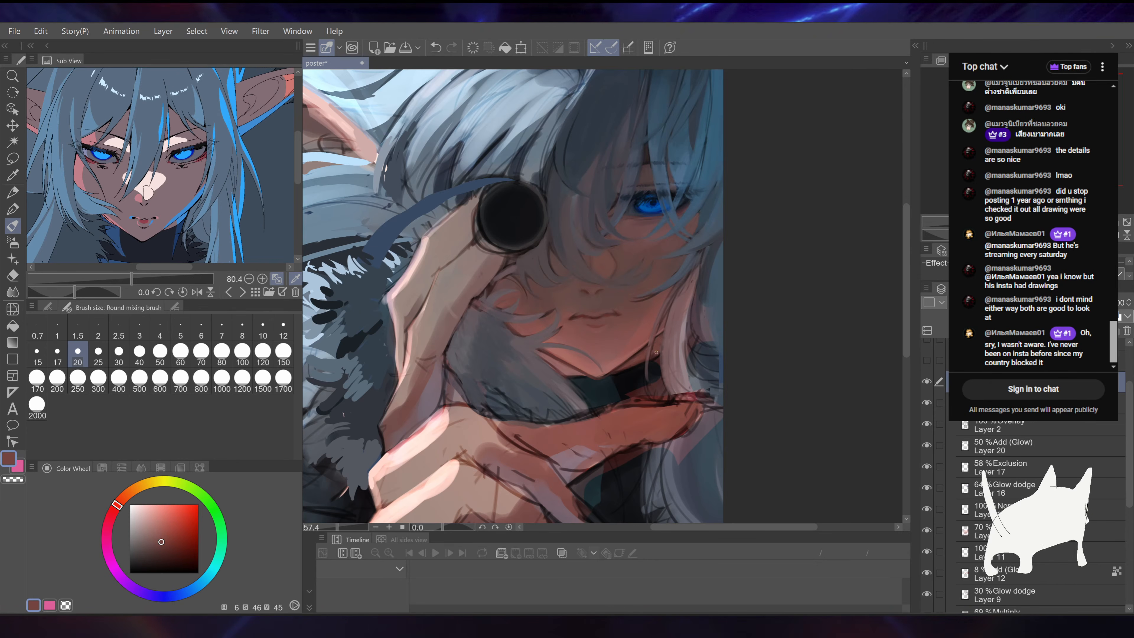
alt+click(662, 336)
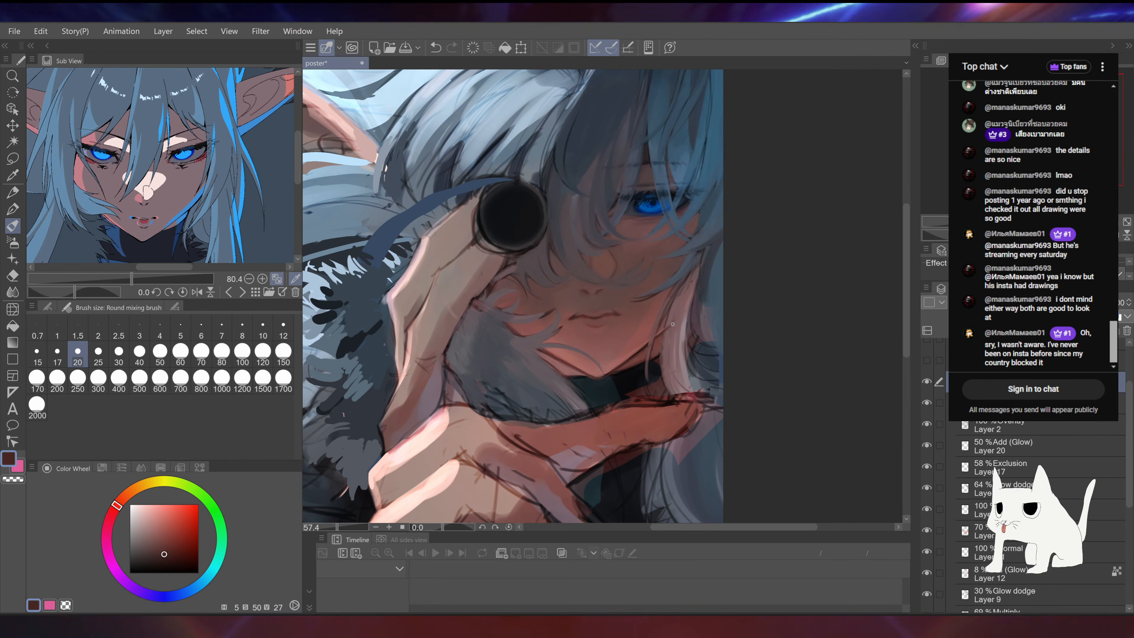
drag(697, 277, 683, 300)
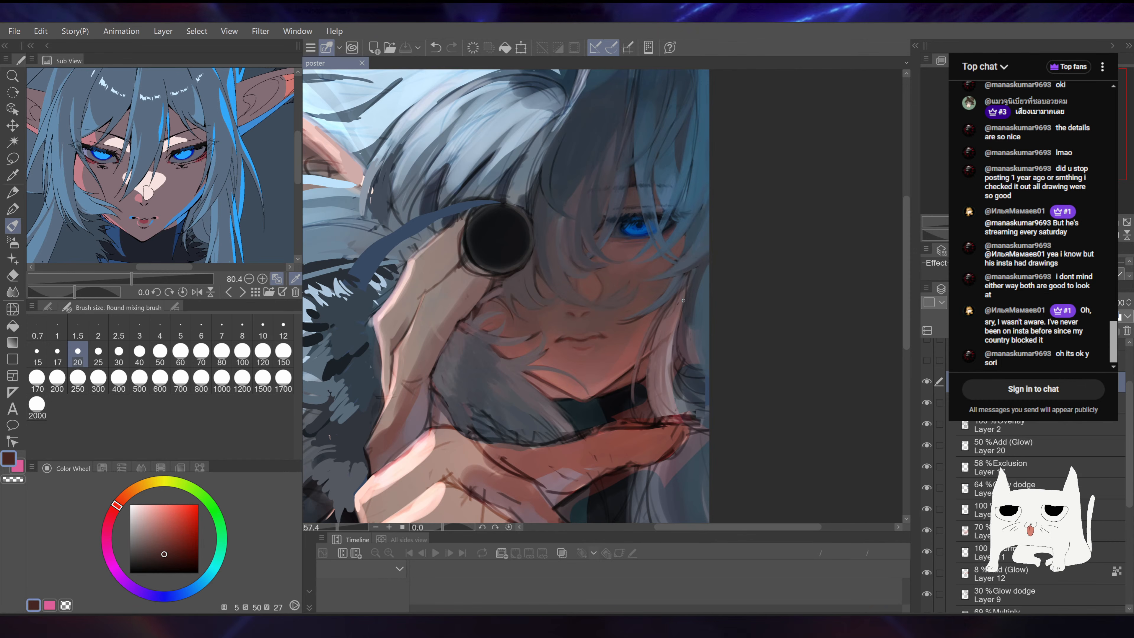
drag(684, 300, 689, 330)
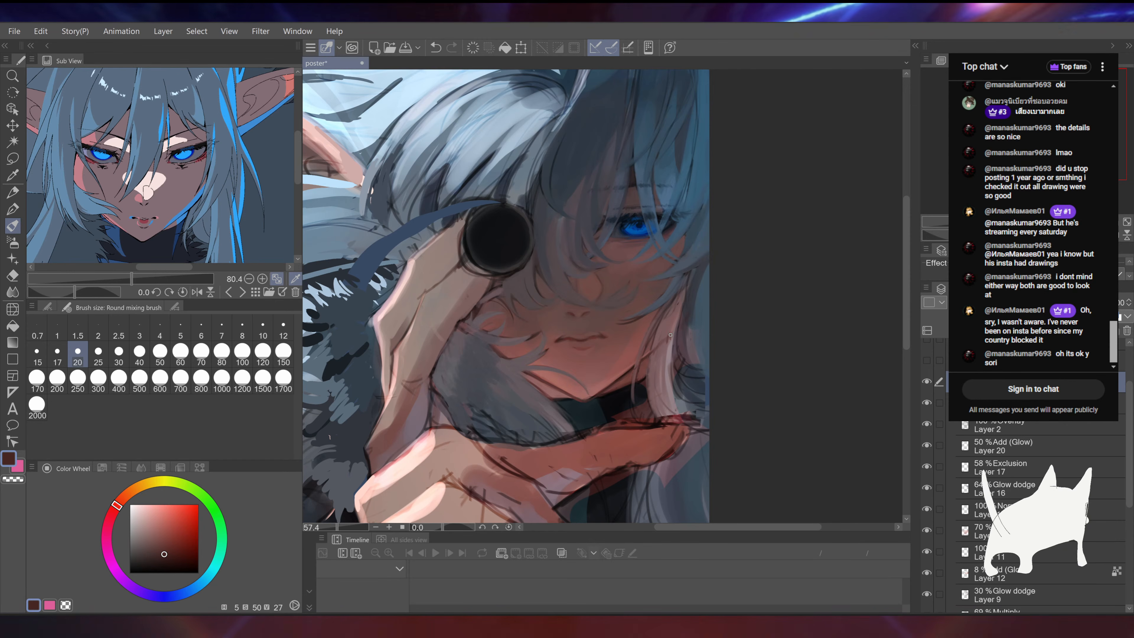
key(ctrl+z)
drag(702, 248, 699, 205)
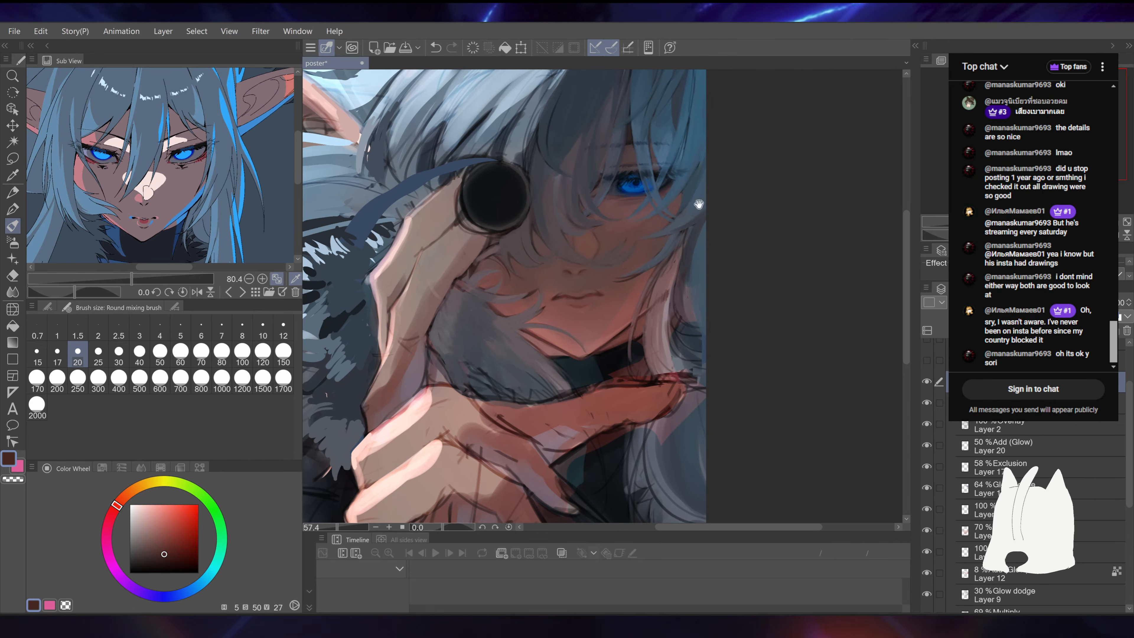
Step: Soften the cheek and jaw beside the pale side hair with sampled muted rose and reddish brown
alt+click(661, 294)
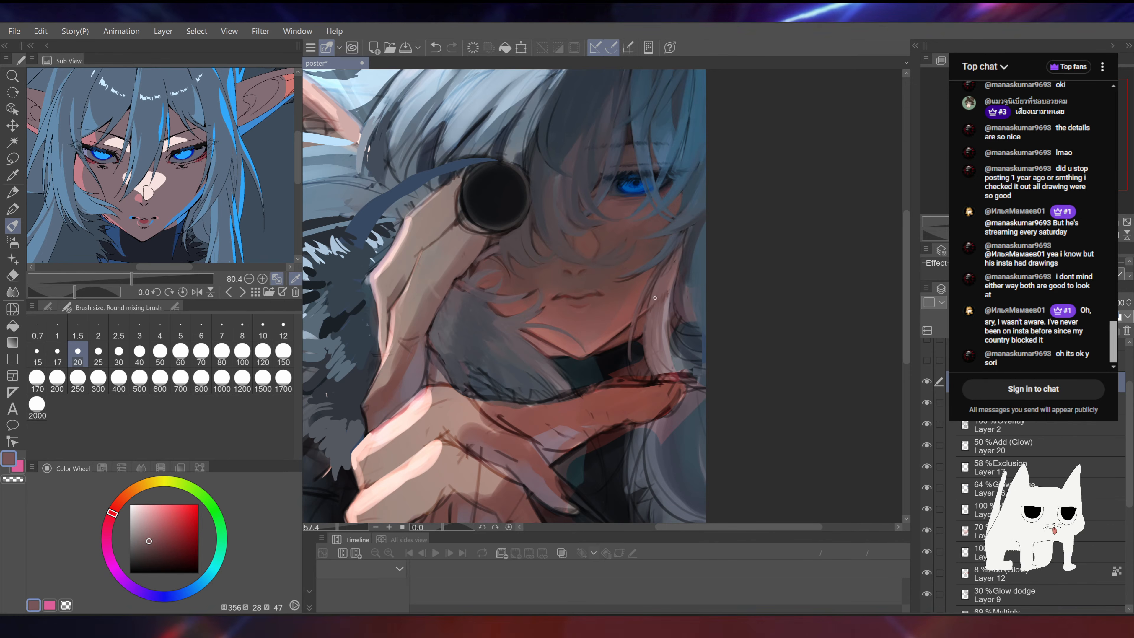
drag(659, 222, 660, 215)
alt+click(632, 315)
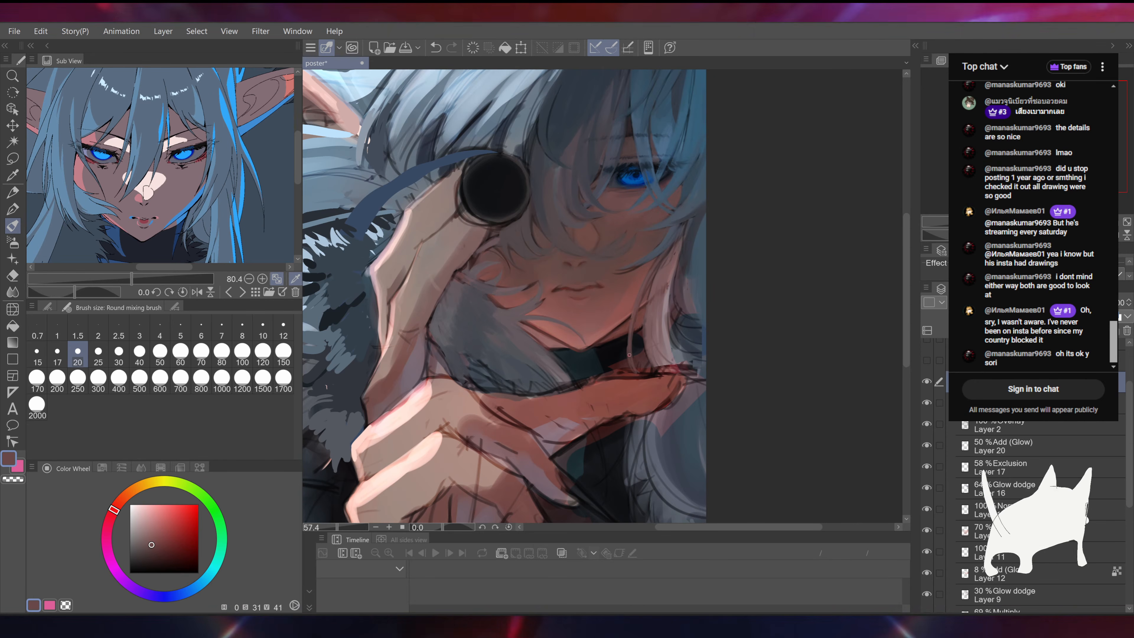
scroll(602, 286, up, 5)
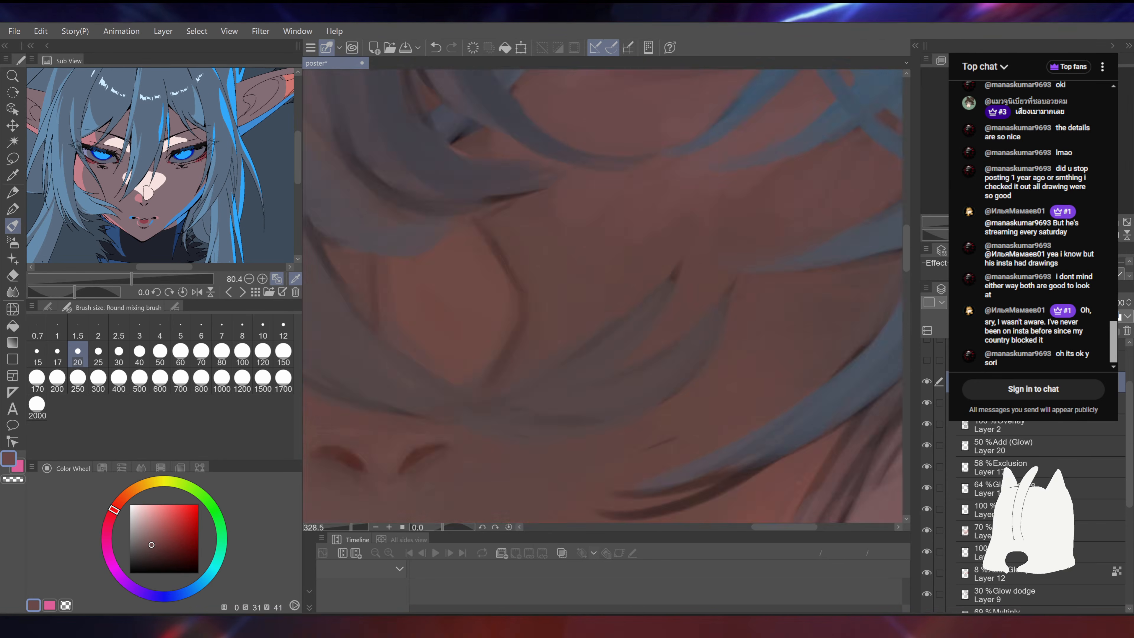
scroll(603, 286, down, 5)
Step: Refine the long strand over the cheek on a rotated canvas with sampled slate blue and reddish brown
mouse_move(720, 179)
mouse_down()
mouse_move(714, 402)
mouse_move(654, 441)
mouse_up()
drag(645, 246, 664, 269)
alt+click(573, 339)
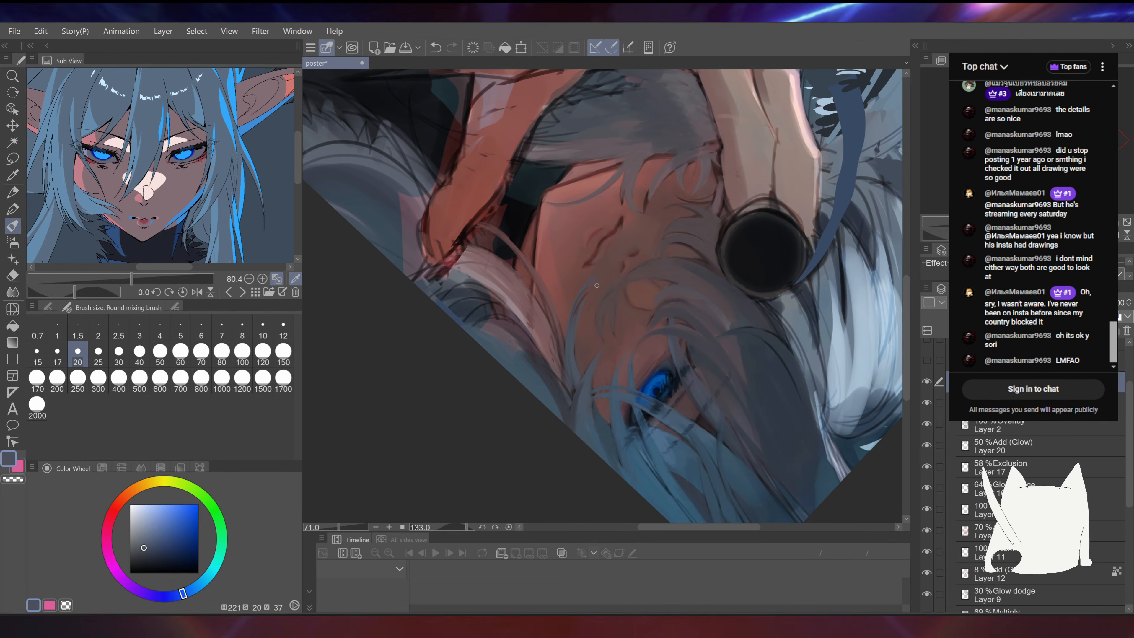
alt+click(597, 275)
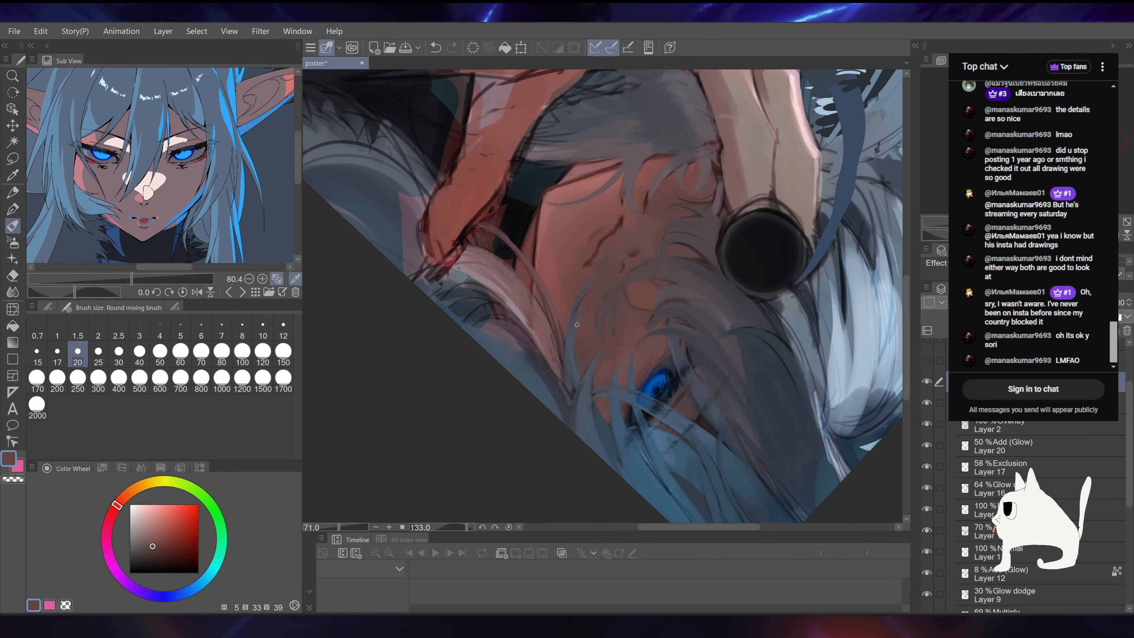
mouse_move(607, 251)
mouse_down()
mouse_move(558, 287)
mouse_move(567, 323)
mouse_up()
drag(779, 212, 795, 284)
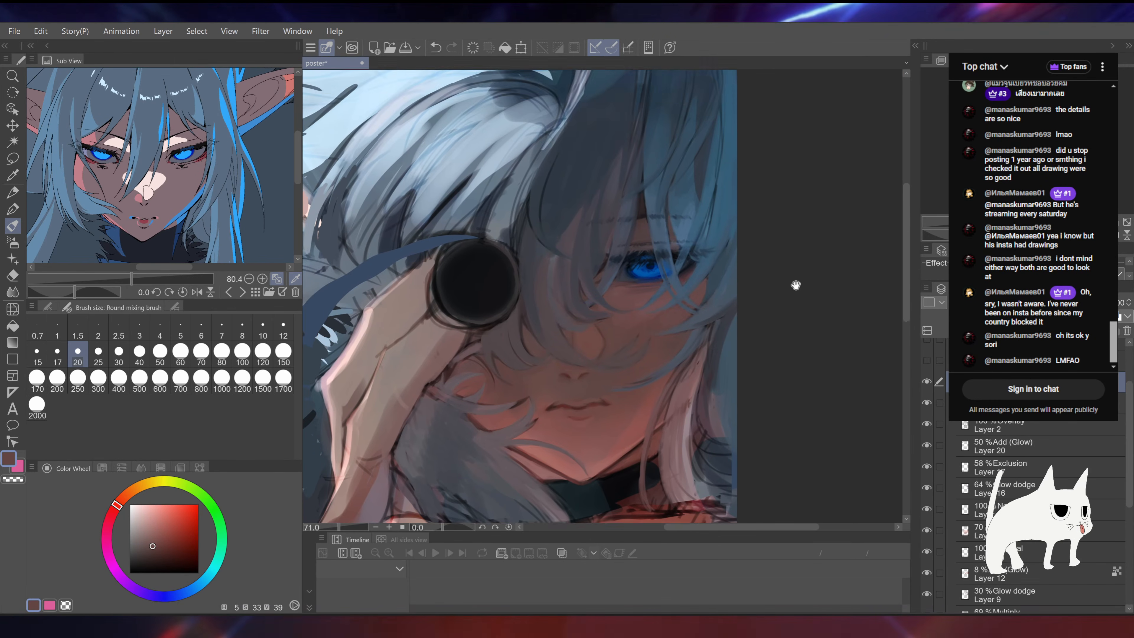
Step: Touch up the eye's lashes with sampled near-black navy and the strands over the inner corner with sampled slate blue
mouse_move(605, 286)
mouse_down()
mouse_move(683, 286)
mouse_move(685, 306)
mouse_up()
alt+click(765, 248)
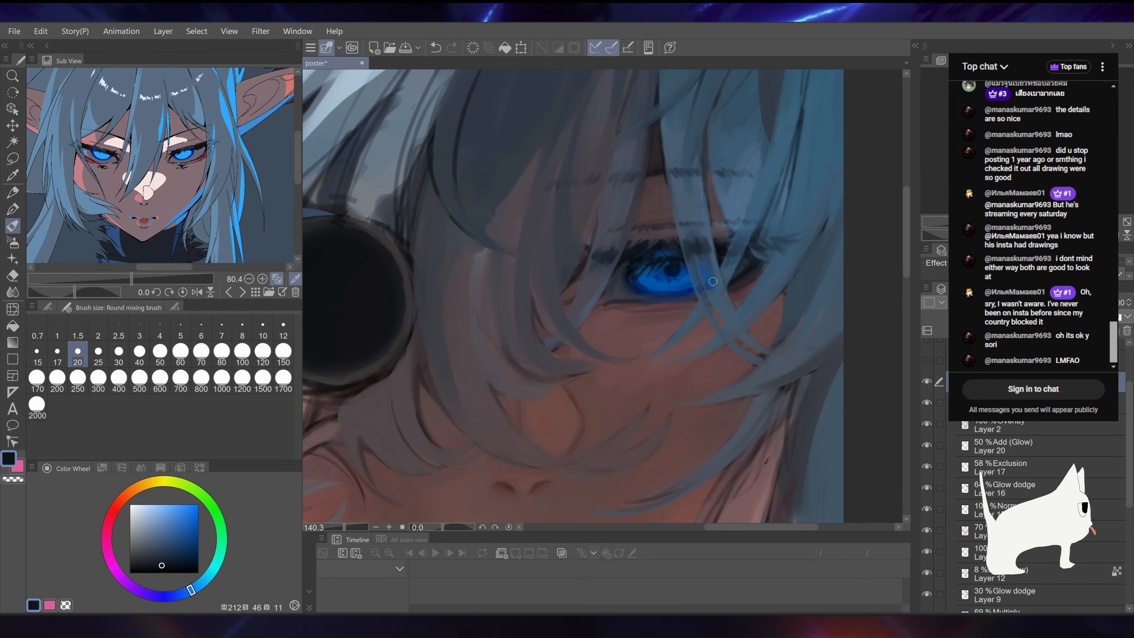
drag(713, 281, 685, 311)
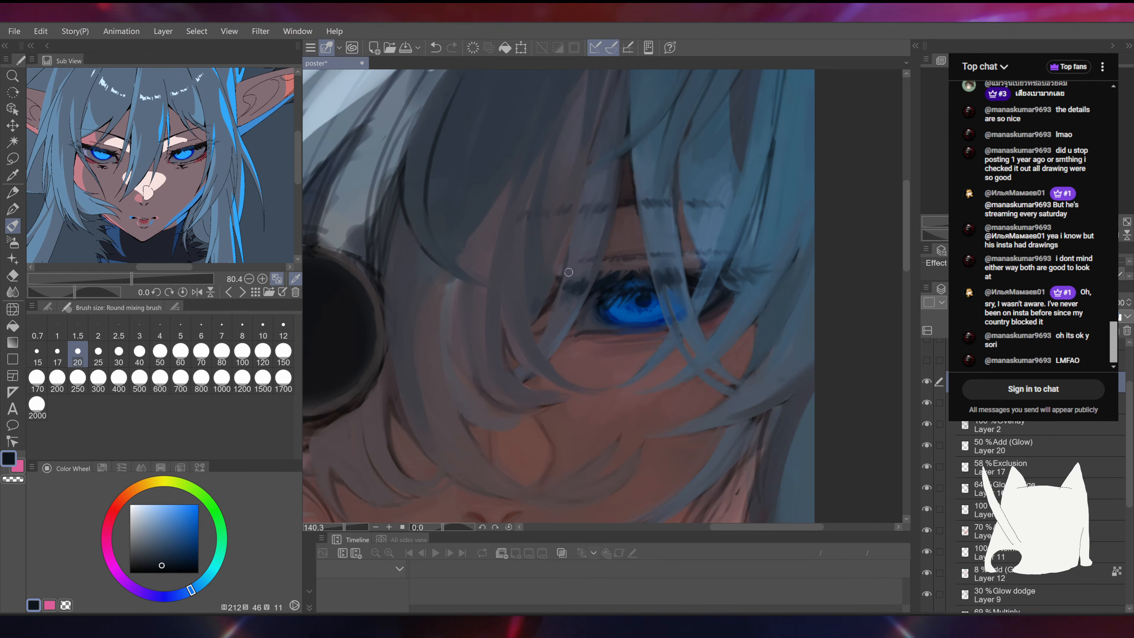
alt+click(553, 293)
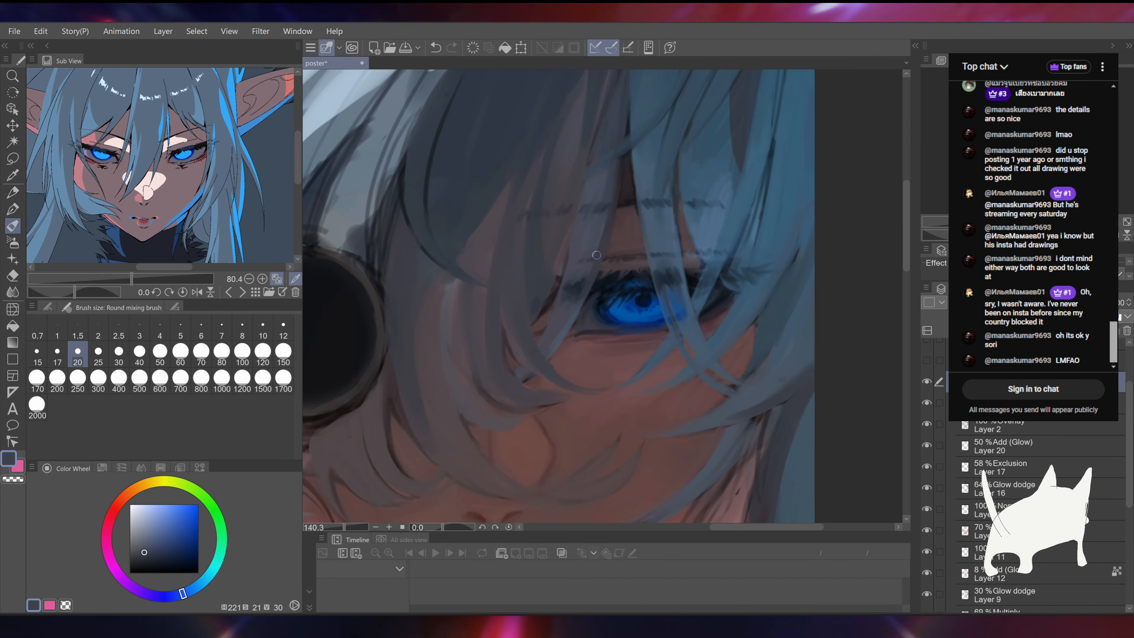
Step: Paint fine lower lash strokes beneath the eye with sampled dark violet at brush size 12
mouse_move(708, 215)
mouse_down()
mouse_move(709, 174)
mouse_move(709, 192)
mouse_up()
alt+click(587, 307)
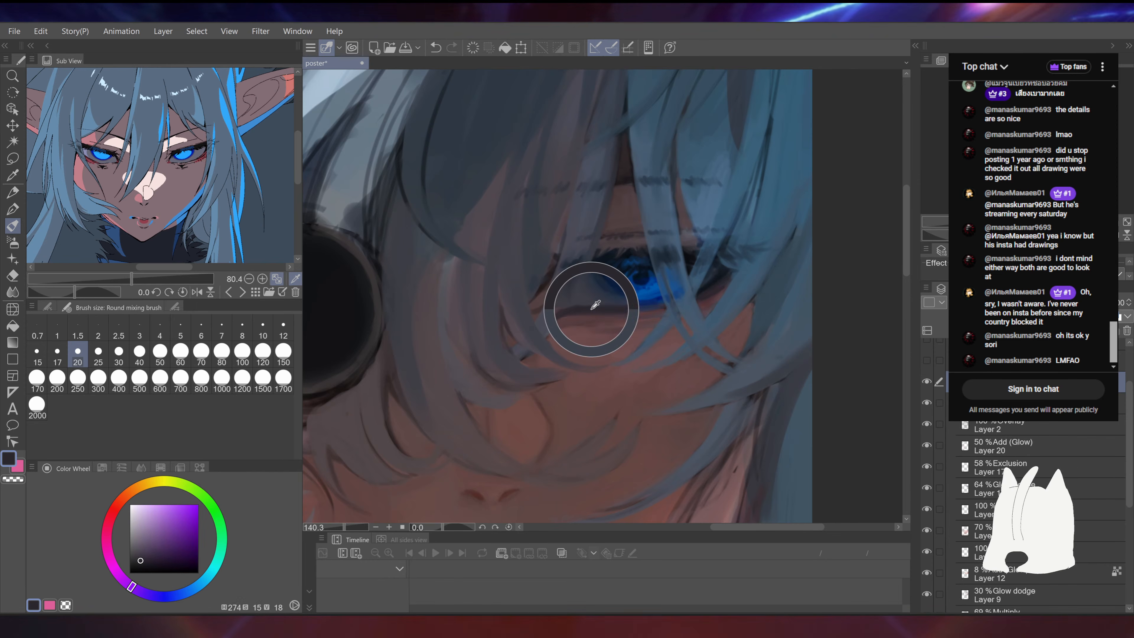
click(279, 330)
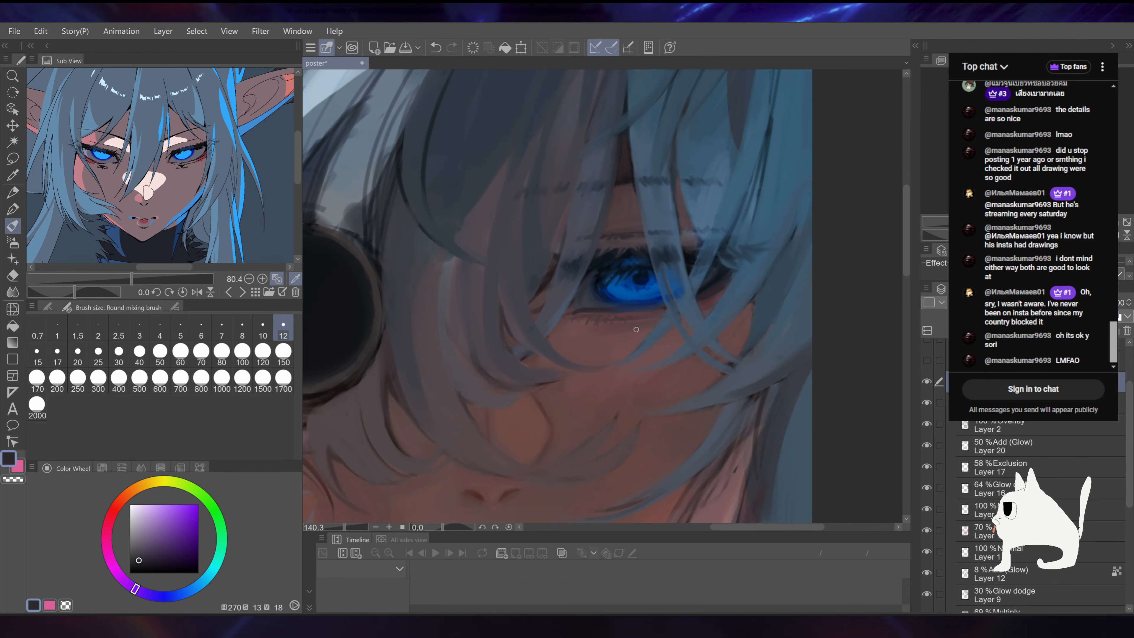
Step: Deepen the lower lash strokes beneath the blue eye with sampled dark violet and near-black navy, undoing the last stroke
drag(636, 329, 633, 341)
alt+click(621, 269)
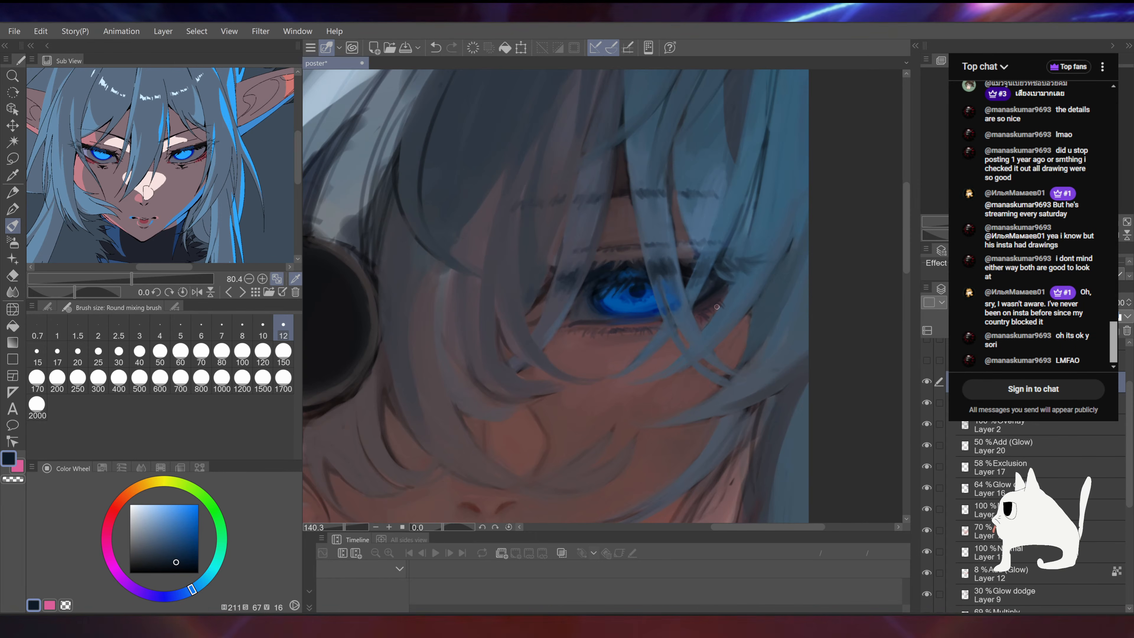
scroll(603, 295, down, 10)
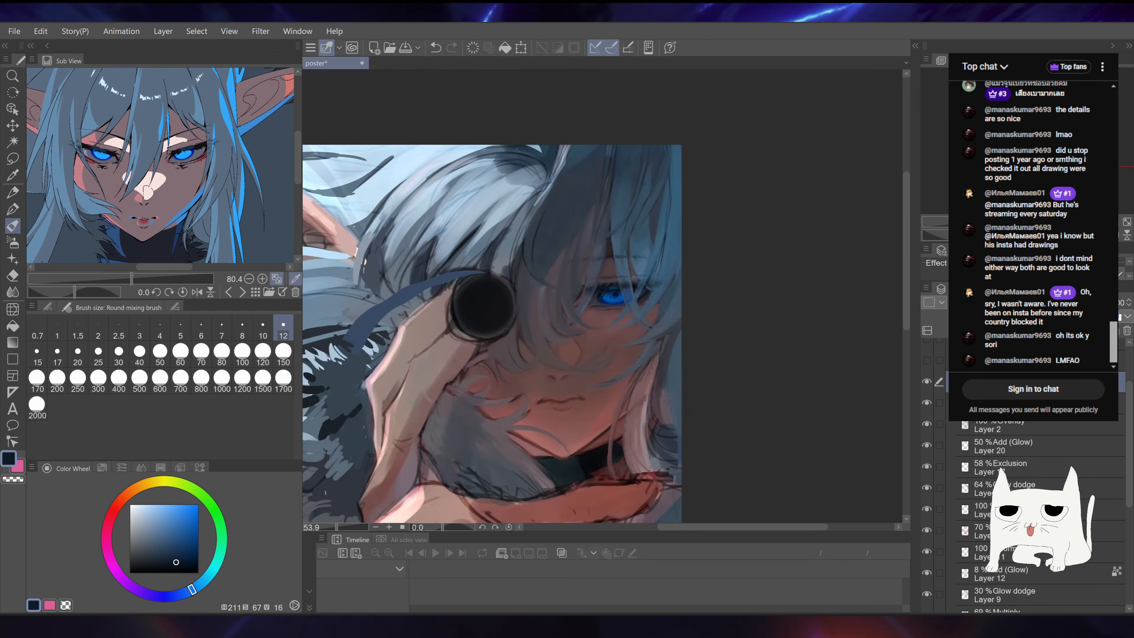
scroll(603, 296, up, 10)
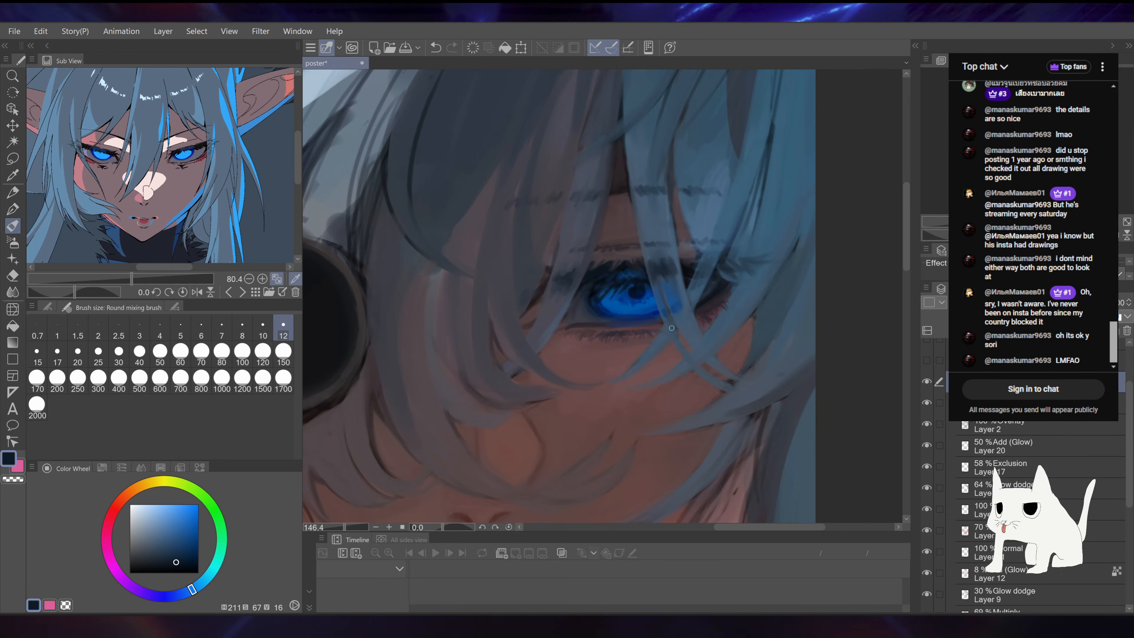
alt+click(679, 266)
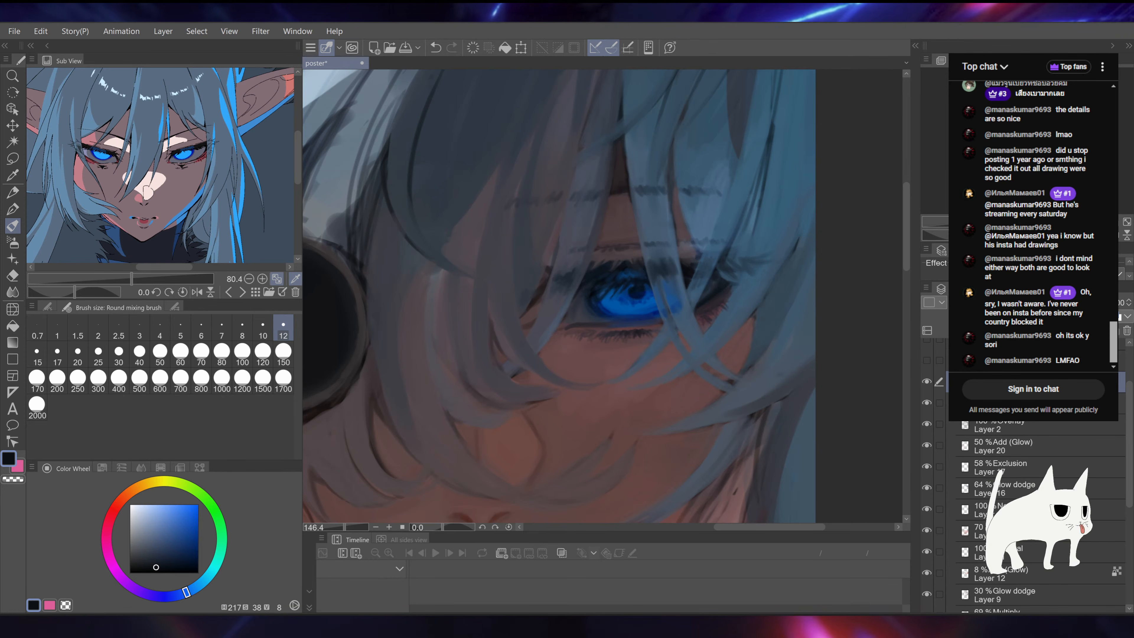
scroll(601, 299, down, 8)
scroll(601, 298, up, 10)
key(ctrl+z)
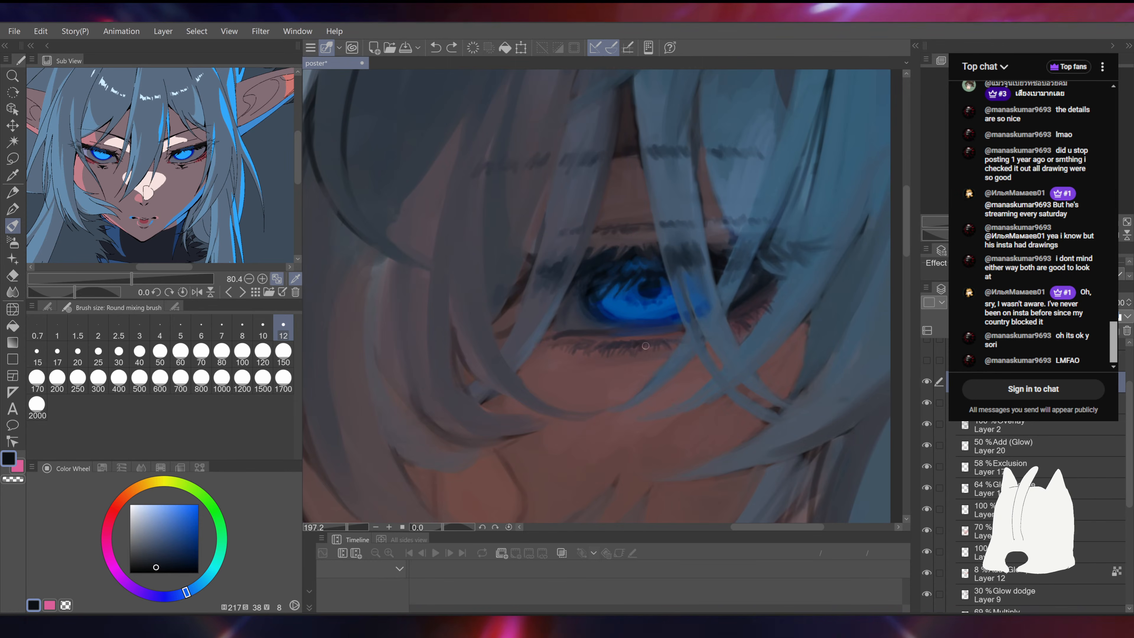
Step: Soften the skin around the lower lashes with sampled muted reddish brown and save the poster file
scroll(646, 345, down, 6)
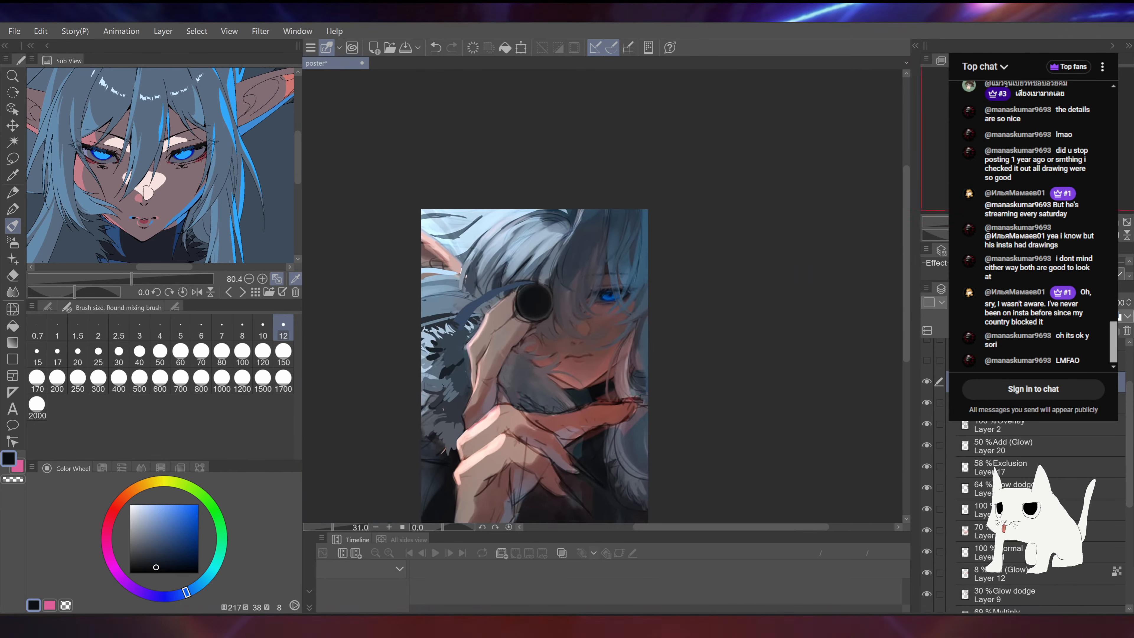
scroll(601, 295, up, 10)
alt+click(619, 379)
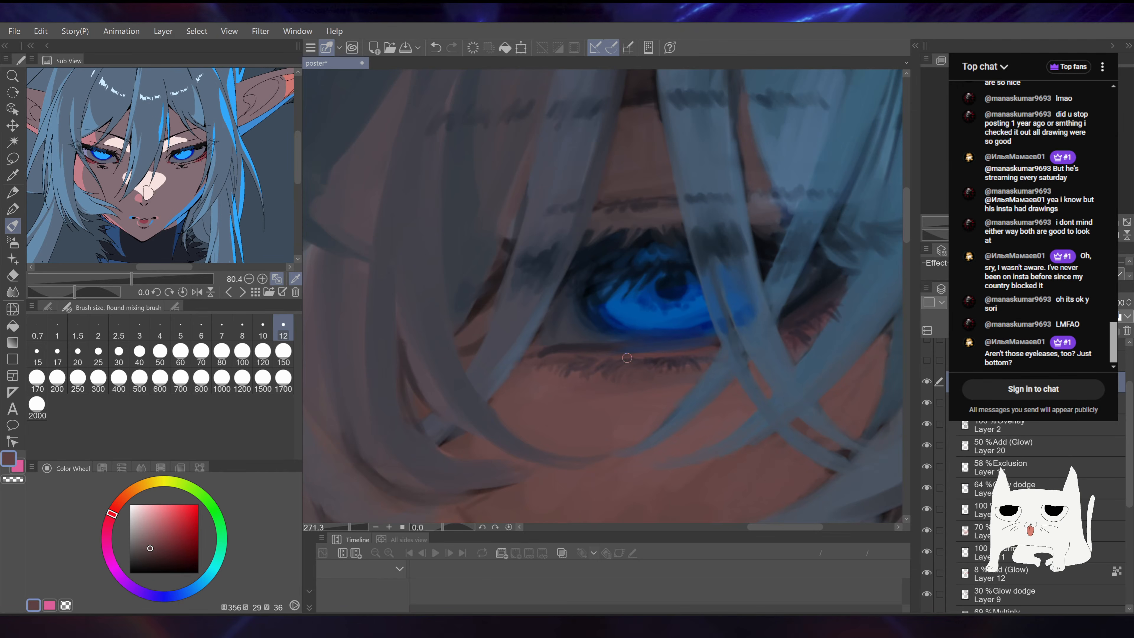
scroll(601, 296, down, 12)
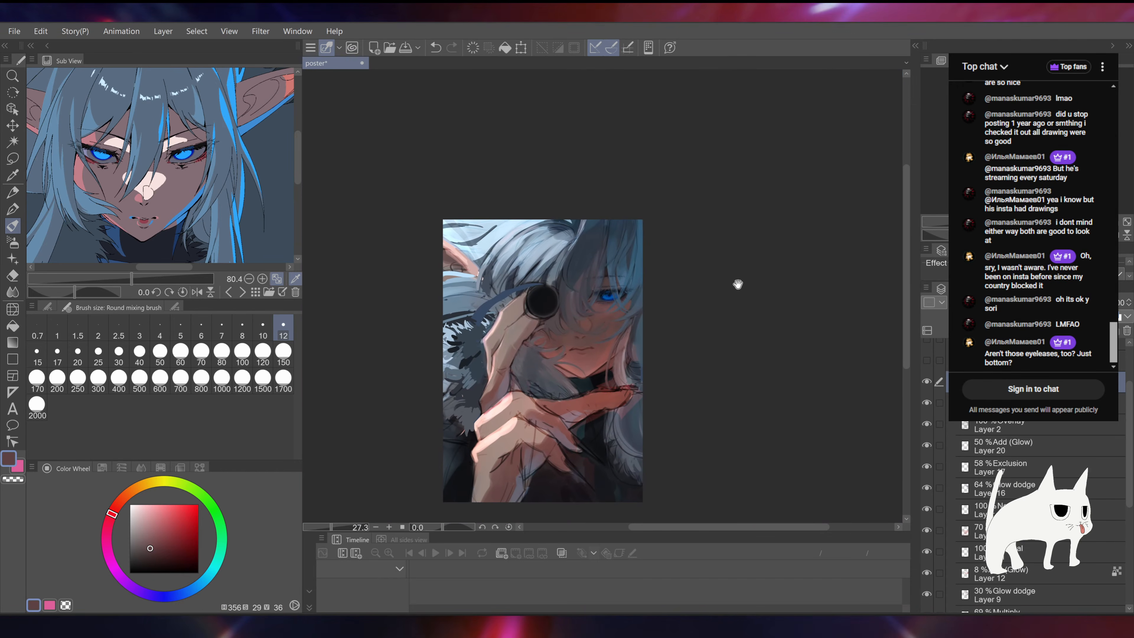
key(ctrl+s)
scroll(601, 320, up, 3)
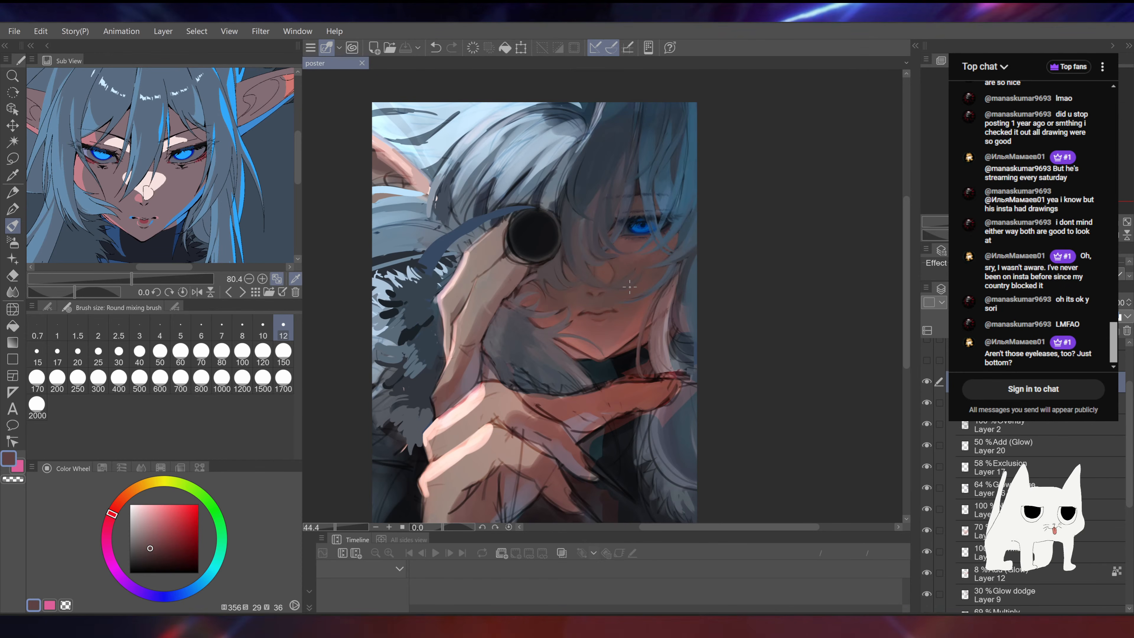
Step: Refine the skin edge between the lower eyelid and lashes on a rotated canvas with sampled reddish brown, undoing unwanted strokes
scroll(647, 237, up, 6)
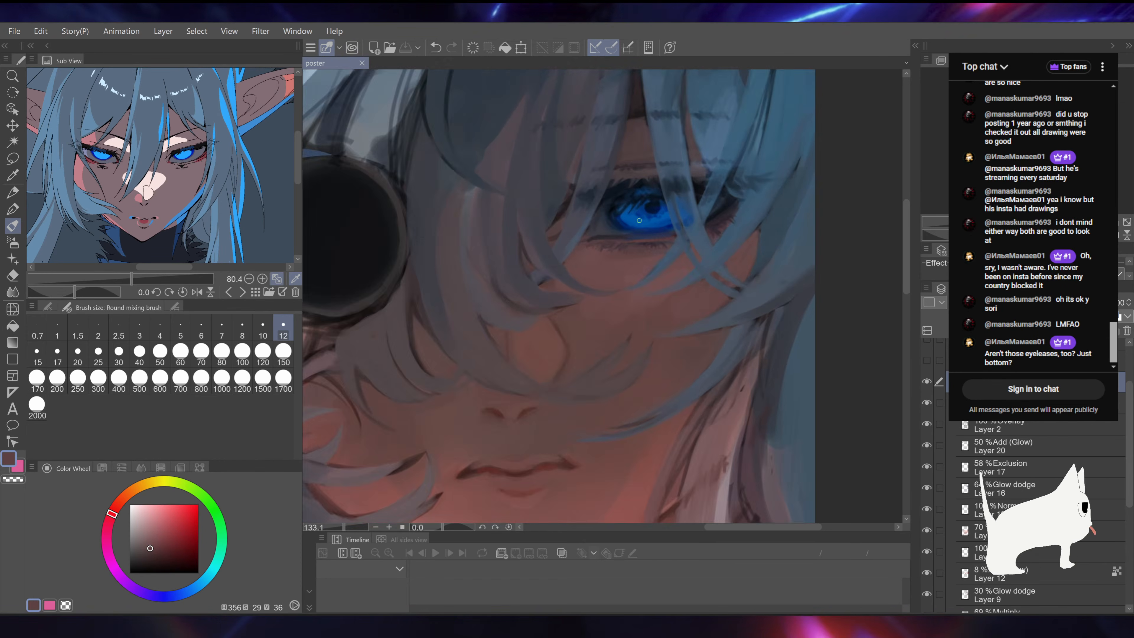
scroll(666, 239, up, 1)
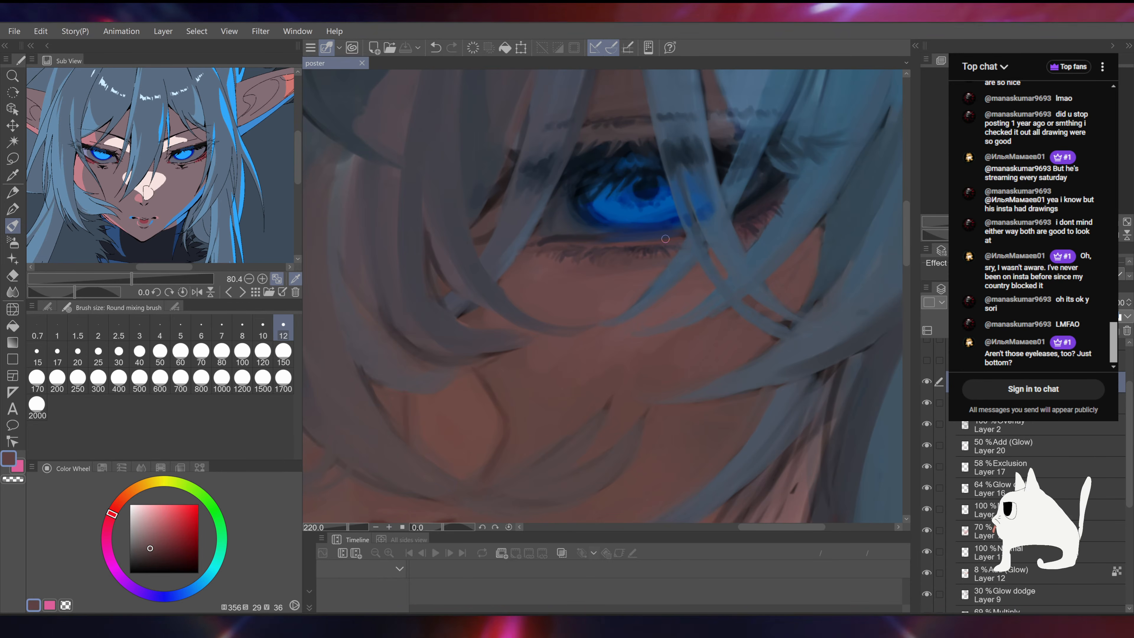
alt+click(632, 244)
mouse_move(626, 242)
mouse_down()
mouse_move(599, 243)
mouse_move(645, 261)
mouse_move(656, 287)
mouse_move(616, 296)
mouse_up()
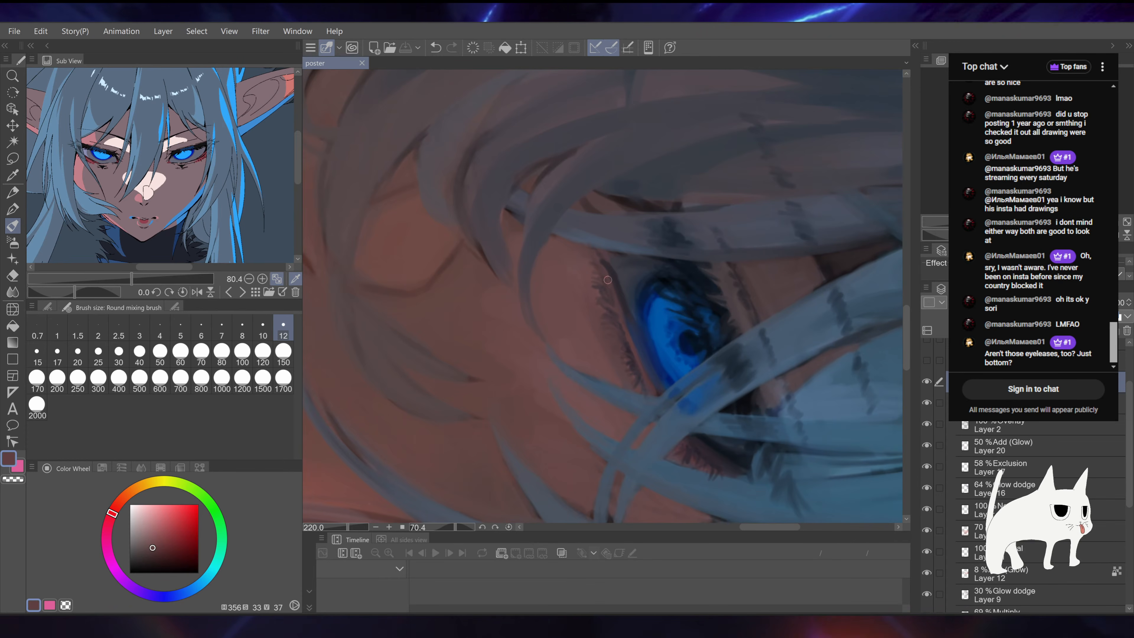
drag(625, 360, 729, 277)
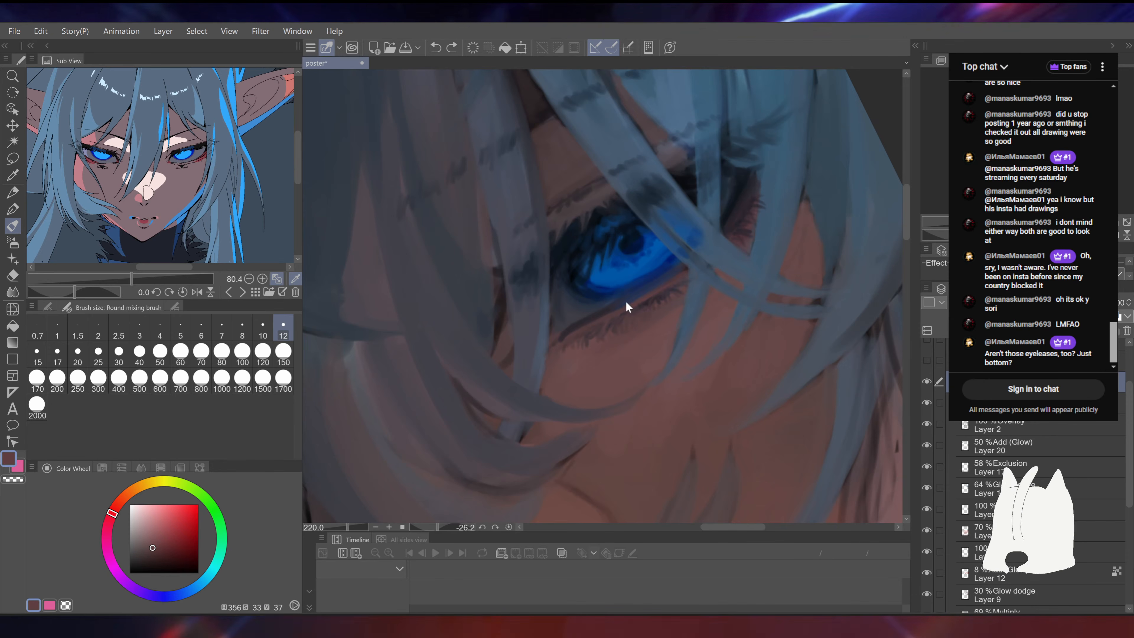
key(ctrl+z)
drag(601, 317, 567, 318)
mouse_move(692, 286)
mouse_down()
mouse_move(672, 351)
mouse_move(685, 328)
mouse_move(639, 303)
mouse_up()
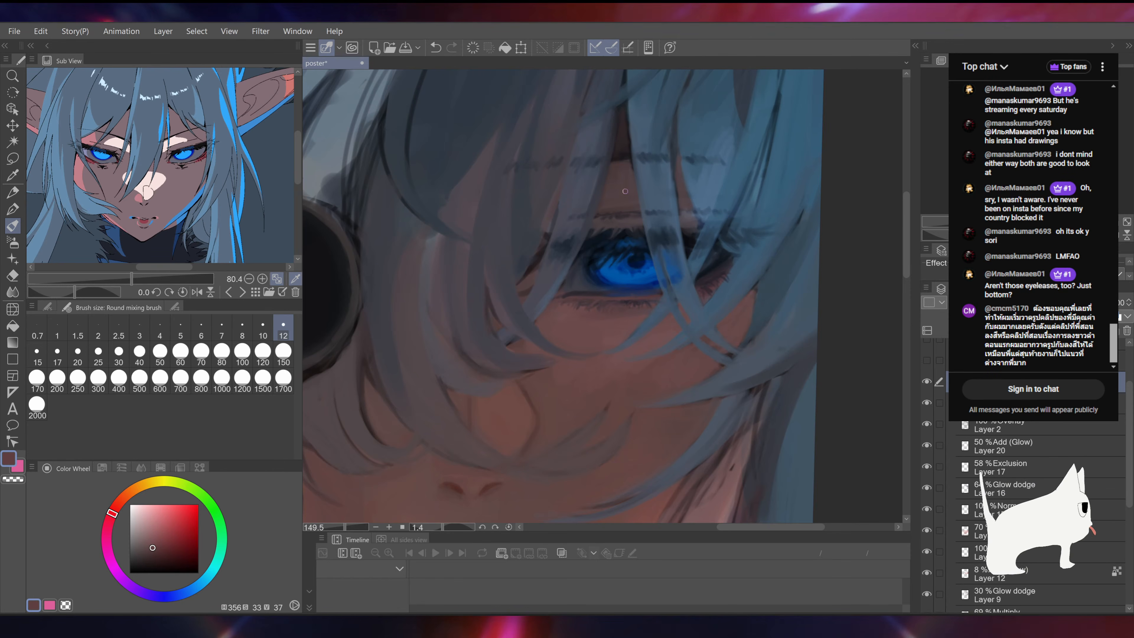
key(ctrl+z)
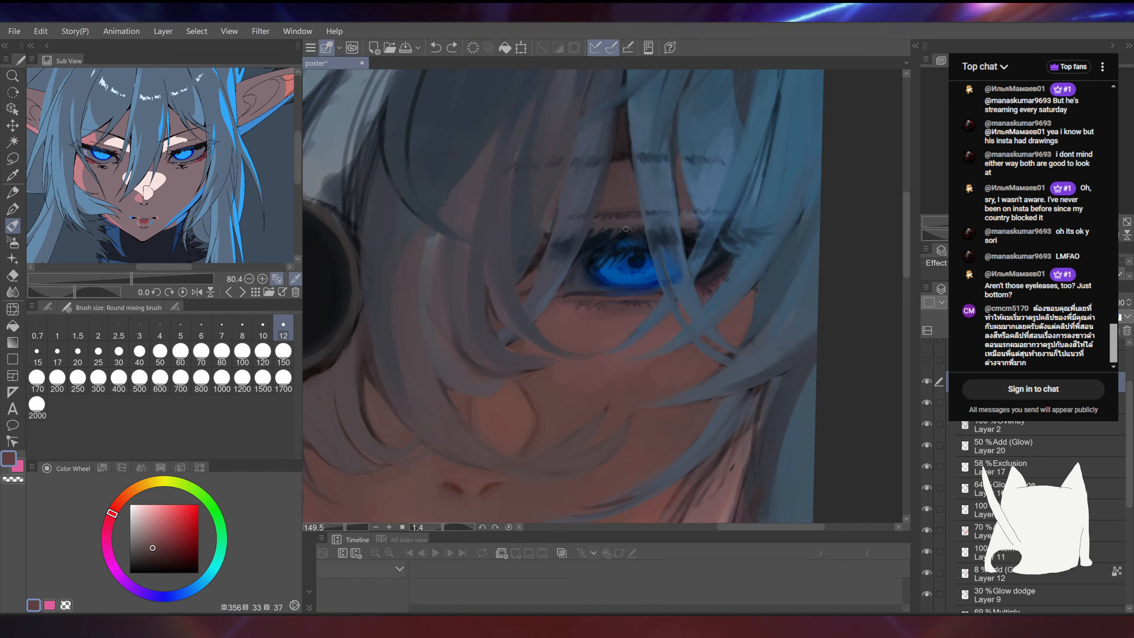
Step: Touch up the lower lashes under the iris with sampled dark indigo at brush size 12, undoing a stray stroke
alt+click(634, 295)
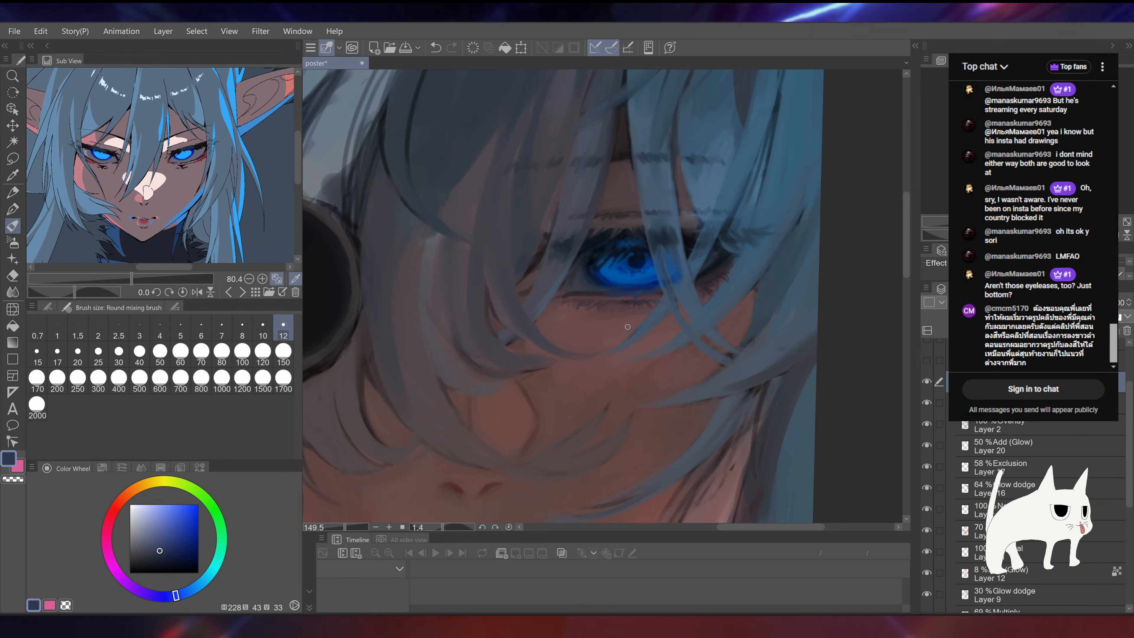
scroll(635, 299, down, 3)
scroll(605, 299, up, 3)
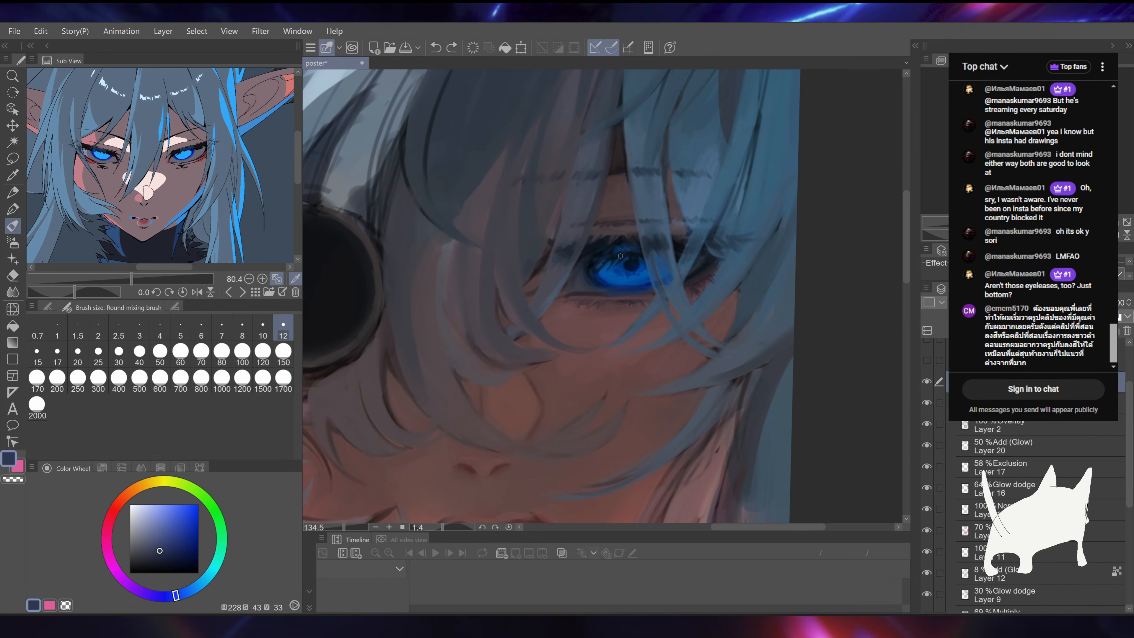
drag(644, 193, 645, 209)
scroll(650, 326, up, 4)
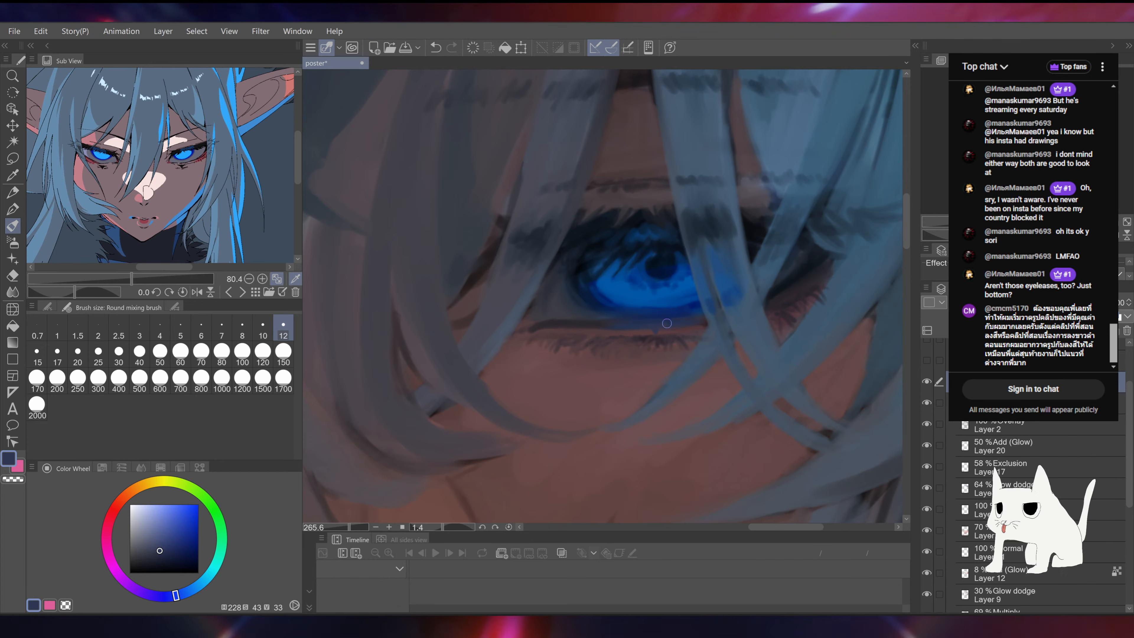
key(ctrl+z)
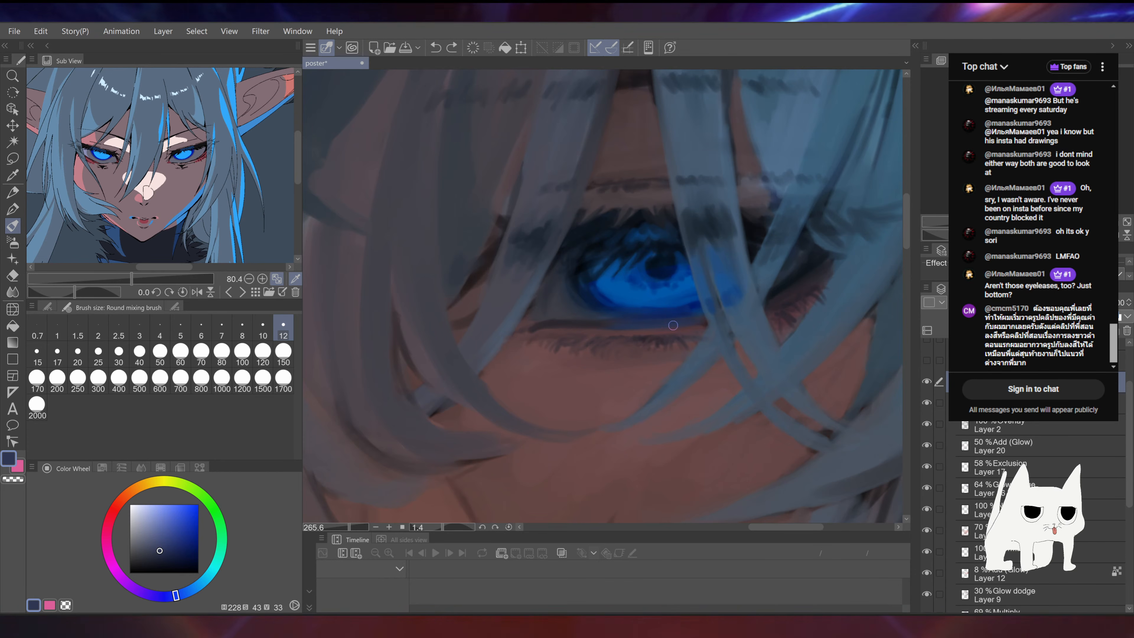
drag(626, 329, 629, 341)
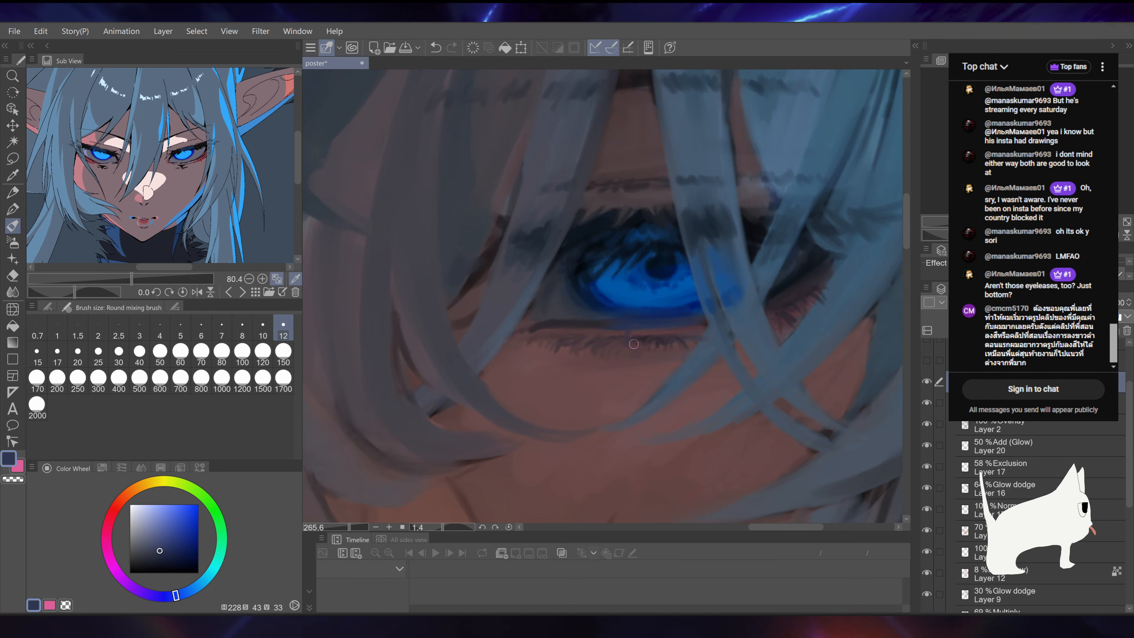
Step: Paint short spiky strokes along the lower edge of the iris with sampled saturated blue
alt+click(637, 306)
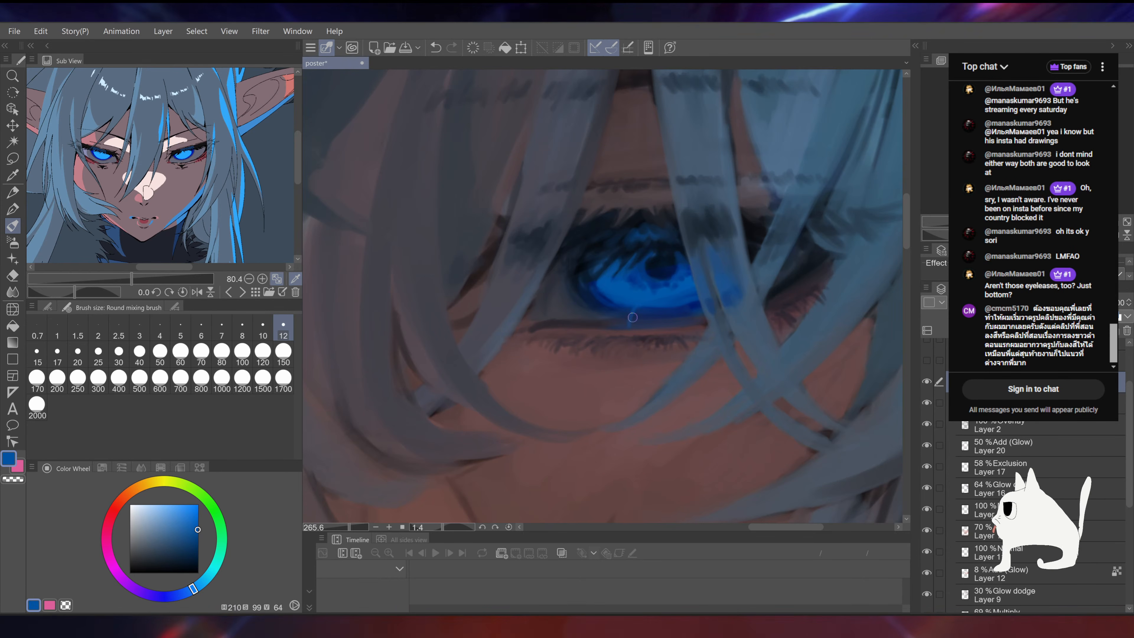
drag(642, 307, 629, 327)
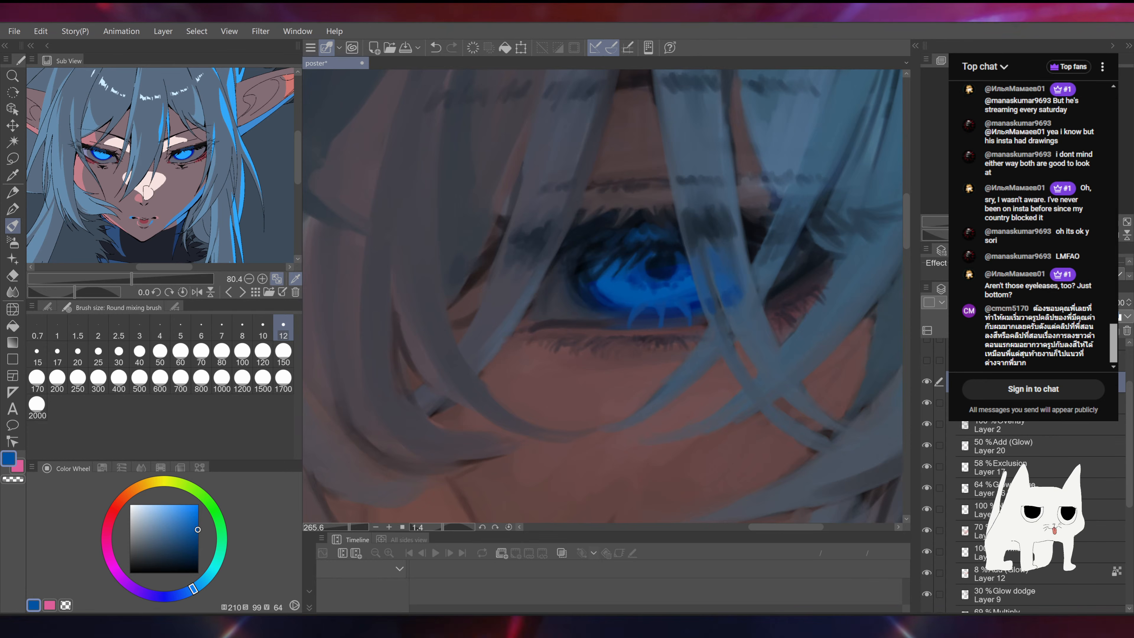
key(ctrl+minus)
key(ctrl+minus)
key(ctrl+minus)
key(ctrl+minus)
key(ctrl+minus)
key(ctrl+minus)
key(ctrl+minus)
key(ctrl+minus)
key(ctrl+plus)
key(ctrl+plus)
scroll(614, 307, up, 5)
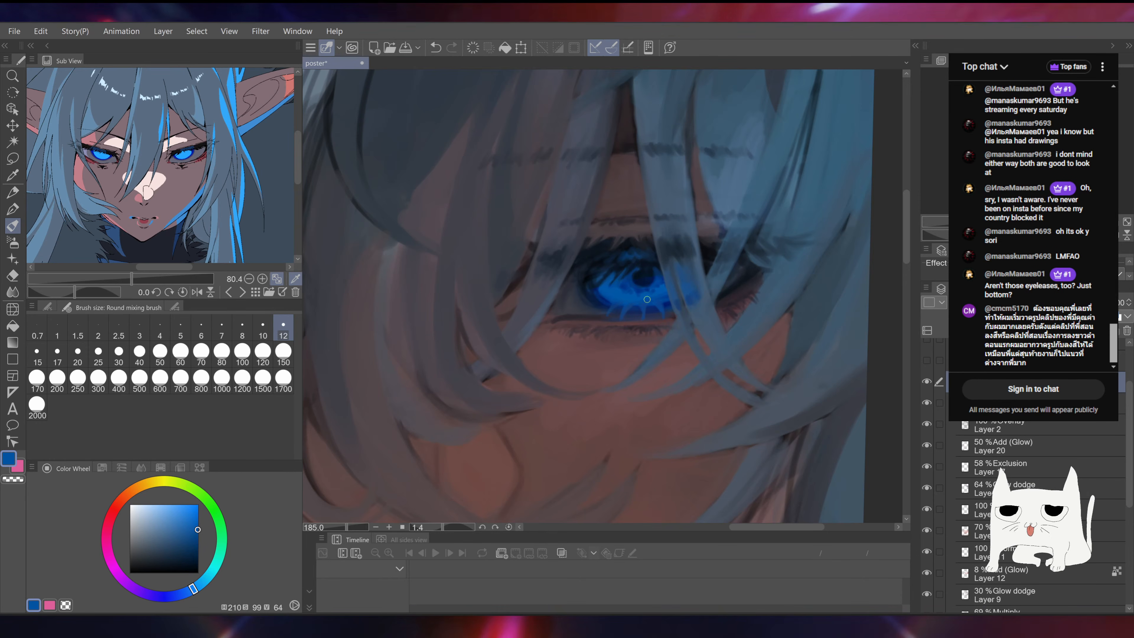
Step: Refine the lower eyelid between the bright blue spikes with sampled dark indigo blue
alt+click(627, 318)
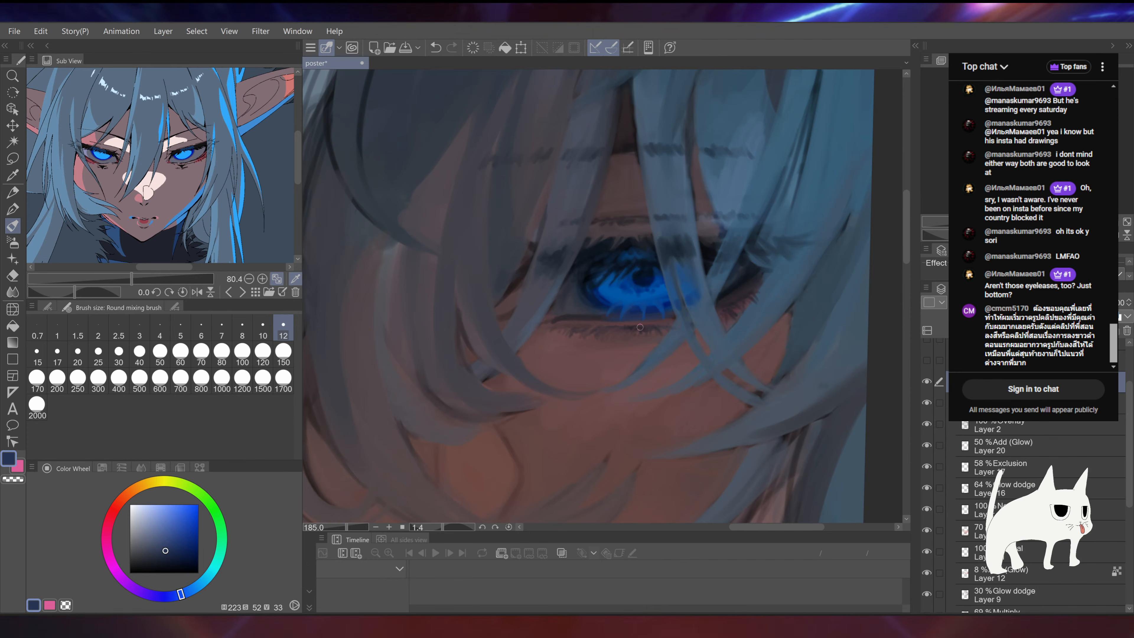
alt+click(622, 325)
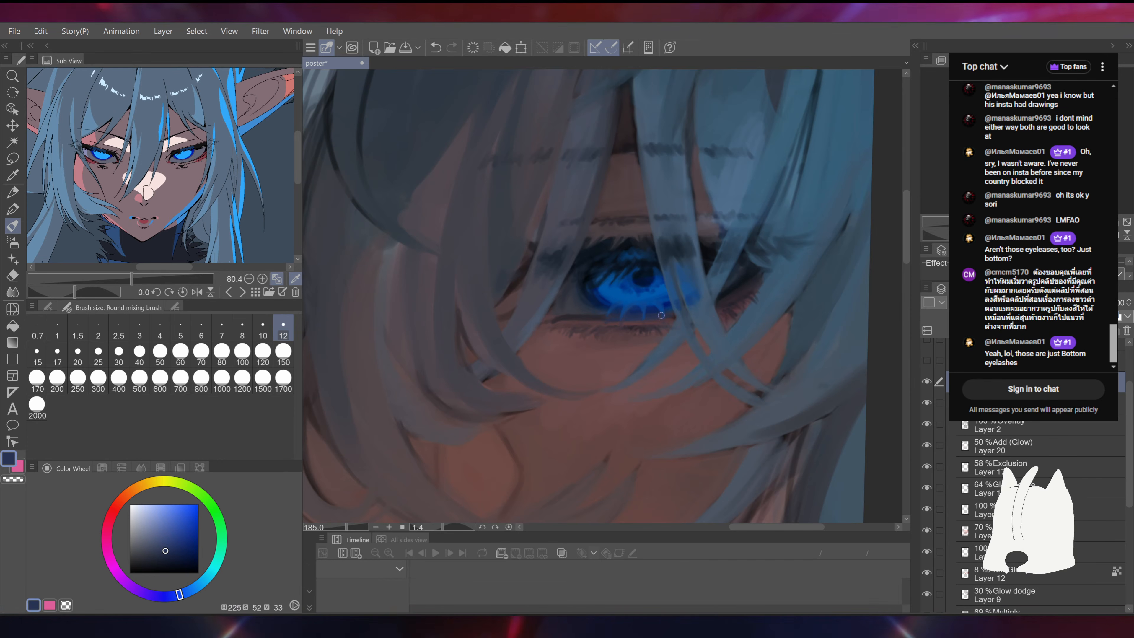
scroll(603, 294, down, 5)
scroll(604, 295, down, 2)
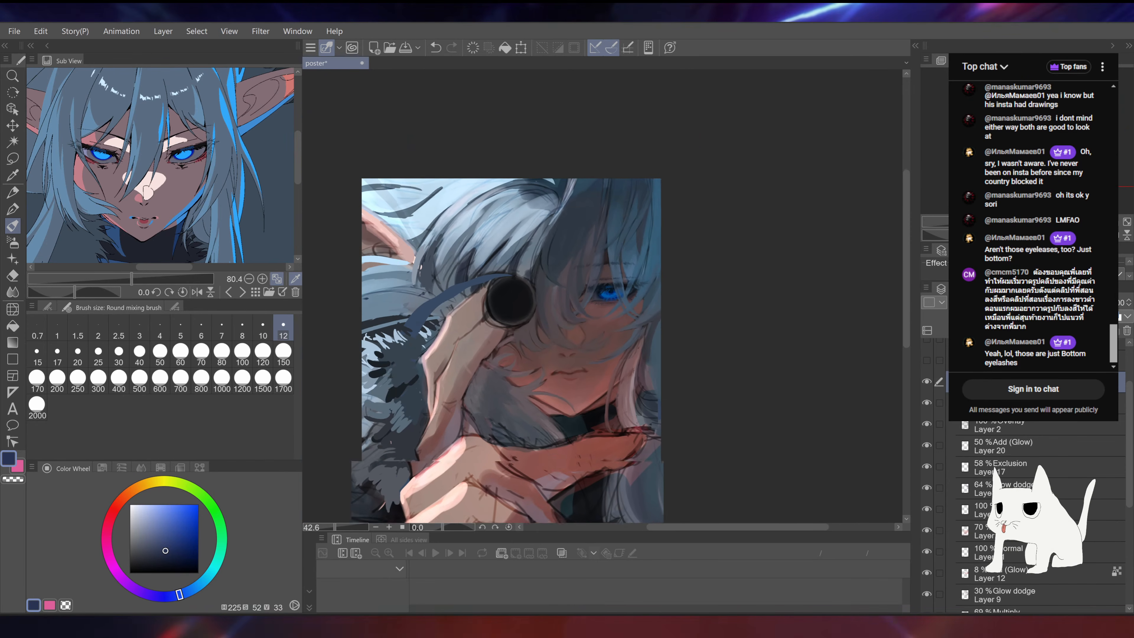
drag(728, 256, 763, 208)
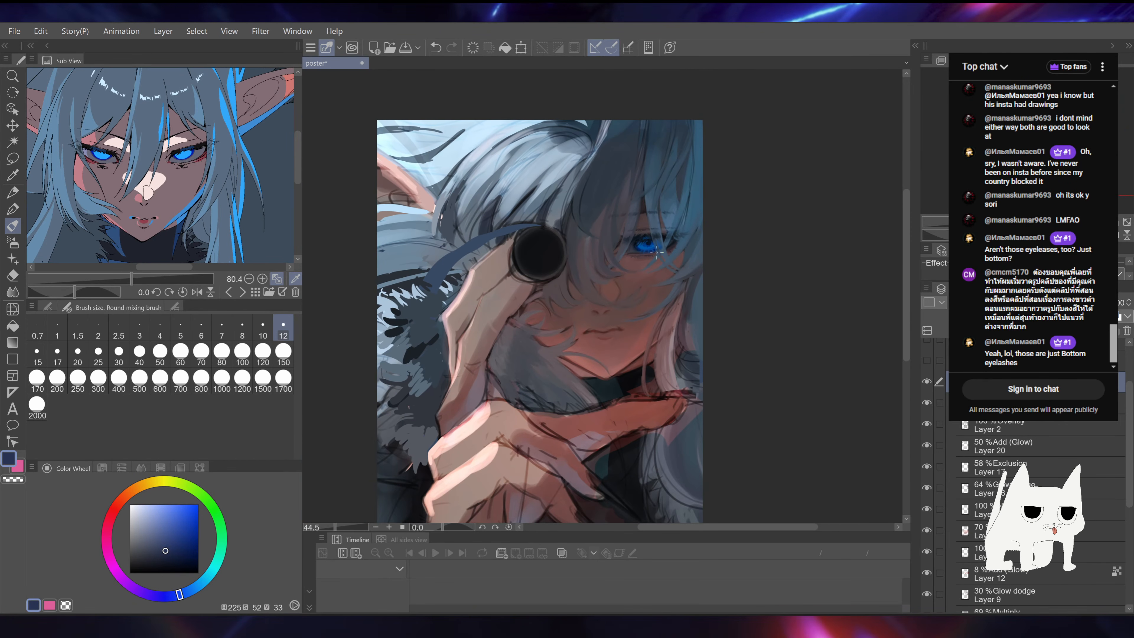
scroll(657, 252, up, 5)
scroll(662, 238, down, 7)
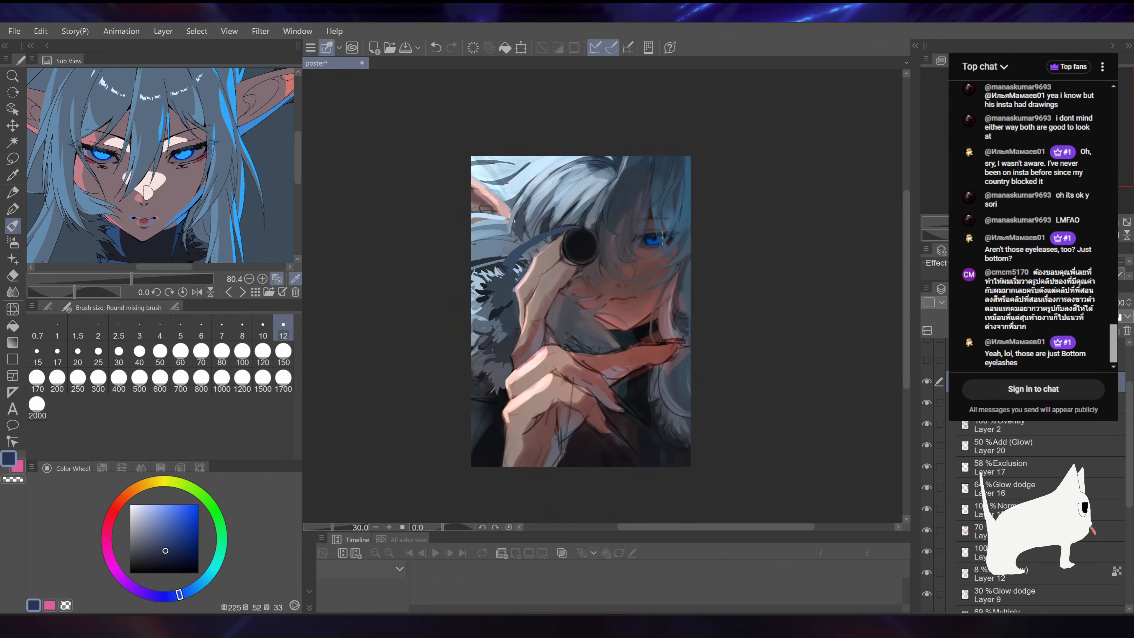
Step: Darken the mouth line and its corners with sampled dark reddish browns at brush size 12
scroll(648, 315, up, 6)
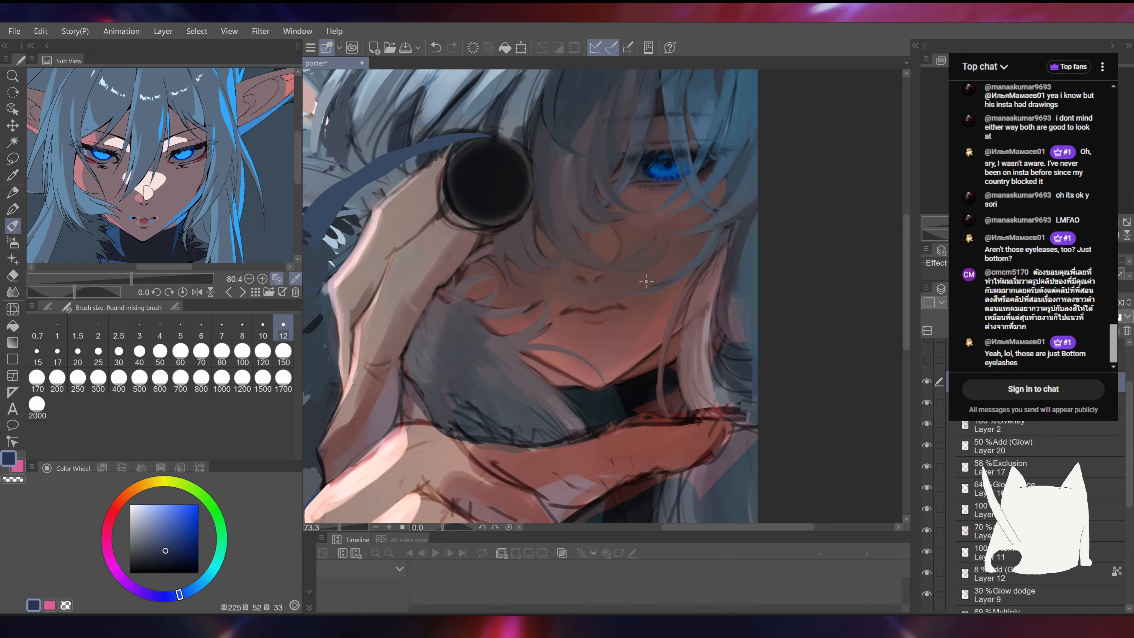
drag(648, 314, 665, 322)
alt+click(587, 320)
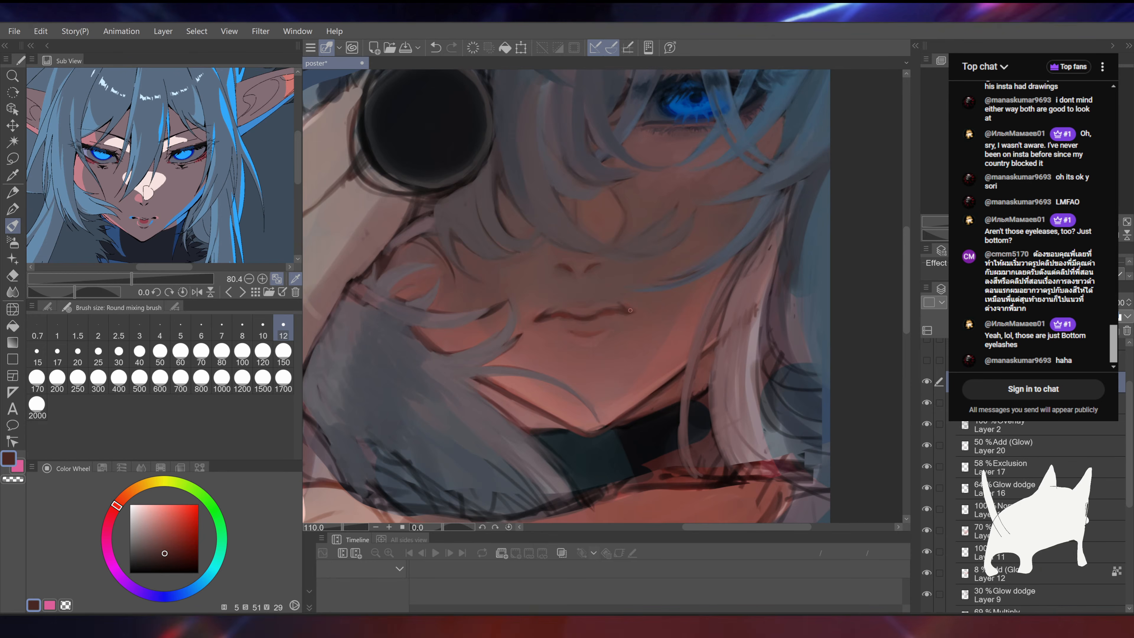
alt+click(537, 322)
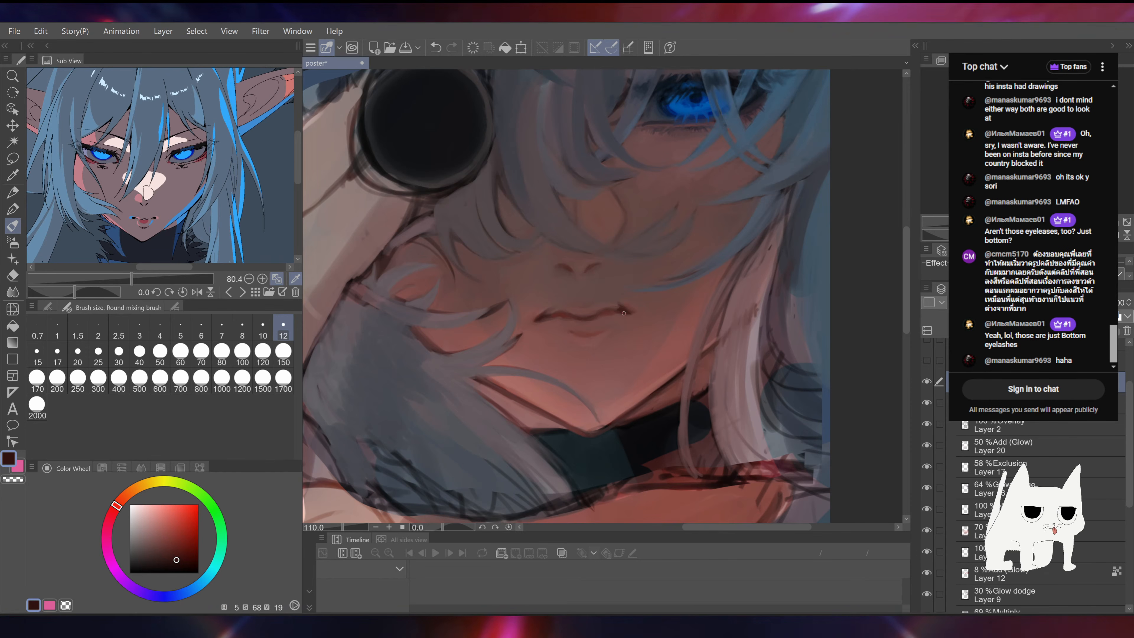
scroll(623, 312, up, 3)
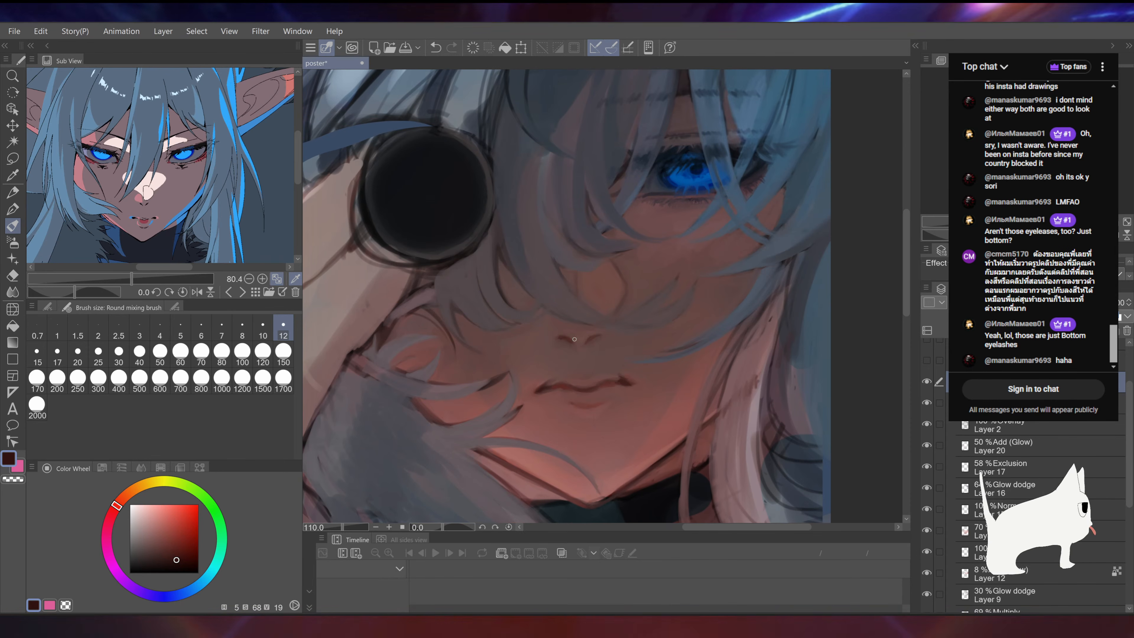
scroll(602, 296, down, 5)
scroll(602, 296, up, 2)
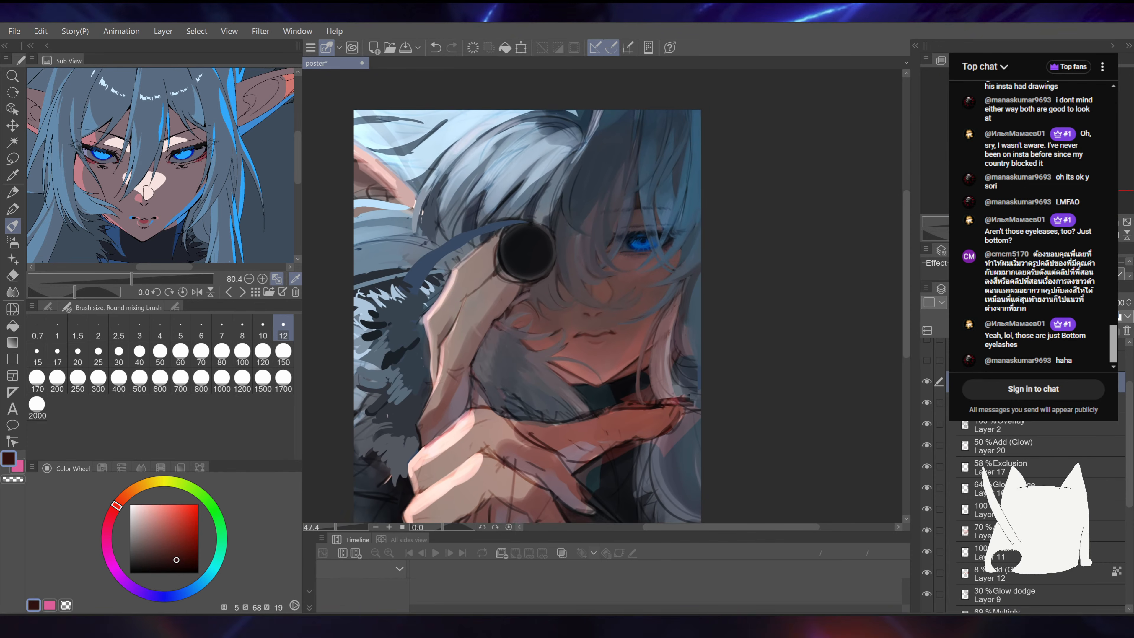
drag(760, 223, 778, 191)
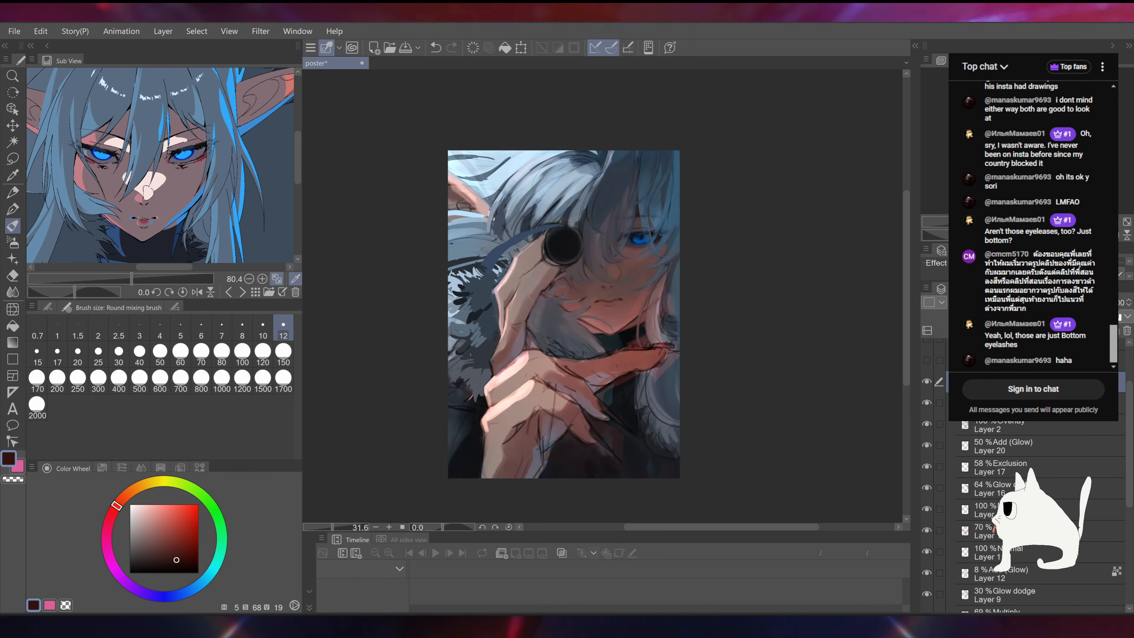
Step: Touch up the hair strands beneath the black lens and the mouth corner with sampled dark greyish violet and reddish brown at brush size 40
scroll(541, 325, up, 4)
alt+click(540, 325)
alt+click(541, 329)
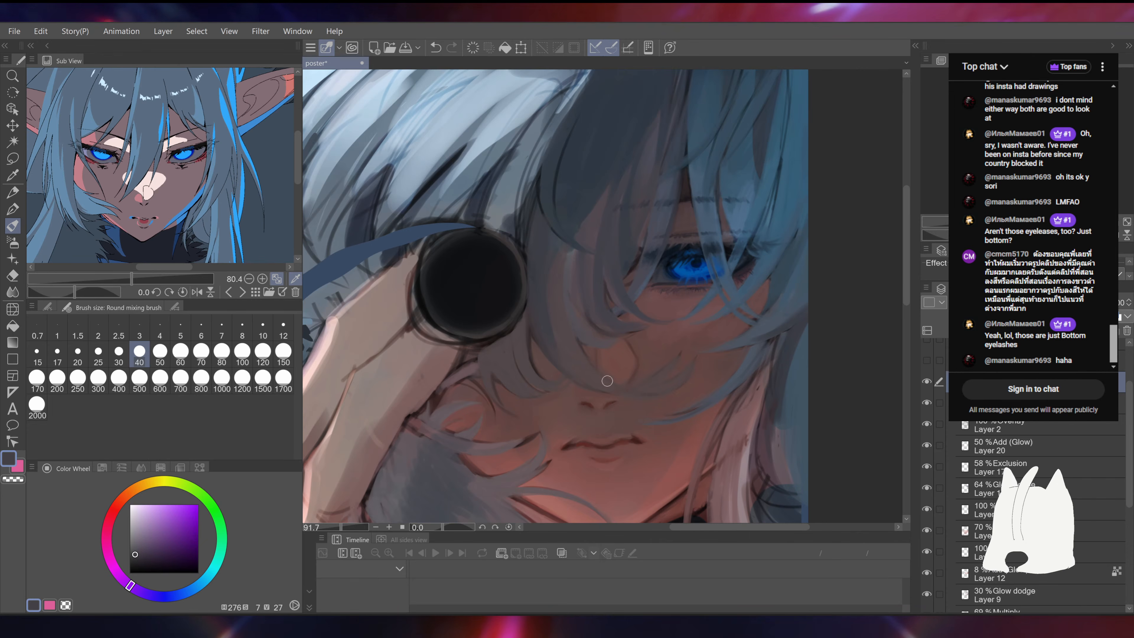
drag(721, 250, 723, 233)
drag(644, 417, 648, 426)
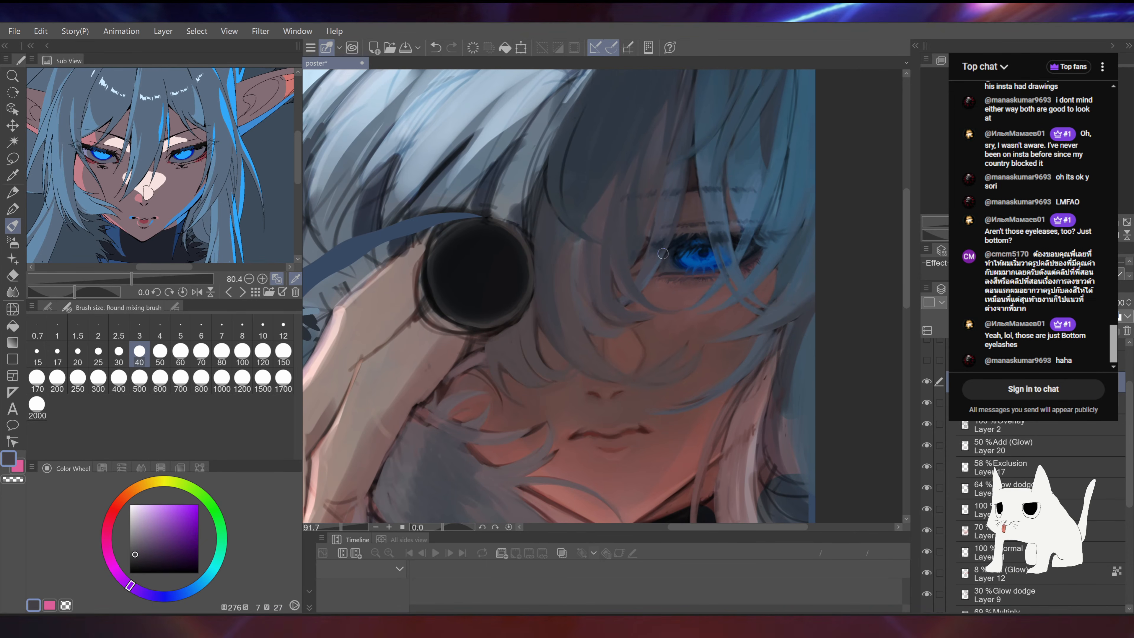
alt+click(647, 427)
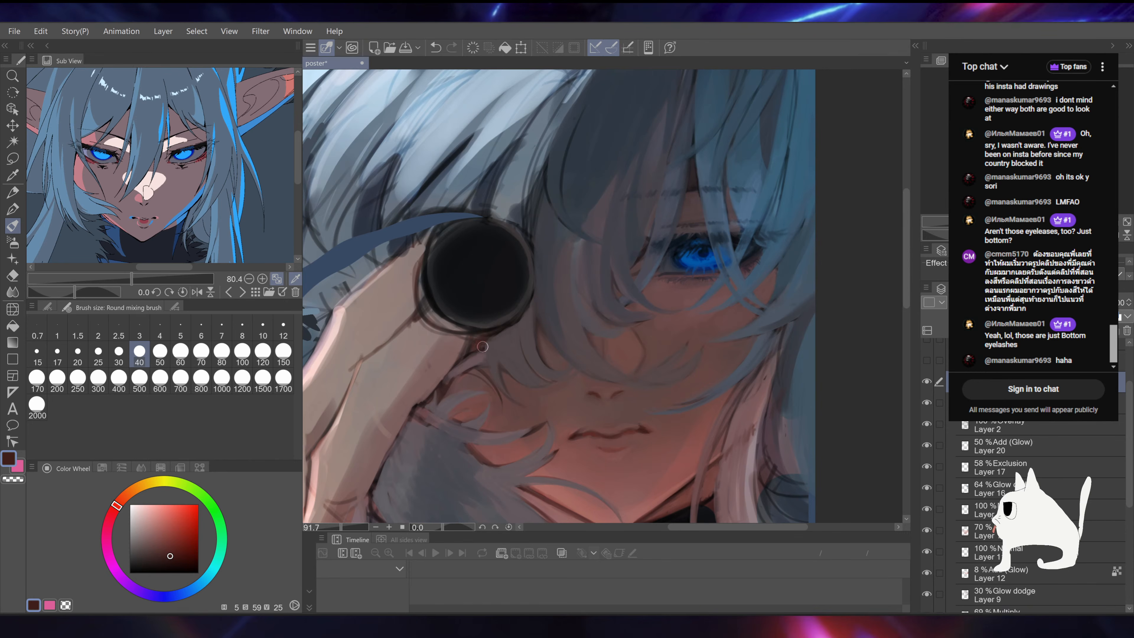
Step: Refine the shadowed strands between the raised hand and the cheek with sampled dusty mauve and dark reddish tones
drag(576, 258, 630, 286)
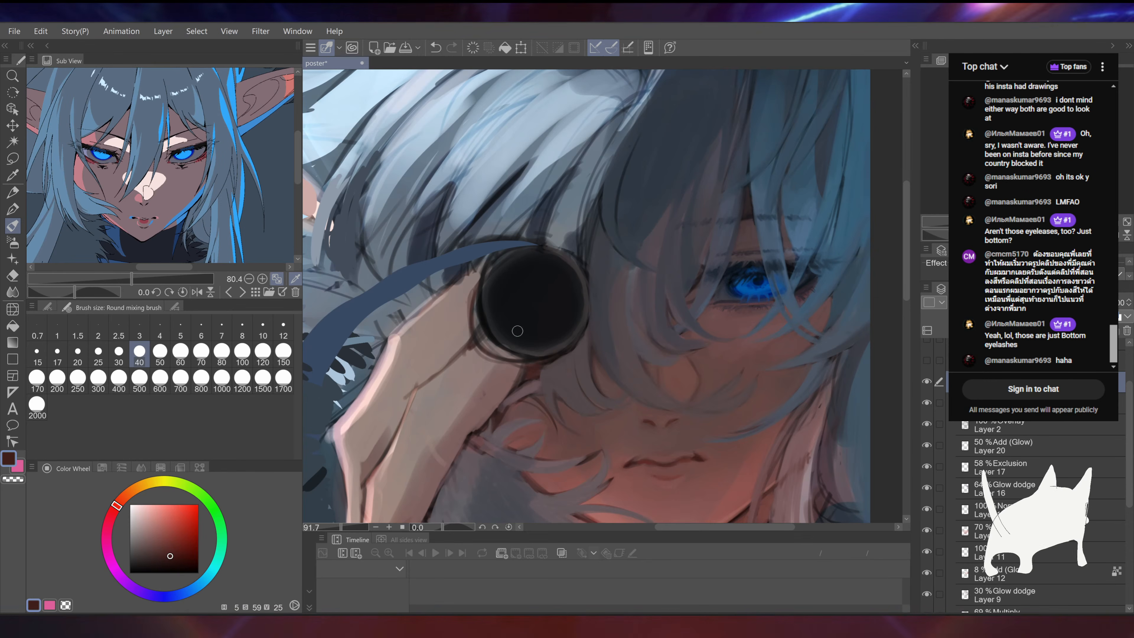
alt+click(538, 381)
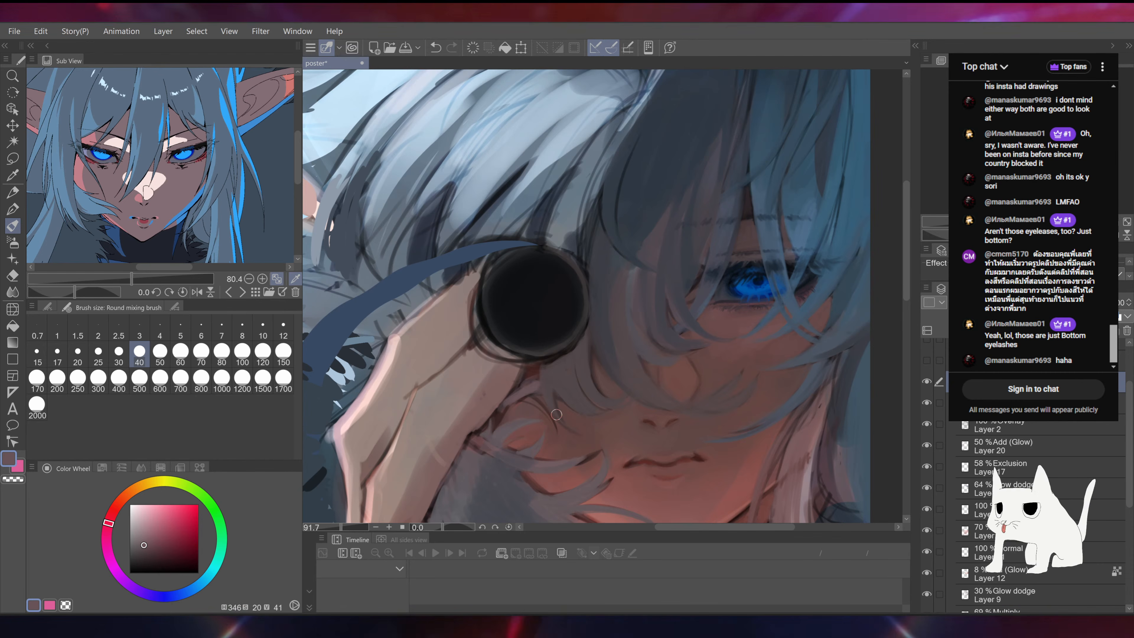
drag(501, 391, 529, 316)
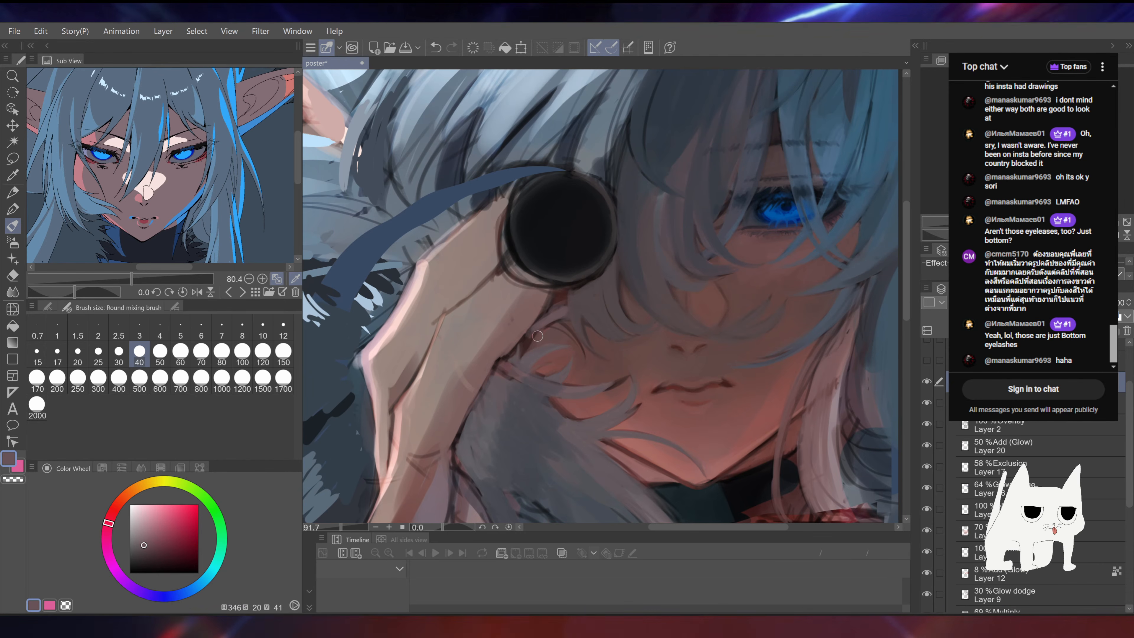
alt+click(545, 330)
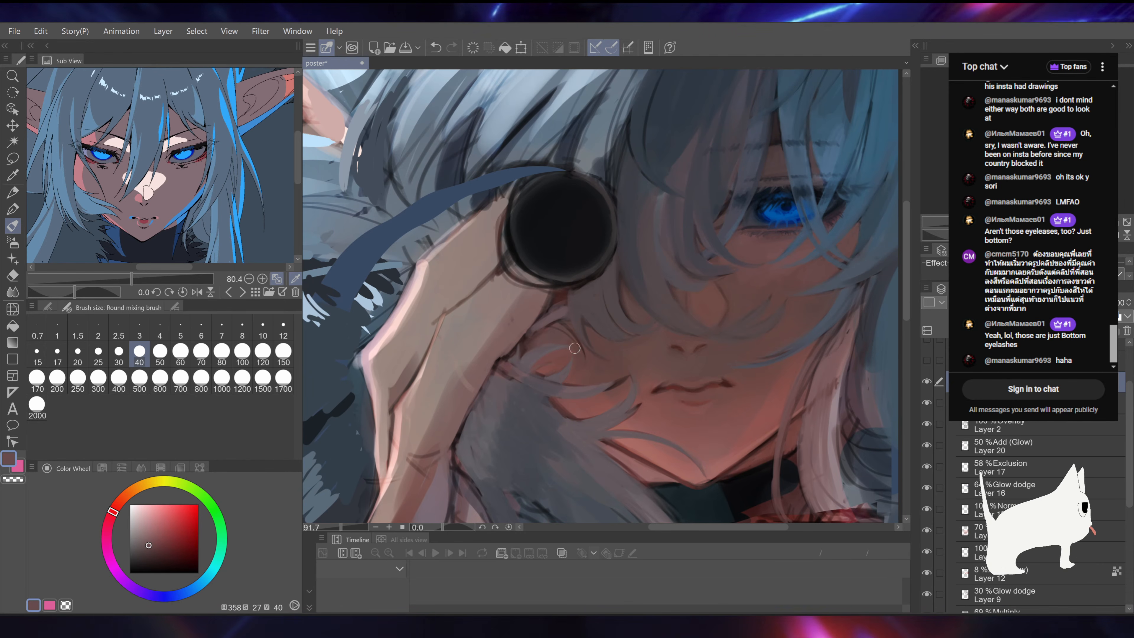
alt+click(554, 324)
Step: Blend the hair strands over the cheek with sampled greyish mauve and muted reddish brown, and save the poster
drag(733, 234, 651, 295)
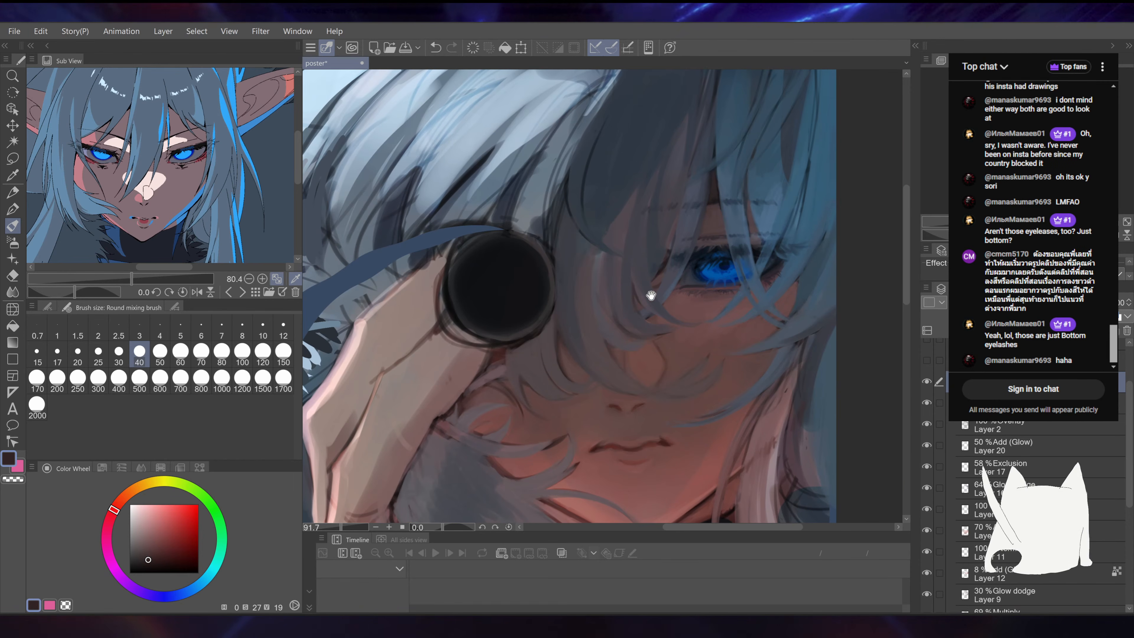
alt+click(550, 391)
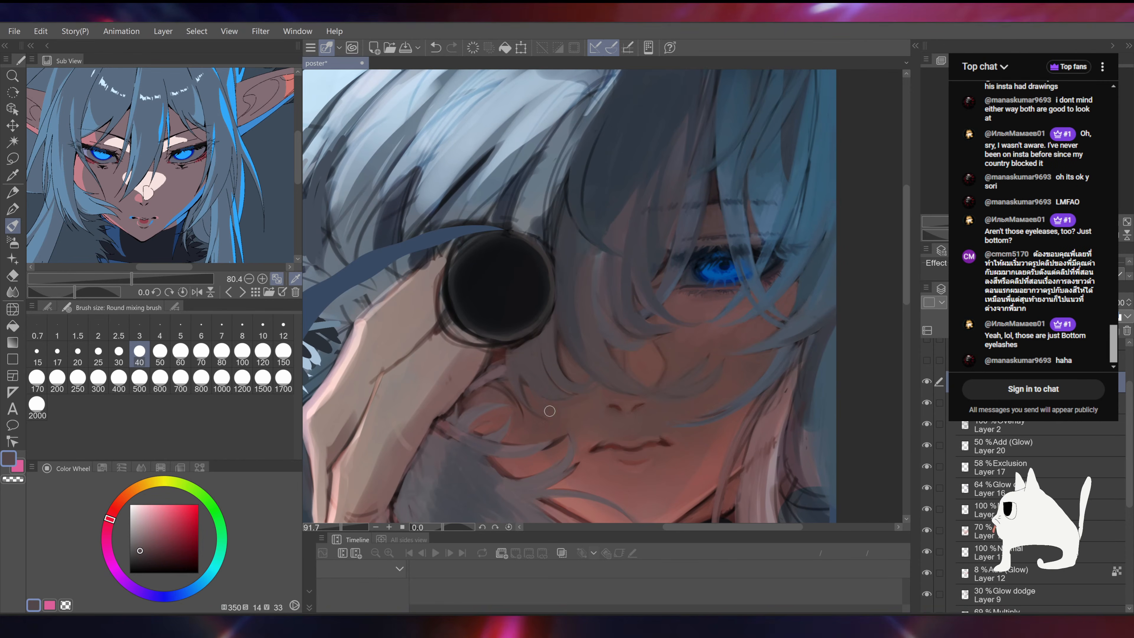
alt+click(566, 406)
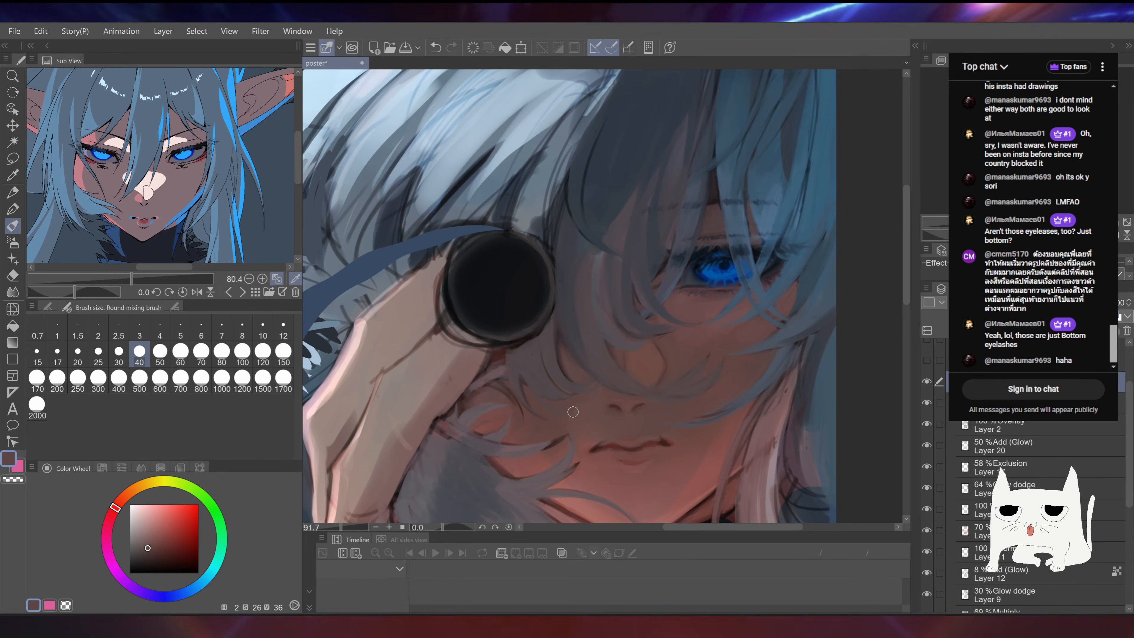
drag(527, 395, 512, 311)
mouse_move(670, 277)
mouse_down()
mouse_move(558, 277)
mouse_move(661, 268)
mouse_up()
drag(770, 238, 725, 299)
key(ctrl+s)
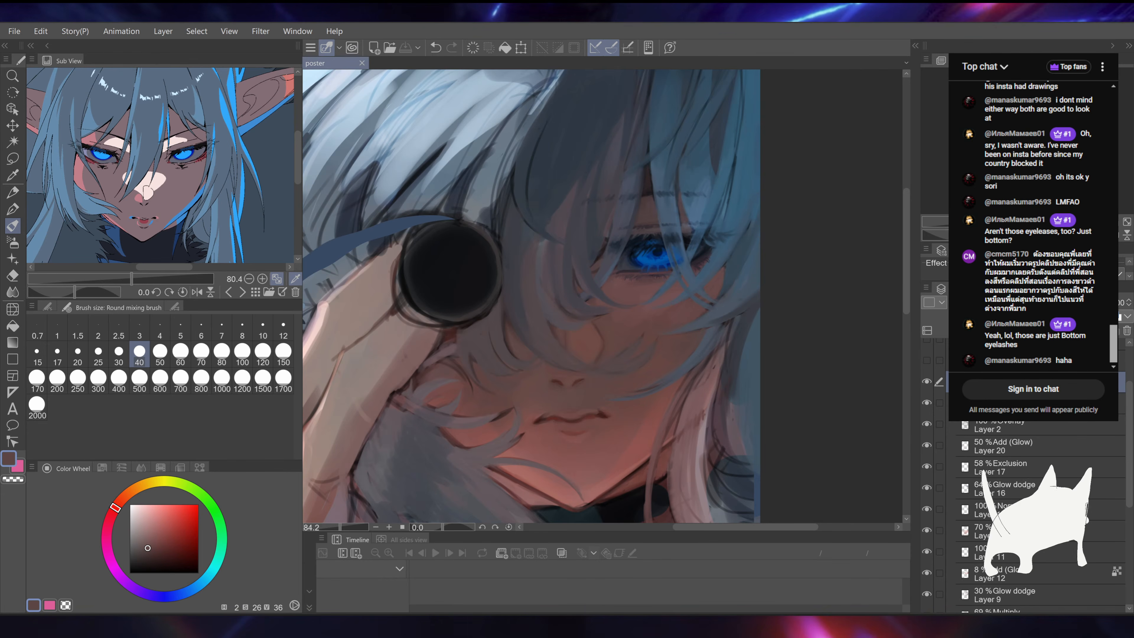
Step: Touch up the outer lashes and lower iris edge with sampled near-black and deep blues at brush size 20, undoing a stray stroke, and save
alt+click(674, 249)
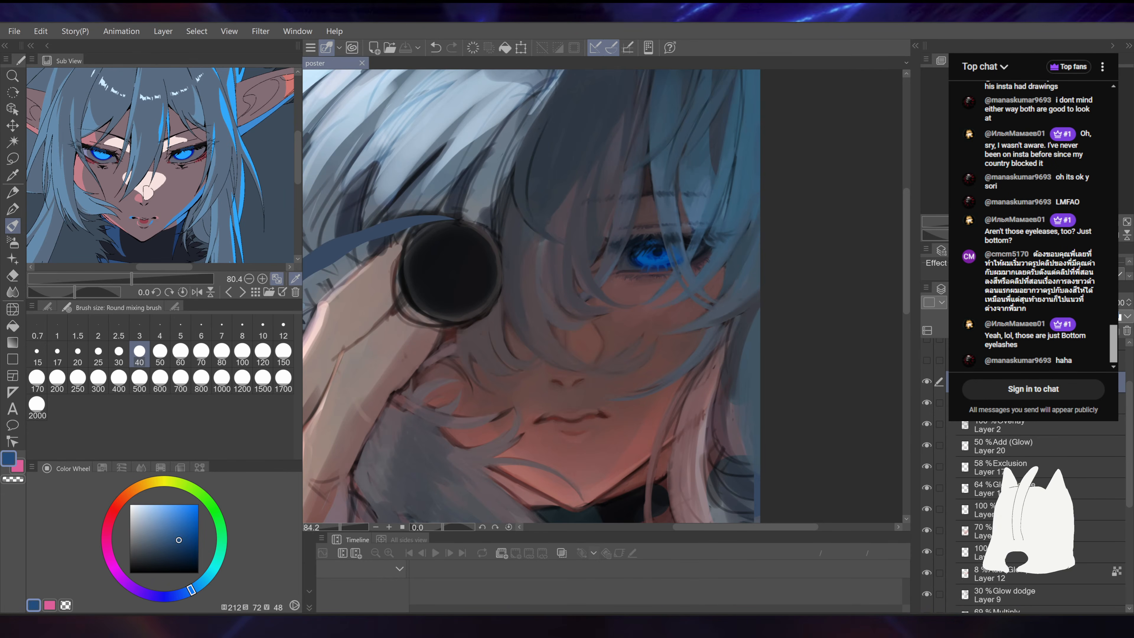
key(ctrl+plus)
mouse_move(698, 154)
mouse_down()
mouse_move(629, 190)
mouse_move(636, 221)
mouse_up()
click(78, 355)
drag(564, 293, 564, 297)
key(ctrl+z)
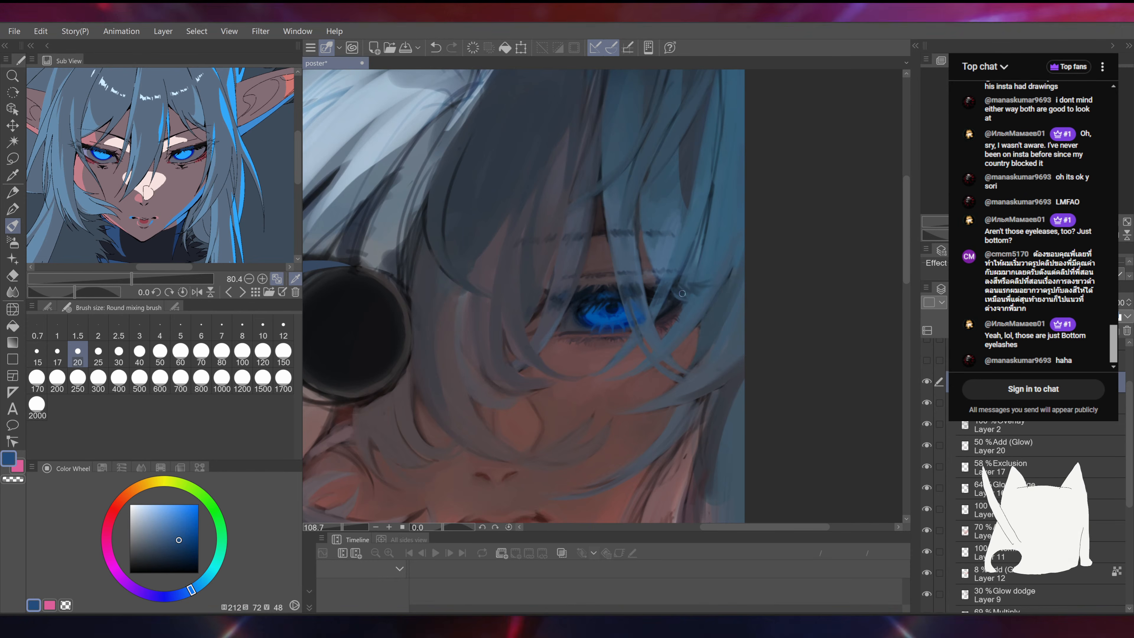
alt+click(671, 299)
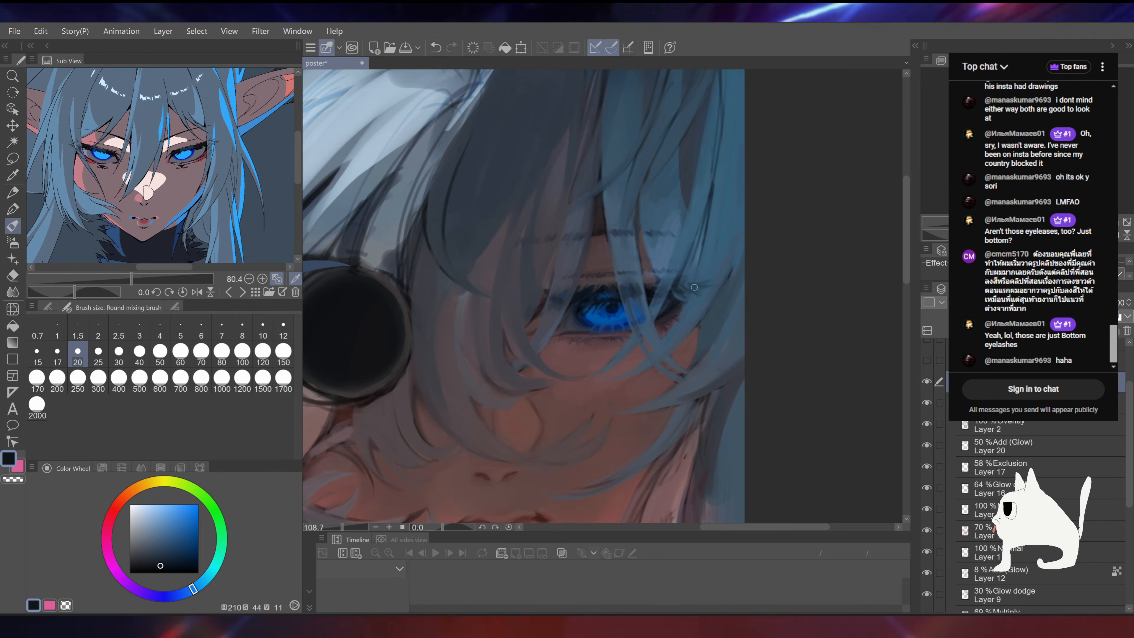
drag(677, 296, 694, 299)
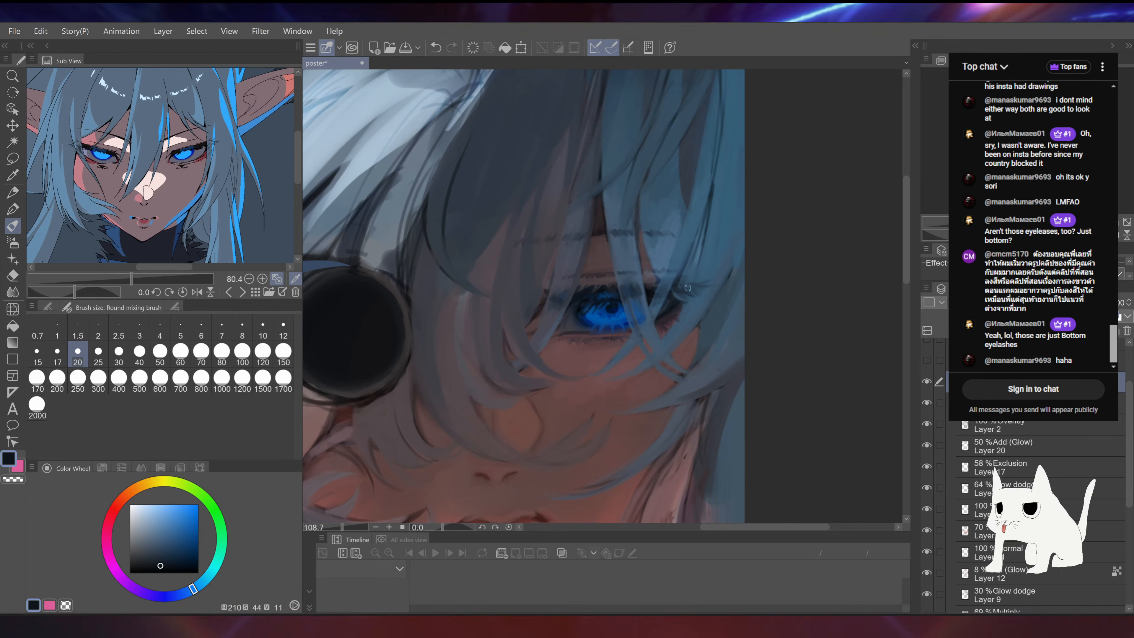
alt+click(701, 278)
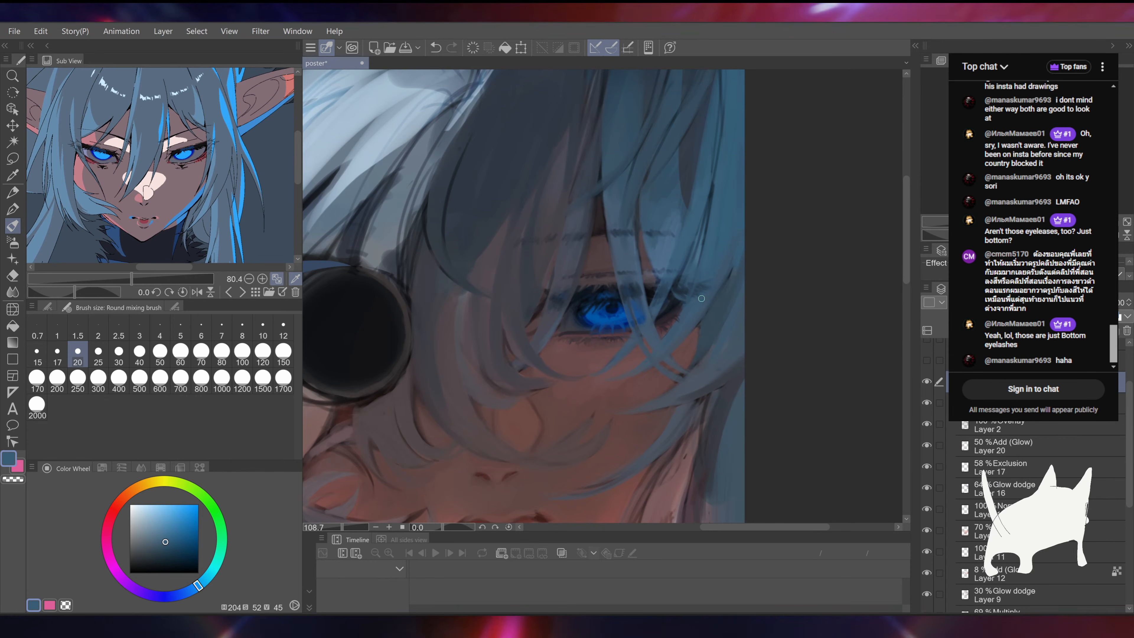
drag(687, 286, 644, 224)
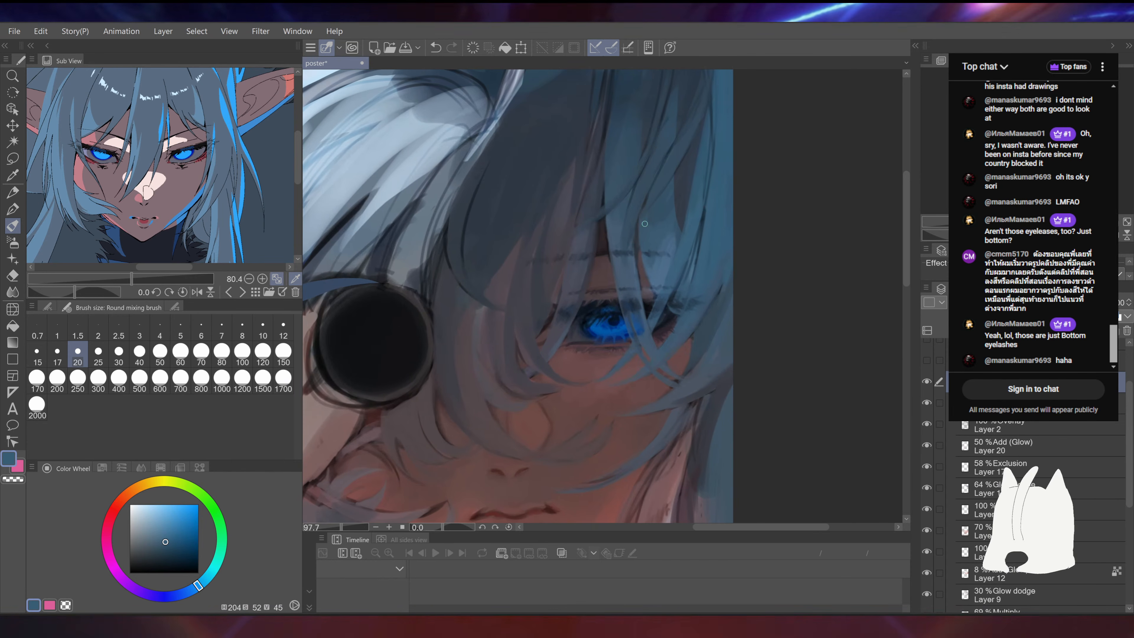
alt+click(602, 325)
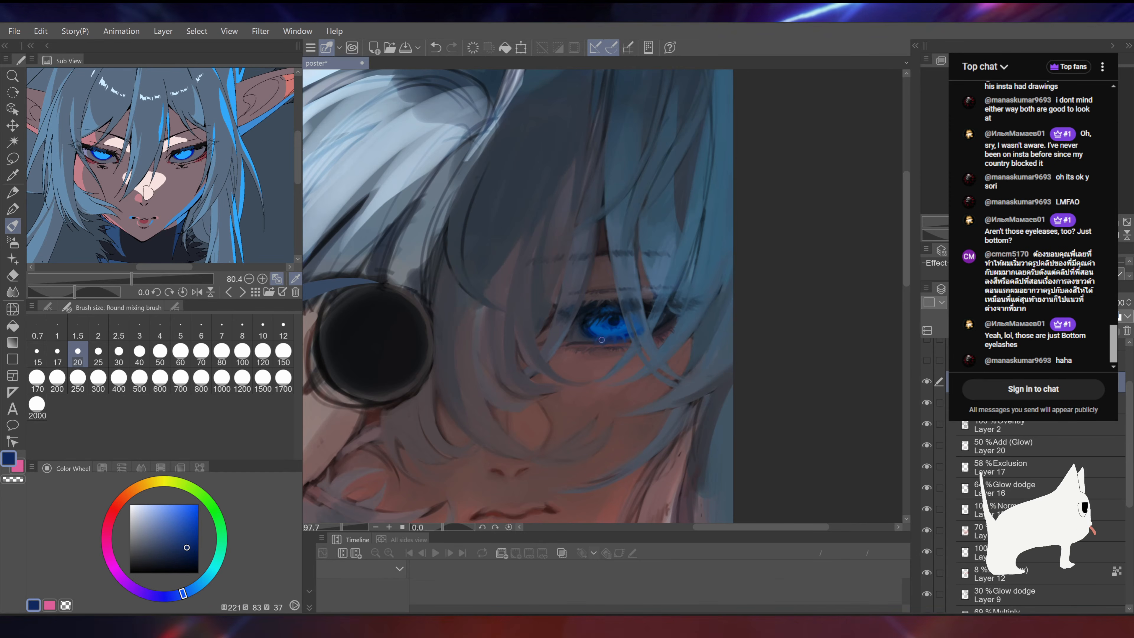
drag(743, 234, 766, 232)
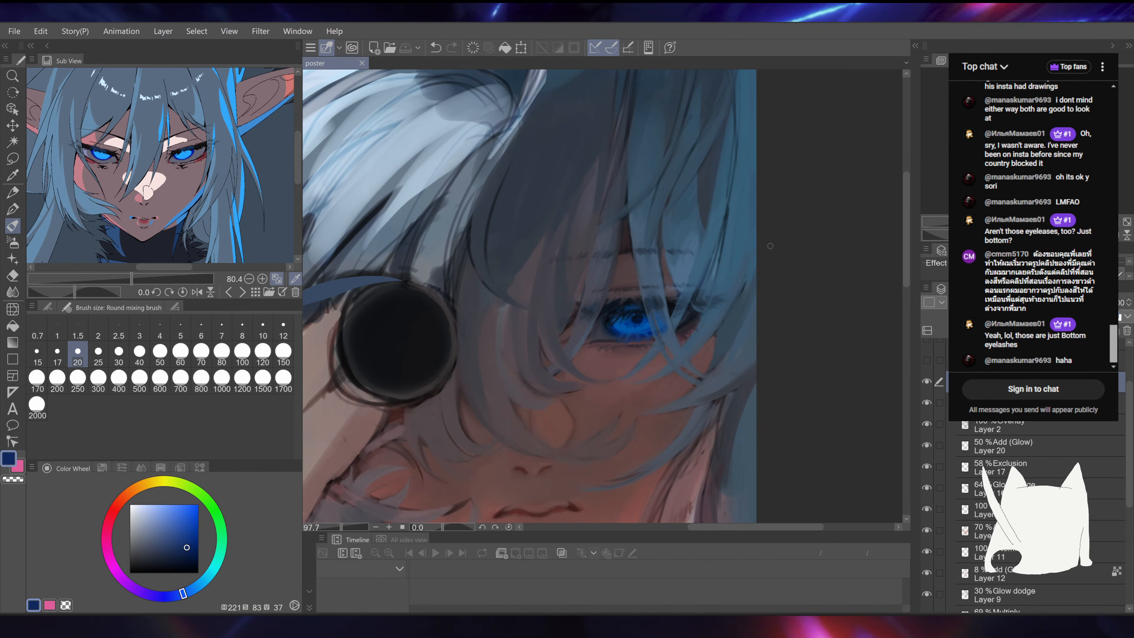
Step: Refine the mouth line and the shading beneath the lower lip with sampled muted reds at brush size 20
drag(757, 337, 772, 308)
scroll(702, 325, down, 2)
drag(664, 378, 679, 320)
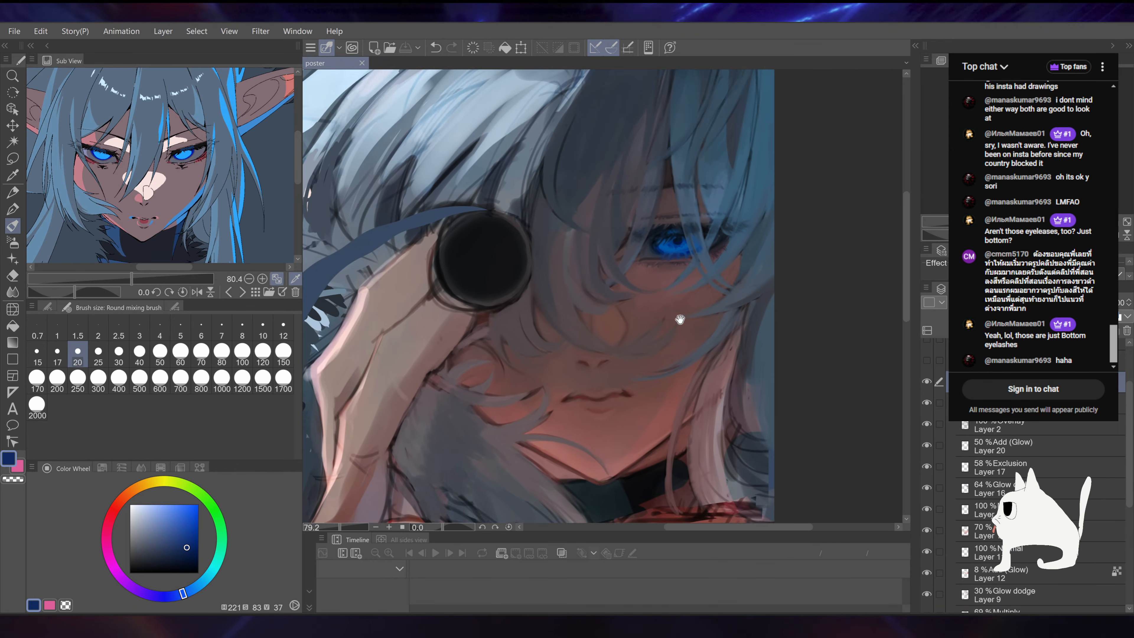
mouse_move(633, 411)
mouse_down()
mouse_move(660, 347)
mouse_move(638, 382)
mouse_move(640, 367)
mouse_move(611, 381)
mouse_up()
scroll(643, 380, up, 4)
alt+click(610, 388)
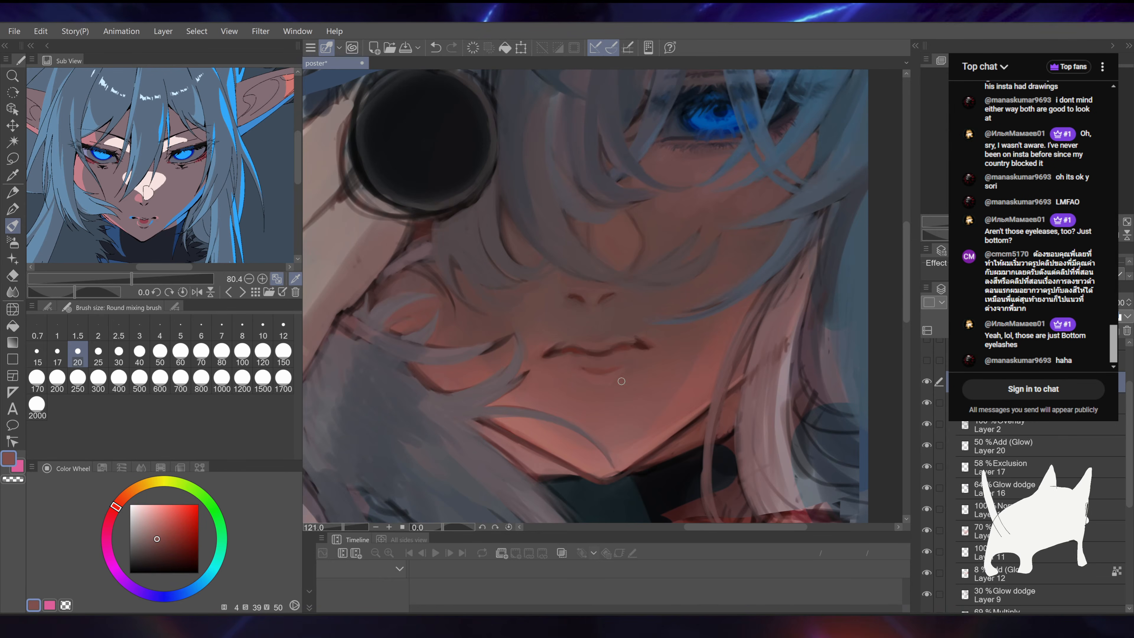
alt+click(581, 362)
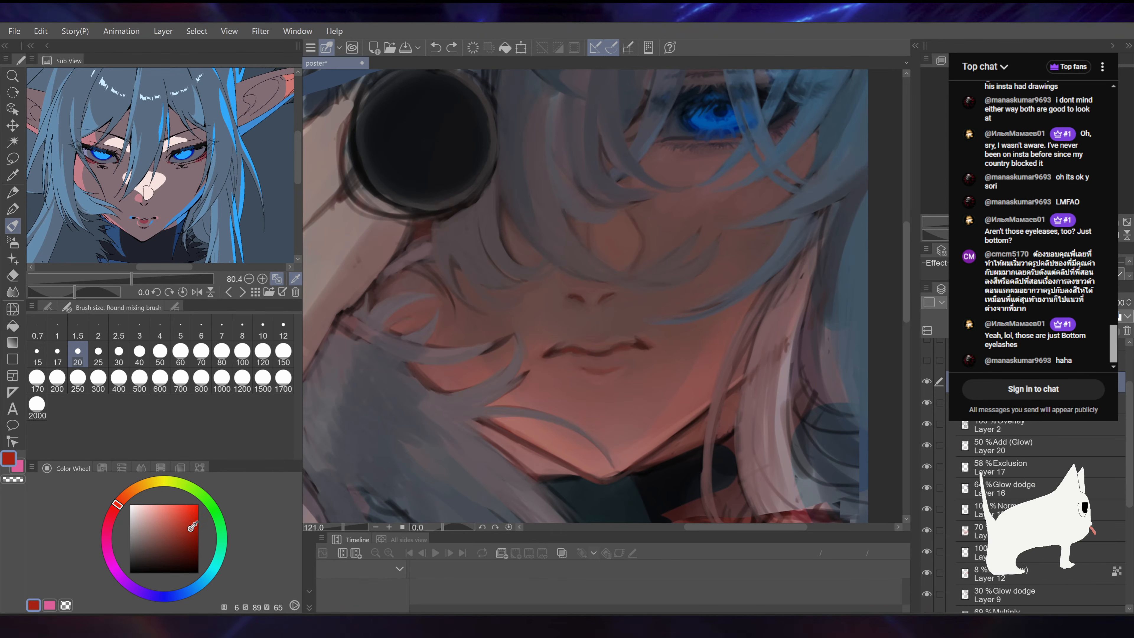
Step: Tint the lips with a saturated dark red at brush size 60 and undo the last strokes
click(197, 518)
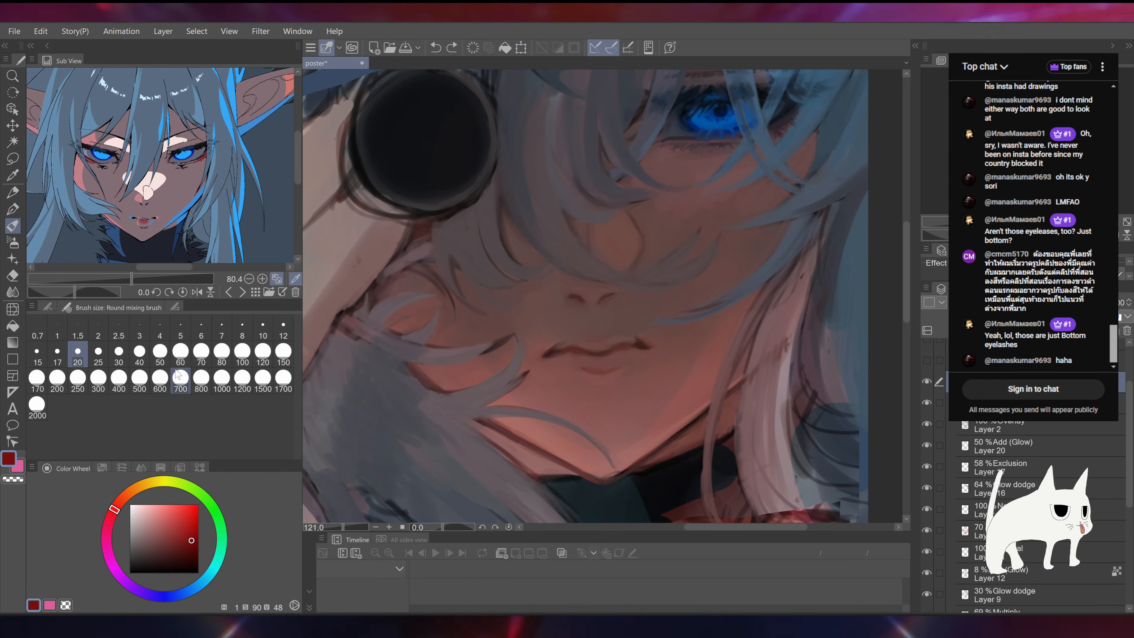
click(182, 356)
drag(595, 363, 619, 353)
mouse_move(665, 241)
mouse_down()
mouse_move(676, 238)
mouse_move(649, 231)
mouse_up()
key(ctrl+z)
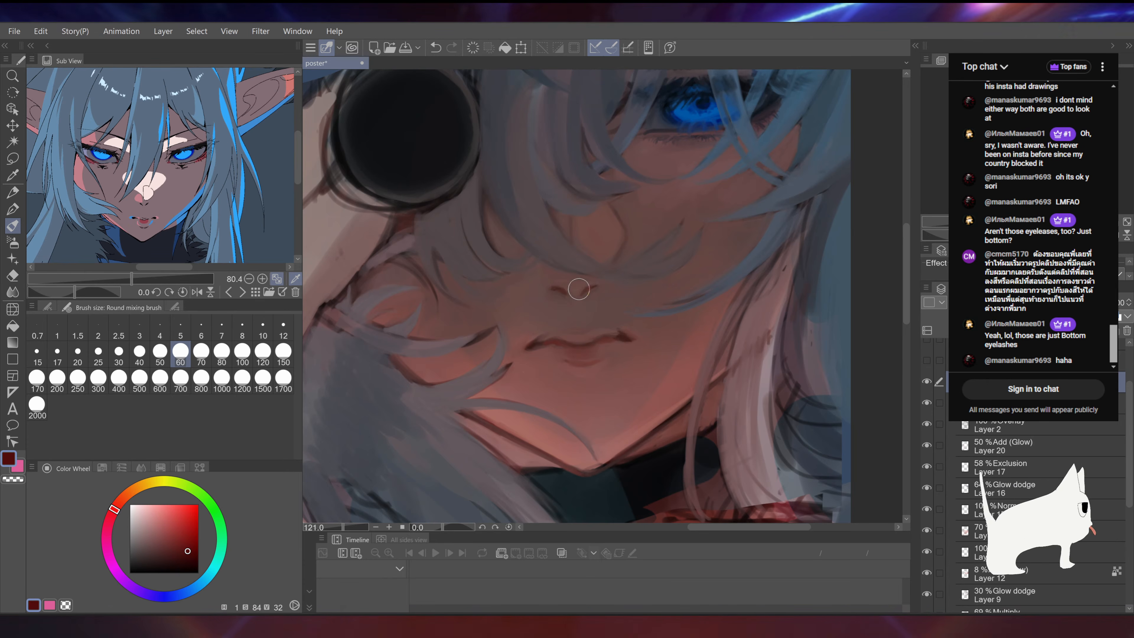
key(ctrl+z)
scroll(621, 292, down, 3)
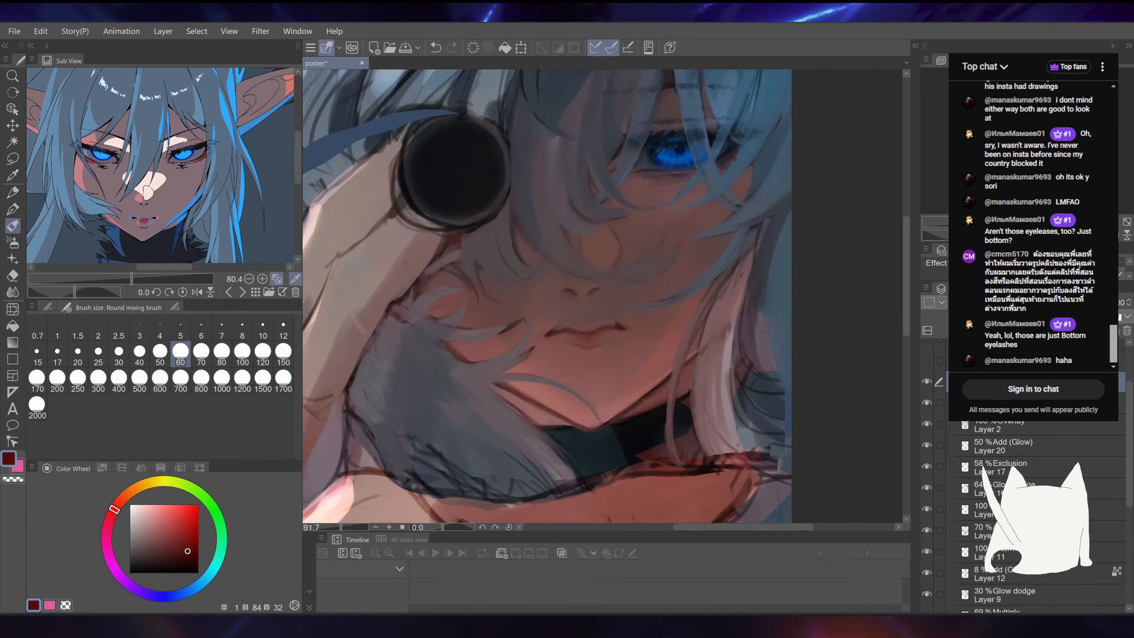
scroll(620, 291, up, 2)
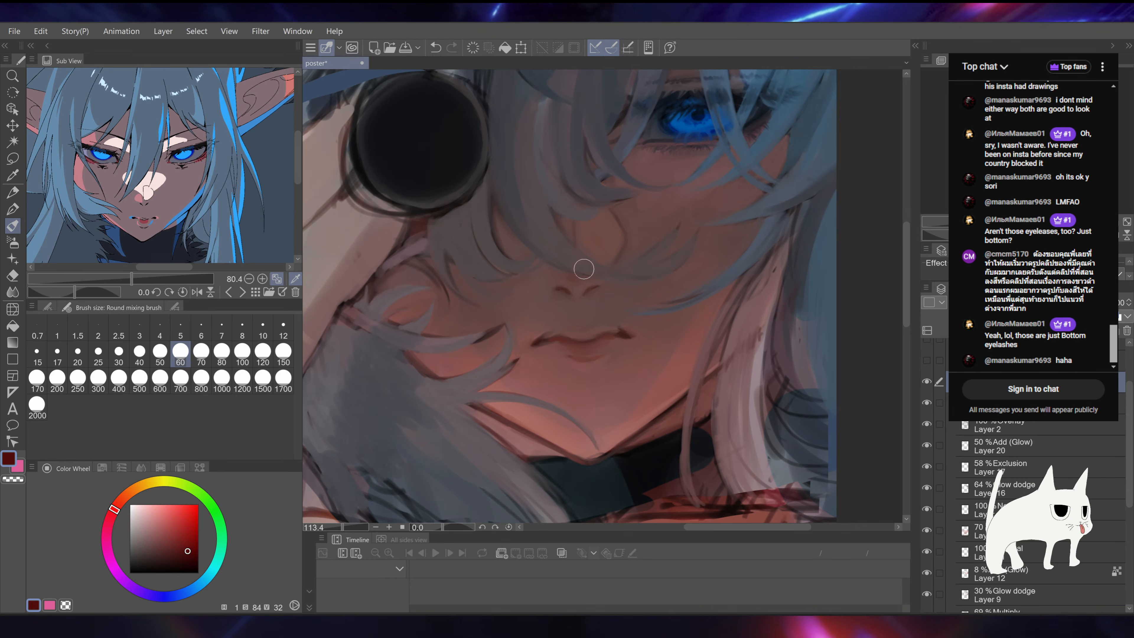
Step: Soften the lips with sampled muted reddish browns and save the poster
alt+click(560, 350)
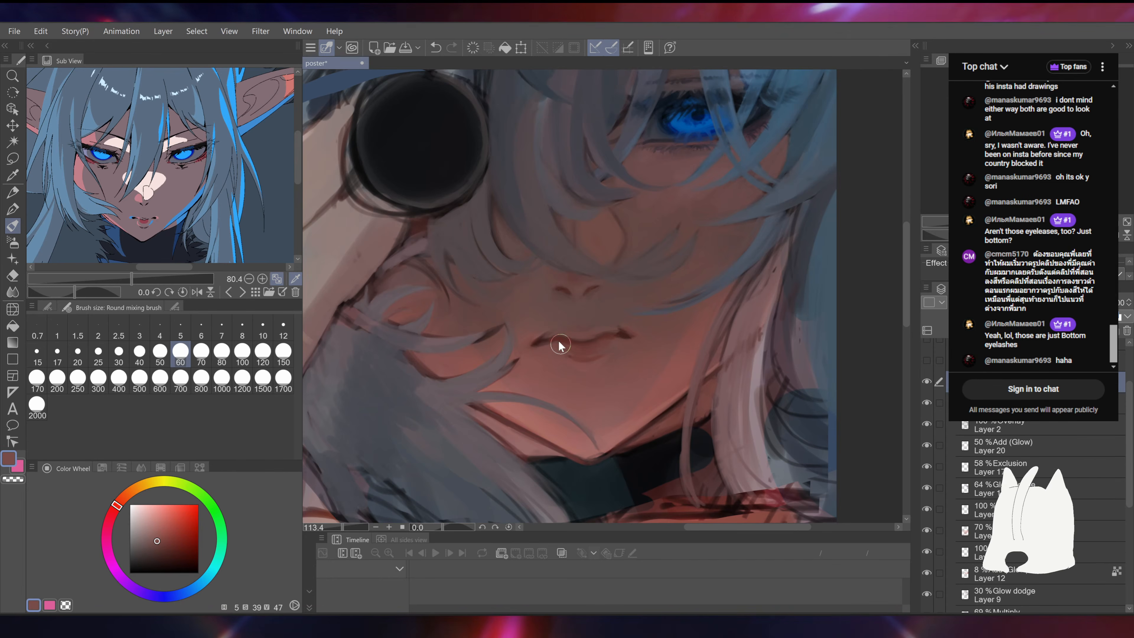
alt+click(622, 355)
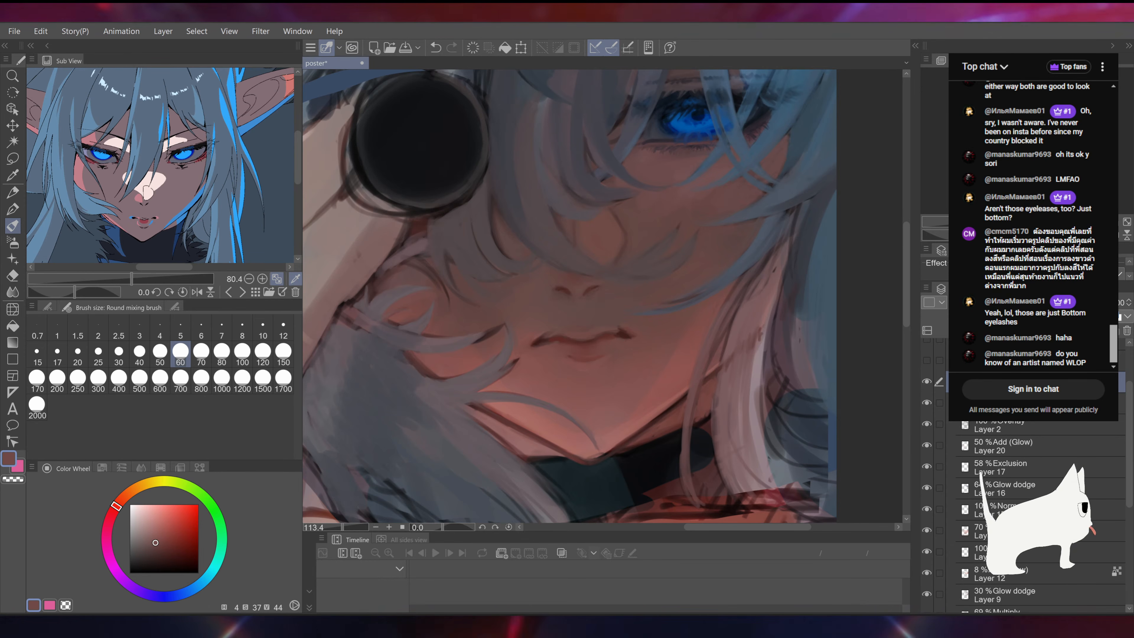
scroll(744, 286, down, 8)
key(ctrl+s)
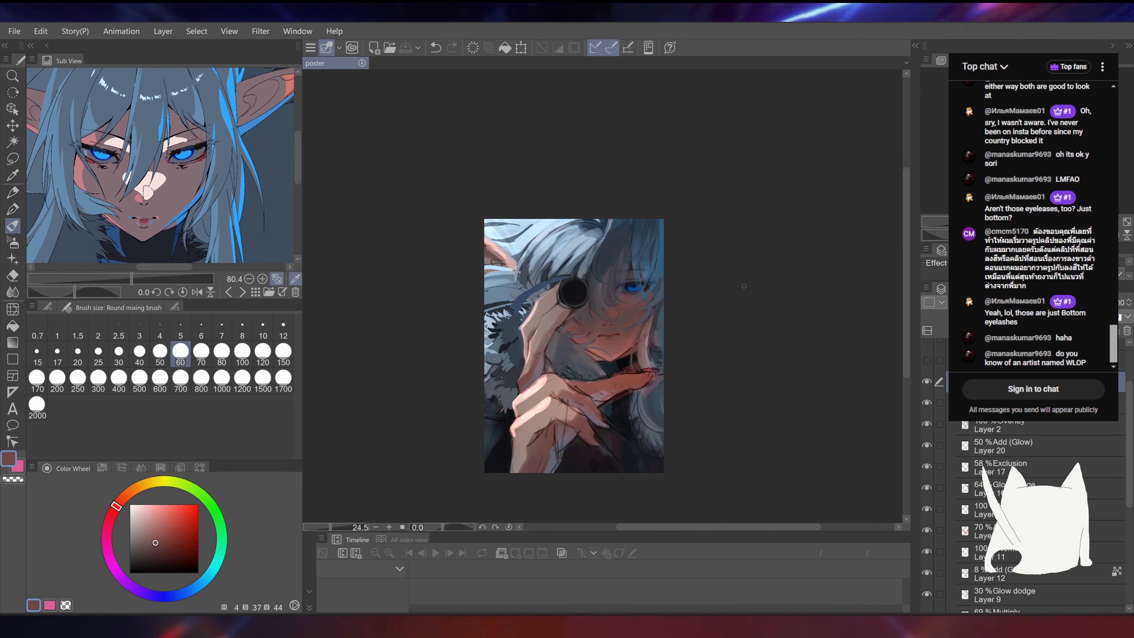
Step: Compare the face and hair before and after the overpaint by repeatedly toggling the current painting layer's visibility
scroll(744, 286, up, 5)
drag(704, 318, 735, 288)
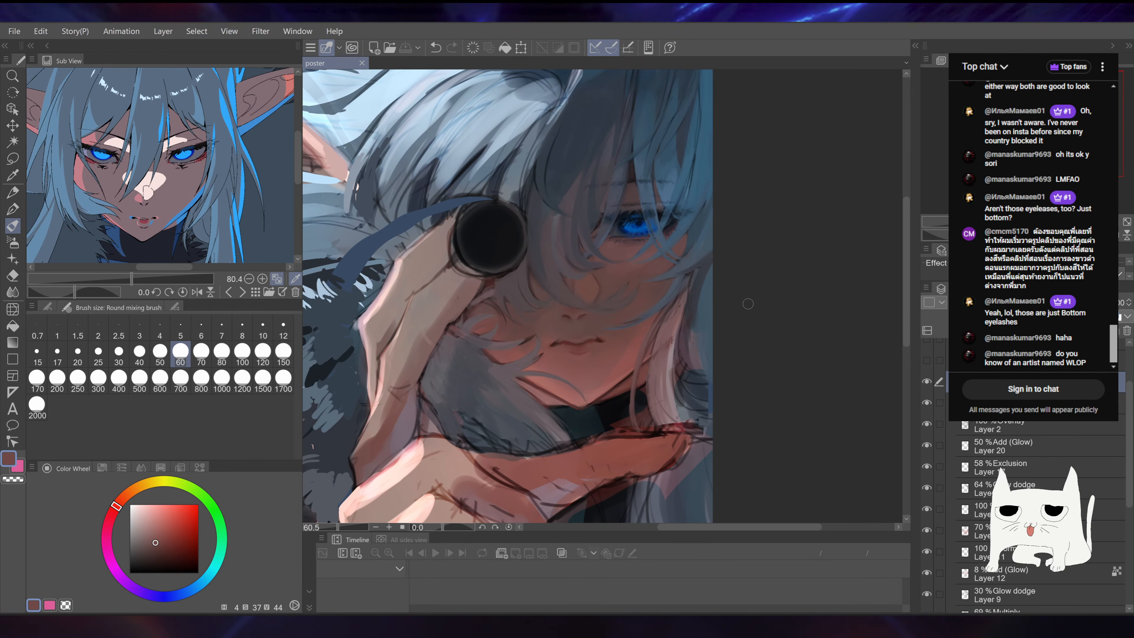
click(925, 383)
click(925, 383)
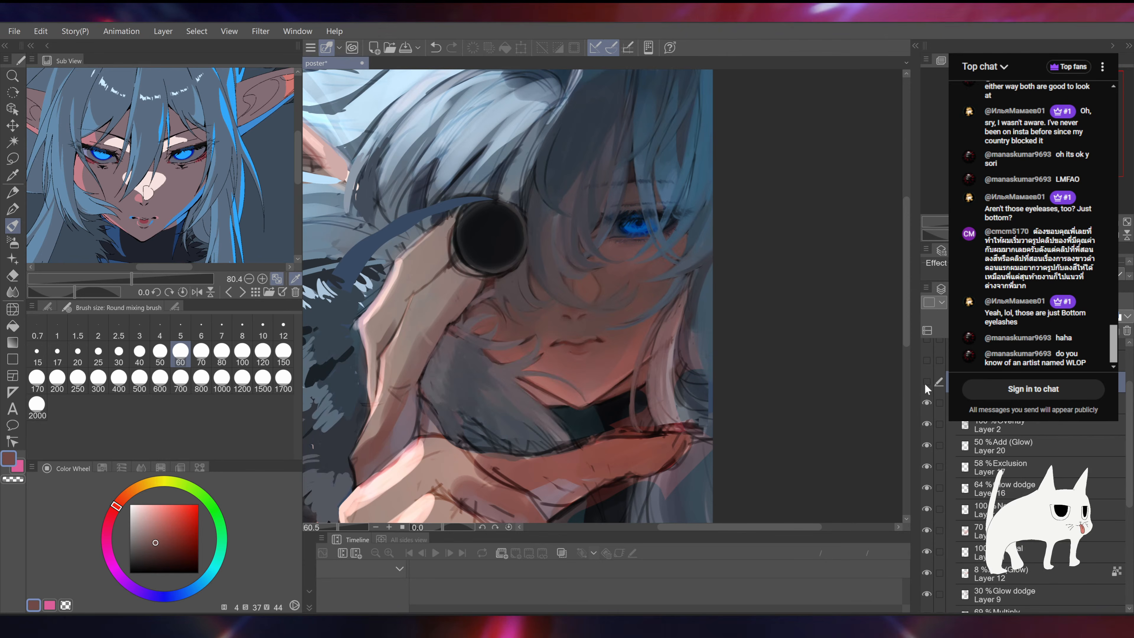
click(925, 383)
click(925, 383)
click(925, 383)
click(924, 383)
click(925, 382)
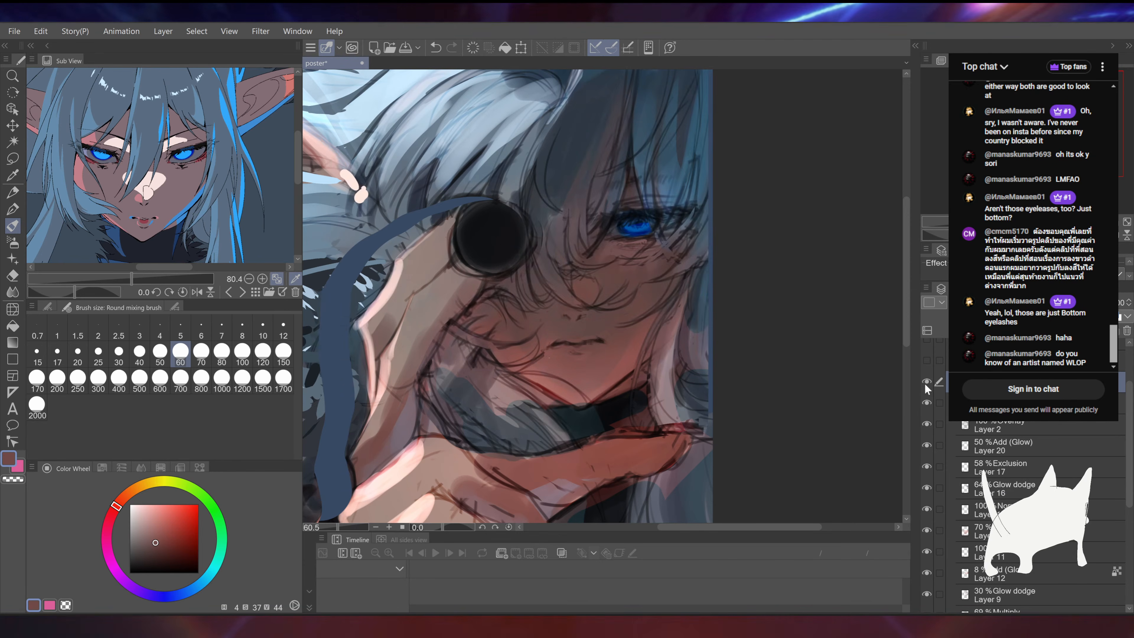
click(925, 383)
click(924, 383)
click(925, 383)
click(925, 382)
click(925, 383)
click(925, 383)
click(925, 383)
click(925, 383)
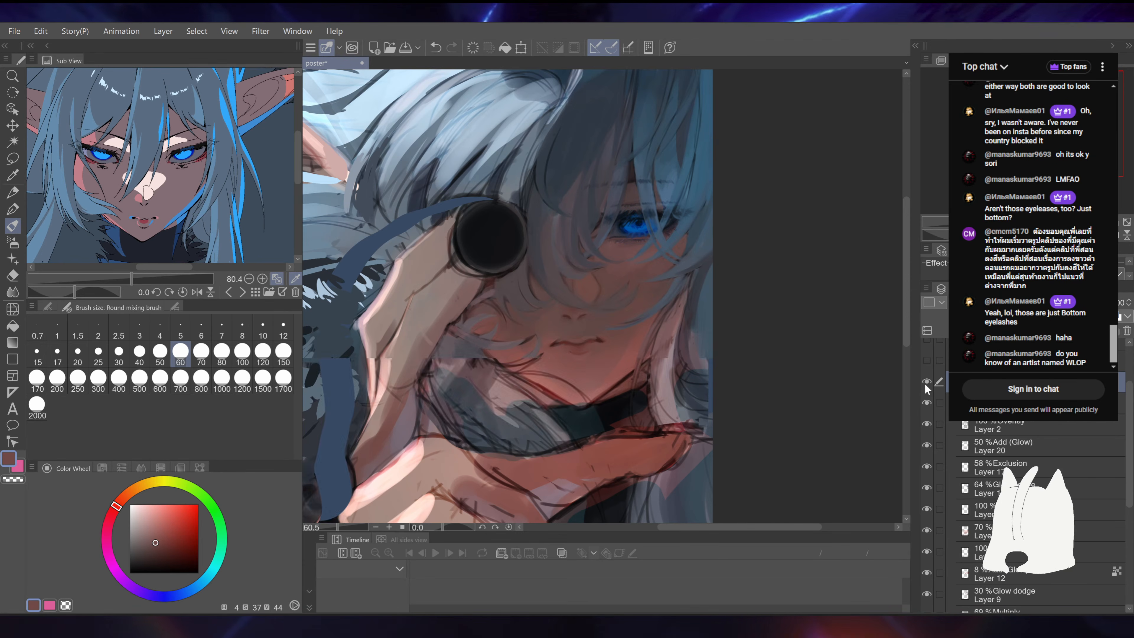
click(925, 383)
click(925, 383)
click(925, 383)
click(925, 383)
Step: Retouch the upper lash line of the blue eye with sampled dark blues at brush sizes 30 and 60, and undo the last stroke
scroll(657, 241, up, 5)
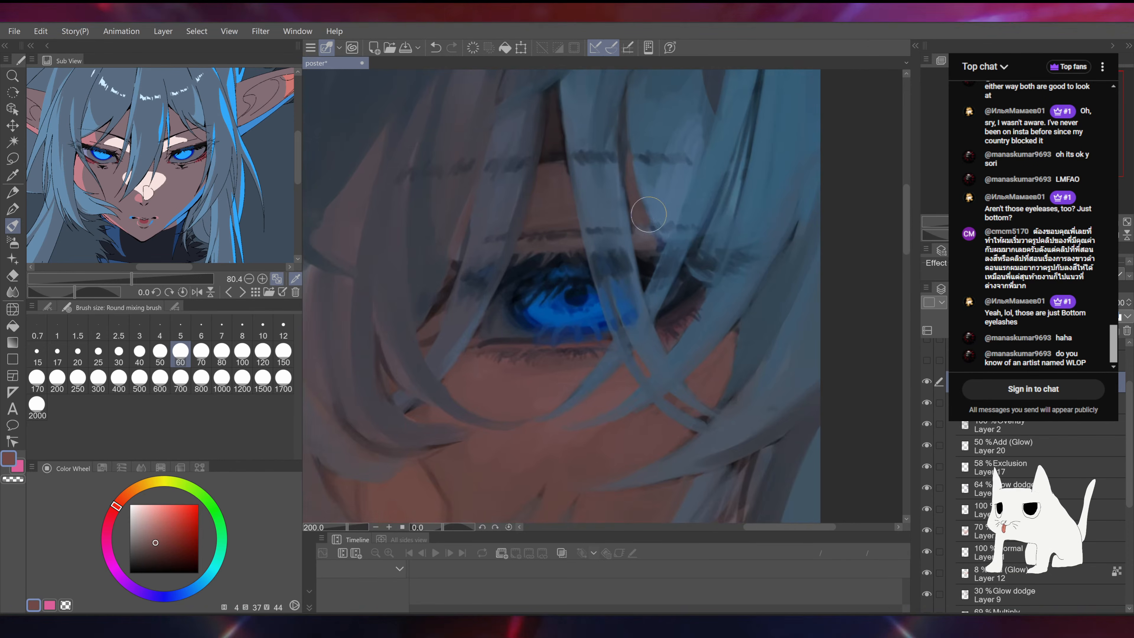
alt+click(546, 283)
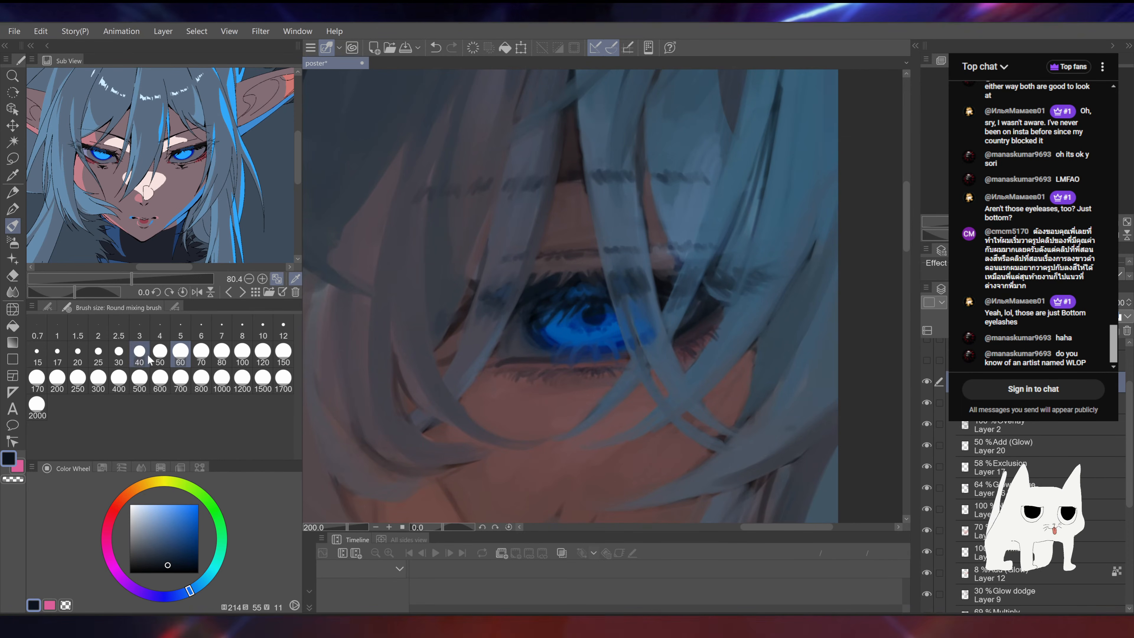
click(122, 352)
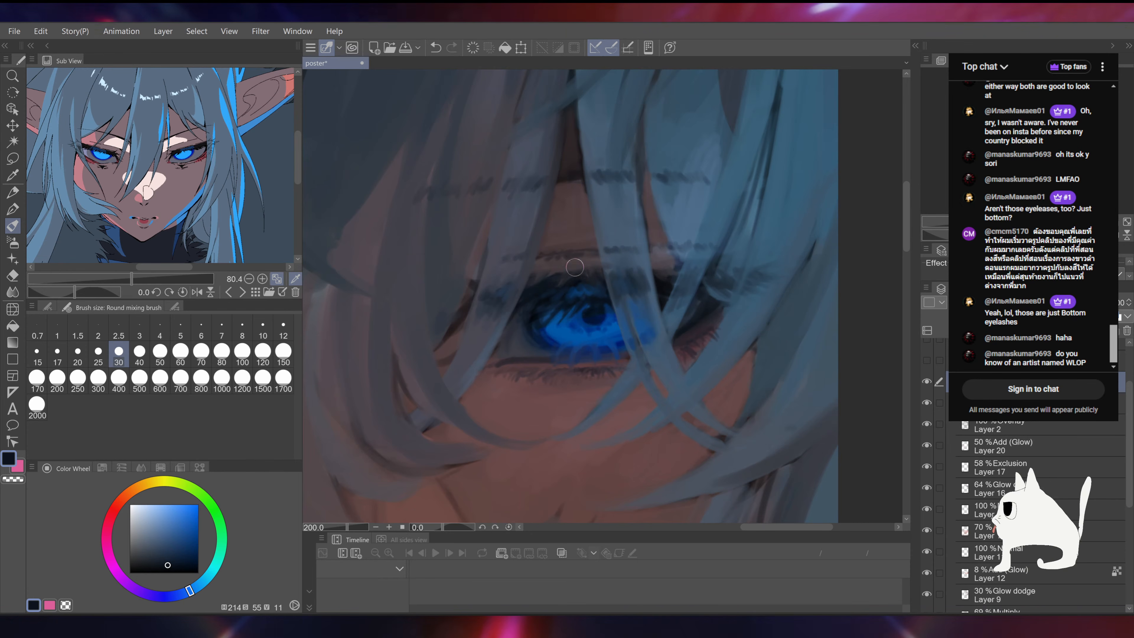
alt+click(586, 277)
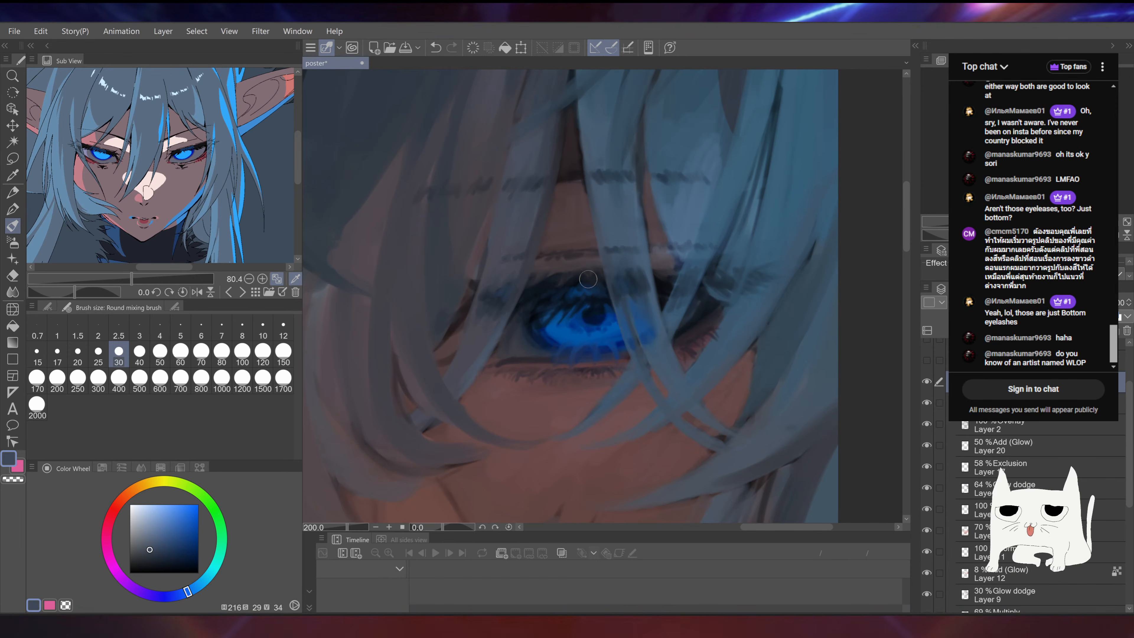
alt+click(577, 279)
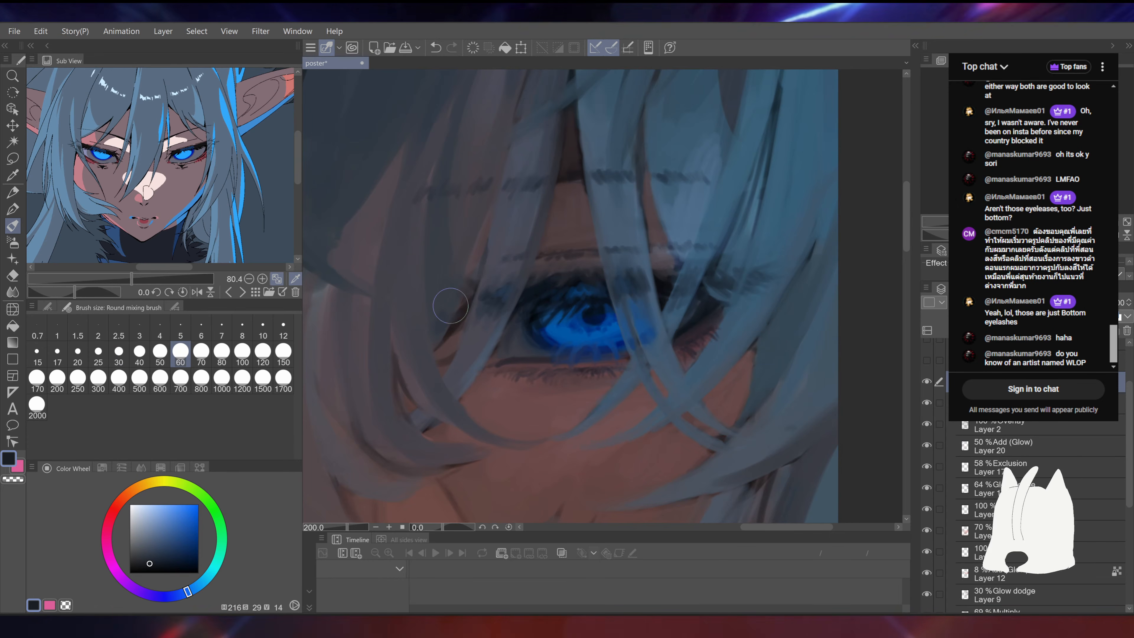
alt+click(555, 270)
drag(554, 270, 521, 292)
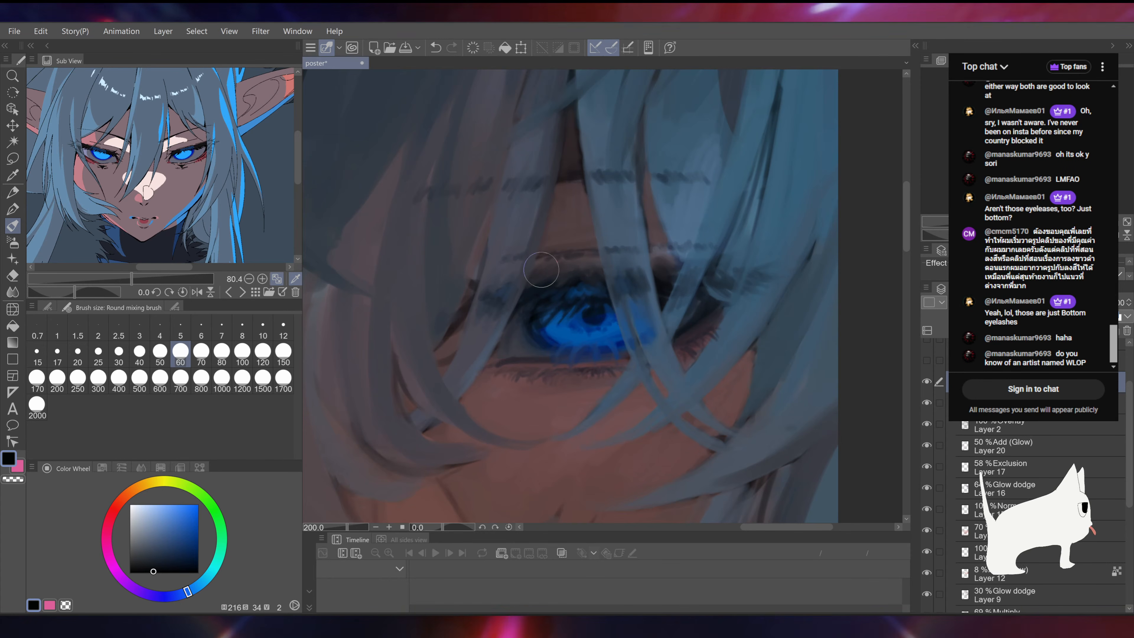
key(ctrl+z)
Step: Examine the whole poster composition at a reduced zoom, comparing the painted face with the hands and surrounding hair
key(ctrl+minus)
key(ctrl+minus)
key(ctrl+minus)
key(ctrl+minus)
key(ctrl+minus)
key(ctrl+minus)
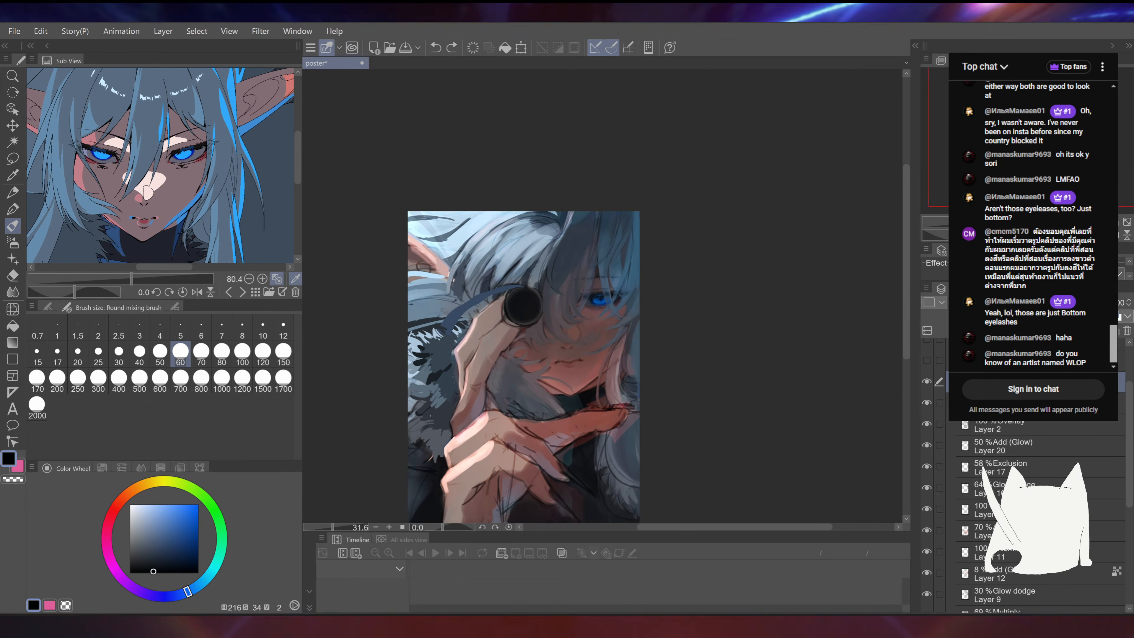
key(ctrl+plus)
drag(744, 267, 772, 168)
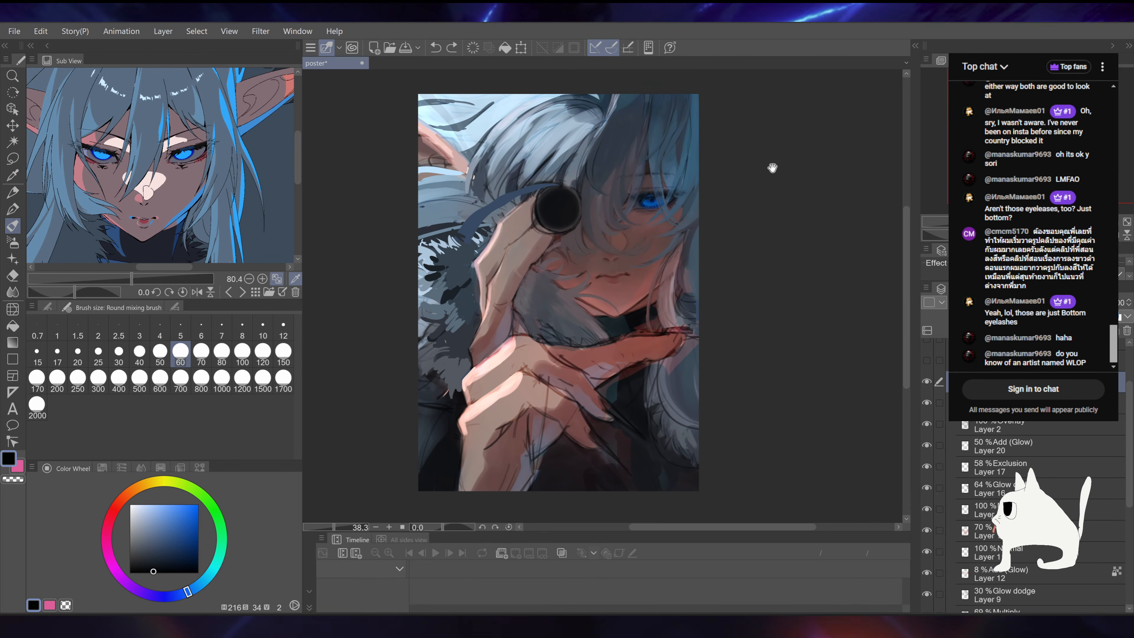
drag(807, 203, 807, 211)
Step: Darken the hair at the poster's edge beside the jaw with sampled greyish blues at brush size 60
key(ctrl+plus)
key(ctrl+plus)
key(ctrl+plus)
key(ctrl+plus)
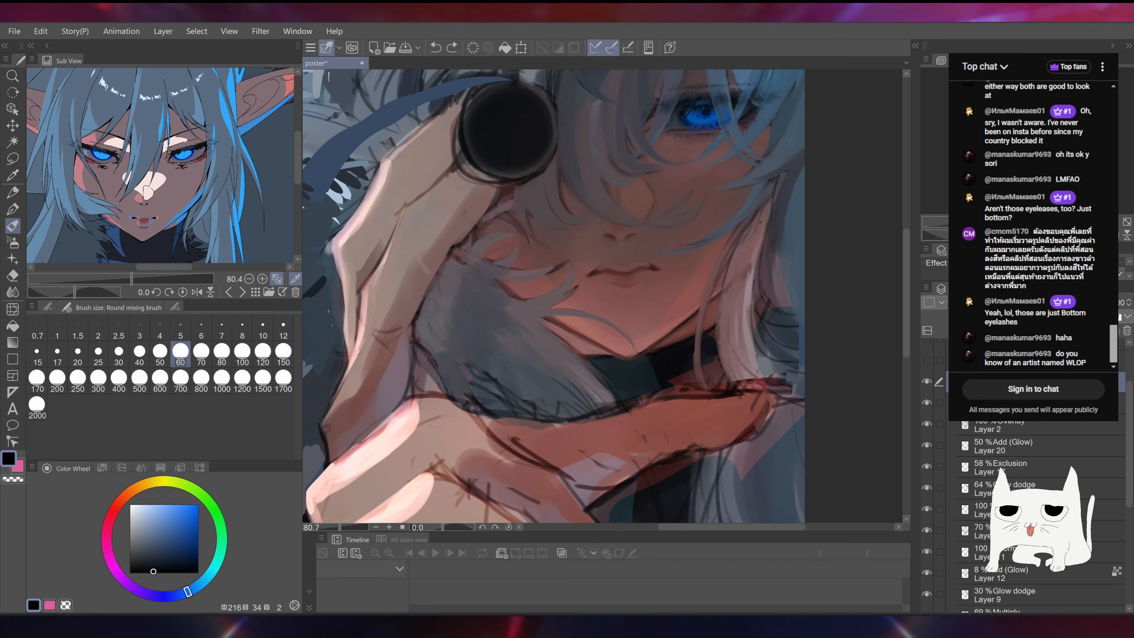
drag(752, 244, 628, 256)
alt+click(658, 286)
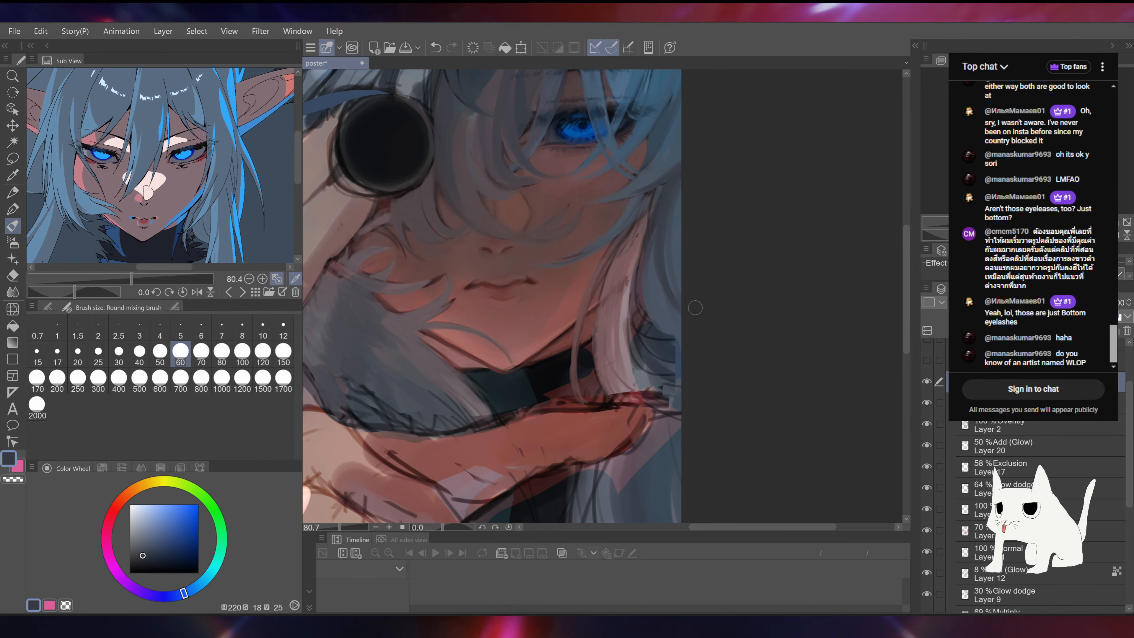
alt+click(646, 301)
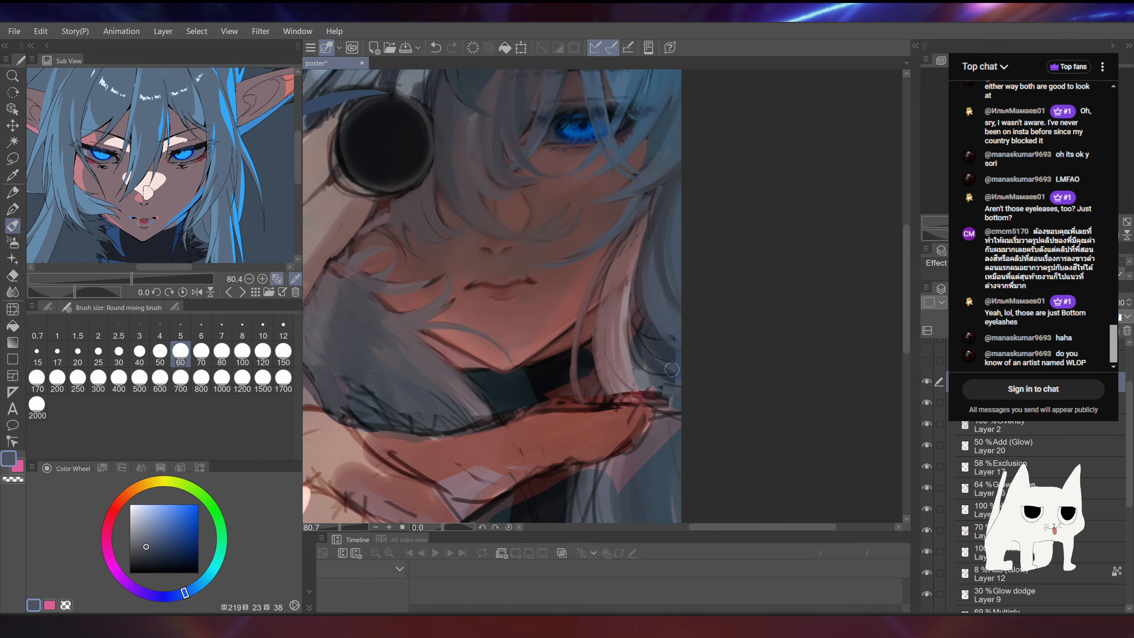
drag(686, 343, 662, 197)
Step: Sample the index finger's reddish skin tone and darken the collar gap between the finger and hair strand with sampled near-black blue
alt+click(588, 288)
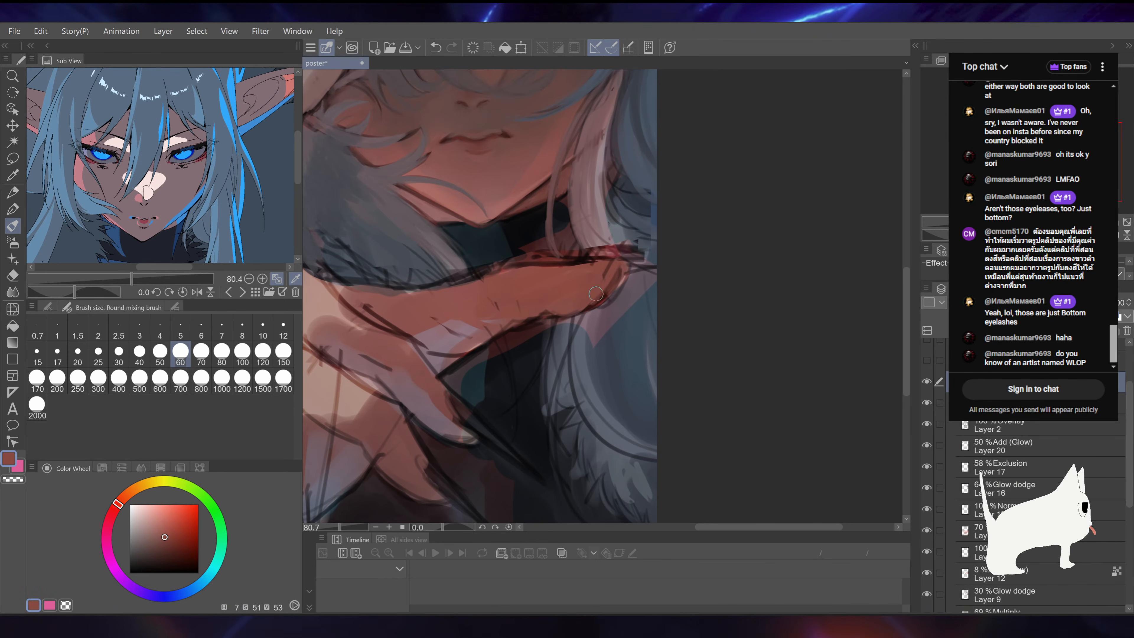
mouse_move(618, 267)
mouse_down()
mouse_move(581, 267)
mouse_move(595, 244)
mouse_move(540, 309)
mouse_up()
alt+click(537, 287)
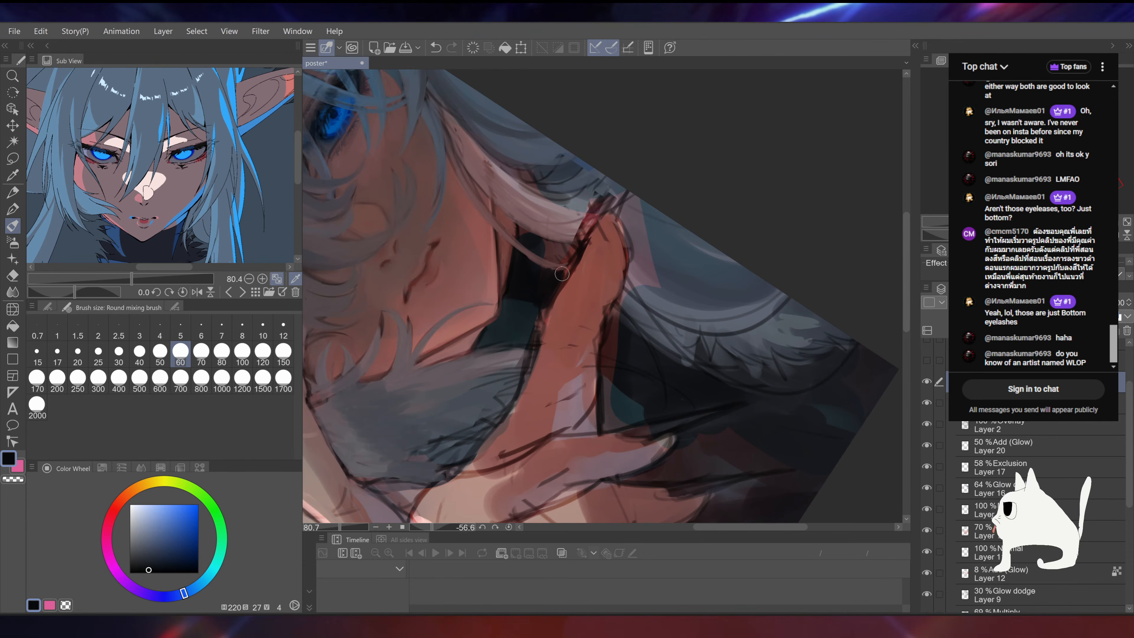
drag(540, 255, 560, 251)
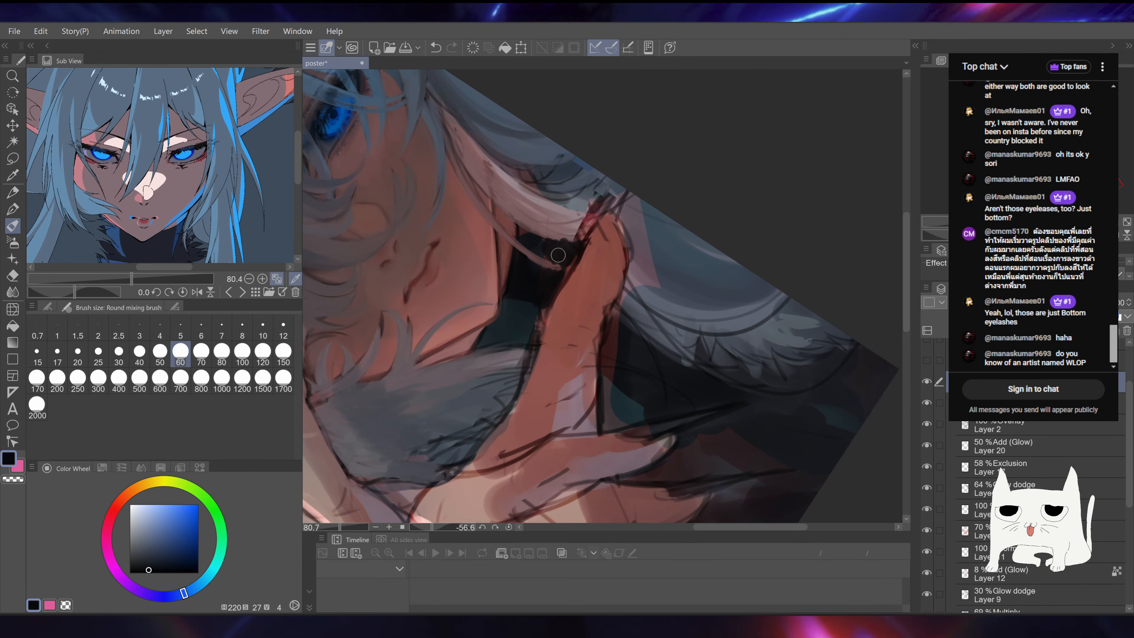
Step: Paint over the index finger's sketch outline with sampled reddish brown and muted pink skin tones, and save the poster
alt+click(597, 260)
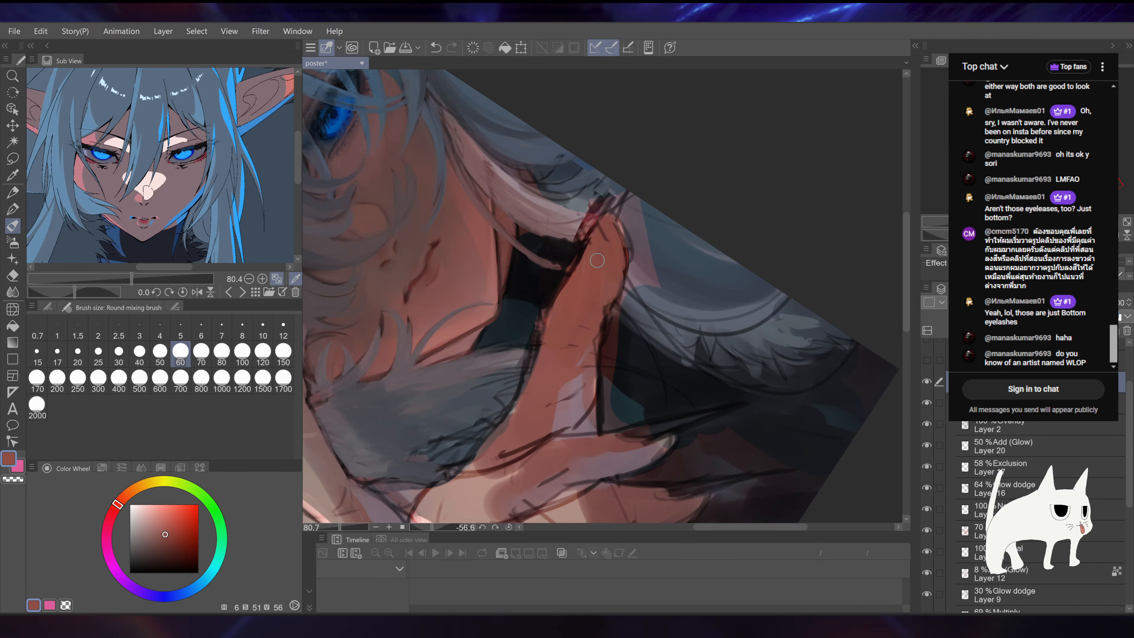
mouse_move(610, 302)
mouse_down()
mouse_move(590, 351)
mouse_move(583, 244)
mouse_up()
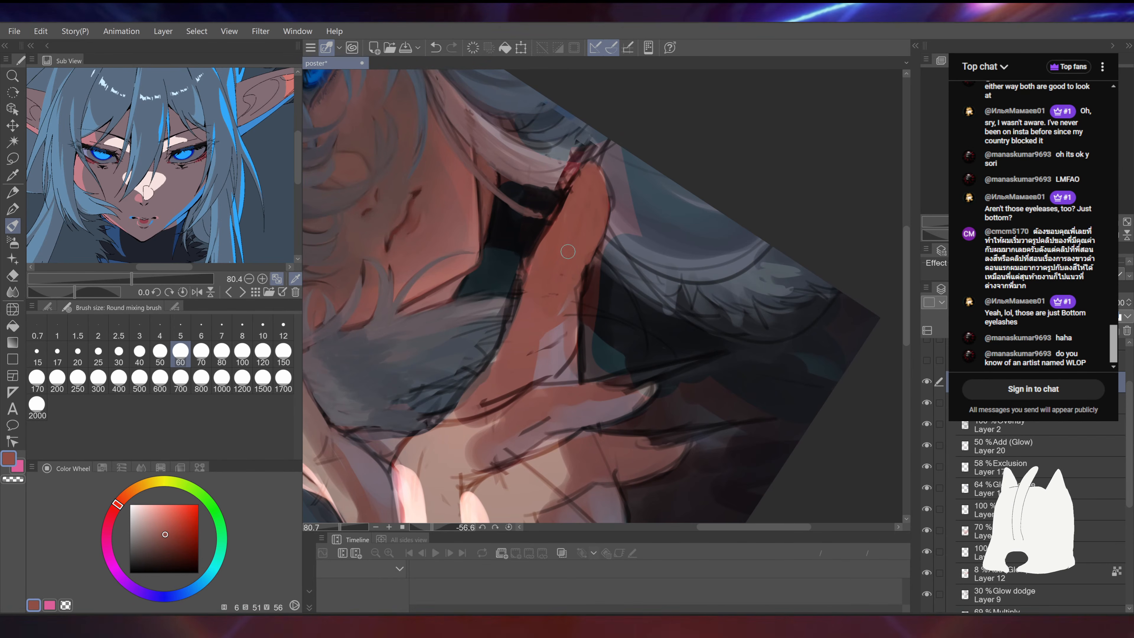
alt+click(561, 331)
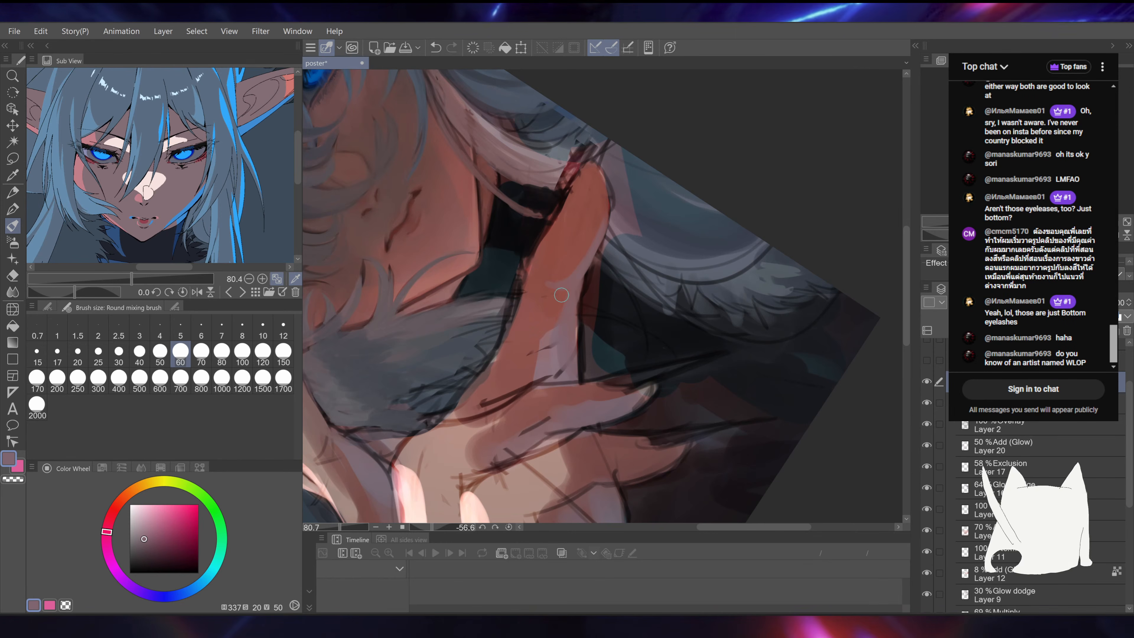
scroll(561, 295, down, 5)
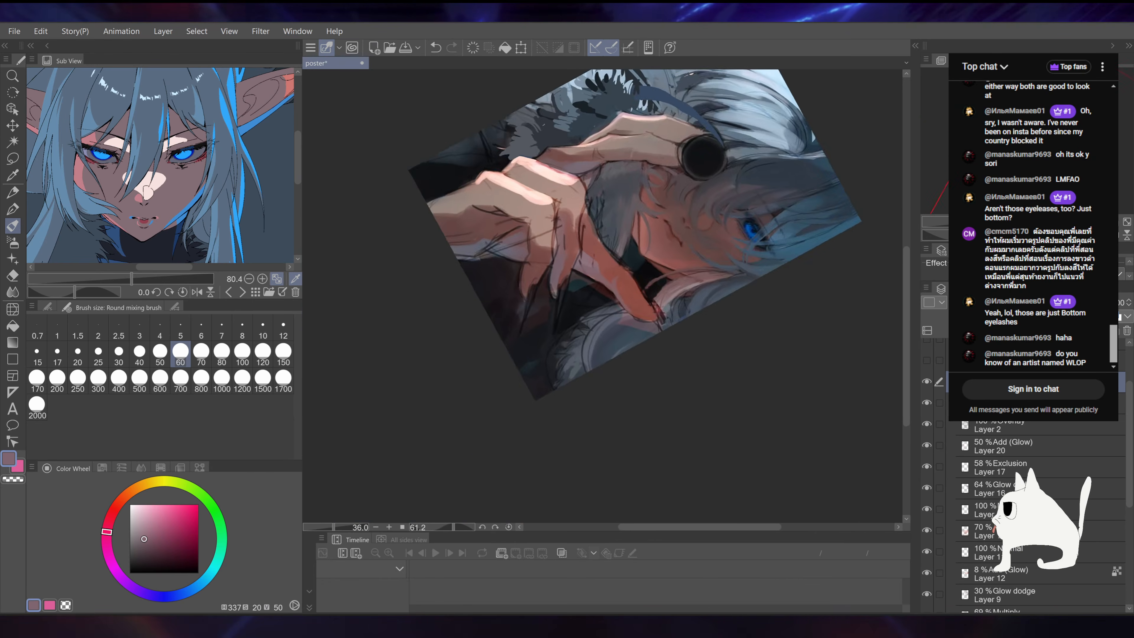
scroll(478, 269, up, 5)
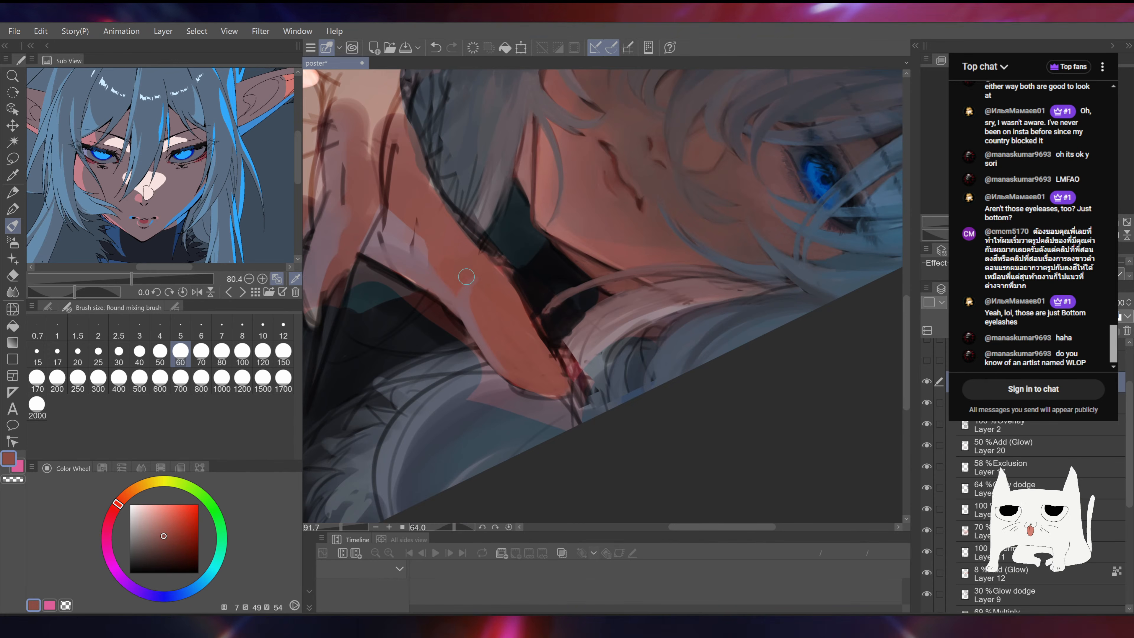
key(ctrl+s)
Step: Cover the red sketch marks at the index fingertip with sampled near-black and repaint the adjoining hair in greyish blue
drag(433, 152, 465, 227)
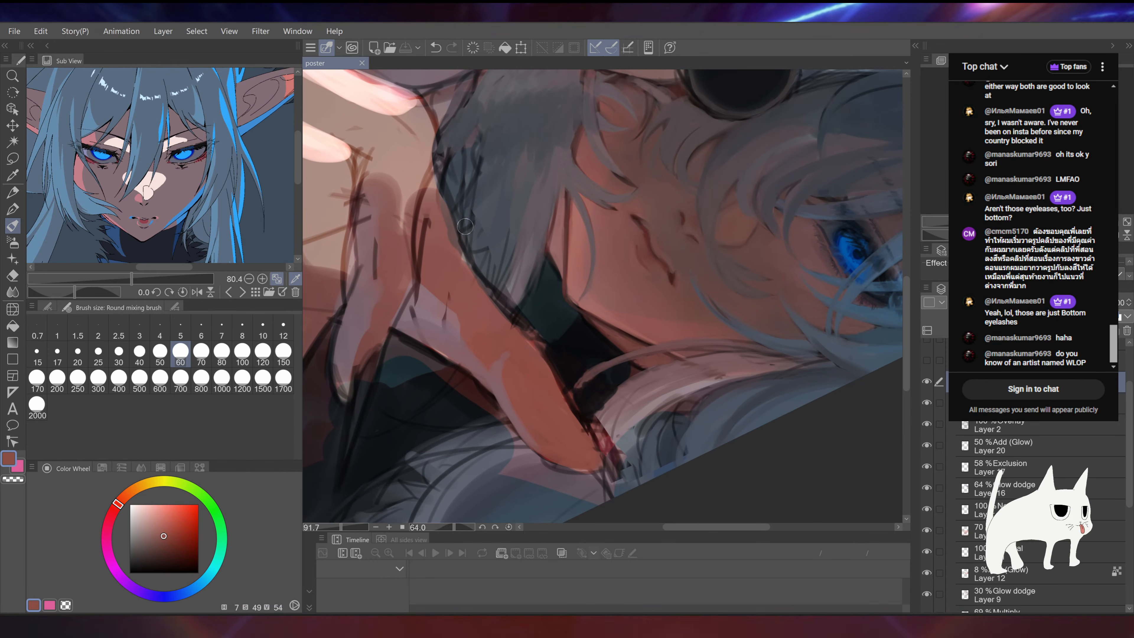
alt+click(564, 342)
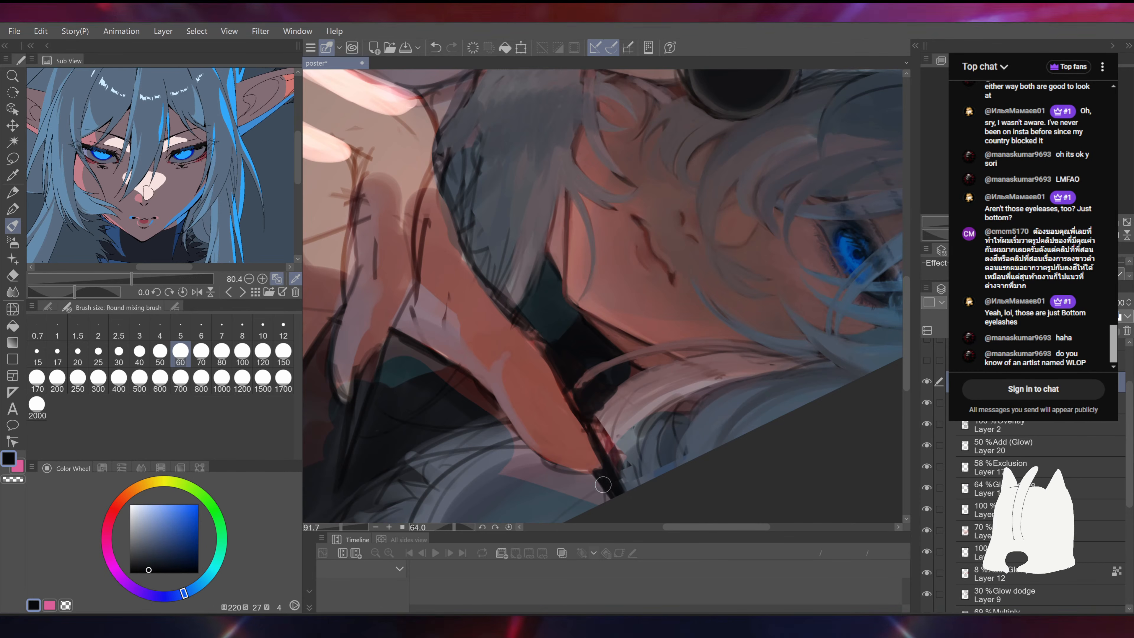
alt+click(610, 425)
mouse_move(609, 430)
mouse_down()
mouse_move(642, 493)
mouse_move(632, 441)
mouse_move(620, 462)
mouse_move(635, 483)
mouse_up()
alt+click(631, 442)
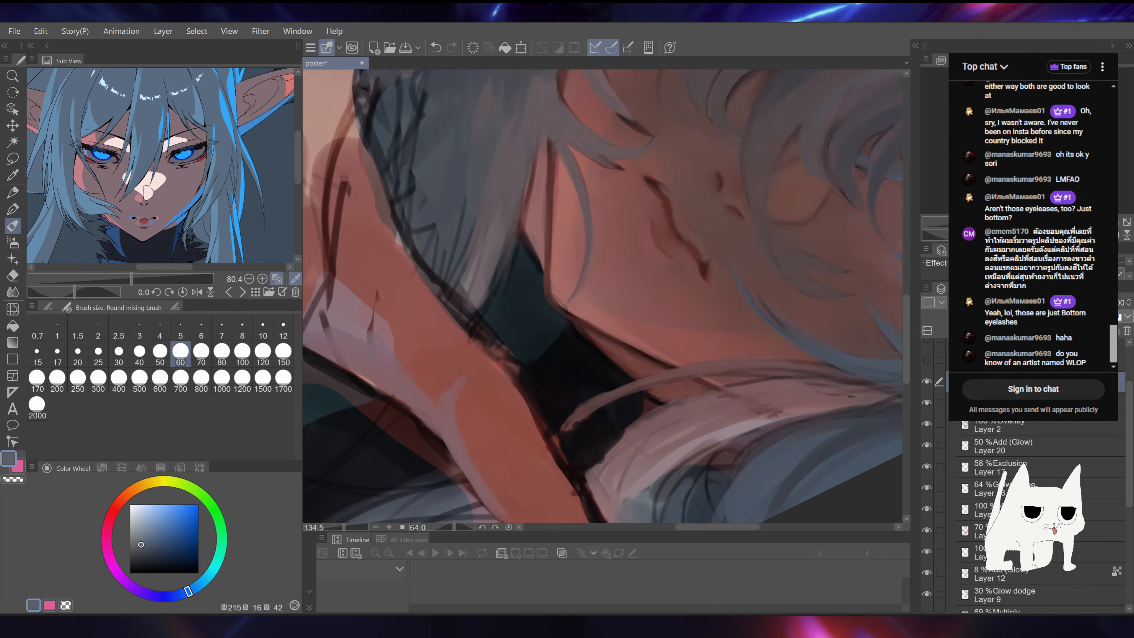
Step: Refine the pale hair strands beside the jaw and neck with sampled muted pinkish tones
alt+click(625, 333)
drag(599, 357, 615, 243)
drag(595, 318, 601, 355)
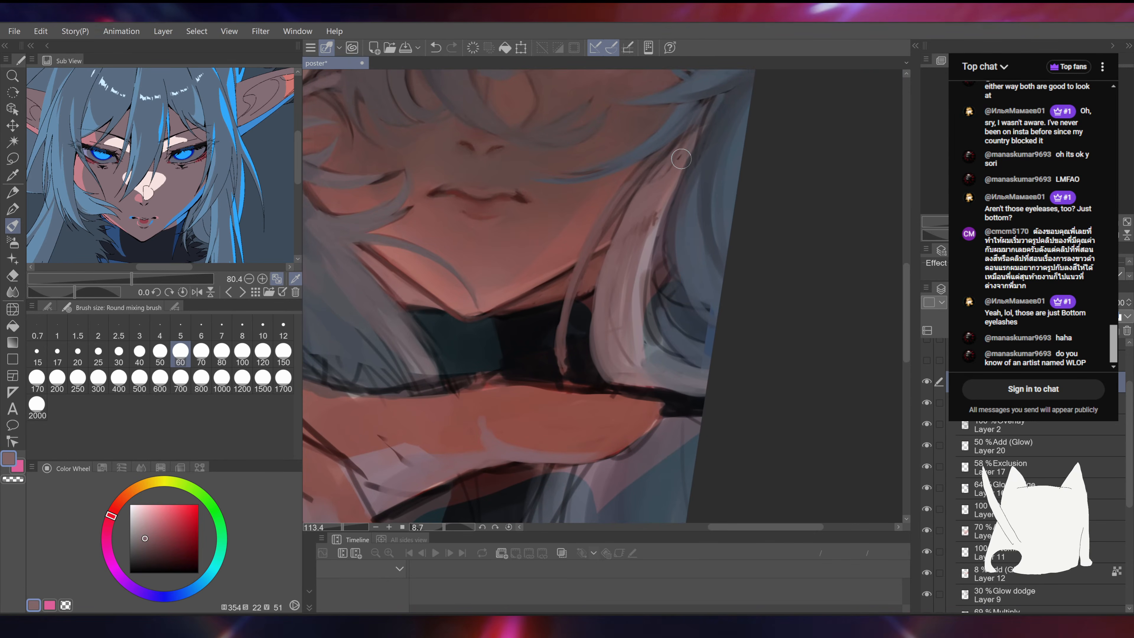
Step: Fill the collar beneath the chin with sampled near-black and dark teal, cleaning its edge along the index finger
alt+click(578, 316)
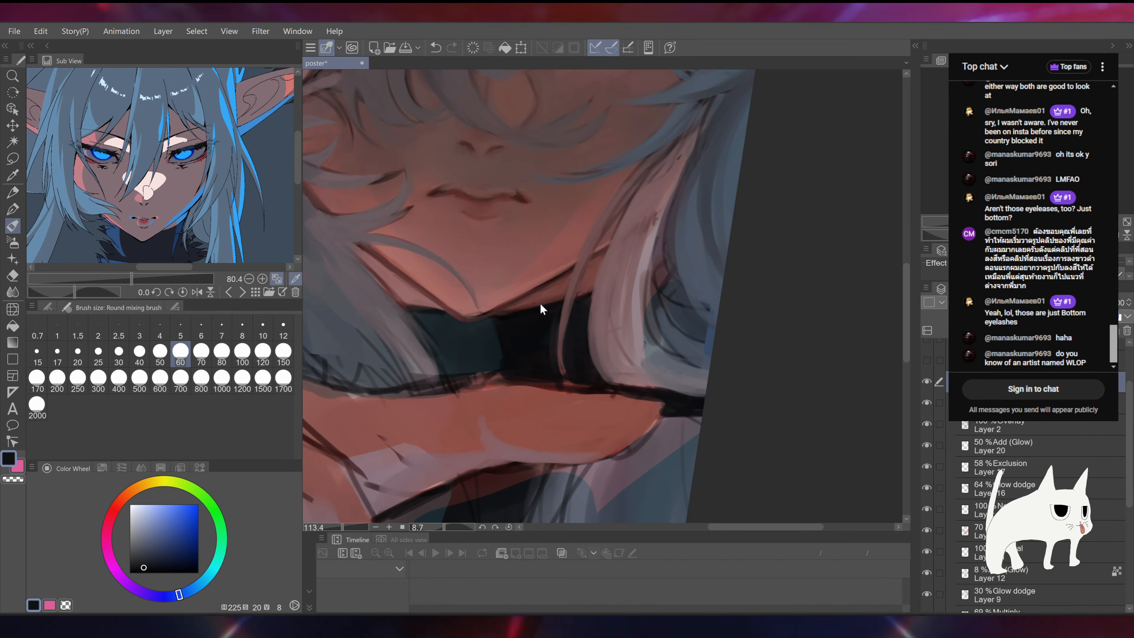
drag(515, 393, 558, 416)
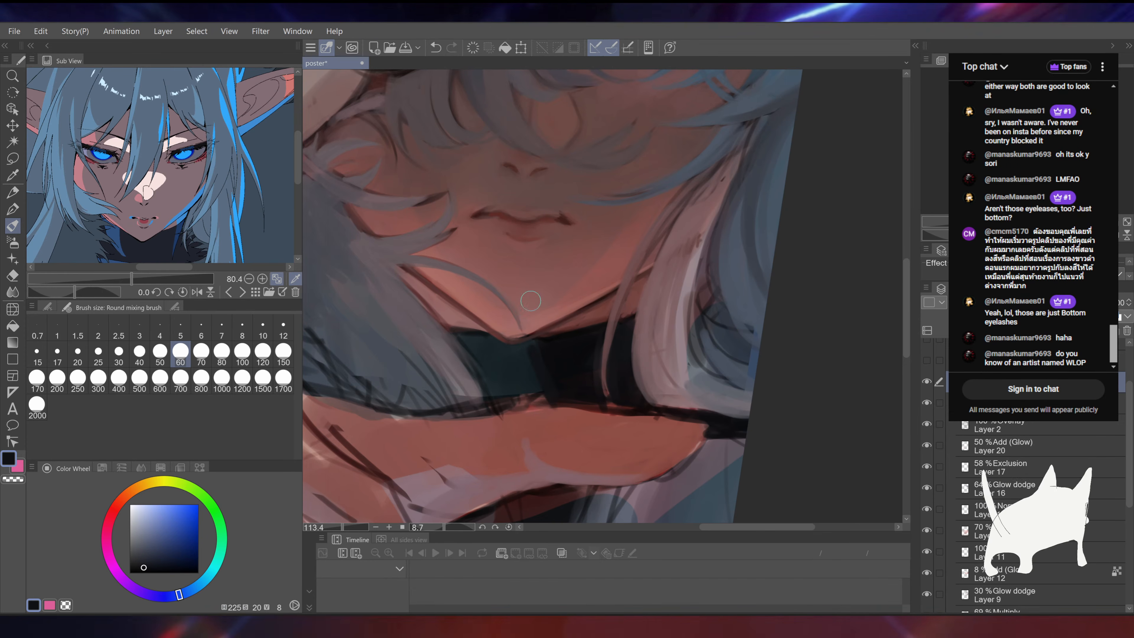
drag(519, 355, 536, 379)
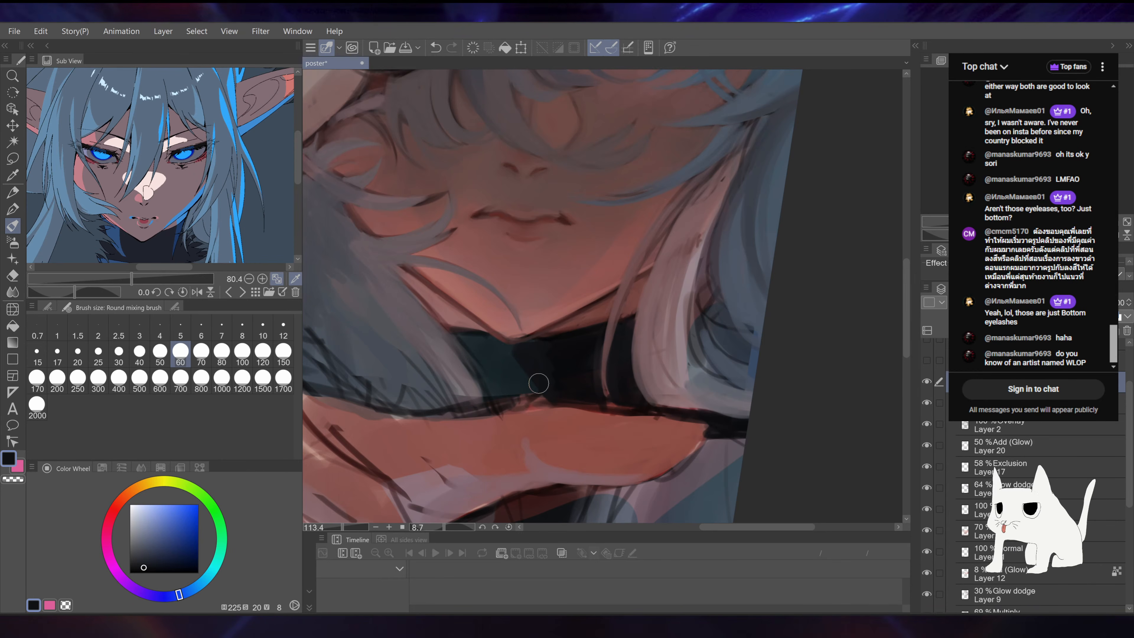
mouse_move(566, 231)
mouse_down()
mouse_move(642, 233)
mouse_move(665, 255)
mouse_up()
drag(665, 255, 729, 350)
alt+click(561, 291)
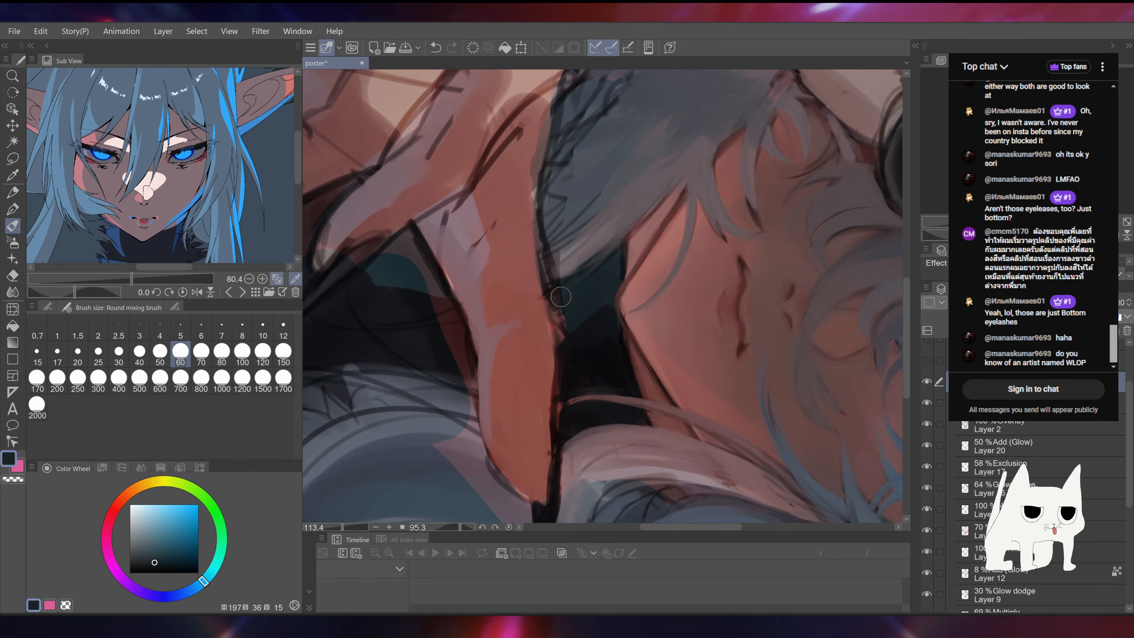
mouse_move(559, 293)
mouse_down()
mouse_move(560, 330)
mouse_move(560, 290)
mouse_move(556, 308)
mouse_move(550, 297)
mouse_move(559, 333)
mouse_move(579, 218)
mouse_up()
Step: Blend the shadow and lit side of the index finger with sampled reddish brown and muted pink, covering its sketch marks
alt+click(541, 368)
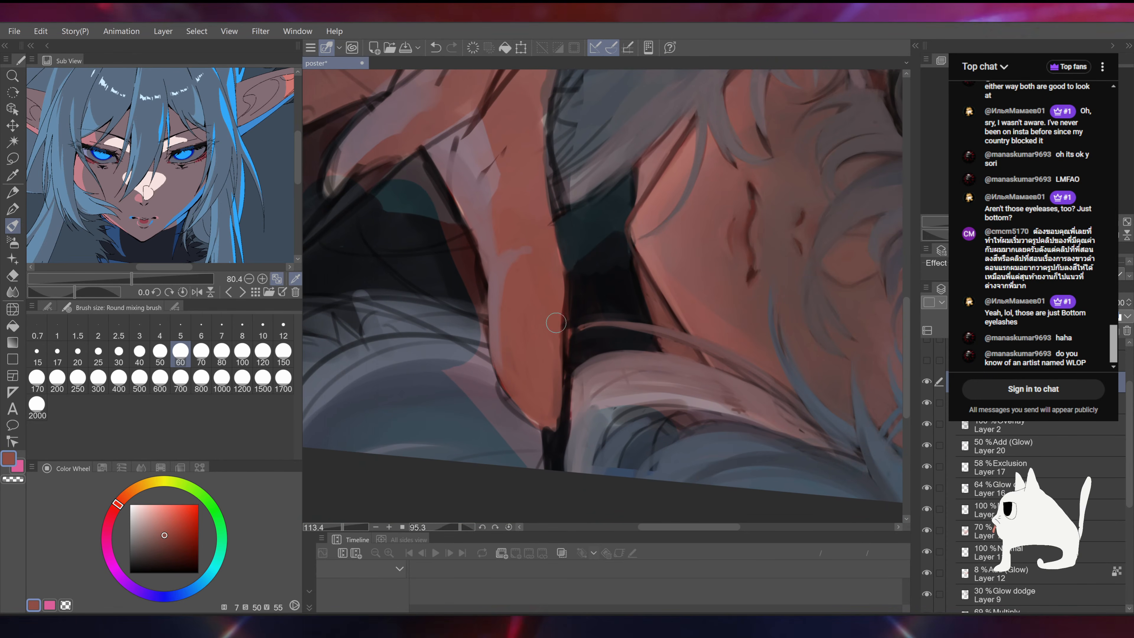
drag(541, 303, 547, 358)
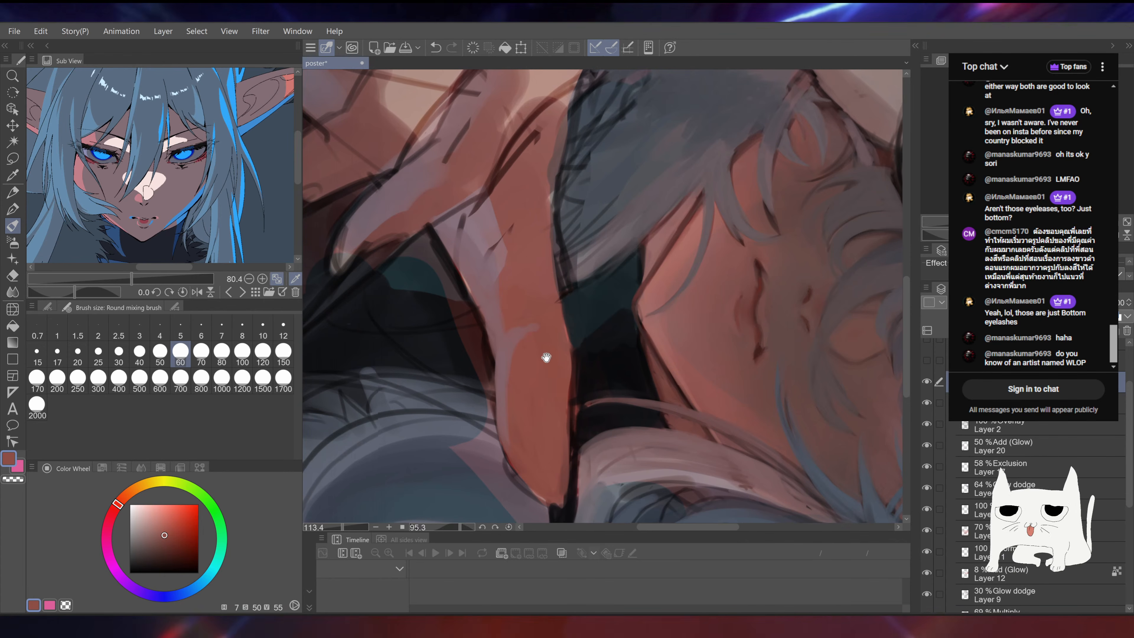
alt+click(498, 337)
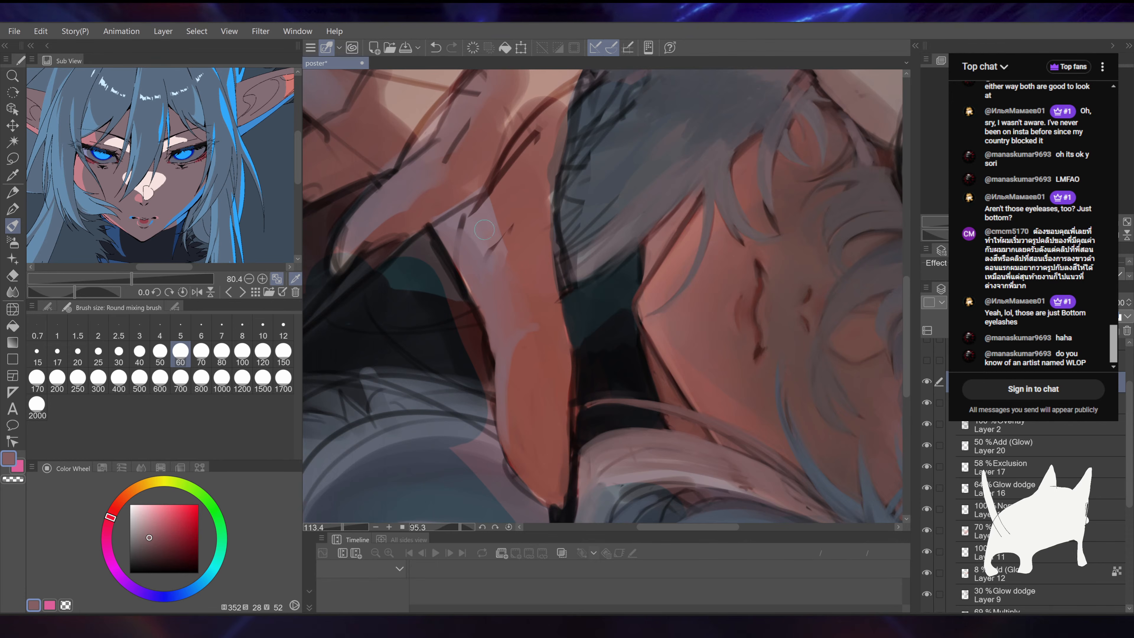
drag(484, 230, 523, 382)
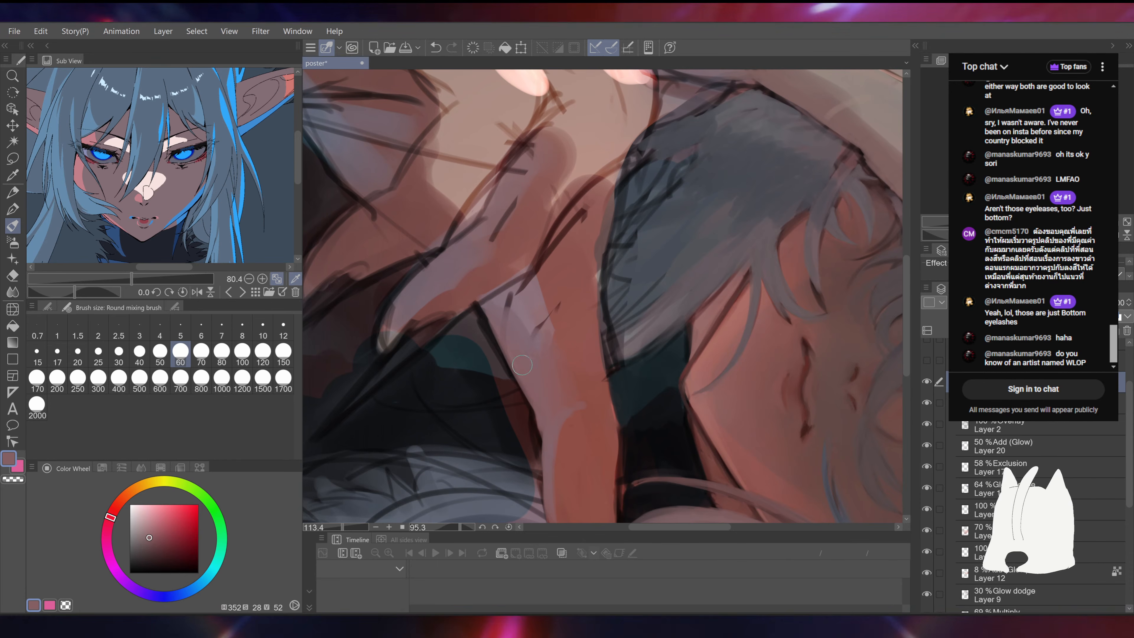
alt+click(525, 309)
drag(523, 296, 512, 318)
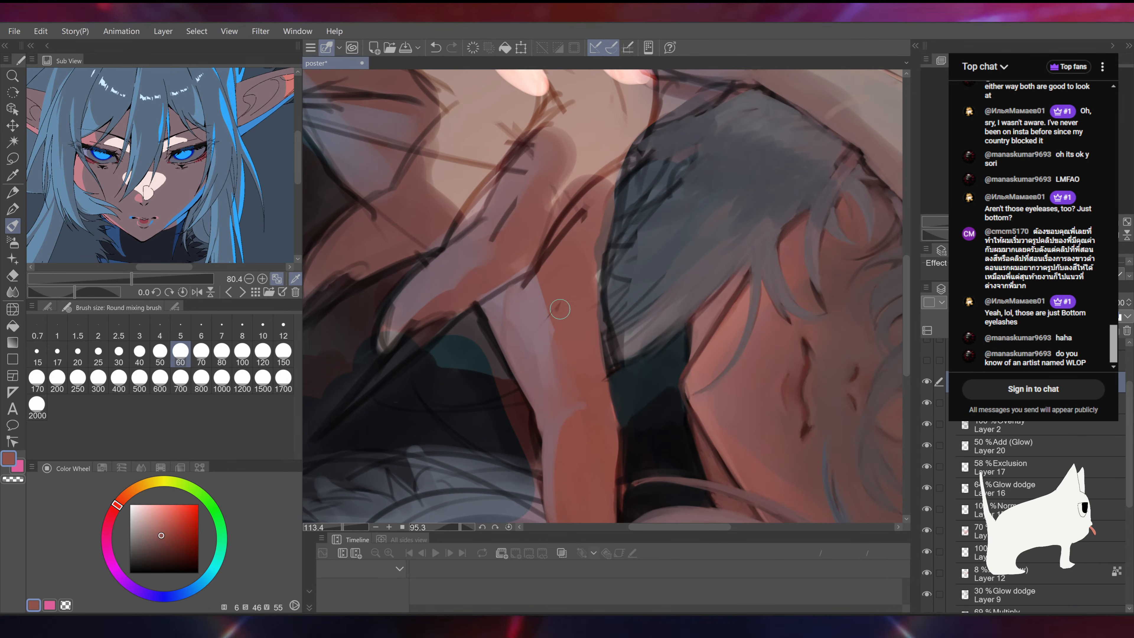
alt+click(560, 339)
drag(536, 281, 546, 330)
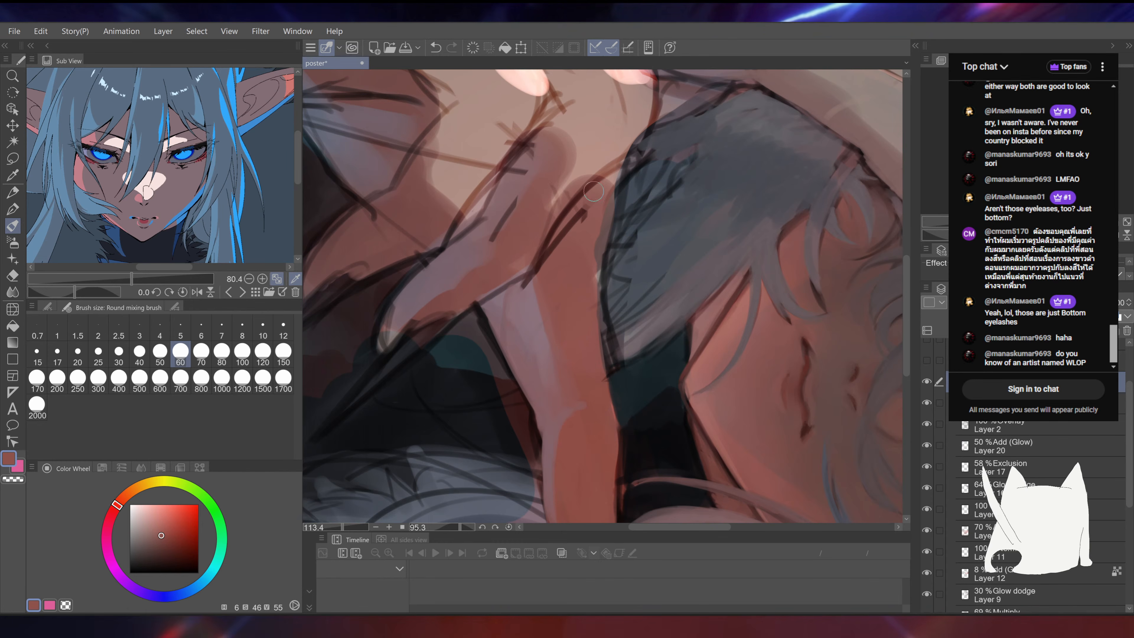
Step: Paint out the sketch lines at the base of the index finger with sampled reddish brown, and undo the last fingertip stroke
alt+click(561, 258)
drag(556, 248, 600, 194)
drag(604, 212, 567, 272)
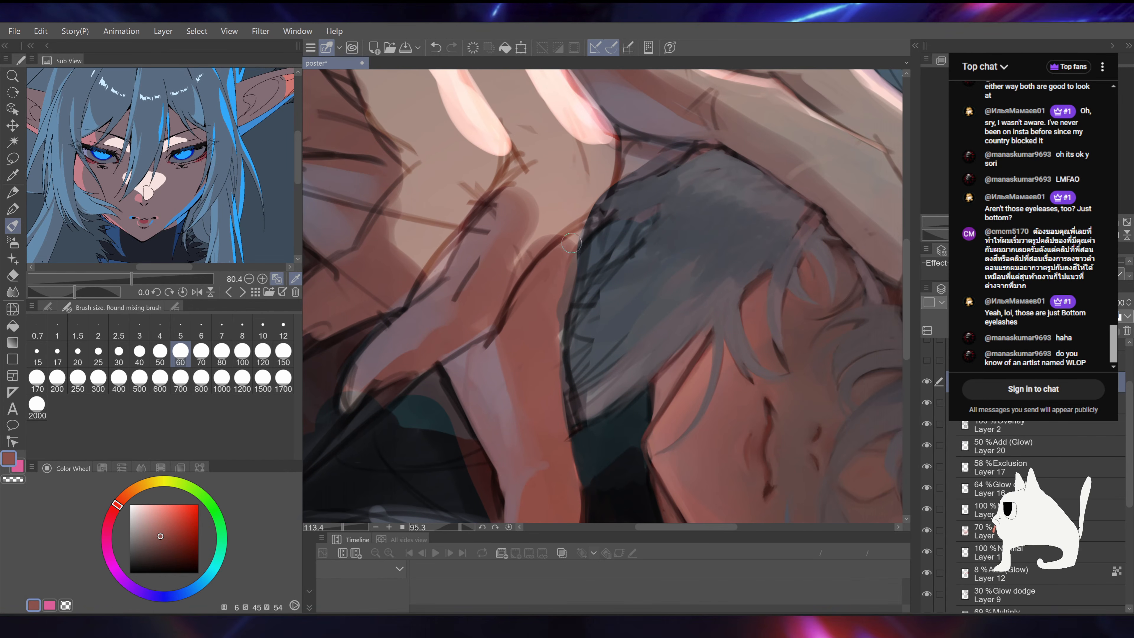
drag(555, 383, 544, 275)
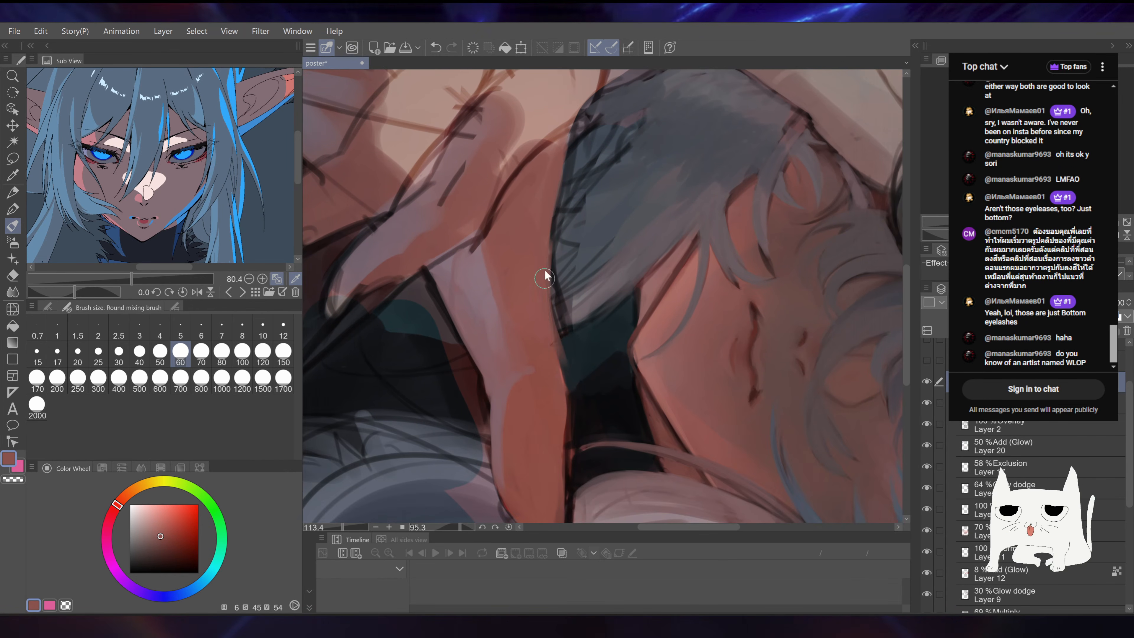
mouse_move(550, 326)
mouse_down()
mouse_move(559, 413)
mouse_move(545, 267)
mouse_move(553, 278)
mouse_up()
mouse_move(536, 398)
mouse_down()
mouse_move(516, 335)
mouse_move(527, 364)
mouse_up()
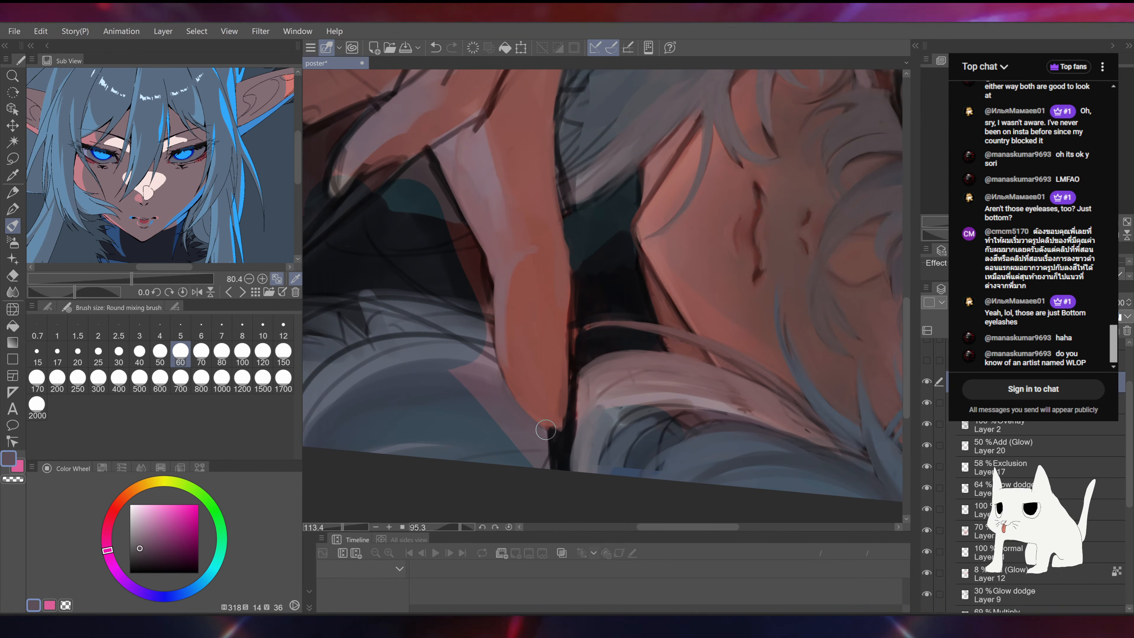
key(ctrl+z)
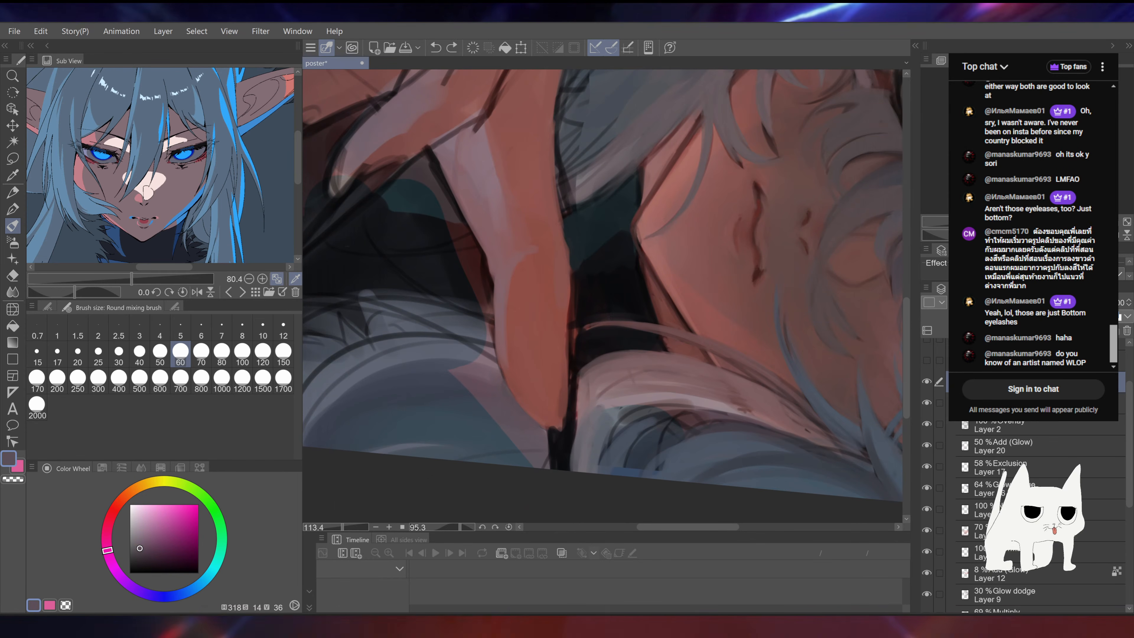
Step: Smooth the index finger's contour from knuckle to tip against the dark collar with sampled reddish skin tones
drag(509, 416, 677, 170)
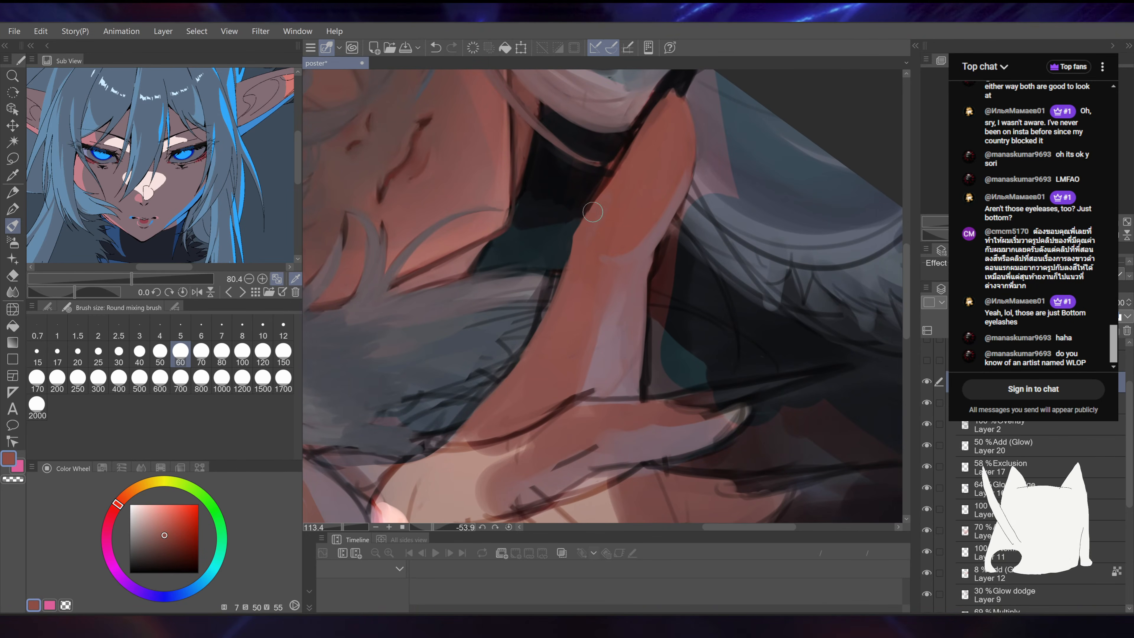
mouse_move(619, 151)
mouse_down()
mouse_move(588, 214)
mouse_move(554, 216)
mouse_up()
drag(621, 201, 618, 246)
drag(636, 166, 604, 224)
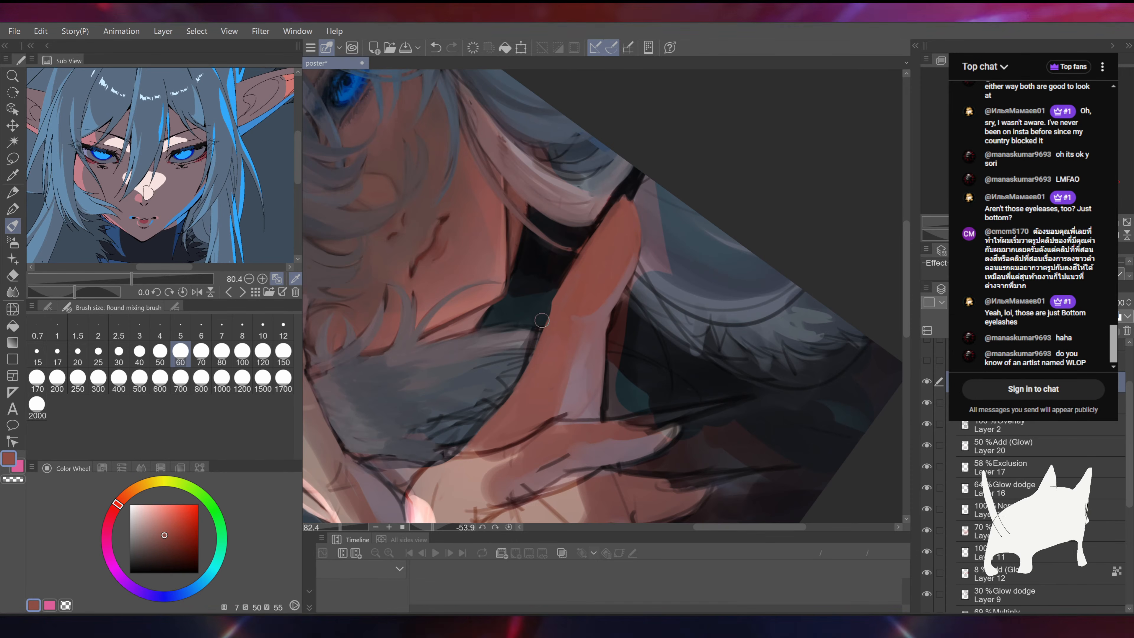
drag(609, 216, 578, 282)
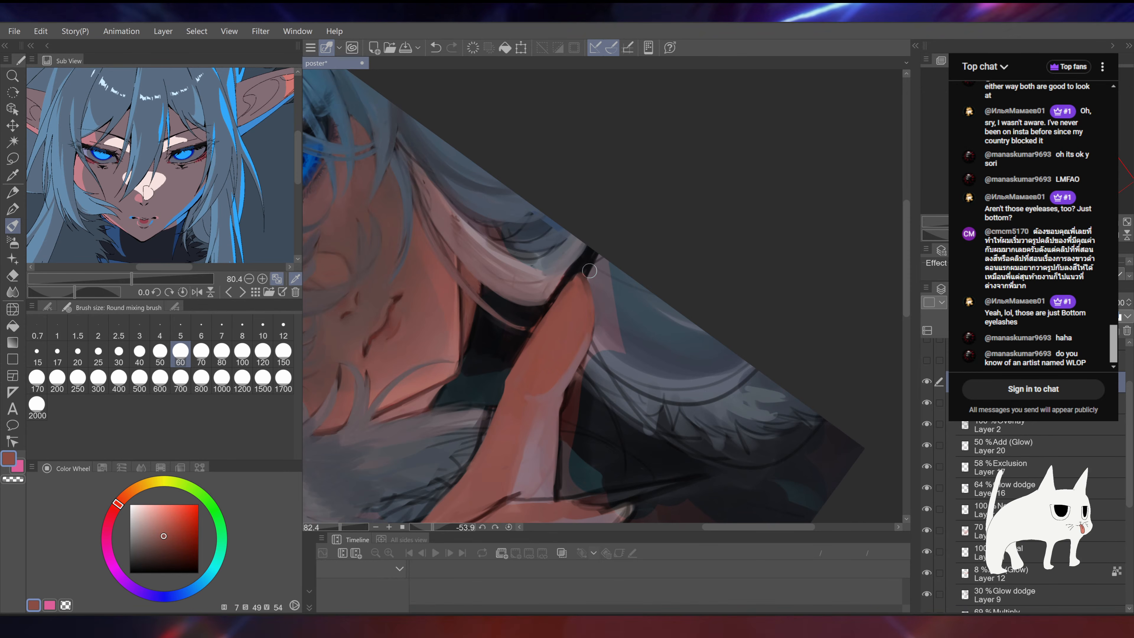
Step: Refine the dark band beyond the fingertip and the hair lock above it with sampled near-black and blue-grey tones
alt+click(585, 252)
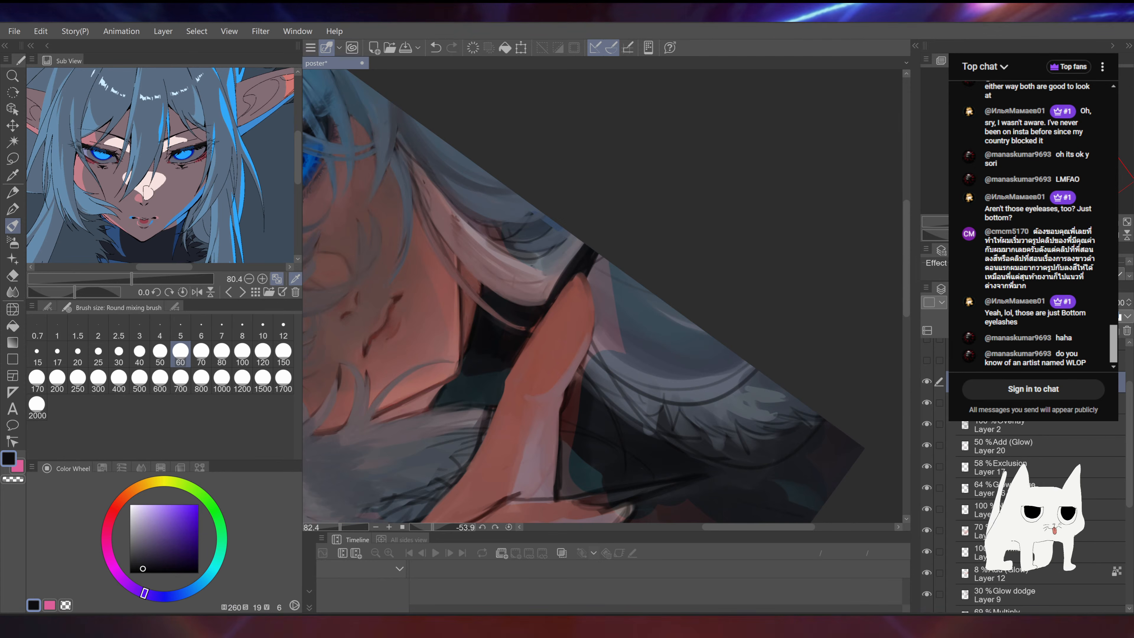
drag(598, 151, 911, 250)
alt+click(606, 295)
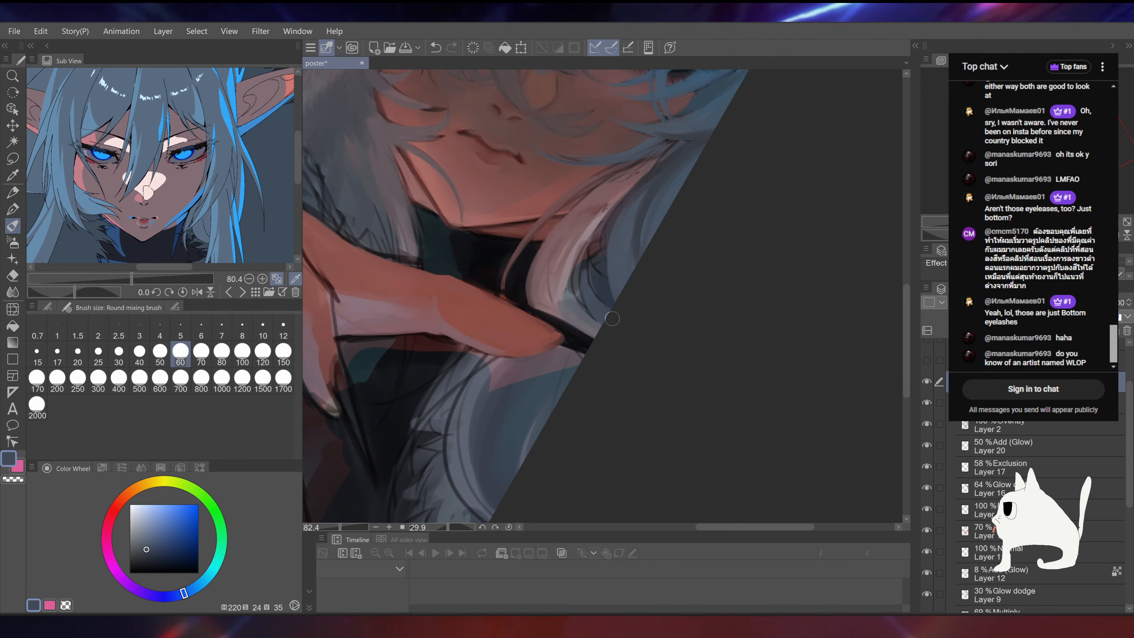
drag(595, 236, 584, 264)
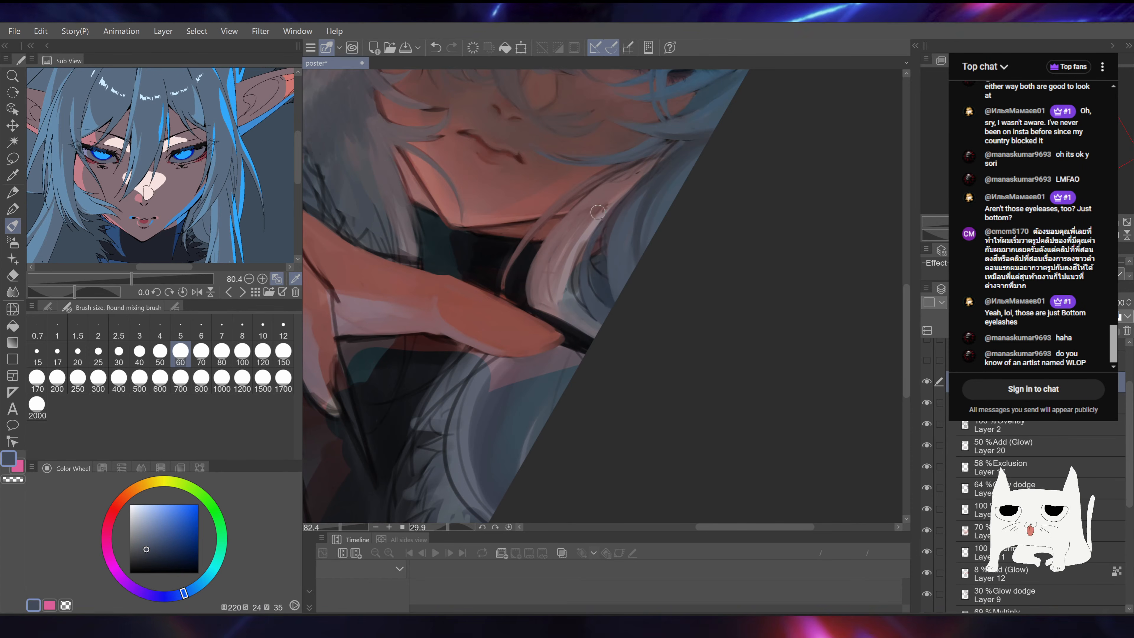
alt+click(598, 245)
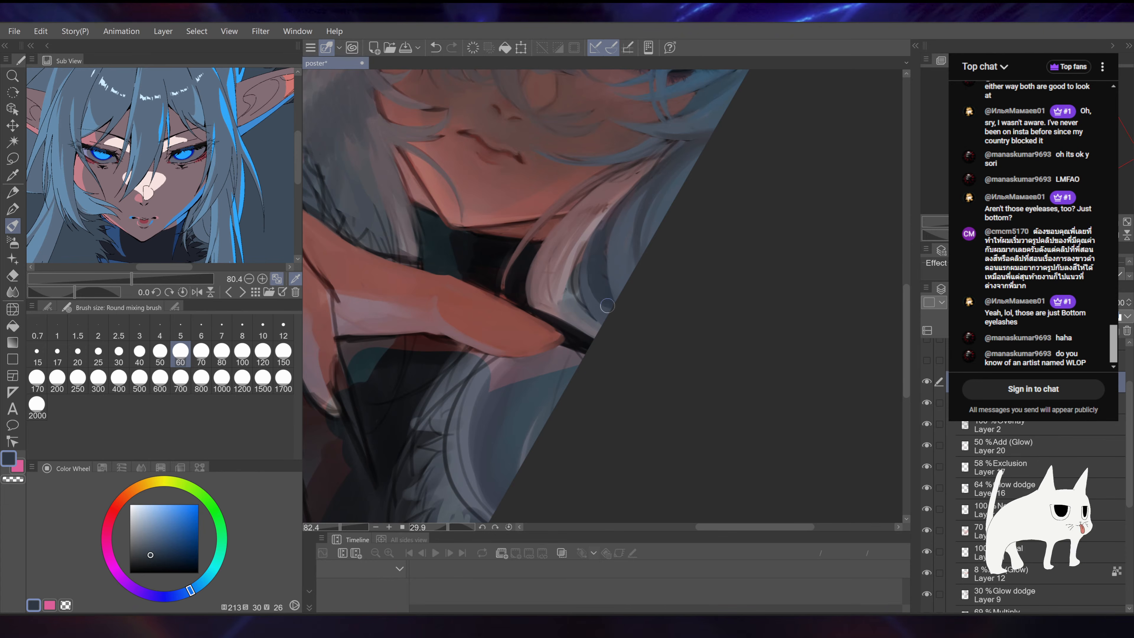
alt+click(616, 250)
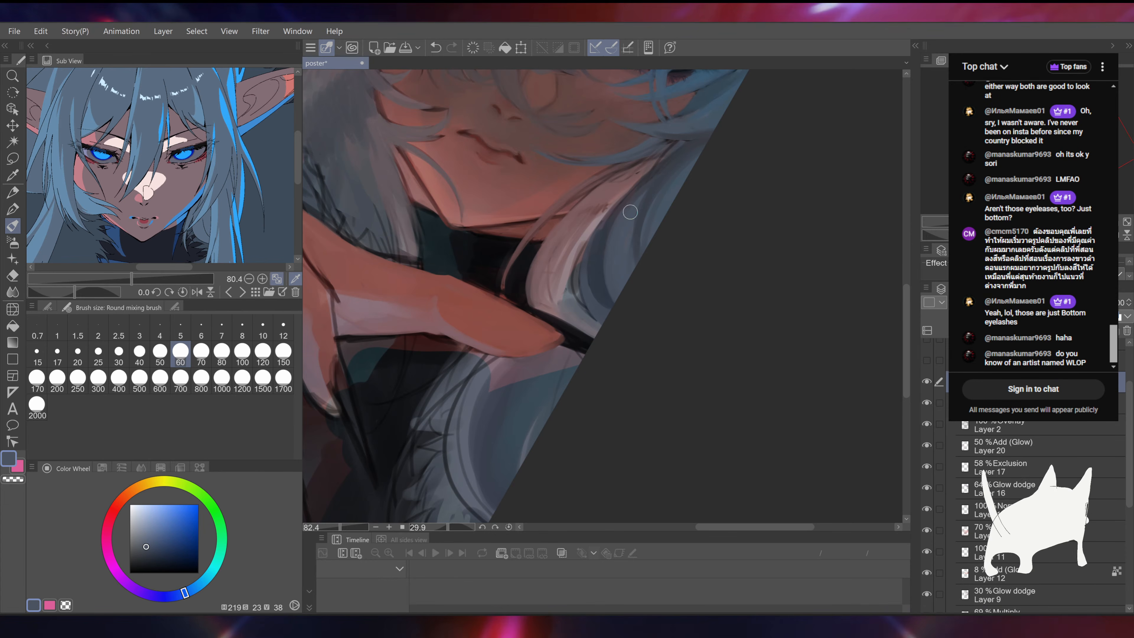
alt+click(573, 281)
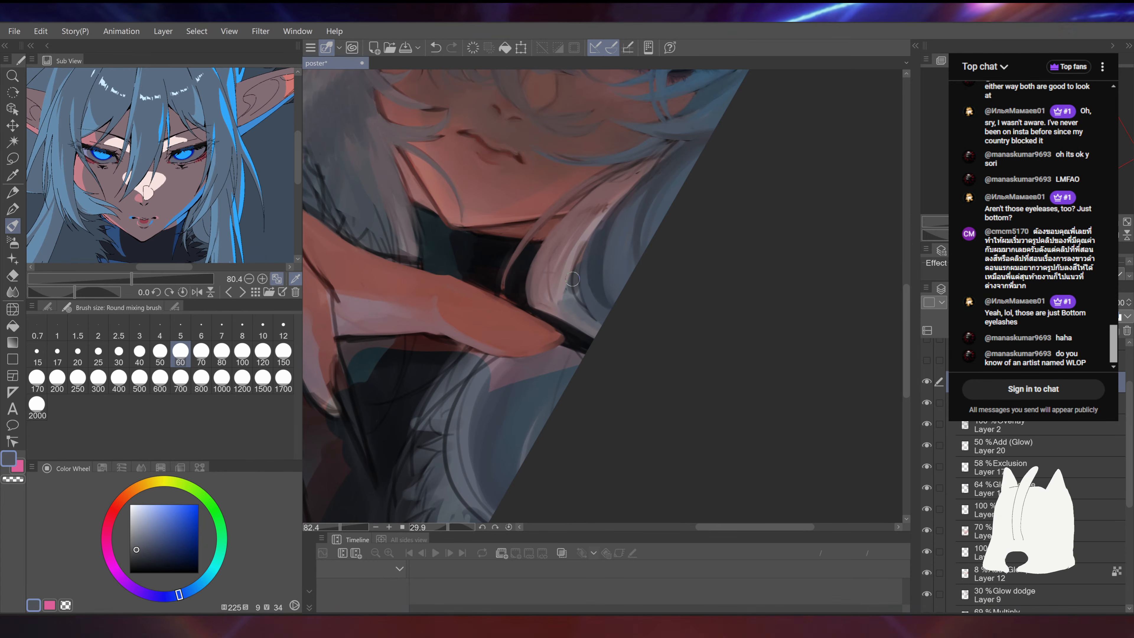
alt+click(571, 306)
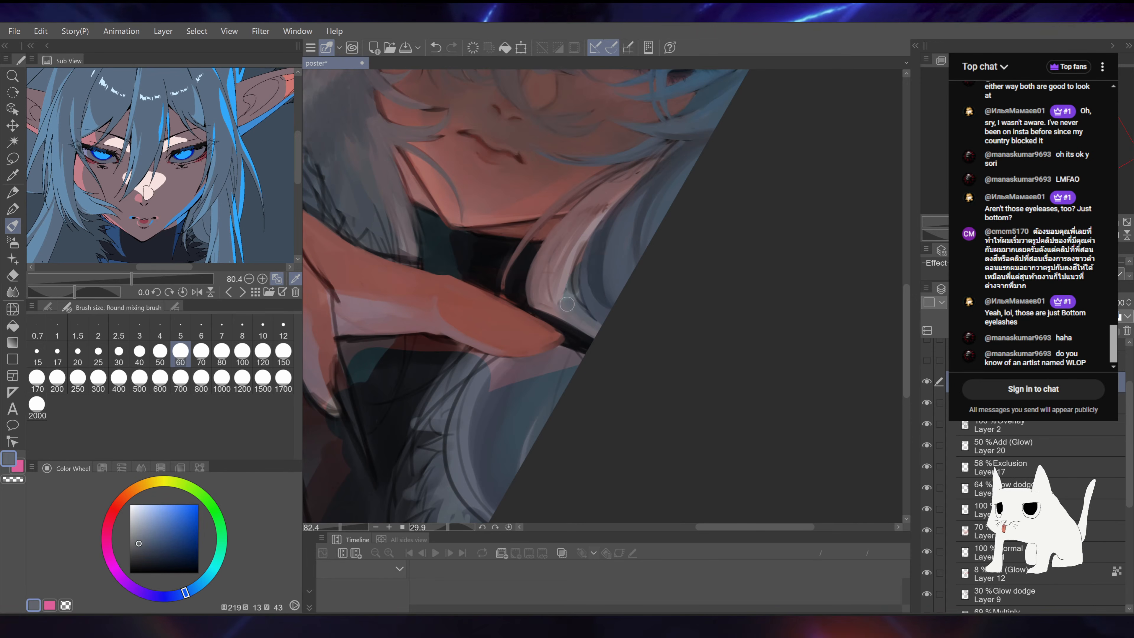
alt+click(560, 293)
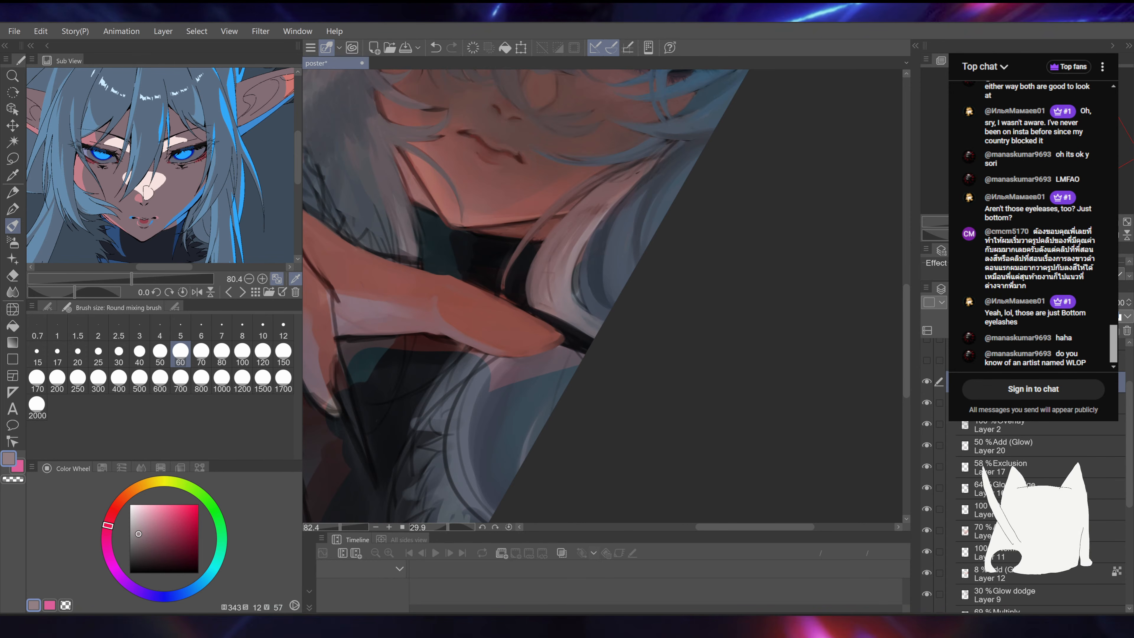
Step: Undo the last strokes on the pinkish hair lock beside the neck and rework its lower end with a sampled muted pink
key(ctrl+z)
drag(596, 322, 585, 315)
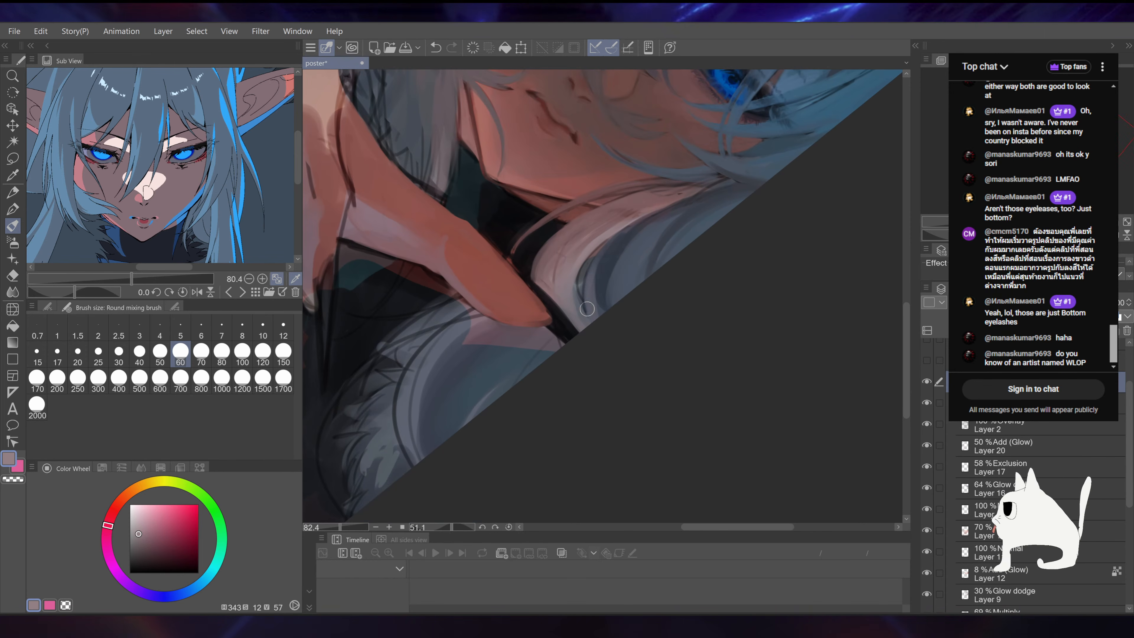
key(ctrl+z)
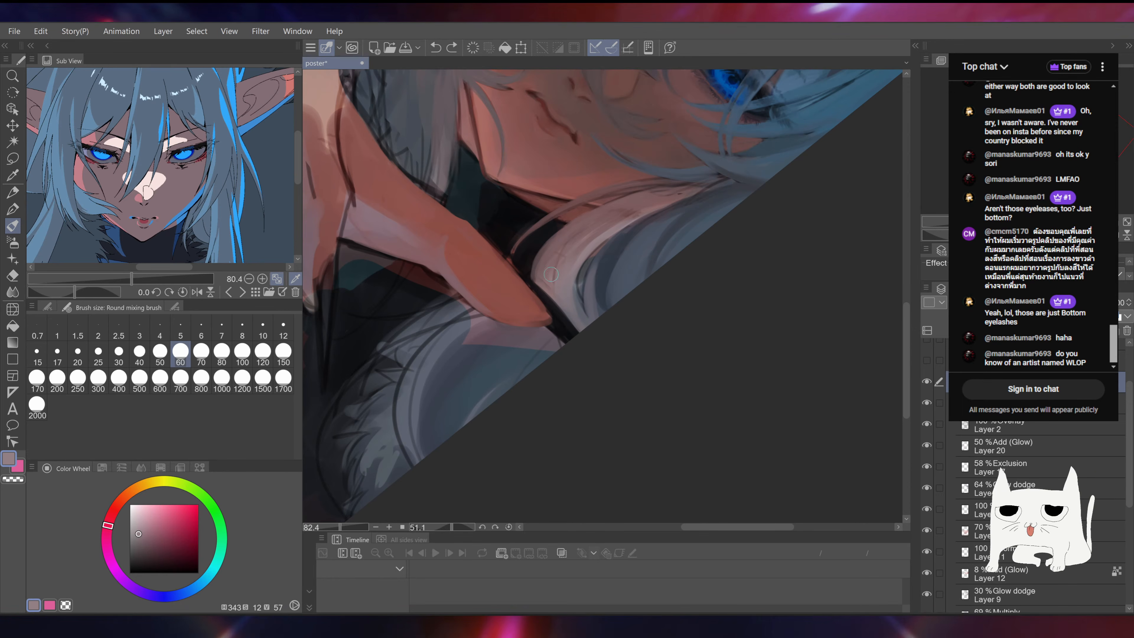
alt+click(559, 275)
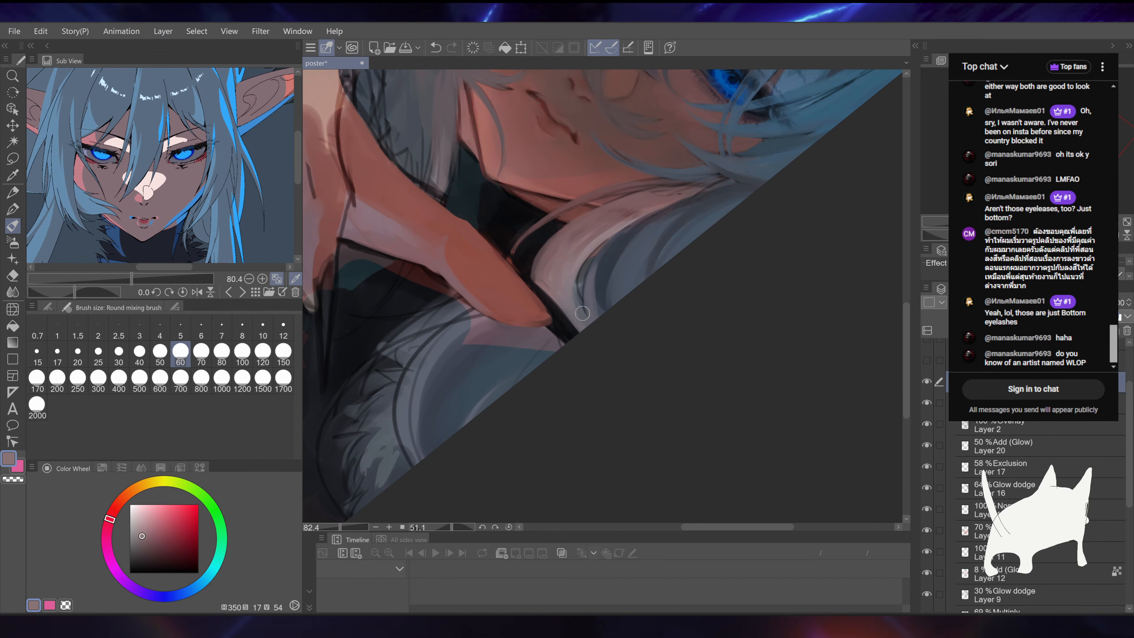
Step: Paint the hair along the canvas edge beside the eye with blue tones sampled from the neighbouring strands
scroll(606, 294, down, 5)
scroll(606, 294, up, 4)
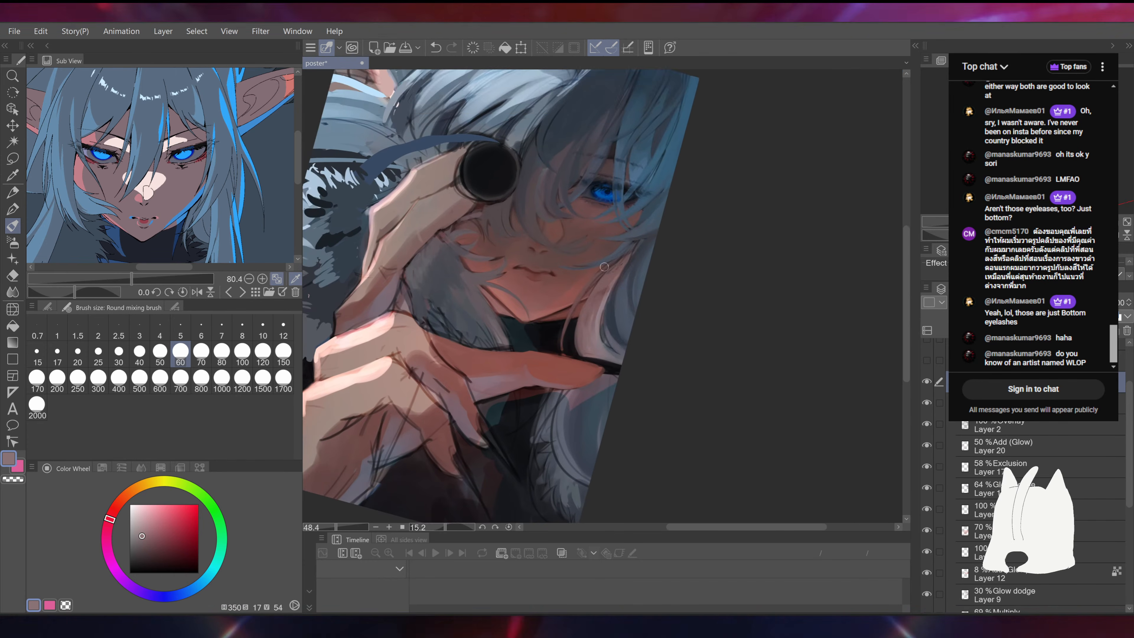
alt+click(619, 308)
alt+click(658, 188)
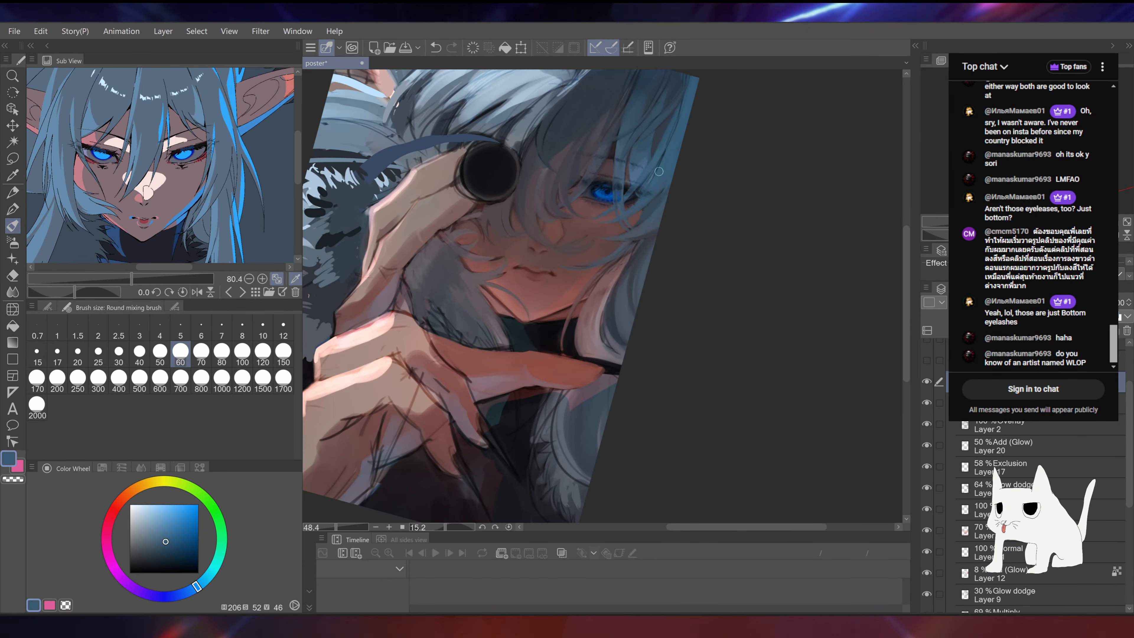
drag(678, 142, 626, 233)
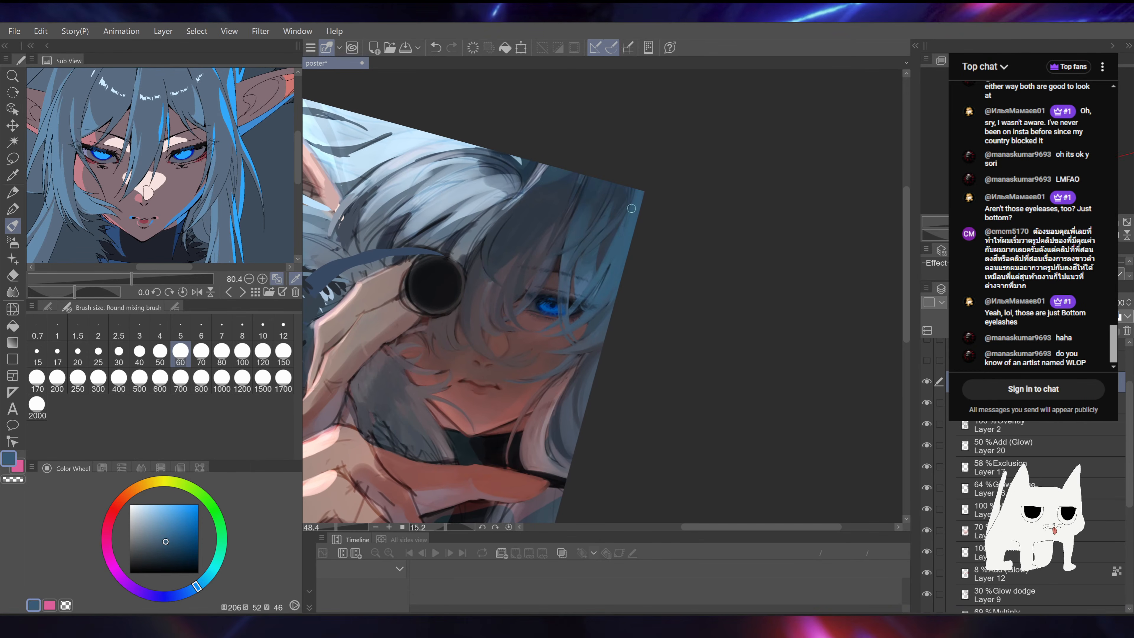
alt+click(616, 219)
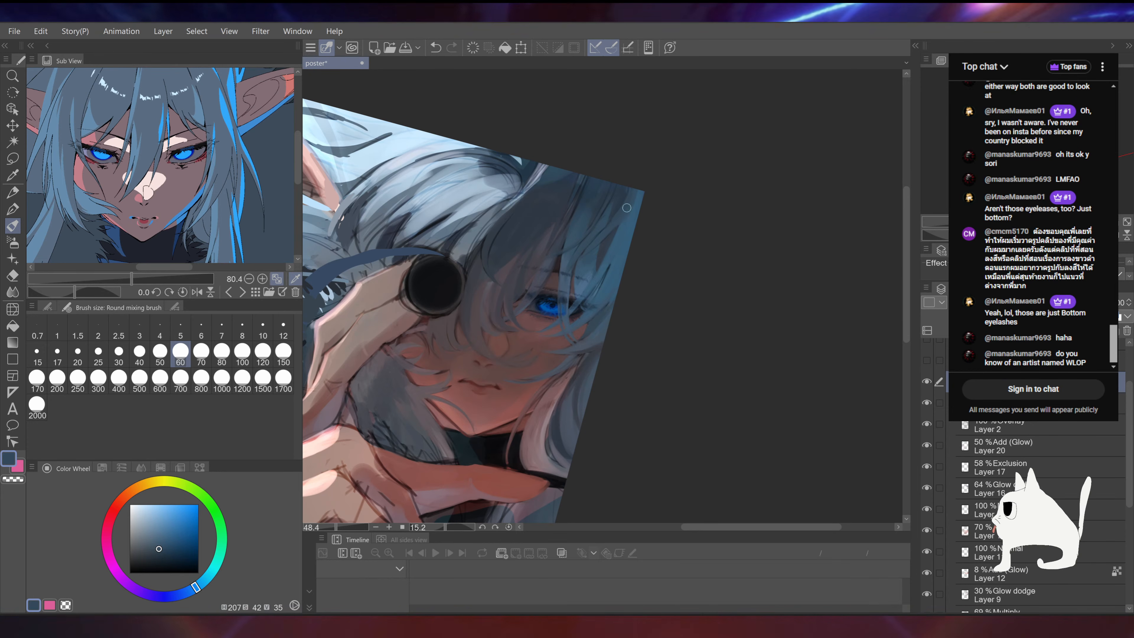
Step: Set the brush size to 100 and blend darker sampled blue into the hair at the canvas's upper right corner
click(211, 348)
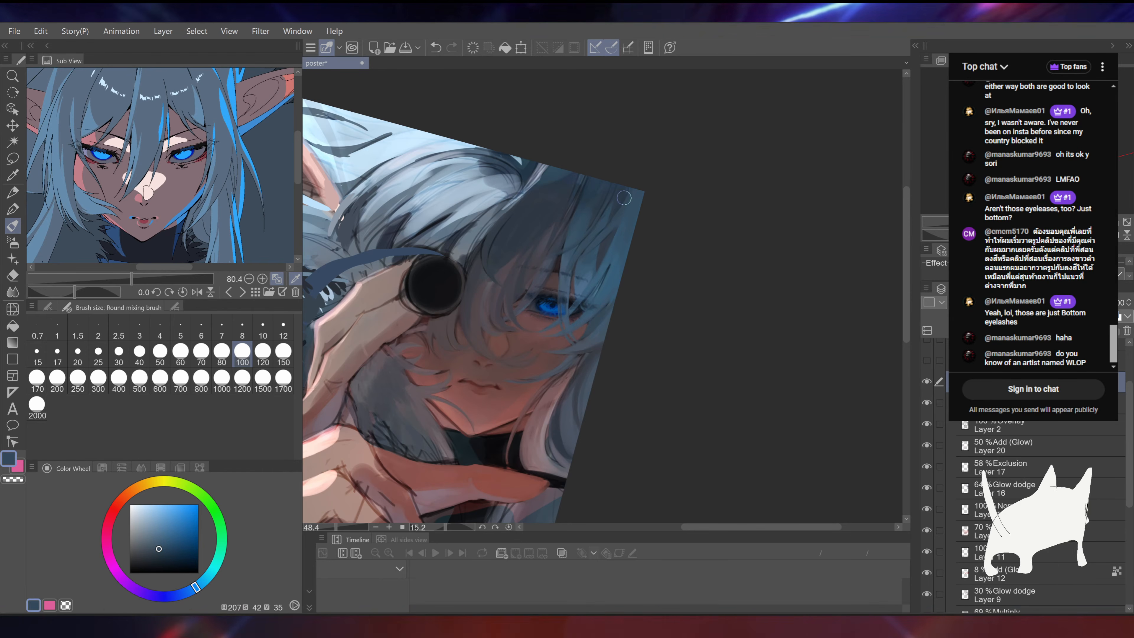
alt+click(621, 200)
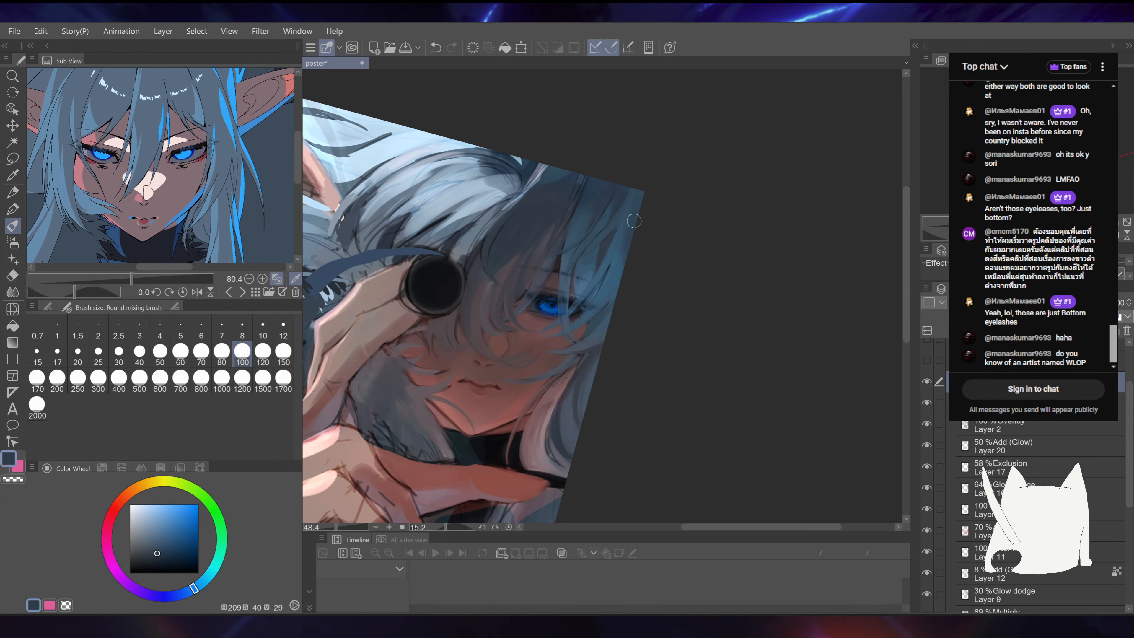
mouse_move(638, 243)
mouse_down()
mouse_move(635, 183)
mouse_move(640, 195)
mouse_move(555, 298)
mouse_up()
Step: Refine the hair strands above and beside the eye at brush size 40, sampling dark and mid blues from the hair
scroll(542, 263, up, 3)
alt+click(555, 277)
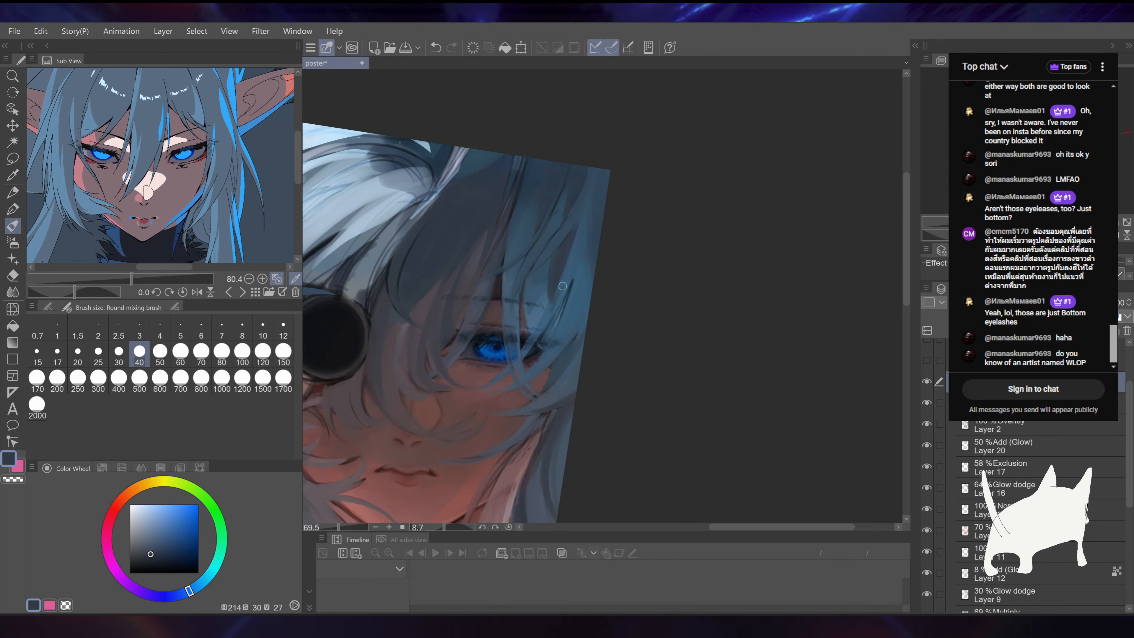
alt+click(558, 253)
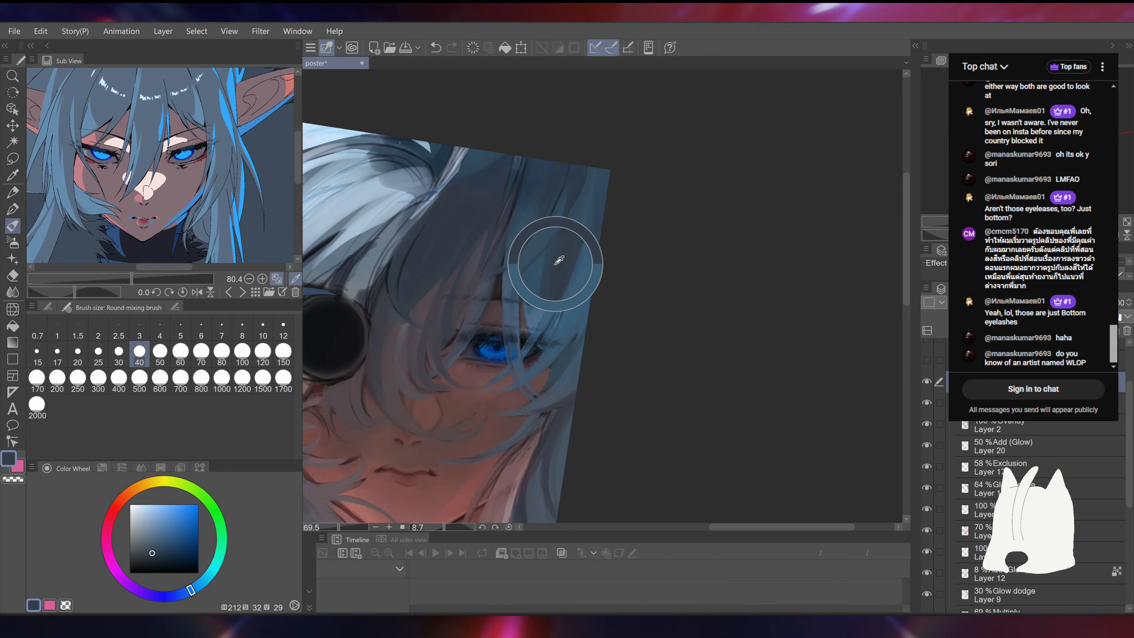
alt+click(554, 251)
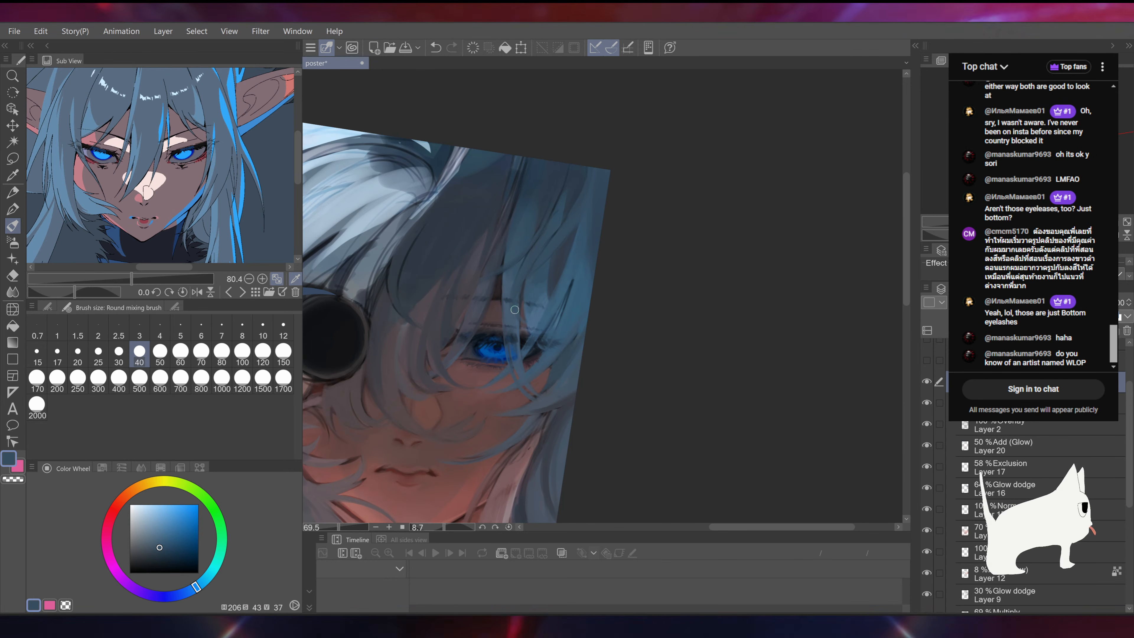
drag(583, 201, 573, 226)
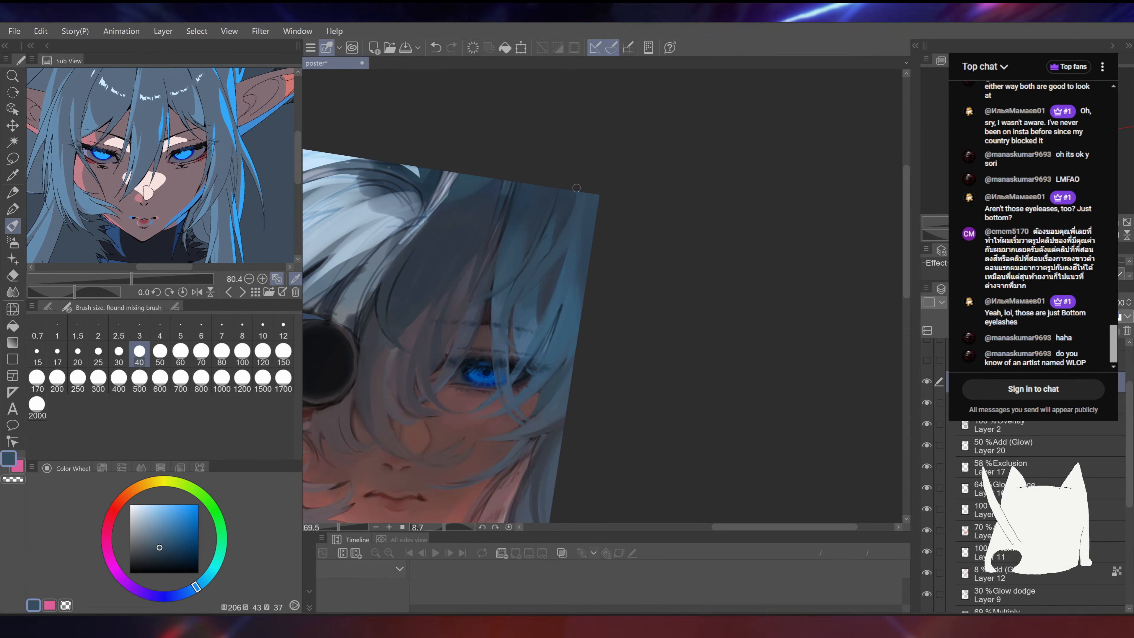
drag(574, 291, 575, 218)
alt+click(547, 256)
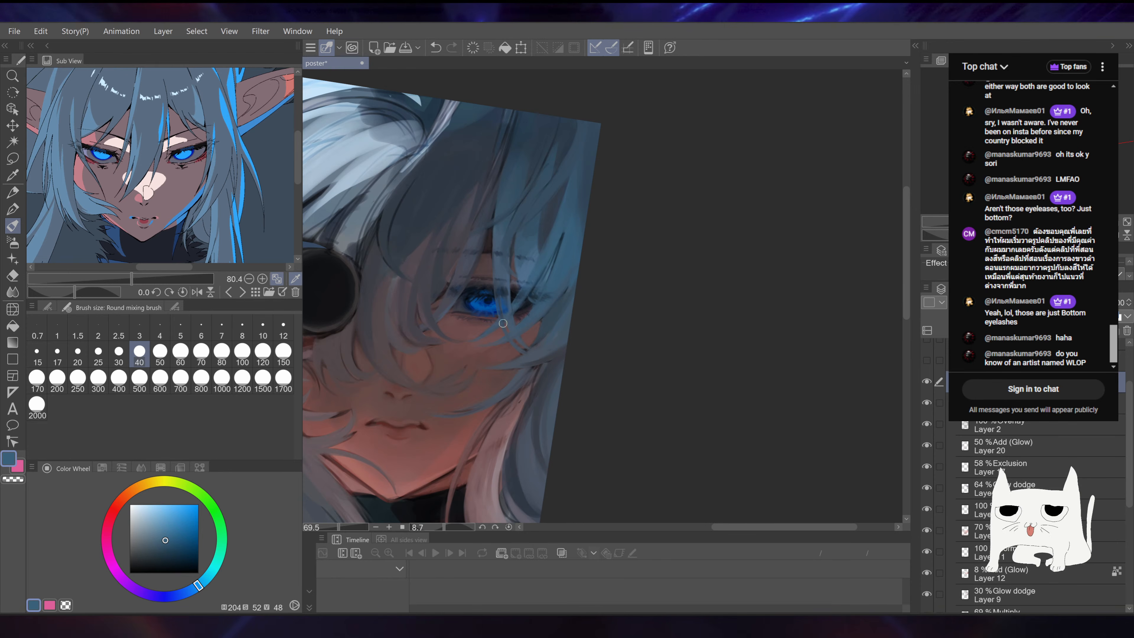
alt+click(519, 299)
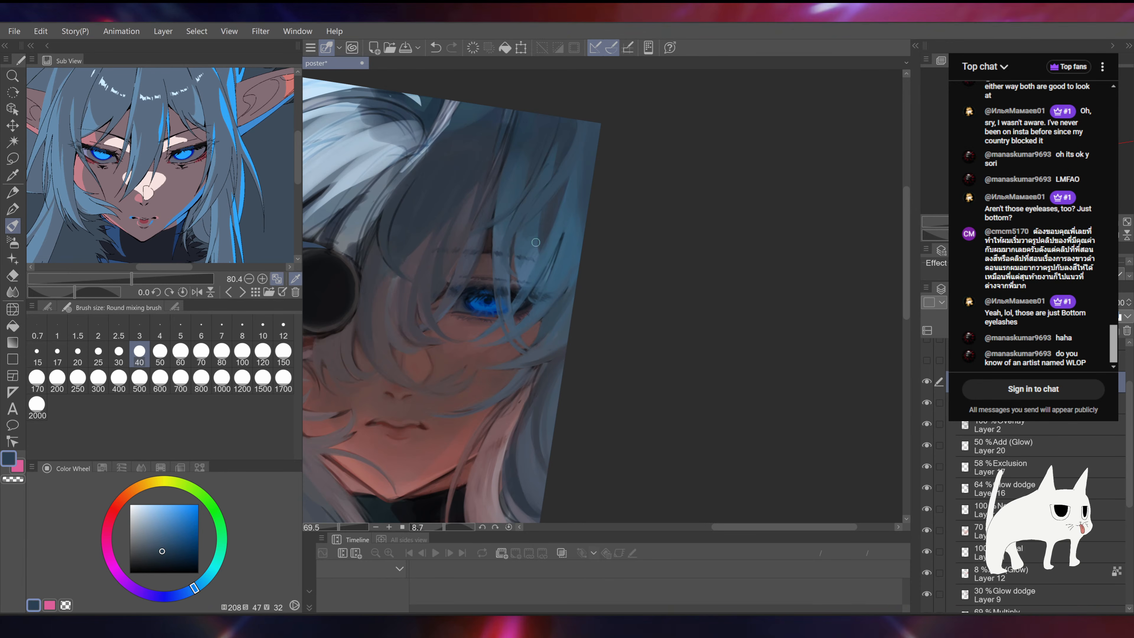
Step: Darken the outer corner of the blue eye with a sampled near-black at brush size 25
click(99, 353)
drag(514, 293, 515, 301)
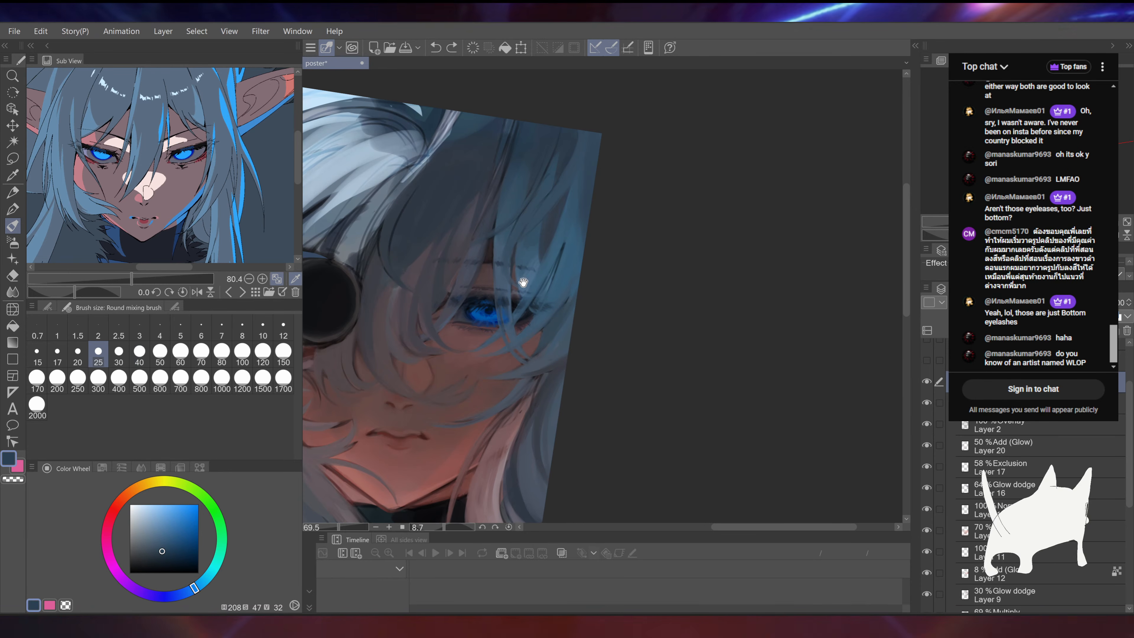
alt+click(516, 302)
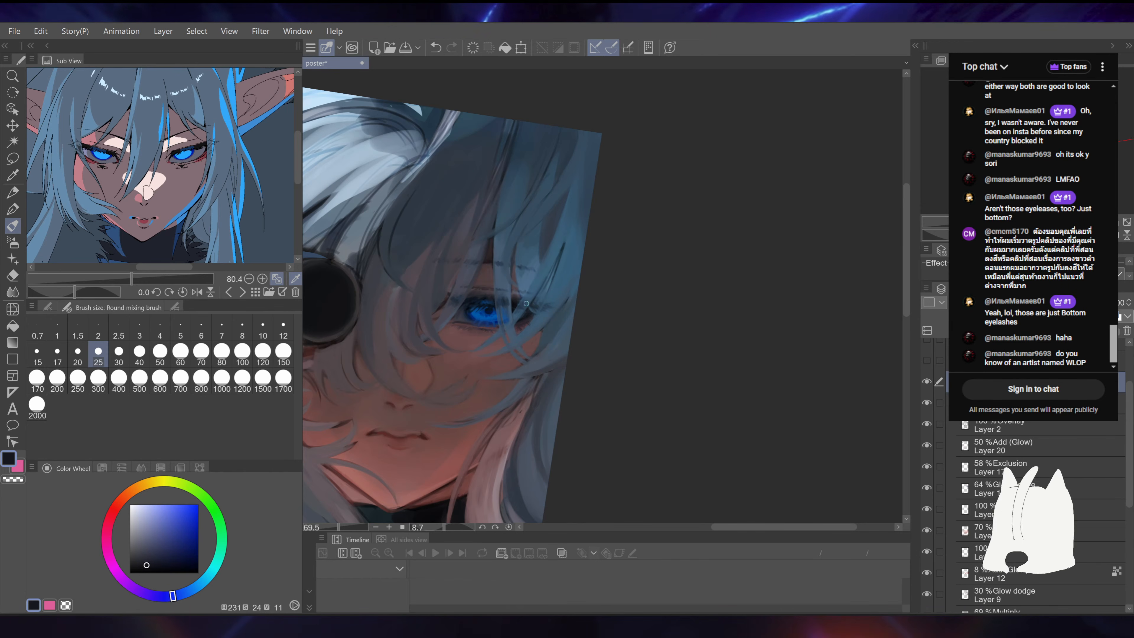
drag(662, 235, 757, 216)
drag(605, 296, 643, 285)
drag(643, 245, 655, 246)
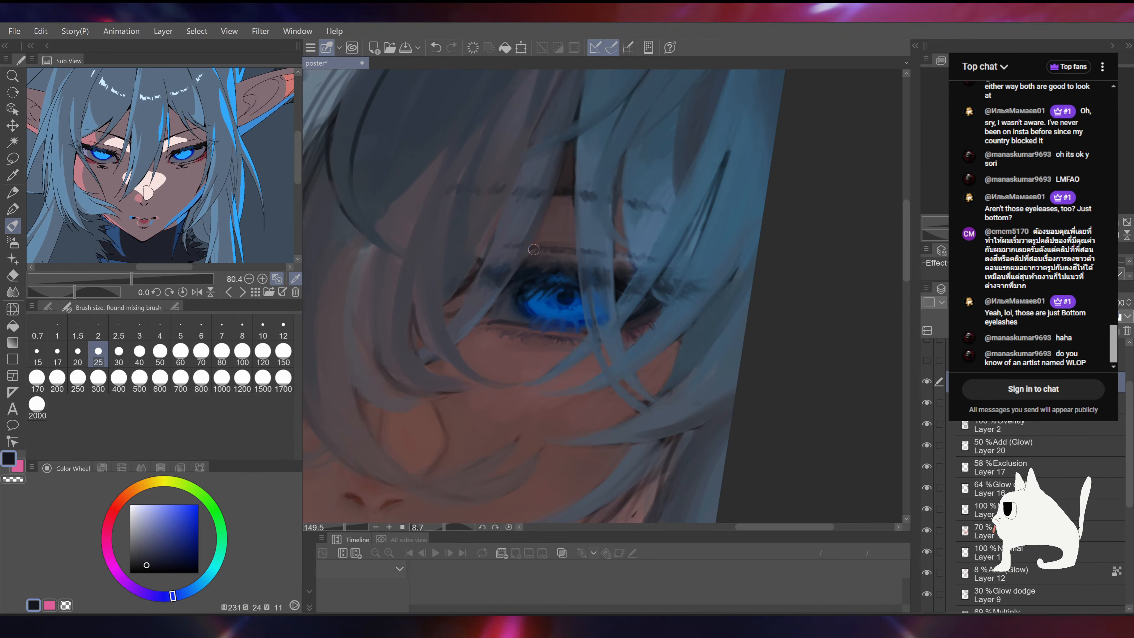
Step: Detail the upper eyelid and lash line at brush size 7 with dark tones sampled around the eye
click(222, 331)
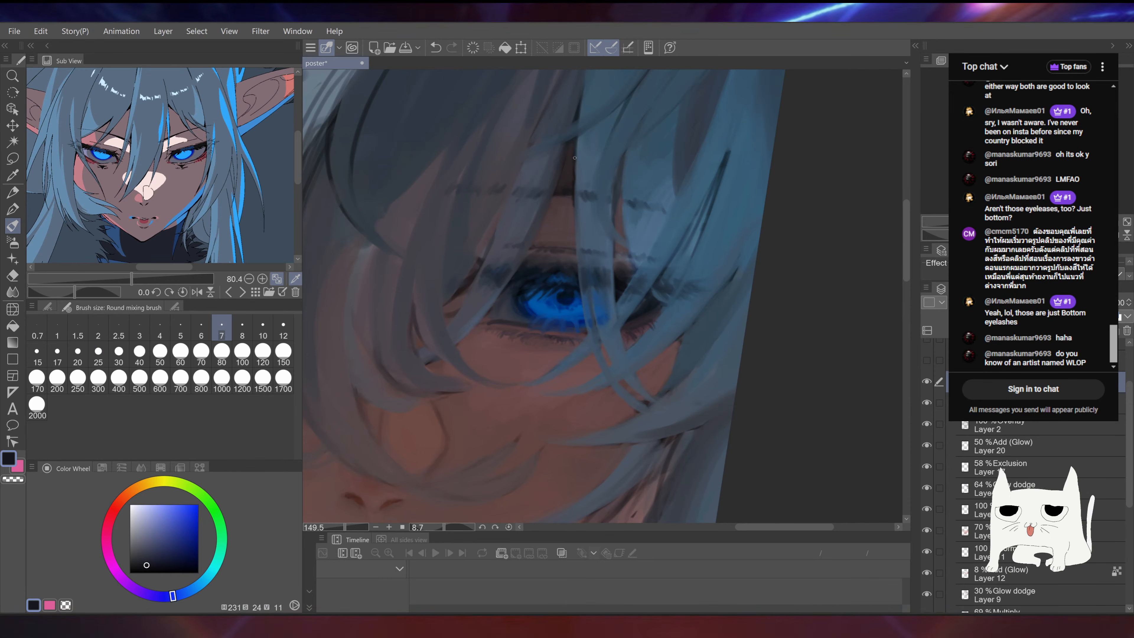
alt+click(534, 261)
drag(534, 261, 527, 264)
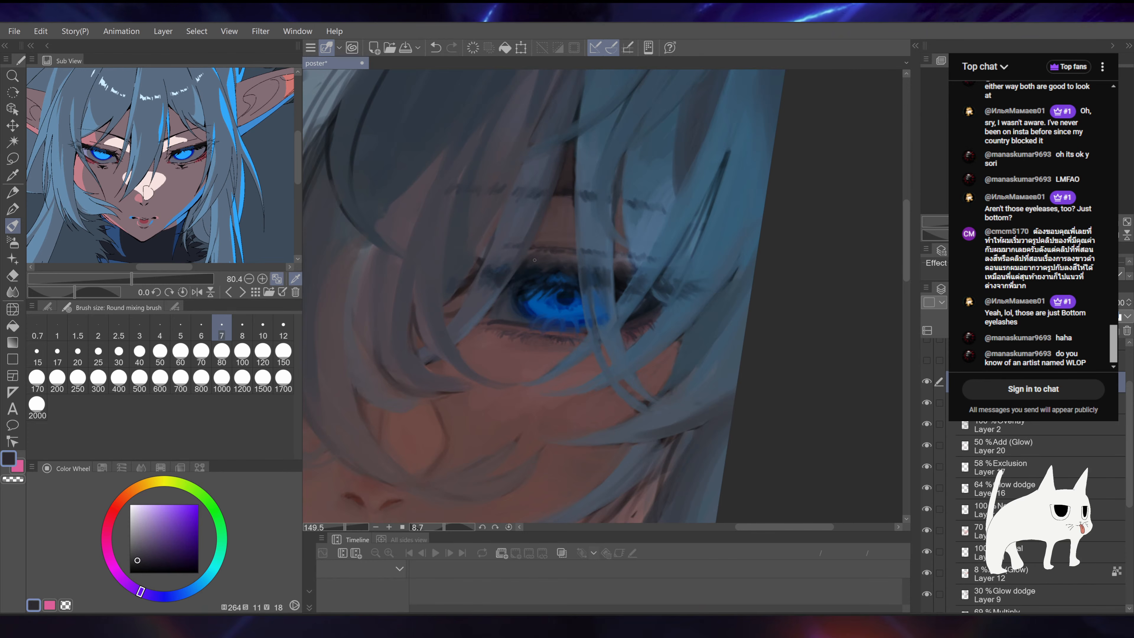
alt+click(534, 259)
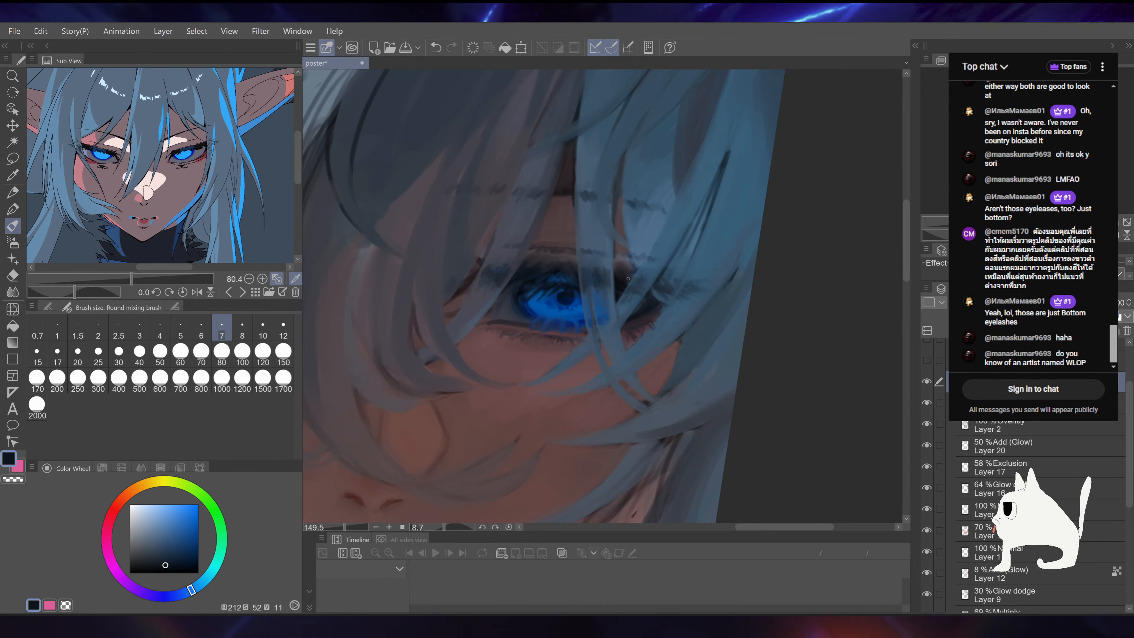
drag(628, 279, 619, 255)
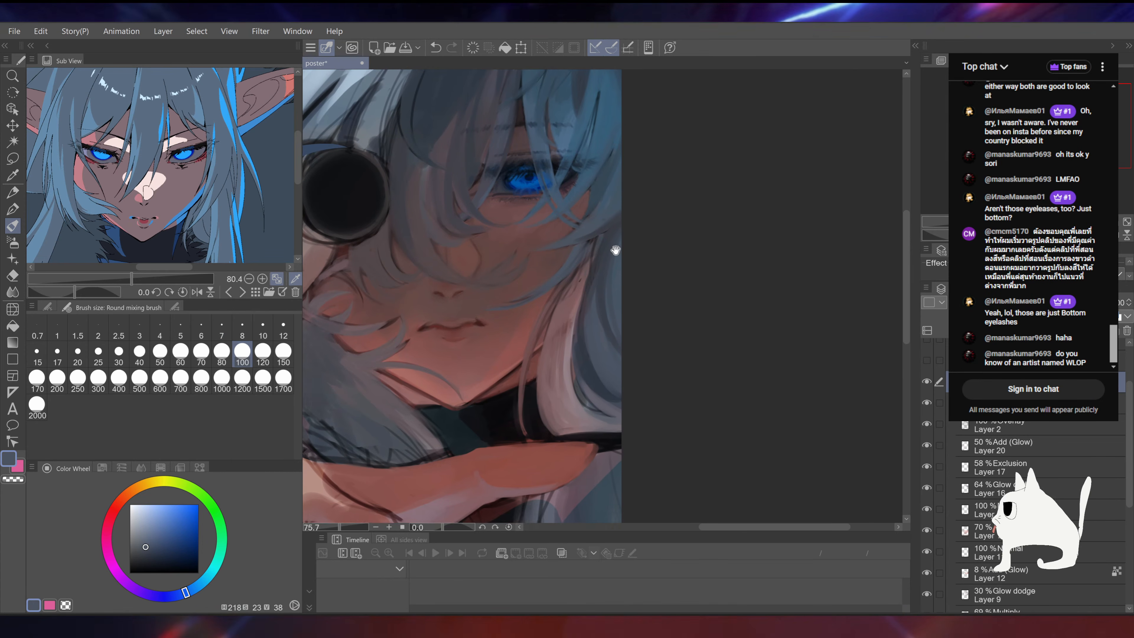
Step: Paint the hair beside the cheek at brush size 100 with a sampled dark blue-grey
drag(615, 250, 610, 205)
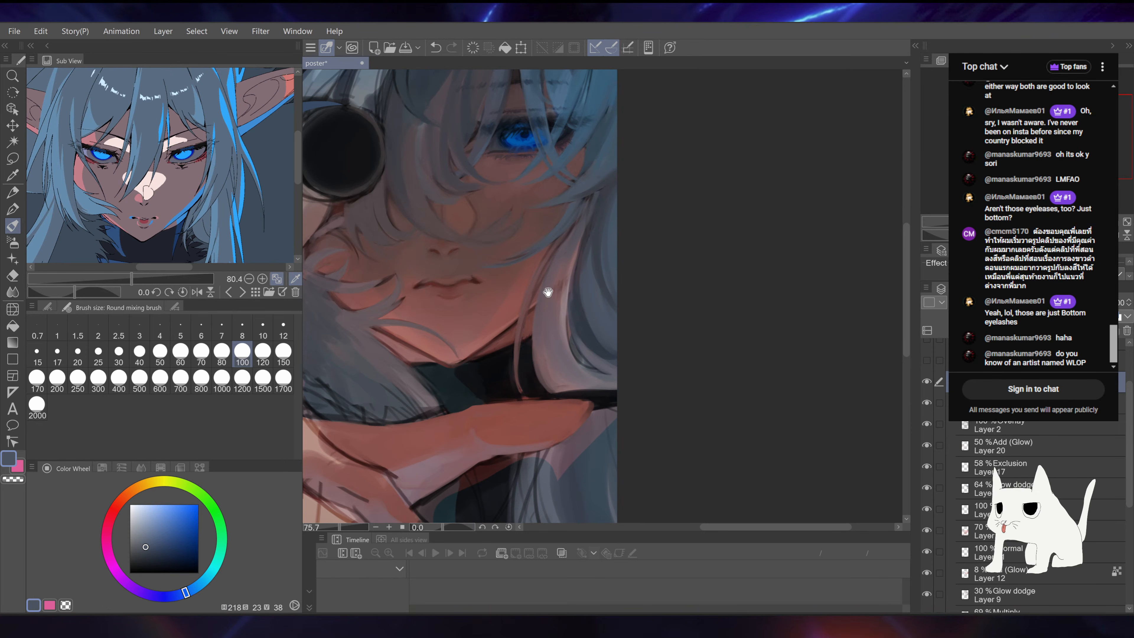
drag(548, 292, 551, 313)
alt+click(596, 213)
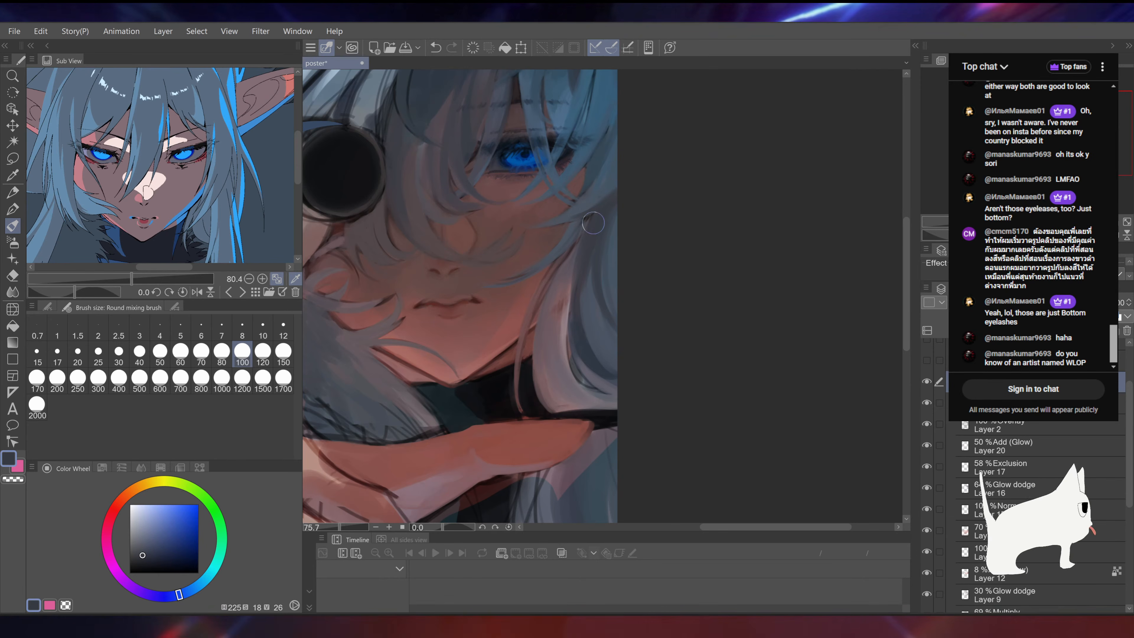
Step: Save the poster file and review the whole painting, the face and the raised hand
scroll(602, 298, down, 5)
drag(768, 253, 802, 290)
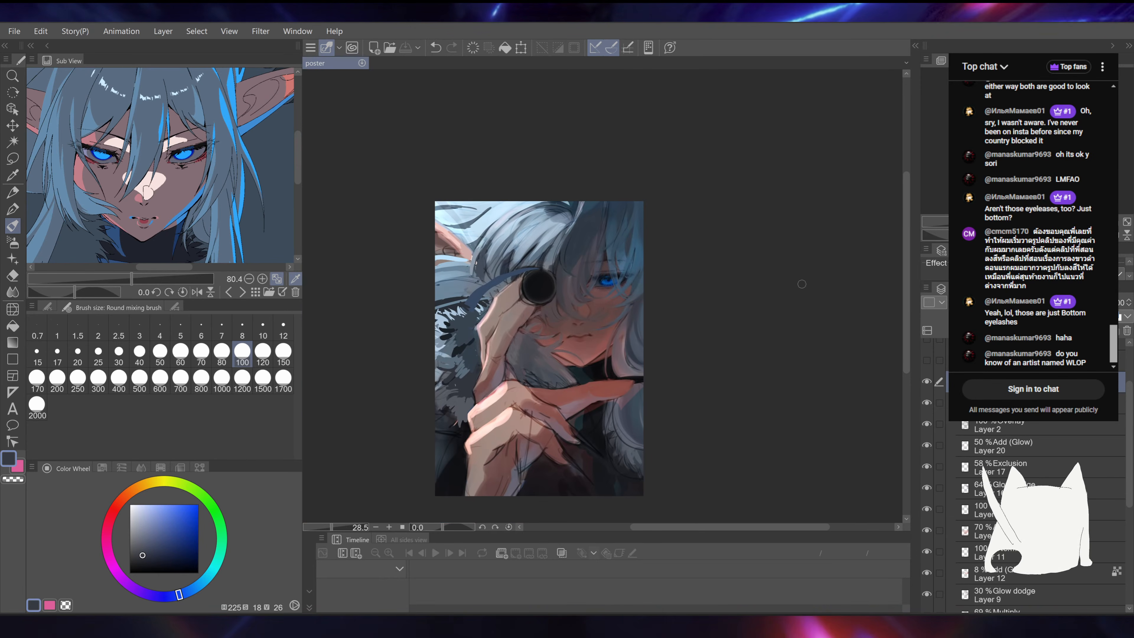
scroll(611, 255, up, 5)
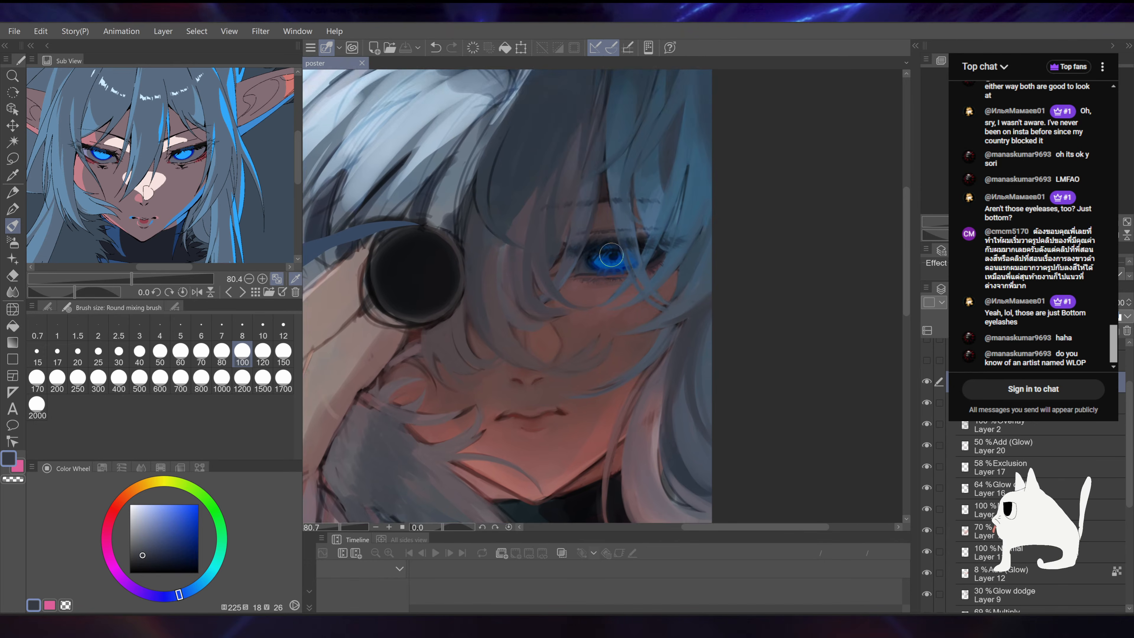
drag(610, 255, 629, 222)
drag(447, 326, 626, 273)
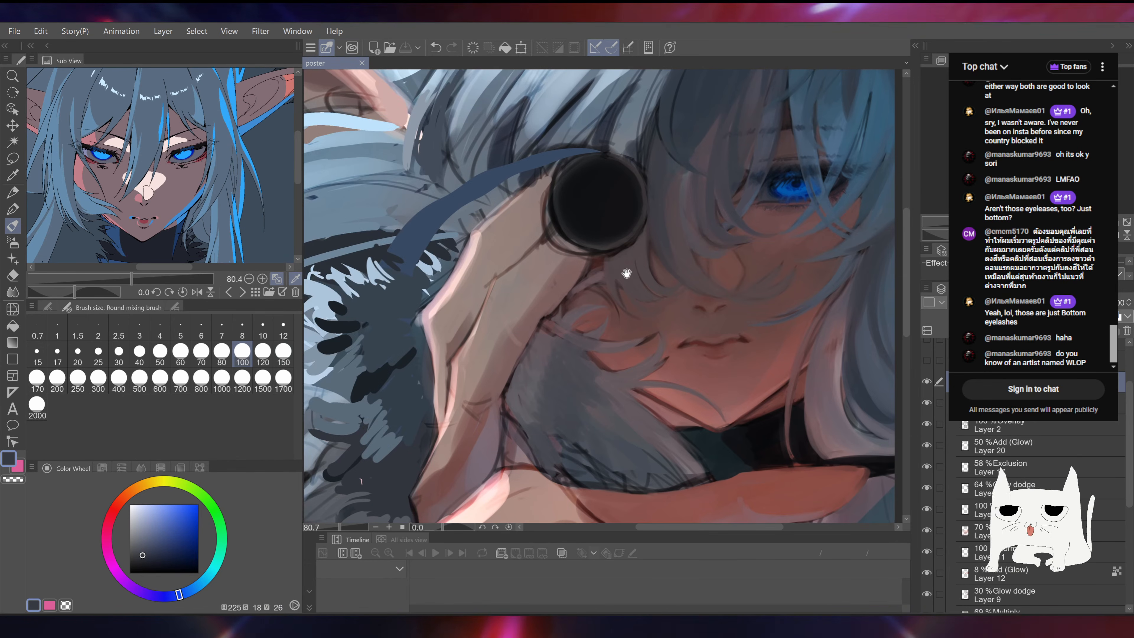
Step: Shade the middle of the raised finger at brush size 100 with a sampled reddish brown and save the poster file
alt+click(510, 320)
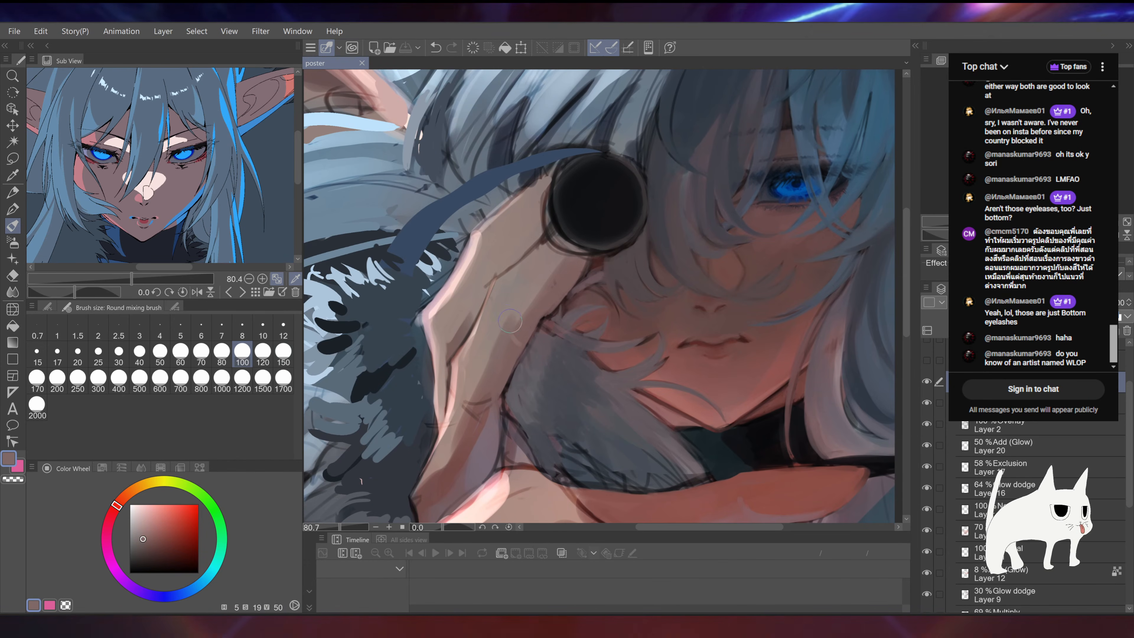
drag(510, 321, 531, 282)
drag(665, 266, 692, 260)
key(ctrl+s)
drag(797, 318, 792, 280)
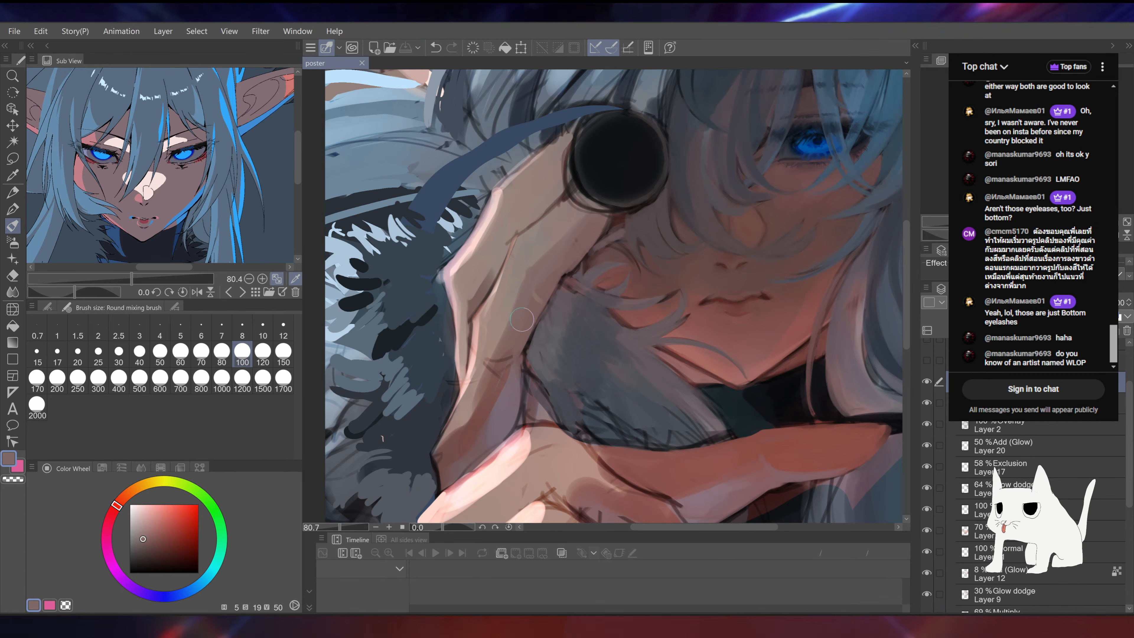
mouse_move(537, 249)
mouse_down()
mouse_move(587, 226)
mouse_move(565, 263)
mouse_up()
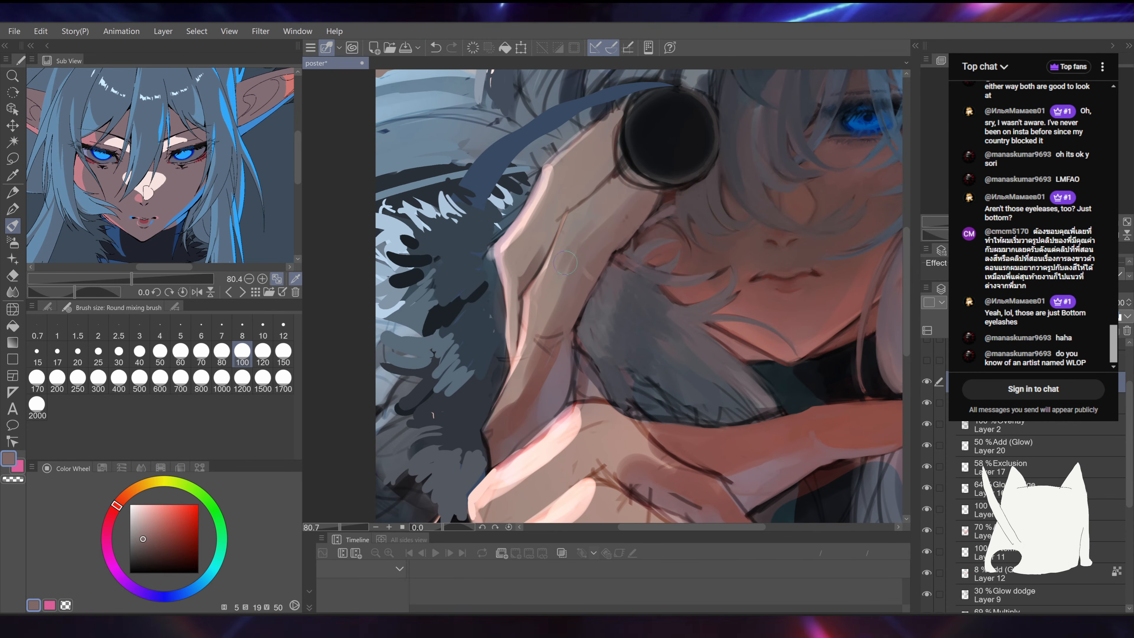
Step: Blend the raised finger from its base up to the round black object with sampled warm skin tones at brush size 100
alt+click(554, 278)
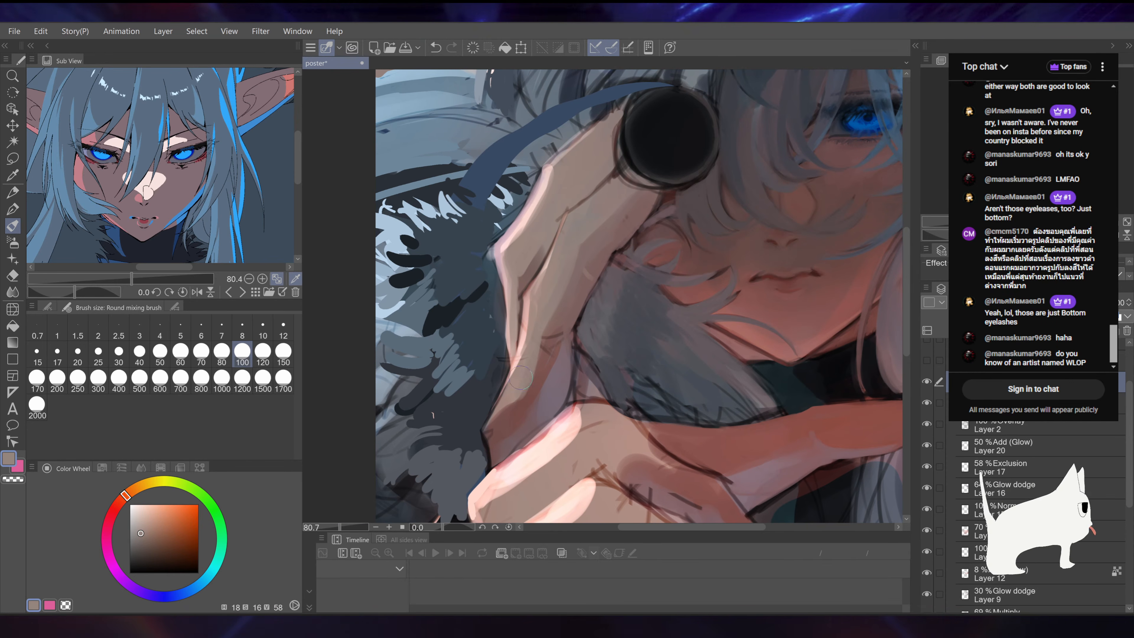
drag(511, 394, 505, 437)
alt+click(528, 311)
mouse_move(531, 310)
mouse_down()
mouse_move(551, 251)
mouse_move(596, 227)
mouse_move(610, 204)
mouse_up()
Step: Blend the outer finger's upper segment and knuckle at brush size 100 with light and dark browns sampled from the hand
alt+click(556, 233)
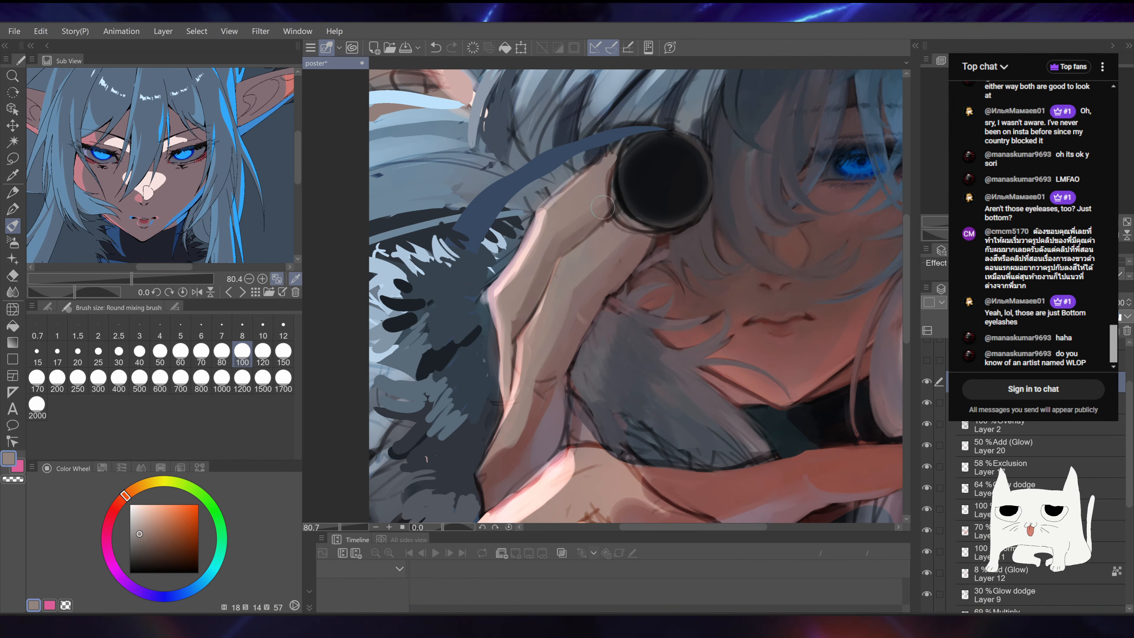
alt+click(563, 238)
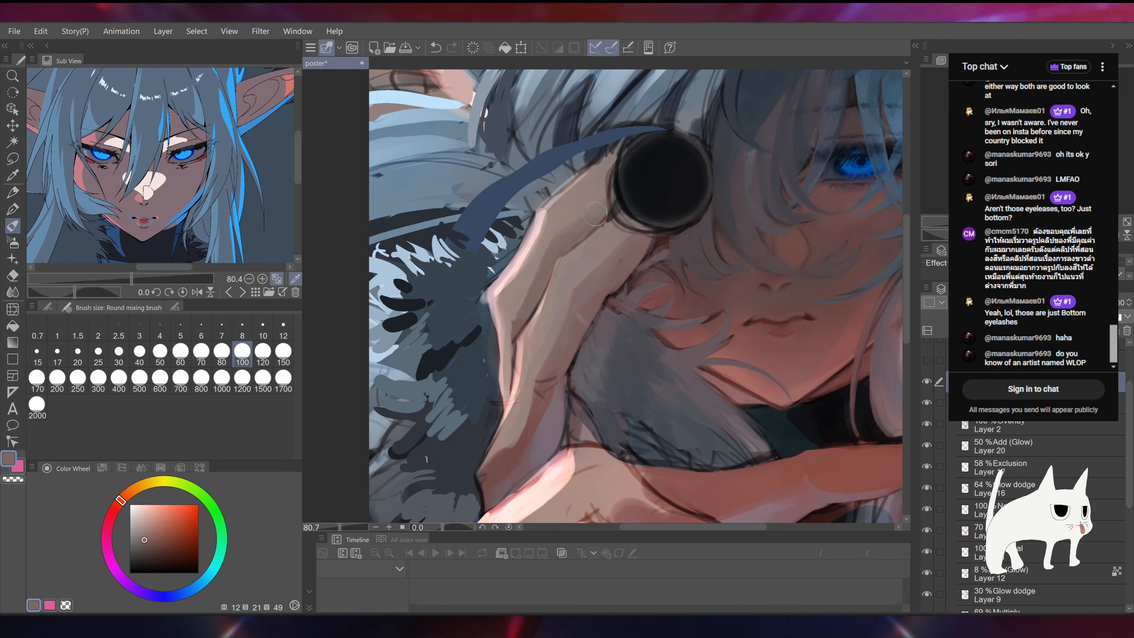
alt+click(519, 294)
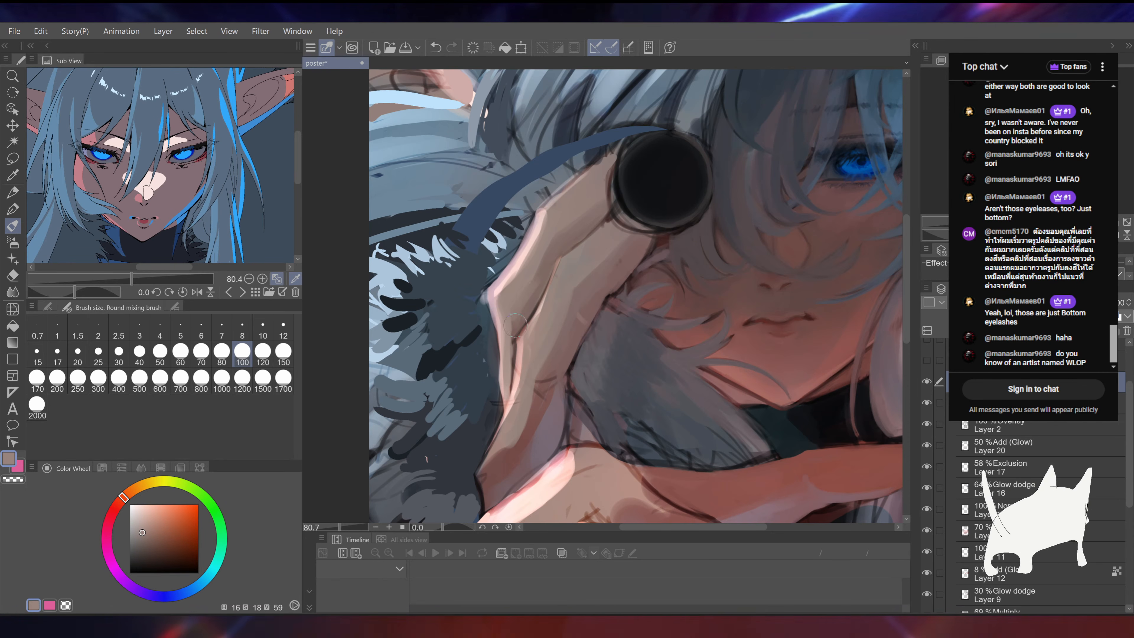
alt+click(531, 295)
right_click(528, 306)
click(520, 318)
alt+click(527, 314)
drag(538, 294, 526, 321)
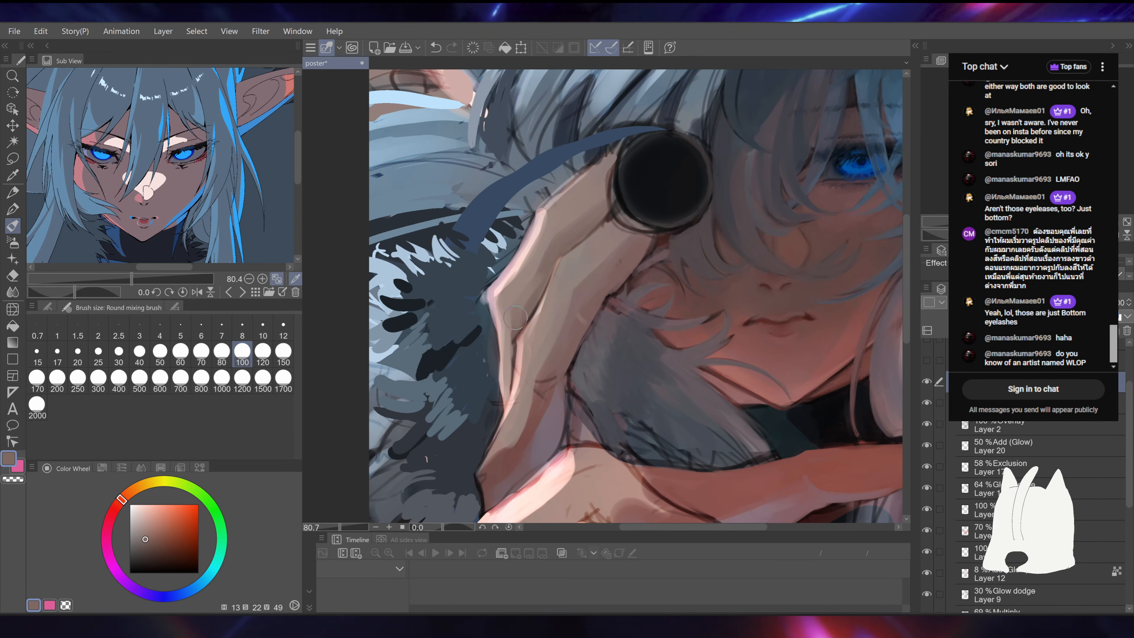
Step: Undo the last stroke and refine the shadow line between the raised fingers at brush size 40 with sampled reddish and dark browns
drag(625, 259, 616, 227)
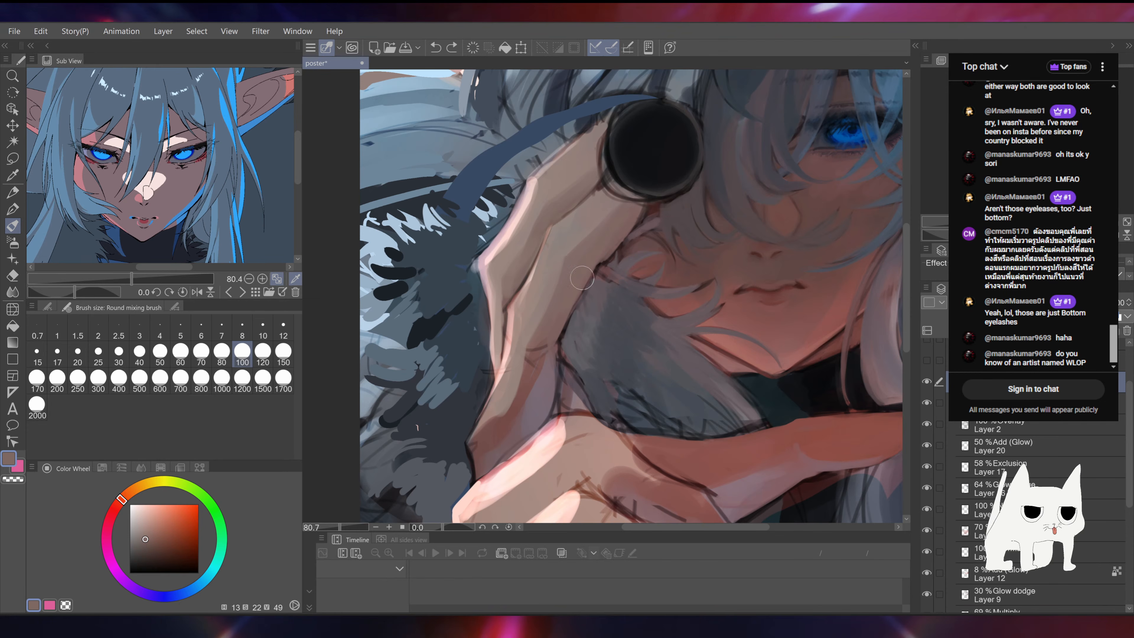
key(ctrl+z)
alt+click(532, 367)
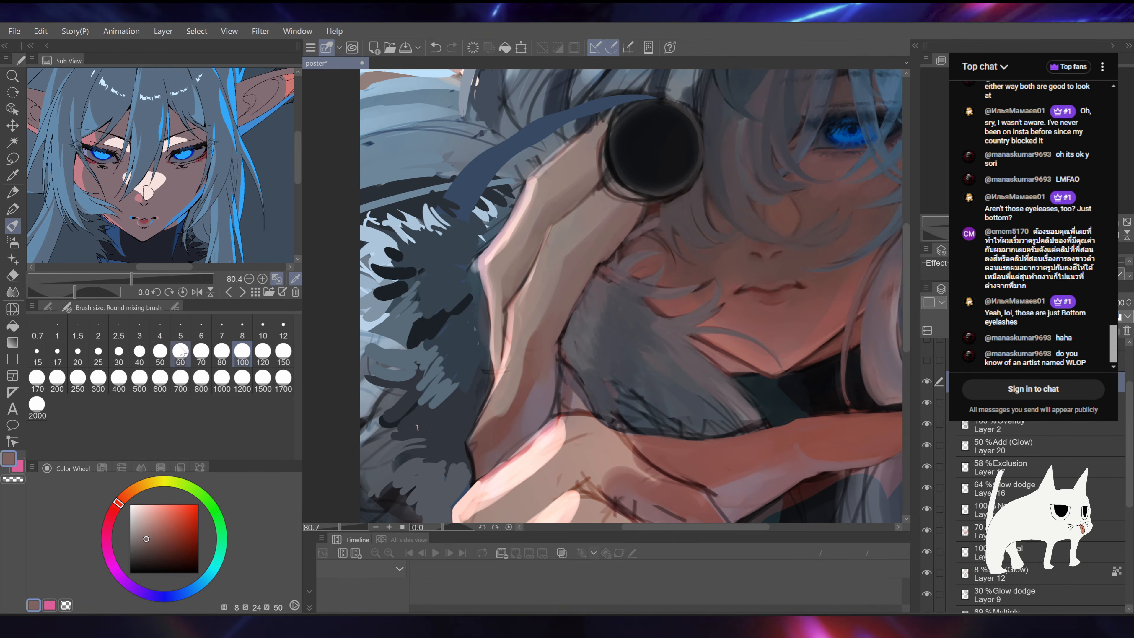
click(140, 351)
drag(558, 248, 556, 257)
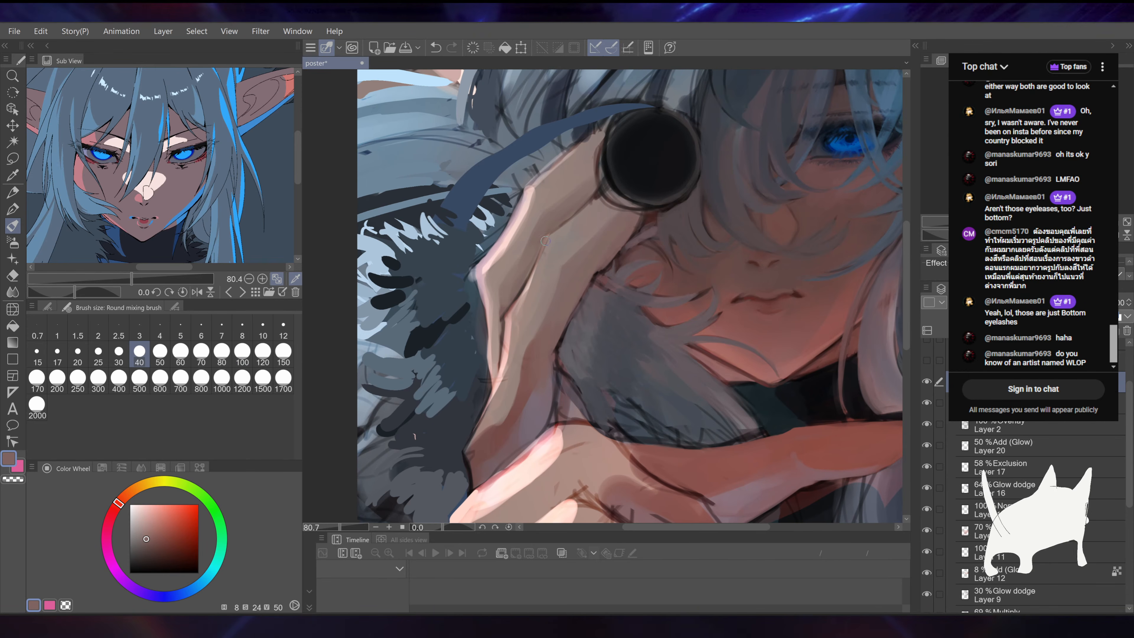
alt+click(504, 318)
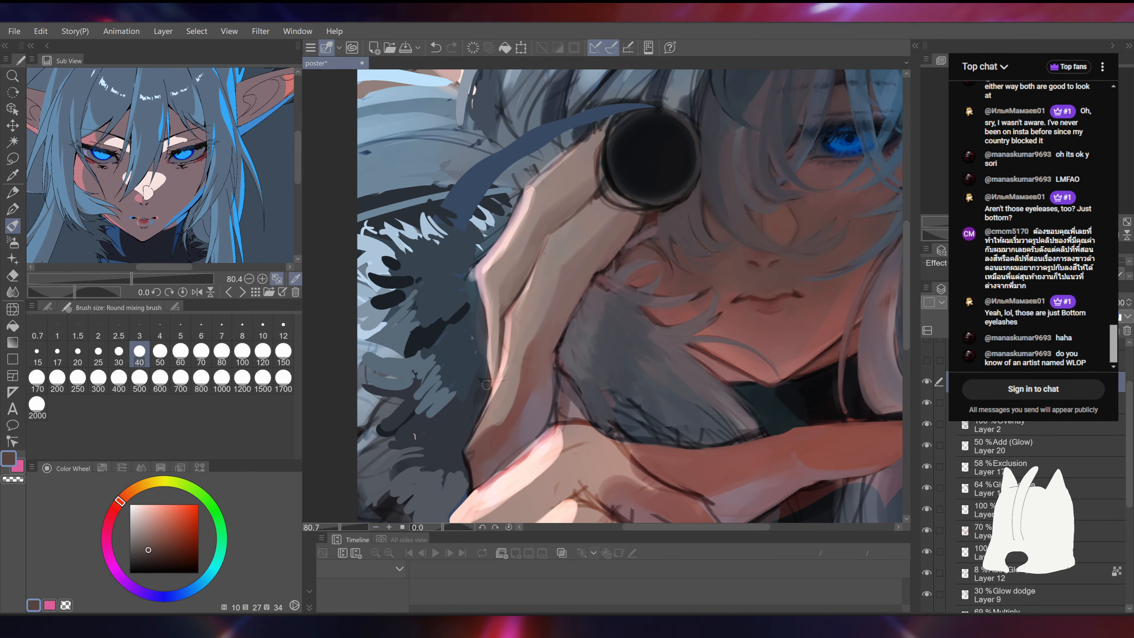
drag(531, 331, 560, 206)
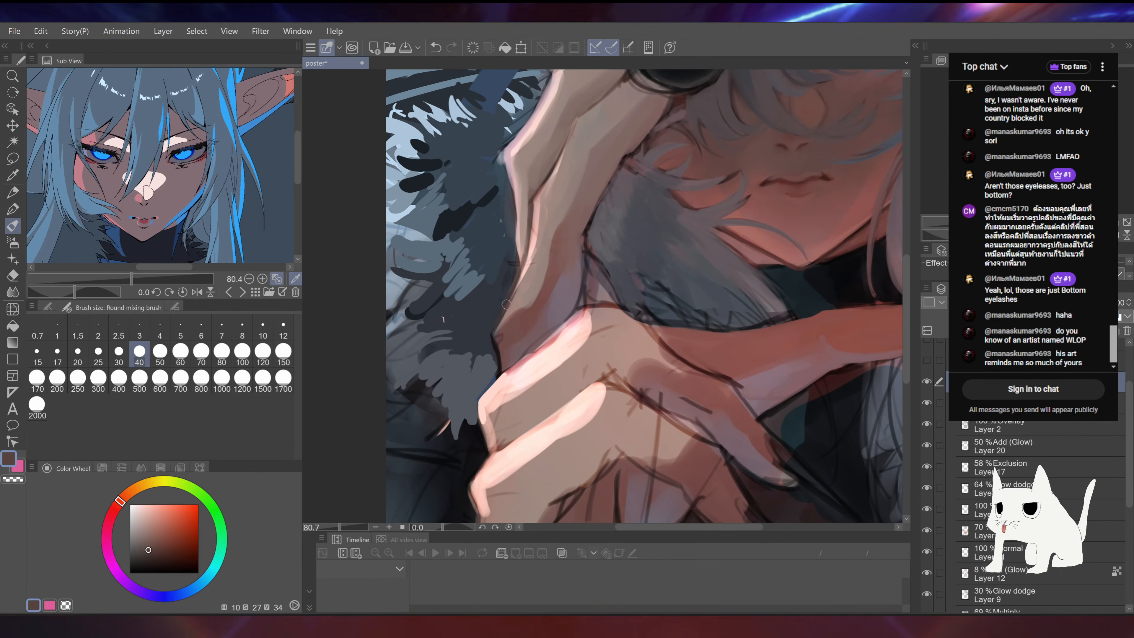
Step: Sharpen the raised hand's outer edge at brush size 25 with a sampled near-black and a light pink rim colour
right_click(492, 344)
alt+click(493, 346)
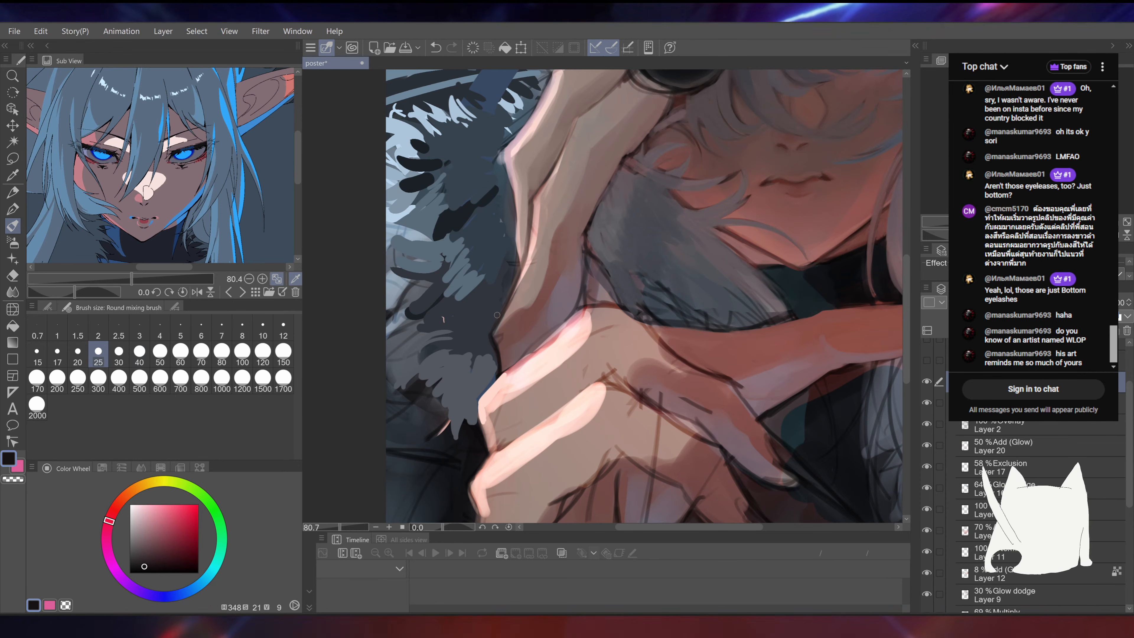
drag(499, 319, 495, 341)
drag(516, 274, 505, 342)
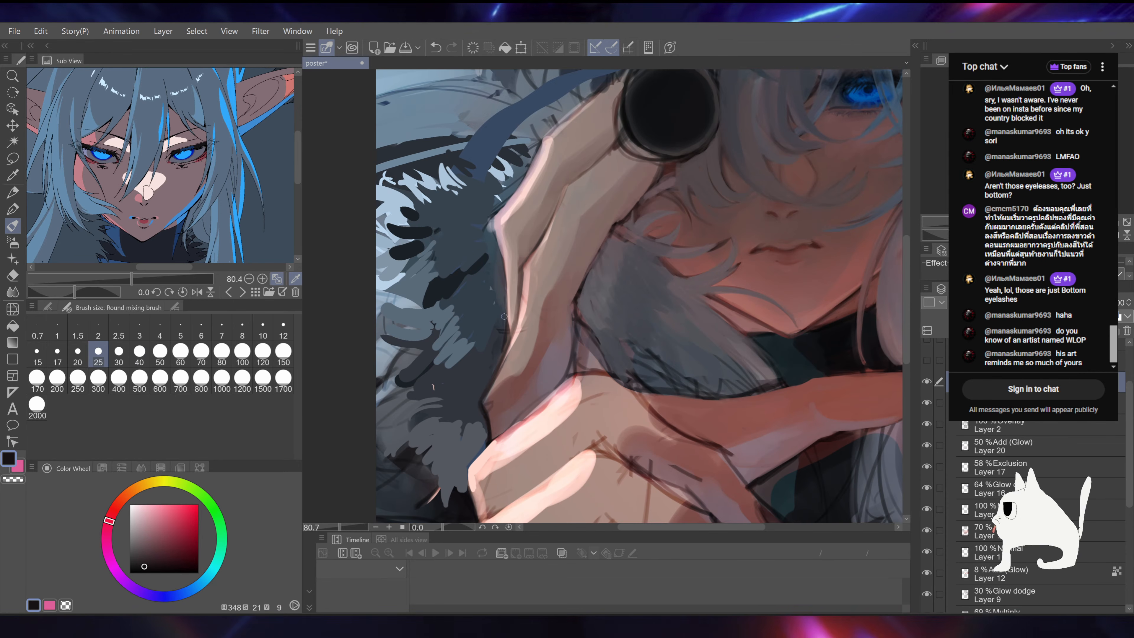
alt+click(509, 314)
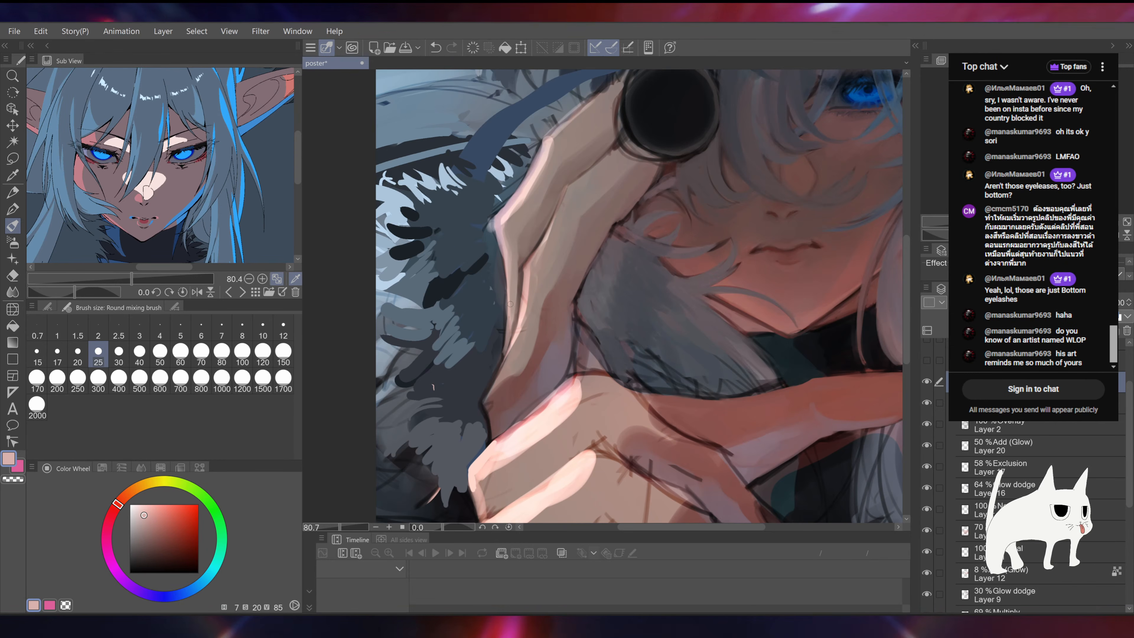
Step: Define the dark contour of the finger beside the round black object at brush size 25 with a sampled dark brown
key(ctrl+0)
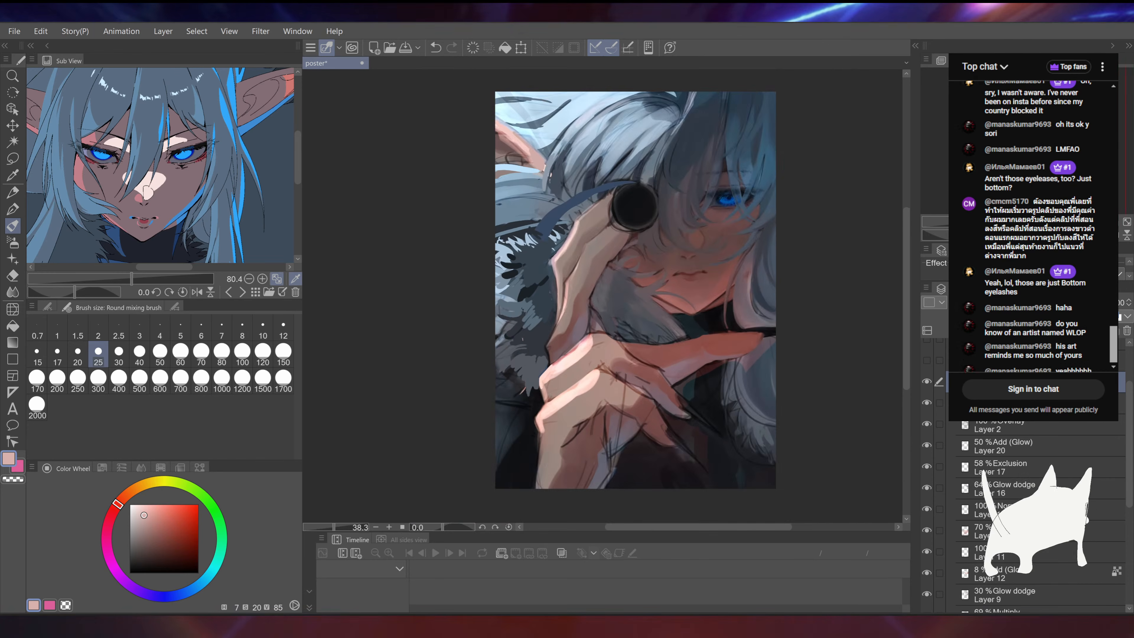
scroll(705, 252, up, 3)
alt+click(541, 275)
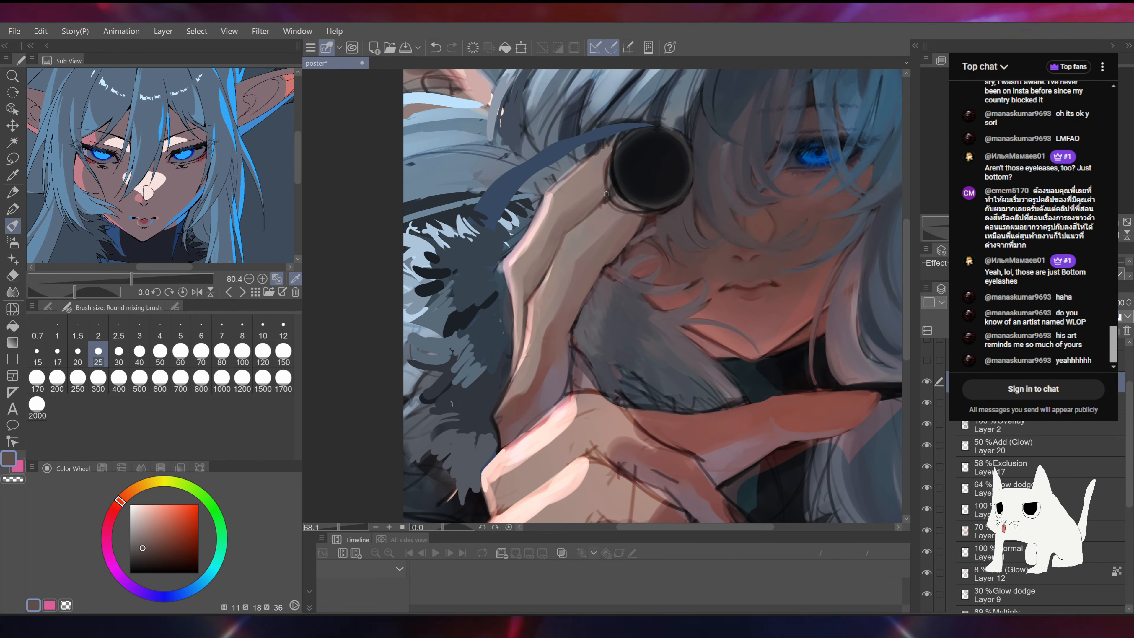
drag(598, 187, 547, 295)
Step: Soften the fingertips against the round black object at brush size 60 with sampled skin browns, undoing one stroke
alt+click(546, 295)
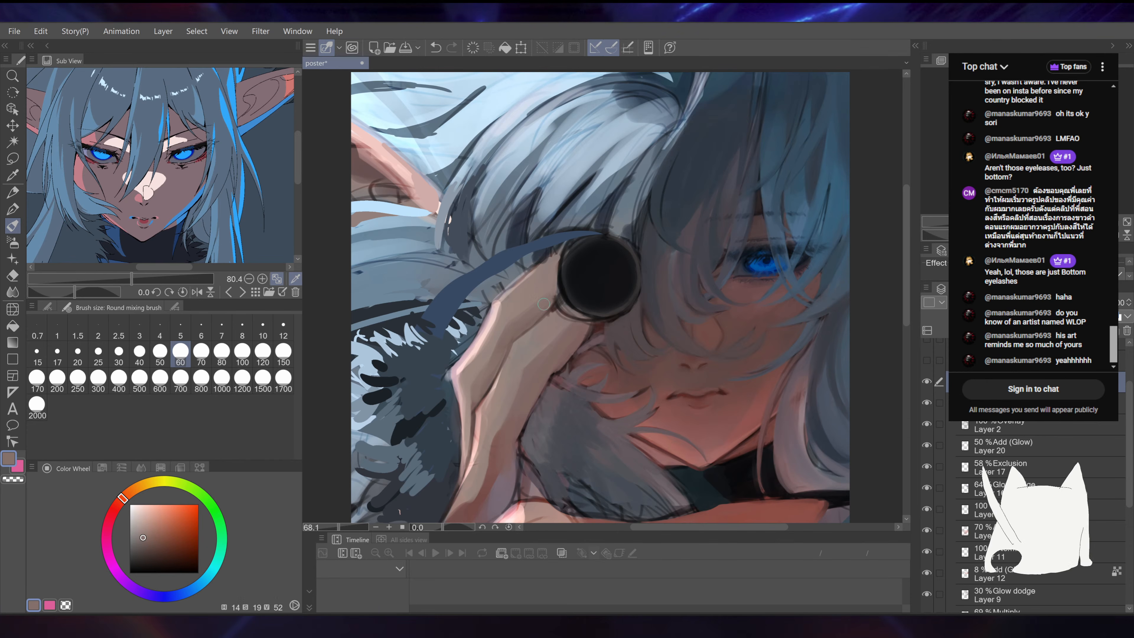
alt+click(566, 318)
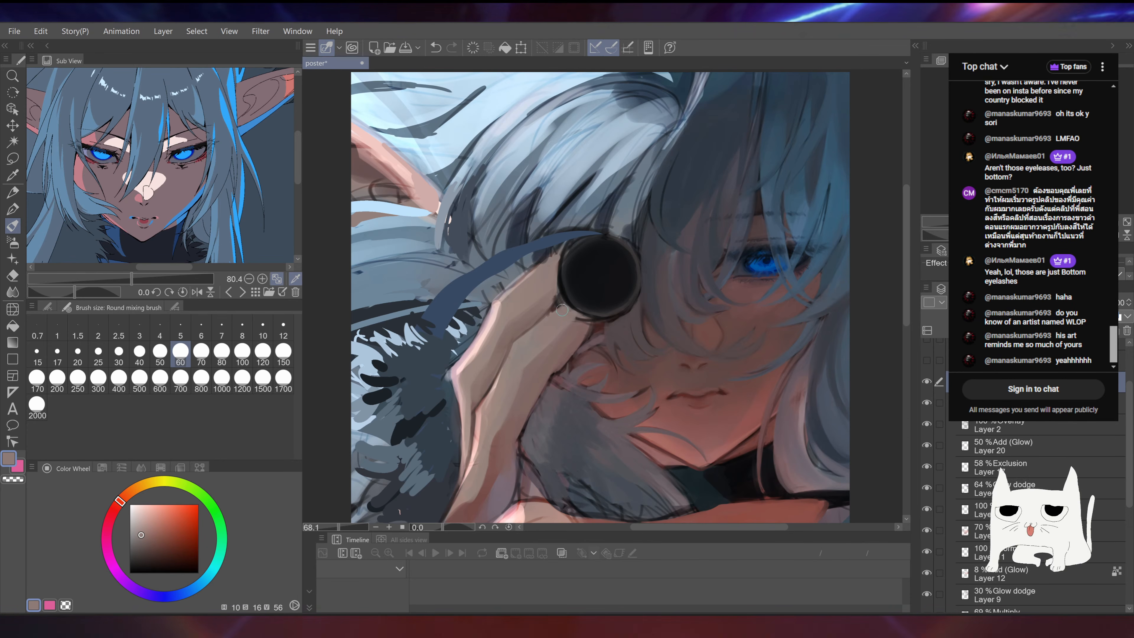
alt+click(557, 298)
alt+click(549, 305)
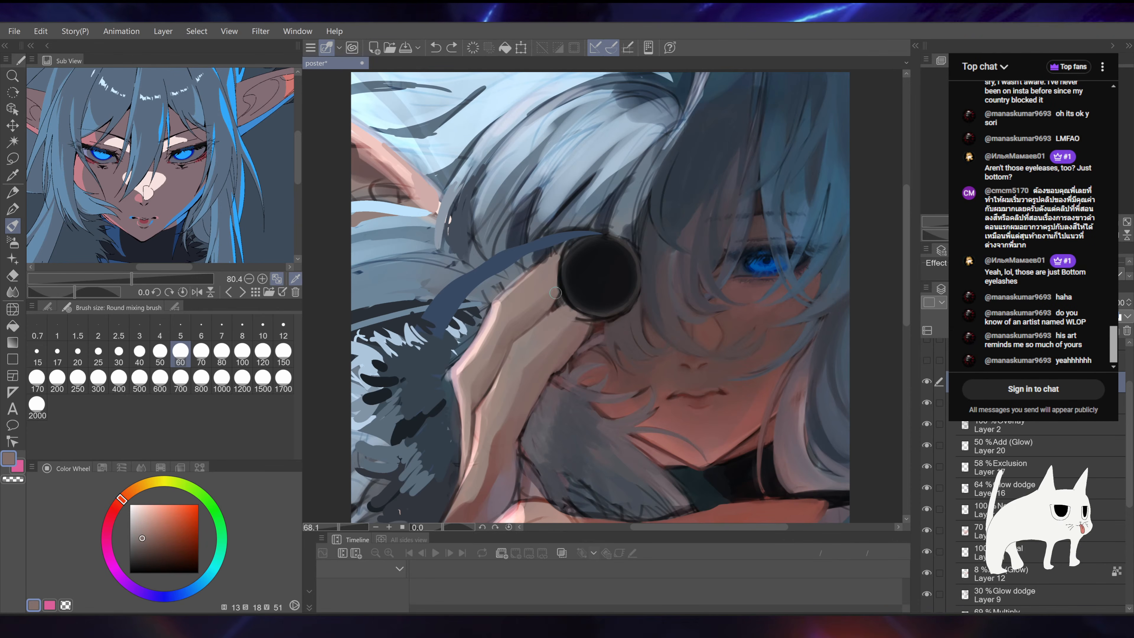
alt+click(557, 314)
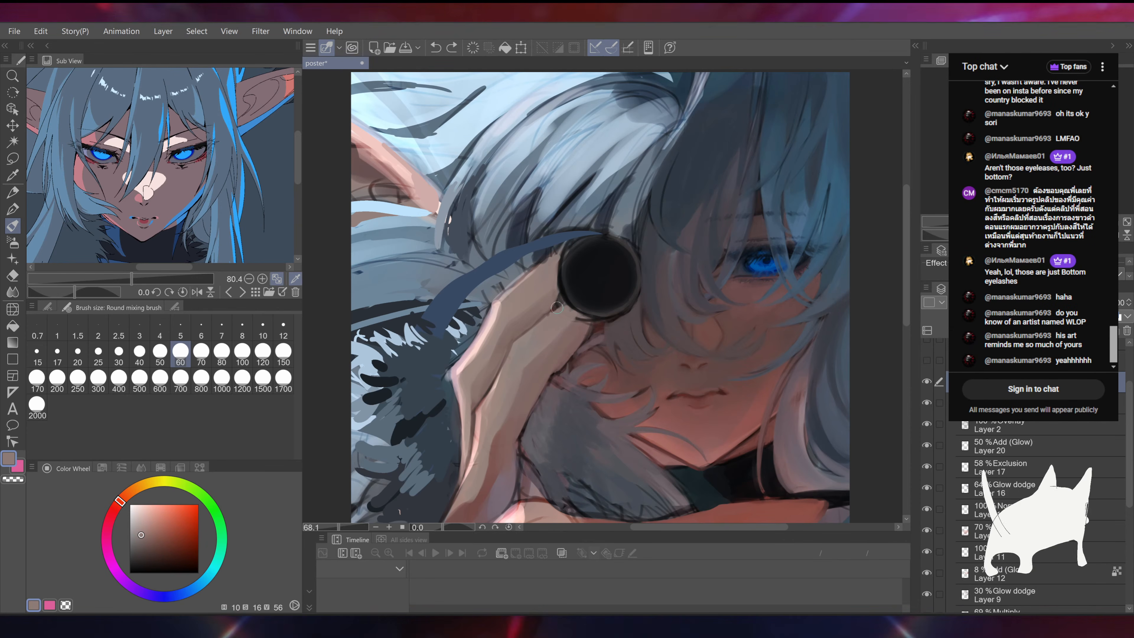
key(ctrl+z)
drag(564, 307, 573, 315)
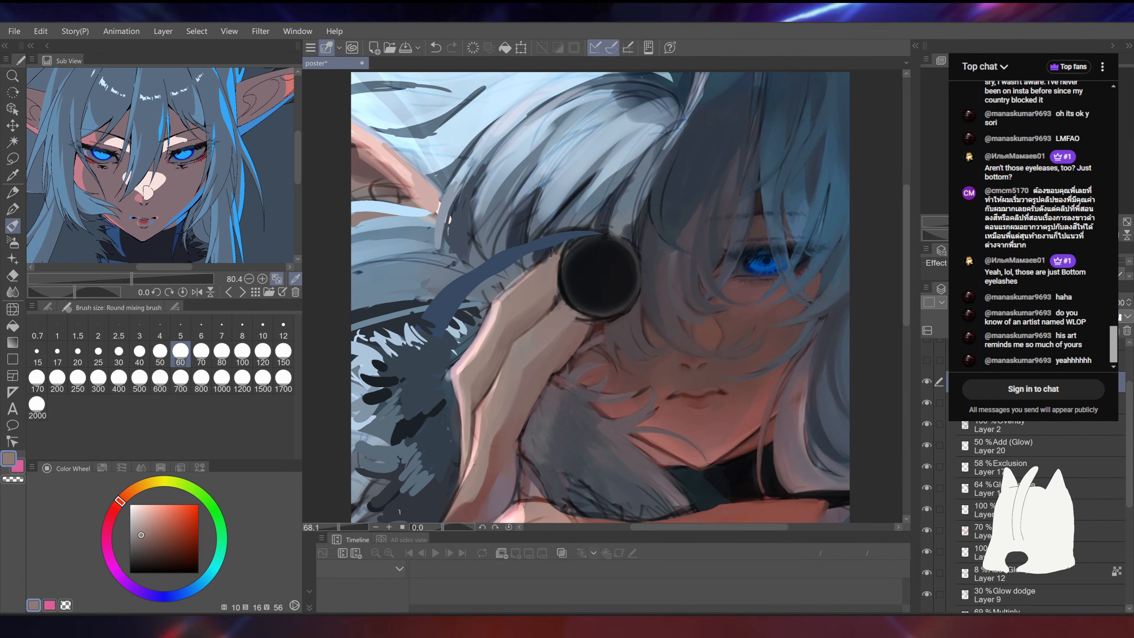
Step: Paint the shadowed palm between the raised fingers and the lower hand with sampled reddish browns at brush size 60, and save the file
key(ctrl+minus)
key(ctrl+minus)
key(ctrl+minus)
key(ctrl+minus)
key(ctrl+minus)
key(ctrl+minus)
key(ctrl+plus)
key(ctrl+plus)
key(ctrl+plus)
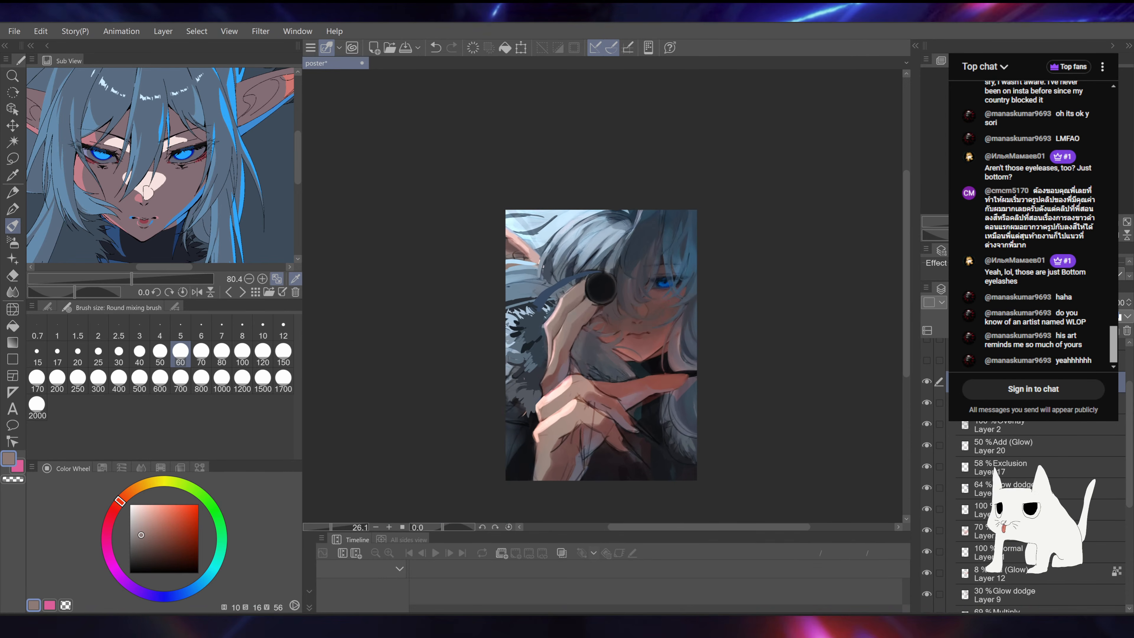
alt+click(566, 339)
drag(566, 339, 561, 337)
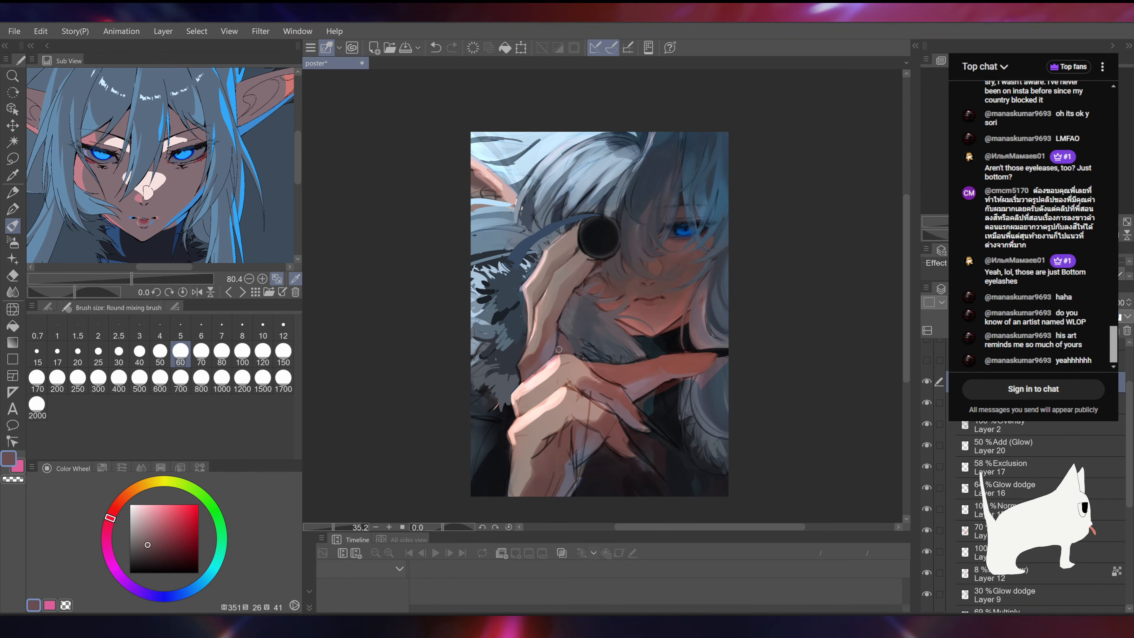
alt+click(555, 345)
drag(554, 344, 551, 357)
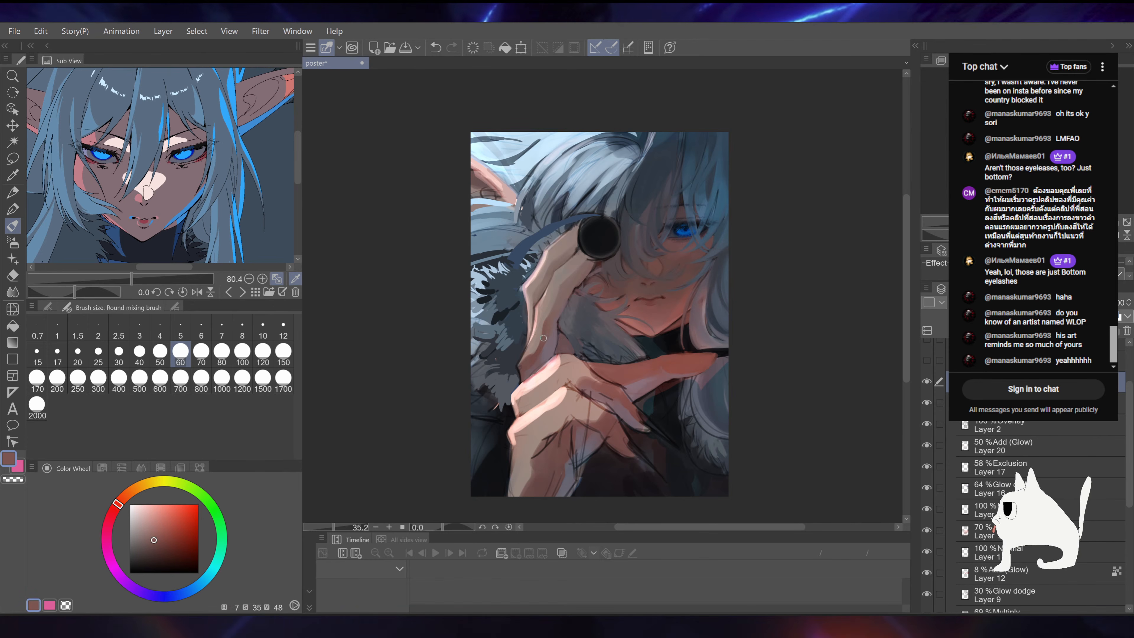
alt+click(525, 364)
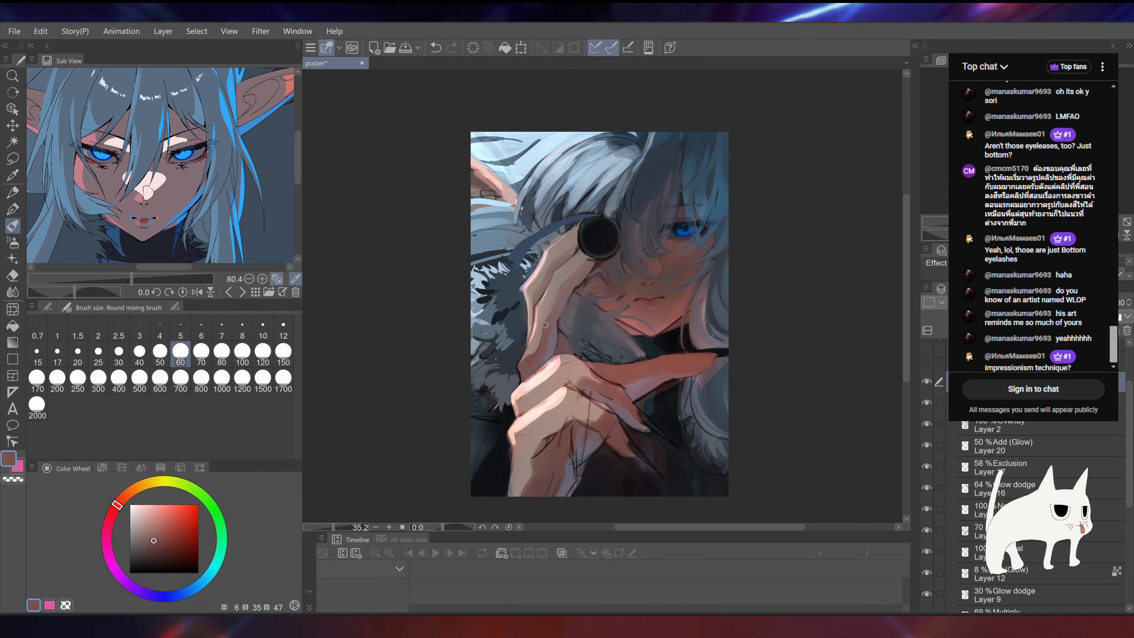
drag(603, 249, 615, 256)
key(ctrl+s)
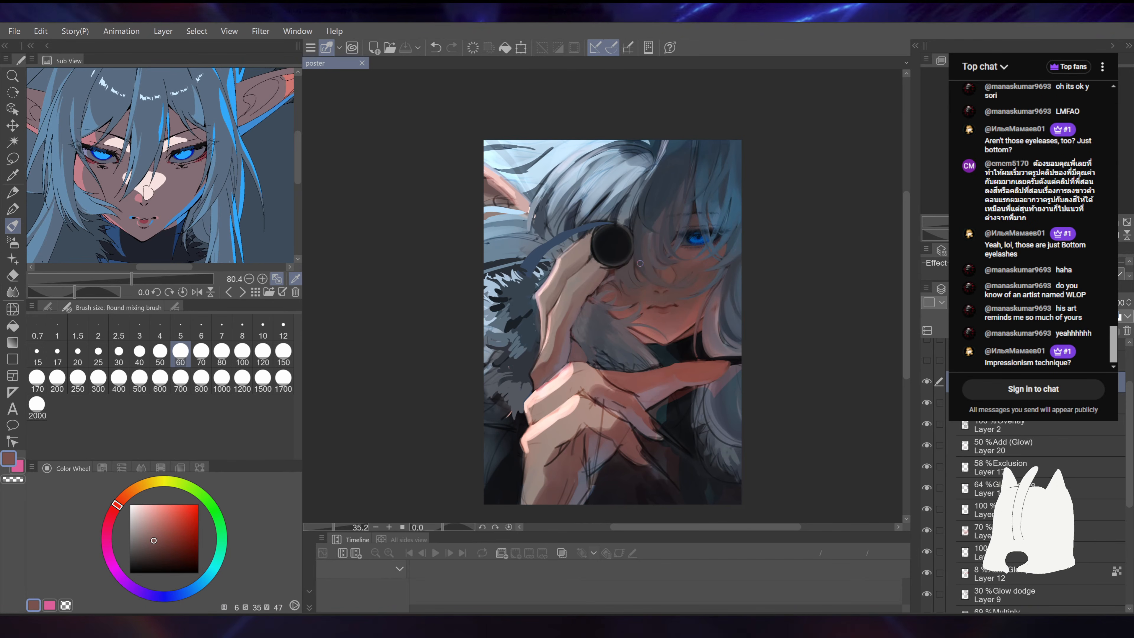
Step: Paint the fur collar beside the raised hand at brush size 60 with a sampled dark blue
scroll(624, 303, up, 3)
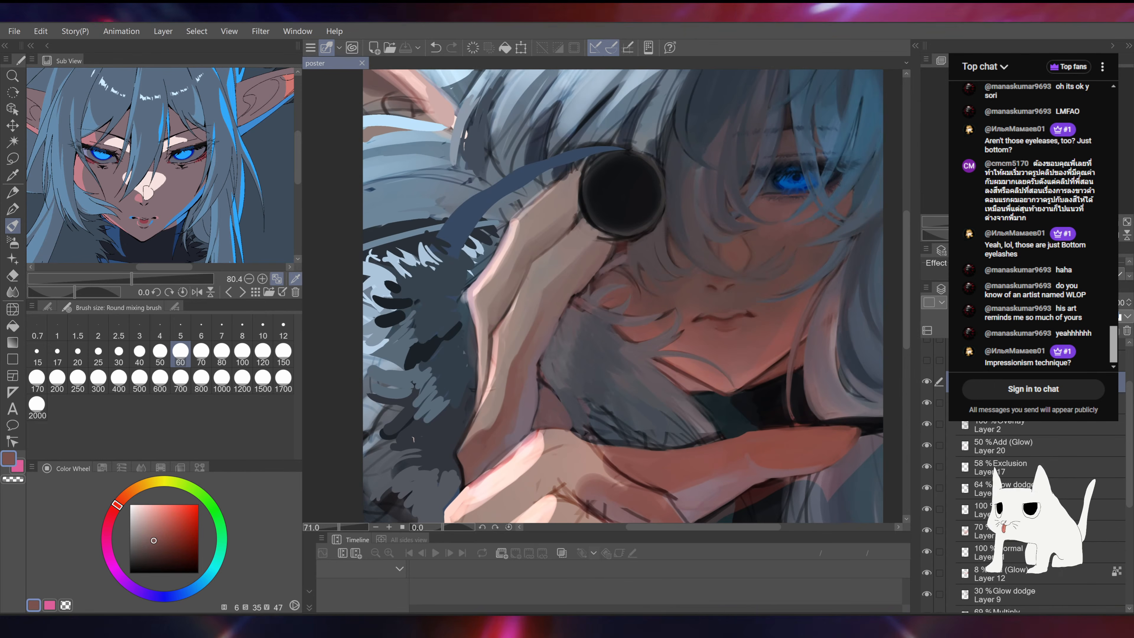
drag(650, 209, 726, 219)
alt+click(514, 304)
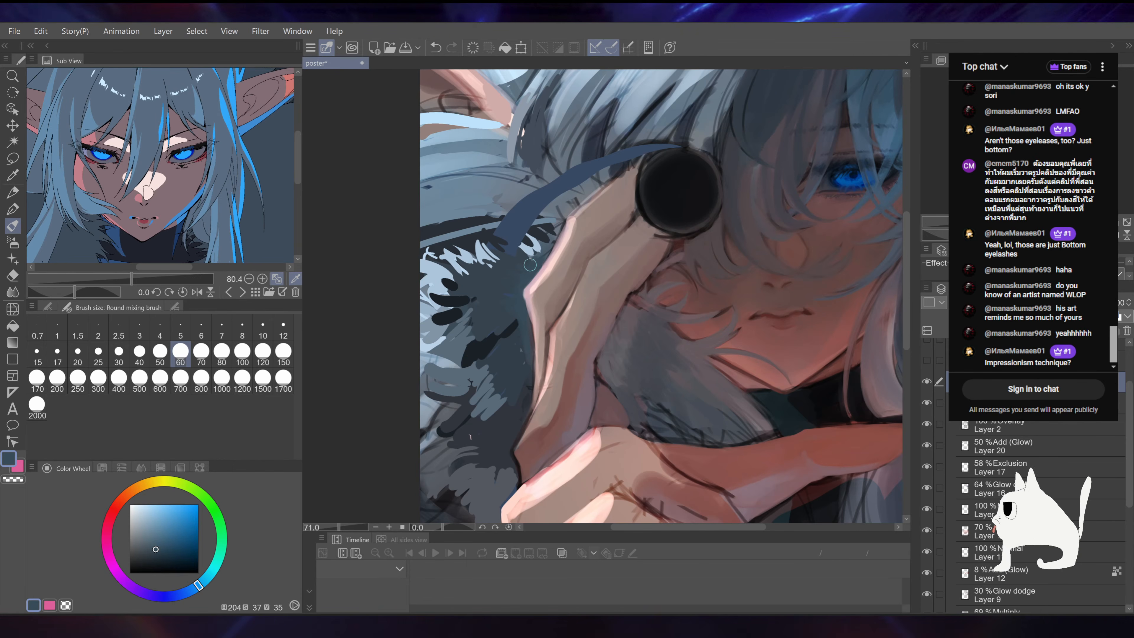
Step: Clean up the rim of the round black object at brush size 60 with a near-black sampled from it
drag(726, 184, 658, 263)
alt+click(569, 276)
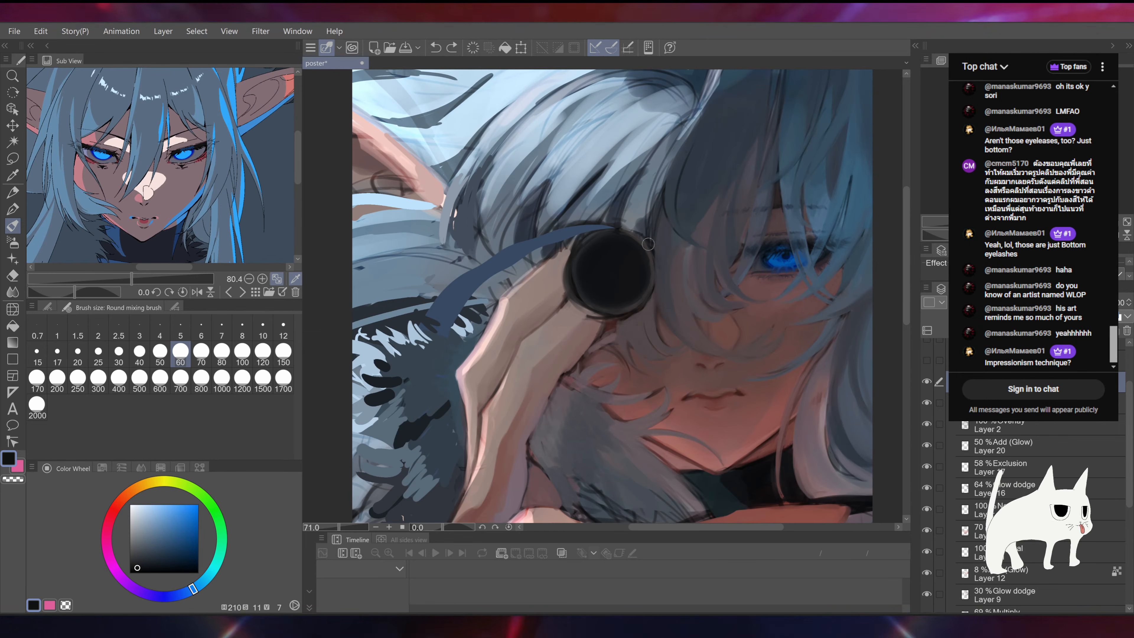
drag(871, 300, 780, 248)
drag(558, 227, 814, 286)
Step: Rework the fur tips below the curved blue strand at brush size 60 with sampled dark blue-grey and light blue
alt+click(481, 316)
drag(507, 298, 540, 302)
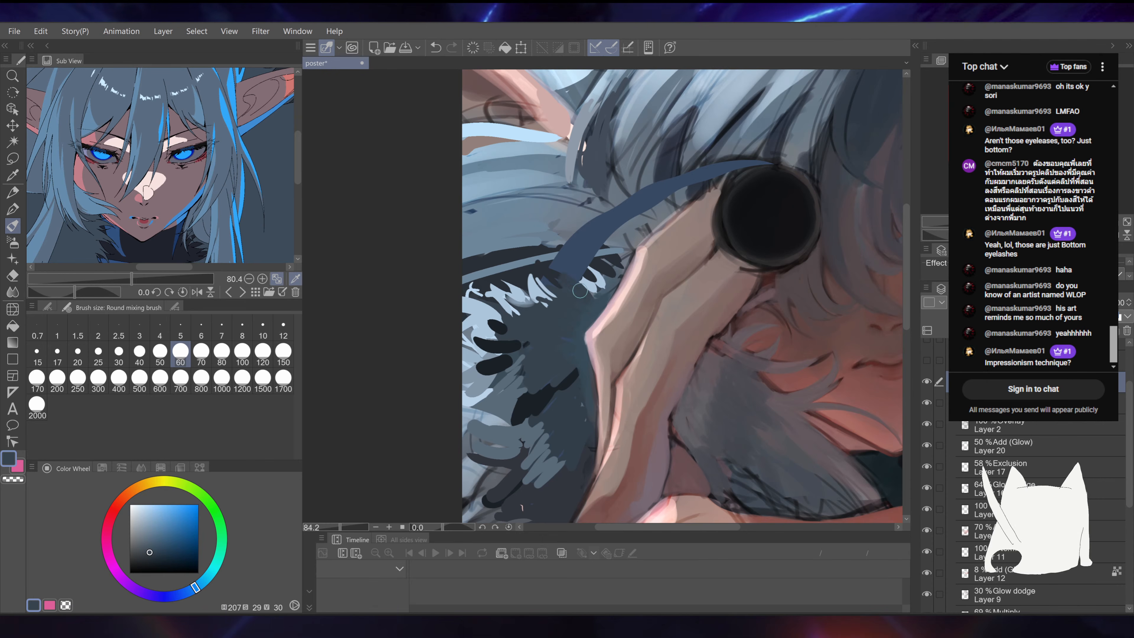
alt+click(580, 279)
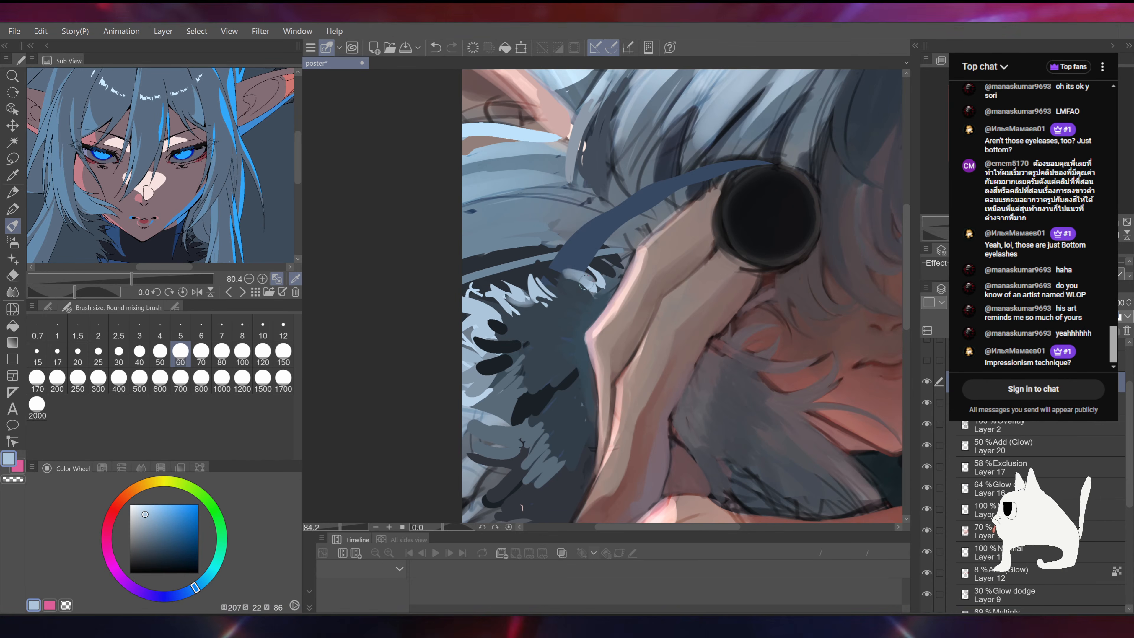
Step: Repaint the lower end of the curved blue strand with its sampled blue and blend it into the fur using darker sampled blues
alt+click(578, 270)
right_click(576, 267)
click(575, 253)
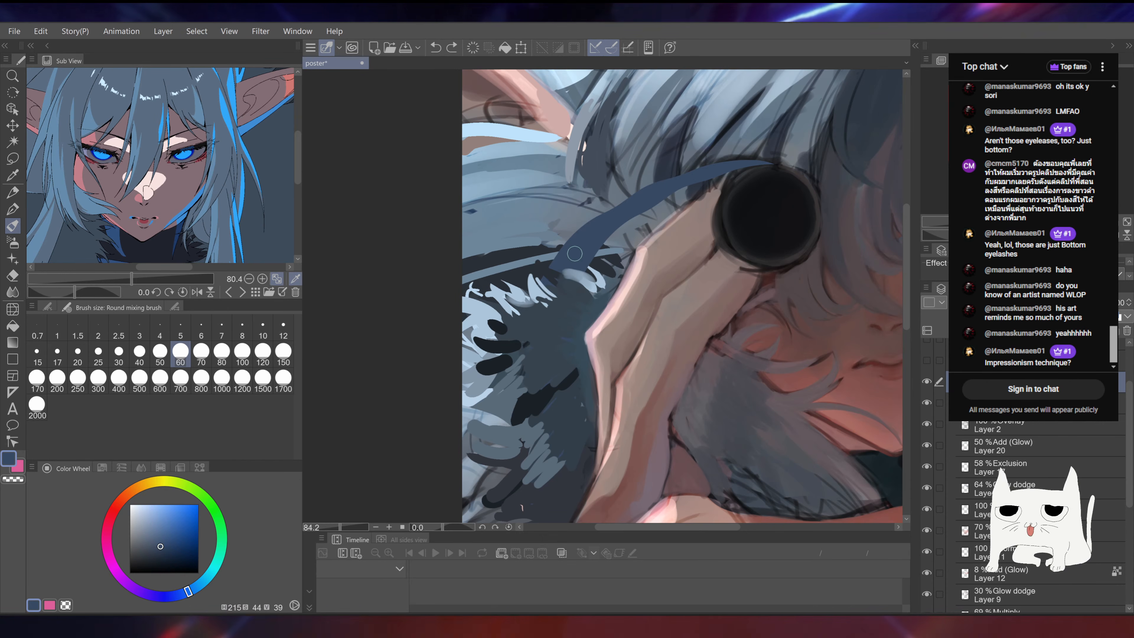
mouse_move(576, 253)
mouse_down()
mouse_move(574, 267)
mouse_move(603, 272)
mouse_up()
alt+click(600, 283)
alt+click(599, 268)
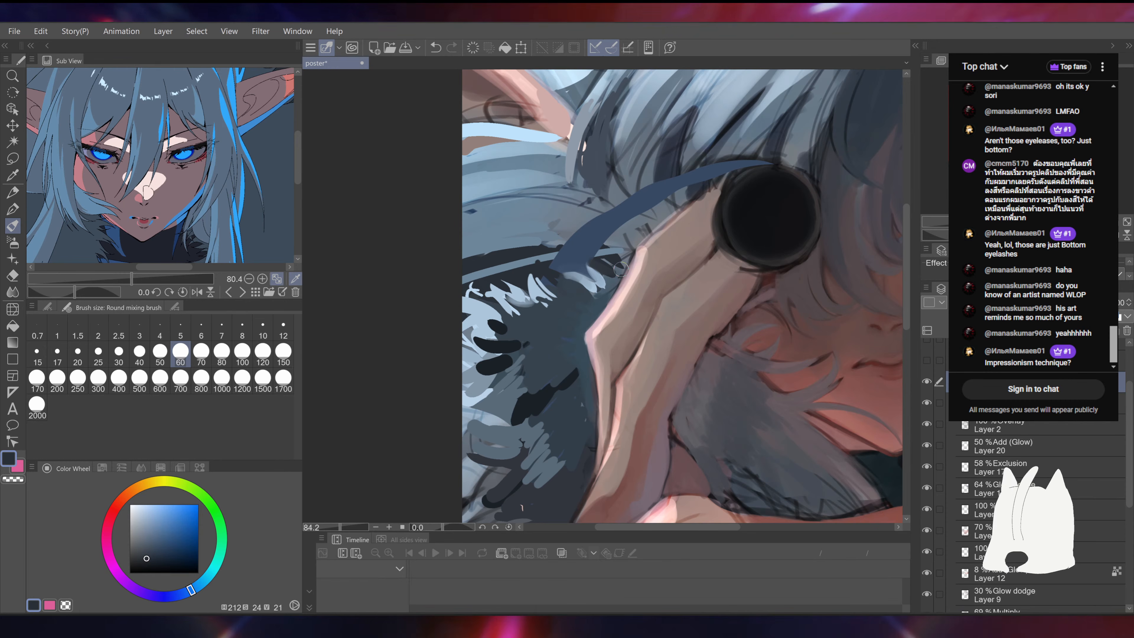
Step: Refine the inner edge of the raised hand against the fur at brush size 60 with sampled purple-grey and muted reddish brown
mouse_move(739, 273)
mouse_down()
mouse_move(724, 189)
mouse_move(730, 200)
mouse_move(736, 191)
mouse_up()
alt+click(639, 329)
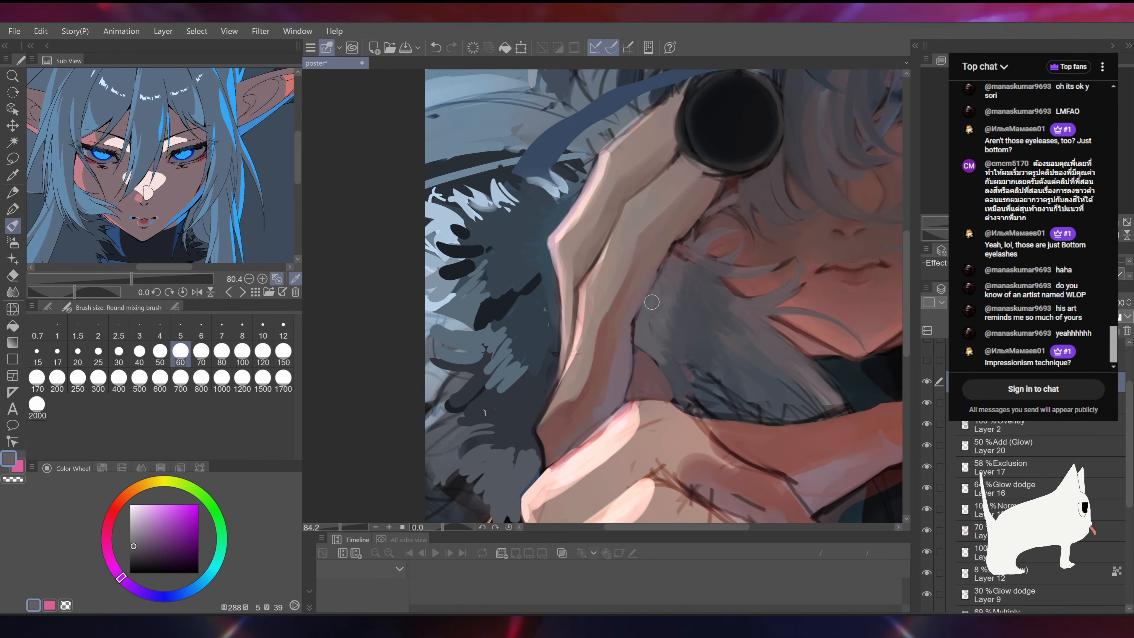
alt+click(681, 230)
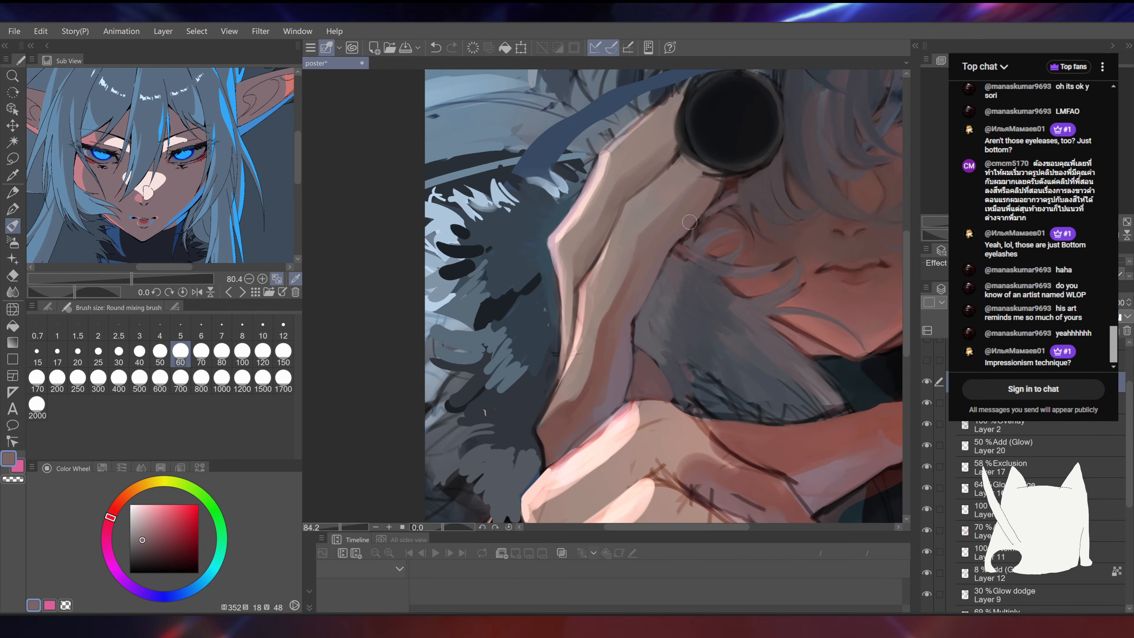
drag(703, 204, 626, 307)
alt+click(627, 310)
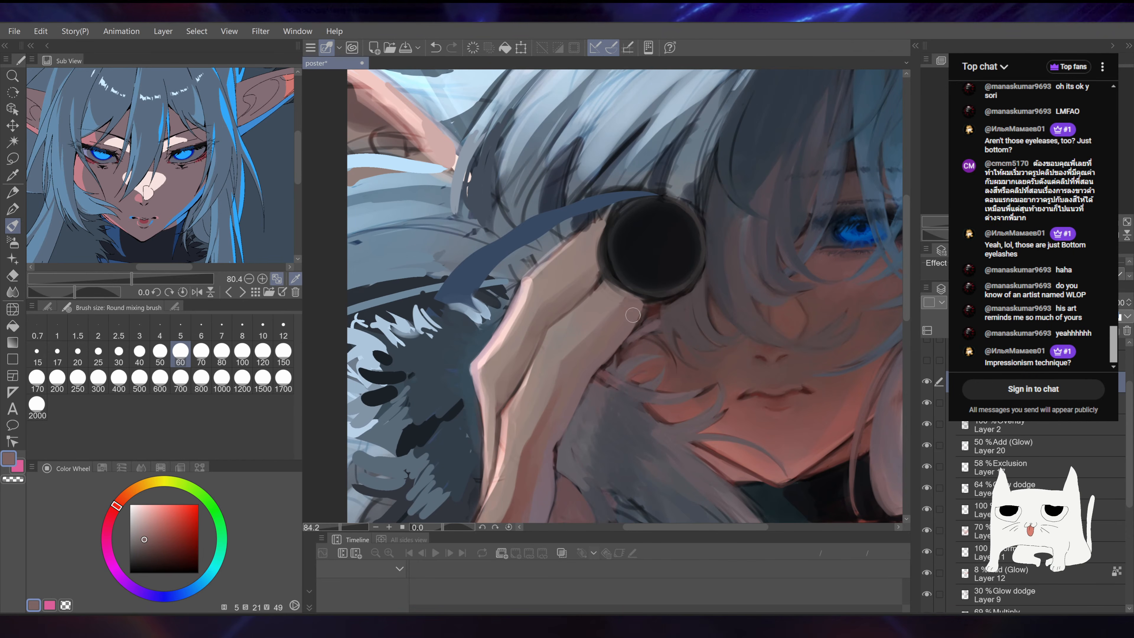
drag(628, 326, 639, 219)
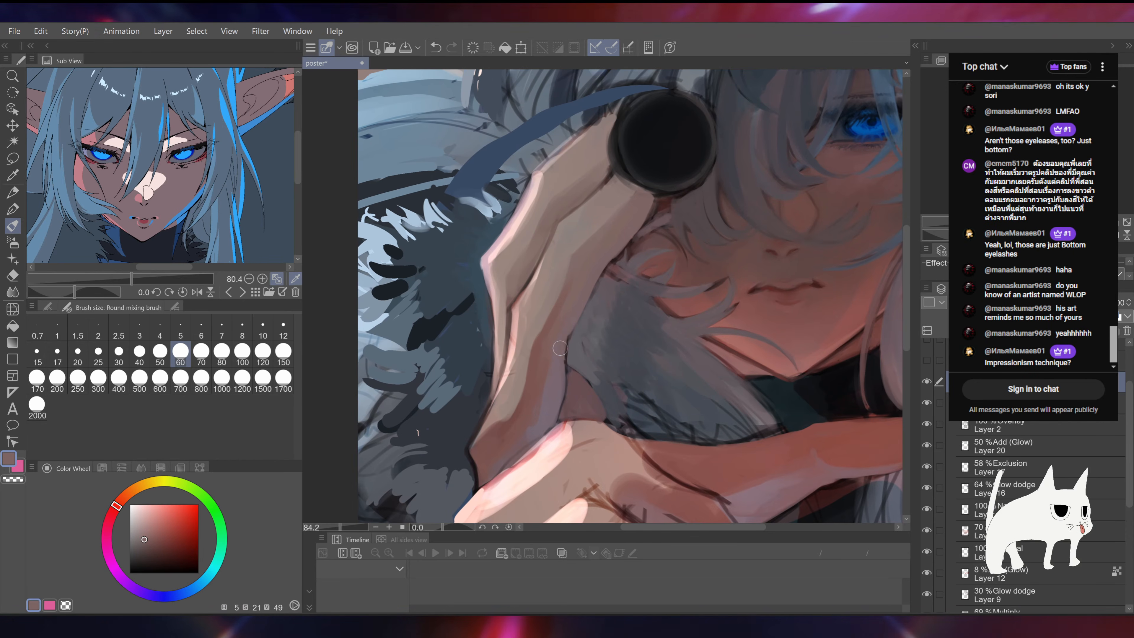
key(ctrl+z)
drag(608, 310, 603, 271)
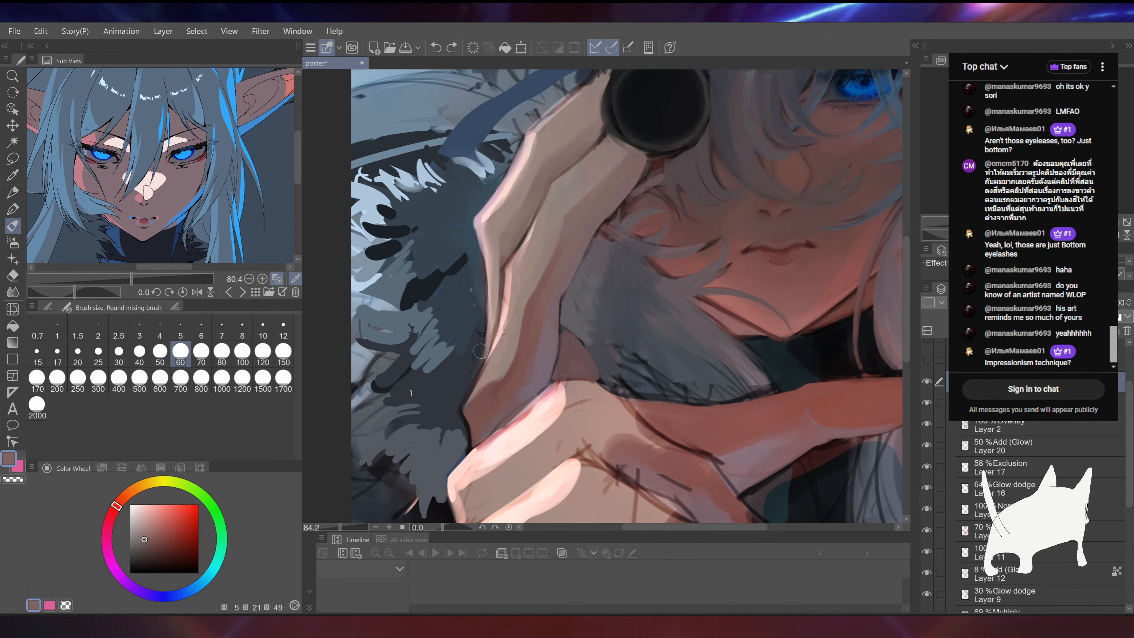
Step: Redefine the contour between the raised hand's wrist and the fur at brush size 40 with sampled dark purple and near-black red
alt+click(567, 323)
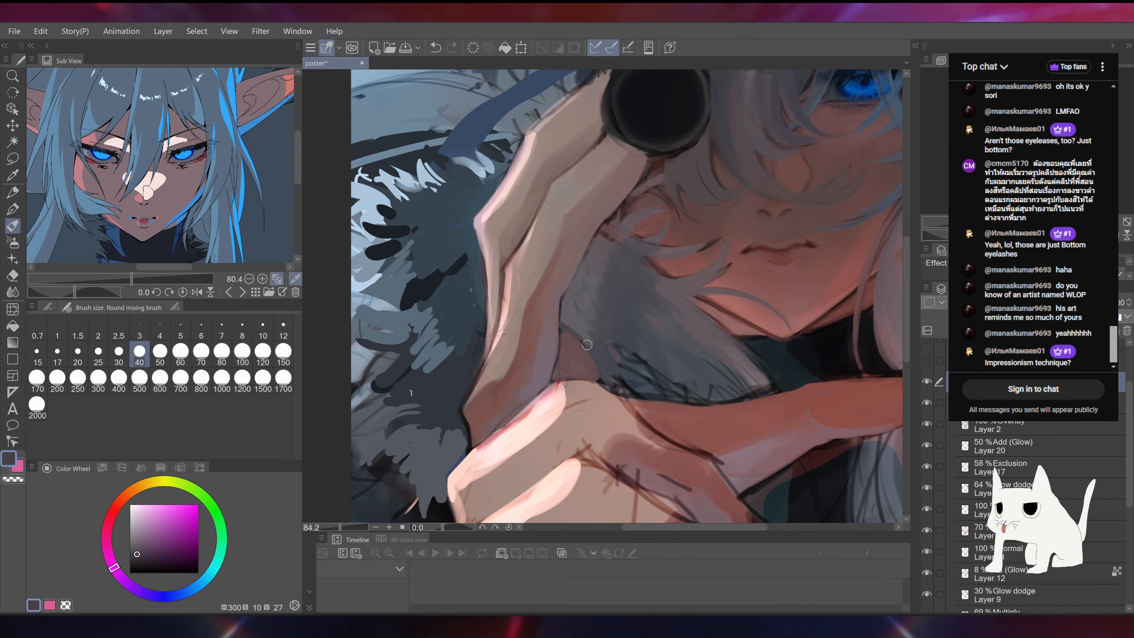
alt+click(565, 305)
alt+click(562, 306)
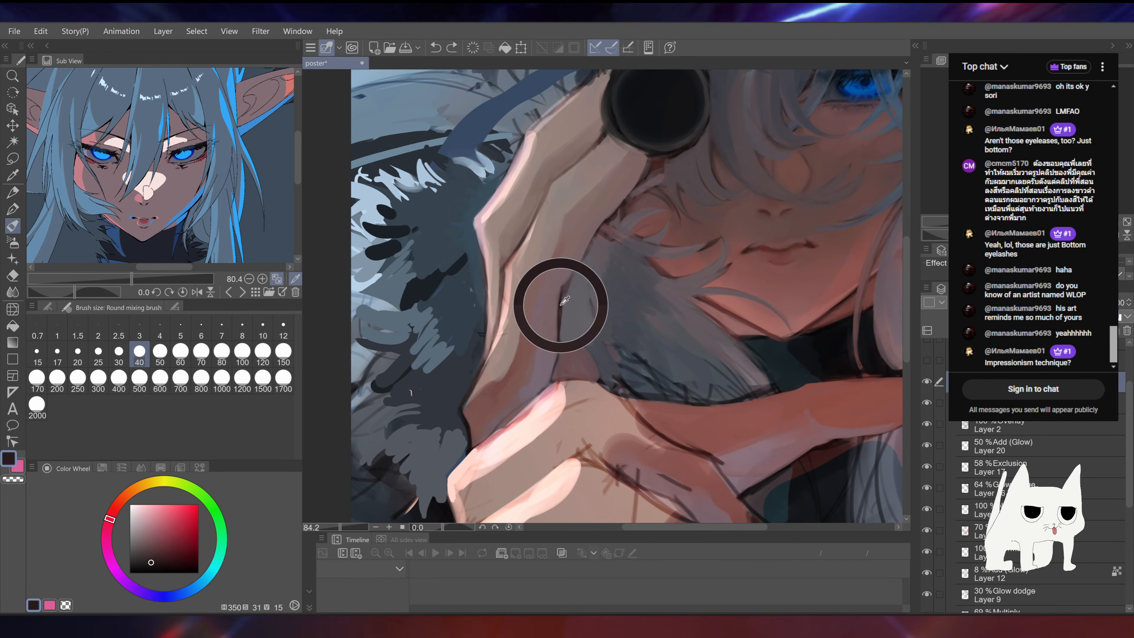
drag(561, 309, 574, 211)
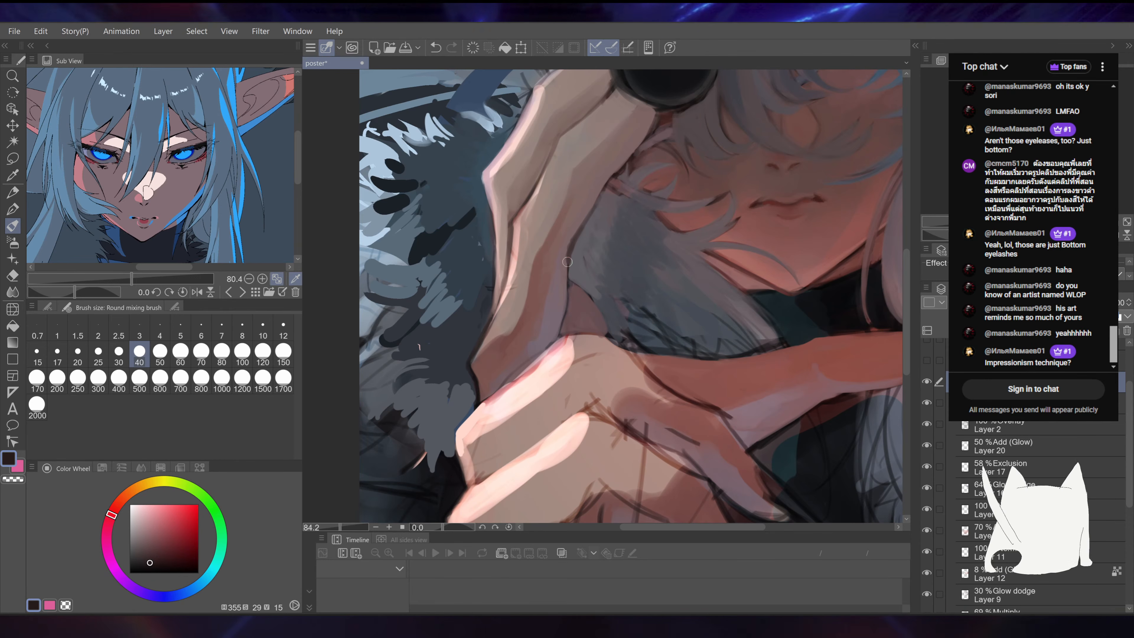
drag(605, 220, 605, 244)
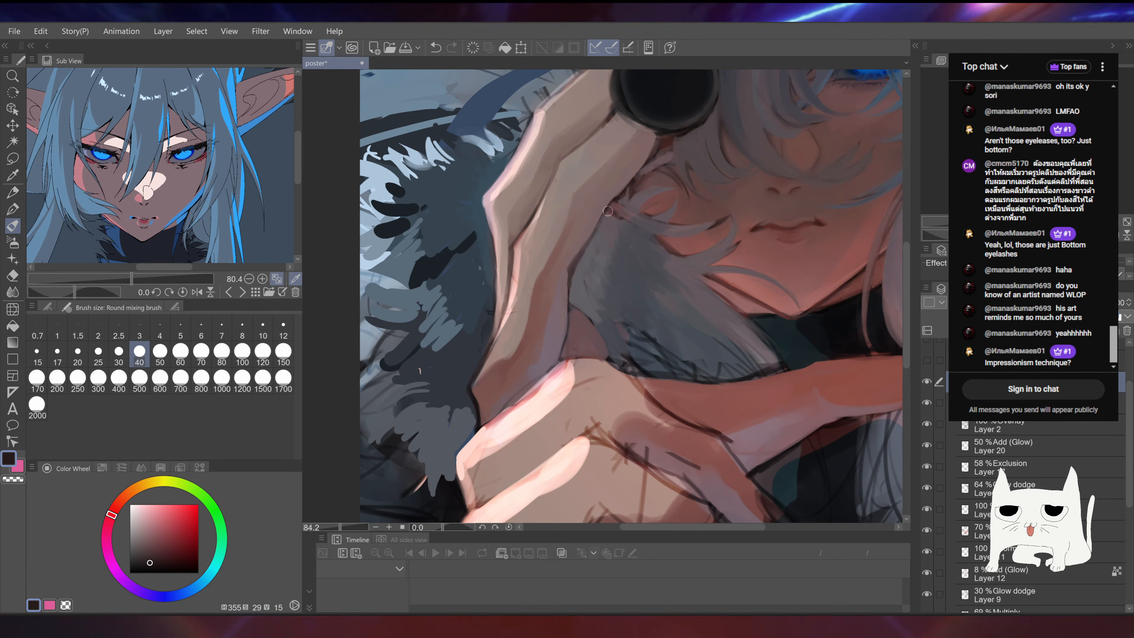
drag(634, 199, 594, 286)
drag(628, 250, 670, 264)
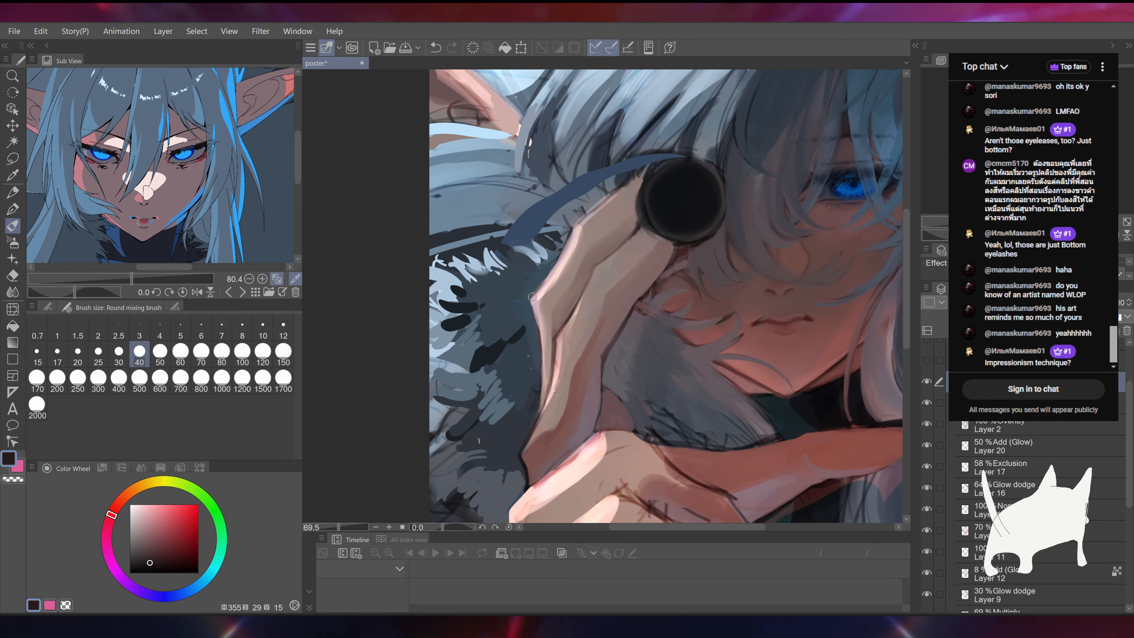
Step: Retouch the outer knuckle edge of the raised hand at brush size 30 with sampled dark brown and pale pink
drag(534, 313, 539, 373)
key(ctrl+z)
drag(603, 360, 568, 321)
click(126, 353)
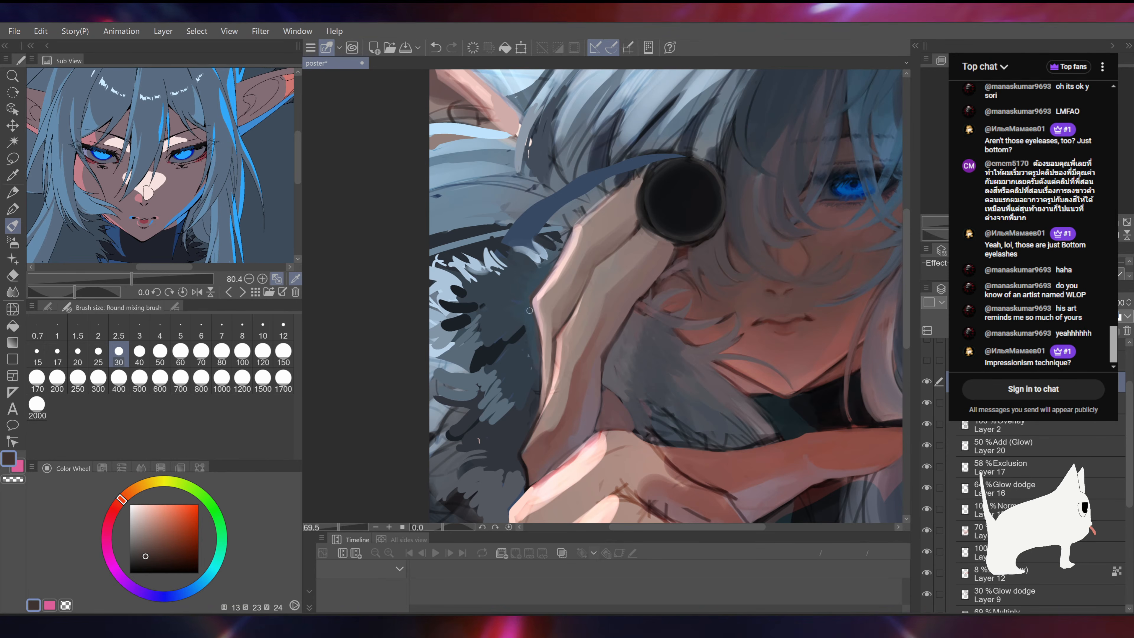
scroll(530, 311, down, 1)
alt+click(544, 282)
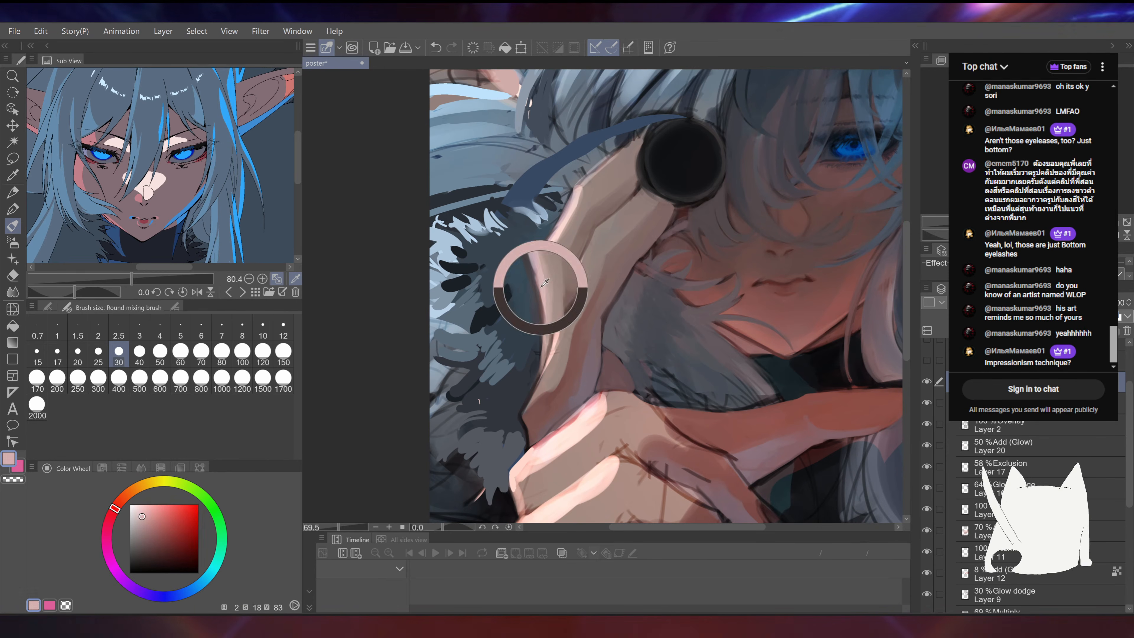
alt+click(540, 286)
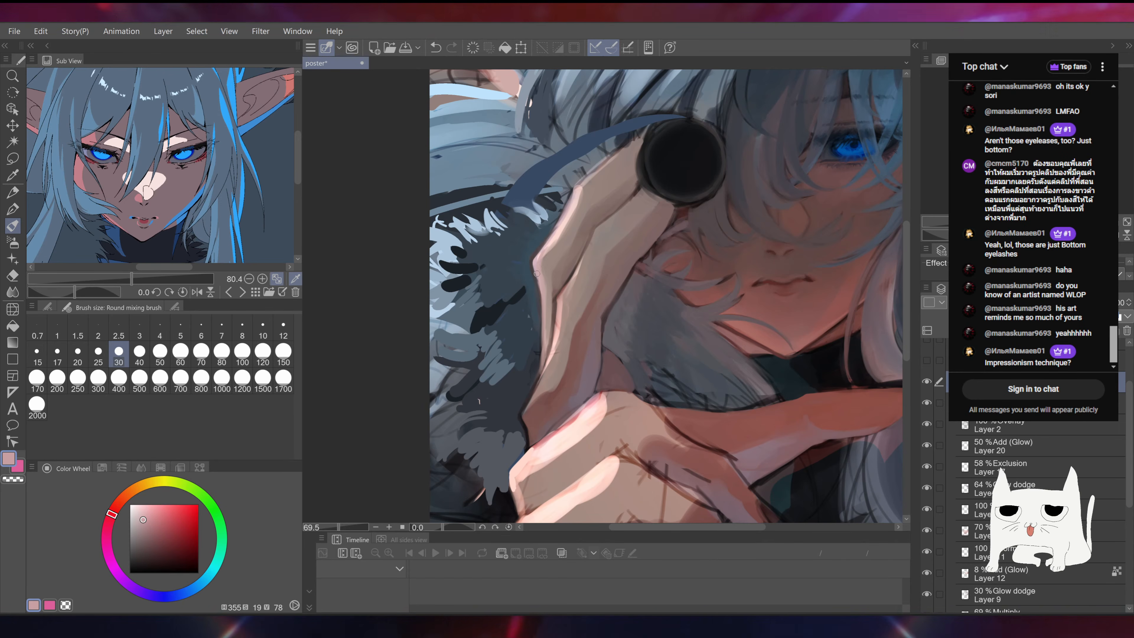
Step: Blend the raised hand's finger planes at brush size 30 with sampled light peach and greyish brown, and save the illustration
drag(697, 207, 685, 186)
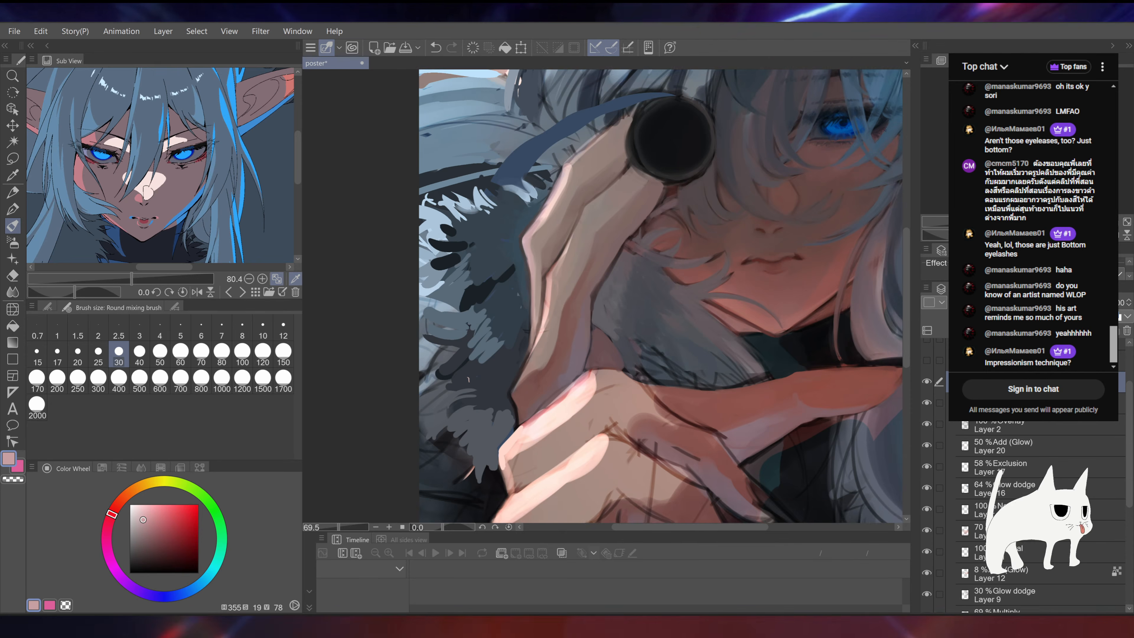
mouse_move(591, 296)
mouse_down()
mouse_move(554, 295)
mouse_move(596, 293)
mouse_up()
drag(635, 258, 652, 246)
alt+click(560, 273)
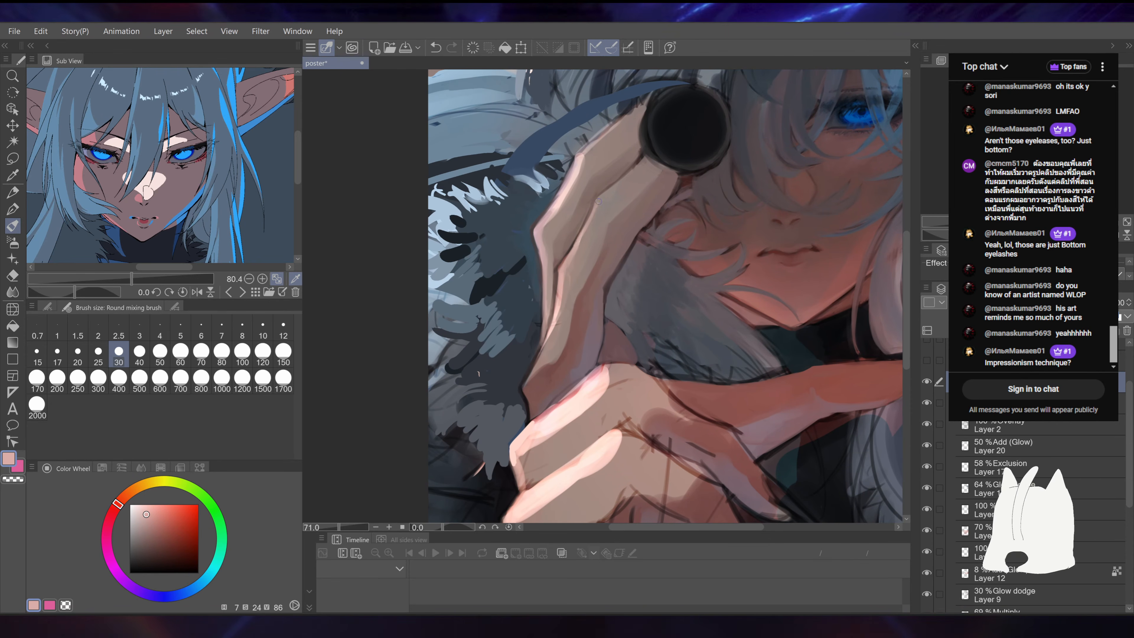
alt+click(560, 313)
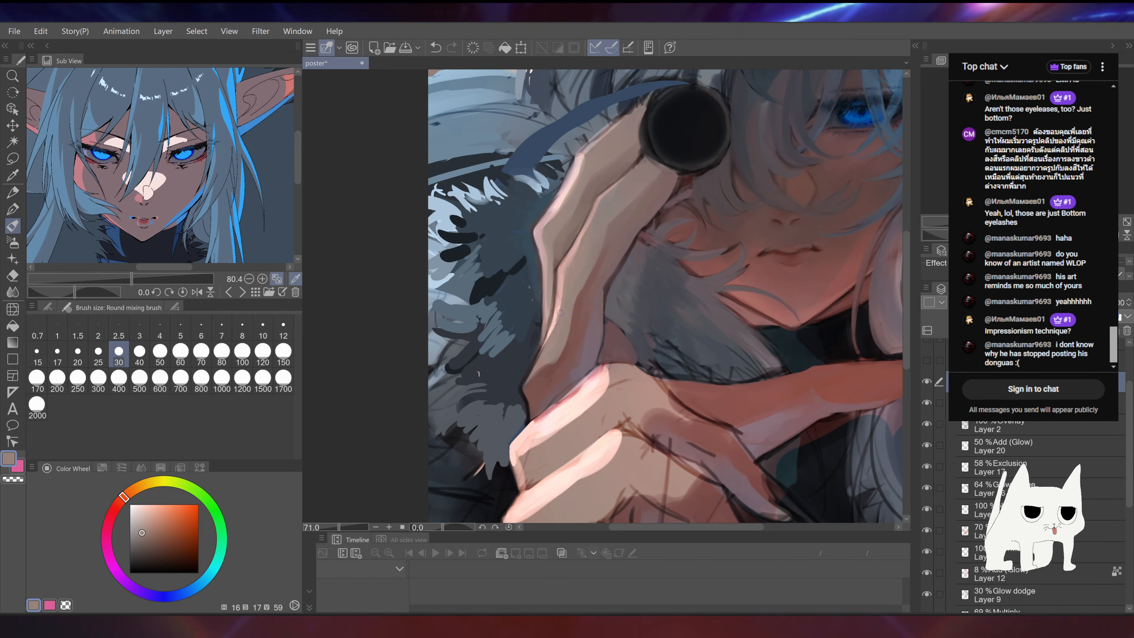
scroll(602, 296, down, 5)
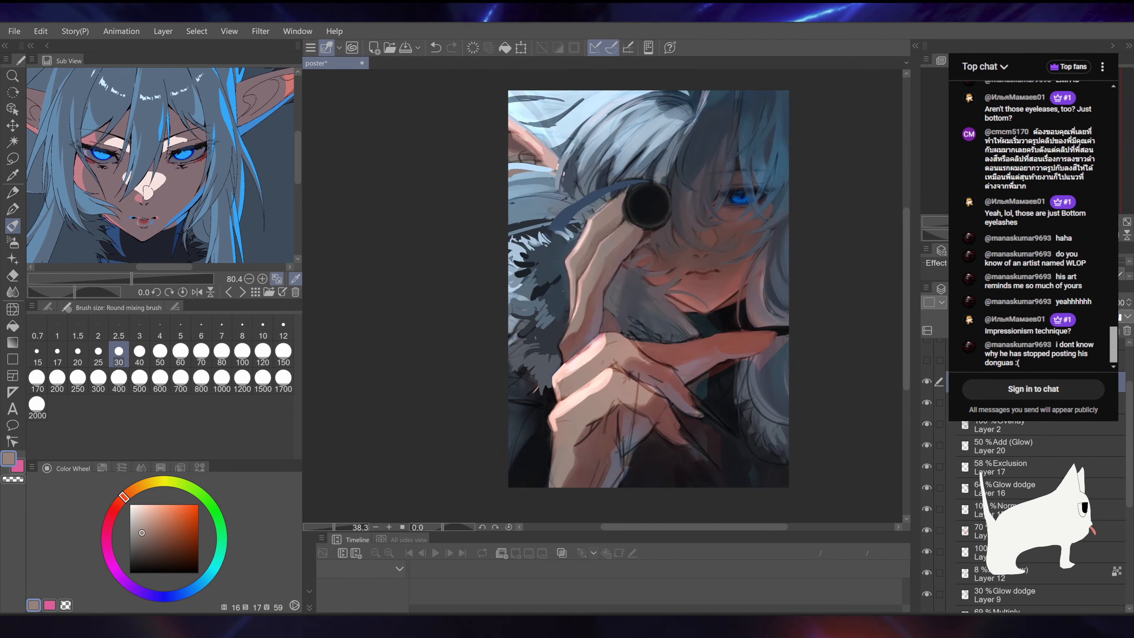
drag(743, 242, 612, 262)
drag(783, 194, 790, 243)
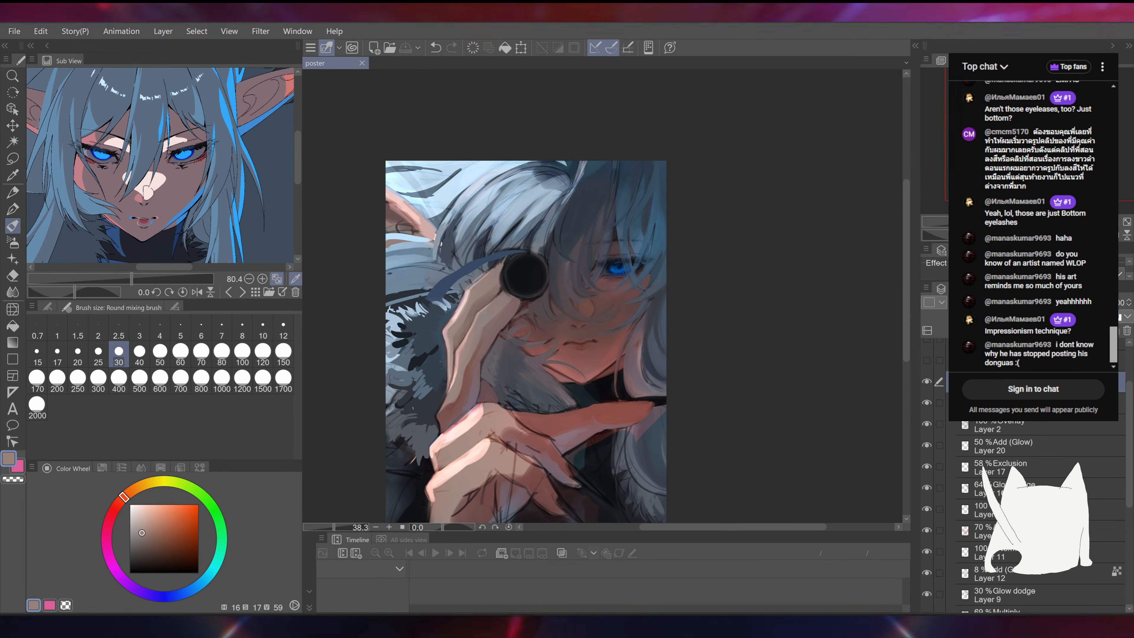
Step: Paint over the hair strands above the blue eye at brush size 30 with a muted blue sampled from the hair
scroll(603, 297, up, 5)
drag(659, 207, 731, 305)
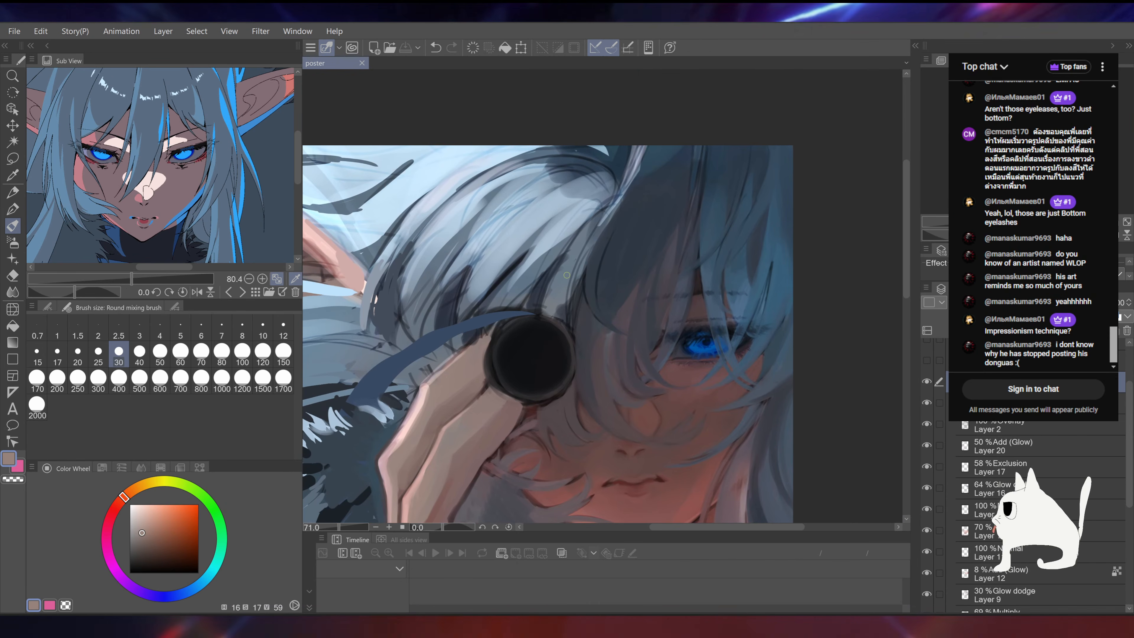
alt+click(681, 290)
drag(677, 290, 664, 239)
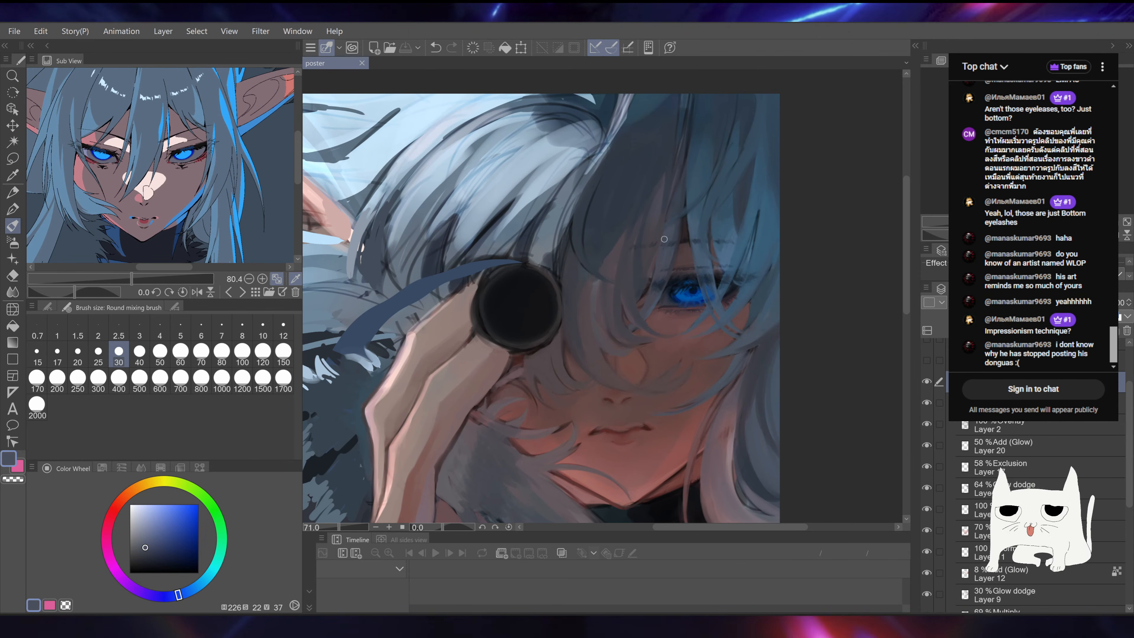
drag(696, 189, 692, 205)
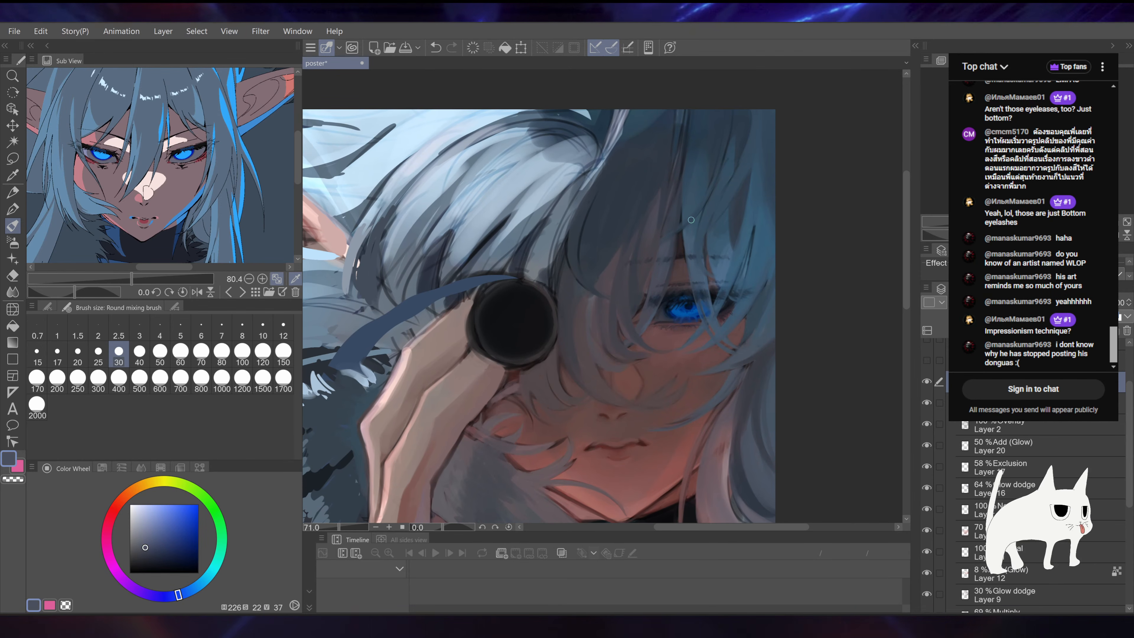
Step: Darken the hair edge above the round black object with sampled dark blues, using brush sizes 30 and 60
alt+click(548, 275)
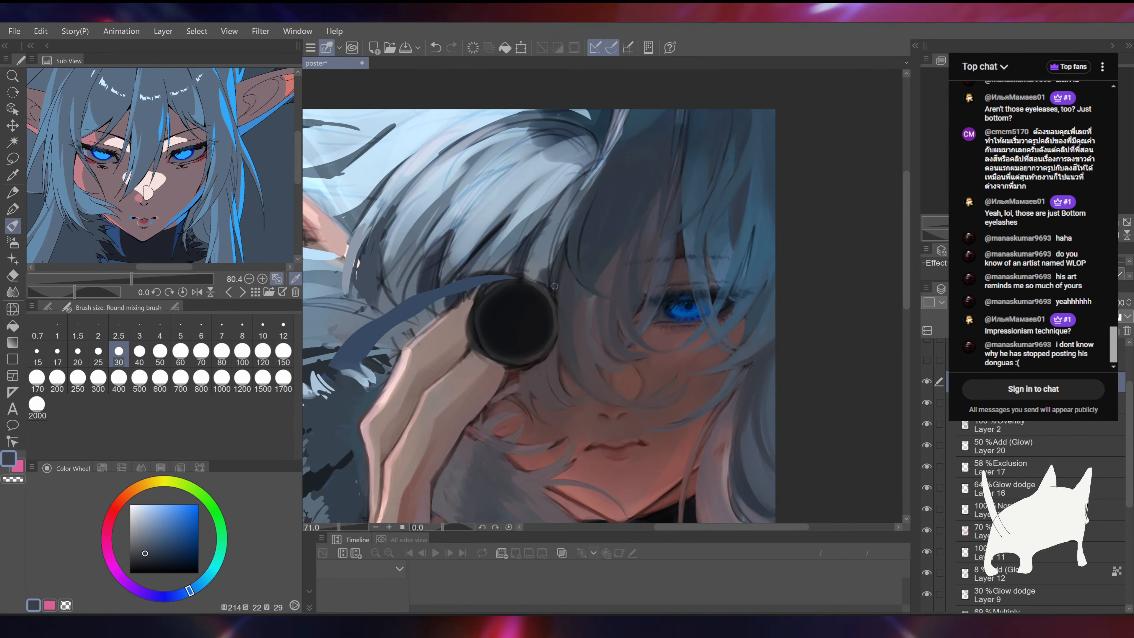
key(ctrl+z)
drag(619, 188, 603, 230)
alt+click(587, 179)
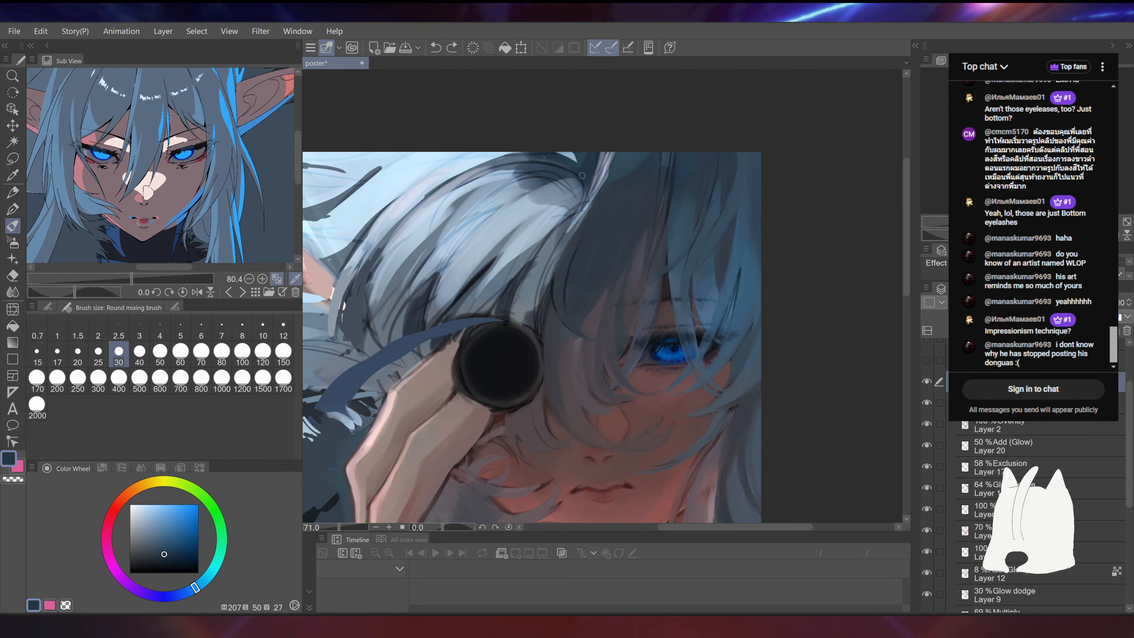
click(181, 351)
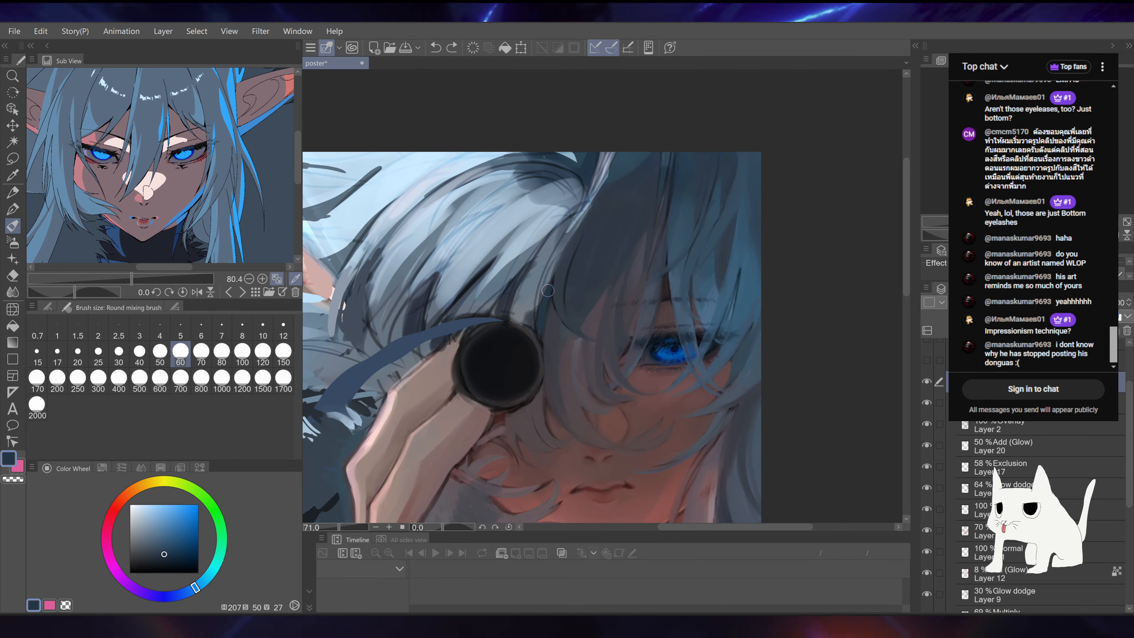
alt+click(558, 290)
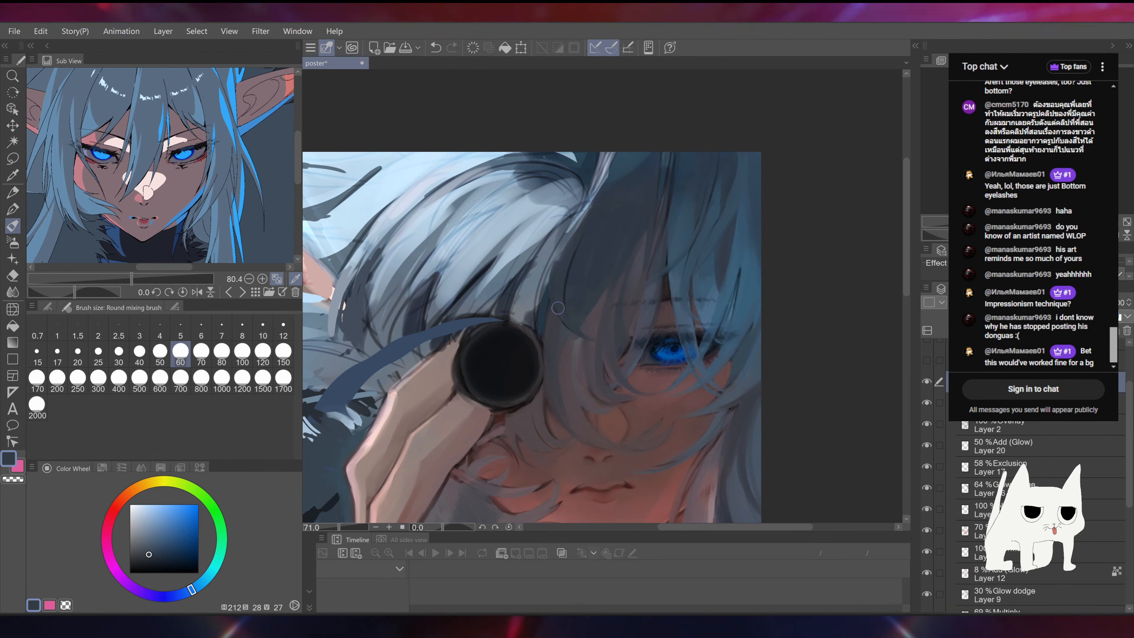
Step: Refine the hair strands beside the round black object at brush size 30 with sampled near-black, dark blue and grey-blue, and save the file
key(bracketleft)
key(bracketleft)
key(bracketleft)
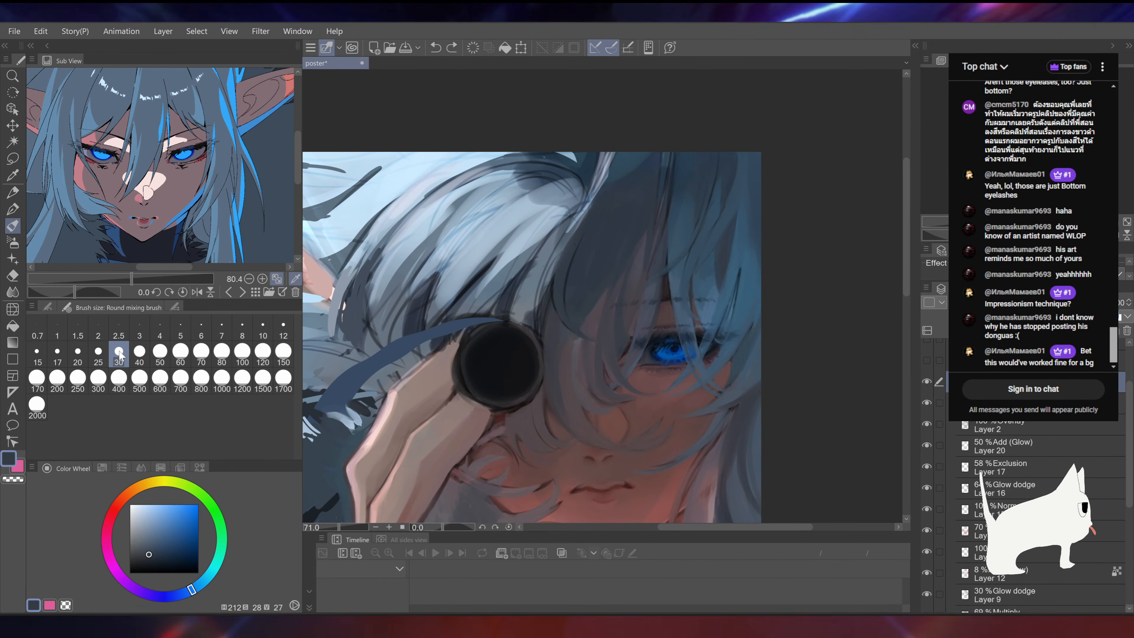
alt+click(470, 280)
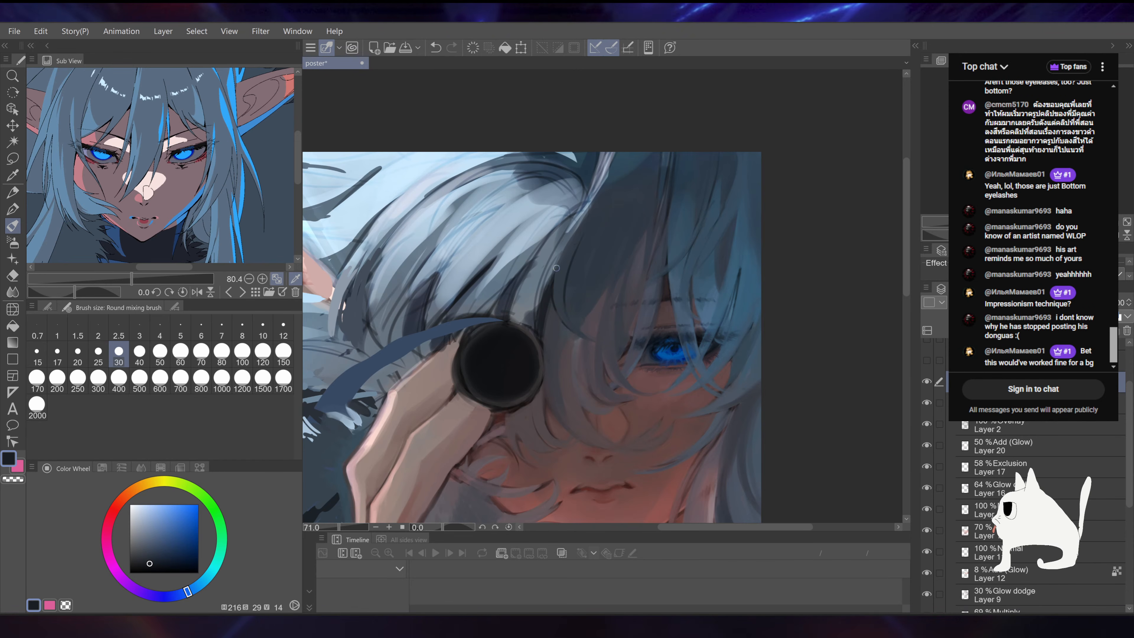
alt+click(549, 295)
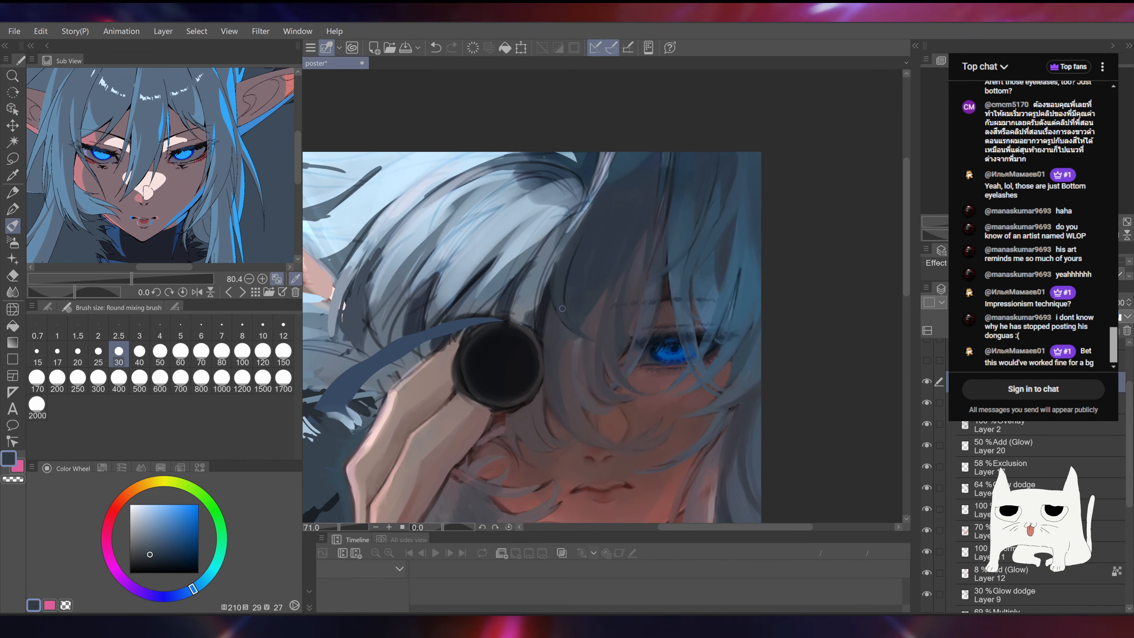
alt+click(533, 280)
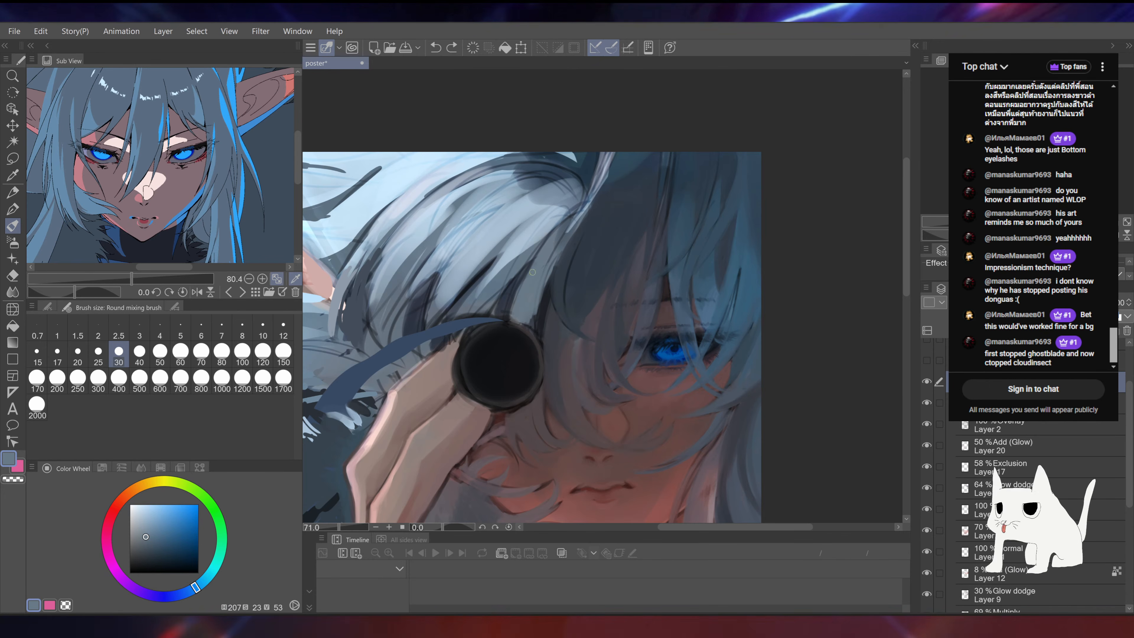
drag(529, 307, 525, 318)
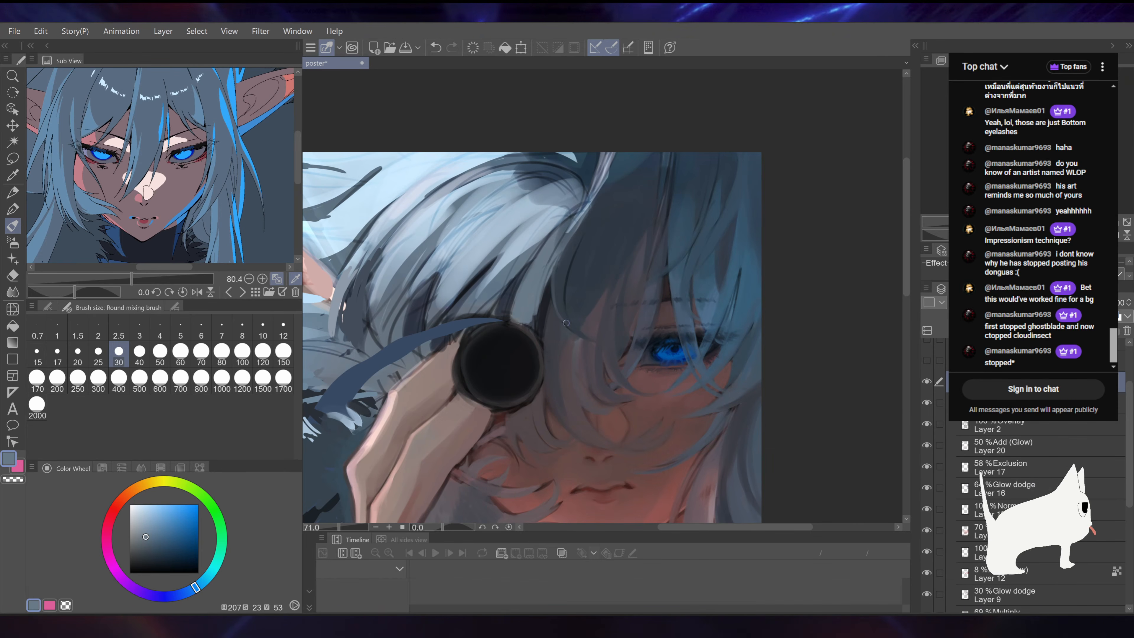
key(ctrl+s)
drag(644, 224, 671, 223)
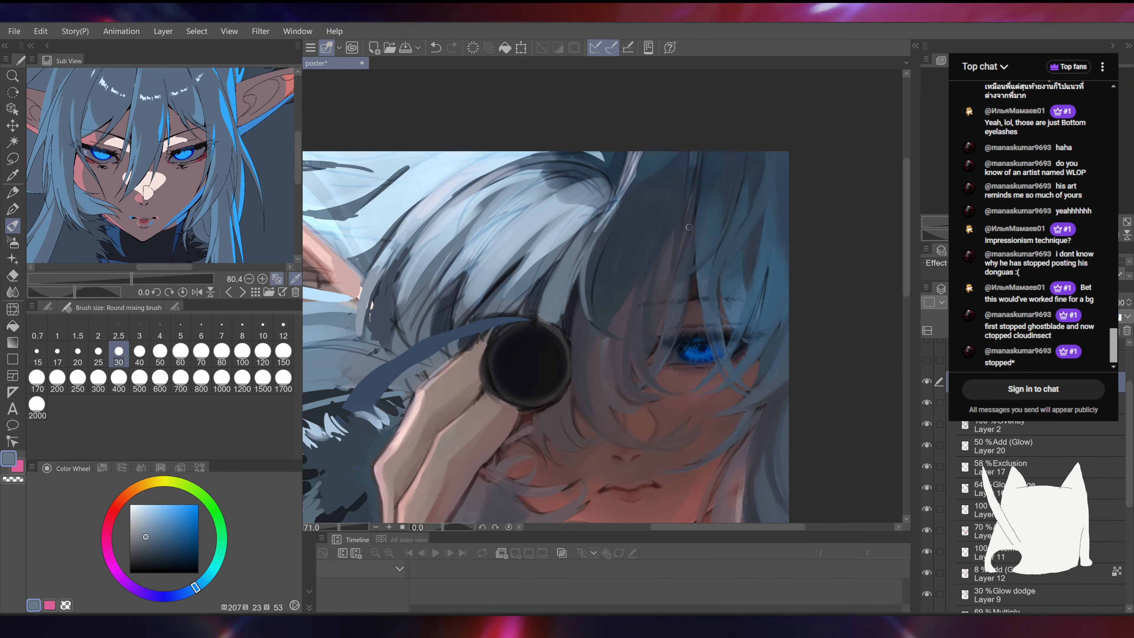
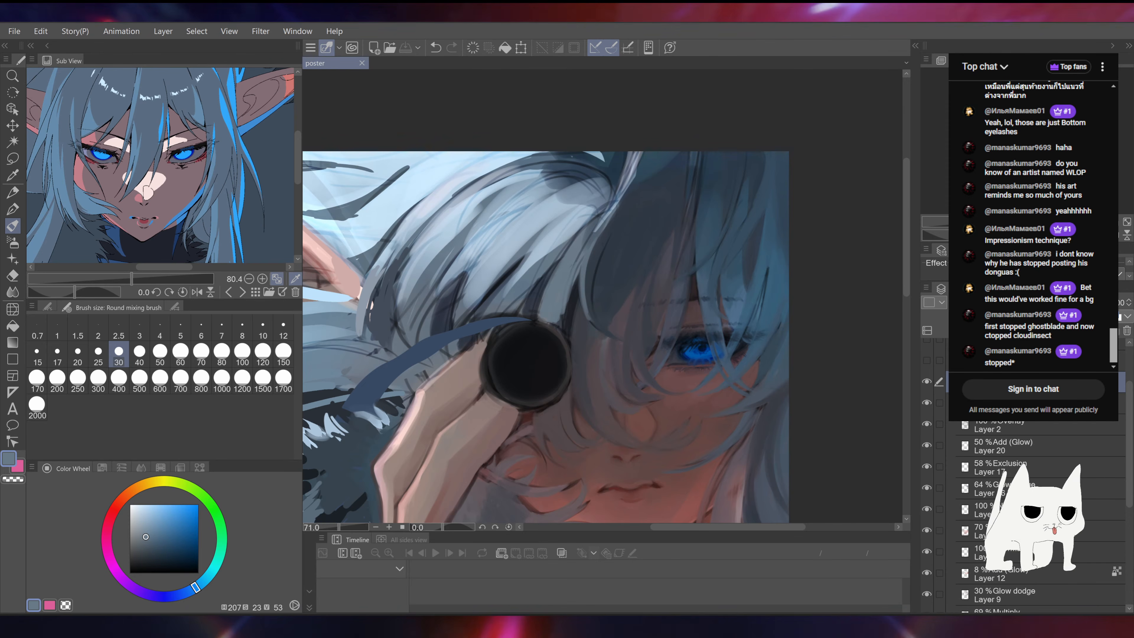
Step: Touch up the hair strands directly above the round black object at brush size 30 with sampled dark blue and near-black
alt+click(560, 325)
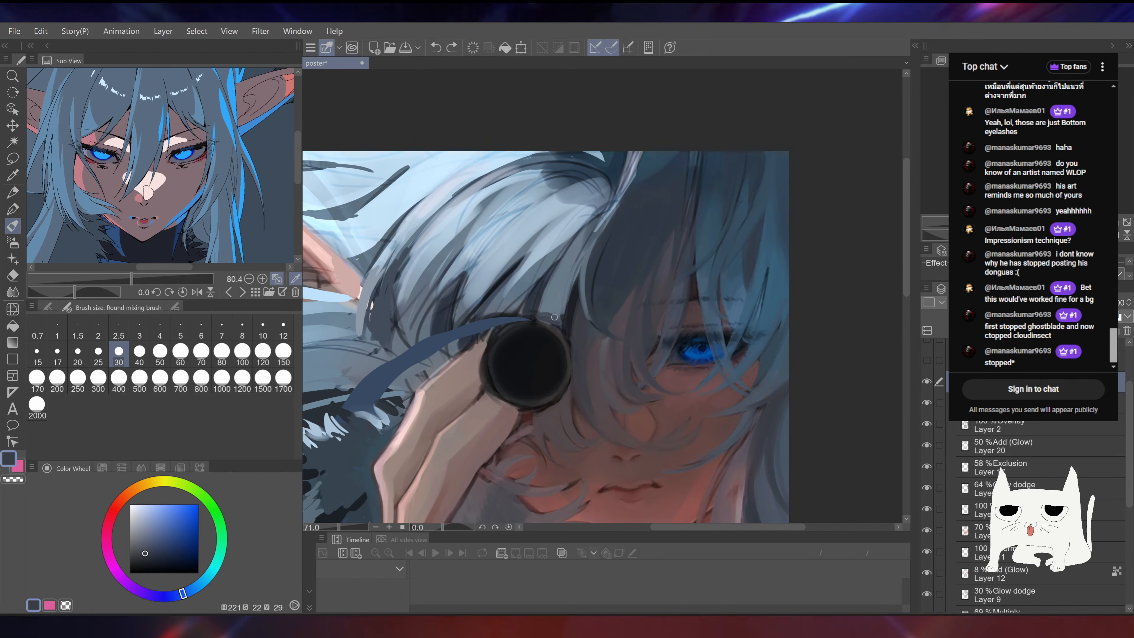
key(ctrl+z)
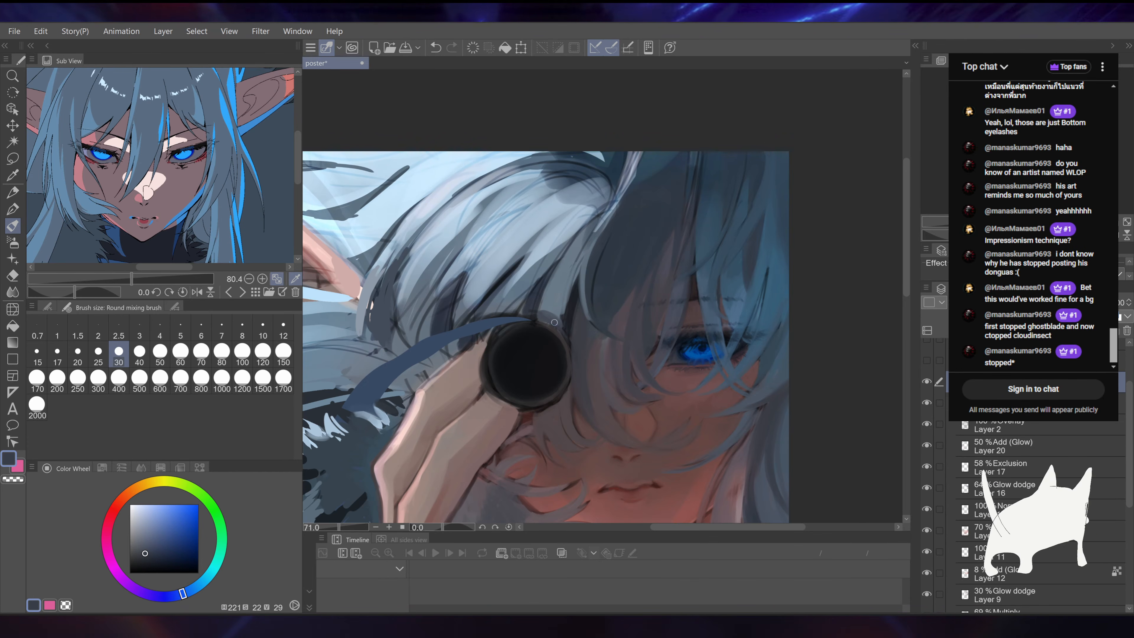
alt+click(566, 326)
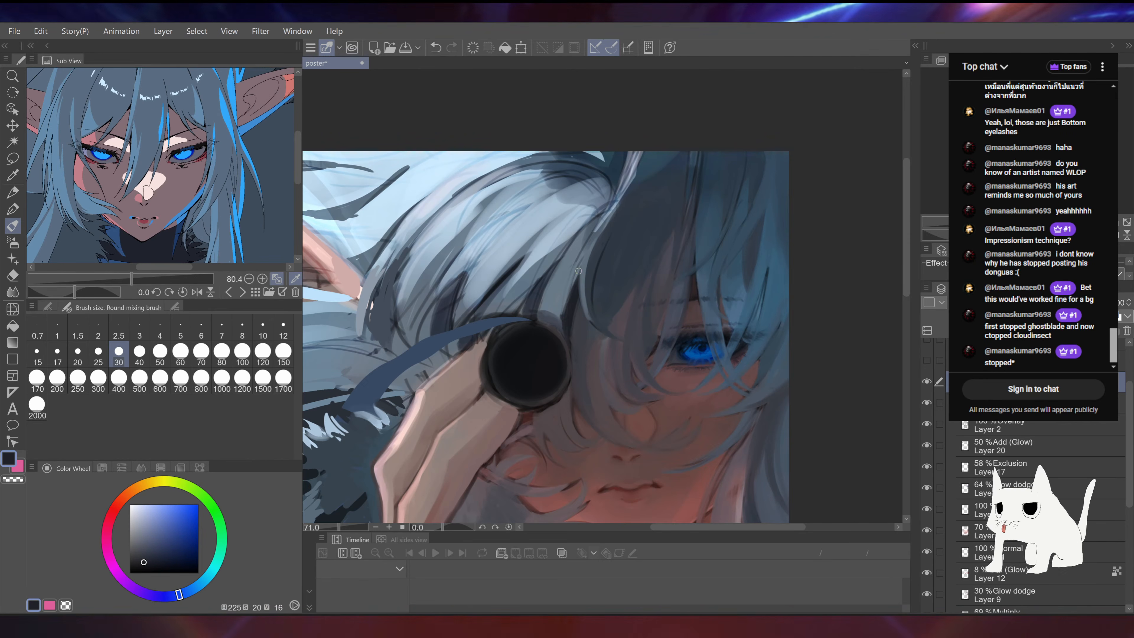
Step: Paint over the sketch lines on the lower hand's knuckles at brush size 60 with sampled muted reds and light brown
scroll(601, 298, down, 6)
scroll(602, 298, up, 1)
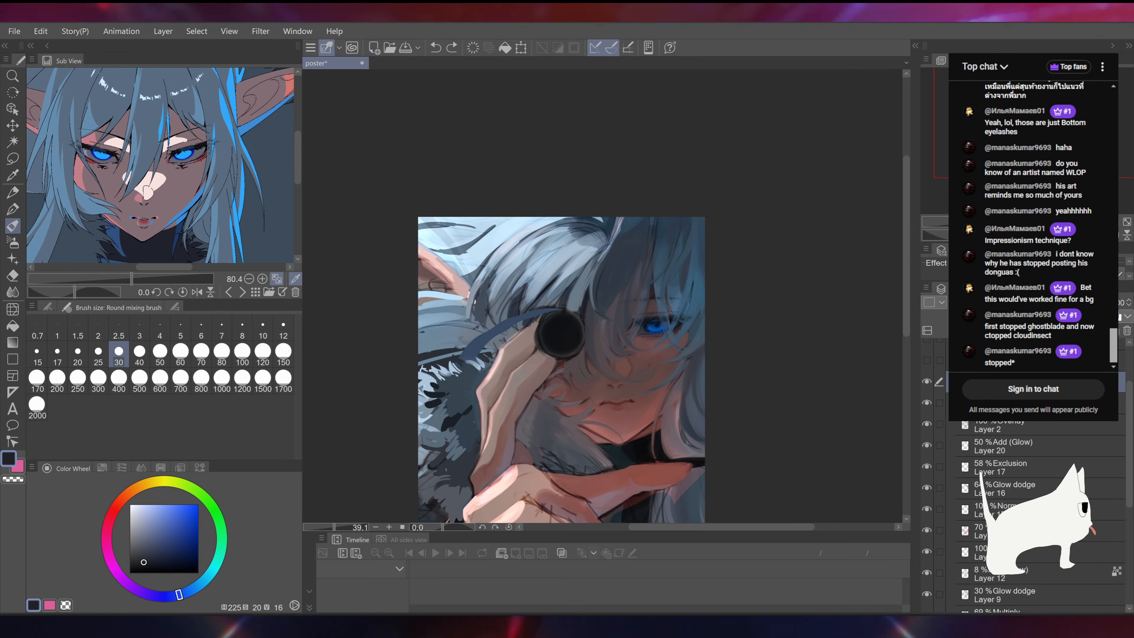
drag(716, 260, 714, 220)
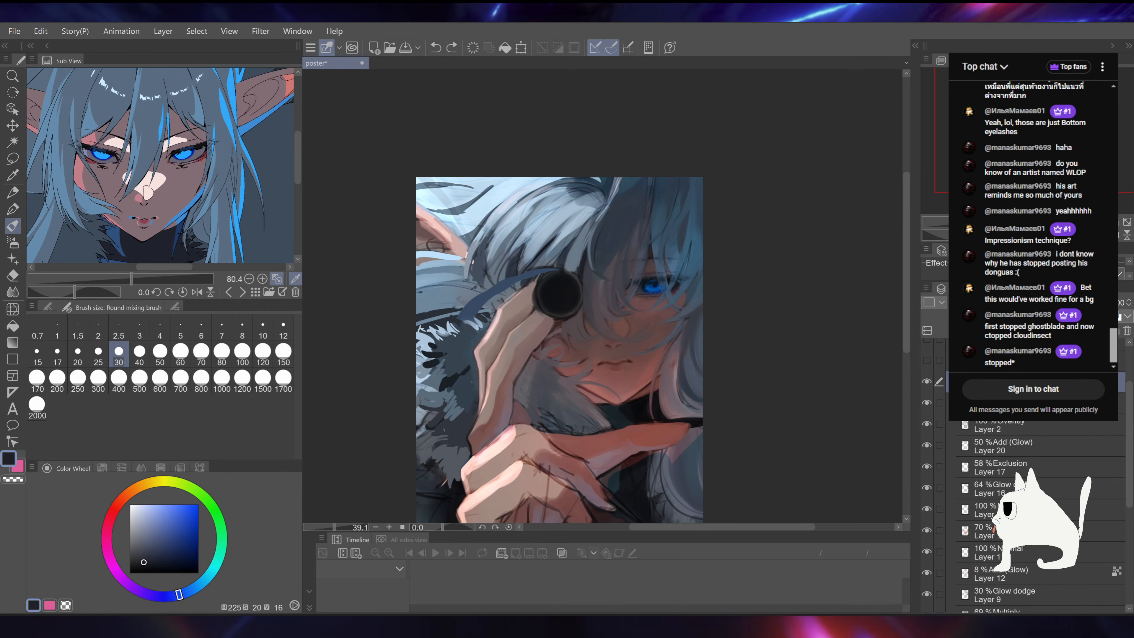
drag(641, 274, 676, 174)
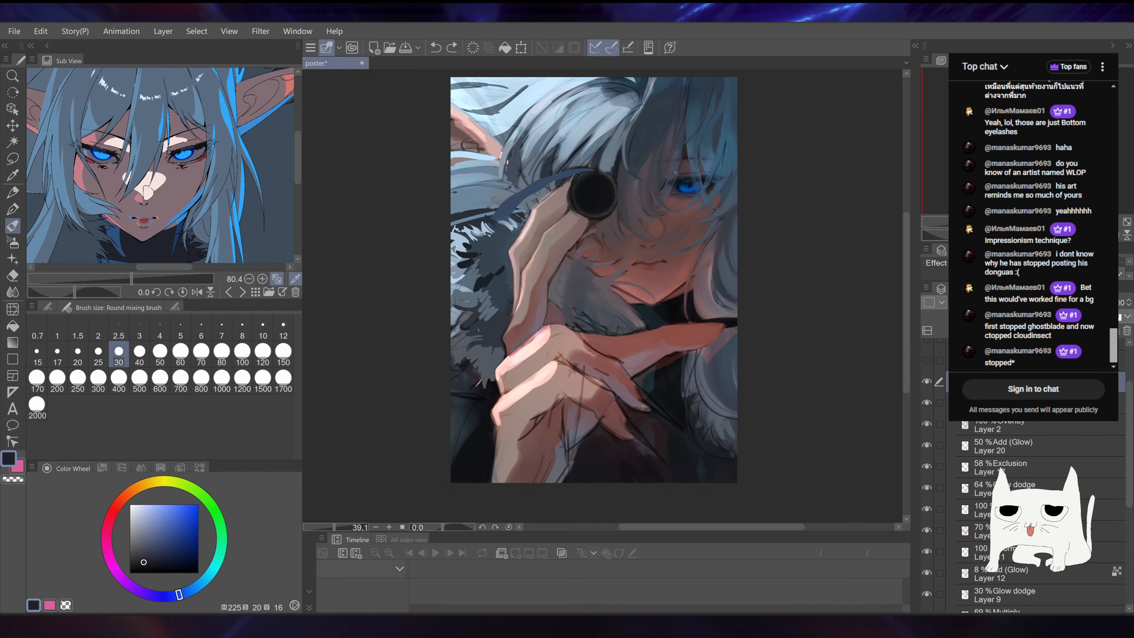
alt+click(582, 364)
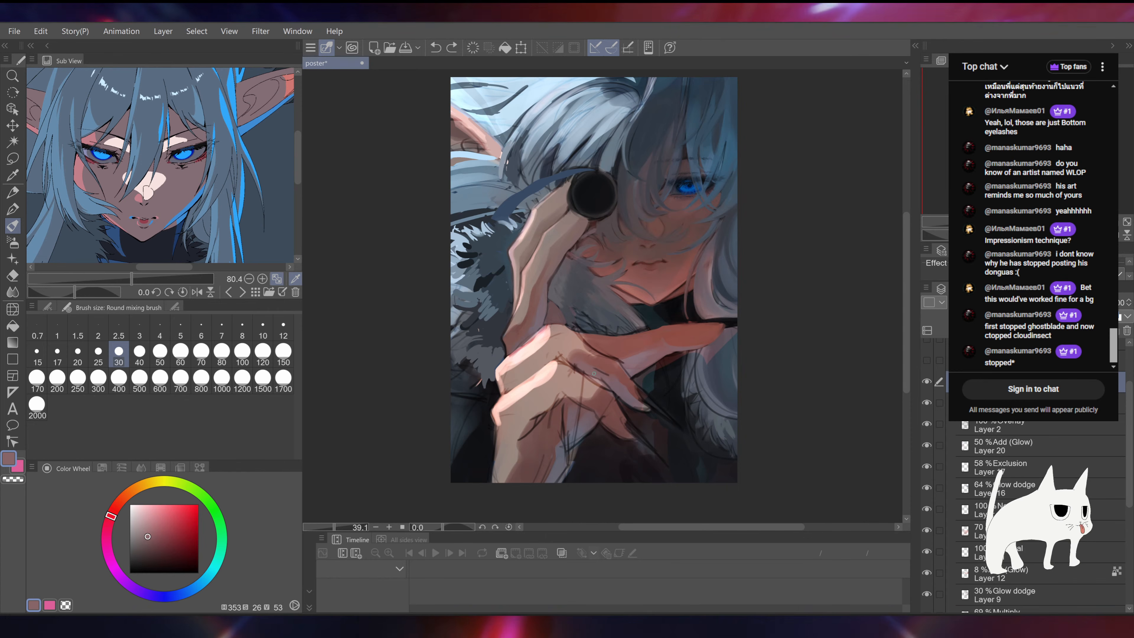
key(])
key(])
key(])
drag(596, 371, 608, 377)
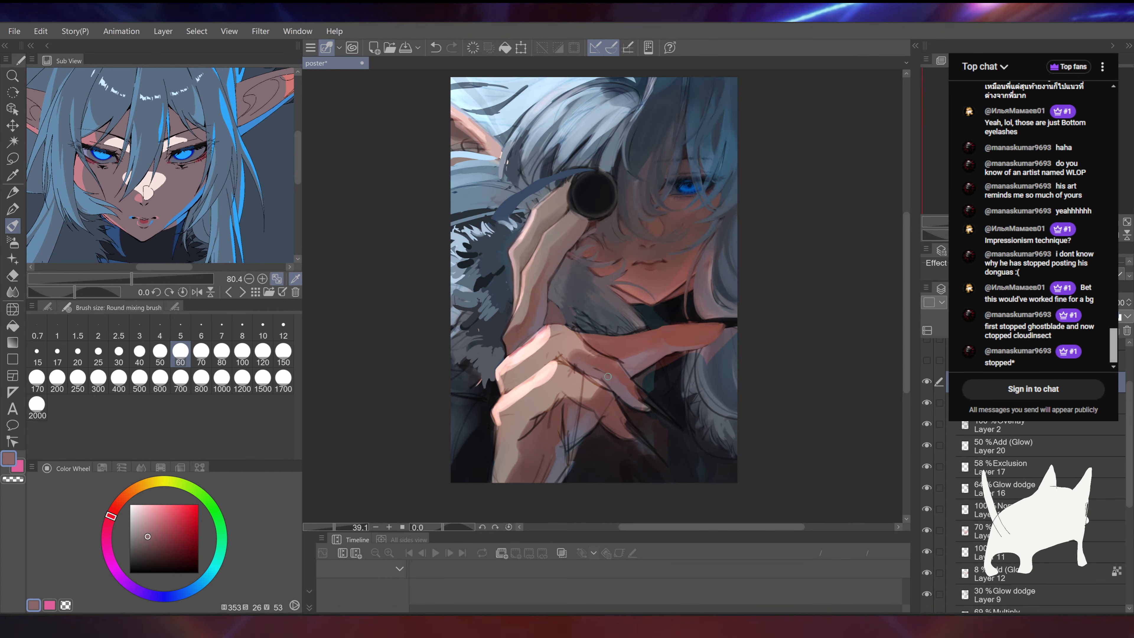
alt+click(603, 364)
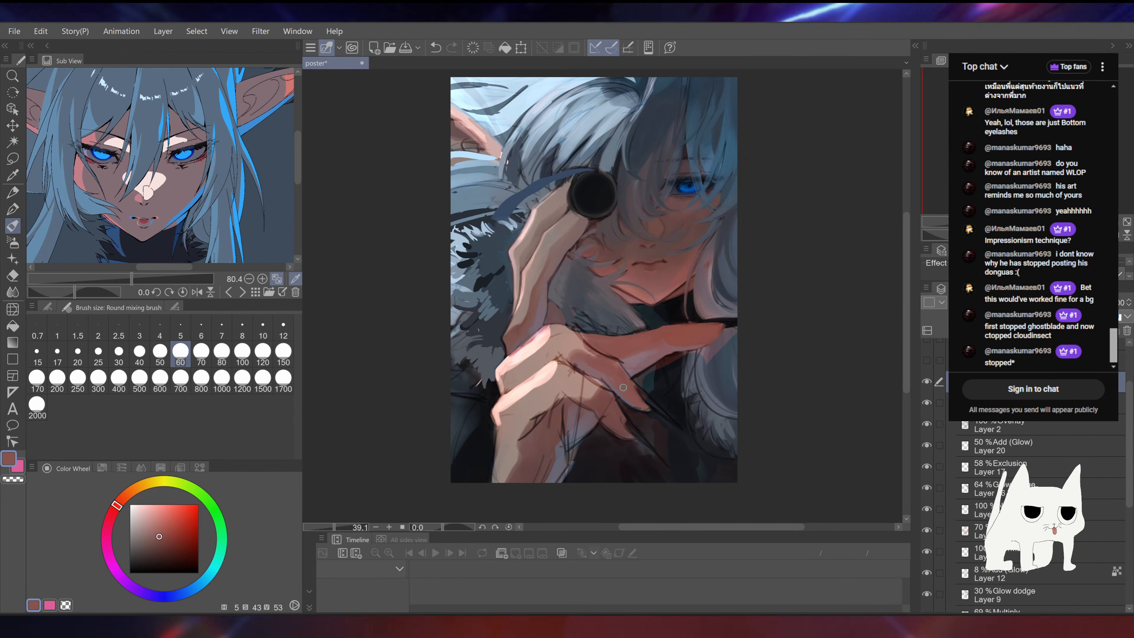
alt+click(587, 387)
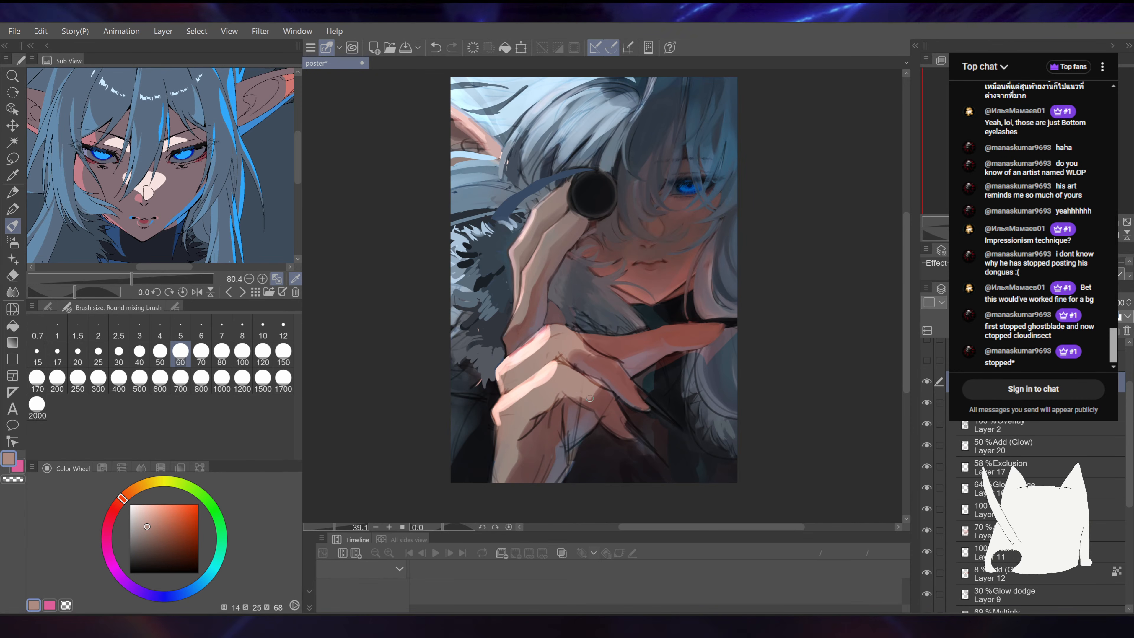
Step: Refine the lit back of the lower hand with light peach and greyish brown, and undo the last two strokes
drag(575, 316, 592, 239)
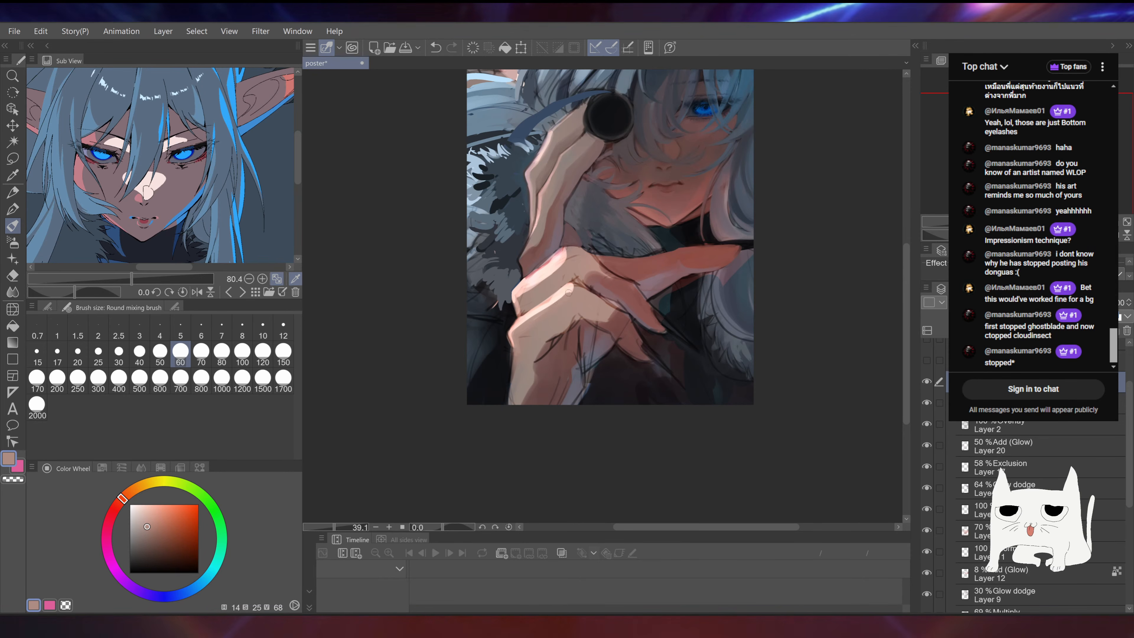
drag(537, 311, 554, 297)
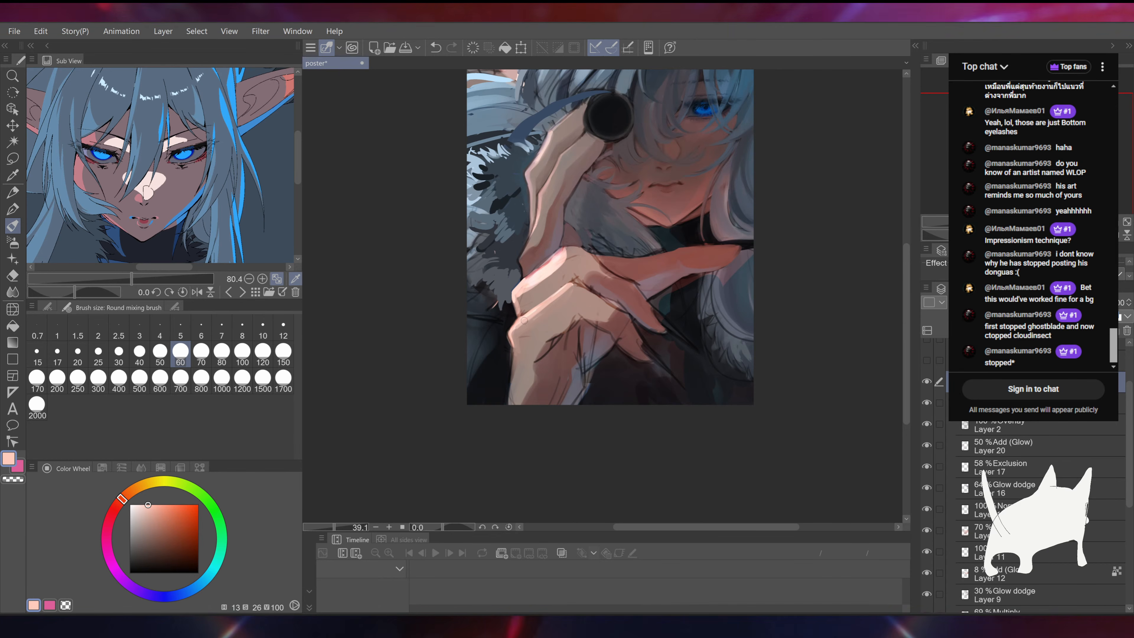
click(524, 337)
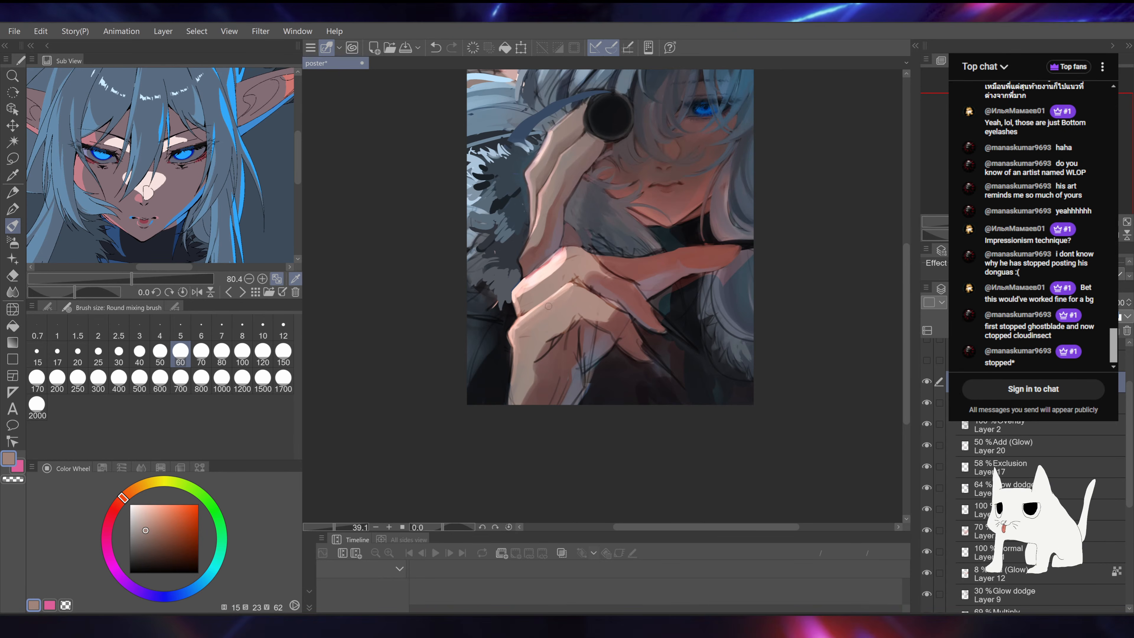
drag(566, 321, 545, 379)
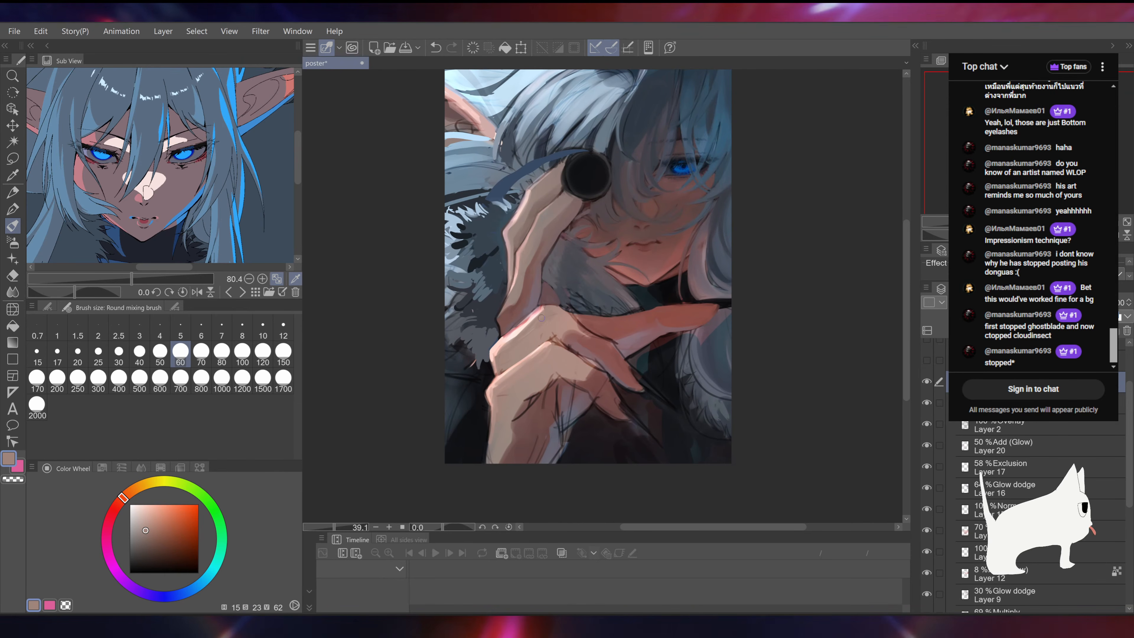
key(ctrl+z)
key(ctrl+z)
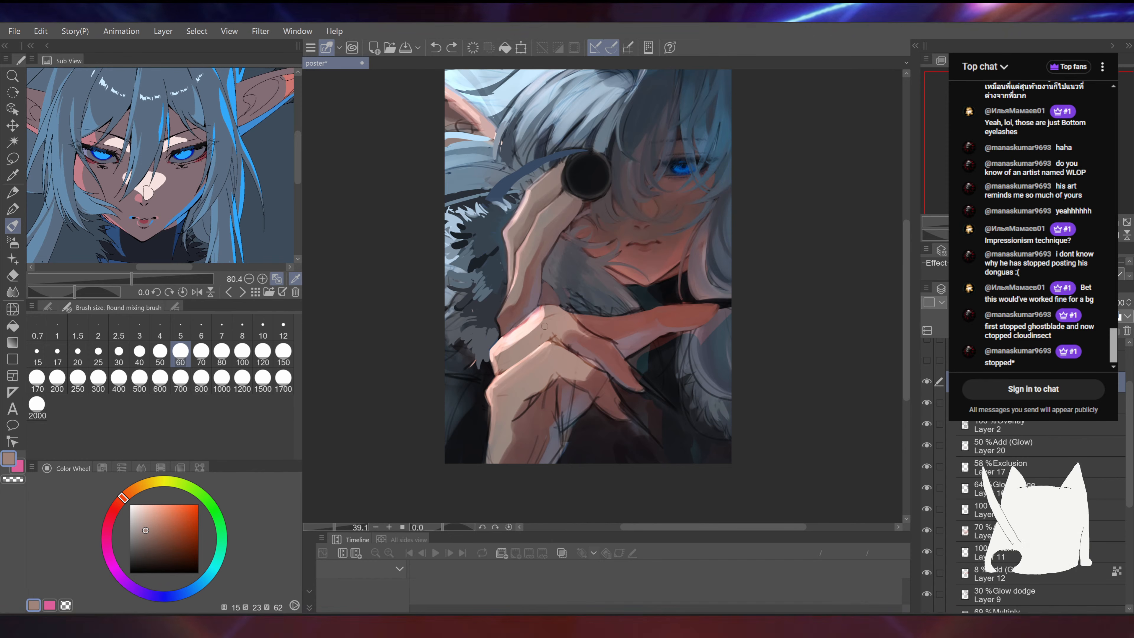
Step: Paint the shadow line between the lower hand's folded fingers at brush size 60 with sampled reddish browns
drag(588, 272, 636, 259)
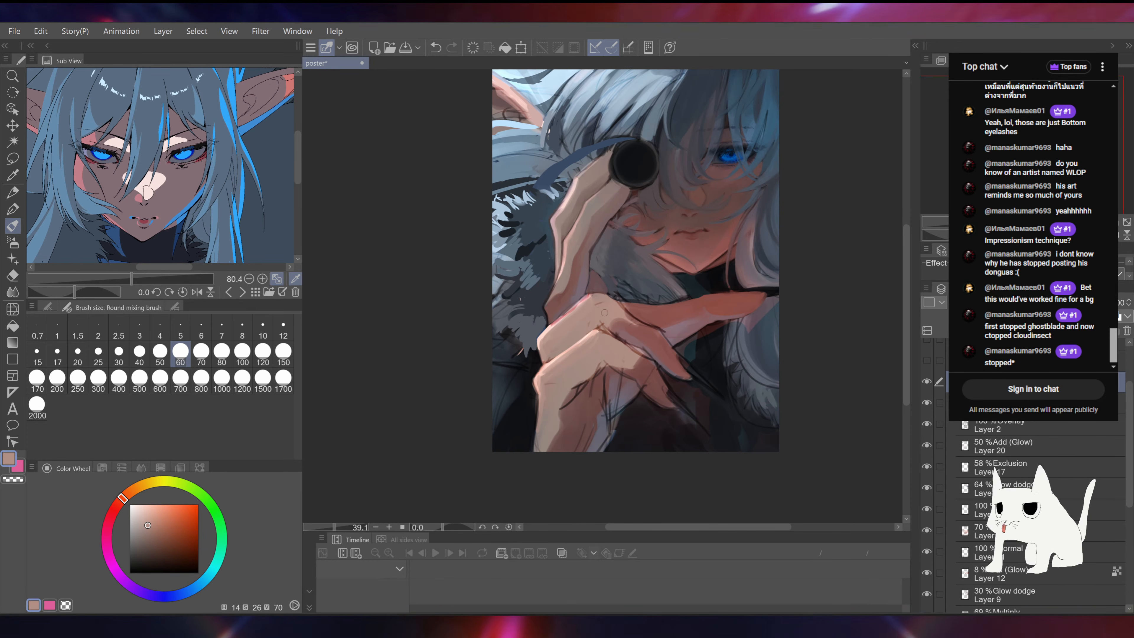
drag(604, 312, 564, 318)
alt+click(574, 333)
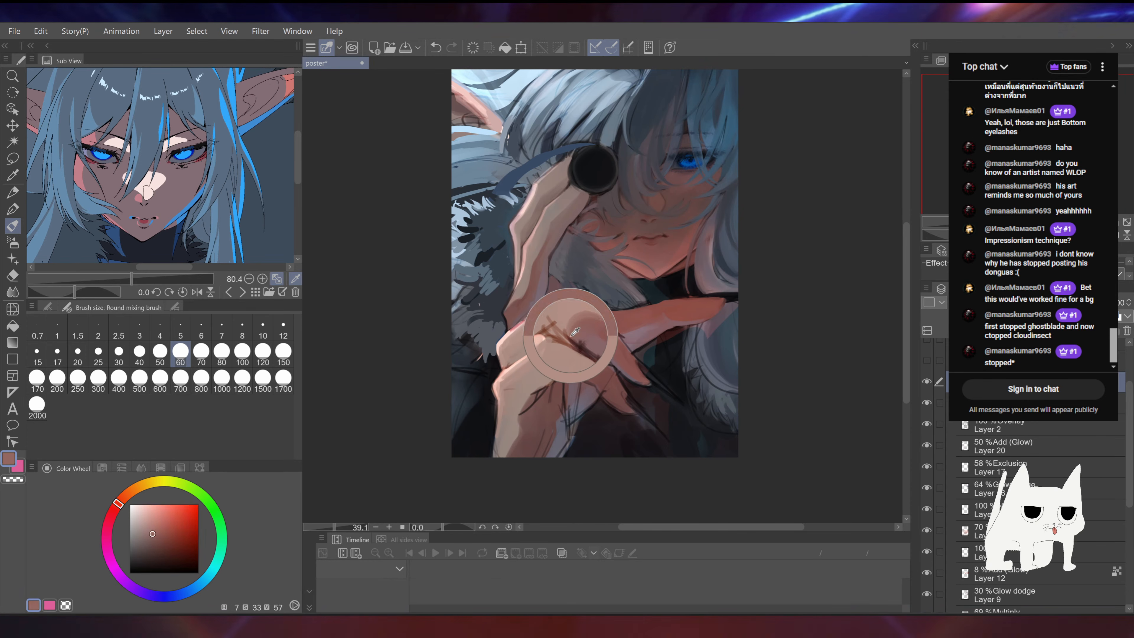
alt+click(569, 337)
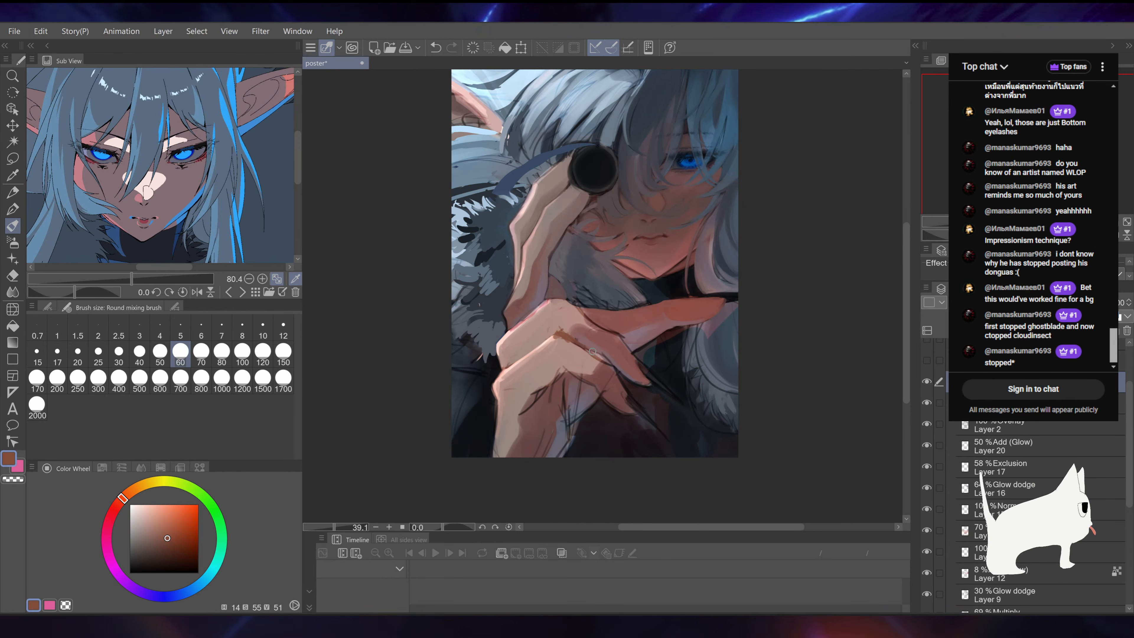
drag(611, 366, 653, 318)
alt+click(594, 295)
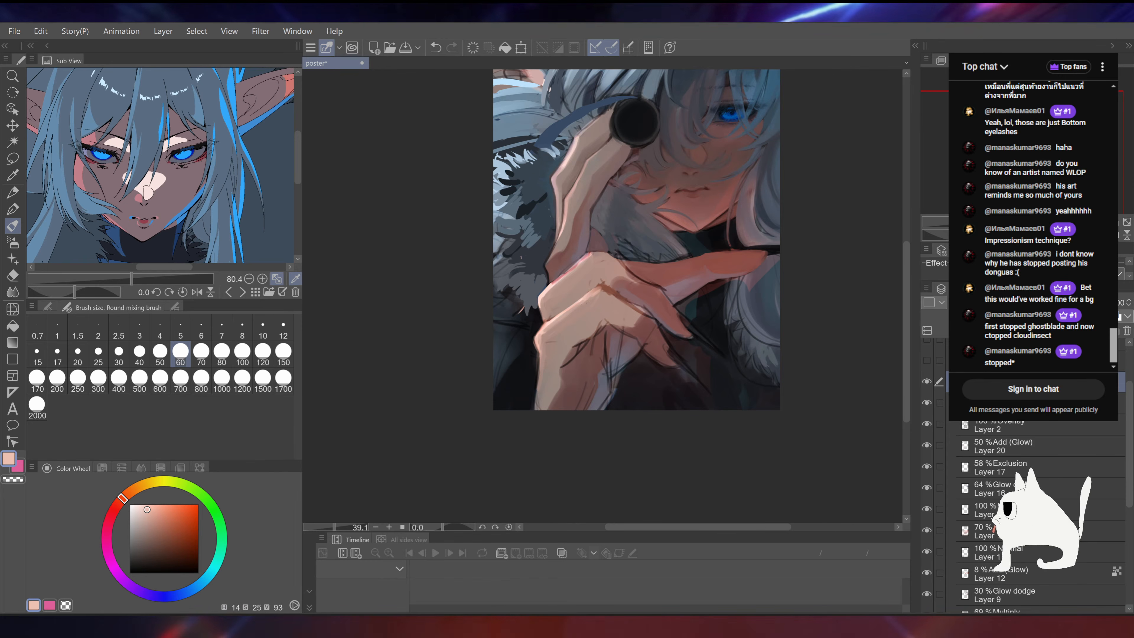
Step: Clean up the shadow edge along the lower hand's folded finger with sampled tan and brown, undoing the last stroke
drag(670, 268, 675, 296)
drag(603, 294, 581, 320)
alt+click(580, 320)
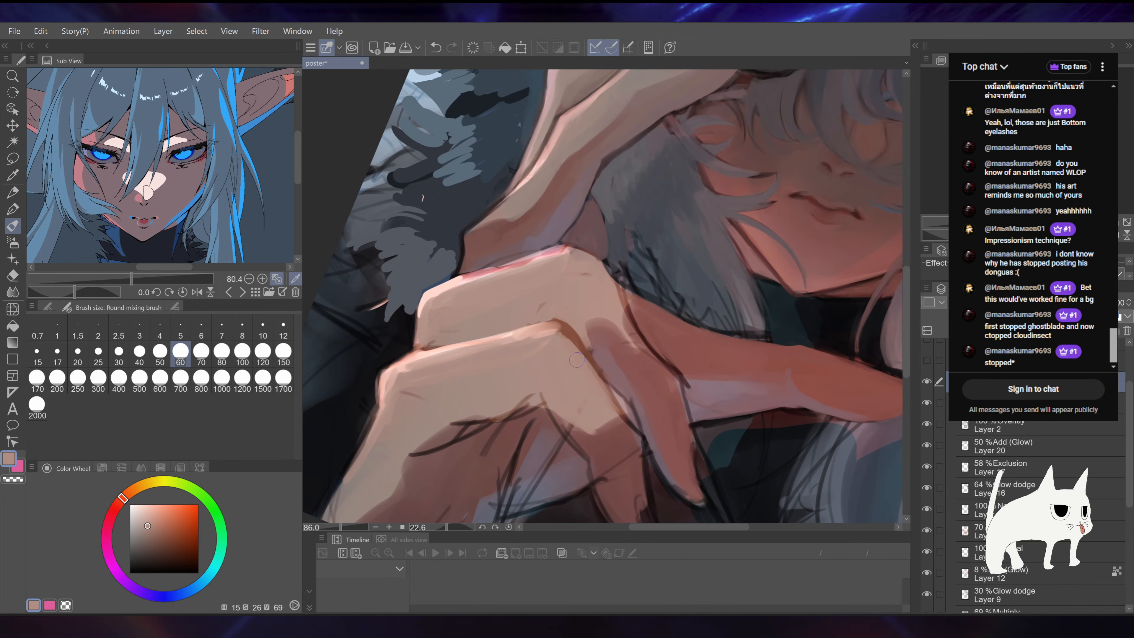
drag(613, 345, 578, 278)
alt+click(576, 336)
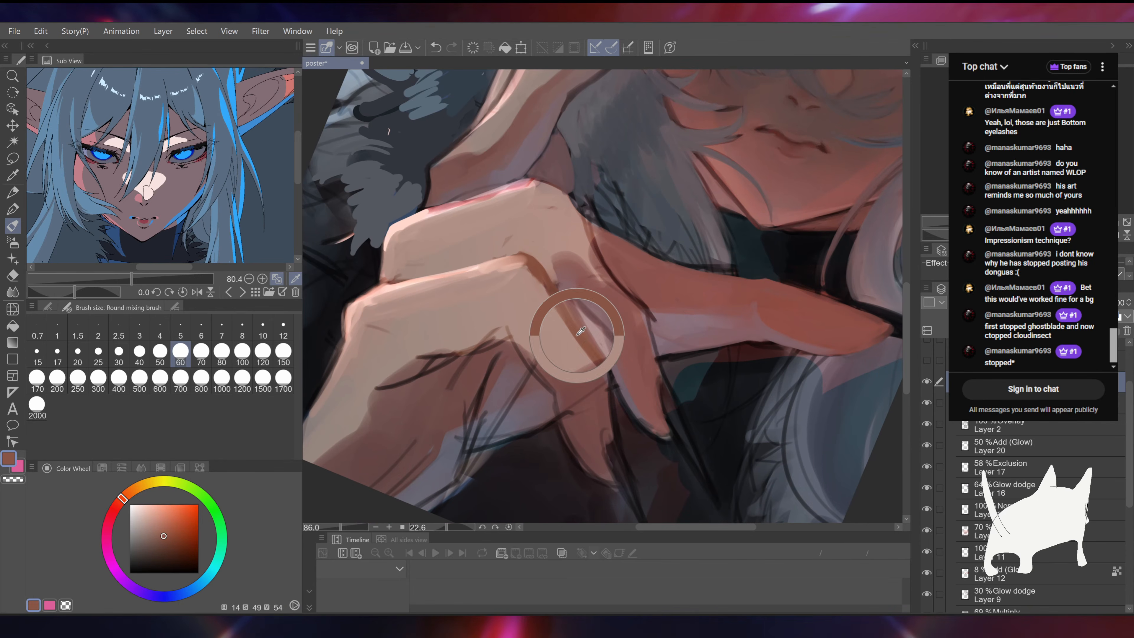
drag(579, 340, 563, 321)
key(ctrl+z)
Step: Blend the knuckle at the base of the pointing finger with sampled greyish red and deeper muted red
alt+click(598, 343)
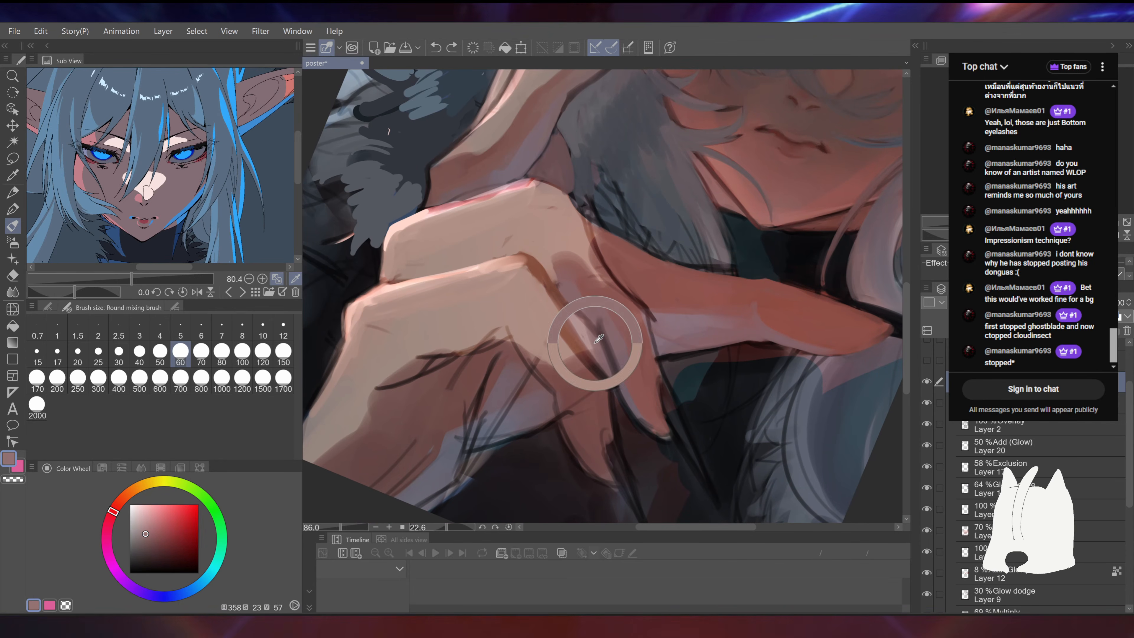
alt+click(636, 272)
drag(636, 273, 601, 312)
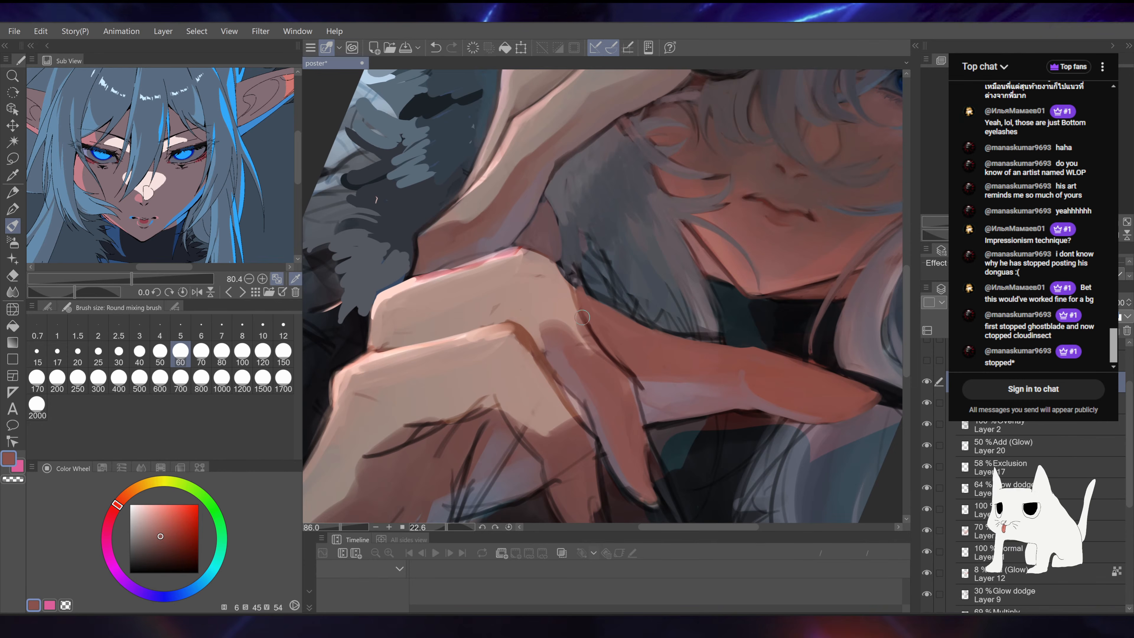
drag(600, 308, 518, 308)
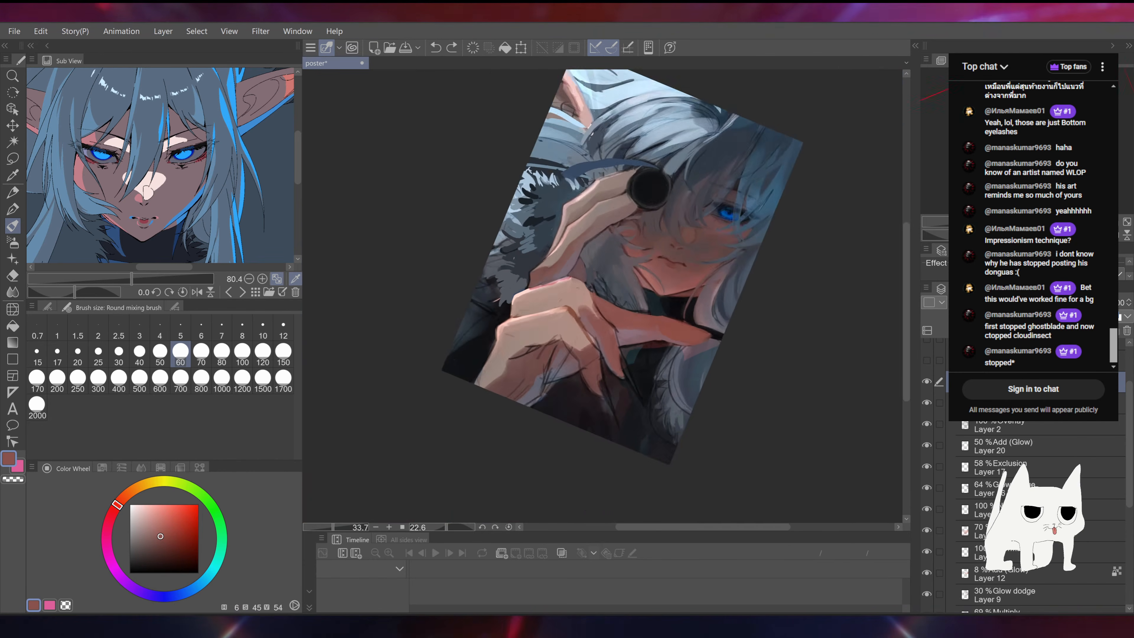
drag(636, 415, 682, 229)
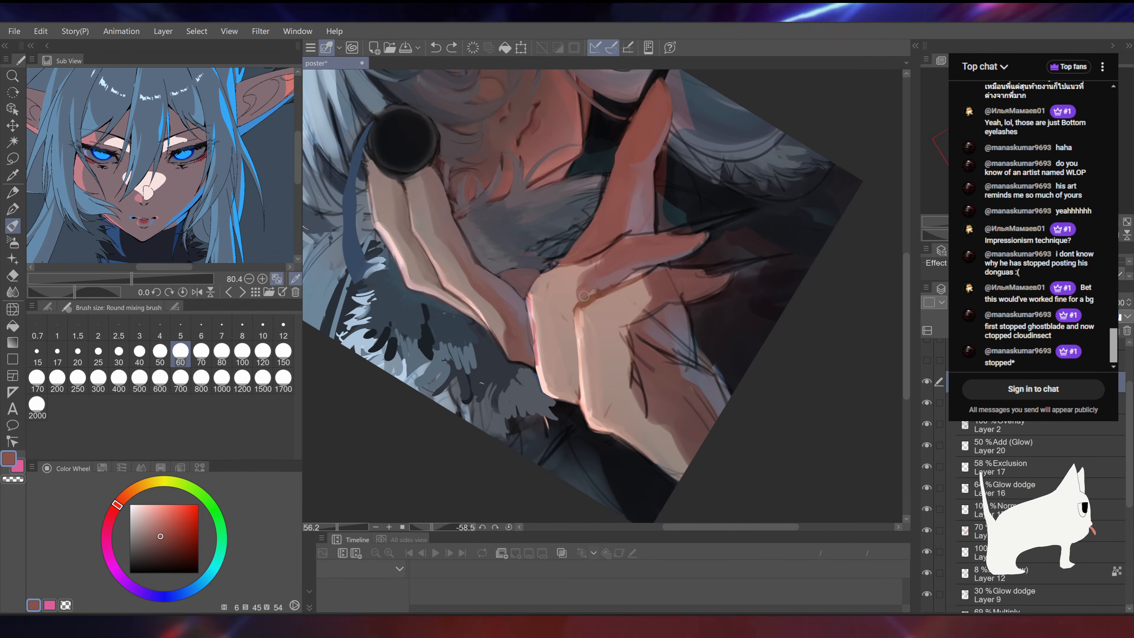
mouse_move(580, 298)
mouse_down()
mouse_move(634, 298)
mouse_move(587, 298)
mouse_up()
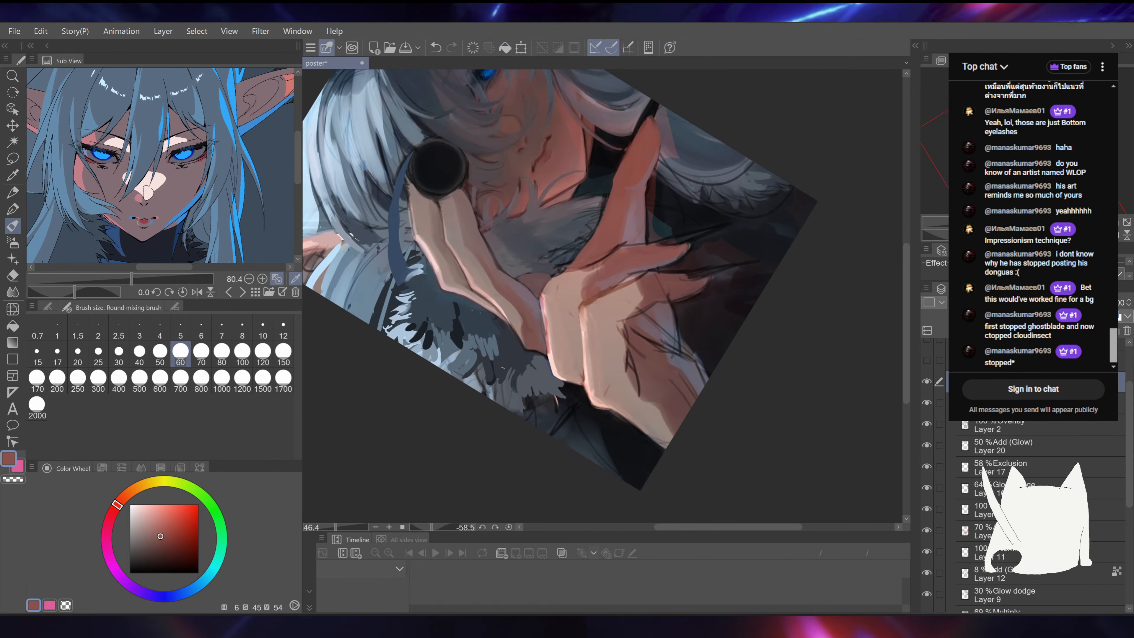
Step: Define the edge between the raised hand's wrist and the lower hand with sampled muted reds, grey-blue and dark brown, undoing the last stroke
alt+click(552, 289)
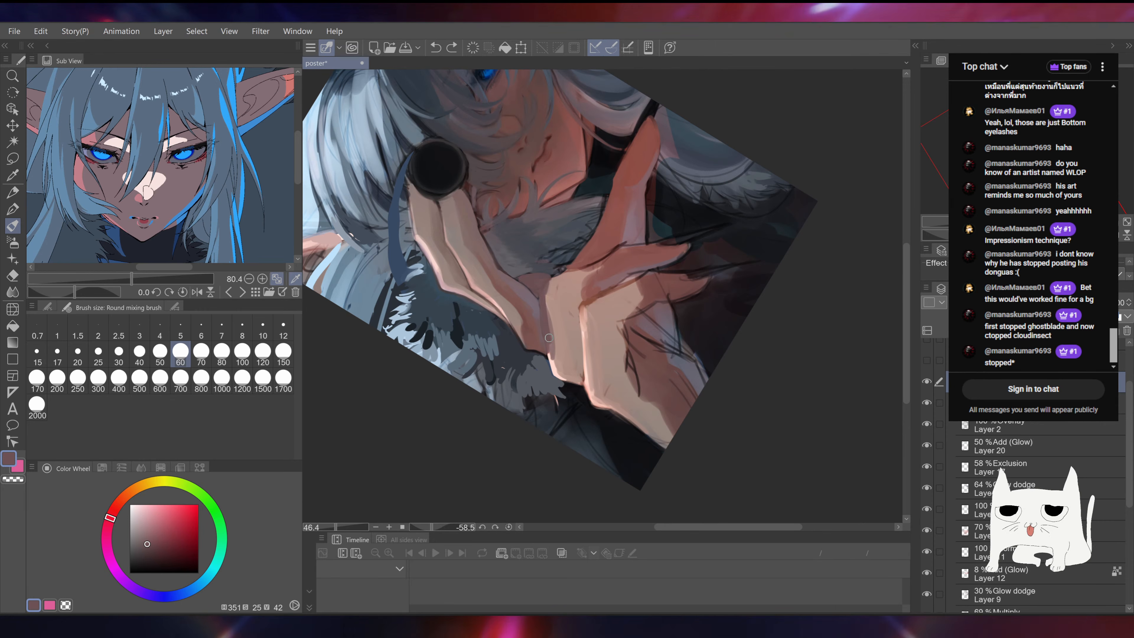
alt+click(538, 321)
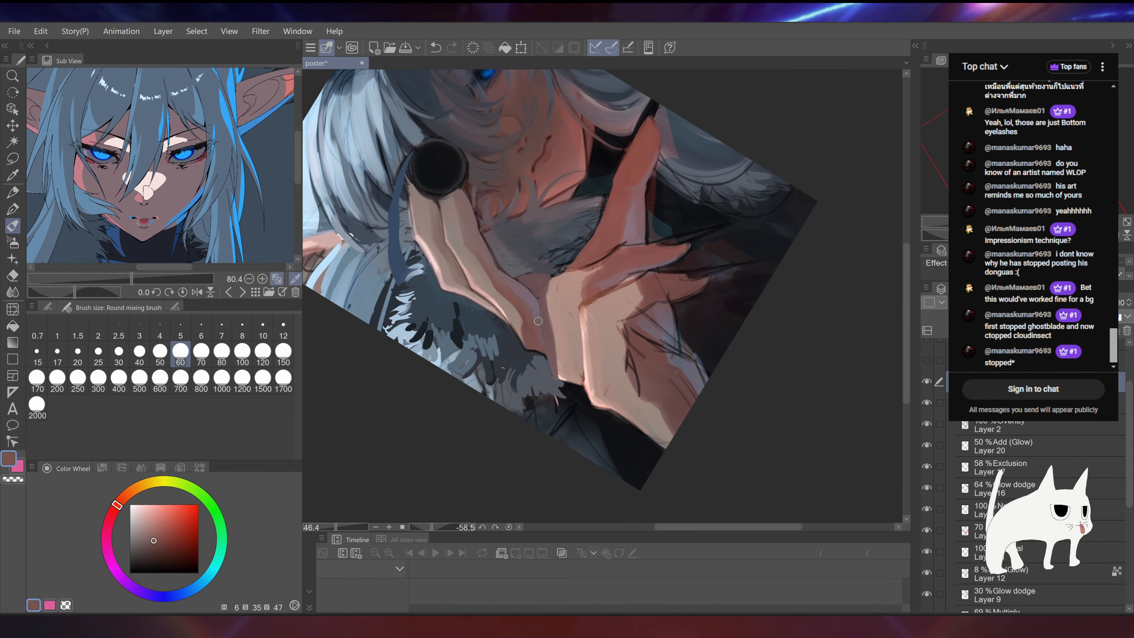
alt+click(548, 364)
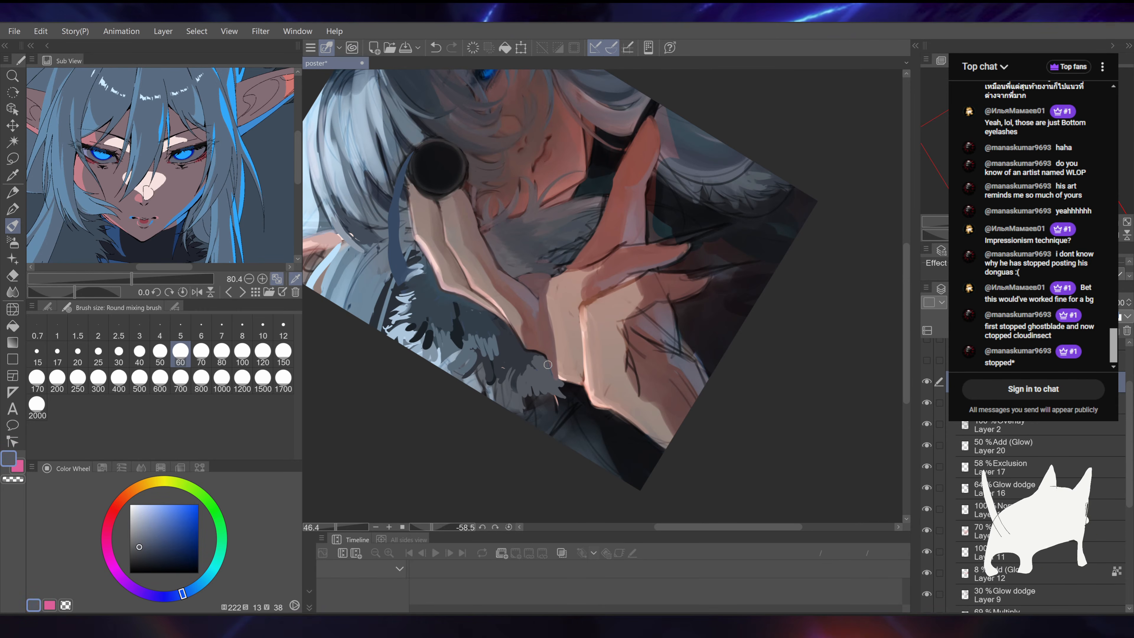
alt+click(545, 290)
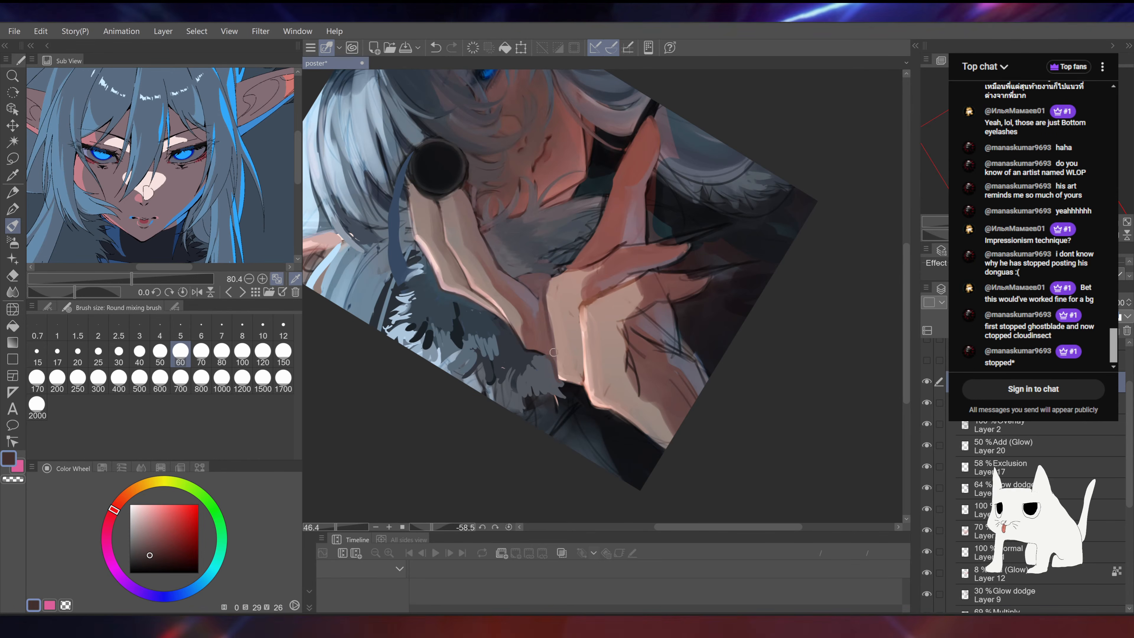
mouse_move(547, 327)
mouse_down()
mouse_move(553, 362)
mouse_move(502, 354)
mouse_move(494, 245)
mouse_up()
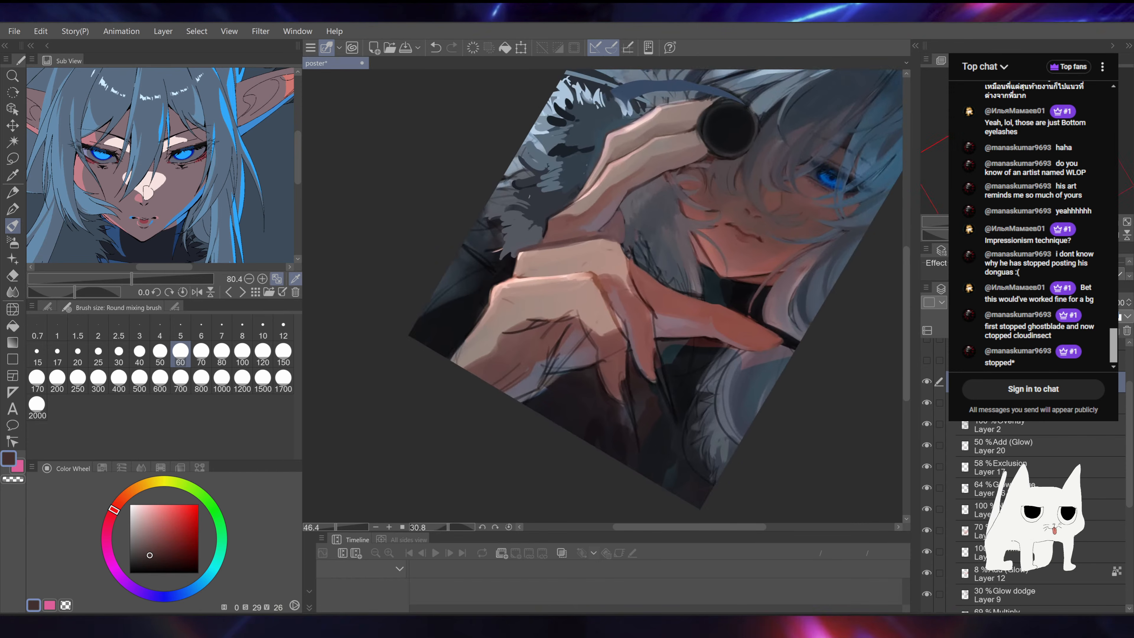
drag(769, 225, 764, 271)
key(ctrl+z)
Step: Soften the wrist area above the lower hand's knuckles with sampled tan and greyish violet, undo the last stroke, and save the illustration
drag(594, 277, 612, 253)
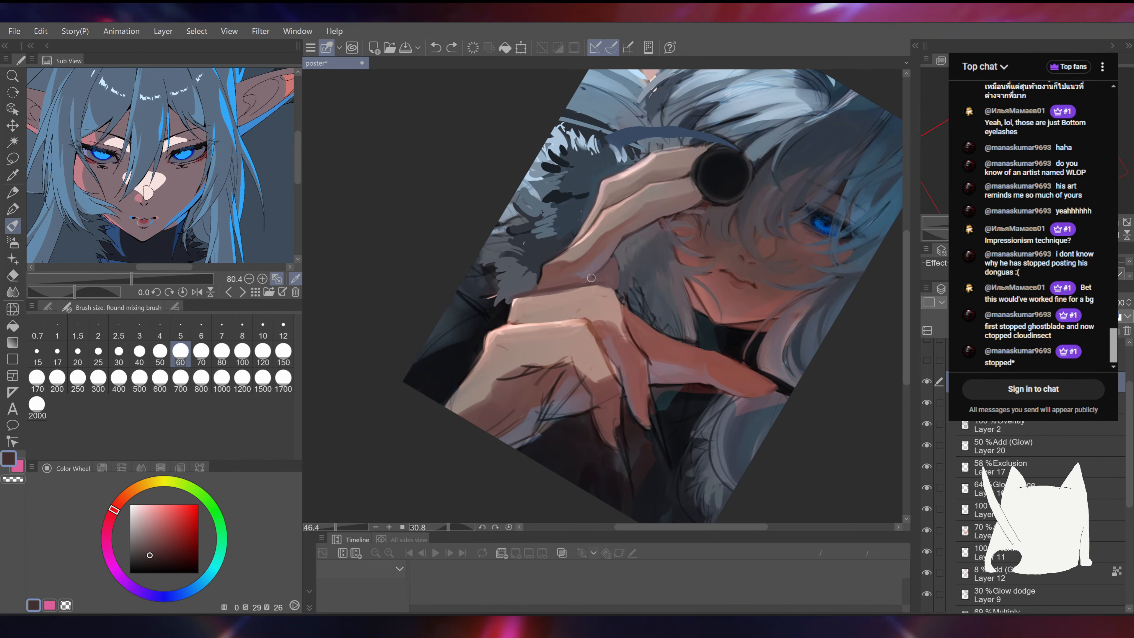
alt+click(617, 271)
alt+click(612, 294)
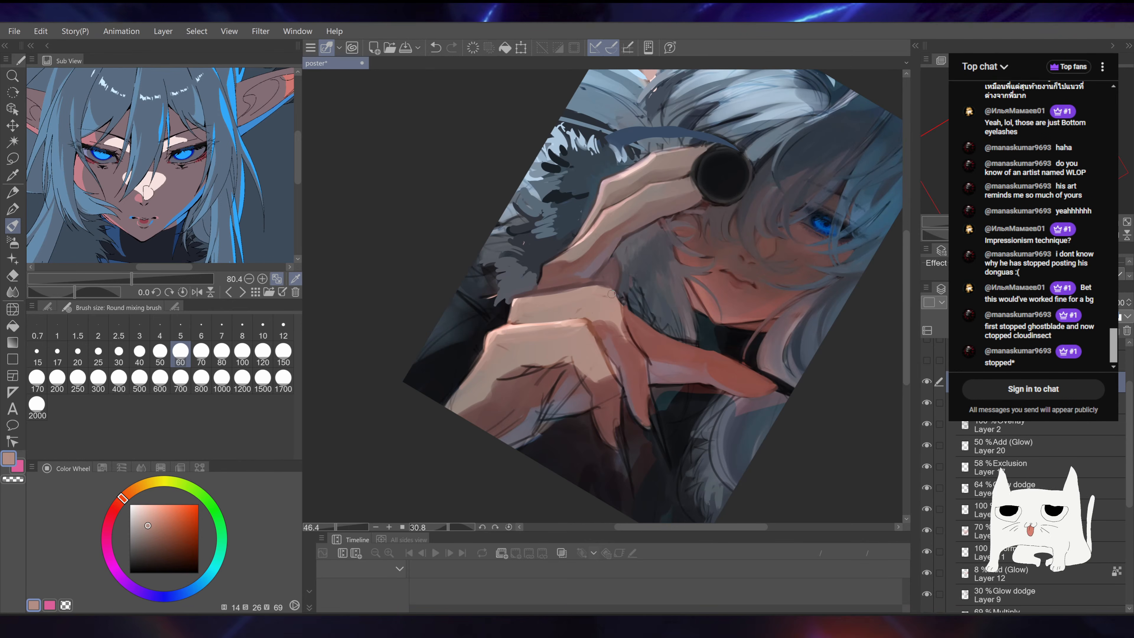
alt+click(613, 302)
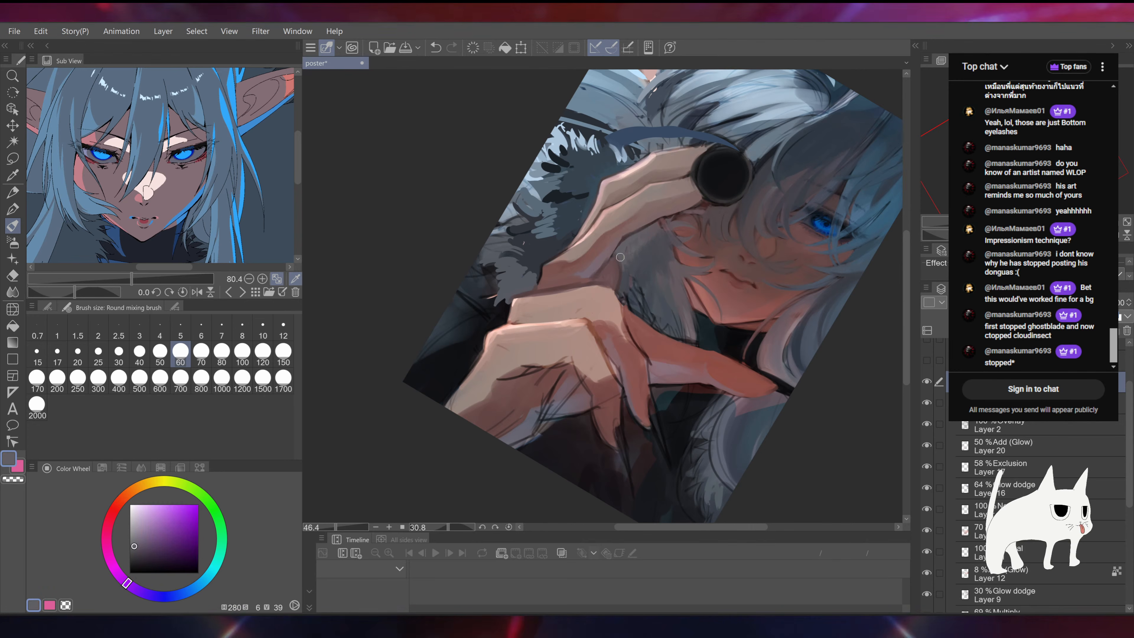
key(ctrl+z)
drag(794, 308, 672, 317)
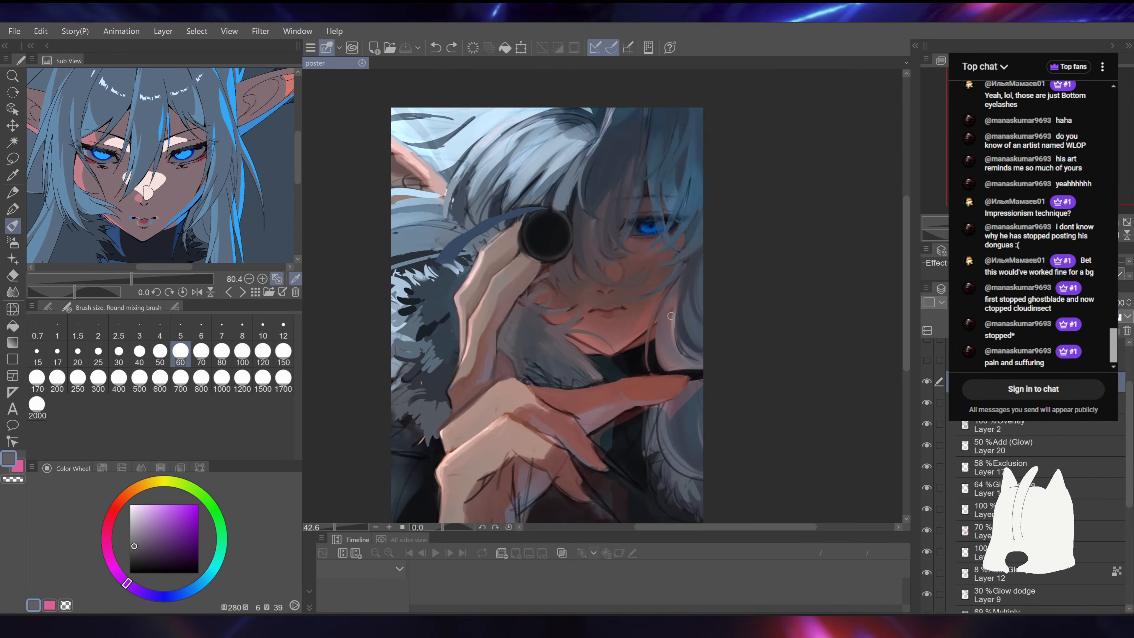
Step: Shape the pale hair strands above the raised hand with sampled greyish blue and dark slate blue
drag(679, 239, 738, 295)
drag(639, 223, 627, 232)
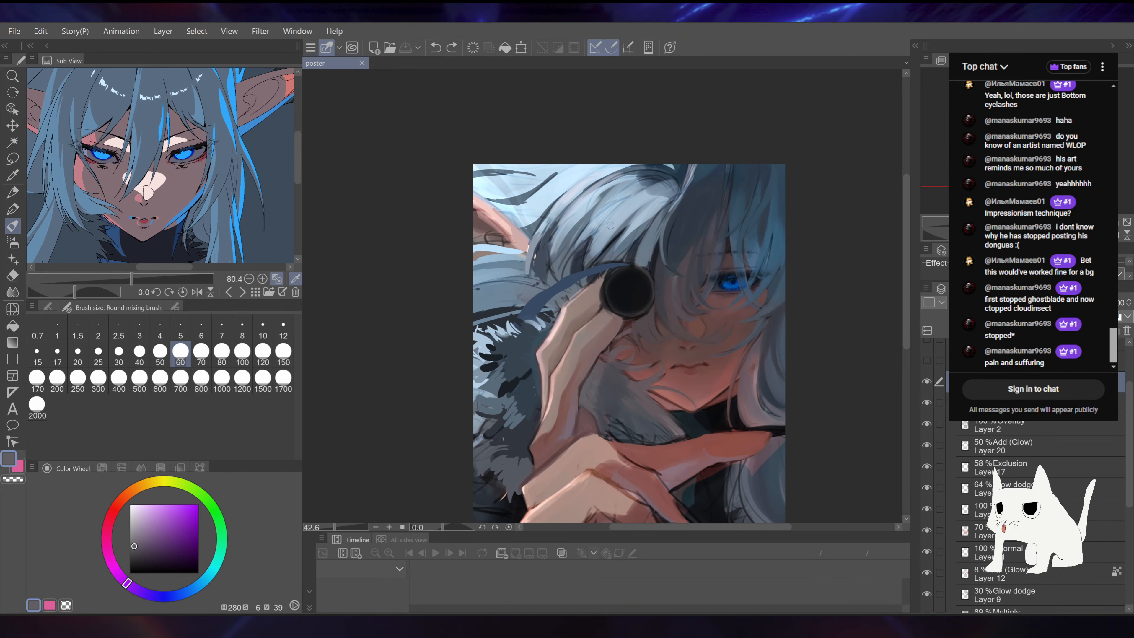
alt+click(595, 234)
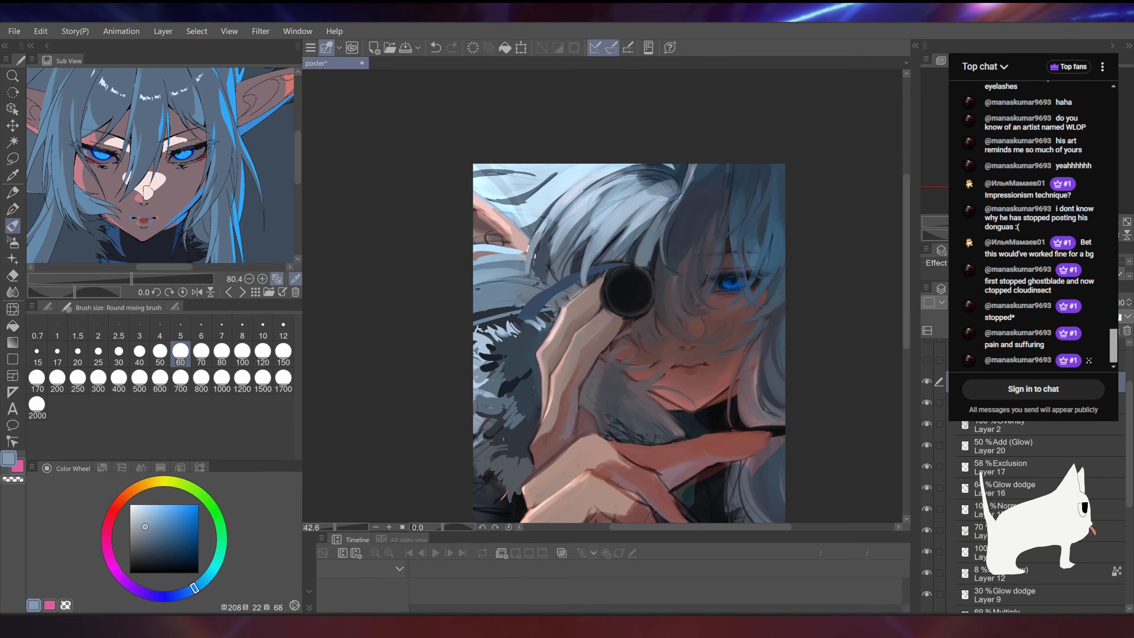
drag(623, 215, 639, 252)
alt+click(577, 287)
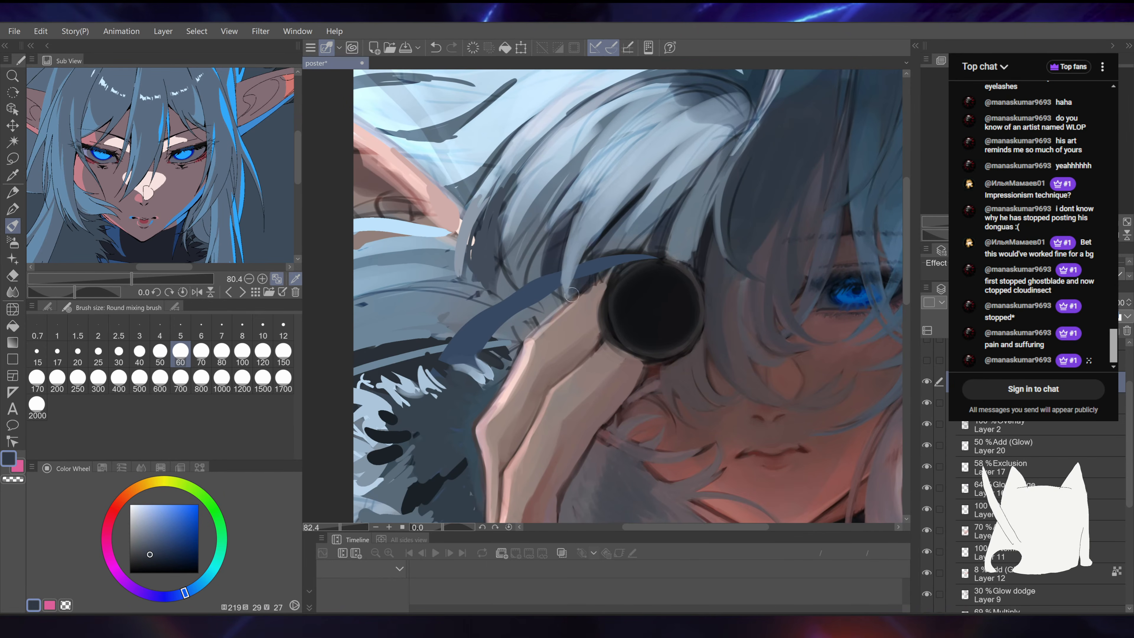
mouse_move(573, 296)
mouse_down()
mouse_move(661, 281)
mouse_move(581, 332)
mouse_up()
alt+click(563, 300)
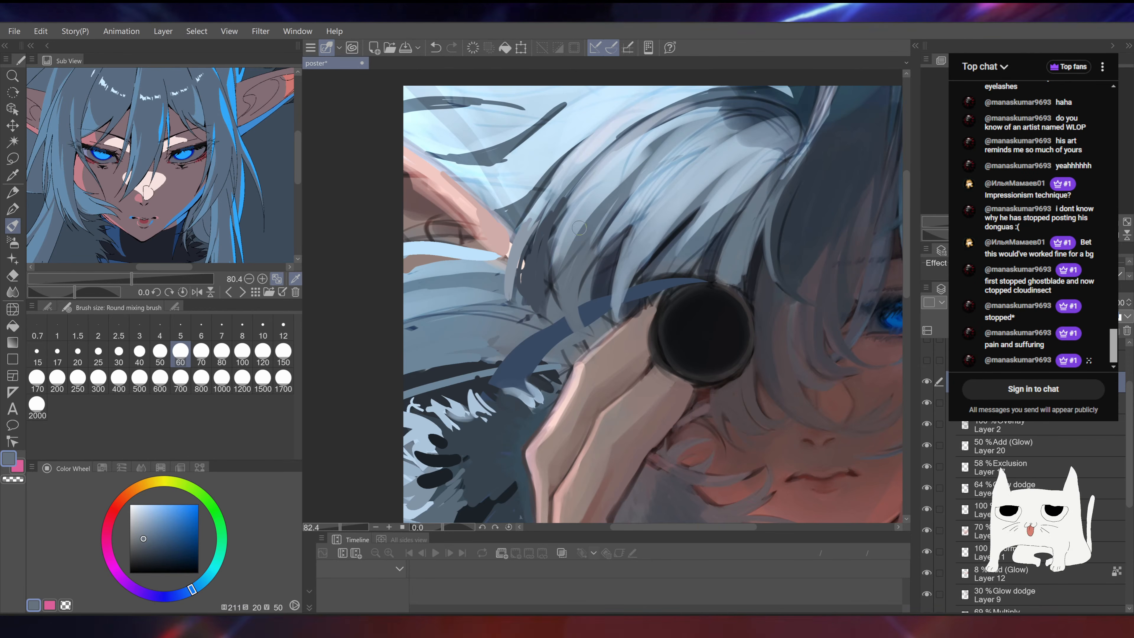
Step: Break up the saturated blue strand behind the raised fingertips with sampled dark slate blue, undoing one stroke
alt+click(591, 289)
drag(592, 293, 590, 342)
key(ctrl+z)
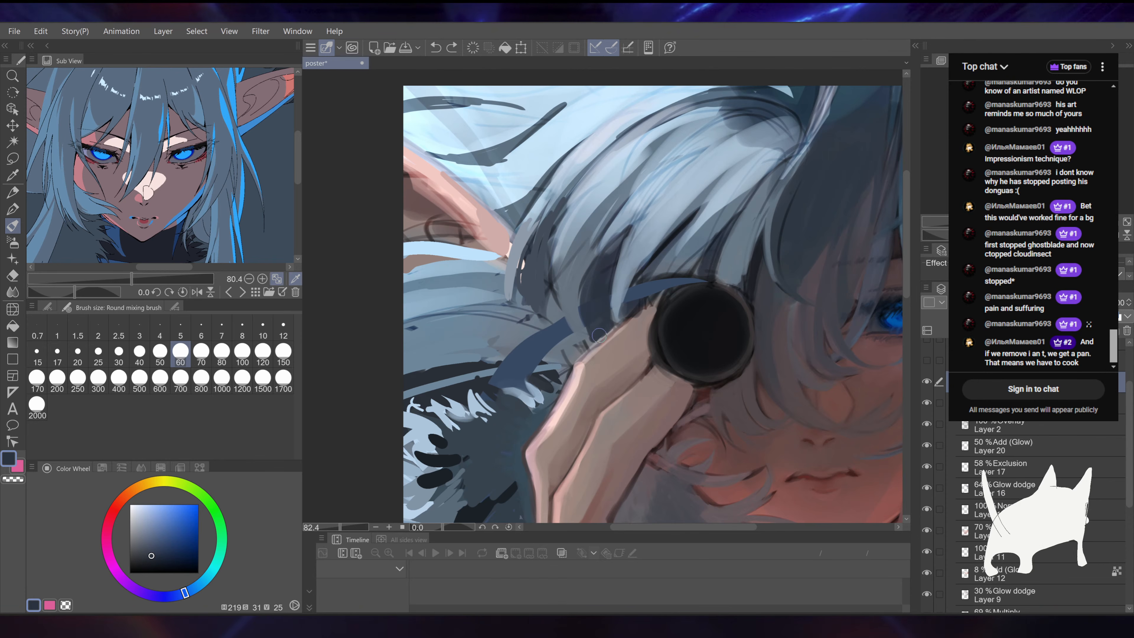
drag(586, 319, 596, 334)
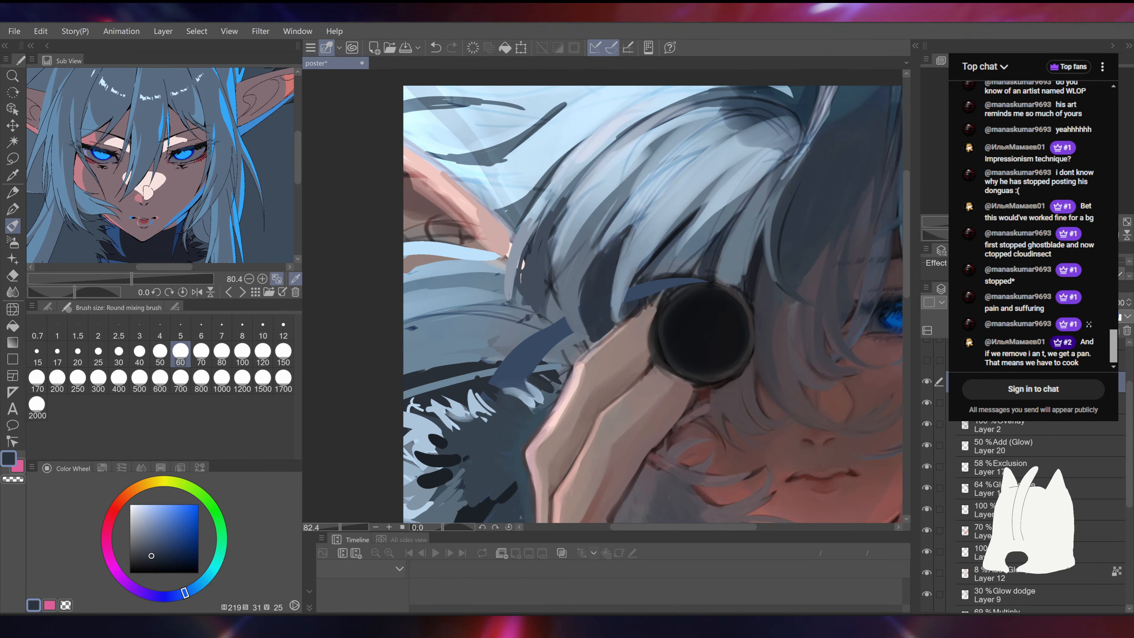
Step: Refine the fingertip and hair edge beside the black lens with sampled dark blue-grey and greyish brown
key(ctrl+minus)
alt+click(630, 284)
drag(634, 281, 625, 291)
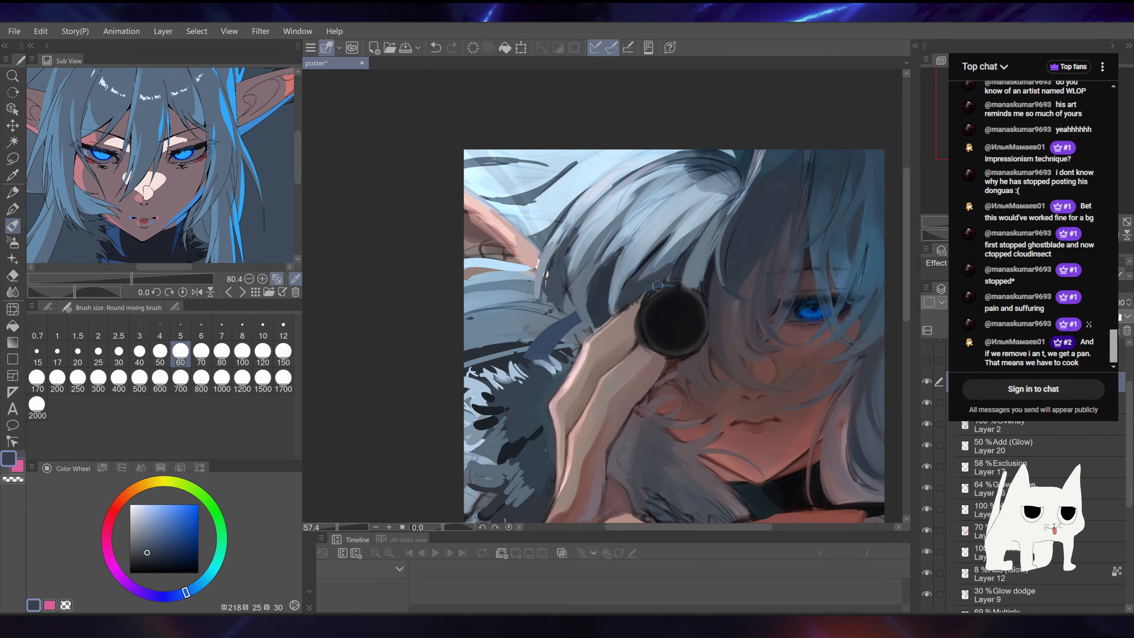
alt+click(639, 302)
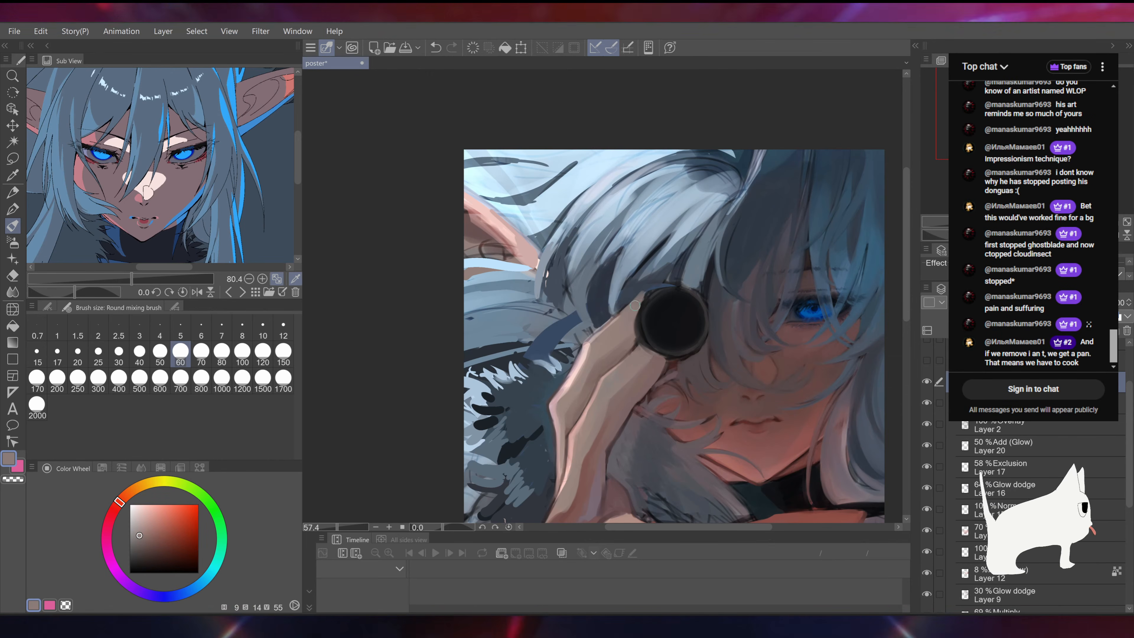
drag(768, 272, 763, 206)
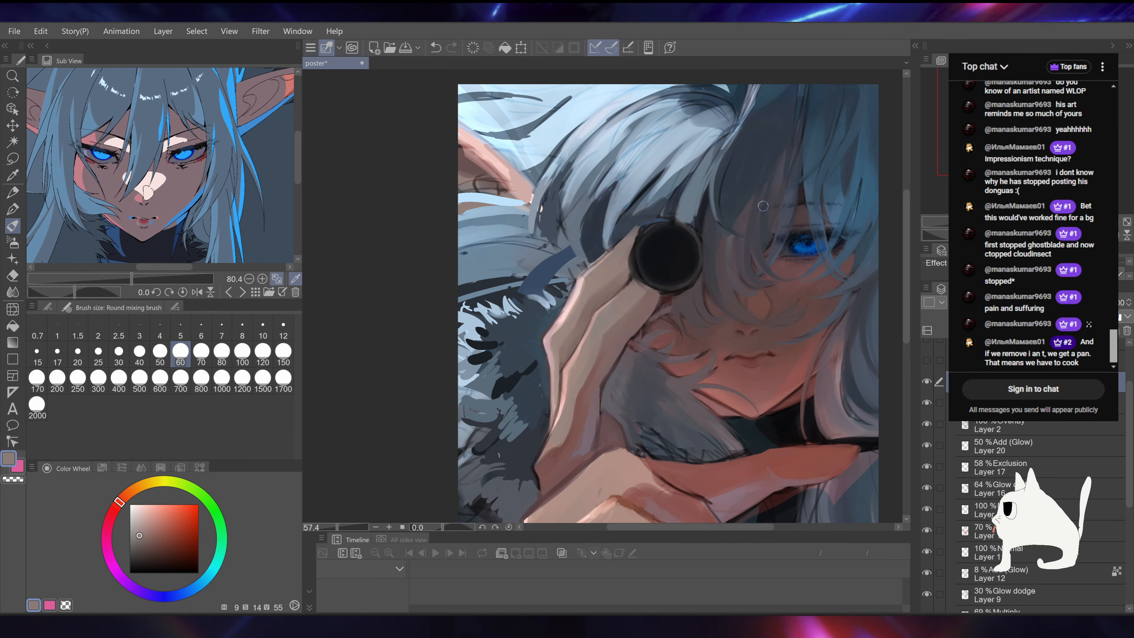
alt+click(631, 229)
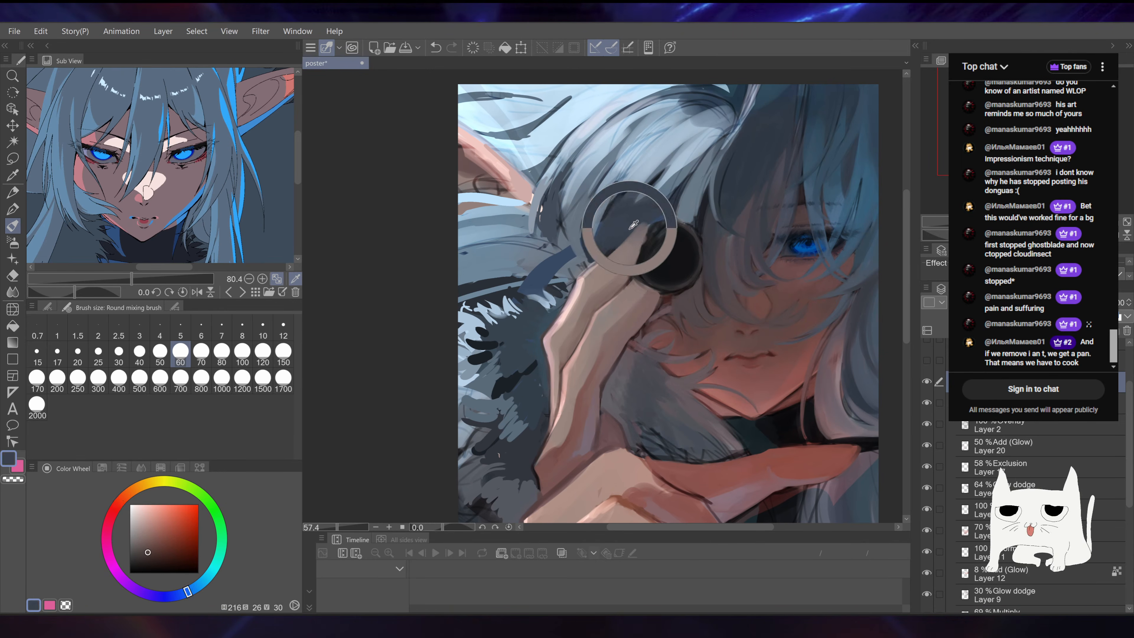
Step: Clean up the dark clothing and hair around the pointing fingertip with sampled near-black navy and slate blue, and save the illustration
drag(823, 353, 726, 276)
alt+click(774, 370)
drag(779, 365, 791, 273)
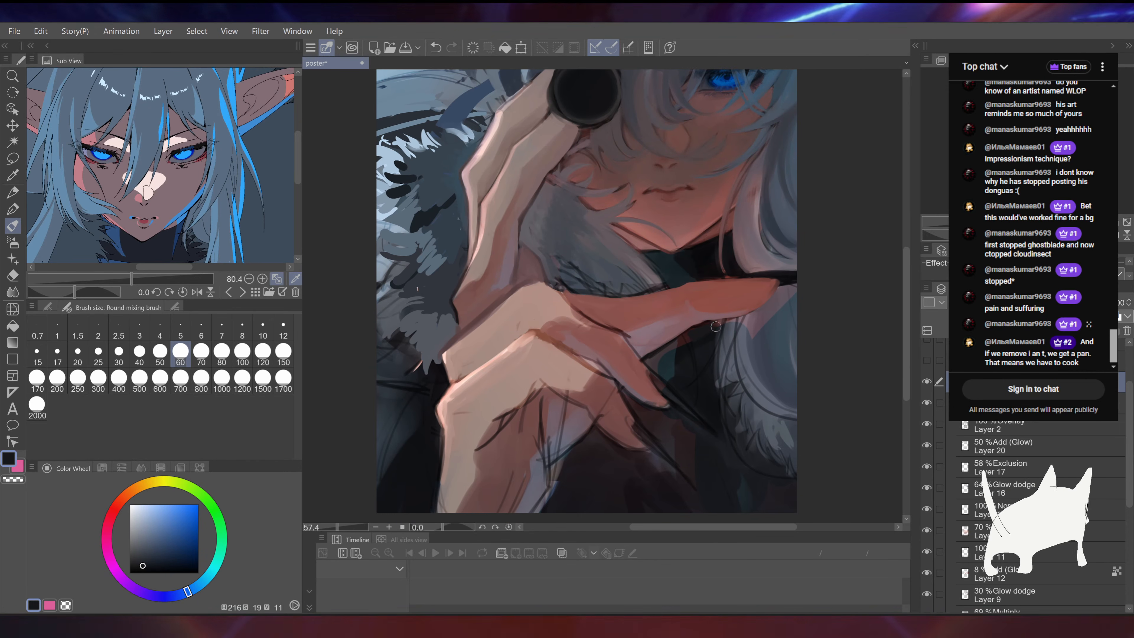
drag(691, 334, 582, 350)
alt+click(628, 353)
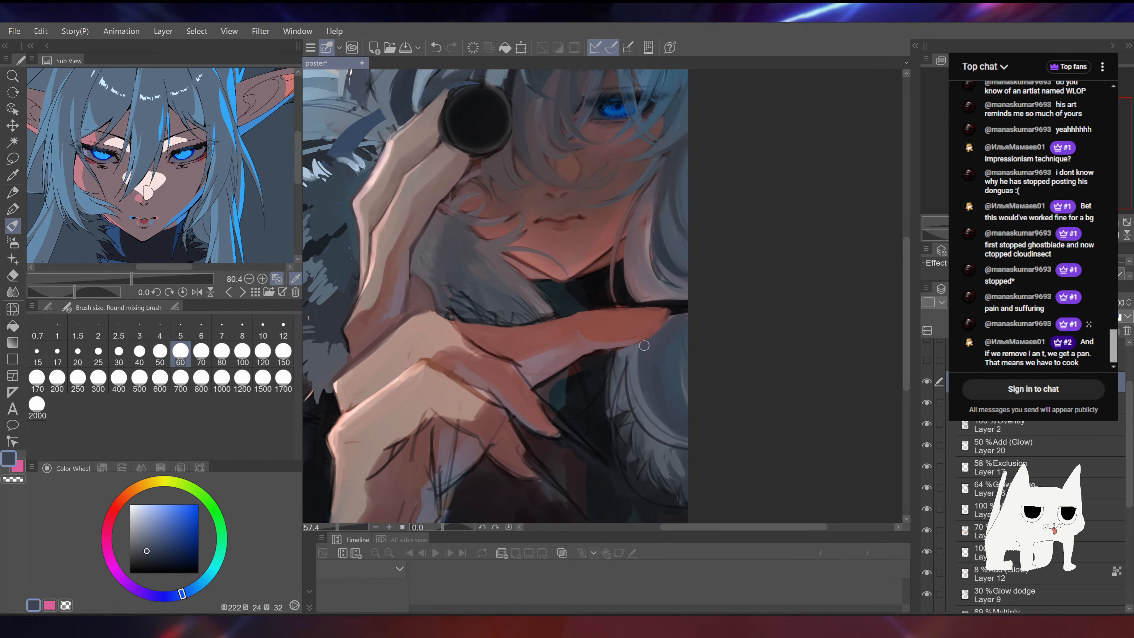
drag(670, 322, 656, 326)
drag(614, 308, 634, 295)
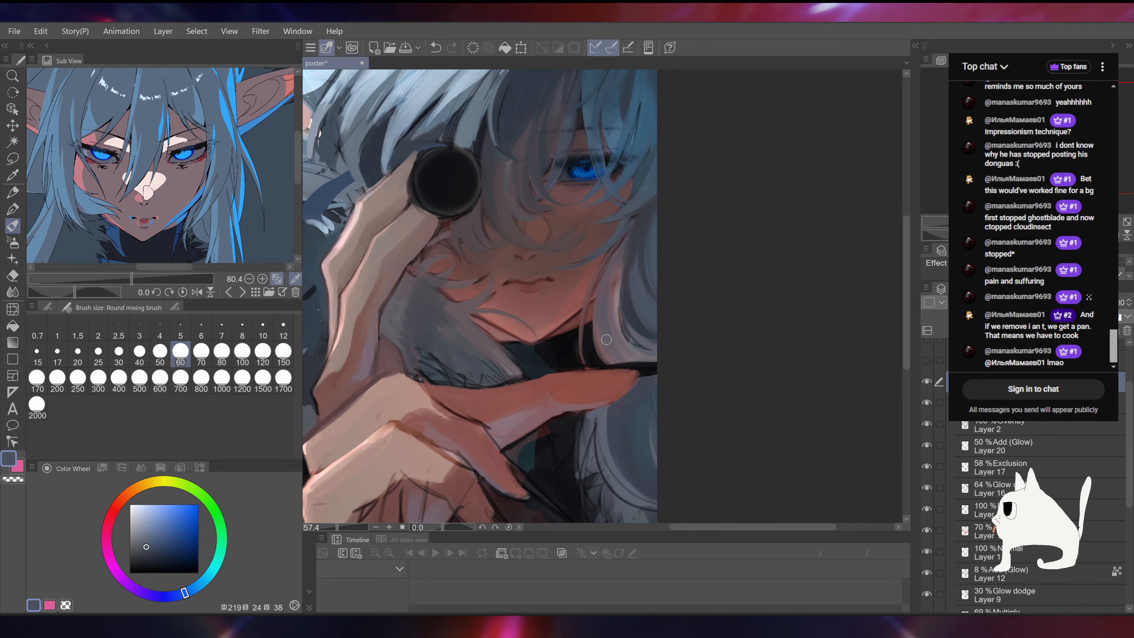
key(ctrl+s)
Step: Refine the mouth corners and lip line with a size 30 brush in sampled reddish brown and dark red, undoing one stroke
drag(678, 271, 765, 234)
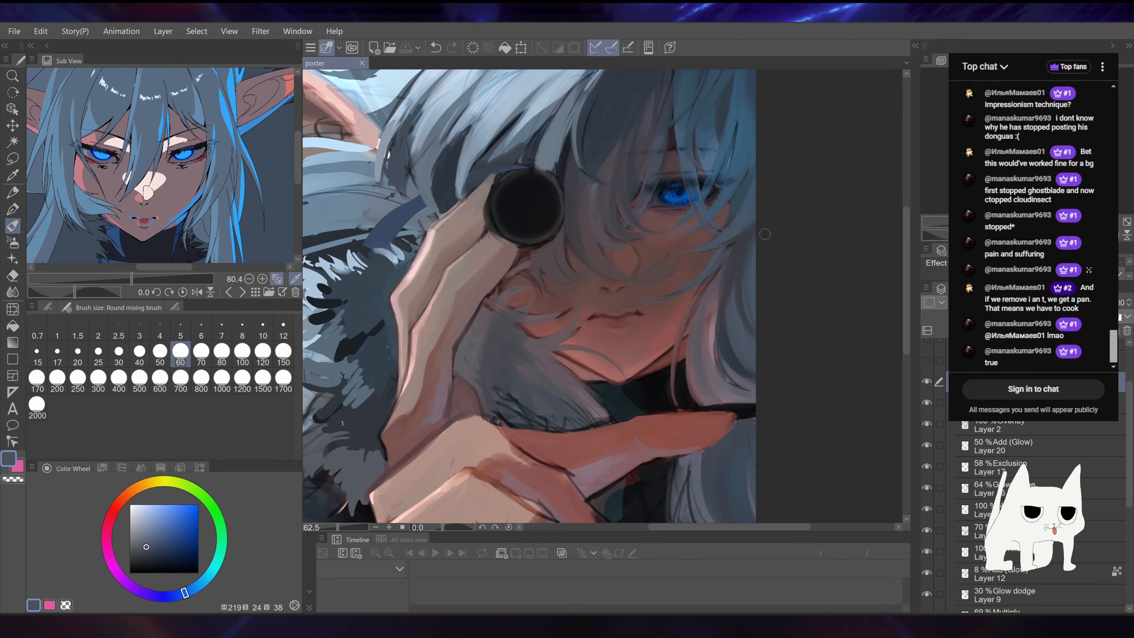
scroll(615, 264, up, 3)
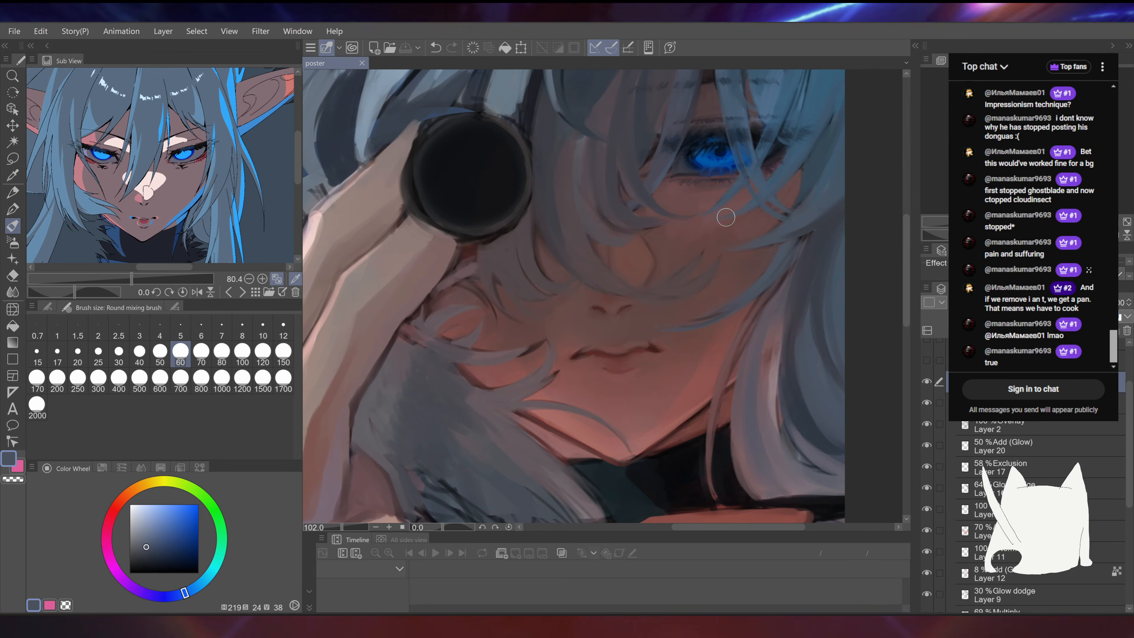
alt+click(563, 330)
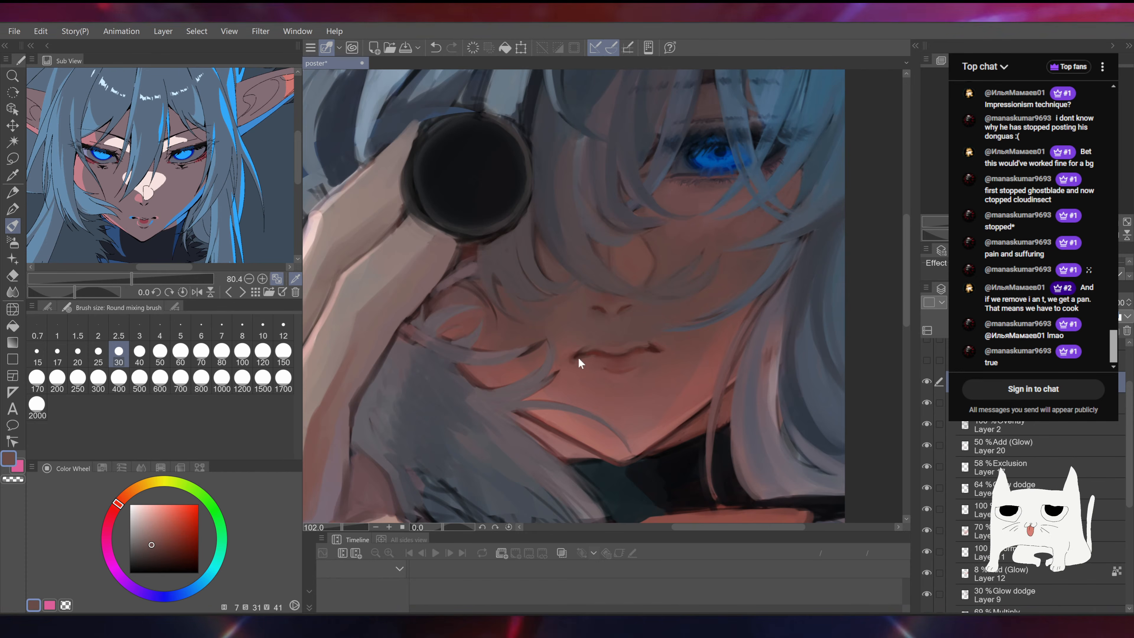
drag(571, 359, 577, 359)
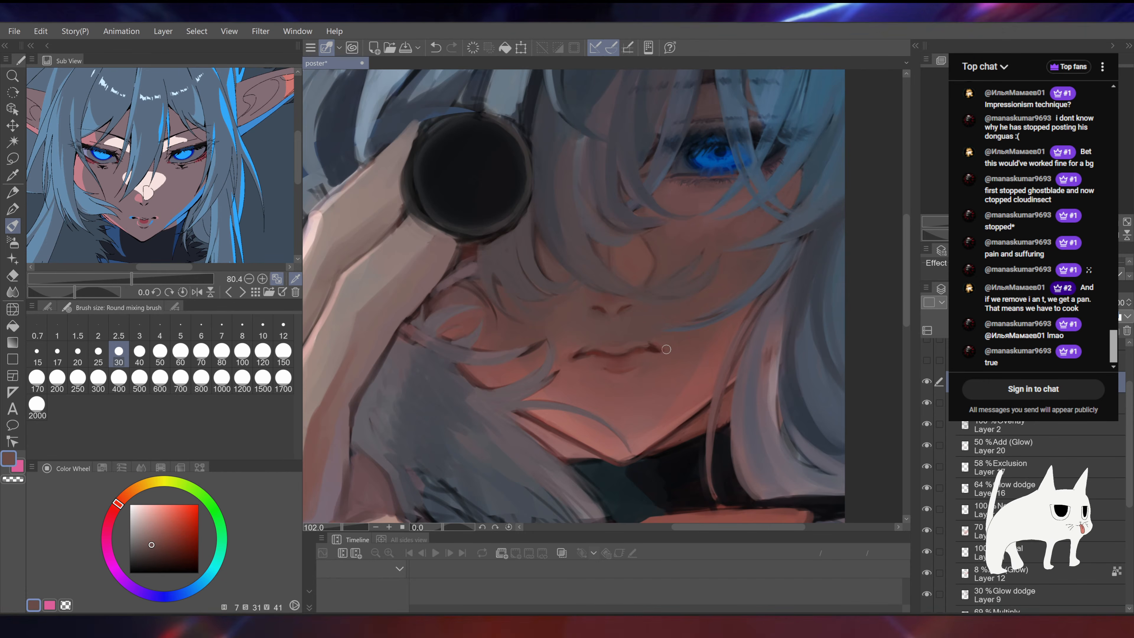
key(ctrl+z)
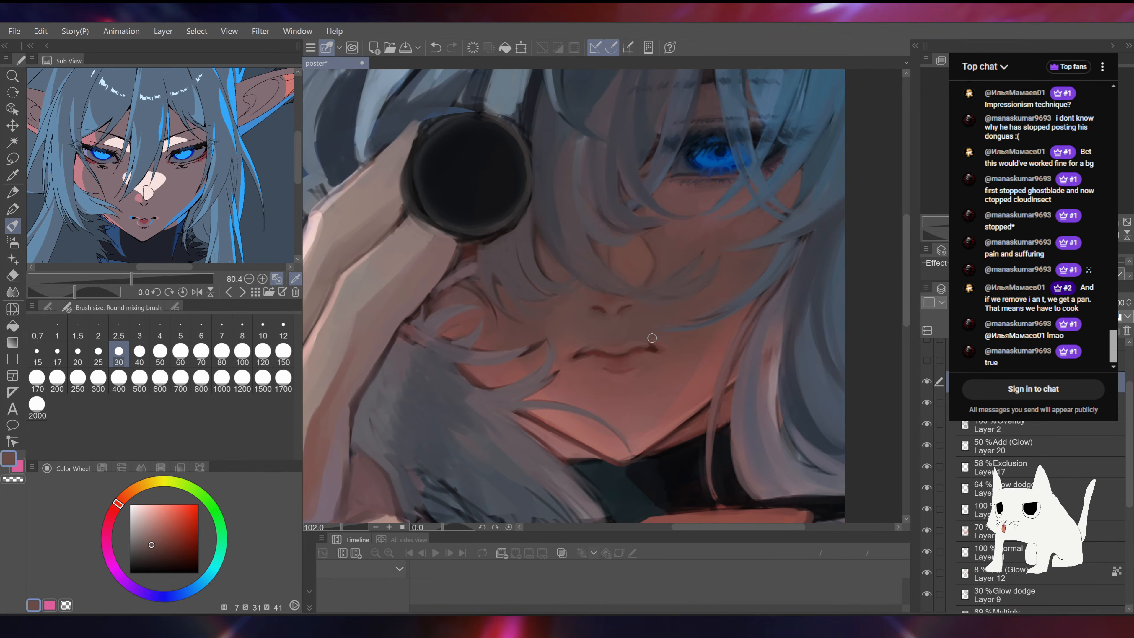
alt+click(587, 353)
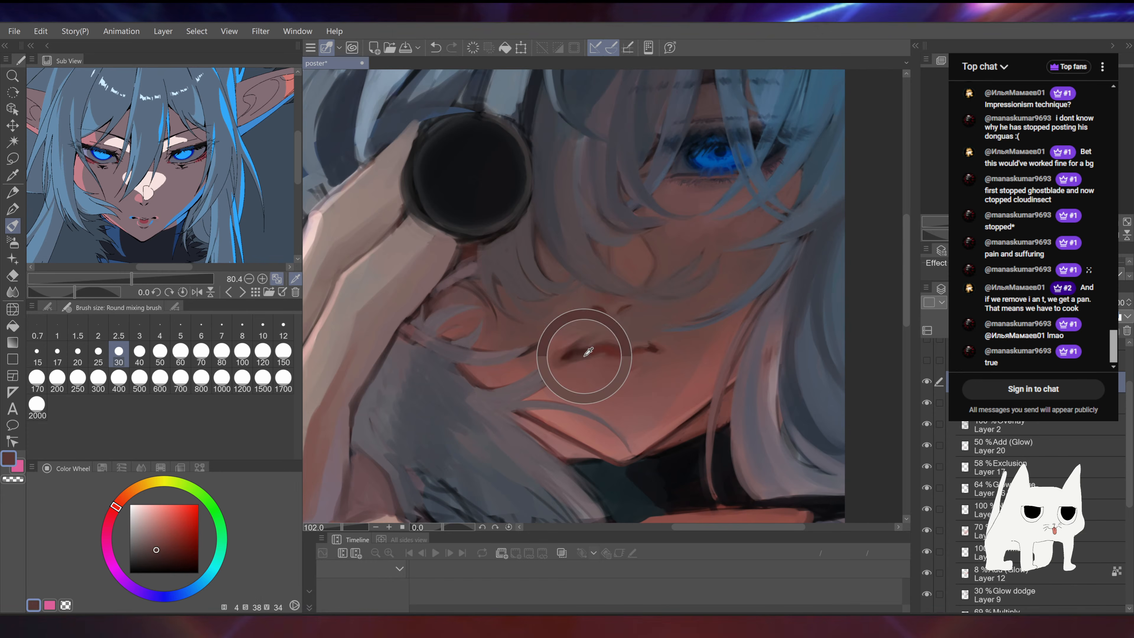
alt+click(585, 355)
alt+click(579, 352)
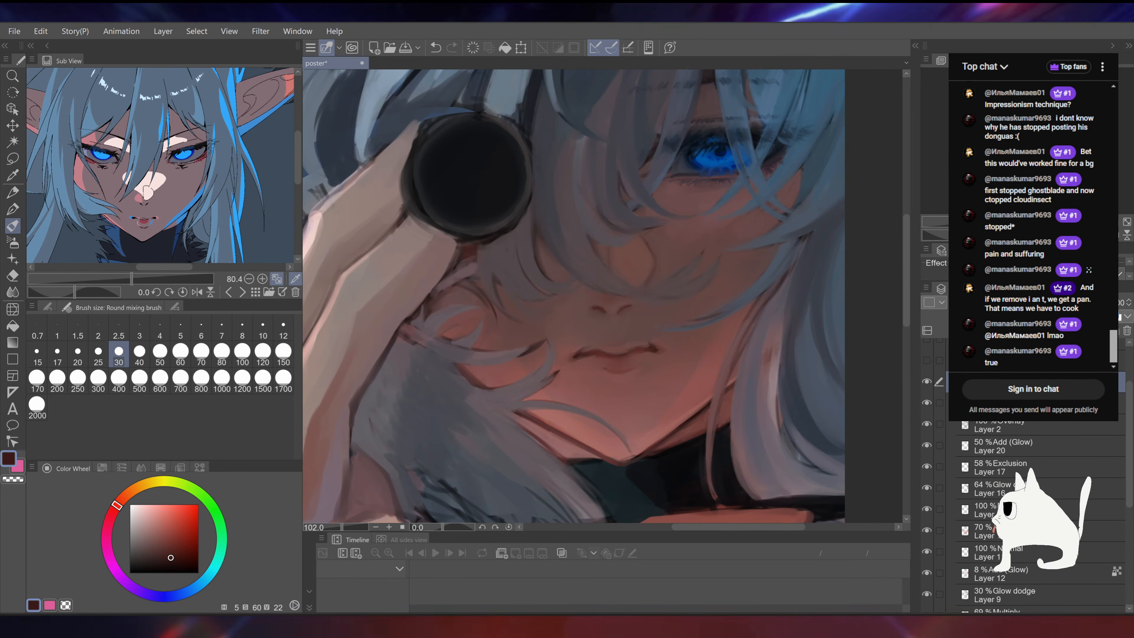
Step: Darken the contour along the raised hand's inner wrist with sampled dark plum and near-black violet
scroll(640, 347, down, 5)
scroll(585, 223, up, 4)
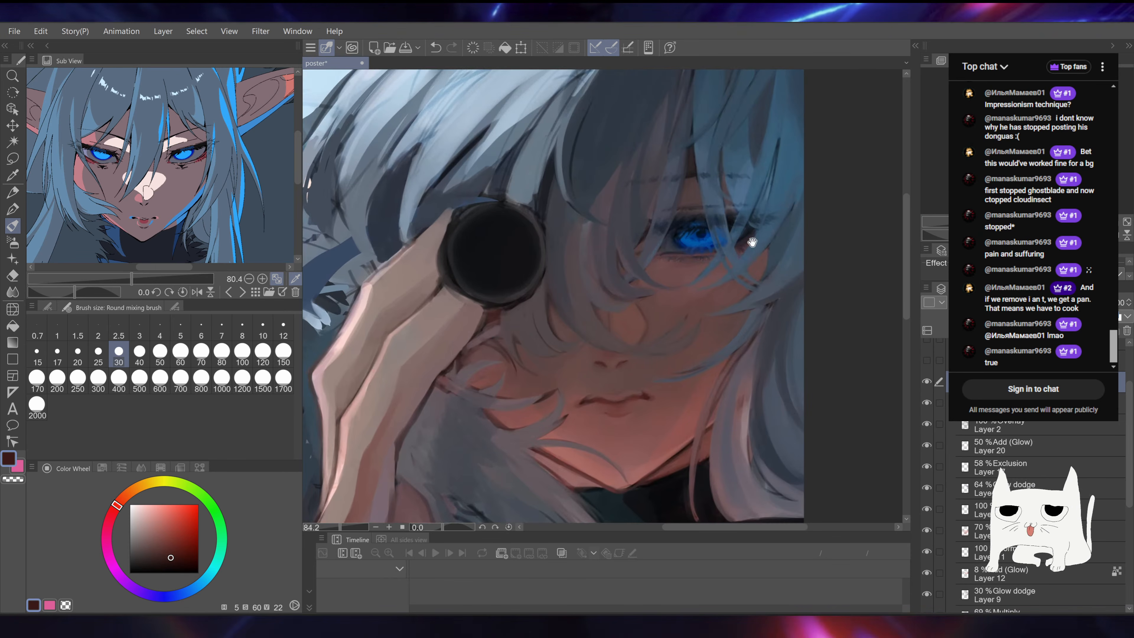
scroll(598, 299, down, 4)
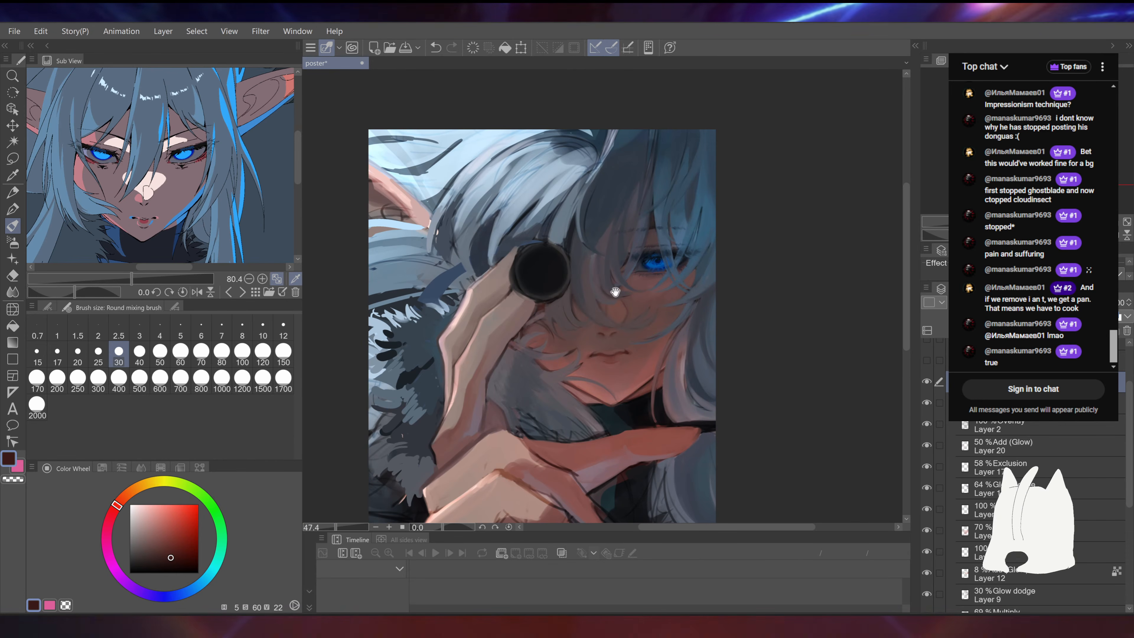
drag(615, 292, 757, 227)
alt+click(572, 273)
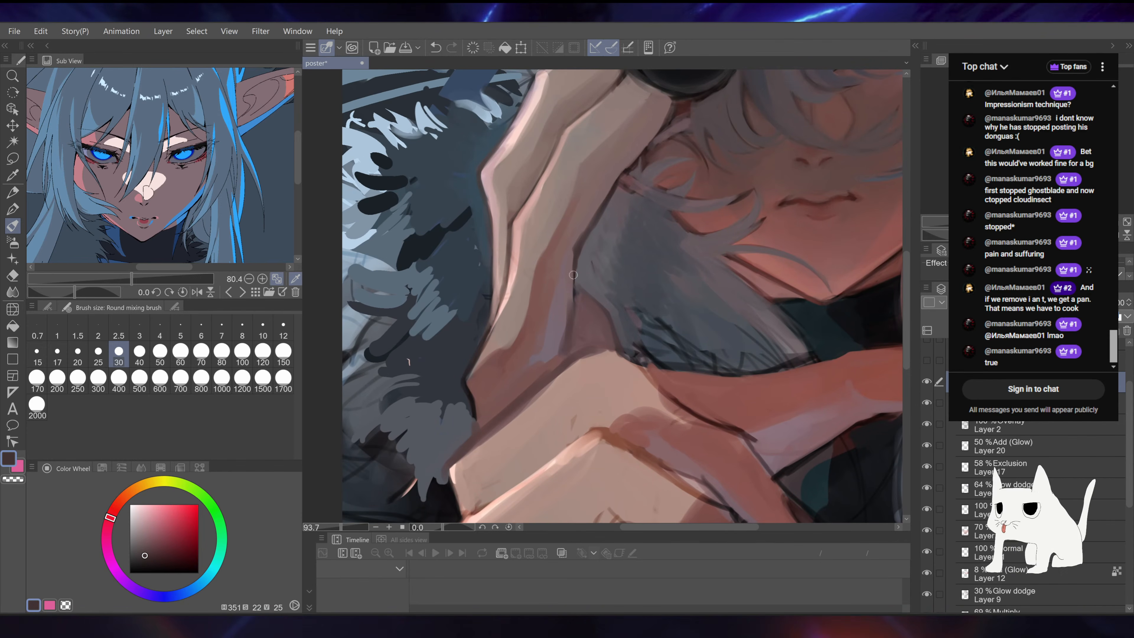
alt+click(573, 287)
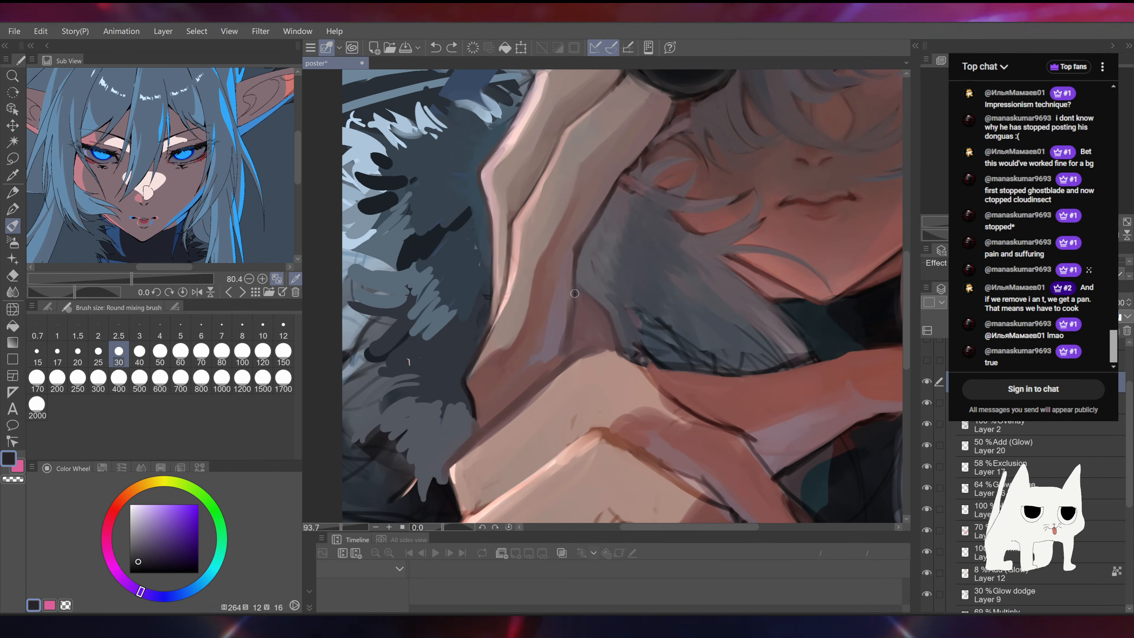
drag(587, 236, 546, 231)
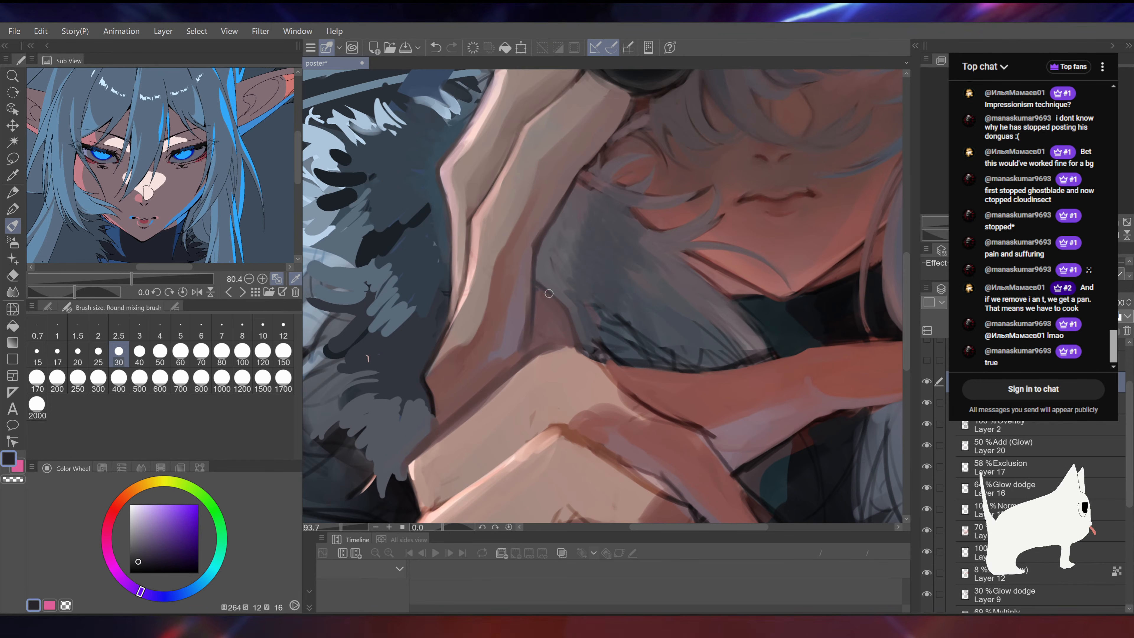
mouse_move(535, 282)
mouse_down()
mouse_move(576, 331)
mouse_move(653, 209)
mouse_up()
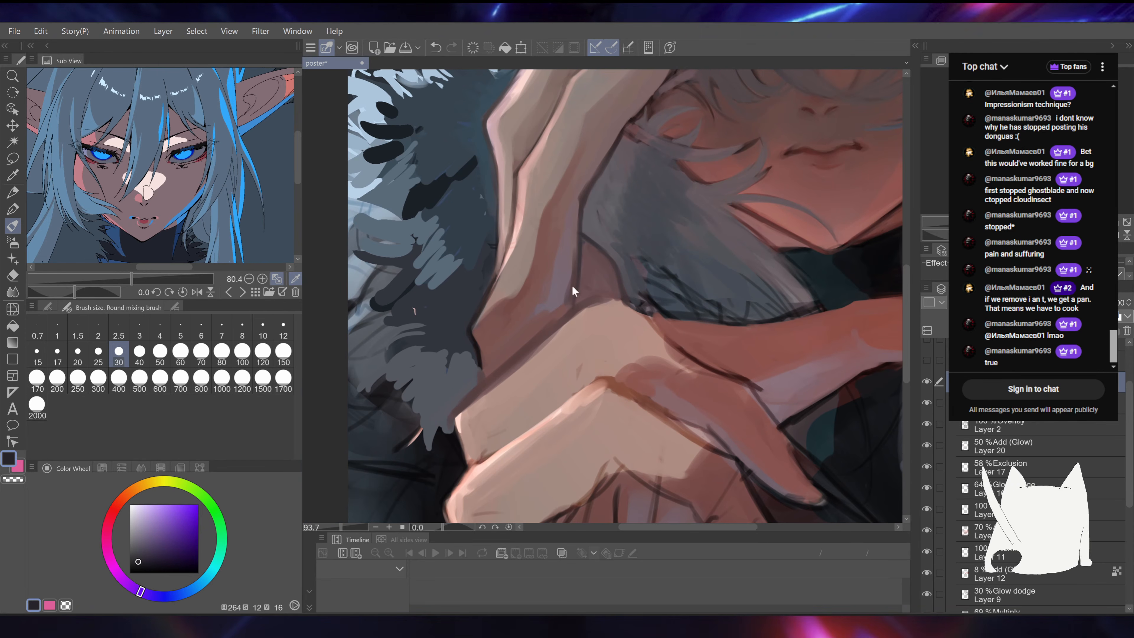
Step: Define the lower hand's knuckle against the wrist and fur collar with sampled muted red, peach and near-black purple
alt+click(576, 272)
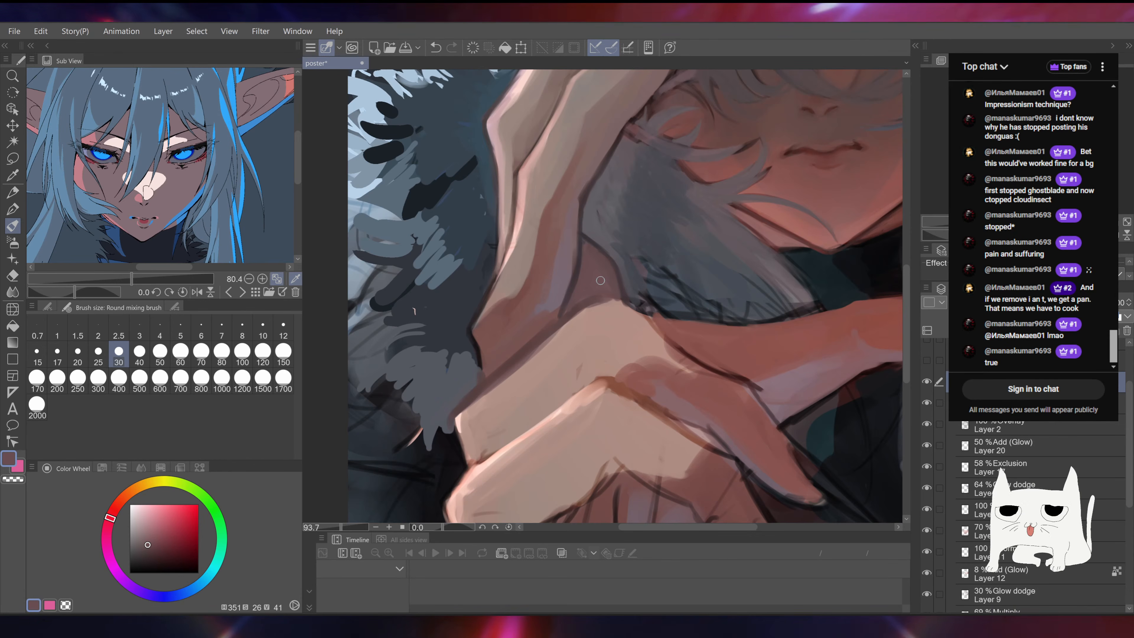
drag(655, 202, 699, 242)
alt+click(597, 290)
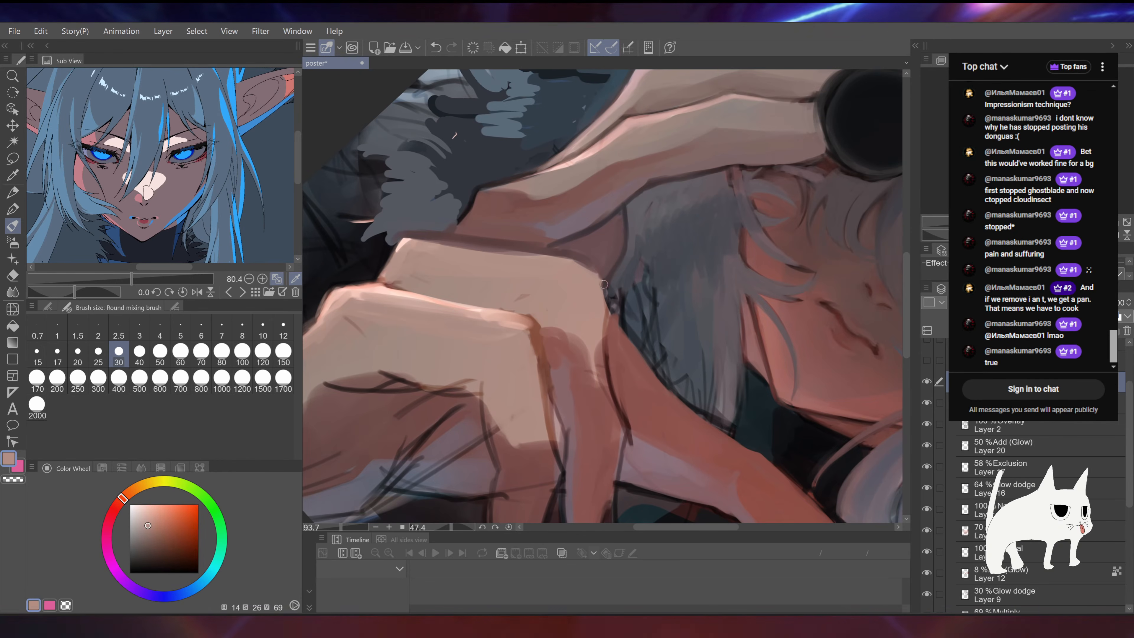
alt+click(606, 292)
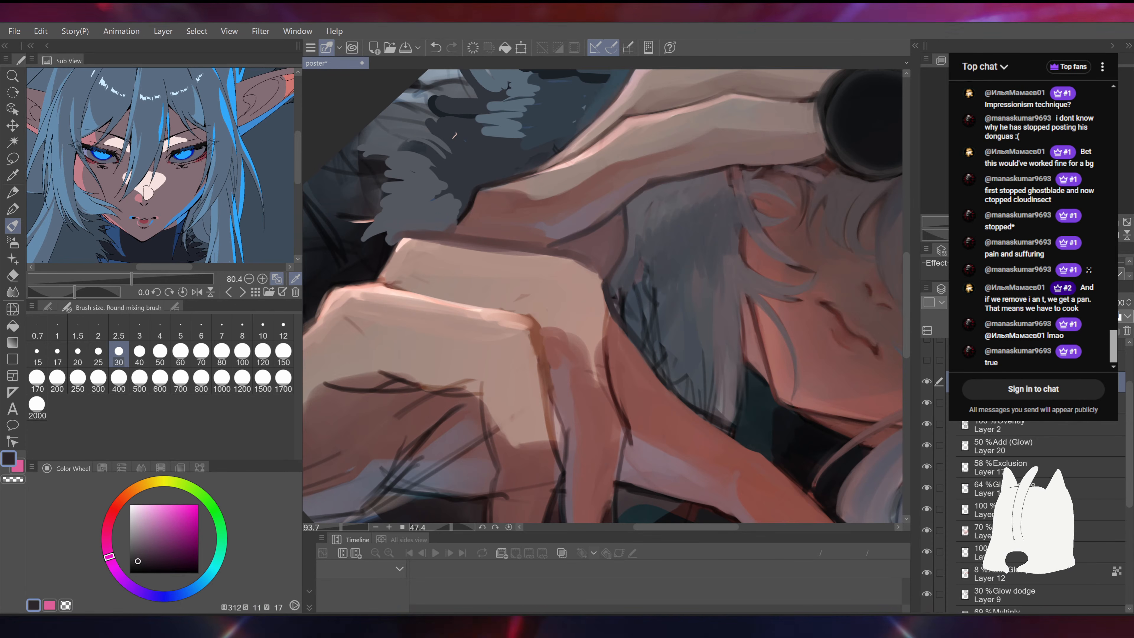
drag(624, 326, 604, 257)
Step: Rework the contour between the folded finger and the pointing finger with sampled dark red and reddish brown
alt+click(583, 332)
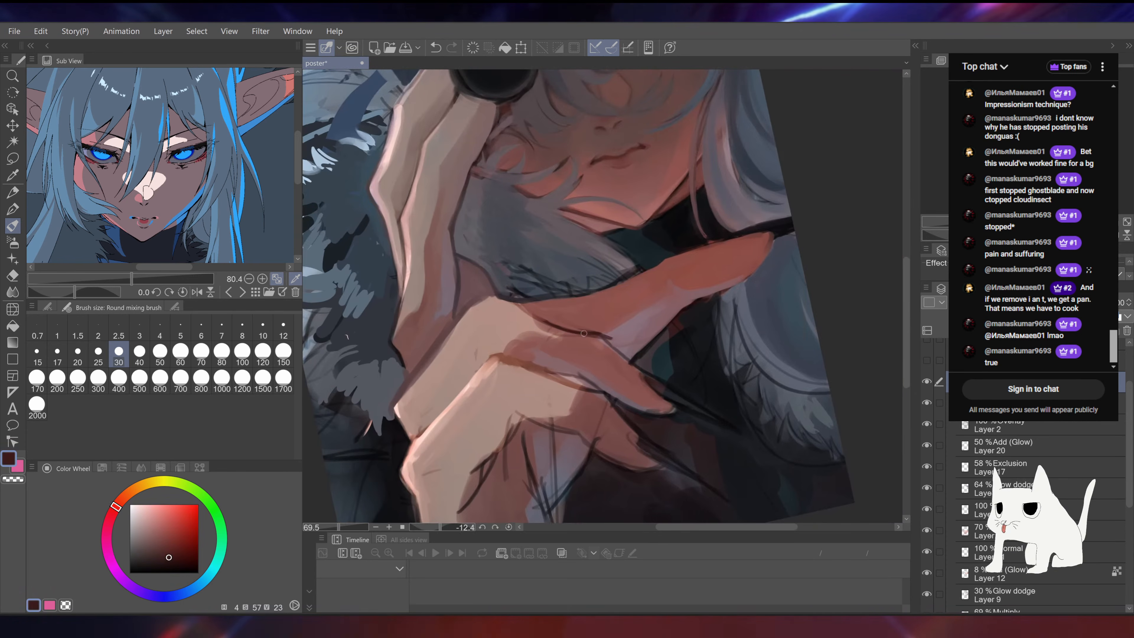
alt+click(618, 337)
mouse_move(605, 334)
mouse_down()
mouse_move(612, 342)
mouse_move(594, 348)
mouse_up()
drag(576, 291, 605, 364)
alt+click(571, 335)
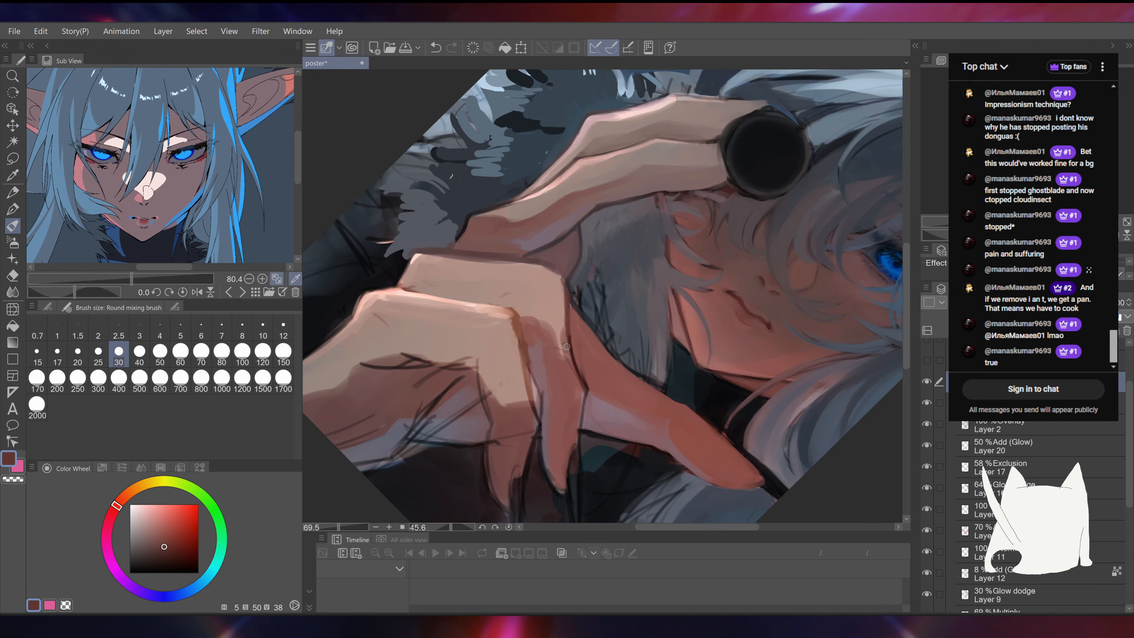
drag(567, 347, 594, 338)
Step: Soften the shading on the lower hand's bent knuckle with sampled peach-brown tones
alt+click(533, 335)
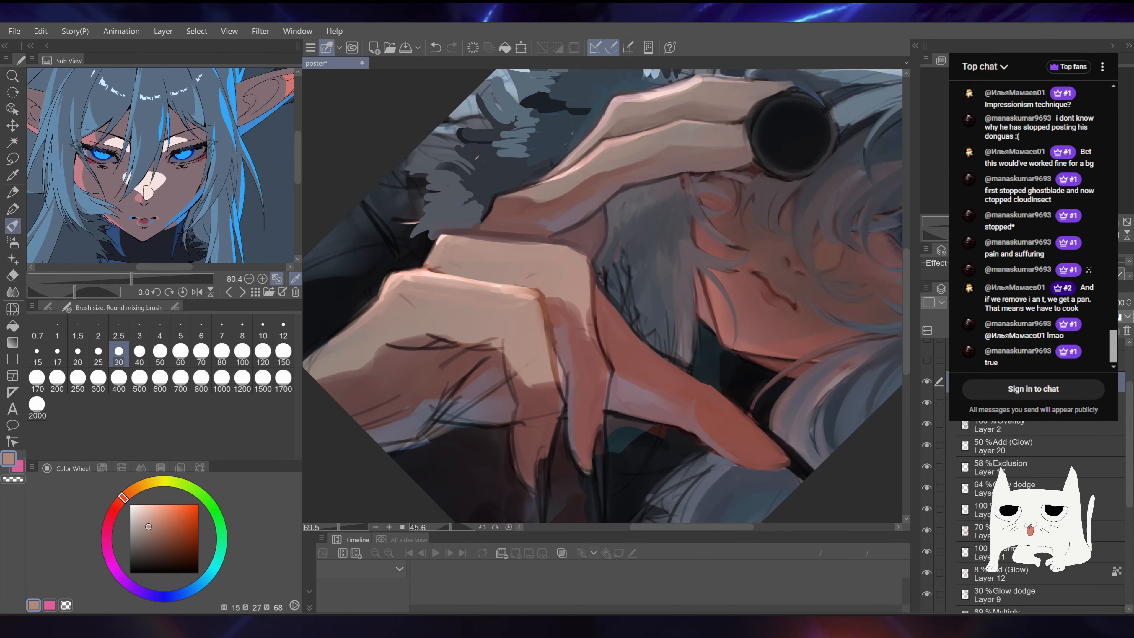
drag(522, 335, 593, 265)
alt+click(592, 271)
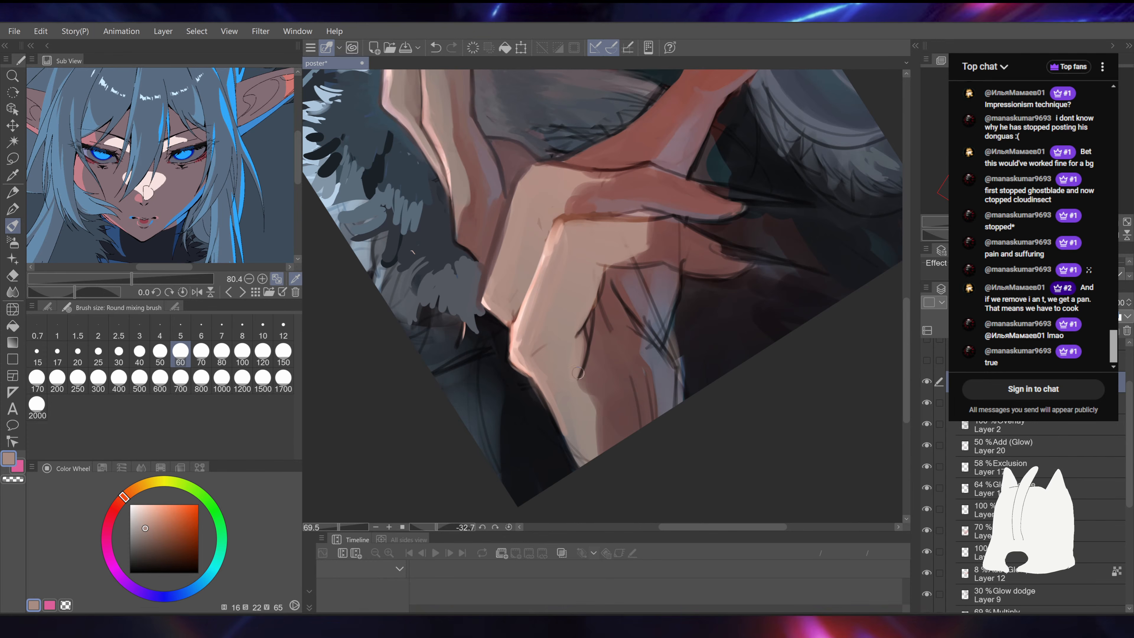
Step: Rework the light and shadow transition on the lower hand's wrist with a size 80 brush in sampled brown and greyish beige
scroll(608, 242, down, 3)
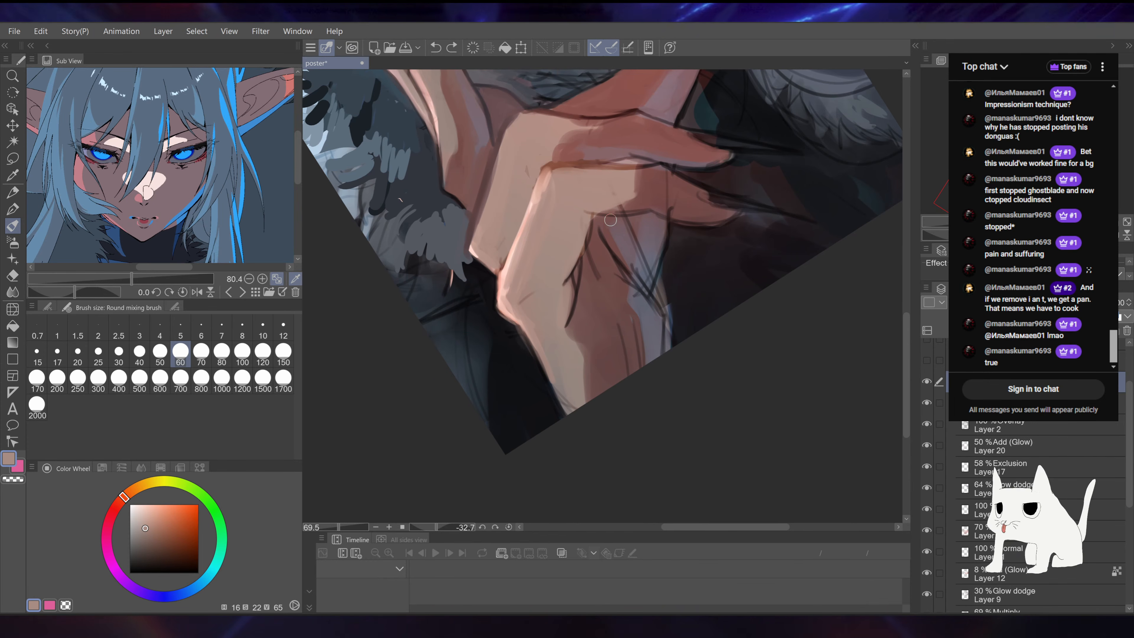
alt+click(585, 356)
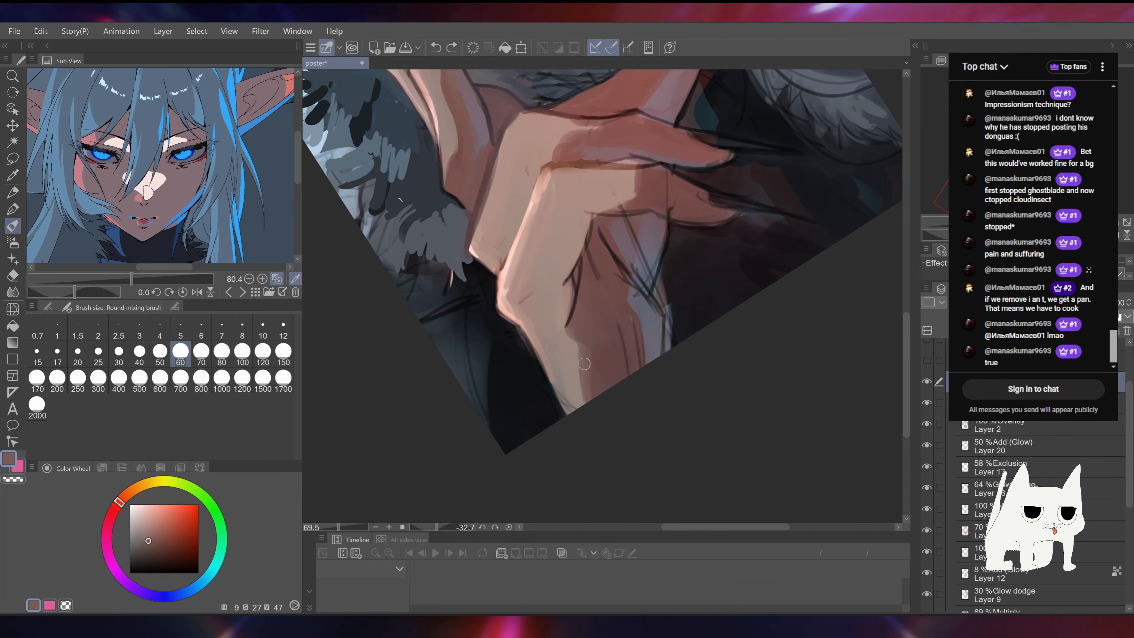
drag(585, 315, 595, 400)
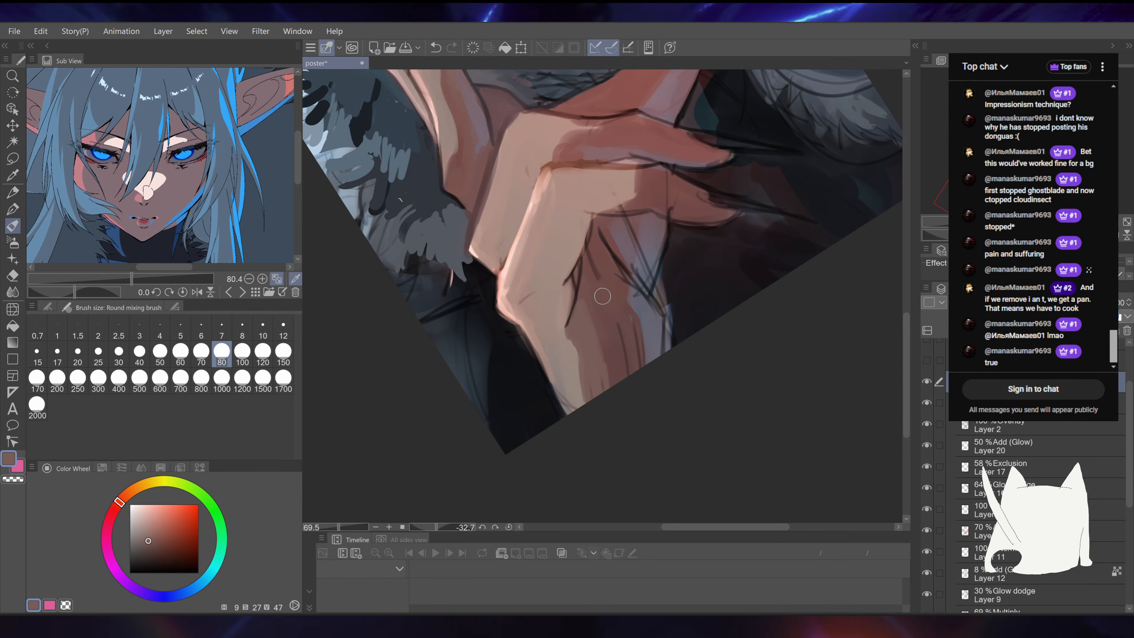
alt+click(561, 358)
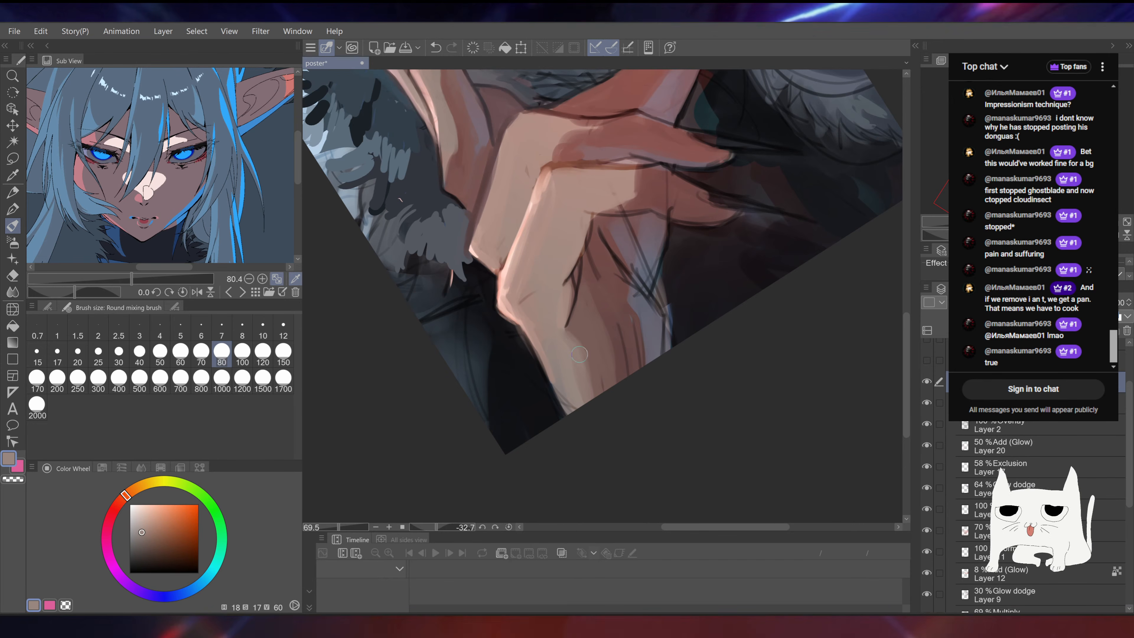
drag(581, 357, 589, 392)
drag(546, 324, 545, 268)
Step: Clean up the wrist's outer shadow edge with sampled dark reddish brown, blue-grey and near-black violet
key(ctrl+at)
drag(726, 235, 705, 204)
alt+click(580, 276)
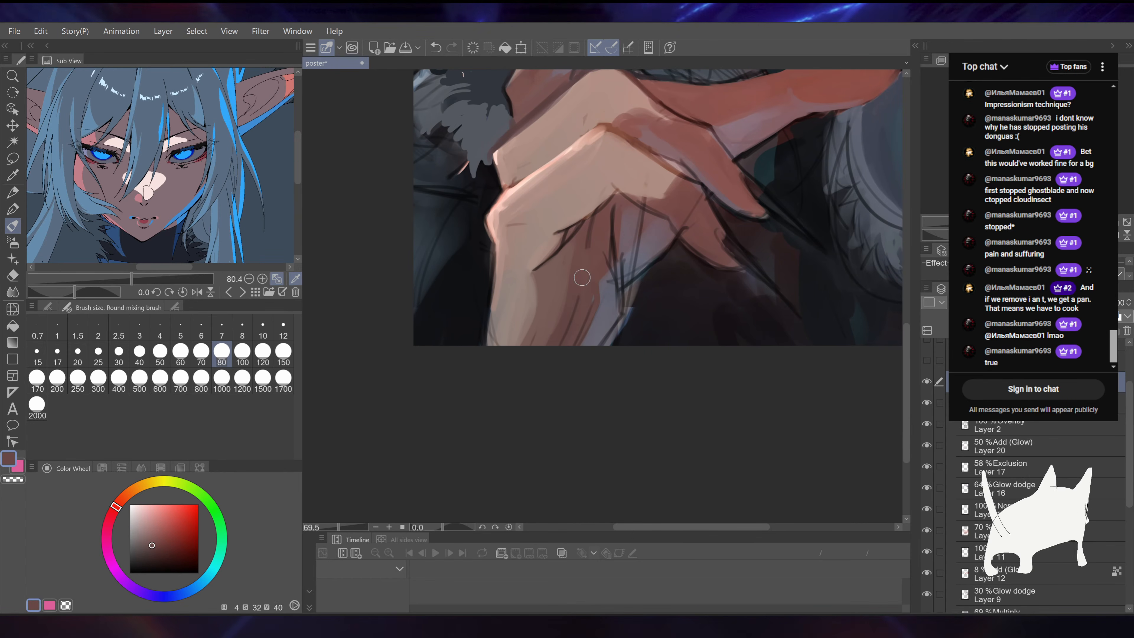
alt+click(607, 290)
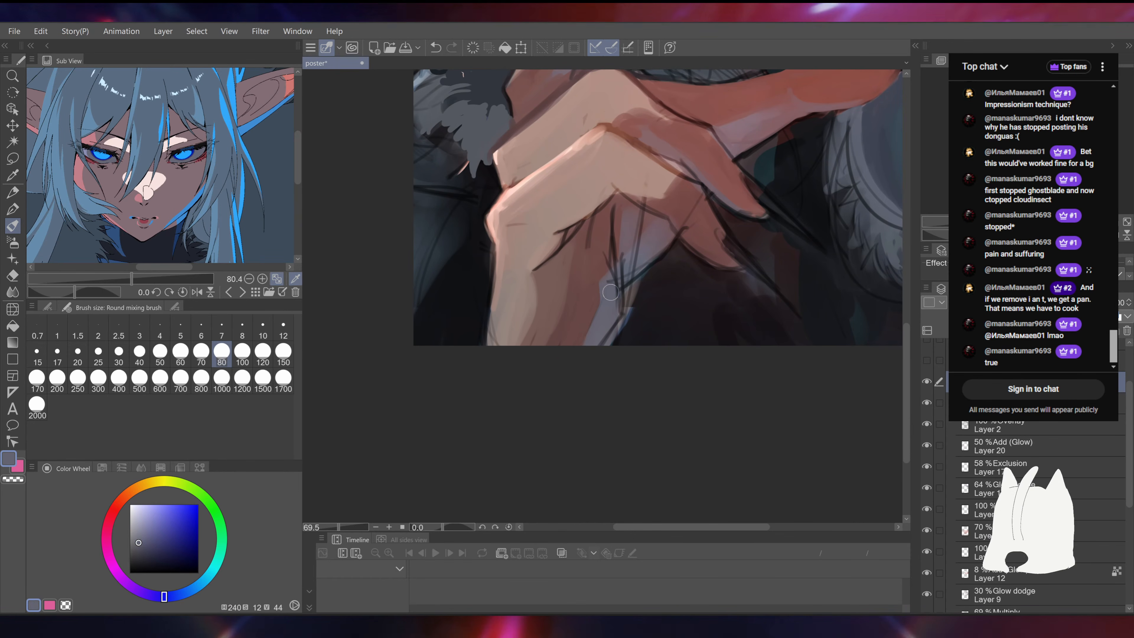
alt+click(638, 299)
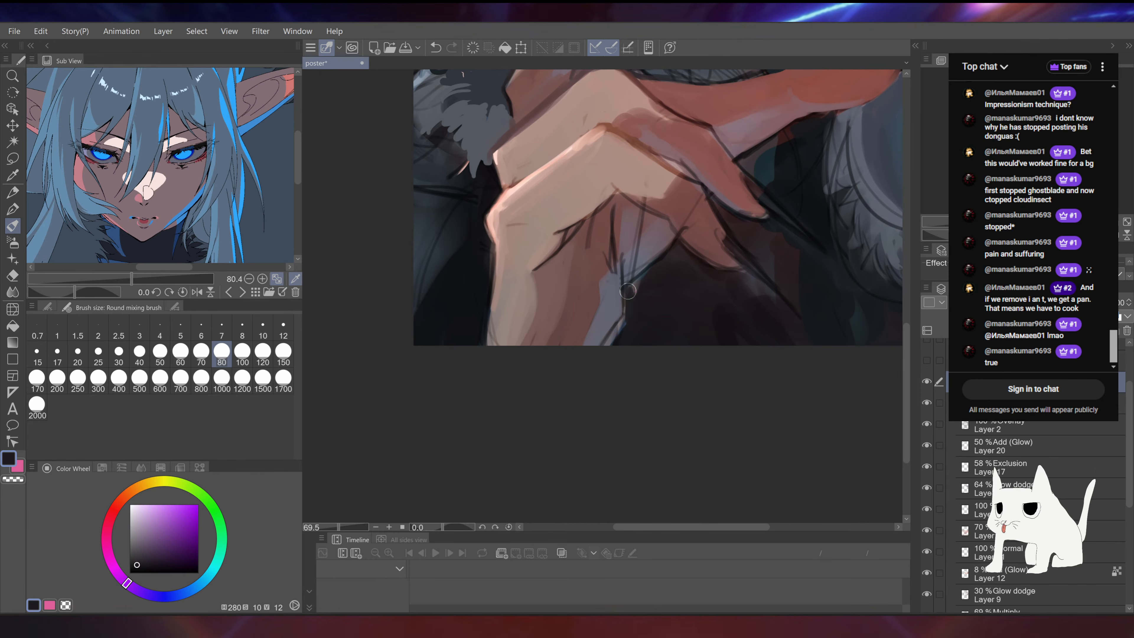
drag(633, 306, 615, 368)
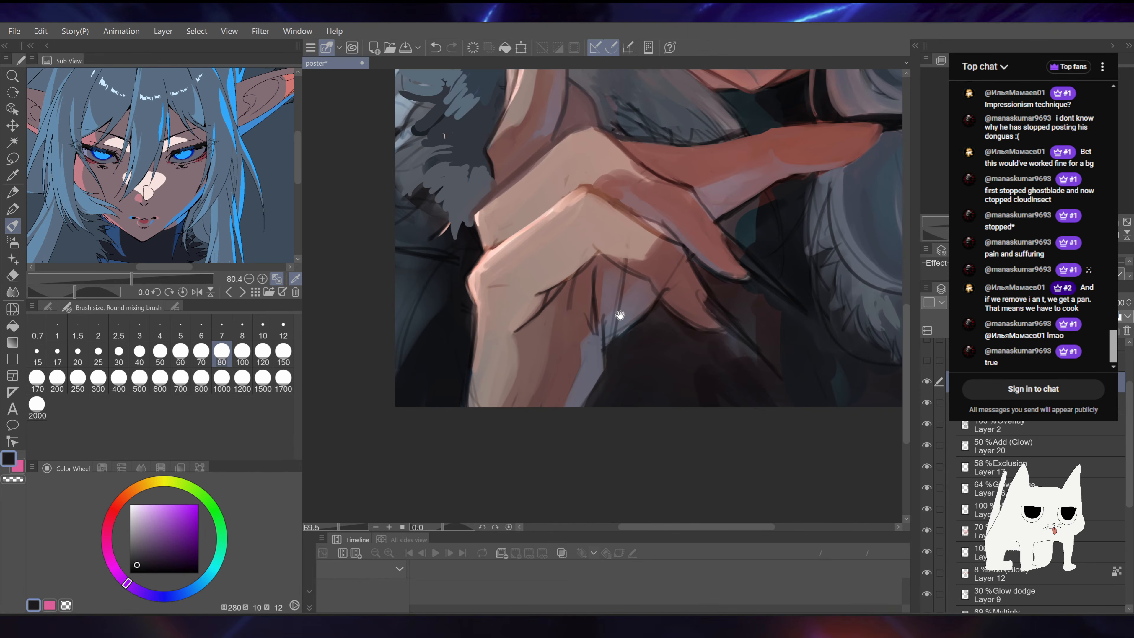
Step: Paint over the sketch lines in the palm and on the lowest finger with sampled blue-grey and muted red
alt+click(616, 324)
alt+click(625, 322)
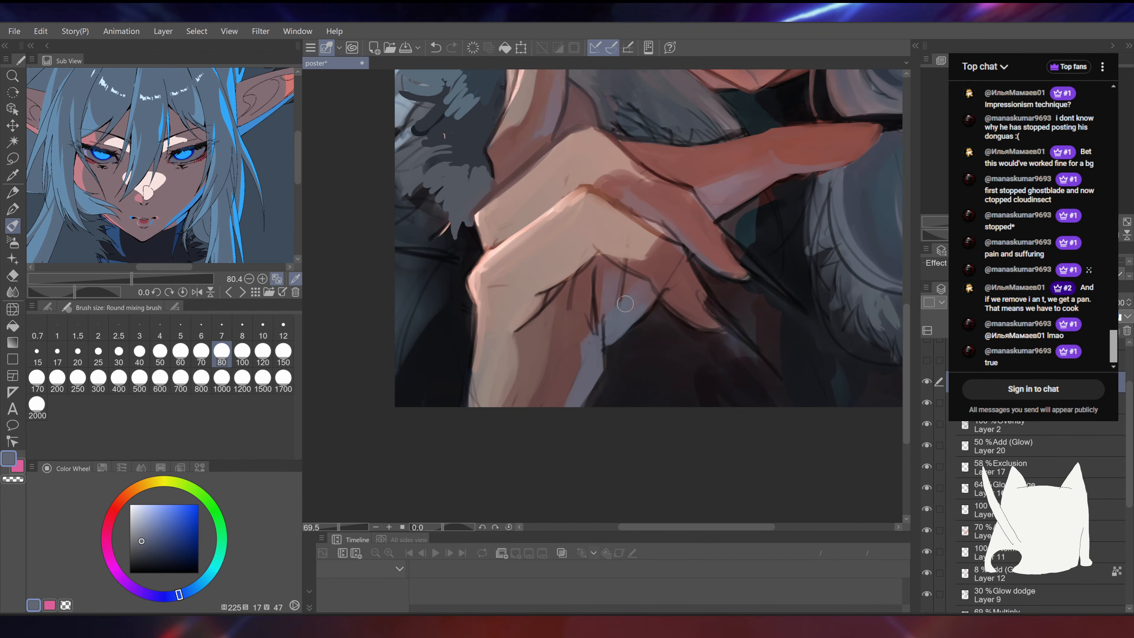
alt+click(627, 286)
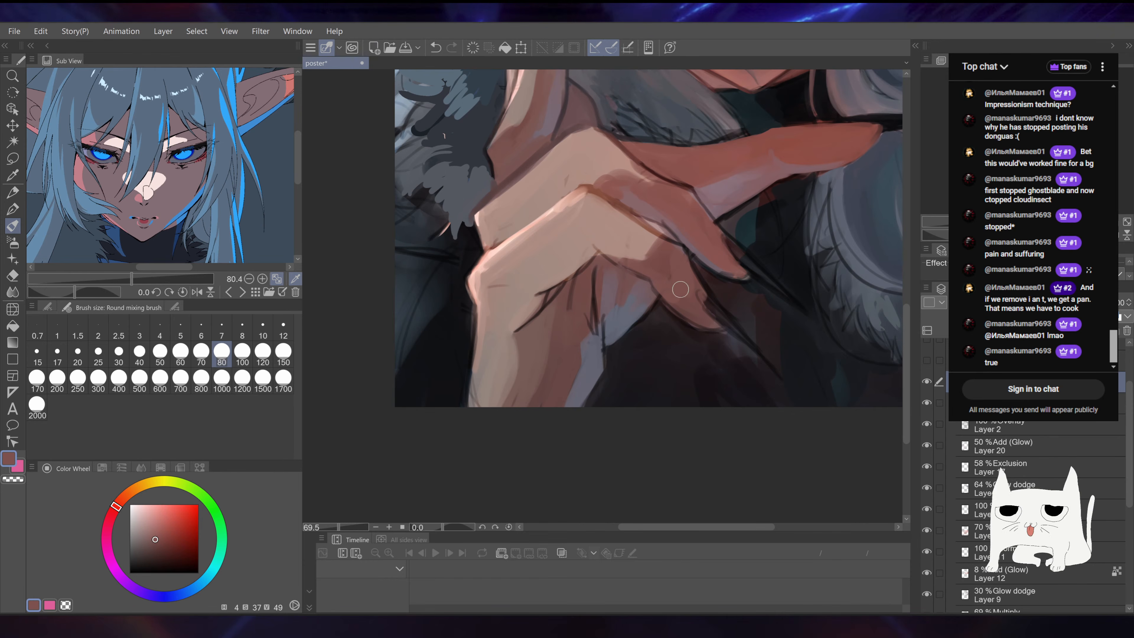
alt+click(681, 290)
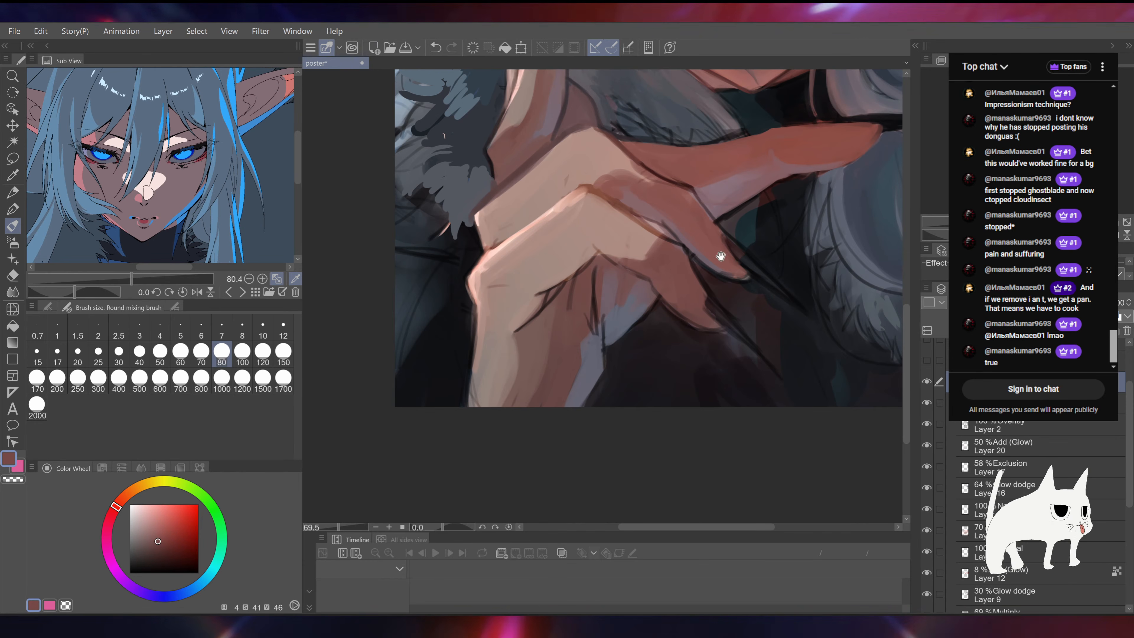
drag(721, 256, 683, 322)
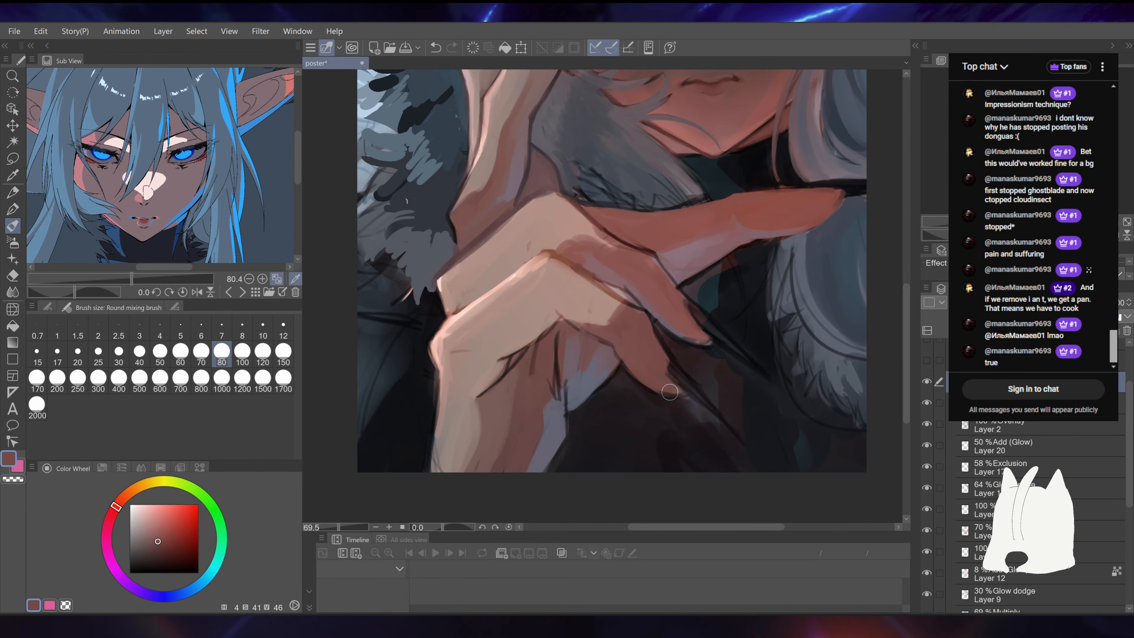
Step: Refine the bent finger's underside and palm shadow with sampled peach and reddish brown, and save the poster
alt+click(590, 310)
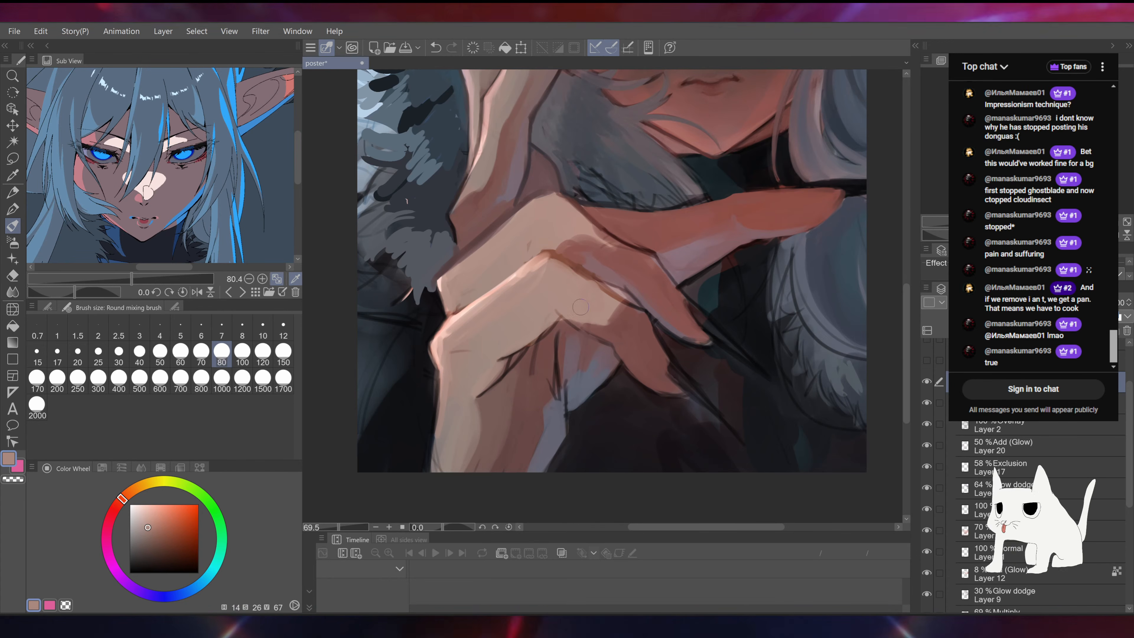
alt+click(605, 321)
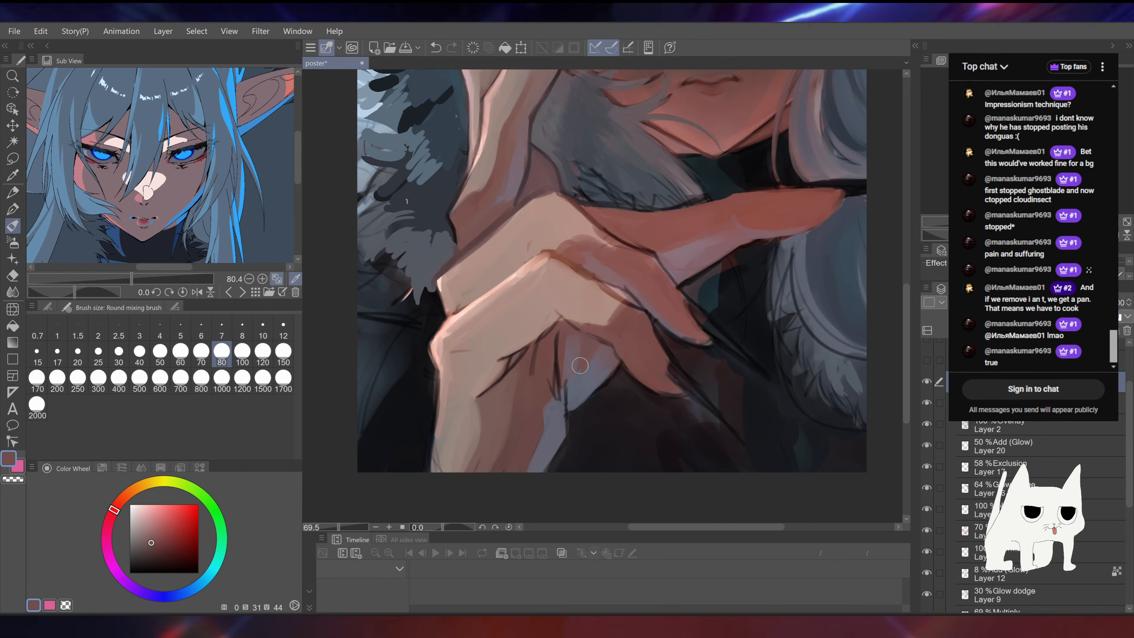
alt+click(593, 374)
alt+click(534, 365)
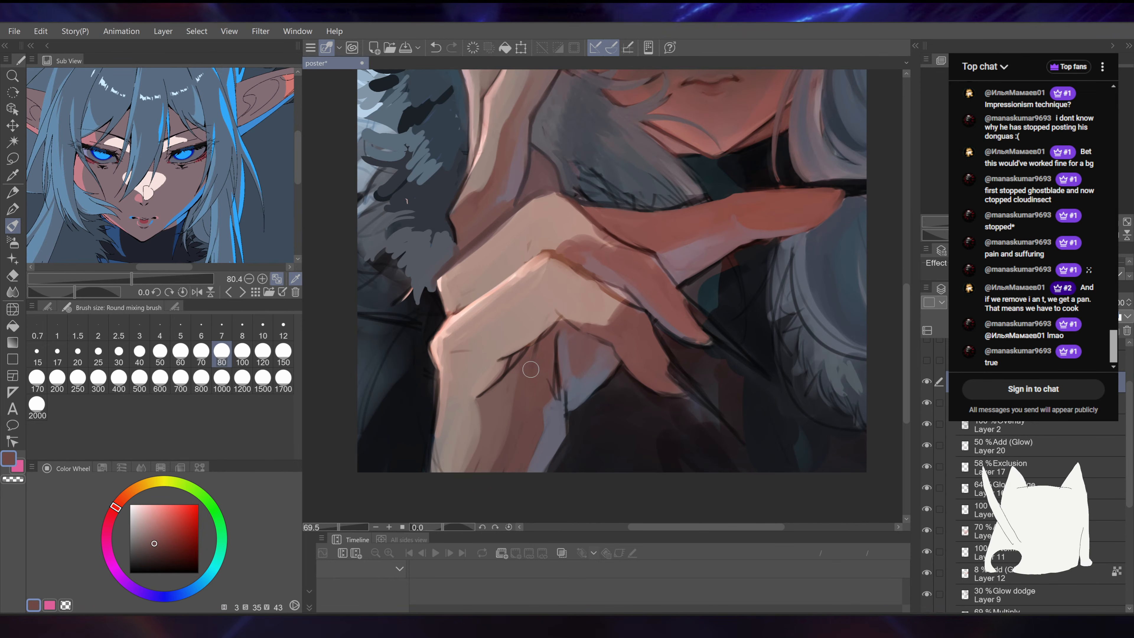
drag(544, 334, 556, 237)
drag(588, 306, 607, 358)
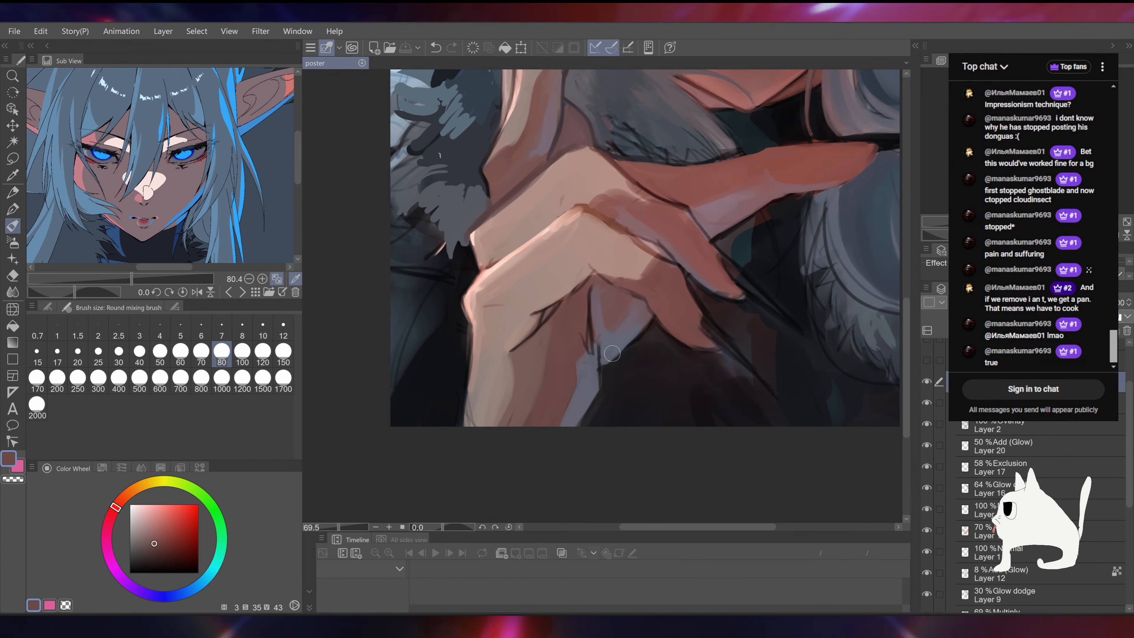
key(ctrl+s)
Step: Cover the remaining sketch lines along the palm's shadow edge with sampled reddish brown and beige
alt+click(582, 344)
mouse_move(585, 312)
mouse_down()
mouse_move(587, 350)
mouse_move(587, 320)
mouse_up()
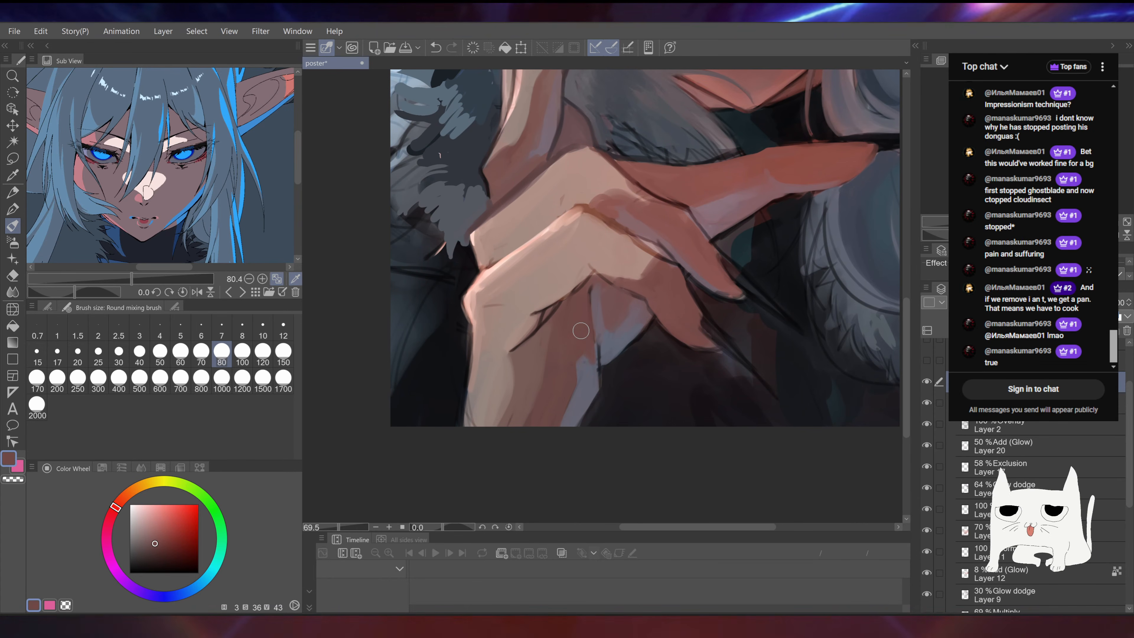
alt+click(588, 286)
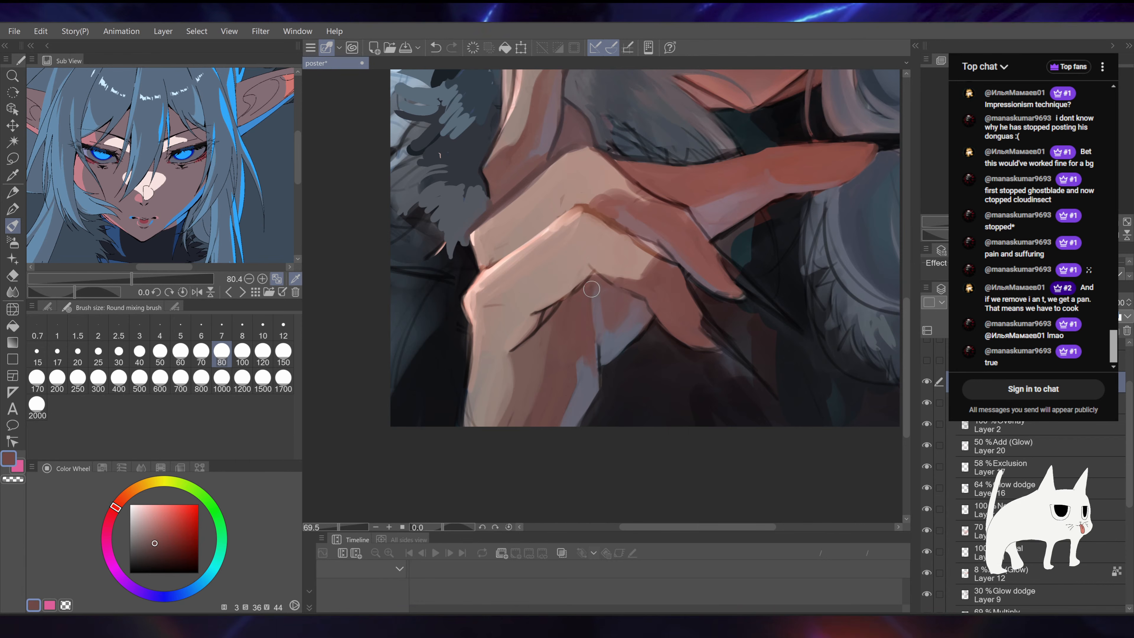
alt+click(593, 286)
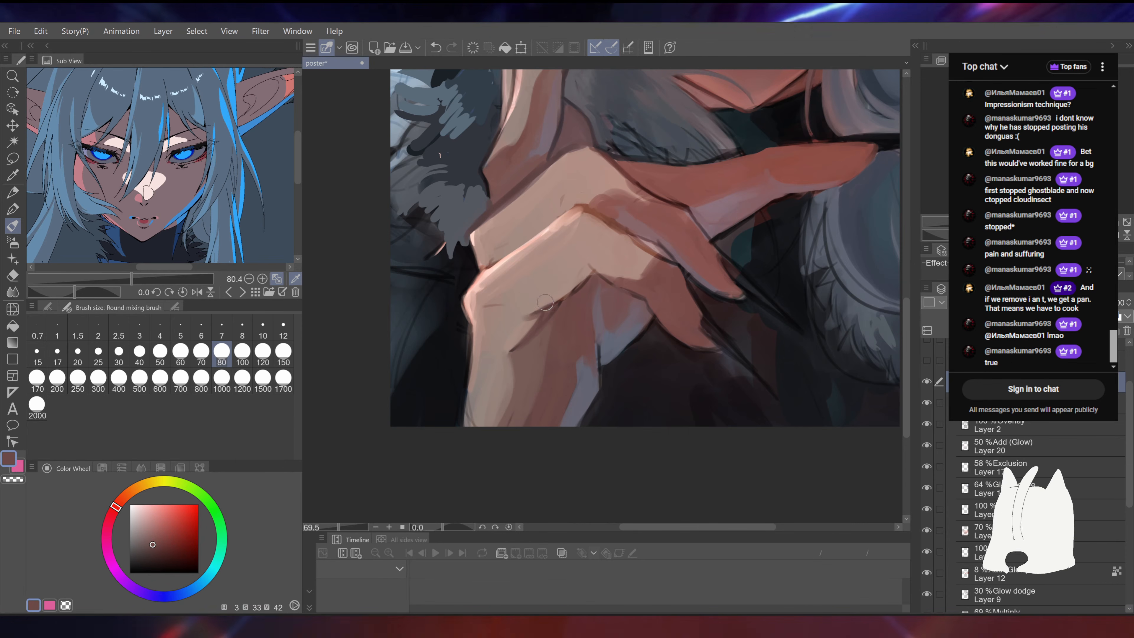
alt+click(521, 308)
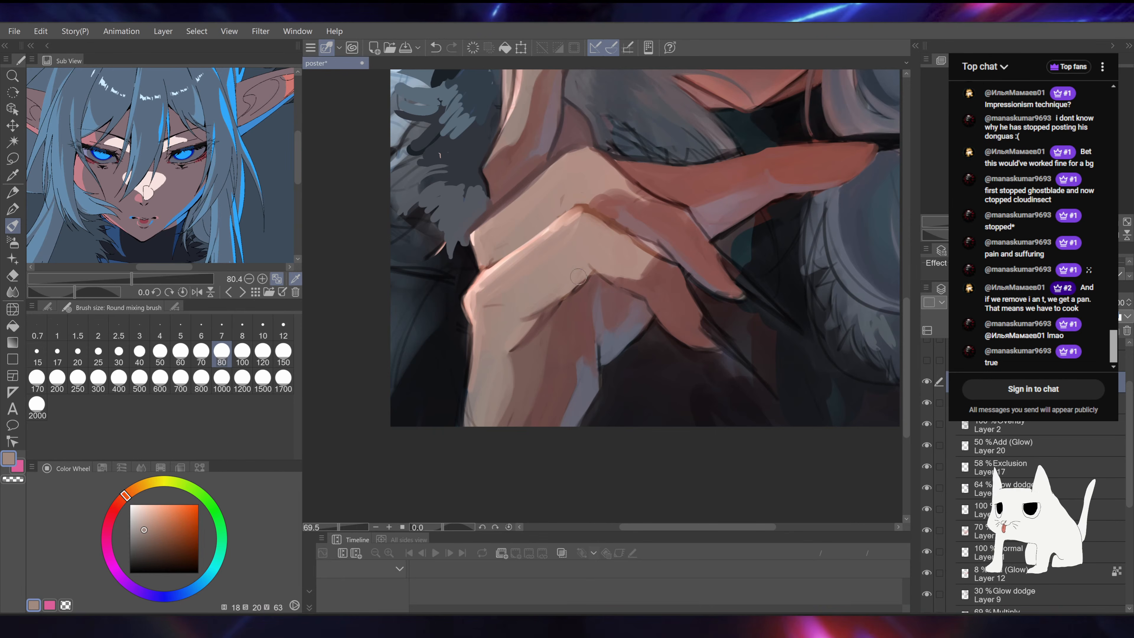
Step: Darken the crease beneath the lower hand's bent finger with sampled dark reddish brown, and undo the last stroke
alt+click(588, 275)
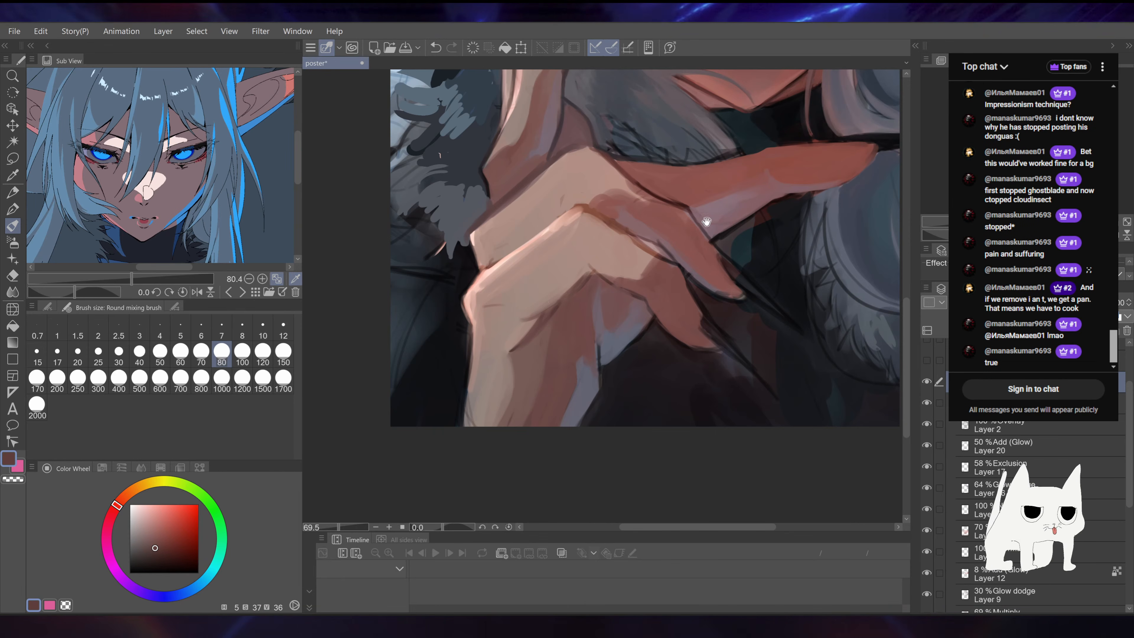
drag(706, 221, 702, 257)
key(ctrl+z)
Step: Touch up the palm and wrist edge with a size 60 brush in sampled dark reddish brown and blue-grey
scroll(602, 296, down, 6)
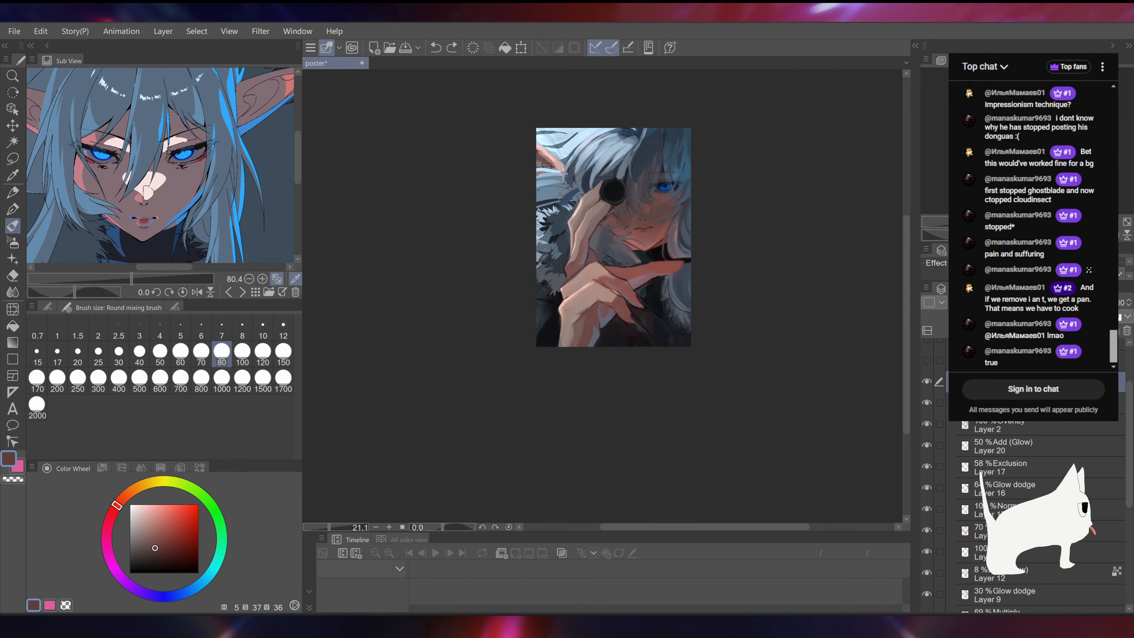
scroll(683, 320, up, 4)
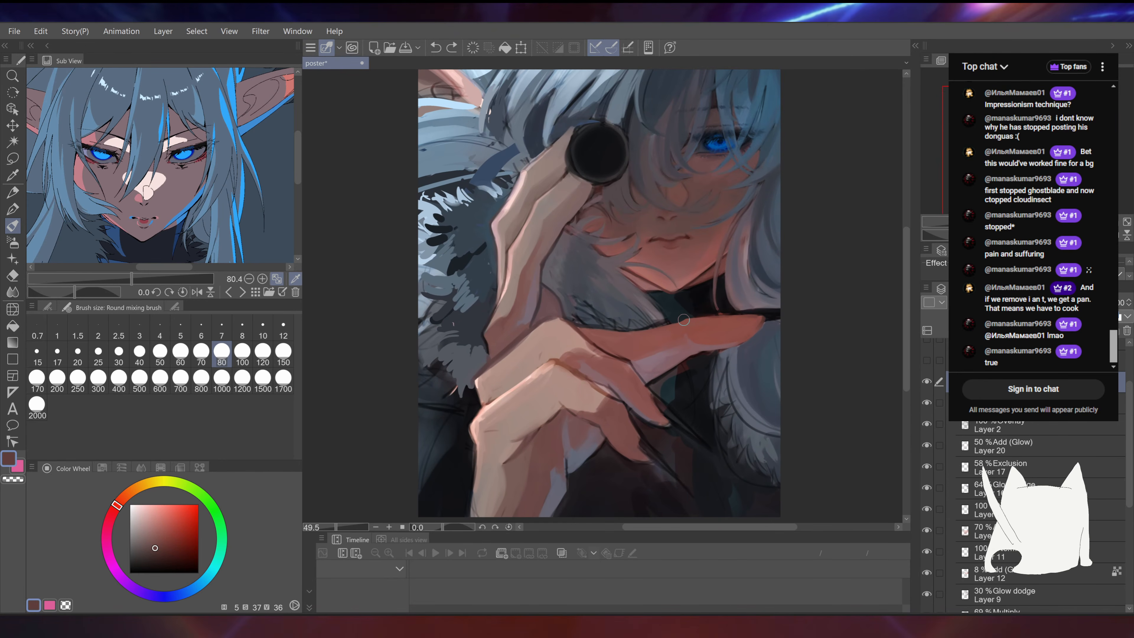
drag(677, 322, 649, 277)
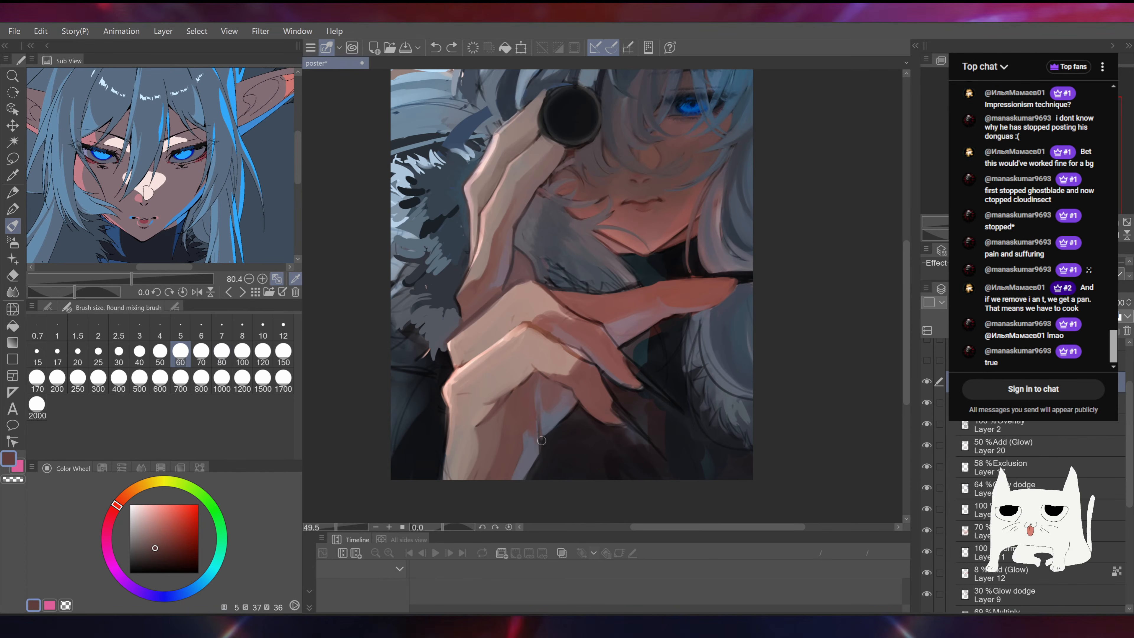
mouse_move(553, 416)
mouse_down()
mouse_move(535, 322)
mouse_move(505, 388)
mouse_up()
alt+click(533, 325)
alt+click(525, 353)
Step: Paint over the blue patch between the fur collar and the raised hand with sampled grey-blue and dark navy
drag(592, 247, 639, 343)
drag(784, 201, 745, 271)
drag(667, 242, 717, 269)
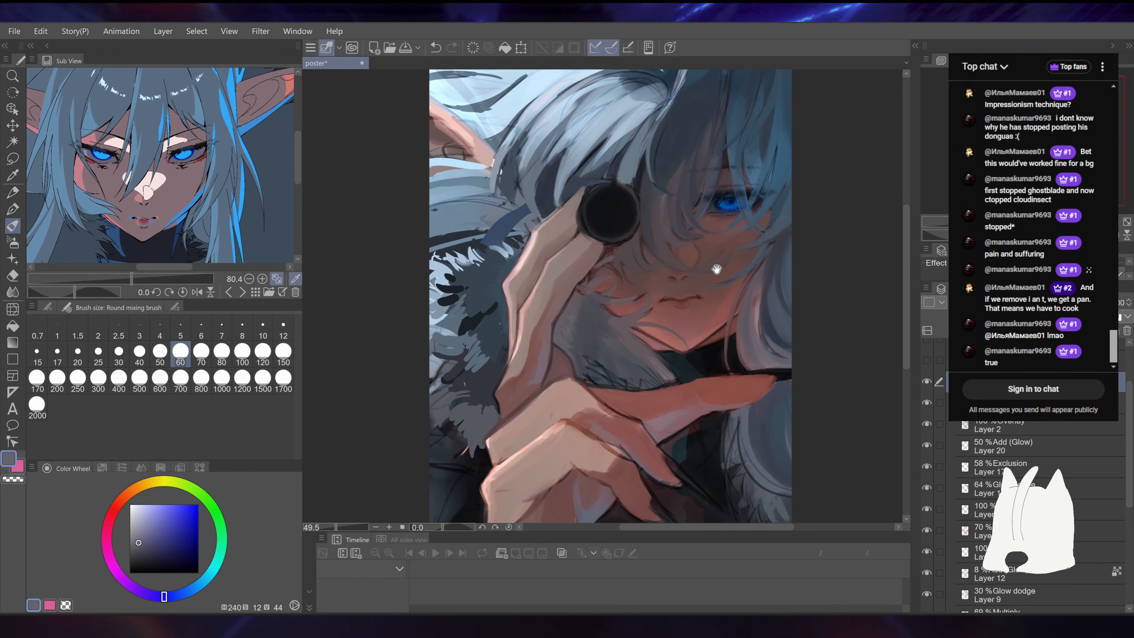
alt+click(528, 386)
drag(740, 226, 799, 321)
alt+click(555, 322)
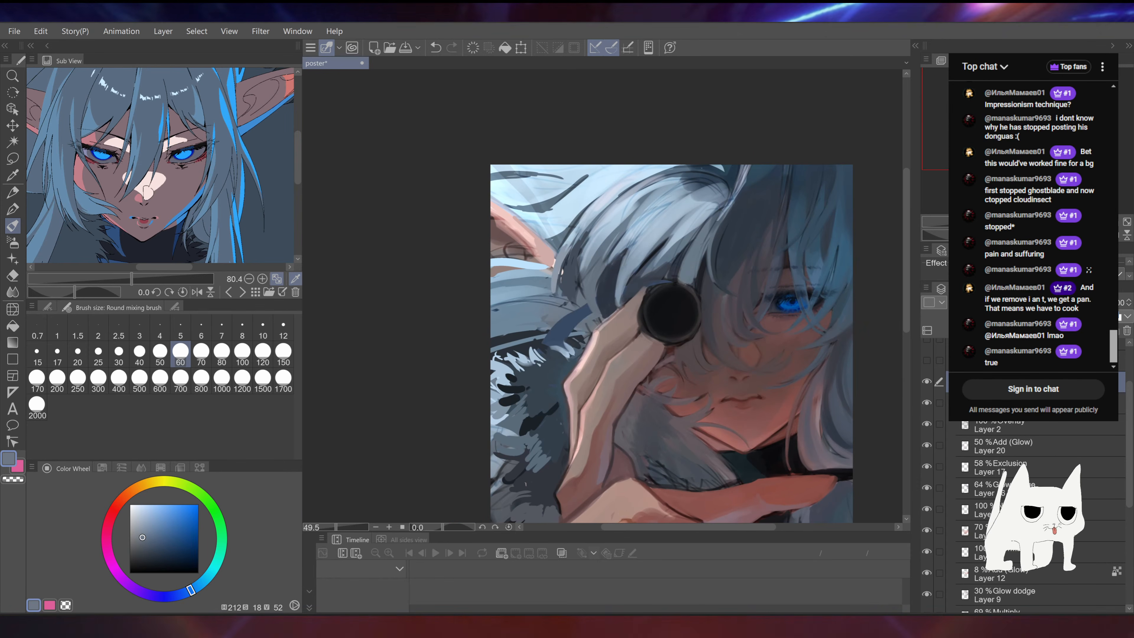
drag(553, 316, 559, 265)
drag(544, 196, 563, 252)
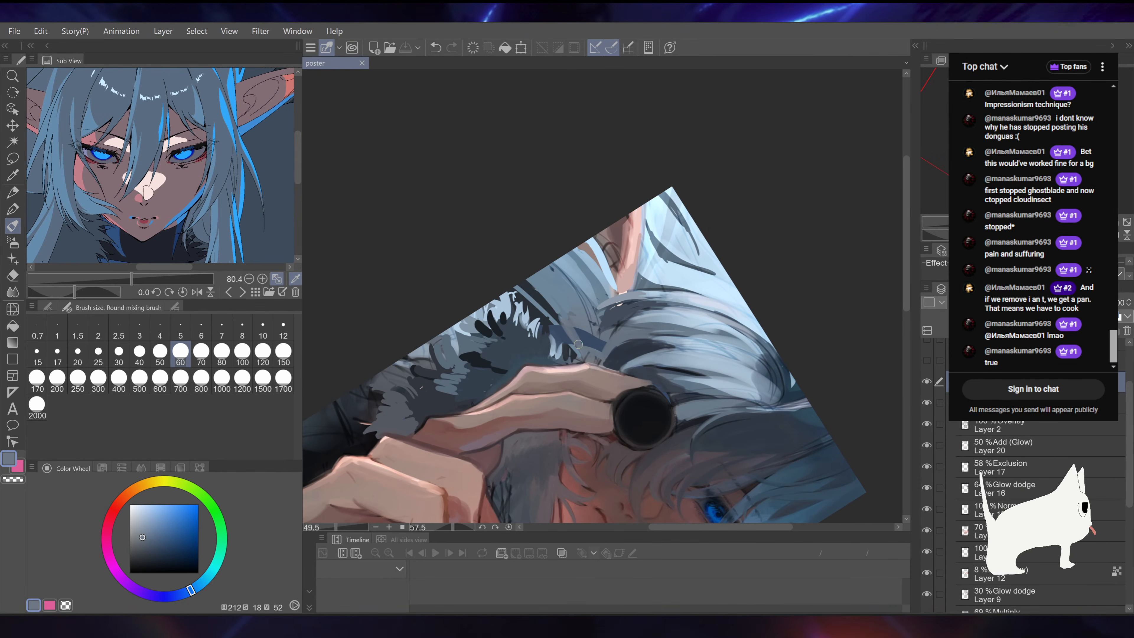
mouse_move(599, 353)
mouse_down()
mouse_move(605, 342)
mouse_move(561, 343)
mouse_move(574, 353)
mouse_up()
alt+click(542, 317)
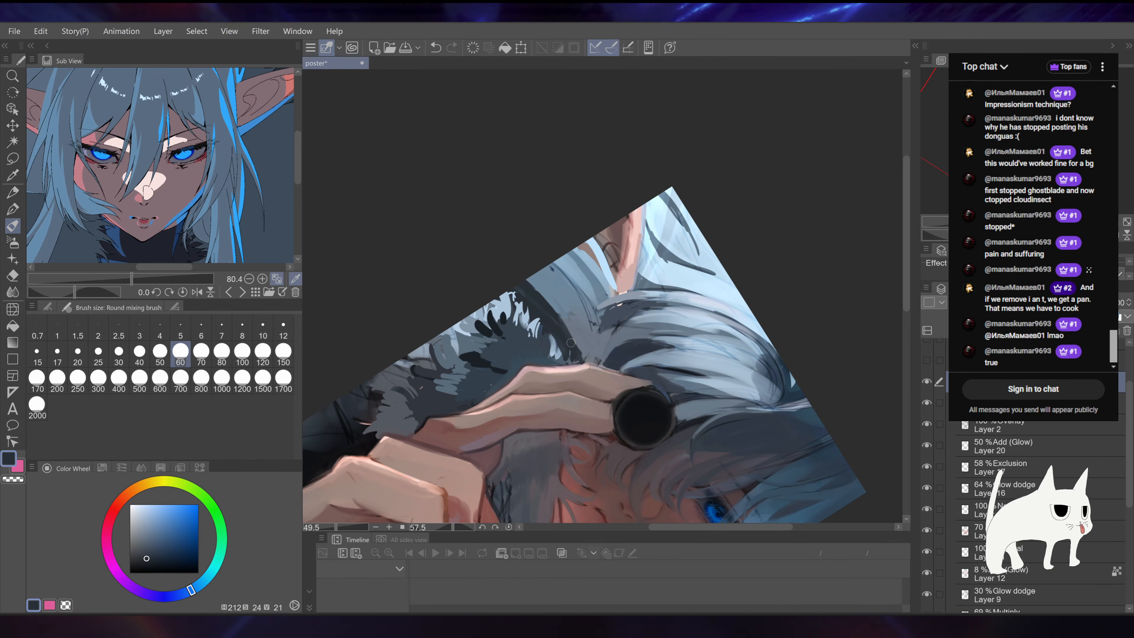
Step: Touch up the area around the pointing finger and dark collar with sampled muted reddish brown and grey-blue
key(ctrl+at)
drag(835, 263, 799, 269)
drag(819, 269, 698, 199)
drag(796, 178, 777, 173)
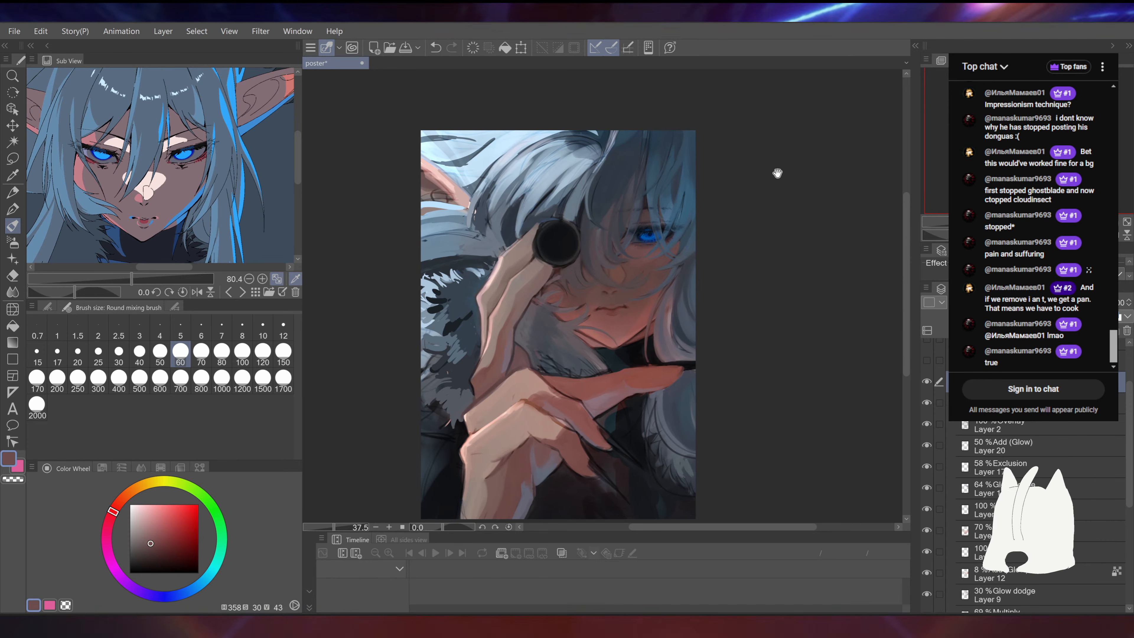
key(ctrl+plus)
drag(761, 308, 716, 217)
alt+drag(636, 312, 611, 356)
ctrl+drag(611, 286, 621, 263)
mouse_move(719, 212)
mouse_down()
mouse_move(757, 334)
mouse_move(722, 222)
mouse_up()
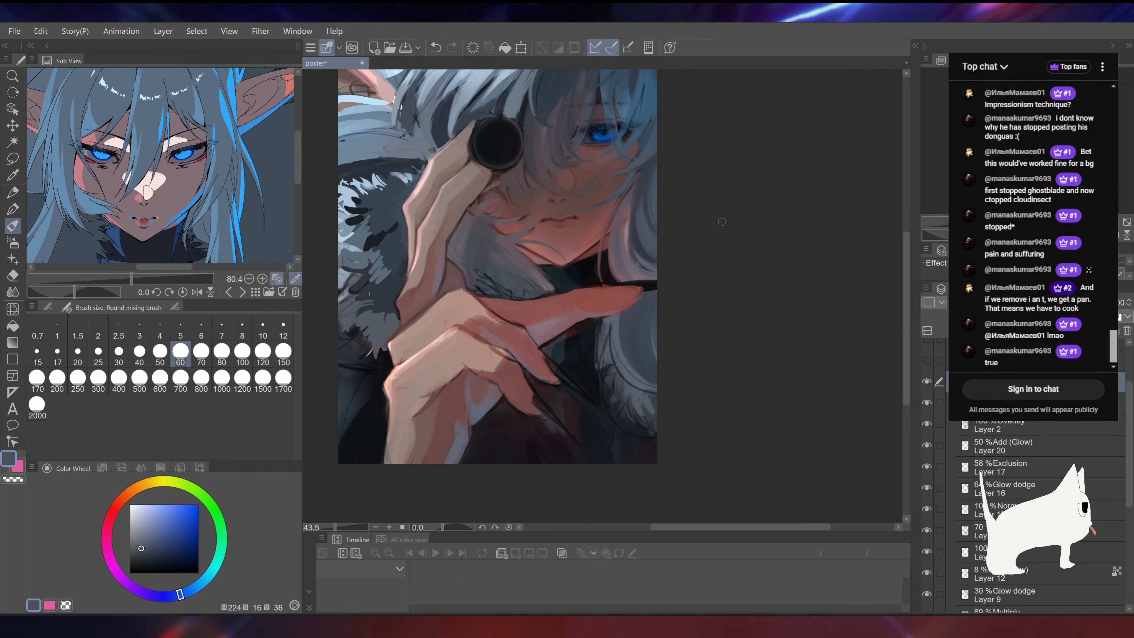
Step: Switch to the G-pen at size 80 and paint blue-grey tufts over the lower fur collar beside the raised hand
drag(546, 231, 675, 271)
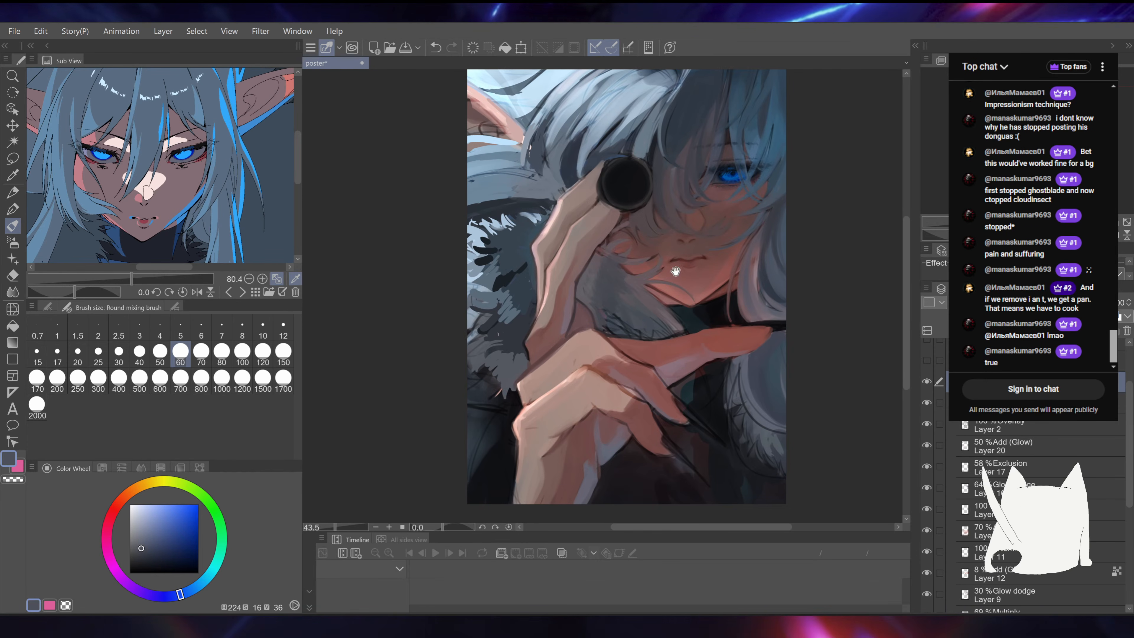
mouse_move(554, 277)
mouse_down()
mouse_move(628, 278)
mouse_move(632, 300)
mouse_move(674, 298)
mouse_up()
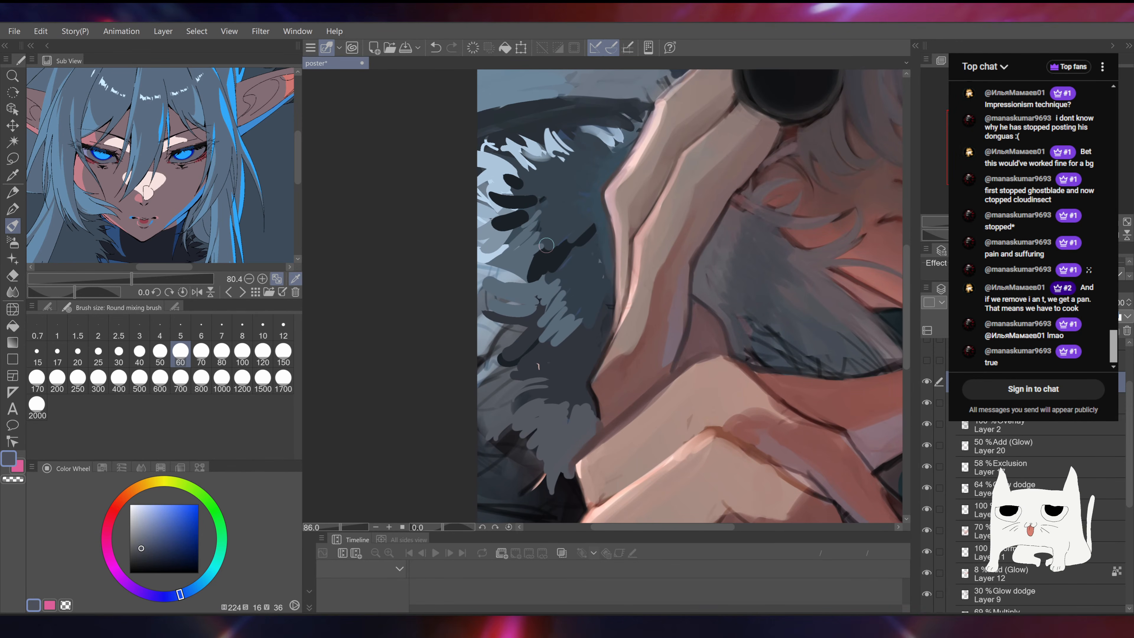
click(12, 191)
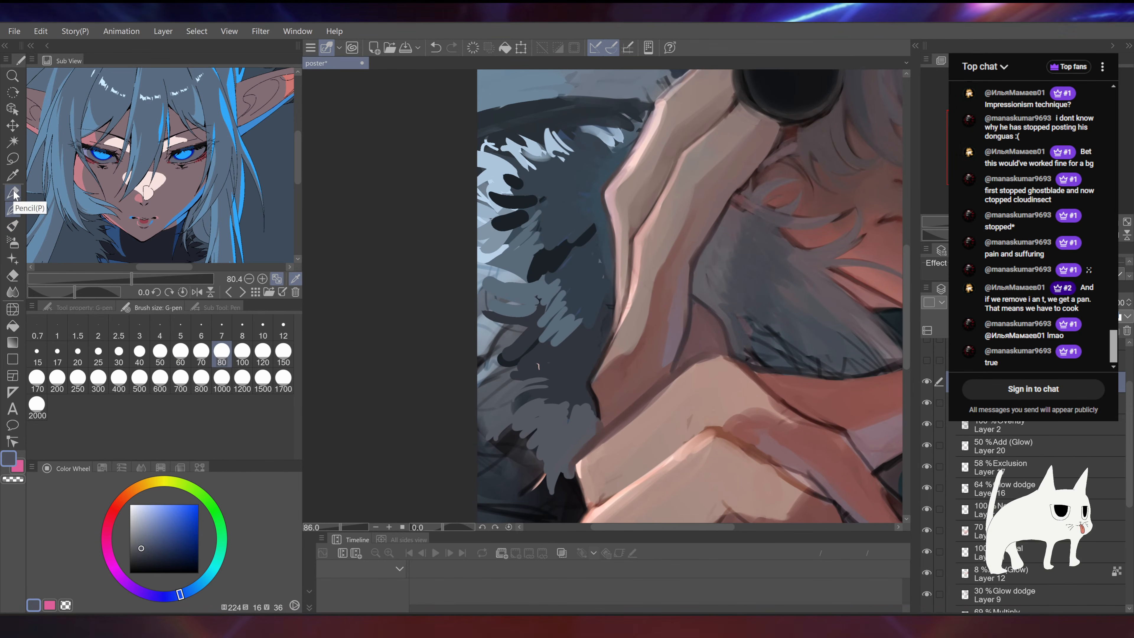
drag(603, 309, 590, 274)
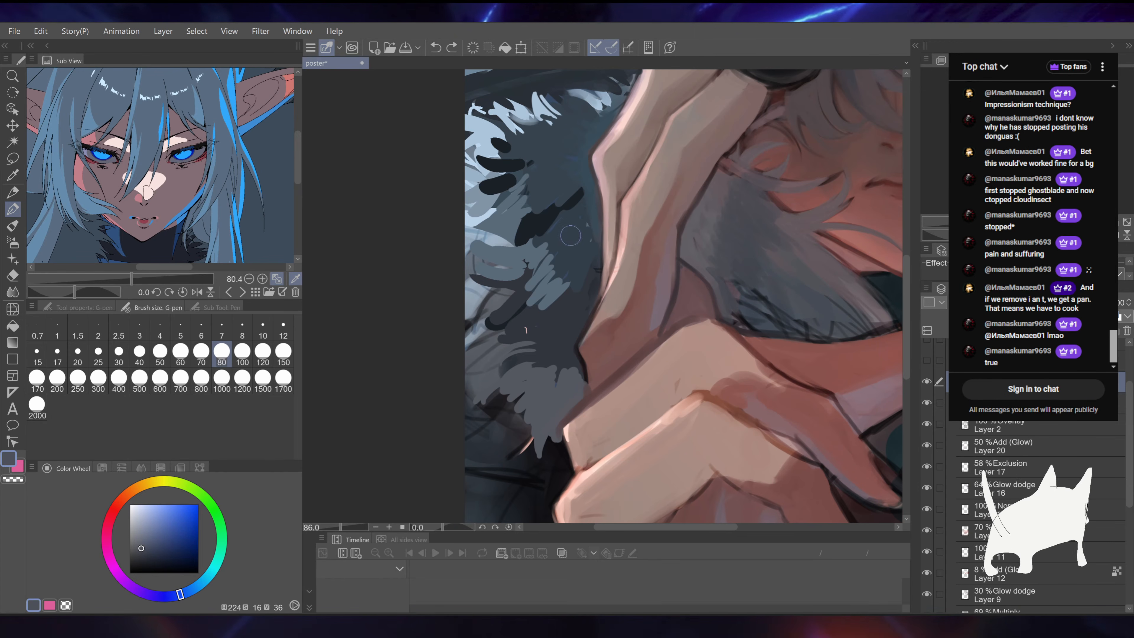
alt+click(496, 325)
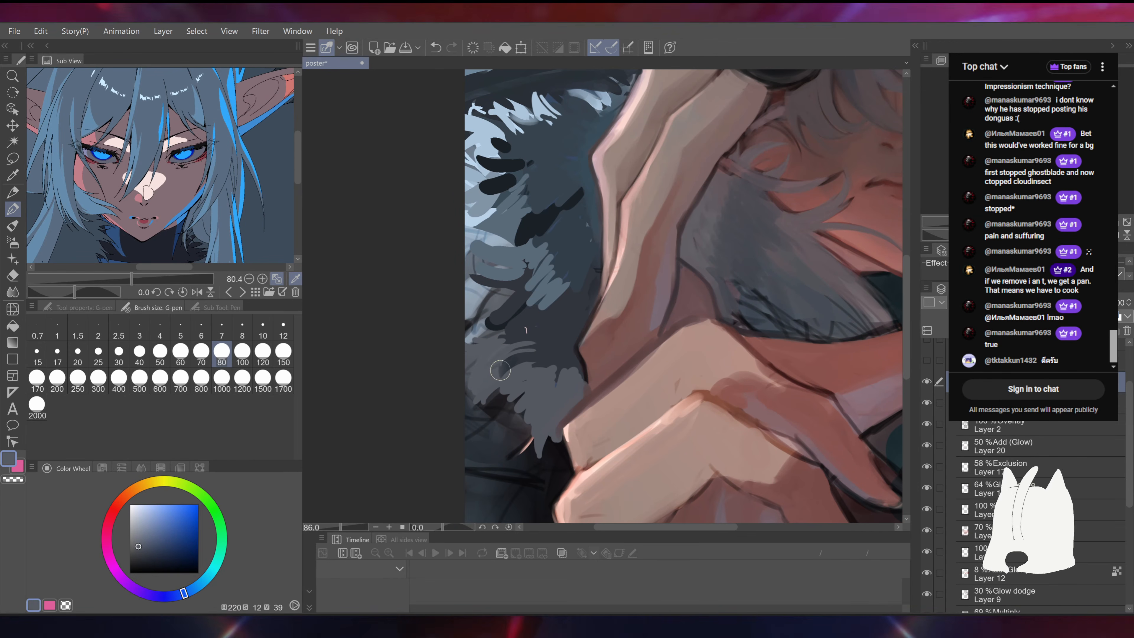
drag(502, 343, 491, 266)
mouse_move(490, 329)
mouse_down()
mouse_move(475, 358)
mouse_move(501, 361)
mouse_move(500, 371)
mouse_up()
Step: Shape the fur tufts at the collar's lower edge near the wrist with sampled dark grey-blue tones
alt+click(495, 291)
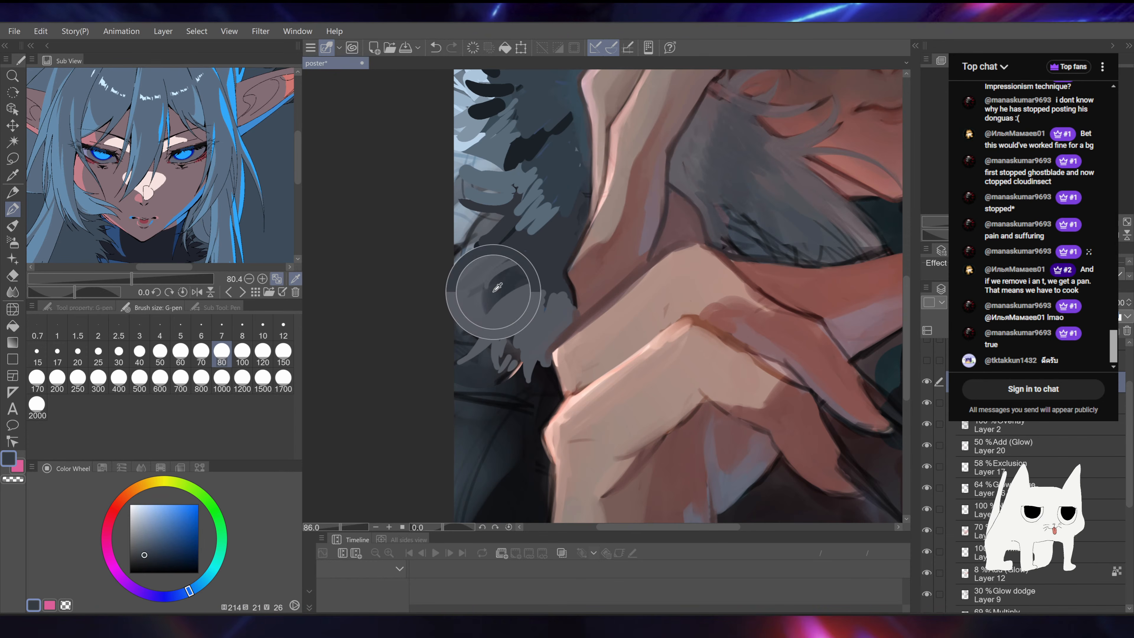
alt+click(489, 298)
mouse_move(488, 308)
mouse_down()
mouse_move(498, 332)
mouse_move(532, 375)
mouse_up()
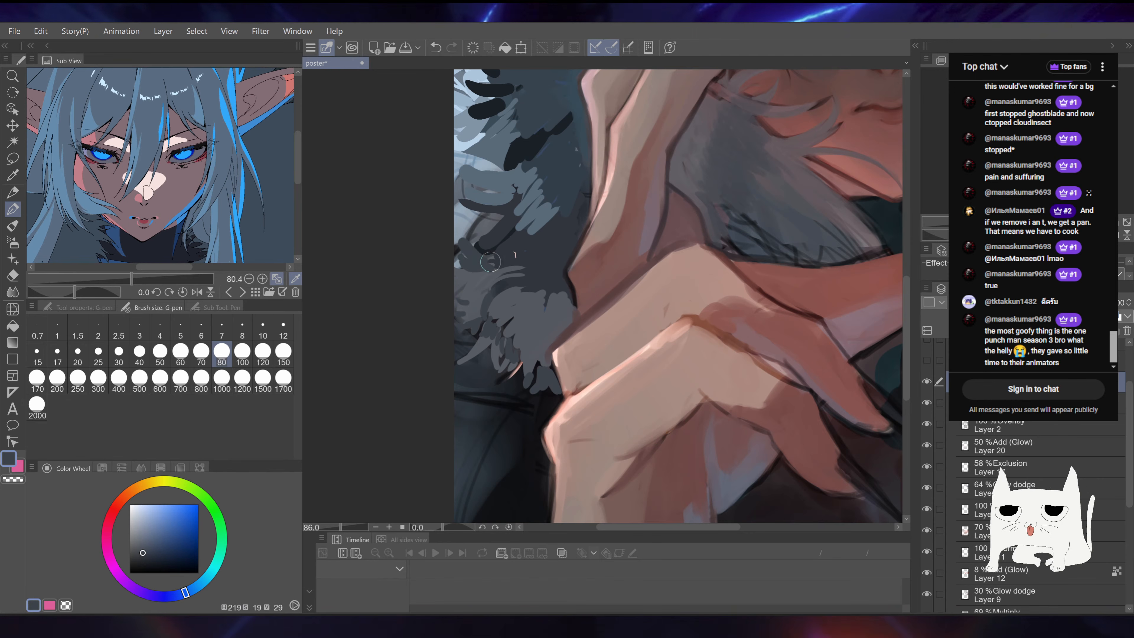
Step: Break up the middle of the fur collar with tufts in sampled slate blue, dark navy and dark grey-blue
scroll(494, 281, up, 3)
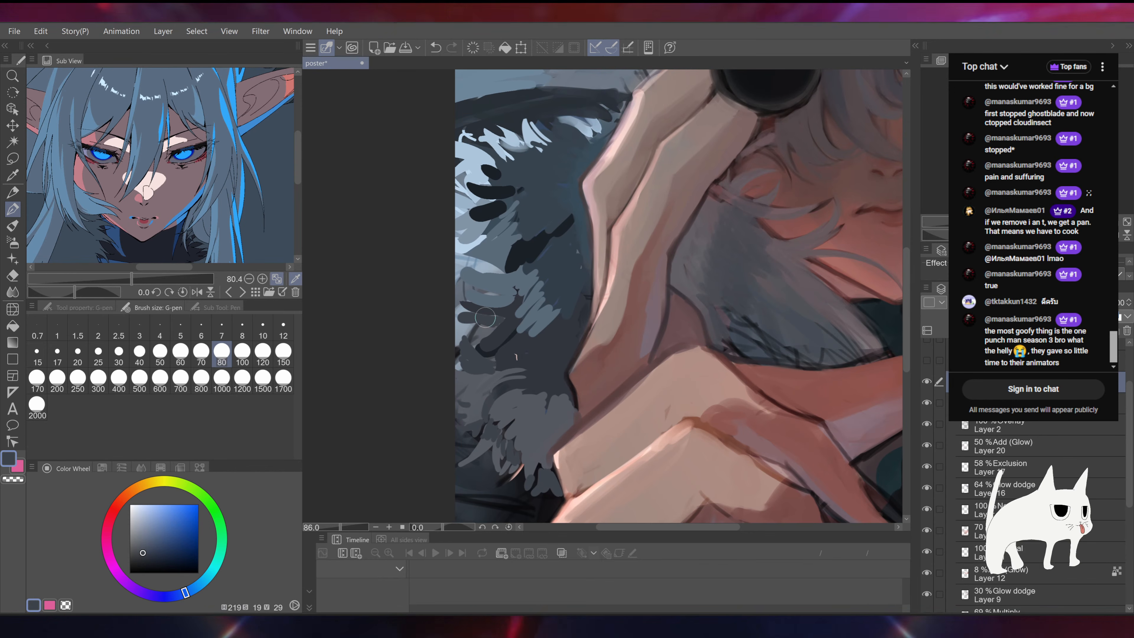
scroll(489, 285, up, 1)
alt+click(489, 286)
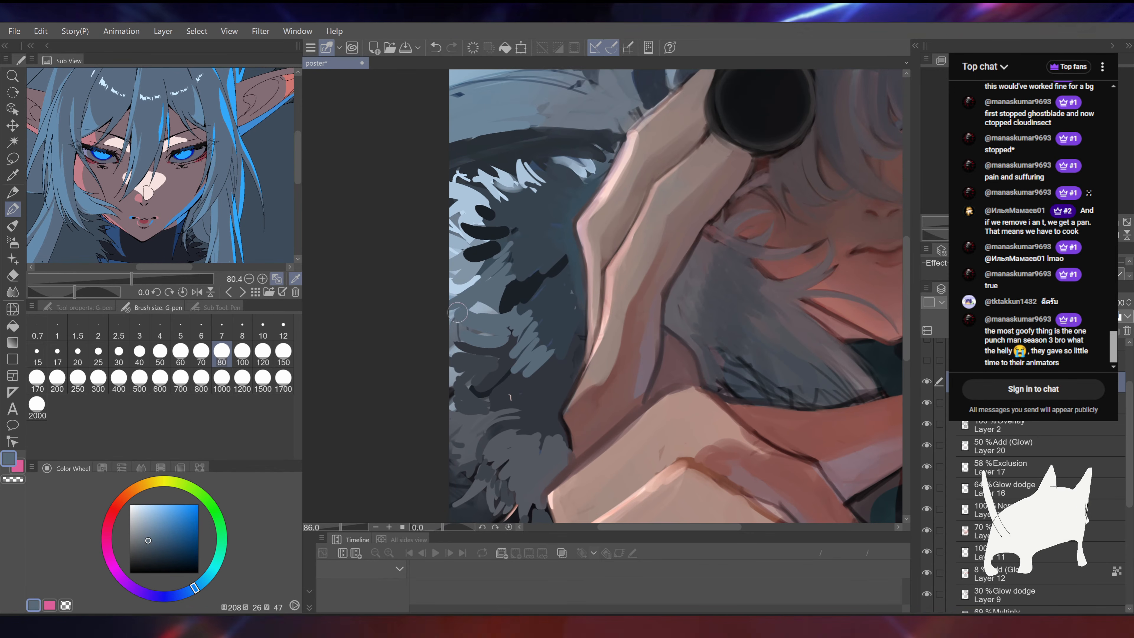
alt+click(509, 283)
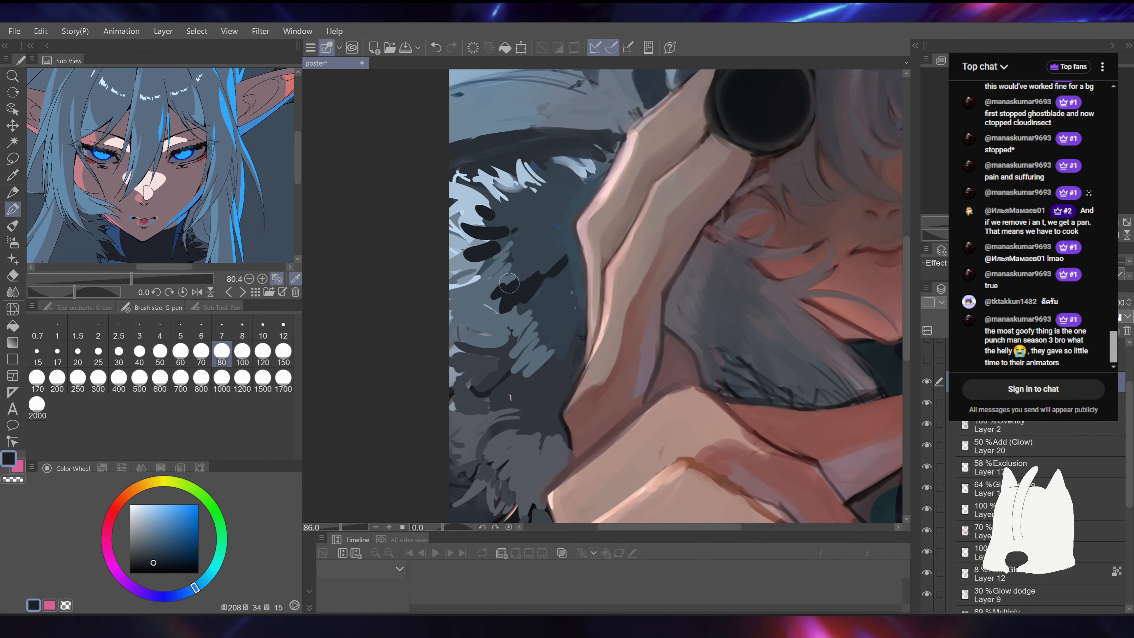
mouse_move(603, 295)
mouse_down()
mouse_move(514, 295)
mouse_move(585, 304)
mouse_up()
alt+click(585, 311)
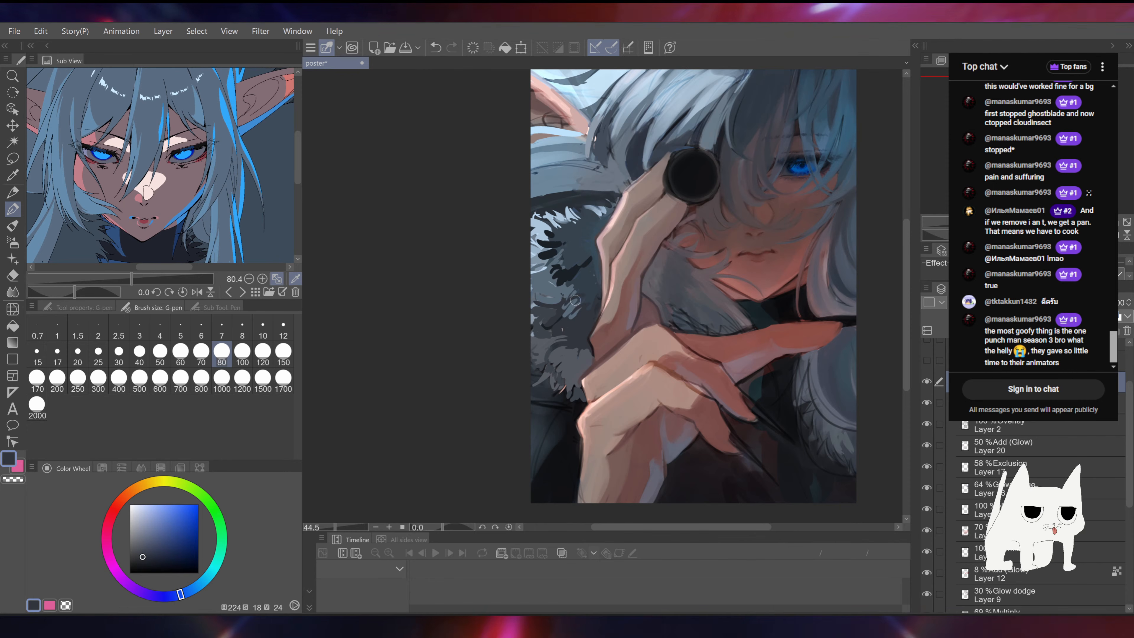
drag(553, 289, 581, 281)
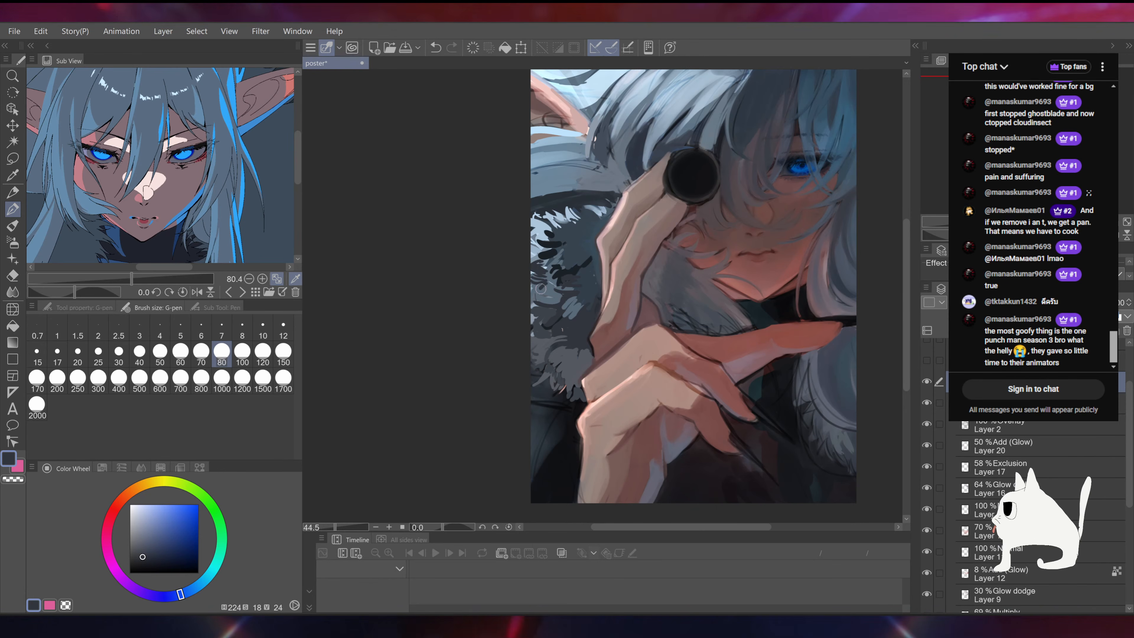
Step: Add fur strands across the middle and upper collar with sampled slate blue and dark grey-blue
alt+click(540, 268)
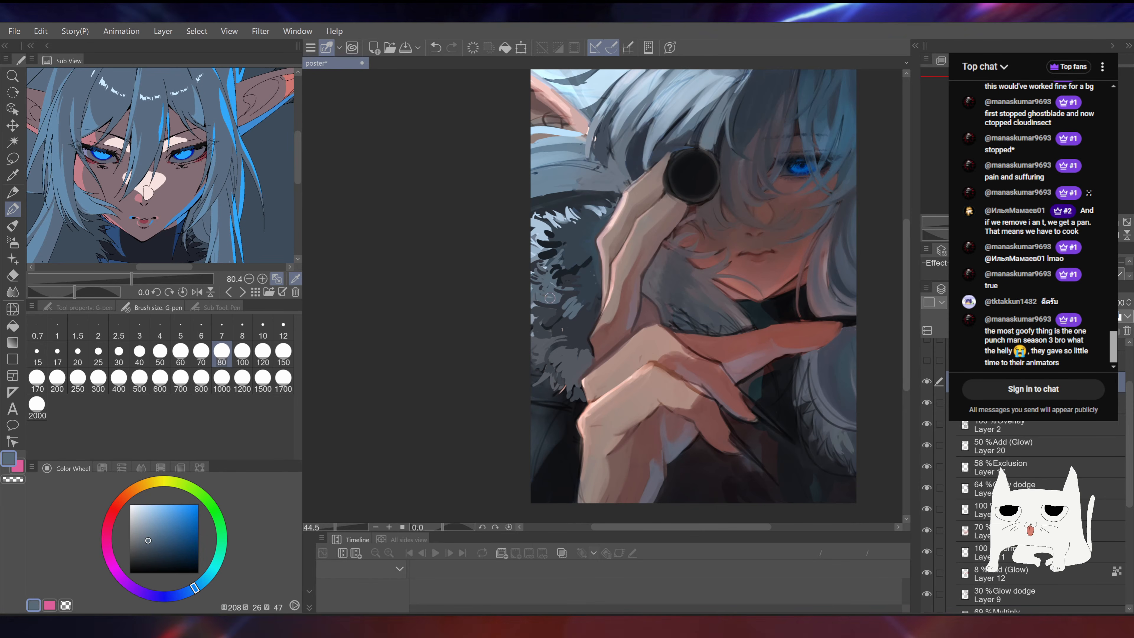
alt+click(554, 316)
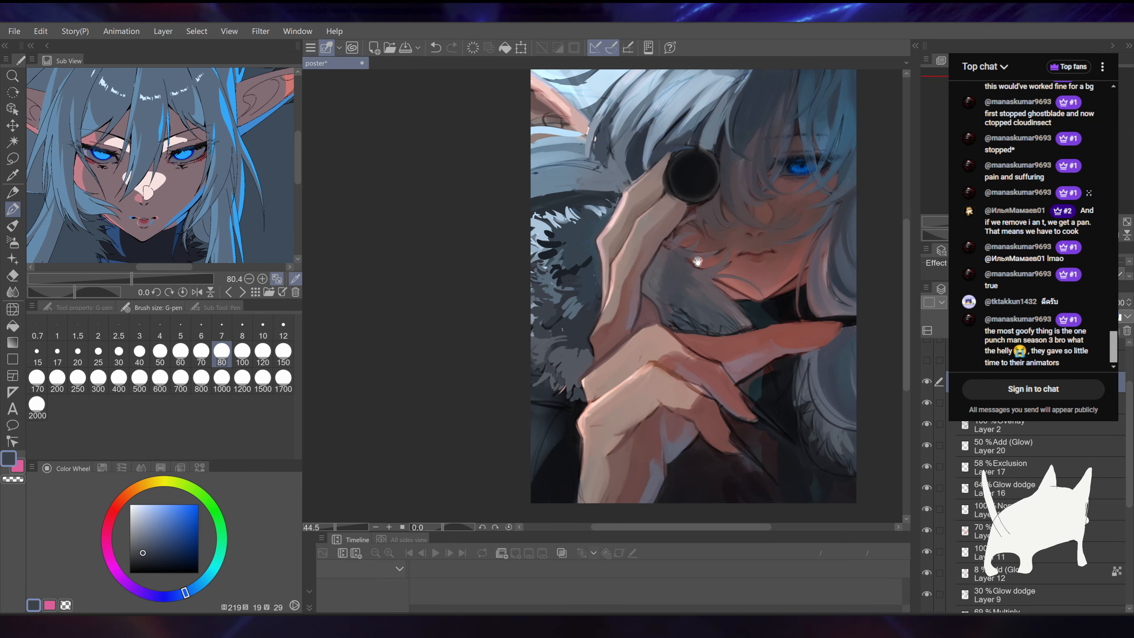
drag(698, 262, 637, 262)
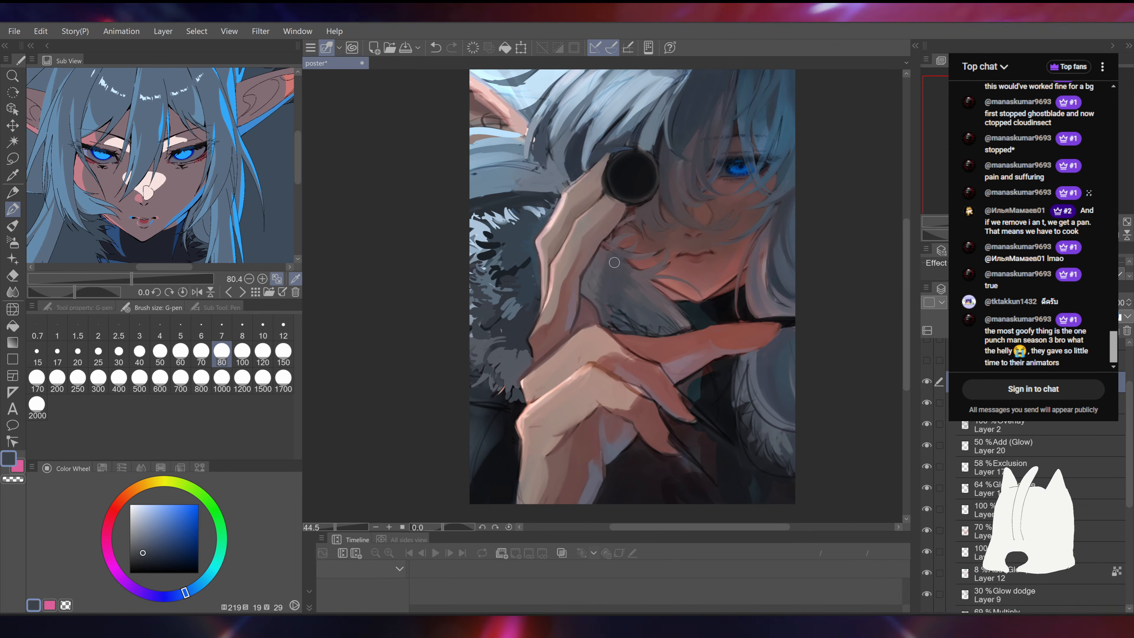
alt+click(513, 219)
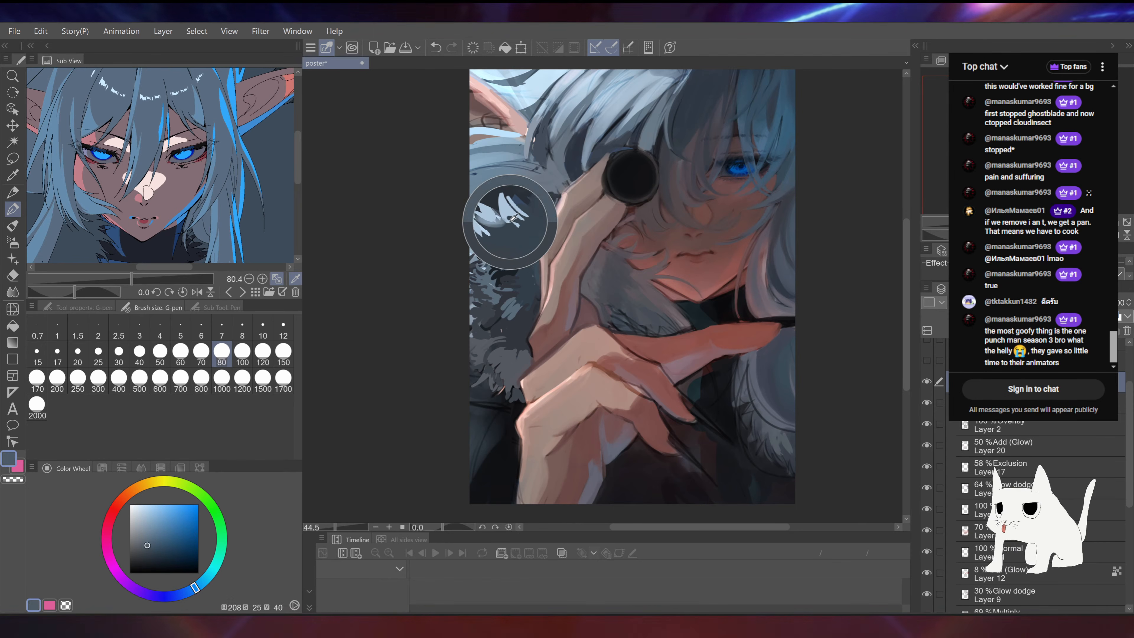
drag(513, 219, 505, 230)
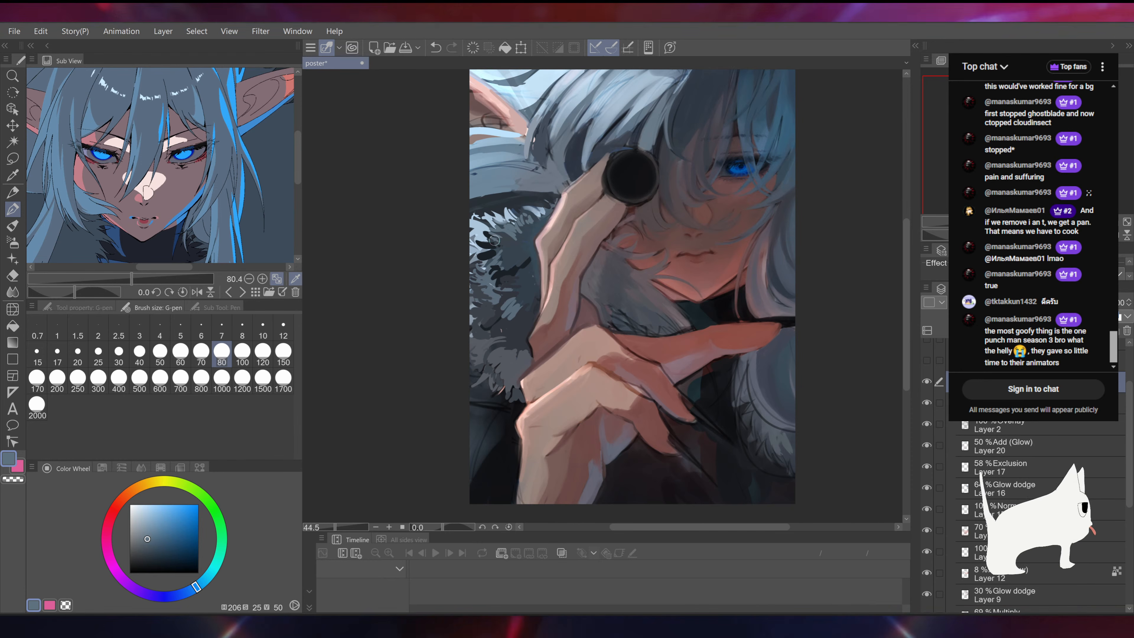
Step: Detail the shaded fur beside the raised hand with strands in slate blue, dark indigo and deep blue-grey
drag(619, 261, 661, 298)
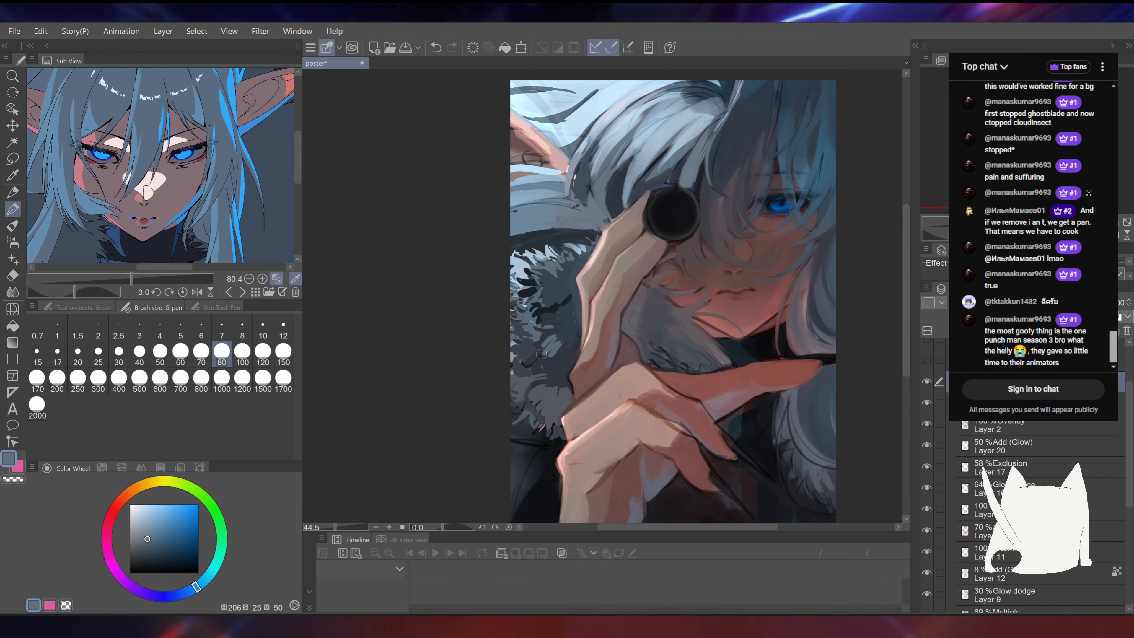
drag(675, 261, 662, 174)
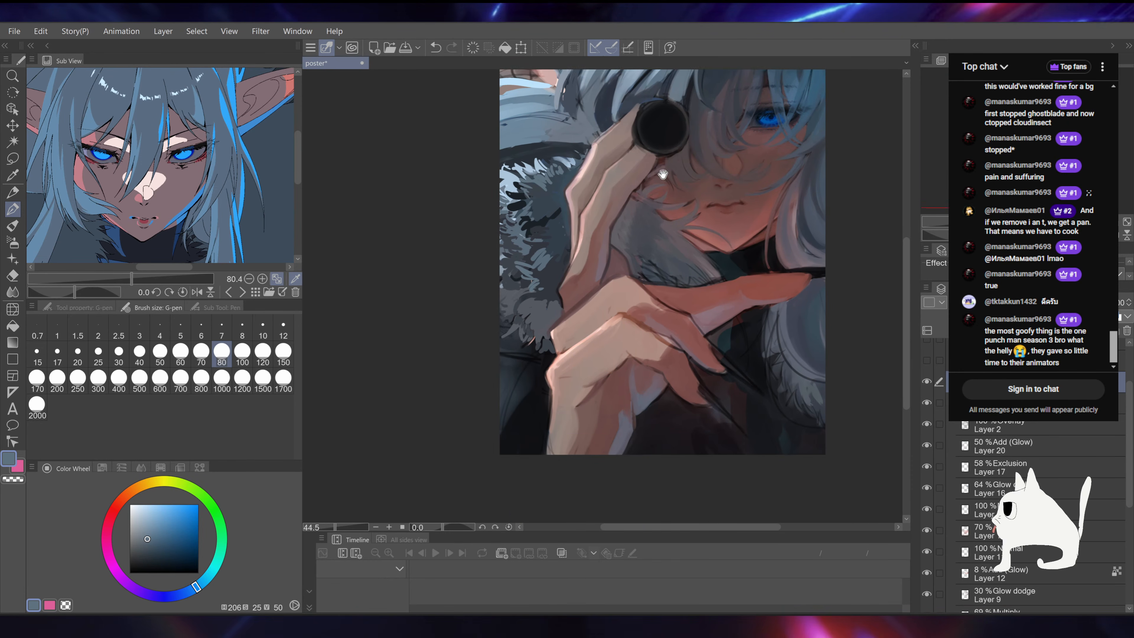
drag(641, 266, 662, 293)
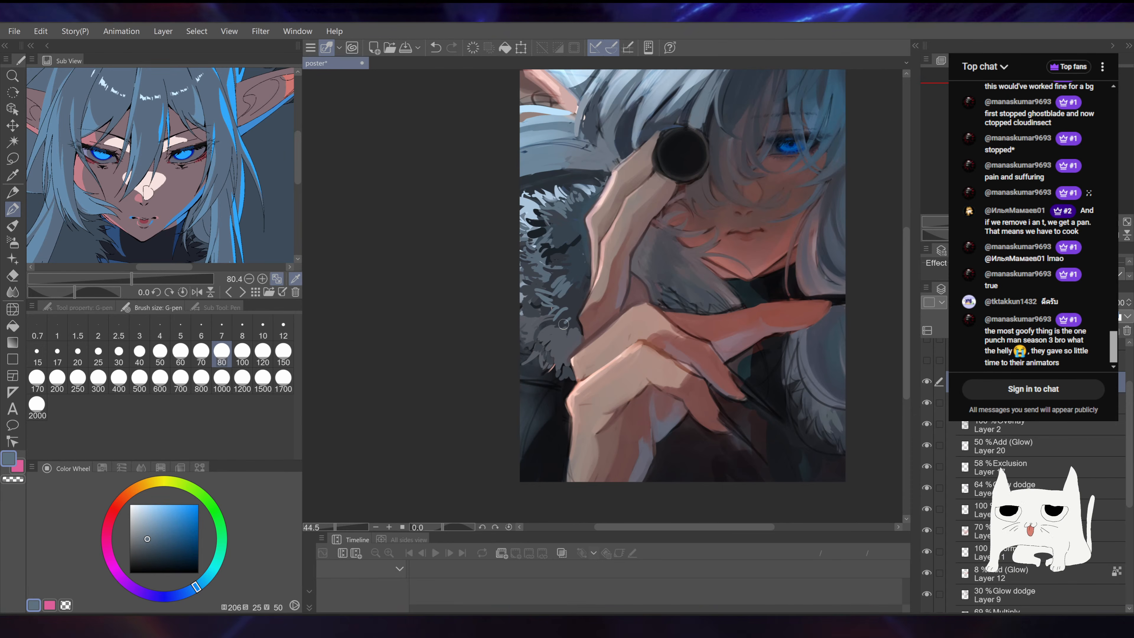
alt+click(573, 326)
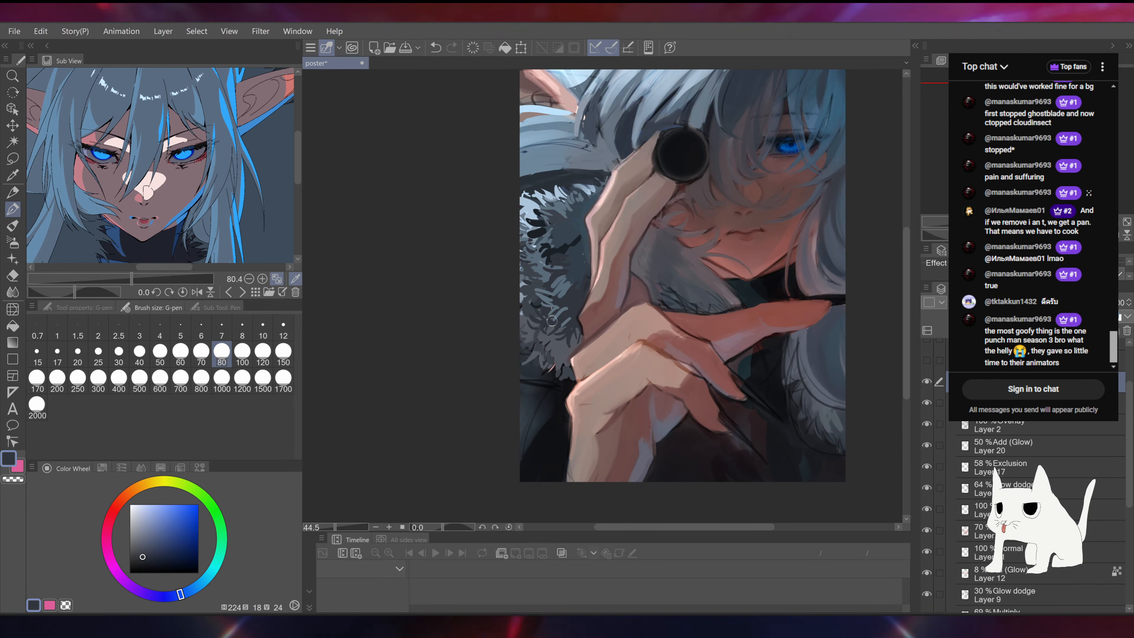
alt+click(575, 285)
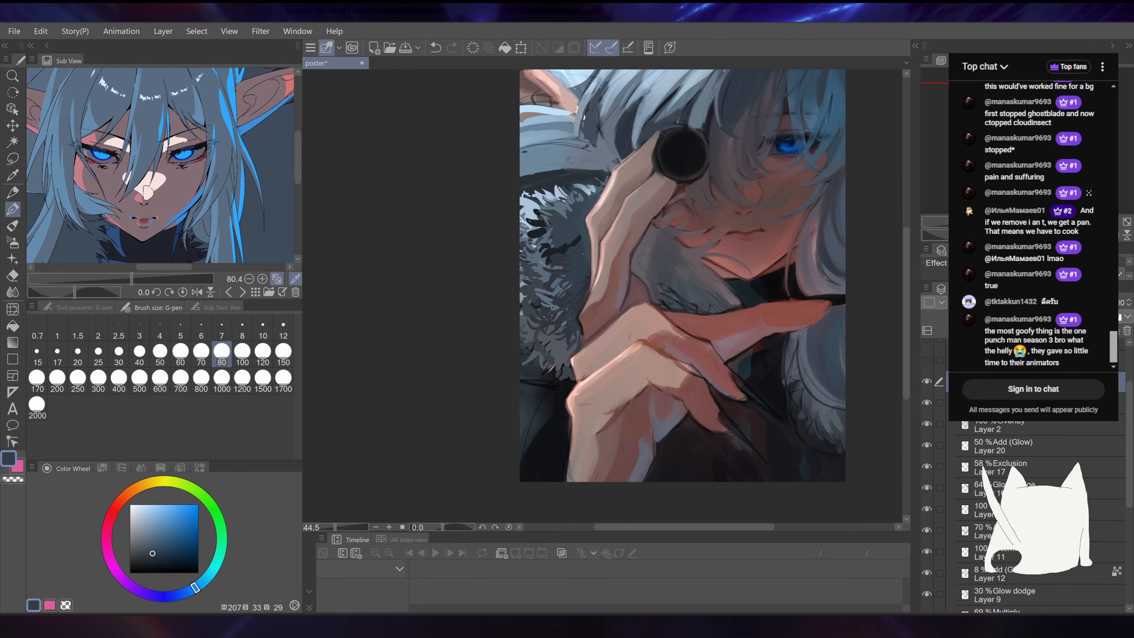
Step: Paint light blue fur tufts along the upper edge of the collar over sampled slate blue strands
scroll(603, 260, up, 3)
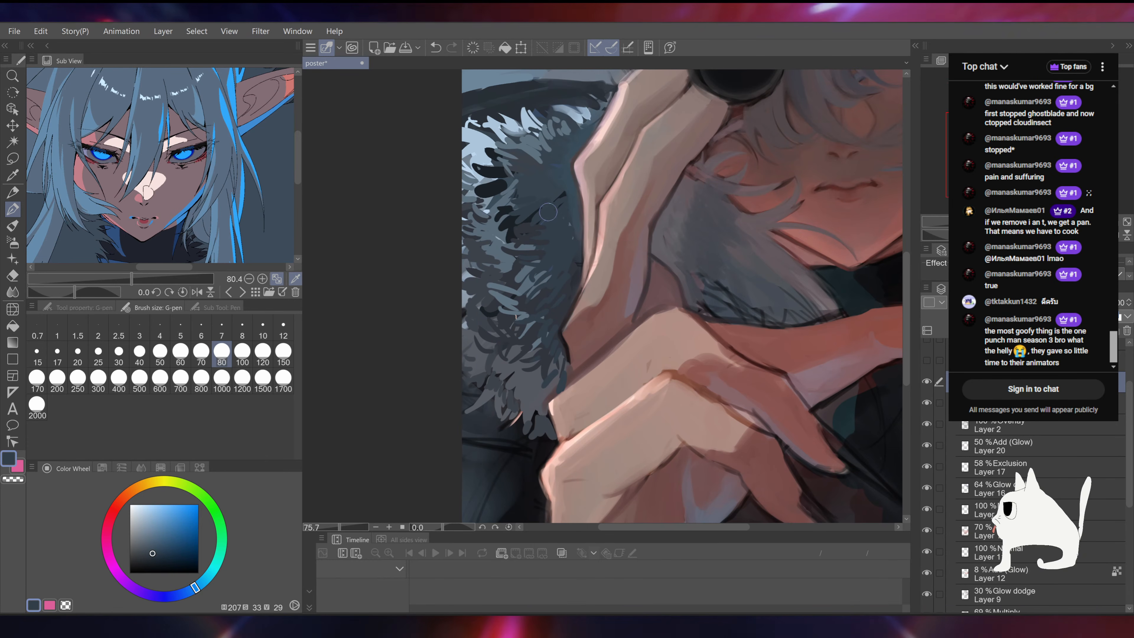
alt+click(527, 142)
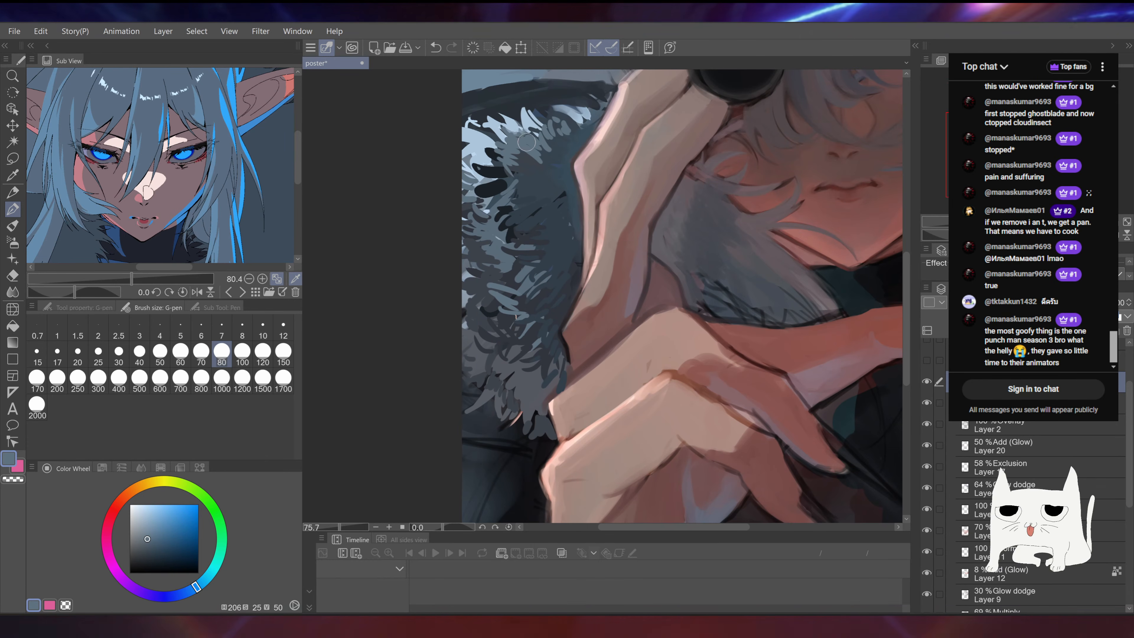
alt+click(496, 162)
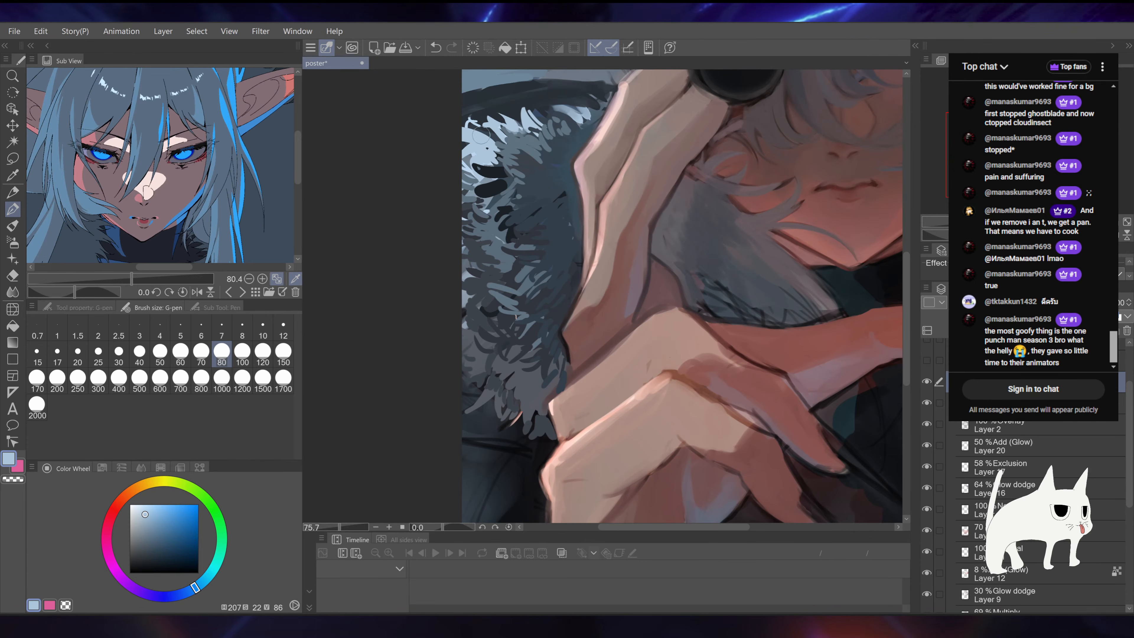
drag(507, 130, 520, 195)
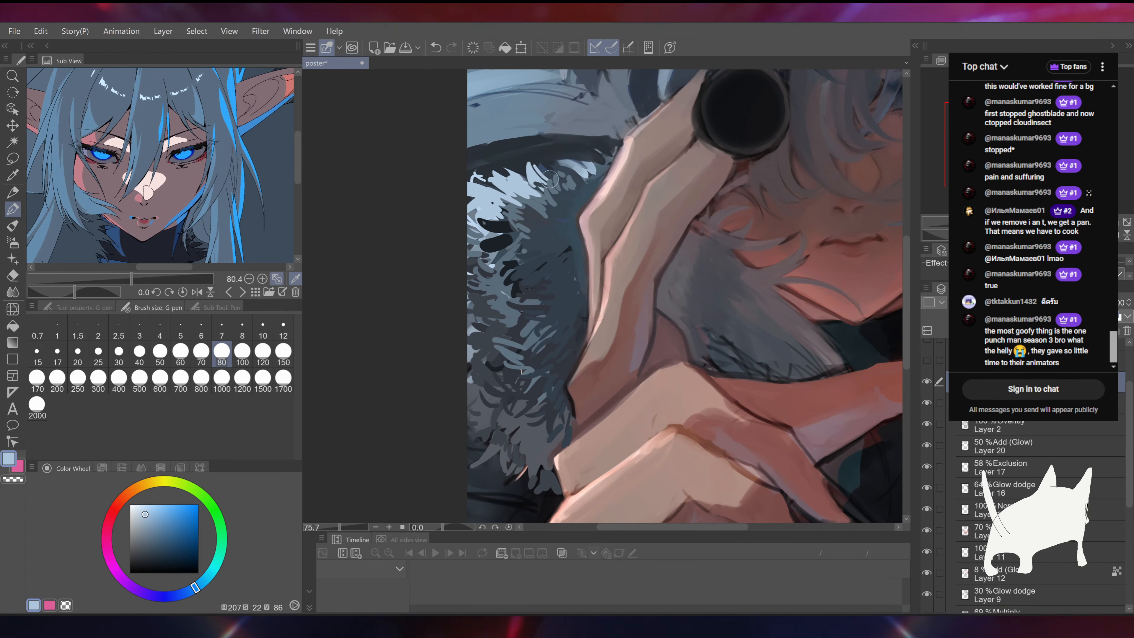
mouse_move(531, 157)
mouse_down()
mouse_move(579, 182)
mouse_move(573, 154)
mouse_move(560, 160)
mouse_move(578, 157)
mouse_move(569, 177)
mouse_up()
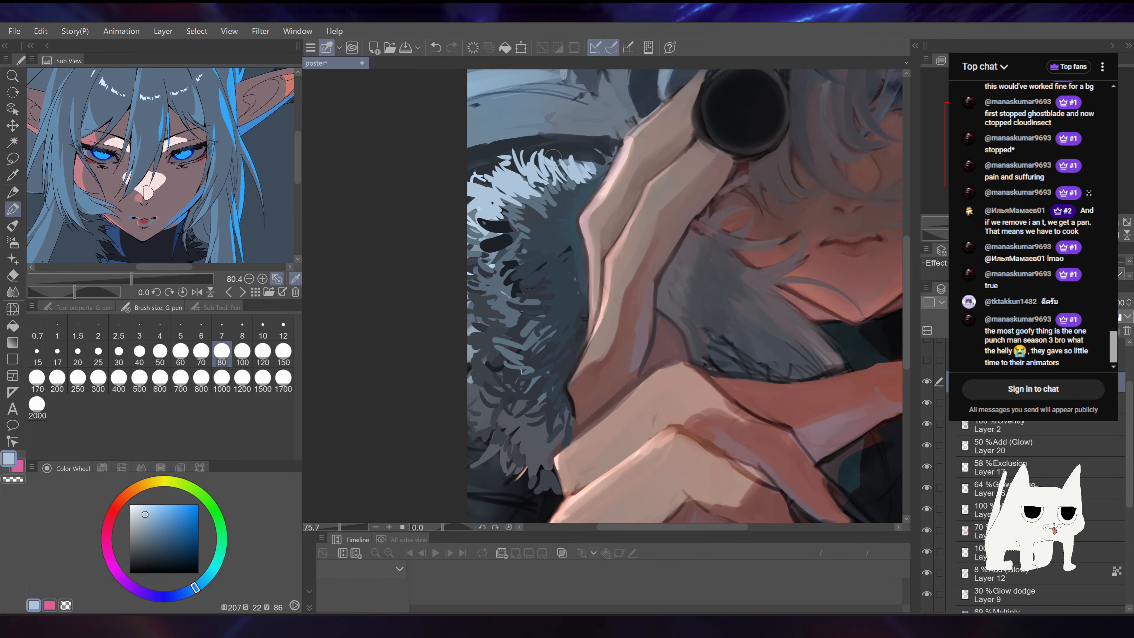
drag(669, 236, 666, 244)
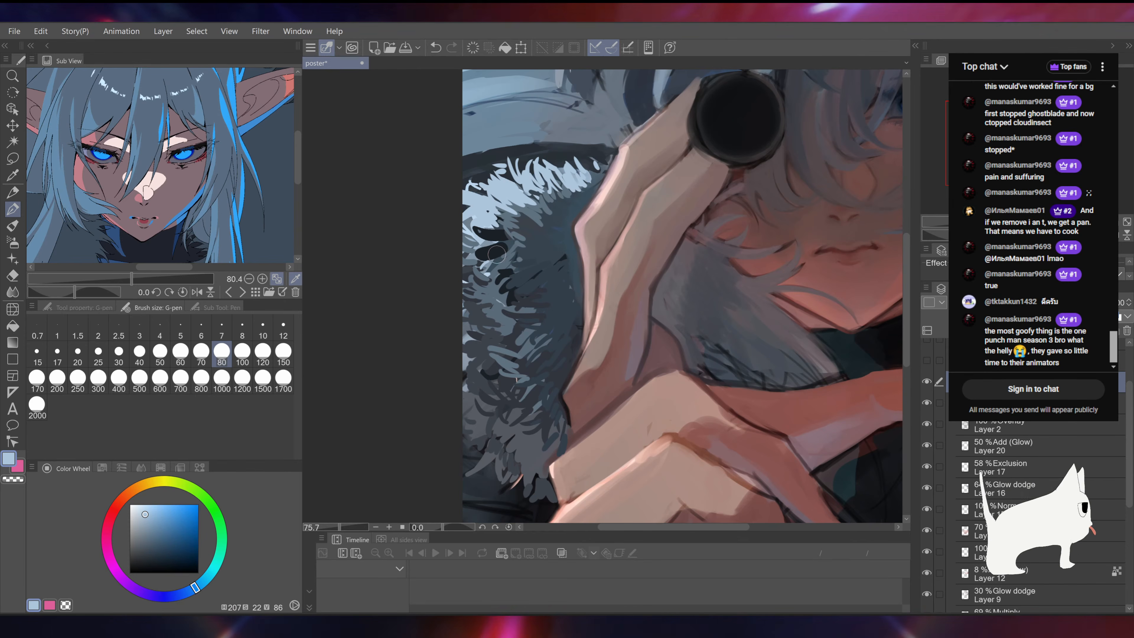
drag(600, 291, 540, 288)
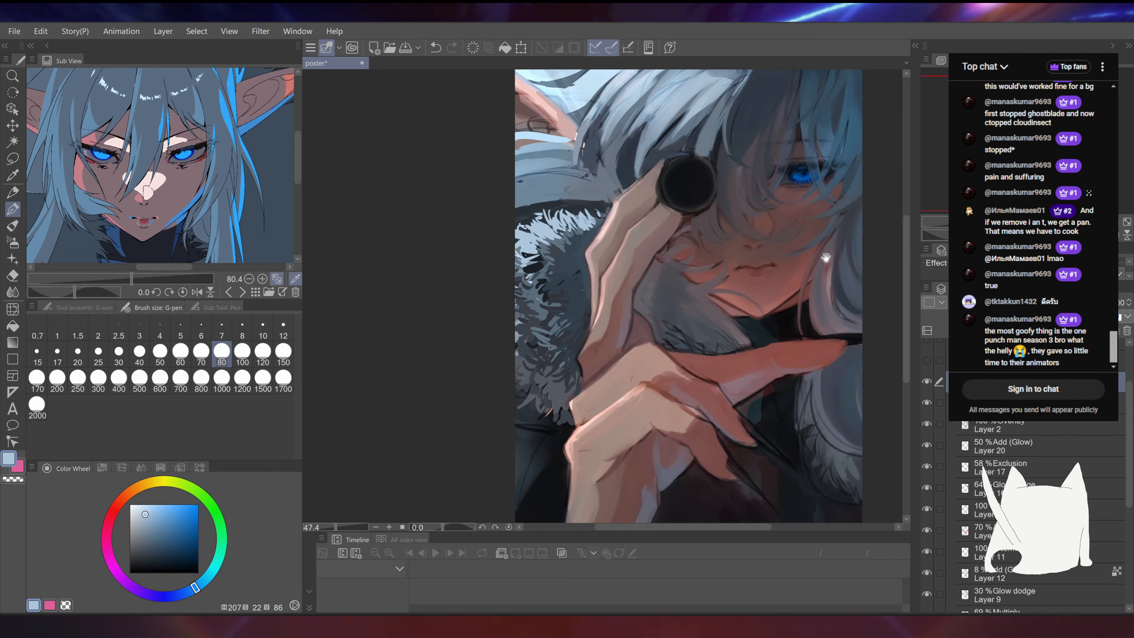
drag(764, 247, 528, 289)
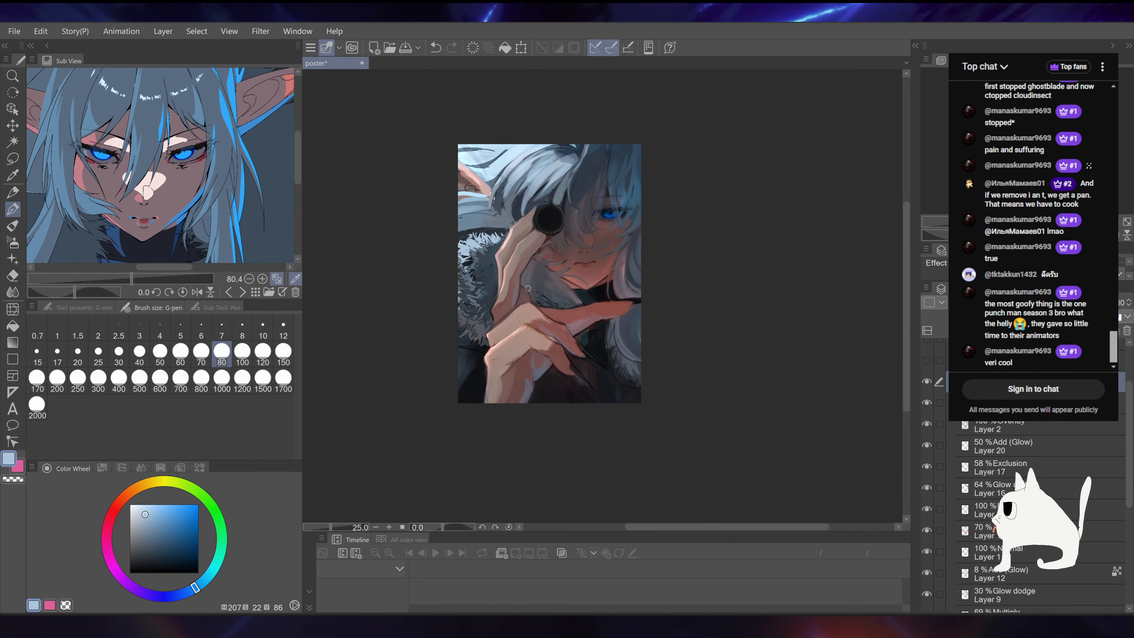
Step: Toggle the visibility of the paint-over layer to compare the rendering with the earlier sketch
click(925, 378)
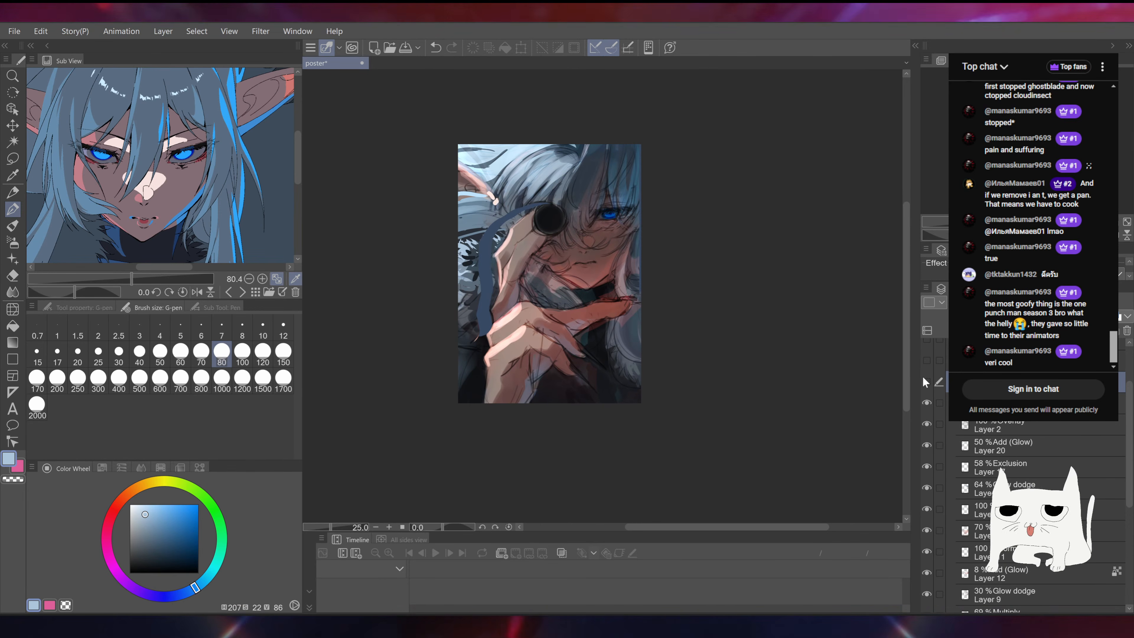
drag(634, 236, 657, 244)
scroll(636, 259, up, 1)
Step: Add fur strands to the inner collar below the chin with sampled dark slate and slate blue
alt+click(475, 318)
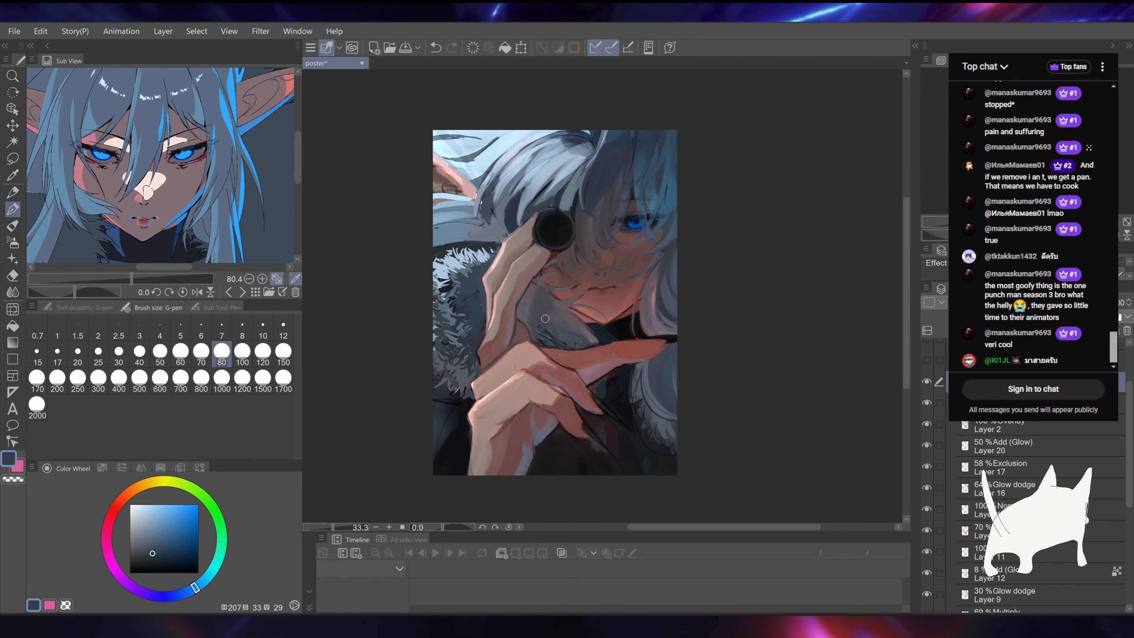
alt+click(544, 337)
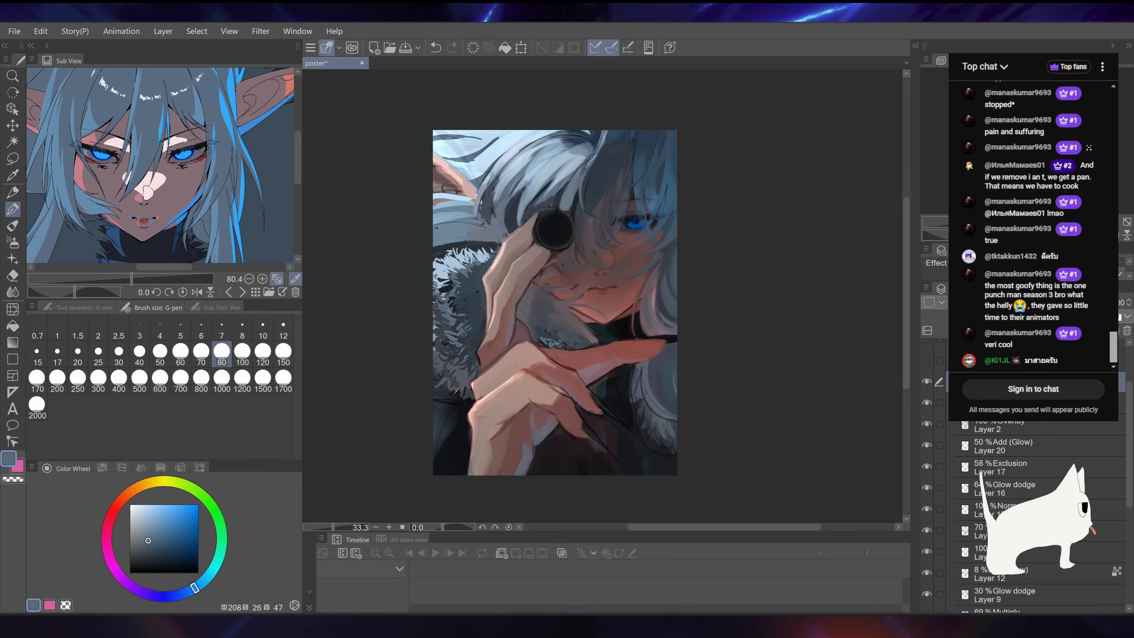
drag(554, 345, 592, 313)
drag(766, 249, 752, 229)
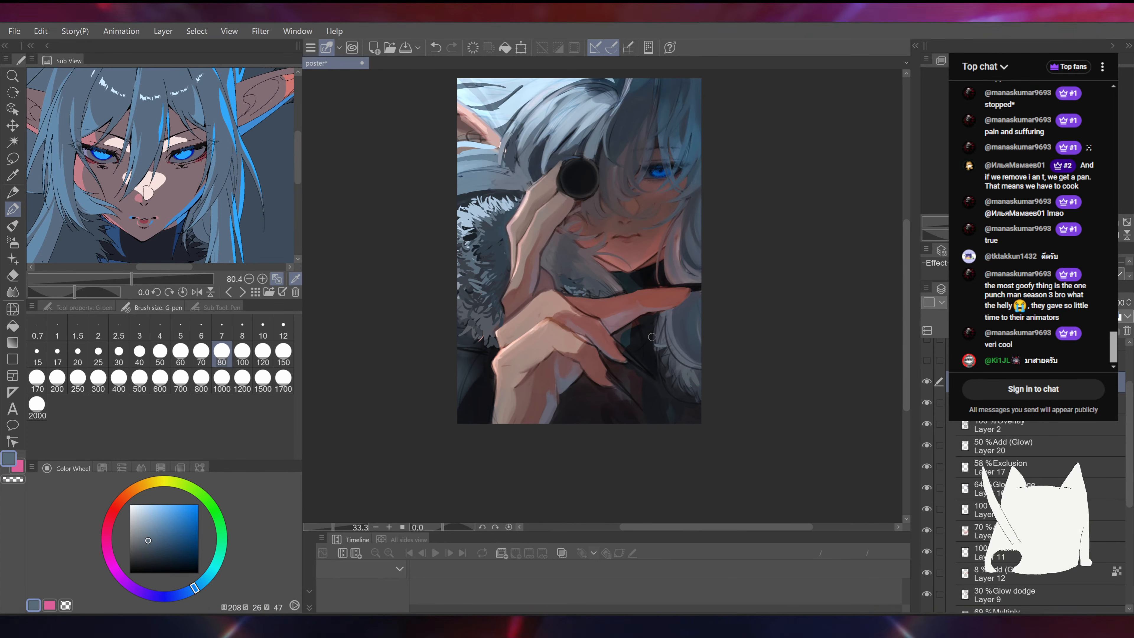
Step: Paint fur strands on the collar beyond the lower hand's fingers with sampled grey-blue and dark indigo, and save the file
alt+click(486, 325)
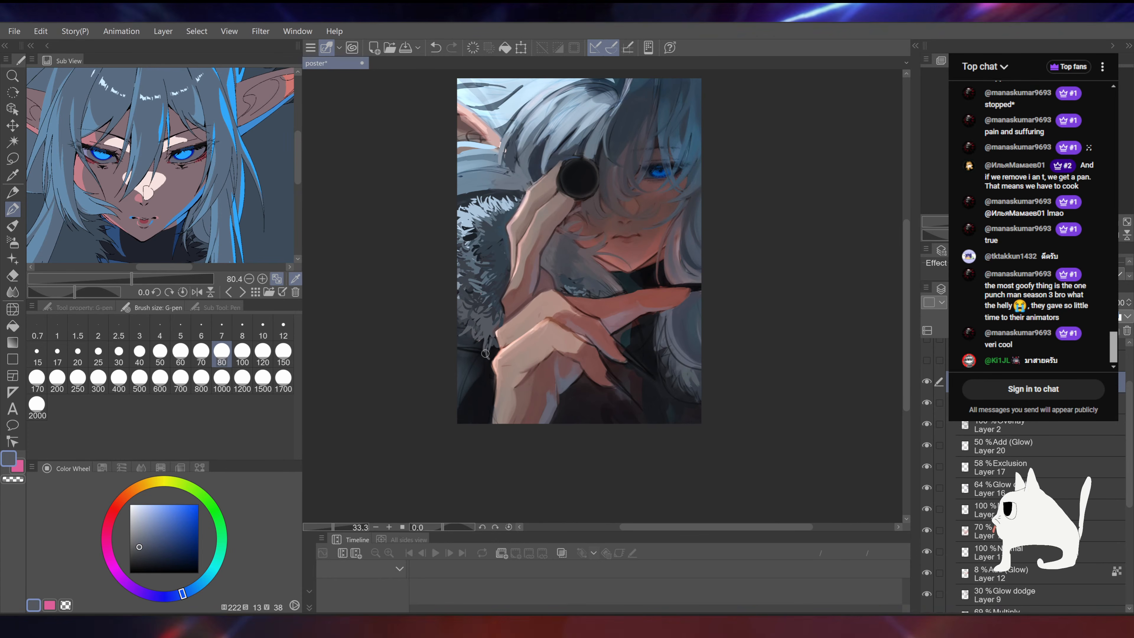
drag(684, 232, 645, 223)
key(ctrl+z)
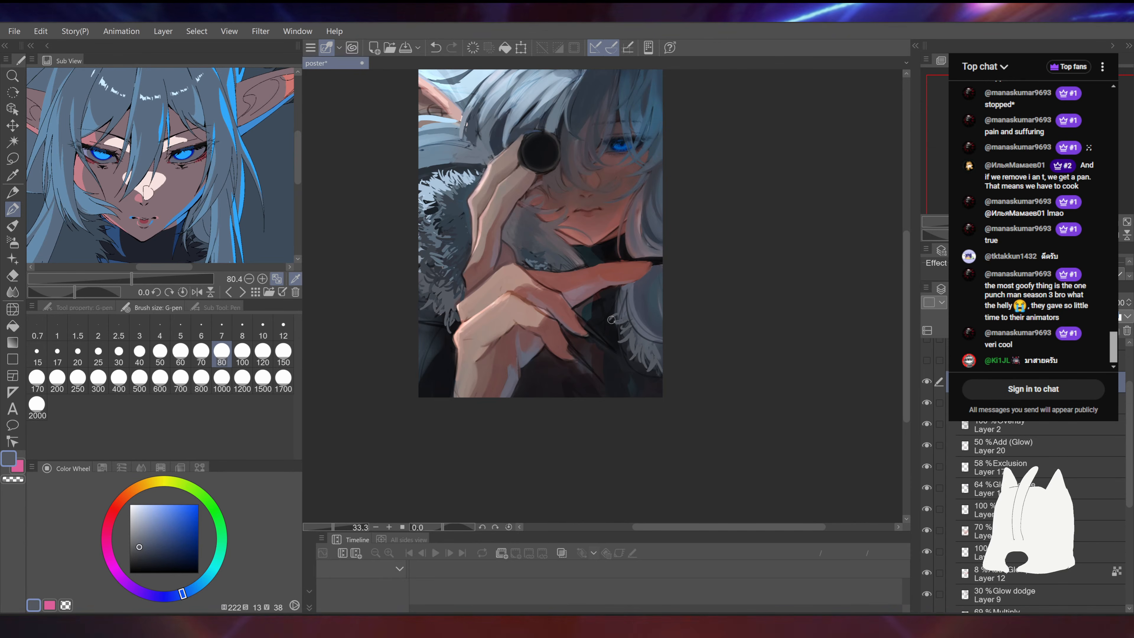
alt+click(621, 304)
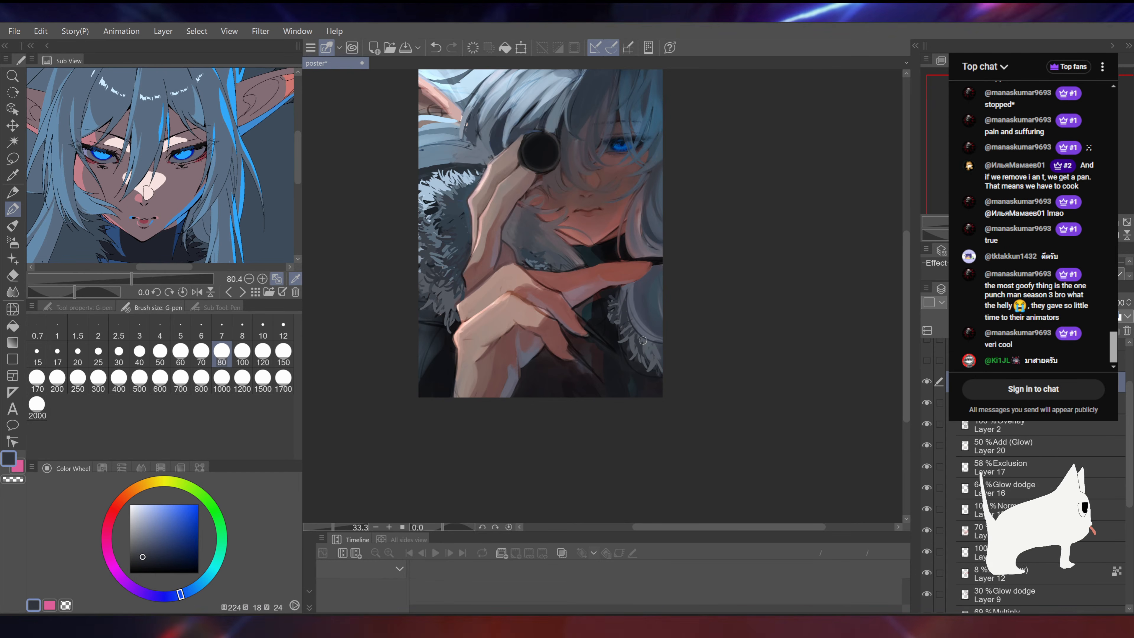
drag(684, 284, 665, 329)
key(ctrl+s)
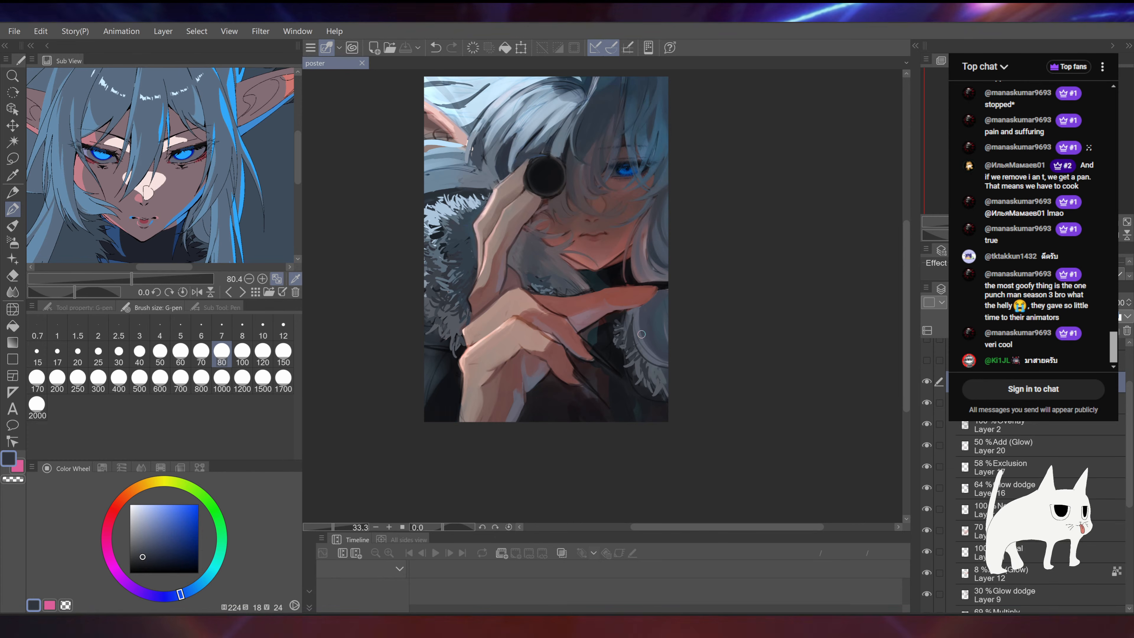
Step: Extend the dark indigo fur strands around the pointing fingertip, below the finger and between the neck and hair
drag(641, 334, 766, 236)
drag(635, 325, 639, 317)
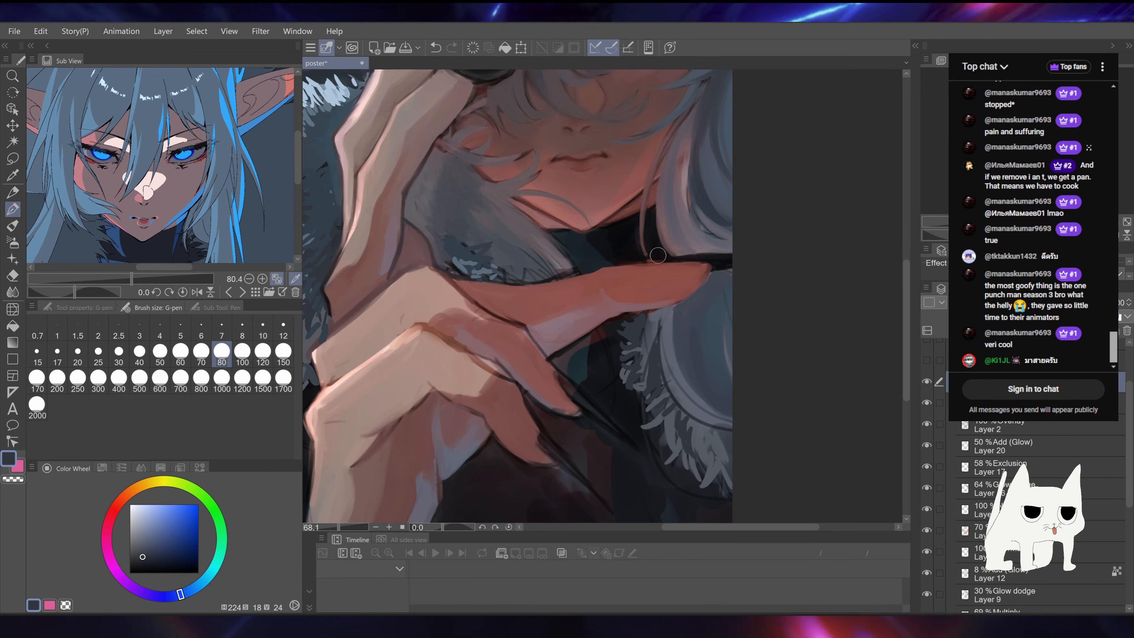
drag(633, 242, 695, 285)
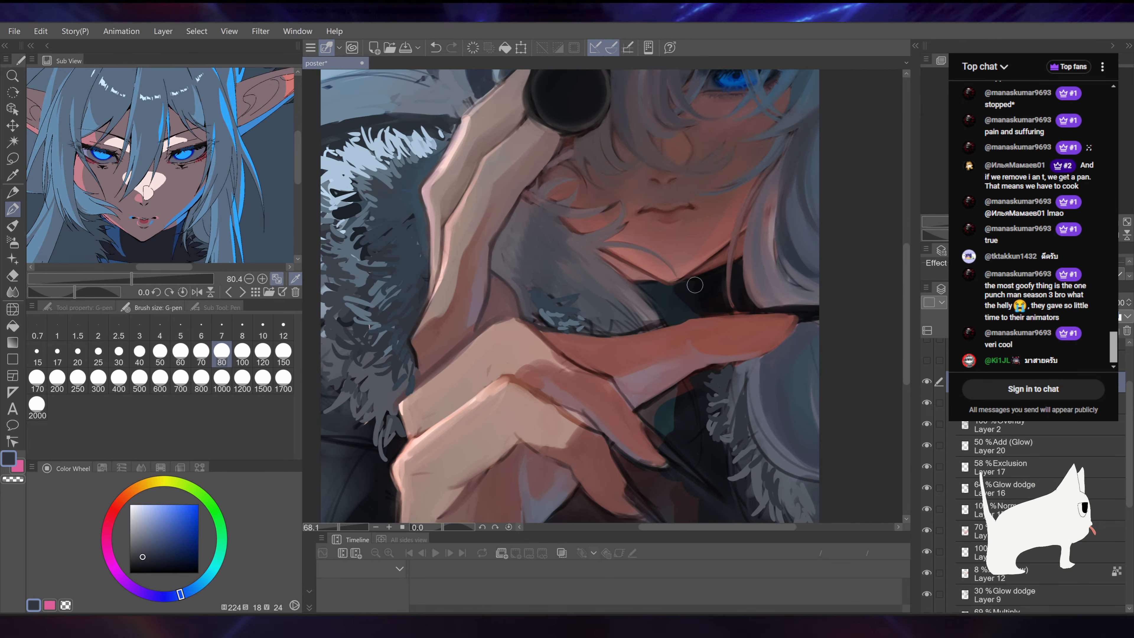
key(ctrl+z)
drag(556, 269, 546, 244)
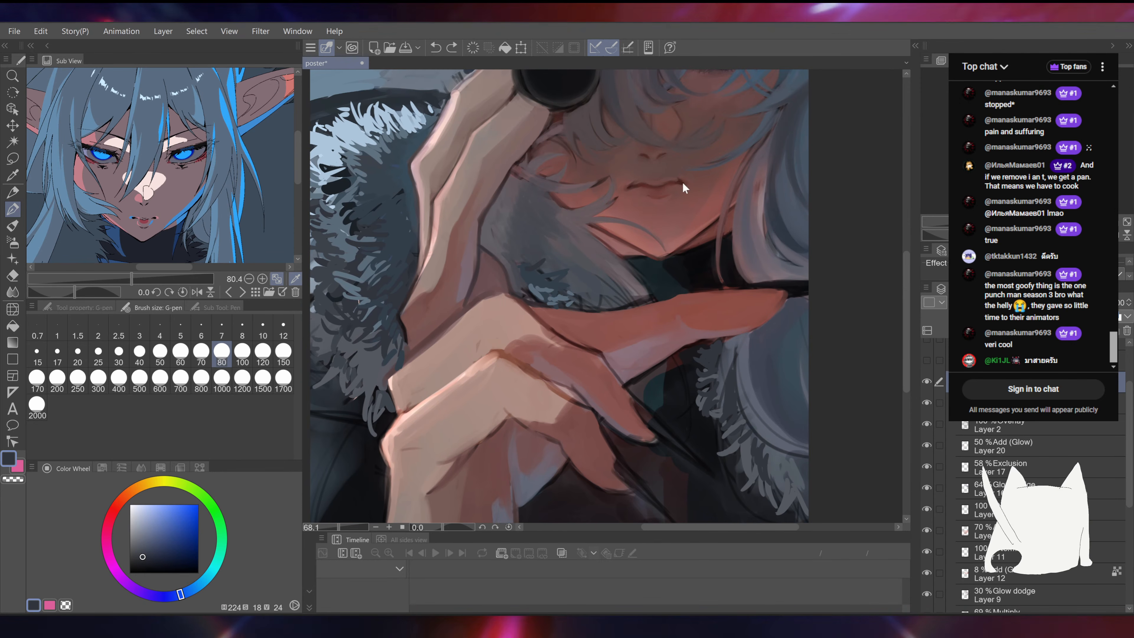
drag(721, 222, 696, 218)
drag(685, 318, 682, 308)
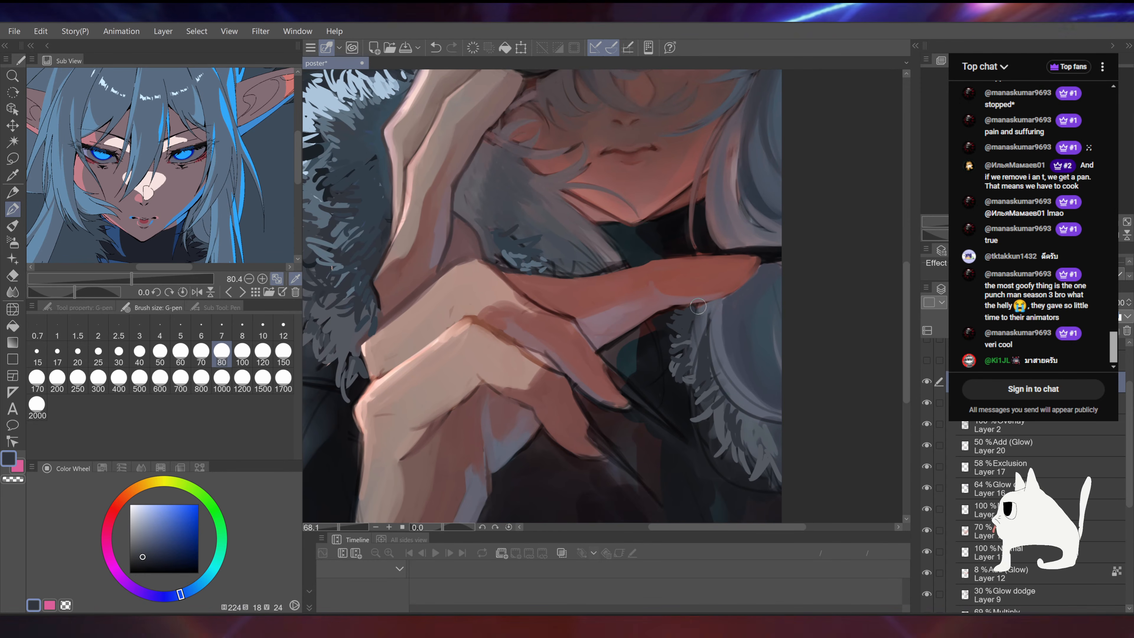
drag(712, 242, 688, 238)
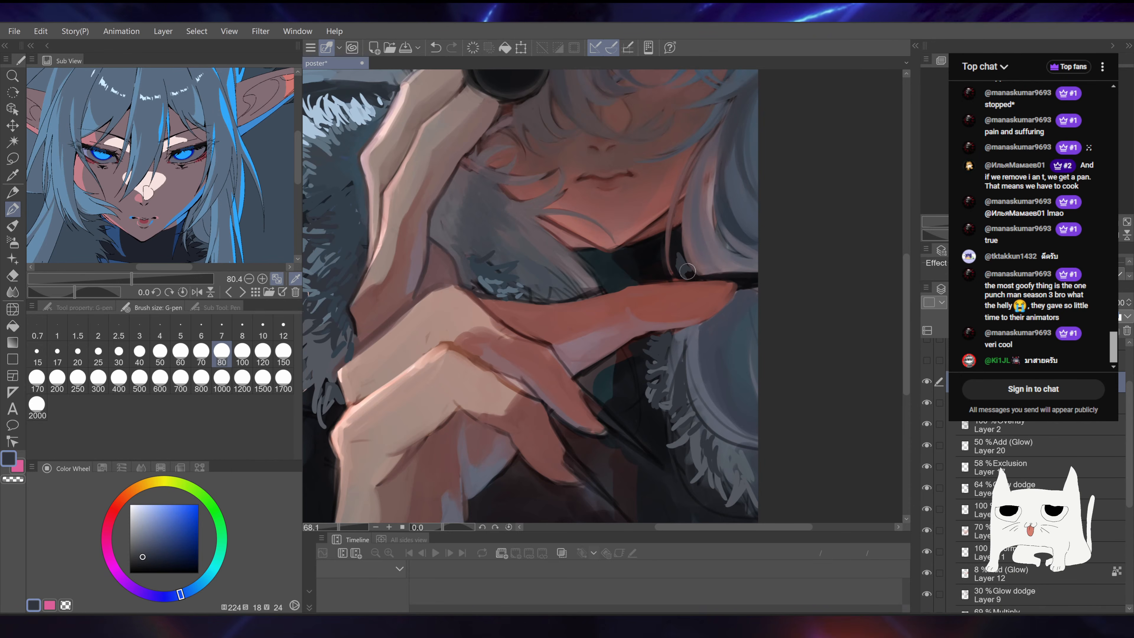
drag(690, 270, 656, 270)
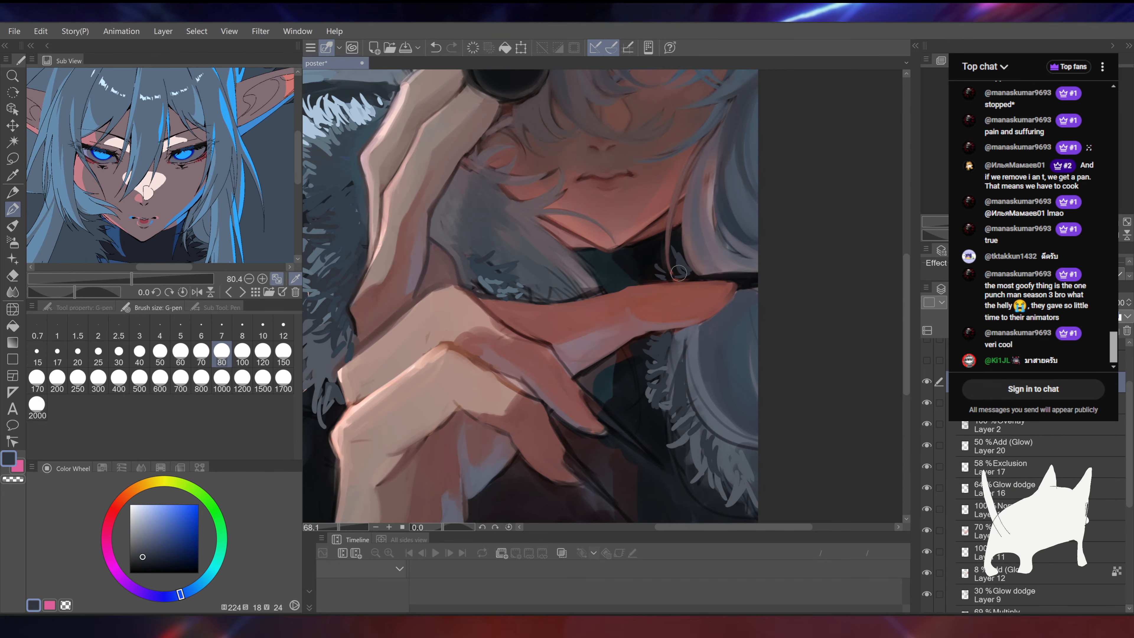
Step: Paint light blue fur tufts along the collar's lit outer edge beside the raised hand, sampling a paler blue for highlights
mouse_move(418, 191)
mouse_down()
mouse_move(595, 258)
mouse_move(668, 318)
mouse_up()
alt+click(524, 272)
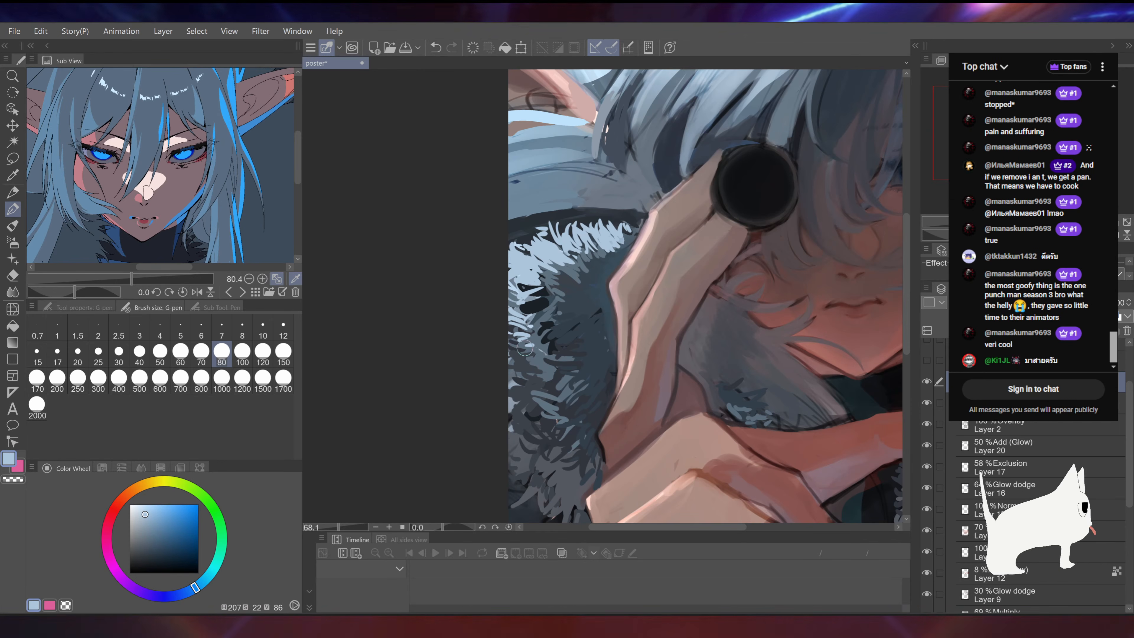
drag(597, 254, 584, 198)
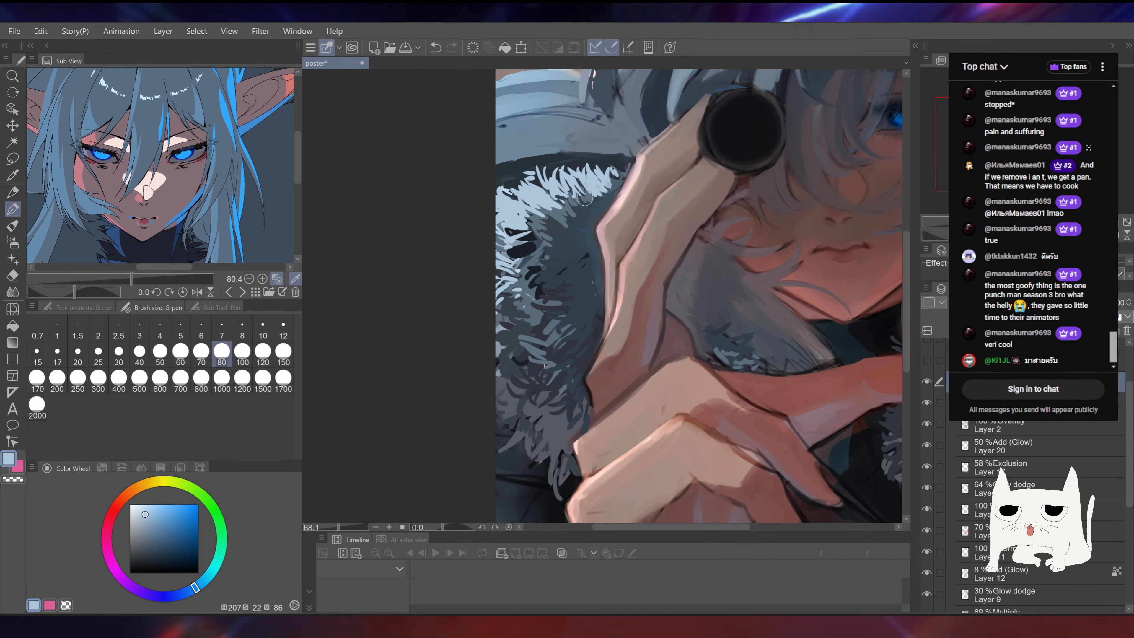
mouse_move(584, 196)
mouse_down()
mouse_move(584, 274)
mouse_move(506, 229)
mouse_up()
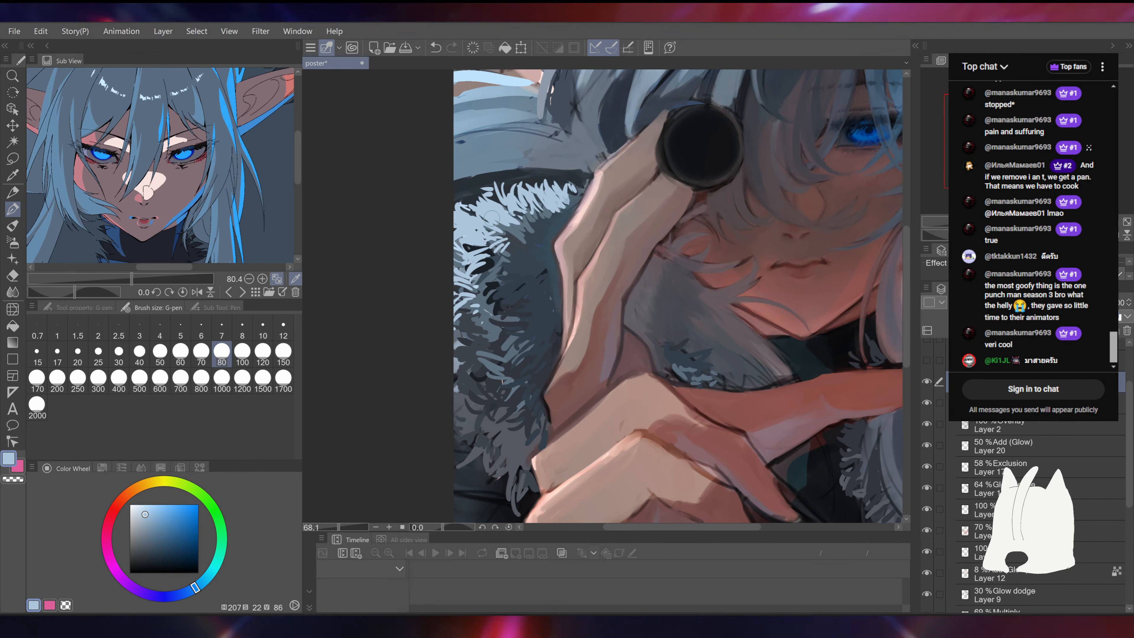
drag(491, 217, 526, 294)
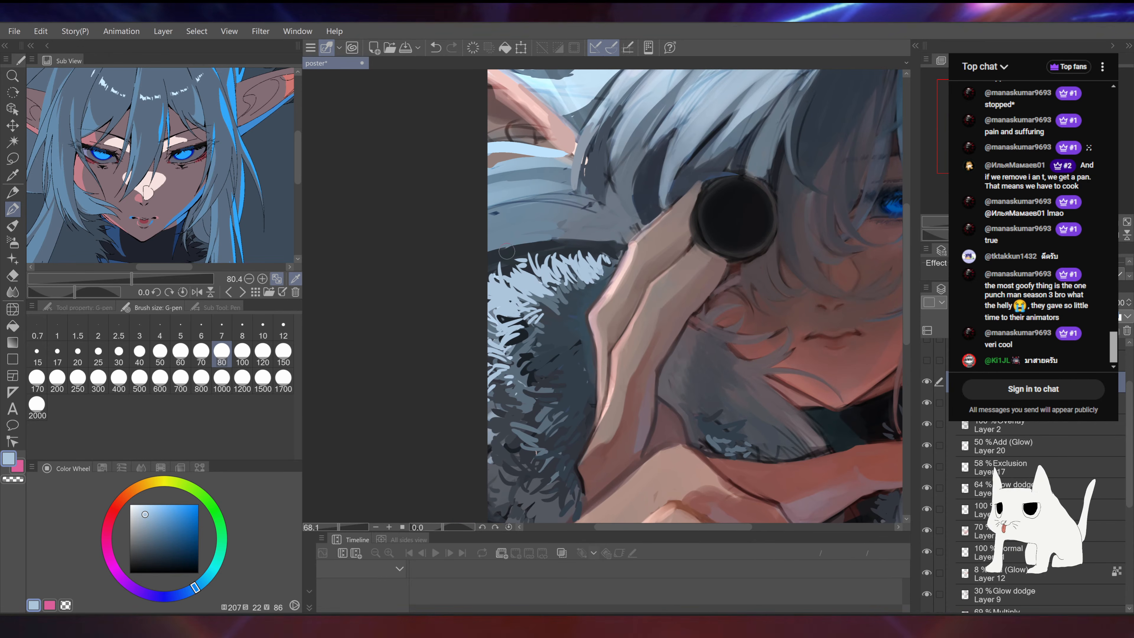
alt+click(497, 279)
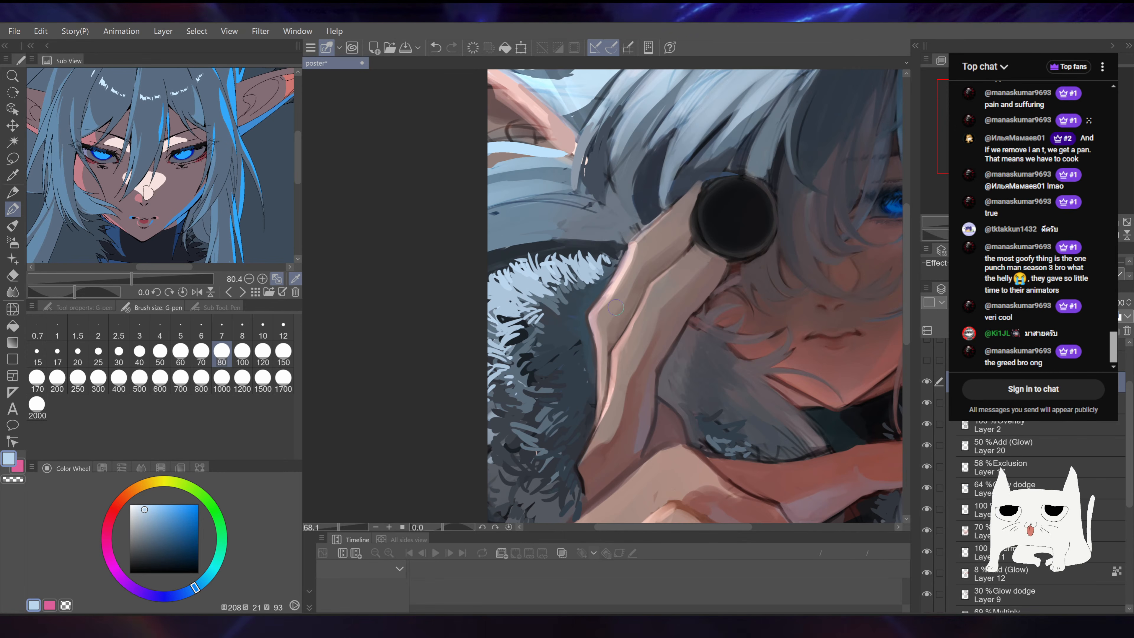
Step: Refine the shaded fur between the light tufts and the raised hand with sampled dark slate and deeper blue
alt+click(557, 337)
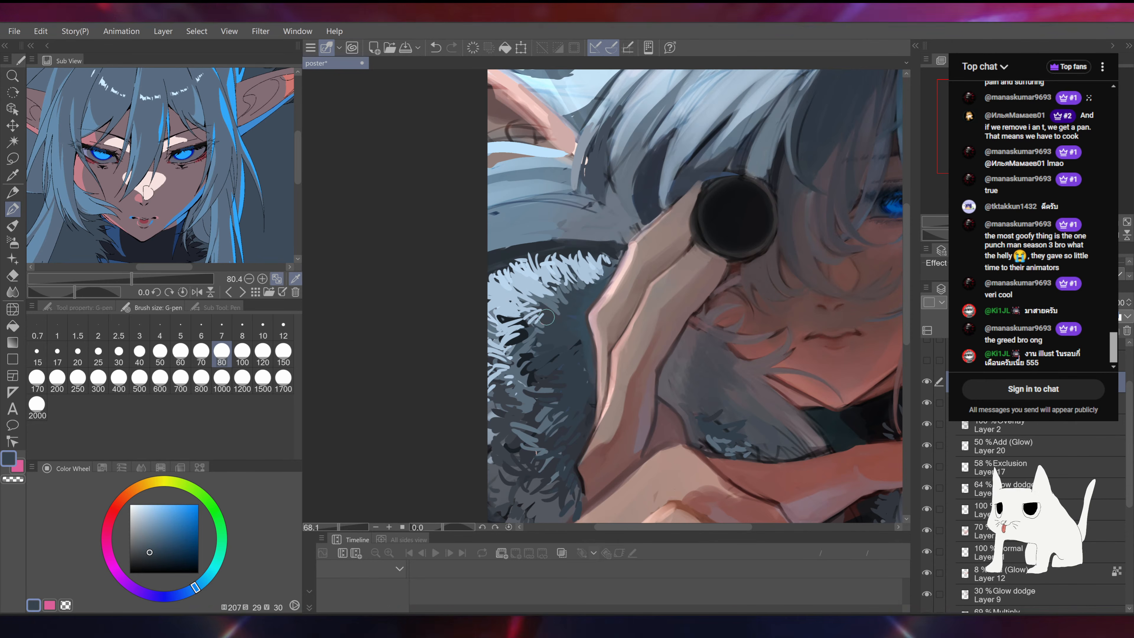
click(535, 329)
key(ctrl+z)
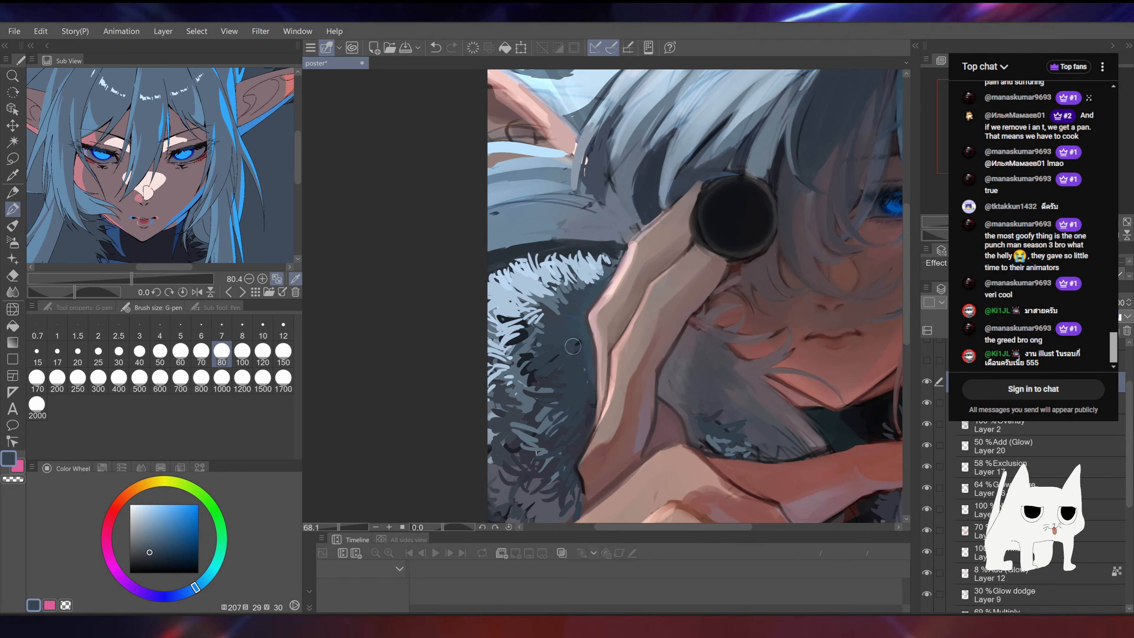
drag(615, 333, 608, 281)
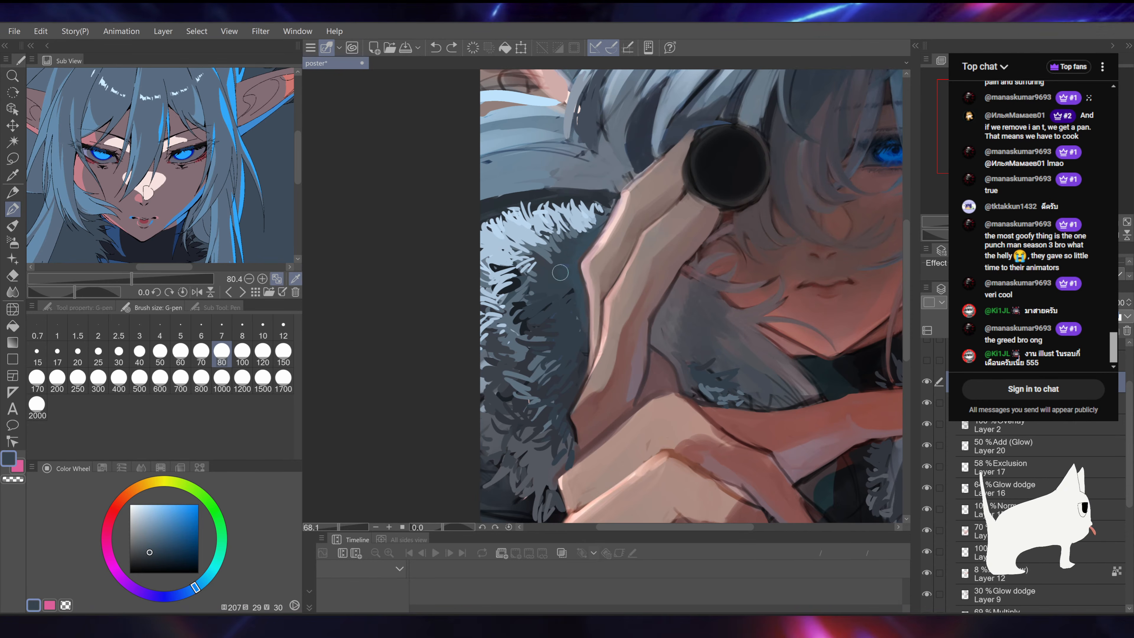
alt+click(579, 304)
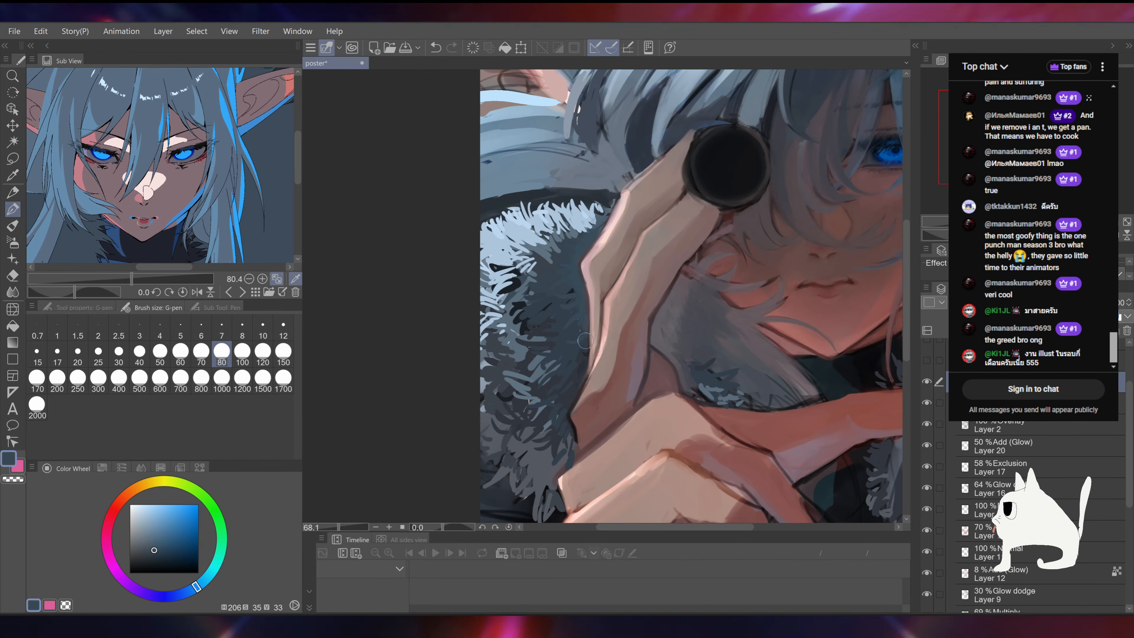
Step: Add more pale blue tufts to the collar's top edge with a sampled highlight colour, rotating the canvas for the strokes
scroll(586, 341, down, 2)
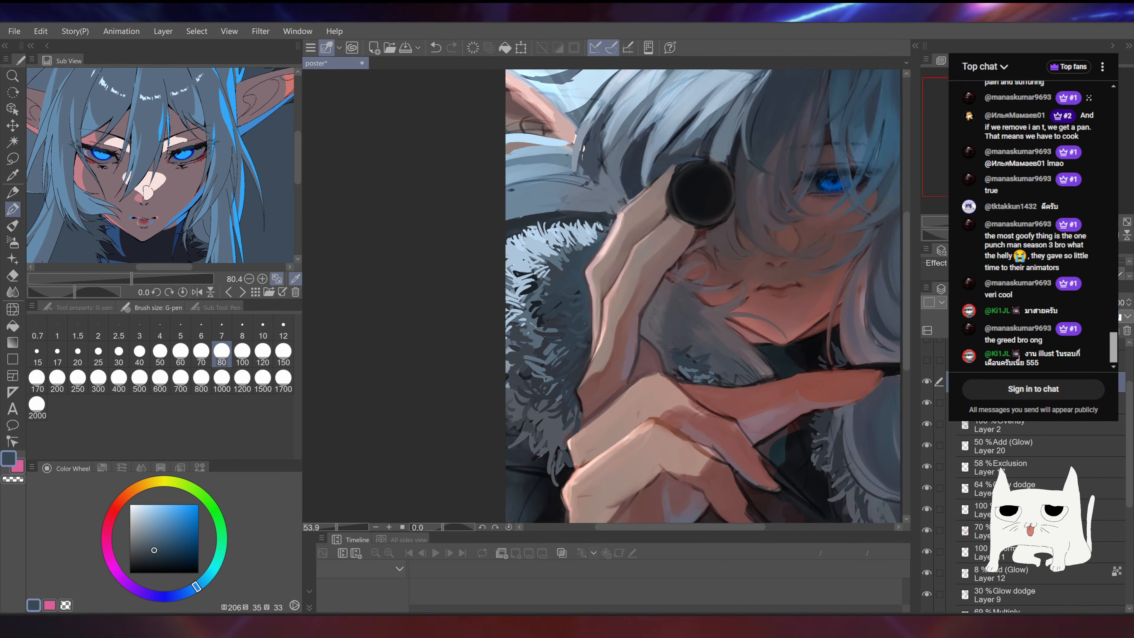
scroll(622, 330, up, 1)
drag(773, 268, 811, 337)
alt+click(552, 288)
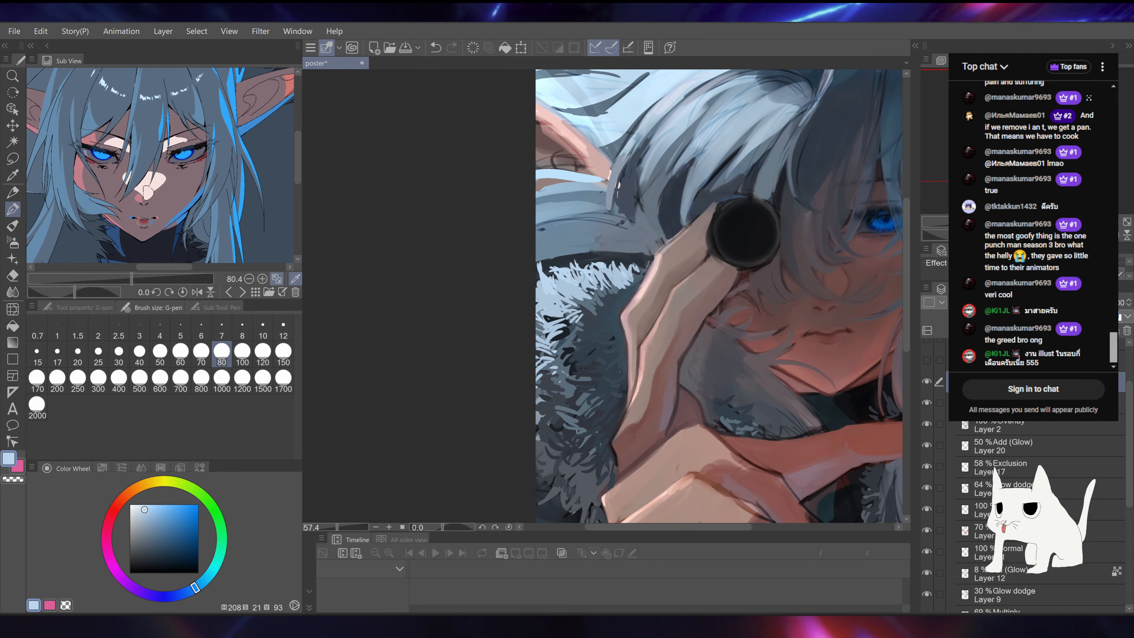
mouse_move(542, 256)
mouse_down()
mouse_move(516, 241)
mouse_move(590, 274)
mouse_up()
drag(680, 272, 601, 213)
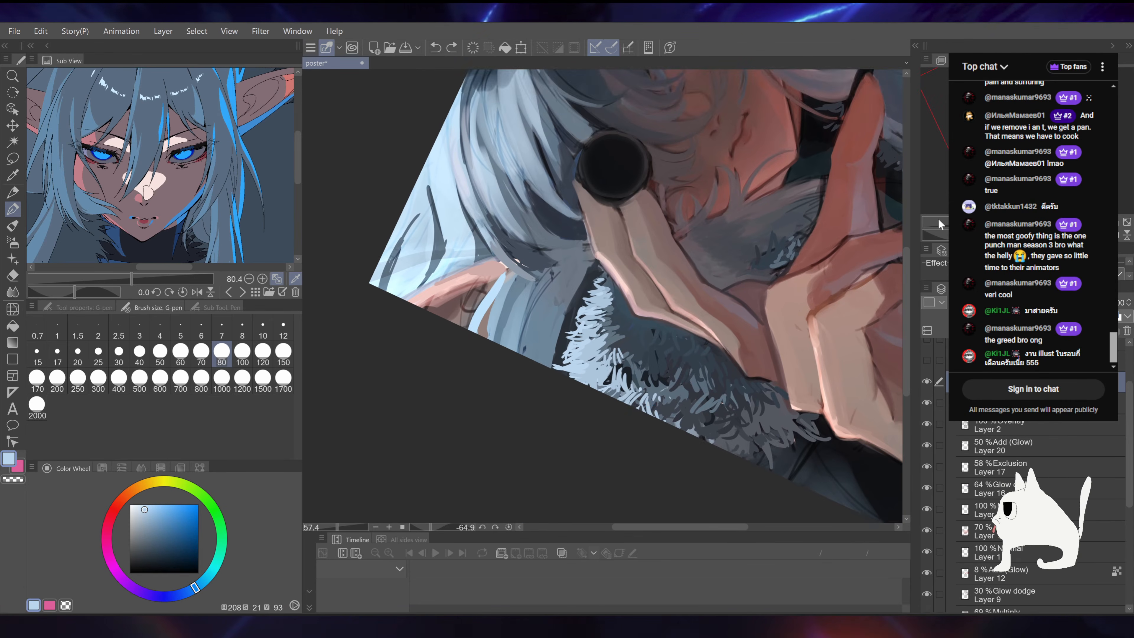
drag(576, 285, 582, 258)
Step: Refine the hair locks above the raised hand with sampled grey-blue and light steel blue, with the canvas rotation reset
alt+click(578, 257)
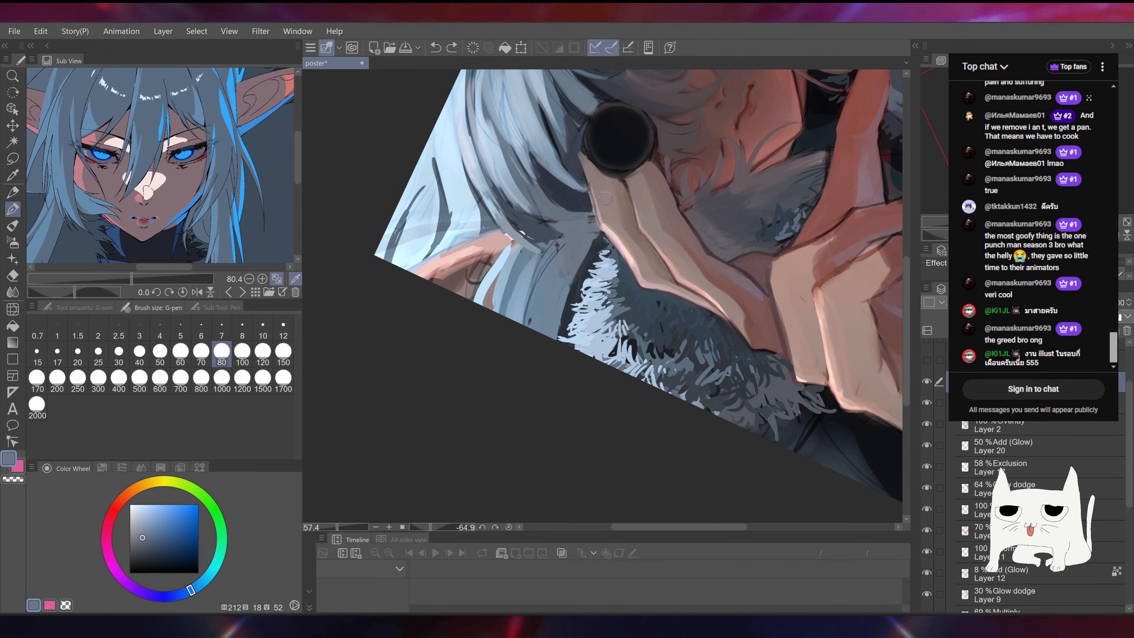
key(r)
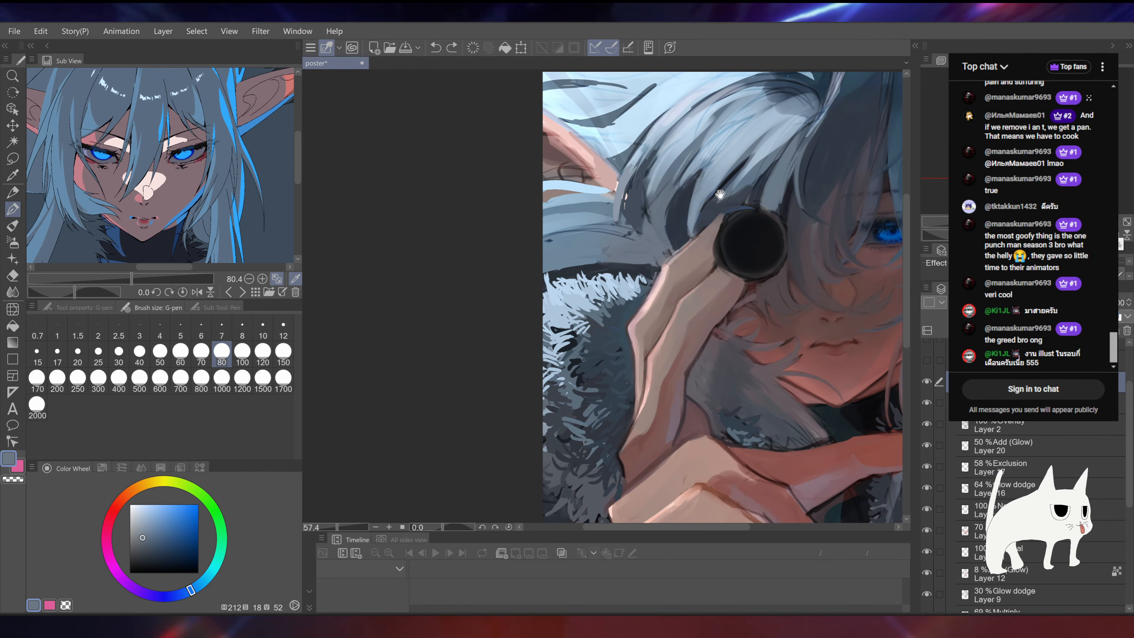
mouse_move(719, 193)
mouse_down()
mouse_move(613, 232)
mouse_move(608, 305)
mouse_up()
alt+click(640, 183)
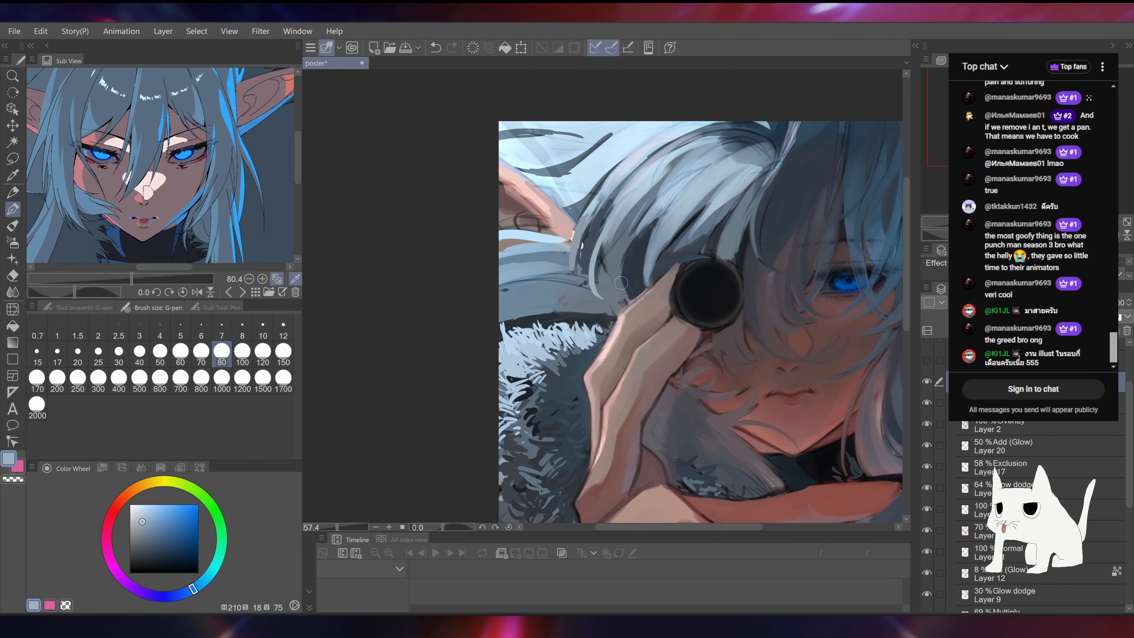
alt+click(643, 201)
drag(686, 181, 601, 267)
key(ctrl+z)
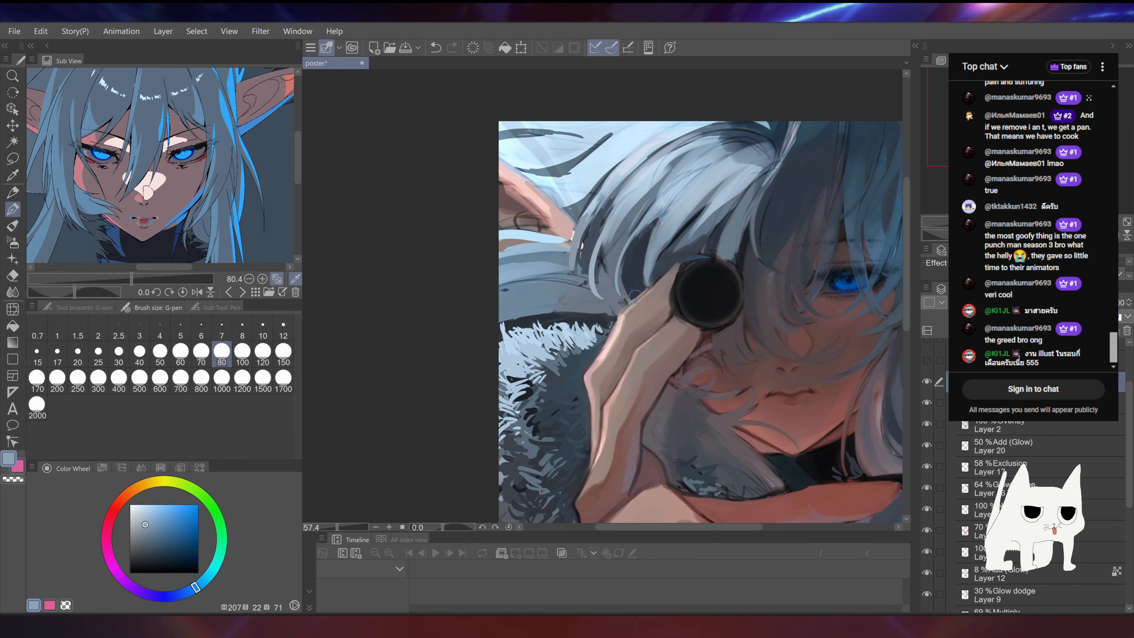
alt+click(667, 202)
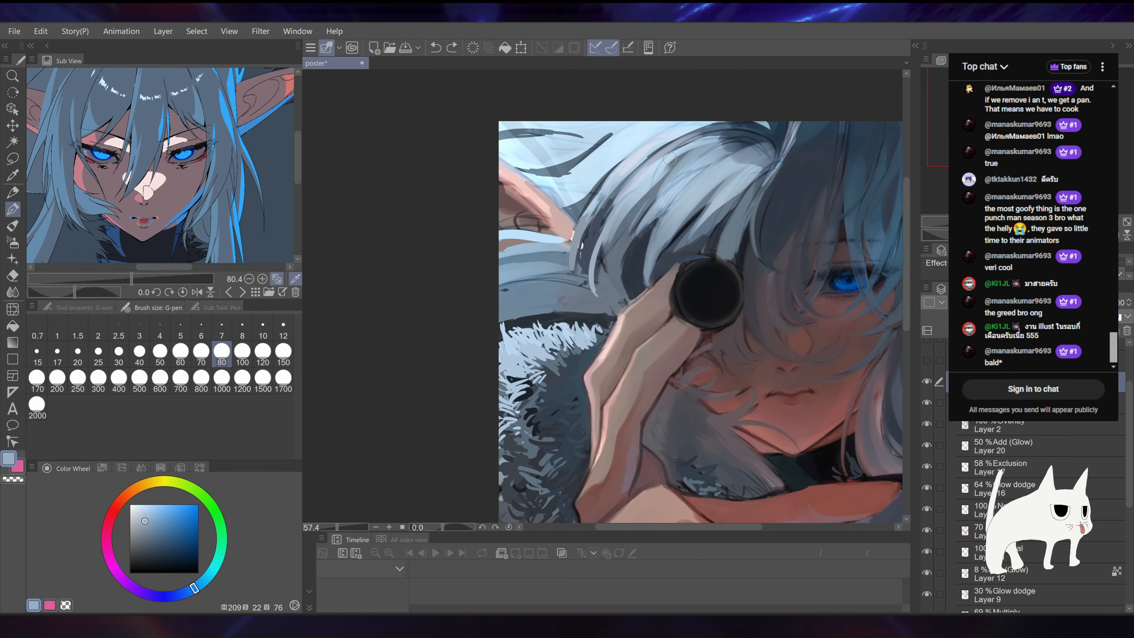
Step: Refine the ear's inner shading and lit edge with sampled reddish brown, pale pink and dark grey-brown
alt+click(522, 215)
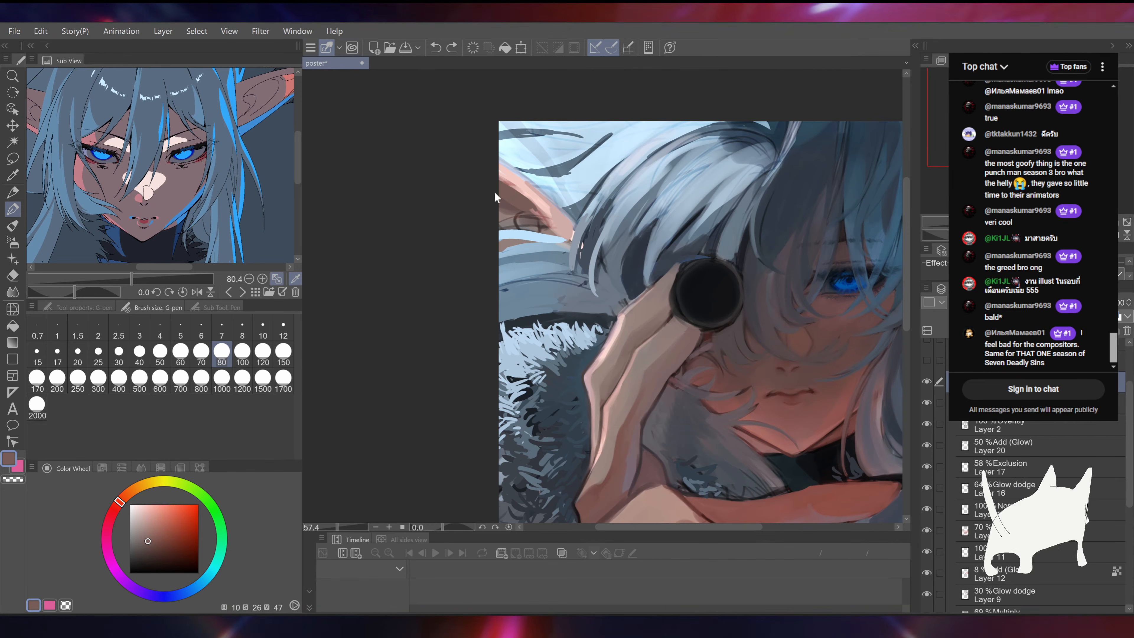
alt+click(504, 201)
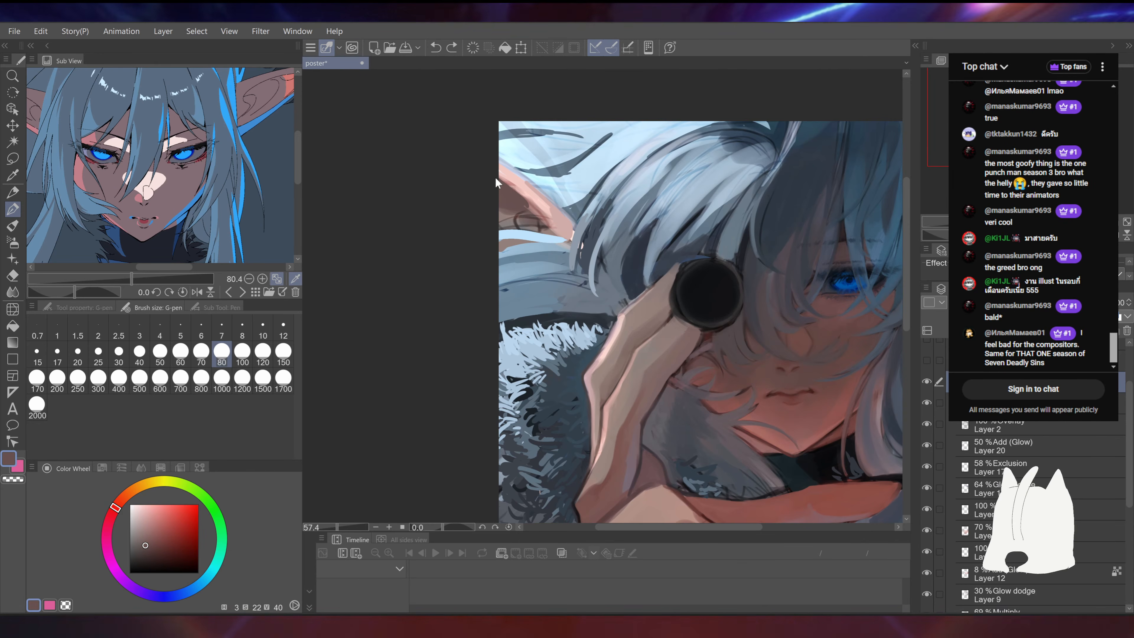
drag(559, 207, 584, 301)
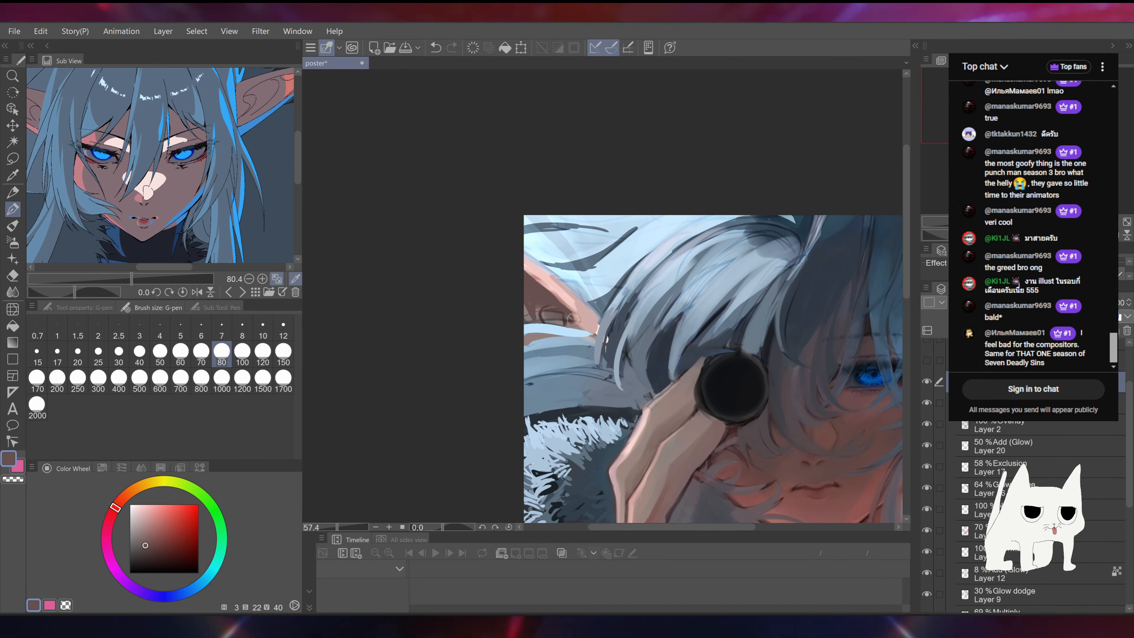
alt+click(558, 291)
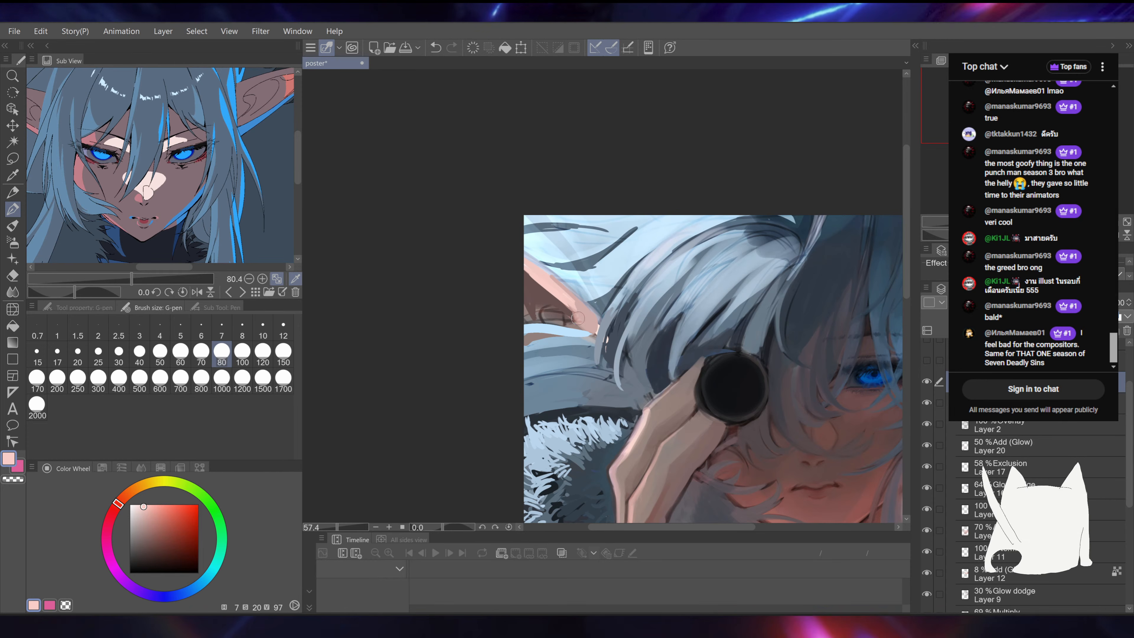
mouse_move(712, 237)
mouse_down()
mouse_move(697, 189)
mouse_move(727, 235)
mouse_up()
alt+click(565, 317)
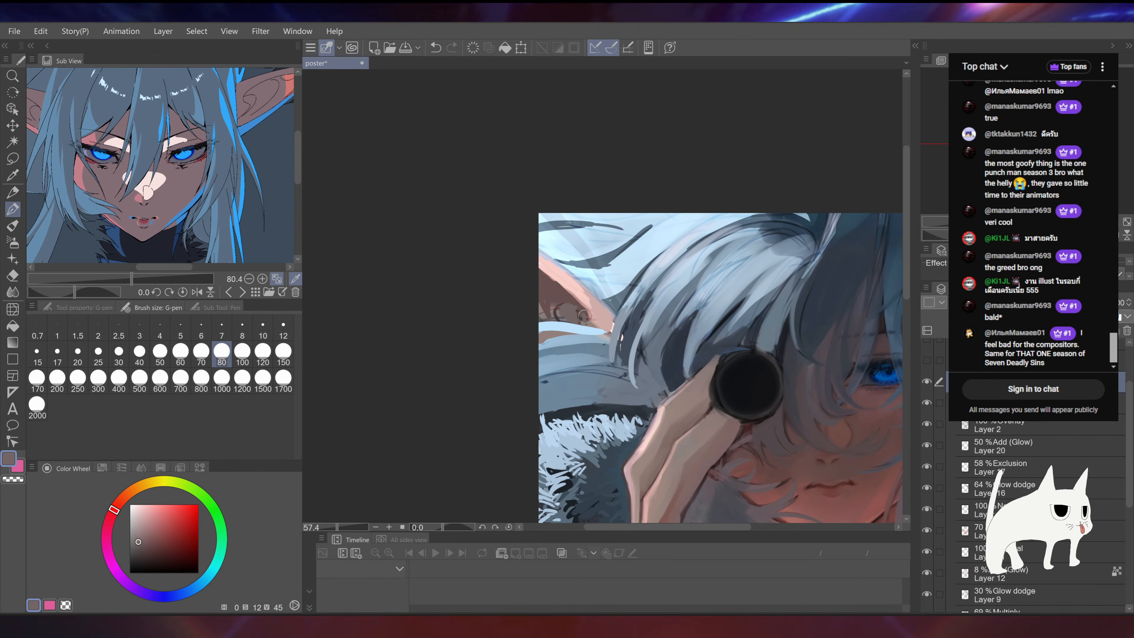
scroll(543, 312, up, 2)
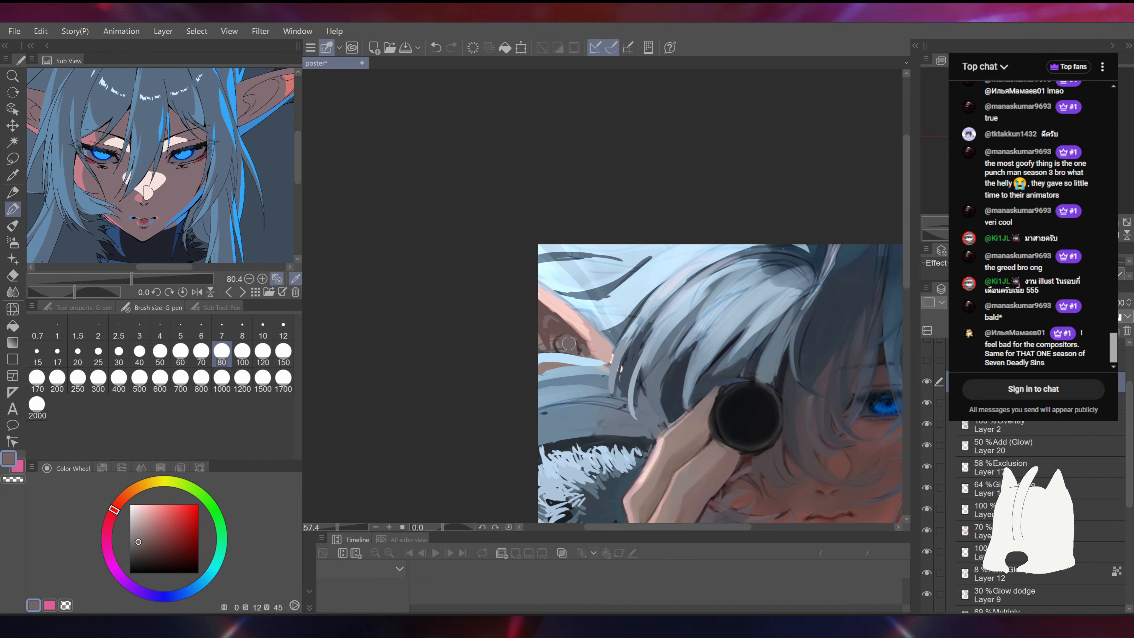
drag(569, 344, 544, 293)
Step: Touch up the hair beside the ear with sampled grey-blue and dark slate, and save the illustration
alt+click(579, 328)
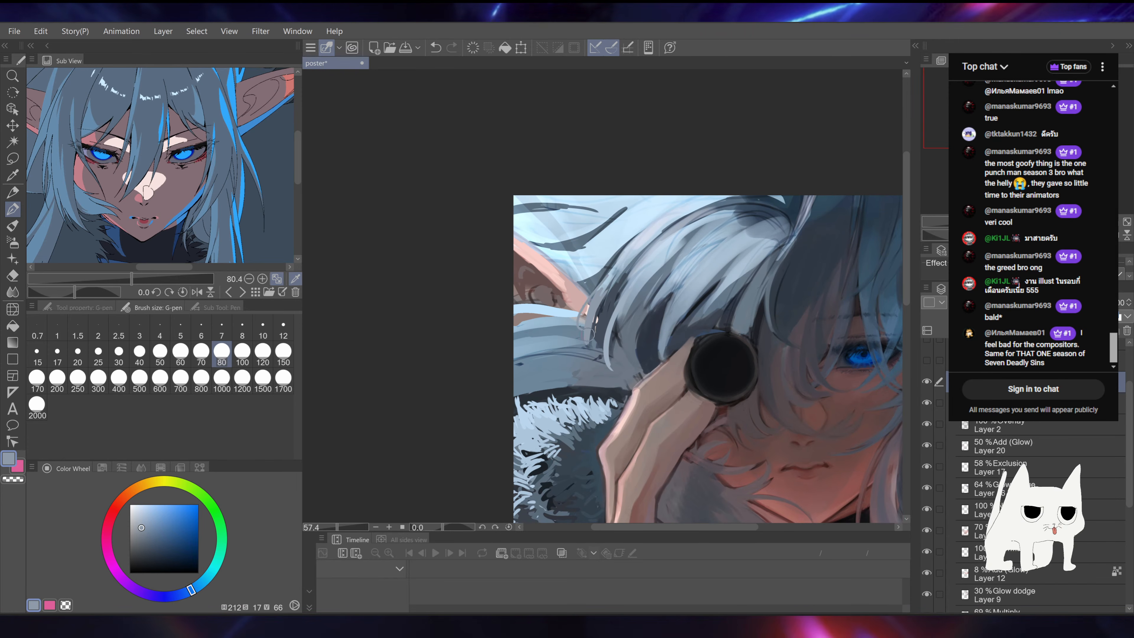
mouse_move(636, 270)
mouse_down()
mouse_move(623, 188)
mouse_move(596, 266)
mouse_up()
alt+click(596, 269)
scroll(599, 289, down, 5)
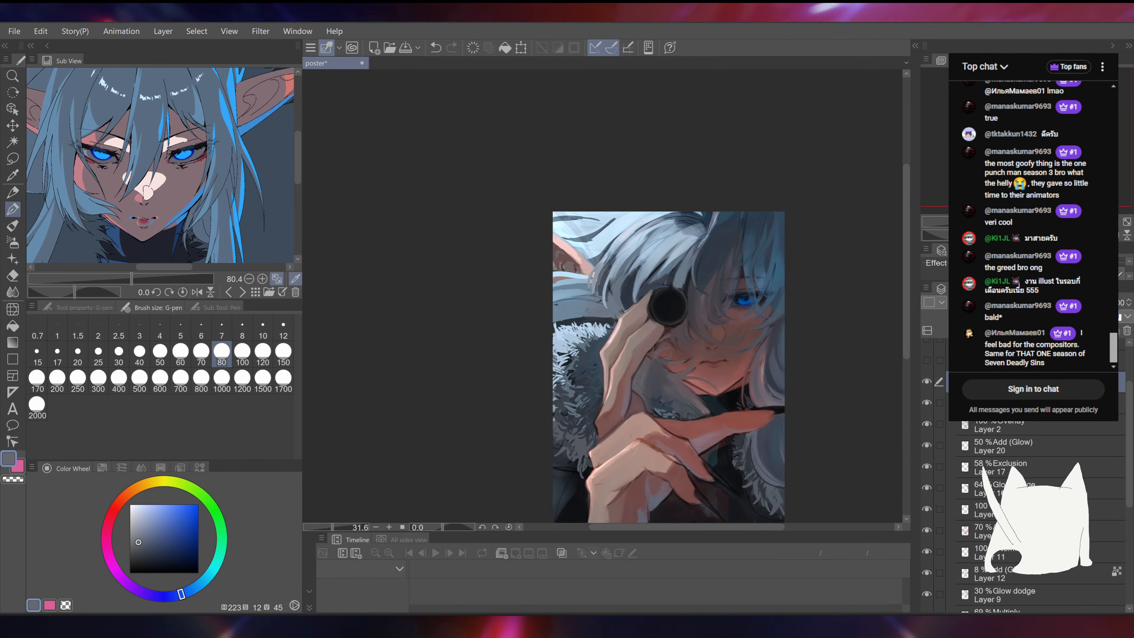
drag(813, 240, 712, 190)
key(ctrl+s)
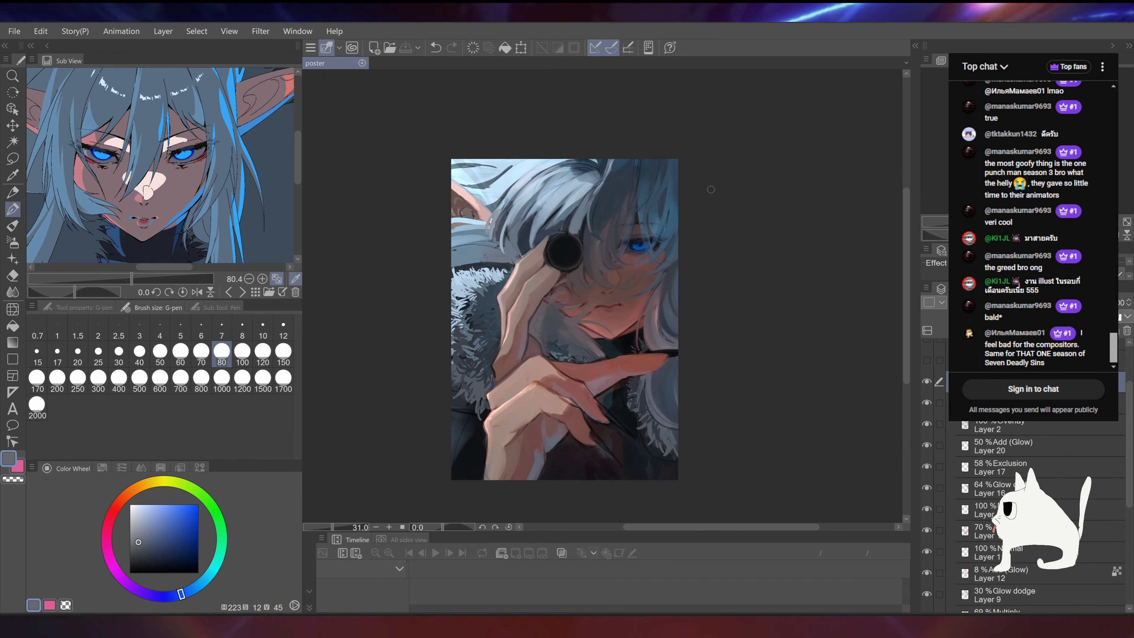
Step: Rework the jaw edge beside the hanging hair strand with sampled dark reds and brush size 50, undoing unwanted strokes
scroll(717, 222, up, 6)
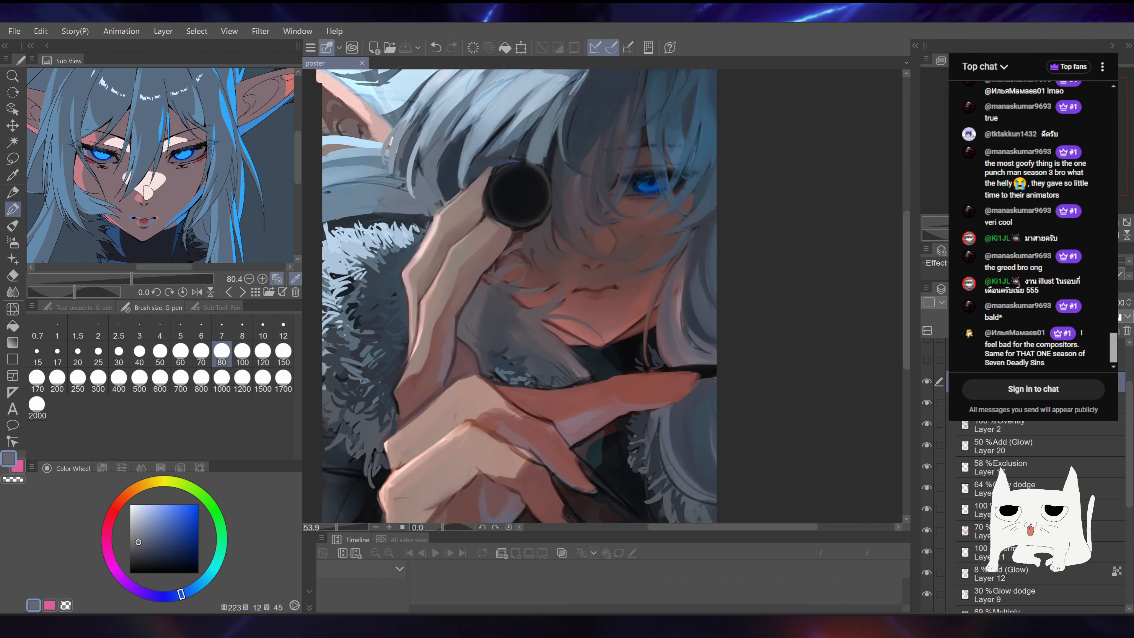
alt+click(630, 285)
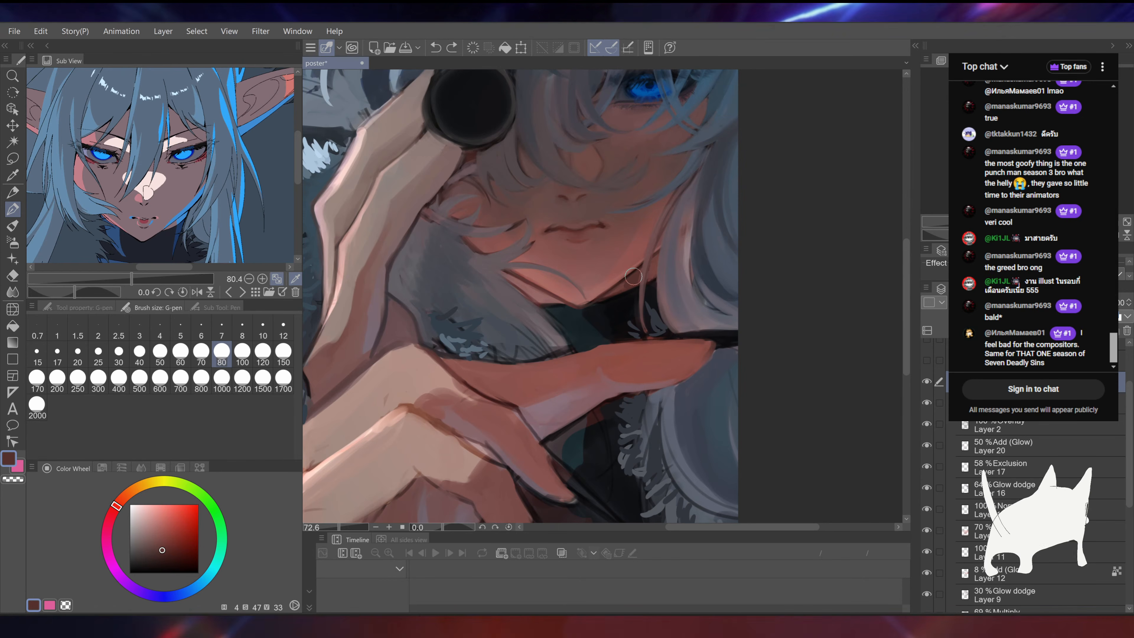
mouse_move(637, 276)
mouse_down()
mouse_move(609, 294)
mouse_move(641, 269)
mouse_up()
key(ctrl+z)
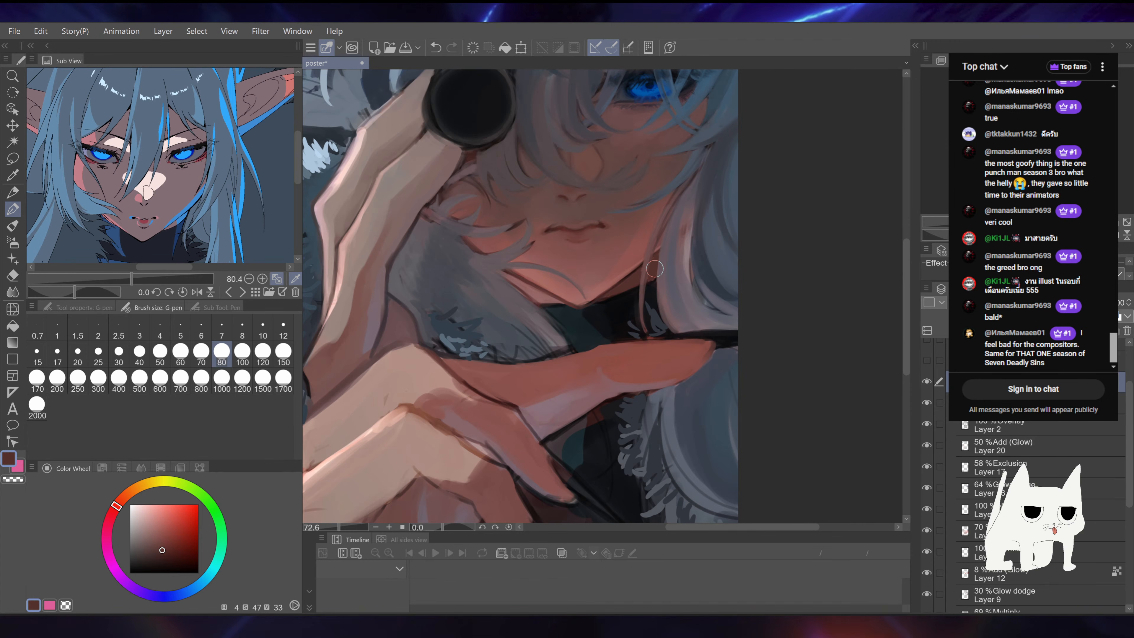
alt+click(637, 266)
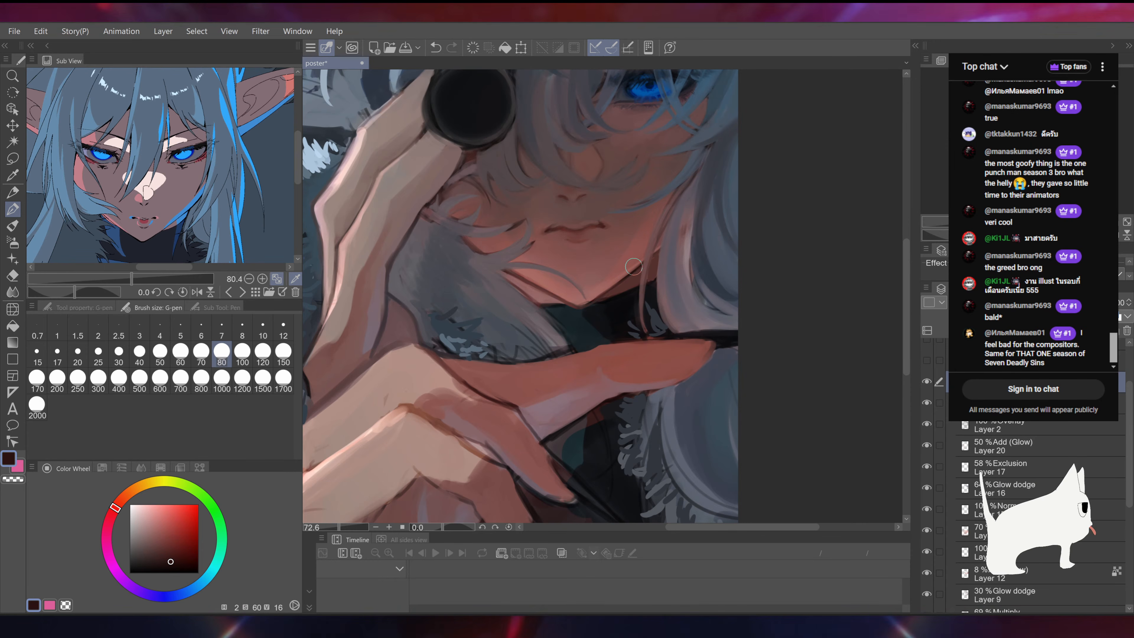
click(164, 357)
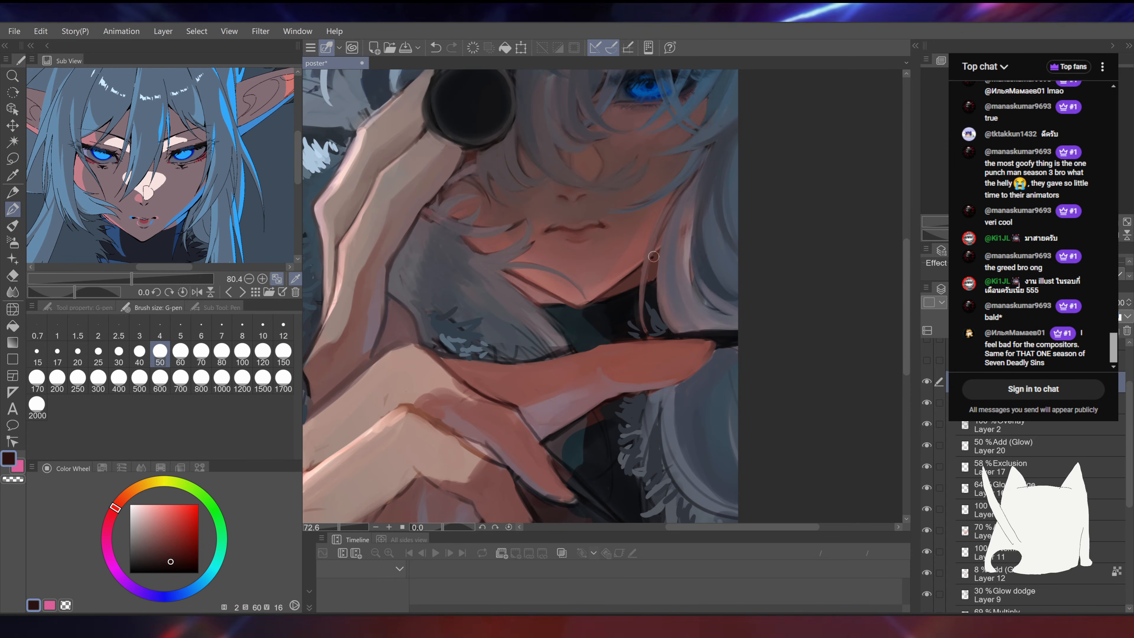
key(ctrl+z)
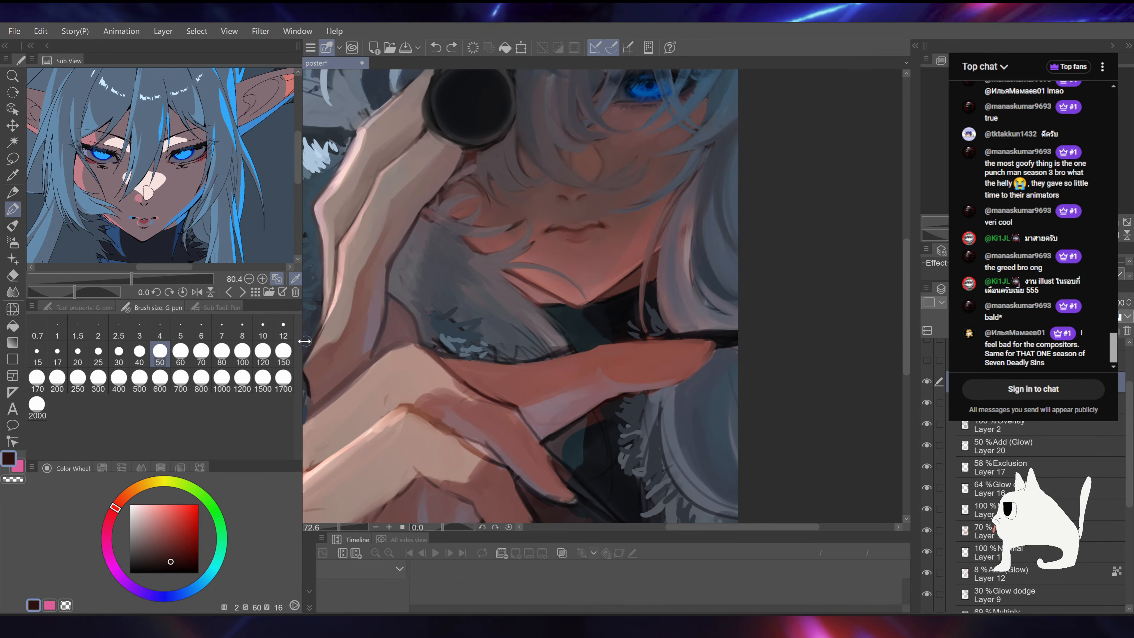
Step: Blend the shadow between jaw and hair using the Round mixing brush with sampled mauve-grey and reddish brown, undoing the last stroke
click(13, 226)
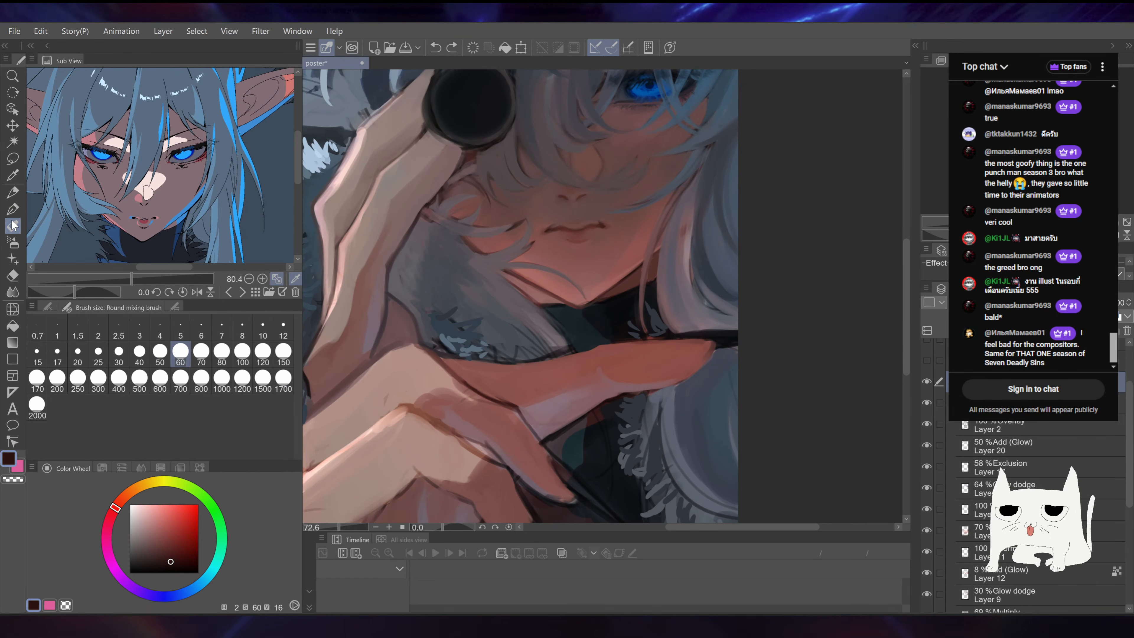
drag(663, 232, 653, 259)
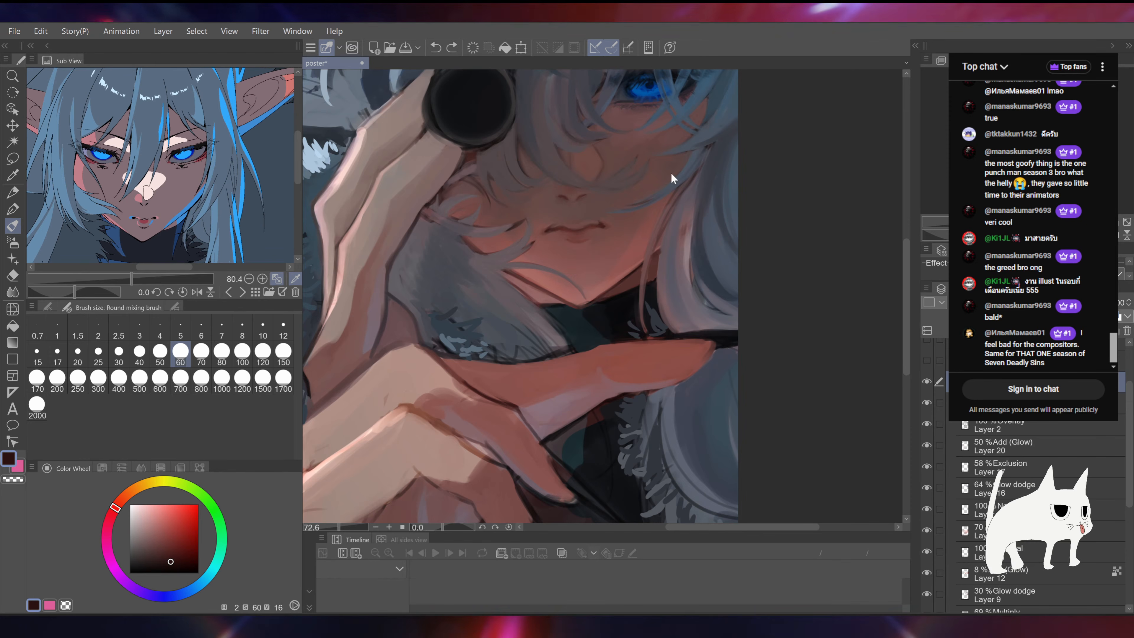
alt+click(667, 247)
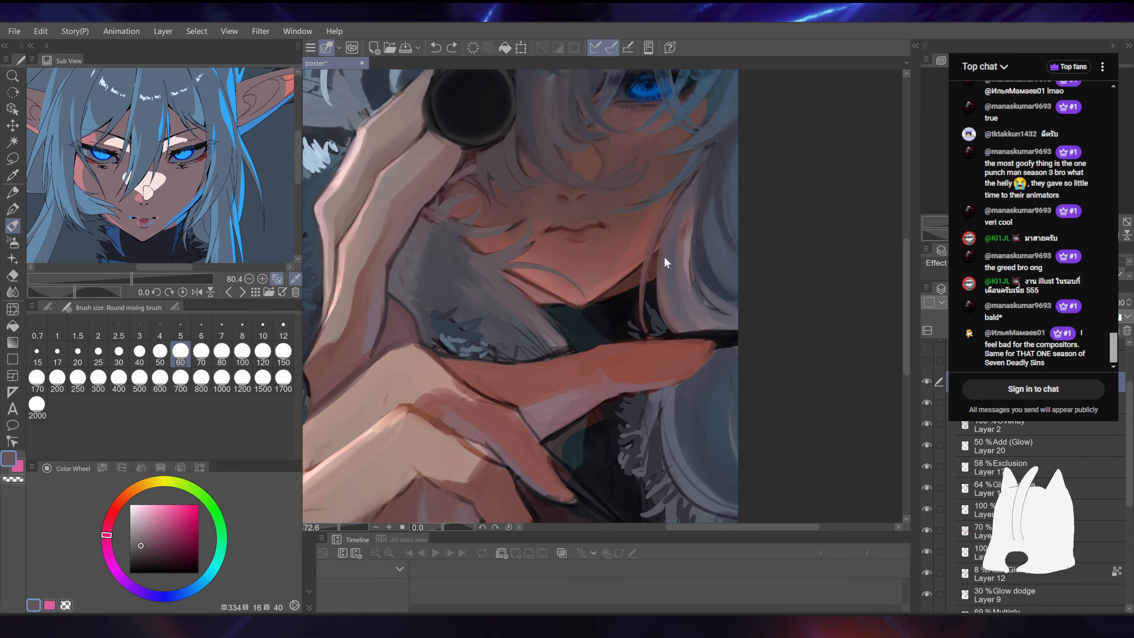
alt+click(648, 276)
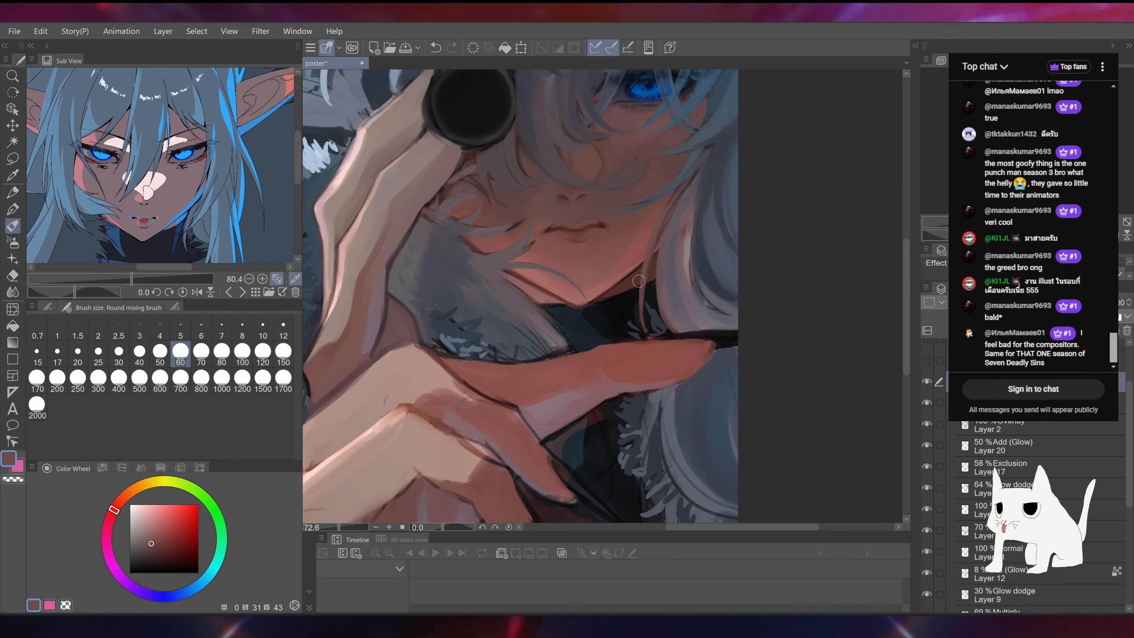
key(ctrl+minus)
key(ctrl+minus)
key(ctrl+minus)
key(ctrl+minus)
key(ctrl+minus)
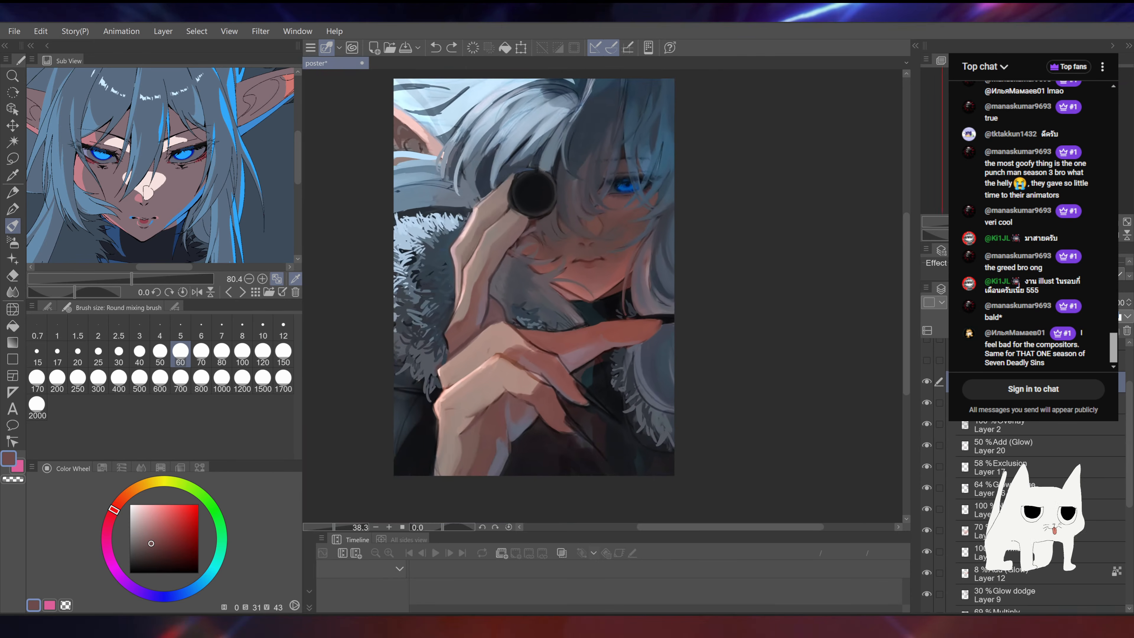
key(ctrl+z)
Step: Blend the shaded palm side of the raised hand with sampled grey-brown and muted mauve tones
key(ctrl+plus)
drag(744, 227, 817, 286)
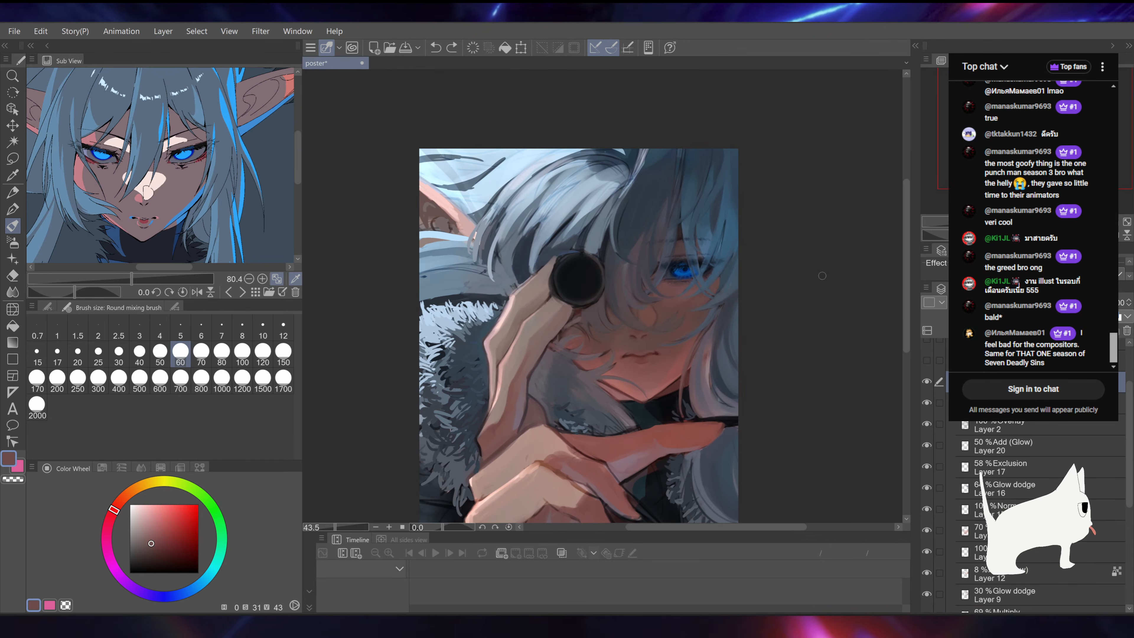
drag(657, 230, 696, 227)
alt+click(590, 265)
drag(589, 265, 595, 189)
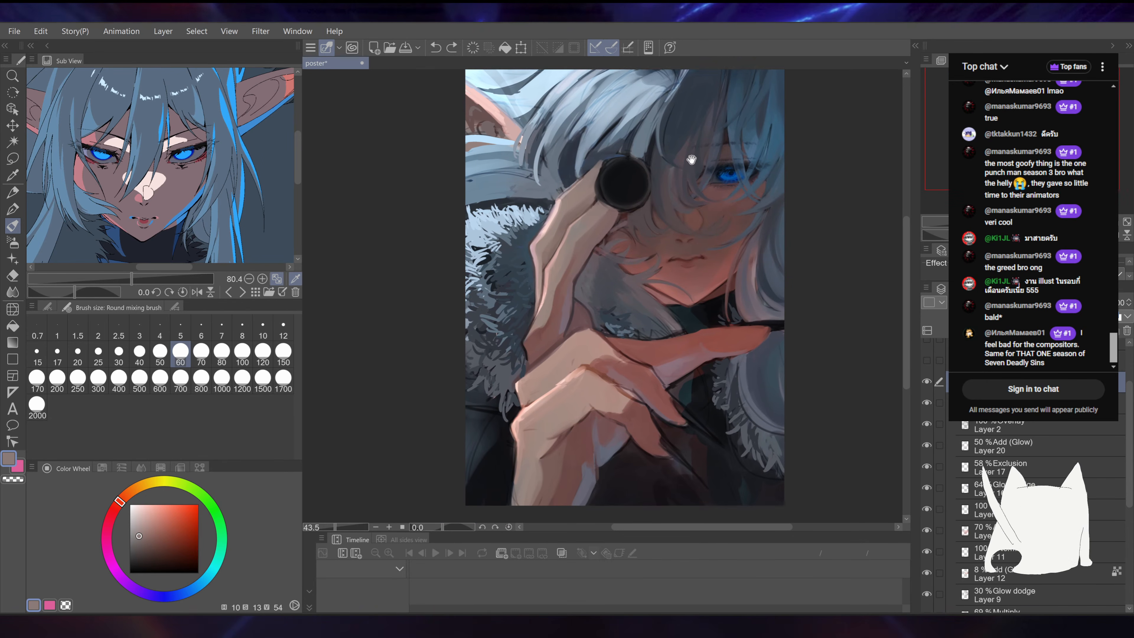
alt+click(577, 314)
alt+click(569, 314)
alt+click(568, 301)
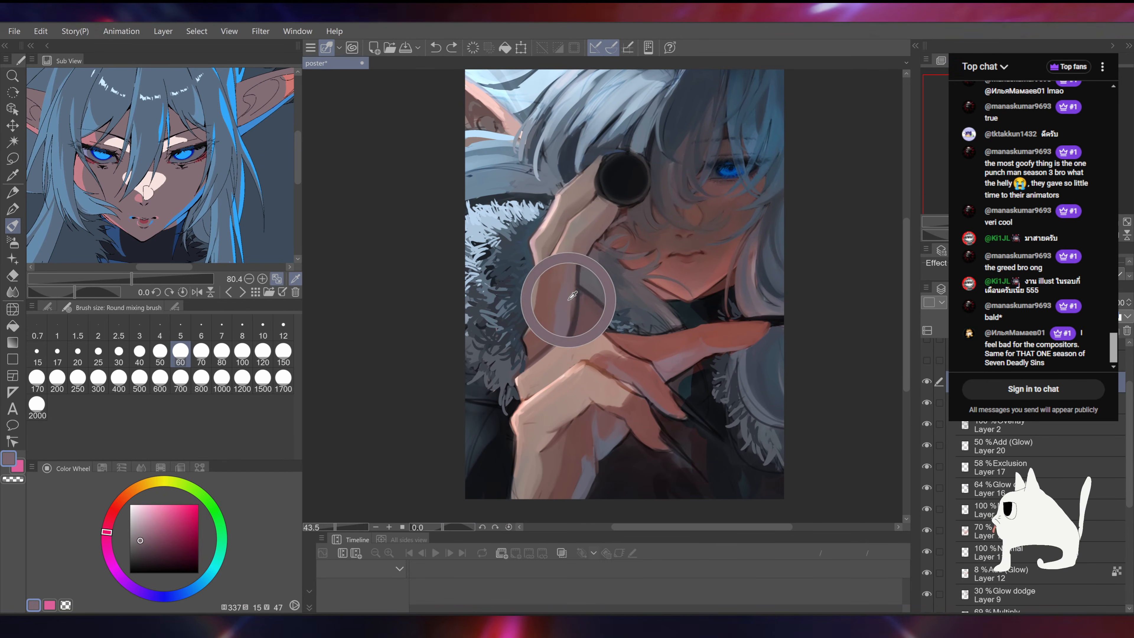
drag(570, 296, 561, 334)
alt+click(565, 302)
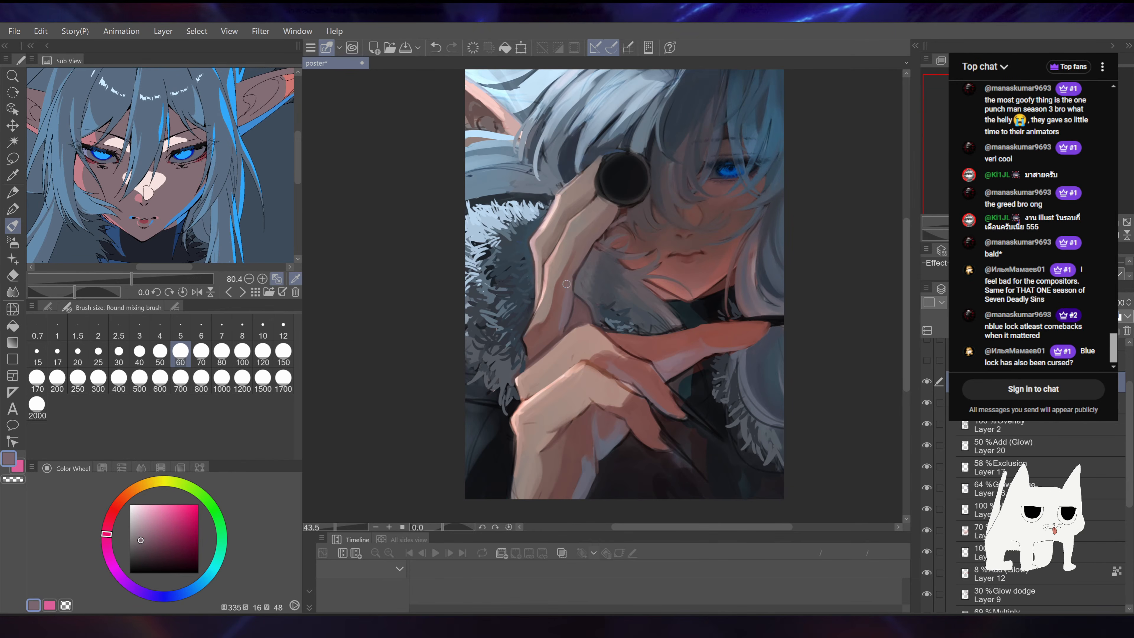
Step: Refine the lower hand's curled fingers with a sampled muted red, undoing the last stroke
alt+click(668, 408)
drag(675, 398, 655, 373)
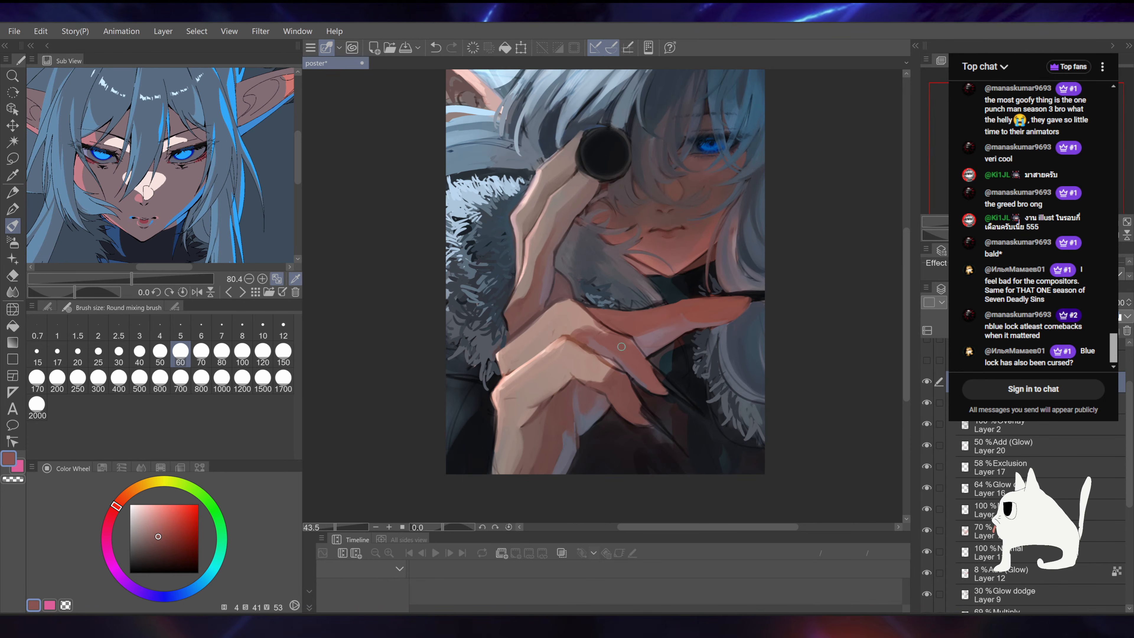
drag(648, 250, 675, 212)
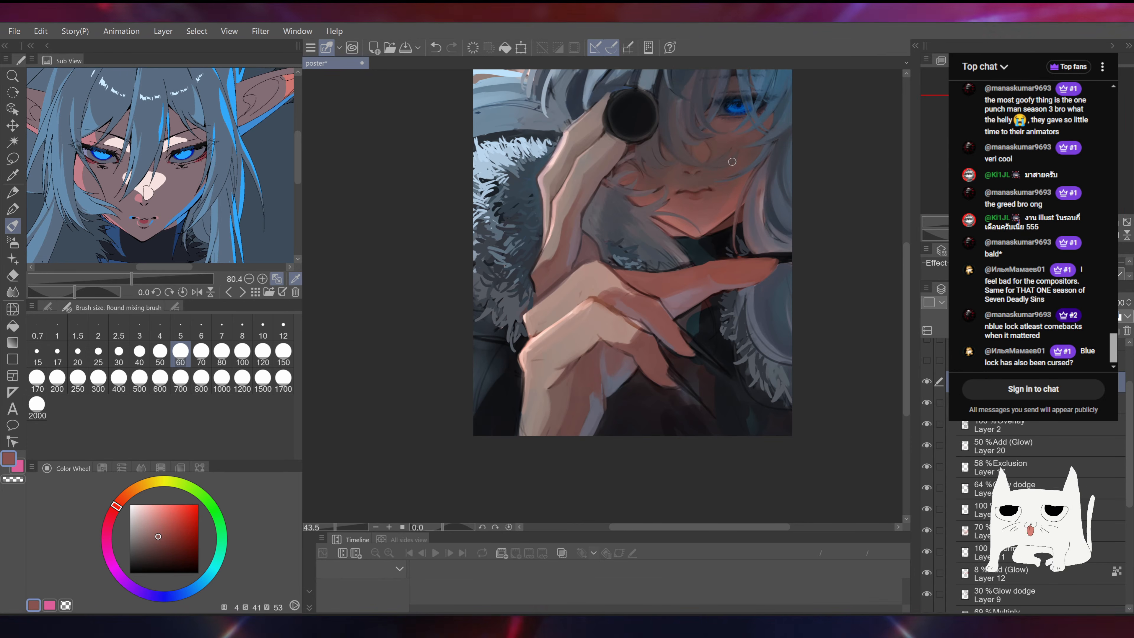
drag(658, 287, 606, 261)
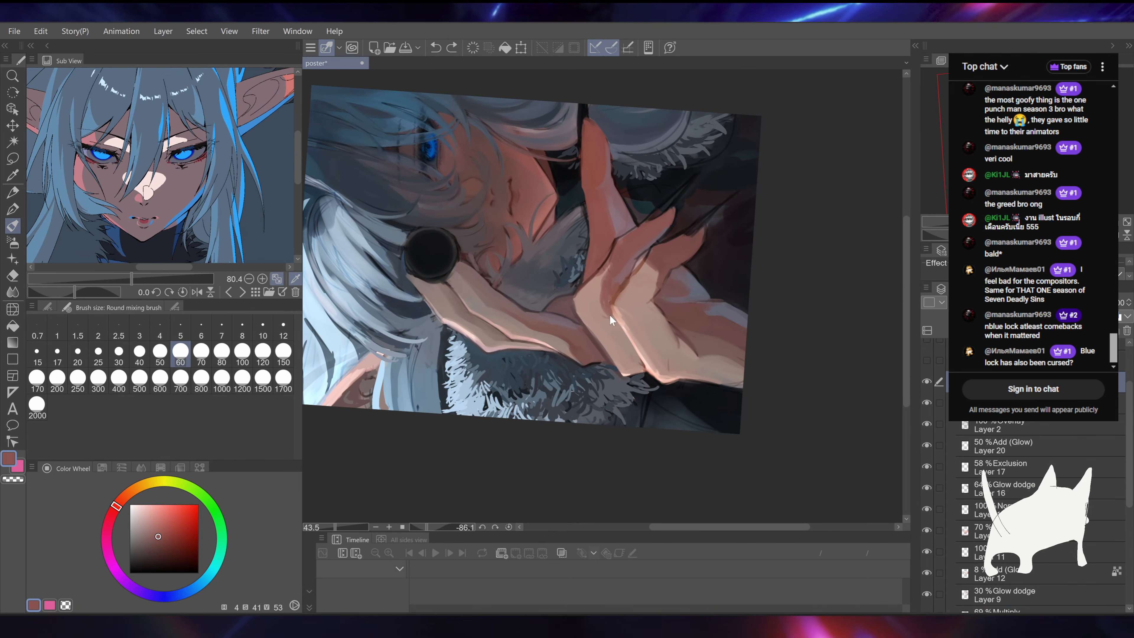
key(ctrl+z)
Step: Shade the edge where the raised hand meets the lower hand with sampled reddish brown, rotating the canvas for the strokes
drag(618, 246, 633, 337)
drag(646, 225, 655, 328)
drag(612, 284, 632, 327)
alt+click(611, 326)
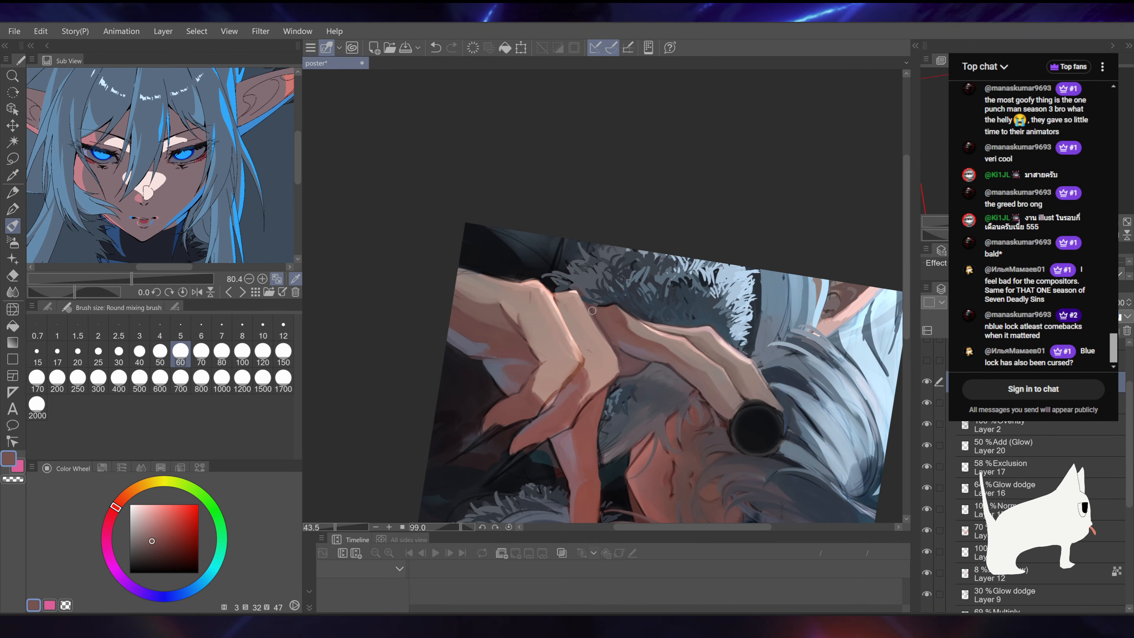
mouse_move(643, 335)
mouse_down()
mouse_move(655, 271)
mouse_move(662, 280)
mouse_up()
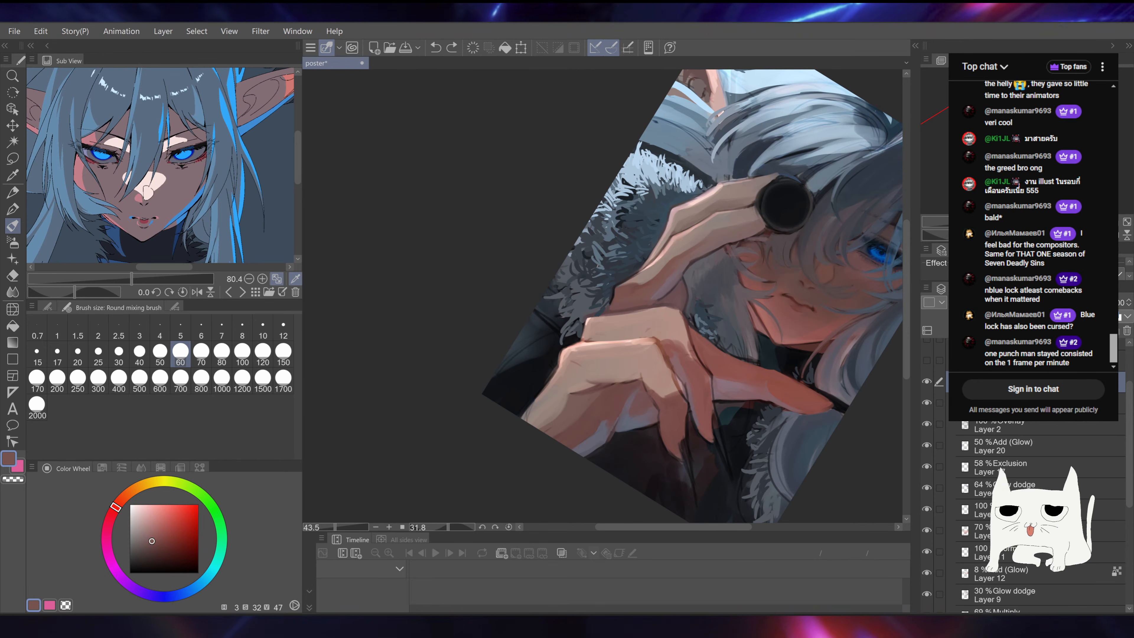
drag(625, 308, 566, 308)
drag(696, 268, 647, 210)
drag(648, 269, 714, 246)
Step: Blend the raised hand's palm base above the lower hand with sampled mauve, dark plum and reddish brown, undoing the last stroke
alt+click(609, 289)
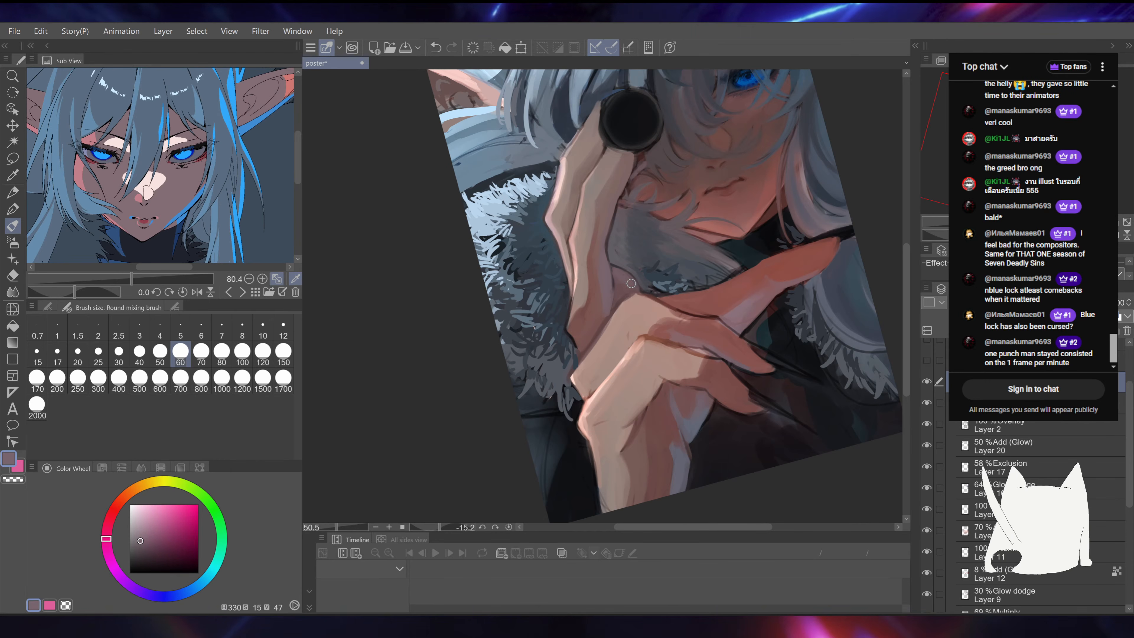
mouse_move(627, 268)
mouse_down()
mouse_move(633, 309)
mouse_move(614, 272)
mouse_up()
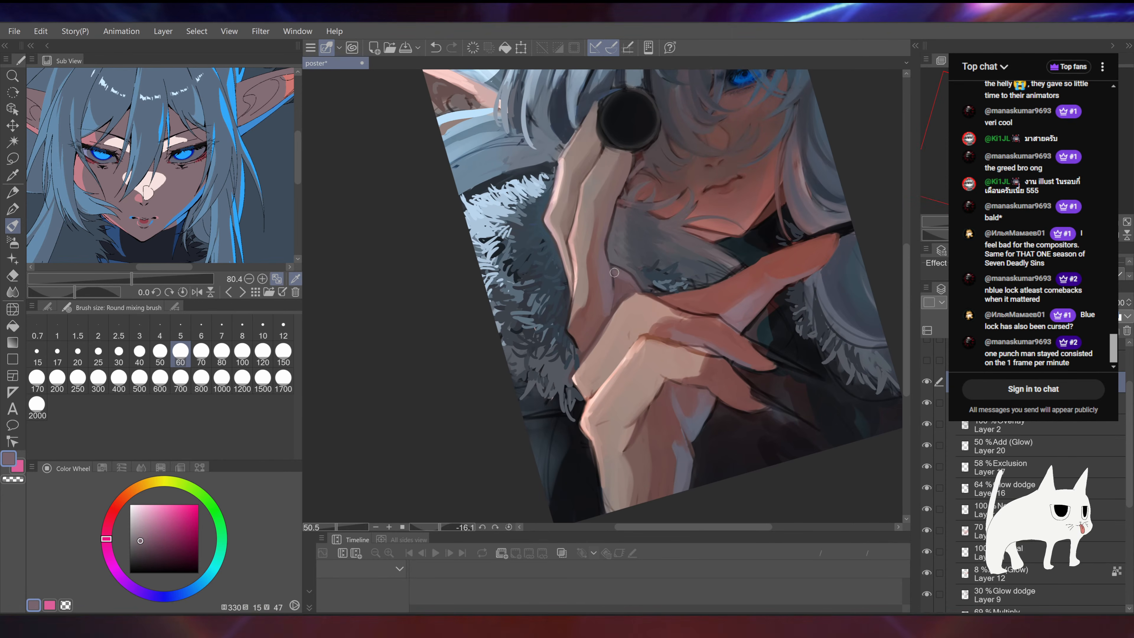
alt+click(614, 284)
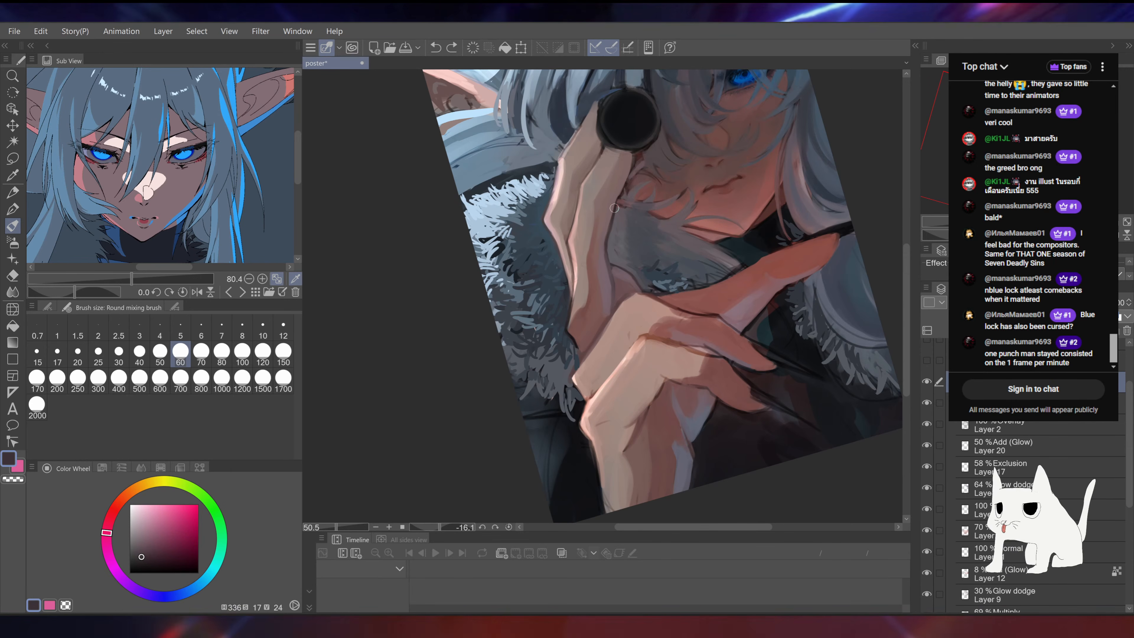
alt+click(591, 308)
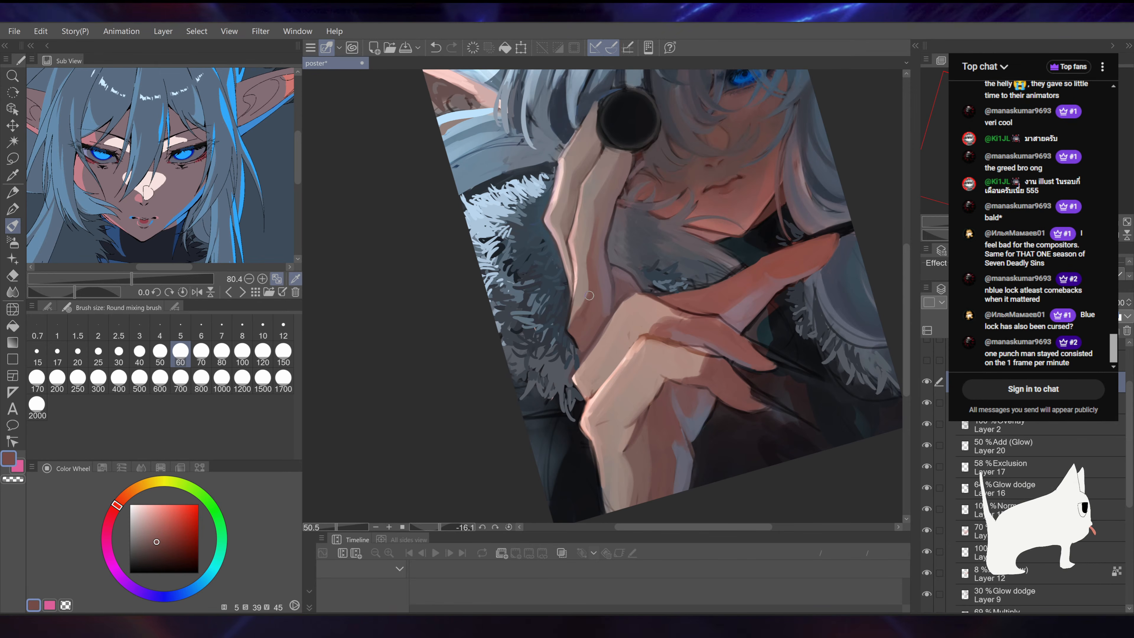
alt+click(576, 308)
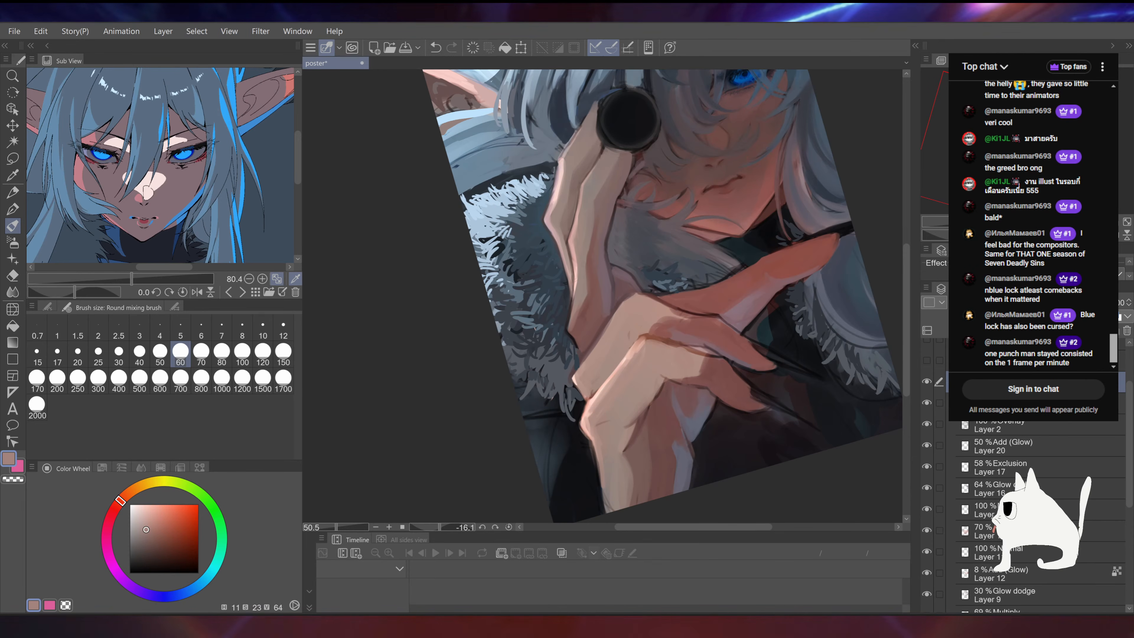
alt+click(606, 316)
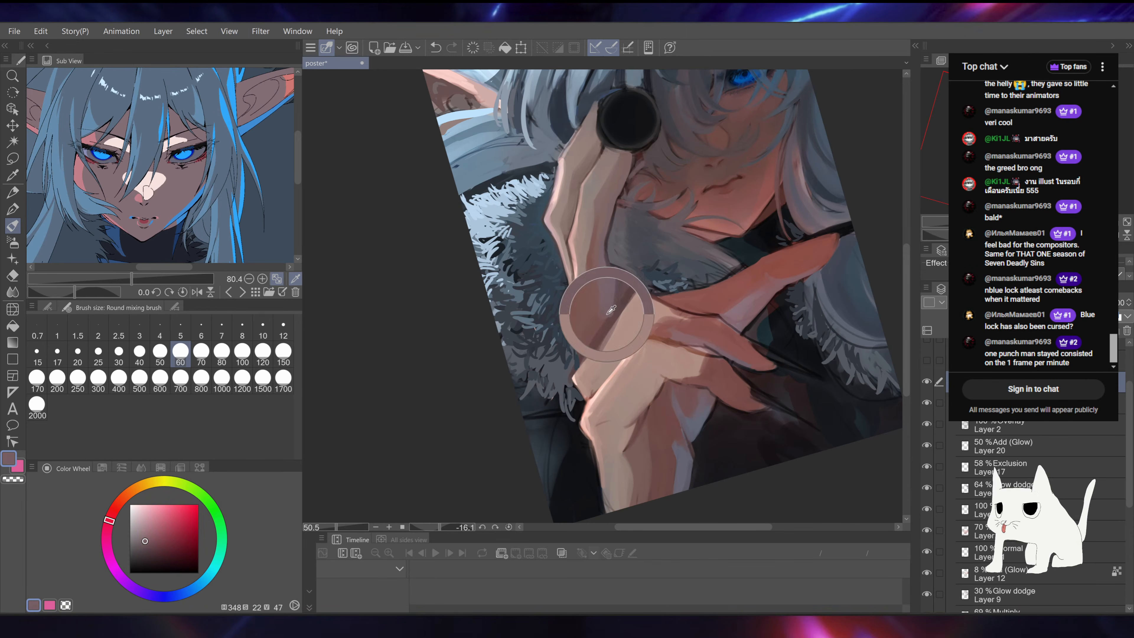
alt+click(615, 284)
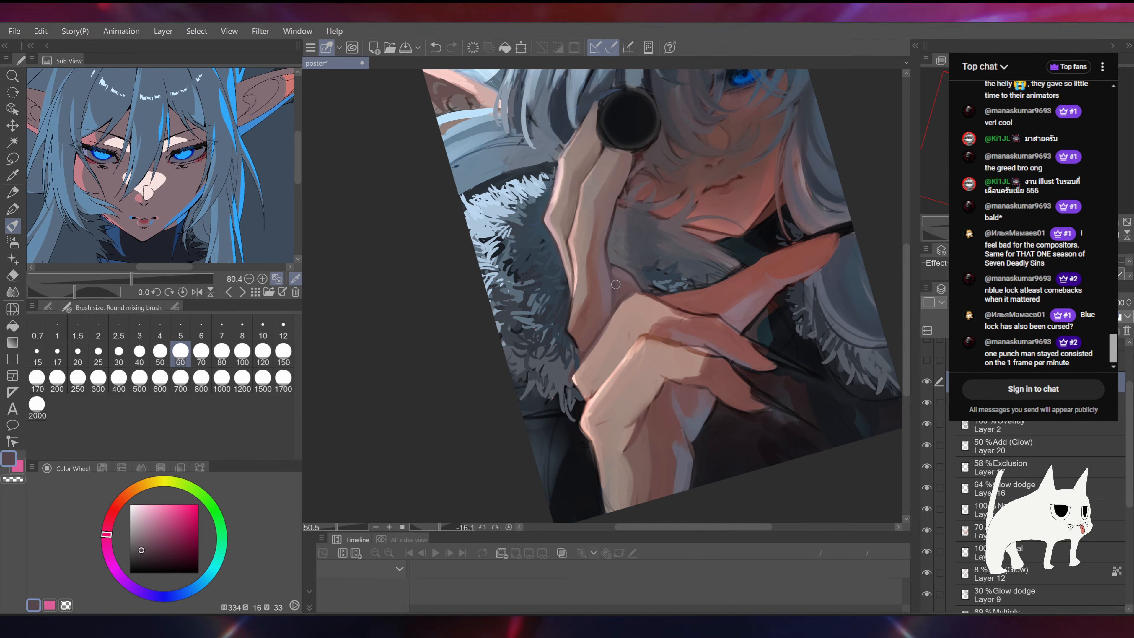
key(ctrl+z)
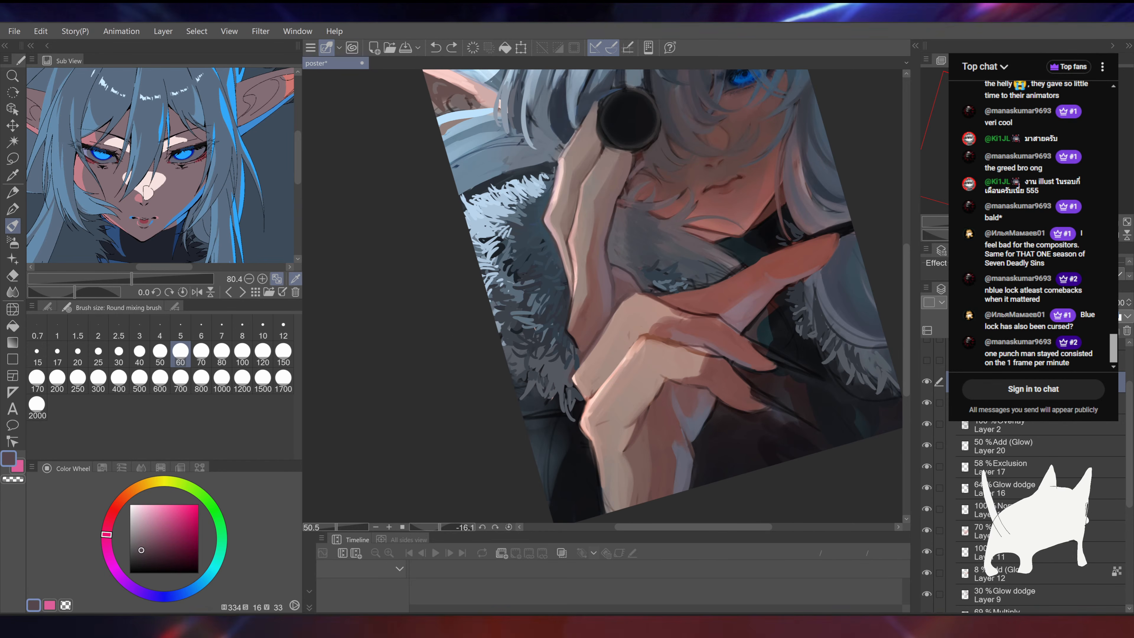
Step: Refine the lower hand's curled fingers with a sampled reddish brown, rotating the canvas for the strokes
drag(666, 199, 698, 252)
alt+click(620, 354)
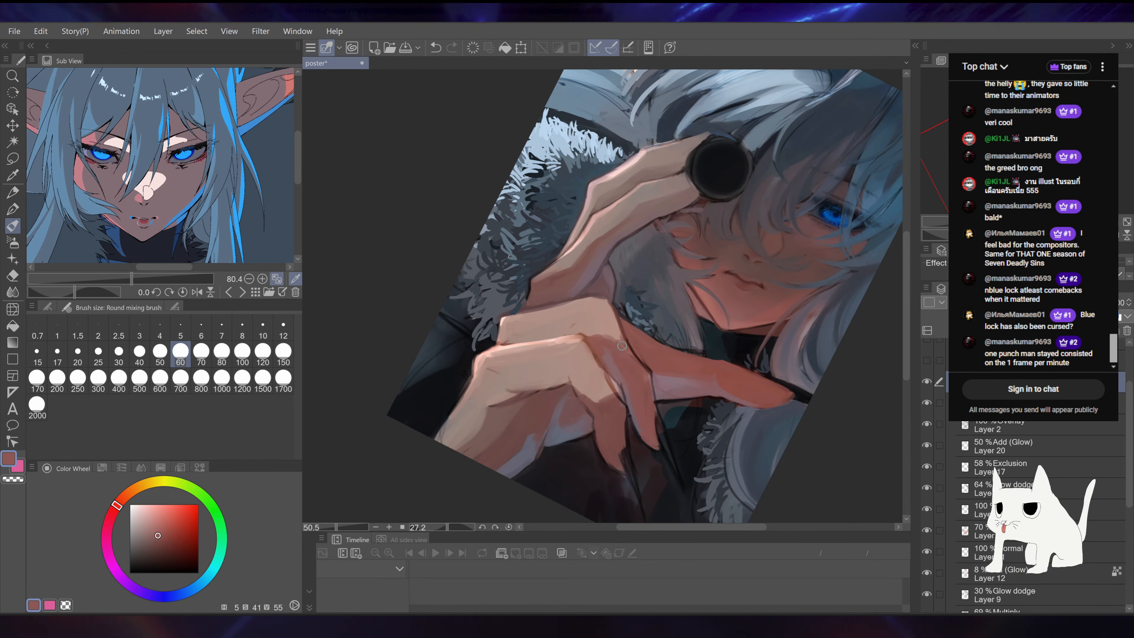
drag(641, 384, 612, 318)
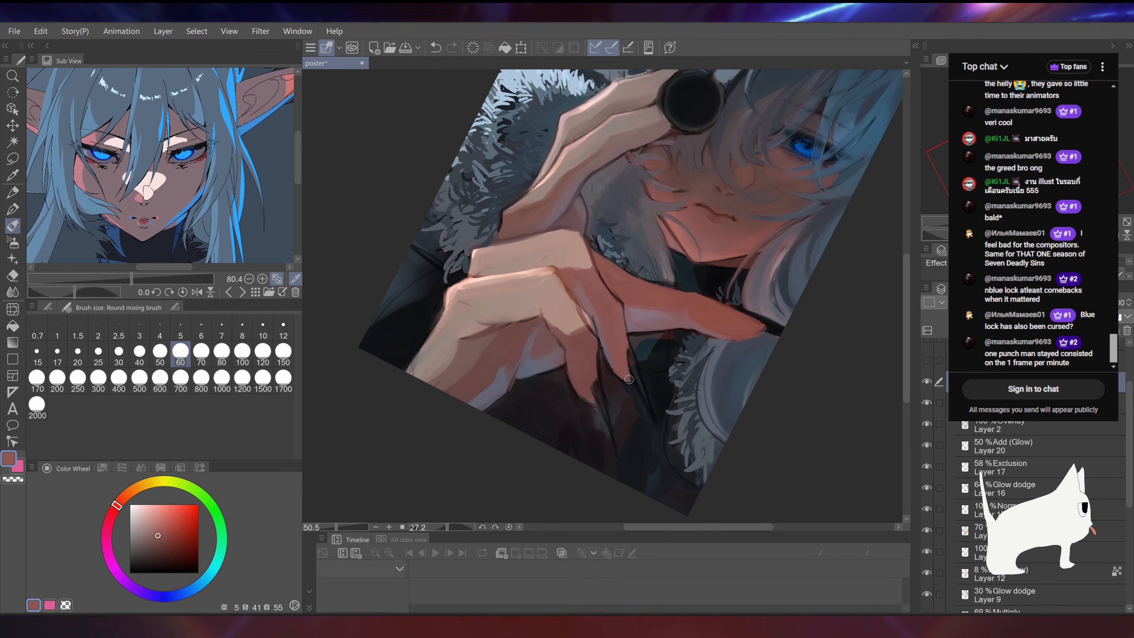
scroll(611, 326, down, 3)
Step: Clean up the dark area around the curled fingertips with a sampled near-black plum, undoing the first stroke
alt+click(595, 322)
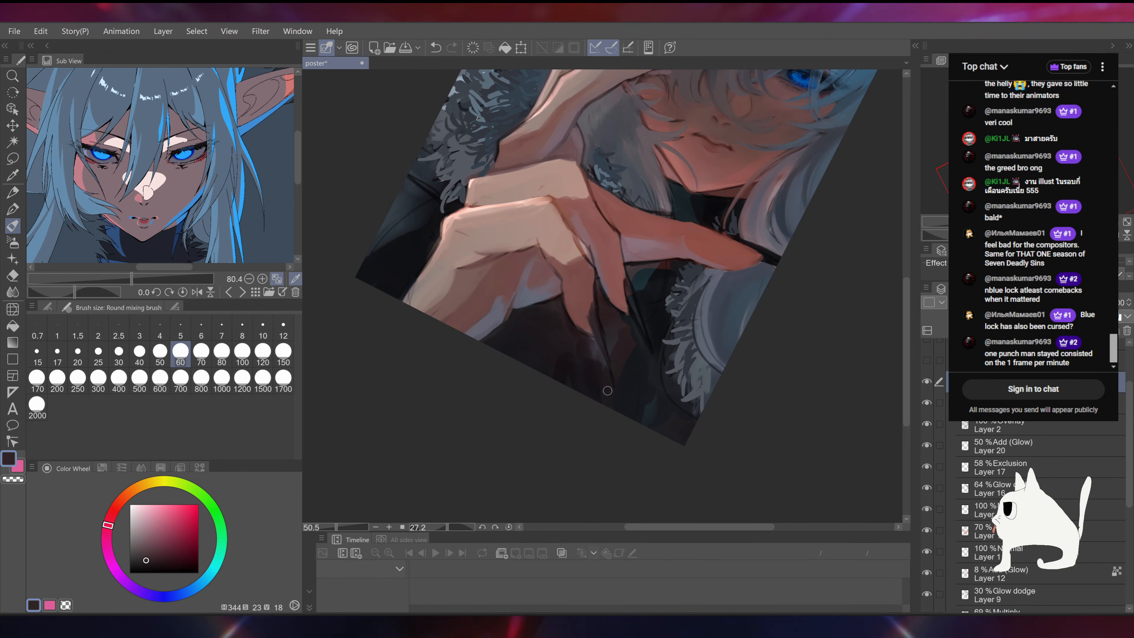
key(ctrl+z)
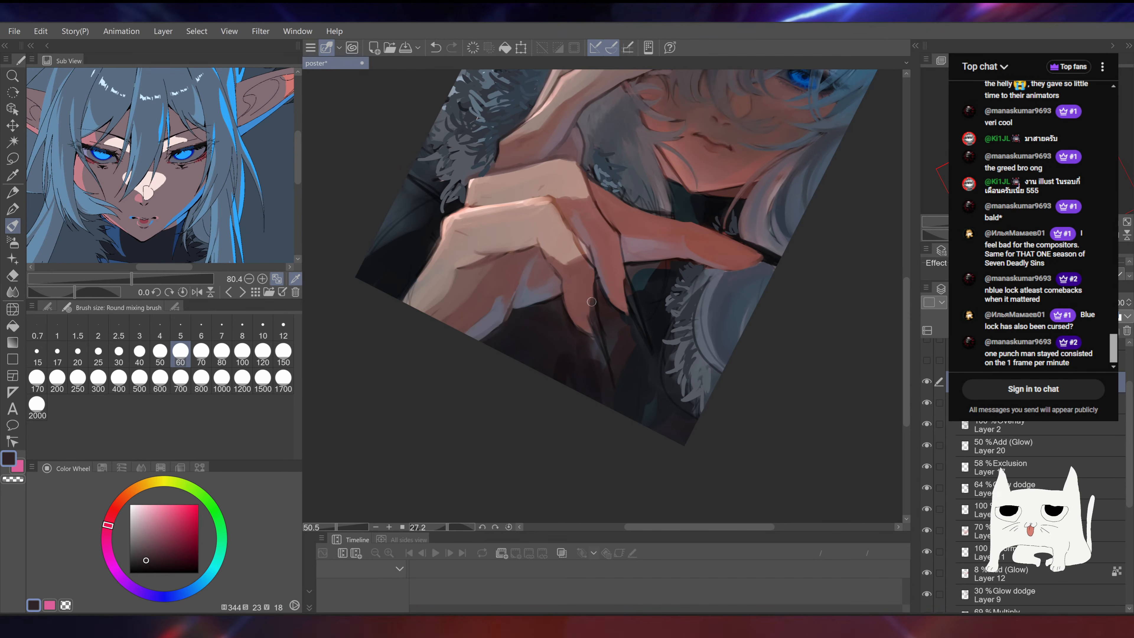
drag(594, 299, 599, 331)
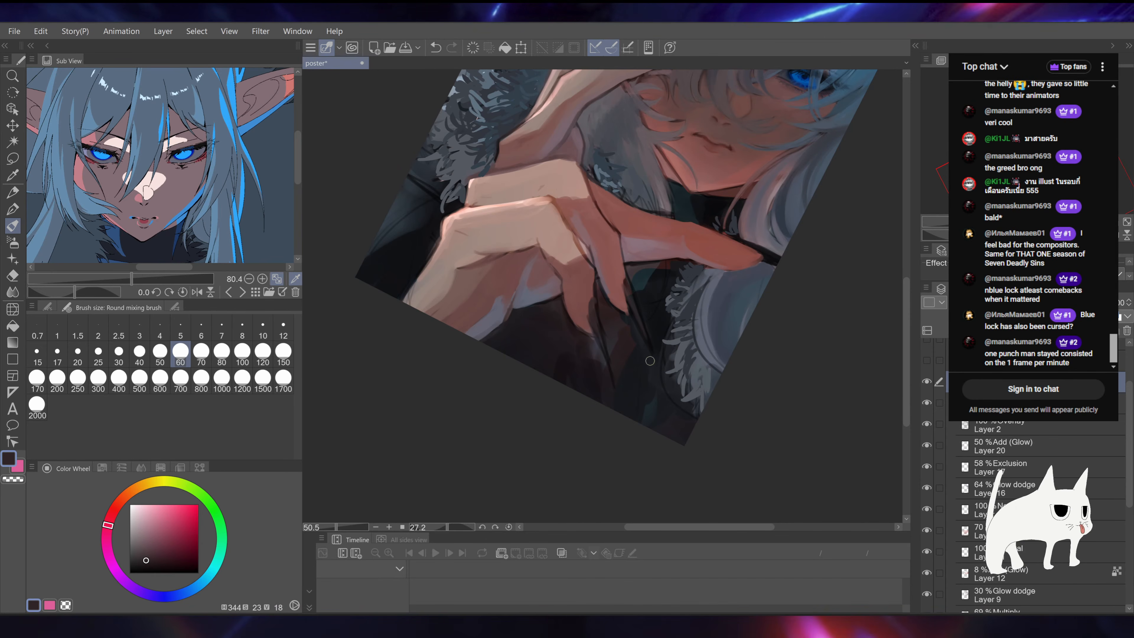
drag(626, 358, 669, 305)
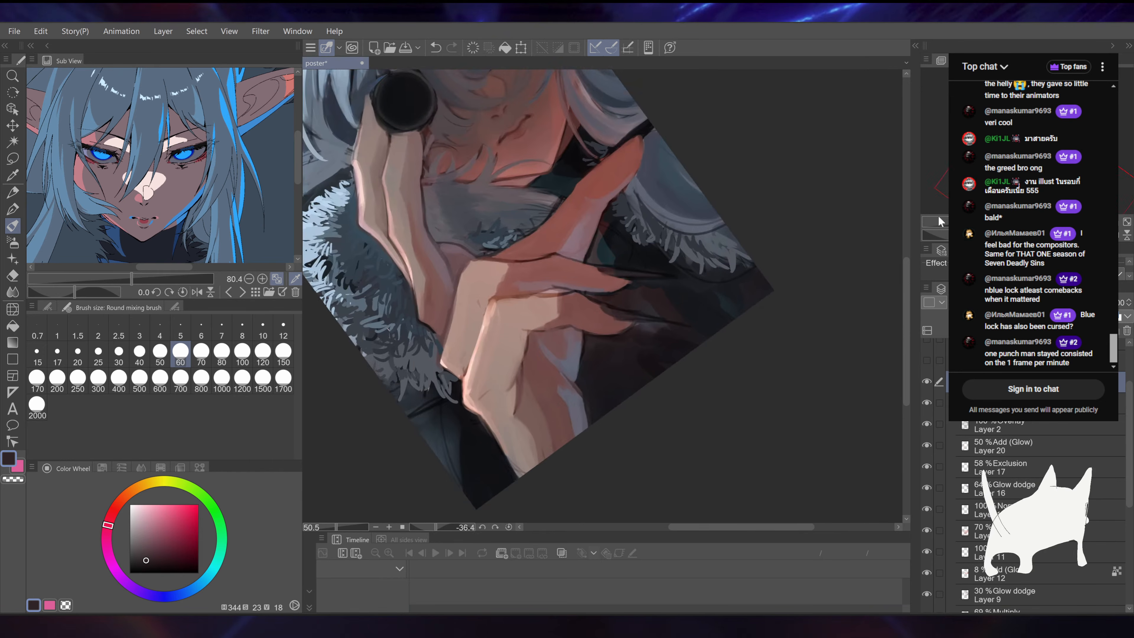
Step: Blend the shaded side of the extended pointing finger with a sampled muted mauve
drag(607, 223, 618, 250)
alt+click(603, 246)
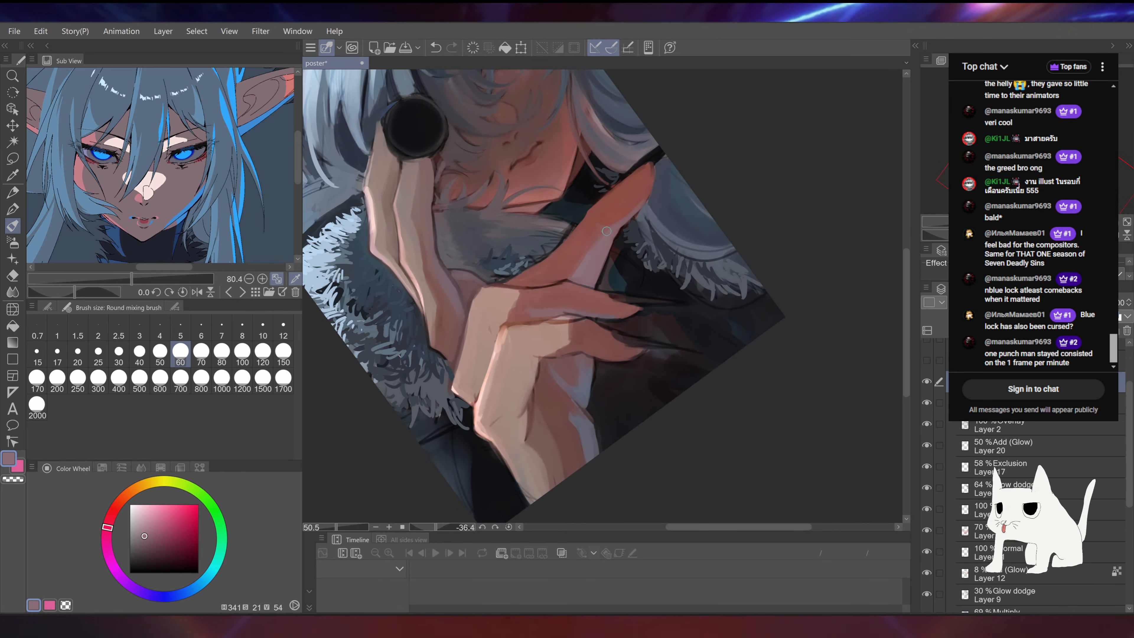
drag(646, 197, 632, 228)
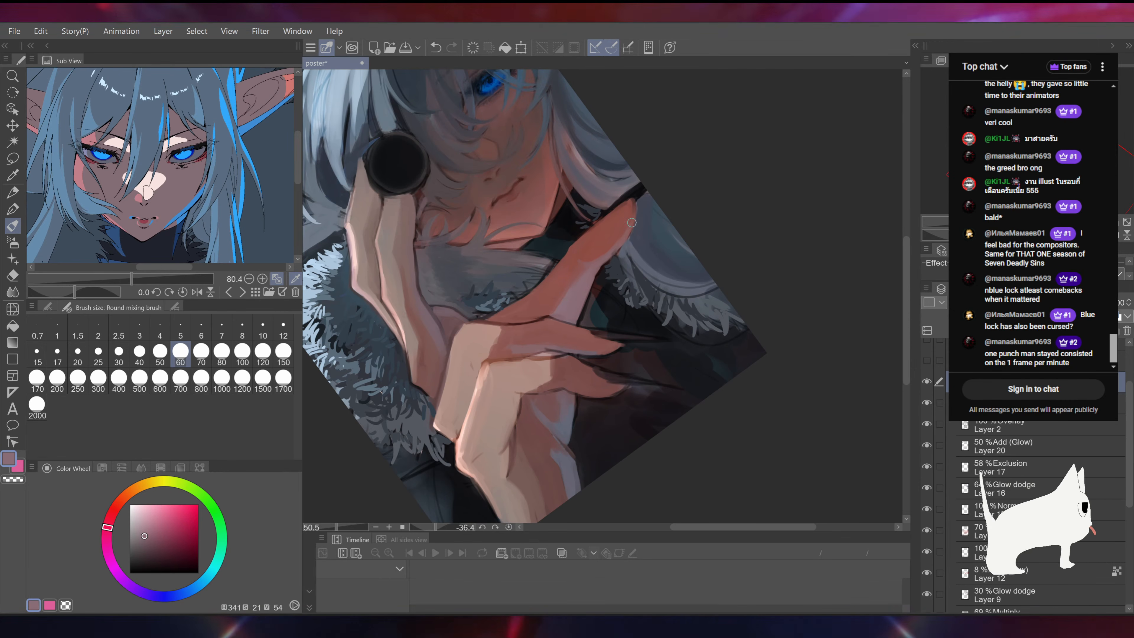
drag(623, 232, 645, 166)
Step: Shade the lower hand's outer palm and wrist edge with sampled blue-grey, dark reddish brown and purple-grey, and save the illustration
alt+click(585, 362)
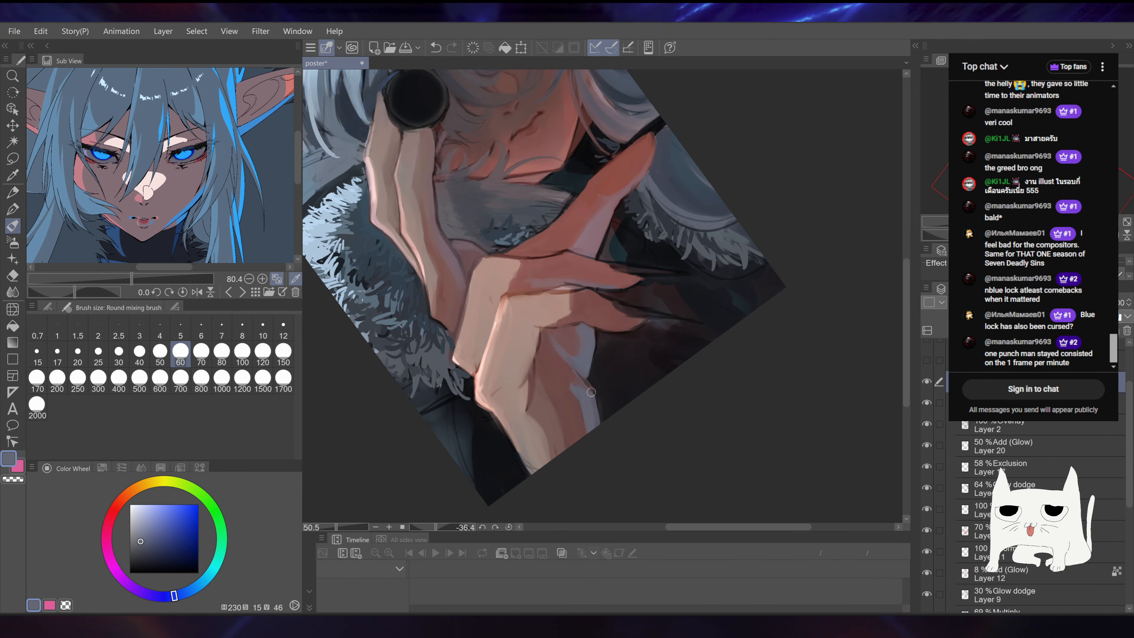
alt+click(582, 401)
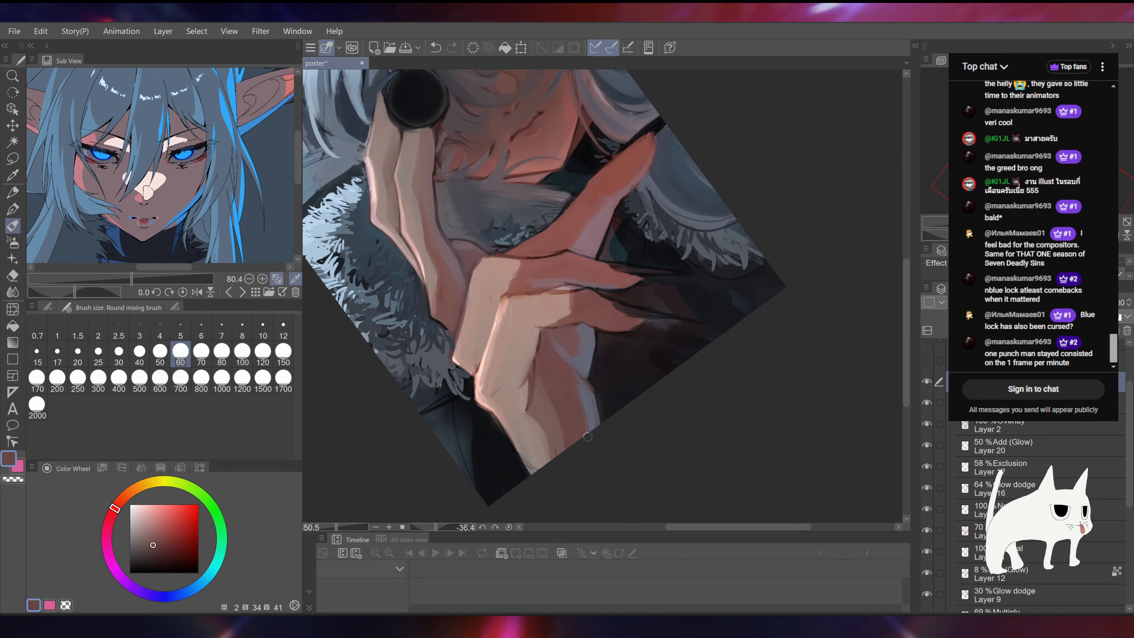
alt+click(583, 395)
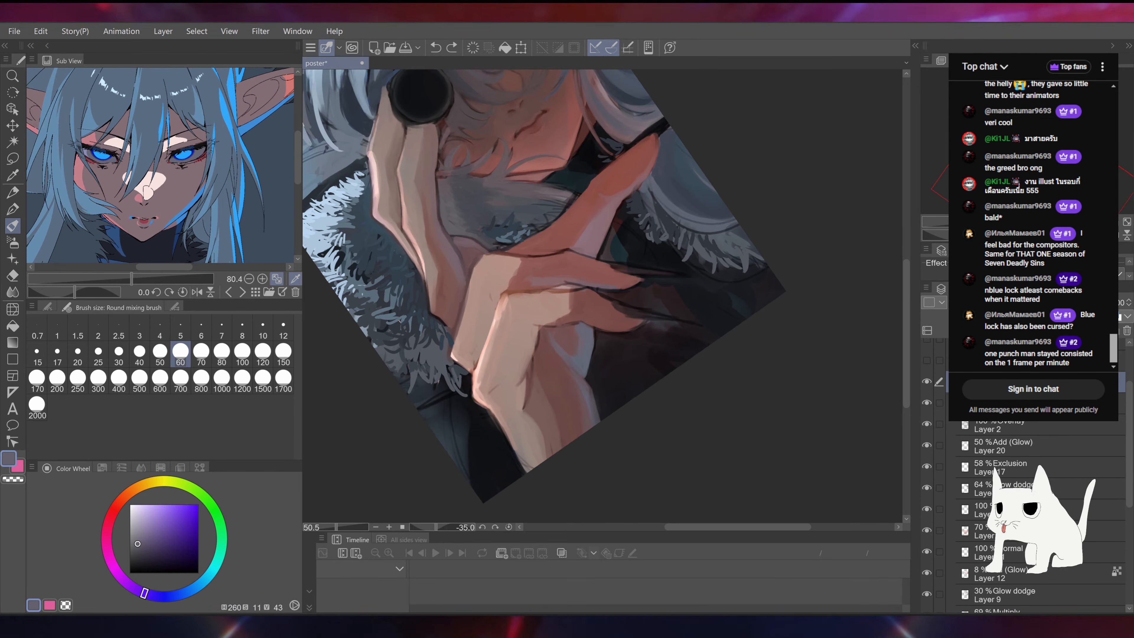
scroll(598, 297, down, 3)
drag(709, 286, 716, 322)
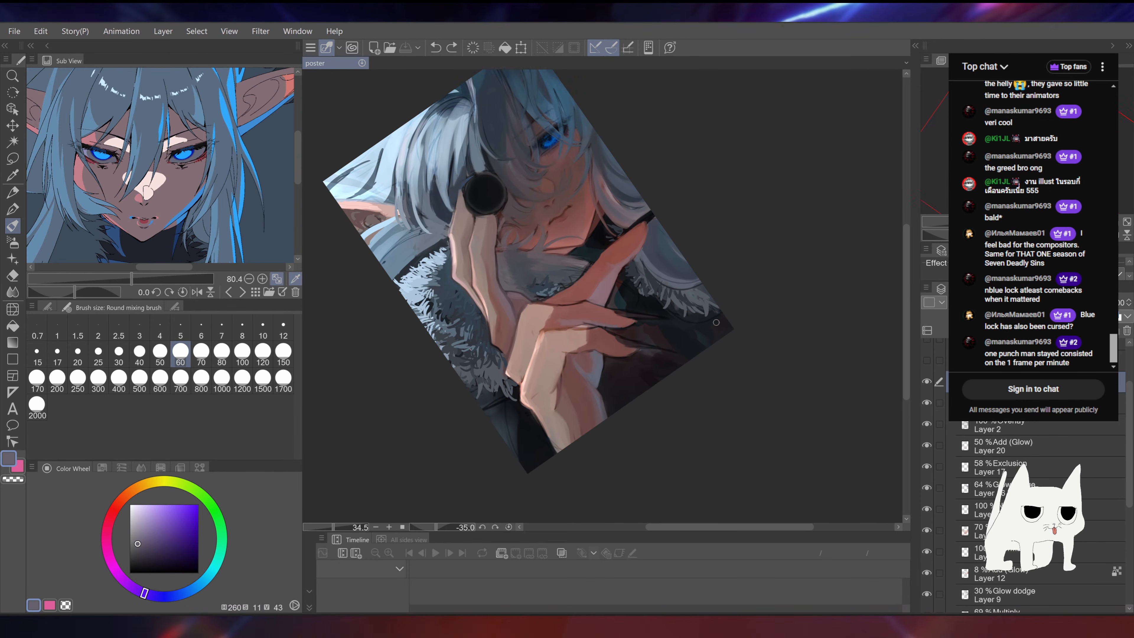
key(ctrl+s)
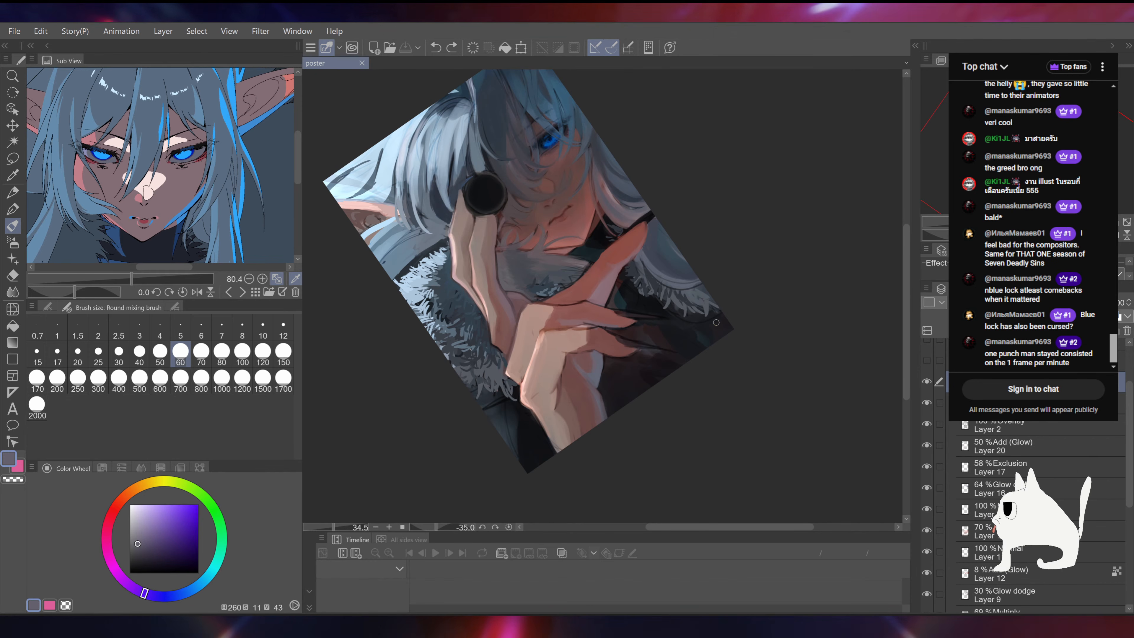
Step: Soften the light-to-shadow transition on the lower hand's upper knuckle with sampled reddish brown and warm tan
key(ctrl+@)
drag(603, 286, 724, 282)
alt+click(563, 317)
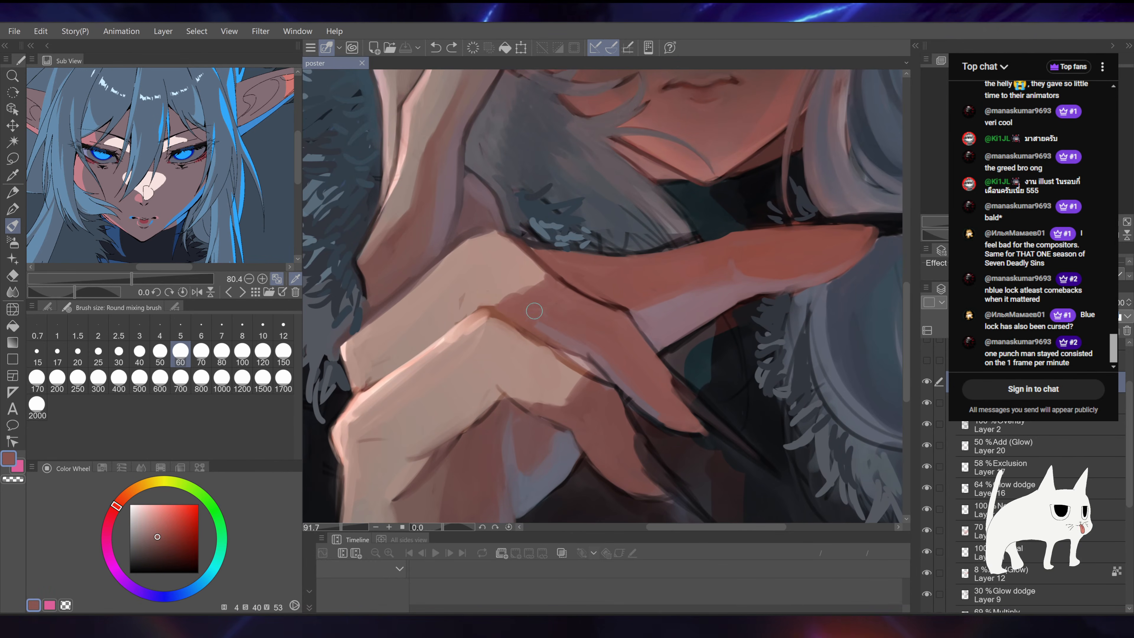
drag(648, 369, 634, 370)
drag(520, 286, 594, 297)
alt+click(594, 297)
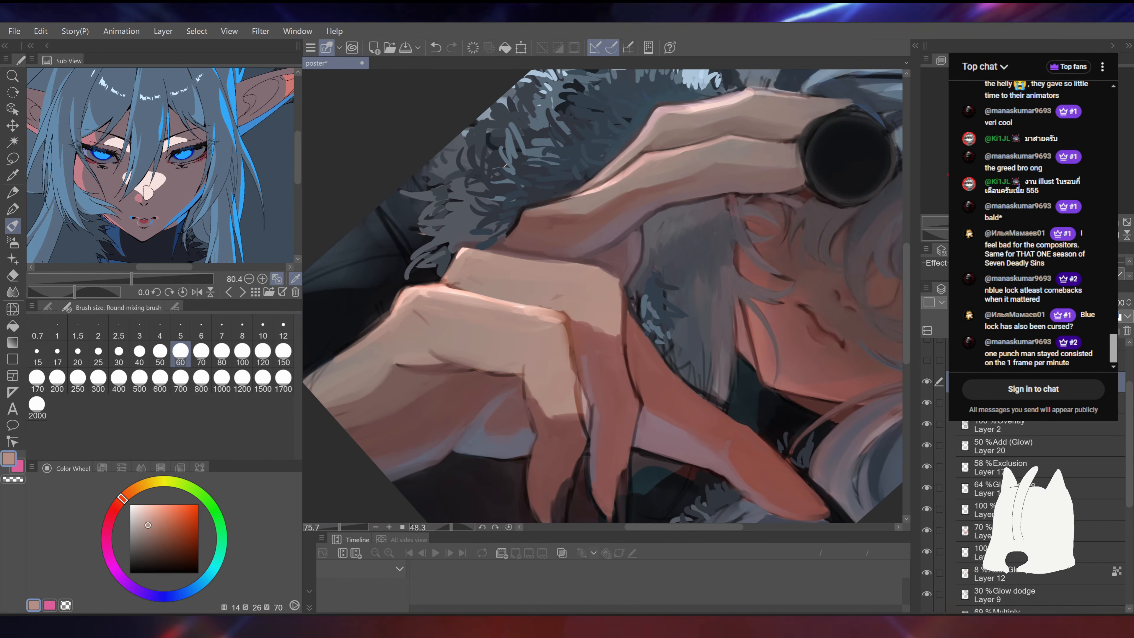
Step: Define the lower hand's knuckle edge against the raised hand's palm with a sampled dark reddish brown
drag(574, 353, 930, 224)
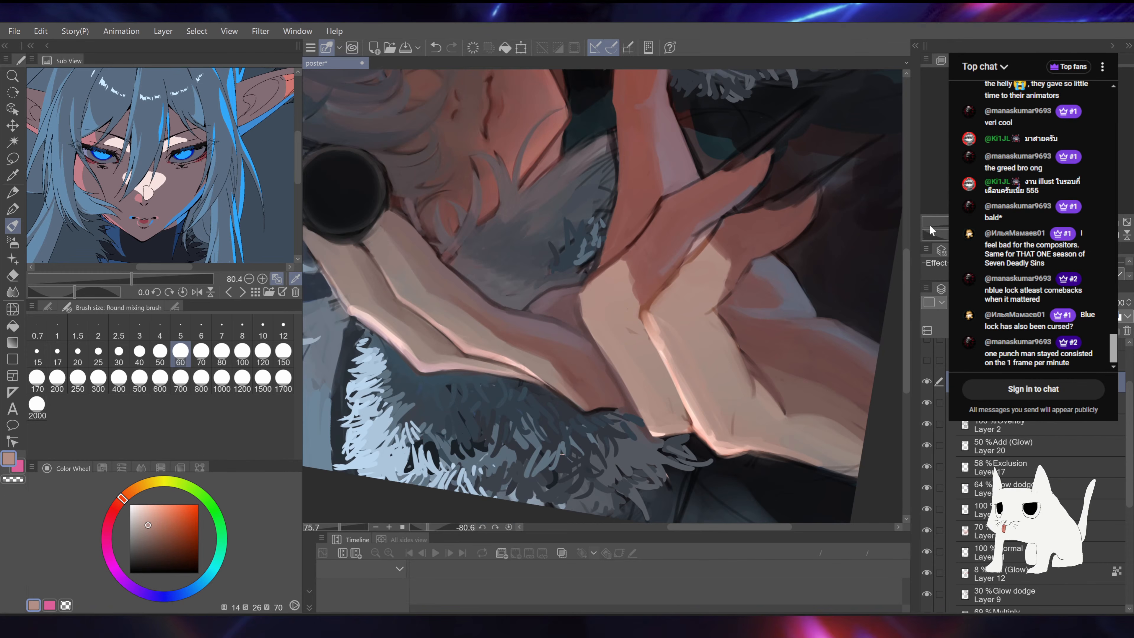
mouse_move(643, 215)
mouse_down()
mouse_move(679, 247)
mouse_move(658, 217)
mouse_up()
alt+click(556, 326)
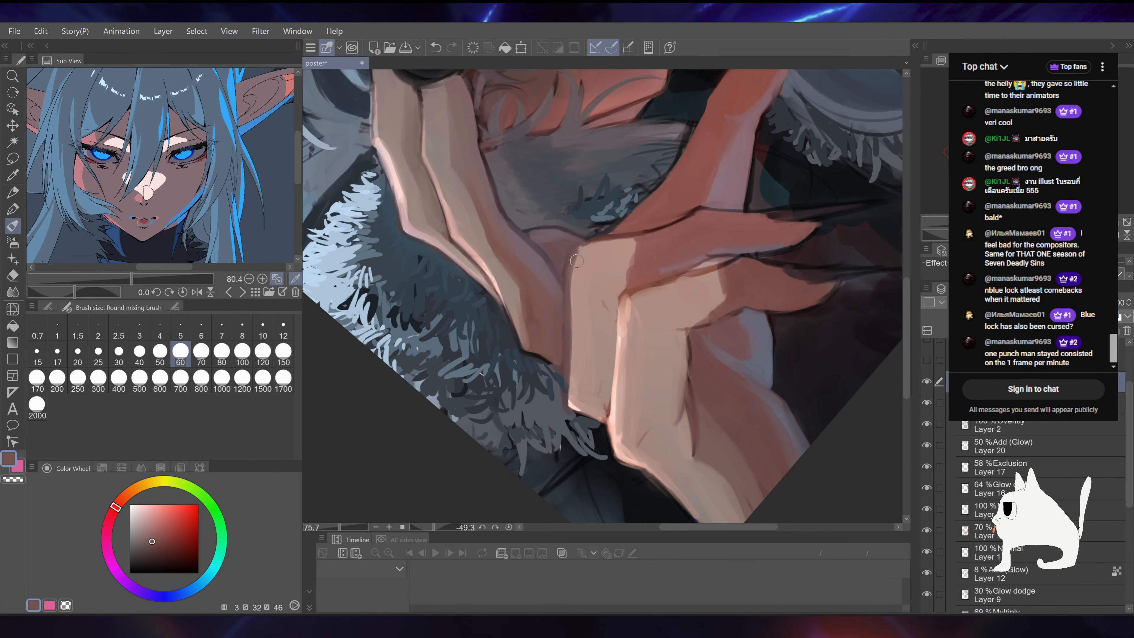
mouse_move(606, 235)
mouse_down()
mouse_move(651, 258)
mouse_move(663, 308)
mouse_move(641, 357)
mouse_move(653, 369)
mouse_up()
Step: Blend the upper curled finger from knuckle to shadow with sampled light tan, muted red, mauve and pinkish tan
alt+click(641, 325)
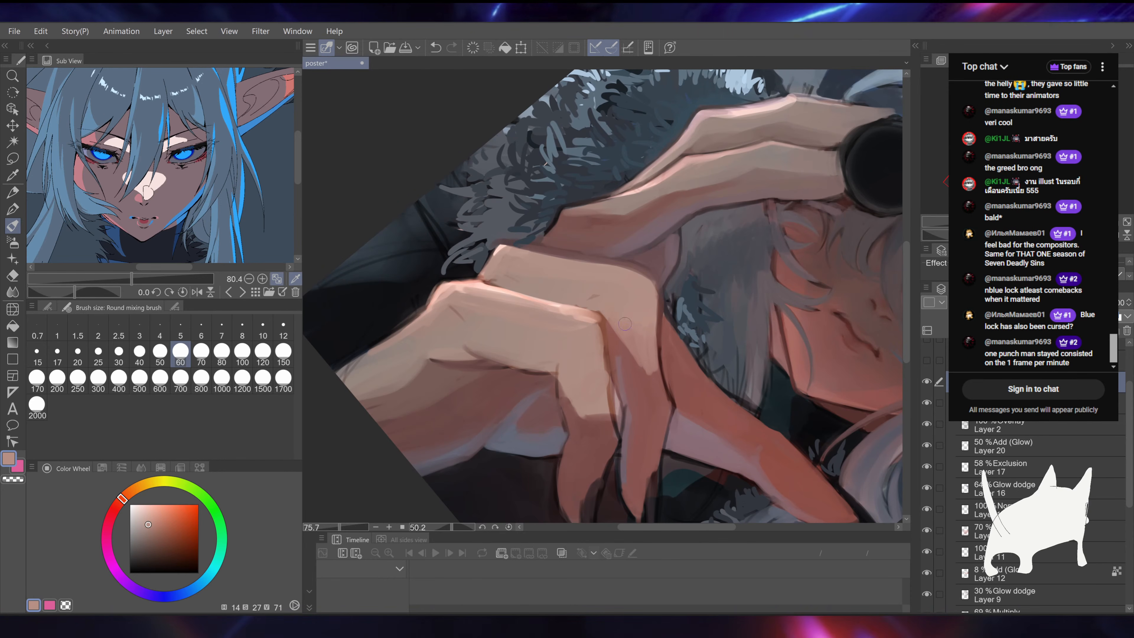
alt+click(623, 388)
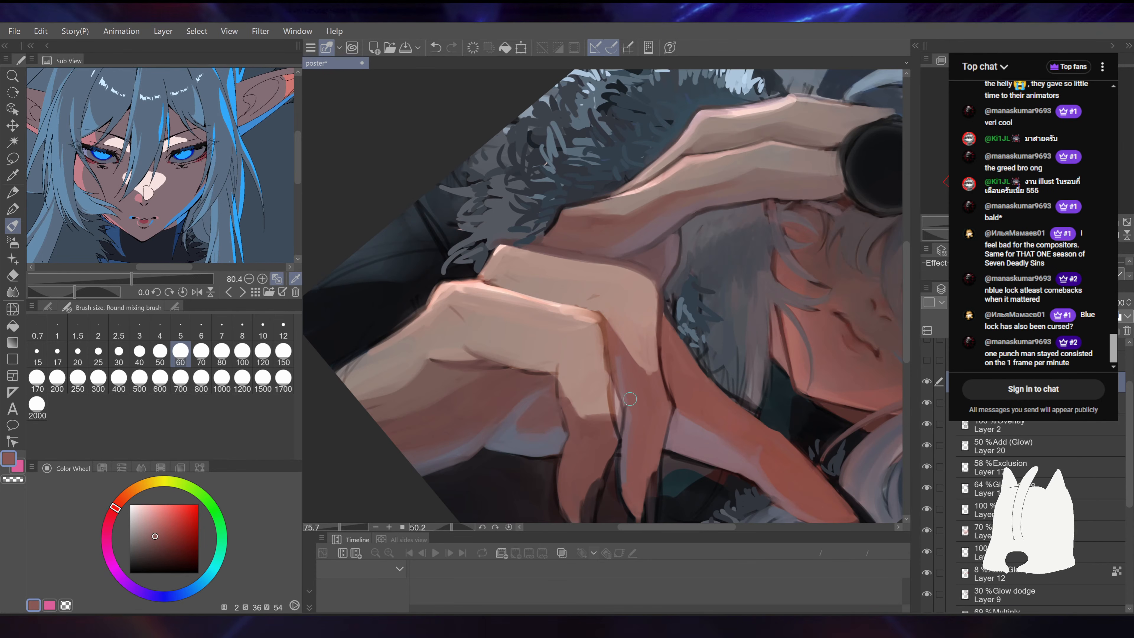
alt+click(623, 413)
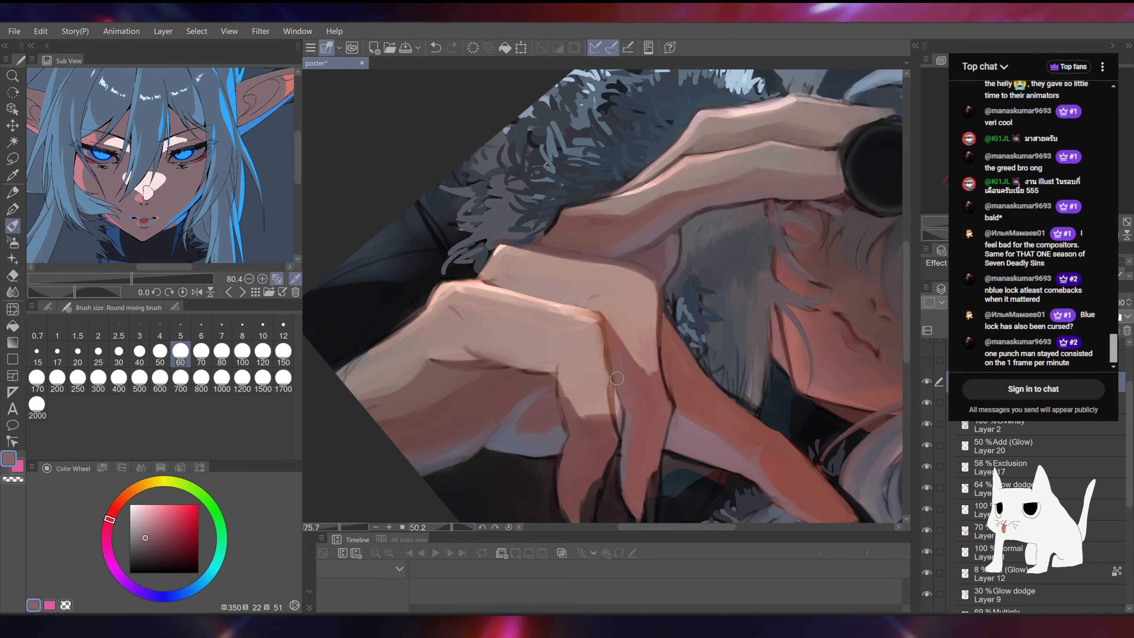
alt+click(650, 286)
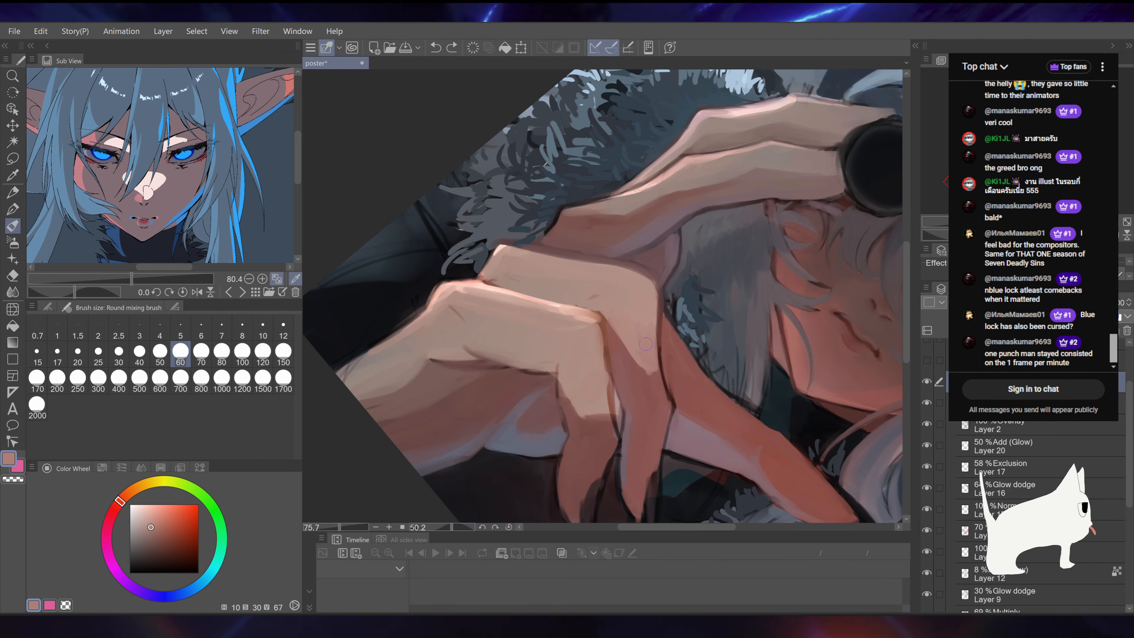
Step: Refine the hair between the ear and the raised fingertip with sampled light blue-grey and dark navy
key(ctrl+at)
key(ctrl+minus)
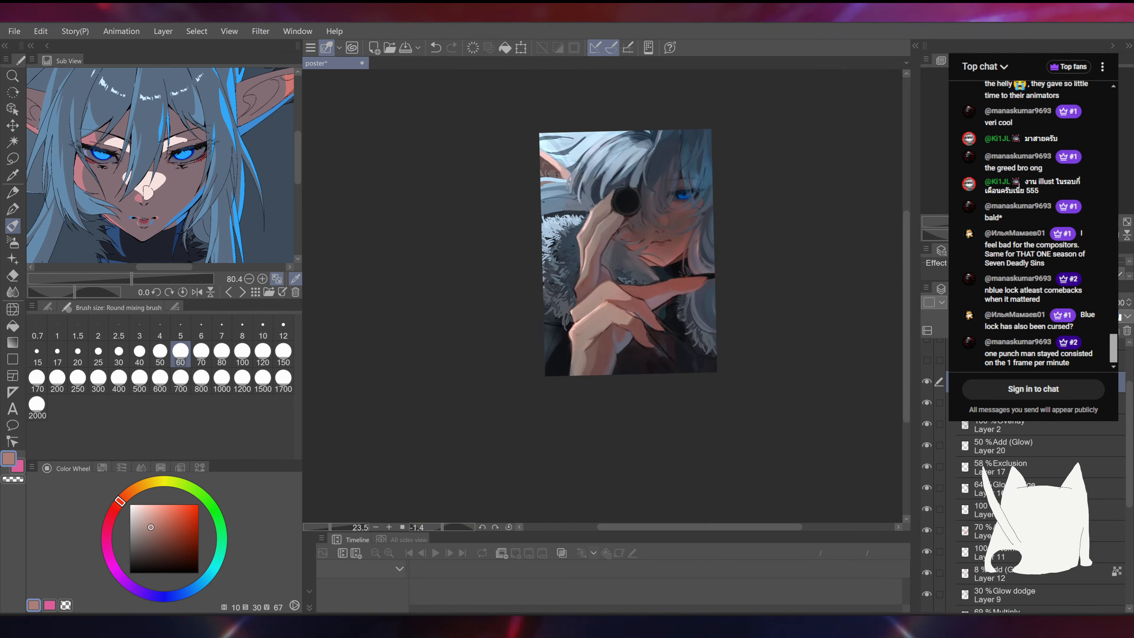
scroll(562, 290, up, 5)
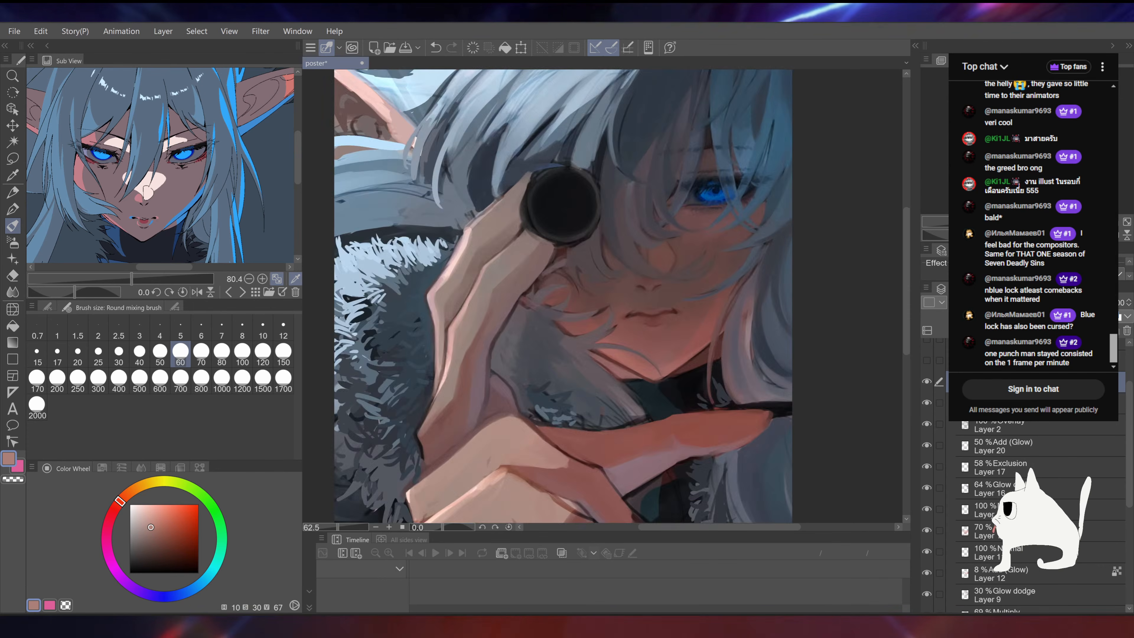
alt+click(562, 290)
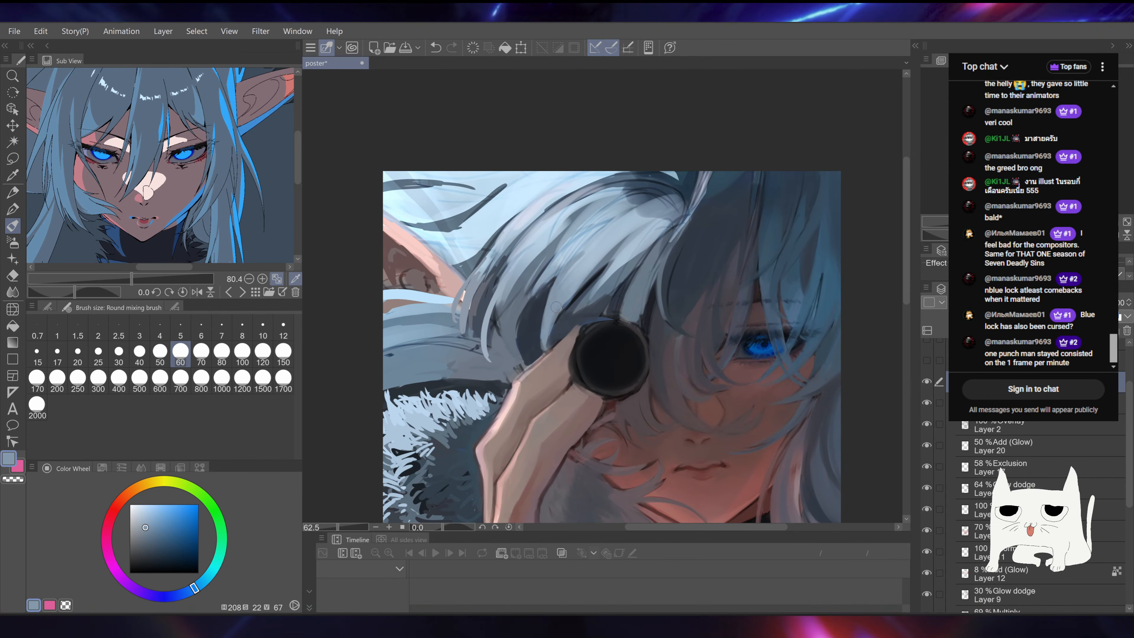
alt+click(550, 335)
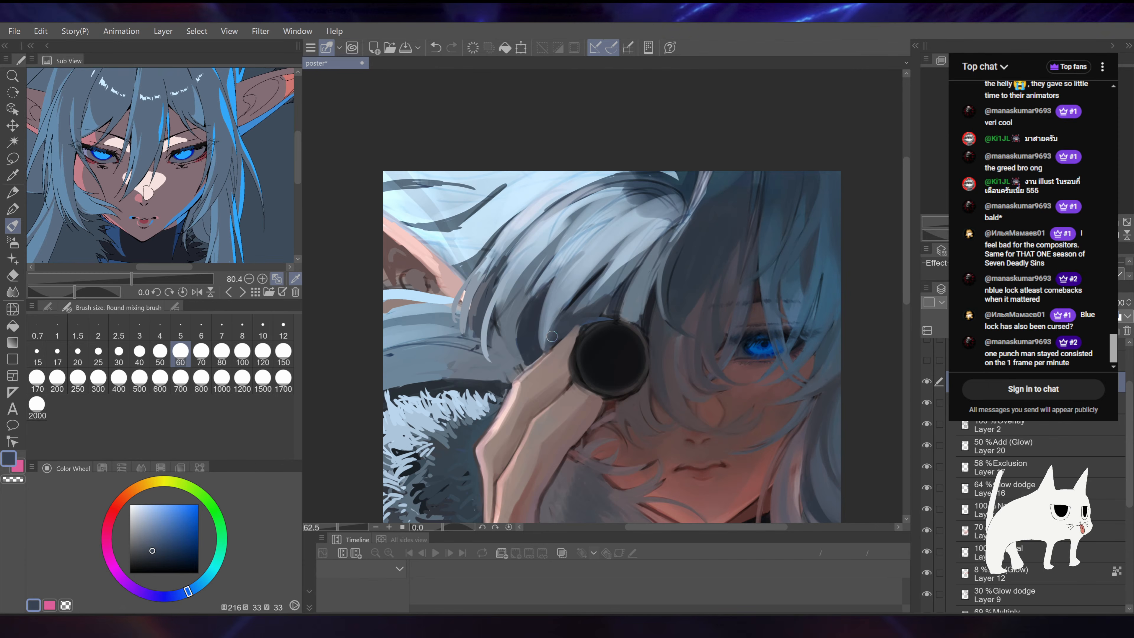
drag(697, 208, 734, 157)
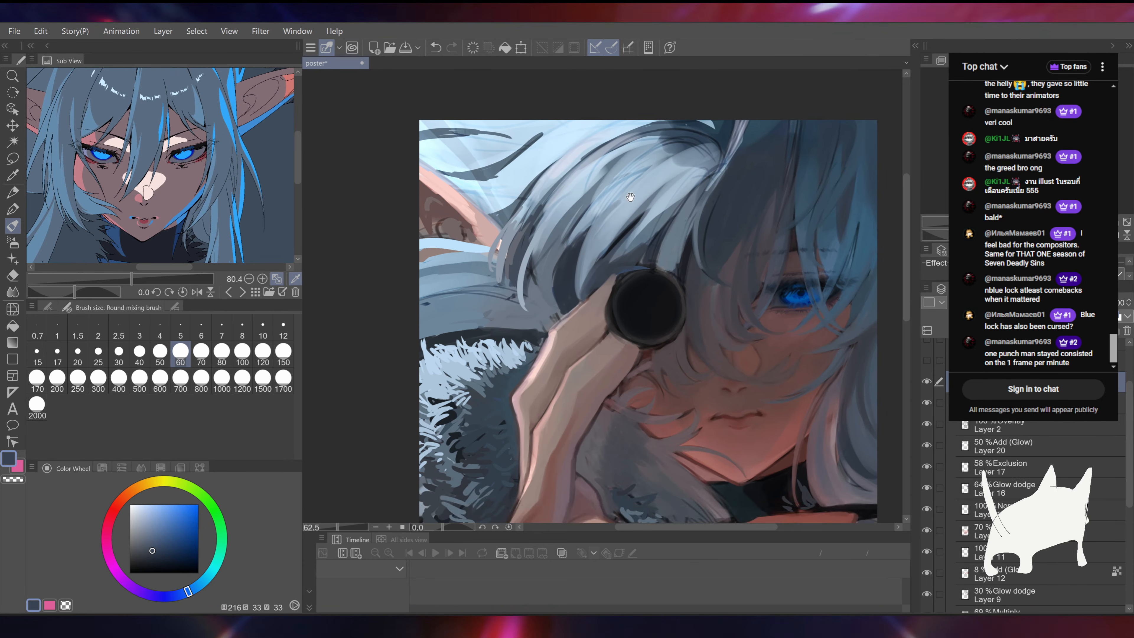
Step: Shape the swept hair strands beside the ear with sampled pale blue, slate blue and dark blue-grey
drag(630, 197, 616, 225)
alt+click(613, 209)
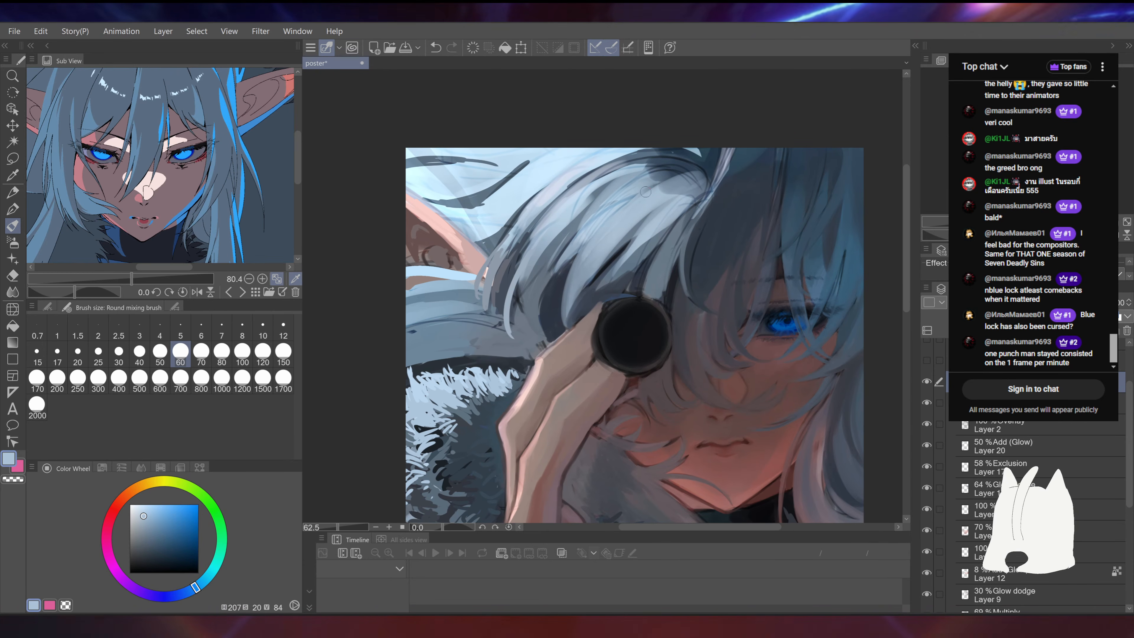
alt+click(563, 246)
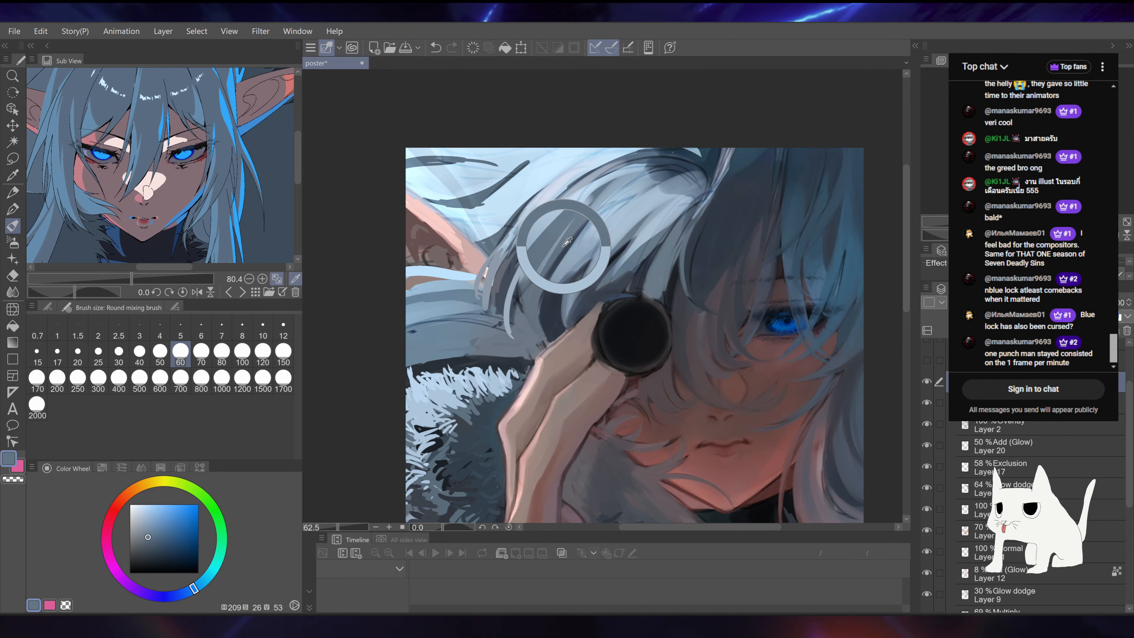
drag(566, 235, 559, 250)
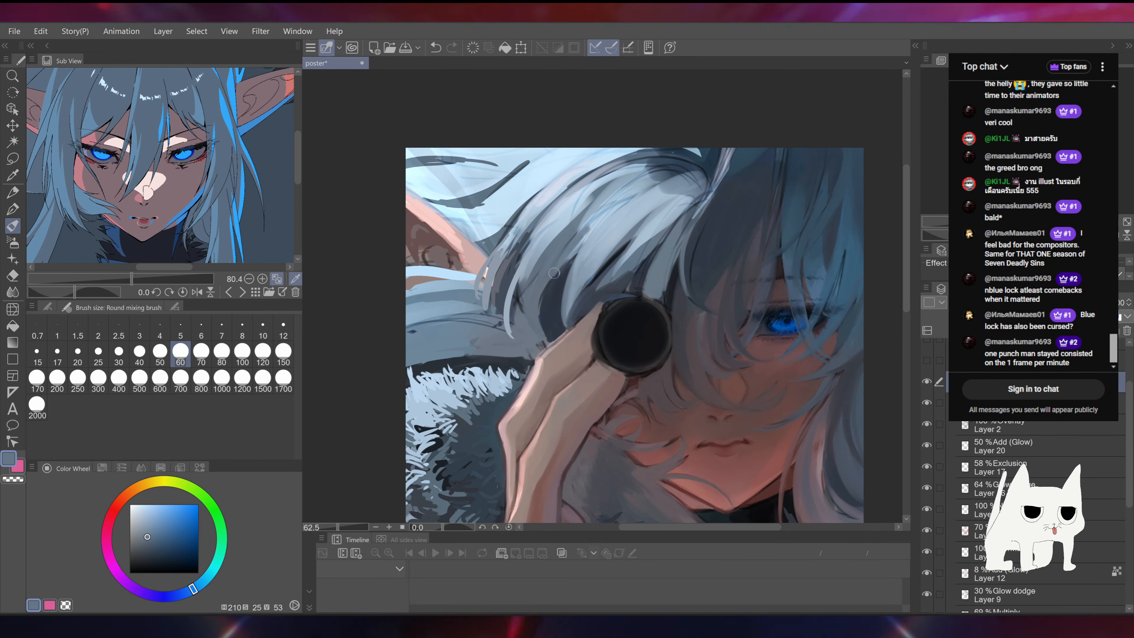
alt+click(547, 284)
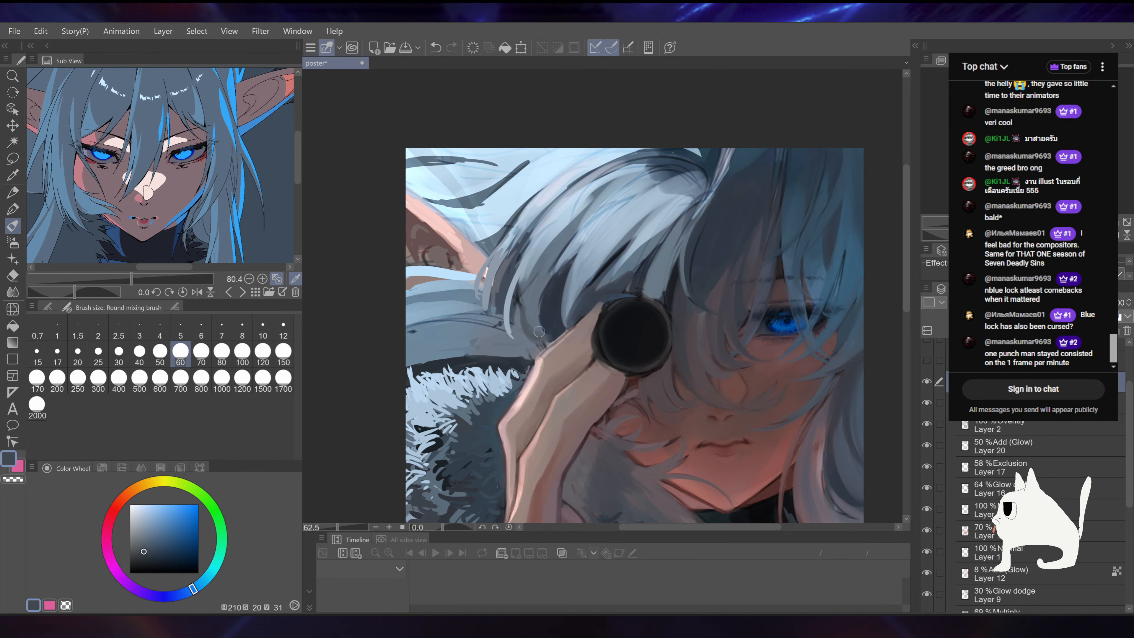
drag(548, 315, 531, 361)
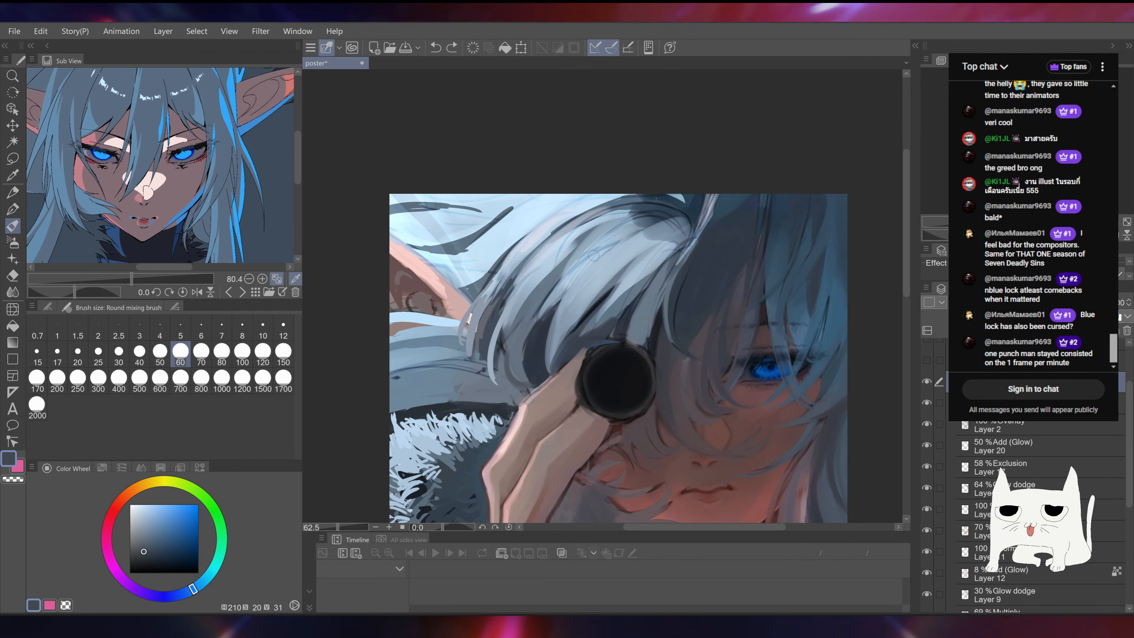
Step: Blend the lit hair mass above the raised hand with sampled slate blue, pale blue and dark navy
alt+click(579, 238)
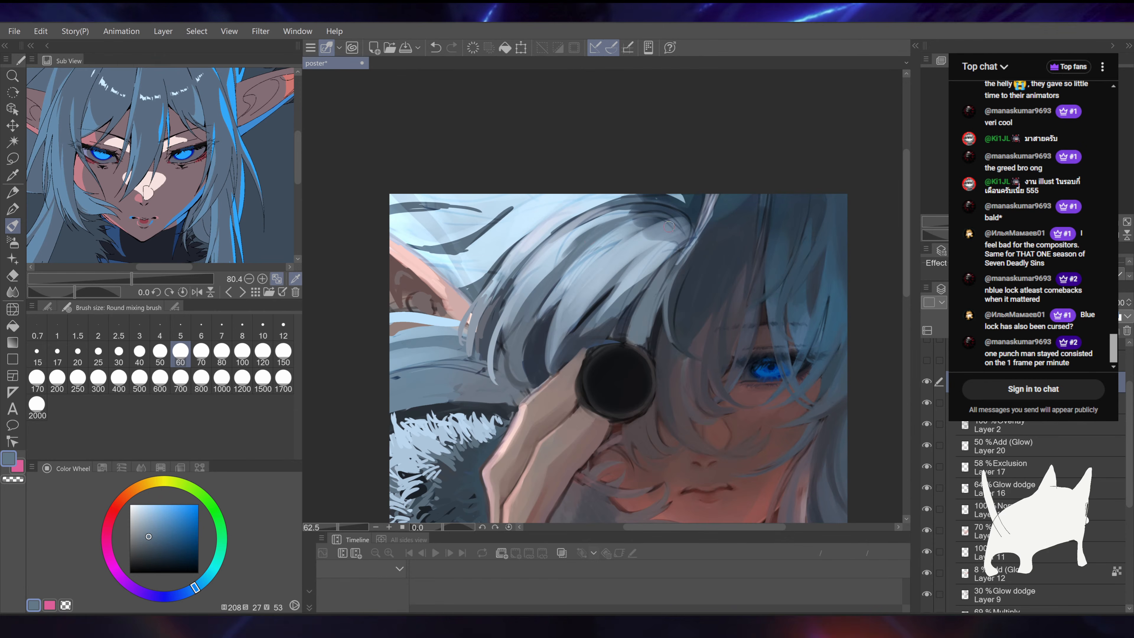
alt+click(572, 247)
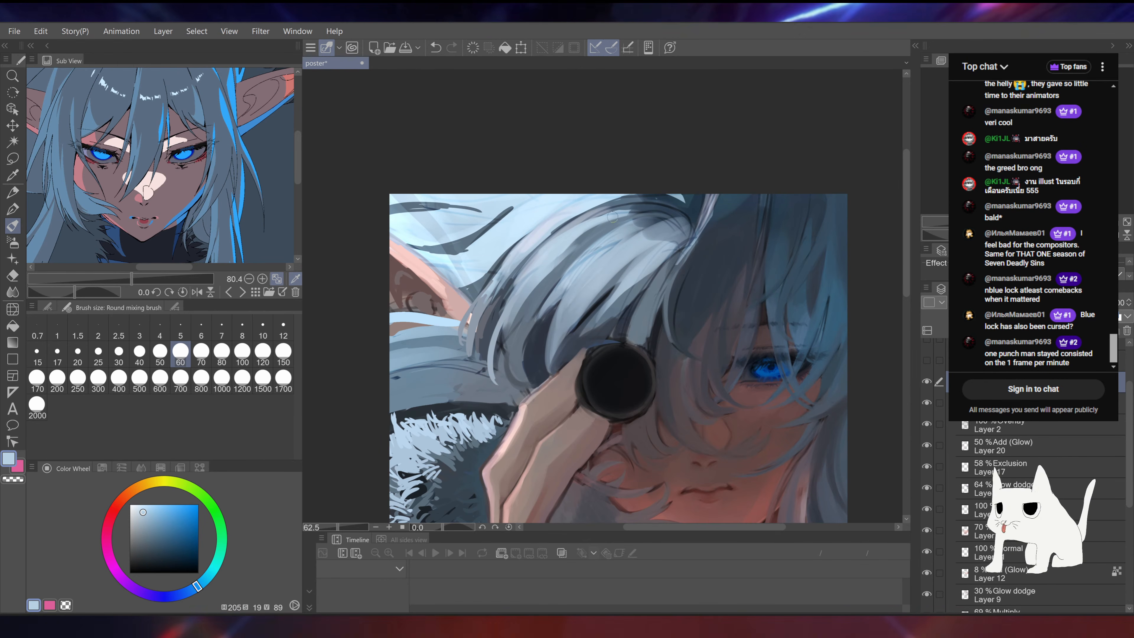
drag(674, 208, 708, 169)
alt+click(648, 207)
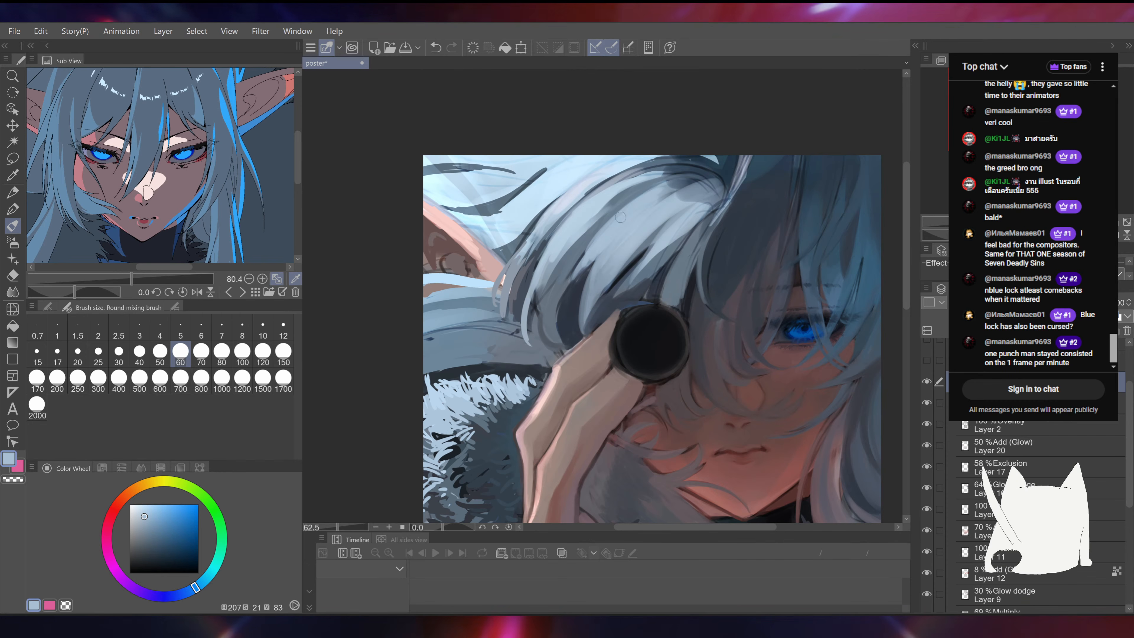
alt+click(570, 306)
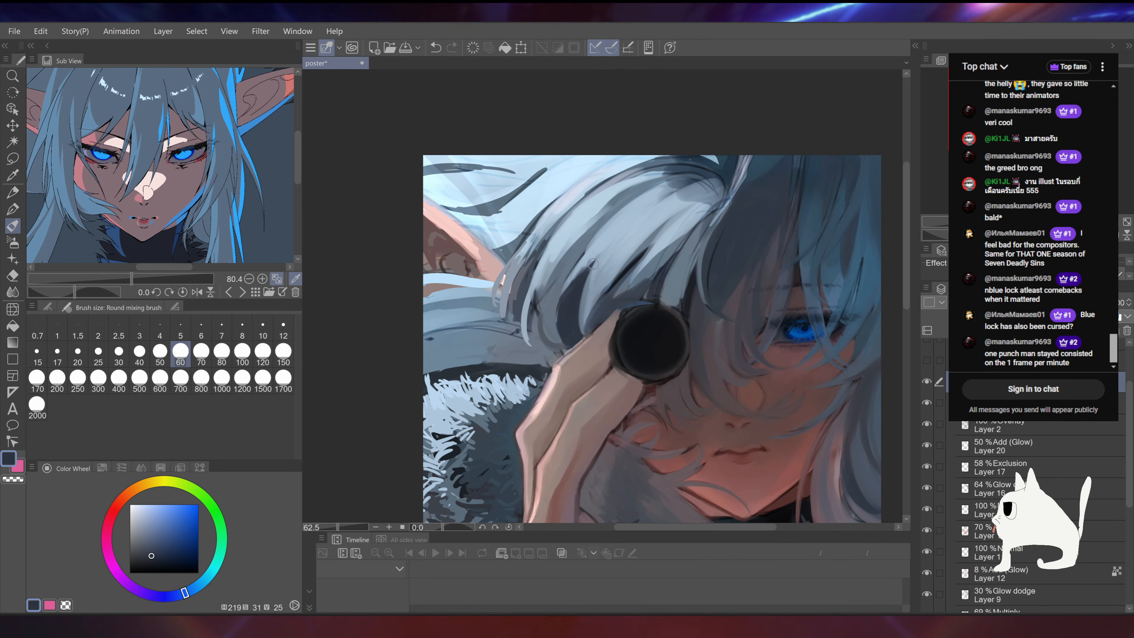
alt+click(569, 283)
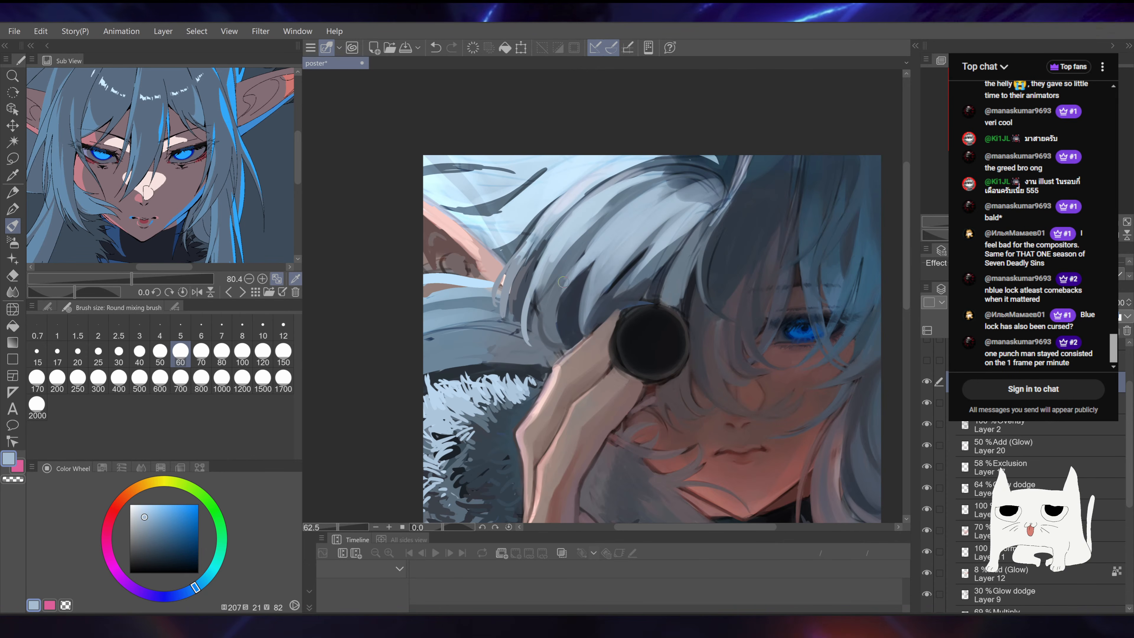
Step: Soften the hair highlight near the parting with sampled pale blue, undoing one stroke
alt+click(672, 186)
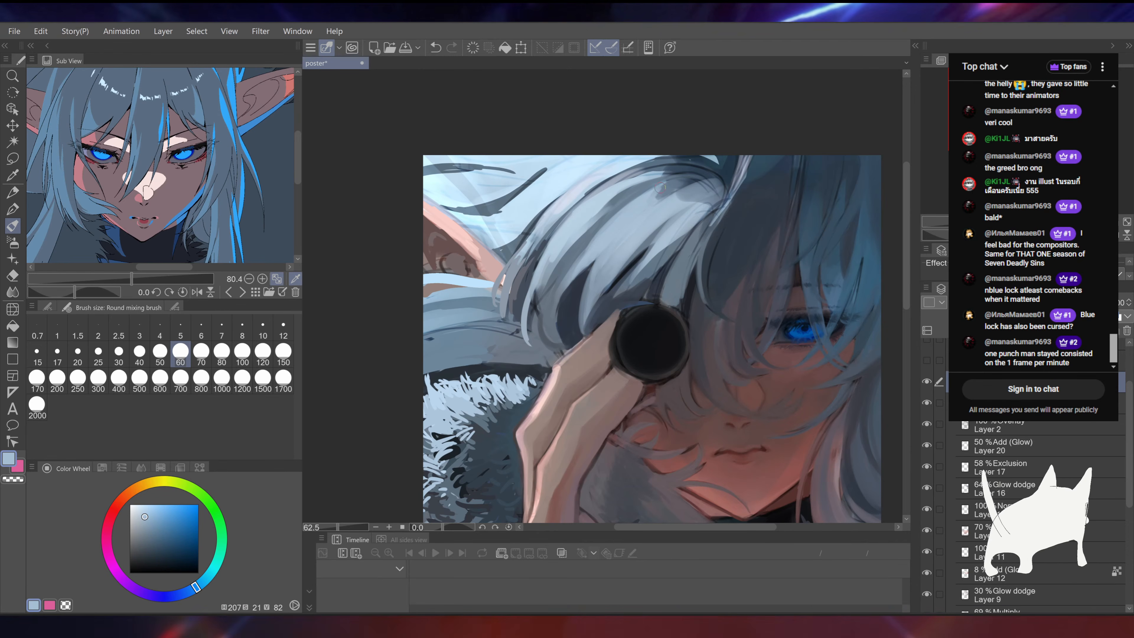
alt+click(661, 186)
key(ctrl+z)
drag(661, 186, 680, 196)
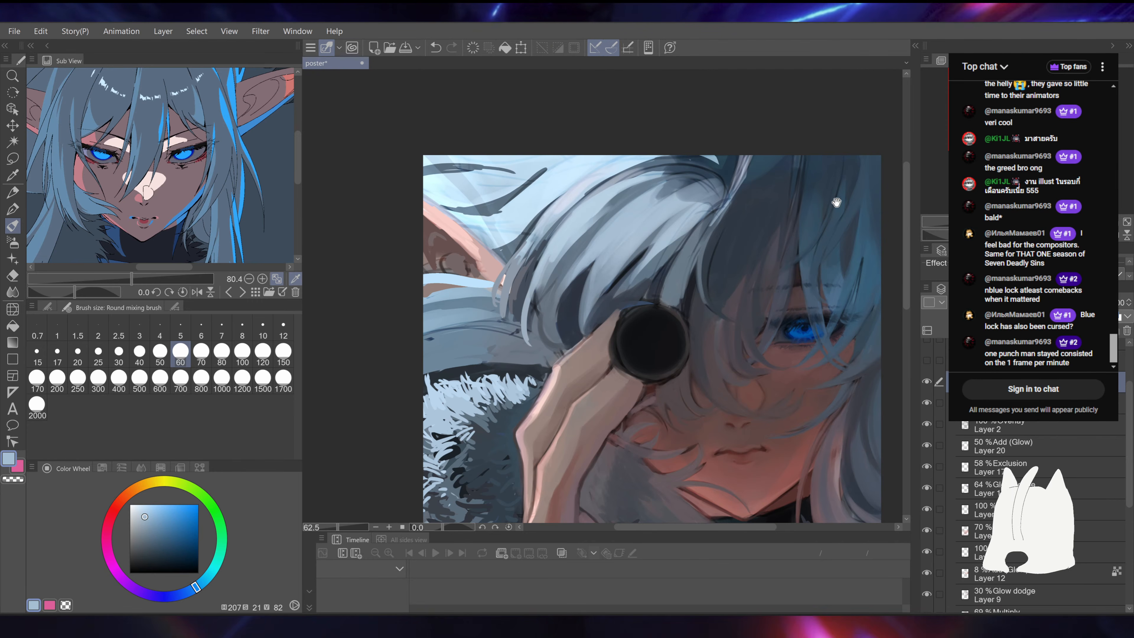
mouse_move(837, 202)
mouse_down()
mouse_move(758, 205)
mouse_move(773, 219)
mouse_up()
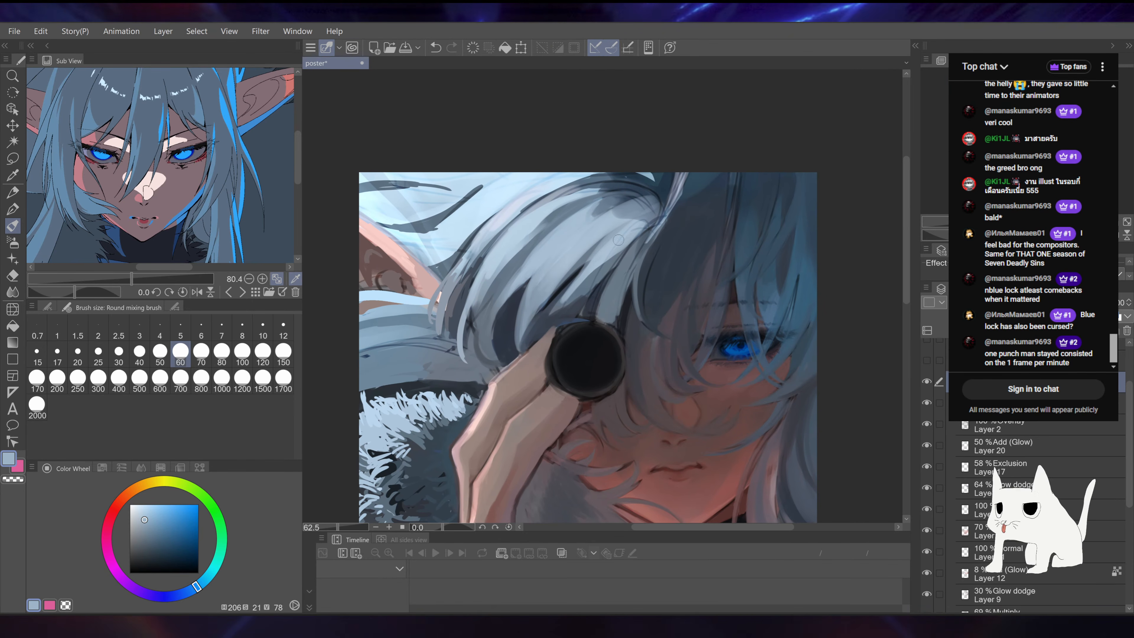
scroll(619, 239, down, 2)
Step: Separate the hair strands above the black round object with sampled dark blue-grey and pale blue
alt+click(606, 283)
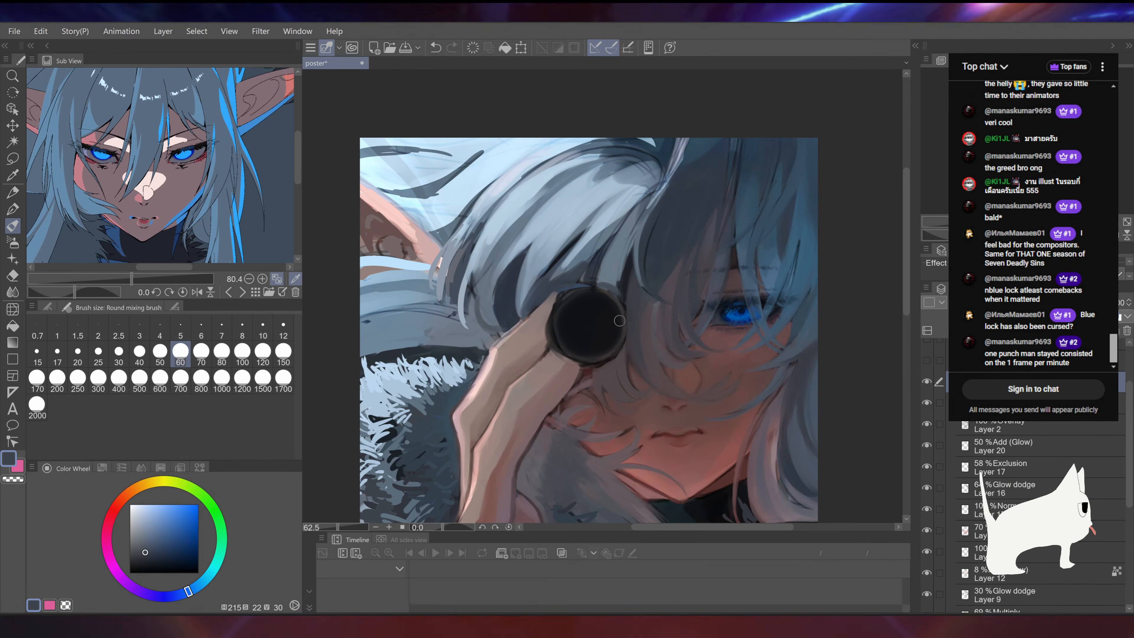
drag(688, 332, 722, 295)
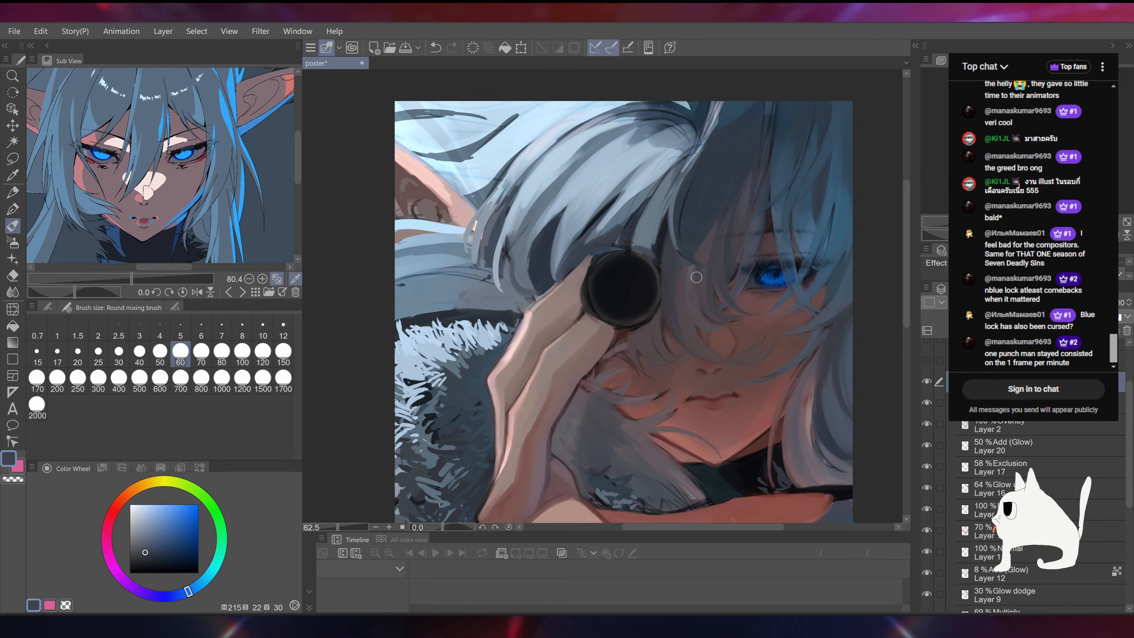
drag(699, 249, 703, 303)
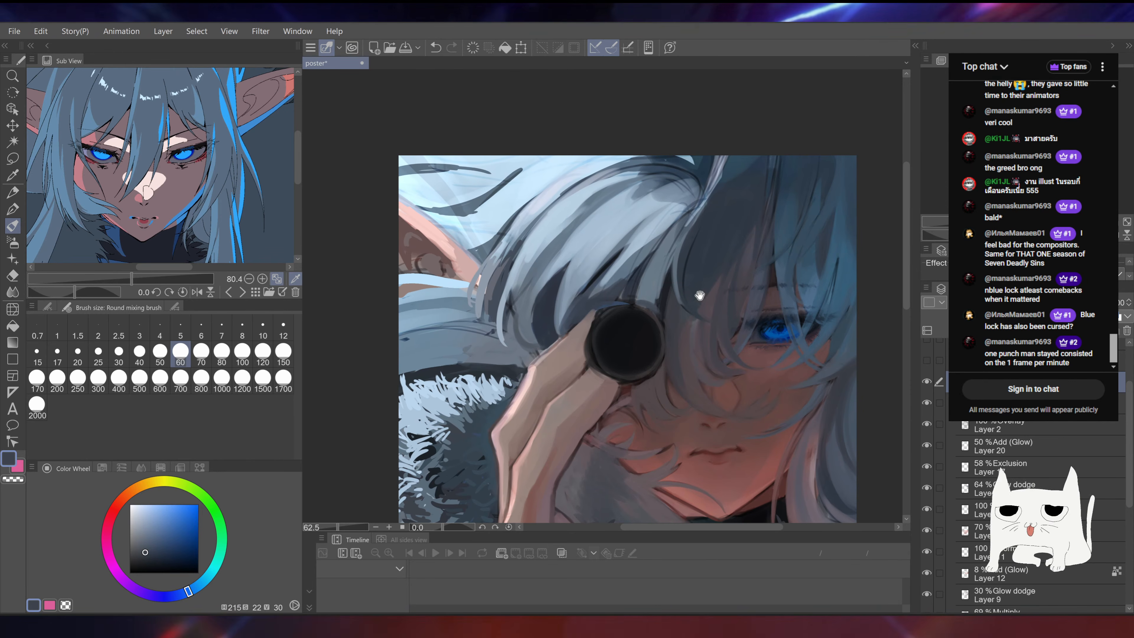
alt+click(658, 219)
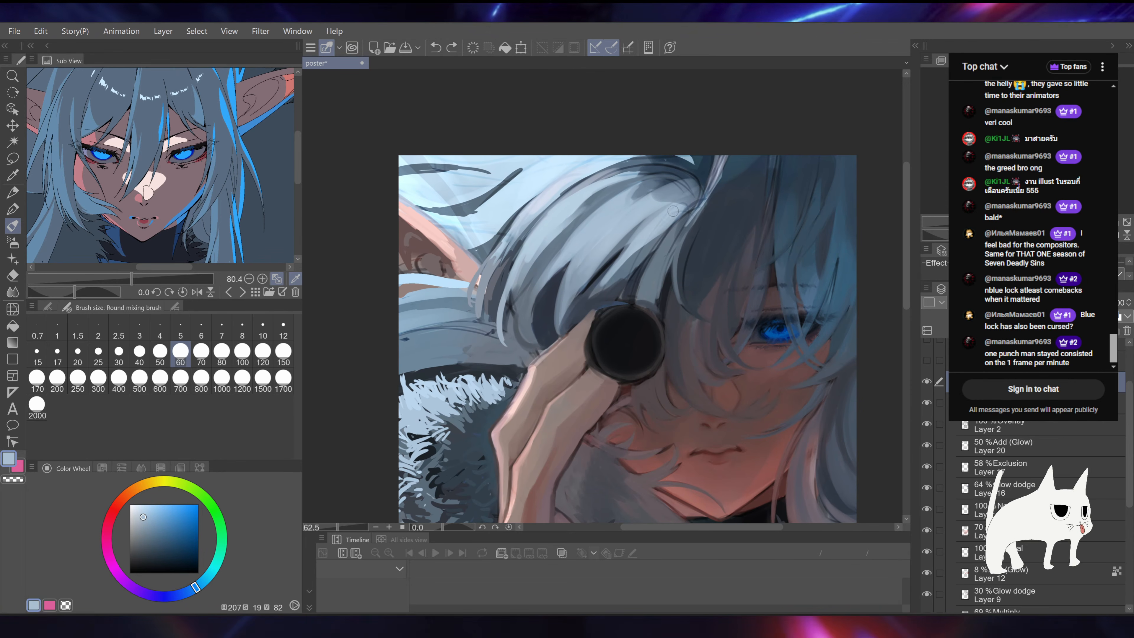
drag(648, 228, 623, 162)
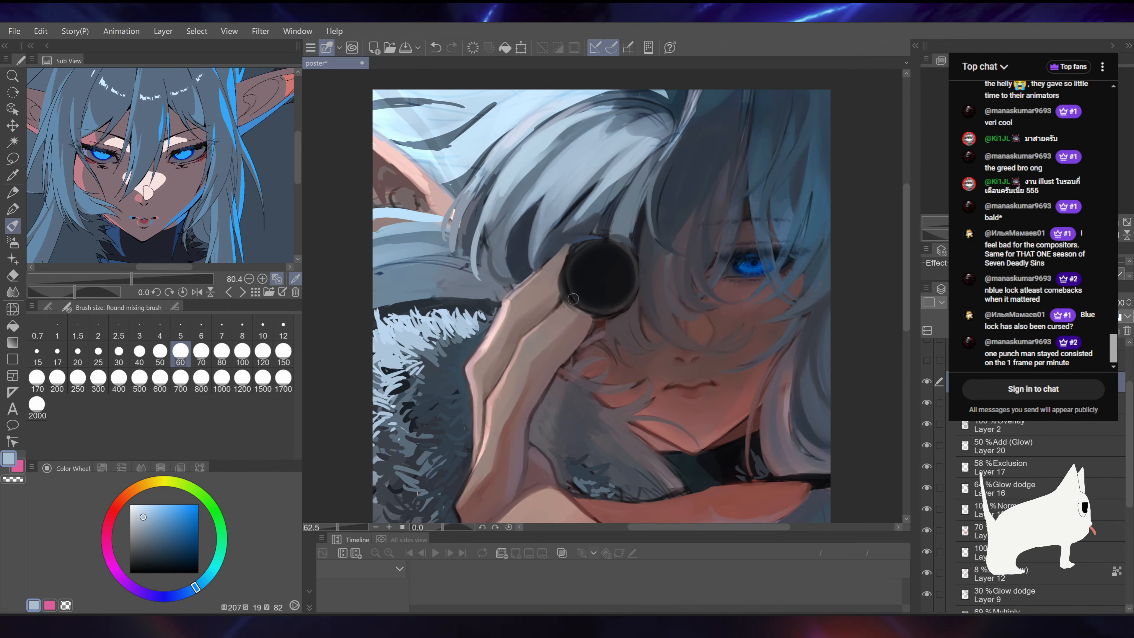
Step: Refine the raised fingertips' edges beside the black round object with sampled reddish brown and muted grey, and save the illustration
alt+click(584, 317)
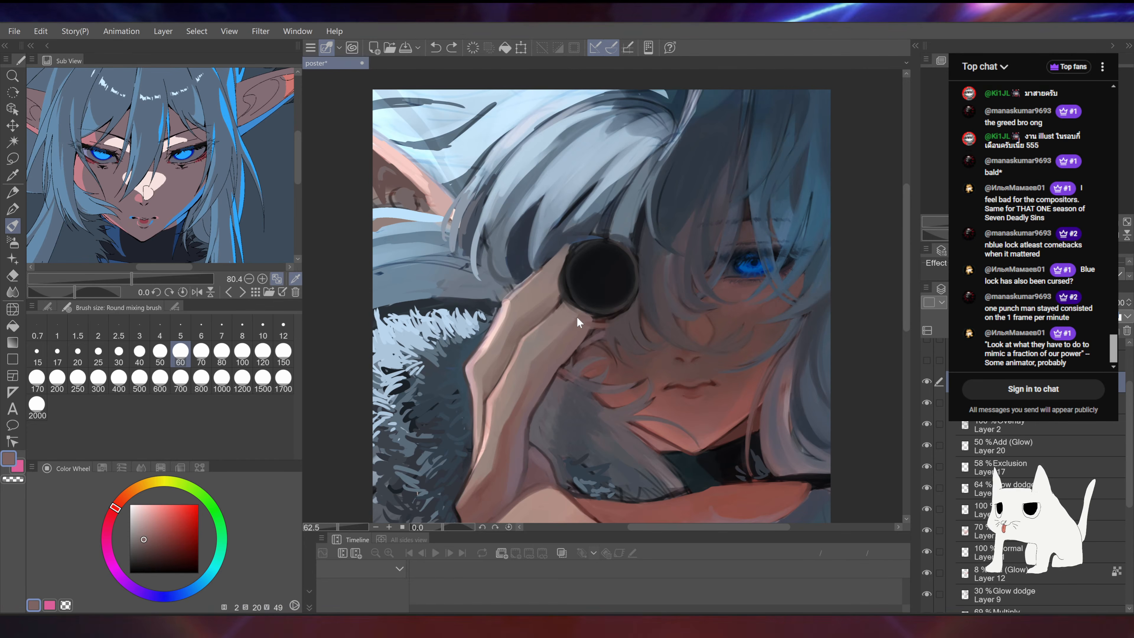
drag(632, 156, 639, 211)
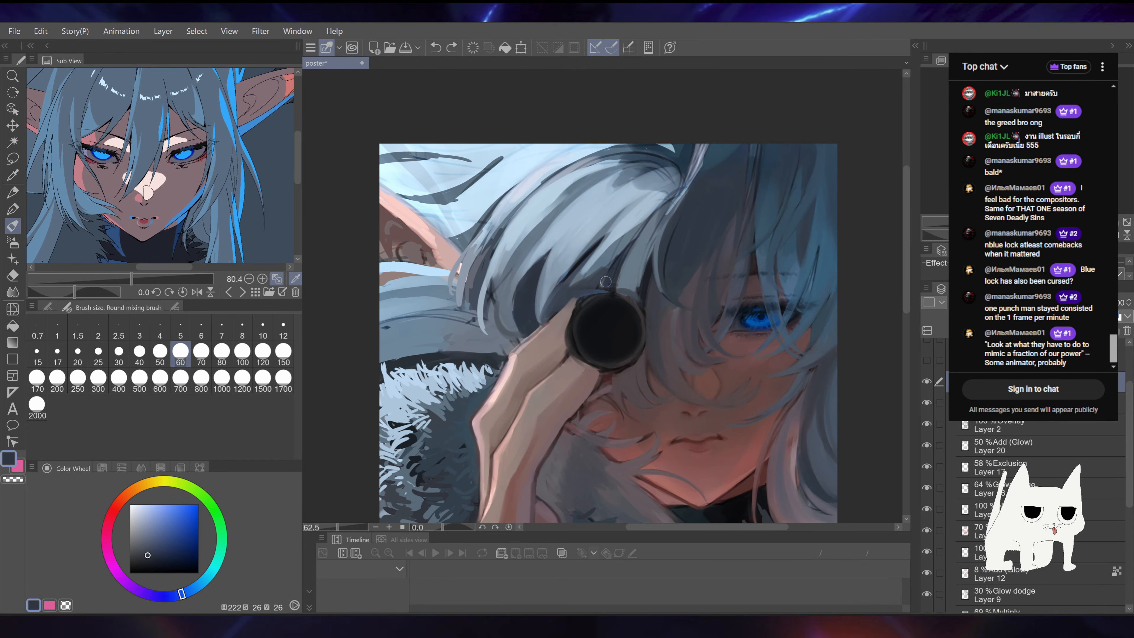
alt+click(573, 305)
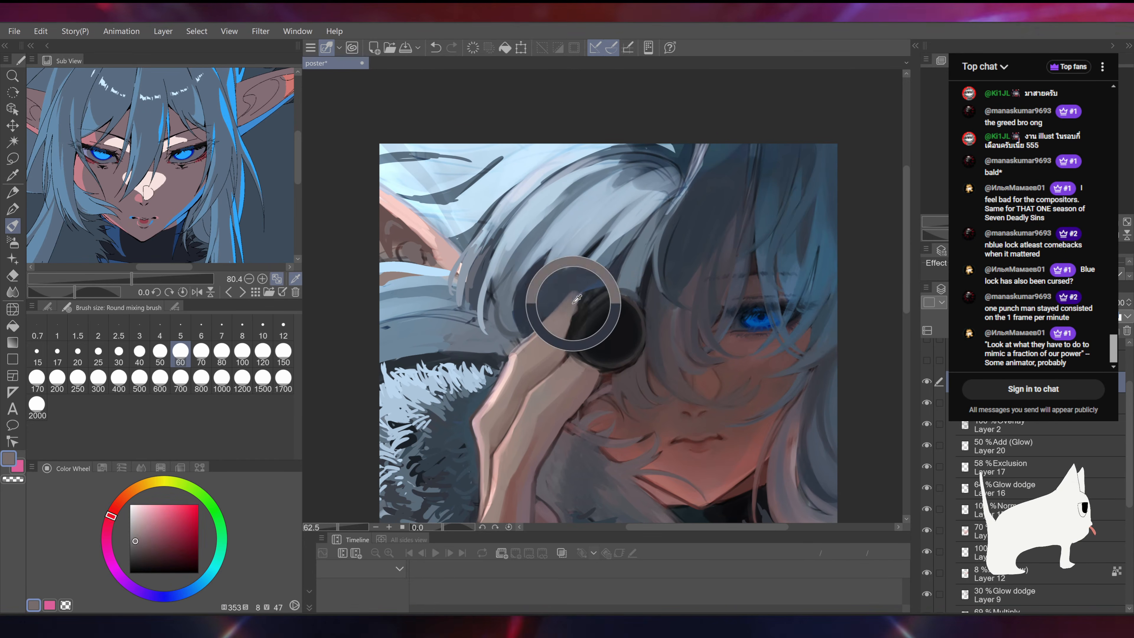
drag(572, 310, 580, 301)
key(ctrl+z)
drag(677, 250, 674, 237)
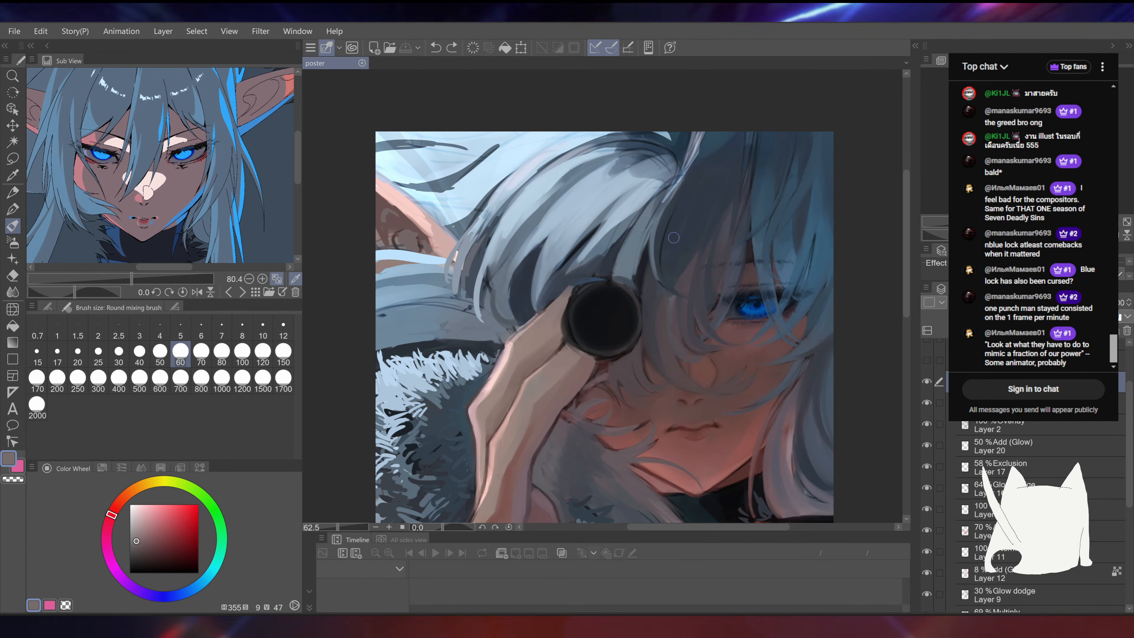
key(ctrl+s)
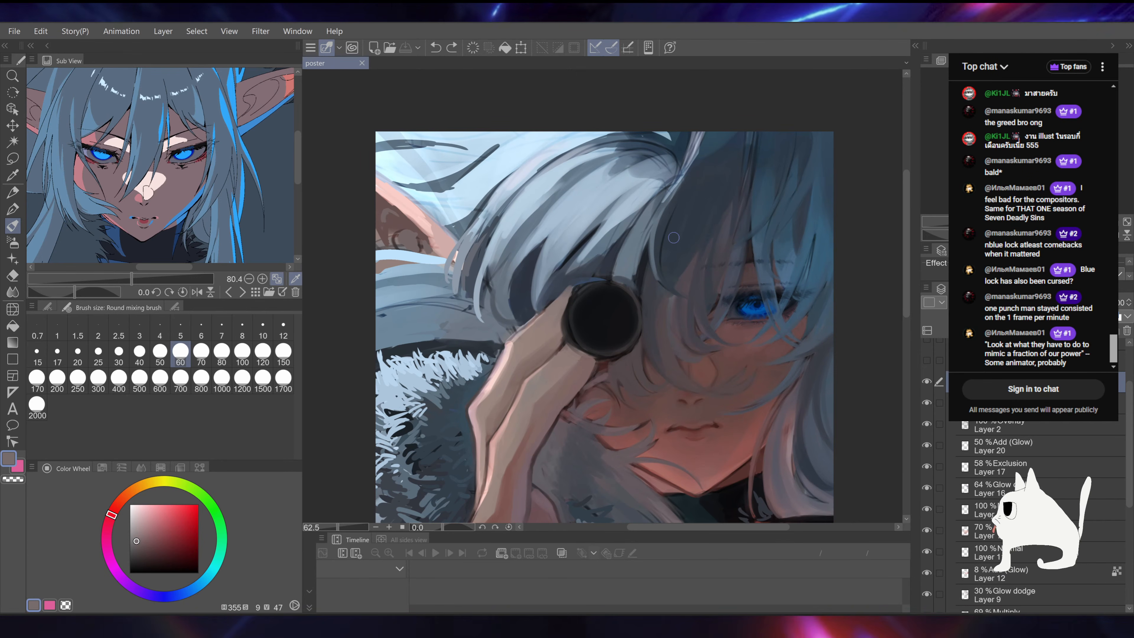
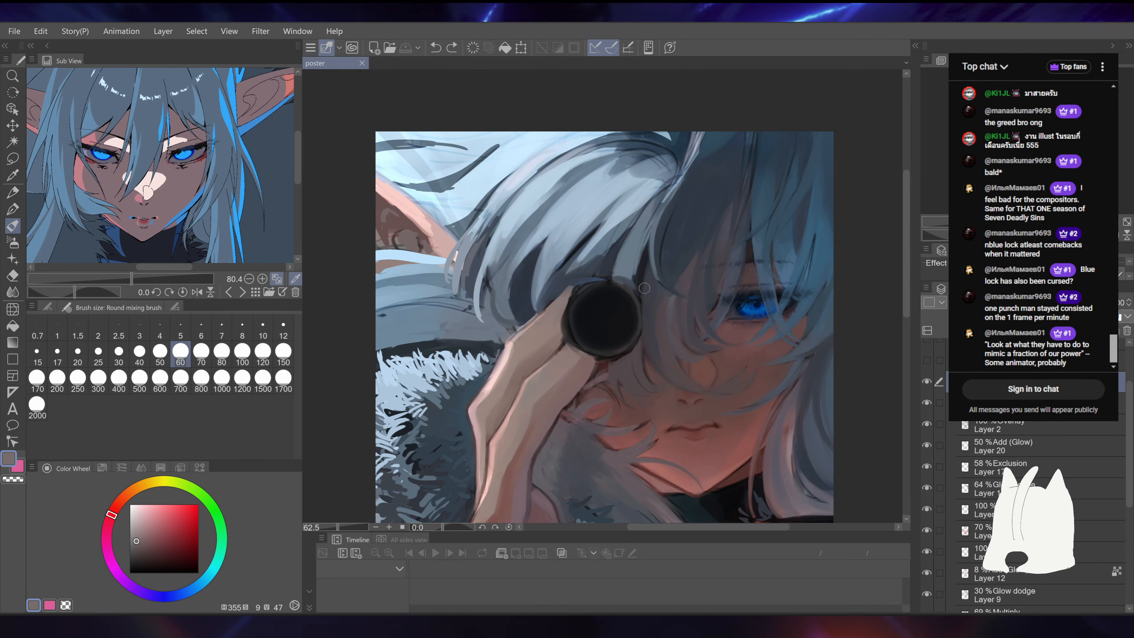
Step: Sharpen the extended fingertip's edge against the dark shape beside it with sampled near-black
drag(671, 289, 697, 160)
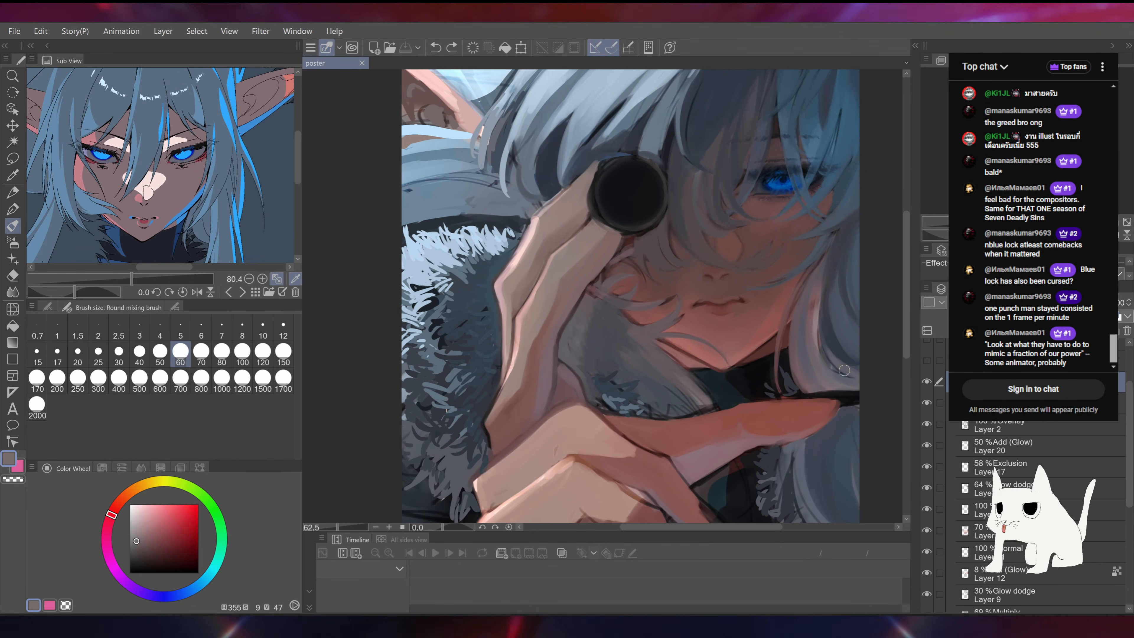
drag(777, 348, 682, 264)
alt+click(749, 315)
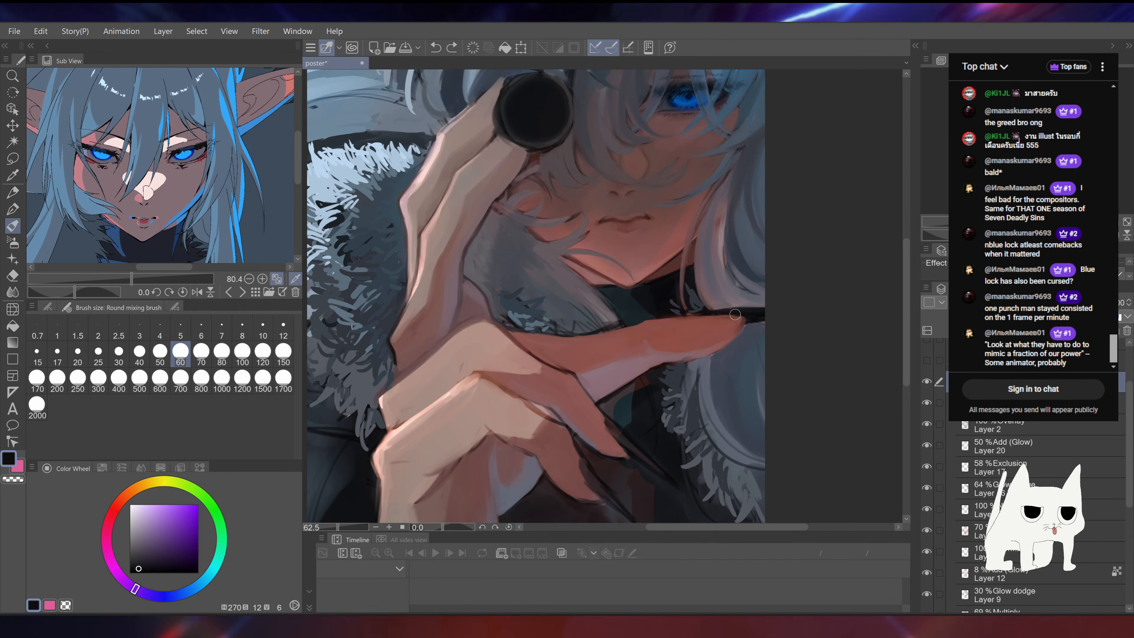
drag(739, 313, 750, 325)
mouse_move(746, 315)
mouse_down()
mouse_move(749, 255)
mouse_move(746, 324)
mouse_up()
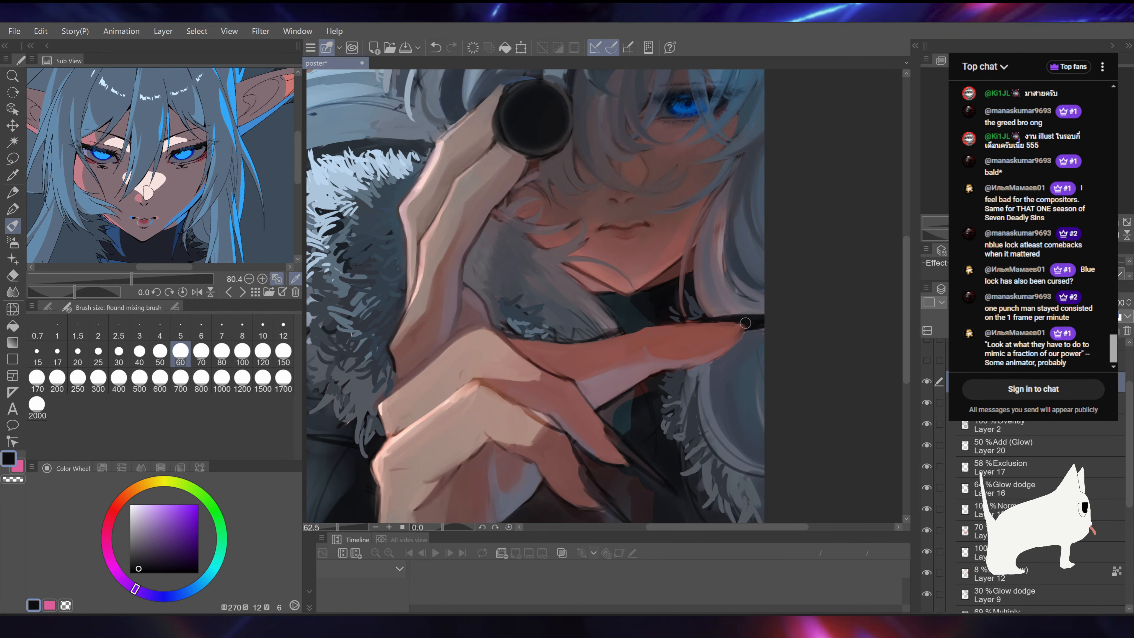
alt+click(754, 323)
Step: Refine the hair strands above the black round object with sampled blue-grey at brush size 40, undoing one stroke
drag(697, 194, 717, 318)
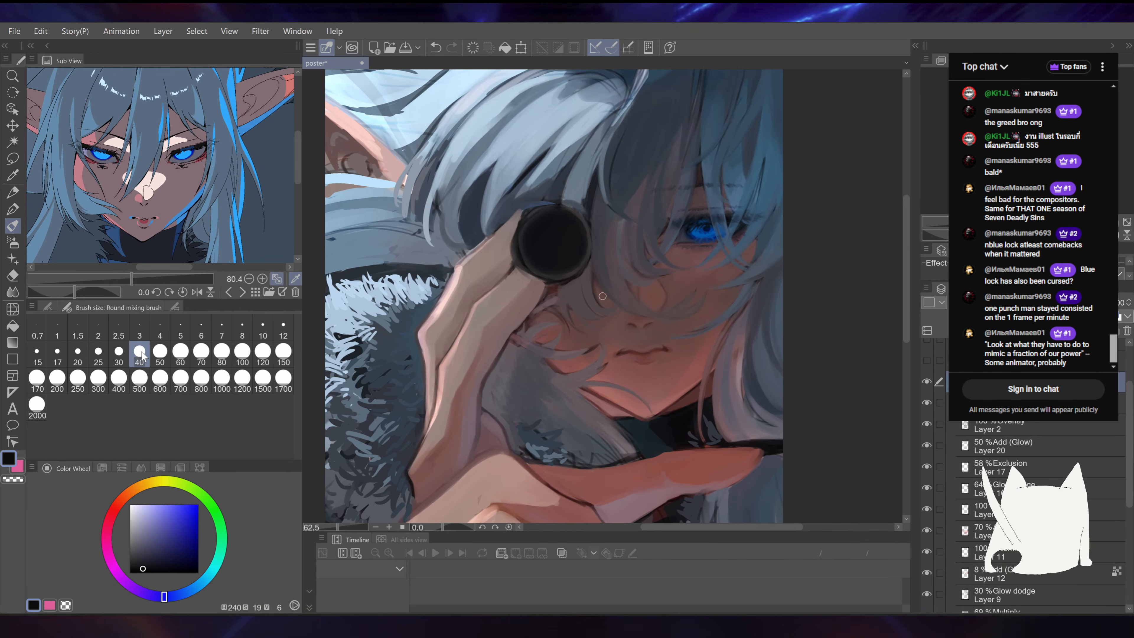
mouse_move(595, 168)
mouse_down()
mouse_move(593, 184)
mouse_move(497, 246)
mouse_up()
key(ctrl+z)
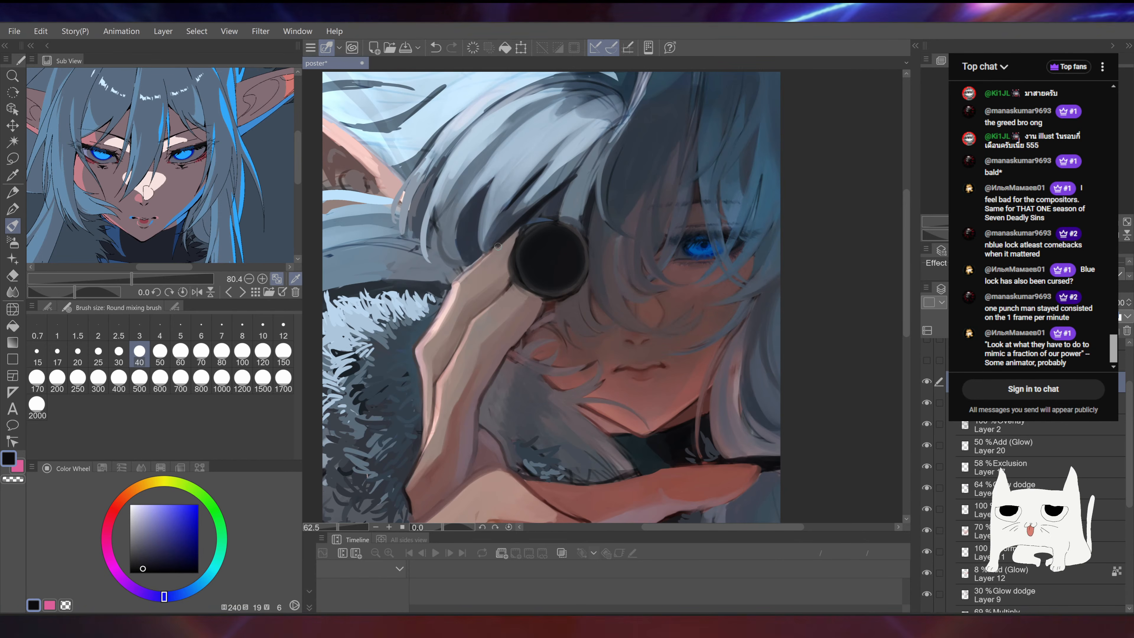
alt+click(580, 178)
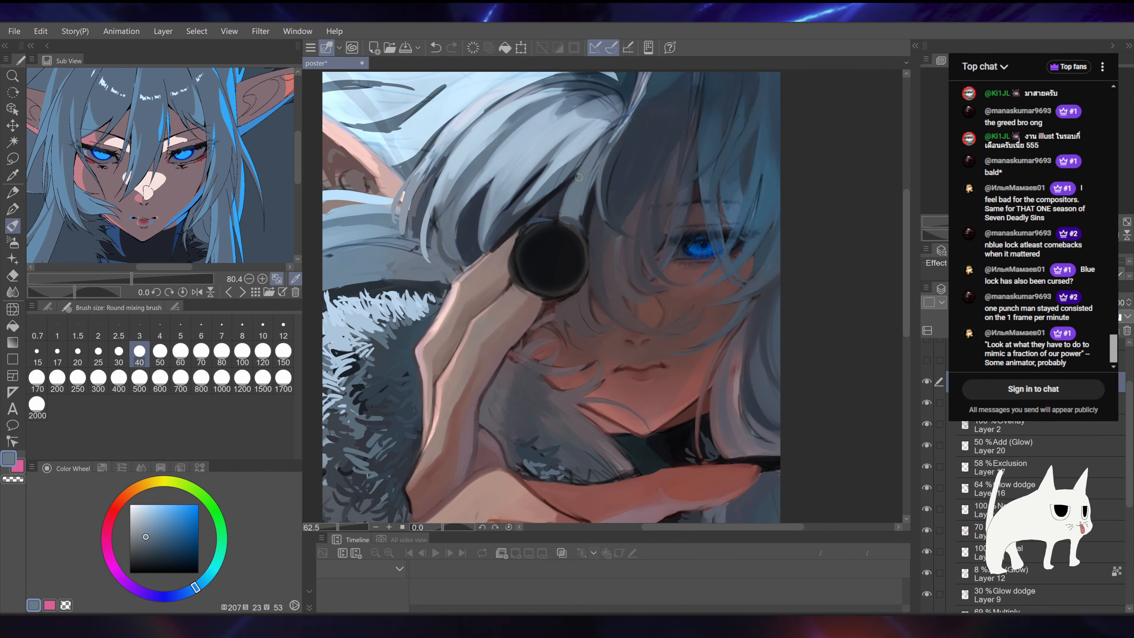
scroll(586, 167, down, 4)
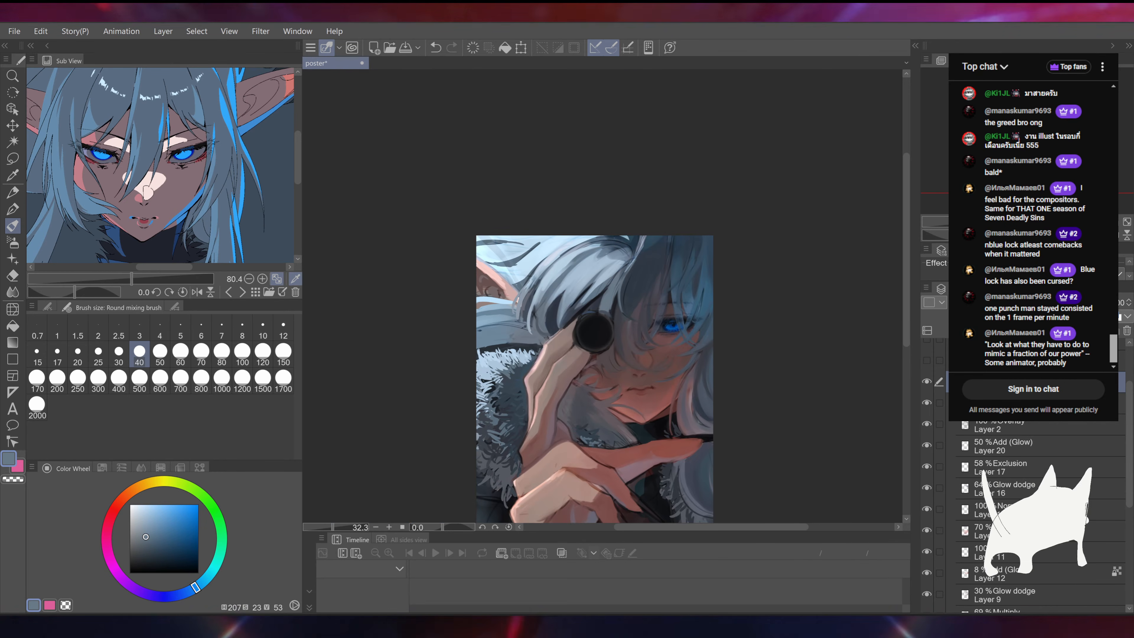
Step: Deepen the shadowed hair beside the parting with sampled dark blues at brush size 70
drag(689, 243, 682, 260)
alt+click(631, 282)
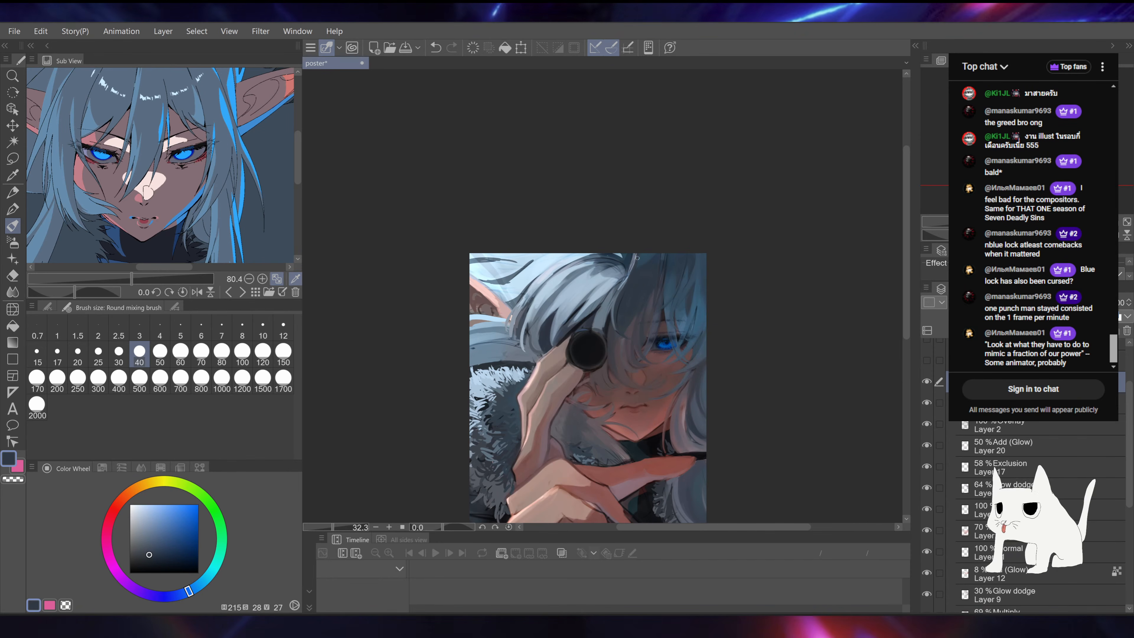
alt+click(646, 253)
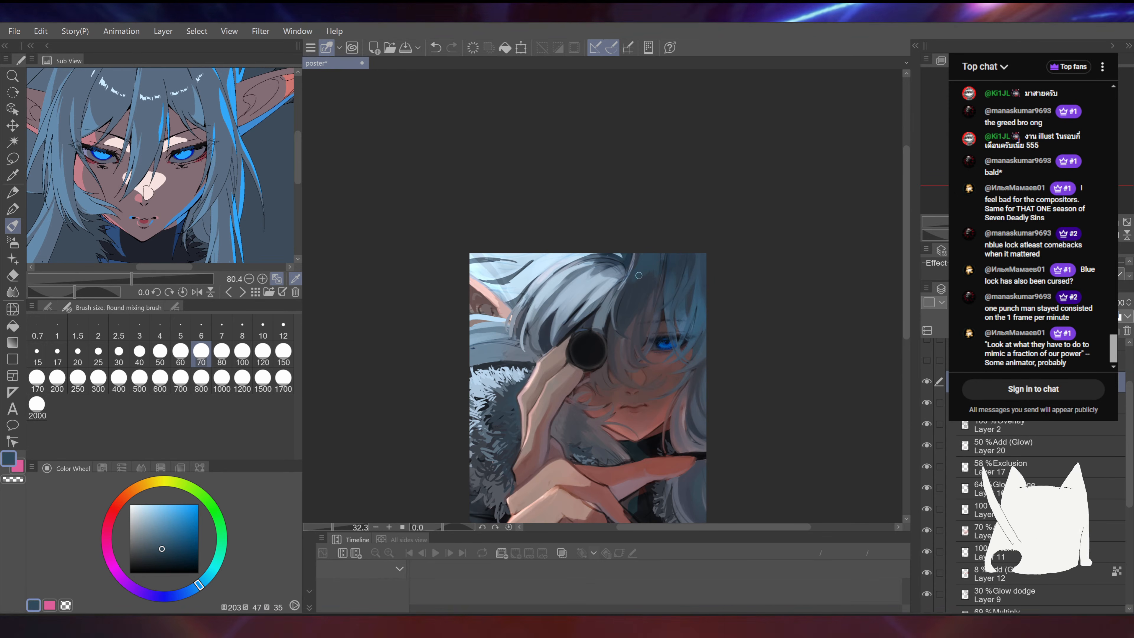
drag(700, 221, 668, 243)
Step: Brighten the lit hair above the pointed ear with sampled pale blues and near-white
alt+click(559, 295)
drag(559, 294, 553, 299)
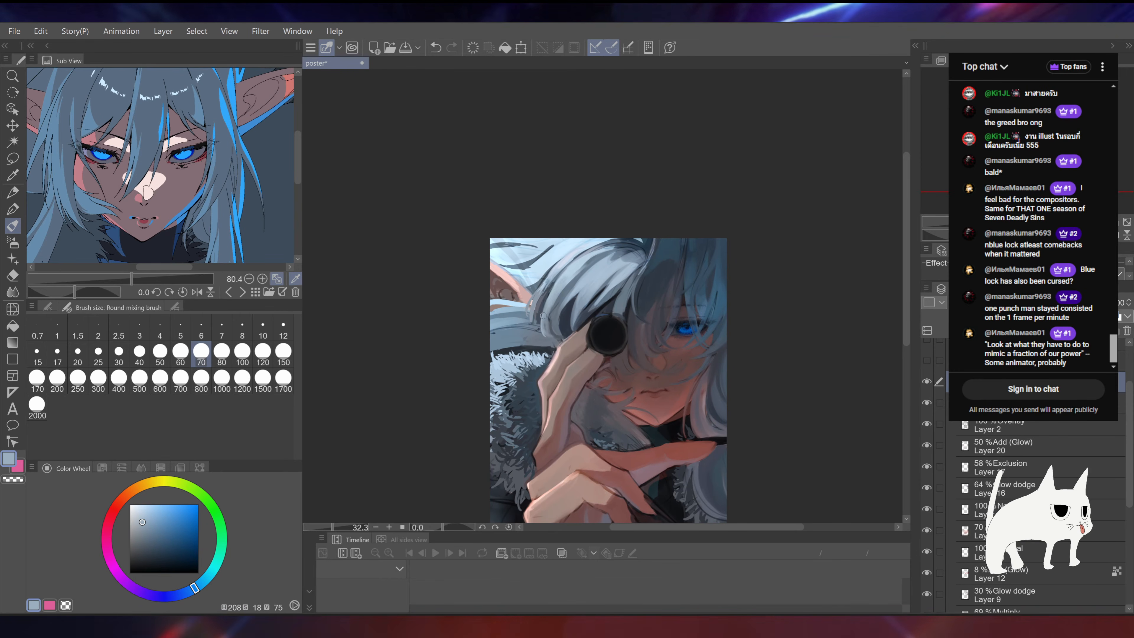
alt+click(533, 304)
drag(535, 303, 545, 350)
alt+click(533, 324)
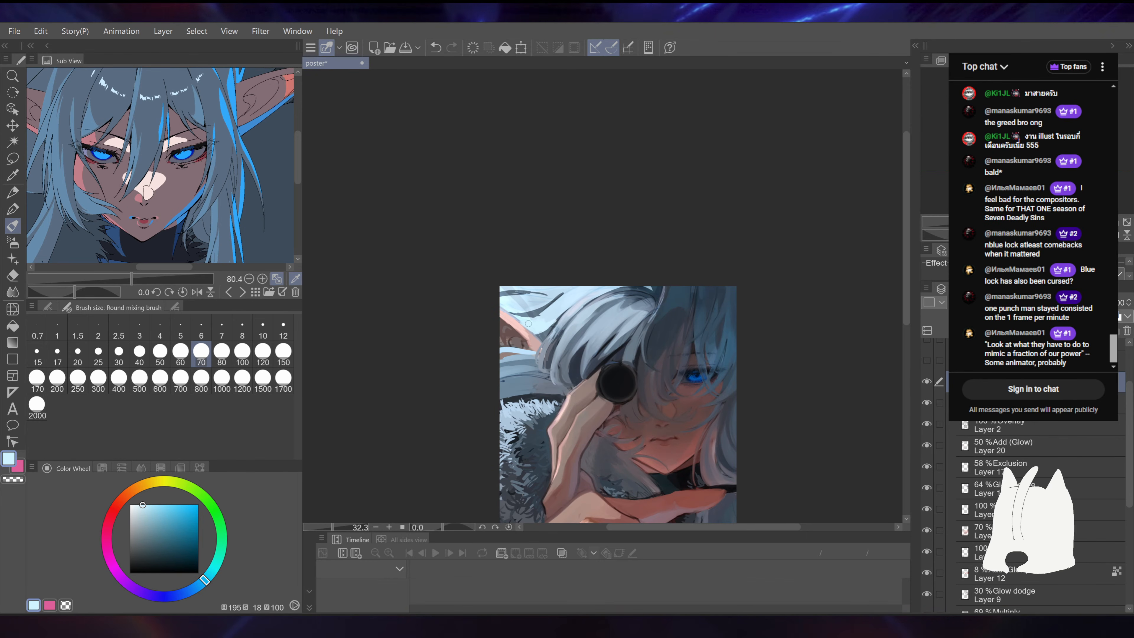
drag(570, 294, 648, 270)
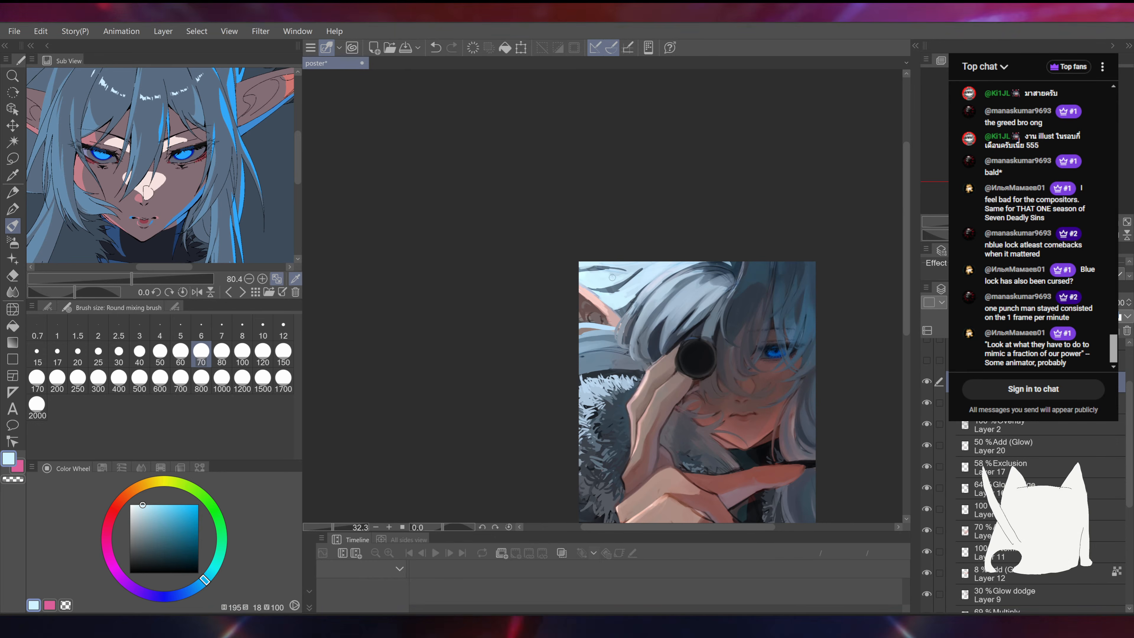
mouse_move(788, 230)
mouse_down()
mouse_move(731, 177)
mouse_move(734, 242)
mouse_move(723, 229)
mouse_up()
Step: Touch up the hair near the parting with sampled medium blue-grey, and save the illustration
alt+click(640, 276)
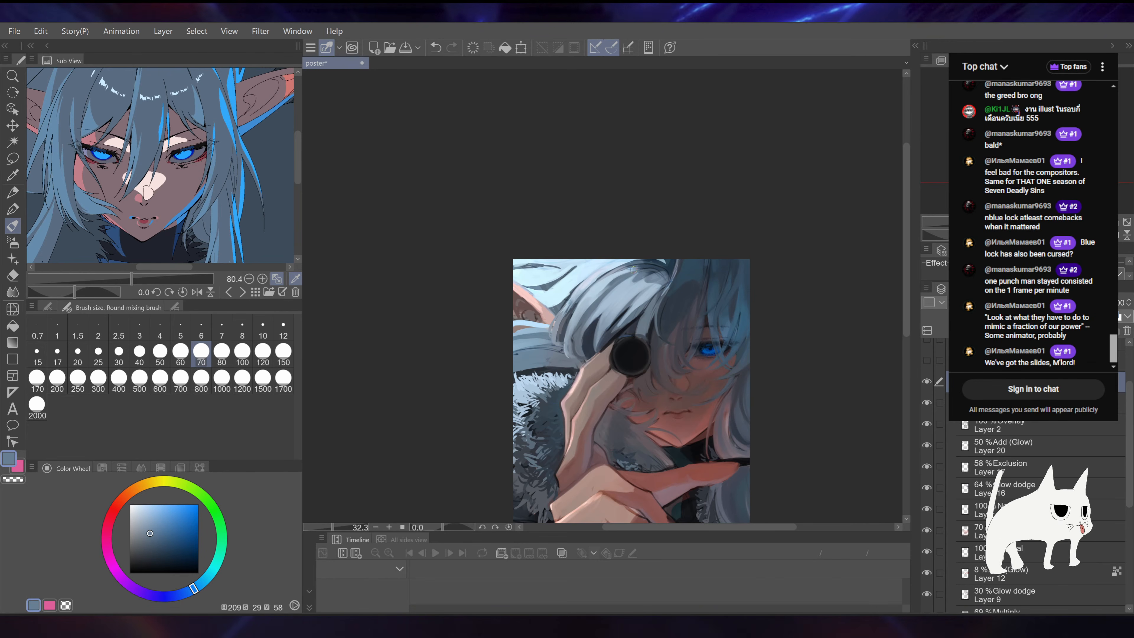
drag(806, 345, 824, 249)
key(ctrl+s)
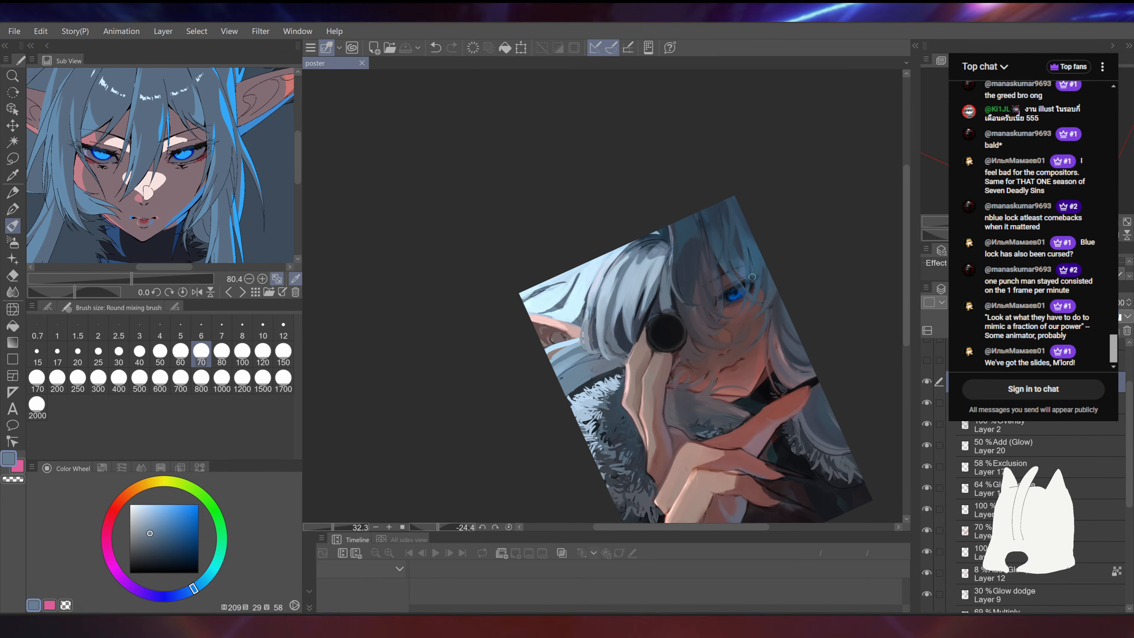
Step: Undo the last stroke and blend pale blue highlights along the thick hair lock beside the ear
scroll(614, 308, up, 4)
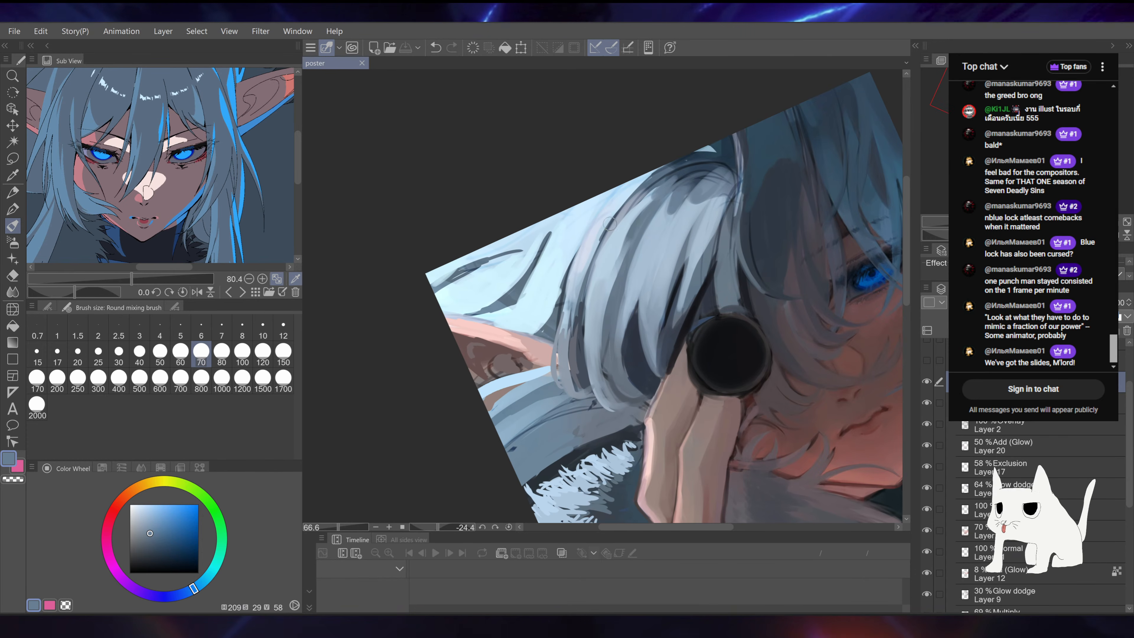
key(ctrl+z)
mouse_move(610, 239)
mouse_down()
mouse_move(654, 191)
mouse_move(588, 319)
mouse_move(638, 204)
mouse_move(588, 365)
mouse_up()
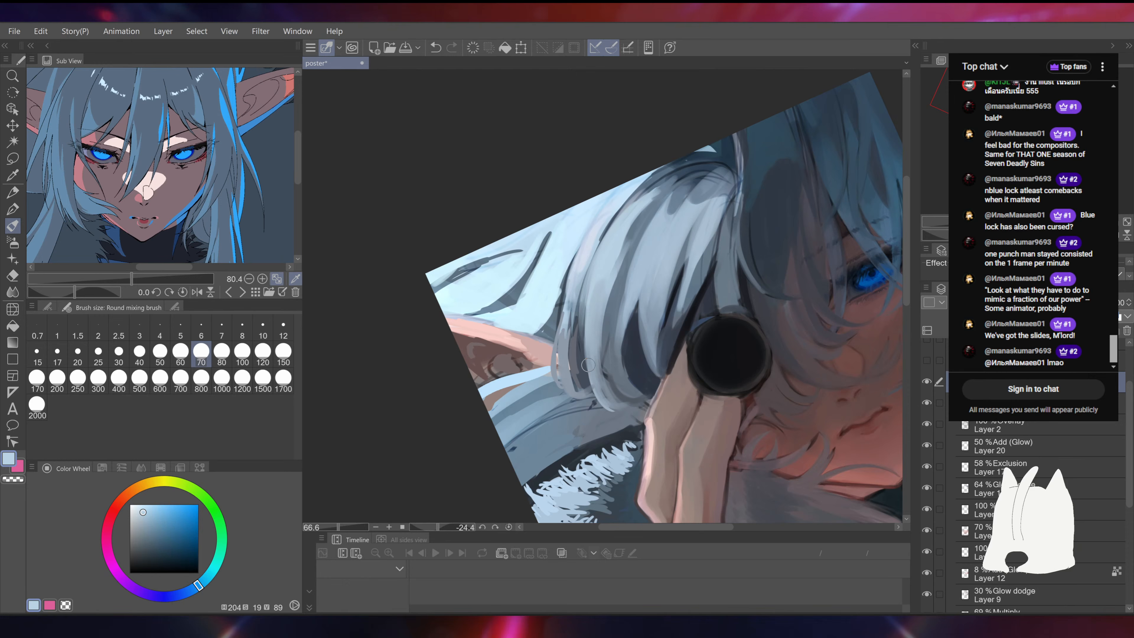
alt+click(580, 327)
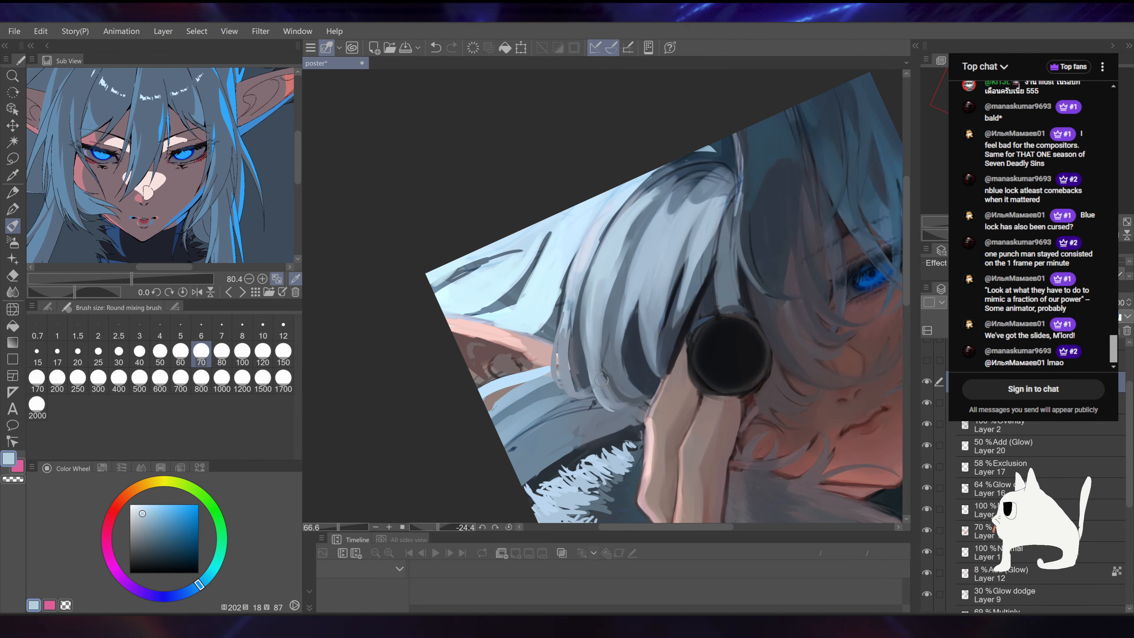
drag(588, 295, 593, 377)
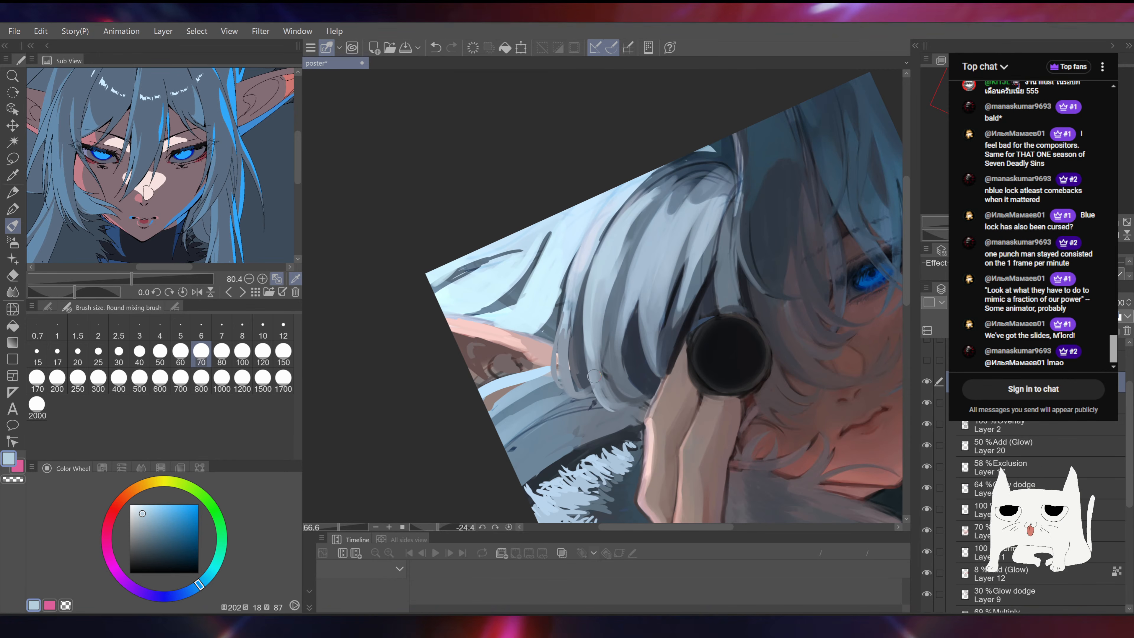
Step: Clean up the outer edge of the hair lock above the ear with sampled pale blues and near-white, undoing one stroke
scroll(572, 339, up, 1)
alt+click(556, 308)
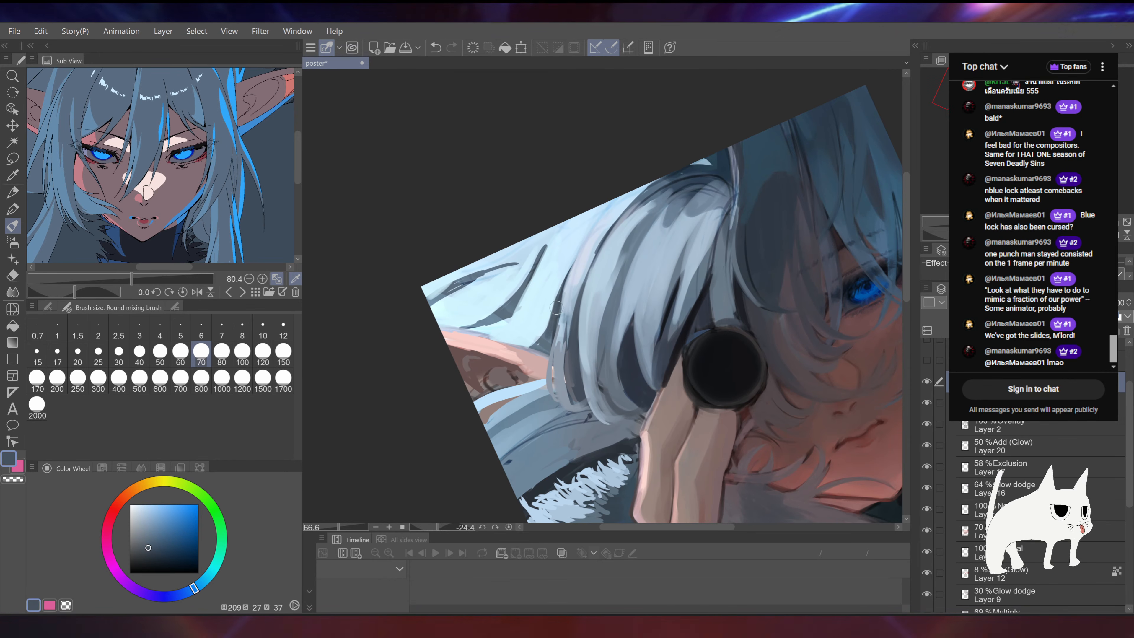
key(ctrl+z)
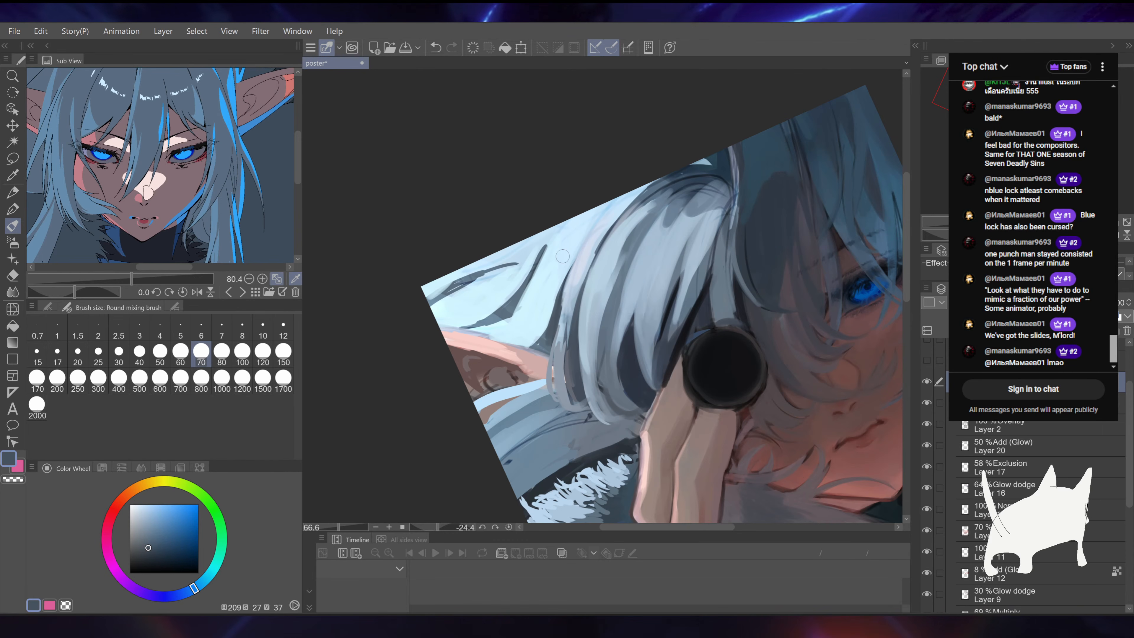
alt+click(568, 303)
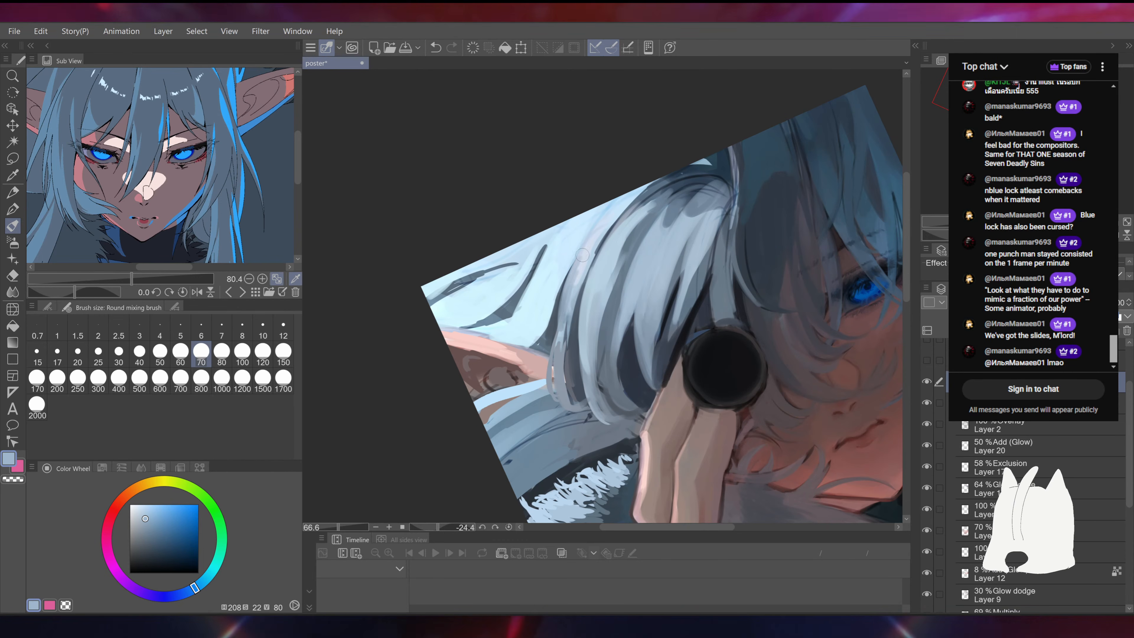
alt+click(566, 317)
drag(569, 293, 561, 349)
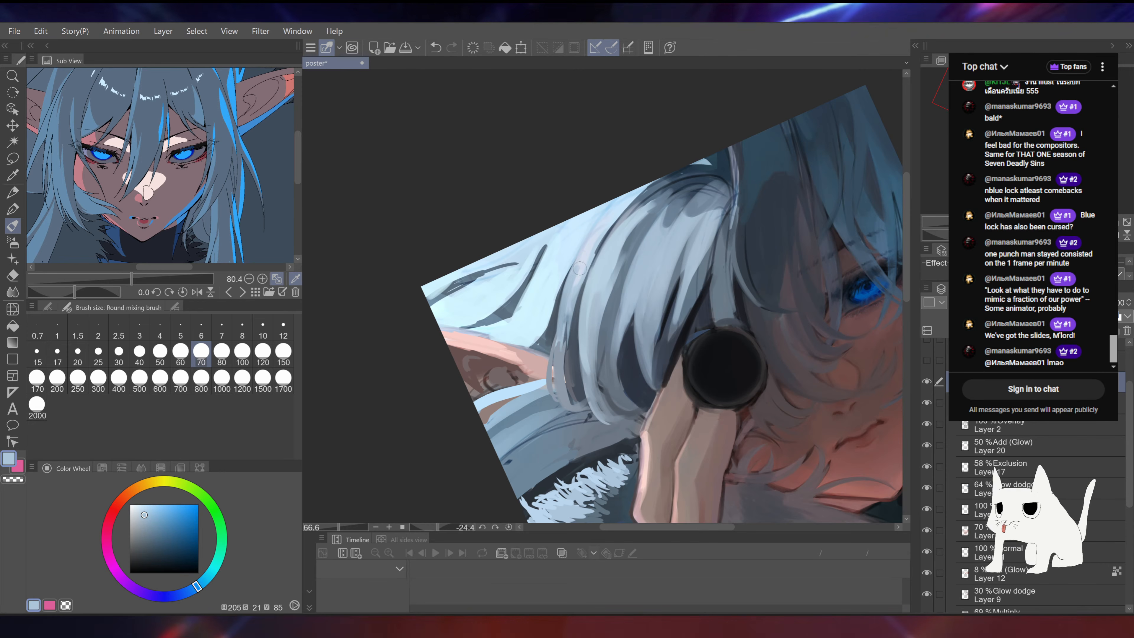
alt+click(517, 315)
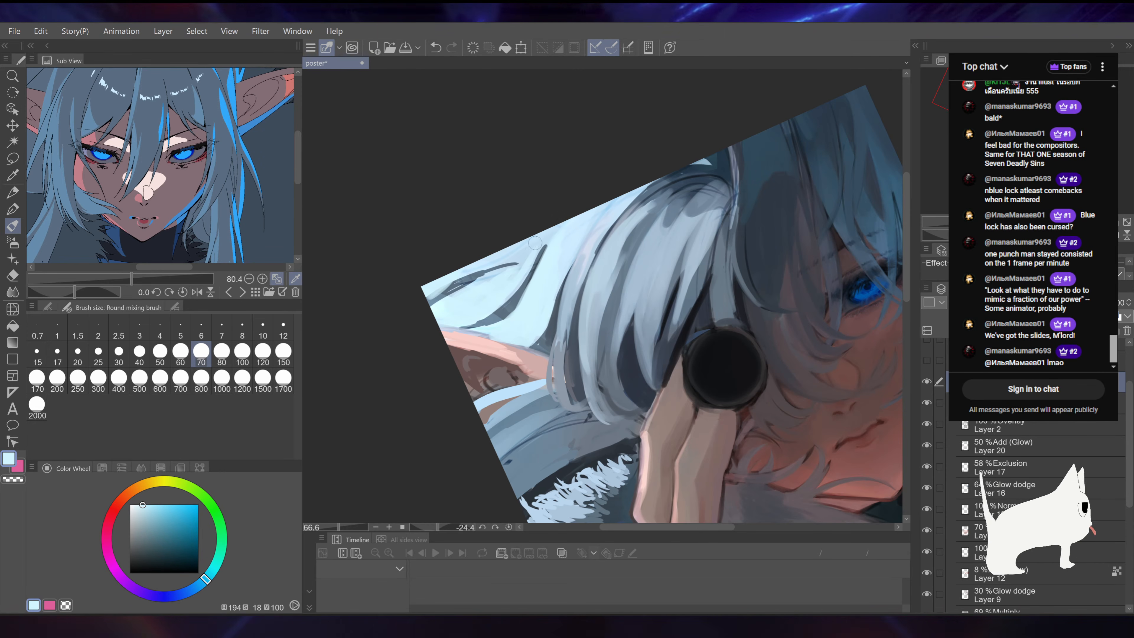
Step: Paint slate-blue shadow strands through the pale hair above the ear, undoing the misplaced stroke
alt+click(511, 304)
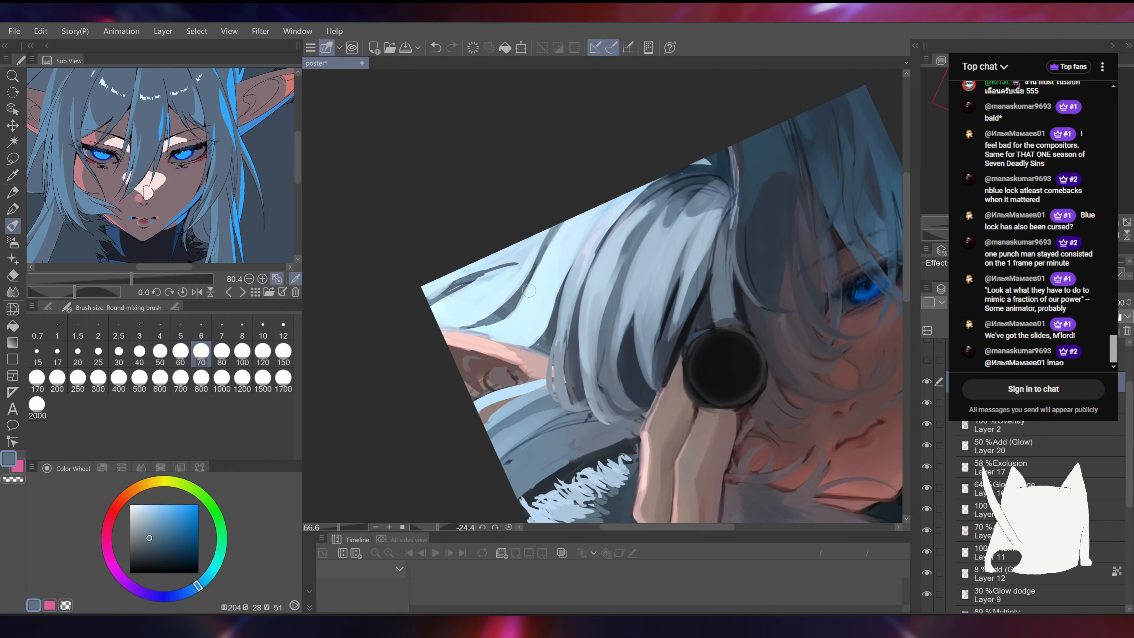
mouse_move(529, 290)
mouse_down()
mouse_move(545, 250)
mouse_move(653, 243)
mouse_move(630, 252)
mouse_up()
key(ctrl+z)
mouse_move(675, 211)
mouse_down()
mouse_move(658, 238)
mouse_move(664, 263)
mouse_up()
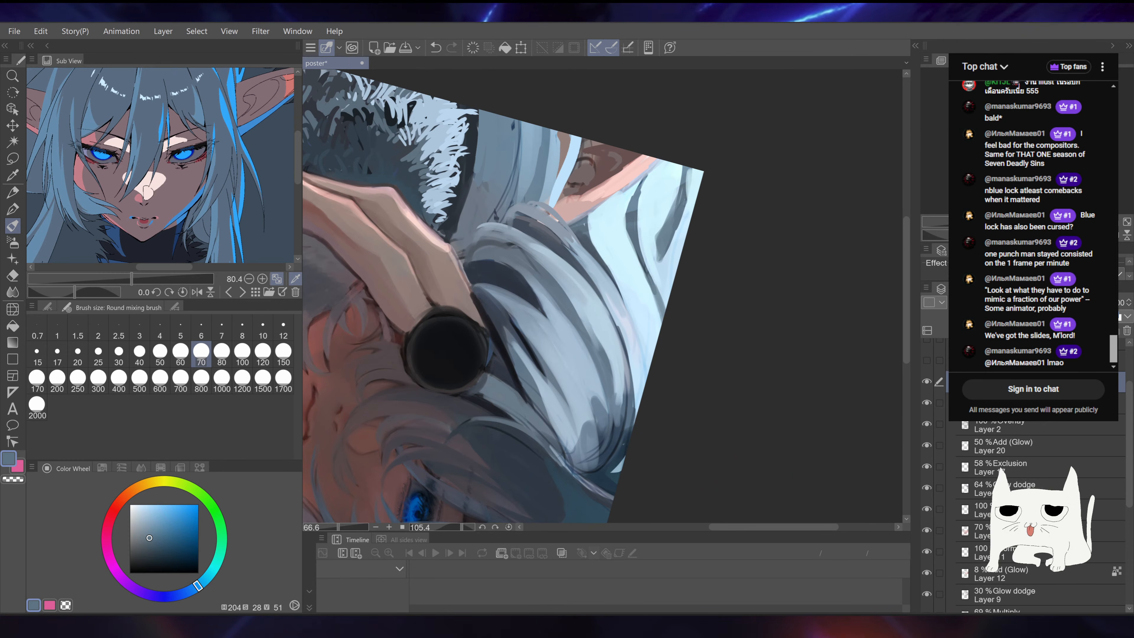
drag(679, 172, 681, 244)
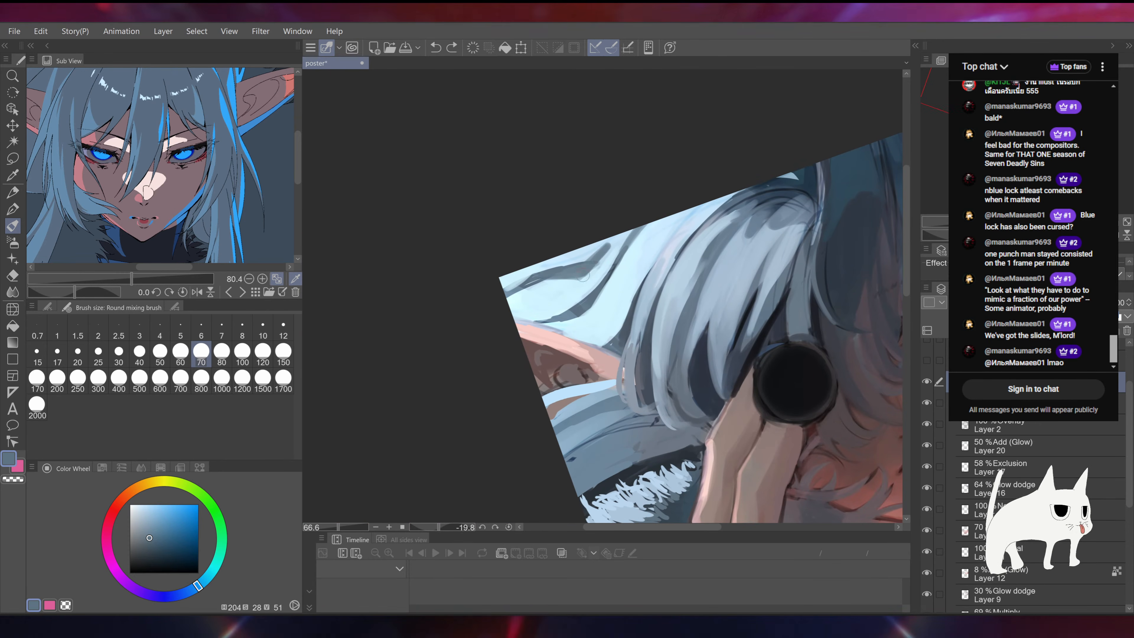
Step: Refine the edges of the dark strands in the pale hair above the ear with sampled light blue and slate blue
alt+click(593, 251)
alt+click(591, 249)
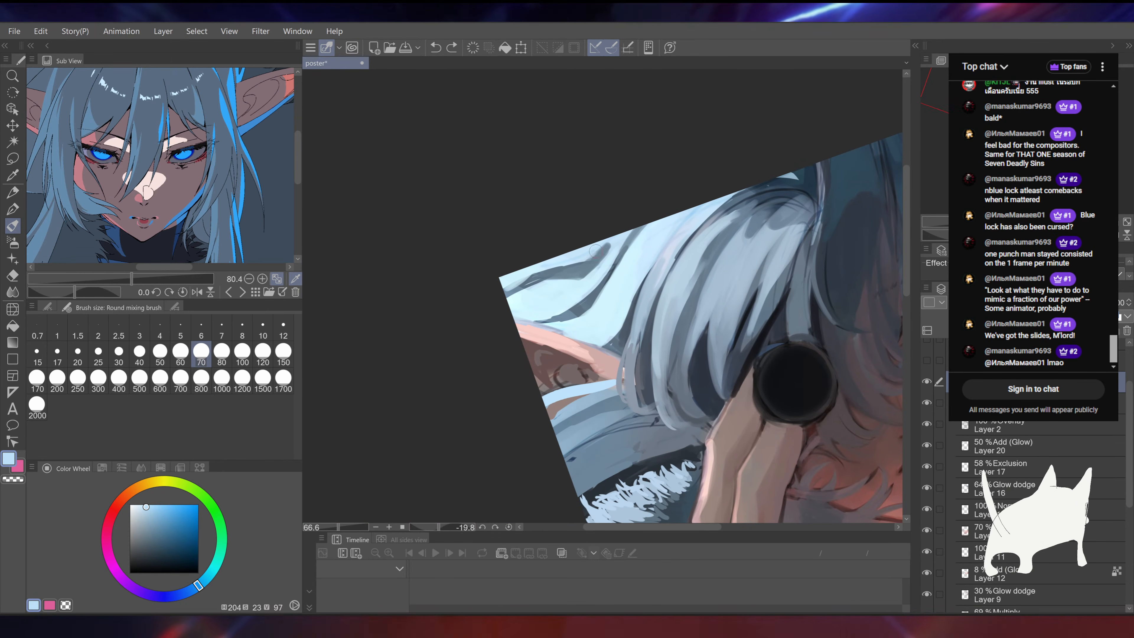
drag(591, 248, 606, 243)
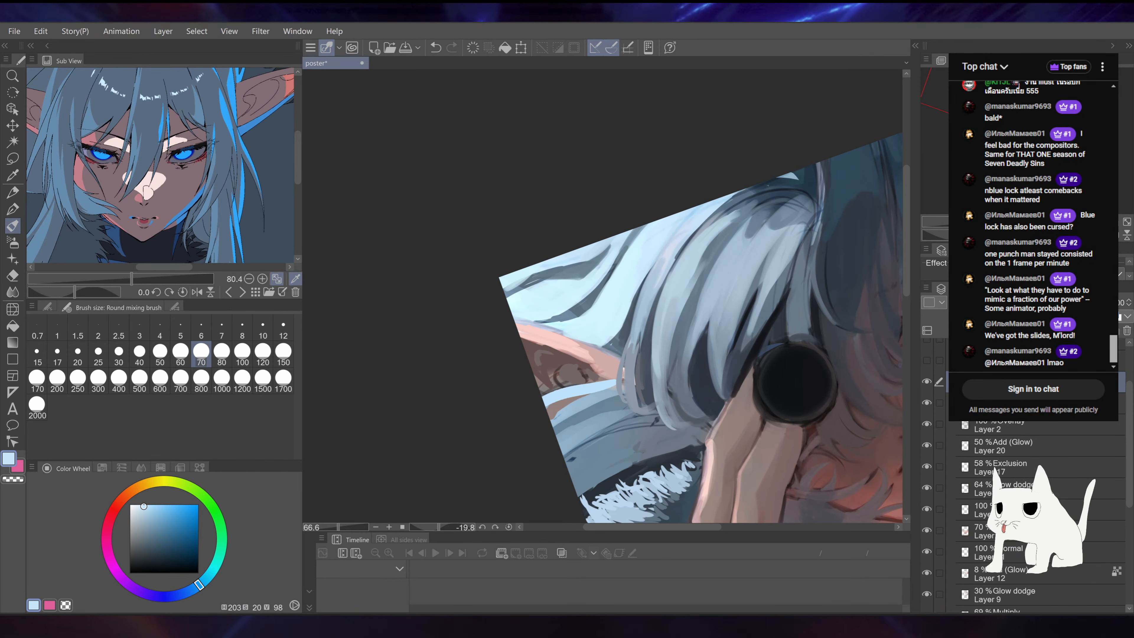
drag(598, 244, 562, 250)
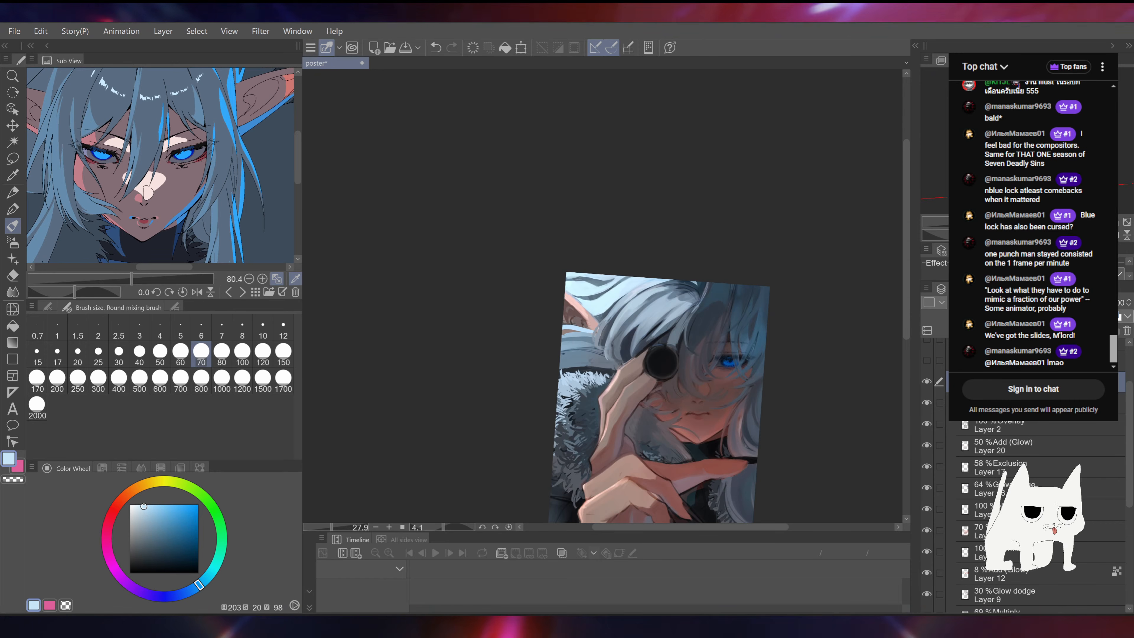
shift+double_click(643, 233)
drag(643, 233, 670, 245)
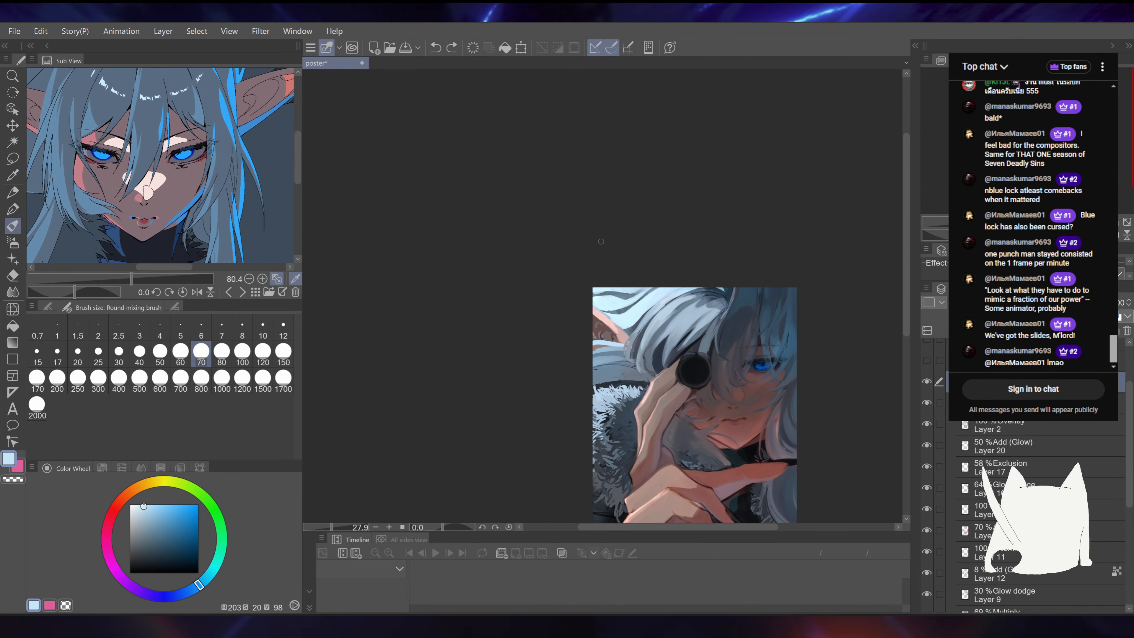
alt+click(608, 291)
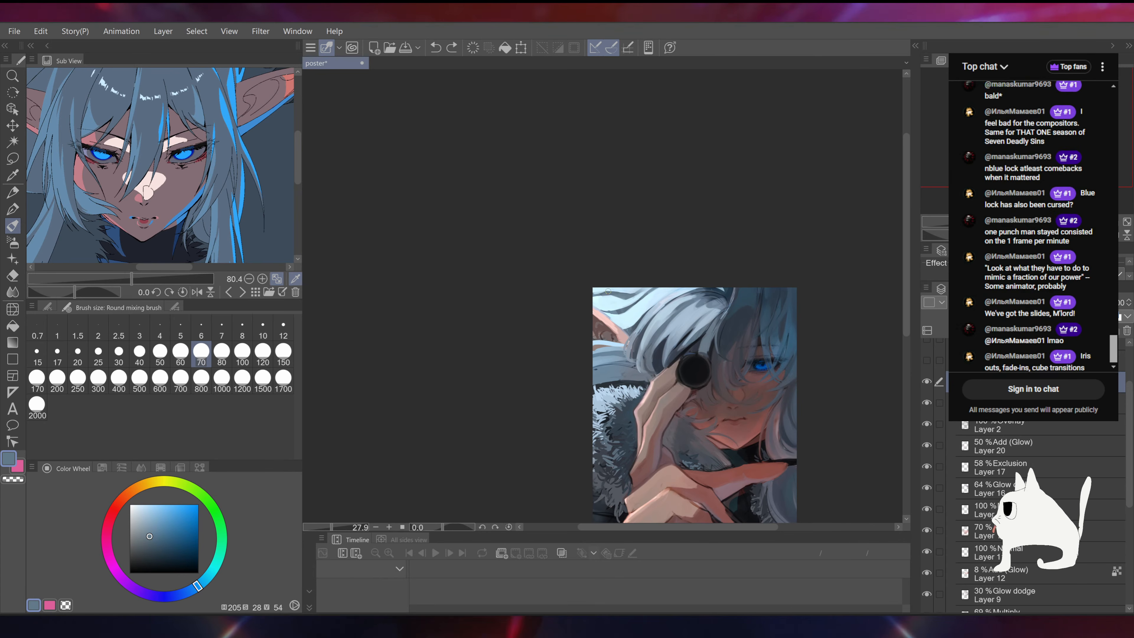
scroll(607, 295, up, 4)
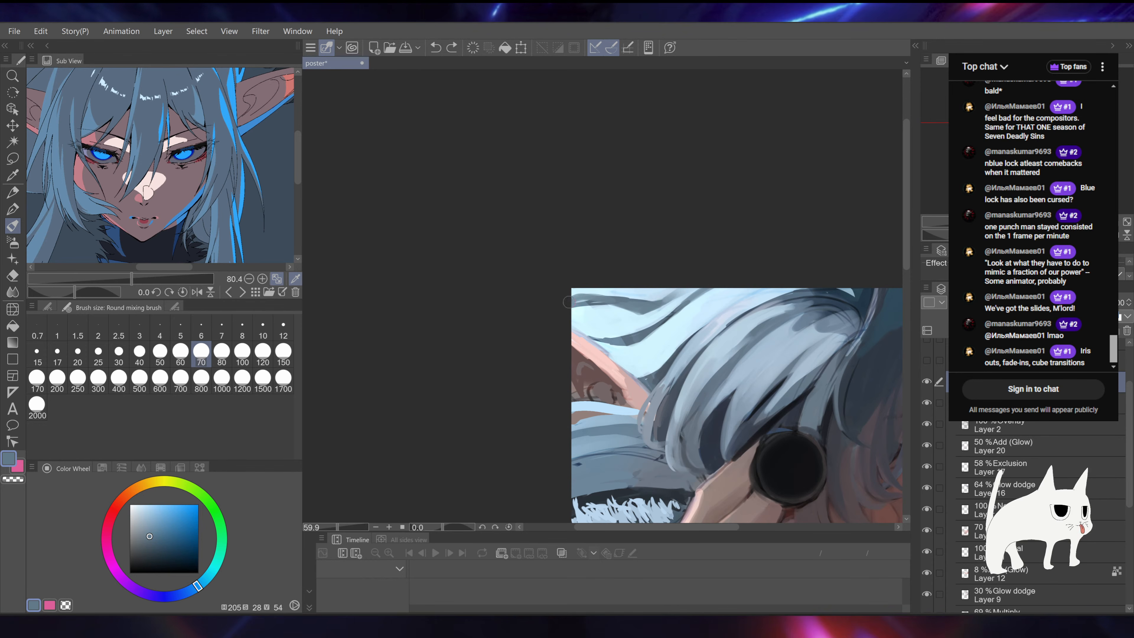
drag(808, 248, 759, 202)
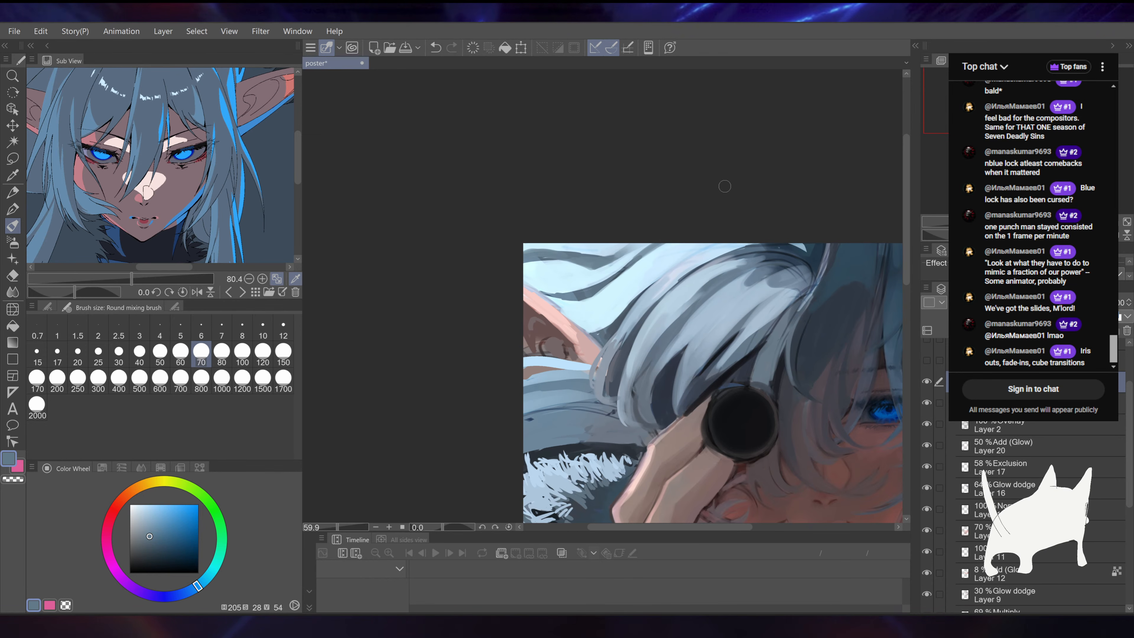
scroll(724, 187, up, 4)
Step: Smooth the outer rim of the elf ear with strokes of sampled pale pink
alt+click(488, 299)
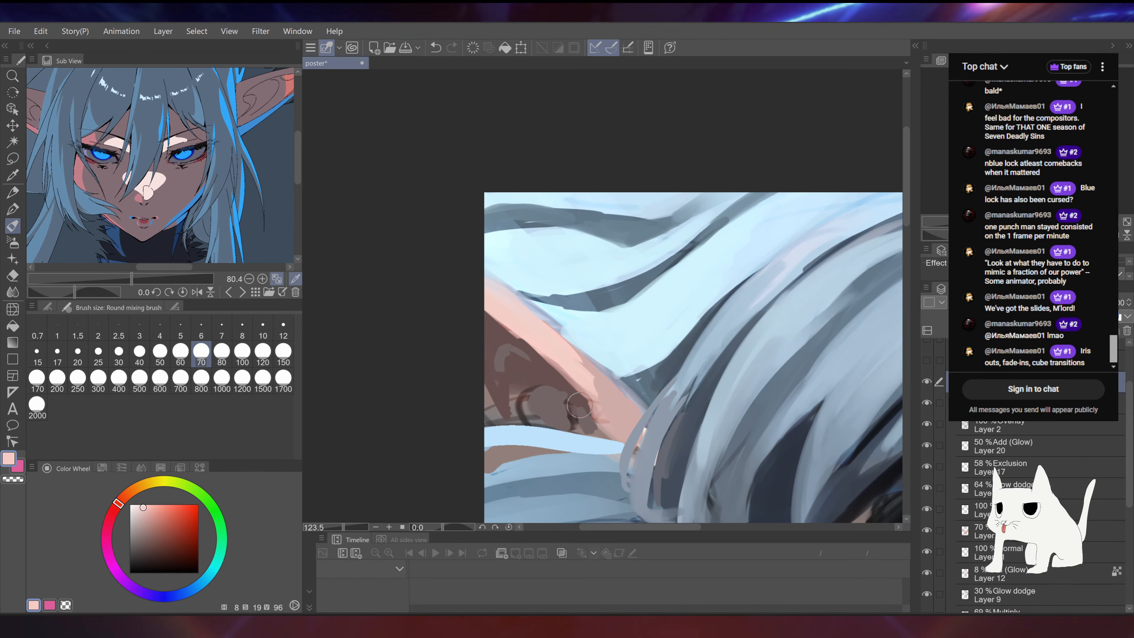
drag(648, 214, 684, 250)
scroll(603, 296, down, 1)
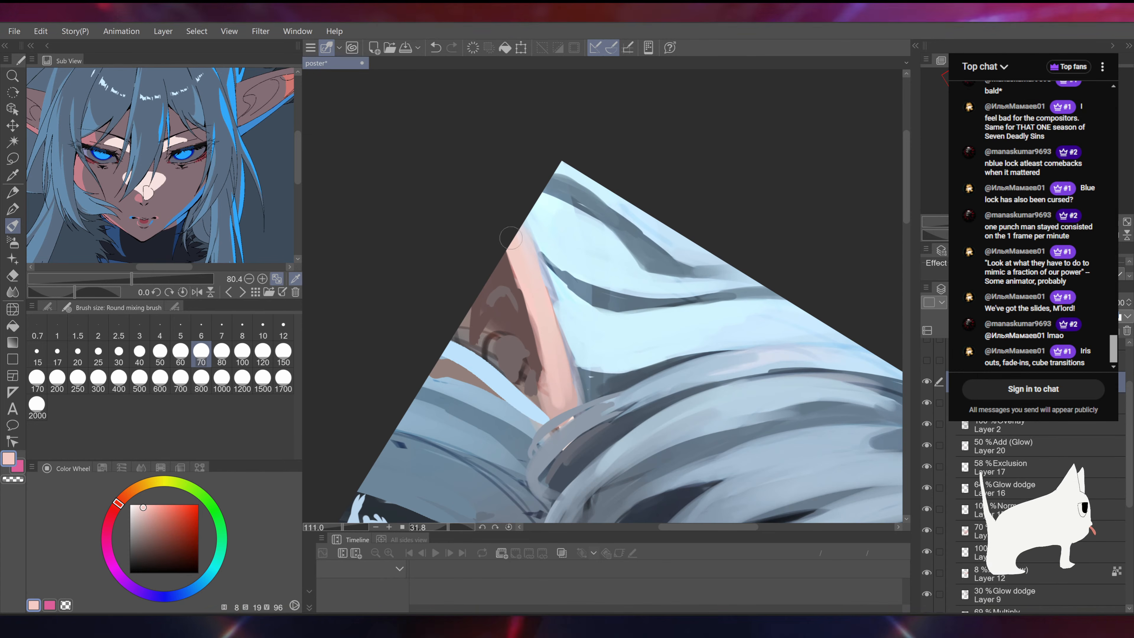
mouse_move(535, 294)
mouse_down()
mouse_move(545, 383)
mouse_move(518, 266)
mouse_up()
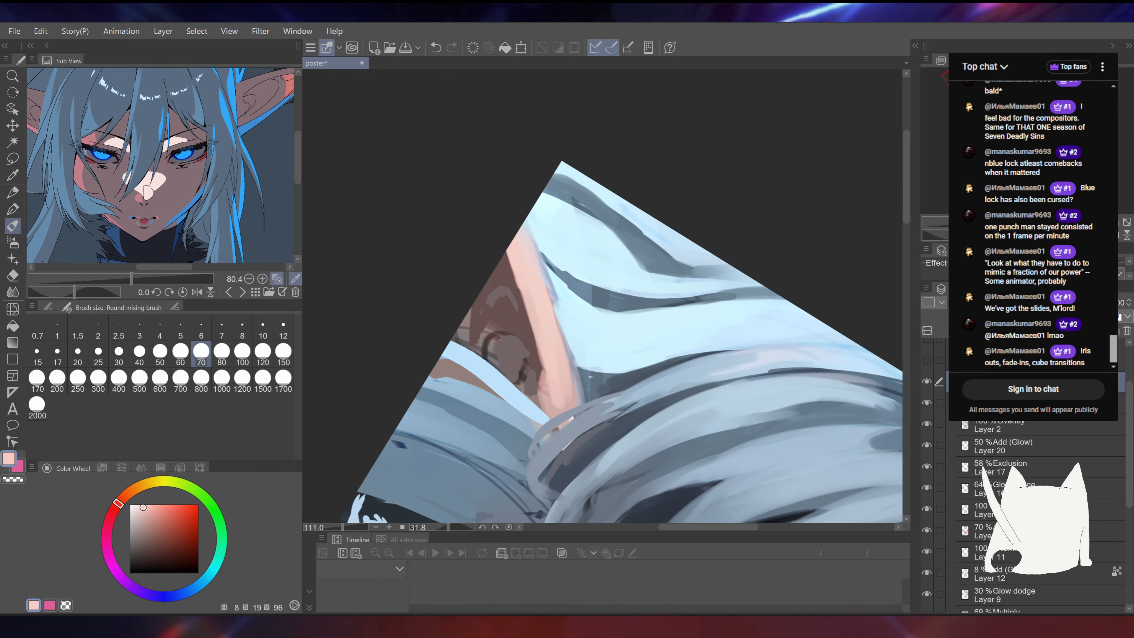
mouse_move(547, 353)
mouse_down()
mouse_move(670, 313)
mouse_move(618, 225)
mouse_up()
drag(564, 295, 632, 214)
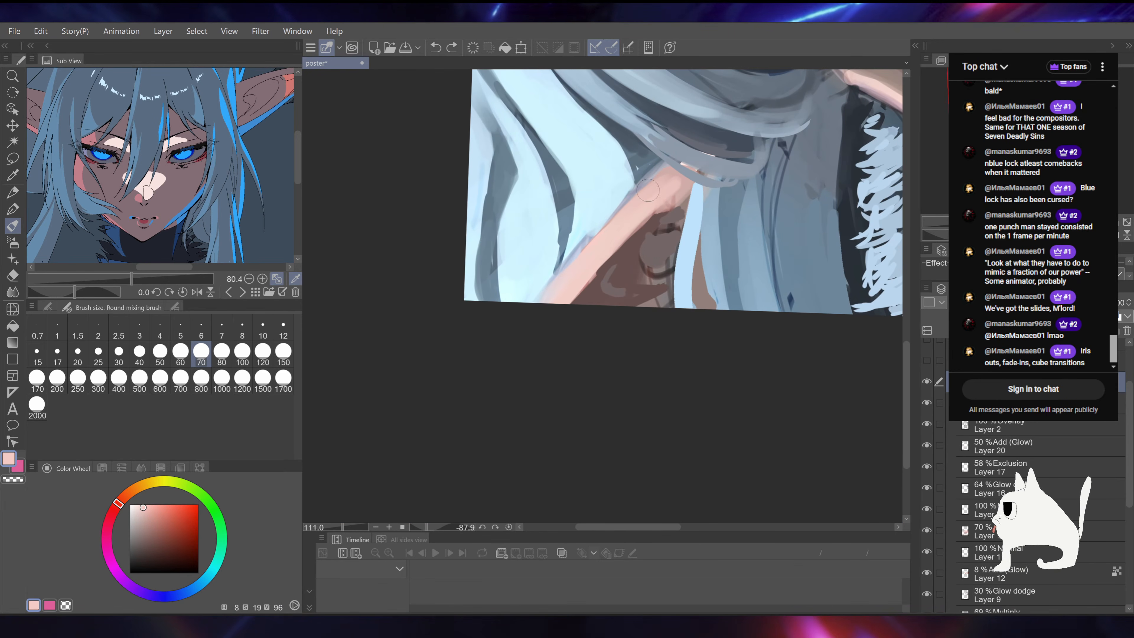
Step: Blend sampled skin tones into the base of the ear where it meets the hair
alt+click(652, 256)
alt+click(669, 212)
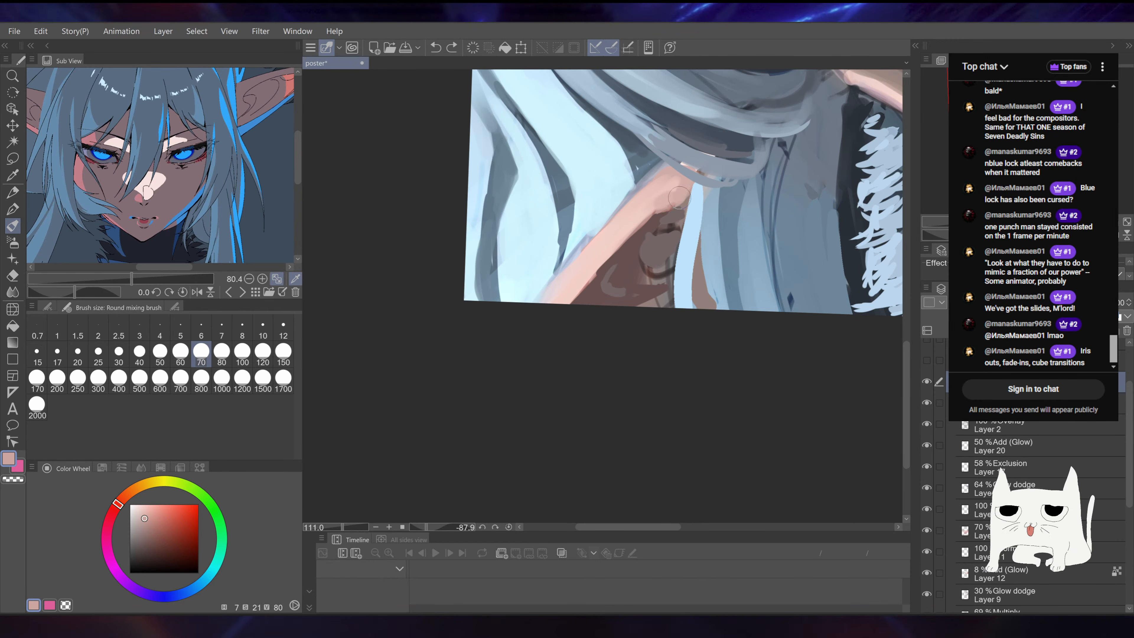
alt+click(648, 213)
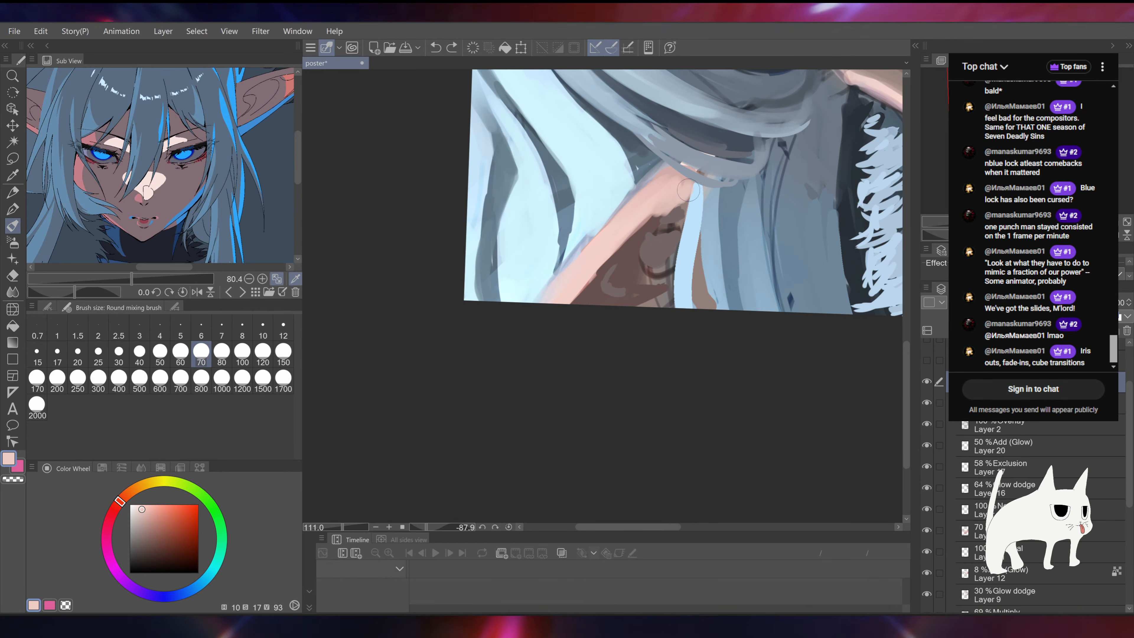
mouse_move(688, 190)
mouse_down()
mouse_move(664, 206)
mouse_move(688, 406)
mouse_up()
mouse_move(688, 447)
mouse_down()
mouse_move(758, 112)
mouse_move(634, 252)
mouse_move(514, 434)
mouse_up()
Step: Set the brush size to 40 and rework the inner edge and hollow of the ear
drag(714, 250, 661, 259)
mouse_move(710, 139)
mouse_down()
mouse_move(691, 263)
mouse_move(738, 369)
mouse_up()
drag(602, 296, 614, 376)
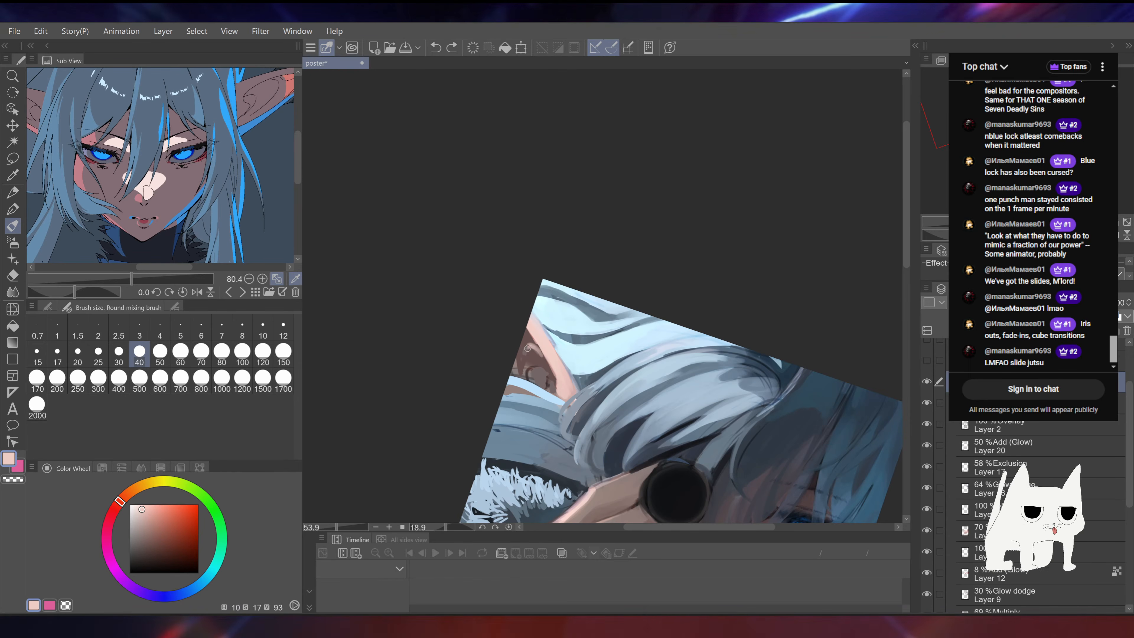
drag(526, 348, 535, 347)
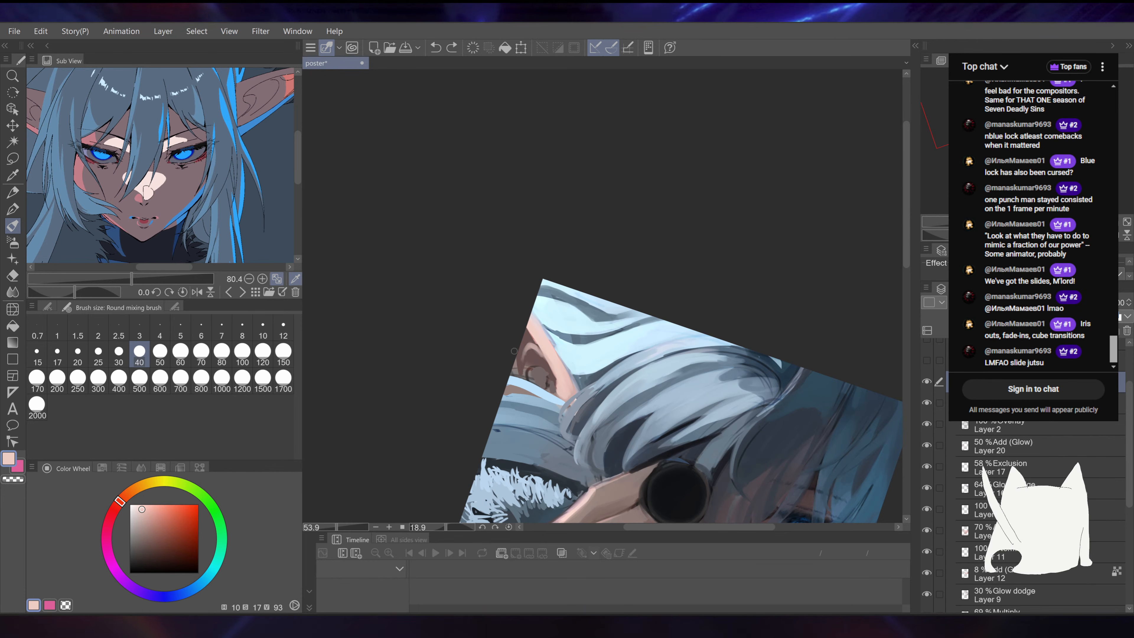
drag(521, 375, 531, 328)
Step: Shade the inside of the ear with sampled dark brown and muted pink
alt+click(541, 328)
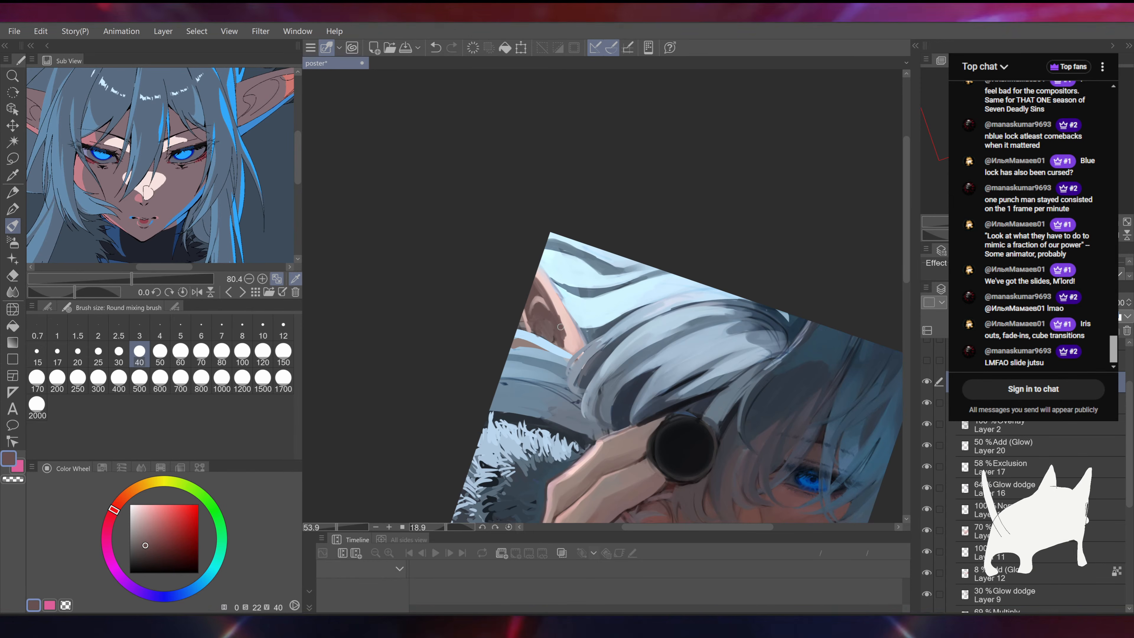
alt+click(543, 299)
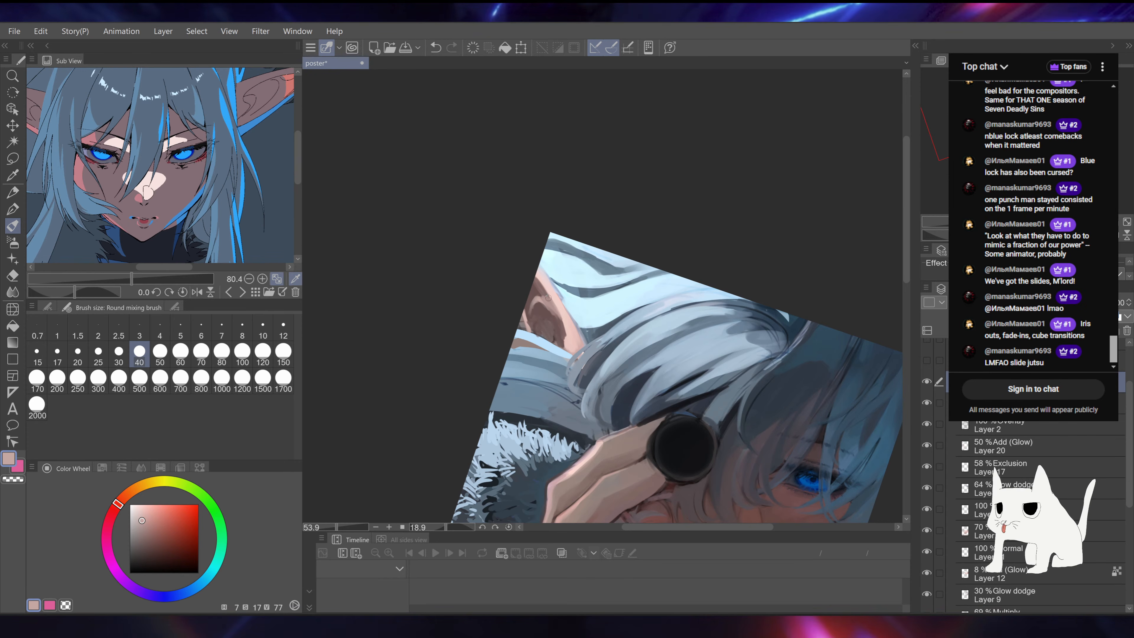
drag(570, 344, 662, 255)
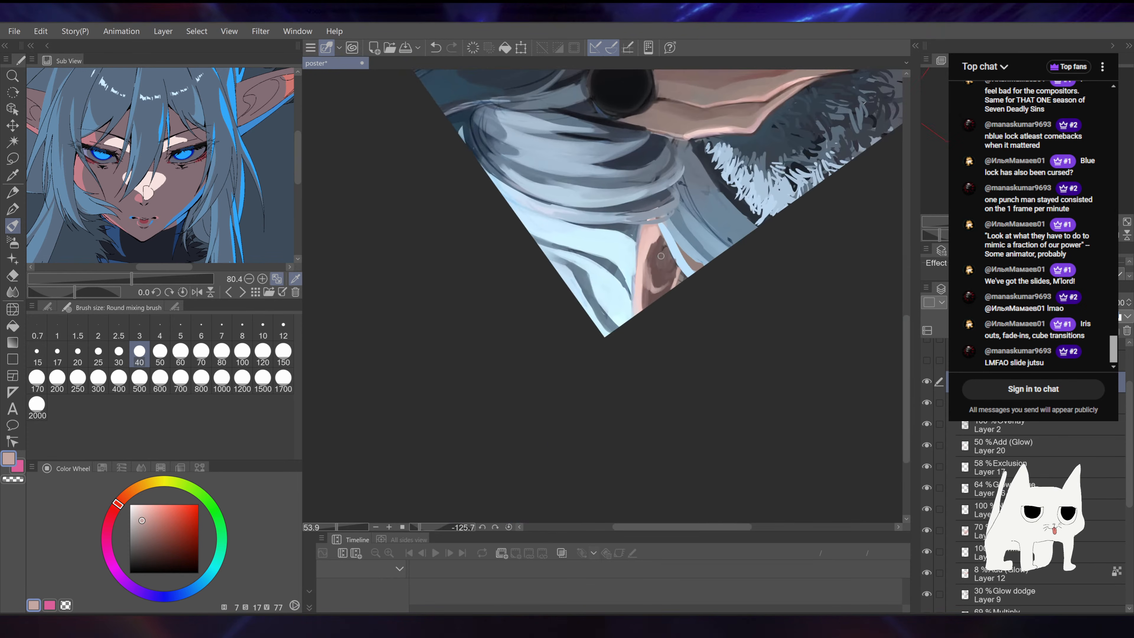
Step: Highlight the ear's rim with a sampled pale peach tone
alt+click(639, 274)
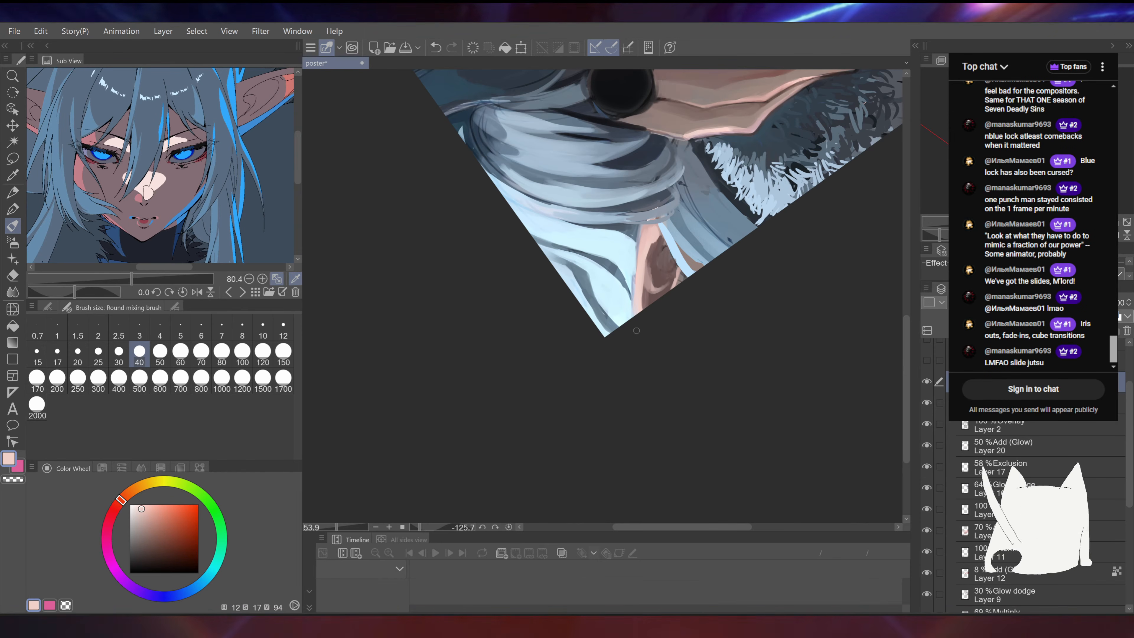
drag(637, 331, 565, 326)
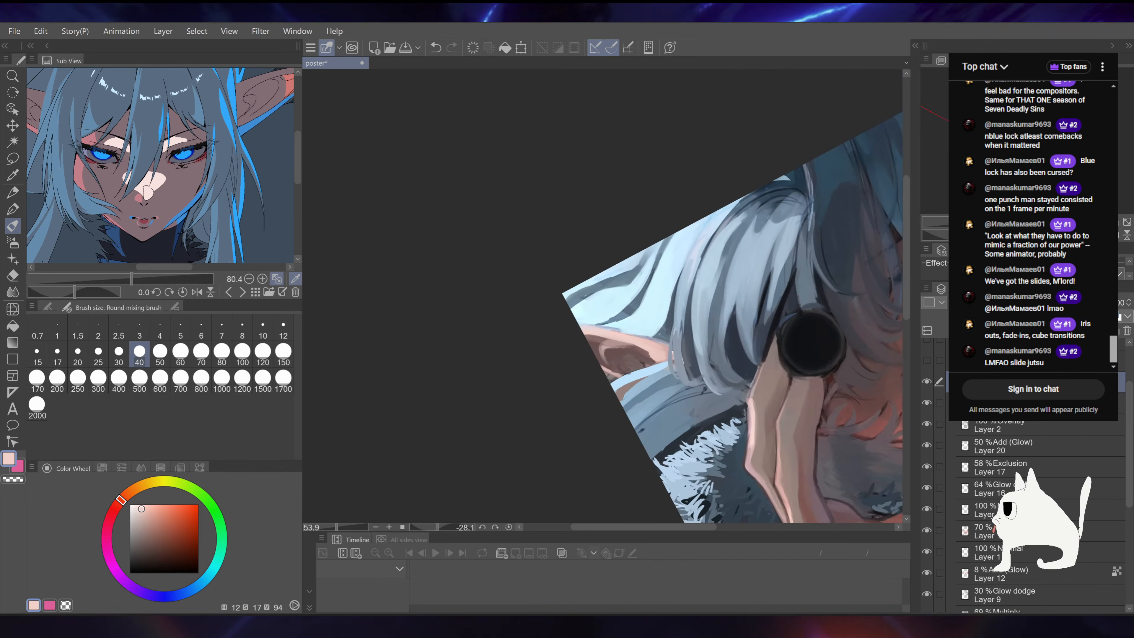
drag(696, 286, 692, 253)
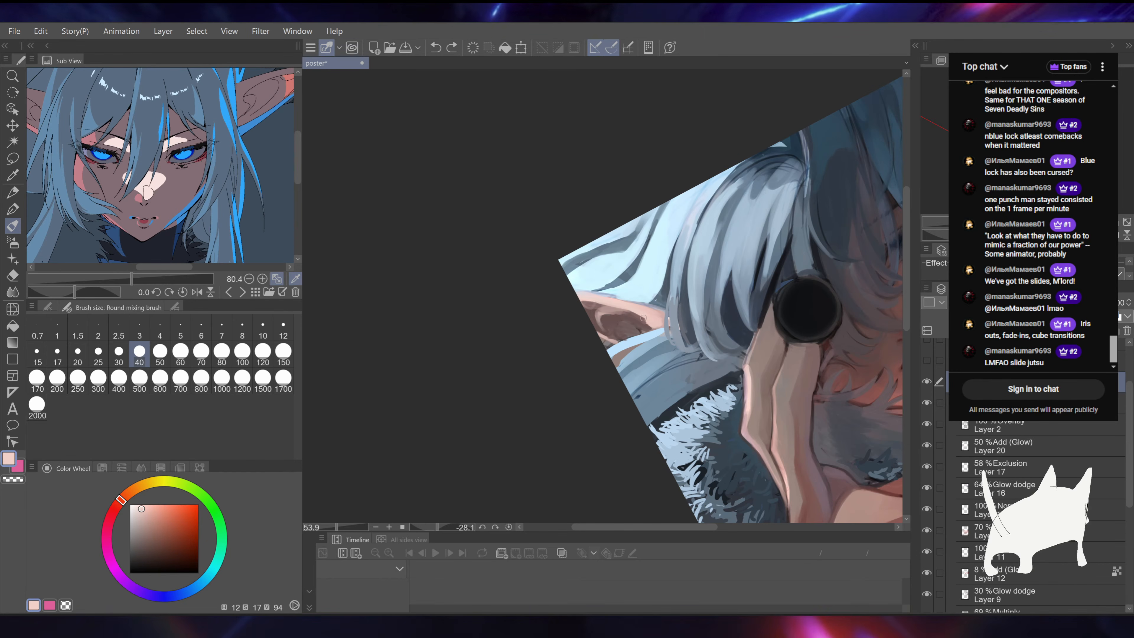
Step: Touch up the strand of hair just below the ear with sampled light blues
scroll(665, 323, down, 3)
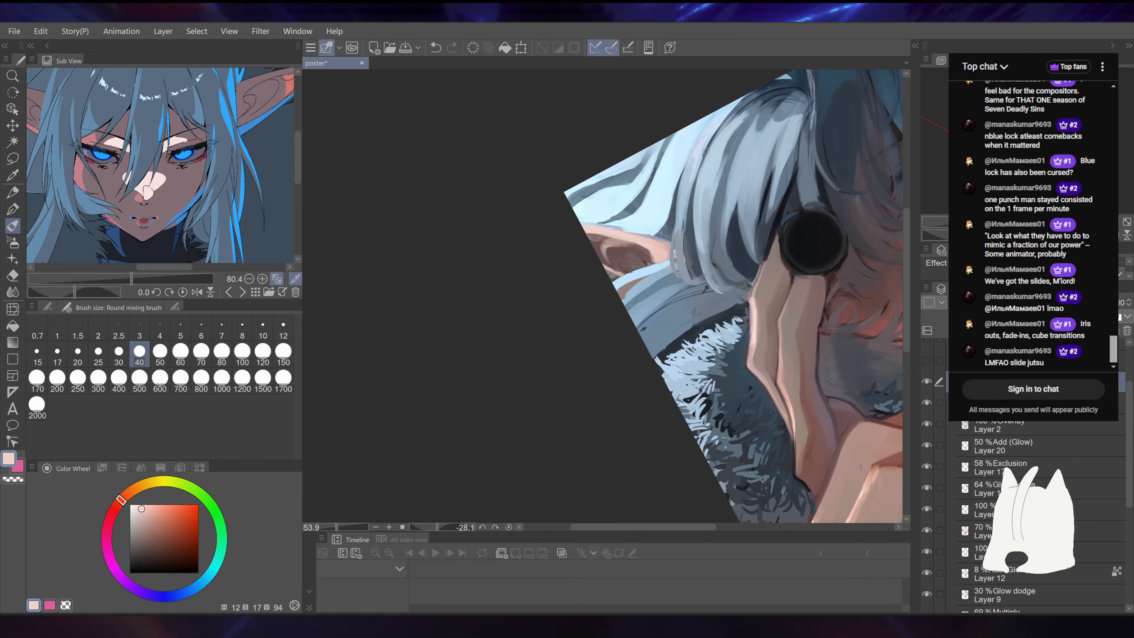
alt+click(638, 273)
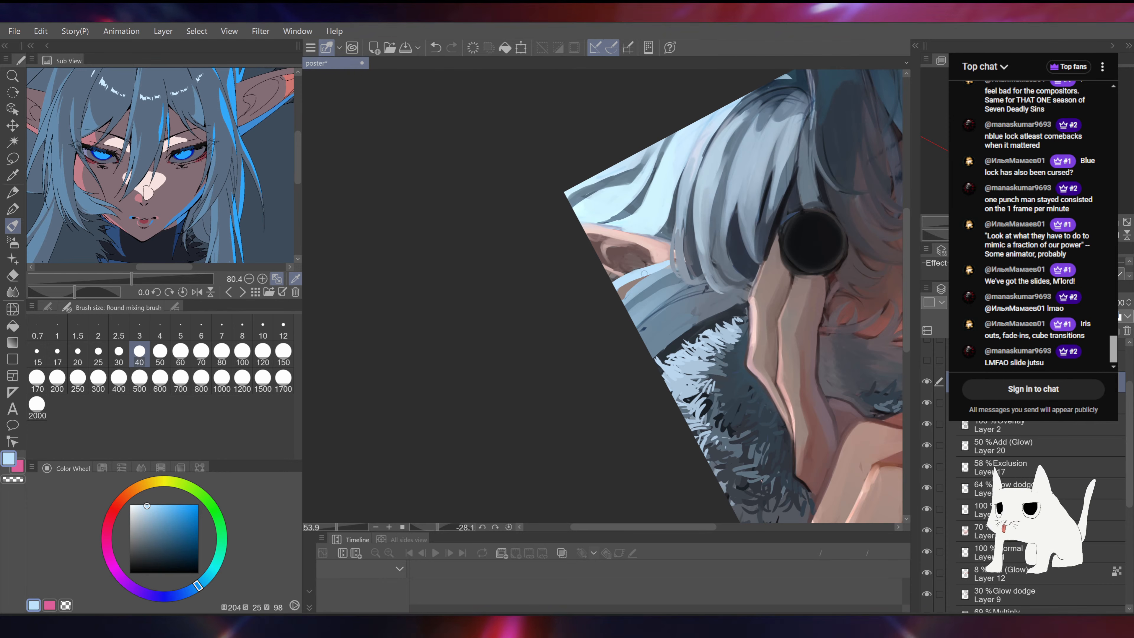
scroll(644, 273, down, 2)
alt+click(653, 242)
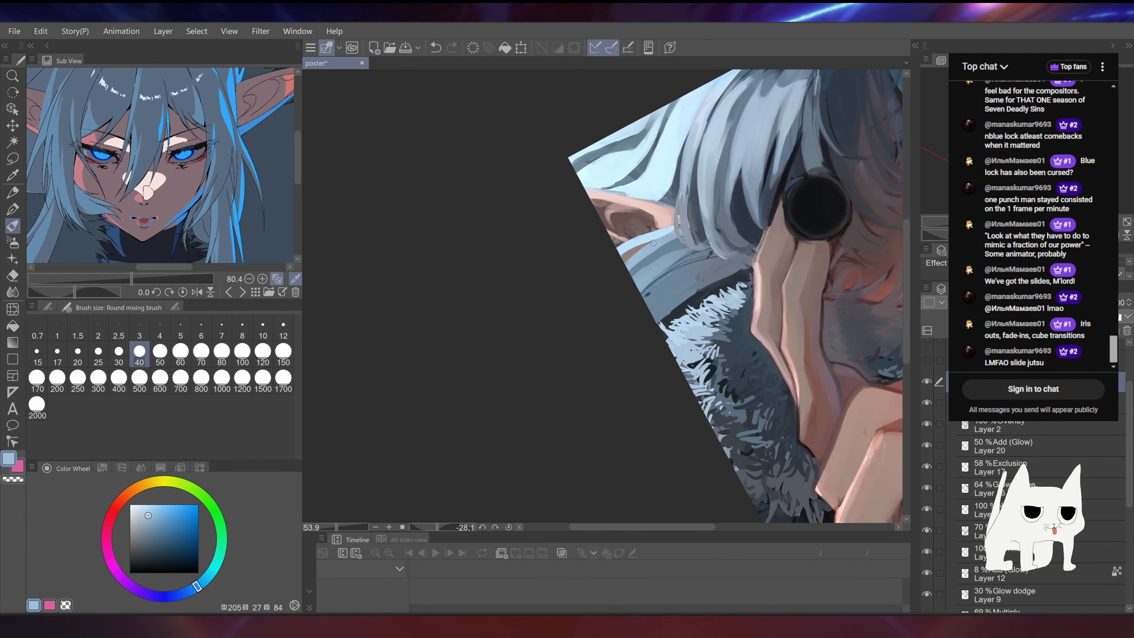
Step: Refine the hair around the base of the ear with sampled slate blue and light blue
drag(600, 192, 732, 276)
alt+click(715, 333)
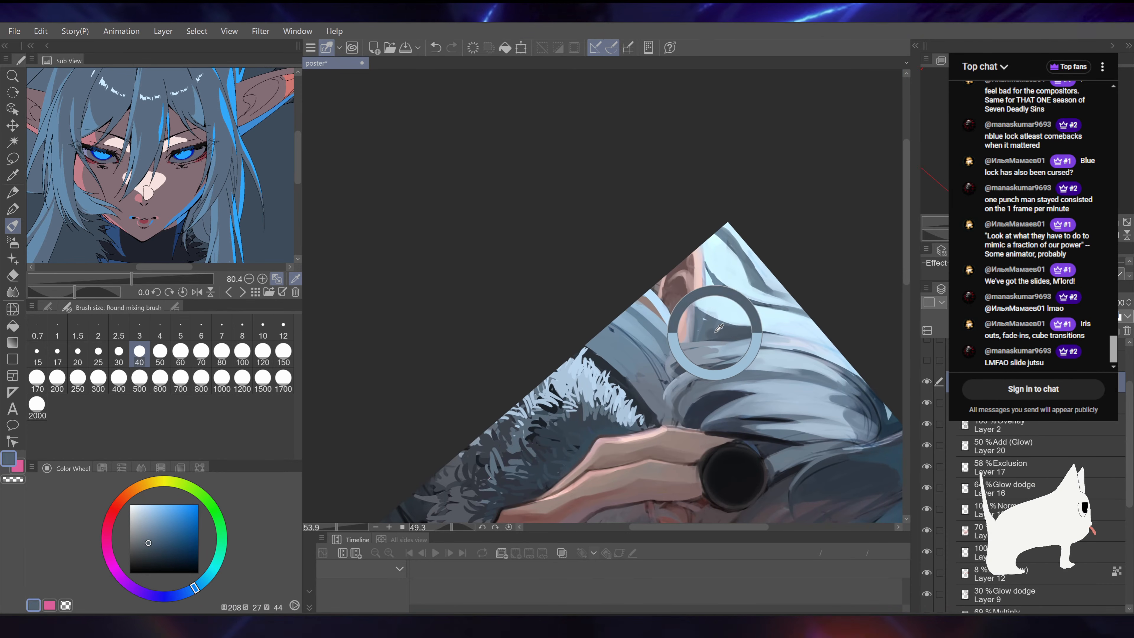
drag(714, 333, 705, 326)
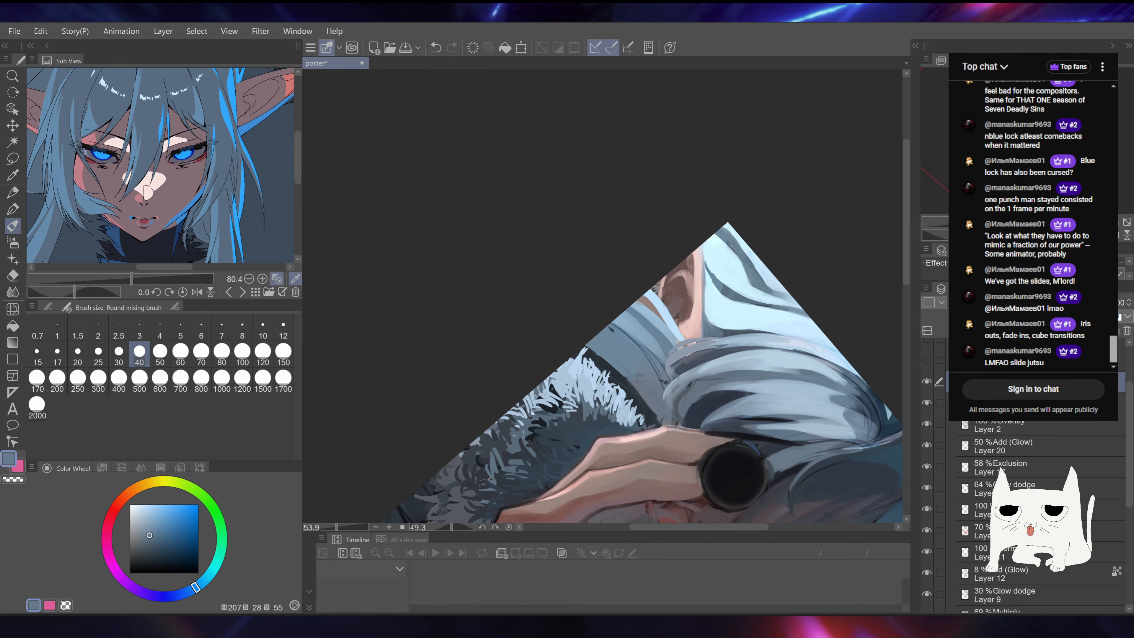
alt+click(633, 299)
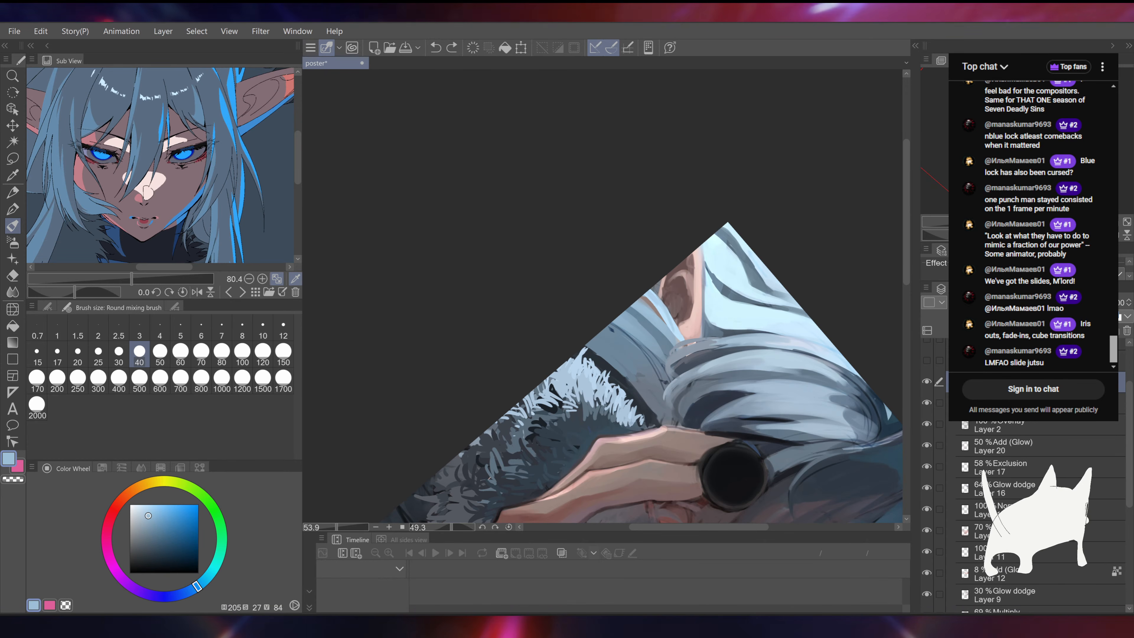
Step: Return the canvas to an upright full view and save the poster file
drag(490, 478, 714, 249)
mouse_move(567, 218)
mouse_down()
mouse_move(583, 276)
mouse_move(575, 335)
mouse_up()
key(r)
drag(762, 295, 584, 318)
drag(812, 250, 777, 218)
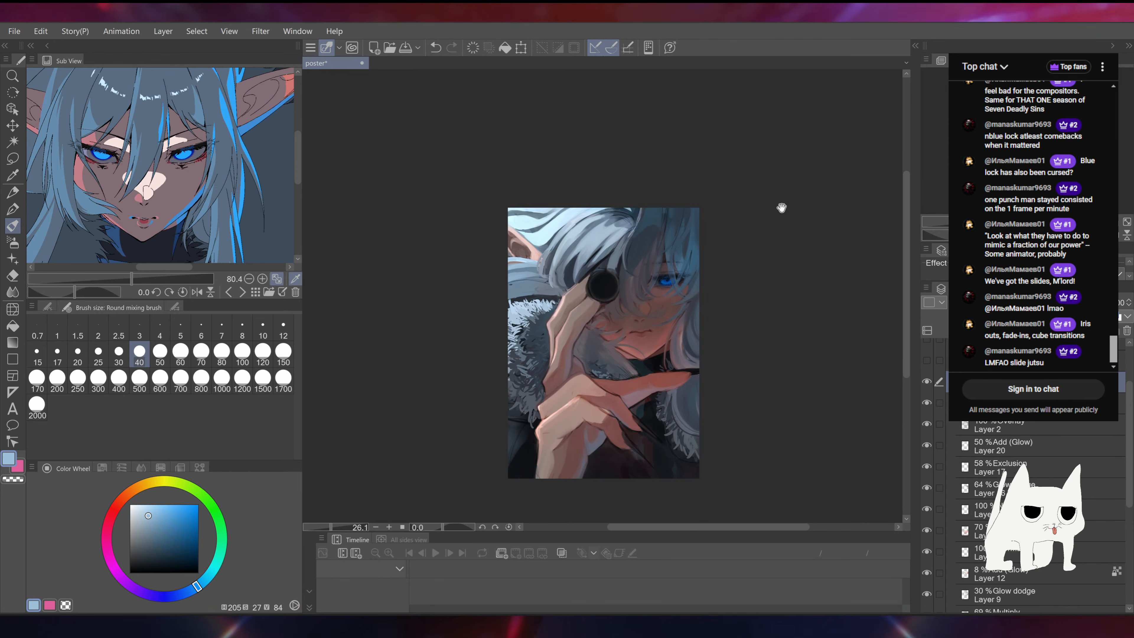
drag(843, 263, 825, 241)
key(ctrl+s)
Step: Paint a sampled gray-blue strand in the hair just above the black lens, replacing the undone first stroke
drag(750, 225, 818, 275)
scroll(608, 246, up, 2)
drag(664, 218, 654, 226)
alt+click(545, 256)
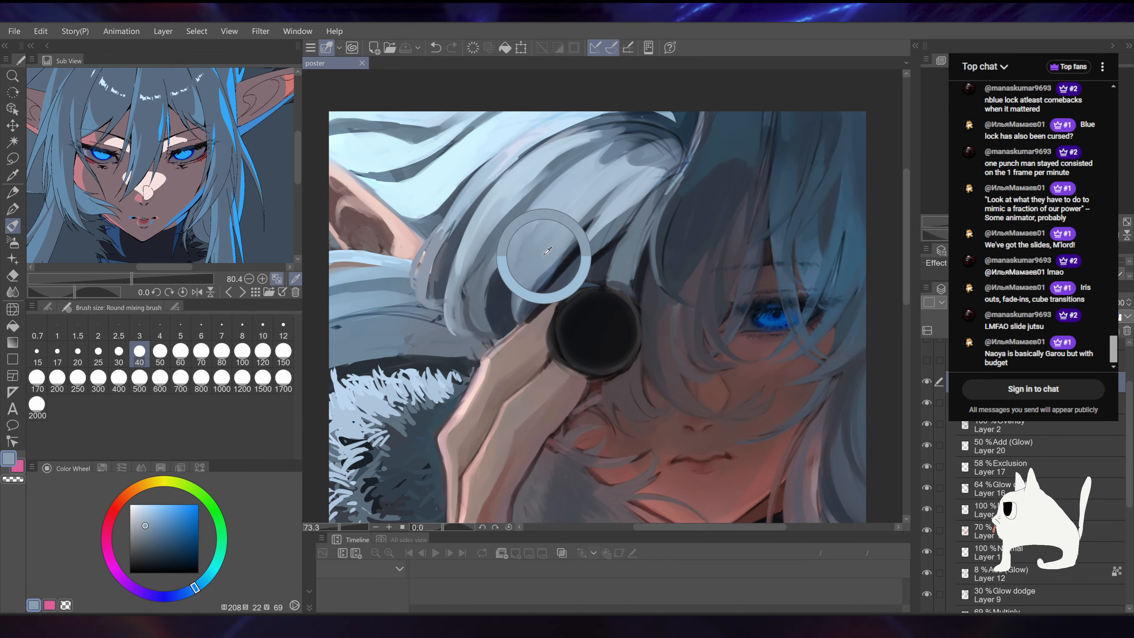
key(ctrl+z)
drag(561, 248, 535, 274)
alt+click(541, 278)
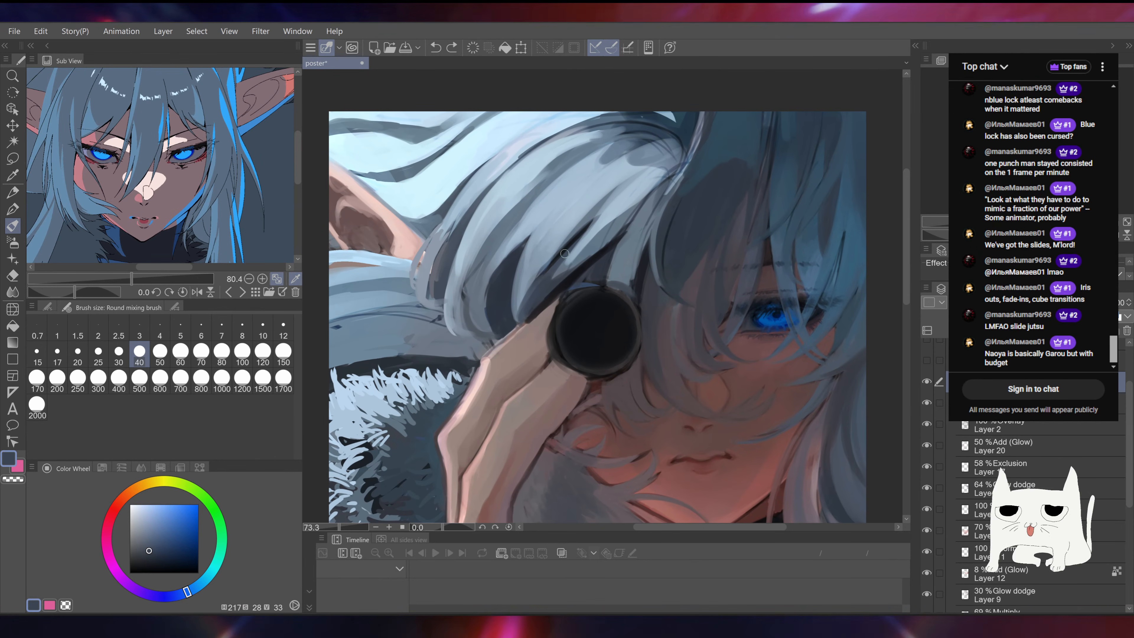
mouse_move(574, 241)
mouse_down()
mouse_move(545, 275)
mouse_move(565, 245)
mouse_move(532, 285)
mouse_up()
key(ctrl+z)
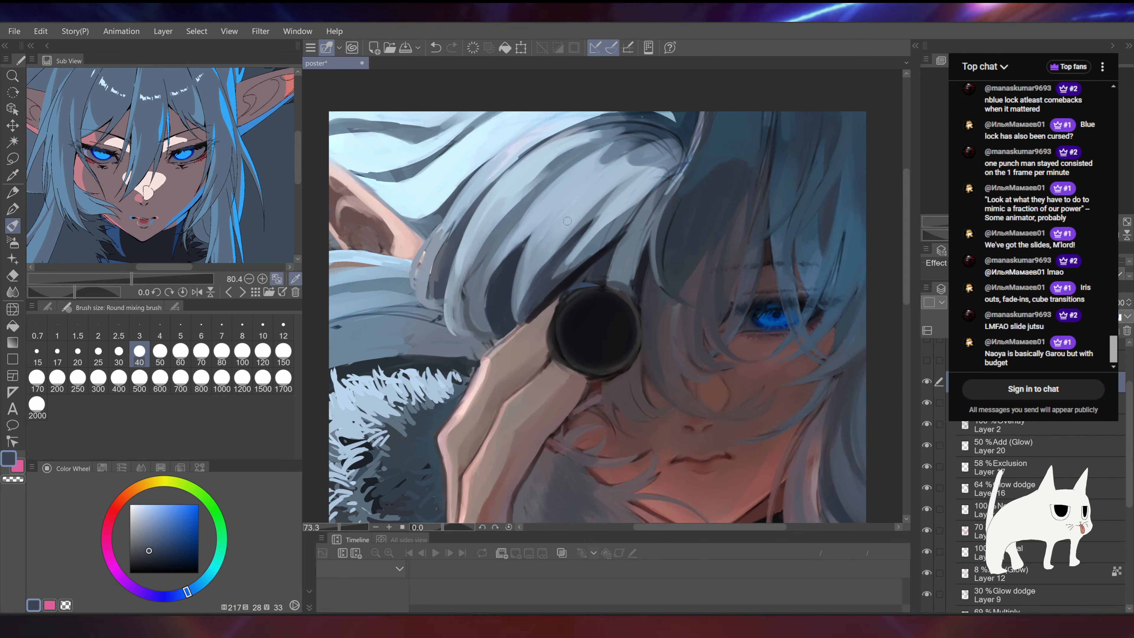
Step: Touch up the hair ends beside the black lens with sampled light blue and undo the last stroke above the lens
alt+click(514, 290)
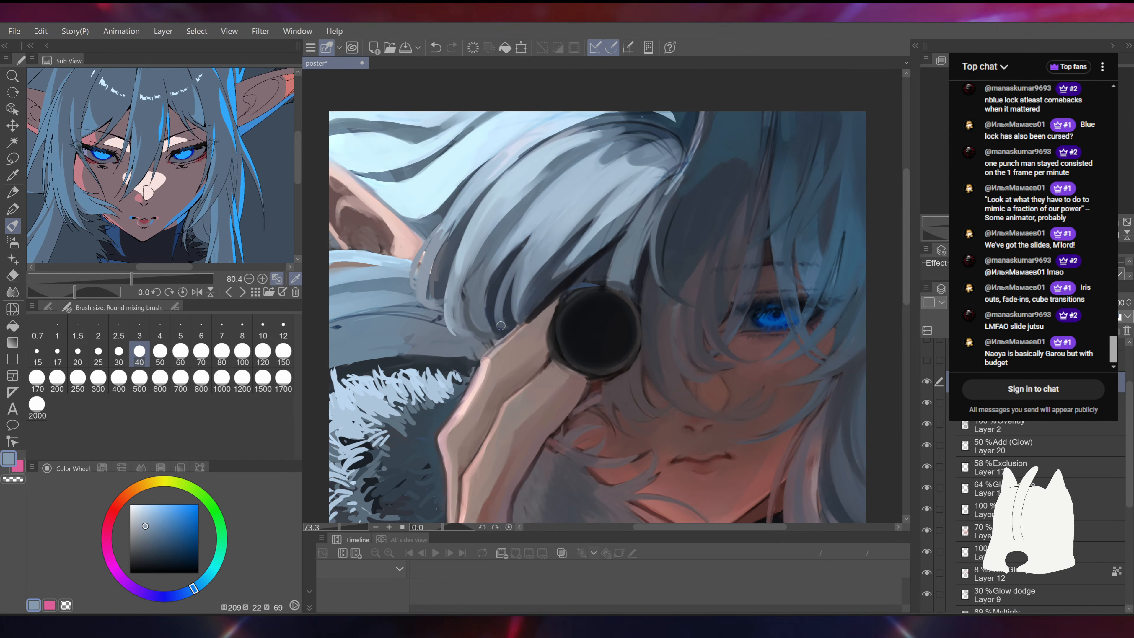
drag(525, 311, 474, 295)
drag(641, 243, 604, 232)
key(ctrl+z)
alt+click(600, 264)
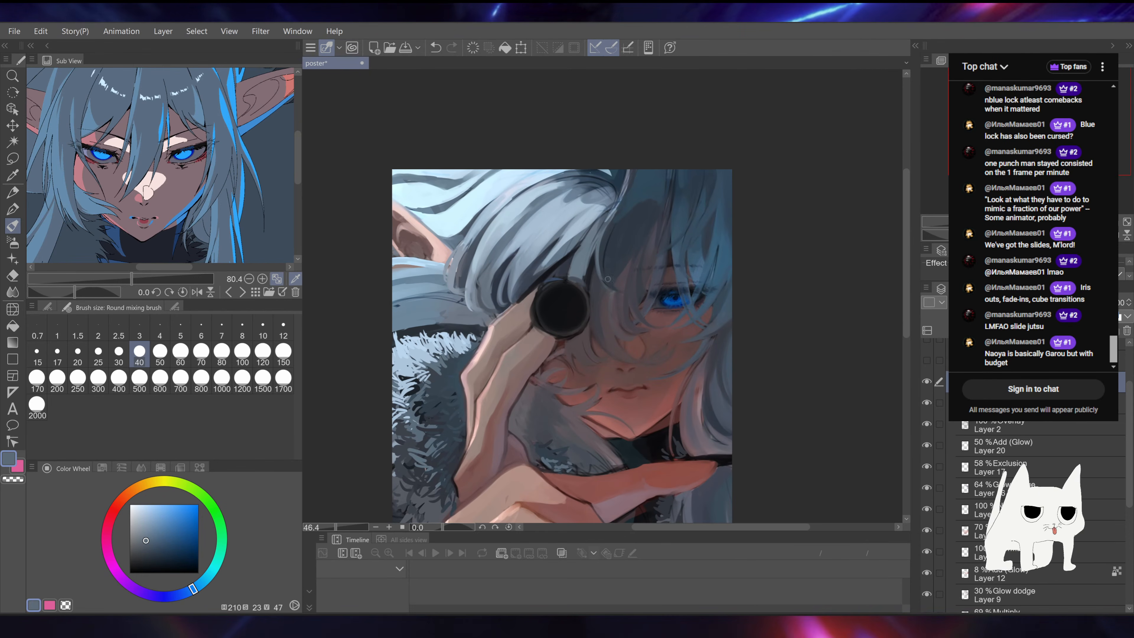
Step: Refine the shadowed hair between the lens and the forehead with sampled dark slate tones and save the poster file
alt+click(594, 328)
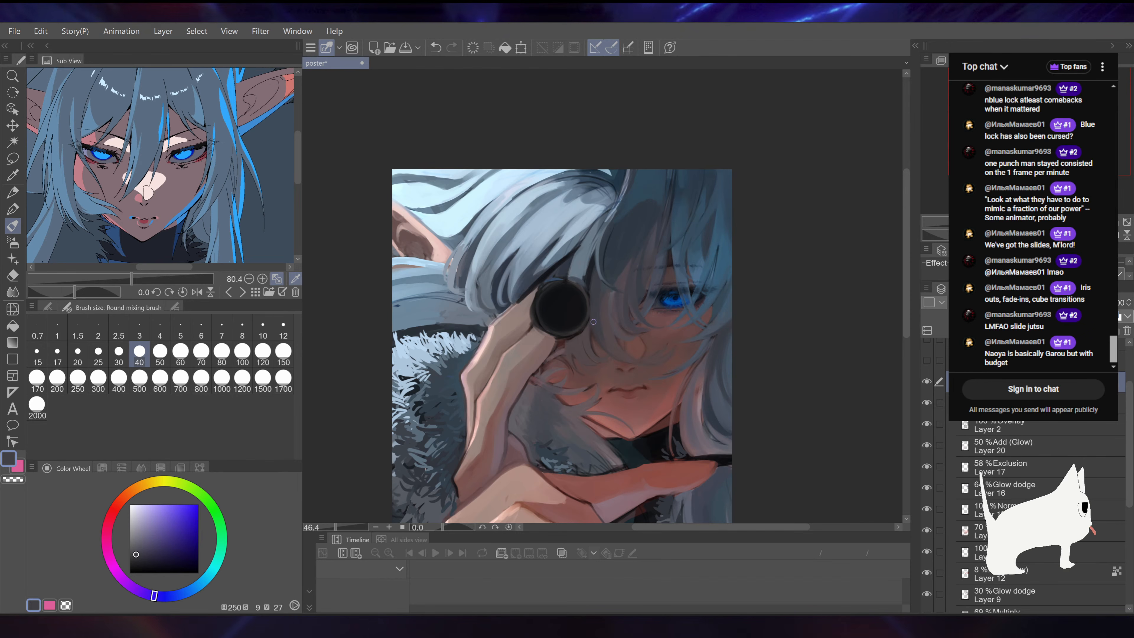
drag(716, 234, 699, 267)
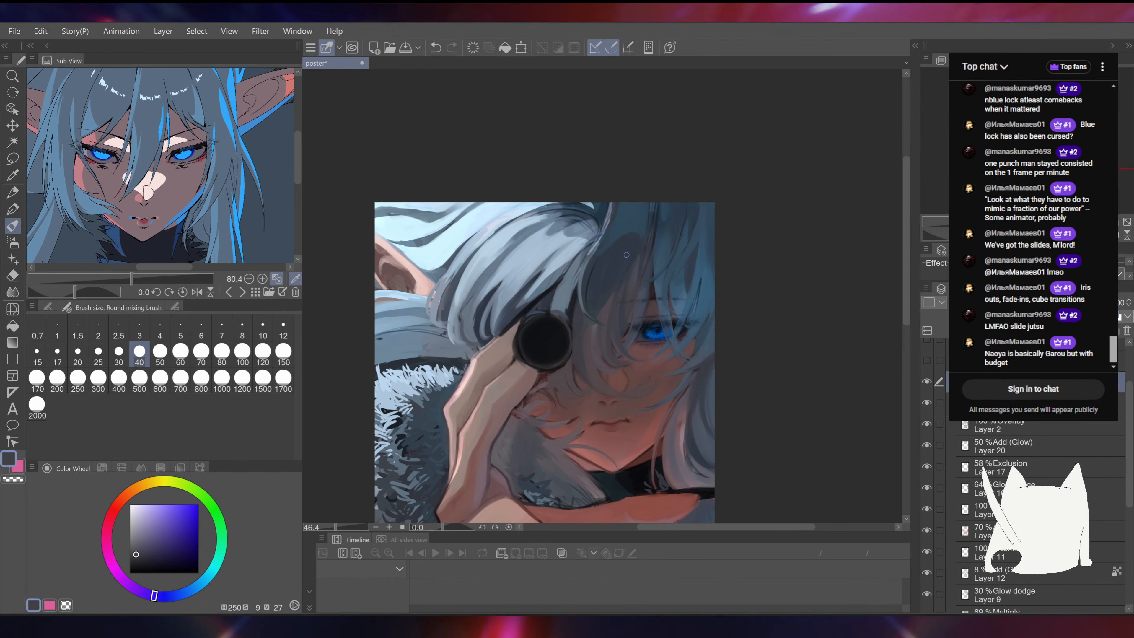
alt+click(631, 259)
drag(627, 273, 635, 291)
key(ctrl+s)
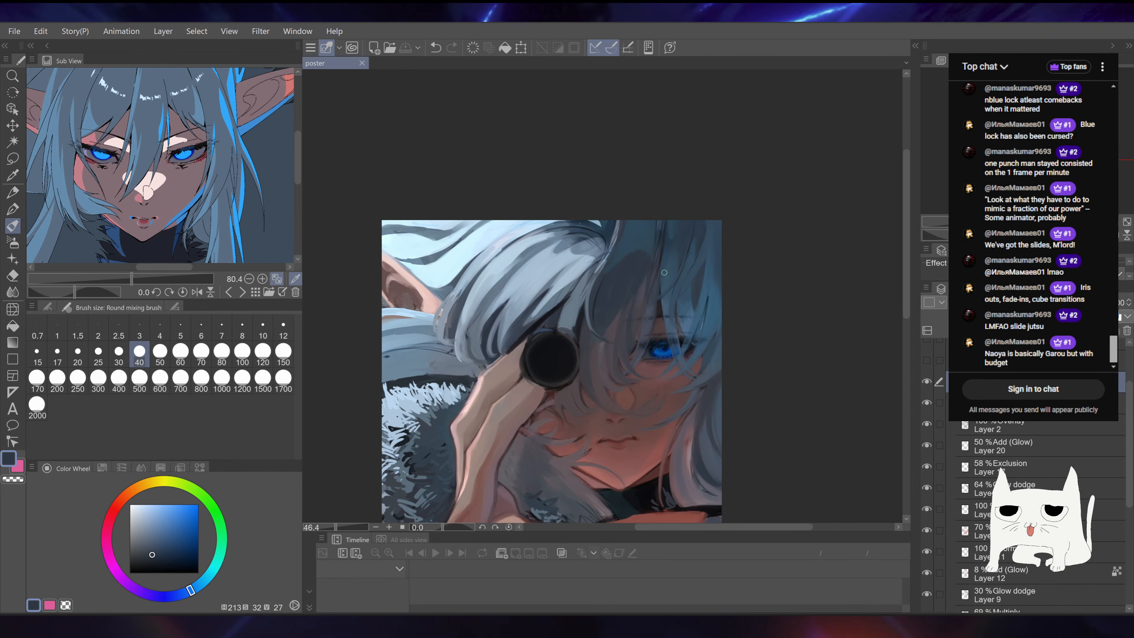
Step: Refine the hair edge around the lens on the face side with sampled dark navy and slate blue
drag(664, 272, 664, 225)
alt+click(584, 288)
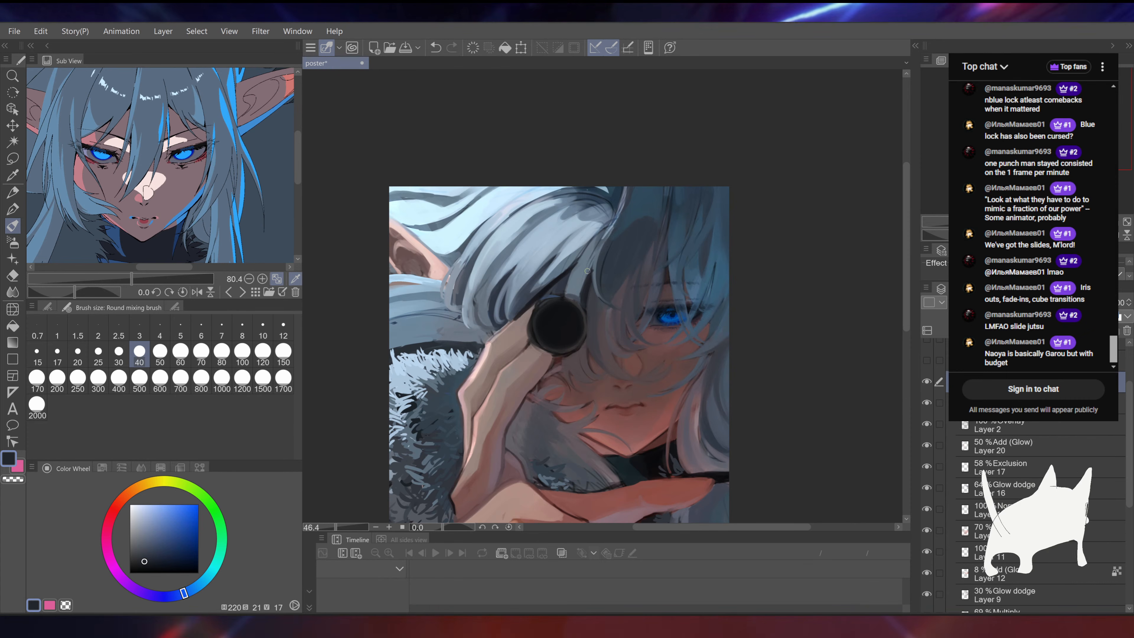
alt+click(593, 280)
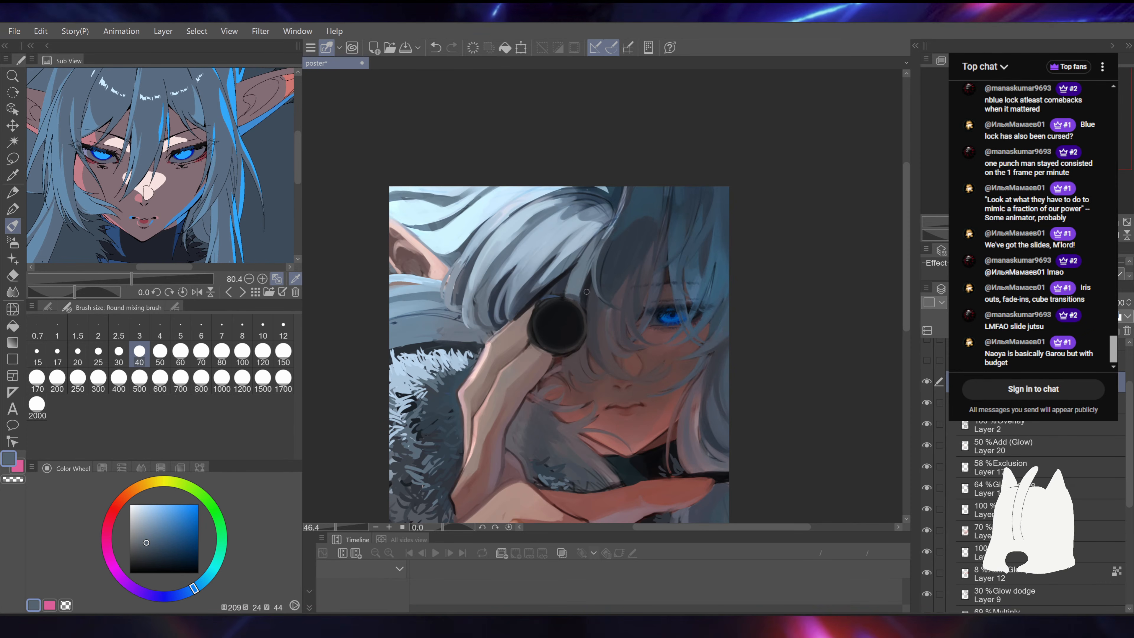
alt+click(583, 304)
drag(654, 275, 663, 240)
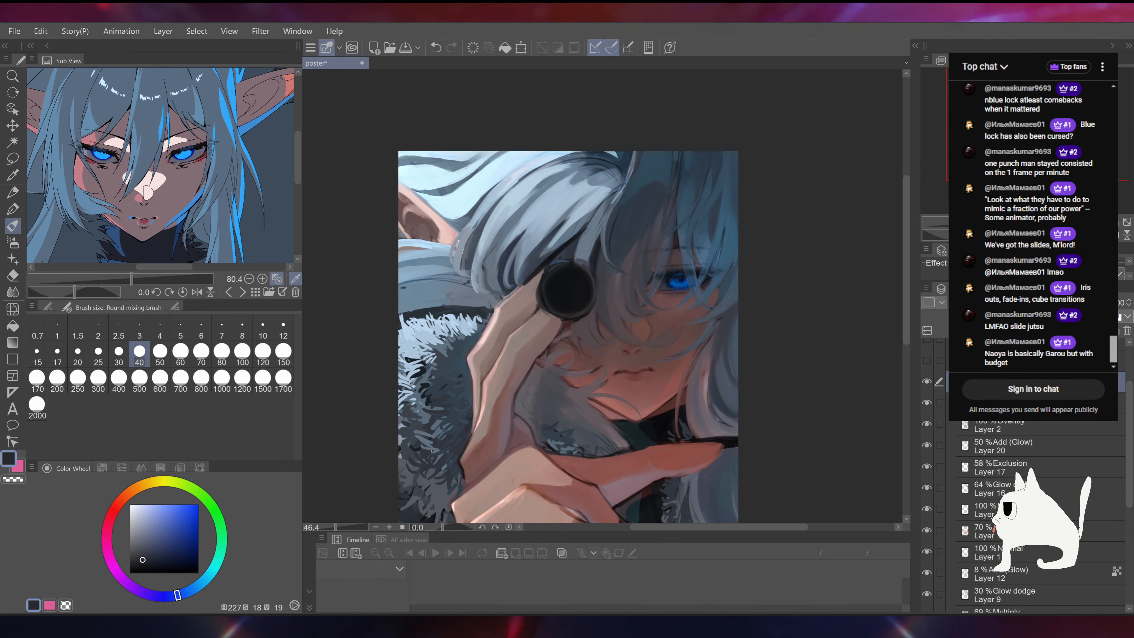
Step: Repaint the gap and the strand directly above the lens with sampled dark slate and gray-blue
drag(607, 297, 660, 286)
drag(619, 231, 672, 278)
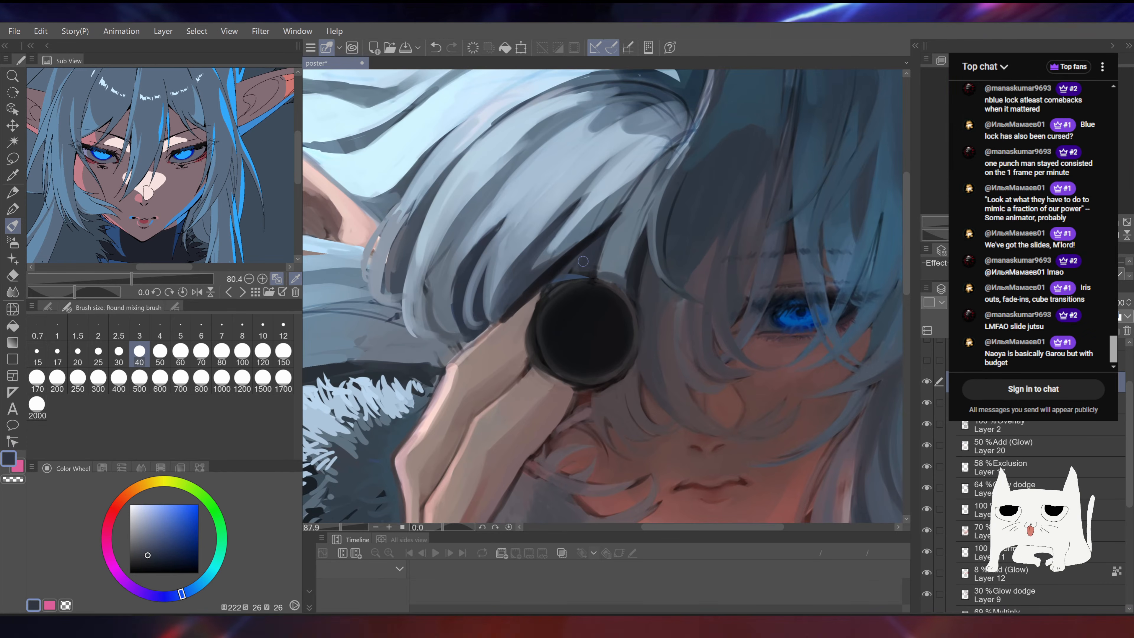
alt+click(586, 276)
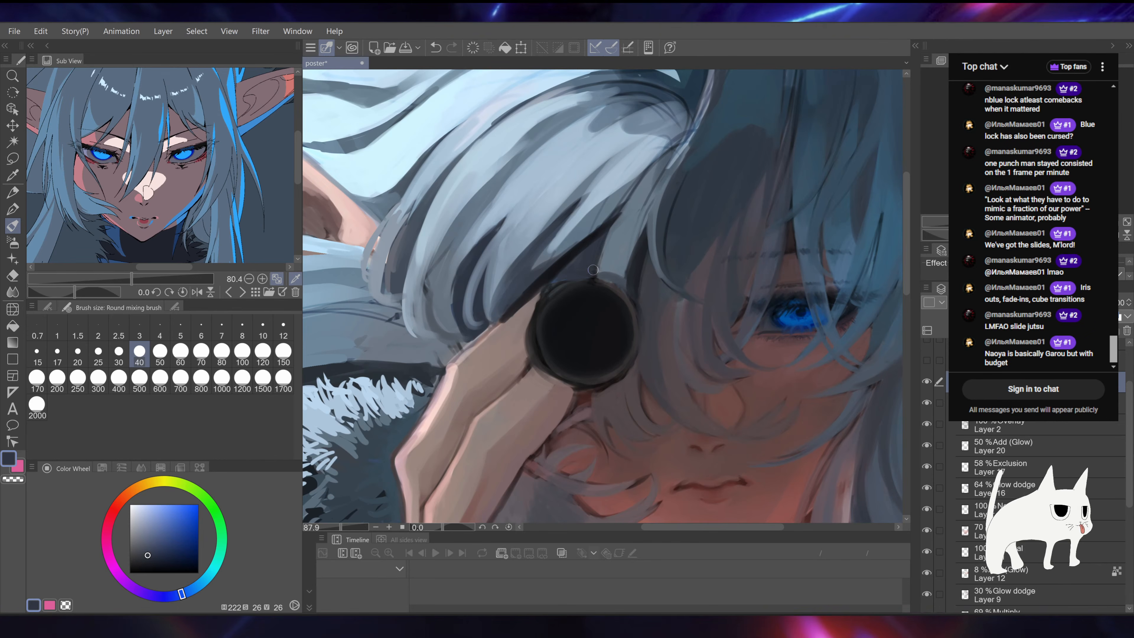
alt+click(621, 219)
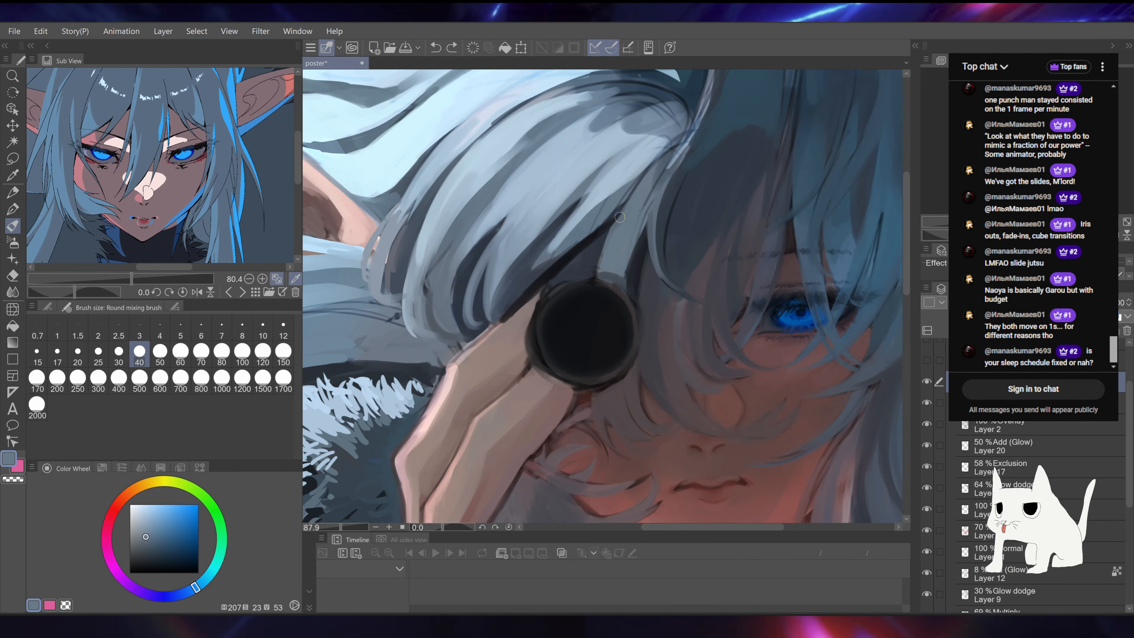
alt+click(609, 261)
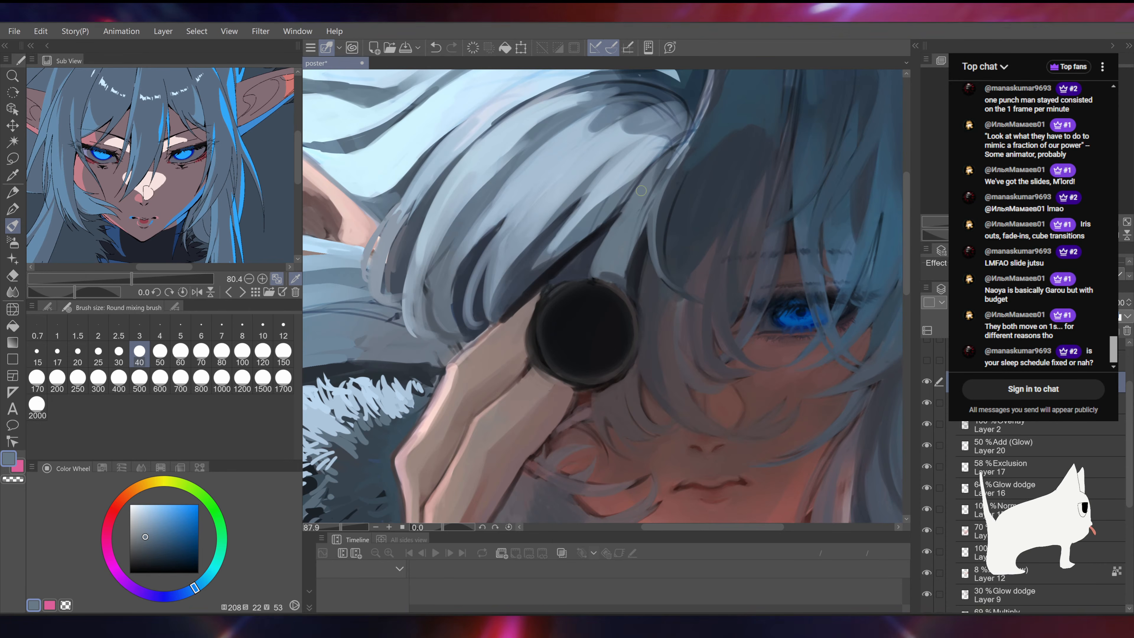
Step: Darken the hair gap between the lens and the raised fingers with a sampled dark gray
key(ctrl+minus)
drag(662, 252, 700, 195)
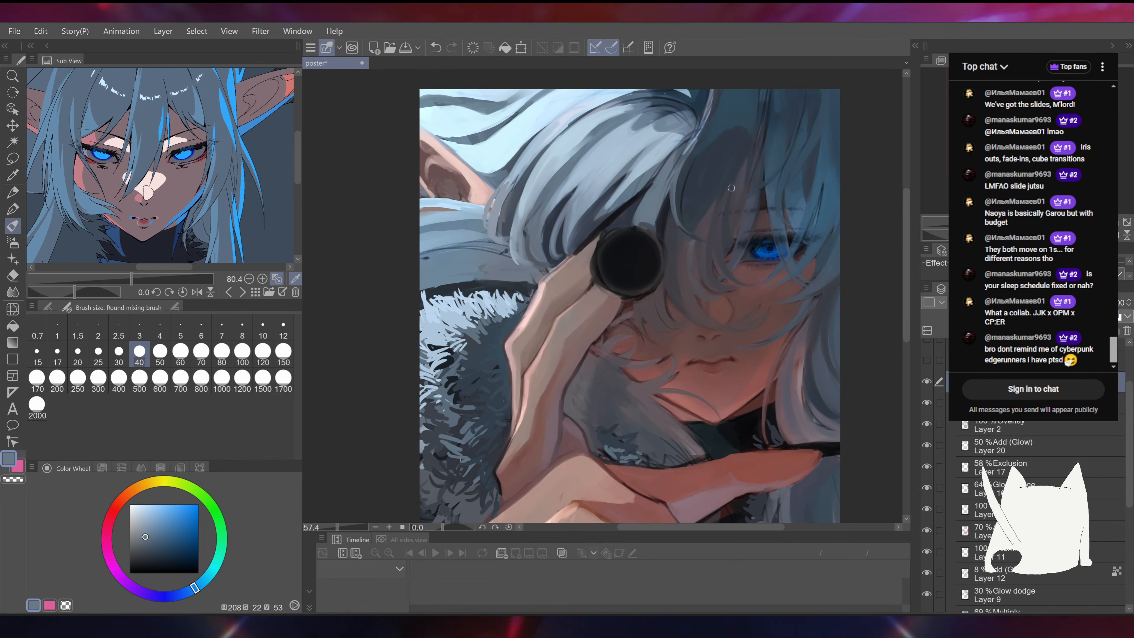
mouse_move(661, 270)
mouse_down()
mouse_move(653, 255)
mouse_move(709, 241)
mouse_move(688, 294)
mouse_up()
alt+click(619, 281)
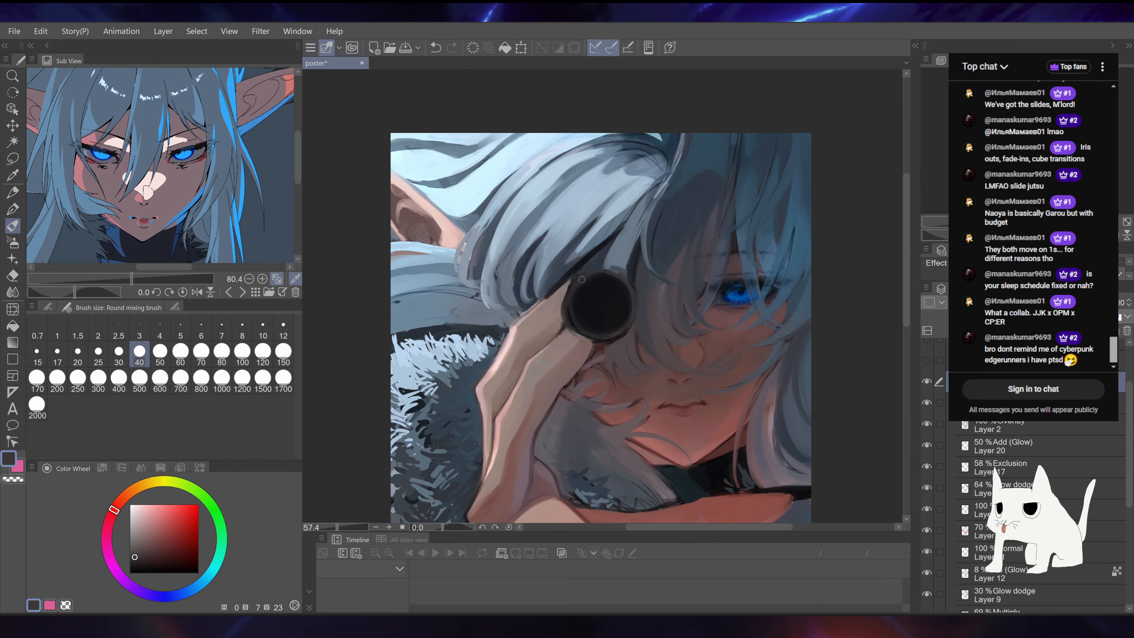
Step: Refine the hair strands above the raised fingers with sampled light blue and slate blue
drag(728, 226, 697, 188)
alt+click(581, 235)
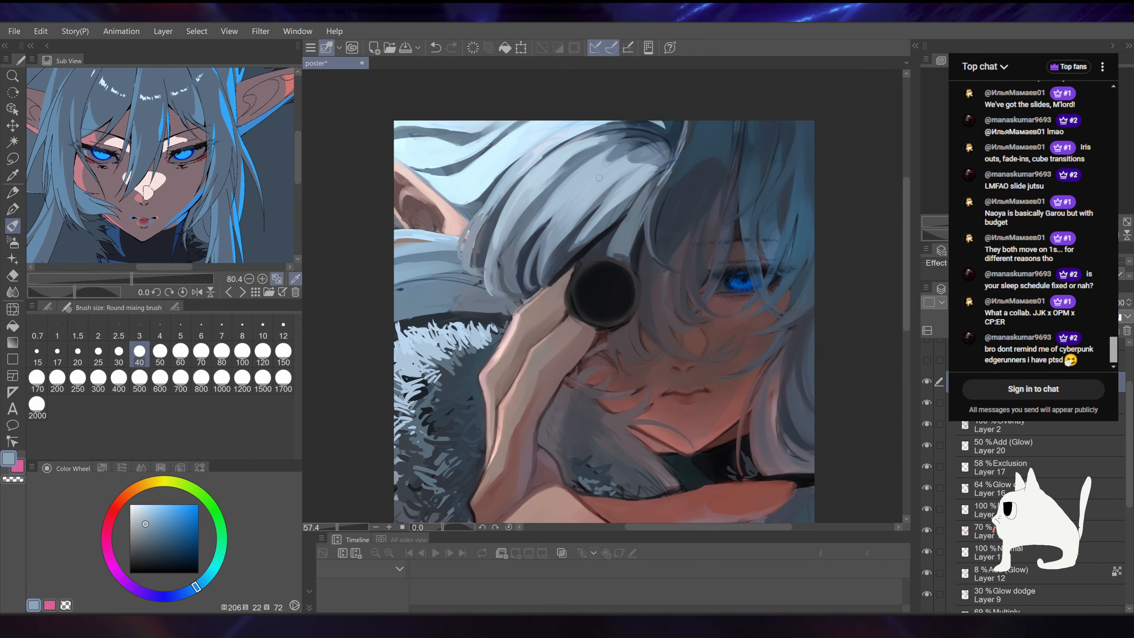
drag(584, 227, 572, 246)
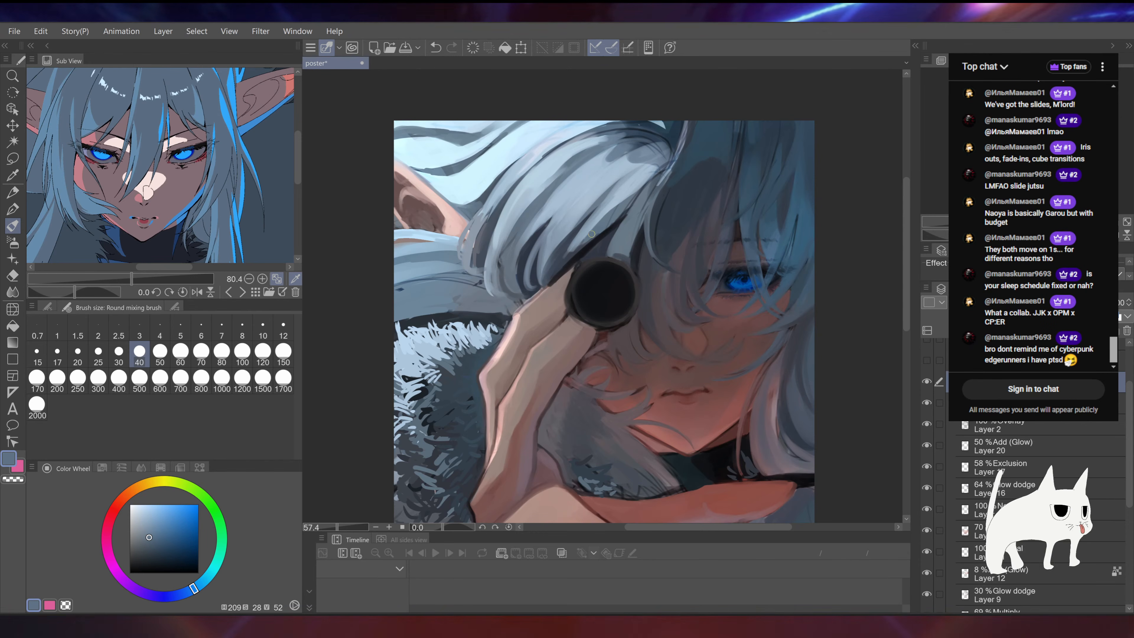
alt+click(600, 224)
drag(616, 205, 603, 220)
Step: Clean up the hair tips over the collar below the chin with sampled near-black navy, gray and slate blue
mouse_move(594, 290)
mouse_down()
mouse_move(527, 291)
mouse_move(597, 291)
mouse_up()
drag(803, 300, 765, 159)
drag(695, 290, 688, 269)
alt+click(628, 321)
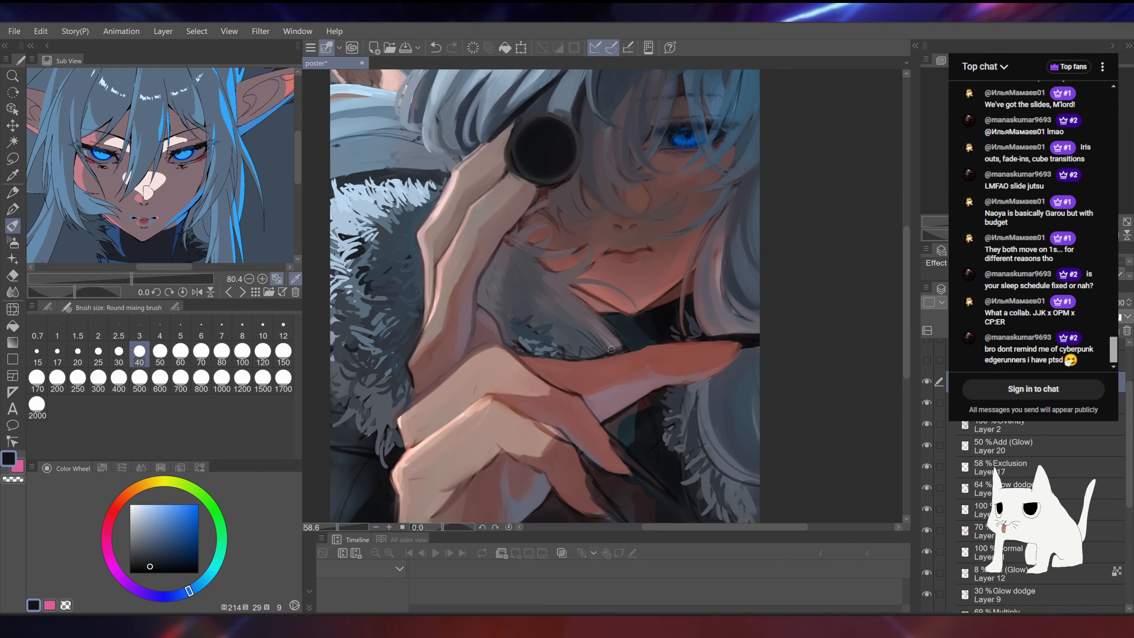
alt+click(628, 322)
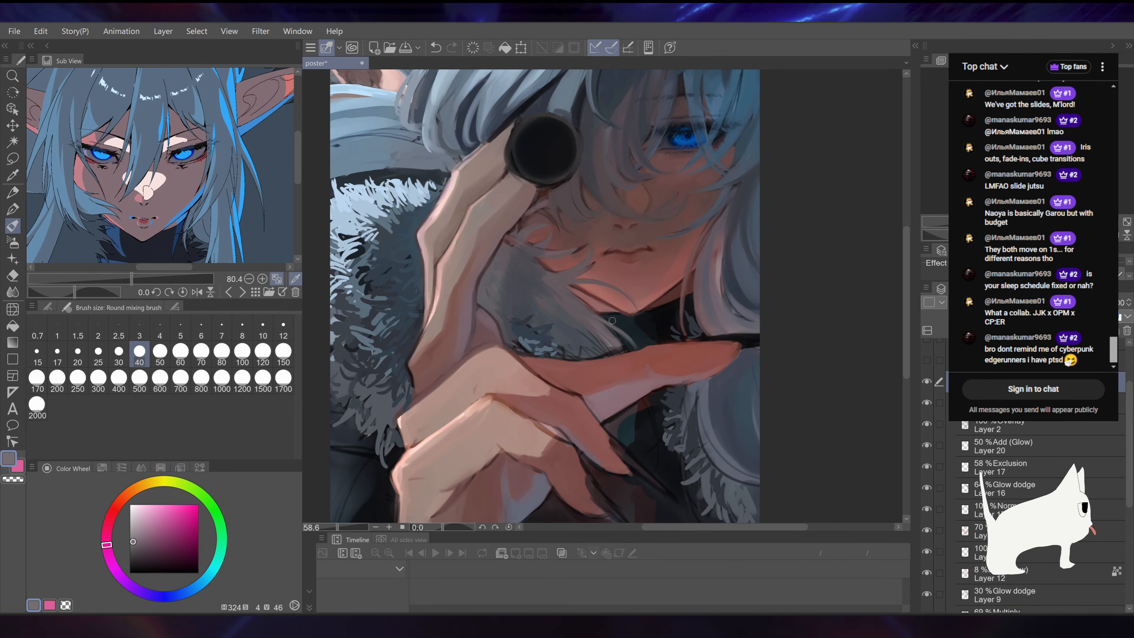
alt+click(581, 339)
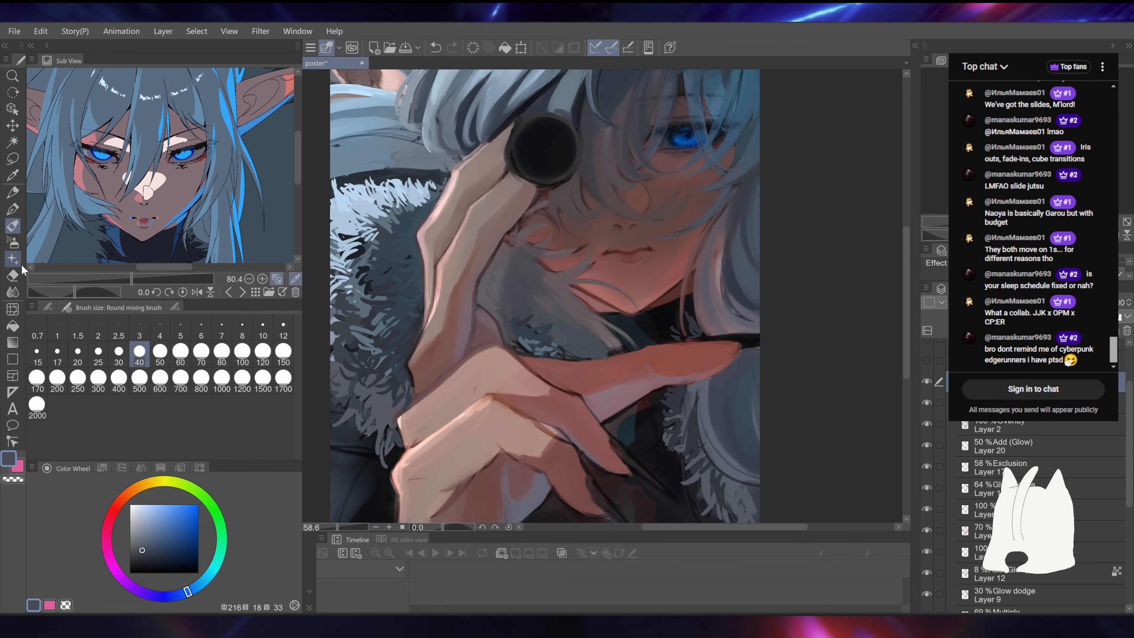
Step: Shade the palm and fingers of the lower hand with sampled muted rose, reddish brown and slate blue
drag(688, 288, 692, 203)
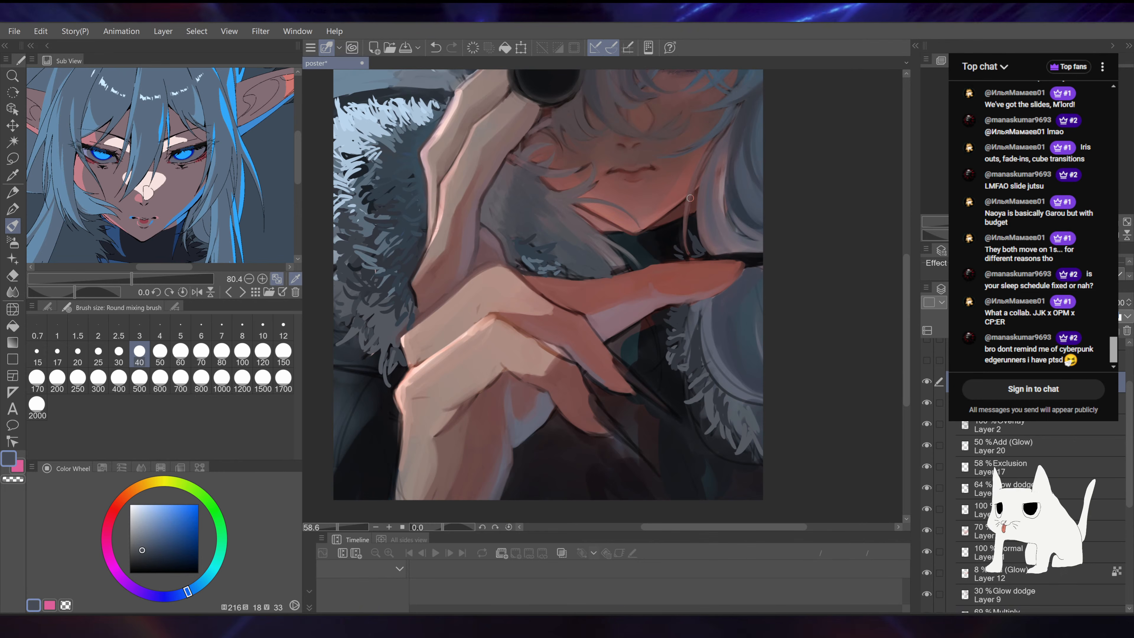
alt+click(582, 361)
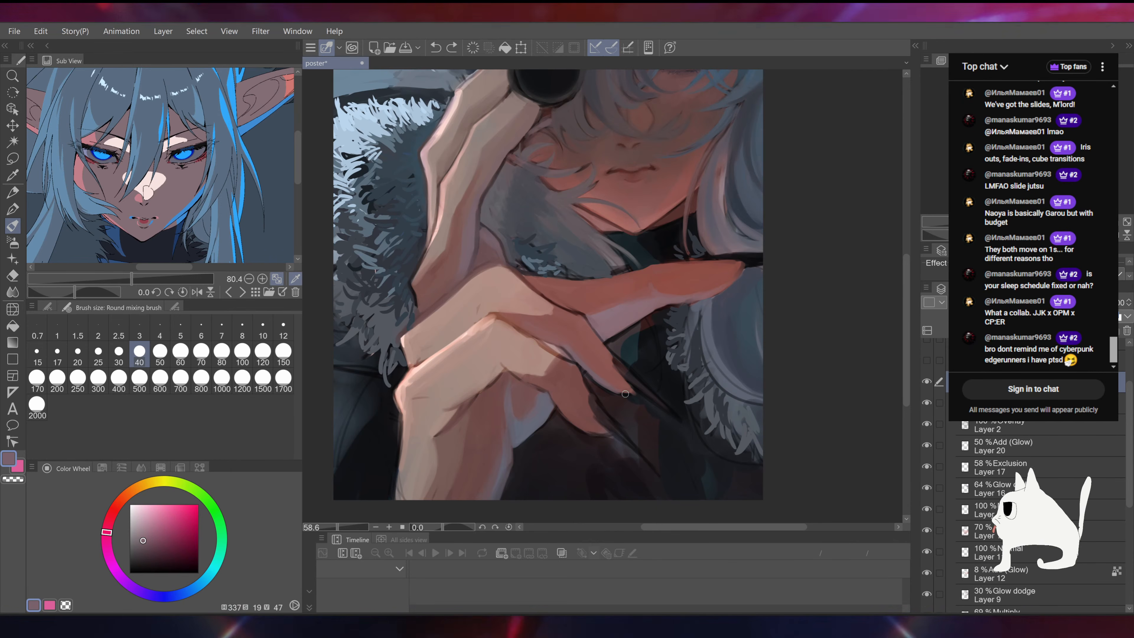
alt+click(514, 400)
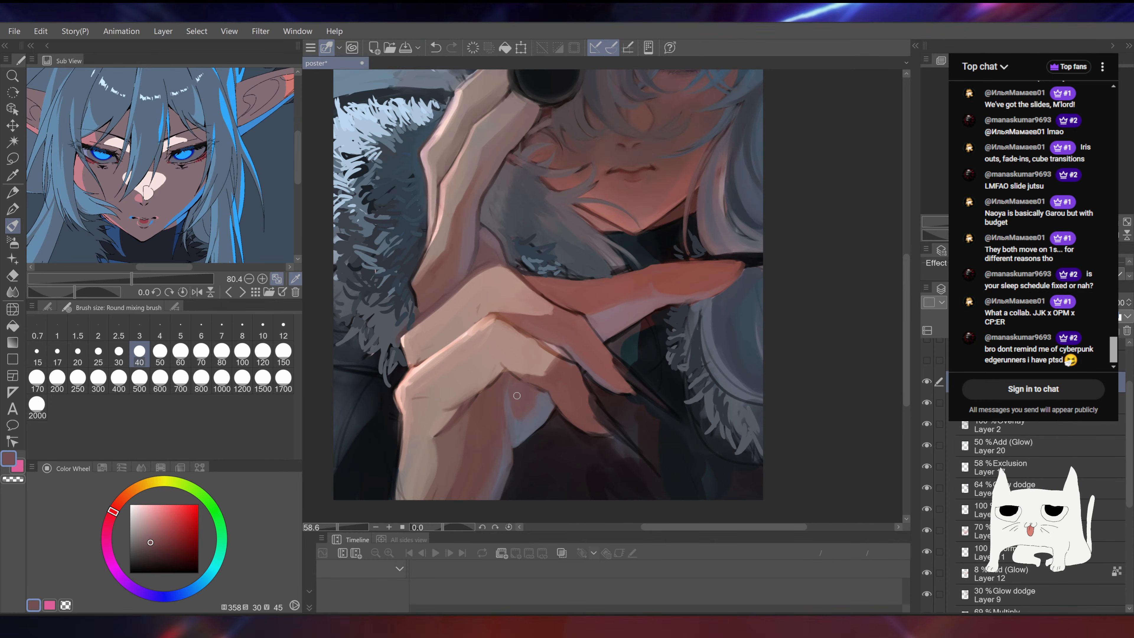
drag(544, 362, 614, 263)
alt+click(588, 331)
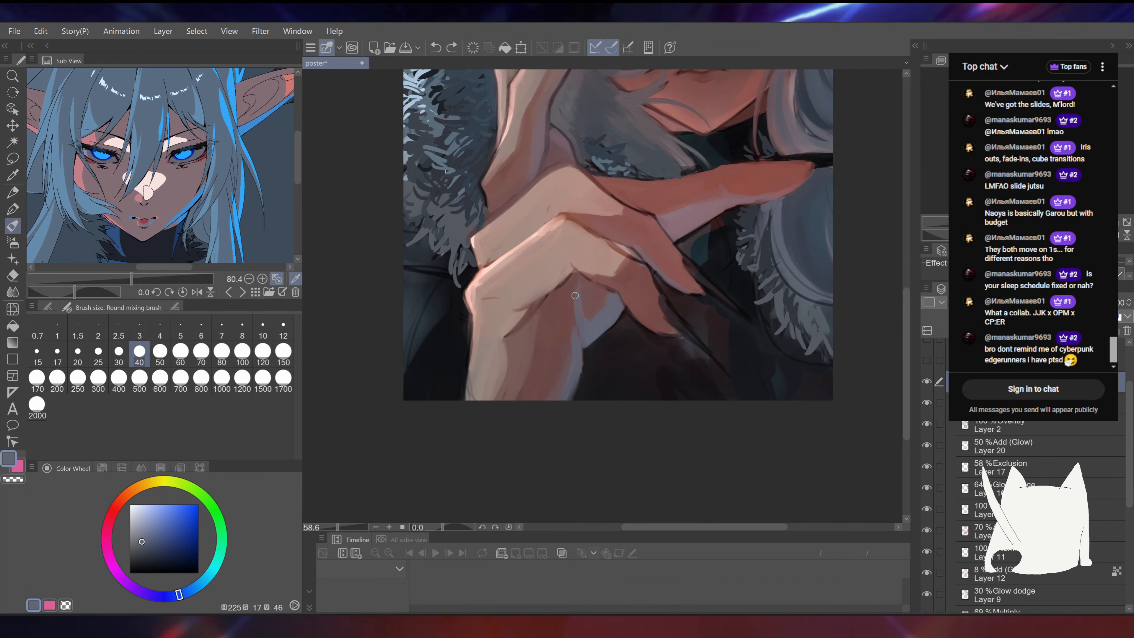
drag(689, 251, 669, 263)
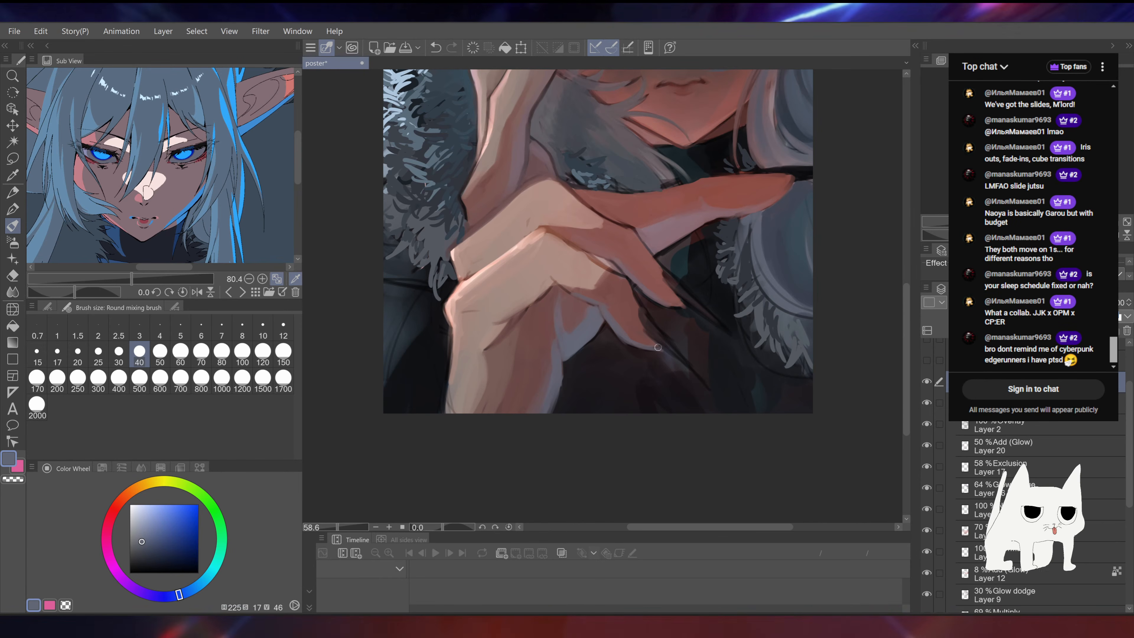
Step: Refine the claws and fingertips of the lower hand with sampled near-black and reddish brown
mouse_move(663, 350)
mouse_down()
mouse_move(536, 350)
mouse_move(636, 353)
mouse_move(678, 308)
mouse_move(679, 259)
mouse_move(666, 251)
mouse_up()
alt+click(626, 350)
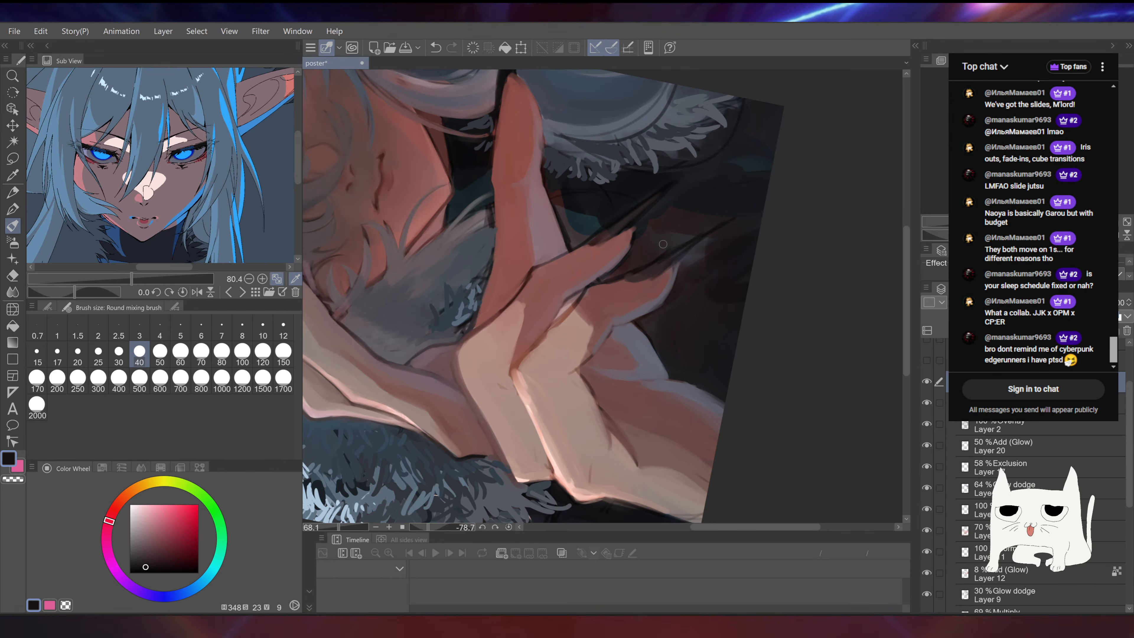
drag(663, 244, 660, 259)
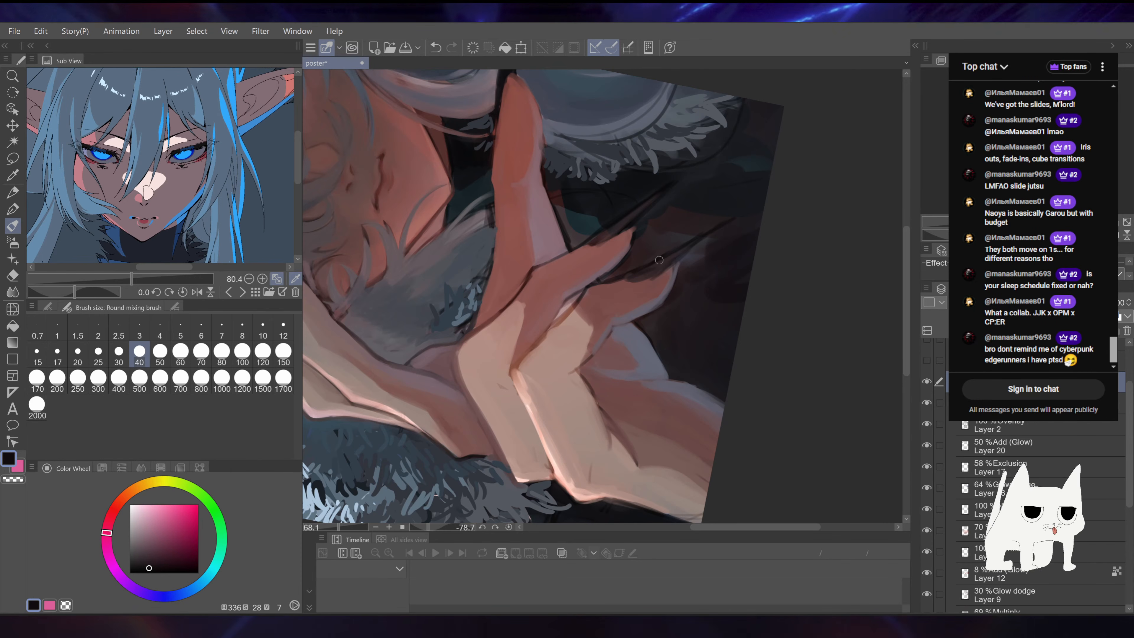
alt+click(601, 362)
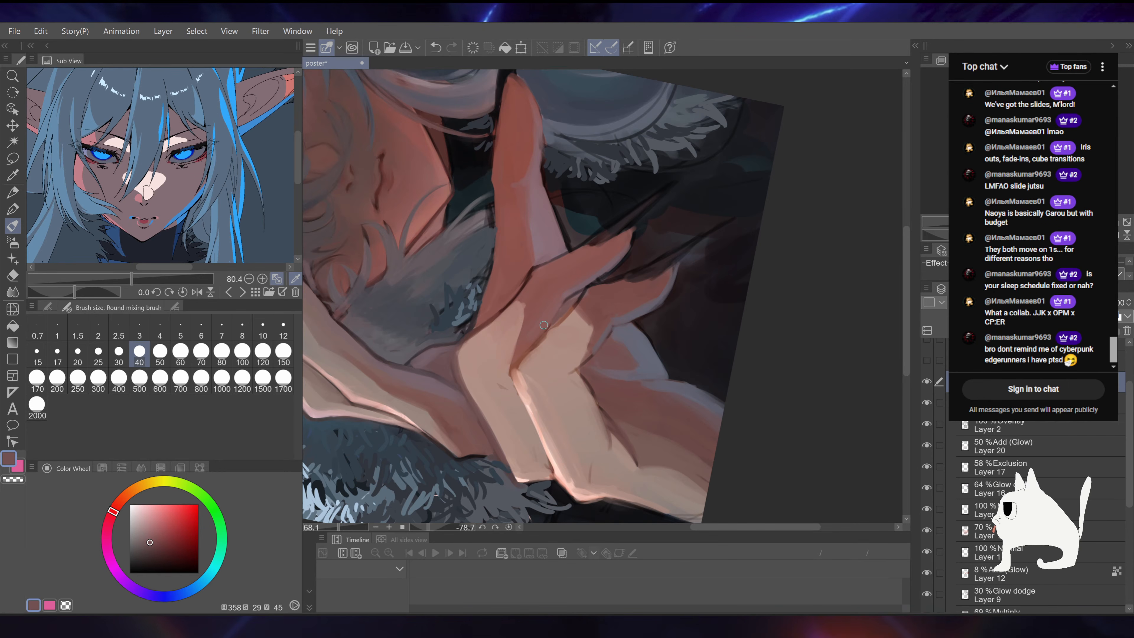
alt+click(646, 285)
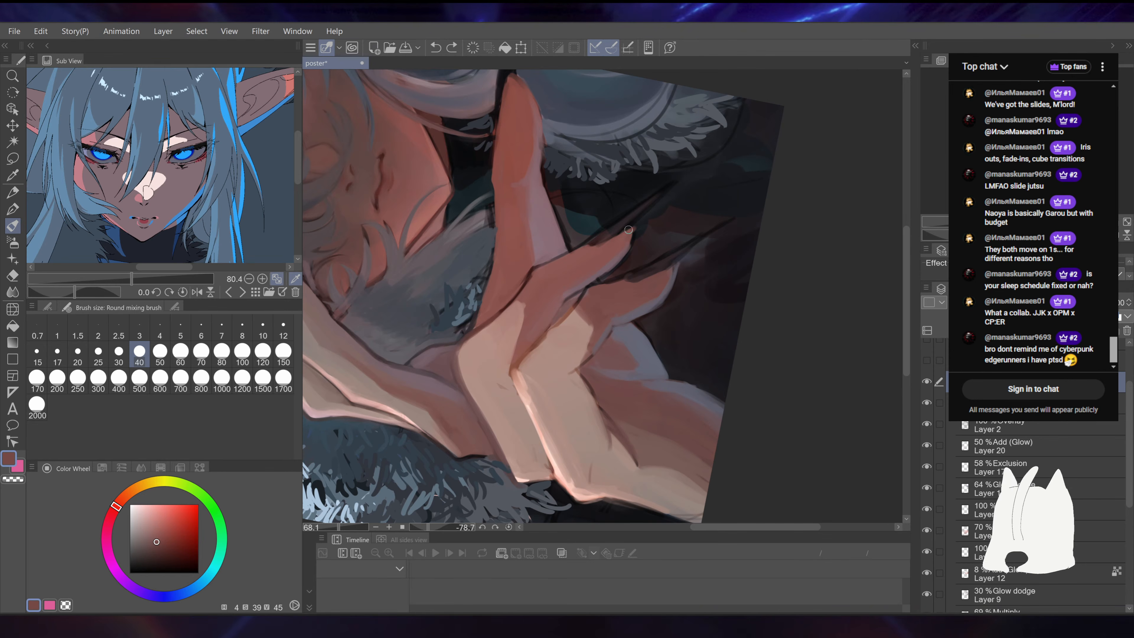
Step: Shade the bent finger and knuckle of the lower hand with sampled reddish and orange-brown skin tones
mouse_move(633, 235)
mouse_down()
mouse_move(659, 248)
mouse_move(661, 341)
mouse_up()
drag(667, 274, 633, 258)
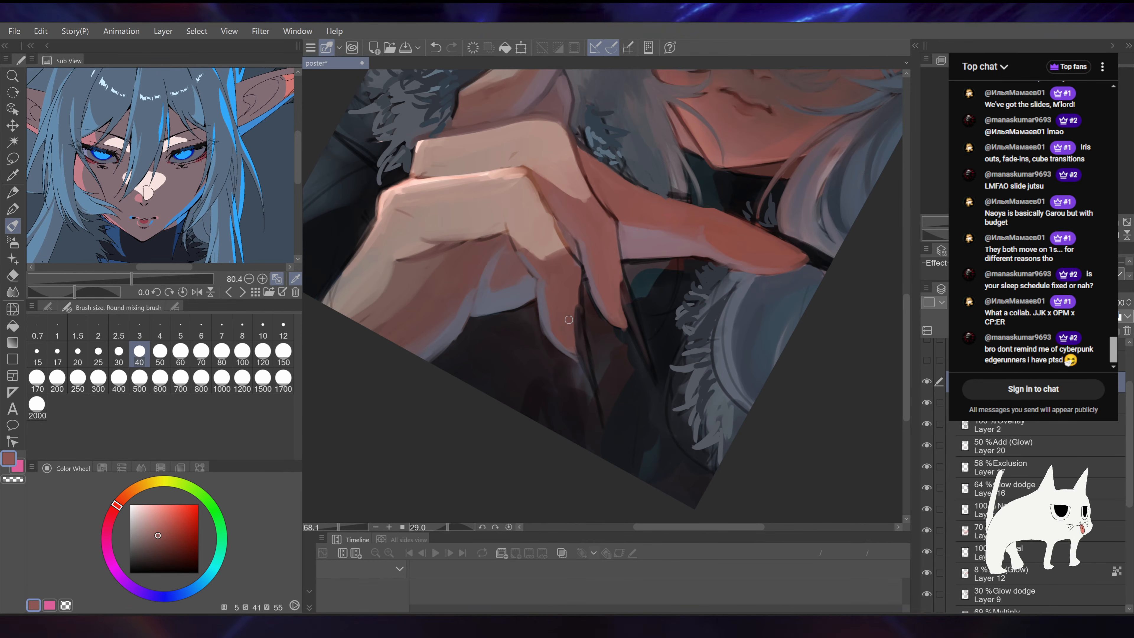
alt+click(545, 211)
drag(544, 197, 565, 254)
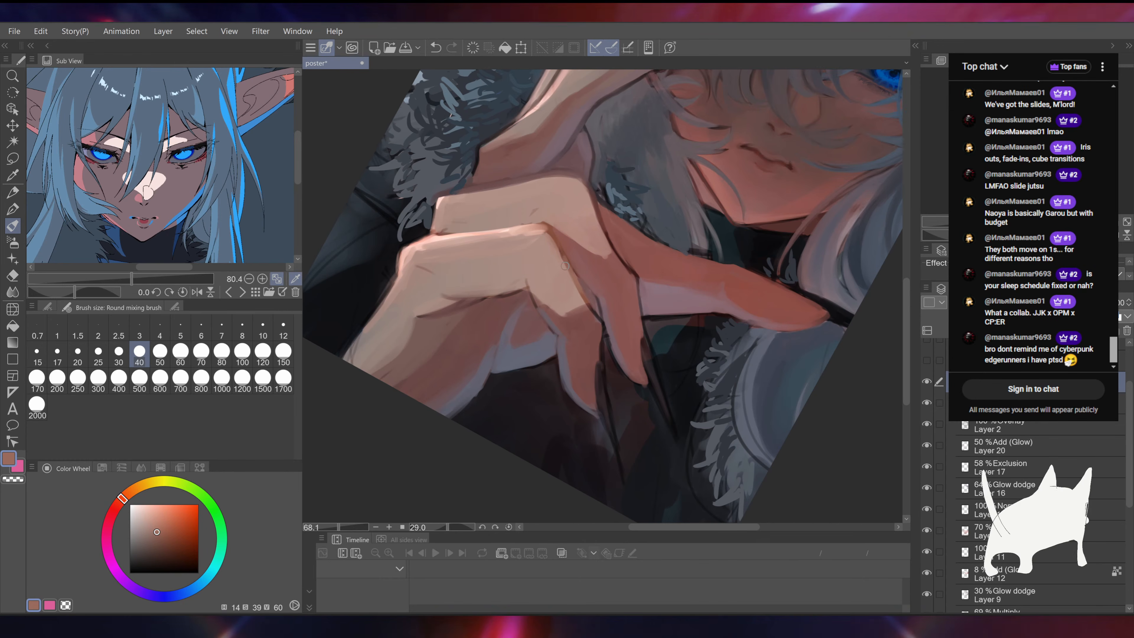
Step: Paint the lit edge along the lower hand's front knuckle with sampled beige and light peach
drag(957, 235, 942, 221)
drag(550, 378, 586, 321)
alt+click(586, 321)
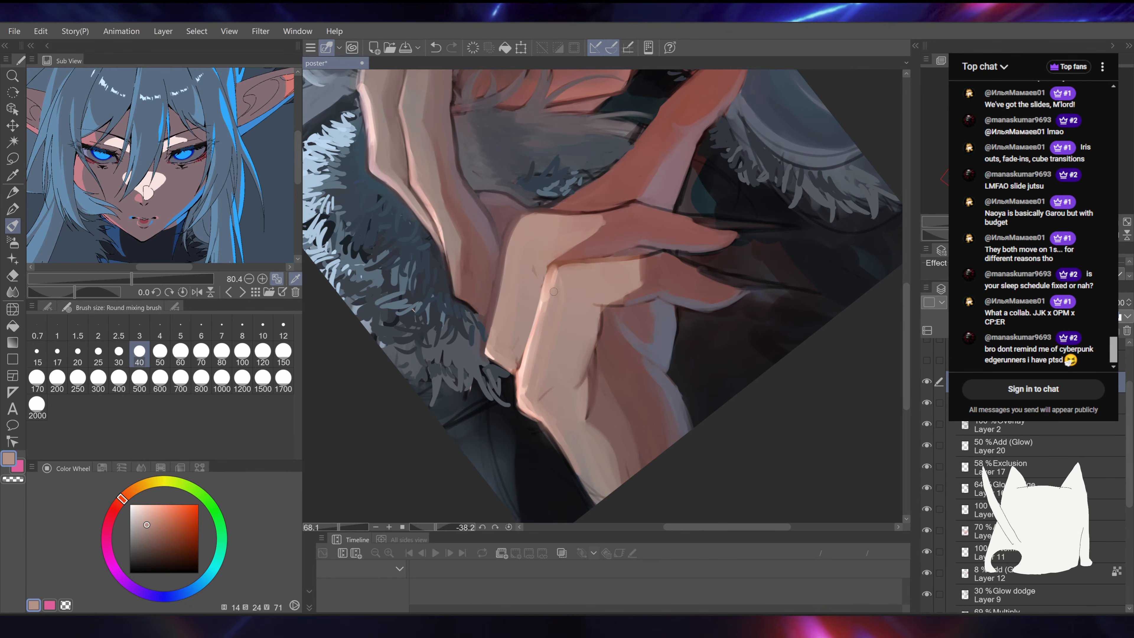
drag(543, 302, 569, 285)
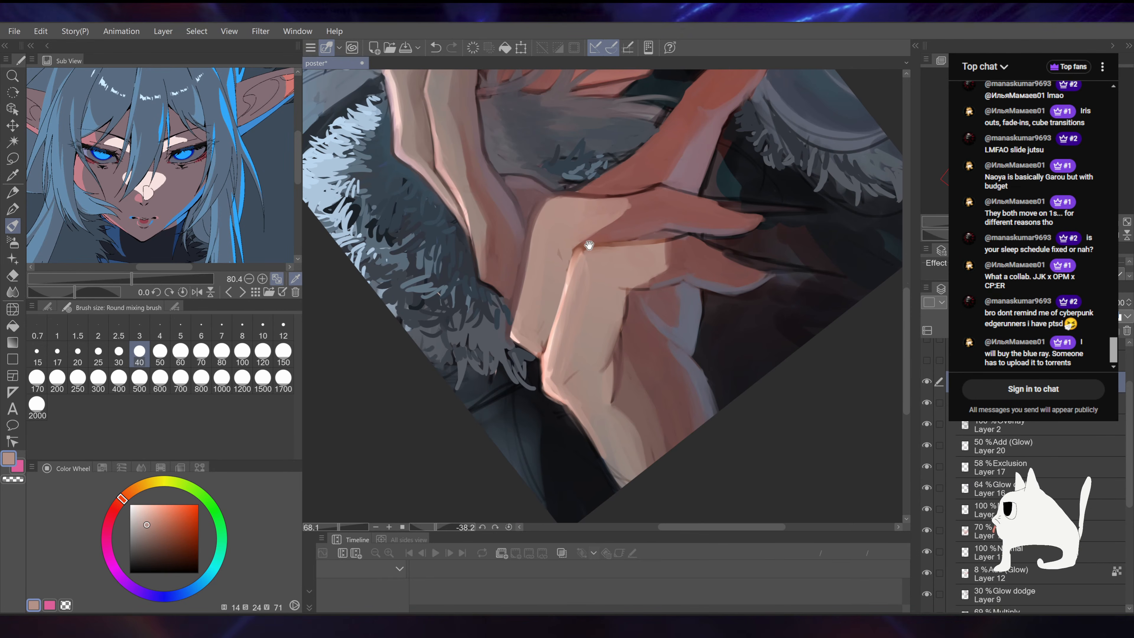
alt+click(562, 313)
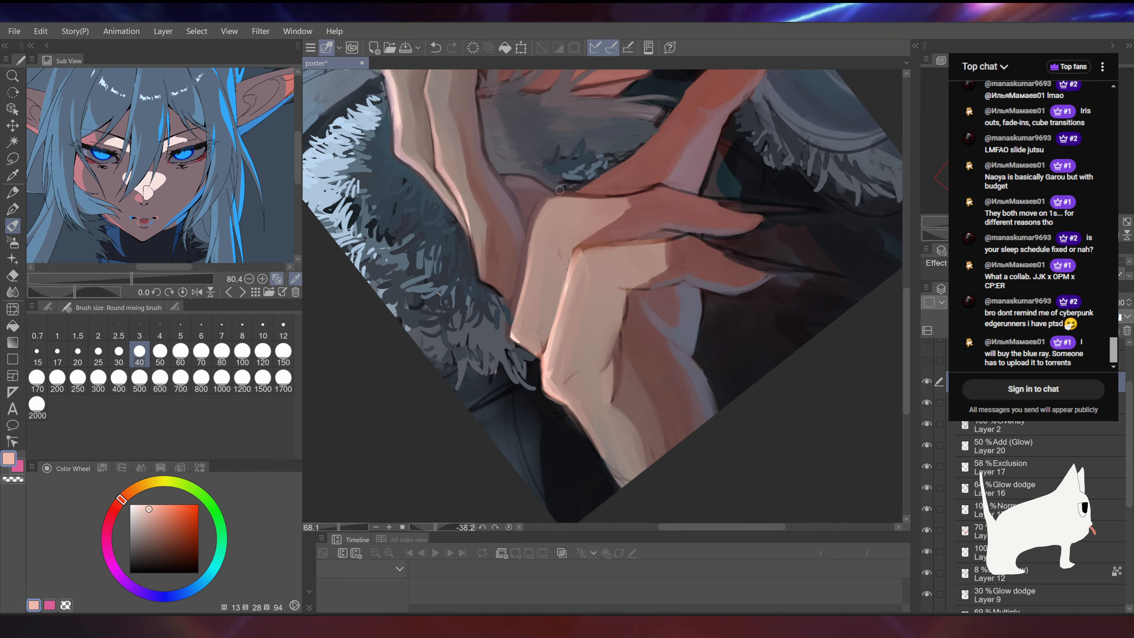
Step: Lasso the shadow crease on the back of the lower hand, adjust it with a transform, and clear the selection
drag(714, 268, 640, 245)
key(m)
mouse_move(560, 298)
mouse_down()
mouse_move(497, 364)
mouse_move(564, 300)
mouse_up()
click(582, 385)
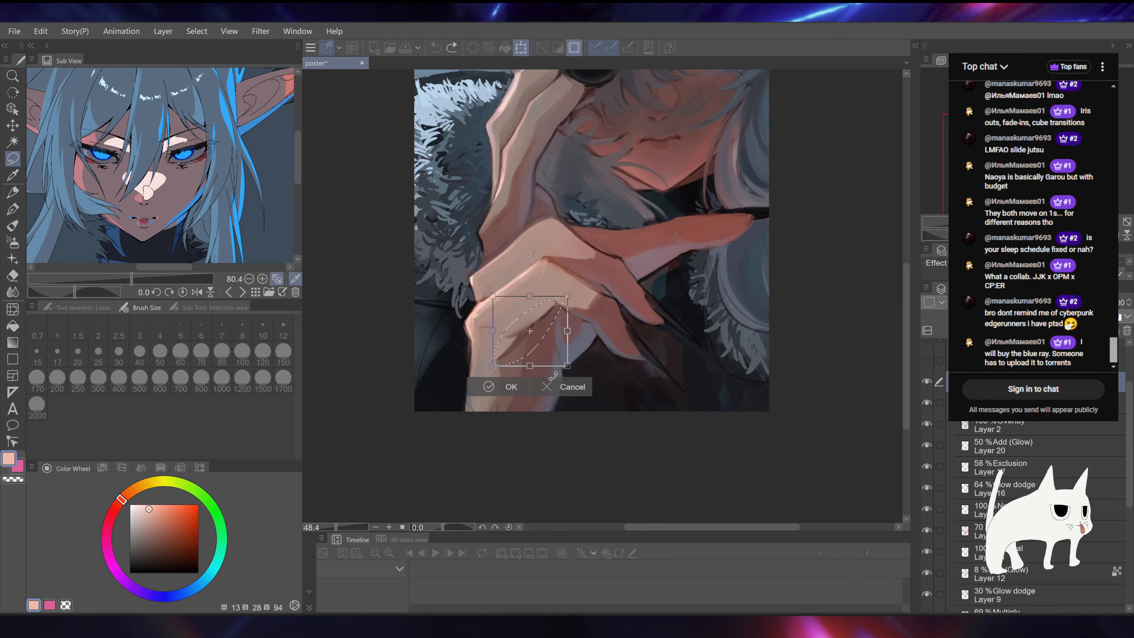
click(510, 380)
click(424, 385)
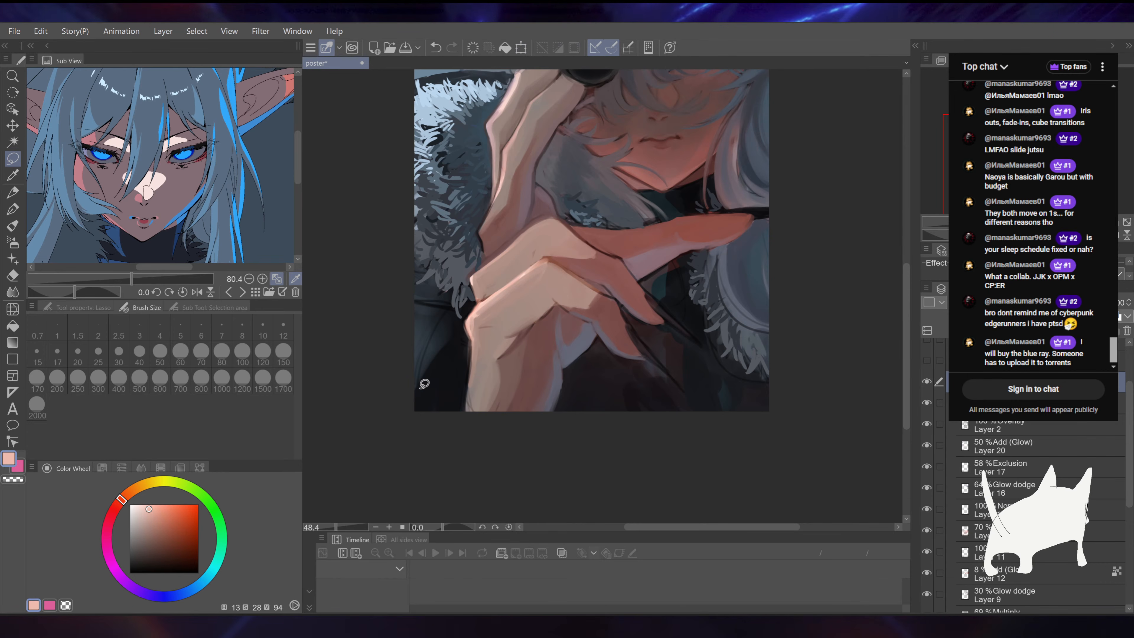
Step: Paint the shadow crease on the back of the lower hand with the Round mixing brush and sampled reddish brown
click(13, 225)
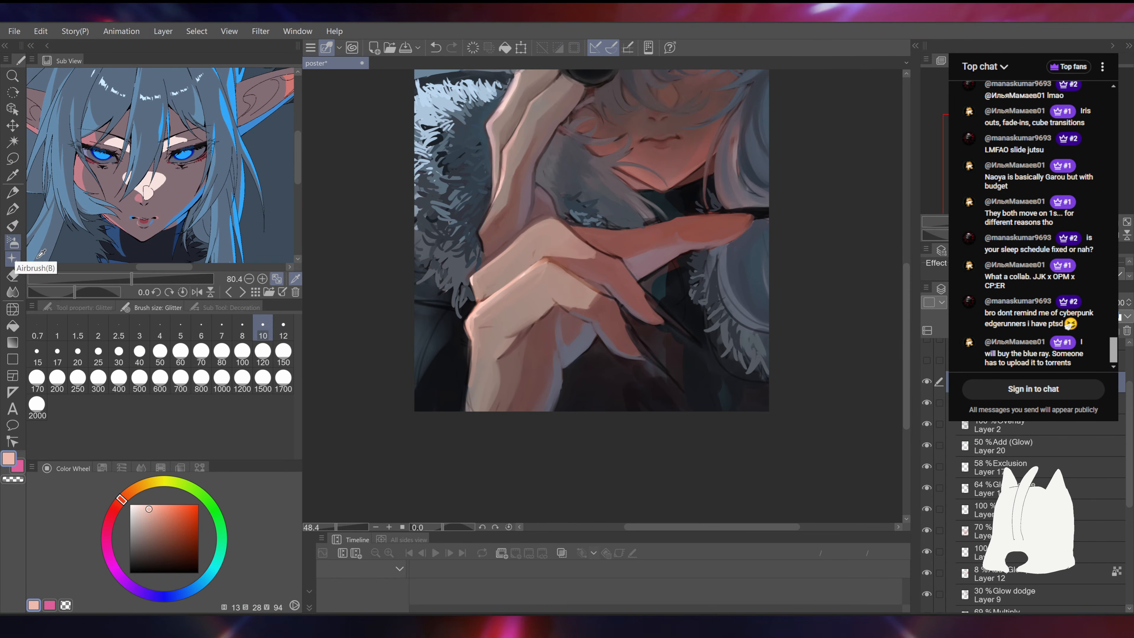
mouse_move(670, 313)
mouse_down()
mouse_move(657, 255)
mouse_move(632, 248)
mouse_up()
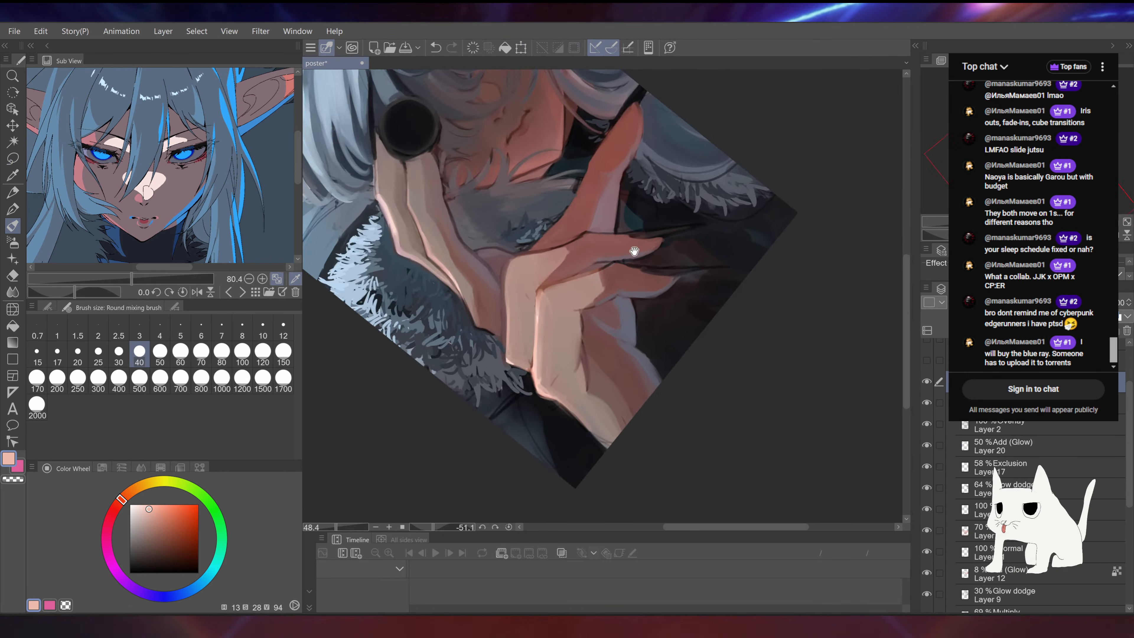
drag(579, 312, 580, 332)
alt+click(580, 326)
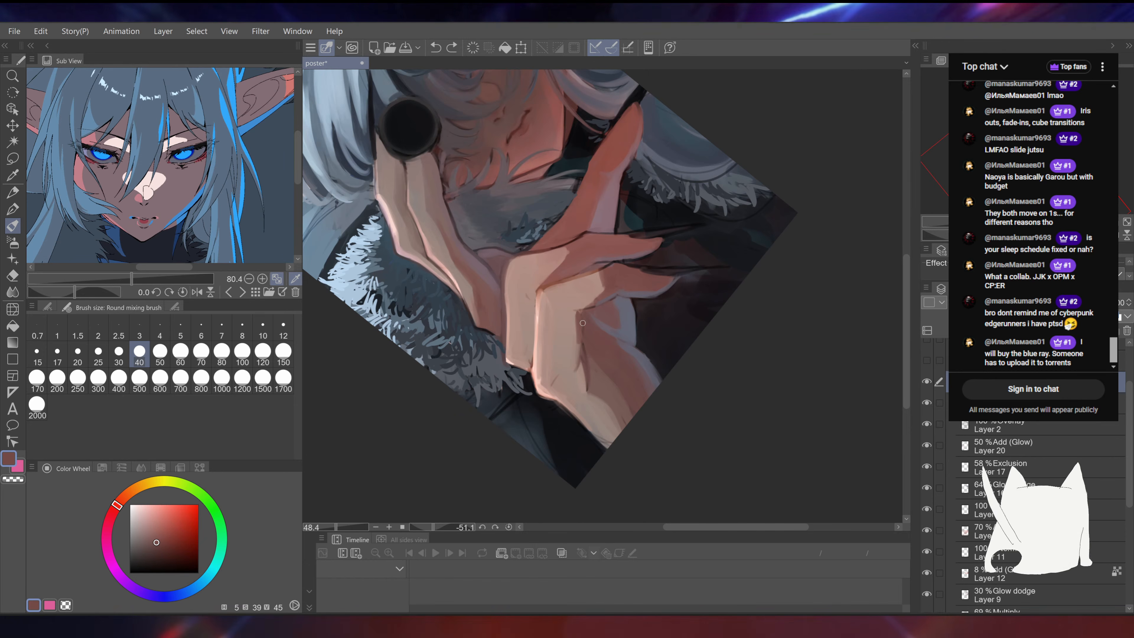
drag(579, 311, 581, 319)
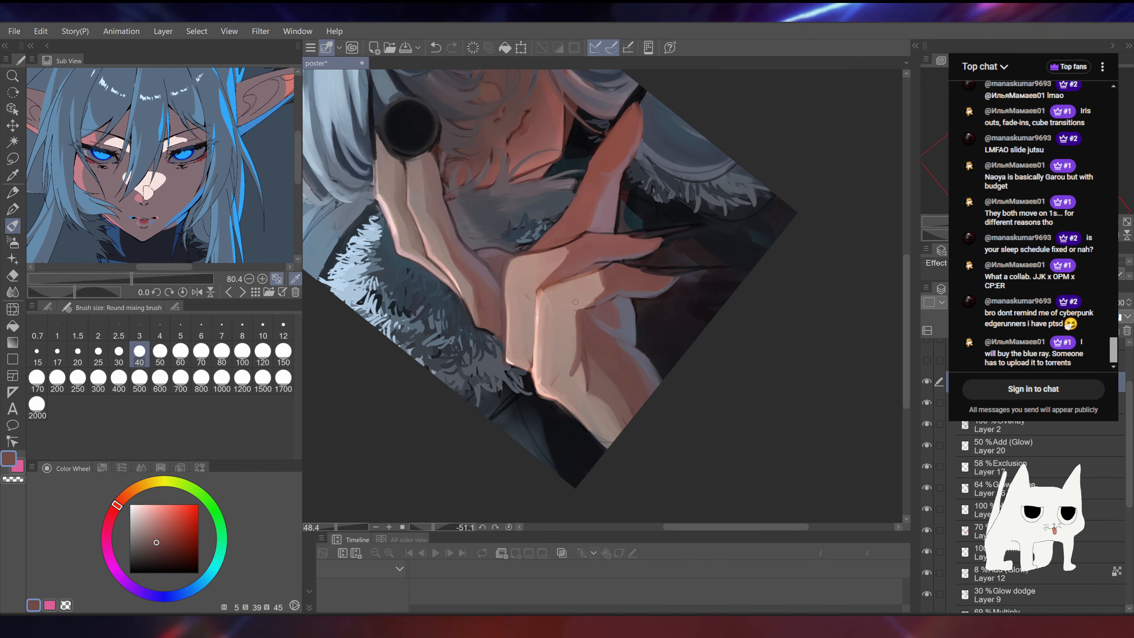
mouse_move(583, 346)
mouse_down()
mouse_move(615, 317)
mouse_move(602, 256)
mouse_move(589, 310)
mouse_up()
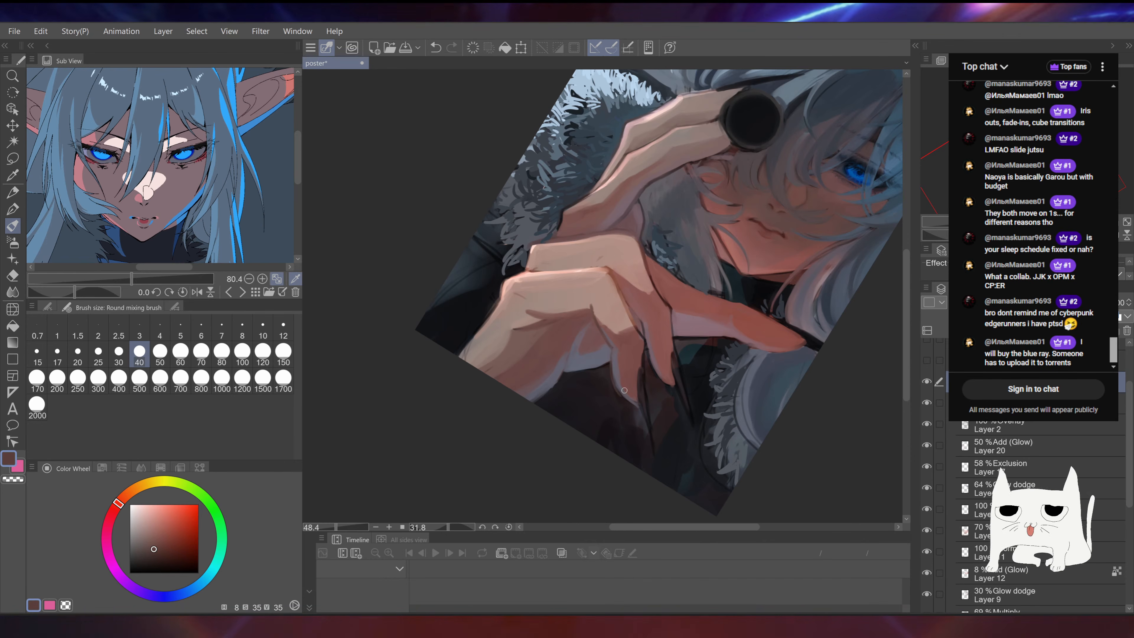
Step: Refine the lower hand's lowest fingertip and its edge with sampled reddish brown and near-black
alt+click(616, 372)
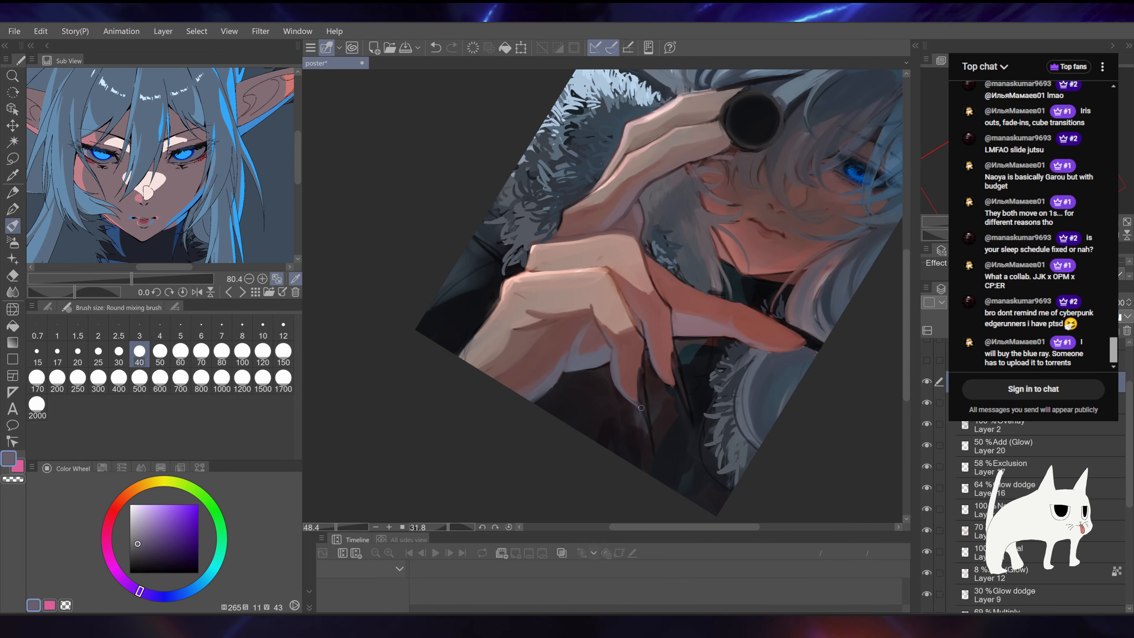
alt+click(626, 388)
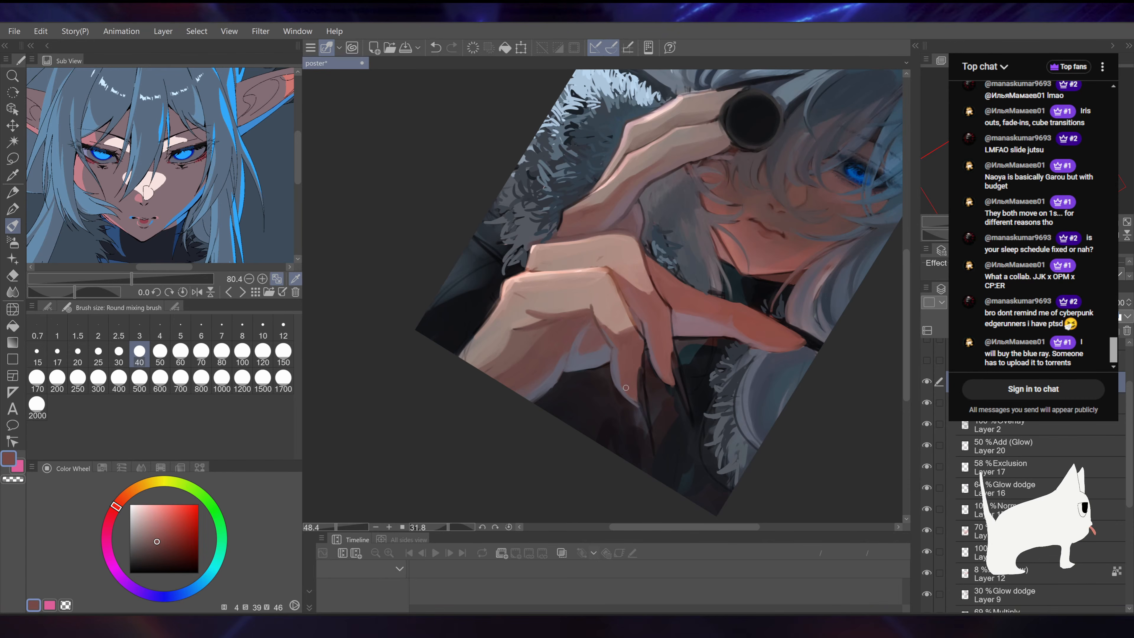
alt+click(631, 405)
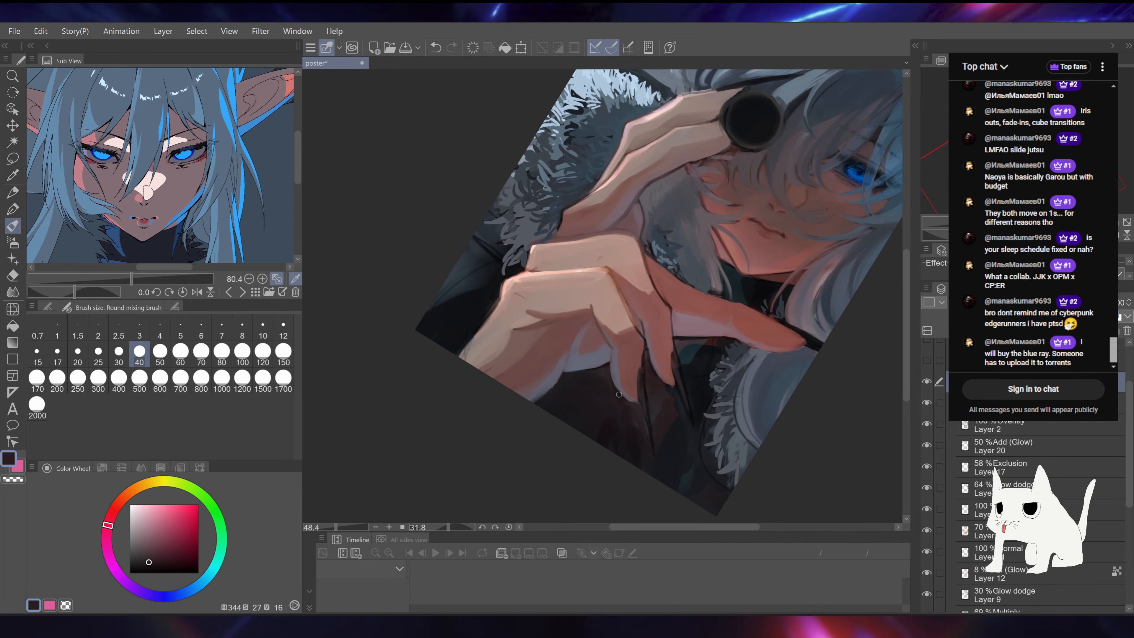
alt+click(622, 339)
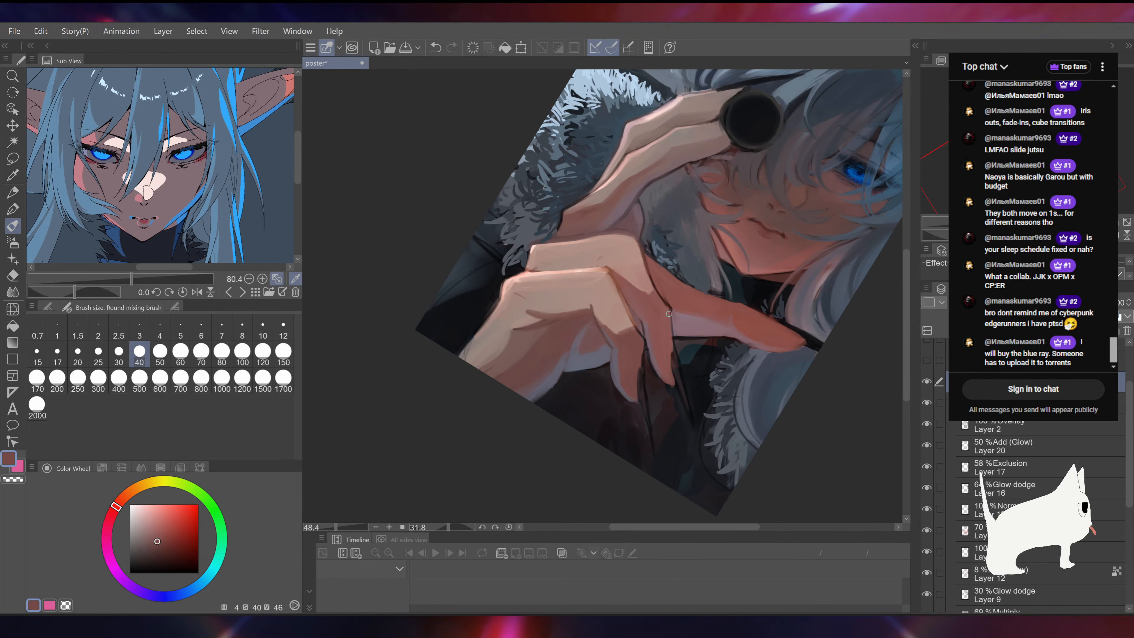
Step: Reset the canvas rotation and save the poster
drag(778, 367, 792, 219)
drag(793, 219, 787, 260)
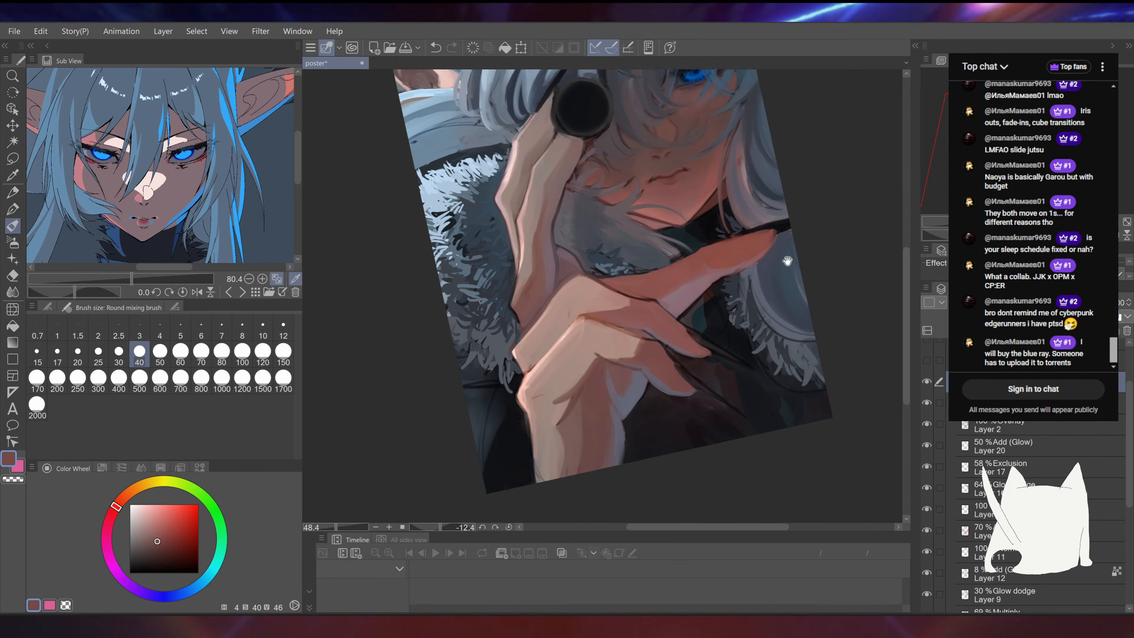
scroll(787, 261, up, 4)
key(ctrl+at)
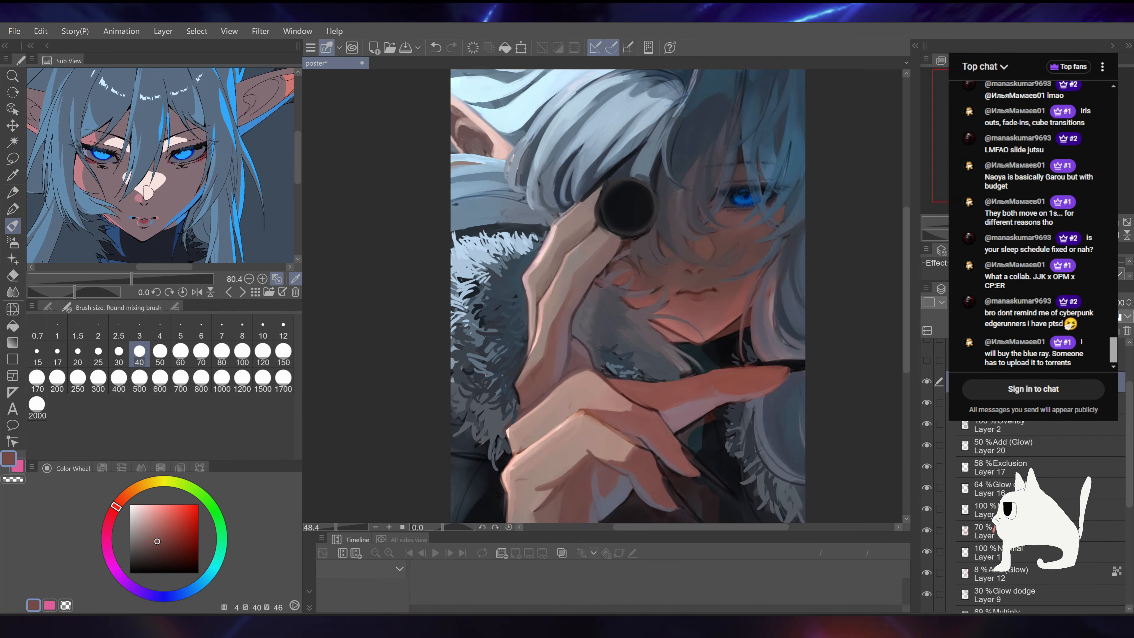
key(ctrl+minus)
drag(770, 260, 719, 280)
key(ctrl+s)
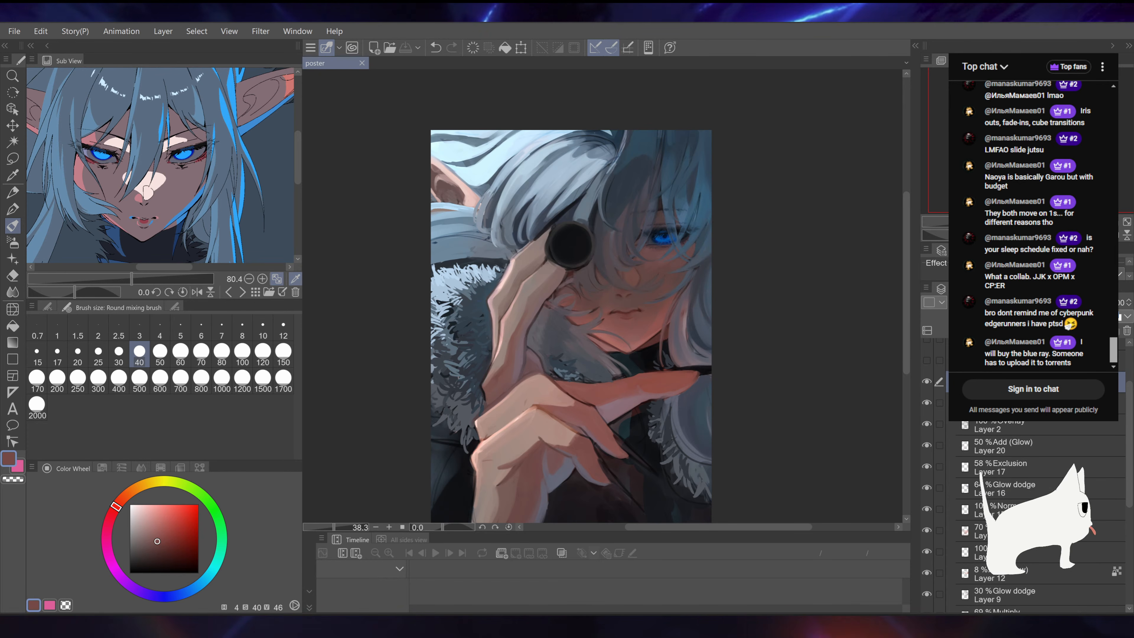
Step: Clean up the raised hand's outer edge against the fur collar with sampled near-black, and save the poster
drag(769, 219, 875, 174)
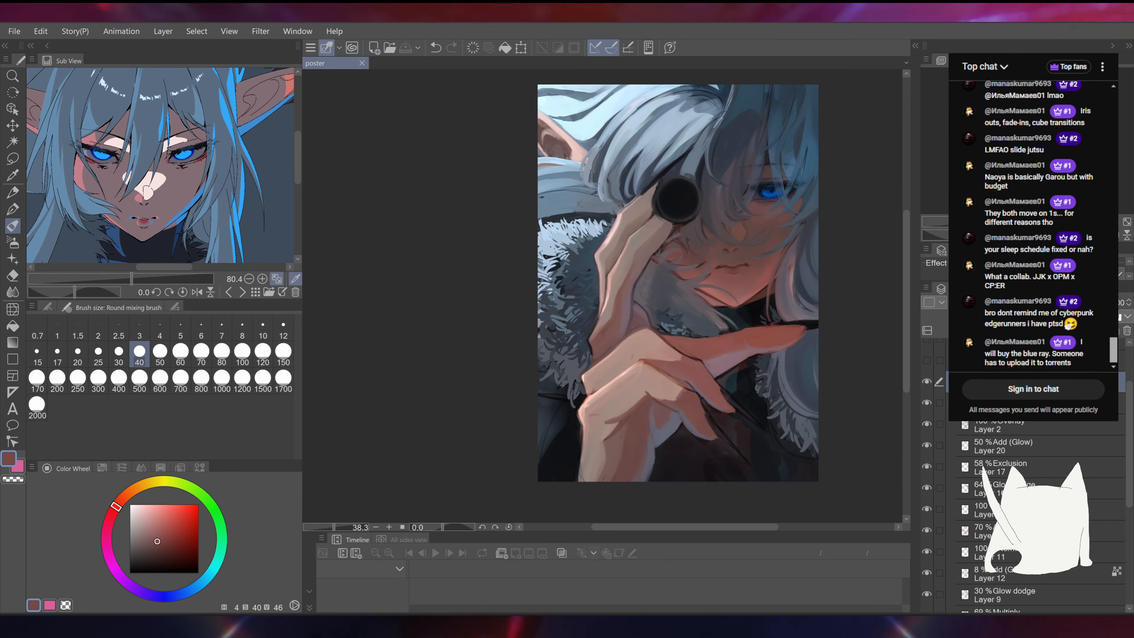
drag(603, 324, 670, 319)
alt+click(592, 281)
alt+click(592, 278)
mouse_move(591, 278)
mouse_down()
mouse_move(576, 310)
mouse_move(595, 266)
mouse_move(573, 326)
mouse_up()
alt+click(567, 332)
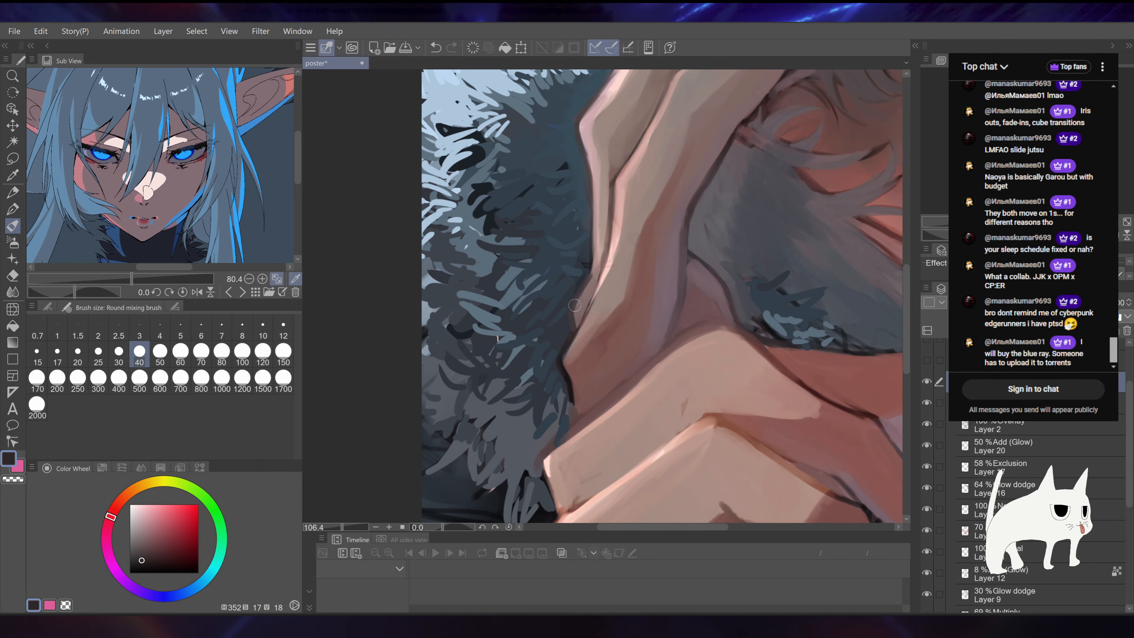
scroll(603, 295, down, 8)
drag(798, 238, 734, 262)
key(ctrl+s)
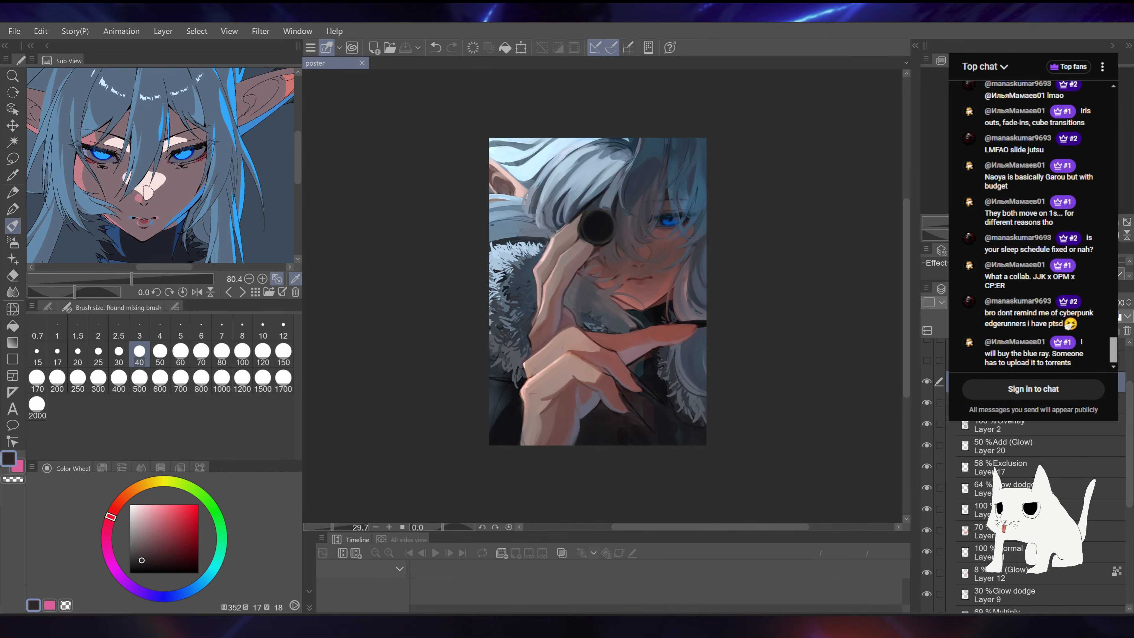
Step: Refine the underside edge of the pointing finger with sampled muted mauve and dark brown on the rotated canvas
scroll(602, 297, up, 6)
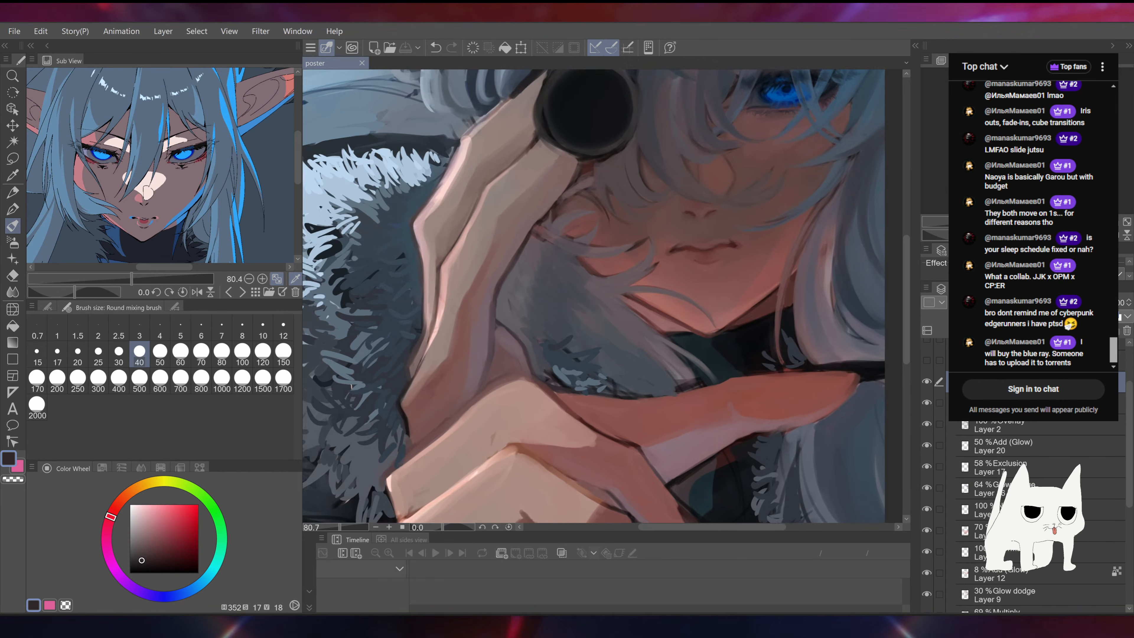
key(asciicircum)
key(asciicircum)
key(asciicircum)
key(asciicircum)
key(asciicircum)
key(asciicircum)
key(asciicircum)
key(asciicircum)
key(asciicircum)
key(asciicircum)
key(asciicircum)
key(asciicircum)
key(asciicircum)
key(asciicircum)
key(asciicircum)
key(asciicircum)
key(asciicircum)
key(asciicircum)
key(asciicircum)
key(asciicircum)
drag(611, 277, 765, 148)
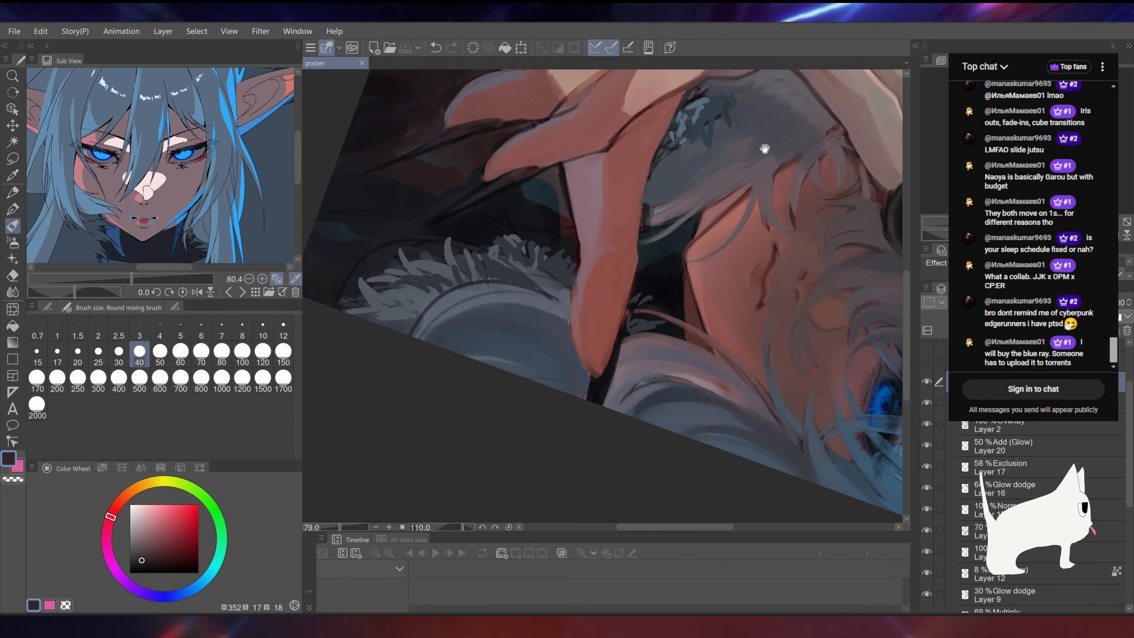
alt+click(576, 287)
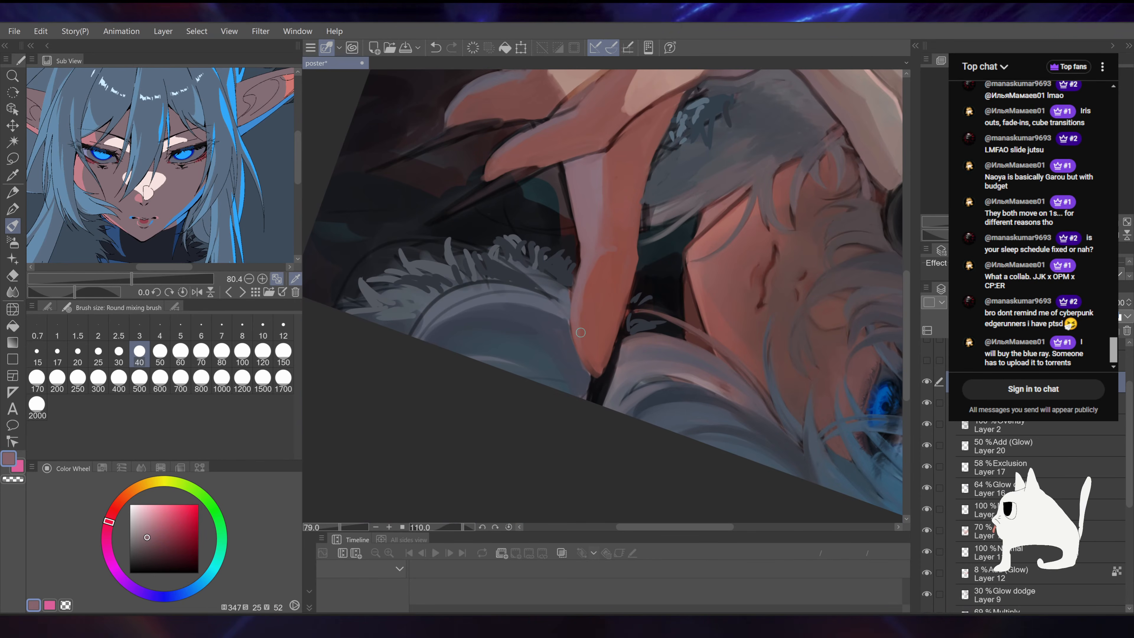
alt+click(575, 264)
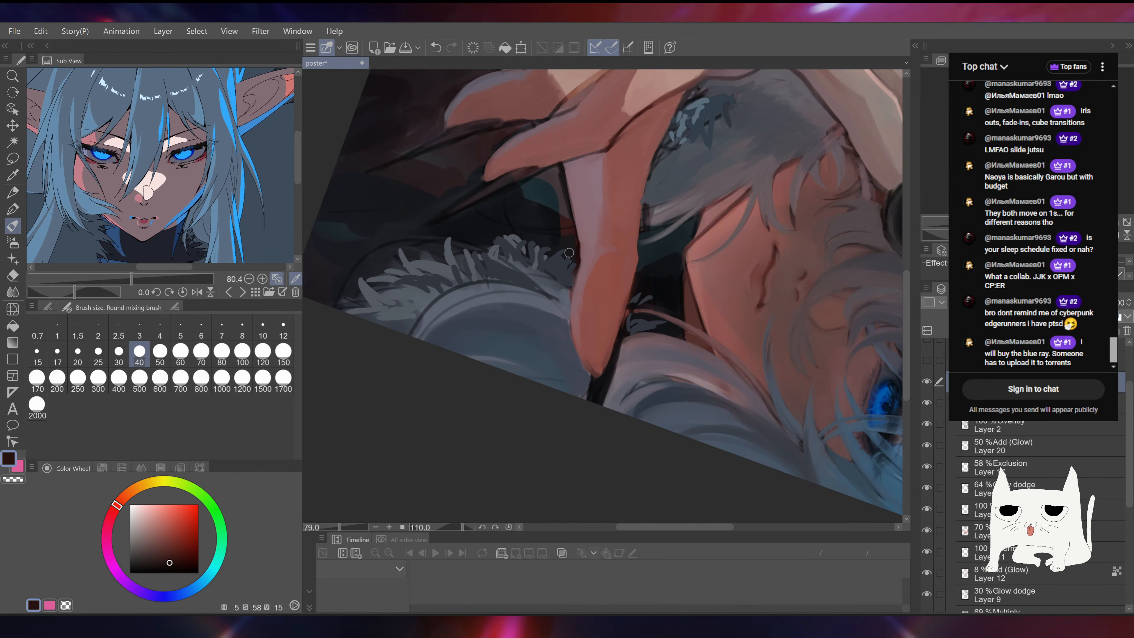
click(263, 328)
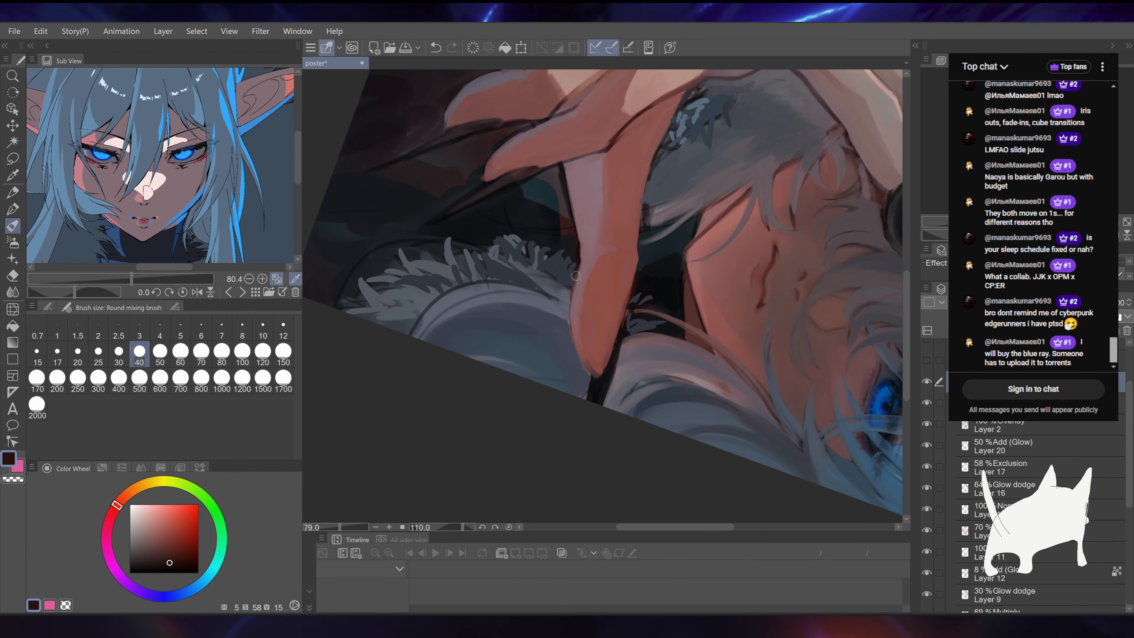
Step: Touch up the undersides of the lower hand's curled fingers with sampled grey-violet and near-black, reducing the brush size to 25
mouse_move(572, 313)
mouse_down()
mouse_move(590, 371)
mouse_move(719, 230)
mouse_move(816, 212)
mouse_up()
drag(658, 261, 681, 230)
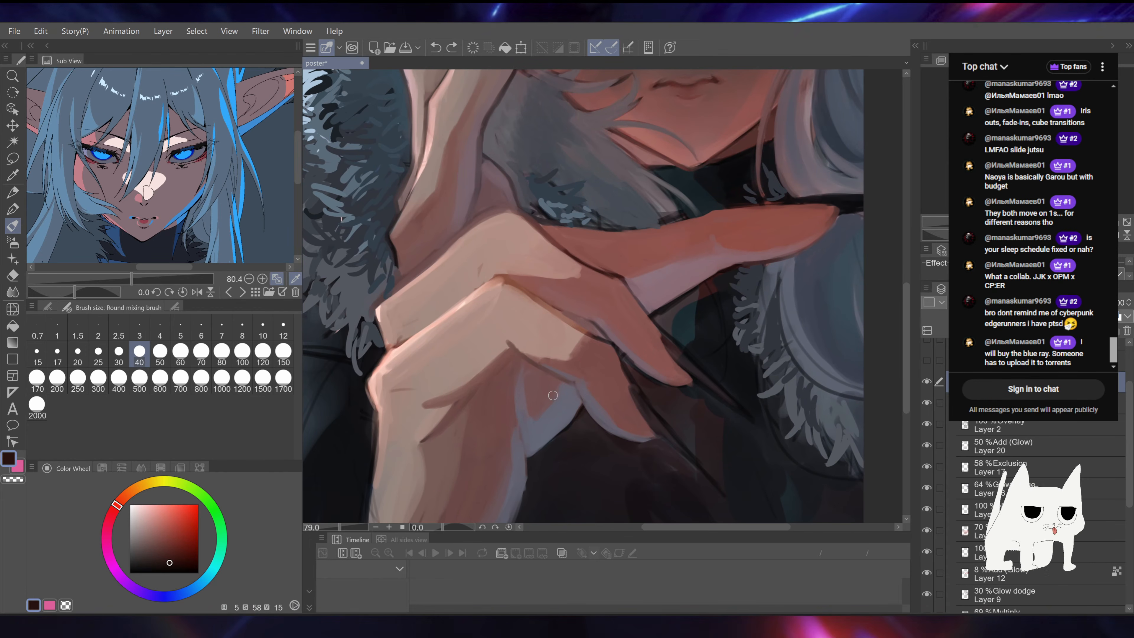
alt+click(562, 409)
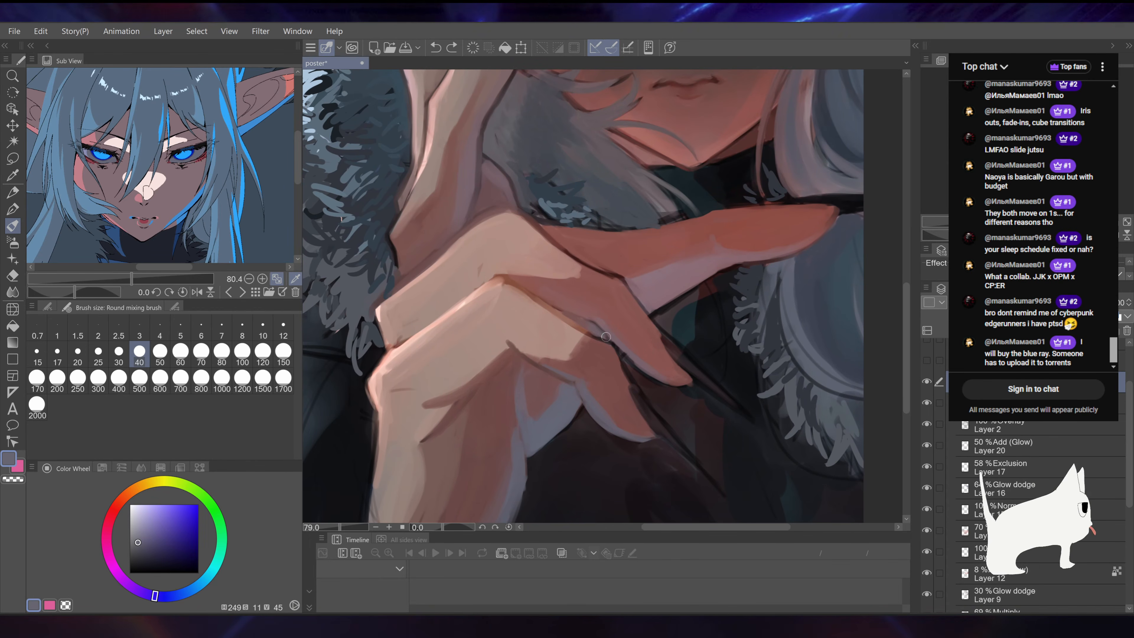
alt+click(632, 354)
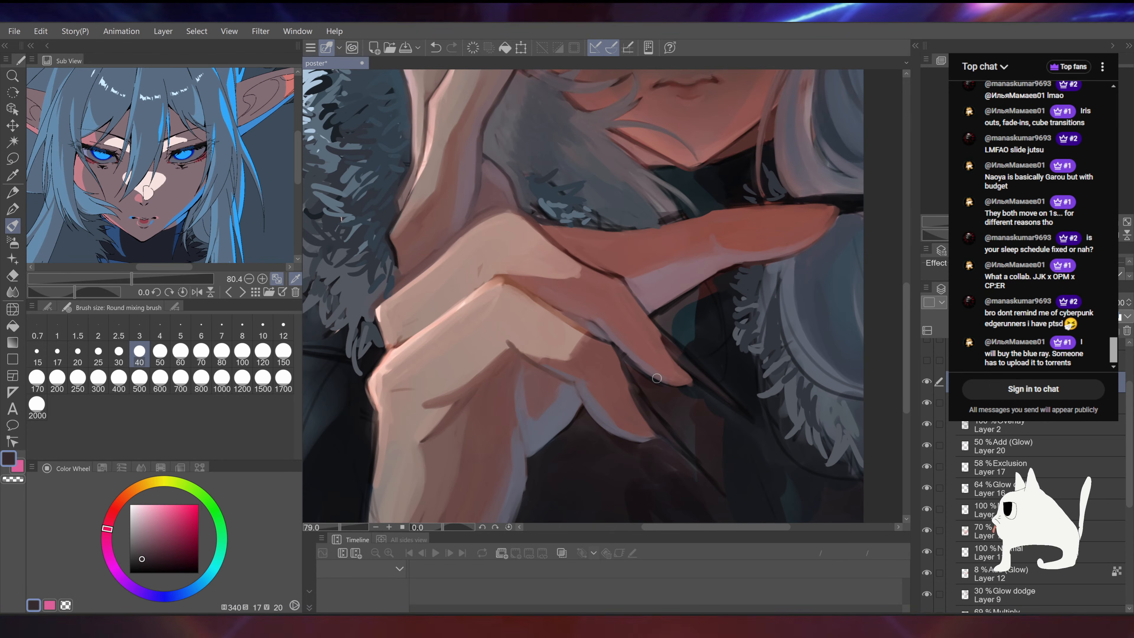
click(98, 351)
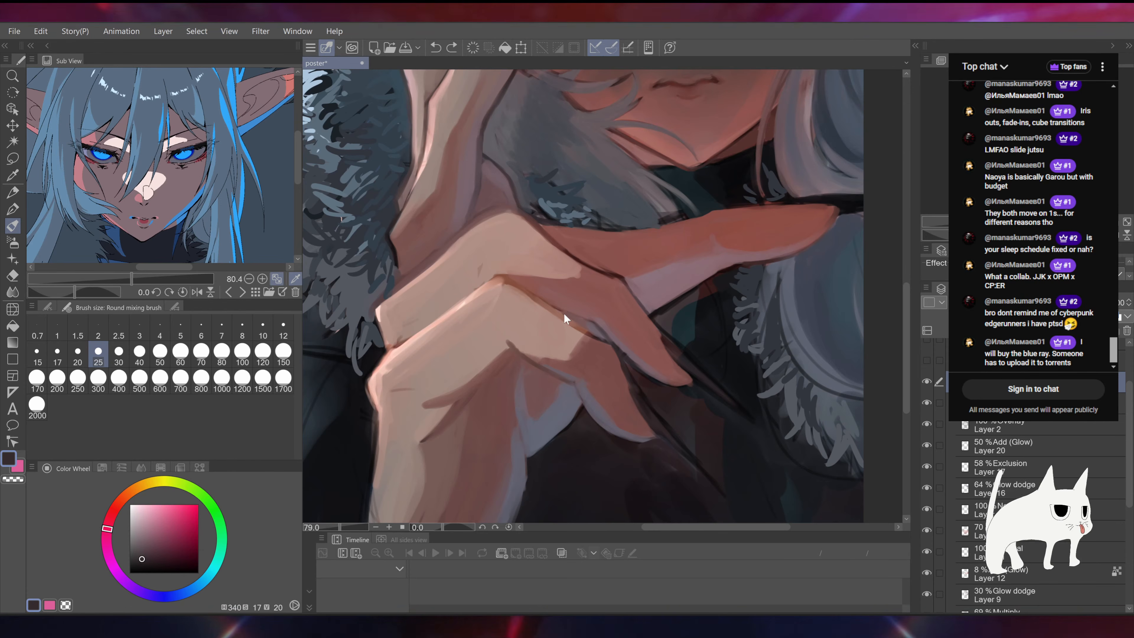
scroll(602, 299, down, 4)
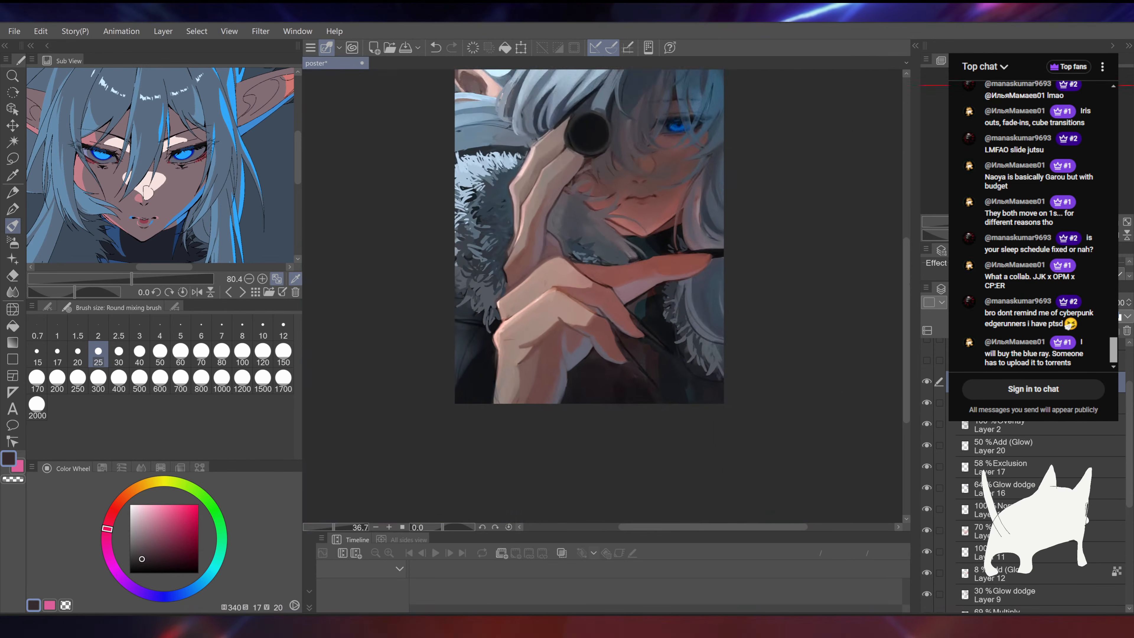
scroll(604, 299, up, 2)
drag(747, 204, 769, 340)
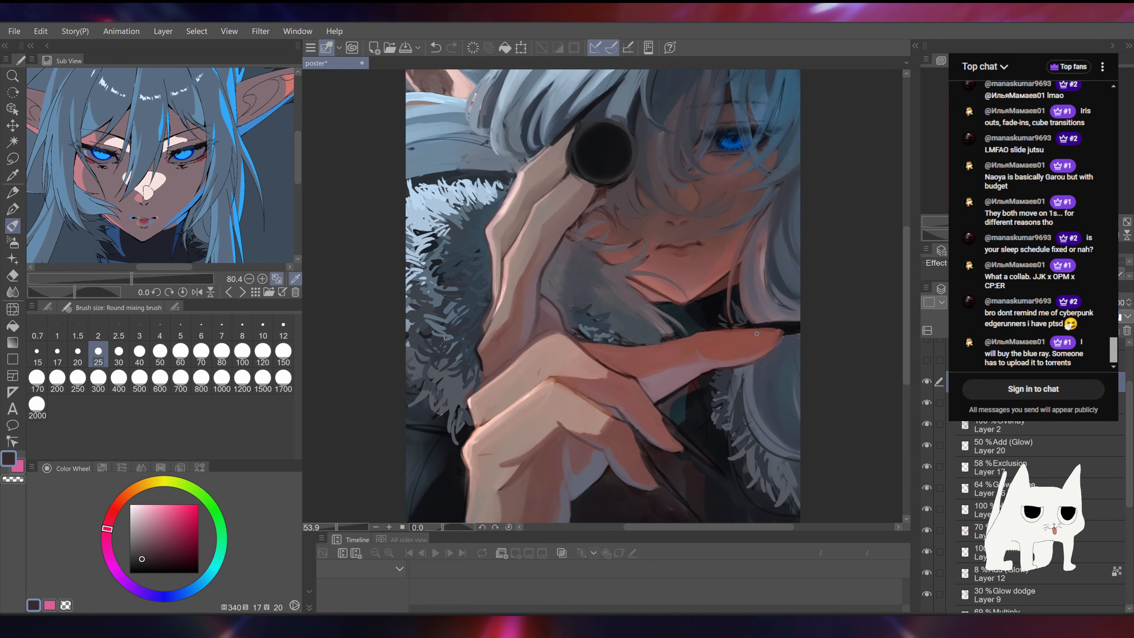
Step: Switch to the G-pen at size 50, sampling blue-grey from the fur collar and near-black from the dark clothing
click(22, 191)
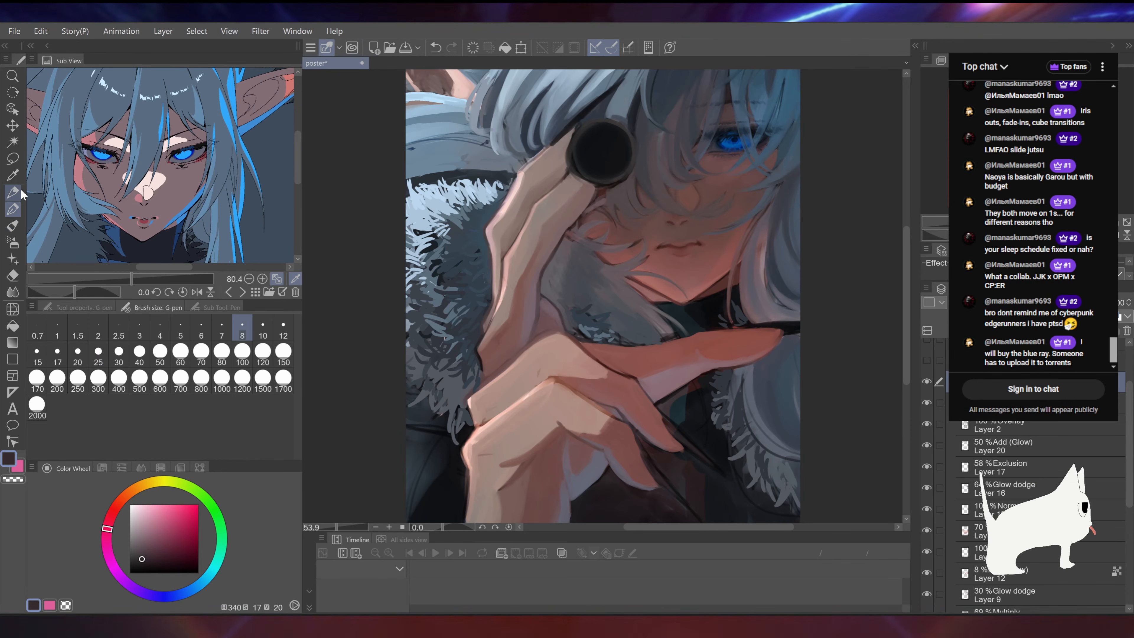
drag(633, 309, 715, 326)
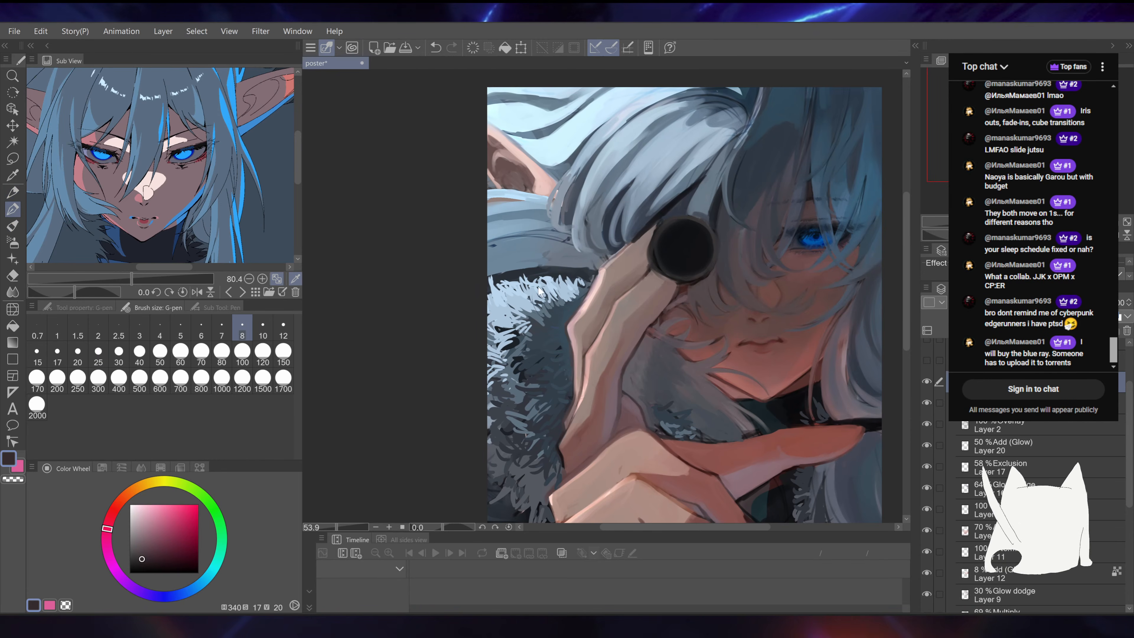
alt+click(538, 316)
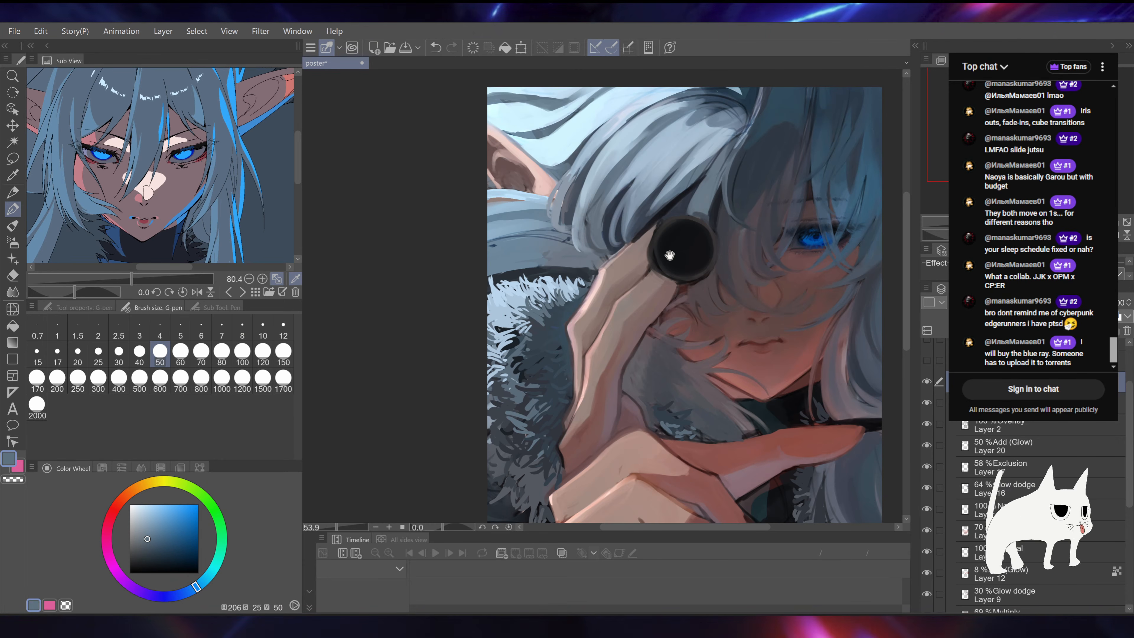
drag(670, 255, 637, 175)
drag(852, 293, 705, 154)
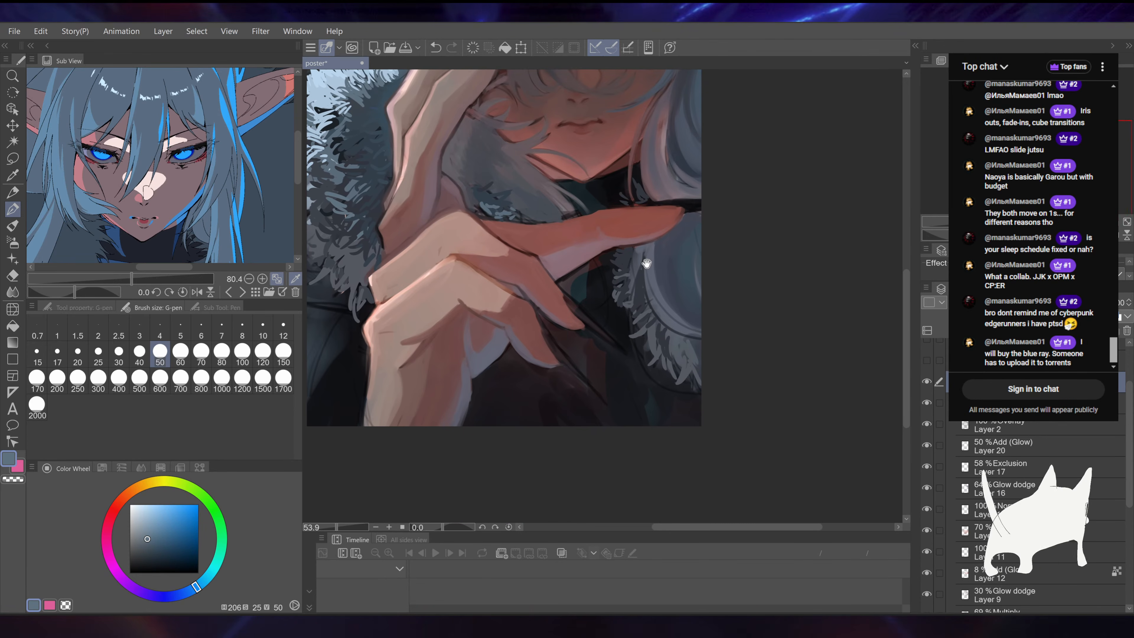
drag(647, 264, 682, 253)
alt+click(615, 348)
Step: Compare the whole illustration with and without the active paint layer by toggling its visibility
drag(722, 213, 711, 408)
drag(722, 244, 749, 363)
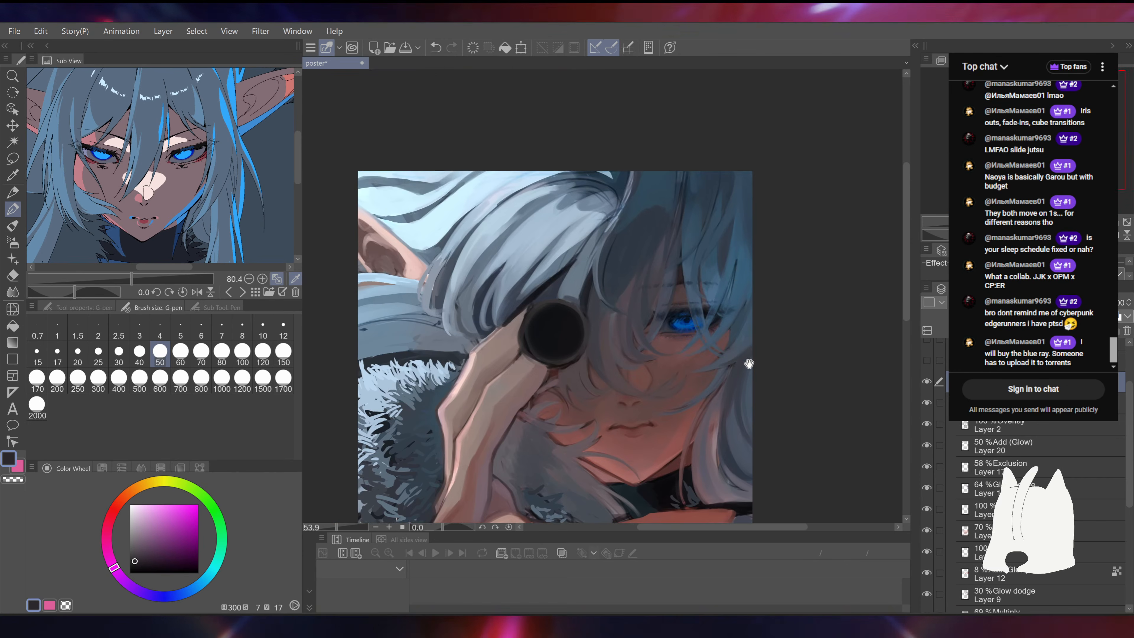
drag(736, 284, 701, 268)
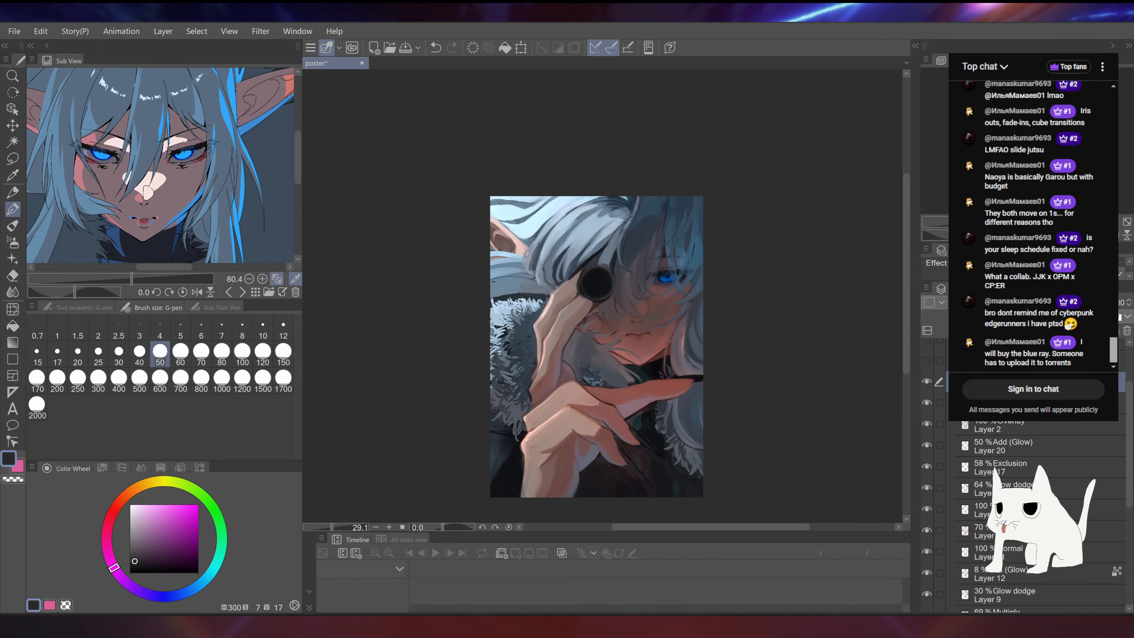
drag(660, 328, 627, 322)
scroll(644, 299, up, 3)
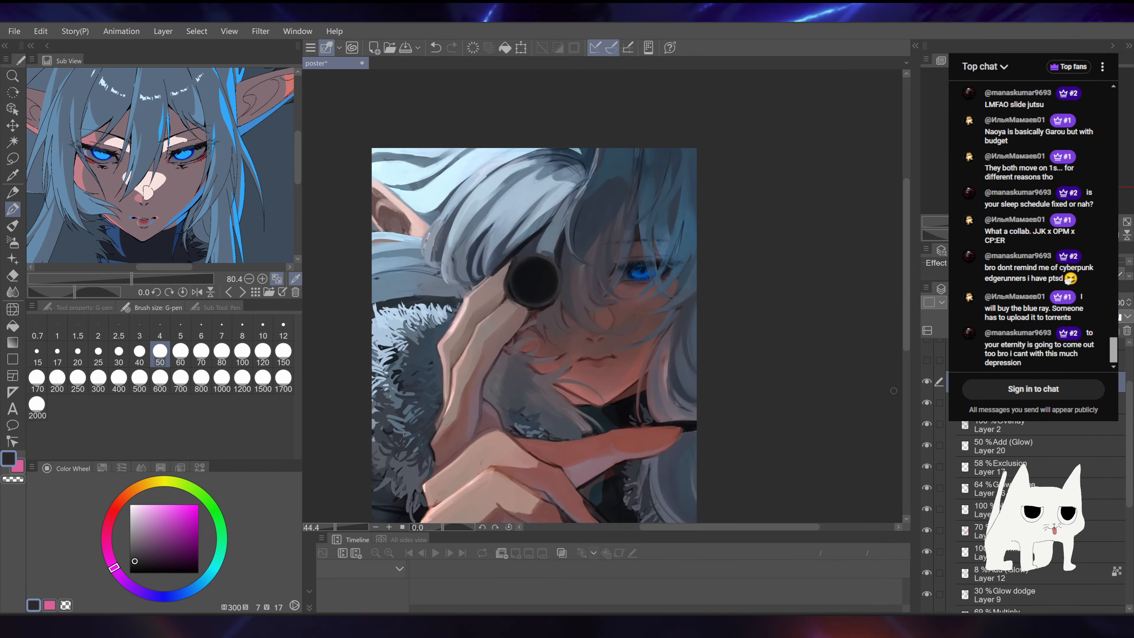
click(930, 380)
click(931, 380)
click(931, 381)
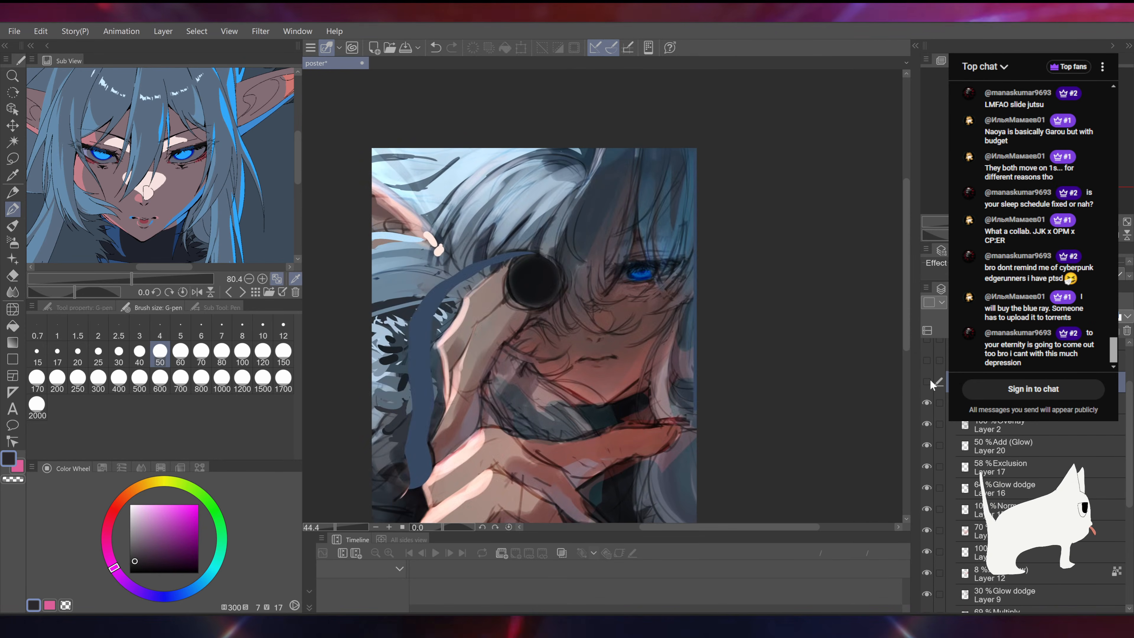
click(930, 381)
click(930, 381)
click(931, 381)
click(930, 381)
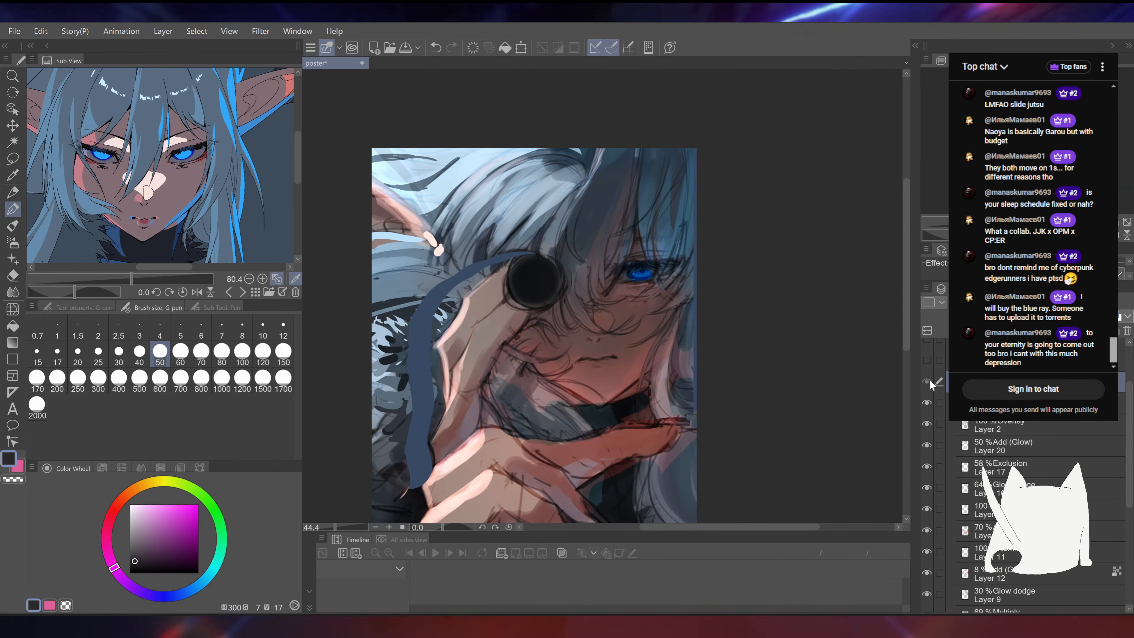
Step: Show the active paint layer again and darken the gaps between the bangs above the eye with sampled near-black at brush size 25
click(930, 381)
mouse_move(534, 335)
mouse_down()
mouse_move(535, 237)
mouse_move(519, 309)
mouse_move(638, 237)
mouse_move(575, 335)
mouse_up()
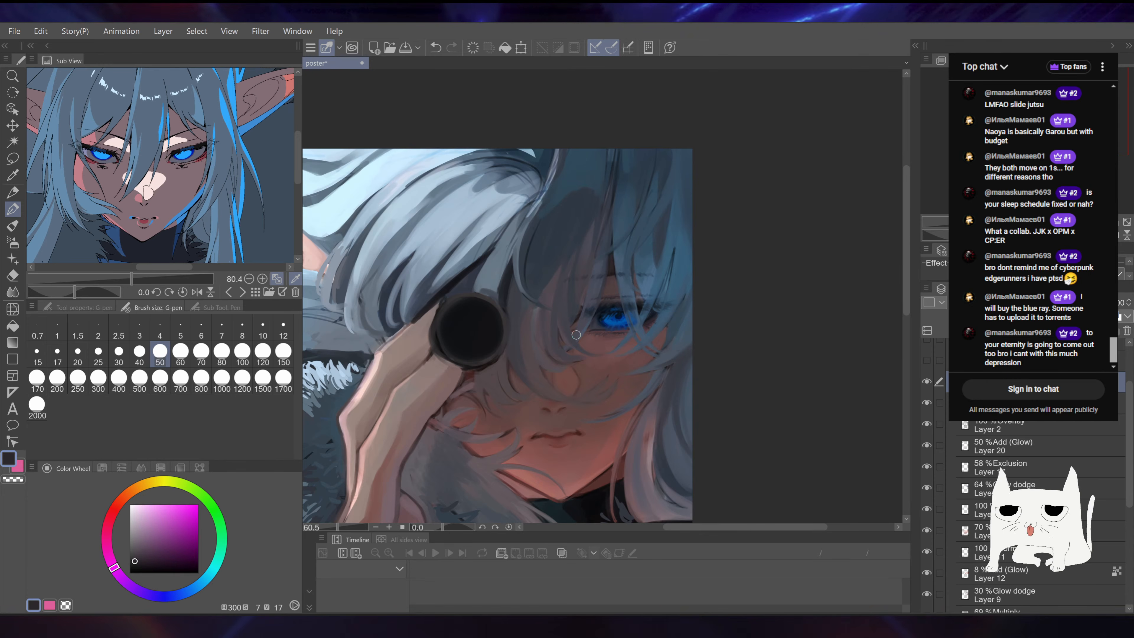
scroll(655, 386, up, 5)
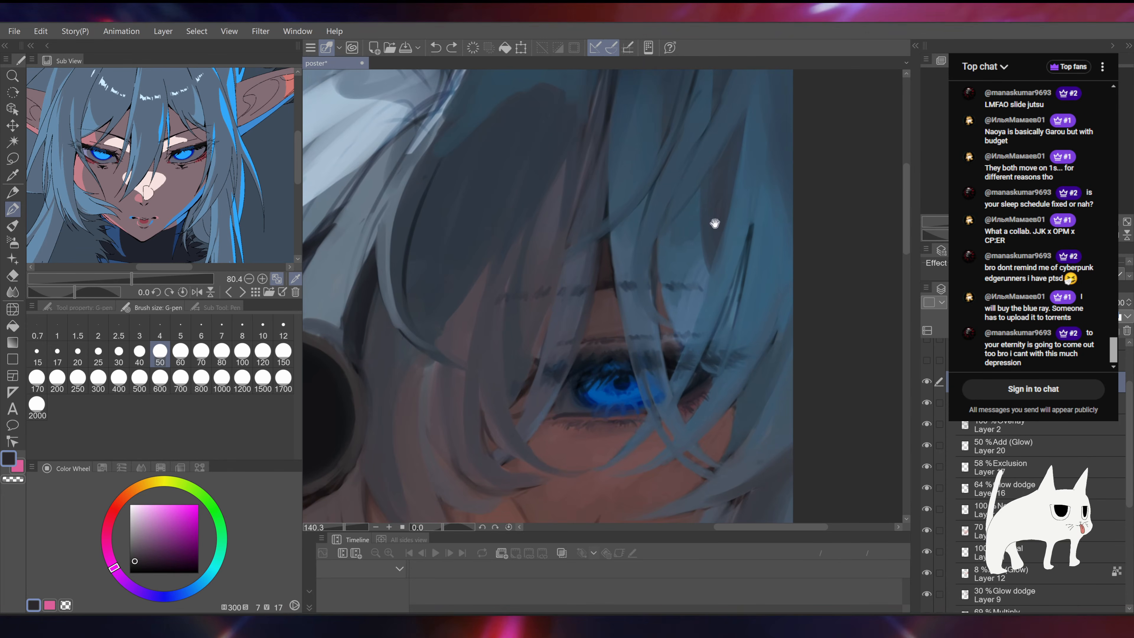
alt+click(614, 291)
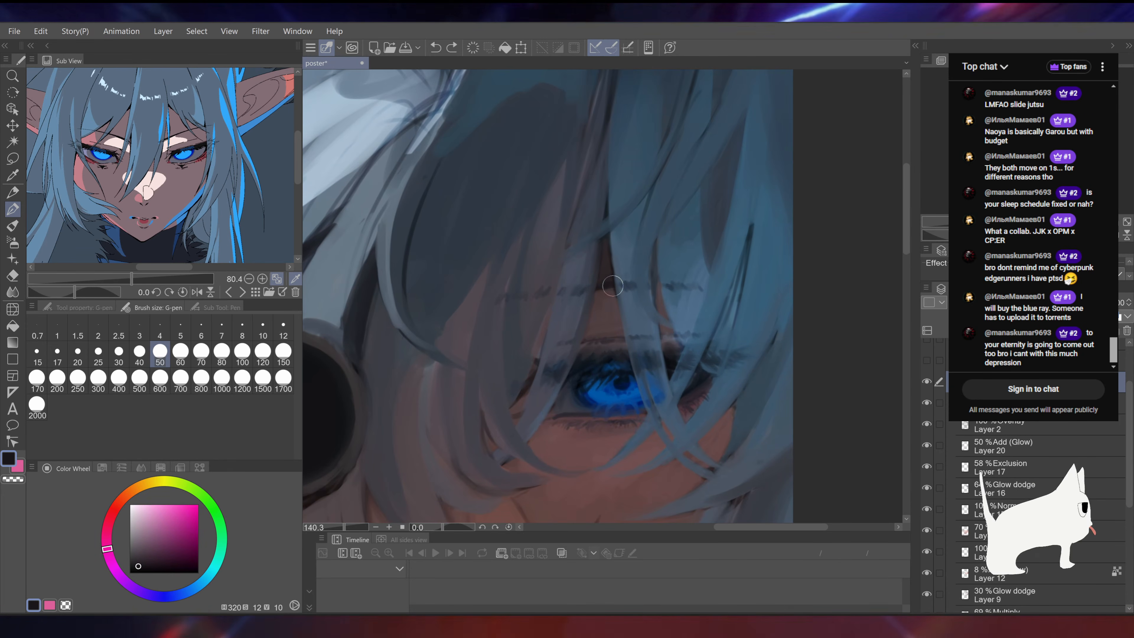
click(139, 566)
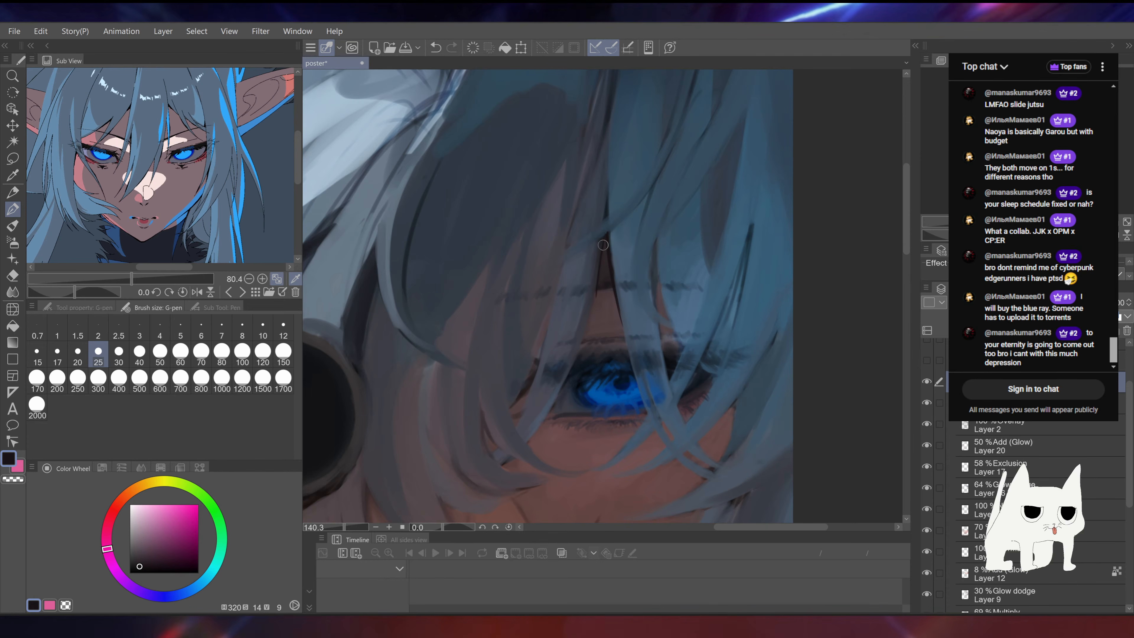
drag(574, 322, 597, 232)
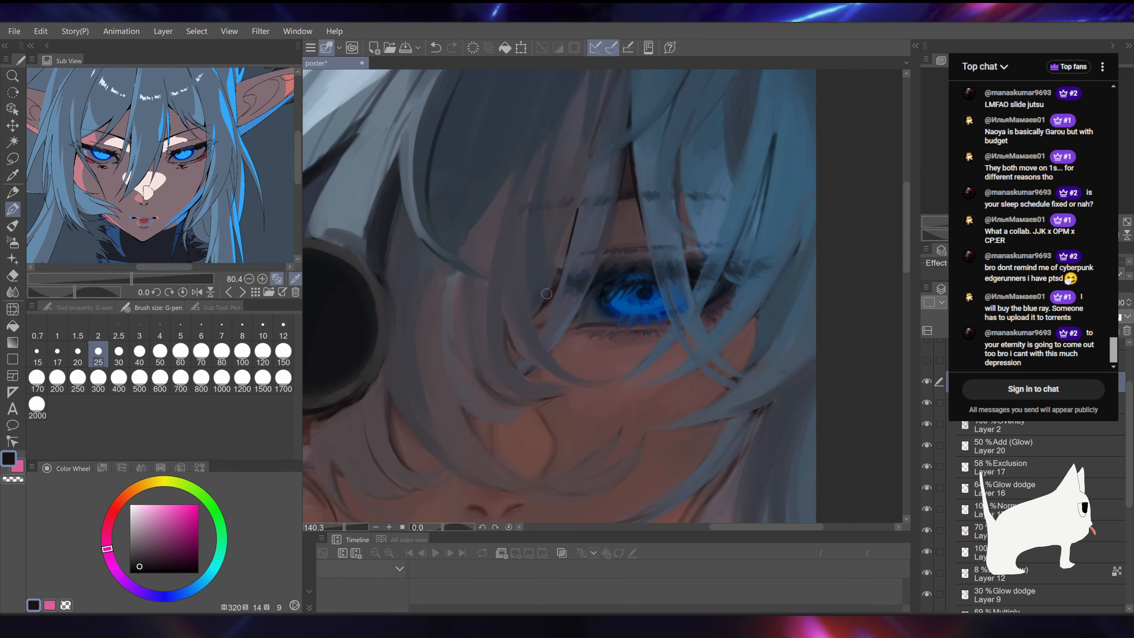
drag(629, 128, 619, 172)
Step: Try dark blue-grey strokes among the hair strands beside the eye, and undo them
alt+click(565, 267)
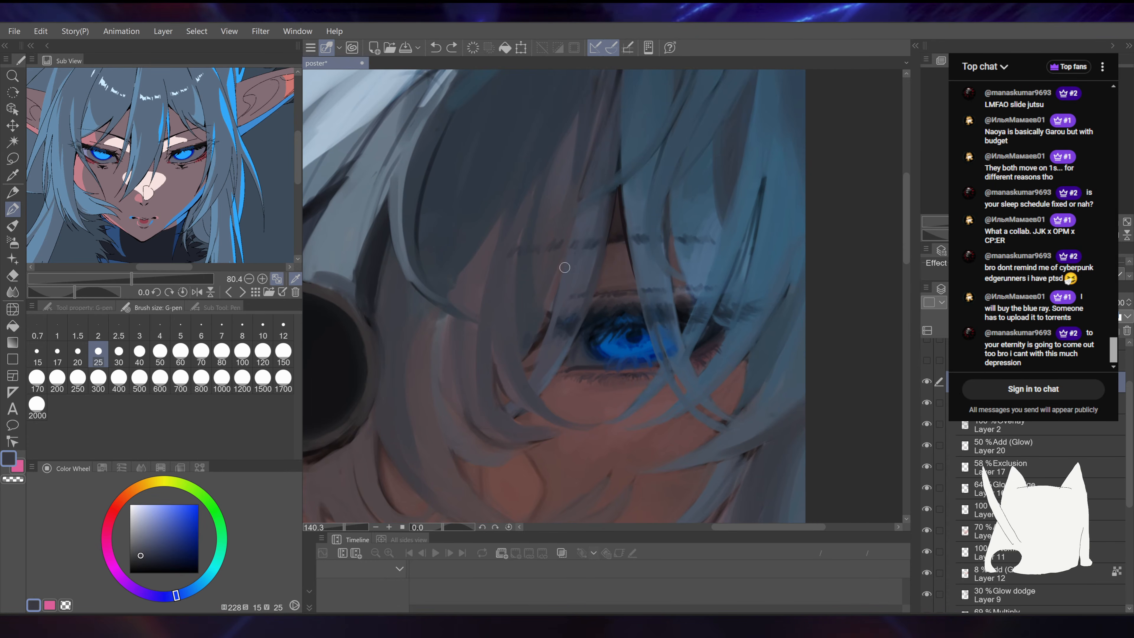
key(ctrl+z)
mouse_move(564, 266)
mouse_down()
mouse_move(605, 225)
mouse_move(590, 263)
mouse_up()
key(ctrl+z)
key(ctrl+z)
drag(611, 189, 676, 145)
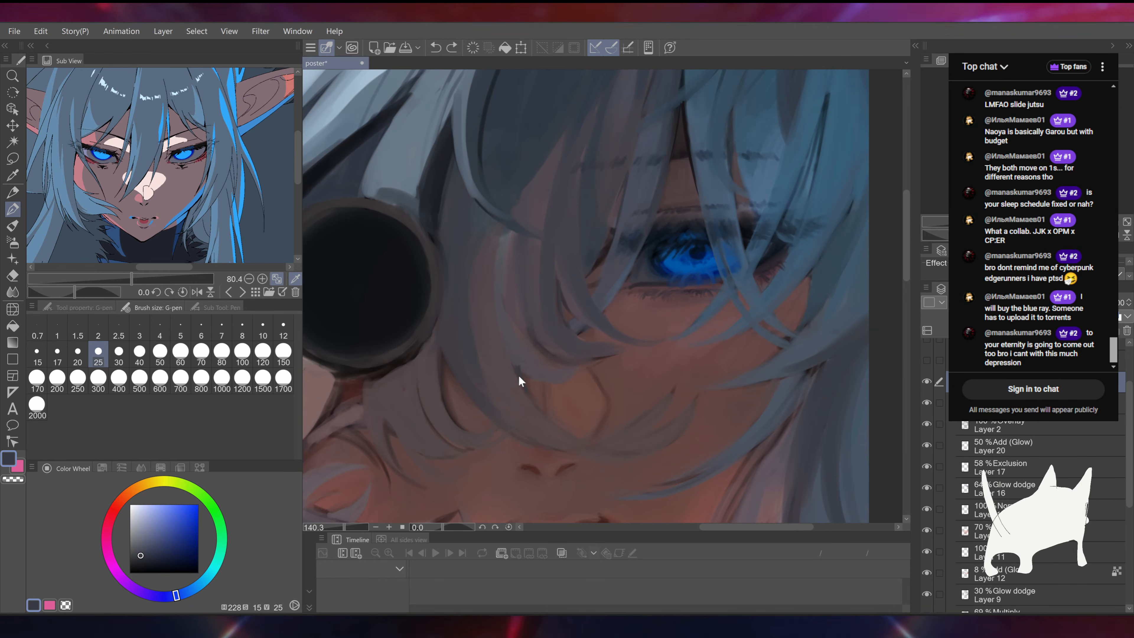
key(ctrl+z)
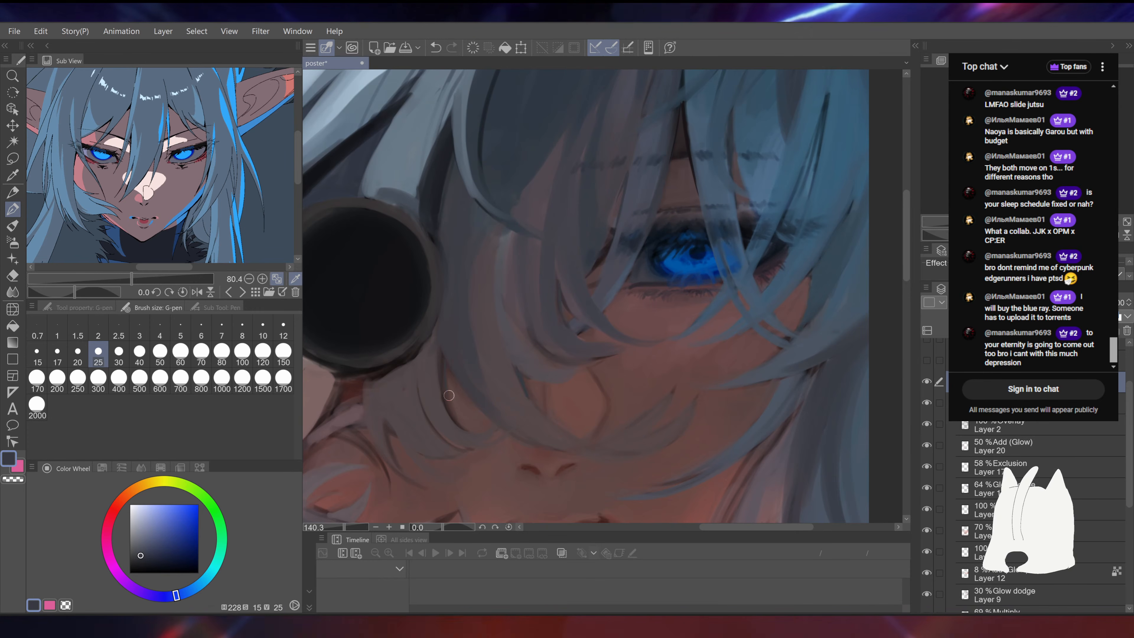
Step: Deepen the shadows between the hair strands beside the black disc with sampled dark brown tones
drag(554, 268, 670, 202)
alt+click(561, 322)
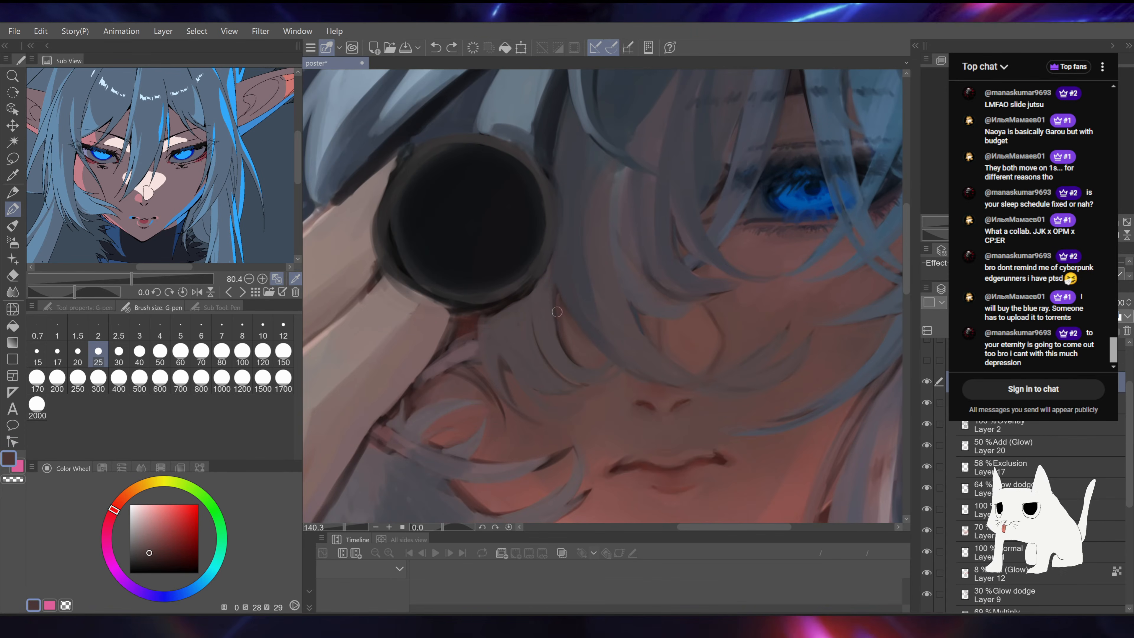
alt+click(556, 295)
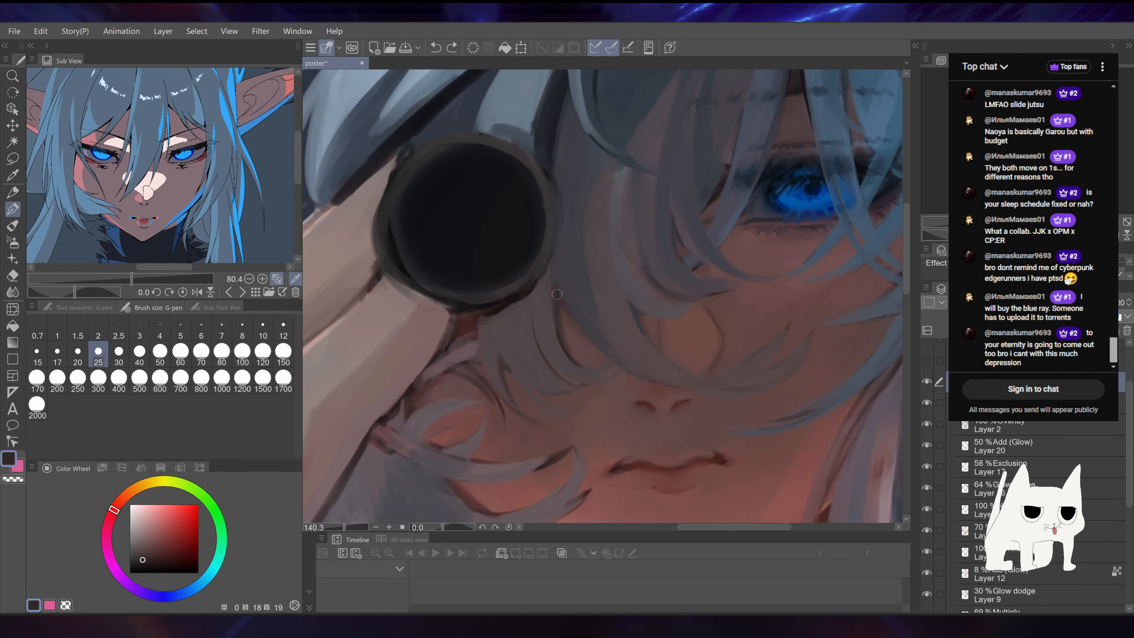
drag(573, 349, 664, 309)
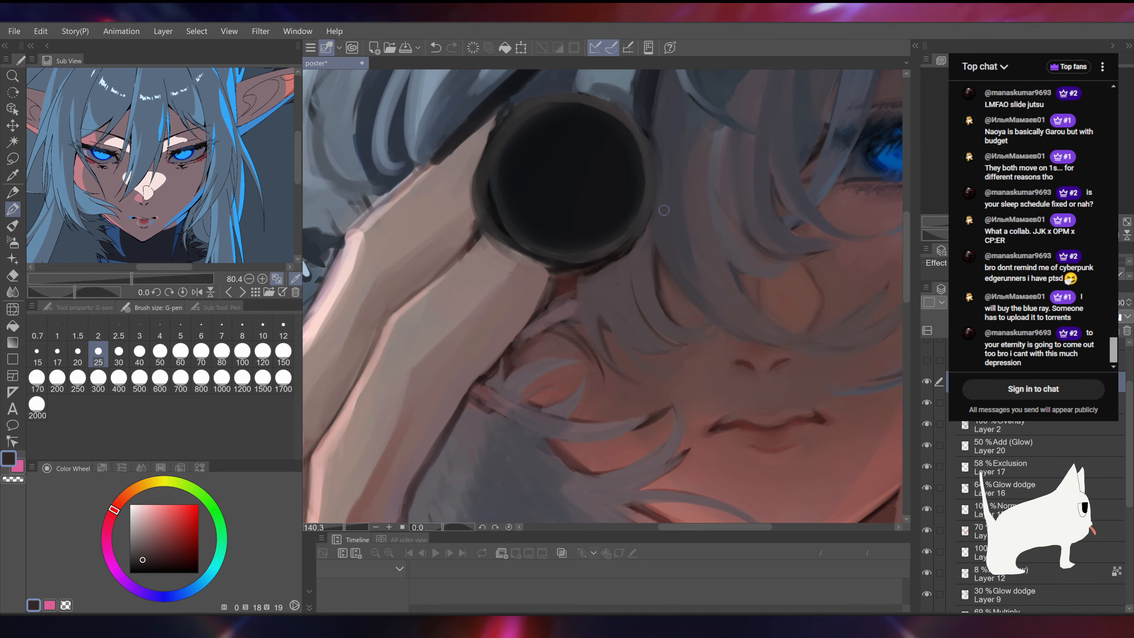
drag(611, 223, 674, 136)
Step: Refine the raised finger's edges below the black disc with sampled skin tones and dark brown
alt+click(596, 203)
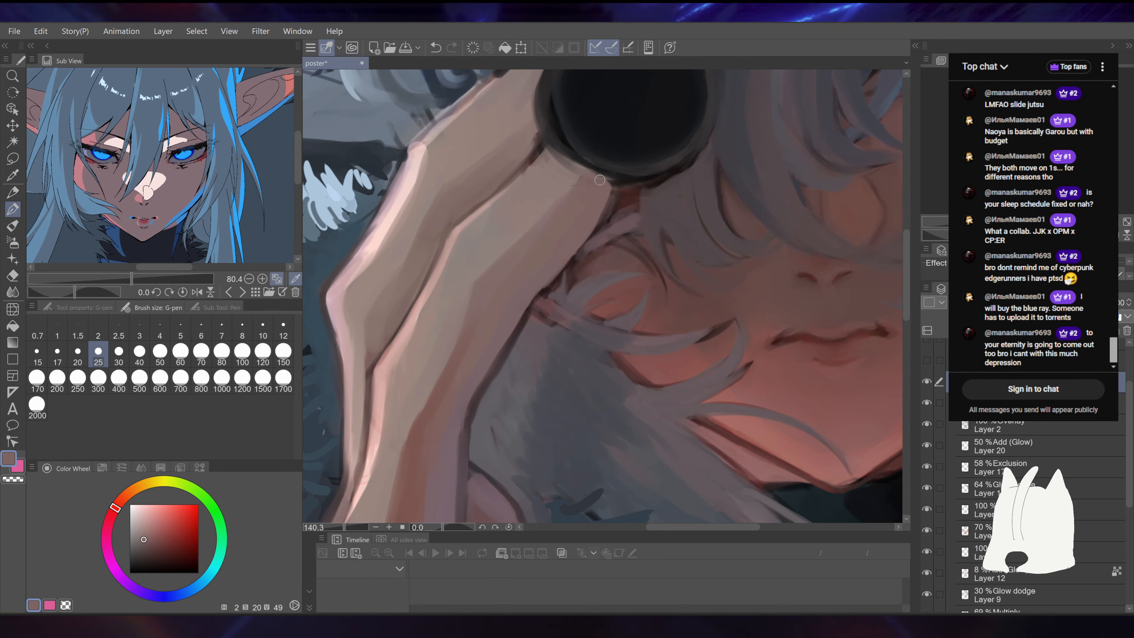
alt+click(452, 344)
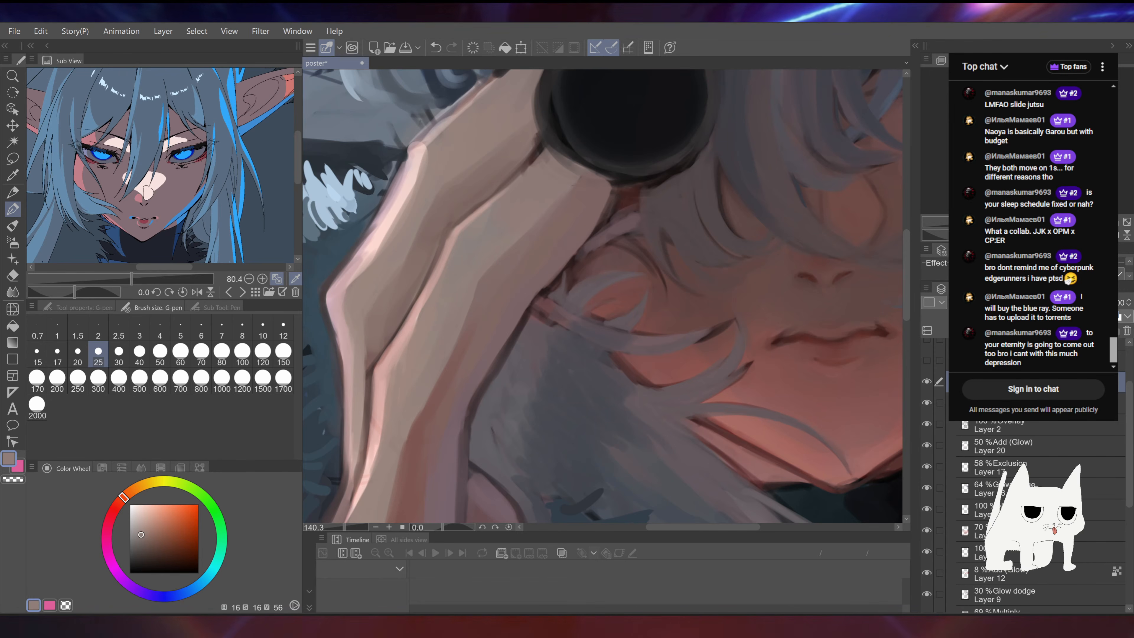
scroll(703, 250, down, 5)
scroll(688, 257, up, 7)
drag(689, 181, 691, 246)
alt+click(564, 298)
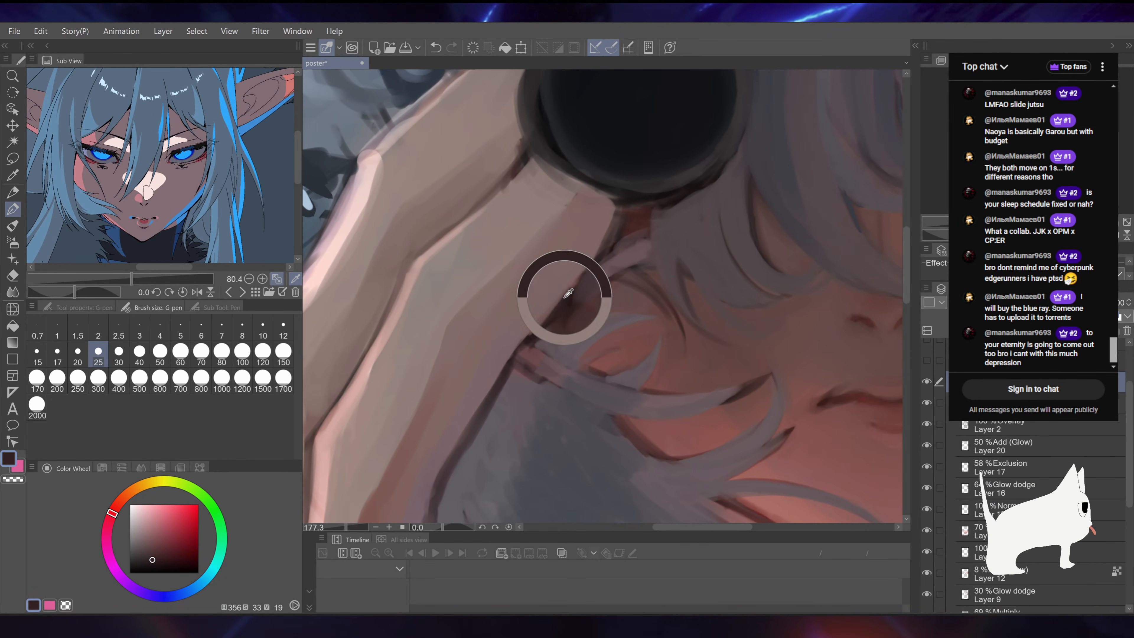
drag(562, 305, 609, 232)
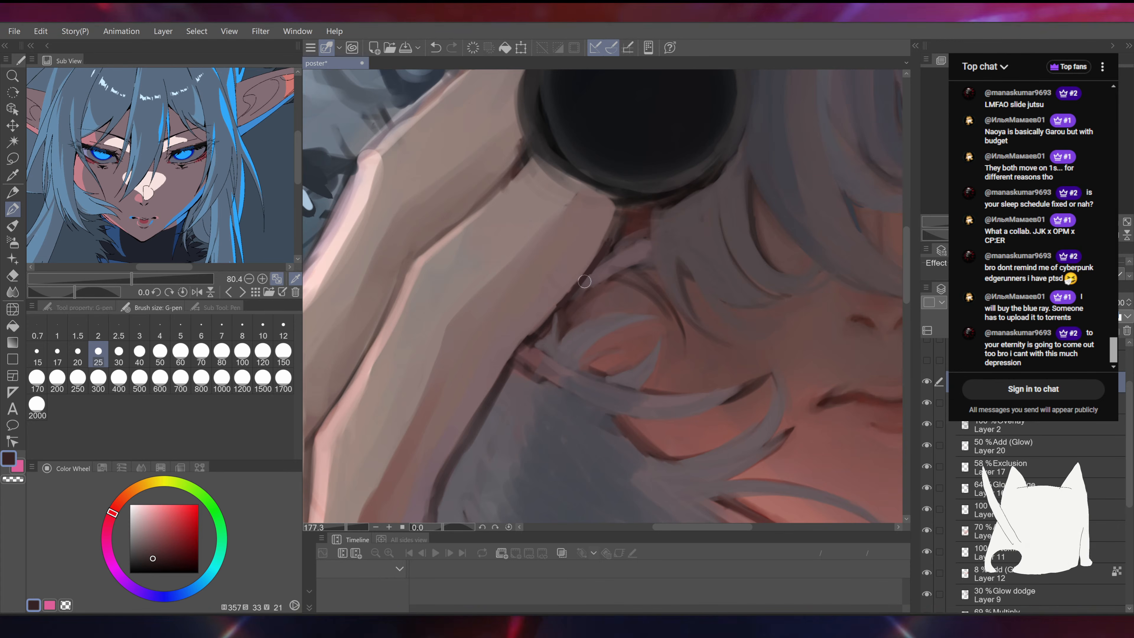
key(ctrl+z)
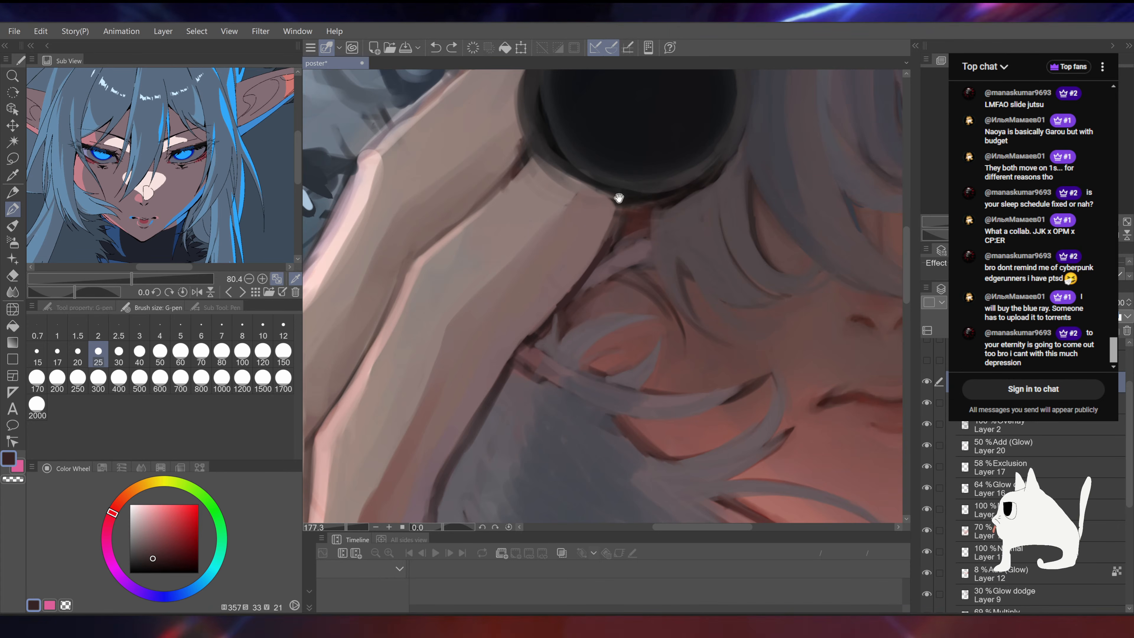
Step: Touch up the black disc's rim where it meets the fingertips with near-black on the rotated canvas, and reset the canvas rotation
drag(691, 197, 717, 301)
drag(661, 250, 598, 252)
drag(647, 178, 720, 251)
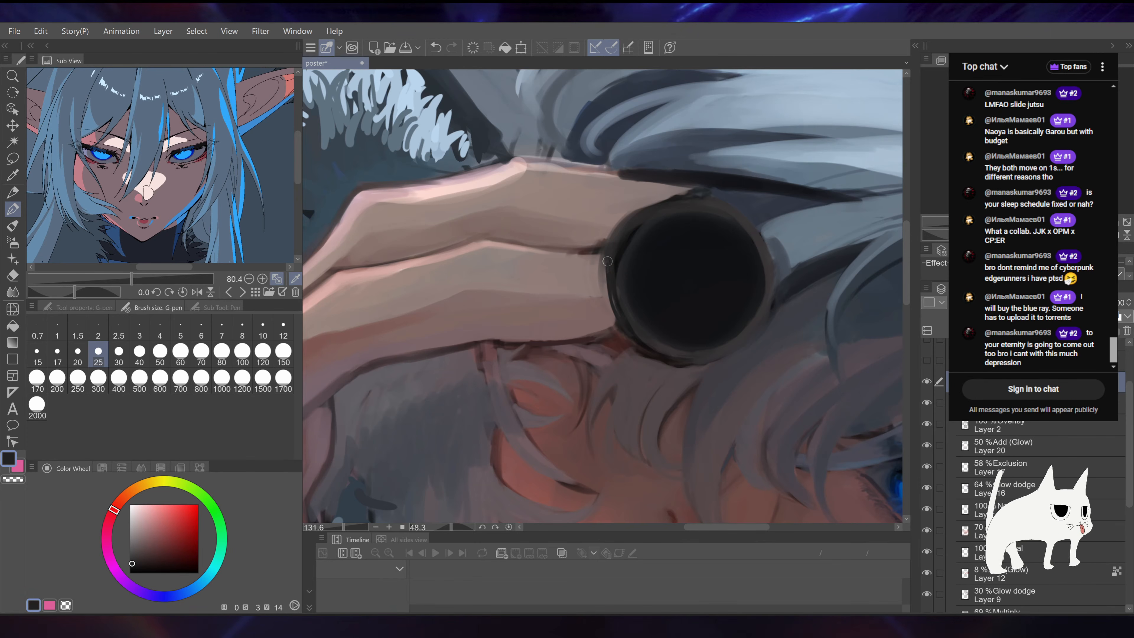
drag(608, 262, 617, 315)
mouse_move(710, 266)
mouse_down()
mouse_move(664, 202)
mouse_move(628, 186)
mouse_up()
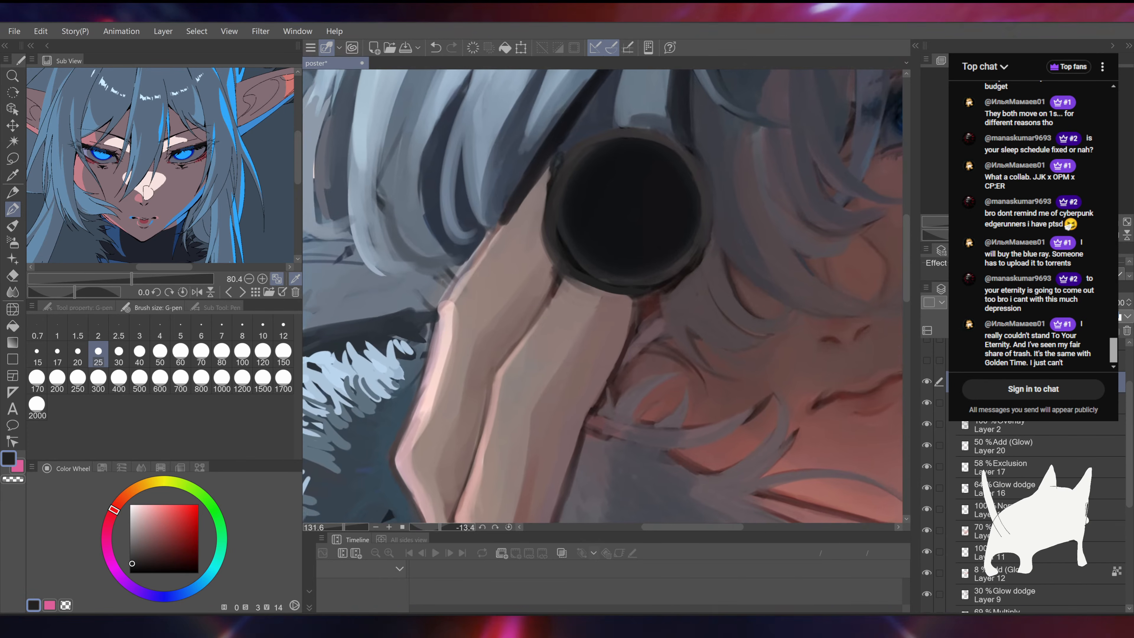
drag(661, 268, 544, 274)
key(ctrl+@)
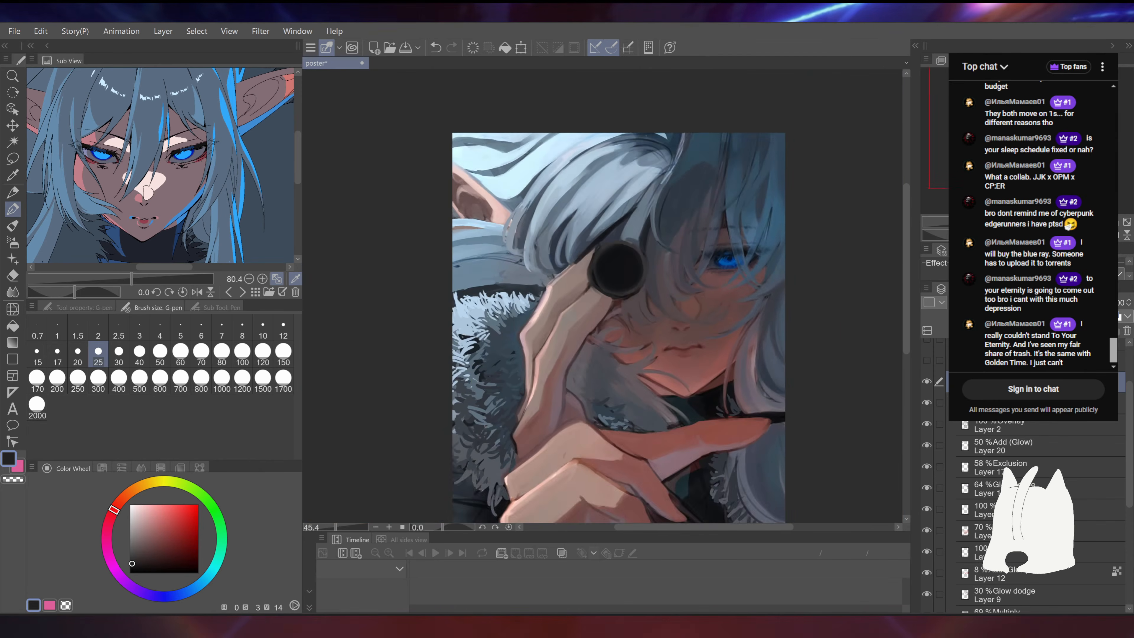
Step: Touch up the fur collar beside the raised hand with sampled blue-violet grey and muted mauve-grey
drag(706, 236, 739, 237)
drag(739, 237, 684, 194)
alt+click(572, 348)
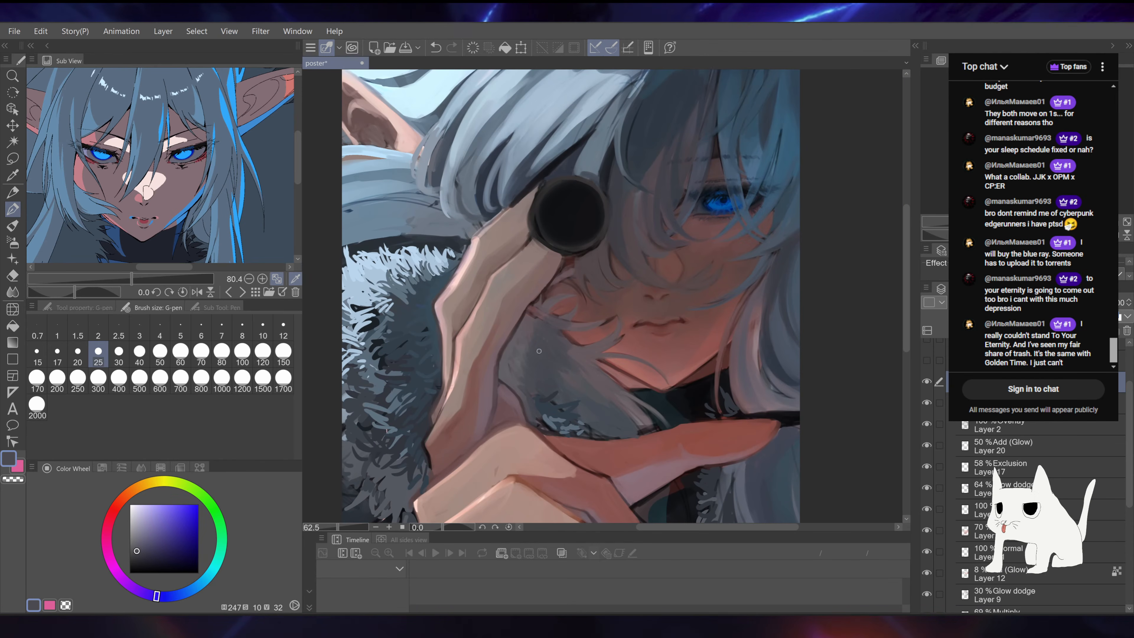
alt+click(531, 341)
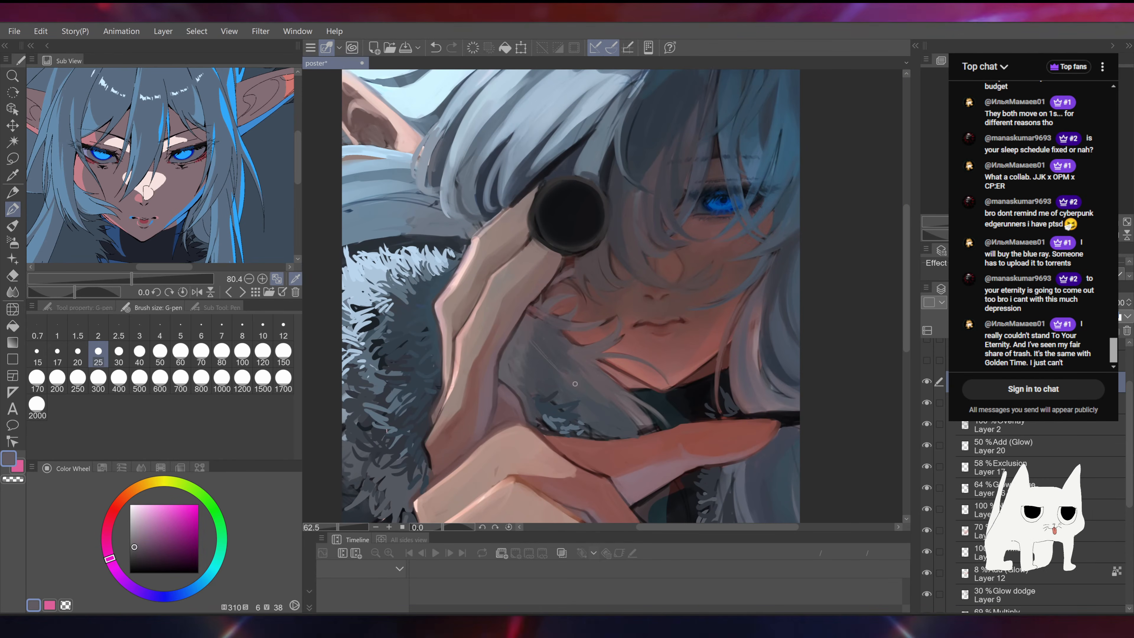
mouse_move(547, 377)
mouse_down()
mouse_move(610, 198)
mouse_move(662, 208)
mouse_move(699, 182)
mouse_move(679, 245)
mouse_move(714, 156)
mouse_up()
Step: Clean up the dark clothing around the lower hand and wrist with sampled near-black navy at brush size 70
alt+click(494, 384)
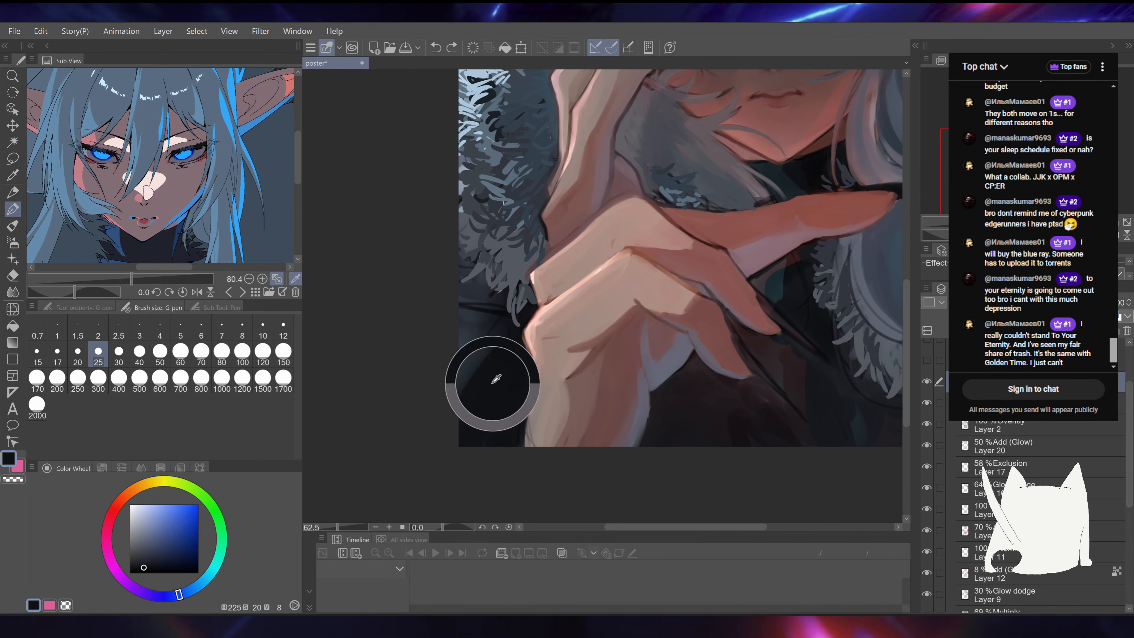
drag(664, 244, 642, 288)
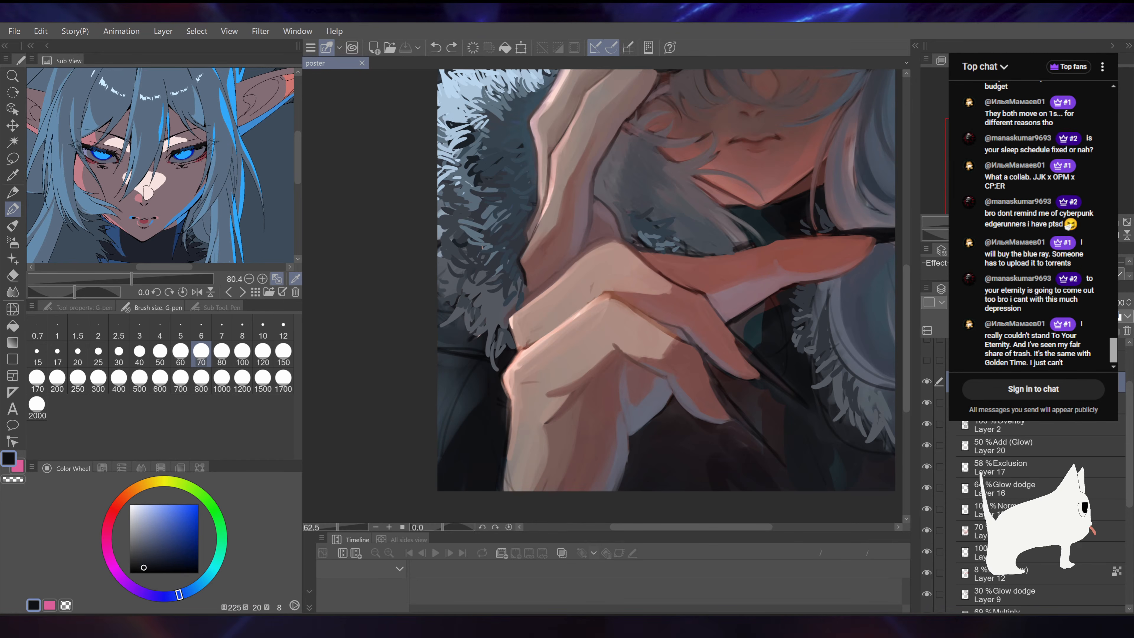
drag(507, 364, 502, 313)
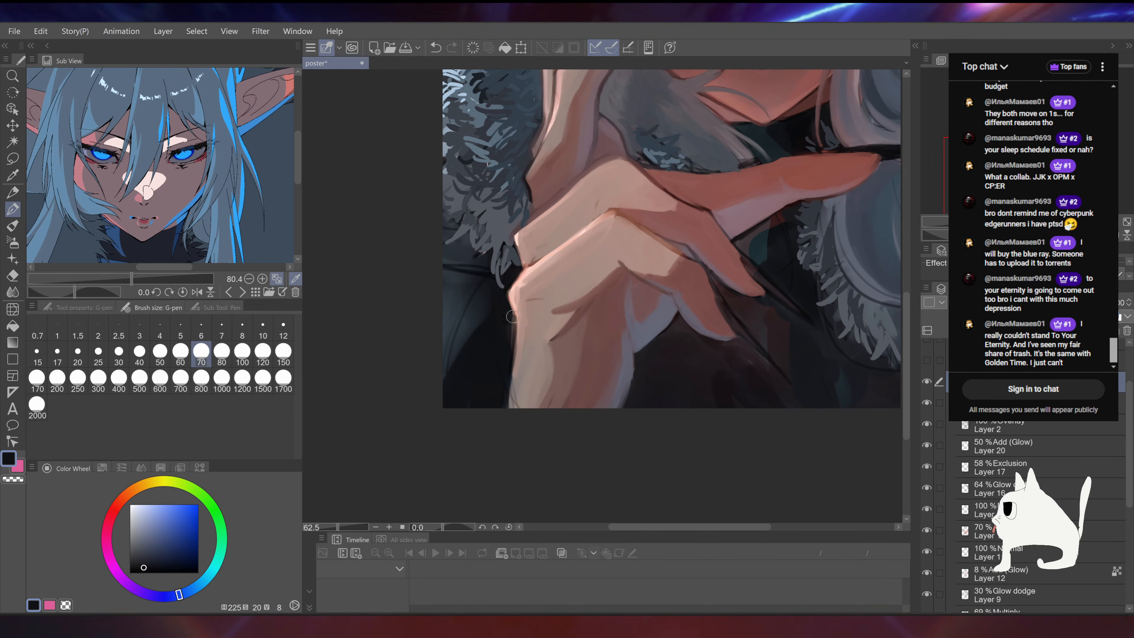
drag(486, 445, 460, 385)
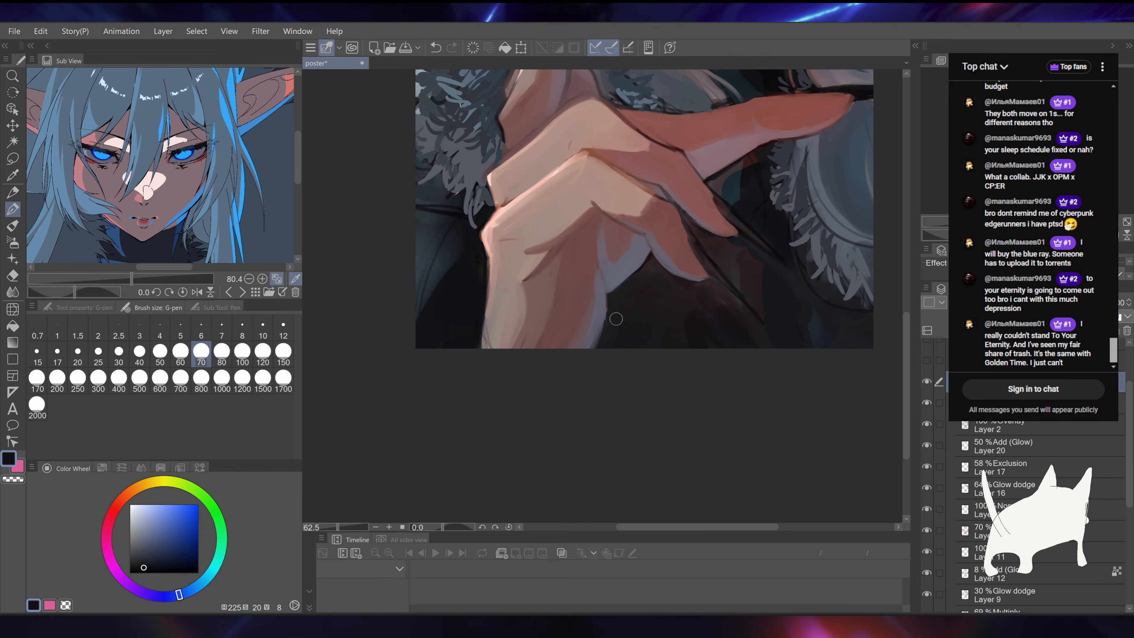
drag(736, 223, 603, 370)
Step: Touch up the lower hand's curled fingers using sampled near-black violet and reddish brown, undoing the last stroke
alt+click(601, 359)
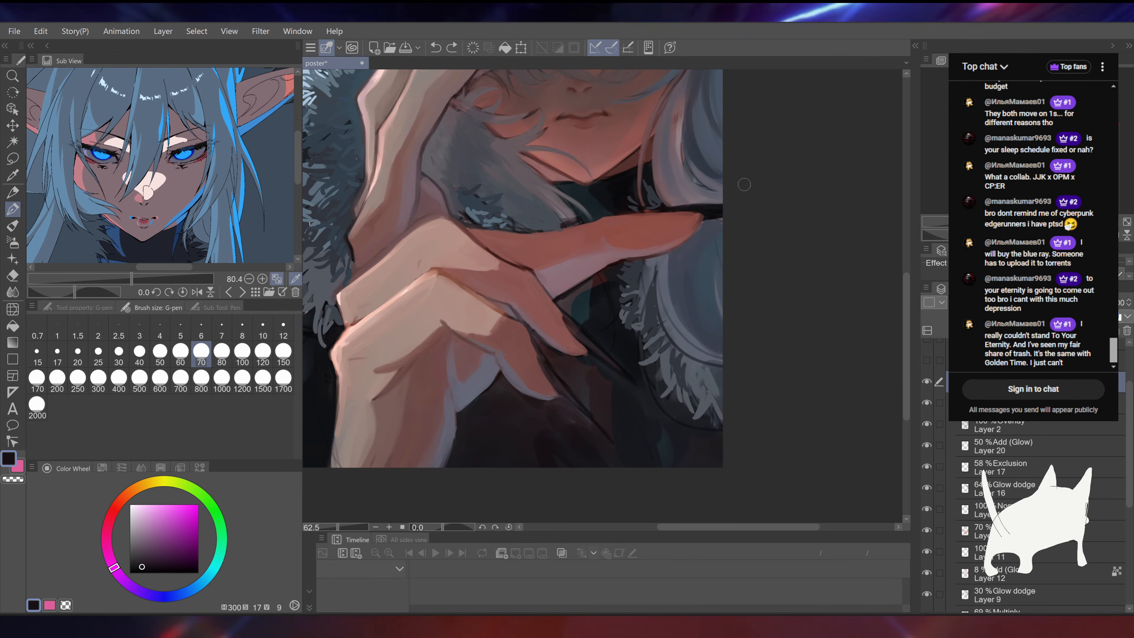
alt+click(525, 364)
drag(525, 364, 552, 329)
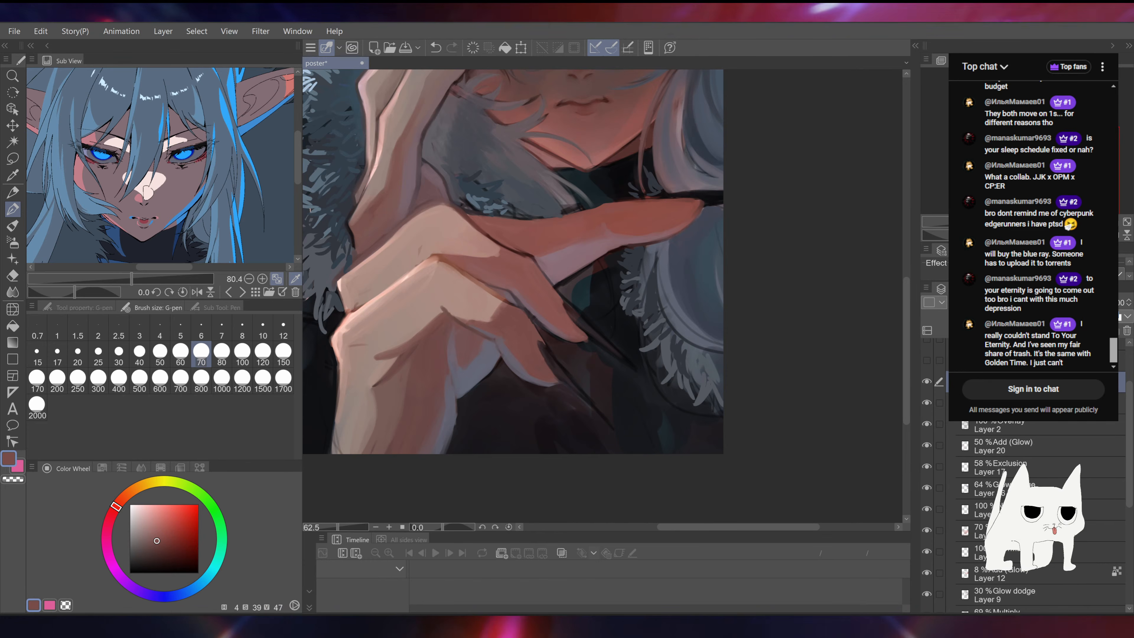
key(ctrl+z)
mouse_move(602, 312)
mouse_down()
mouse_move(558, 312)
mouse_move(594, 309)
mouse_up()
drag(652, 225, 663, 283)
Step: Define the curled fingertips against the dark clothing with sampled dark mauve, near-black and red-brown
alt+click(574, 397)
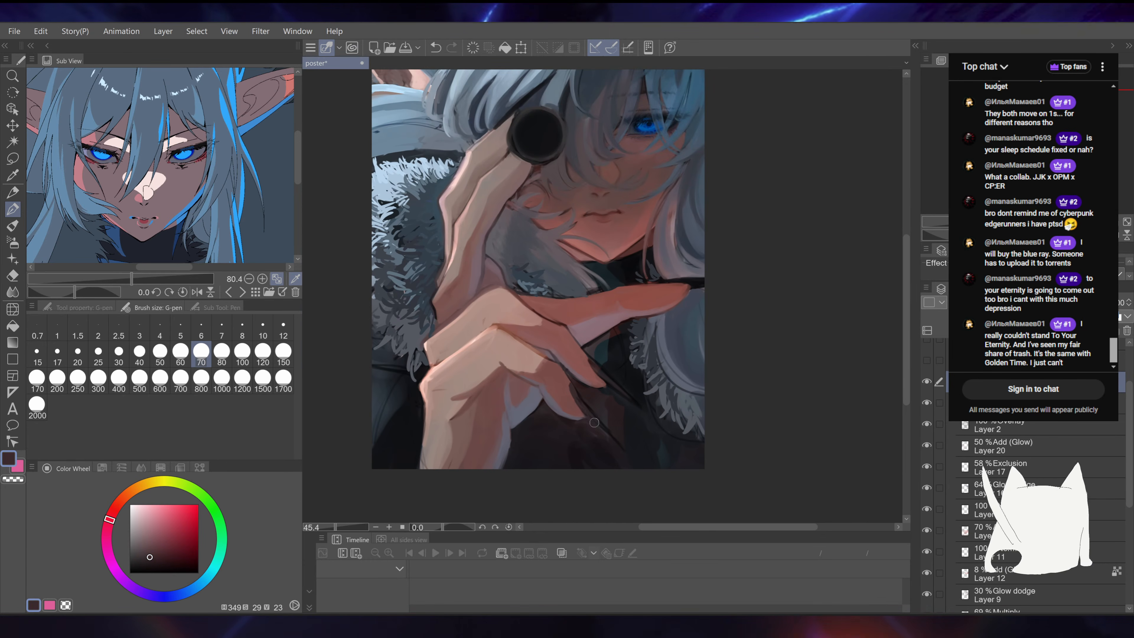
alt+click(574, 389)
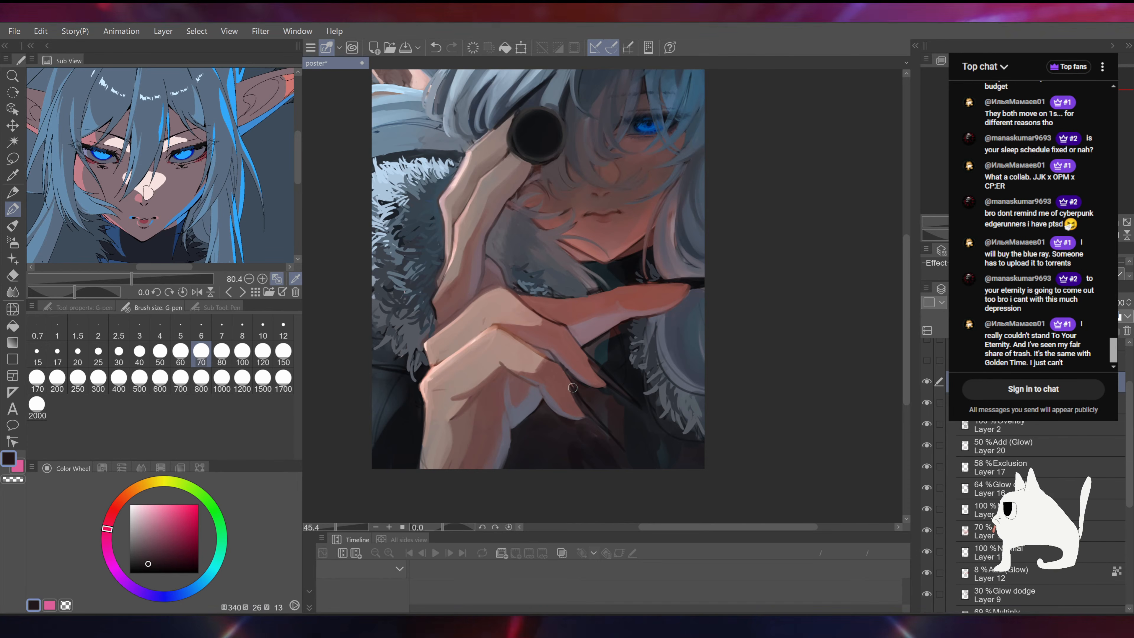
drag(641, 296, 623, 306)
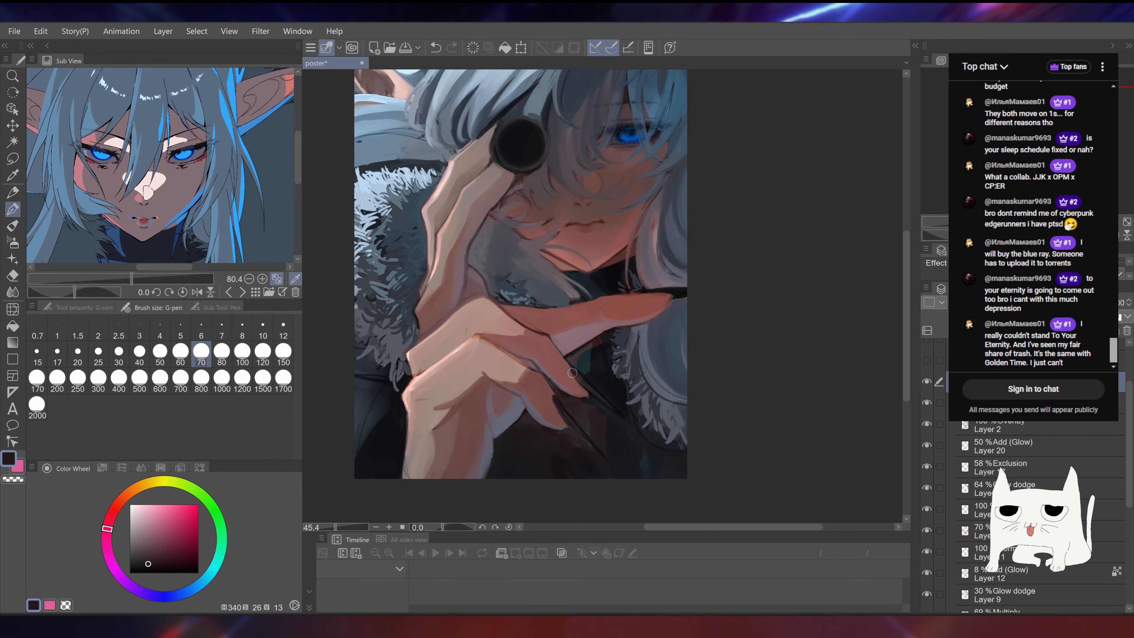
alt+click(580, 379)
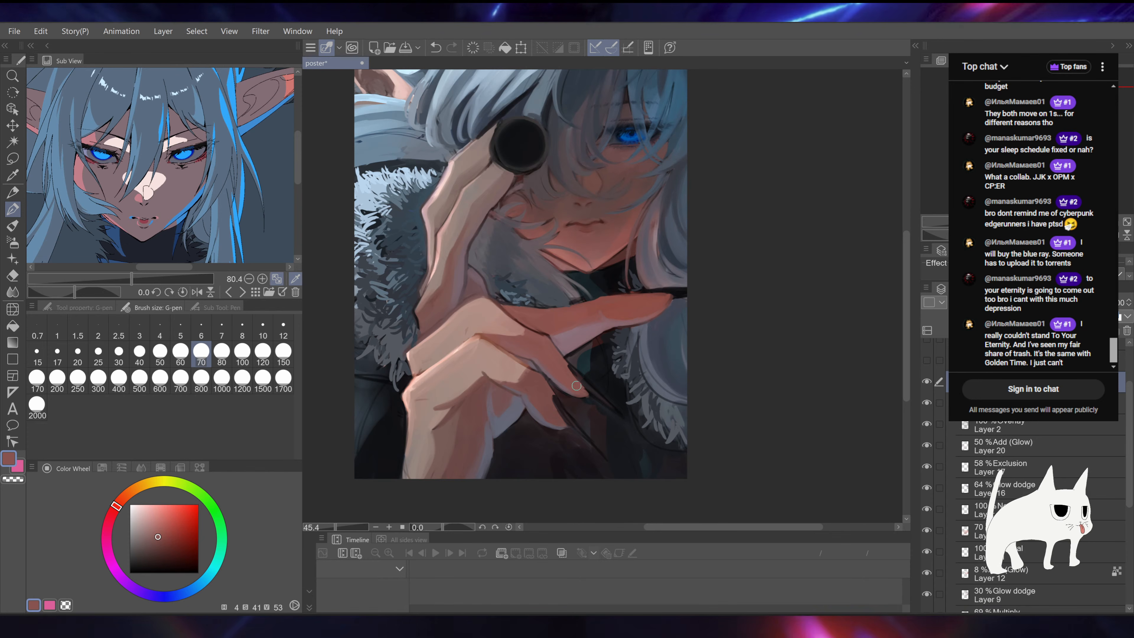
Step: Refine the pointing finger's edge near its base with sampled near-black brown and red-brown on the rotated canvas, and reset the rotation
drag(674, 363, 723, 214)
alt+click(612, 276)
alt+click(609, 274)
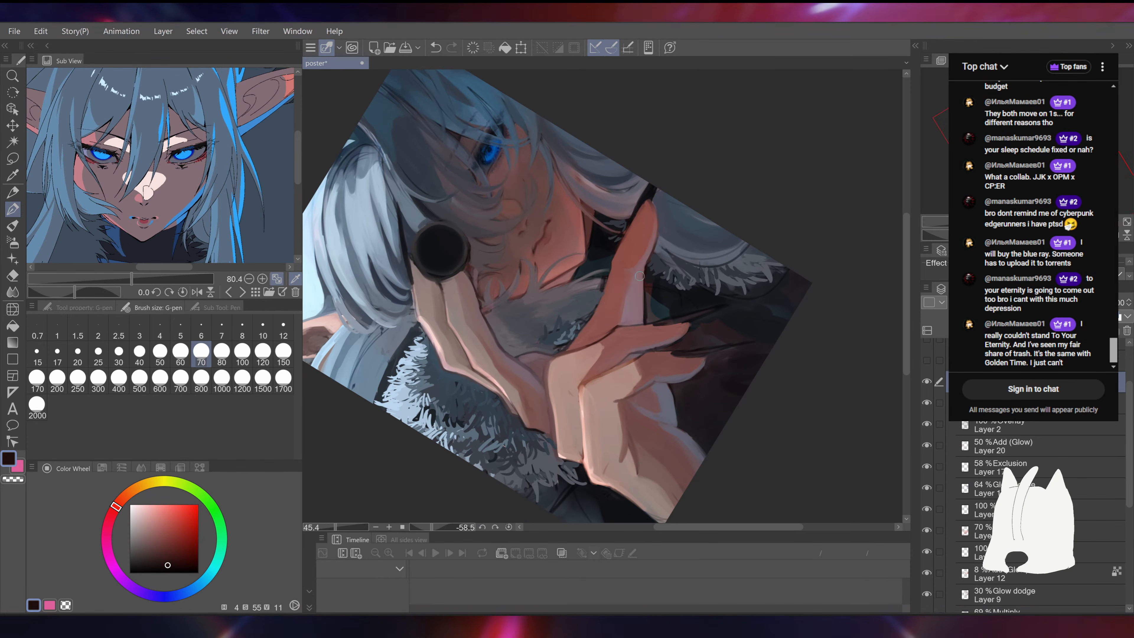
alt+click(606, 290)
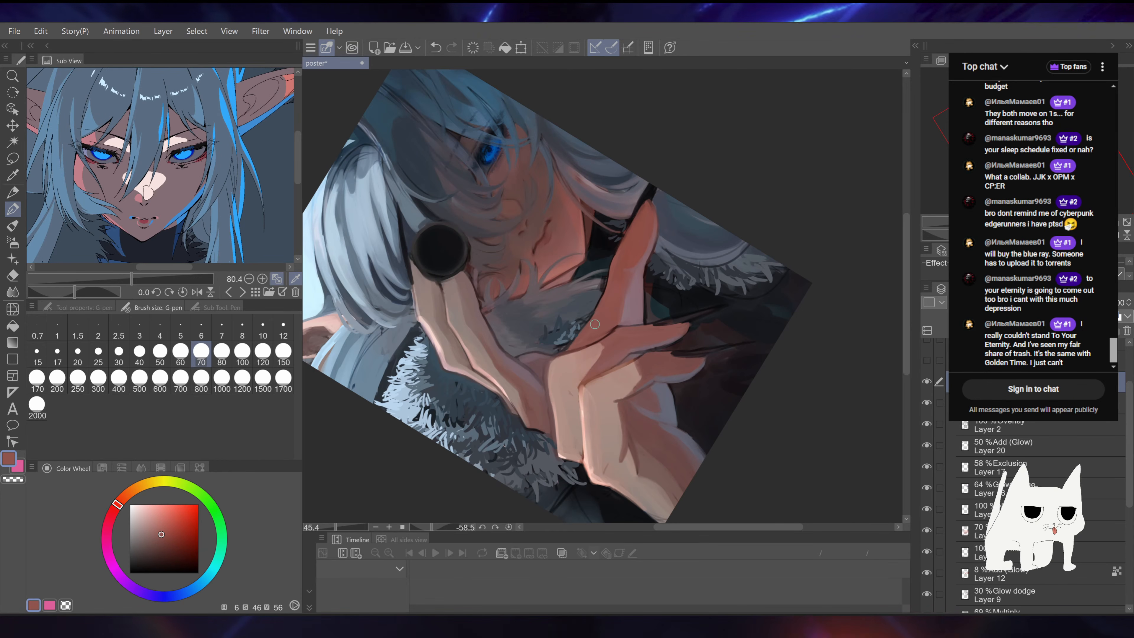
key(ctrl+at)
drag(601, 293, 563, 293)
drag(696, 227, 711, 314)
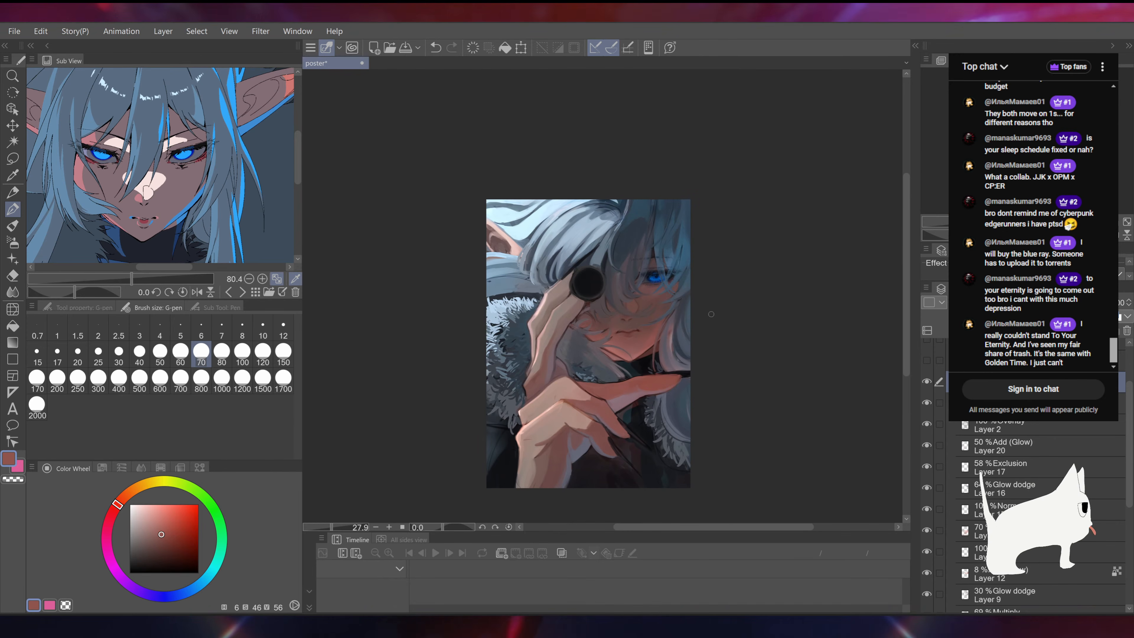
Step: Touch up the eye's blue iris with sampled saturated blue and save the poster
scroll(661, 255, up, 5)
alt+click(630, 327)
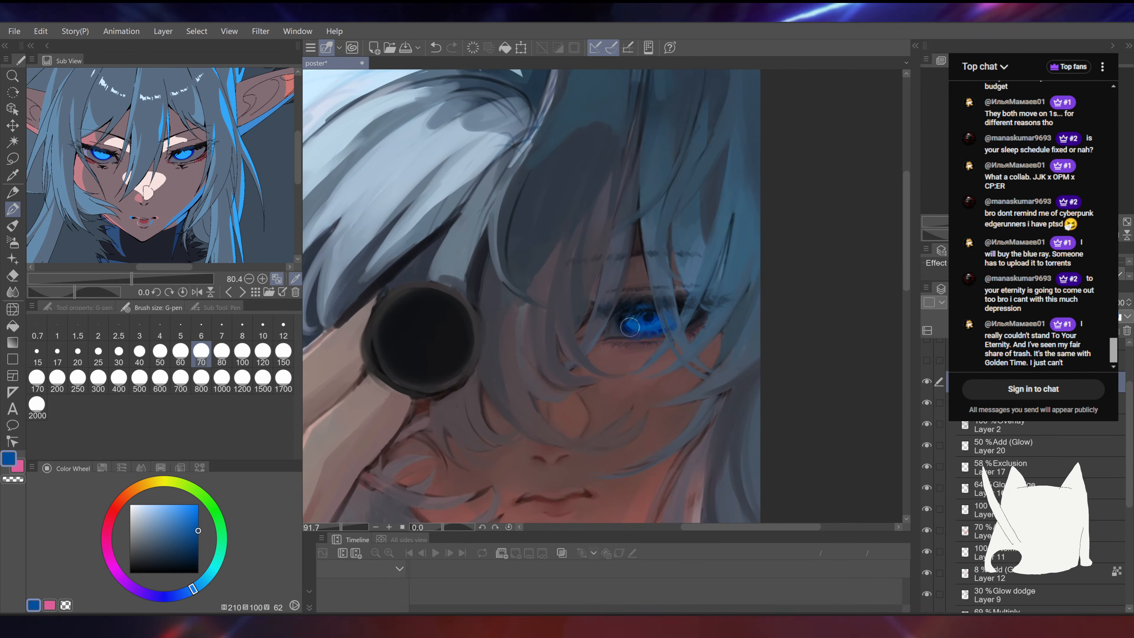
drag(671, 274, 665, 297)
key(ctrl+s)
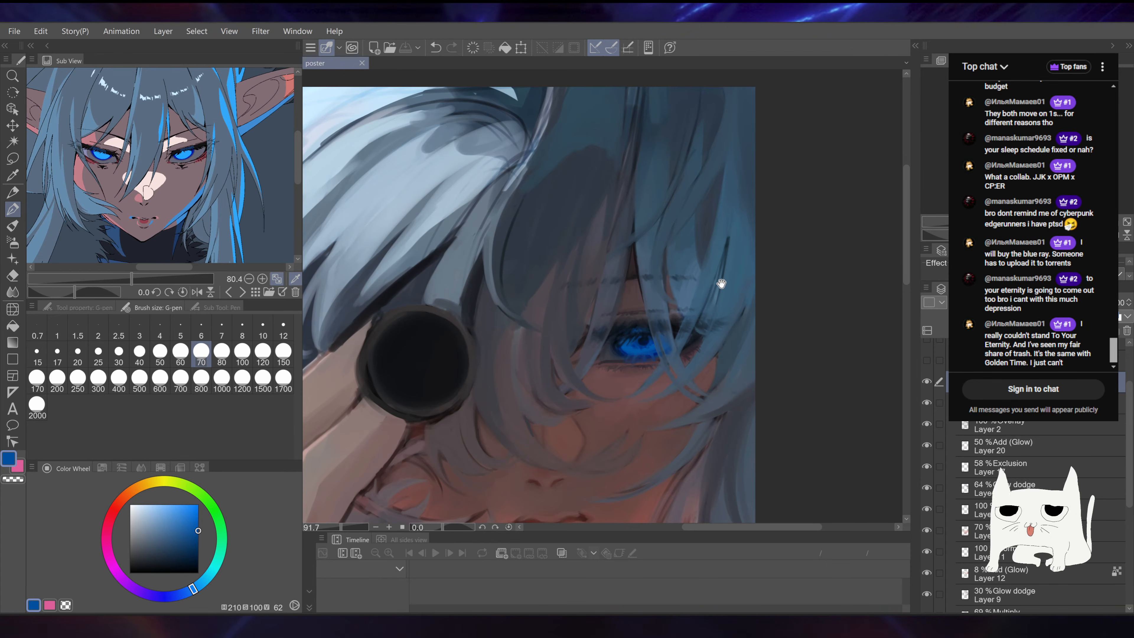
mouse_move(721, 283)
mouse_down()
mouse_move(711, 267)
mouse_move(709, 293)
mouse_up()
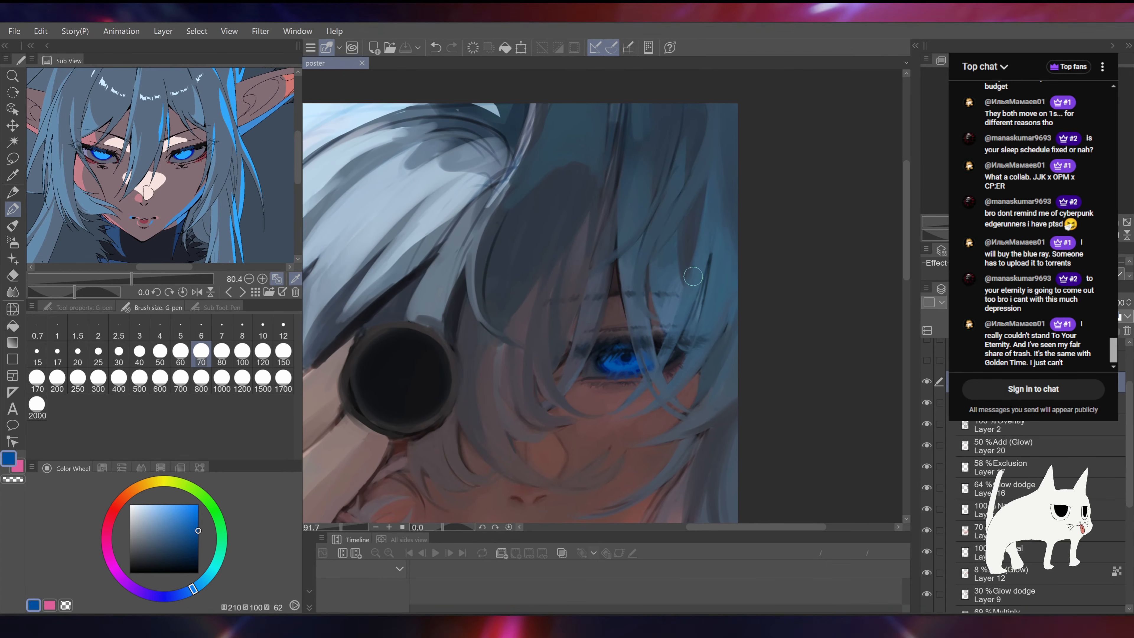
Step: Refine the hair strands over the brow with sampled slate blue and darker blue-gray, undoing the last stroke
alt+click(626, 288)
drag(628, 285, 637, 317)
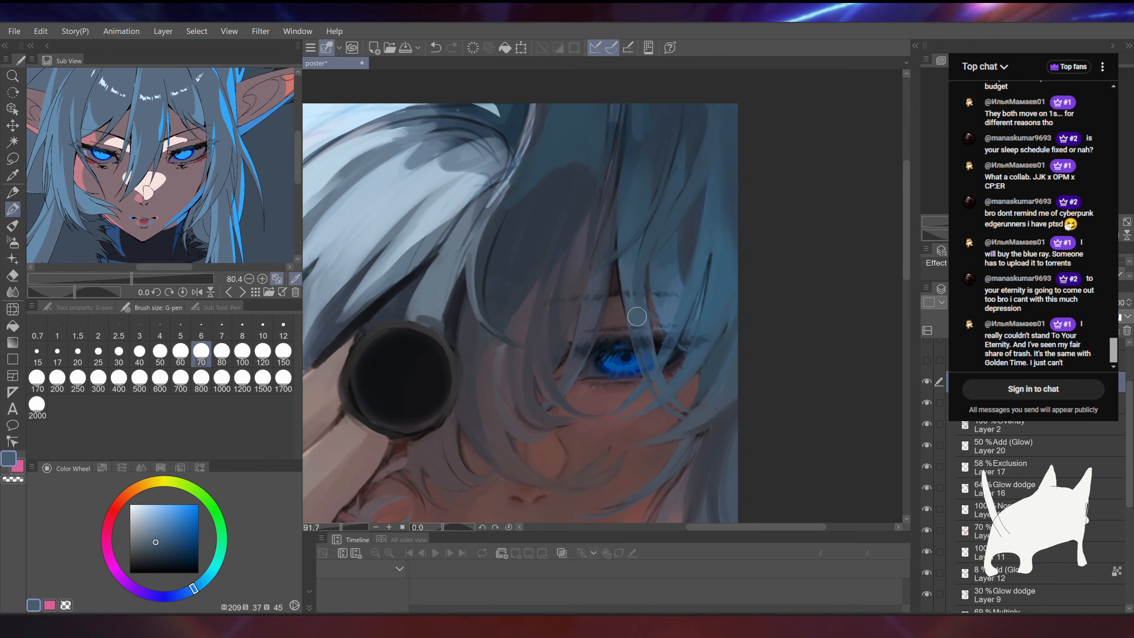
alt+click(593, 289)
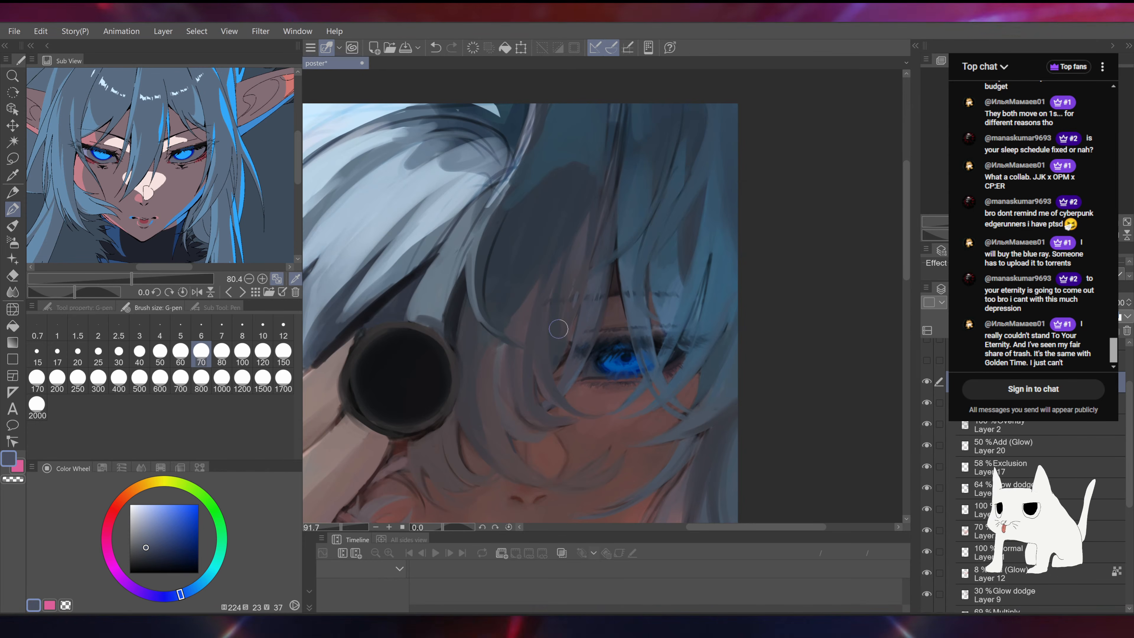
key(ctrl+z)
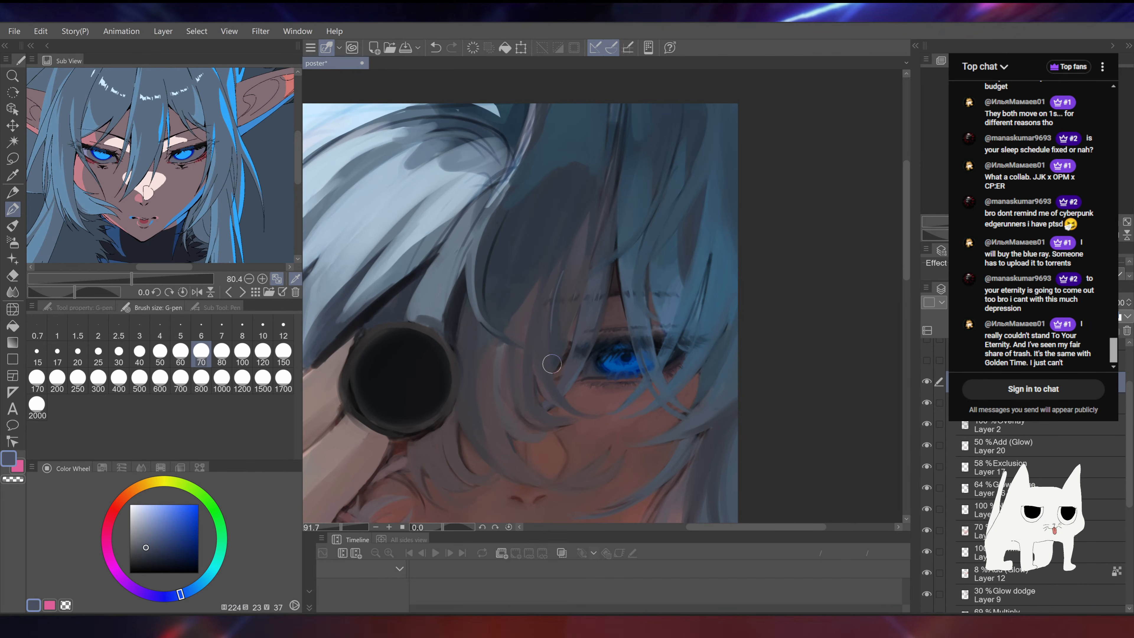
Step: Shade the hair strands beside the eye's outer corner and cheek with sampled dark blue, undoing the last stroke
drag(716, 263, 714, 198)
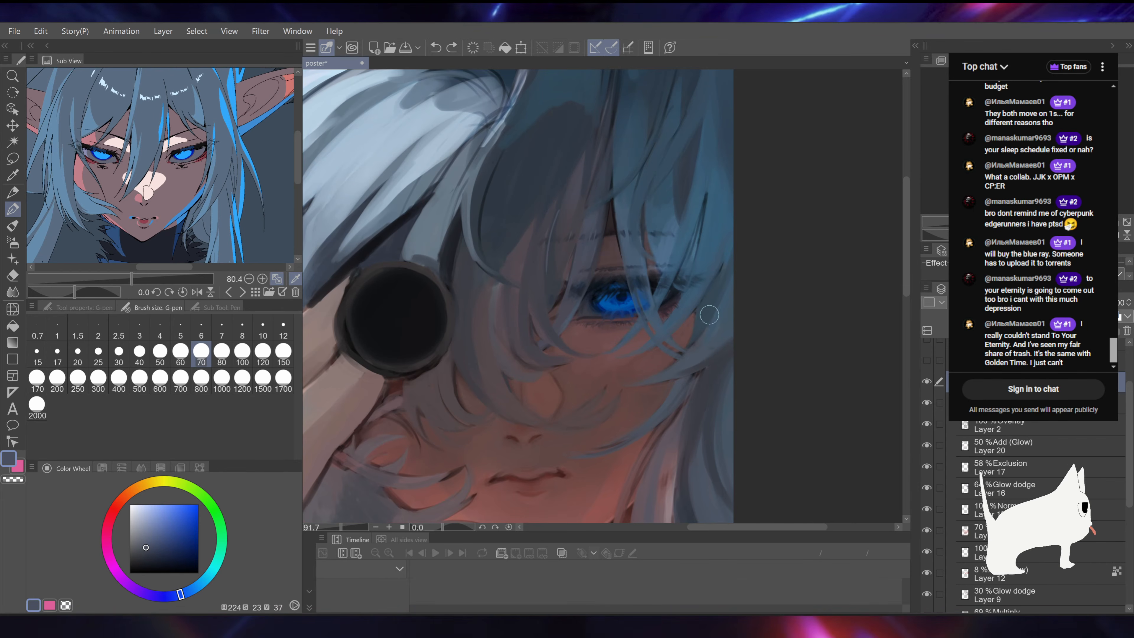
alt+click(706, 325)
drag(699, 337, 722, 282)
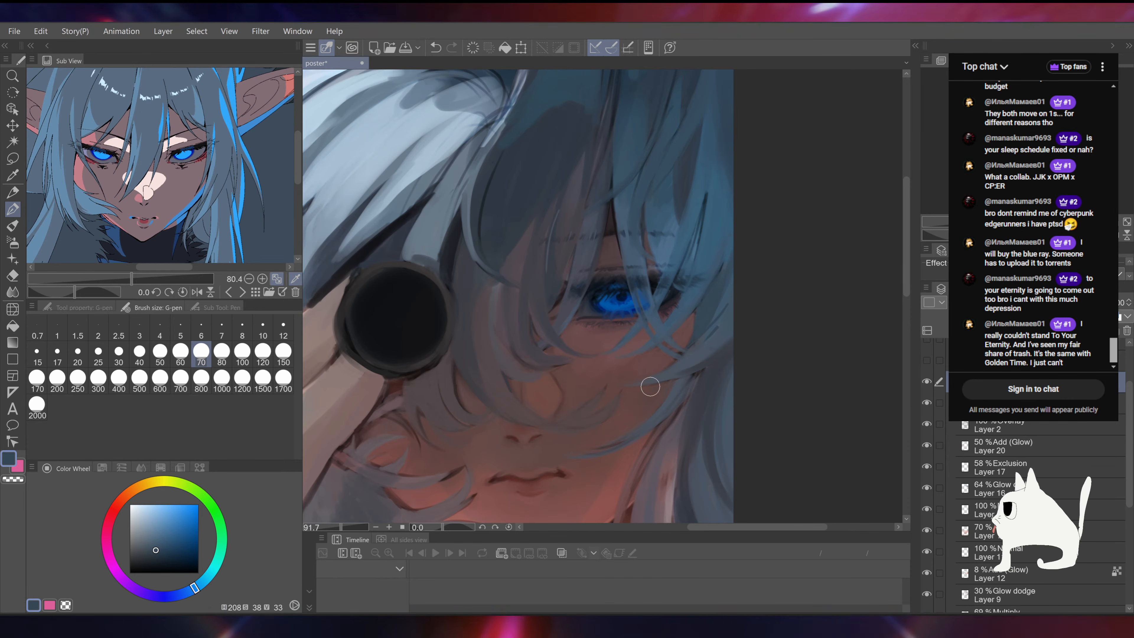
key(ctrl+z)
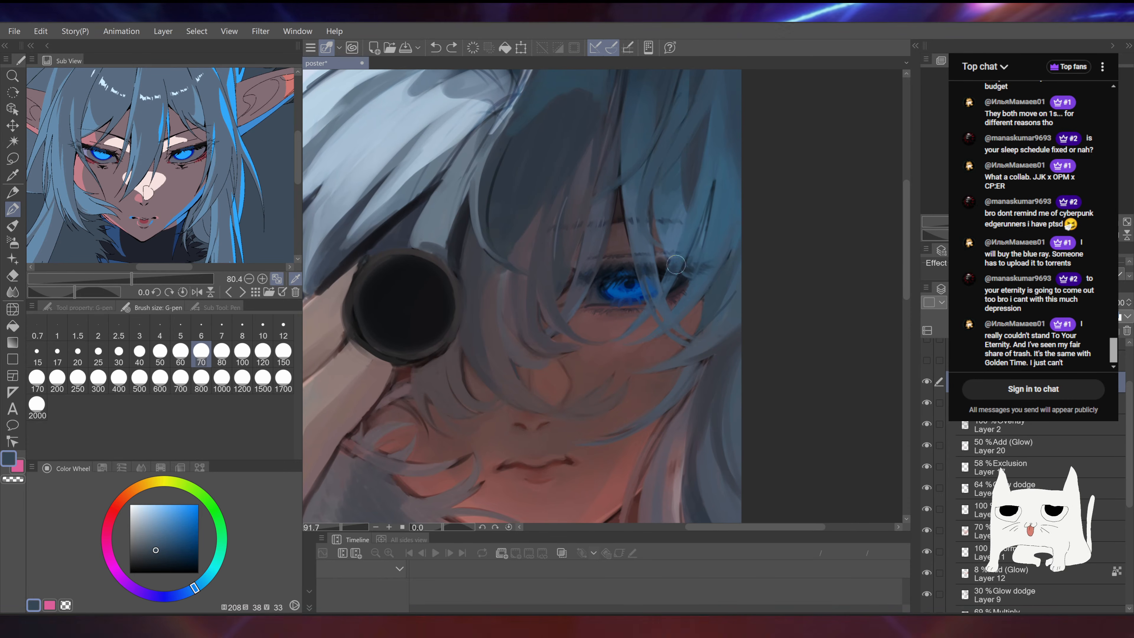
Step: Paint over the hair at the outer end of the upper lashes with sampled muted blue
alt+click(678, 267)
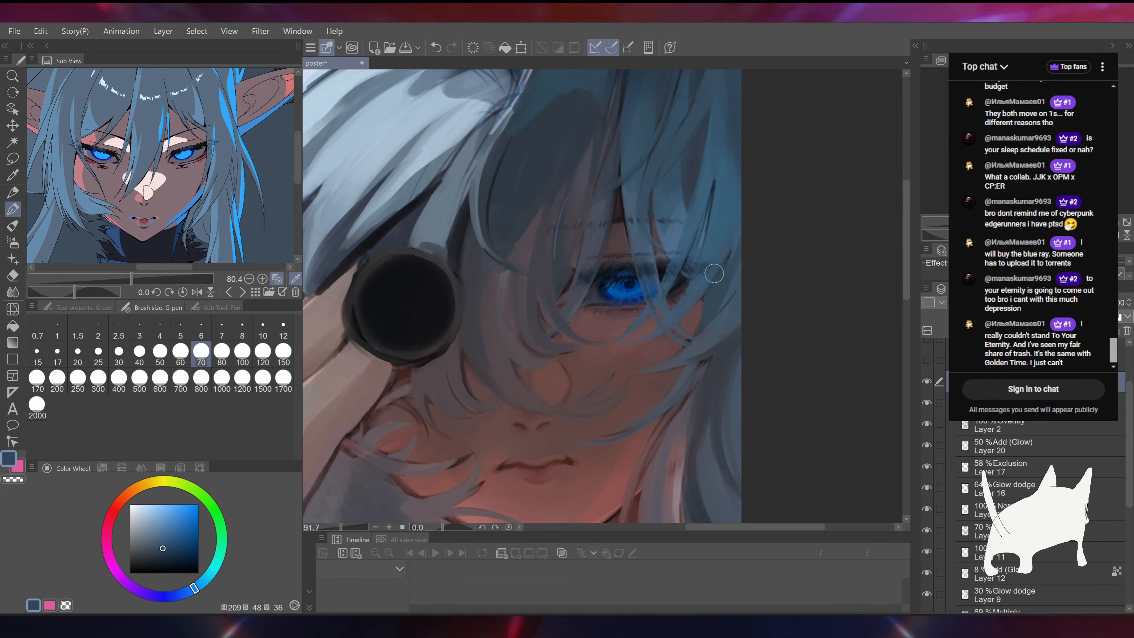
drag(703, 261, 692, 283)
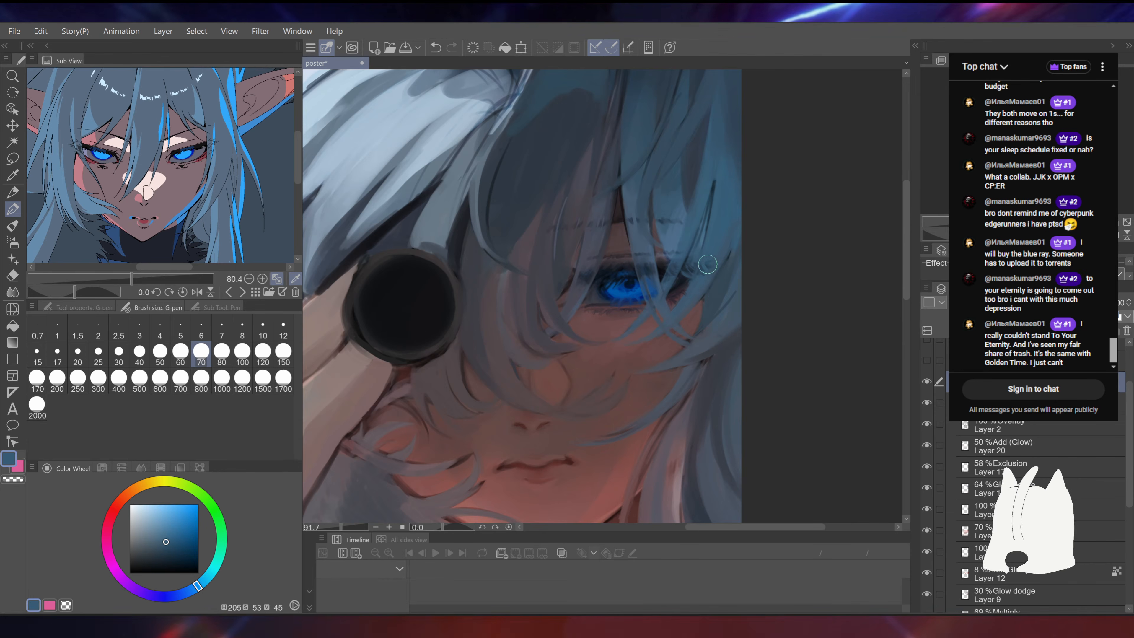
drag(736, 220, 738, 256)
Step: Blend the hair strands crossing the upper eyelashes and inner eye corner with sampled dark slate blue, and save the poster
alt+click(643, 302)
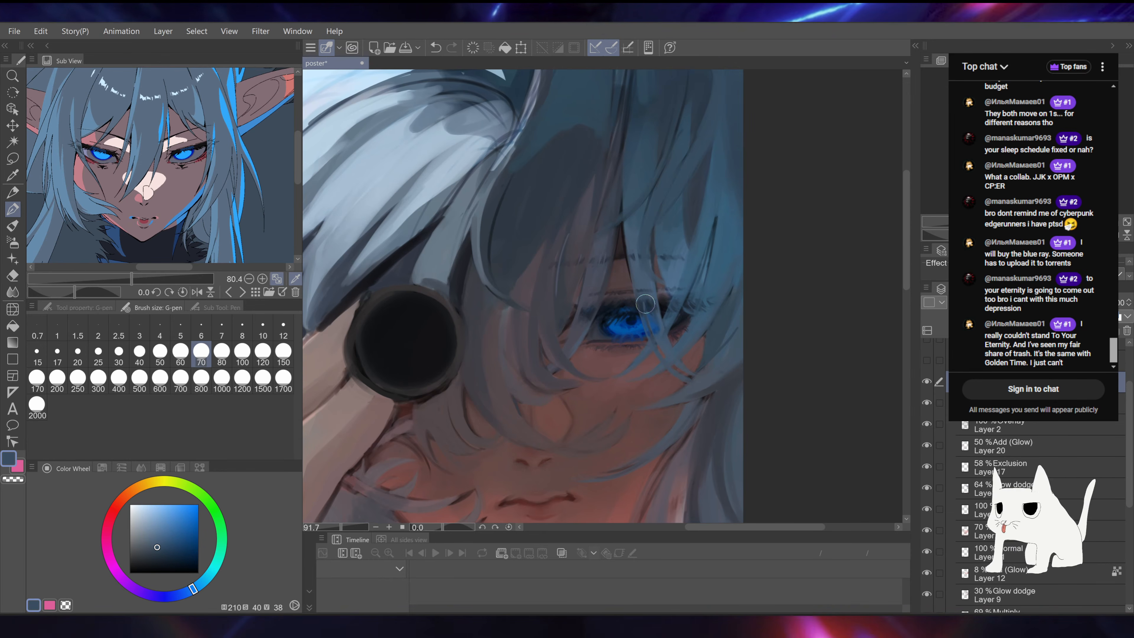
drag(605, 293, 929, 228)
drag(705, 304, 660, 300)
alt+click(656, 299)
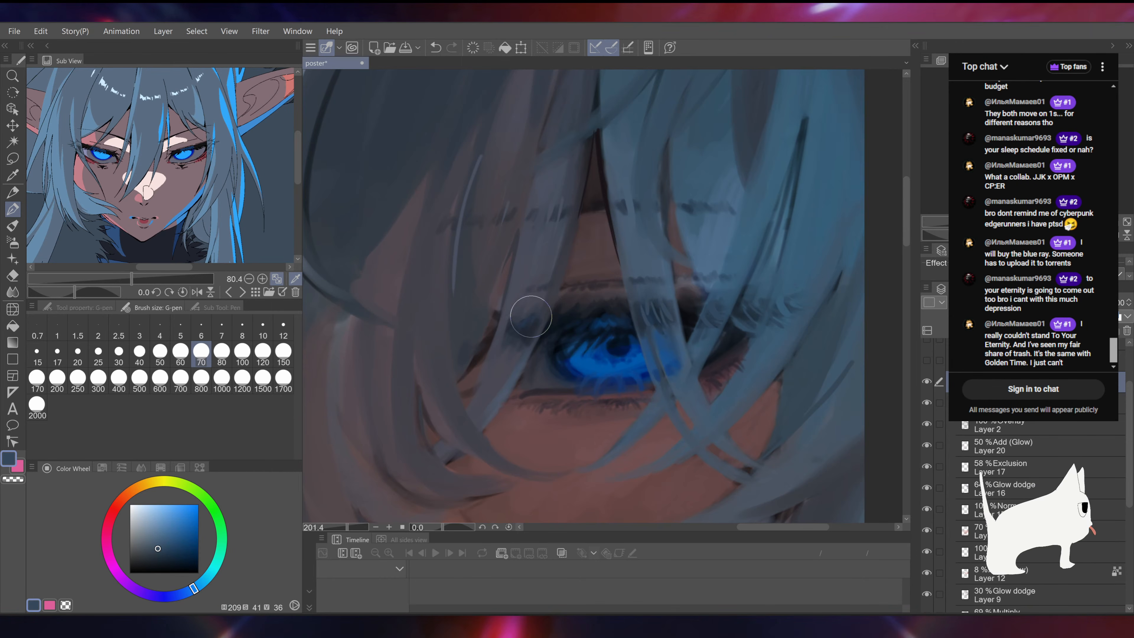
drag(536, 319, 505, 344)
drag(564, 245, 321, 270)
drag(709, 272, 788, 233)
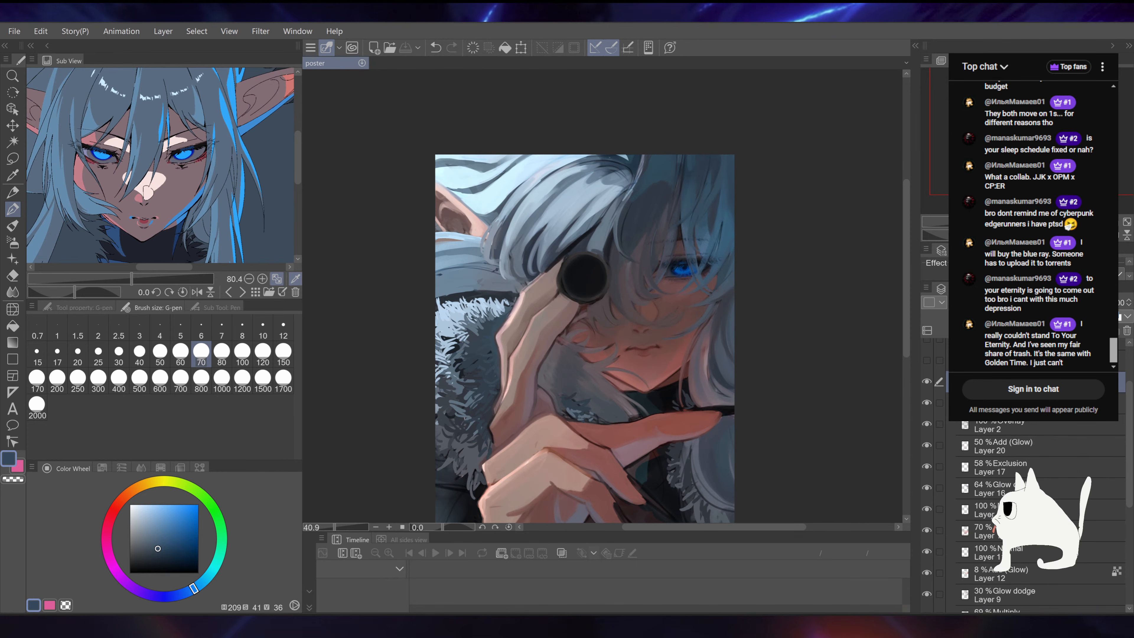
Step: Touch up the lower hand's outer wrist edge with sampled beige and grayish brown, undoing the stray stroke
drag(623, 308, 590, 310)
drag(730, 303, 740, 227)
alt+click(606, 329)
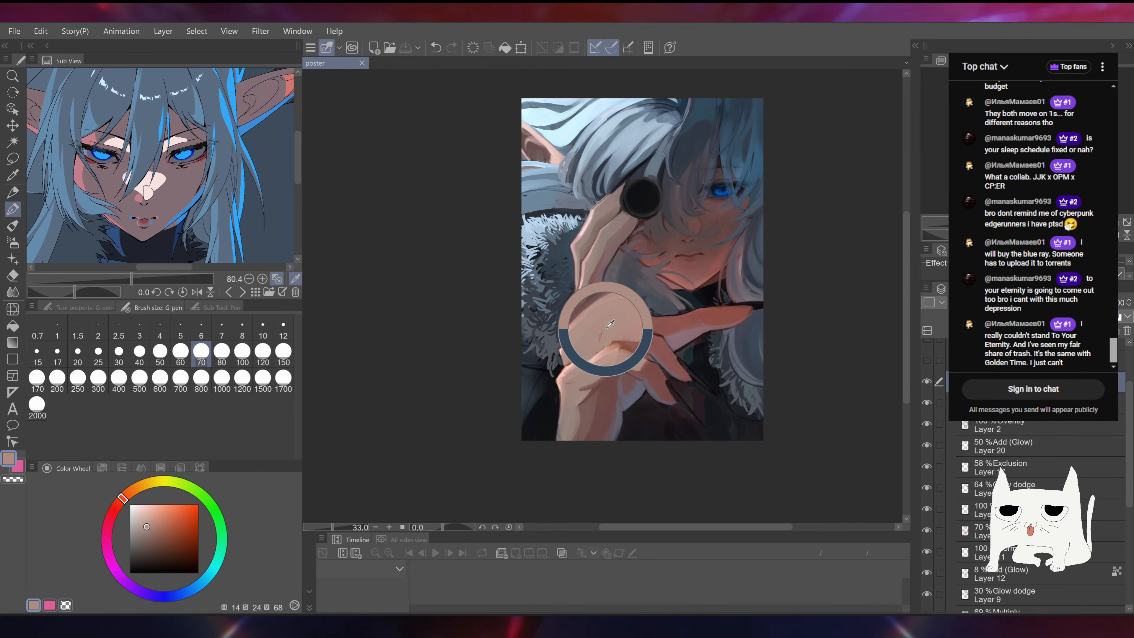
key(ctrl+z)
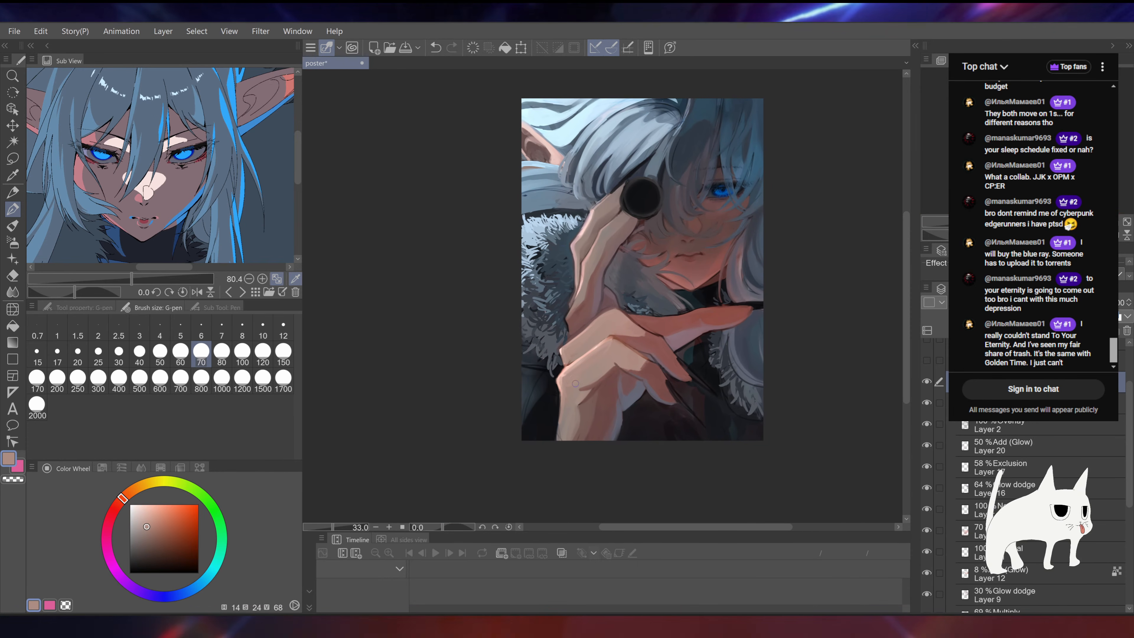
alt+click(570, 380)
drag(569, 383, 567, 395)
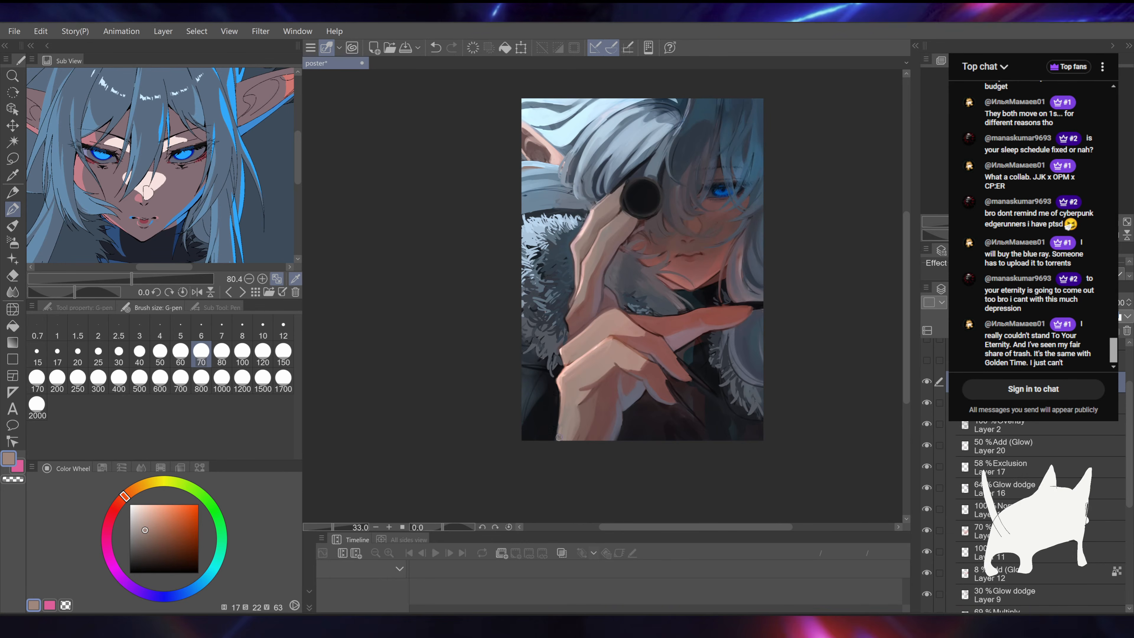
alt+click(561, 427)
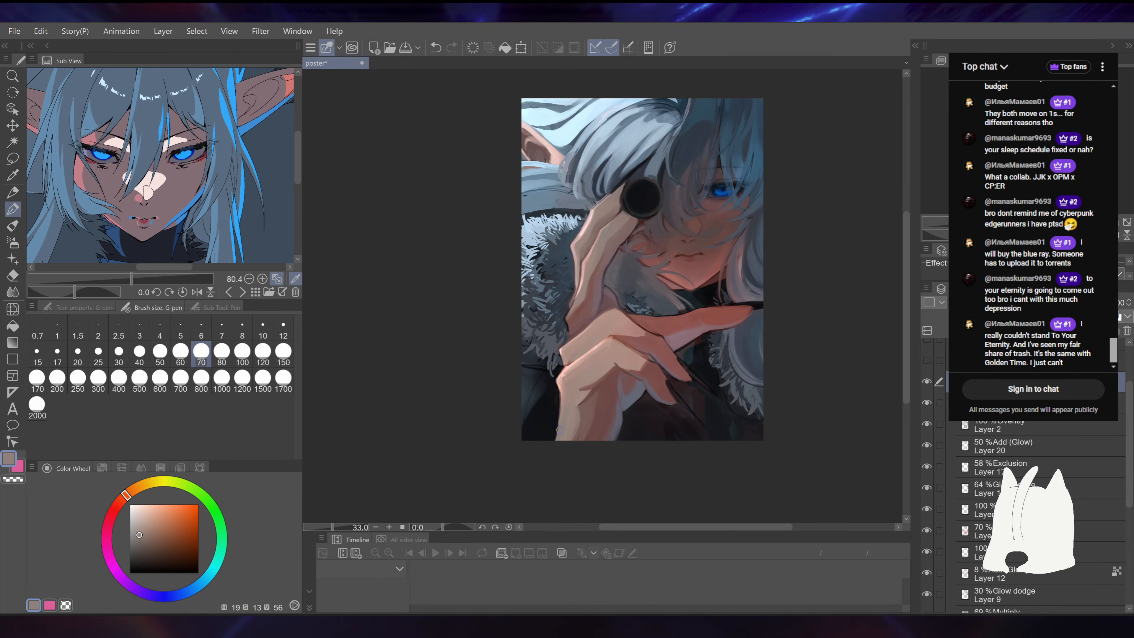
Step: Soften the shading along the lower hand's middle knuckle ridge with sampled light tan
mouse_move(637, 310)
mouse_down()
mouse_move(632, 259)
mouse_move(621, 296)
mouse_up()
key(ctrl+plus)
key(ctrl+plus)
key(ctrl+plus)
key(ctrl+minus)
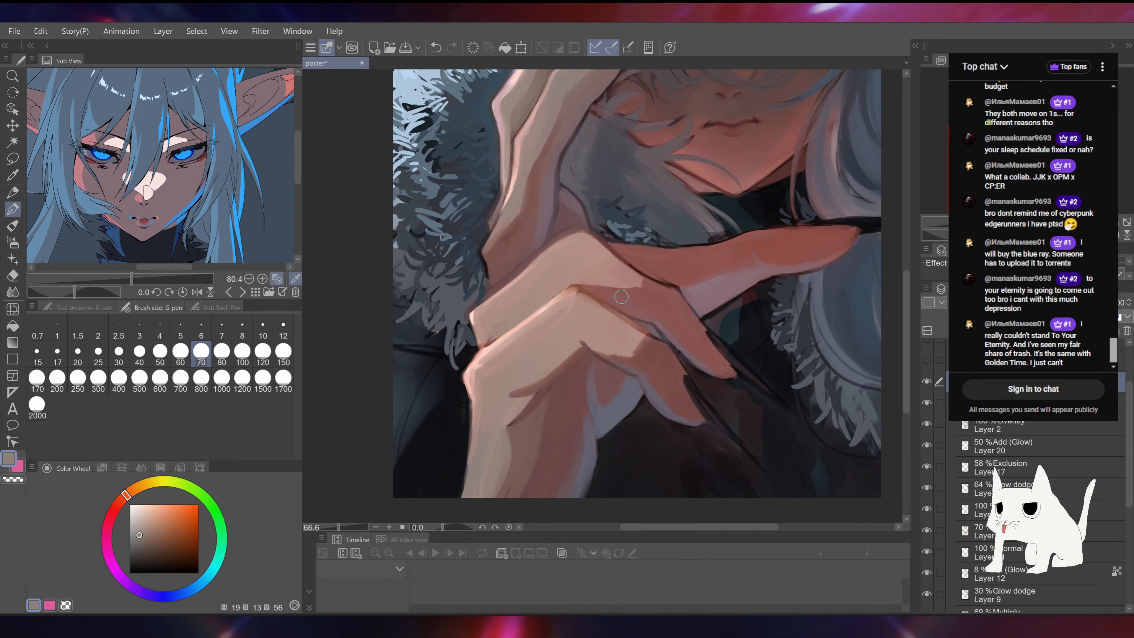
alt+click(586, 326)
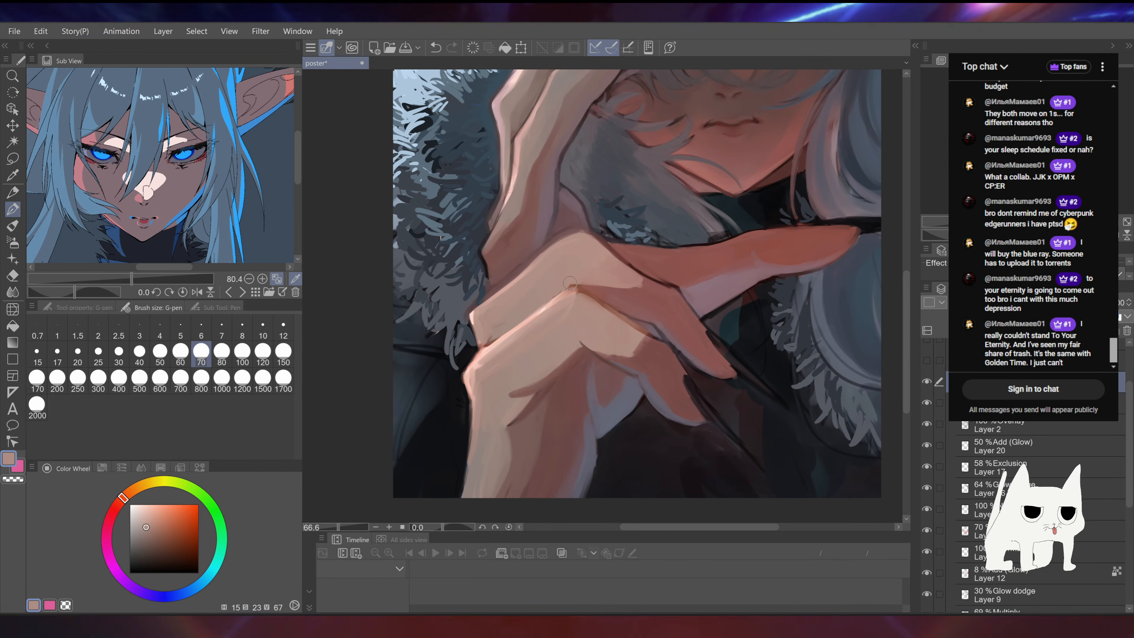
drag(554, 294, 614, 369)
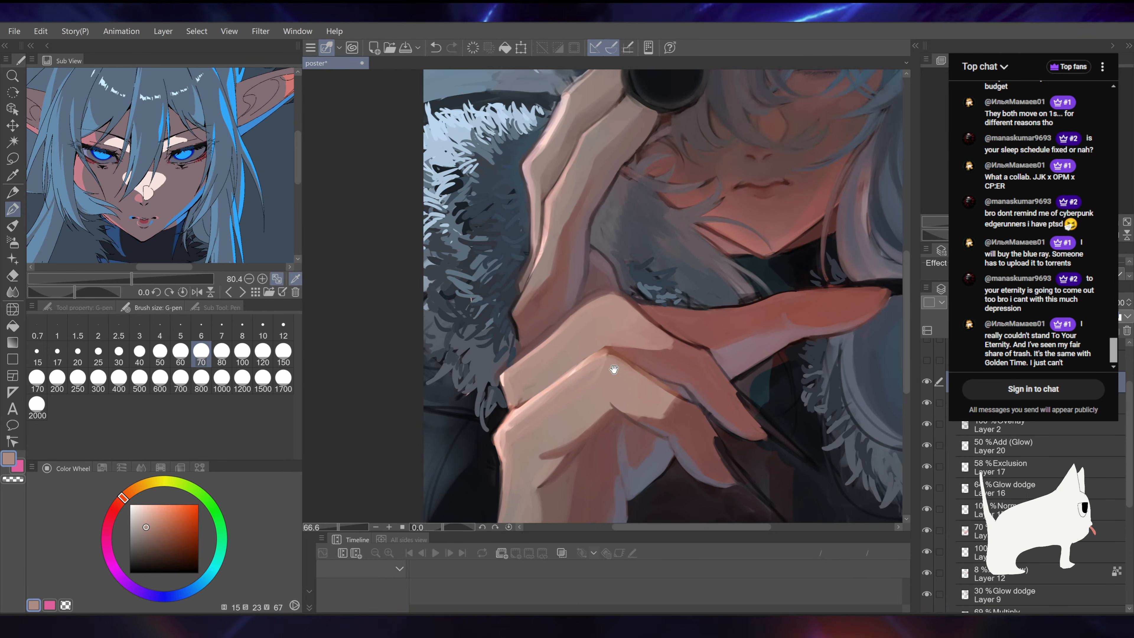
Step: Define the lower hand's outer knuckle edge against the fur collar with sampled near-black
alt+click(517, 335)
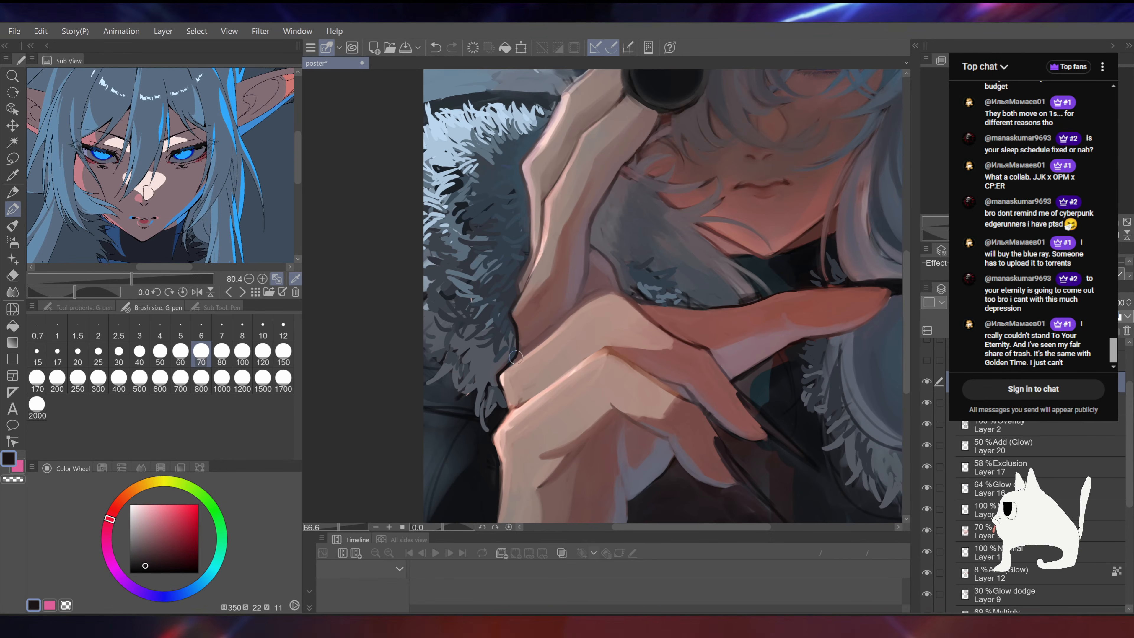
drag(513, 362, 544, 349)
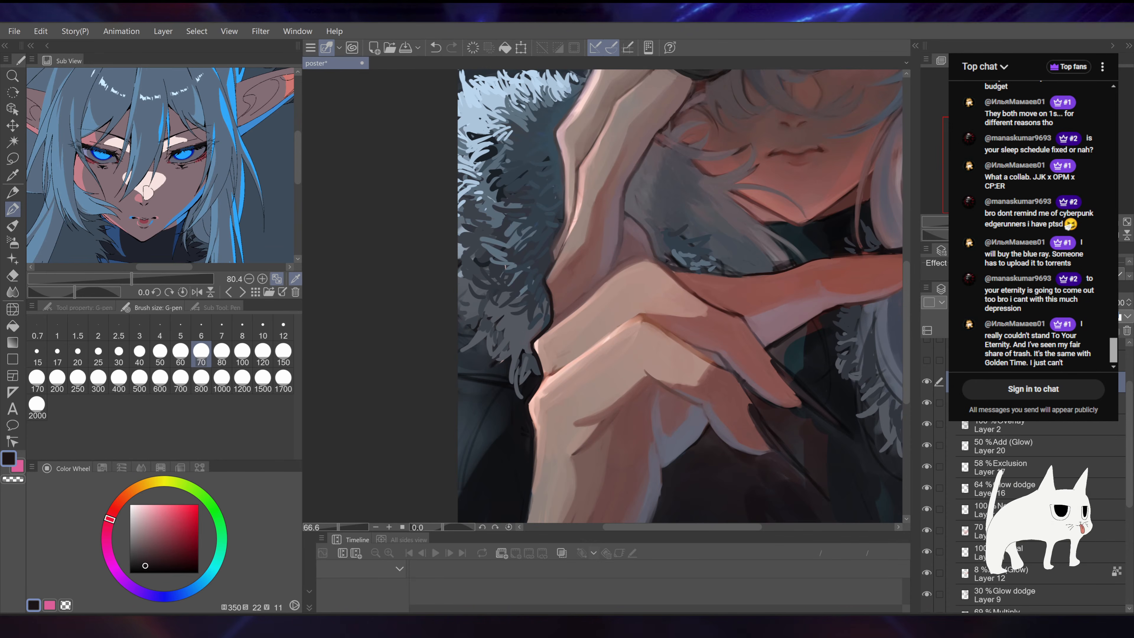
mouse_move(590, 306)
mouse_down()
mouse_move(543, 308)
mouse_move(584, 309)
mouse_up()
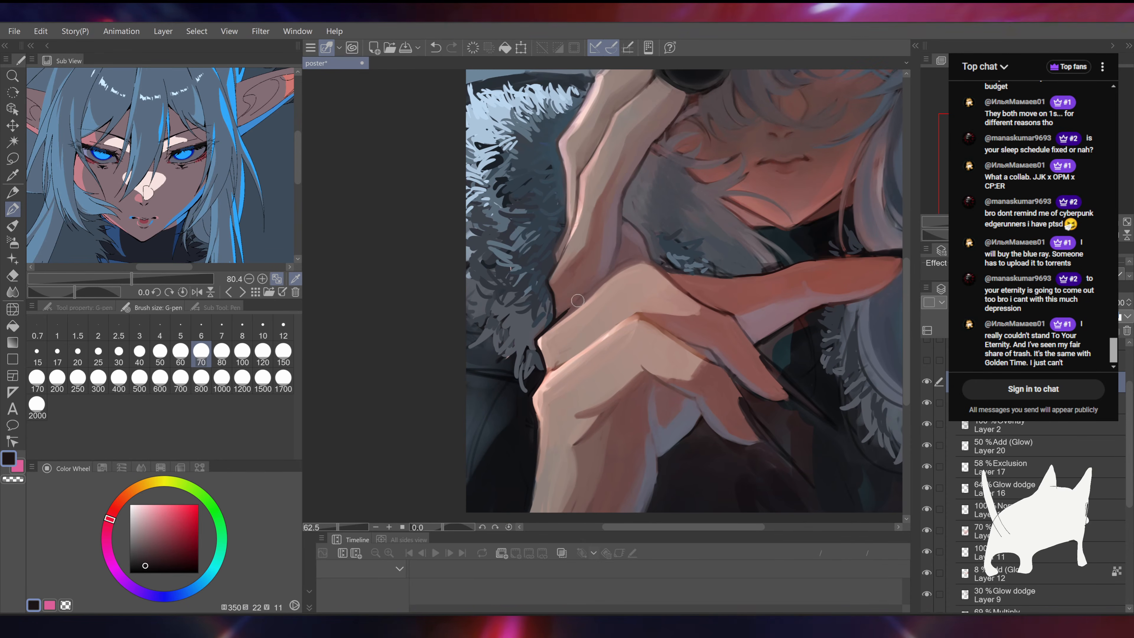
Step: Refine the upper hand's base edge against the fur with sampled red-brown and near-black, undoing the last stroke
alt+click(569, 309)
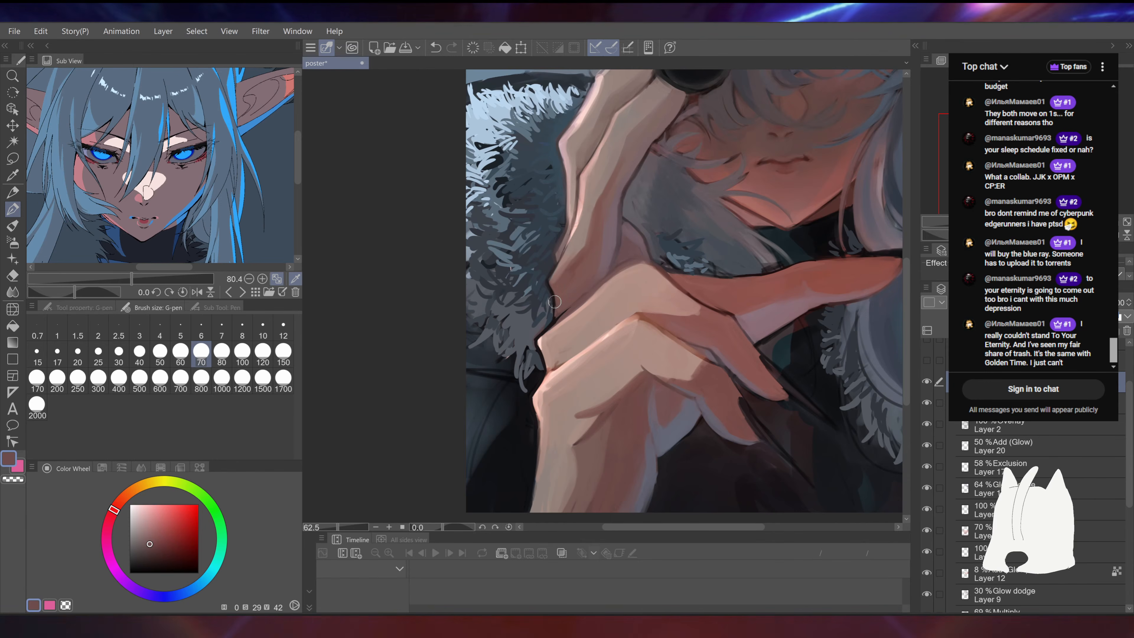
alt+click(555, 303)
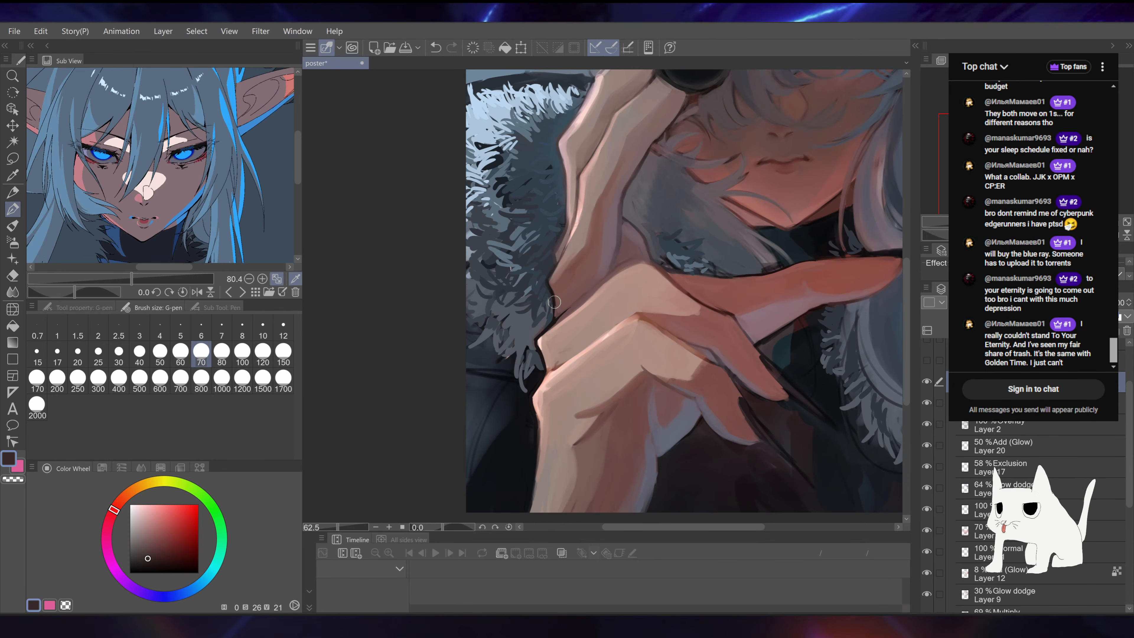
alt+click(554, 300)
drag(563, 285, 571, 352)
key(ctrl+z)
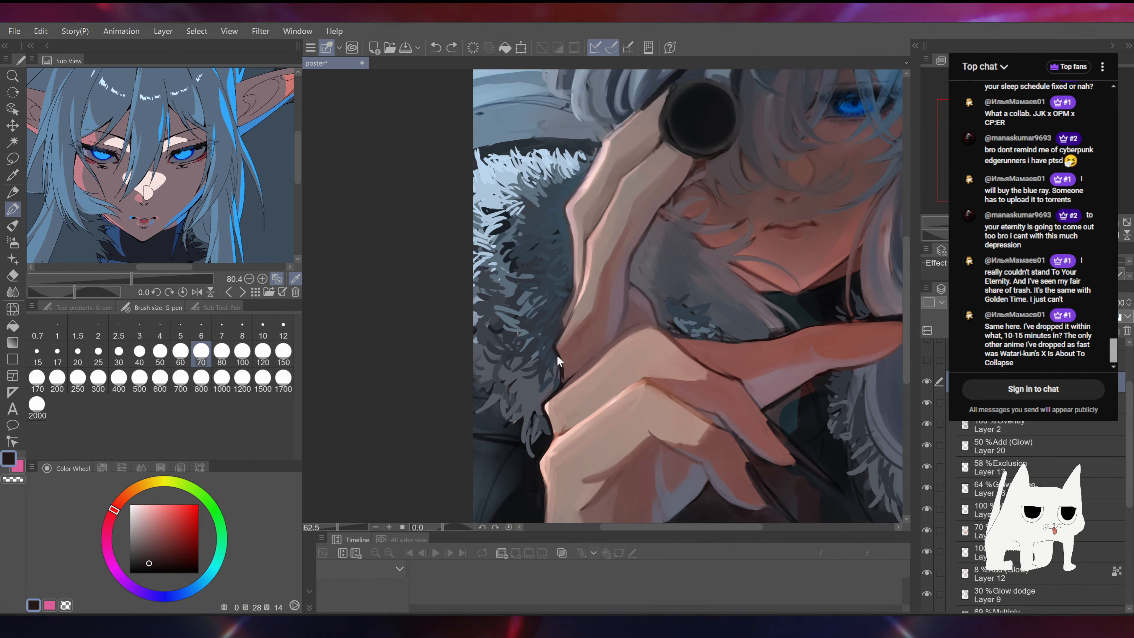
alt+click(562, 362)
alt+click(592, 309)
alt+click(557, 357)
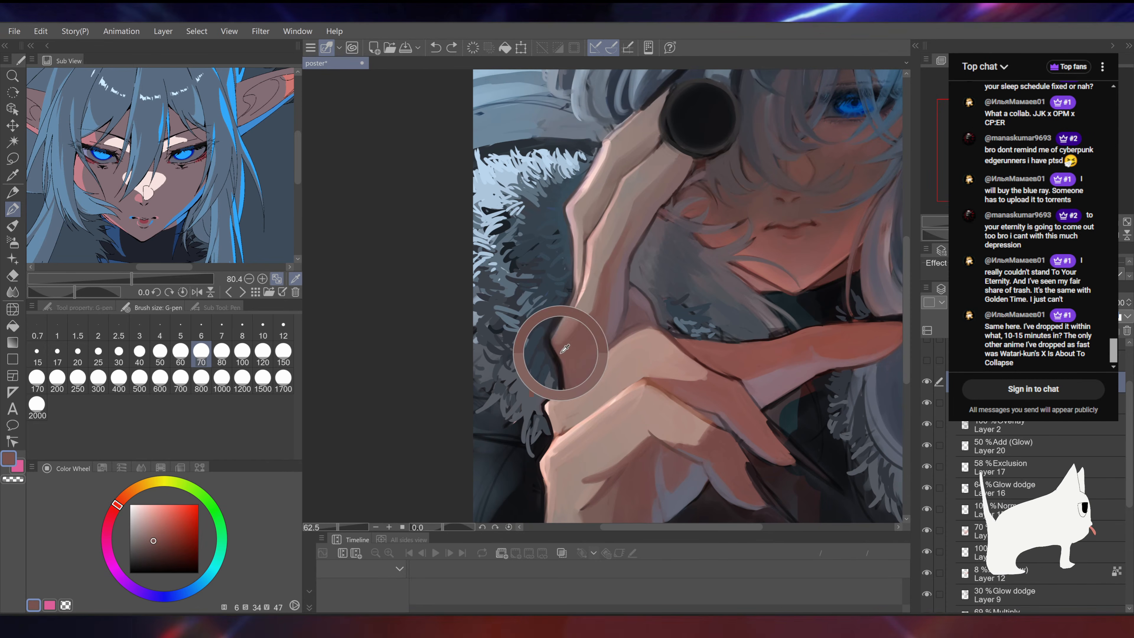
Step: Shade the crease where the upper hand meets the lower hand with sampled dark mauve, and pick a darker mauve
drag(714, 196, 710, 153)
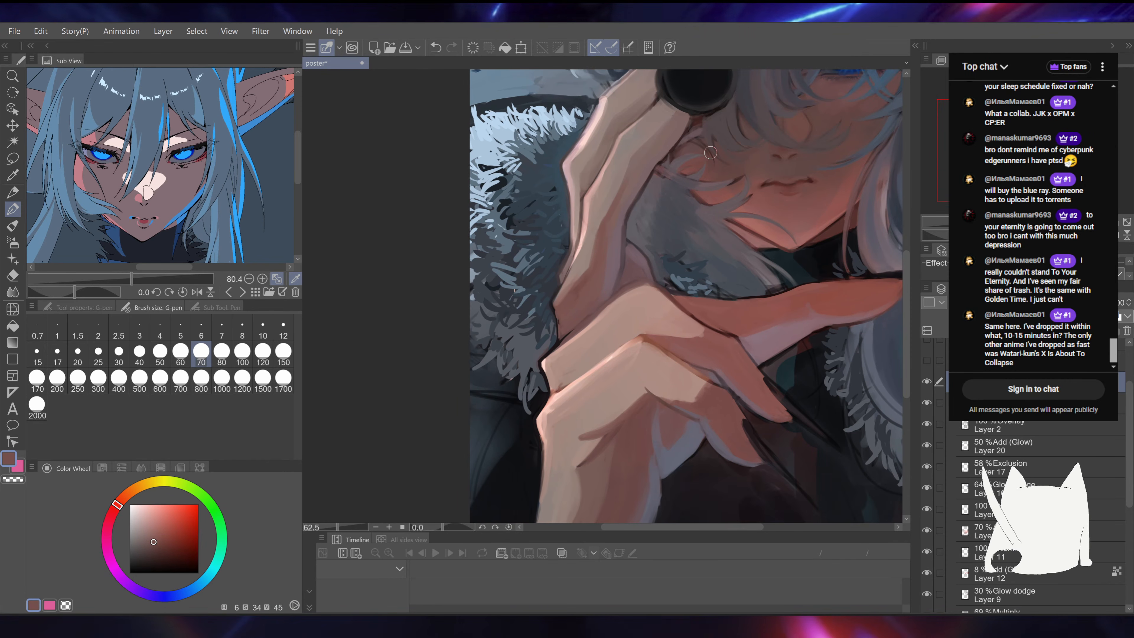
scroll(600, 293, up, 2)
alt+click(640, 254)
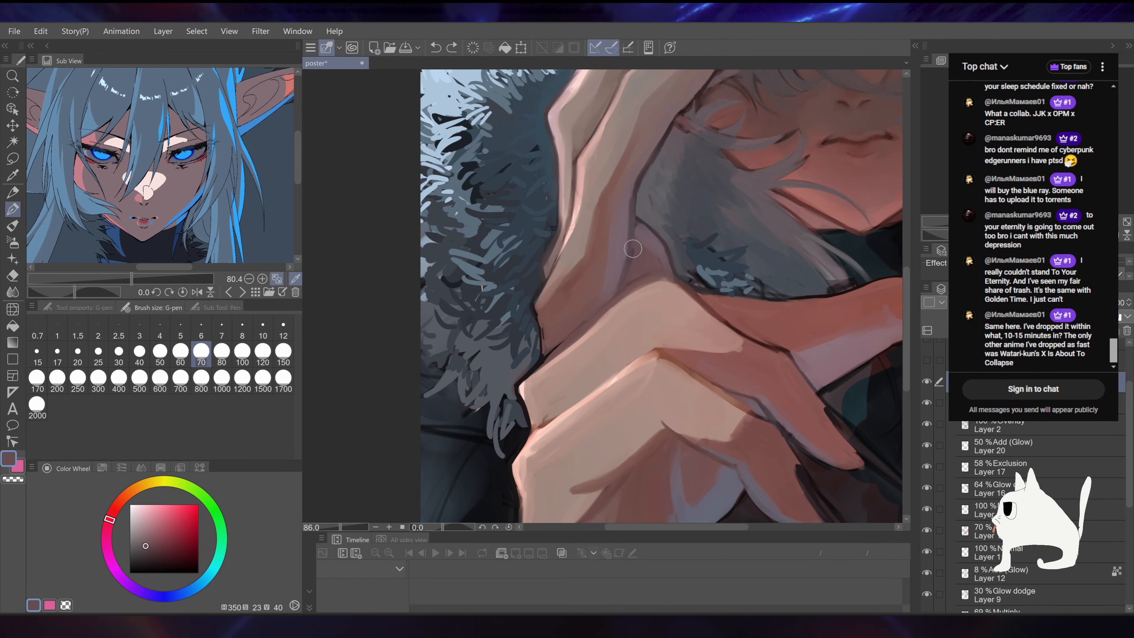
mouse_move(628, 264)
mouse_down()
mouse_move(539, 342)
mouse_move(565, 341)
mouse_move(545, 356)
mouse_up()
click(148, 557)
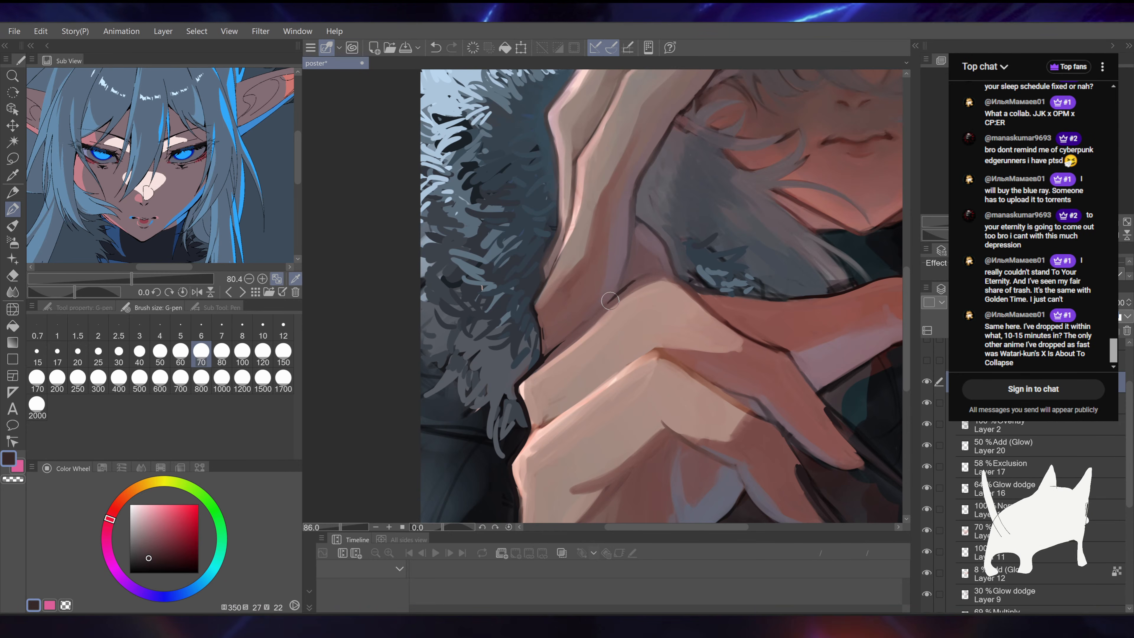
Step: Save the poster and undo the last stroke
key(ctrl+s)
scroll(673, 300, down, 3)
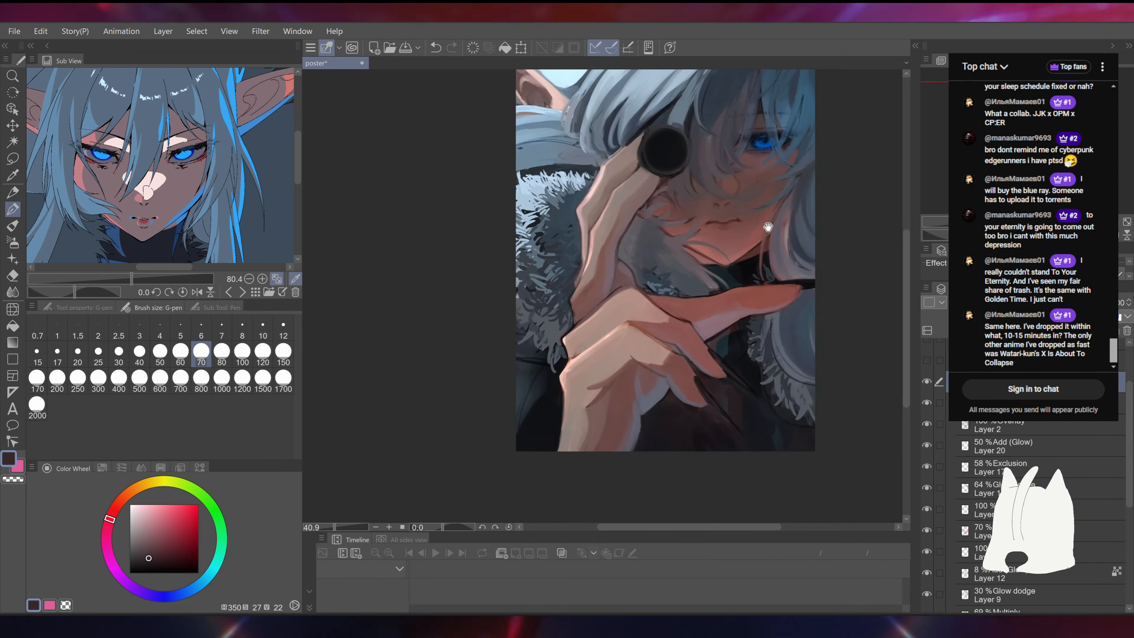
drag(700, 273, 700, 256)
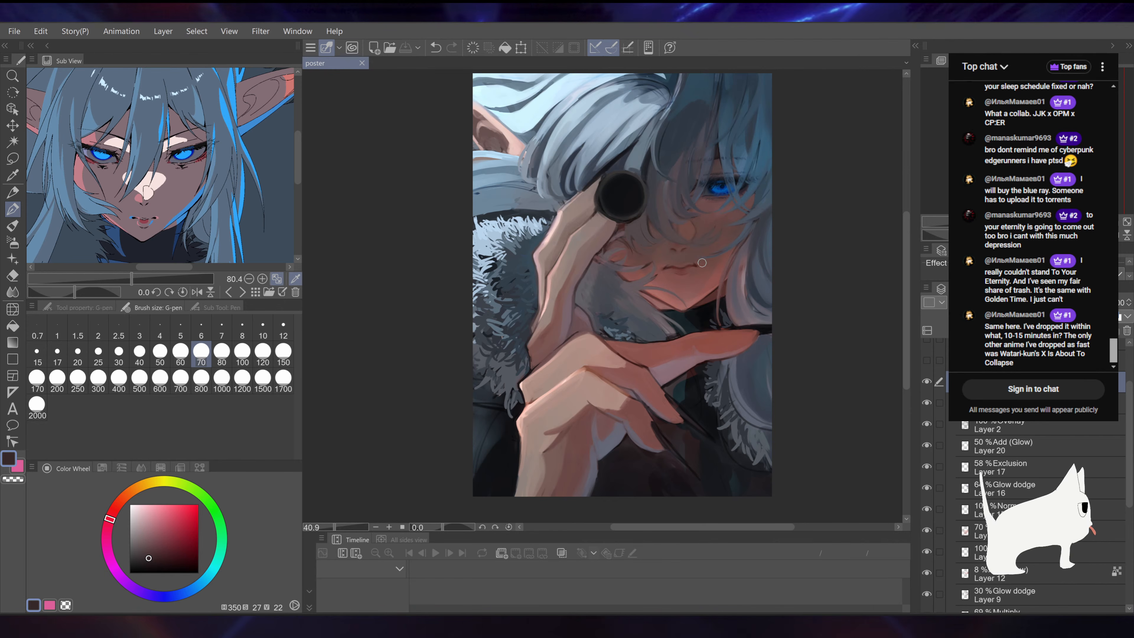
key(ctrl+z)
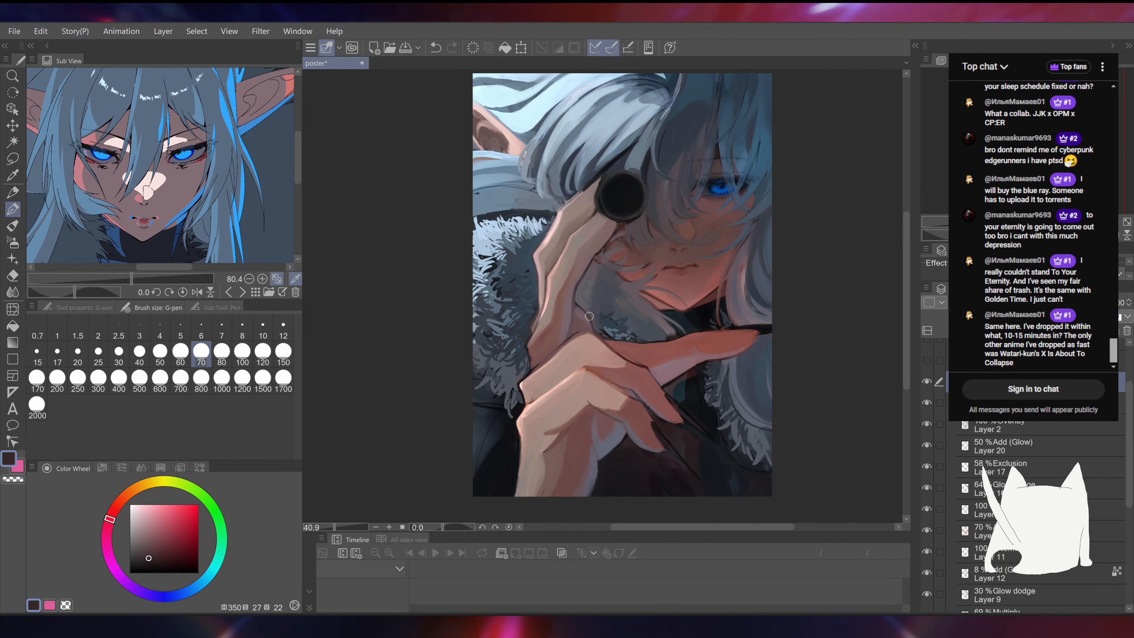
scroll(589, 316, up, 2)
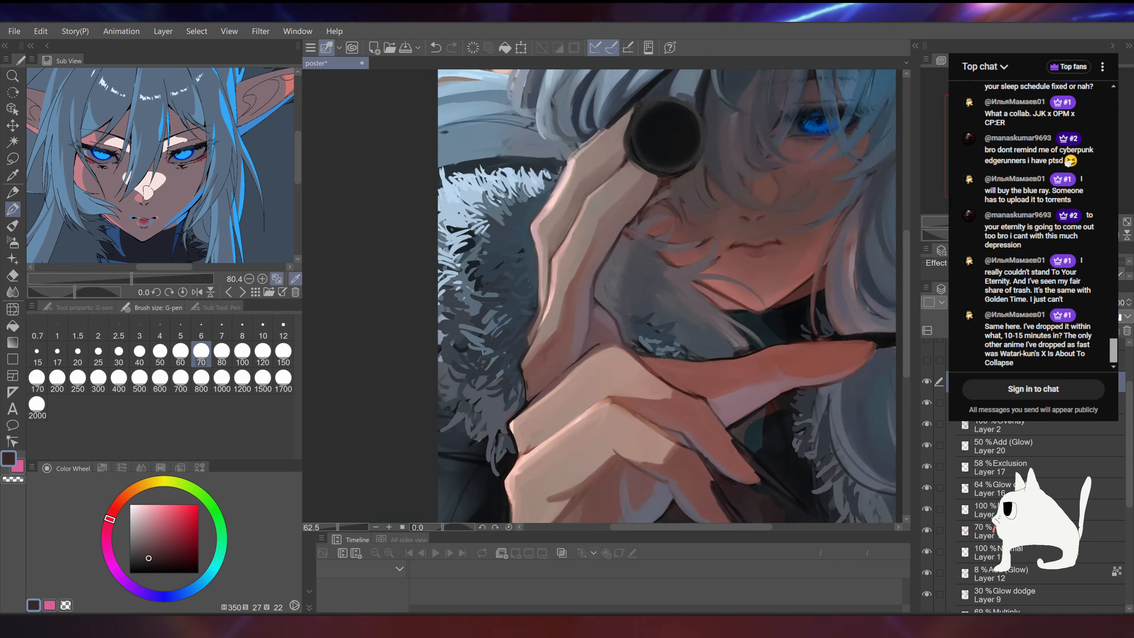
Step: Reshape the mouth's outer corner on its own layer with Liquify, and set the Liquify brush size to 100
scroll(733, 191, up, 3)
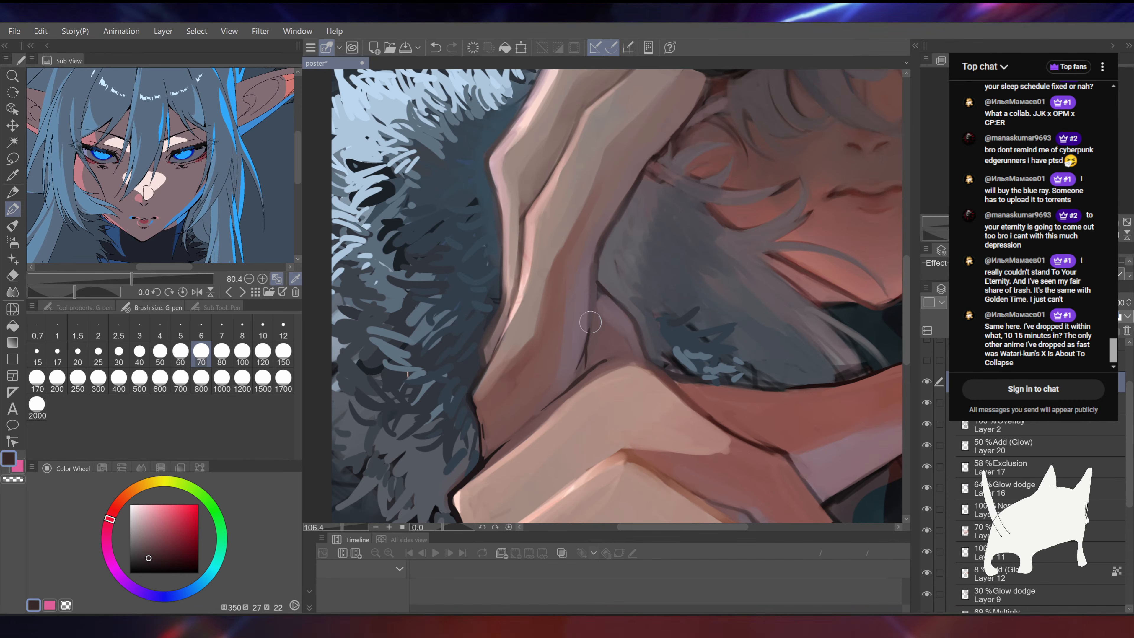
scroll(609, 183, down, 5)
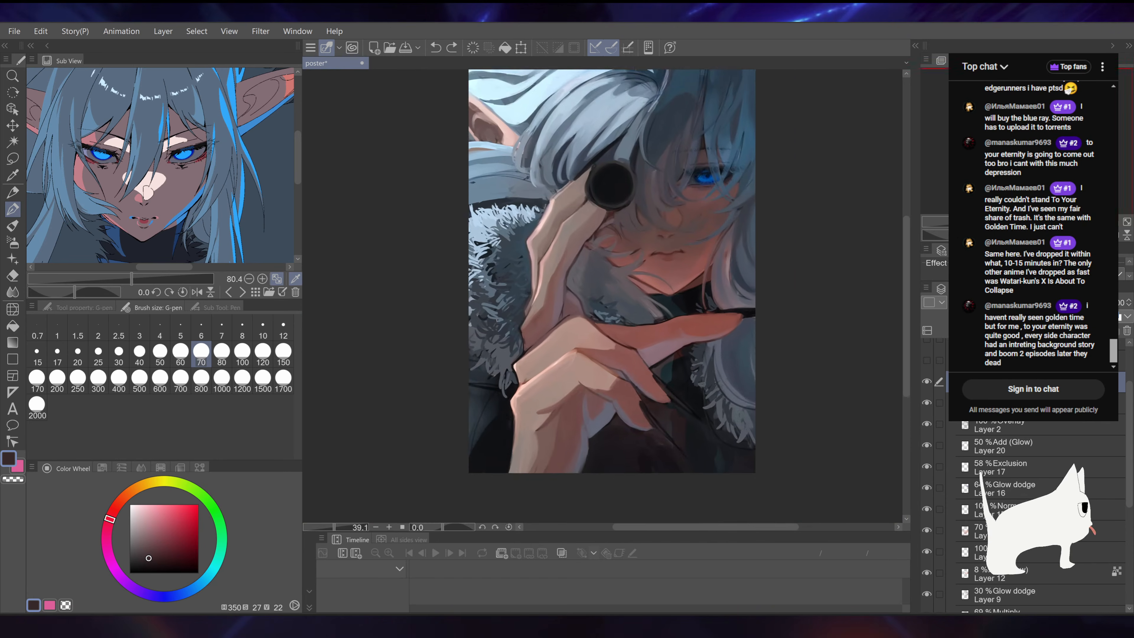
scroll(602, 296, up, 3)
drag(756, 213, 678, 367)
mouse_move(739, 267)
mouse_down()
mouse_move(723, 271)
mouse_move(735, 230)
mouse_up()
scroll(770, 194, up, 2)
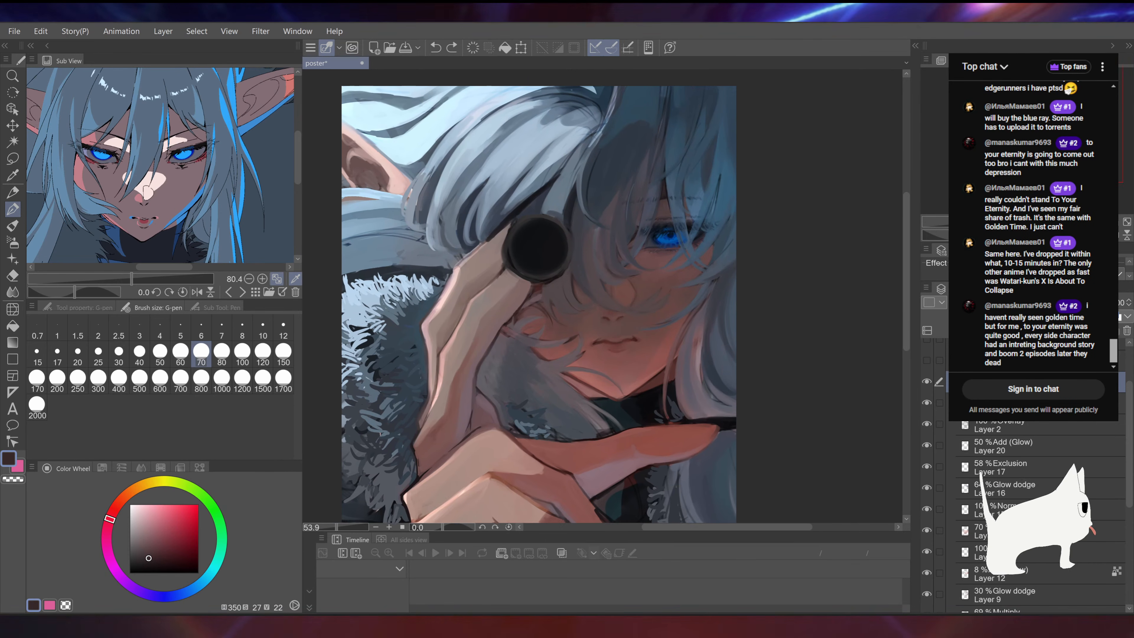
scroll(966, 428, up, 3)
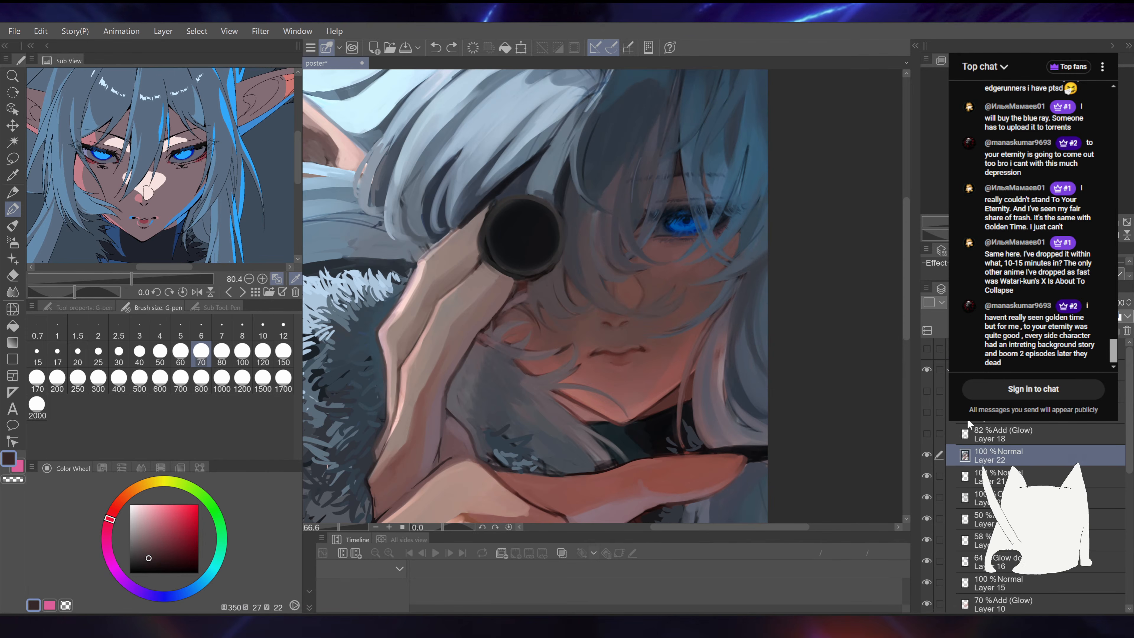
click(1026, 391)
click(1027, 371)
click(12, 309)
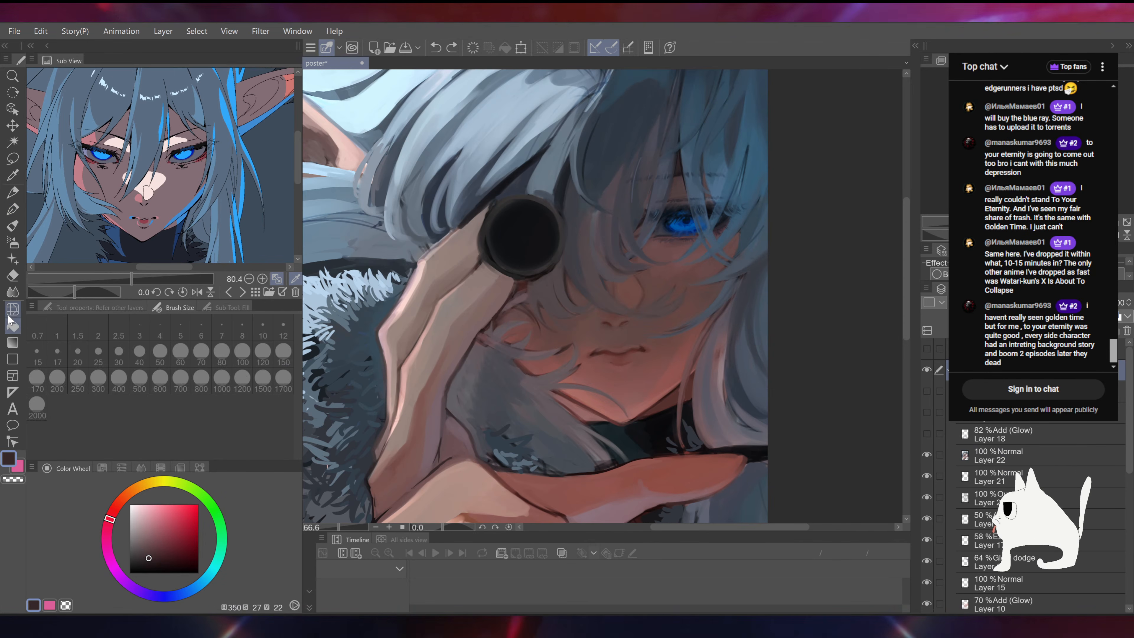
drag(709, 287, 695, 279)
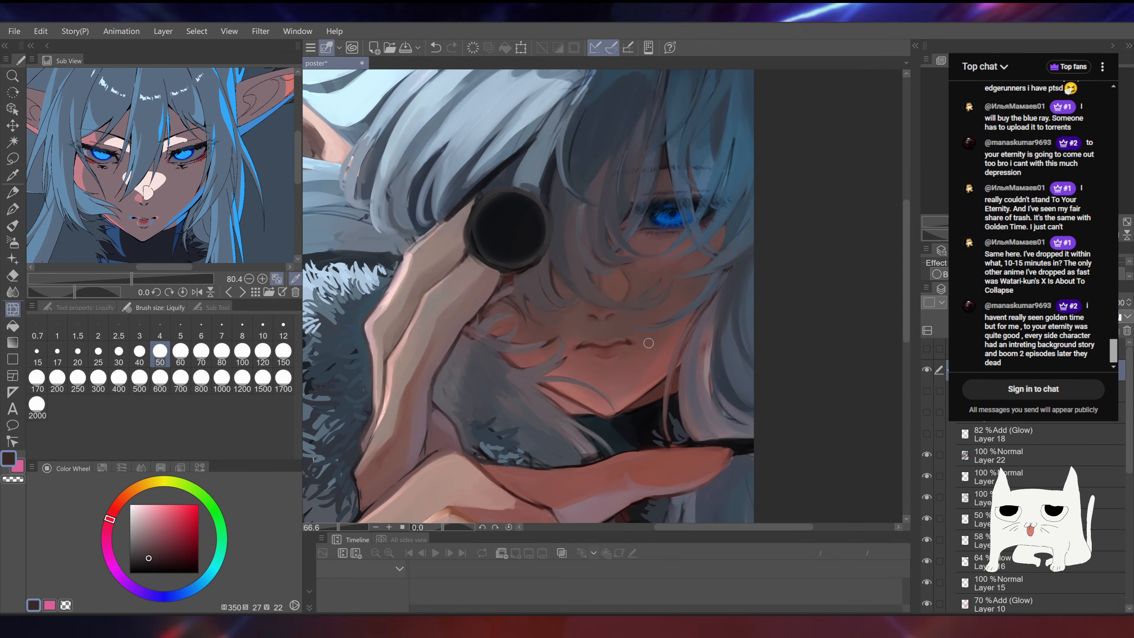
drag(633, 343, 639, 344)
click(242, 354)
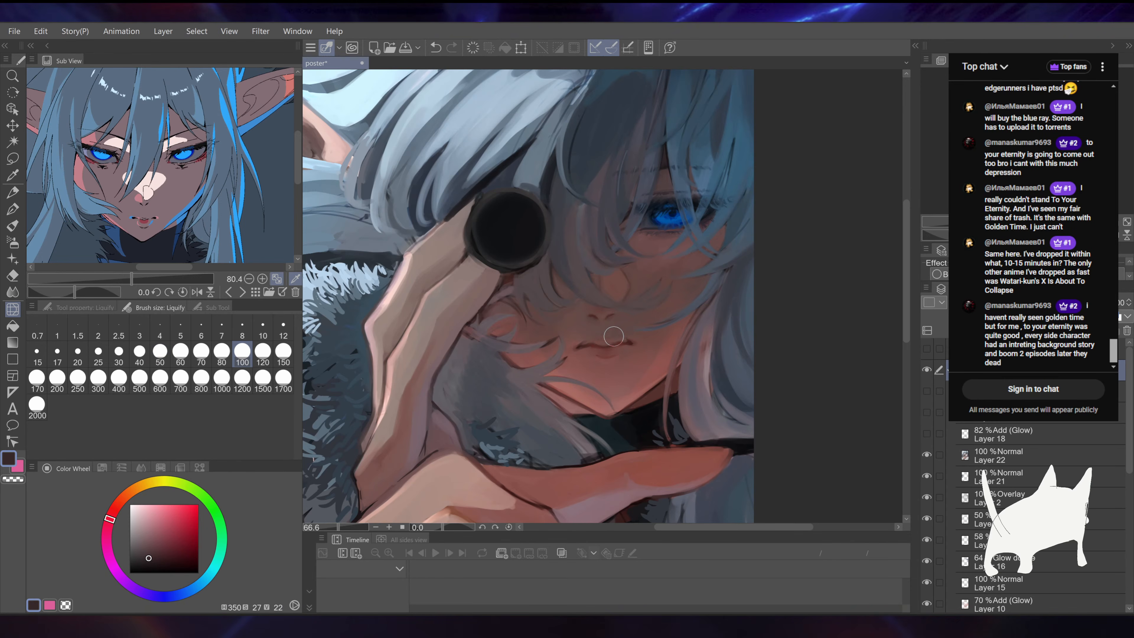
Step: Review the face and the whole poster at several zoom levels, comparing it with Layer 22 hidden and shown
scroll(597, 298, down, 5)
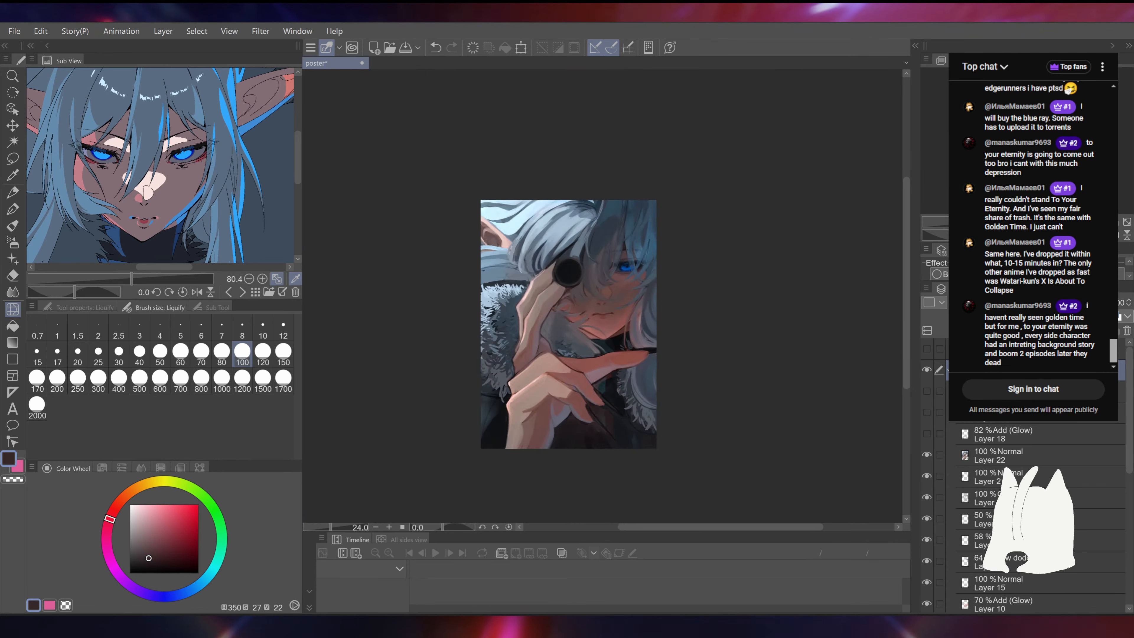
scroll(597, 298, up, 4)
scroll(597, 298, up, 3)
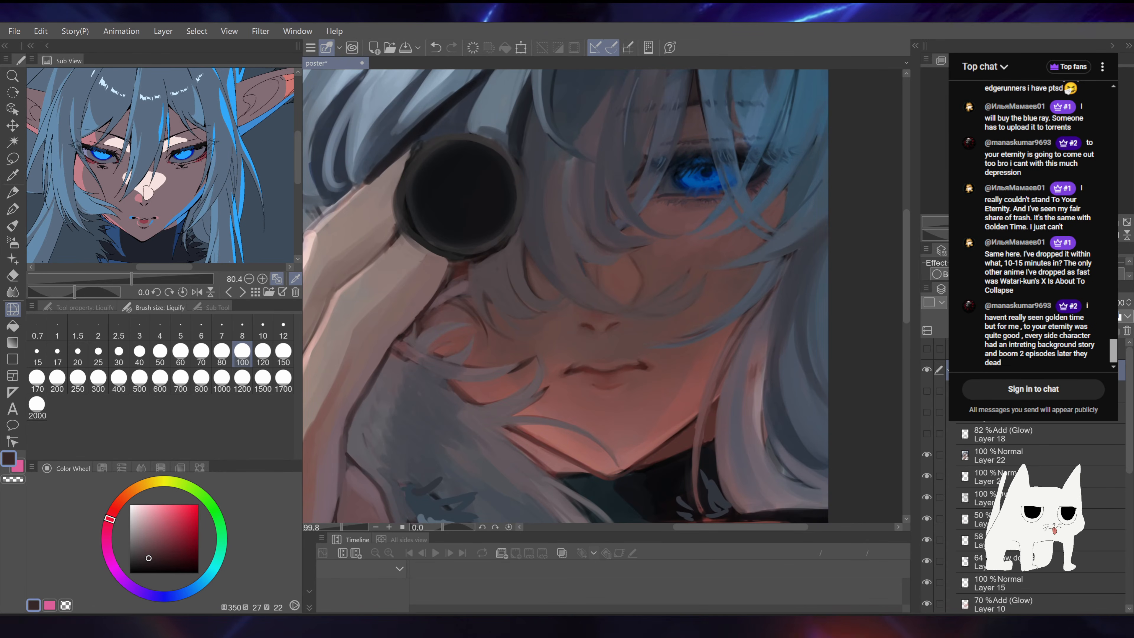
scroll(630, 384, down, 5)
scroll(608, 329, up, 3)
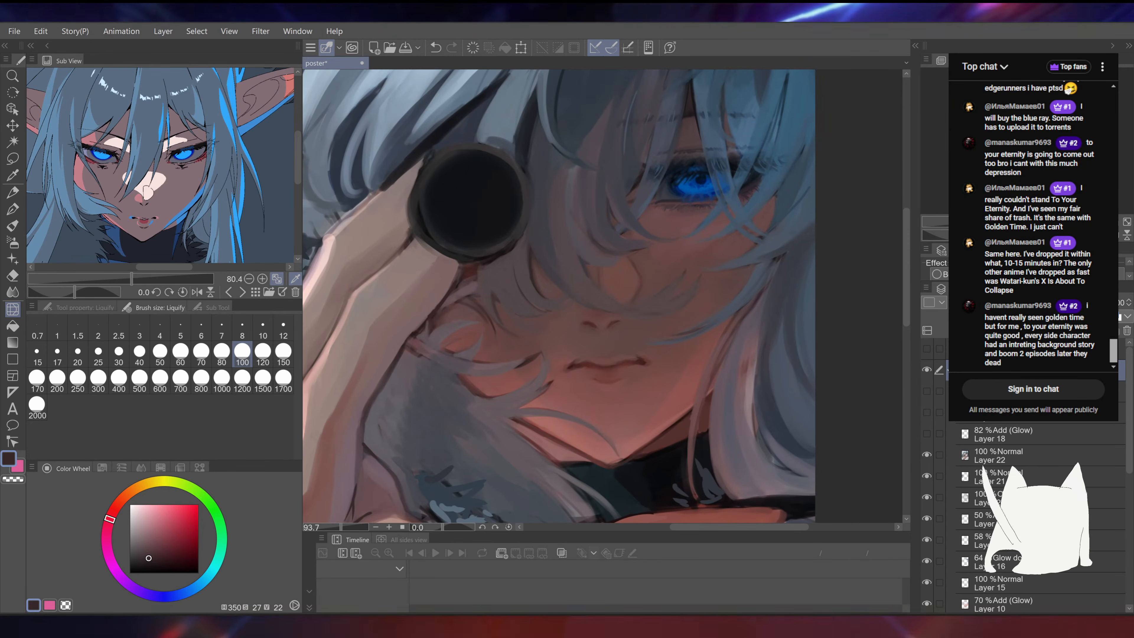
scroll(602, 298, down, 6)
scroll(602, 298, up, 2)
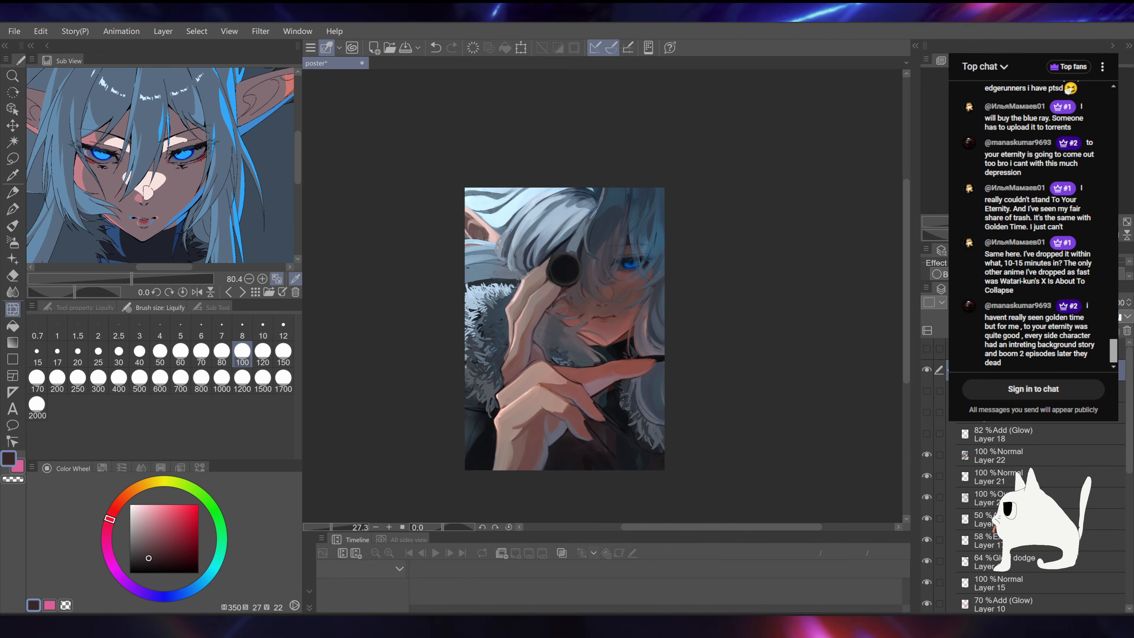
click(927, 453)
click(926, 456)
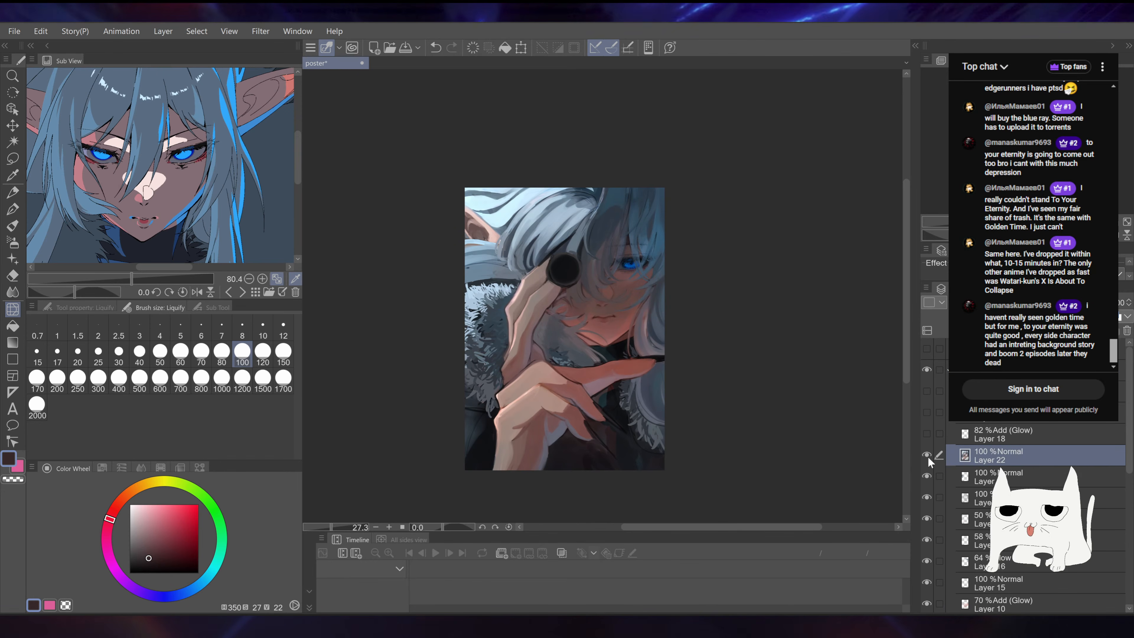
click(928, 456)
click(929, 455)
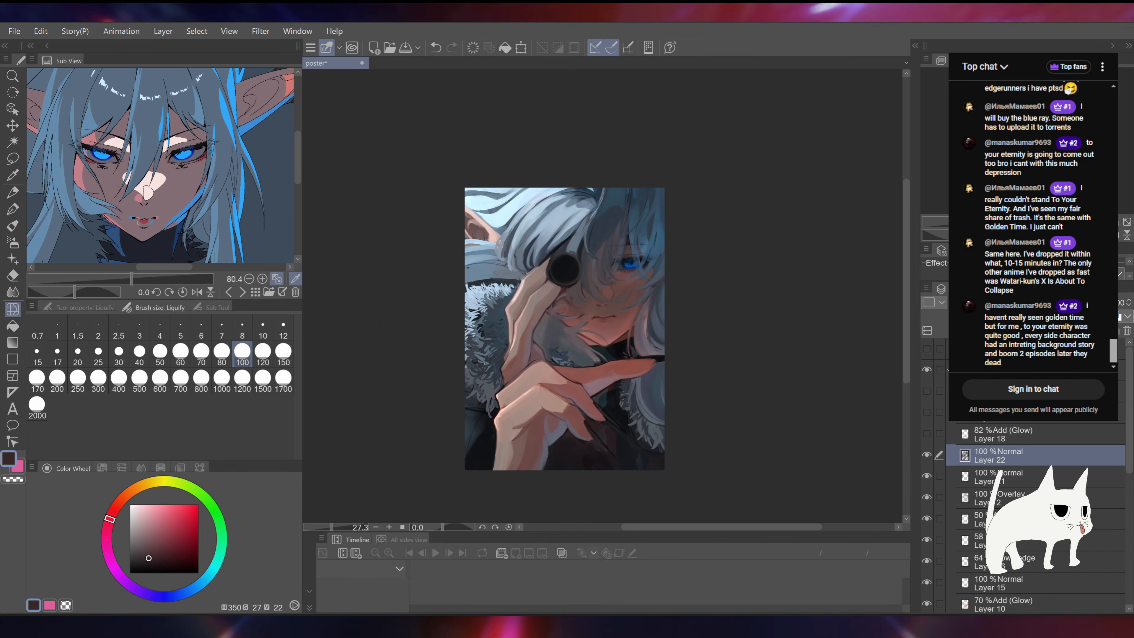
Step: Paint eyelash marks across the hair strands around the eye in dark navy with the G-pen at size 50, and save the poster
drag(670, 214, 863, 203)
drag(692, 197, 569, 443)
alt+click(594, 273)
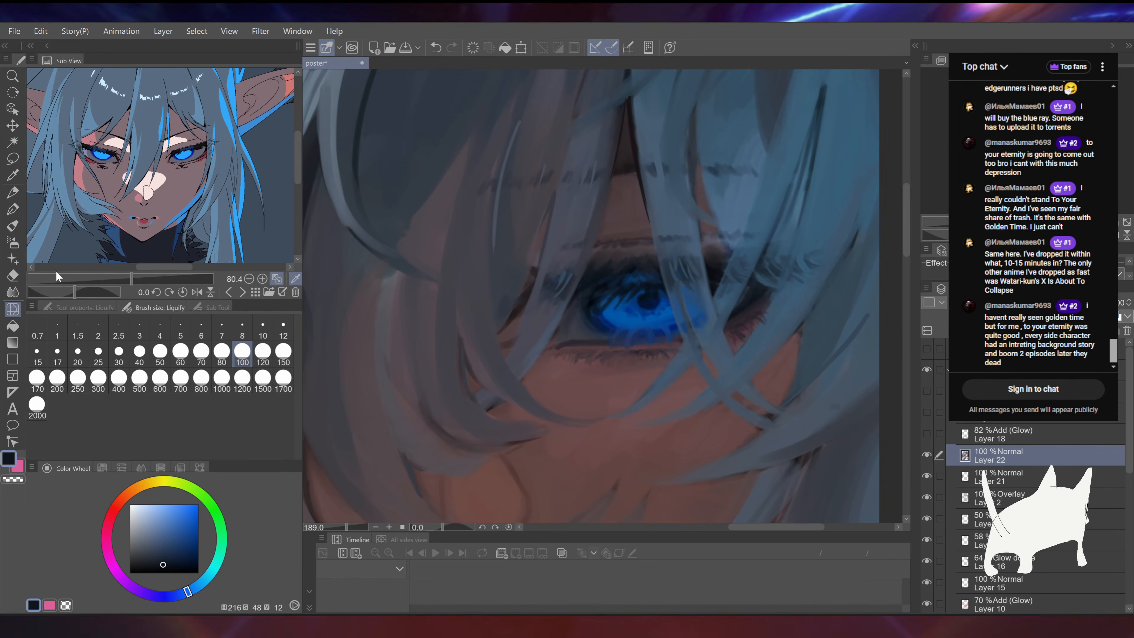
key(p)
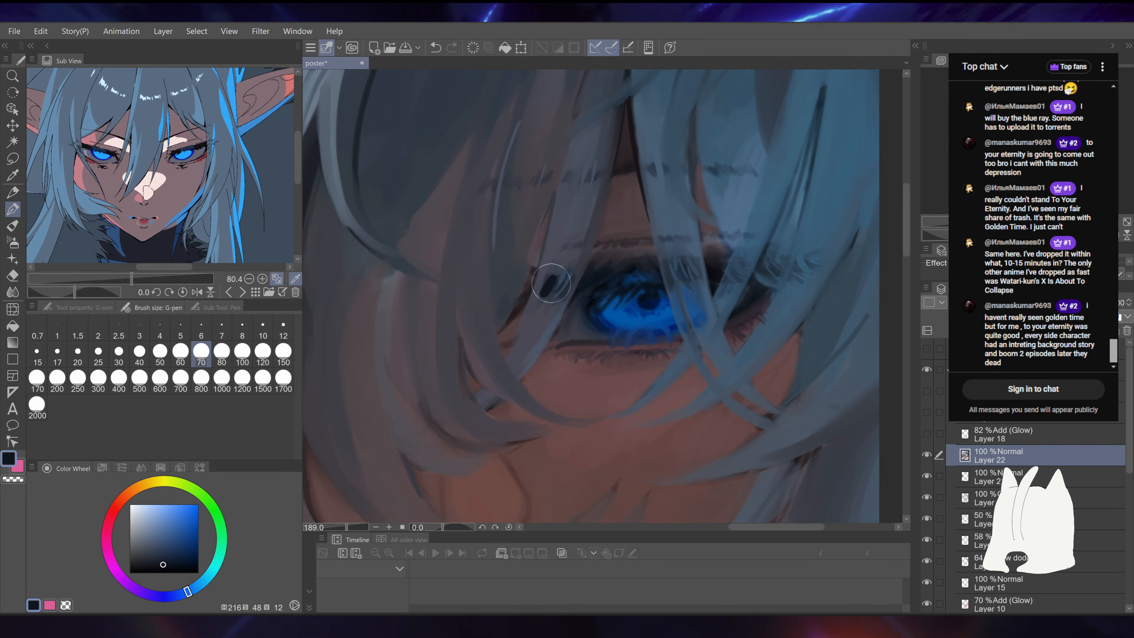
click(159, 552)
click(154, 551)
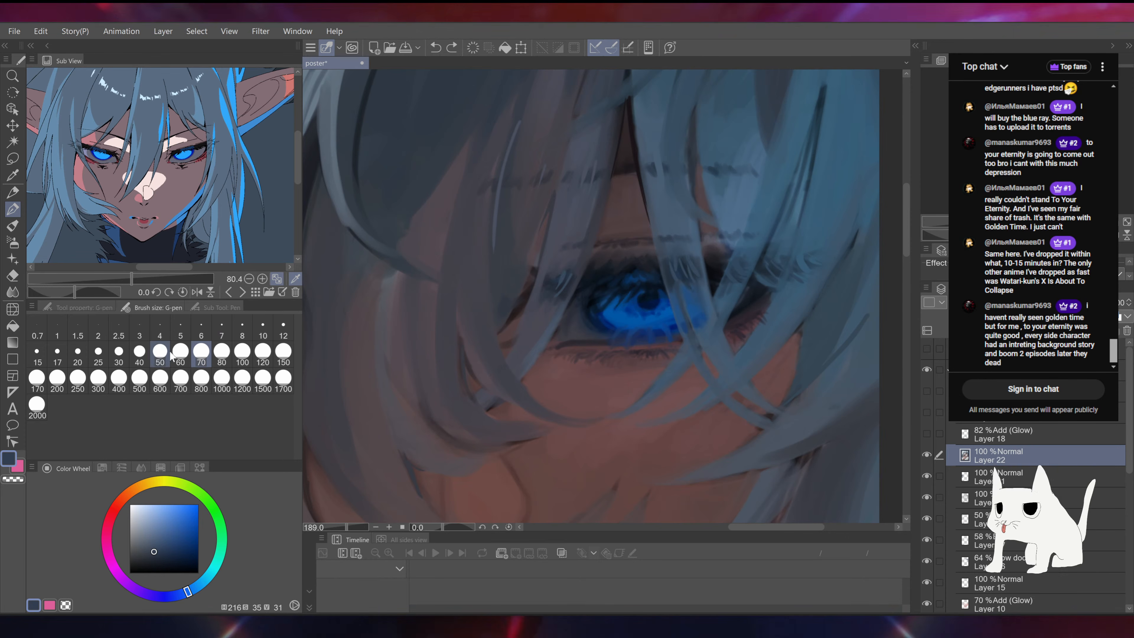
click(160, 351)
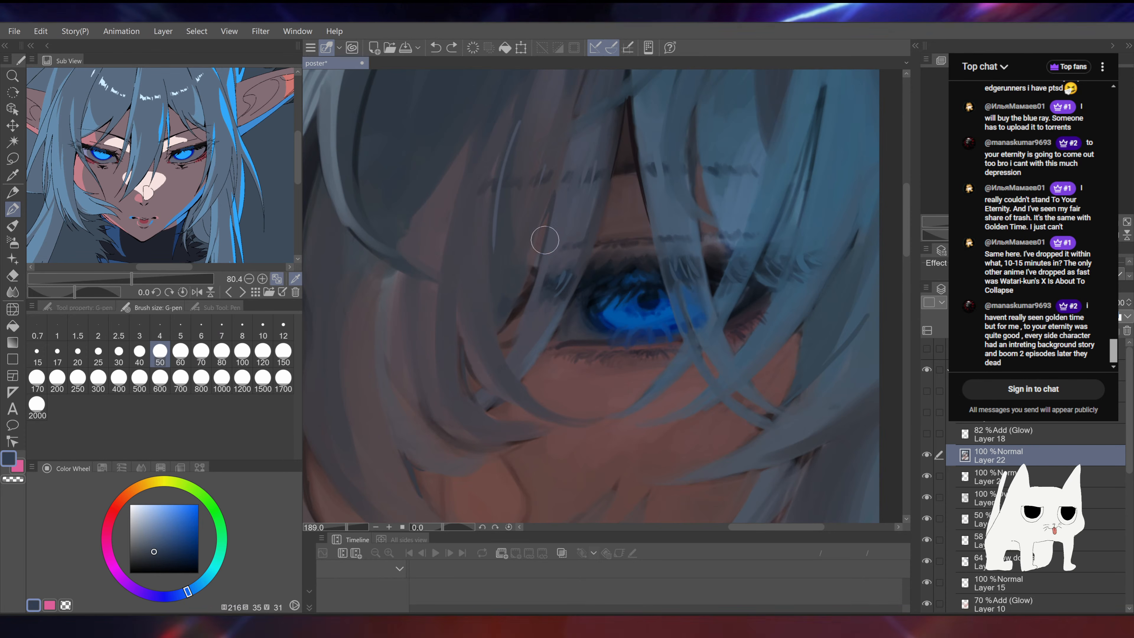
click(154, 560)
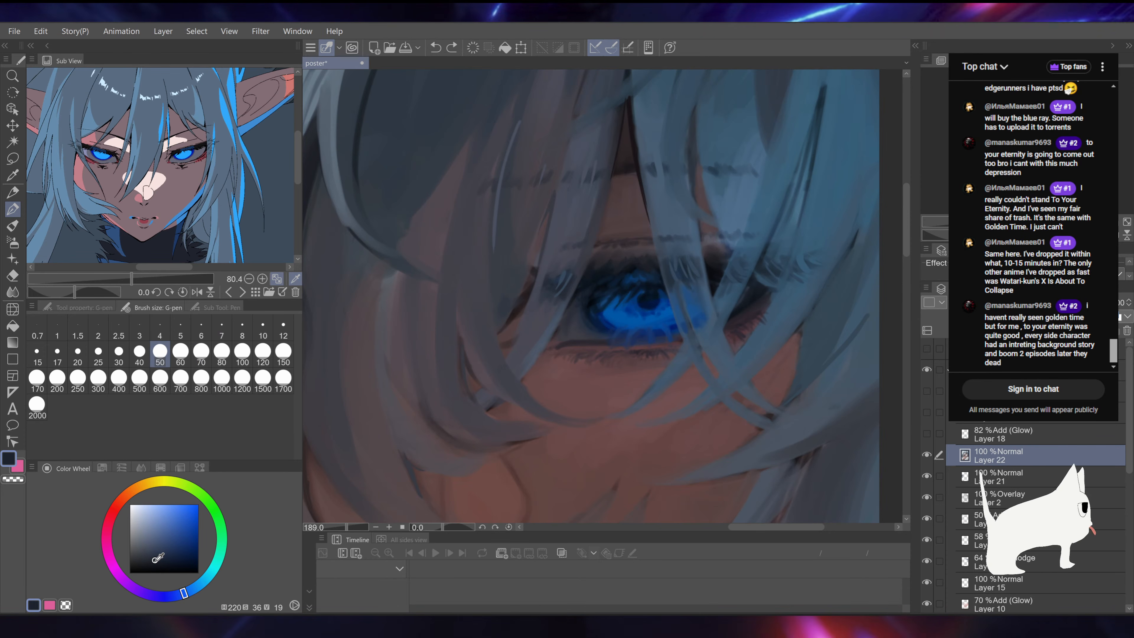
drag(551, 281, 537, 285)
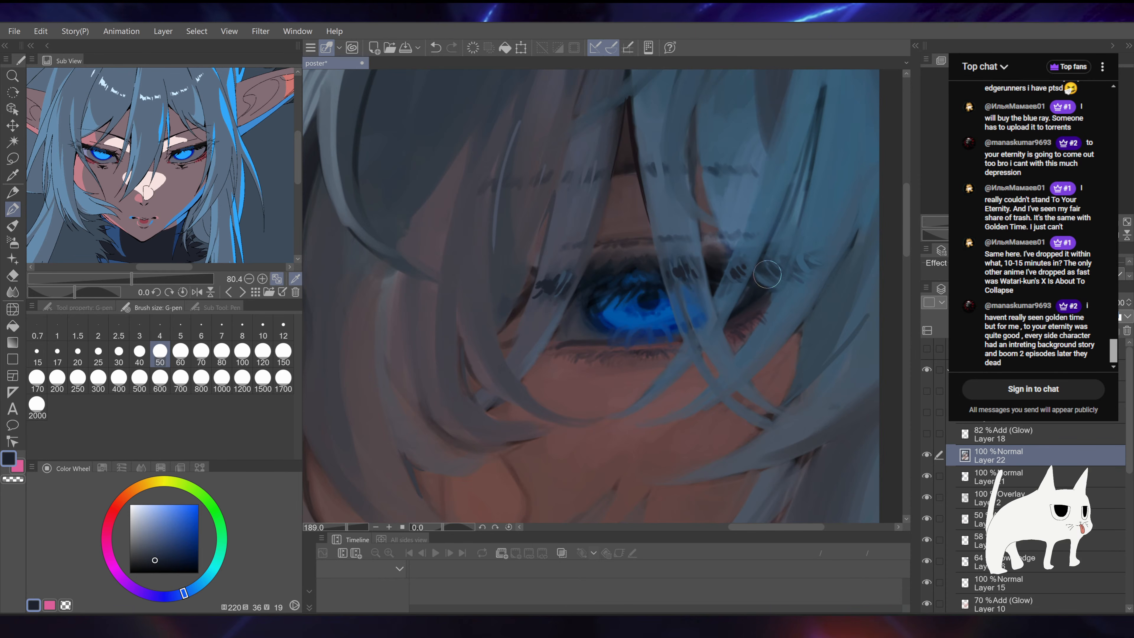
scroll(683, 244, down, 8)
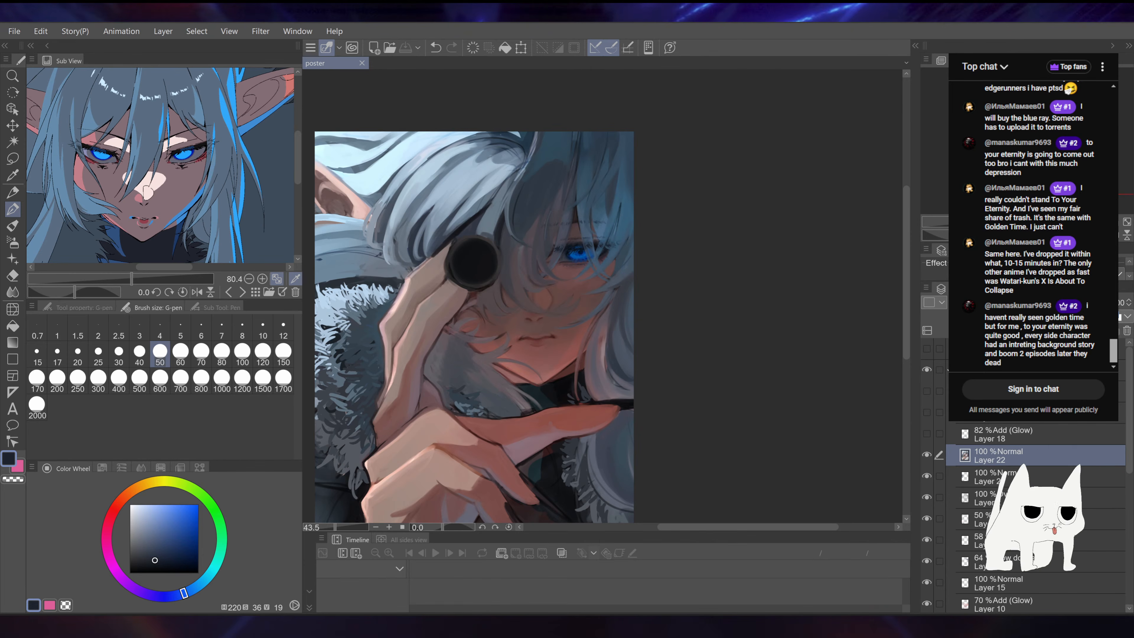
Step: Add light blue highlights to the lower iris with the G-pen at size 30, and blend in a deeper sampled blue
scroll(639, 241, up, 8)
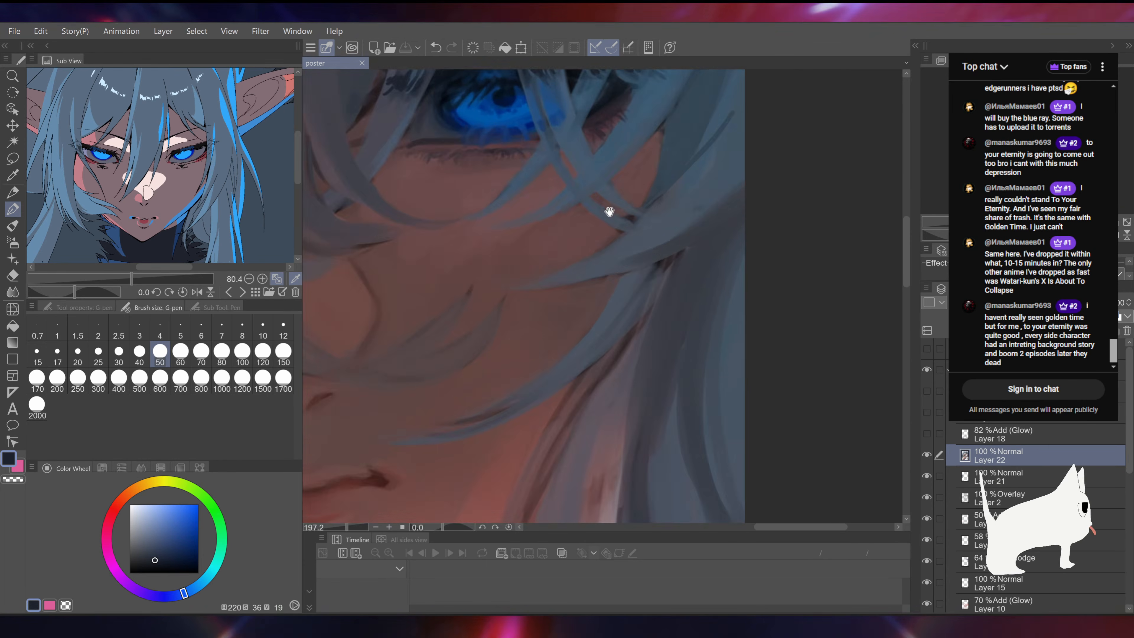
drag(602, 191, 707, 305)
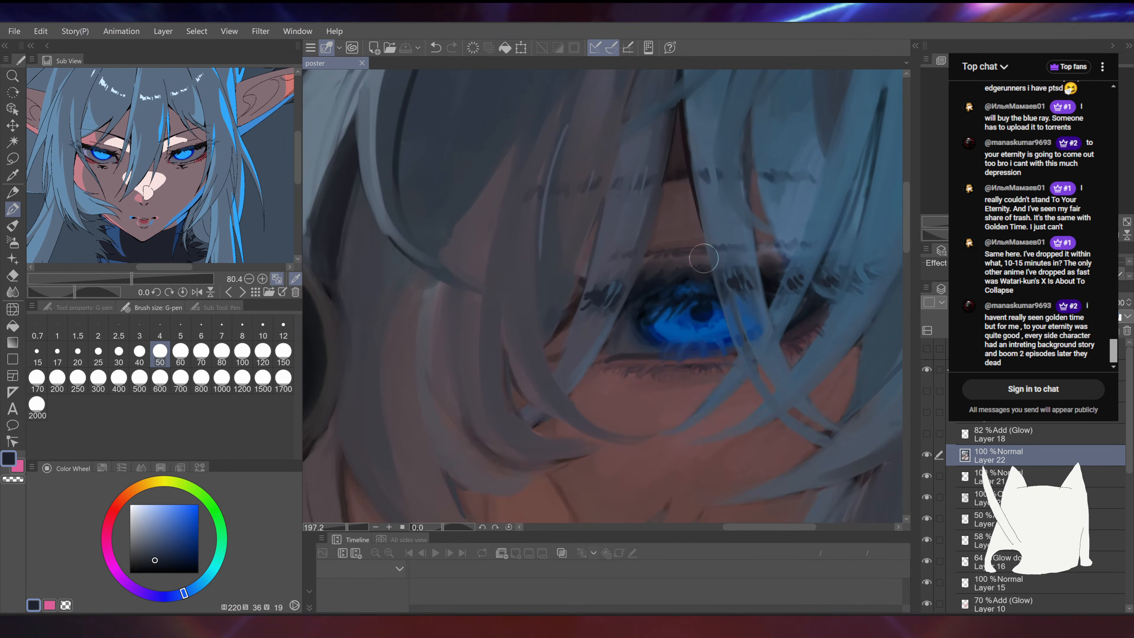
alt+click(681, 337)
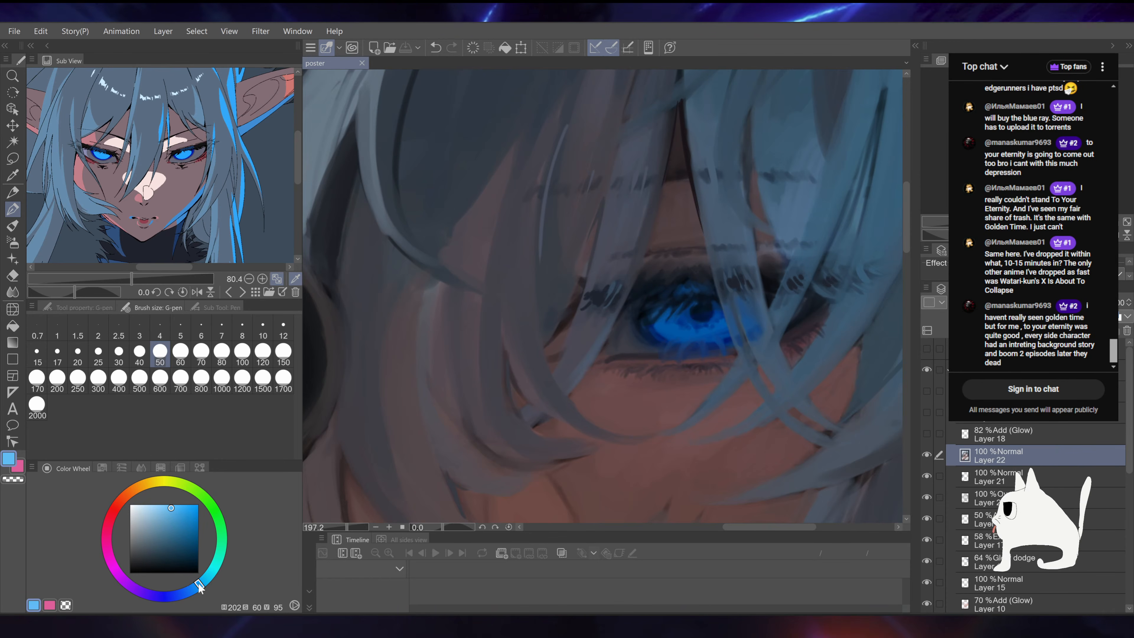
drag(698, 197, 643, 180)
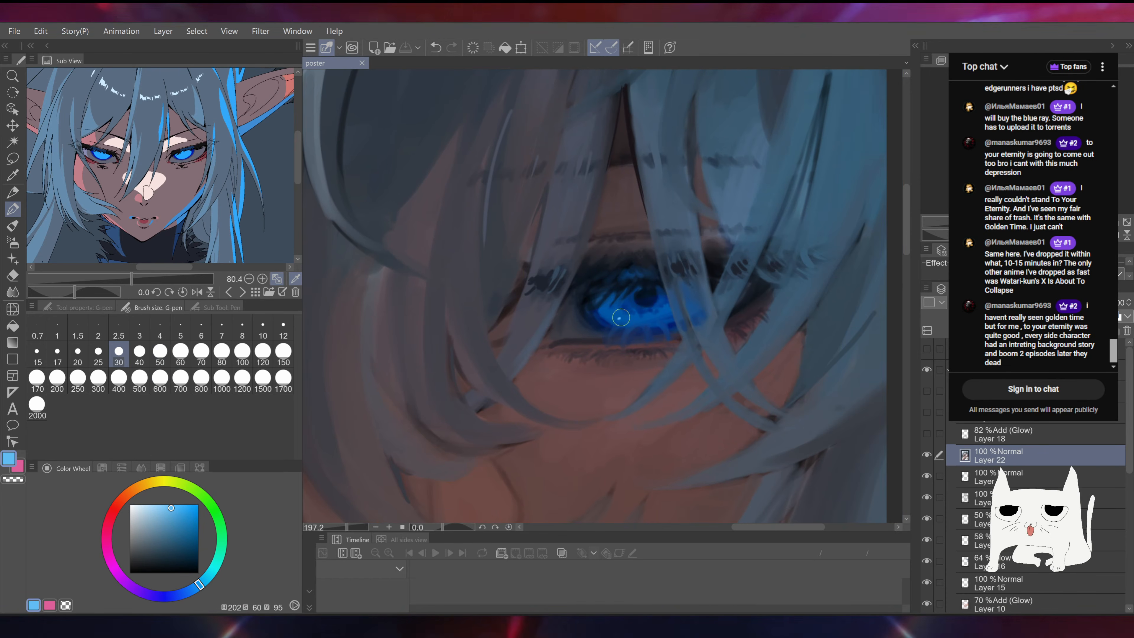
drag(620, 318, 636, 321)
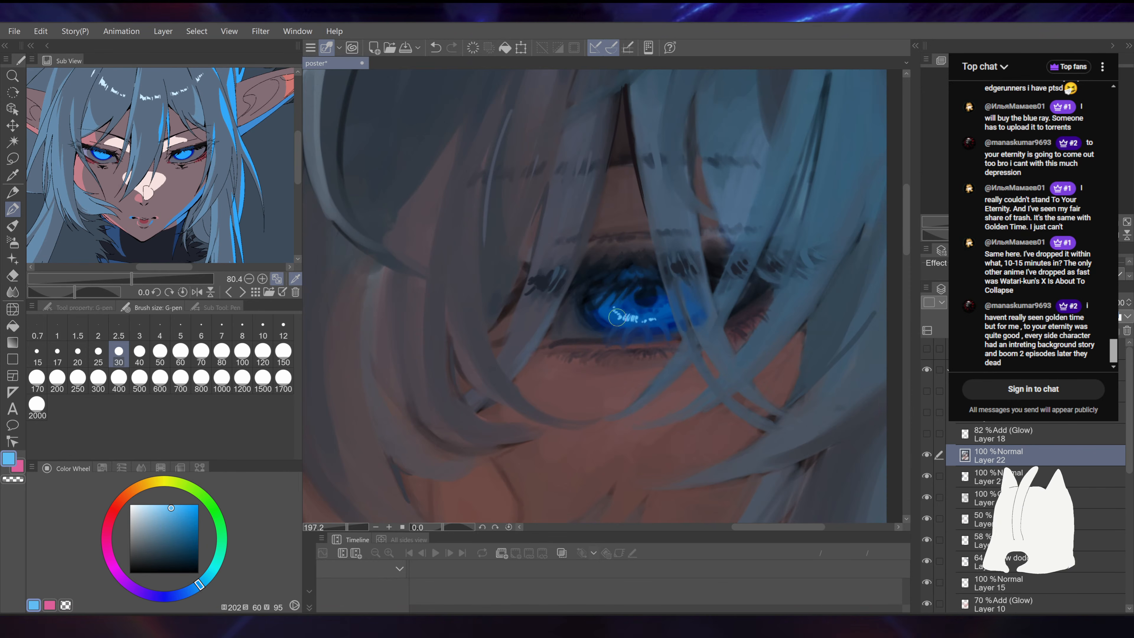
alt+click(606, 317)
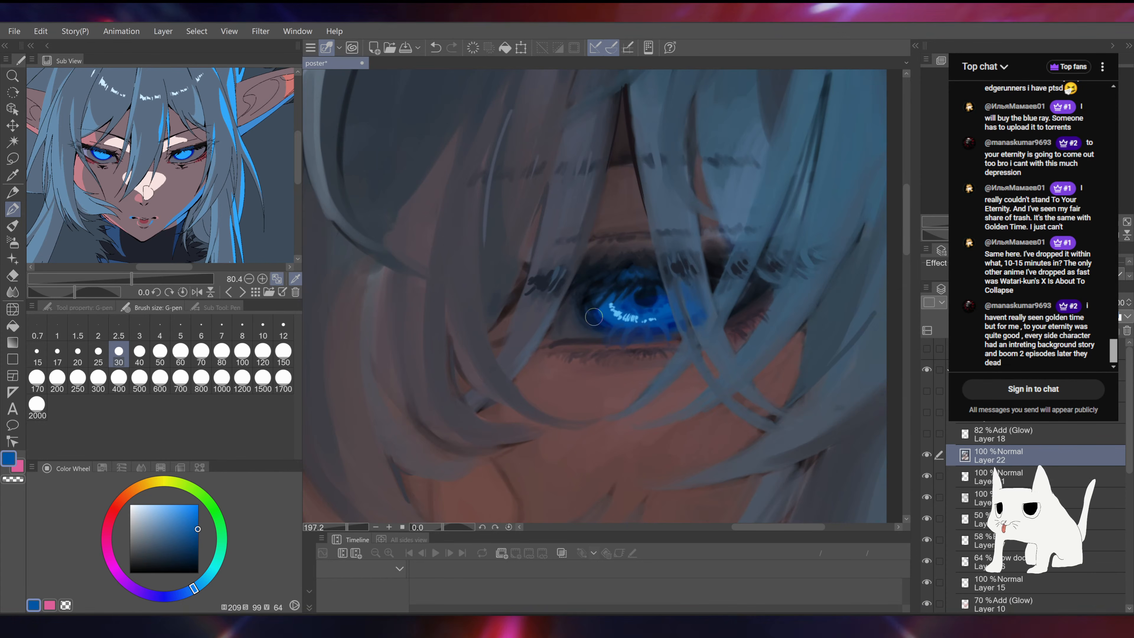
click(199, 584)
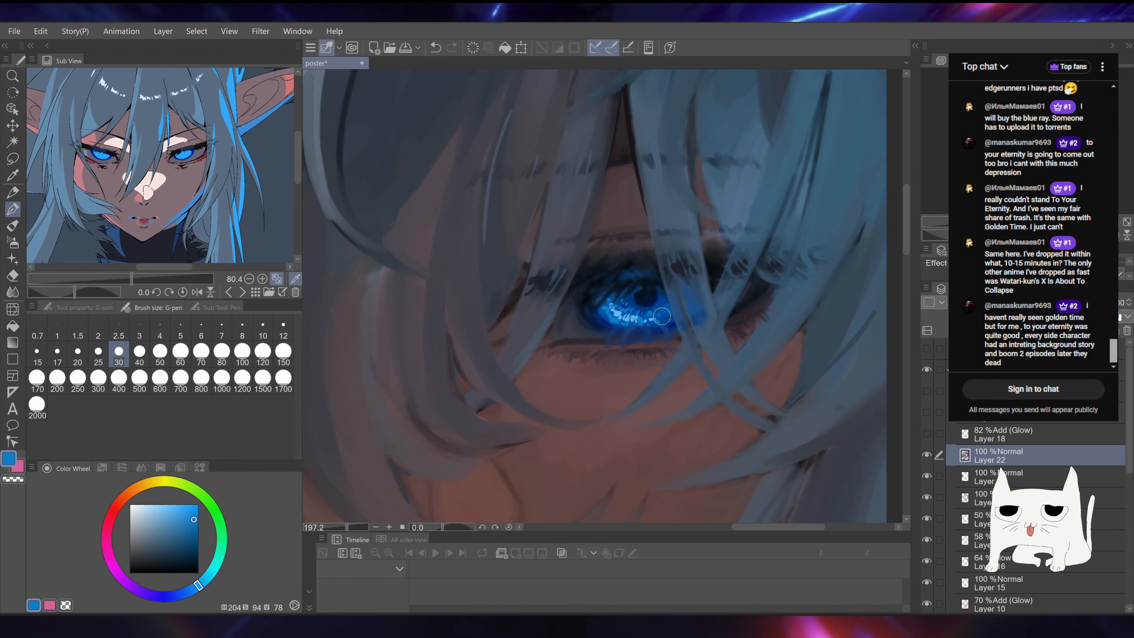
scroll(603, 299, down, 10)
scroll(603, 298, up, 3)
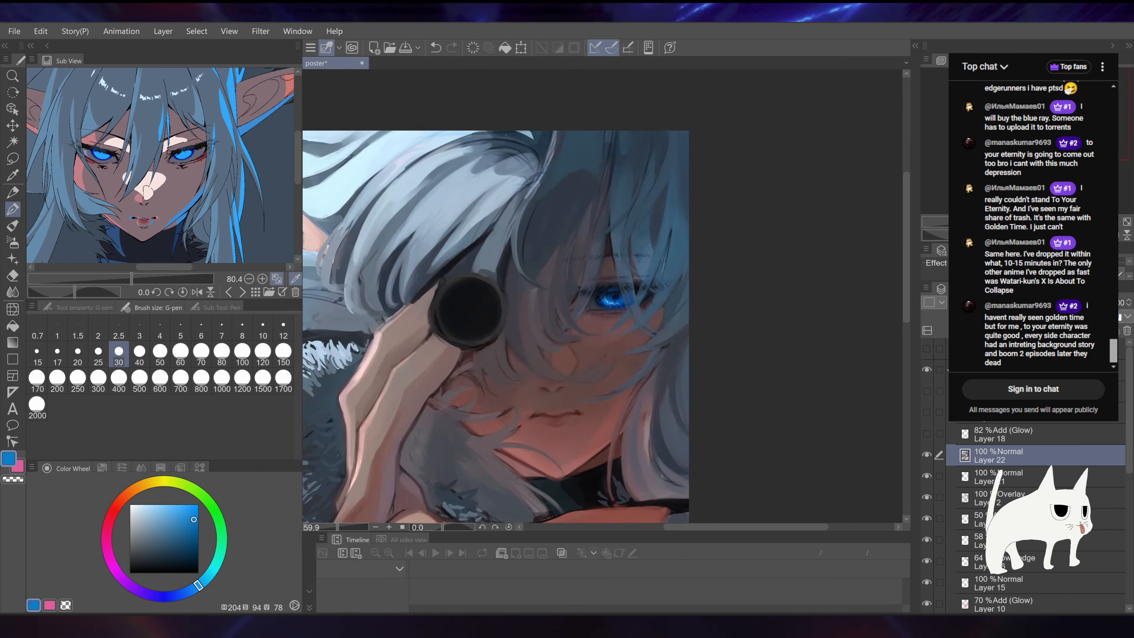
Step: Touch up the fur collar with a sampled grey-blue and check the whole poster
drag(710, 234, 929, 187)
scroll(676, 281, down, 2)
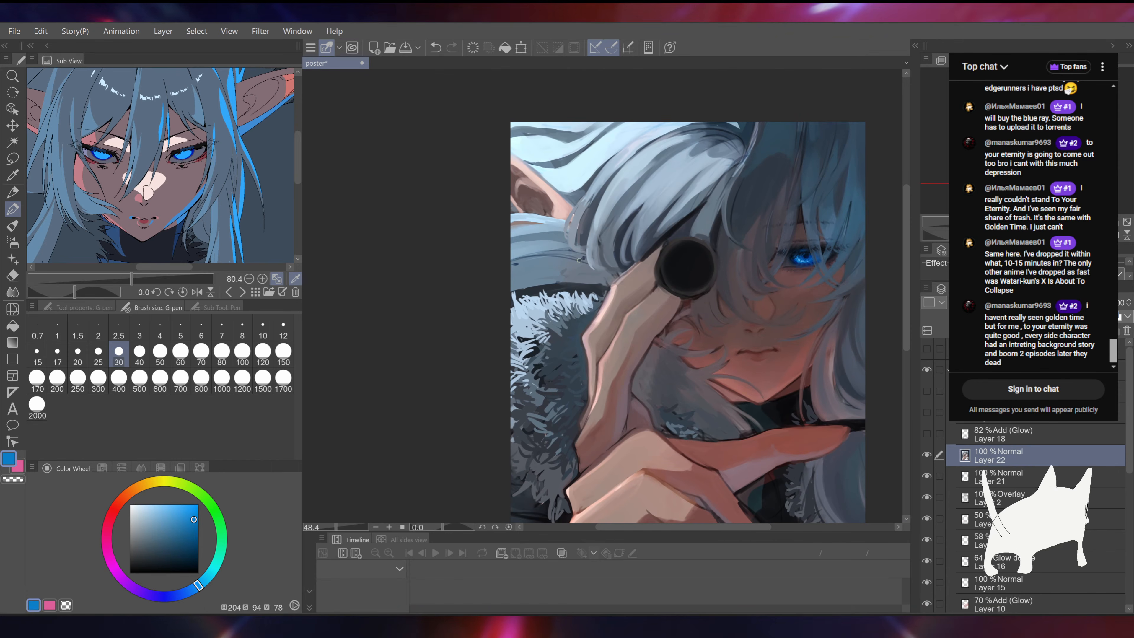
alt+click(551, 318)
alt+click(549, 322)
drag(540, 324, 523, 330)
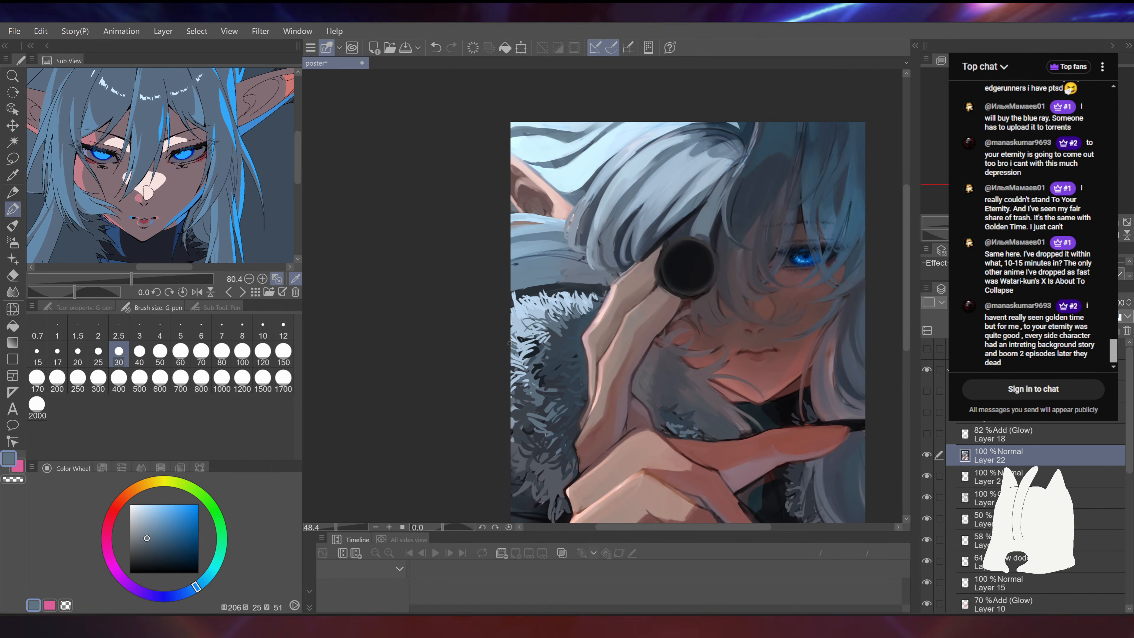
mouse_move(734, 263)
mouse_down()
mouse_move(613, 231)
mouse_move(595, 187)
mouse_up()
scroll(602, 295, down, 9)
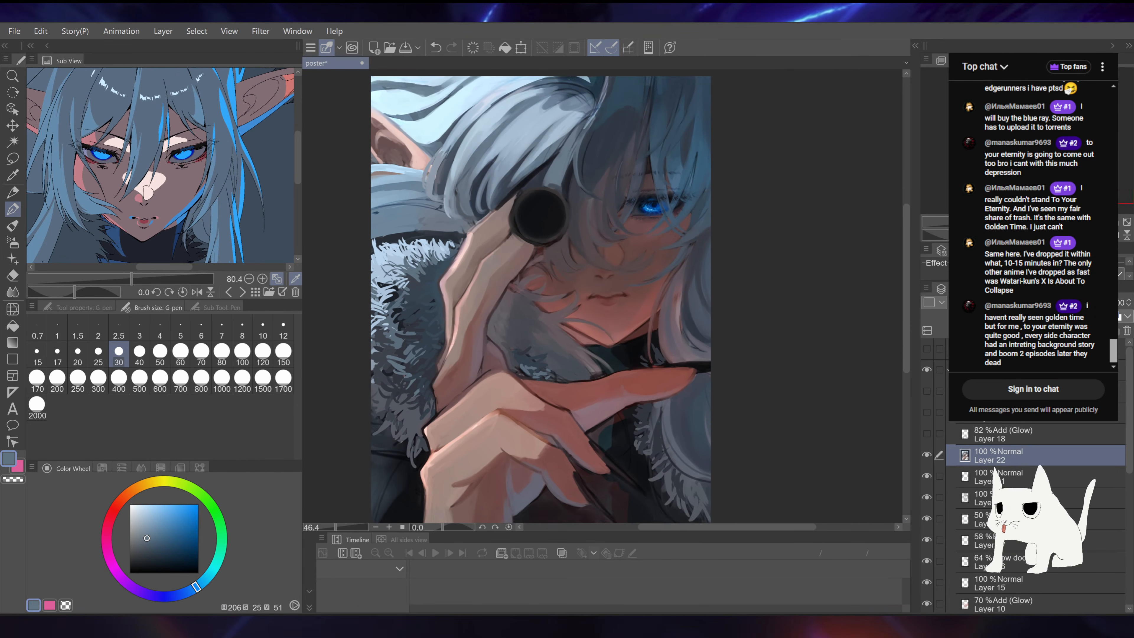
scroll(603, 297, up, 1)
scroll(603, 297, down, 8)
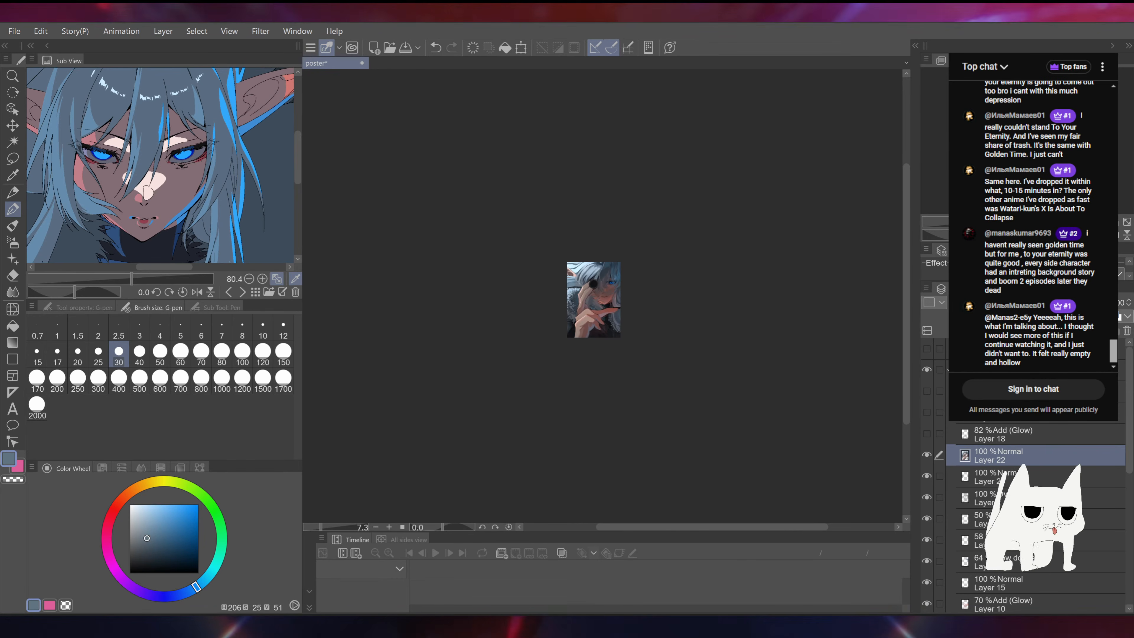
scroll(604, 297, up, 5)
scroll(603, 297, up, 13)
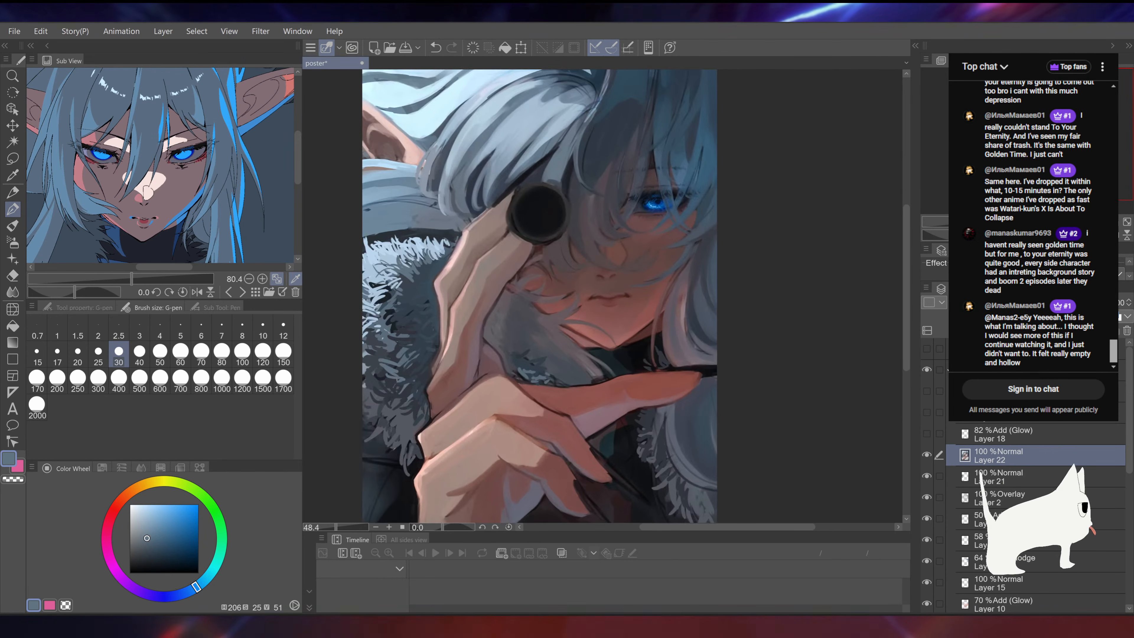
Step: Add a new layer and outline the black orb between the fingers with a bright blue ring using the G-pen at sizes 60 and 70
key(ctrl+shift+n)
scroll(573, 306, up, 2)
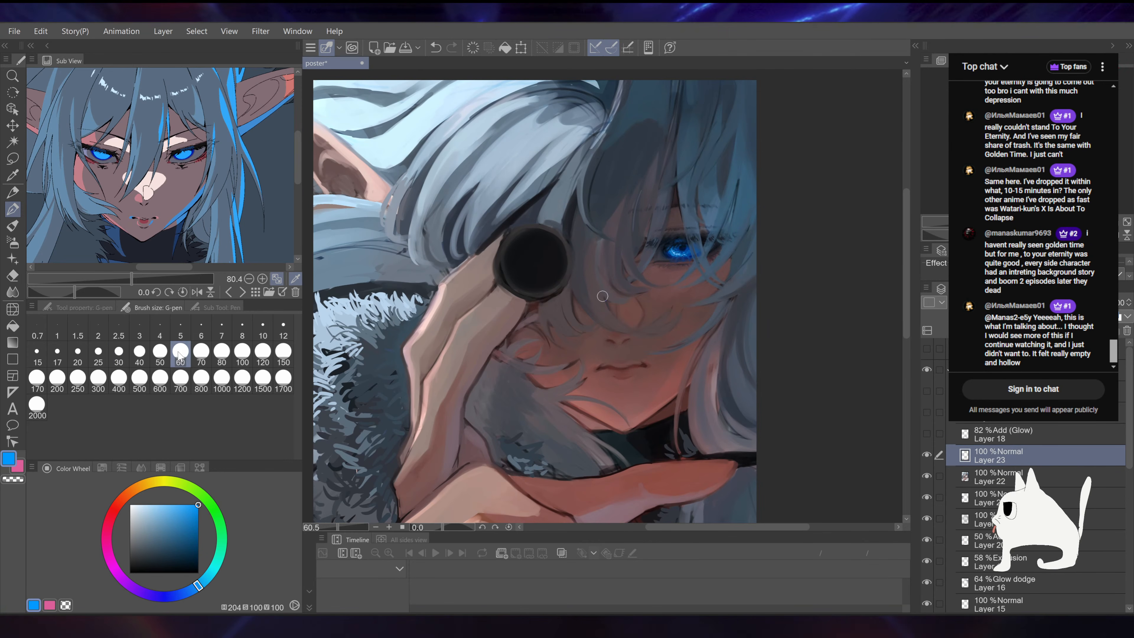
drag(602, 296, 606, 393)
drag(498, 348, 518, 392)
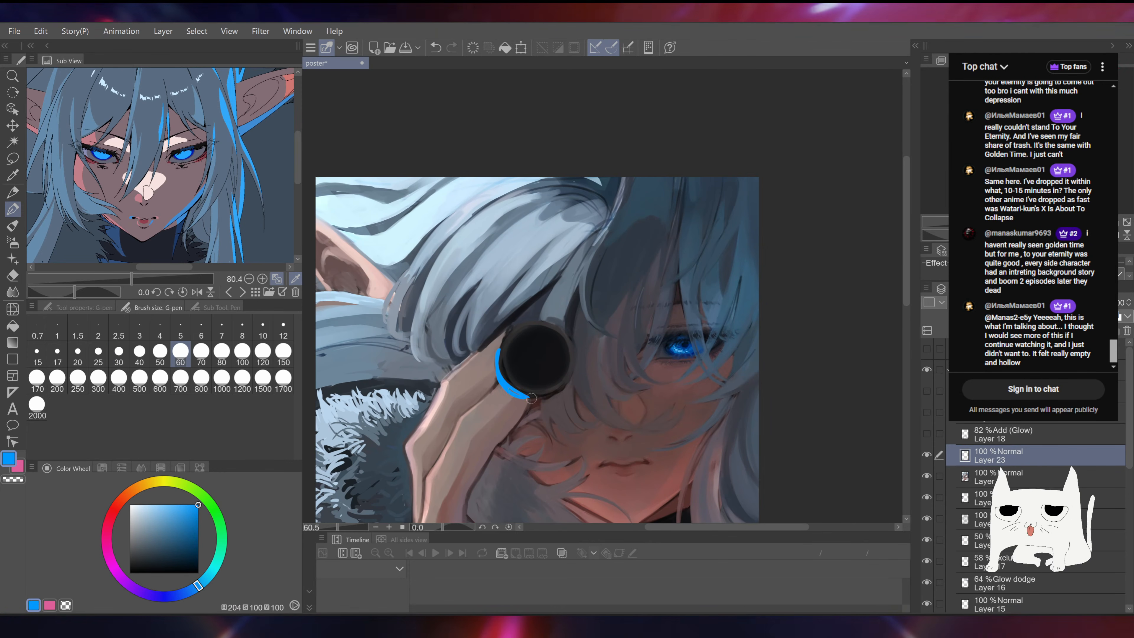
click(17, 228)
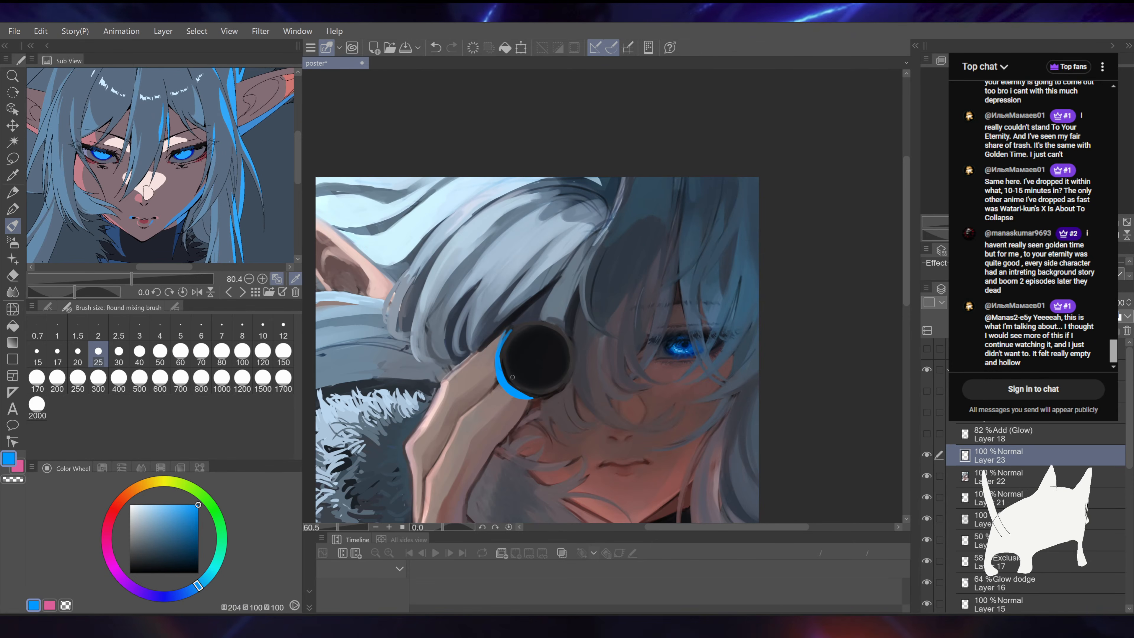
key(p)
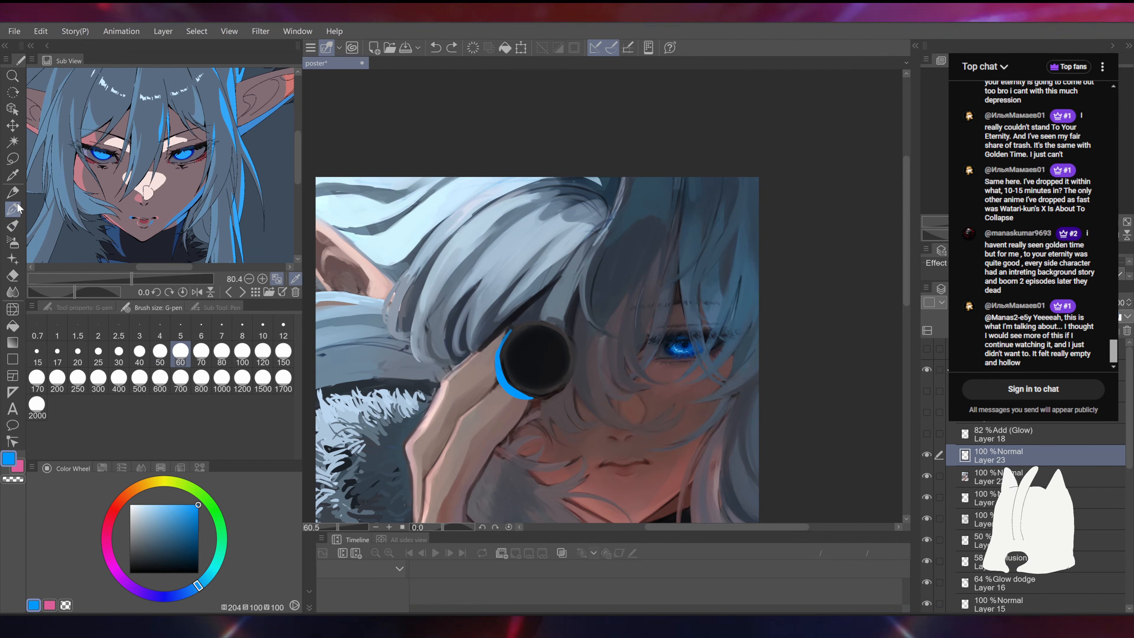
key(bracketright)
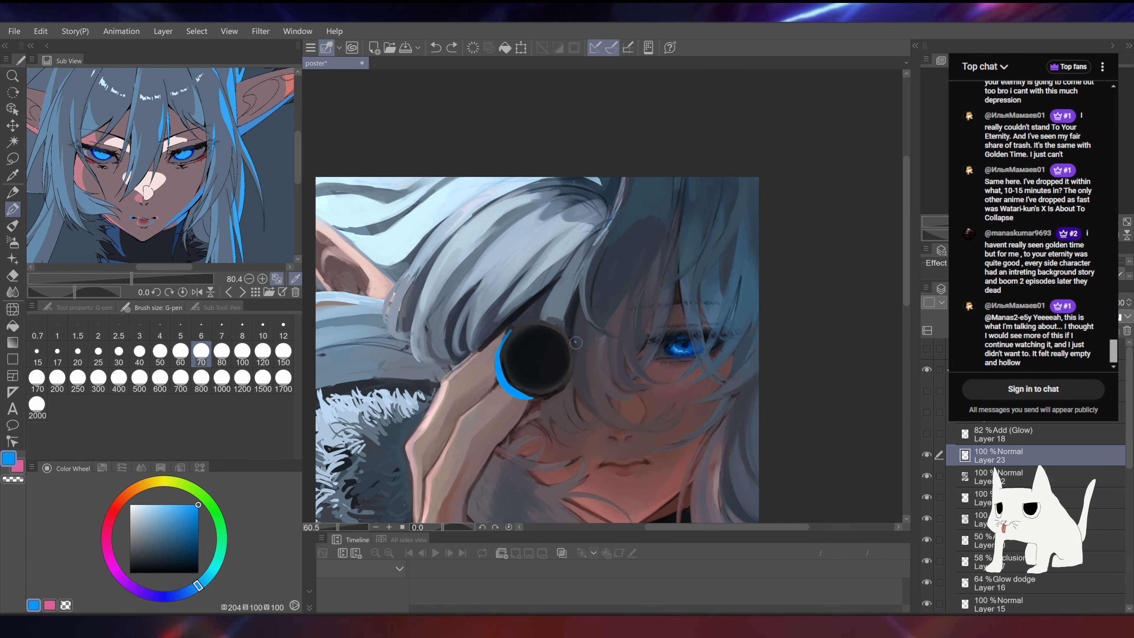
drag(564, 329, 573, 379)
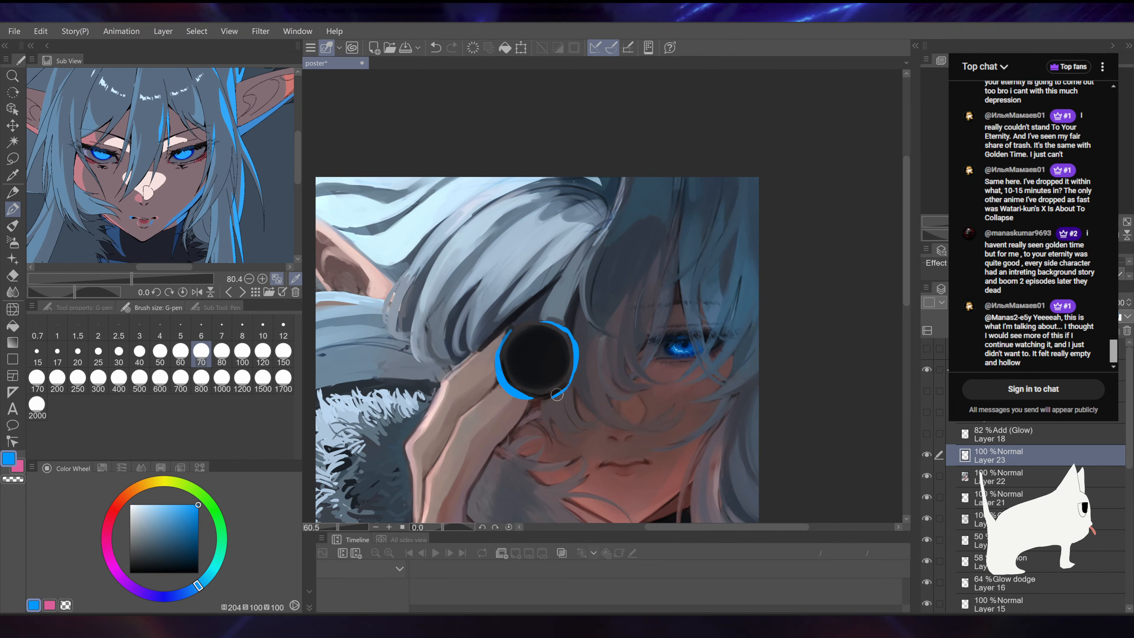
Step: Try to paint a straight bright blue beam from the orb to the poster's upper corner
key(ctrl+minus)
key(ctrl+minus)
key(ctrl+minus)
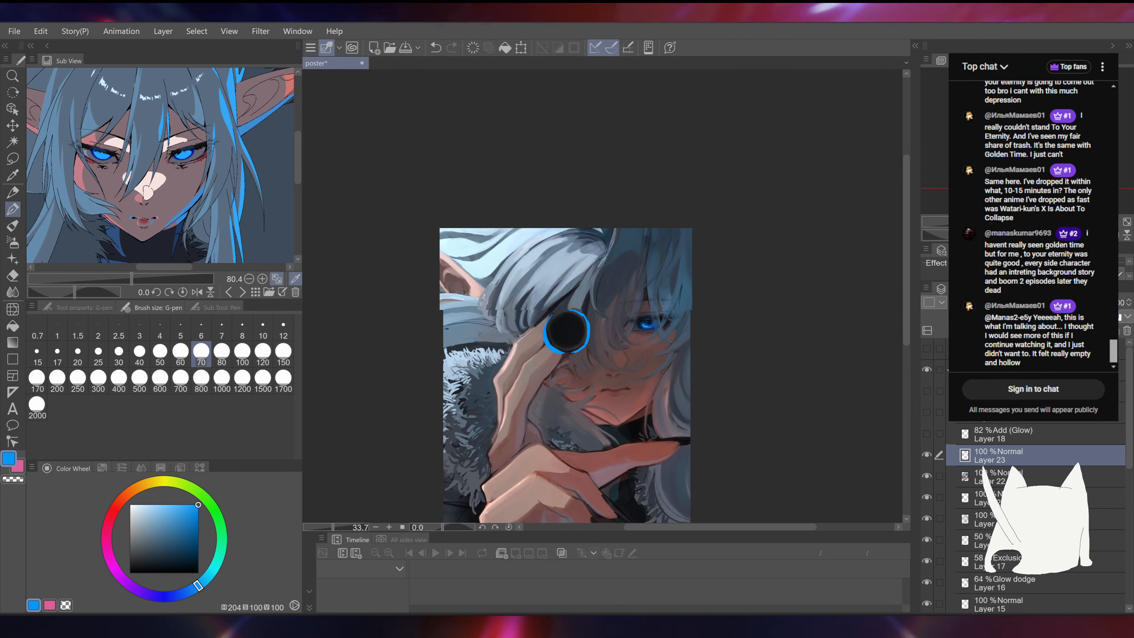
drag(777, 214, 731, 145)
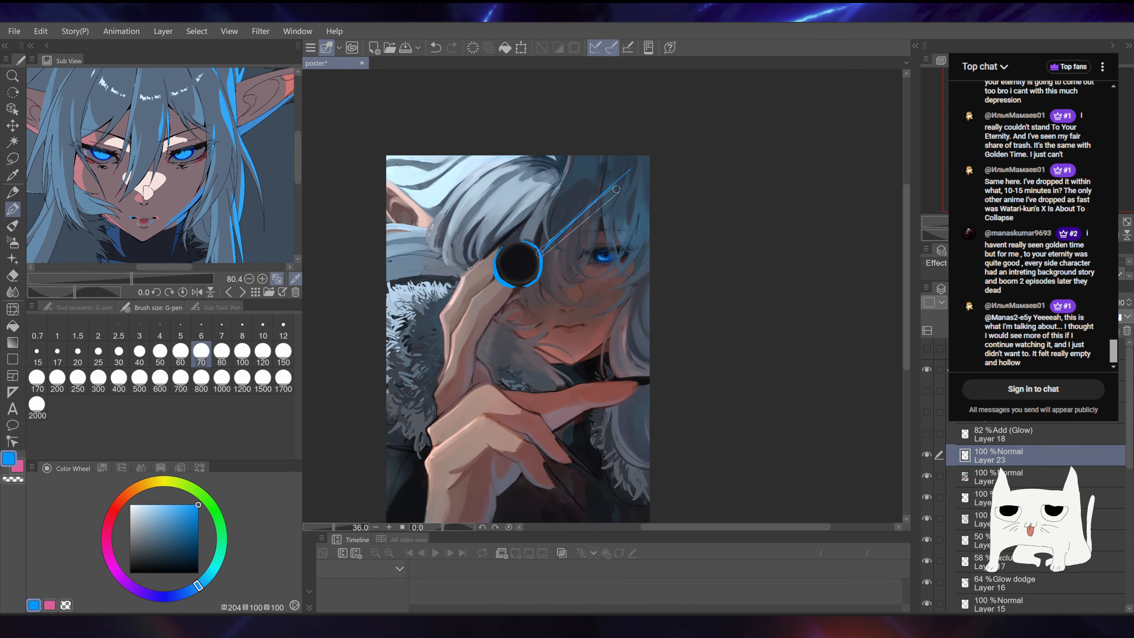
drag(547, 245, 544, 249)
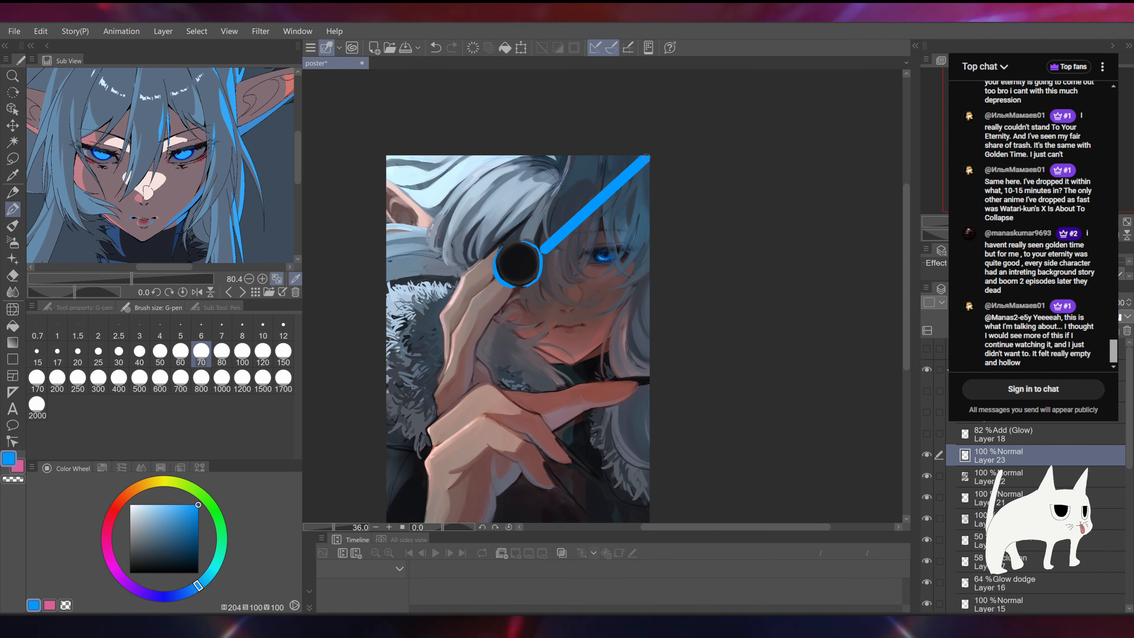
drag(389, 388, 386, 382)
key(ctrl+z)
key(ctrl+z)
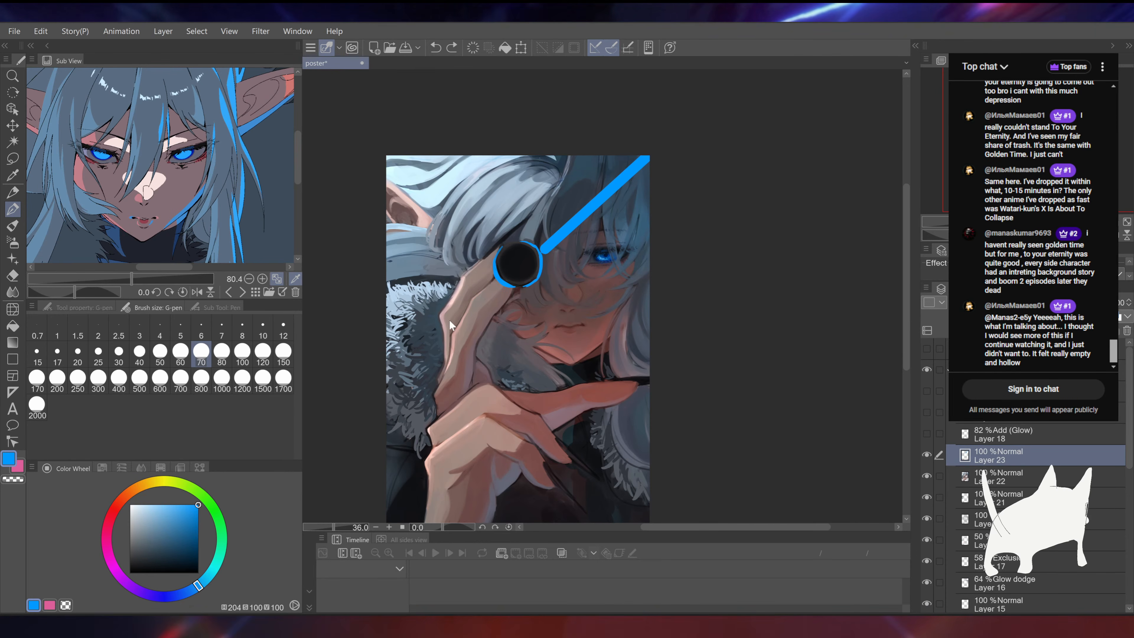
key(ctrl+z)
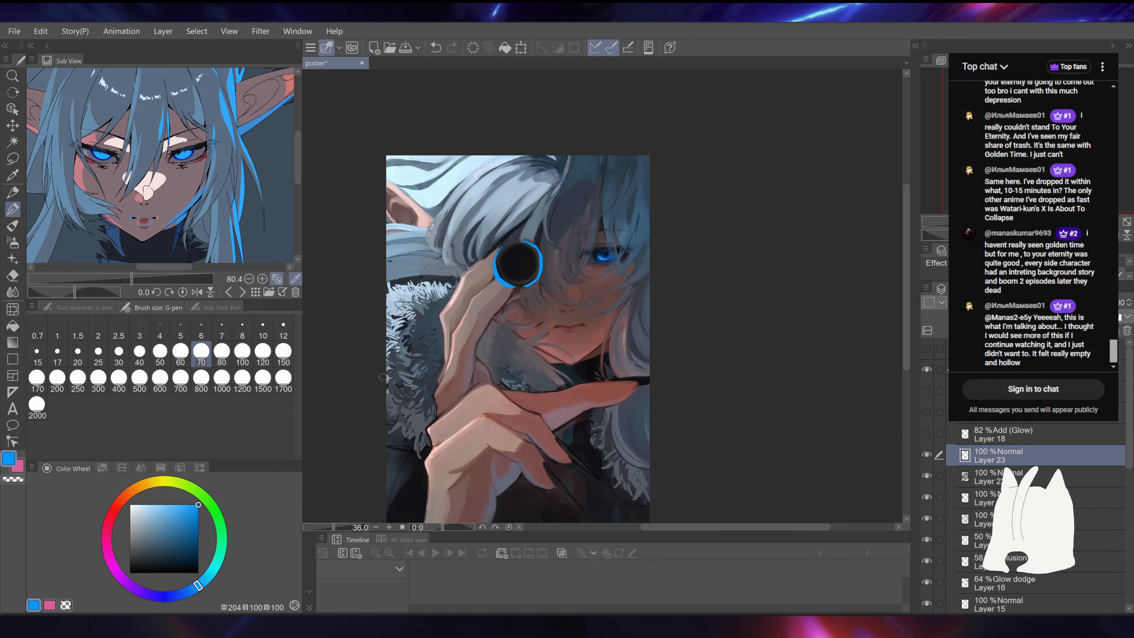
Step: Paint a bright blue beam diagonally across the poster behind the orb, and taper its edges with the hard eraser at size 60
drag(383, 378, 678, 128)
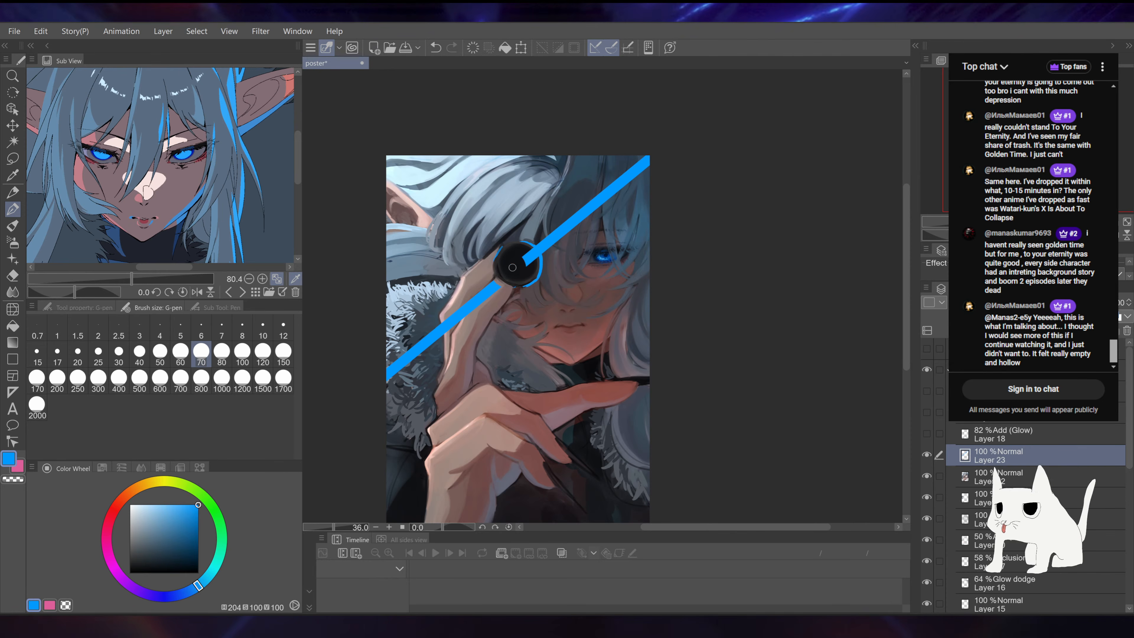
mouse_move(521, 259)
mouse_down()
mouse_move(513, 268)
mouse_move(531, 257)
mouse_up()
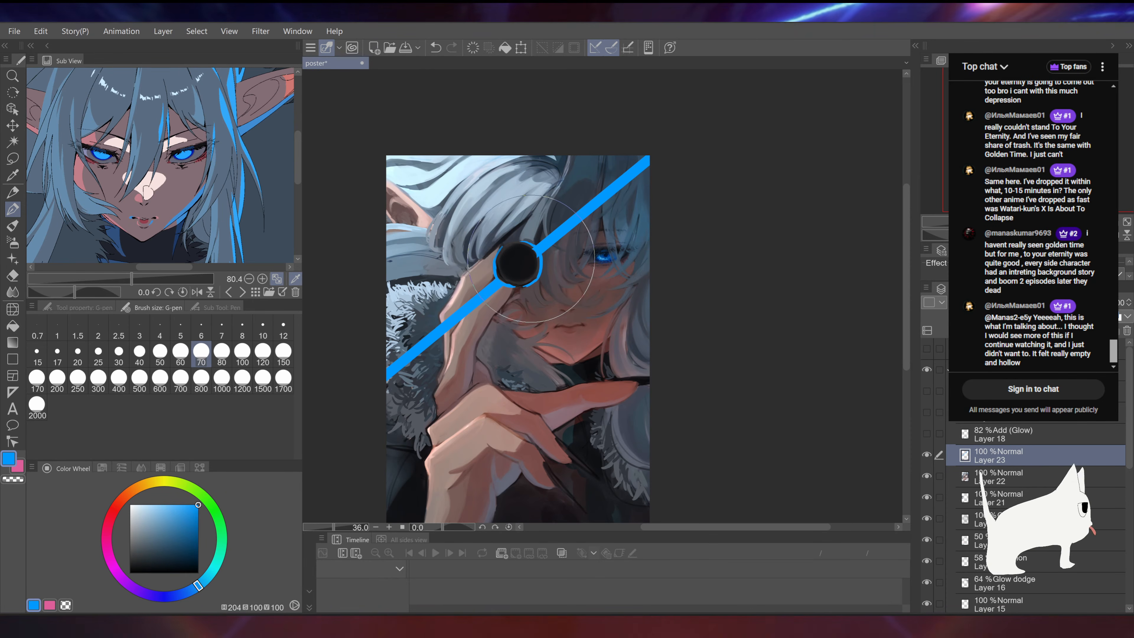
mouse_move(600, 295)
mouse_down()
mouse_move(468, 293)
mouse_move(715, 246)
mouse_up()
drag(718, 240, 663, 300)
click(180, 351)
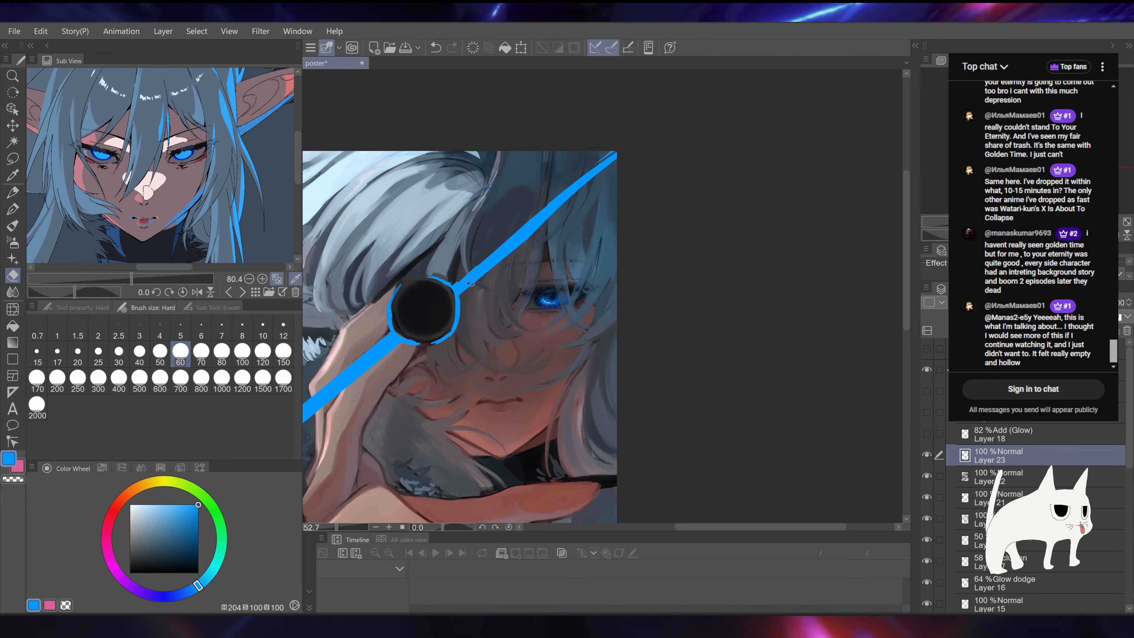
drag(471, 296, 636, 173)
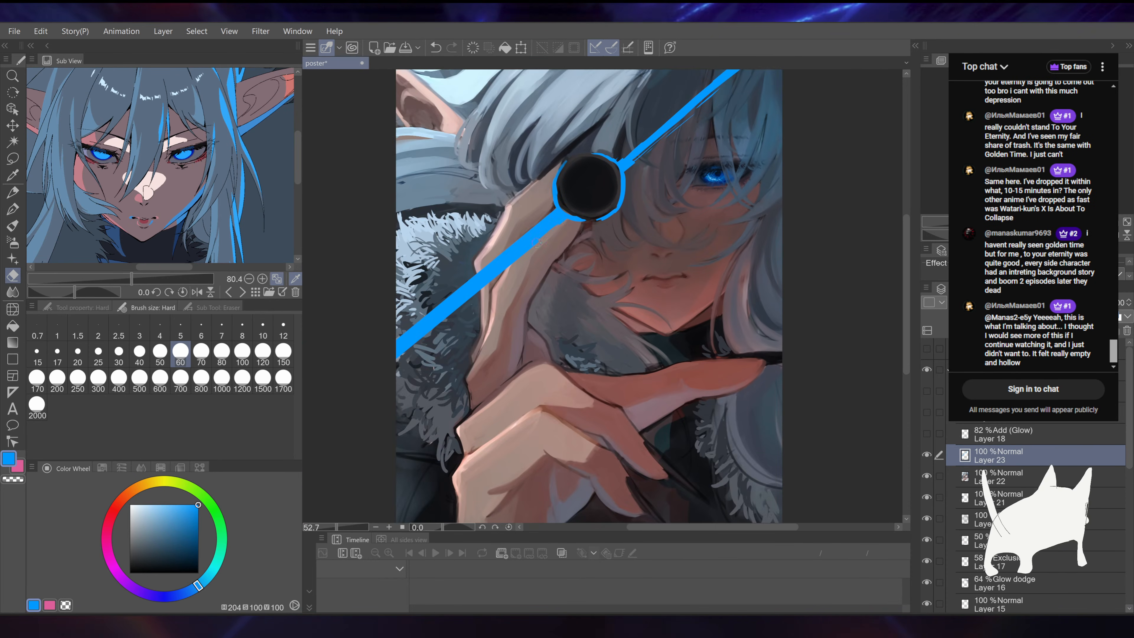
drag(499, 272, 396, 350)
key(ctrl+z)
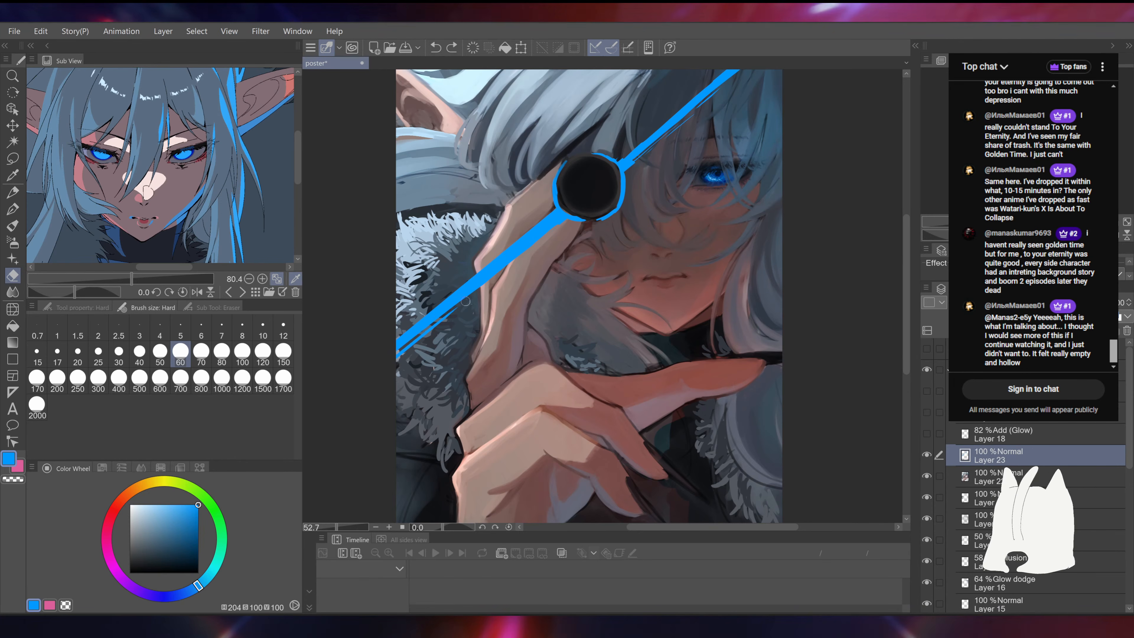
drag(482, 291, 396, 354)
drag(541, 226, 396, 341)
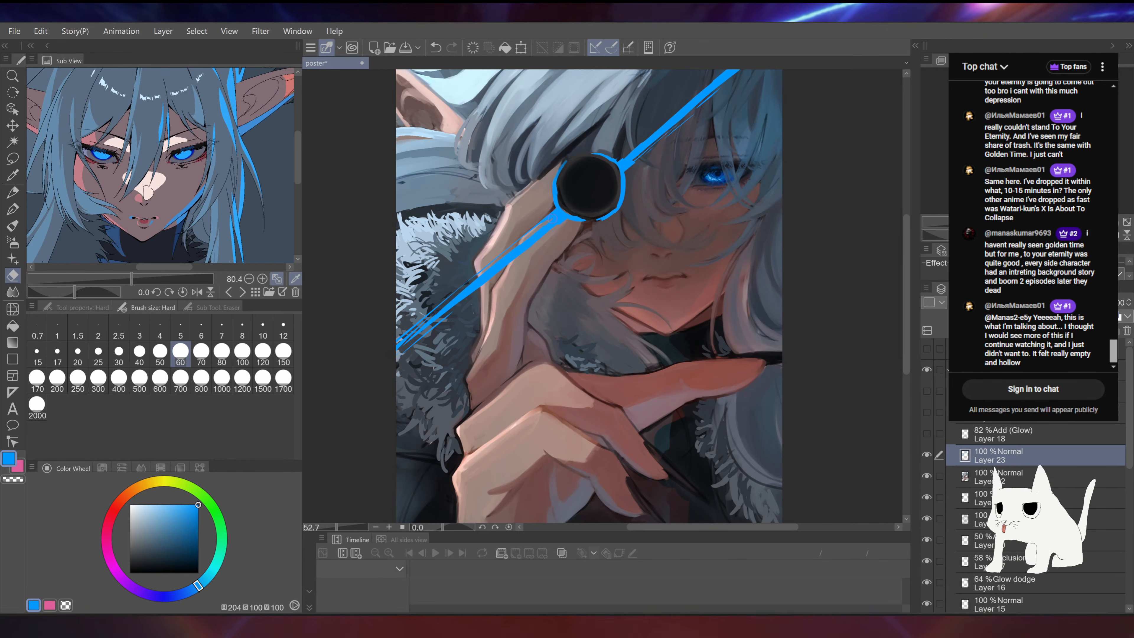
Step: Thicken the blue ring around the orb and flare it into both beam ends with the Round mixing brush at size 50
mouse_move(638, 219)
mouse_down()
mouse_move(596, 219)
mouse_move(644, 212)
mouse_up()
drag(643, 210, 607, 332)
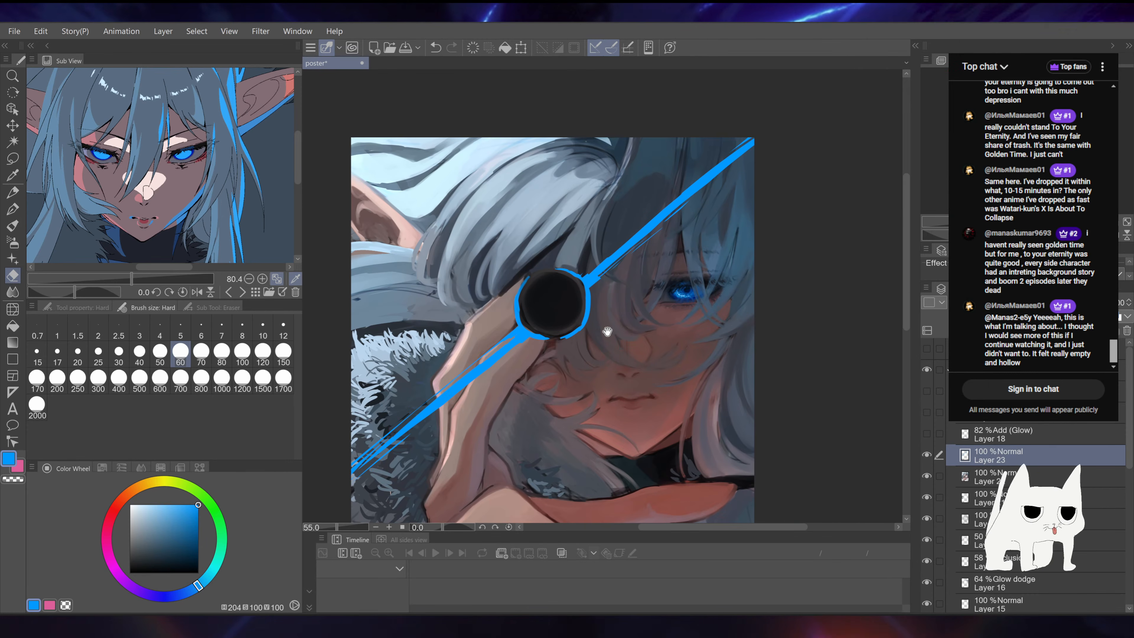
click(17, 226)
drag(522, 332, 545, 377)
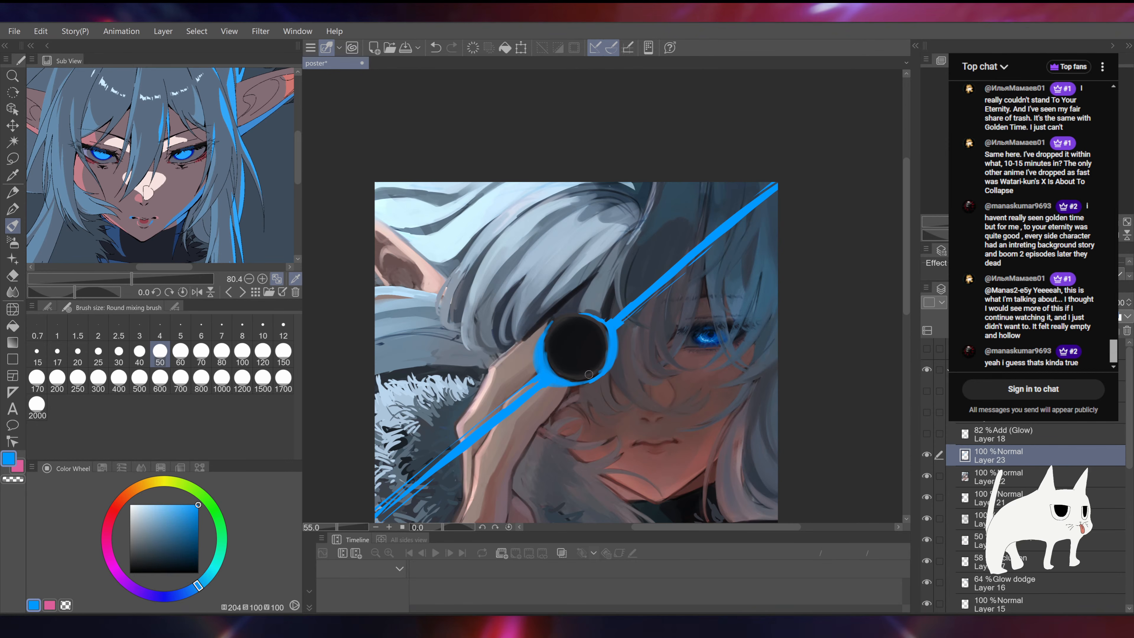
drag(589, 374, 593, 328)
drag(566, 273, 549, 305)
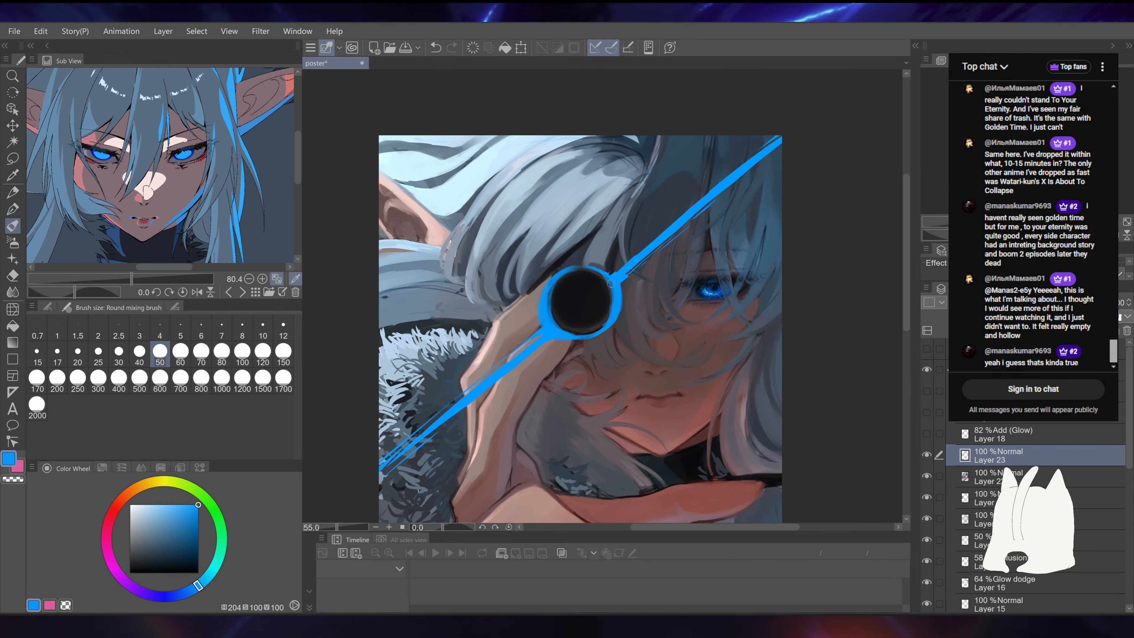
drag(610, 304, 546, 338)
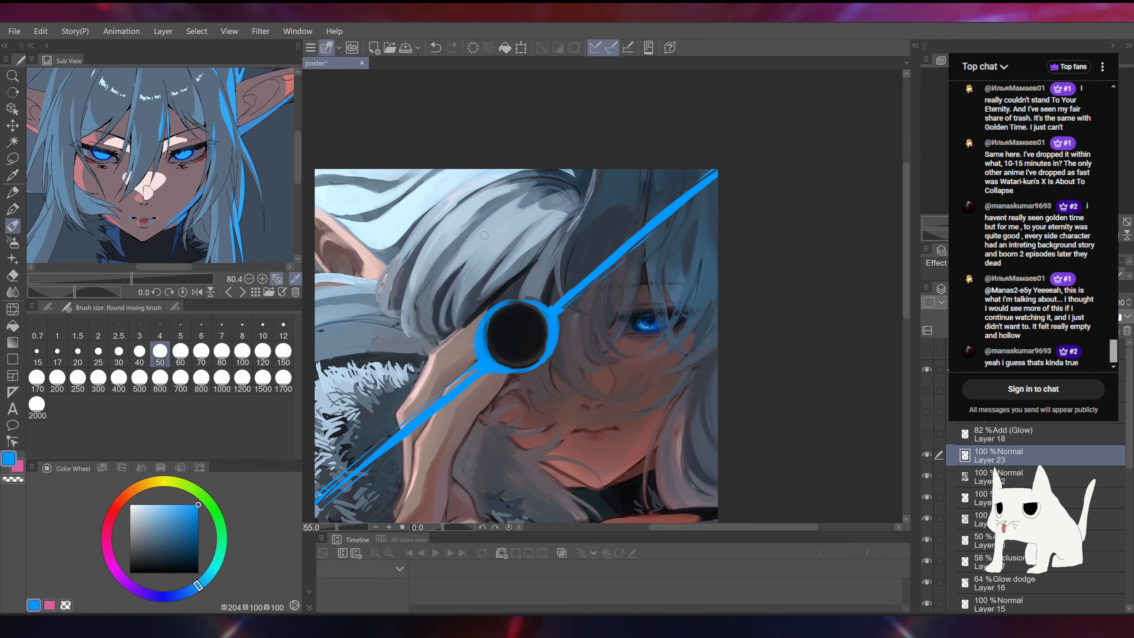
mouse_move(587, 284)
mouse_down()
mouse_move(592, 232)
mouse_move(563, 270)
mouse_up()
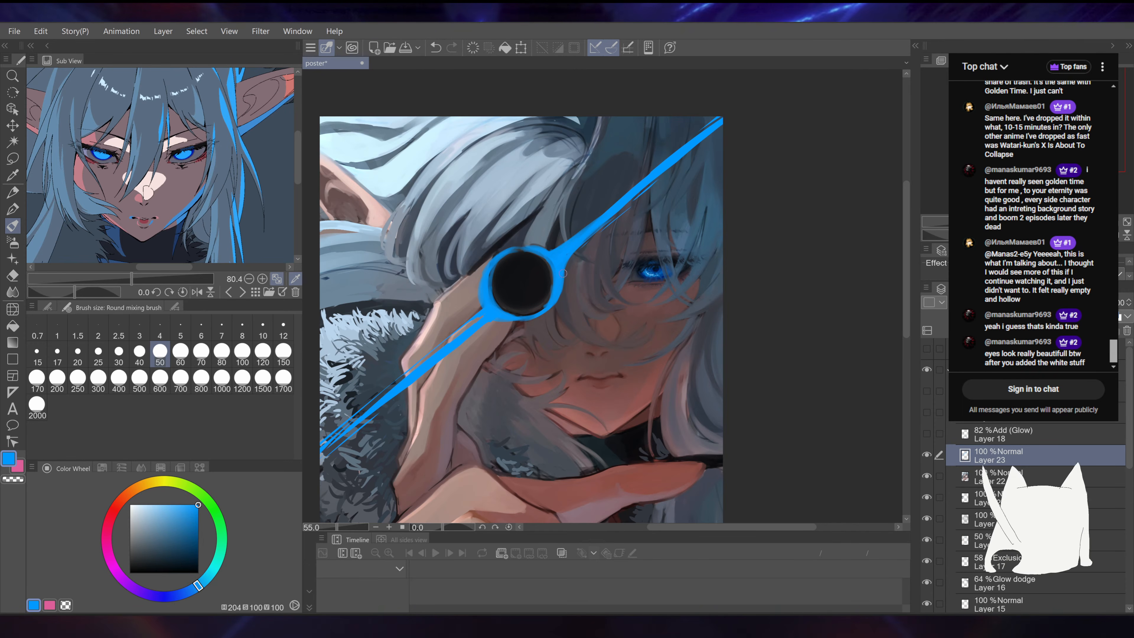
drag(481, 311, 546, 258)
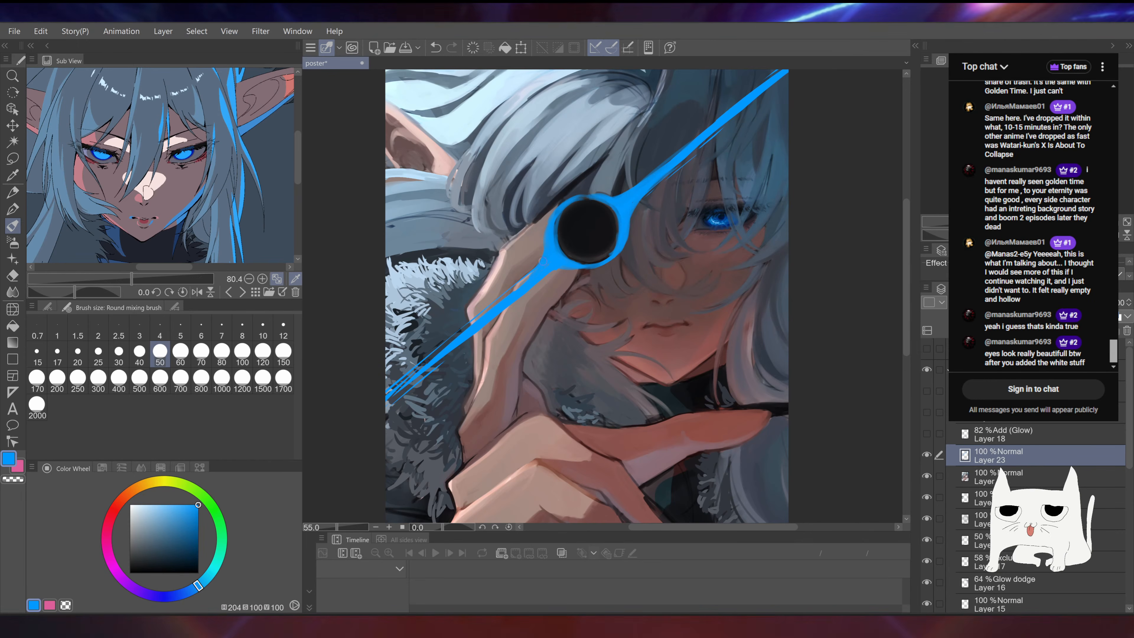
drag(552, 269, 516, 360)
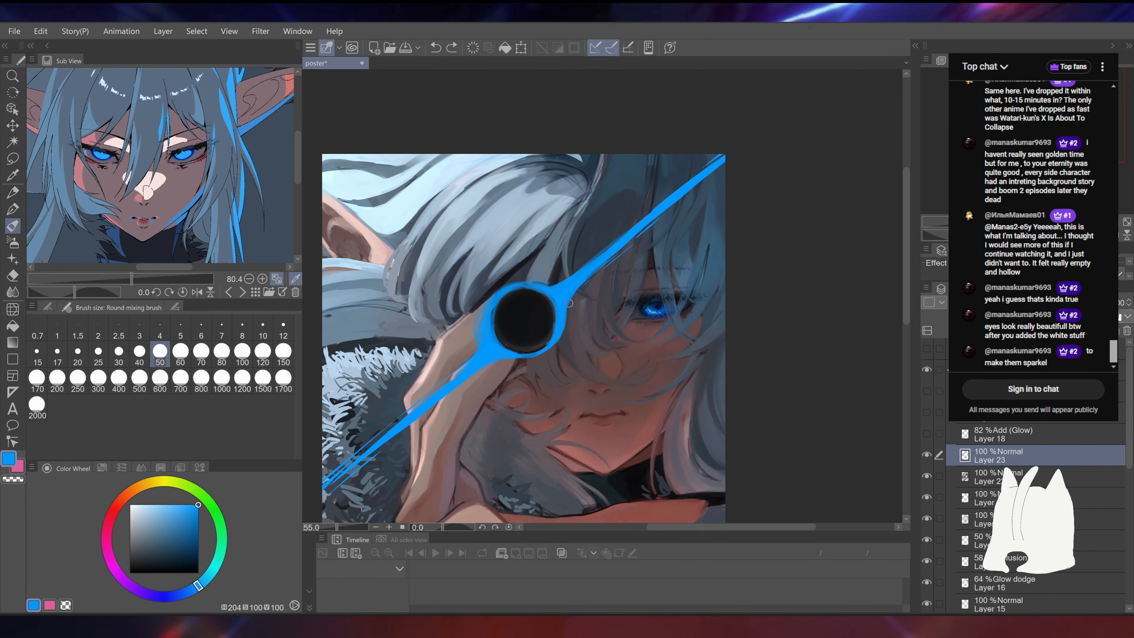
Step: Widen and soften the blue glow around the orb with the Round mixing brush at size 70, and save the poster
key(bracketright)
key(bracketright)
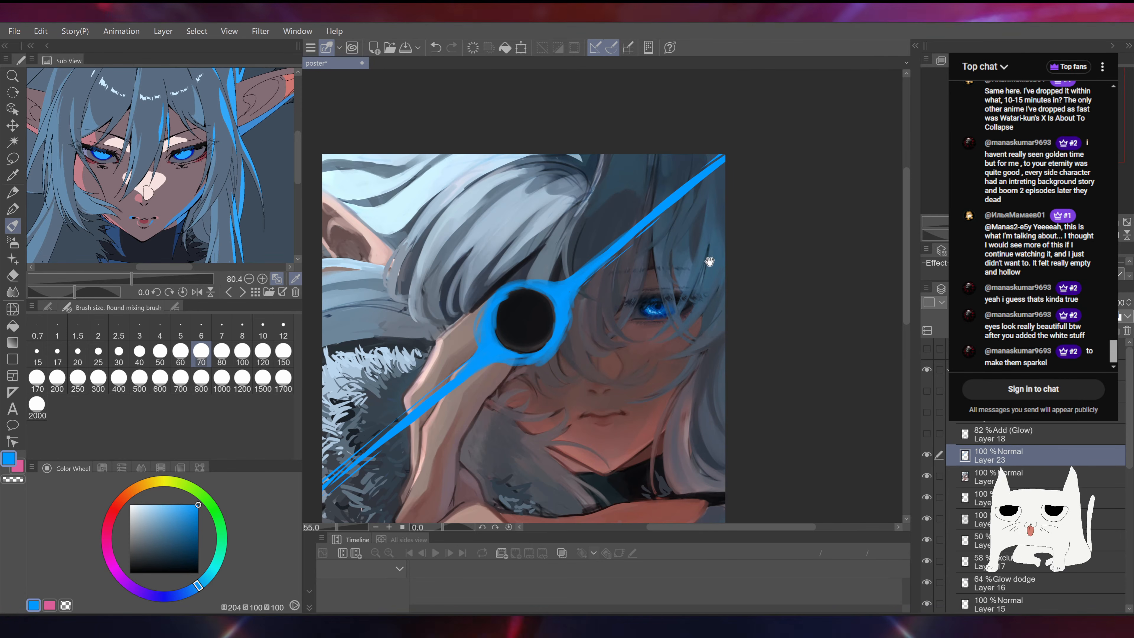
scroll(561, 336, down, 6)
scroll(586, 314, up, 5)
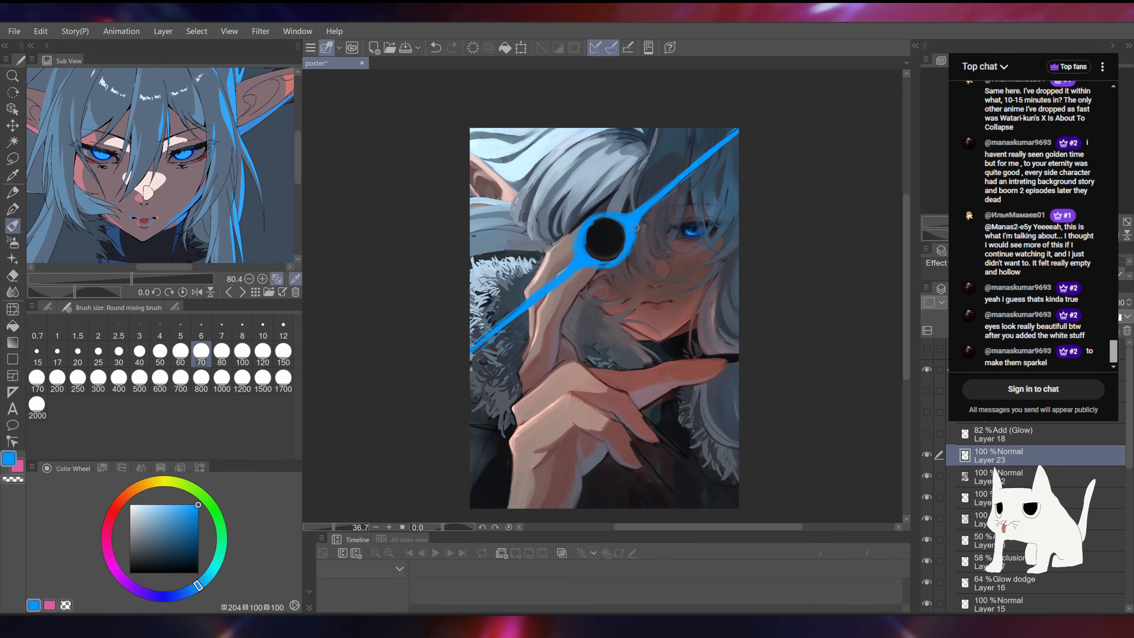
key(ctrl+s)
Step: Touch up the blue glow along the black orb's edge and check it close up and on the whole poster
drag(603, 238, 593, 287)
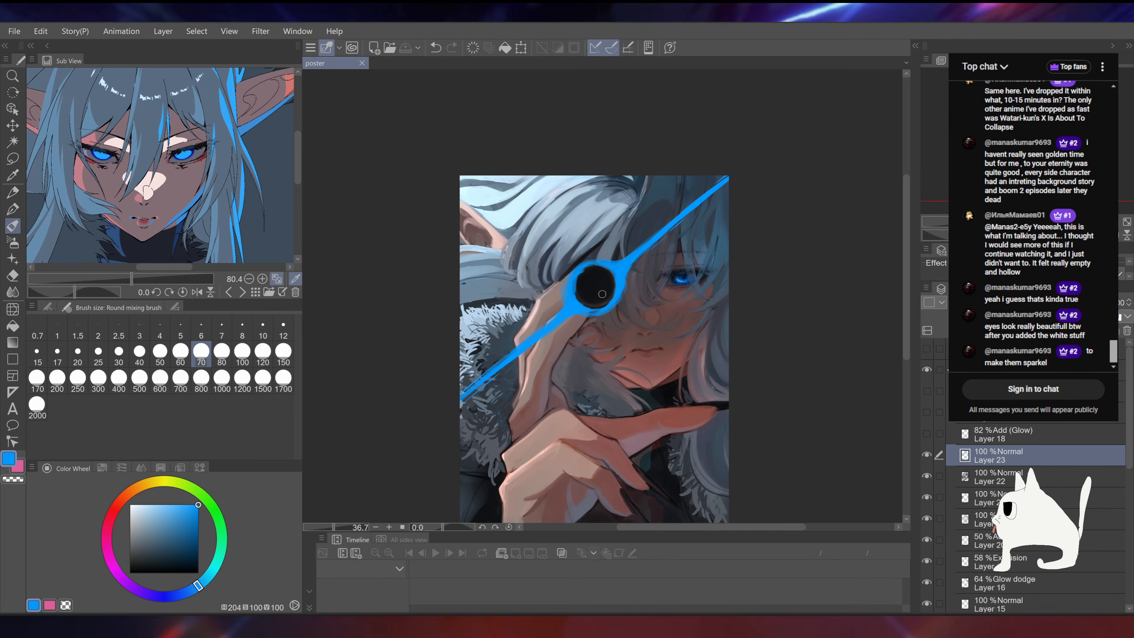
click(601, 294)
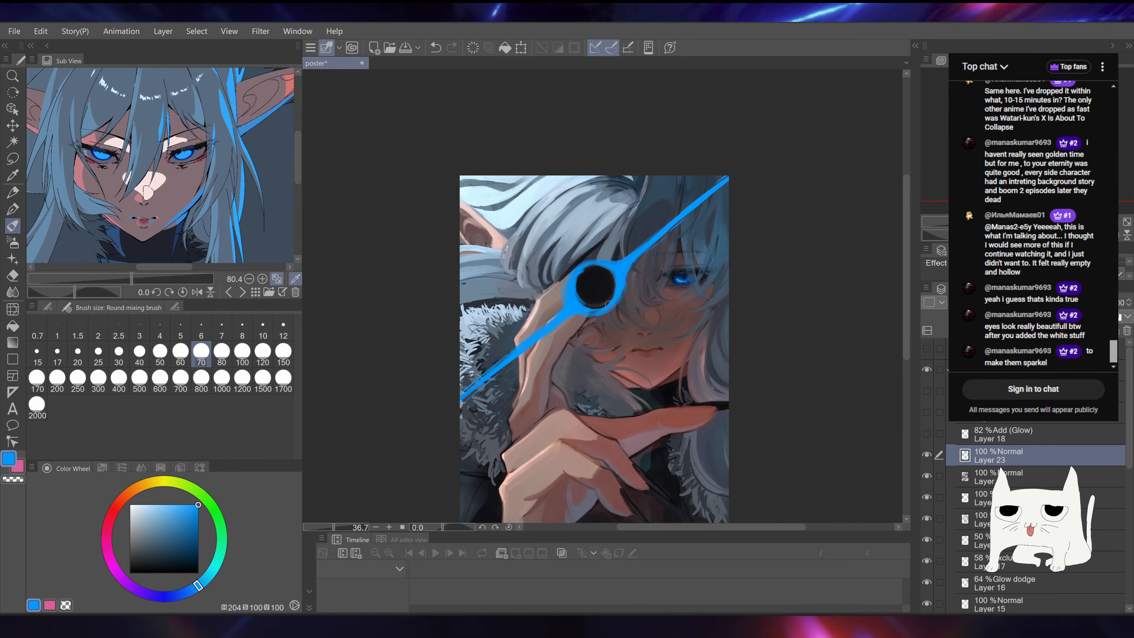
scroll(600, 294, up, 5)
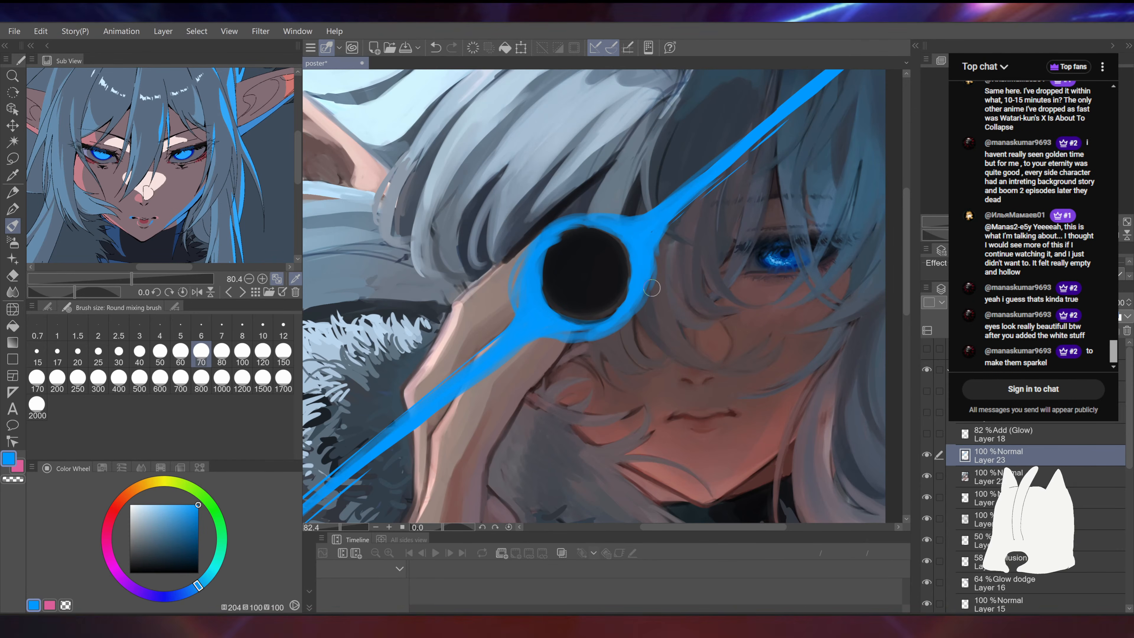
drag(825, 257, 776, 262)
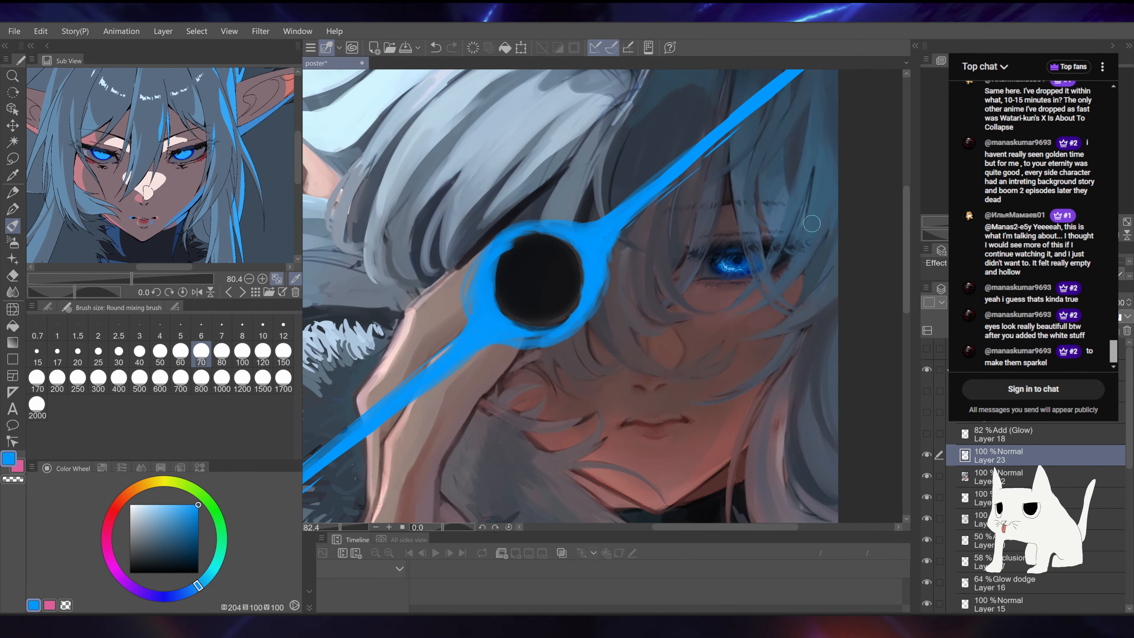
scroll(758, 268, up, 6)
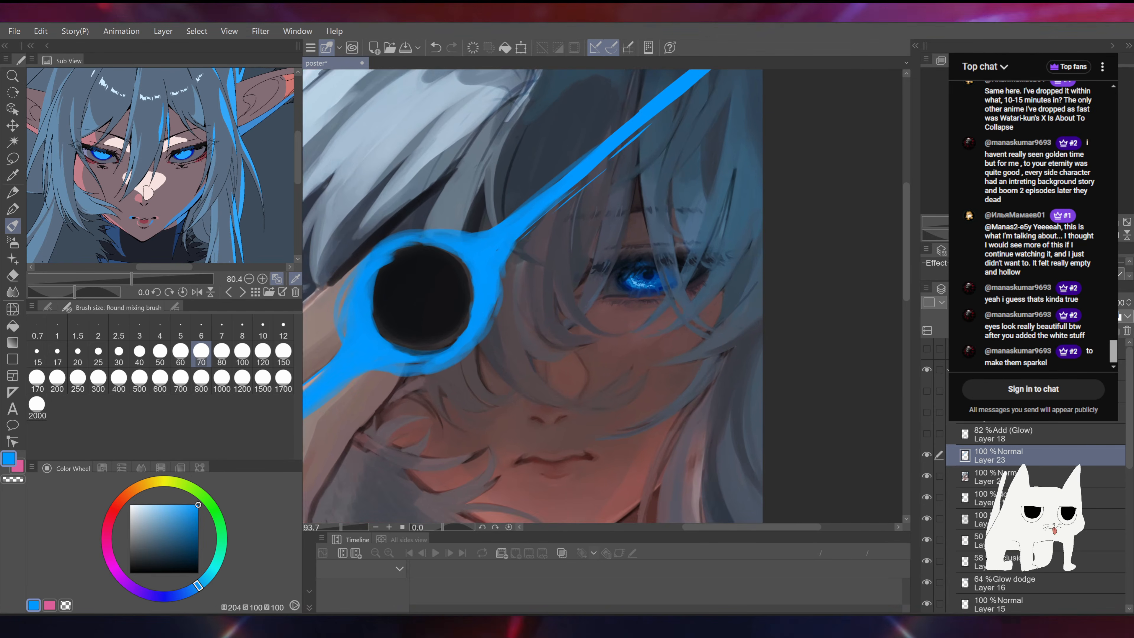
scroll(707, 255, down, 10)
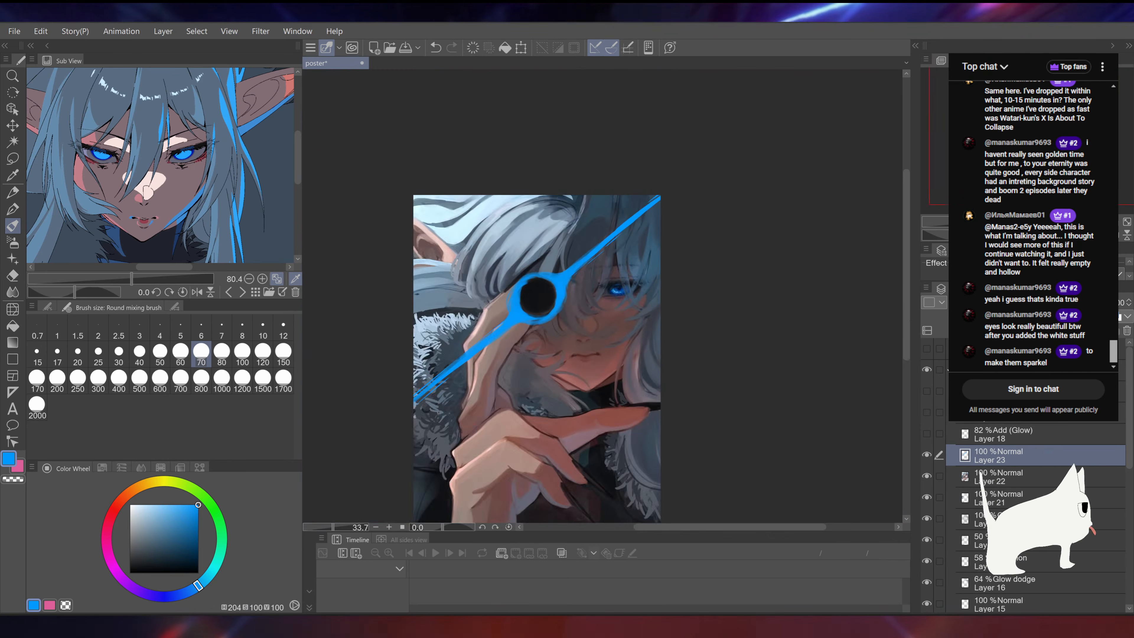
scroll(631, 253, up, 4)
drag(631, 252, 706, 241)
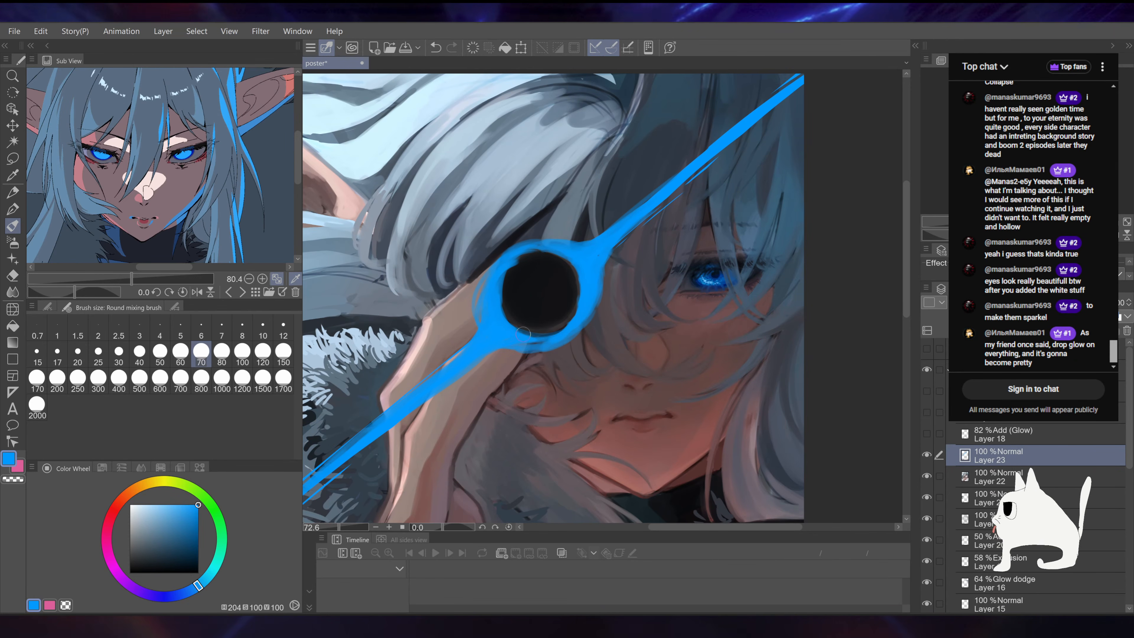
scroll(496, 320, down, 6)
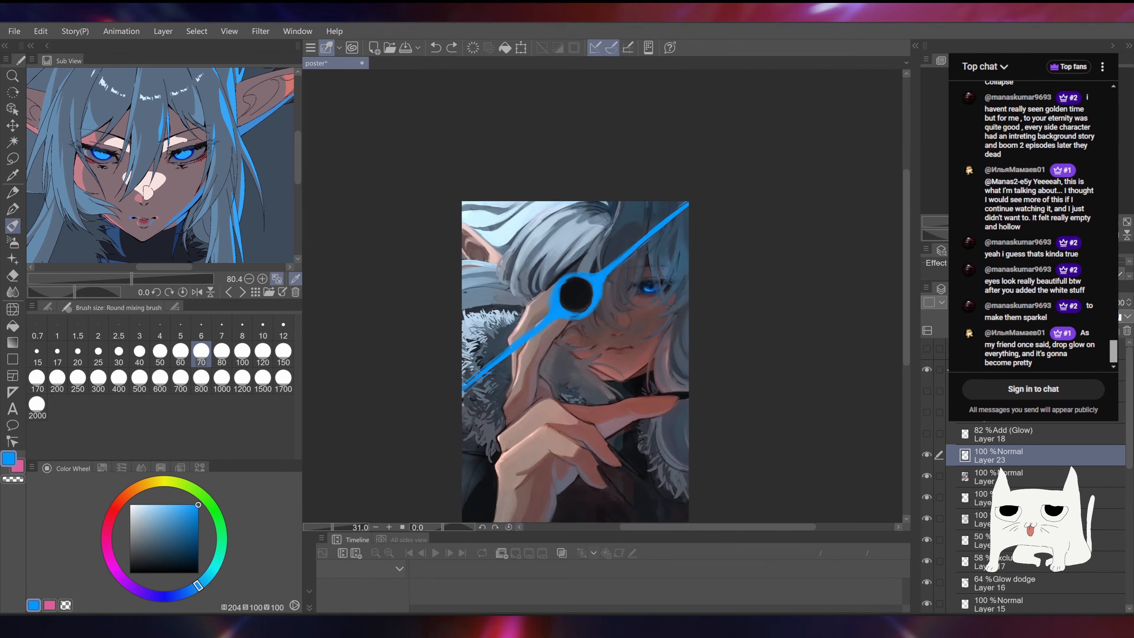
Step: Try shading the blue ring around the orb in a darker blue with the Round mixing brush at size 70
scroll(602, 297, up, 6)
click(193, 590)
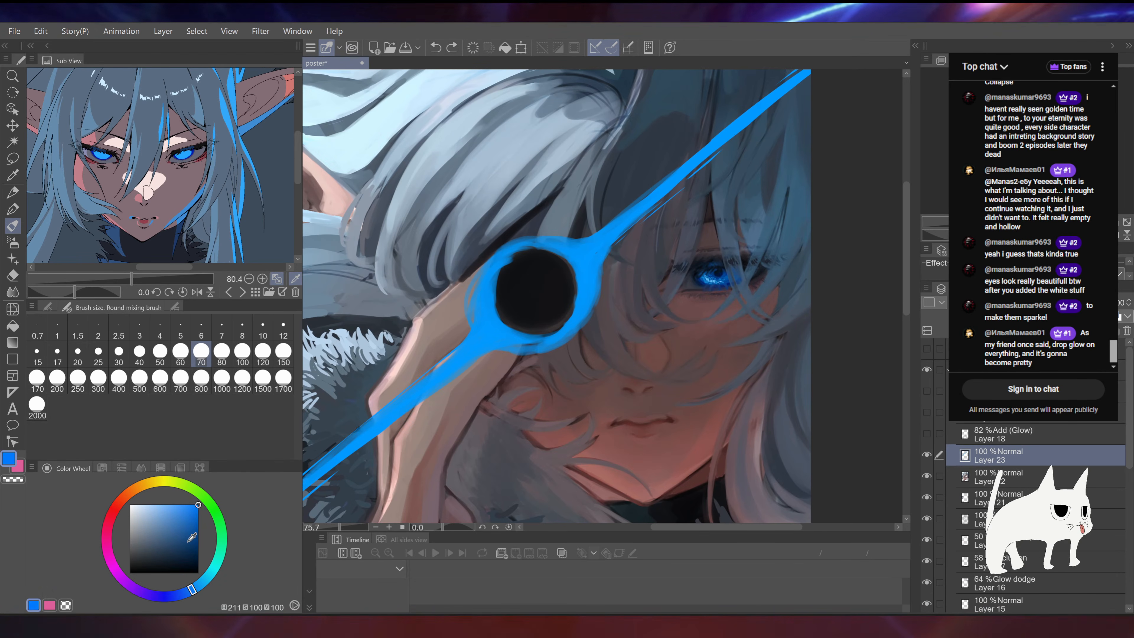
click(197, 520)
drag(197, 520, 198, 524)
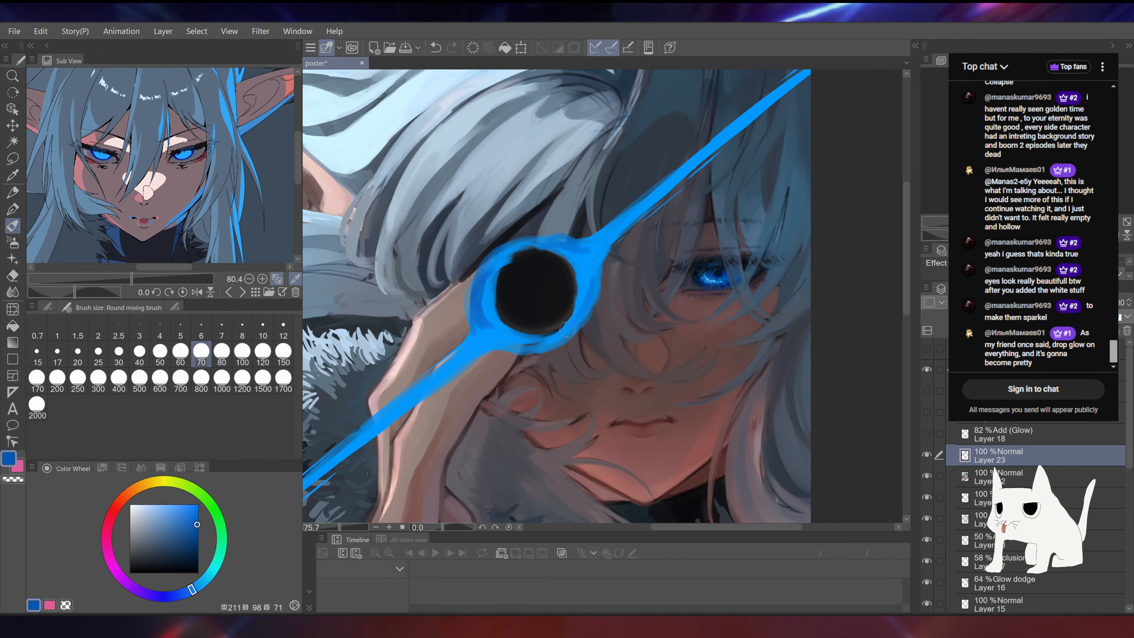
key(ctrl+0)
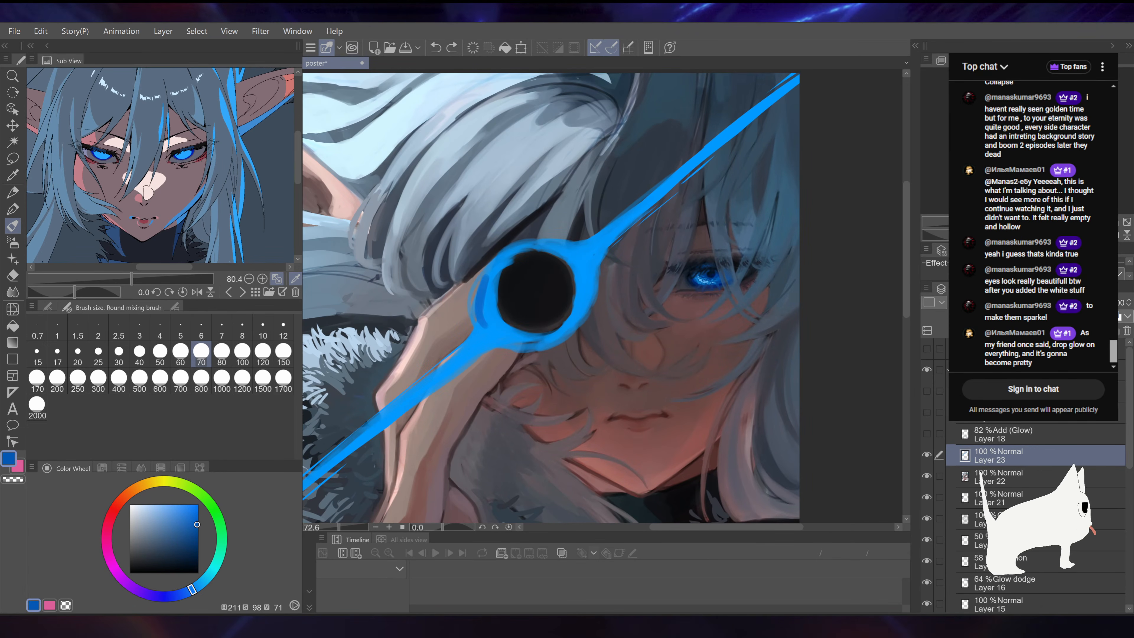
Step: Paint short curved light blue strokes around the orb's rim with the G-pen at size 70
click(12, 210)
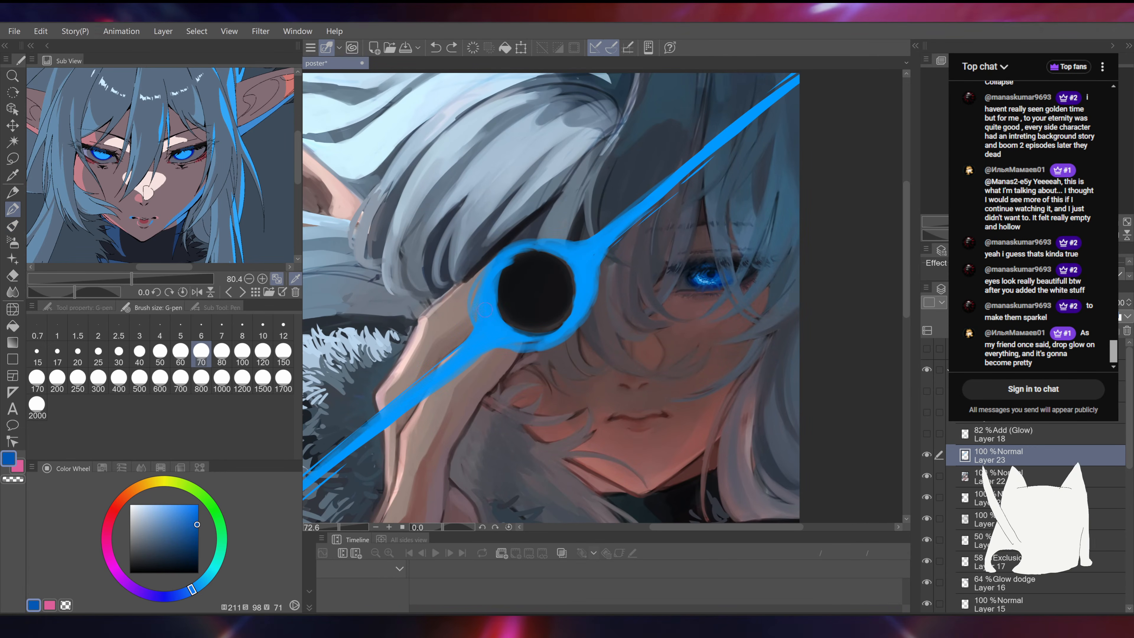
drag(490, 287, 497, 329)
key(ctrl+z)
click(182, 504)
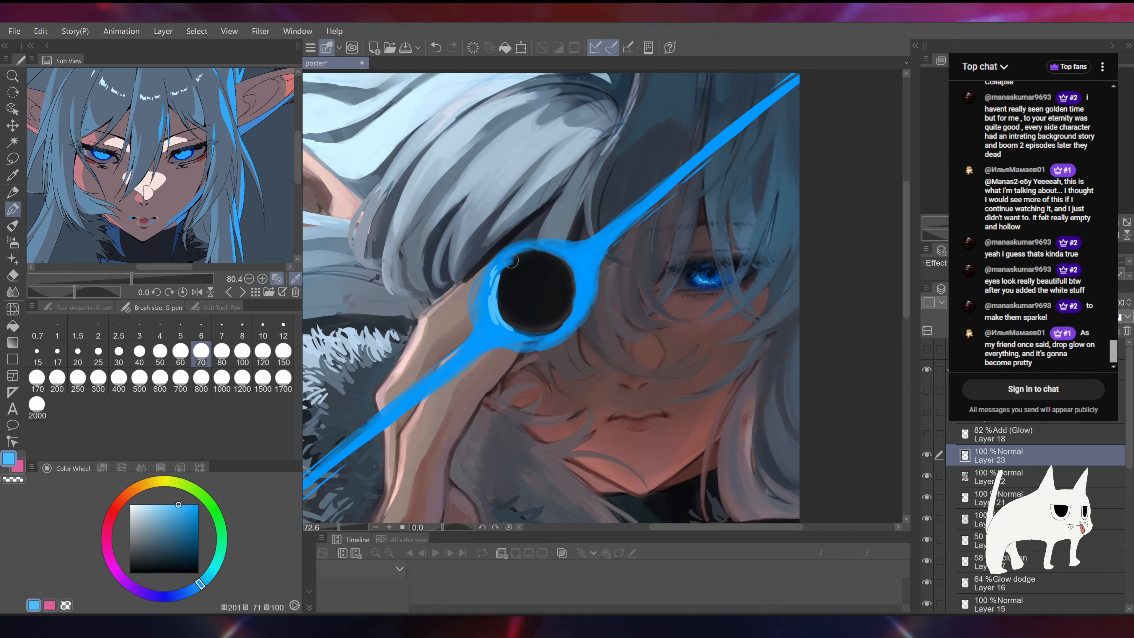
drag(531, 334, 564, 325)
mouse_move(575, 291)
mouse_down()
mouse_move(565, 323)
mouse_move(579, 305)
mouse_up()
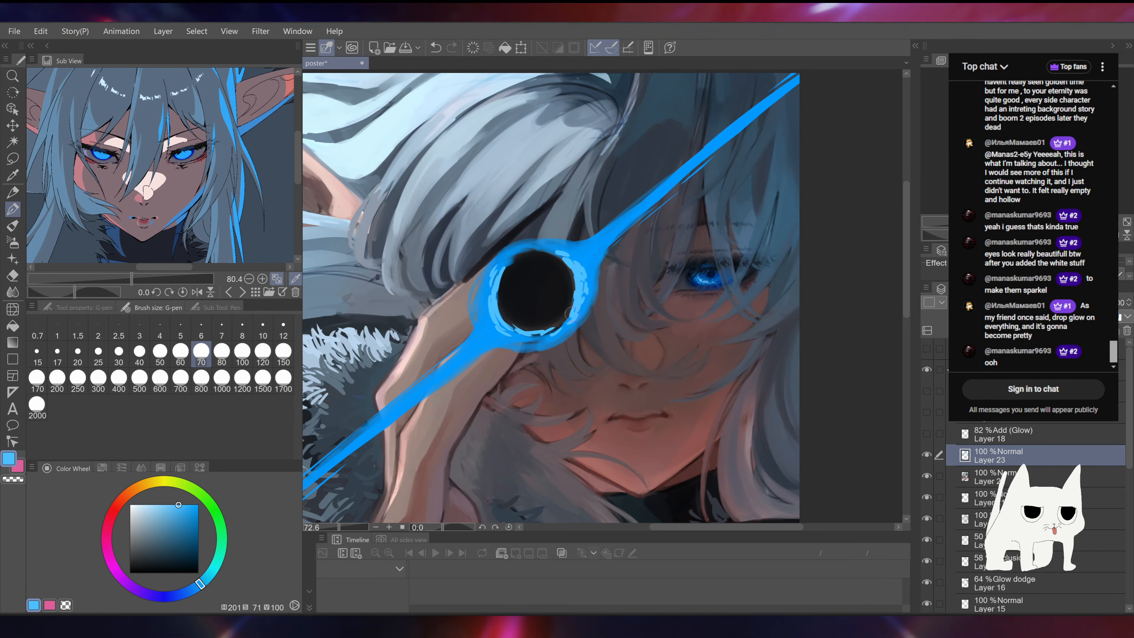
drag(530, 251, 504, 257)
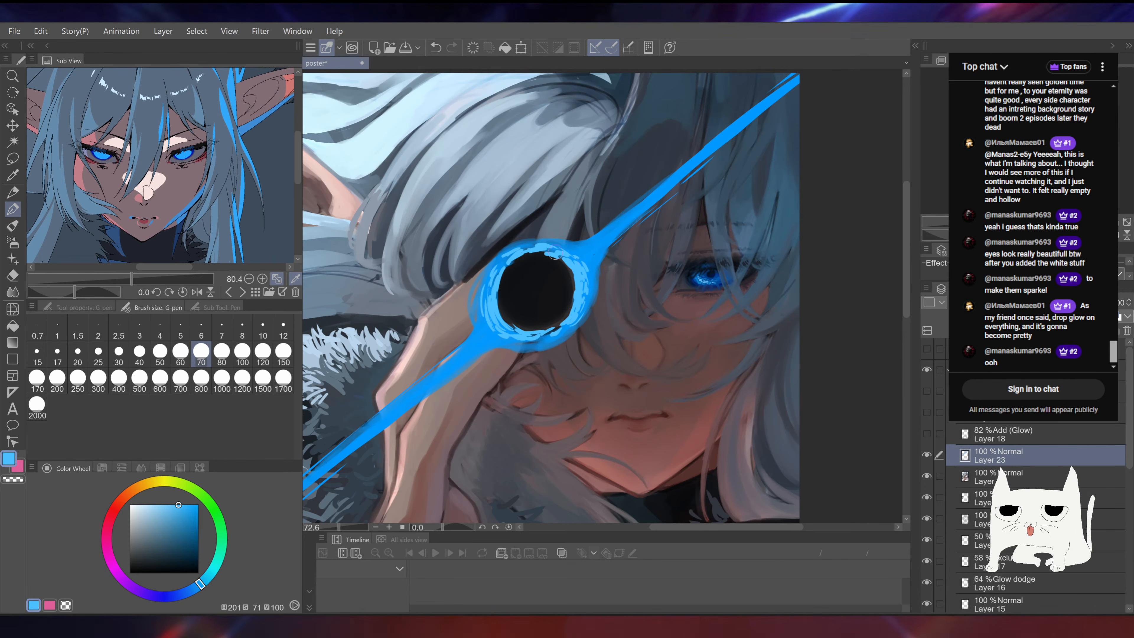
Step: Roughen the orb's edge with broken near-black G-pen strokes sampled from its core, following the circular rim
drag(565, 202, 590, 153)
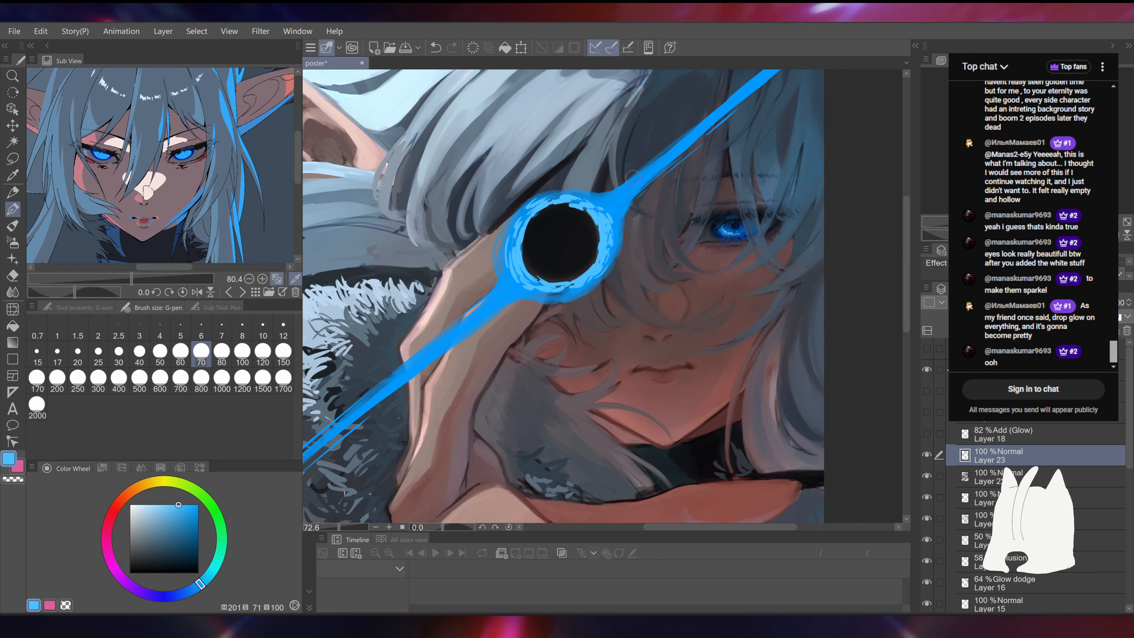
alt+click(591, 252)
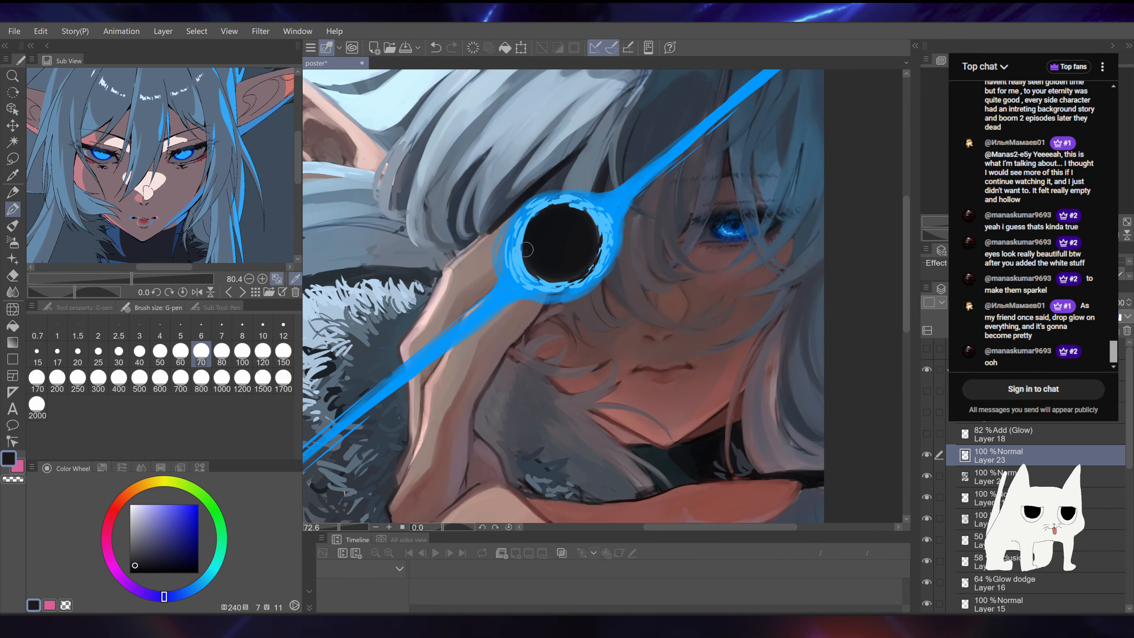
drag(522, 238, 560, 200)
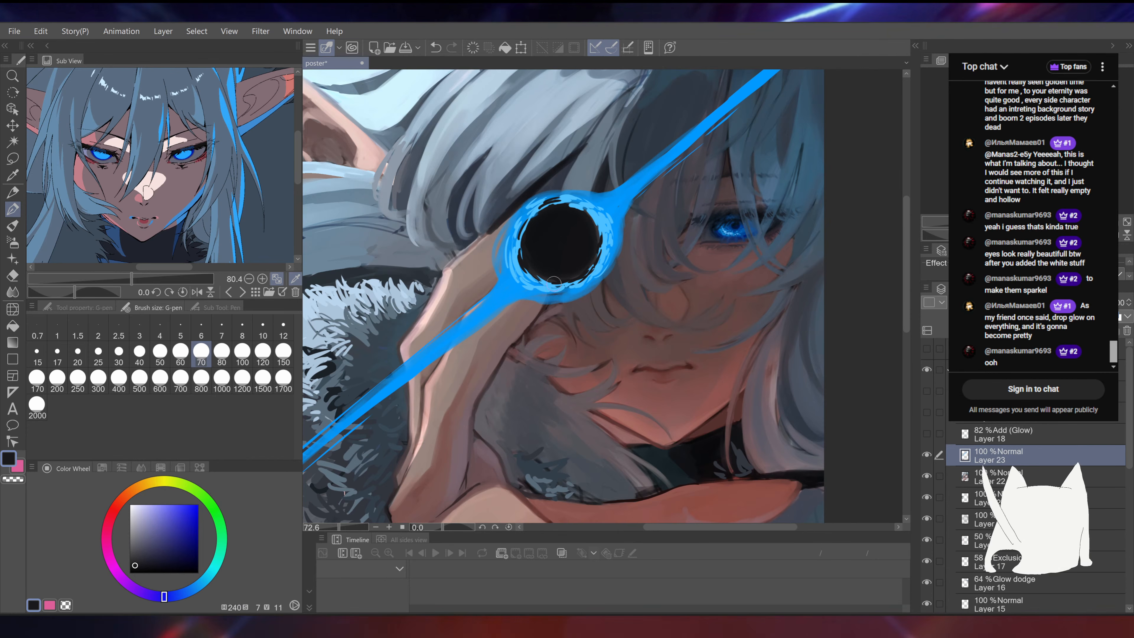
scroll(586, 272, down, 8)
scroll(603, 297, up, 5)
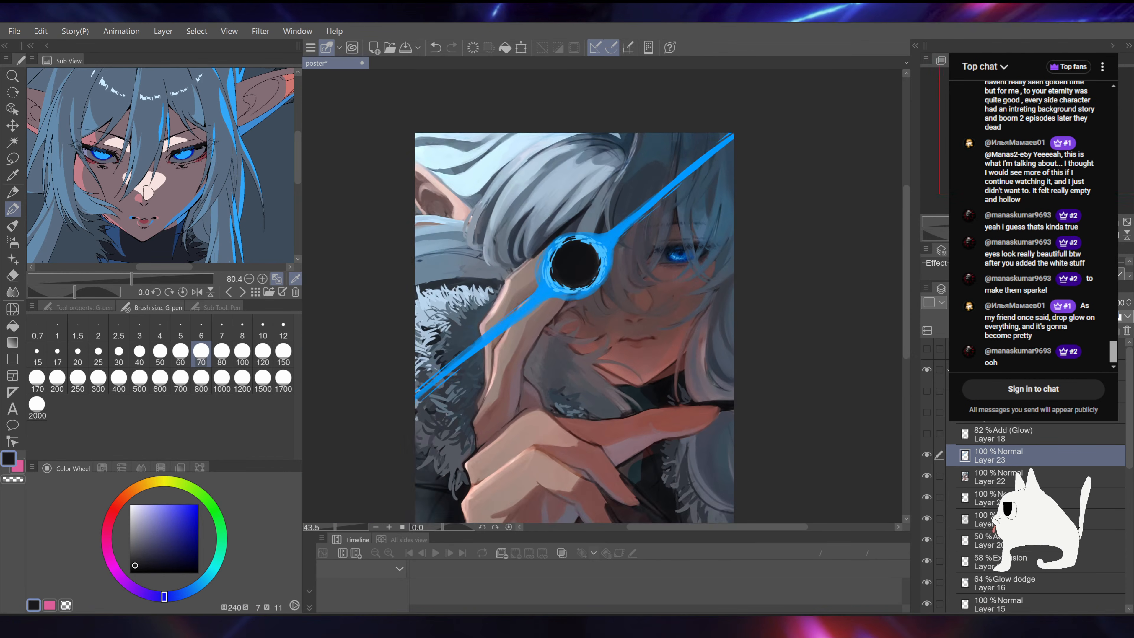
Step: Streak the diagonal beam on both sides of the orb with dark blue G-pen lines along its direction
alt+click(608, 228)
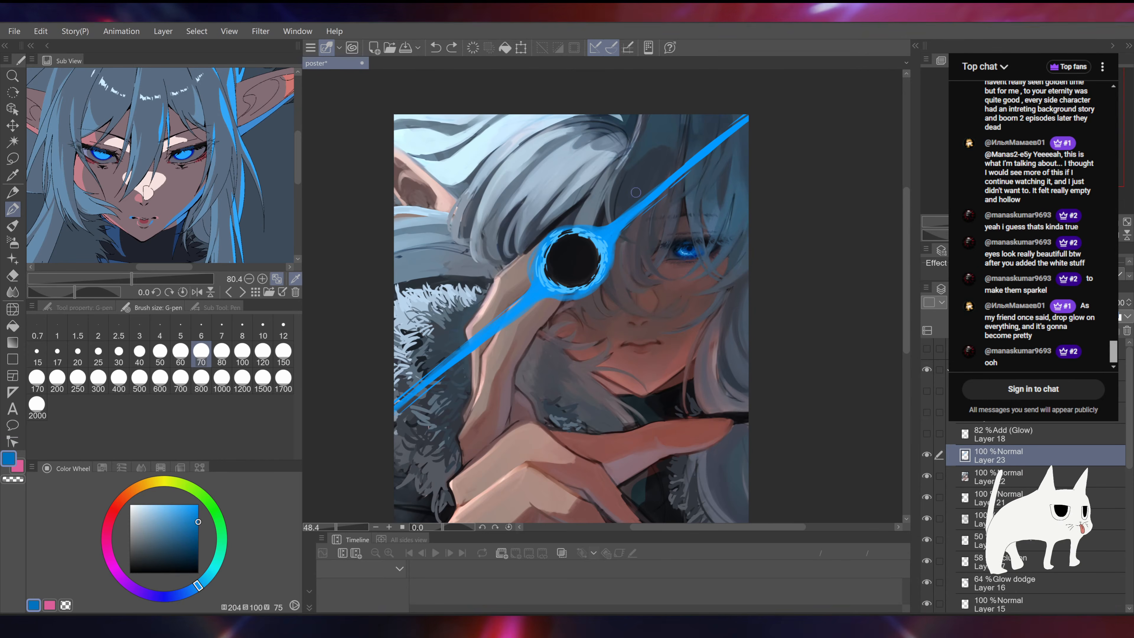
click(191, 526)
drag(188, 529, 188, 531)
drag(195, 590, 189, 593)
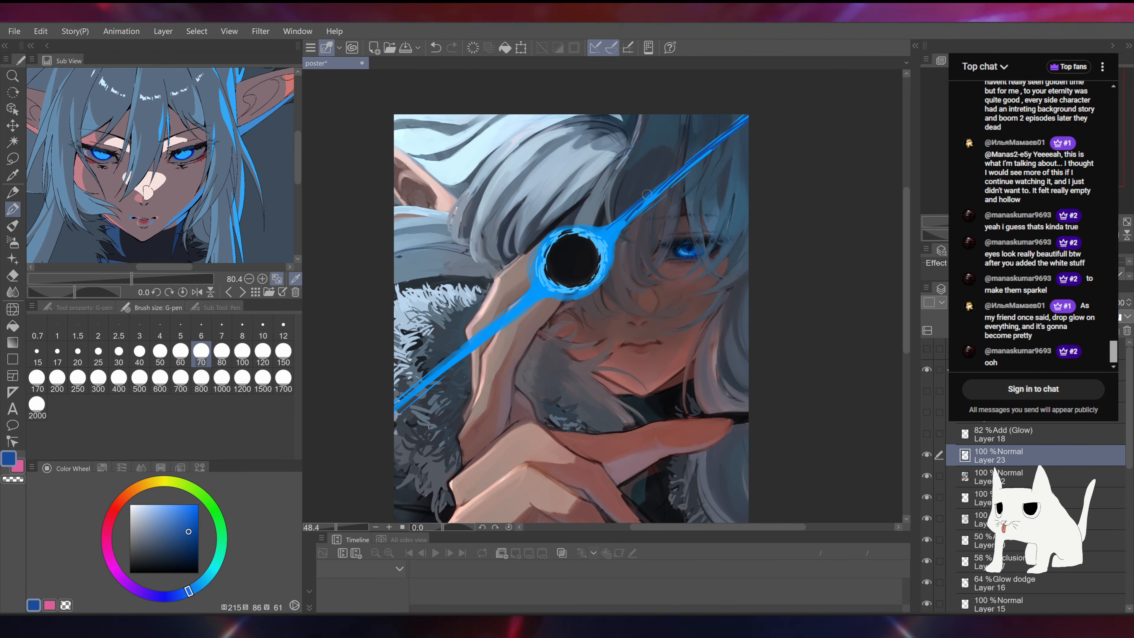
drag(514, 308, 606, 228)
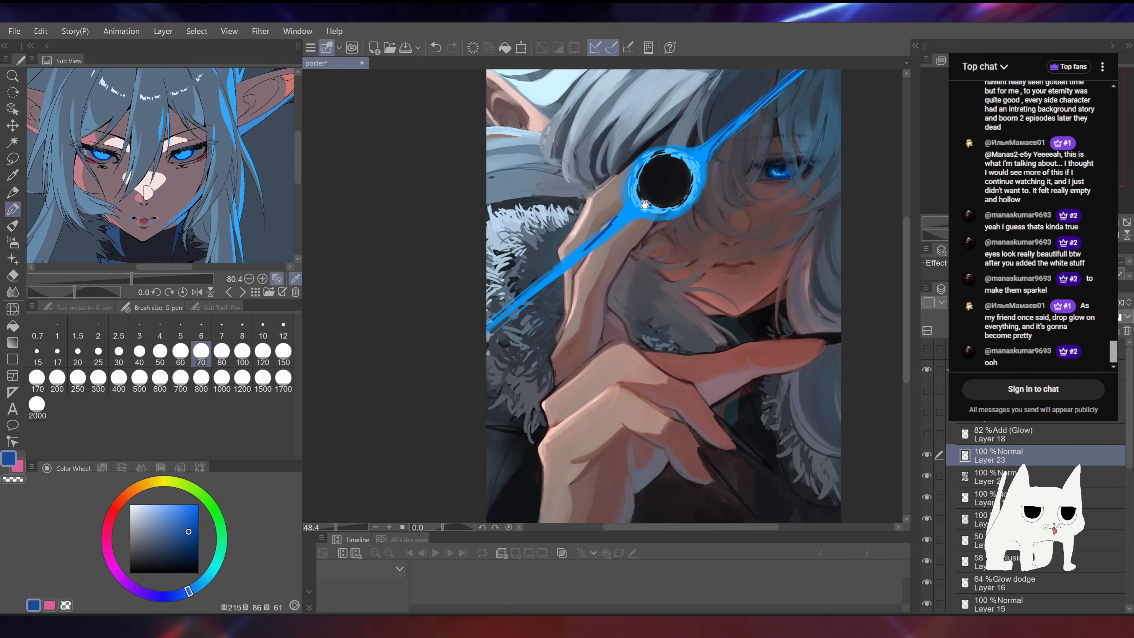
drag(569, 261, 463, 354)
drag(520, 308, 487, 334)
drag(615, 218, 564, 271)
drag(629, 232, 531, 333)
Step: Flare the ring into spiky bright and light blue G-pen strokes around the orb, comparing it with Layer 23 hidden
alt+click(531, 322)
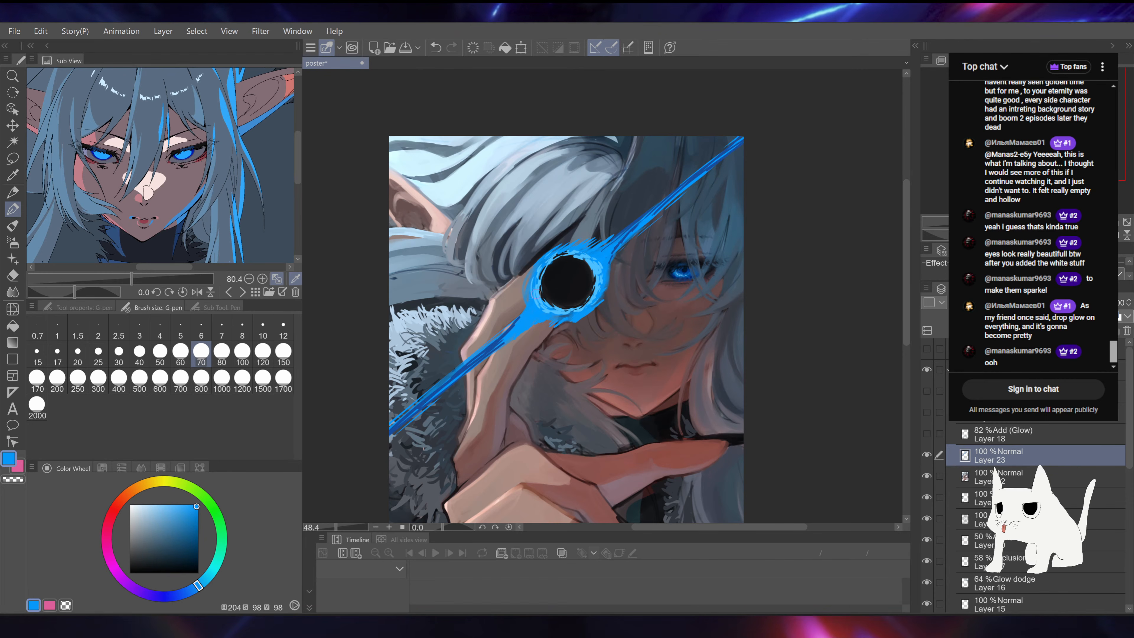
alt+click(537, 305)
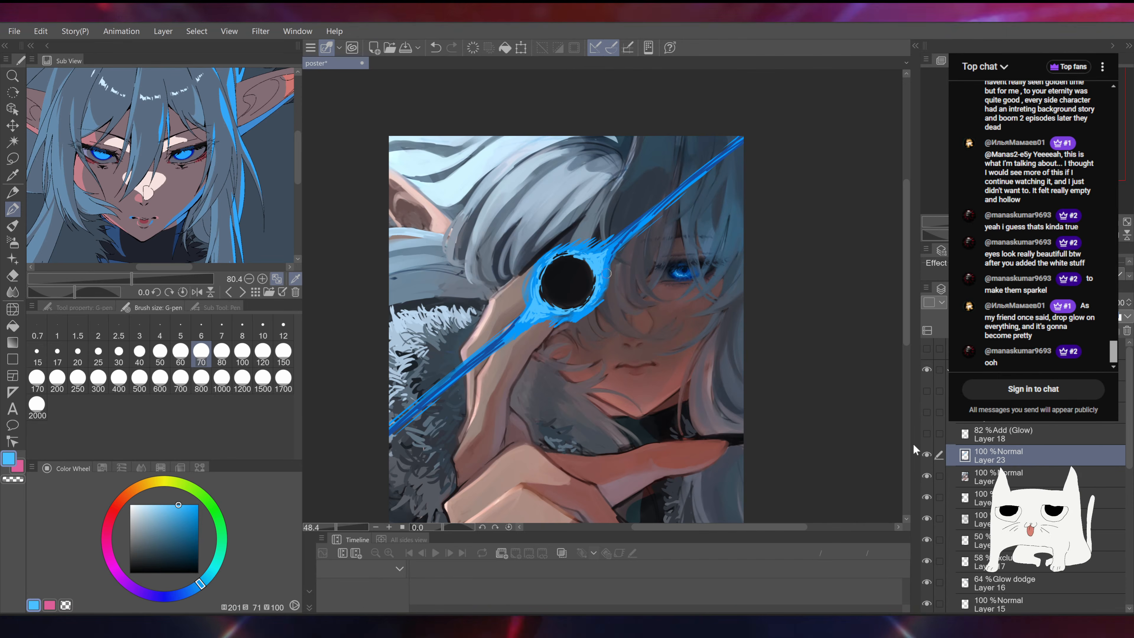
click(927, 455)
click(927, 455)
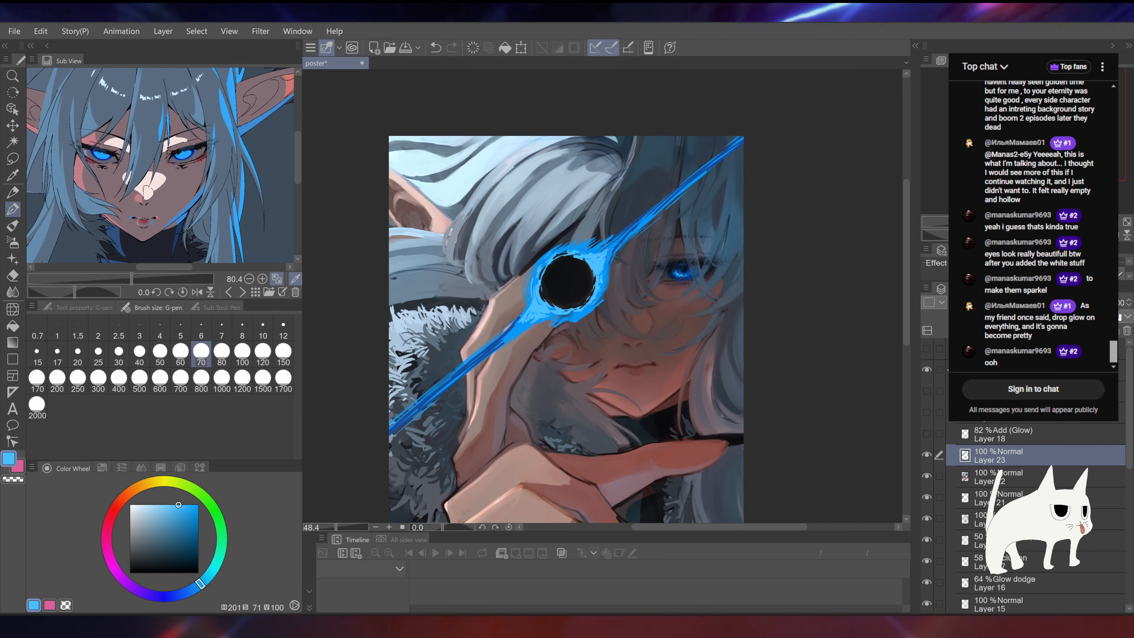
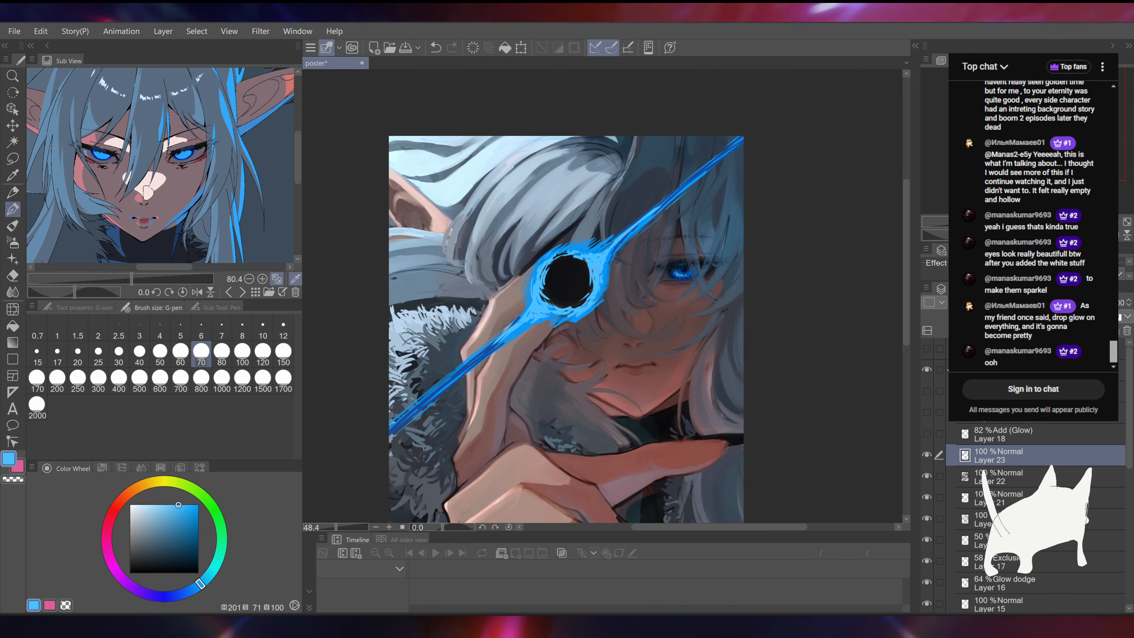
alt+click(571, 251)
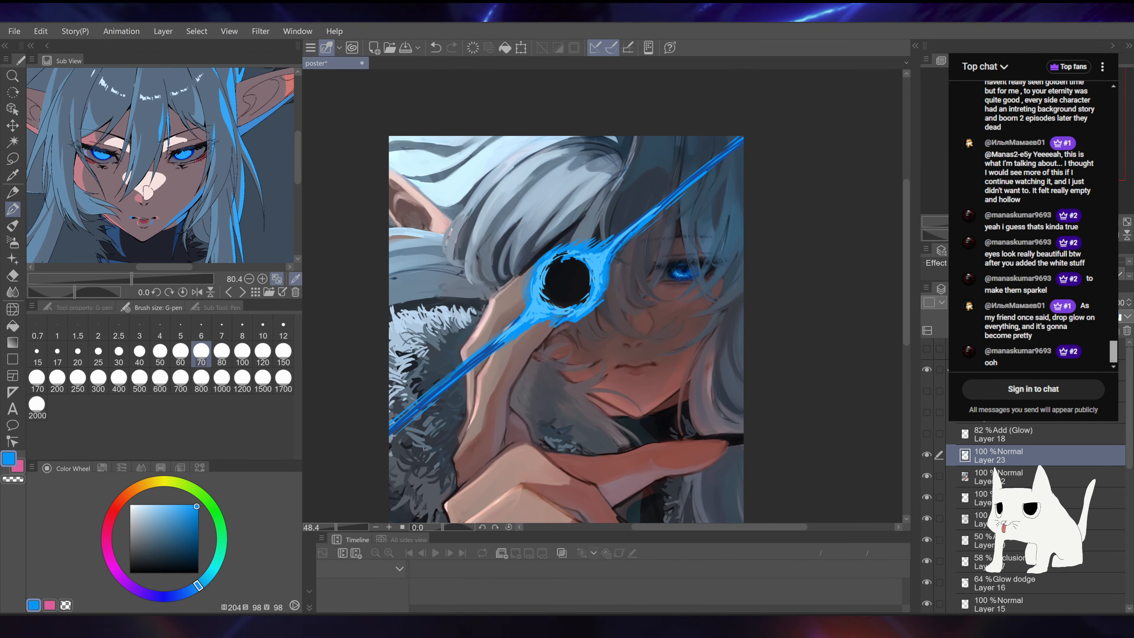
key(ctrl+z)
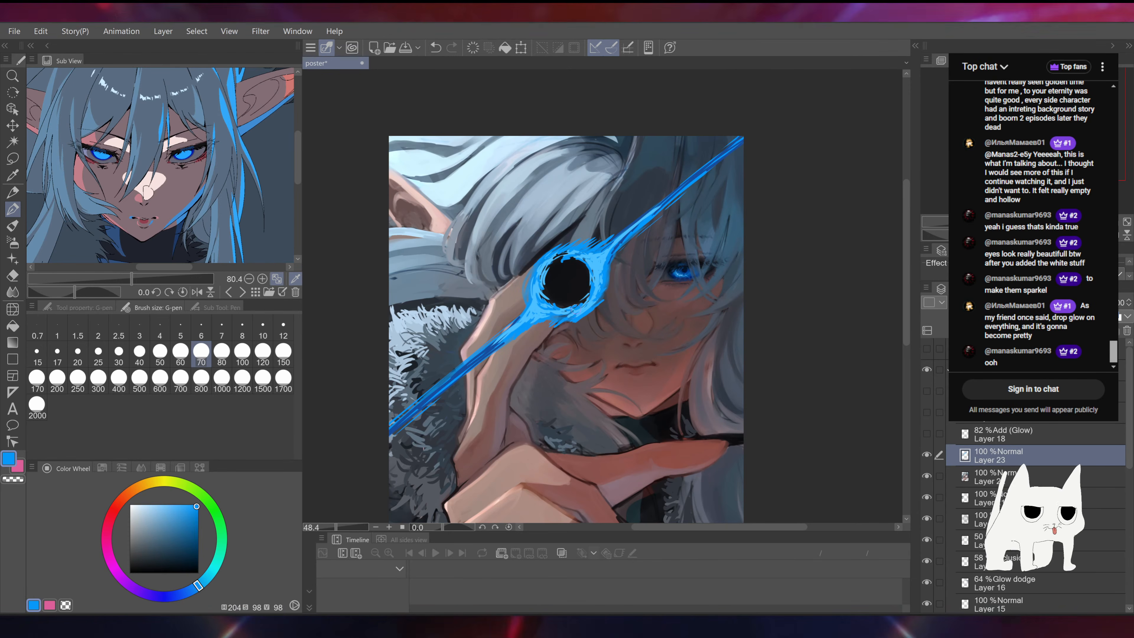
Step: Examine the orb and beam on the whole poster and close up, with and without Layer 23
key(ctrl+minus)
key(ctrl+minus)
key(ctrl+minus)
key(ctrl+minus)
key(ctrl+minus)
key(ctrl+minus)
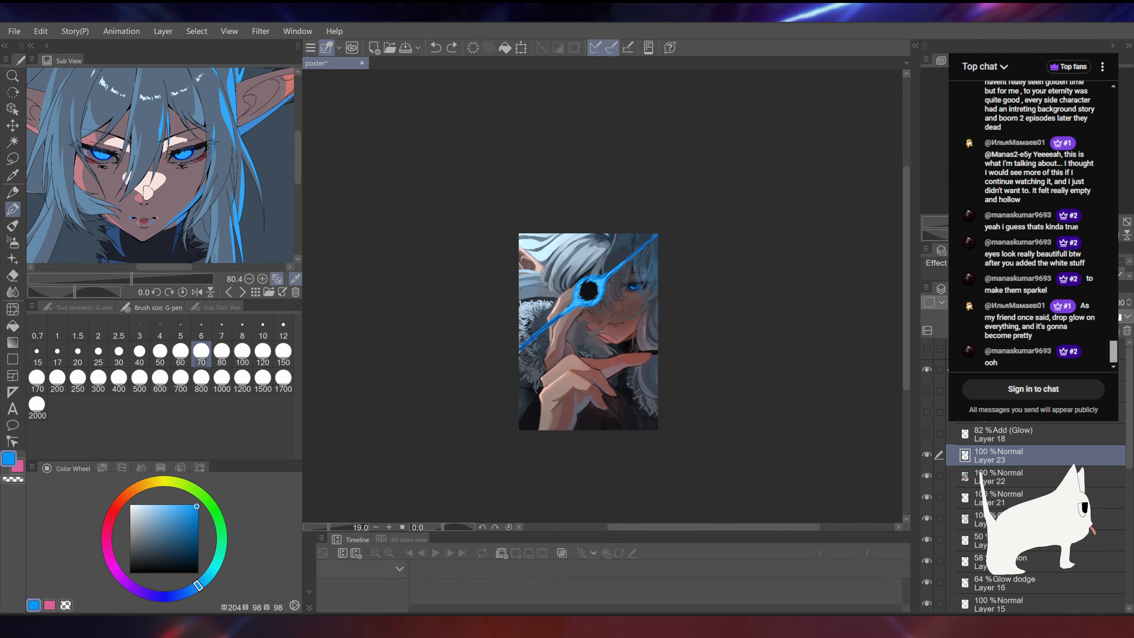
key(ctrl+plus)
key(ctrl+plus)
key(ctrl+plus)
key(ctrl+plus)
key(ctrl+plus)
key(ctrl+plus)
key(ctrl+plus)
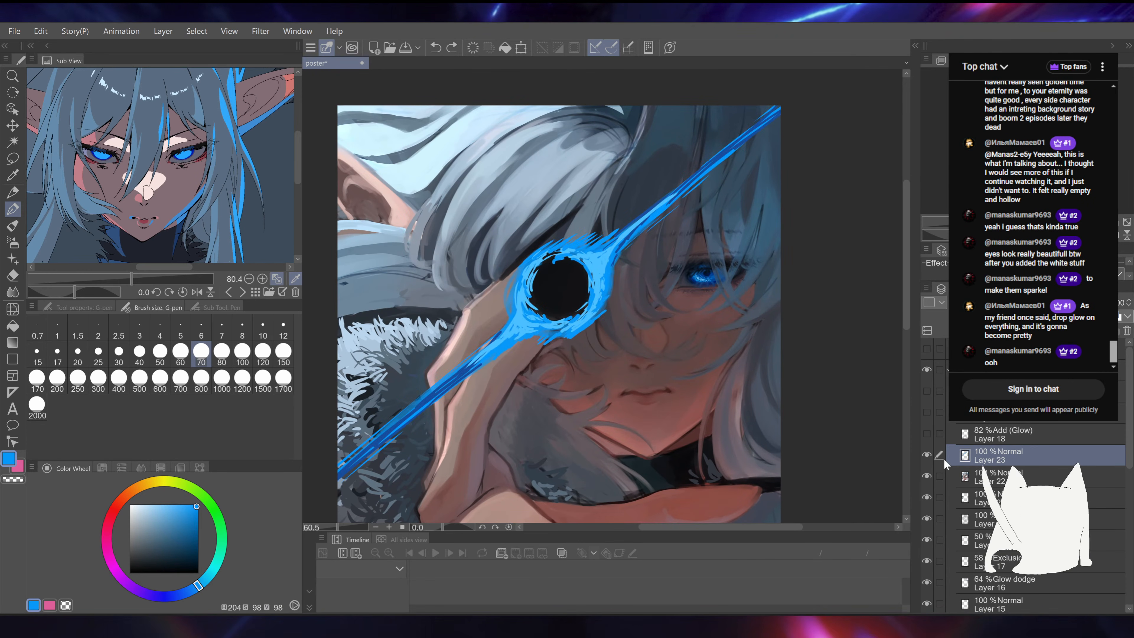
click(929, 454)
click(929, 454)
Step: Scatter small light blue droplets around the glowing ring with the G-pen and check them on the whole poster
alt+click(599, 268)
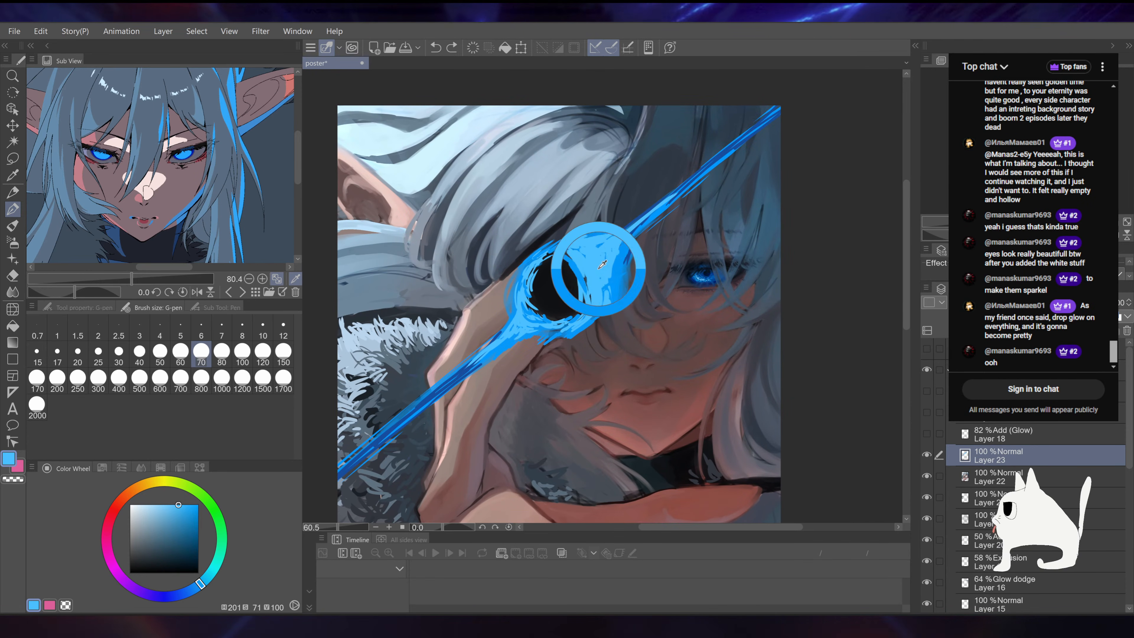
drag(604, 268, 610, 314)
click(622, 270)
click(616, 284)
click(616, 293)
drag(565, 346, 556, 349)
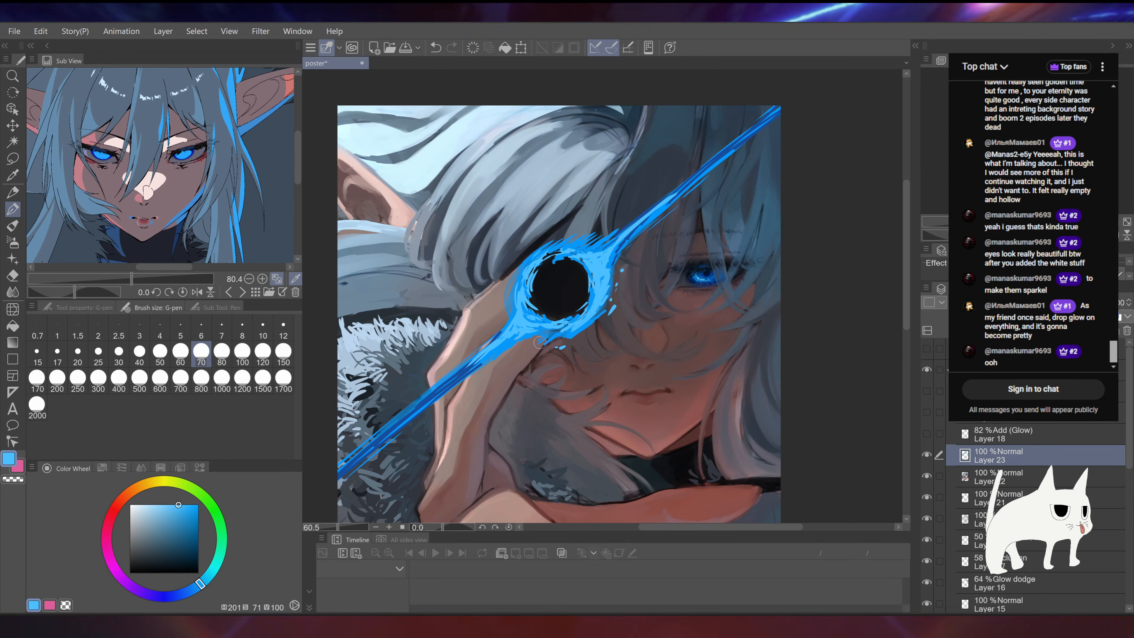
click(531, 349)
click(495, 307)
drag(498, 310, 499, 315)
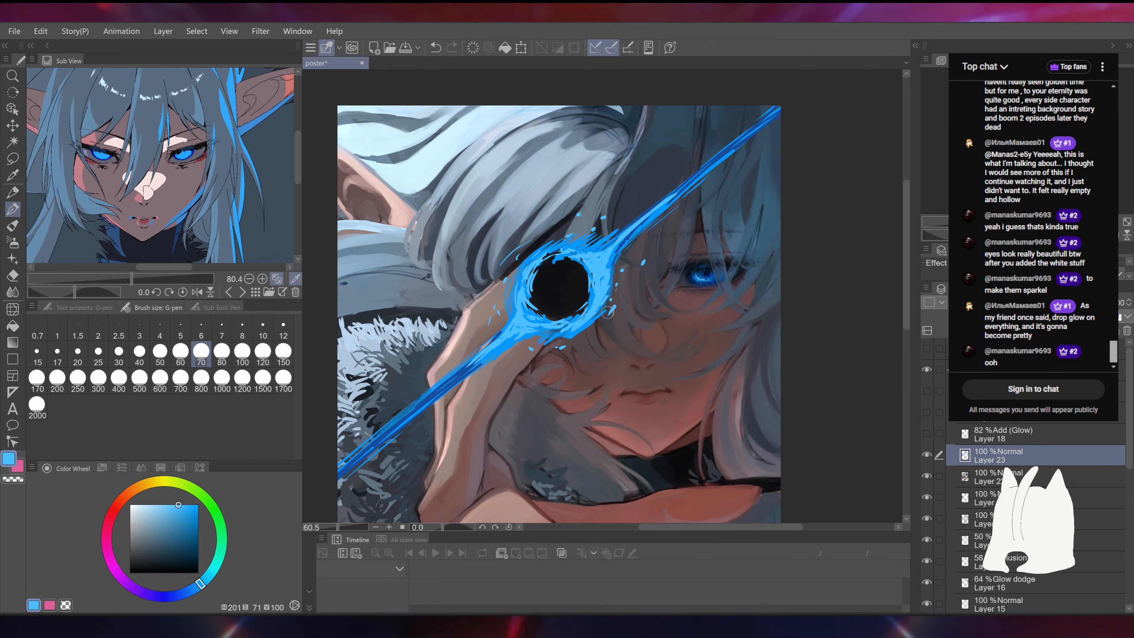
scroll(568, 236, down, 9)
scroll(595, 300, down, 2)
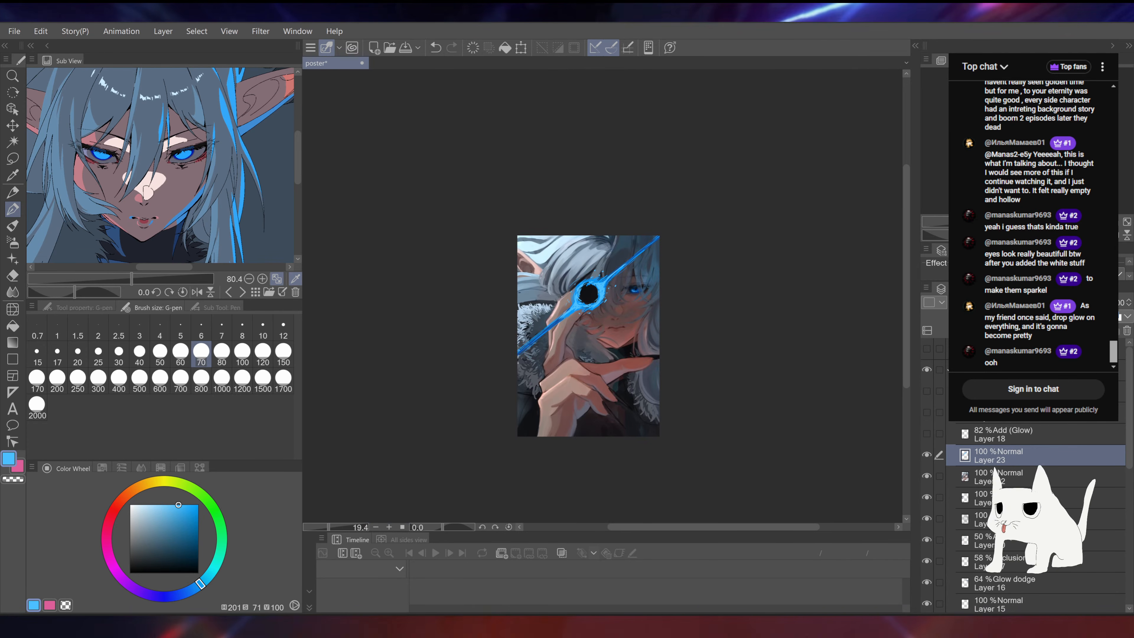
scroll(785, 201, up, 3)
scroll(785, 202, up, 4)
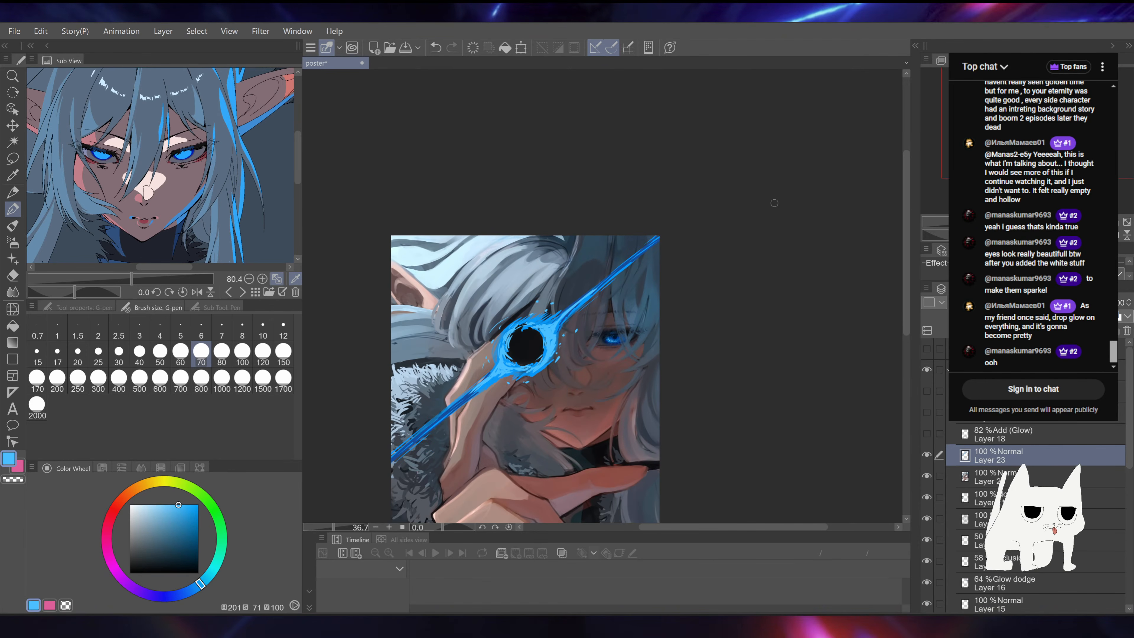
Step: Soften the light blue strokes of the ring with the Round mixing brush at size 70, save, and check the whole poster
click(16, 294)
mouse_move(531, 313)
mouse_down()
mouse_move(601, 284)
mouse_move(620, 314)
mouse_up()
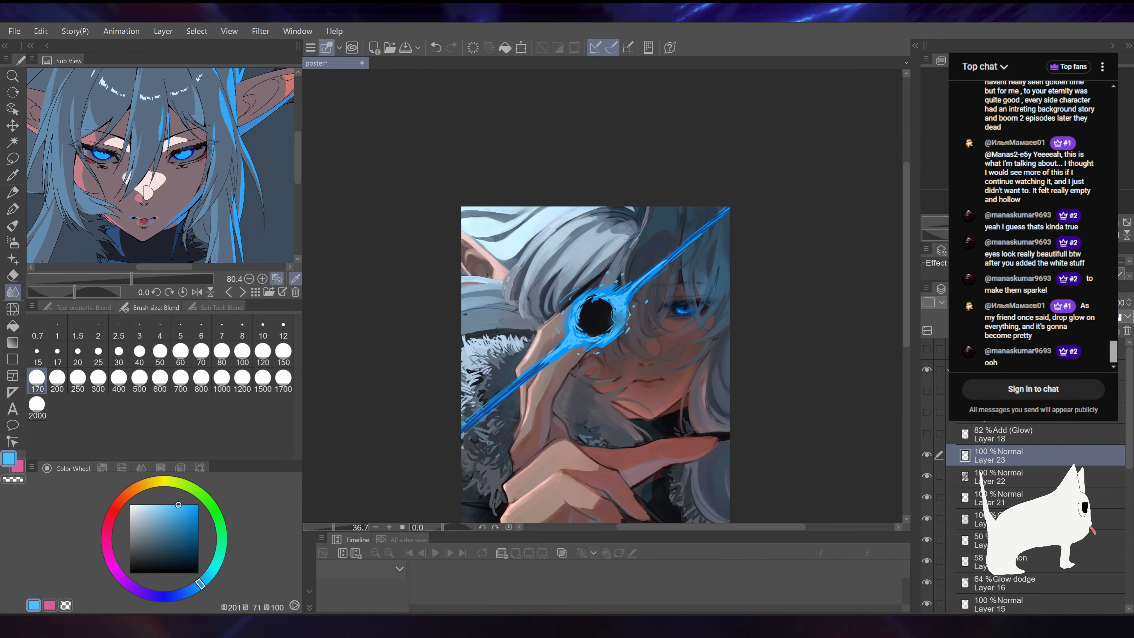
scroll(624, 304, up, 5)
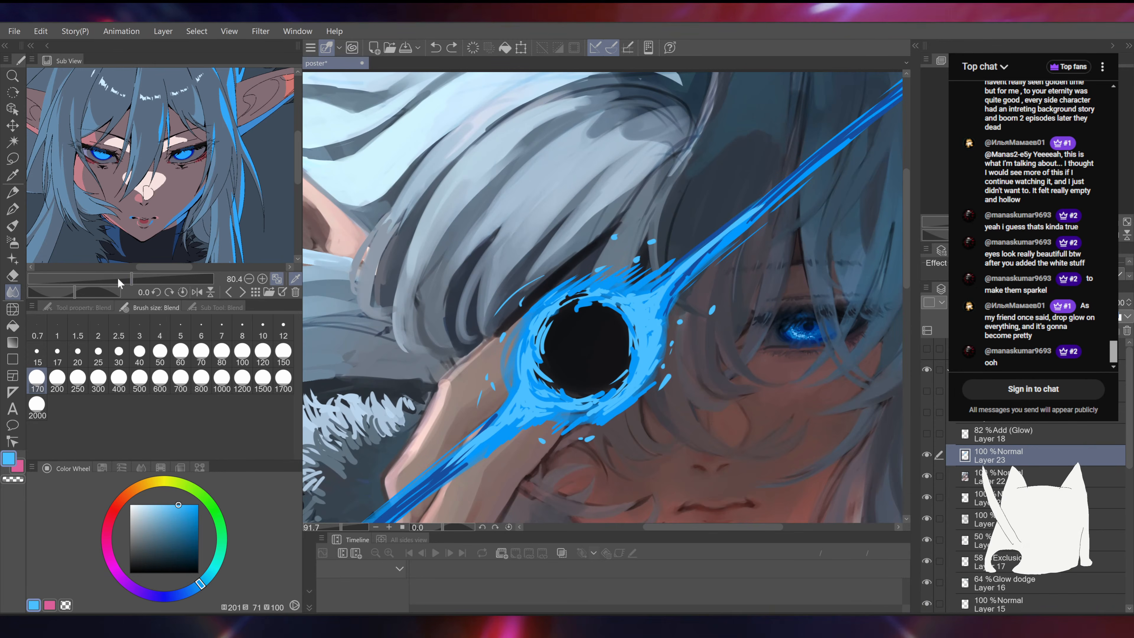
key(b)
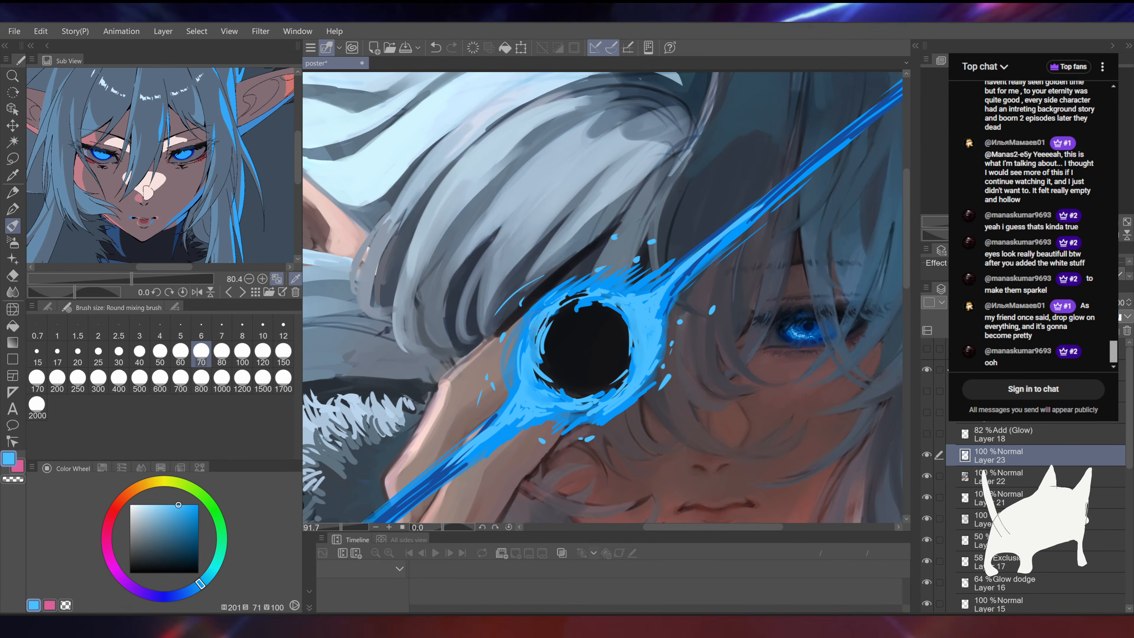
key(ctrl+z)
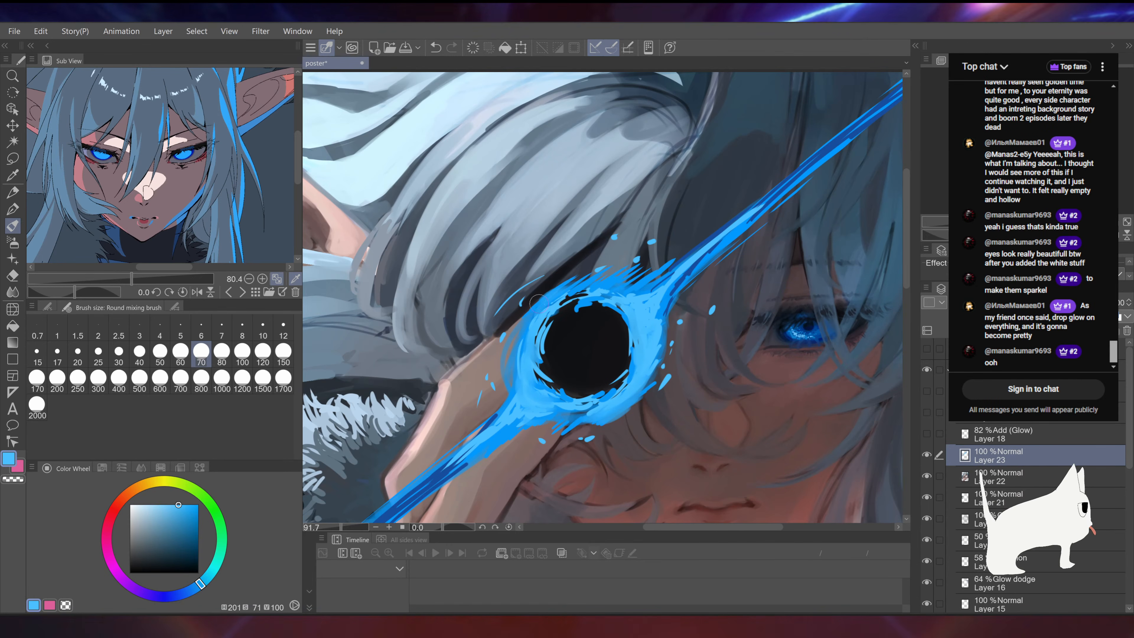
drag(514, 336, 527, 306)
key(ctrl+s)
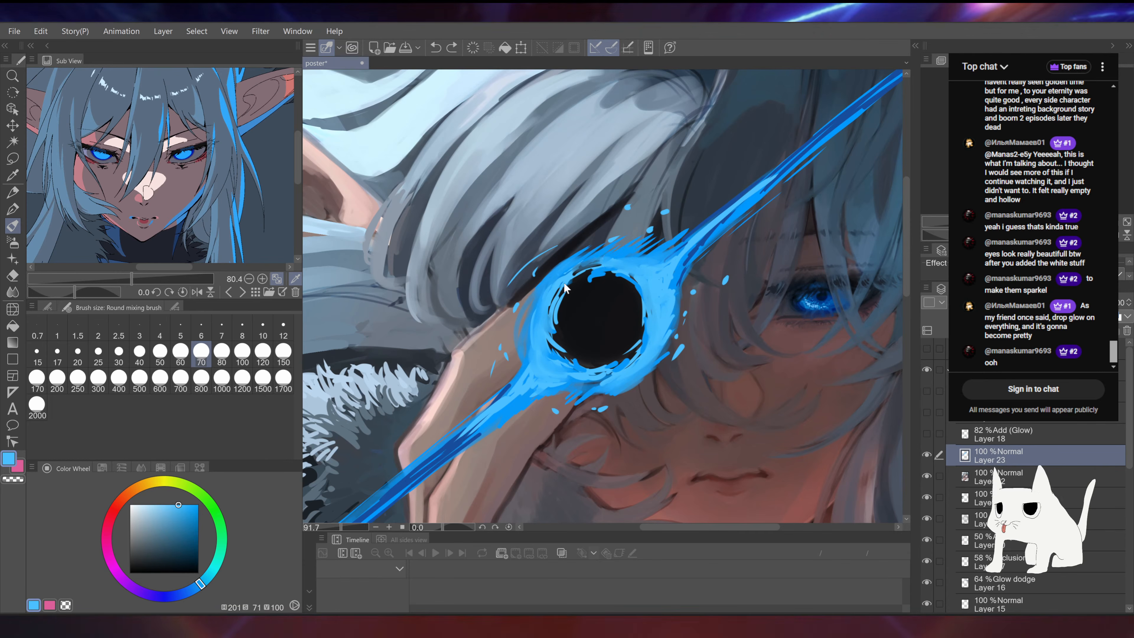
key(ctrl+0)
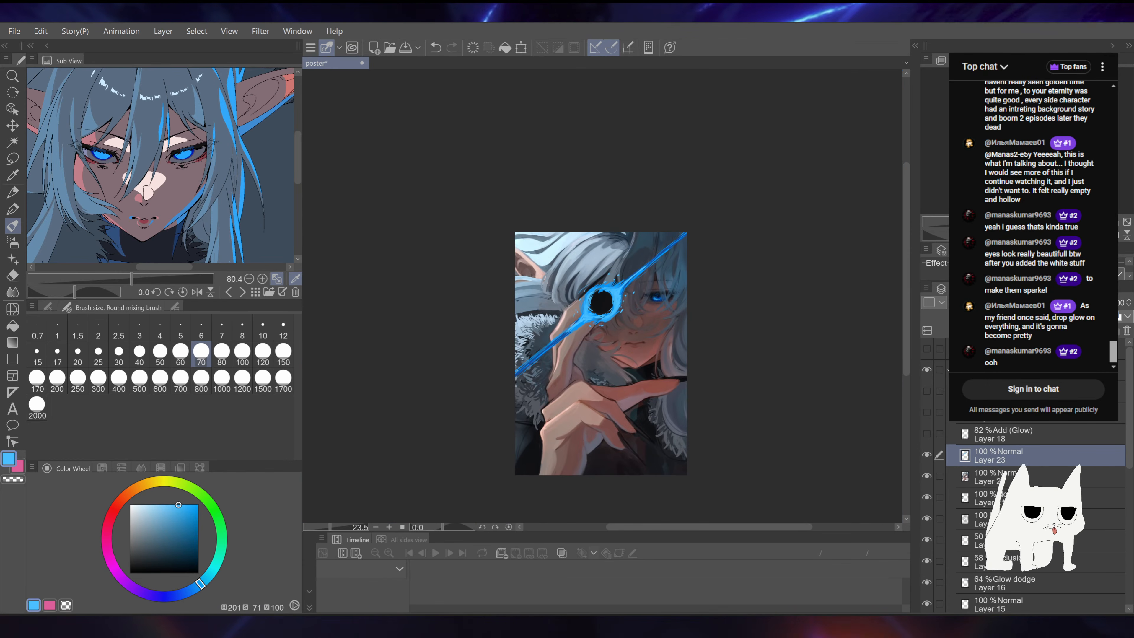
scroll(602, 295, up, 8)
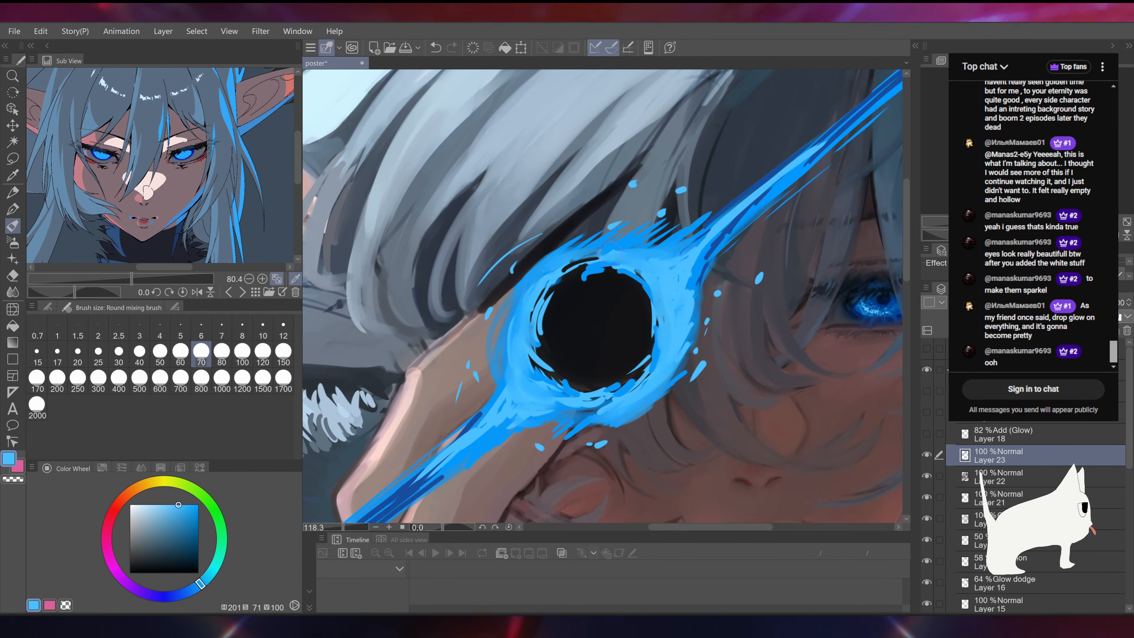
drag(638, 246, 676, 204)
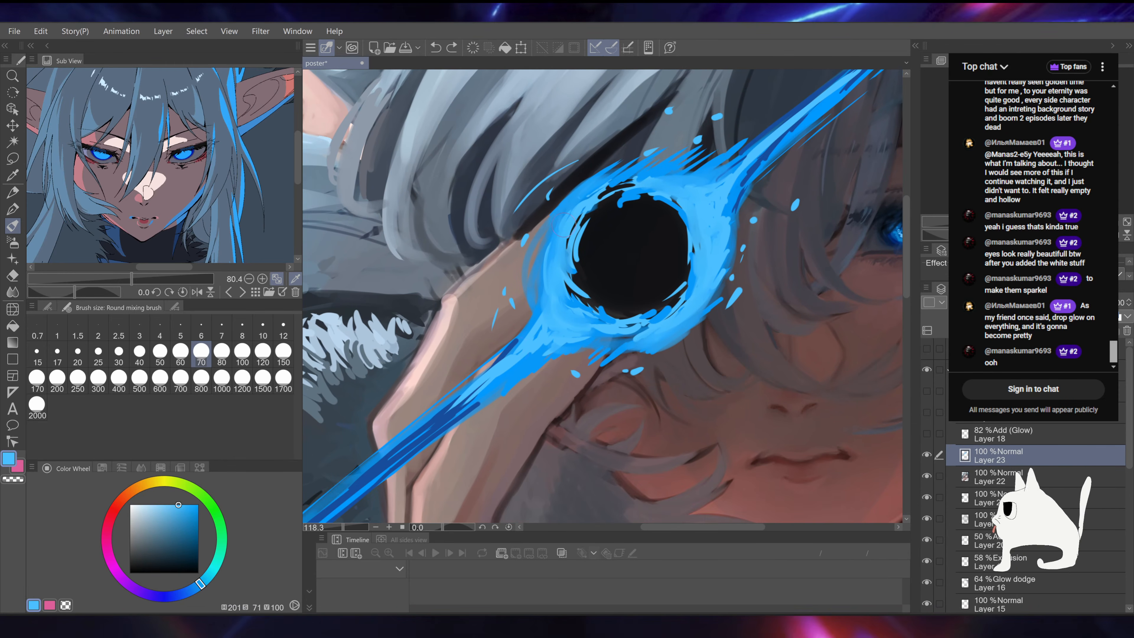
Step: Blend sampled light and dark blues along the lower beam where it joins the ring with the Round mixing brush
alt+click(521, 353)
drag(519, 361, 547, 311)
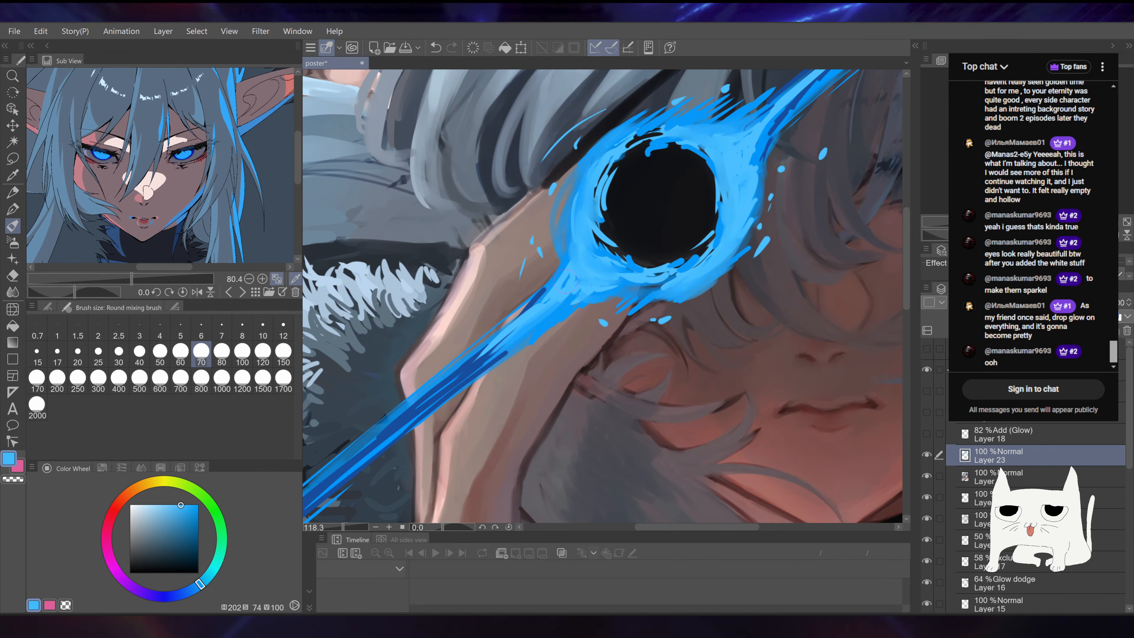
key(ctrl+z)
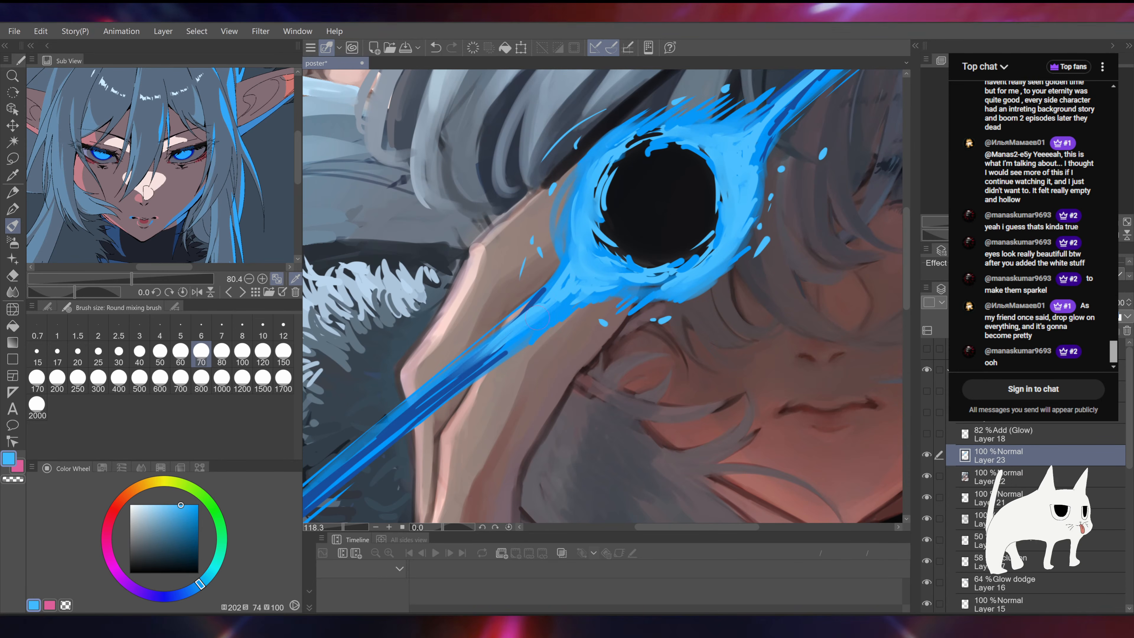
drag(503, 335, 587, 242)
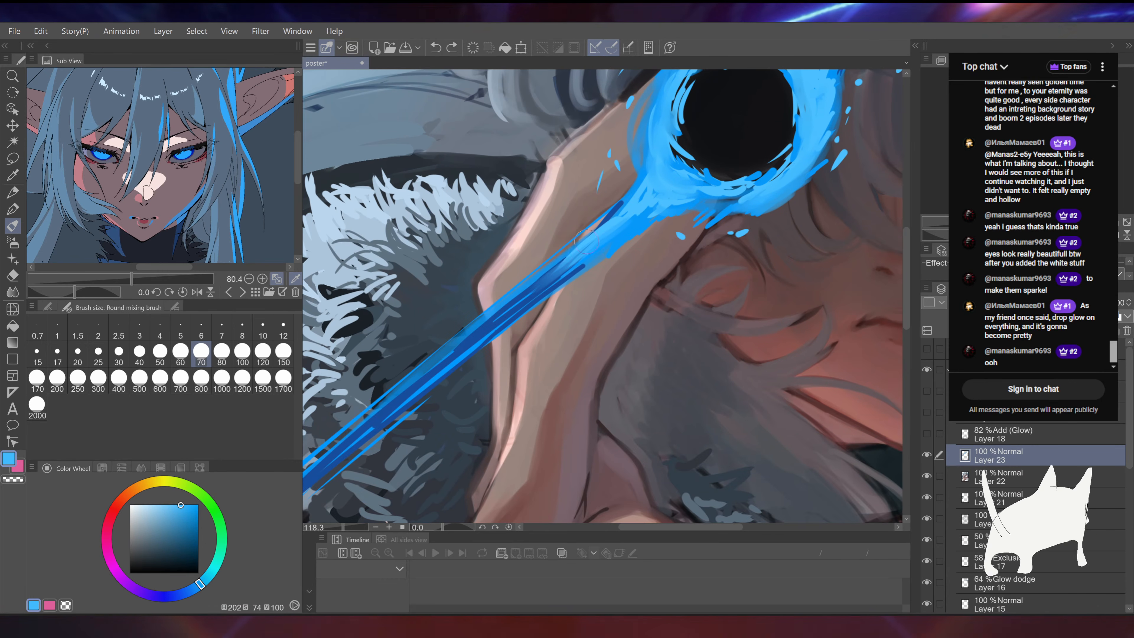
alt+click(555, 275)
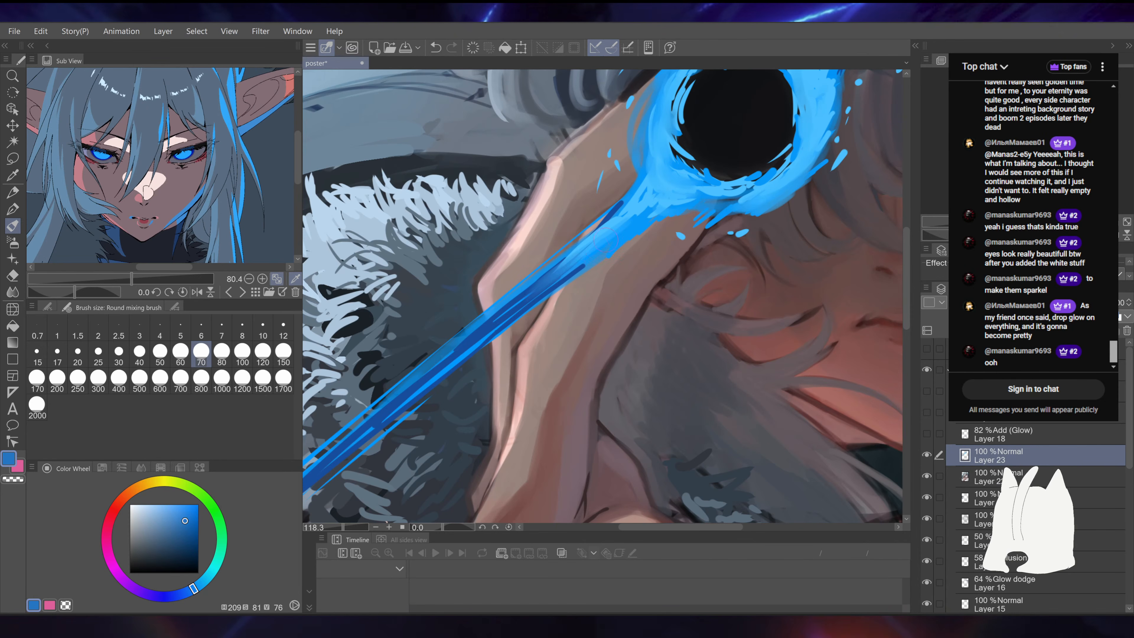
drag(744, 228, 533, 396)
drag(758, 203, 547, 372)
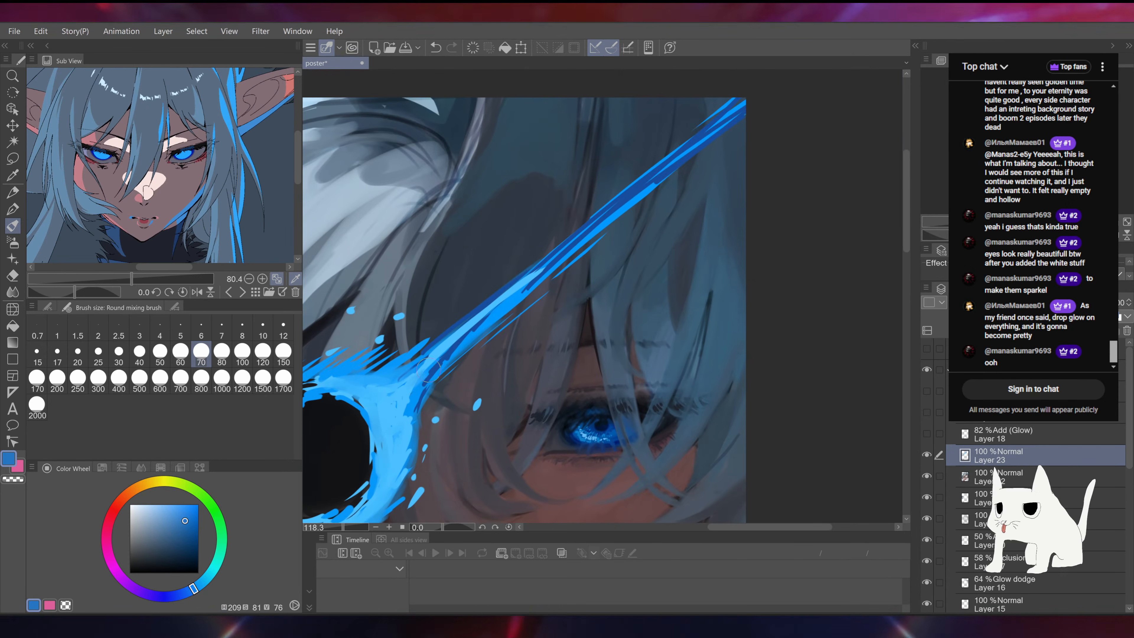
Step: Smooth sampled light blue into the upper beam near the ring and check the result on the whole poster
alt+click(405, 375)
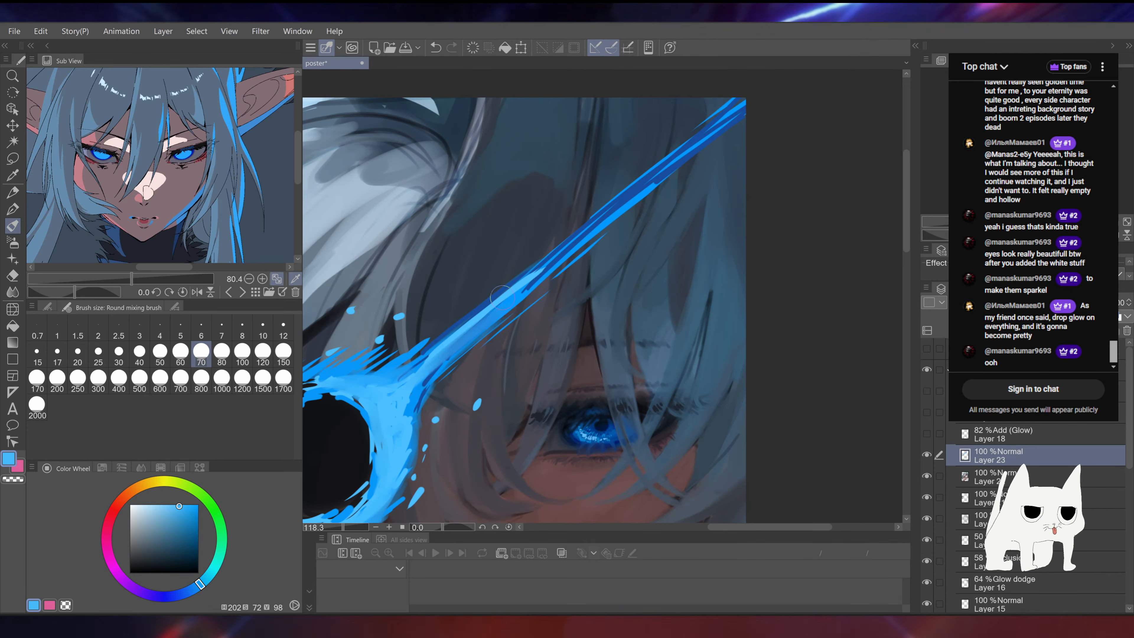
drag(447, 355, 545, 271)
drag(648, 255, 906, 103)
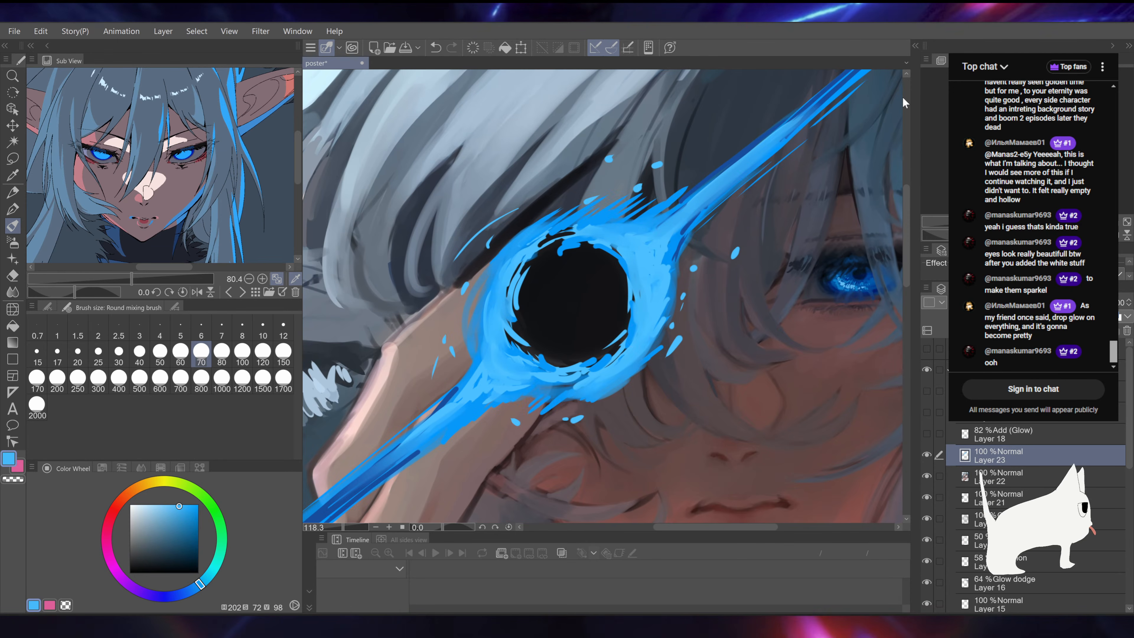
alt+click(633, 339)
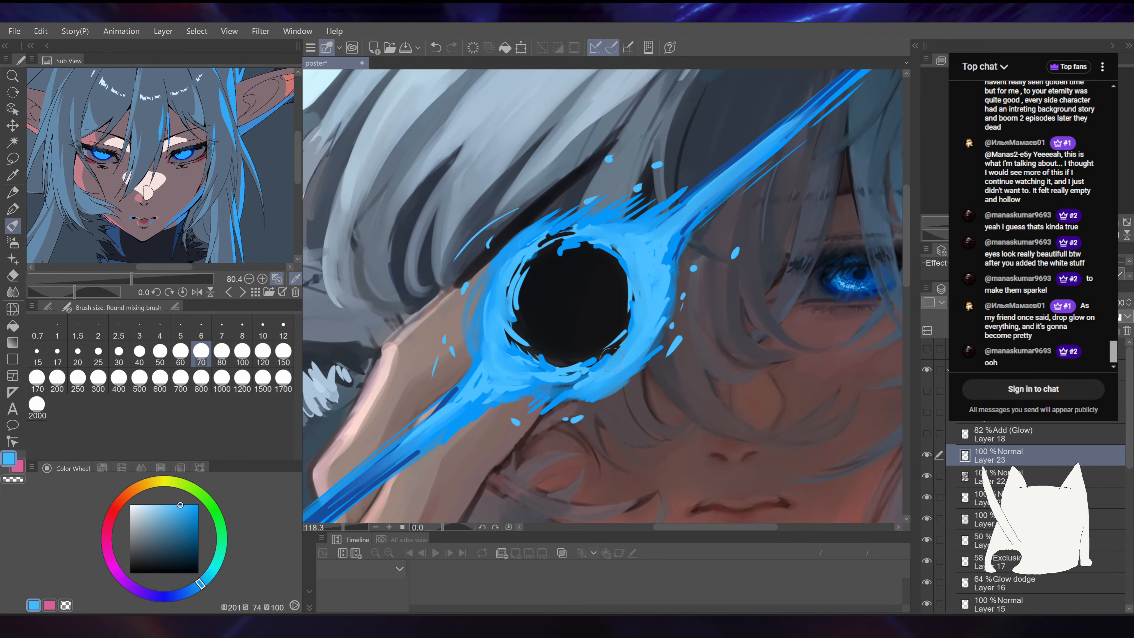
scroll(602, 297, down, 5)
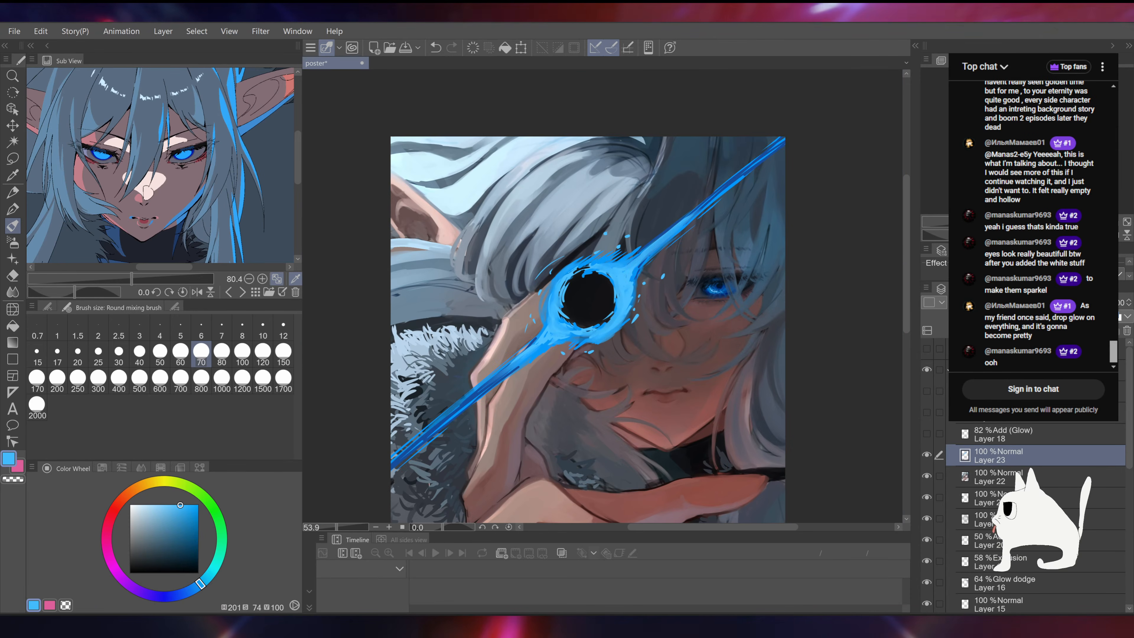
drag(625, 330, 584, 294)
key(ctrl+z)
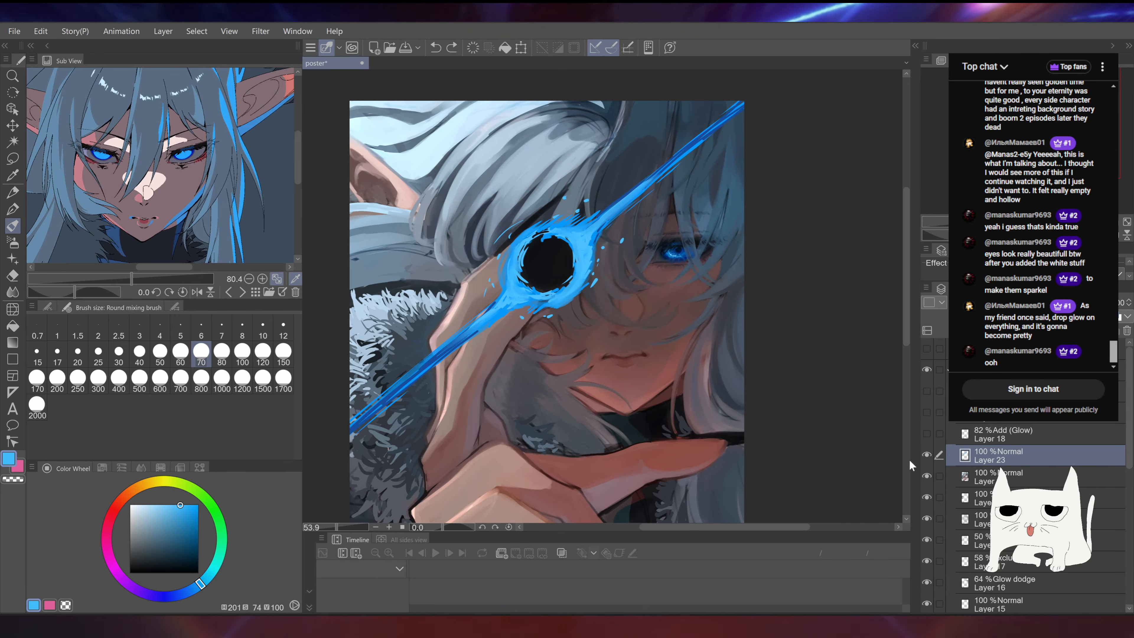
Step: Compare the poster with Layer 23 hidden, and set the layer's blending mode to Add (Glow)
click(929, 454)
click(928, 455)
click(983, 303)
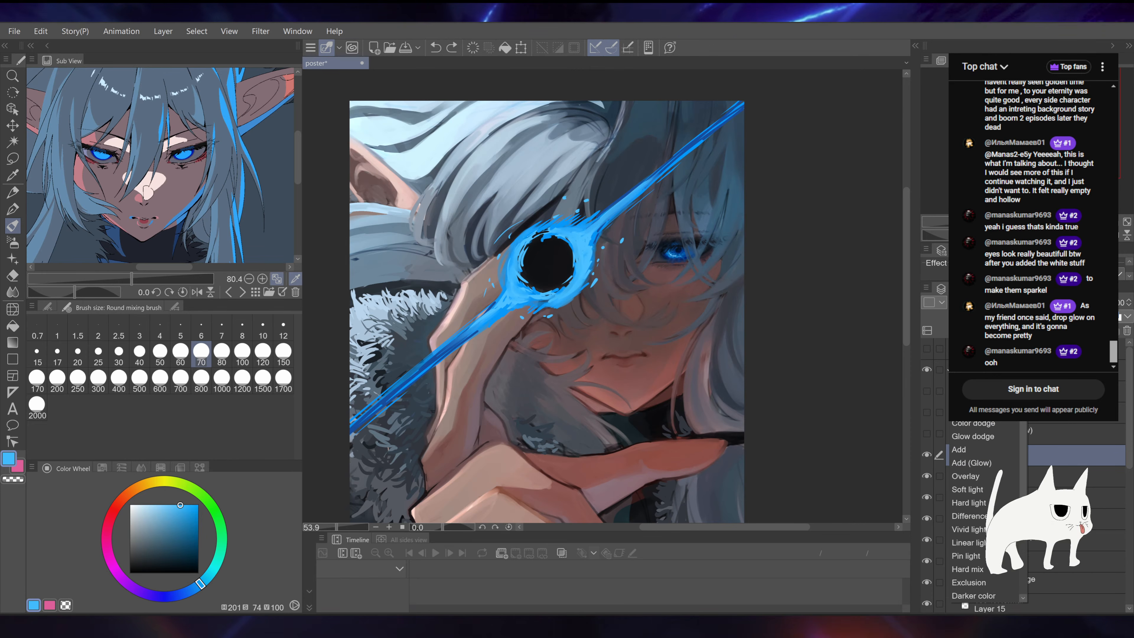
scroll(965, 451, down, 2)
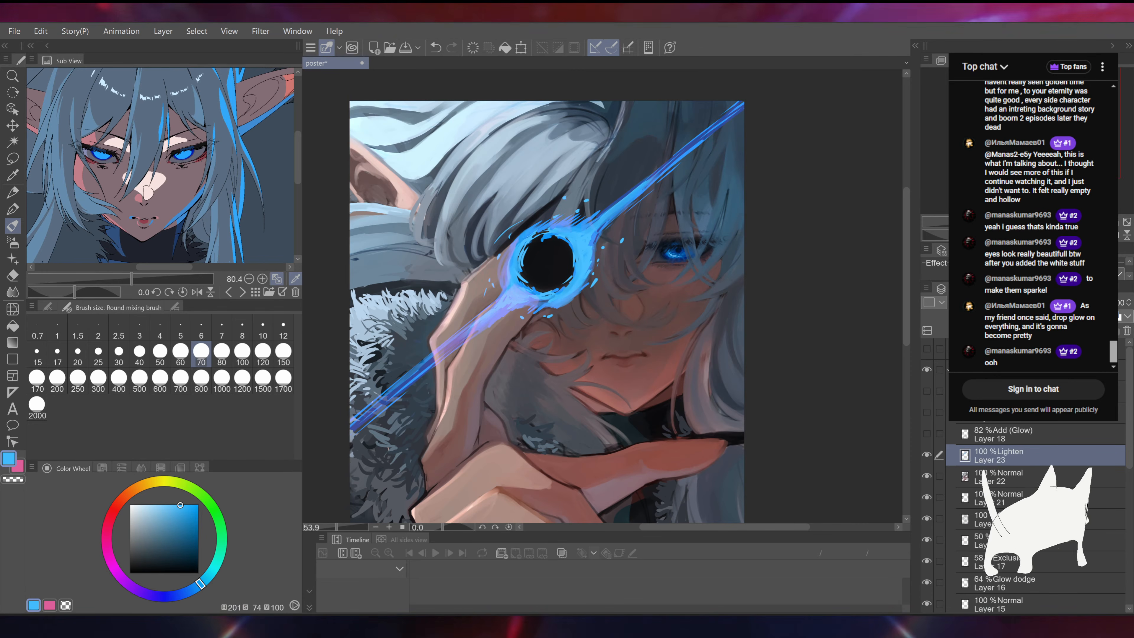
click(969, 383)
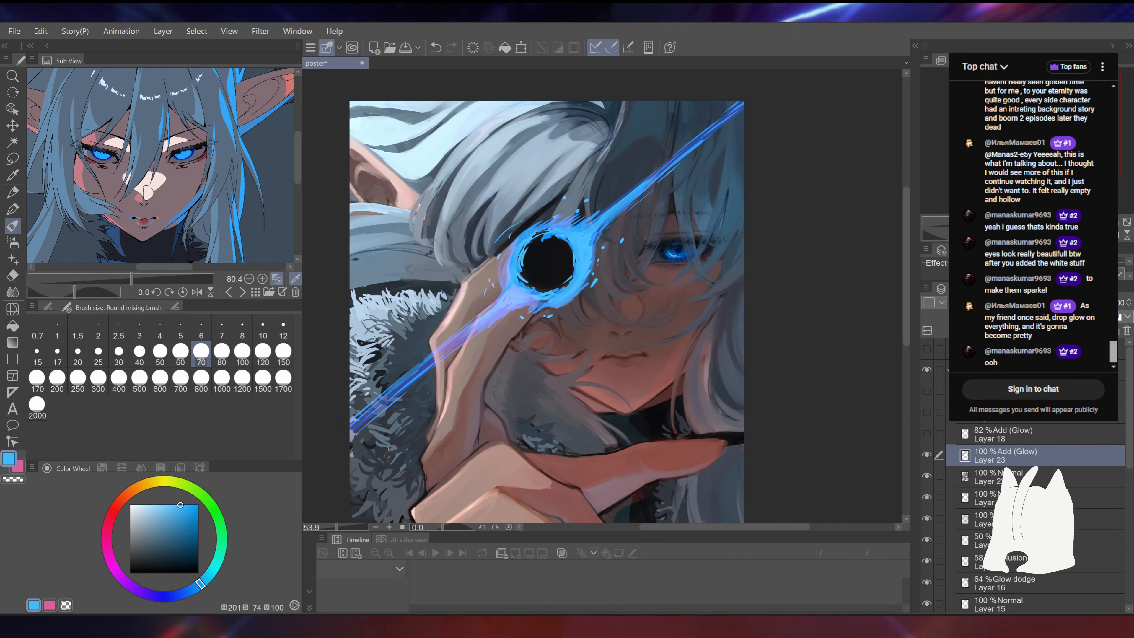
Step: Lower Layer 23's opacity to 70% and compare the glow with the layer hidden
scroll(589, 355, down, 4)
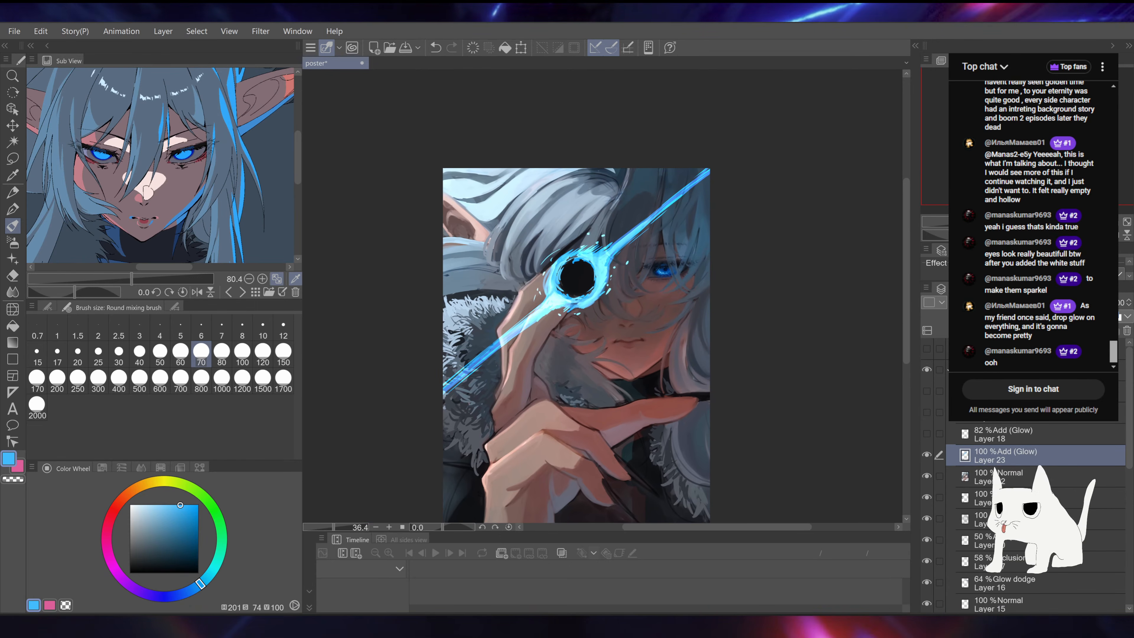
click(1085, 302)
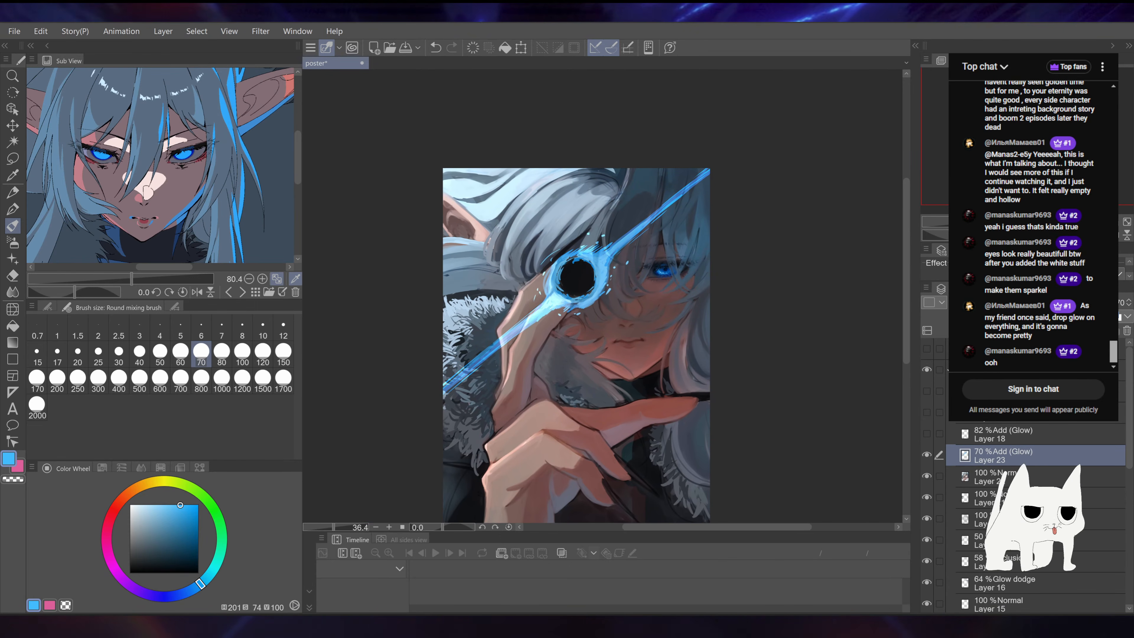
drag(593, 271, 589, 300)
scroll(589, 299, up, 3)
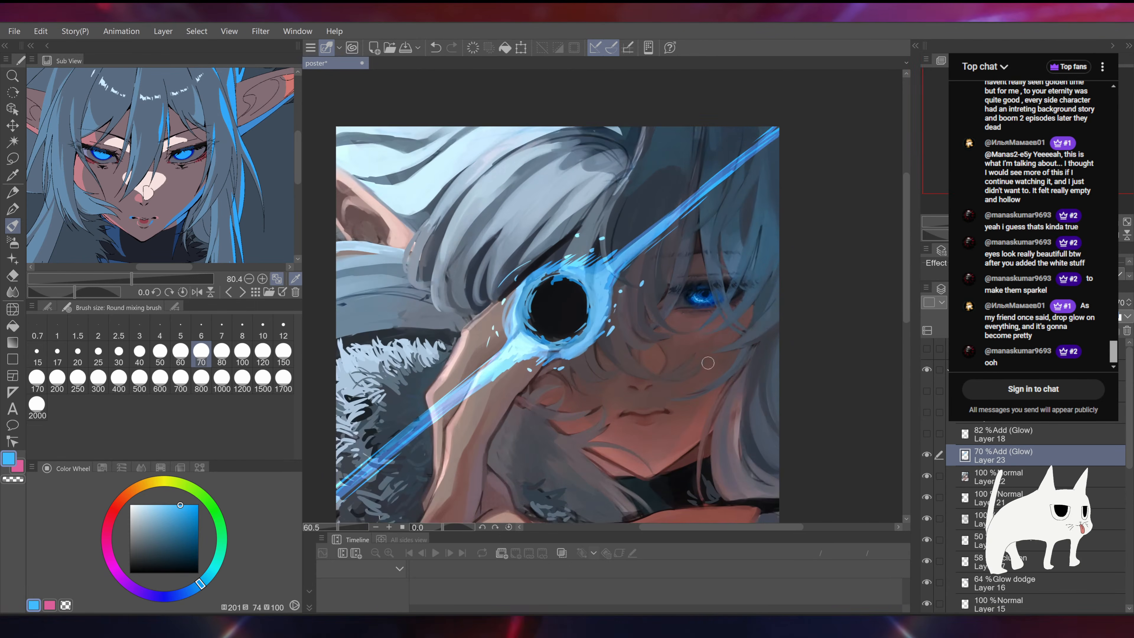
click(1003, 440)
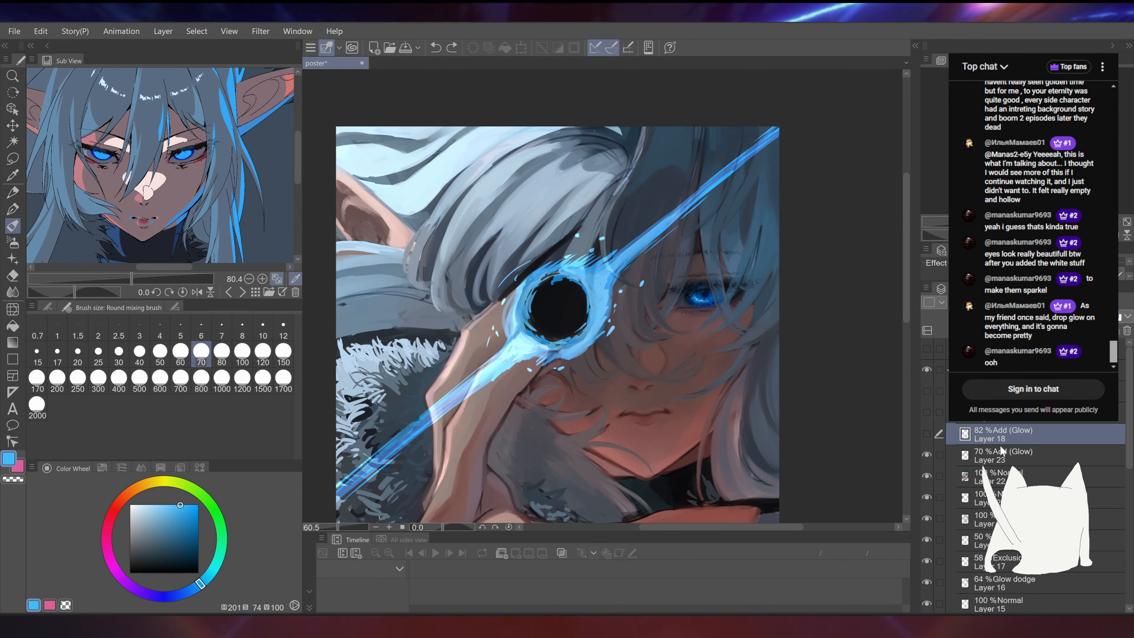
click(998, 454)
click(925, 454)
click(926, 455)
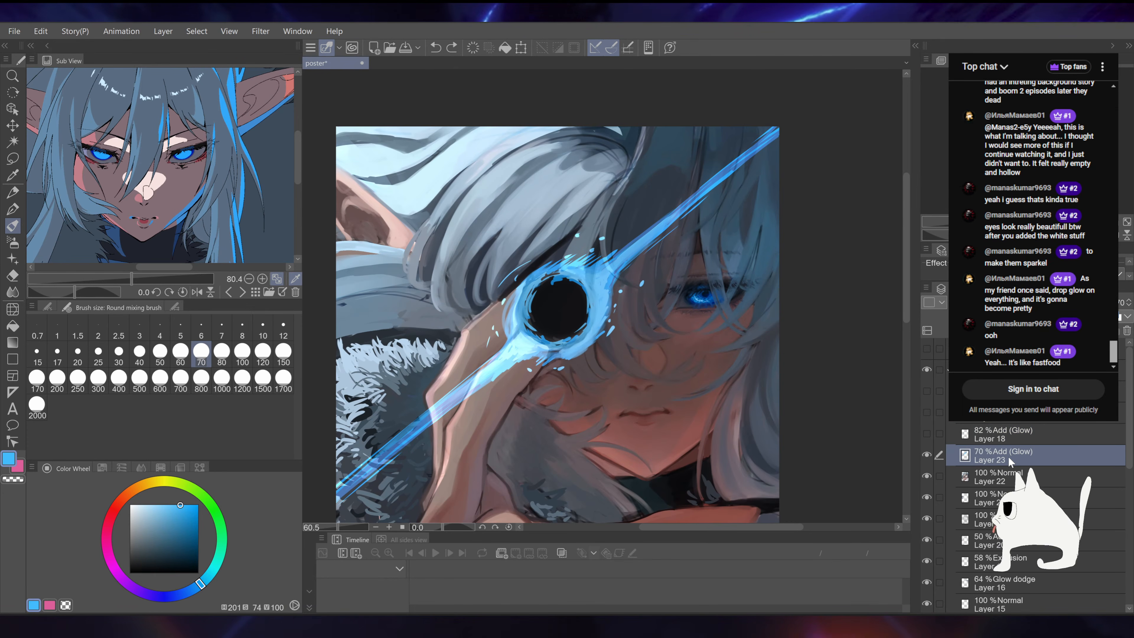
Step: Duplicate Layer 23 and set the lower of the two layers to the Color burn blending mode
key(ctrl+c)
key(ctrl+v)
click(1005, 477)
click(989, 303)
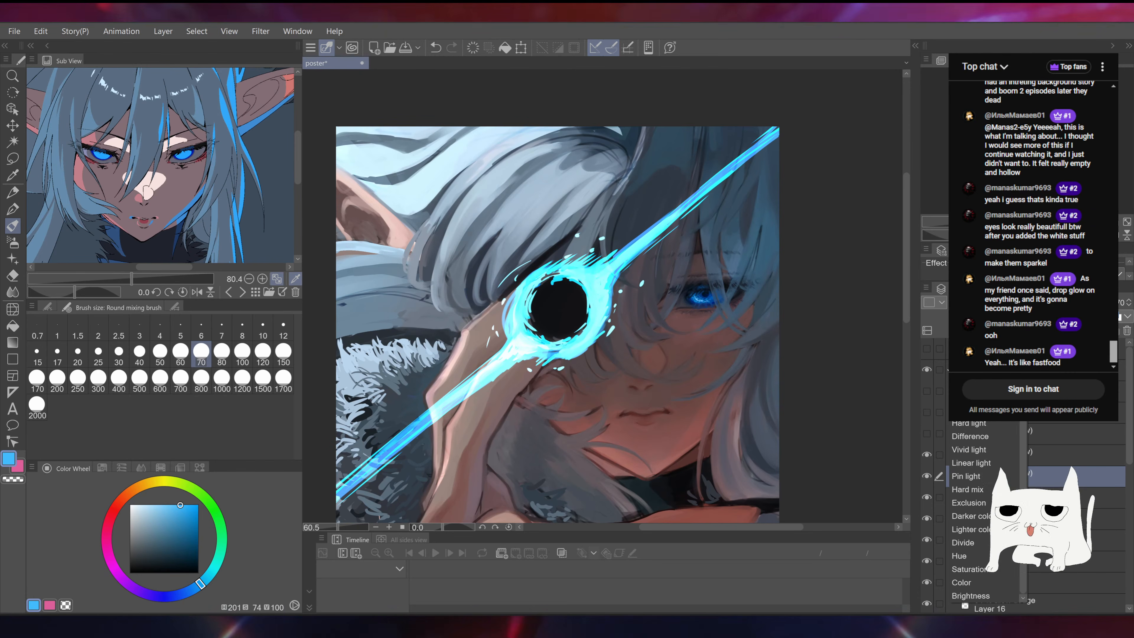
scroll(985, 492, up, 3)
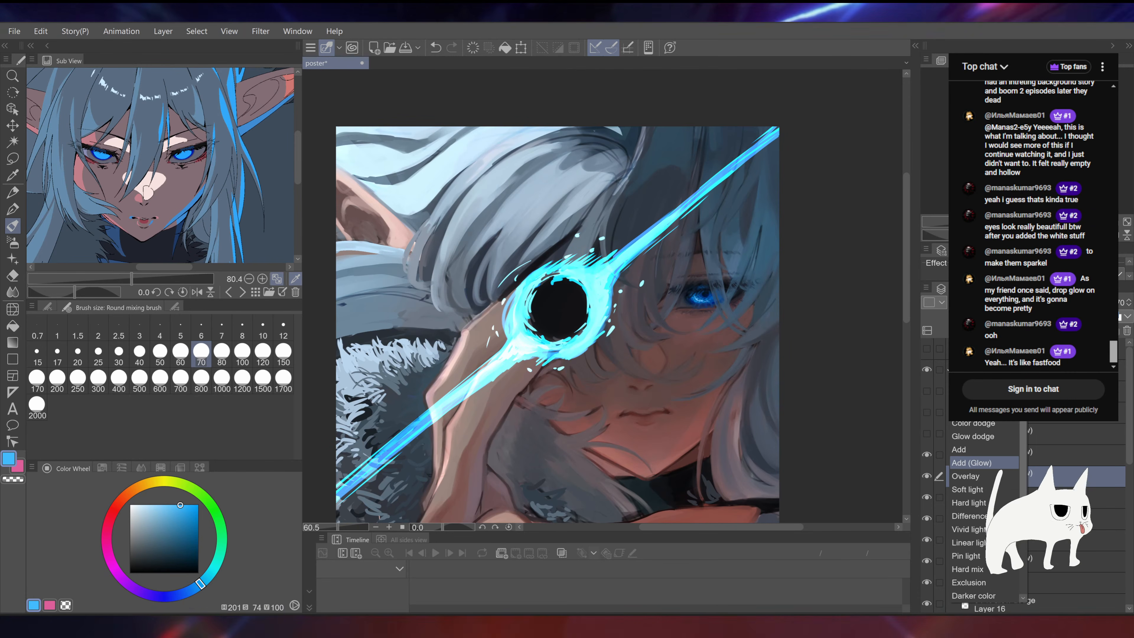
click(973, 356)
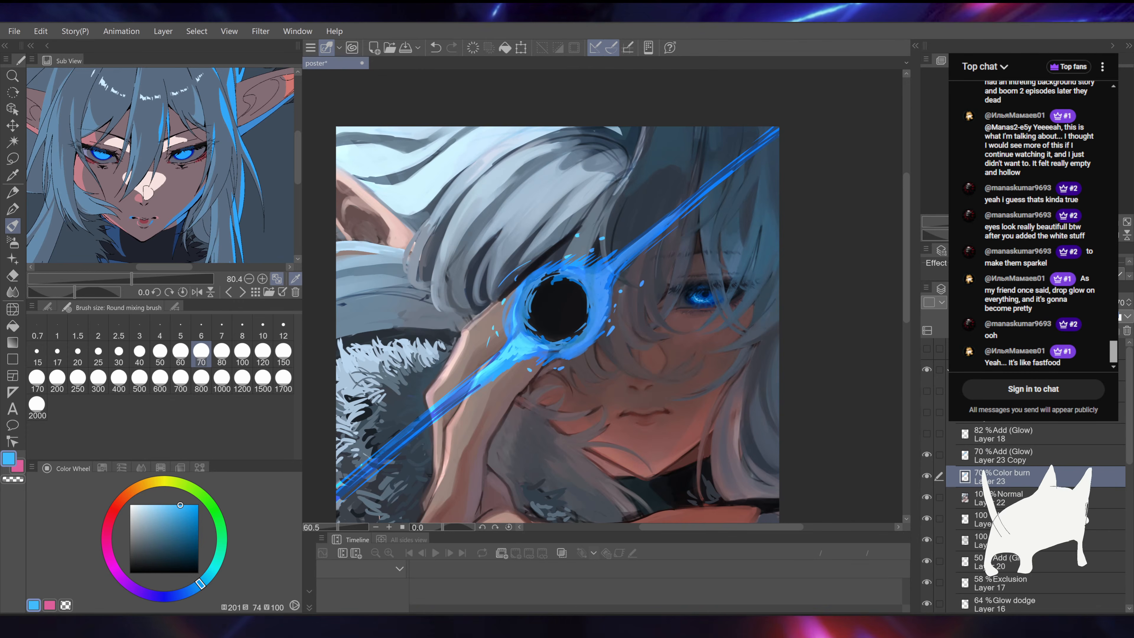
Step: Try opacities of 38% and 54% on the Color burn Layer 23, checking the ring and beam close up
click(1054, 302)
mouse_move(1055, 302)
mouse_down()
mouse_move(1041, 303)
mouse_move(1074, 303)
mouse_move(1063, 302)
mouse_up()
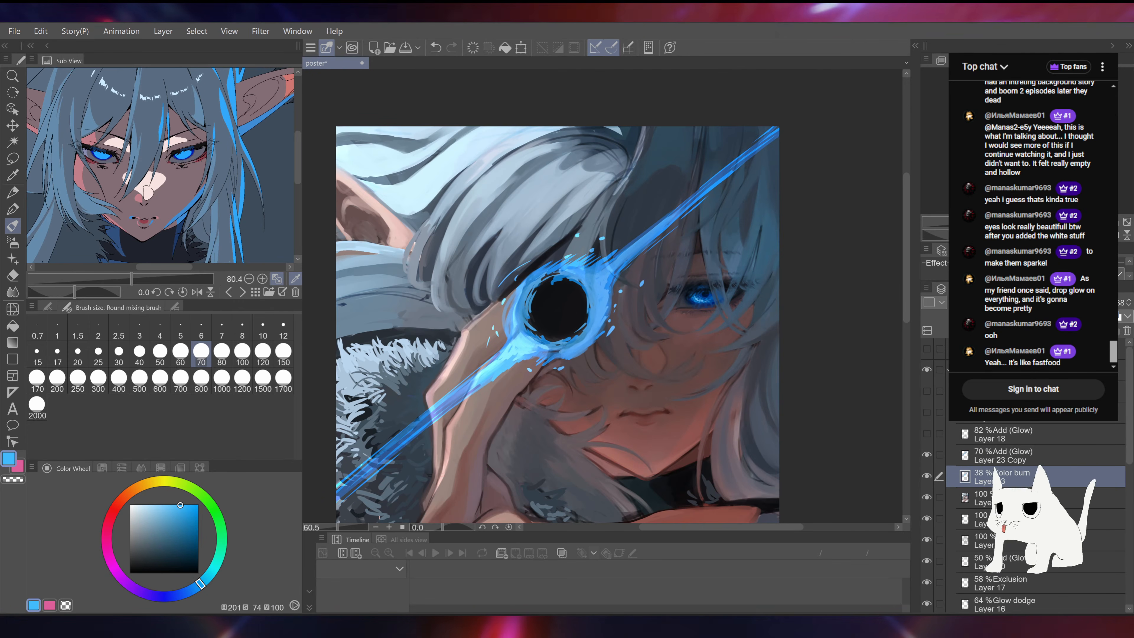
drag(571, 348, 596, 309)
drag(549, 415, 679, 384)
mouse_move(697, 152)
mouse_down()
mouse_move(551, 335)
mouse_move(794, 168)
mouse_move(662, 252)
mouse_move(561, 340)
mouse_up()
click(1075, 303)
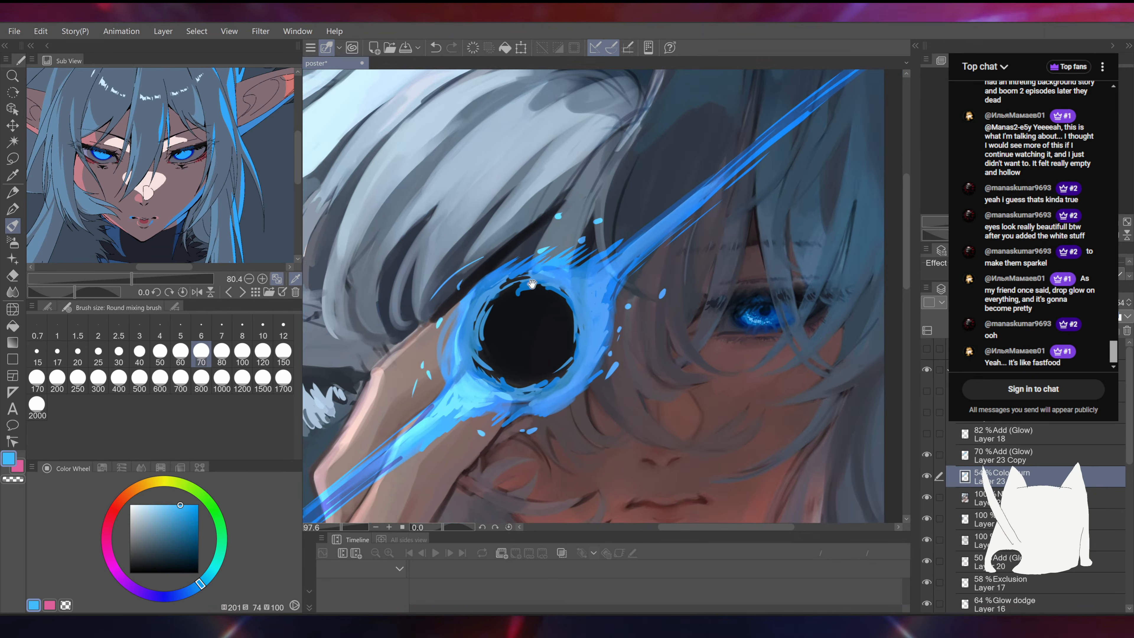
mouse_move(660, 289)
mouse_down()
mouse_move(616, 292)
mouse_move(647, 246)
mouse_up()
Step: Raise Layer 23 Copy's opacity to 100% and compare the effect with the Color burn Layer 23 hidden
click(984, 452)
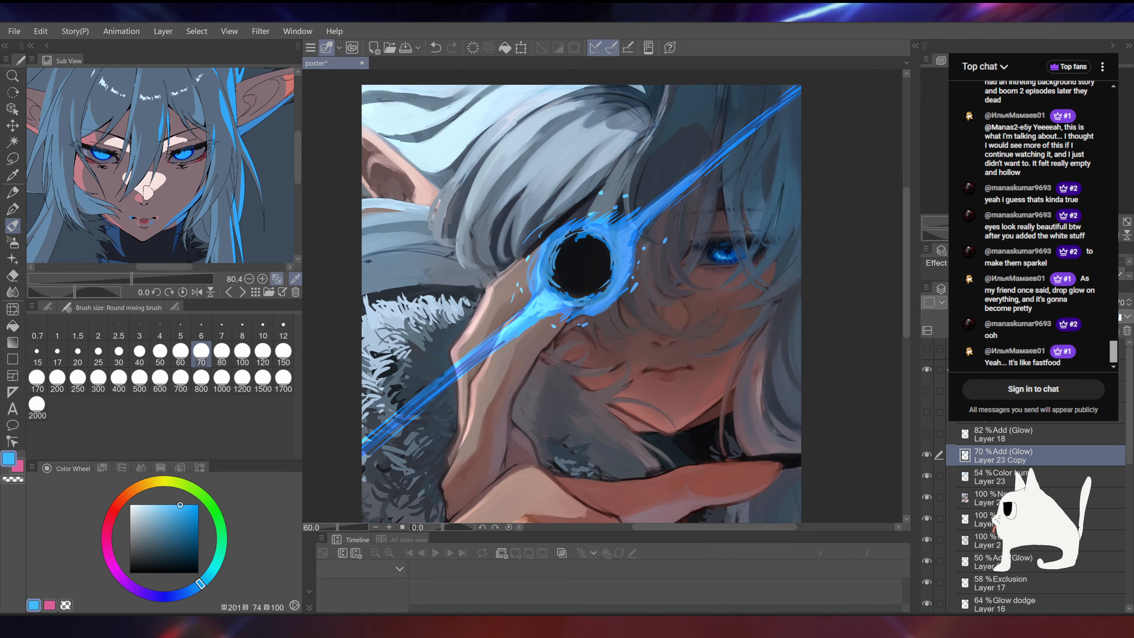
click(1111, 303)
click(927, 475)
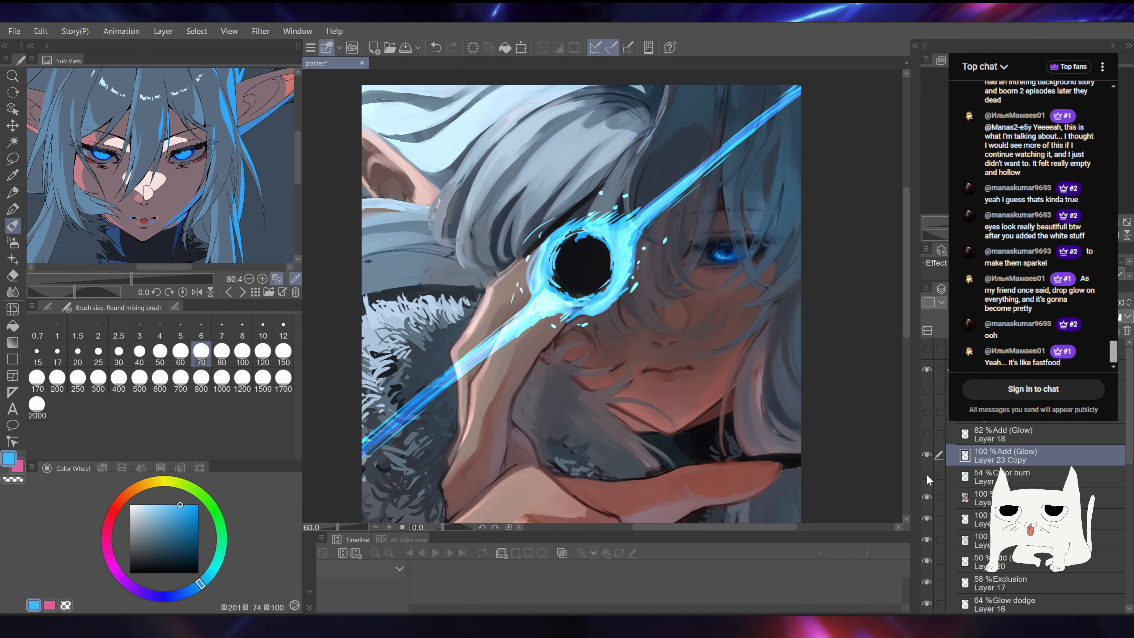
click(927, 475)
click(927, 475)
click(927, 475)
click(927, 475)
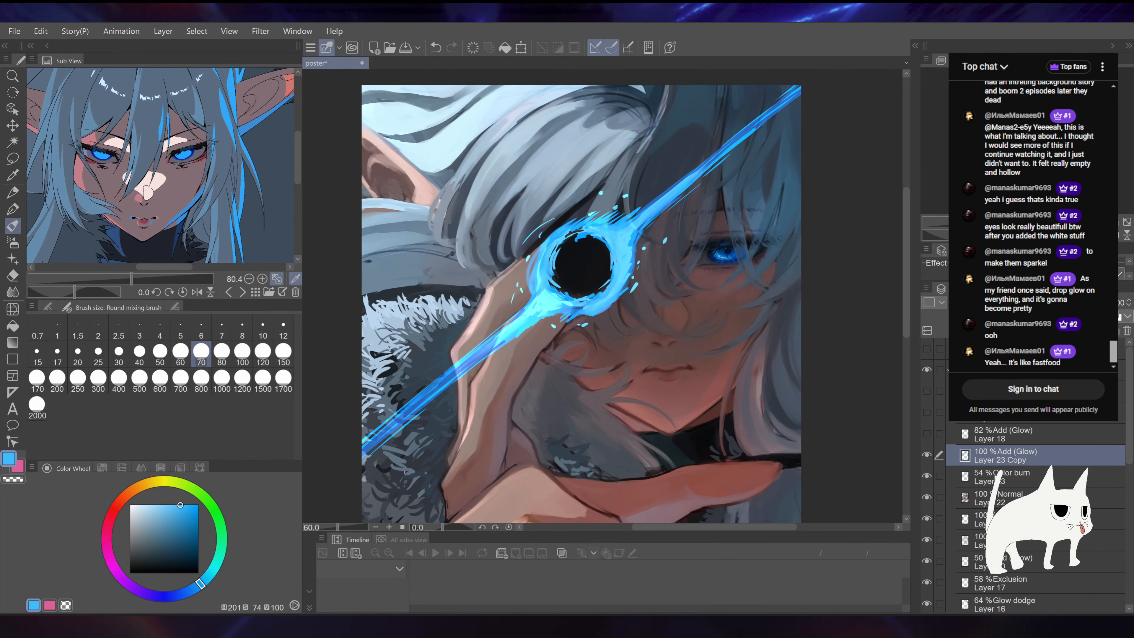
Step: Set the Color burn Layer 23's opacity to 78% and compare the poster with the layer hidden
click(1000, 477)
click(1100, 302)
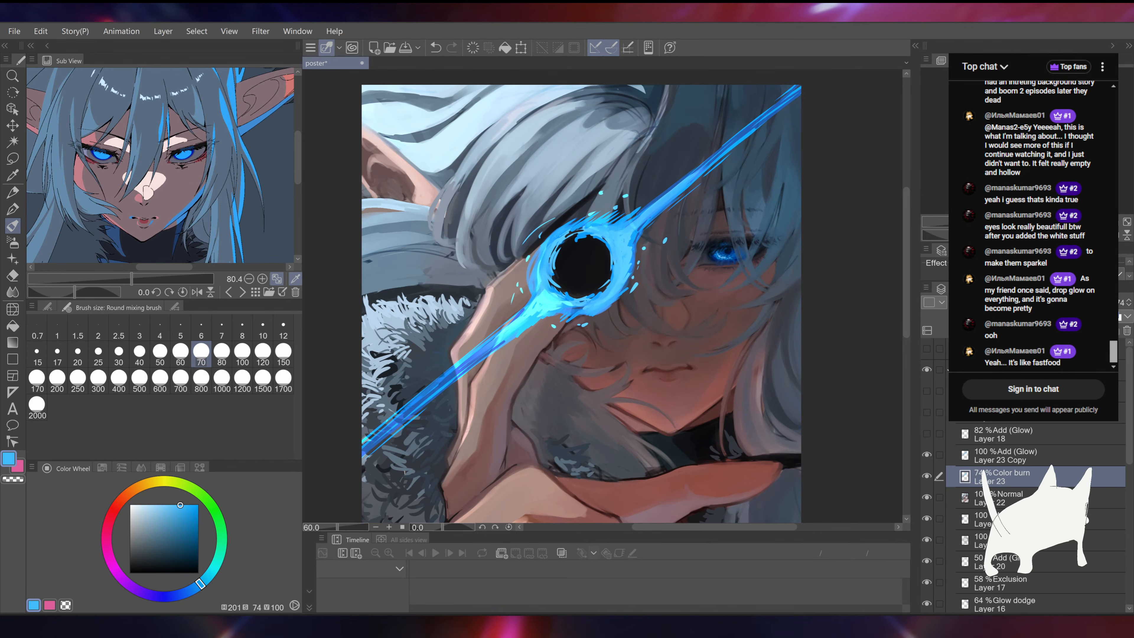
drag(1100, 302, 1095, 302)
drag(472, 386, 456, 367)
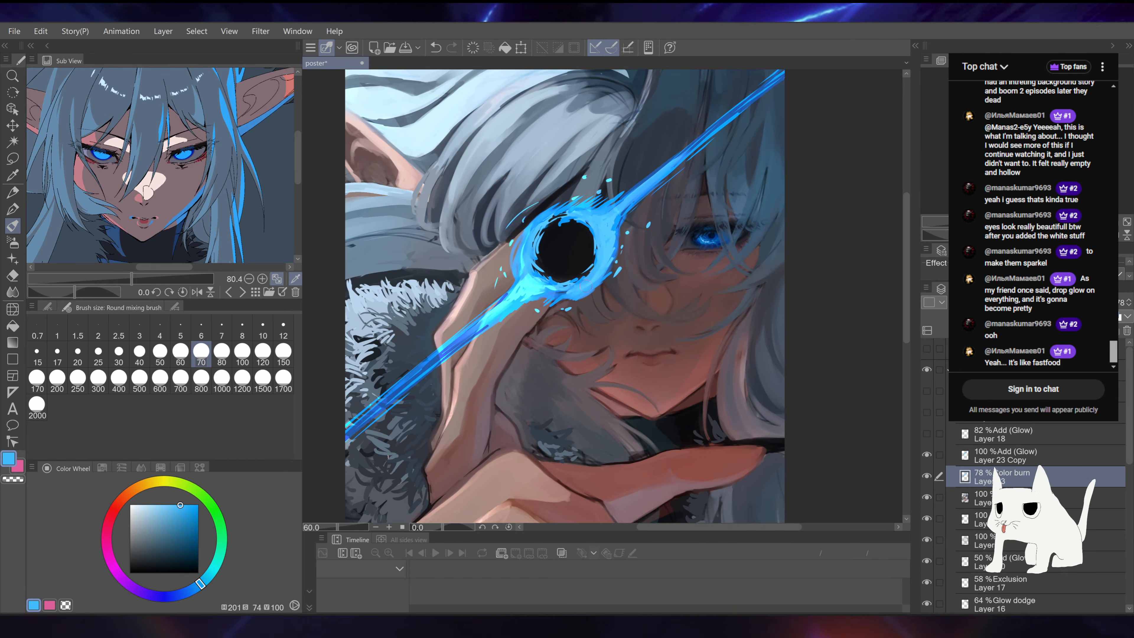
scroll(615, 270, down, 3)
scroll(615, 270, up, 2)
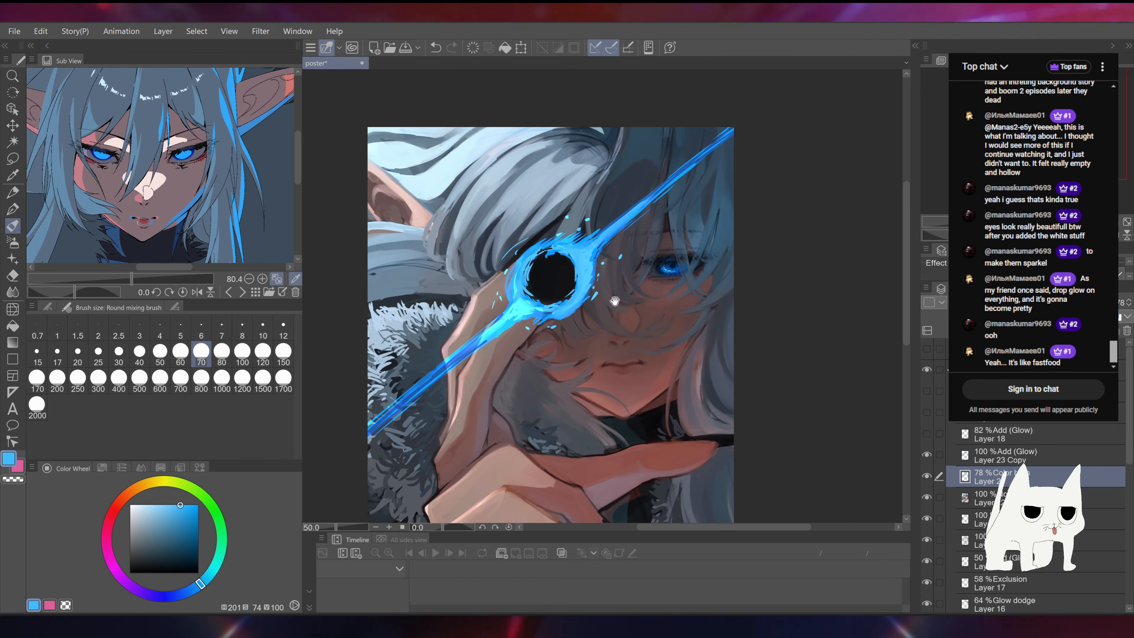
click(927, 476)
click(927, 476)
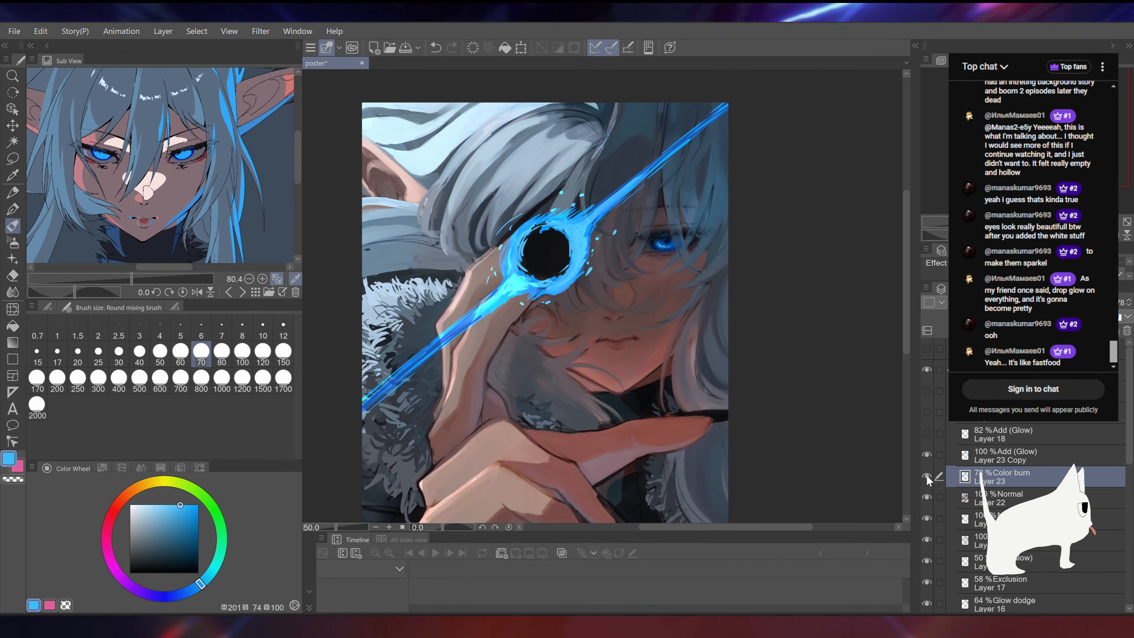
drag(872, 367, 874, 385)
Step: Apply a strong Gaussian blur to Layer 23 Copy to give the ring and beam a soft glow
click(1002, 454)
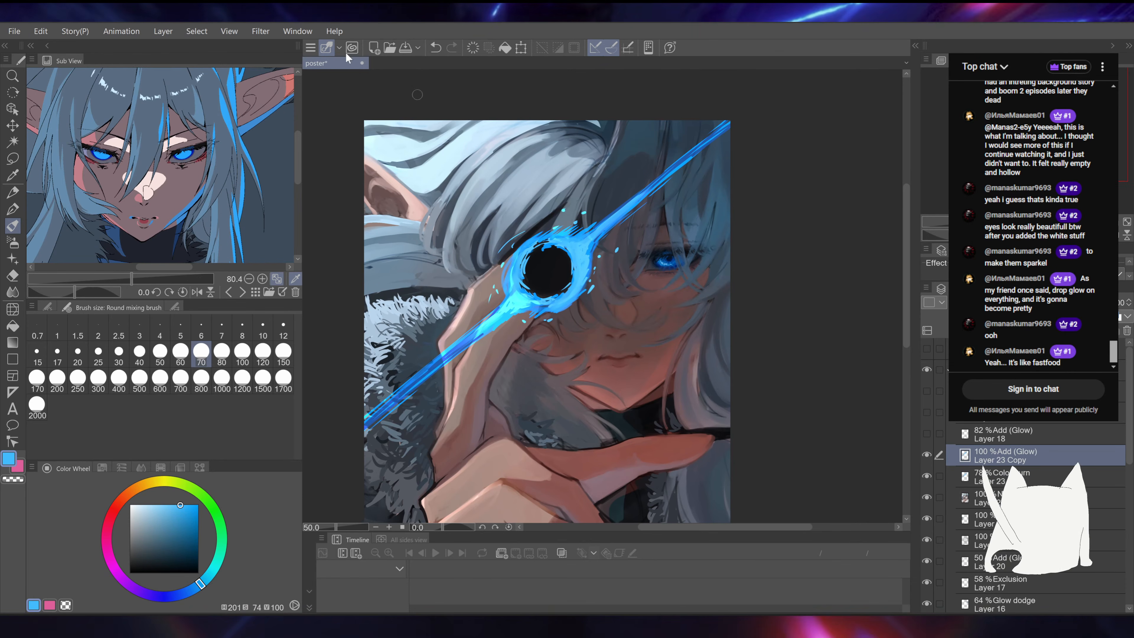
click(260, 32)
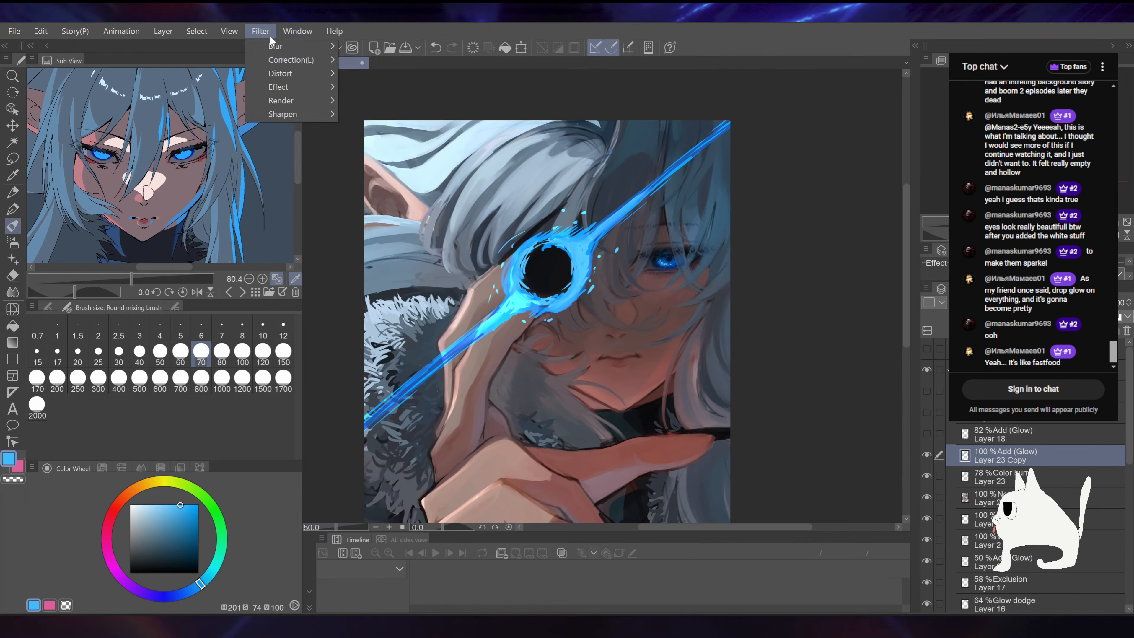
mouse_move(272, 43)
click(389, 76)
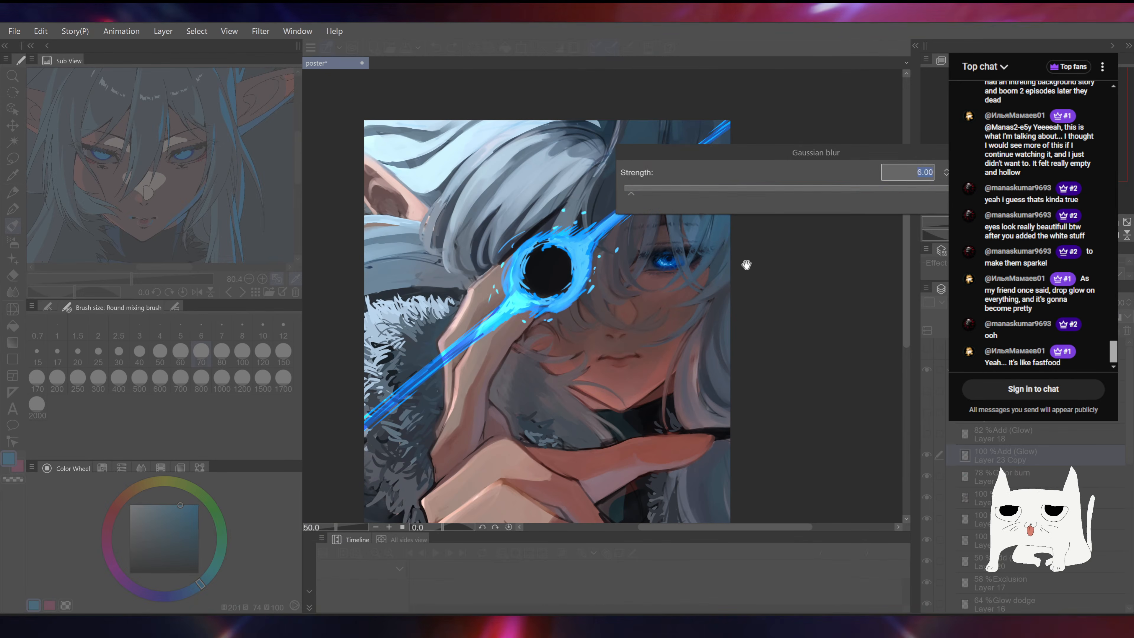
drag(757, 192, 849, 192)
key(Return)
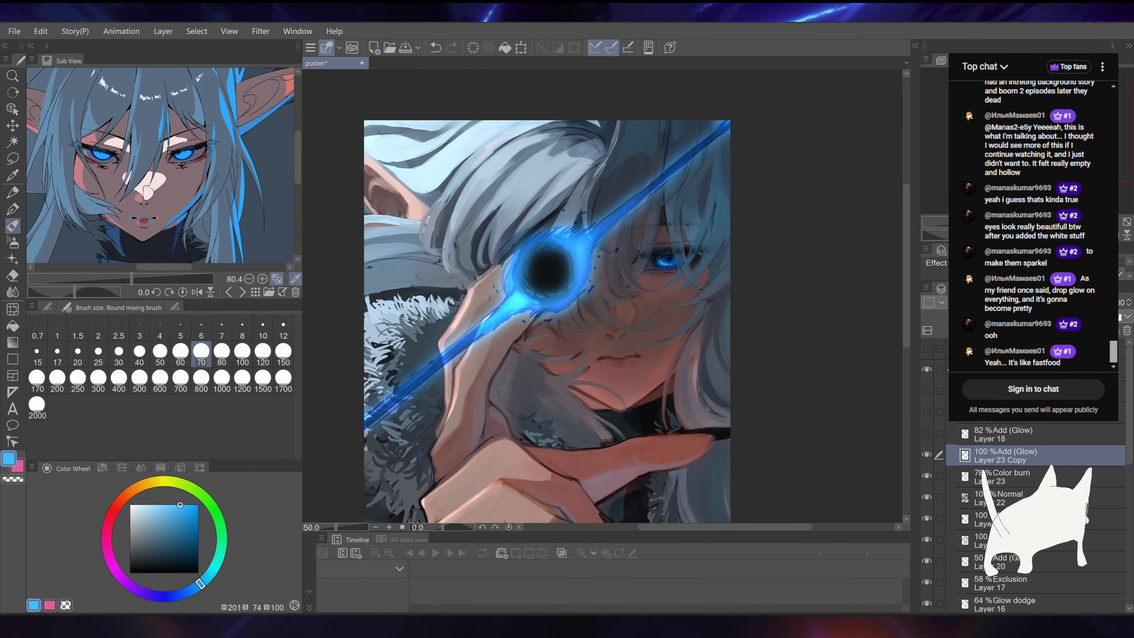
Step: Duplicate the Color burn Layer 23 beneath the blurred glow layer
click(988, 302)
click(1056, 444)
click(1009, 481)
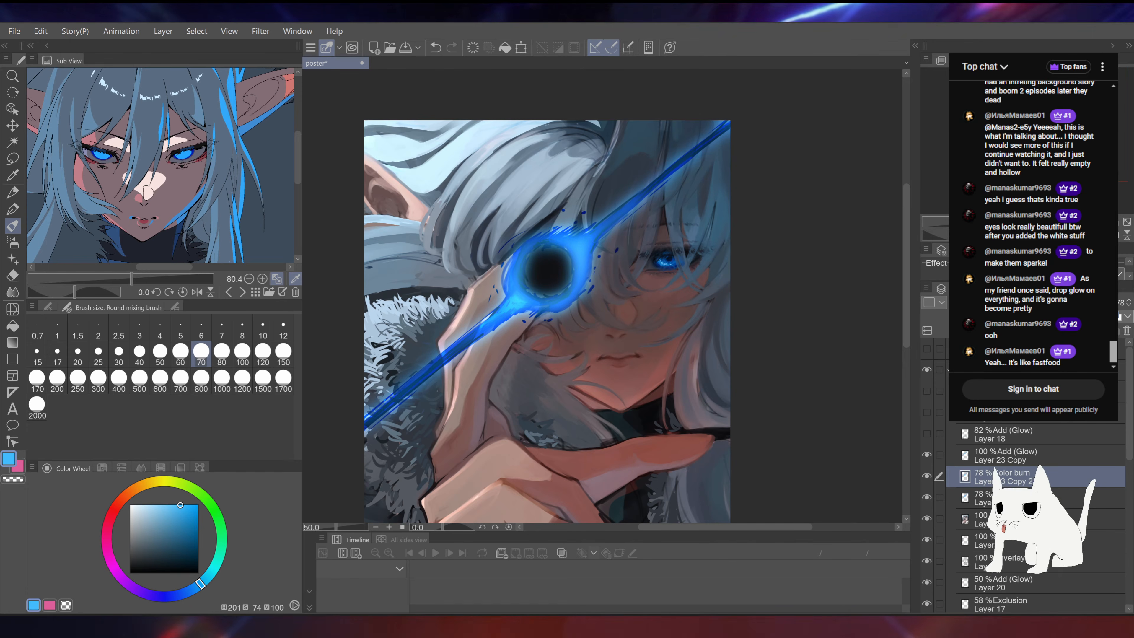
Step: Set Layer 23 Copy 2 to Add (Glow) blending at 65% opacity
click(988, 303)
click(965, 426)
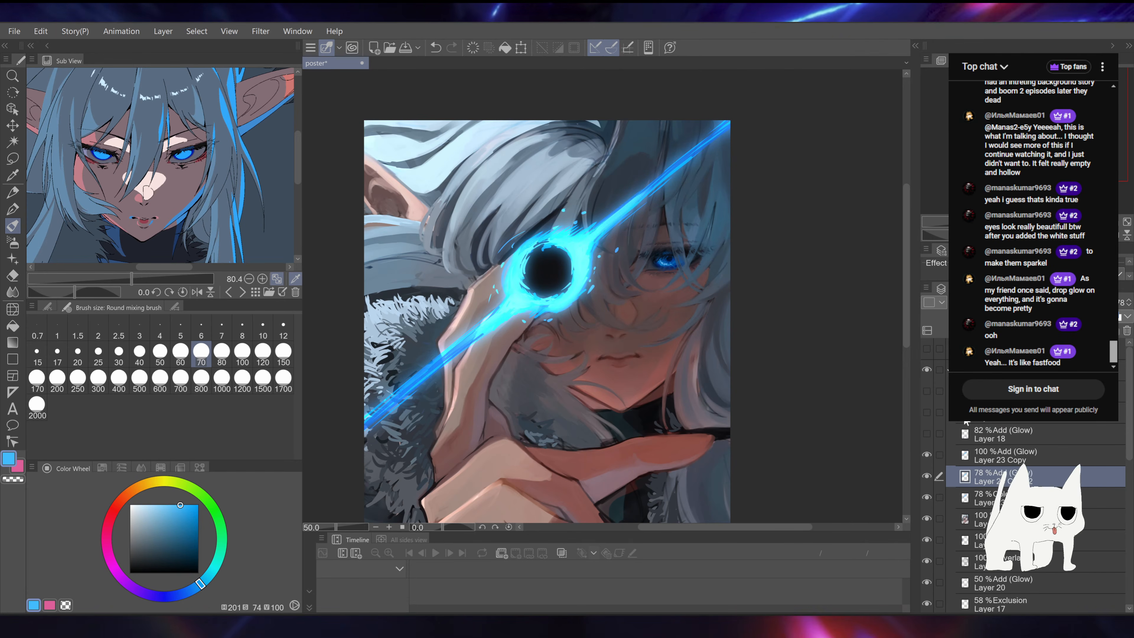
mouse_move(1090, 302)
mouse_down()
mouse_move(1034, 302)
mouse_move(1080, 302)
mouse_up()
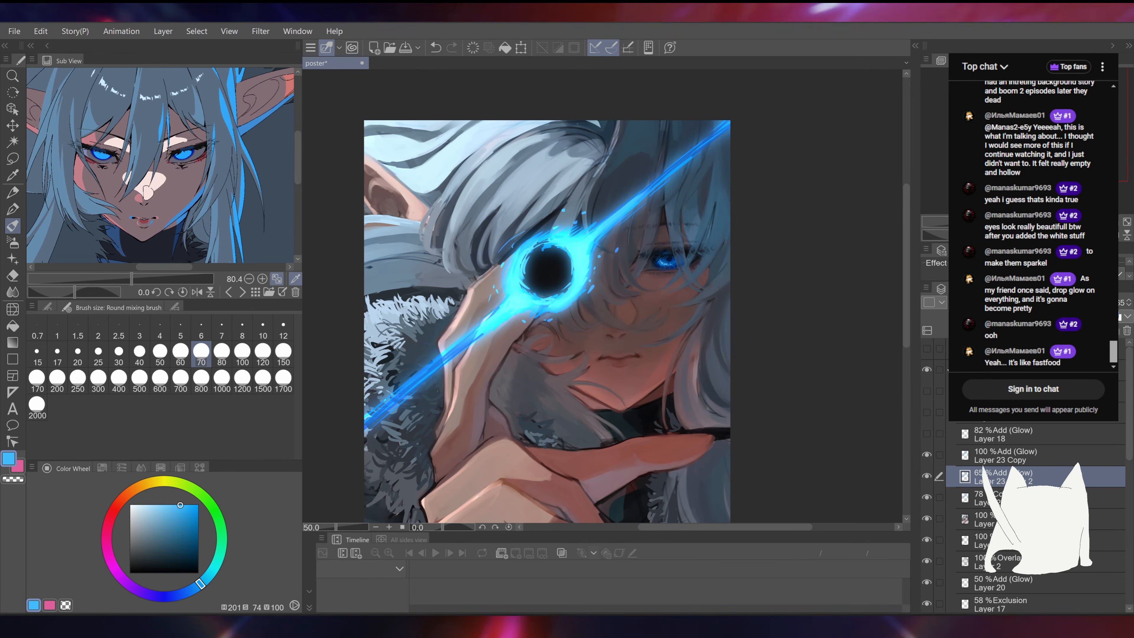
scroll(661, 286, down, 5)
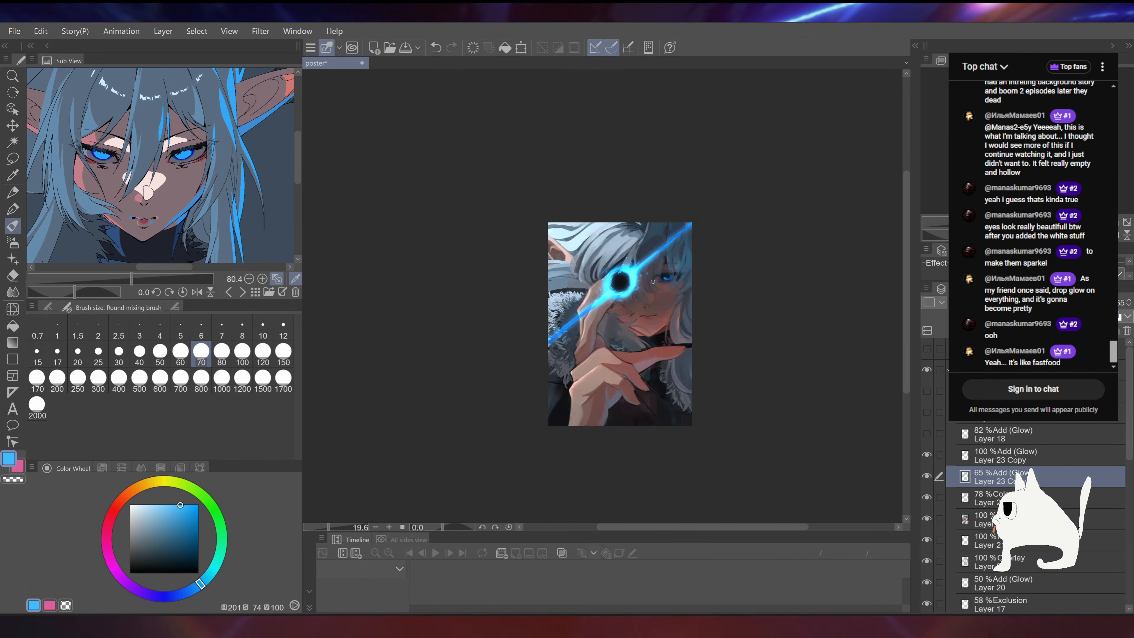
scroll(652, 281, up, 6)
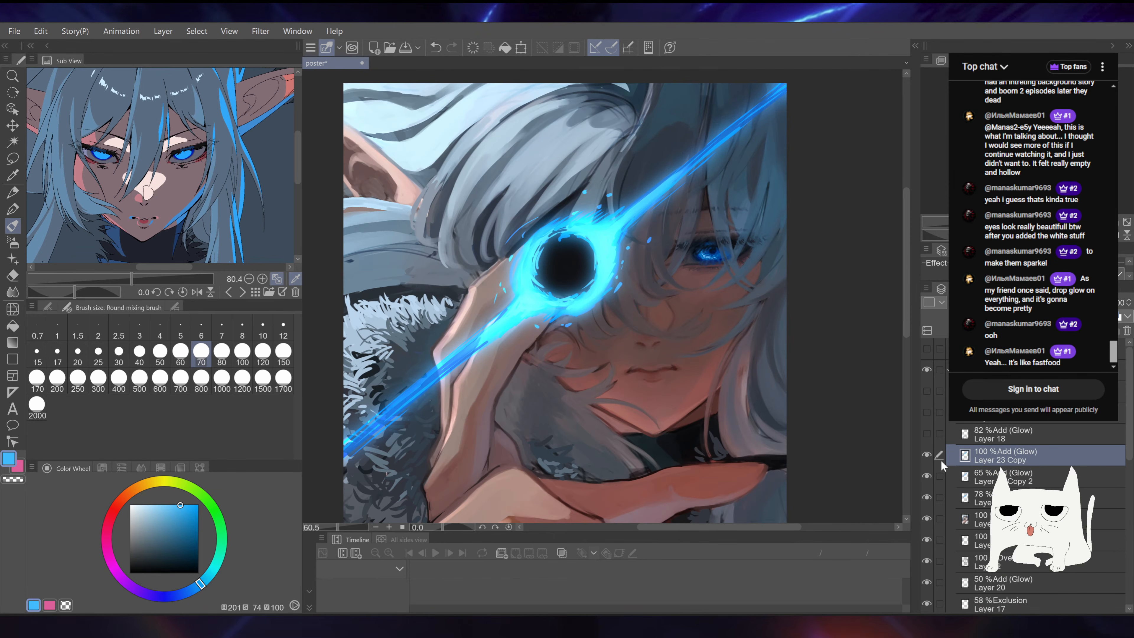
Step: Compare the poster with Layer 23 Copy hidden and change that layer's blending mode to Hard light at 100% opacity
click(927, 455)
click(927, 455)
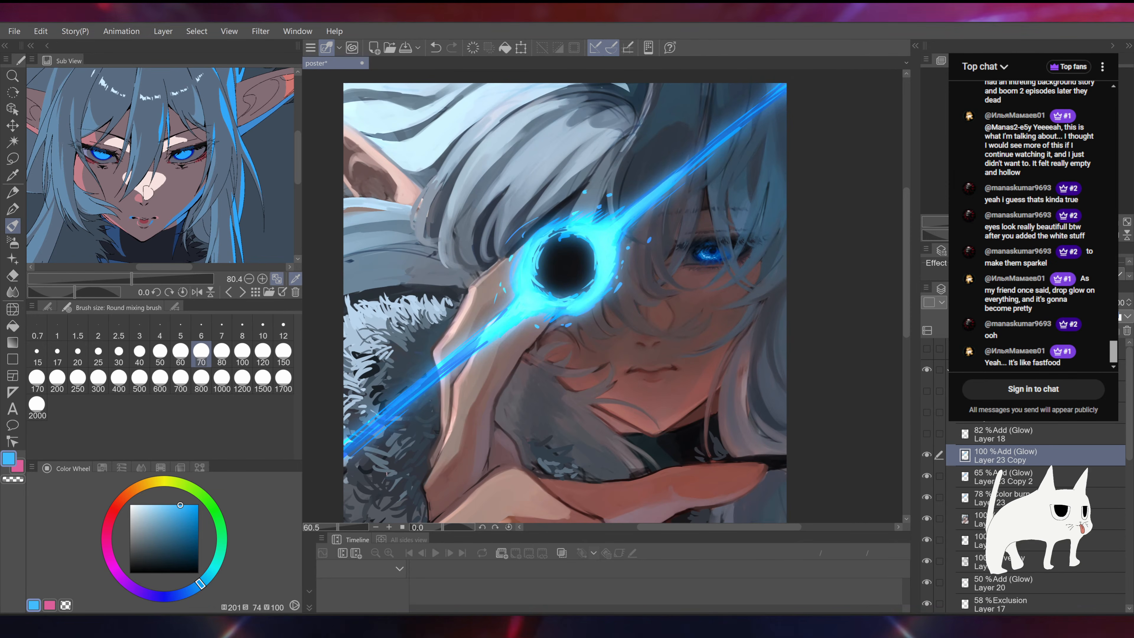
click(1072, 302)
click(982, 302)
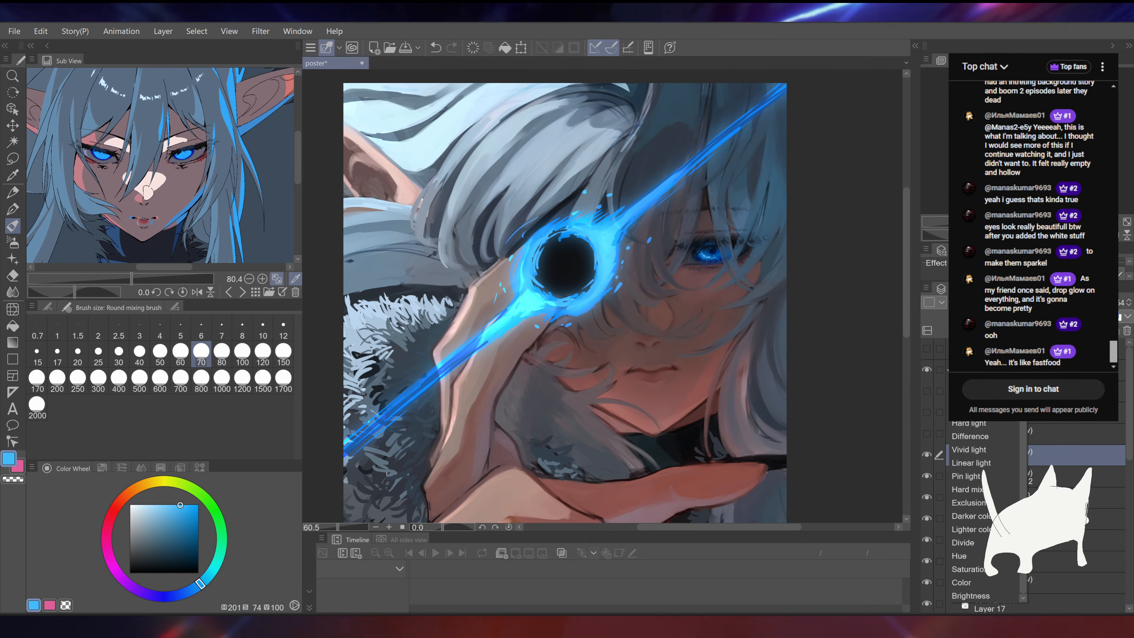
click(980, 409)
drag(1072, 303, 1114, 302)
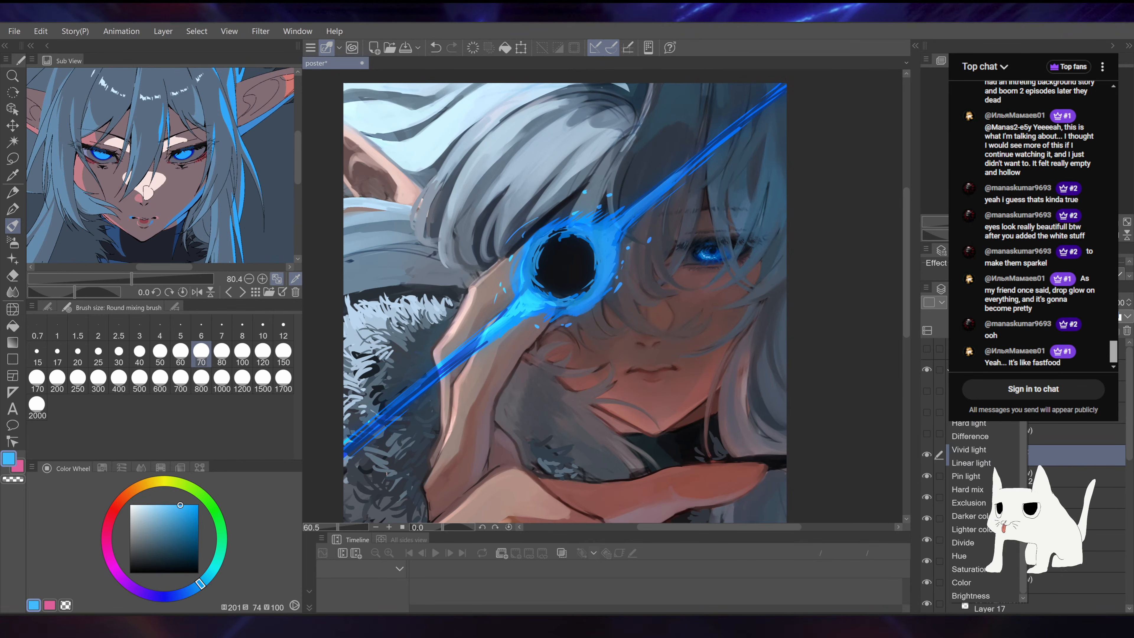
click(986, 423)
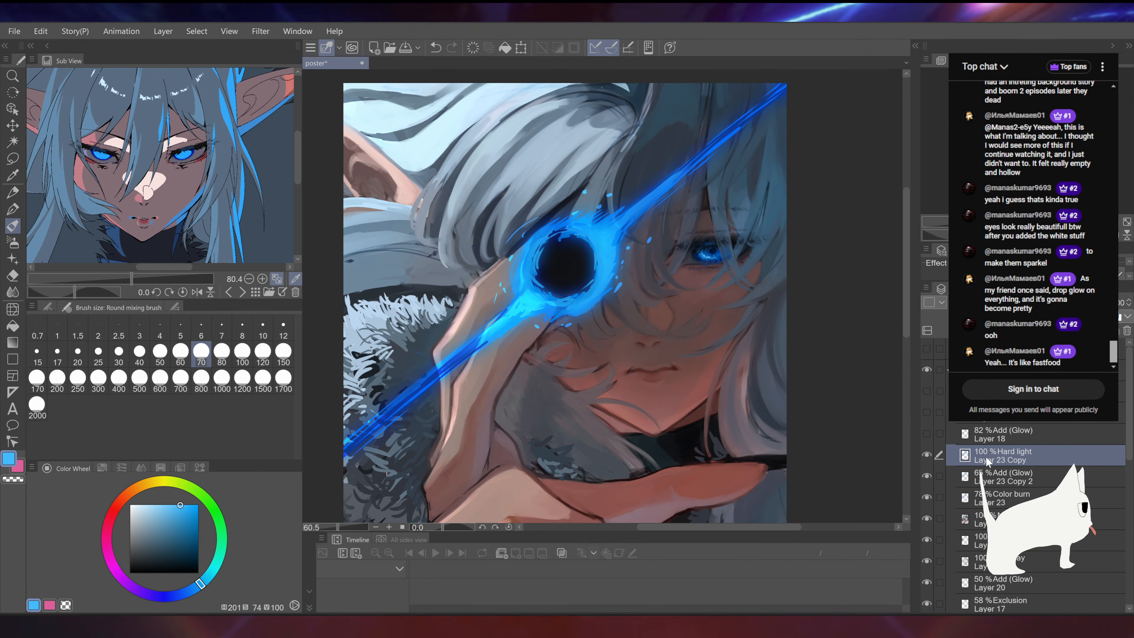
Step: Duplicate the Hard light Layer 23 Copy twice and set the topmost duplicate to Screen blending
key(ctrl+j)
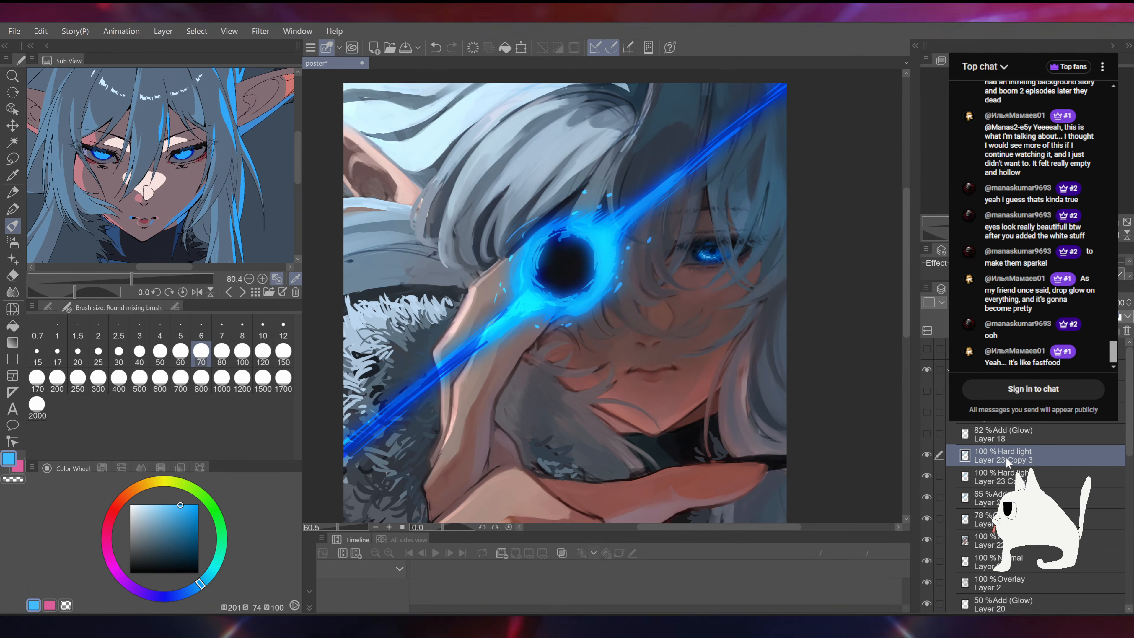
key(ctrl+j)
click(985, 302)
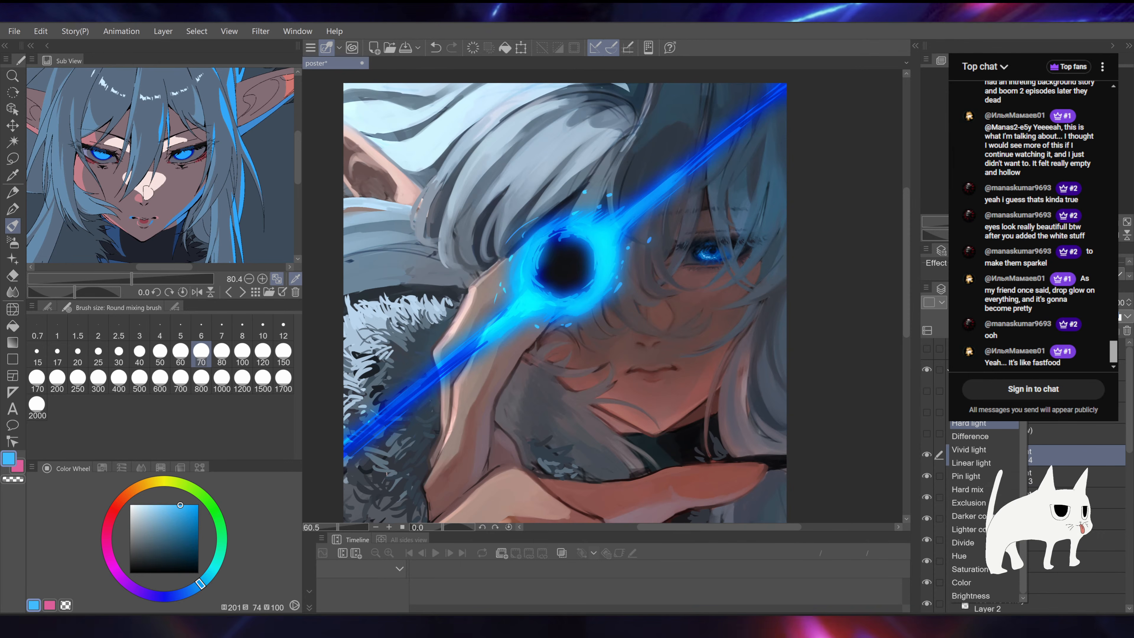
click(969, 330)
drag(558, 299, 656, 234)
scroll(617, 252, up, 2)
scroll(609, 262, down, 1)
drag(625, 272, 611, 269)
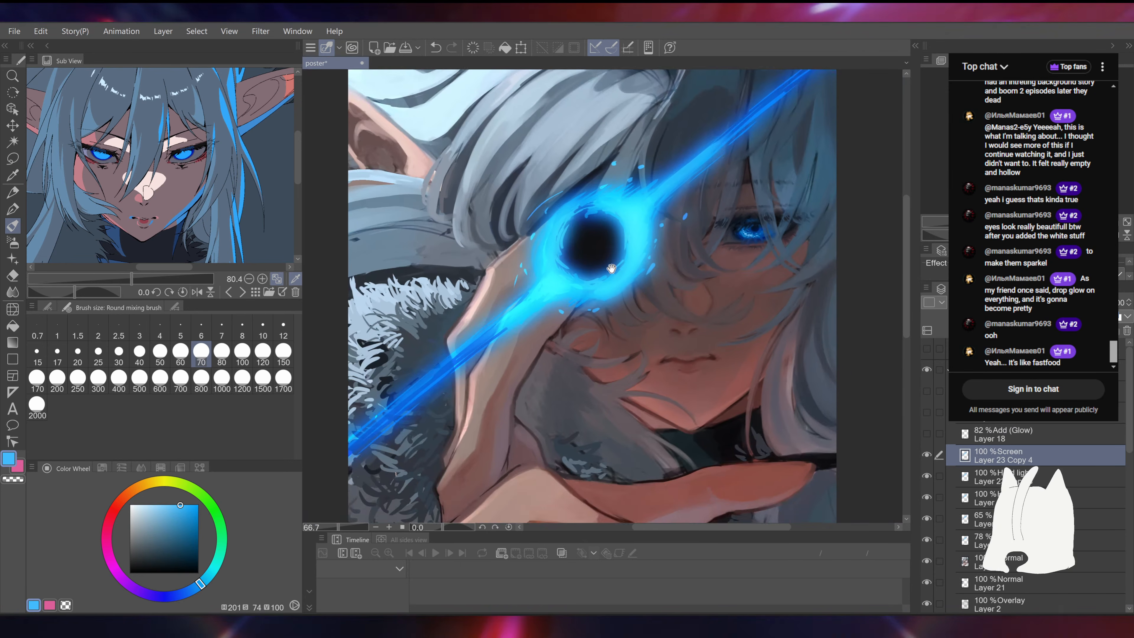
scroll(612, 268, down, 2)
Step: Set the Screen copy's opacity to 44% and the two Hard light copies to 68% and 33%, and save the poster
click(1059, 302)
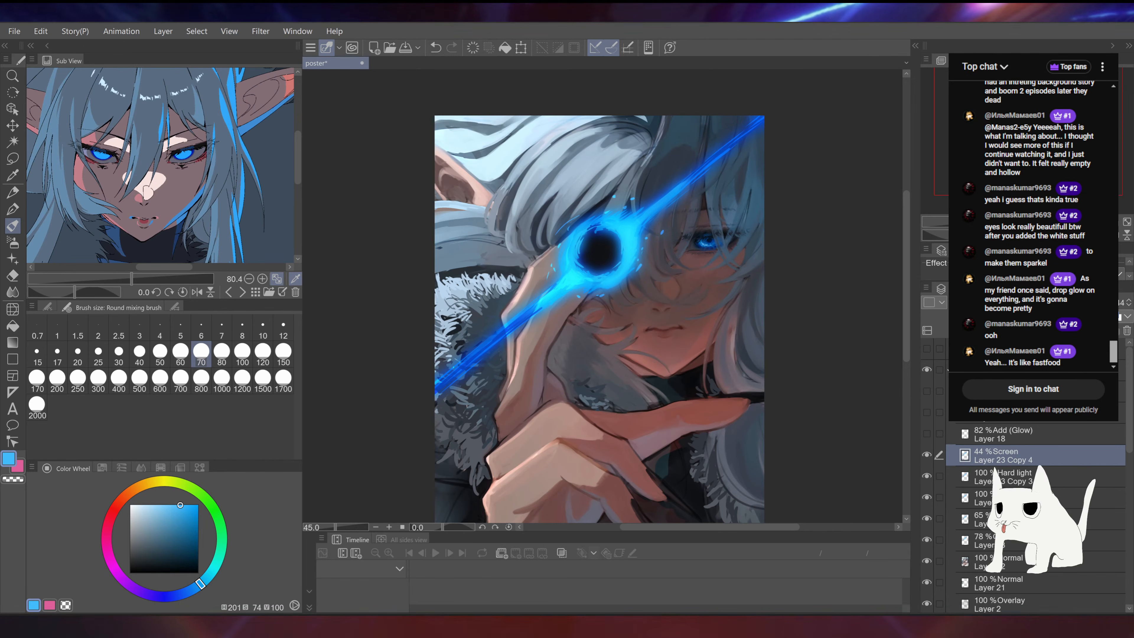
drag(704, 284, 692, 308)
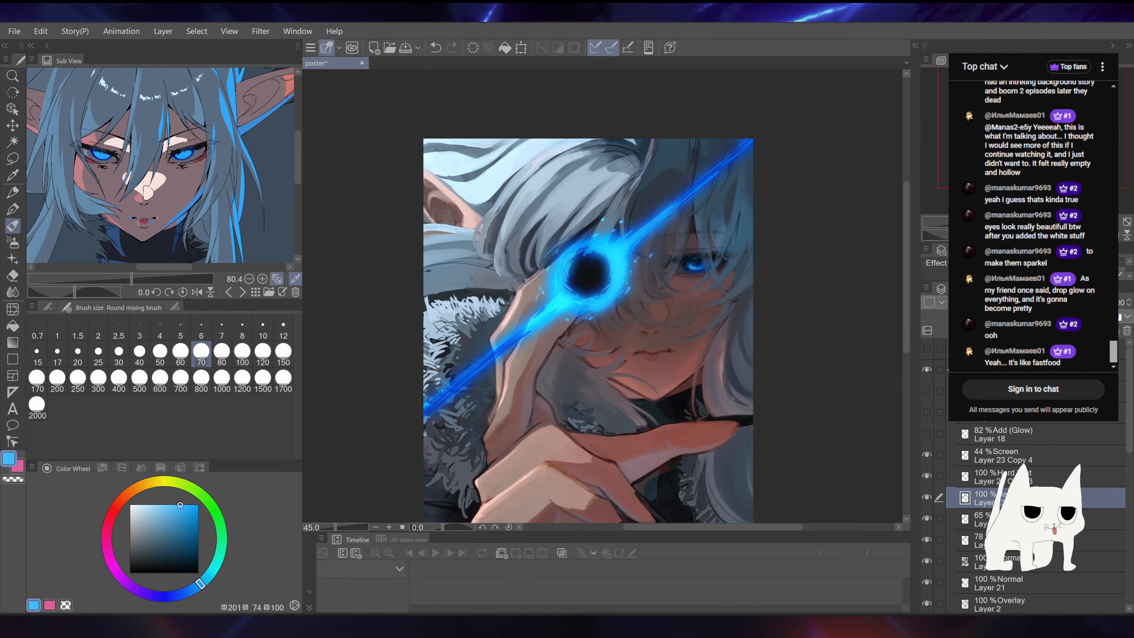
click(1066, 477)
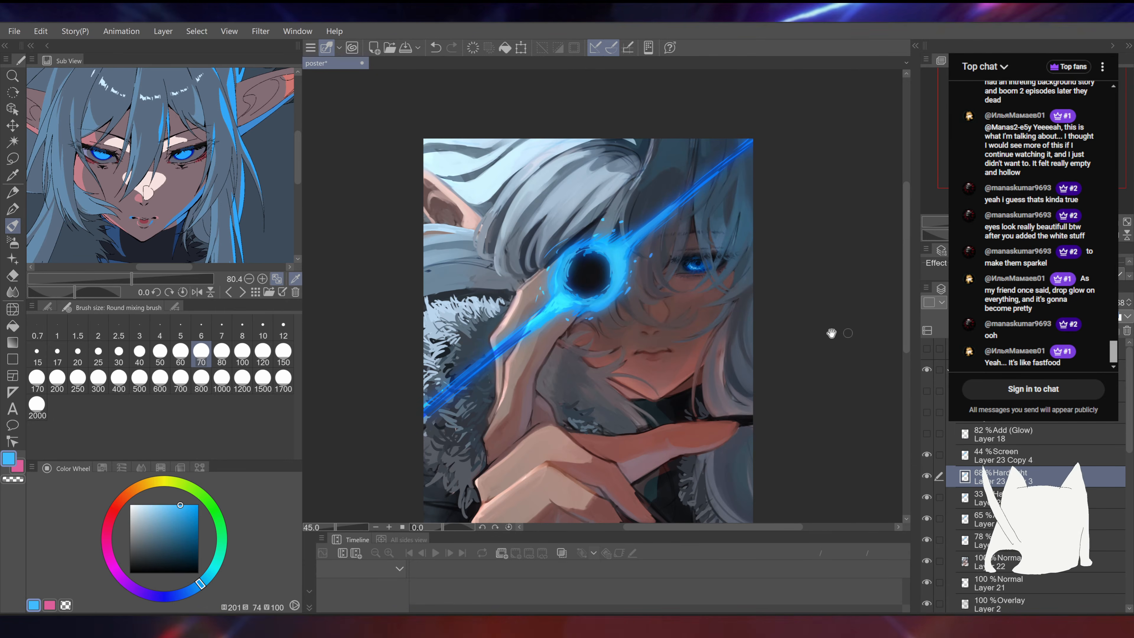
scroll(685, 301, down, 2)
drag(686, 300, 682, 305)
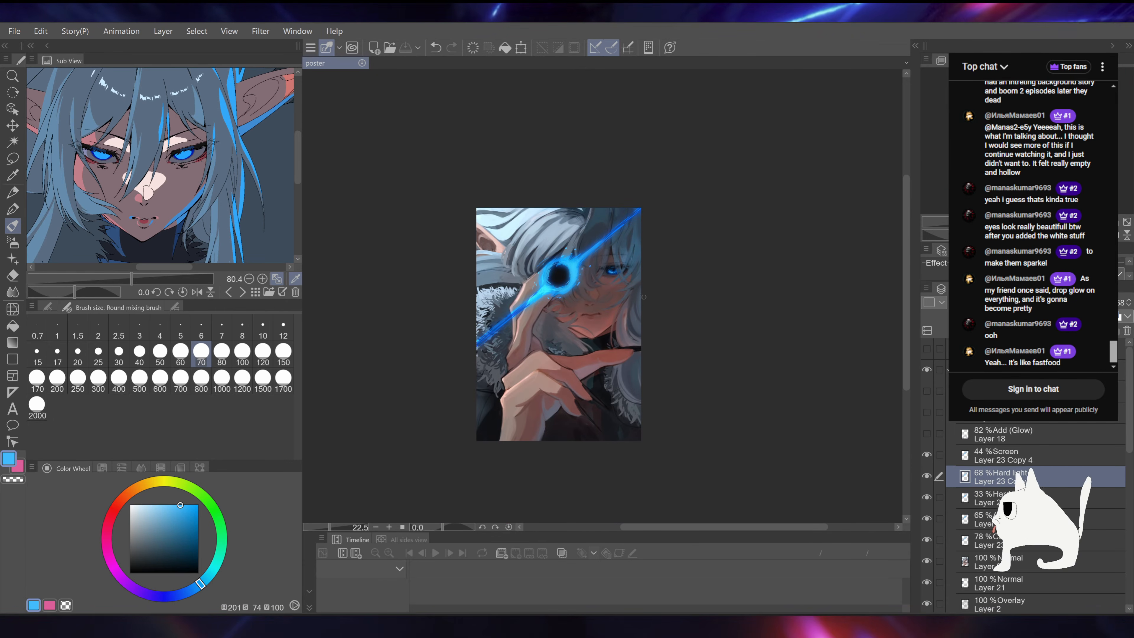
Step: Add a Glow dodge layer at 53% opacity beneath the Color burn Layer 23 and choose a deep saturated blue
scroll(644, 297, up, 5)
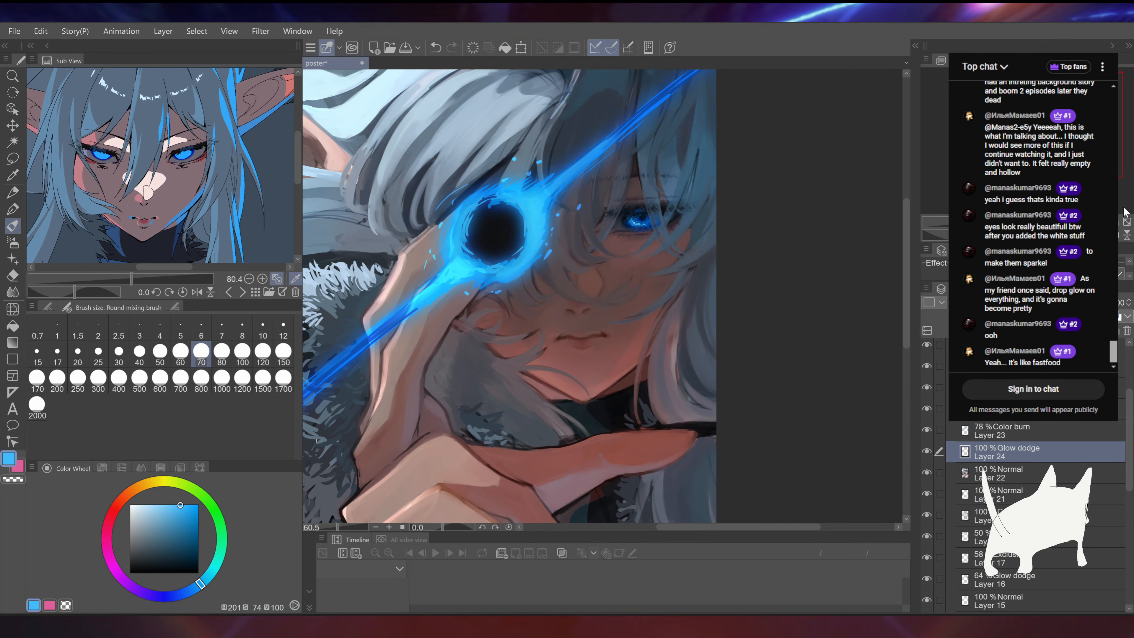
click(1075, 303)
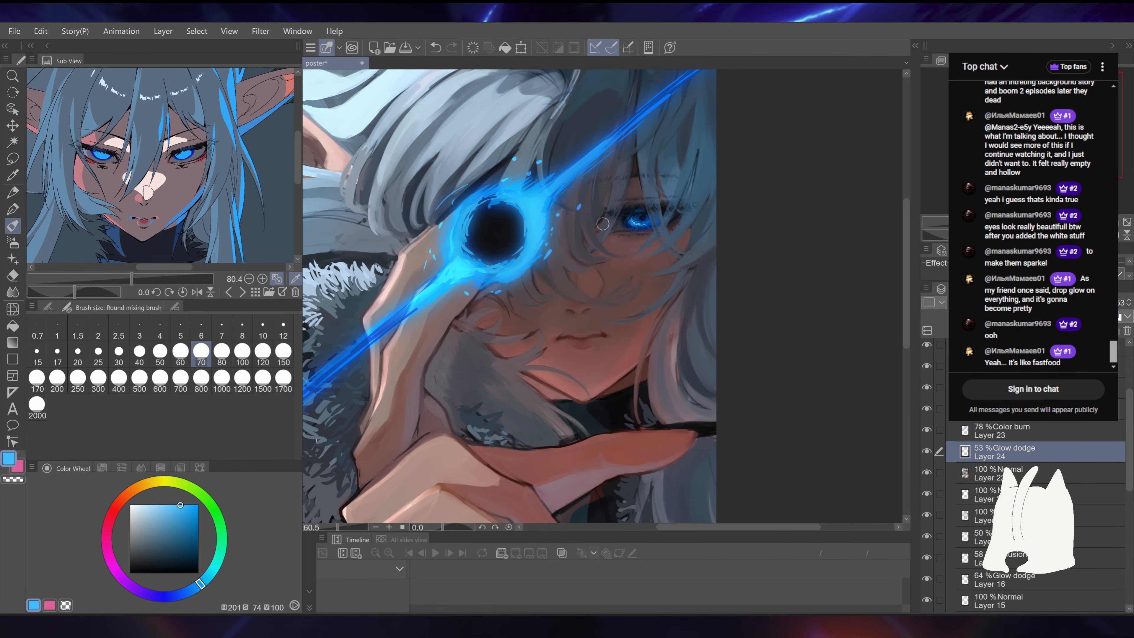
drag(603, 224, 610, 286)
drag(624, 224, 602, 301)
click(198, 517)
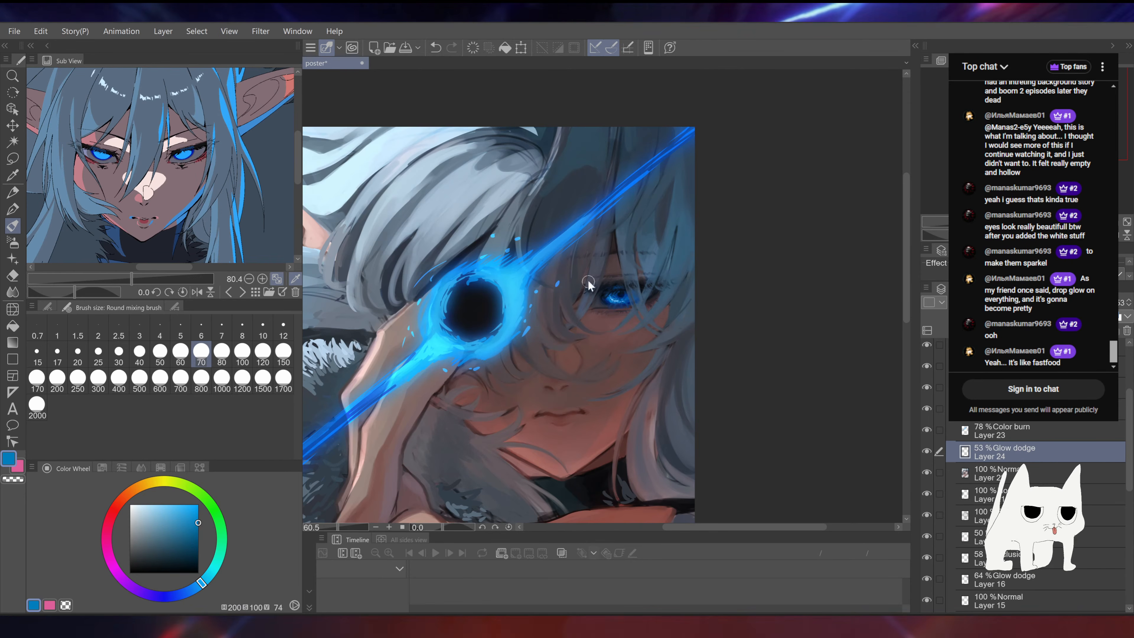
Step: Paint blue reflected light on Layer 24 along the hair strands between the orb and the visible eye
drag(589, 286, 576, 315)
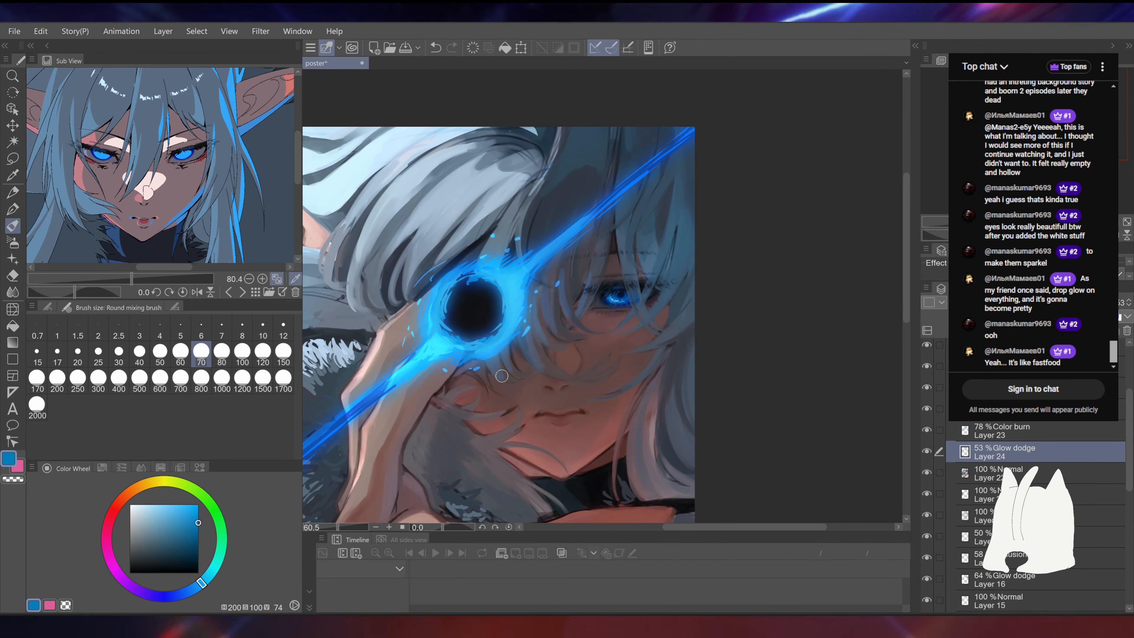
drag(499, 377, 503, 375)
drag(624, 223, 609, 210)
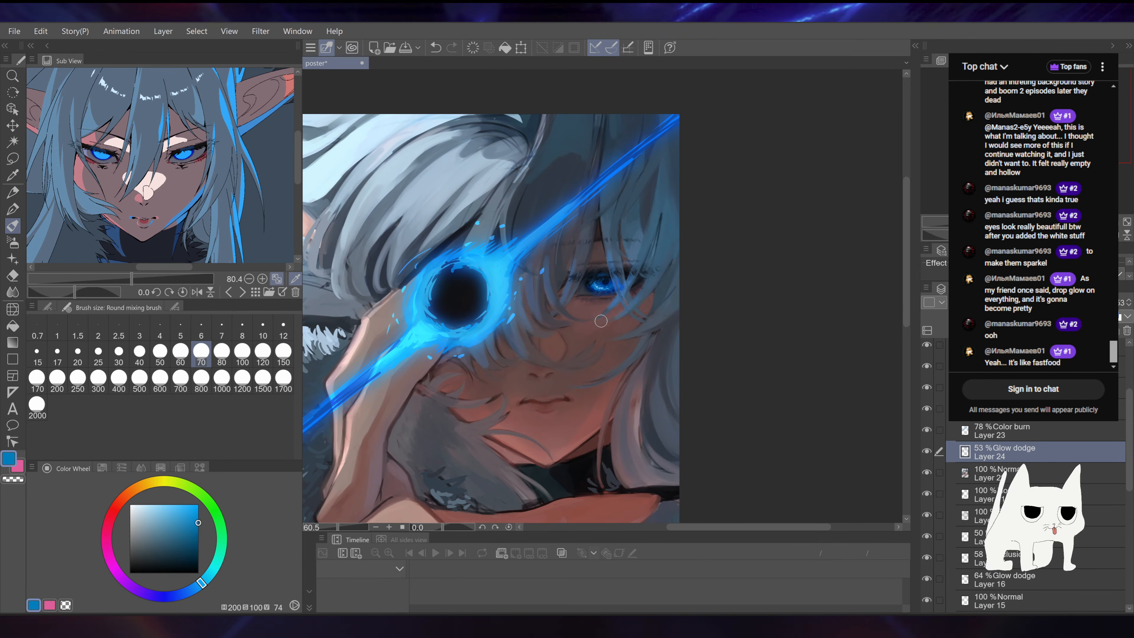
drag(616, 307, 638, 350)
key(ctrl+z)
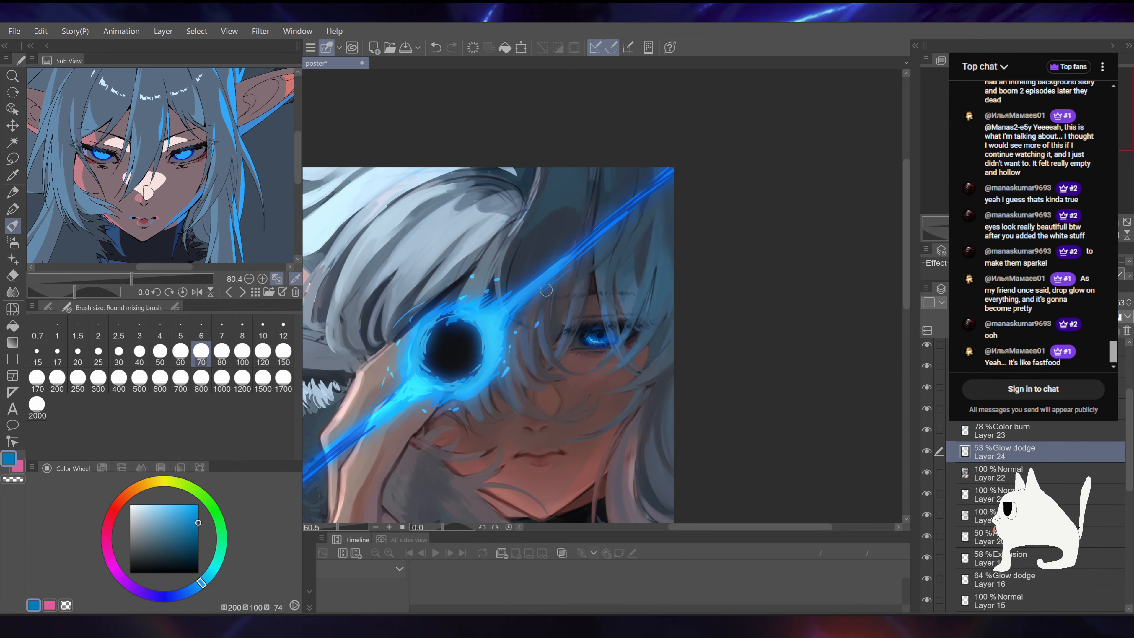
drag(585, 282, 599, 236)
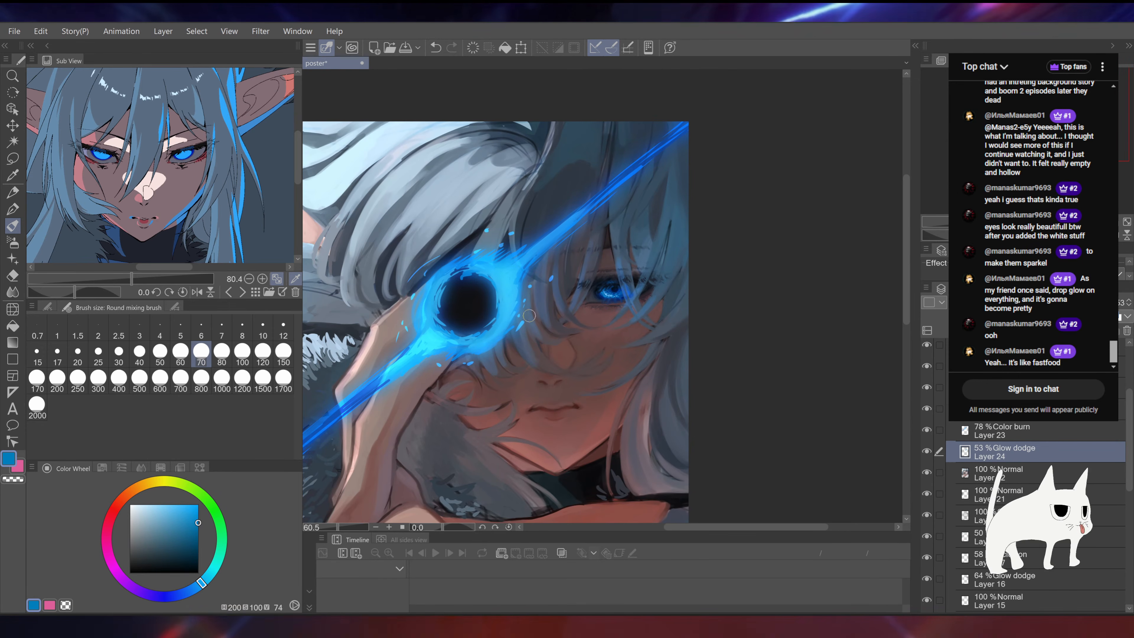
mouse_move(547, 286)
mouse_down()
mouse_move(563, 220)
mouse_move(630, 221)
mouse_up()
drag(586, 293, 552, 278)
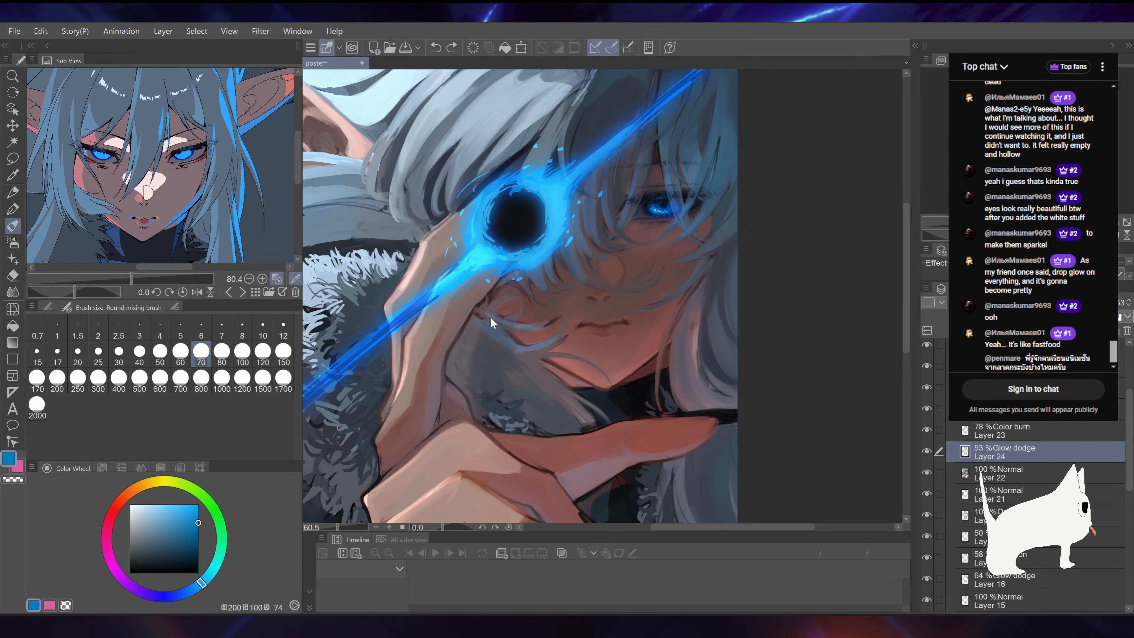
Step: Extend the blue rim light over the hair strands around the orb and near the eye, undoing an unwanted stroke
click(590, 291)
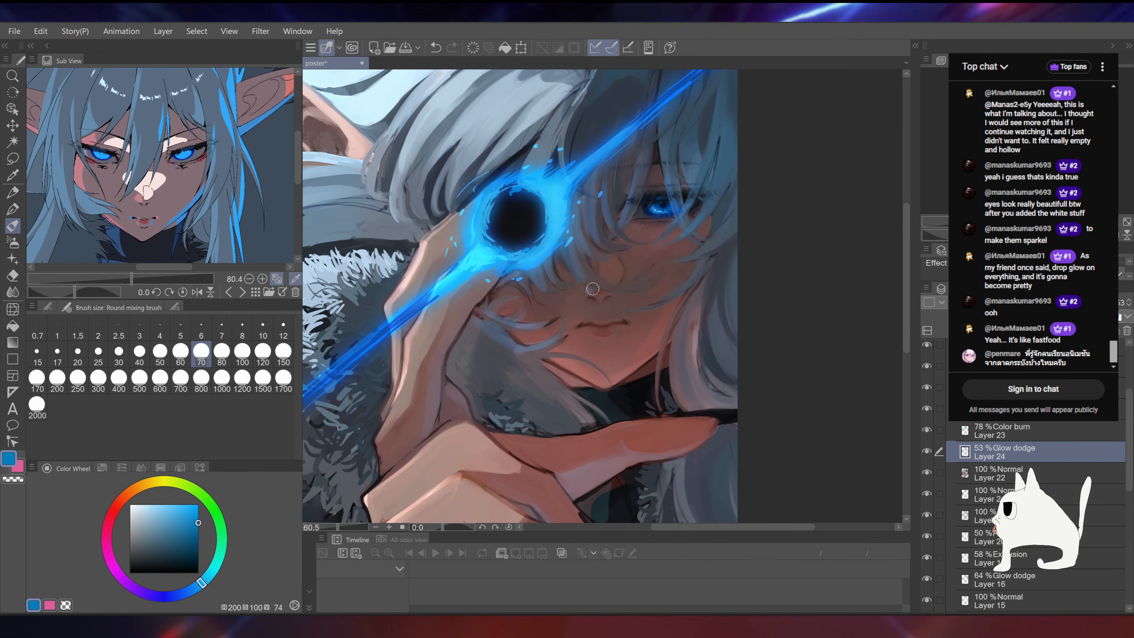
drag(736, 216, 730, 256)
key(ctrl+z)
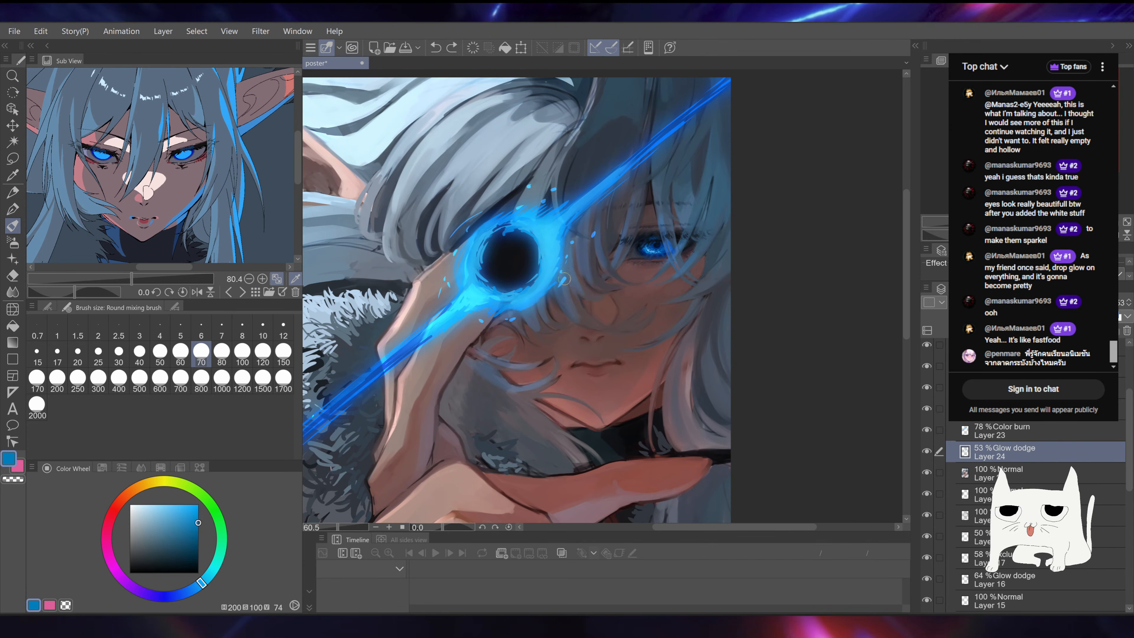
scroll(566, 310, up, 3)
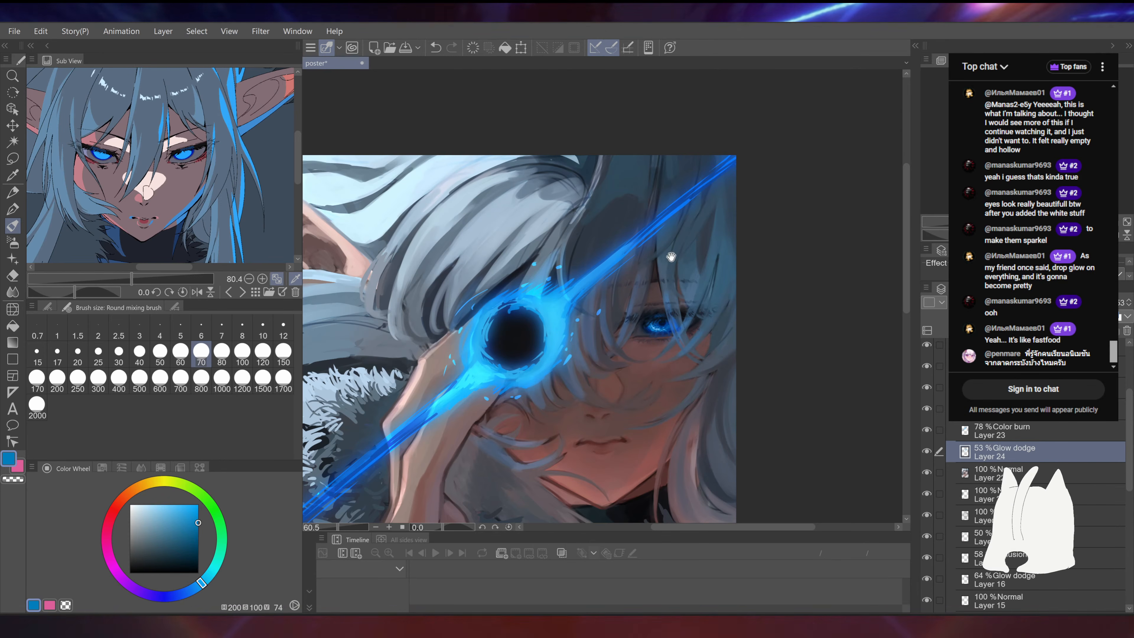
scroll(671, 257, down, 3)
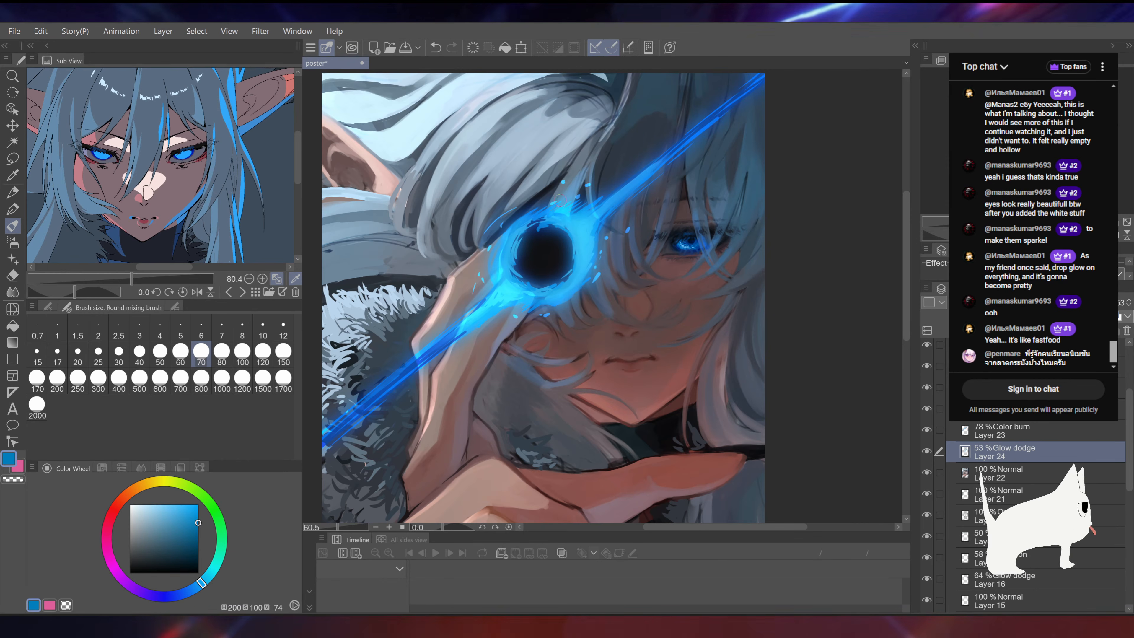
Step: Raise the Glow dodge Layer 24's opacity to 85%
drag(987, 222, 977, 222)
drag(754, 252, 683, 221)
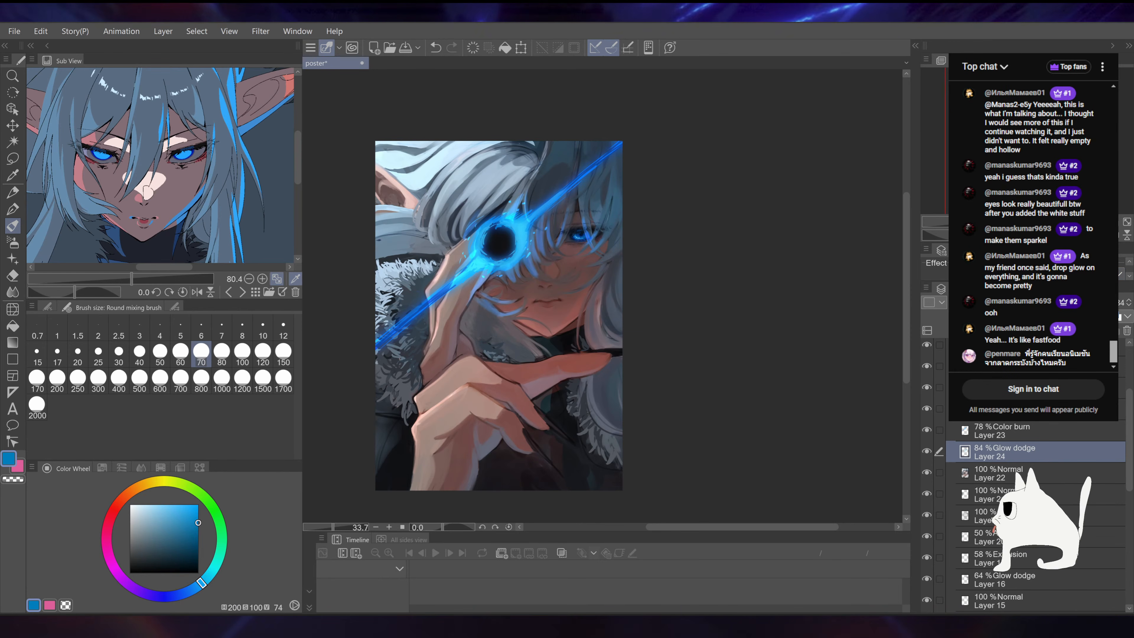
scroll(485, 289, up, 4)
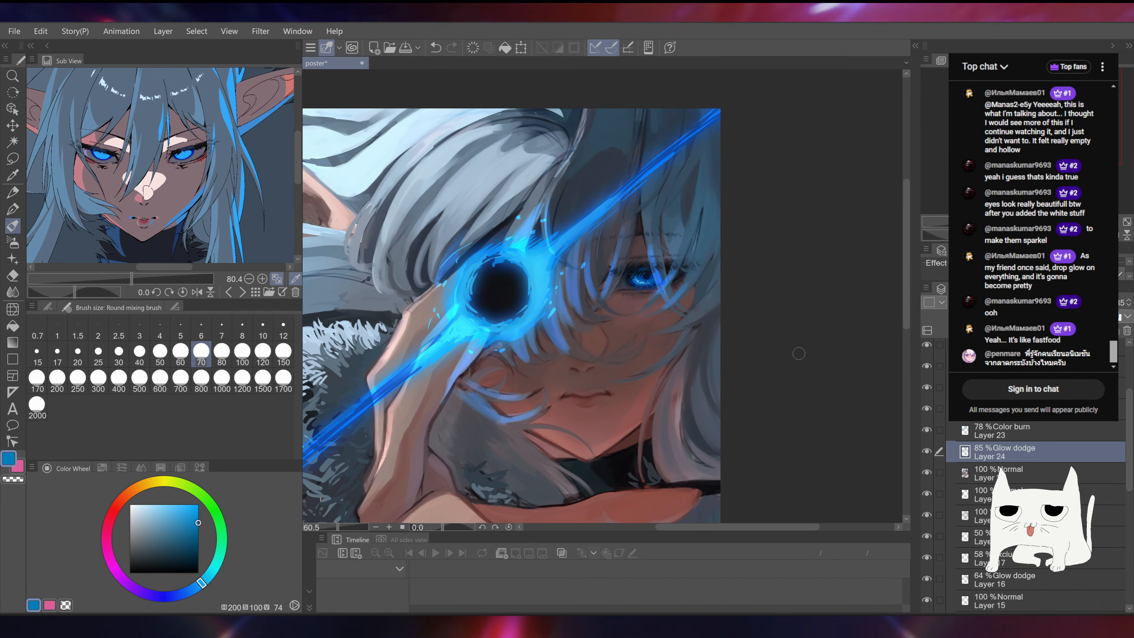
Step: Clean up the painted blue light on Layer 24 with the hard eraser and save the poster
key(e)
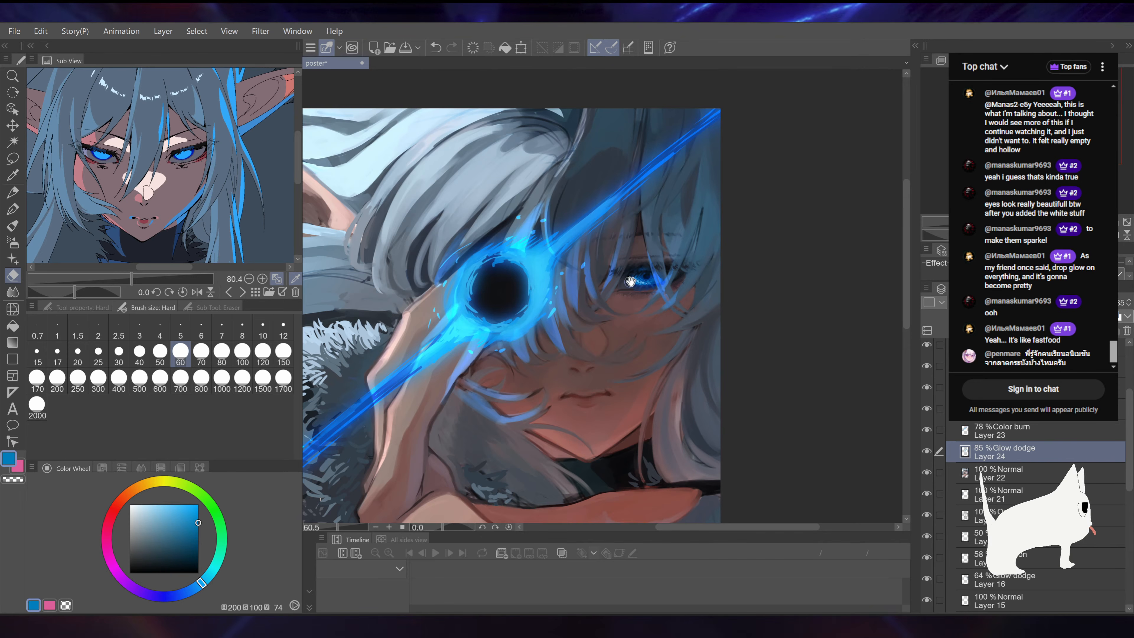
drag(630, 281, 632, 305)
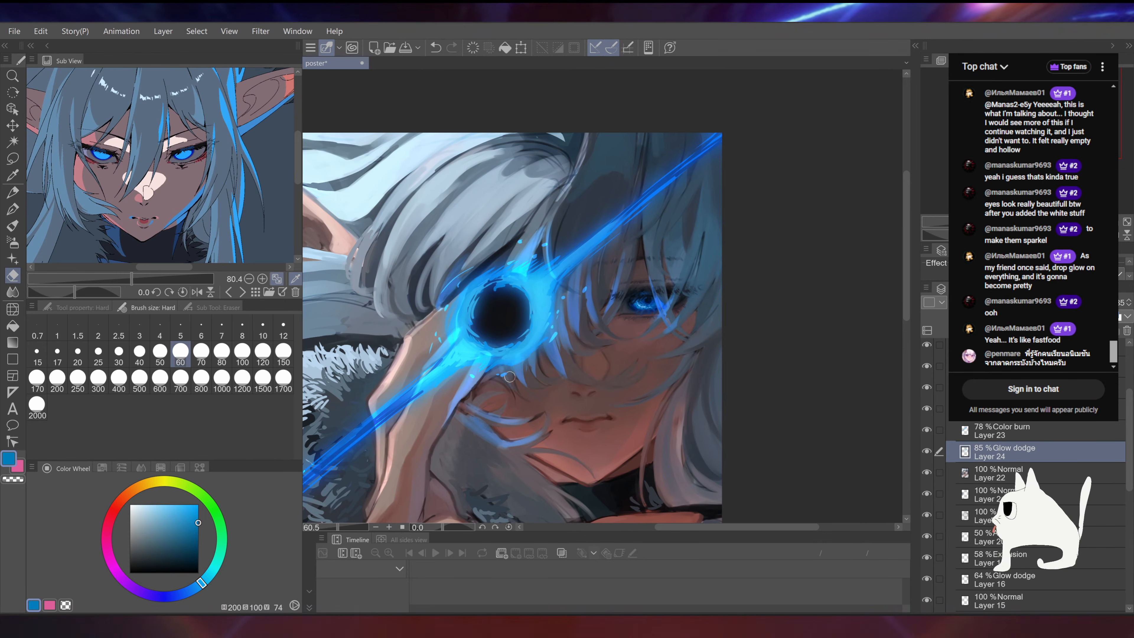
drag(462, 487, 513, 293)
drag(858, 200, 769, 275)
key(ctrl+s)
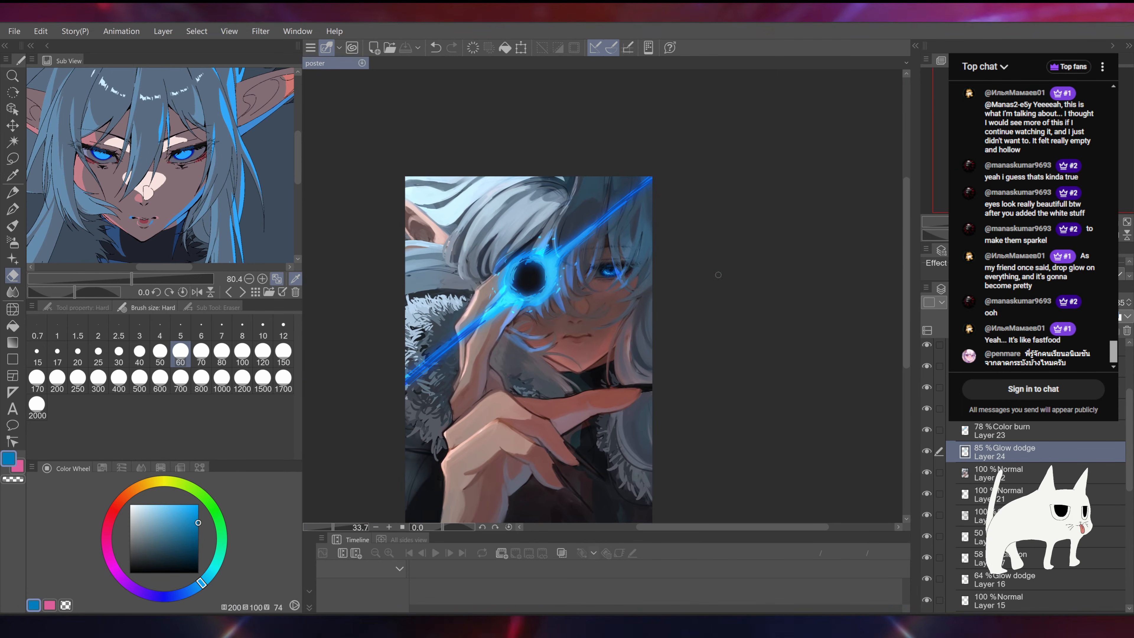
Step: Compare the poster with Layer 24 and Layer 23 hidden in turn, and set the Color burn Layer 23's opacity to 17%
drag(567, 272, 663, 272)
click(927, 452)
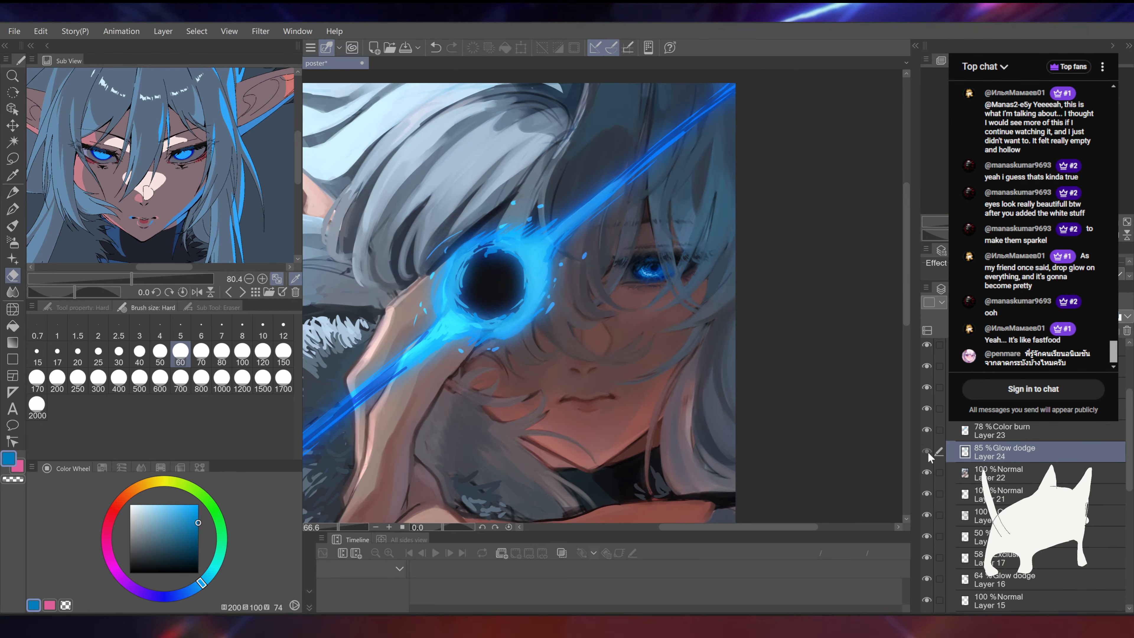
click(927, 452)
click(928, 430)
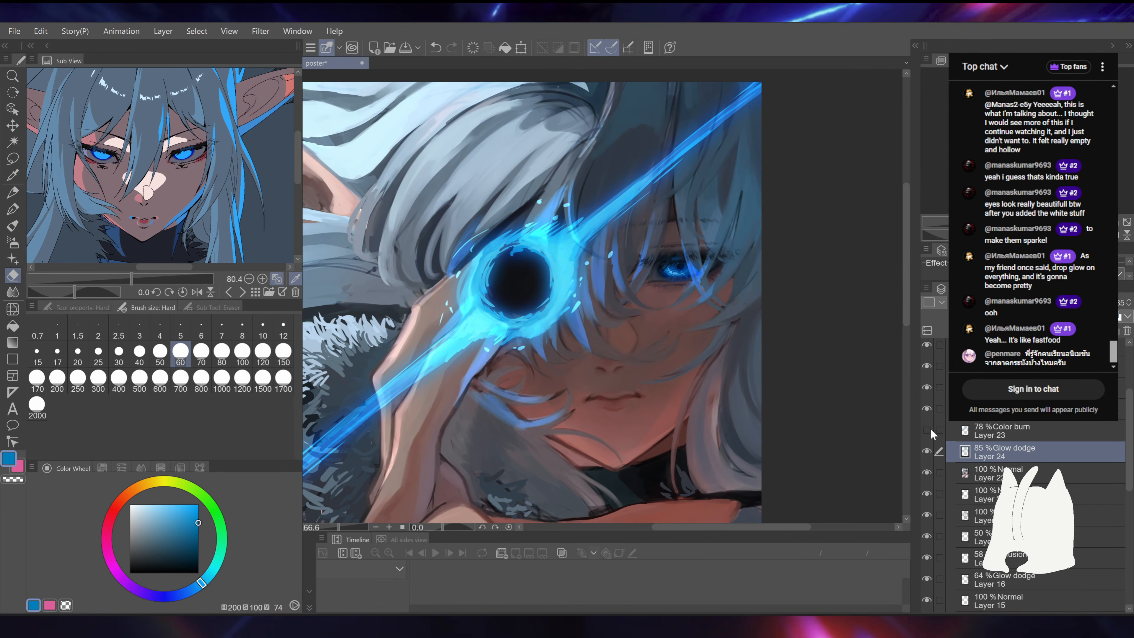
click(927, 430)
click(1012, 429)
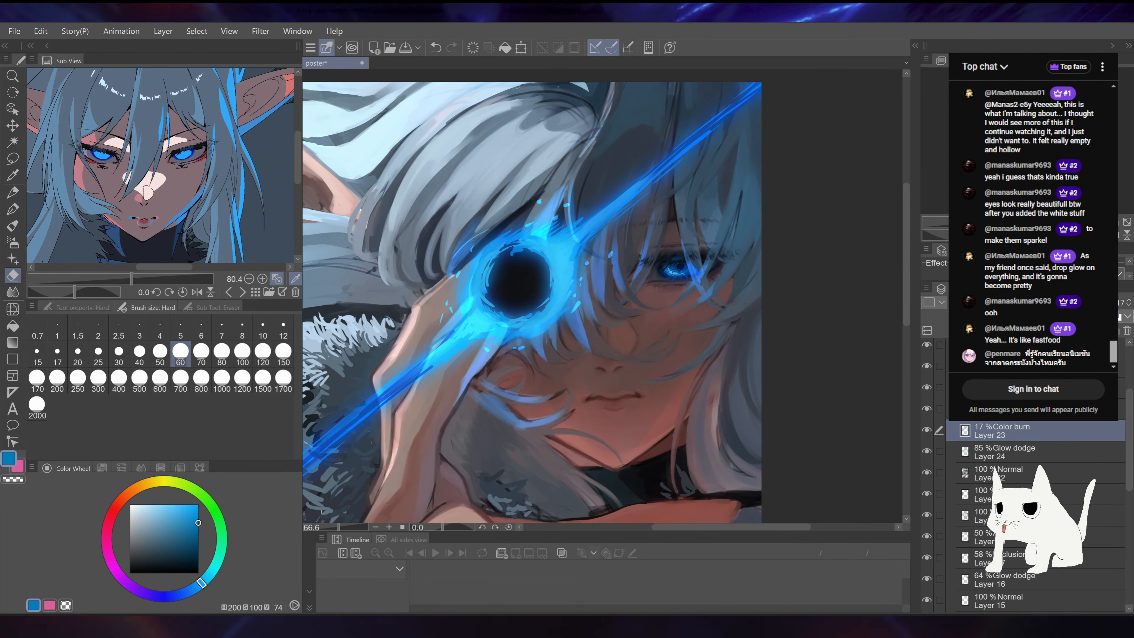
Step: Set the Color burn Layer 23's opacity to 40% and save the poster
drag(1044, 303, 1063, 303)
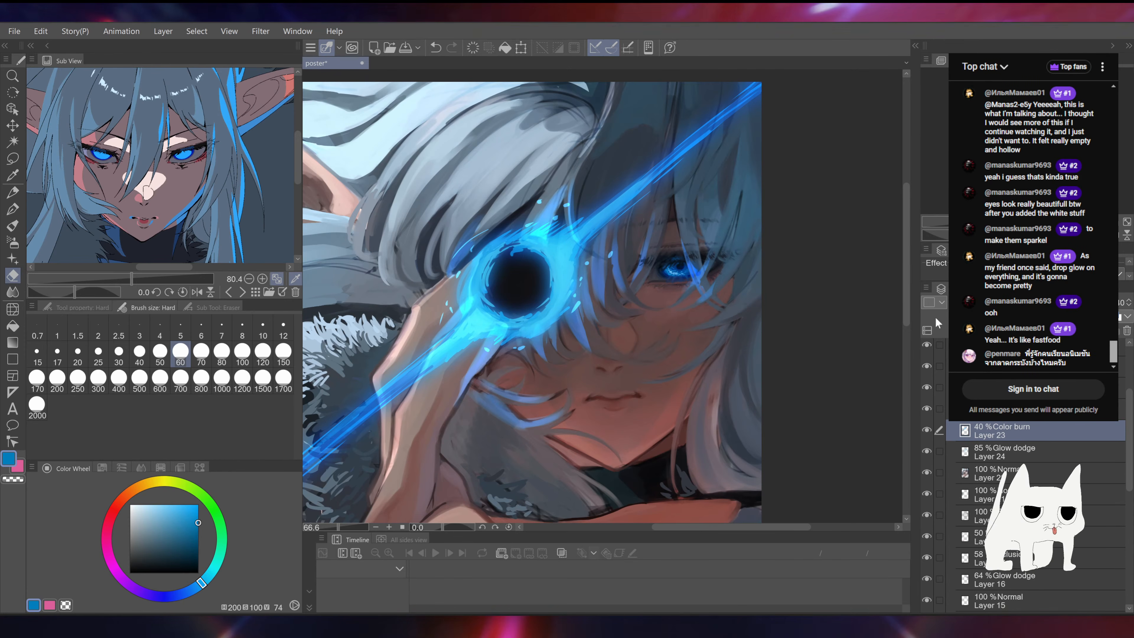
drag(574, 309, 603, 293)
scroll(605, 293, down, 3)
key(ctrl+s)
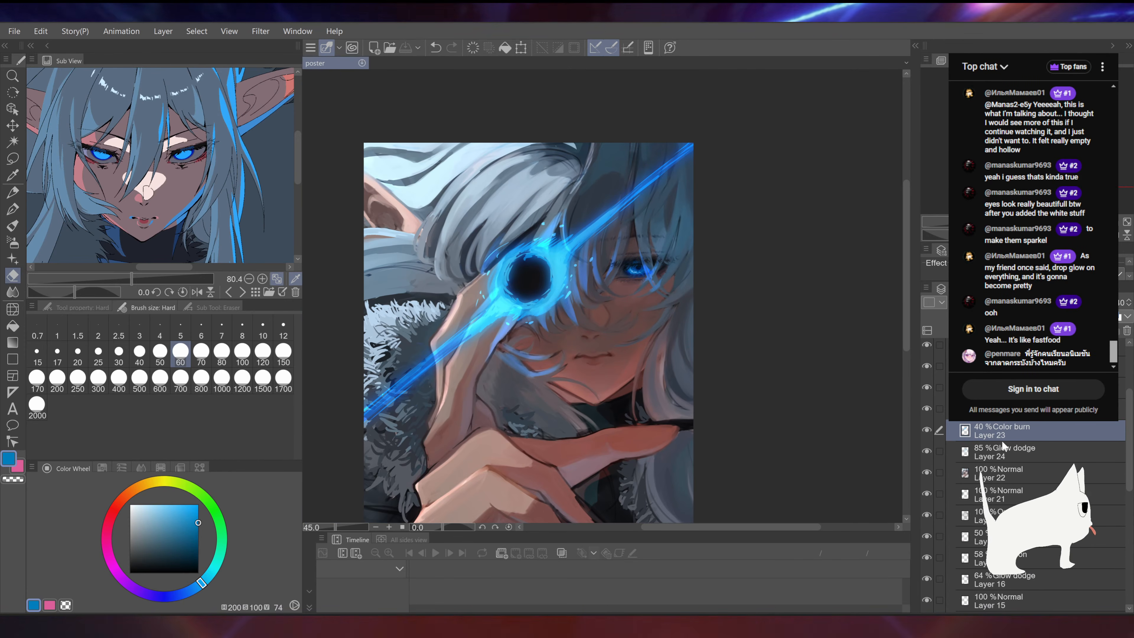
Step: Check the poster with the Glow dodge Layer 24 hidden and shown, and set that layer's opacity to 97%
click(1003, 446)
click(928, 451)
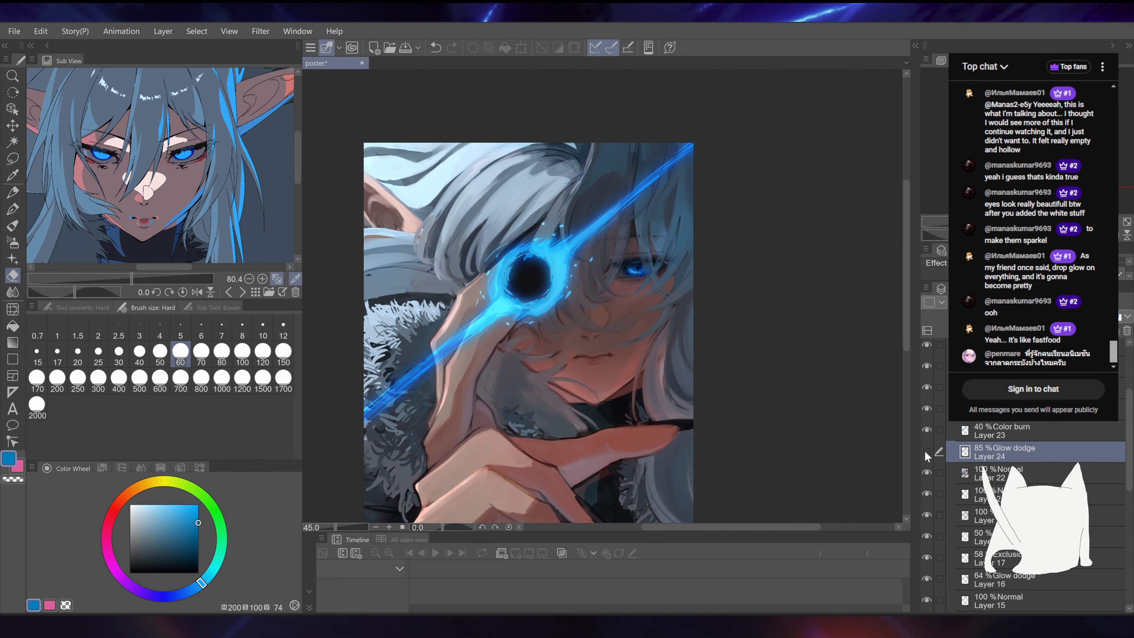
click(927, 452)
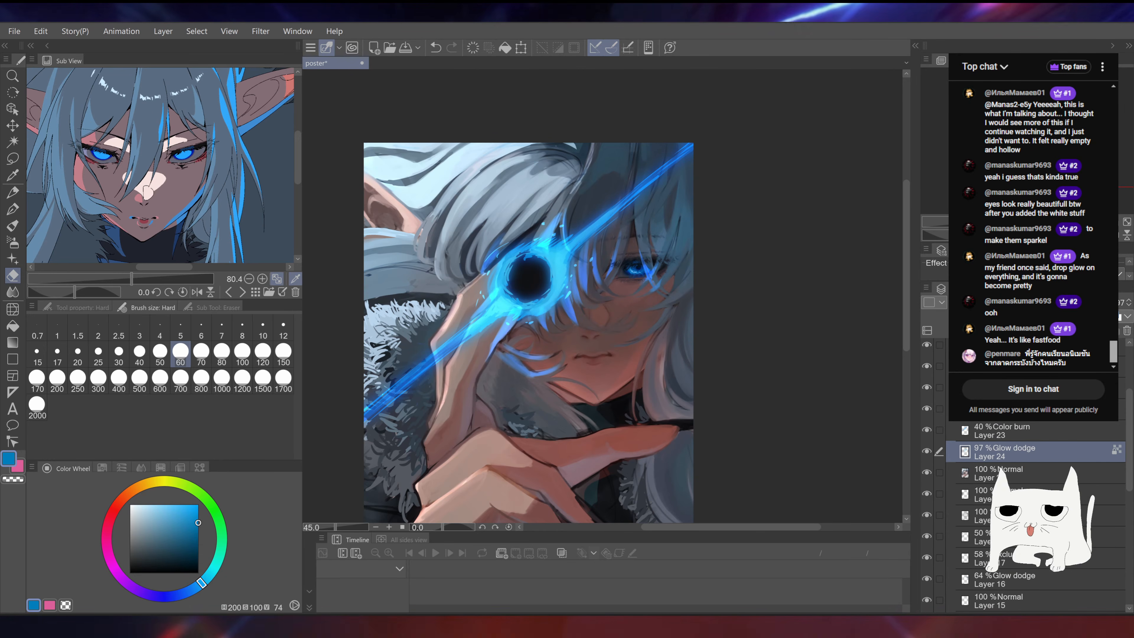
Step: Fade the painted blue light on Layer 24 over the hair and face with the Soft eraser at size 1000
click(17, 244)
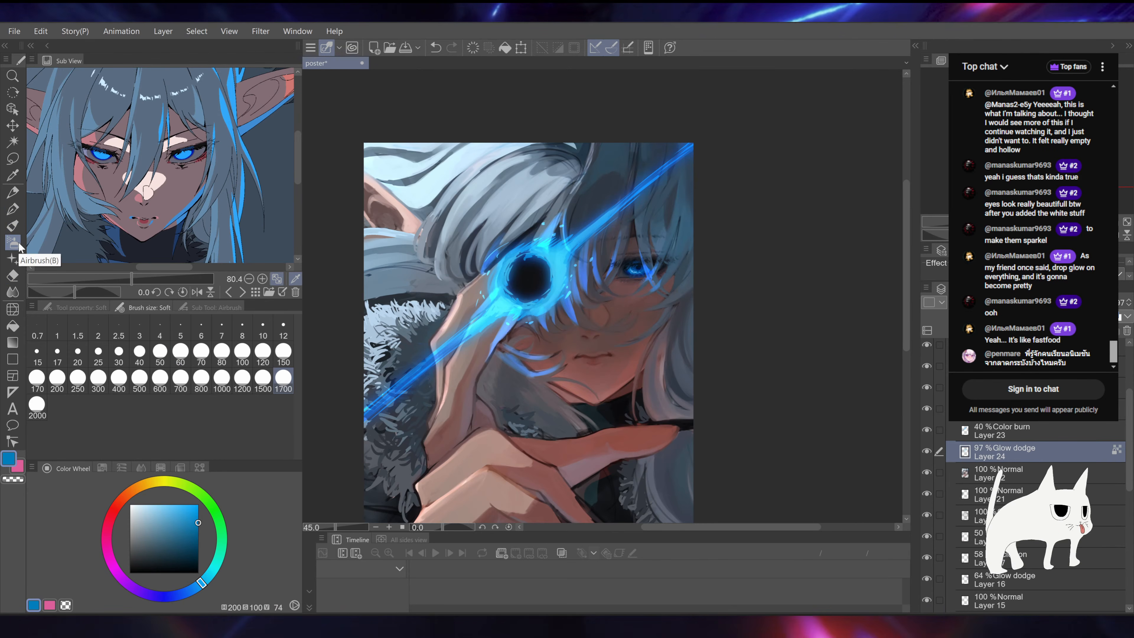
click(13, 276)
click(166, 349)
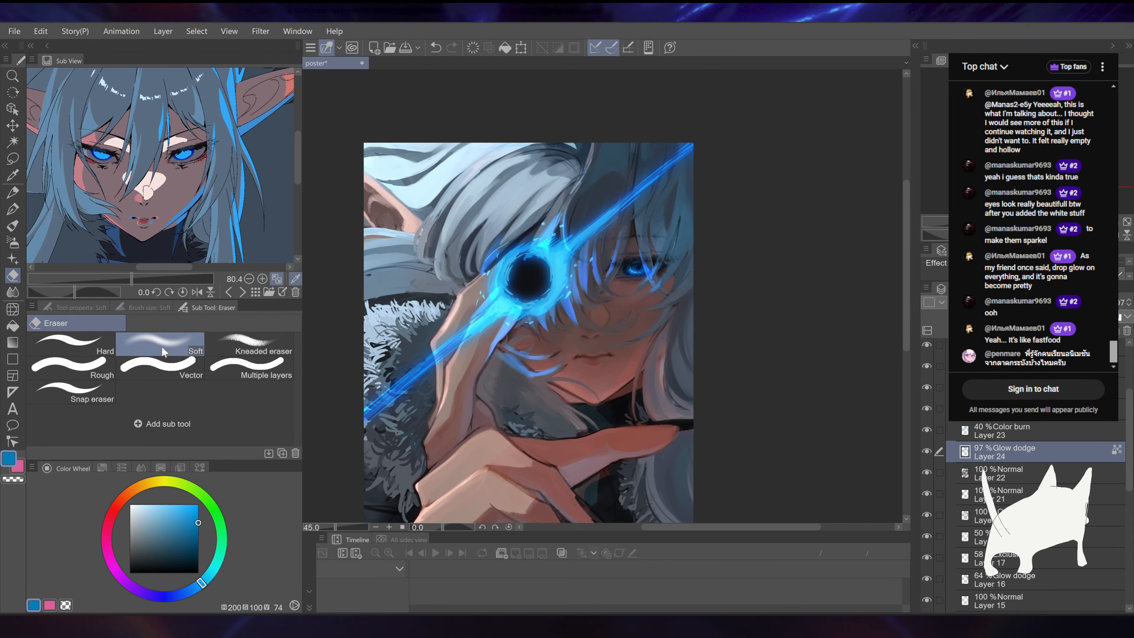
click(149, 309)
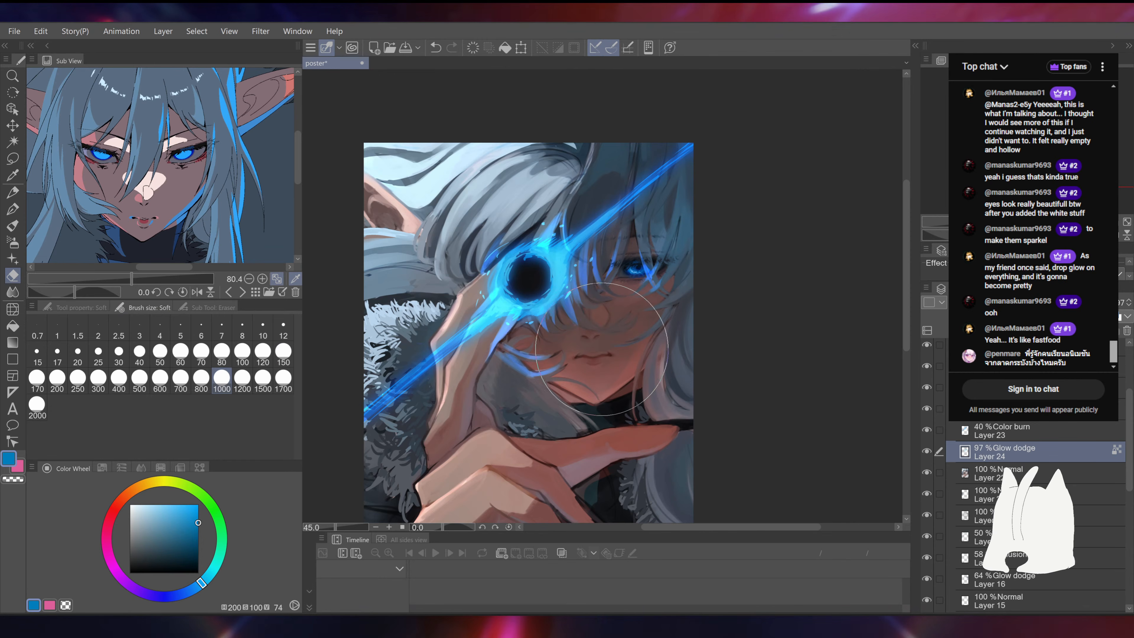
key(ctrl+z)
mouse_move(583, 383)
mouse_down()
mouse_move(585, 407)
mouse_move(626, 364)
mouse_up()
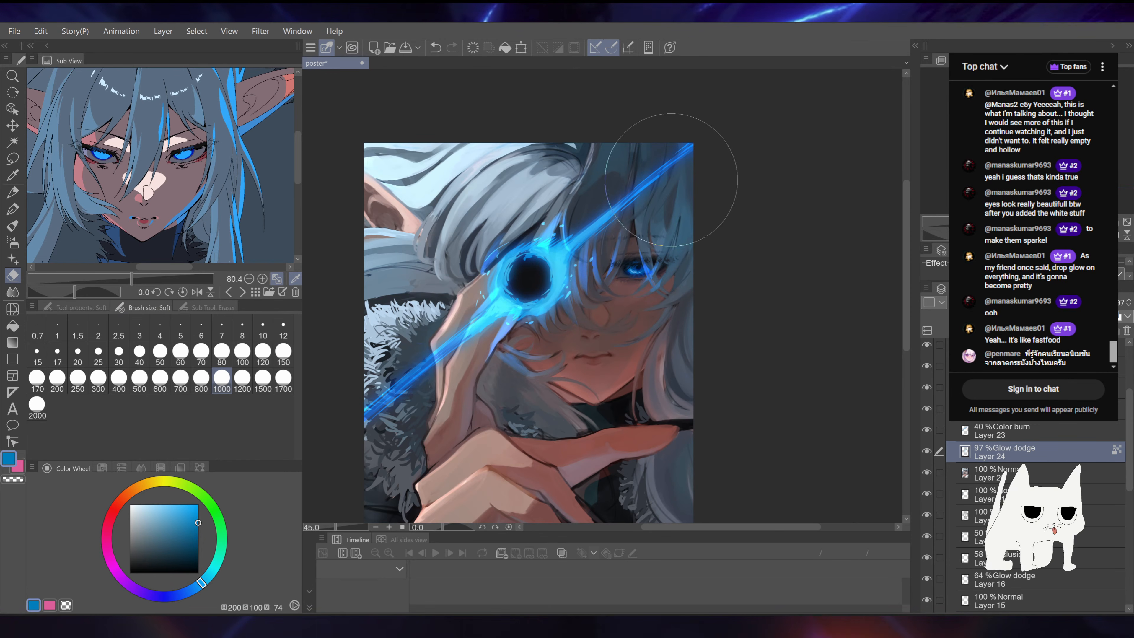
key(ctrl+z)
Step: Soften the blue light on the strands beside the orb and on the cheek with the Soft eraser at size 100, undoing unwanted strokes
click(200, 353)
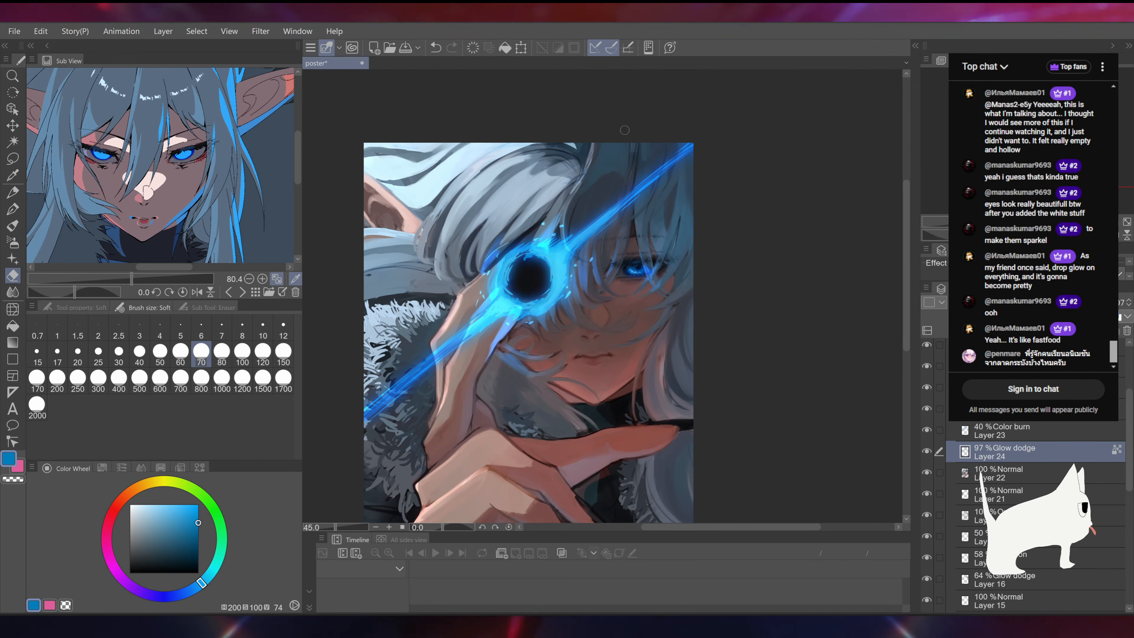
key(ctrl+z)
key(bracketright)
key(bracketright)
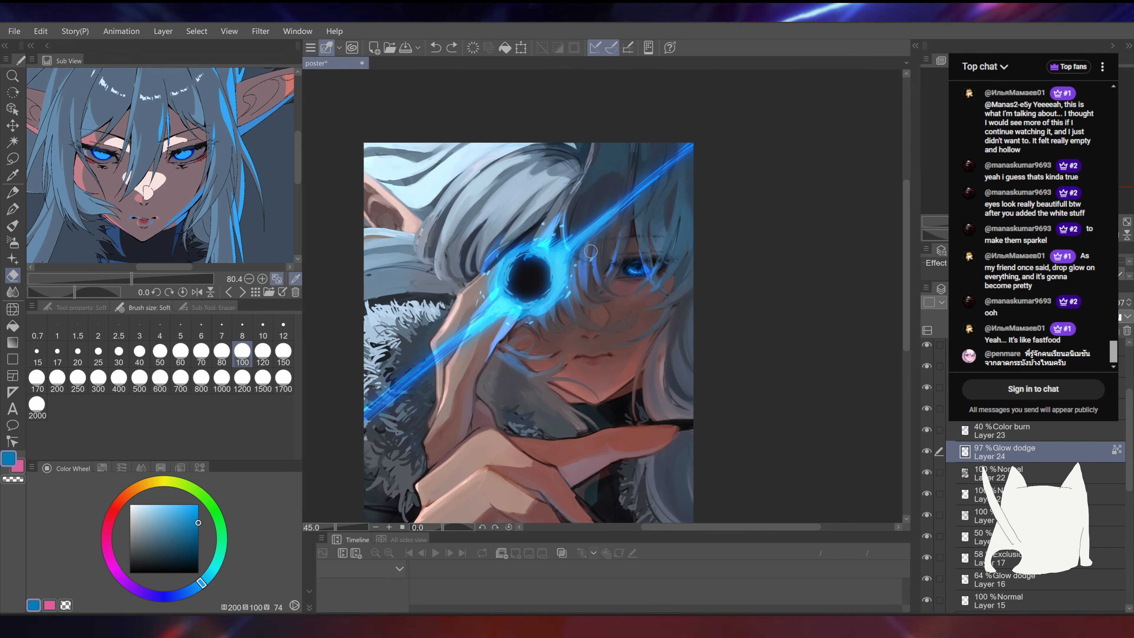
drag(600, 259, 622, 239)
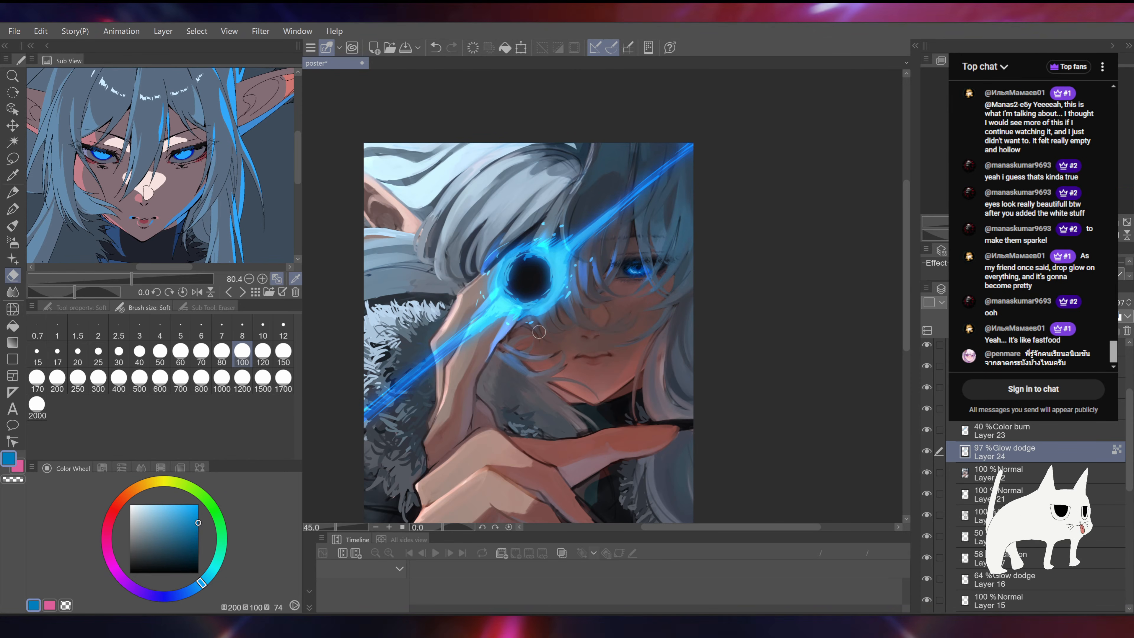
key(ctrl+z)
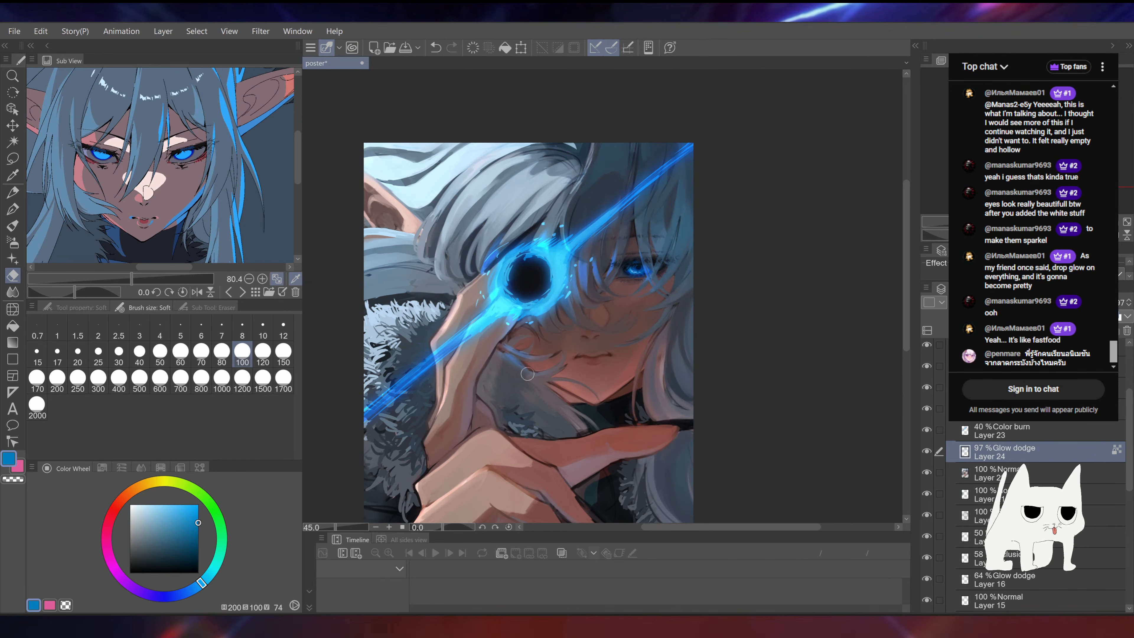
drag(679, 248, 691, 211)
click(963, 222)
drag(740, 250, 740, 276)
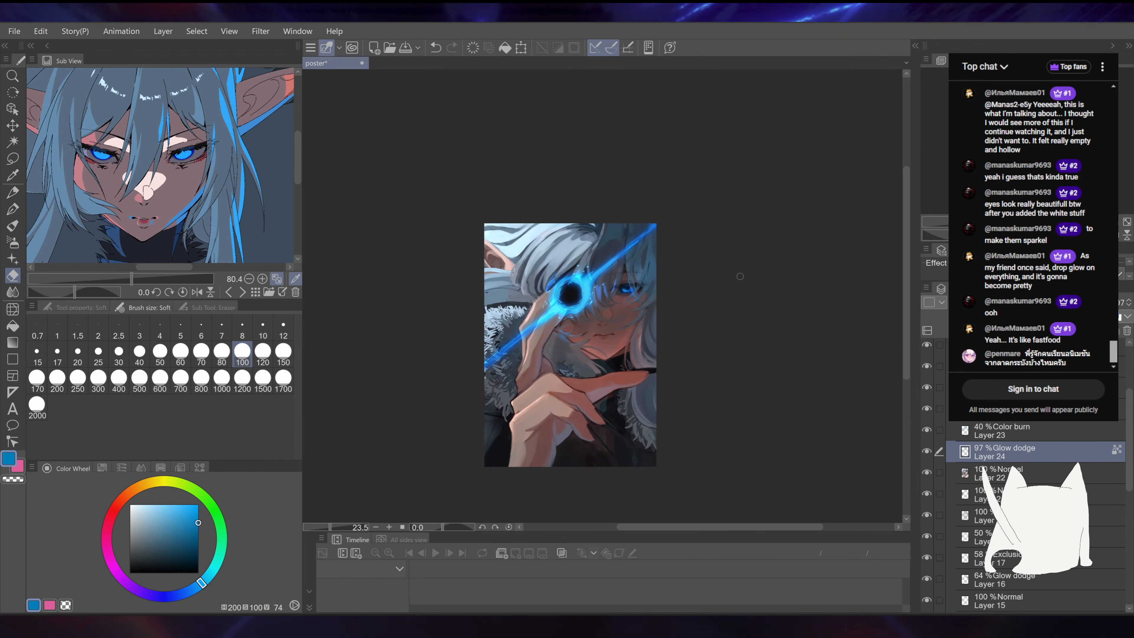
scroll(572, 323, up, 4)
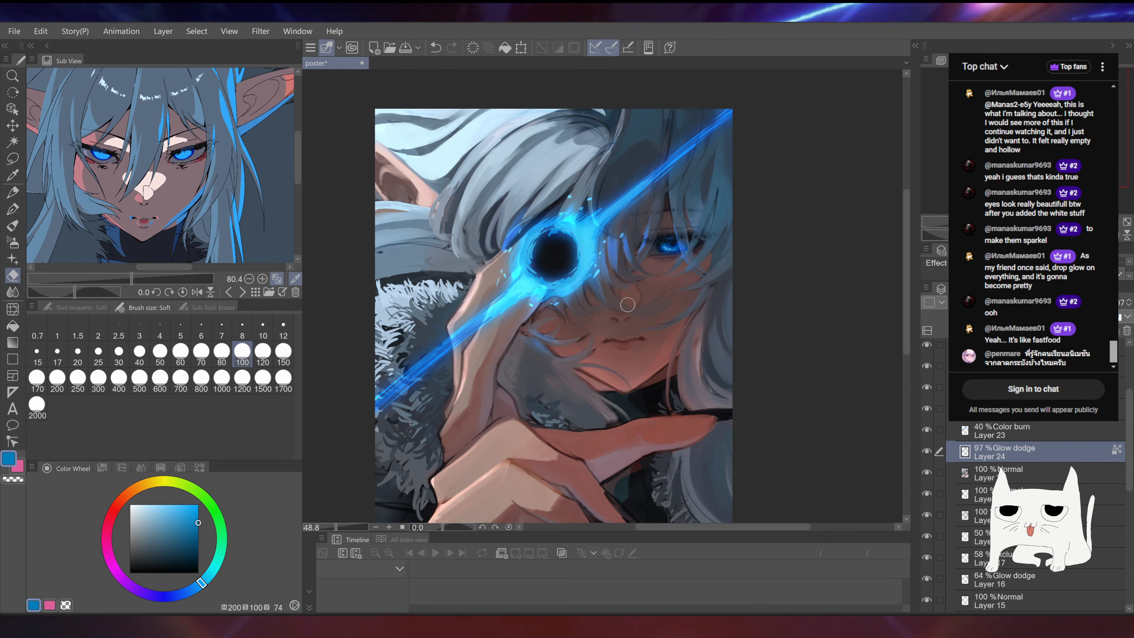
Step: Compare the poster with the Screen layer Layer 23 Copy 4 hidden and shown, and try a higher opacity for it
scroll(980, 444, up, 2)
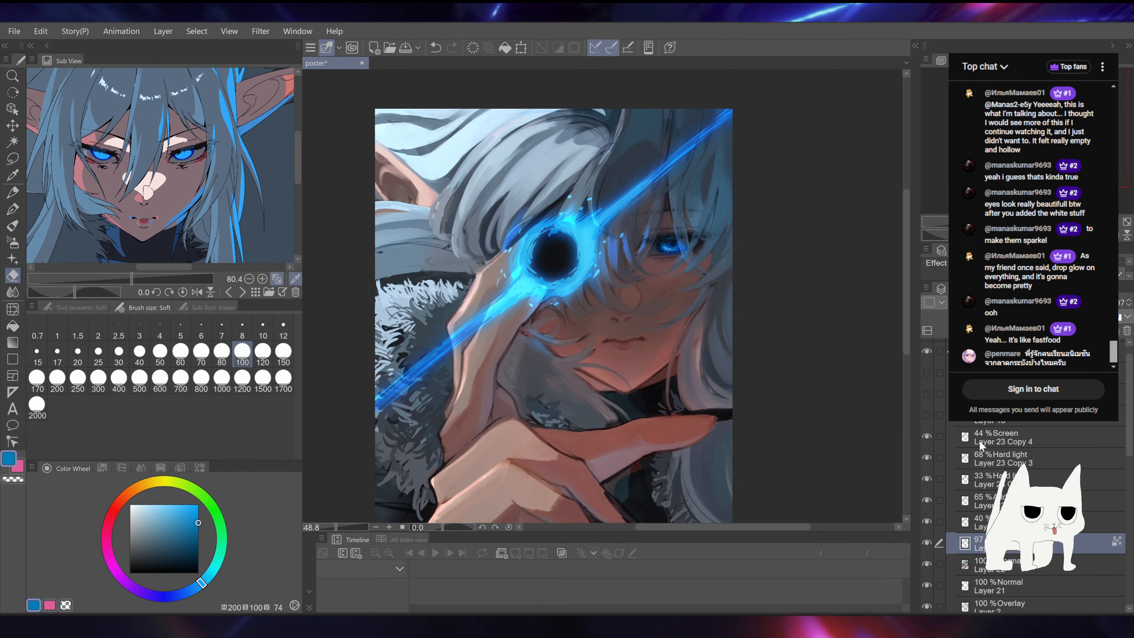
click(928, 440)
click(928, 440)
click(928, 440)
click(1000, 438)
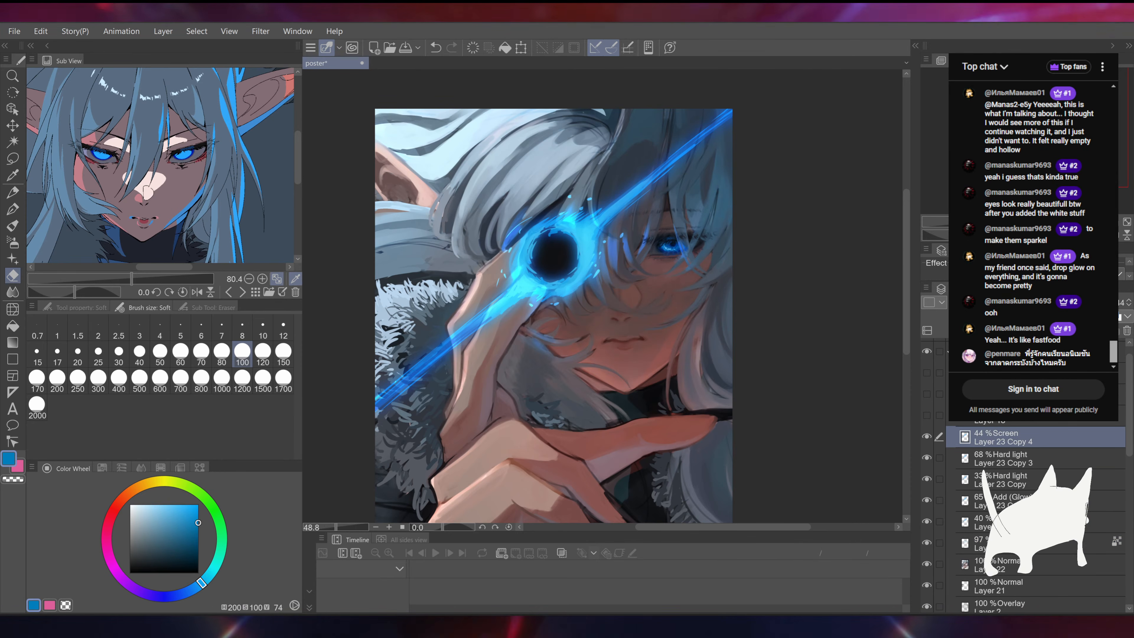
drag(1067, 303, 1089, 303)
key(ctrl+z)
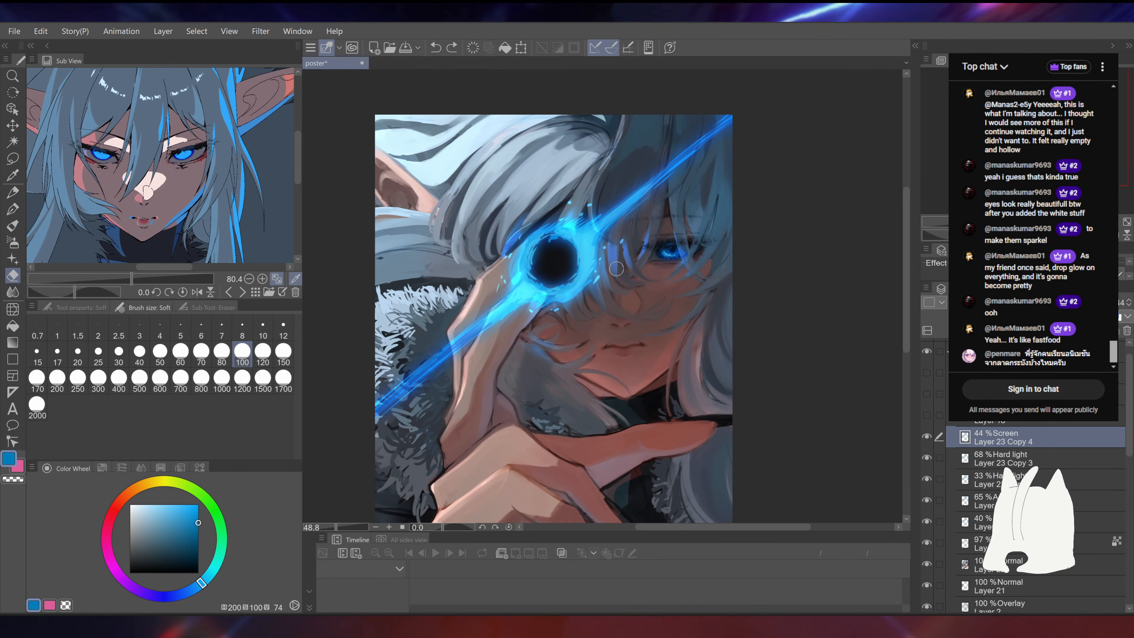
drag(663, 286, 639, 243)
scroll(640, 243, down, 3)
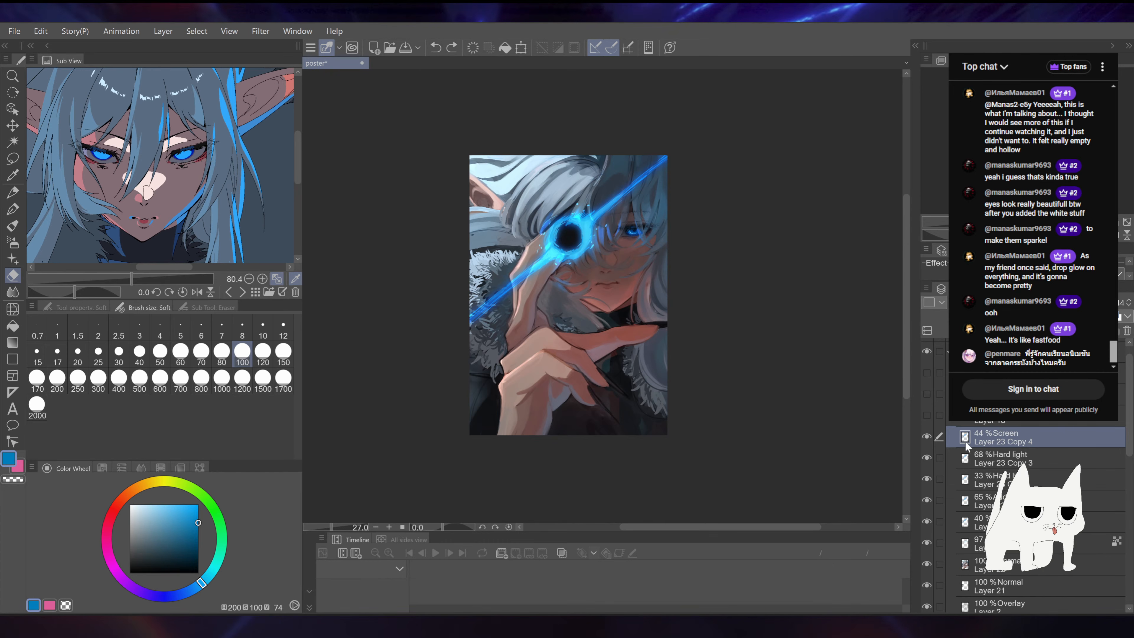
Step: Add a Tone Curve correction layer directly above Layer 23 Copy 4
right_click(950, 434)
mouse_move(991, 165)
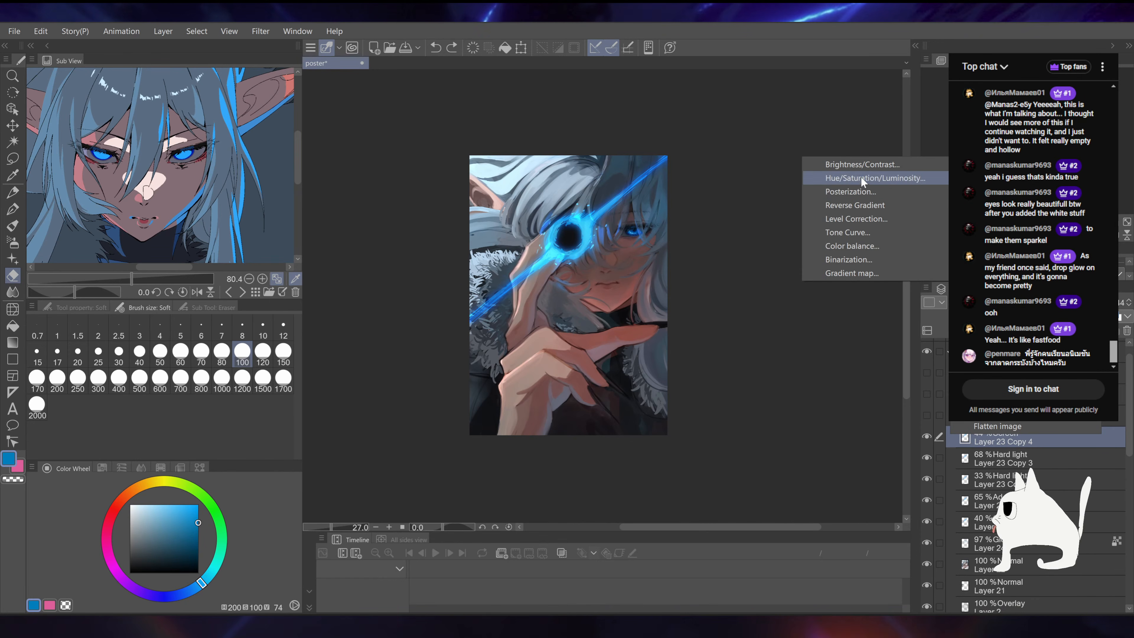
click(849, 233)
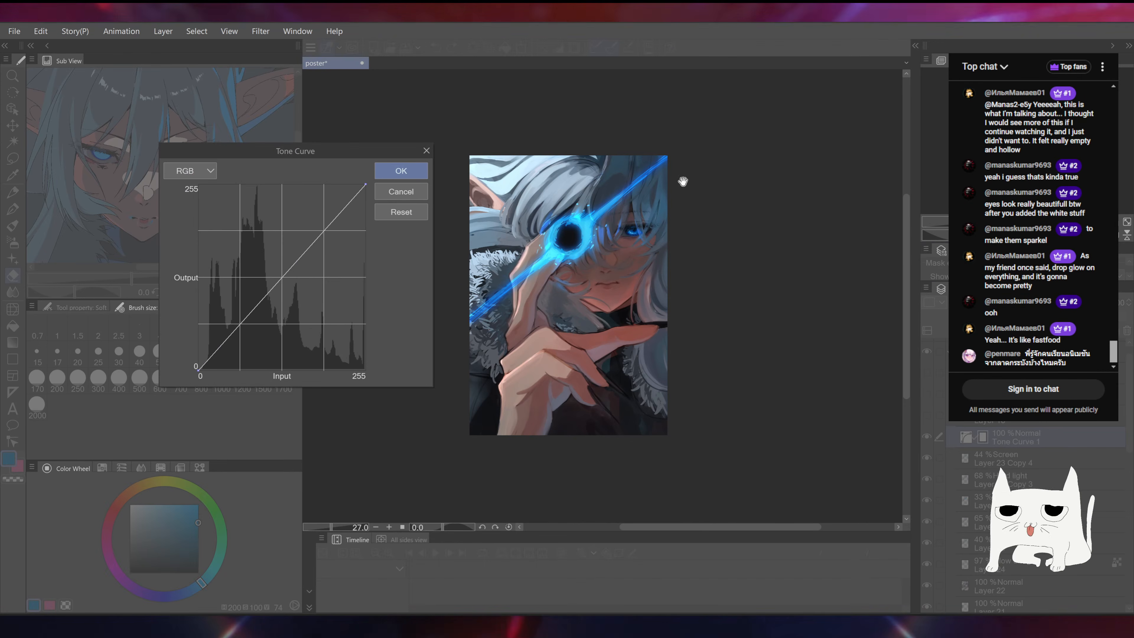
scroll(565, 208, up, 3)
drag(566, 208, 647, 155)
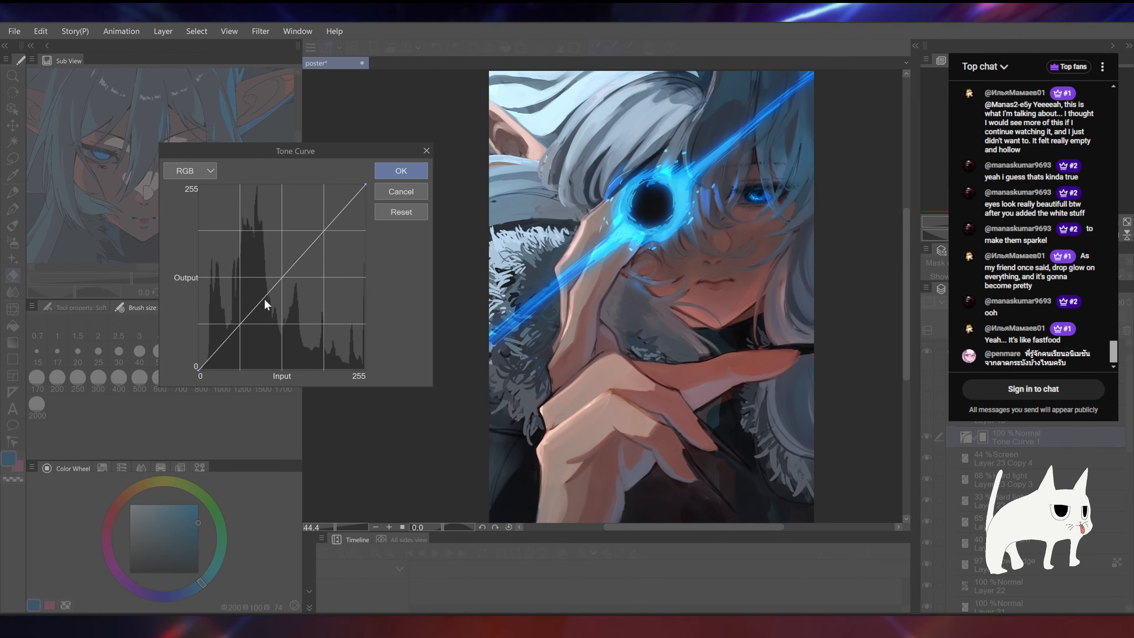
Step: Slightly lift the highlights on the RGB tone curve while anchoring the darker tones near the diagonal, apply it, and save the poster
drag(254, 311, 256, 313)
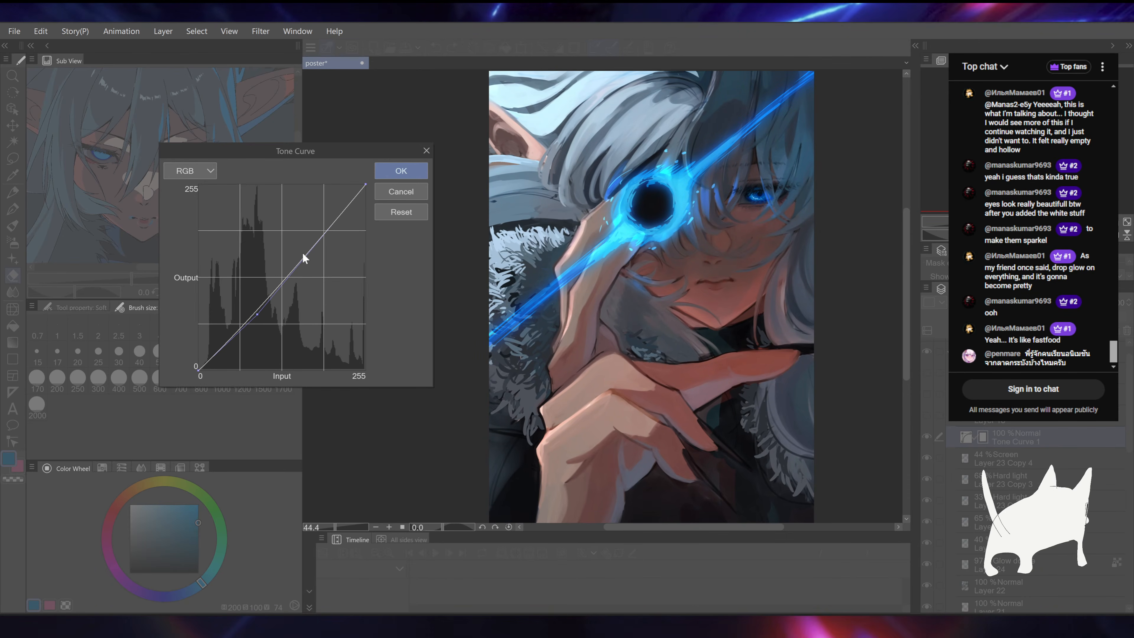
drag(314, 244, 315, 239)
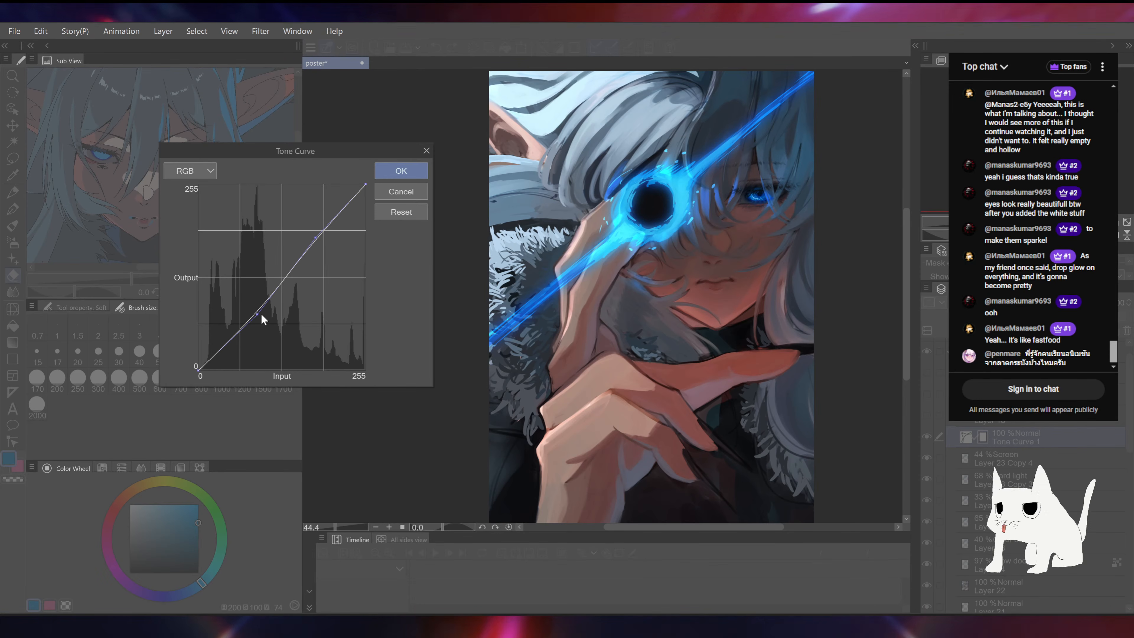
drag(257, 314, 256, 306)
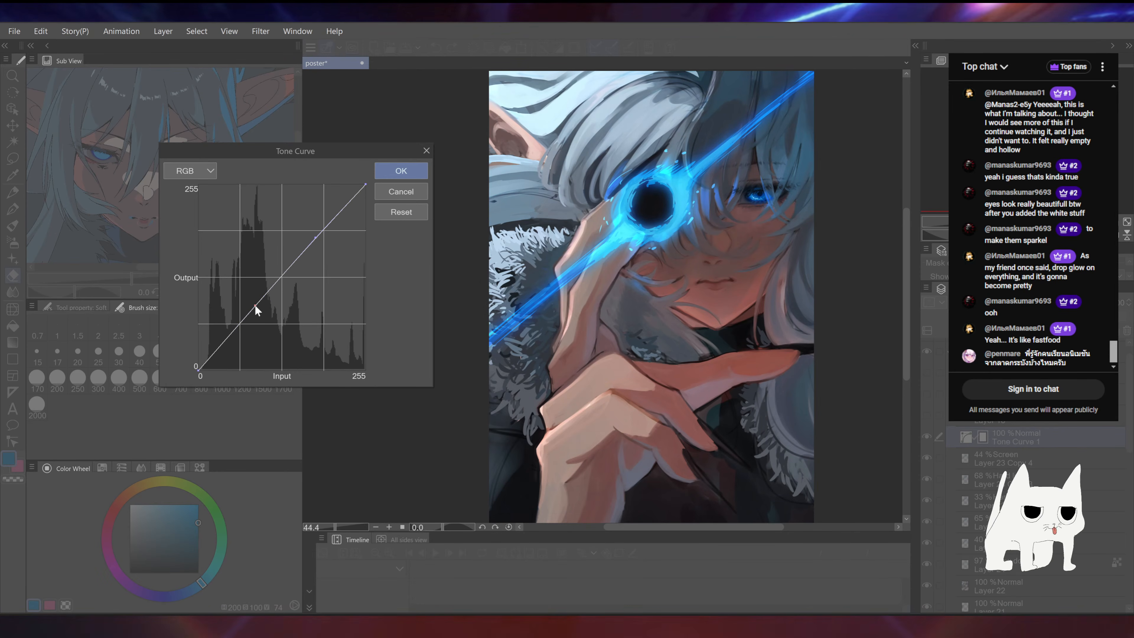
click(314, 234)
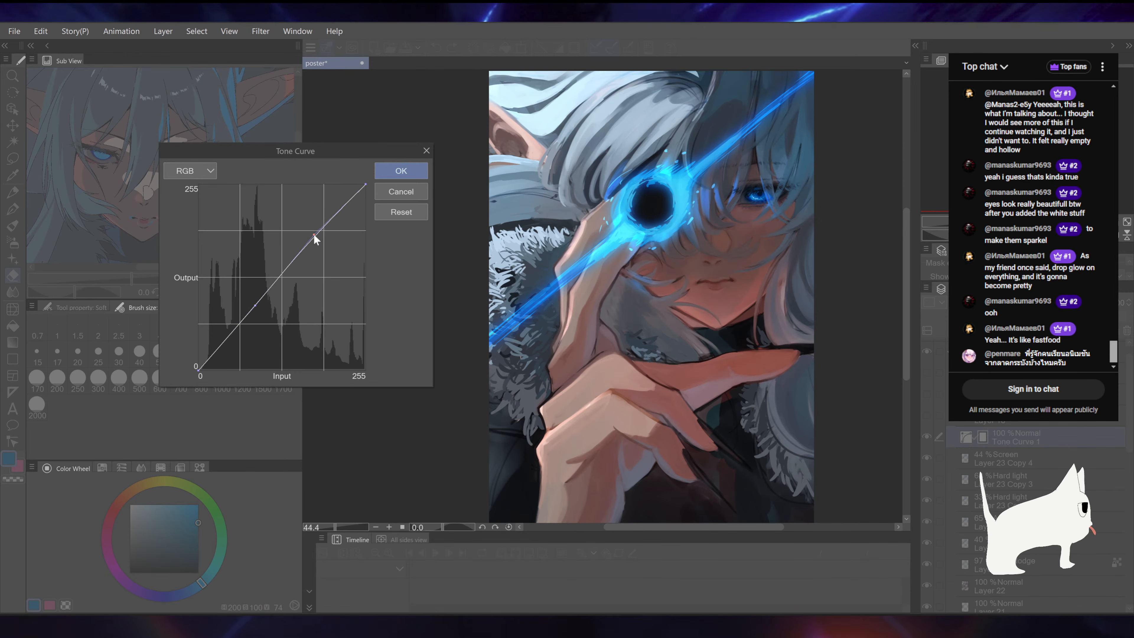
click(399, 172)
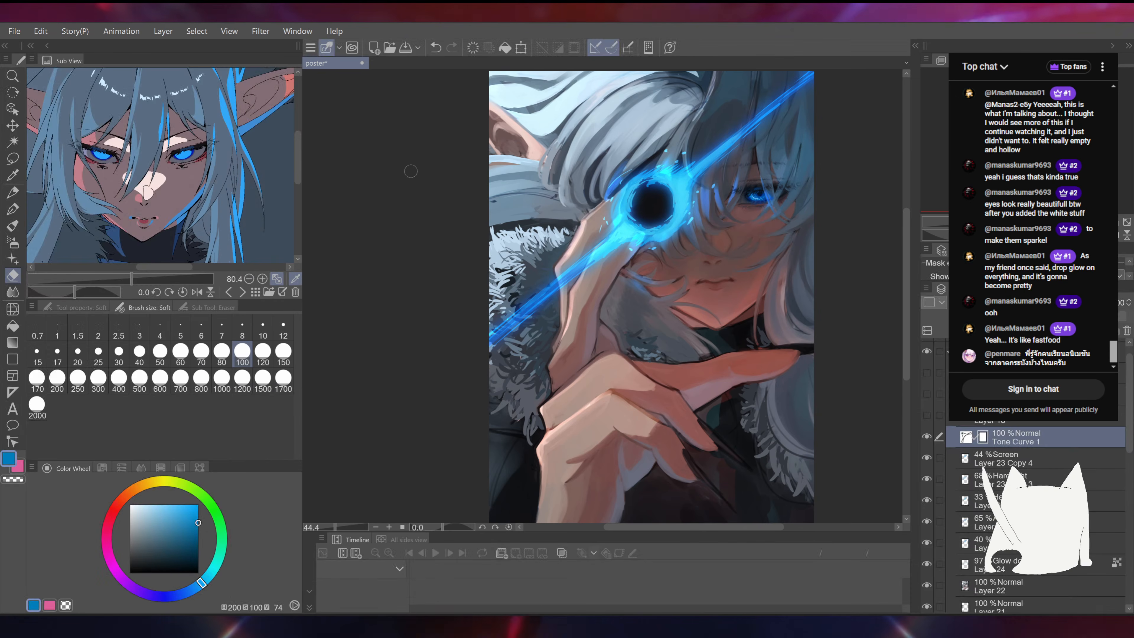
scroll(710, 353, down, 6)
drag(739, 312, 650, 291)
scroll(646, 312, up, 7)
scroll(646, 264, down, 1)
key(ctrl+s)
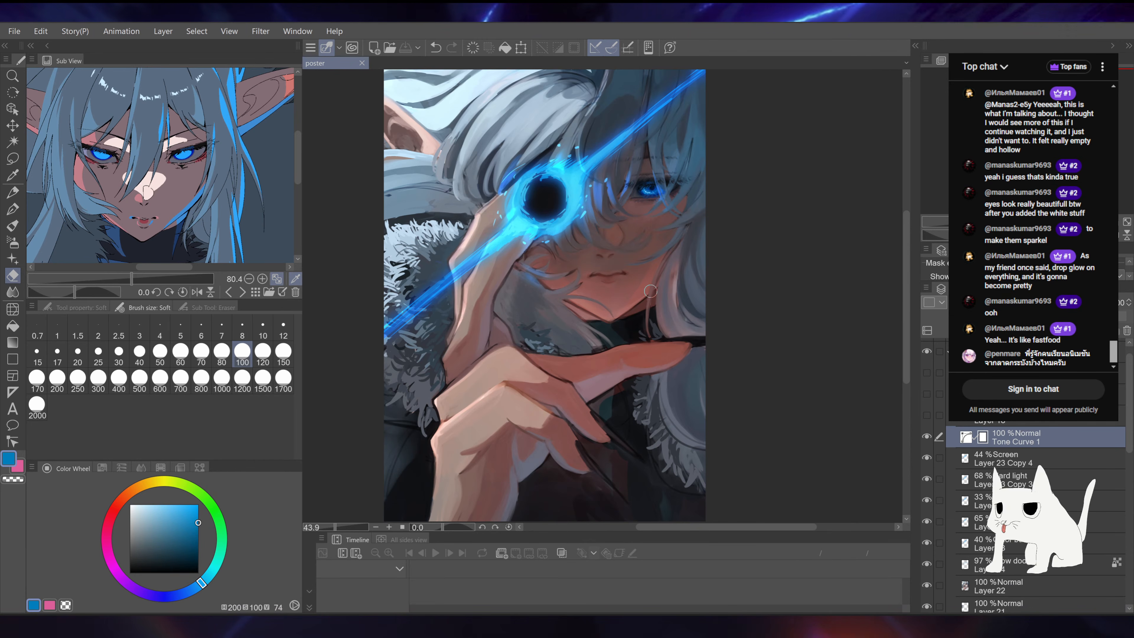
Step: Add a new normal layer and move it above the Tone Curve 1 layer
click(1027, 459)
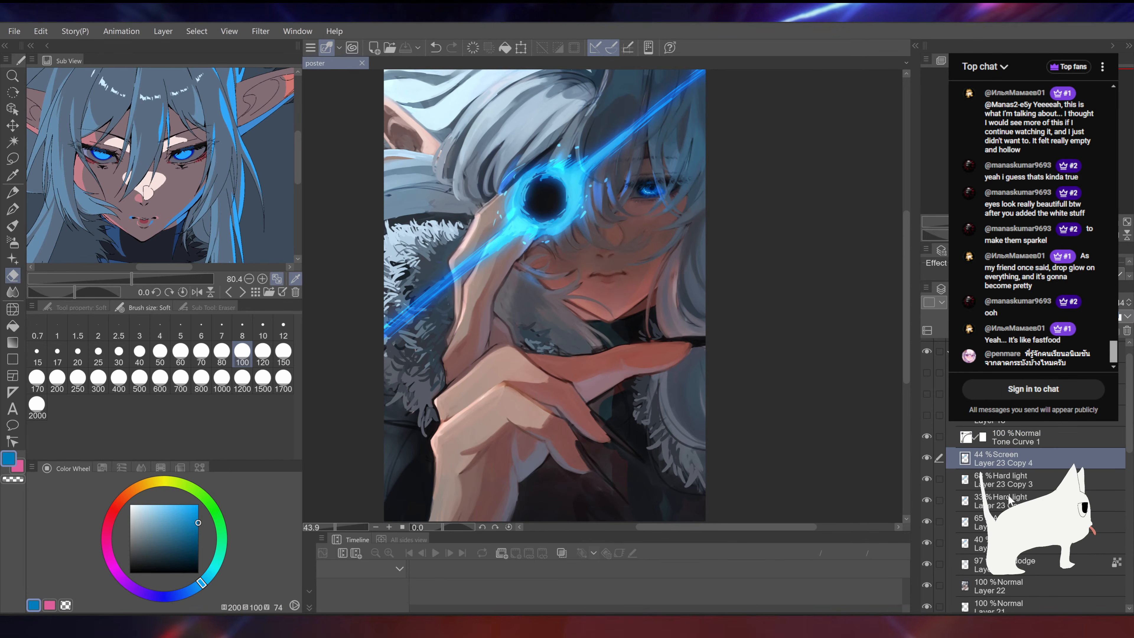
click(987, 581)
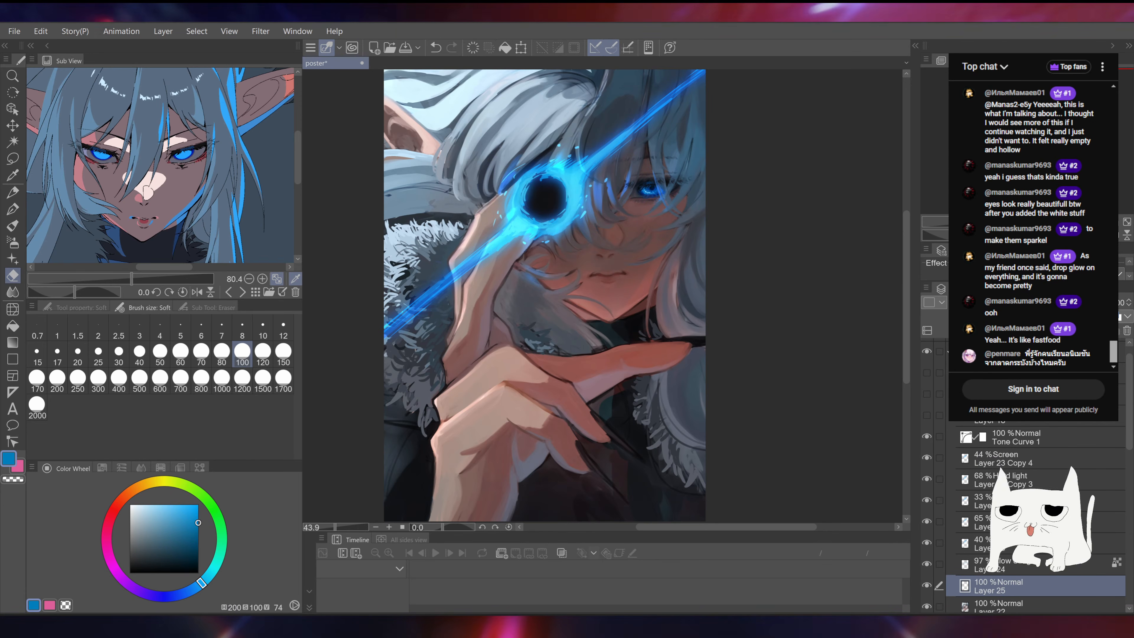
alt+click(517, 248)
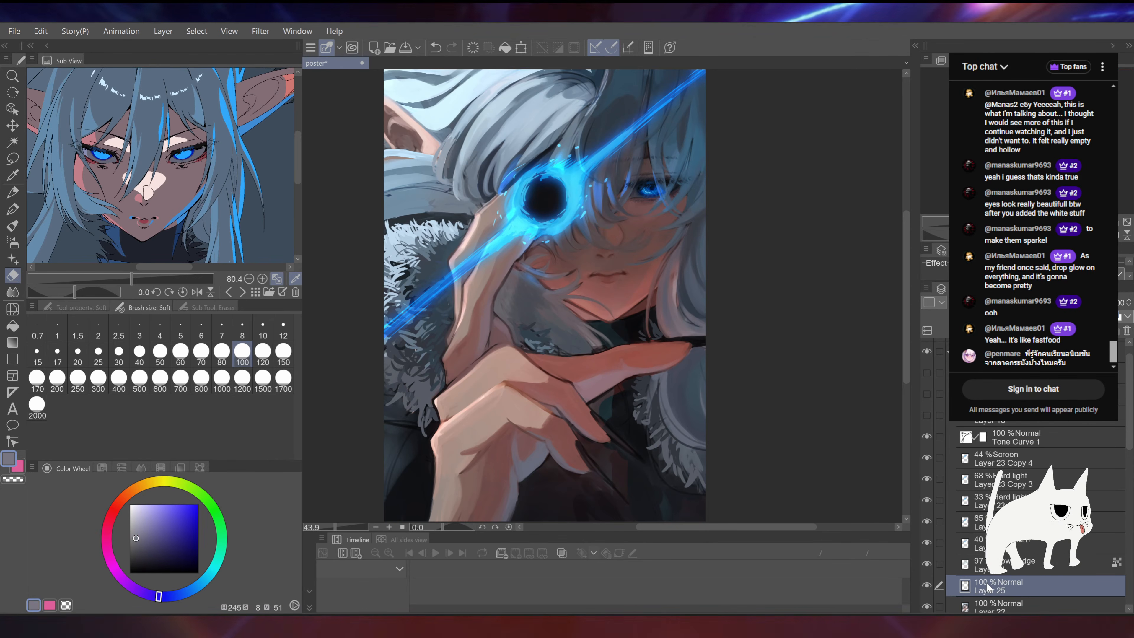
drag(988, 587, 988, 460)
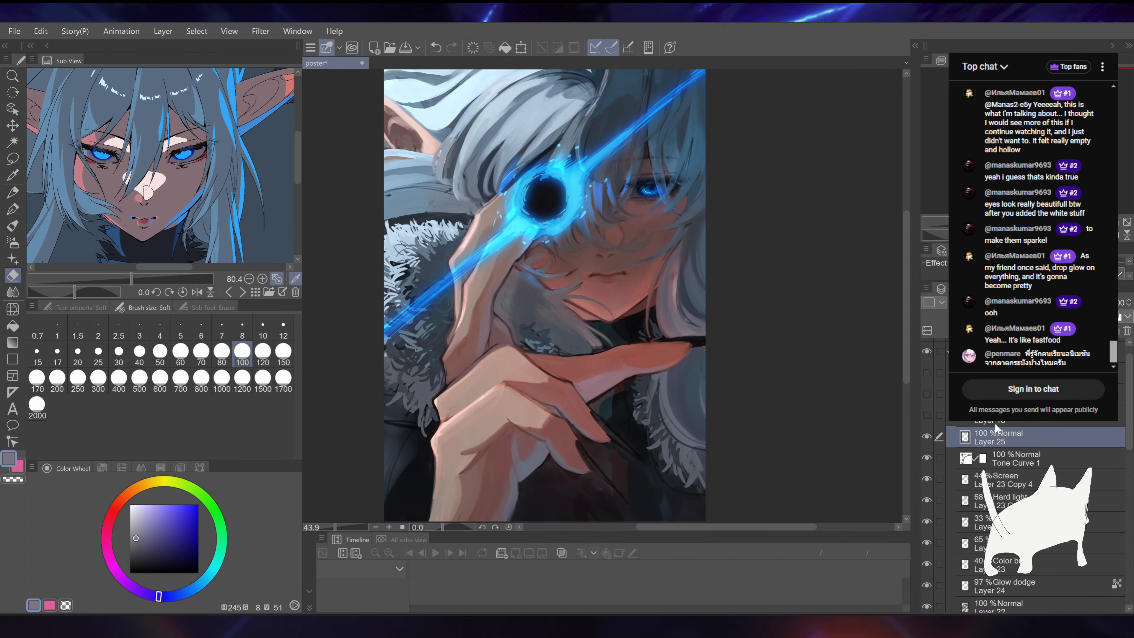
Step: Paint sampled blues and shadow tones around the glowing orb's lower and right edge with the Round mixing brush
click(14, 224)
drag(647, 268, 657, 325)
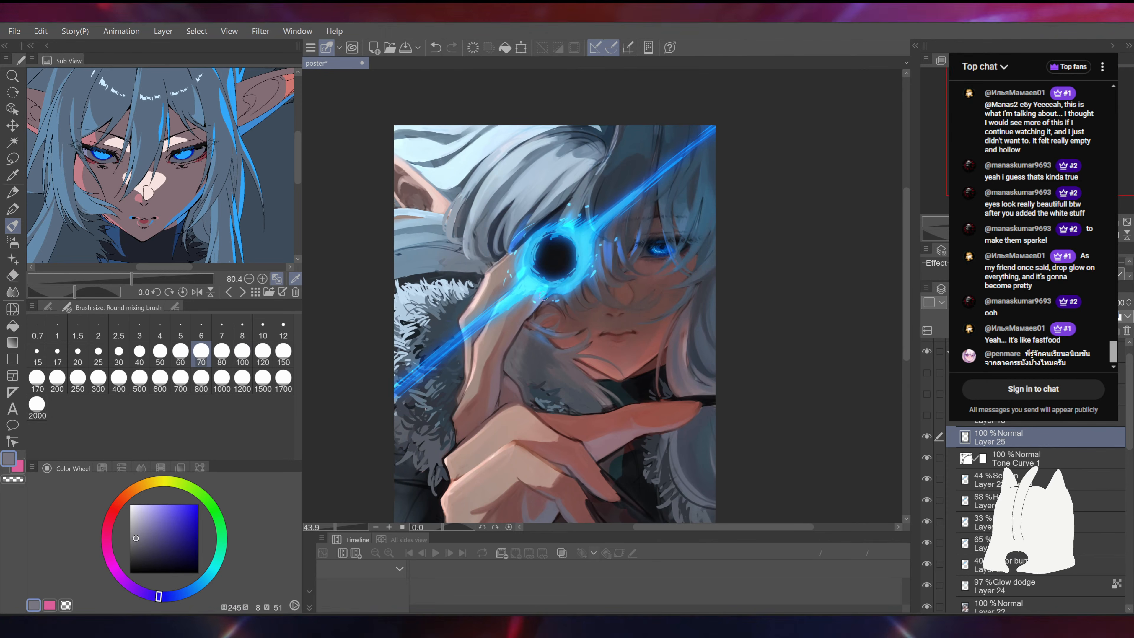
alt+click(538, 304)
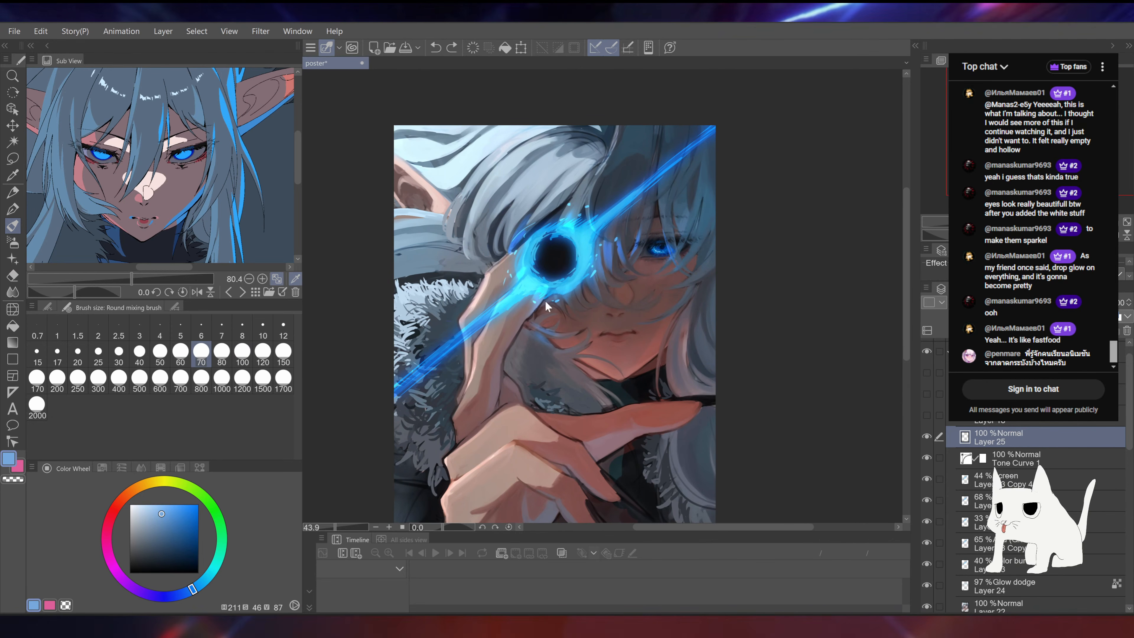
alt+click(539, 303)
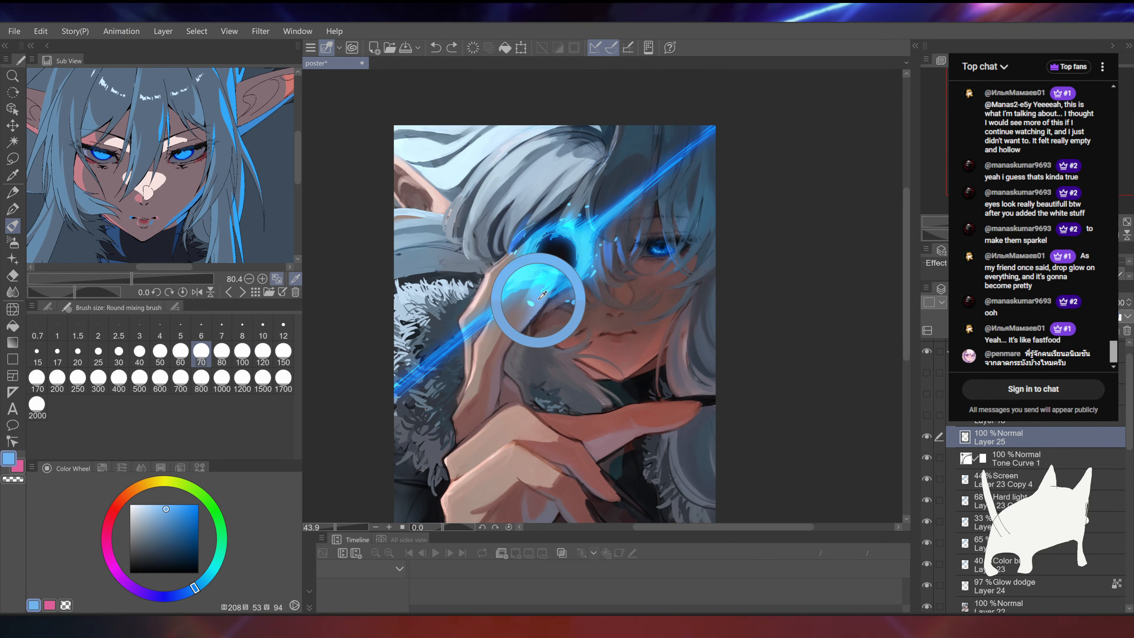
alt+click(572, 295)
alt+click(586, 287)
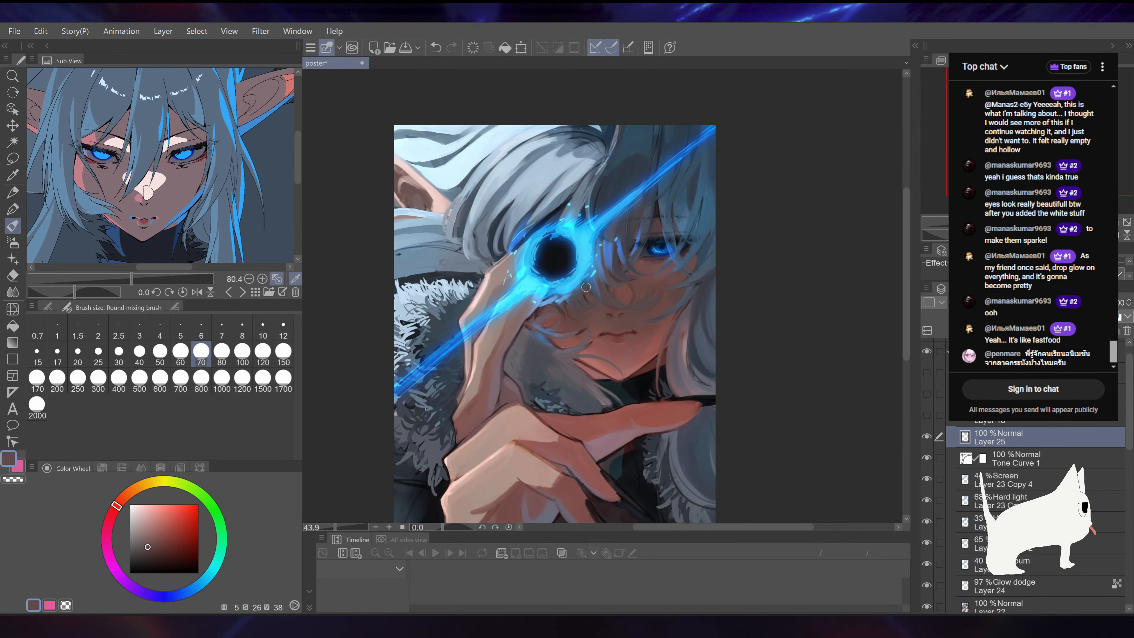
alt+click(593, 281)
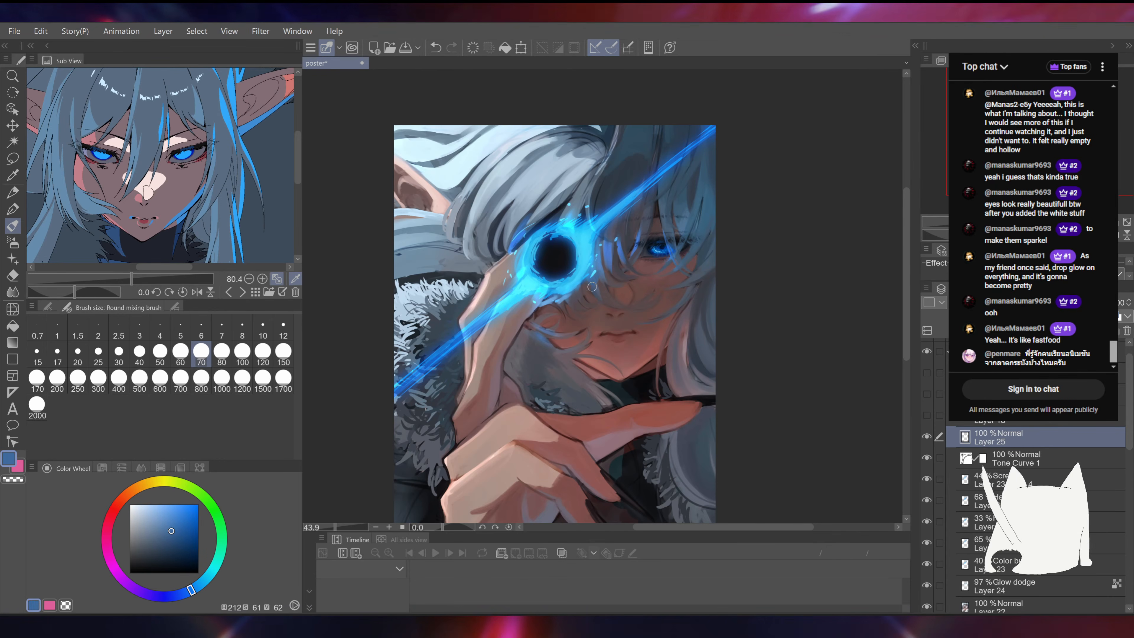
Step: Paint sampled dark-blue and blue-grey strokes around the orb's upper and left edge, blending the glow into the hair
drag(592, 287, 590, 313)
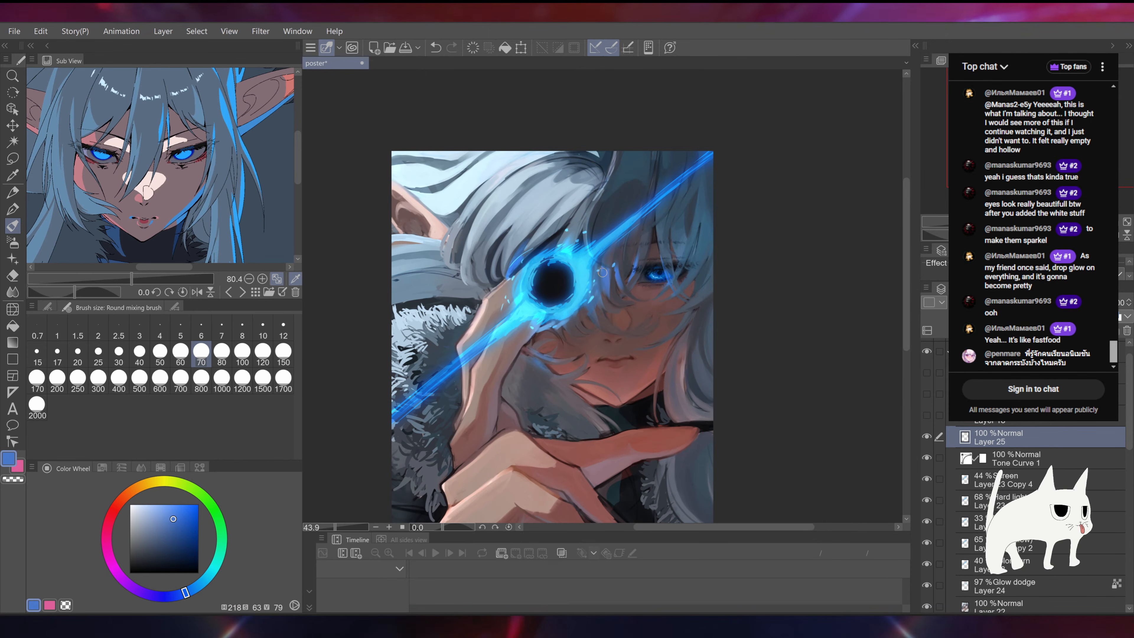
alt+click(601, 260)
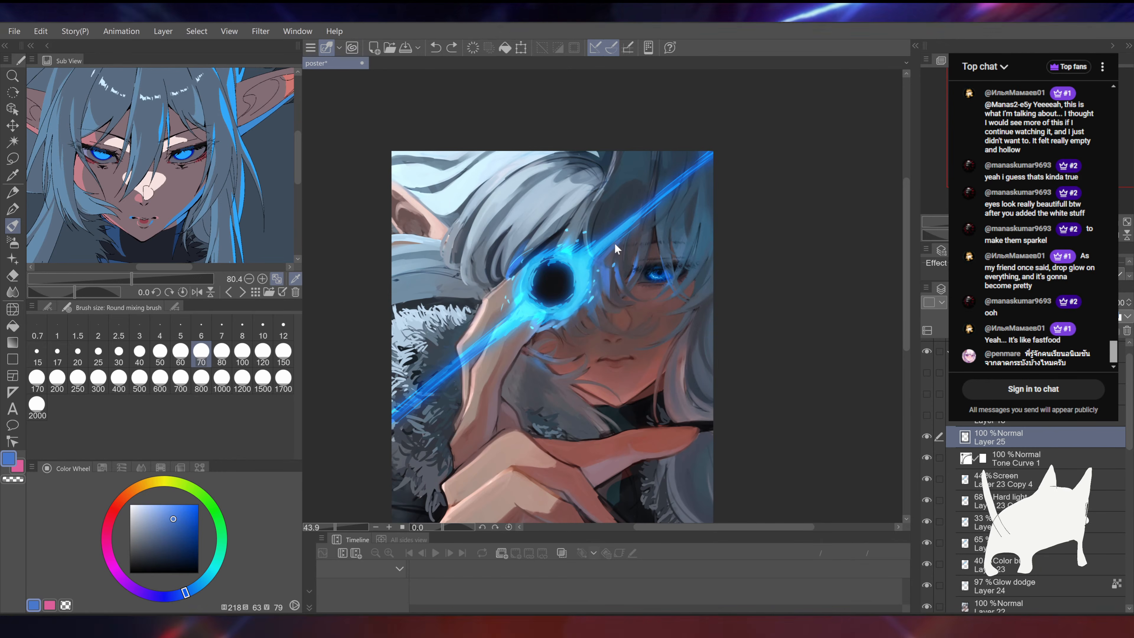
alt+click(606, 258)
key(ctrl+z)
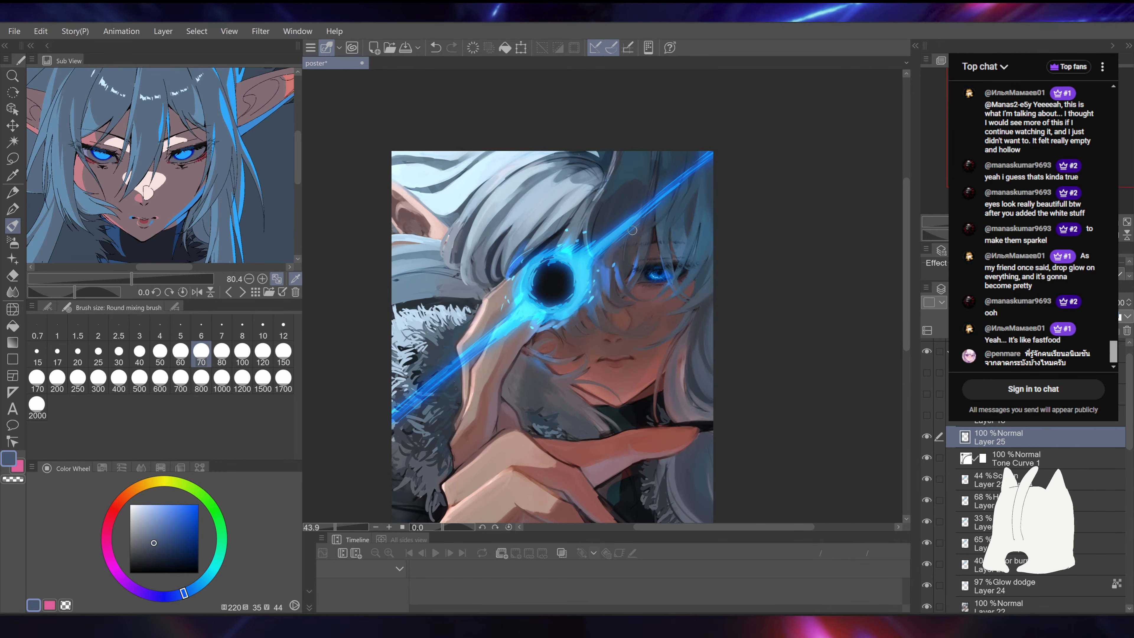
drag(542, 252, 512, 273)
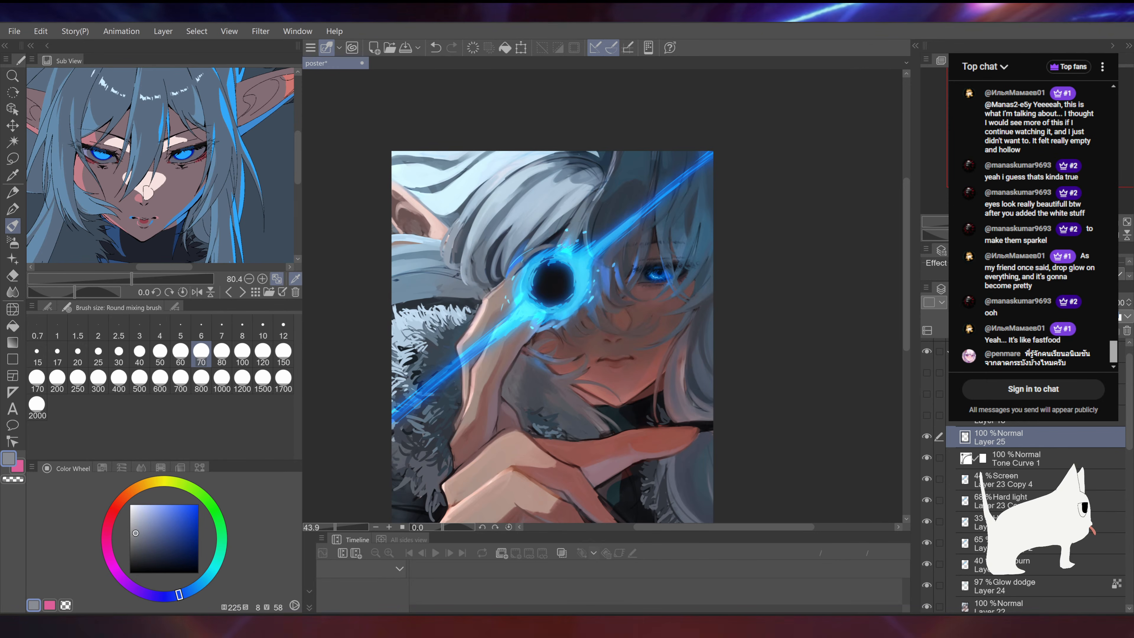
alt+click(555, 240)
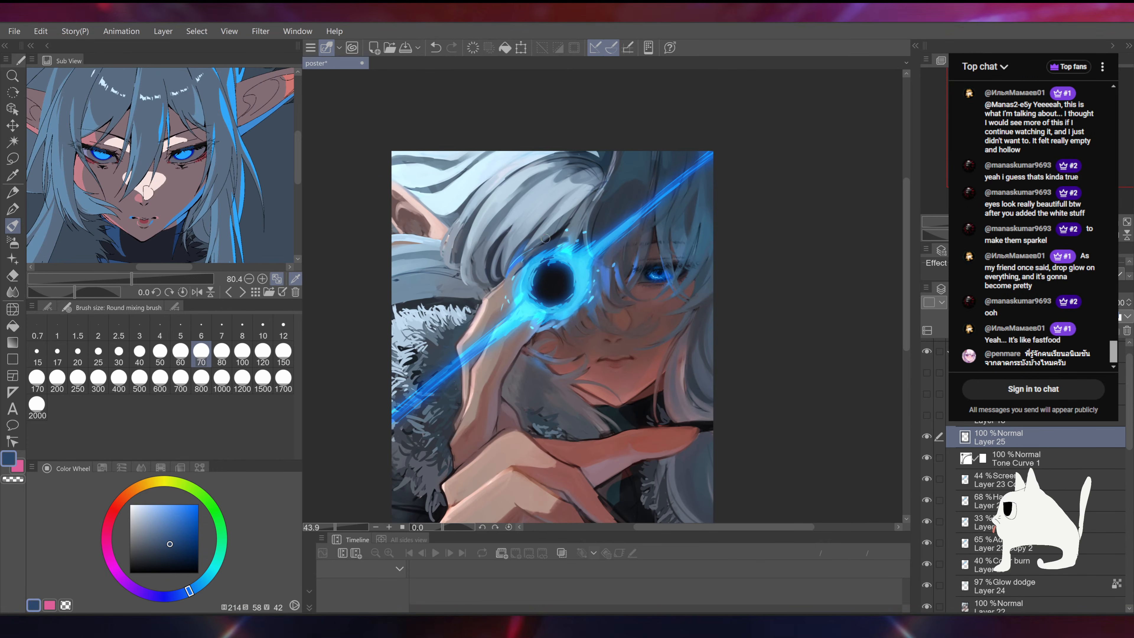
alt+click(562, 245)
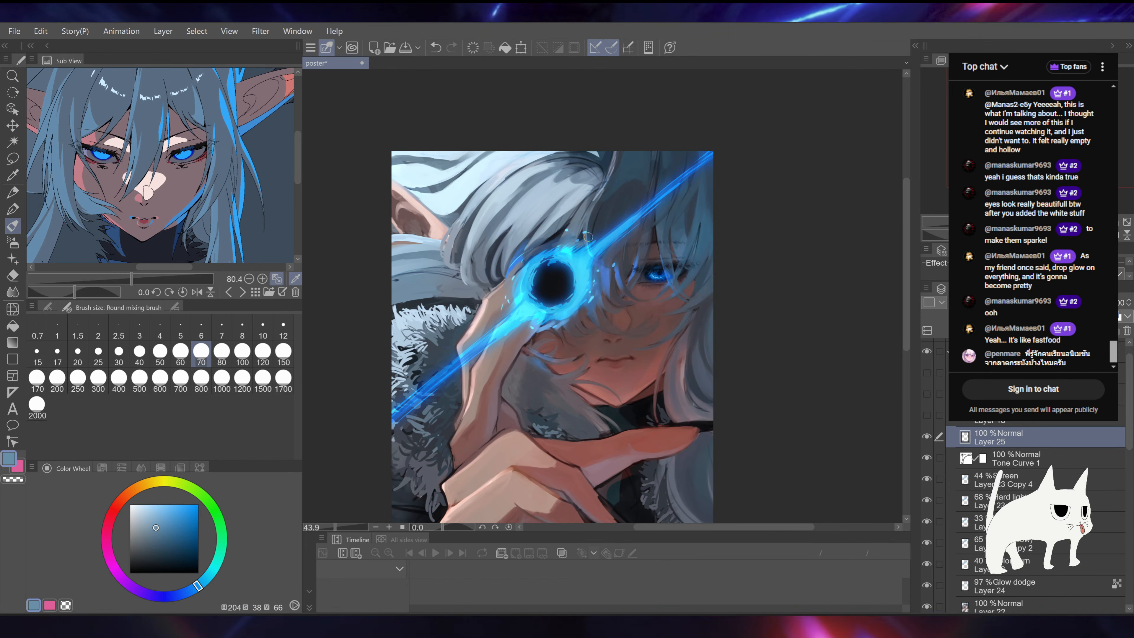
alt+click(509, 296)
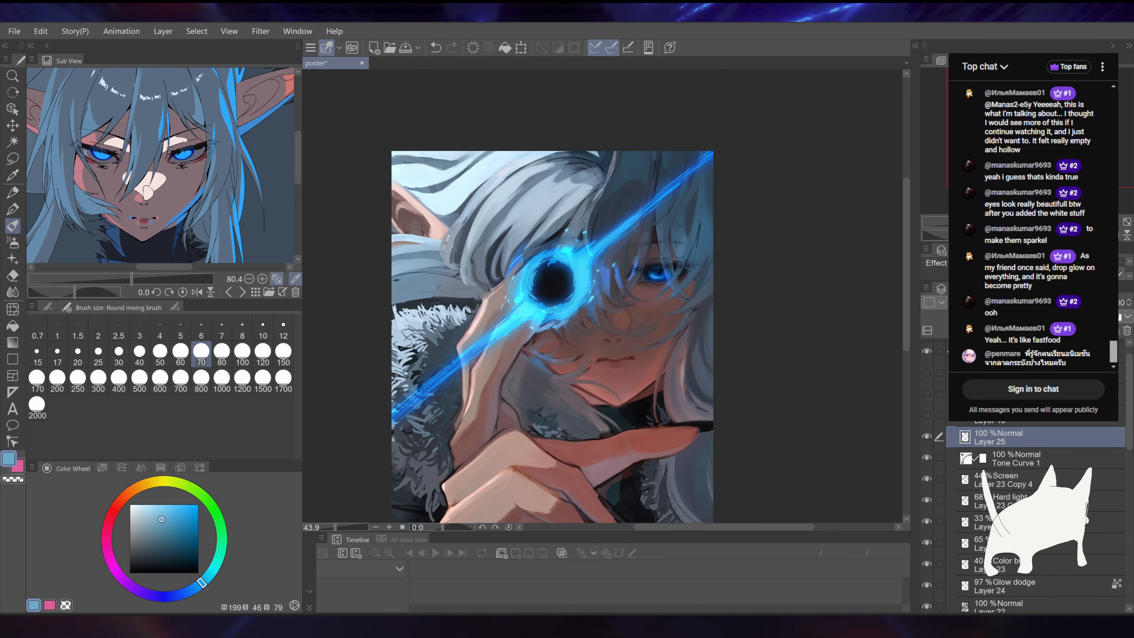
alt+click(522, 318)
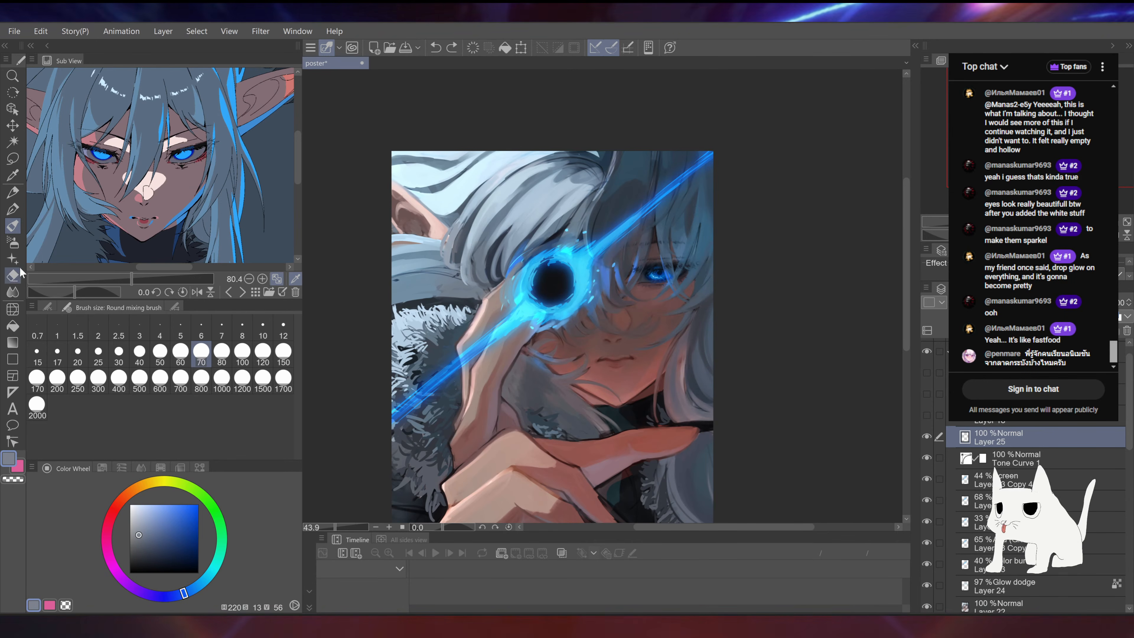
Step: Refine the orb's lower and right rim with the G-pen, using sampled light-blue, dark and mid-blue tones
click(16, 211)
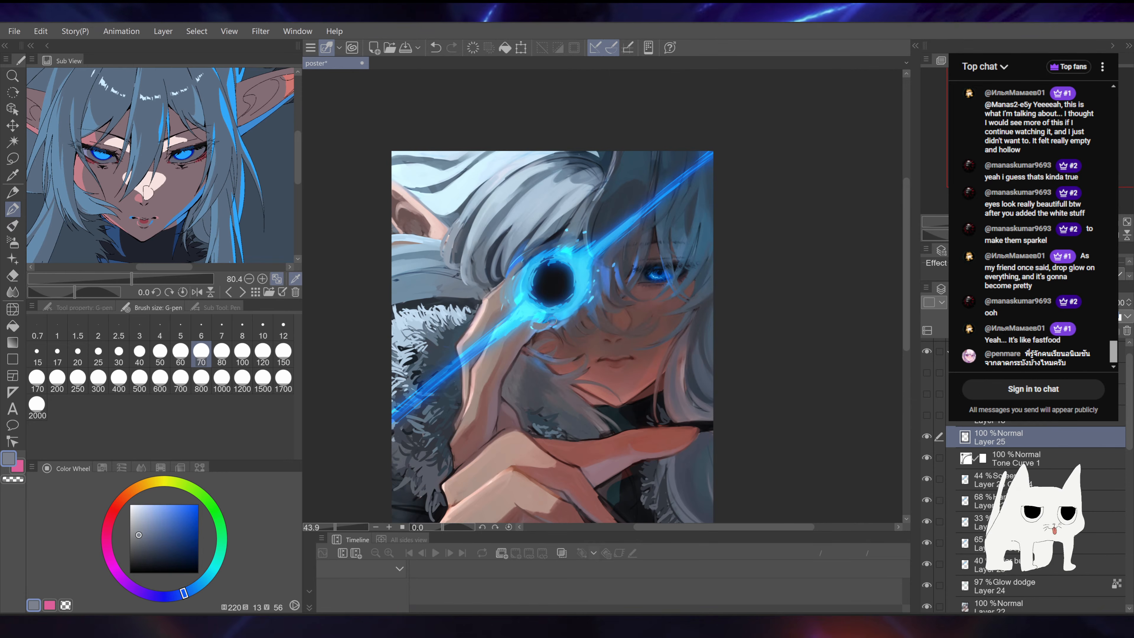
alt+click(535, 329)
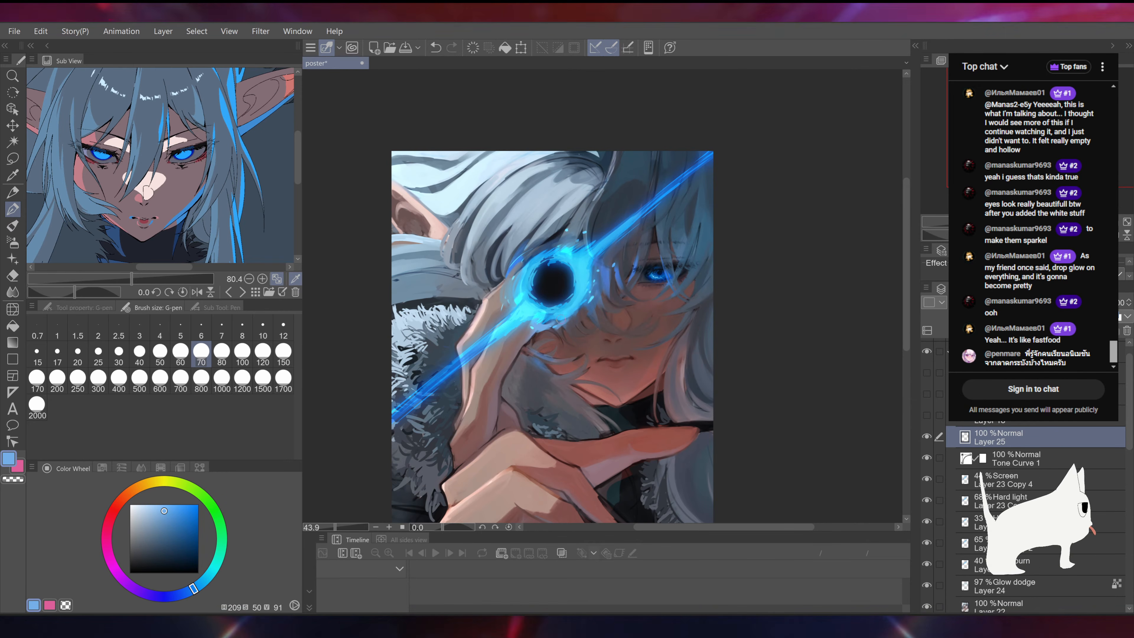
alt+click(577, 322)
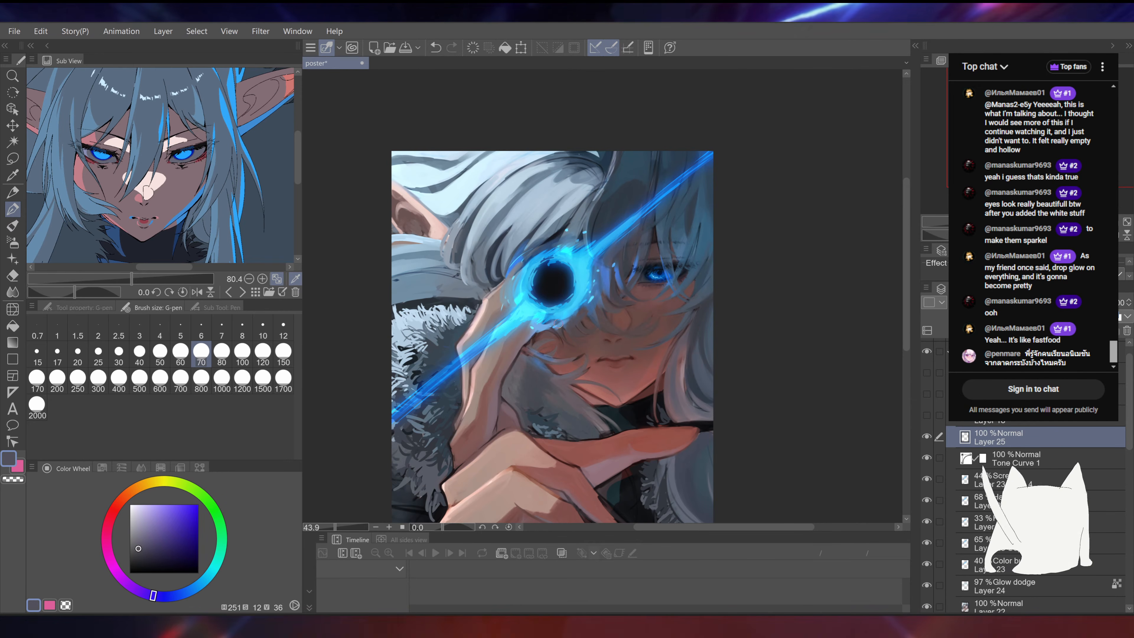
alt+click(586, 308)
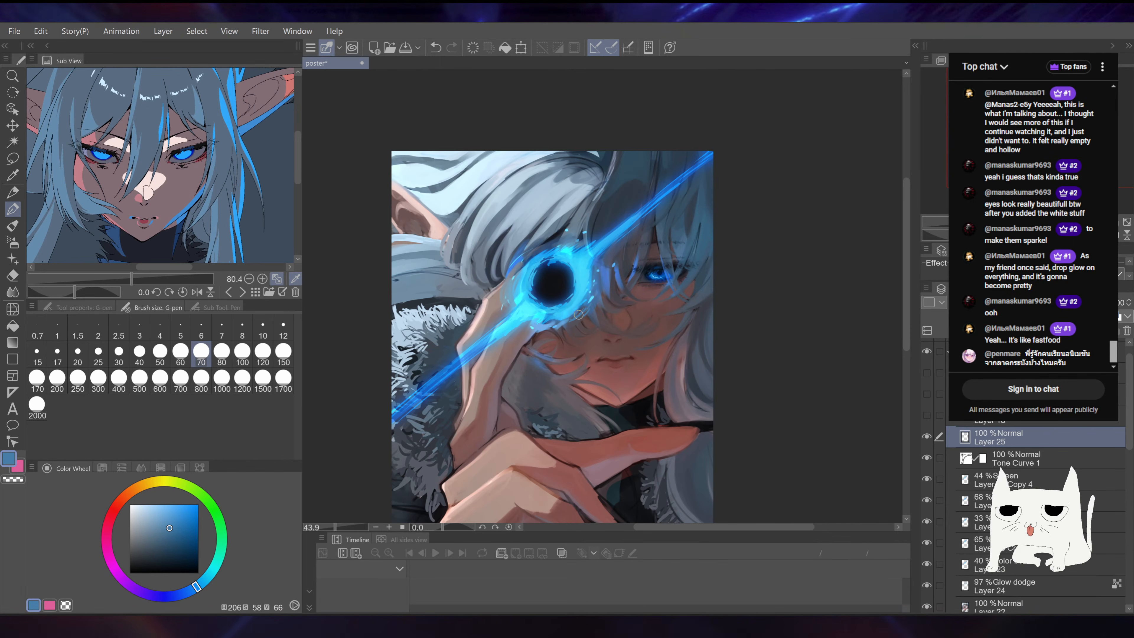
alt+click(598, 291)
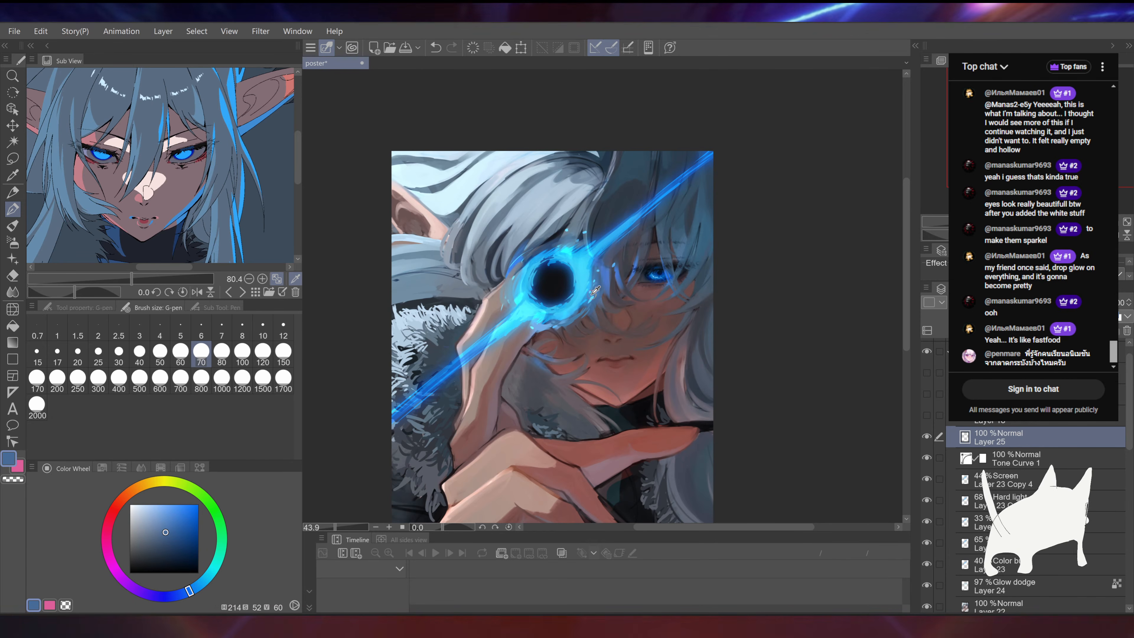
alt+click(587, 297)
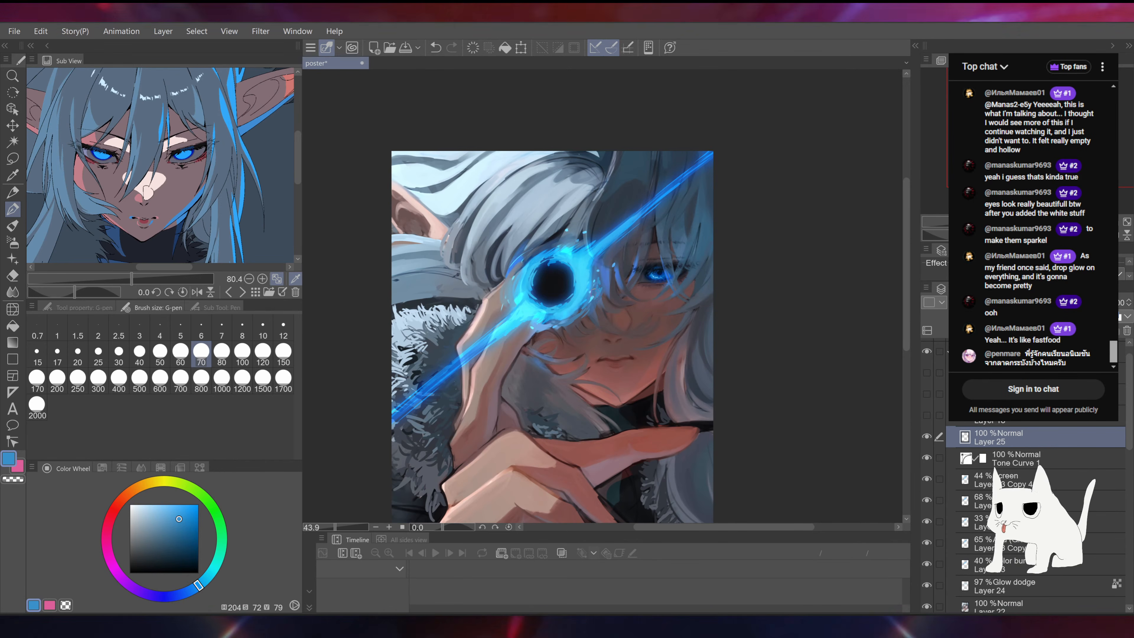
alt+click(584, 281)
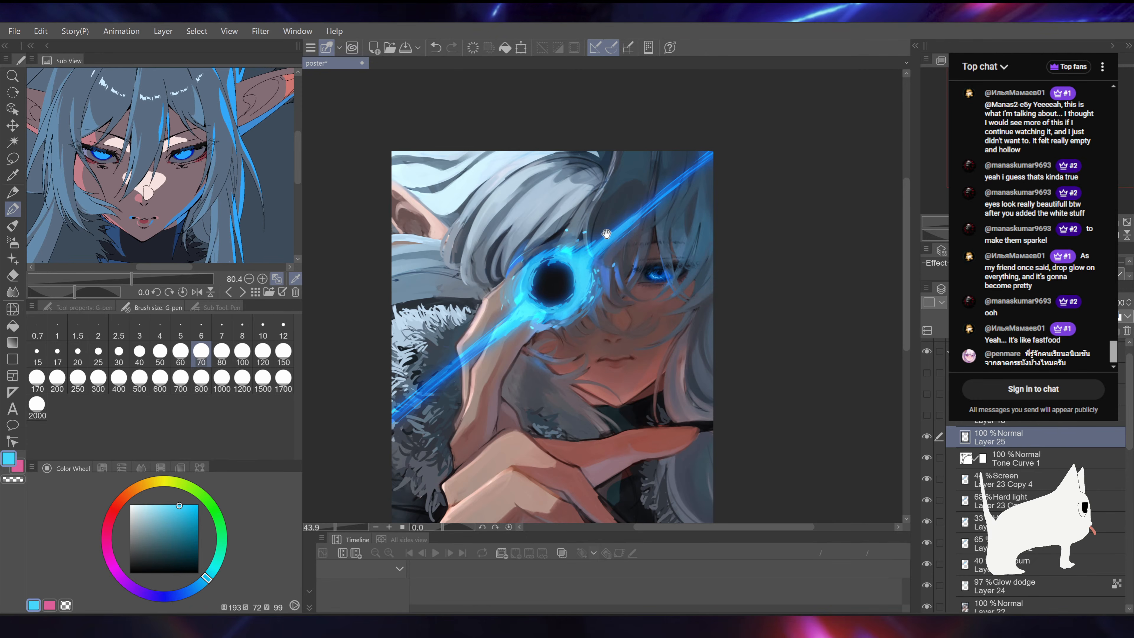
Step: Paint thin sampled blue-grey G-pen strokes around the orb's top and upper-left edge
drag(606, 234, 597, 298)
alt+click(552, 305)
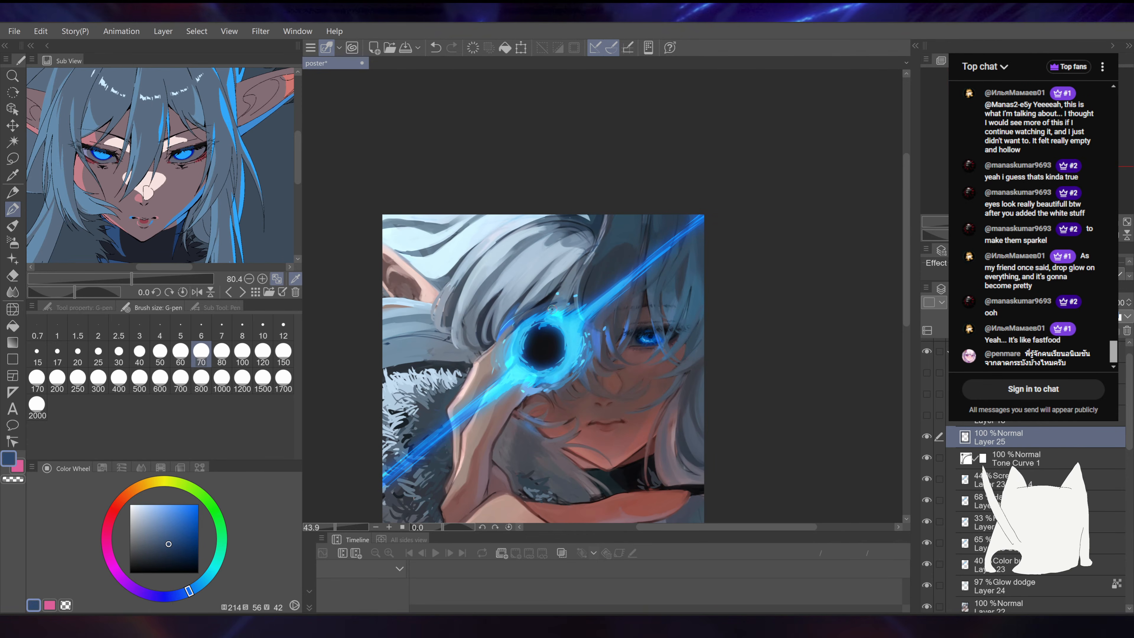
alt+click(554, 304)
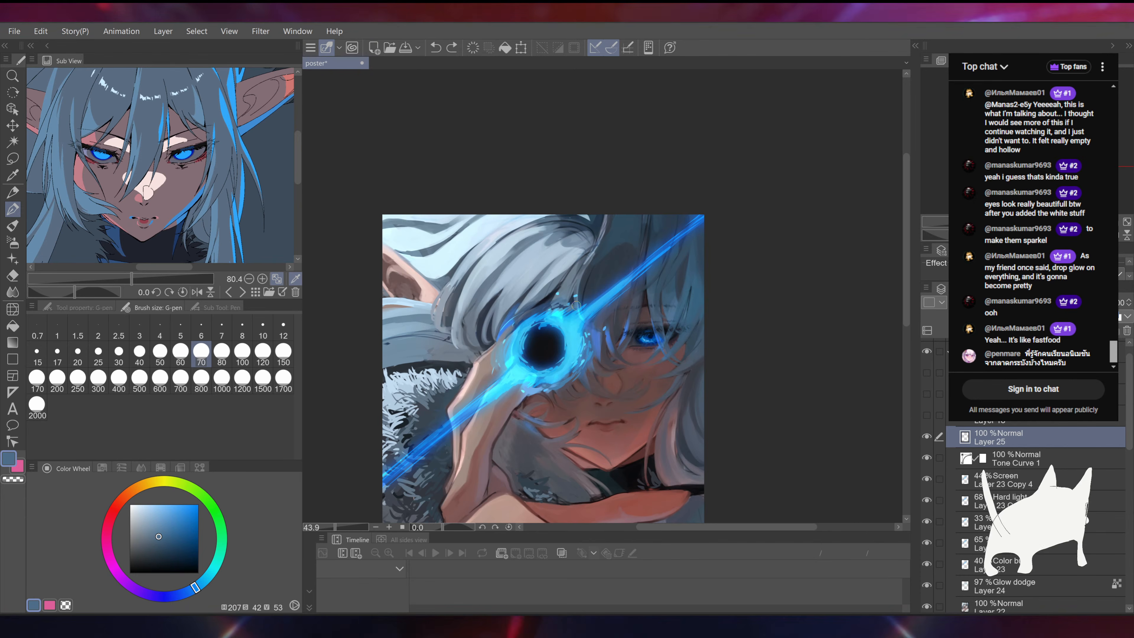
alt+click(580, 299)
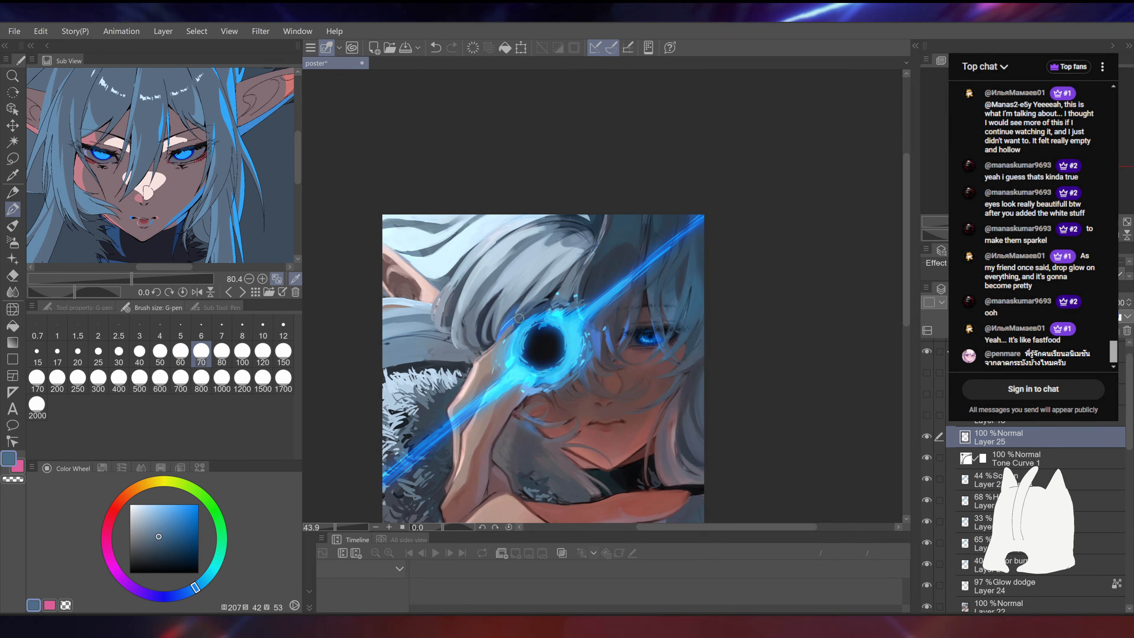
alt+click(507, 330)
drag(508, 330, 534, 305)
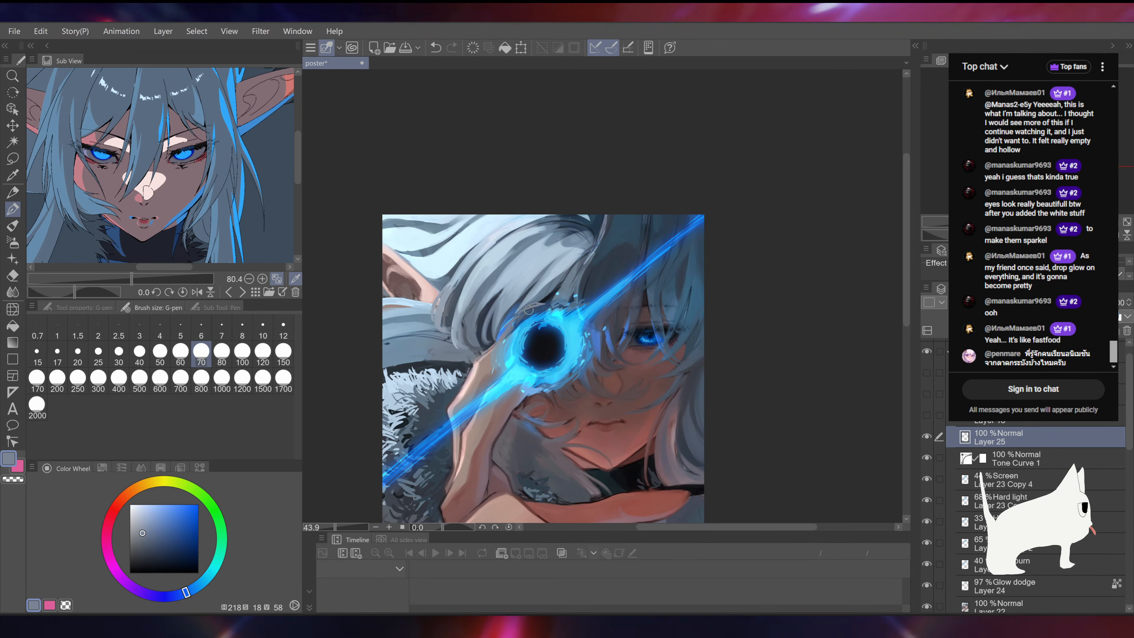
drag(532, 311, 548, 306)
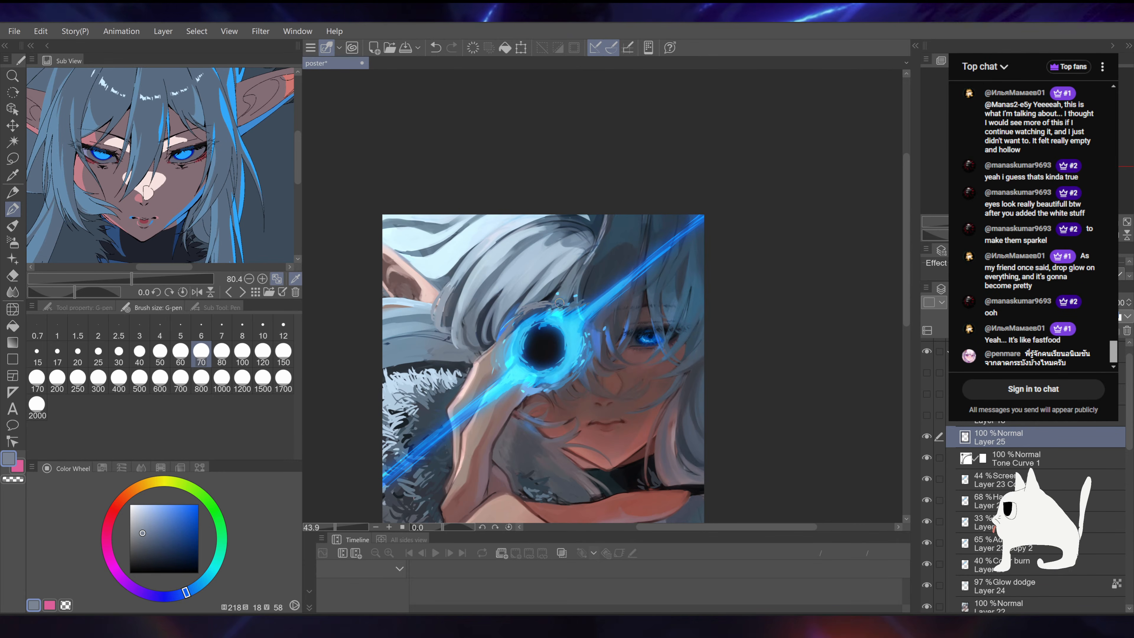
Step: Add muted blue G-pen strokes below the orb, where the glow meets the finger and face
drag(610, 291, 632, 247)
alt+click(549, 350)
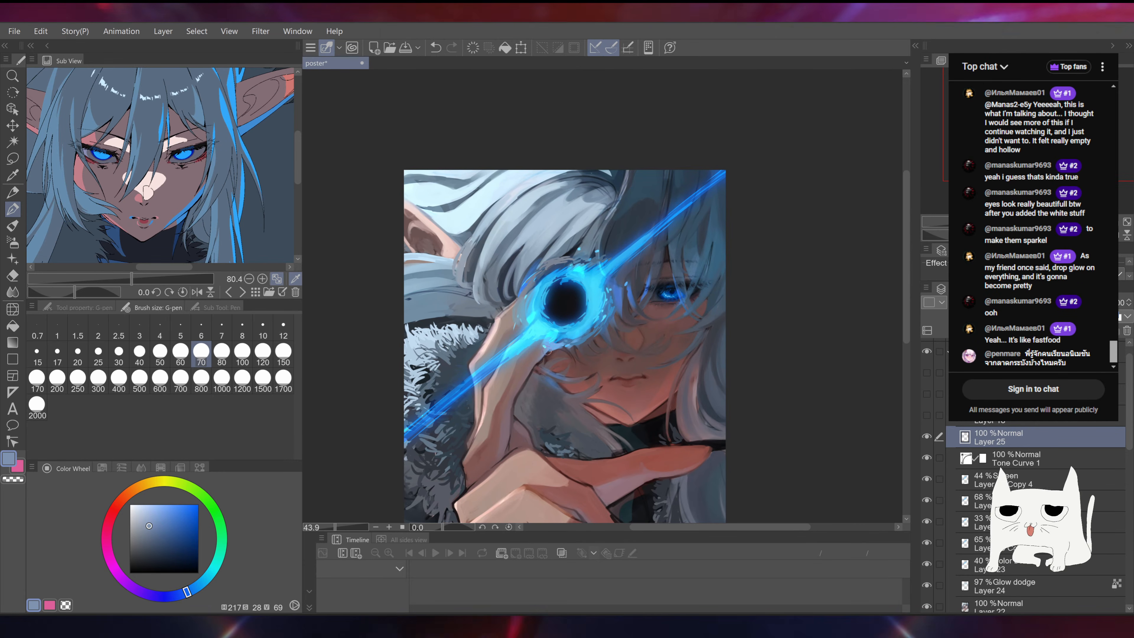
drag(566, 350, 576, 343)
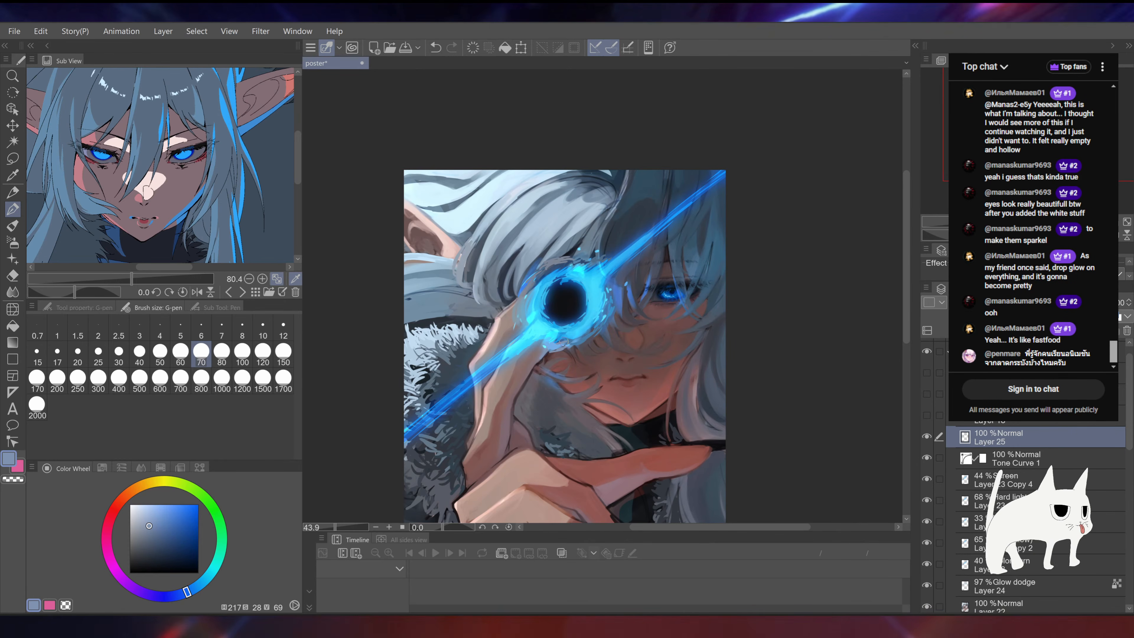
drag(636, 291, 633, 294)
Step: Paint bright cyan highlights around the orb's glowing ring and along the diagonal light beam
alt+click(580, 336)
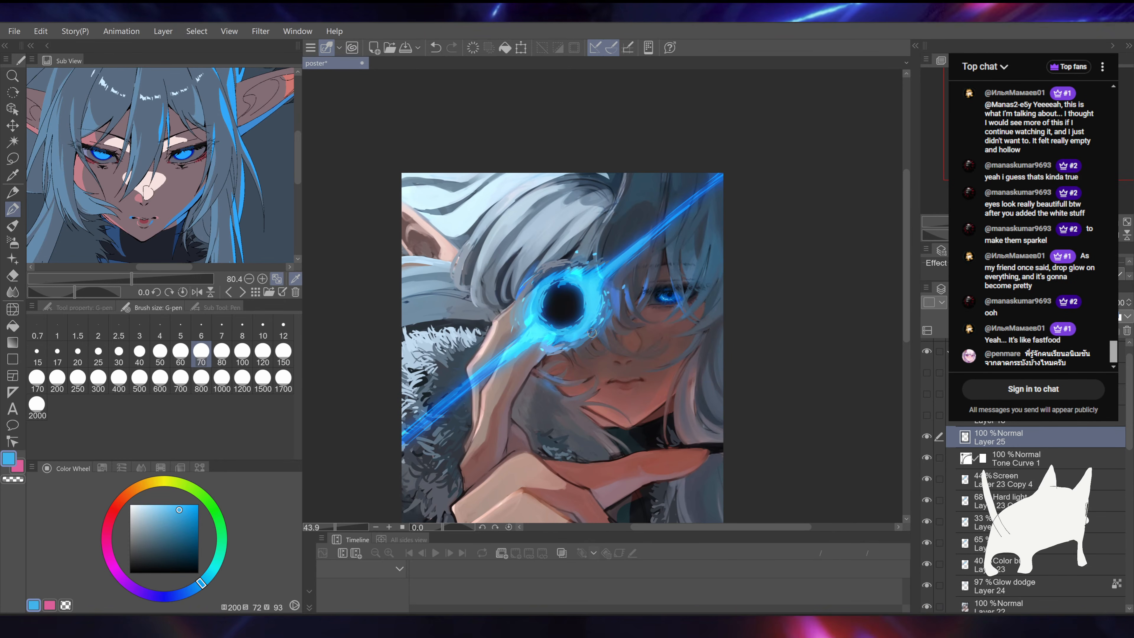
alt+click(551, 337)
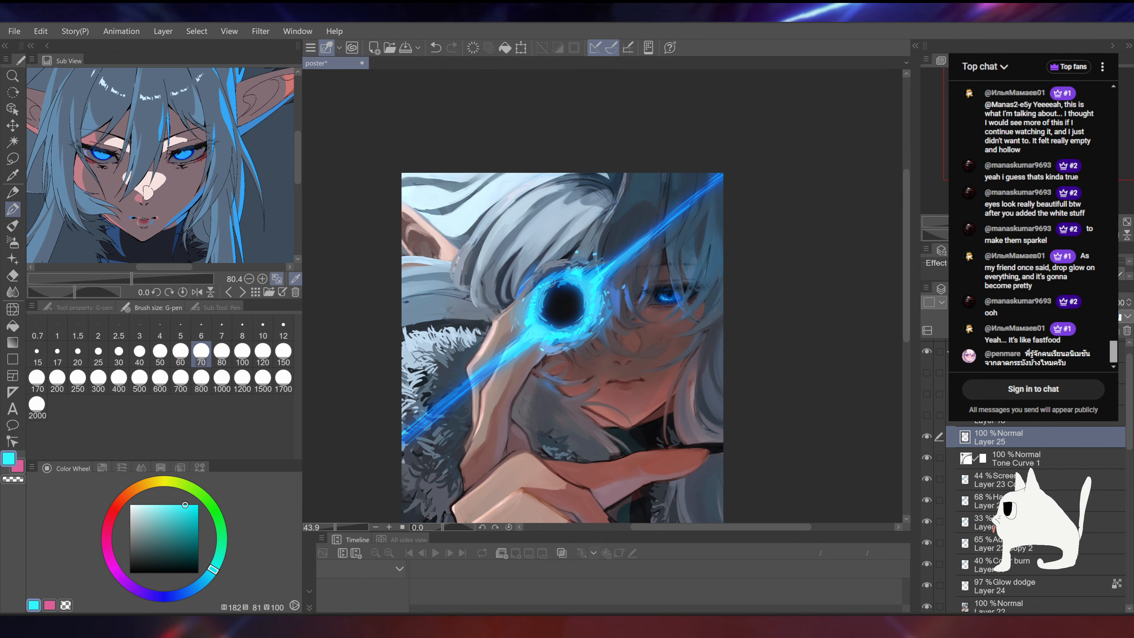
mouse_move(719, 176)
mouse_down()
mouse_move(705, 142)
mouse_move(751, 144)
mouse_move(742, 152)
mouse_up()
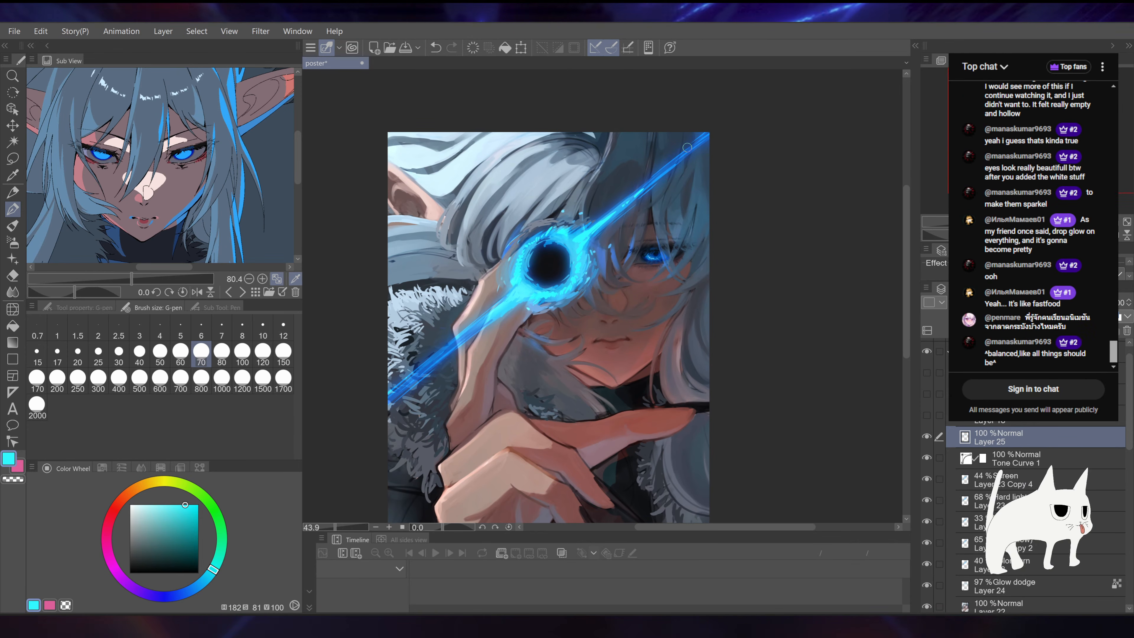
drag(566, 300, 570, 335)
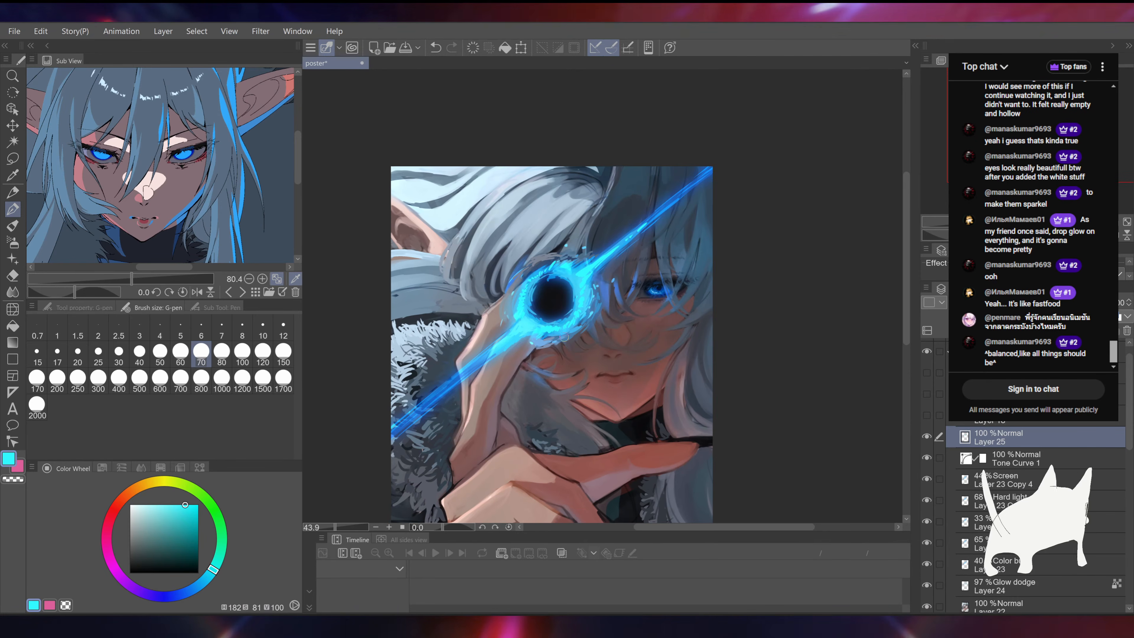
Step: Touch up the orb's lower-right edge over the face with sampled grey and brown tones, and try a blue-grey stroke at its upper left
alt+click(570, 335)
alt+click(572, 339)
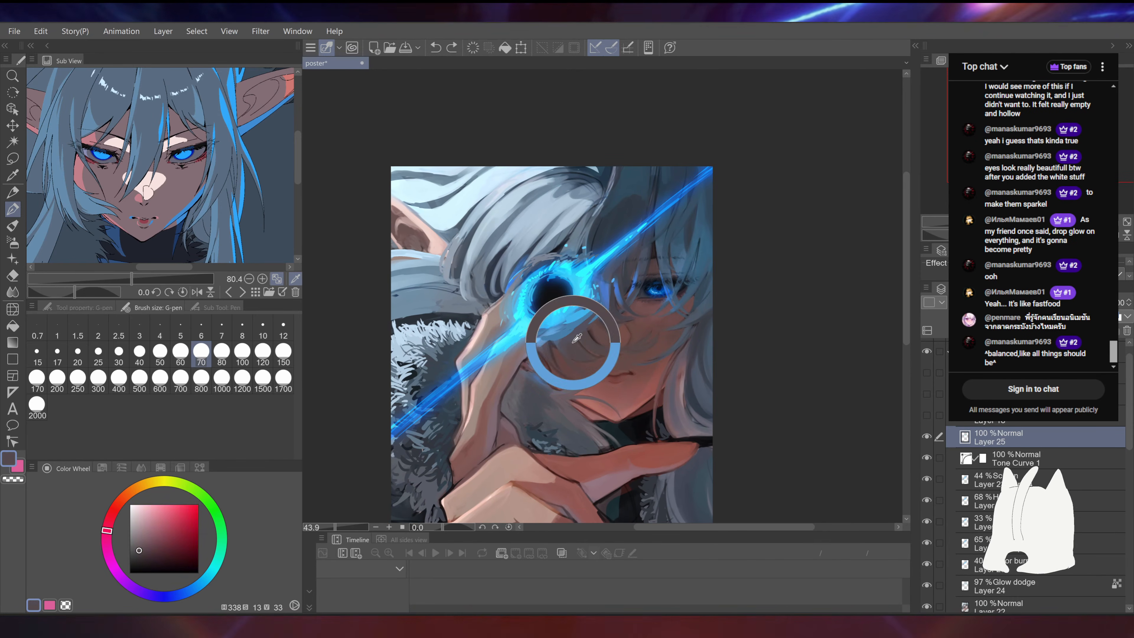
alt+click(590, 340)
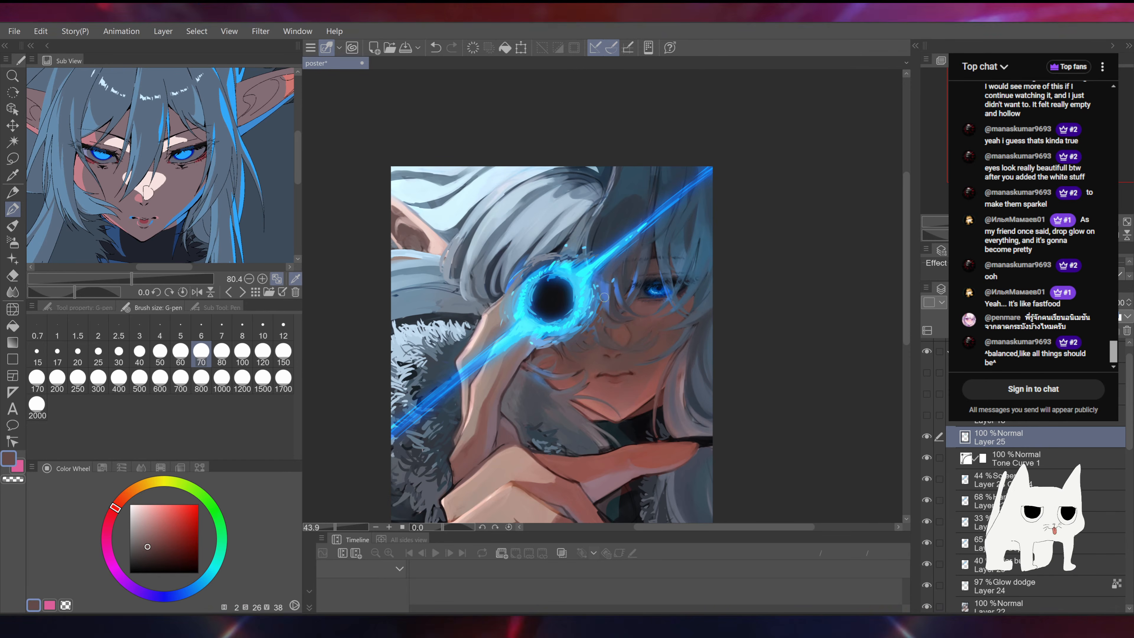
alt+click(512, 267)
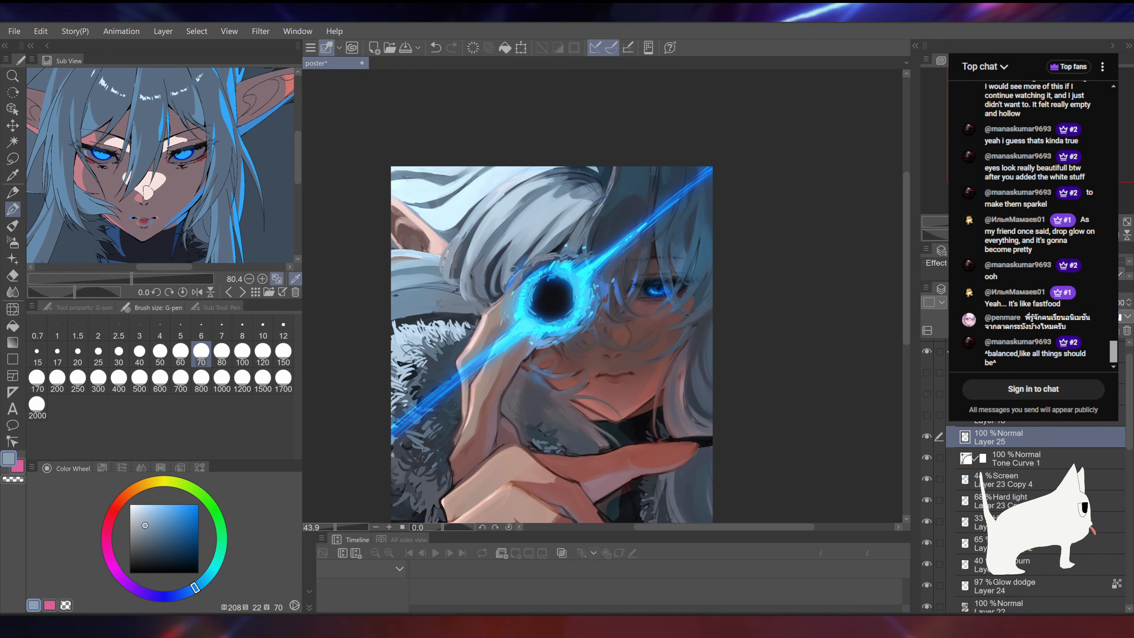
mouse_move(529, 256)
mouse_down()
mouse_move(507, 291)
mouse_move(520, 274)
mouse_up()
key(ctrl+z)
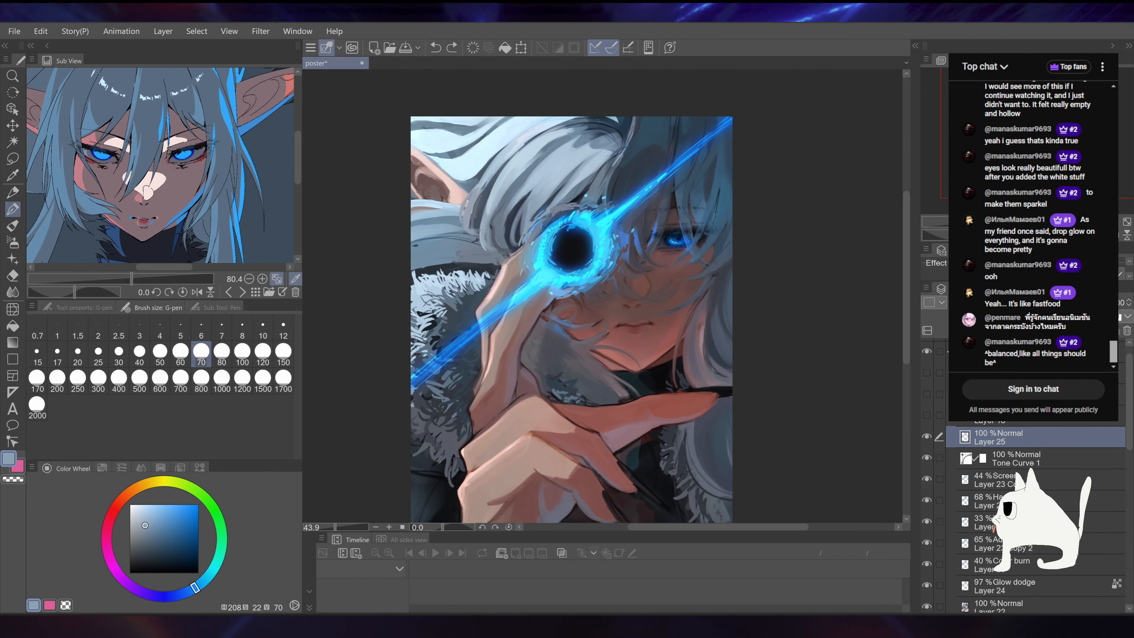
Step: Blend the area where the upper light beam leaves the orb with sampled muted dark-blue G-pen strokes
drag(715, 177, 676, 216)
alt+click(583, 290)
drag(595, 246, 576, 305)
alt+click(583, 288)
alt+click(577, 281)
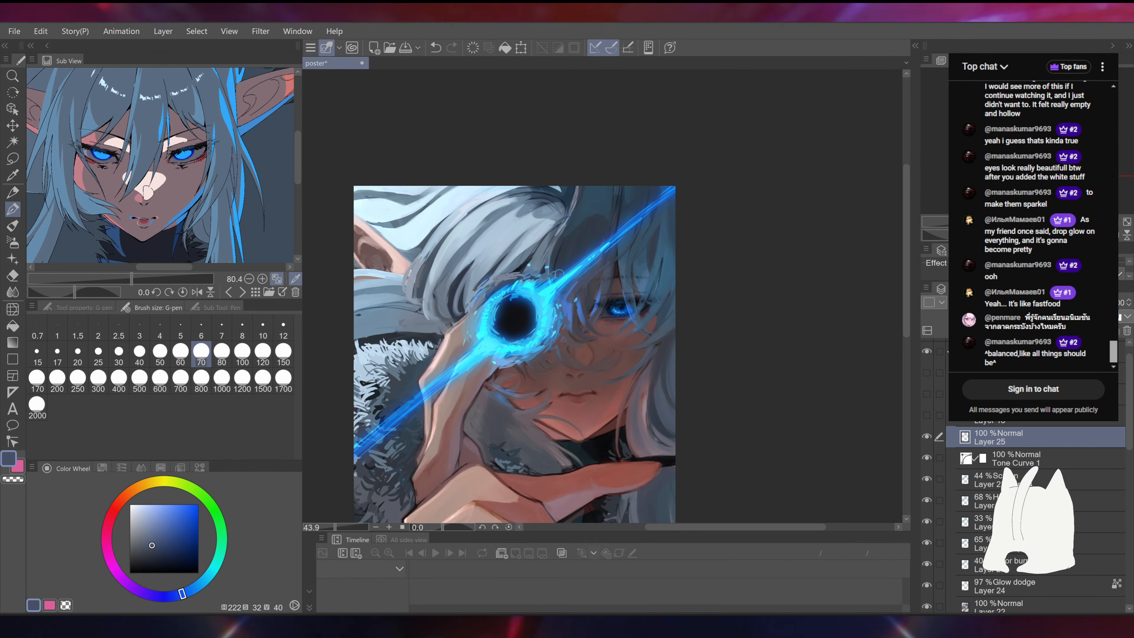
Step: Refine both edges of the upper-right light beam against the hair with sampled dark and mid-blue G-pen strokes
alt+click(565, 265)
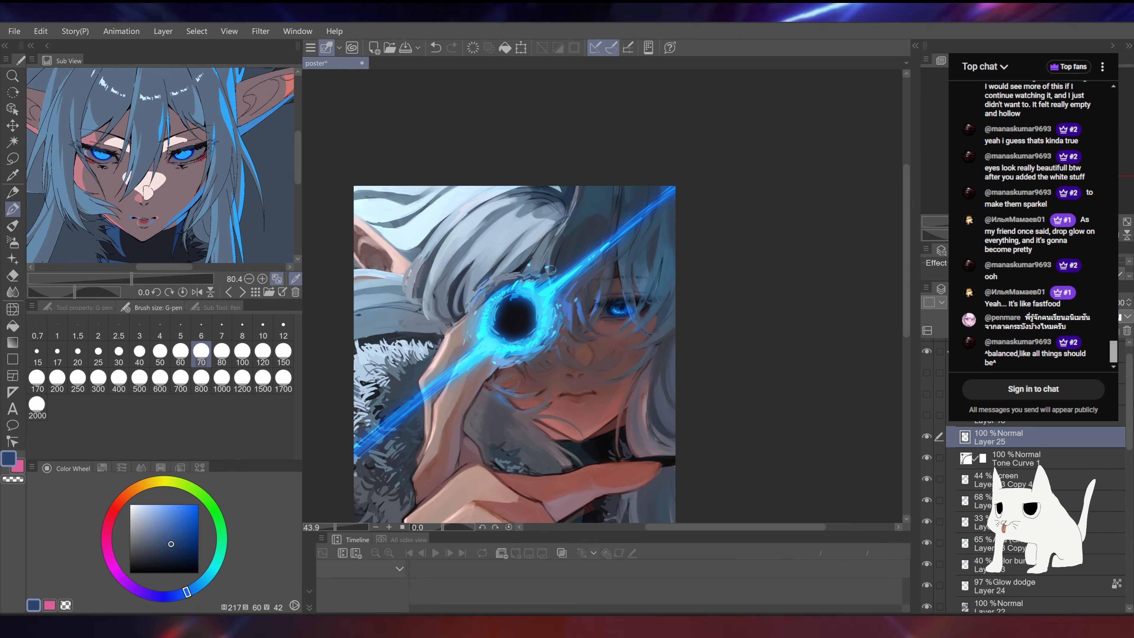
drag(559, 266, 605, 233)
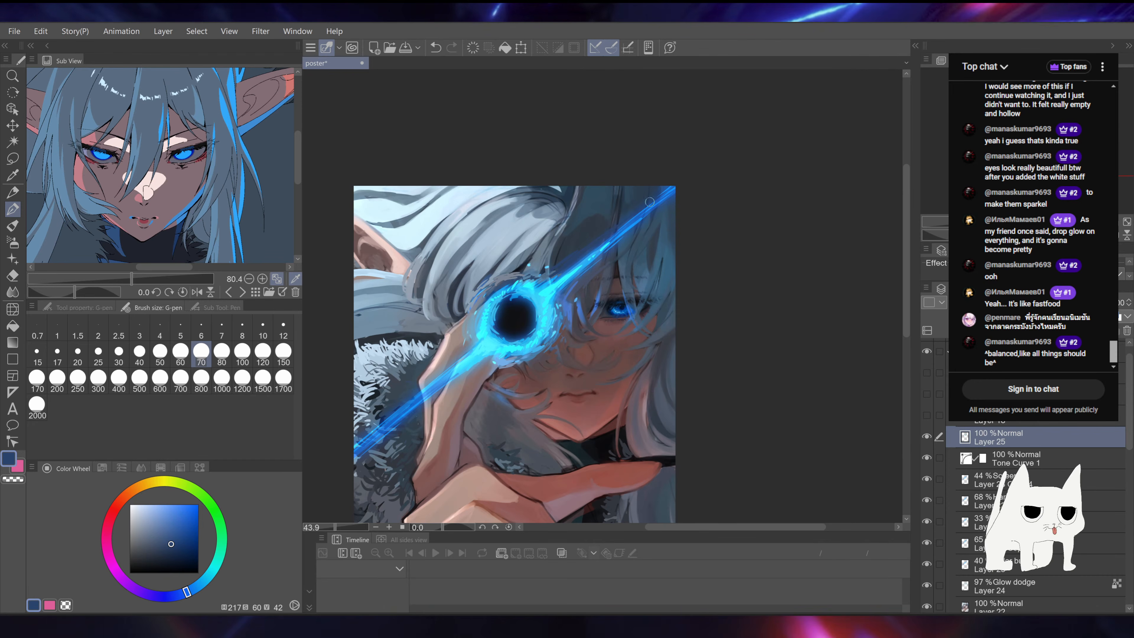
alt+click(626, 242)
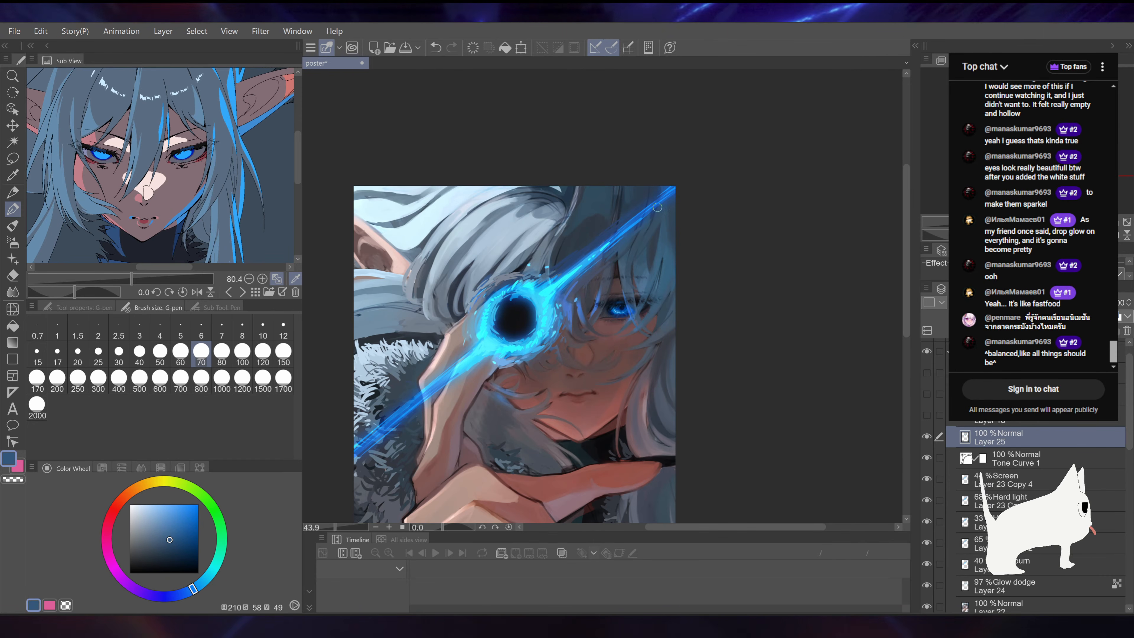
alt+click(608, 249)
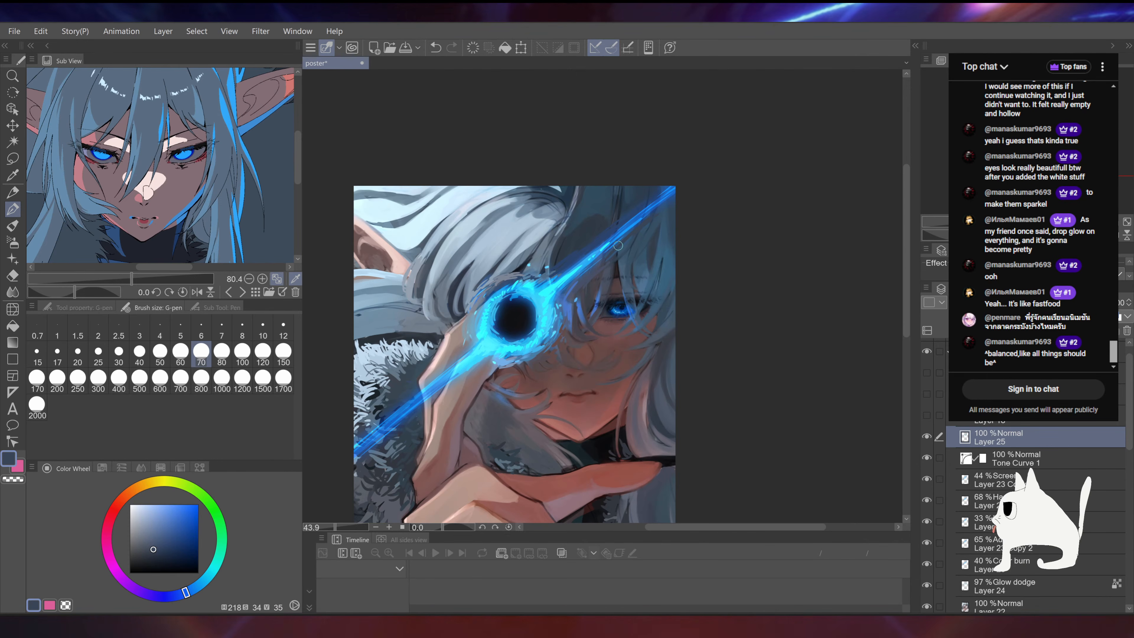
alt+click(615, 245)
alt+click(601, 241)
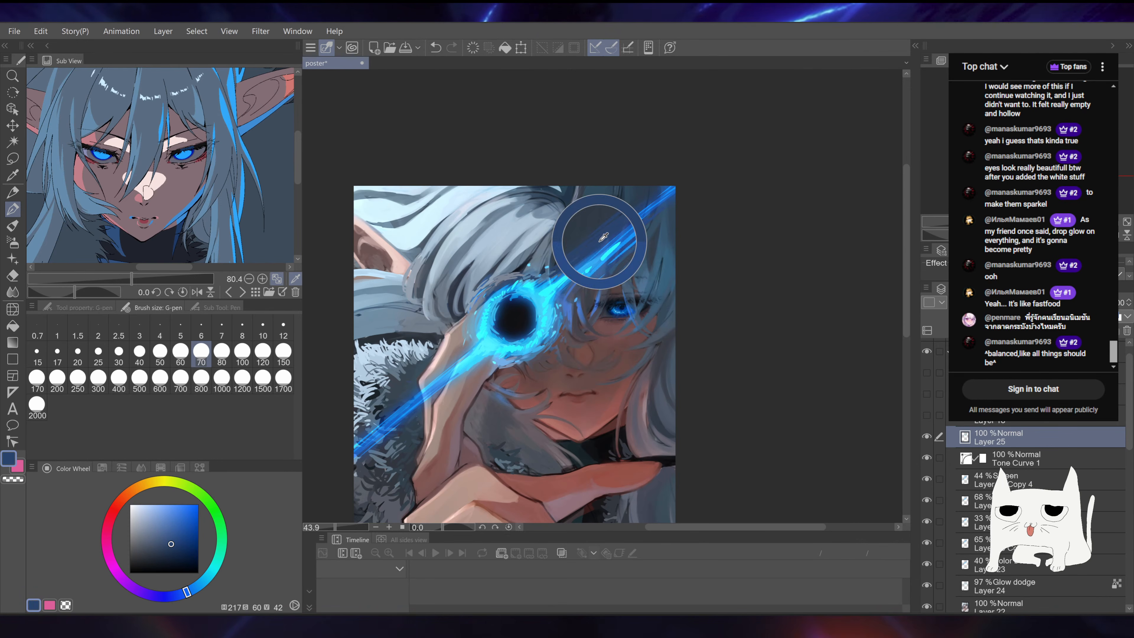
alt+click(620, 214)
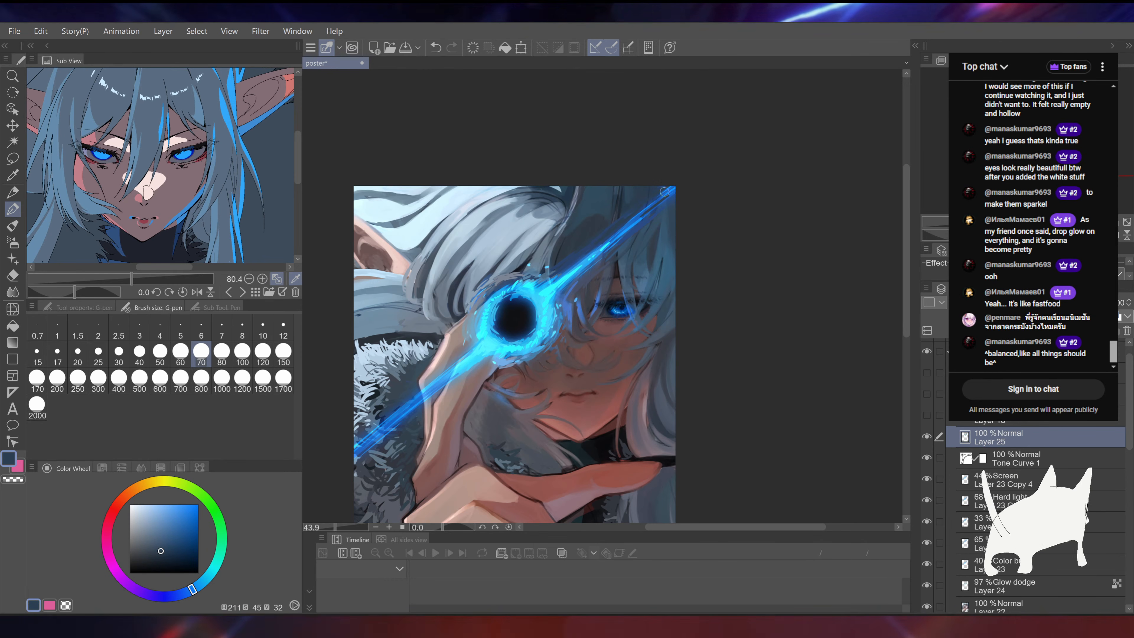
mouse_move(645, 255)
mouse_down()
mouse_move(765, 172)
mouse_move(798, 171)
mouse_up()
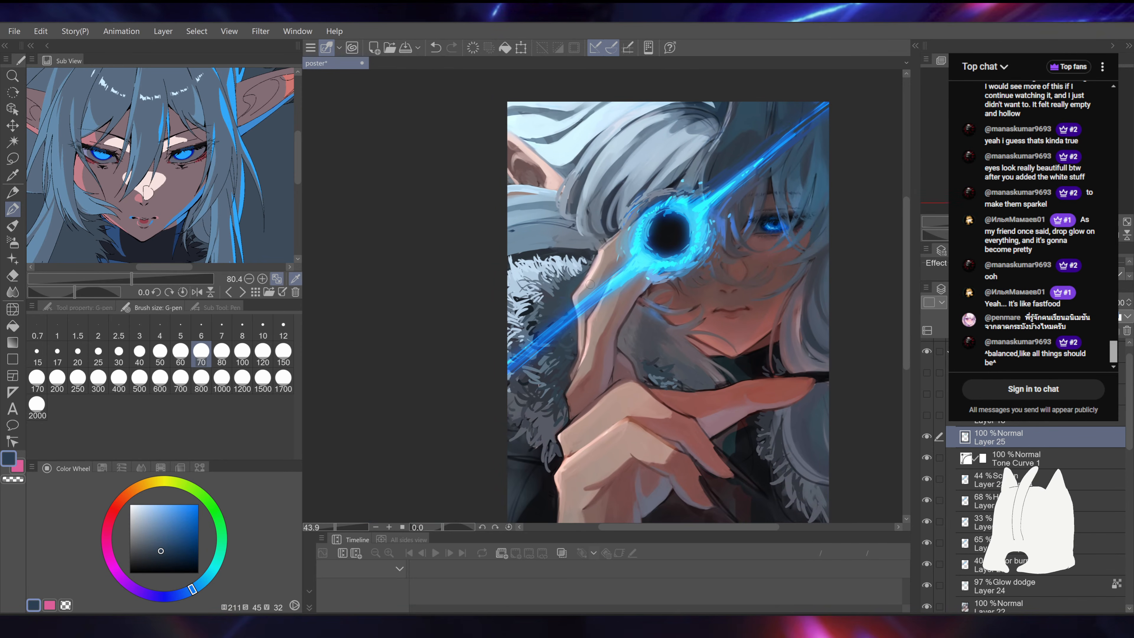
Step: Paint sampled blue-grey, mid-blue and pale lavender edge strokes along the lower-left beam where it crosses the fur and finger
alt+click(537, 357)
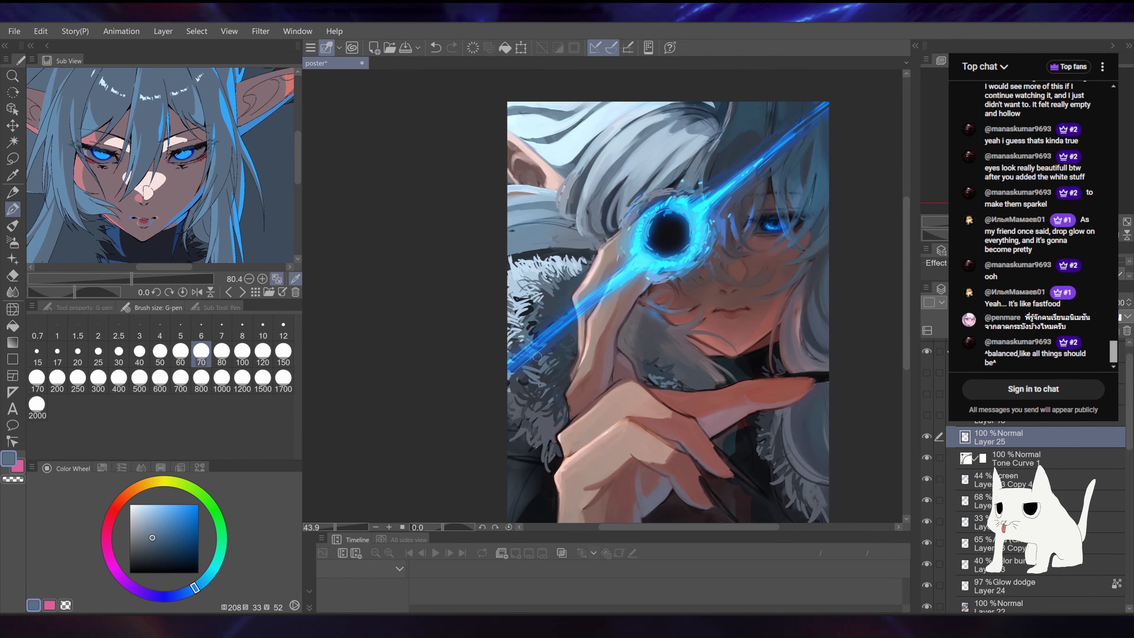
alt+click(568, 308)
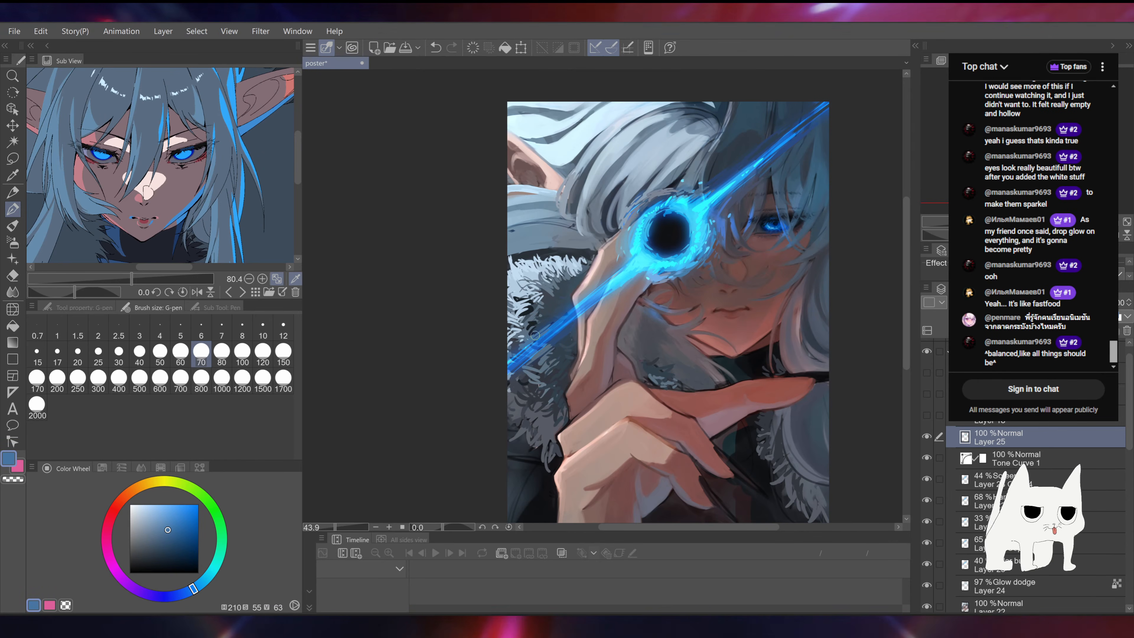
alt+click(571, 306)
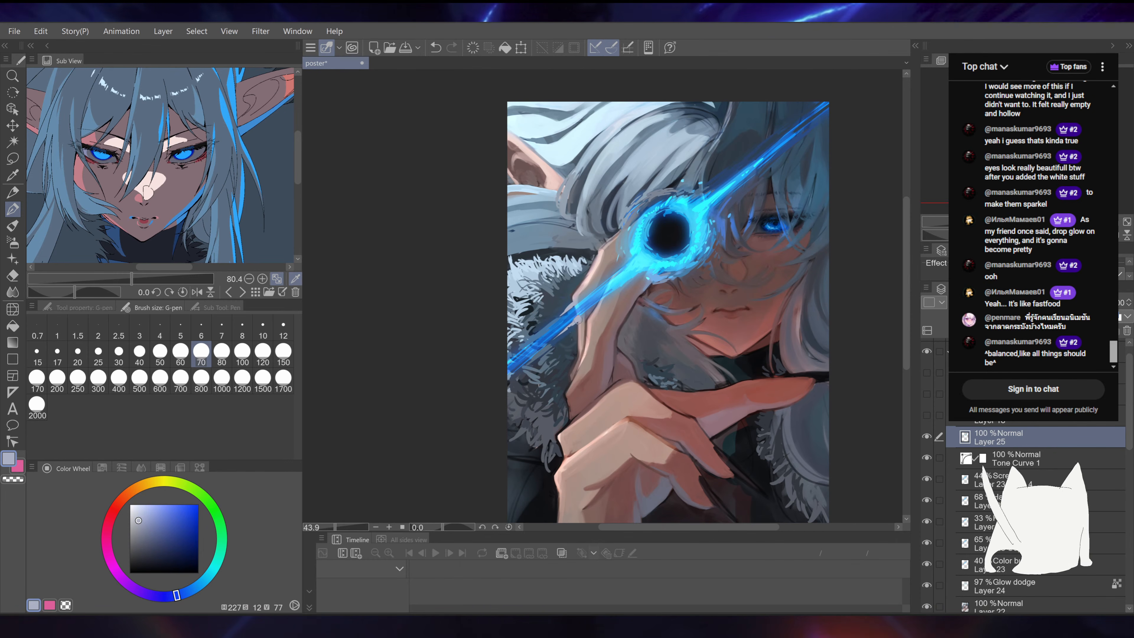
drag(640, 296, 603, 325)
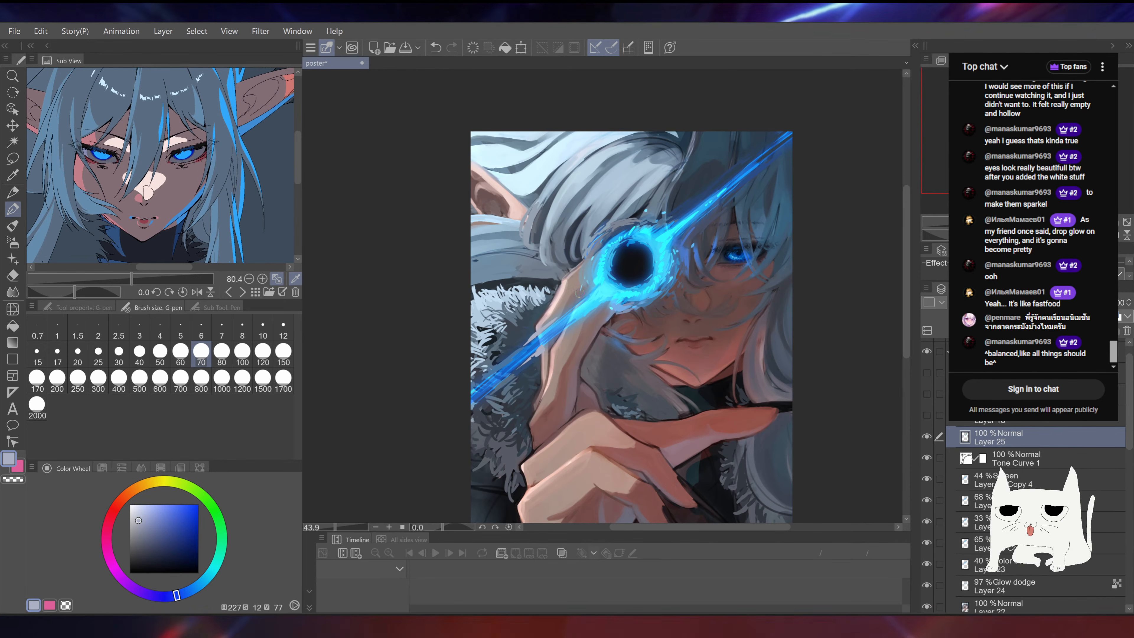
drag(610, 285, 663, 223)
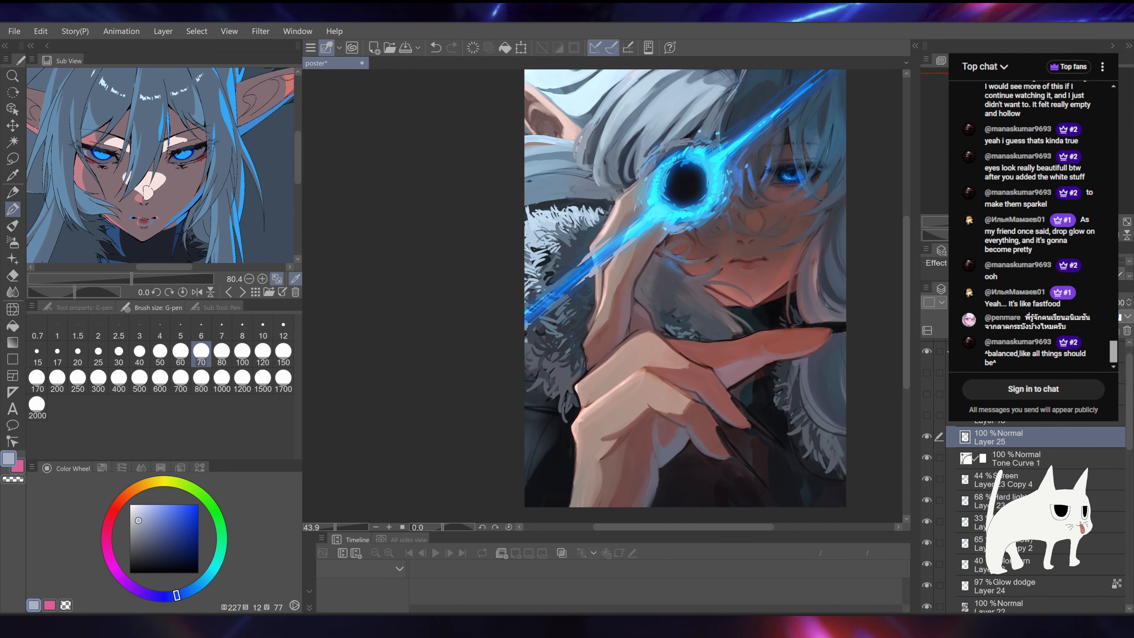
alt+click(620, 253)
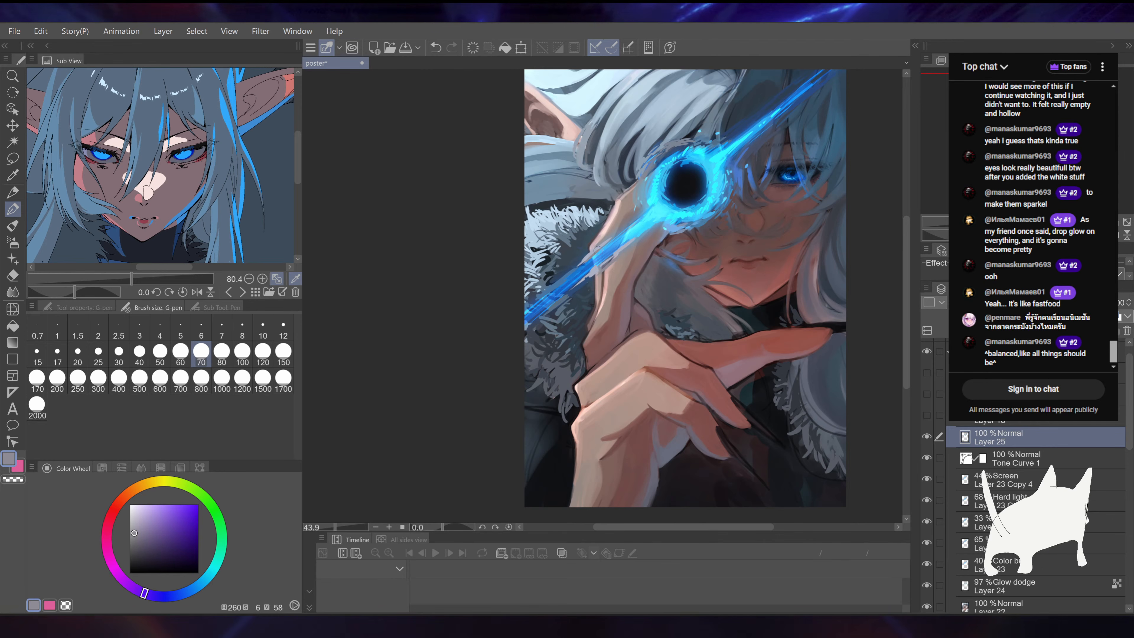
key(ctrl+z)
drag(561, 275, 485, 331)
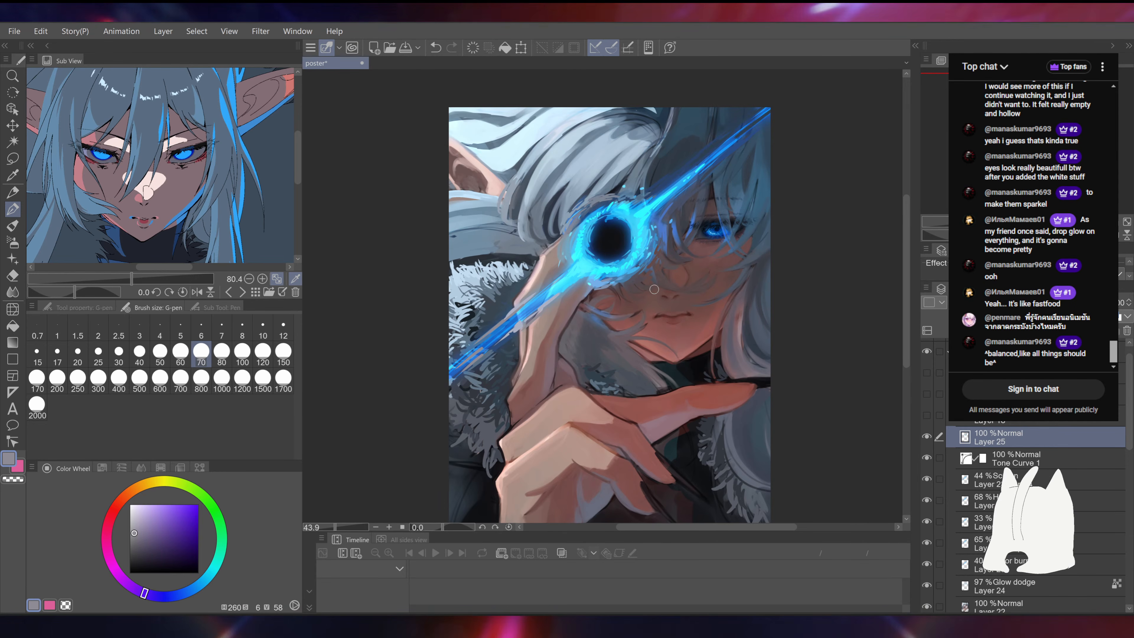
Step: Compare the whole poster with and without the Layer 25 paintwork, leaving the layer visible
scroll(489, 289, down, 3)
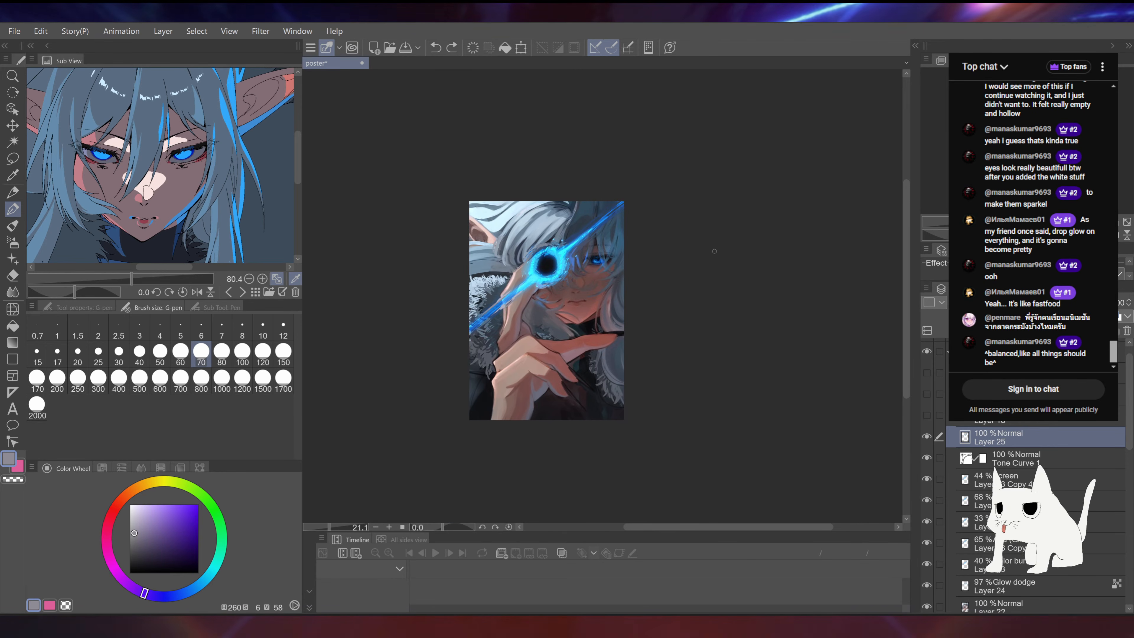
scroll(597, 315, up, 2)
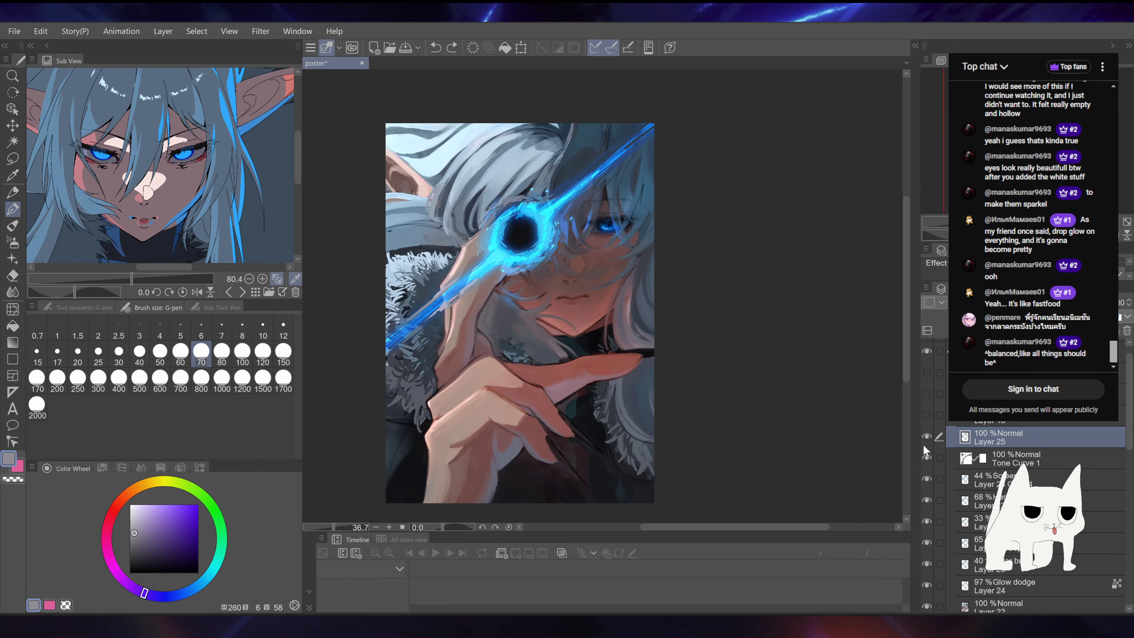
click(926, 437)
click(926, 436)
click(926, 437)
click(927, 436)
click(927, 436)
drag(522, 215, 645, 260)
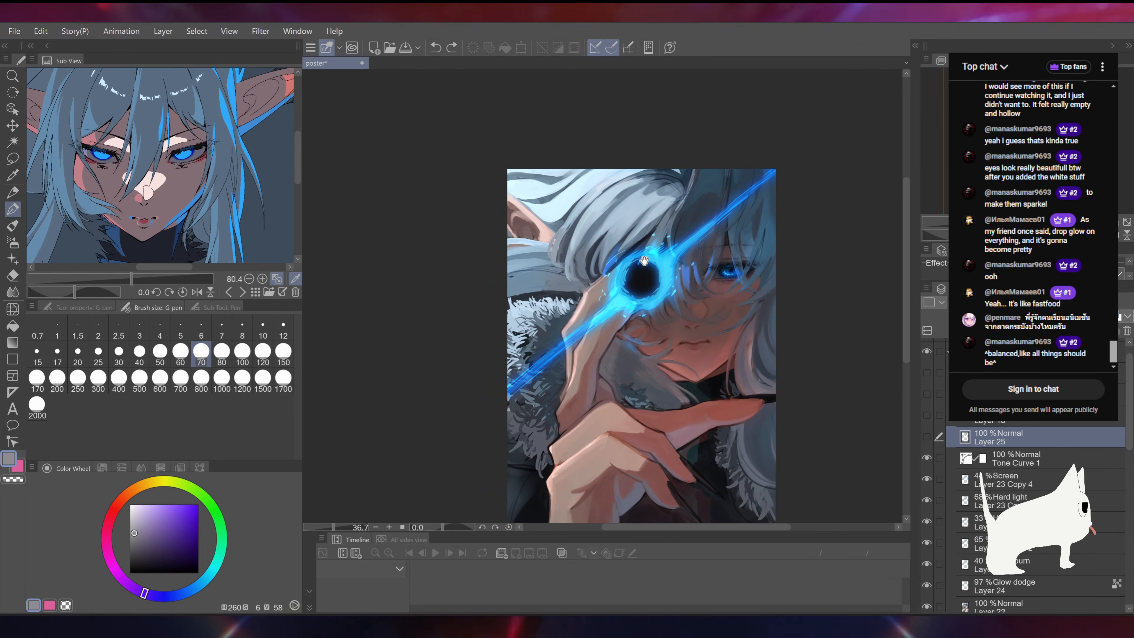
click(926, 437)
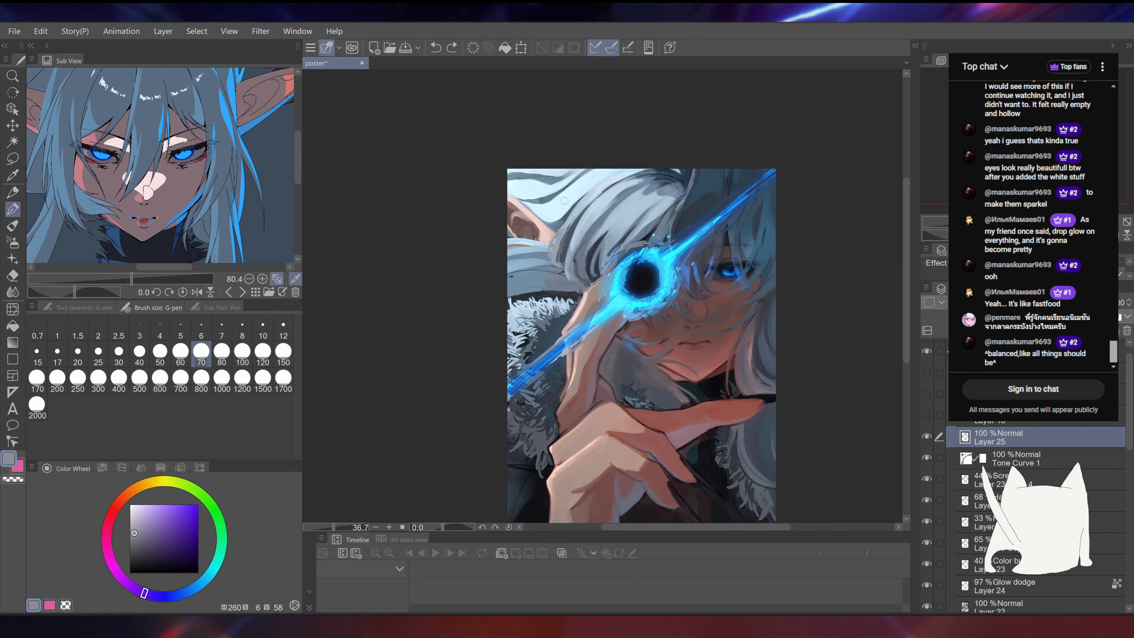
Step: Add saturated blue G-pen strokes around the outer left and lower-right edges of the orb's glow
scroll(565, 200, up, 2)
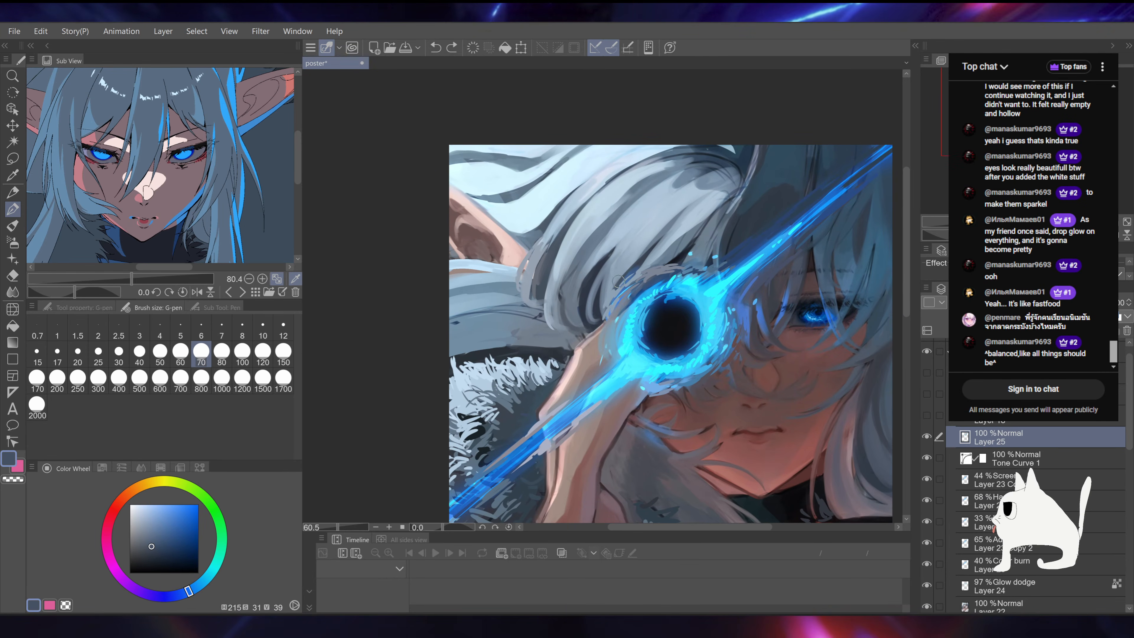
alt+click(630, 278)
alt+click(620, 301)
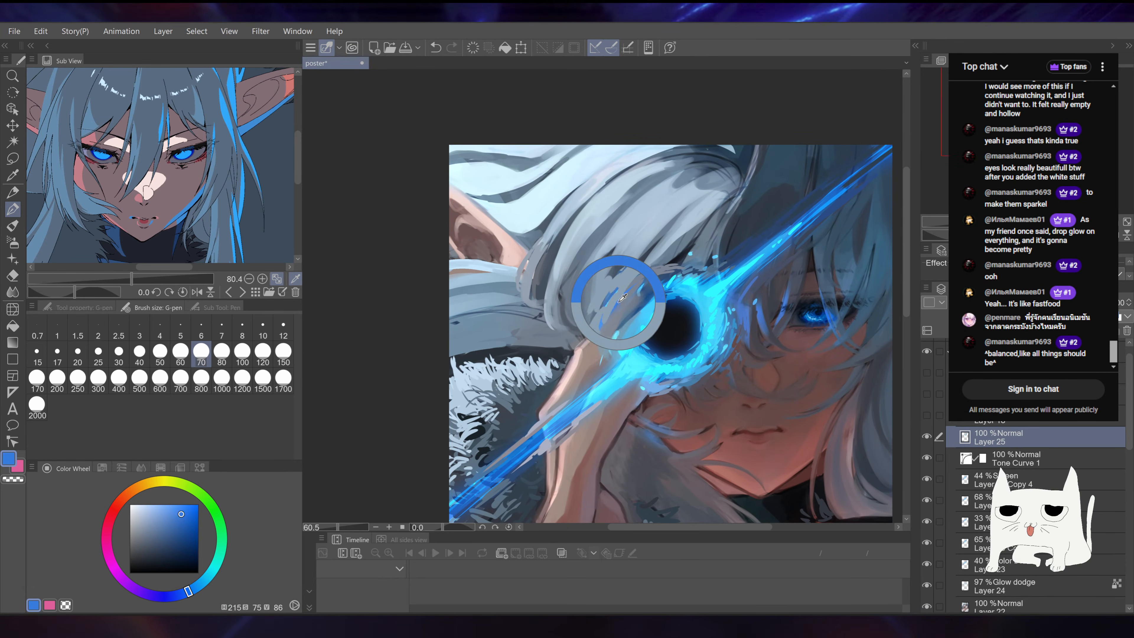
drag(608, 316, 605, 331)
drag(616, 312, 610, 341)
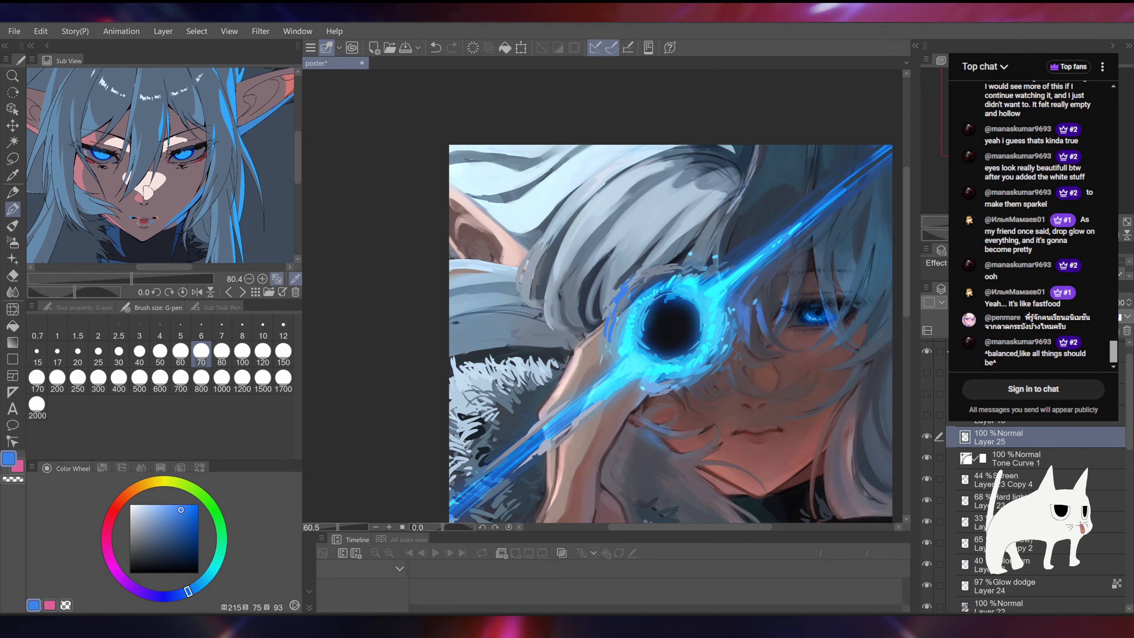
drag(635, 292, 625, 304)
mouse_move(669, 371)
mouse_down()
mouse_move(654, 349)
mouse_move(693, 353)
mouse_up()
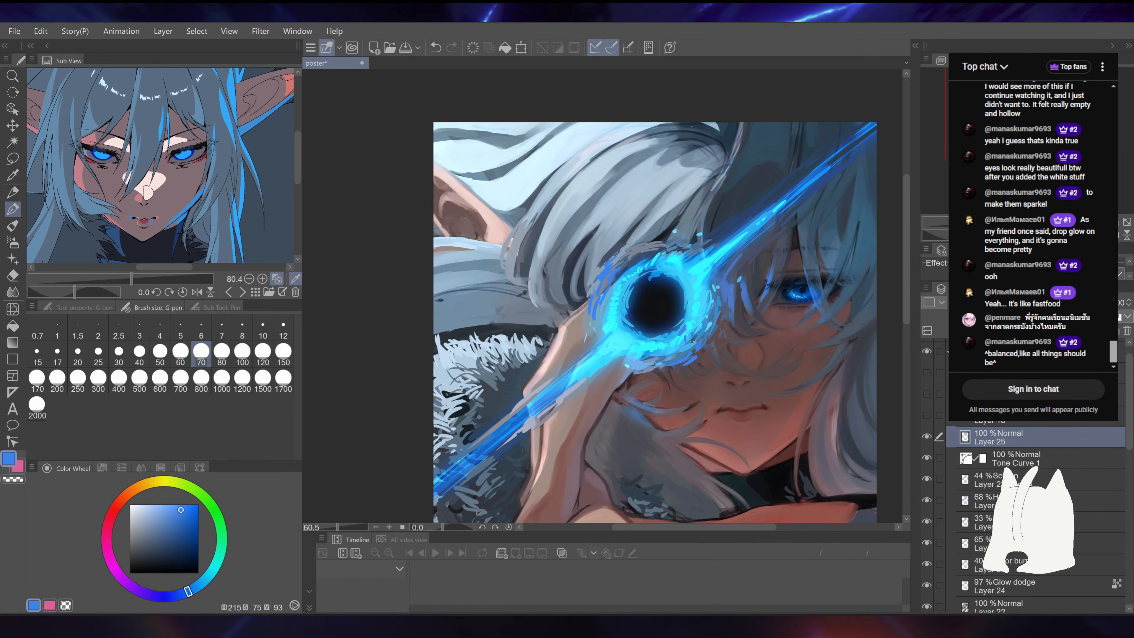
Step: Break up the rim of the orb's dark core with sampled light-blue, mid-blue and navy G-pen strokes at brush size 70
alt+click(685, 308)
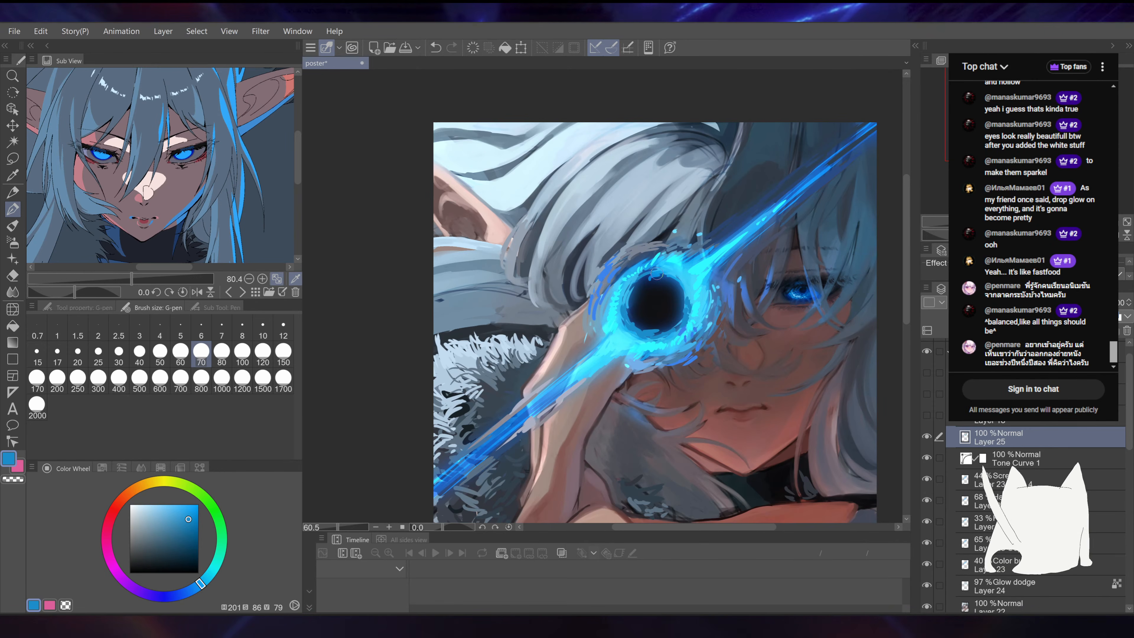
alt+click(681, 314)
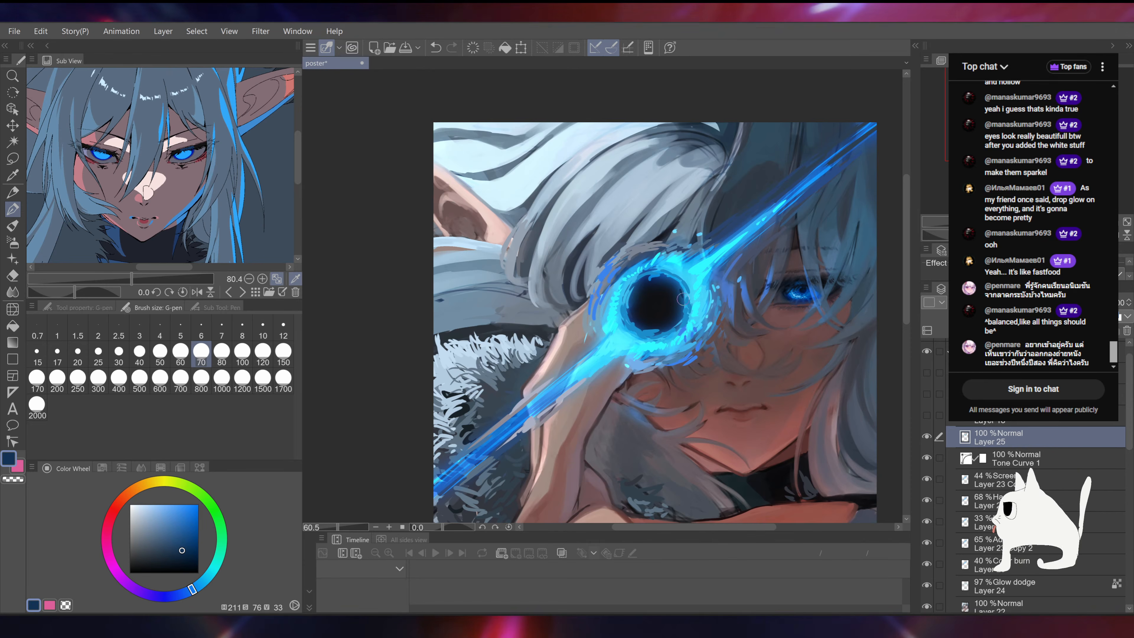
alt+click(680, 317)
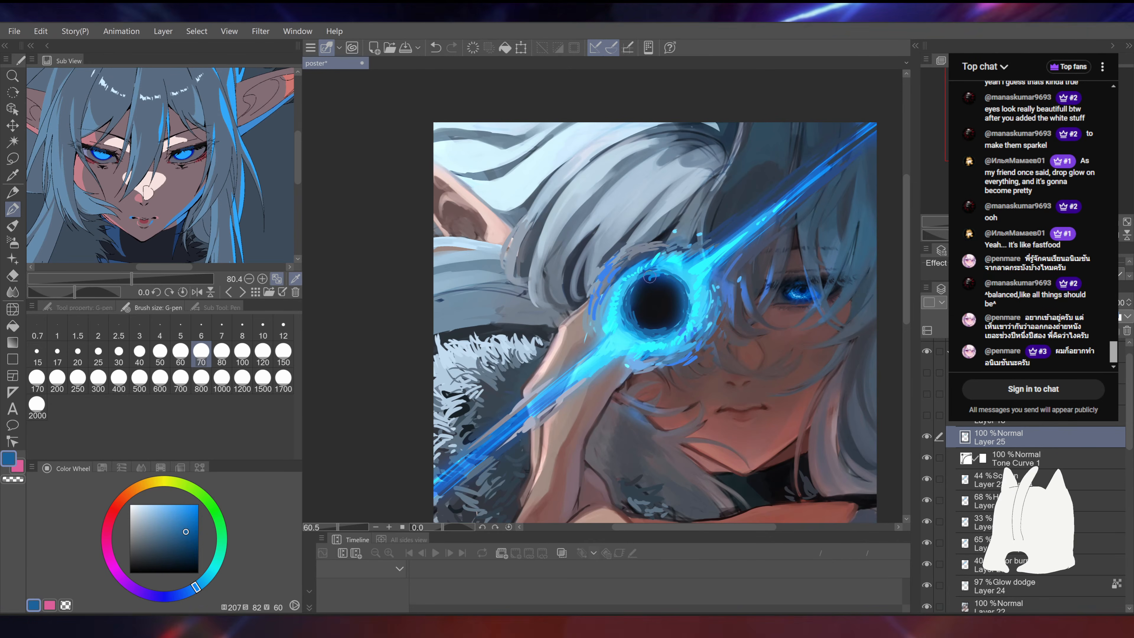
alt+click(637, 295)
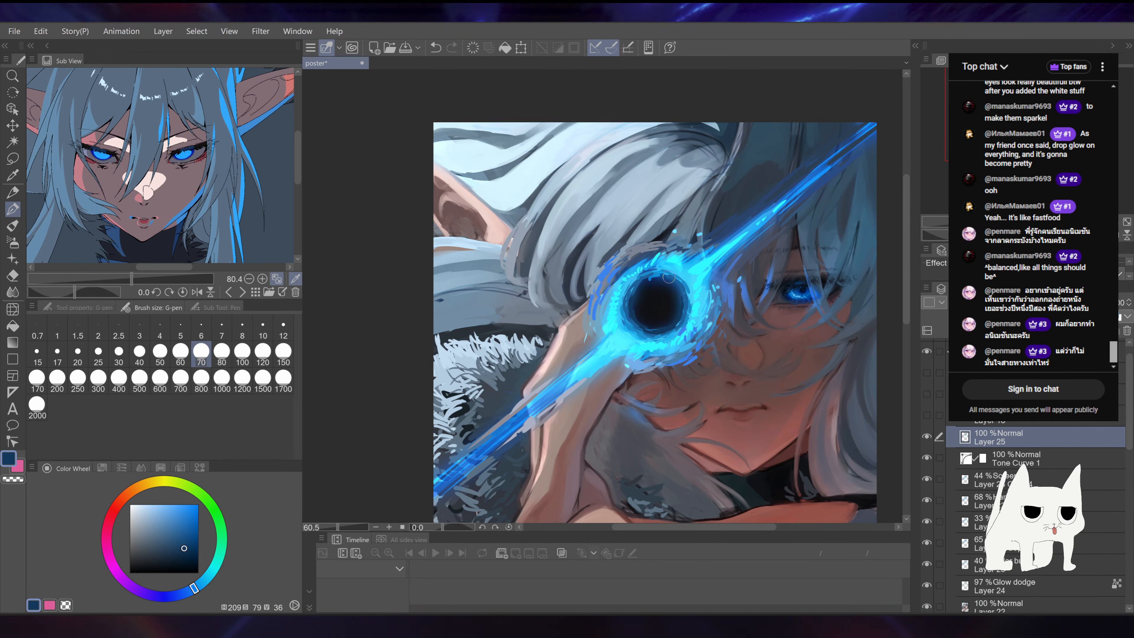
alt+click(680, 295)
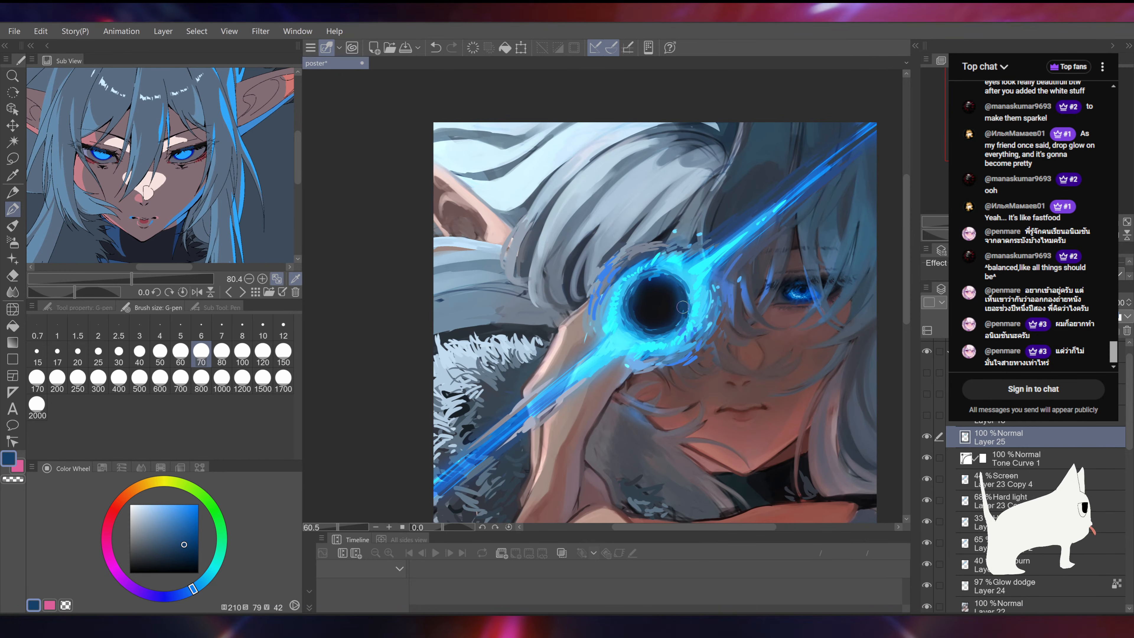
alt+click(684, 301)
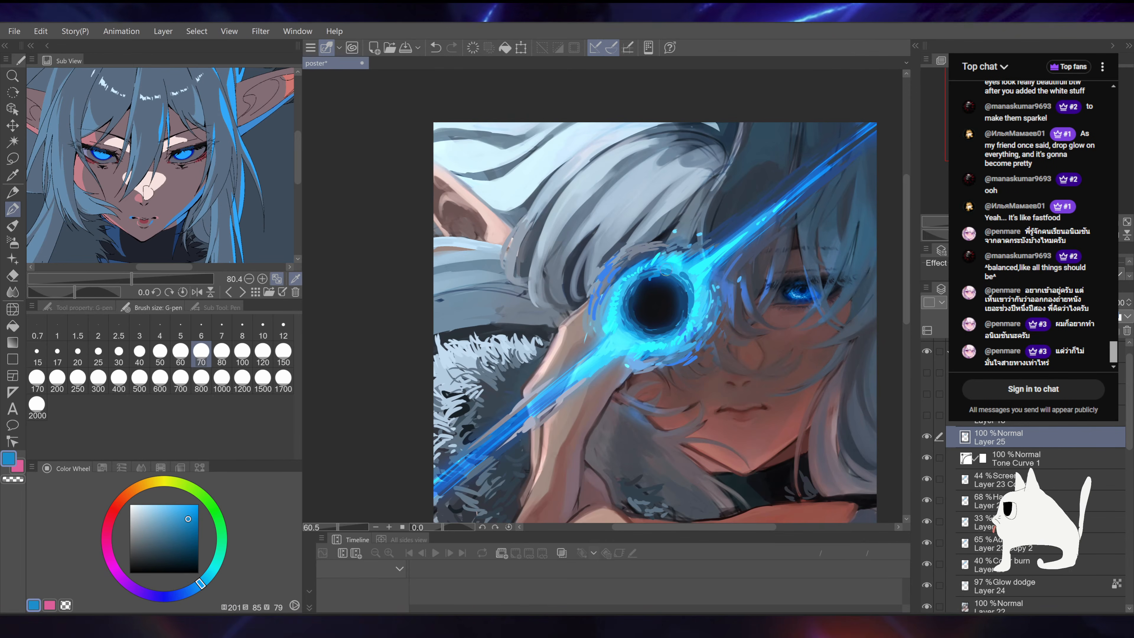
alt+click(632, 287)
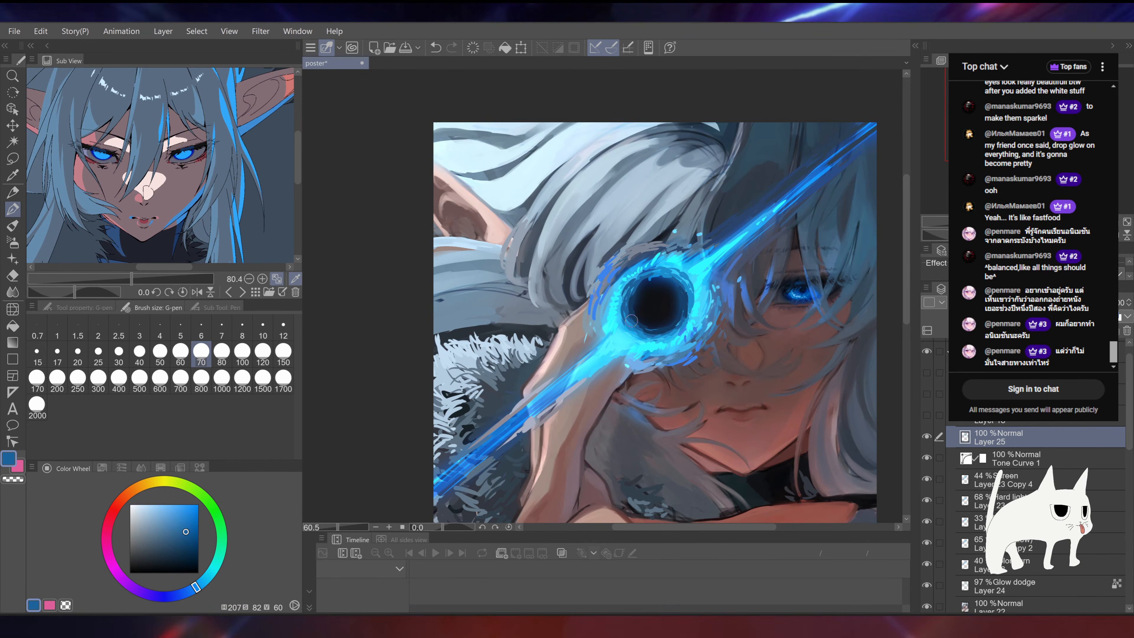
Step: Layer sampled bright blue, deep navy and near-black strokes inside the orb's rim to blend it into the core
right_click(654, 329)
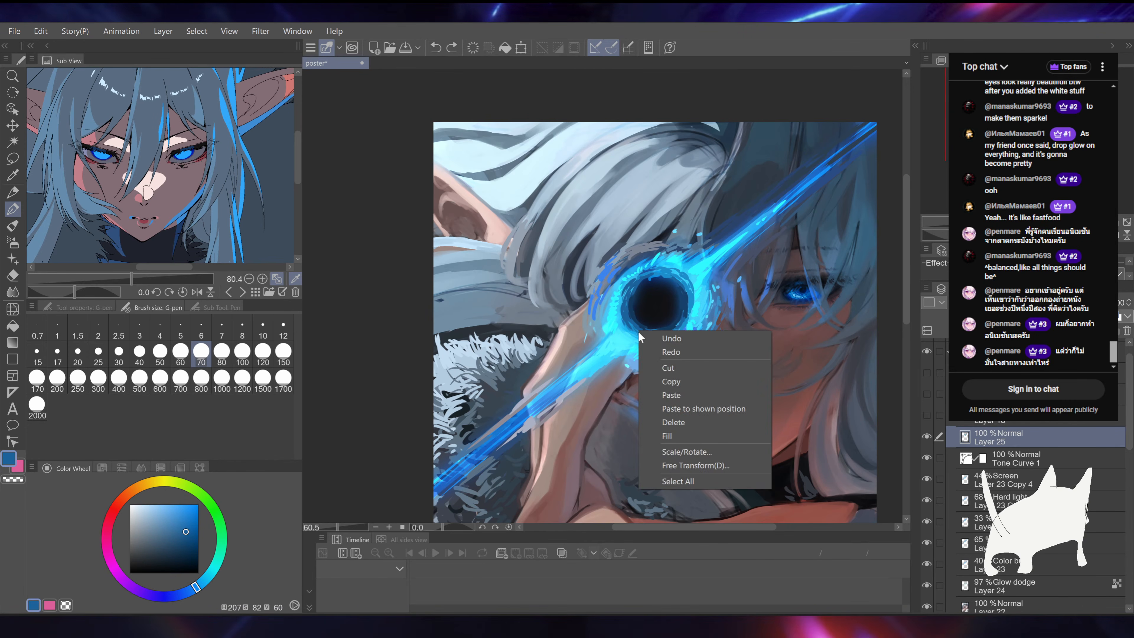
key(Escape)
alt+click(643, 329)
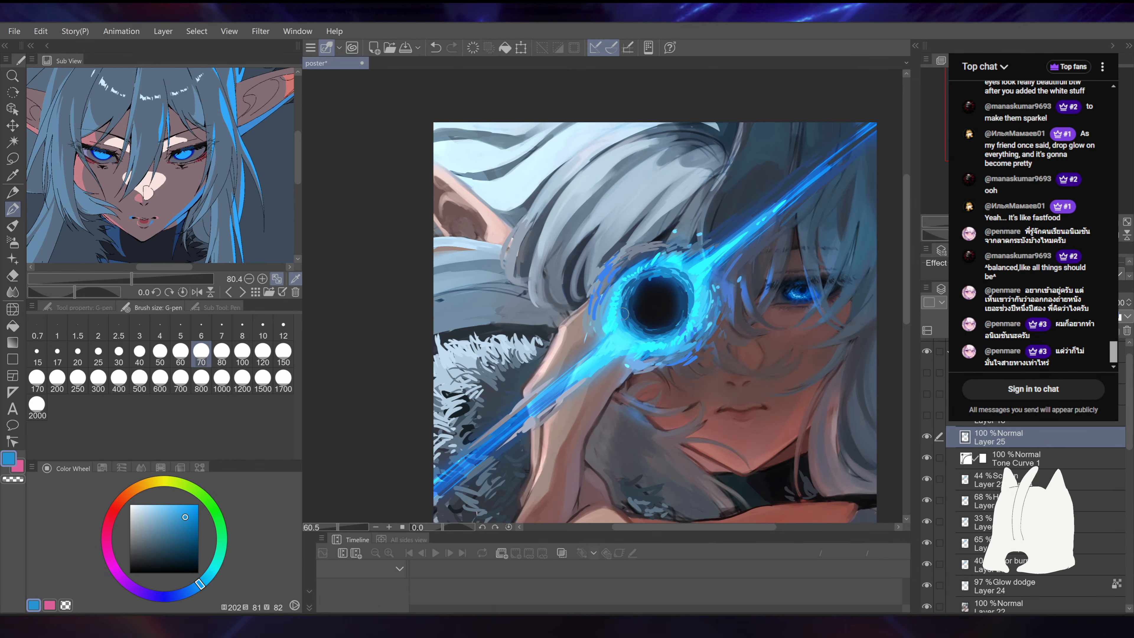
alt+click(678, 302)
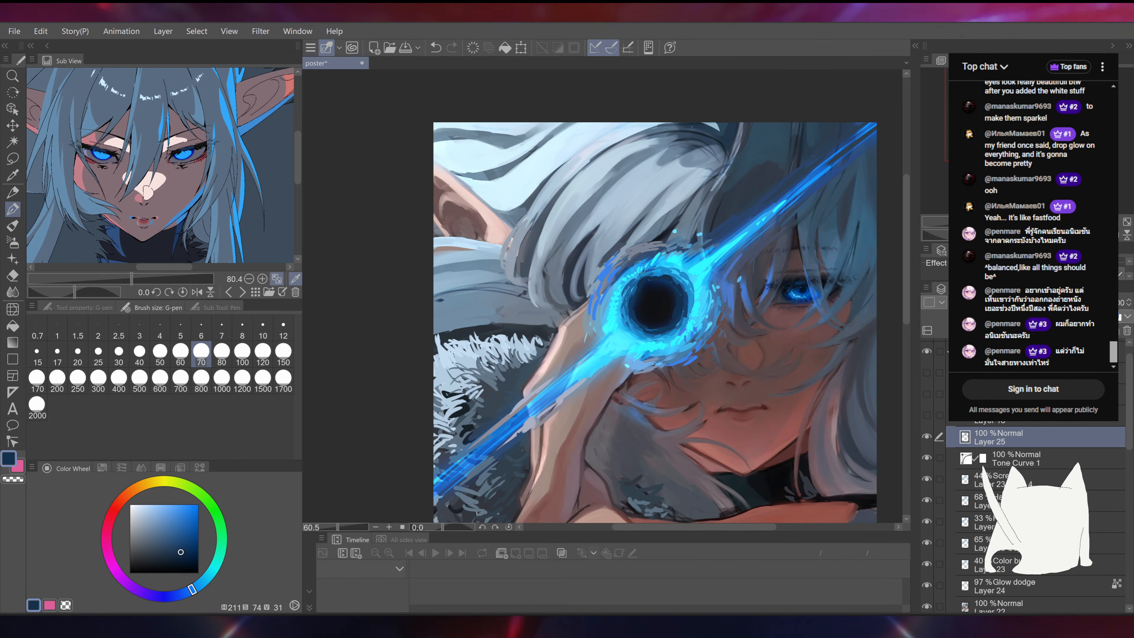
alt+click(651, 313)
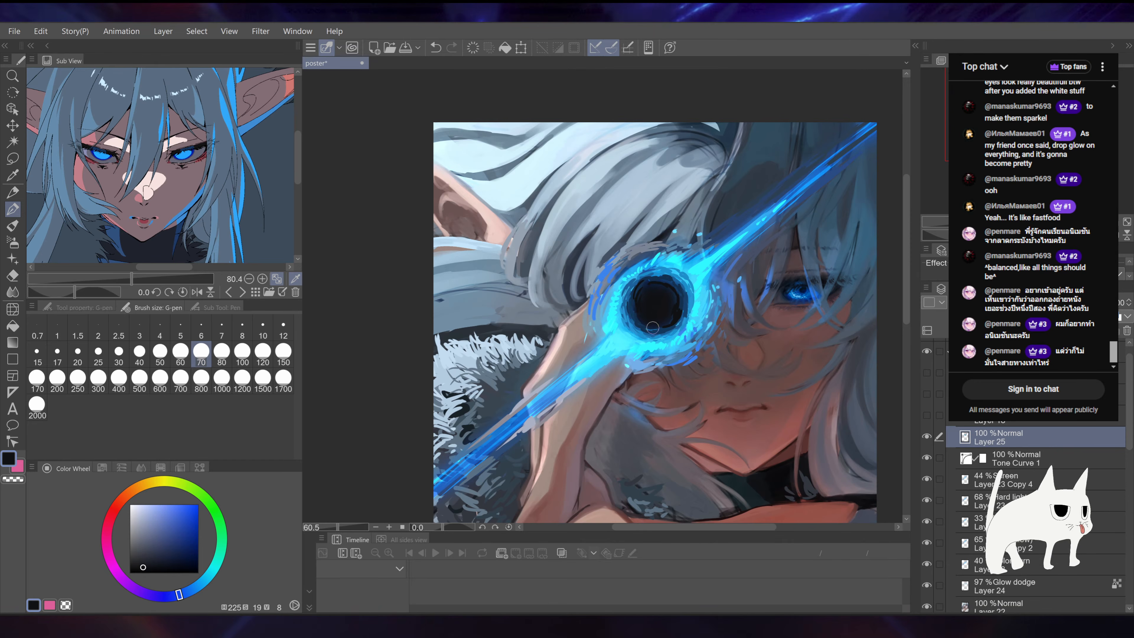
Step: Reshape the core's upper and lower inner edges with sampled dark navy and near-black strokes, undoing the last stroke
drag(749, 271, 730, 230)
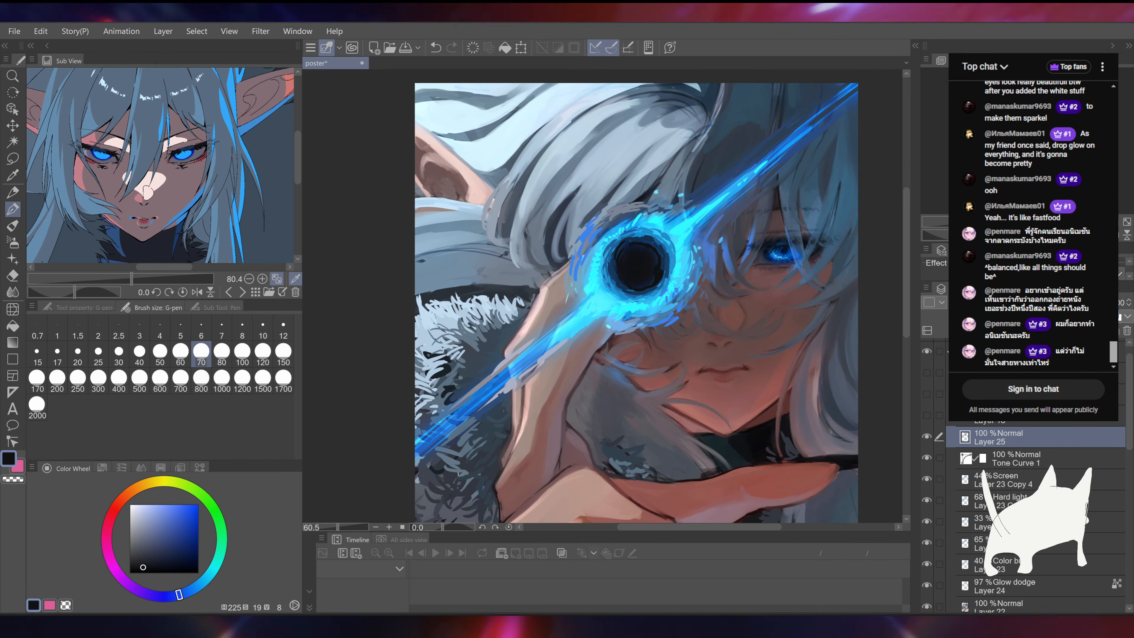
scroll(603, 297, down, 5)
scroll(620, 284, up, 4)
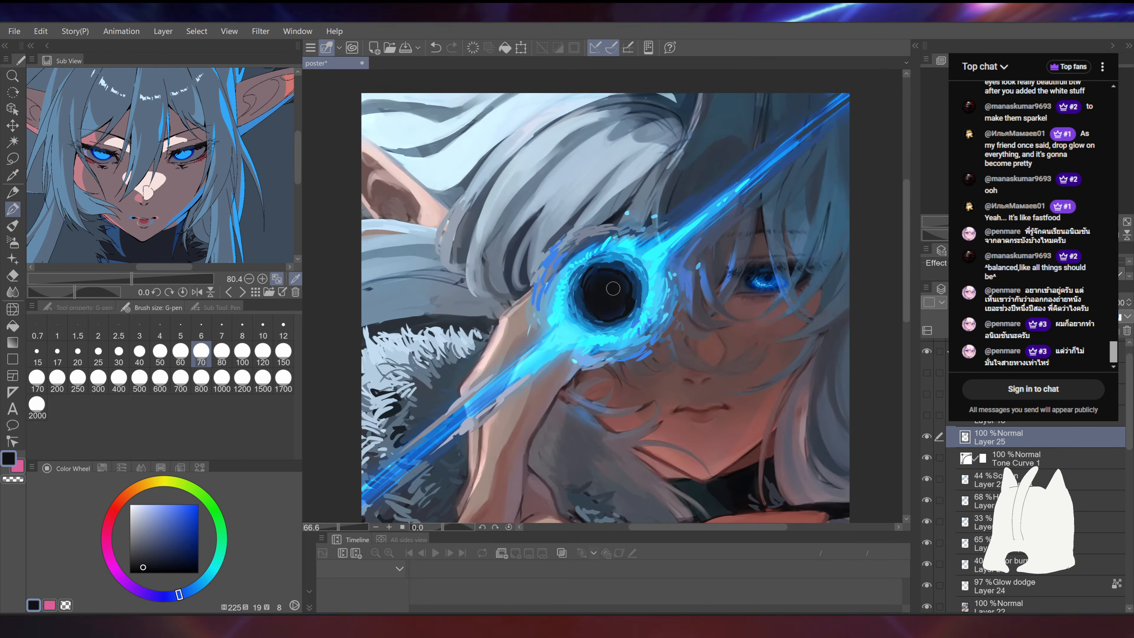
alt+click(627, 282)
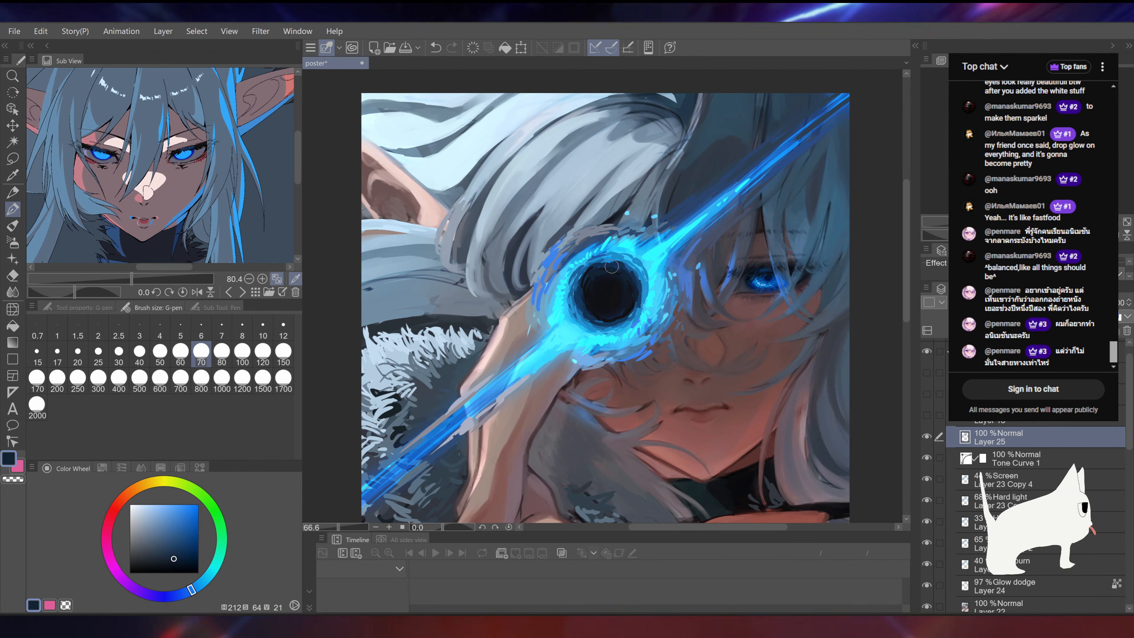
alt+click(585, 306)
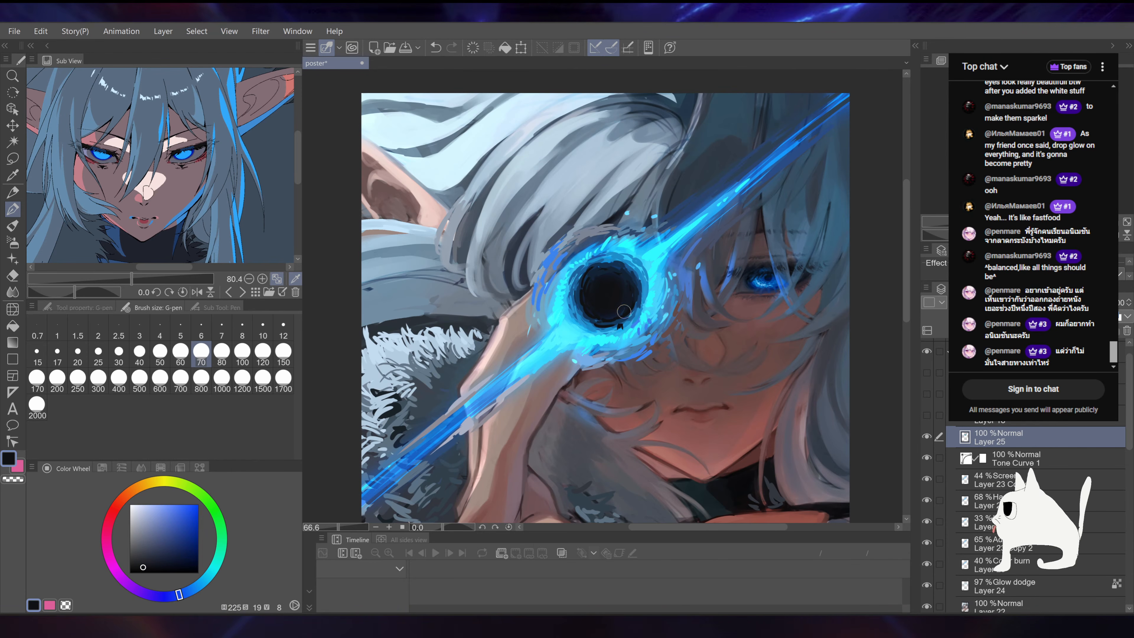
key(ctrl+z)
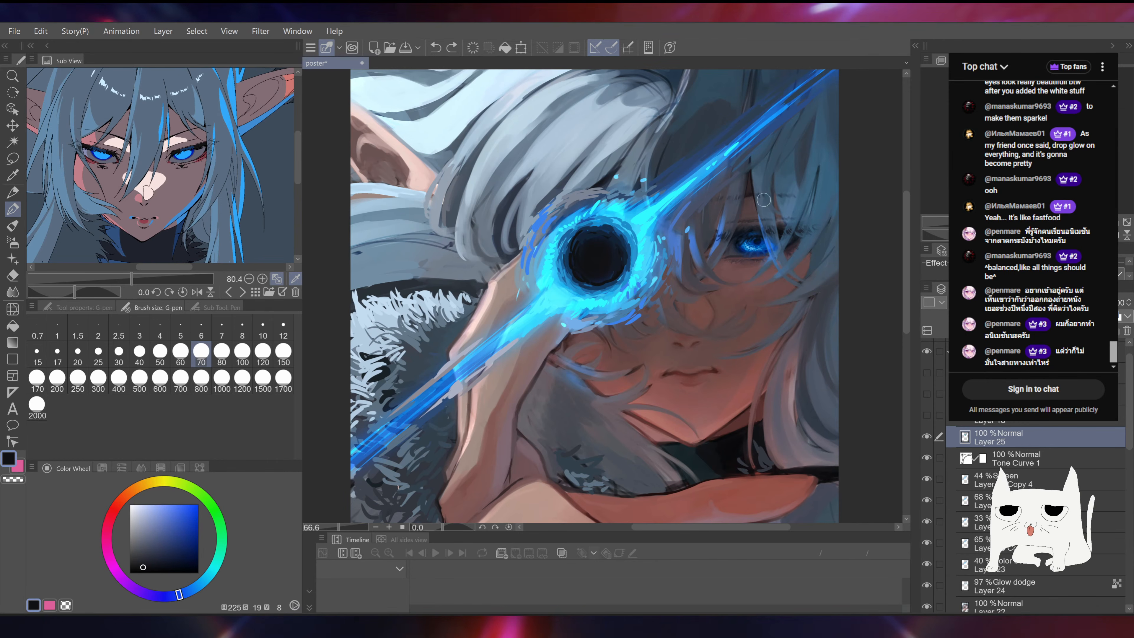
Step: Reduce the G-pen to size 40 and paint fine navy, mid-blue and bright cyan strokes along the core's lower rim
alt+click(616, 279)
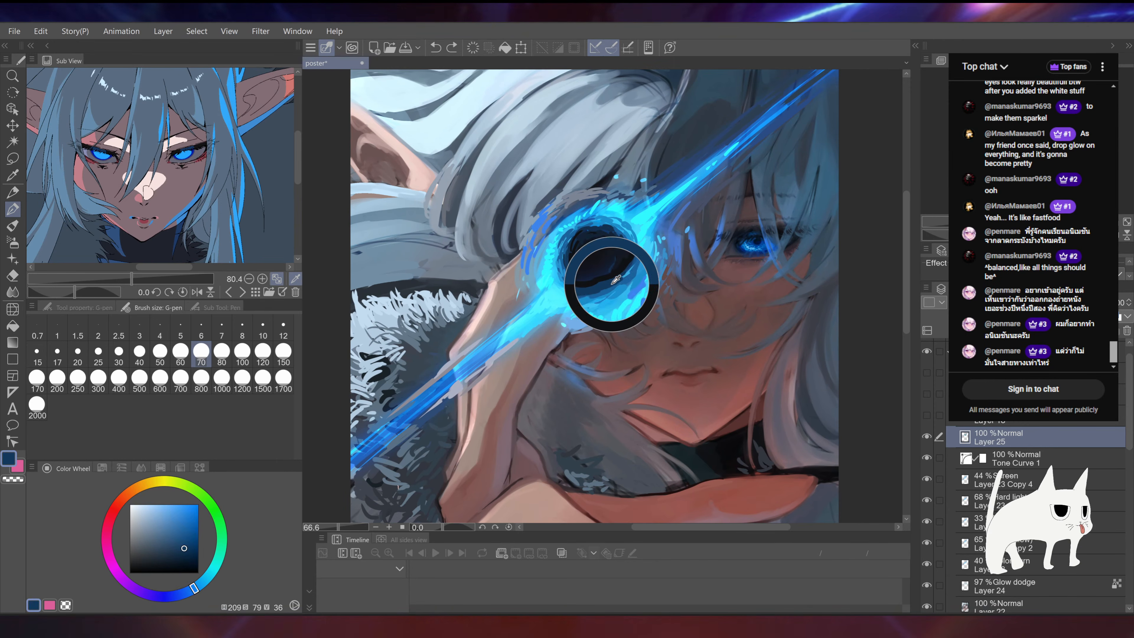
alt+click(606, 281)
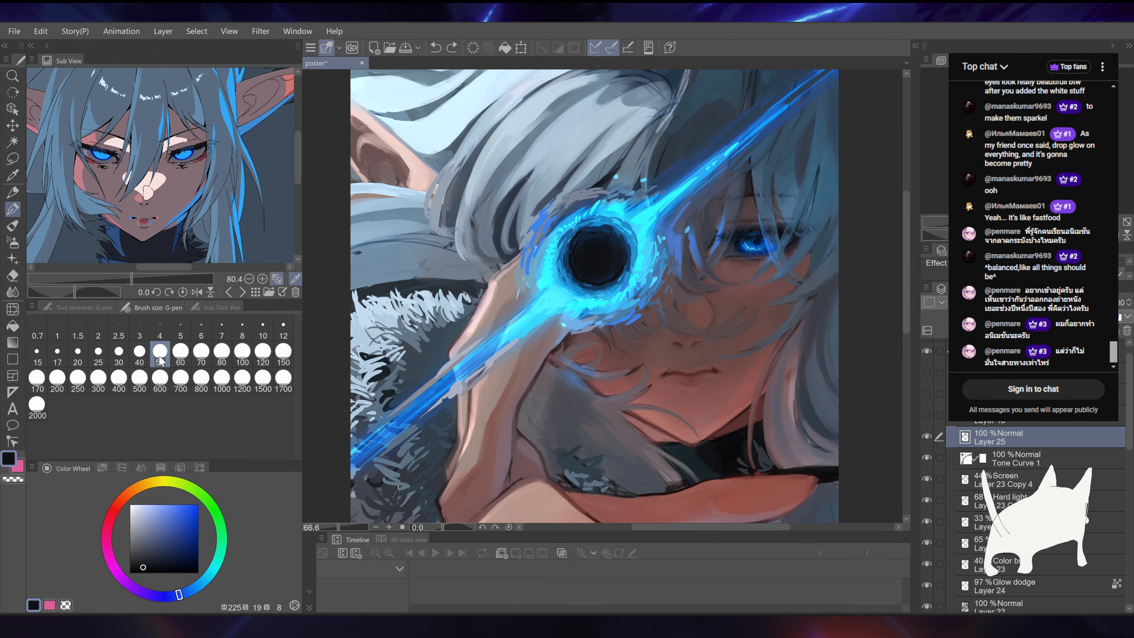
key(ctrl+z)
alt+click(616, 280)
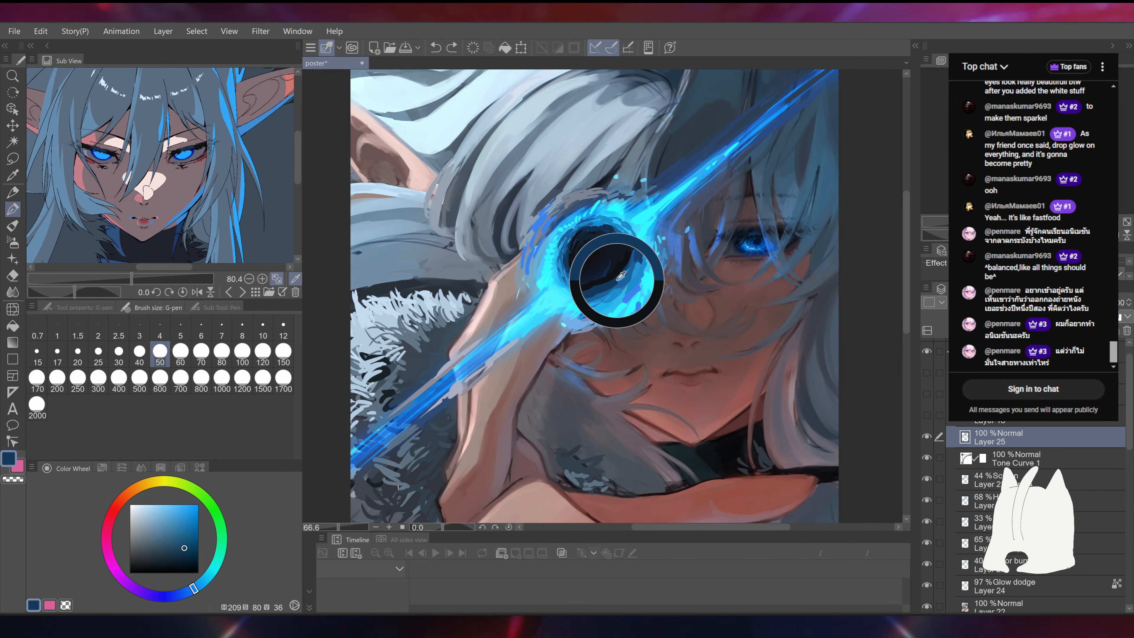
key(bracketleft)
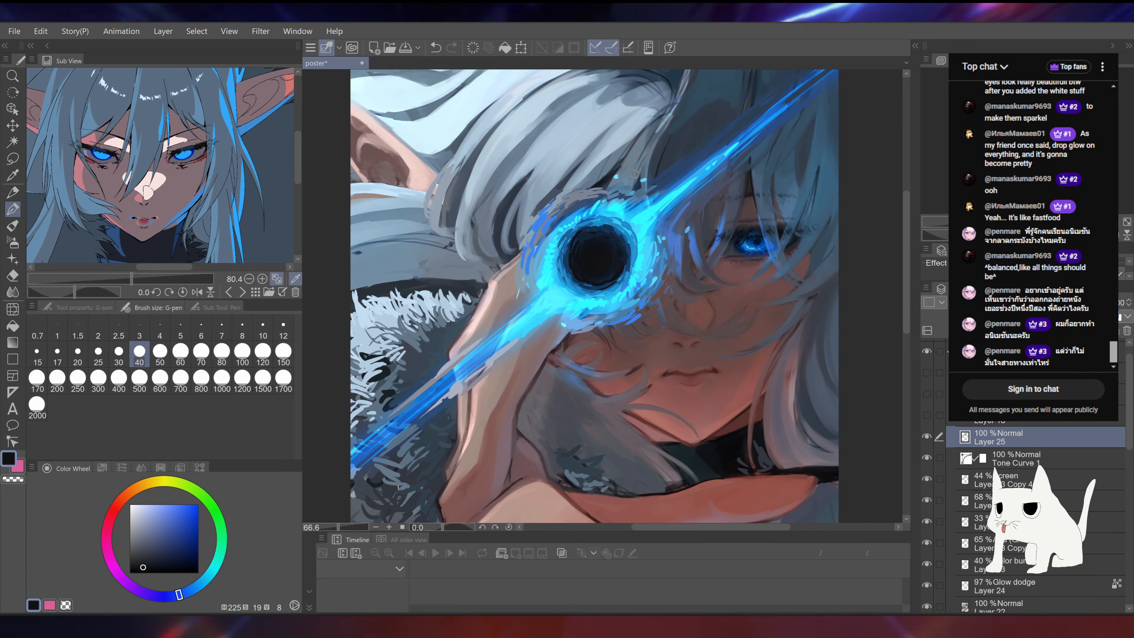
alt+click(605, 290)
drag(605, 291, 597, 289)
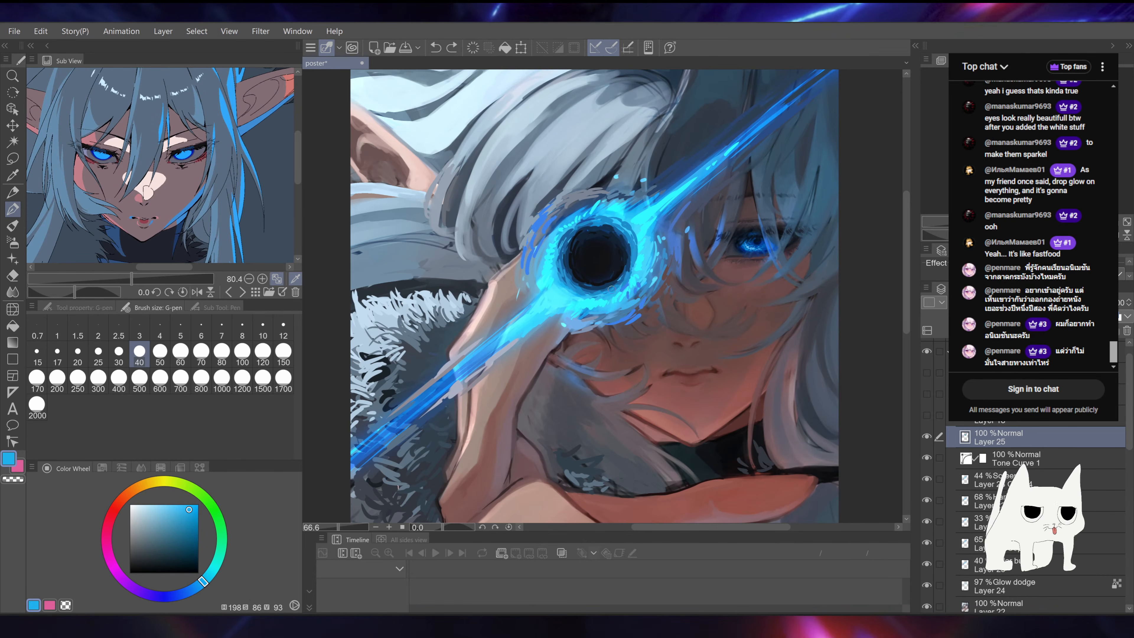
alt+click(611, 288)
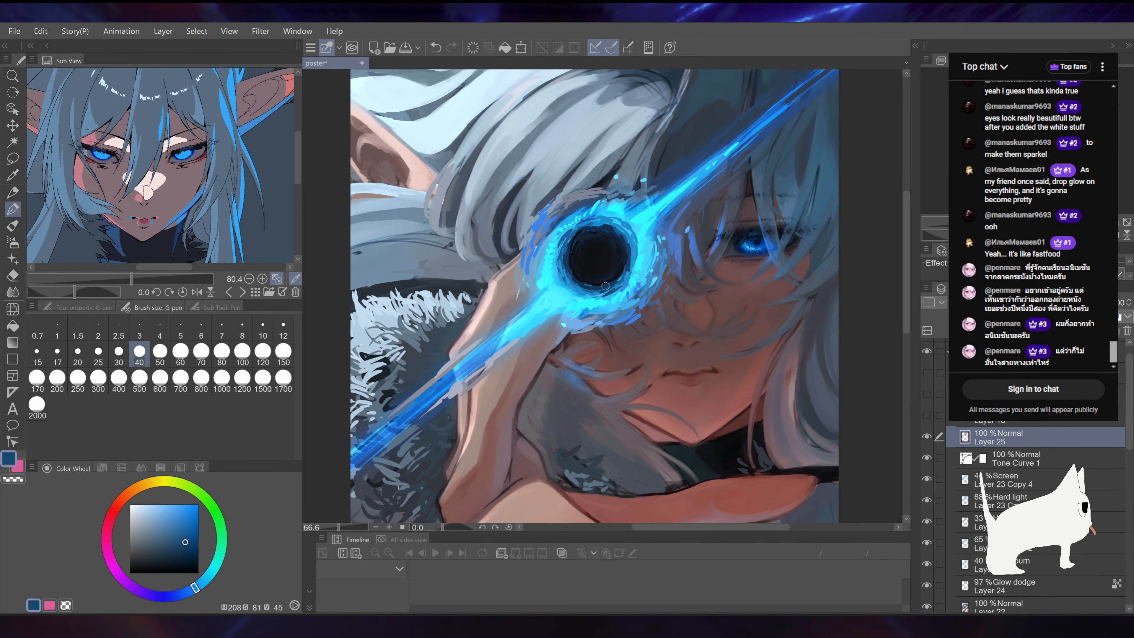
alt+click(598, 290)
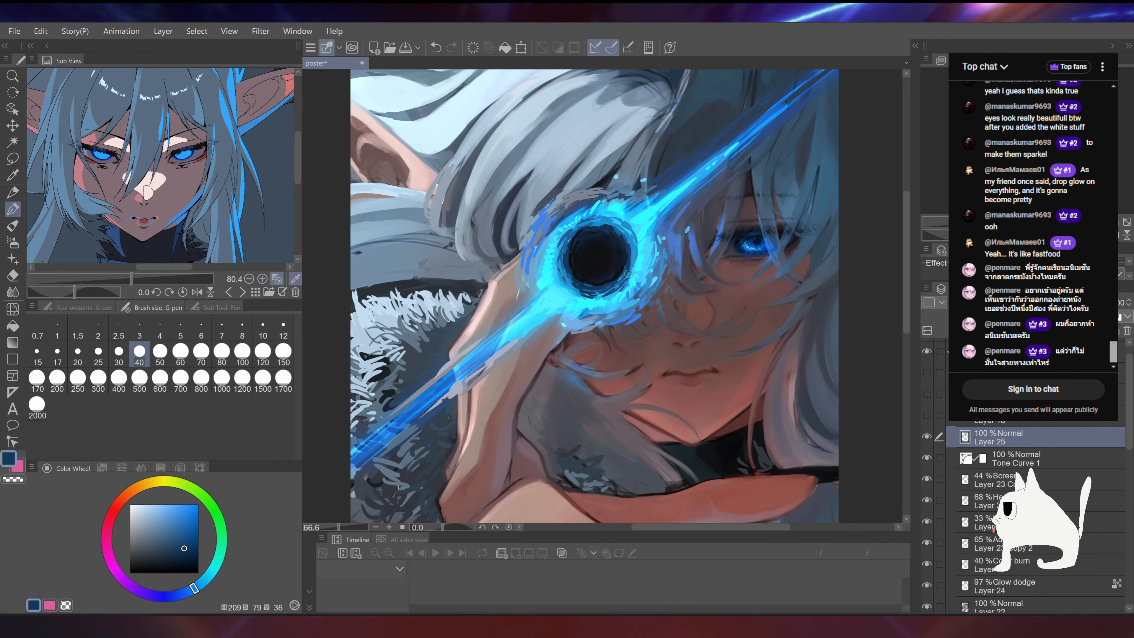
alt+click(633, 280)
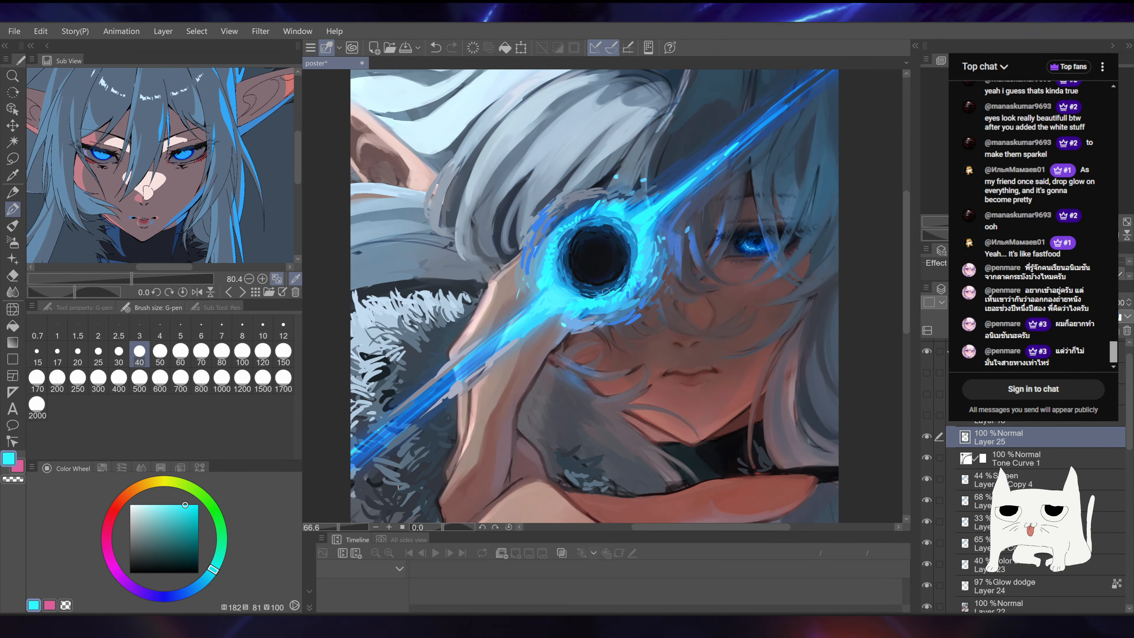
alt+click(592, 292)
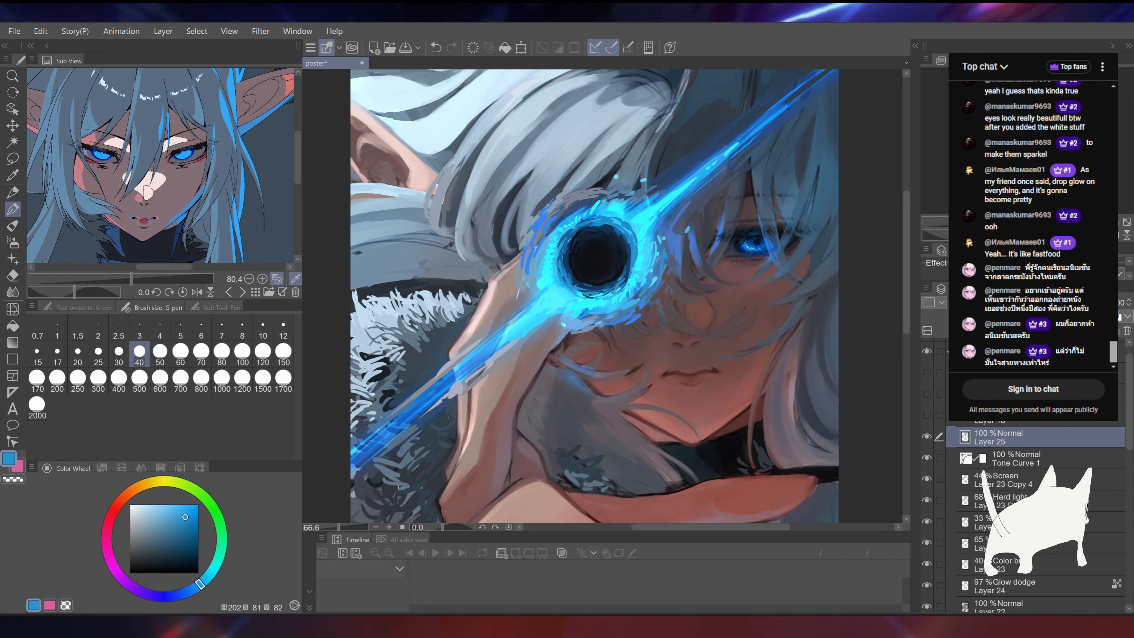
Step: Save the poster file and check the orb and beam against the whole composition
key(ctrl+s)
scroll(732, 258, down, 2)
drag(658, 316, 564, 280)
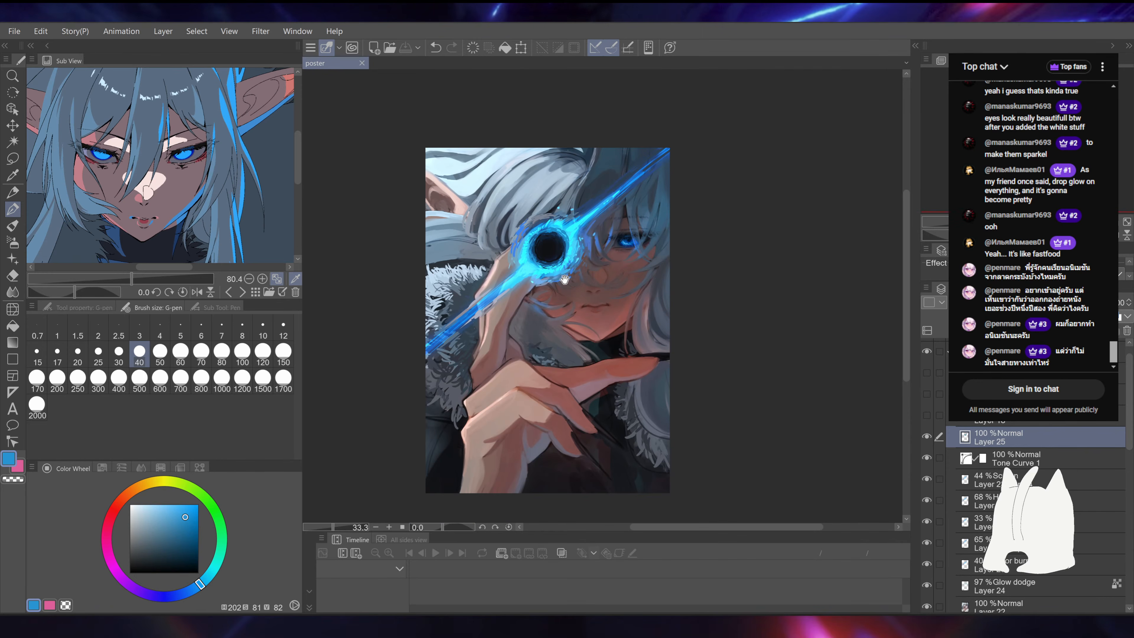
scroll(637, 272, up, 1)
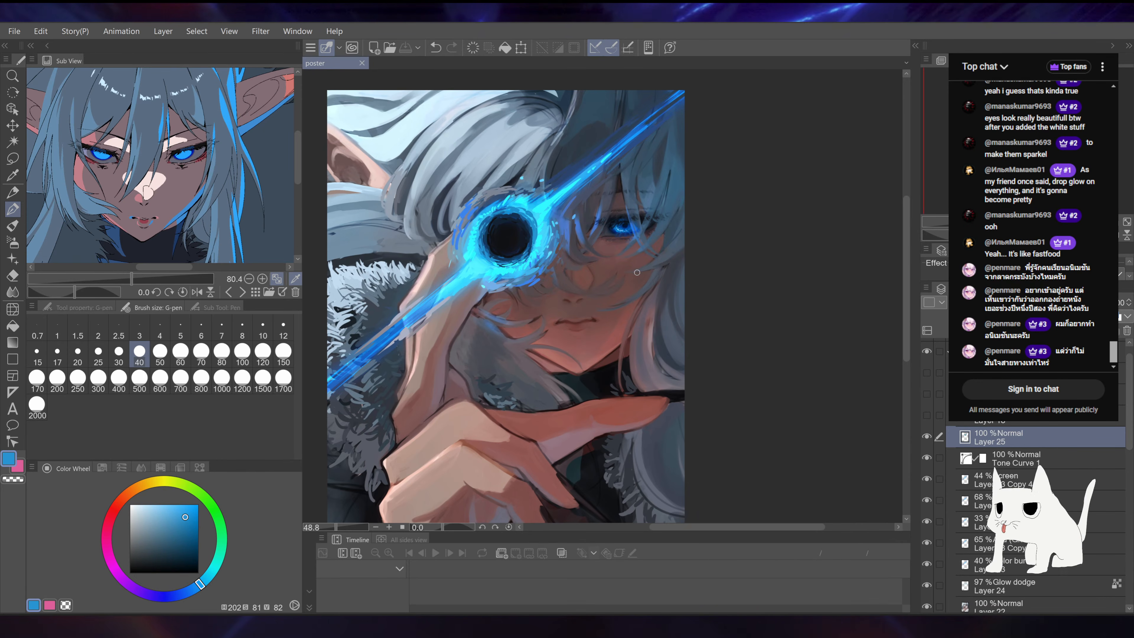
drag(638, 271, 652, 285)
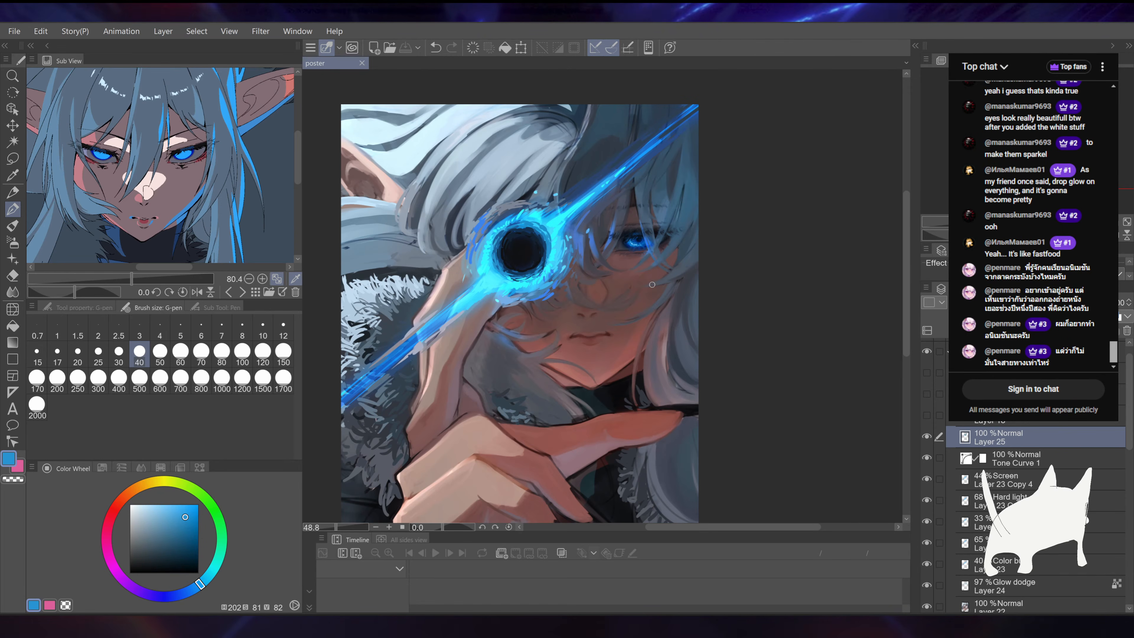
Step: Add sampled bright blue and light sky-blue strokes around the upper-left side of the orb's glow, undoing one stroke
drag(651, 285, 710, 285)
drag(541, 231, 707, 314)
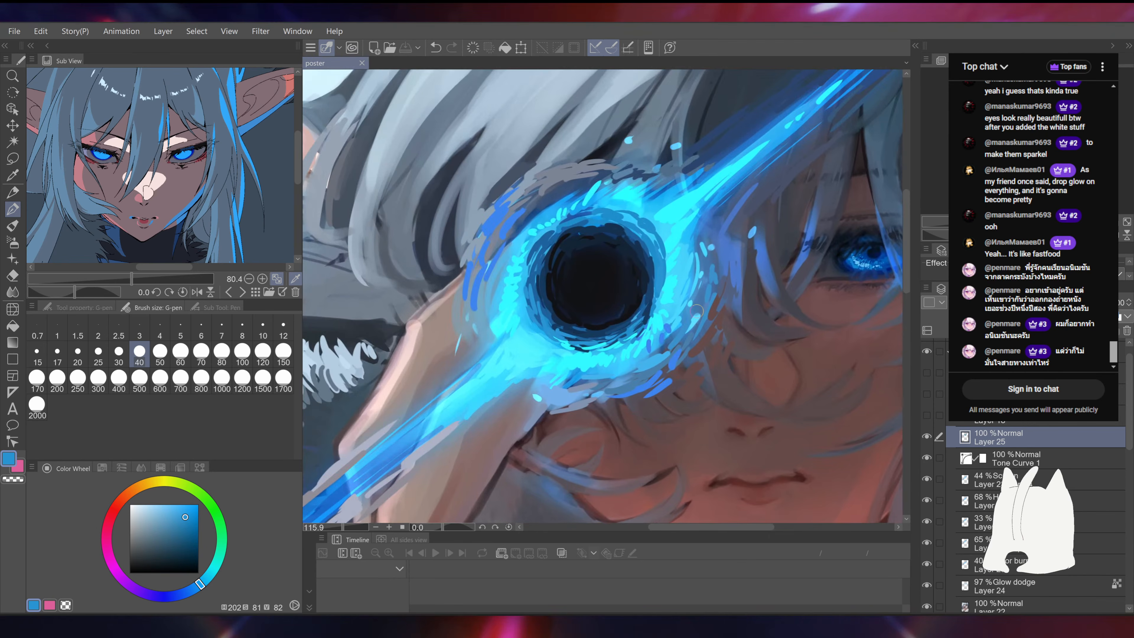
alt+click(534, 229)
drag(513, 237, 580, 182)
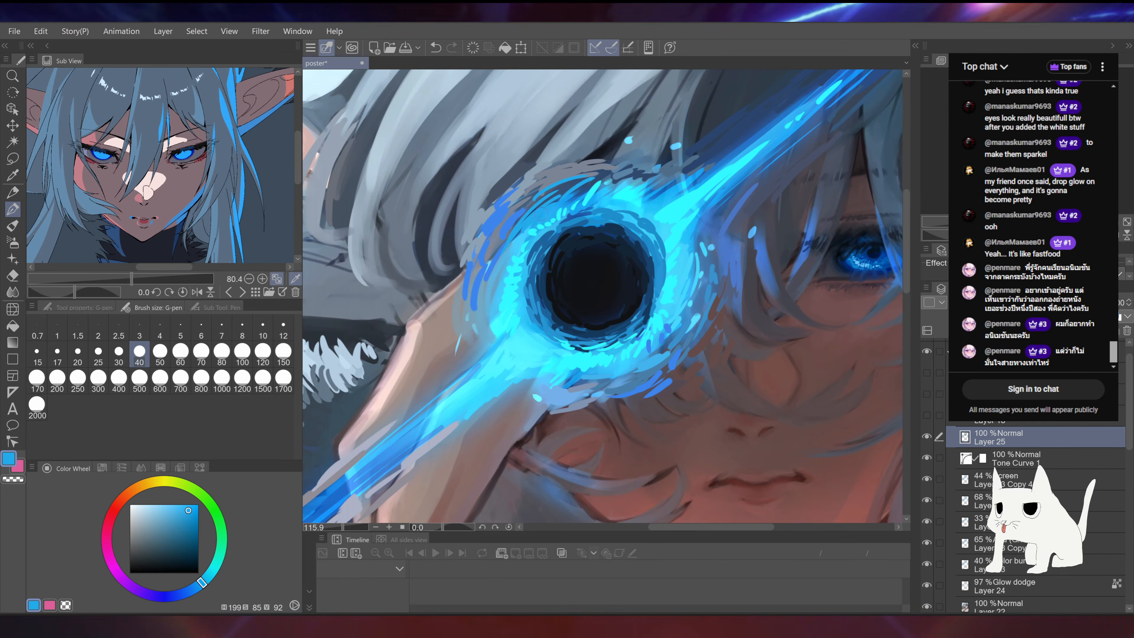
key(ctrl+z)
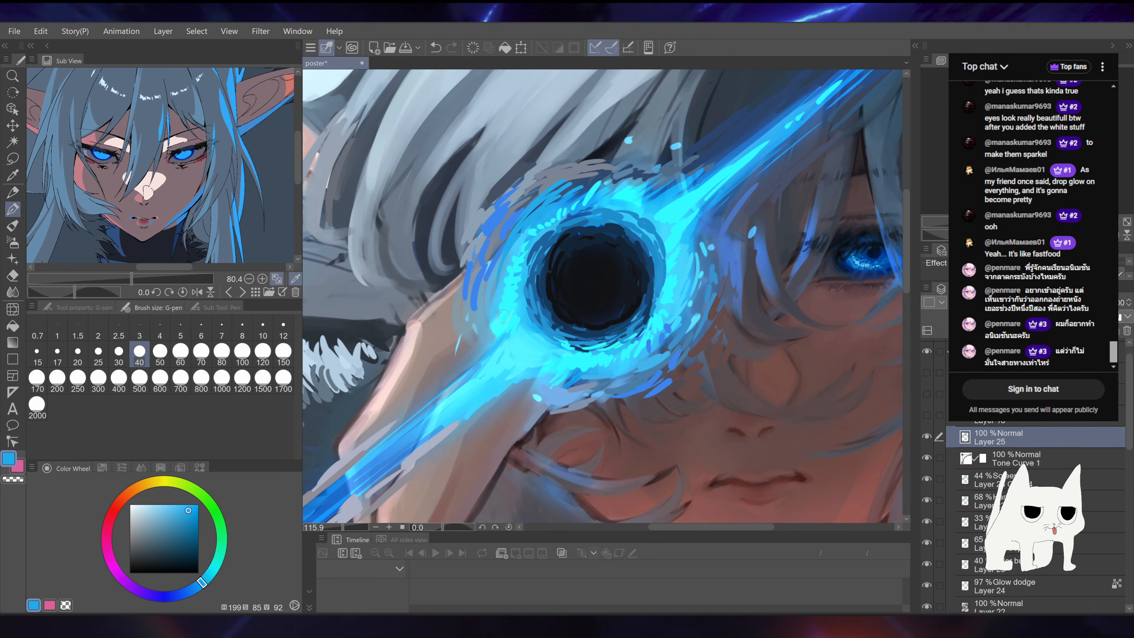
alt+click(501, 305)
alt+click(503, 302)
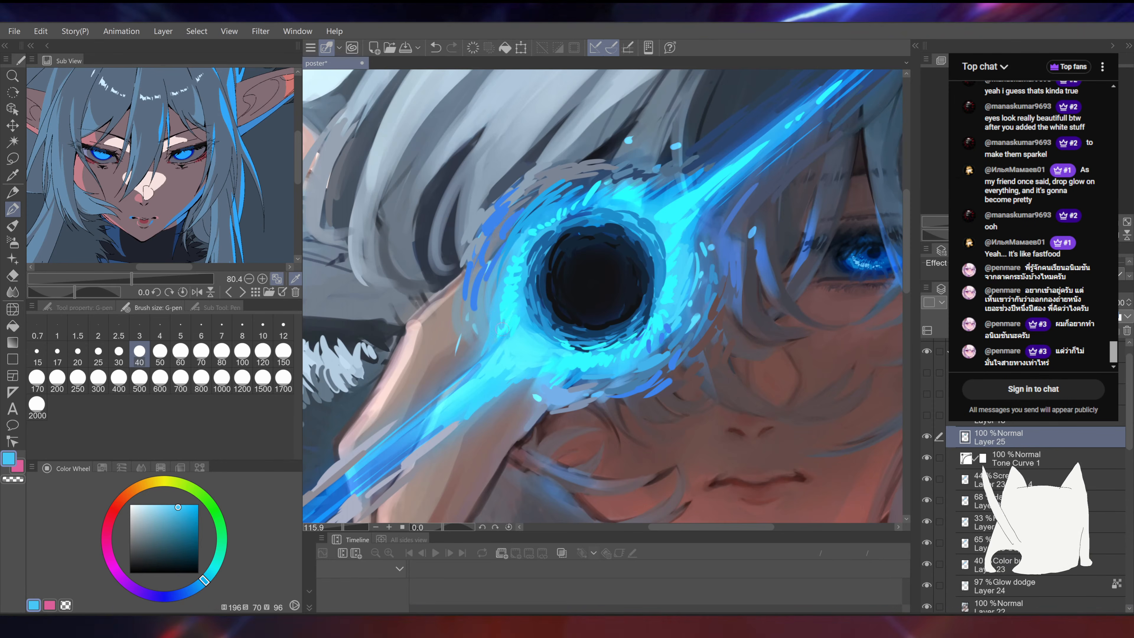
Step: Paint fine sampled sky-blue strokes along the lower-left beam where it leaves the orb and crosses the finger
drag(562, 310, 595, 285)
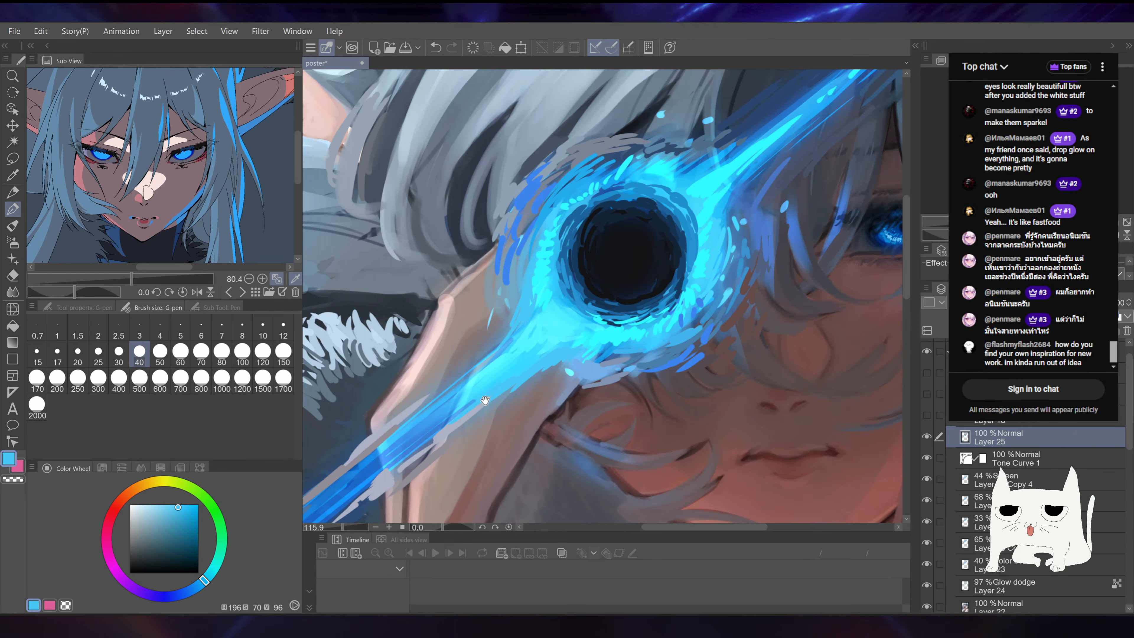
mouse_move(486, 400)
mouse_down()
mouse_move(631, 263)
mouse_move(529, 338)
mouse_up()
drag(592, 271, 495, 357)
alt+click(491, 359)
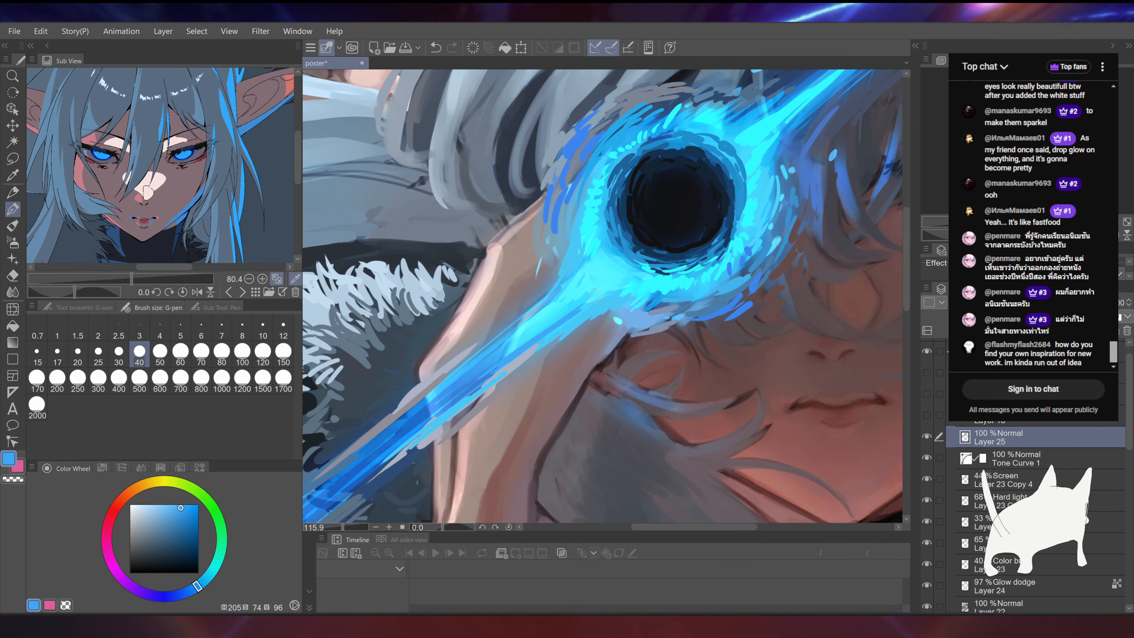
drag(645, 259, 609, 295)
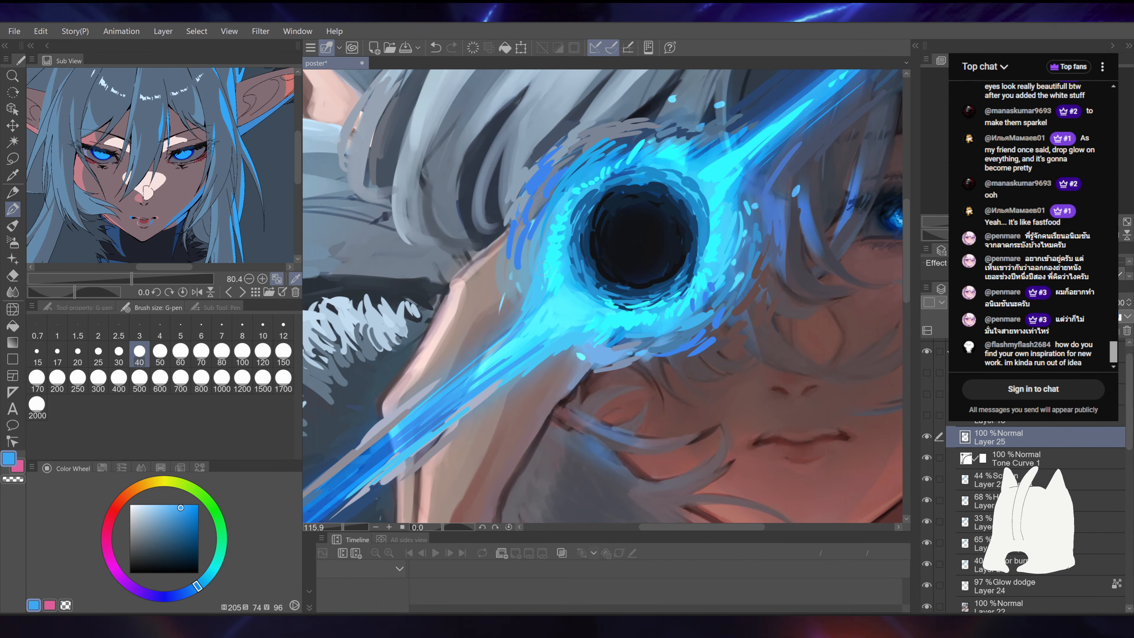
Step: Paint sampled sky-blue and bright cyan strokes where the lower-left beam joins the orb's glow
alt+click(534, 284)
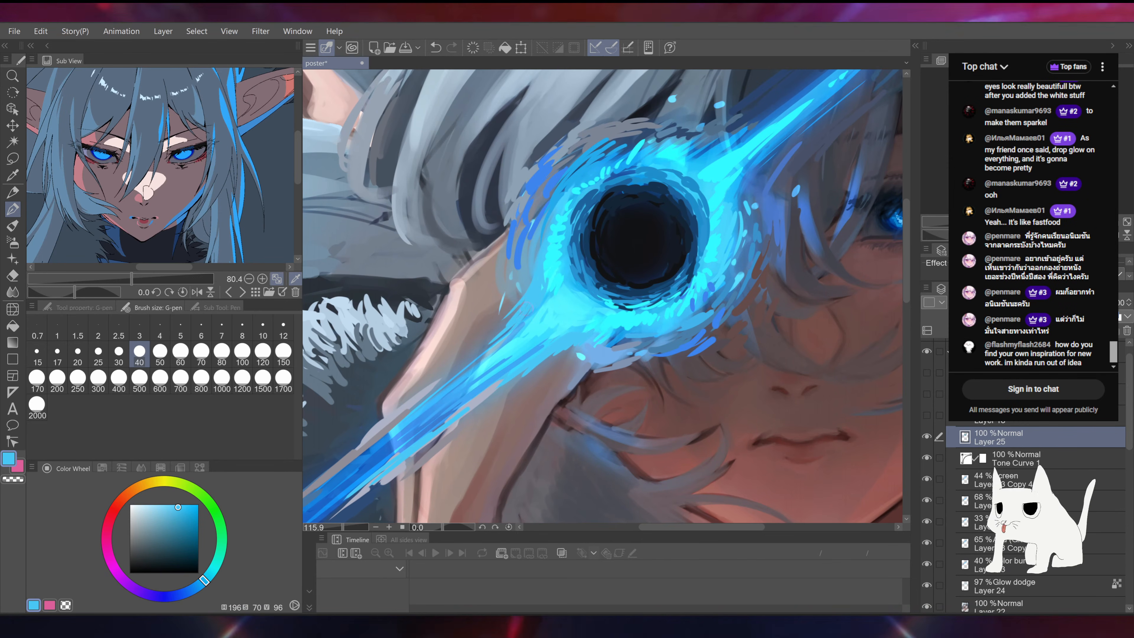
drag(621, 269, 623, 214)
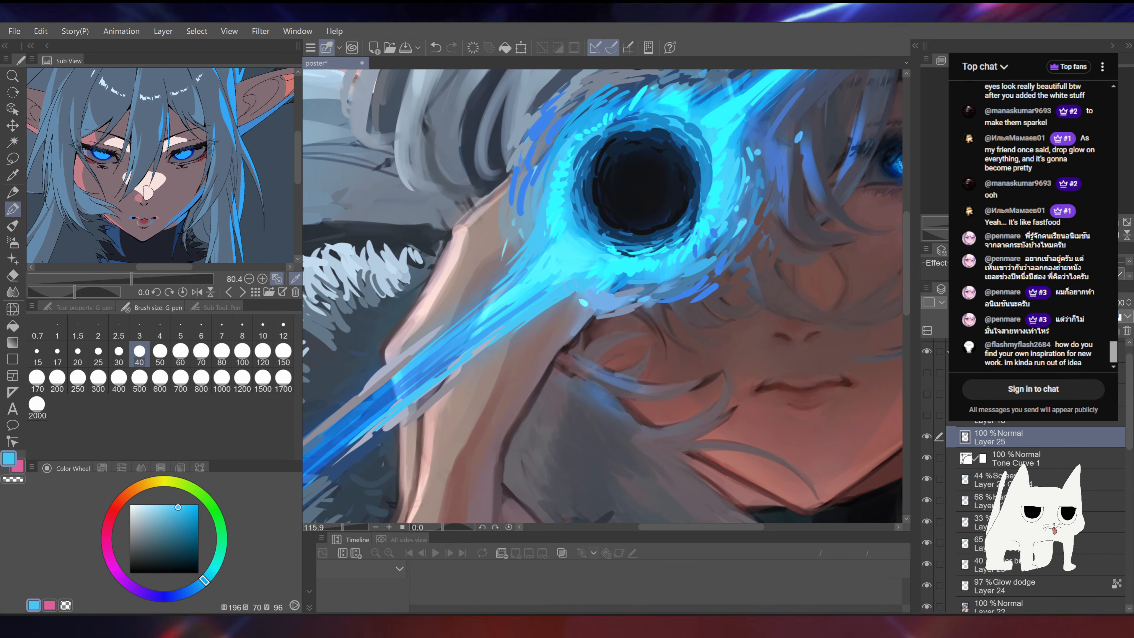
drag(579, 295, 552, 313)
drag(604, 235, 584, 259)
alt+click(576, 295)
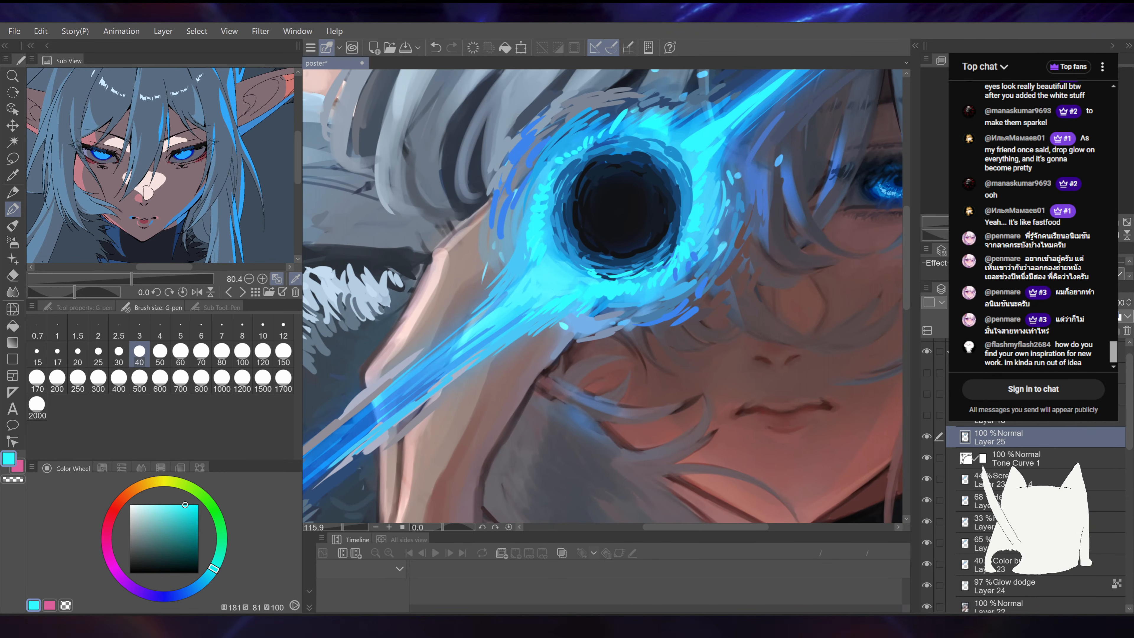
scroll(606, 271, down, 4)
scroll(619, 241, up, 2)
drag(669, 218, 637, 246)
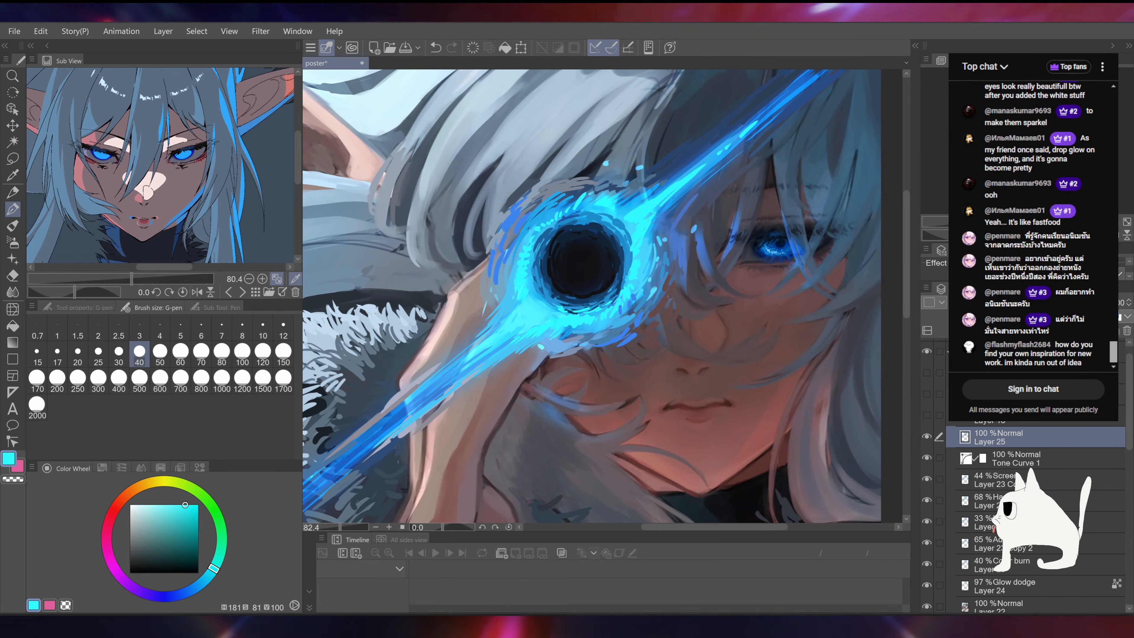
drag(650, 204, 613, 237)
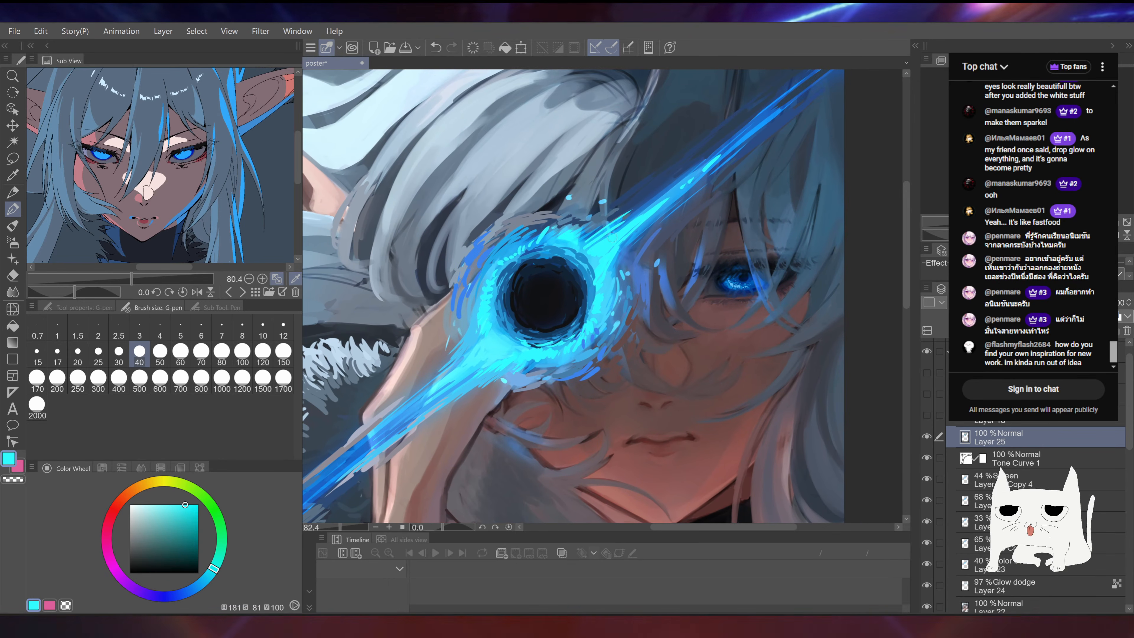
Step: Add sampled mid-blue and light sky-blue touches to the bright glow along the core's right rim
alt+click(589, 258)
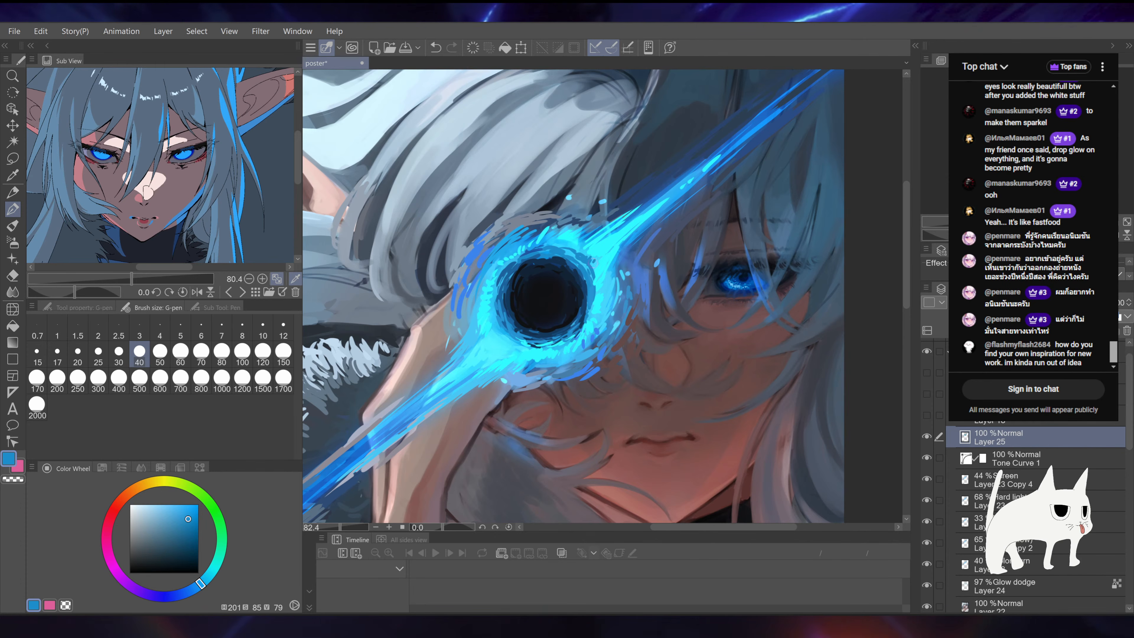
right_click(594, 263)
click(595, 268)
alt+click(597, 281)
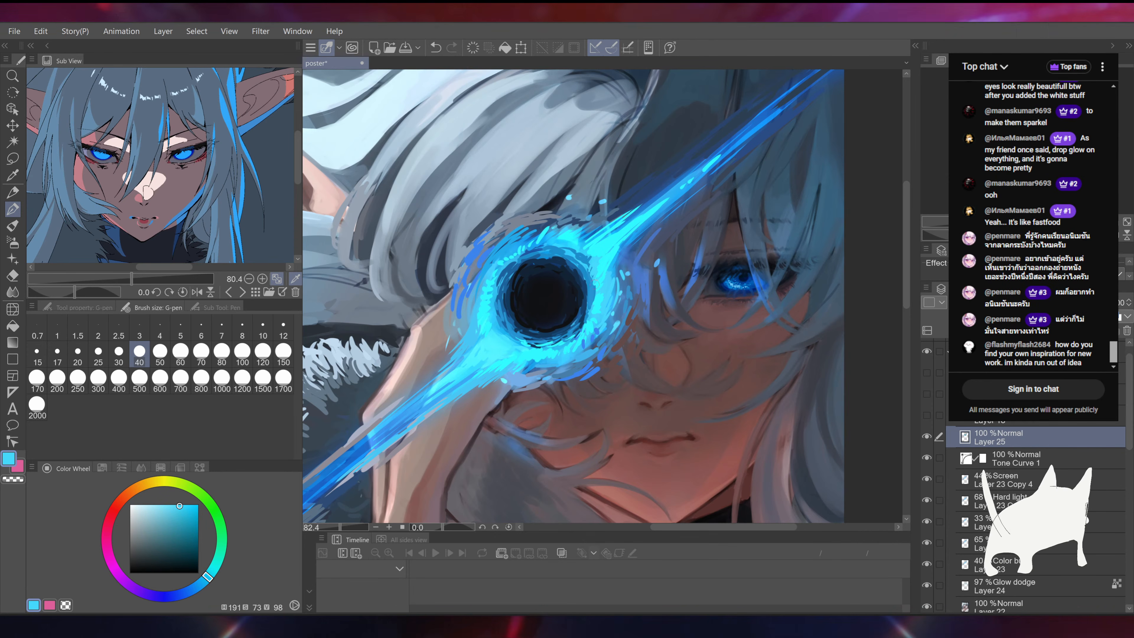
drag(576, 324, 597, 312)
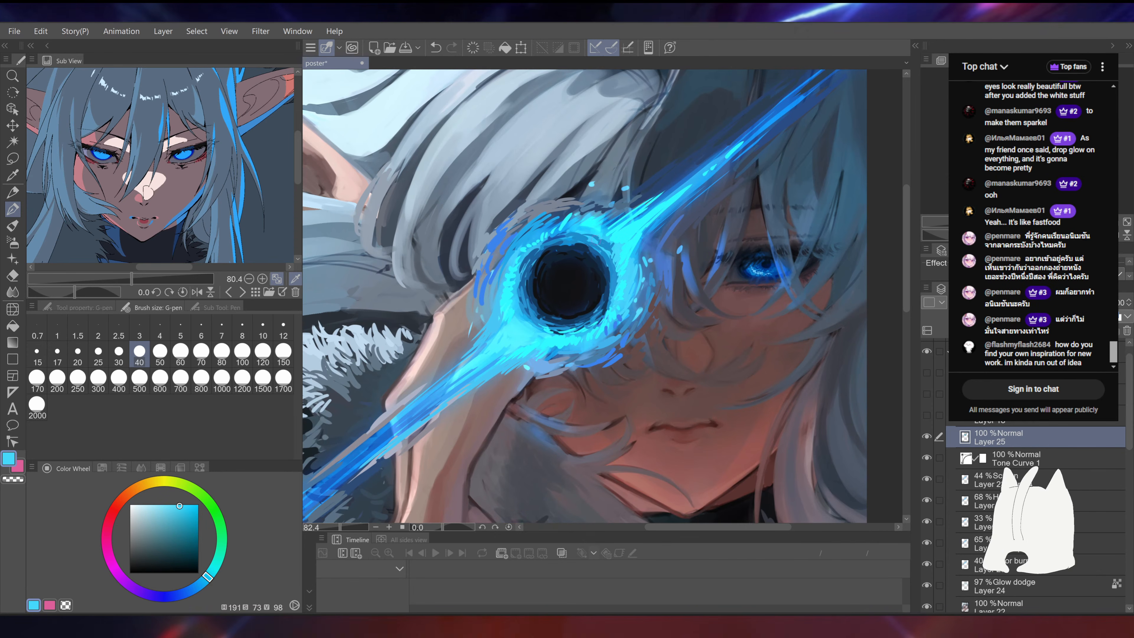
Step: Paint sampled navy and near-black curved strokes around the dark core's rim, undoing one stroke
alt+click(569, 237)
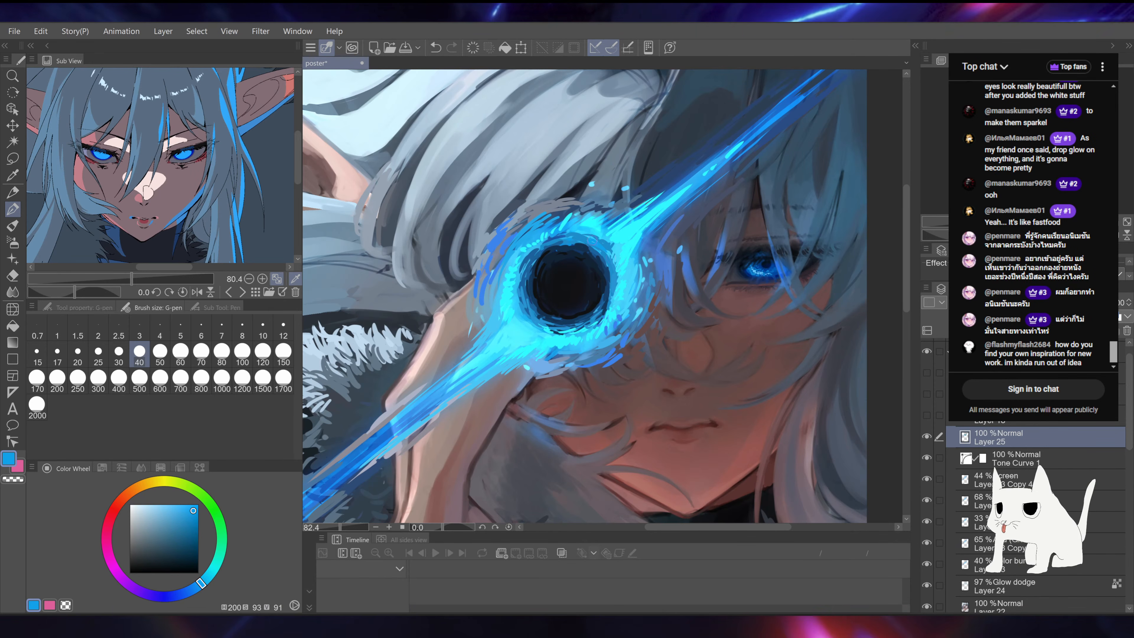
key(ctrl+z)
alt+click(606, 272)
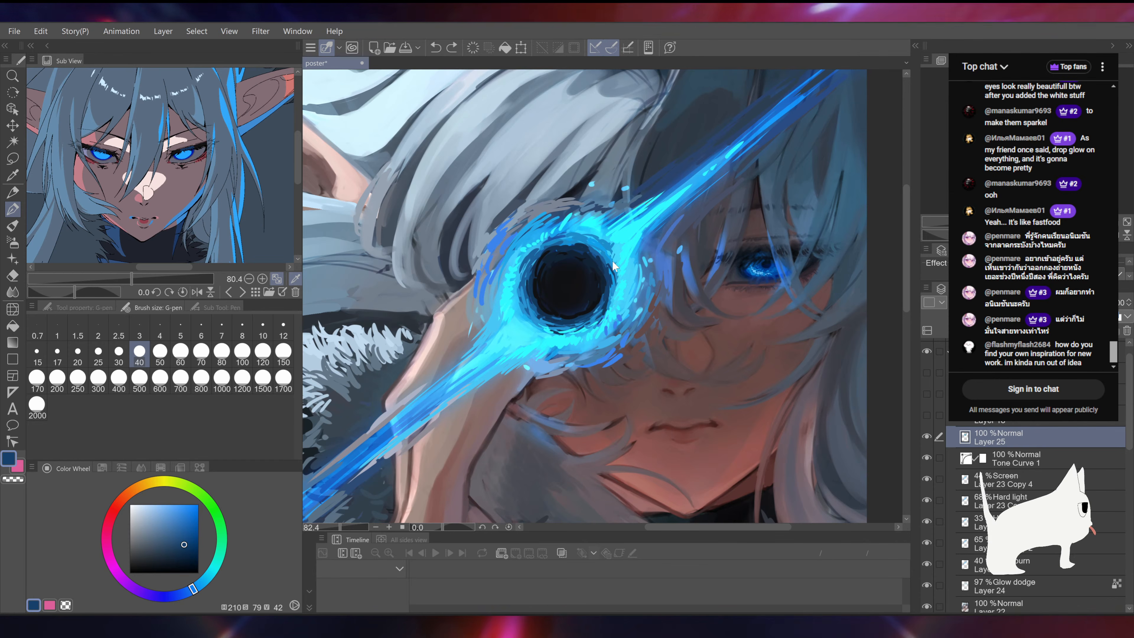
drag(610, 286, 610, 304)
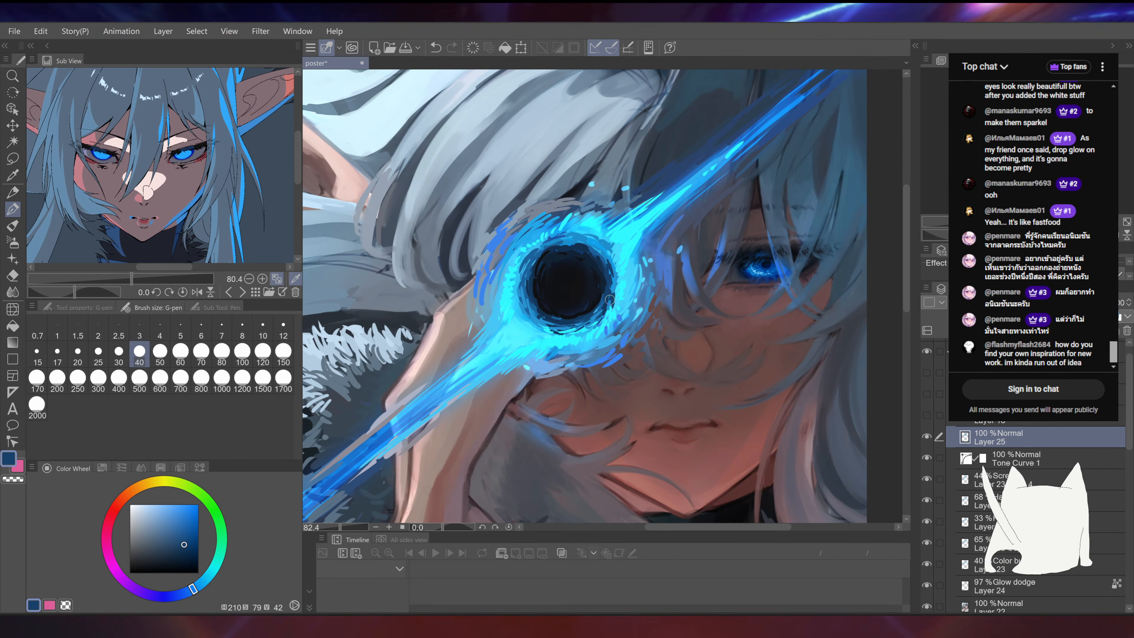
alt+click(539, 294)
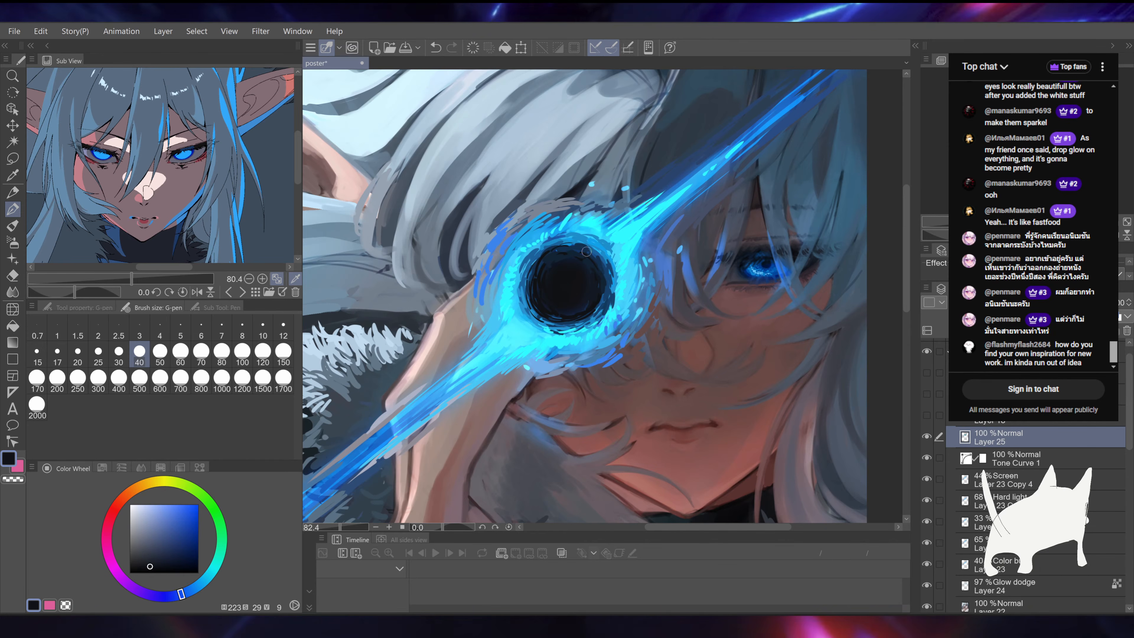
alt+click(553, 279)
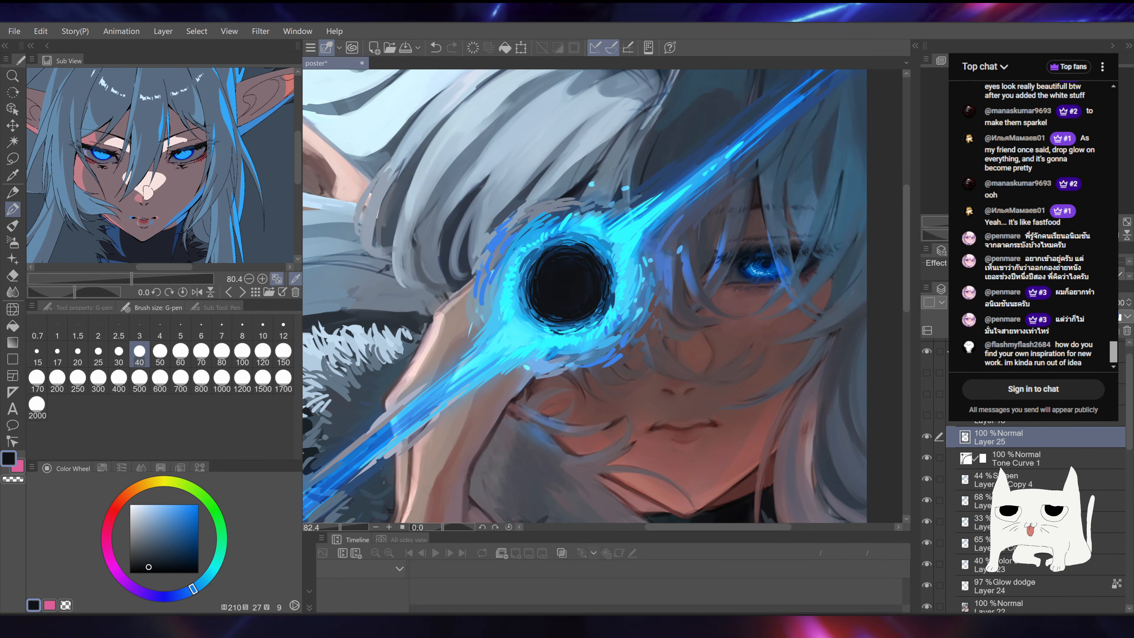
Step: Paint short sampled sky-blue and bright blue strokes around the right and lower-right side of the orb's glow
scroll(599, 296, down, 5)
scroll(599, 296, up, 7)
alt+click(649, 277)
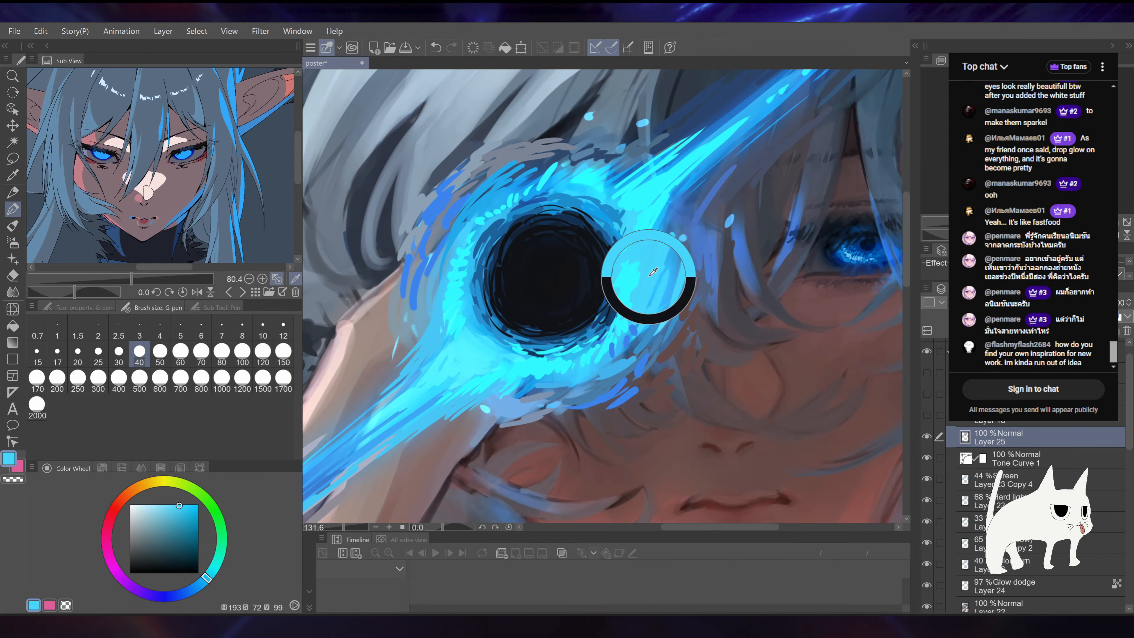
drag(662, 271, 655, 299)
alt+click(667, 290)
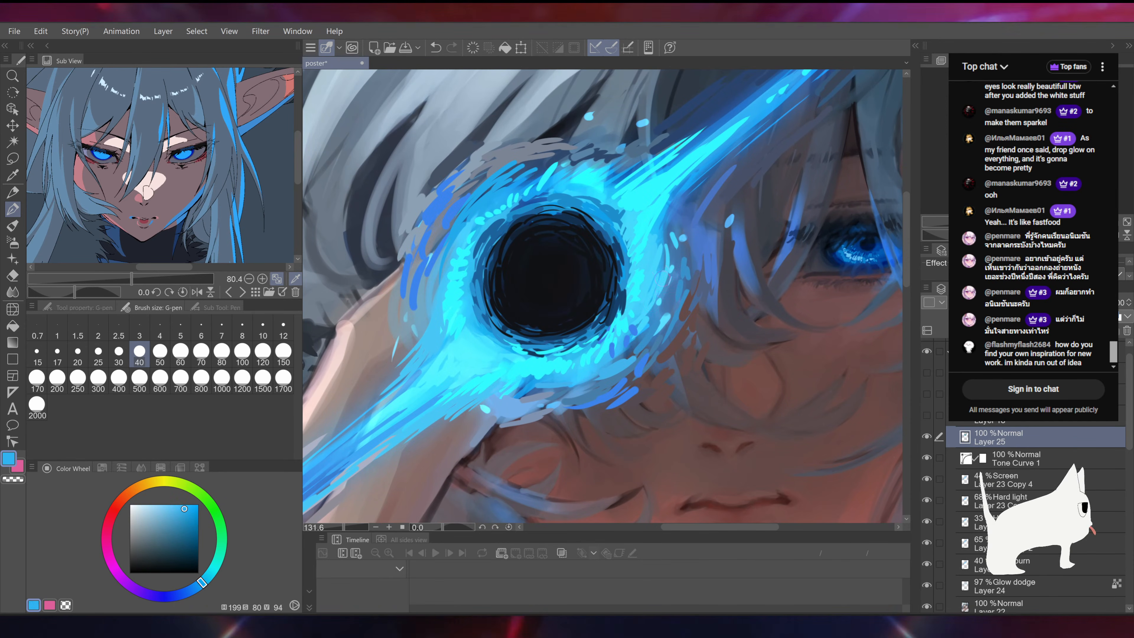
alt+click(615, 352)
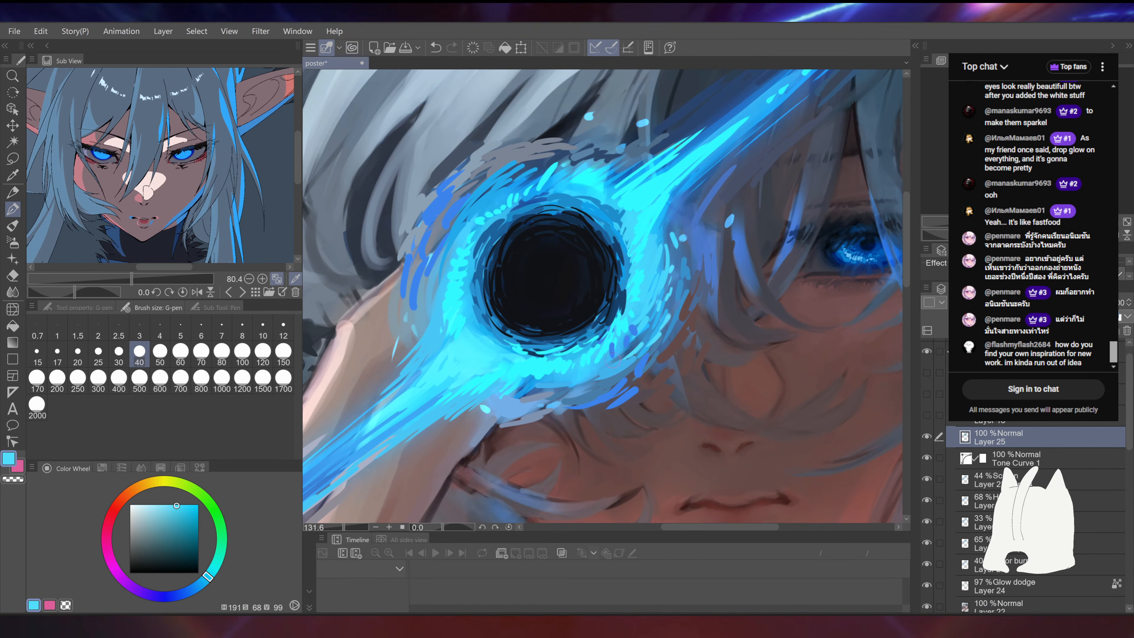
alt+click(616, 349)
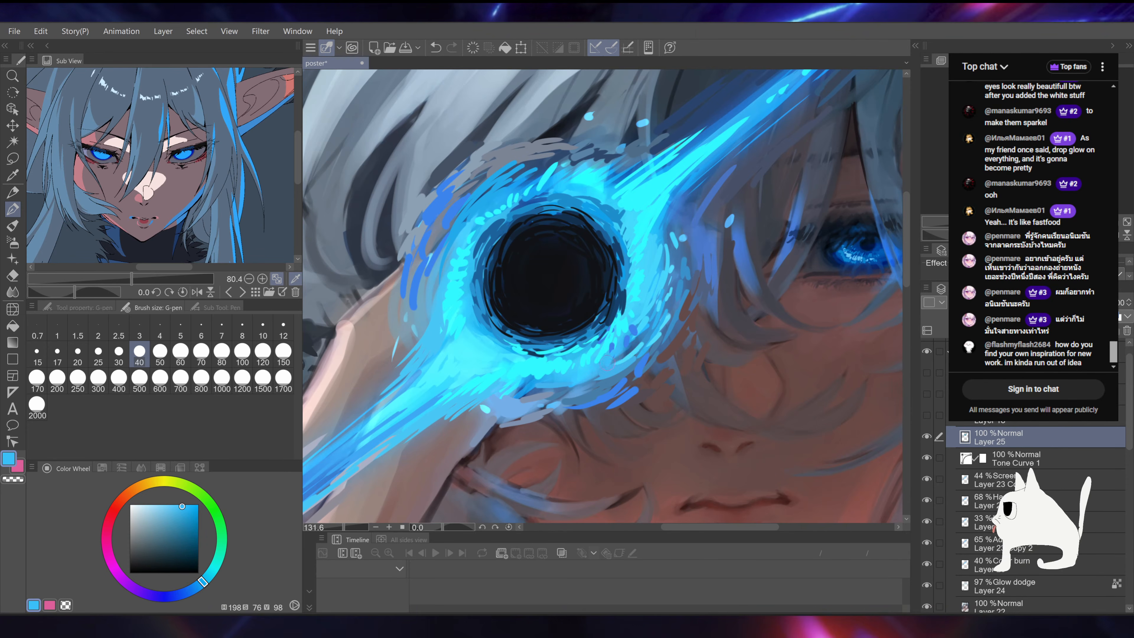
alt+click(632, 331)
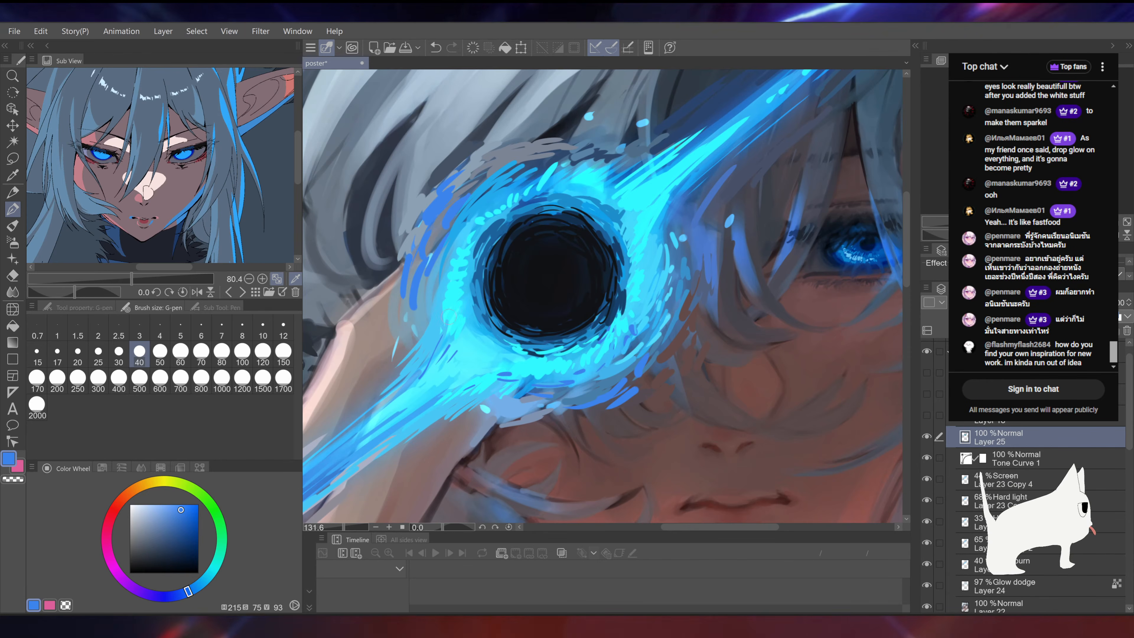
Step: Break up the glow's left edge over the finger with sampled beige and darker brownish skin-tone strokes
key(ctrl+0)
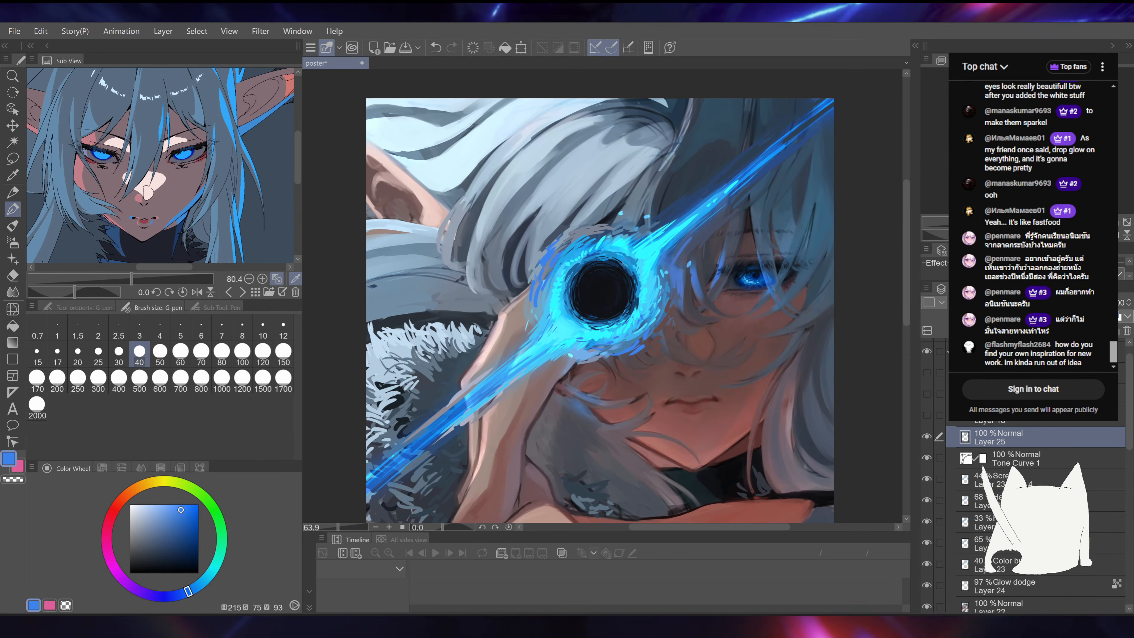
alt+click(533, 311)
alt+click(525, 298)
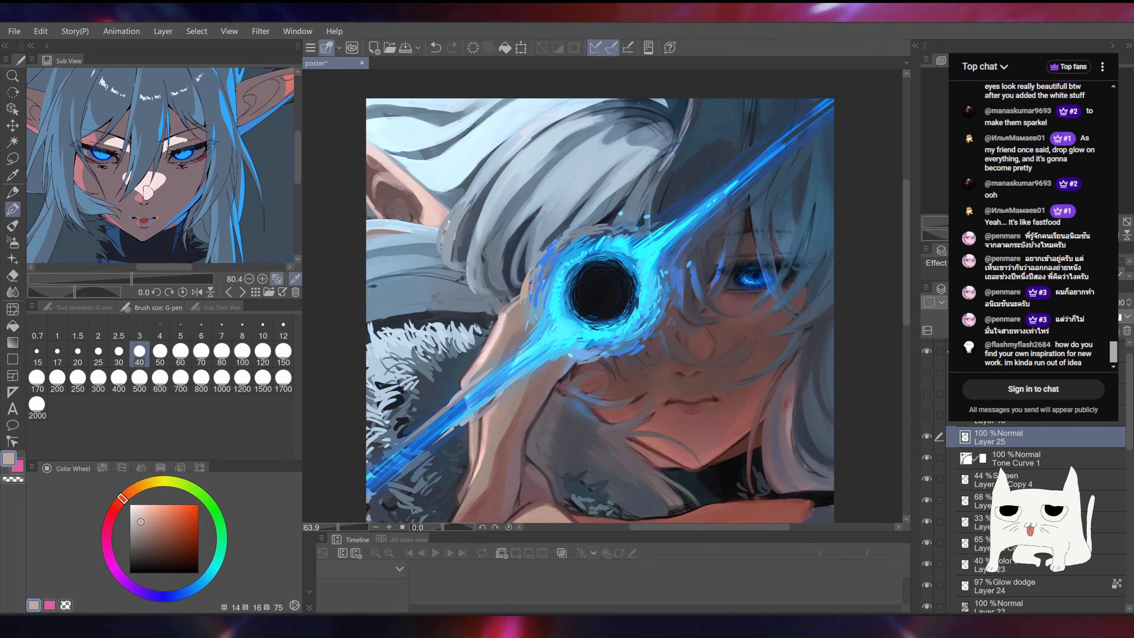
alt+click(523, 293)
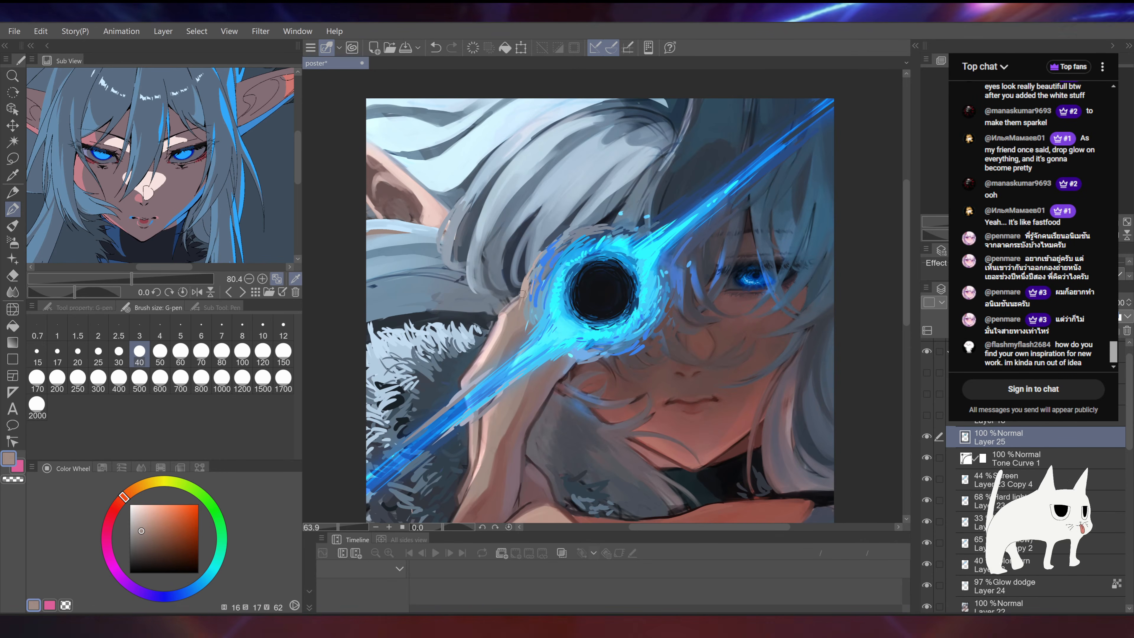
Step: Paint sampled grey-blue, dark brown and muted blue strokes around the glow's lower and right edges and beneath the upper-right beam
alt+click(569, 363)
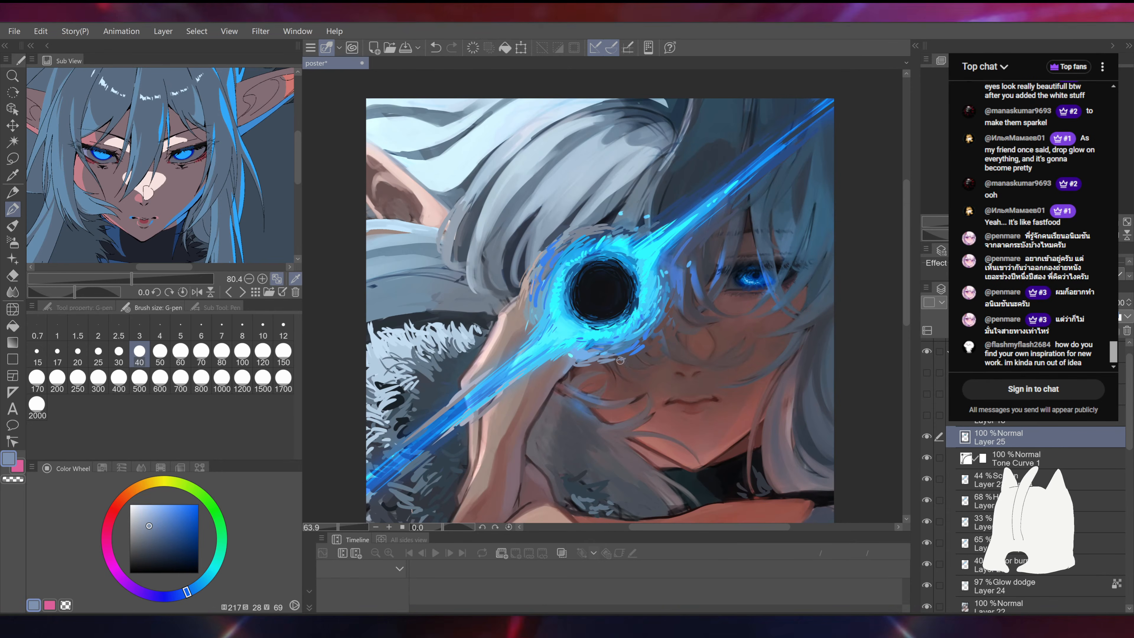
alt+click(673, 349)
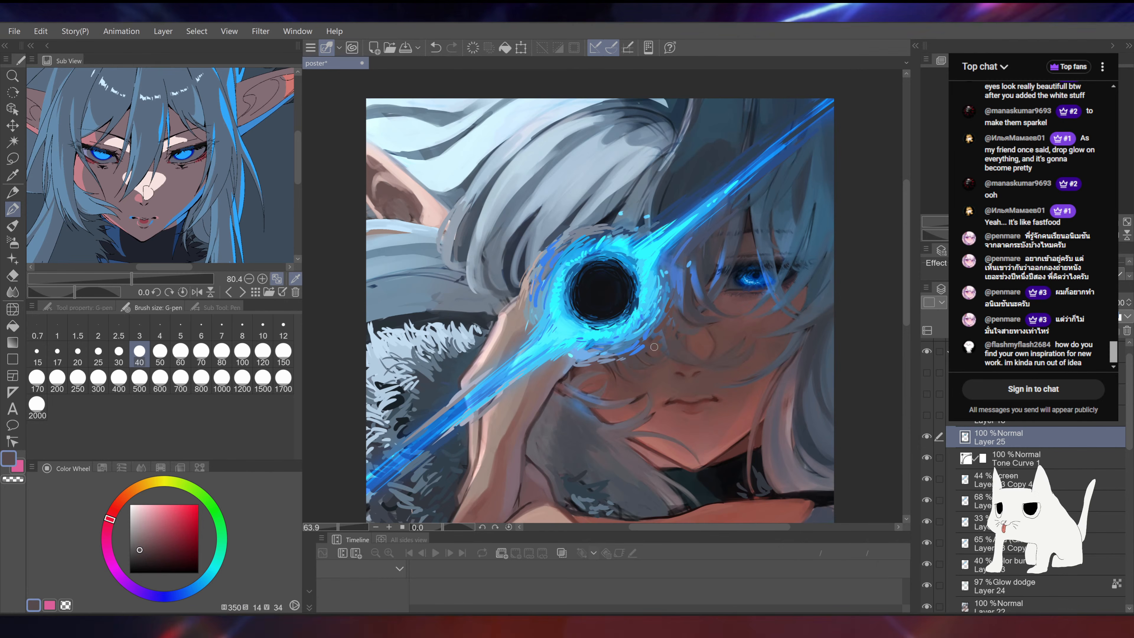
alt+click(682, 310)
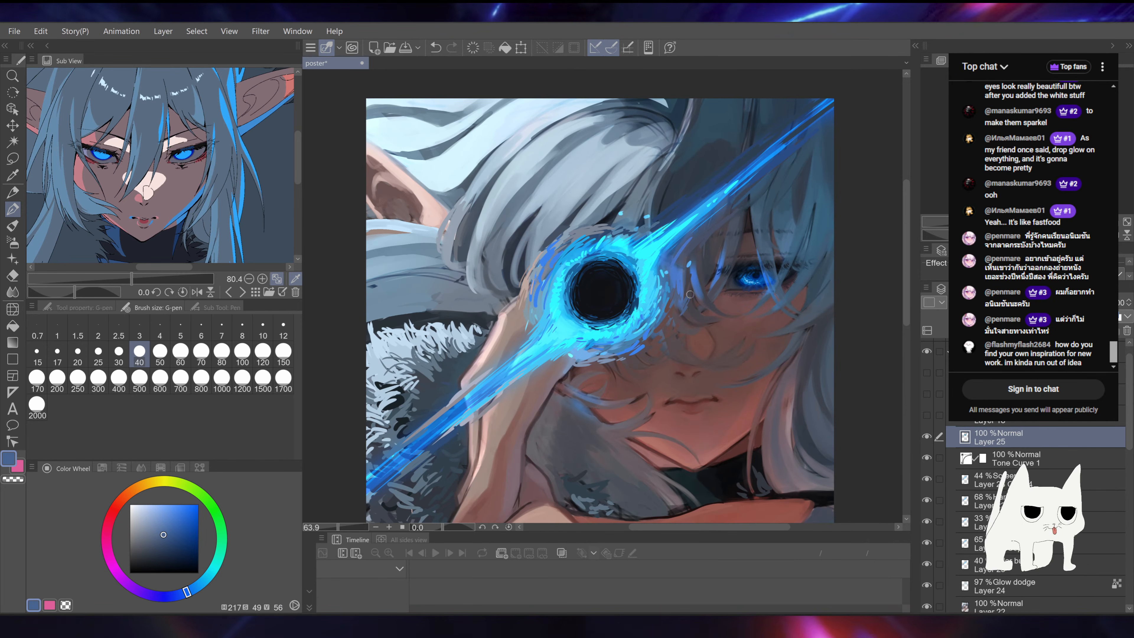
alt+click(684, 247)
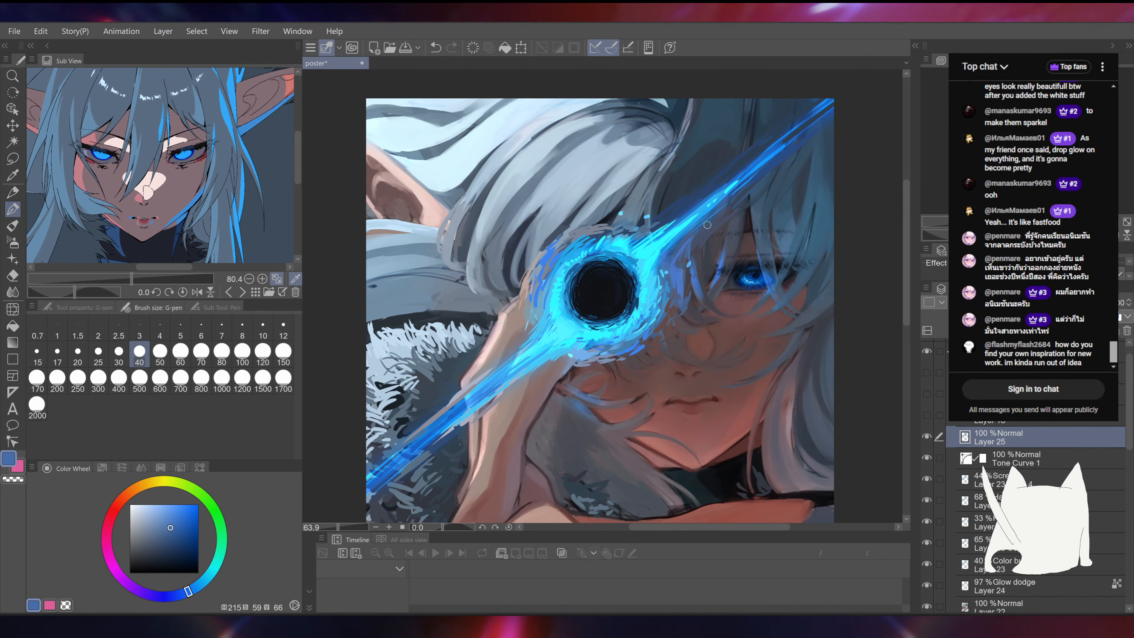
alt+click(685, 236)
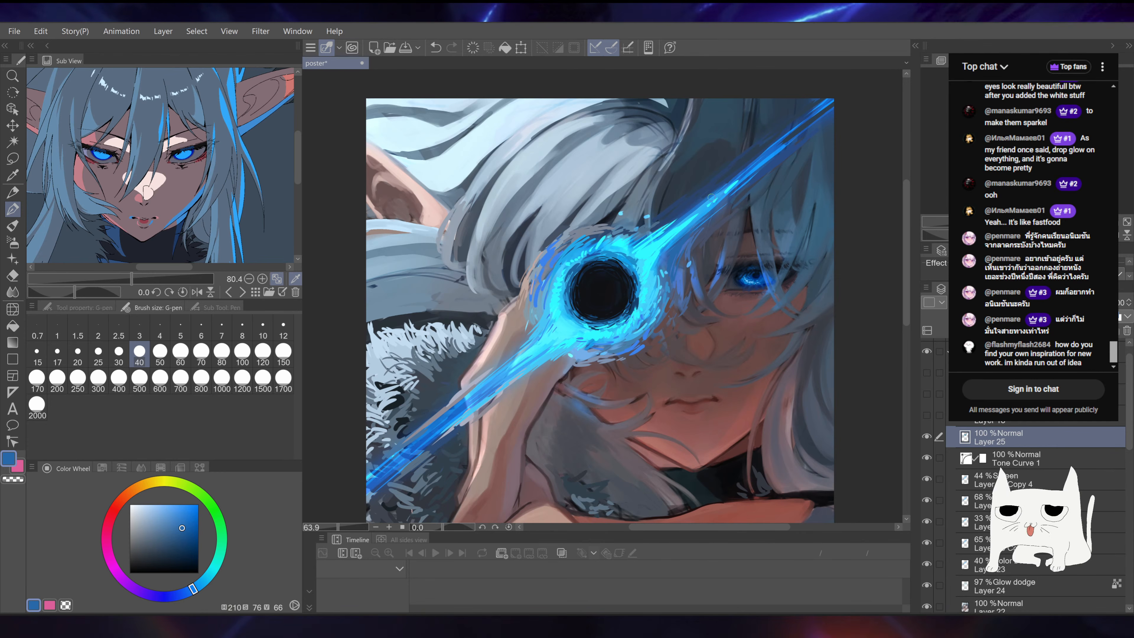
Step: Add sampled grey-blue and dark slate-blue strokes to the hair above the orb and along the upper-right beam
drag(711, 196, 709, 290)
alt+click(589, 281)
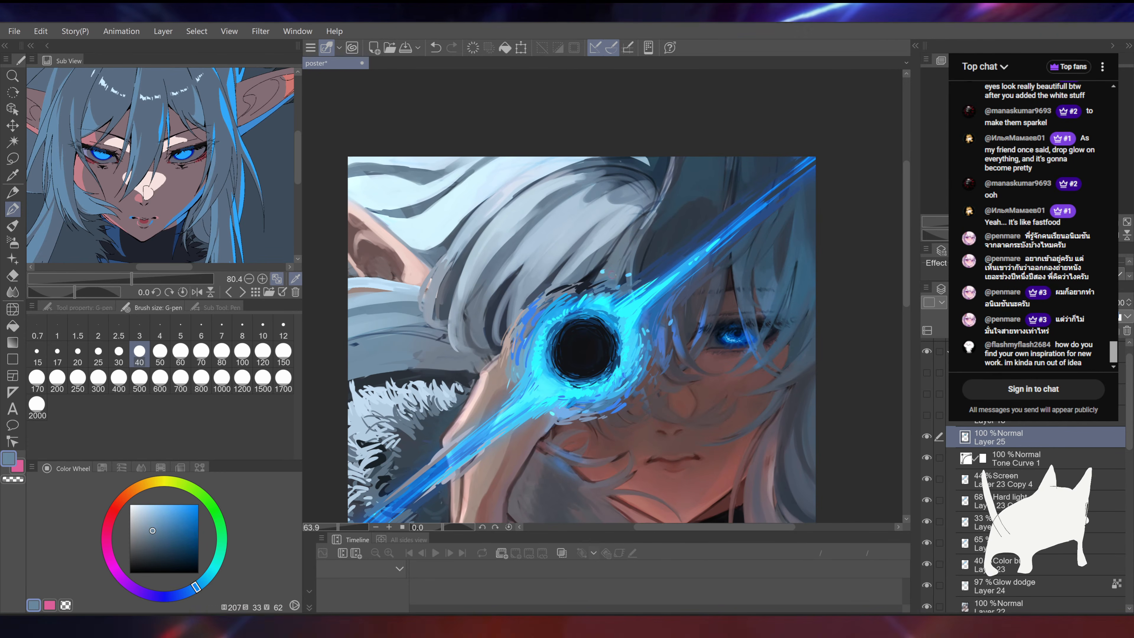
alt+click(640, 278)
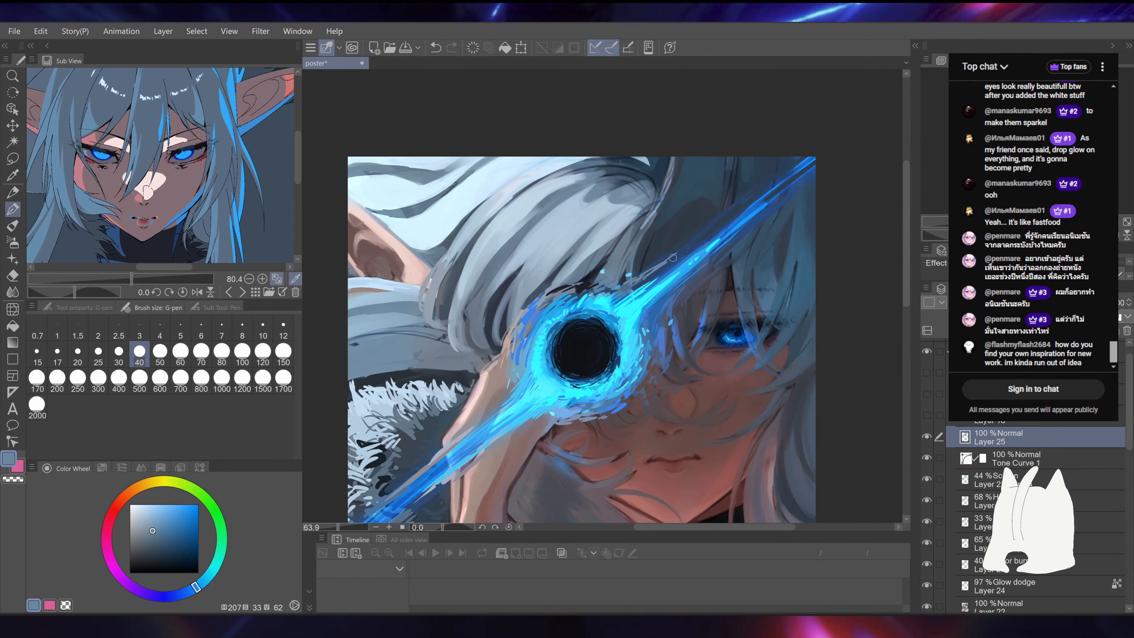
alt+click(728, 255)
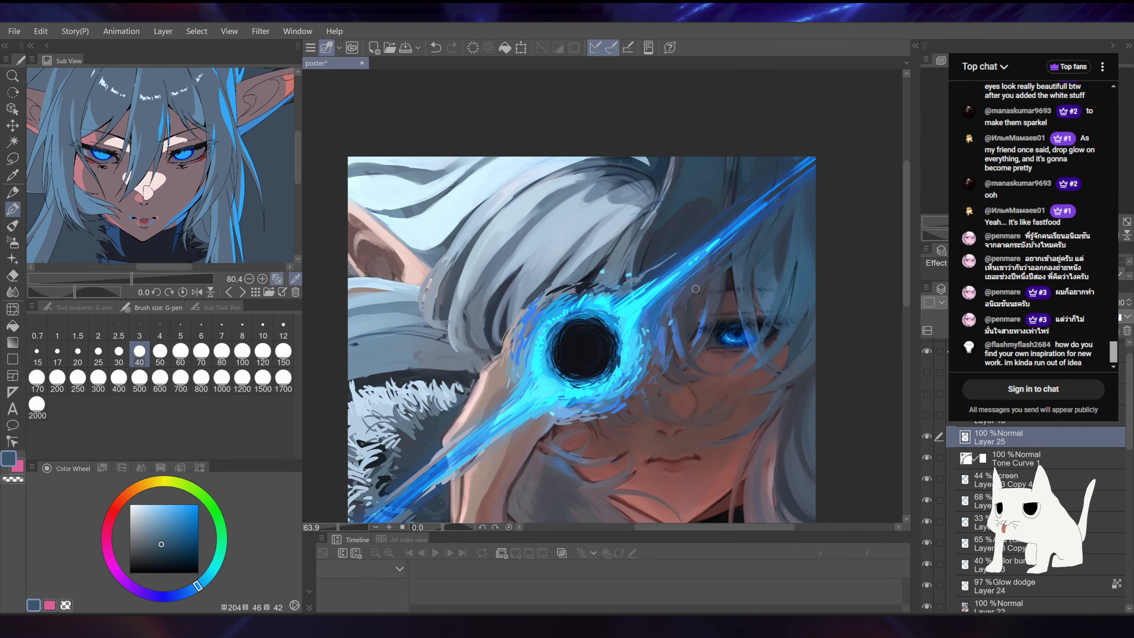
drag(707, 268, 738, 238)
drag(662, 246, 688, 247)
Step: Compare the orb and beam with Layer 25 hidden and shown, leaving the layer visible
drag(518, 250, 571, 230)
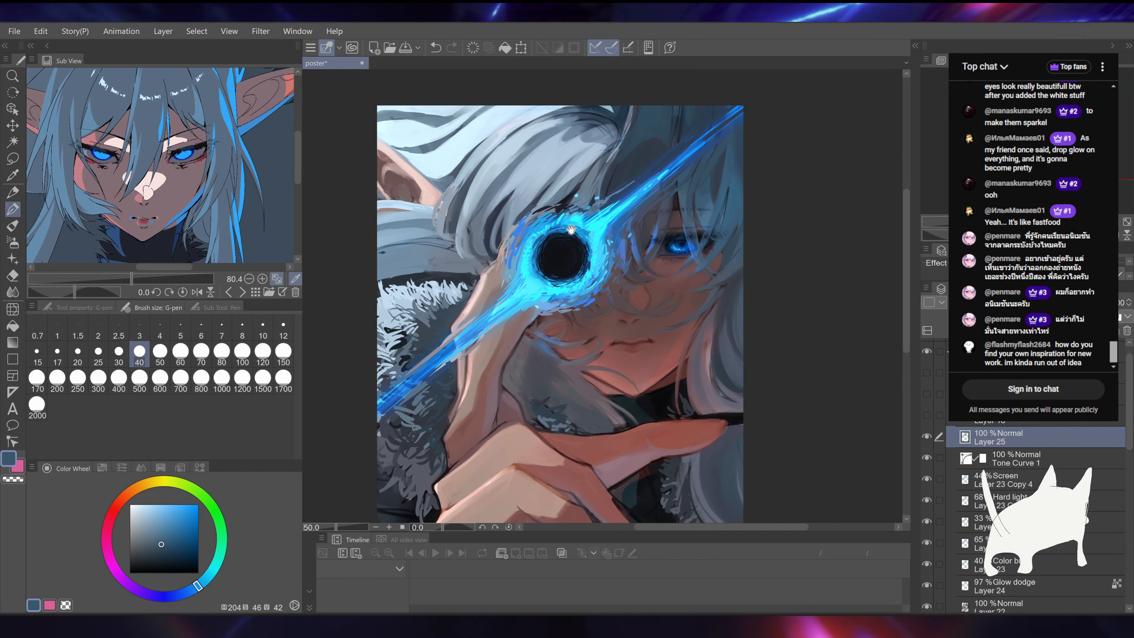
click(927, 437)
click(927, 437)
click(927, 436)
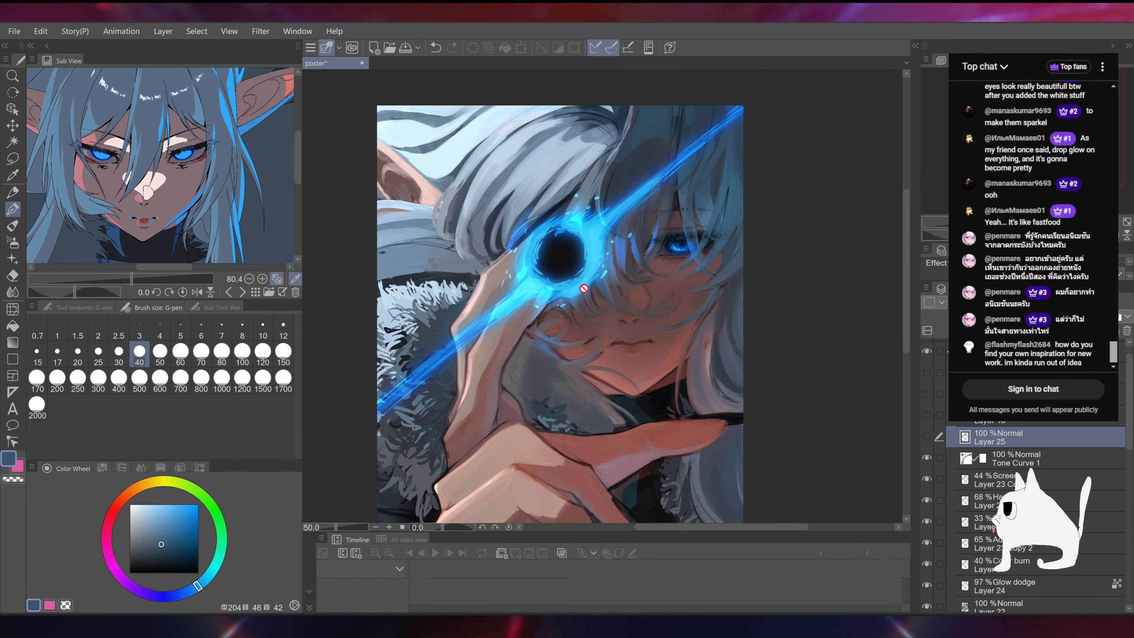
scroll(584, 288, up, 6)
scroll(567, 235, down, 5)
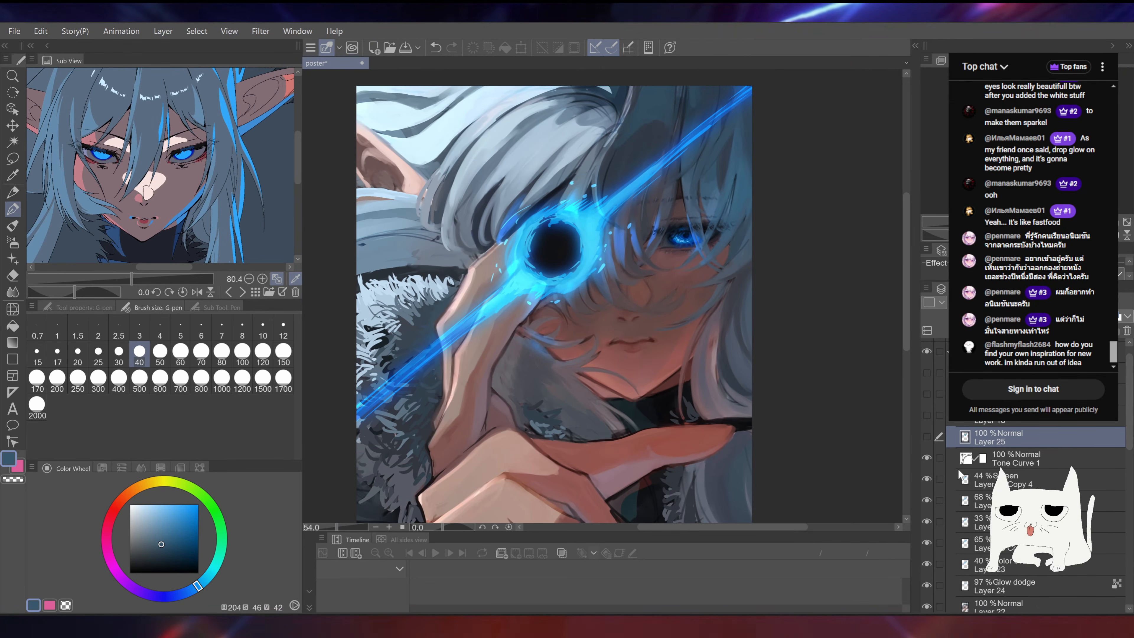
click(927, 436)
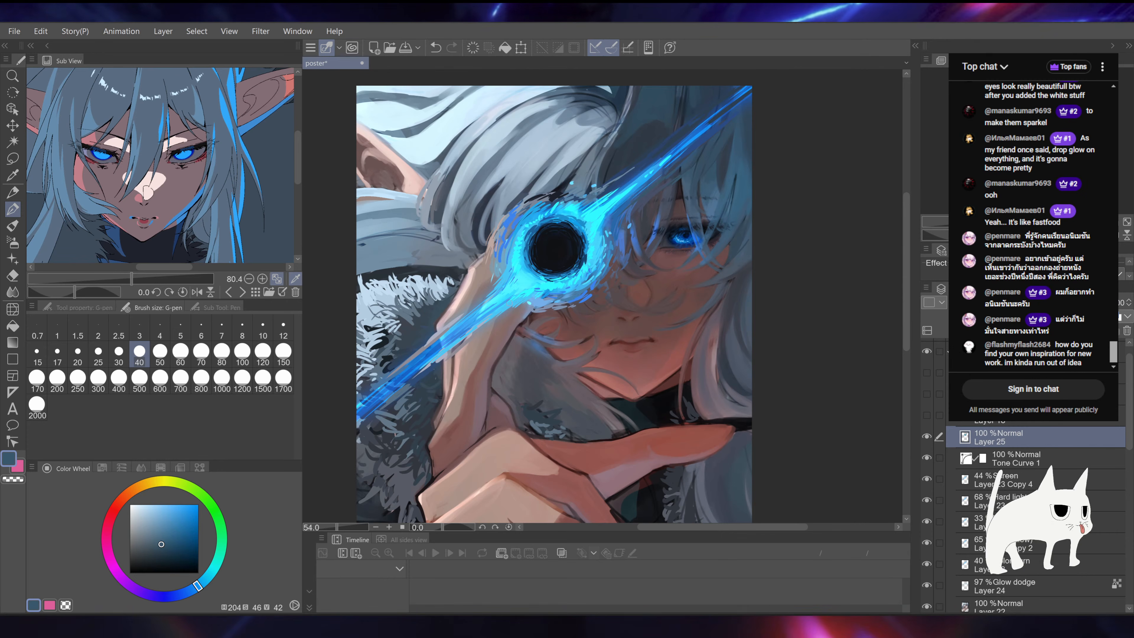
Step: Touch up the edges of the lower-left beam over the hand with sampled blue and muted grey strokes on Layer 25
alt+click(395, 378)
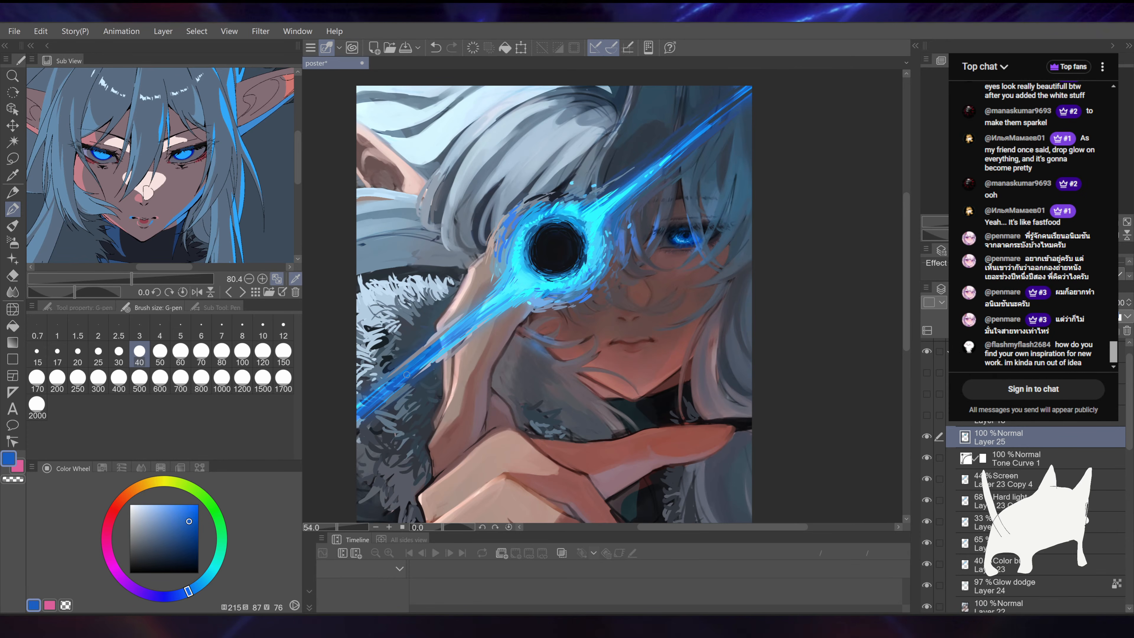
drag(456, 335, 445, 356)
alt+click(475, 349)
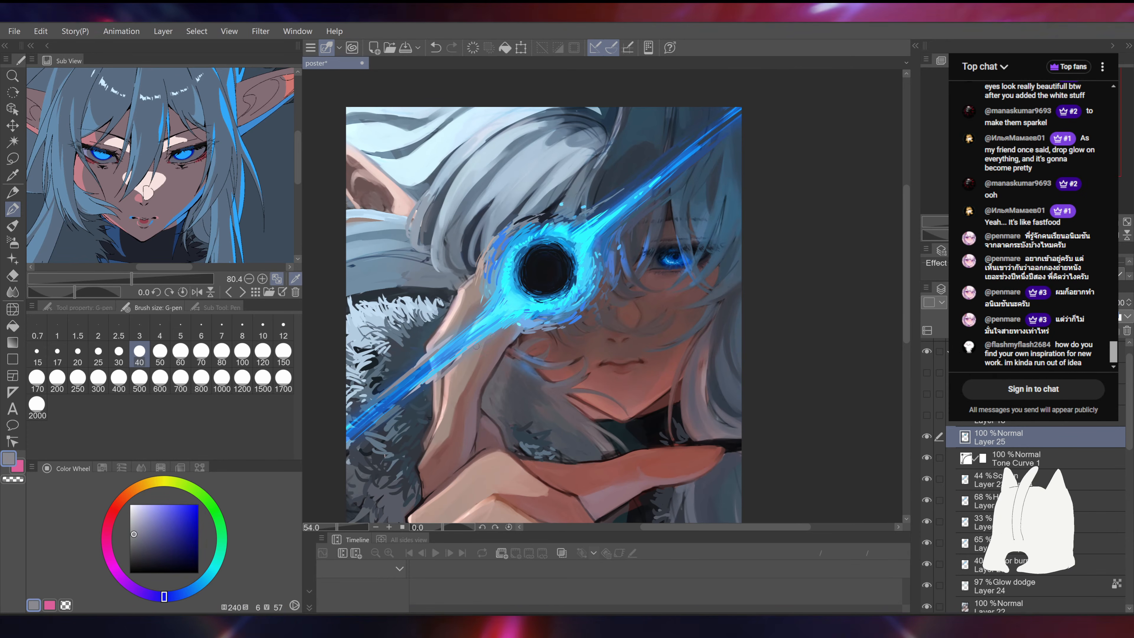
alt+click(486, 343)
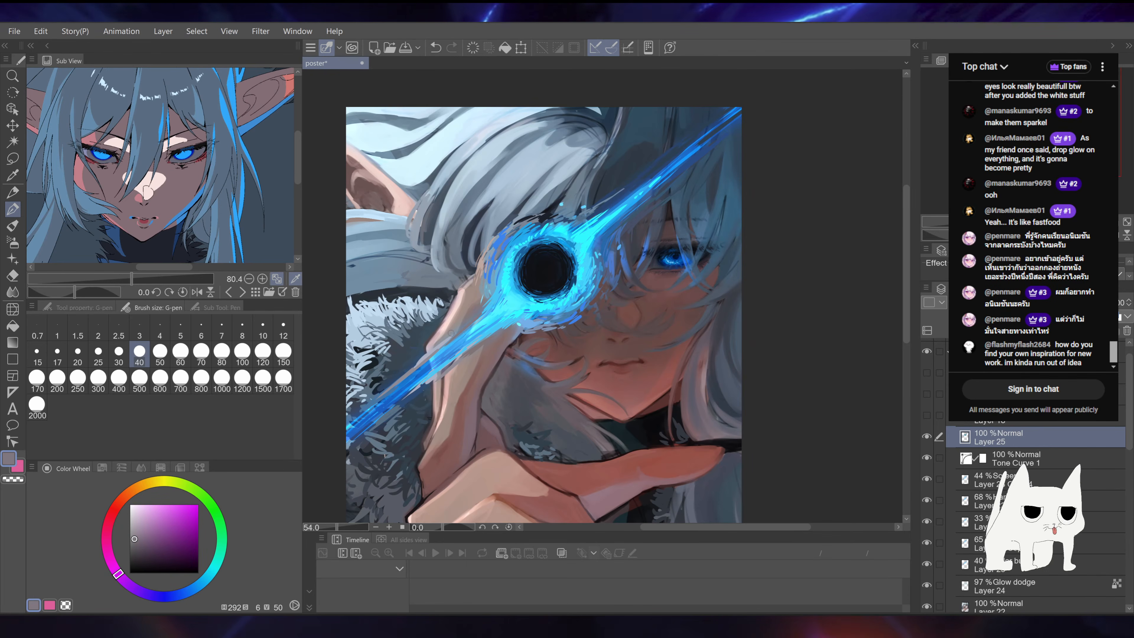
alt+click(474, 314)
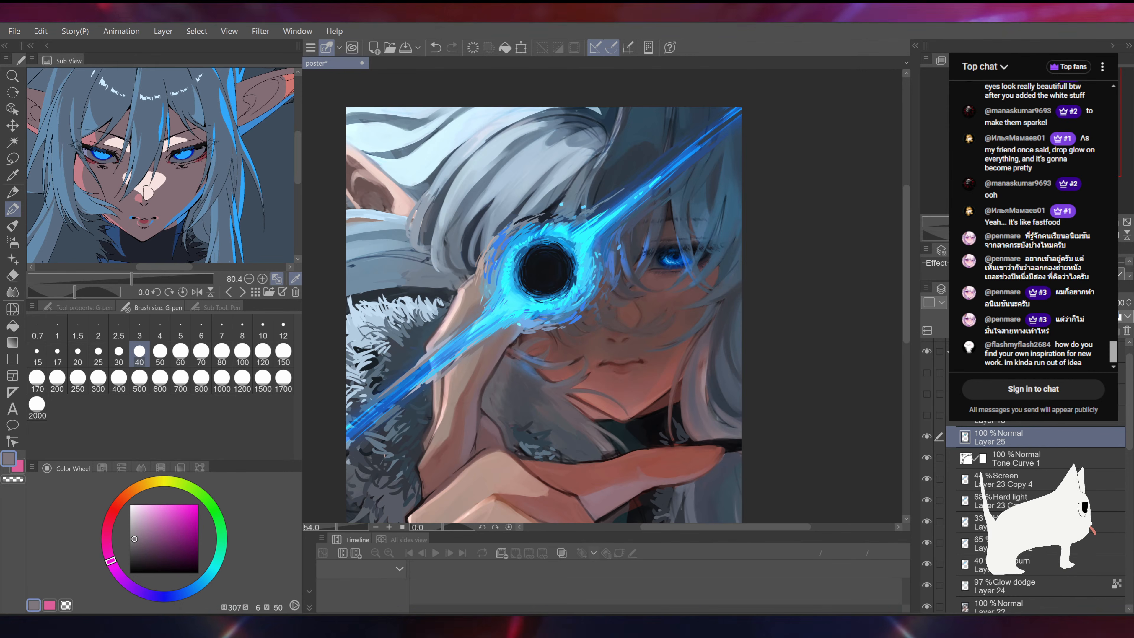
Step: Strengthen the beam beside the orb with sampled blue and bright cyan strokes, and sample medium blue from the glow's right edge
drag(604, 249, 581, 287)
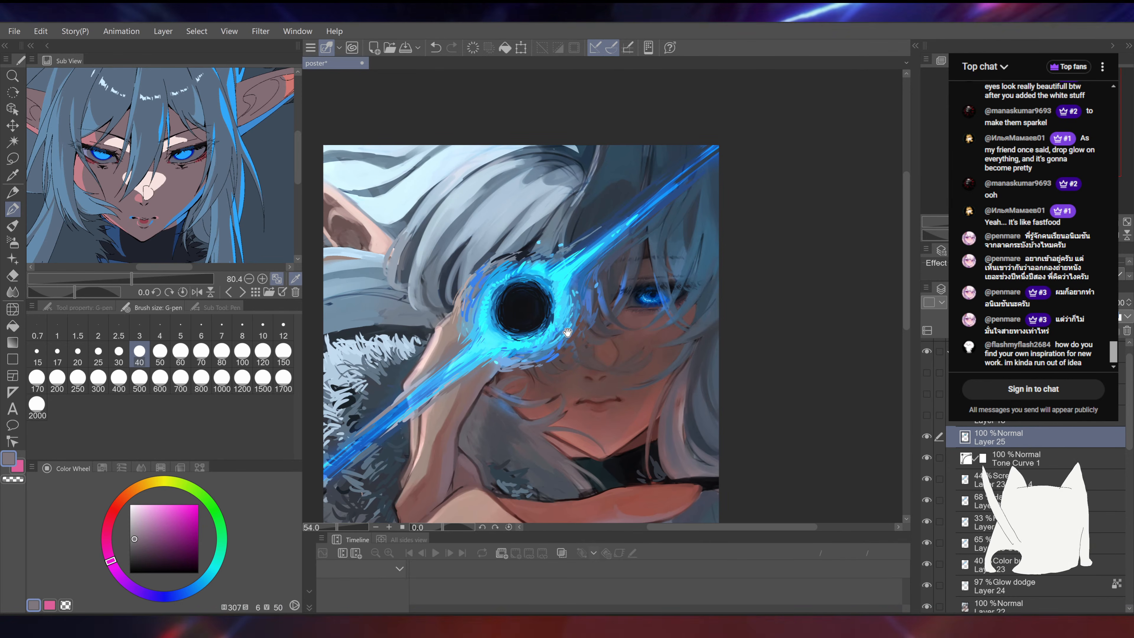
alt+click(568, 282)
alt+click(573, 274)
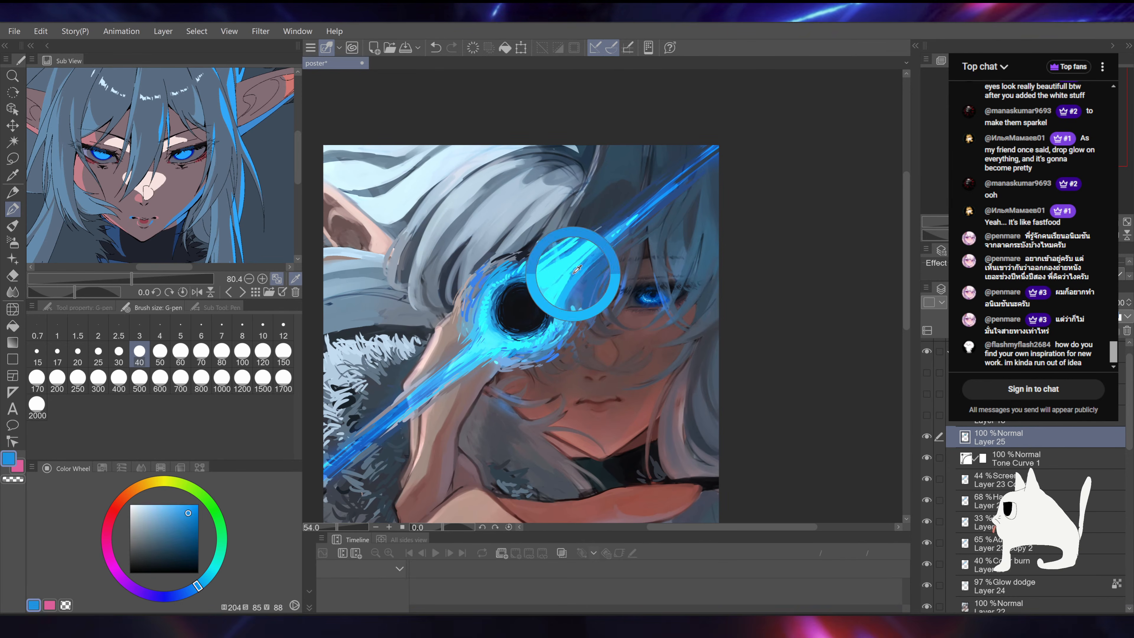
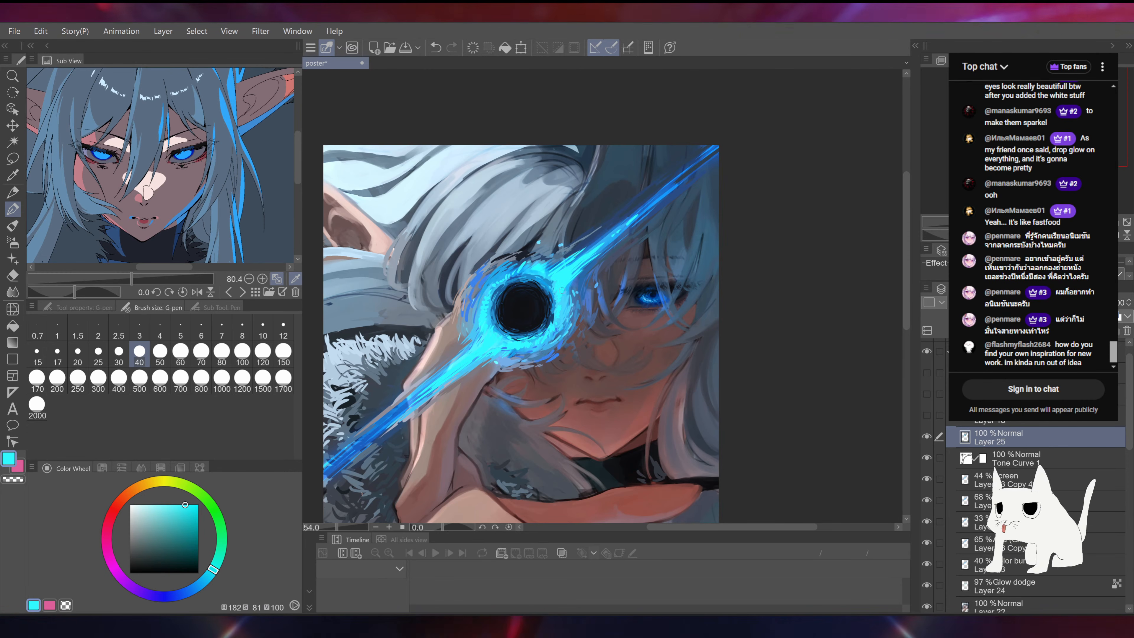
drag(563, 312, 649, 277)
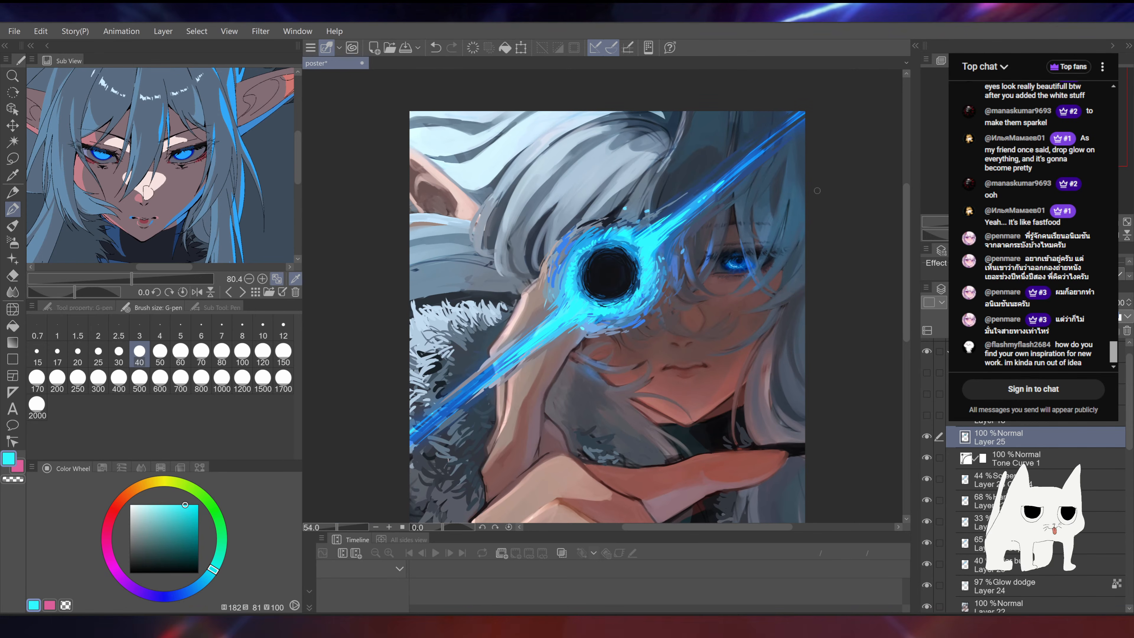
scroll(603, 298, down, 5)
scroll(631, 271, up, 3)
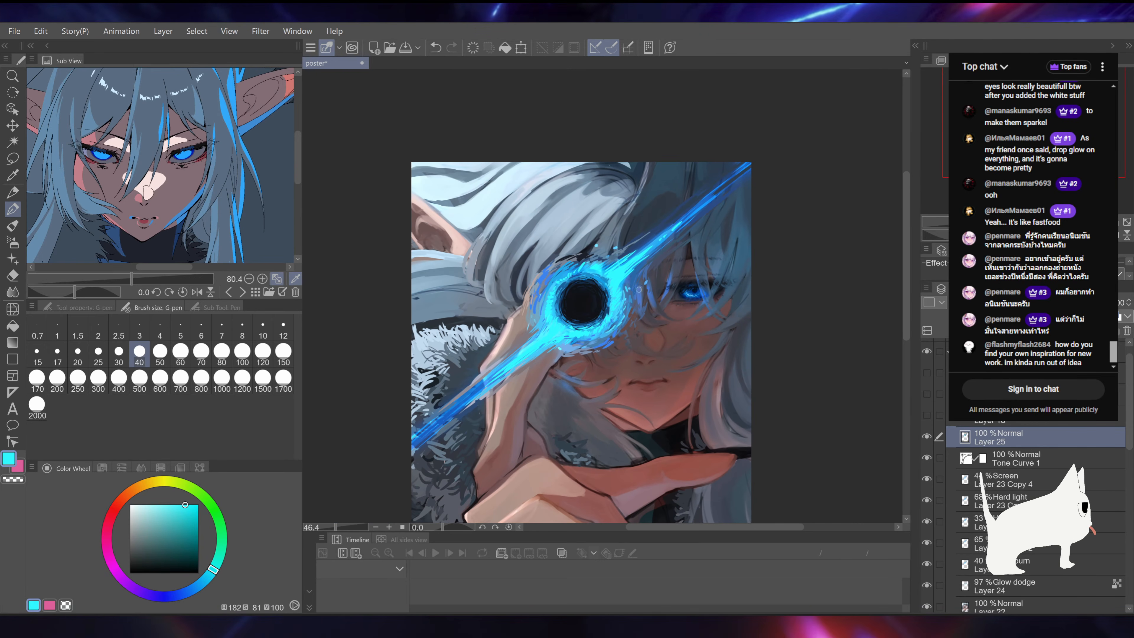
alt+click(639, 292)
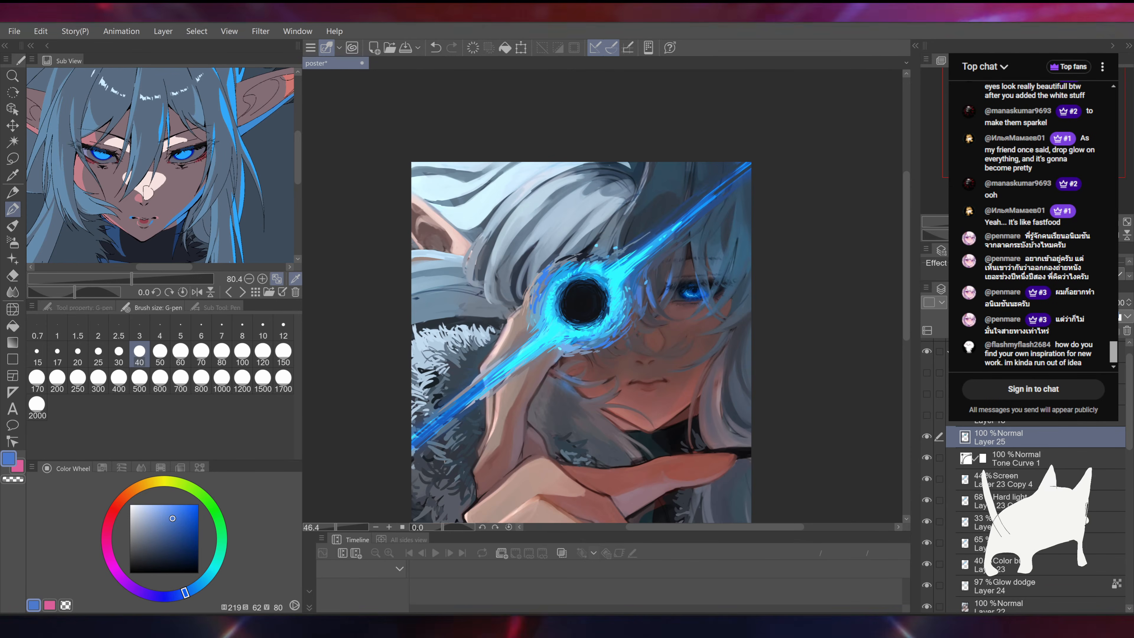
Step: Compare the enlarged orb and beam with Layer 25 hidden and shown, leaving the layer visible
scroll(622, 271, up, 3)
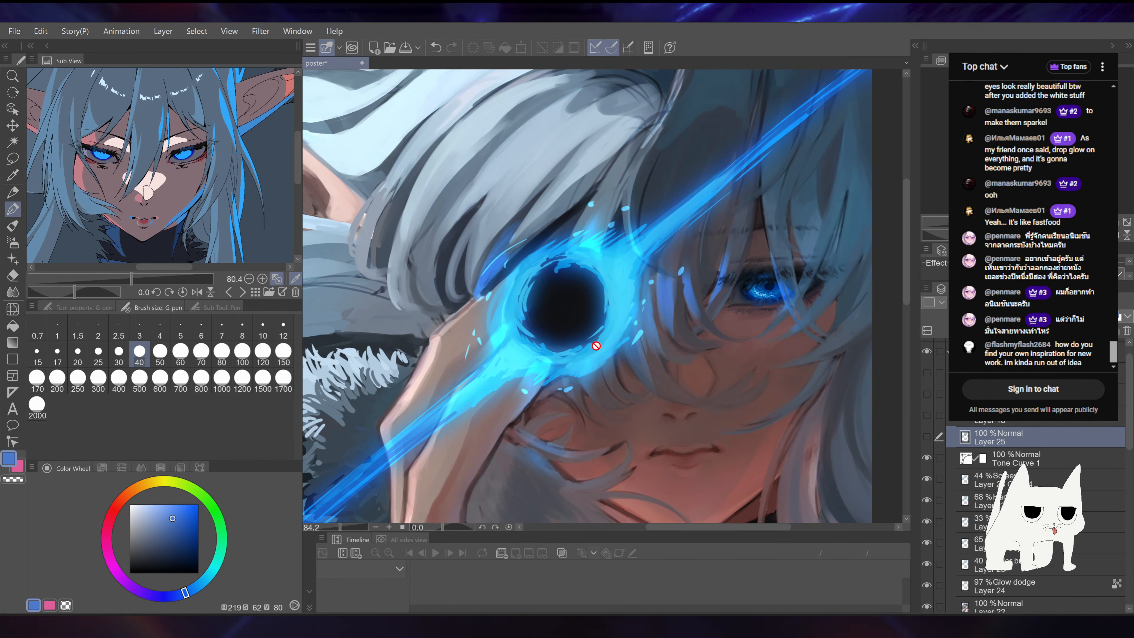
click(927, 436)
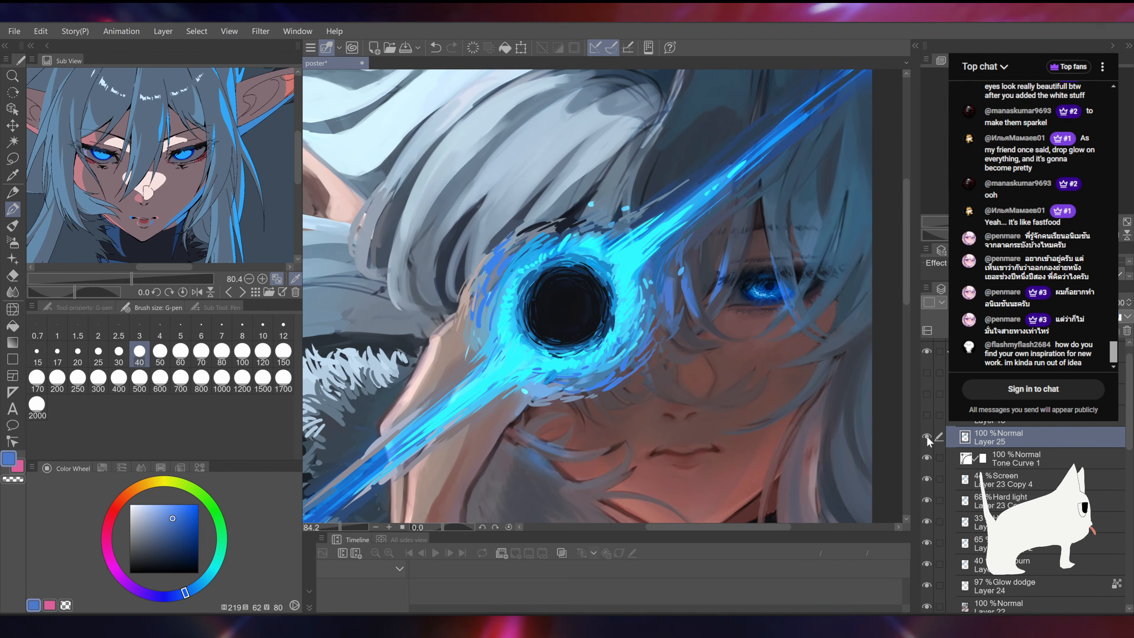
click(928, 437)
click(929, 436)
click(928, 437)
click(928, 436)
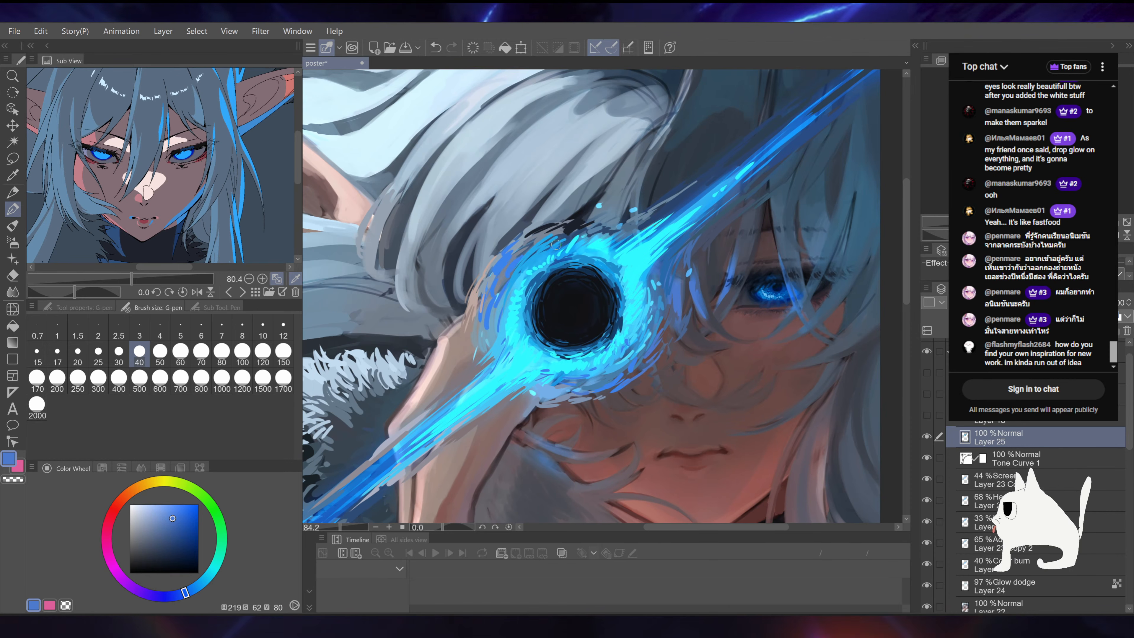
Step: Paint a small light-blue dot ringed by short dashes at the centre of the dark core, using blue sampled from the eye
alt+click(573, 335)
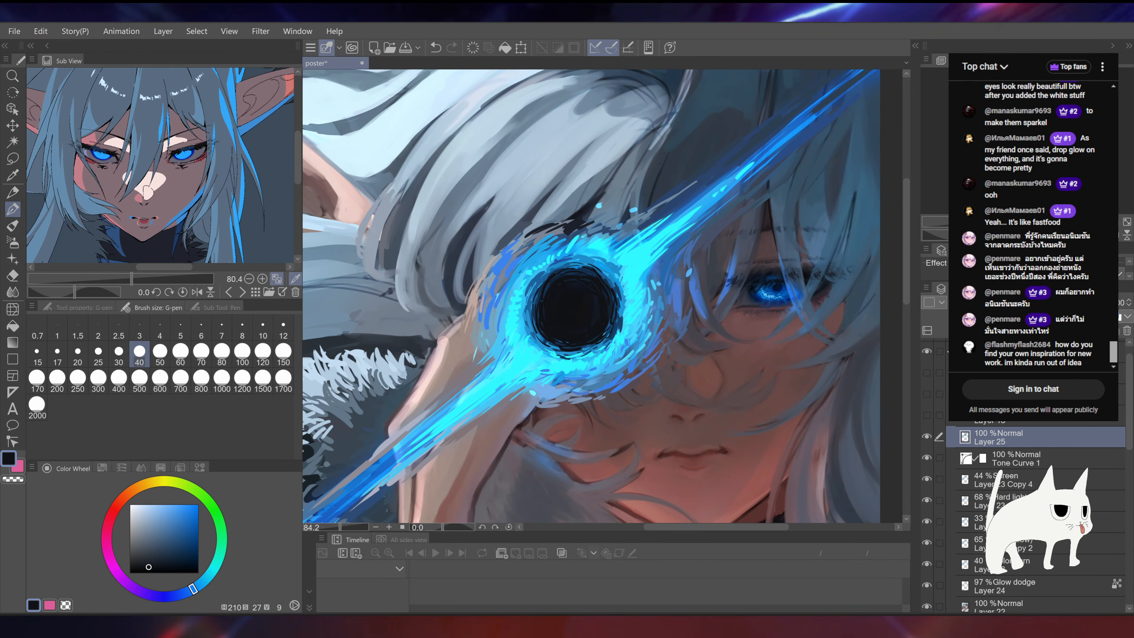
scroll(573, 350, down, 4)
scroll(578, 304, up, 4)
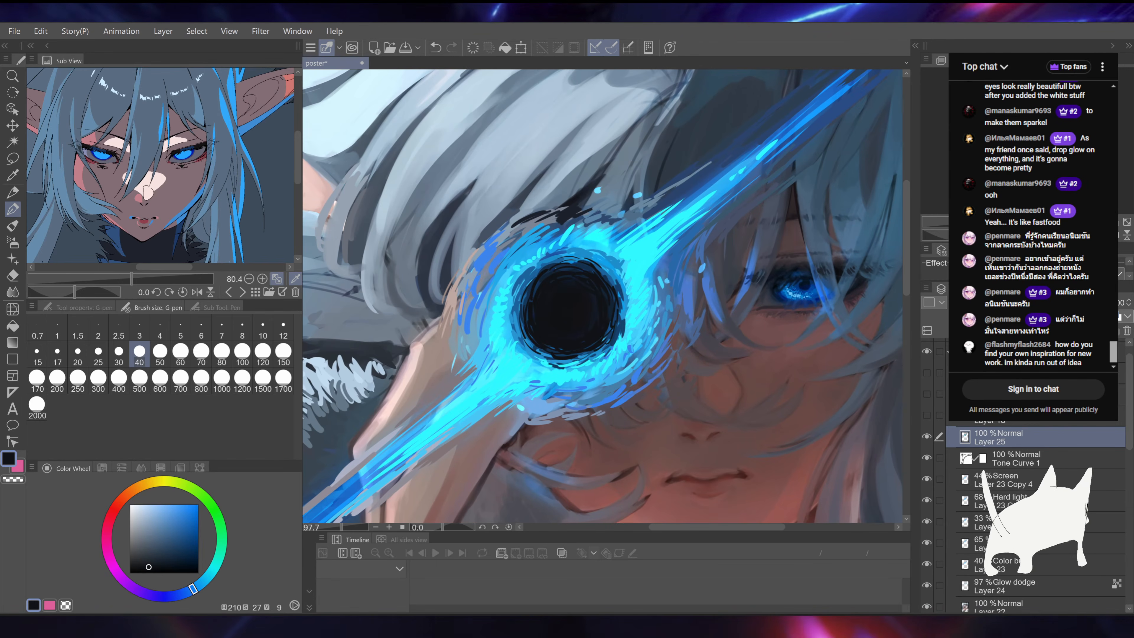
alt+click(790, 289)
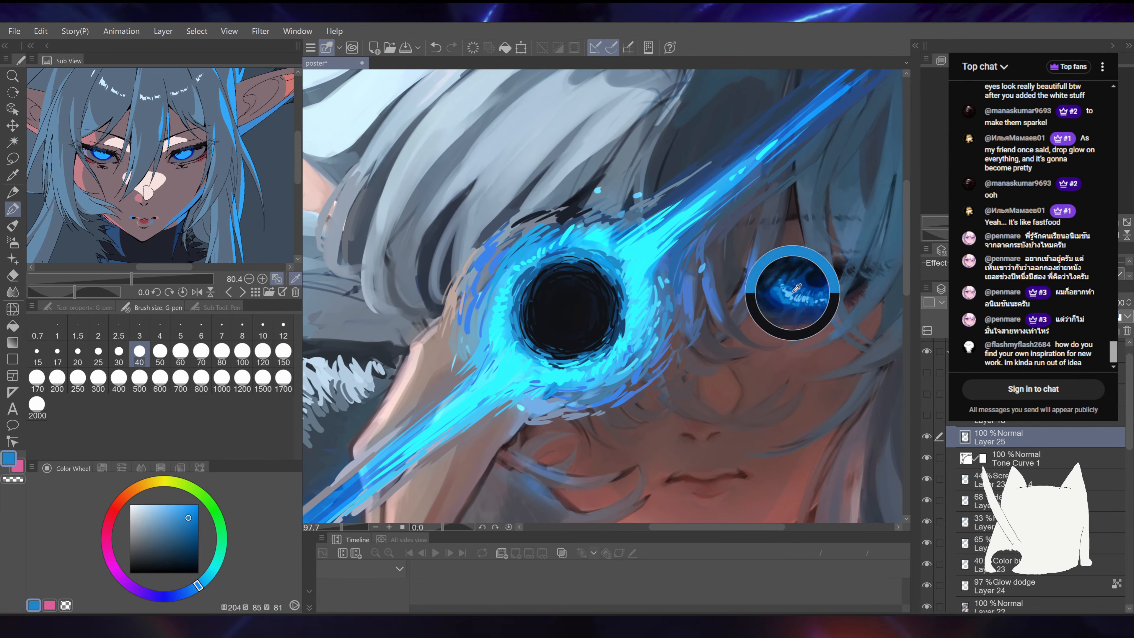
click(566, 310)
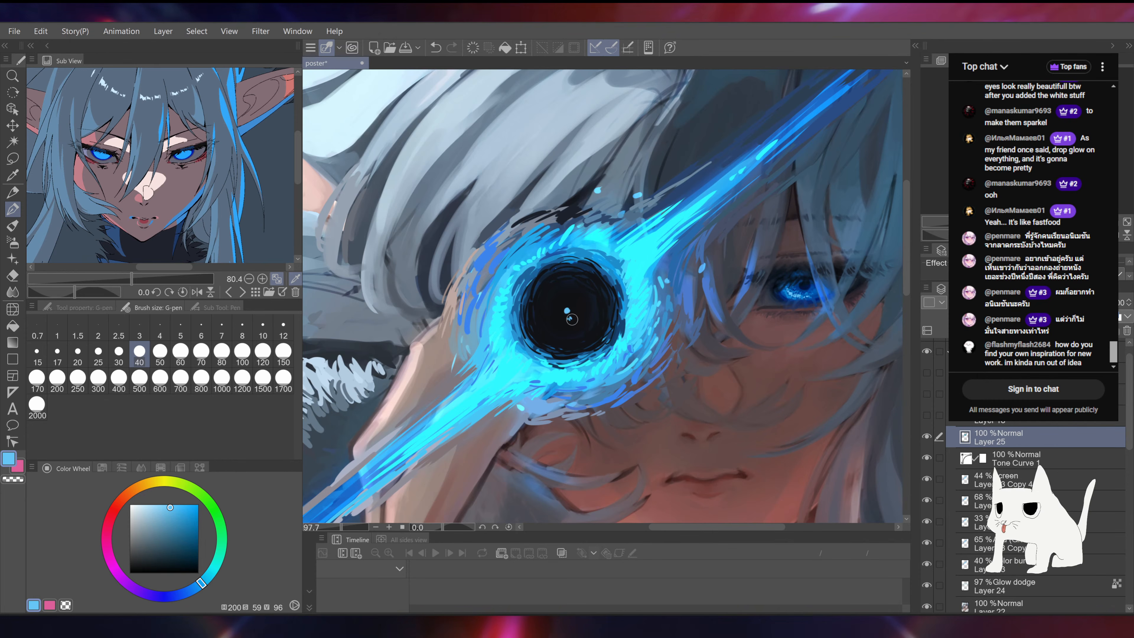
drag(572, 319, 573, 309)
drag(572, 305, 571, 308)
click(564, 304)
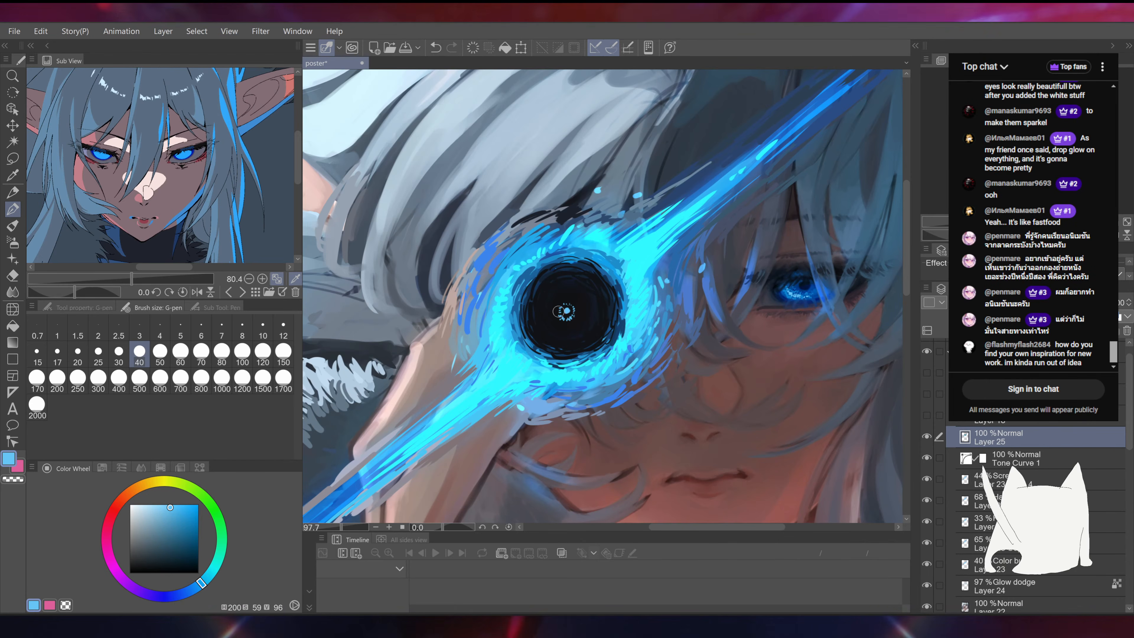
click(575, 306)
click(576, 311)
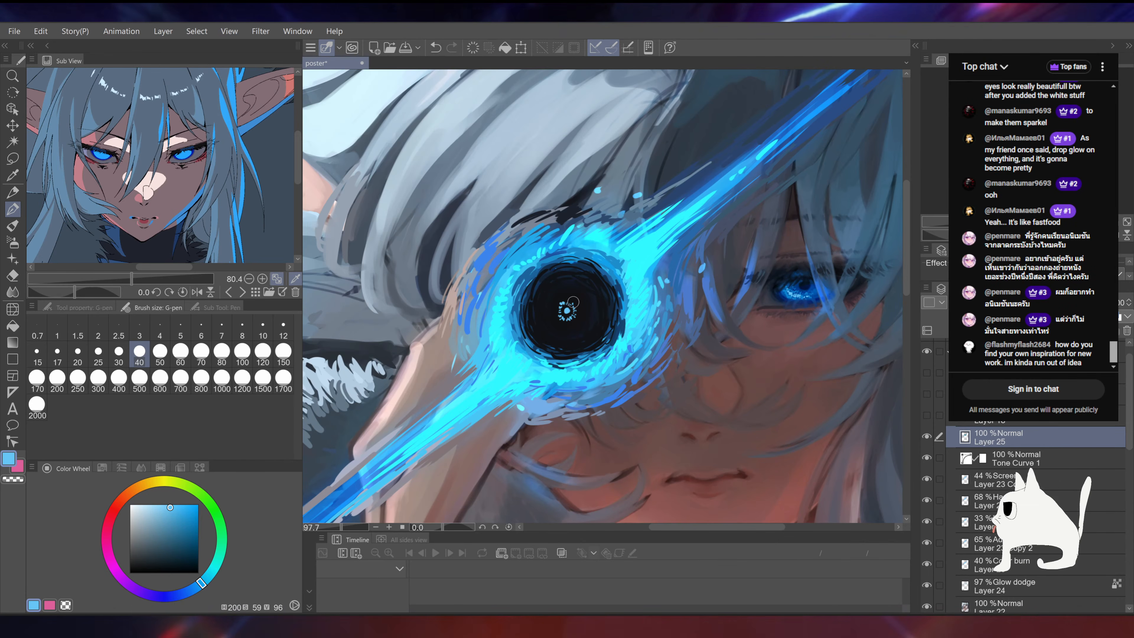
Step: Examine the core's new centre mark against the whole poster and from closer up
key(ctrl+minus)
key(ctrl+minus)
key(ctrl+minus)
key(ctrl+minus)
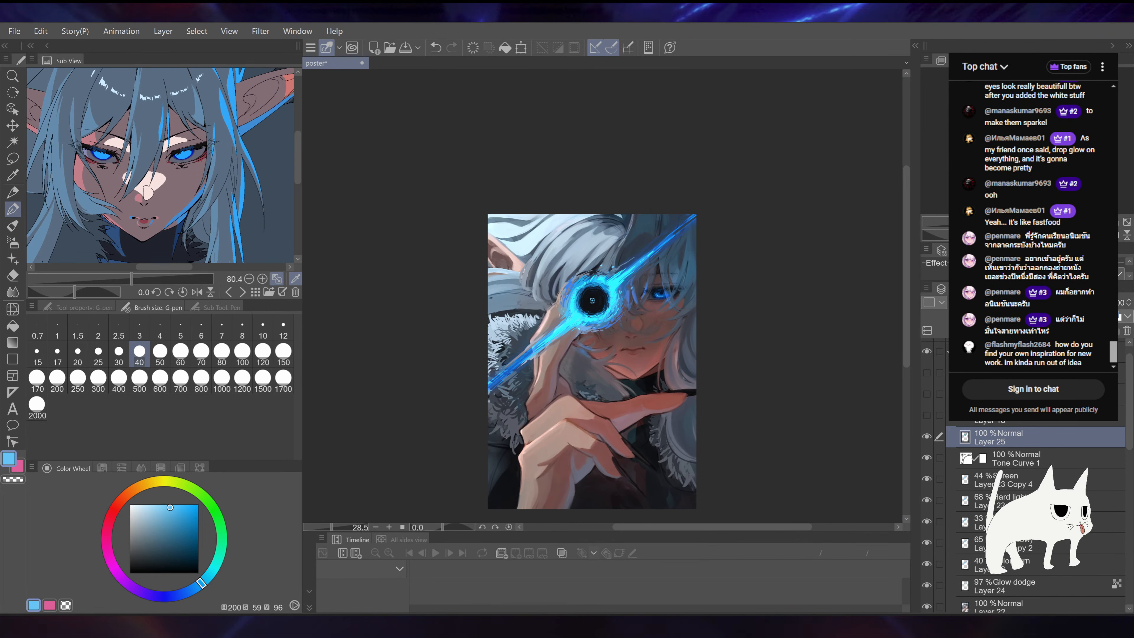
key(ctrl+plus)
key(ctrl+plus)
key(ctrl+plus)
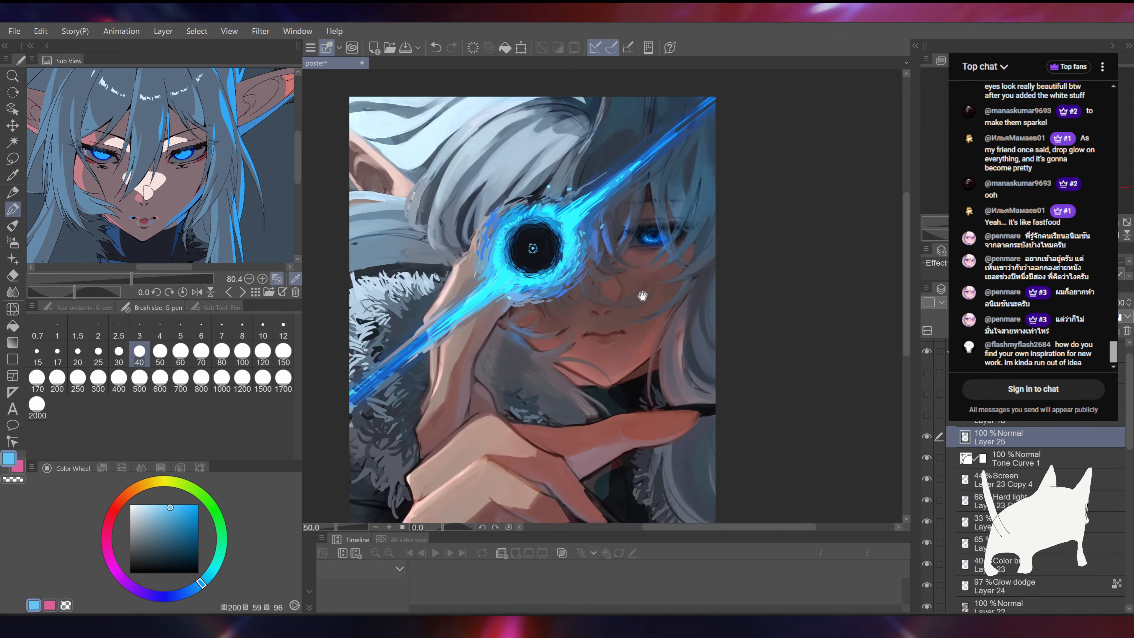
drag(591, 342, 597, 319)
key(ctrl+plus)
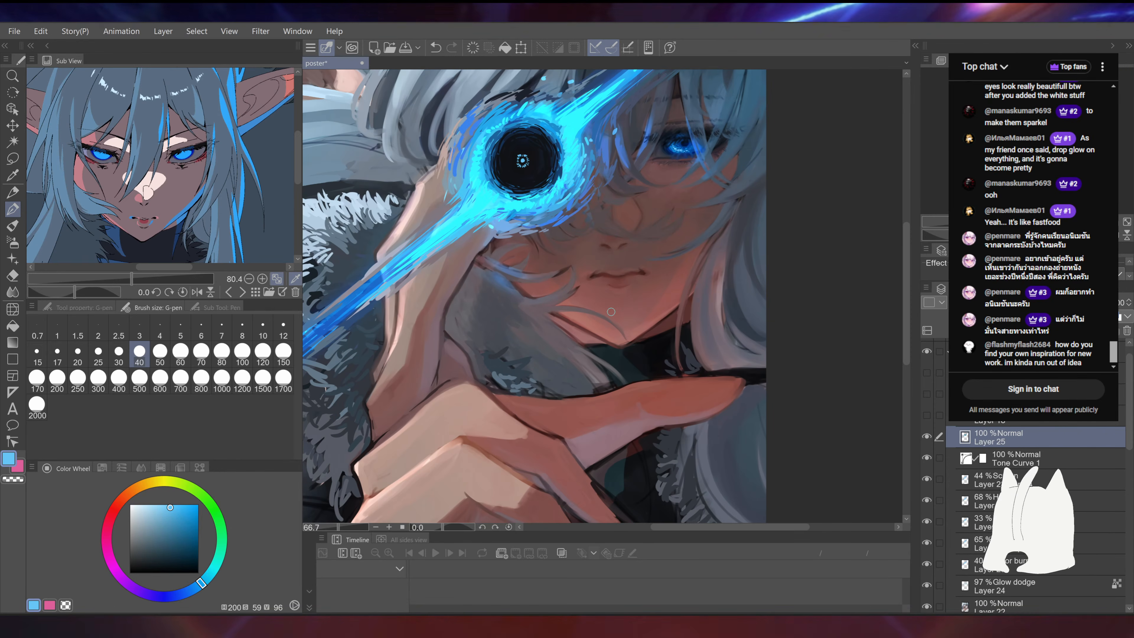
drag(764, 262, 718, 296)
Step: Sample dark reddish brown from below the chin and add a new normal layer above Layer 25
alt+click(600, 357)
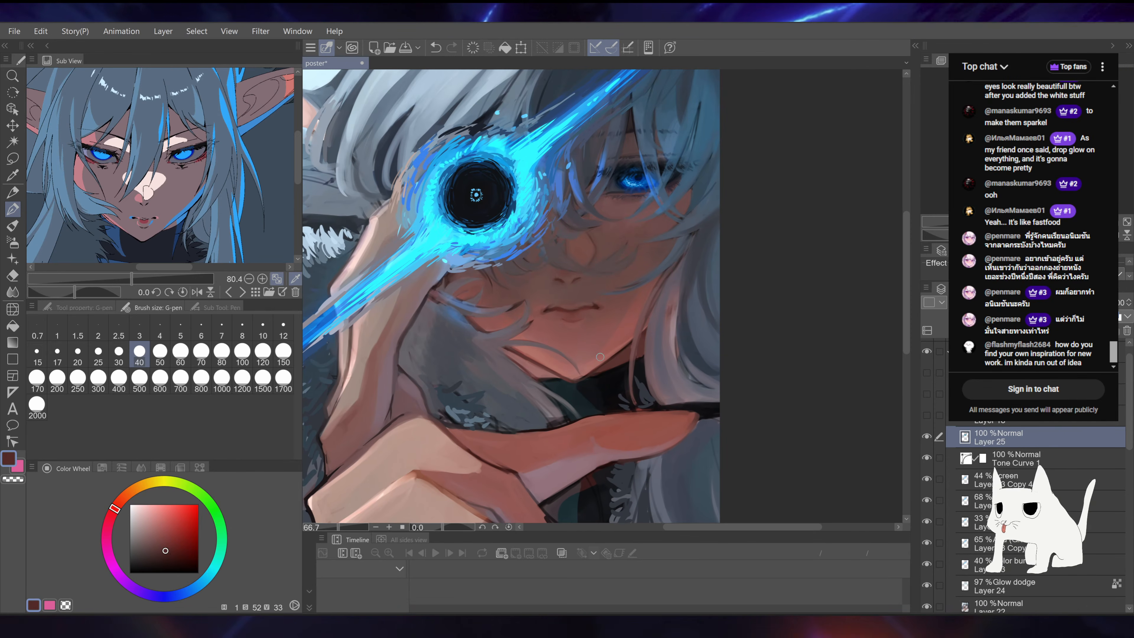
drag(730, 230, 727, 203)
key(ctrl+minus)
key(ctrl+minus)
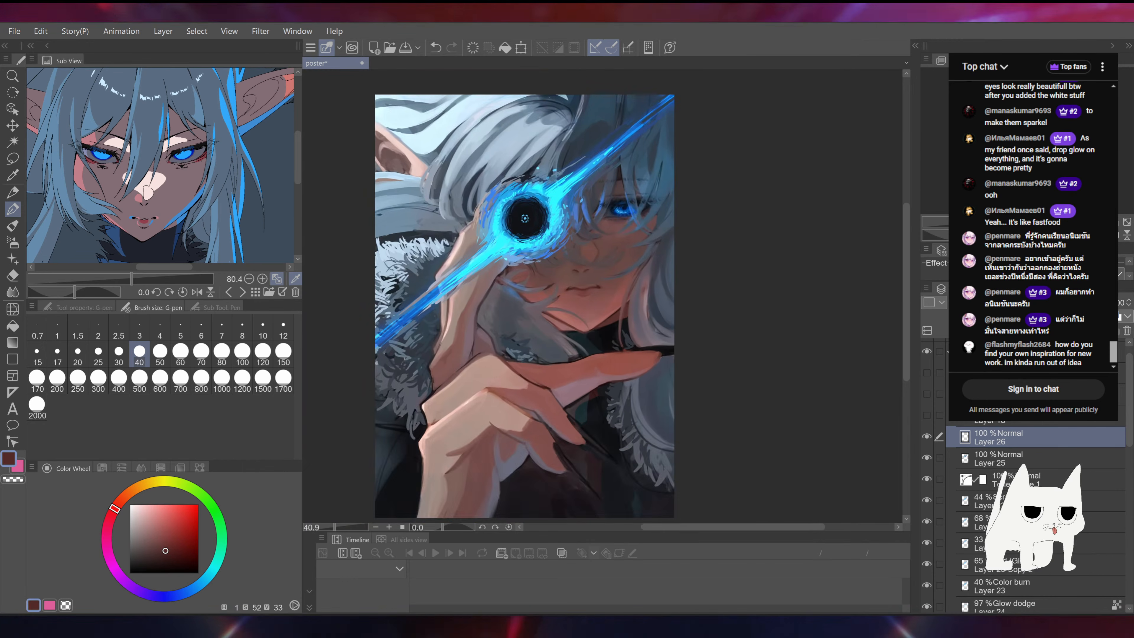
Step: Try long, thin, pale diagonal strokes across the hair and collar beside the chin on Layer 26
mouse_move(682, 264)
mouse_down()
mouse_move(722, 343)
mouse_move(763, 338)
mouse_move(653, 396)
mouse_up()
alt+click(522, 264)
drag(754, 353, 664, 417)
drag(755, 314, 743, 197)
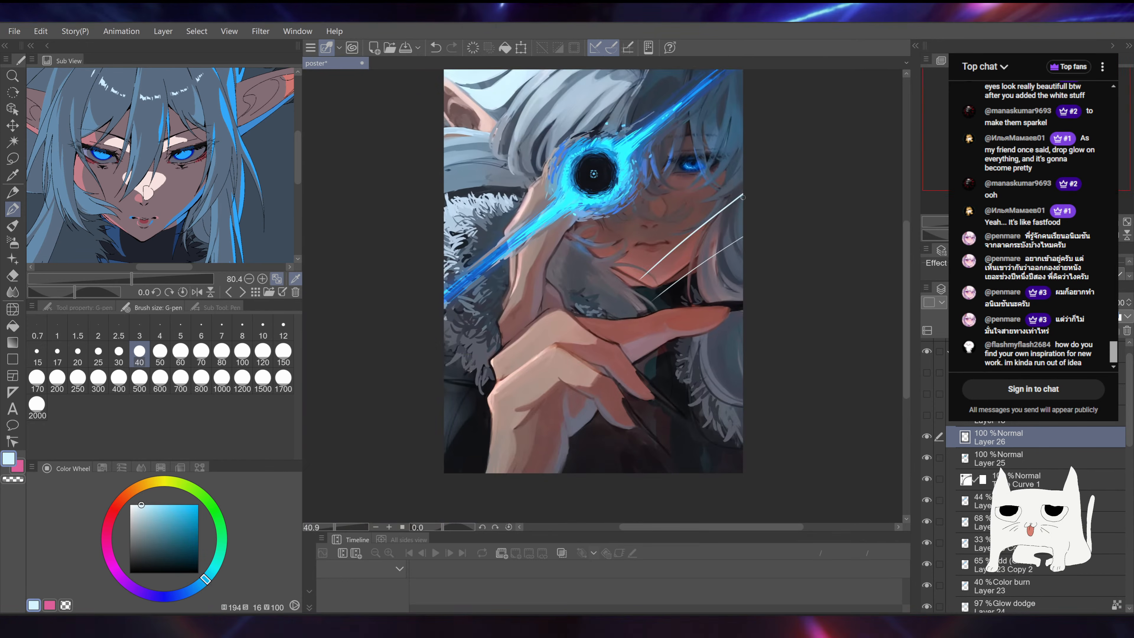
Step: Streak the lower-right fur trim with diagonal strokes in sampled grey-blue and dark slate blue on Layer 26
alt+click(707, 358)
alt+click(711, 371)
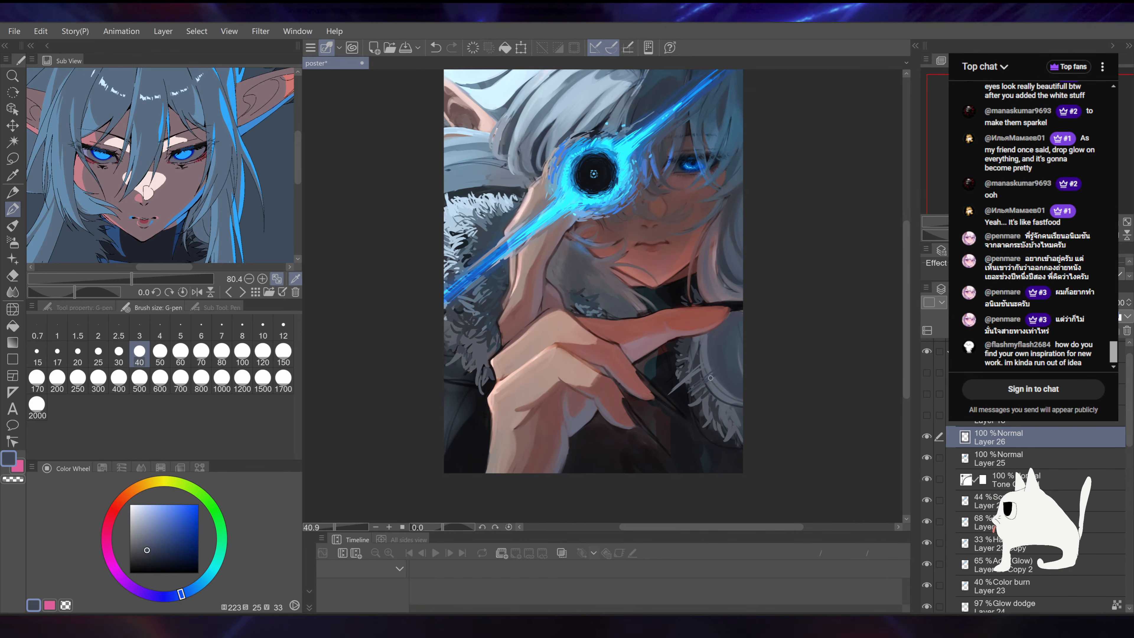
mouse_move(713, 388)
mouse_down()
mouse_move(659, 432)
mouse_move(671, 427)
mouse_up()
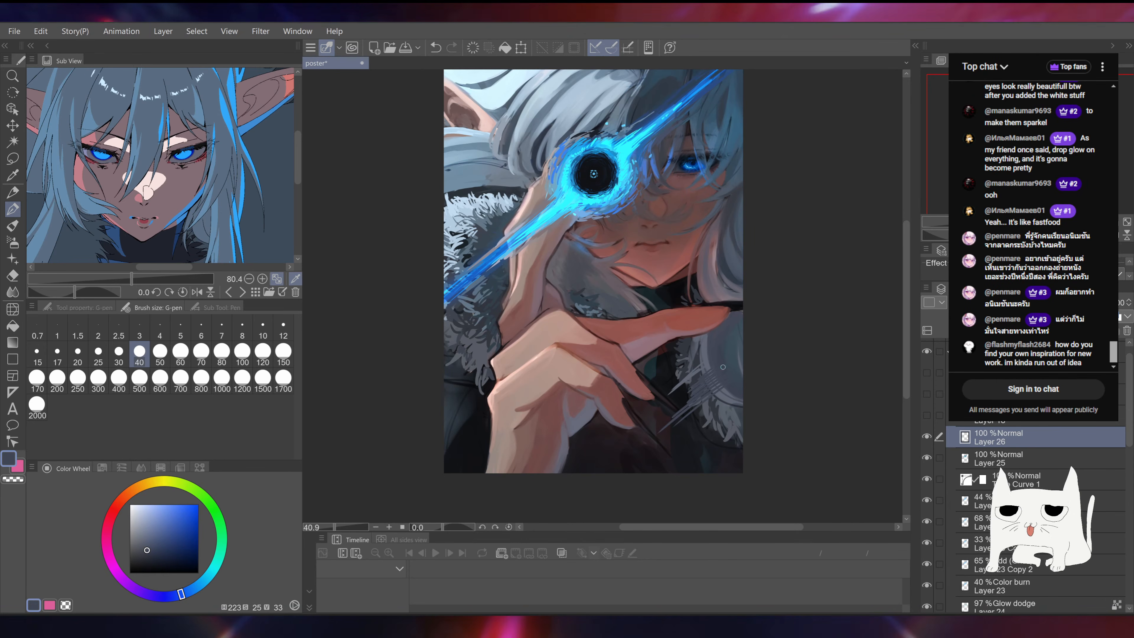
alt+click(724, 403)
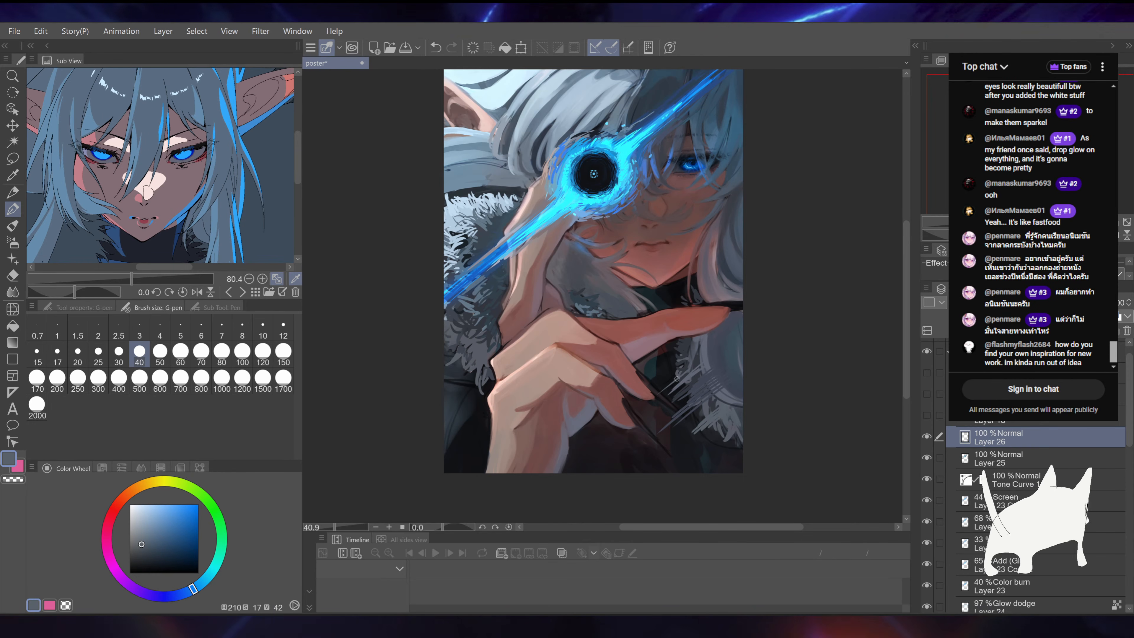
Step: Add diagonal streaks off the lower fingers and pointing finger in sampled reddish brown, dark brown and dusty pink
alt+click(619, 417)
drag(677, 379, 597, 441)
drag(627, 424, 609, 439)
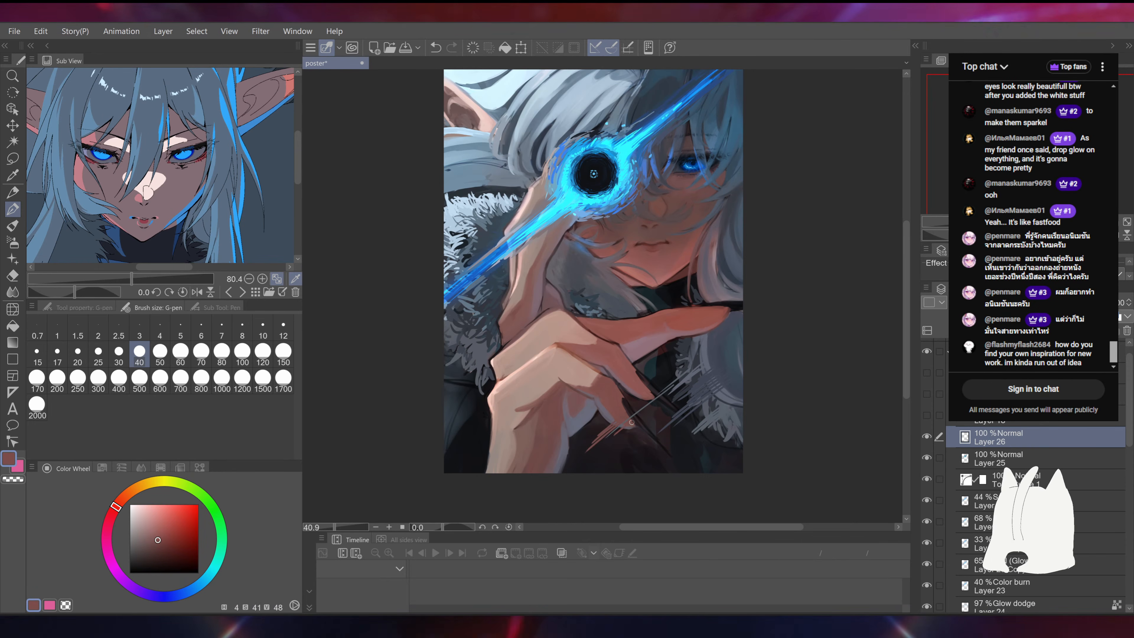
alt+click(641, 394)
alt+click(628, 397)
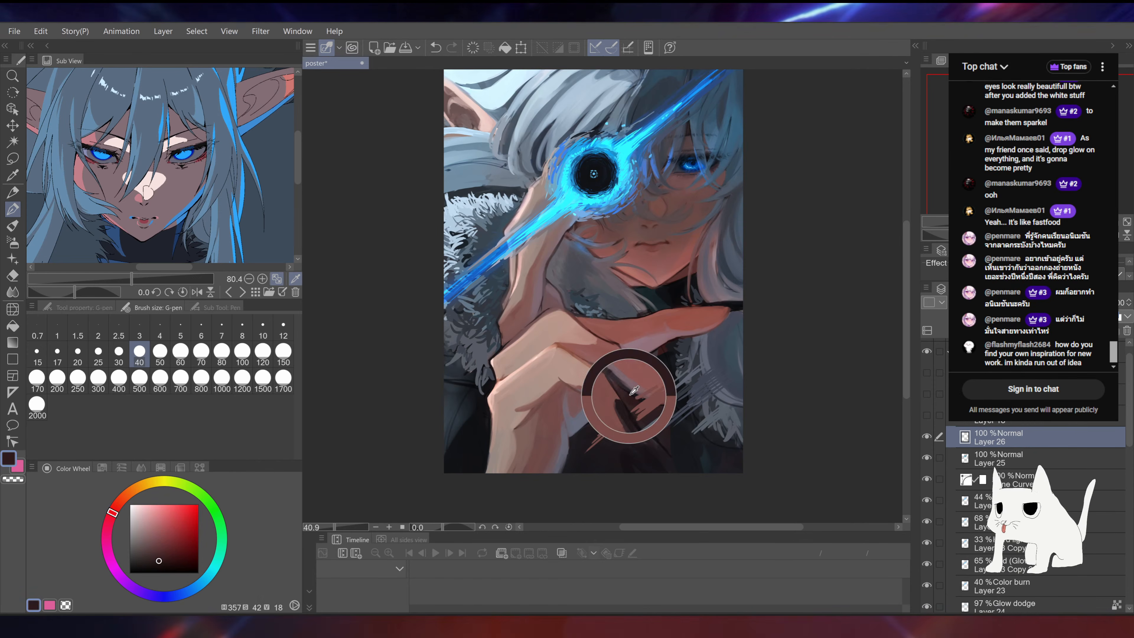
alt+click(625, 396)
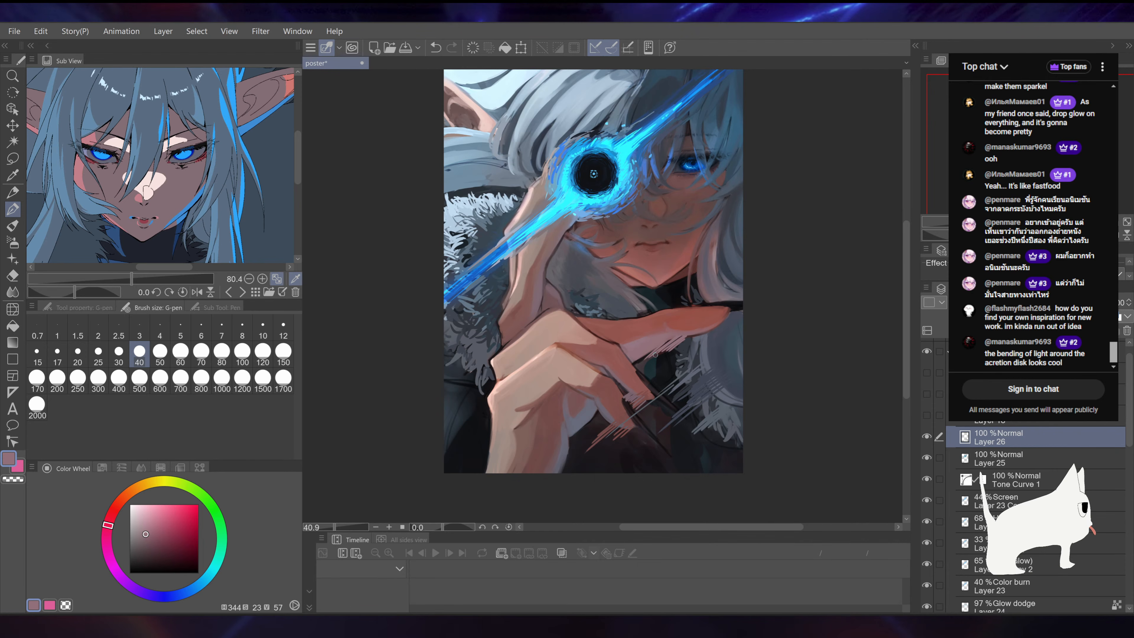
Step: Streak the tip of the pointing finger diagonally in sampled near-black and slate blue with a size 70 brush on Layer 26
click(201, 353)
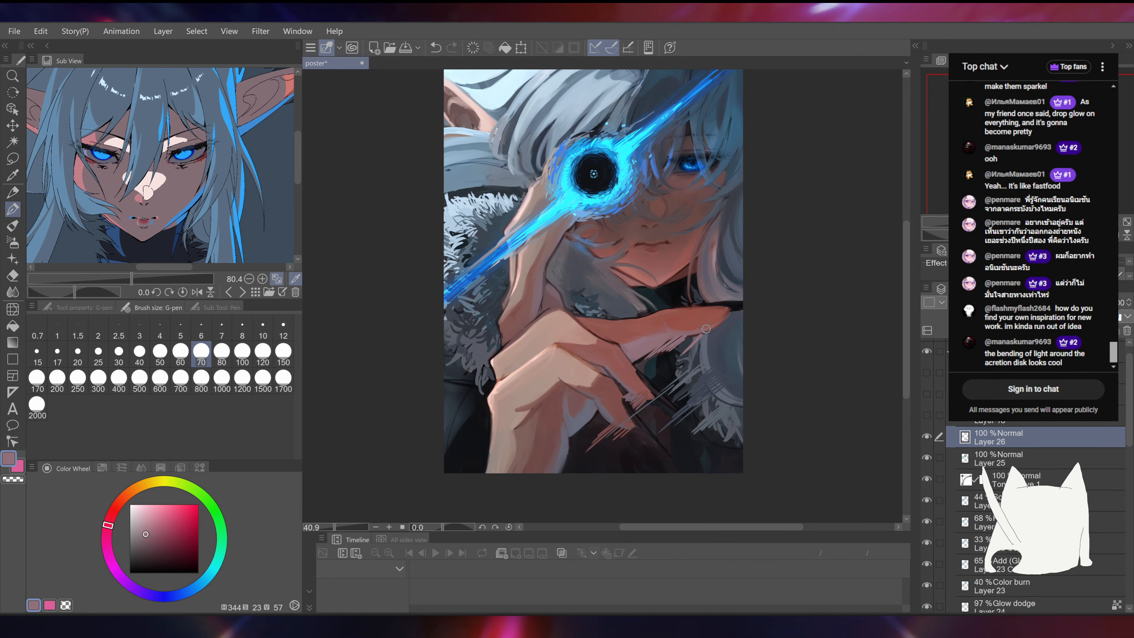
key(ctrl+z)
click(927, 436)
click(927, 437)
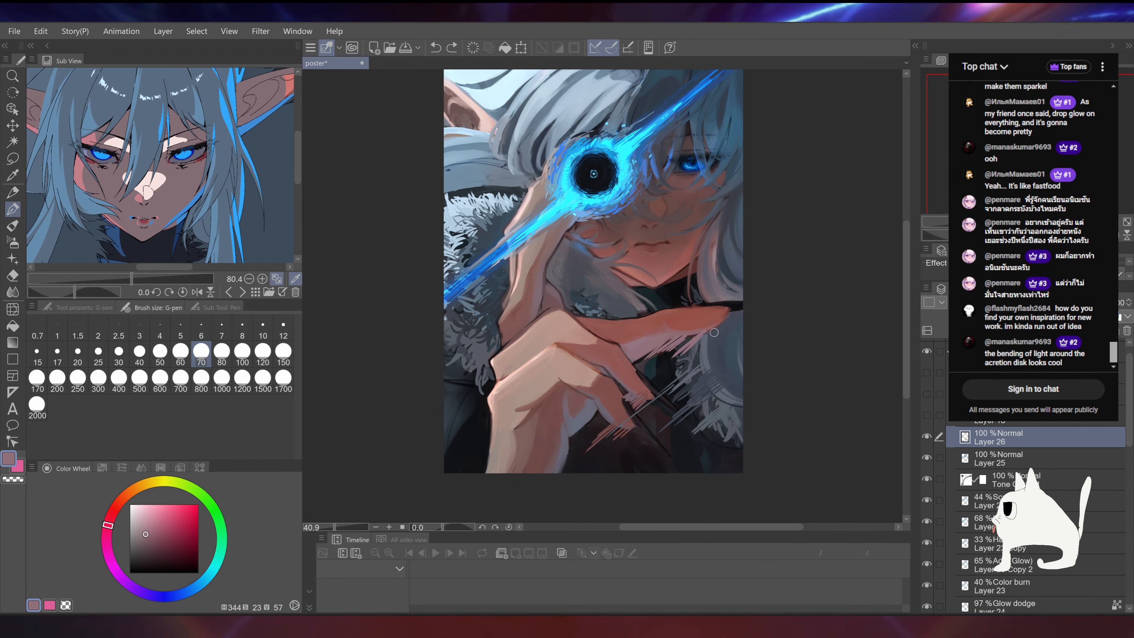
alt+click(711, 324)
drag(716, 325, 709, 332)
alt+click(725, 317)
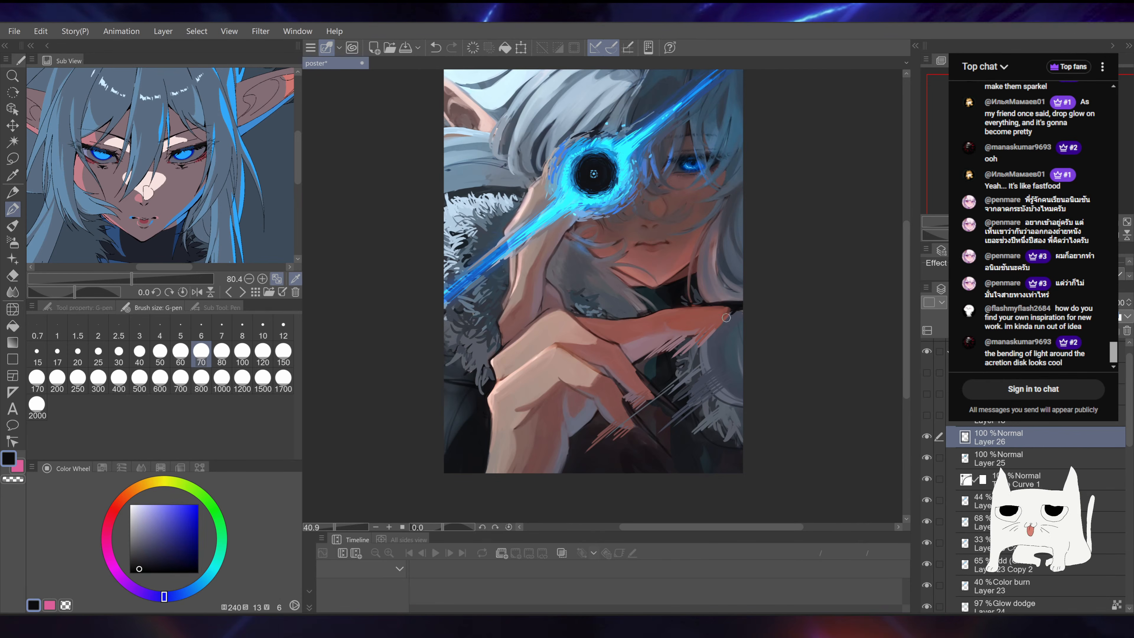
alt+click(723, 342)
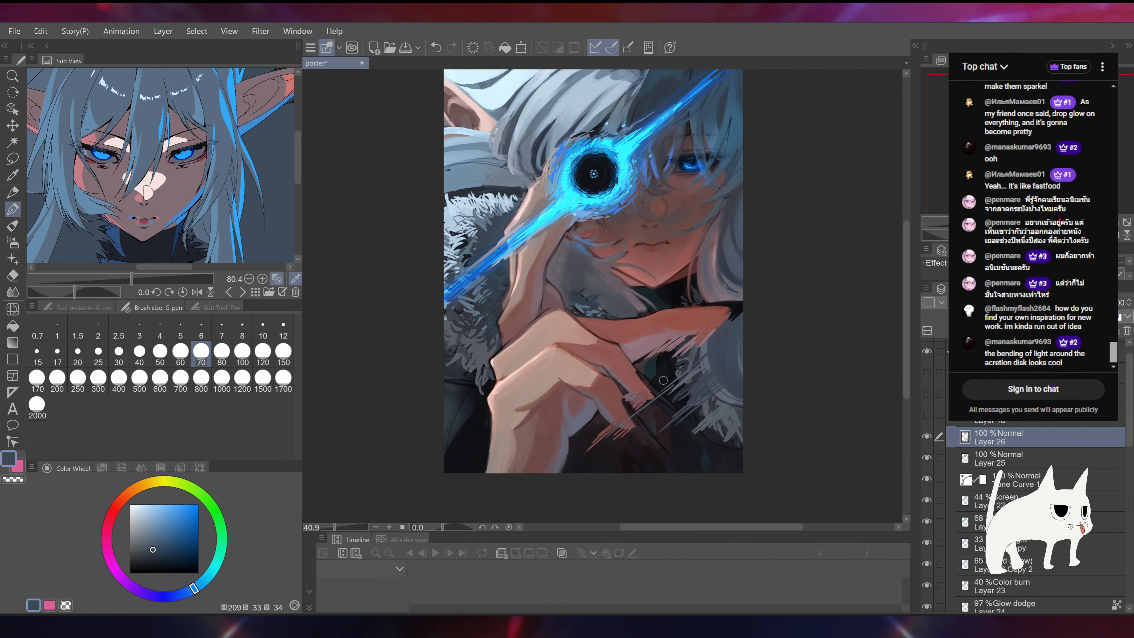
Step: Add dark navy and grey-blue diagonal streaks through the fur trim beside the lower fingertips
alt+click(671, 367)
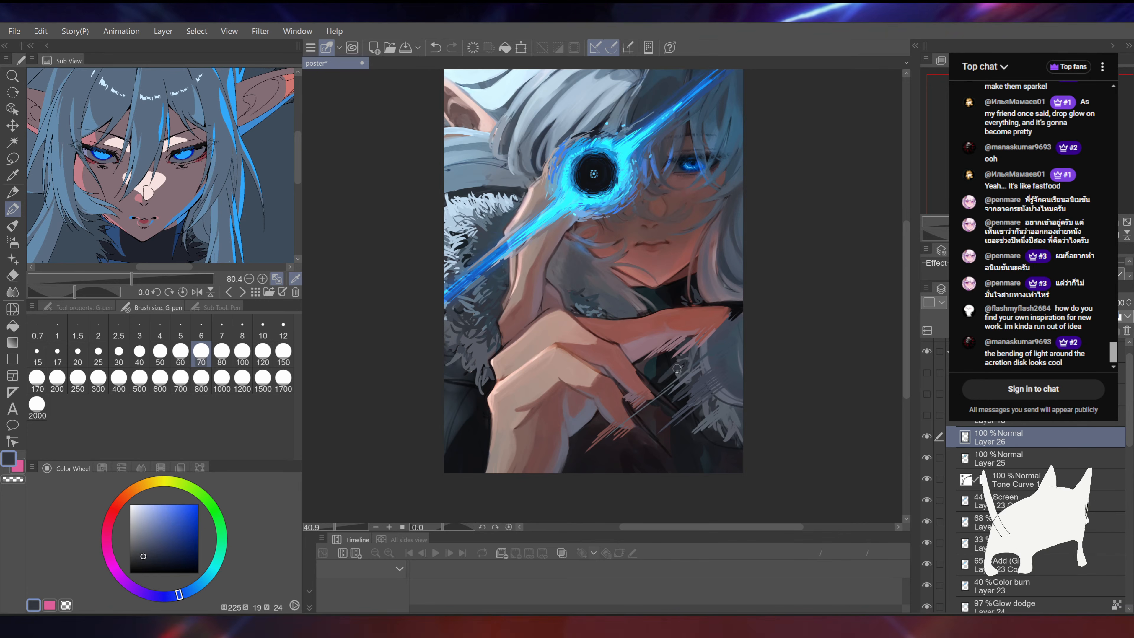
alt+click(684, 375)
drag(680, 371, 652, 393)
mouse_move(735, 404)
mouse_down()
mouse_move(684, 361)
mouse_move(662, 407)
mouse_up()
alt+click(678, 394)
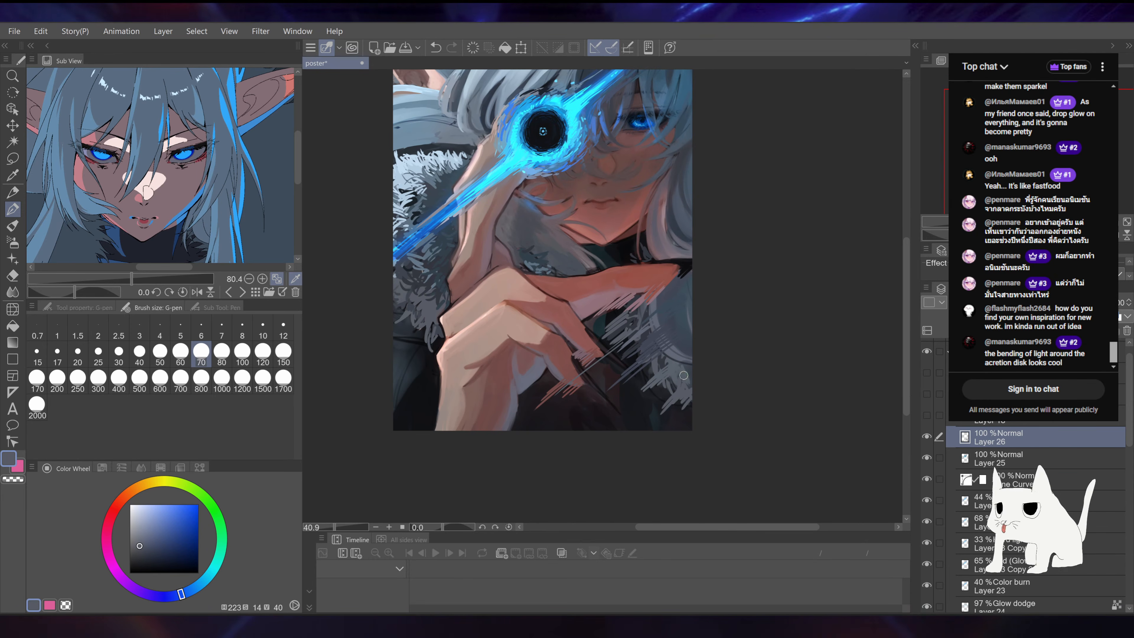
Step: Streak the dark clothing below the lower fingers and fur with diagonal strokes in sampled dark blue and dark teal-blue
alt+click(648, 373)
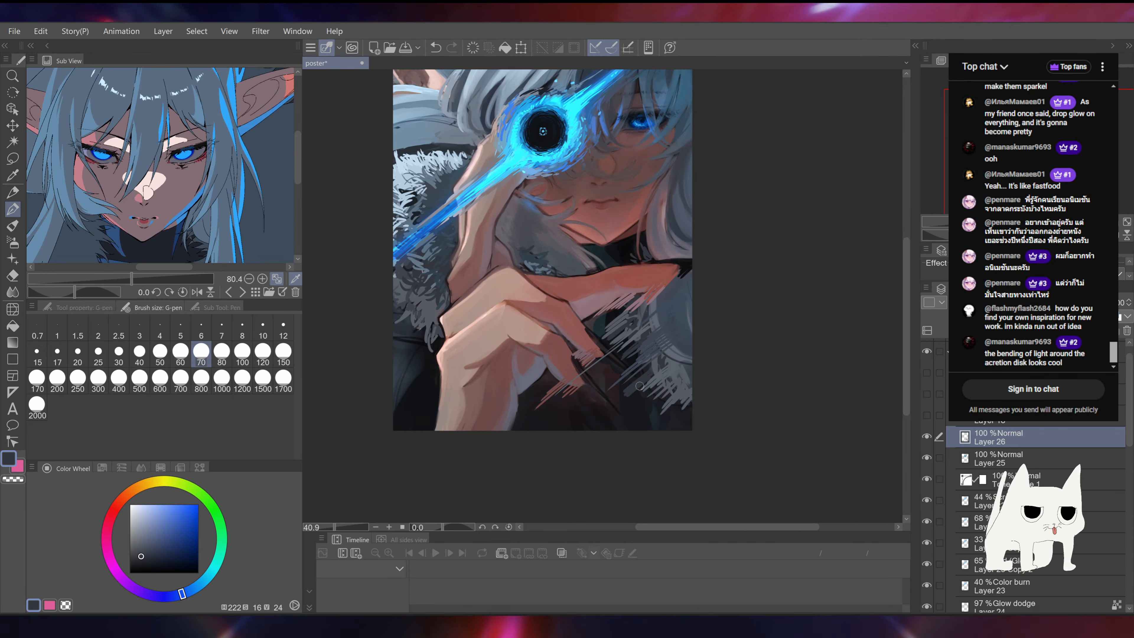
mouse_move(640, 386)
mouse_down()
mouse_move(654, 415)
mouse_move(658, 394)
mouse_move(588, 412)
mouse_up()
alt+click(653, 416)
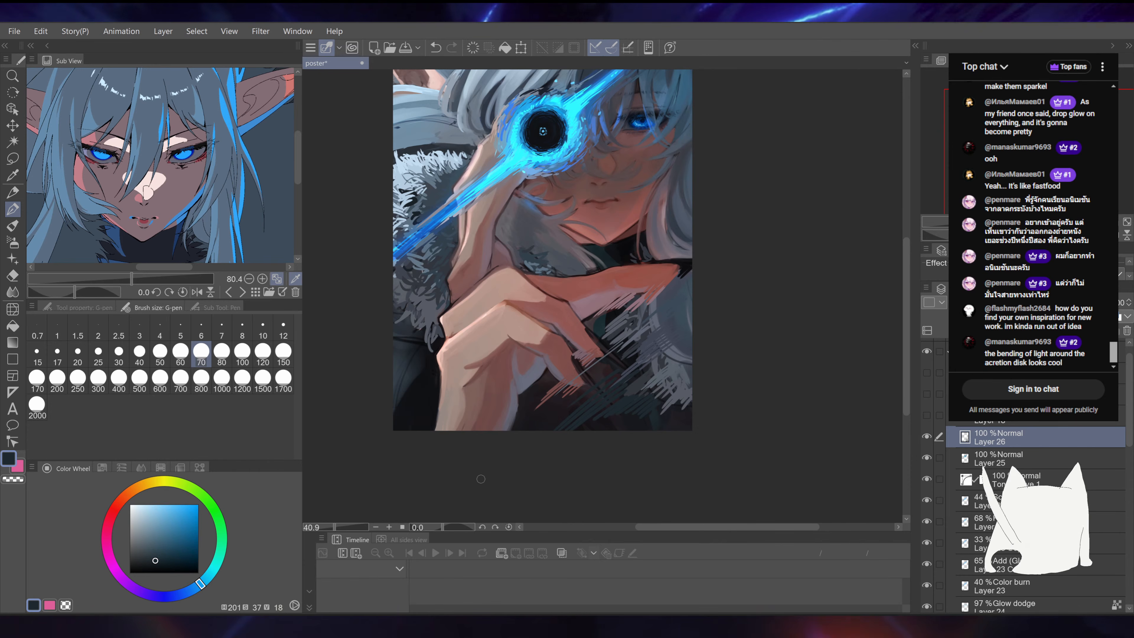
drag(744, 408, 739, 413)
drag(732, 316, 718, 305)
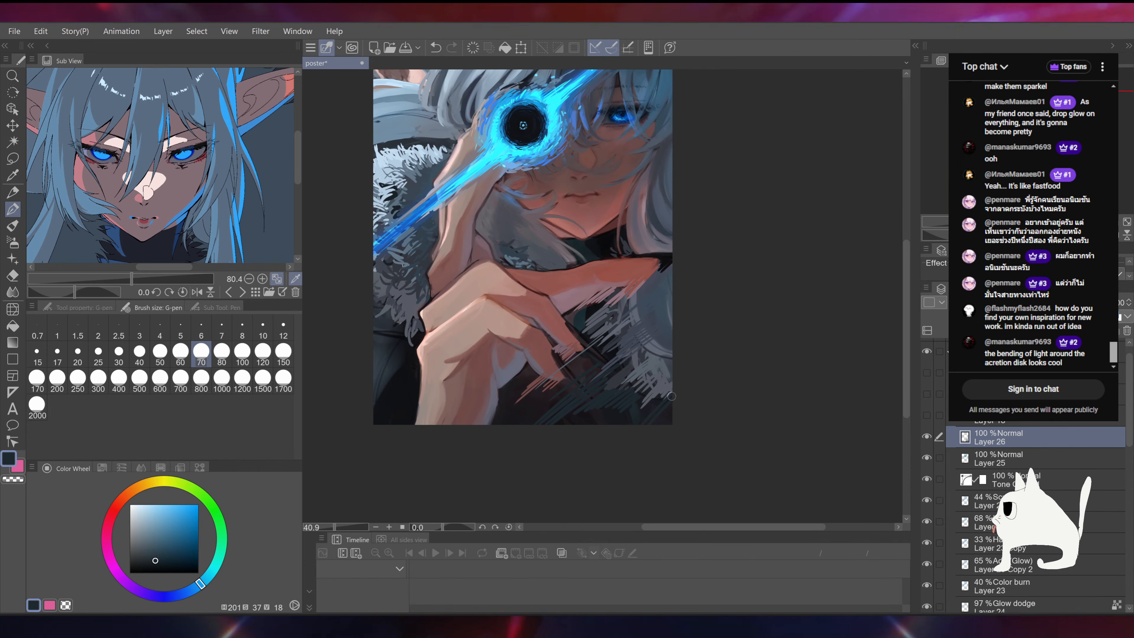
Step: Add diagonal streaks between the wrist and lower fingers in sampled grey-blue and reddish brown
alt+click(491, 420)
drag(488, 423, 542, 393)
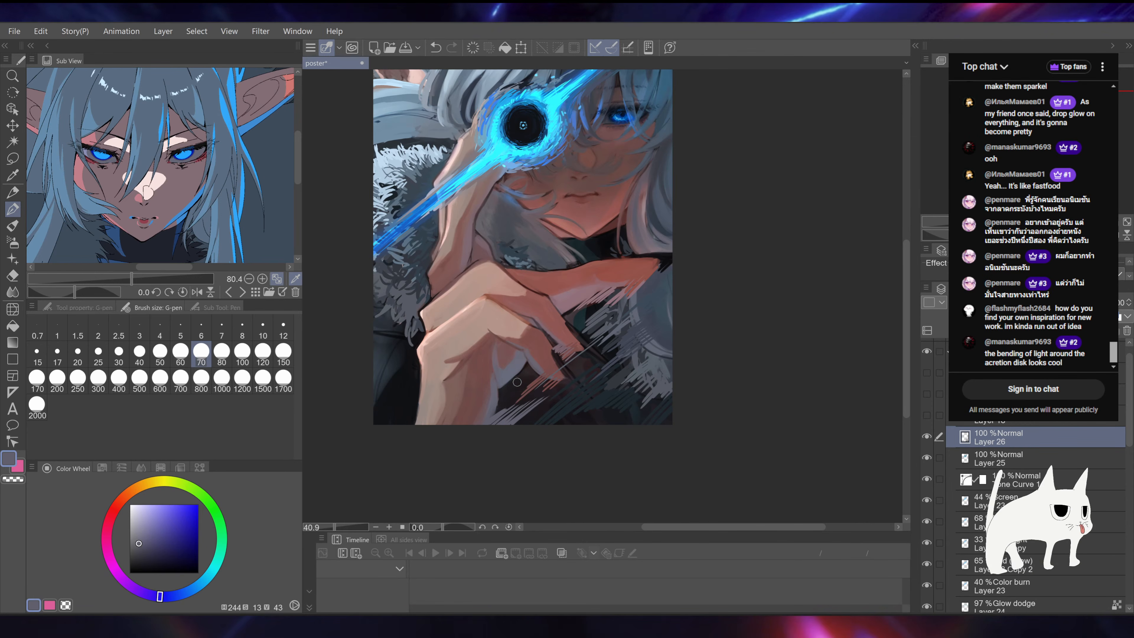
alt+click(503, 383)
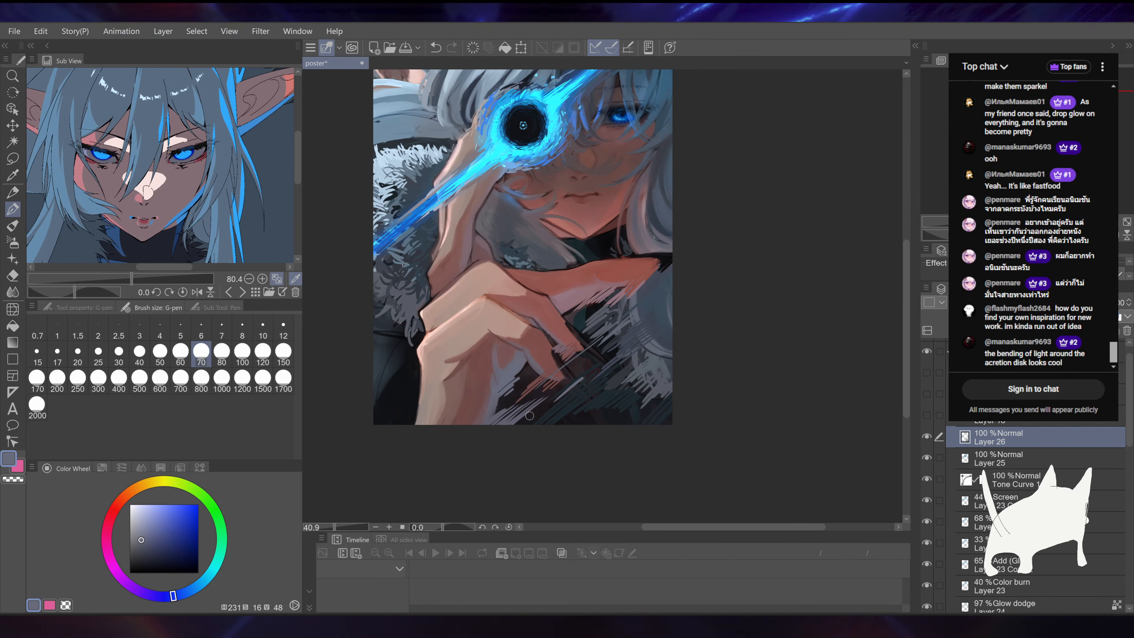
alt+click(561, 379)
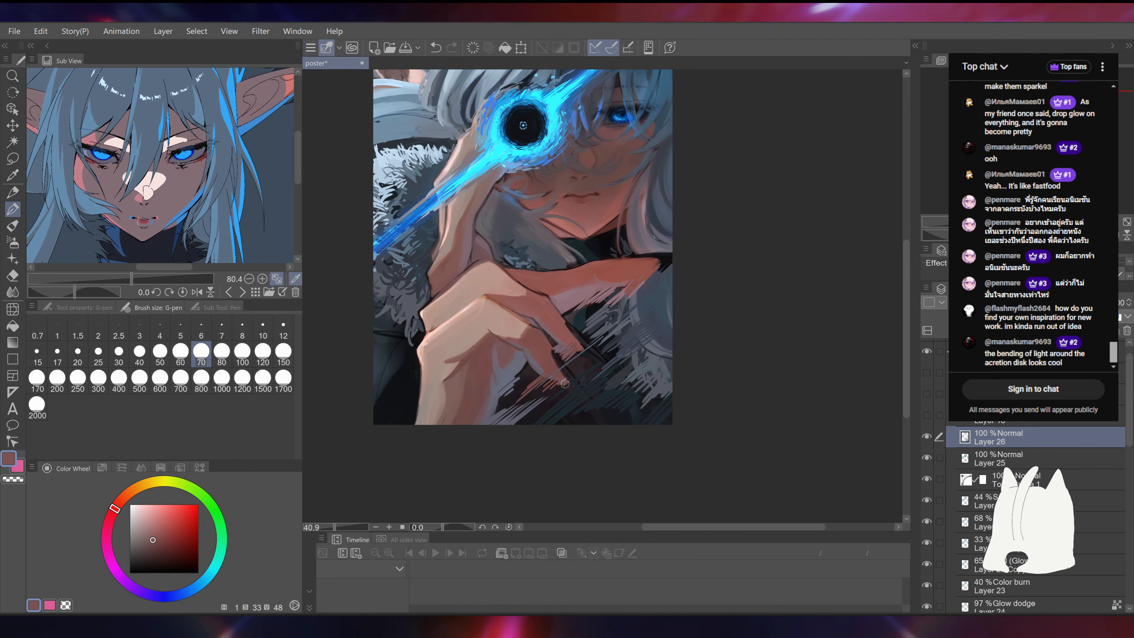
mouse_move(565, 383)
mouse_down()
mouse_move(586, 358)
mouse_move(518, 400)
mouse_up()
Step: Streak the lower fingertips in near-black and the pointing finger's upper edge in sampled reddish brown
alt+click(551, 348)
drag(554, 339, 535, 357)
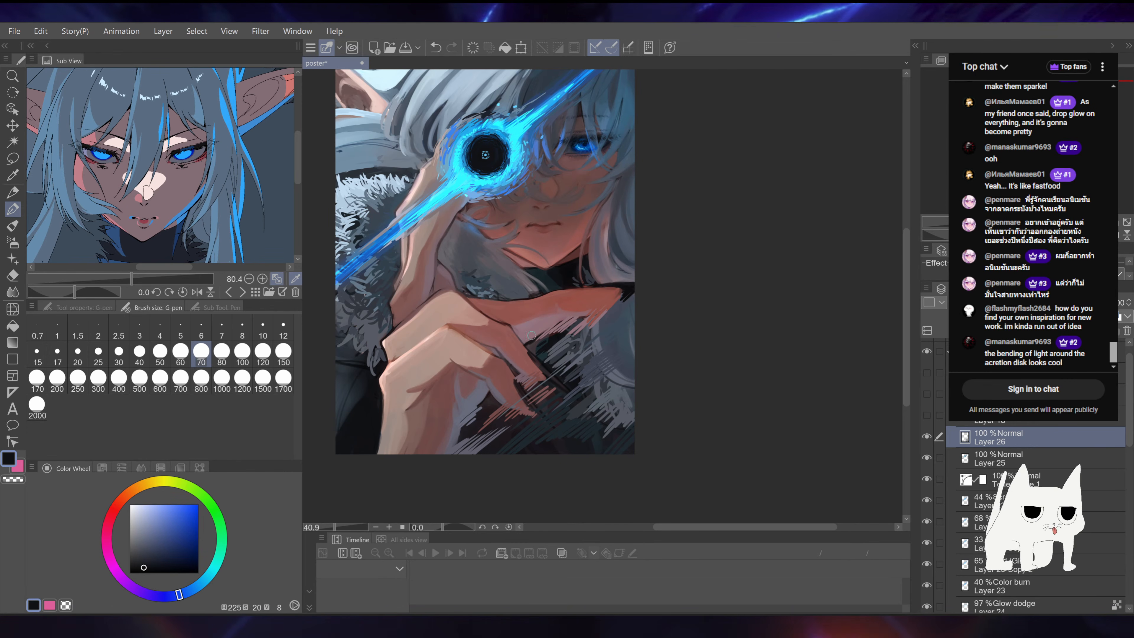
alt+click(553, 285)
drag(546, 291, 569, 279)
alt+click(574, 286)
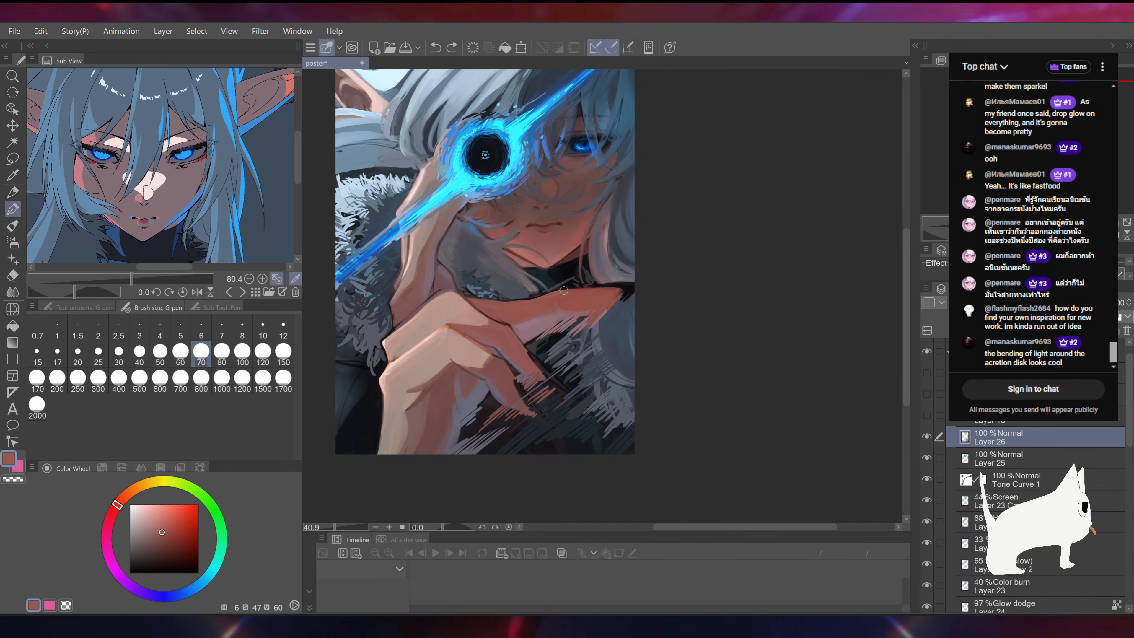
drag(637, 285, 718, 278)
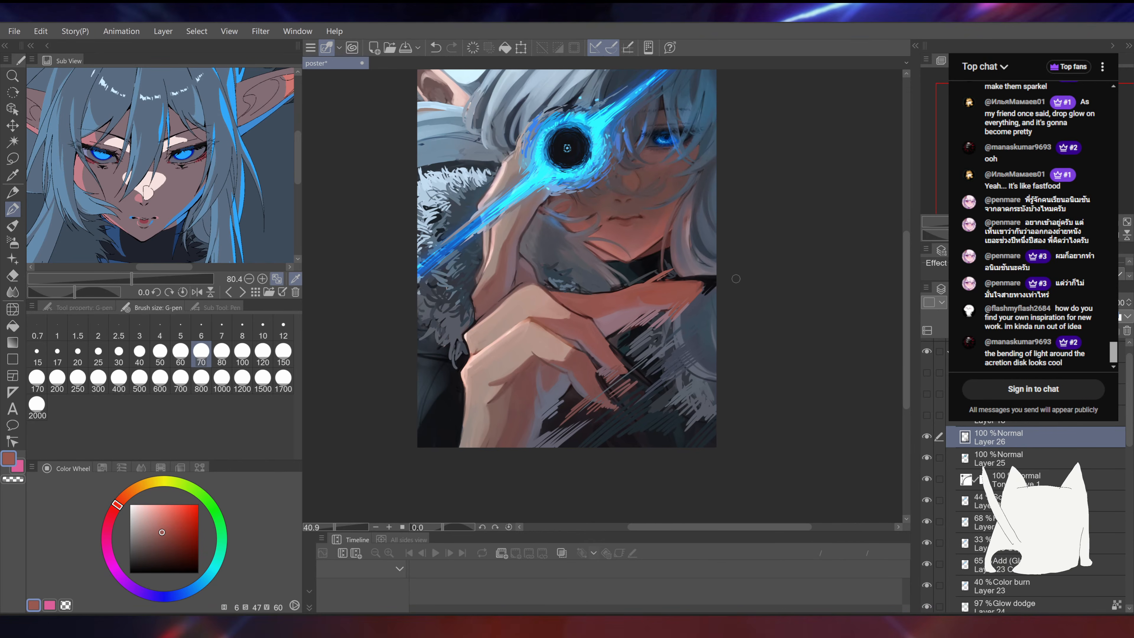
drag(684, 325, 657, 394)
drag(607, 112, 579, 368)
key(ctrl+z)
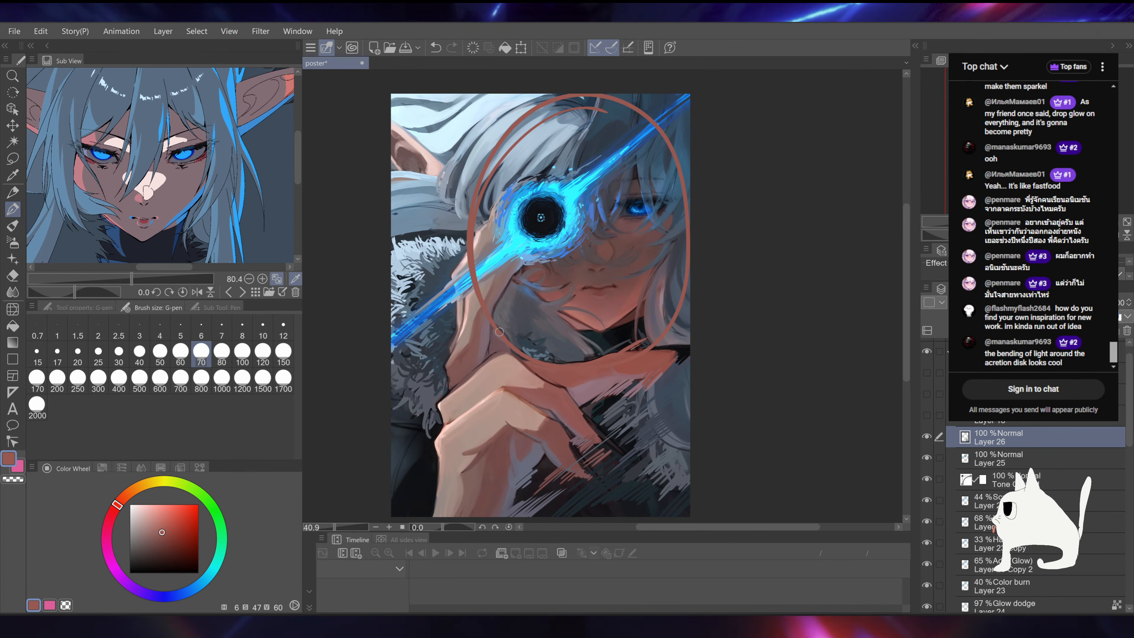
drag(732, 278, 696, 254)
Step: Add diagonal streaks around the pointing finger's tip in sampled dusty pink and slate blue
alt+click(608, 303)
drag(612, 299, 599, 311)
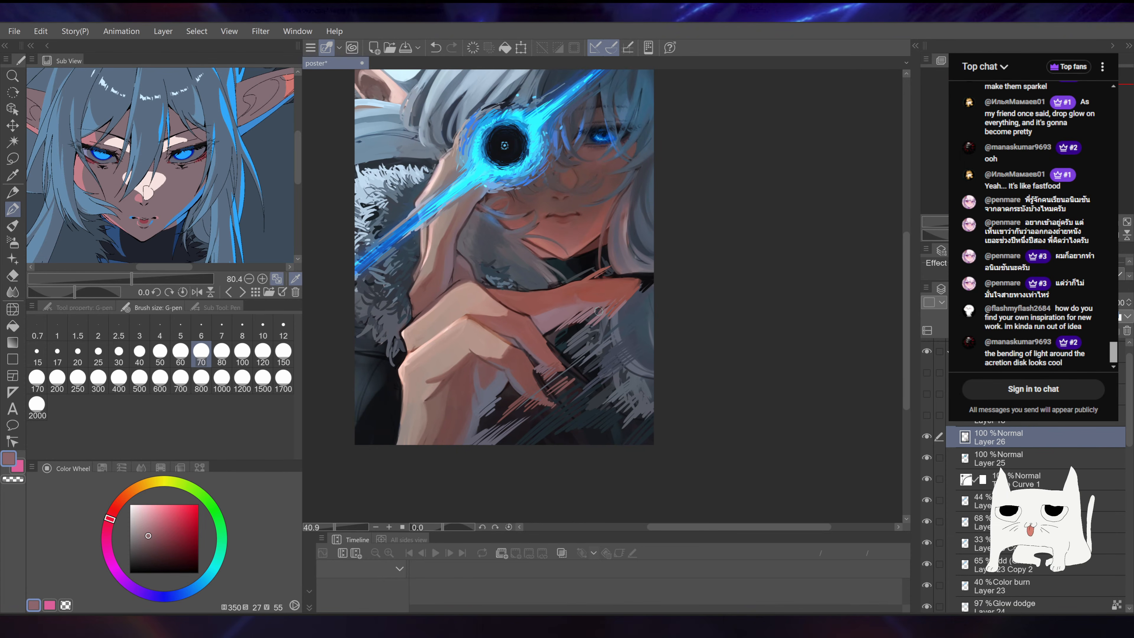
right_click(650, 302)
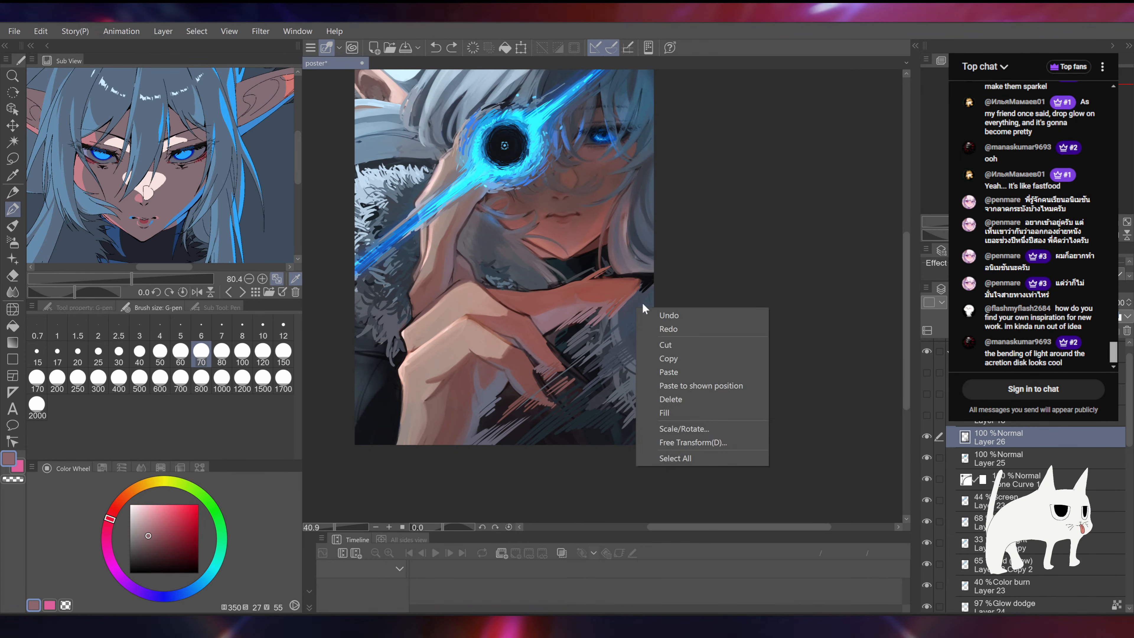
key(Escape)
alt+click(649, 303)
drag(643, 300, 568, 359)
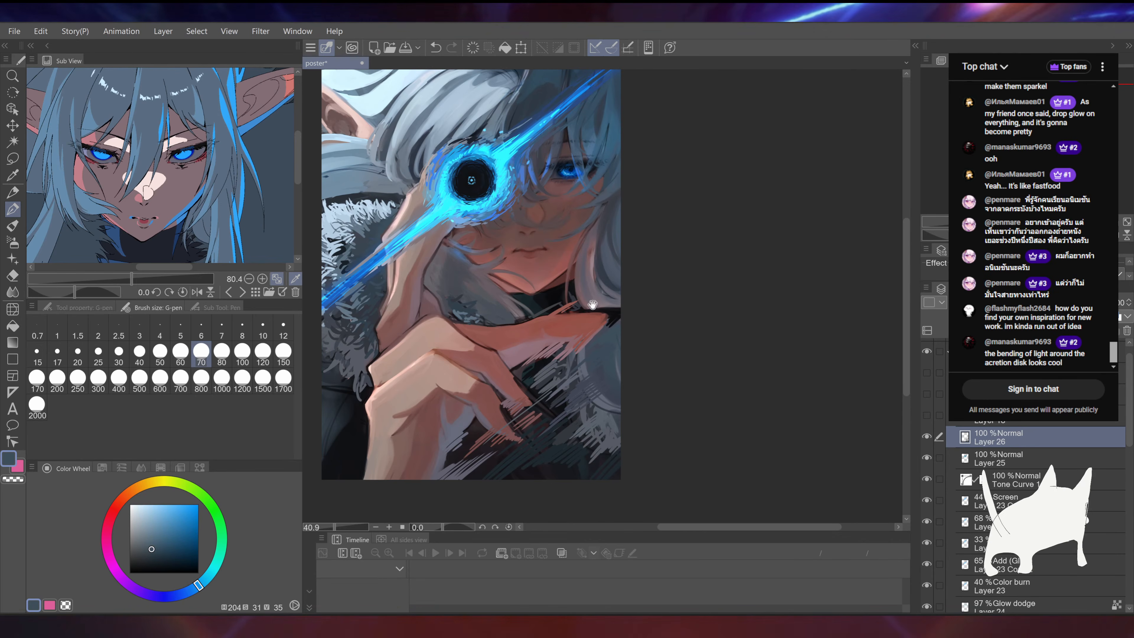
Step: Add short diagonal strokes around the collar and hair above the pointing finger in sampled reddish brown and near-black
alt+click(581, 294)
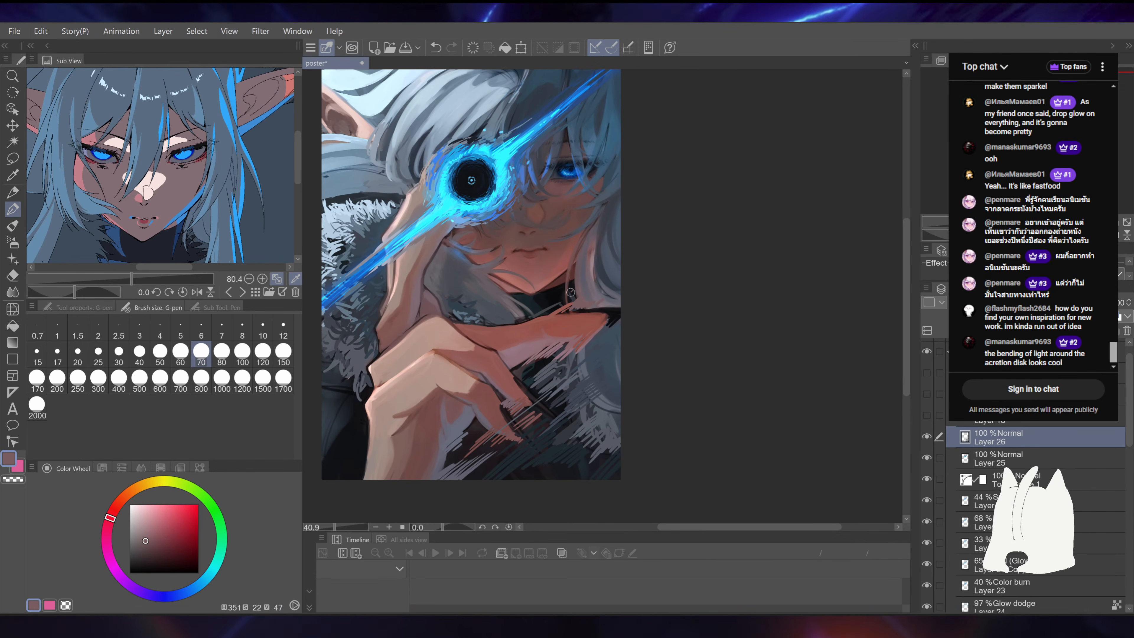
alt+click(559, 290)
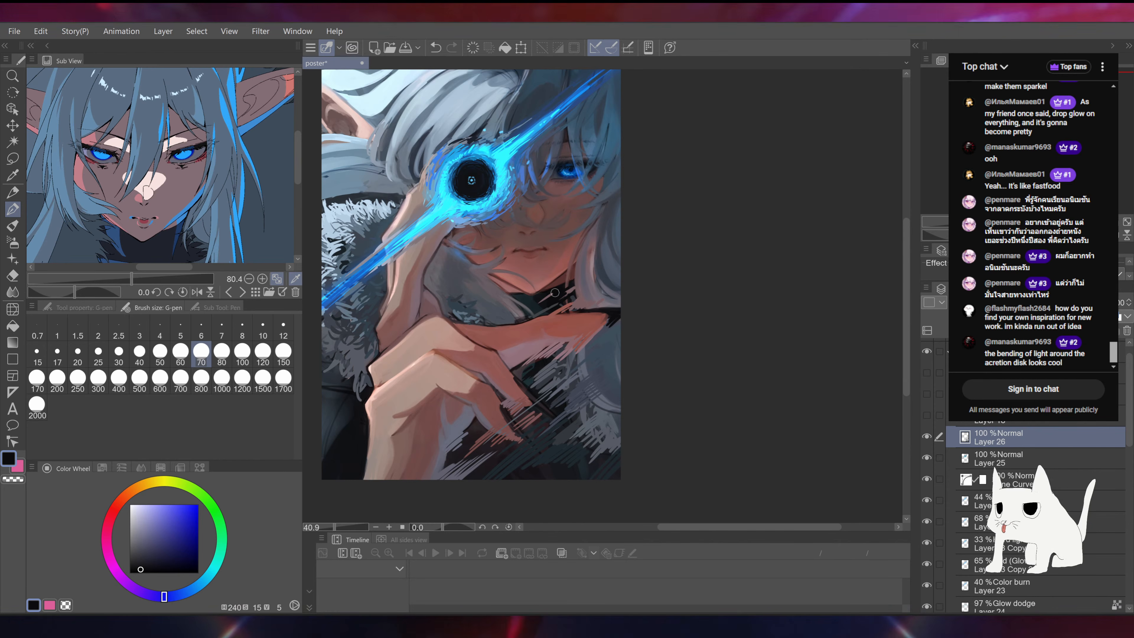
drag(630, 188, 635, 164)
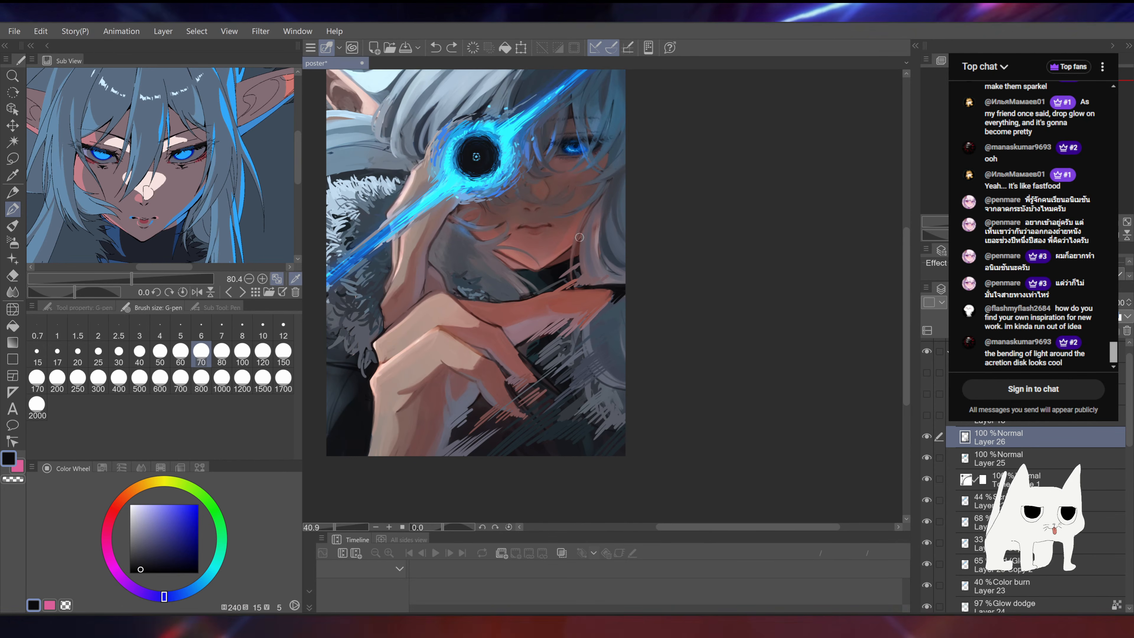
drag(603, 204, 596, 227)
drag(555, 292, 566, 289)
Step: Streak the upper edge and base of the pointing finger diagonally in sampled mauve-grey and very dark plum
alt+click(514, 314)
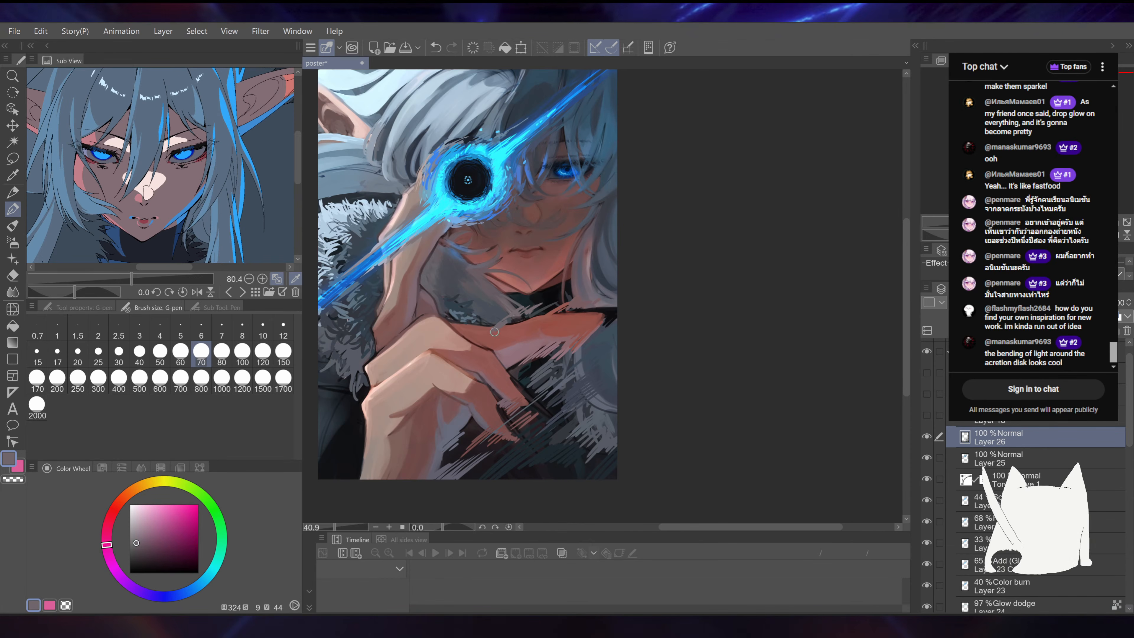
alt+click(513, 320)
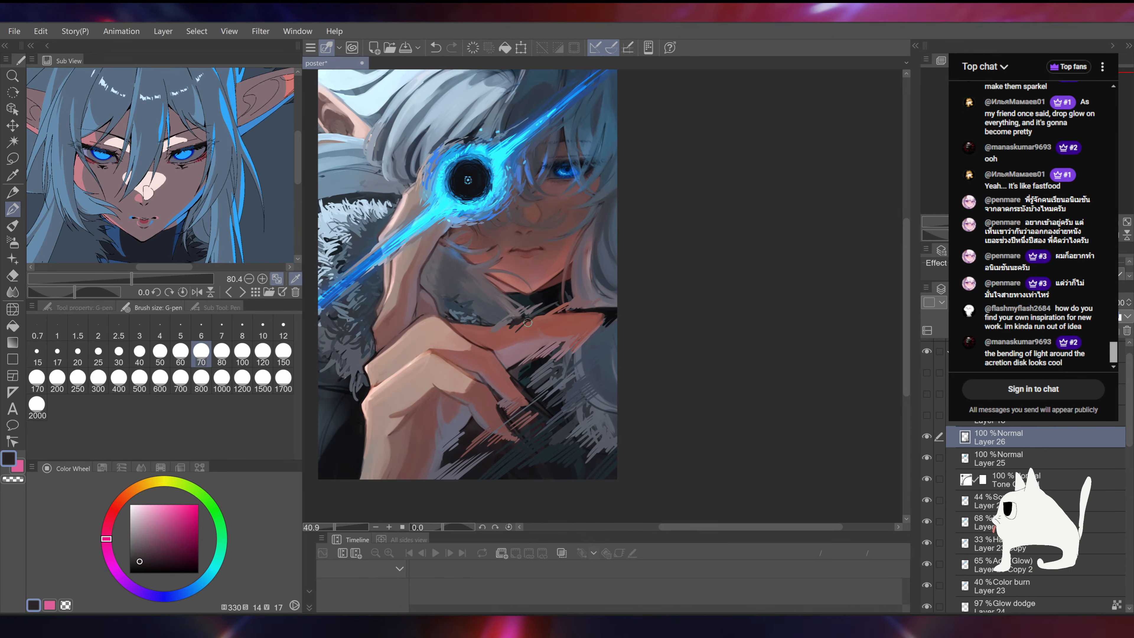
drag(492, 322, 479, 333)
drag(561, 275, 629, 251)
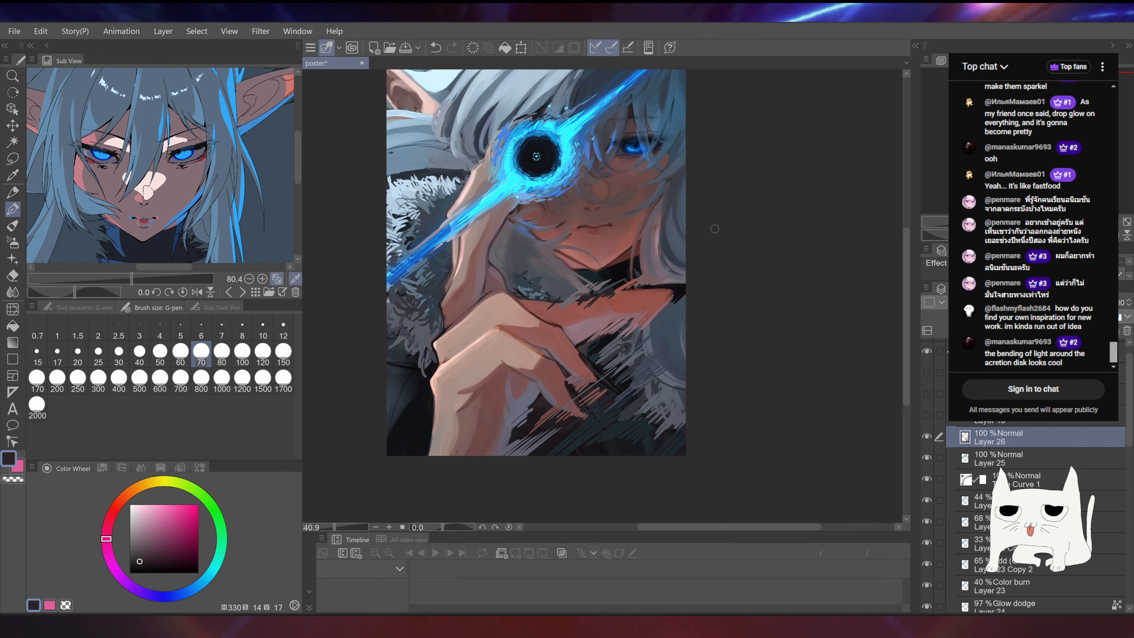
key(ctrl+z)
drag(689, 320, 708, 299)
Step: Streak the area below the pointing finger and around its tip in sampled grey-blue, near-black and dark slate blue
alt+click(668, 318)
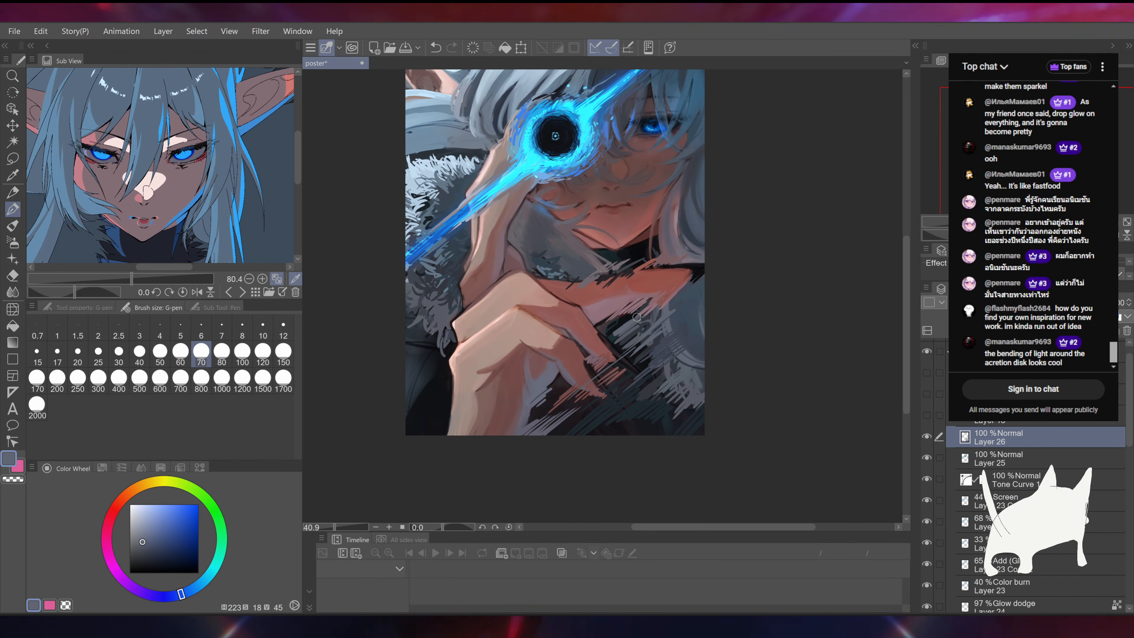
alt+click(614, 328)
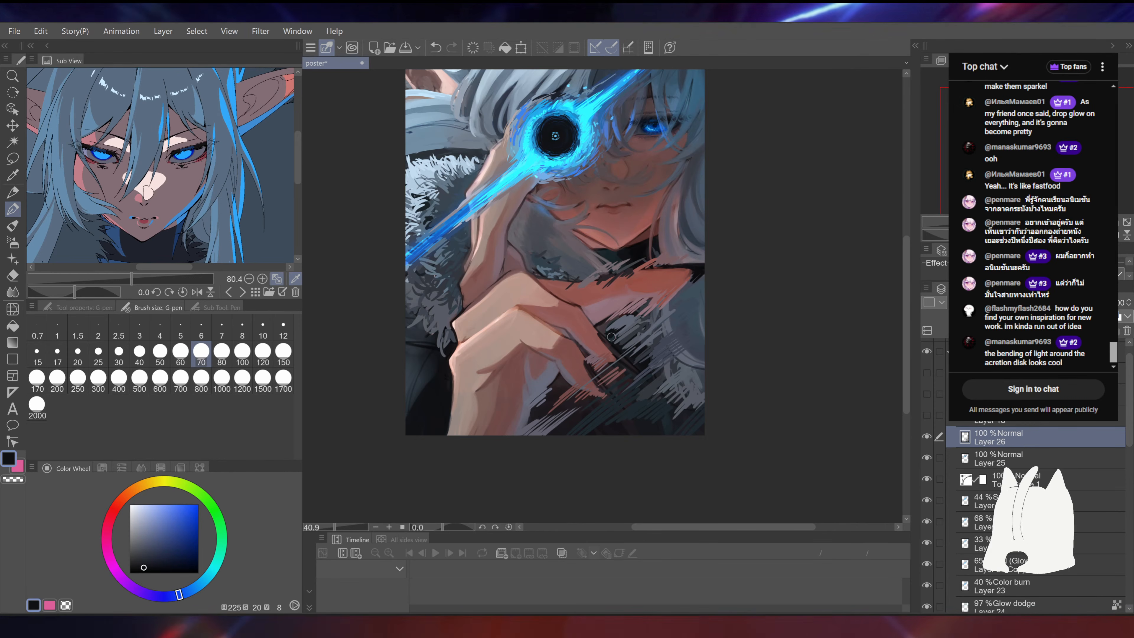
alt+click(680, 314)
drag(690, 258, 640, 288)
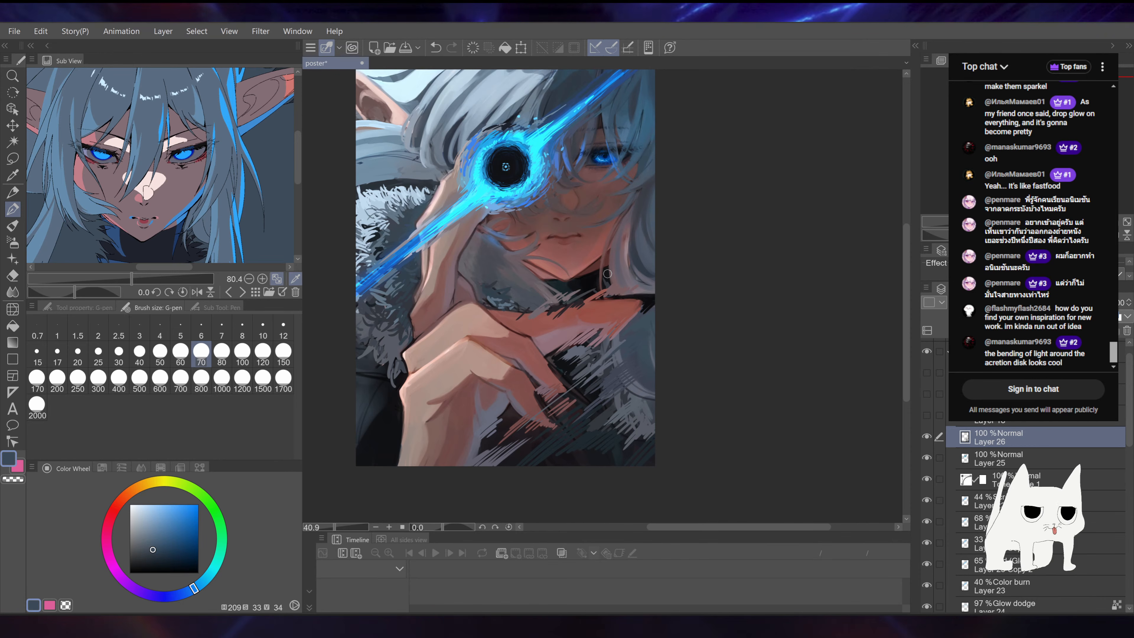
alt+click(609, 286)
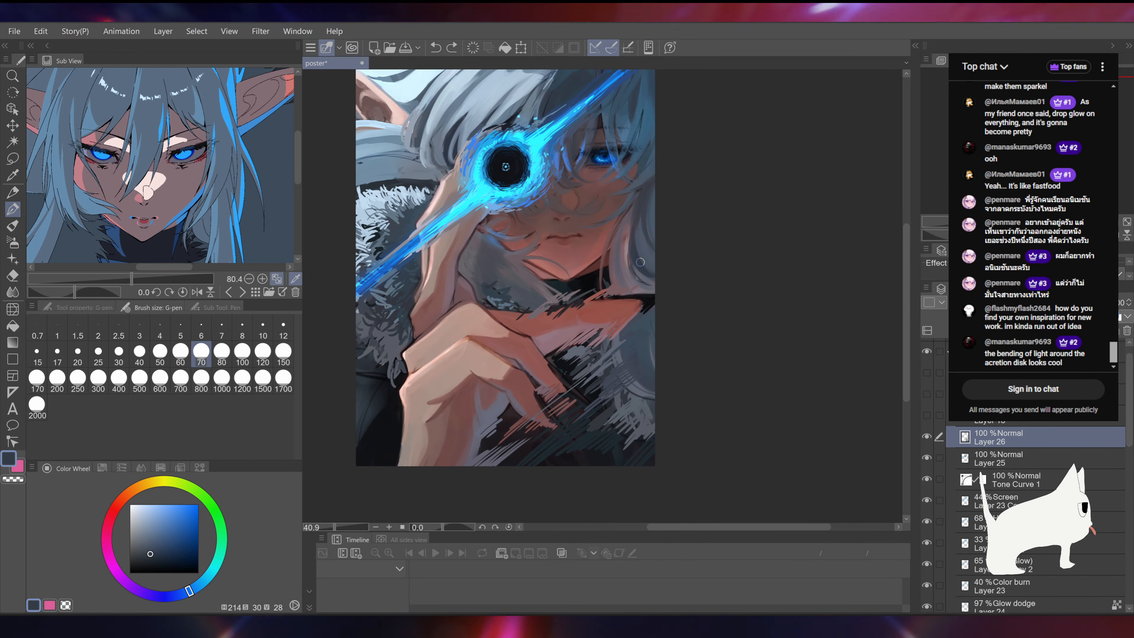
mouse_move(628, 272)
mouse_down()
mouse_move(658, 272)
mouse_move(613, 347)
mouse_up()
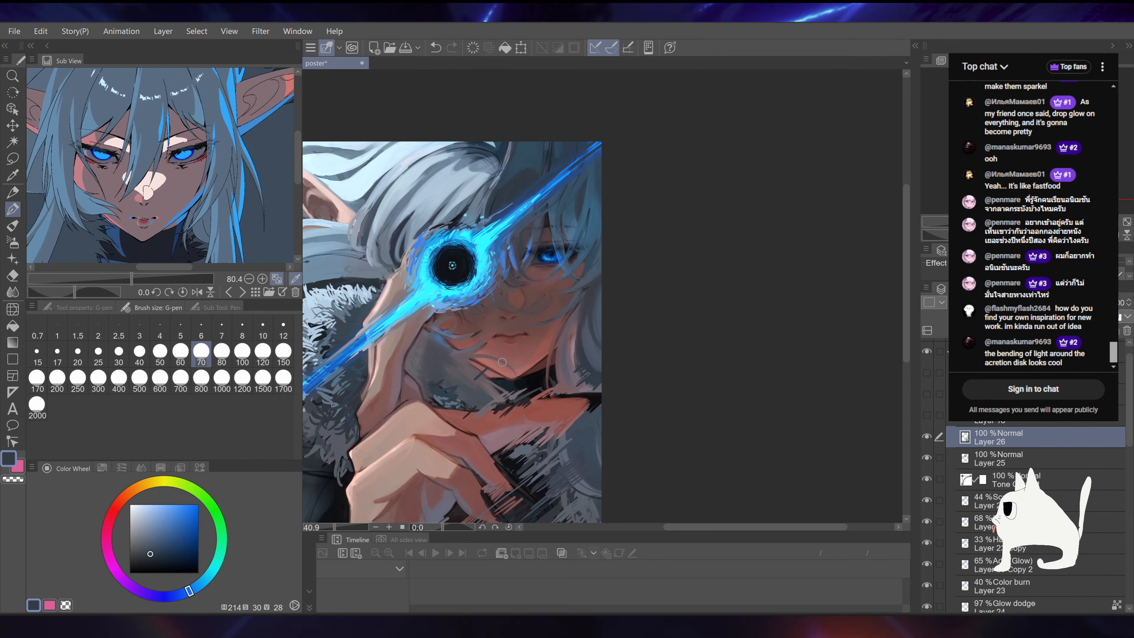
mouse_move(582, 299)
mouse_down()
mouse_move(754, 203)
mouse_move(729, 213)
mouse_up()
Step: Add short diagonal strokes along the lower fingers in sampled reddish brown
alt+click(592, 362)
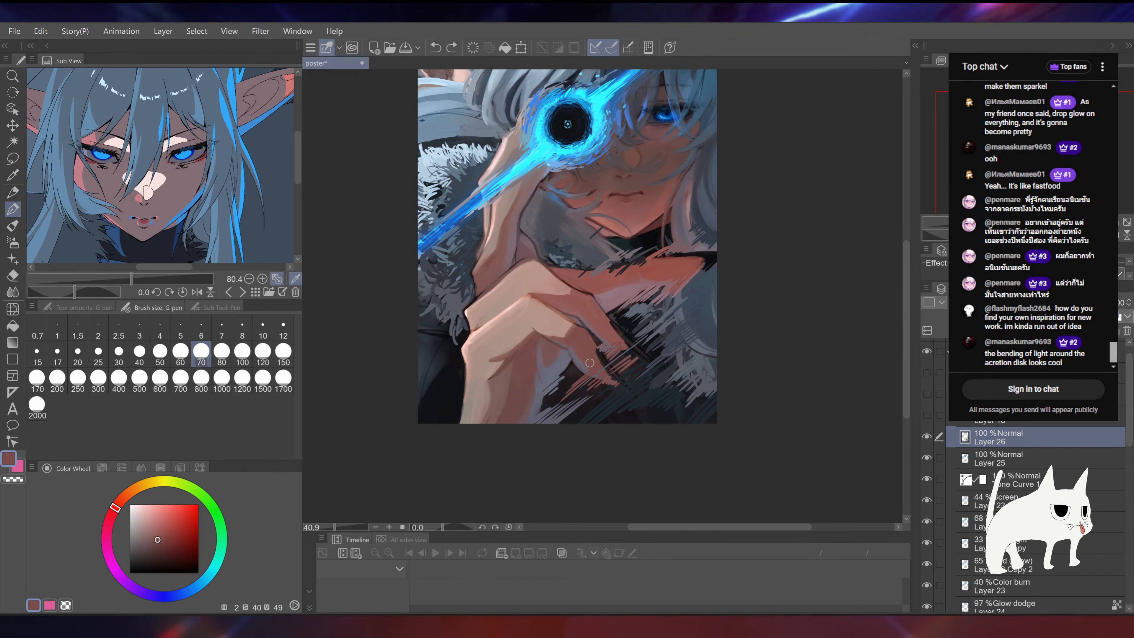
alt+click(580, 364)
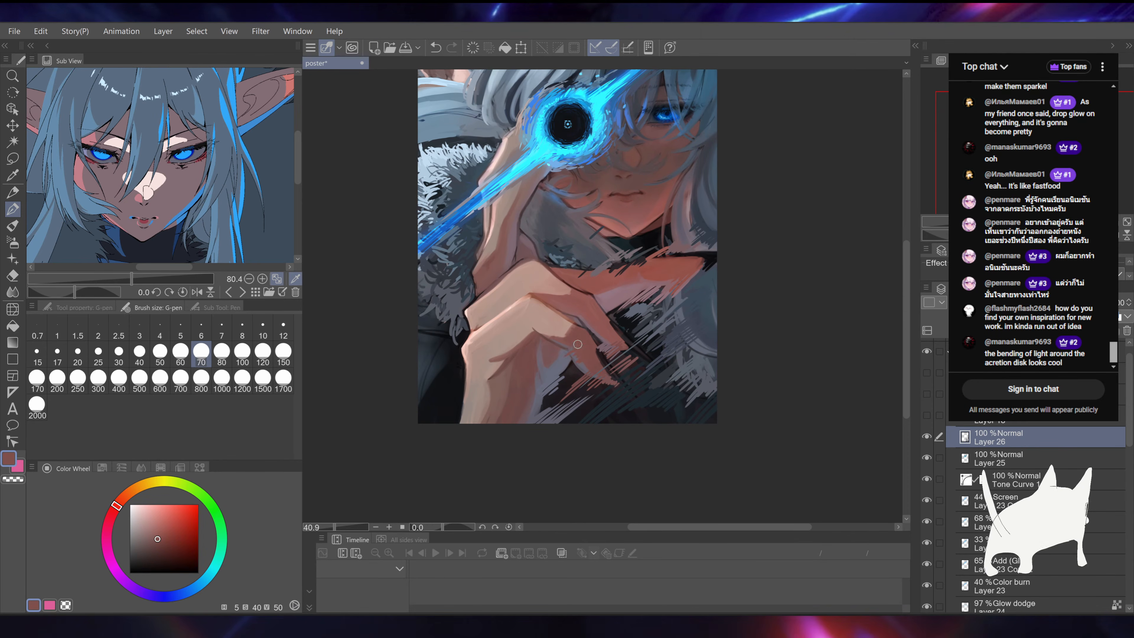
alt+click(549, 364)
Step: Streak the wrist's outer edge diagonally in sampled tan and light peach, and its inner shadow in muted brown
alt+click(469, 382)
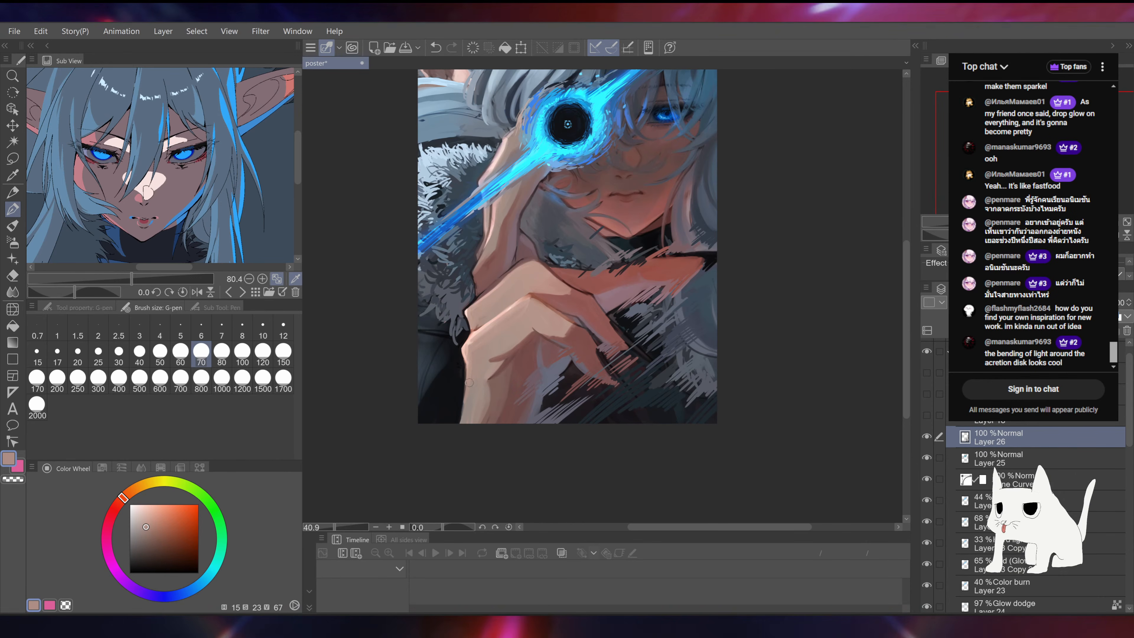
alt+click(466, 356)
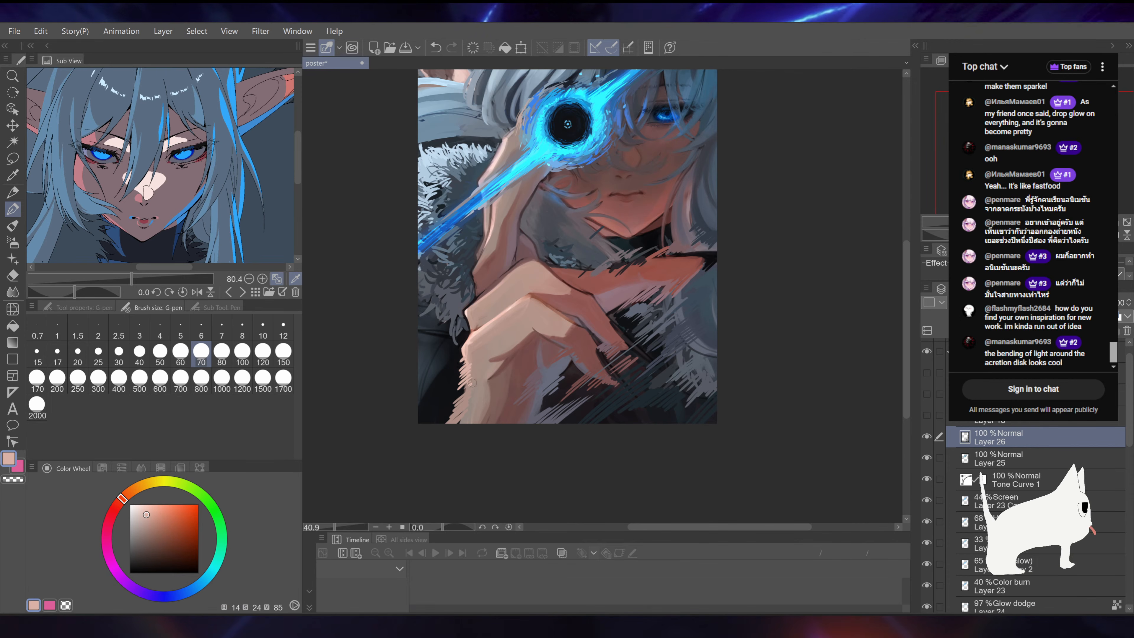
alt+click(494, 382)
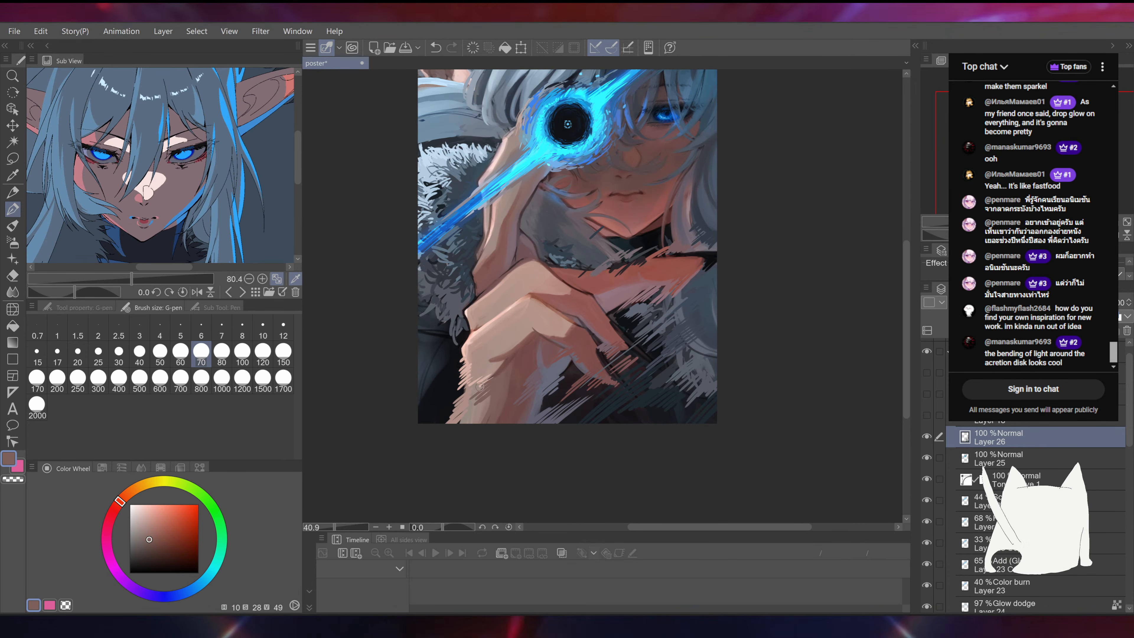
drag(626, 469, 622, 508)
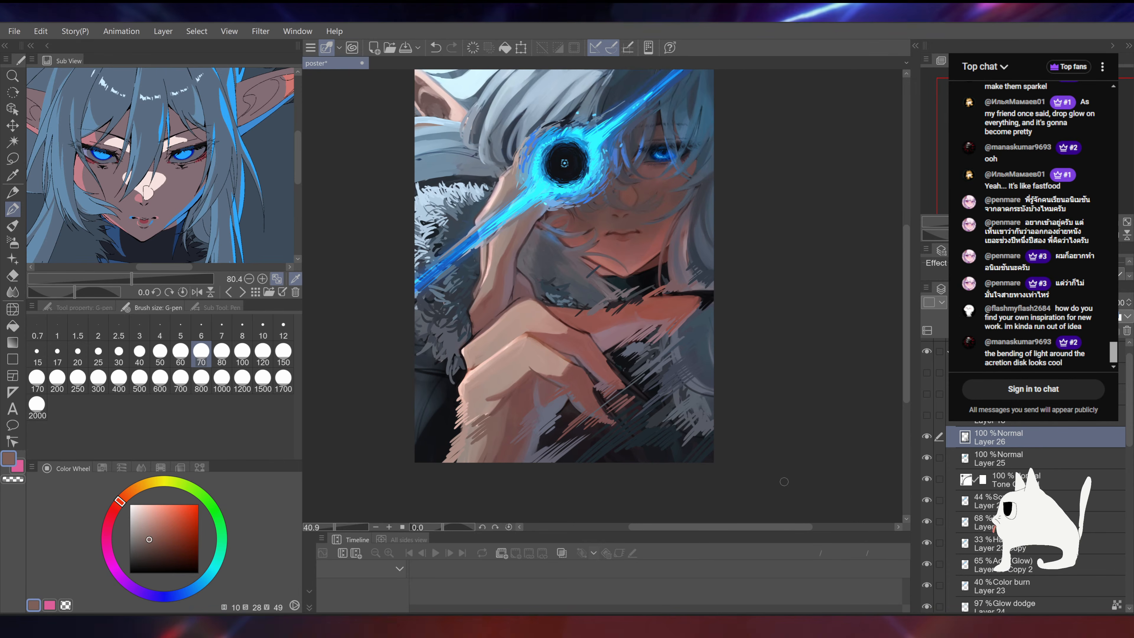
Step: Streak the dark clothing below the lower fingers diagonally in sampled near-black and very dark purple
drag(625, 289, 625, 297)
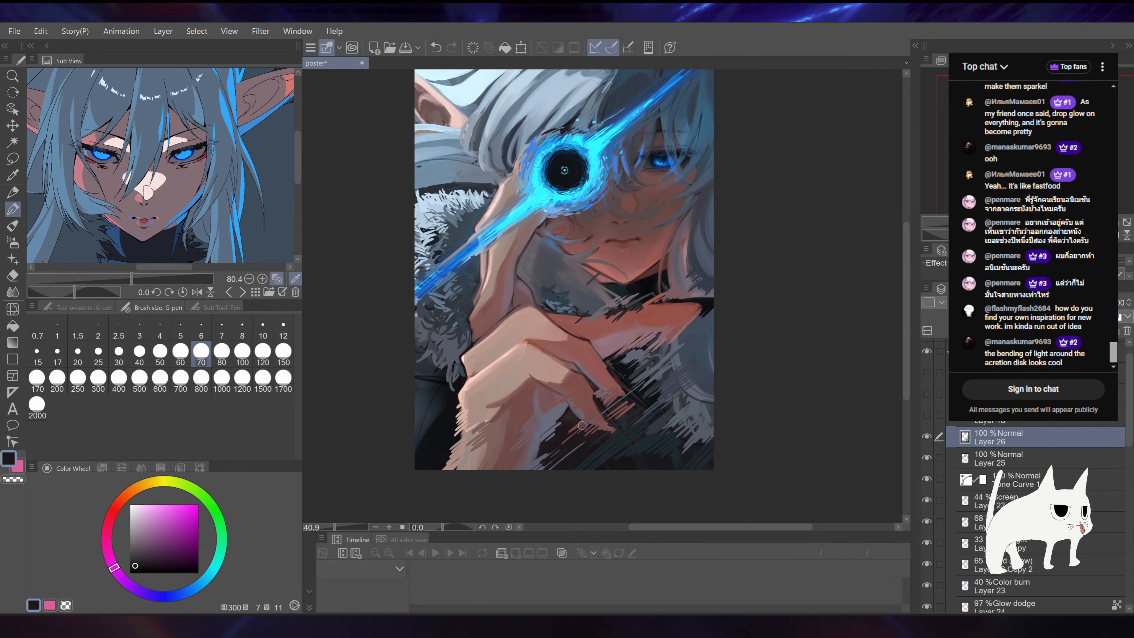
alt+click(610, 467)
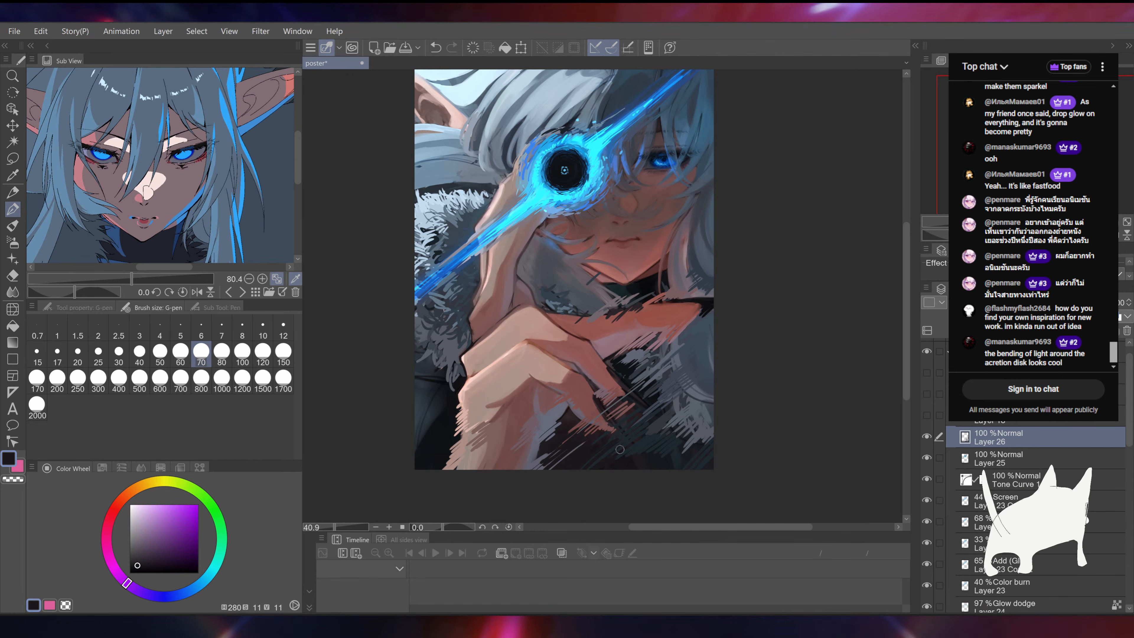
alt+click(651, 452)
drag(645, 446, 613, 467)
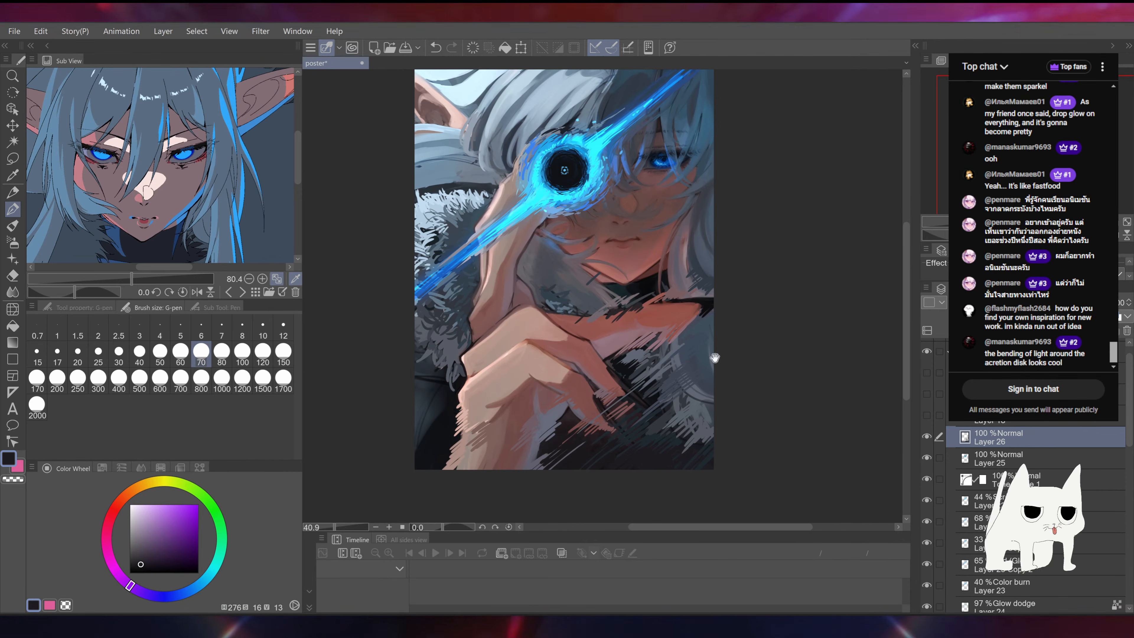
drag(714, 358, 728, 404)
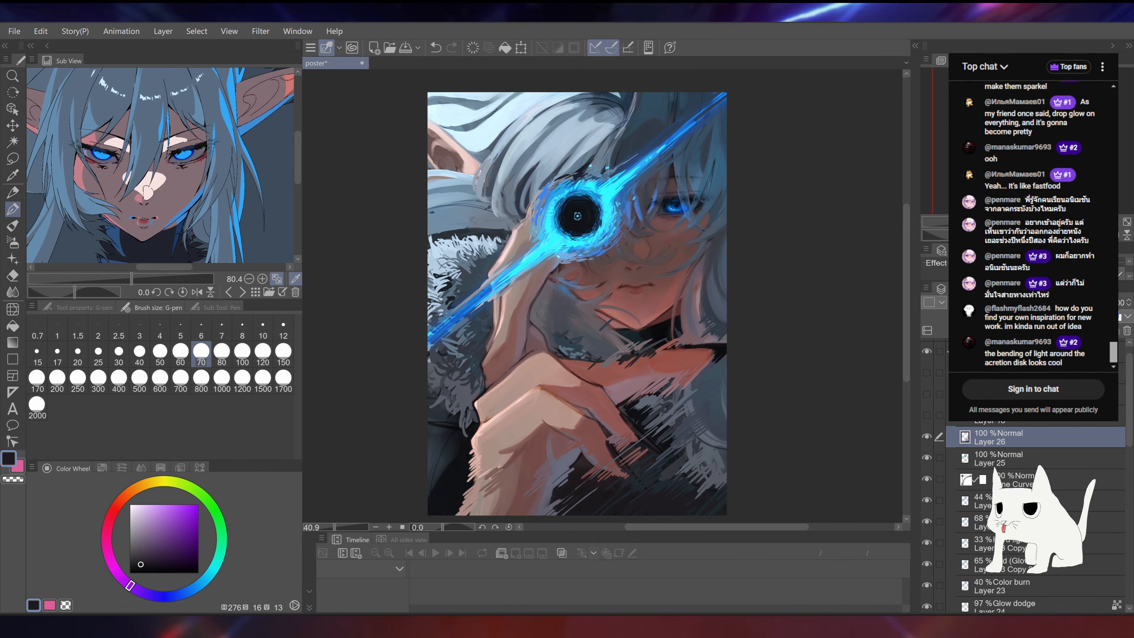
Step: Streak the outer edge of the hand's back and knuckles diagonally in sampled near-black, light peach and tan, undoing the last stroke
alt+click(577, 218)
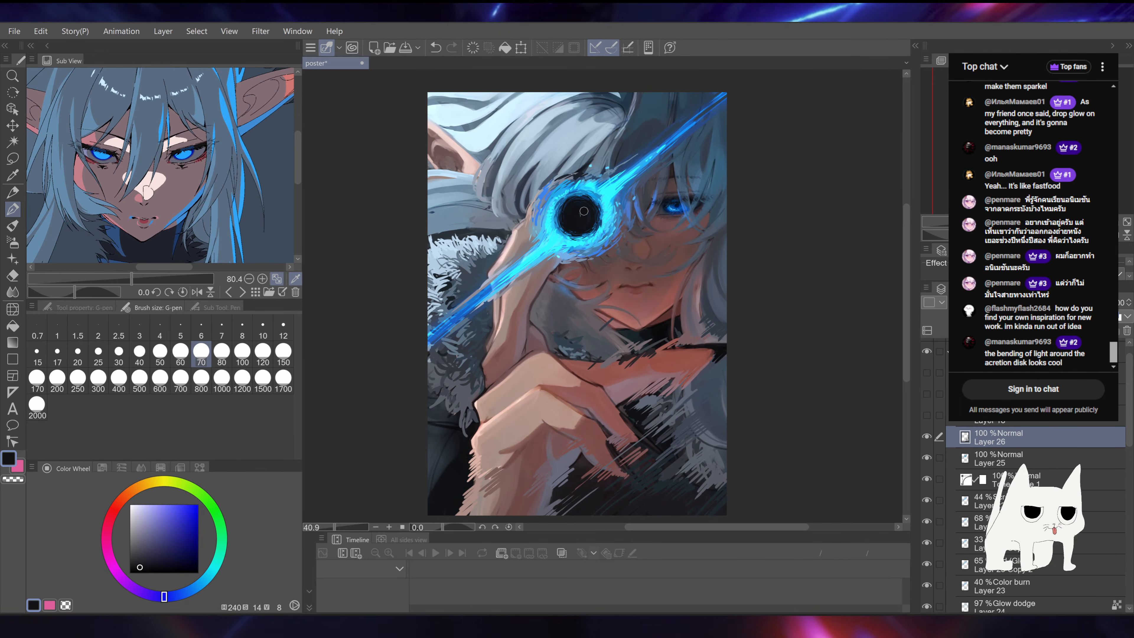
drag(583, 211, 655, 188)
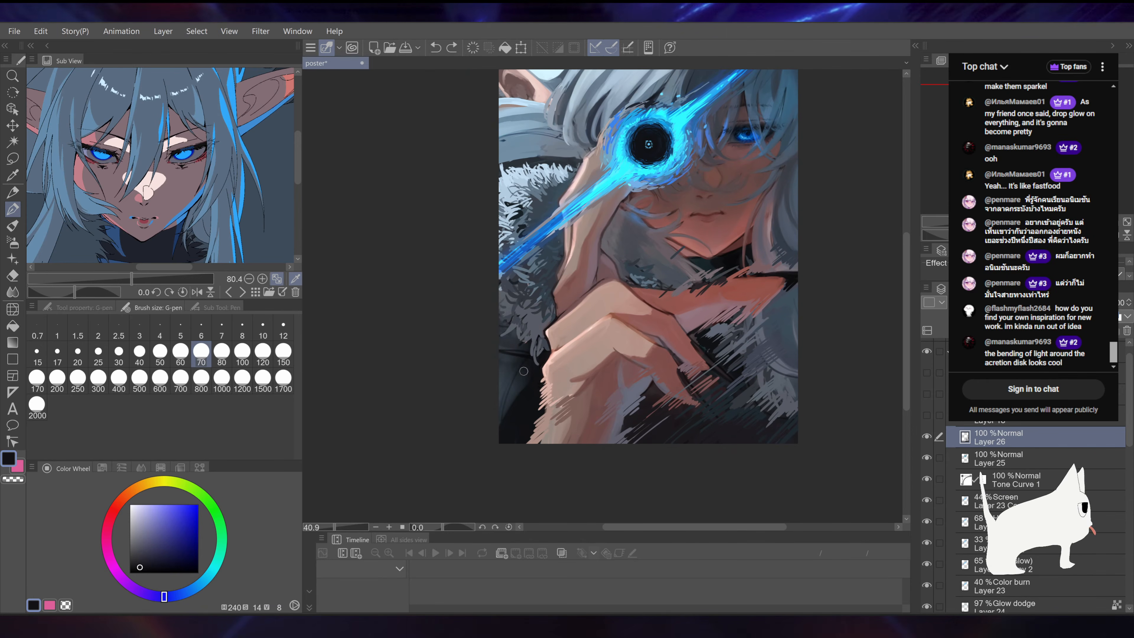
alt+click(540, 362)
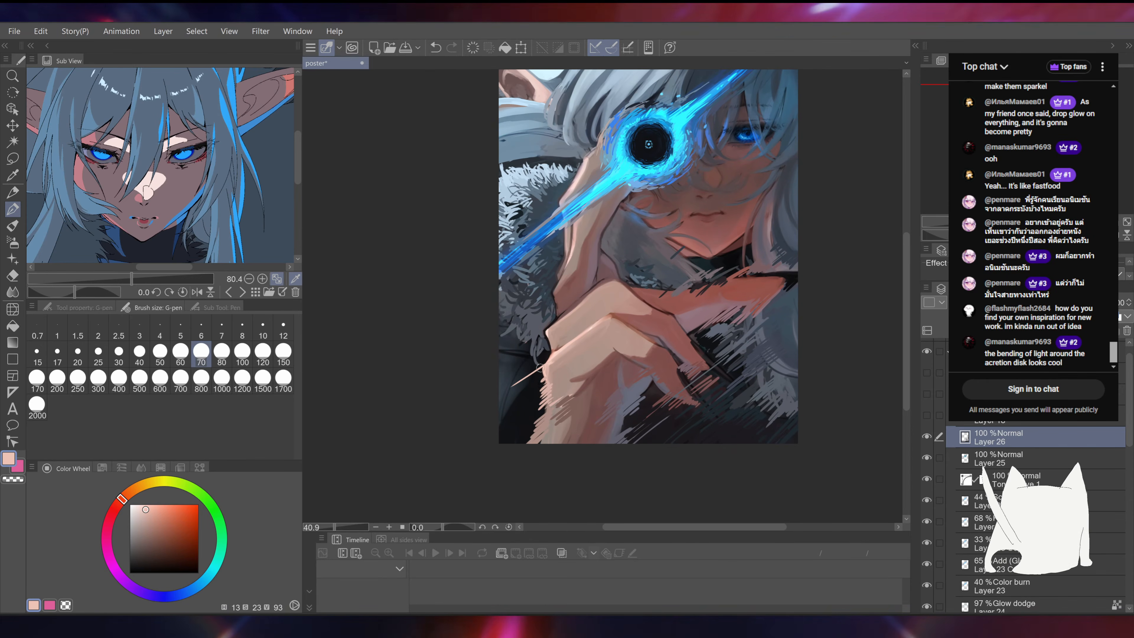
drag(546, 332, 539, 352)
alt+click(559, 340)
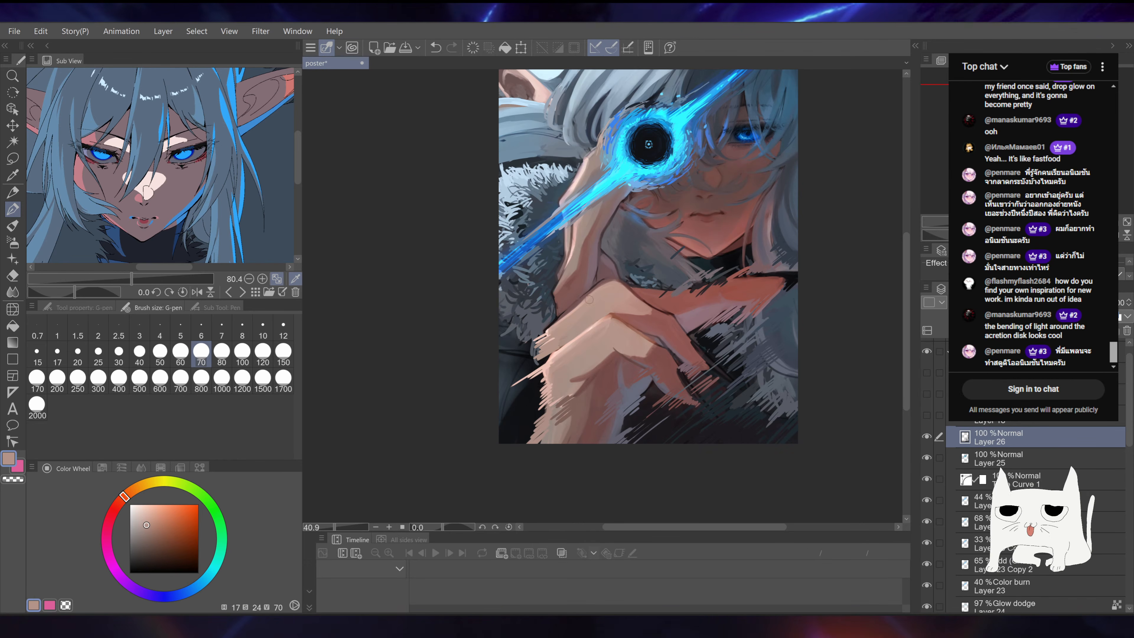
alt+click(569, 342)
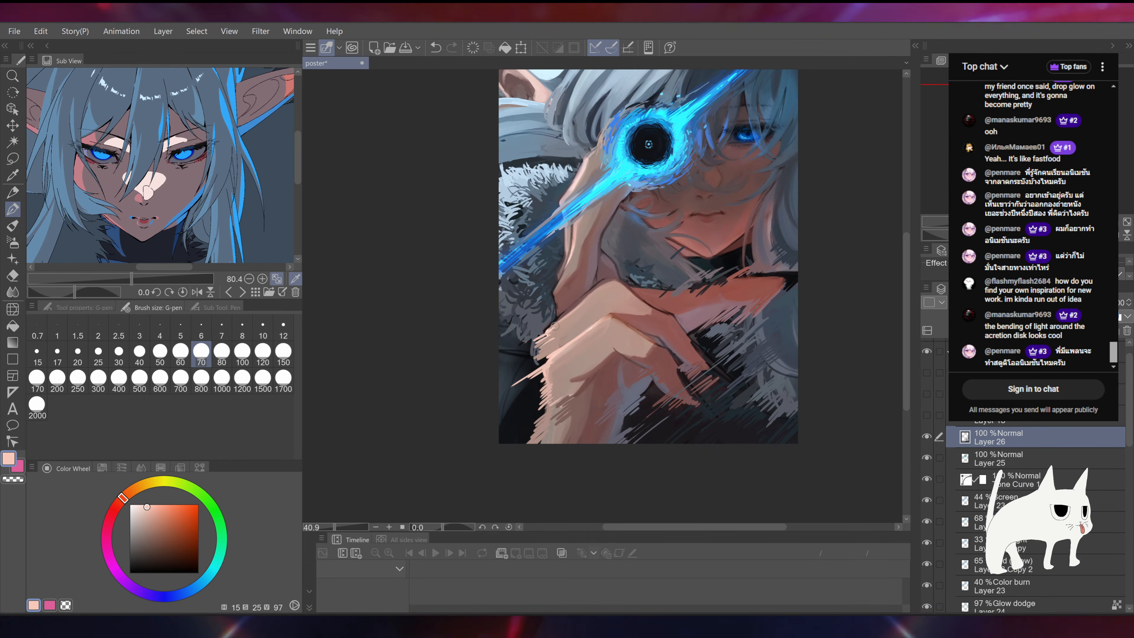
key(ctrl+z)
drag(591, 277, 604, 270)
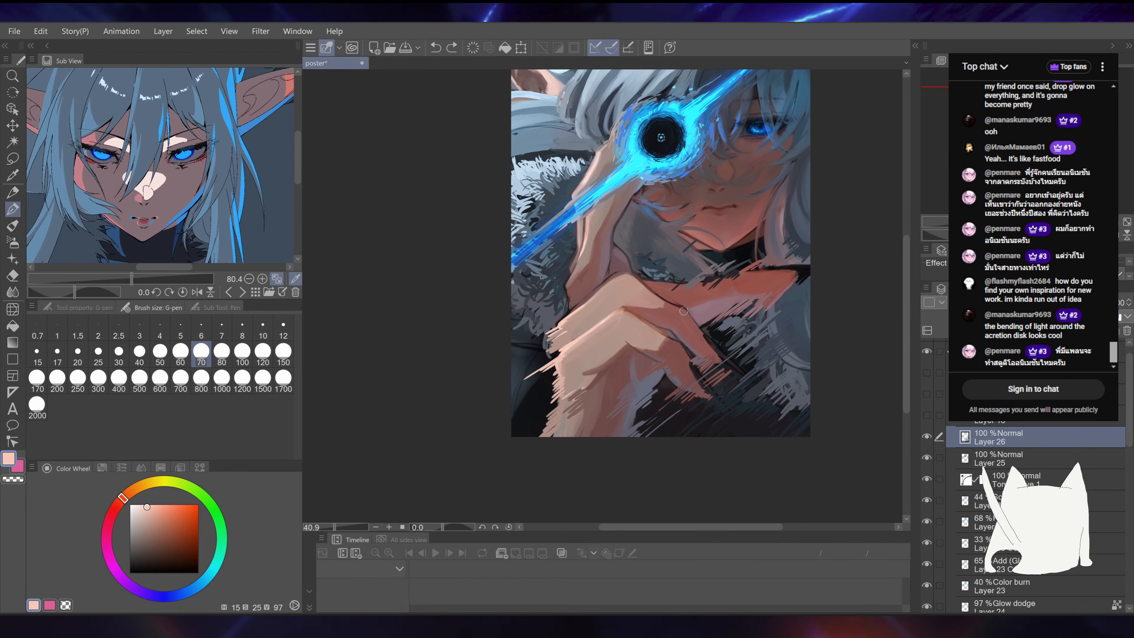
Step: Rework the knuckles and the shadow beneath the folded fingers with strokes in sampled tan, reddish brown and mauve-grey
alt+click(660, 343)
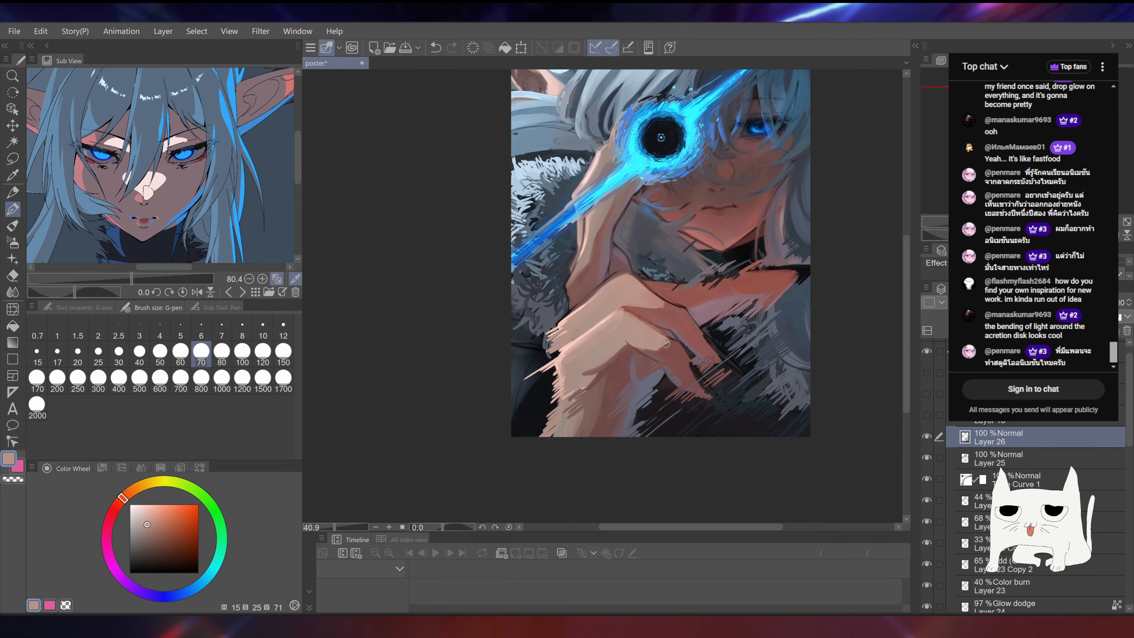
alt+click(637, 355)
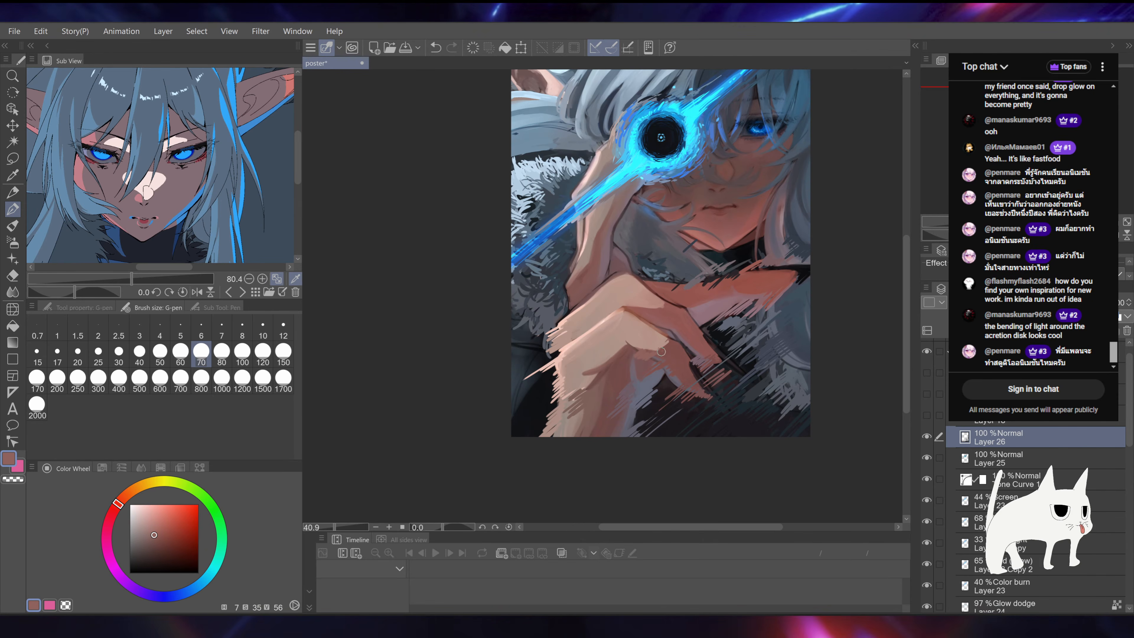
drag(702, 331, 705, 319)
alt+click(632, 364)
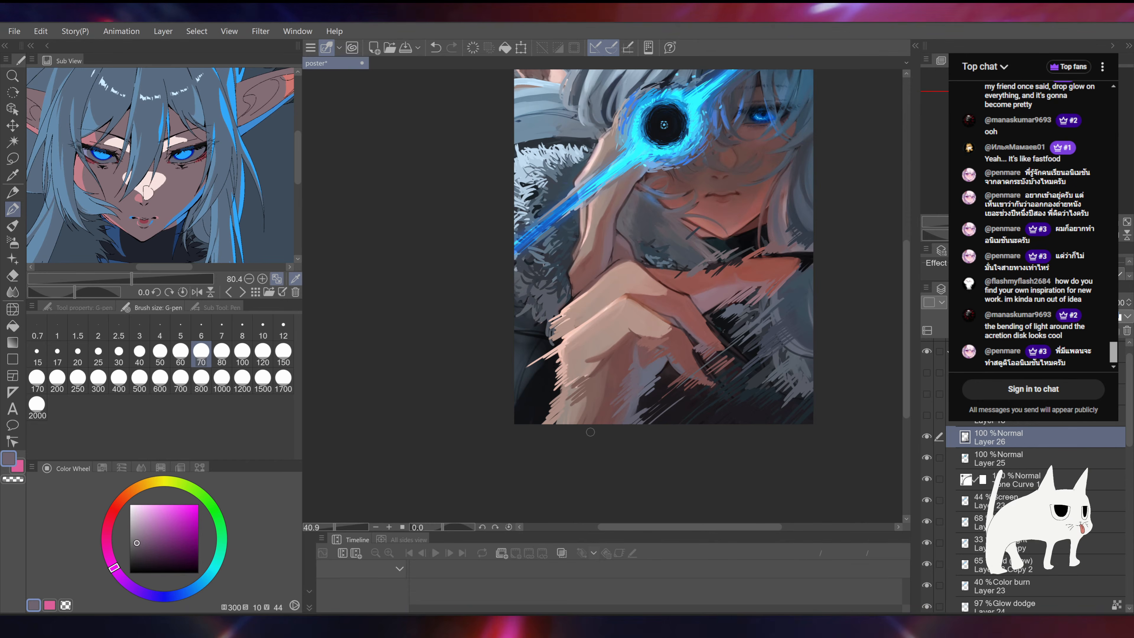
Step: Add diagonal strokes in sampled dark slate blue over the dark sleeve beside the wrist
alt+click(527, 379)
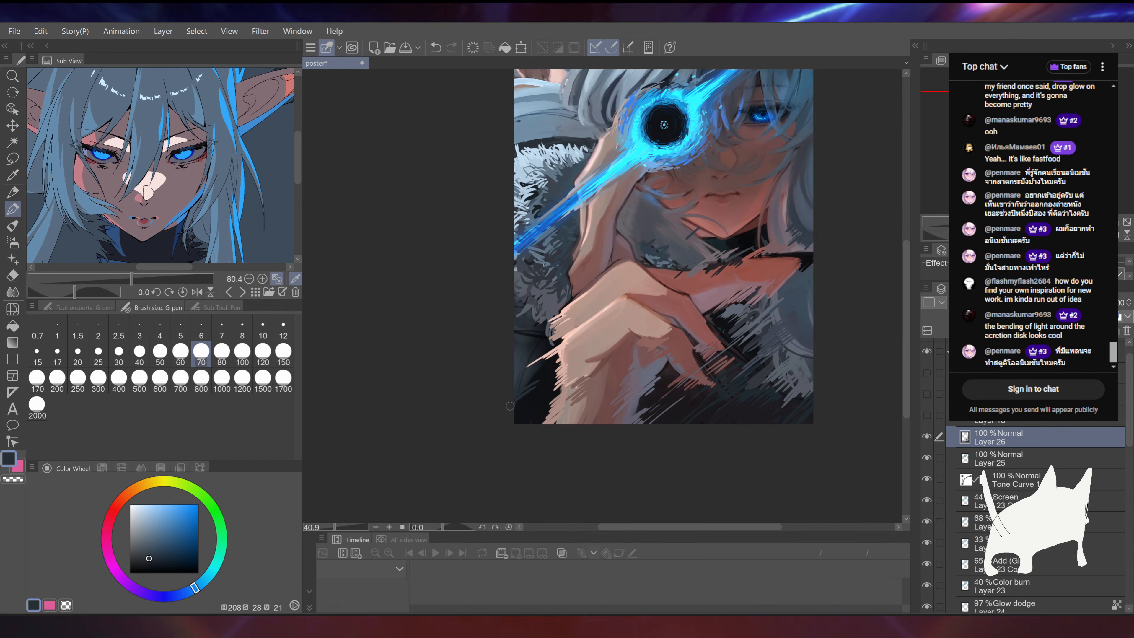
drag(557, 389, 543, 428)
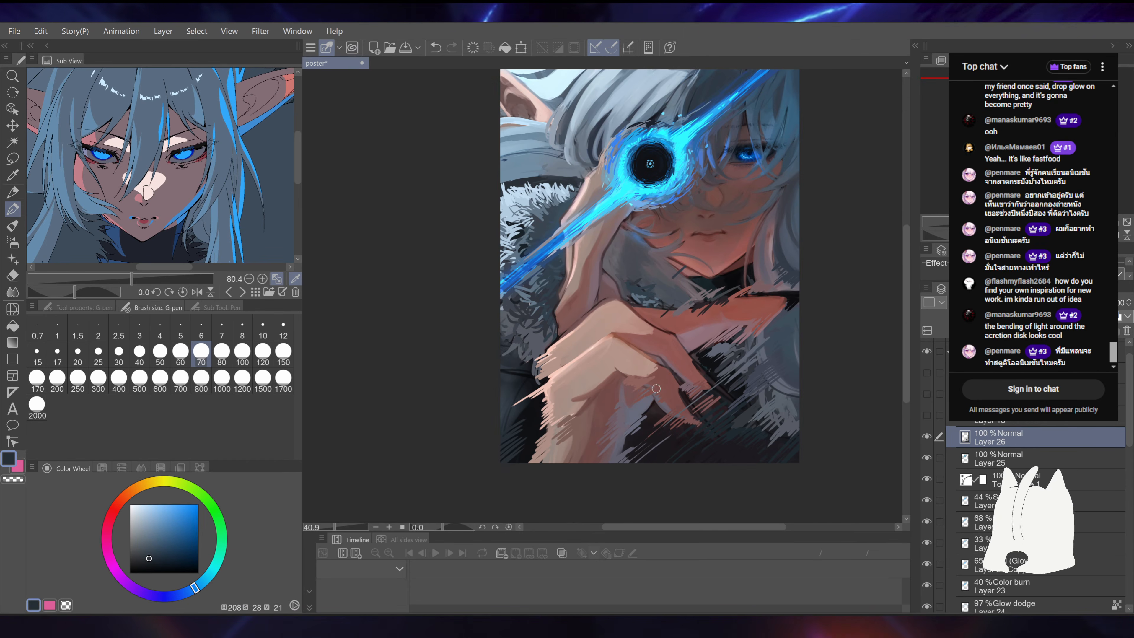
drag(655, 389, 612, 378)
drag(730, 315, 691, 336)
Step: Streak the underside and tip of the pointing finger diagonally in sampled reddish browns, undoing the first stroke
alt+click(606, 411)
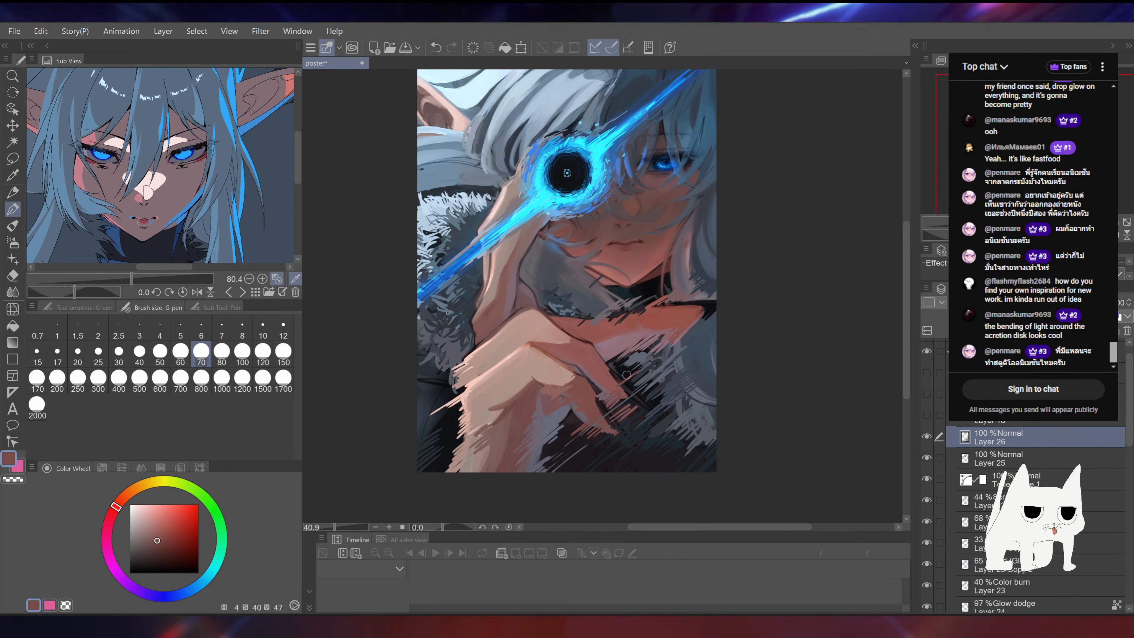
key(ctrl+z)
alt+click(612, 380)
drag(609, 382, 631, 367)
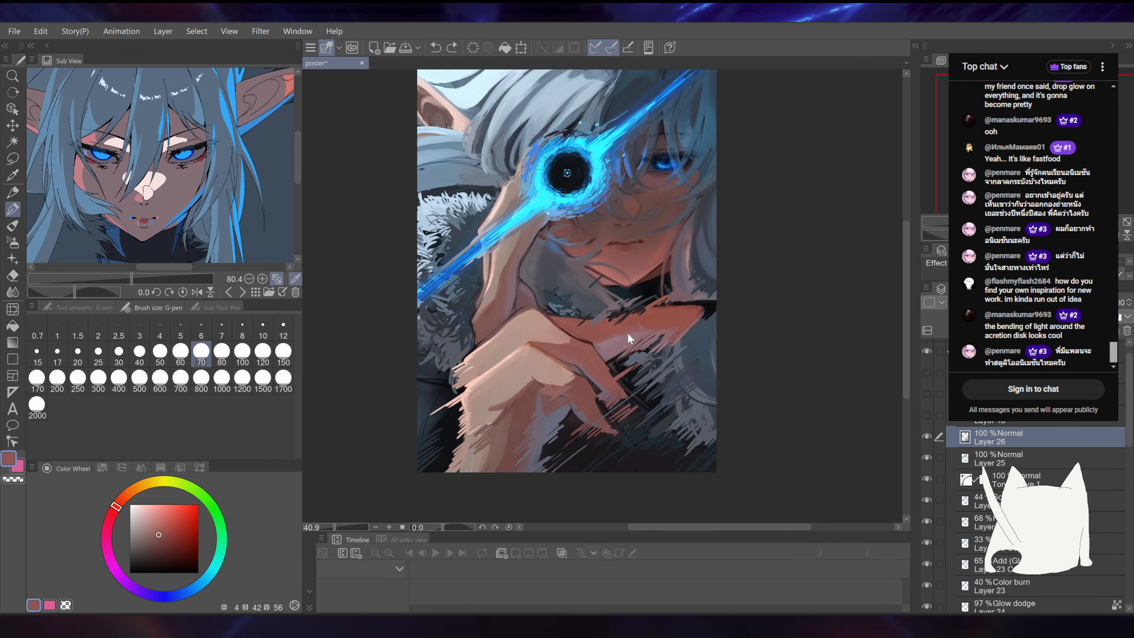
drag(626, 332, 604, 346)
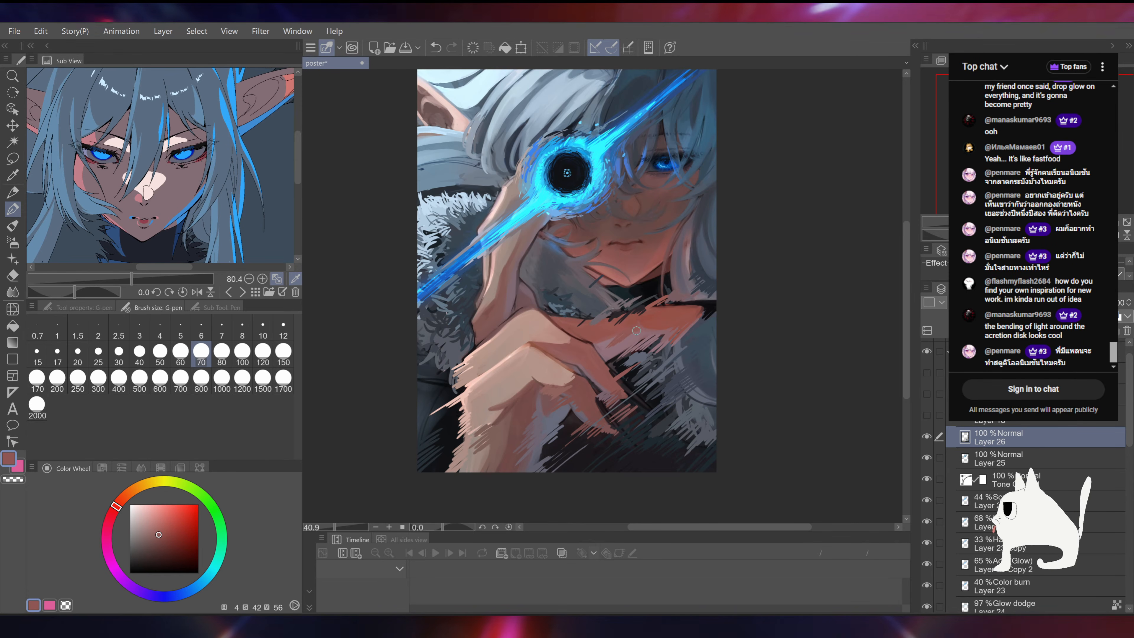
drag(671, 328, 622, 365)
alt+click(629, 358)
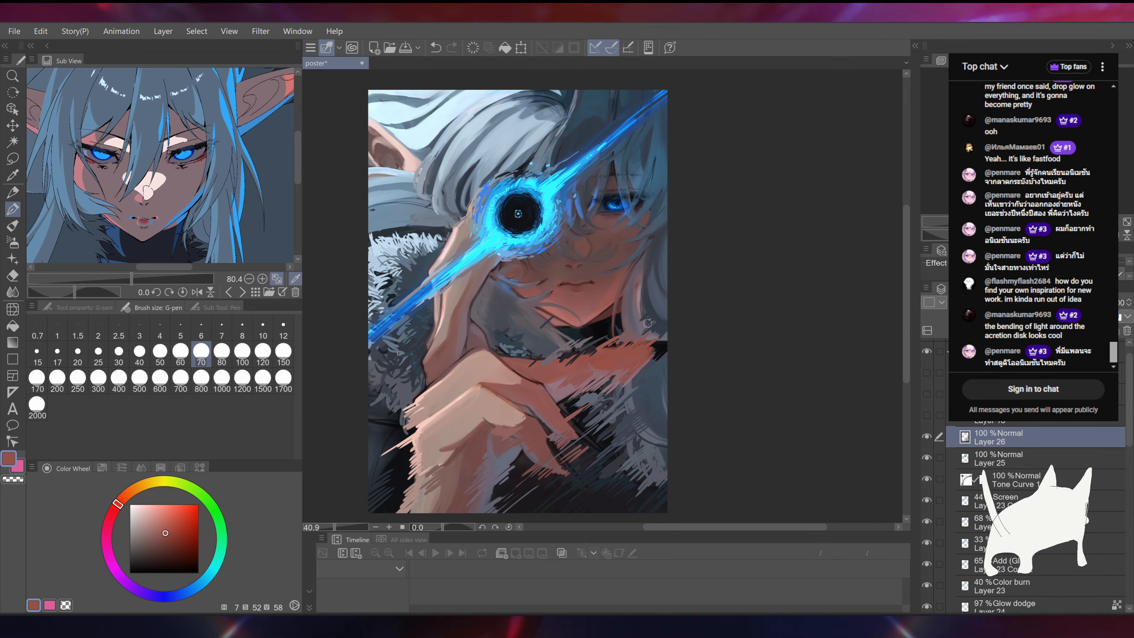
Step: Add short diagonal strokes to the collar fur between the hand and chin in sampled slate blue and mauve-grey
drag(677, 236, 765, 222)
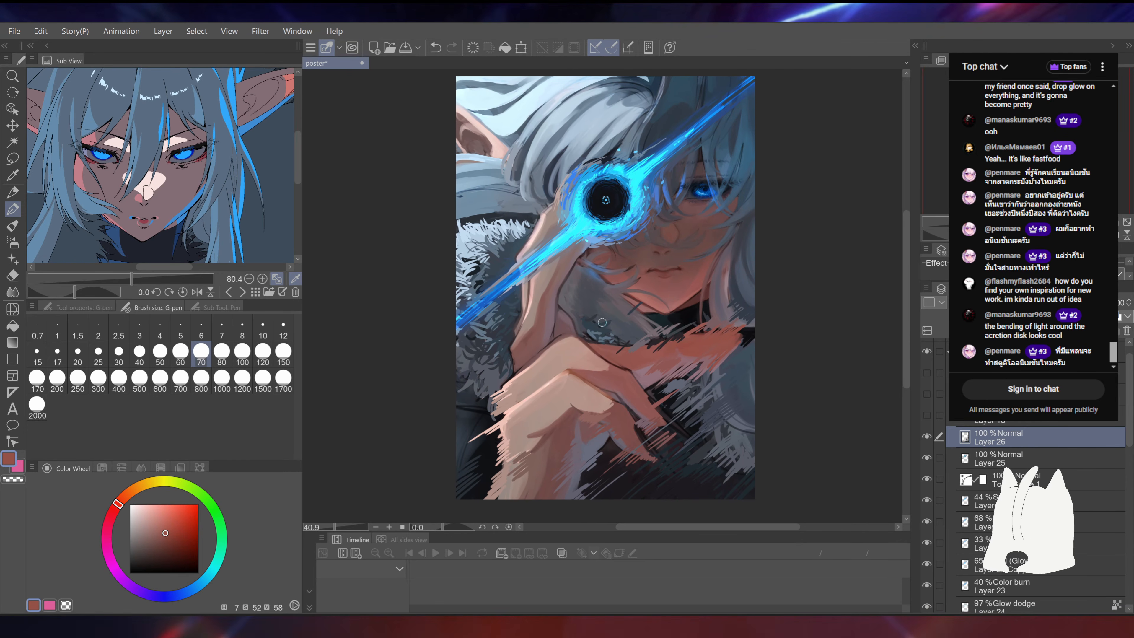
alt+click(598, 326)
alt+click(616, 325)
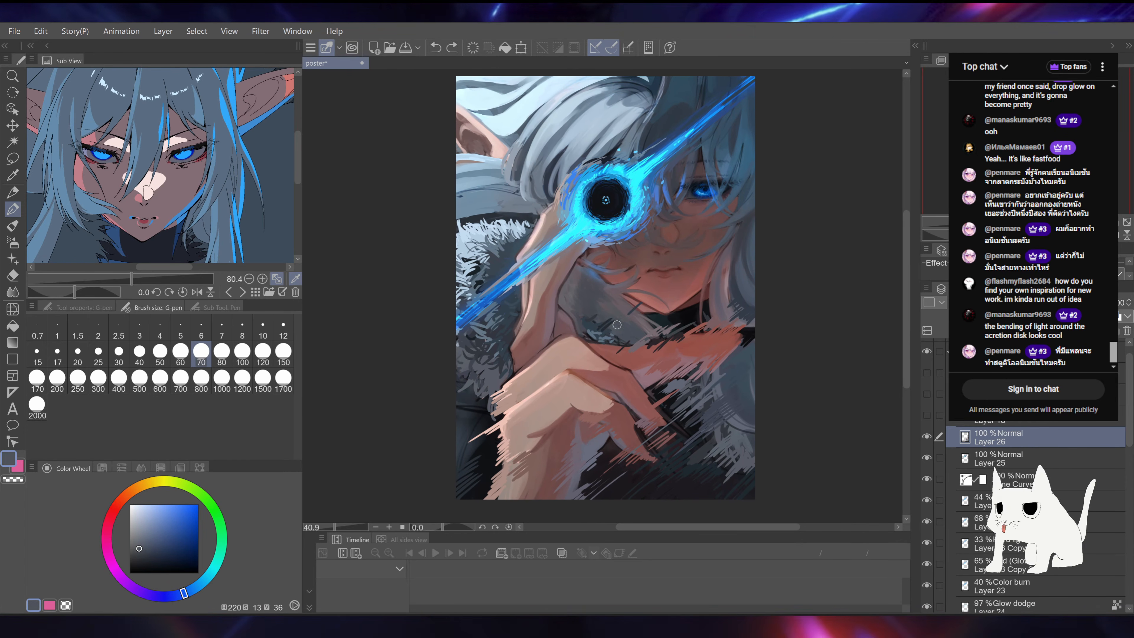
alt+click(622, 331)
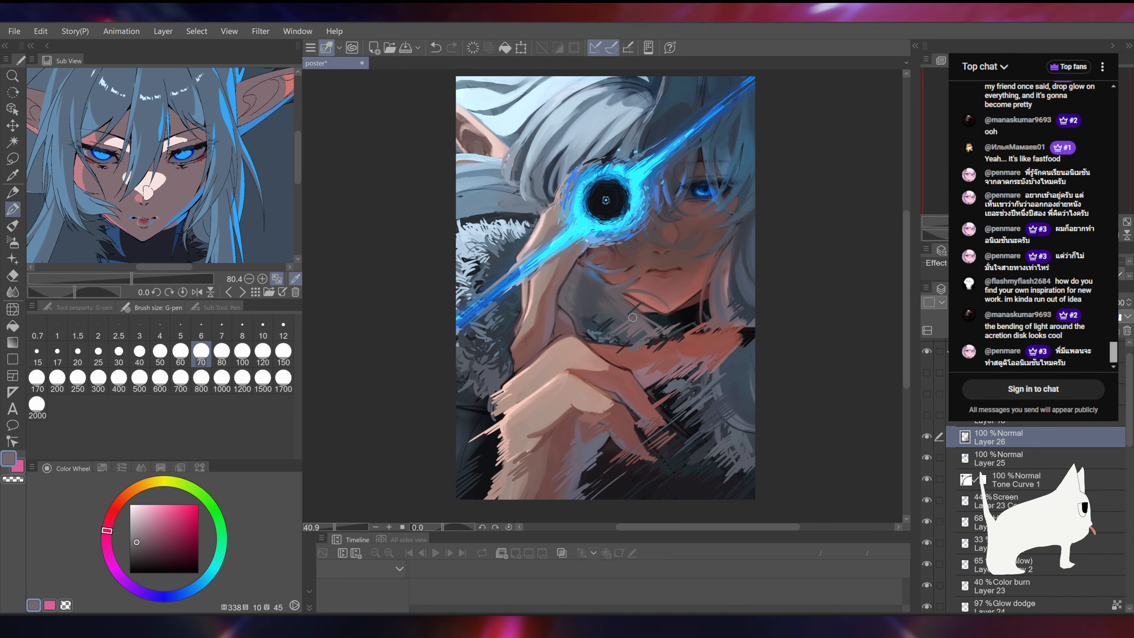
mouse_move(741, 235)
mouse_down()
mouse_move(763, 198)
mouse_move(765, 236)
mouse_up()
Step: Mark the upper knuckle edge at the pointing finger's base with short strokes in sampled very dark red
alt+click(626, 361)
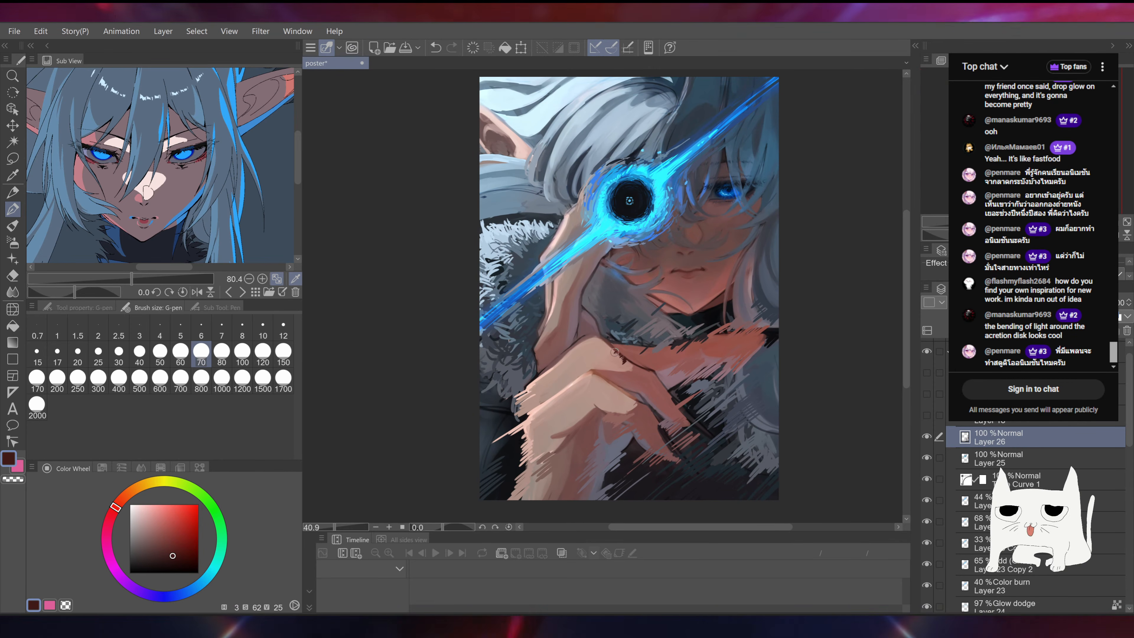
drag(742, 364, 721, 385)
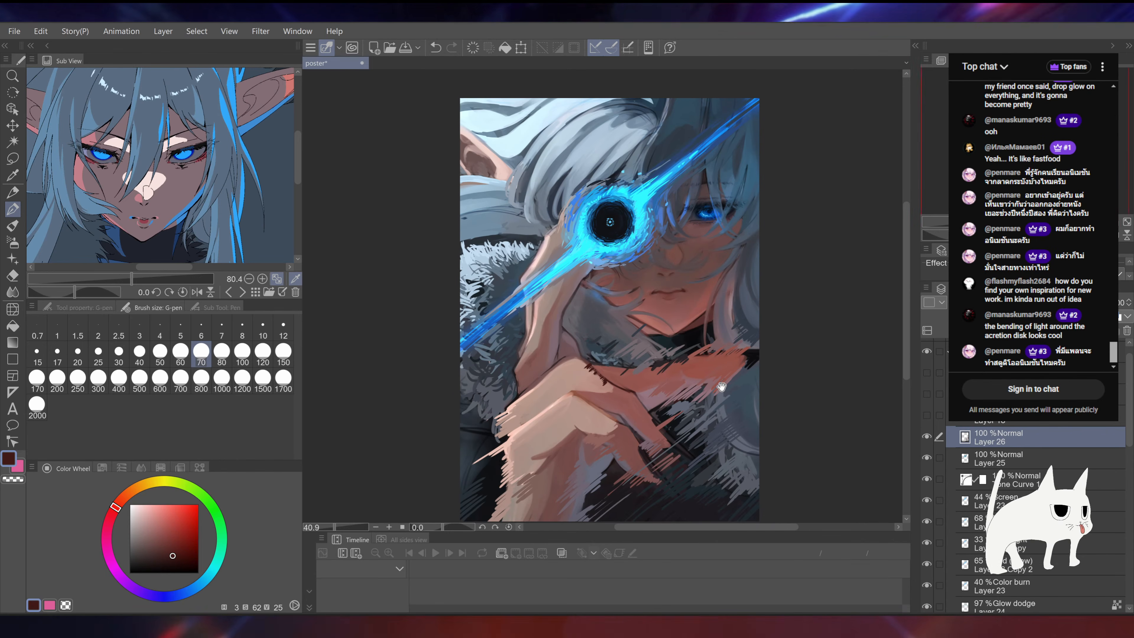
drag(713, 200, 708, 227)
mouse_move(590, 127)
mouse_down()
mouse_move(454, 222)
mouse_move(454, 239)
mouse_up()
drag(637, 127, 454, 240)
drag(656, 128, 455, 272)
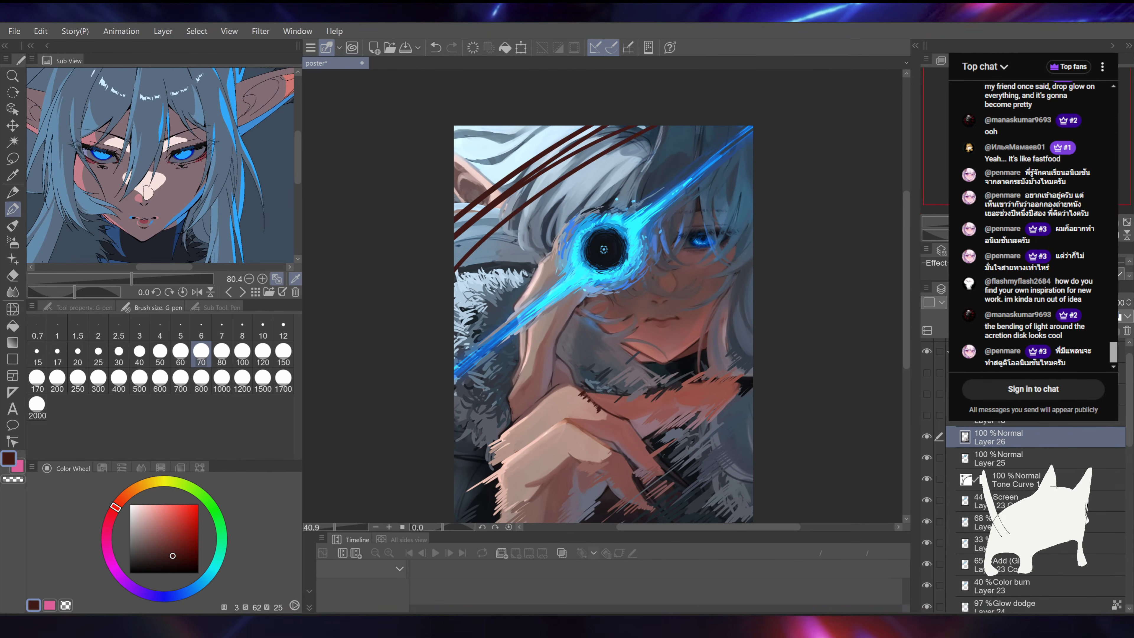
key(ctrl+z)
key(ctrl+z)
key(ctrl+z)
key(ctrl+z)
Step: Streak the hair ends and fur edge behind the raised hand diagonally in sampled light blue and dark slate blue
drag(491, 223, 487, 248)
alt+click(468, 254)
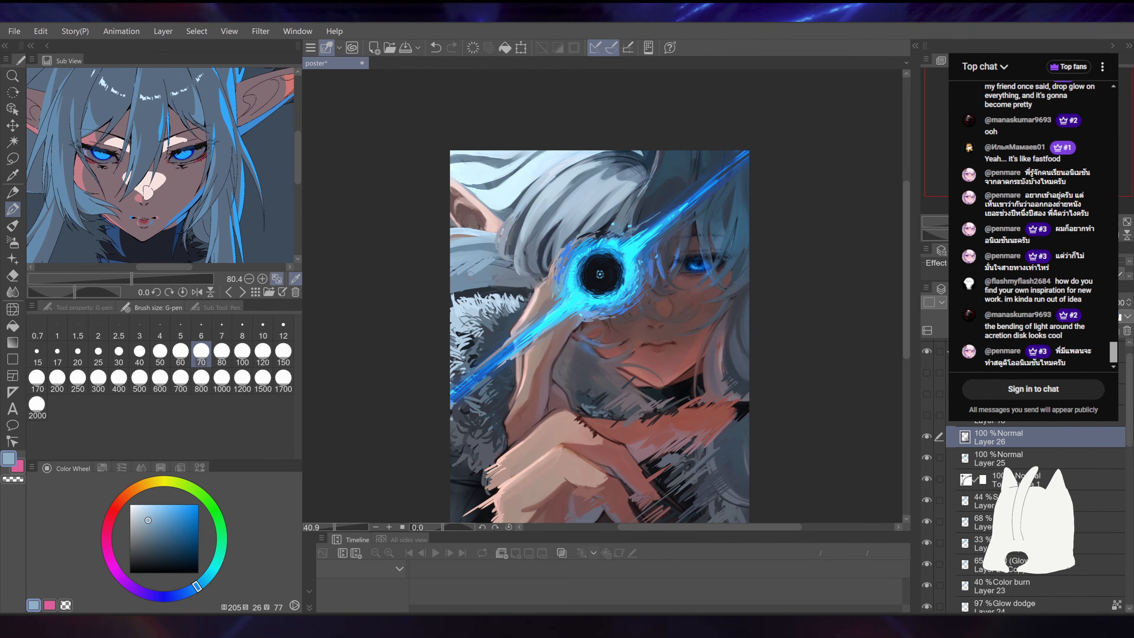
alt+click(466, 291)
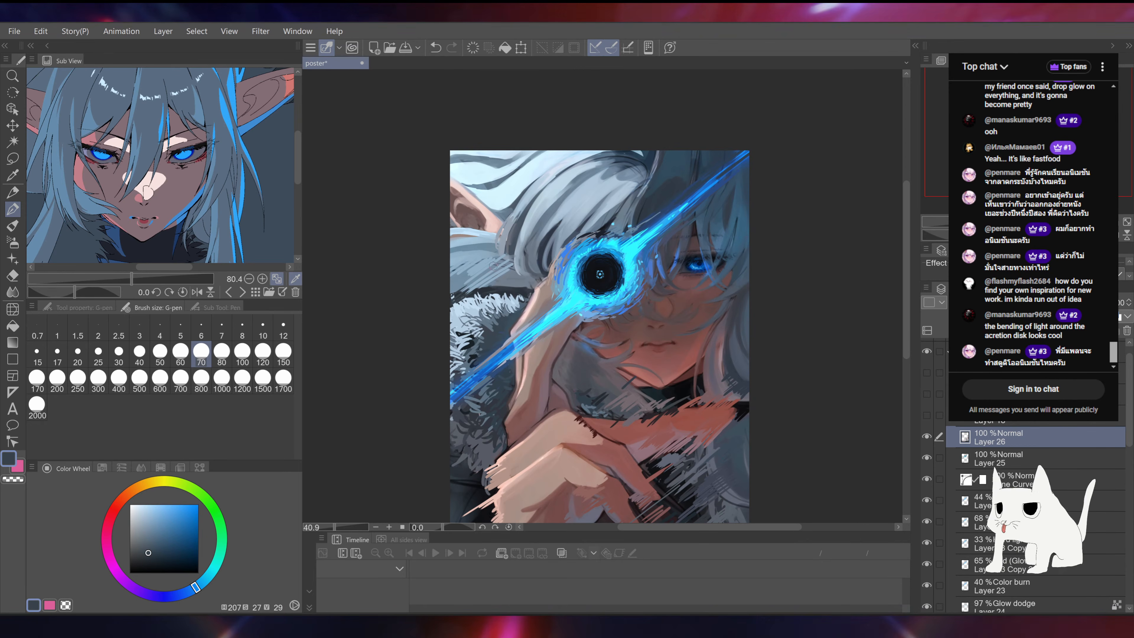
drag(510, 277, 499, 283)
drag(587, 154, 538, 211)
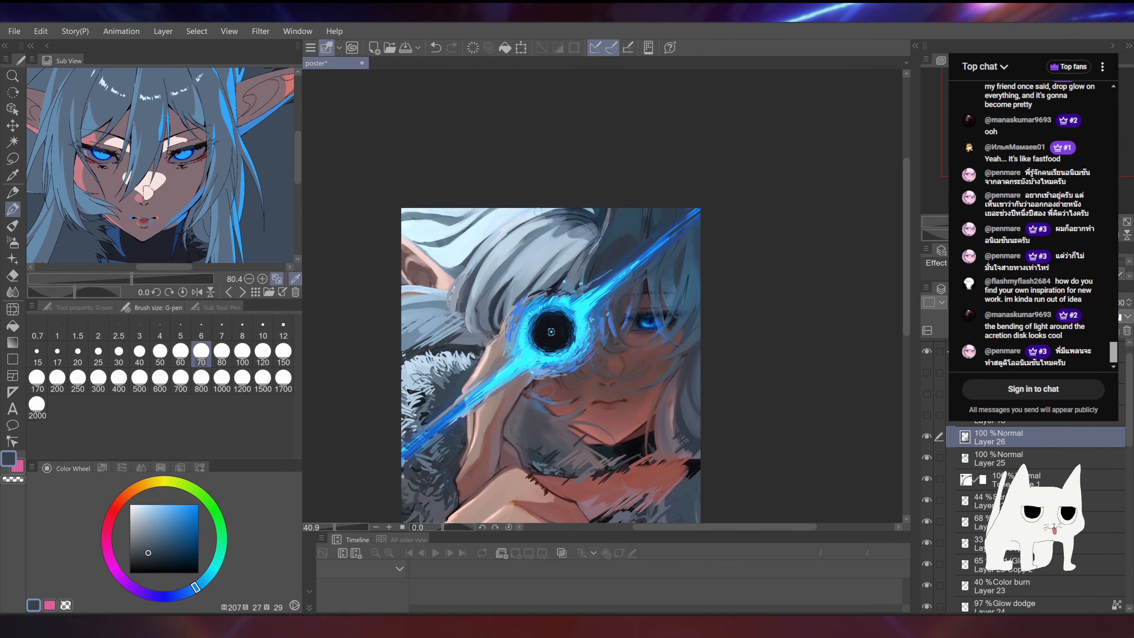
Step: Break up the ear and neighbouring hair with diagonal strokes in sampled pale blue and pale pink, undoing unwanted marks
alt+click(540, 218)
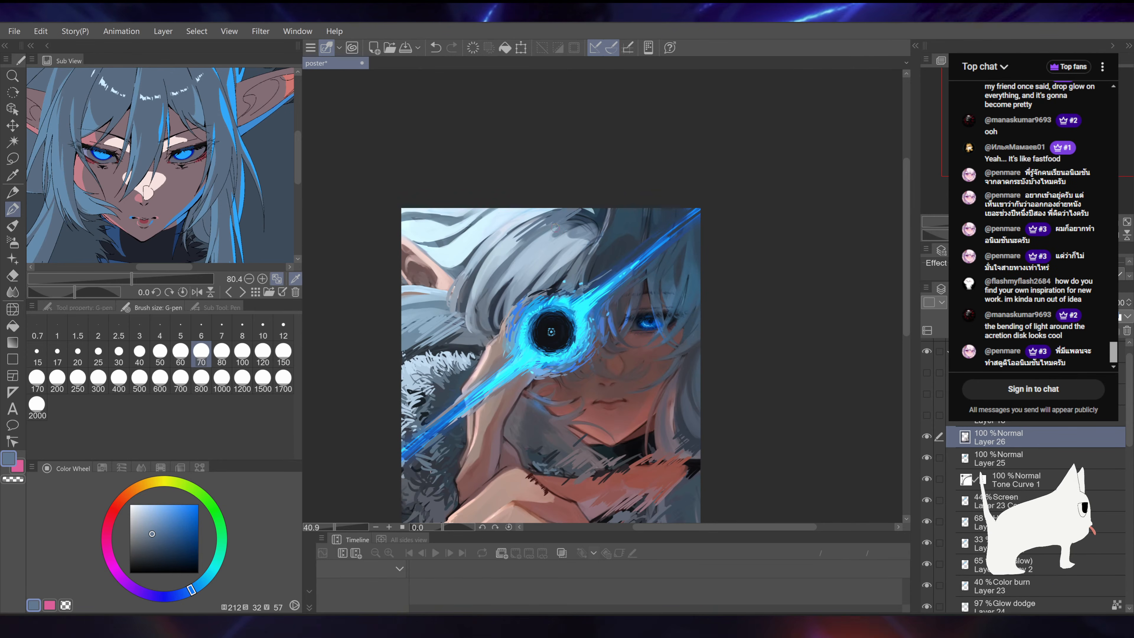
mouse_move(652, 425)
mouse_down()
mouse_move(672, 269)
mouse_move(634, 262)
mouse_move(528, 395)
mouse_move(544, 412)
mouse_up()
key(ctrl+z)
alt+click(474, 268)
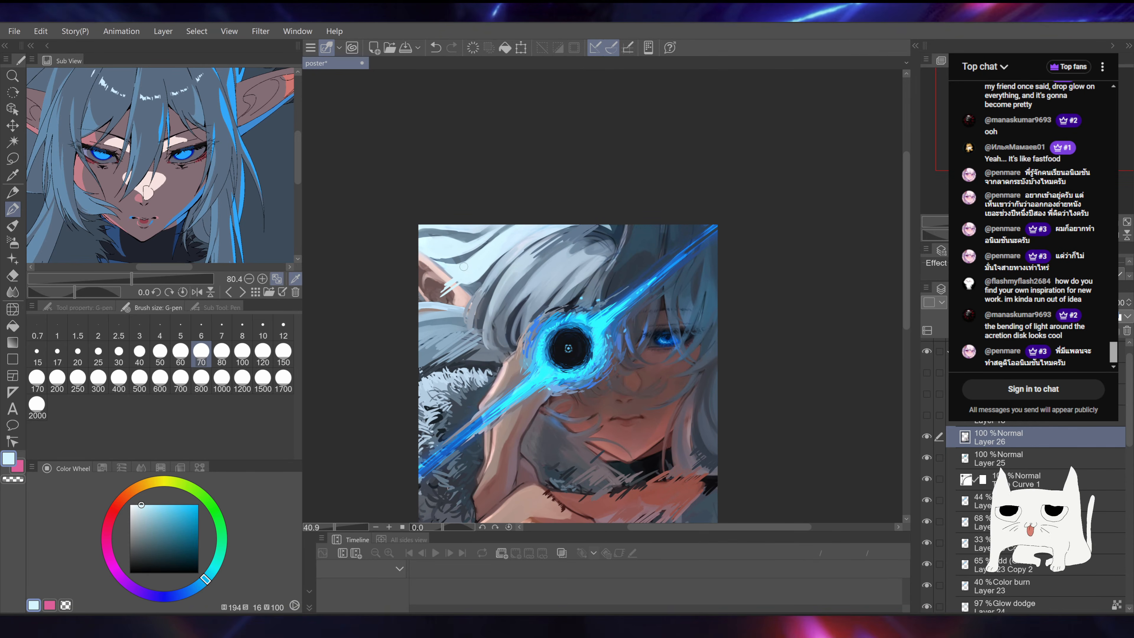
alt+click(435, 268)
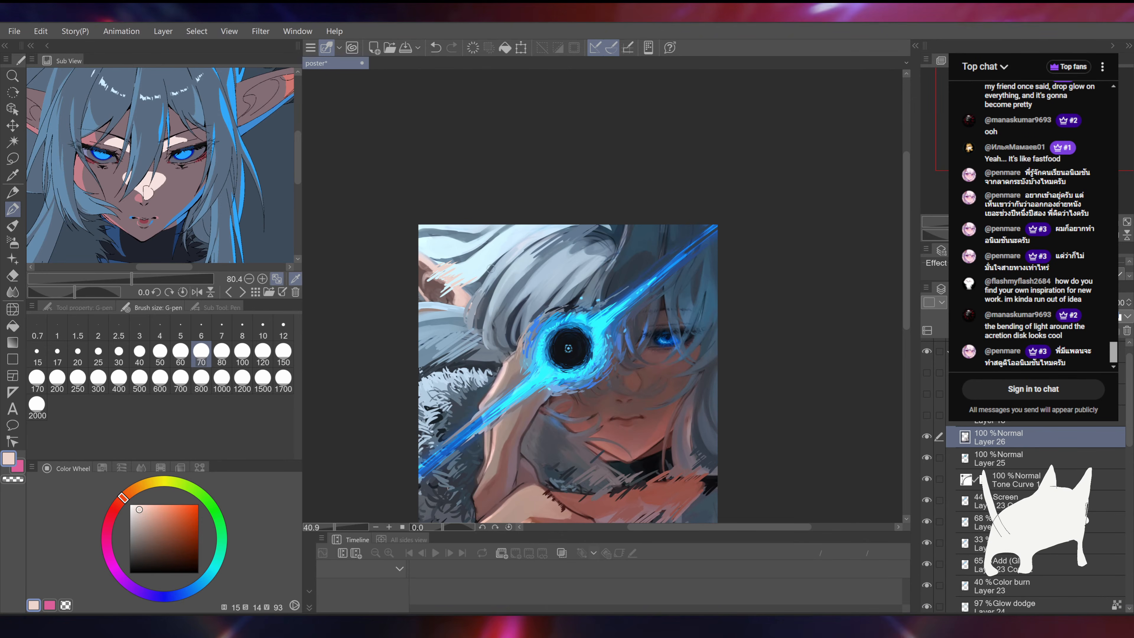
drag(664, 223, 701, 158)
key(ctrl+z)
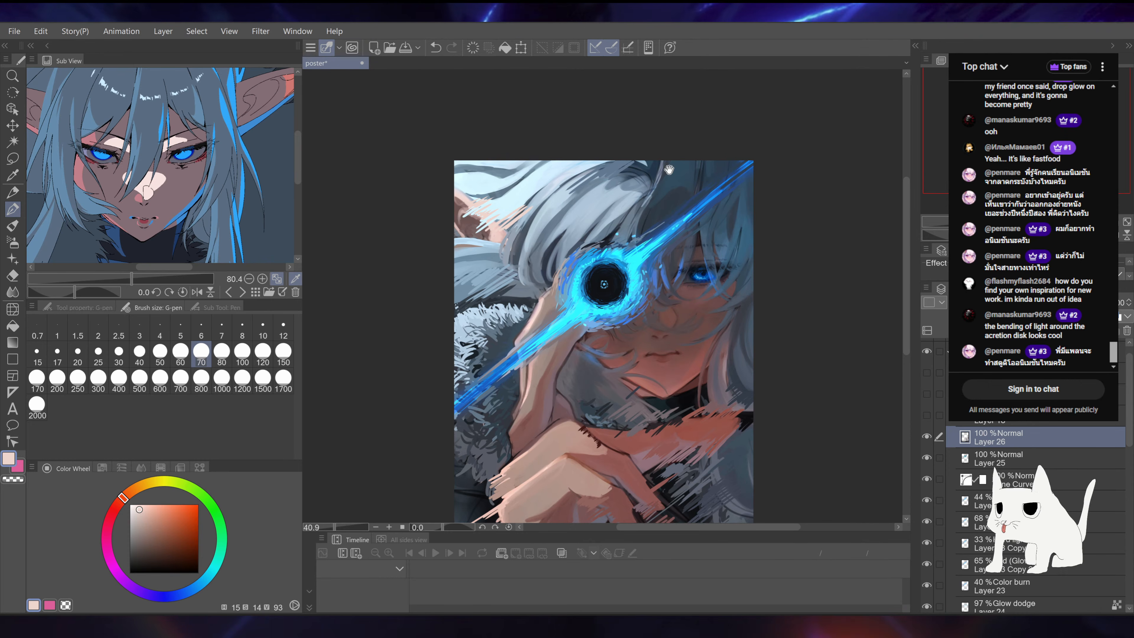
drag(520, 222, 489, 264)
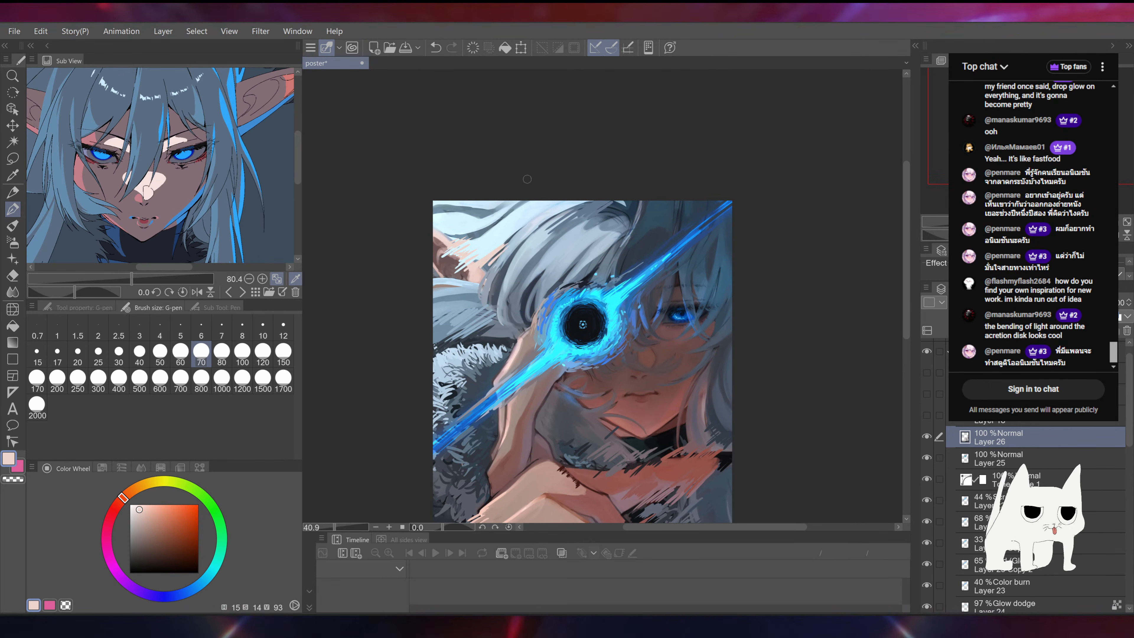
alt+click(491, 227)
mouse_move(510, 218)
mouse_down()
mouse_move(540, 205)
mouse_move(505, 234)
mouse_move(538, 193)
mouse_up()
alt+click(522, 206)
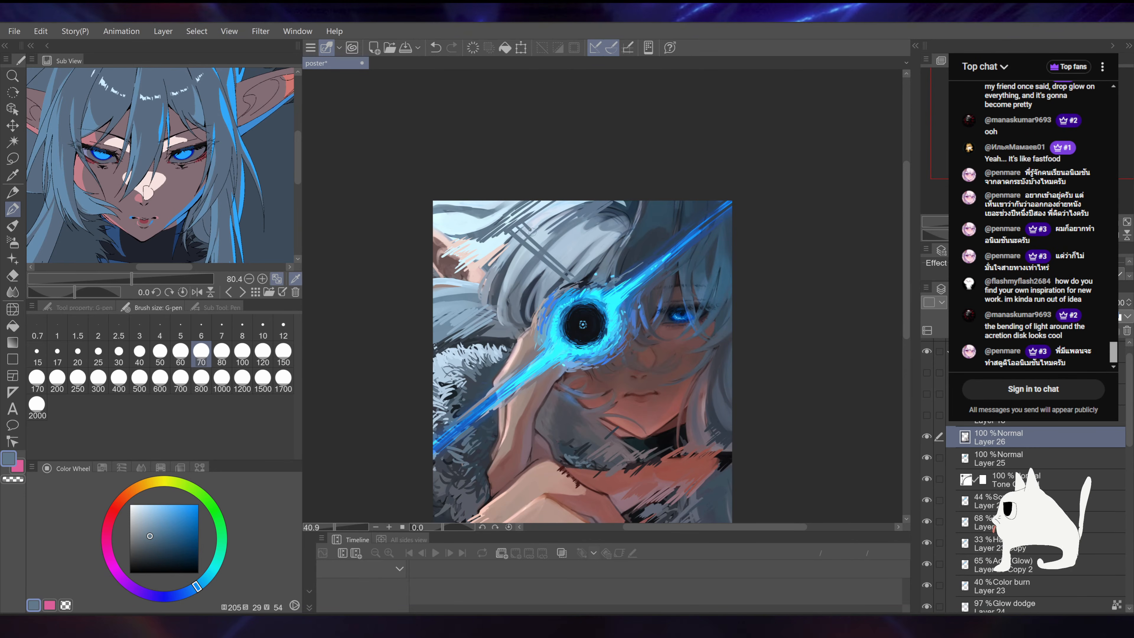
key(ctrl+z)
key(ctrl+z)
key(ctrl+z)
Step: Streak the hair below the ear in sampled light blues and pale pink, undoing the trial stroke along the blue beam
mouse_move(514, 277)
mouse_down()
mouse_move(515, 252)
mouse_move(463, 275)
mouse_move(483, 258)
mouse_up()
alt+click(499, 248)
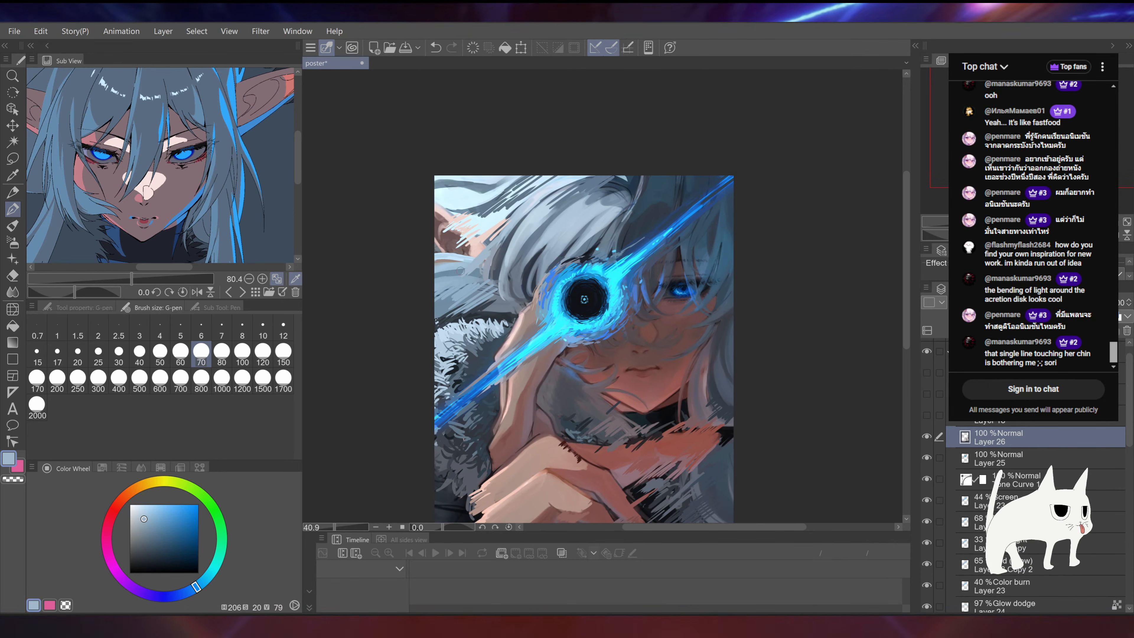
alt+click(445, 267)
alt+click(445, 259)
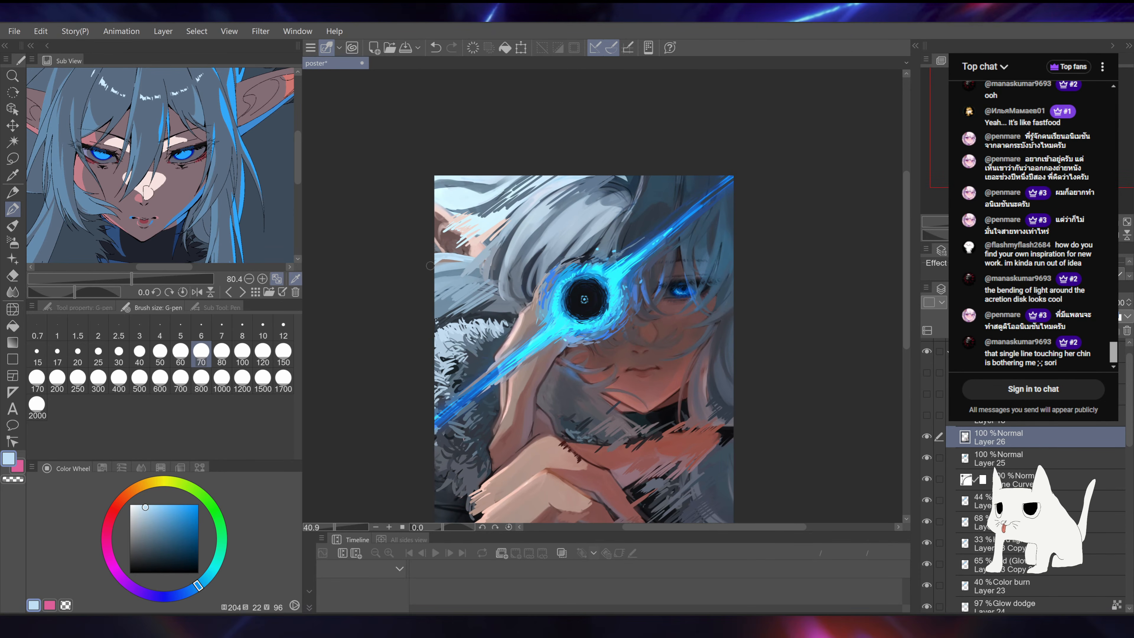
alt+click(475, 243)
drag(481, 246, 440, 273)
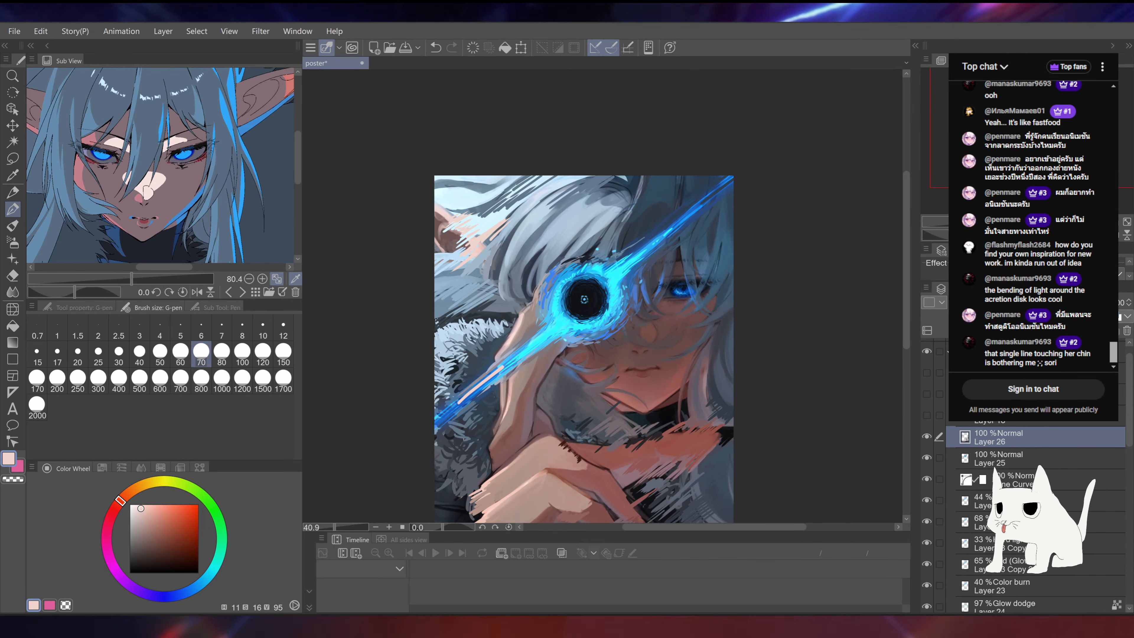
drag(737, 191, 434, 427)
key(ctrl+z)
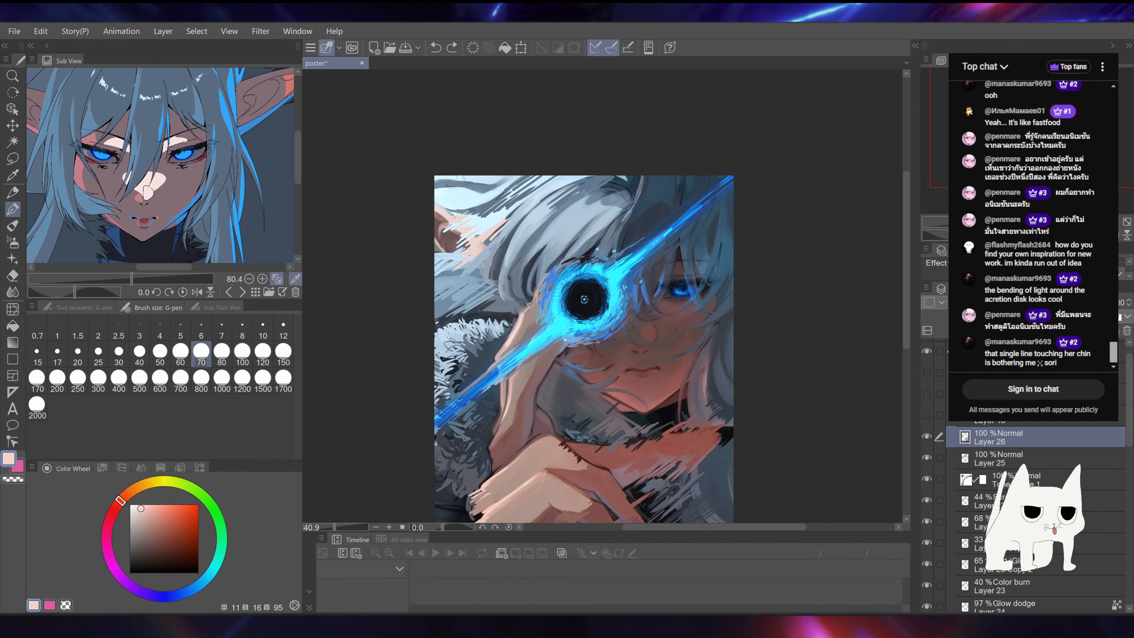
Step: Streak the hair above the ear and the inner ear diagonally in sampled slate blue, near-white blue and reddish brown, undoing the last stroke
alt+click(447, 191)
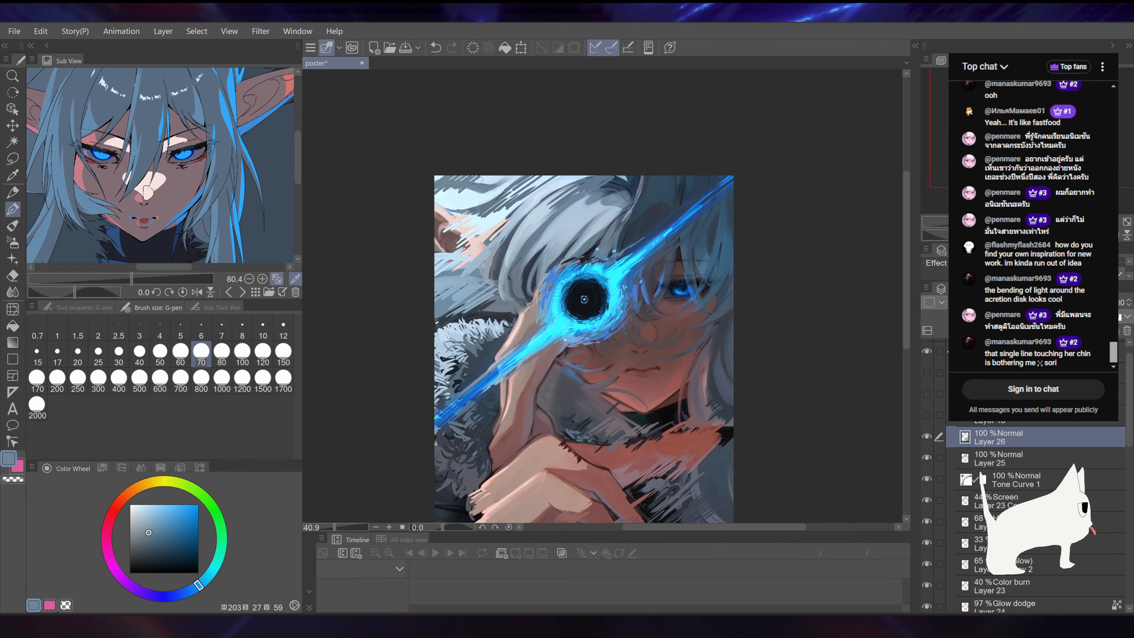
alt+click(451, 197)
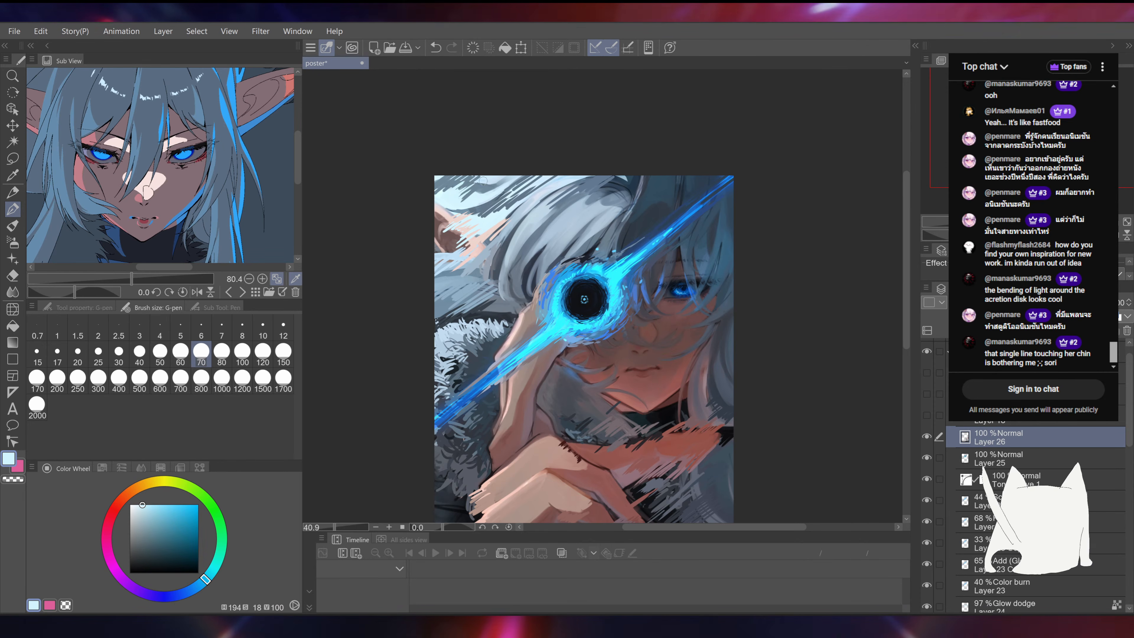
alt+click(446, 208)
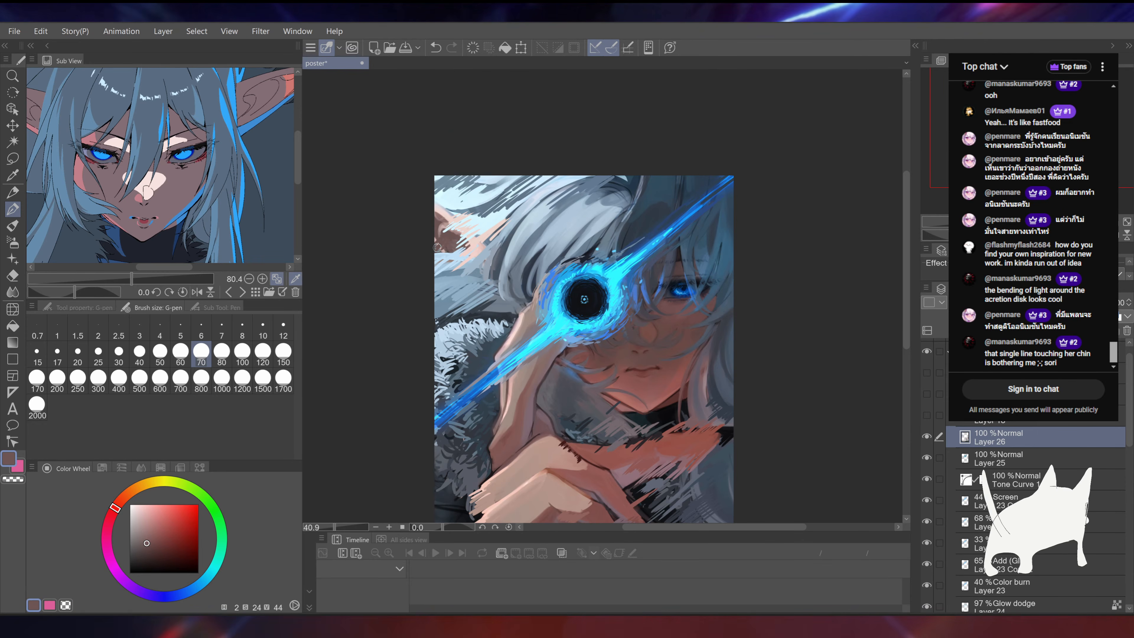
drag(469, 286, 482, 243)
alt+click(485, 241)
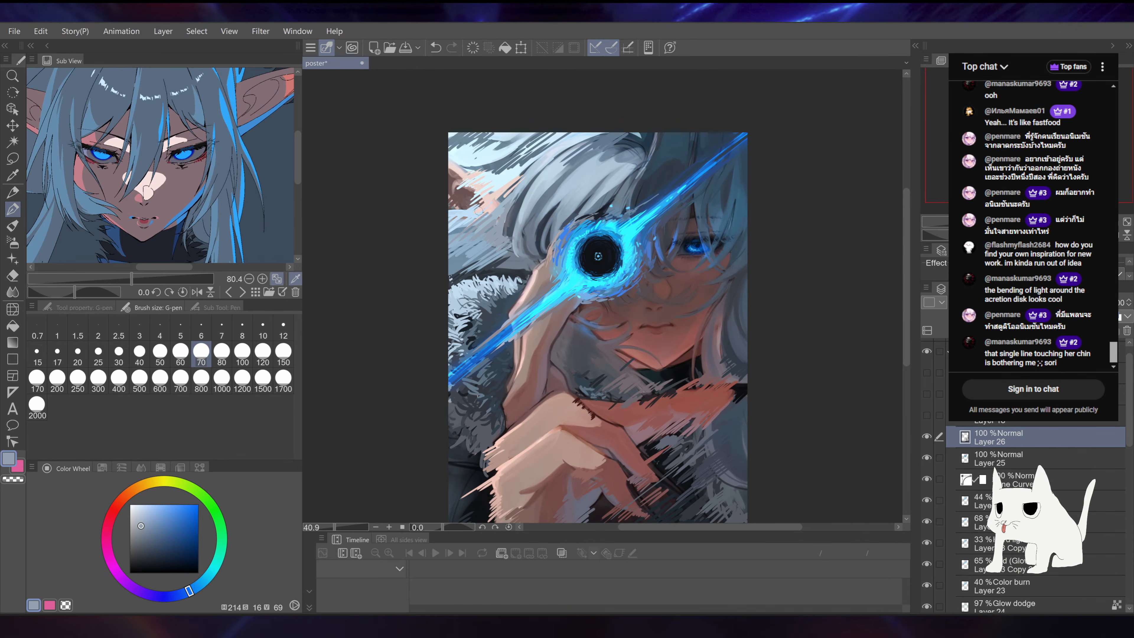
key(ctrl+z)
Step: Add diagonal strokes to the hair locks between the ear and the black hole in sampled pale blue, light blue and grey-blue
drag(591, 250, 563, 305)
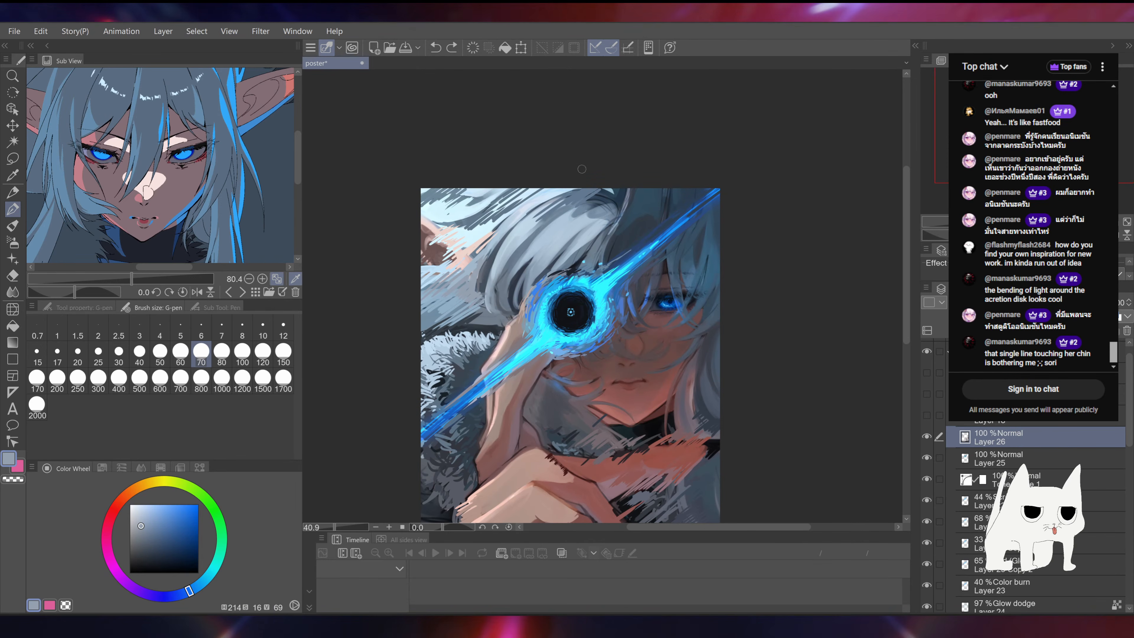
alt+click(499, 212)
alt+click(491, 223)
drag(509, 208, 486, 231)
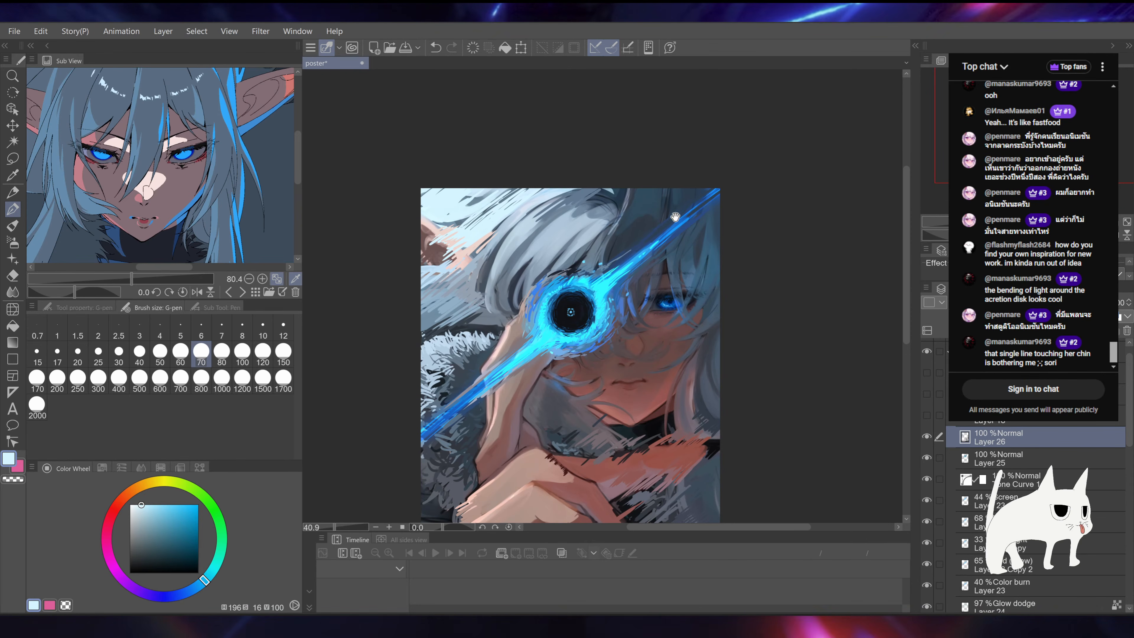
drag(675, 217, 677, 153)
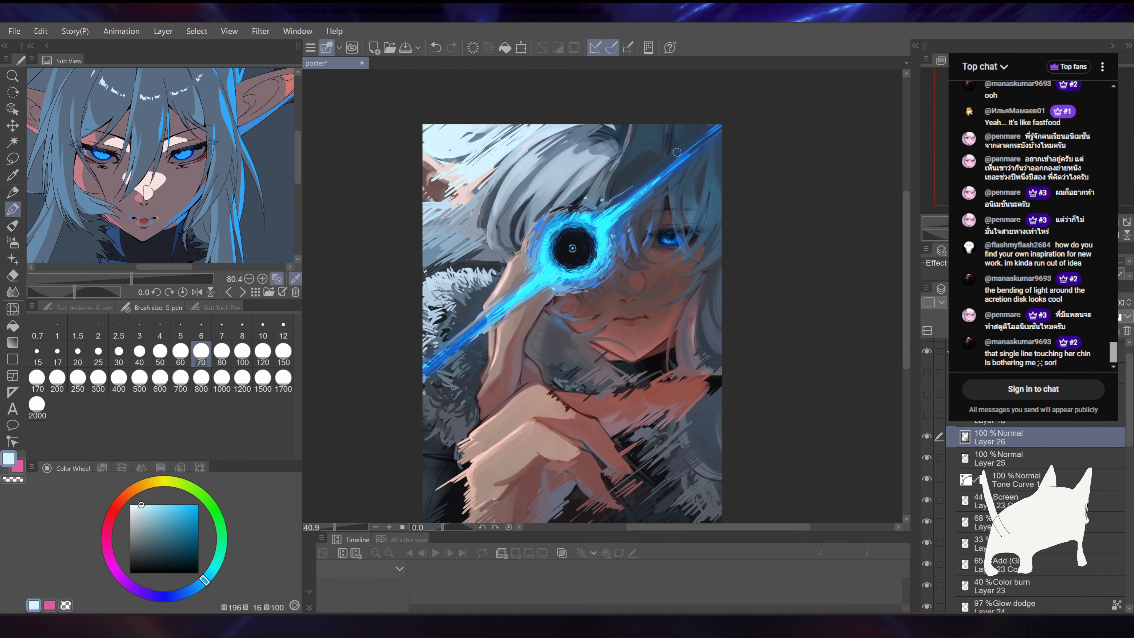
alt+click(501, 166)
mouse_move(501, 166)
mouse_down()
mouse_move(484, 193)
mouse_move(470, 191)
mouse_up()
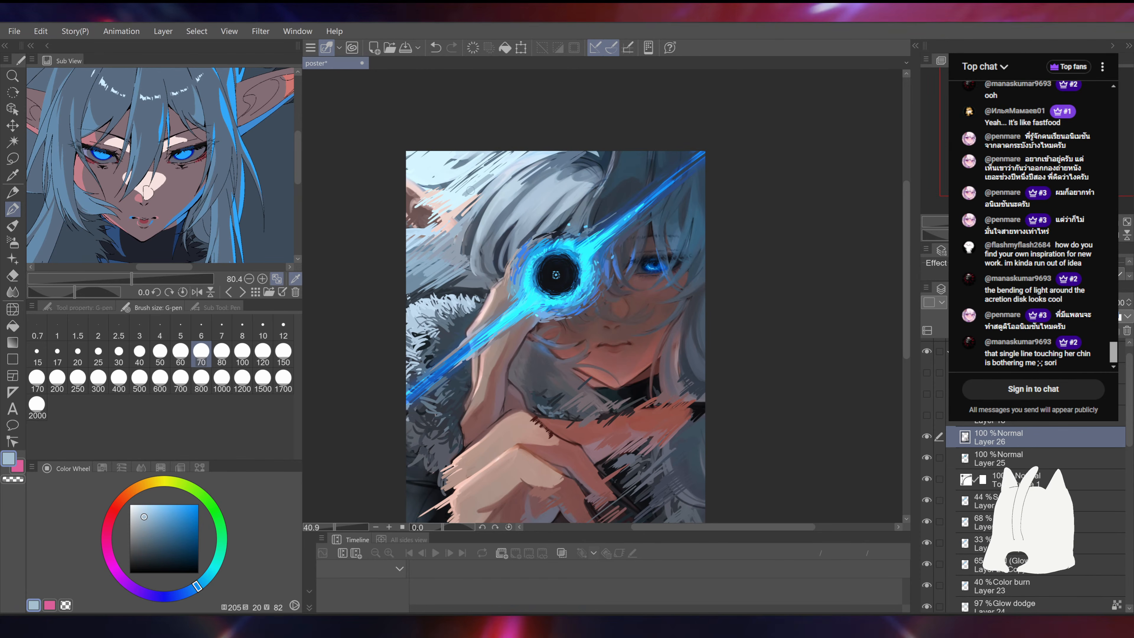
alt+click(506, 185)
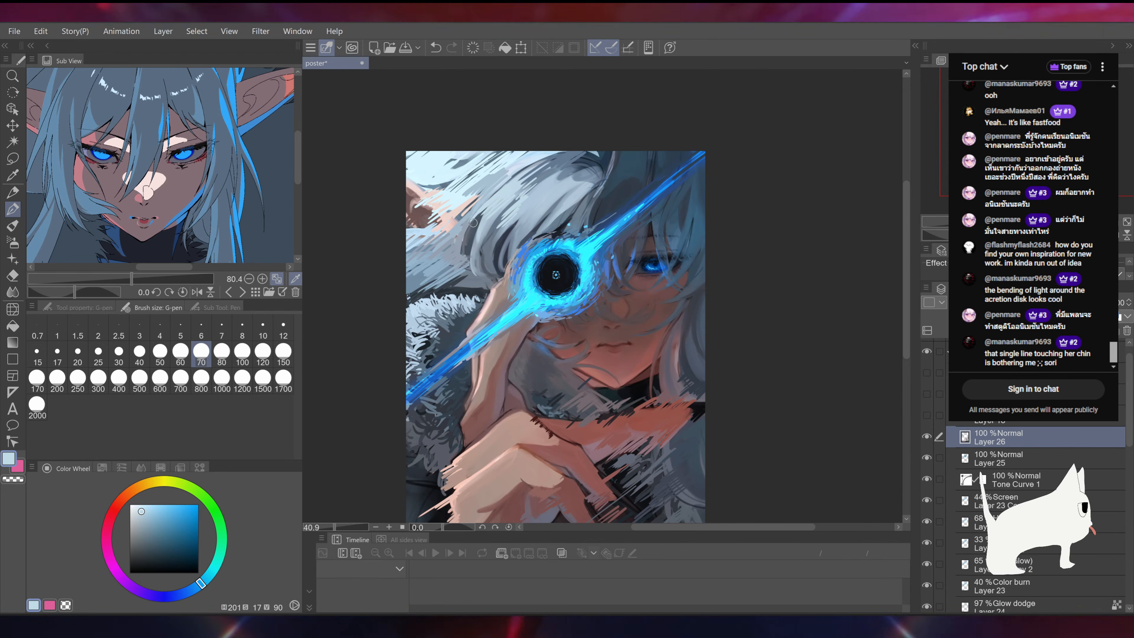
alt+click(465, 251)
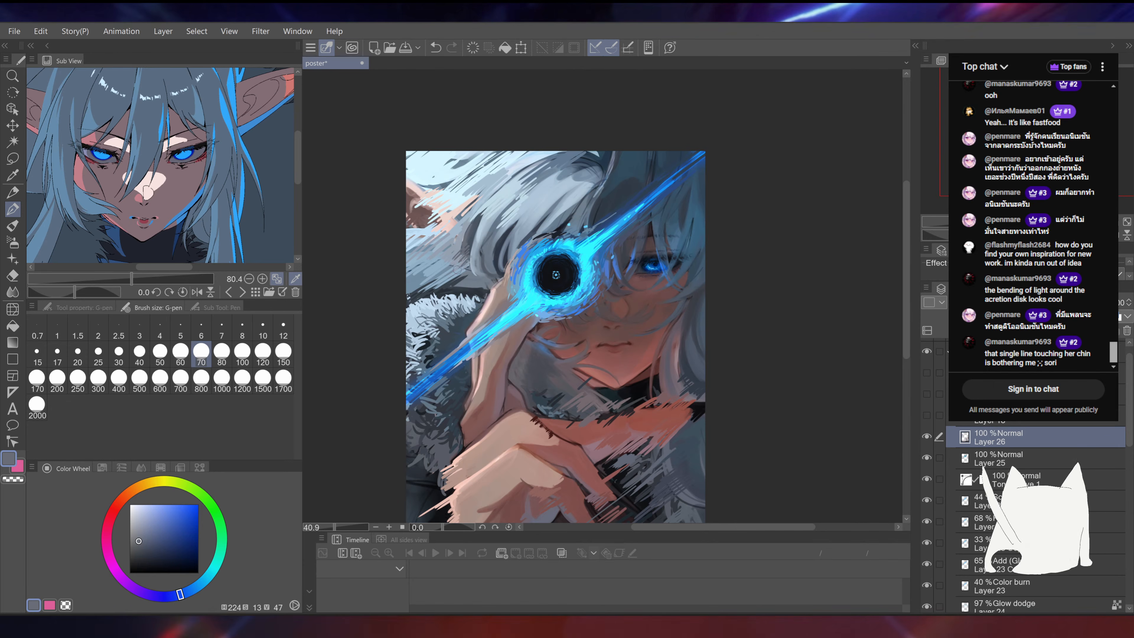
Step: Streak the fur and its lower edge behind the wrist diagonally in sampled slate blue and dark blue-grey
drag(469, 286, 504, 201)
alt+click(487, 239)
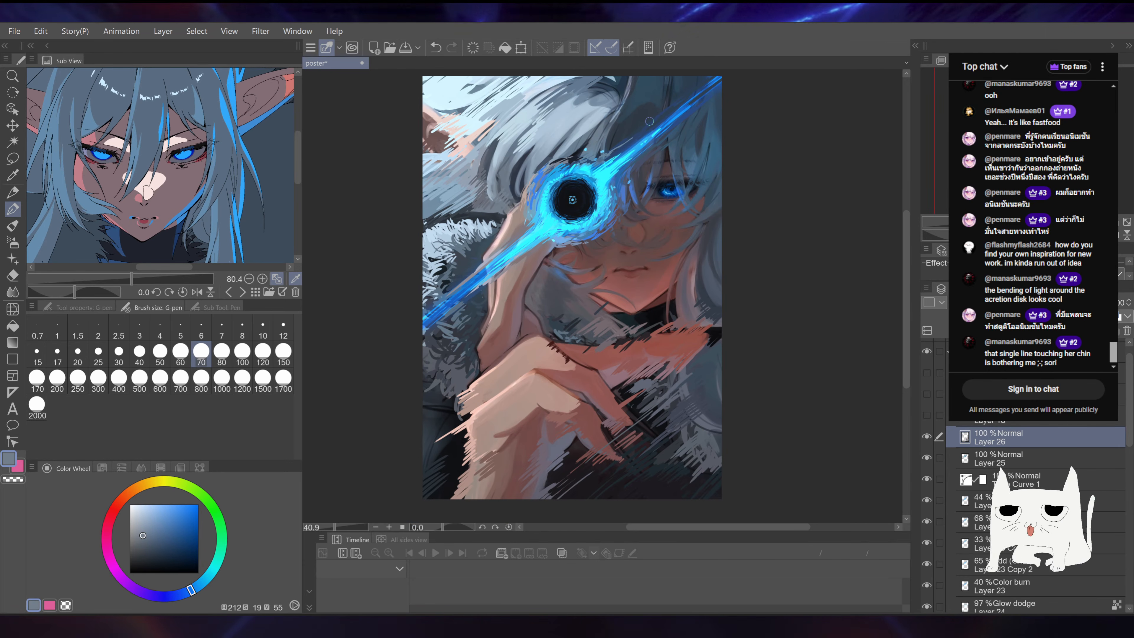
drag(707, 256, 760, 220)
alt+click(494, 350)
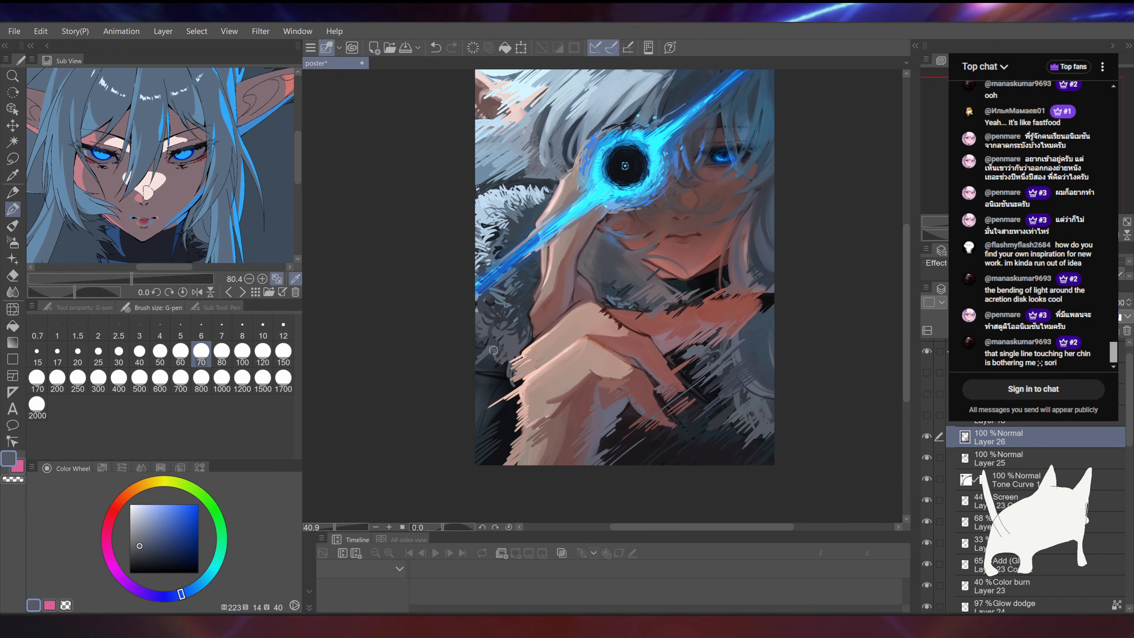
alt+click(518, 330)
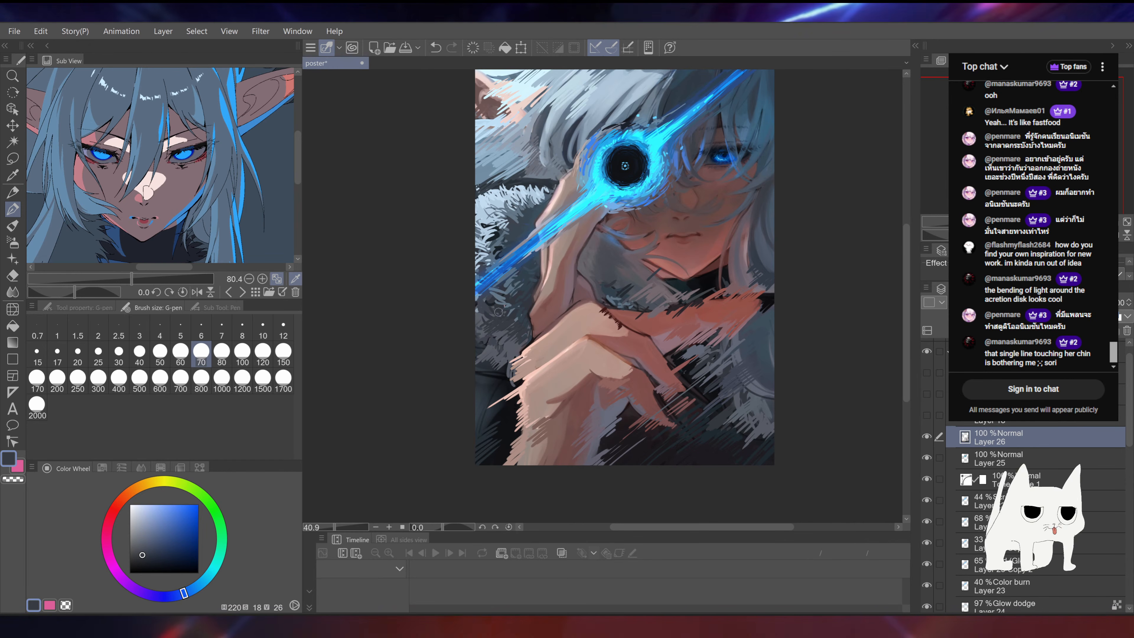
Step: Add short diagonal strokes along the raised hand's inner edge and adjacent fur in sampled purple-grey, muted mauve and dark slate blue
mouse_move(662, 282)
mouse_down()
mouse_move(642, 346)
mouse_move(593, 324)
mouse_up()
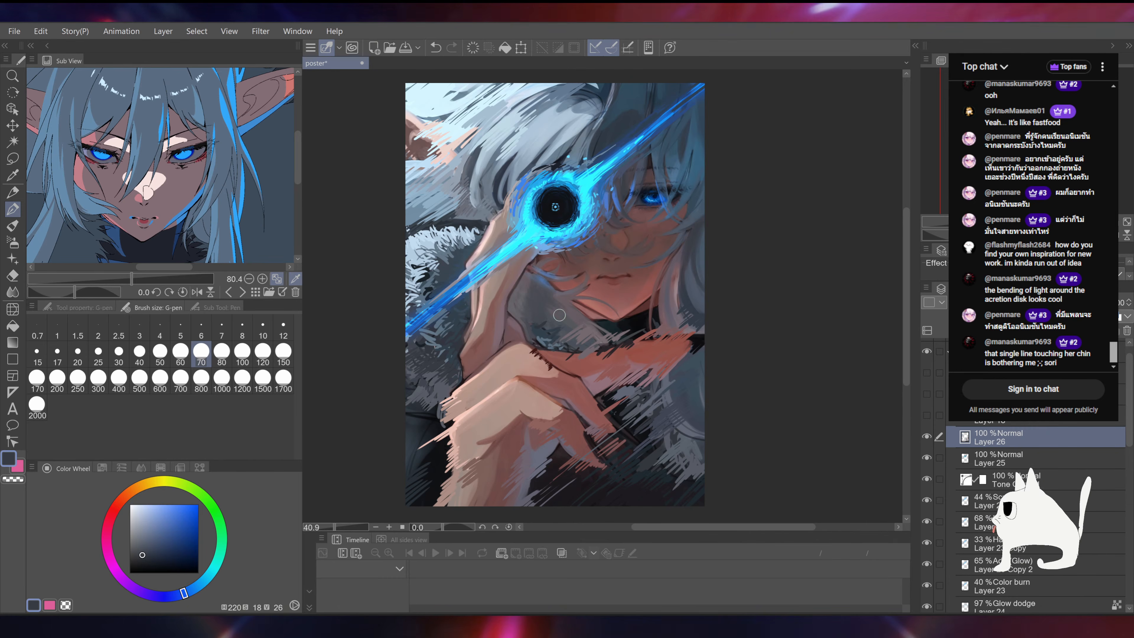
alt+click(513, 302)
drag(532, 302, 518, 313)
drag(534, 304, 518, 321)
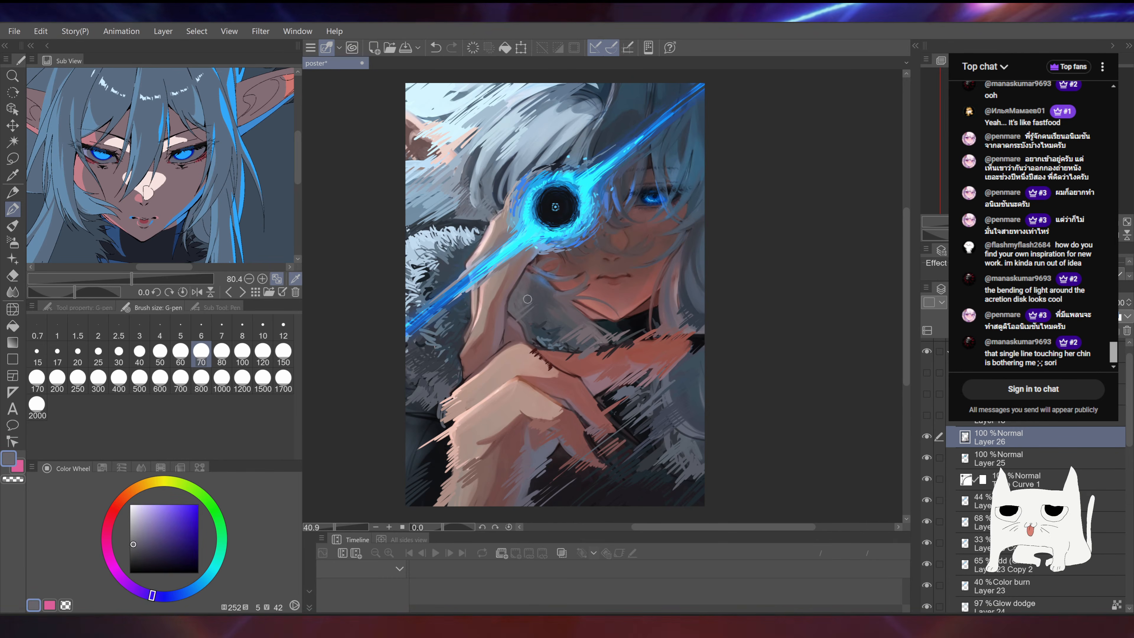
alt+click(521, 319)
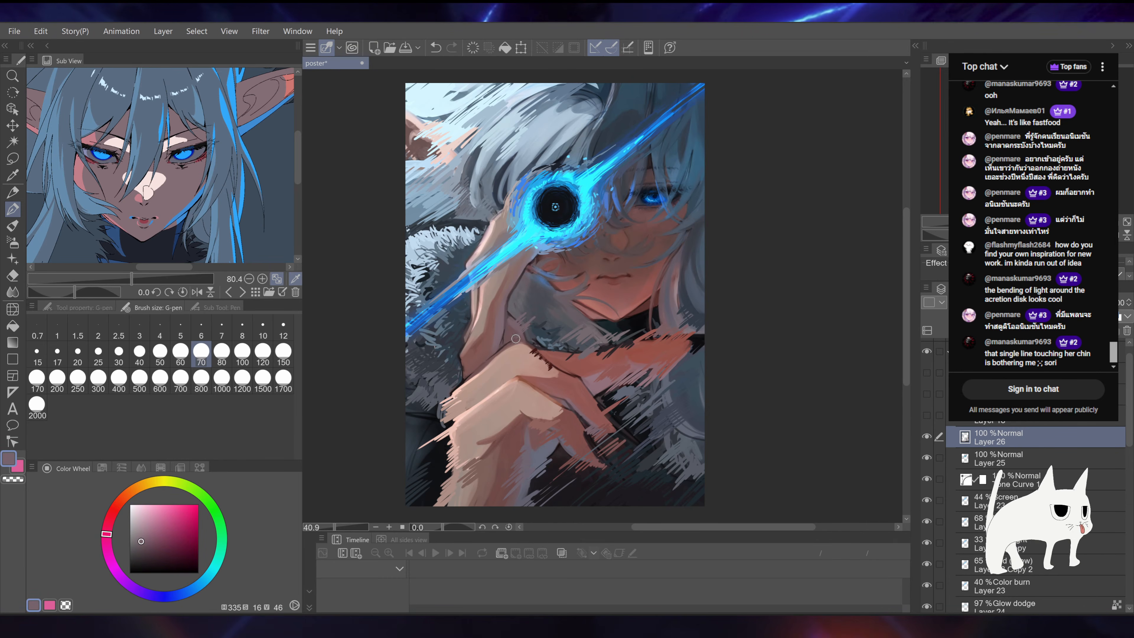
alt+click(518, 295)
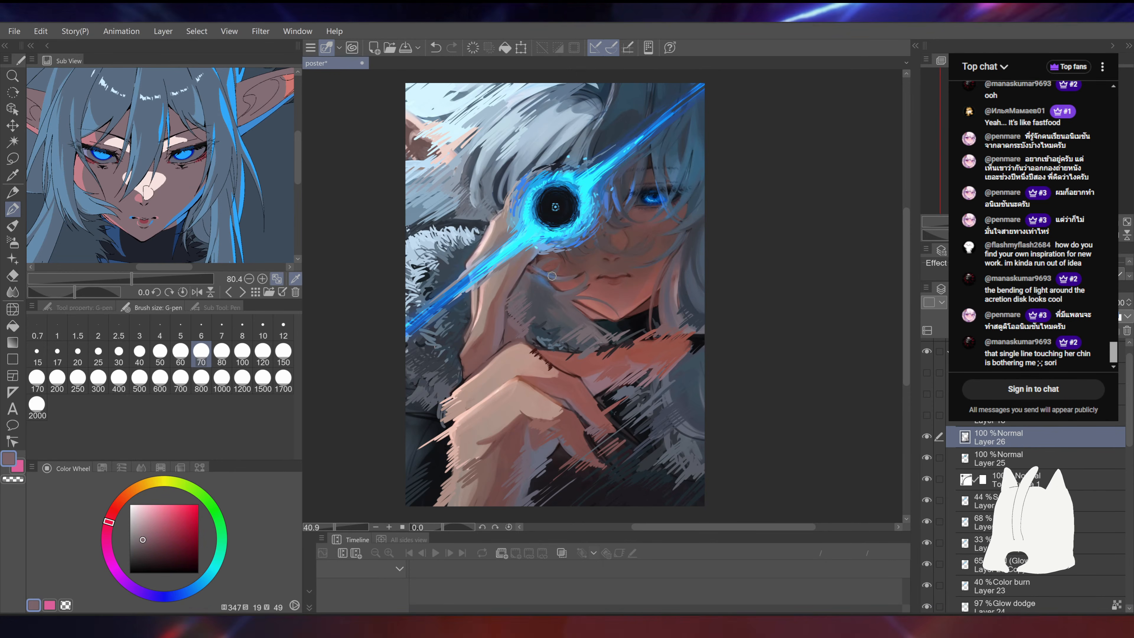
alt+click(517, 336)
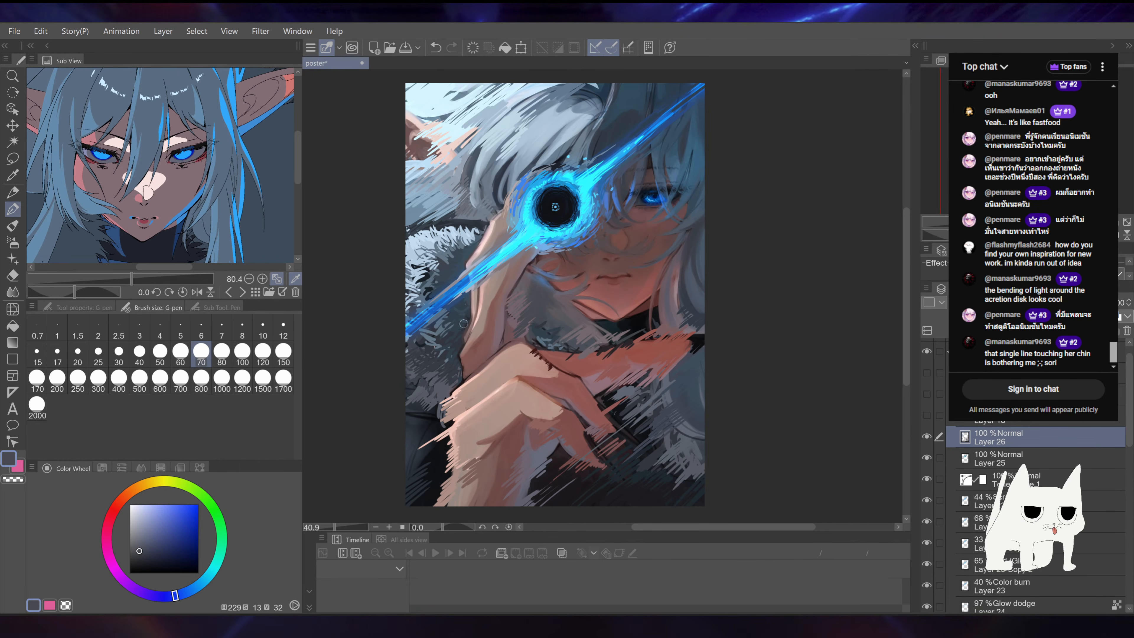
Step: Compare the whole poster with Layer 26 hidden and shown to judge the effect of the diagonal streaks
scroll(563, 290, down, 2)
drag(668, 296, 628, 288)
scroll(577, 318, up, 1)
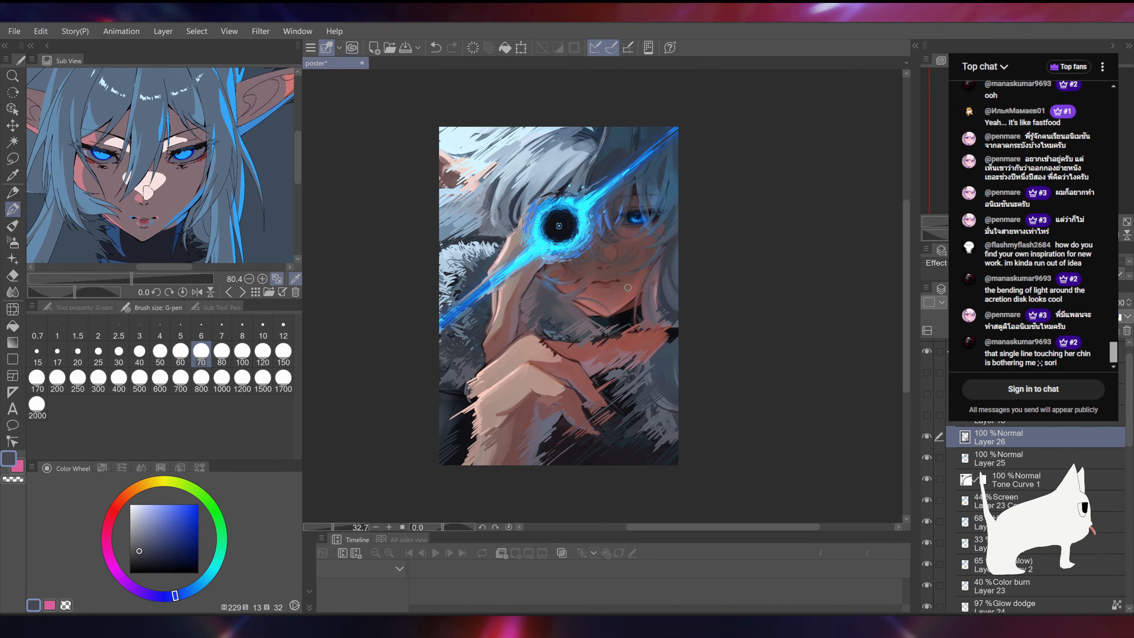
scroll(628, 288, up, 1)
scroll(630, 262, down, 1)
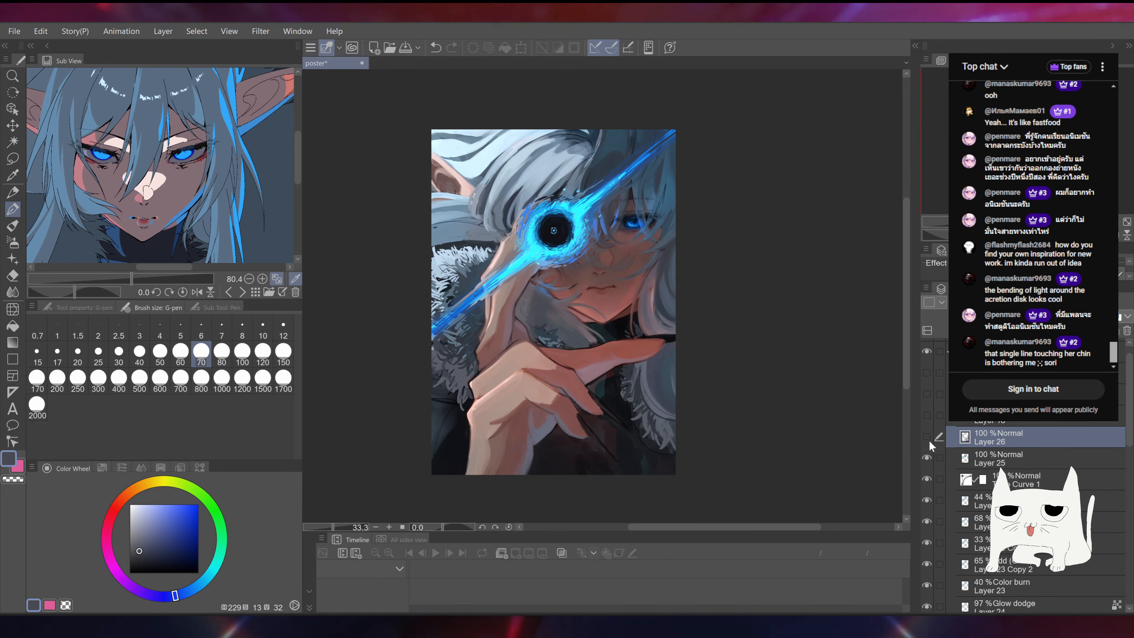
click(929, 440)
click(930, 440)
click(929, 440)
scroll(445, 271, up, 4)
scroll(475, 285, down, 3)
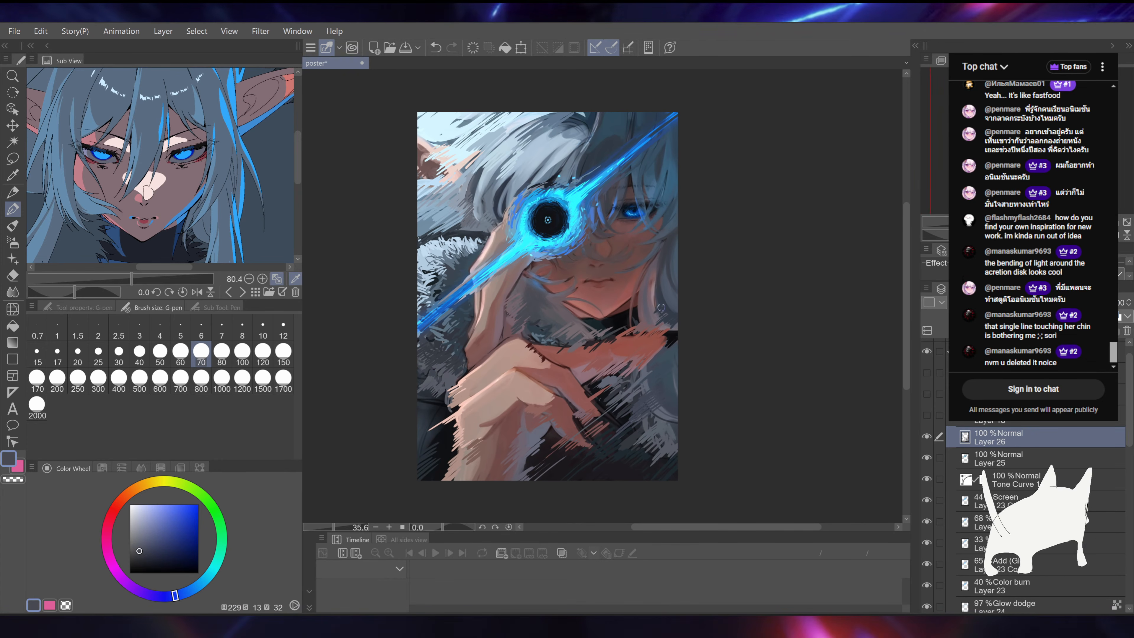
Step: Try long curved strokes across the hair and raised hand around the black hole
mouse_move(554, 331)
mouse_down()
mouse_move(584, 112)
mouse_move(481, 212)
mouse_up()
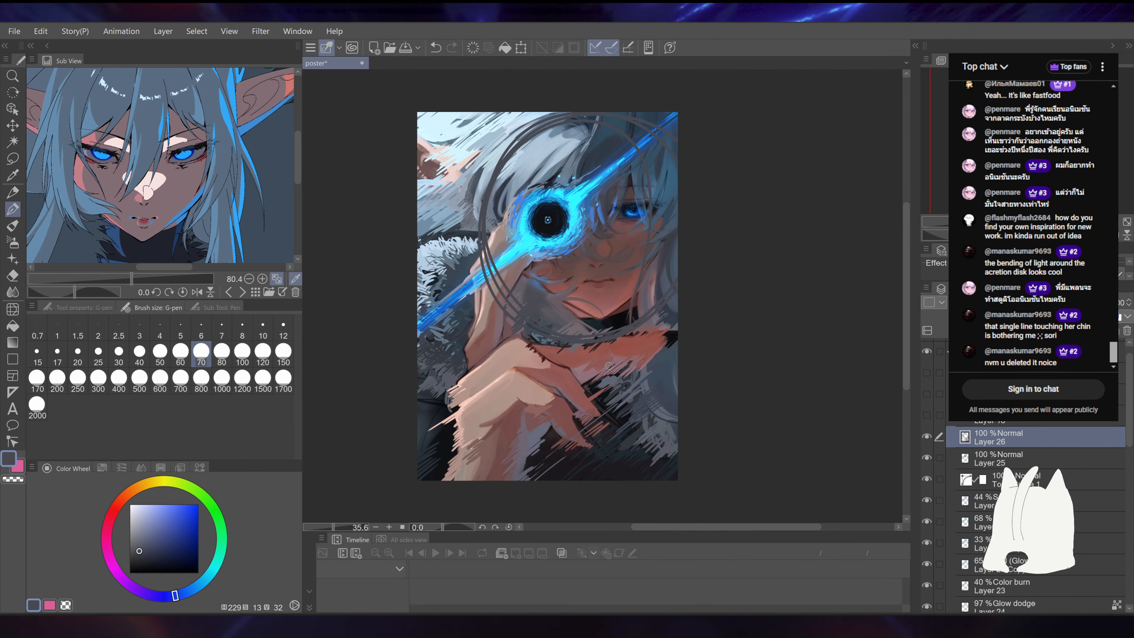
key(ctrl+z)
Step: Add a new layer above Layer 26 and set the drawing colour to white
drag(630, 343, 623, 316)
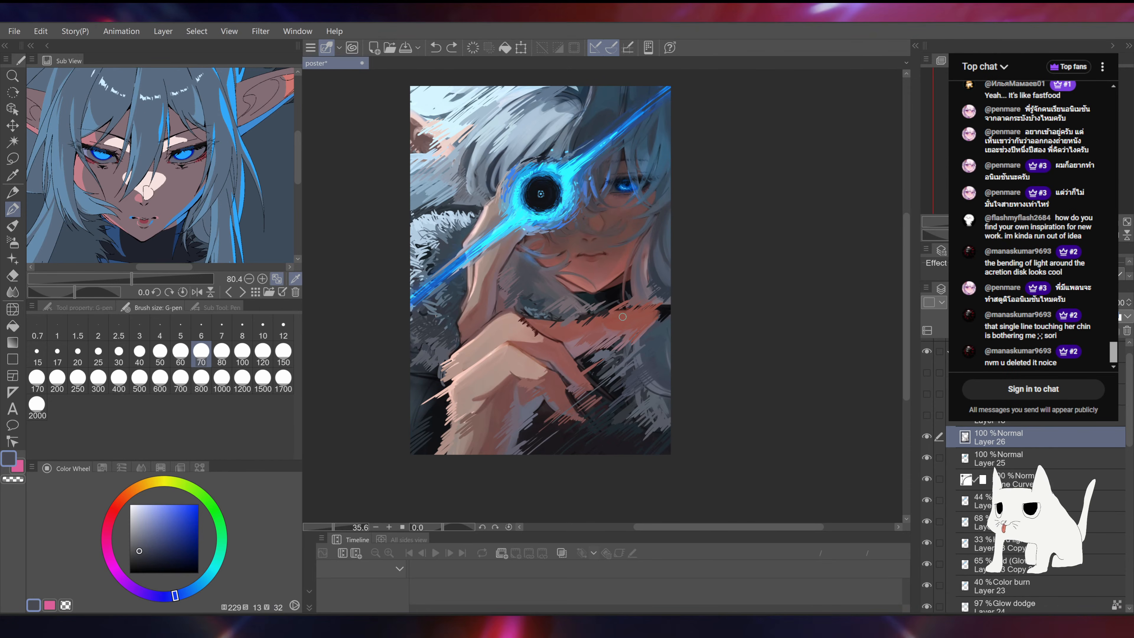
key(ctrl+shift+n)
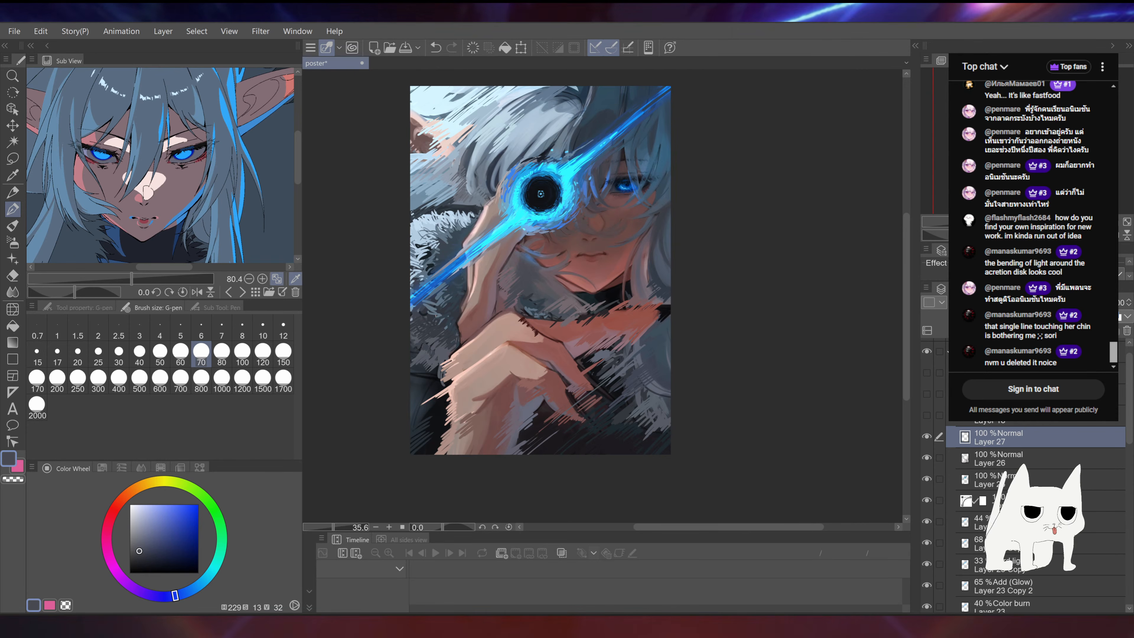
click(144, 532)
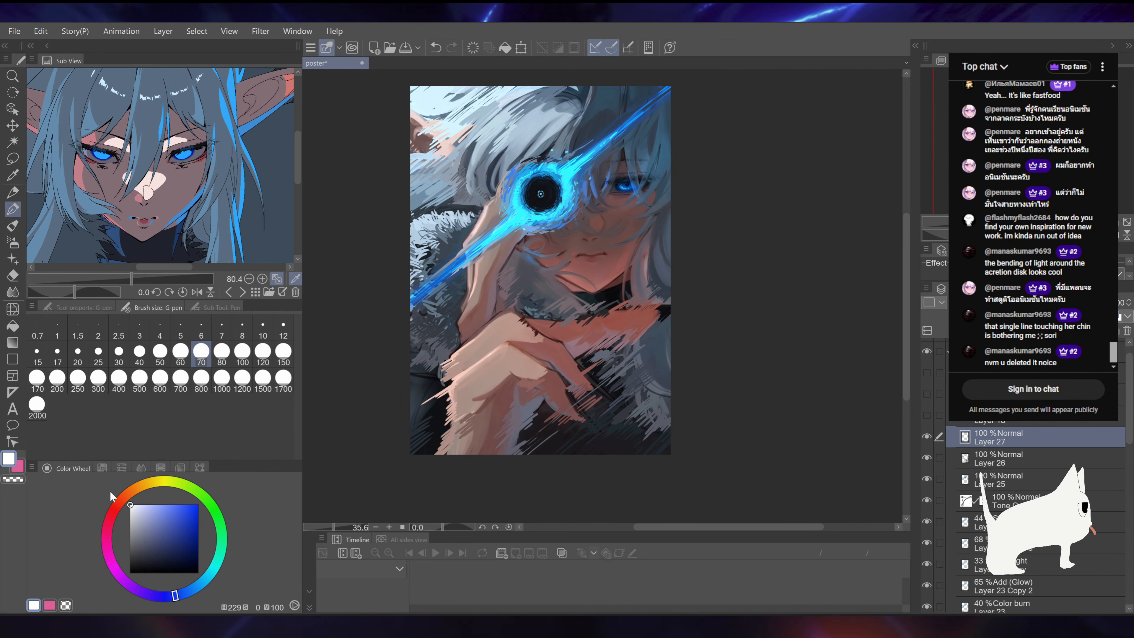
drag(649, 304, 645, 311)
key(ctrl+z)
key(ctrl+z)
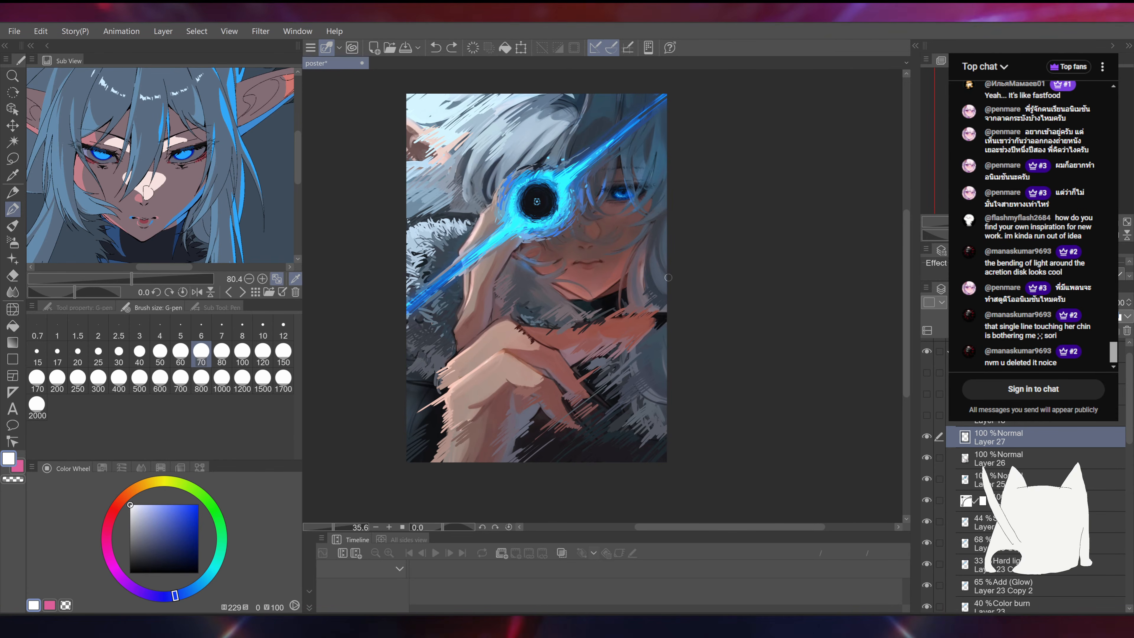
mouse_move(514, 406)
mouse_down()
mouse_move(536, 389)
mouse_move(607, 392)
mouse_up()
key(ctrl+z)
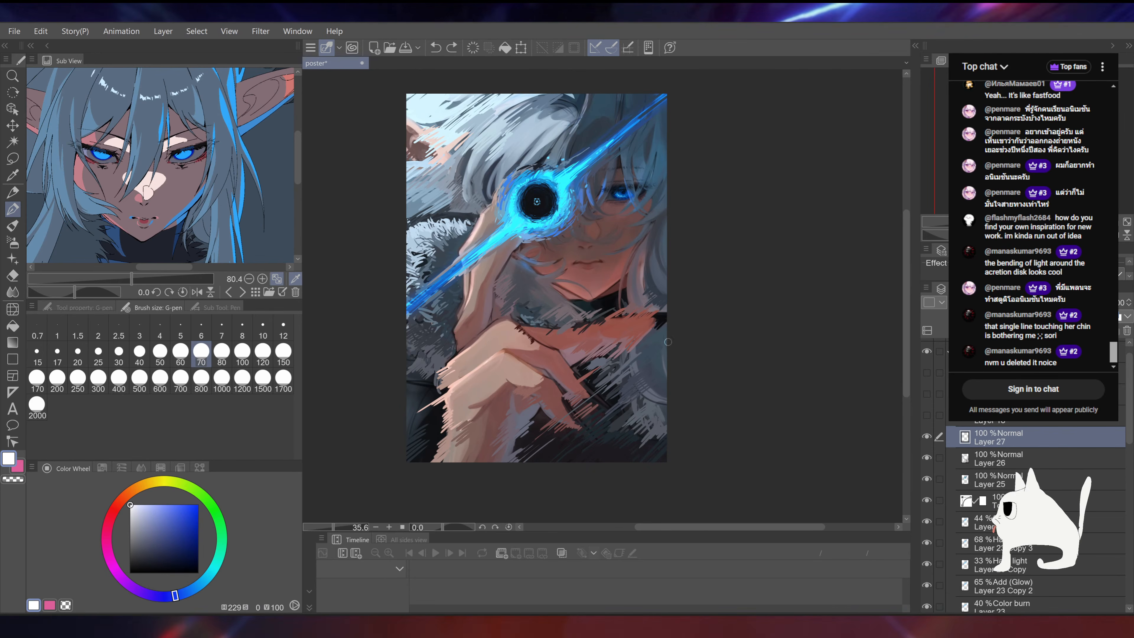
drag(504, 362, 640, 380)
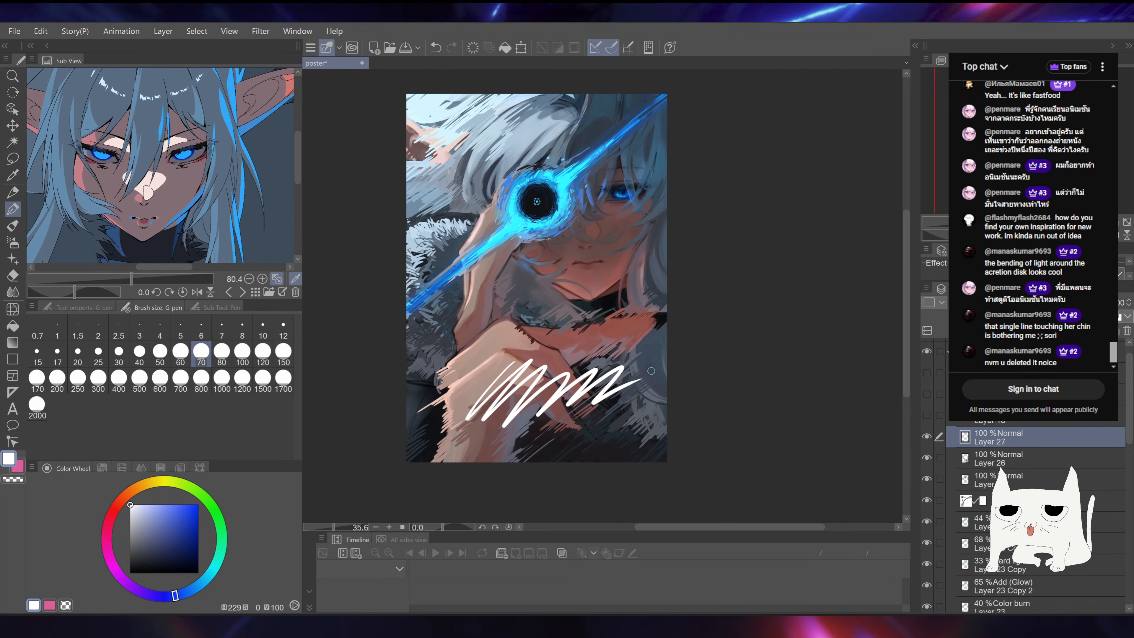
key(ctrl+z)
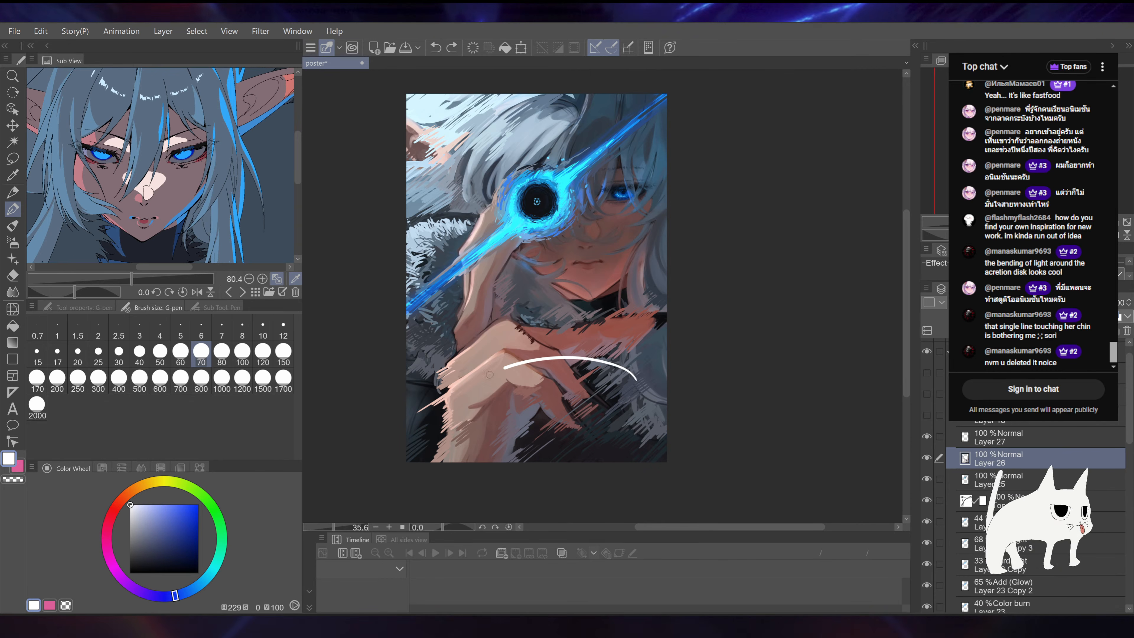
key(ctrl+z)
Step: On Layer 26, touch up the lower wrist with short diagonal strokes in sampled tan and reddish brown
alt+click(486, 406)
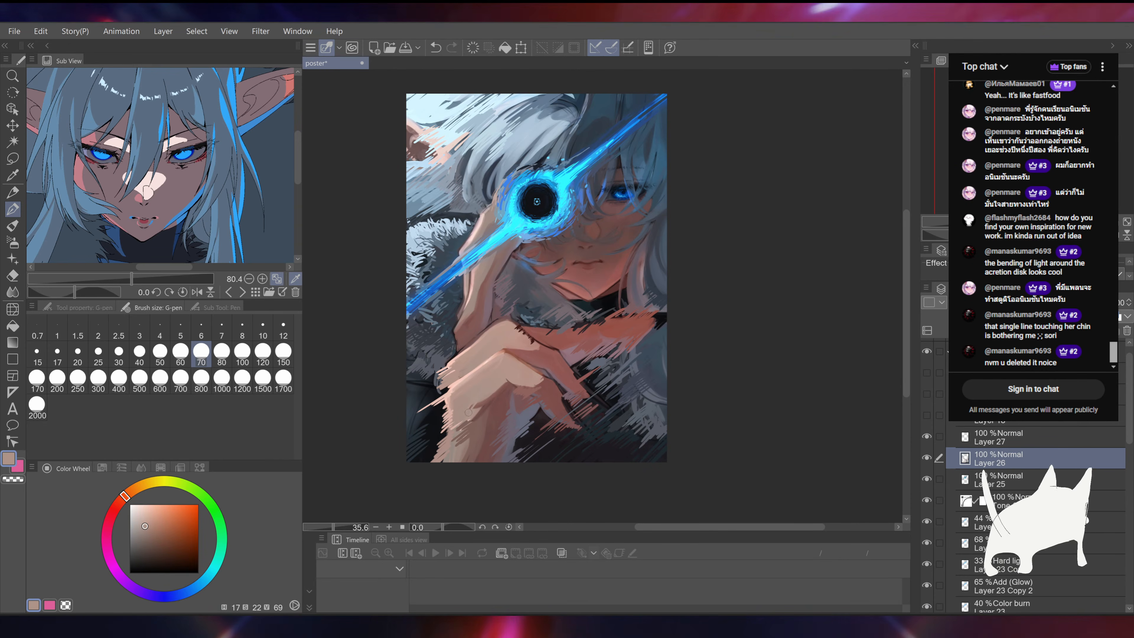
right_click(486, 405)
click(486, 405)
alt+click(494, 398)
drag(491, 384, 470, 410)
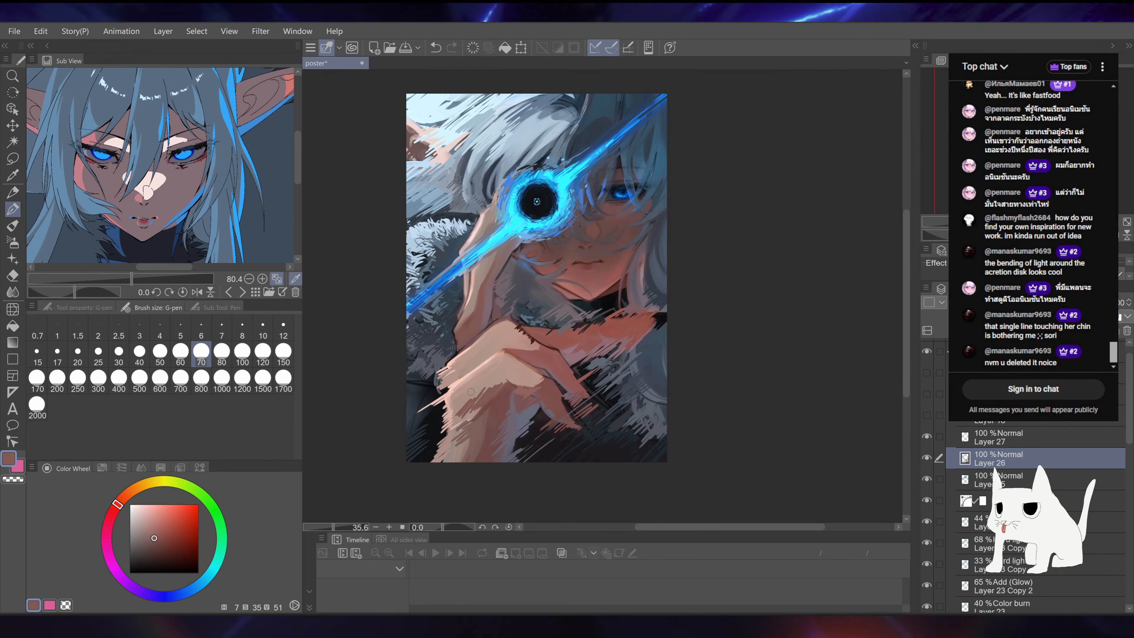
key(ctrl+z)
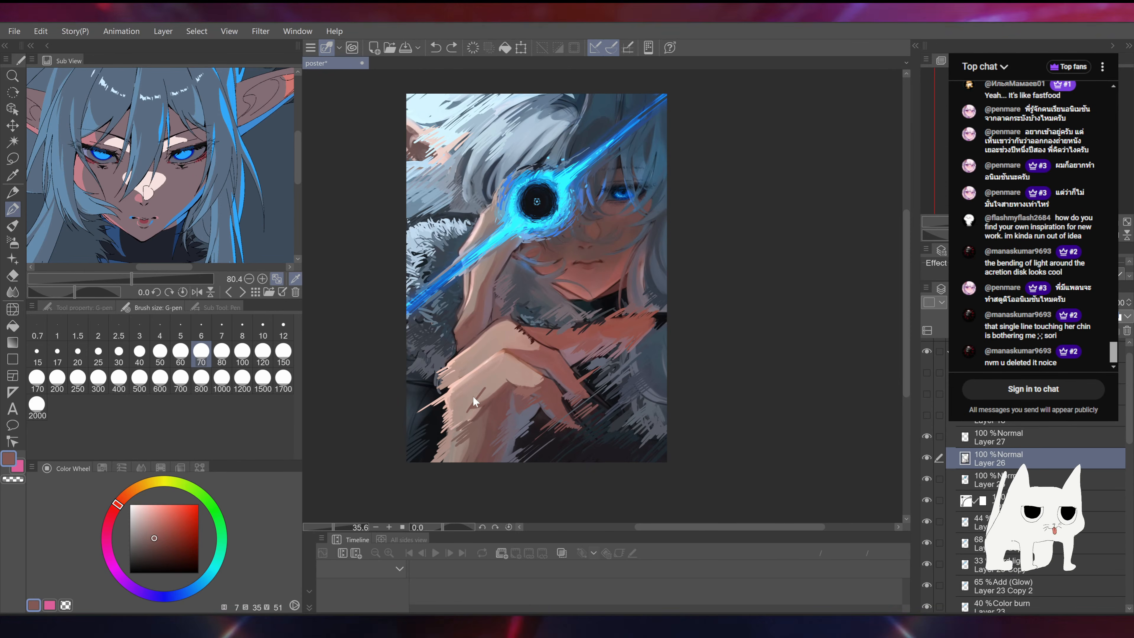
drag(476, 392, 449, 411)
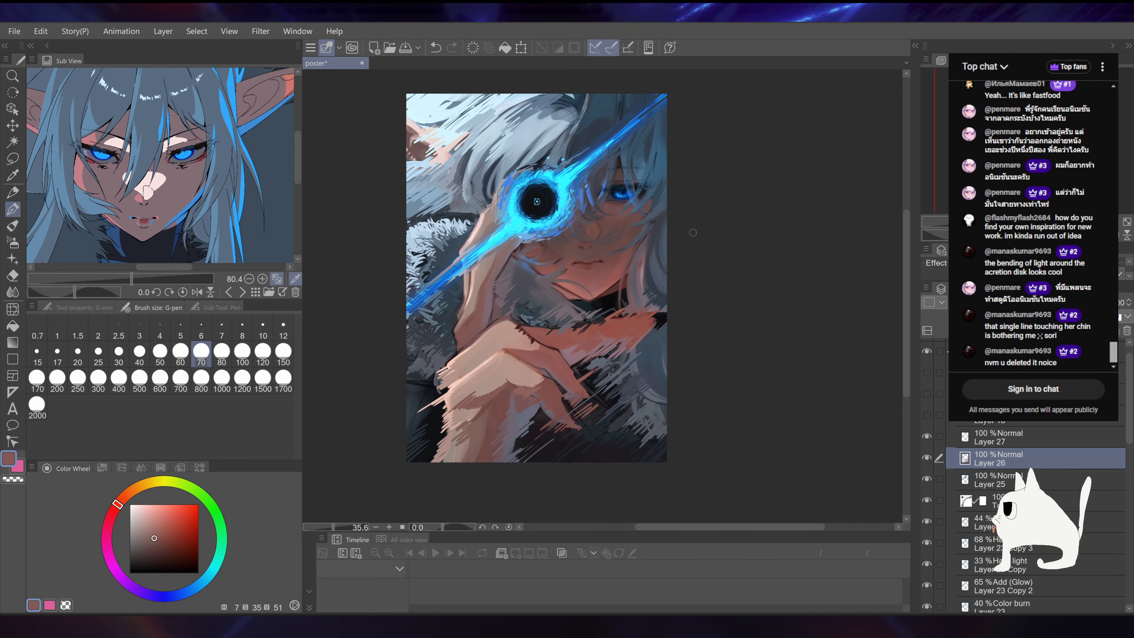
Step: On a new layer above Layer 26, scatter short diagonal flecks over the hair, hands, forearm and clothing in cyan sampled from the black hole's glow
alt+click(509, 228)
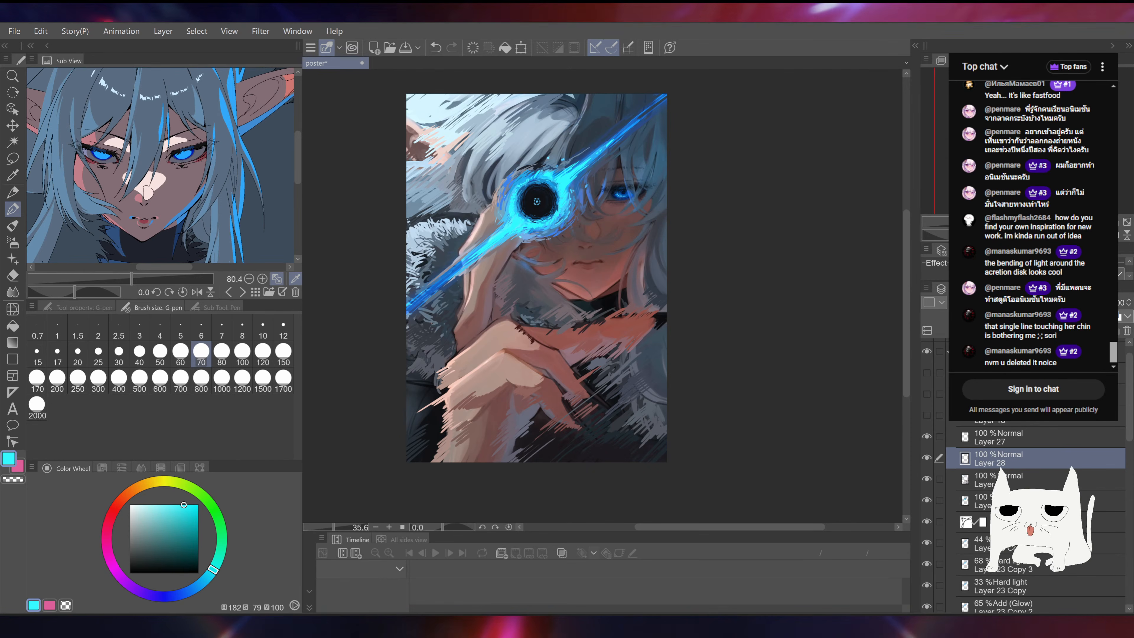
drag(627, 293, 641, 283)
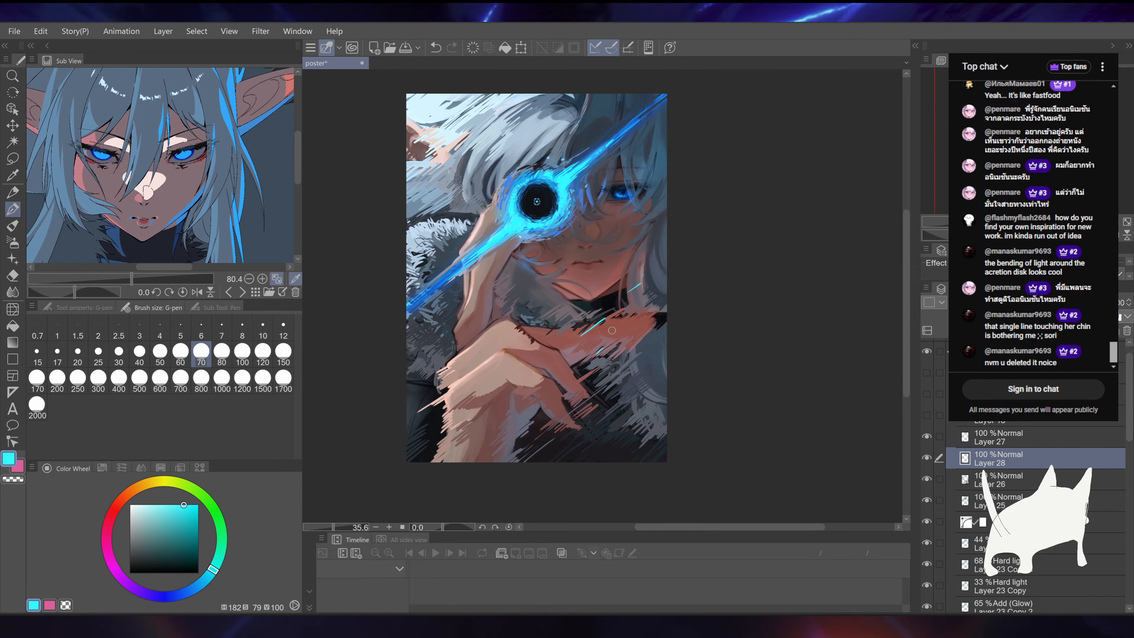
drag(610, 371, 619, 364)
drag(595, 394, 605, 388)
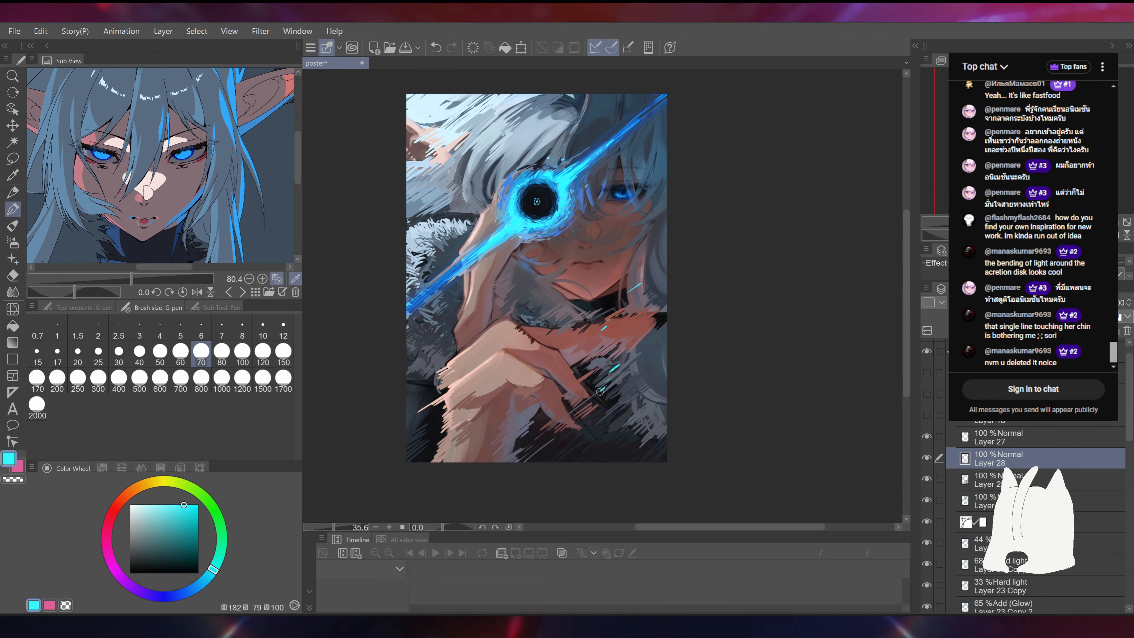
click(609, 381)
drag(521, 442, 553, 407)
drag(507, 445, 512, 443)
drag(441, 361, 449, 355)
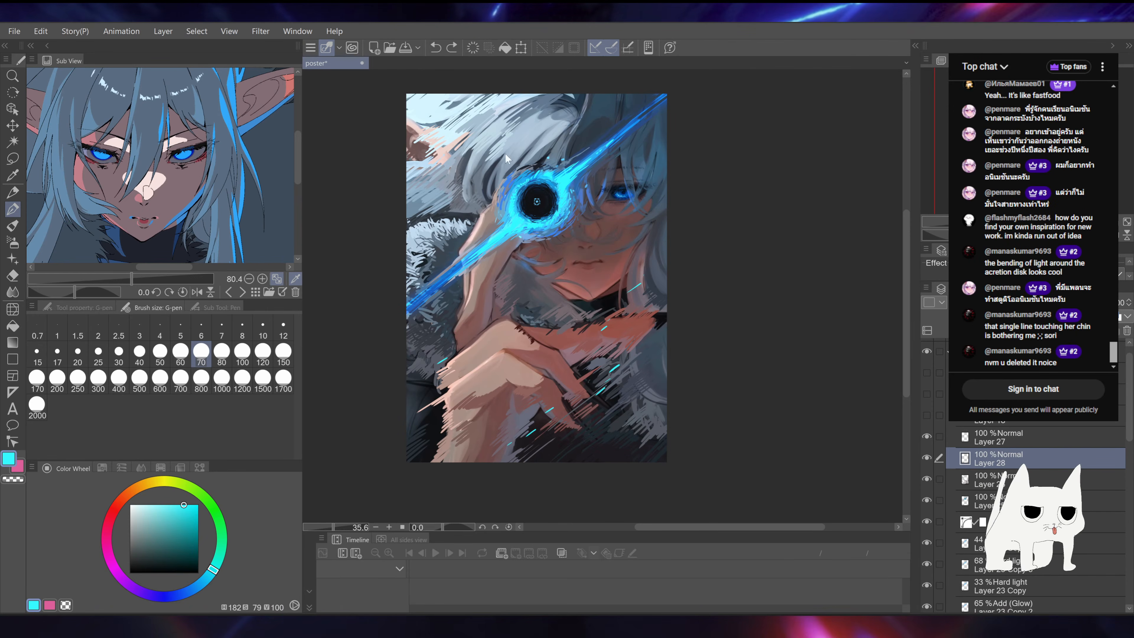
drag(512, 150, 486, 172)
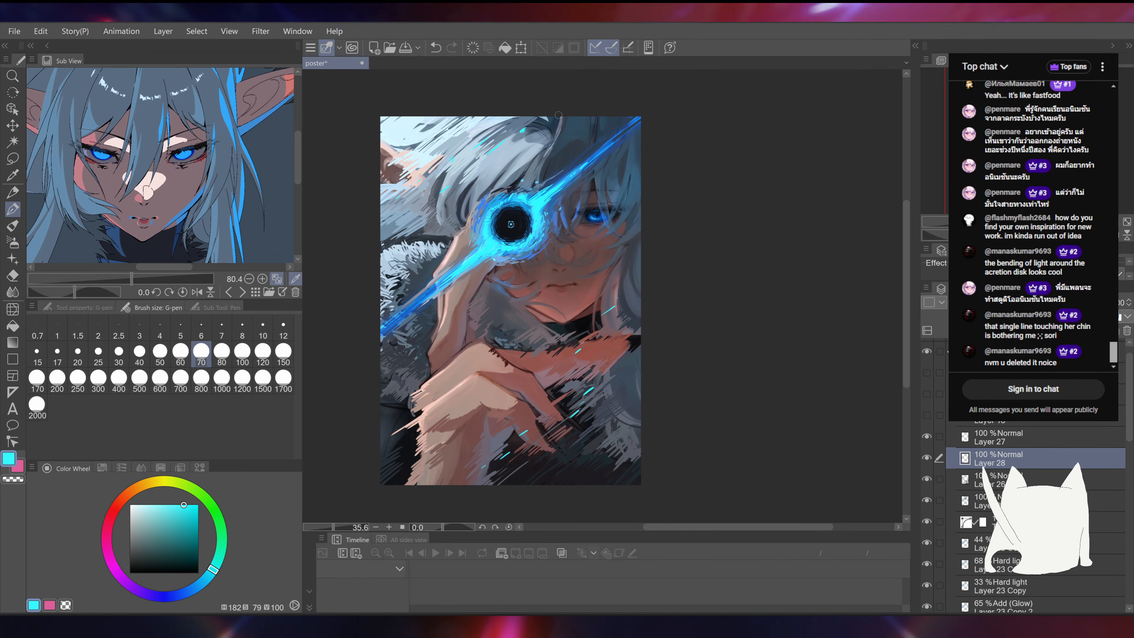
scroll(684, 240, down, 1)
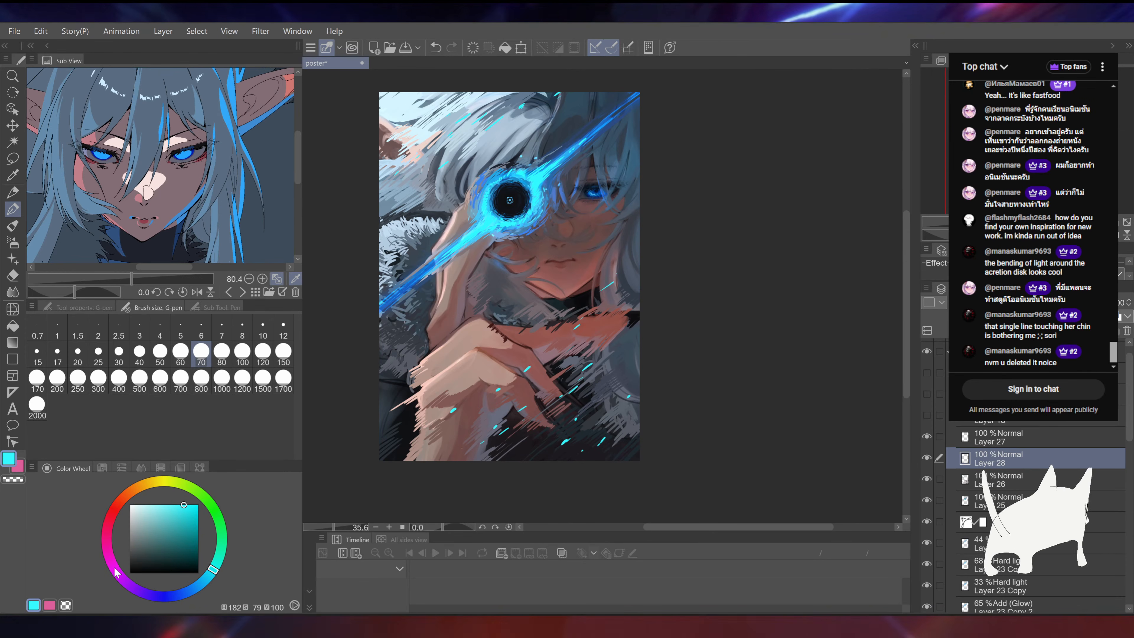
Step: Scatter small deep purple flecks among the cyan ones around the fur, hands and hair, undoing the last misplaced strokes
click(121, 577)
click(194, 526)
drag(615, 348, 621, 344)
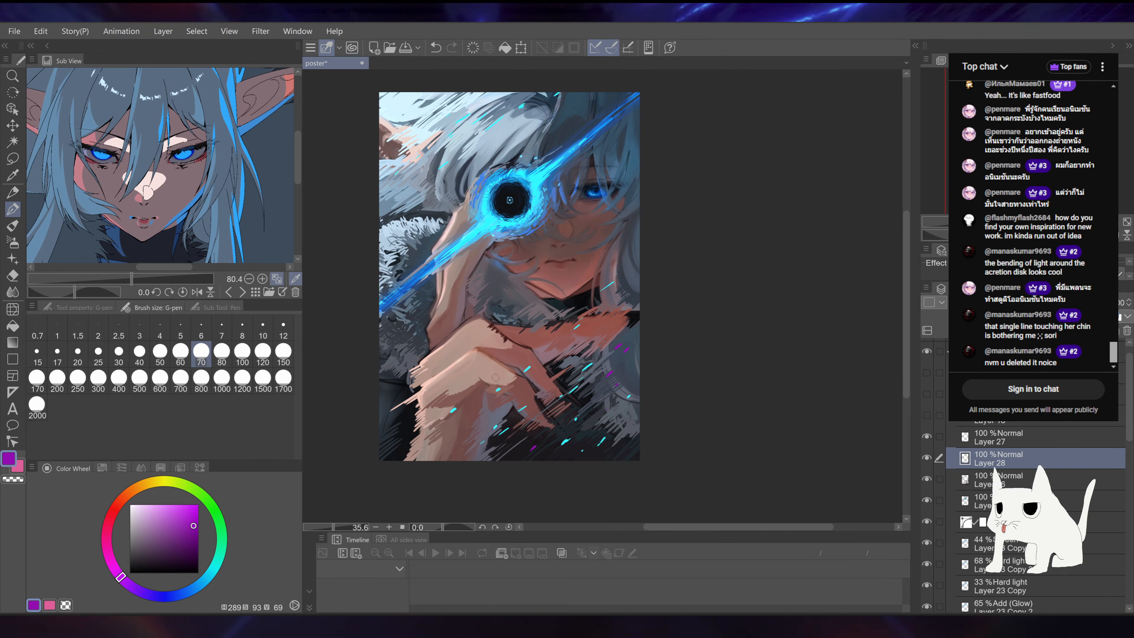
drag(411, 447, 416, 443)
mouse_move(428, 178)
mouse_down()
mouse_move(413, 206)
mouse_move(421, 187)
mouse_up()
mouse_move(393, 207)
mouse_down()
mouse_move(369, 239)
mouse_move(380, 225)
mouse_up()
key(ctrl+z)
key(ctrl+z)
key(ctrl+z)
Step: Brighten the drawing colour to a vivid light purple for the flecks and undo the last purple stroke
click(177, 507)
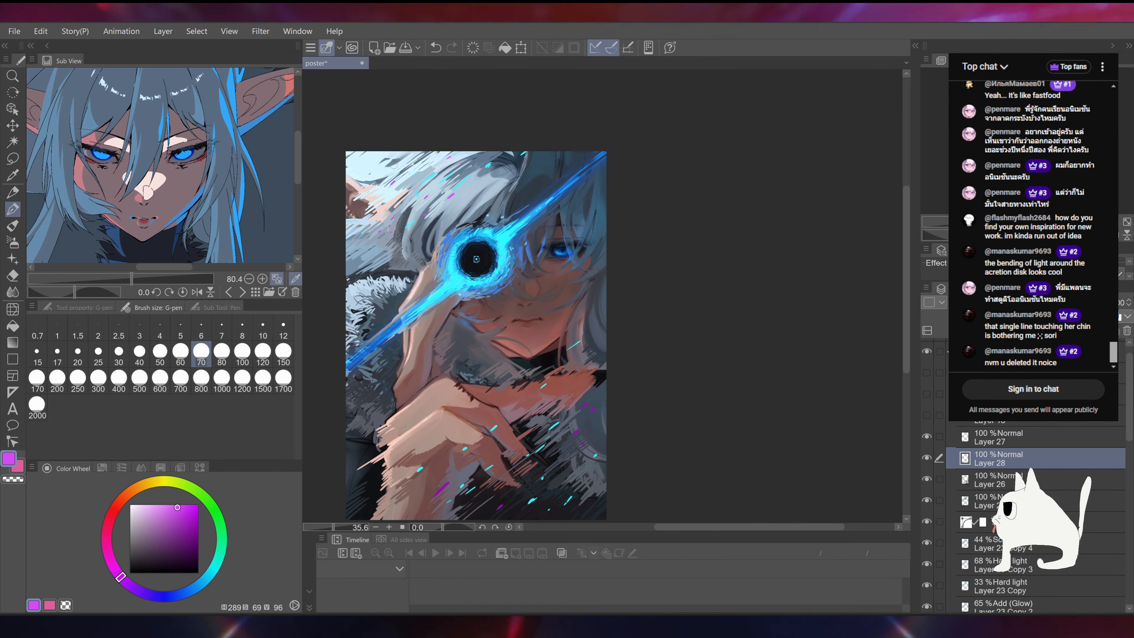
drag(653, 279, 678, 220)
key(ctrl+z)
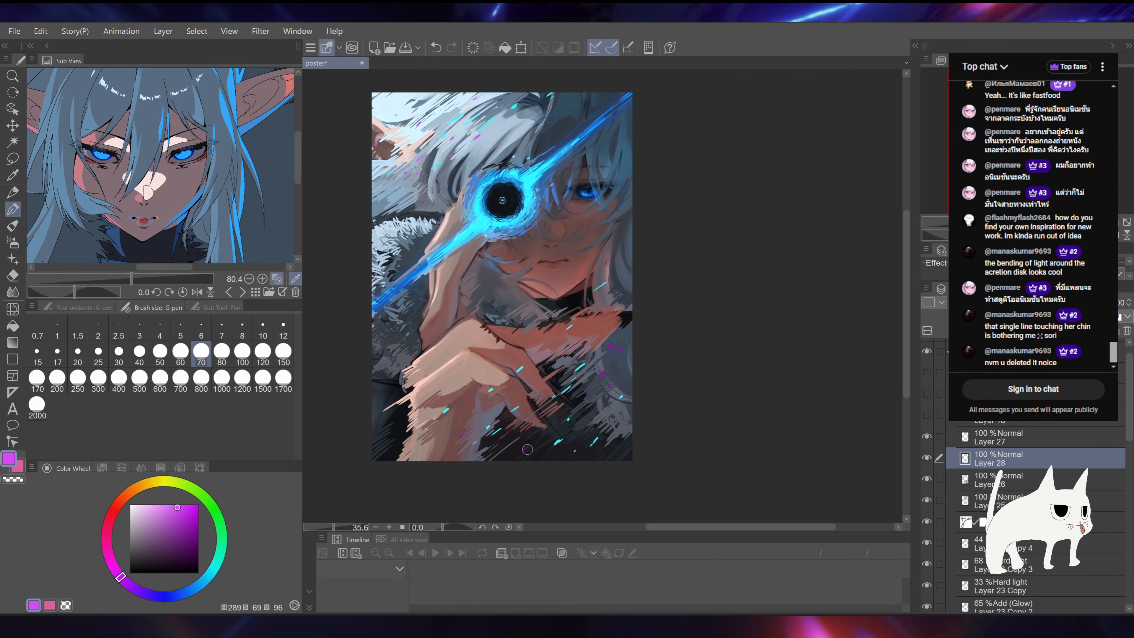
Step: Lower the cyan and purple fleck layer's opacity to 70% and save the poster
drag(671, 284, 679, 365)
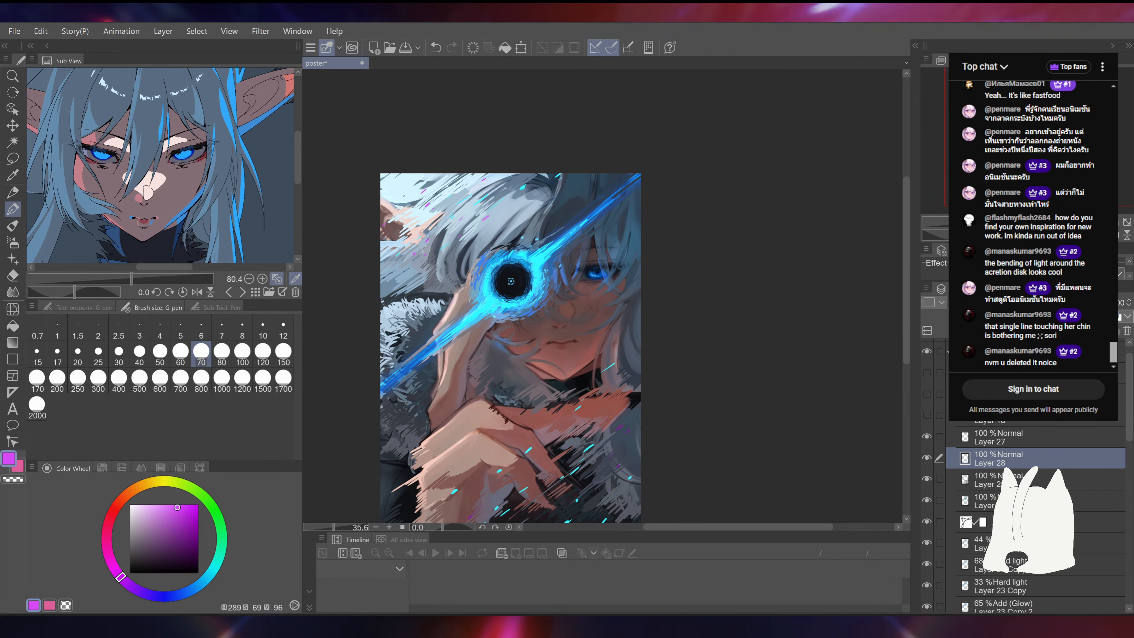
drag(499, 348, 521, 274)
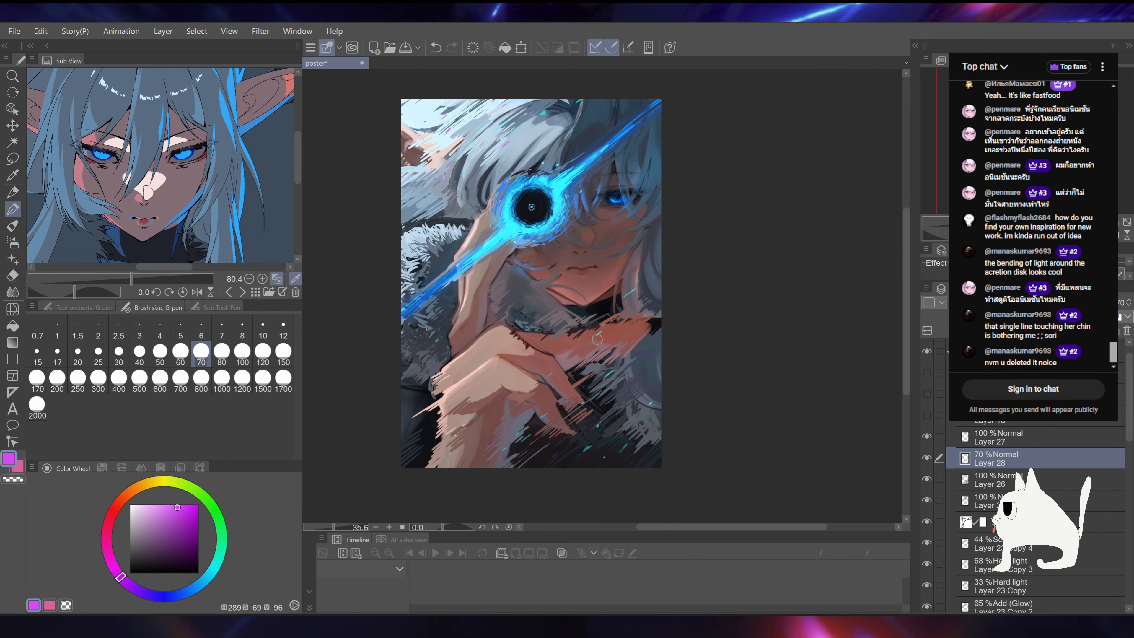
mouse_move(700, 193)
mouse_down()
mouse_move(716, 263)
mouse_move(750, 277)
mouse_up()
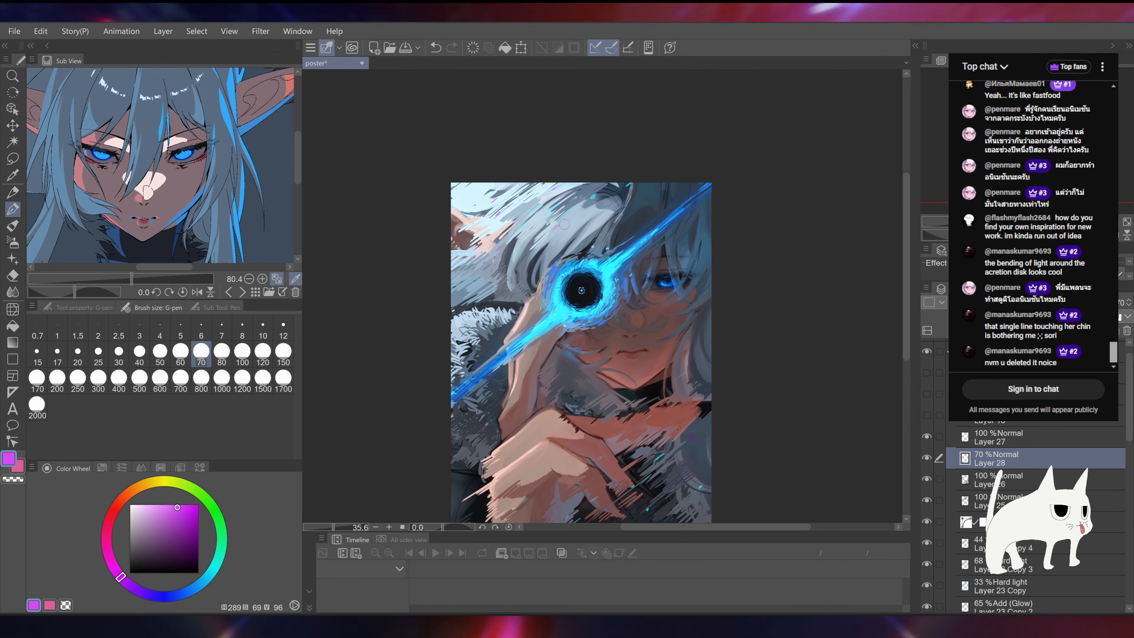
drag(666, 290, 653, 185)
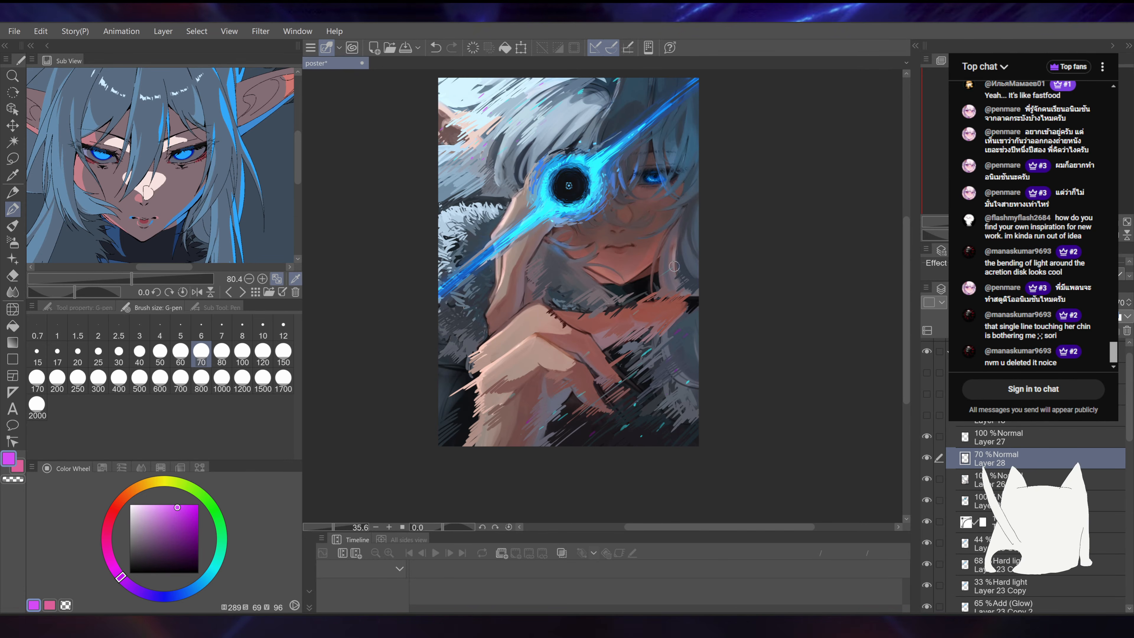
drag(756, 205, 751, 254)
key(ctrl+s)
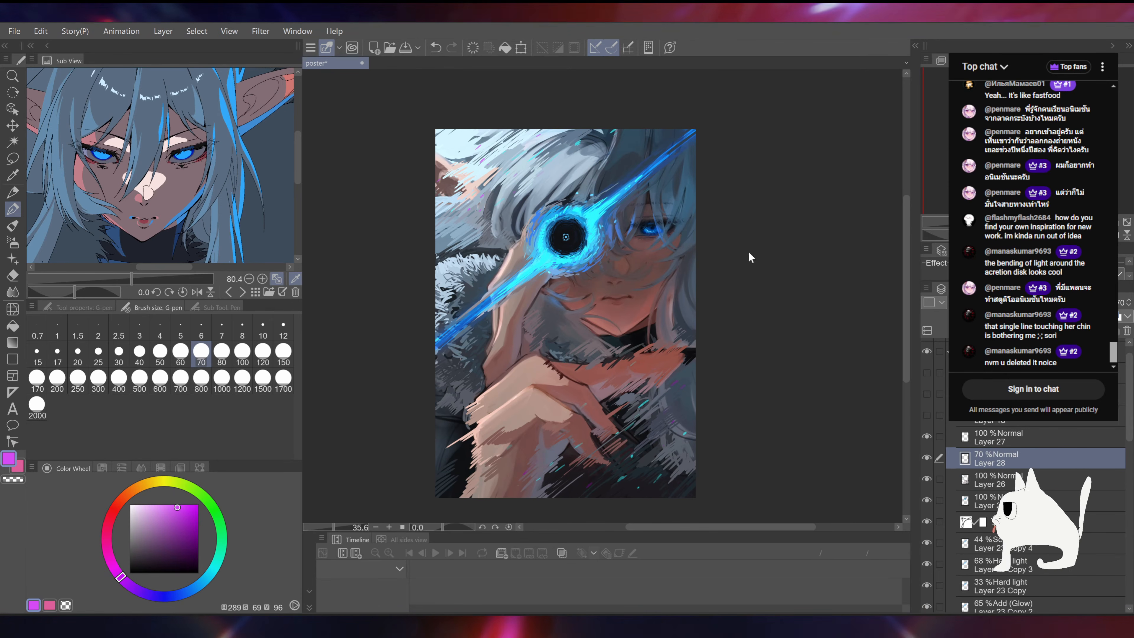
Step: Examine the black hole, face and hands at several magnifications to judge the streaks and coloured flecks
key(ctrl+plus)
key(ctrl+plus)
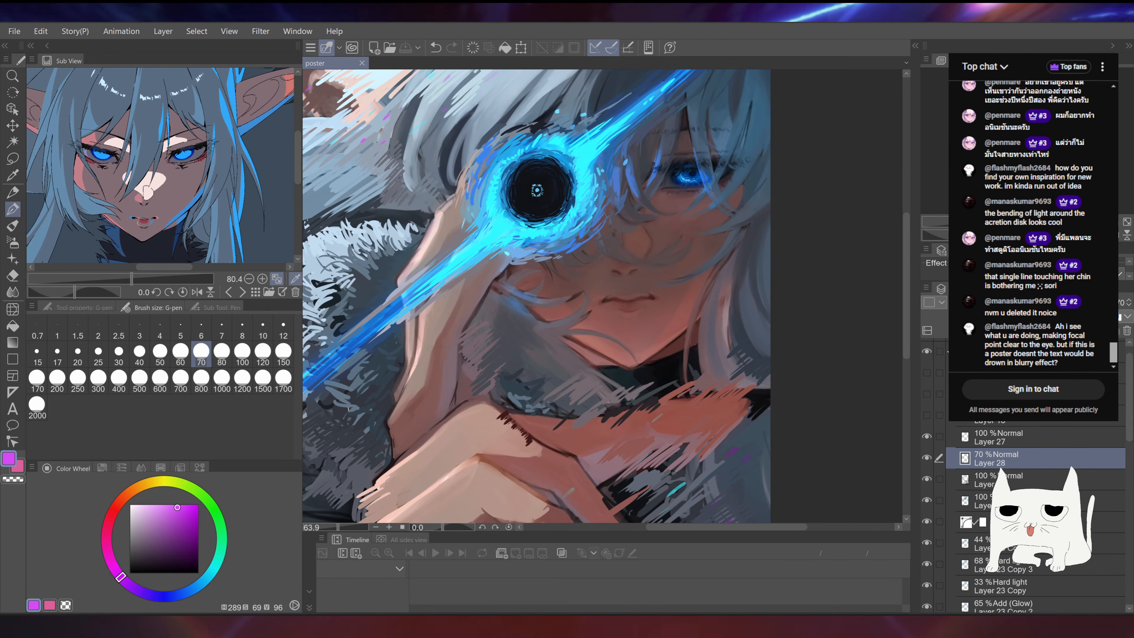
key(ctrl+minus)
key(ctrl+minus)
key(ctrl+plus)
key(ctrl+plus)
drag(764, 263, 757, 235)
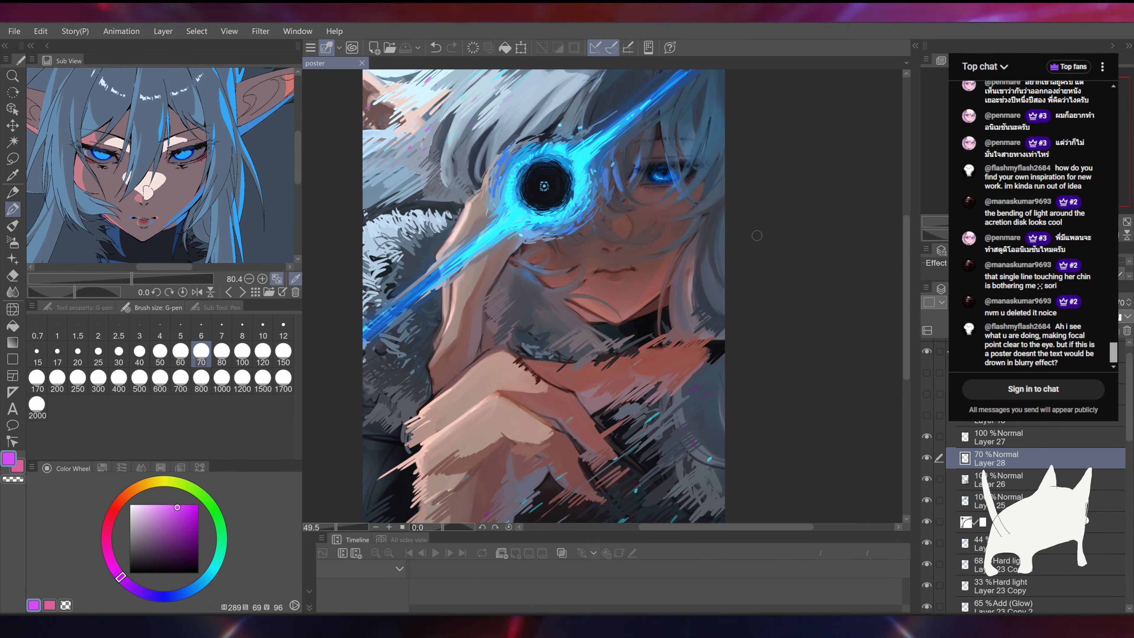
Step: Make Layer 27 the active layer, set the G-pen brush size to 25 and save the poster
click(998, 437)
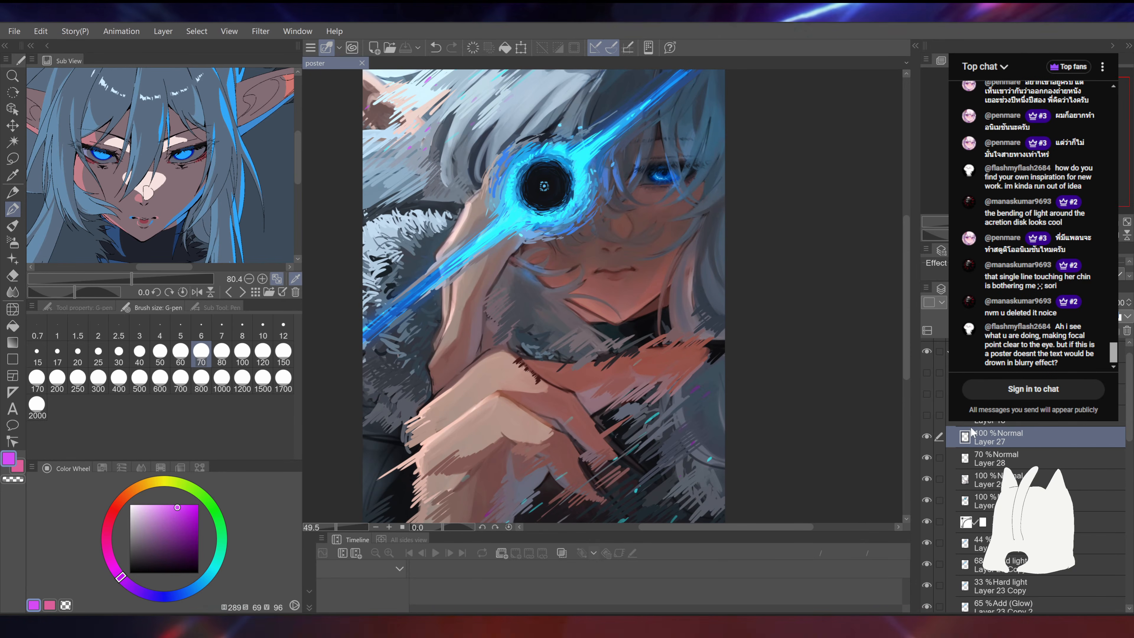
drag(625, 313, 655, 266)
key(ctrl+minus)
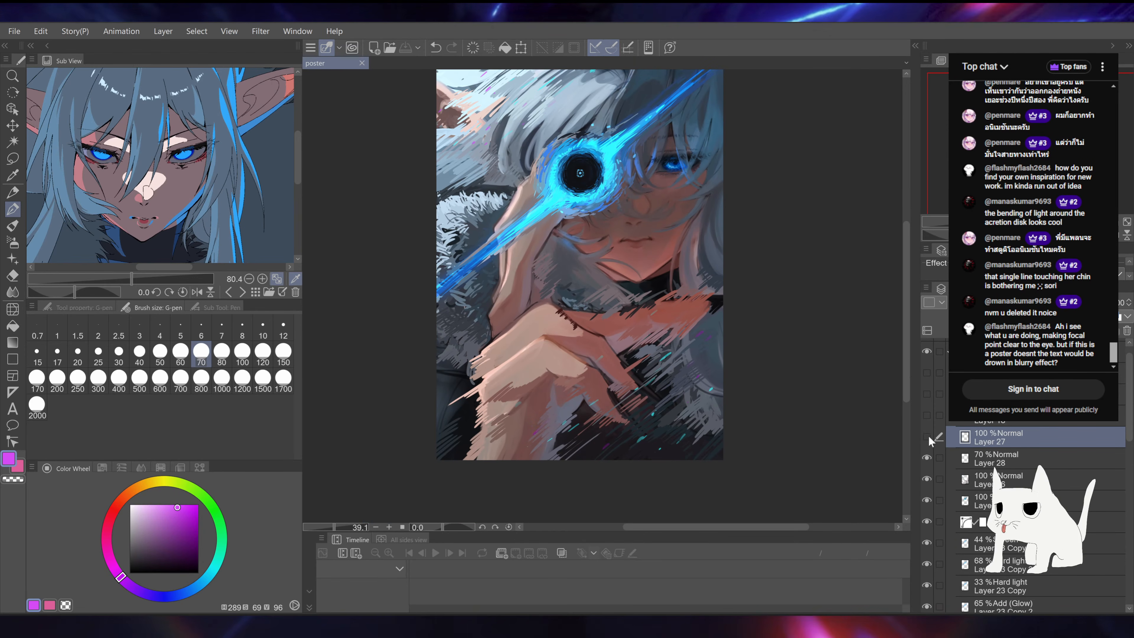
drag(799, 410, 791, 463)
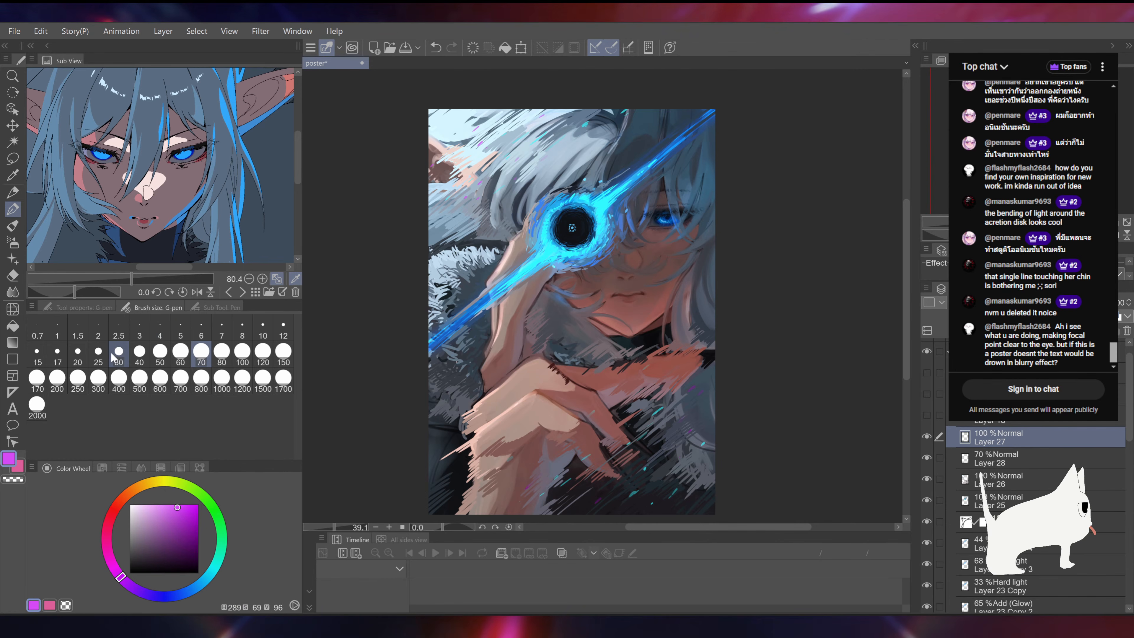
click(100, 354)
drag(564, 419, 548, 384)
key(ctrl+s)
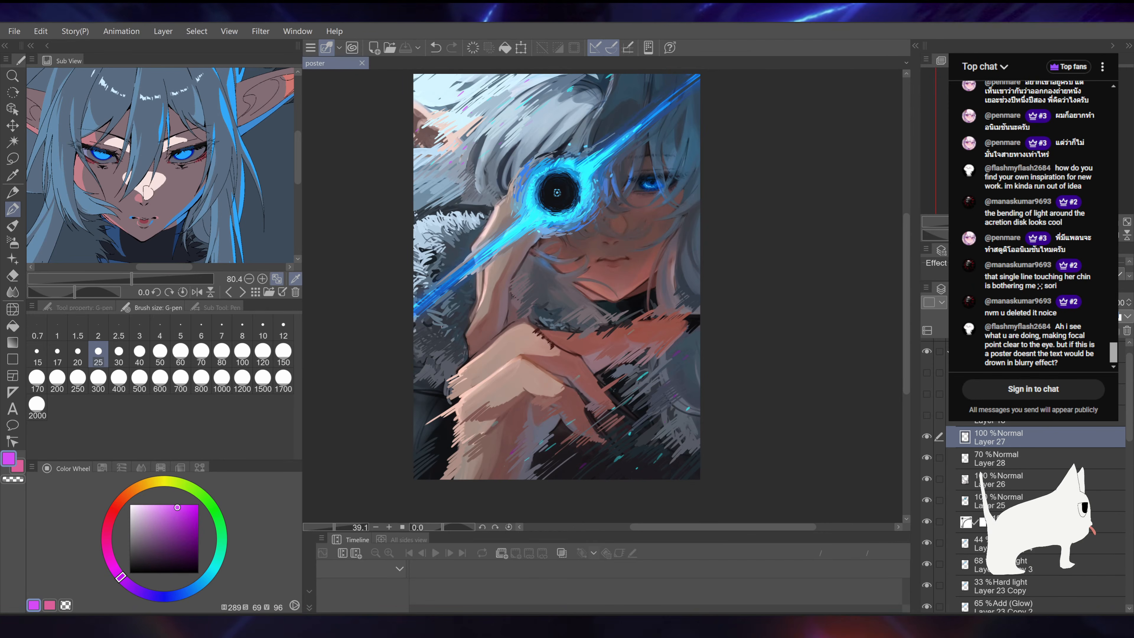
drag(745, 351, 767, 317)
scroll(767, 317, up, 5)
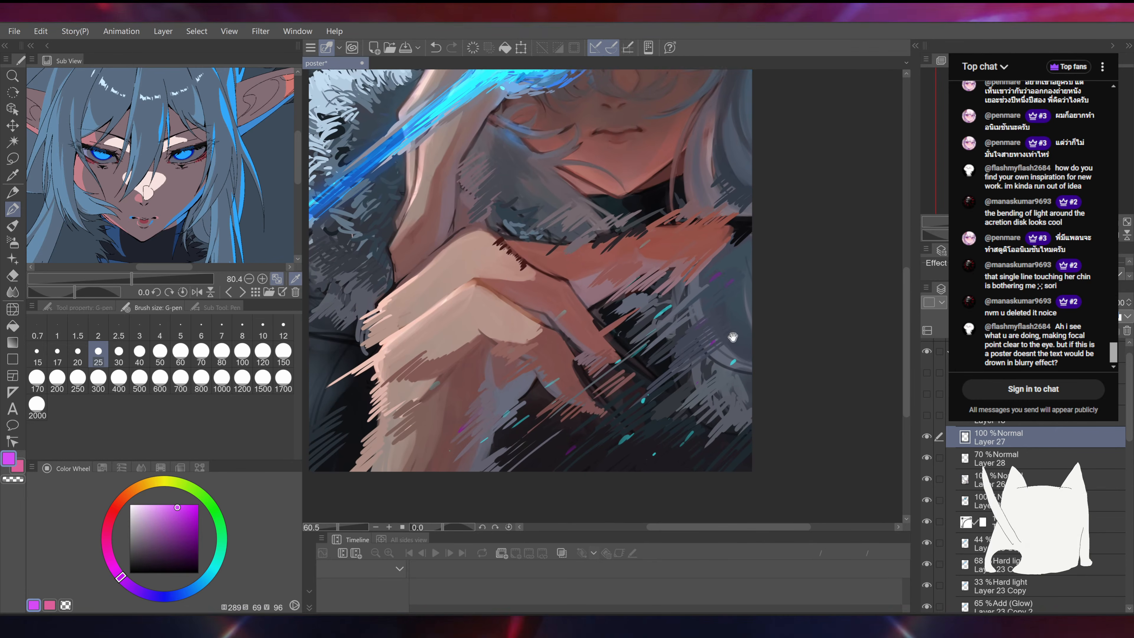
drag(756, 389, 812, 456)
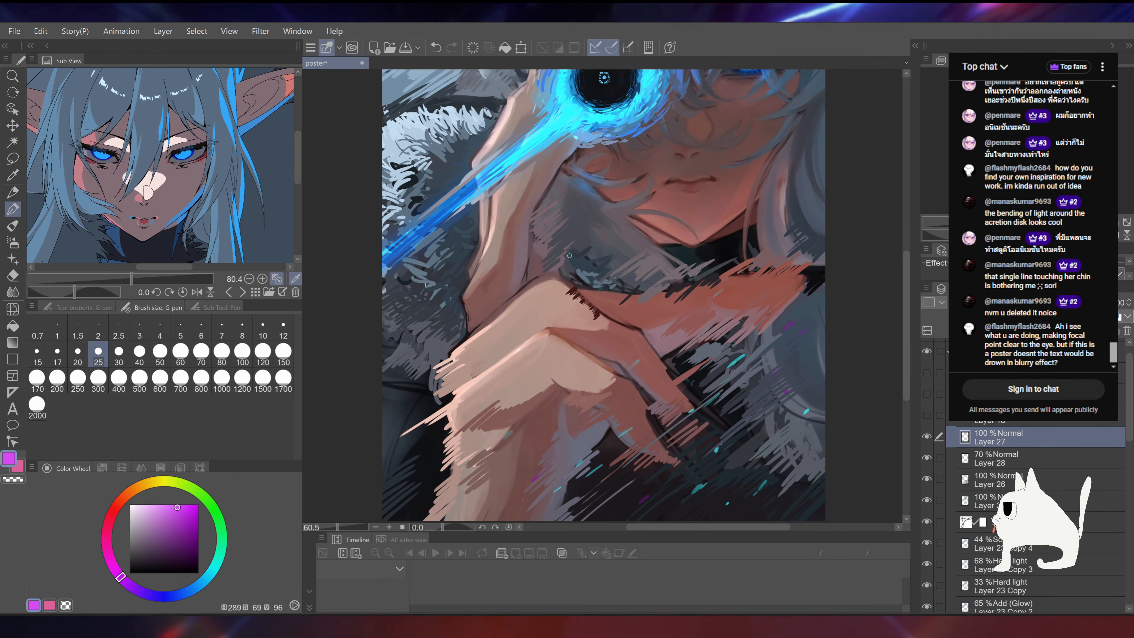
scroll(669, 277, down, 3)
mouse_move(659, 267)
mouse_down()
mouse_move(644, 300)
mouse_move(669, 302)
mouse_move(654, 309)
mouse_move(641, 261)
mouse_up()
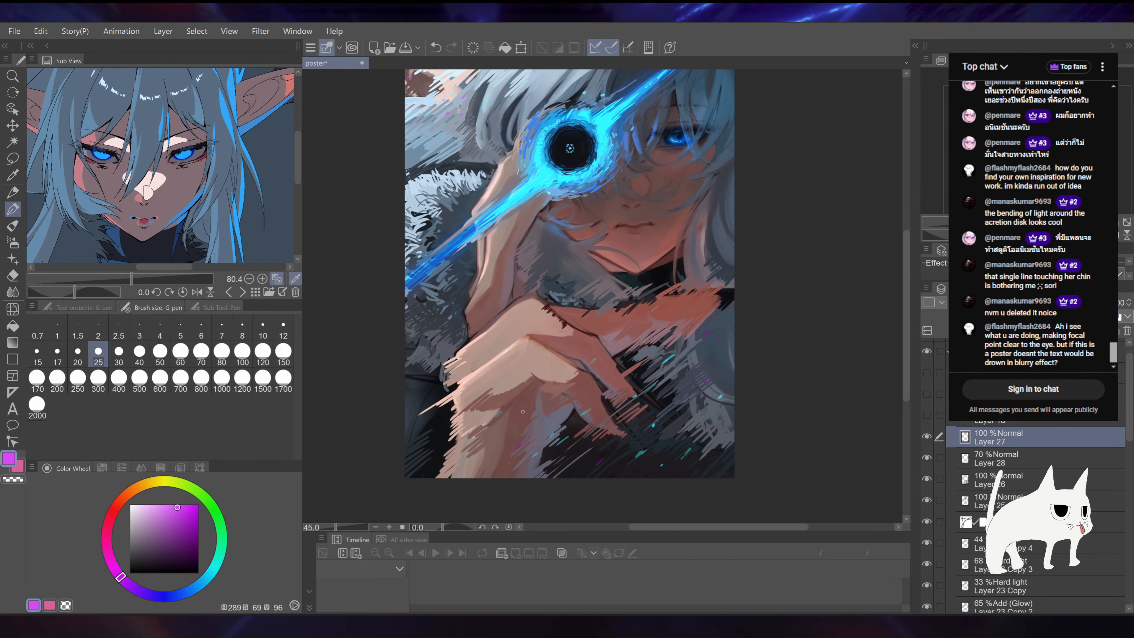
Step: Undo the last stroke and set the drawing colour to white with a G-pen brush size of 60
key(ctrl+z)
click(130, 505)
click(180, 354)
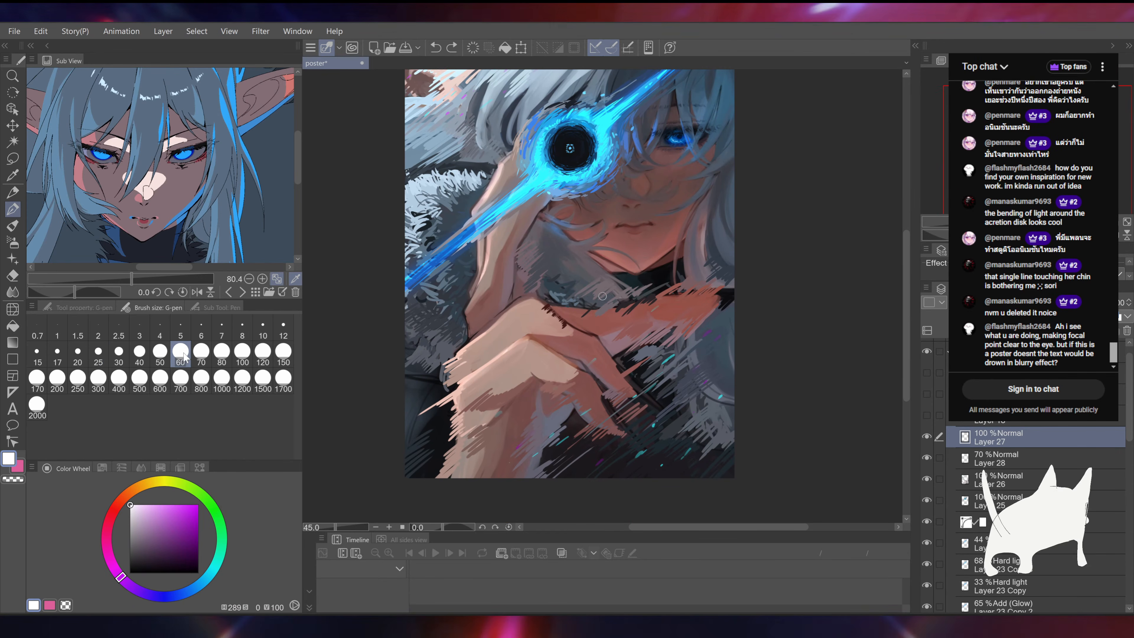
Step: Try hand-lettering the poster title in white across the hands on Layer 27, and undo the lettering
mouse_move(498, 440)
mouse_down()
mouse_move(521, 422)
mouse_move(492, 415)
mouse_move(546, 419)
mouse_up()
drag(554, 403, 547, 424)
click(555, 392)
drag(574, 379, 559, 420)
mouse_move(556, 404)
mouse_down()
mouse_move(581, 396)
mouse_move(574, 420)
mouse_up()
drag(583, 408, 695, 402)
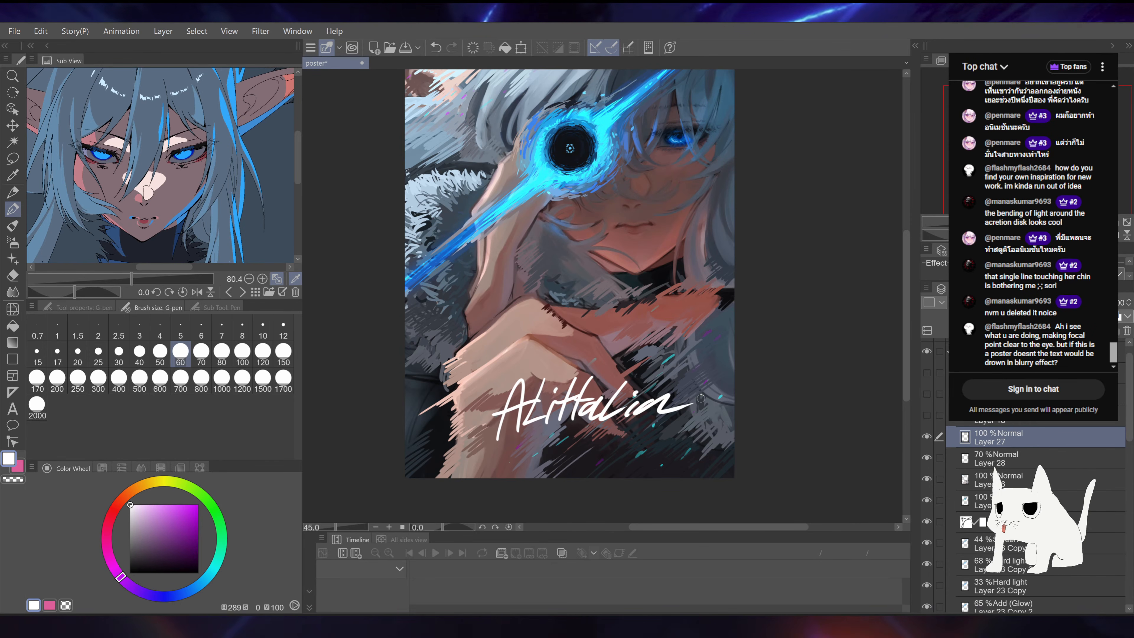
scroll(603, 296, down, 5)
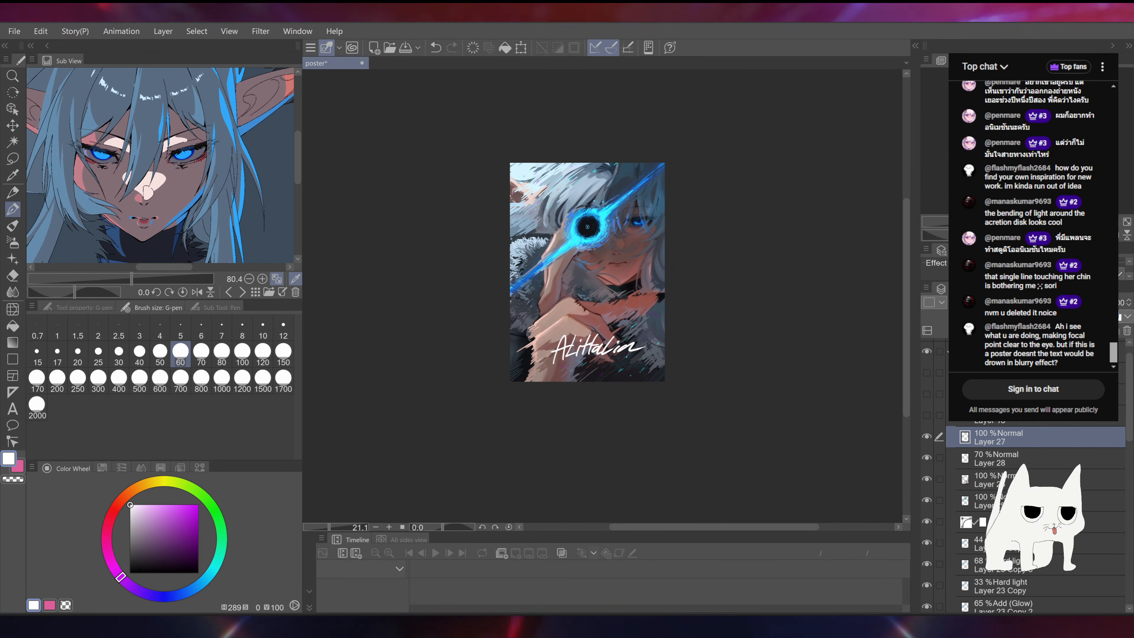
key(ctrl+z)
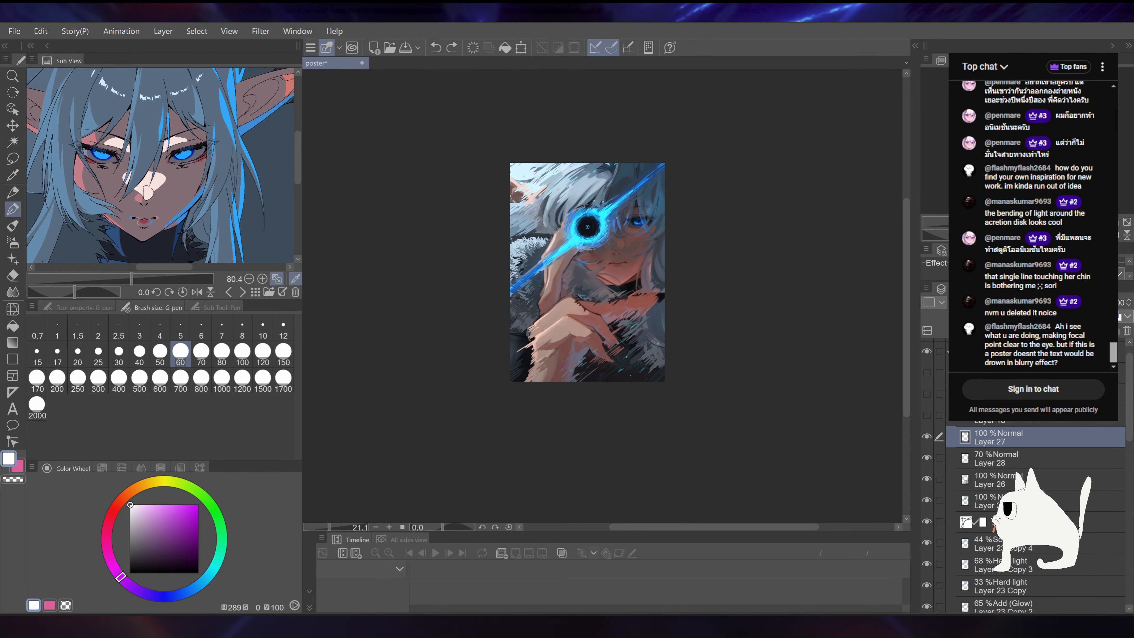
Step: Darken the lower part of the poster on Layer 27 with a black Soft airbrush at size 1700
click(12, 242)
click(130, 572)
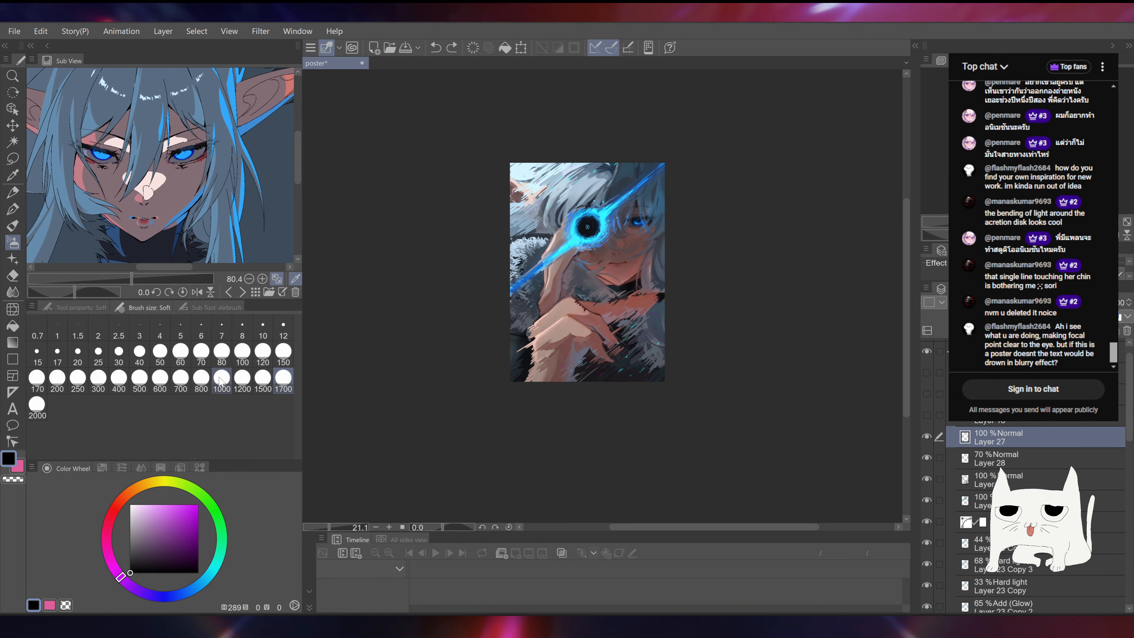
mouse_move(506, 393)
mouse_down()
mouse_move(544, 405)
mouse_move(679, 369)
mouse_up()
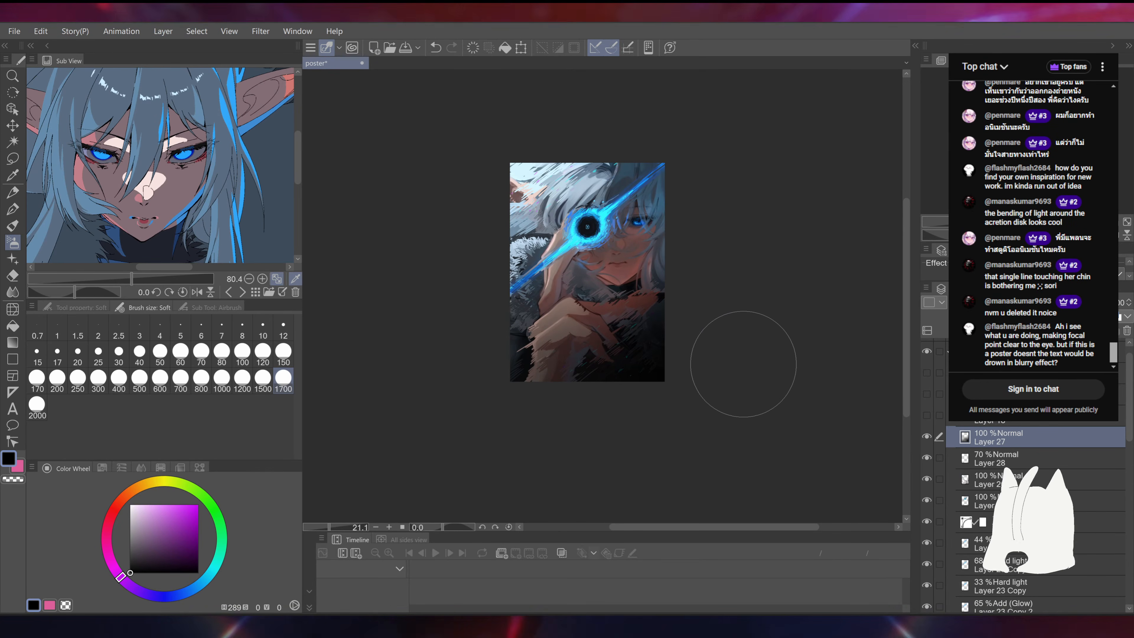
Step: Hand-letter the title "ALiHaLia" in white with the G-pen on a new Layer 29 across the hands, with a slanted underline beneath it
click(13, 210)
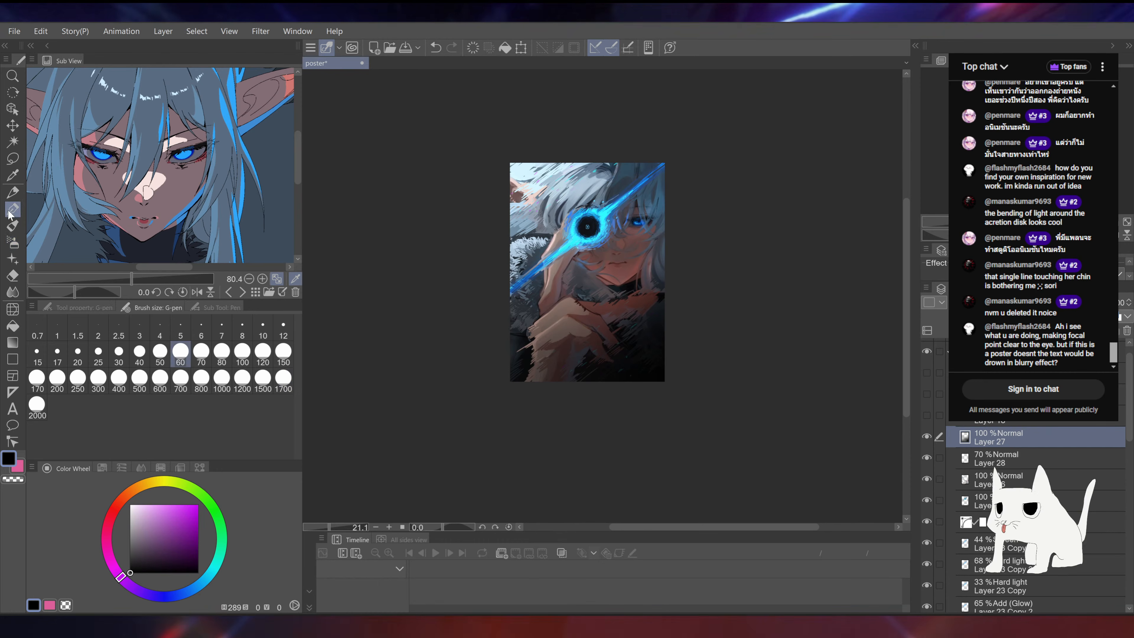
key(ctrl+plus)
key(ctrl+plus)
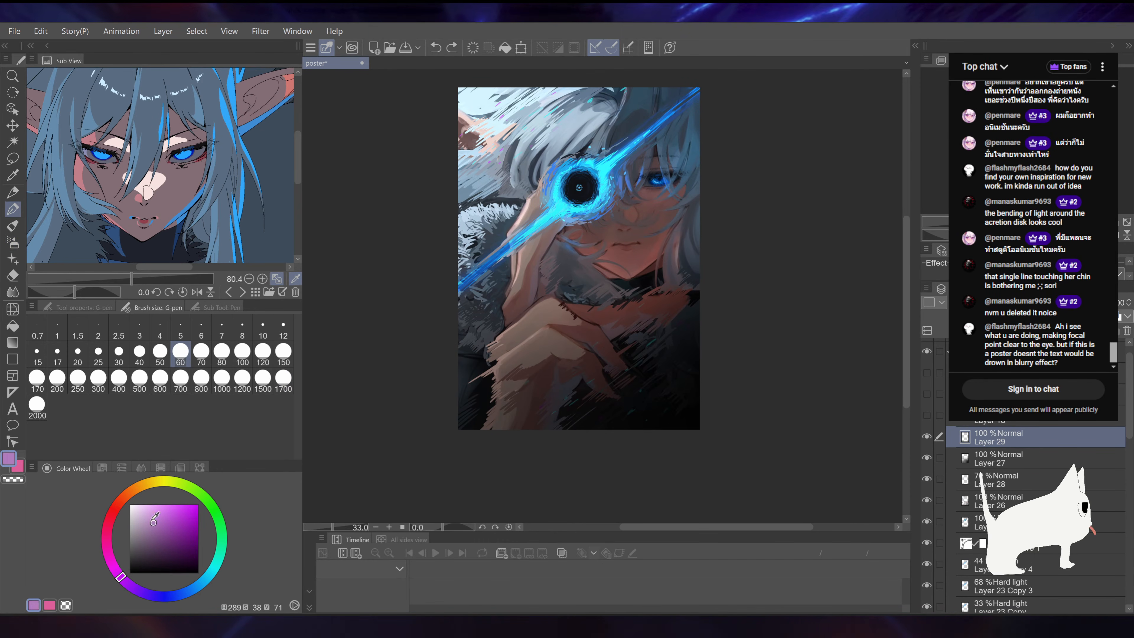
mouse_move(512, 399)
mouse_down()
mouse_move(549, 353)
mouse_move(581, 380)
mouse_move(623, 377)
mouse_up()
mouse_move(629, 369)
mouse_down()
mouse_move(627, 380)
mouse_move(675, 374)
mouse_up()
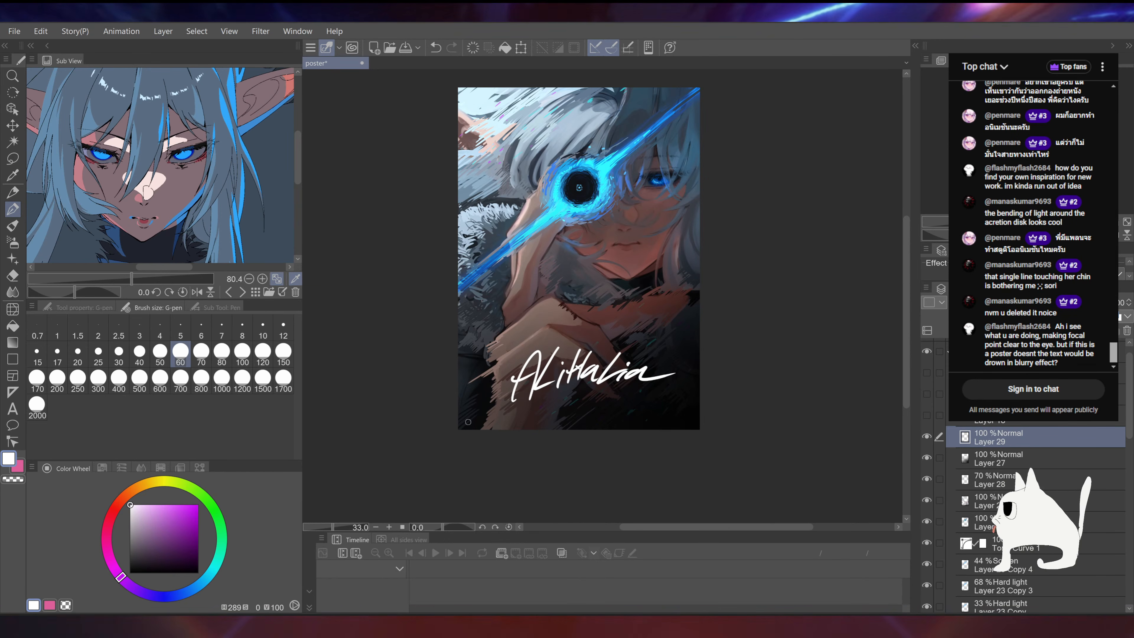
drag(466, 421, 701, 380)
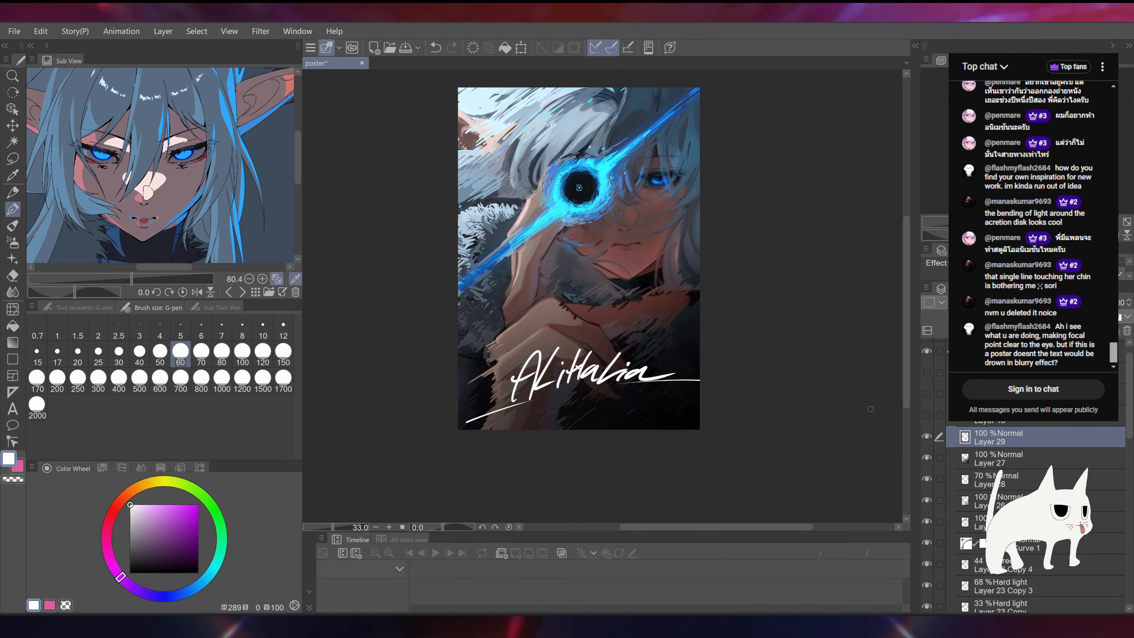
Step: Move the coloured fleck layer, Layer 28, above the dark gradient on Layer 27
click(924, 458)
click(924, 459)
scroll(628, 280, down, 2)
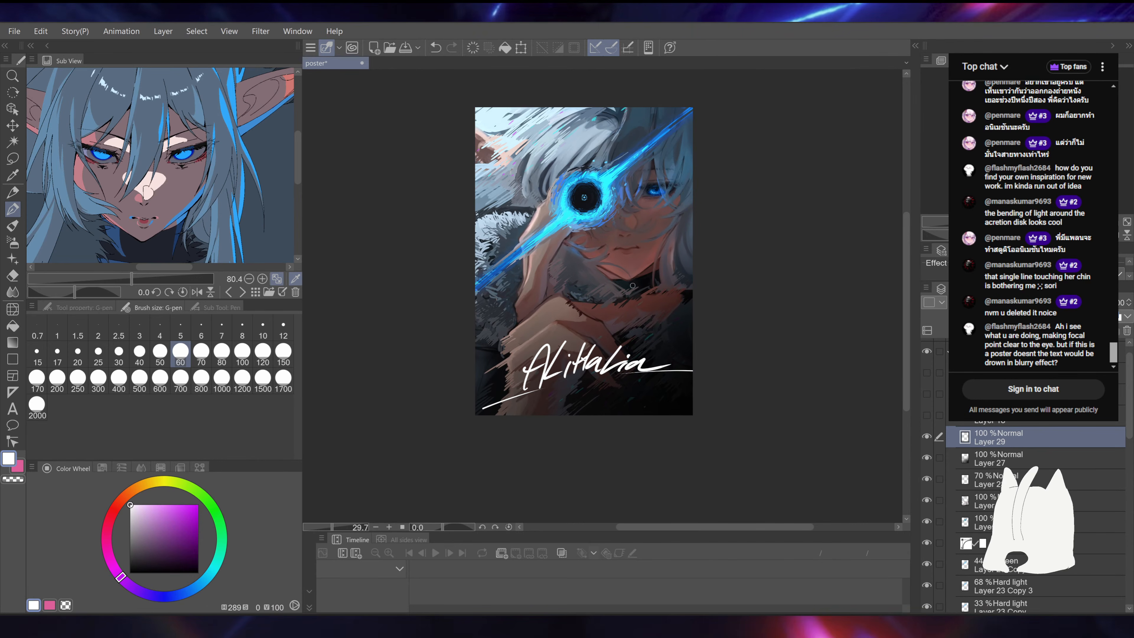
drag(652, 307, 646, 339)
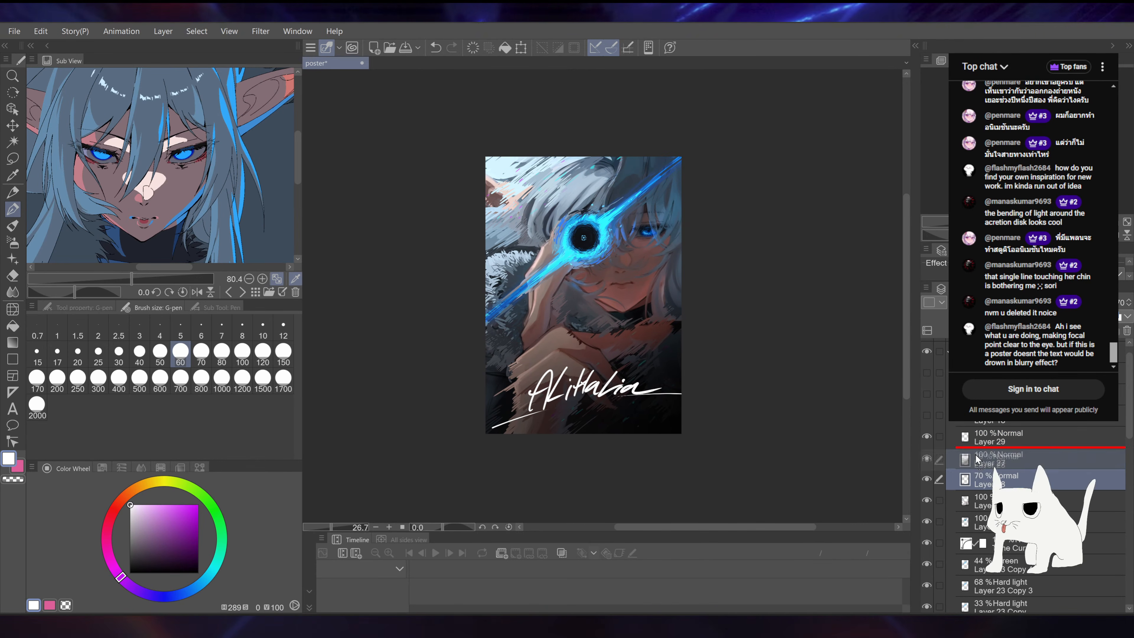
drag(977, 455, 936, 481)
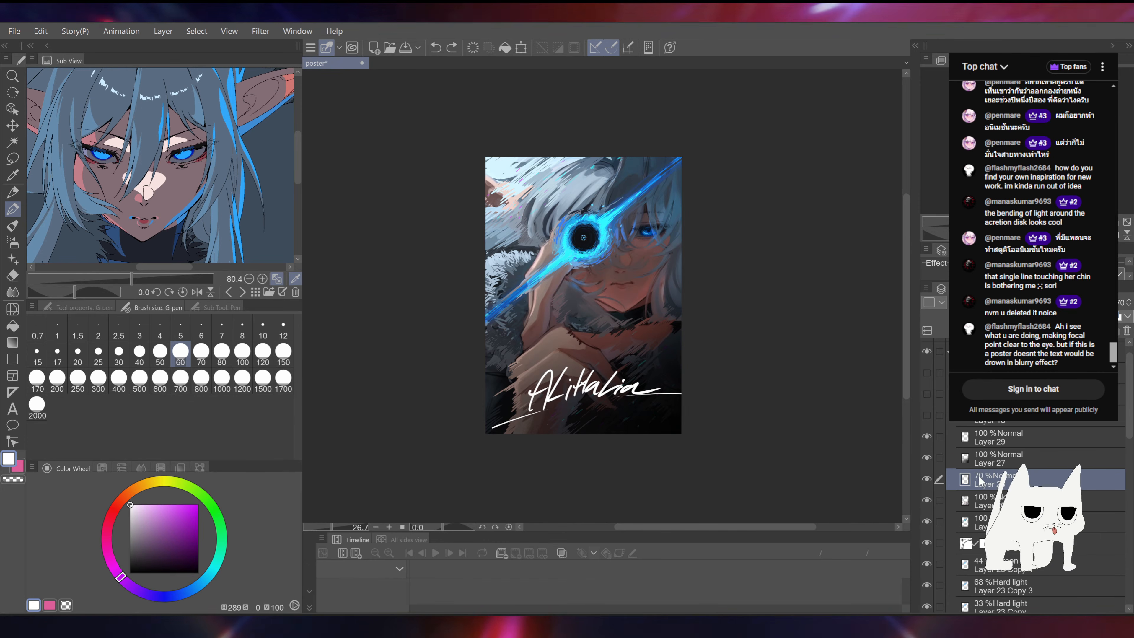
drag(965, 481, 964, 454)
scroll(608, 400, up, 3)
drag(628, 405, 652, 425)
scroll(620, 394, down, 4)
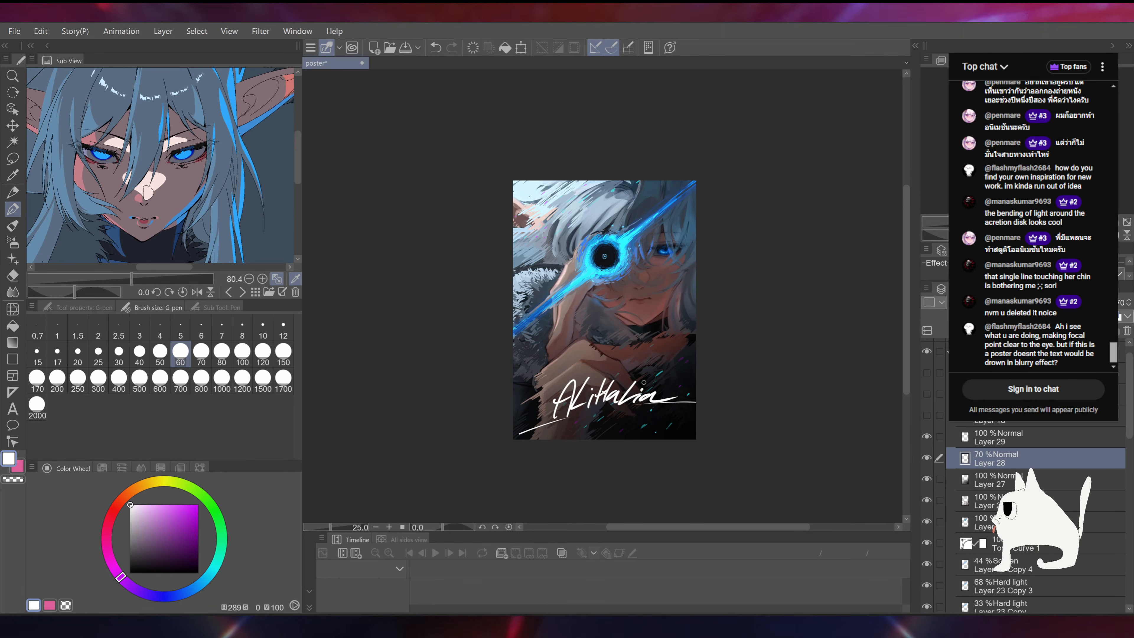
Step: Compare the poster with the dark gradient of Layer 27 hidden and shown at several magnifications
scroll(637, 316, up, 3)
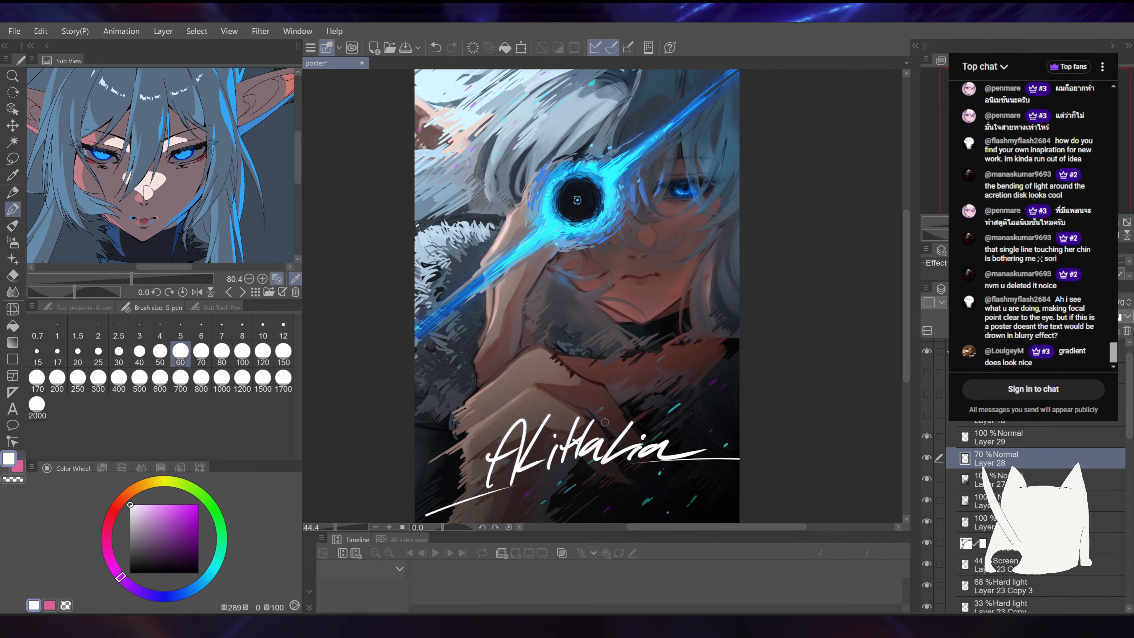
scroll(688, 340, down, 5)
scroll(688, 340, up, 2)
drag(688, 340, 674, 336)
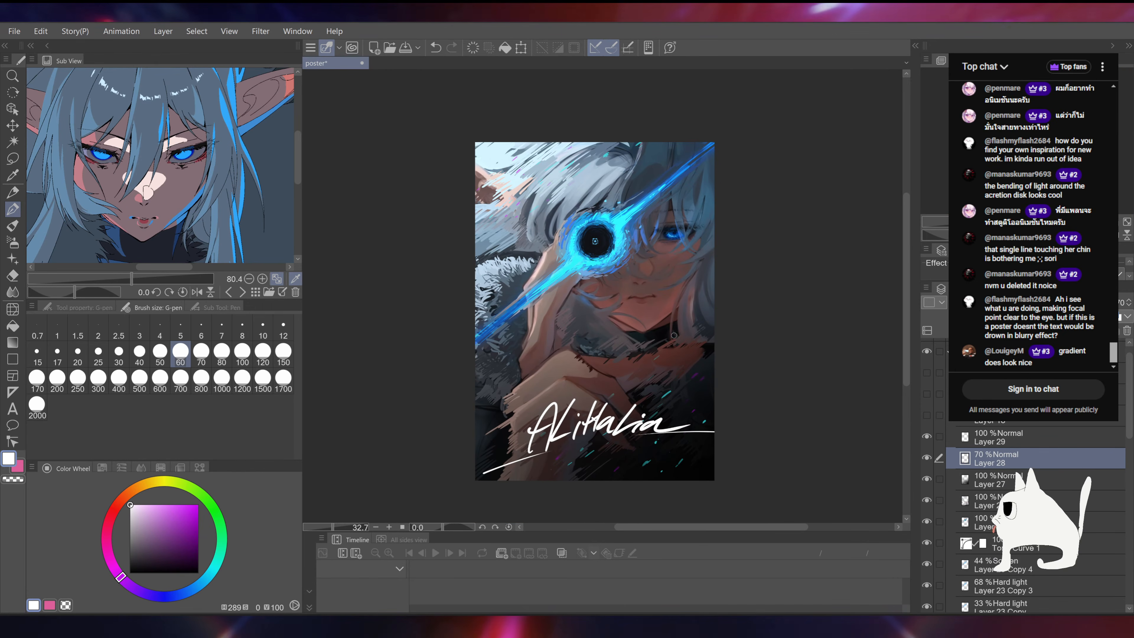
click(930, 481)
click(931, 480)
click(931, 481)
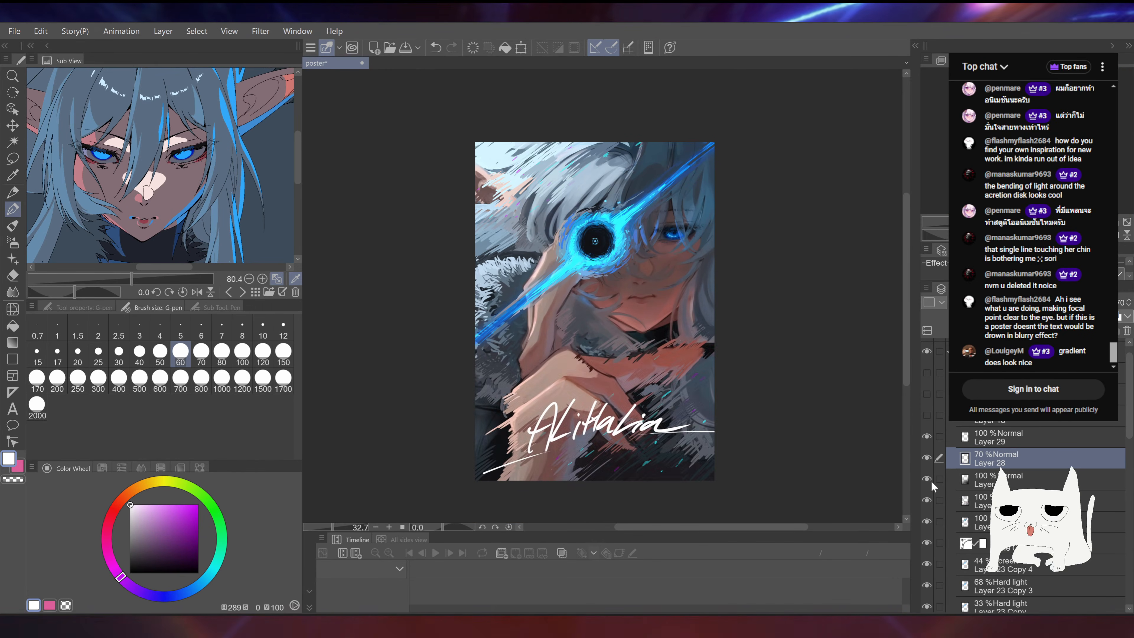
click(931, 481)
click(931, 481)
click(930, 481)
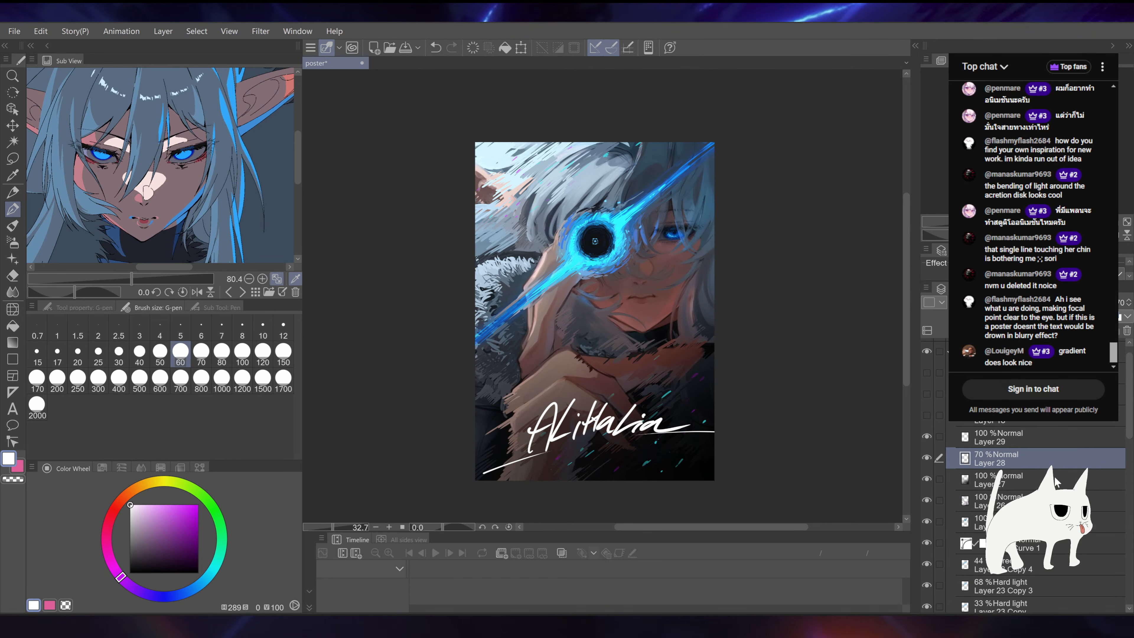
click(1054, 480)
click(929, 481)
click(928, 481)
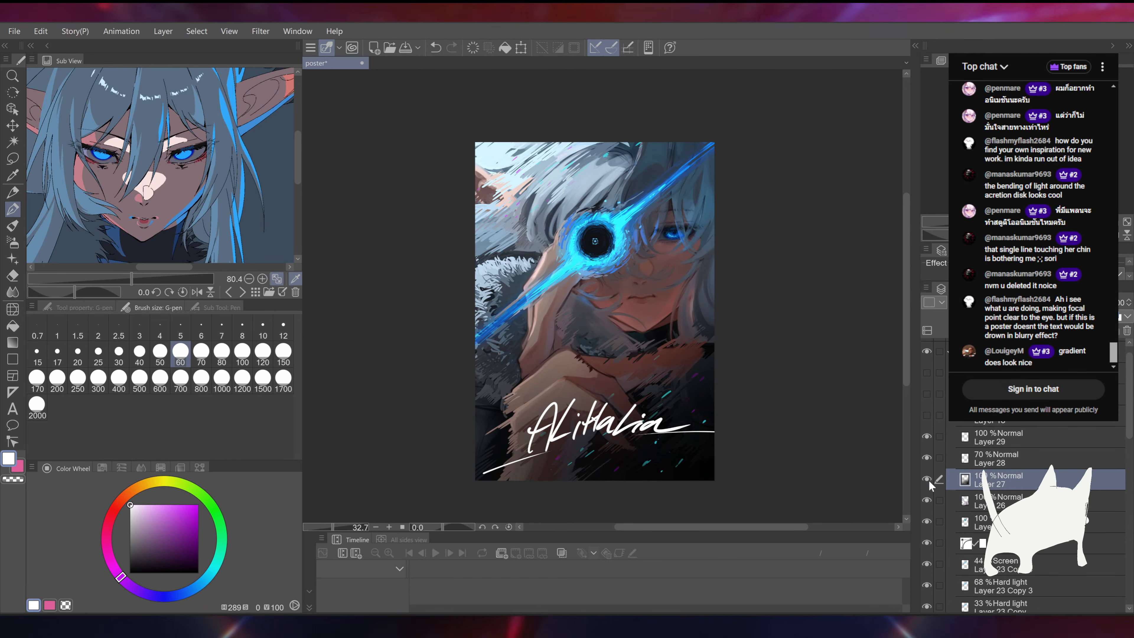
click(929, 481)
click(929, 480)
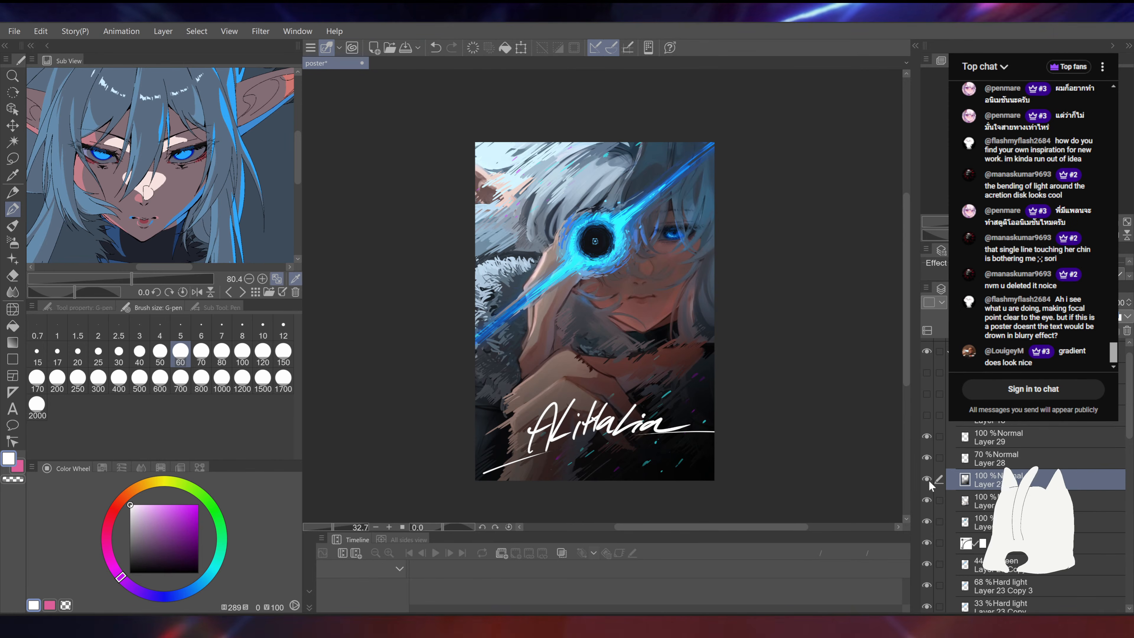
click(928, 481)
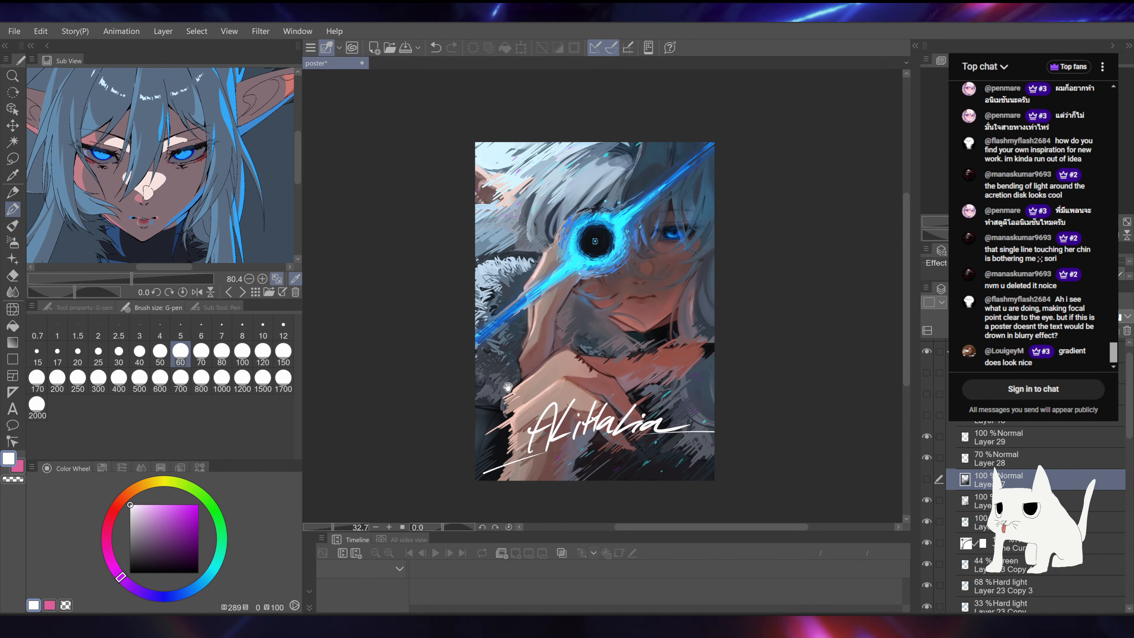
click(928, 480)
click(931, 480)
click(932, 480)
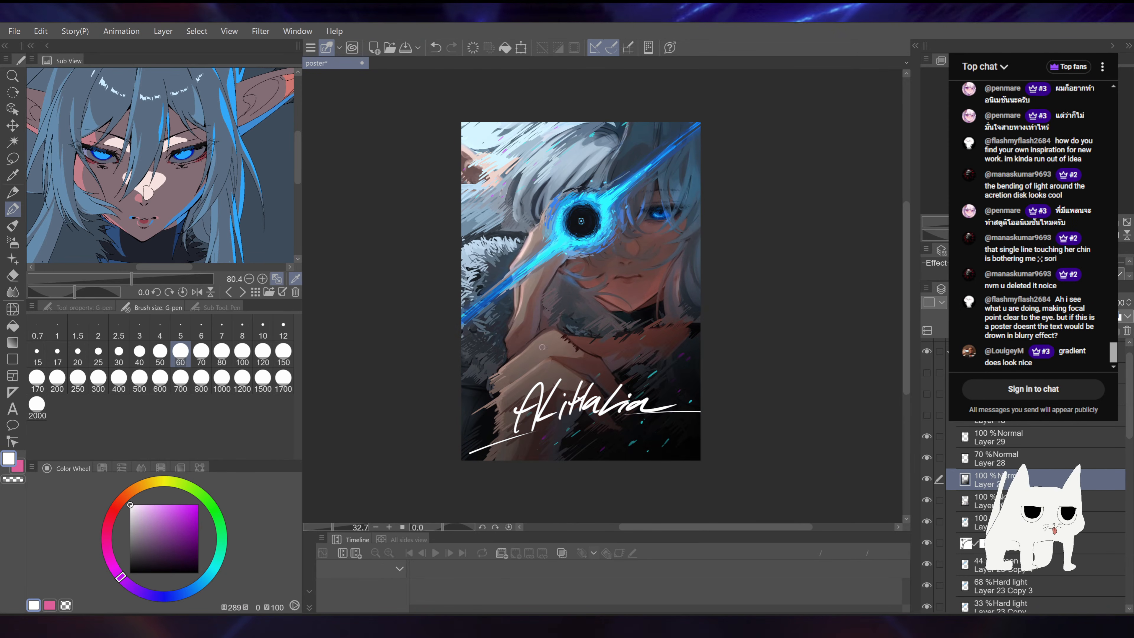
scroll(580, 380, up, 3)
click(927, 479)
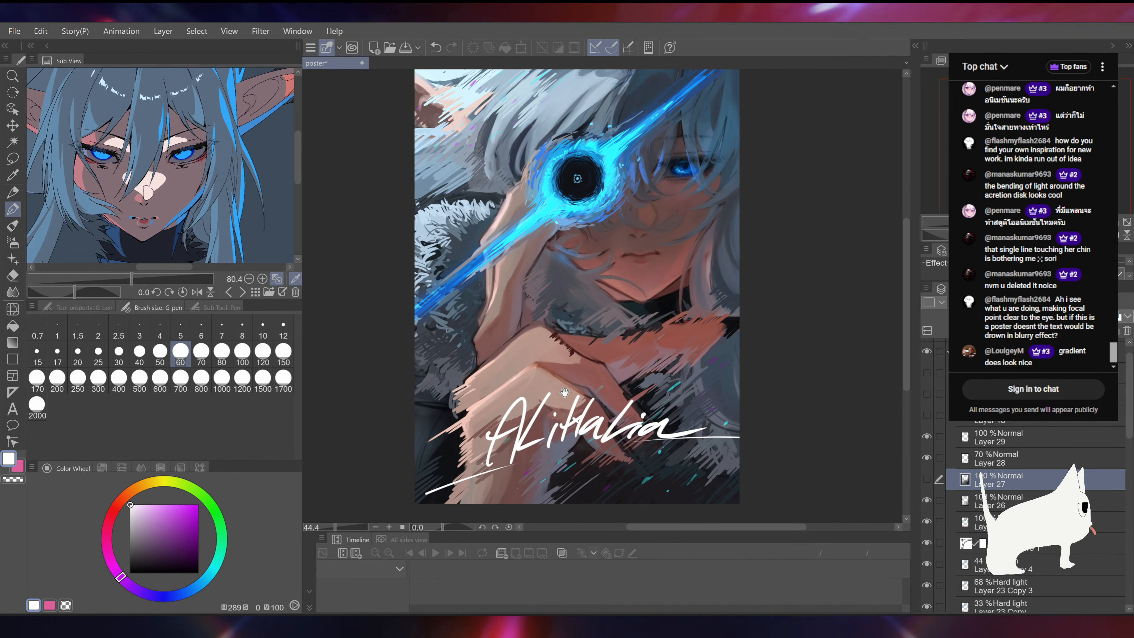
click(929, 482)
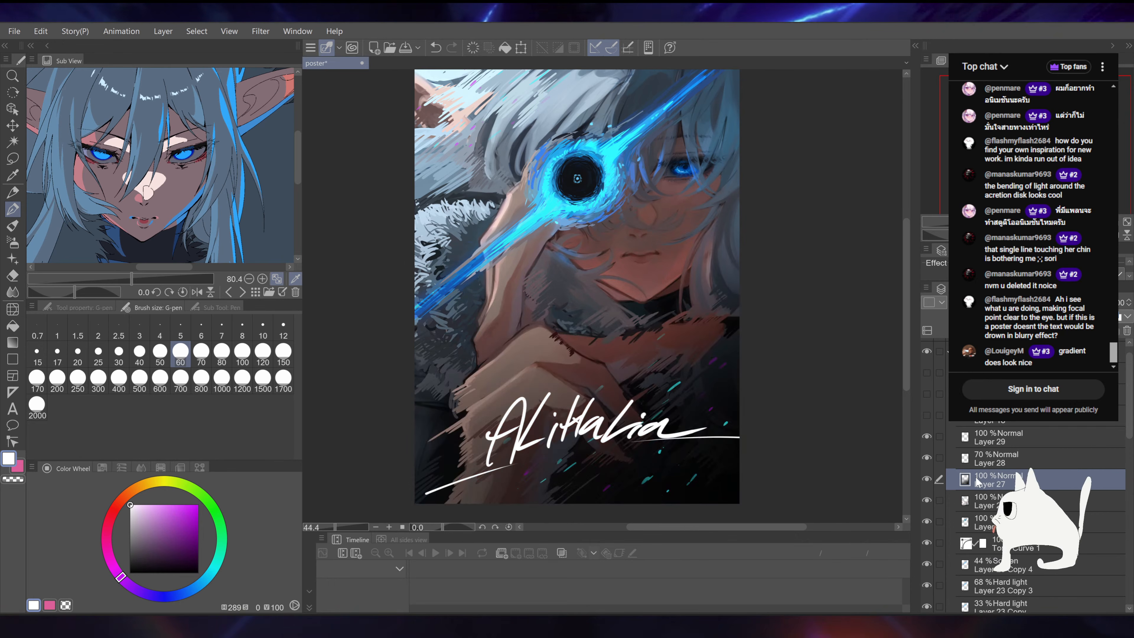
Step: Lower the opacity of the dark gradient on Layer 27 to 67%
drag(1071, 302, 1076, 303)
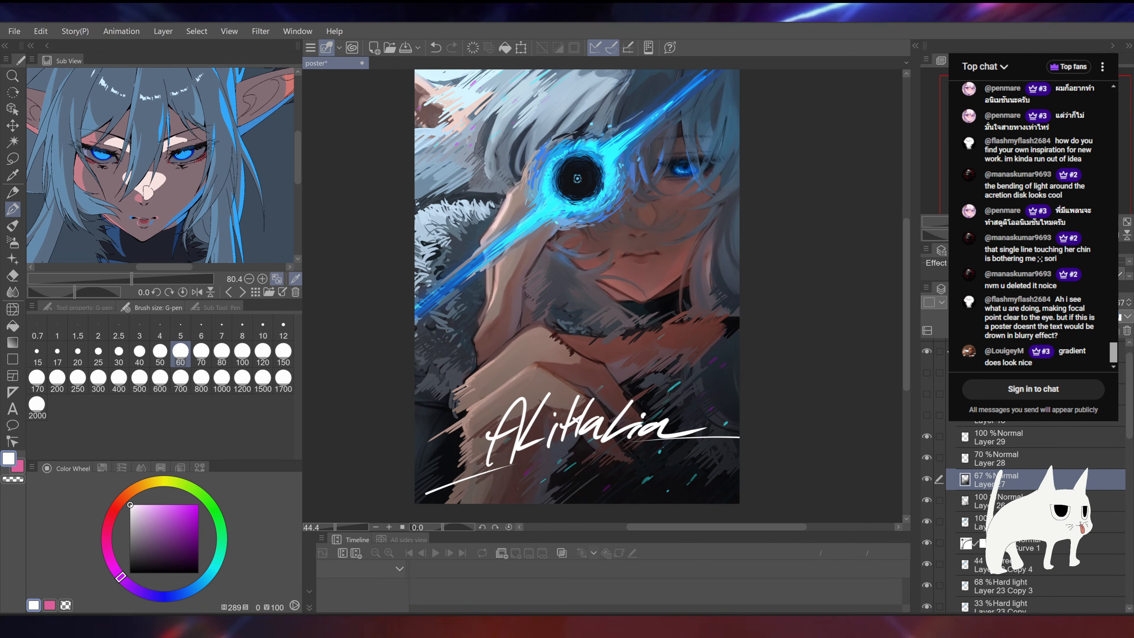
scroll(696, 398, down, 2)
scroll(696, 397, up, 2)
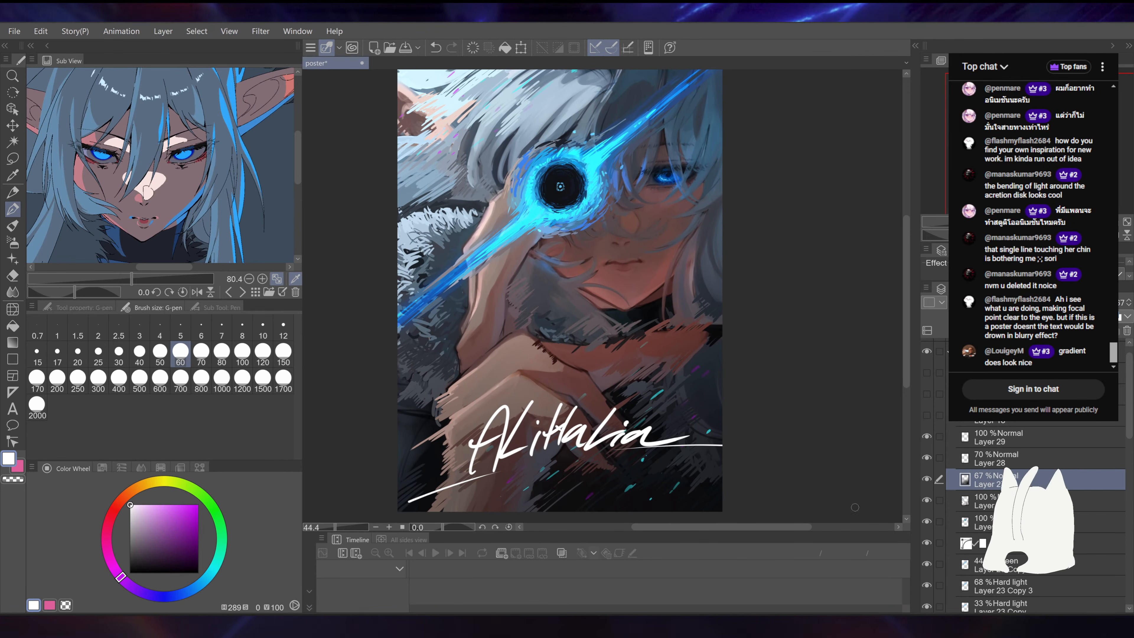
Step: Compare the poster with the flecks of Layer 28 hidden and shown, and examine the black hole up close
click(933, 456)
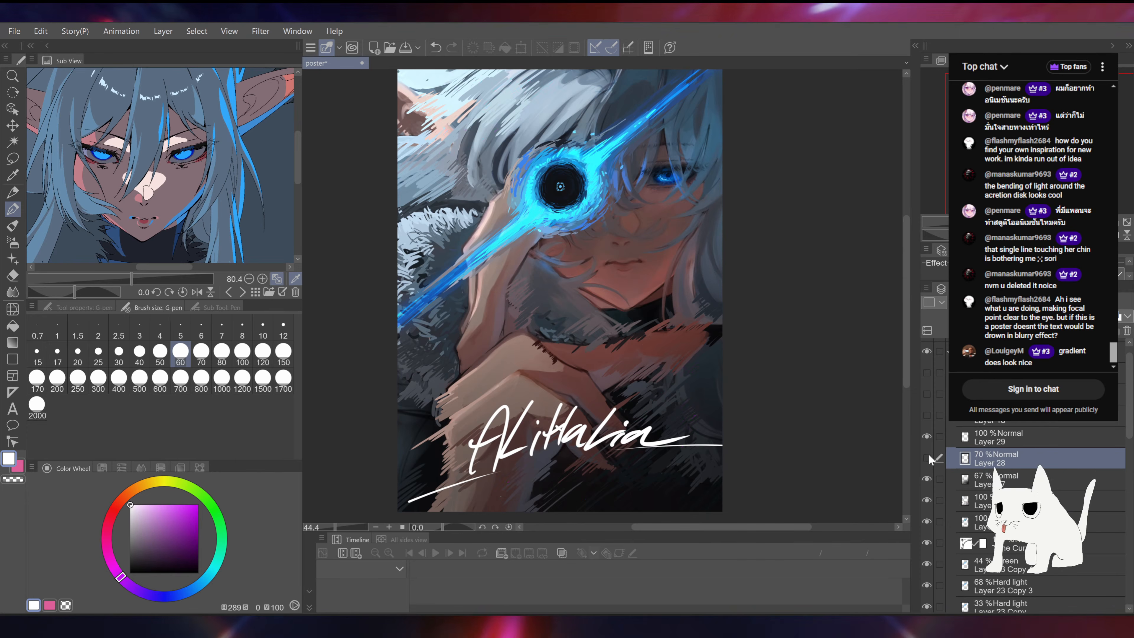
click(929, 443)
click(929, 443)
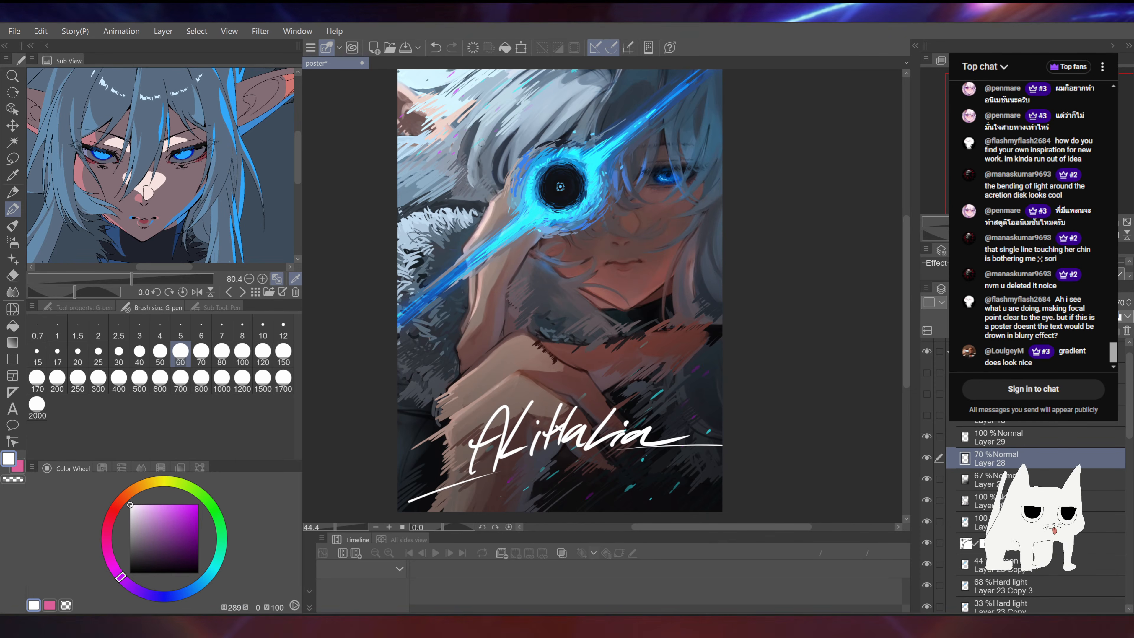
scroll(505, 143, up, 4)
scroll(589, 208, up, 5)
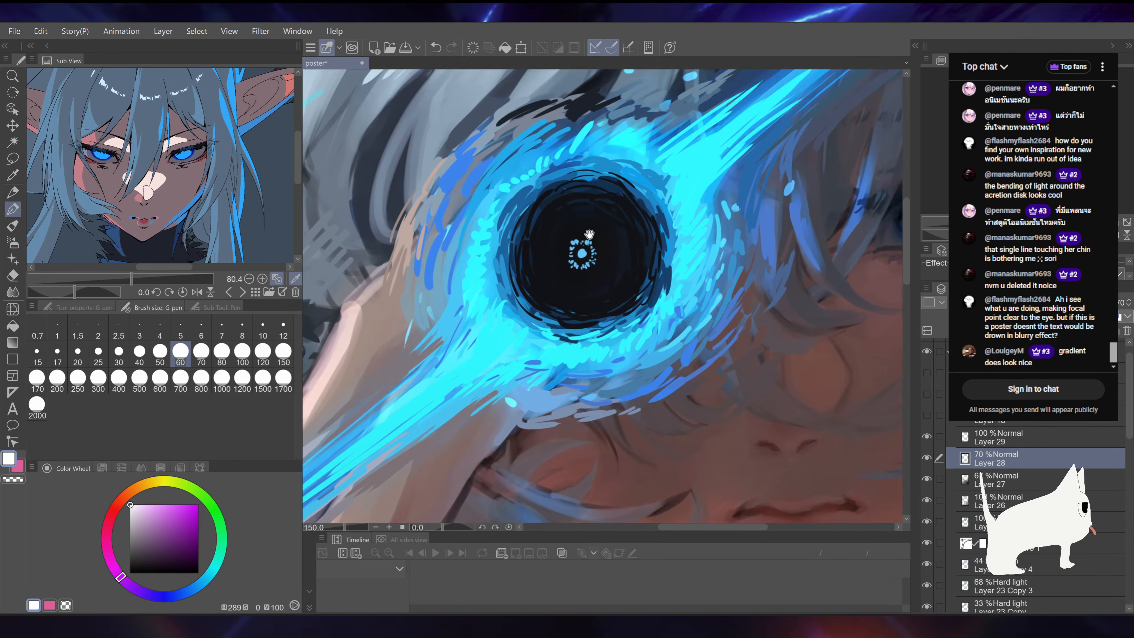
scroll(589, 235, down, 7)
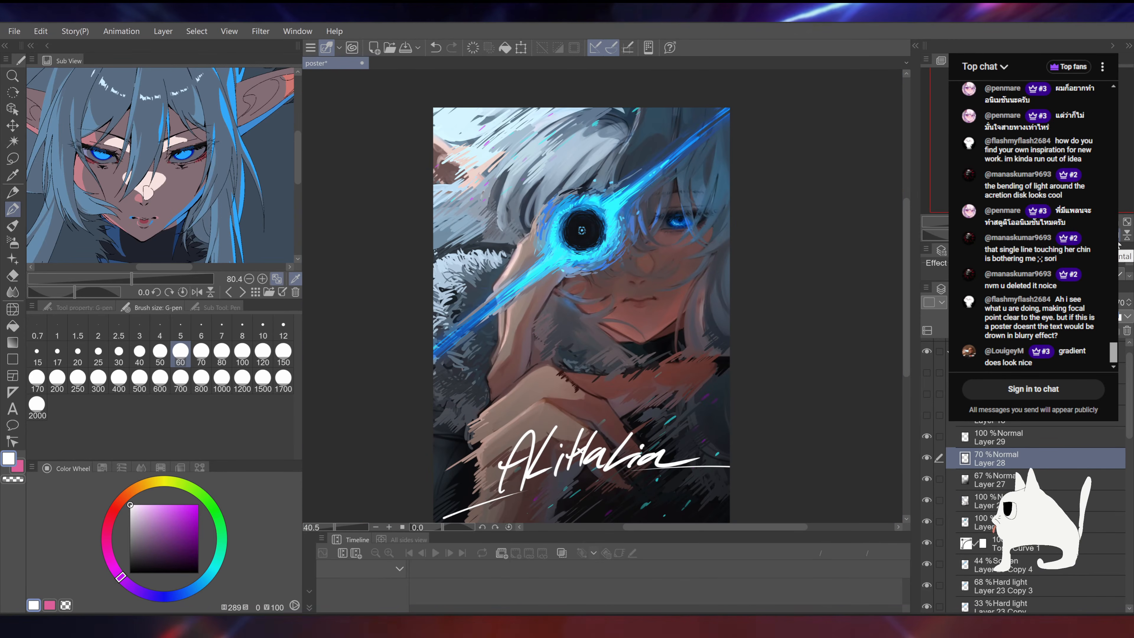
scroll(594, 241, up, 5)
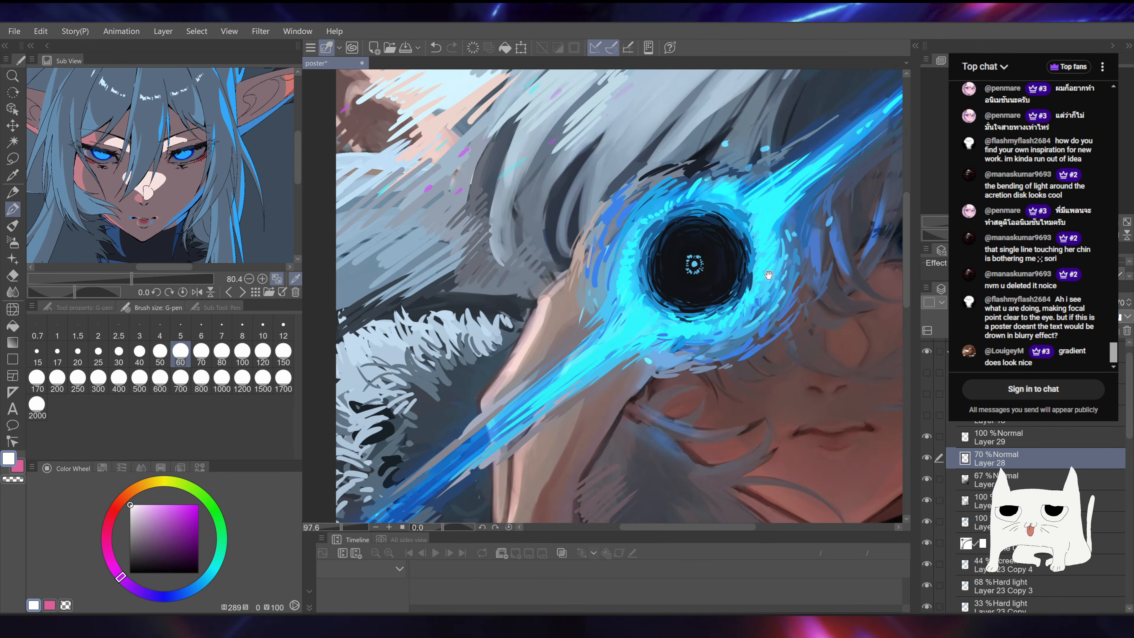
scroll(616, 263, up, 1)
scroll(1000, 478, down, 1)
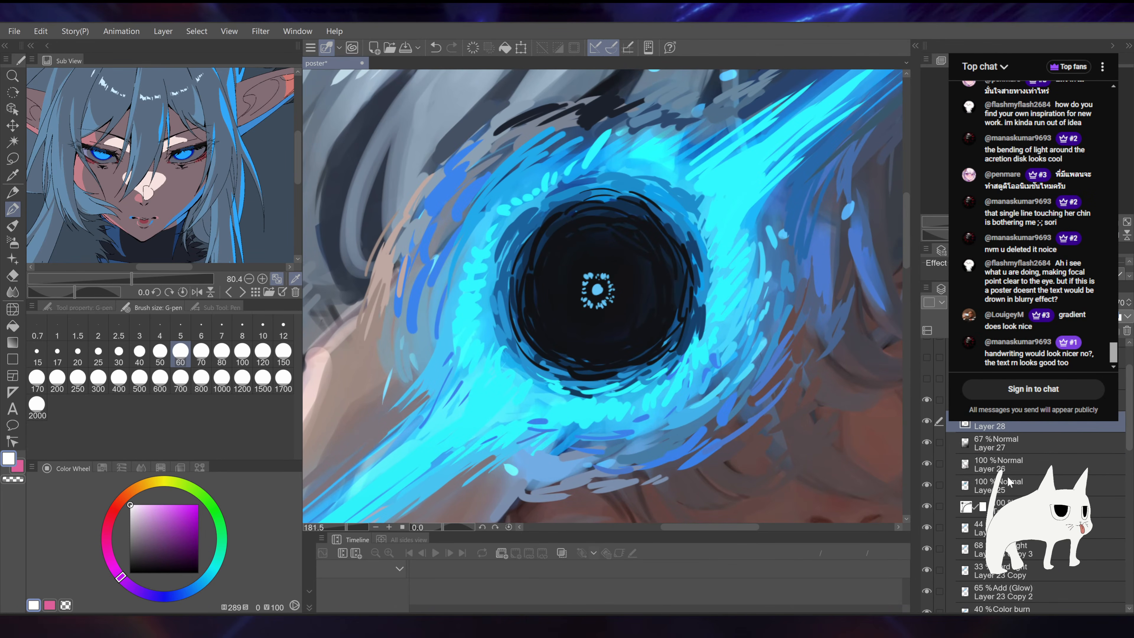
Step: Select the small dotted ring on Layer 25 and nudge it sideways to sit closer to the black hole's centre
click(993, 486)
click(927, 484)
click(926, 483)
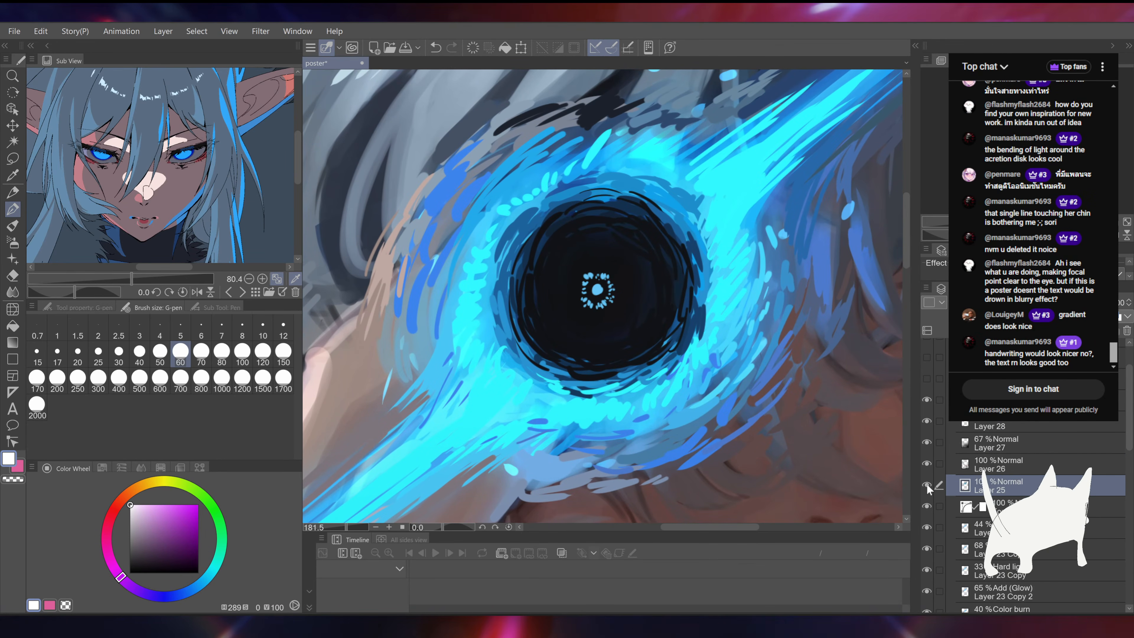
click(12, 159)
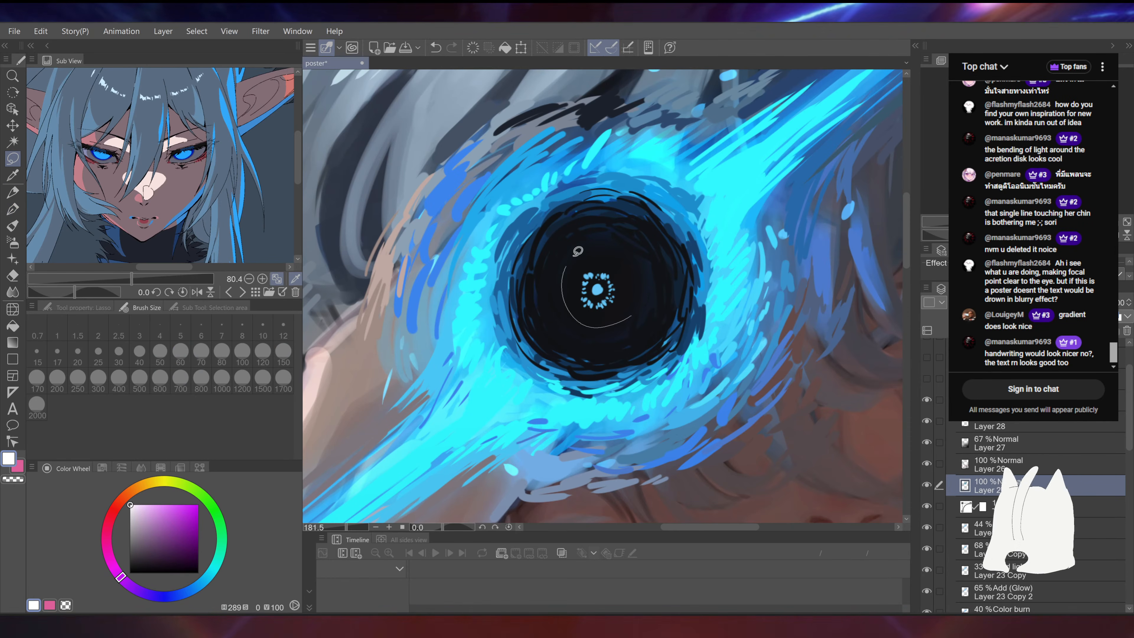
drag(580, 253, 571, 261)
click(651, 350)
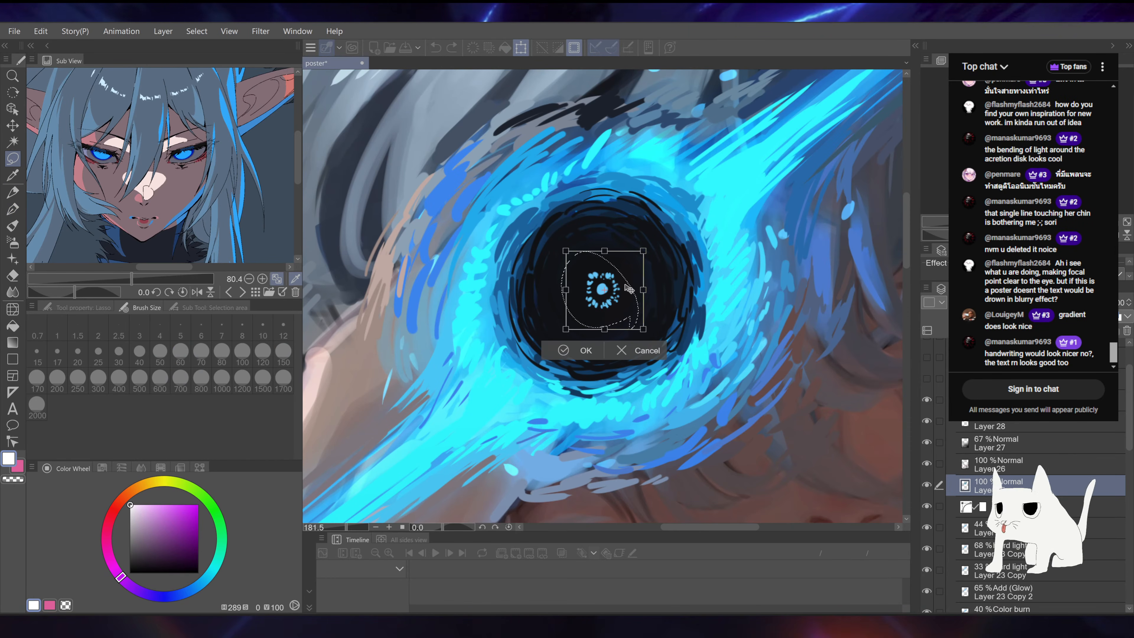
click(583, 352)
click(504, 353)
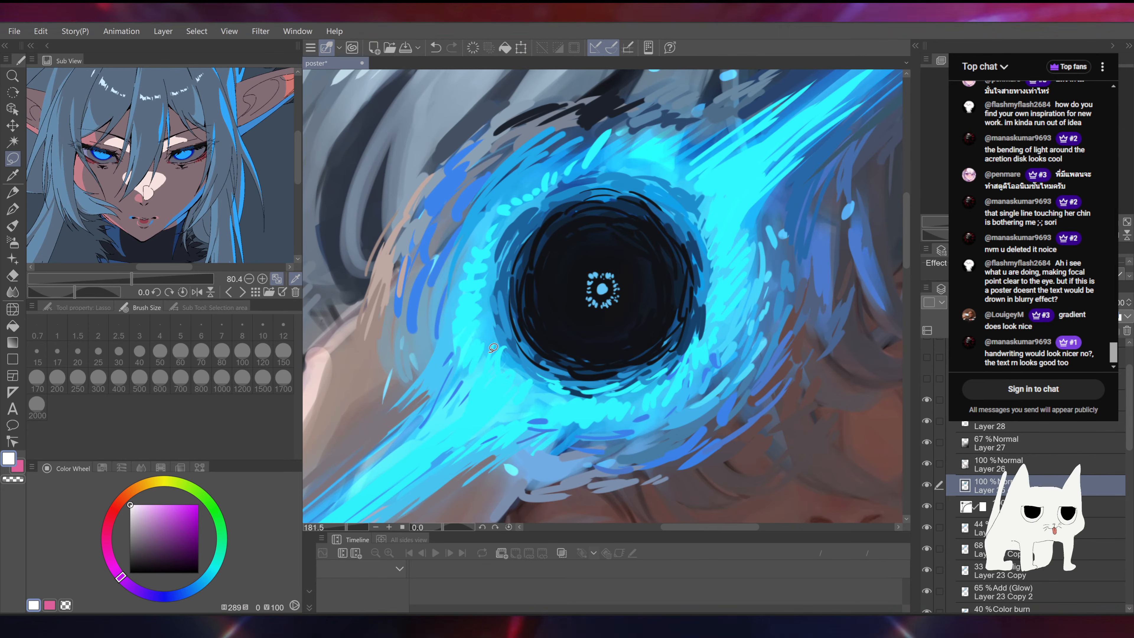
Step: Examine the whole poster and the hand-lettered title over the hand at several magnifications
scroll(603, 295, down, 8)
drag(775, 277, 743, 205)
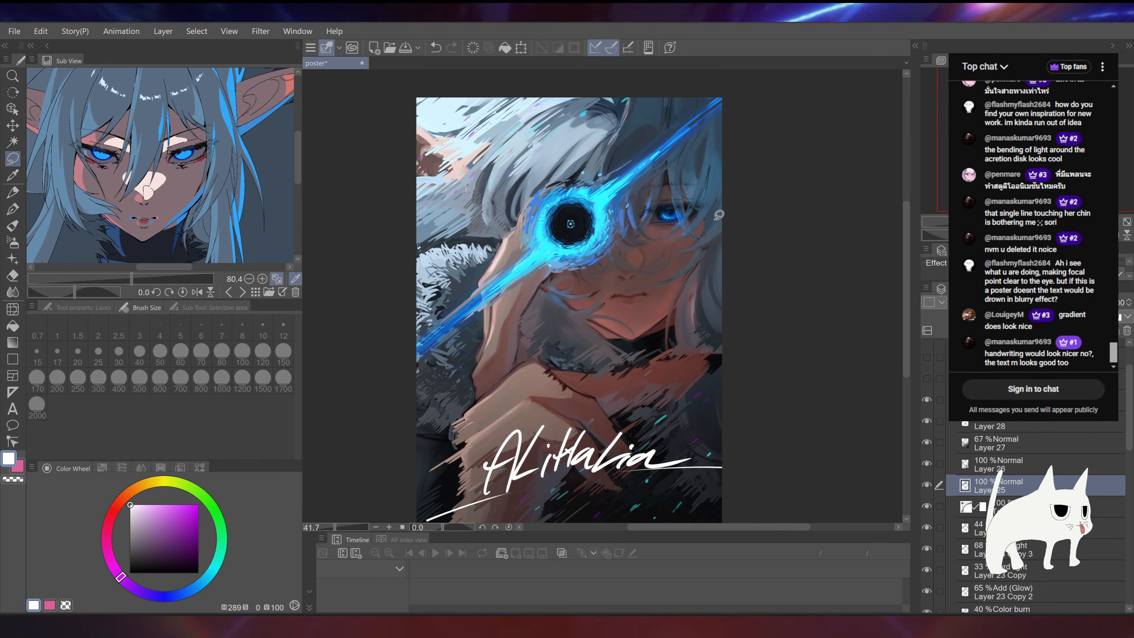
drag(645, 428, 667, 309)
scroll(590, 343, up, 4)
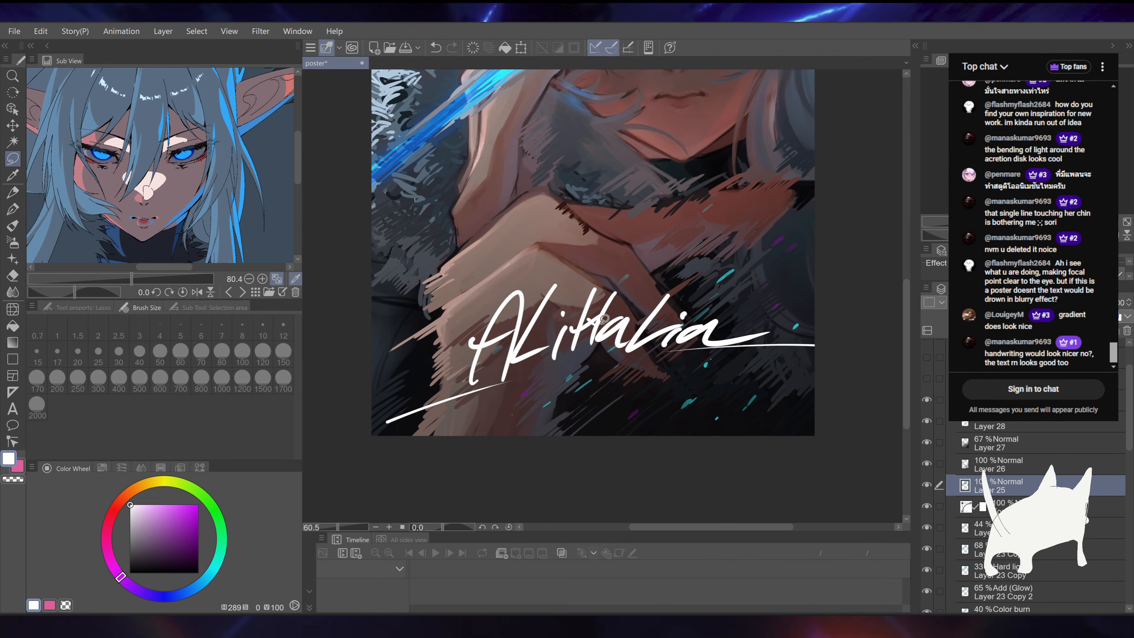
drag(601, 326, 595, 340)
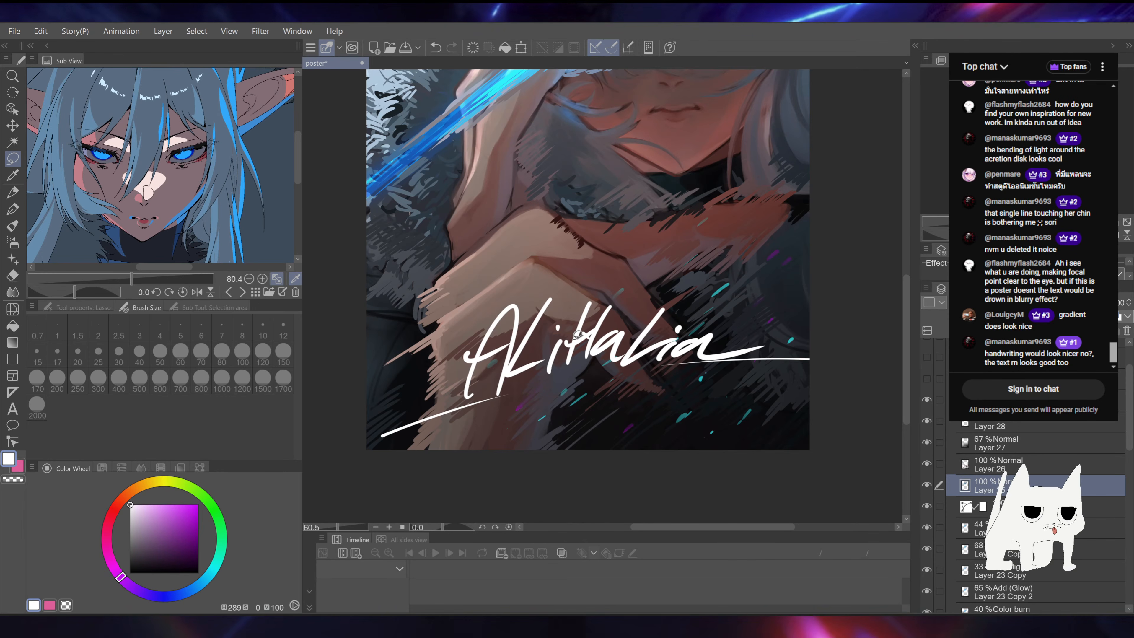
scroll(577, 333, down, 4)
scroll(572, 338, up, 6)
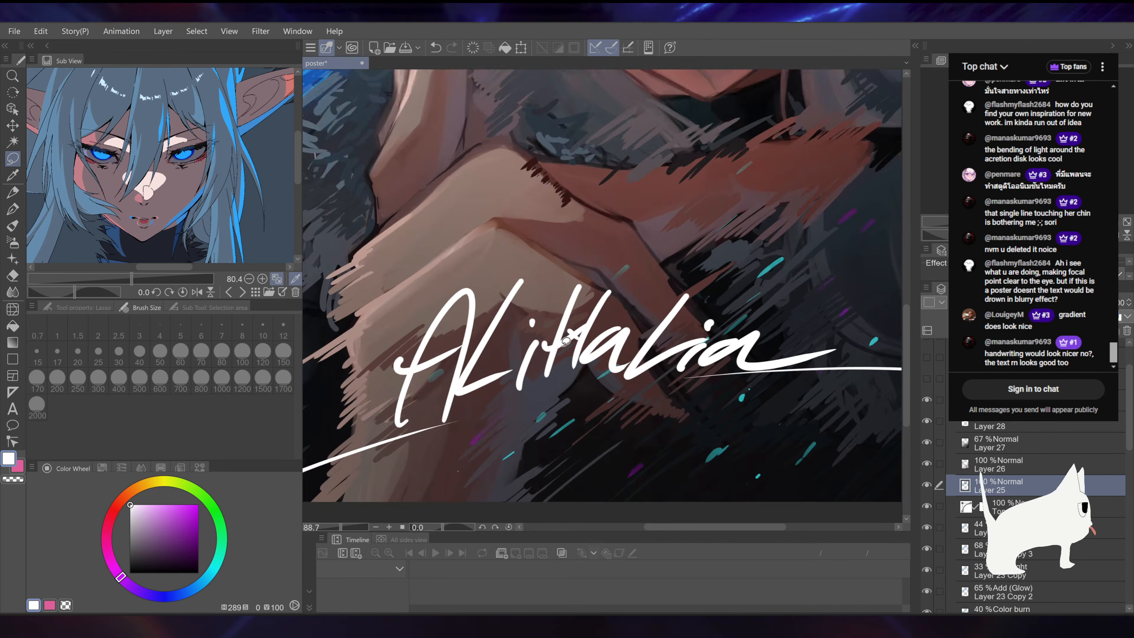
scroll(565, 338, down, 5)
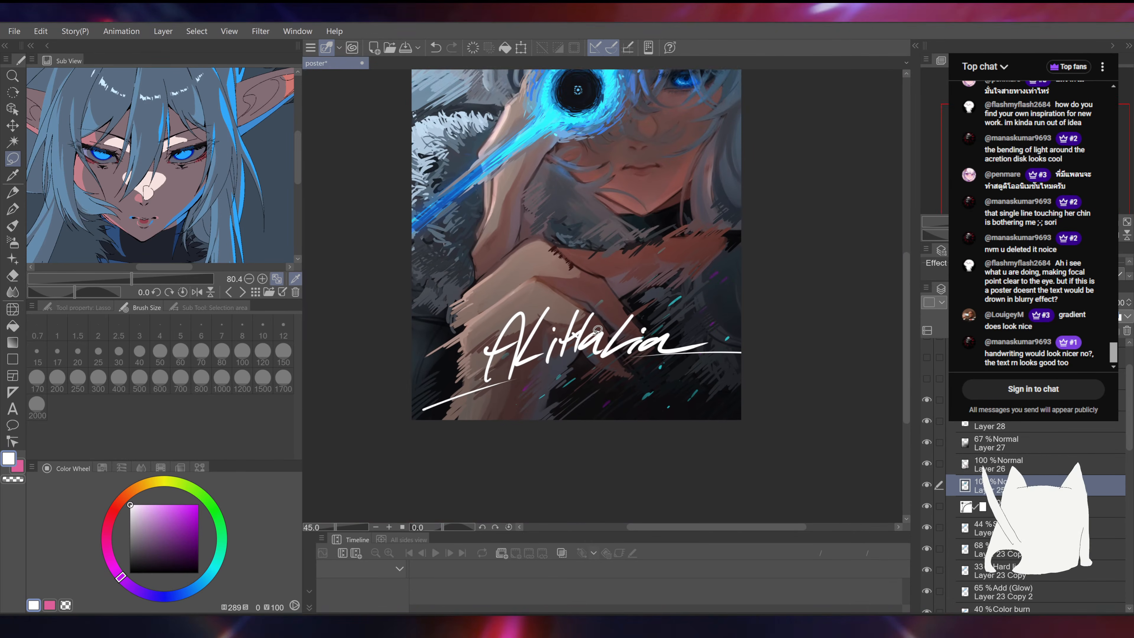
scroll(597, 330, up, 5)
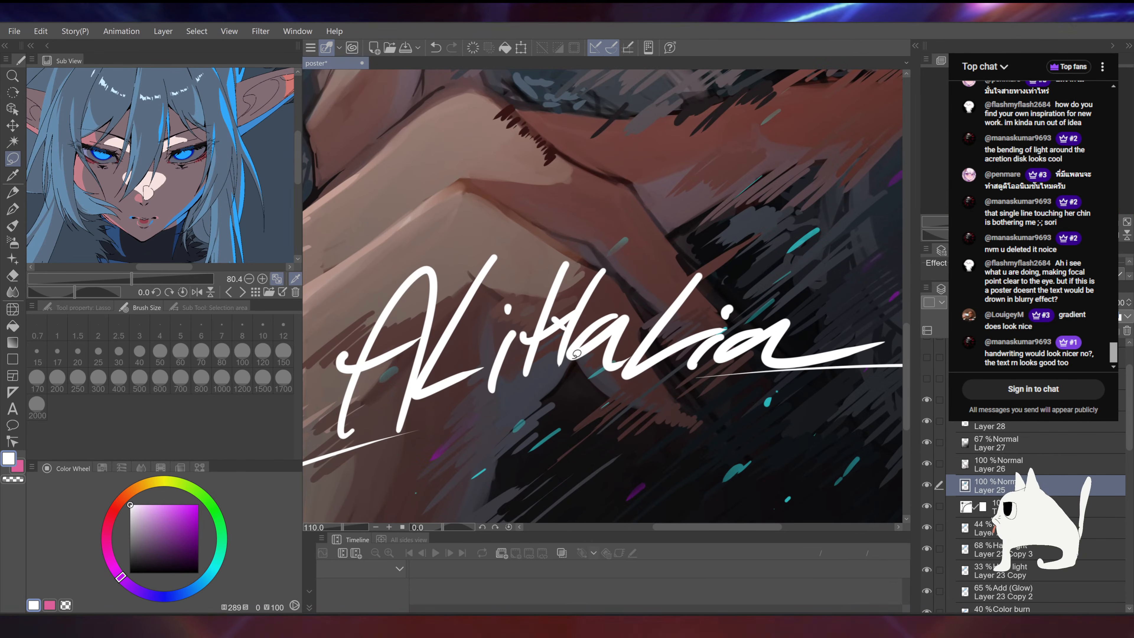
Step: Sketch a small white trial arrow pointing down at the title and undo it
key(p)
mouse_move(630, 171)
mouse_down()
mouse_move(583, 246)
mouse_move(625, 236)
mouse_up()
scroll(653, 334, down, 5)
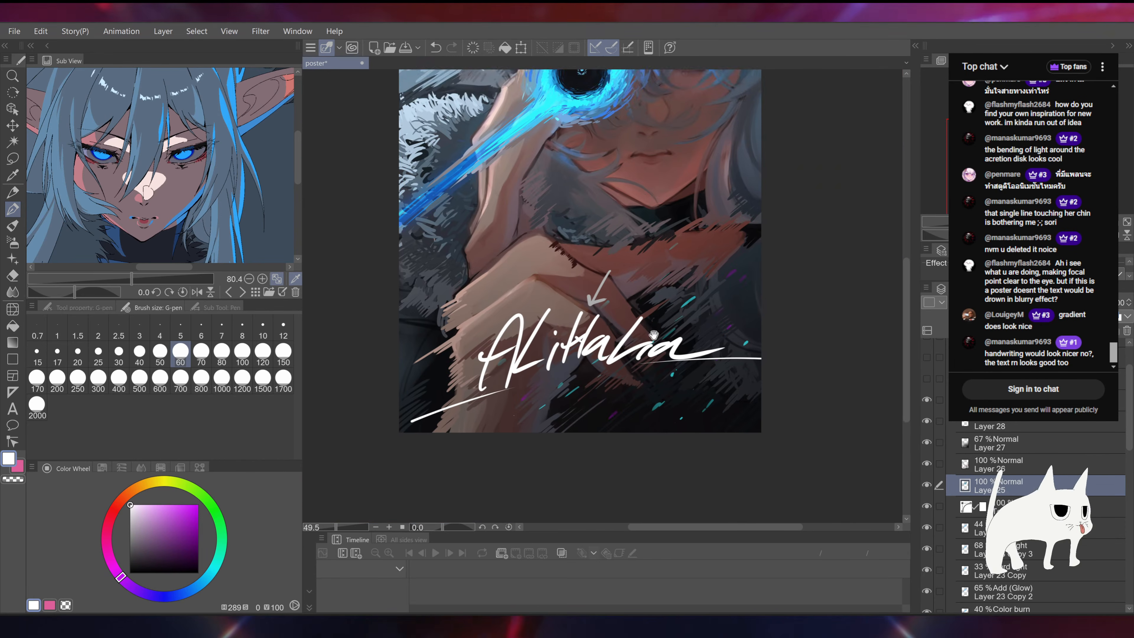
key(ctrl+z)
key(ctrl+z)
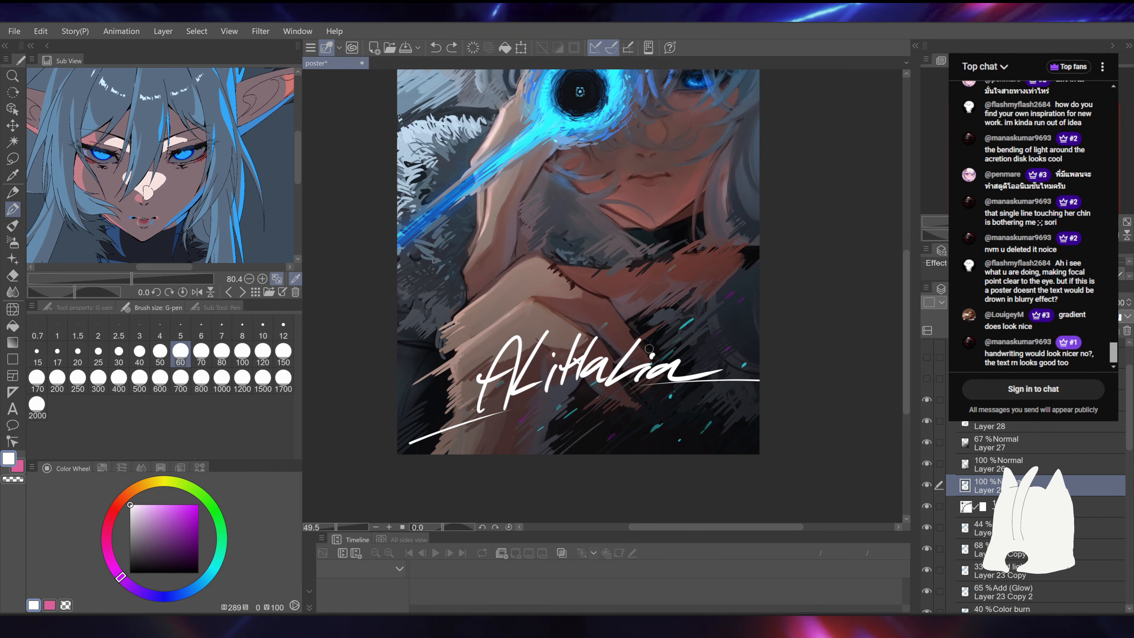
Step: Compare the full poster with the dark gradient of Layer 27 hidden and shown
drag(648, 261, 624, 355)
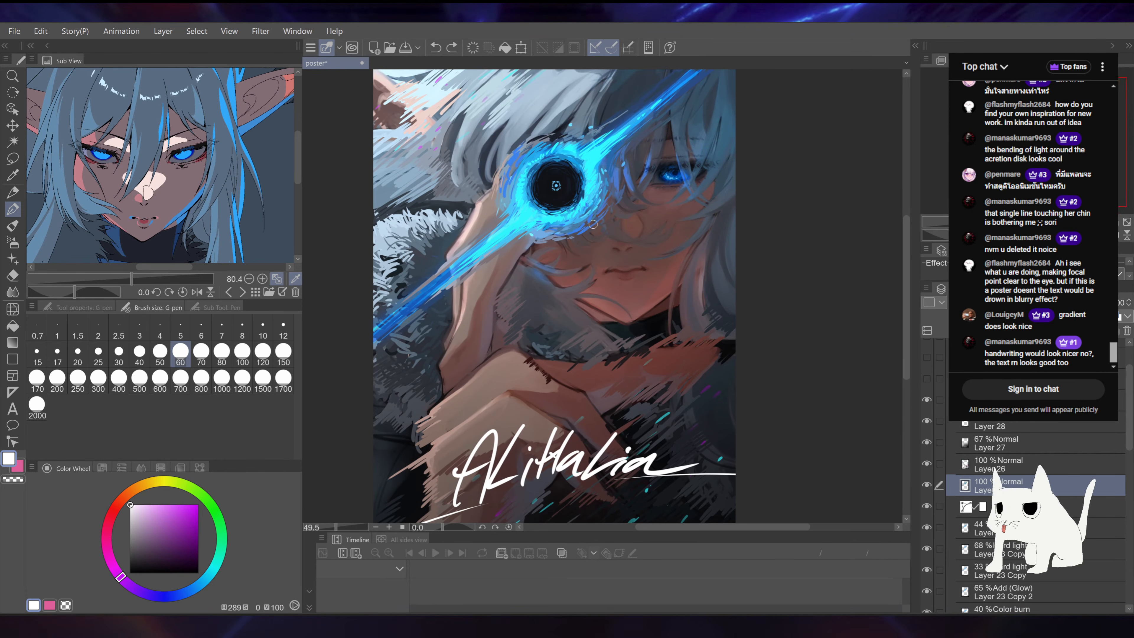
scroll(591, 261, down, 1)
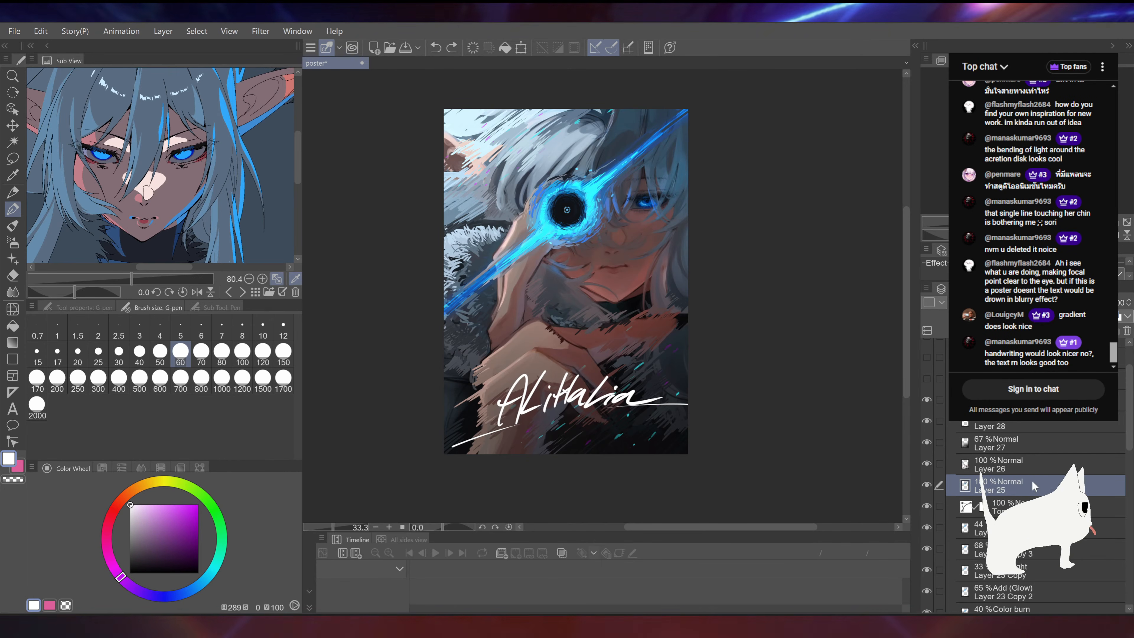
click(925, 442)
click(925, 442)
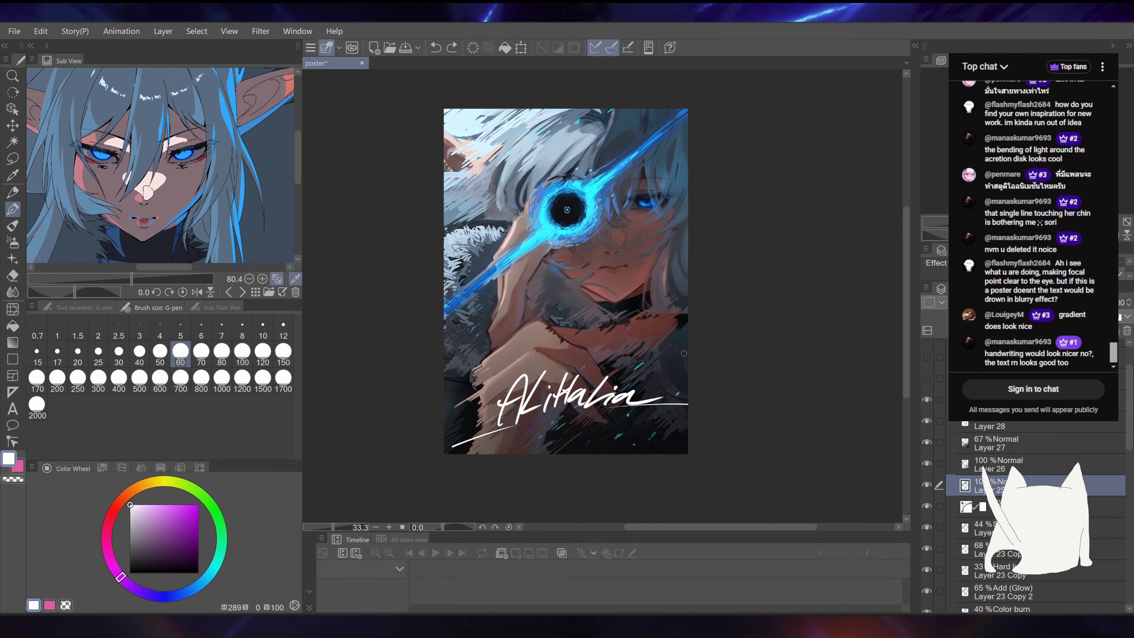
Step: Move the hand-lettered title on Layer 29 slightly higher on the poster
click(960, 399)
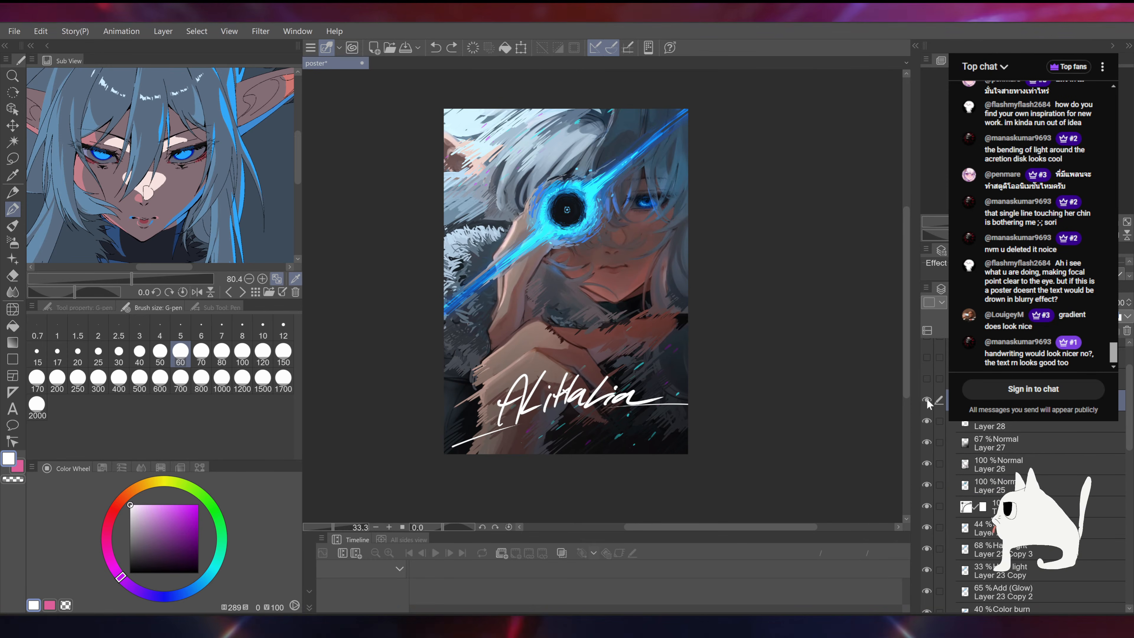
click(926, 399)
click(927, 399)
drag(673, 292, 666, 248)
key(ctrl+t)
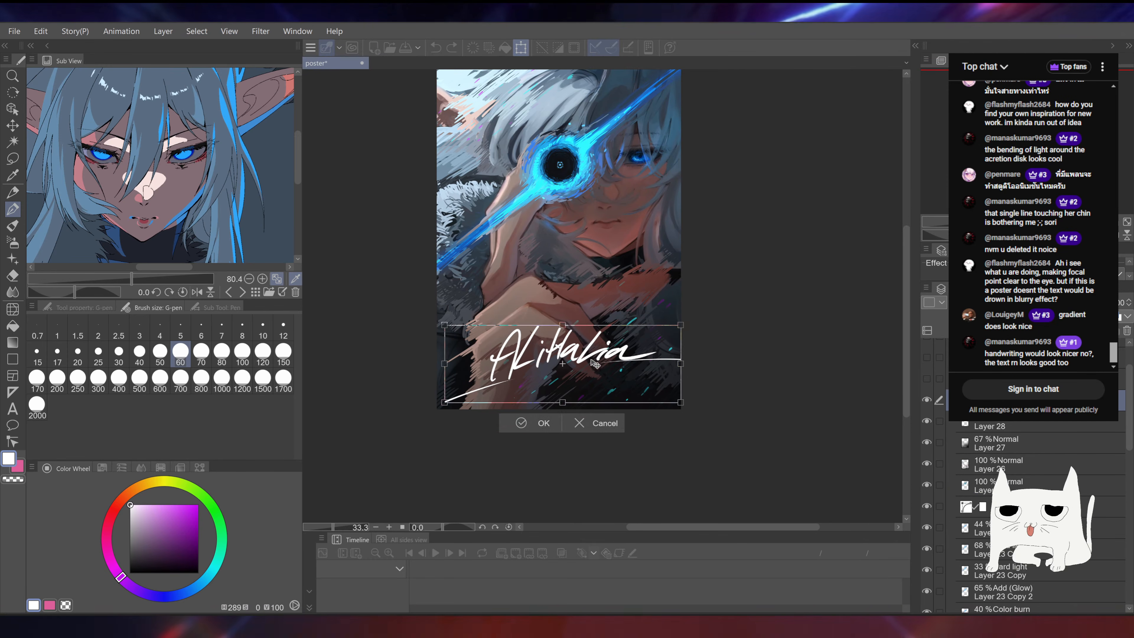
drag(567, 361, 566, 341)
click(539, 403)
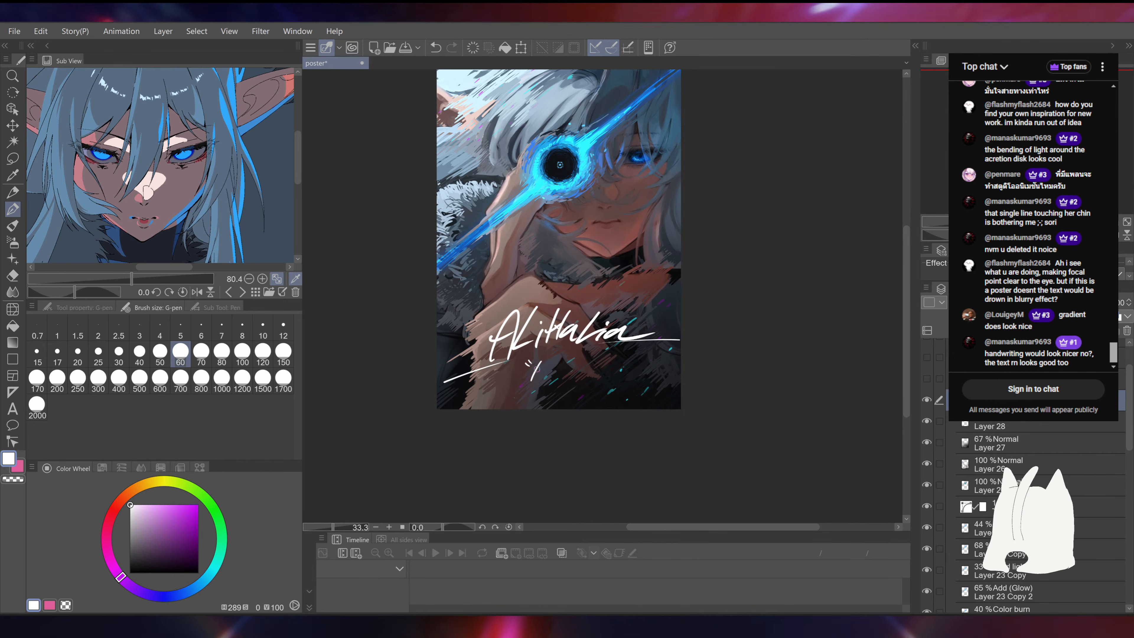
Step: Hand-letter the white subtitle "PAYBACK" in quotation marks beneath the title on Layer 29
mouse_move(532, 380)
mouse_down()
mouse_move(556, 365)
mouse_move(609, 367)
mouse_up()
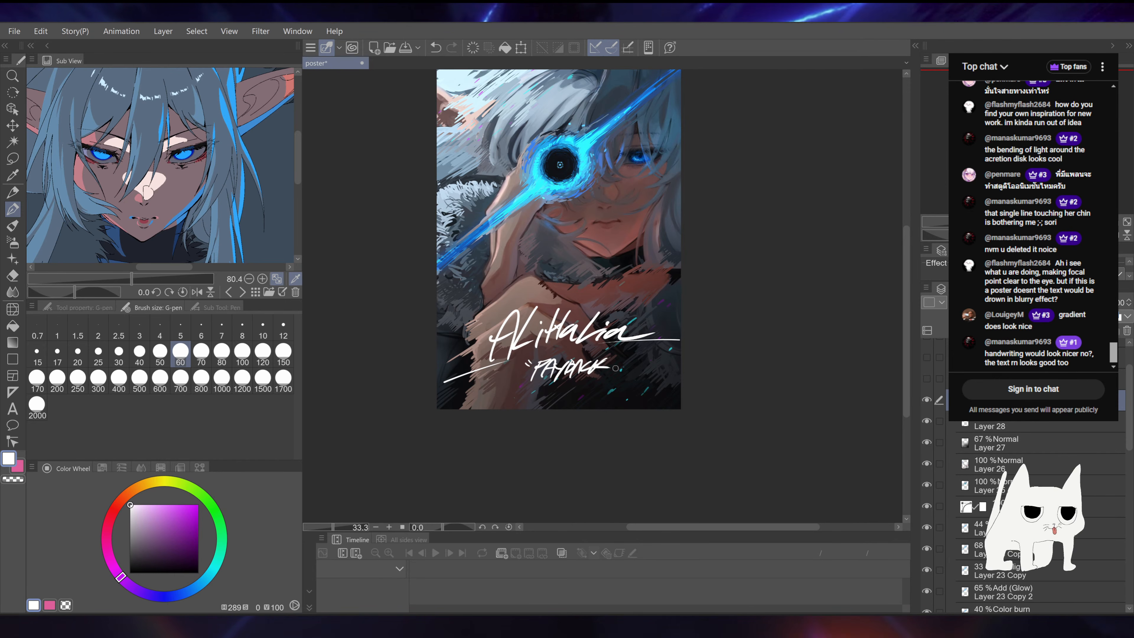
drag(724, 385, 721, 405)
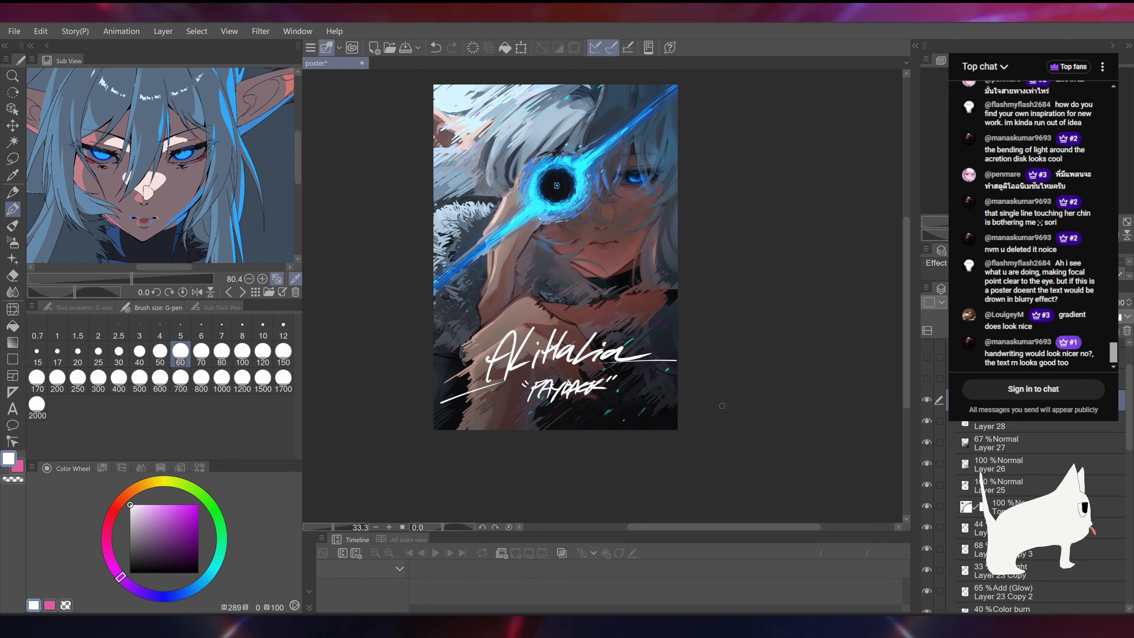
drag(660, 369, 657, 388)
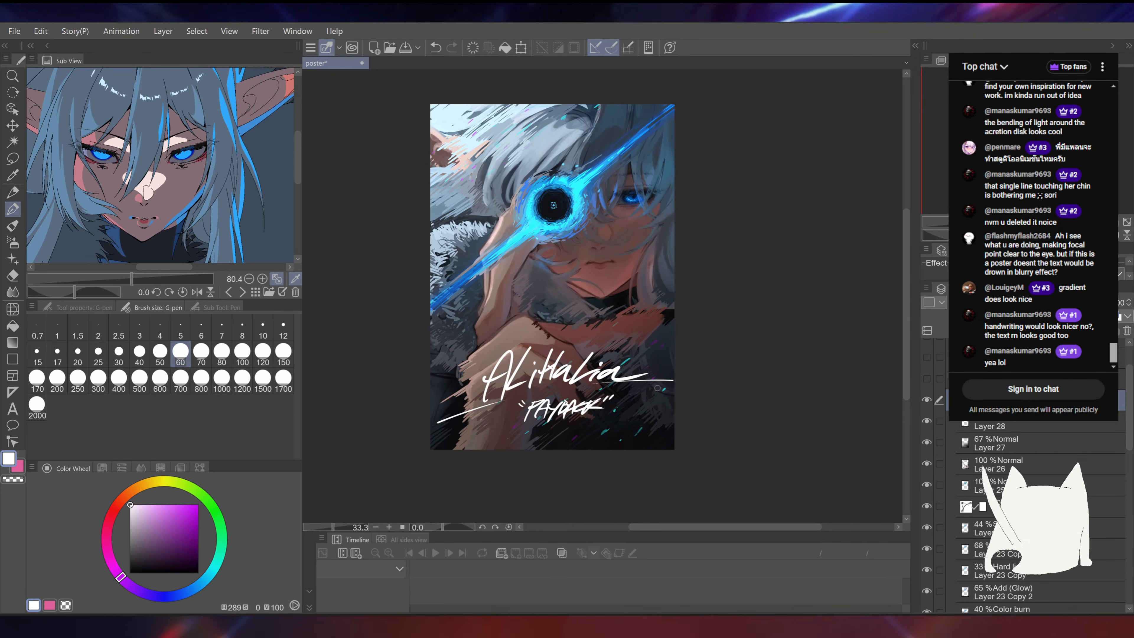
Step: Lasso the "PAYBACK" subtitle and shift it slightly up and left, closer to the title
key(m)
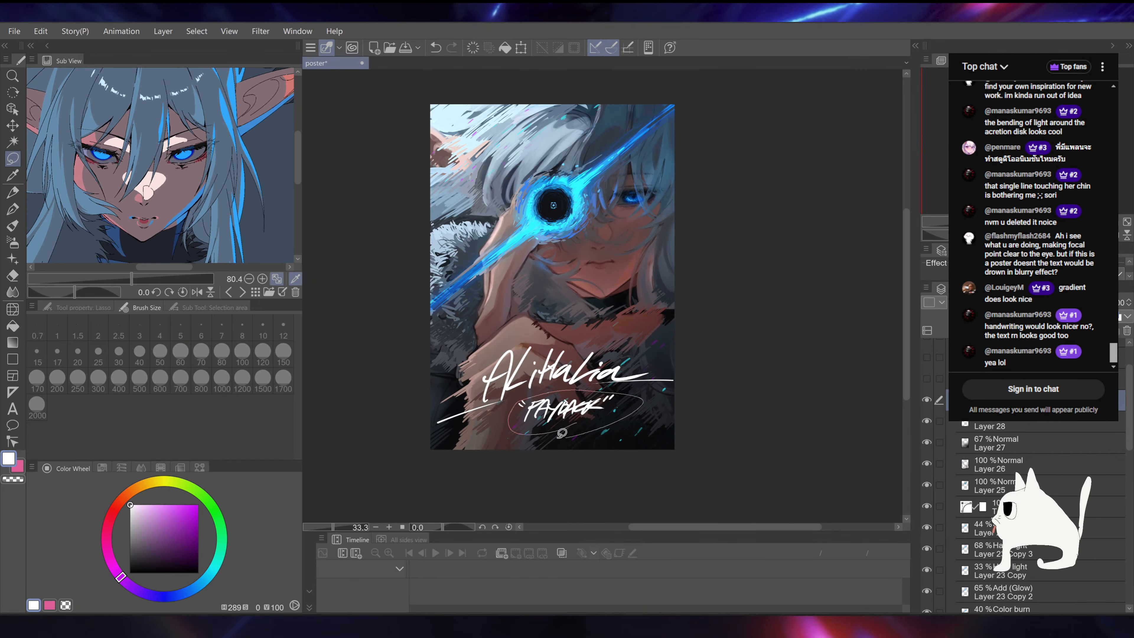
drag(561, 432, 556, 432)
key(ctrl+t)
click(554, 455)
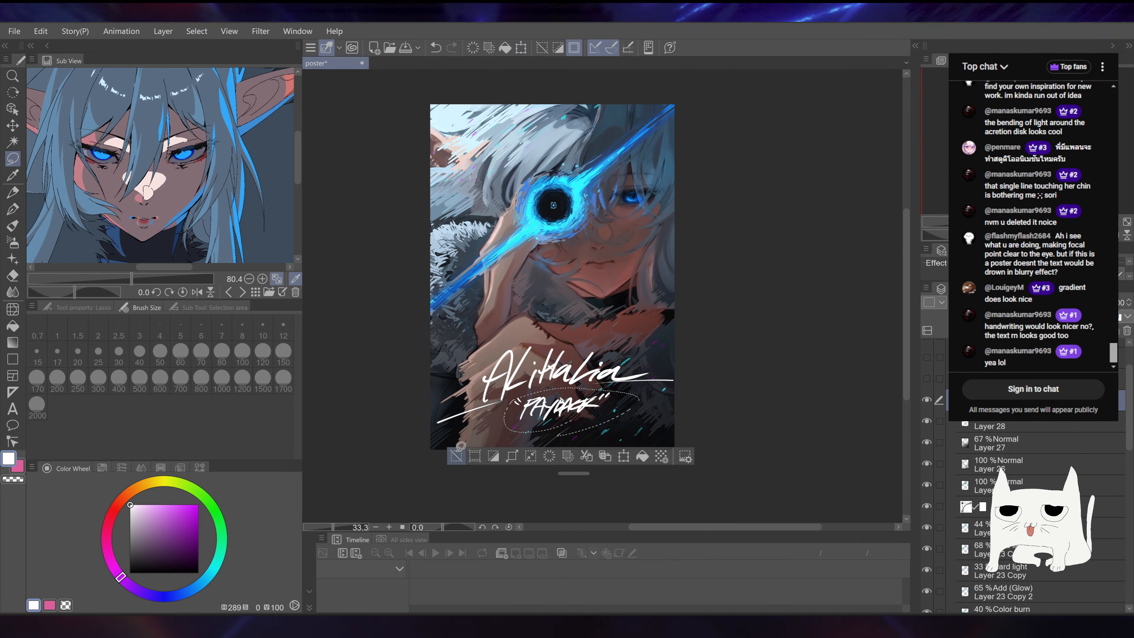
Step: Try a line of small white lettering beneath the "PAYBACK" subtitle and undo it
click(16, 212)
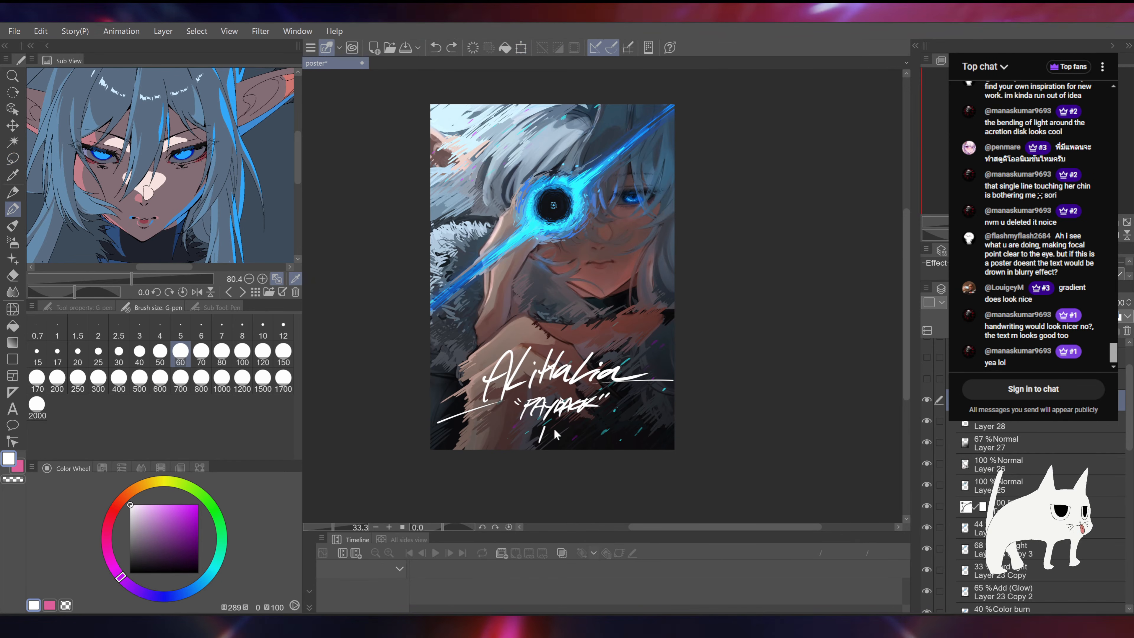
key(ctrl+z)
drag(549, 430, 558, 429)
drag(553, 429, 556, 433)
drag(561, 429, 570, 433)
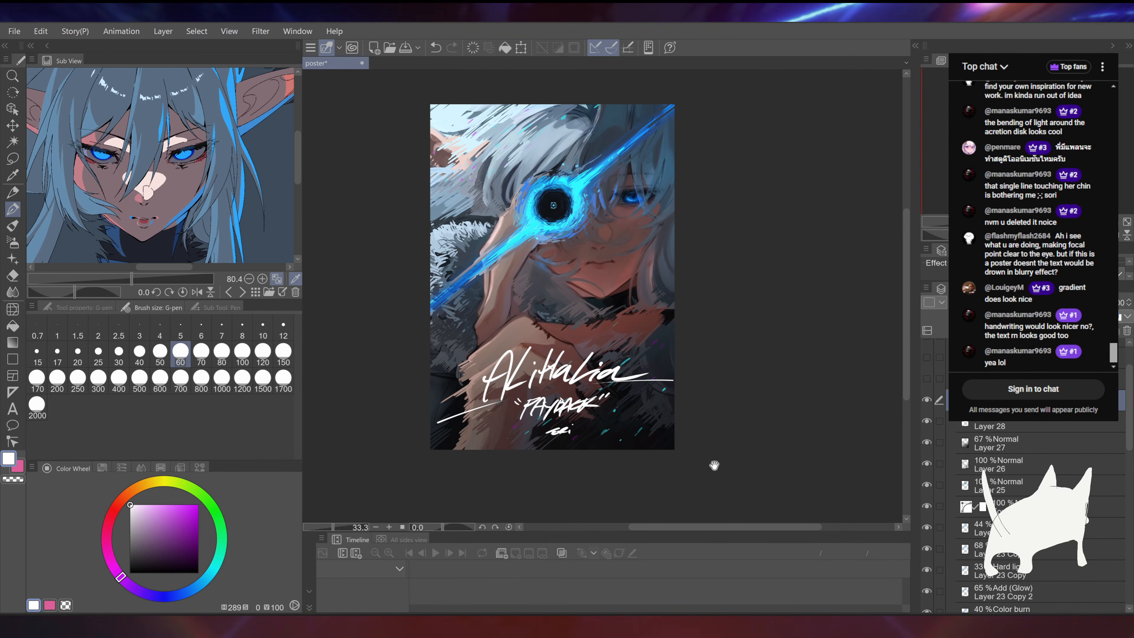
drag(715, 466, 727, 478)
key(ctrl+z)
key(ctrl+z)
key(ctrl+z)
key(ctrl+z)
Step: Hand-letter the artist's handle in small white script near the poster's upper edge, redoing its last letters
mouse_move(531, 124)
mouse_down()
mouse_move(522, 150)
mouse_move(543, 163)
mouse_up()
drag(545, 162, 552, 163)
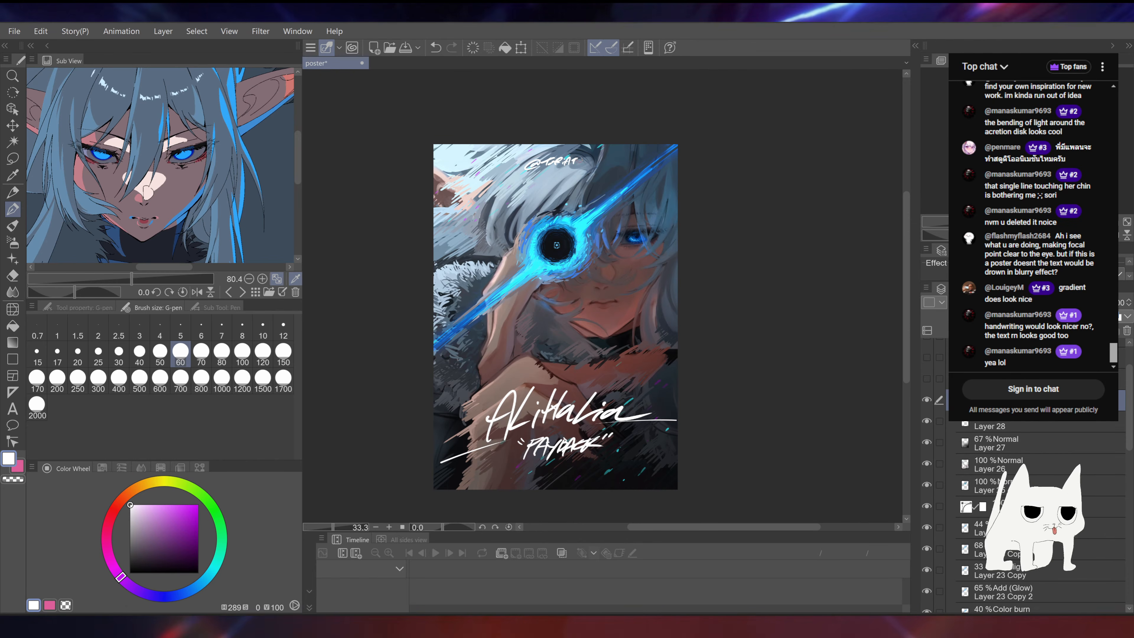
key(ctrl+z)
drag(566, 162, 588, 159)
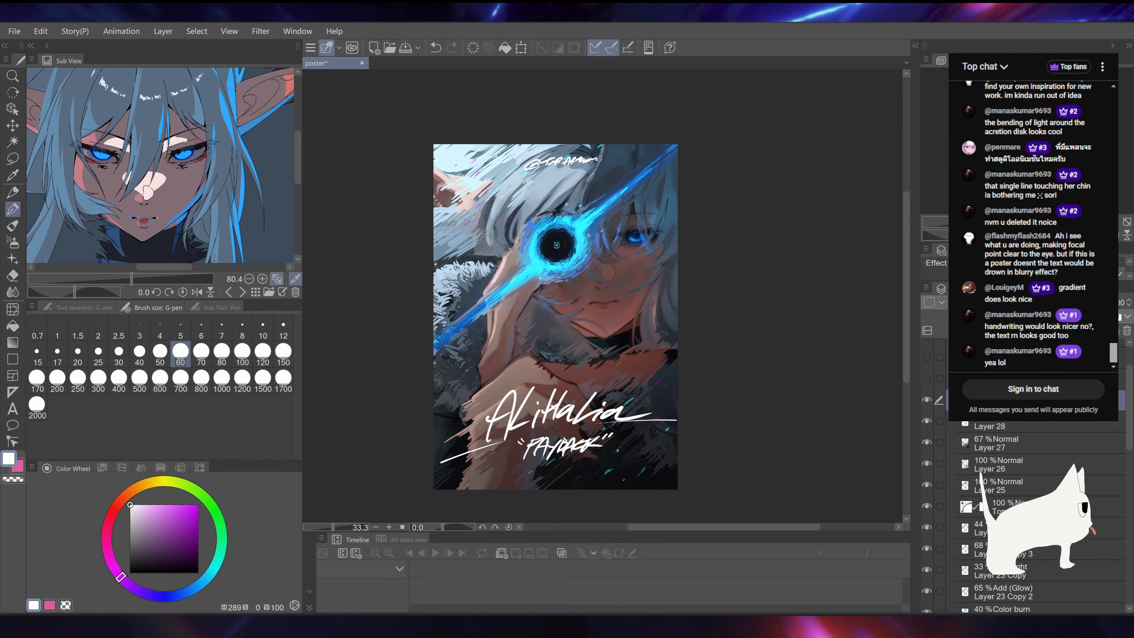
mouse_move(655, 315)
mouse_down()
mouse_move(652, 304)
mouse_move(657, 313)
mouse_up()
Step: Lasso the artist's handle and move it slightly to centre it across the poster's width
key(m)
drag(666, 165, 667, 167)
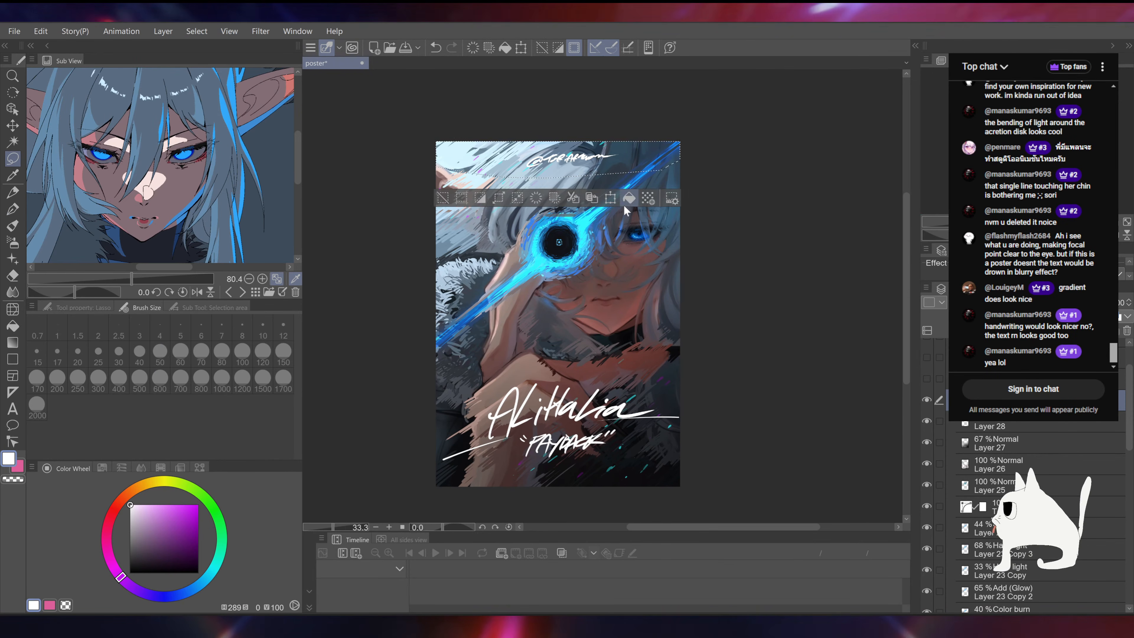
key(ctrl+t)
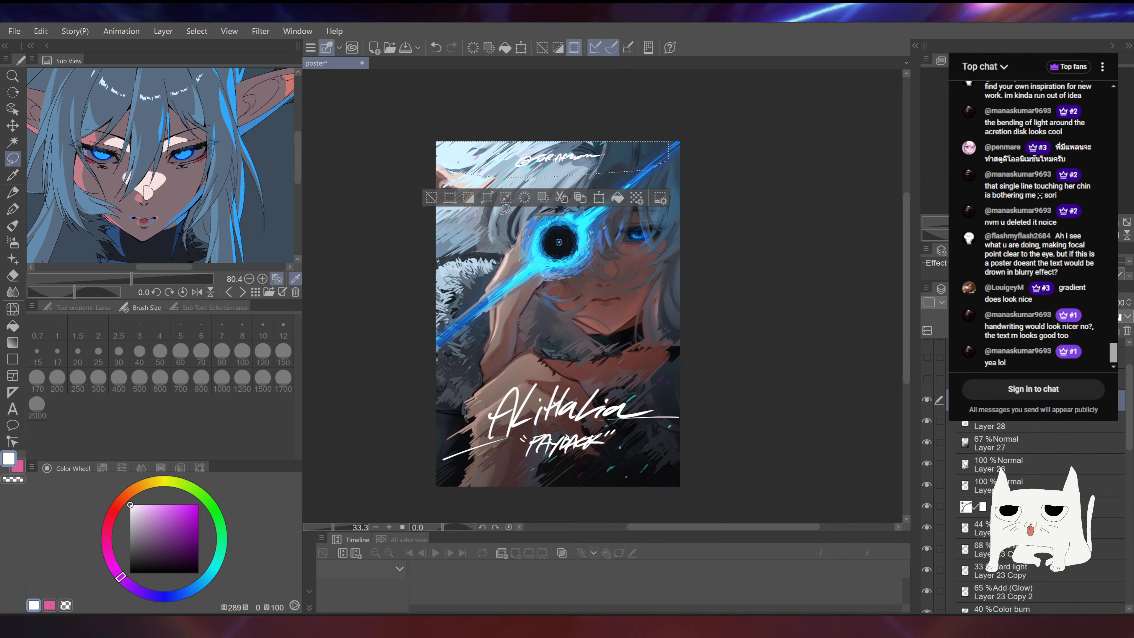
key(Return)
scroll(617, 275, up, 1)
drag(646, 282, 654, 280)
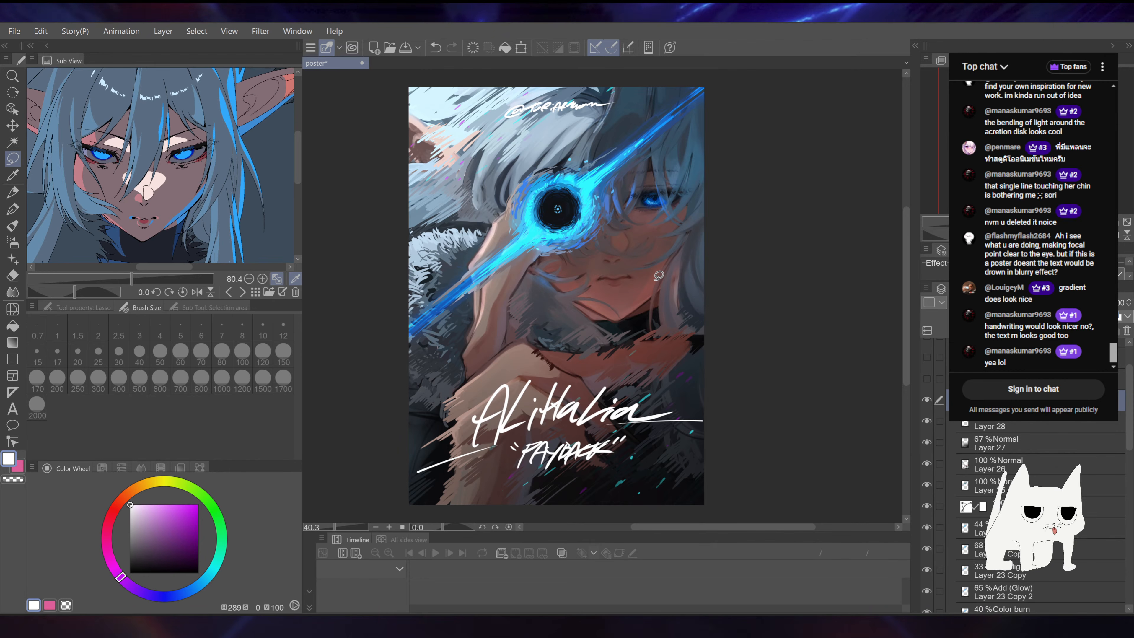
Step: Show the reference layer with the posed mannequin head and hand over the poster, and hide it again
scroll(1036, 473, up, 3)
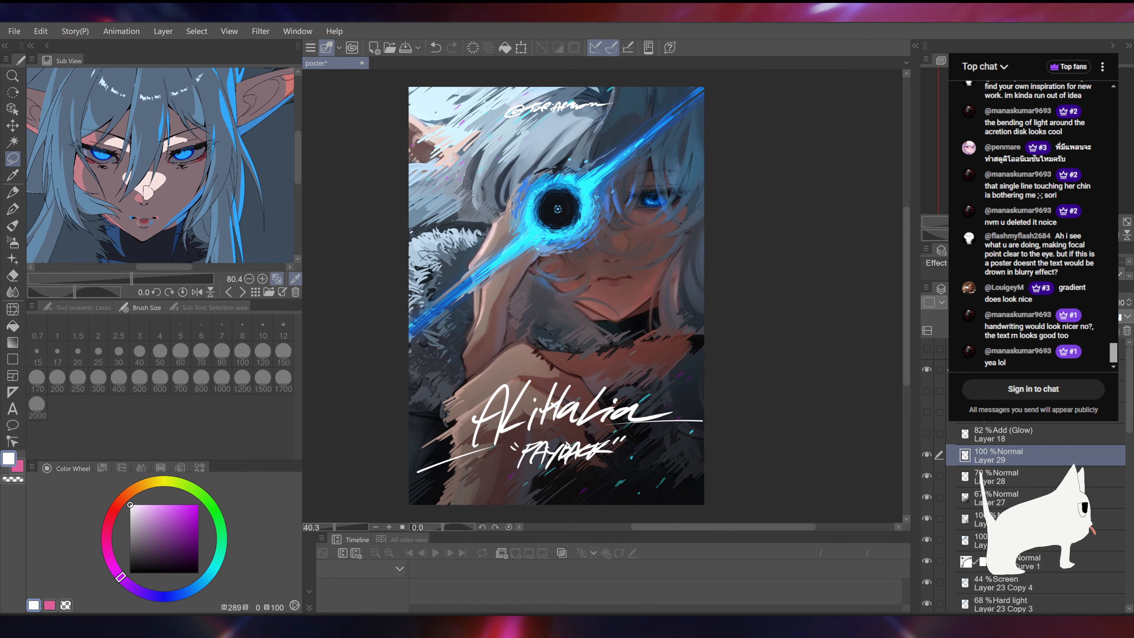
click(949, 370)
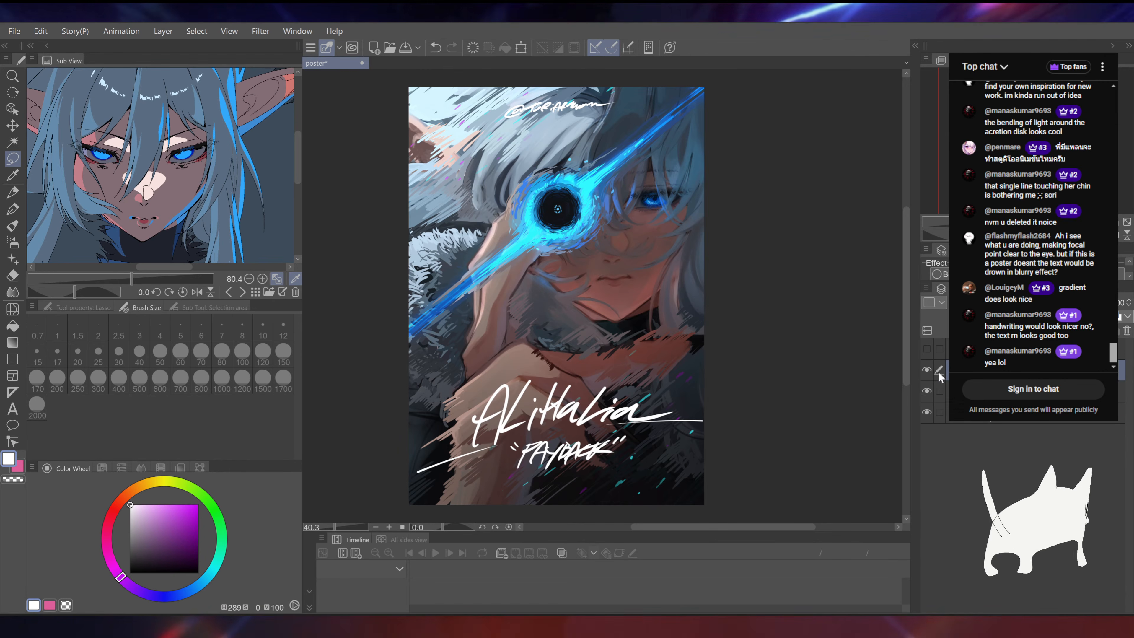
click(926, 352)
click(926, 350)
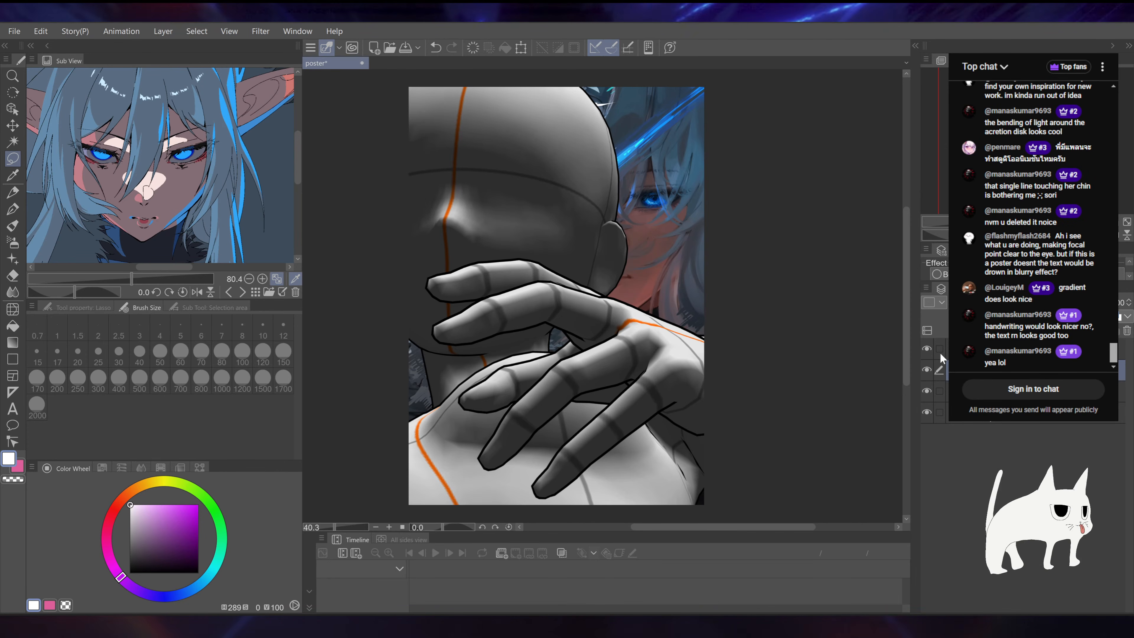
click(929, 348)
Step: Flip the canvas view horizontally back and forth to check the poster's composition
drag(569, 299, 571, 313)
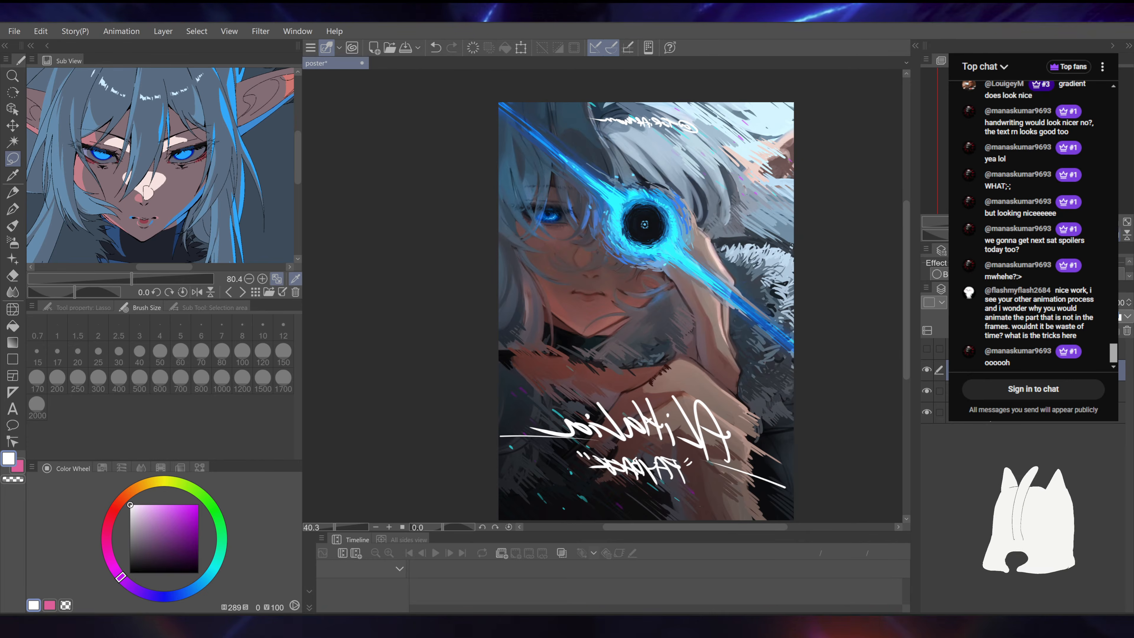
key(h)
key(h)
key(h)
key(h)
key(h)
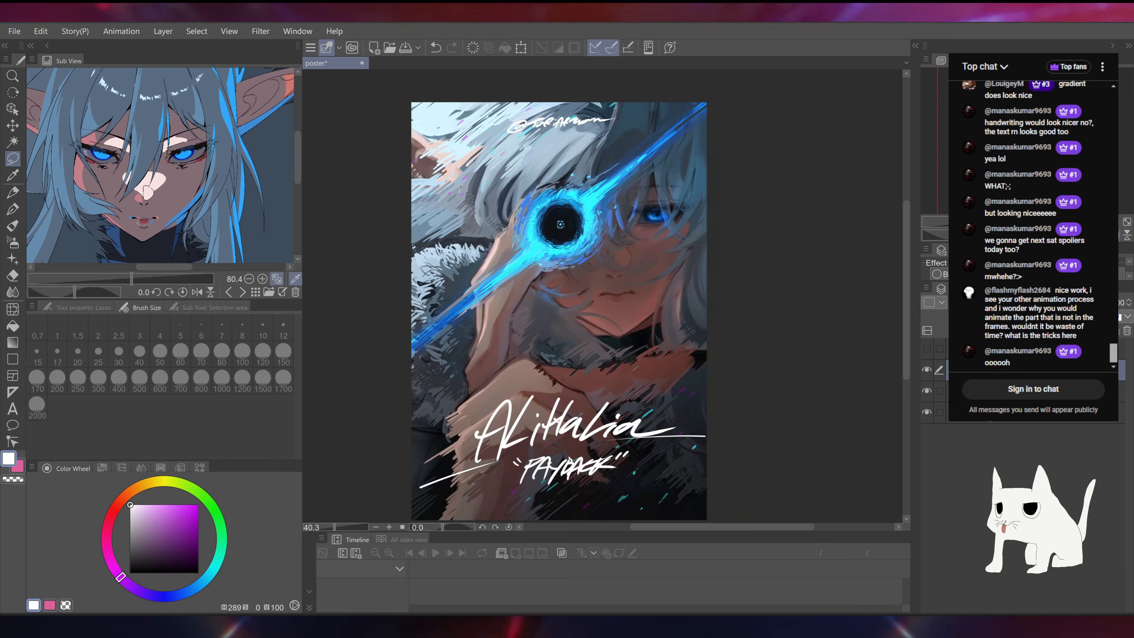
Step: Compare the poster with its mirrored view repeatedly and at thumbnail size to judge the composition and lettering
key(h)
key(h)
key(h)
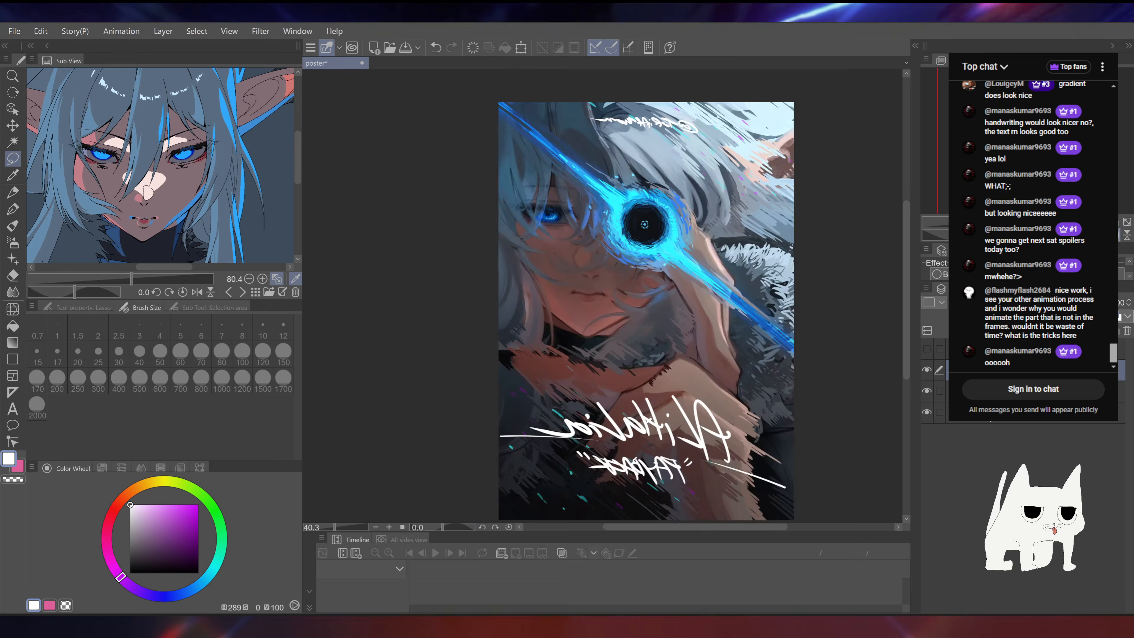
key(h)
key(h)
key(h)
key(h)
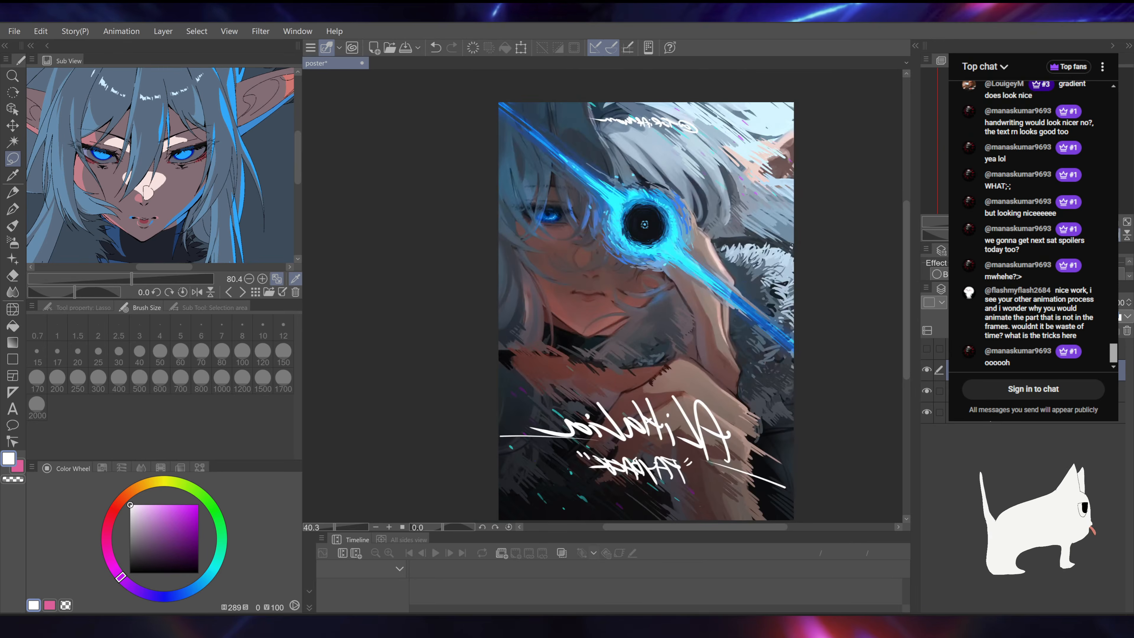
key(h)
key(h)
key(h)
key(h)
key(h)
key(h)
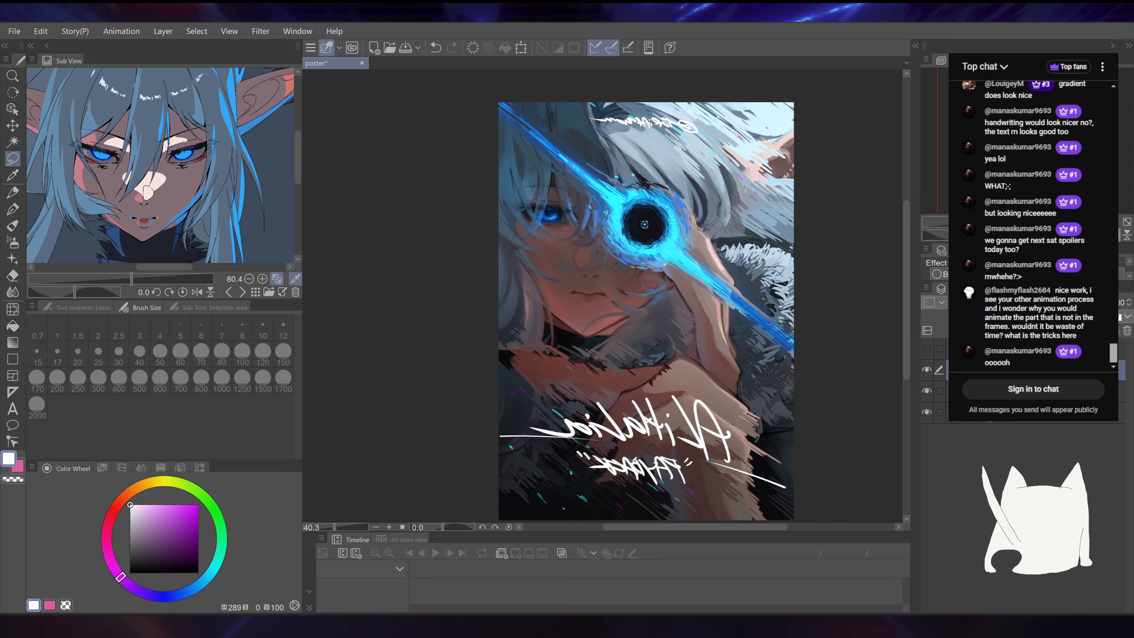
key(h)
key(h)
key(h)
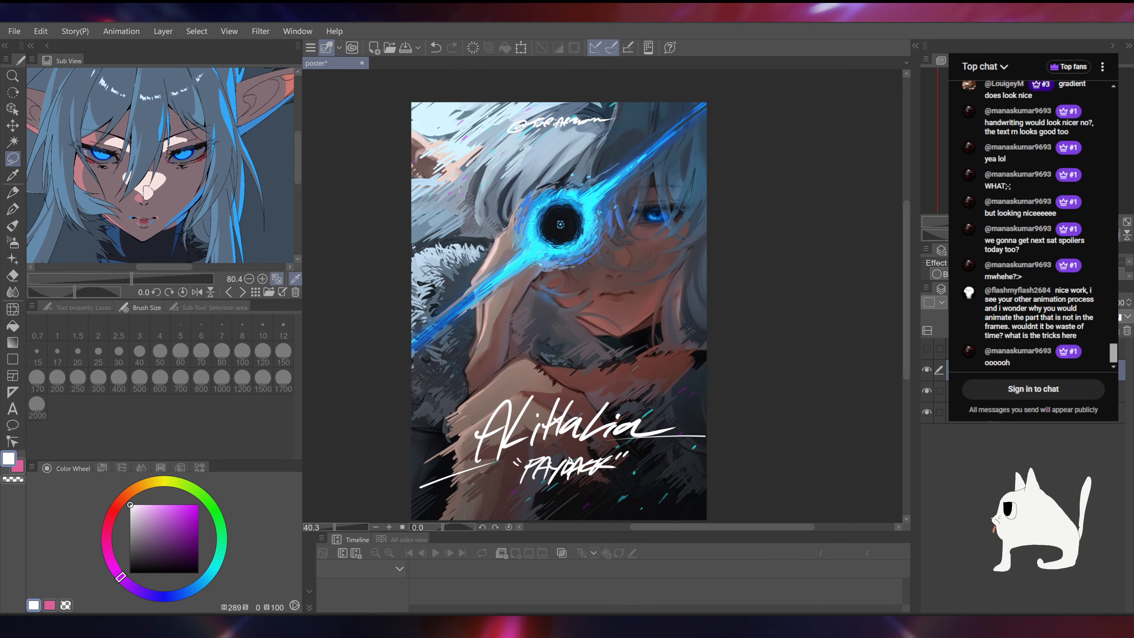
scroll(616, 205, down, 5)
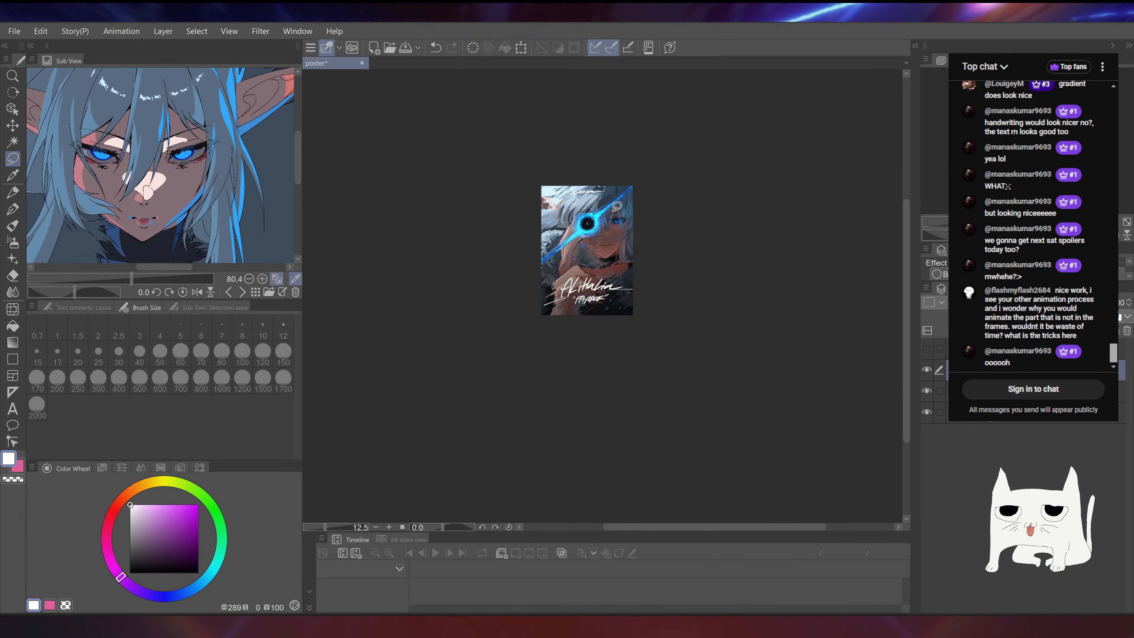
scroll(617, 206, up, 5)
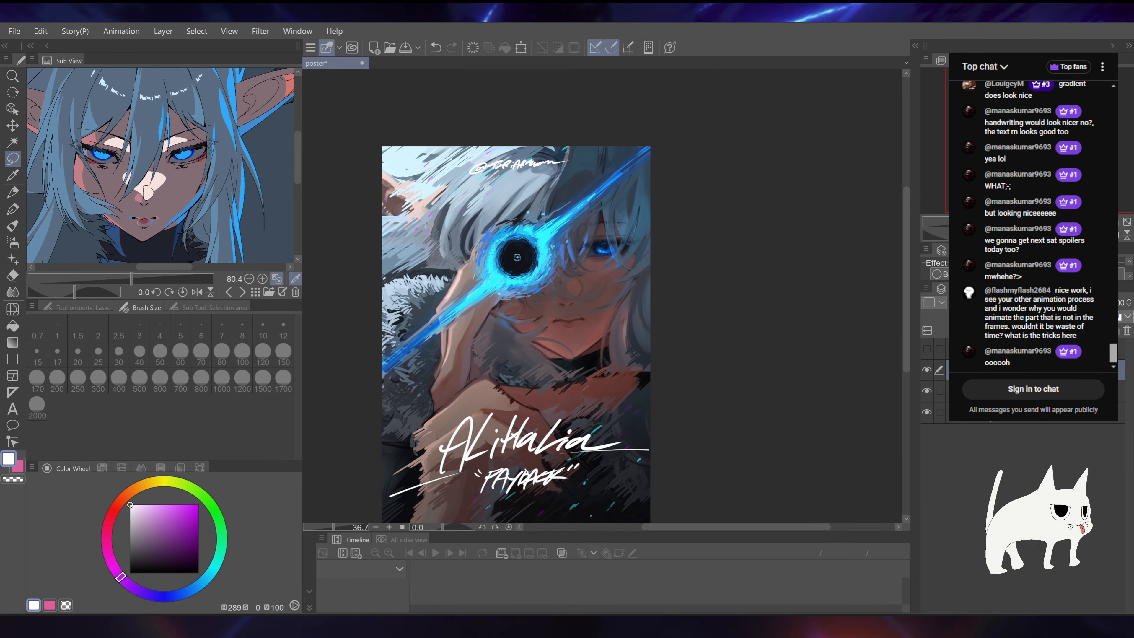
Step: Hand-letter "MARCH" in white with the G-pen beneath the "PAYBACK" subtitle, working on Layer 29
click(947, 370)
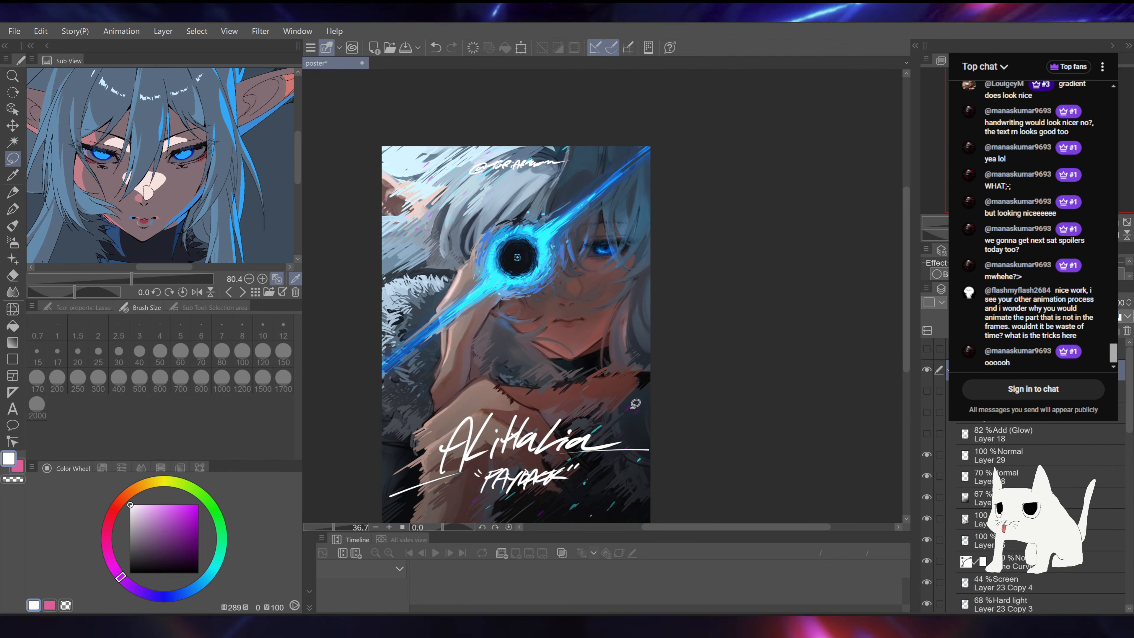
drag(654, 312, 671, 210)
click(13, 209)
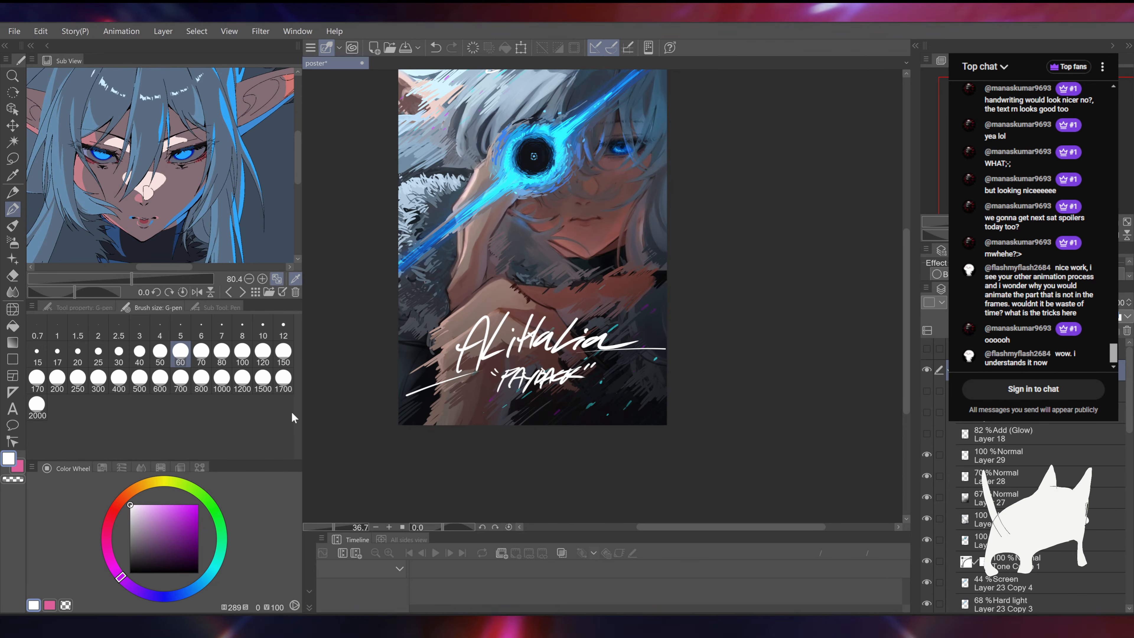
click(1022, 456)
mouse_move(506, 411)
mouse_down()
mouse_move(520, 414)
mouse_move(525, 399)
mouse_up()
key(ctrl+z)
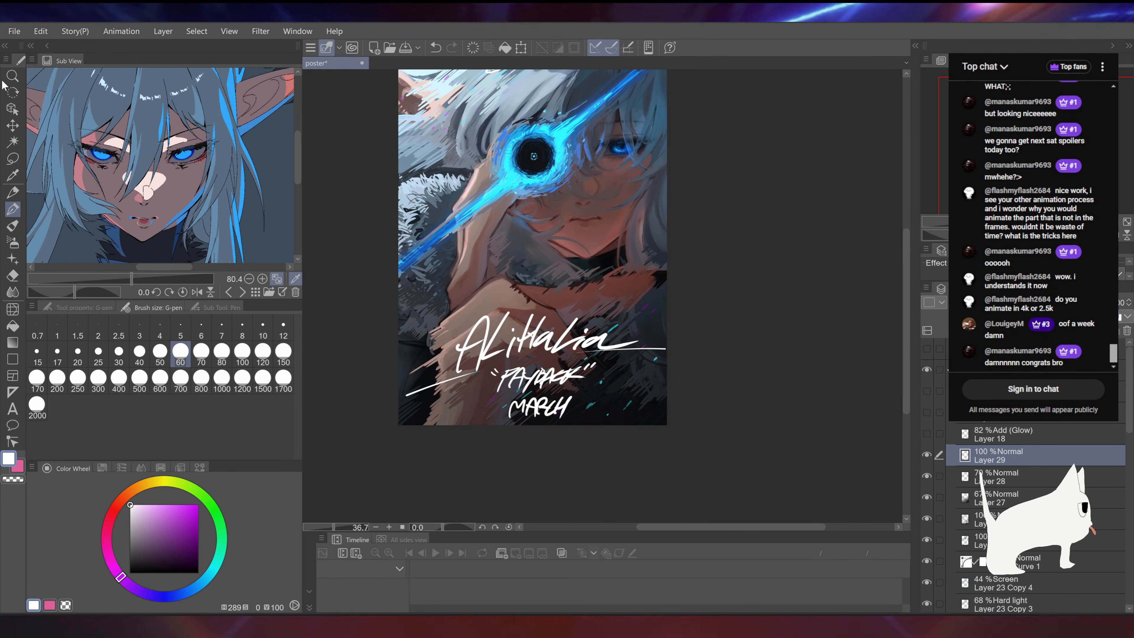
scroll(600, 227, up, 12)
drag(633, 346, 630, 337)
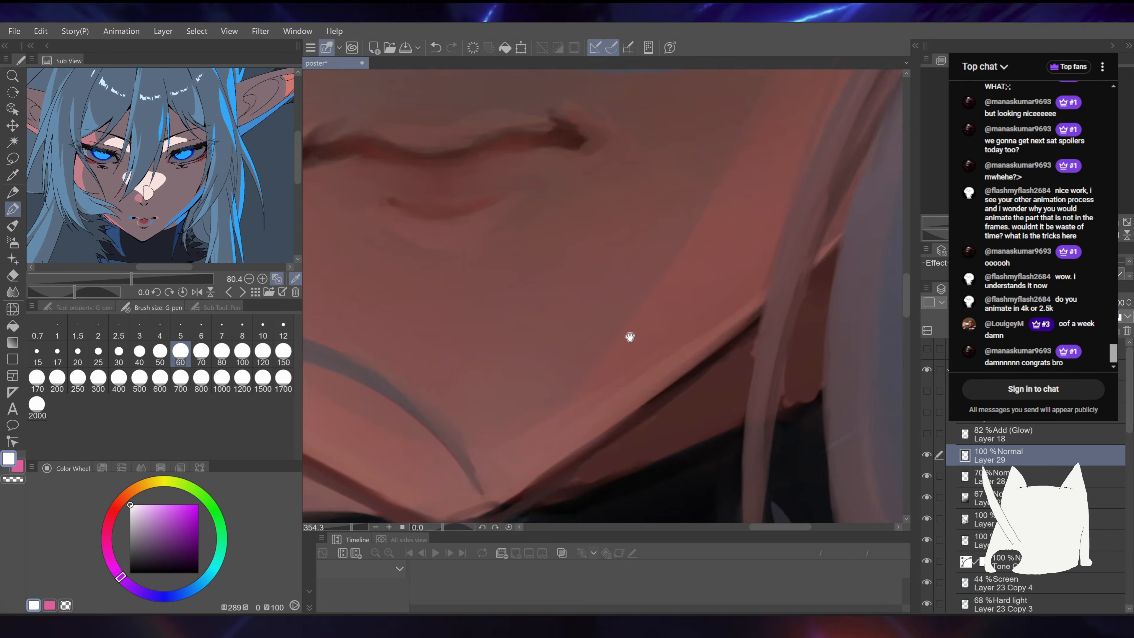
scroll(602, 326, up, 3)
scroll(555, 324, down, 12)
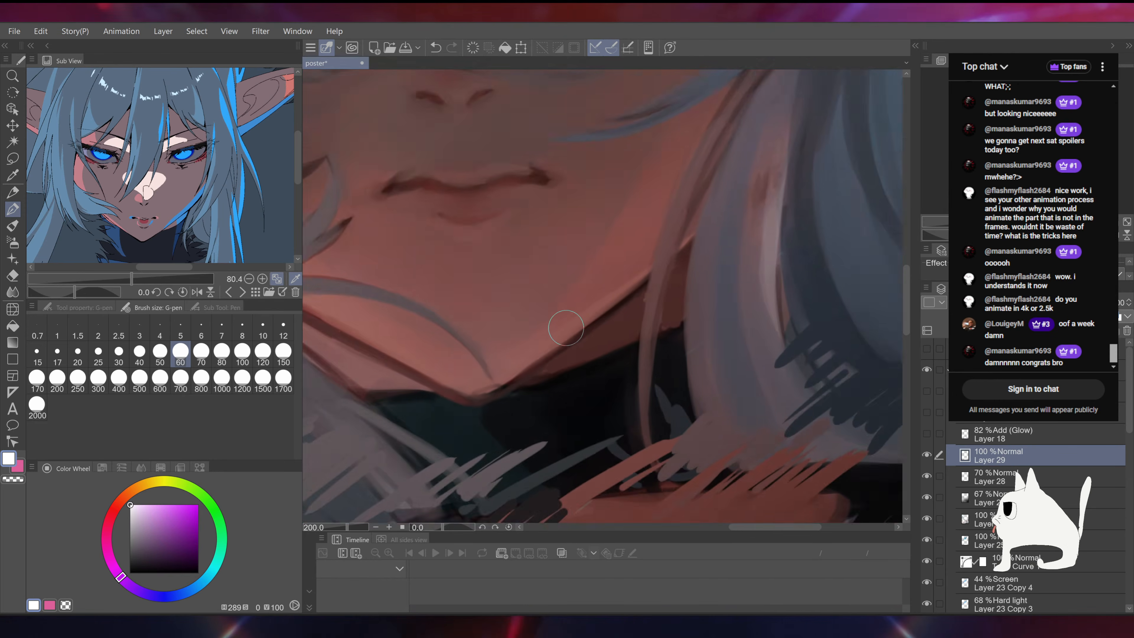
scroll(547, 264, down, 3)
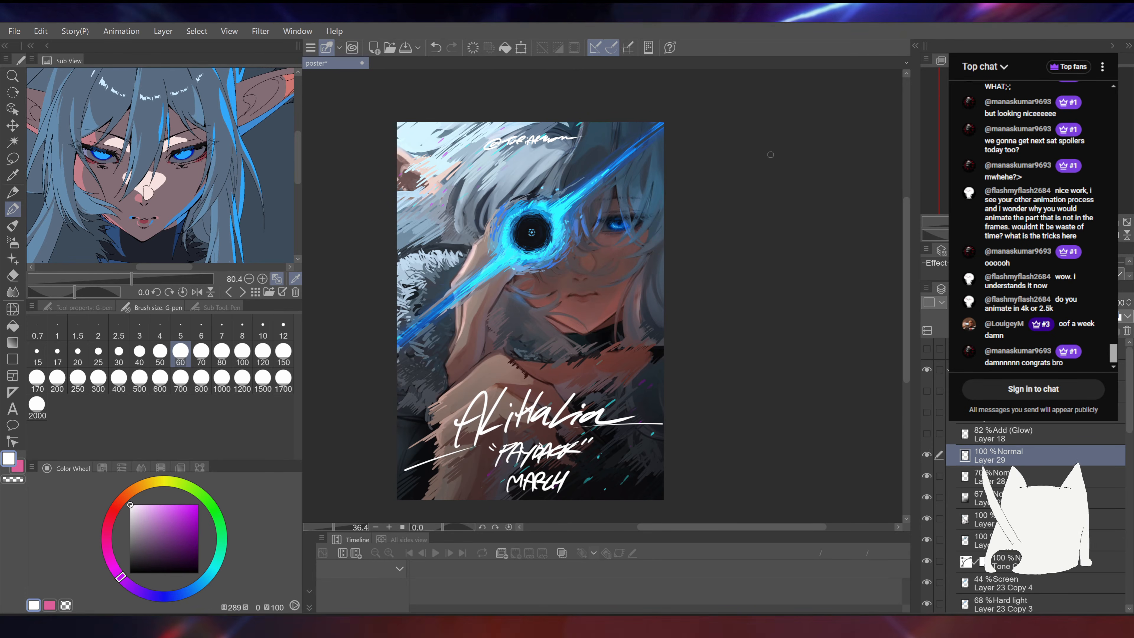
scroll(566, 200, up, 3)
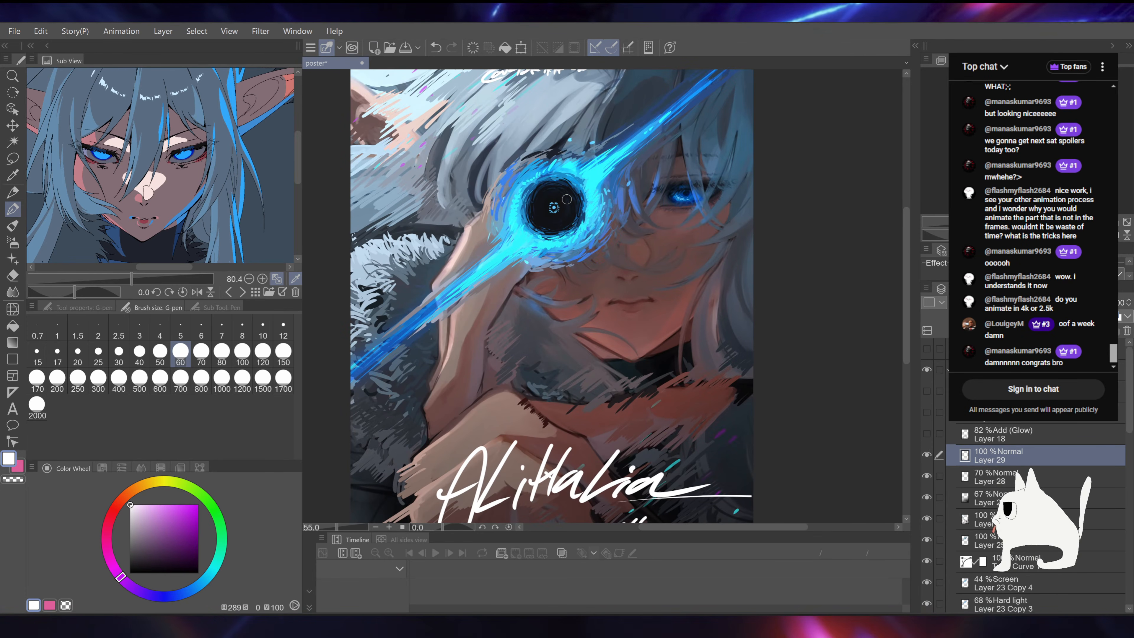